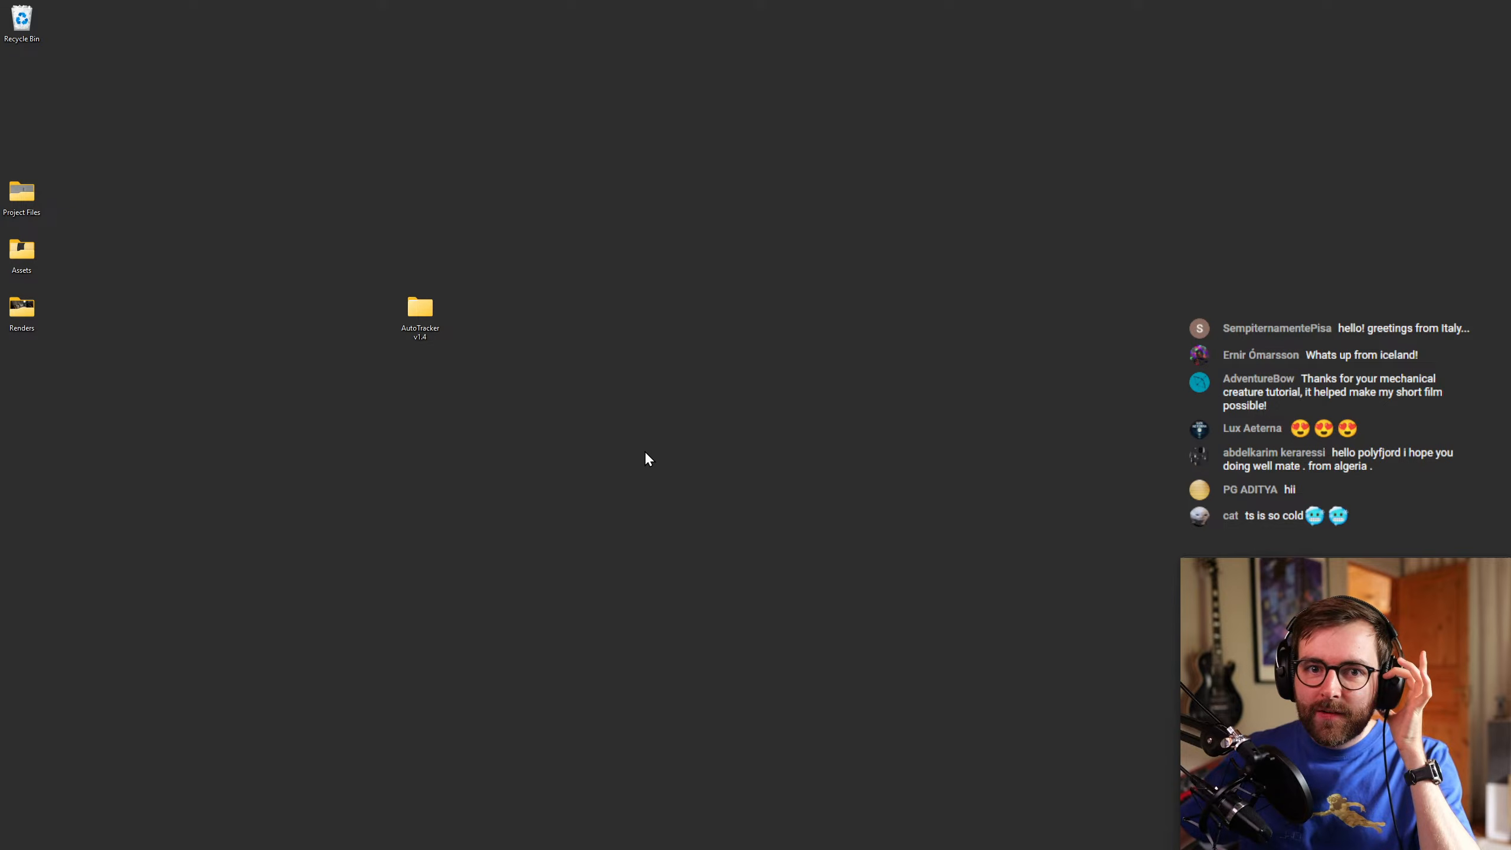
# Open the Polyfjord YouTube channel in Firefox and look through its live streams.
pyautogui.moveTo(525, 446); pyautogui.dragTo(596, 488)
pyautogui.press('super')
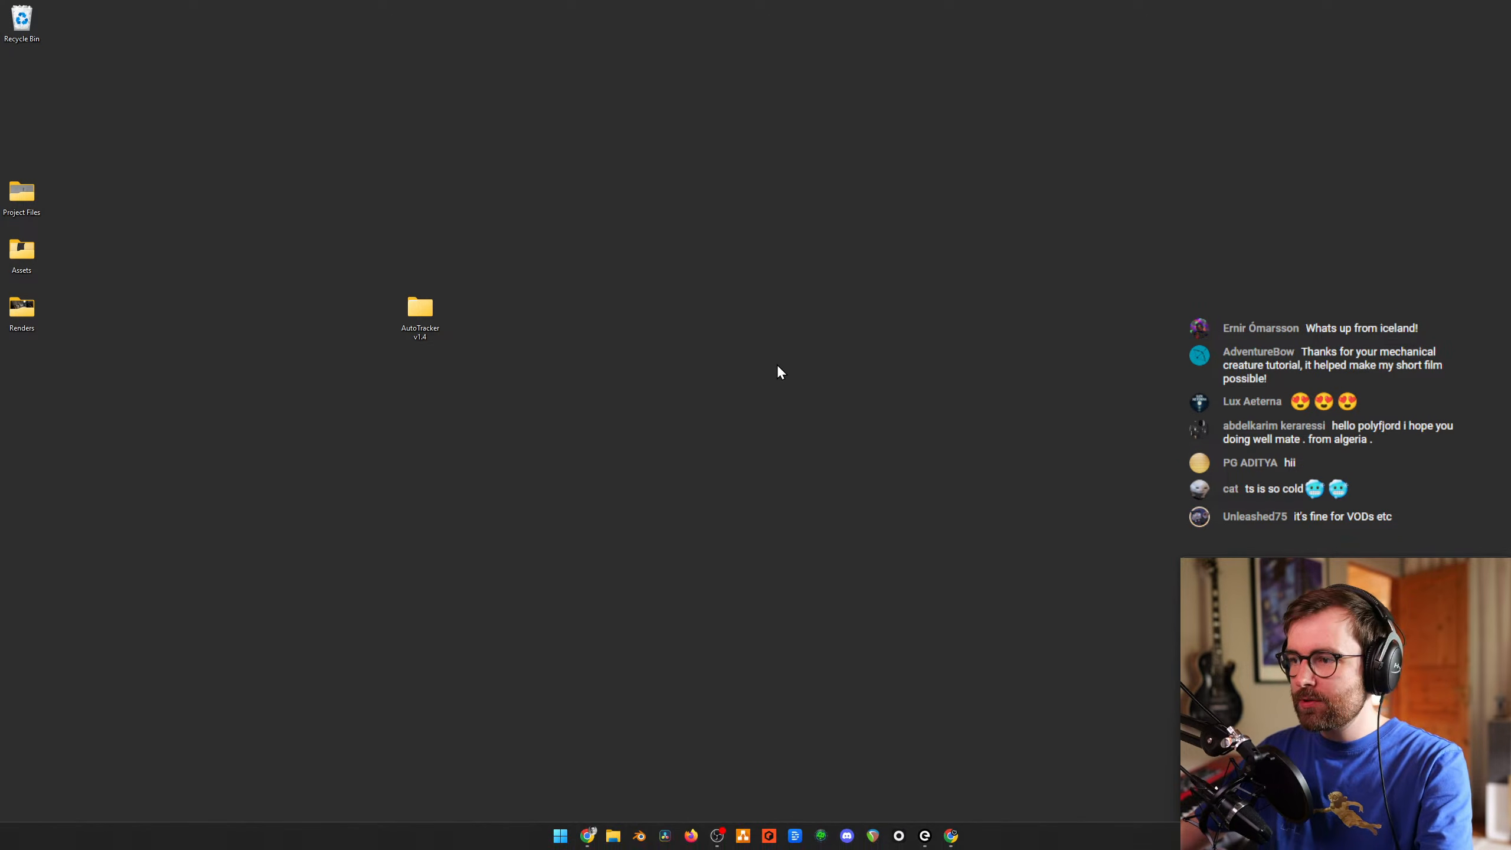
pyautogui.press('super+5')
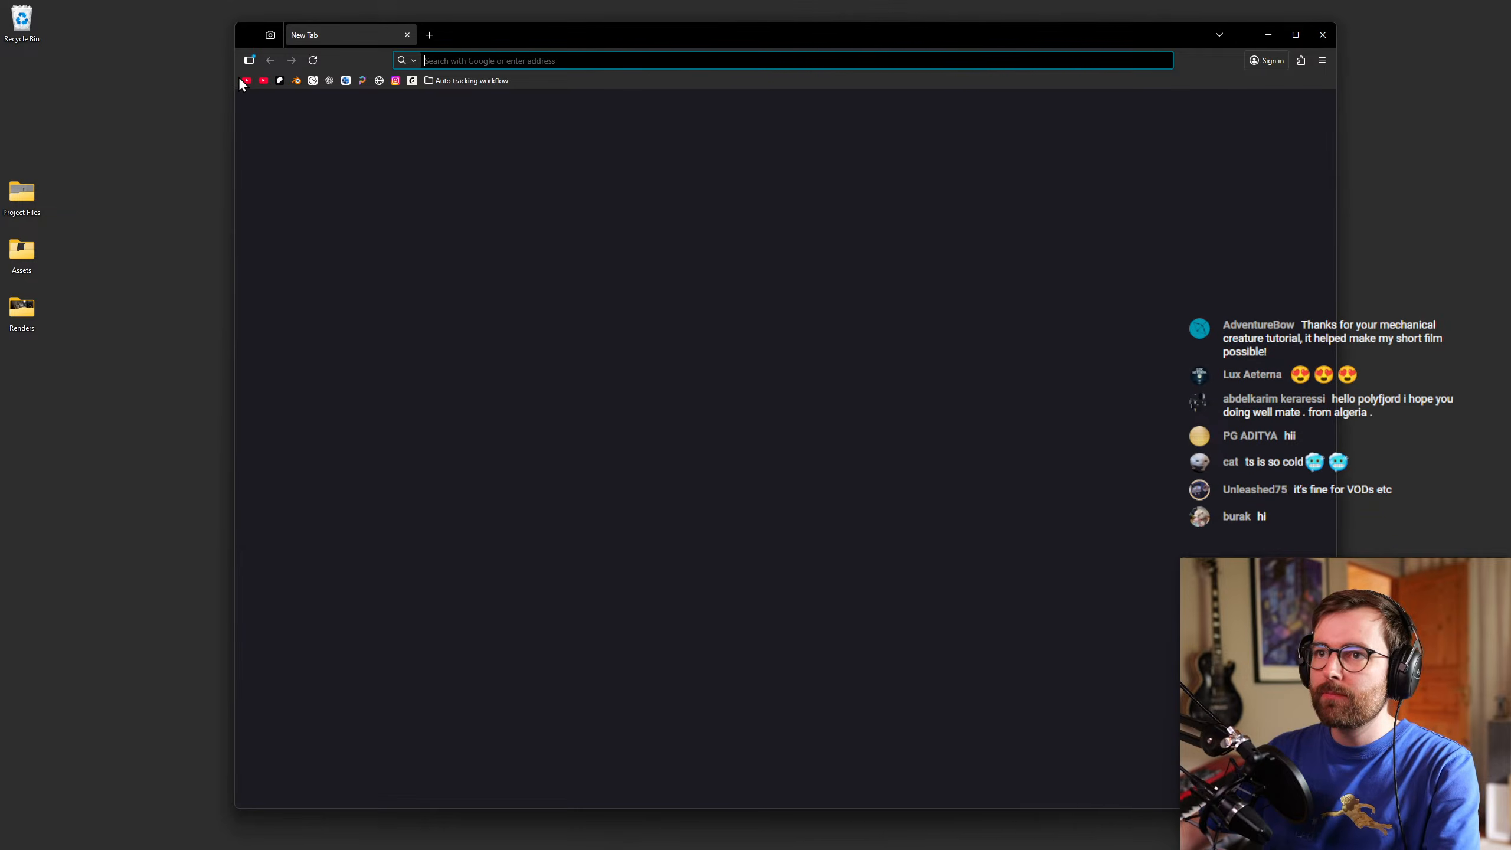
pyautogui.click(264, 82)
pyautogui.moveTo(536, 30); pyautogui.dragTo(529, 25)
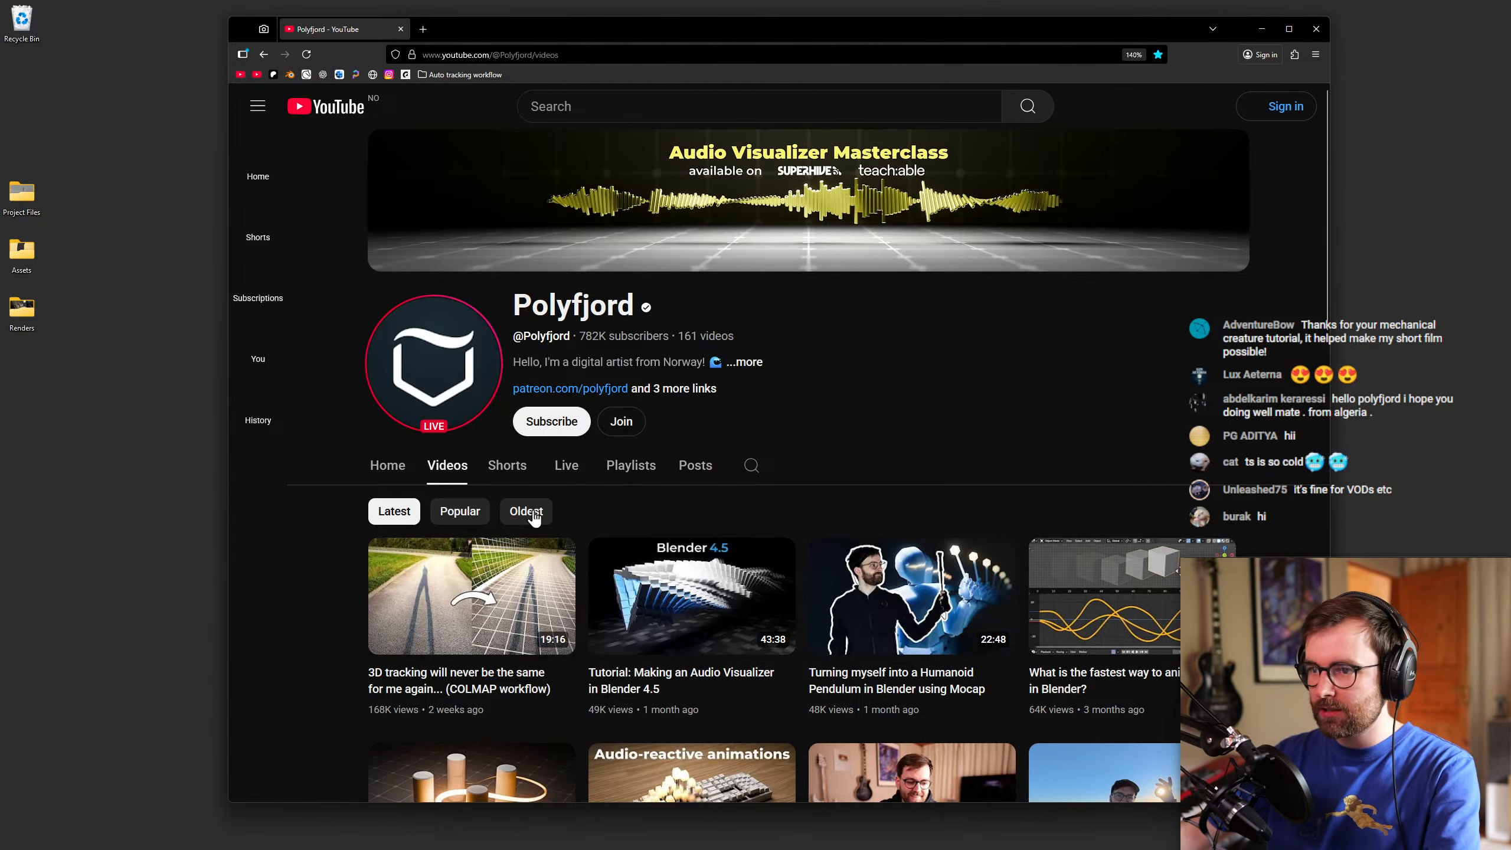
pyautogui.click(566, 466)
pyautogui.scroll(-3, 325, 606)
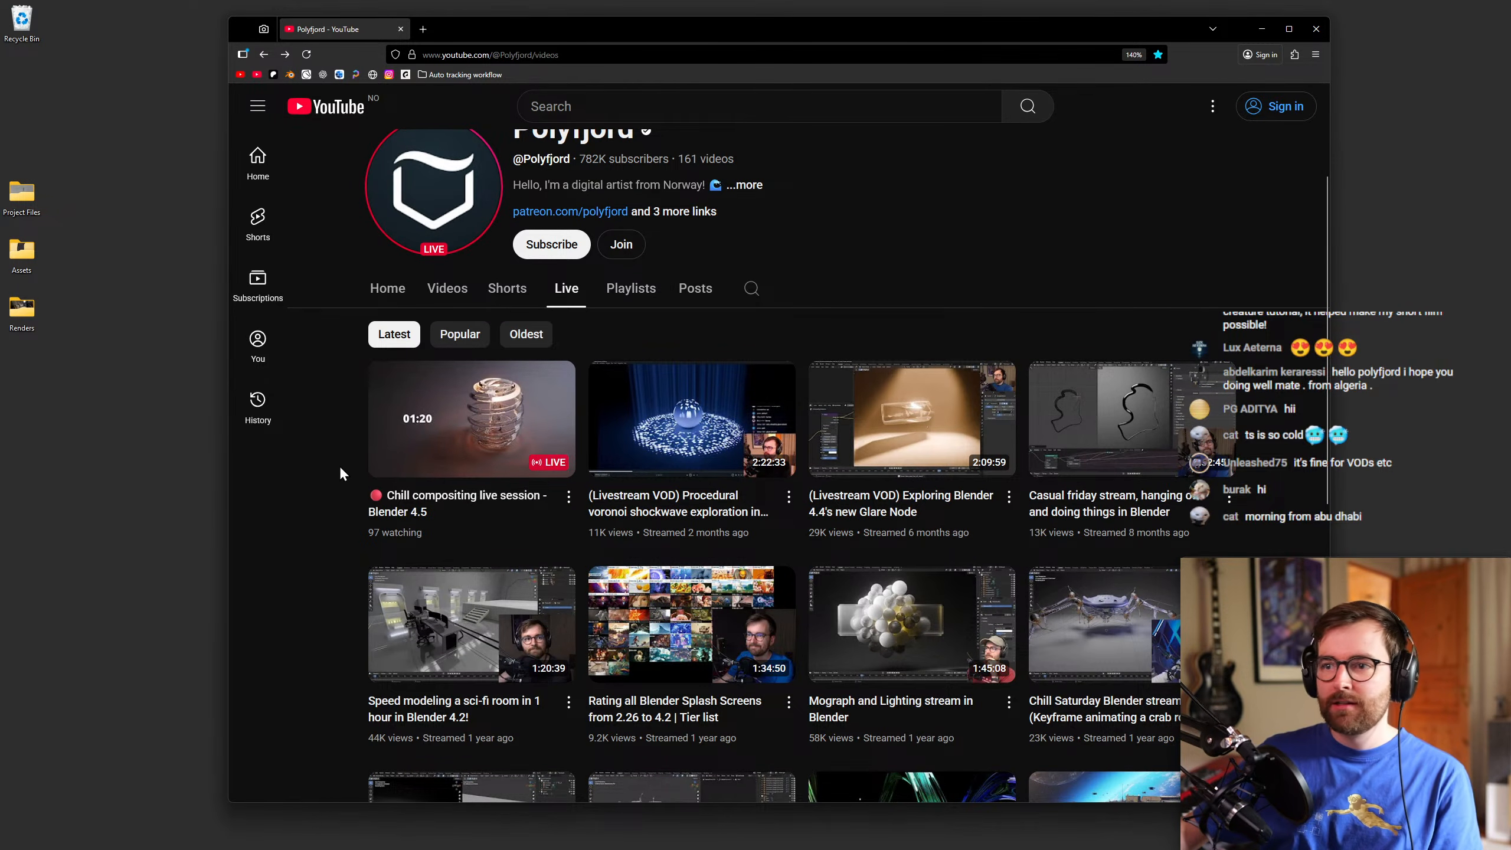
# Return to the channel's videos page and go back to the desktop.
pyautogui.hotkey('alt', 'Left')
pyautogui.moveTo(502, 27); pyautogui.dragTo(509, 28)
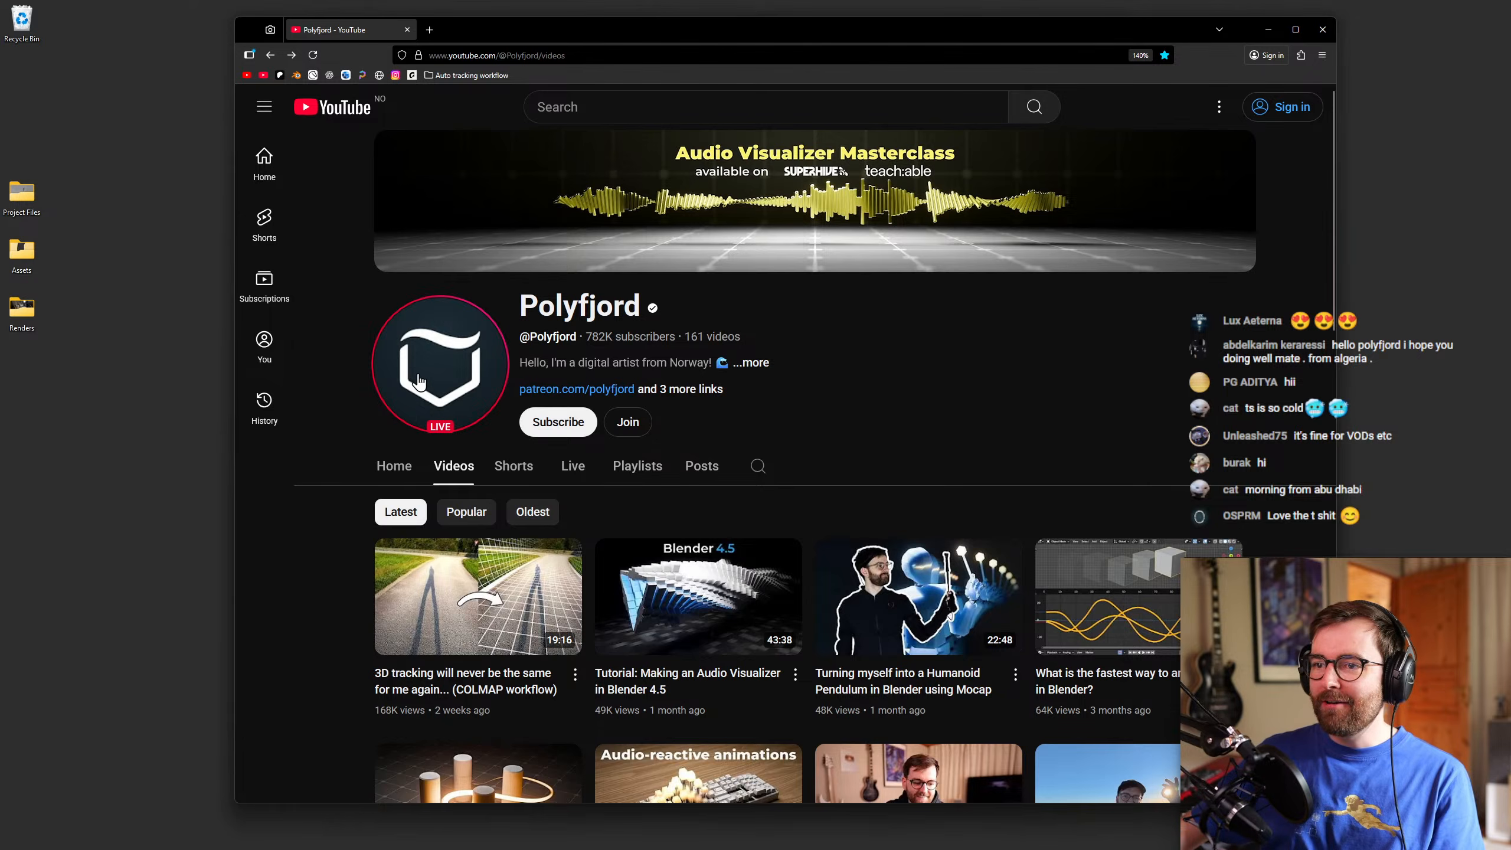
pyautogui.moveTo(597, 30); pyautogui.dragTo(569, 29)
pyautogui.press('super+d')
pyautogui.moveTo(685, 352); pyautogui.dragTo(772, 446)
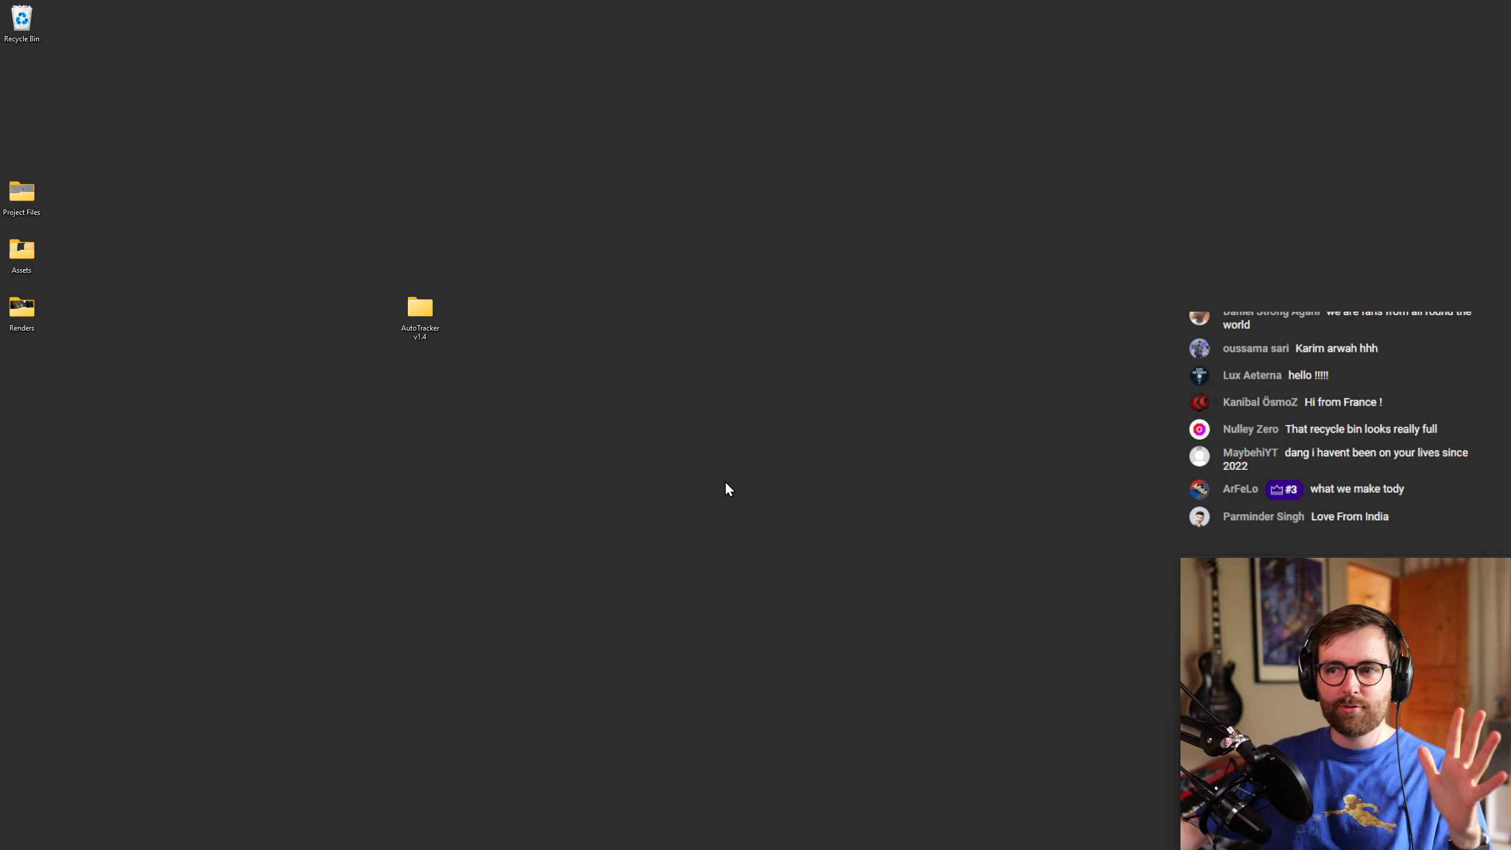
pyautogui.moveTo(495, 243); pyautogui.dragTo(359, 387)
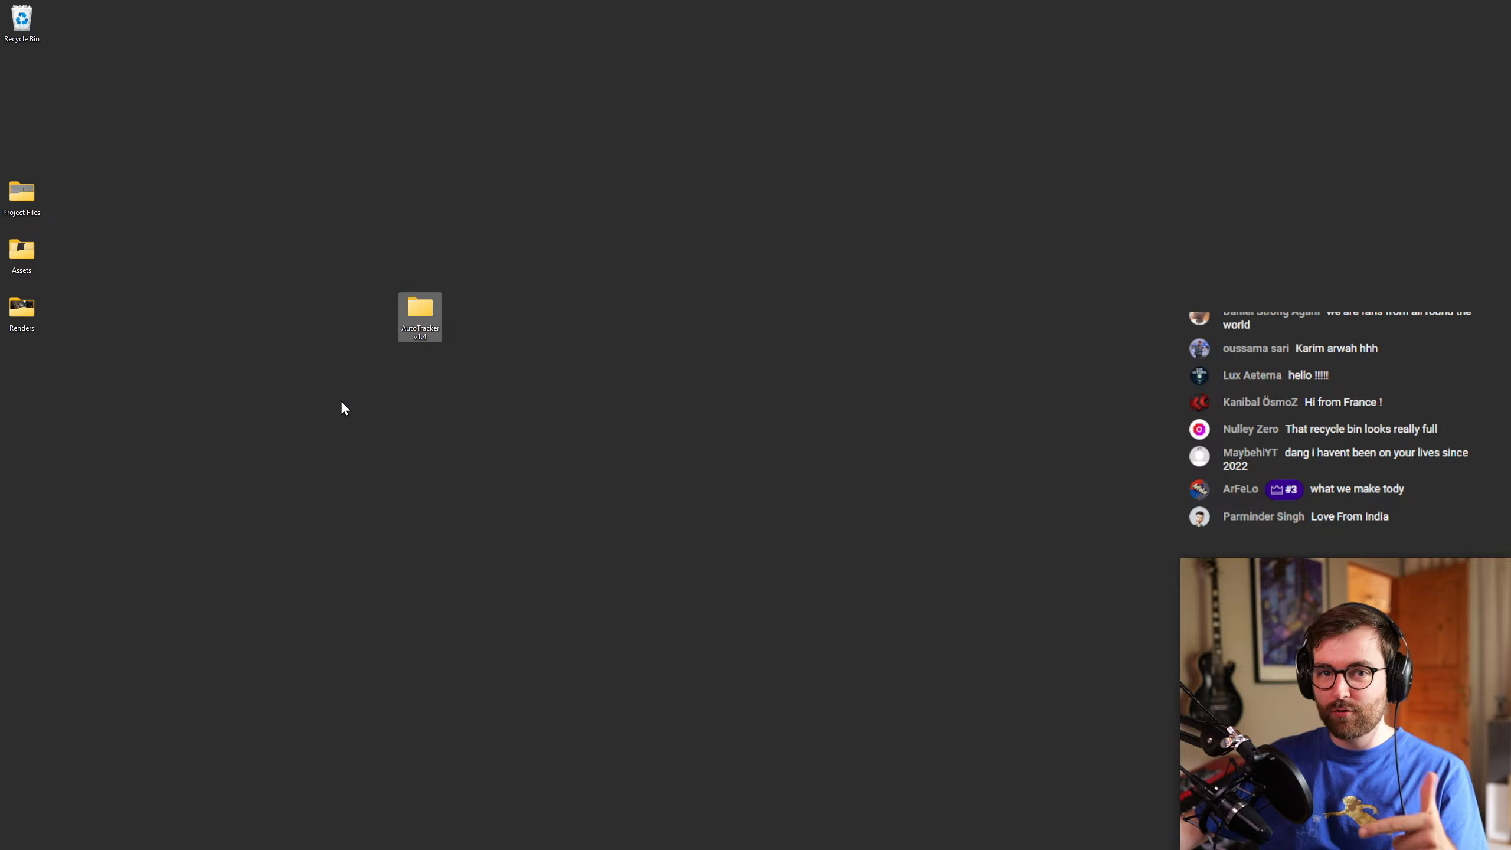
pyautogui.click(574, 409)
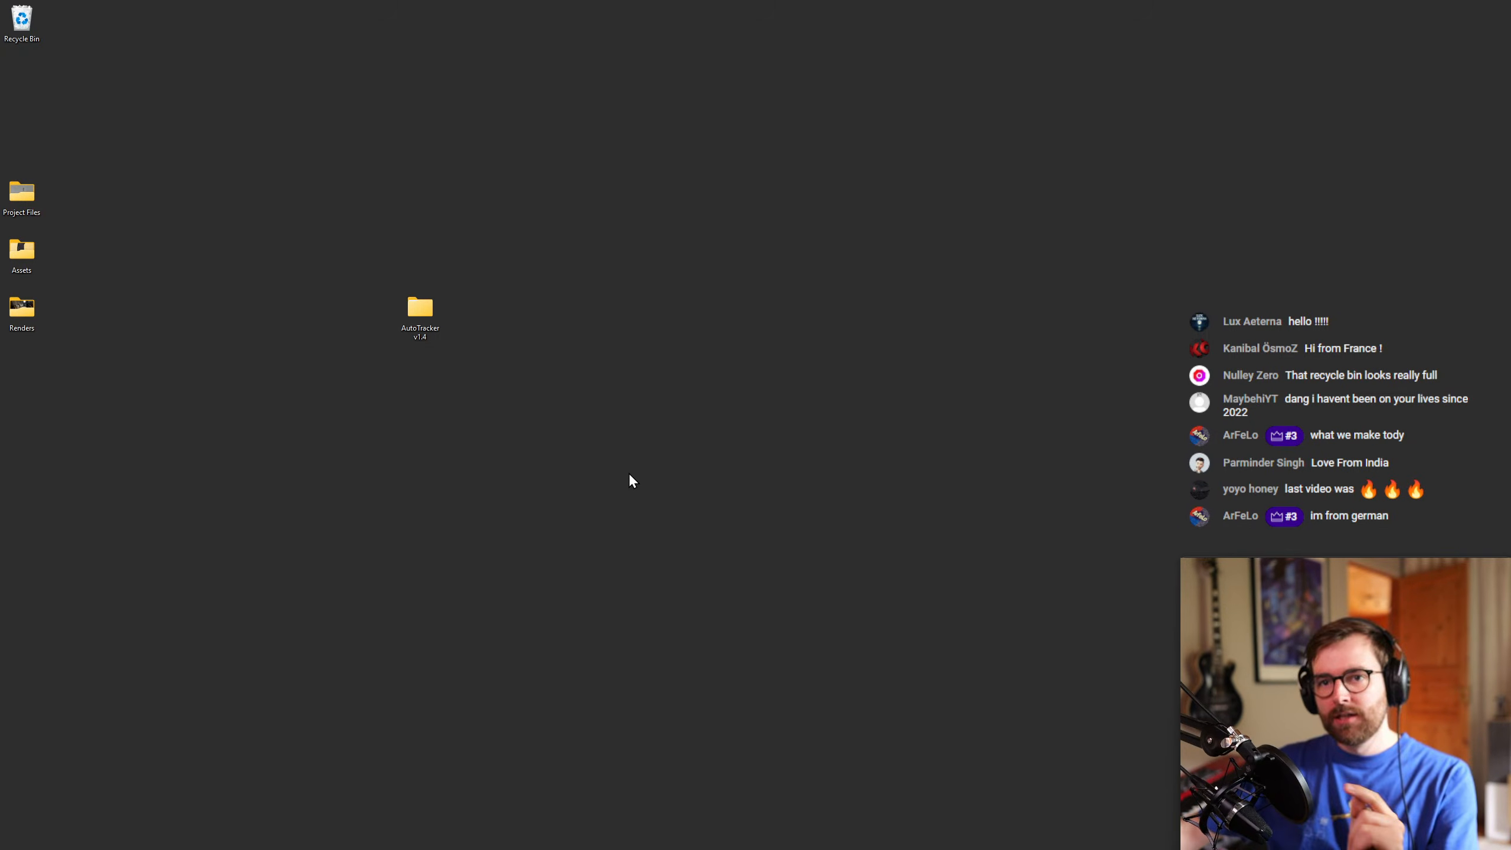
# Open the Renders folder, play C044_Nature_Balls.mp4 in full screen, and close the player.
pyautogui.moveTo(798, 235); pyautogui.dragTo(709, 249)
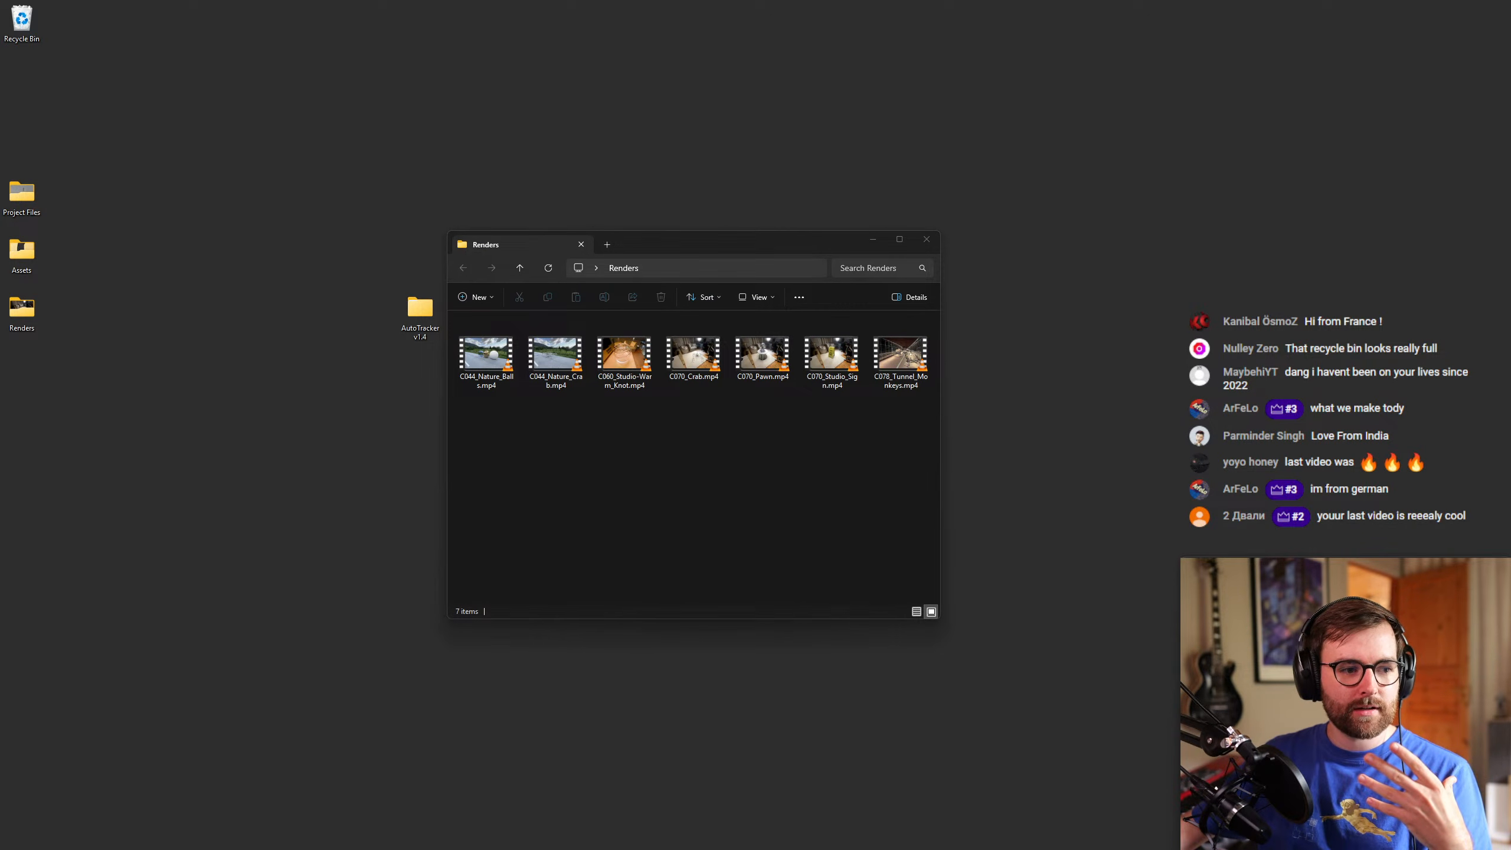
pyautogui.moveTo(655, 237); pyautogui.dragTo(681, 238)
pyautogui.doubleClick(507, 355)
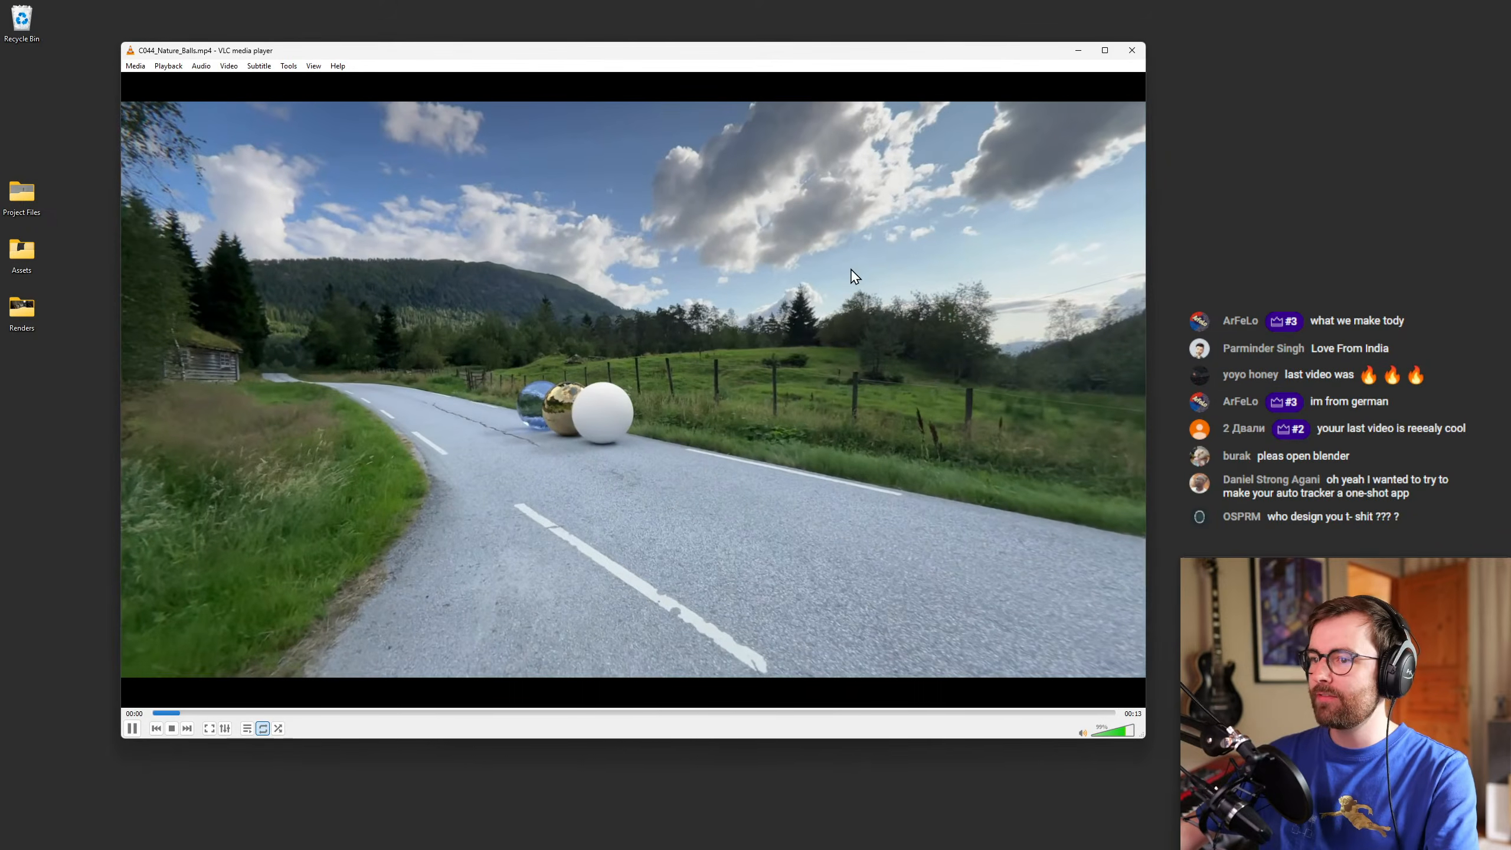
pyautogui.doubleClick(855, 277)
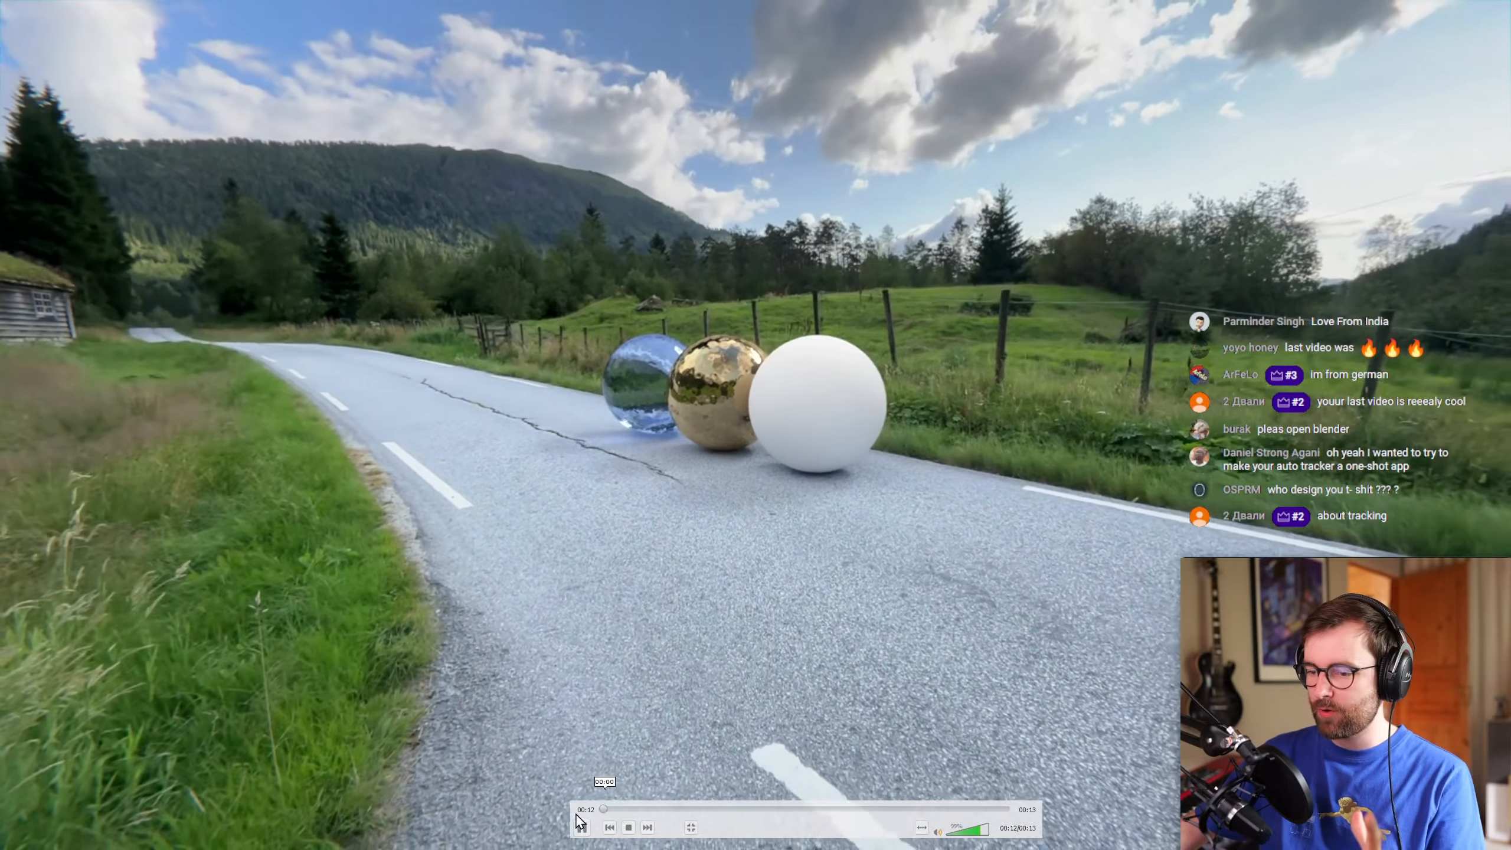
pyautogui.click(581, 825)
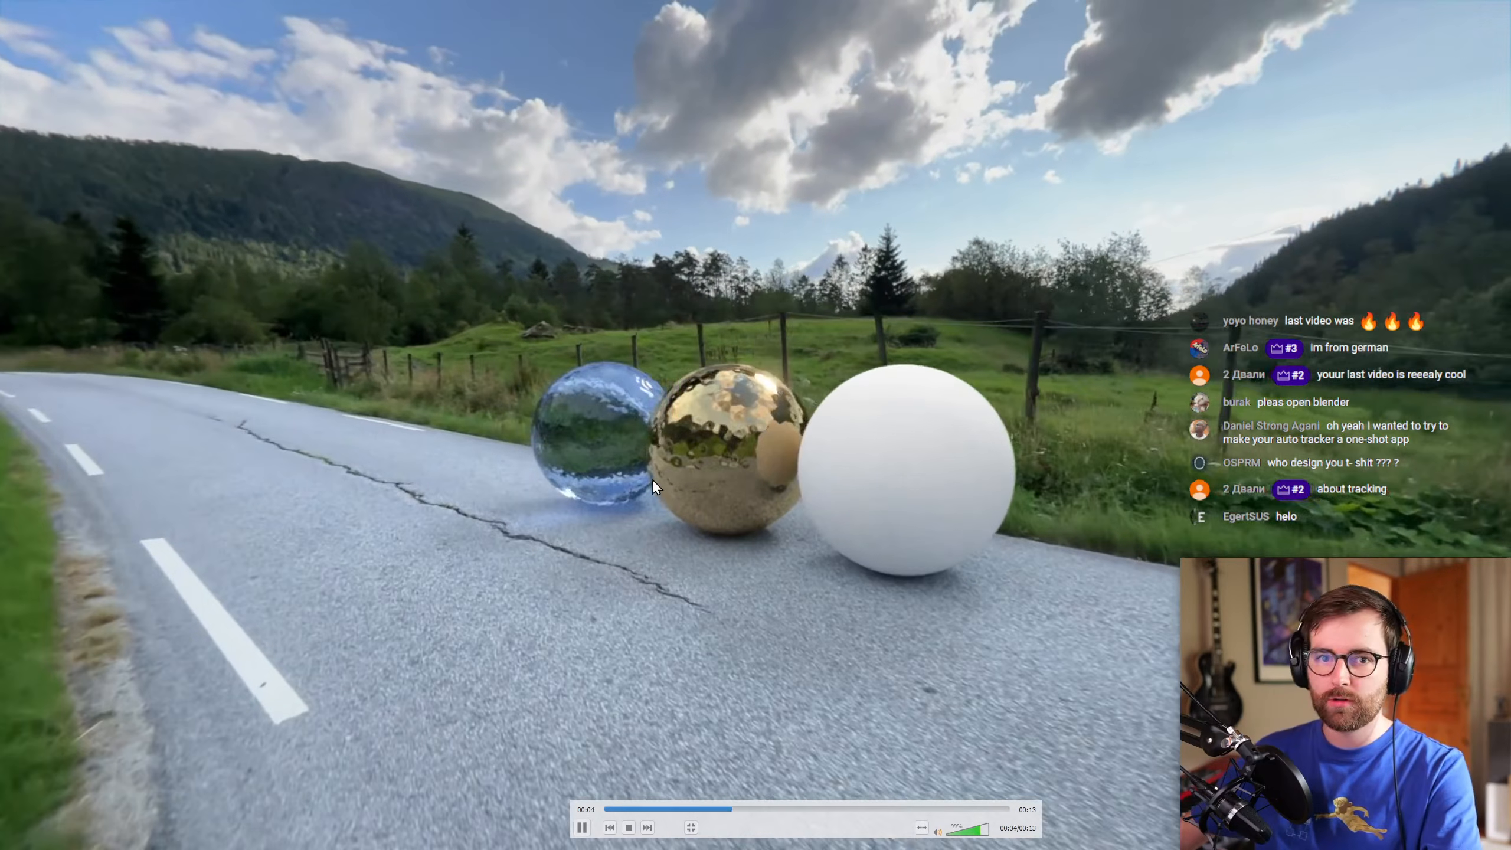
pyautogui.doubleClick(652, 480)
pyautogui.click(1136, 49)
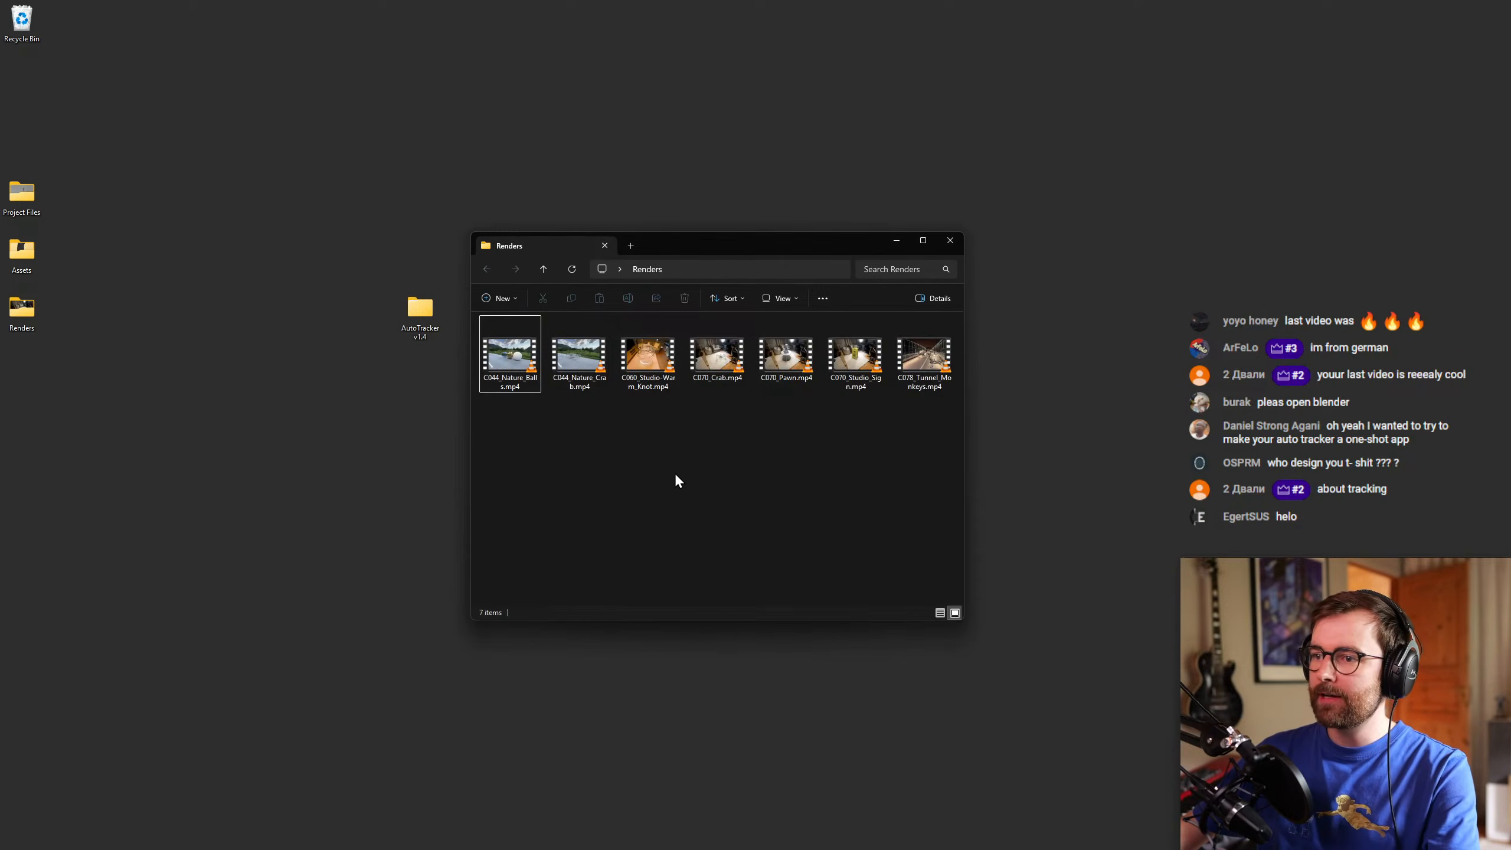
# Watch C044_Nature_Crab.mp4 in full screen and close the player.
pyautogui.doubleClick(578, 350)
pyautogui.doubleClick(847, 381)
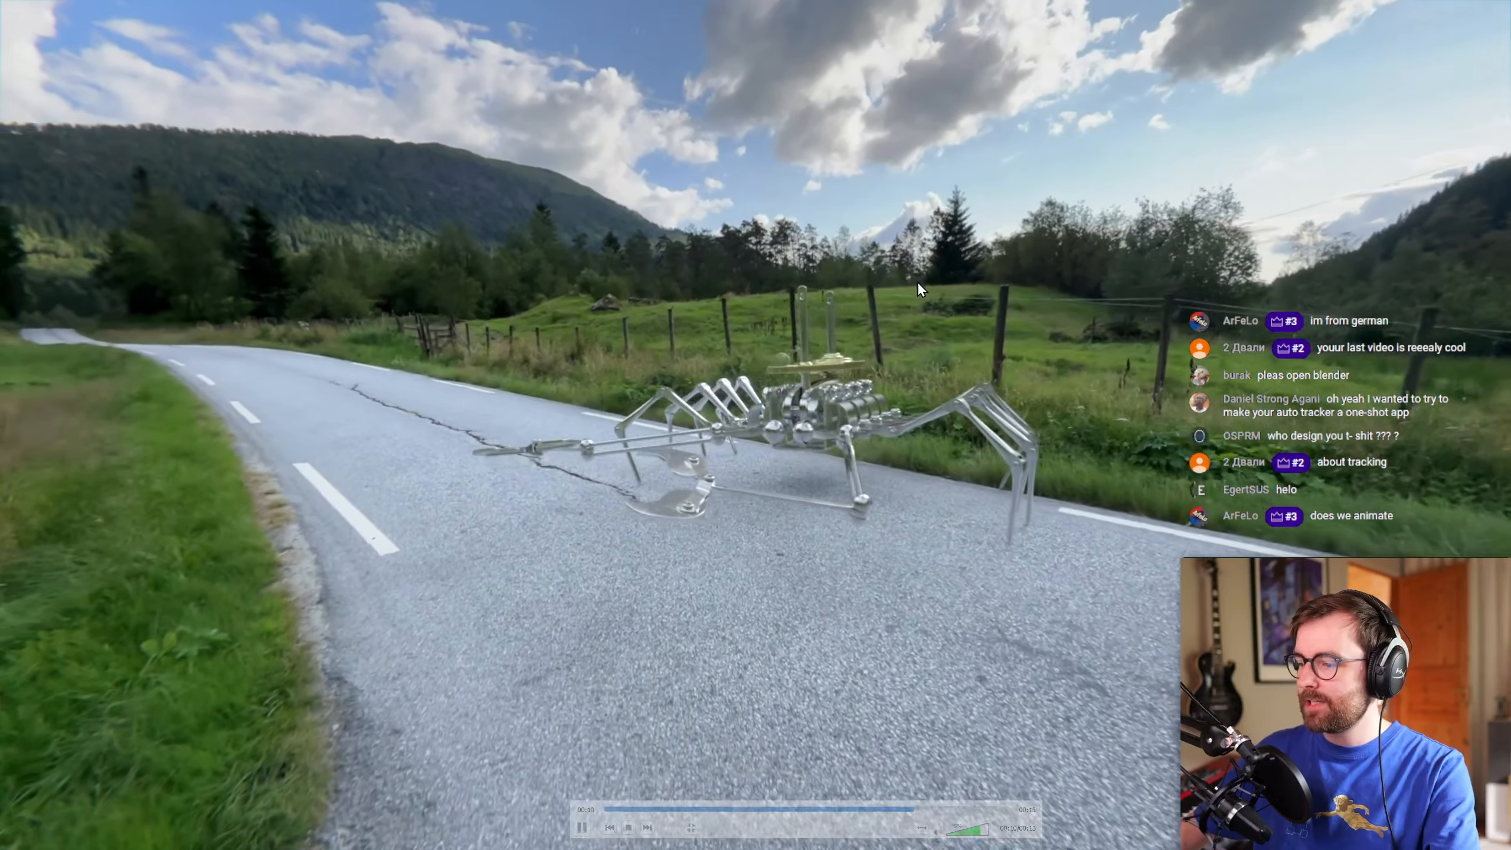
pyautogui.press('Escape')
pyautogui.hotkey('ctrl', 'q')
pyautogui.click(763, 451)
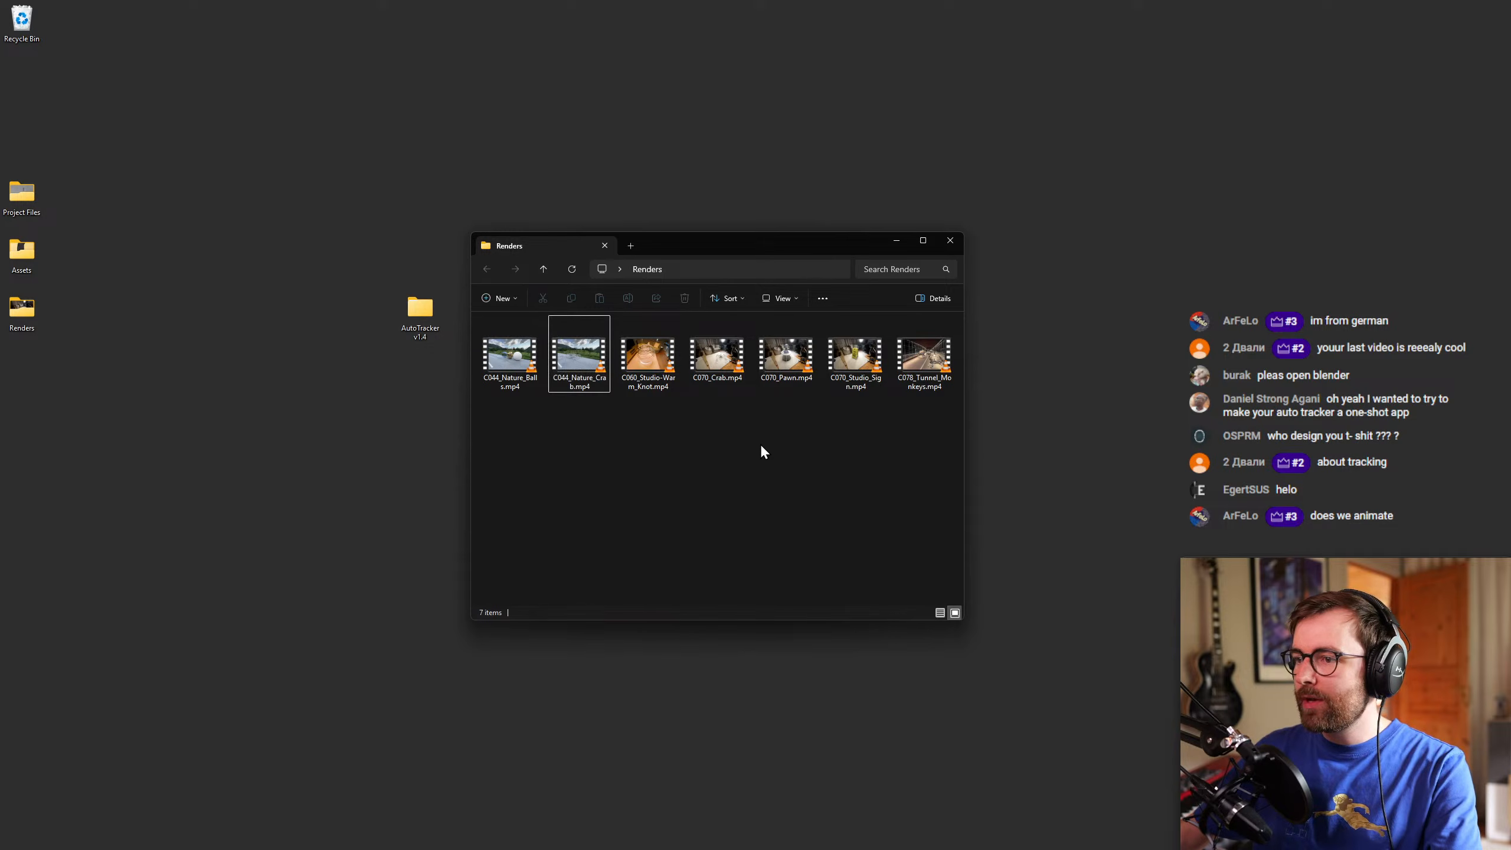
# Watch the caution sign render C070_Studio_Sign.mp4 in full screen and close the player.
pyautogui.doubleClick(853, 353)
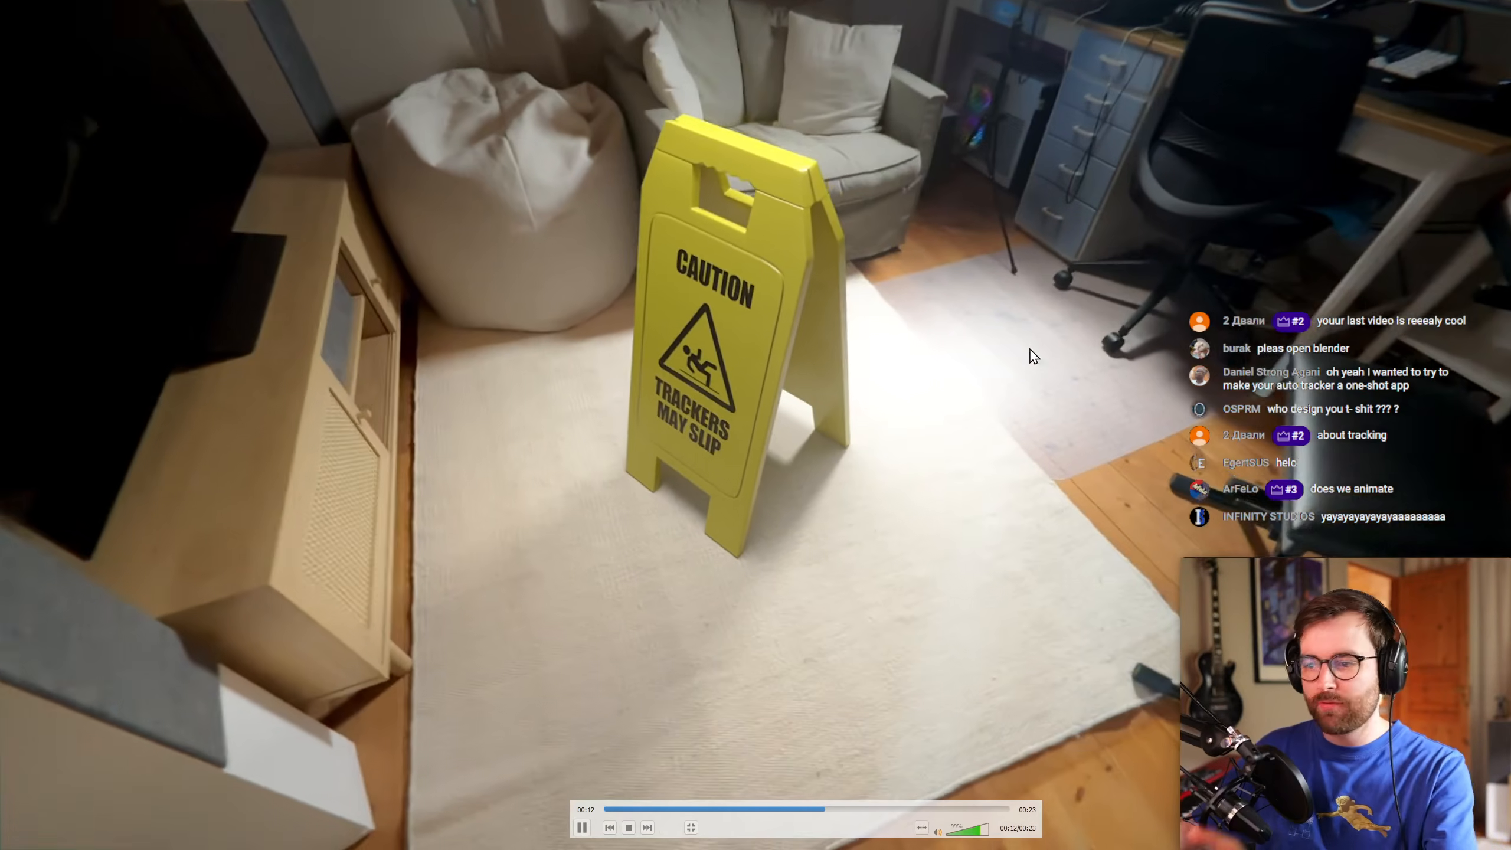
pyautogui.press('Escape')
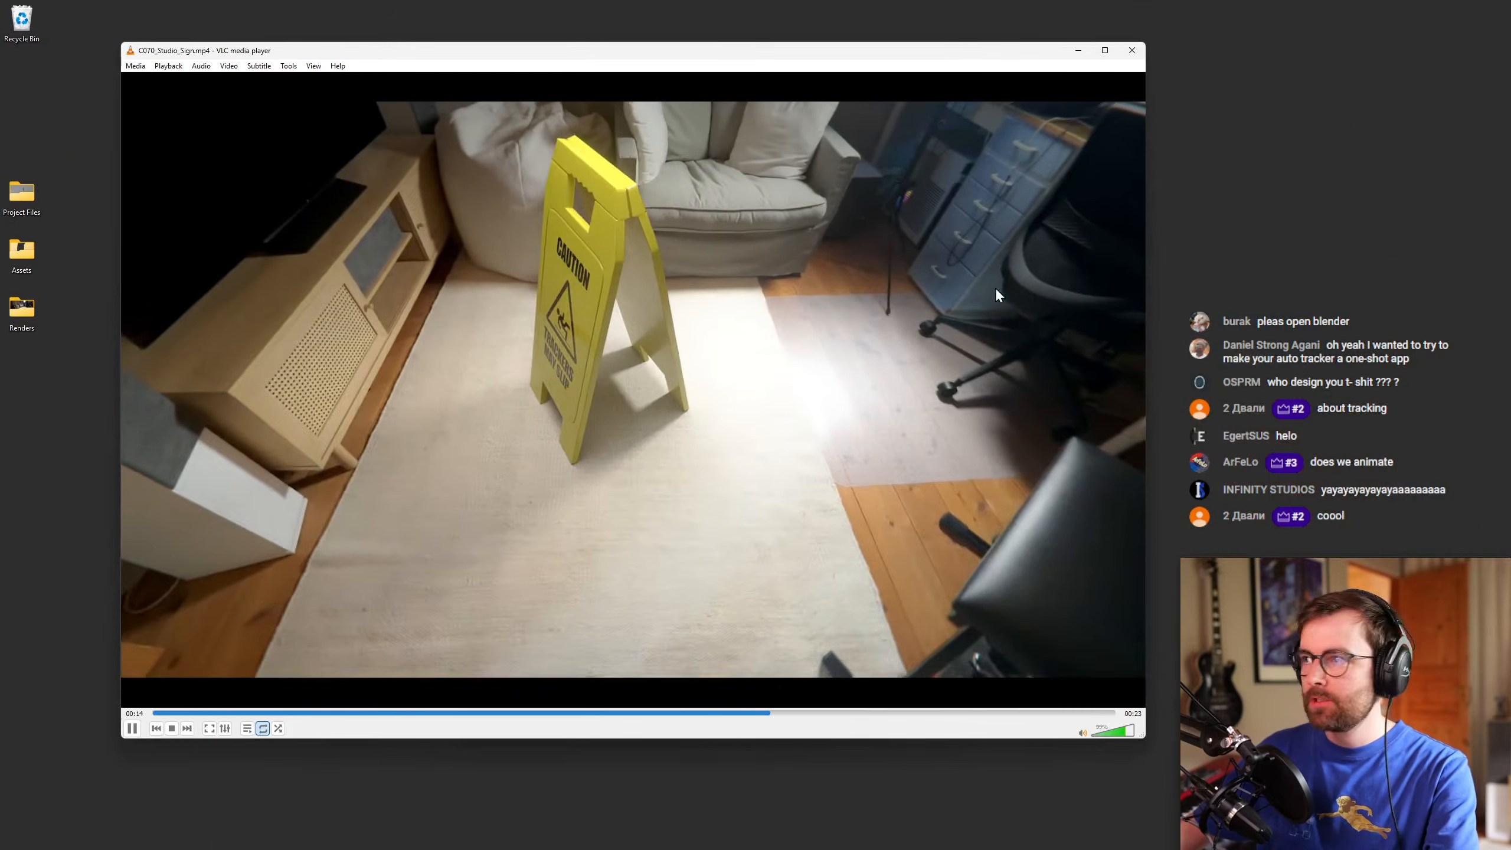
pyautogui.hotkey('alt', 'F4')
# Watch C078_Tunnel_Monkeys.mp4 in full screen and return to the Renders folder.
pyautogui.doubleClick(924, 357)
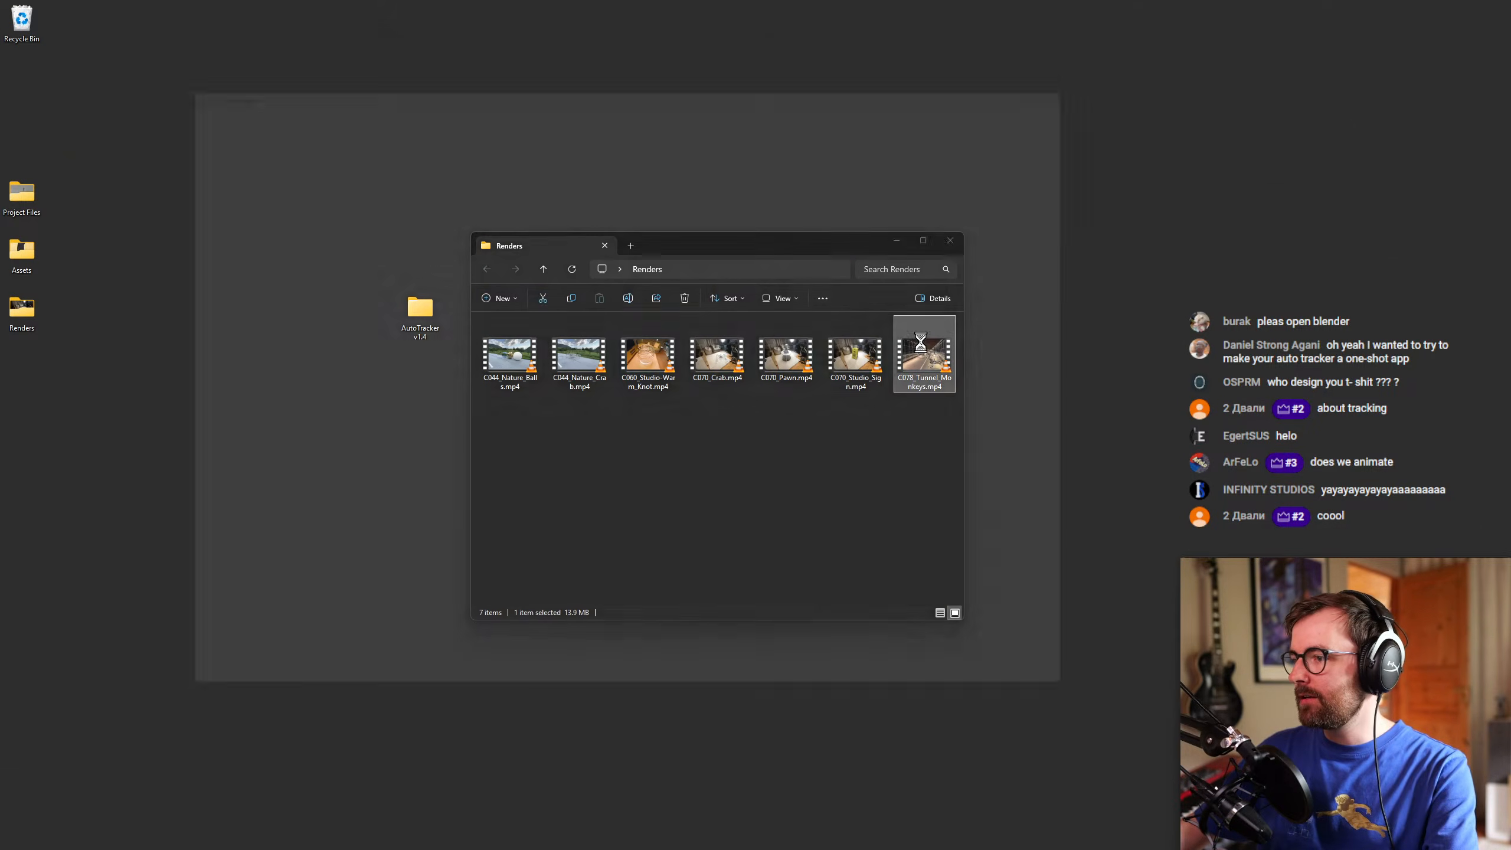
pyautogui.doubleClick(959, 335)
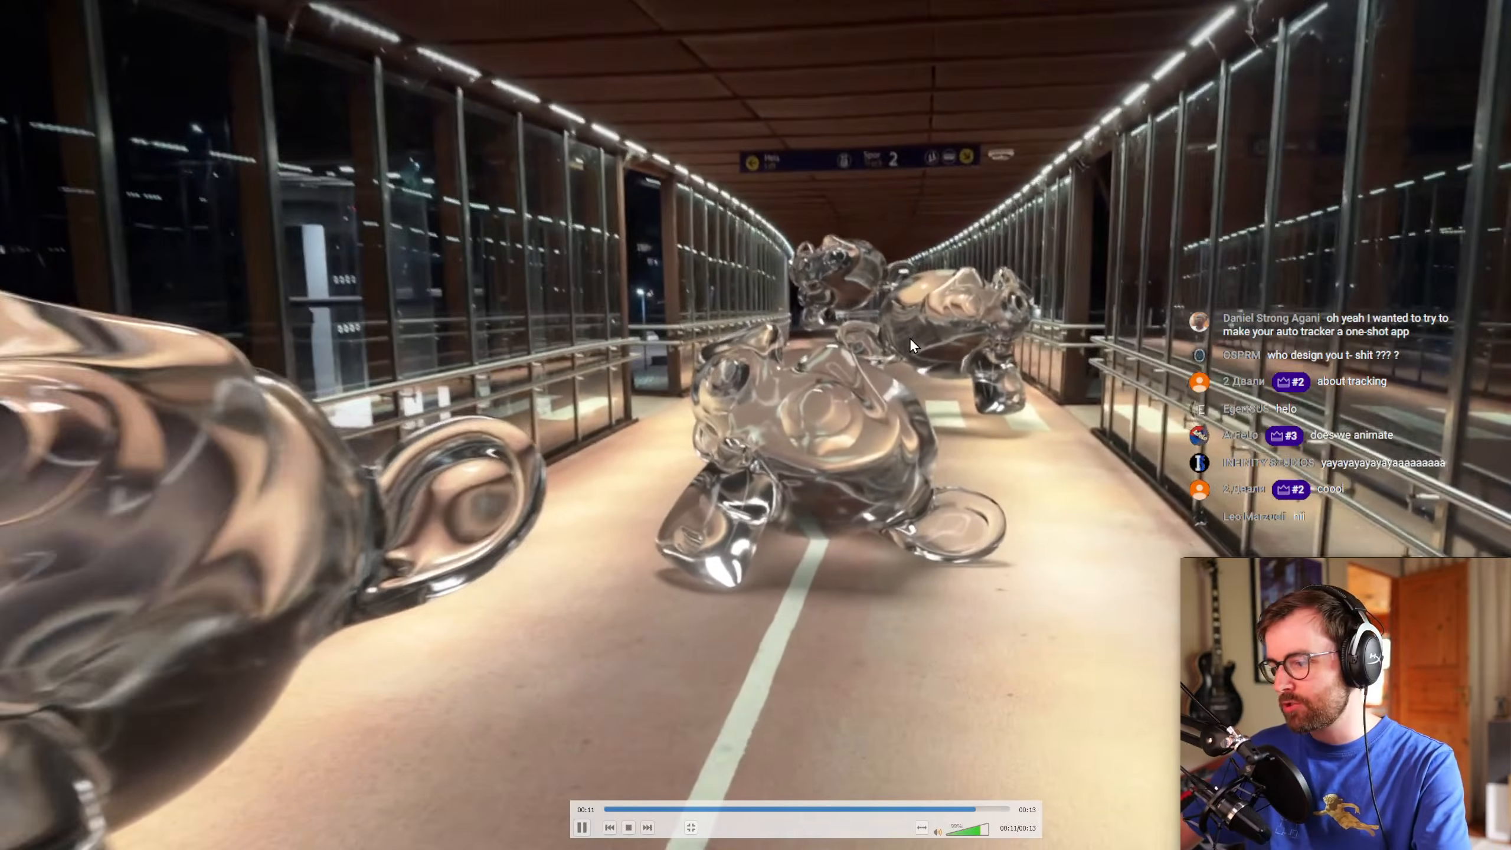
pyautogui.press('Escape')
pyautogui.click(1138, 53)
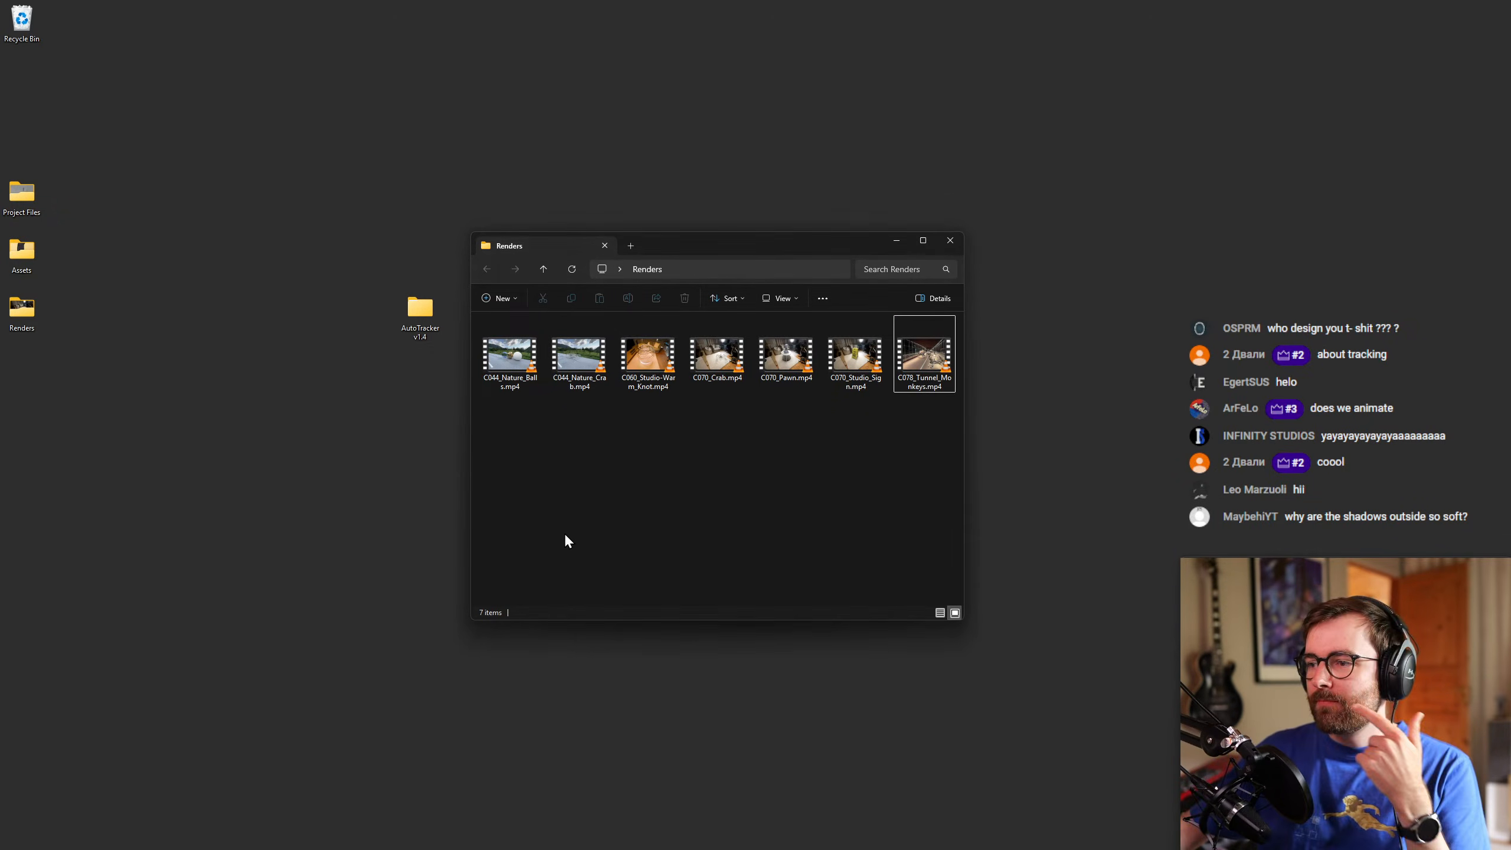
pyautogui.moveTo(750, 240); pyautogui.dragTo(743, 238)
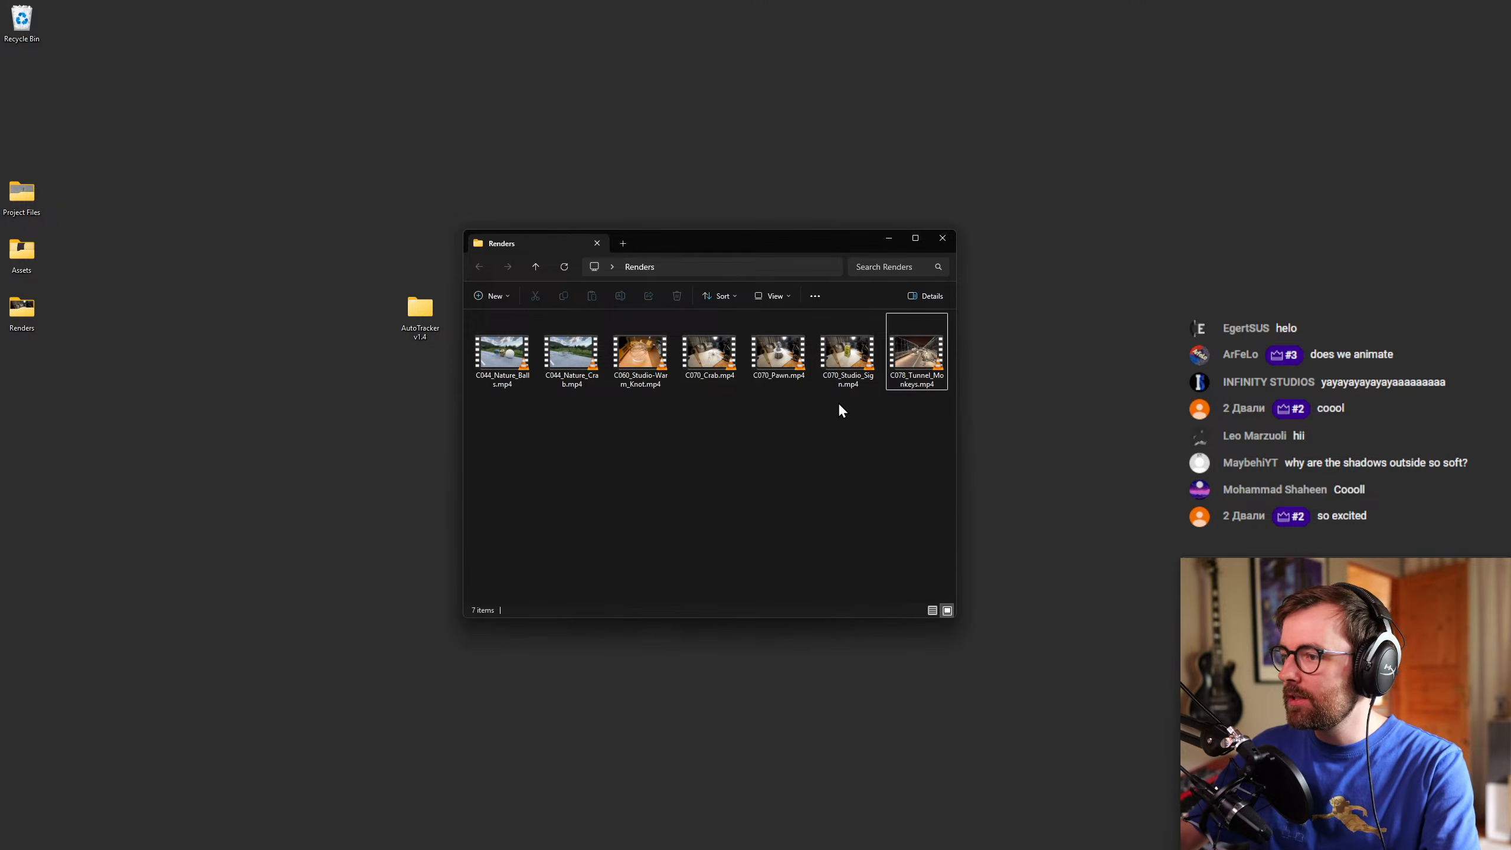
# Watch the chess piece render C070_Pawn.mp4 in full screen and return to the Renders folder.
pyautogui.doubleClick(778, 354)
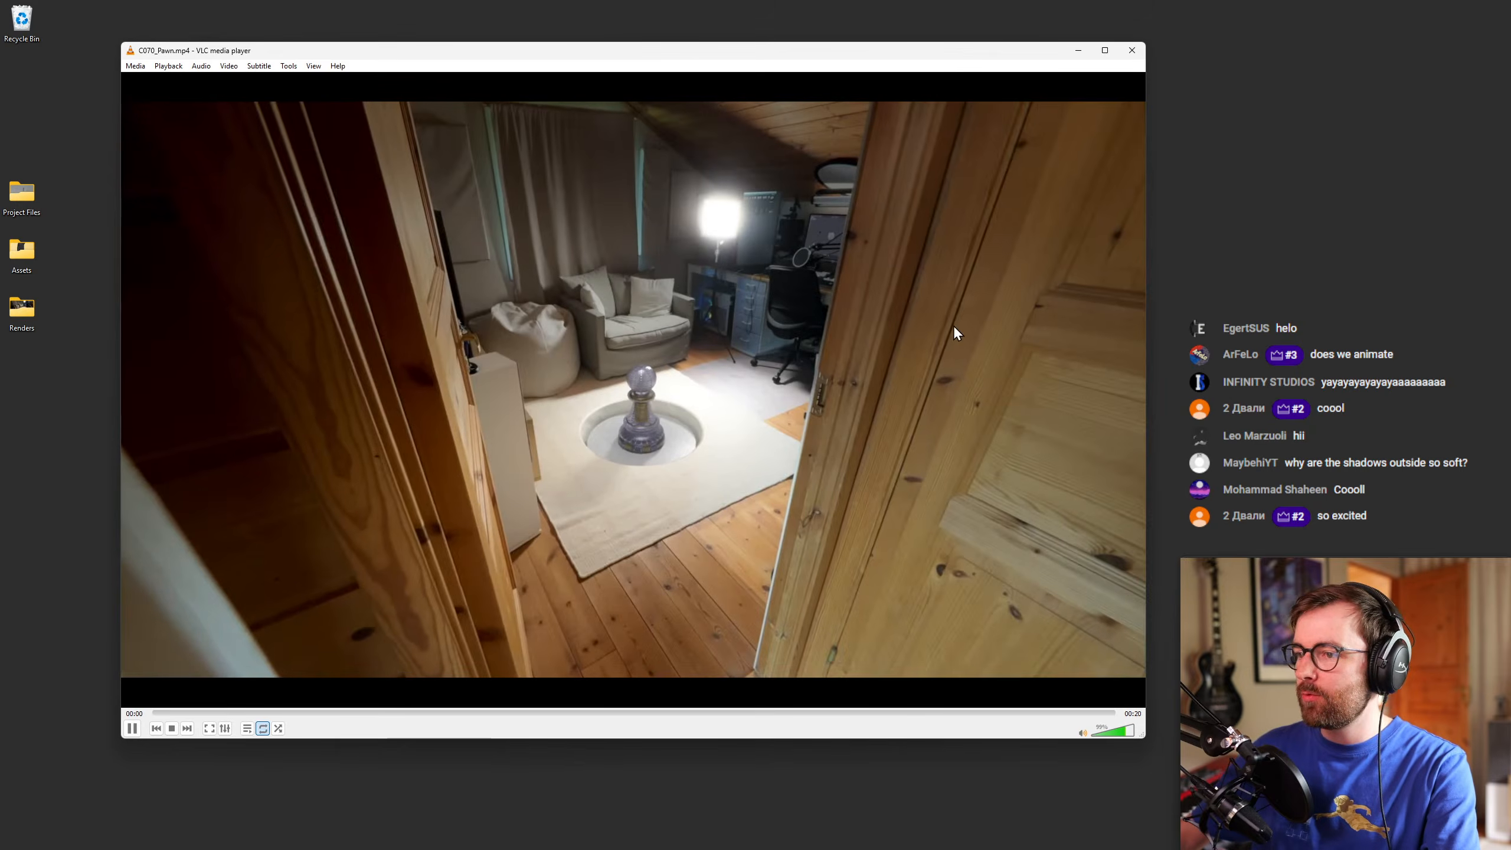
pyautogui.doubleClick(954, 325)
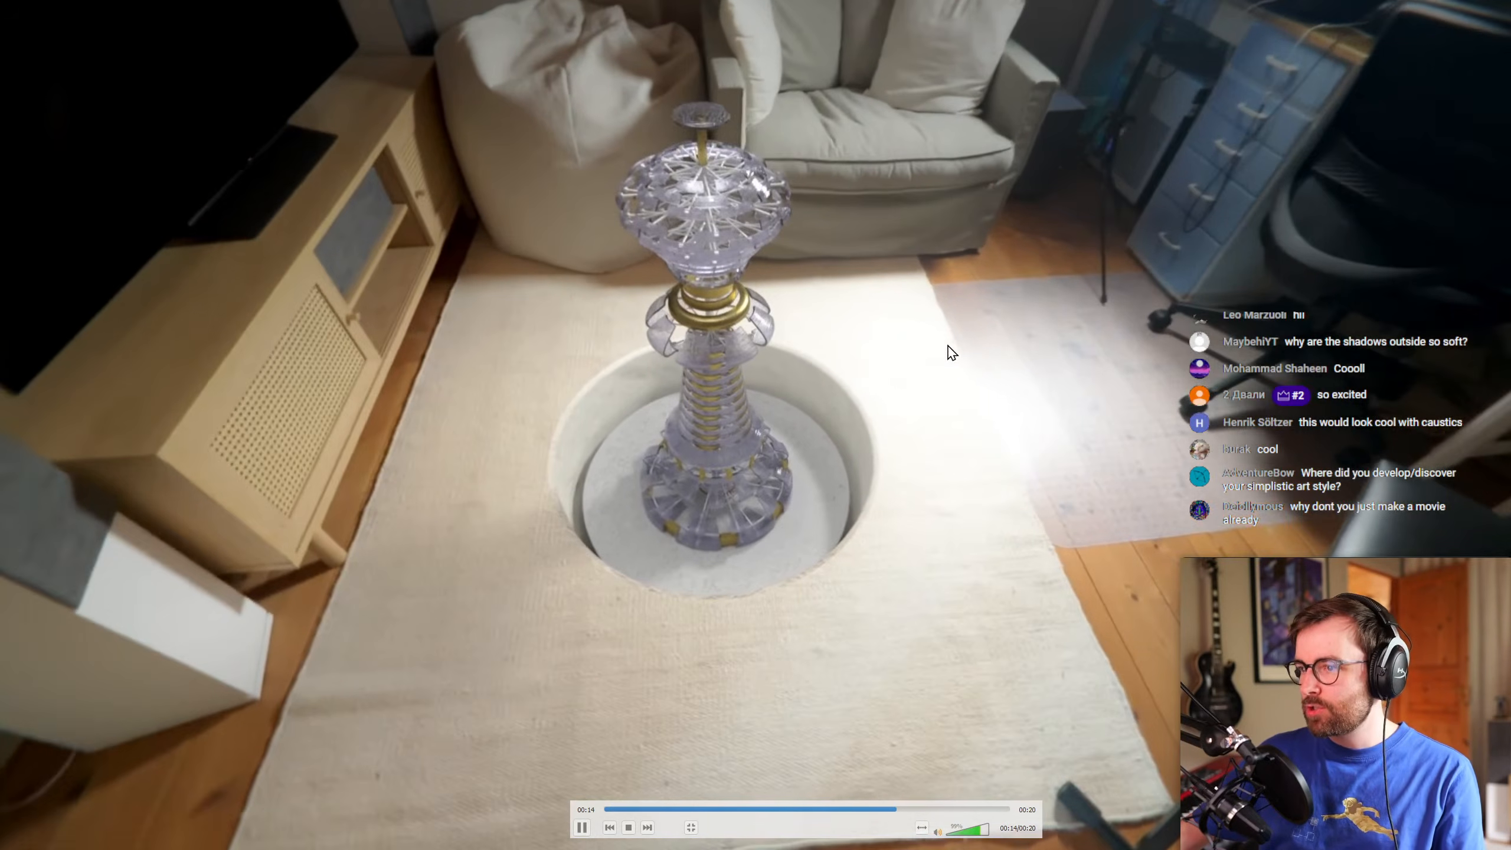
pyautogui.doubleClick(948, 346)
pyautogui.click(1134, 45)
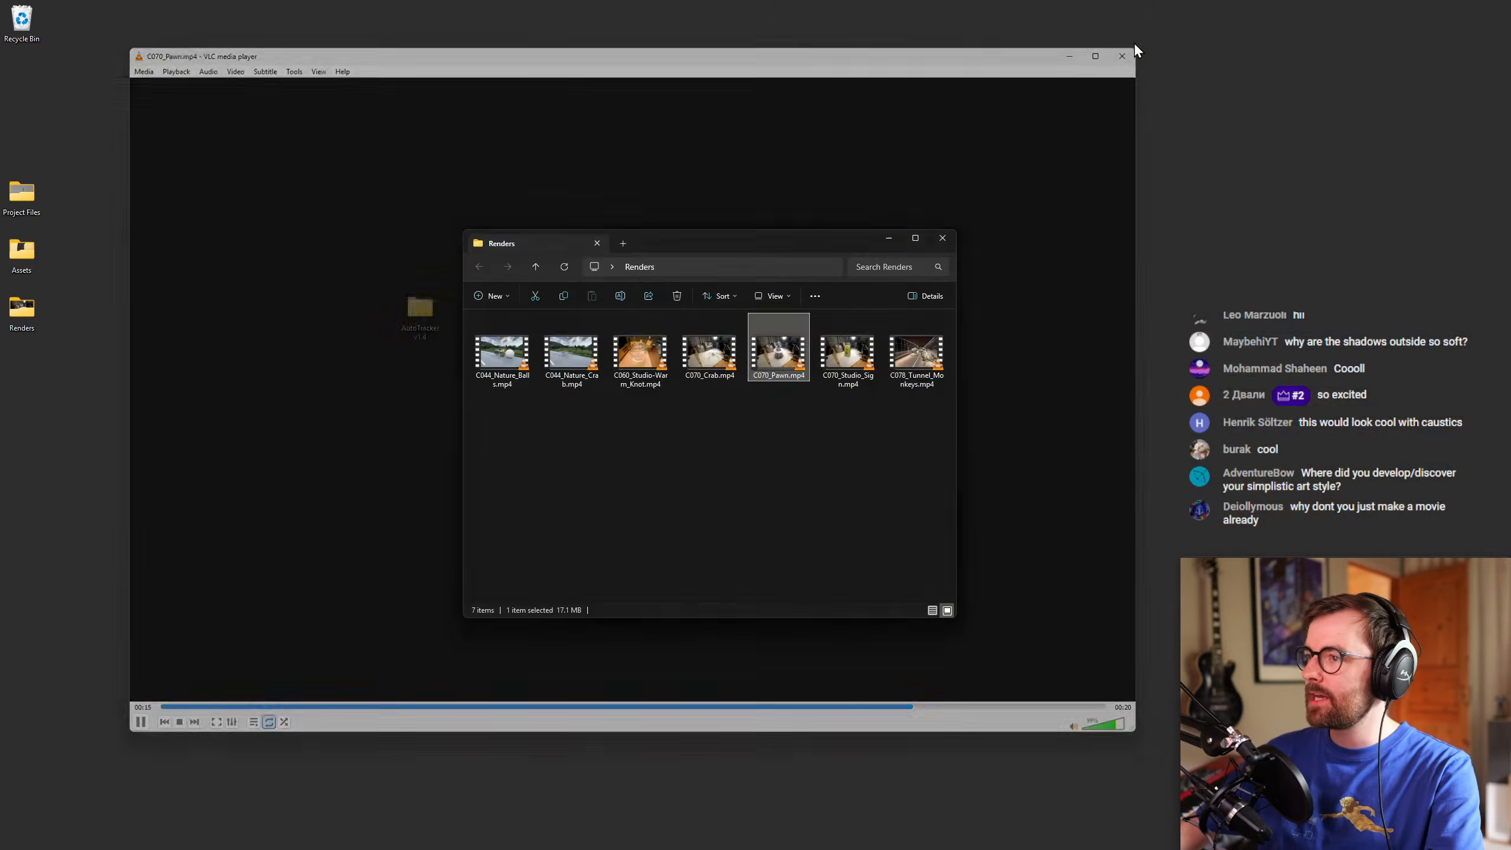
pyautogui.click(789, 473)
pyautogui.moveTo(691, 235); pyautogui.dragTo(687, 232)
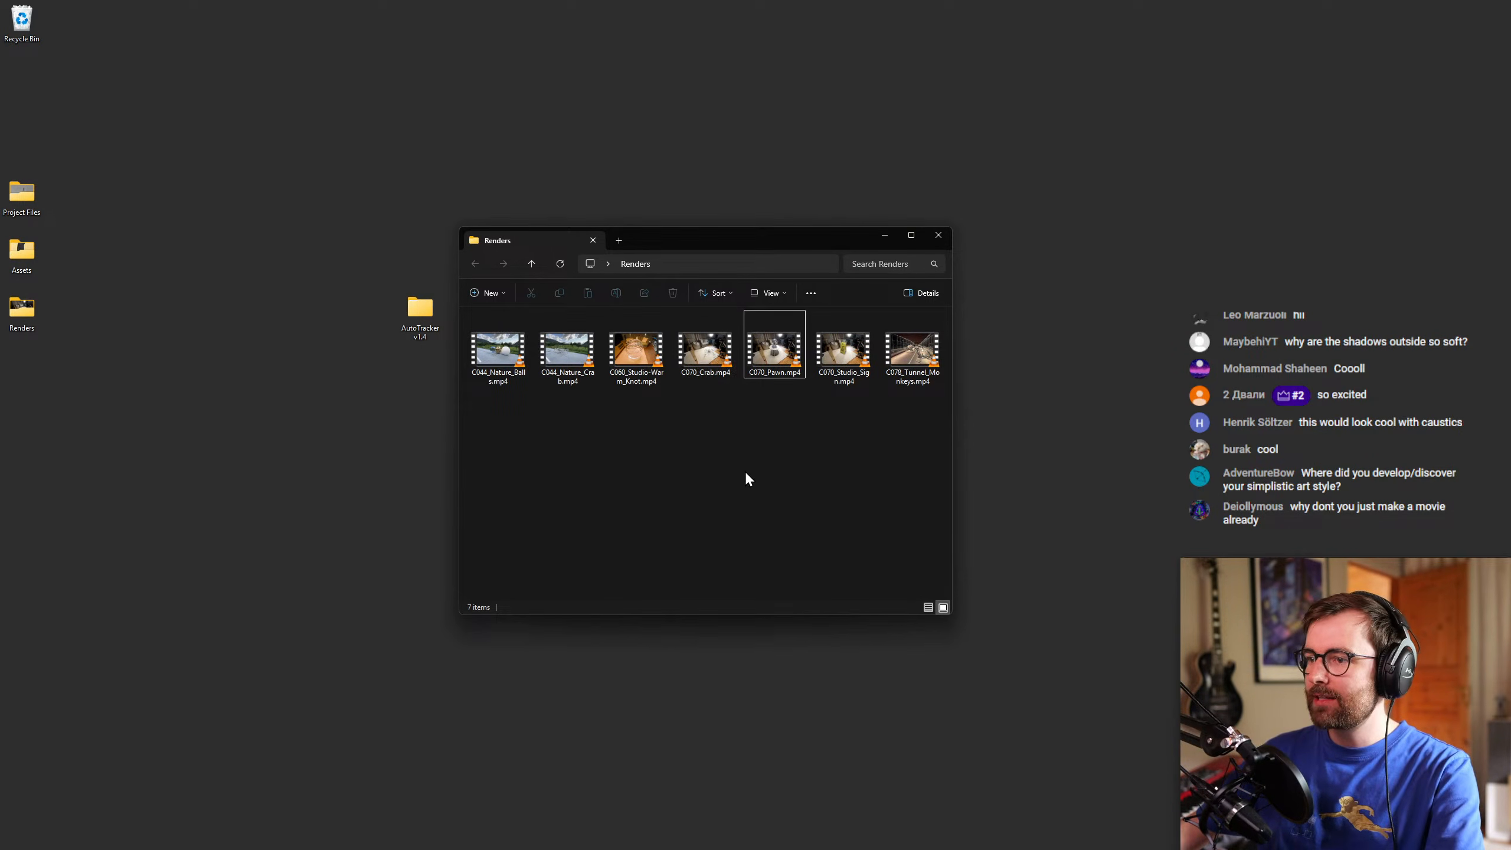
# Play C070_Crab.mp4 in full screen, skip back in the clip to review it, and close the player.
pyautogui.doubleClick(704, 350)
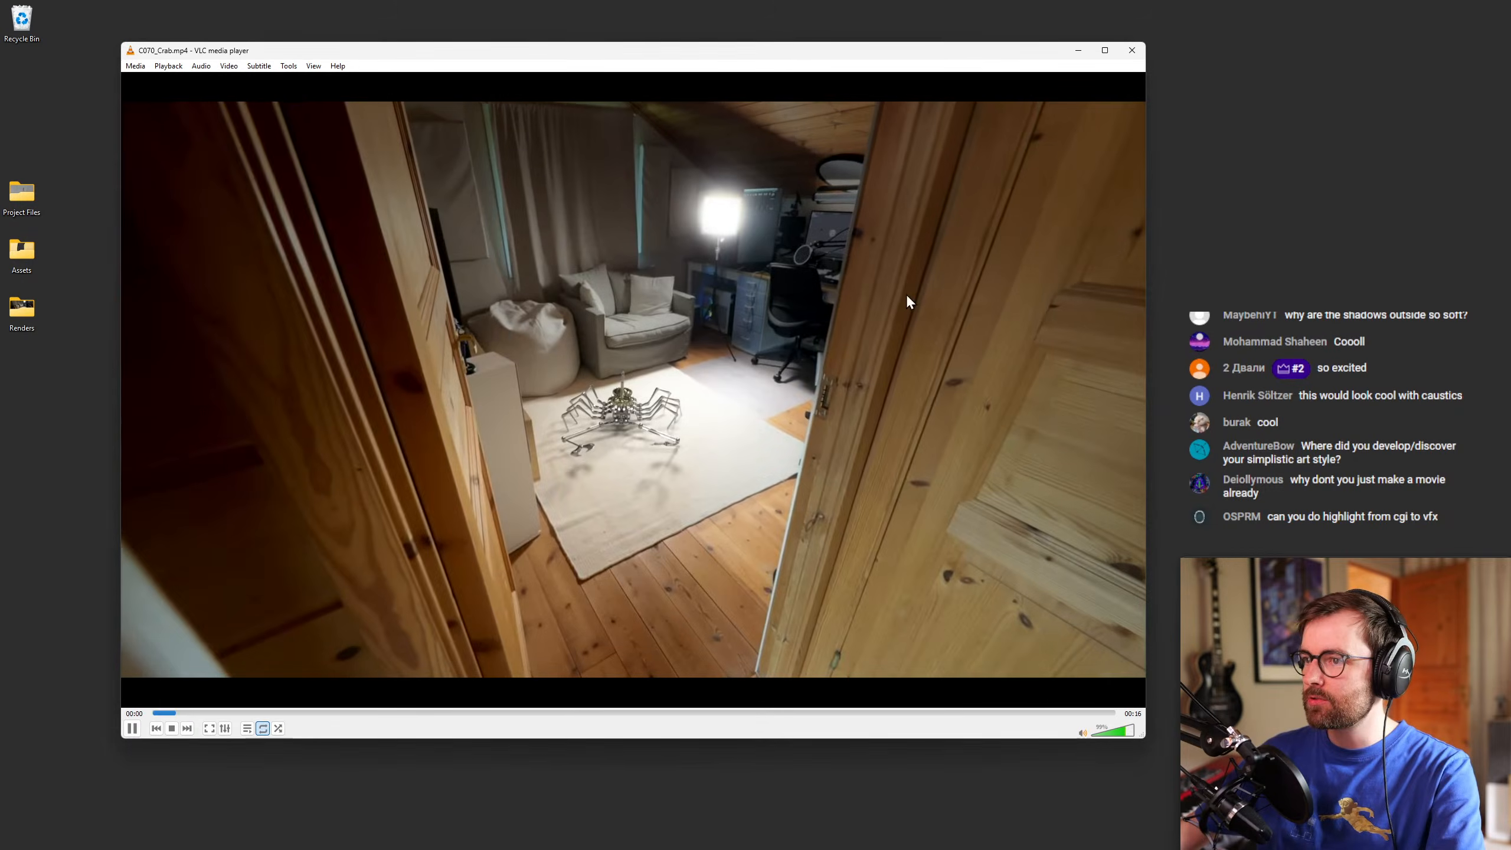
pyautogui.doubleClick(890, 256)
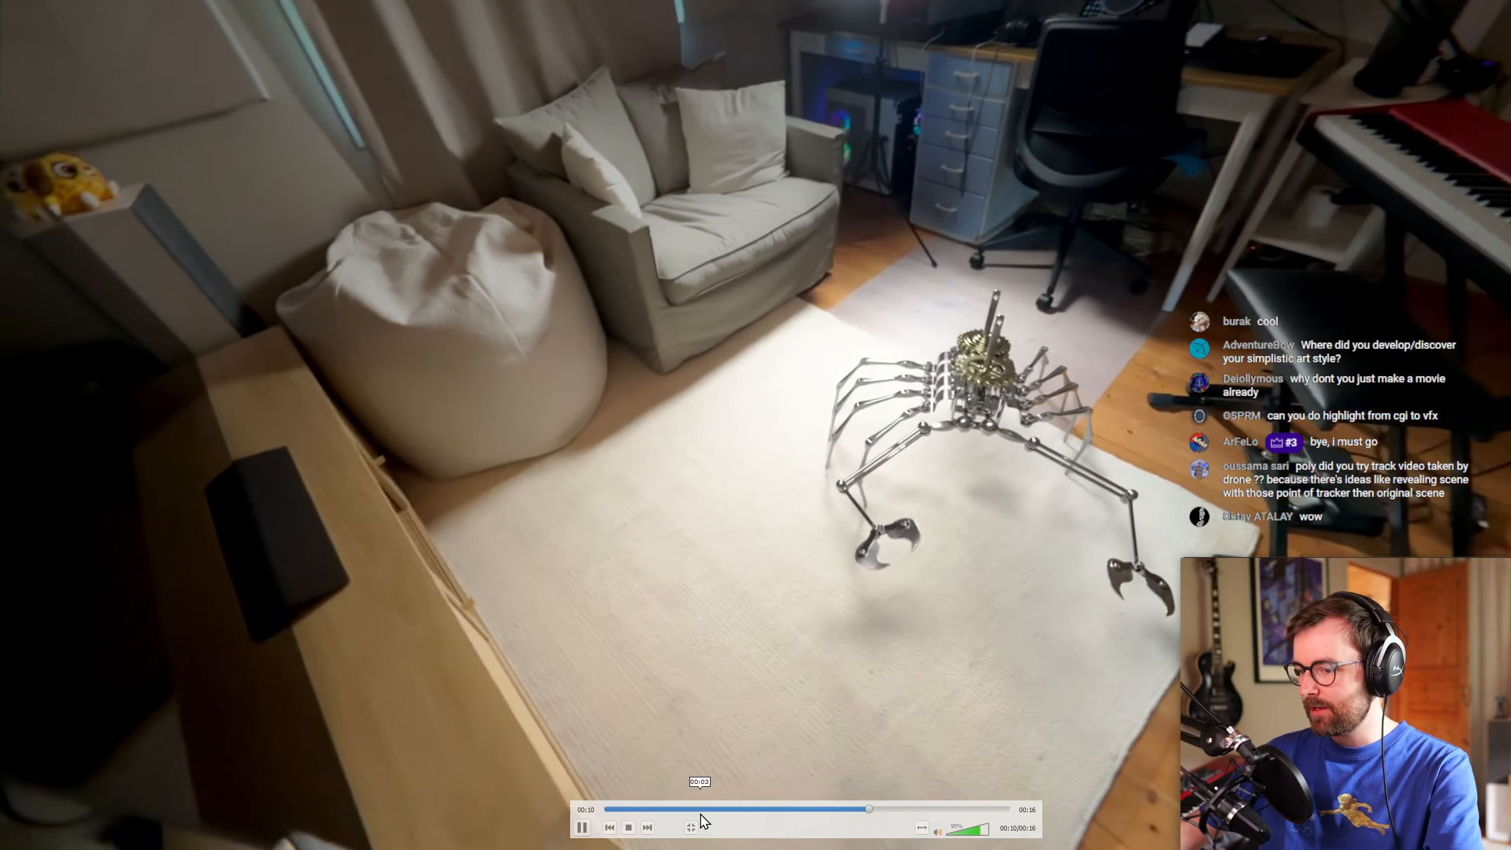
pyautogui.press('Left')
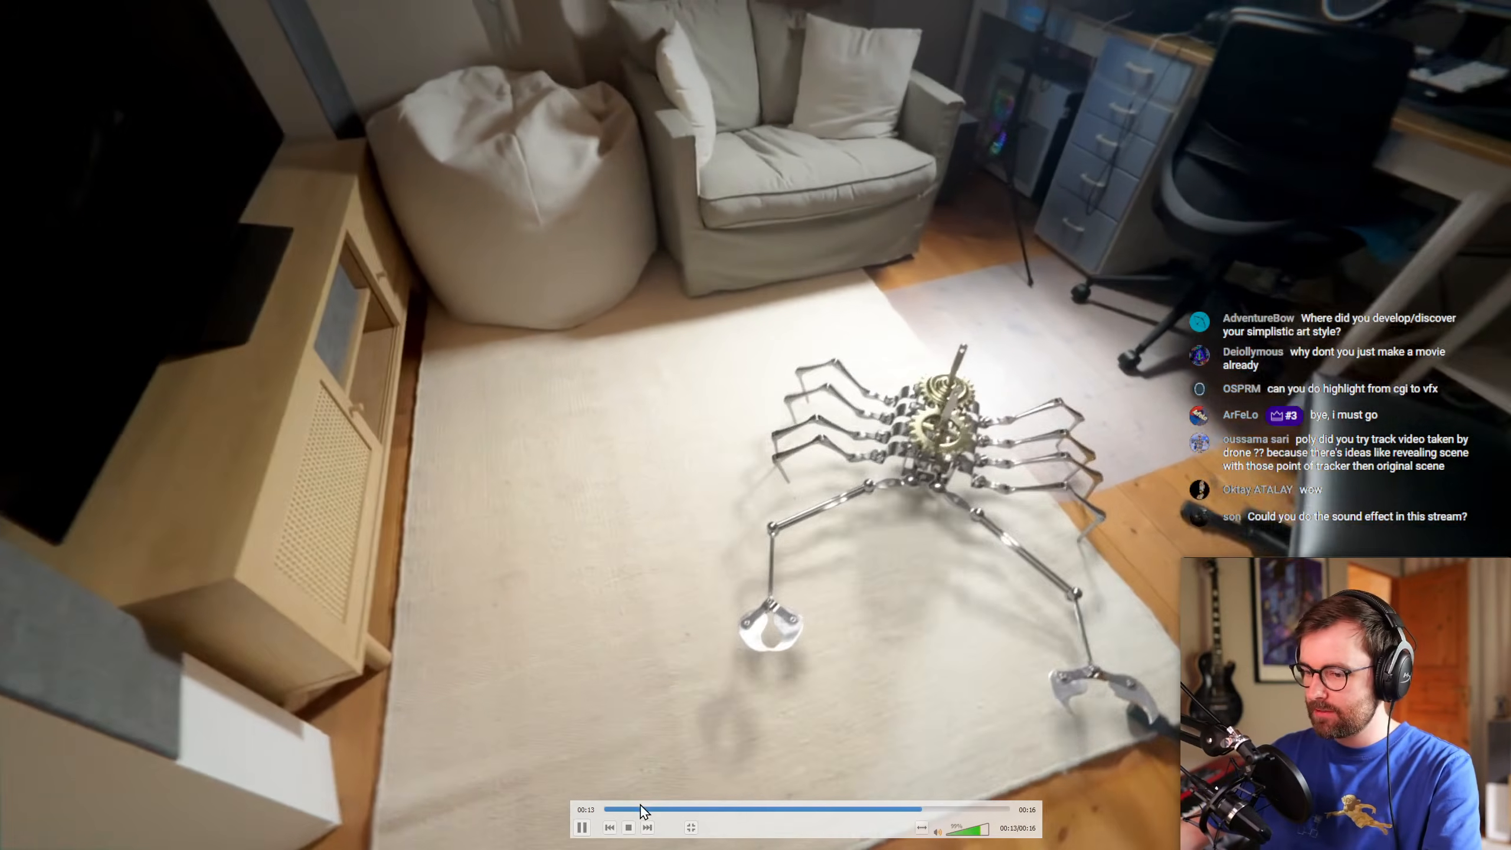
pyautogui.click(691, 827)
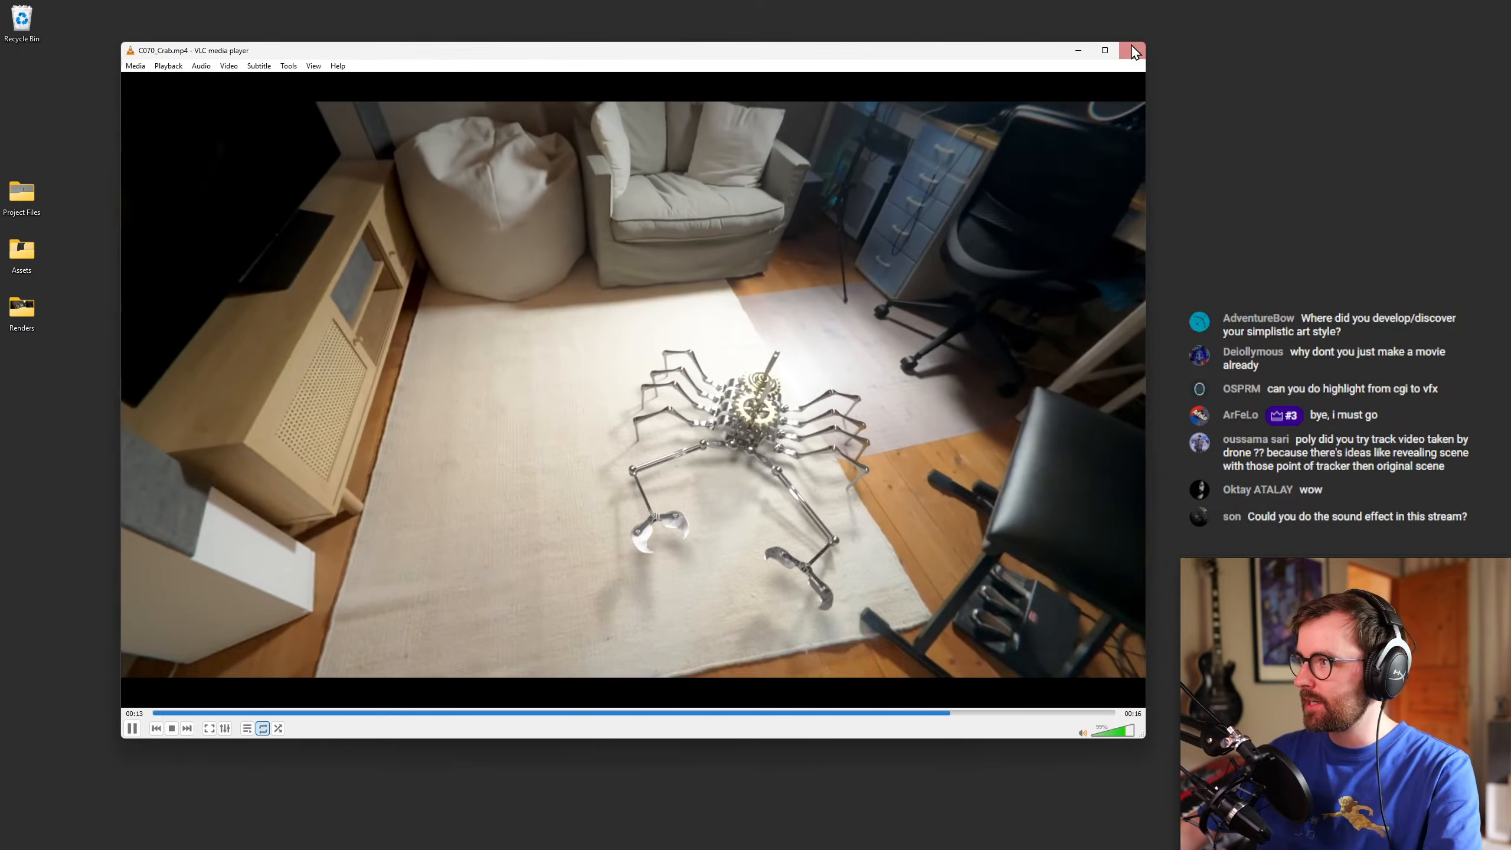
pyautogui.click(1129, 53)
pyautogui.click(640, 491)
# Watch C060_Studio-Warm_Knot.mp4 in full screen and return to the Renders folder.
pyautogui.doubleClick(635, 351)
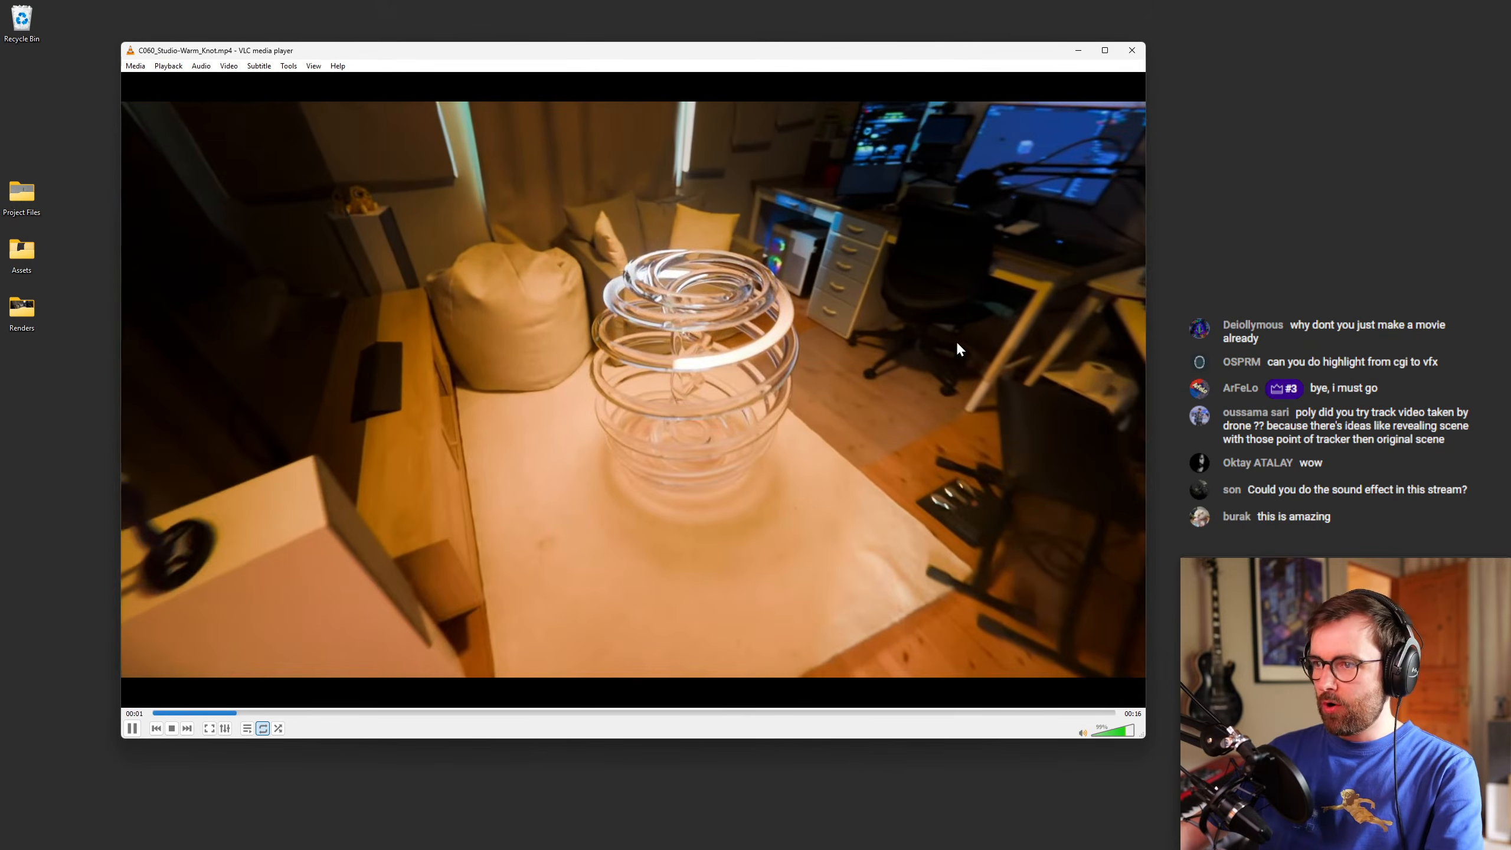
pyautogui.doubleClick(940, 315)
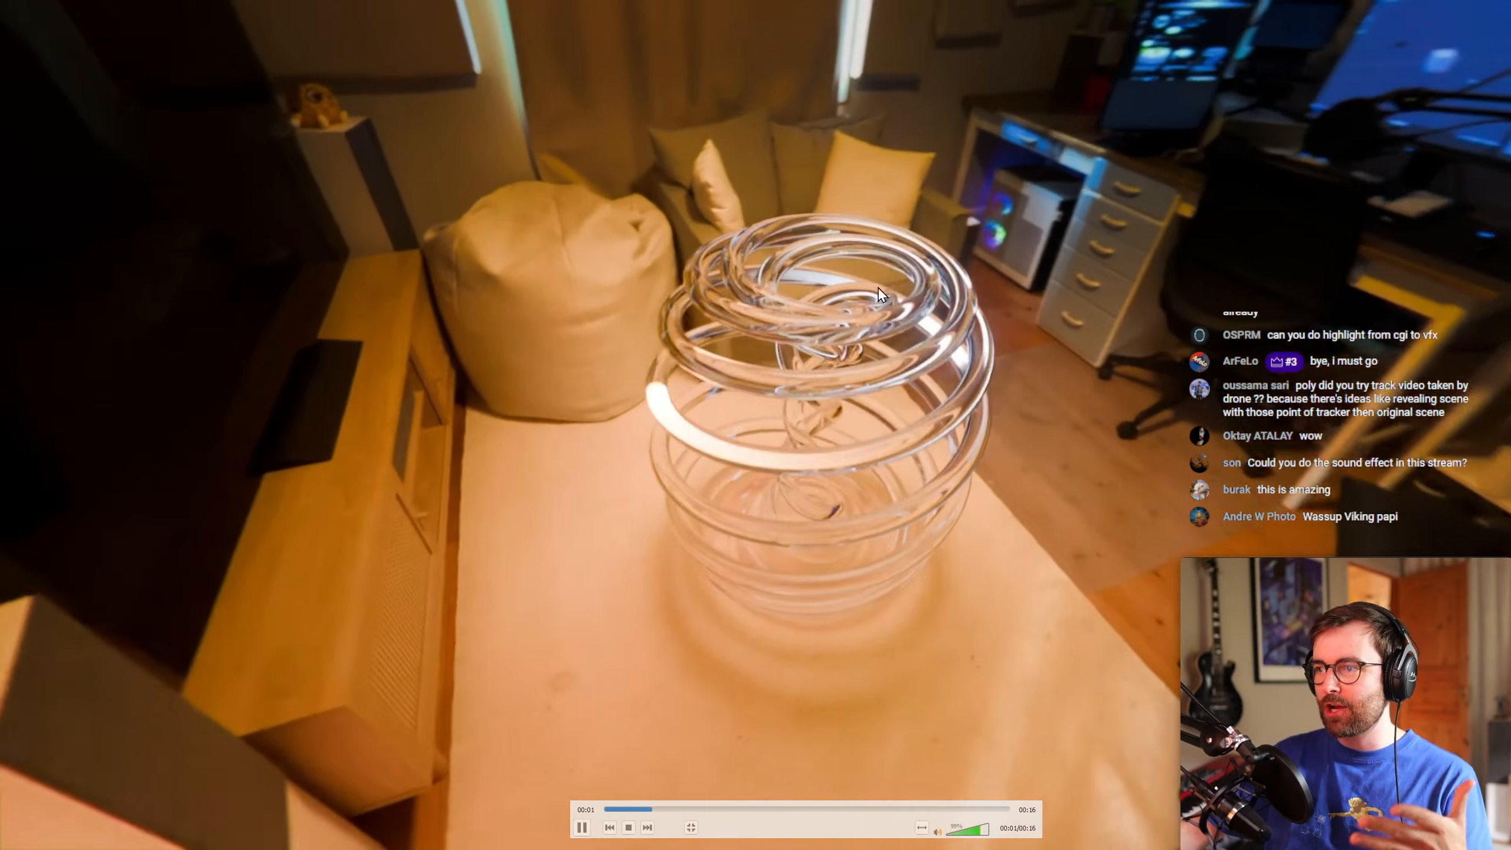
pyautogui.doubleClick(878, 286)
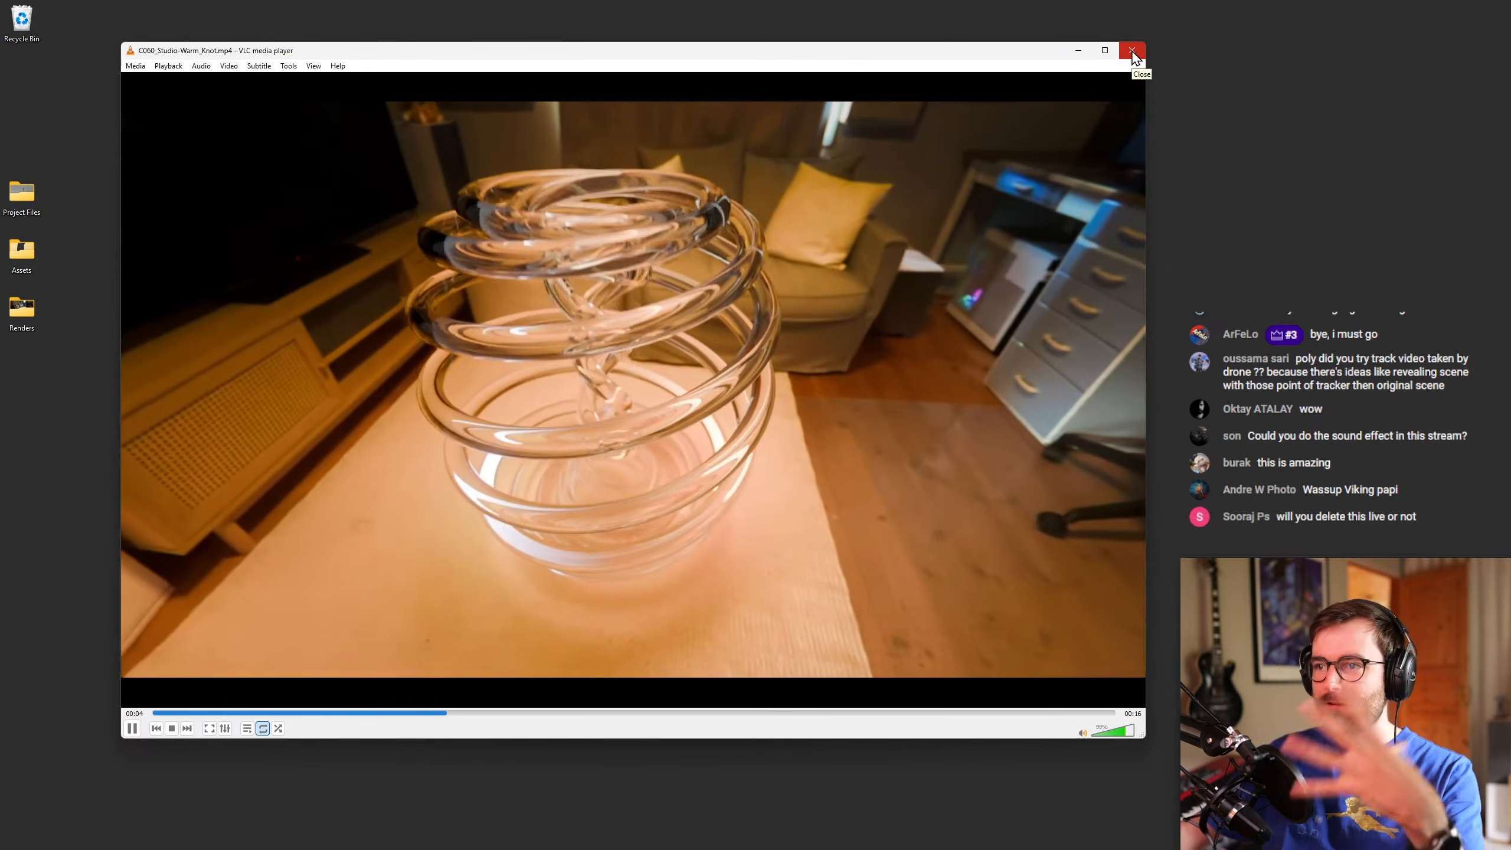
pyautogui.click(1133, 53)
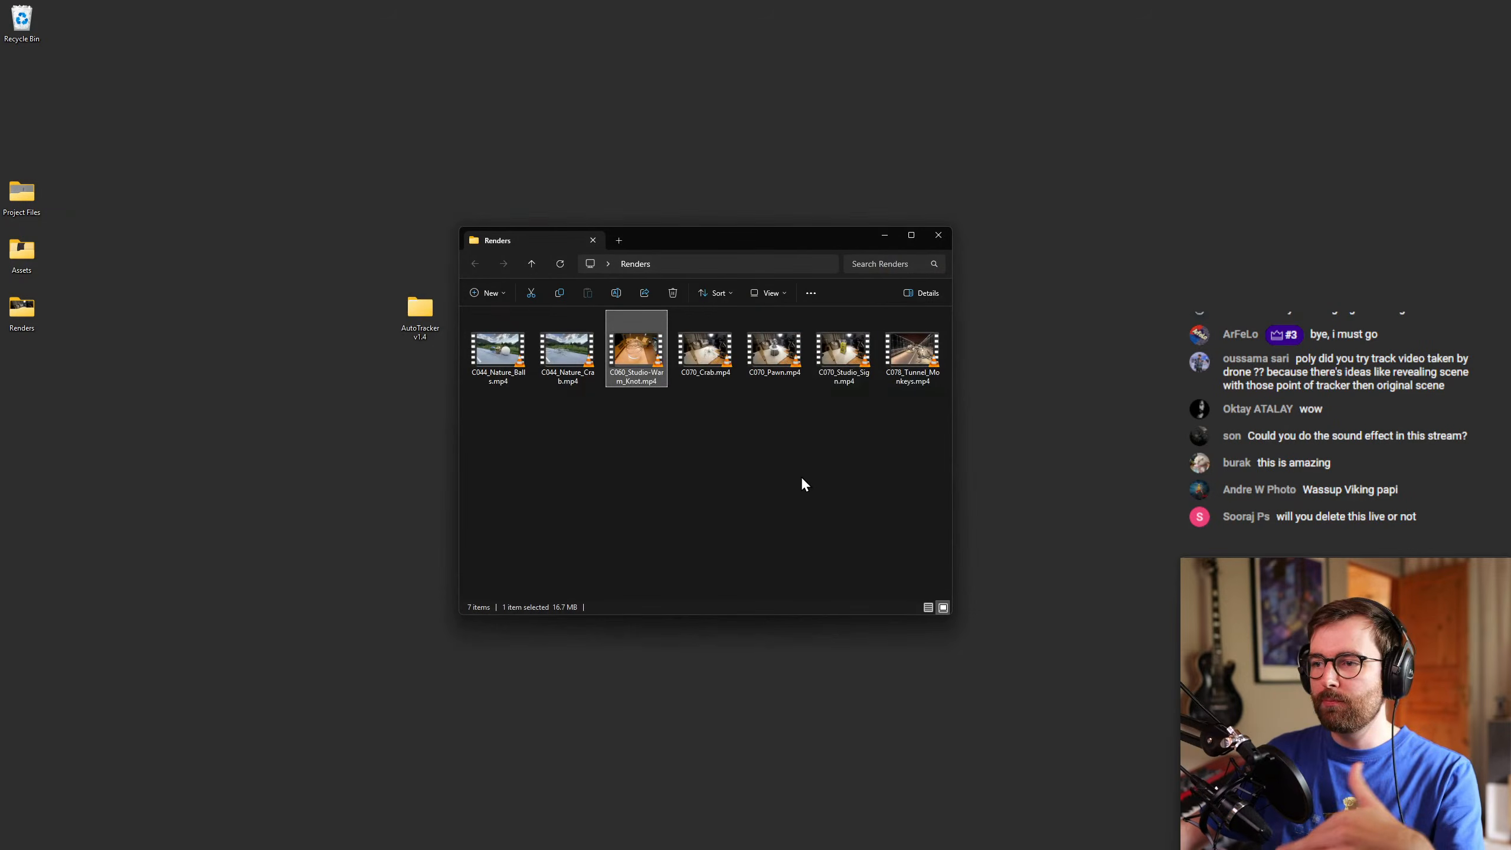
pyautogui.click(802, 479)
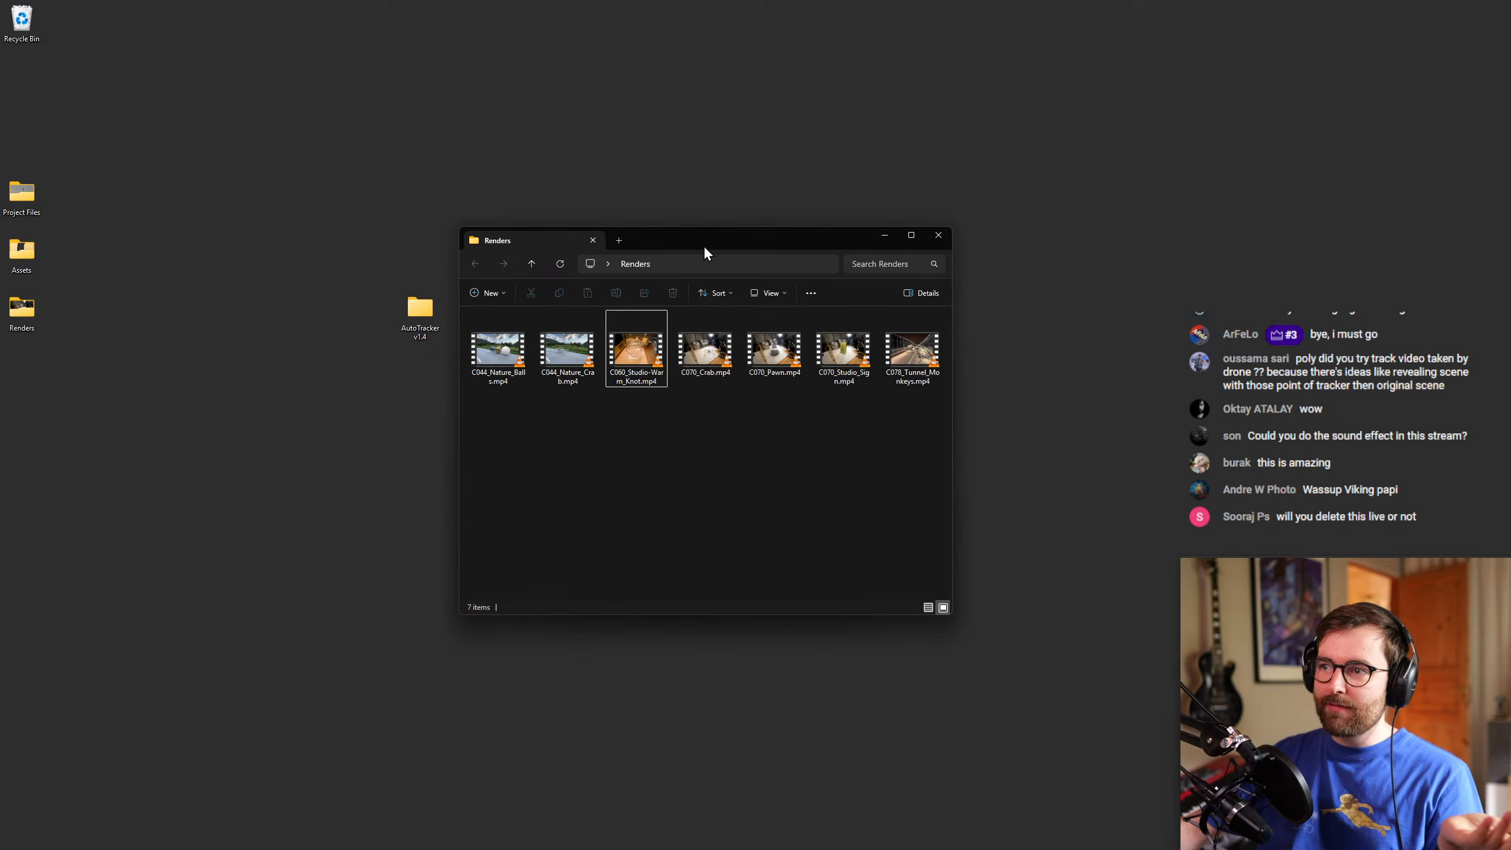
pyautogui.moveTo(703, 232); pyautogui.dragTo(713, 233)
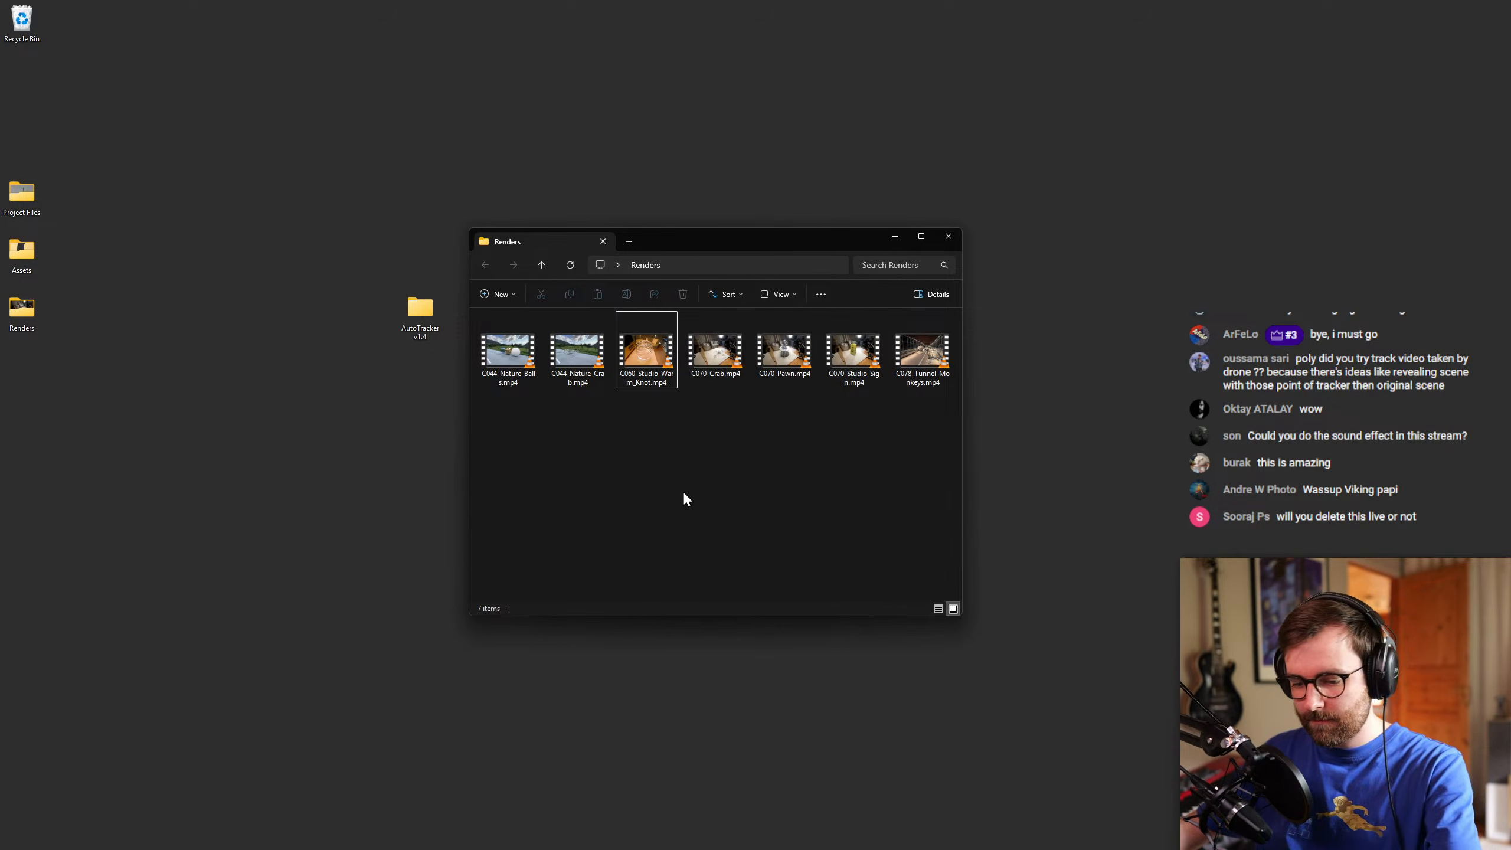
# Open the current stream "Chill compositing live session - Blender 4.5" from the Polyfjord channel's live videos and close it again.
pyautogui.press('super+5')
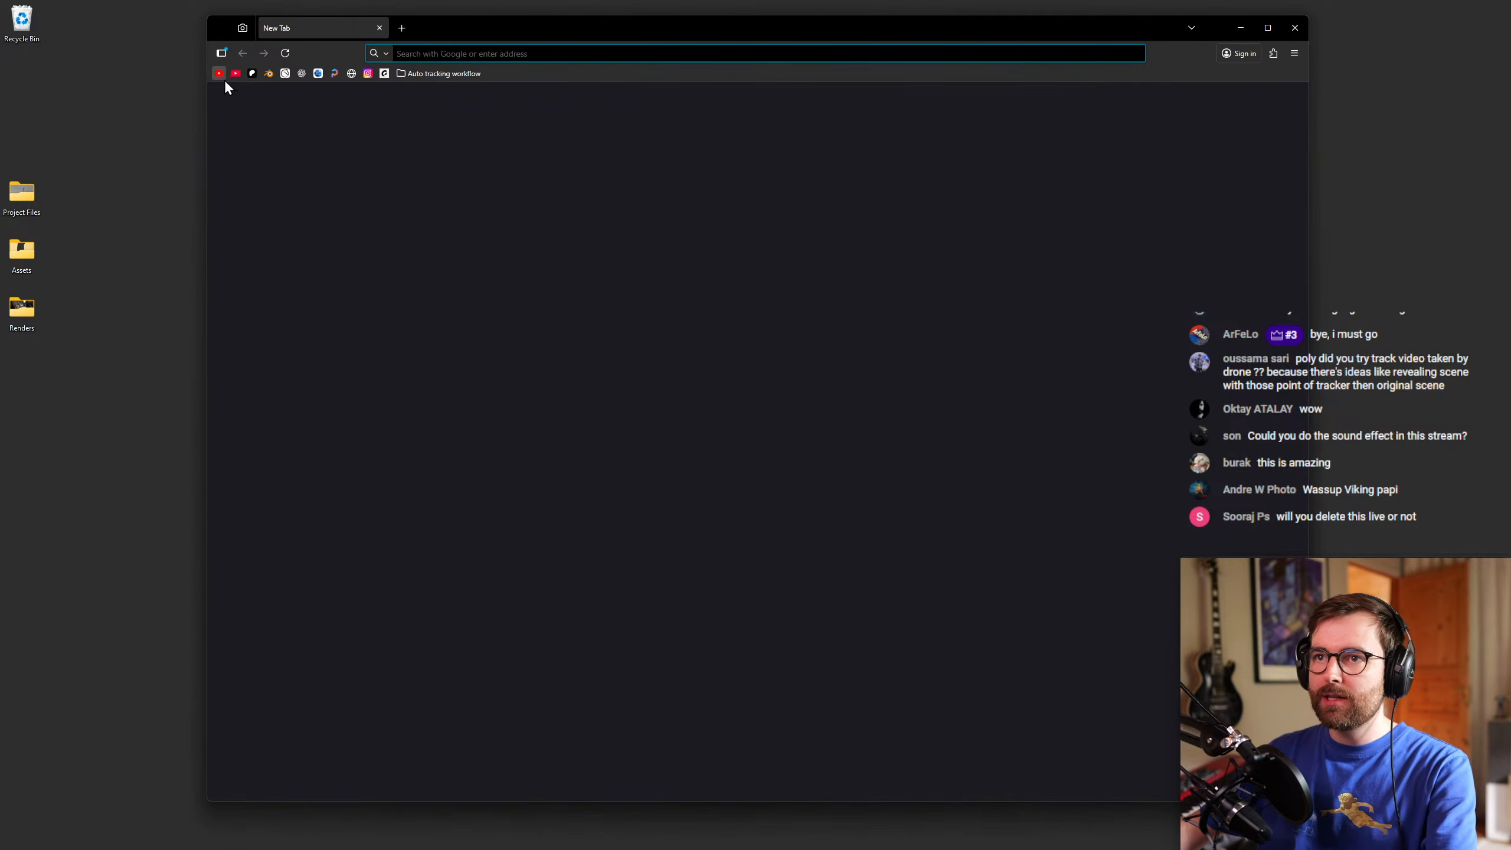
pyautogui.click(224, 75)
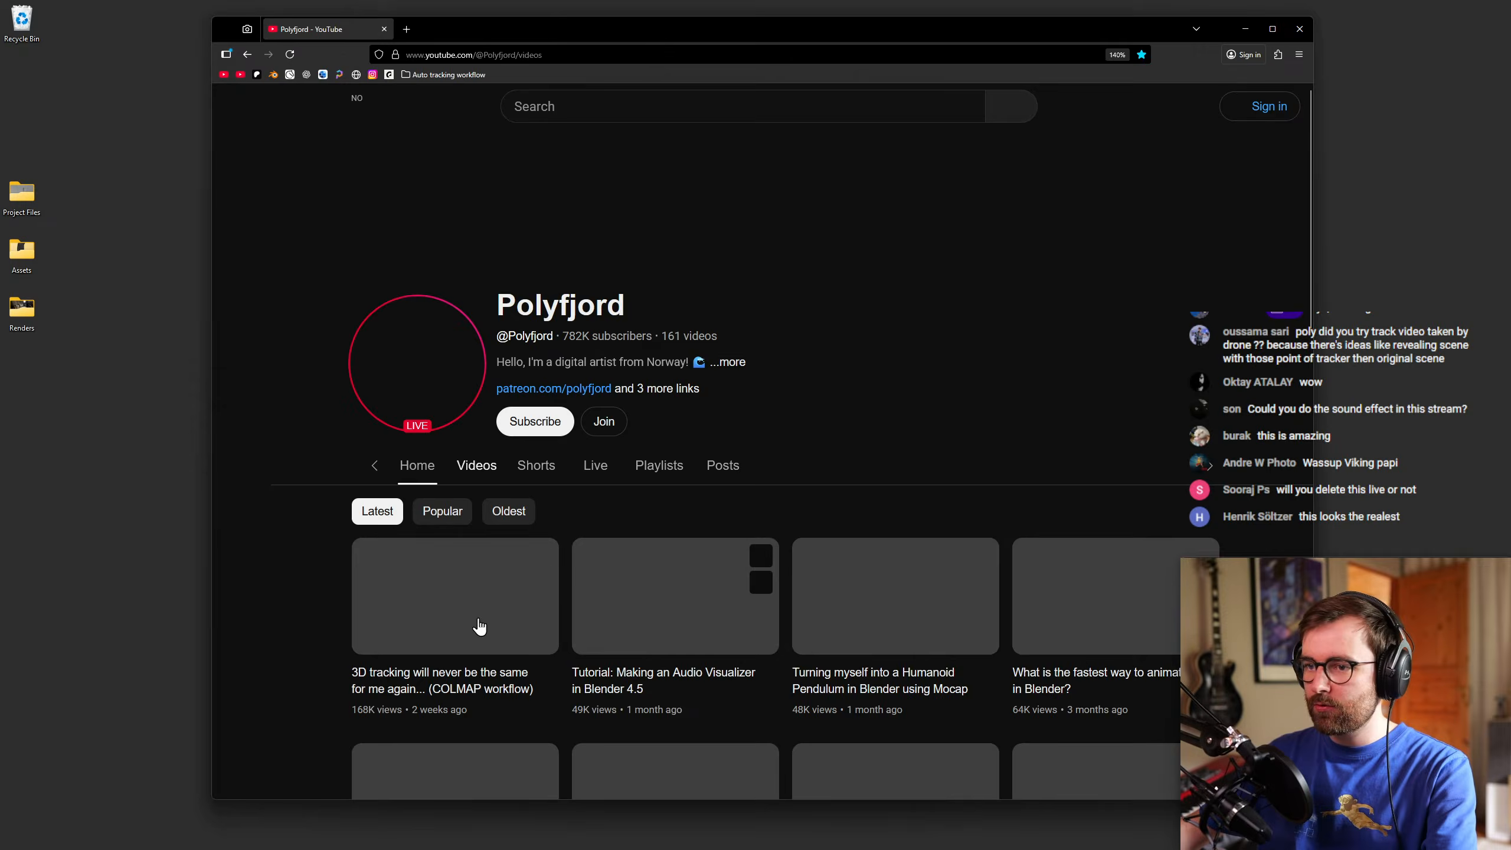
pyautogui.click(544, 467)
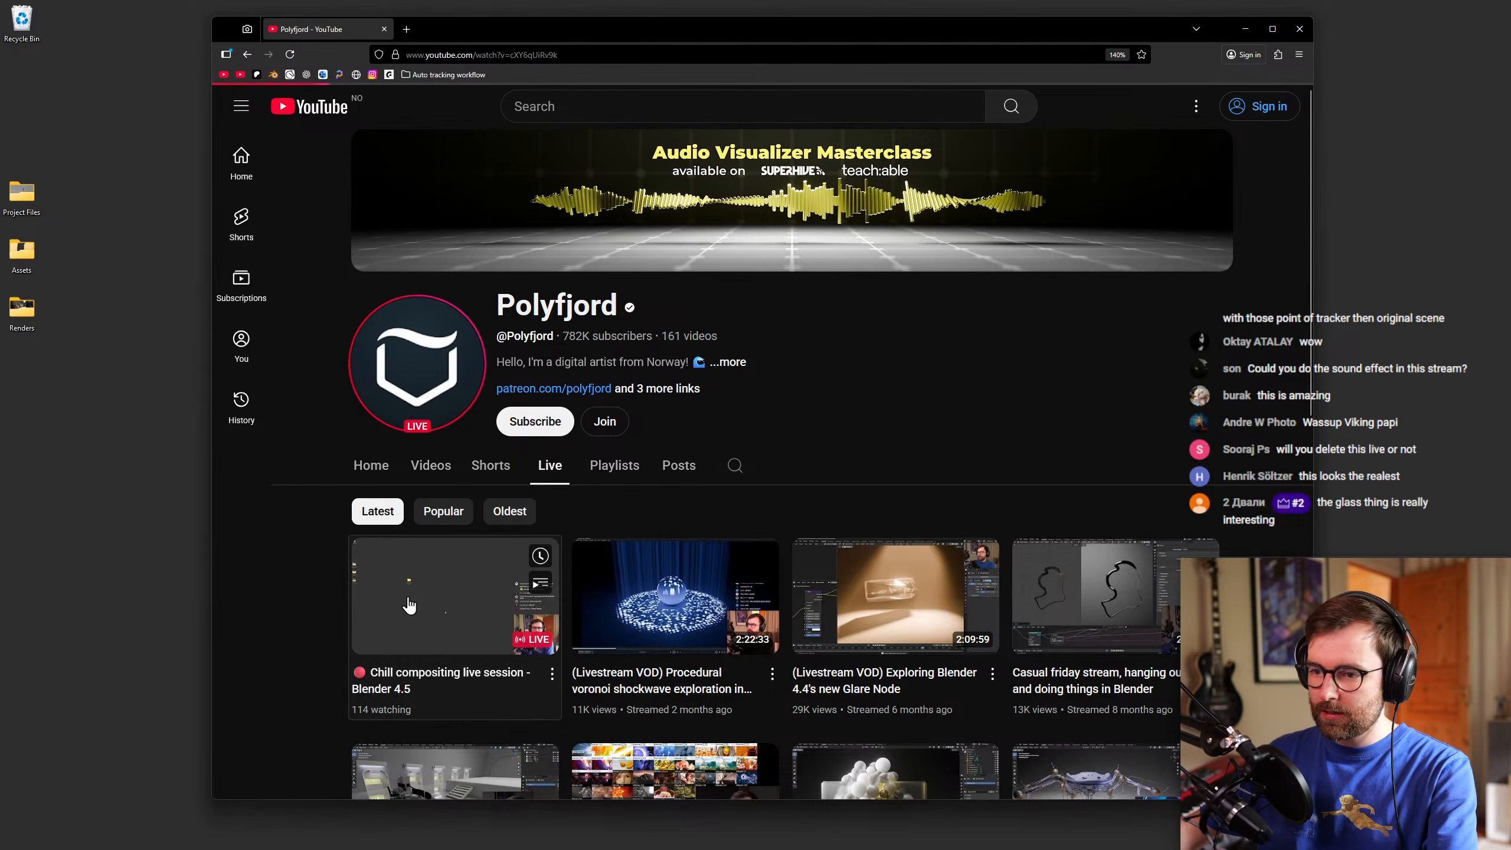
pyautogui.click(410, 606)
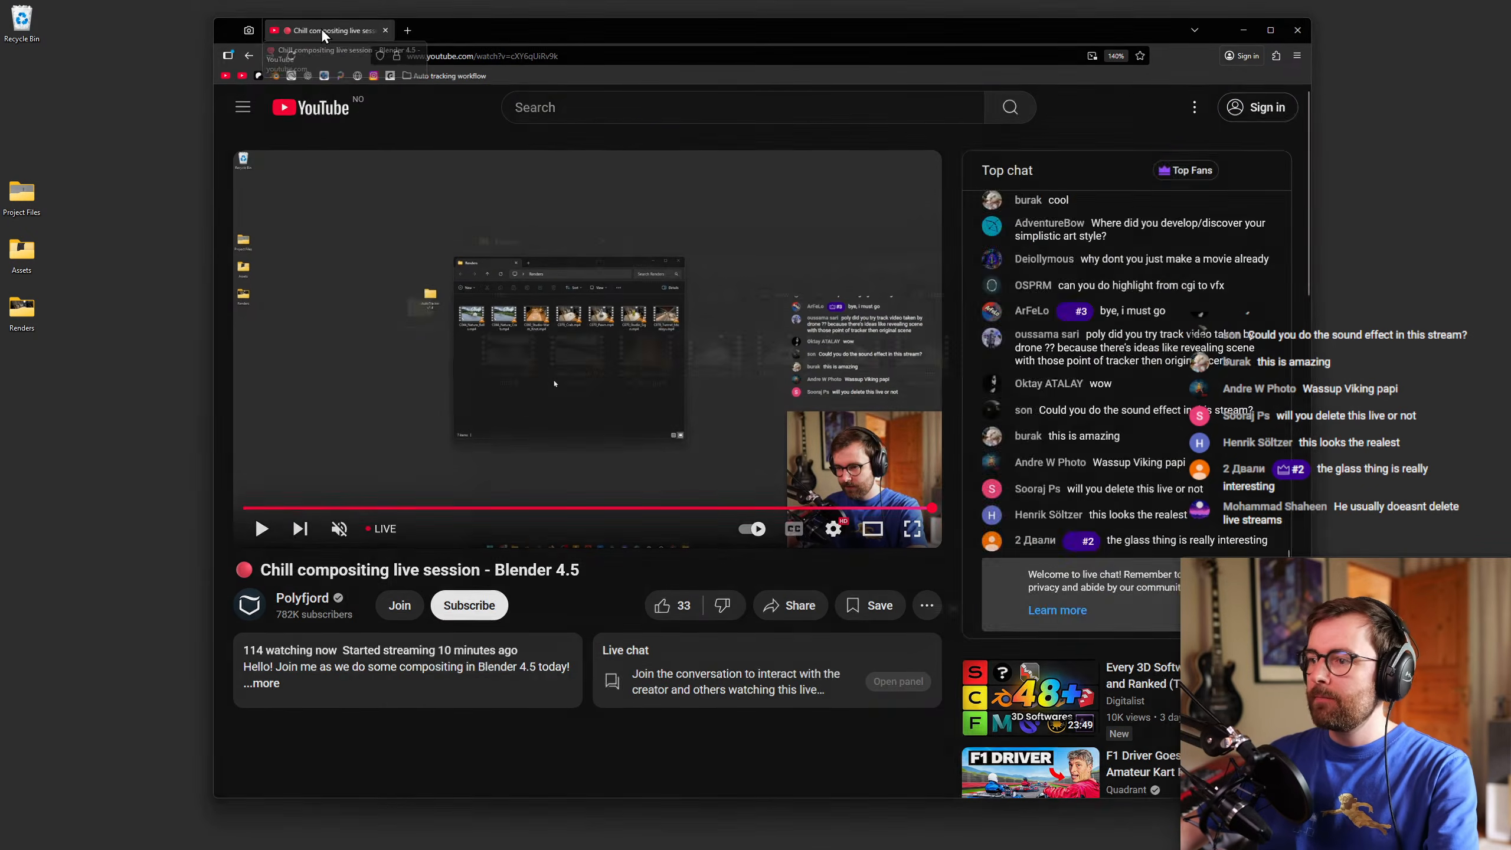
pyautogui.middleClick(321, 28)
# Close the Renders folder and open the Polyfjord channel's videos page from the bookmarks in a new browser window.
pyautogui.moveTo(720, 240); pyautogui.dragTo(720, 241)
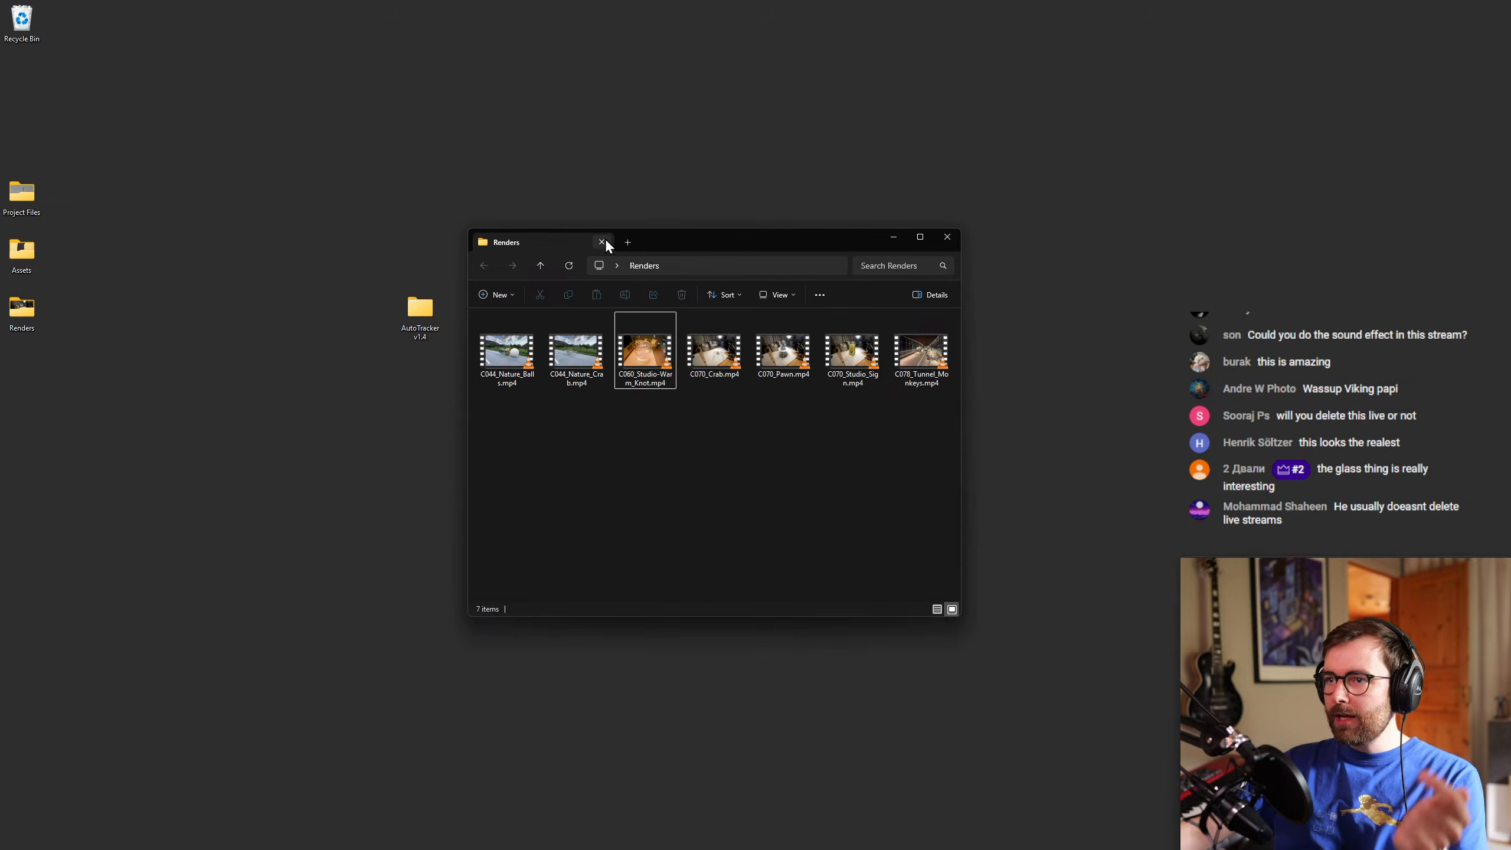
pyautogui.click(602, 242)
pyautogui.press('super+1')
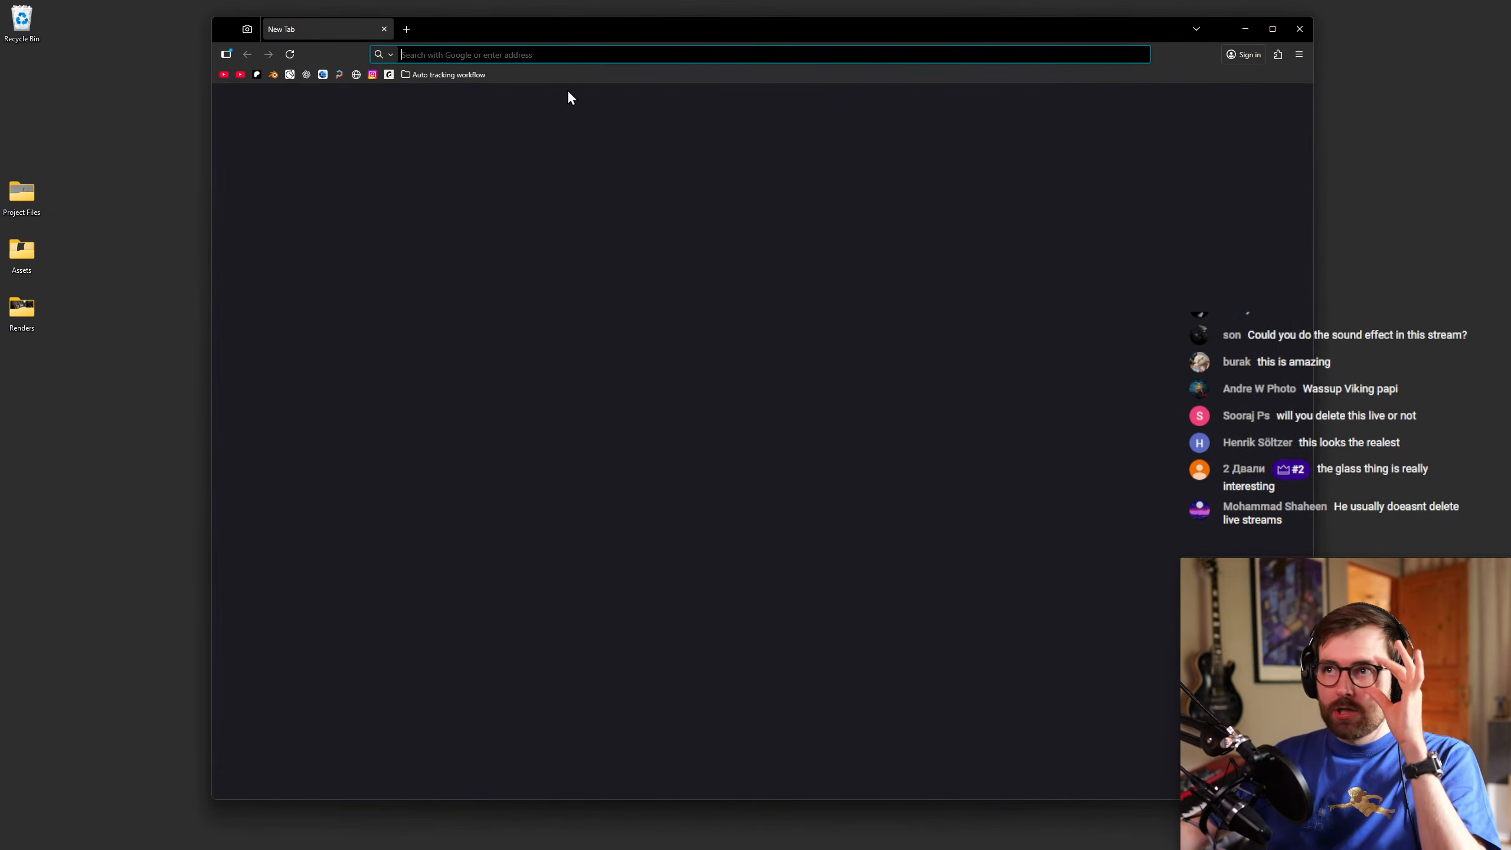
pyautogui.moveTo(504, 25); pyautogui.dragTo(501, 25)
pyautogui.click(478, 73)
pyautogui.click(569, 71)
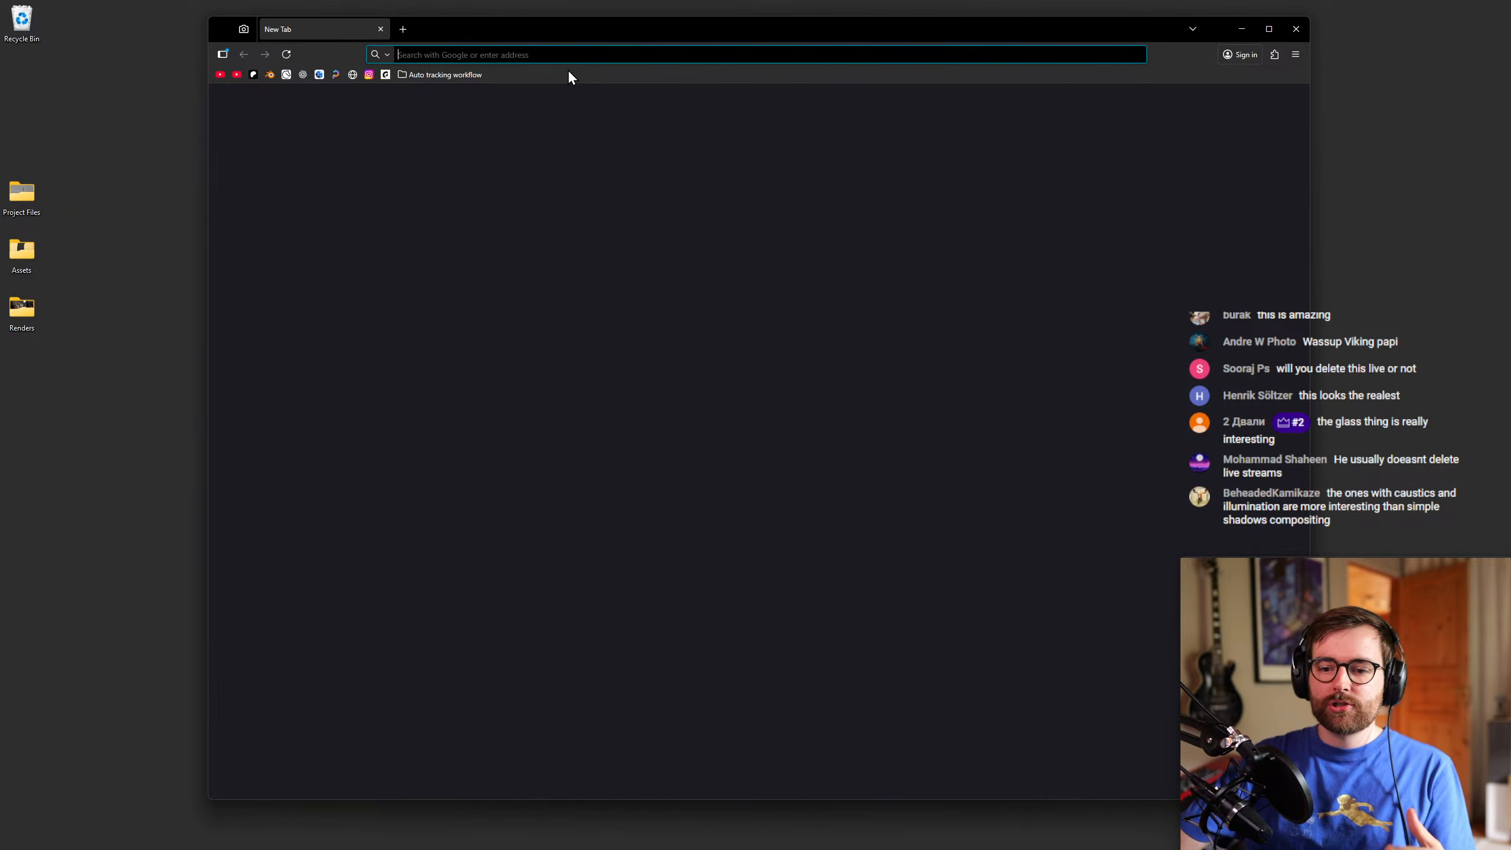
pyautogui.click(220, 74)
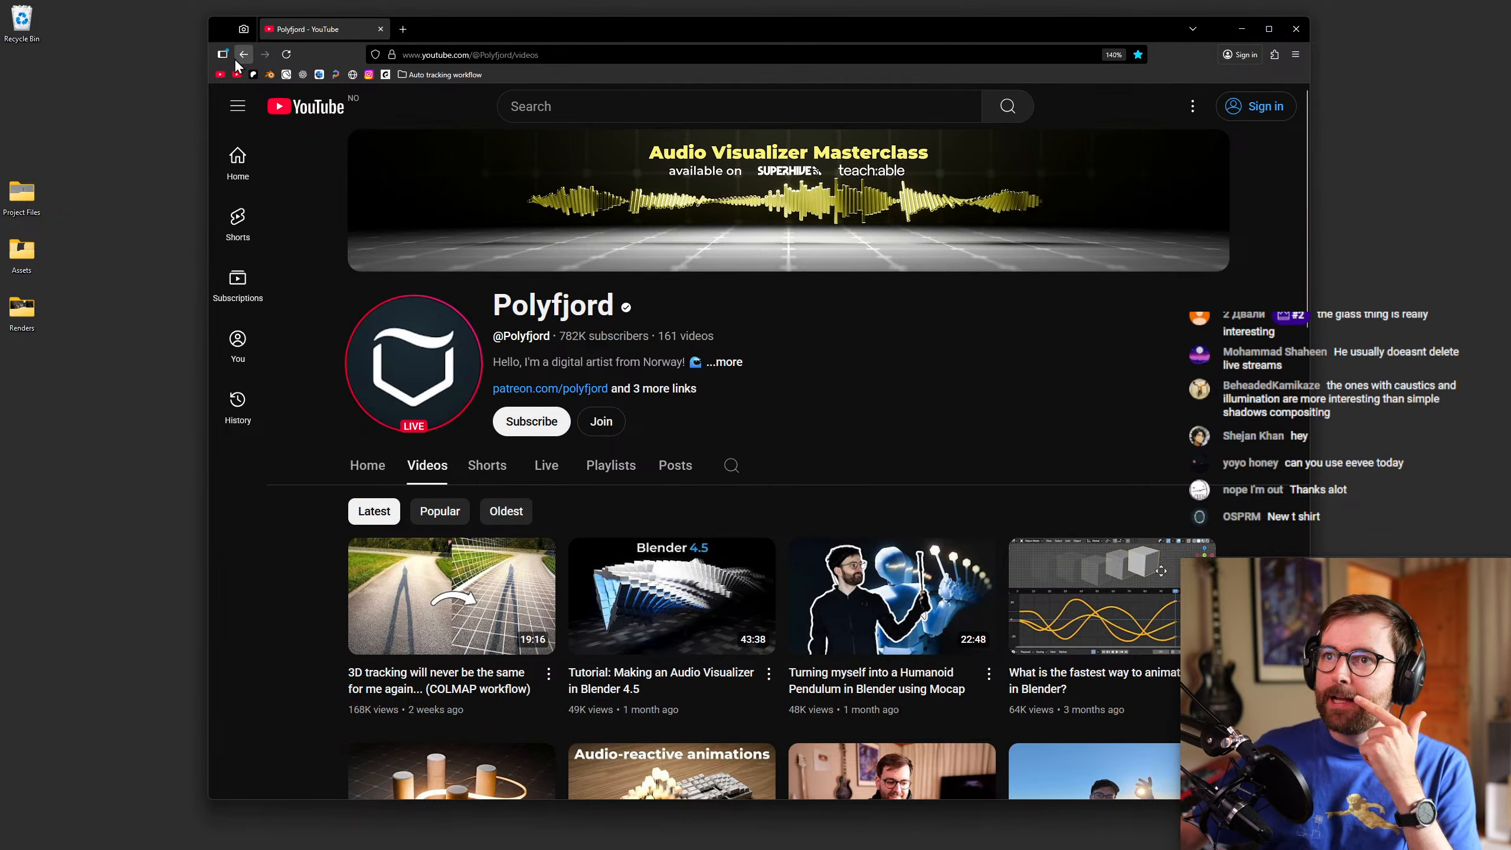
# Open the Polyfjord Deep Dive channel in a second tab and reposition and narrow the browser window to clear the chat.
pyautogui.middleClick(237, 75)
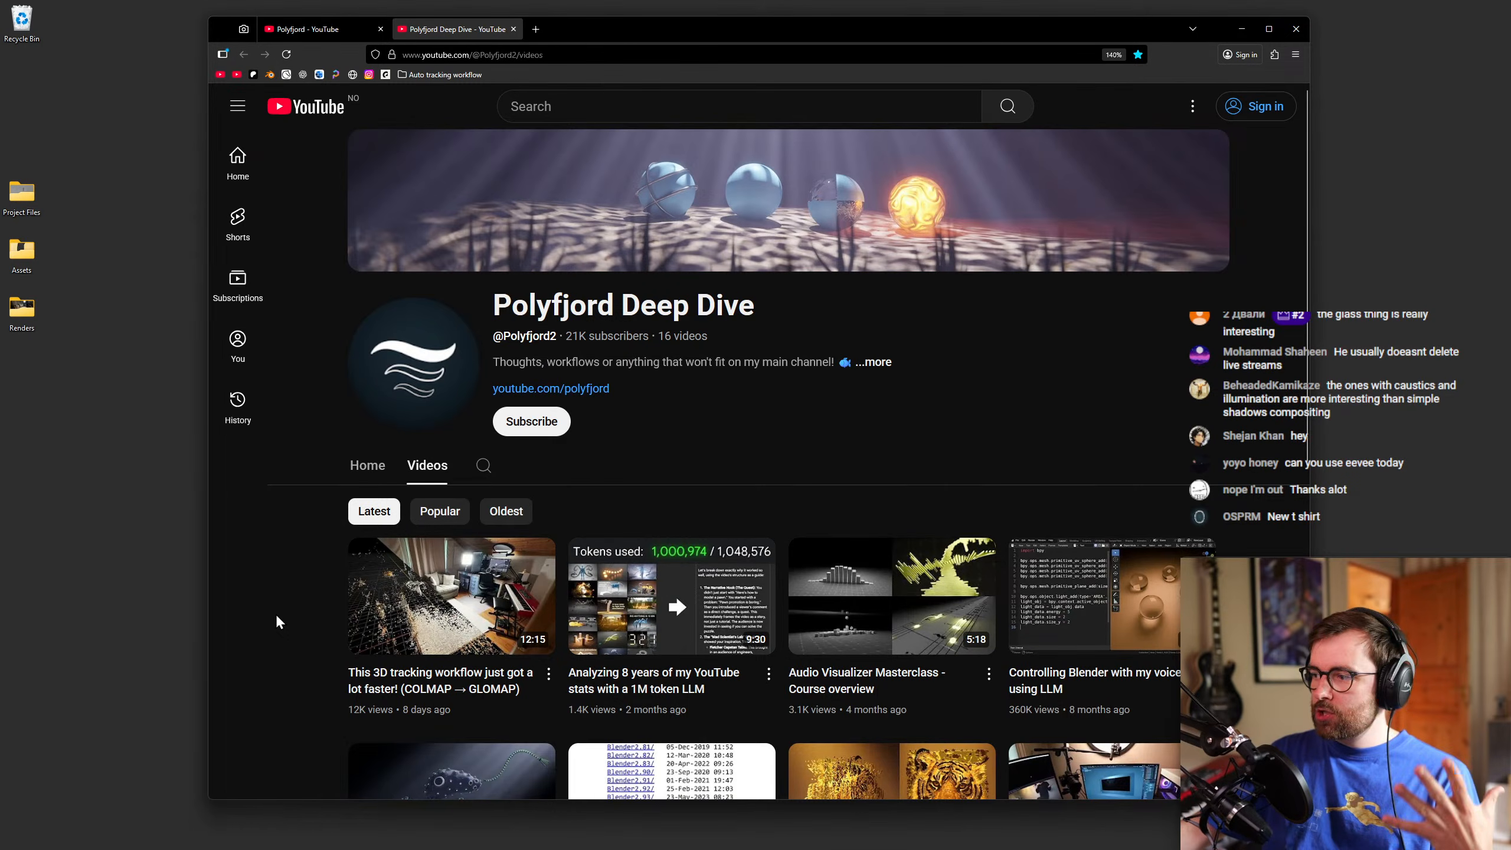
pyautogui.moveTo(611, 29); pyautogui.dragTo(523, 31)
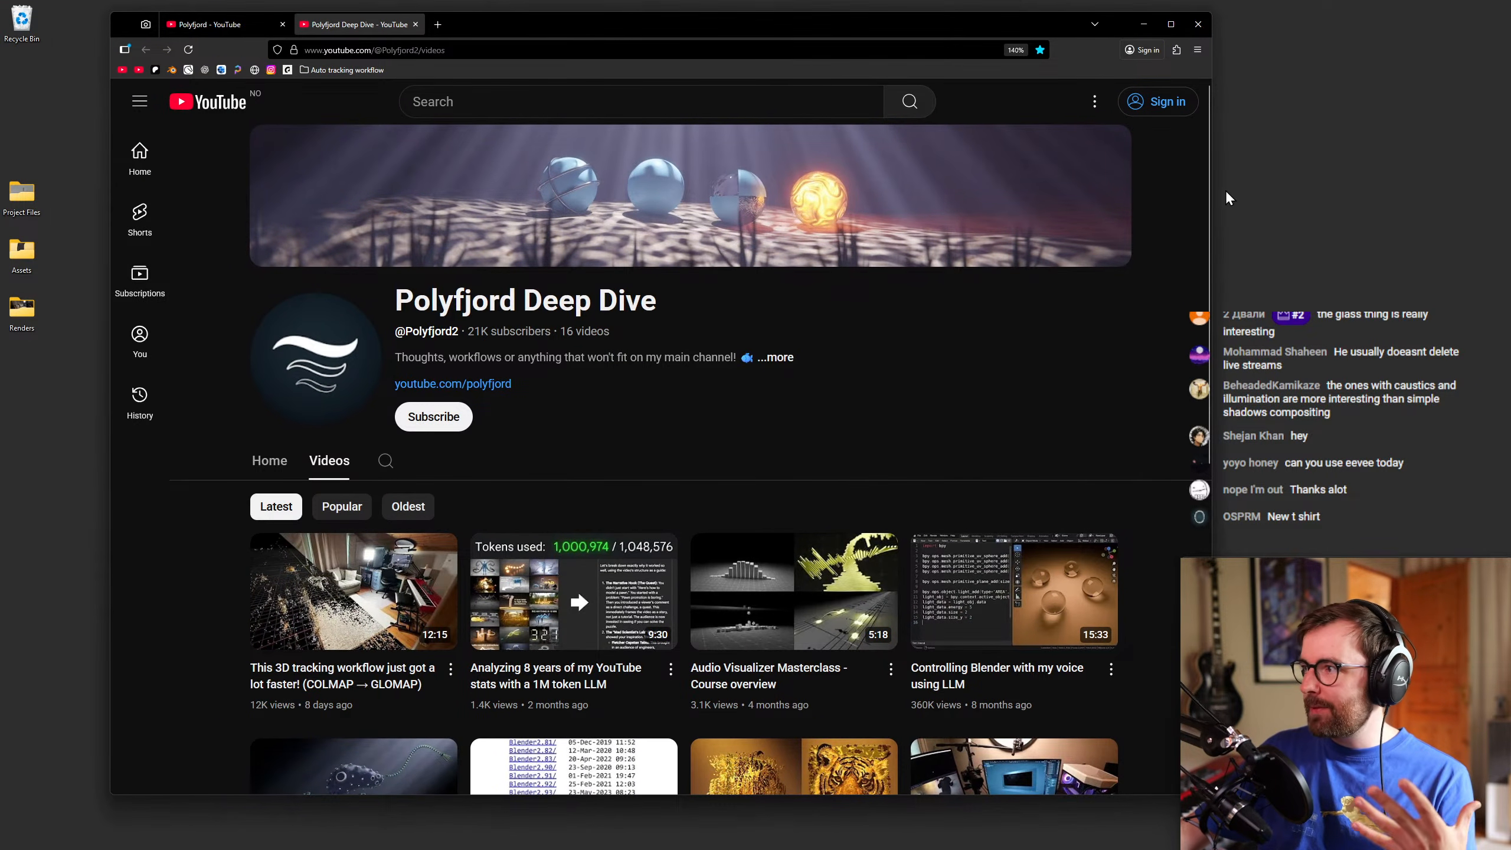
pyautogui.moveTo(1211, 182); pyautogui.dragTo(1177, 182)
pyautogui.moveTo(534, 21); pyautogui.dragTo(546, 25)
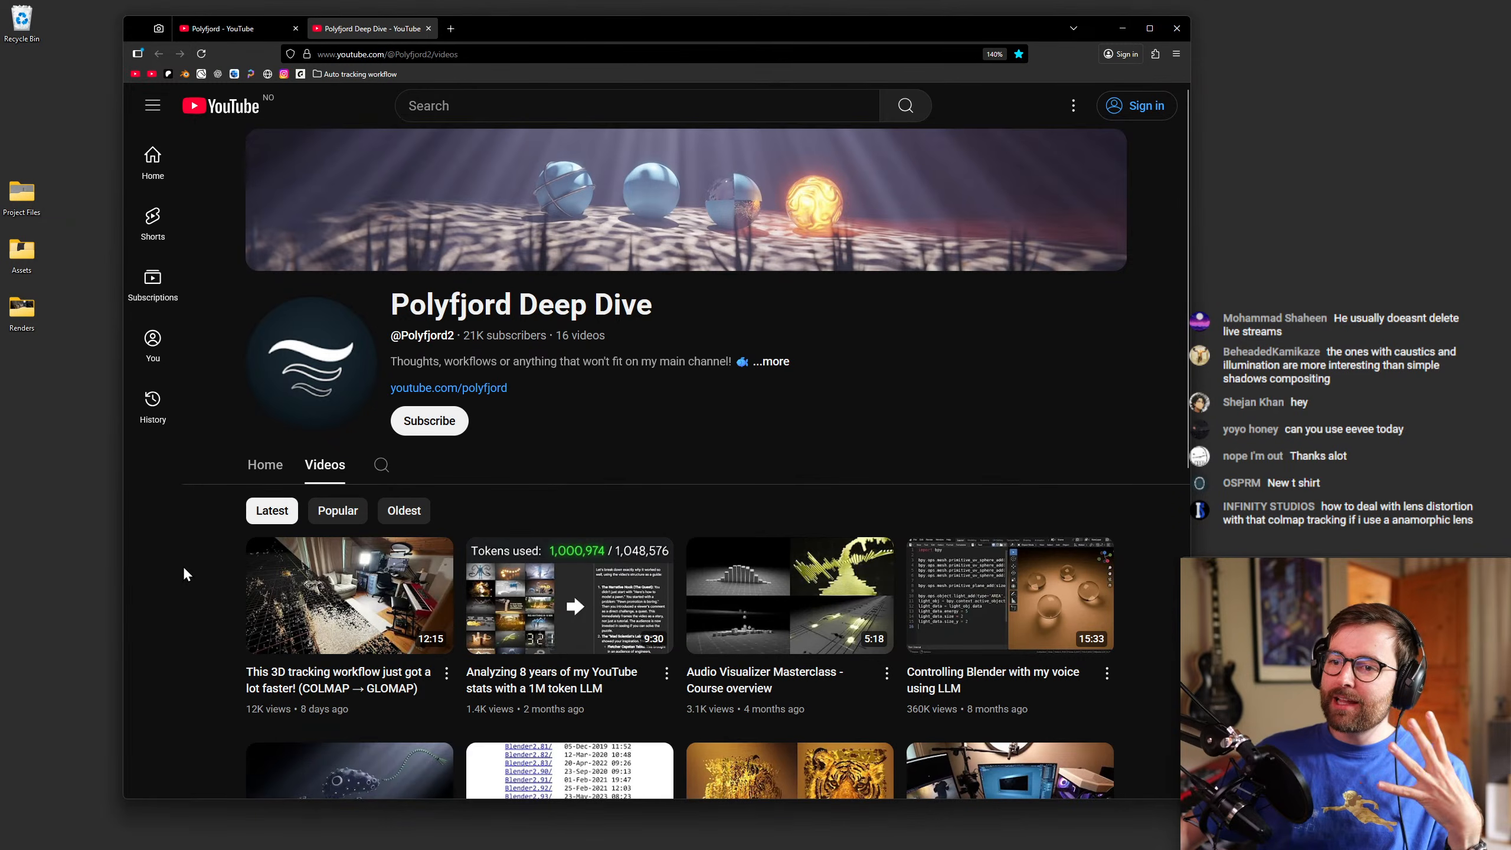
# Preview the COLMAP workflow video on the main Polyfjord channel and return to the Deep Dive channel.
pyautogui.click(183, 27)
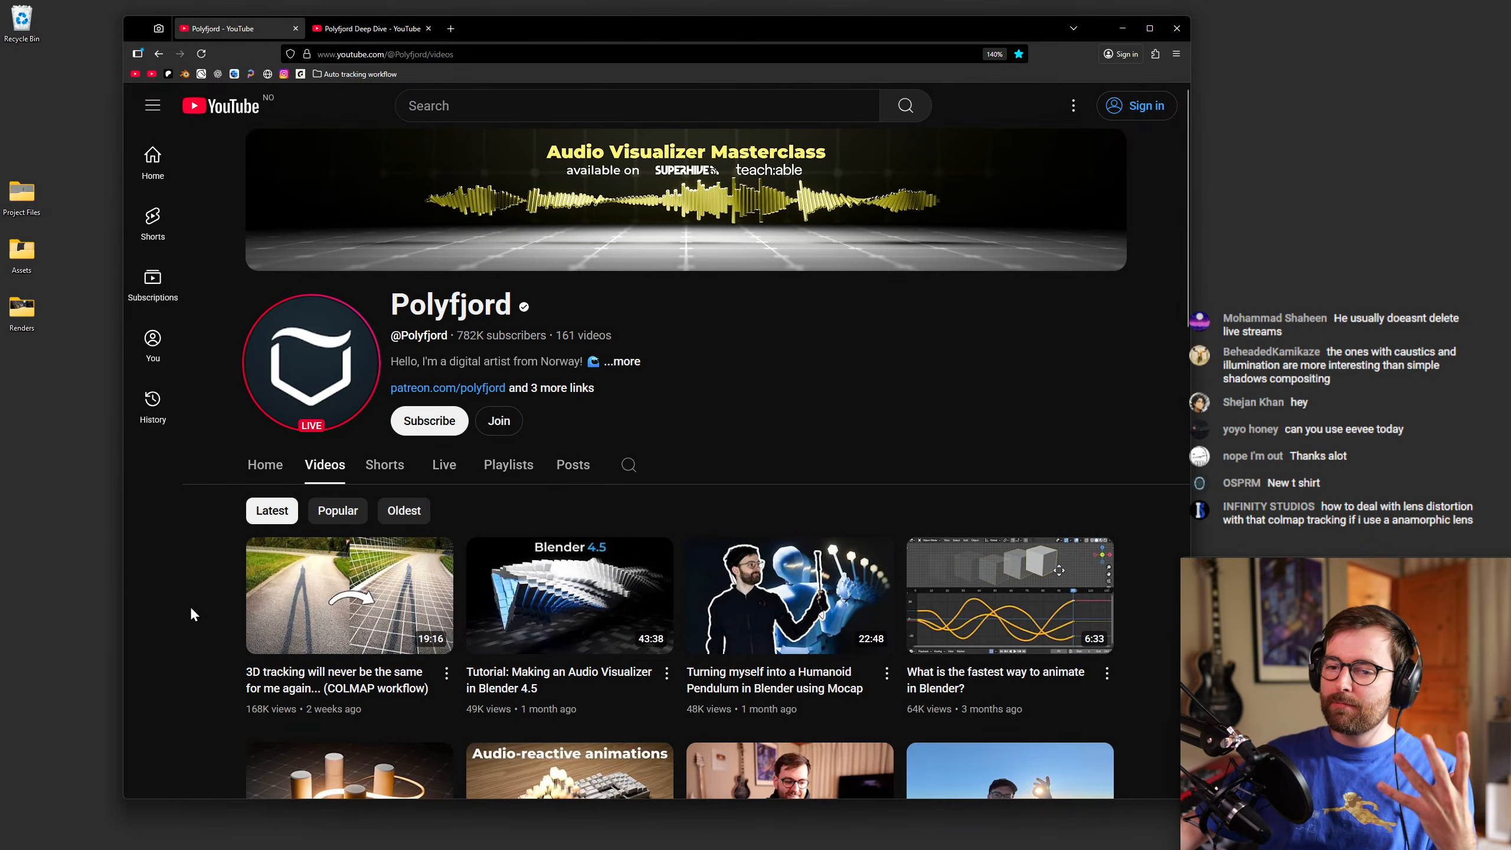
pyautogui.moveTo(315, 625)
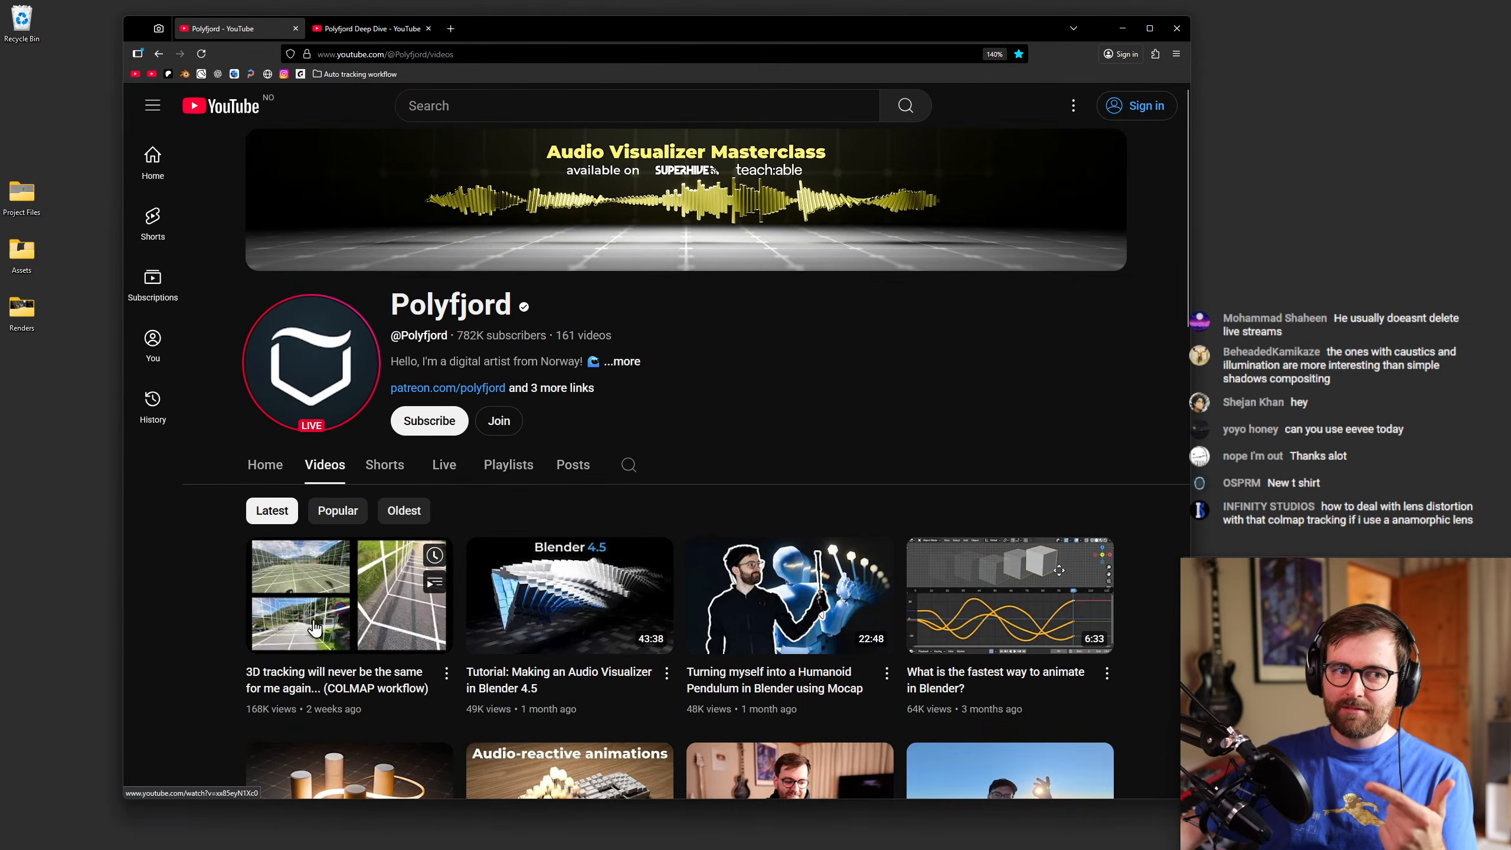
pyautogui.click(349, 30)
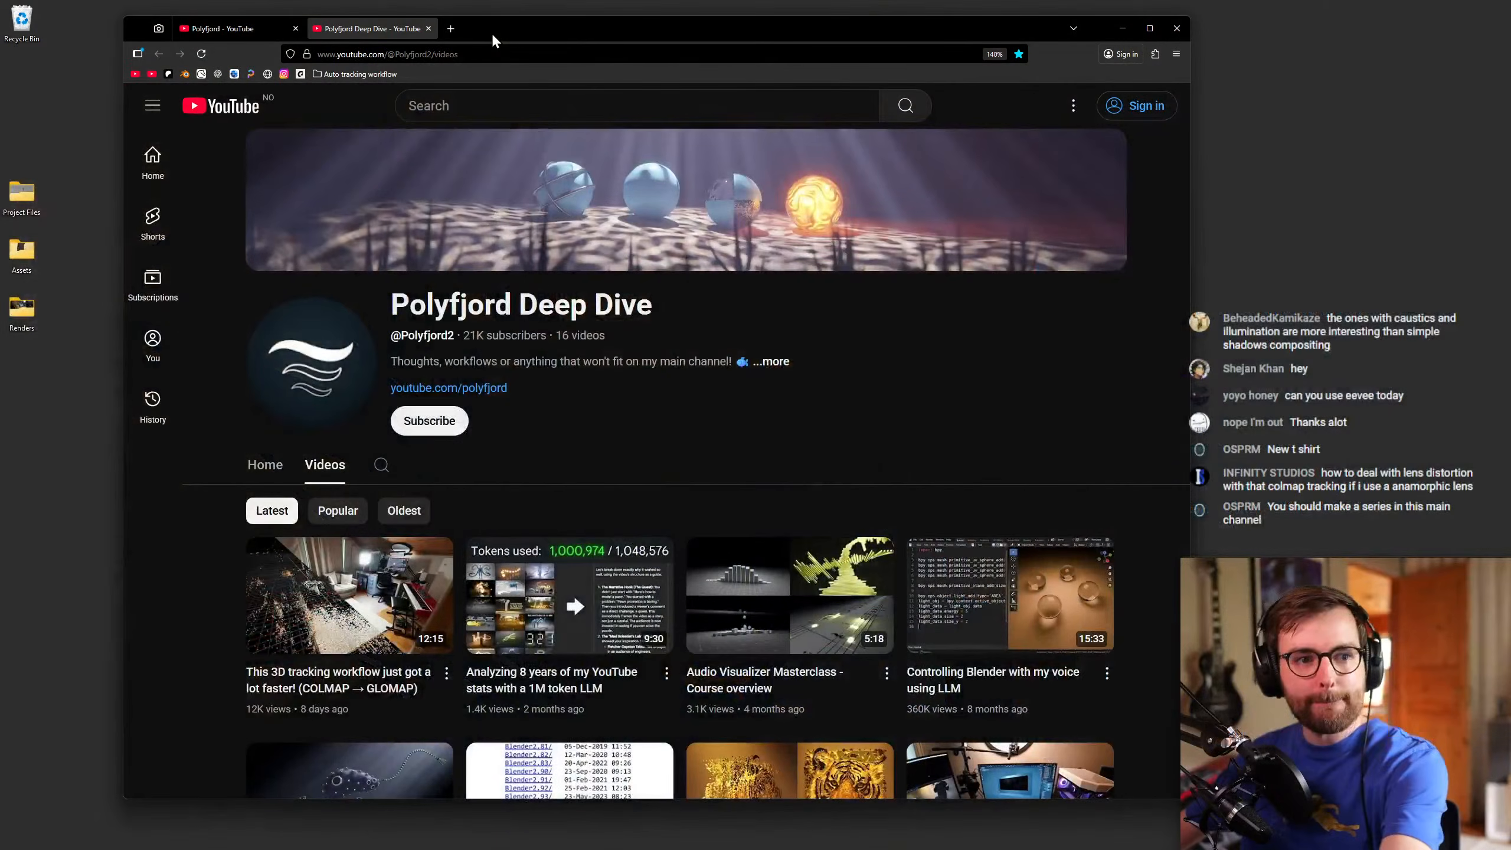
# Search the web for "kaft blender" in a new tab and view the Kaft Collection in the Blender Store.
pyautogui.click(450, 29)
pyautogui.write('kaft blender')
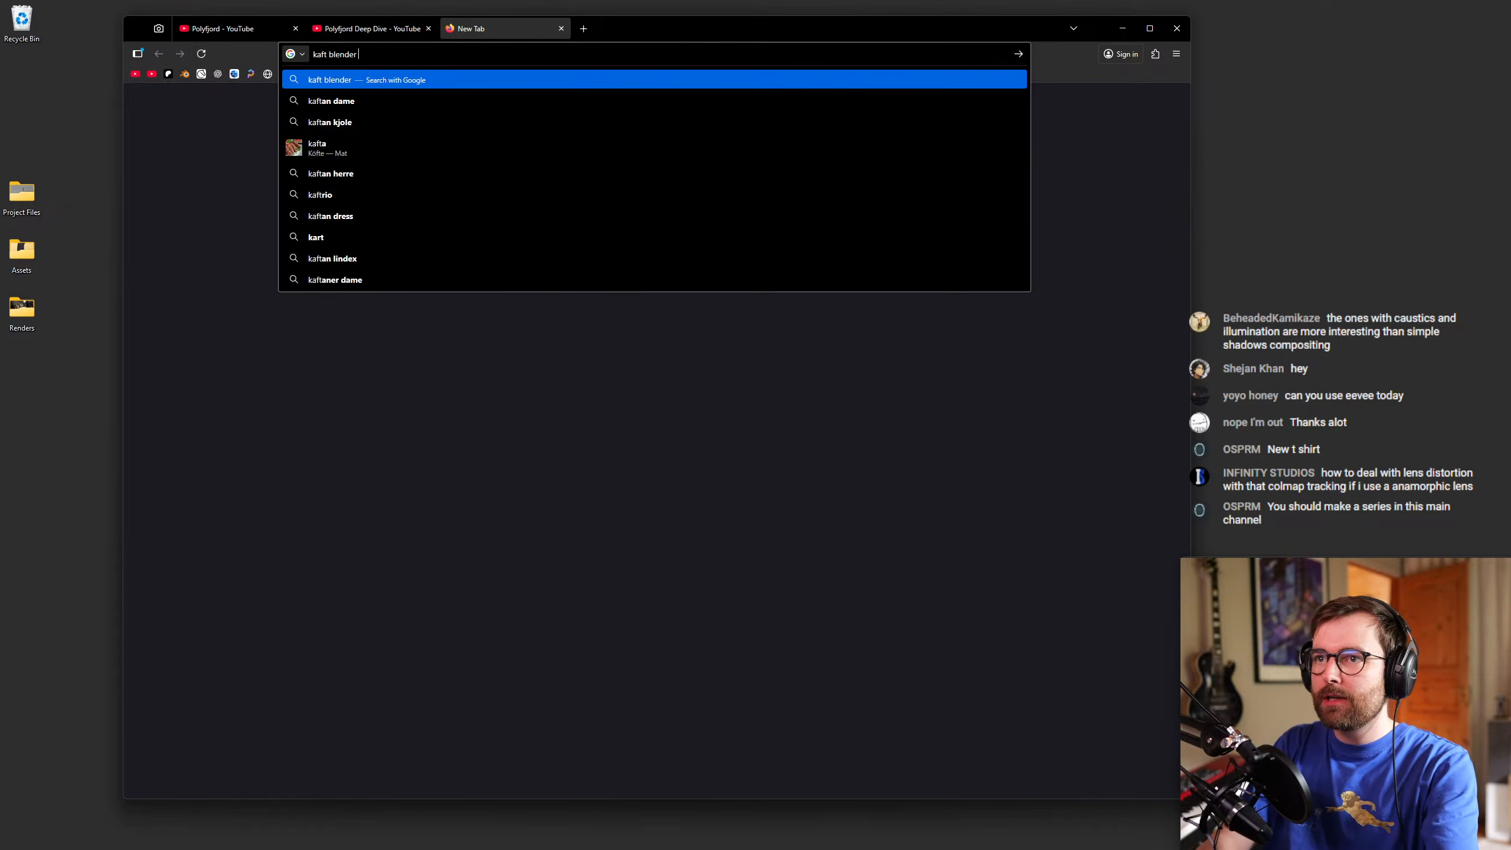
pyautogui.press('Return')
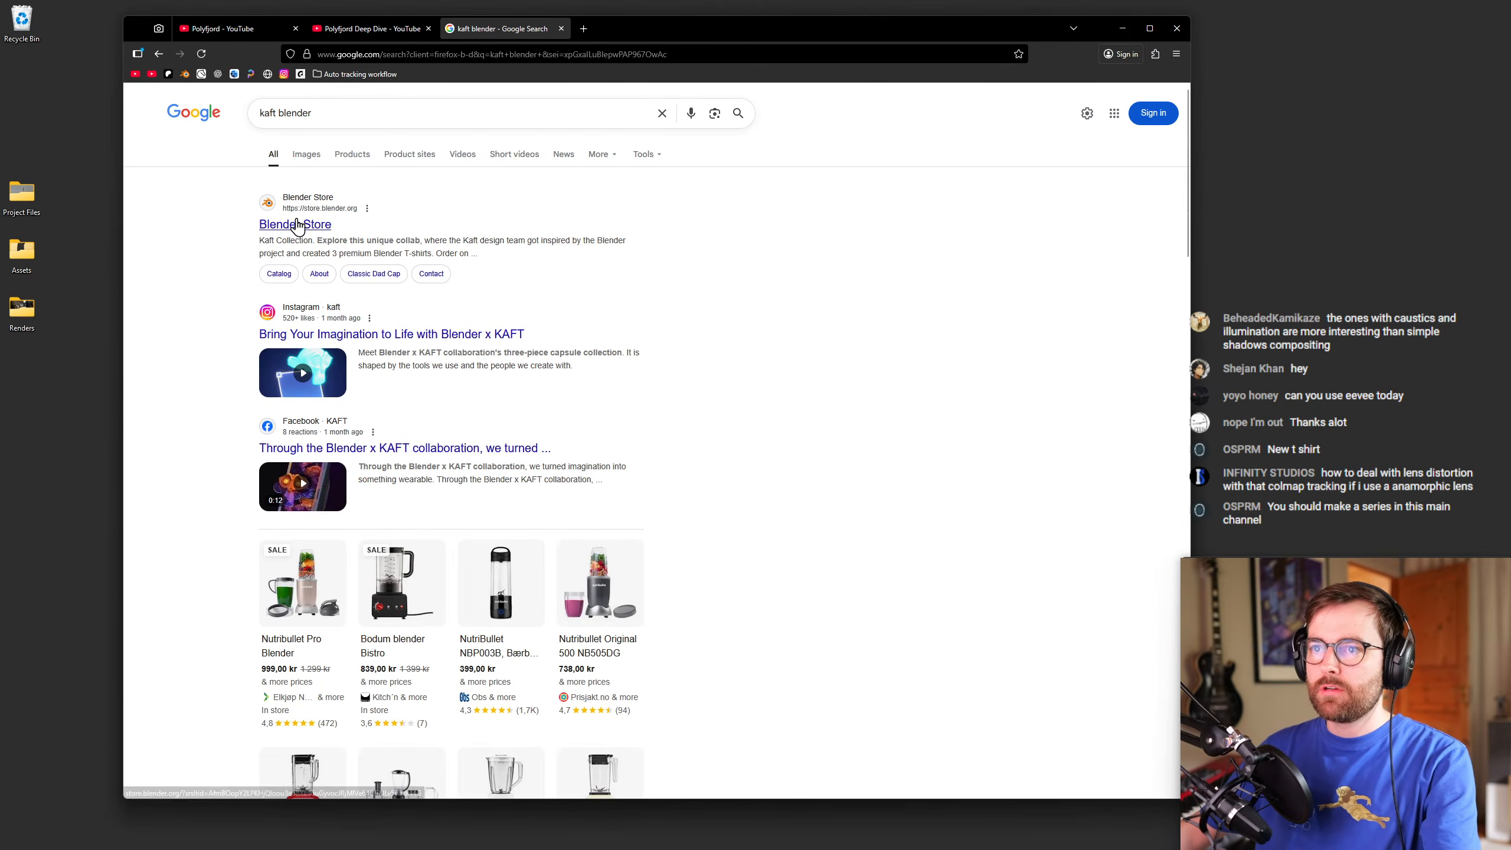
pyautogui.click(265, 228)
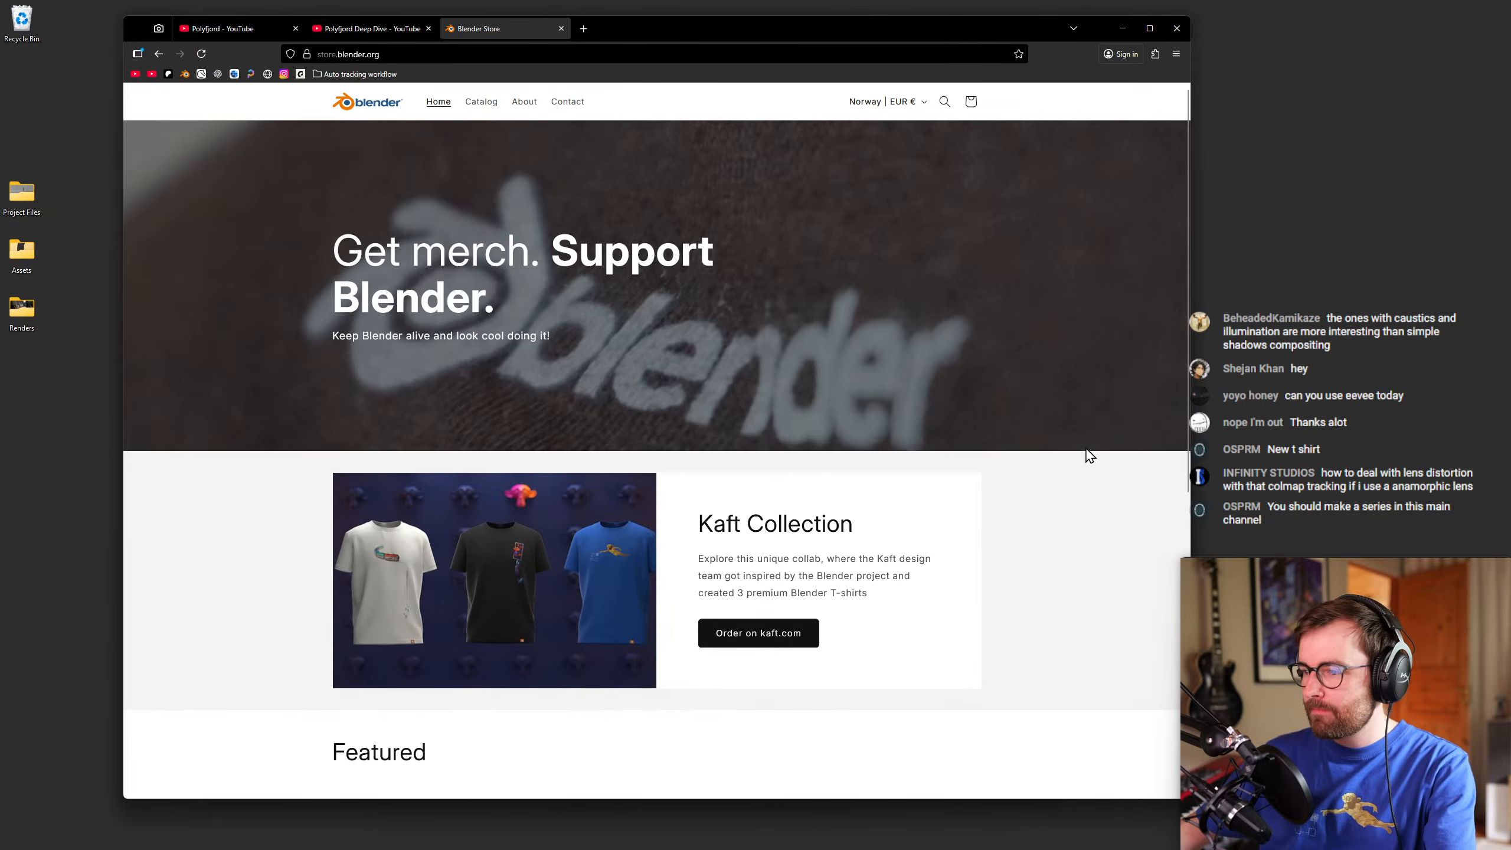
pyautogui.scroll(-3, 755, 516)
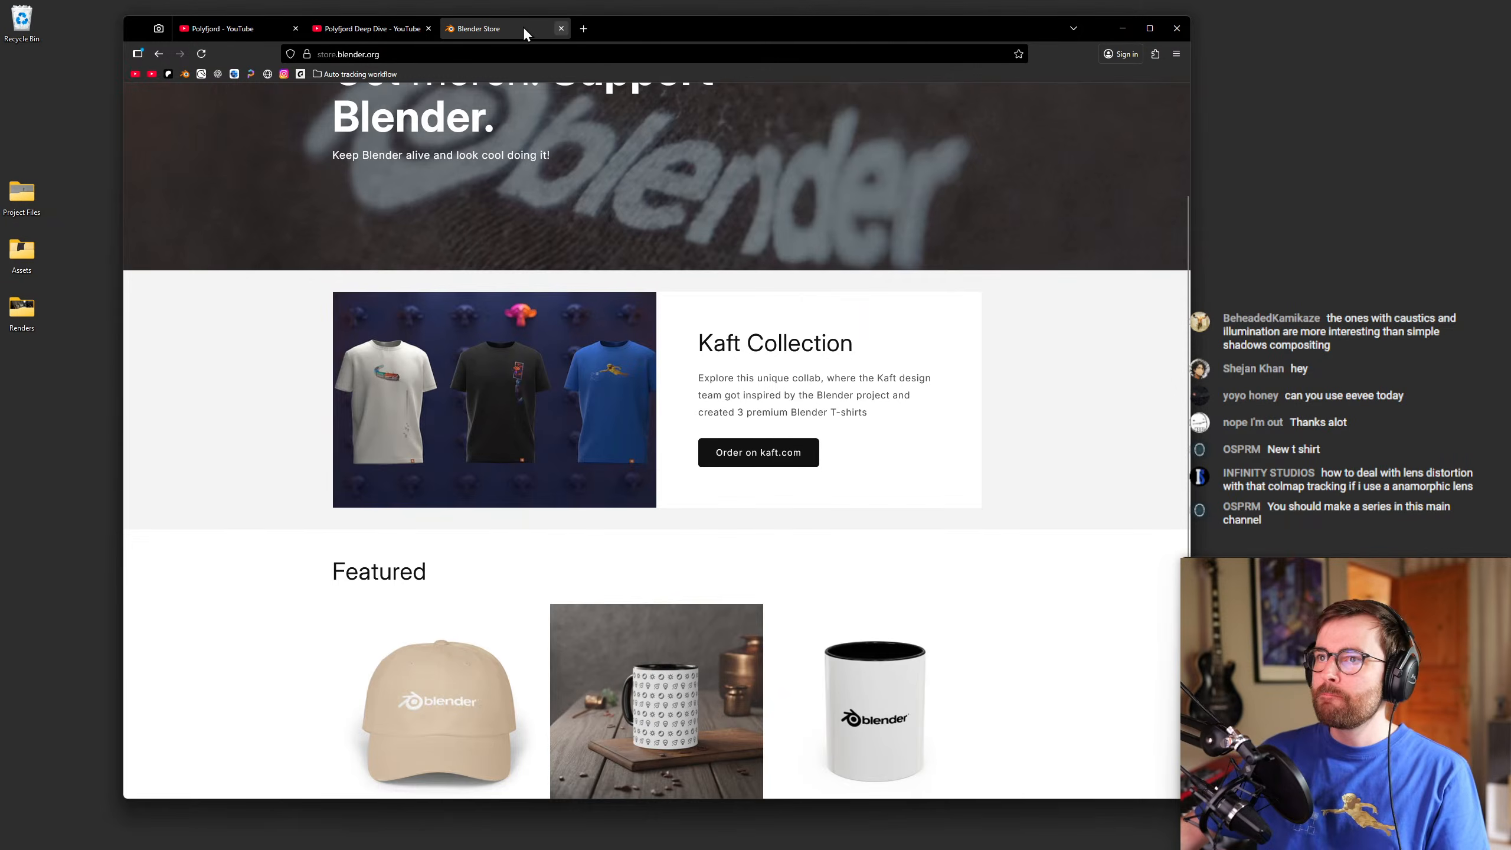
# Close the Blender Store page and the browser, and open the AutoTracker v1.4 folder from the desktop.
pyautogui.hotkey('ctrl', 'shift', 'Tab')
pyautogui.click(467, 28)
pyautogui.middleClick(493, 29)
pyautogui.moveTo(538, 27); pyautogui.dragTo(544, 27)
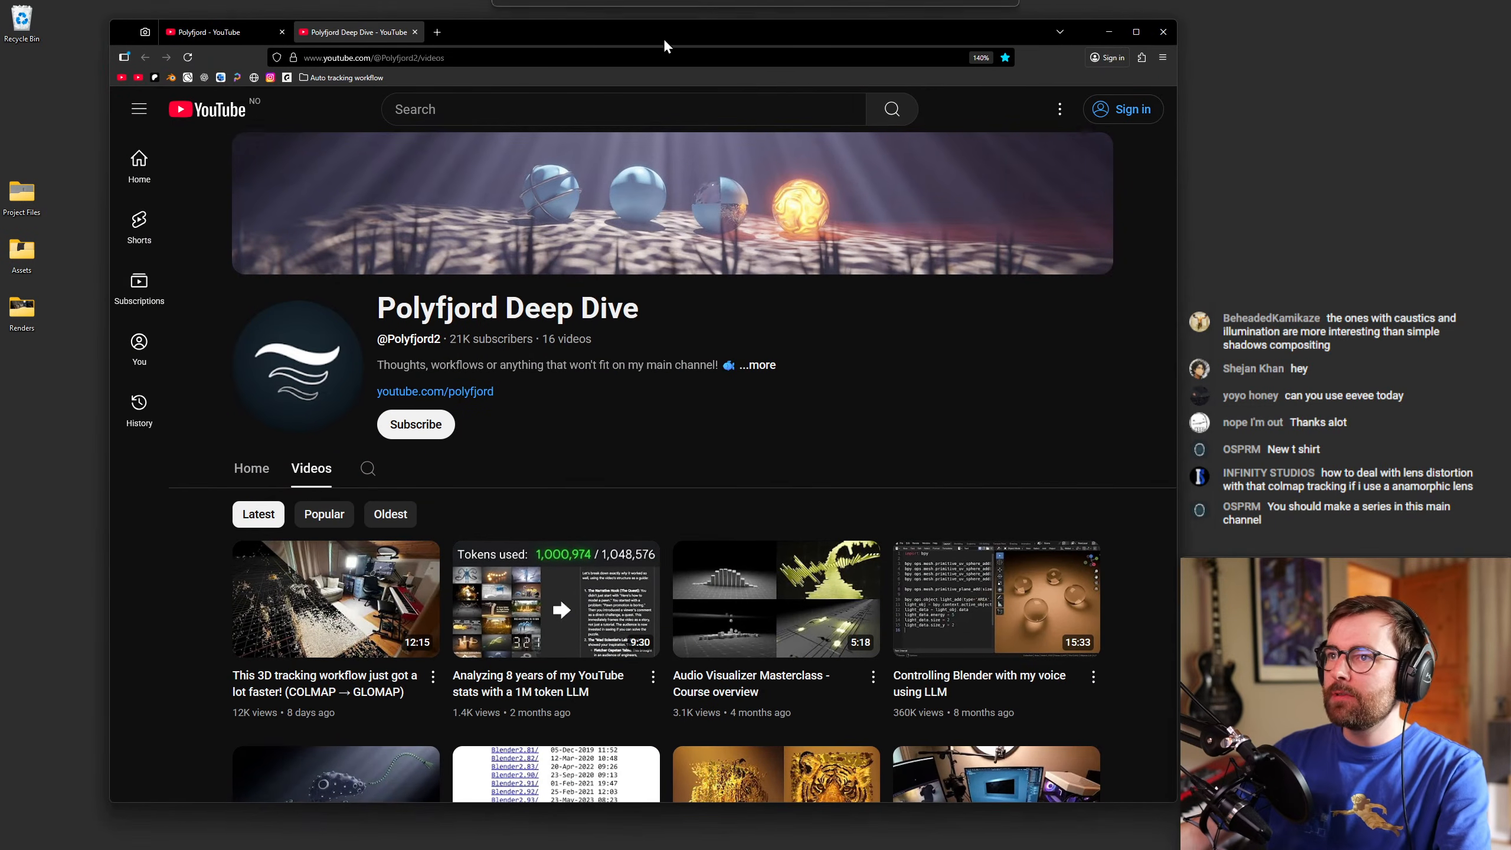
pyautogui.click(1161, 29)
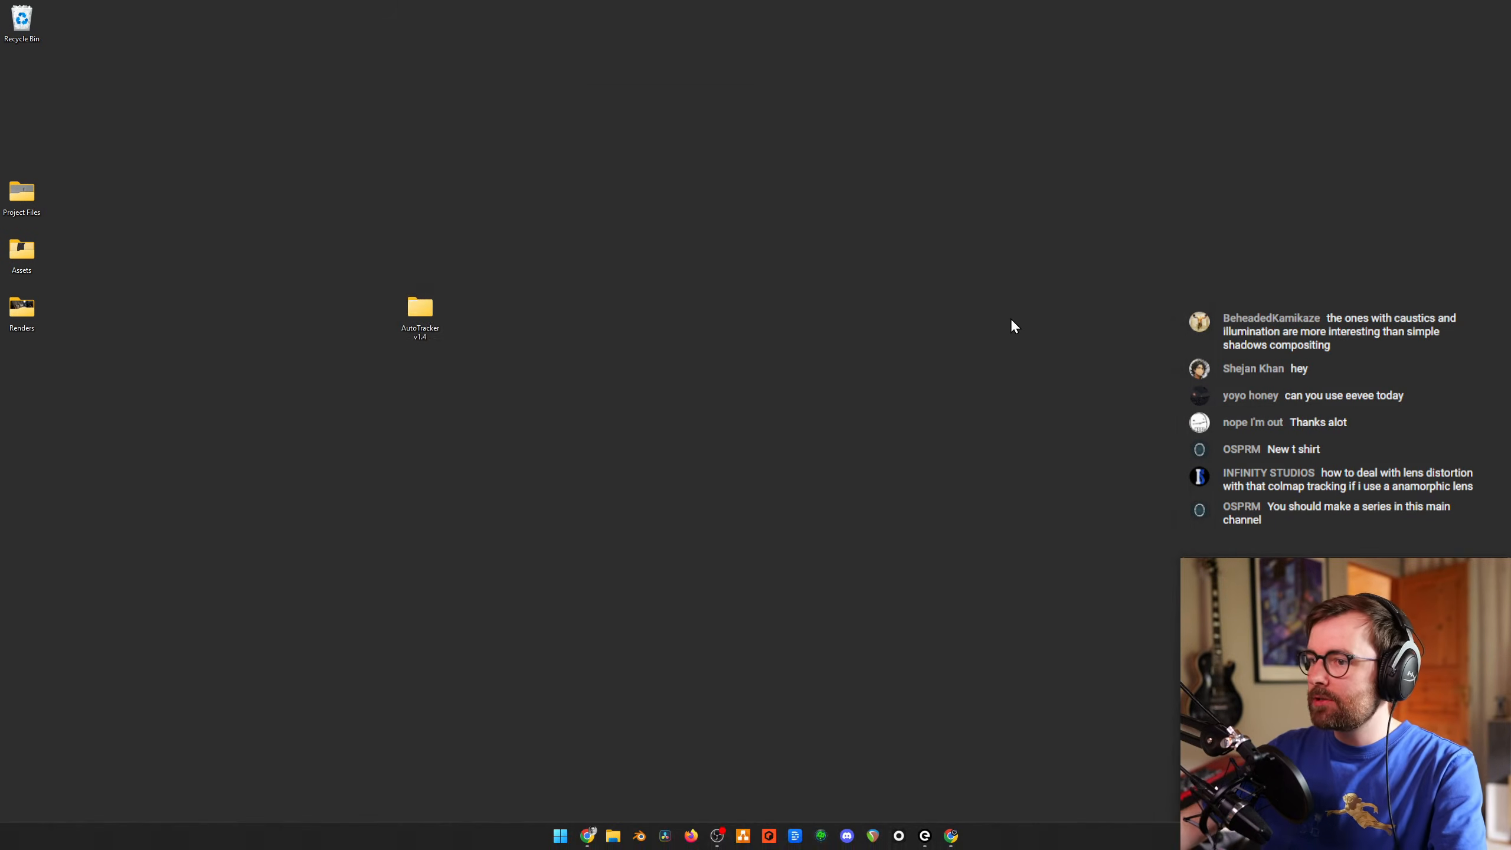
pyautogui.doubleClick(452, 314)
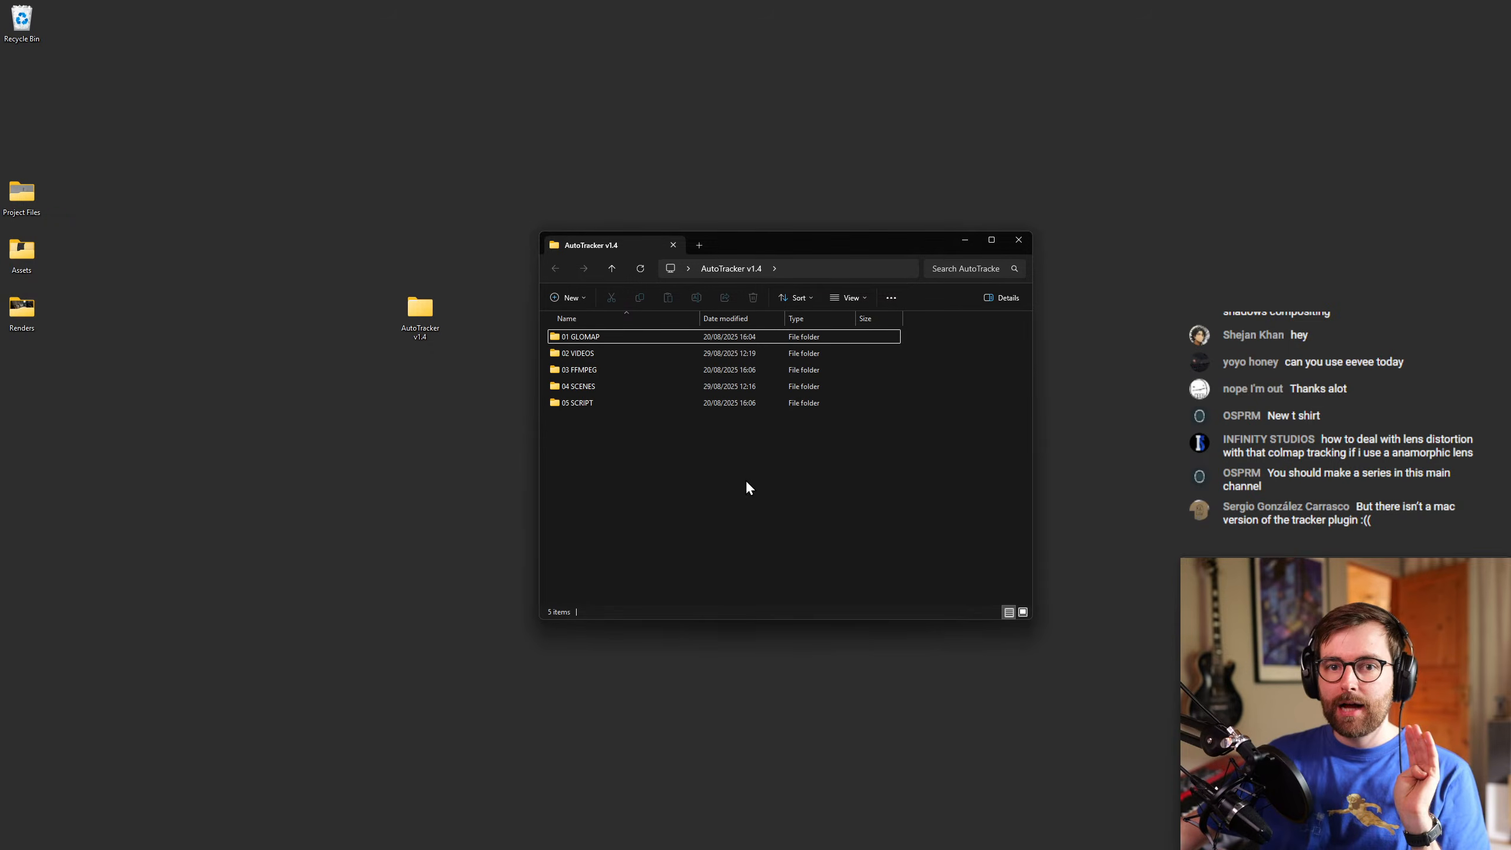
pyautogui.moveTo(665, 442)
pyautogui.mouseDown()
pyautogui.moveTo(592, 333)
pyautogui.moveTo(641, 457)
pyautogui.mouseUp()
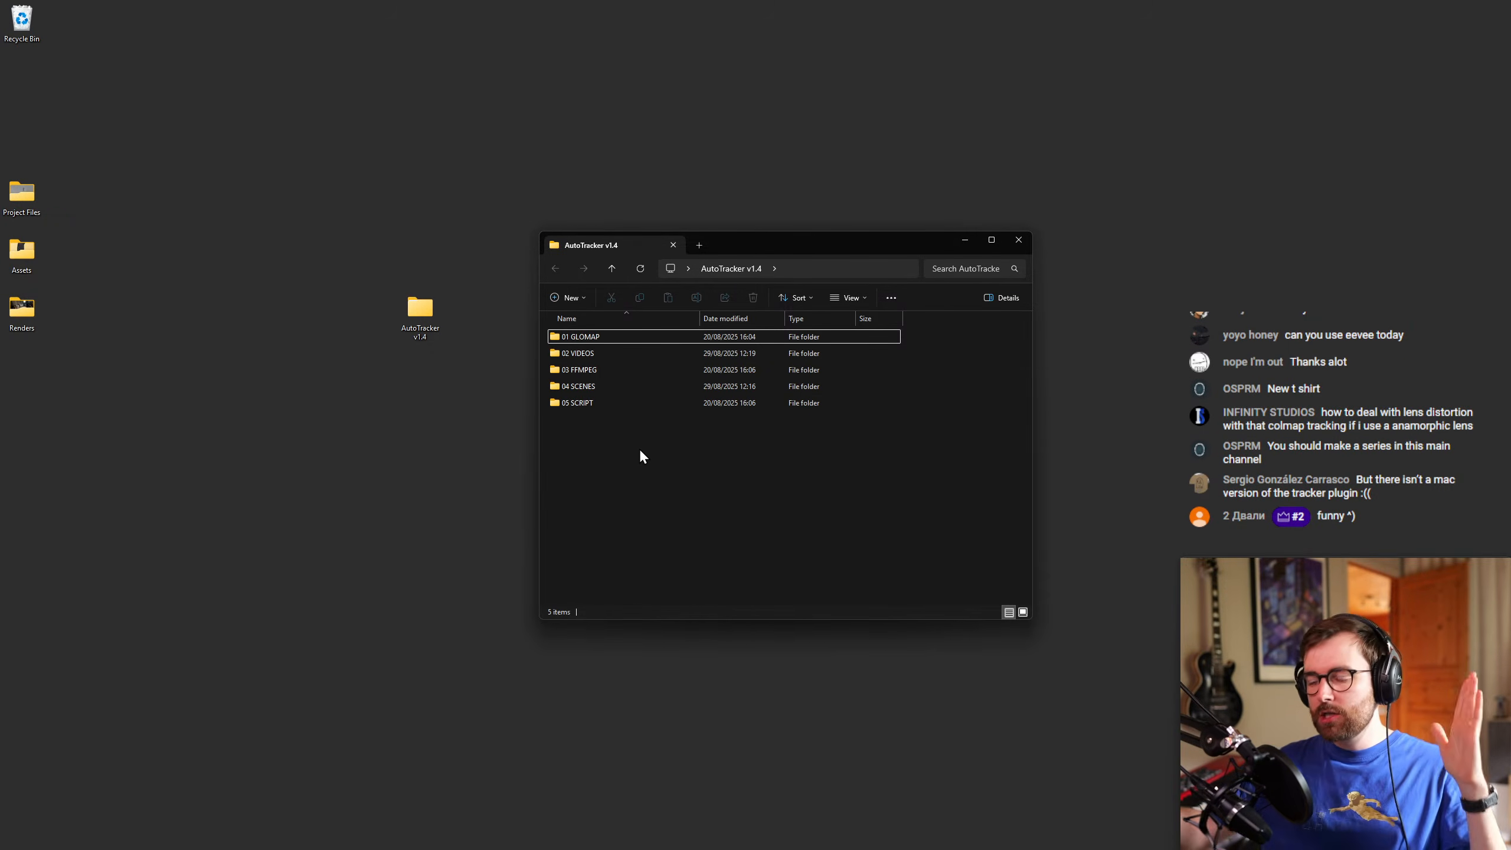
# Open the Deep Dive channel's COLMAP → GLOMAP tracking video in theater mode and pause it at 0:35.
pyautogui.press('super+4')
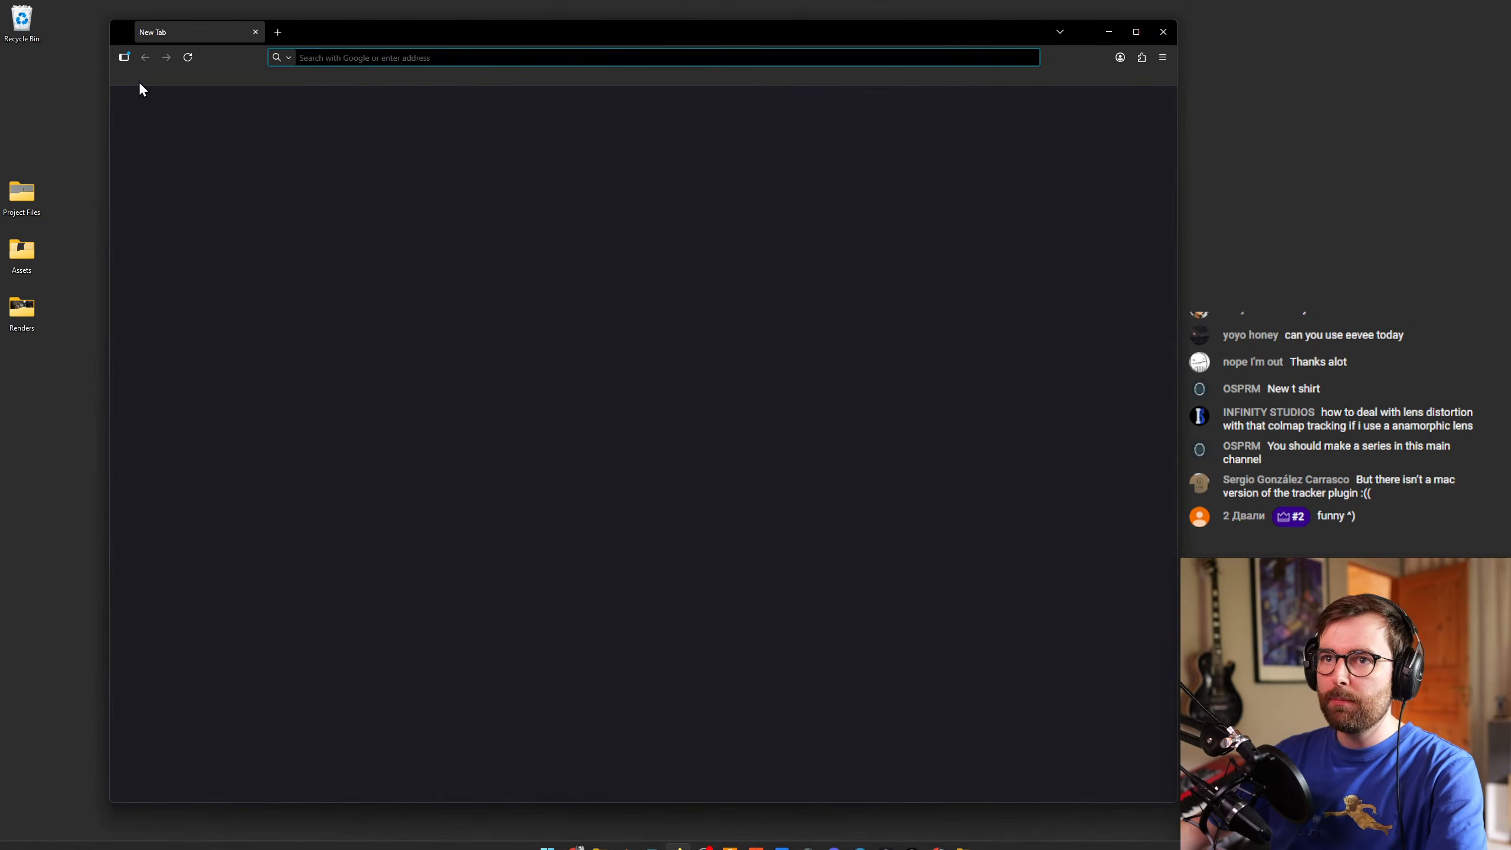
pyautogui.click(139, 77)
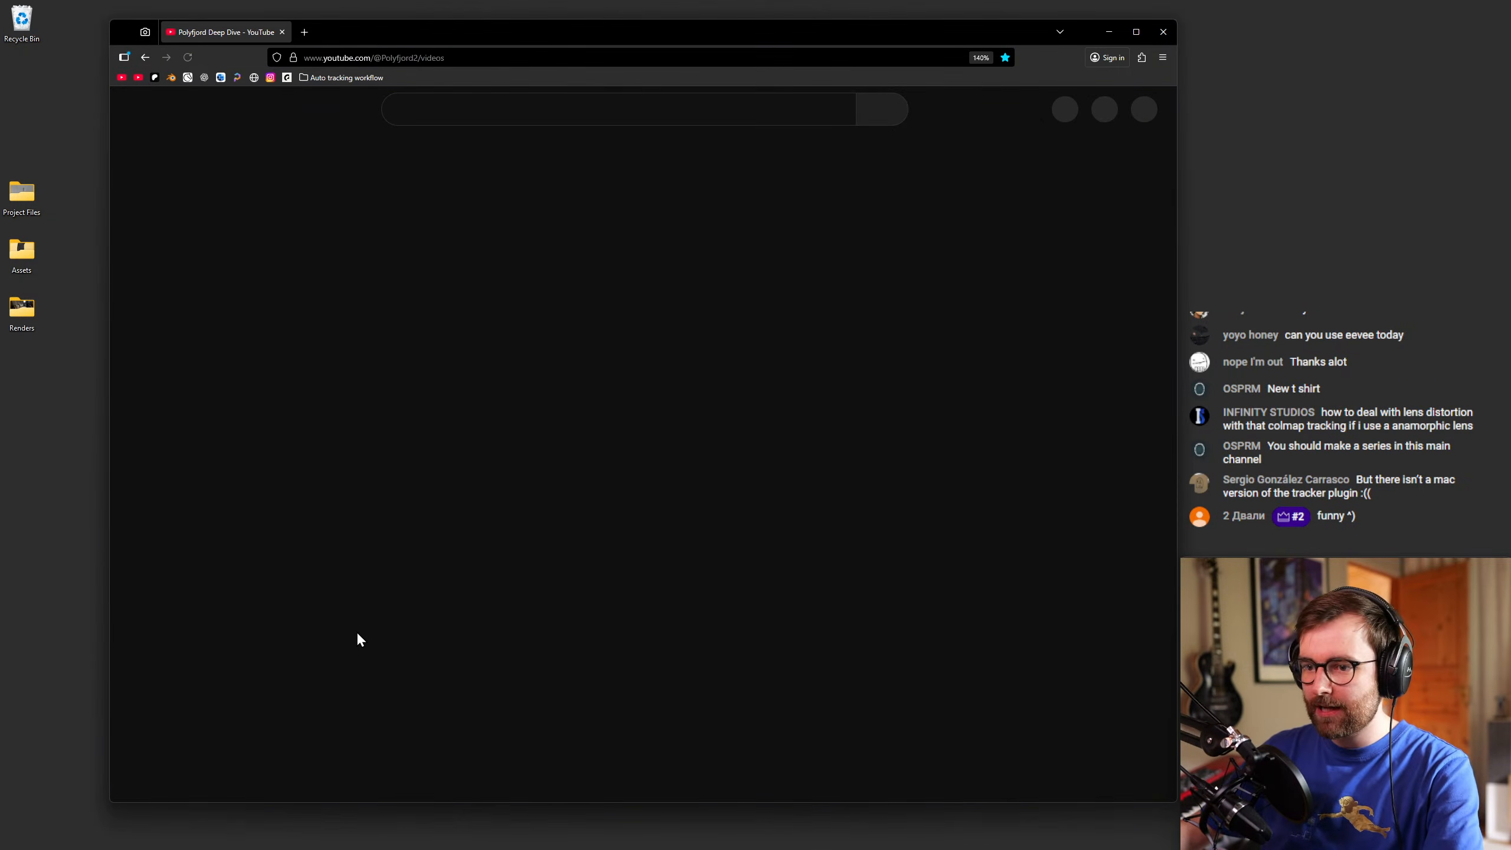
pyautogui.click(361, 640)
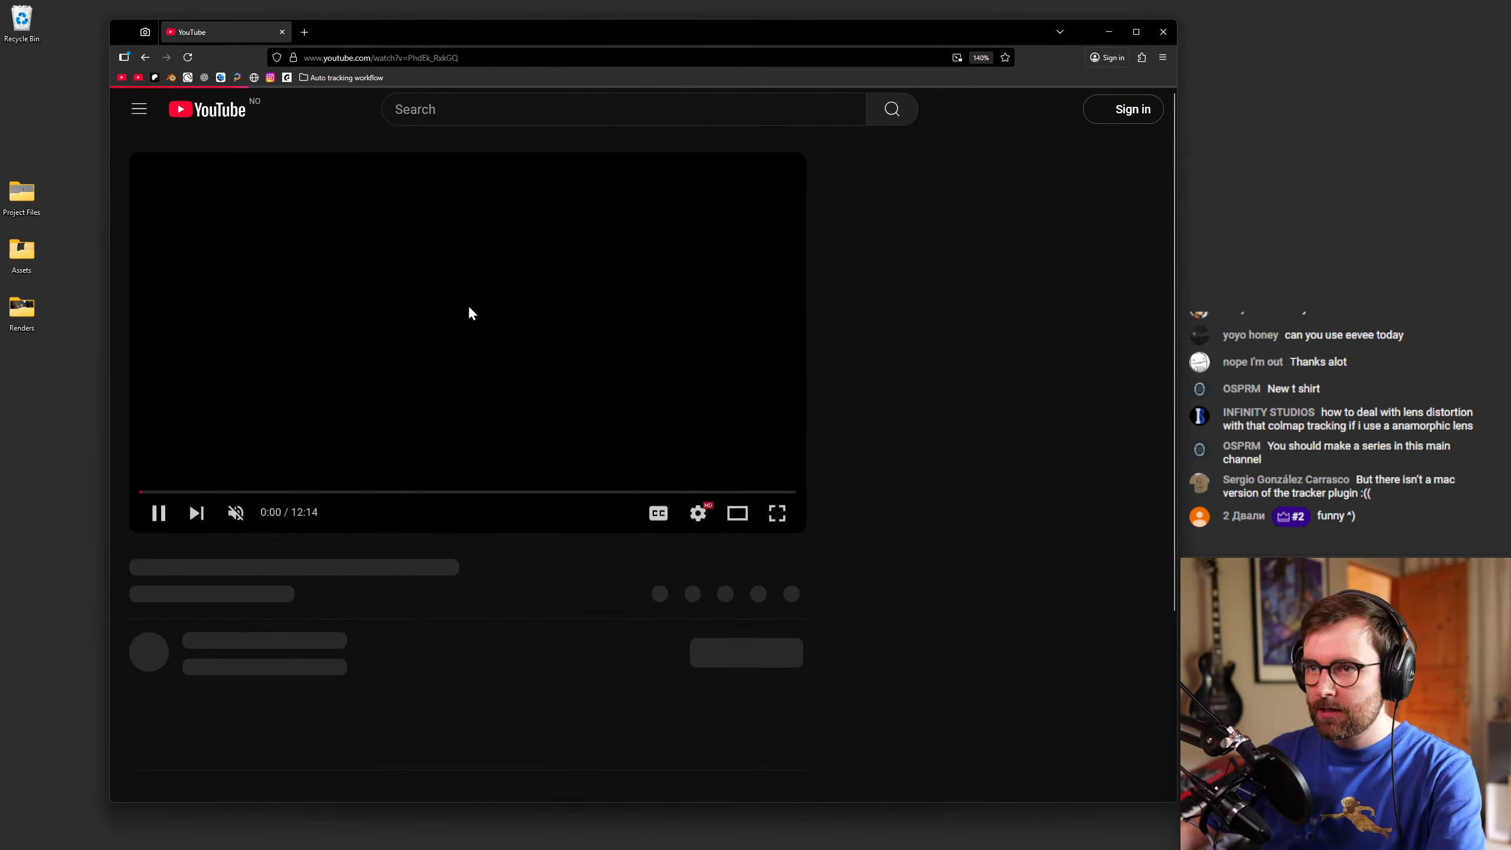
pyautogui.click(754, 525)
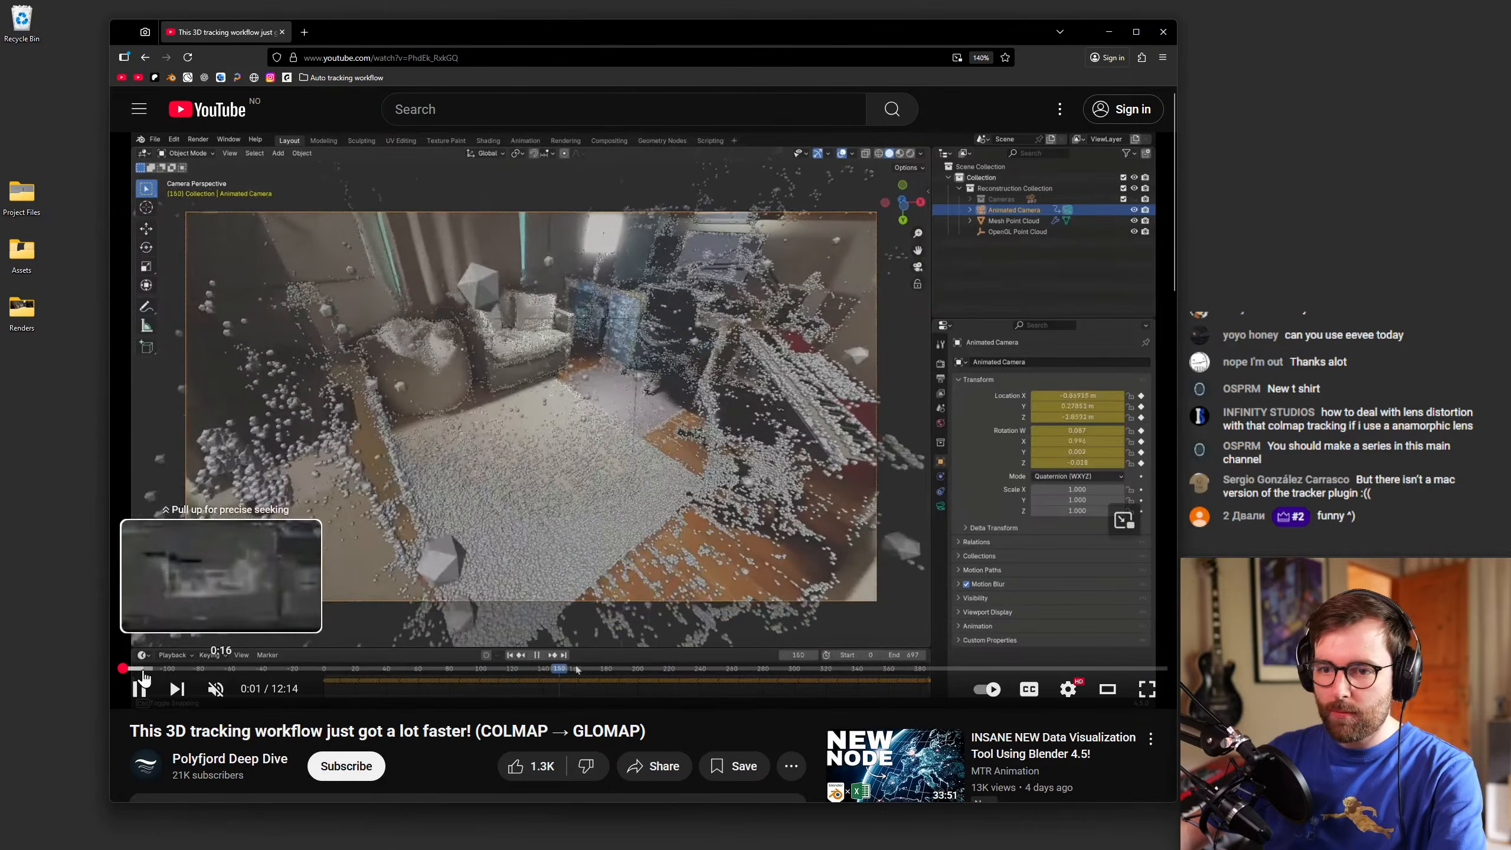
pyautogui.click(138, 689)
pyautogui.moveTo(146, 676); pyautogui.dragTo(171, 676)
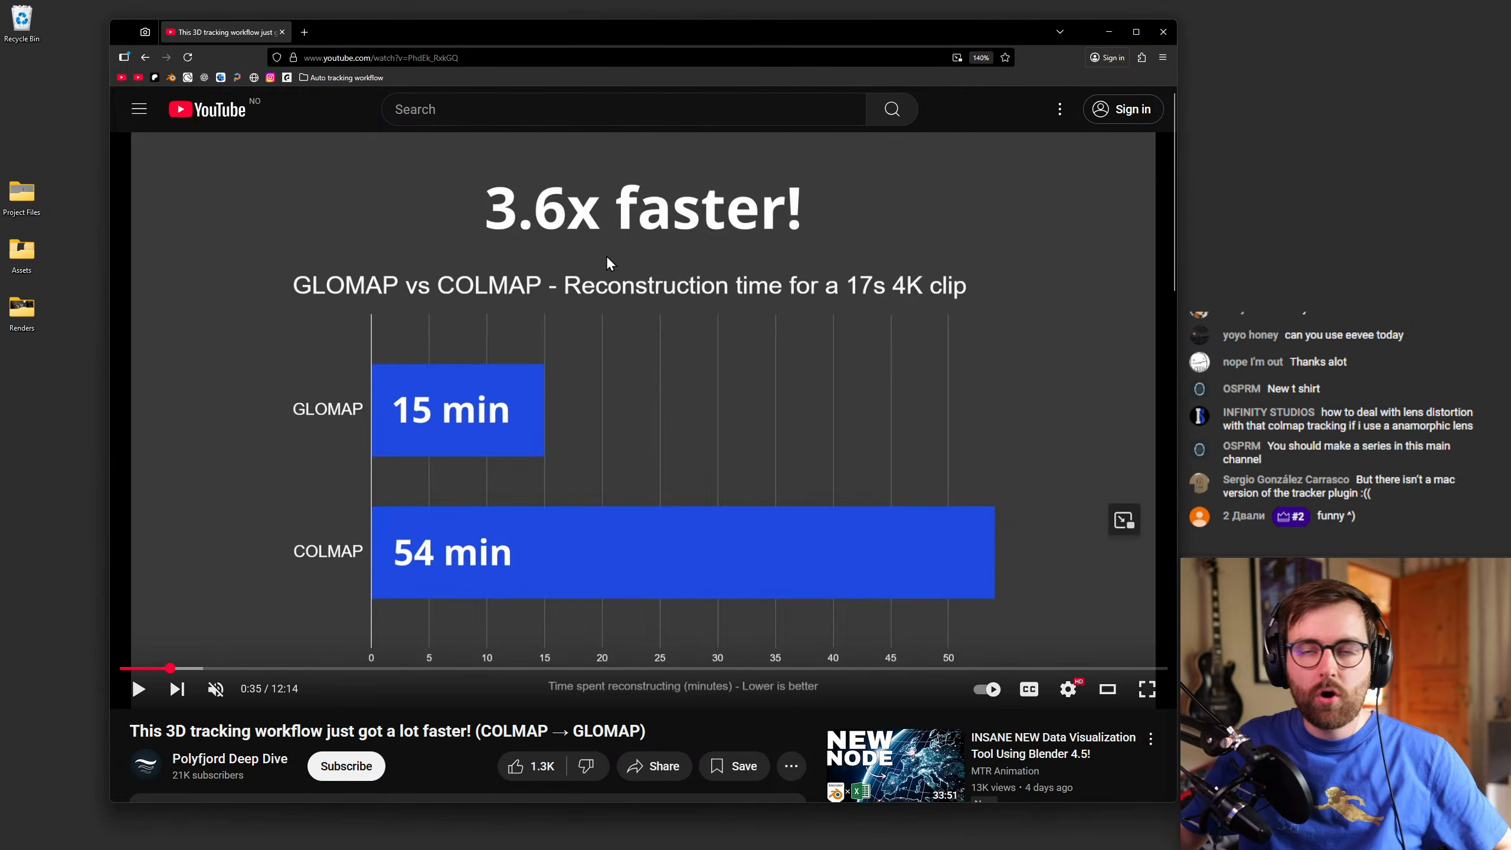
# Open the COLMAP GitHub repository from the Auto tracking workflow bookmarks and go to the colmap organization page.
pyautogui.click(348, 77)
pyautogui.click(378, 99)
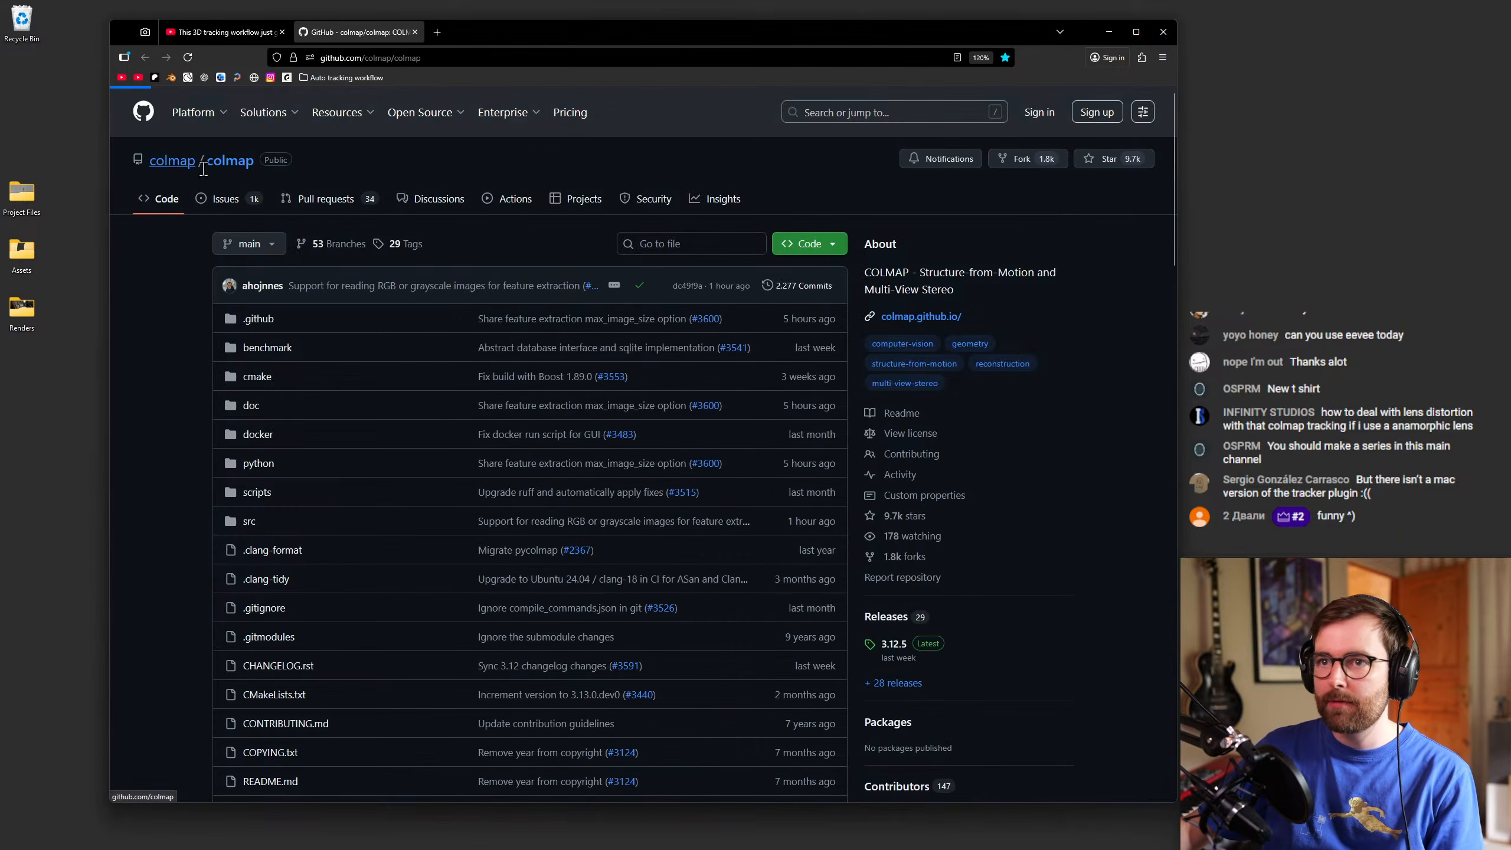
pyautogui.click(200, 167)
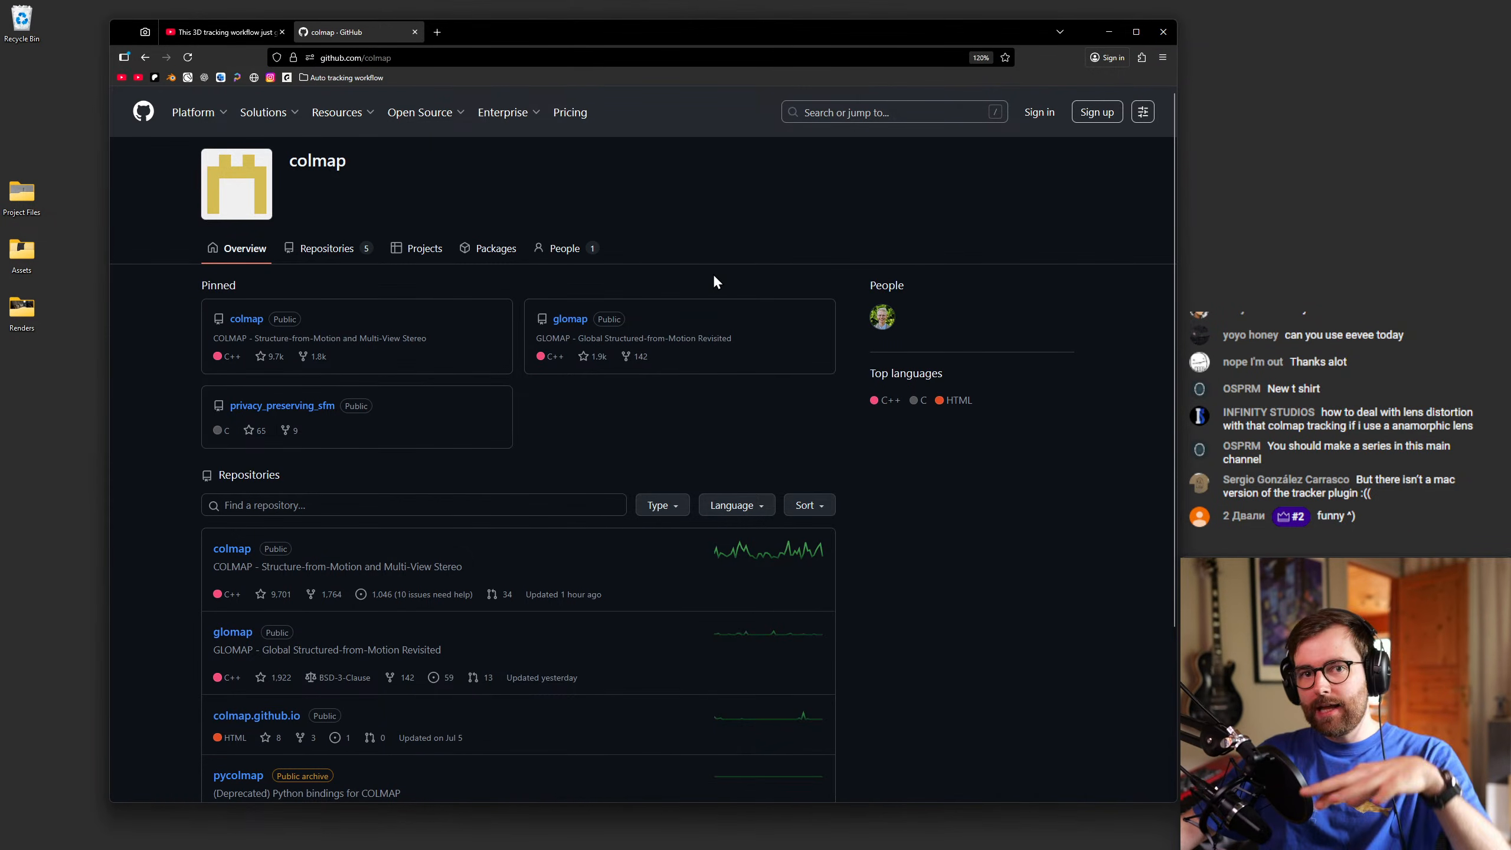
# Revisit the GLOMAP vs COLMAP chart in the paused video, and close the GitHub tab and the browser.
pyautogui.click(205, 31)
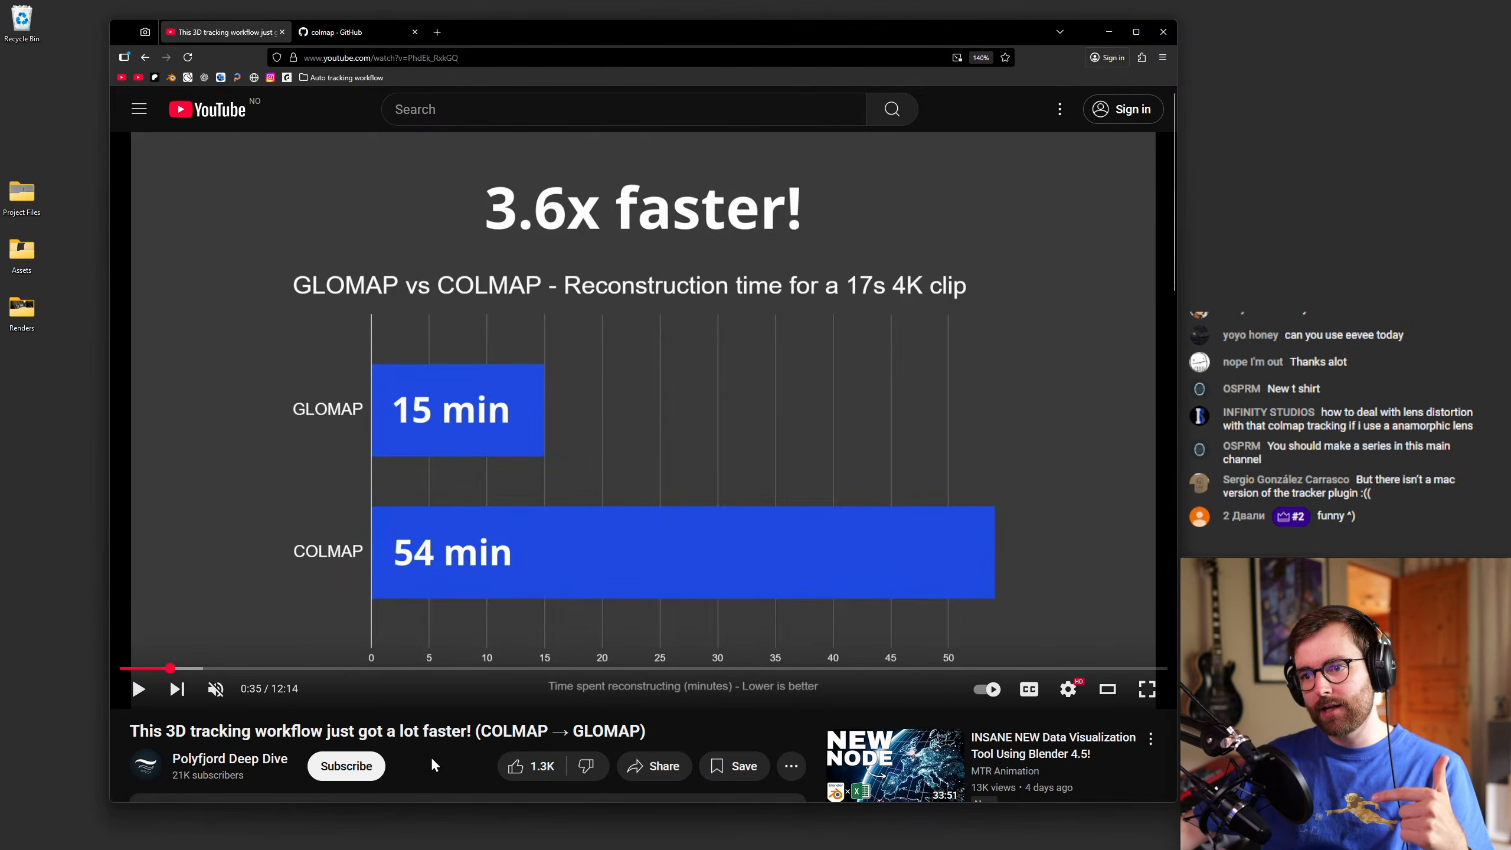
pyautogui.click(348, 31)
pyautogui.click(220, 33)
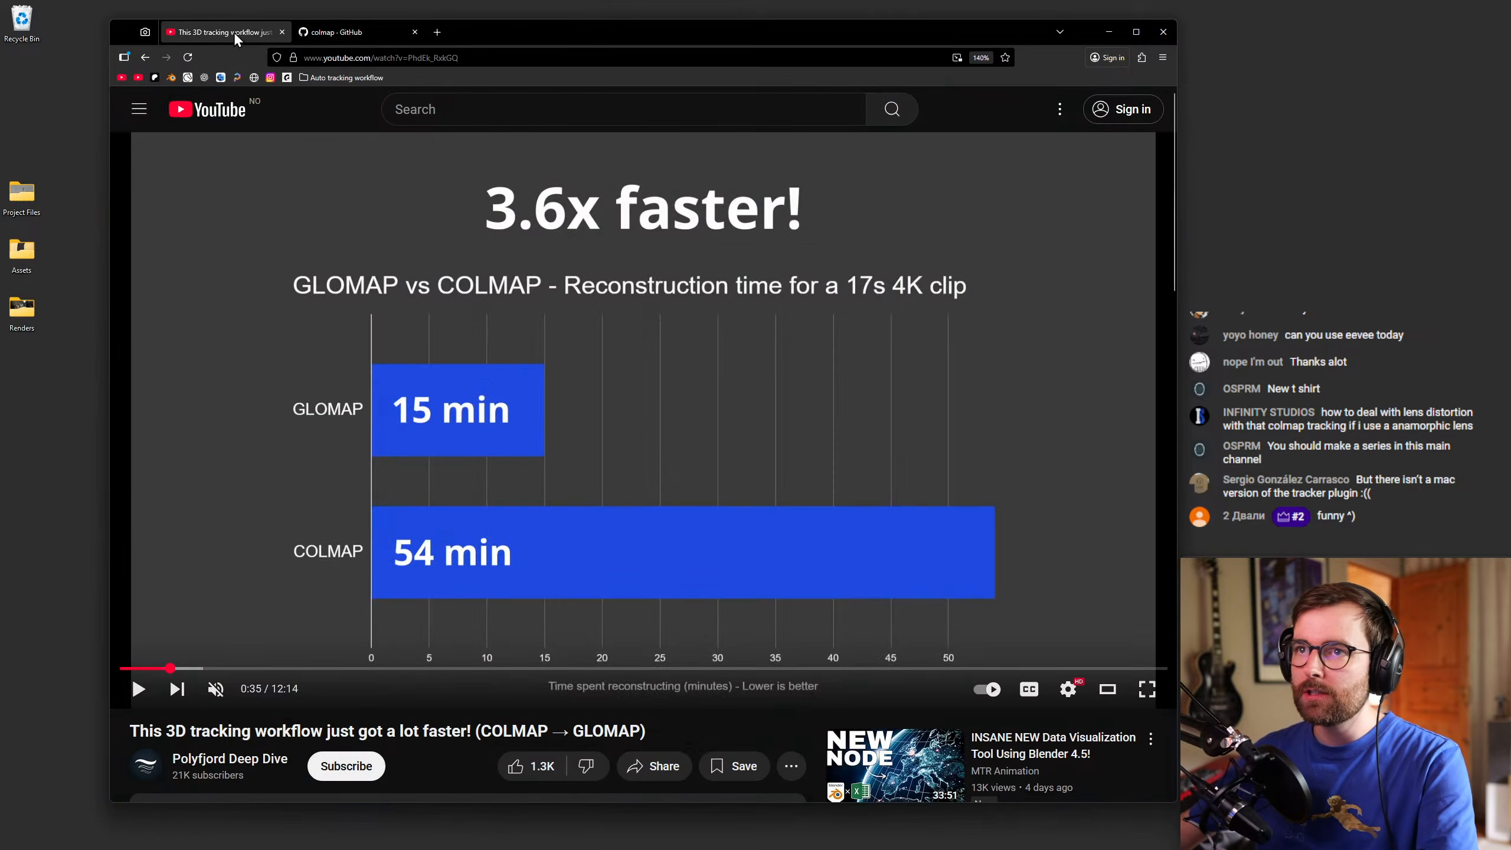
pyautogui.click(414, 31)
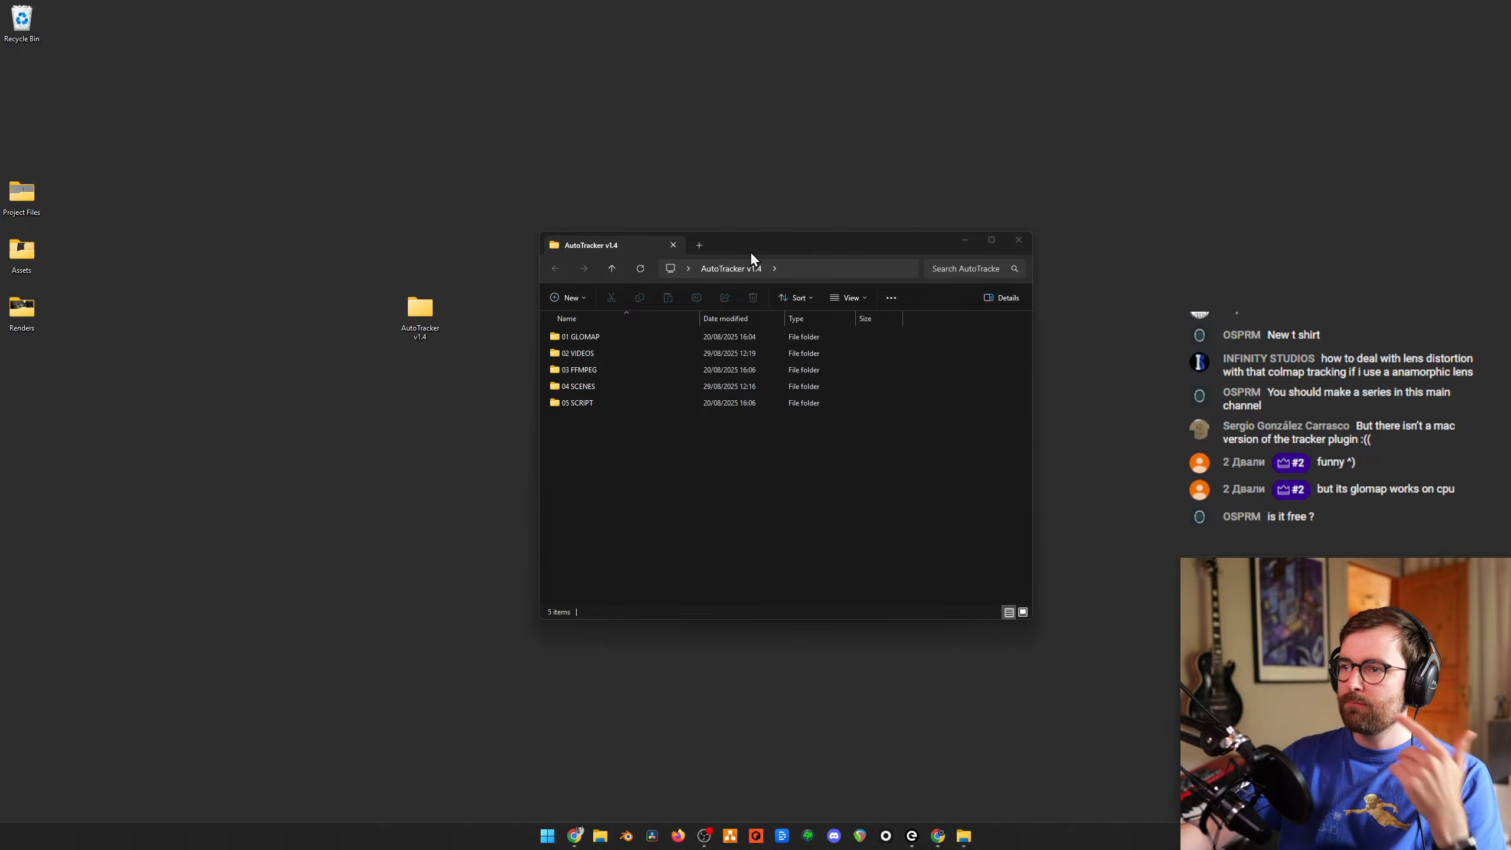
pyautogui.moveTo(751, 242); pyautogui.dragTo(758, 243)
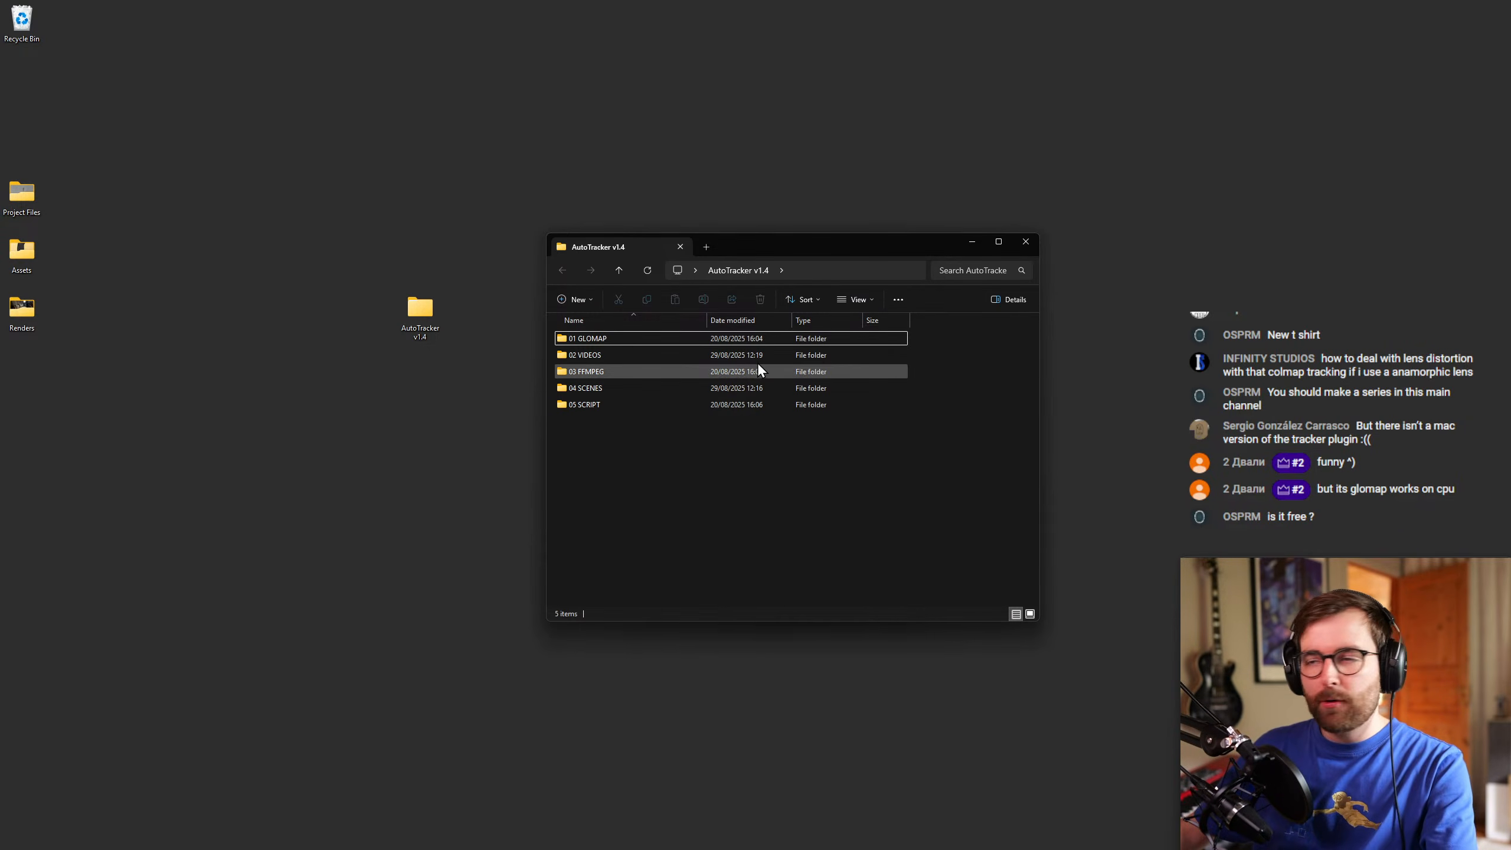
pyautogui.moveTo(765, 239); pyautogui.dragTo(769, 238)
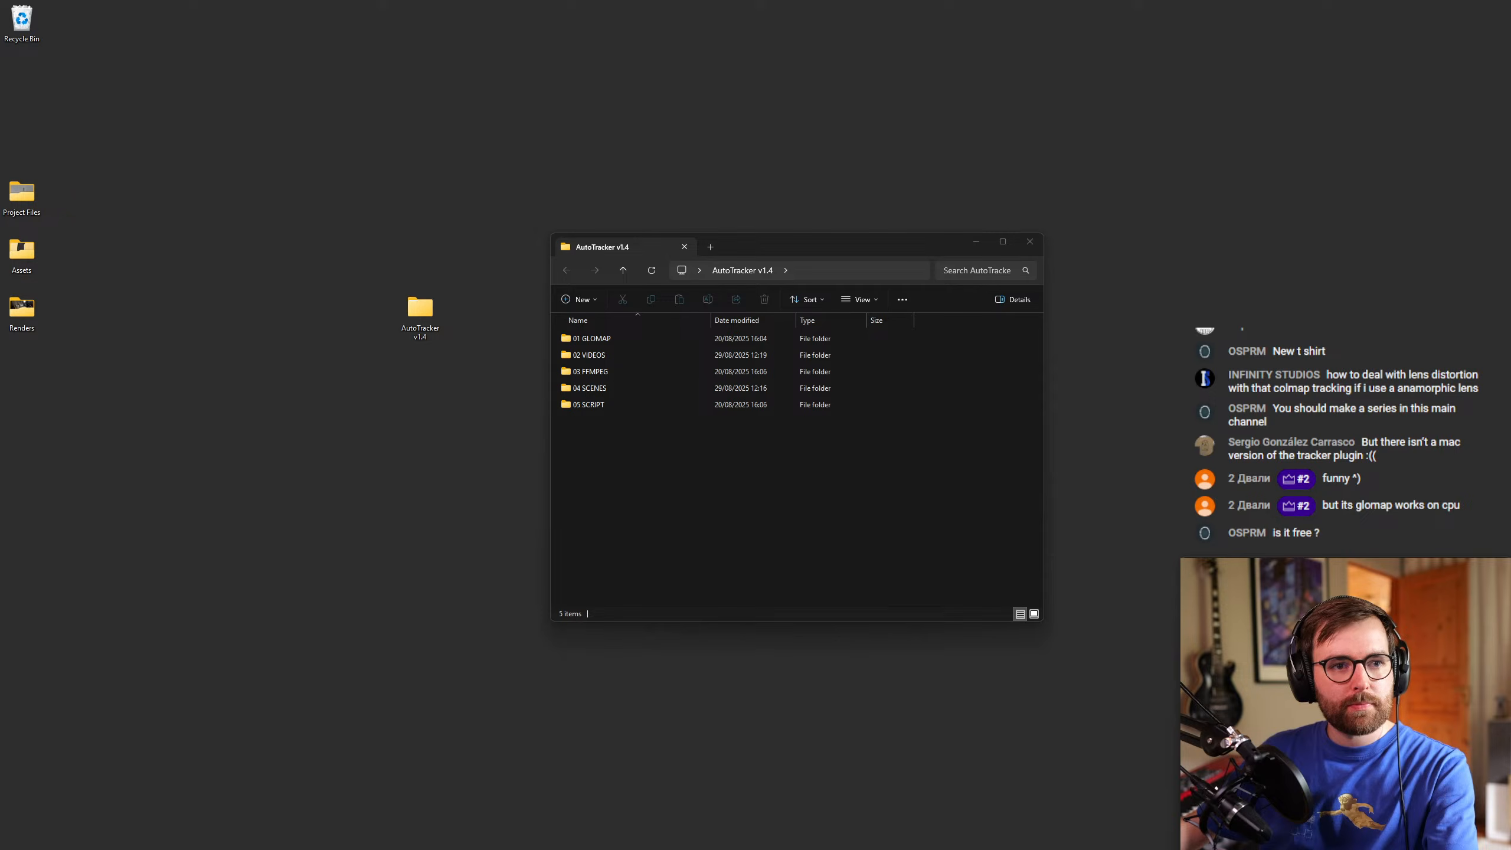
pyautogui.moveTo(817, 252); pyautogui.dragTo(811, 252)
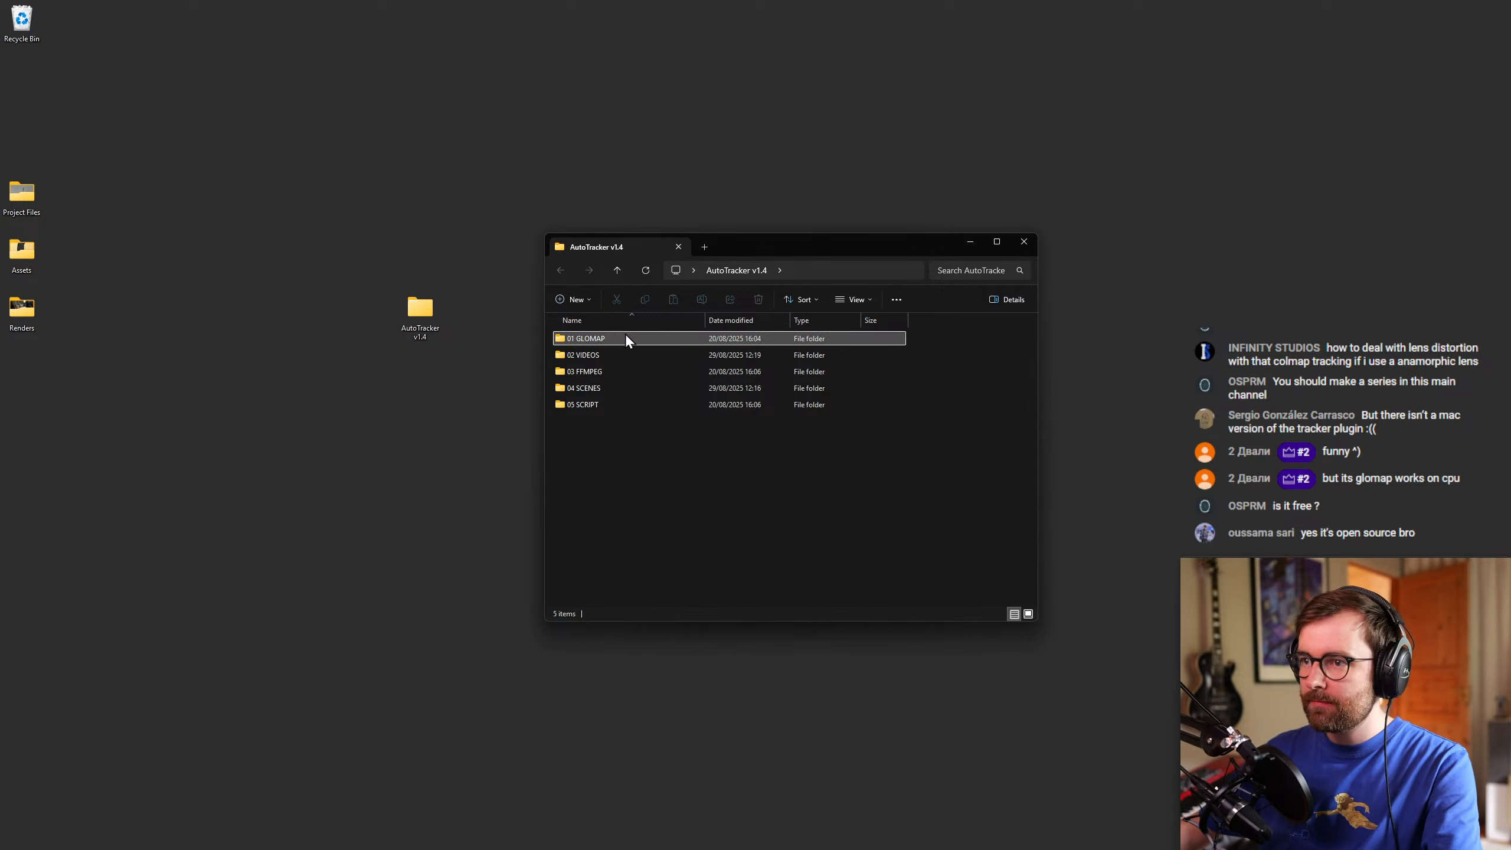
# Look inside the 01 GLOMAP folder and its contents, and return to the AutoTracker v1.4 folder.
pyautogui.click(608, 333)
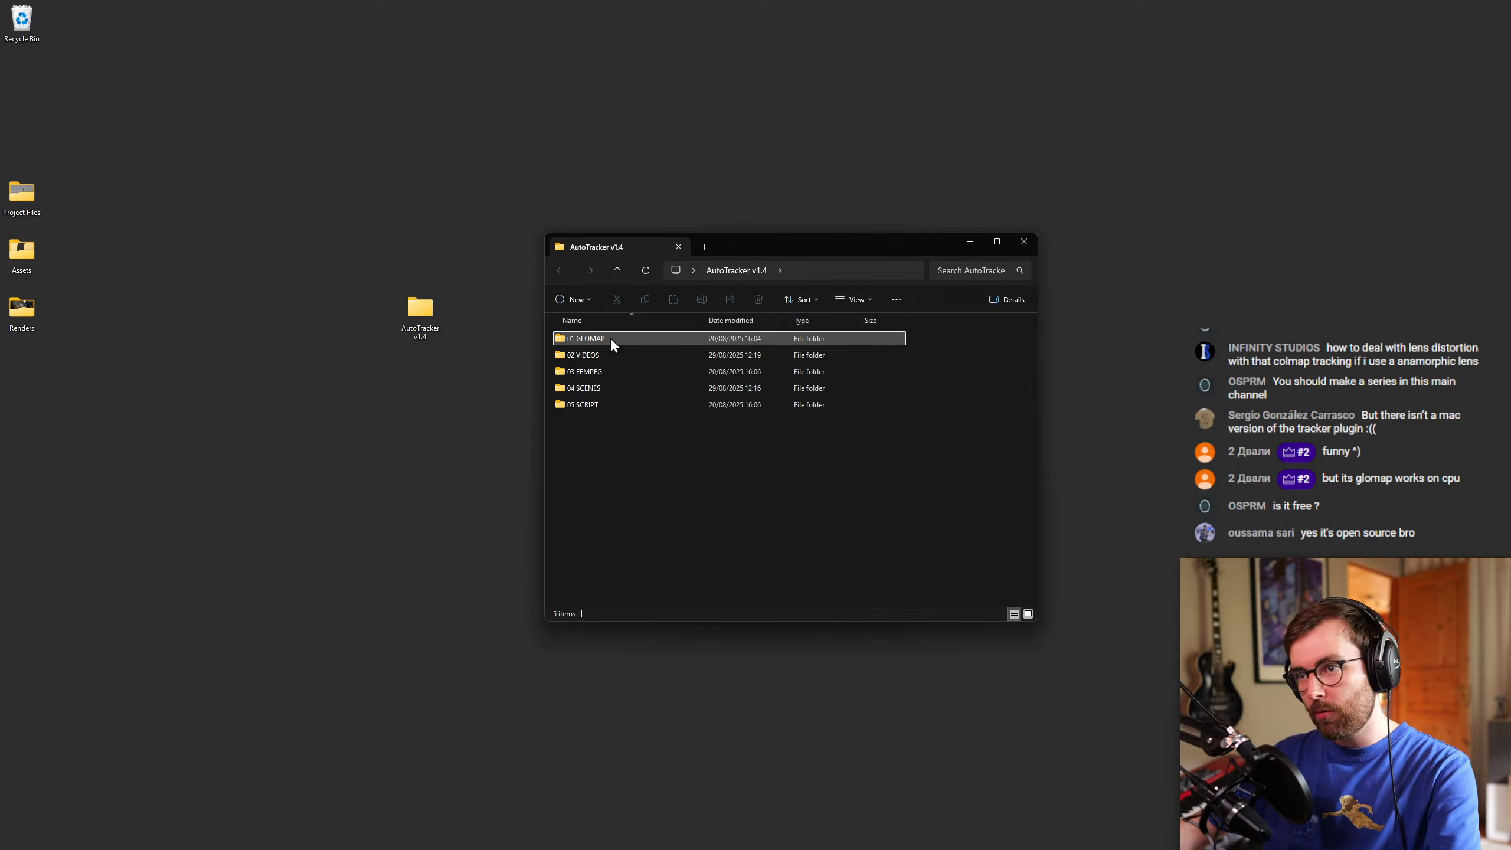
pyautogui.doubleClick(610, 339)
pyautogui.doubleClick(628, 339)
pyautogui.click(617, 270)
pyautogui.click(988, 366)
pyautogui.moveTo(1034, 327)
pyautogui.mouseDown()
pyautogui.moveTo(1019, 546)
pyautogui.moveTo(1016, 328)
pyautogui.mouseUp()
pyautogui.click(617, 270)
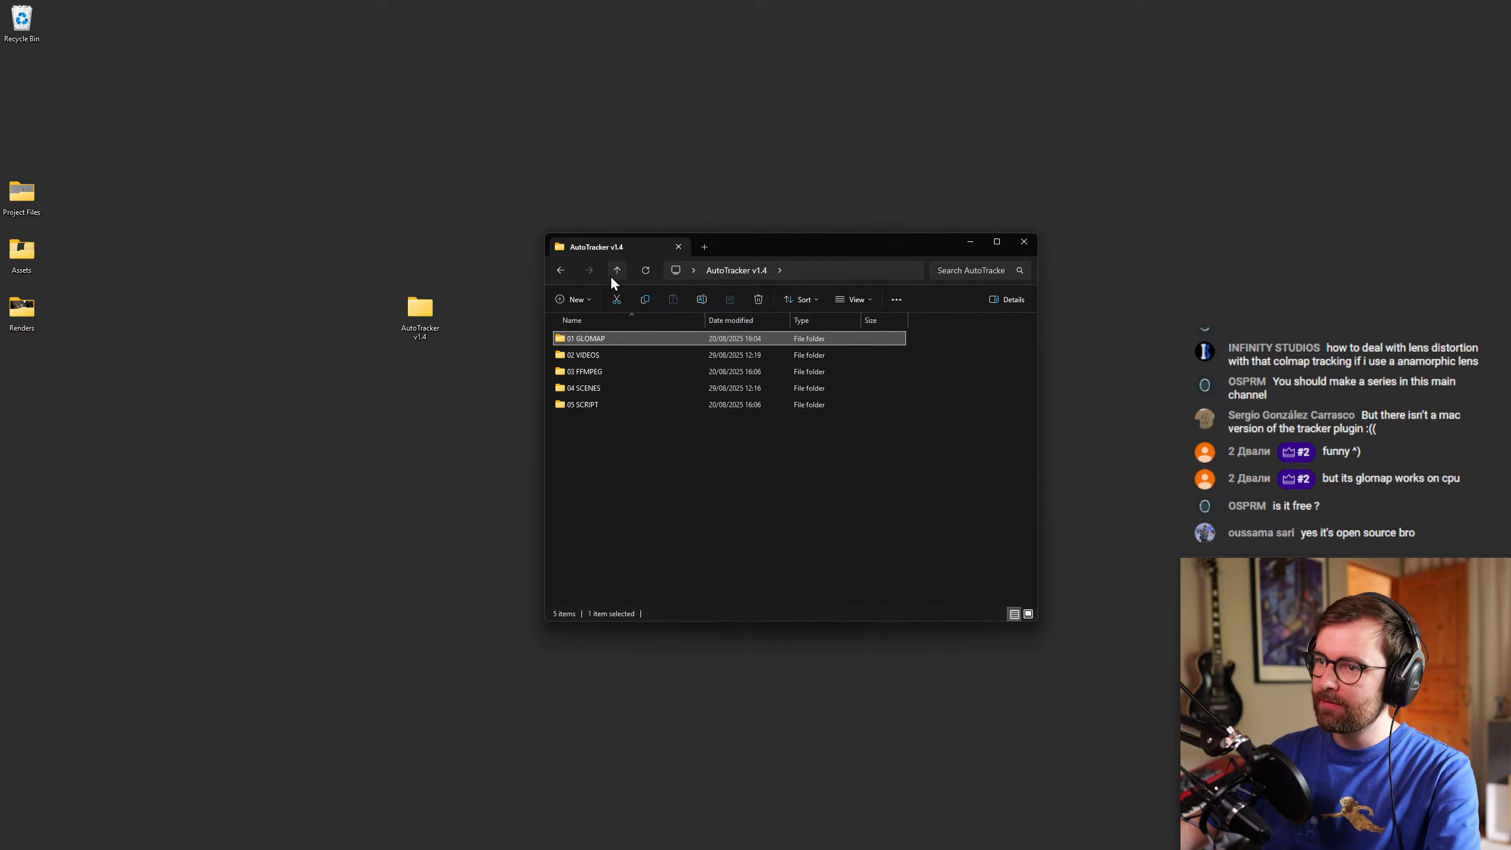
# Preview the C070, C044 and C078 clips from the 02 VIDEOS folder, and return to the AutoTracker v1.4 folder.
pyautogui.doubleClick(609, 355)
pyautogui.doubleClick(721, 356)
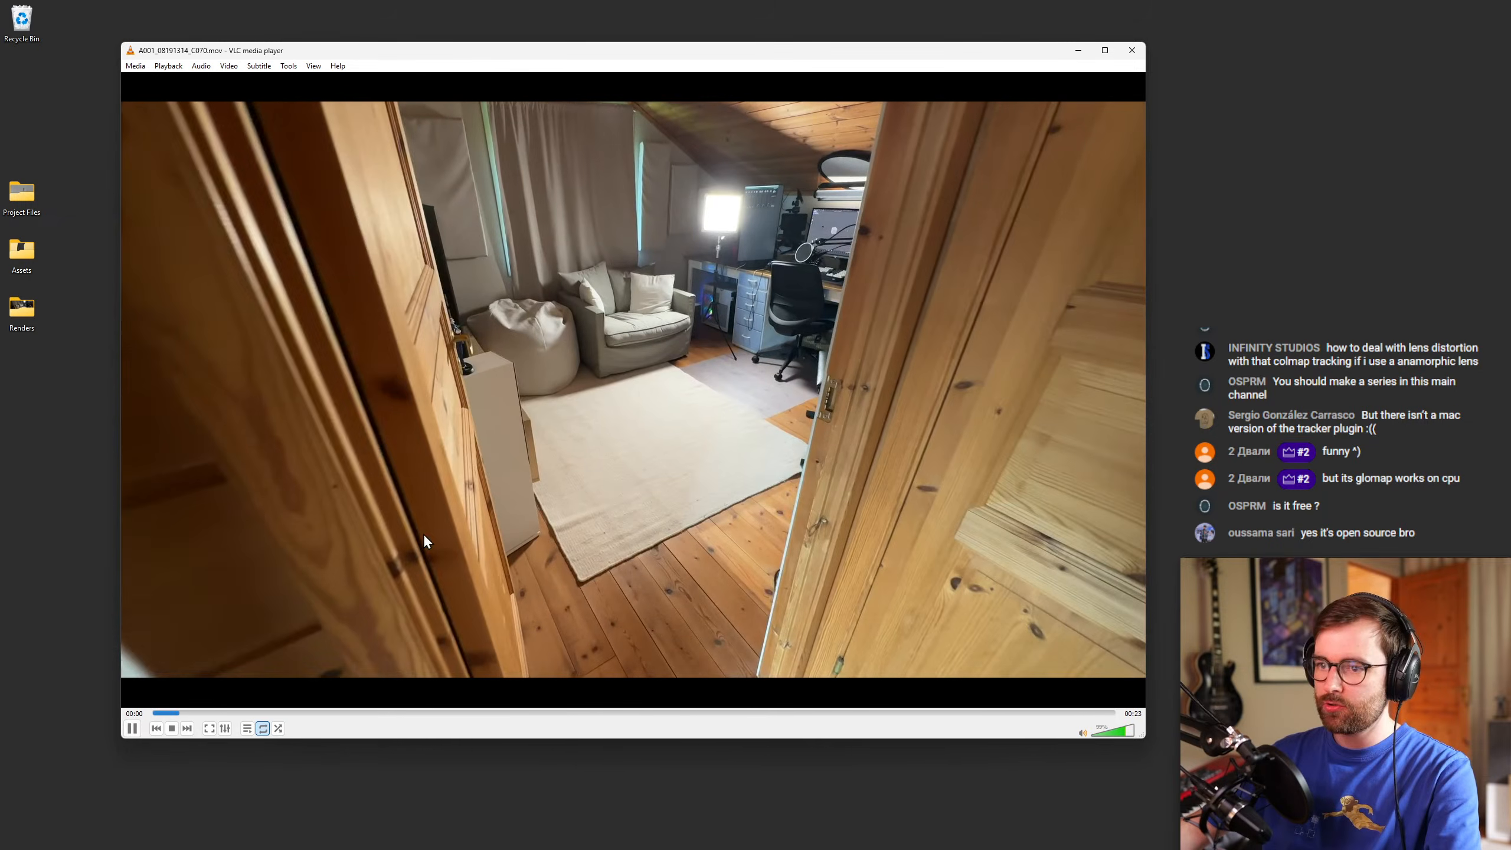
pyautogui.click(1132, 50)
pyautogui.doubleClick(581, 358)
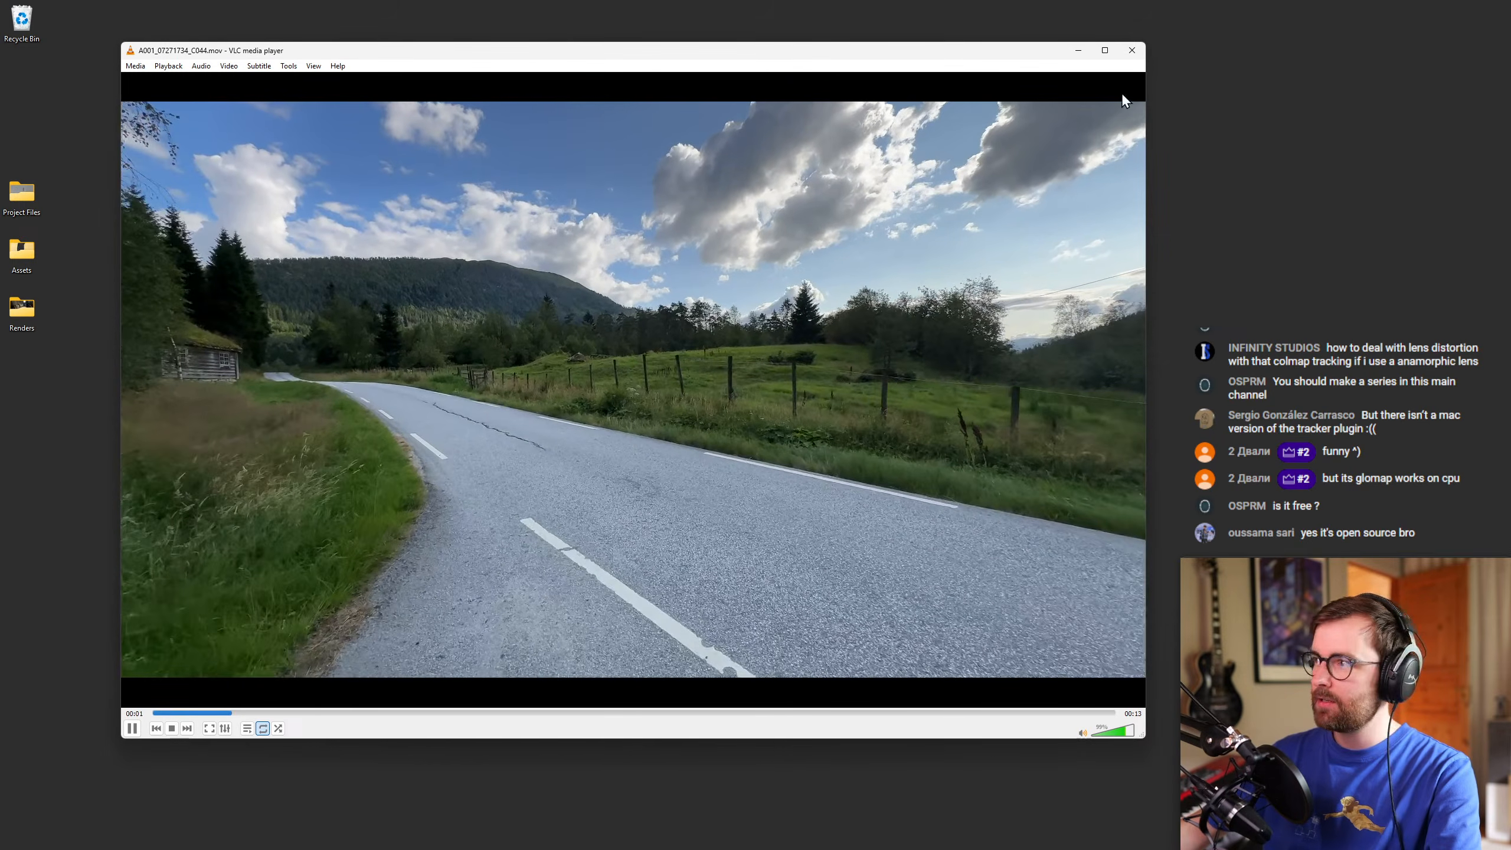
pyautogui.click(1131, 51)
pyautogui.doubleClick(792, 359)
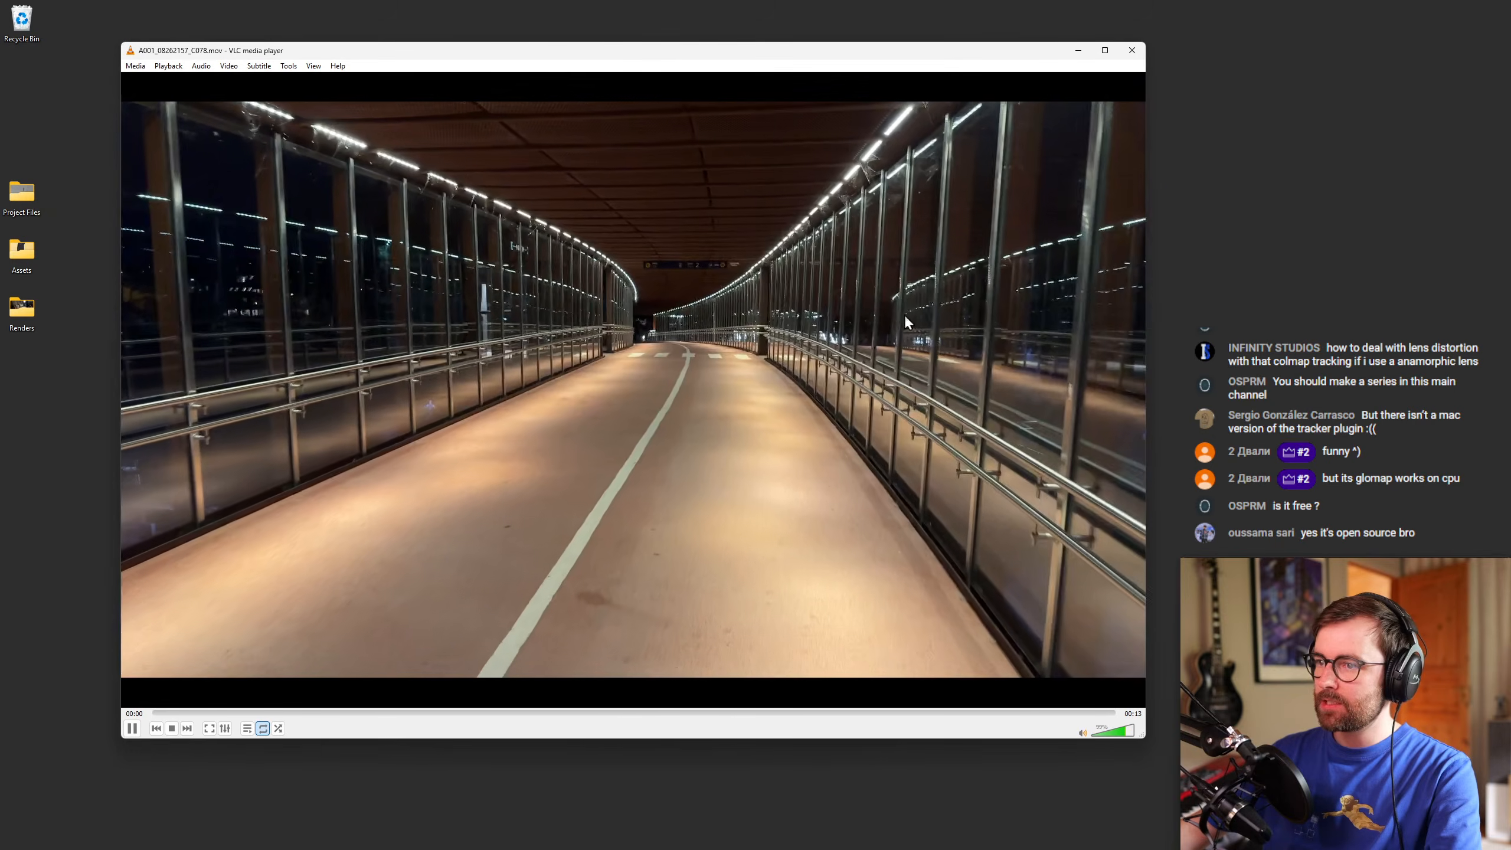
pyautogui.click(1134, 53)
pyautogui.click(946, 414)
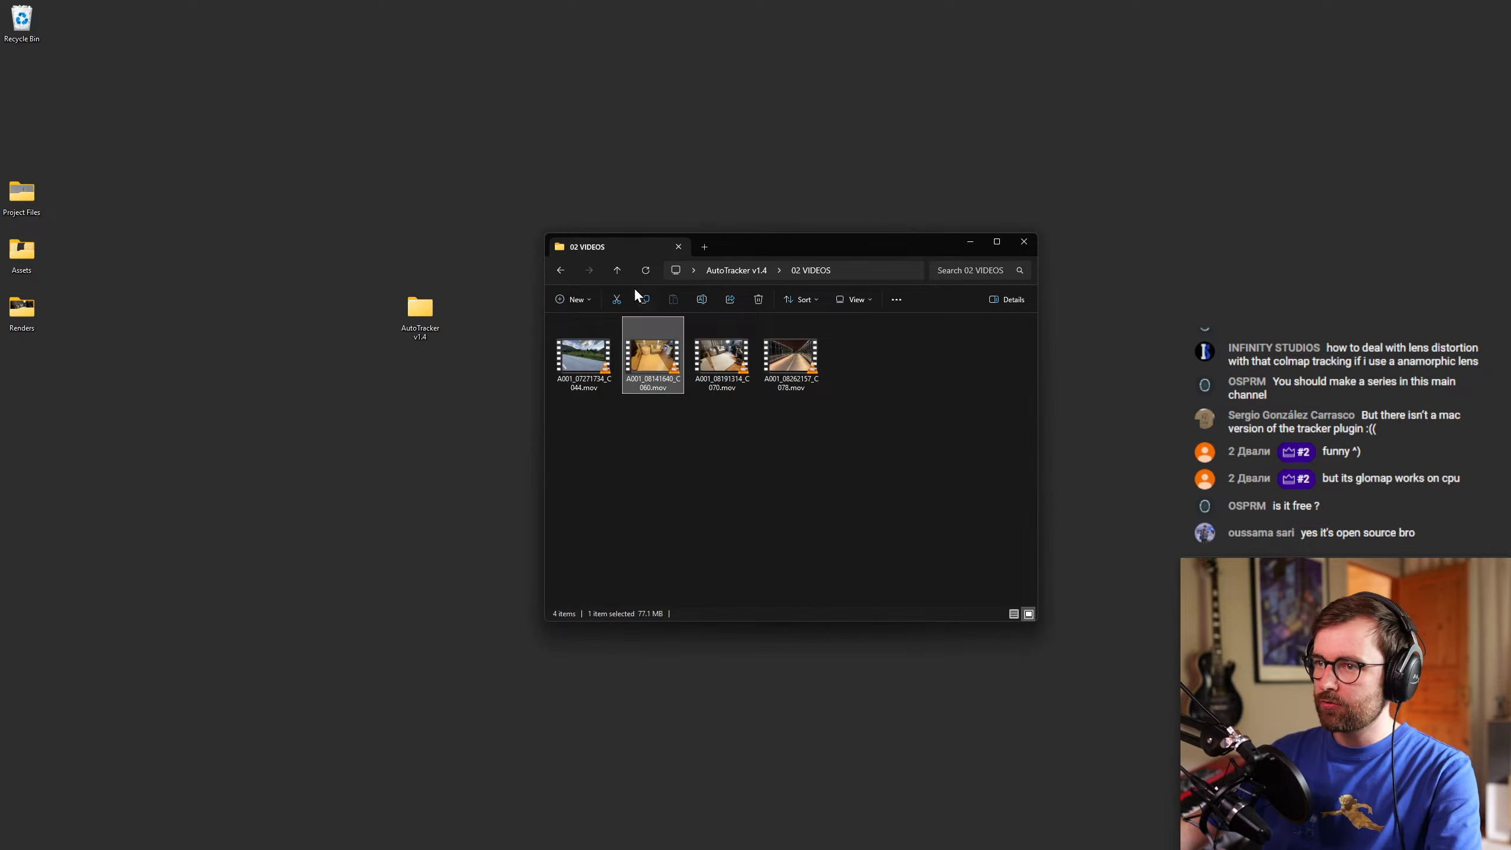
pyautogui.click(617, 269)
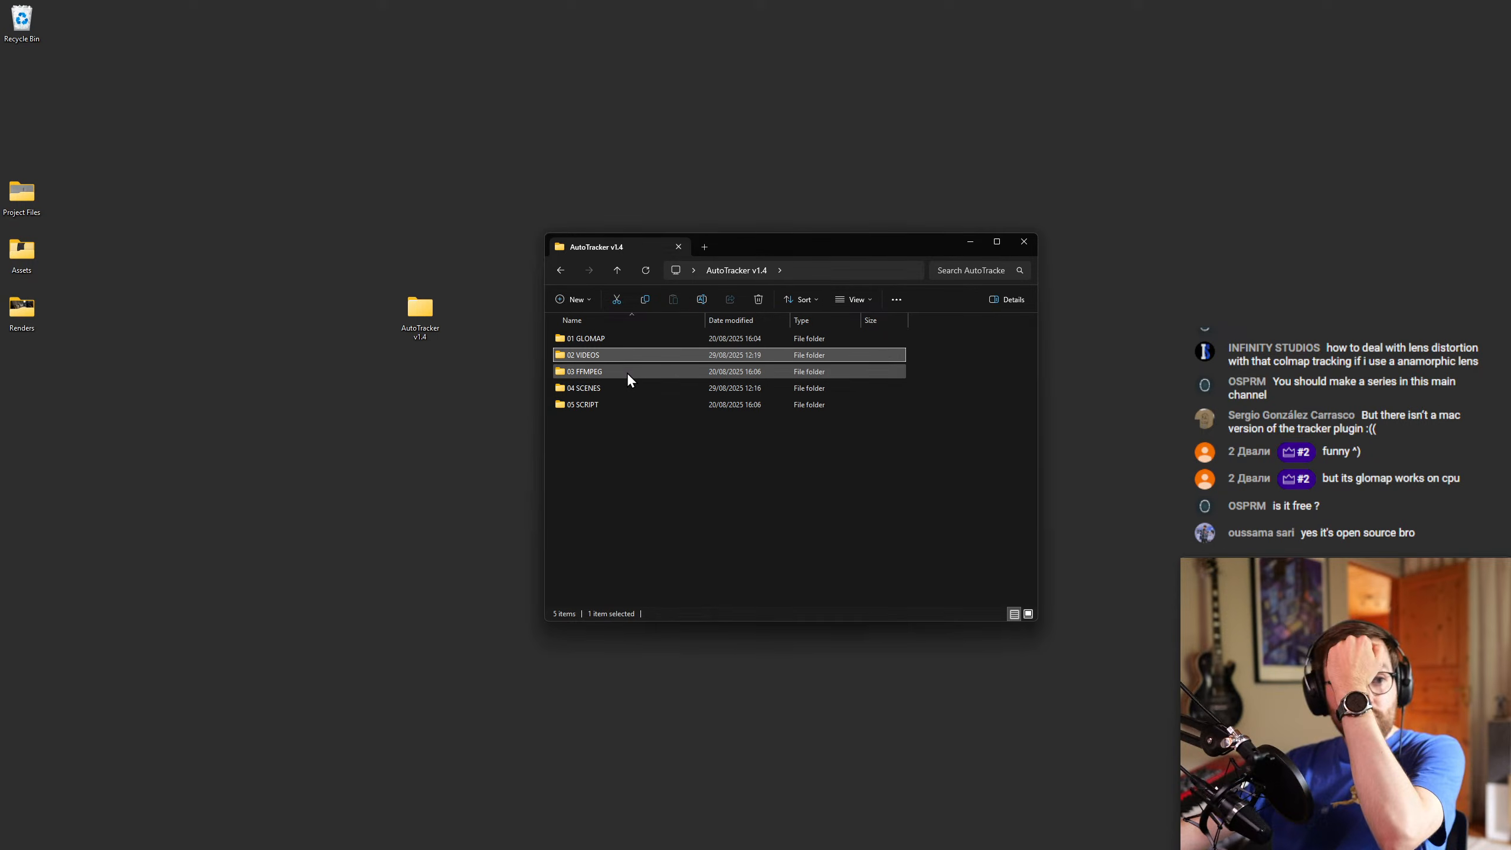
# Look through the contents of the 03 FFMPEG folder and return to the AutoTracker v1.4 folder.
pyautogui.doubleClick(627, 372)
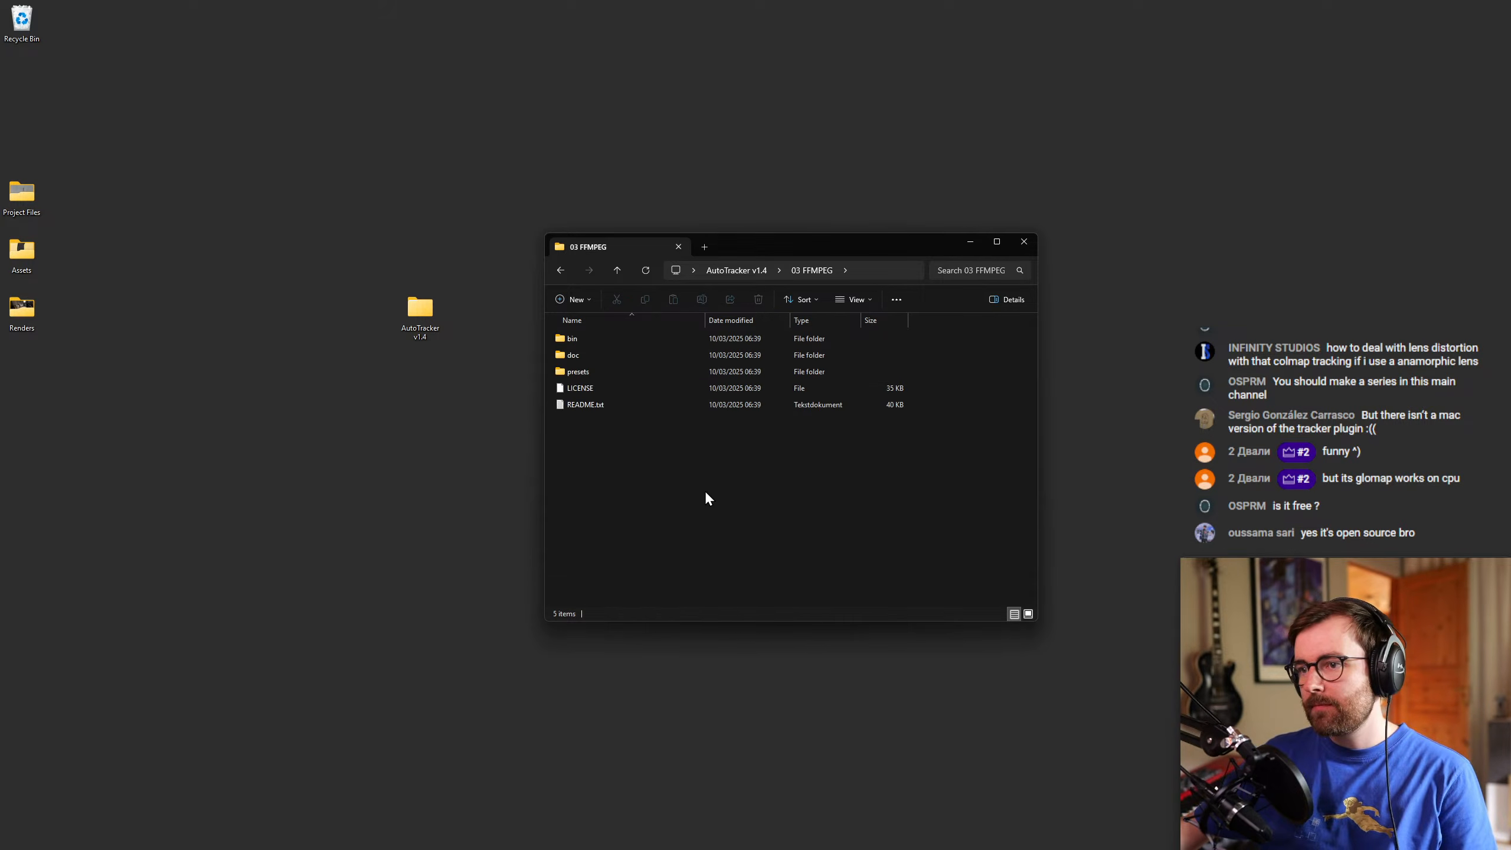
pyautogui.moveTo(651, 473); pyautogui.dragTo(587, 358)
pyautogui.click(564, 473)
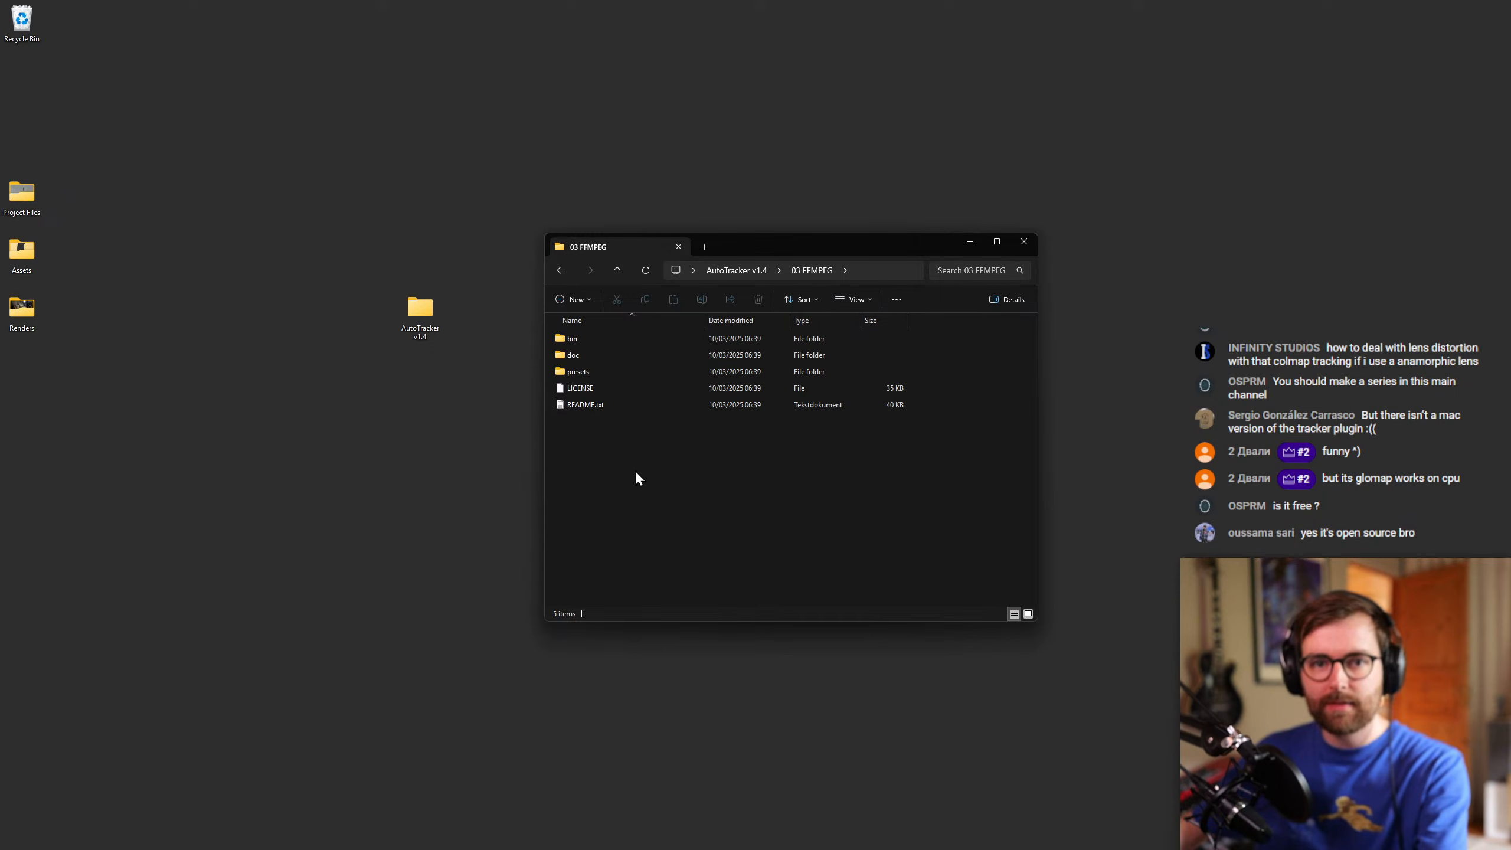
pyautogui.click(618, 269)
pyautogui.moveTo(765, 246); pyautogui.dragTo(761, 246)
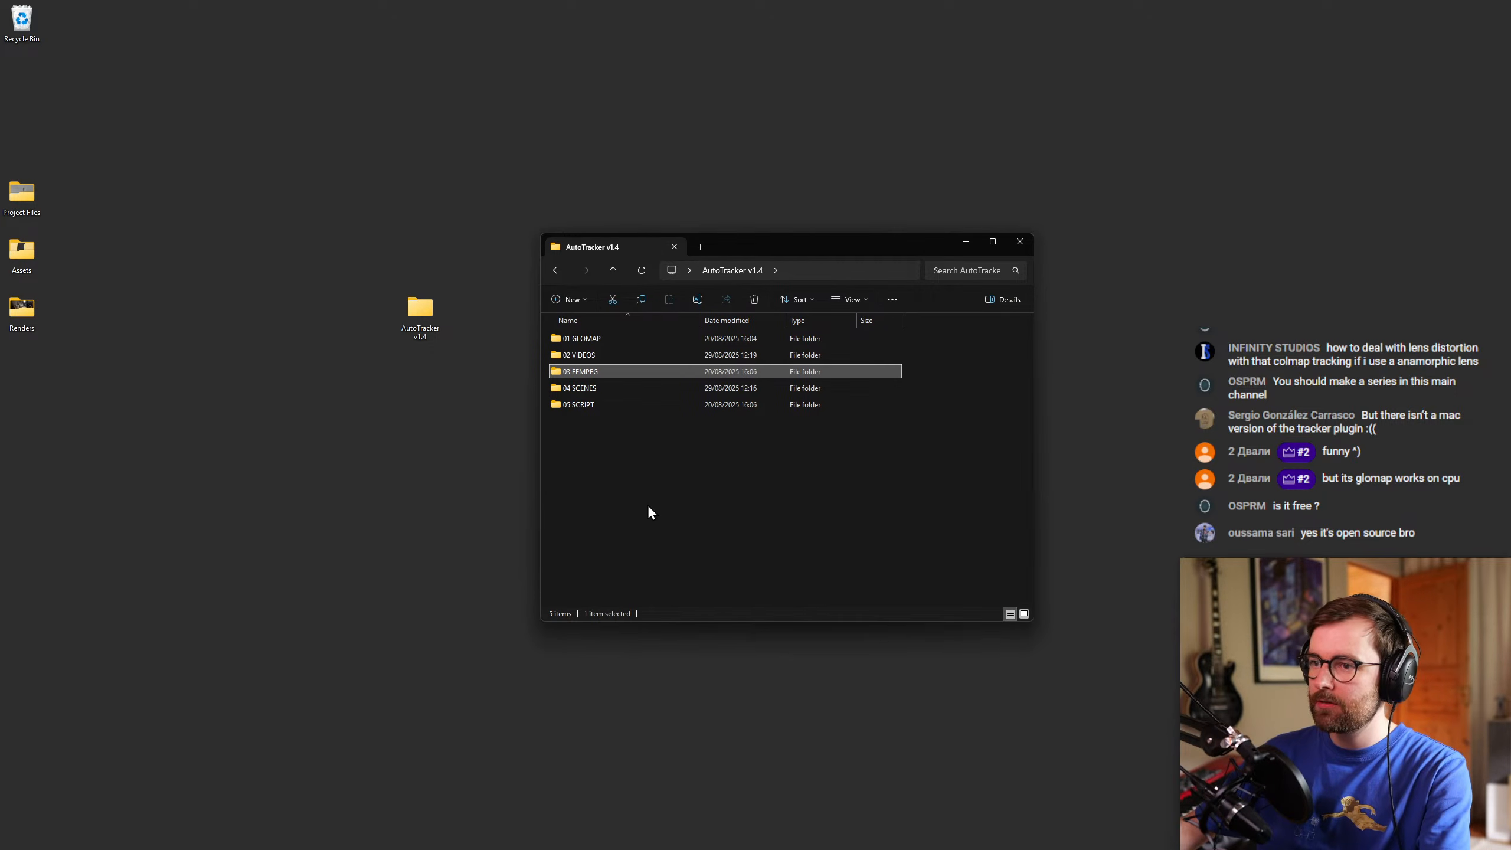
pyautogui.click(647, 503)
# Look at the scene folders inside 04 SCENES and return to the AutoTracker v1.4 folder.
pyautogui.doubleClick(626, 385)
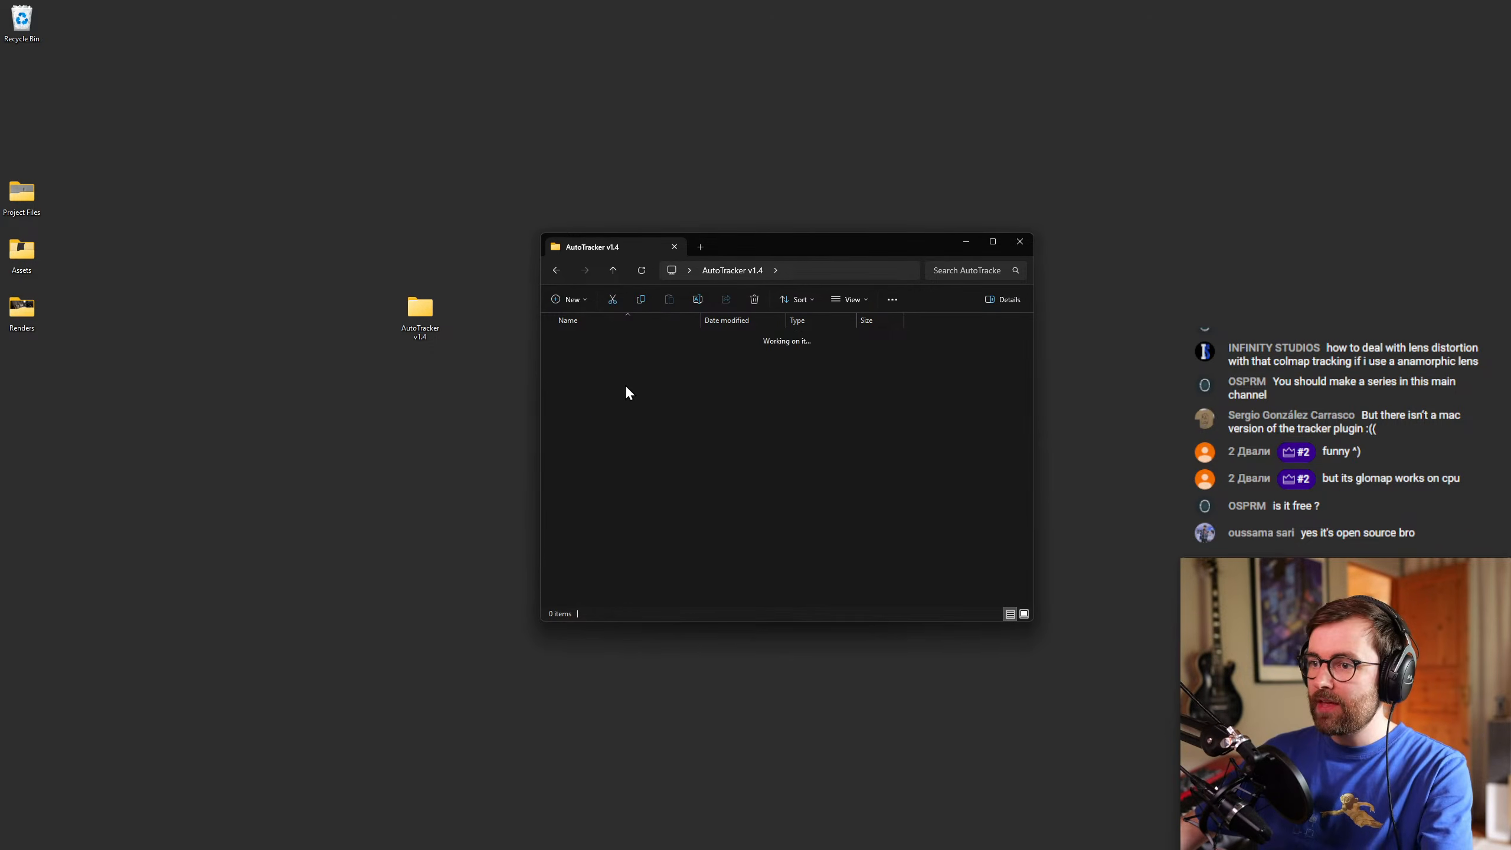
pyautogui.moveTo(743, 483); pyautogui.dragTo(643, 350)
pyautogui.click(681, 436)
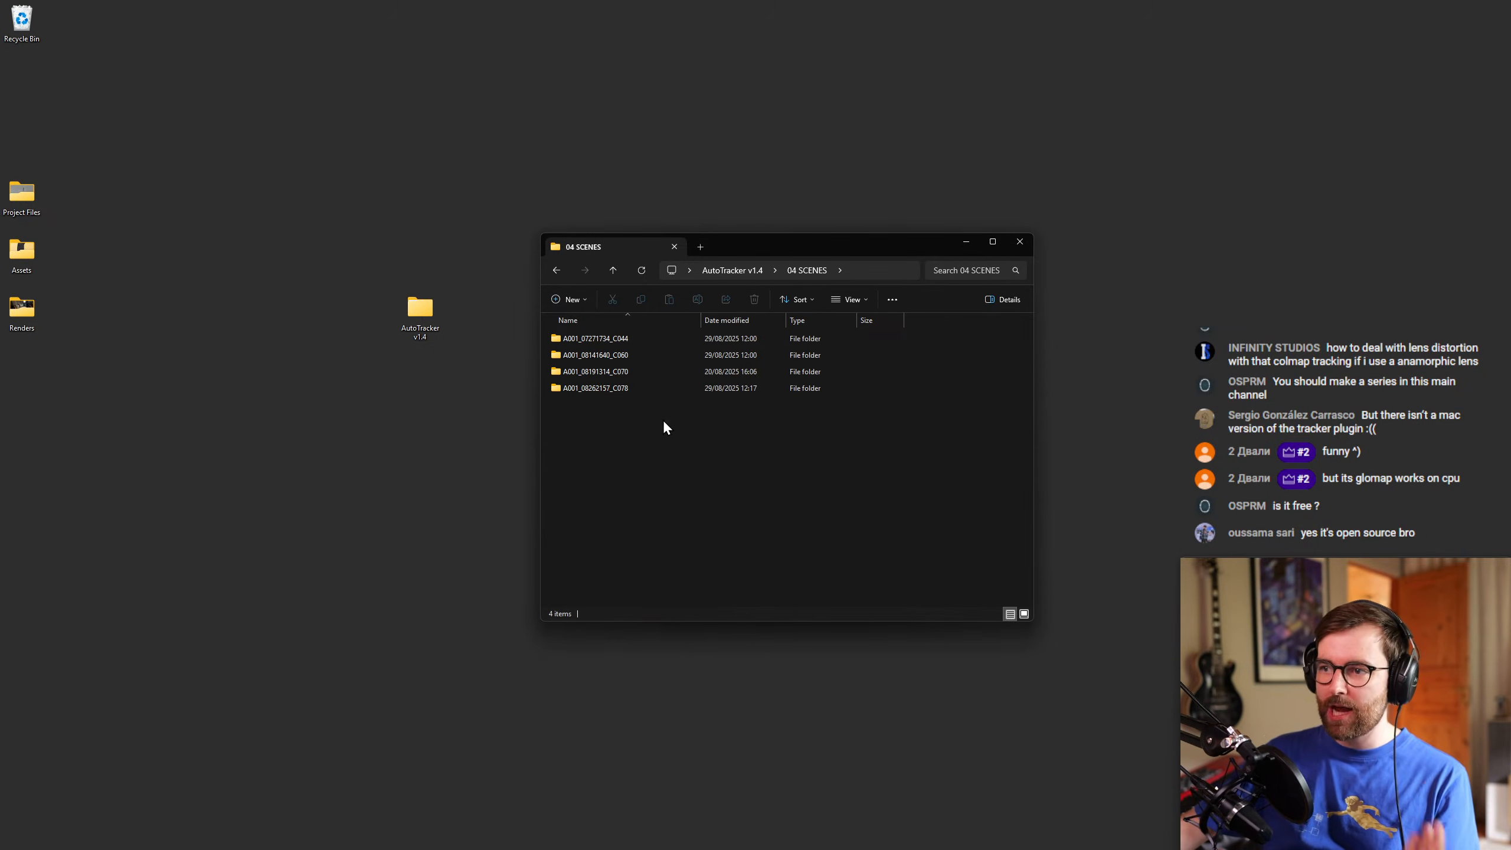
pyautogui.click(613, 269)
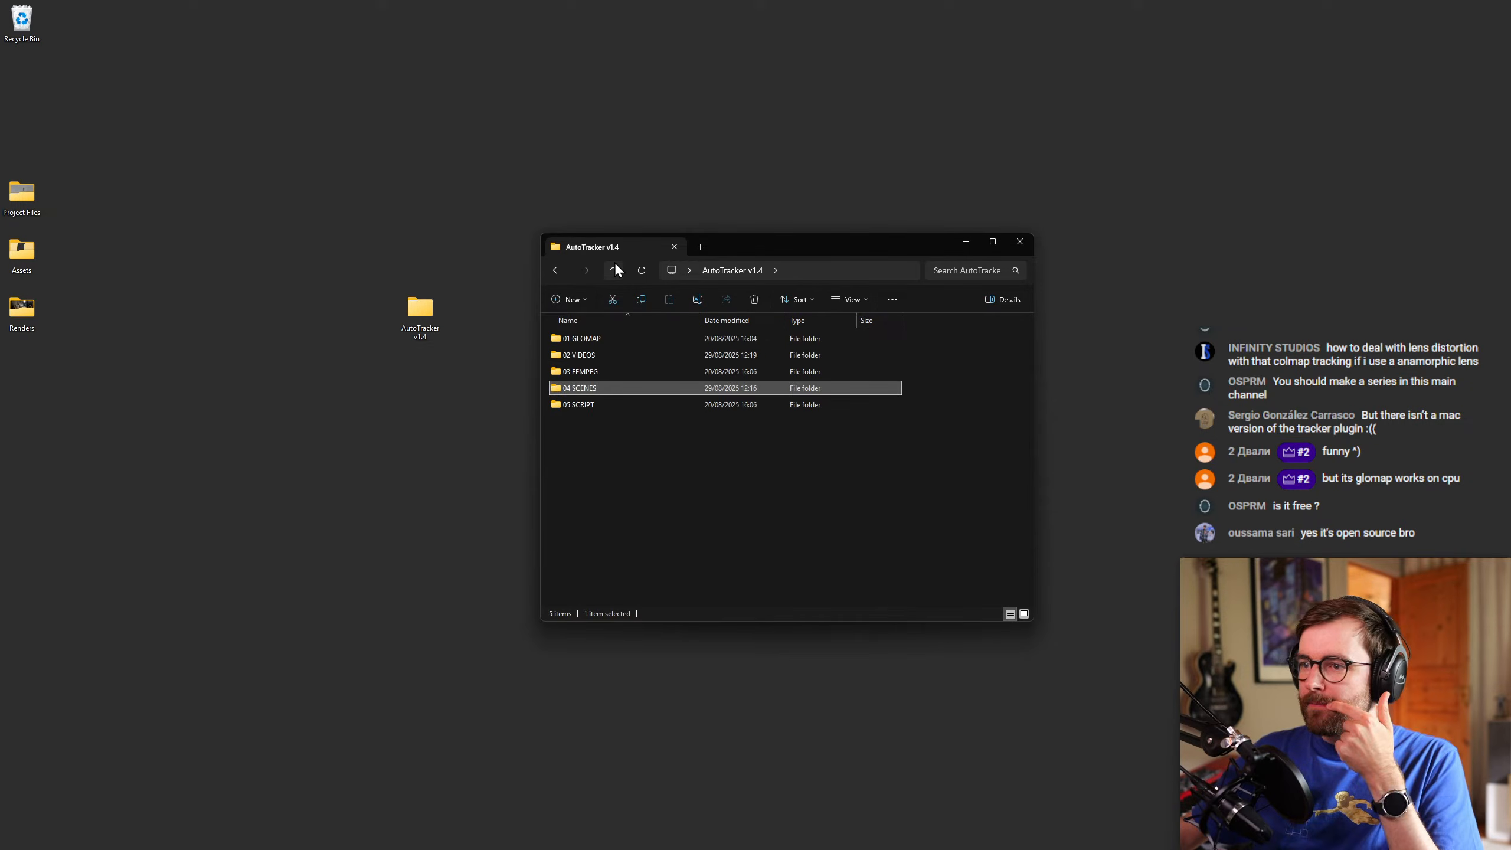
pyautogui.click(631, 461)
# Reopen the 02 VIDEOS folder, briefly play the C044 road clip and the C070 room clip, and return to AutoTracker v1.4.
pyautogui.doubleClick(622, 355)
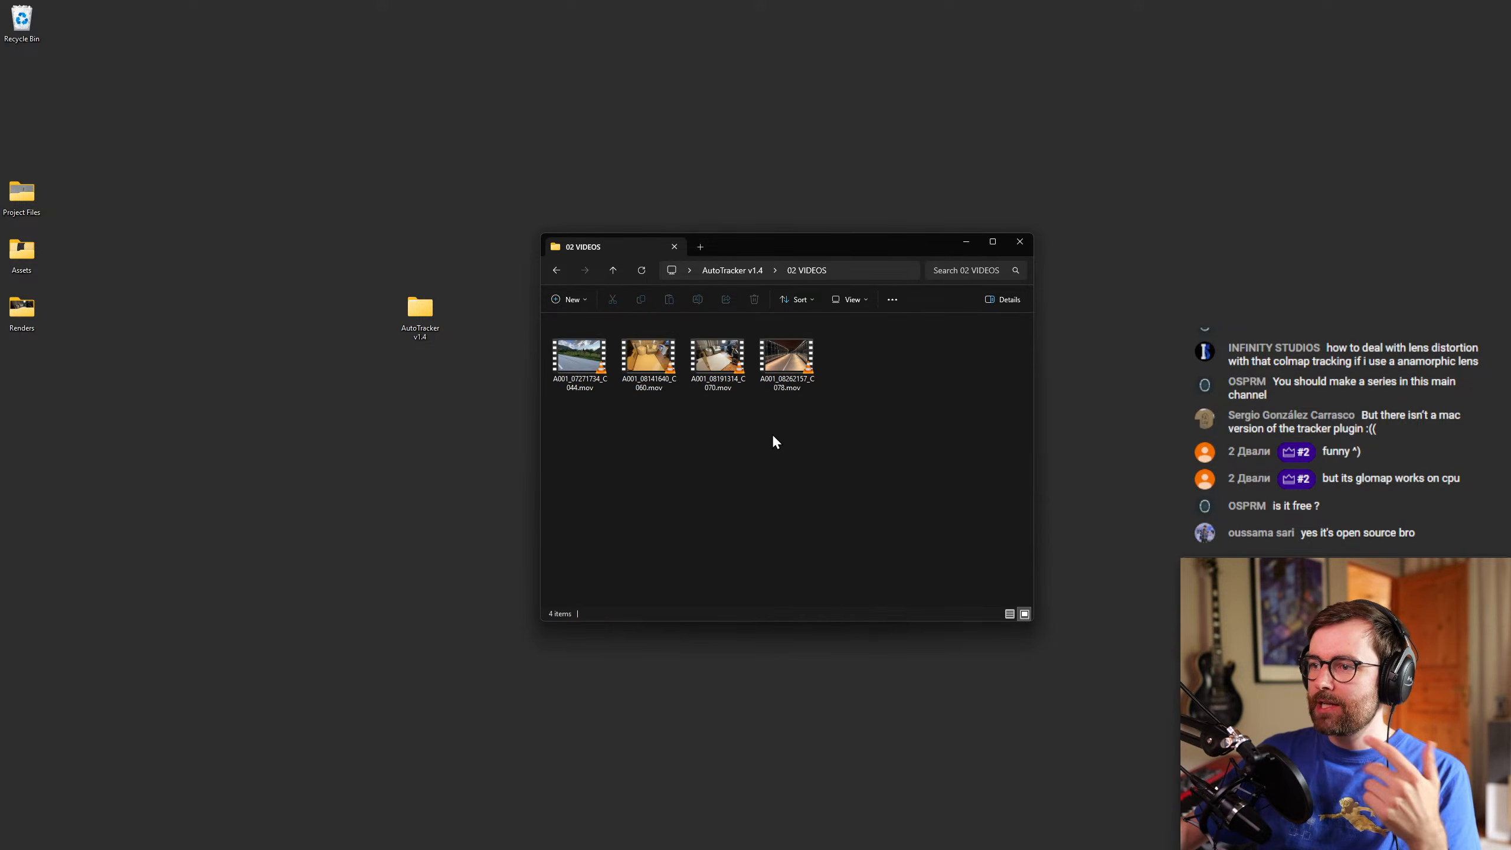
pyautogui.doubleClick(577, 348)
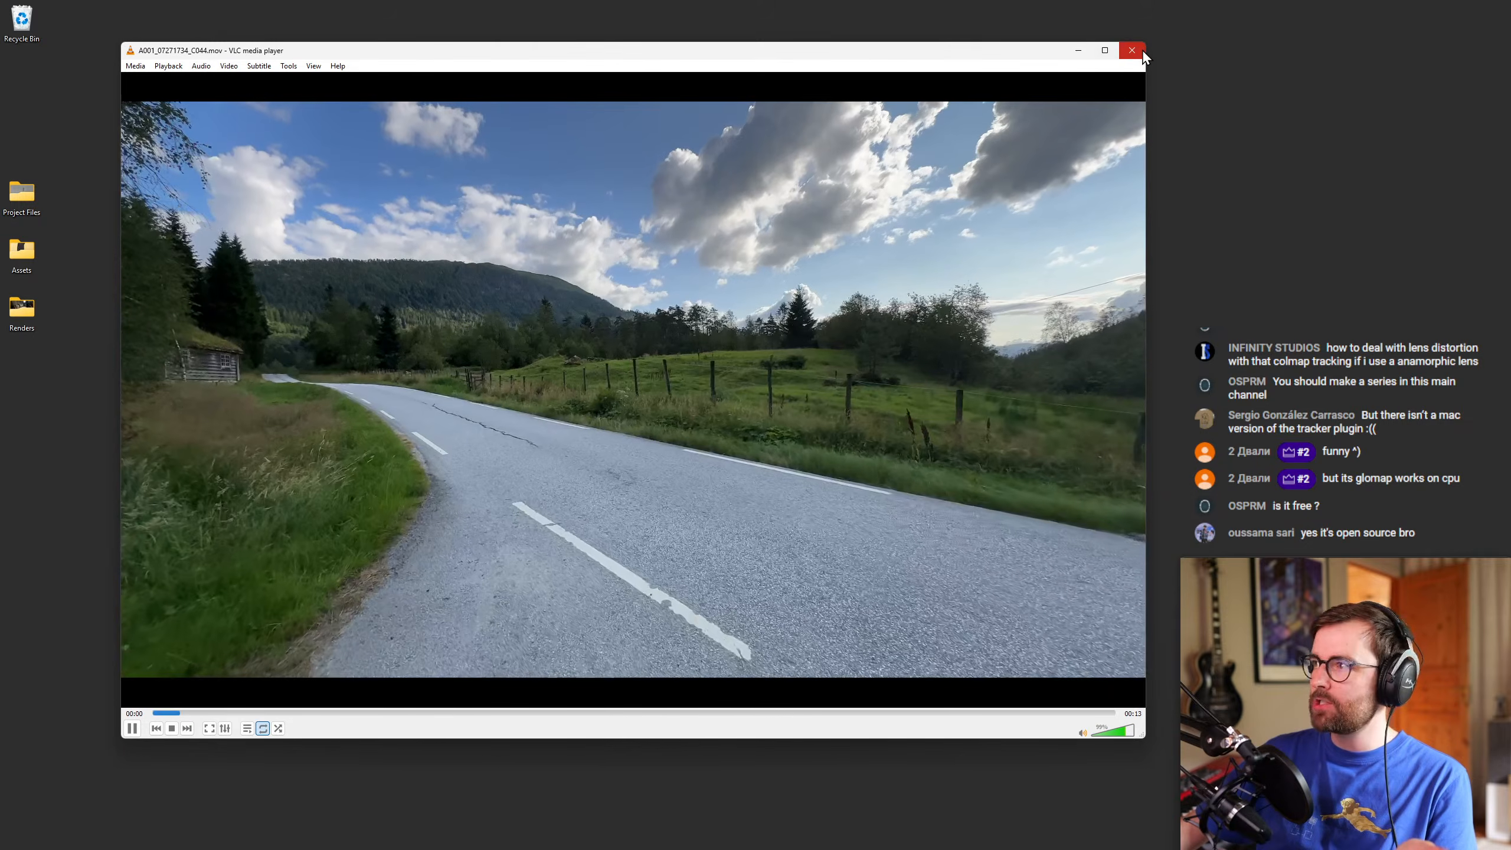
pyautogui.click(1141, 50)
pyautogui.doubleClick(706, 359)
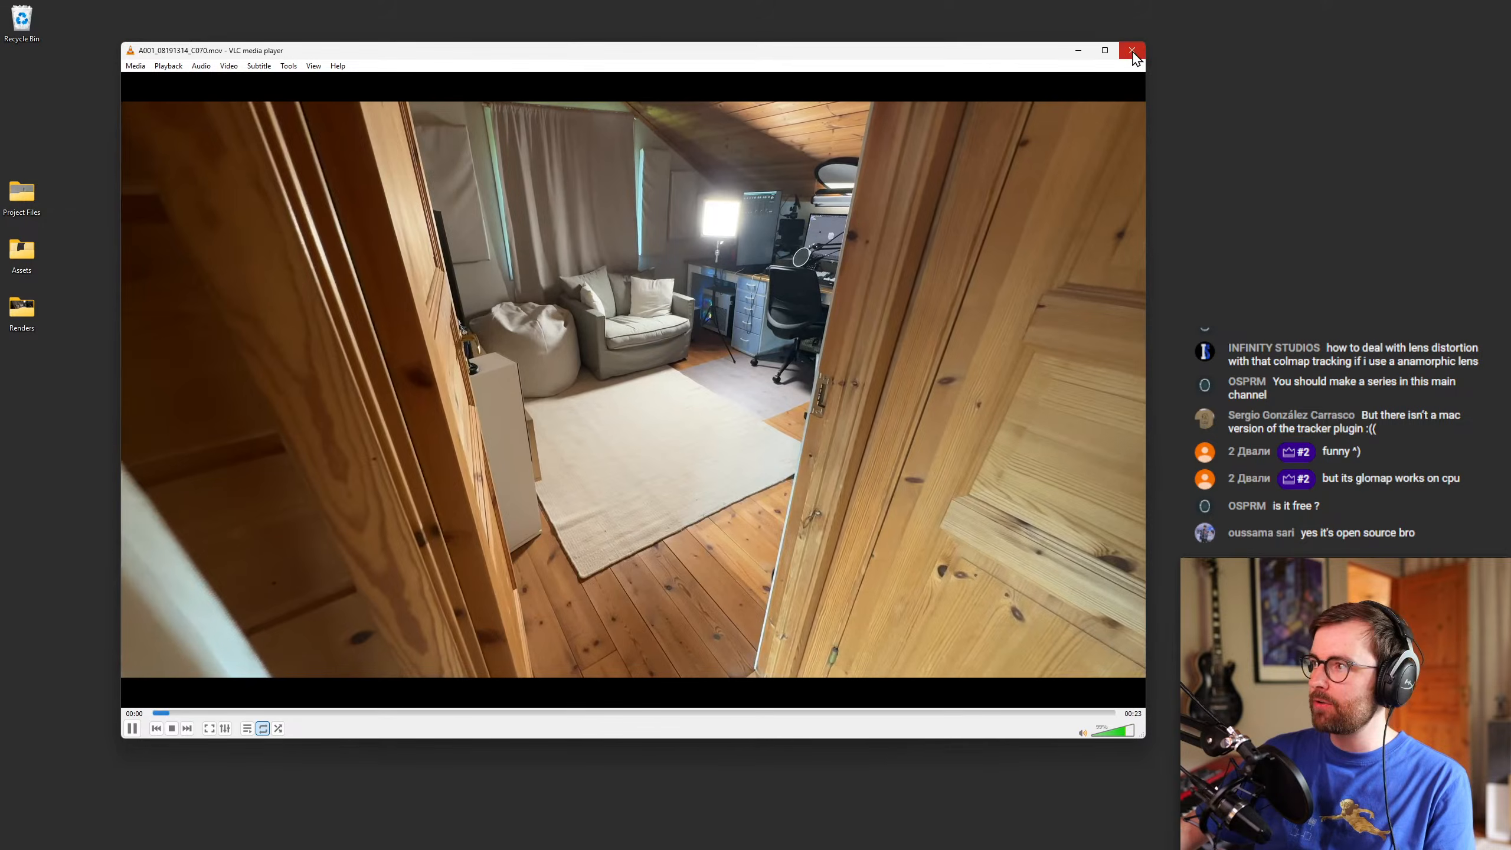
pyautogui.click(1131, 50)
pyautogui.click(613, 270)
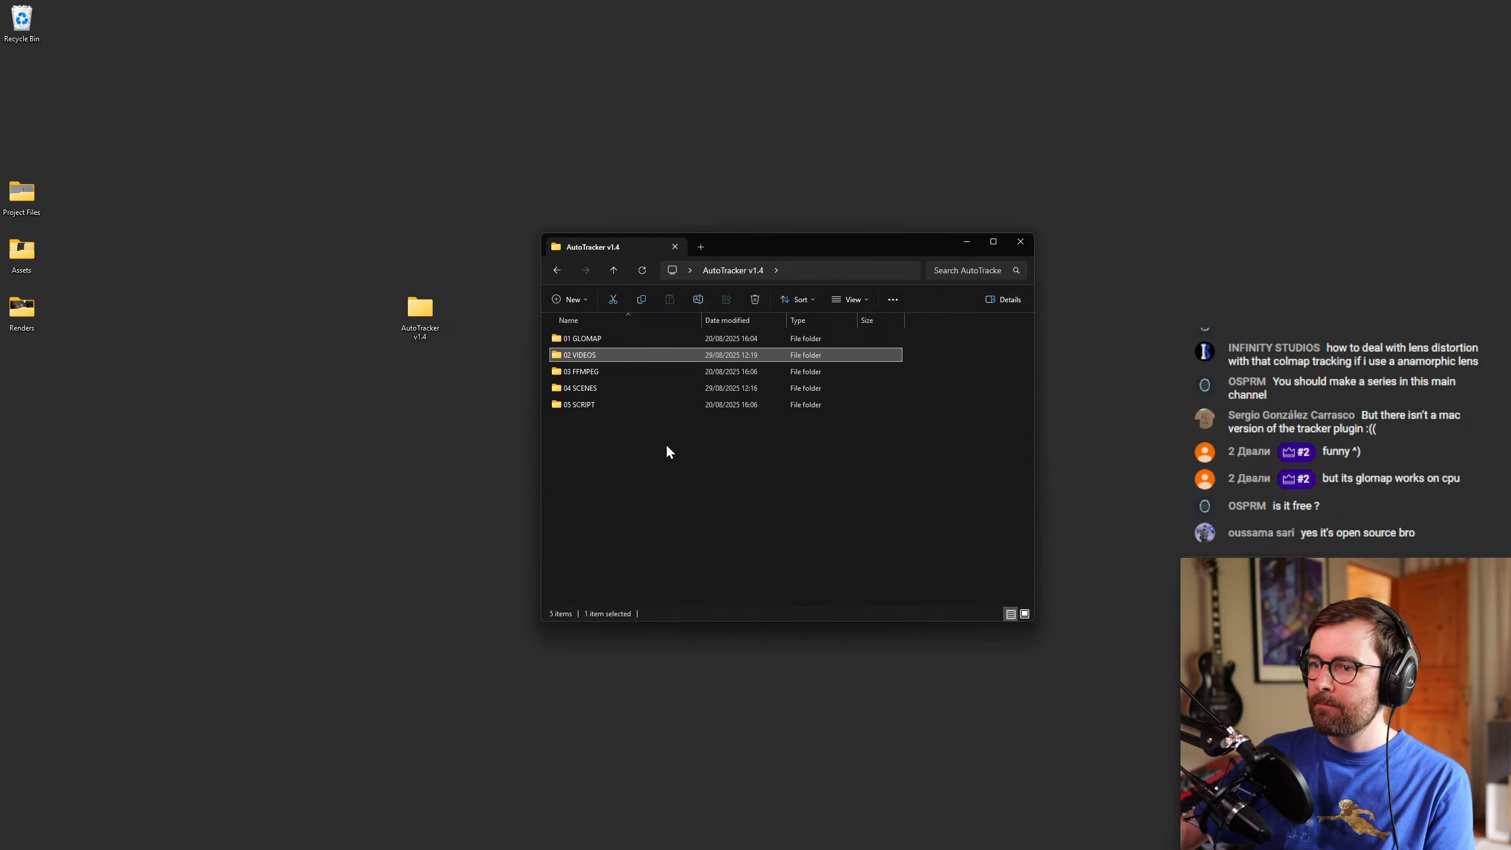
# Open AutoTracker_v1.4.bat from the 05 SCRIPT folder for editing as text.
pyautogui.doubleClick(621, 407)
pyautogui.rightClick(574, 332)
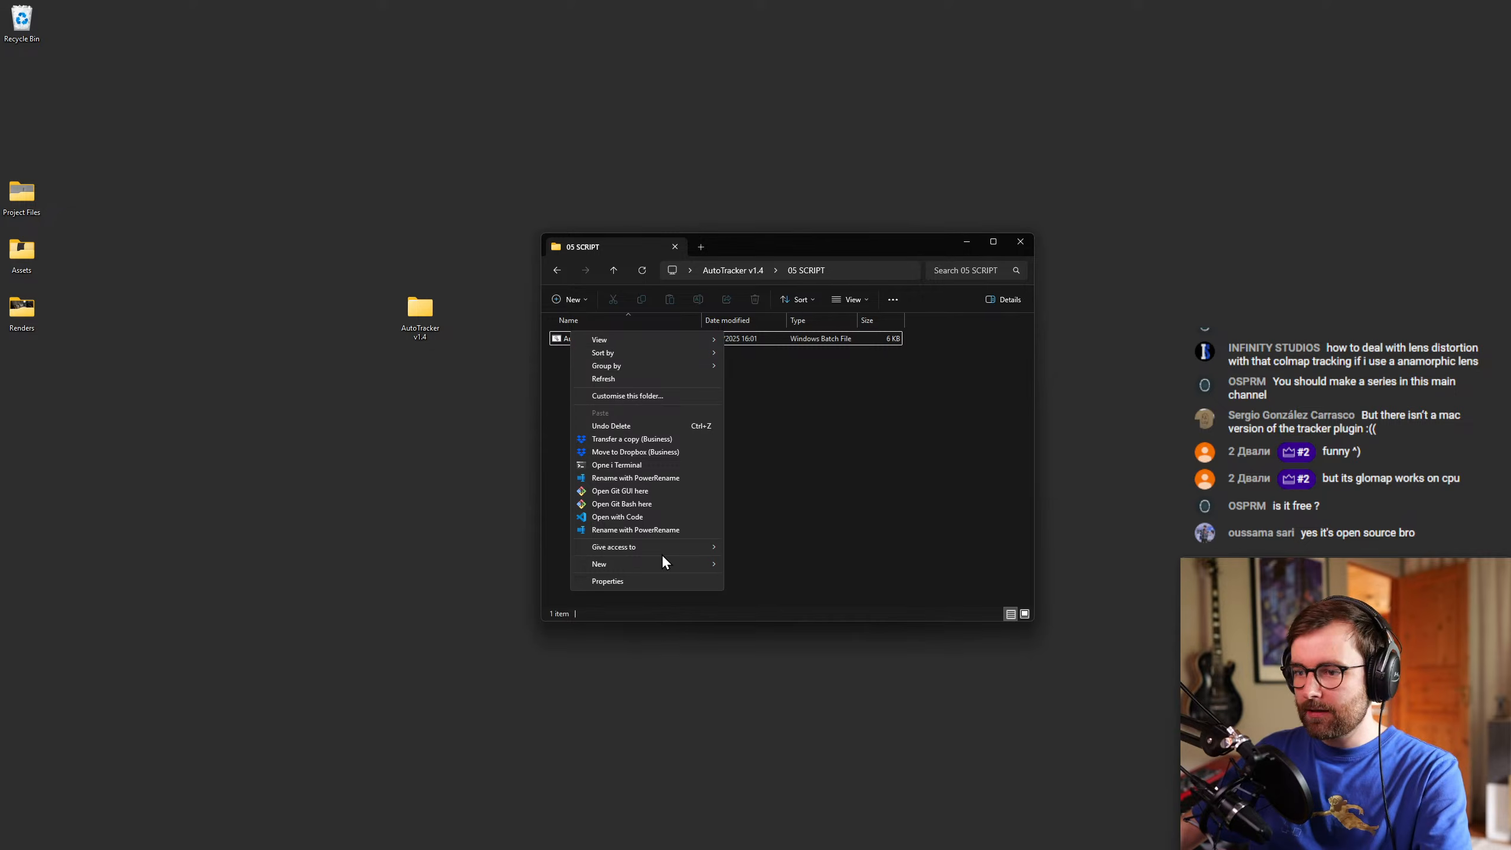
pyautogui.click(615, 343)
pyautogui.rightClick(561, 337)
pyautogui.click(610, 357)
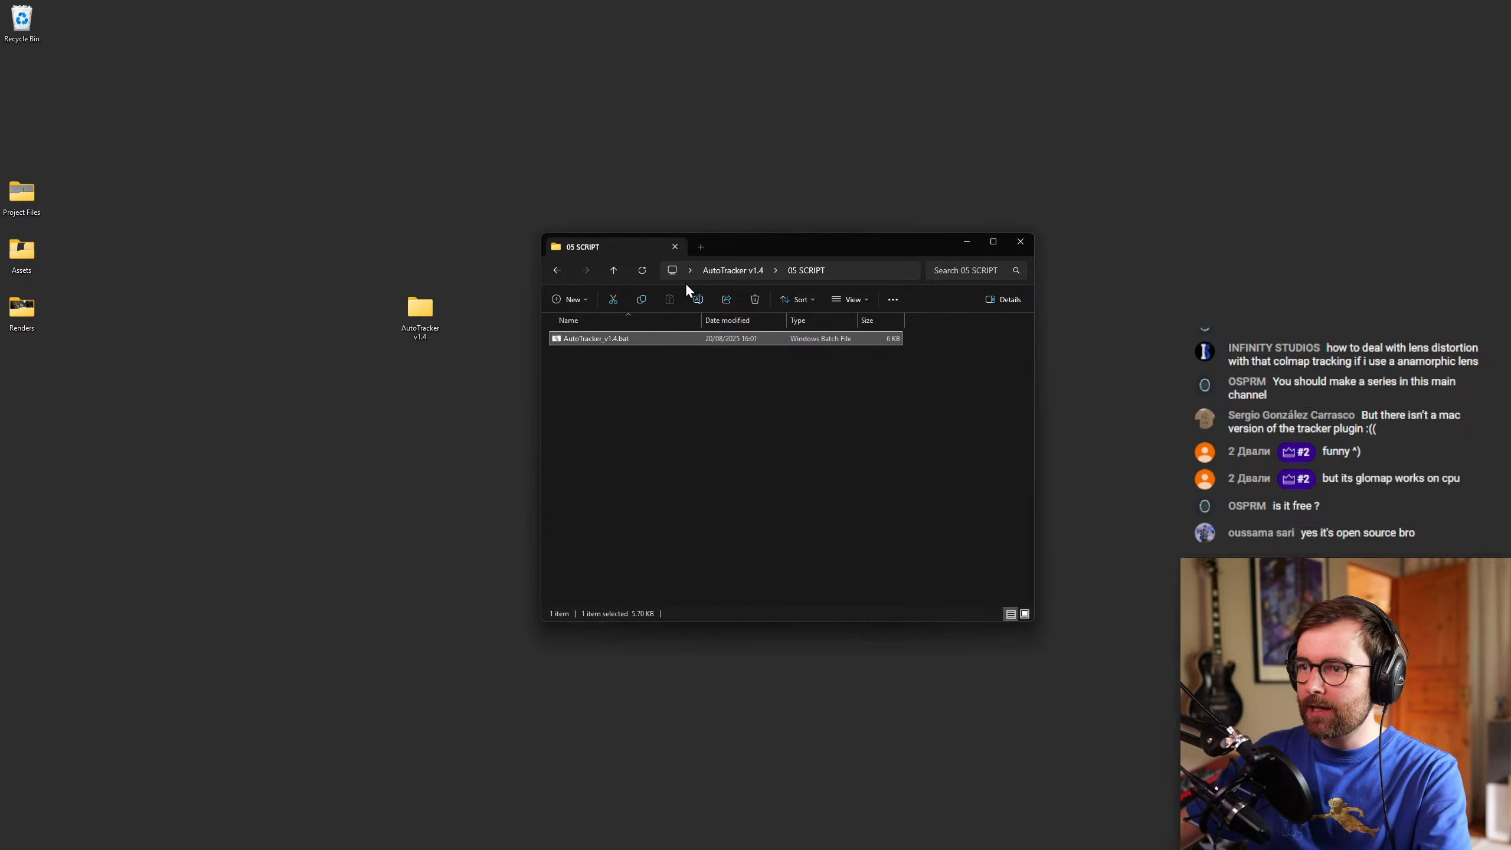
# Examine the Key paths section of the batch script, and close the script and the folder window.
pyautogui.moveTo(413, 207); pyautogui.dragTo(431, 170)
pyautogui.moveTo(330, 351); pyautogui.dragTo(387, 352)
pyautogui.click(440, 353)
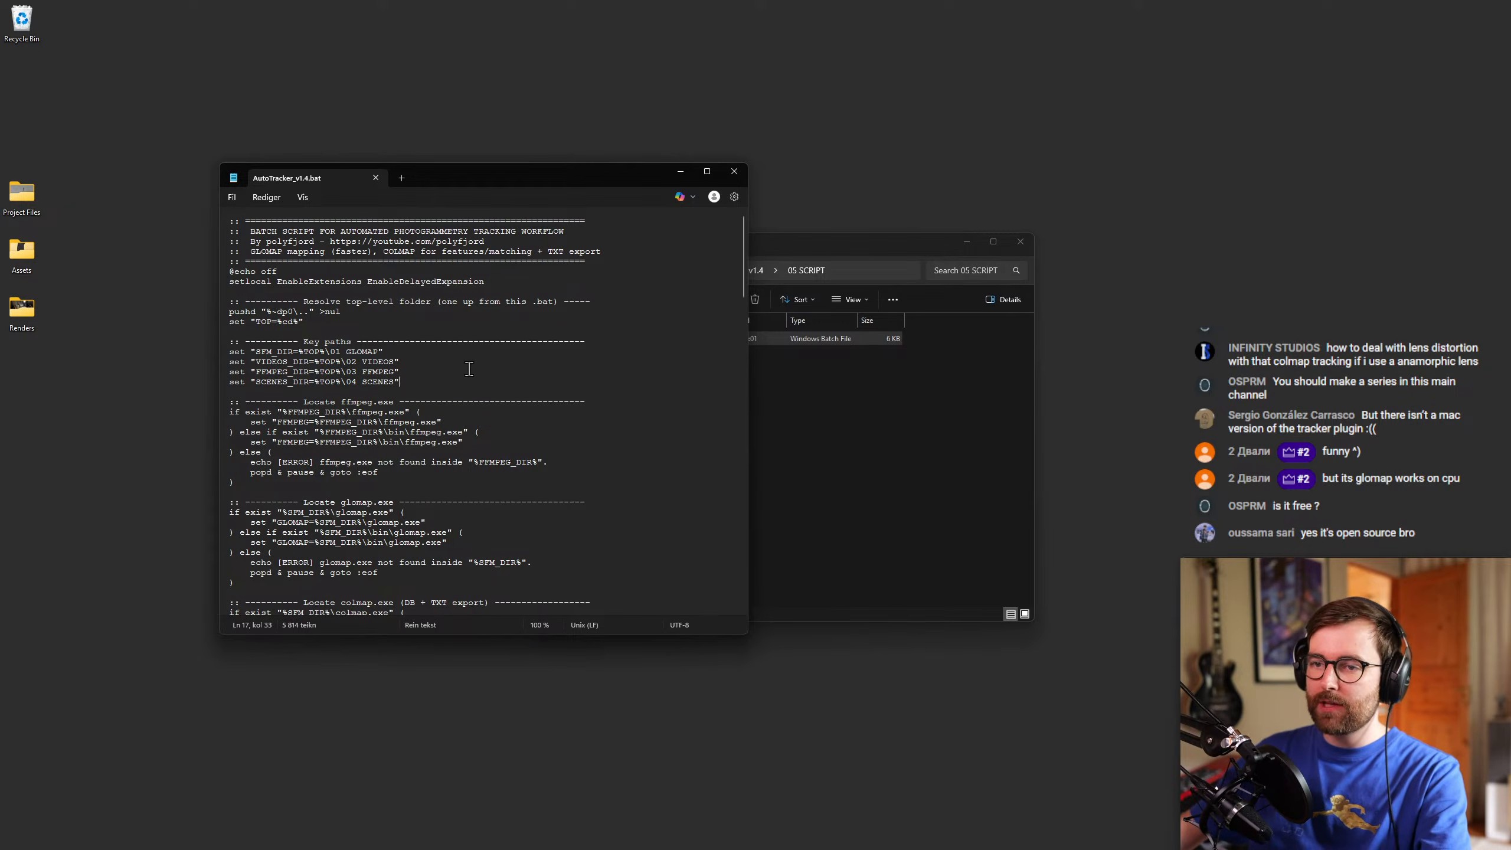
pyautogui.middleClick(335, 174)
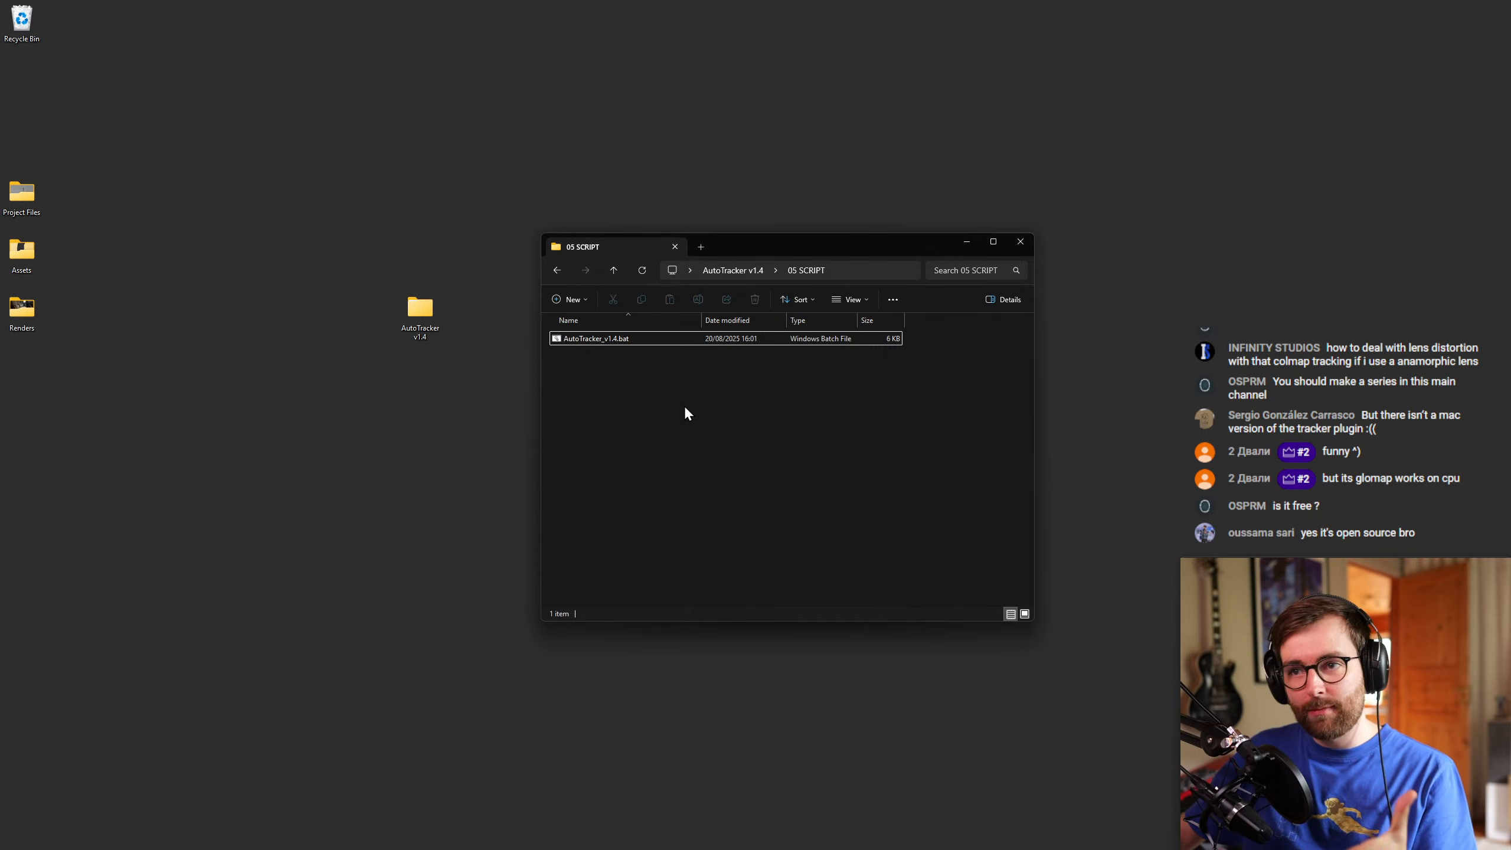
pyautogui.middleClick(656, 248)
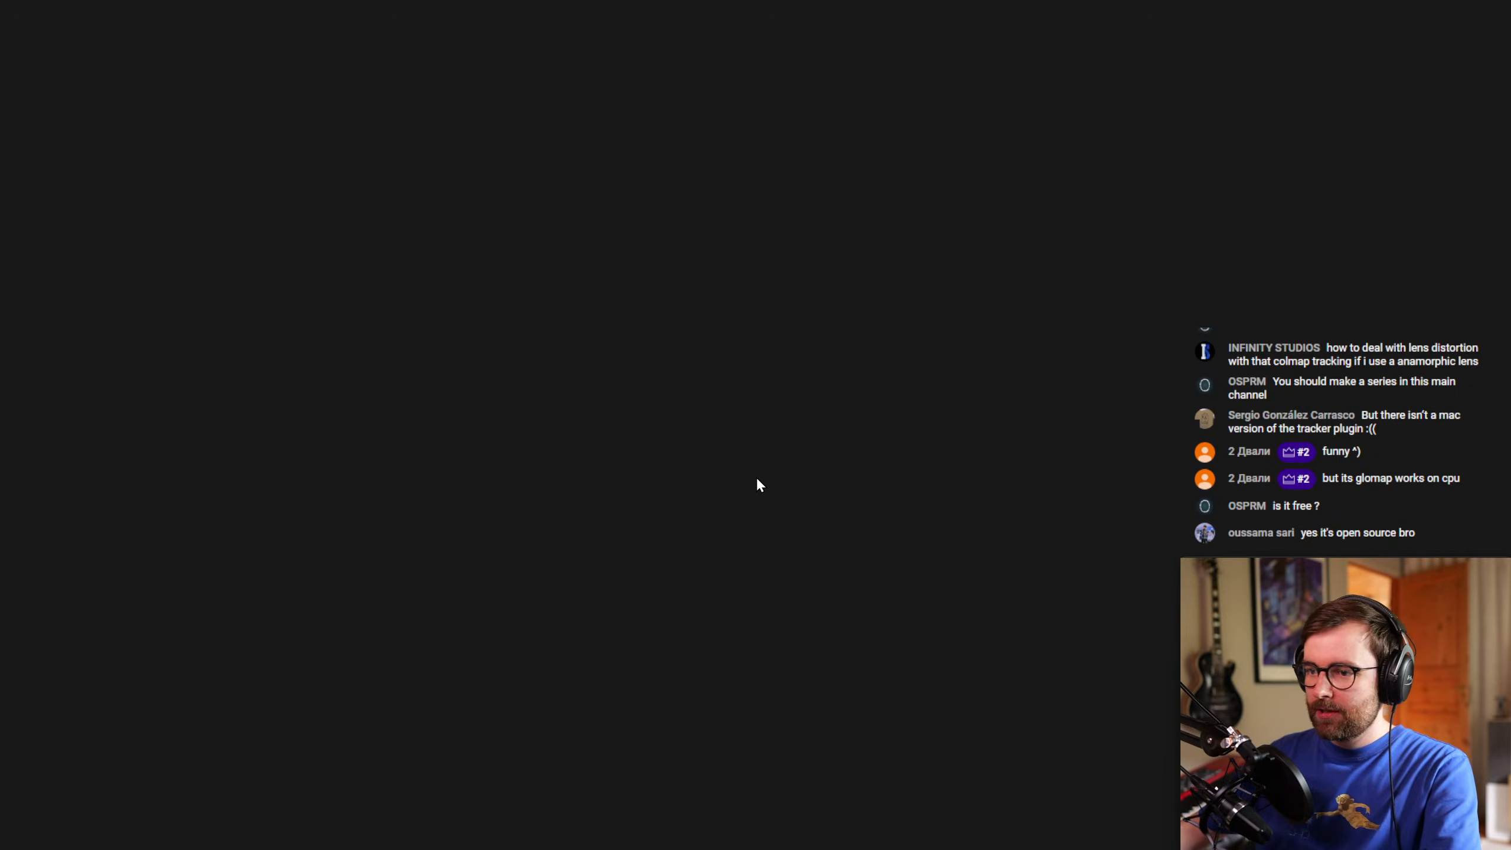
# Switch to Blender, enable Screencast Keys for the viewport, and view the PhotogrammetryImporter settings.
pyautogui.press('n')
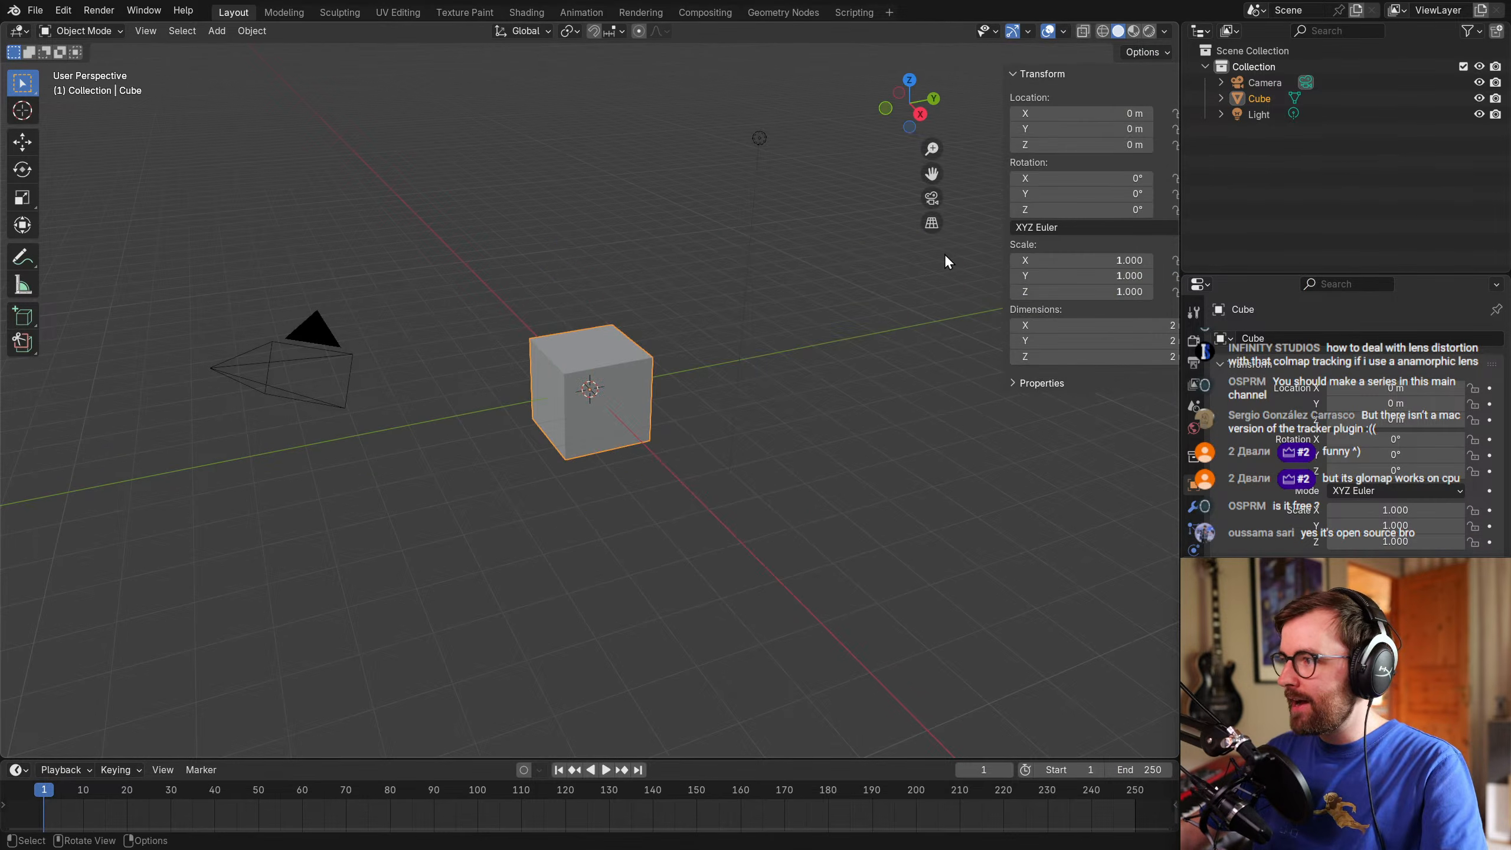
pyautogui.click(1167, 221)
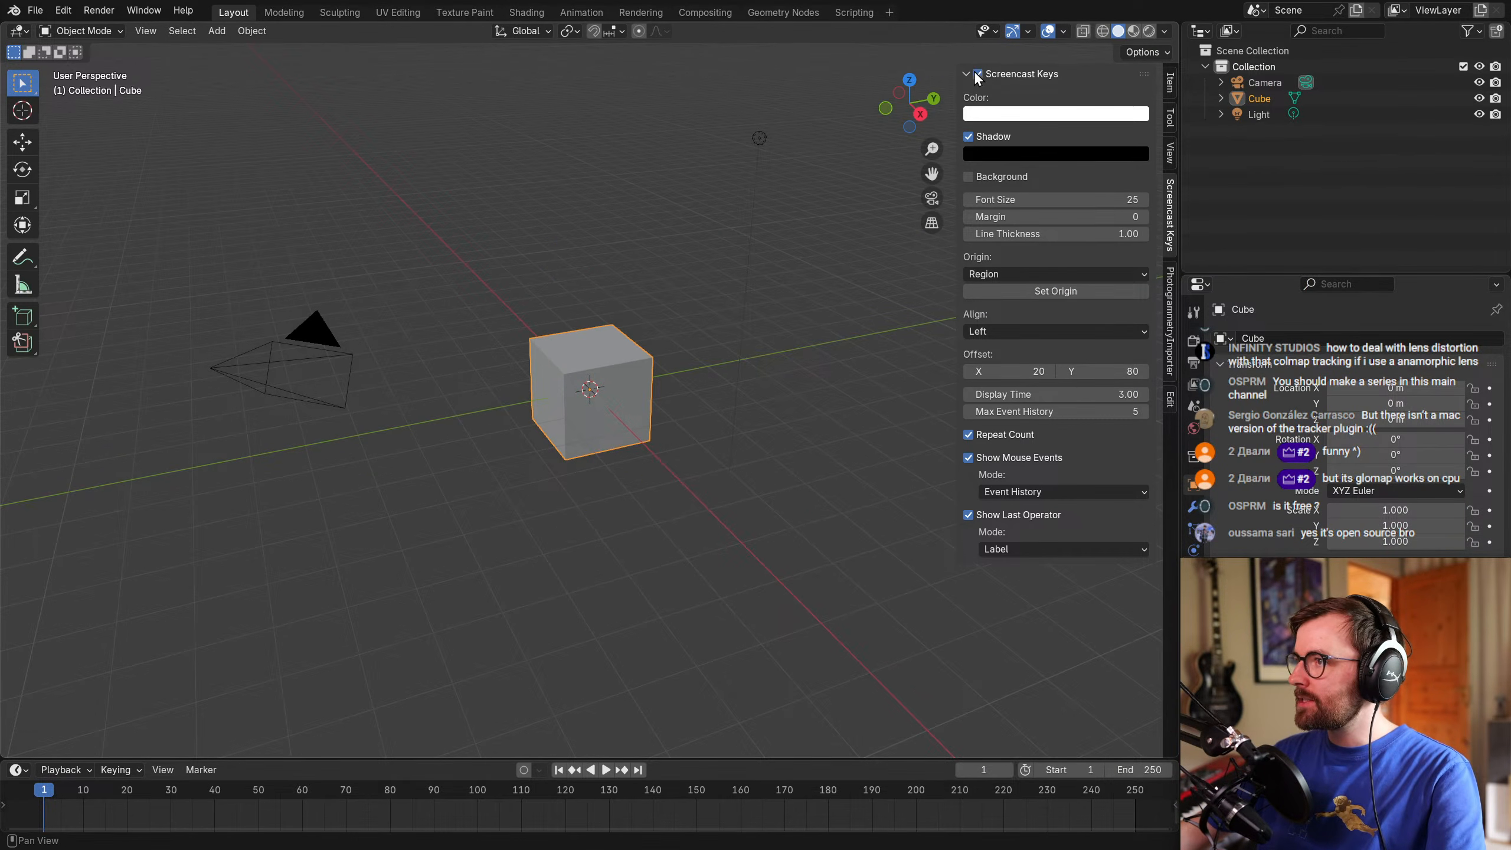
pyautogui.click(1170, 300)
pyautogui.press('n')
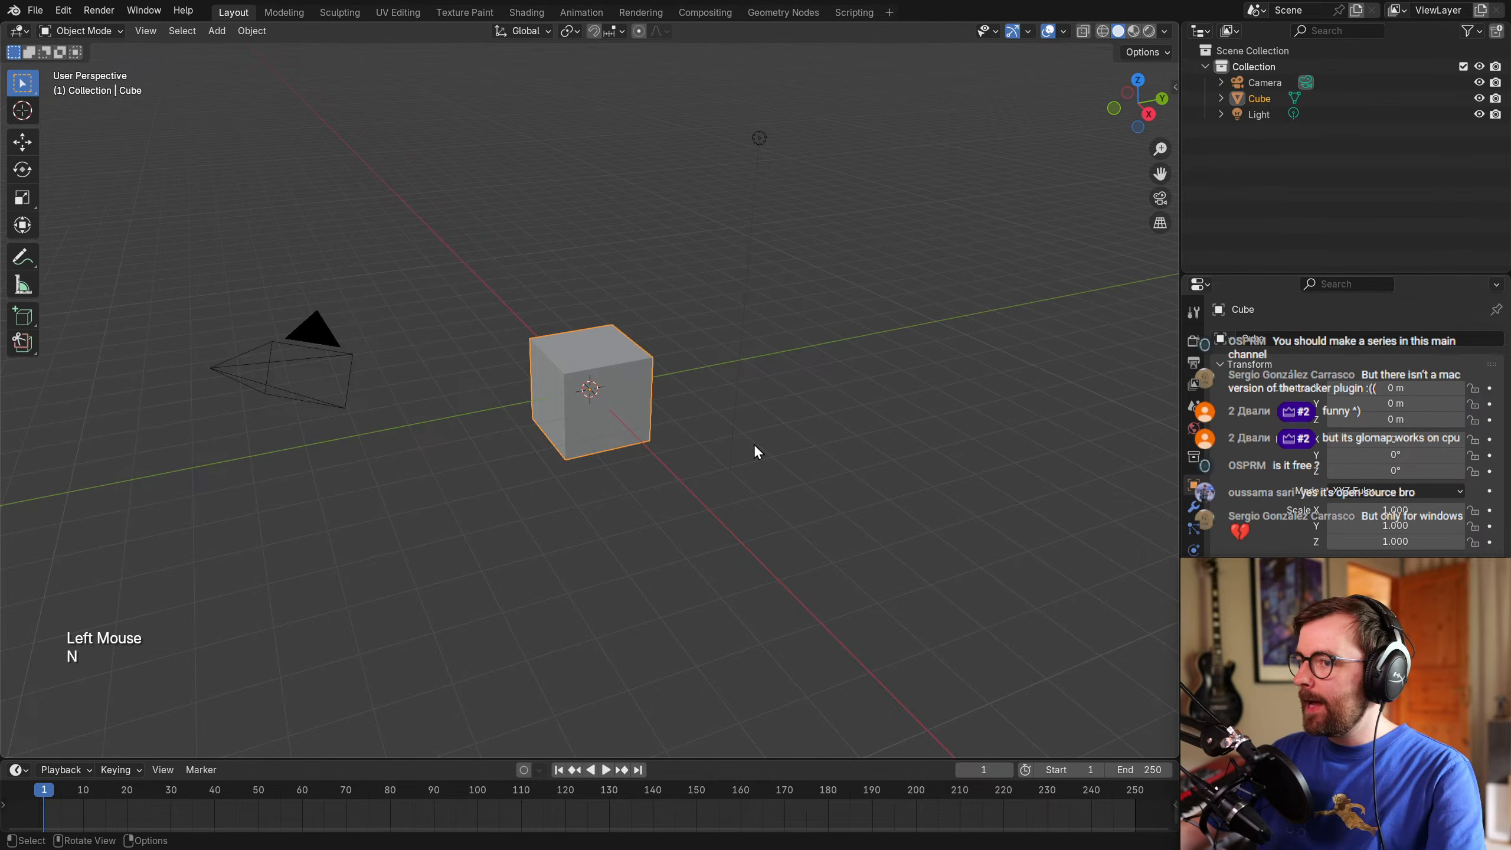
# Delete all default objects from the new scene.
pyautogui.press('a')
pyautogui.press('x')
pyautogui.click(470, 281)
# Save the scene to the Desktop as Compositing_C070_v01_.blend.
pyautogui.hotkey('ctrl', 's')
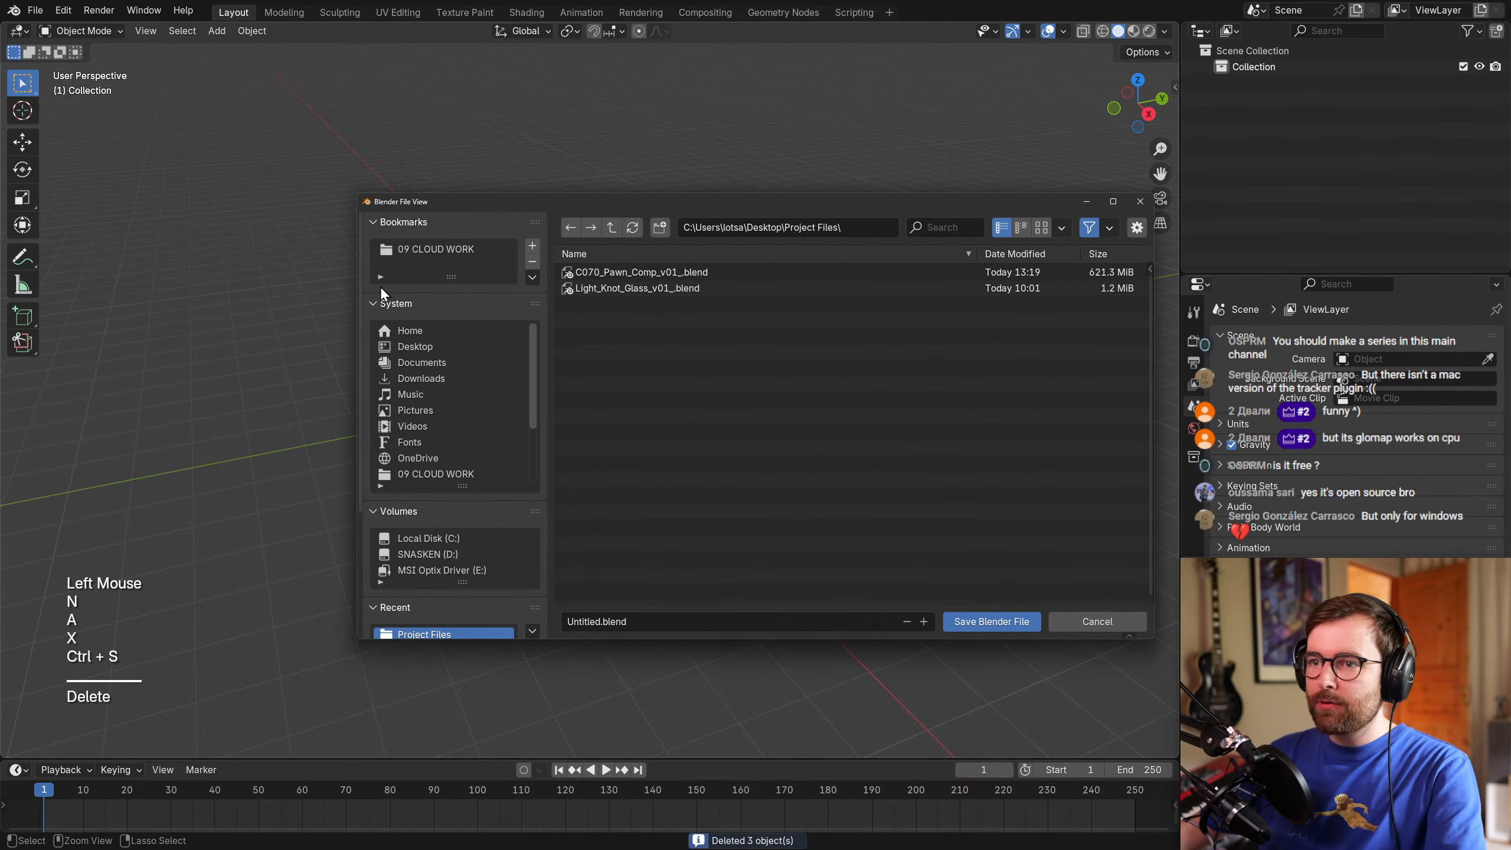
pyautogui.moveTo(563, 209); pyautogui.dragTo(554, 207)
pyautogui.click(583, 620)
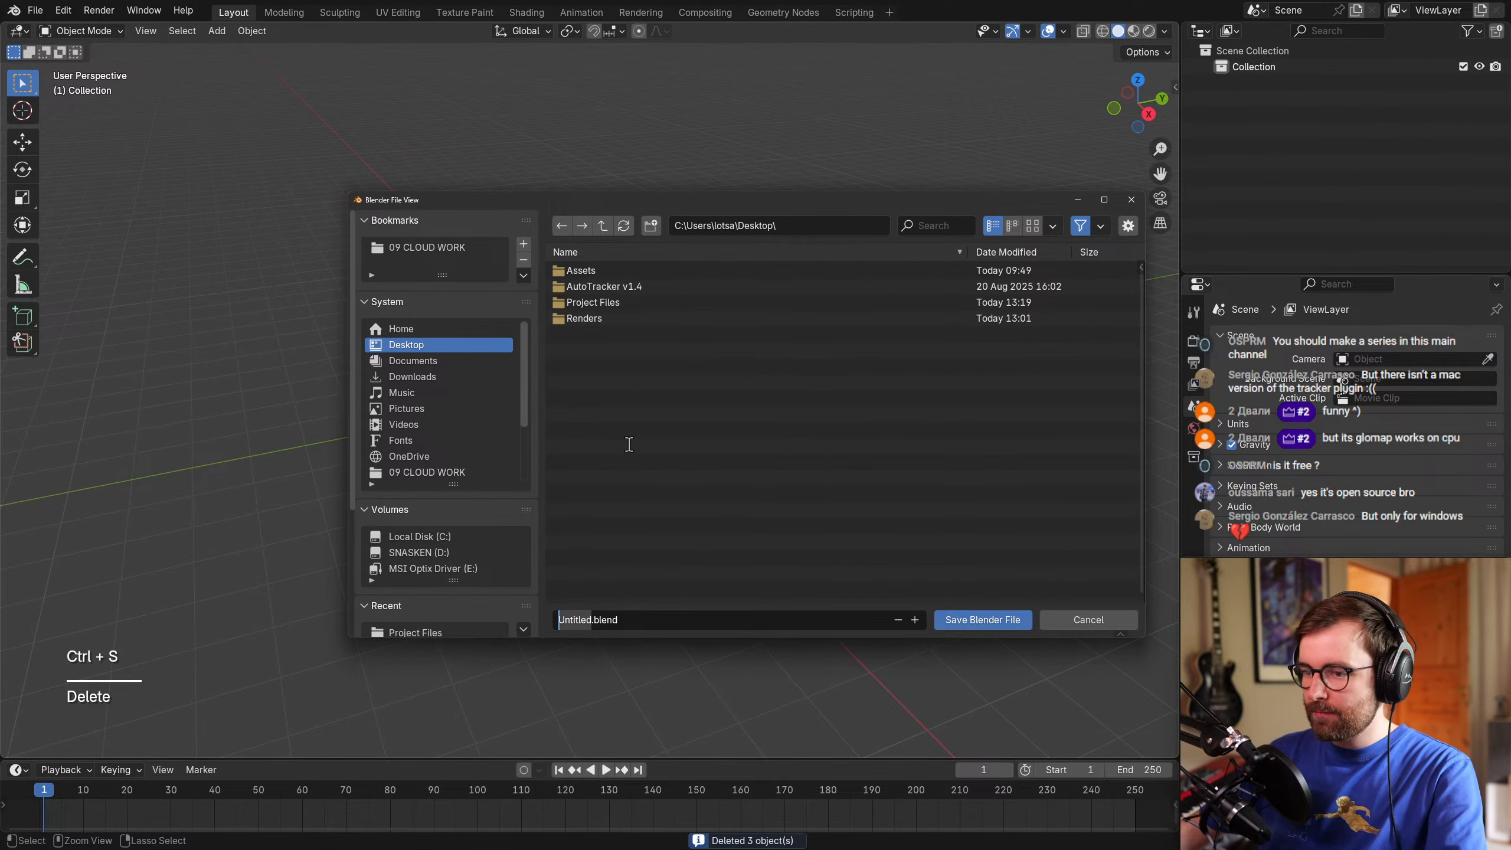
pyautogui.press('BackSpace')
pyautogui.write('C')
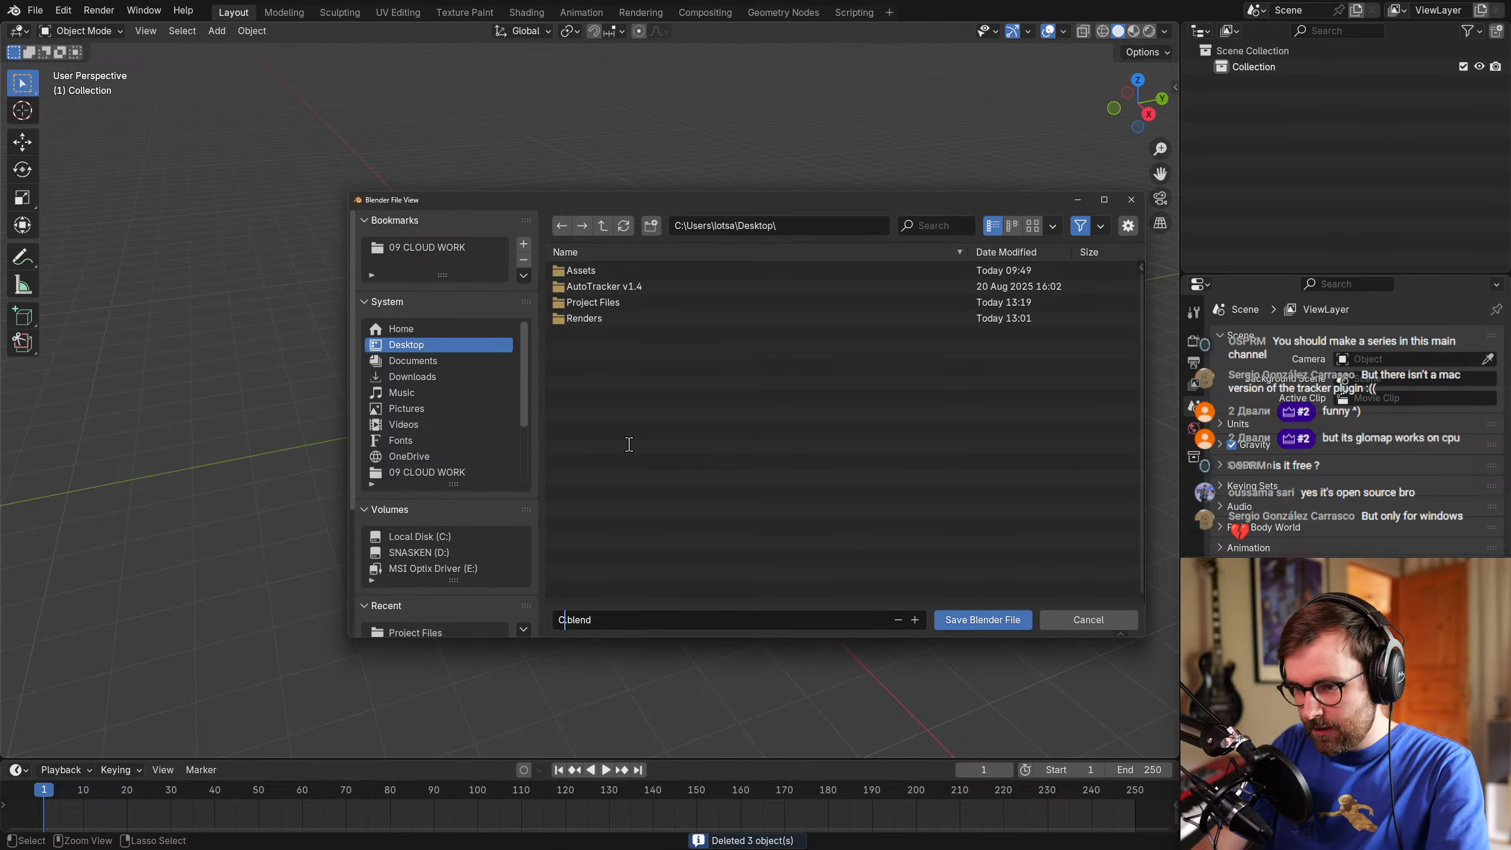
pyautogui.write('ompositing_C070_v01_')
pyautogui.click(965, 623)
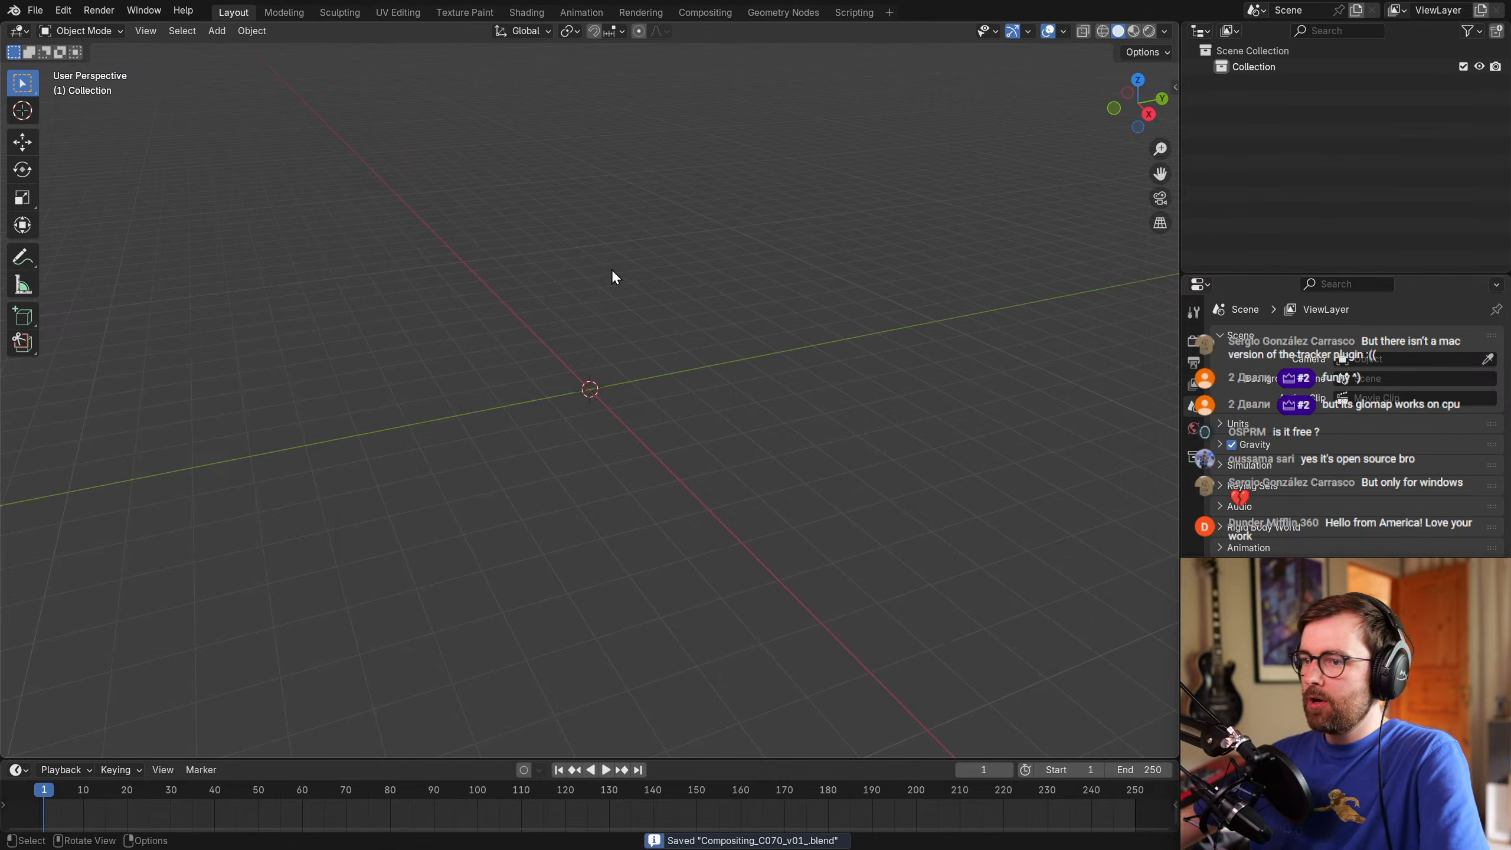
# Show the Add-ons list in the preferences, including the Photogrammetry Import Export Addon.
pyautogui.press('F4')
pyautogui.click(61, 12)
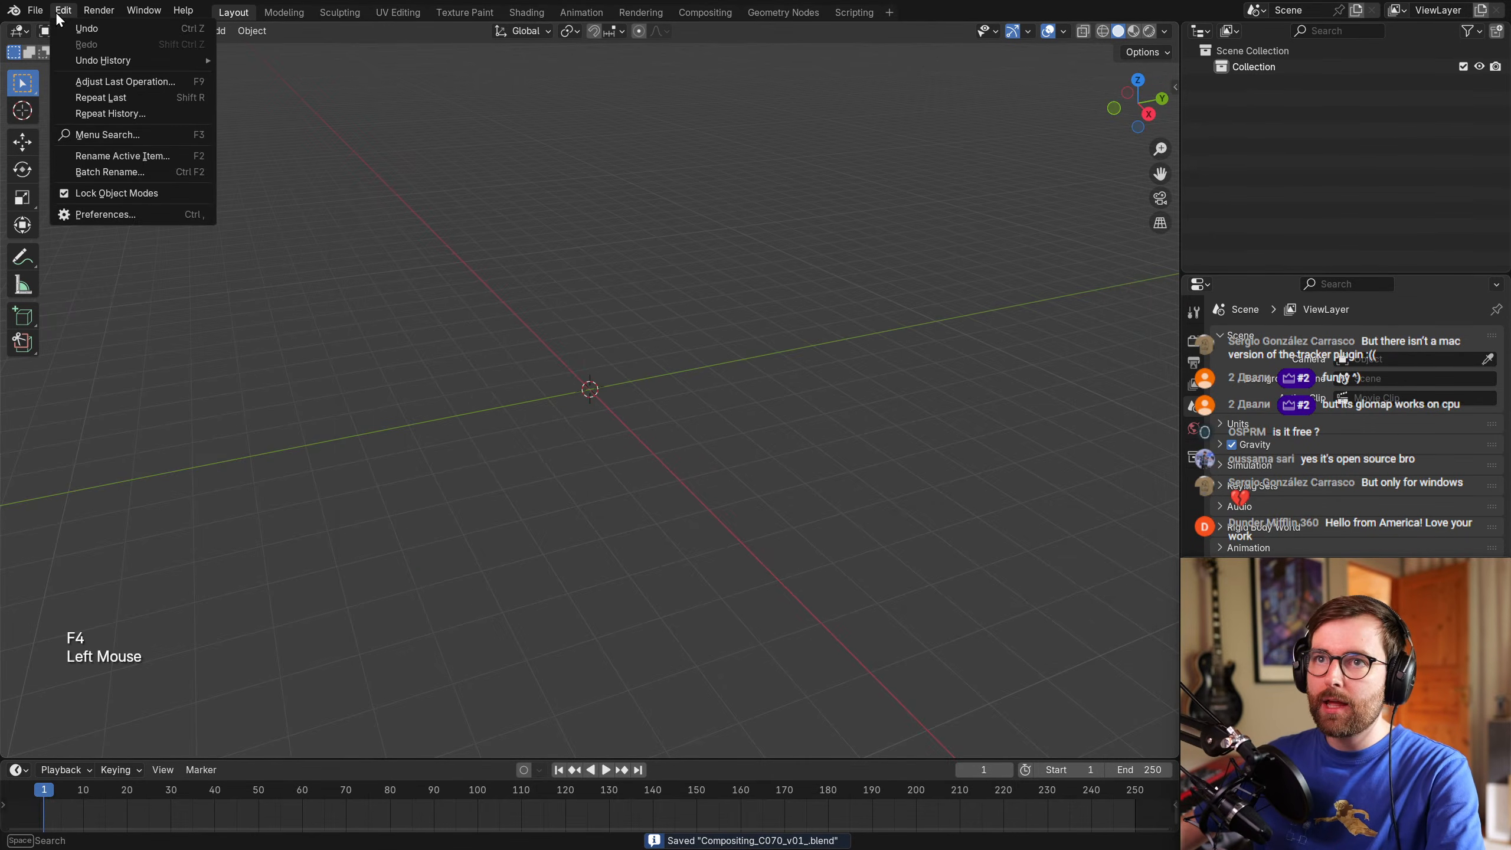
pyautogui.click(106, 215)
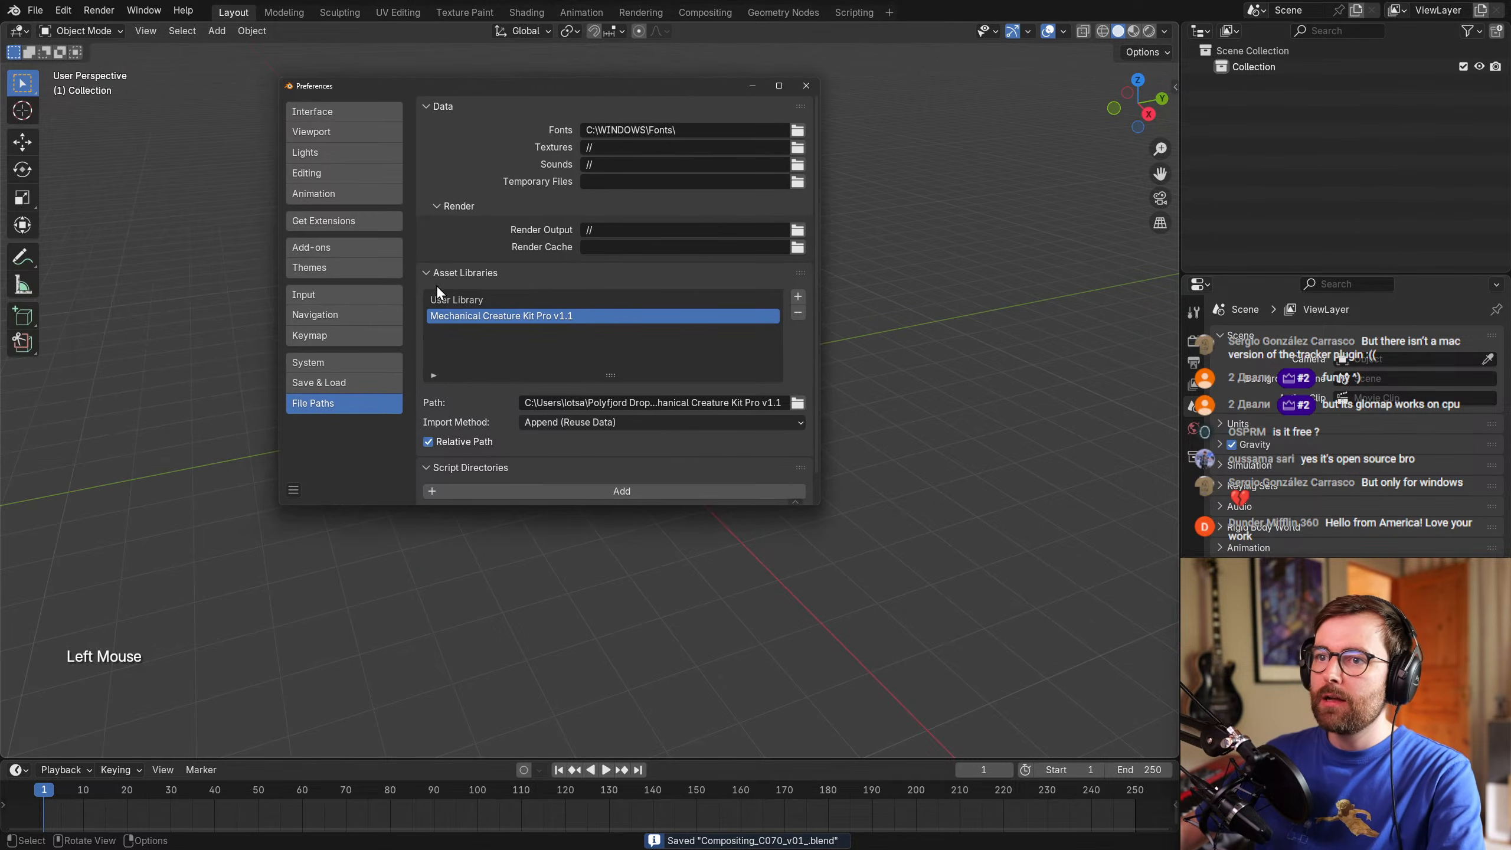
pyautogui.click(345, 248)
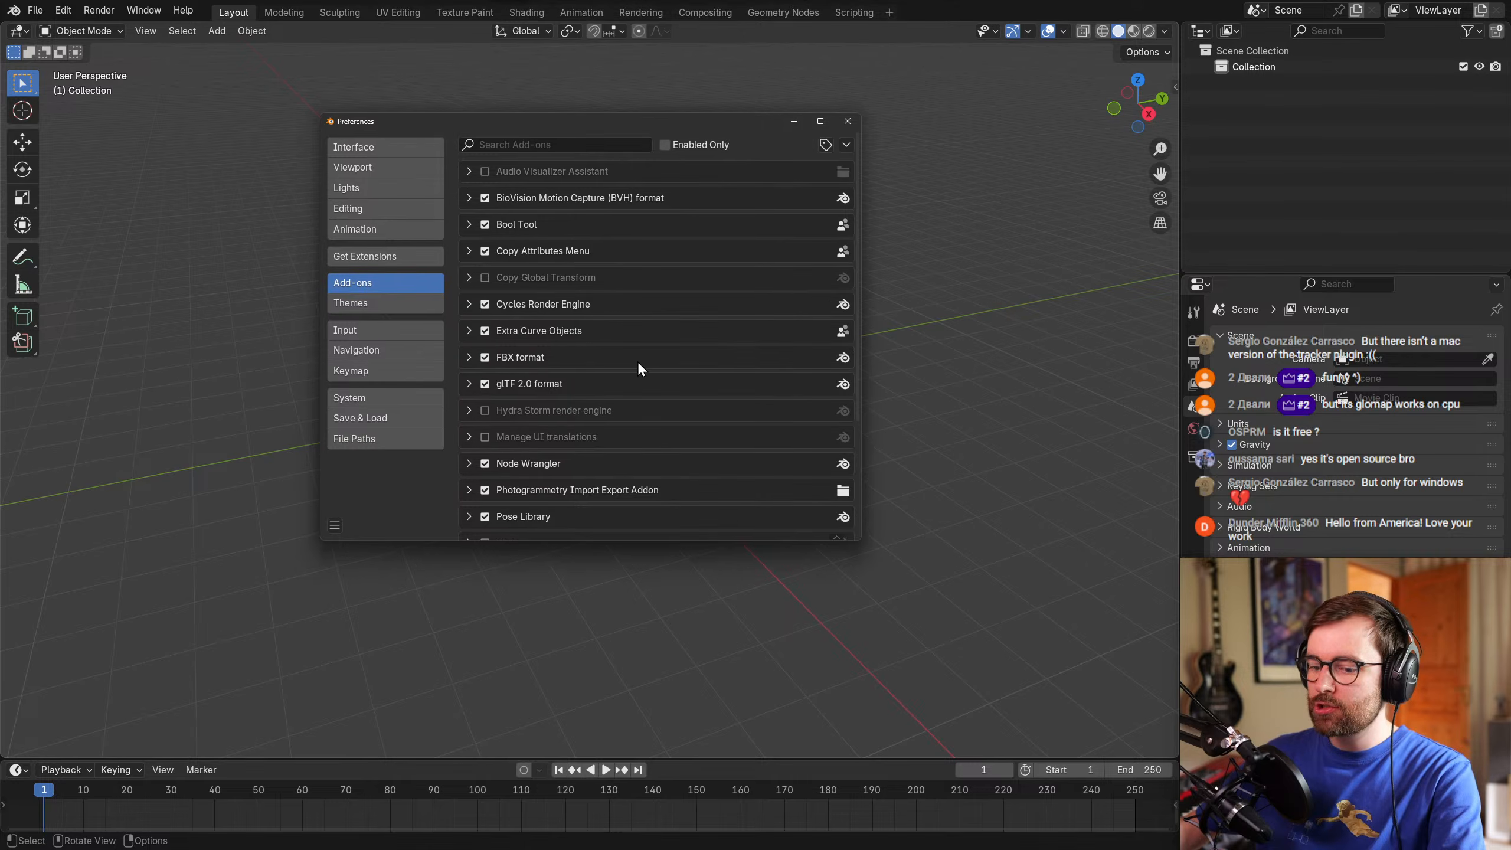
# Switch to Firefox, check the Auto tracking workflow bookmarks, and open the Polyfjord Deep Dive channel's videos page.
pyautogui.click(636, 836)
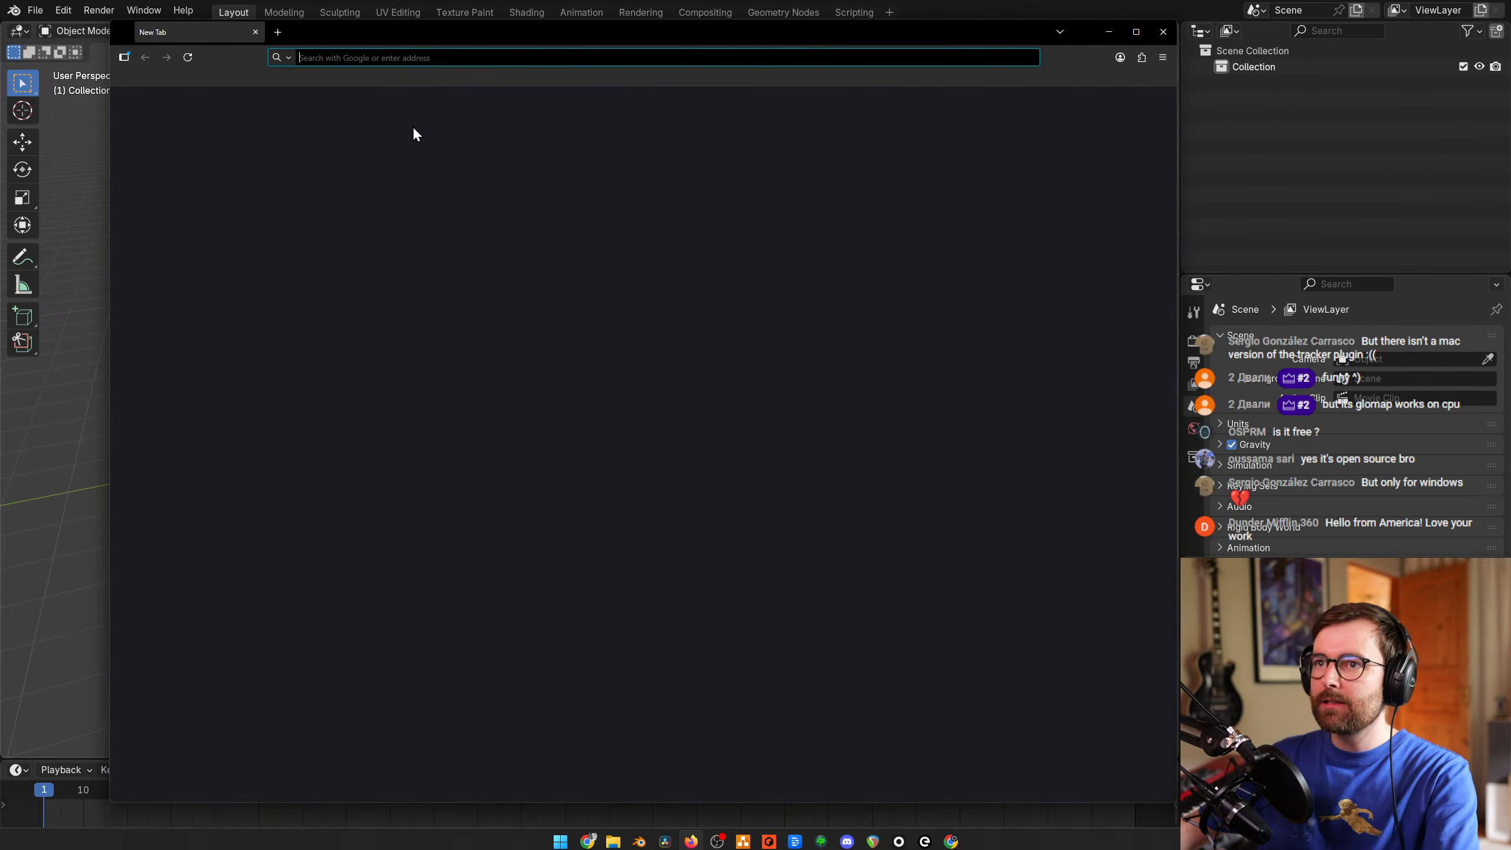
pyautogui.click(330, 76)
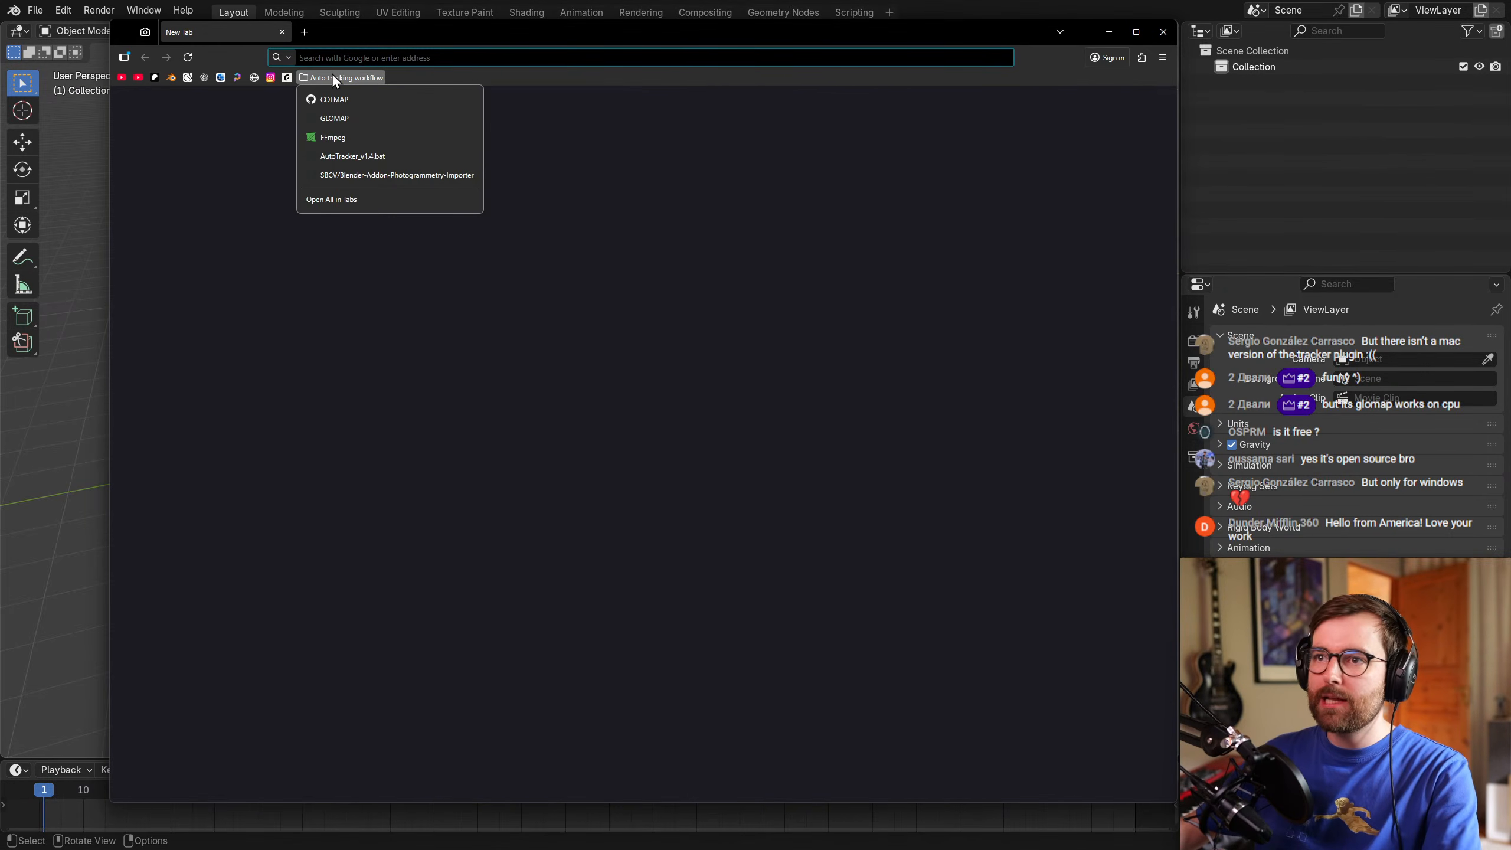
pyautogui.click(138, 78)
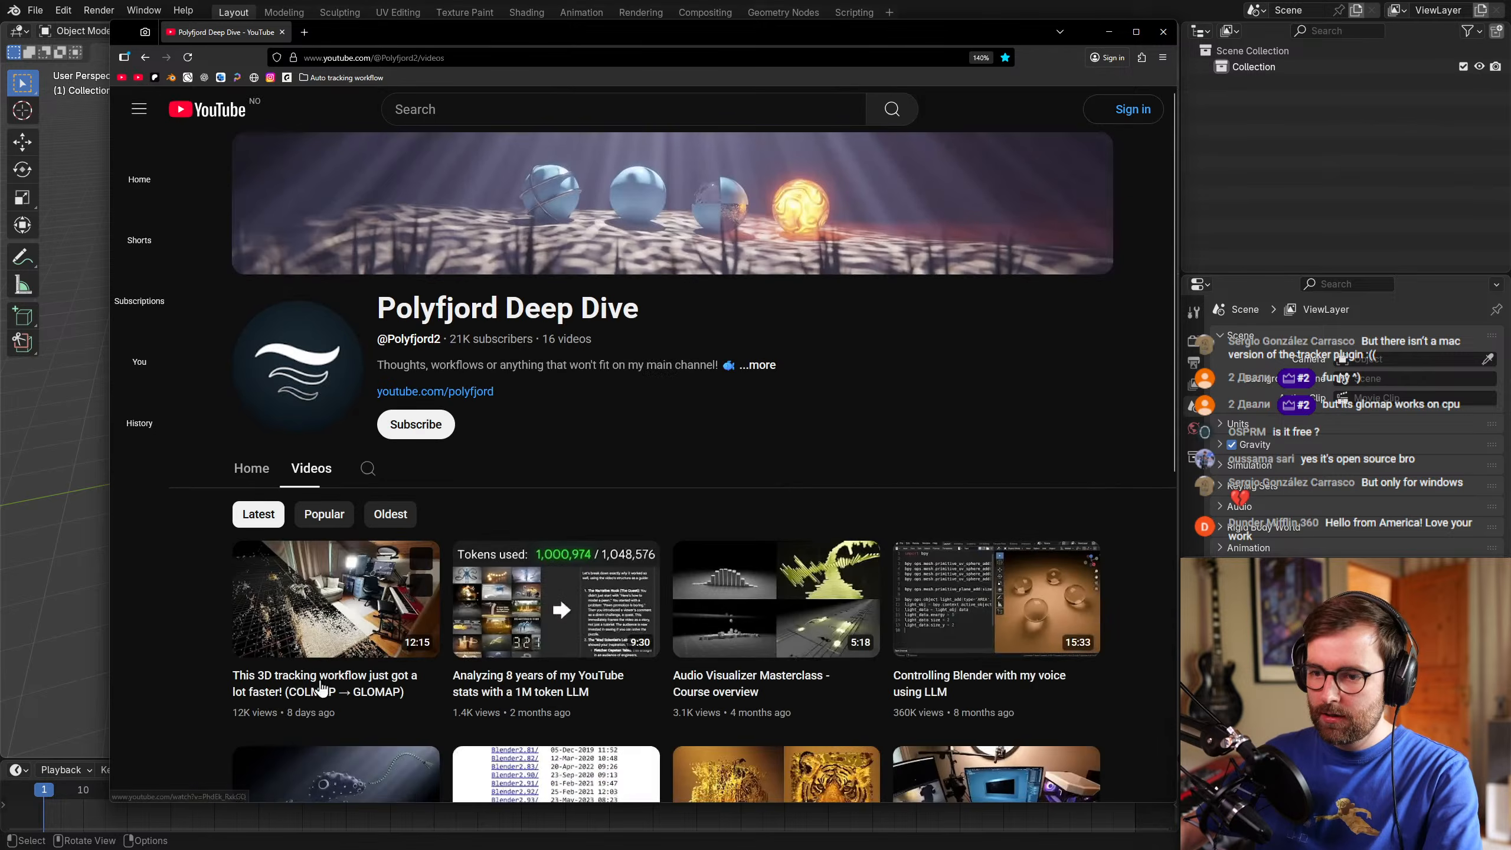
# Open the COLMAP → GLOMAP tracking video and follow its description link to the Blender-Addon-Photogrammetry-Importer repository on GitHub.
pyautogui.click(256, 589)
pyautogui.click(428, 649)
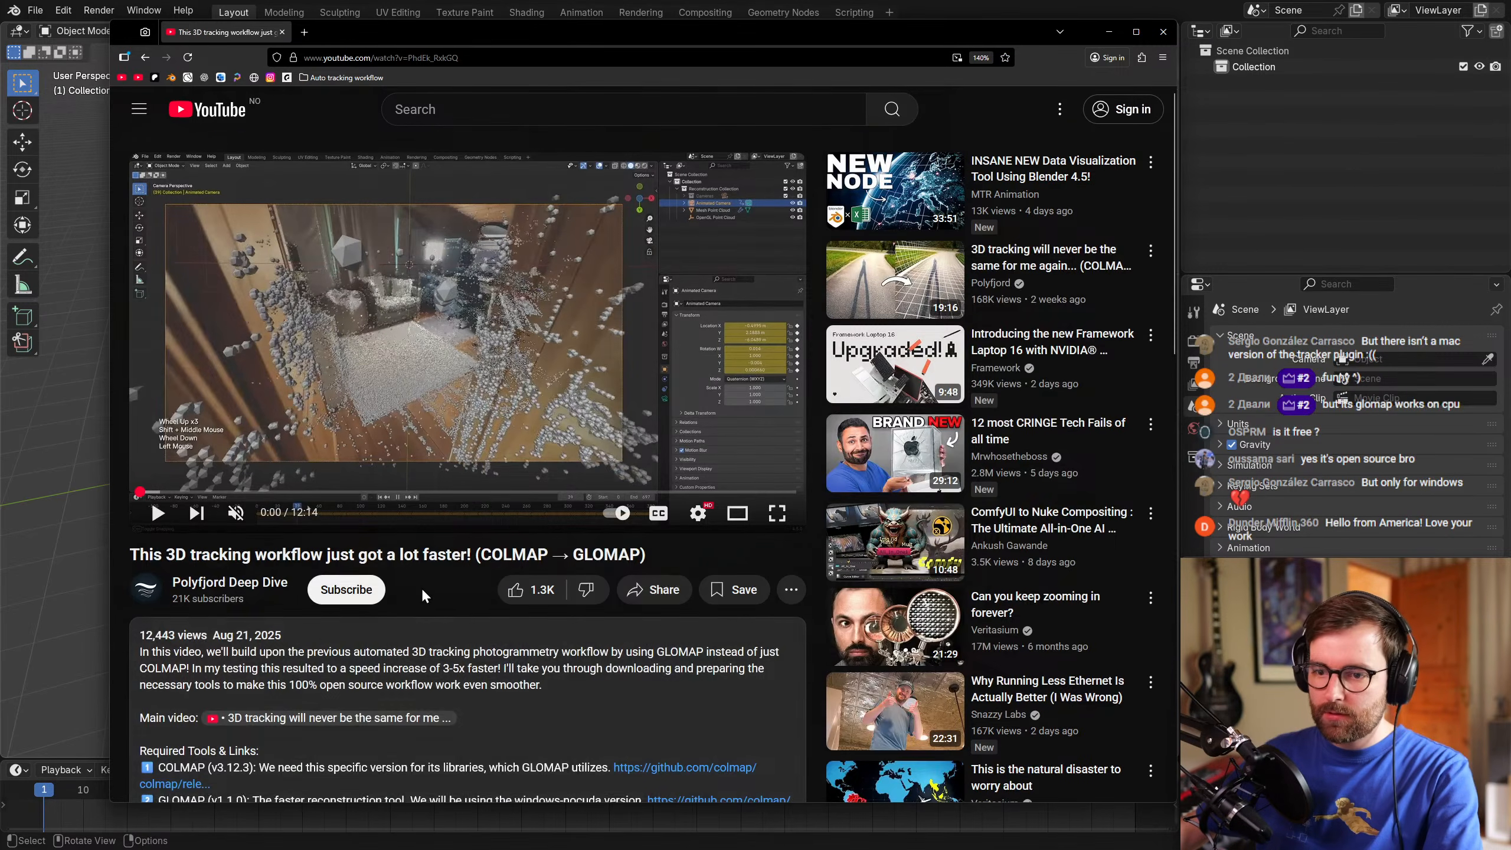
pyautogui.scroll(-7, 216, 468)
pyautogui.click(214, 368)
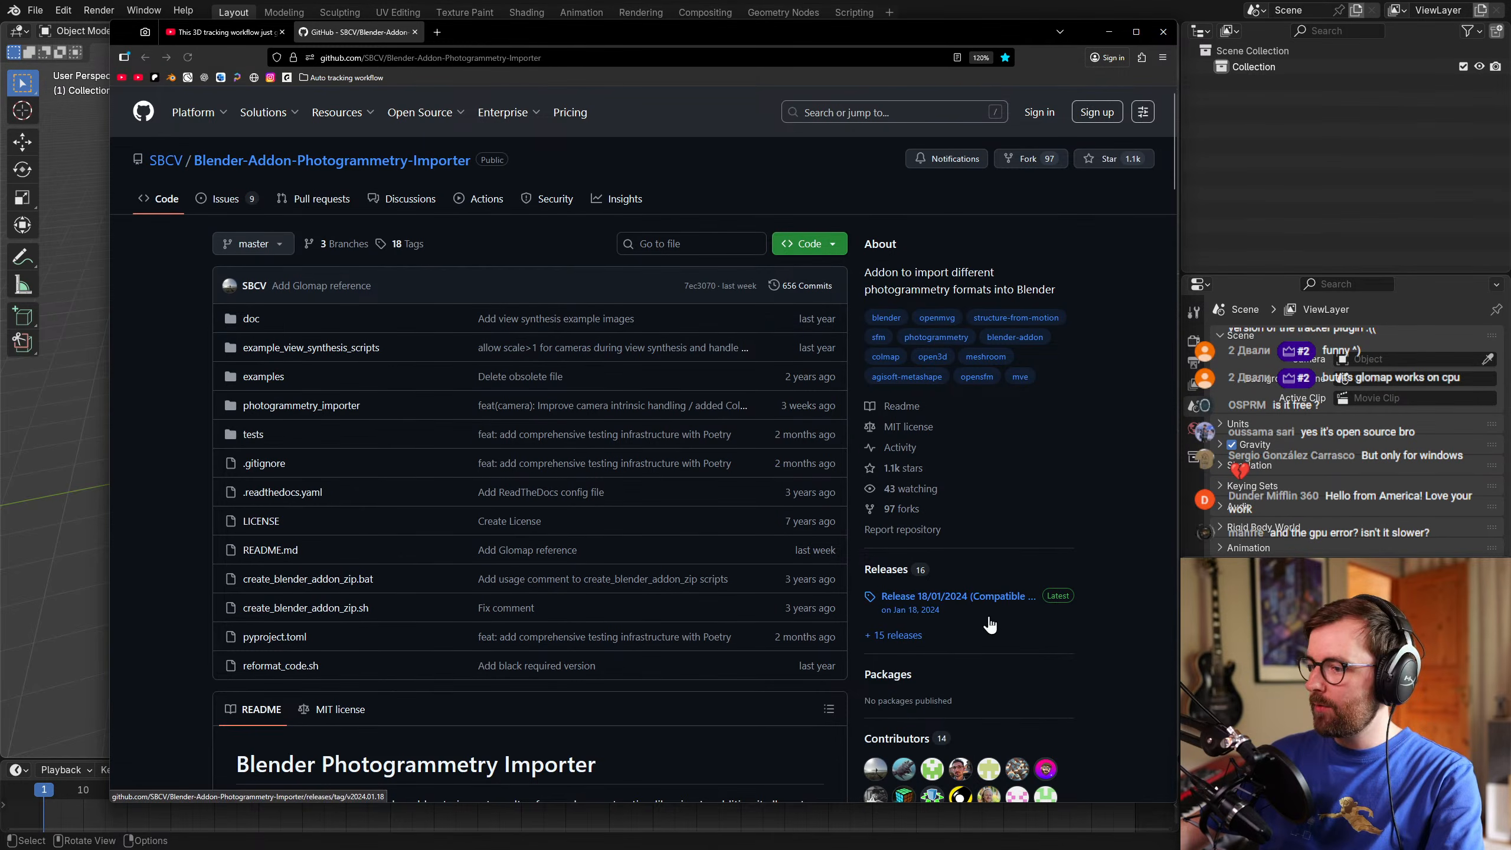
# Download photogrammetry_importer.zip from the 18/01/2024 release and switch back to Blender.
pyautogui.click(973, 607)
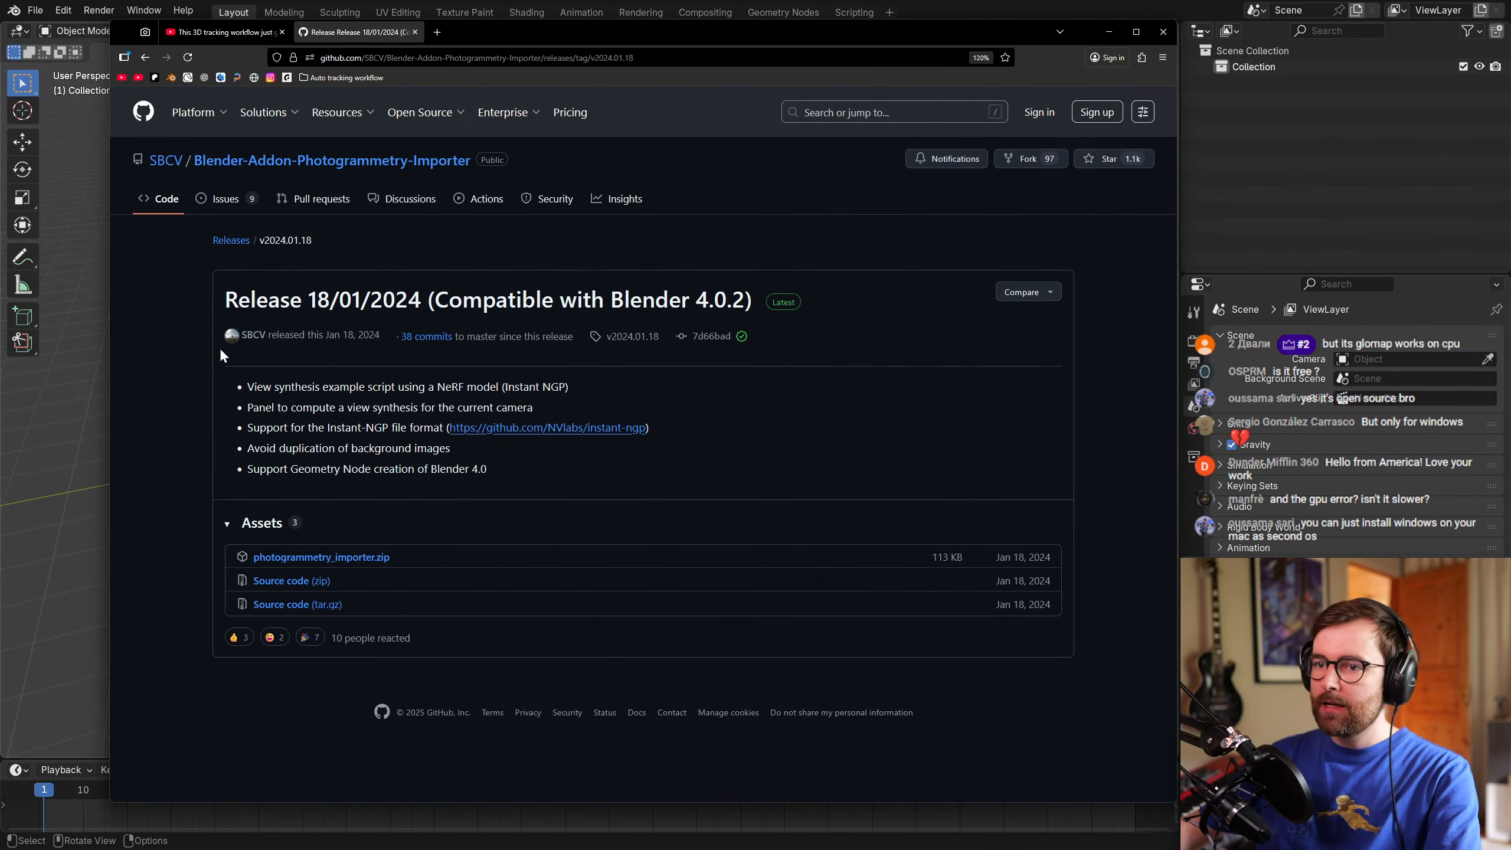
pyautogui.click(349, 560)
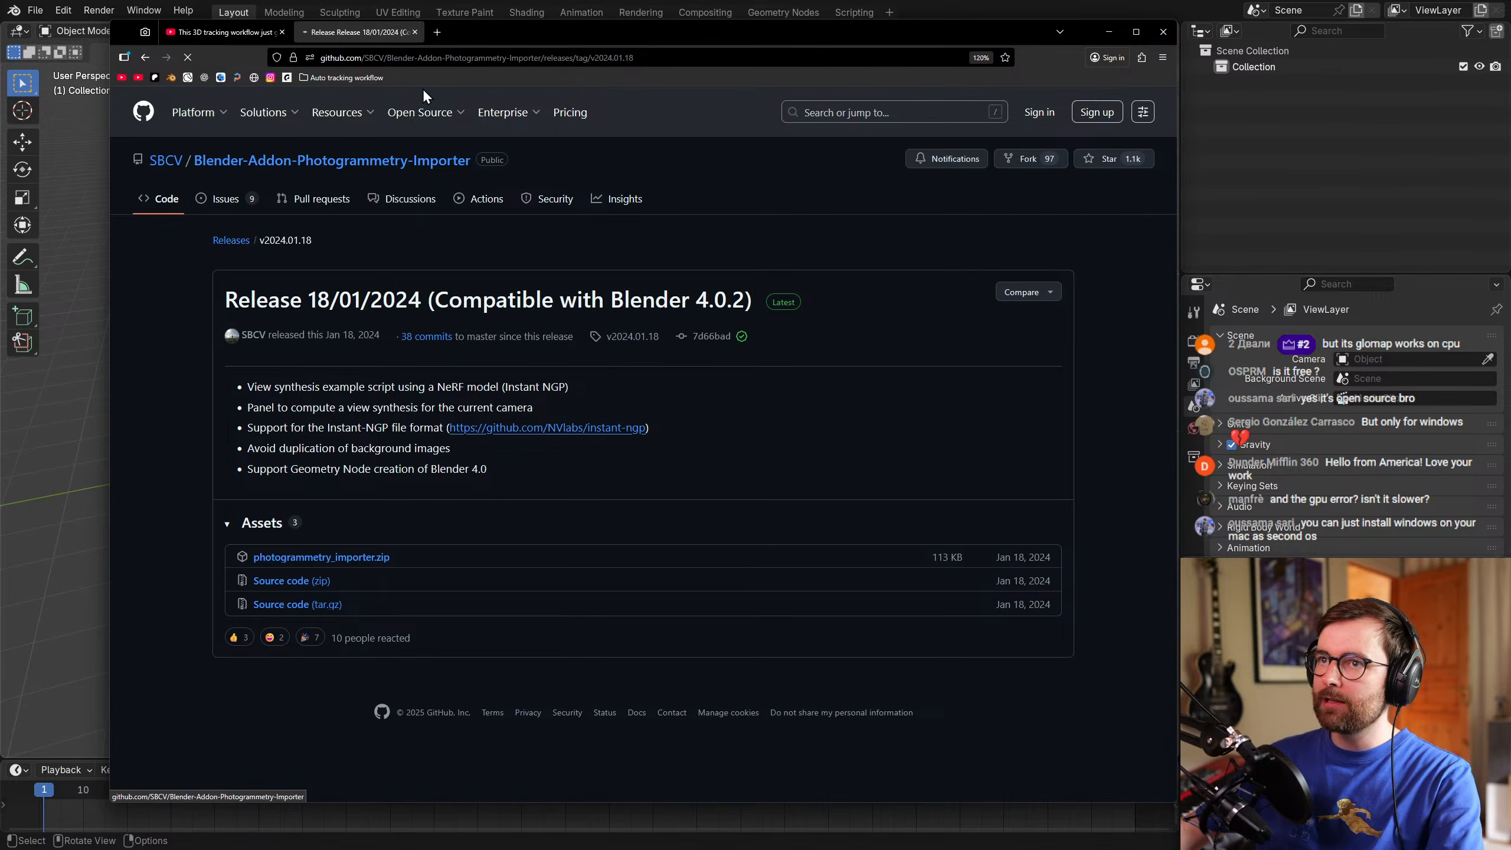
pyautogui.click(980, 7)
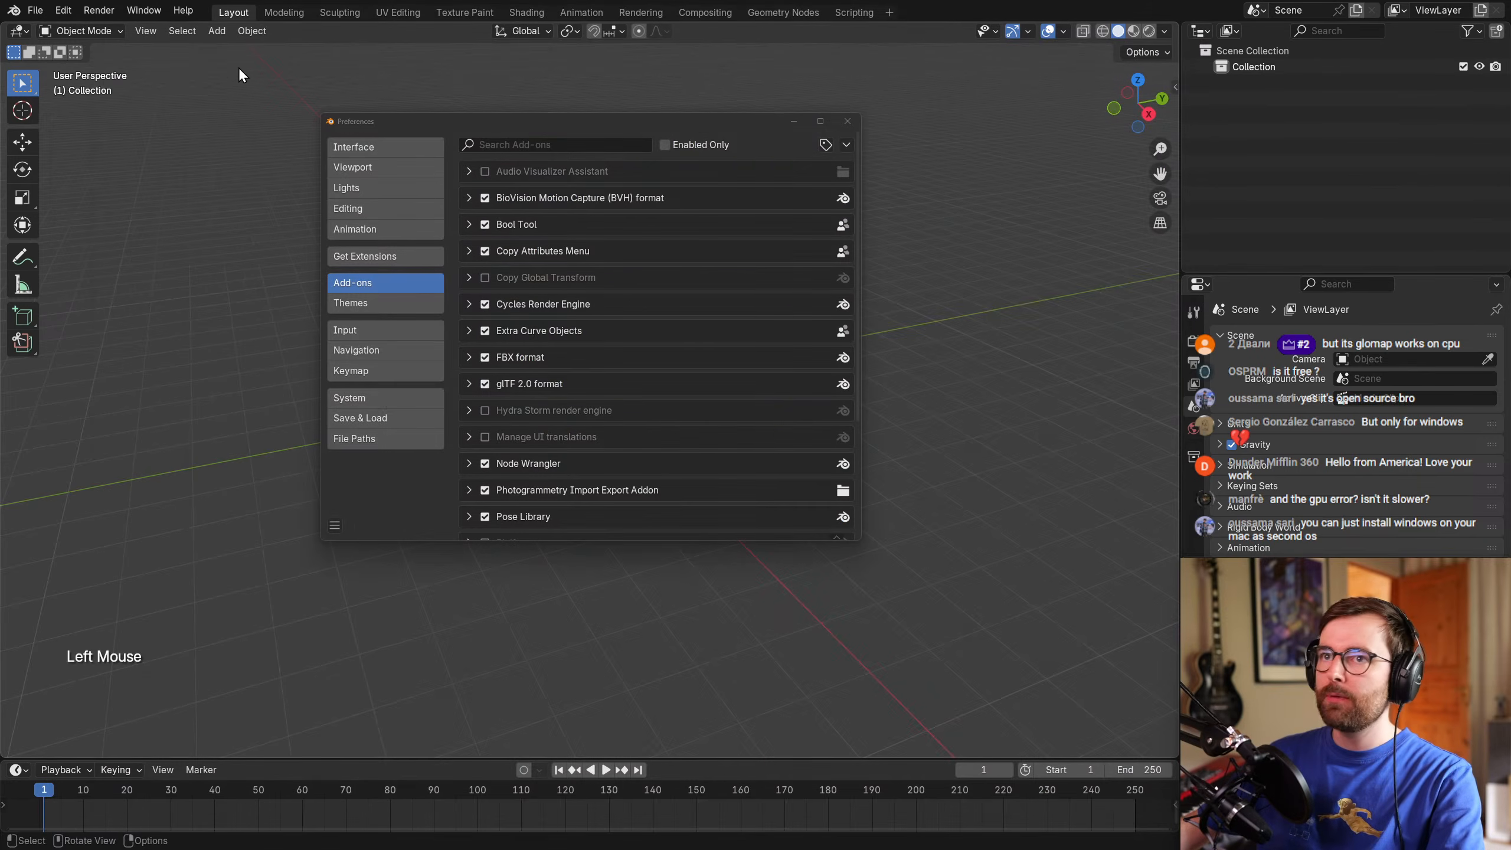
# Take Blender out of fullscreen and expose the Desktop files by closing the Preferences and minimizing Firefox.
pyautogui.click(146, 10)
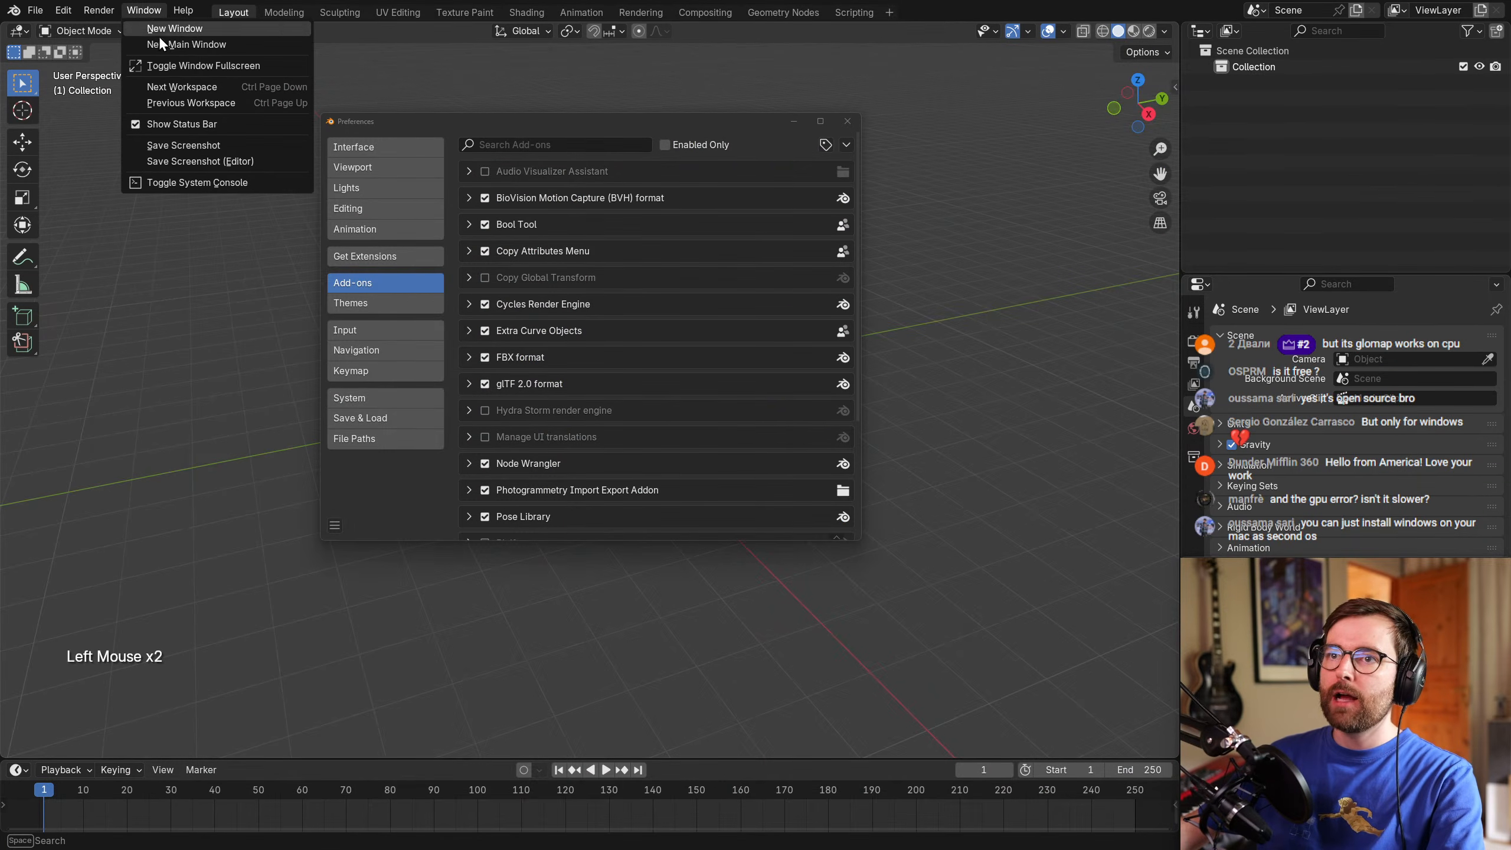
pyautogui.click(170, 57)
pyautogui.moveTo(640, 42); pyautogui.dragTo(732, 31)
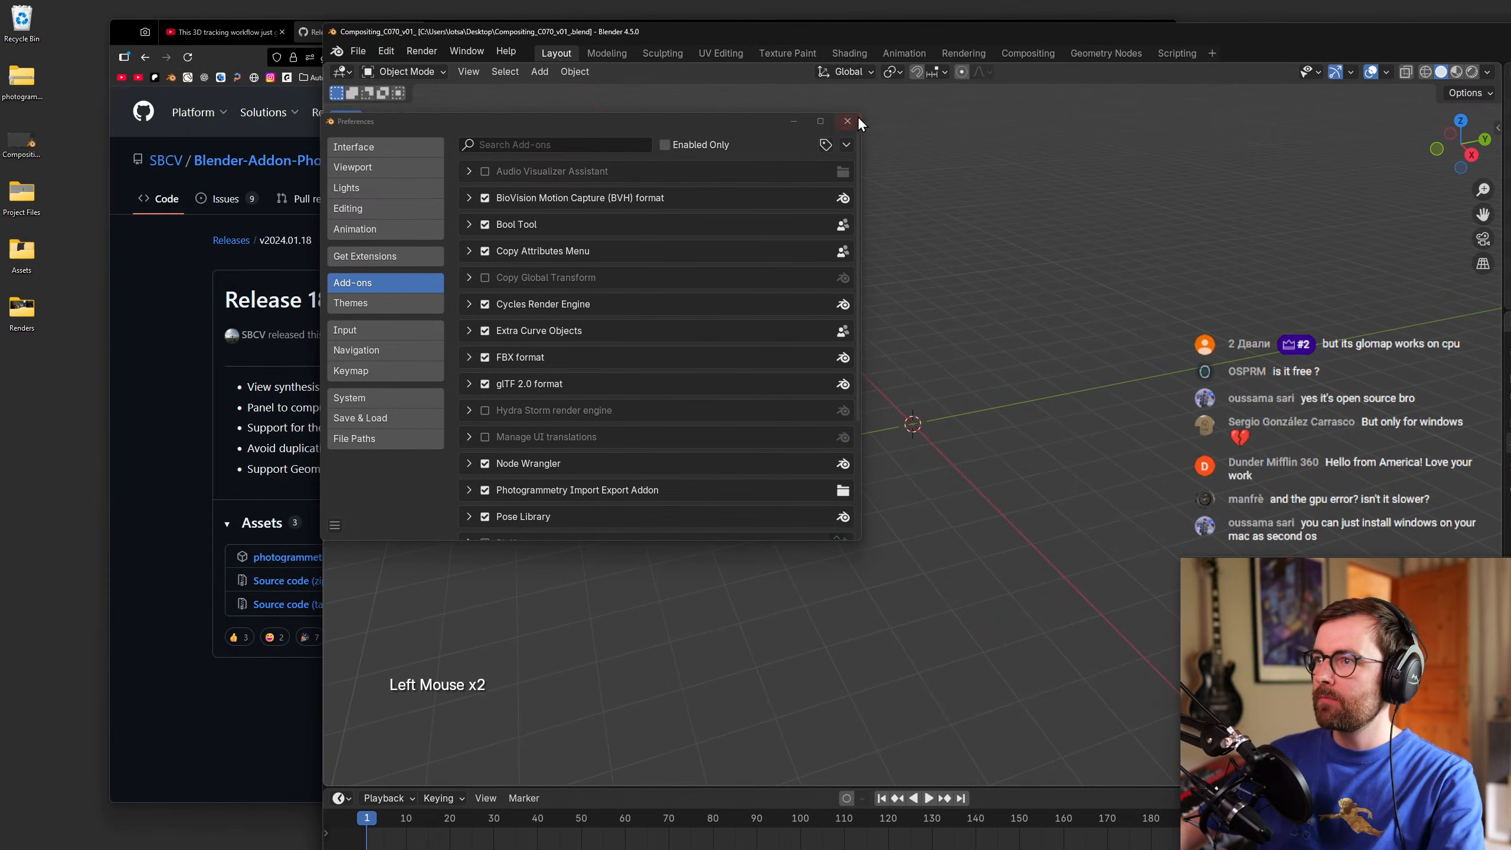
pyautogui.click(860, 113)
pyautogui.click(226, 54)
pyautogui.click(1110, 32)
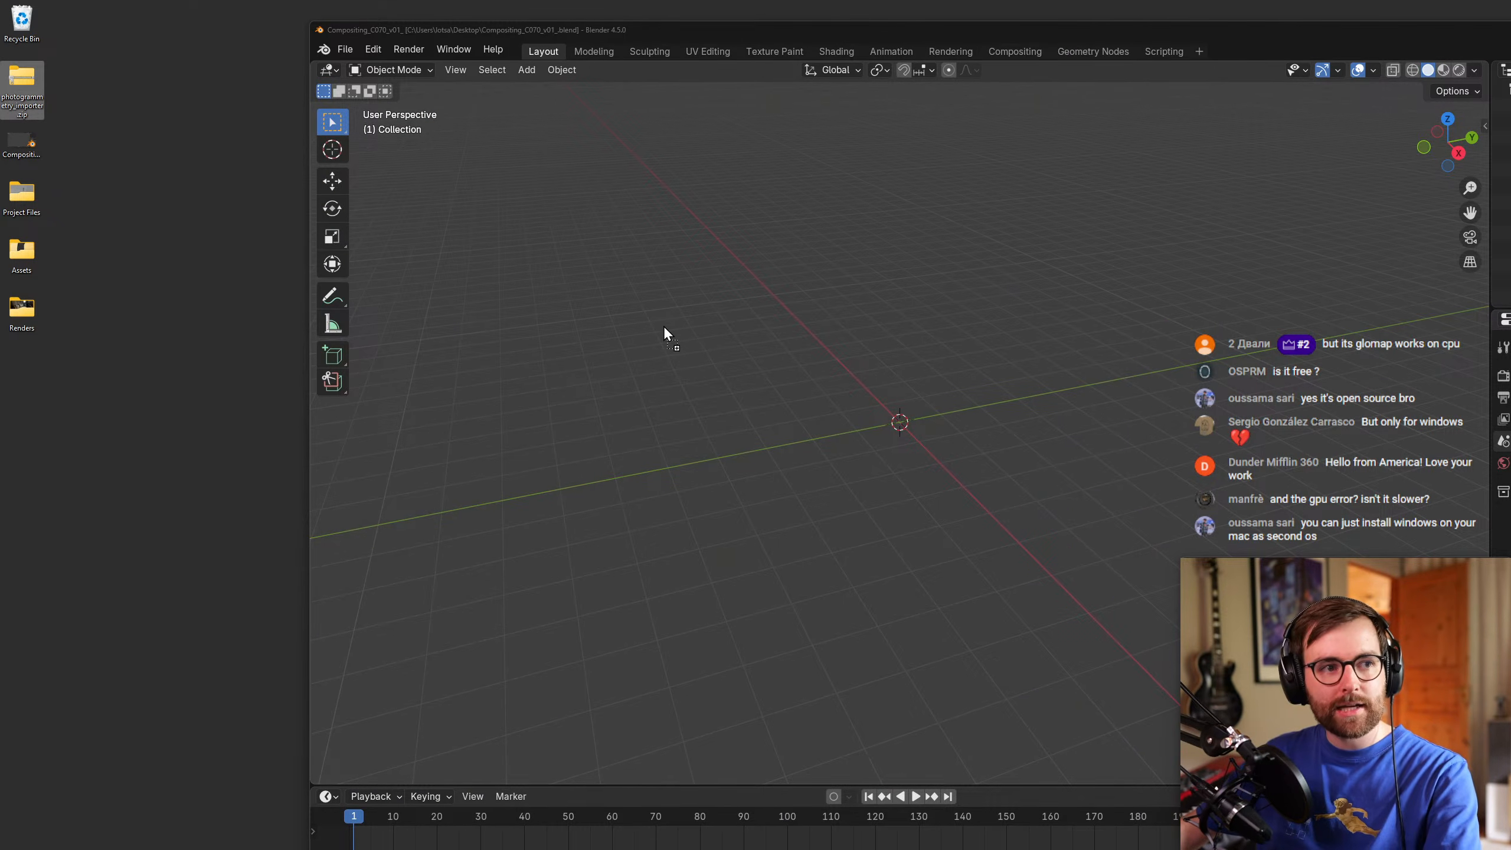
# Try installing photogrammetry_importer.zip from the Desktop as a legacy add-on, and return Blender to fullscreen.
pyautogui.moveTo(665, 329); pyautogui.dragTo(671, 316)
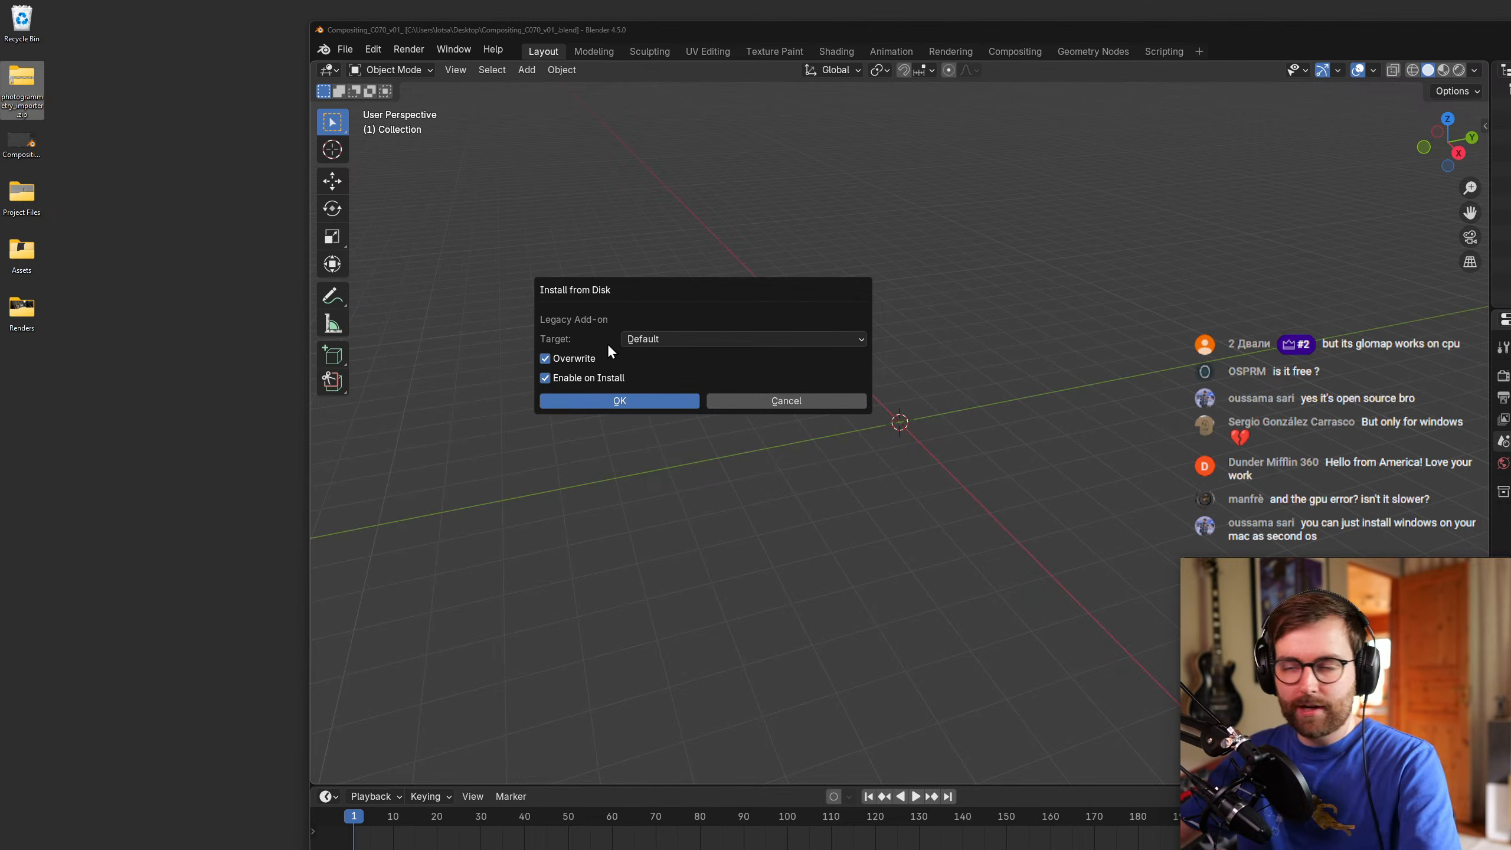
pyautogui.click(791, 401)
pyautogui.doubleClick(646, 30)
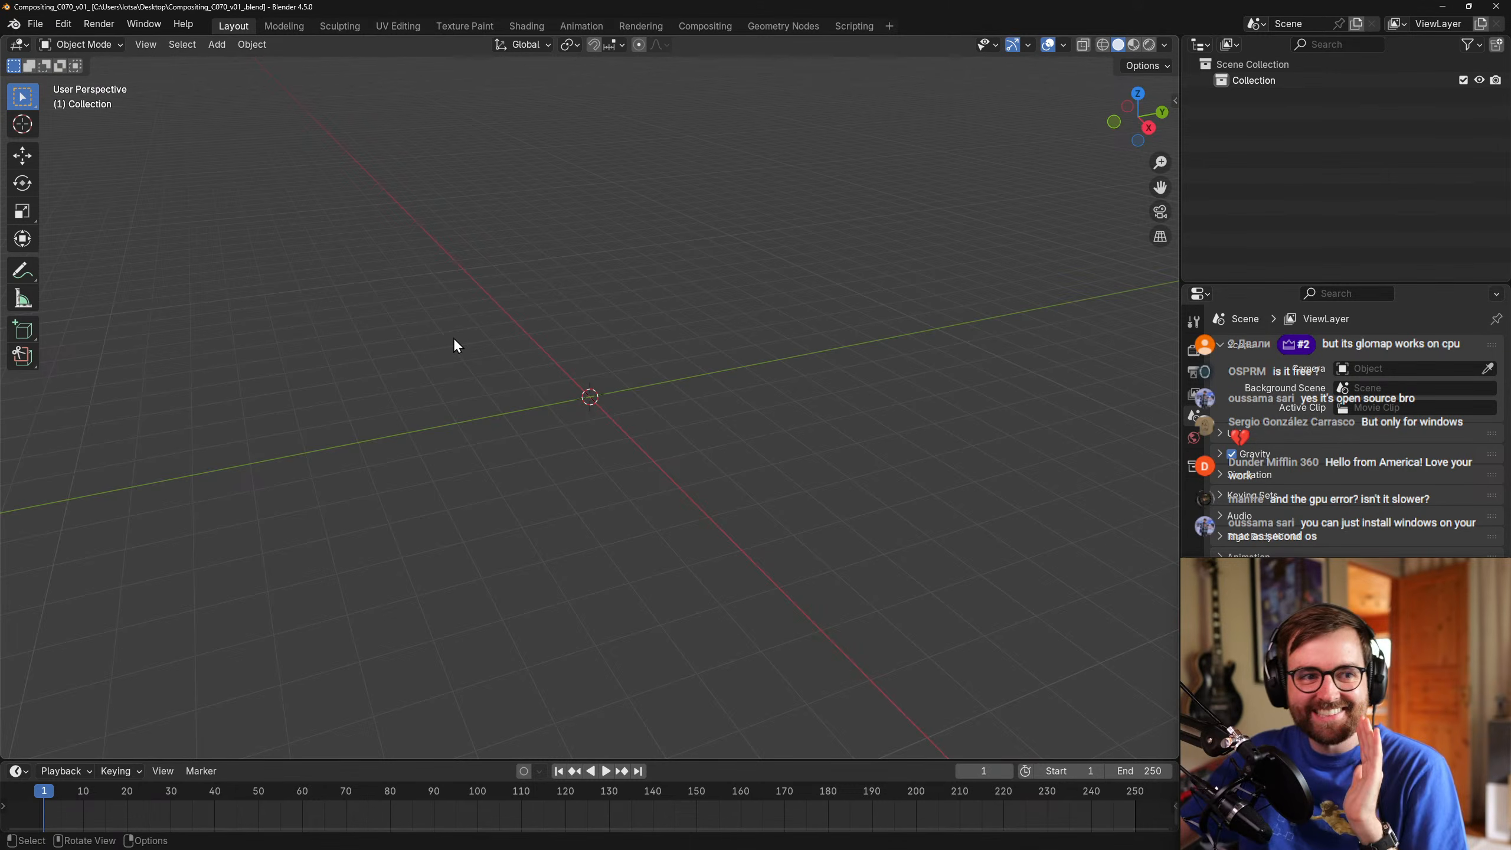
pyautogui.click(143, 24)
pyautogui.click(164, 80)
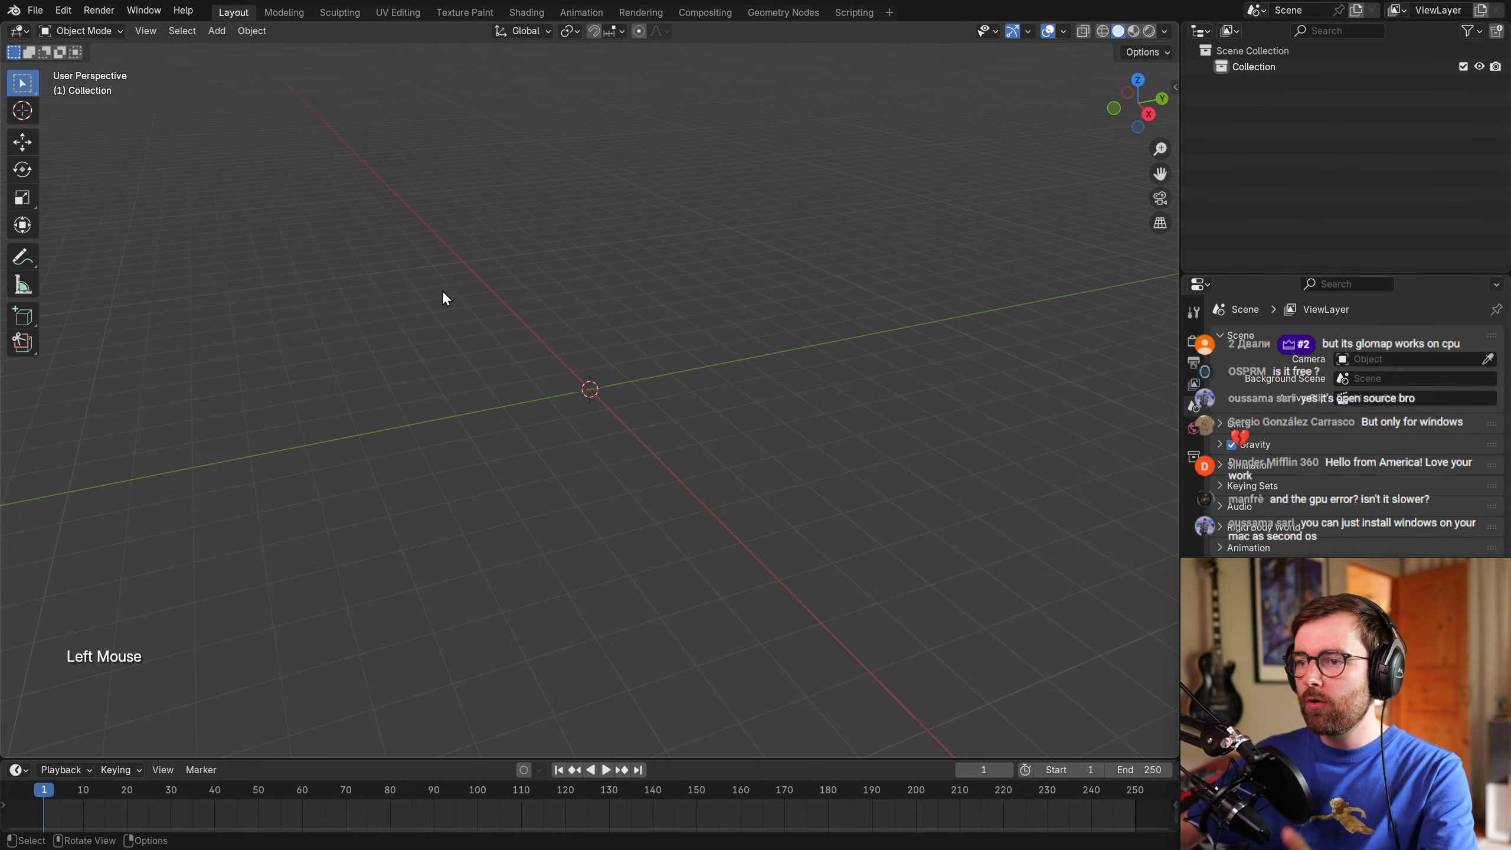
# Start a Colmap model import and browse to the A001_08191314_C070 folder inside AutoTracker v1.4\04 SCENES.
pyautogui.click(35, 10)
pyautogui.moveTo(90, 235)
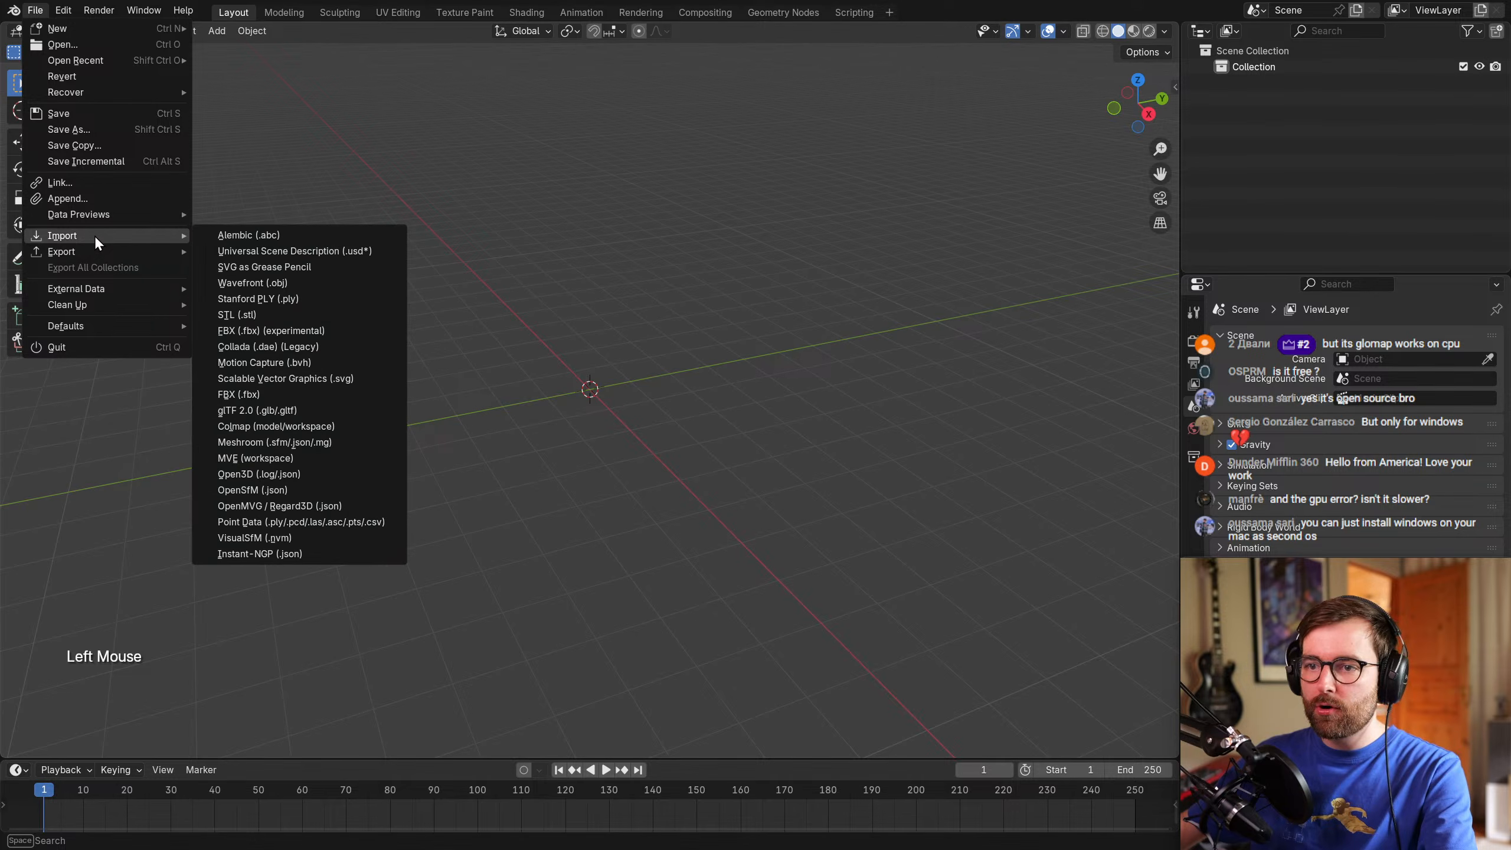
pyautogui.click(293, 425)
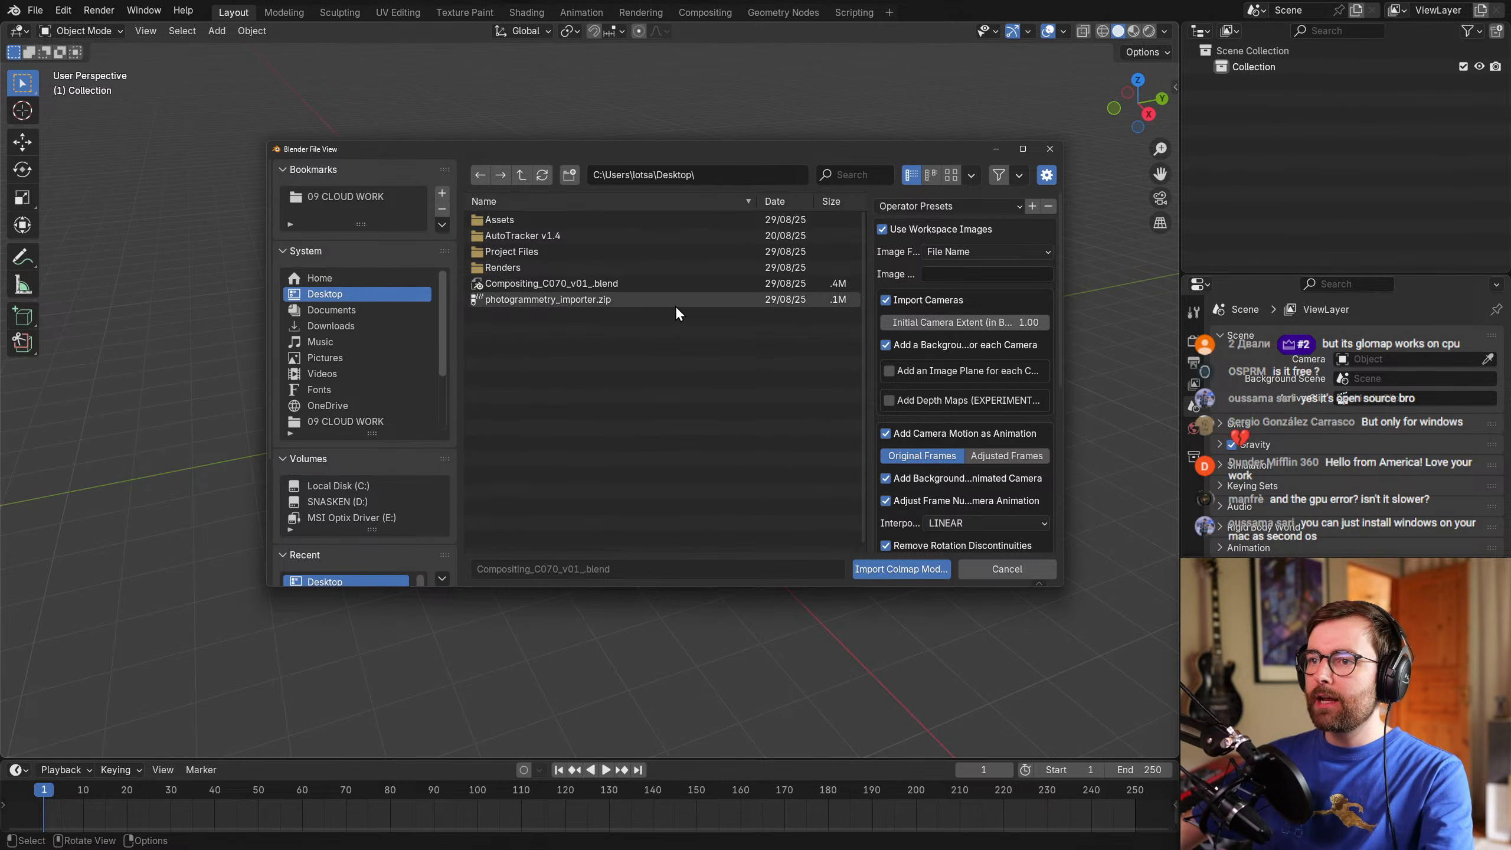
pyautogui.doubleClick(583, 236)
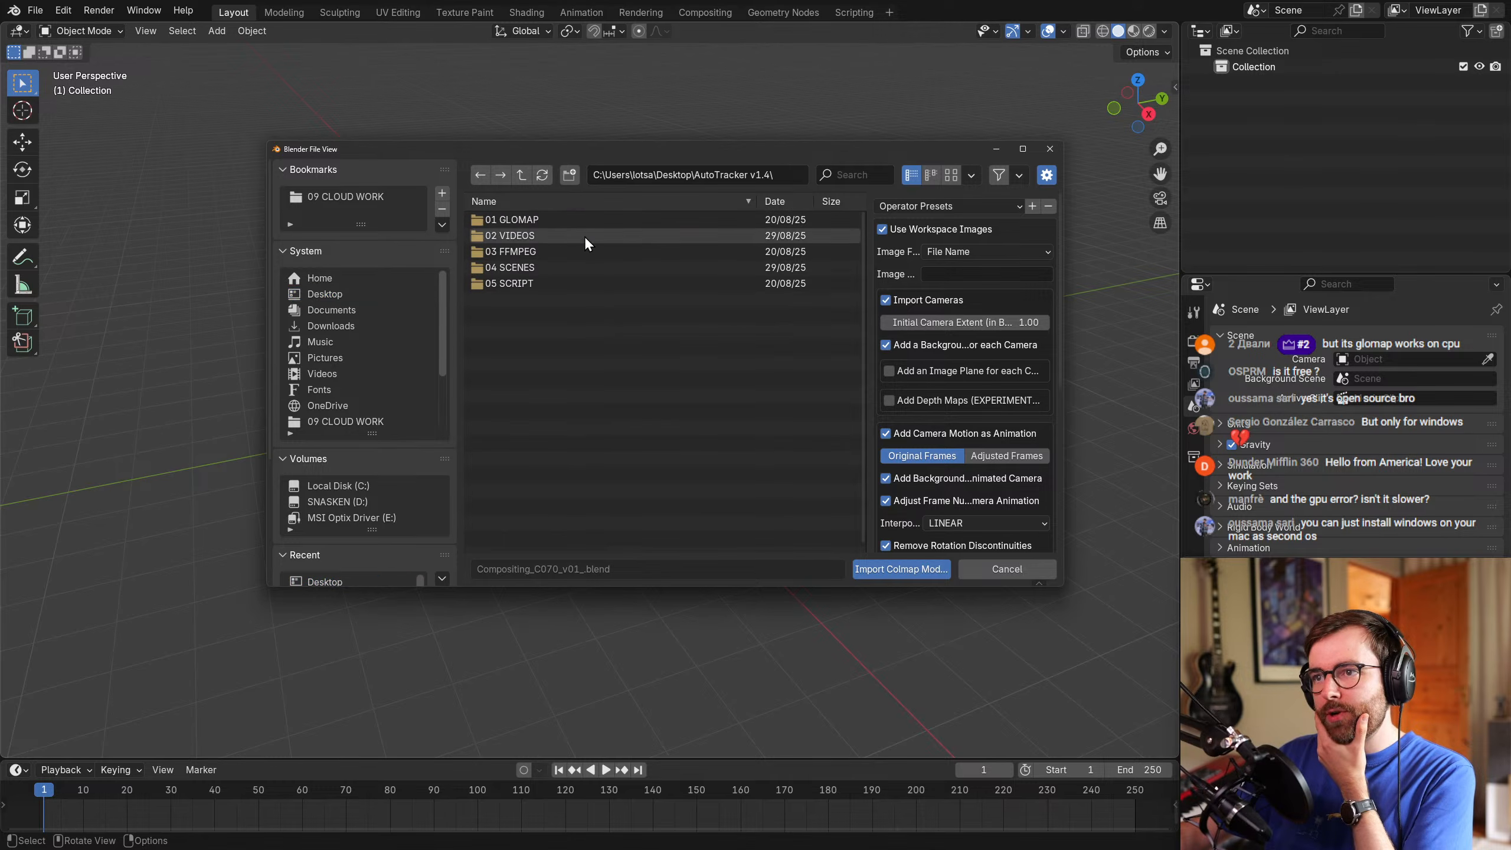
pyautogui.doubleClick(536, 266)
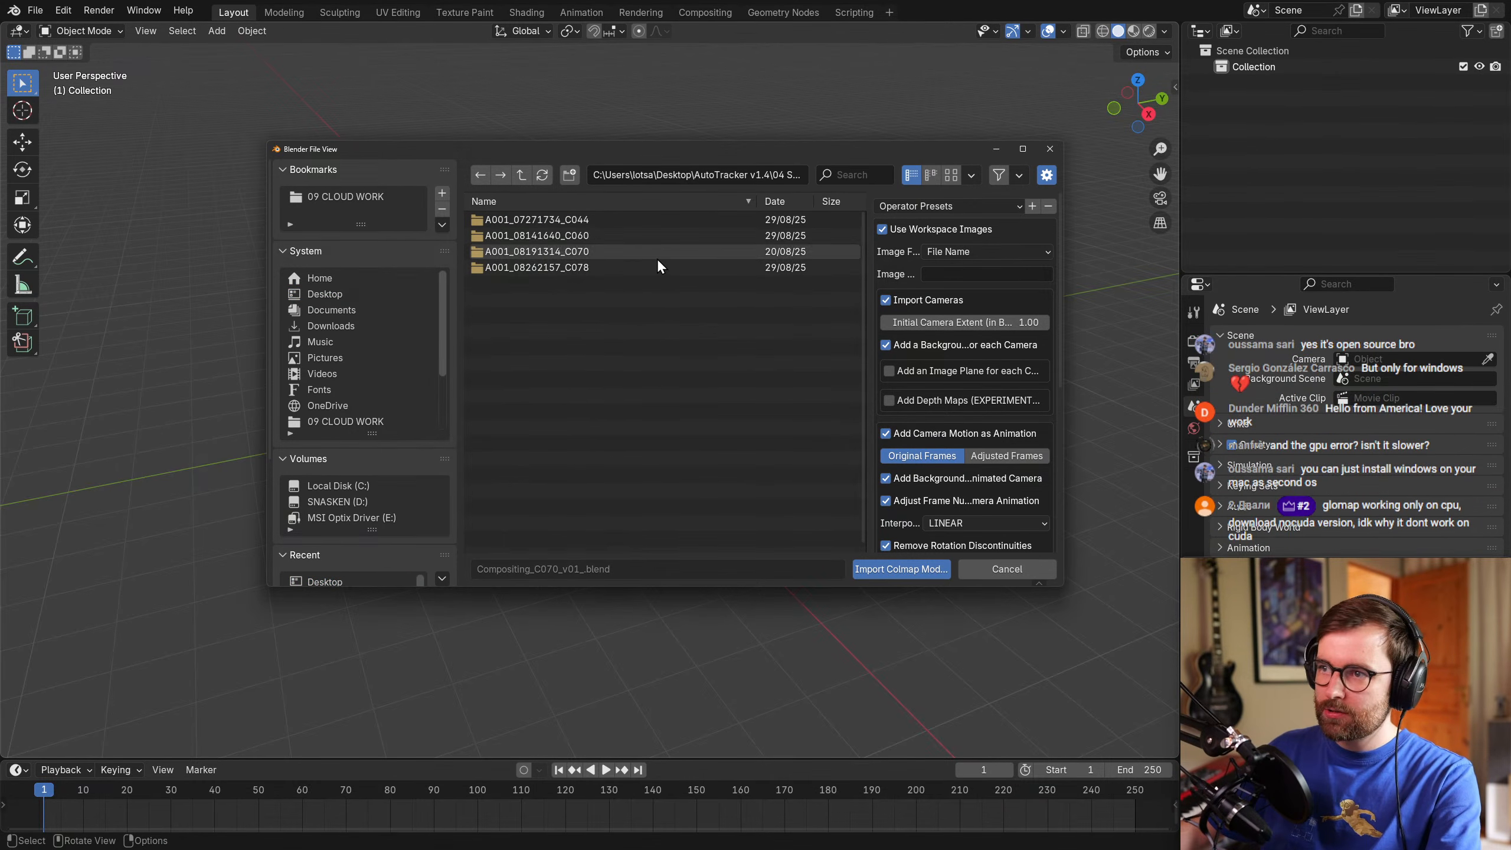
pyautogui.doubleClick(597, 252)
pyautogui.moveTo(636, 151); pyautogui.dragTo(609, 151)
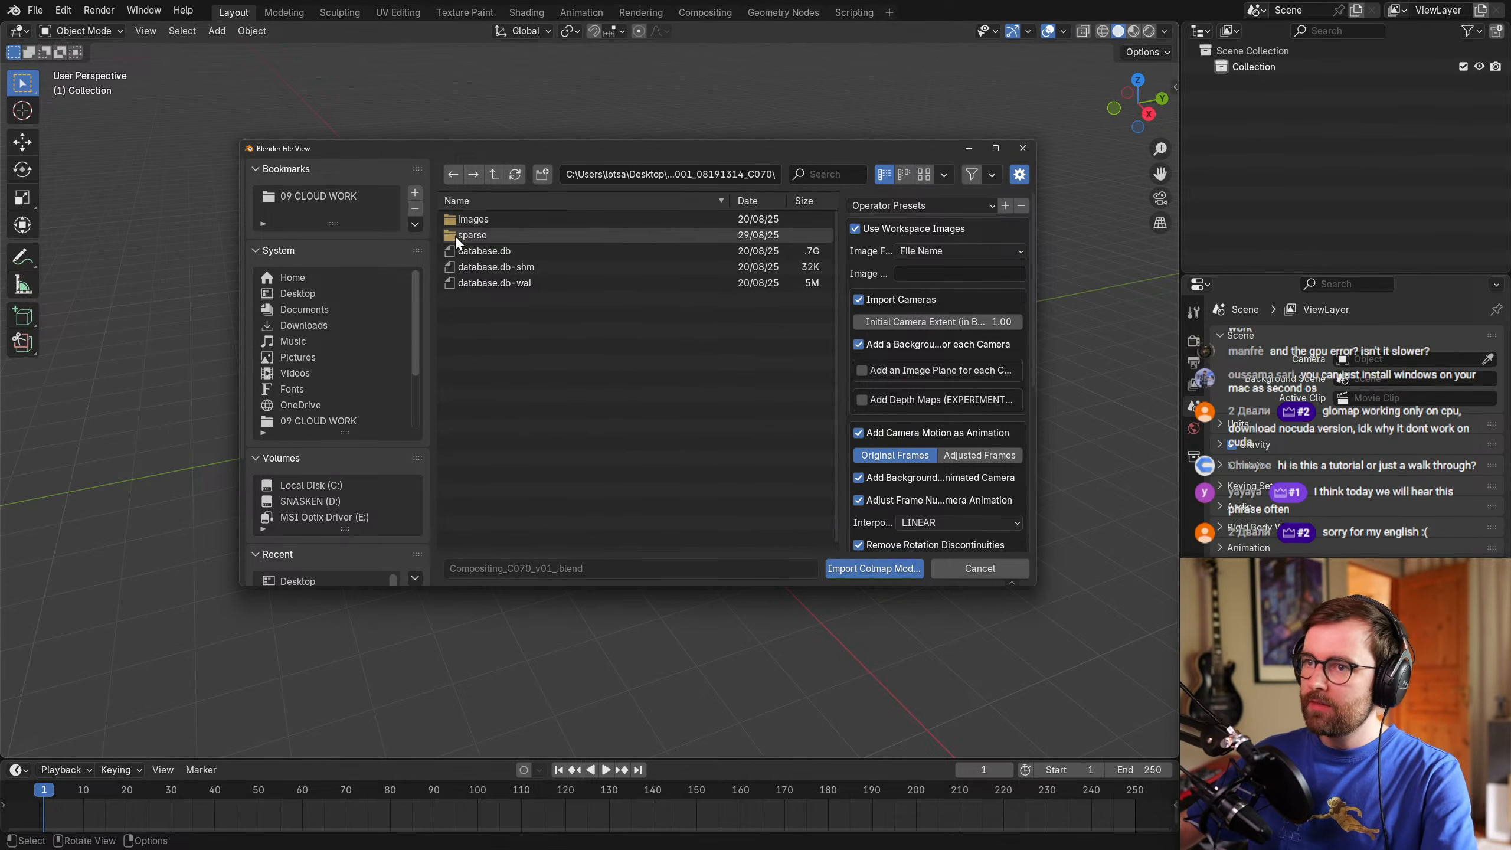
# Set the import's image path to the images folder of A001_08191314_C070.
pyautogui.doubleClick(508, 218)
pyautogui.click(736, 174)
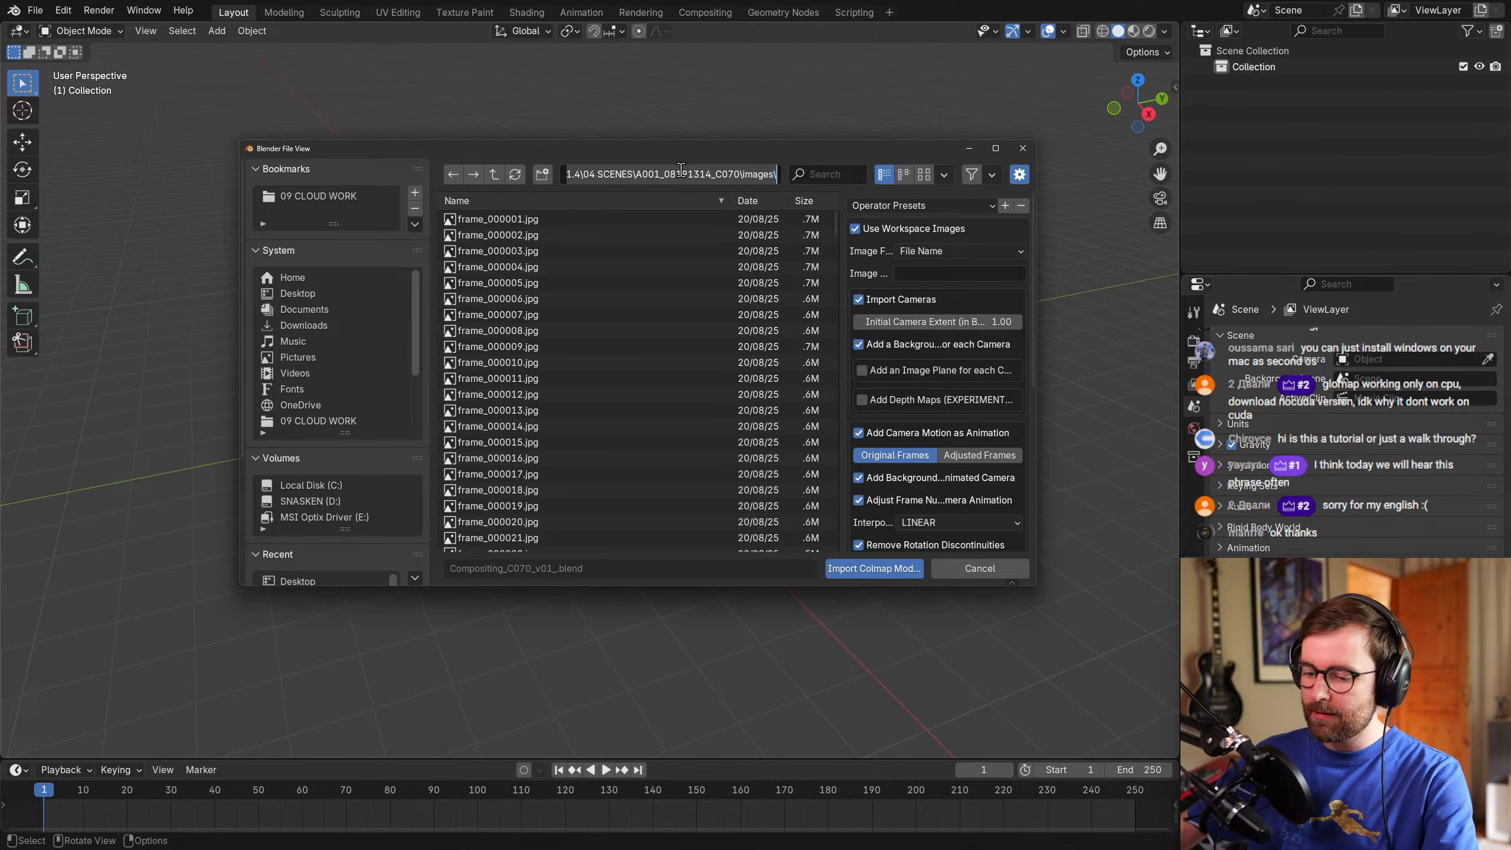
pyautogui.click(755, 216)
pyautogui.click(934, 275)
pyautogui.hotkey('ctrl', 'v')
pyautogui.press('Return')
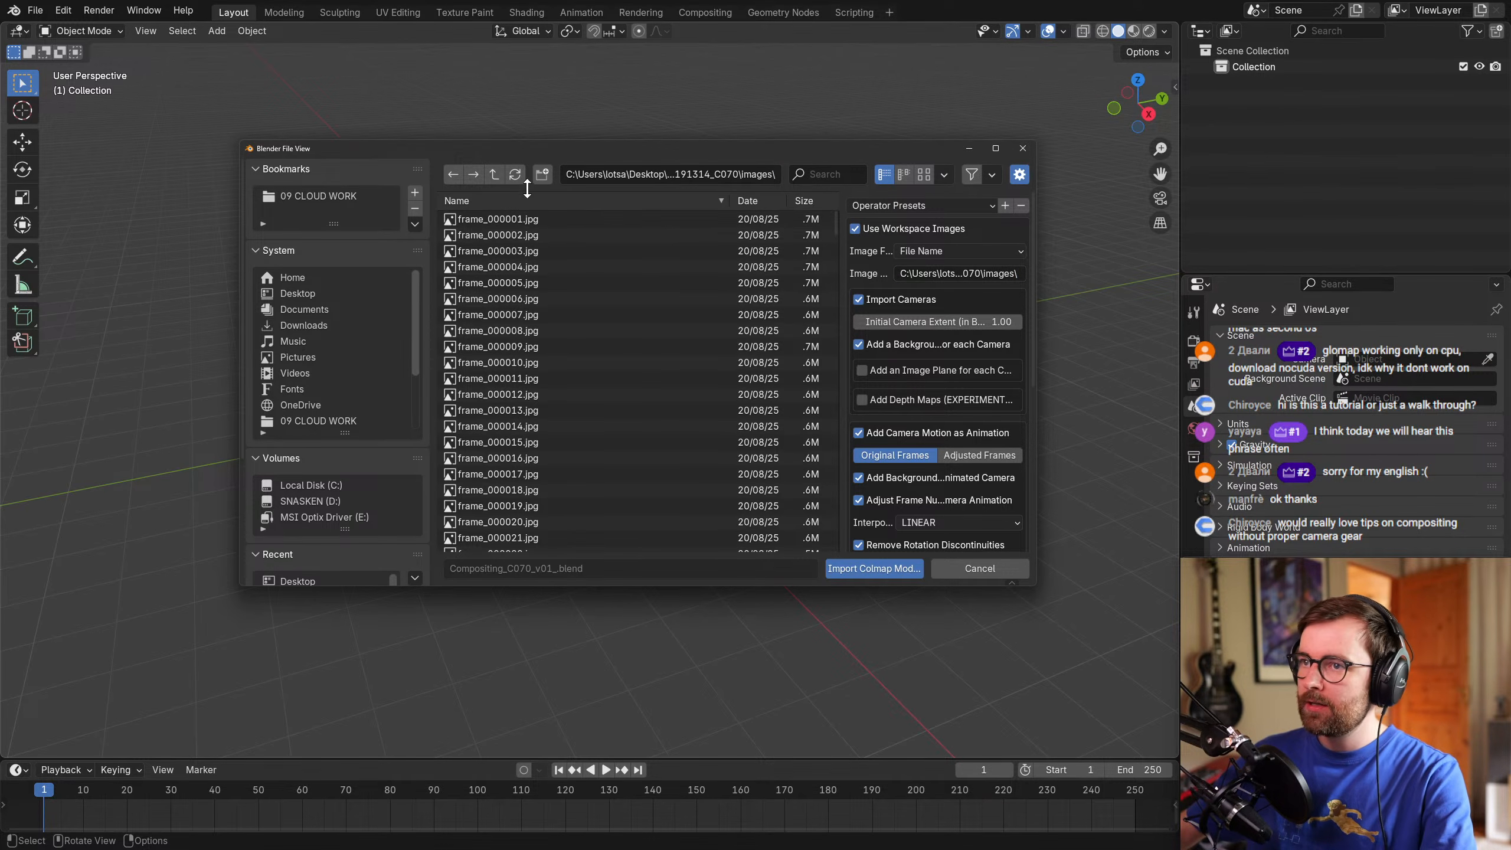
# Choose the sparse\0 folder of A001_08191314_C070 as the Colmap model location.
pyautogui.click(492, 175)
pyautogui.doubleClick(498, 234)
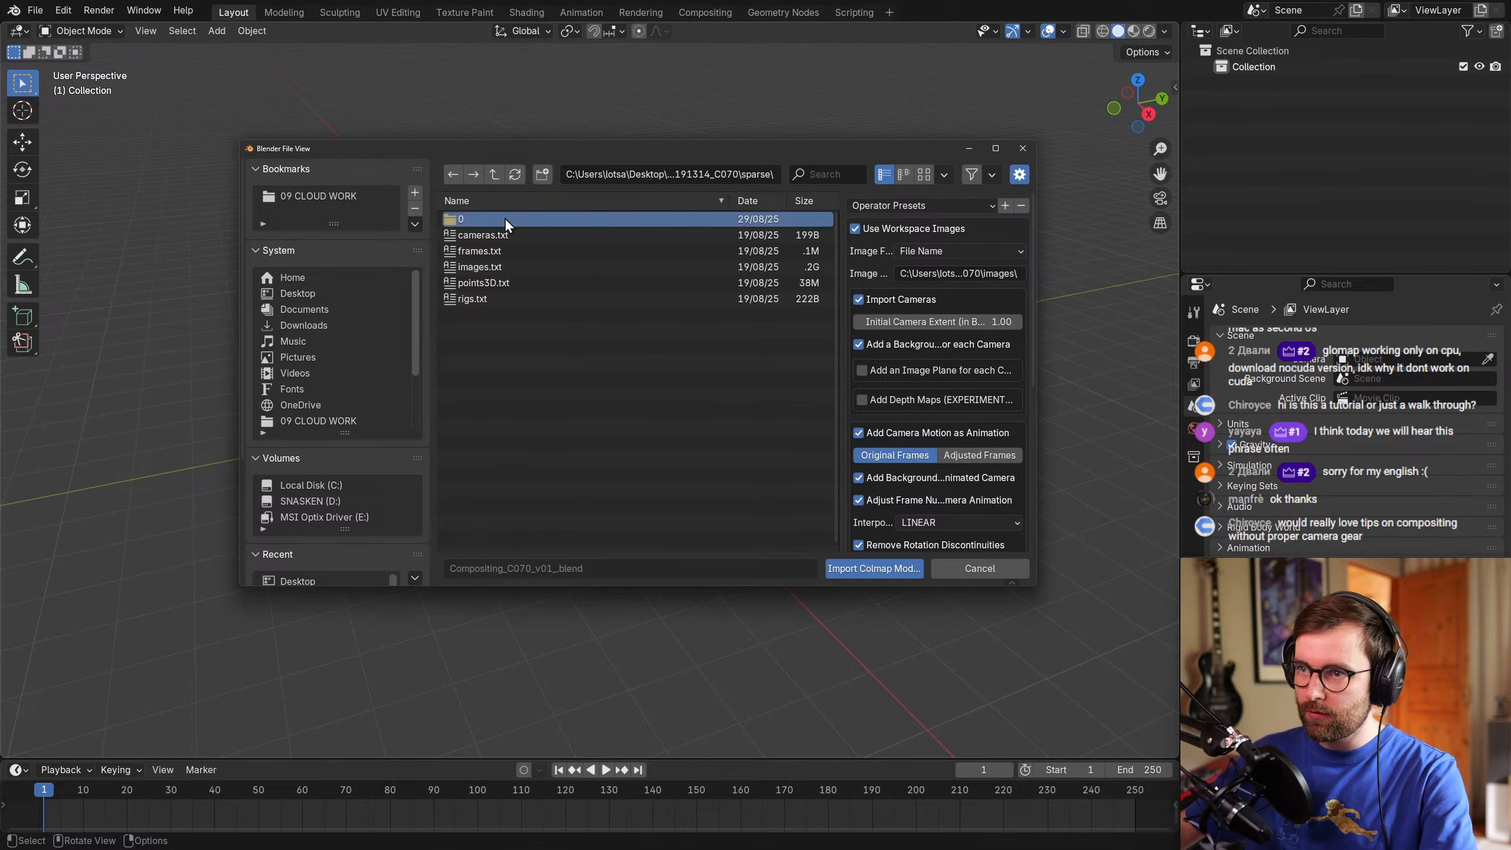
pyautogui.doubleClick(505, 217)
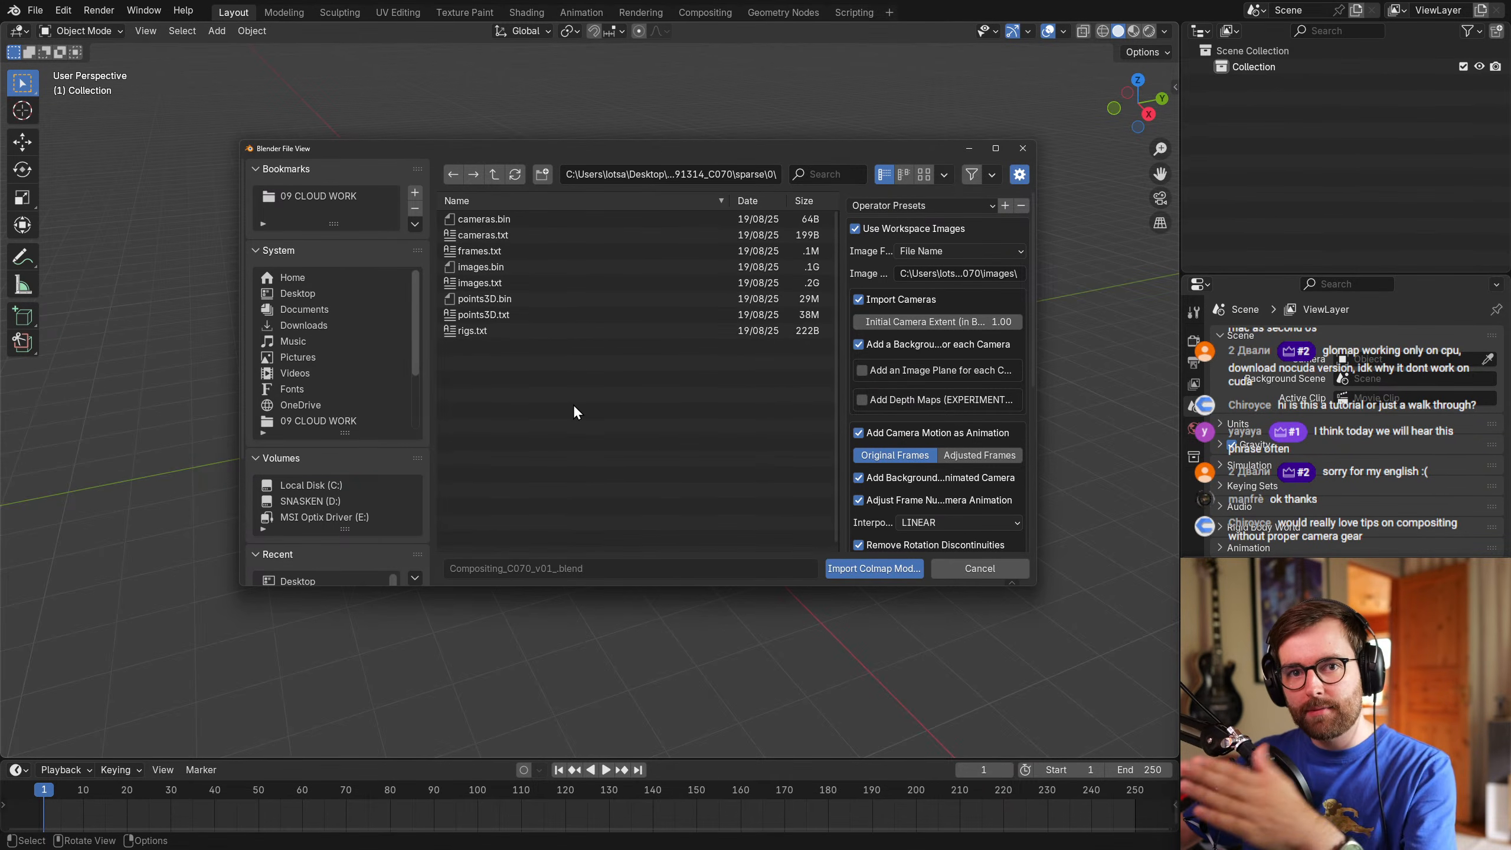
# Enable Suppress Distortion Warnings and Add Points as Mesh Object, and import the Colmap model.
pyautogui.scroll(-3, 1011, 292)
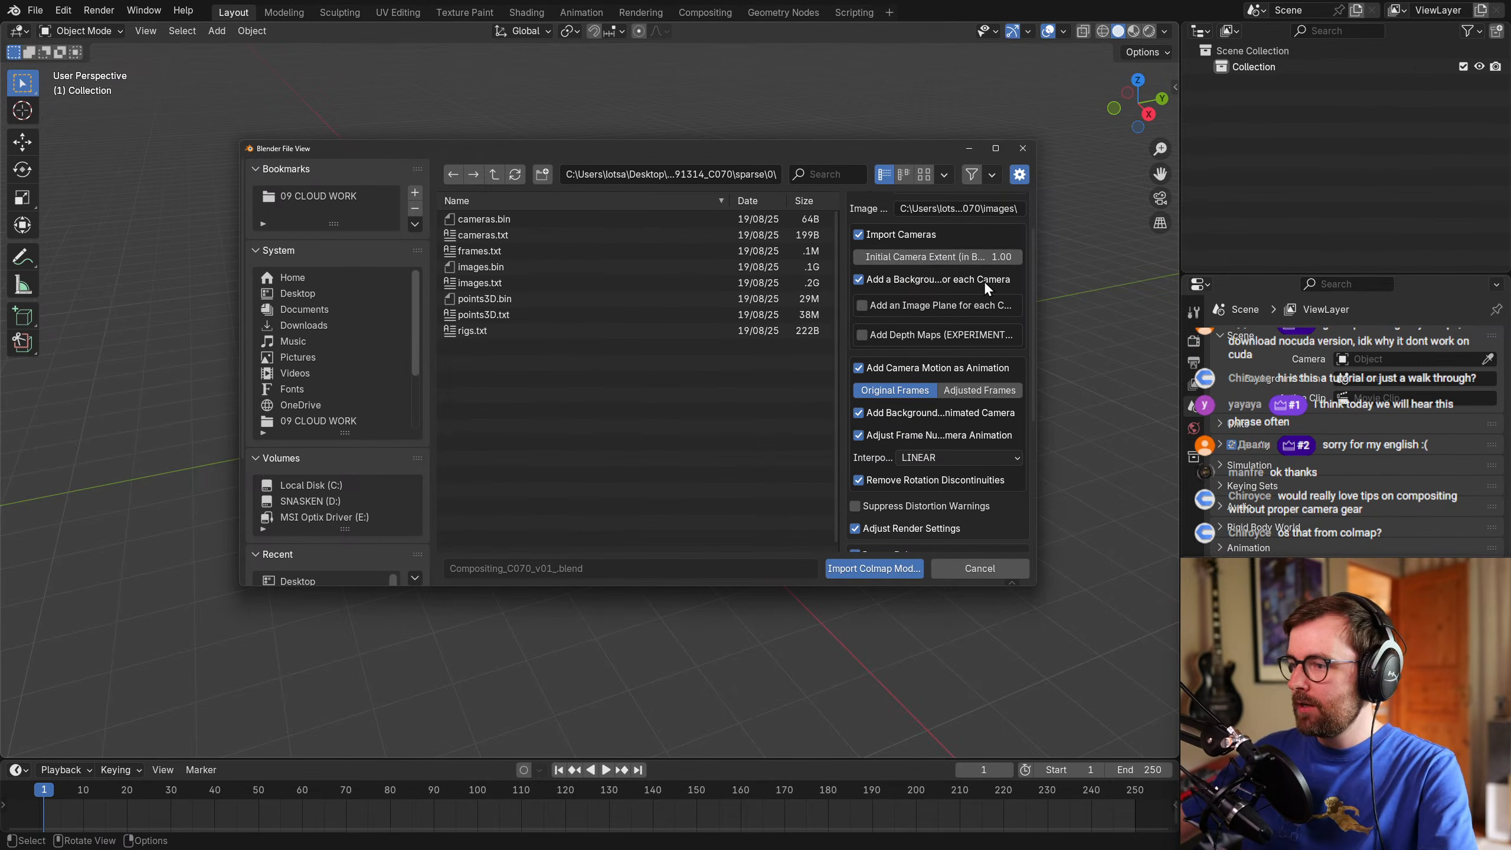
pyautogui.scroll(-3, 947, 279)
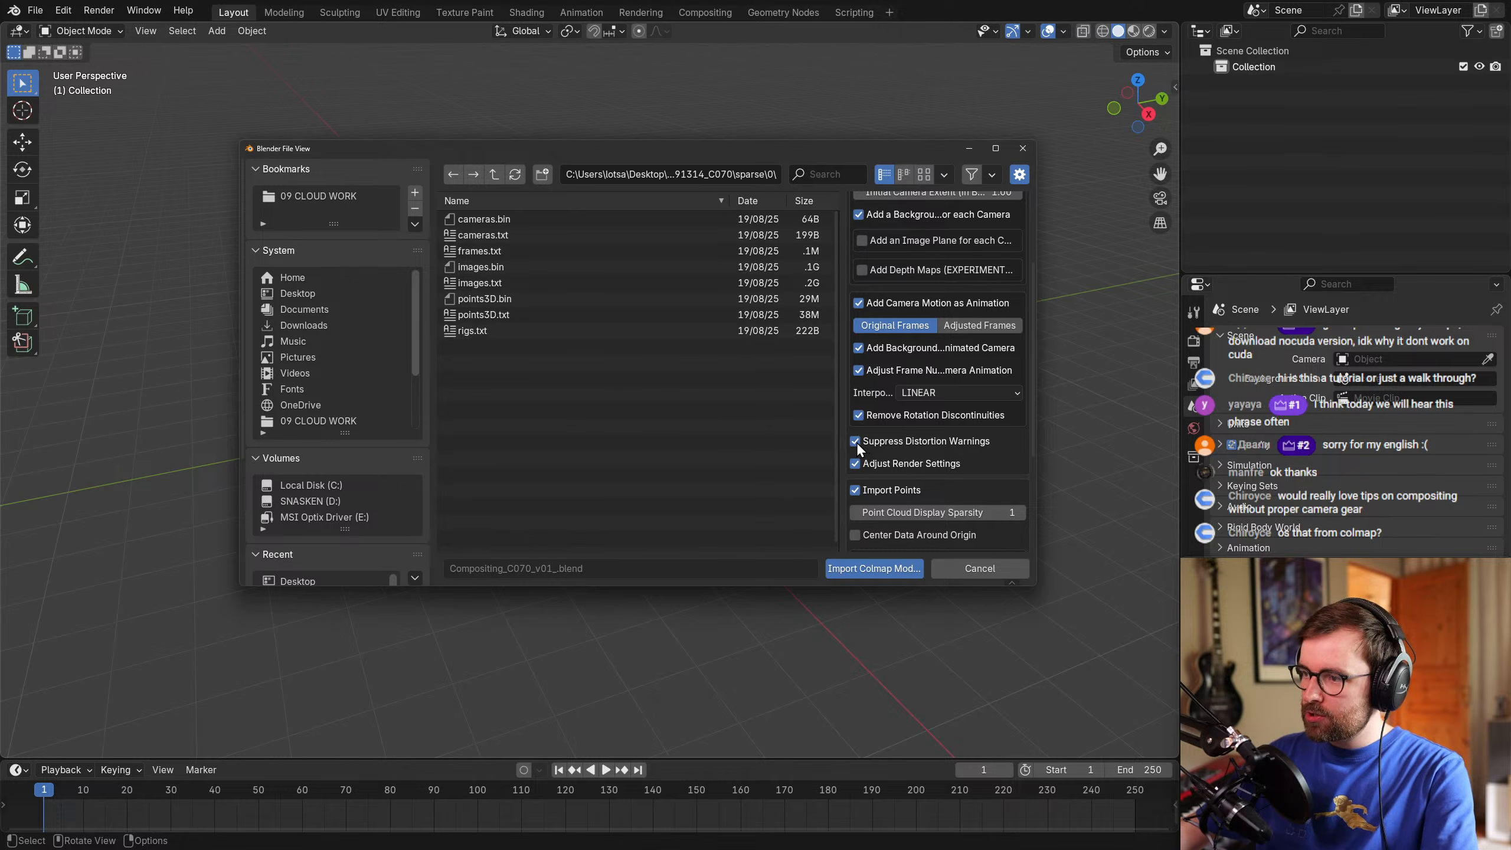
pyautogui.scroll(-7, 921, 364)
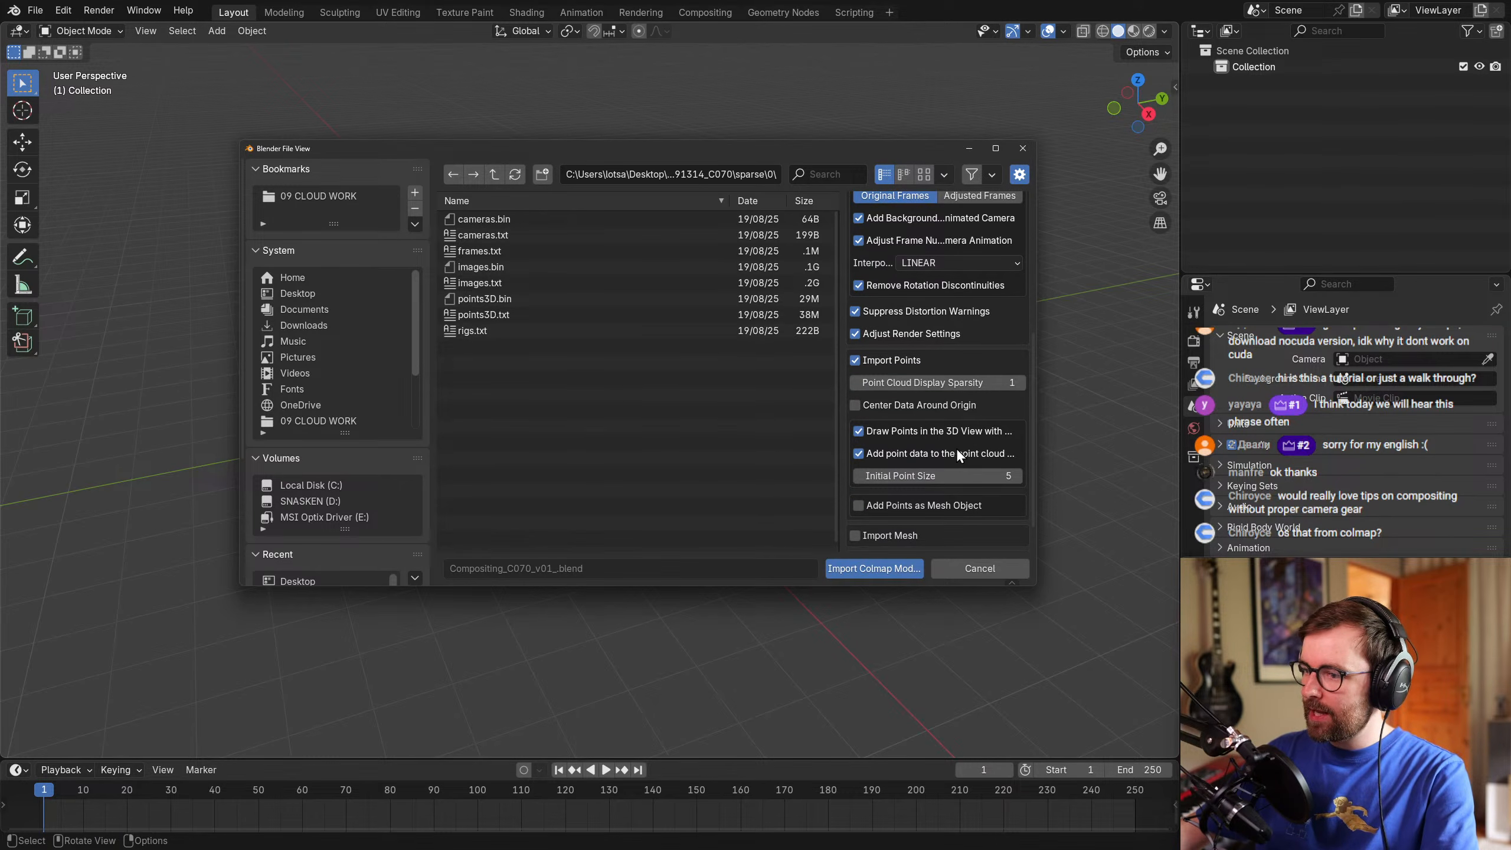
pyautogui.click(858, 476)
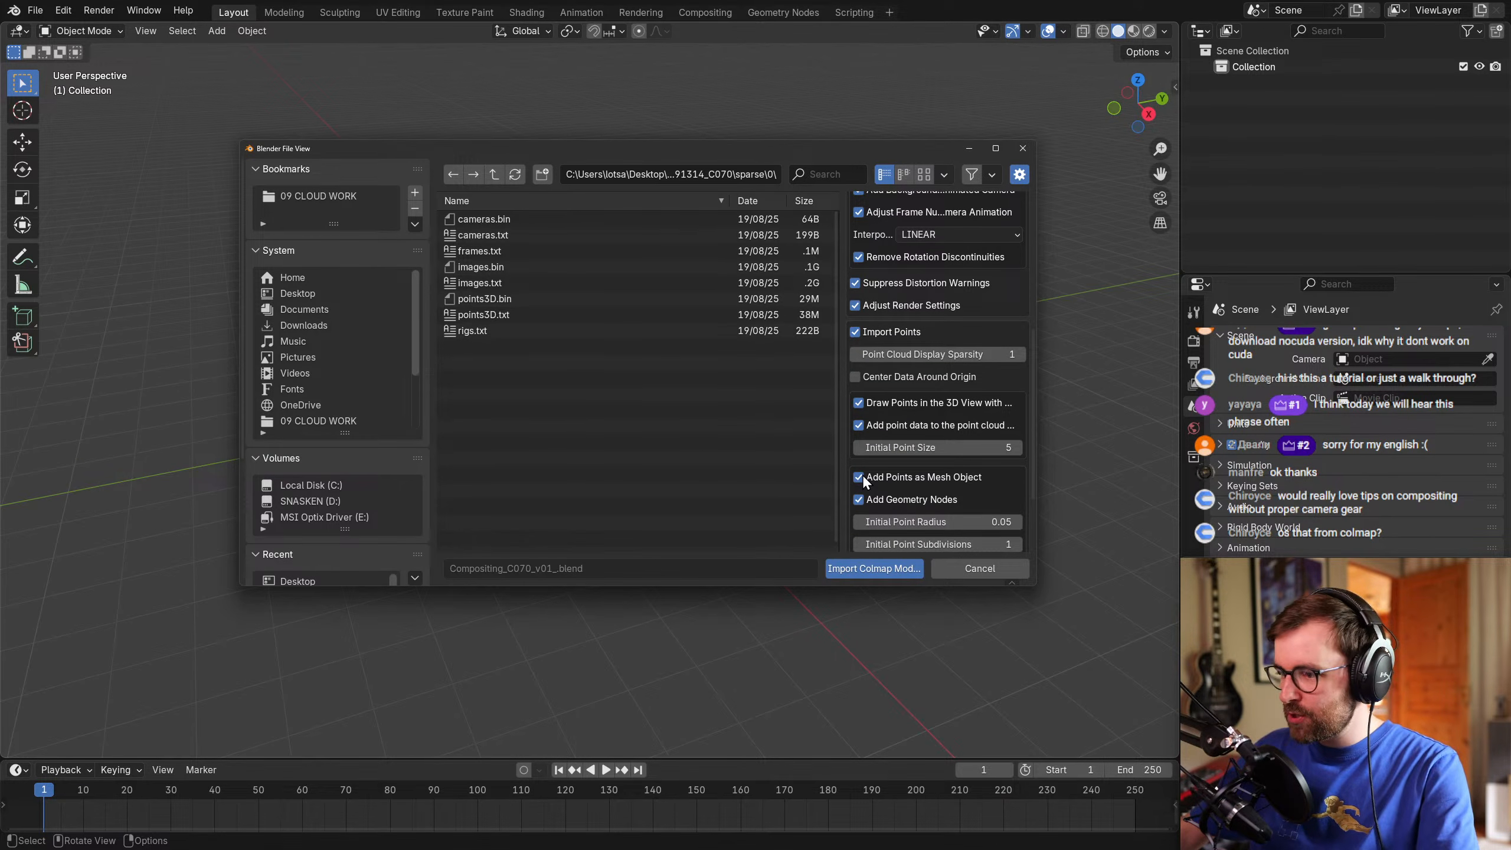
pyautogui.scroll(-3, 923, 425)
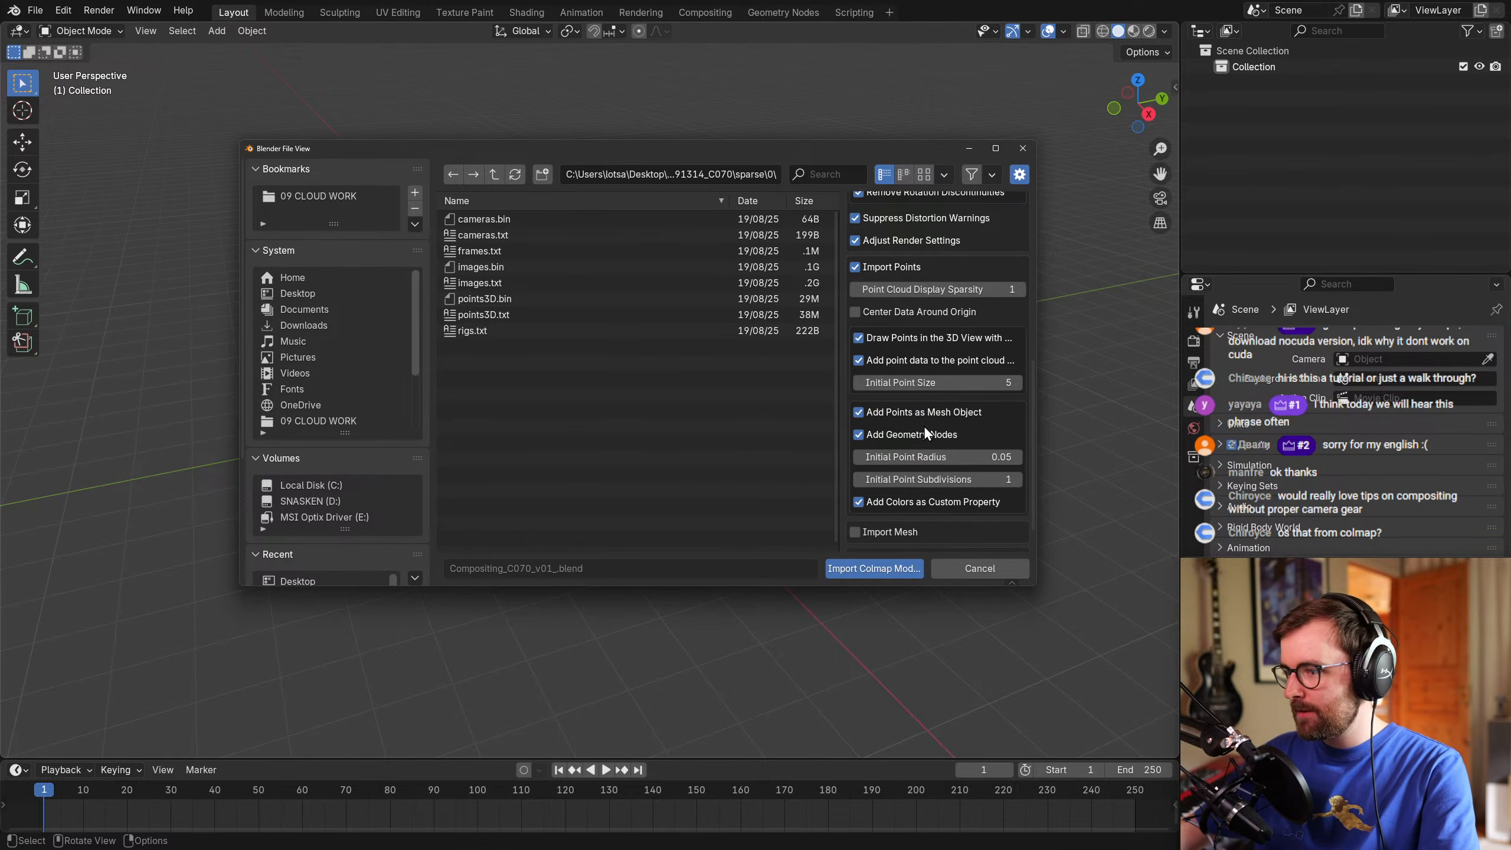
pyautogui.click(873, 567)
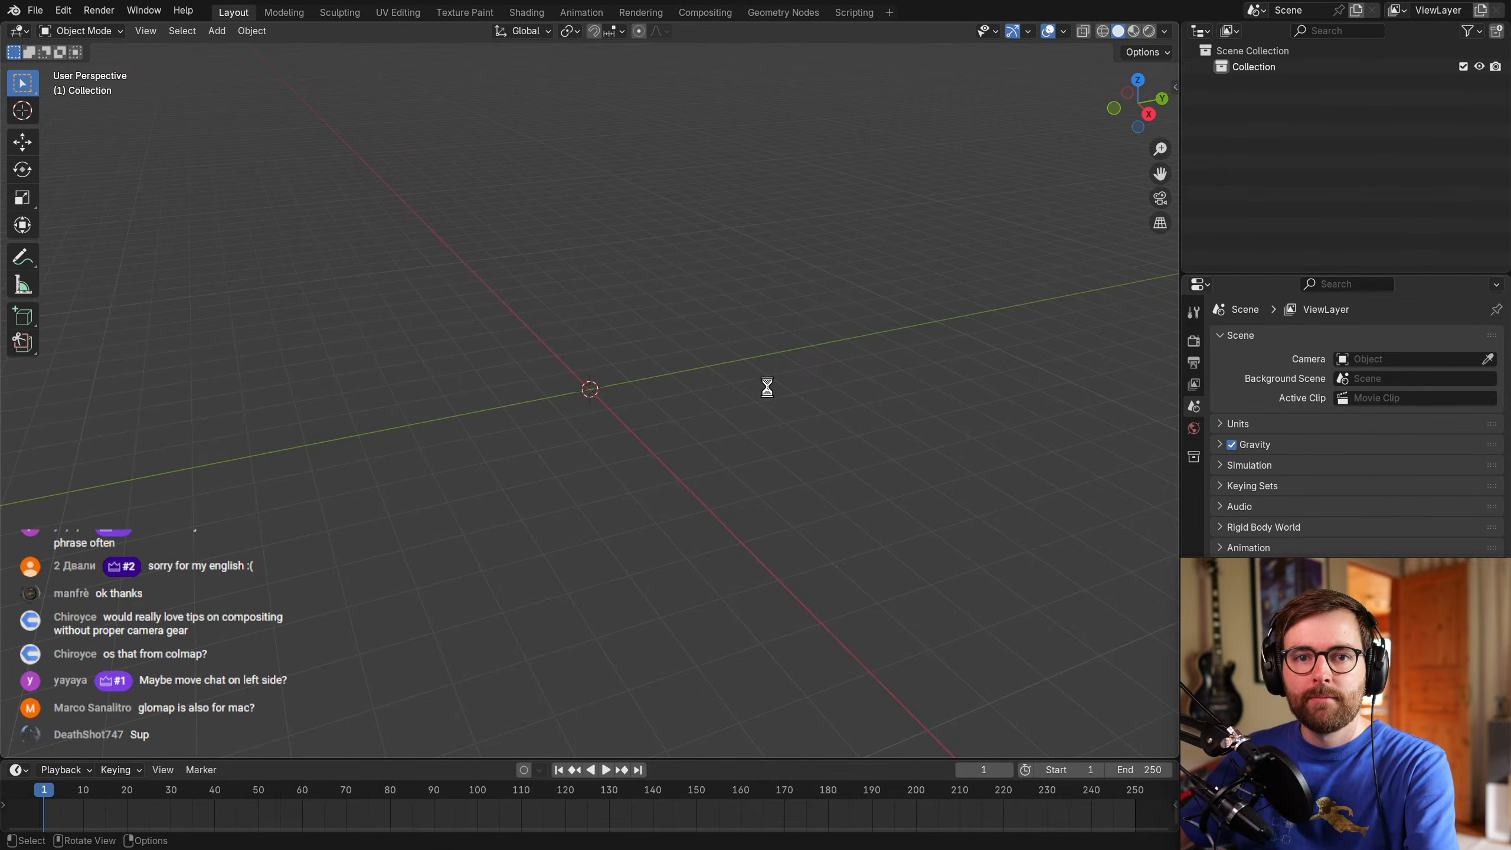
pyautogui.click(822, 374)
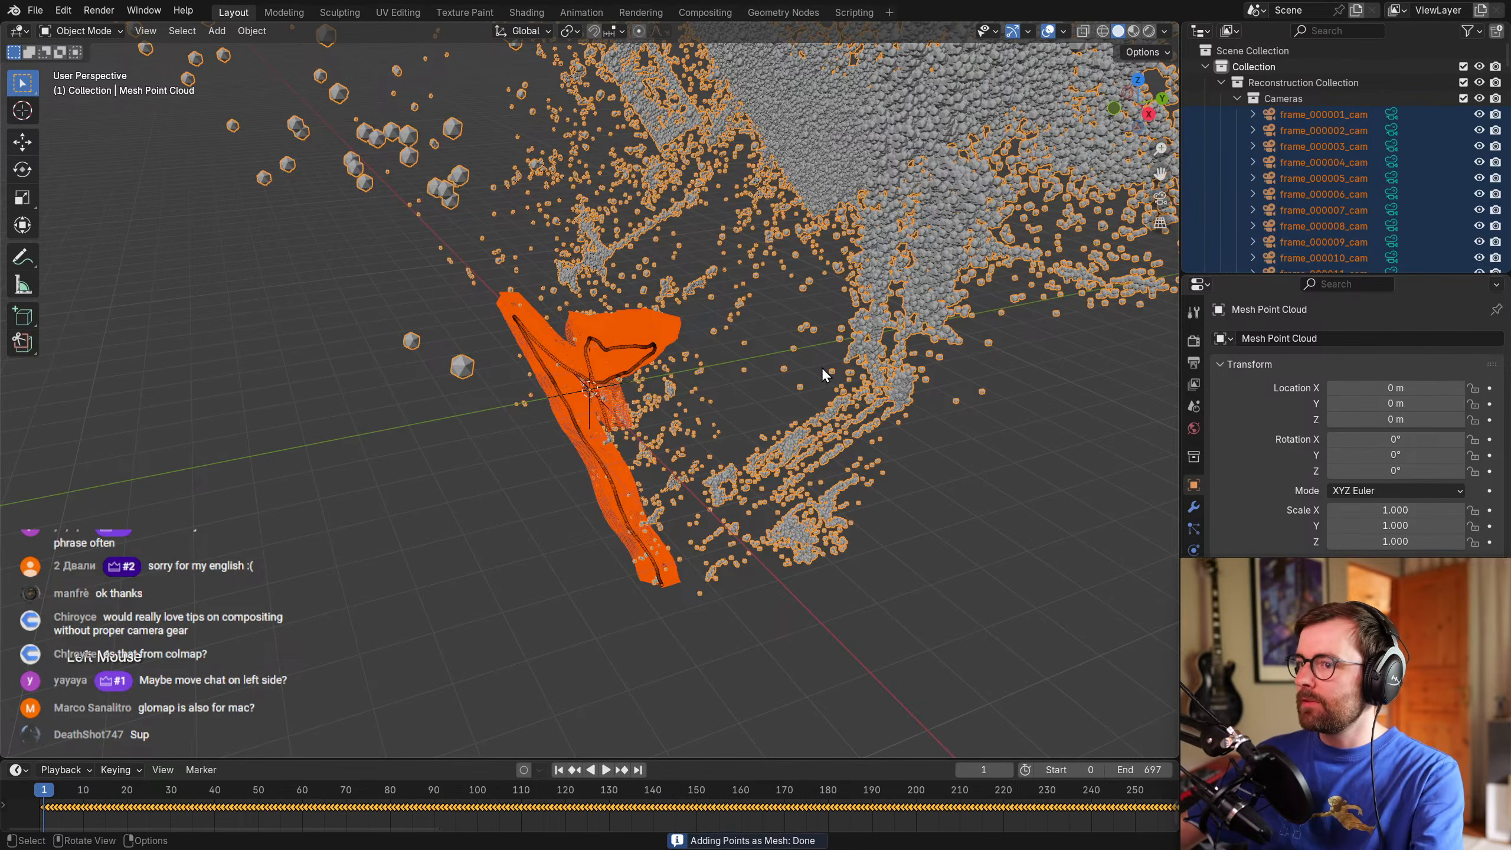
# Select the OpenGL Point Cloud empty at the origin and collapse the Cameras collection in the outliner.
pyautogui.moveTo(731, 491); pyautogui.dragTo(831, 473, button='middle')
pyautogui.scroll(-5, 831, 472)
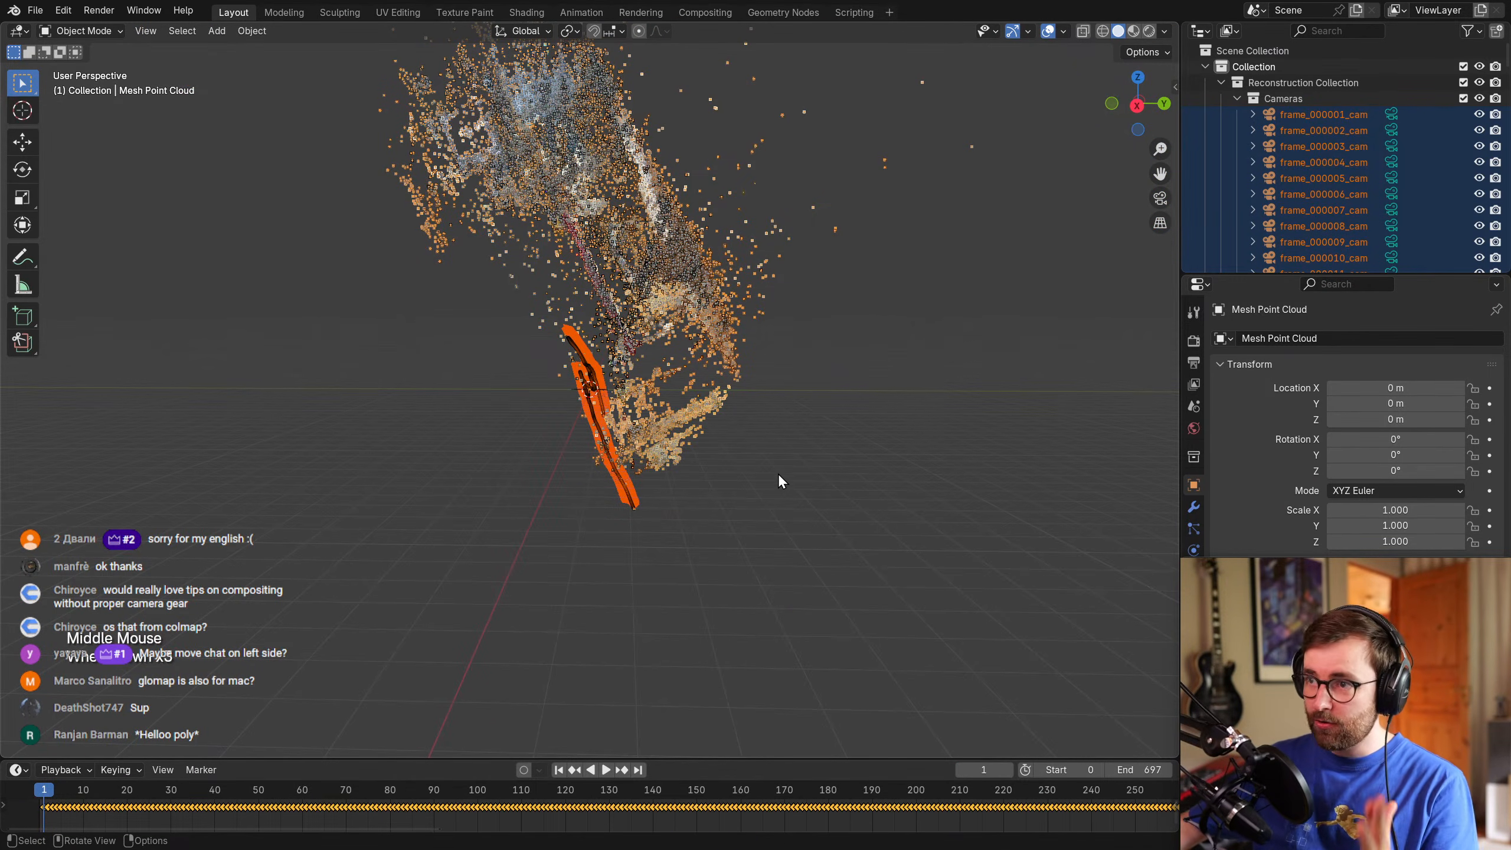
pyautogui.moveTo(685, 437); pyautogui.dragTo(827, 373, button='middle')
pyautogui.scroll(2, 459, 316)
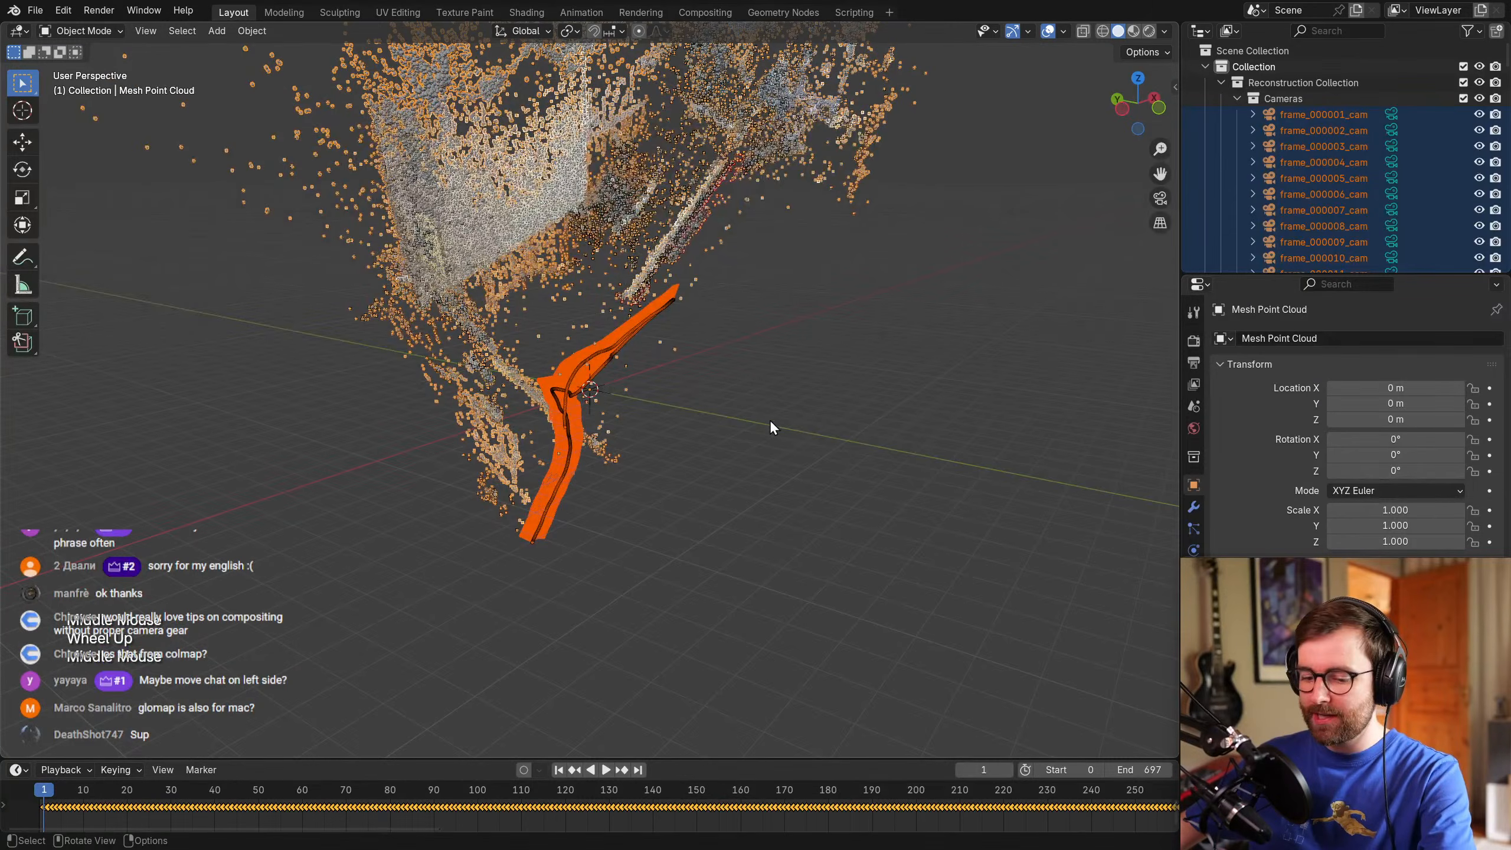
pyautogui.scroll(3, 695, 430)
pyautogui.moveTo(694, 430); pyautogui.dragTo(697, 425, button='middle')
pyautogui.click(626, 388)
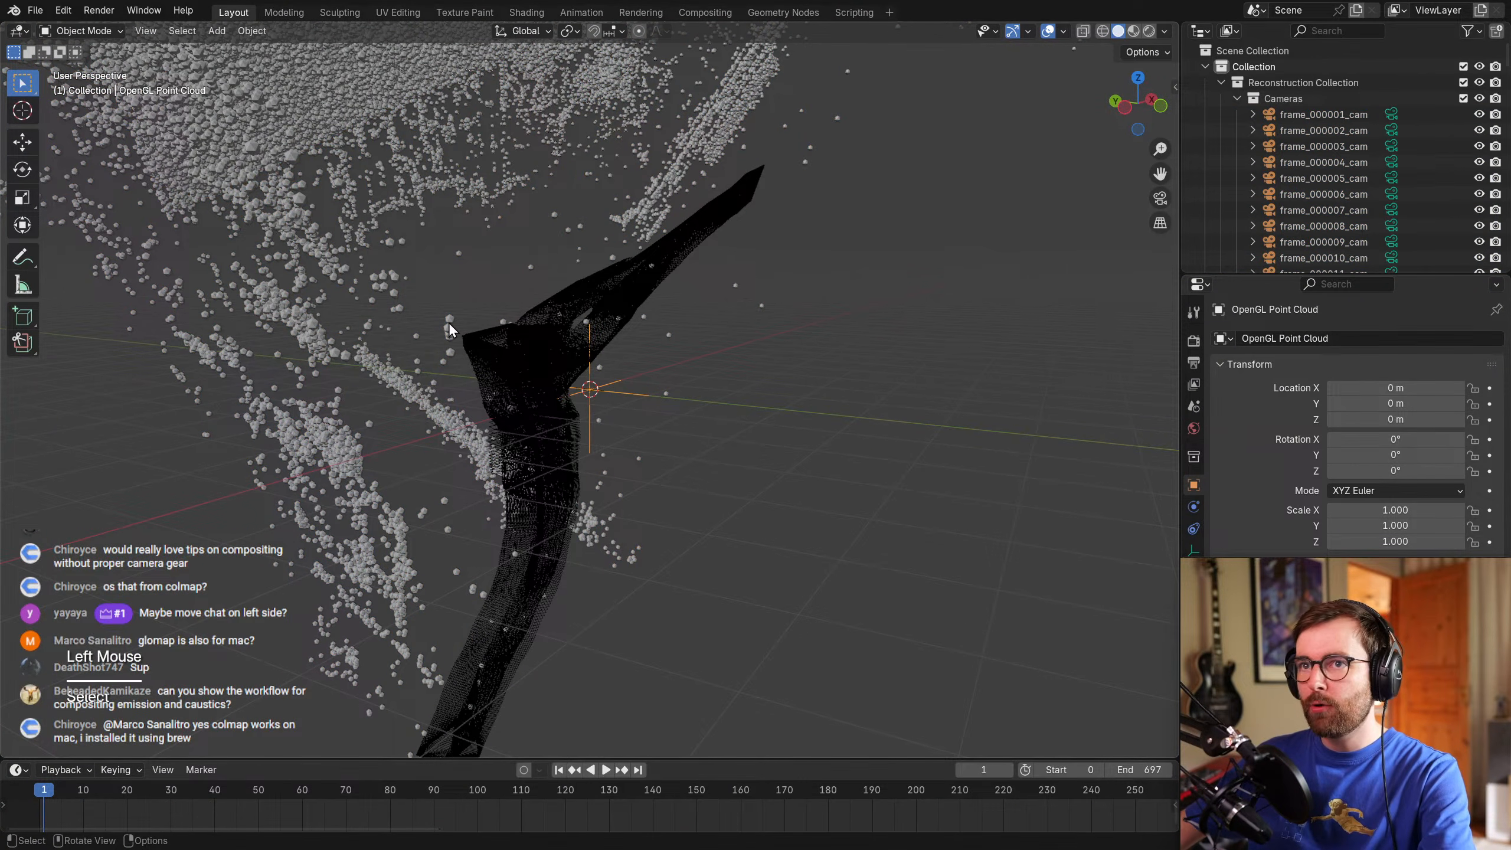
pyautogui.click(1237, 97)
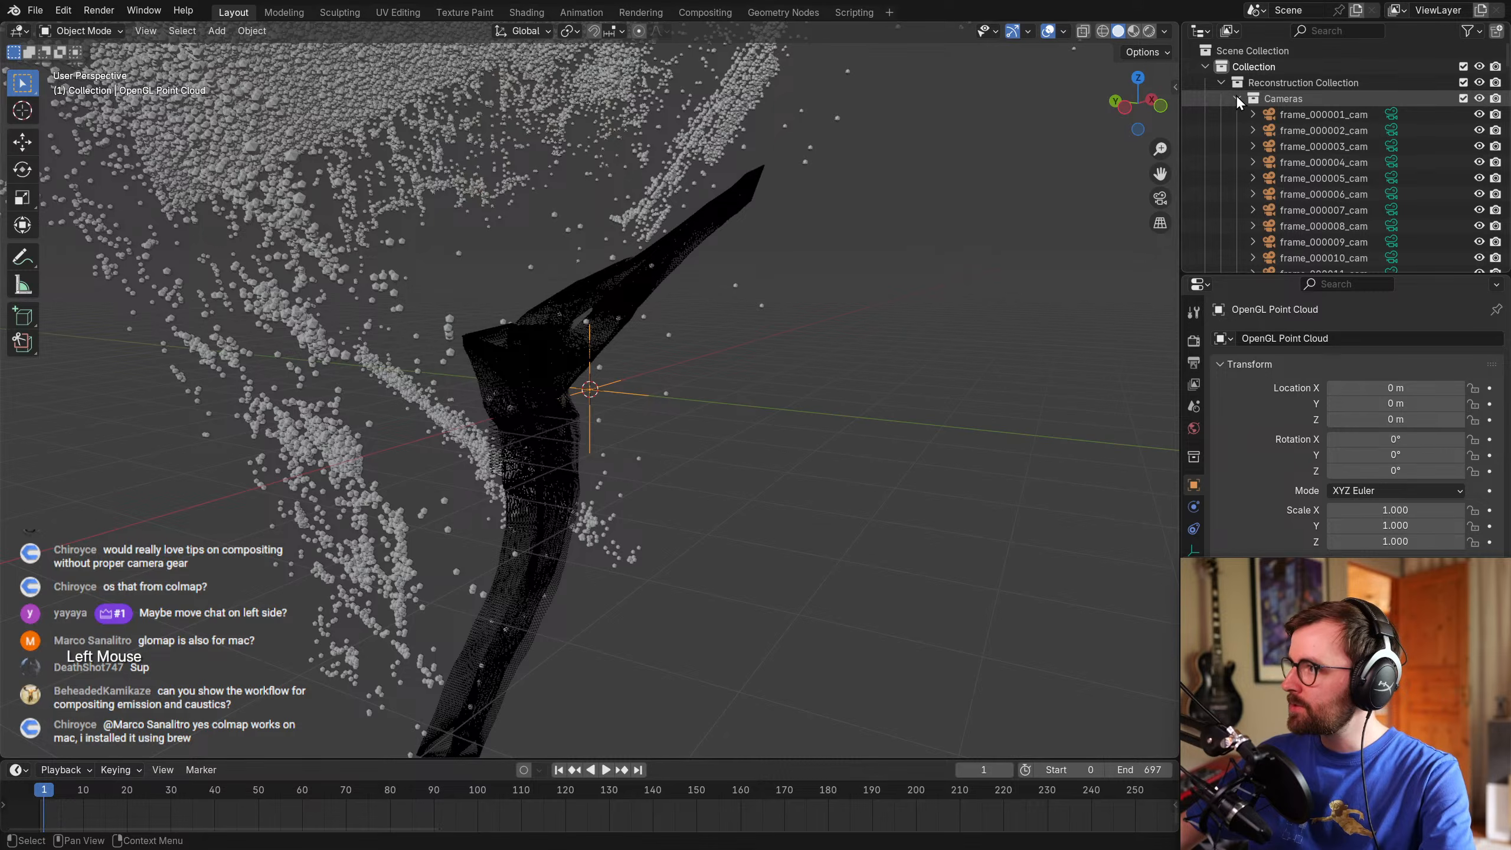
pyautogui.click(673, 400)
pyautogui.click(614, 409)
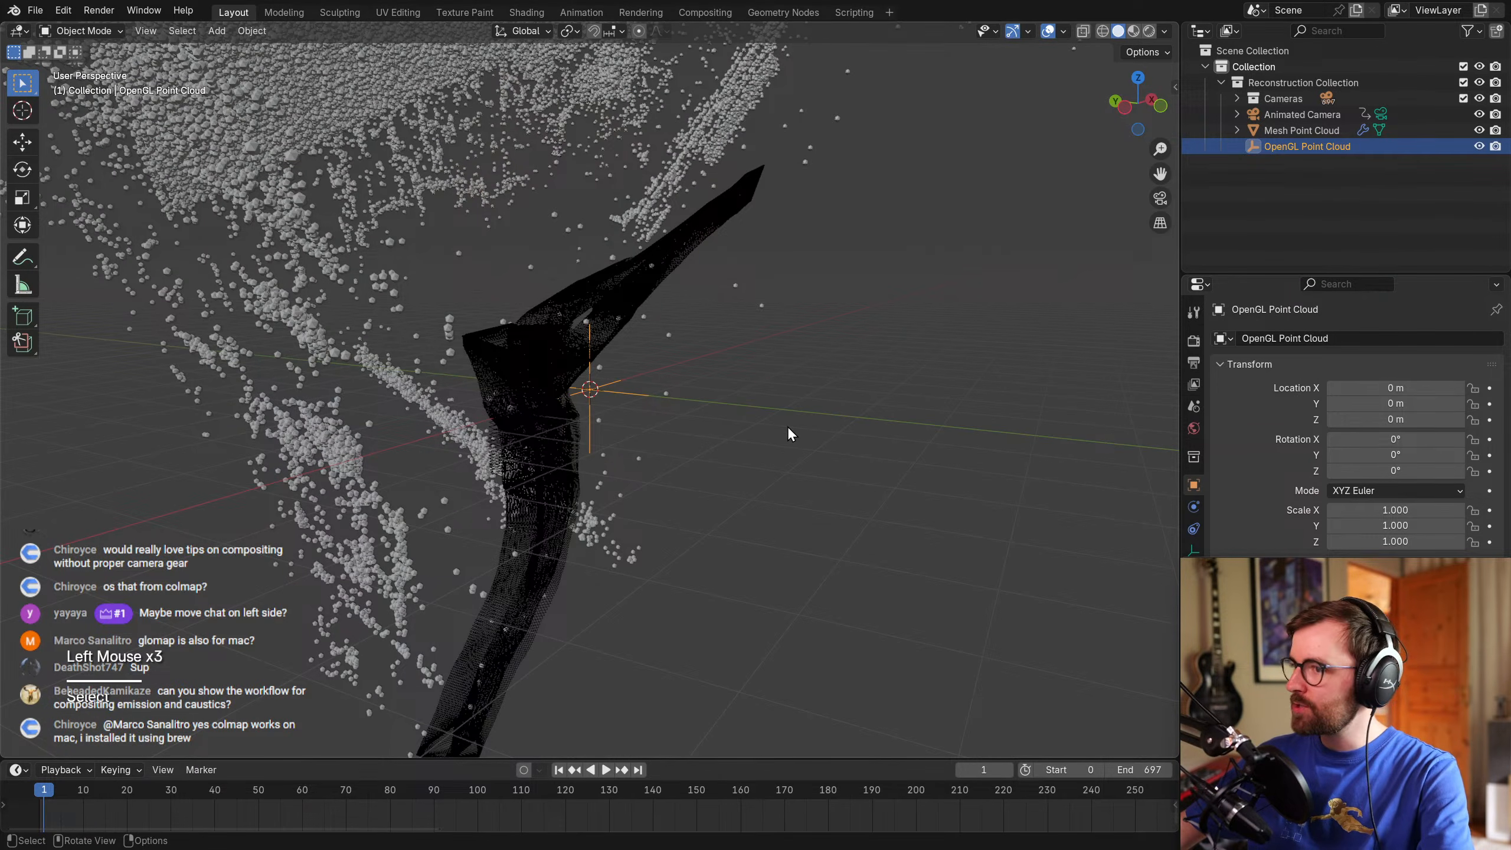
# Parent all the imported objects to the OpenGL Point Cloud empty with the Object option.
pyautogui.press('a')
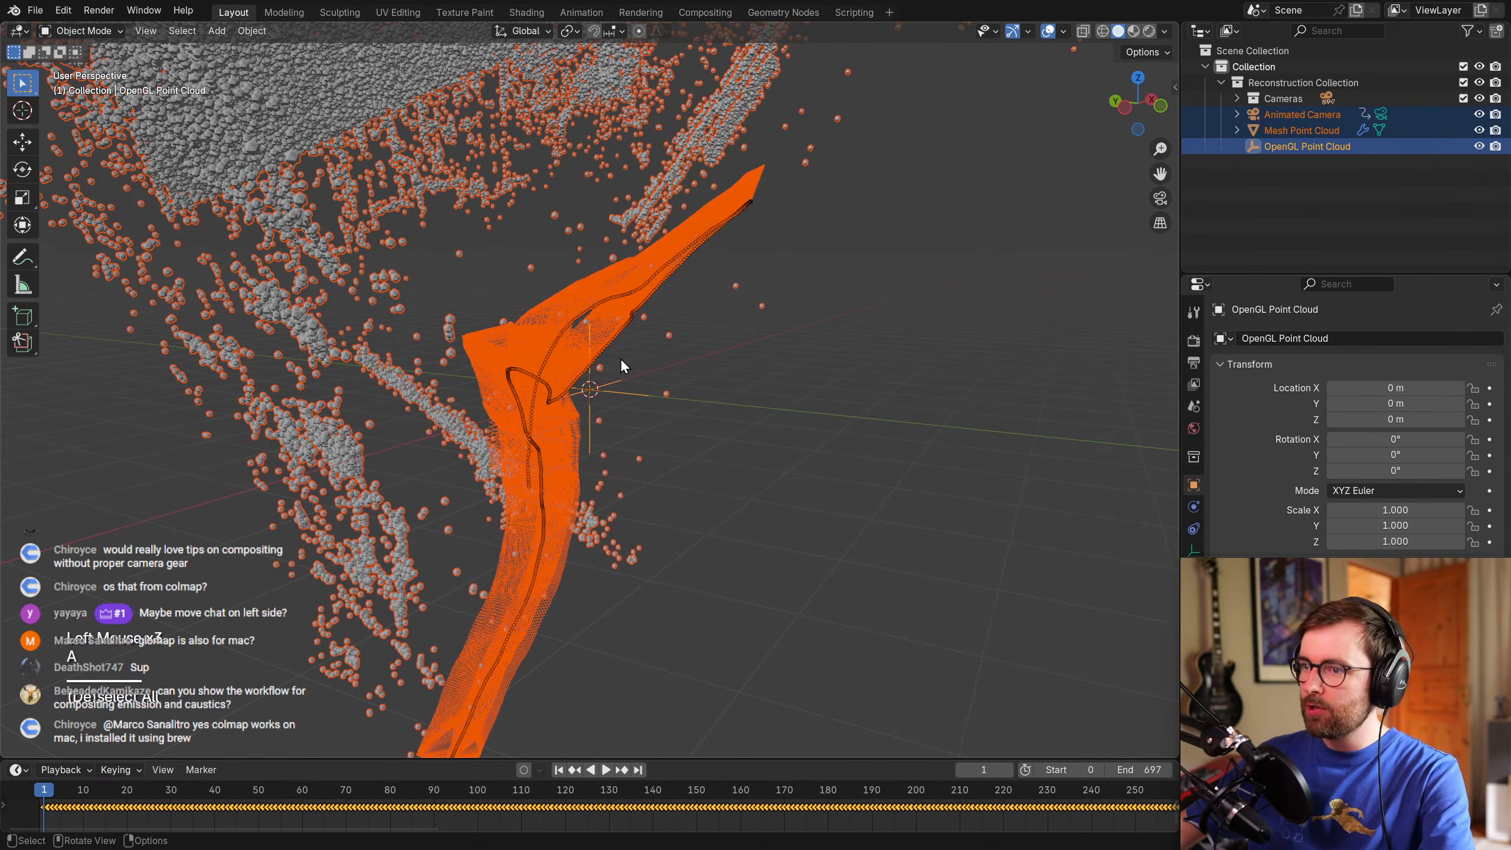
pyautogui.moveTo(683, 336); pyautogui.dragTo(687, 477, button='middle')
pyautogui.scroll(2, 569, 434)
pyautogui.hotkey('ctrl', 'p')
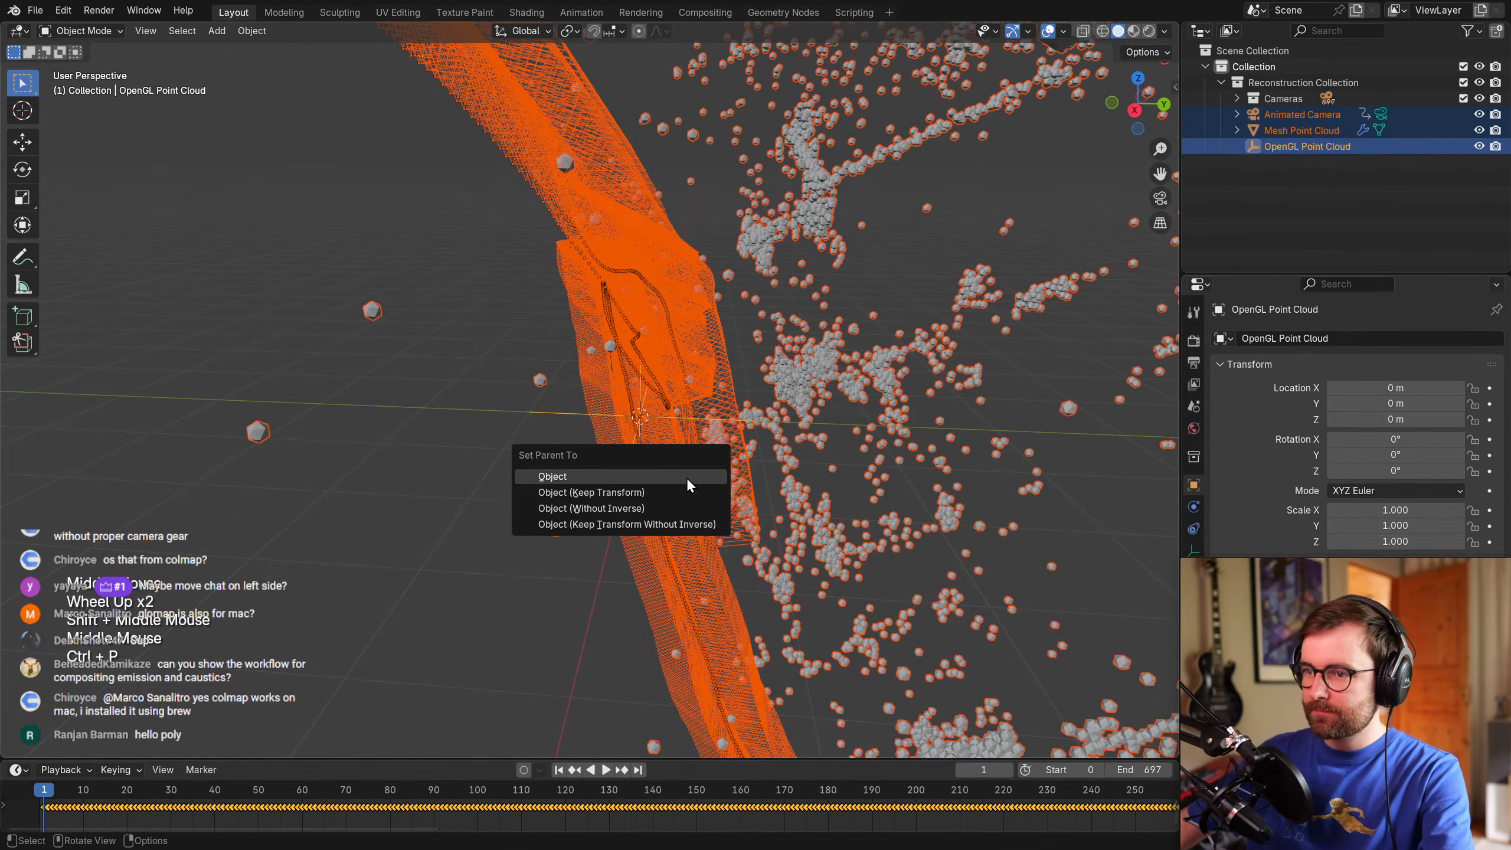
pyautogui.click(597, 477)
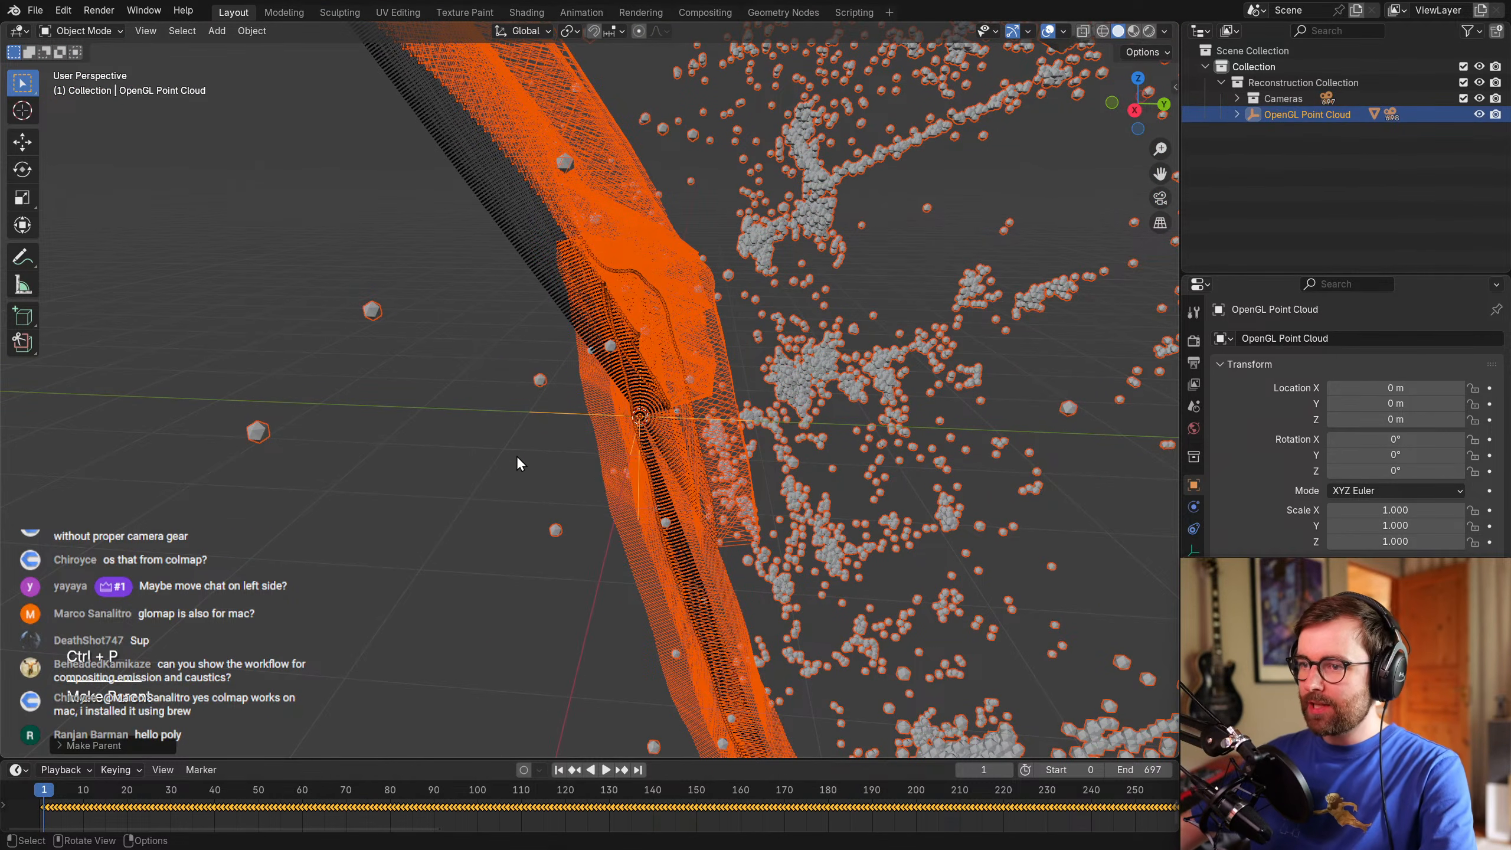
# Rotate the OpenGL Point Cloud empty in the right orthographic view to about -118.4° in X, roughly levelling the floor points.
pyautogui.click(565, 407)
pyautogui.scroll(-4, 572, 423)
pyautogui.moveTo(691, 415); pyautogui.dragTo(660, 435, button='middle')
pyautogui.scroll(-1, 684, 380)
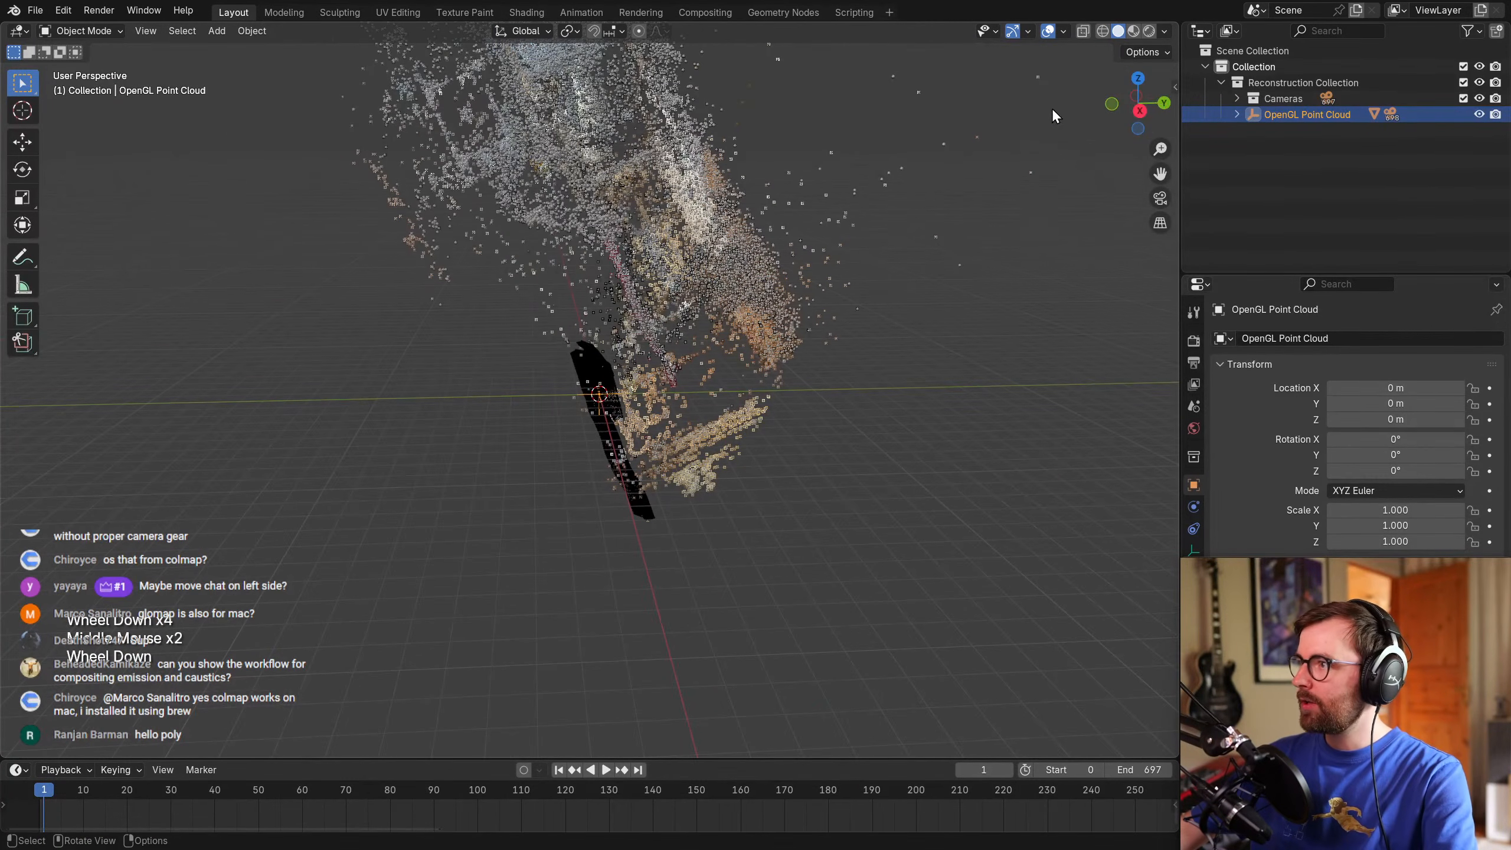
pyautogui.click(1140, 113)
pyautogui.keyDown('shift'); pyautogui.moveTo(782, 445); pyautogui.dragTo(943, 396, button='middle'); pyautogui.keyUp('shift')
pyautogui.press('r')
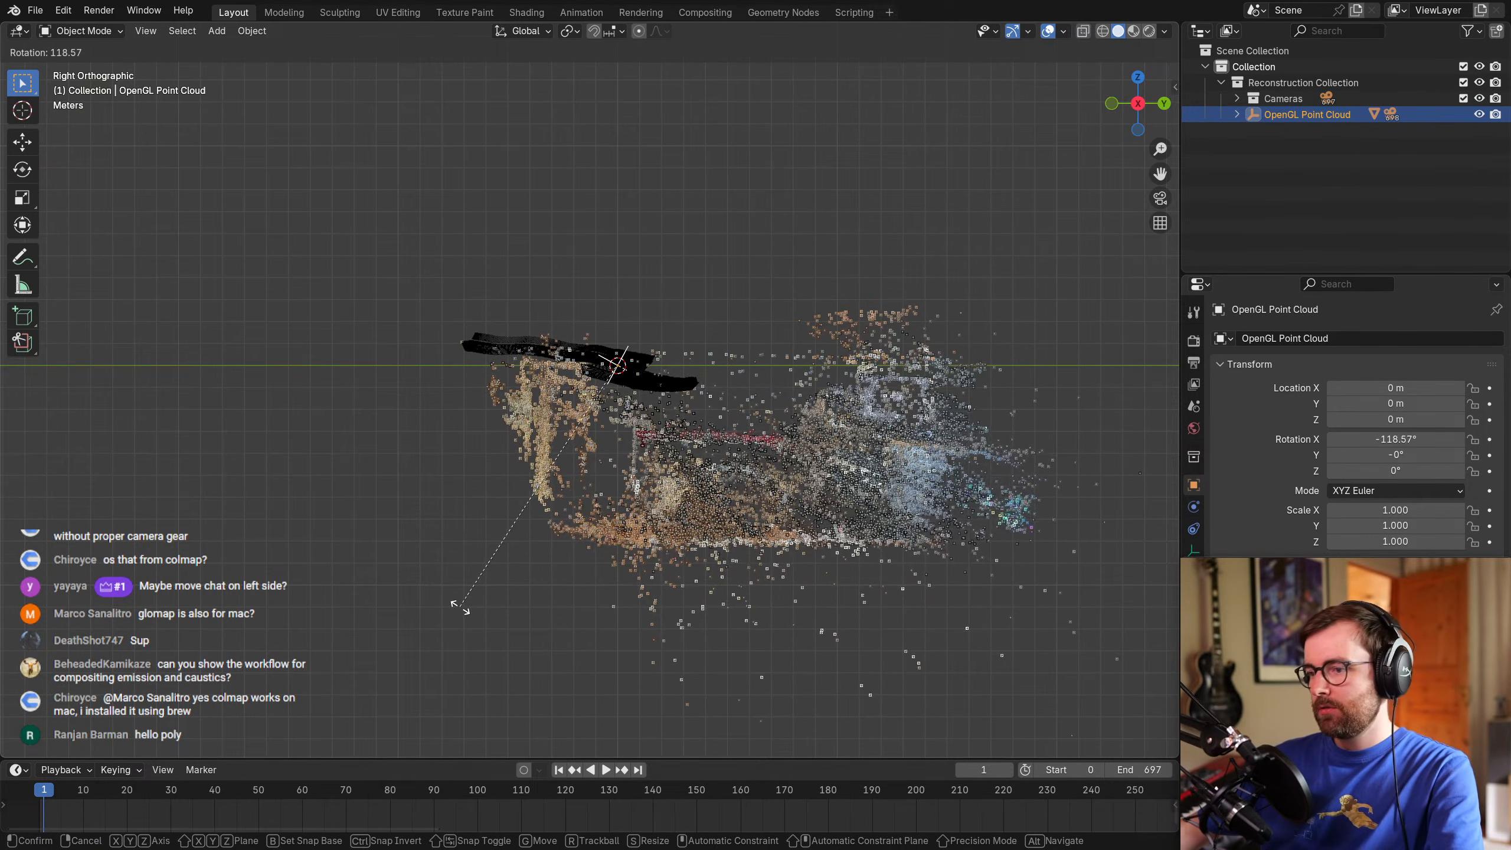
pyautogui.click(461, 608)
# Move the point cloud empty in the side view to about Y -5.13 m, Z 5.15 m.
pyautogui.scroll(1, 801, 568)
pyautogui.press('g')
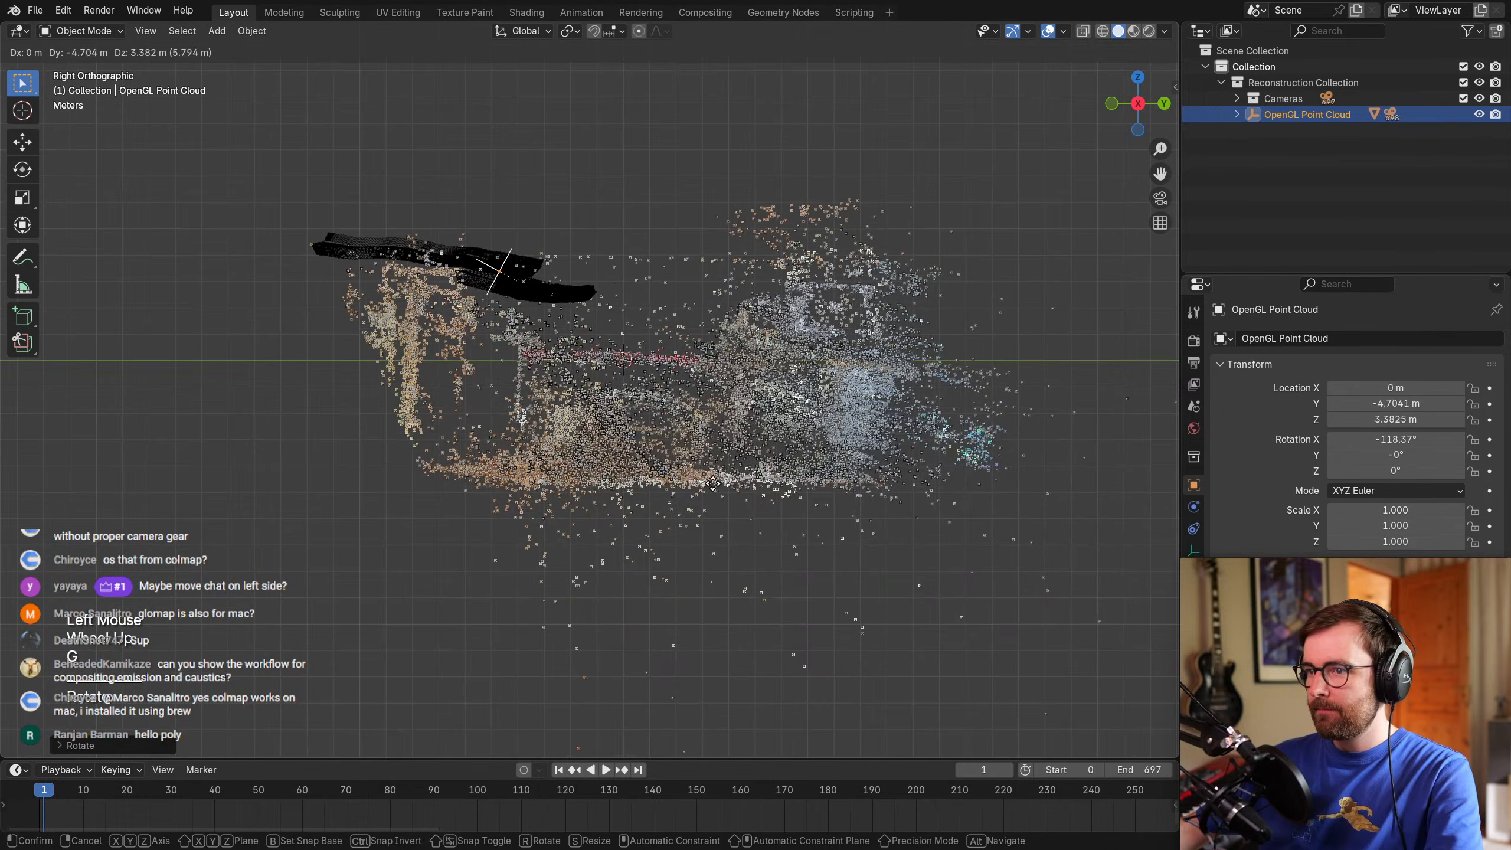
pyautogui.click(703, 449)
pyautogui.scroll(3, 795, 507)
pyautogui.scroll(-1, 740, 499)
pyautogui.keyDown('shift'); pyautogui.moveTo(795, 508); pyautogui.dragTo(744, 525, button='middle'); pyautogui.keyUp('shift')
pyautogui.scroll(-1, 744, 525)
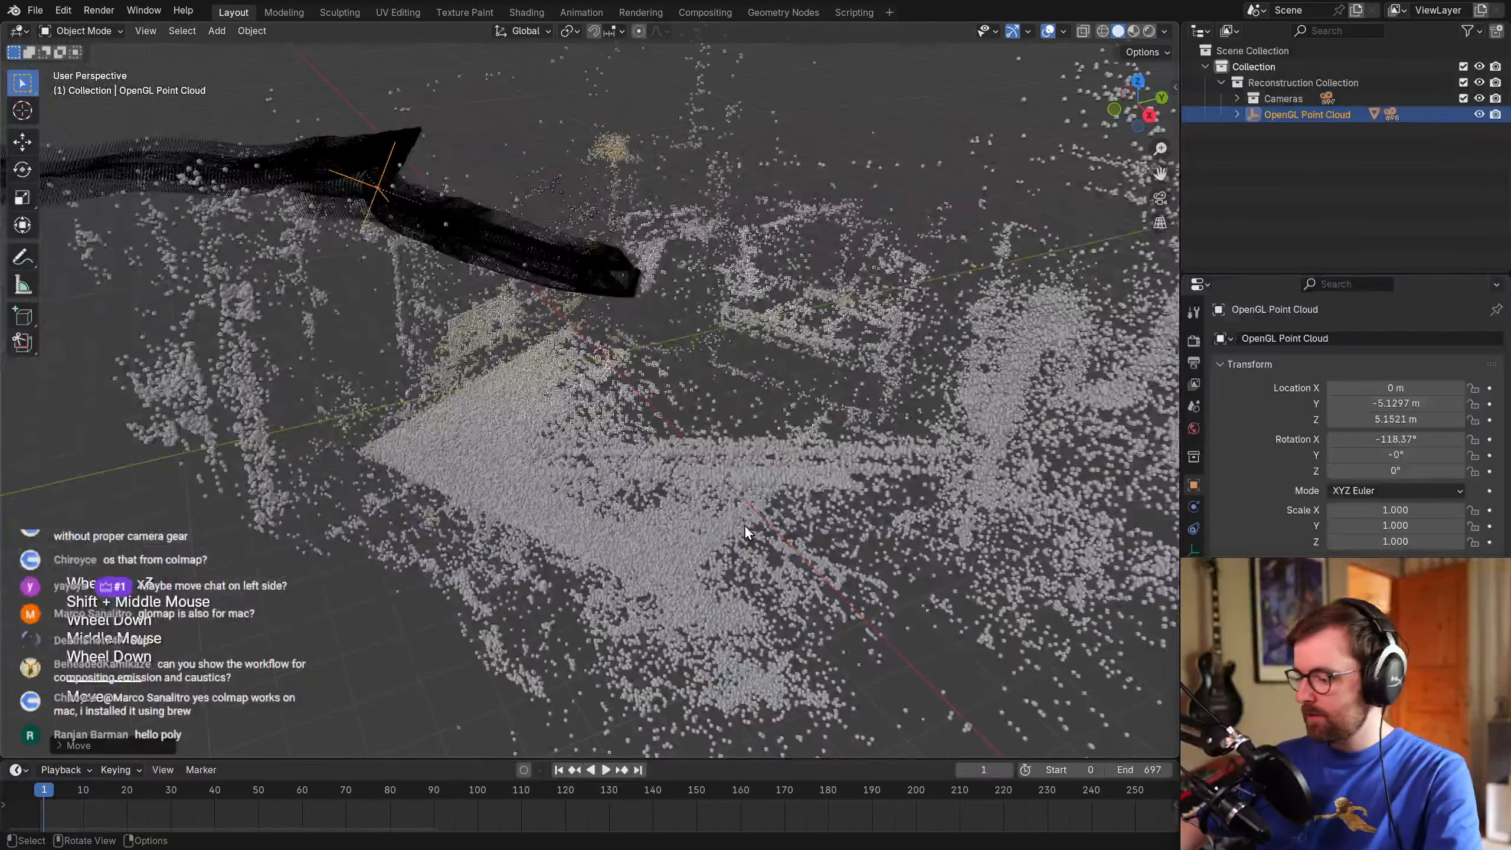
# Shift the empty to about Y -5.65 m, Z 5.13 m and rotate it to about -117.9° in X from the right view.
pyautogui.press('KP_1')
pyautogui.press('KP_3')
pyautogui.scroll(2, 744, 524)
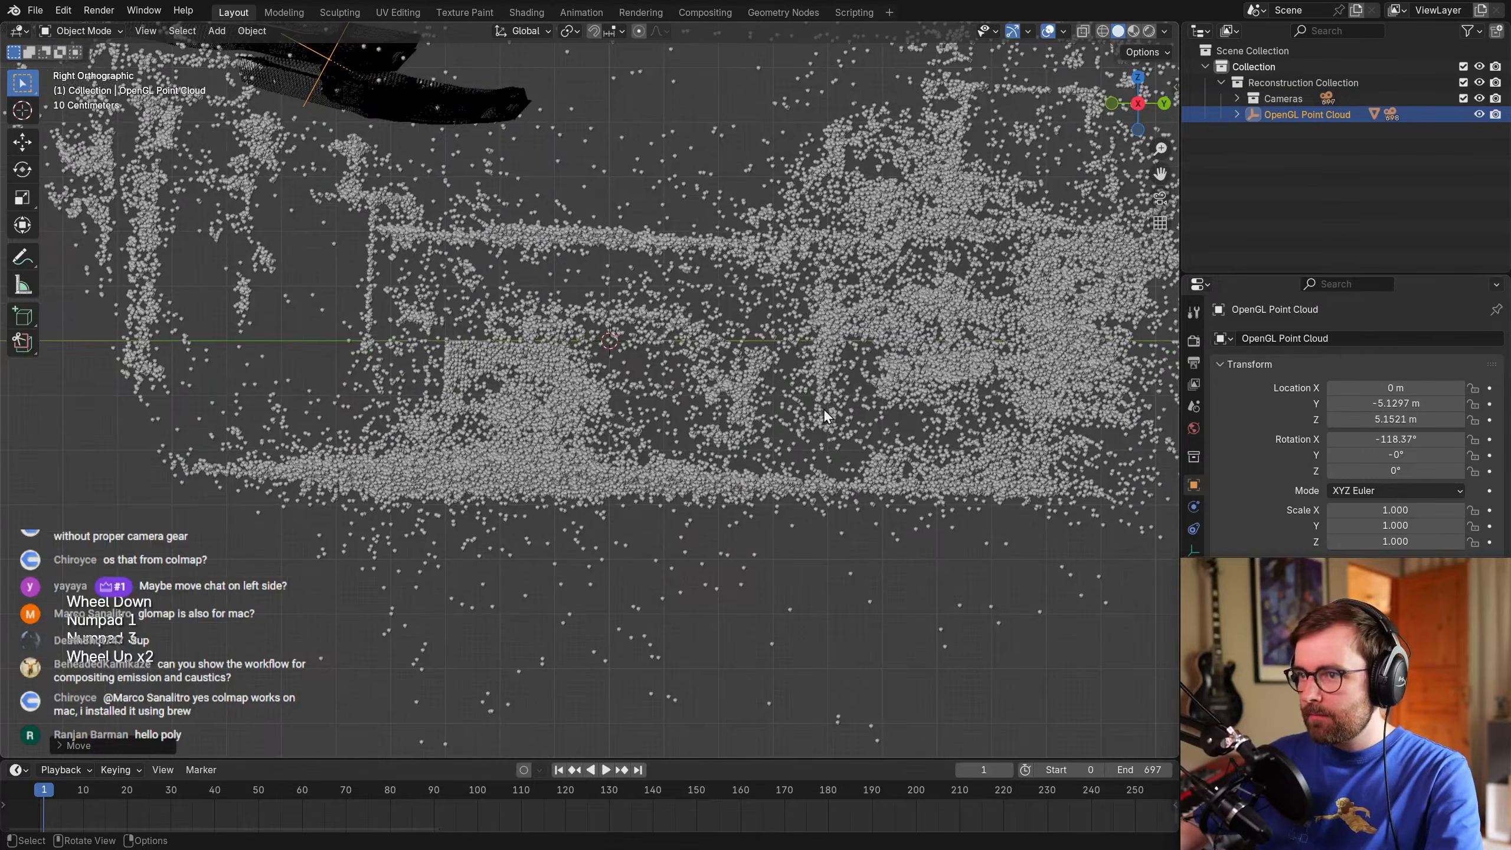
pyautogui.press('g')
pyautogui.click(782, 535)
pyautogui.press('r')
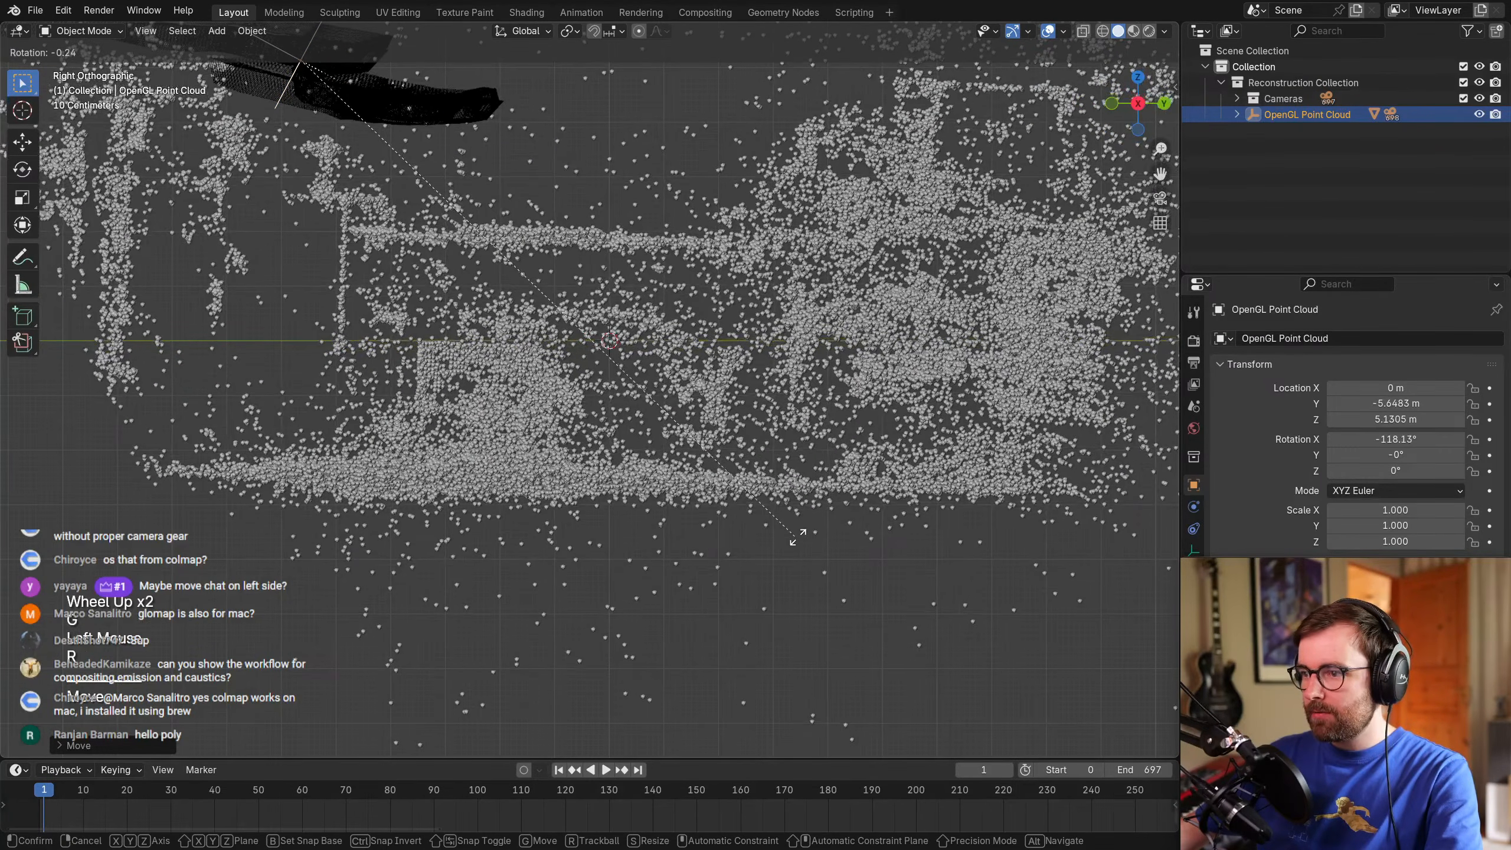
pyautogui.click(798, 294)
# Expand the OpenGL Point Cloud hierarchy and hide the Mesh Point Cloud in the viewport.
pyautogui.click(1236, 115)
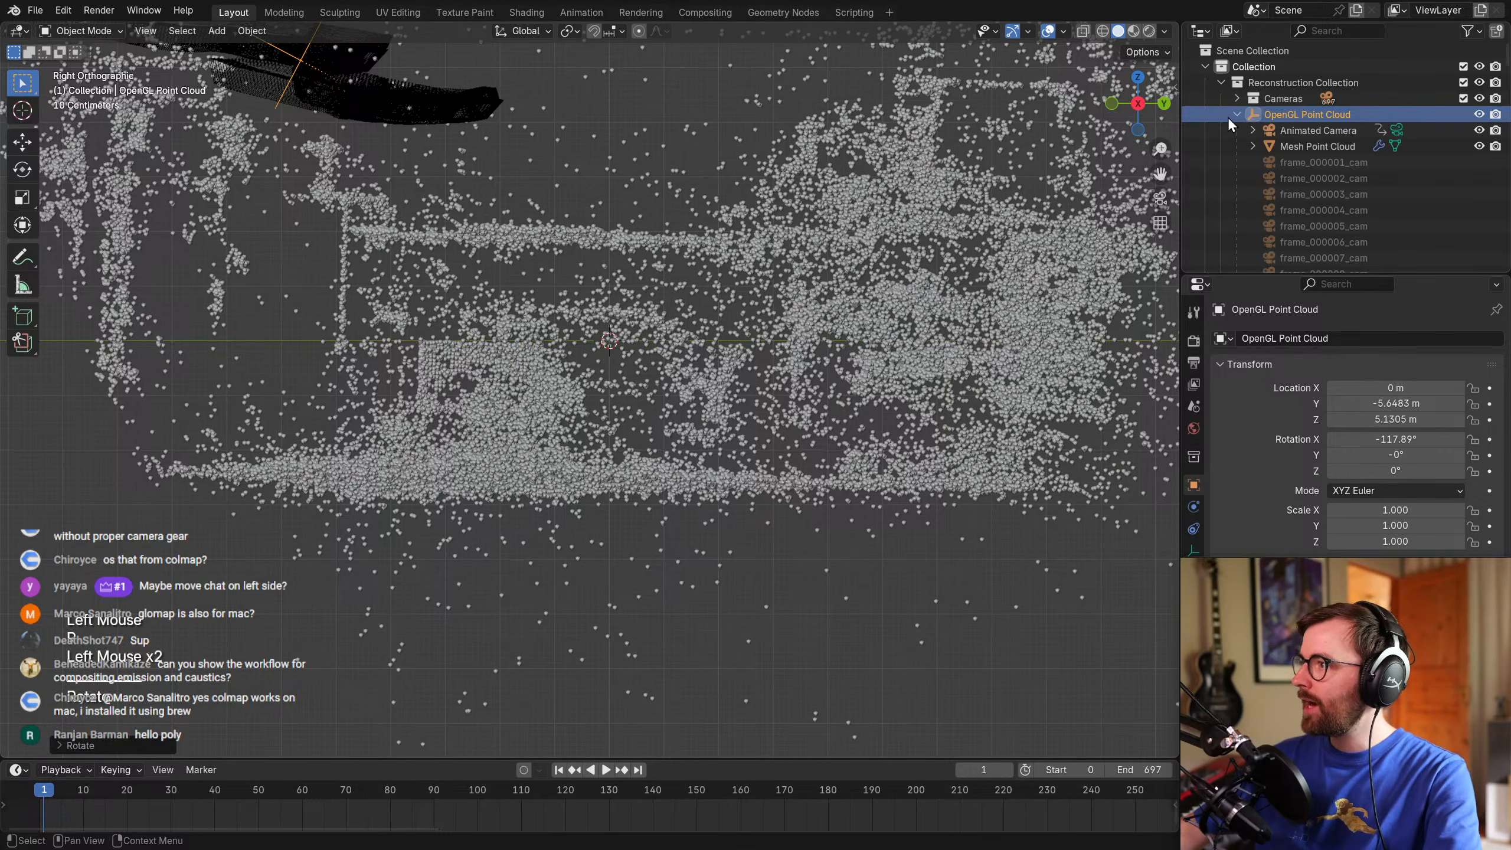
pyautogui.click(1480, 147)
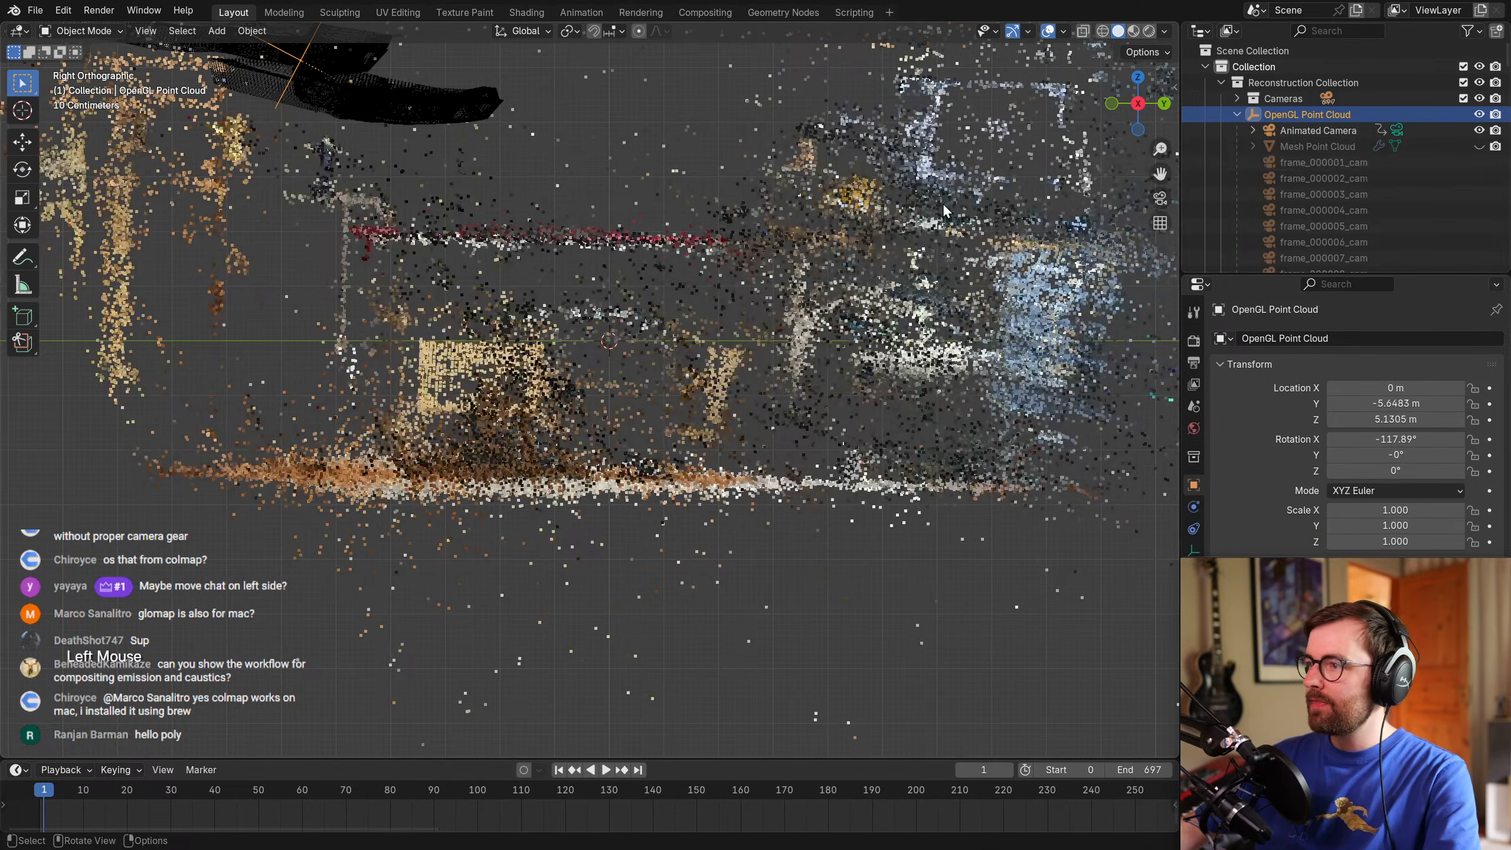
pyautogui.scroll(-2, 553, 400)
pyautogui.moveTo(585, 400); pyautogui.dragTo(732, 398, button='middle')
# Set the OpenGL Visualization Point Size of the point cloud to 1.
pyautogui.press('n')
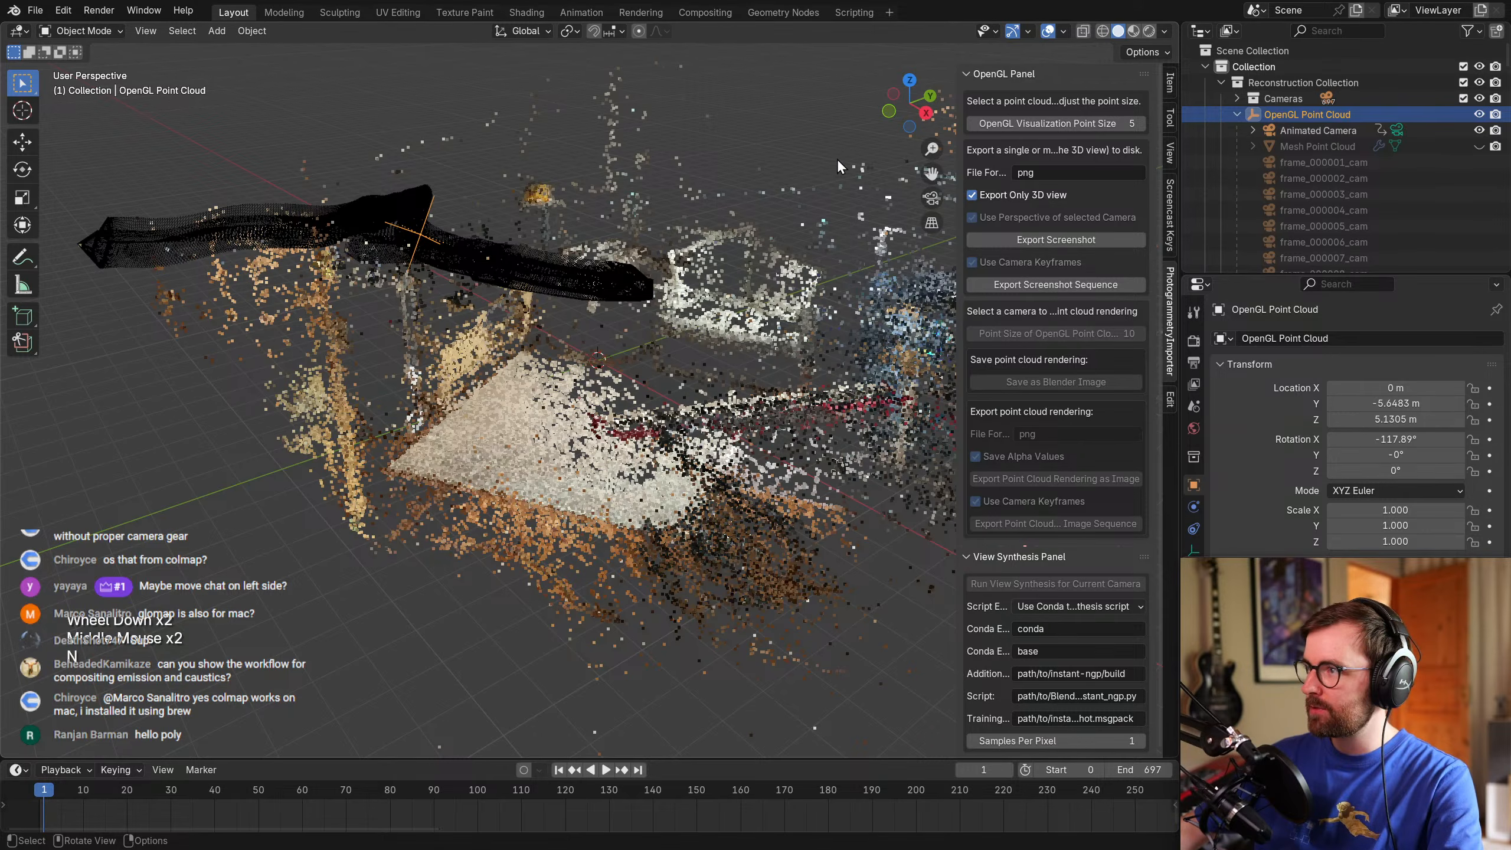
pyautogui.moveTo(826, 188); pyautogui.dragTo(844, 179, button='middle')
pyautogui.click(1047, 123)
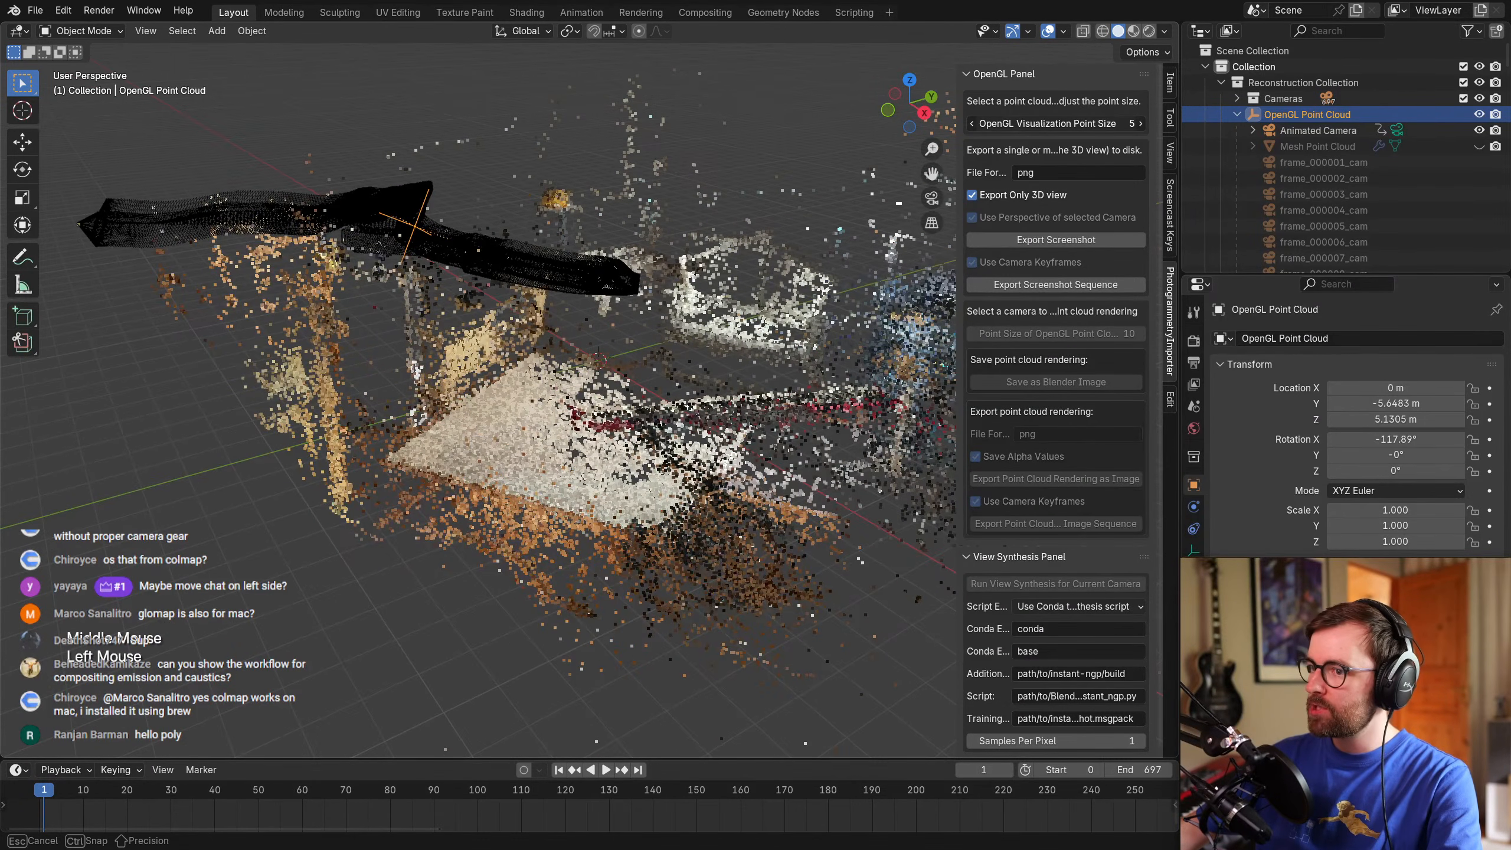
pyautogui.moveTo(1047, 123); pyautogui.dragTo(1024, 124)
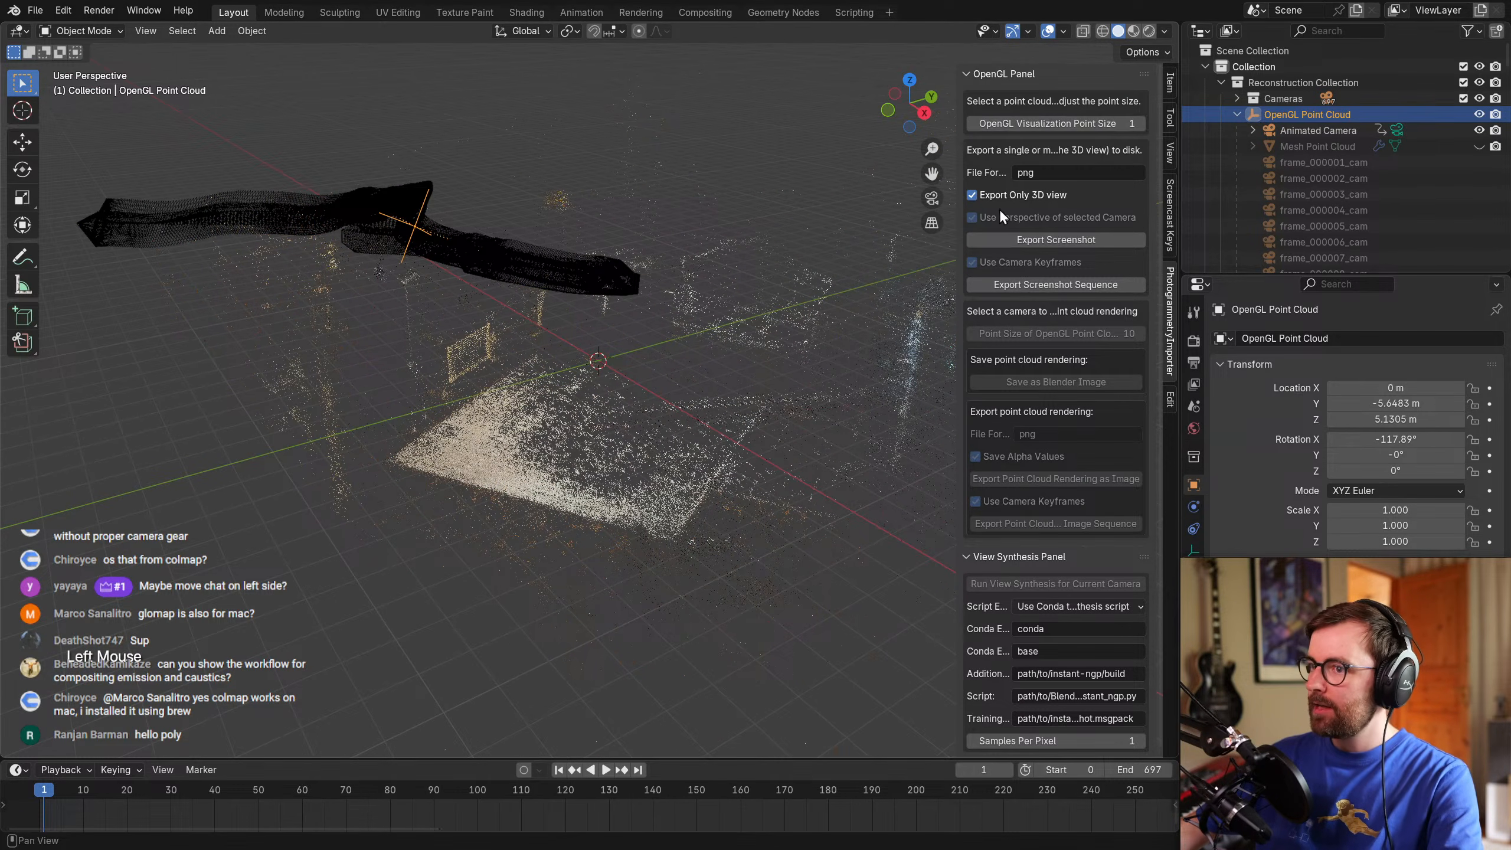
pyautogui.press('n')
# Check the Display Graphics backend options in the System preferences and keep OpenGL selected.
pyautogui.press('F4')
pyautogui.click(439, 504)
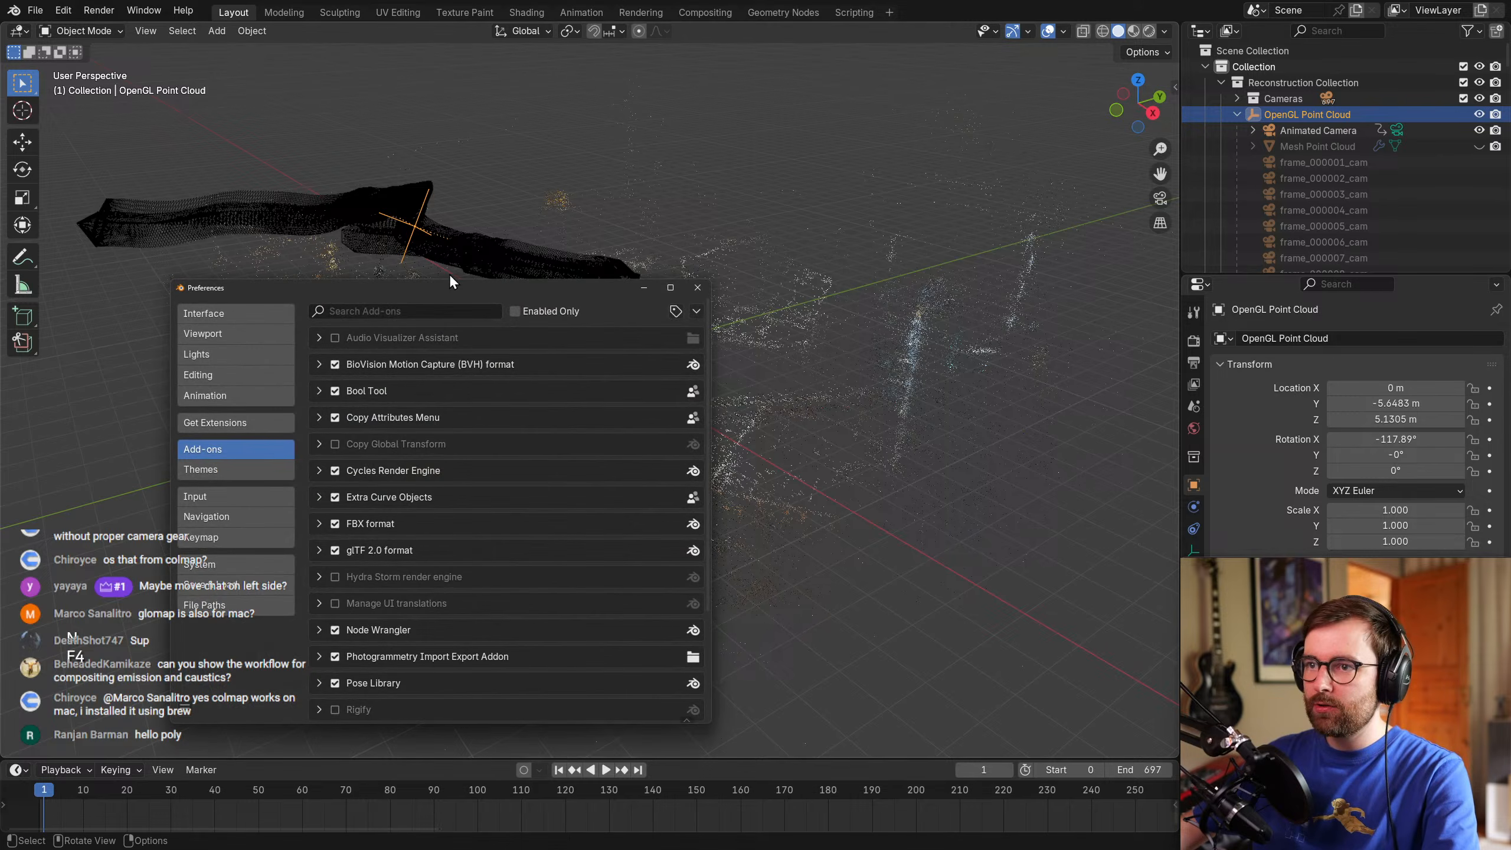
pyautogui.click(360, 468)
pyautogui.click(656, 332)
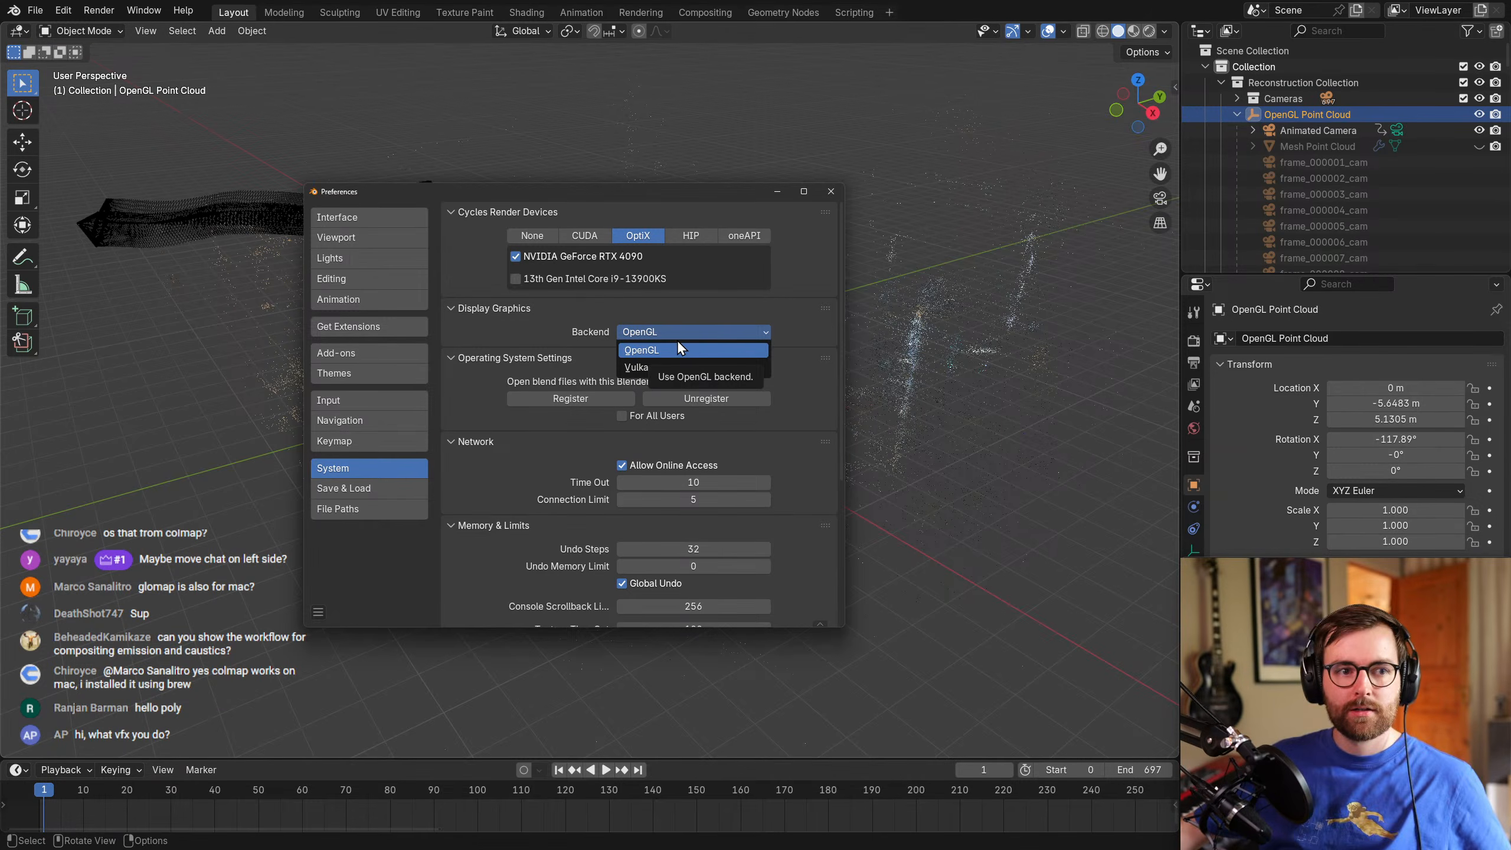
pyautogui.click(678, 349)
pyautogui.click(830, 191)
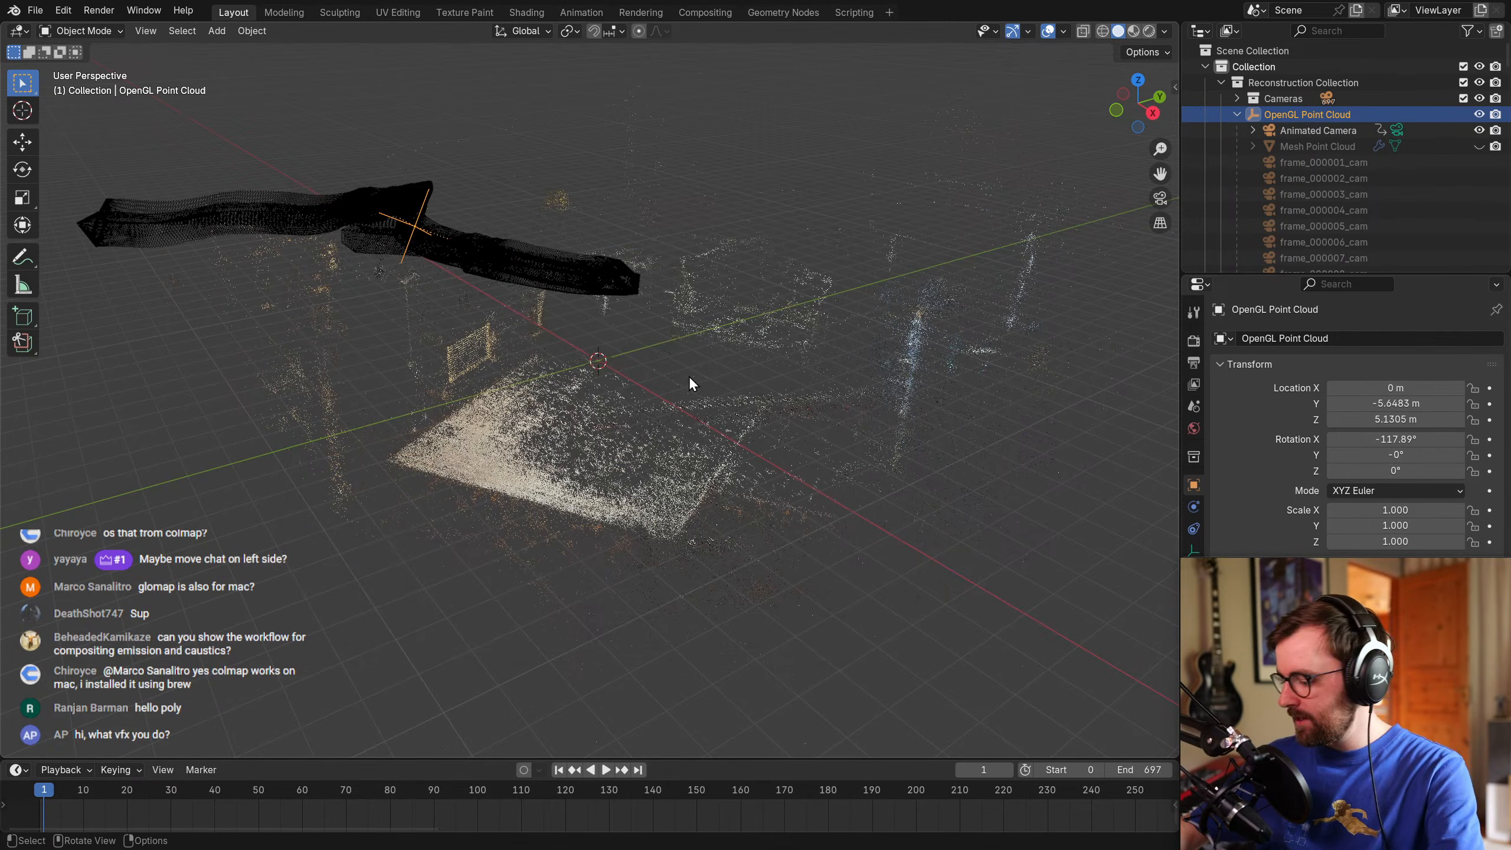
# Move the point cloud empty in the right view to about Y -5.82 m, Z 7.65 m, bringing the floor points onto the ground line.
pyautogui.press('KP_3')
pyautogui.scroll(3, 690, 375)
pyautogui.keyDown('shift'); pyautogui.moveTo(627, 420); pyautogui.dragTo(679, 443, button='middle'); pyautogui.keyUp('shift')
pyautogui.scroll(3, 765, 507)
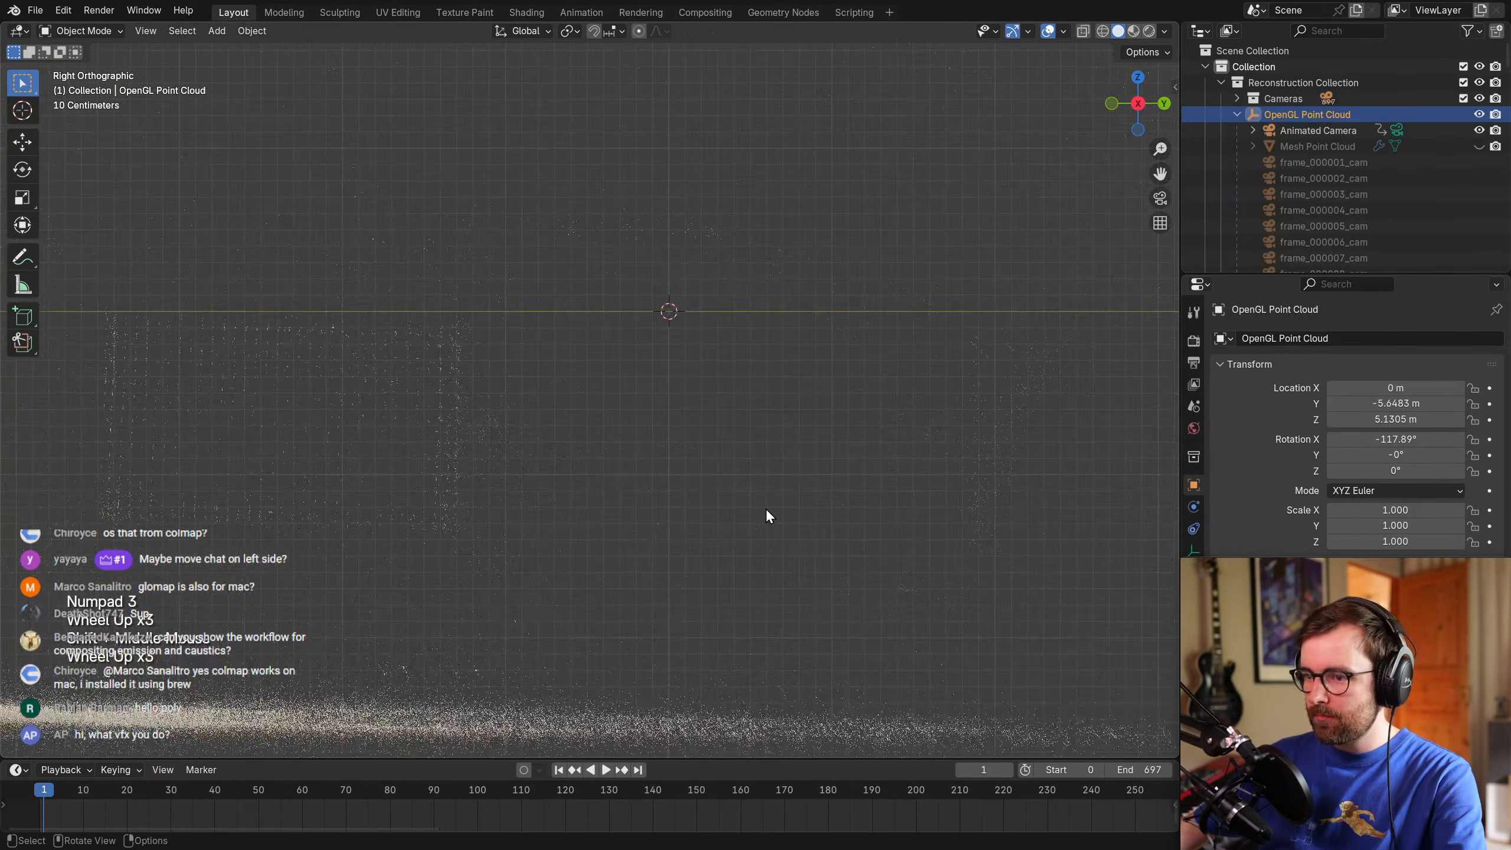
pyautogui.scroll(-4, 764, 487)
pyautogui.keyDown('shift'); pyautogui.moveTo(827, 471); pyautogui.dragTo(790, 528, button='middle'); pyautogui.keyUp('shift')
pyautogui.press('g')
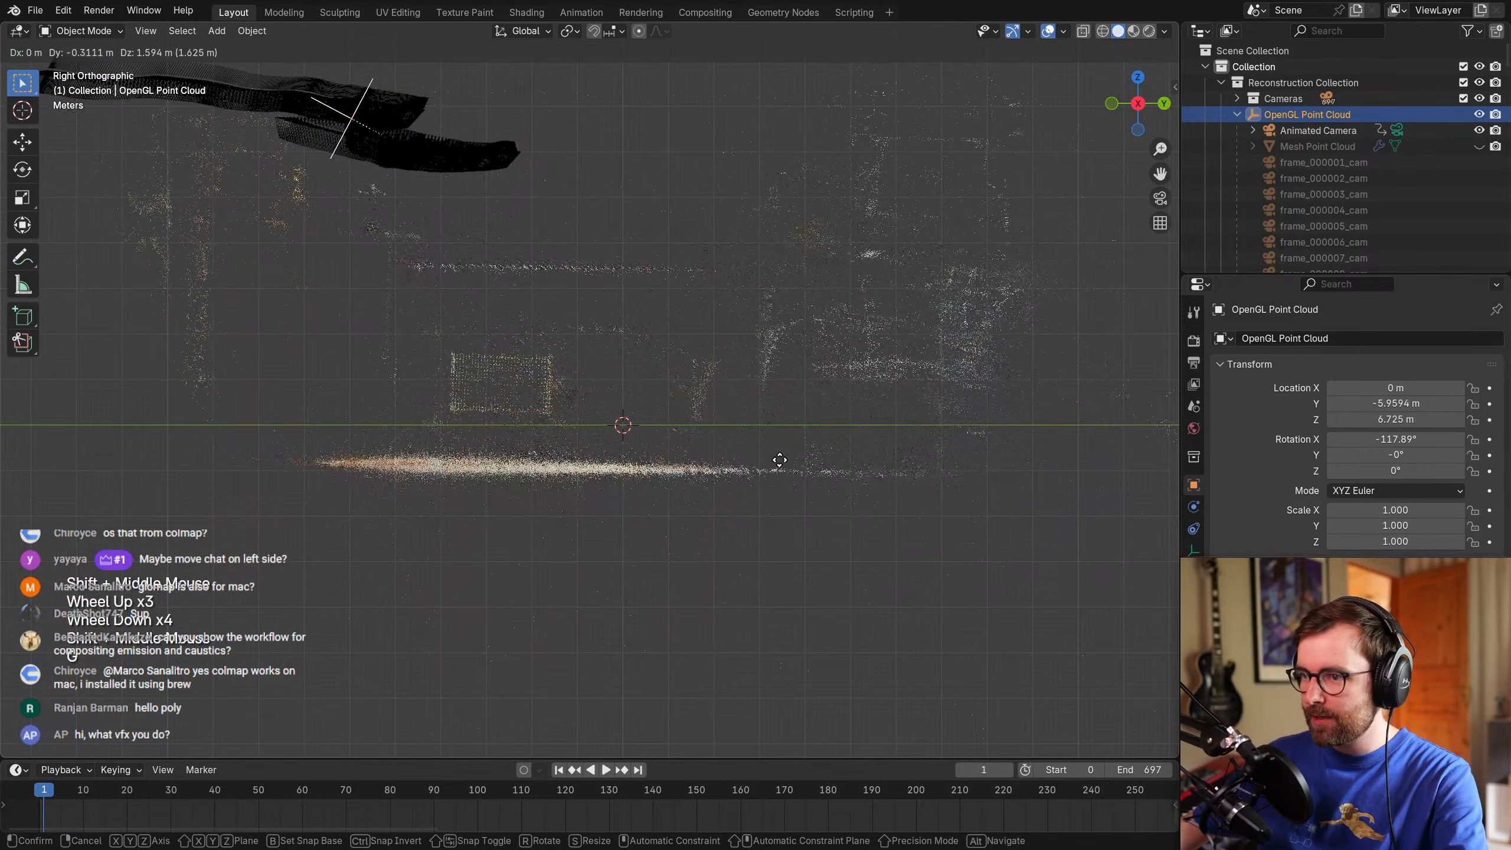
pyautogui.click(807, 475)
# Rotate the point cloud empty to about -117.6° in X to level the floor points with the ground line.
pyautogui.scroll(3, 827, 464)
pyautogui.scroll(-2, 844, 456)
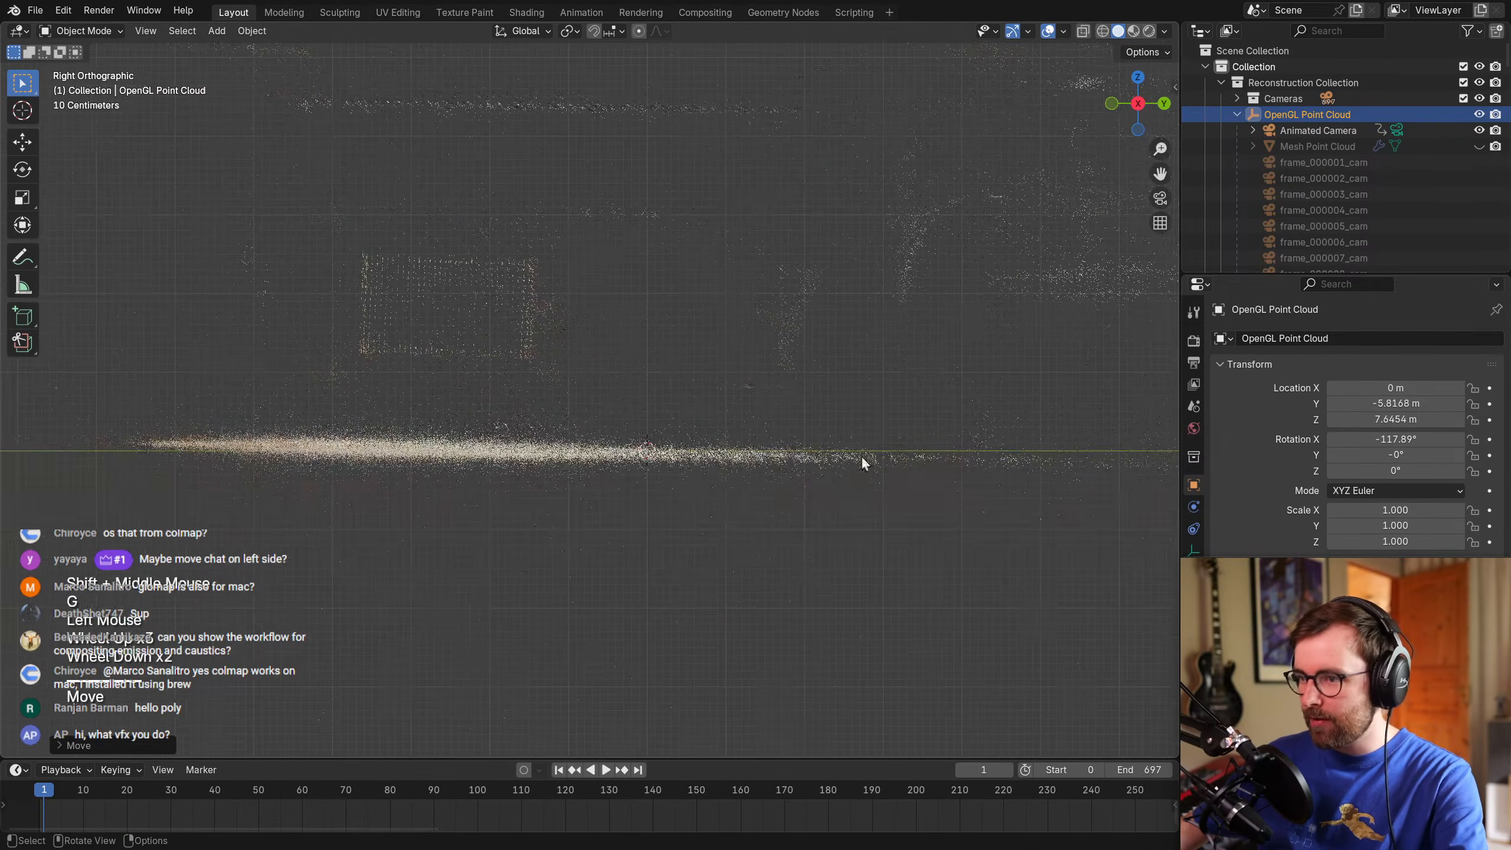
pyautogui.keyDown('shift'); pyautogui.moveTo(844, 456); pyautogui.dragTo(807, 448, button='middle'); pyautogui.keyUp('shift')
pyautogui.press('r')
pyautogui.click(918, 529)
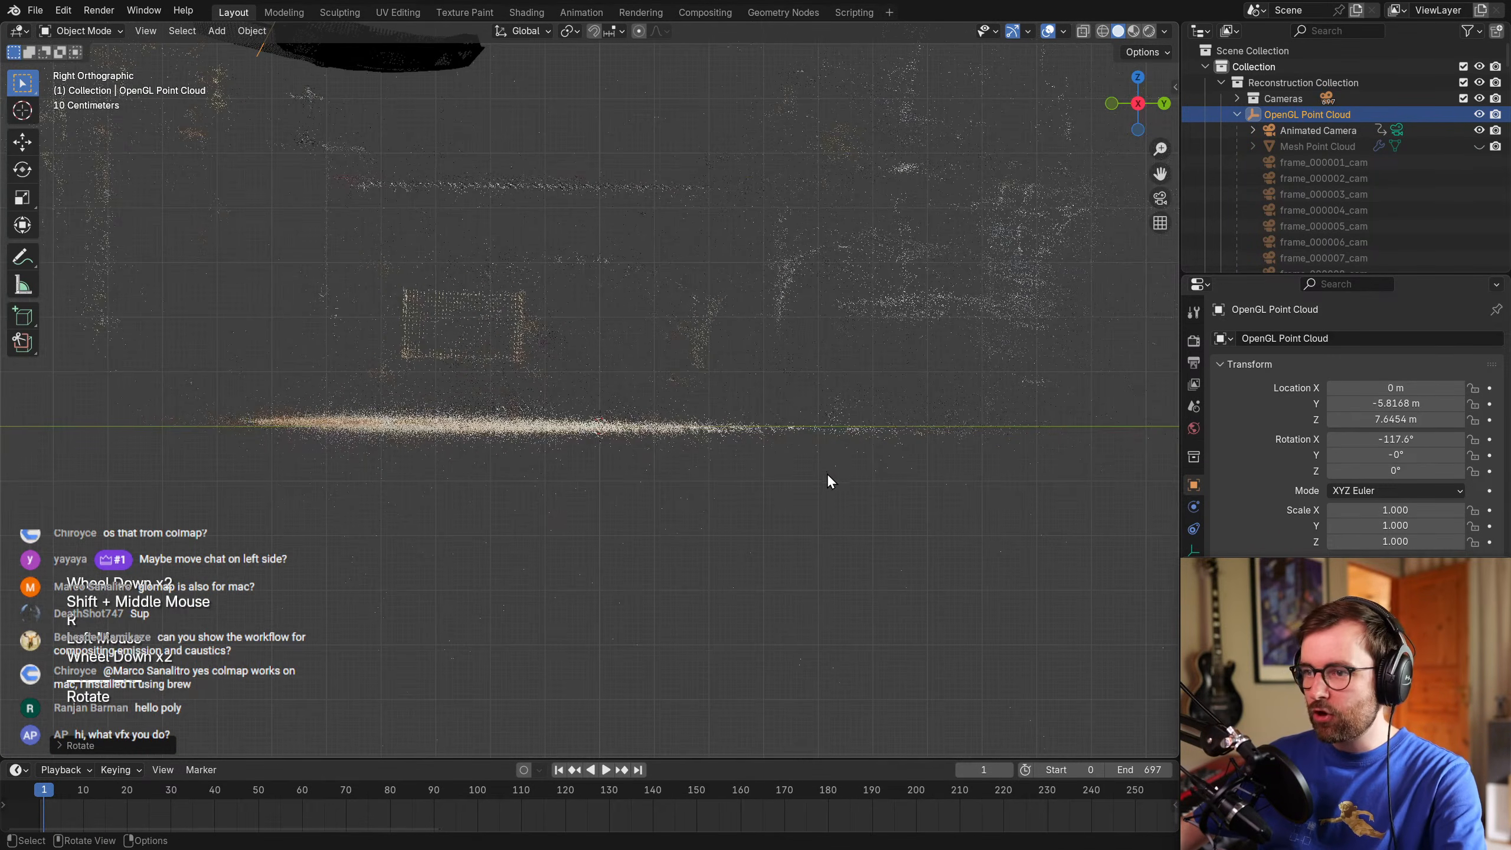
# Trackball-rotate the empty to about X -117.63°, Y 0.48°, Z -6.86° to flatten the floor points seen from the side.
pyautogui.scroll(-2, 827, 472)
pyautogui.scroll(2, 826, 472)
pyautogui.press('r')
pyautogui.press('r')
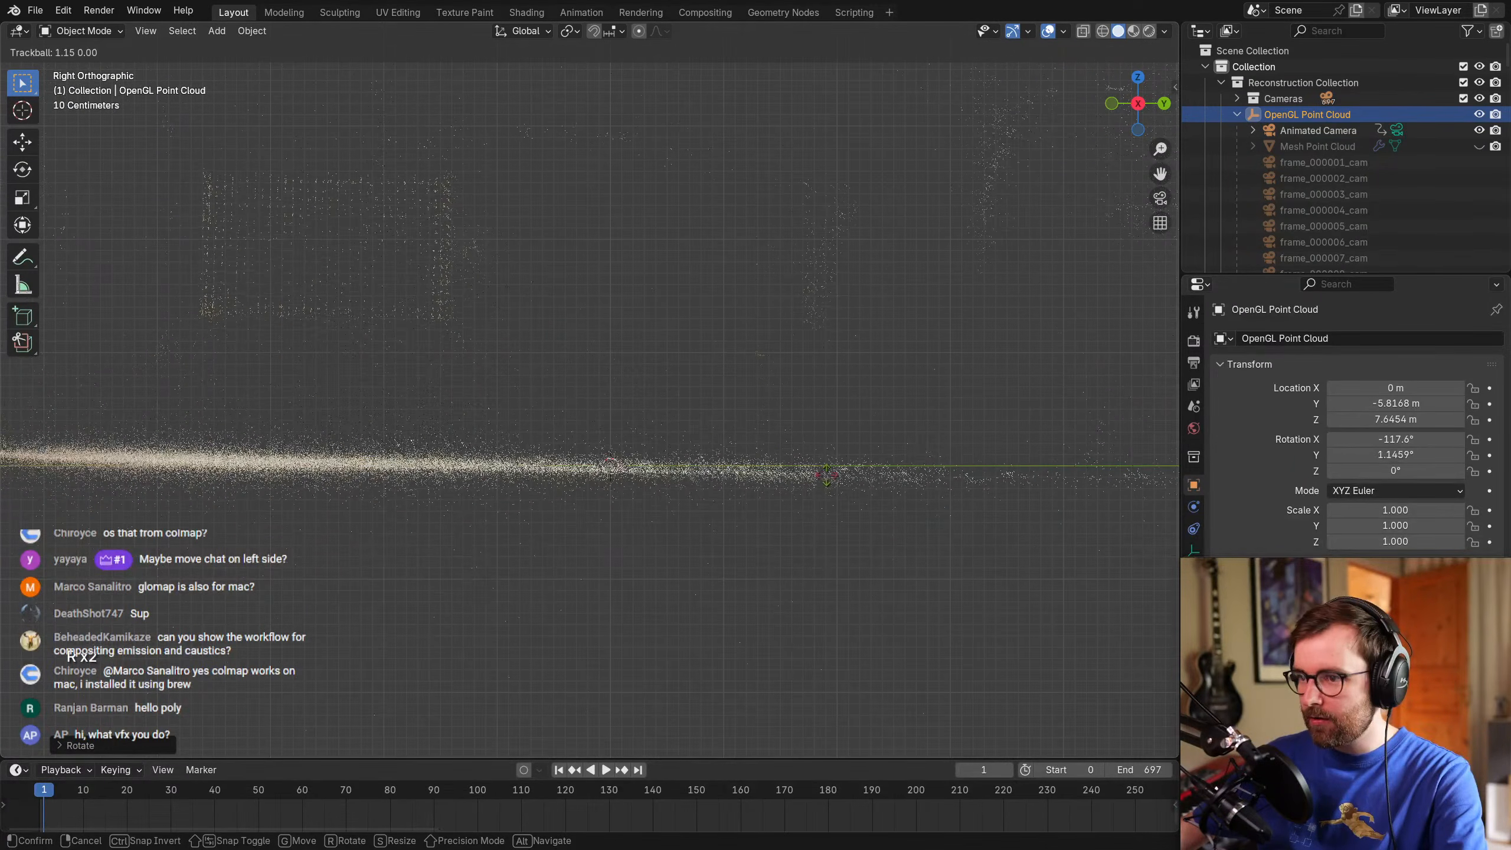
pyautogui.press('shift')
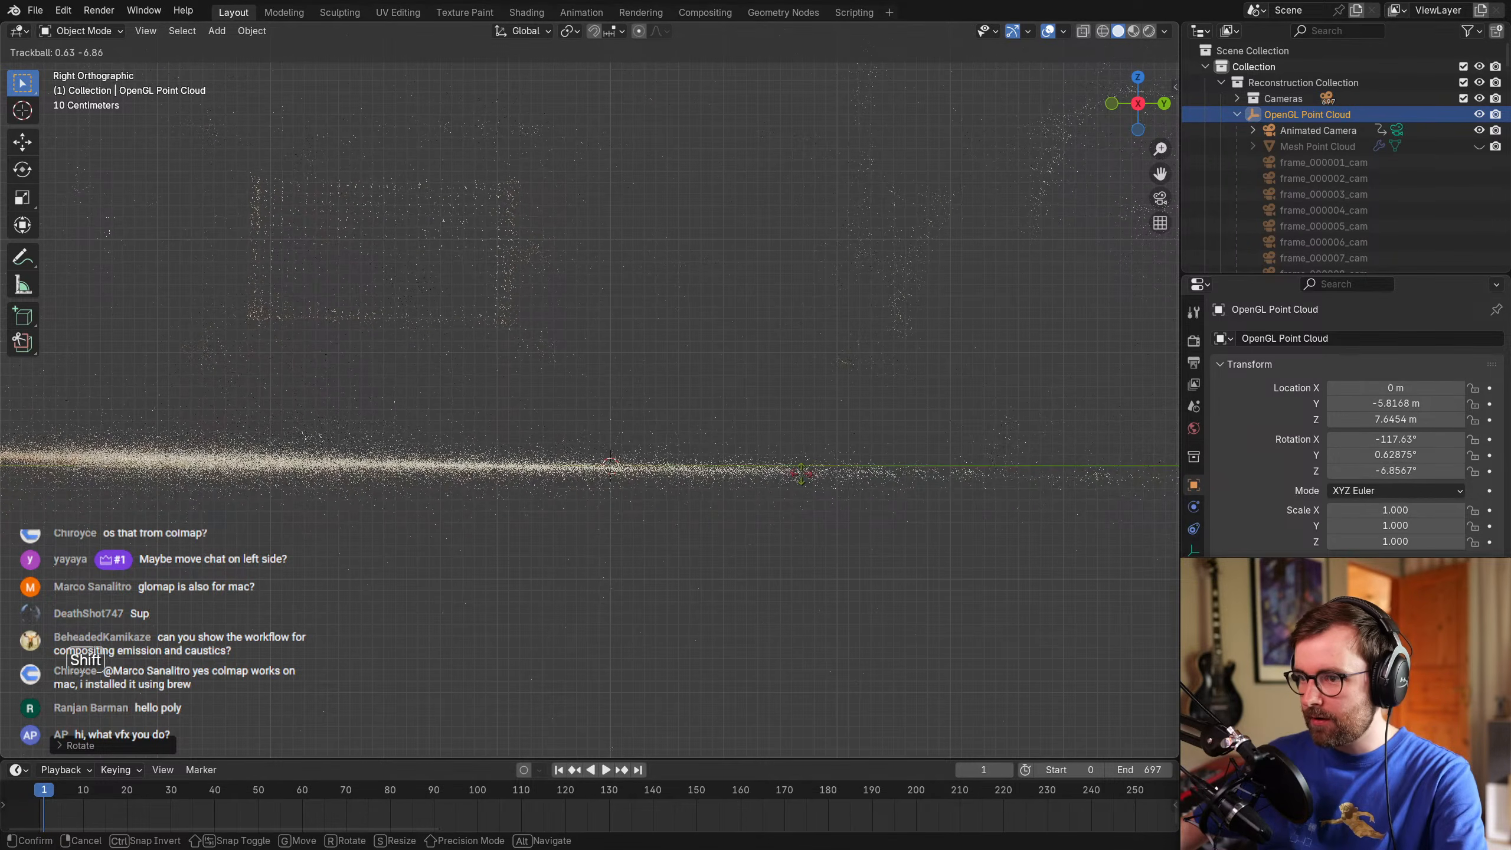
pyautogui.keyDown('shift'); pyautogui.click(818, 471); pyautogui.keyUp('shift')
pyautogui.scroll(-1, 897, 508)
# Rotate the empty to about -116.8° in X and move it to about Y -5.84 m, Z 7.59 m in the right view.
pyautogui.keyDown('shift'); pyautogui.moveTo(897, 511); pyautogui.dragTo(947, 530, button='middle'); pyautogui.keyUp('shift')
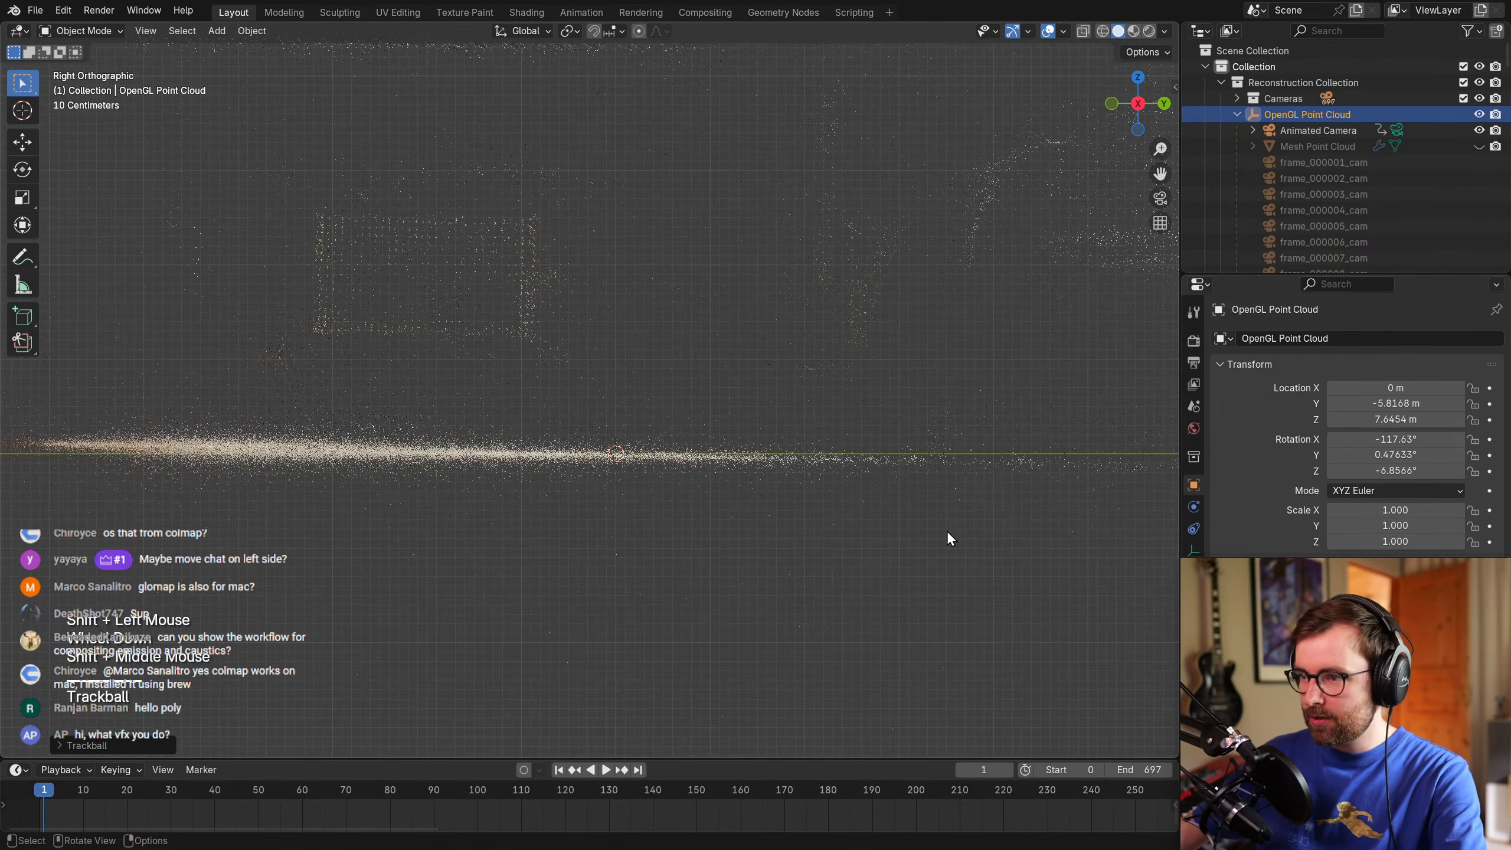
pyautogui.press('r')
pyautogui.click(965, 528)
pyautogui.press('g')
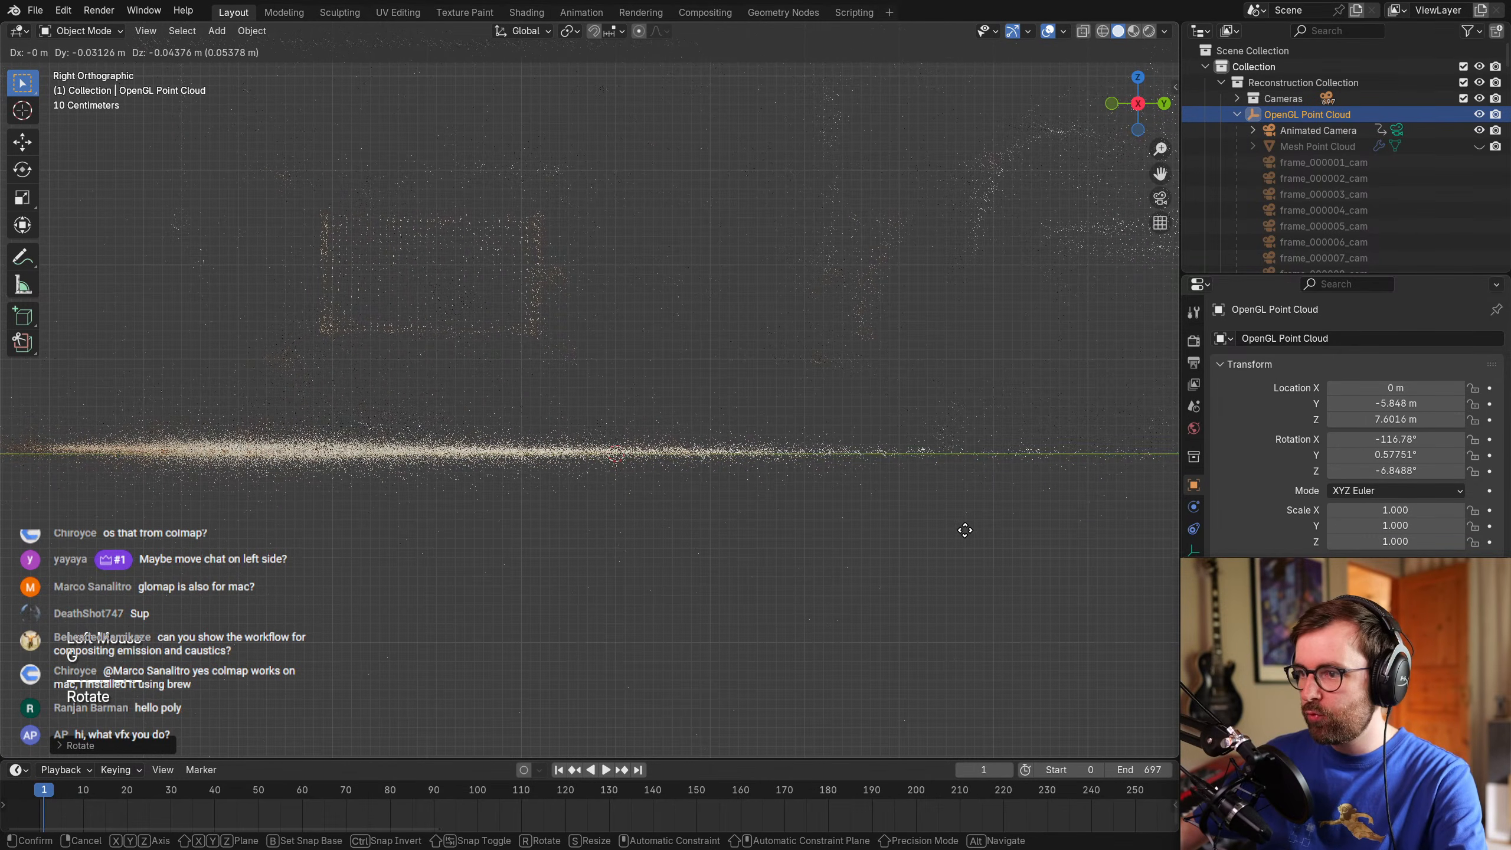
pyautogui.click(965, 528)
# Fine-tune the empty in the side view to about -116.62° X rotation and a height of about 7.55 m.
pyautogui.press('r')
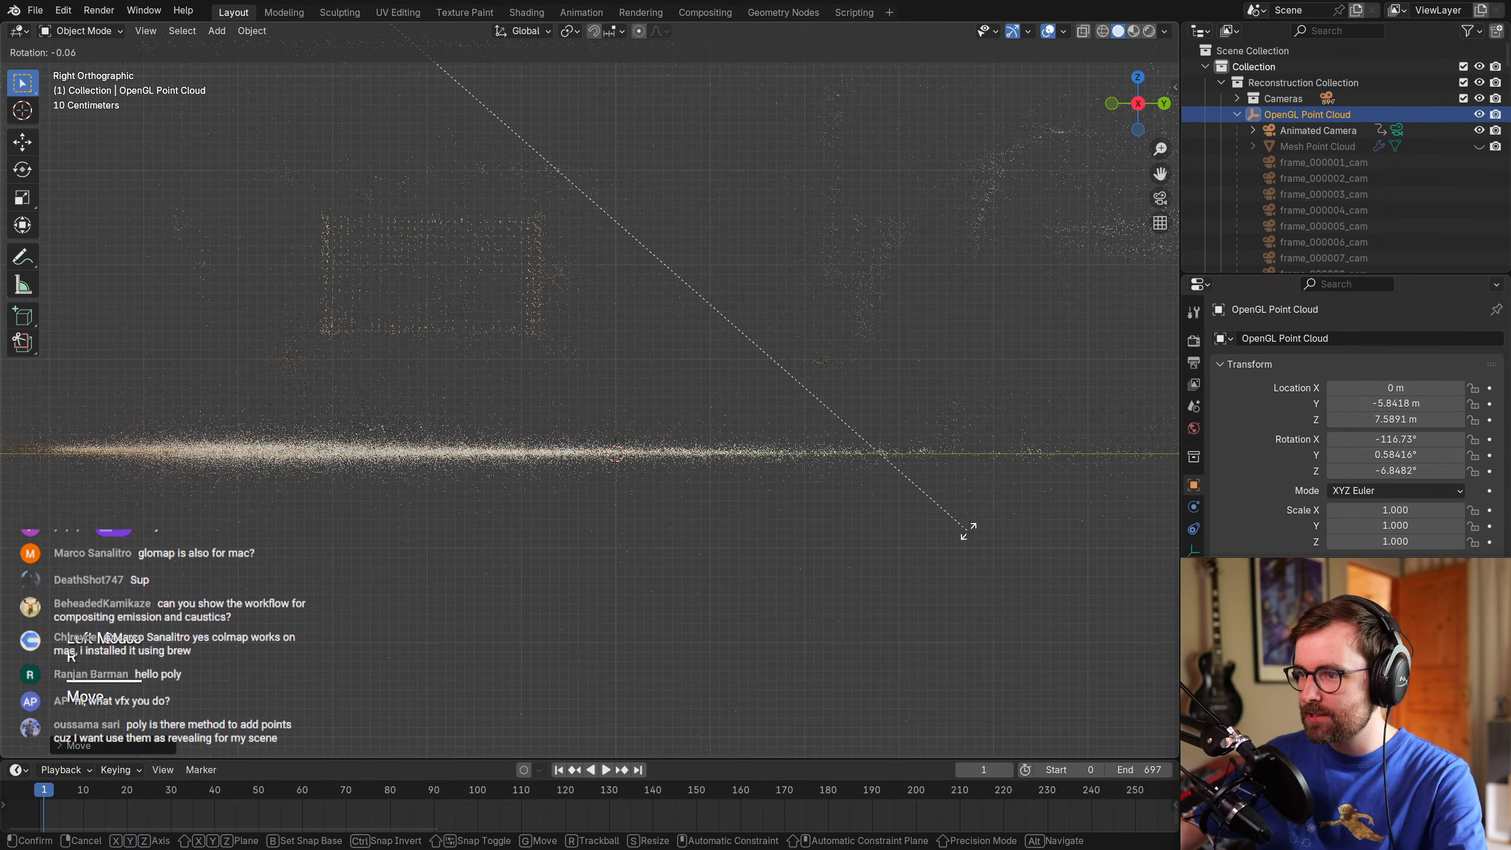
pyautogui.click(968, 530)
pyautogui.press('g')
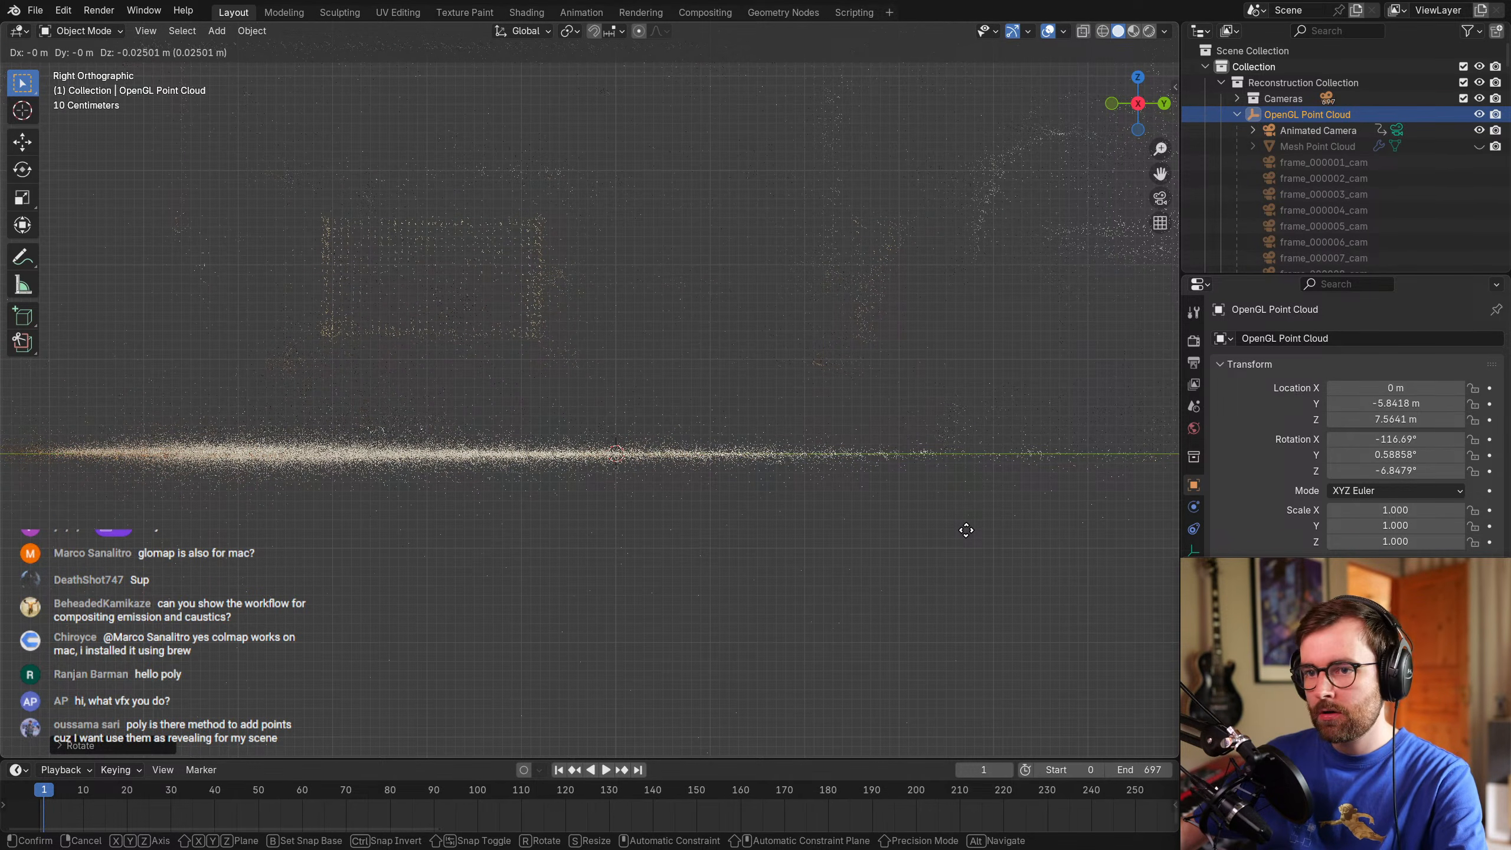
pyautogui.click(968, 533)
pyautogui.press('r')
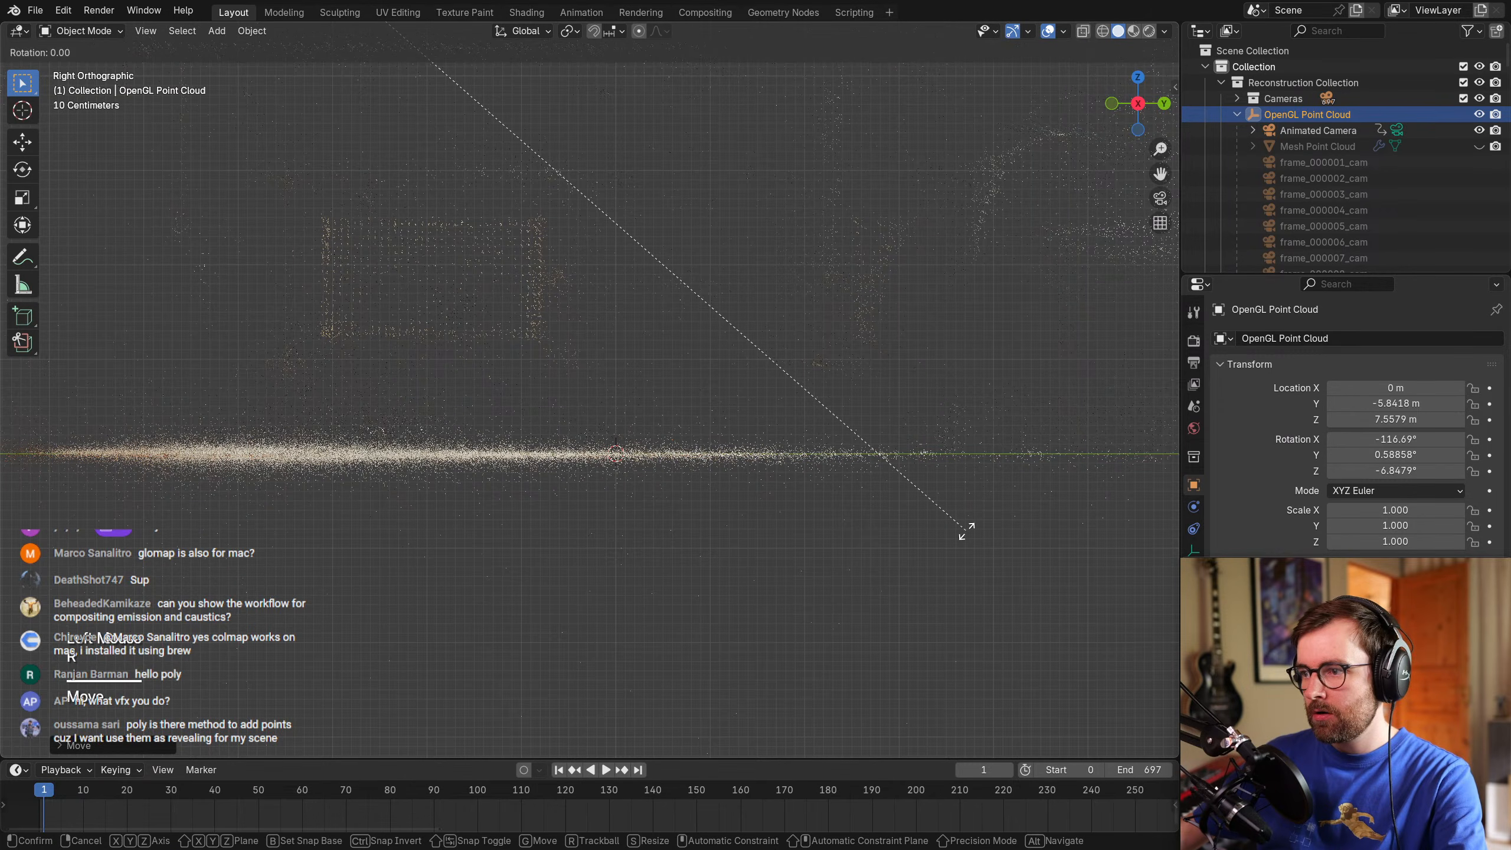
pyautogui.click(968, 534)
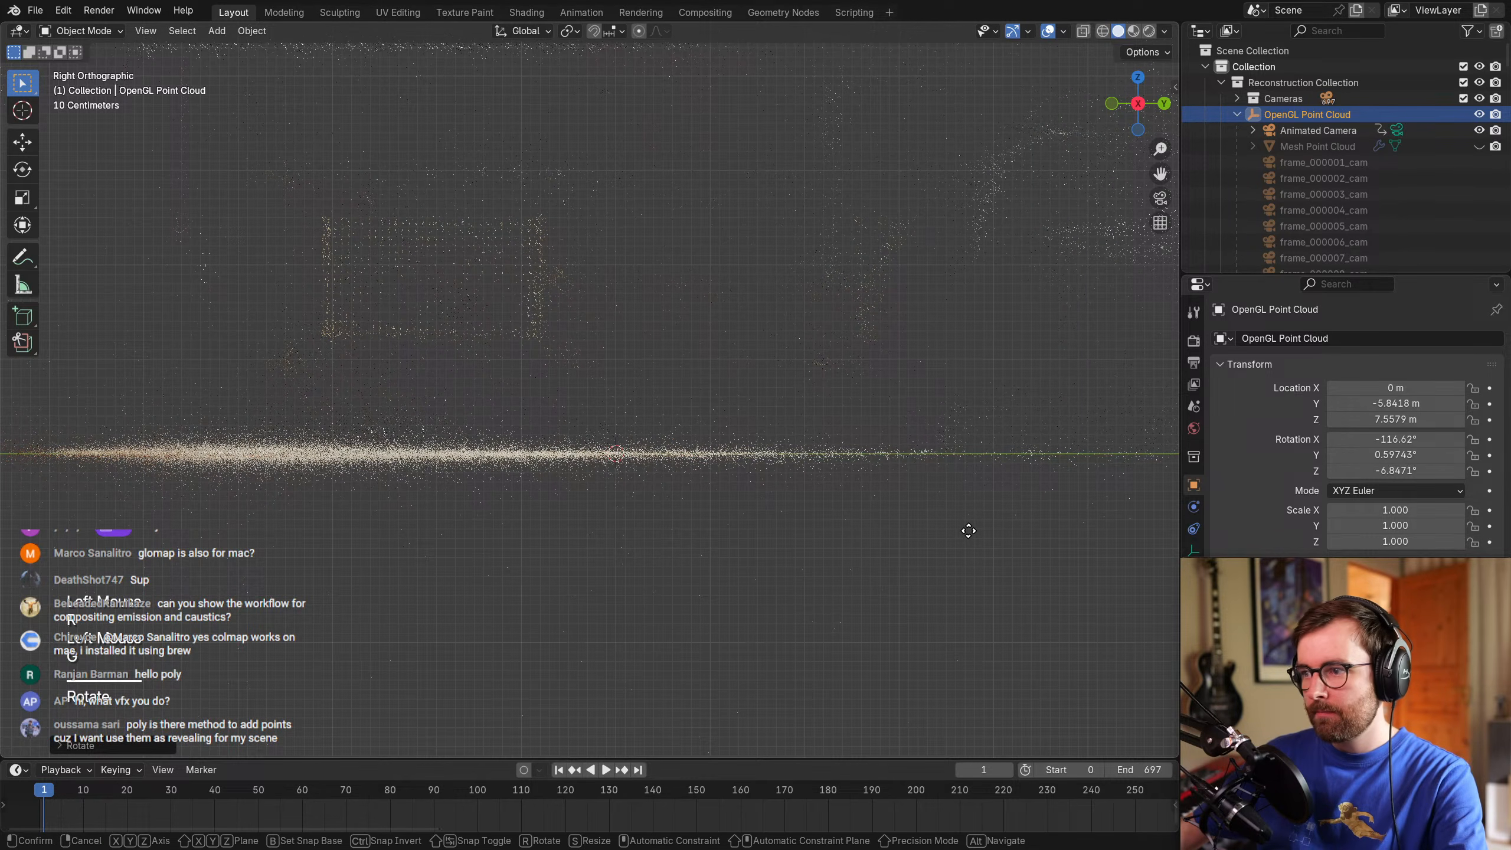
# Rotate the empty in the top view to about -30.4° in Z and move it towards negative X, centring the floor on the origin.
pyautogui.scroll(-1, 723, 498)
pyautogui.moveTo(723, 498); pyautogui.dragTo(884, 419, button='middle')
pyautogui.press('KP_7')
pyautogui.scroll(-2, 938, 560)
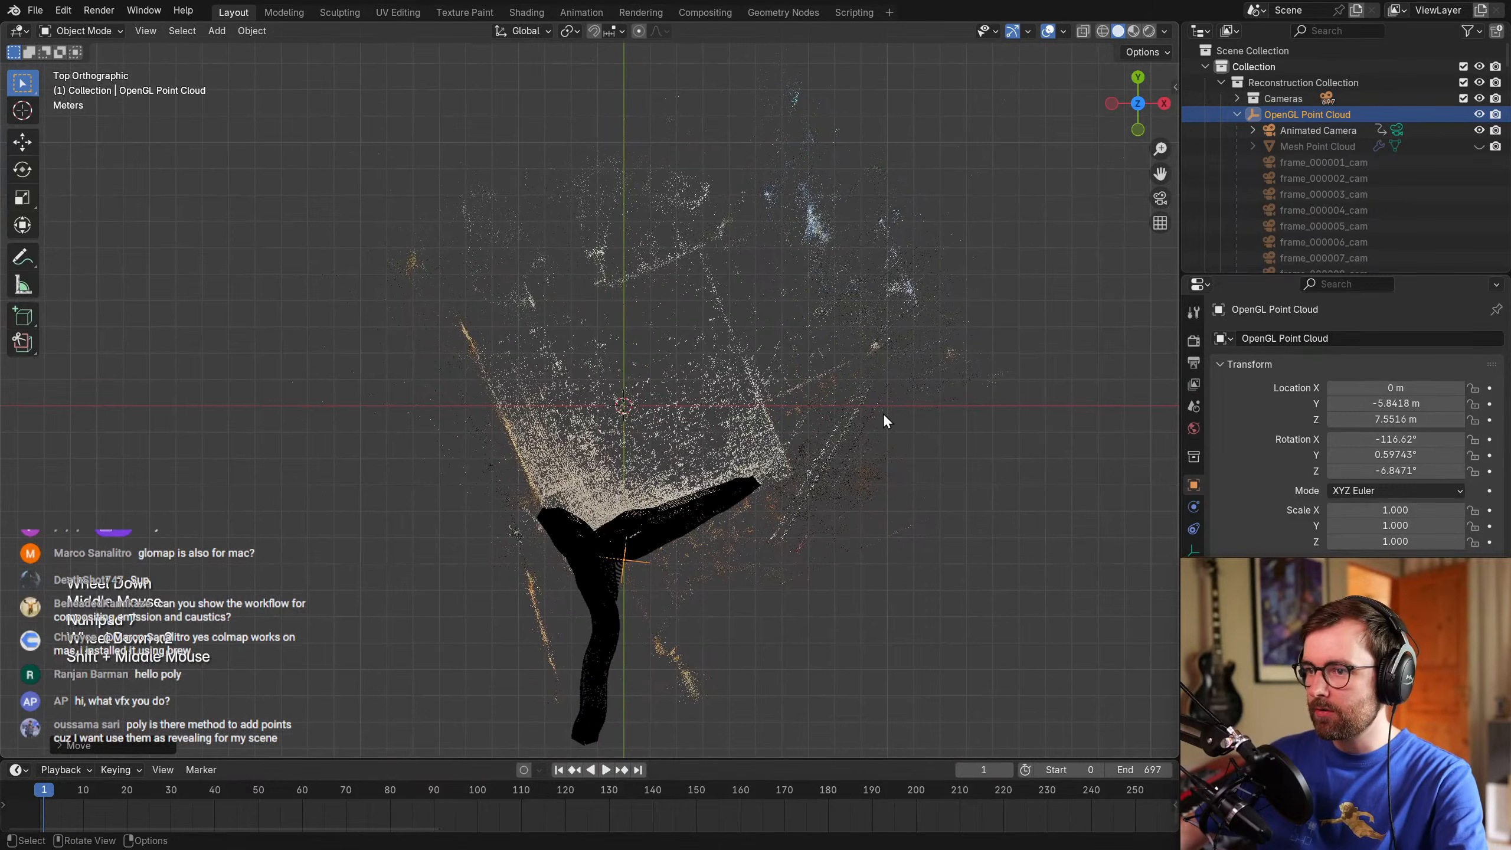
pyautogui.press('r')
pyautogui.click(943, 539)
pyautogui.press('g')
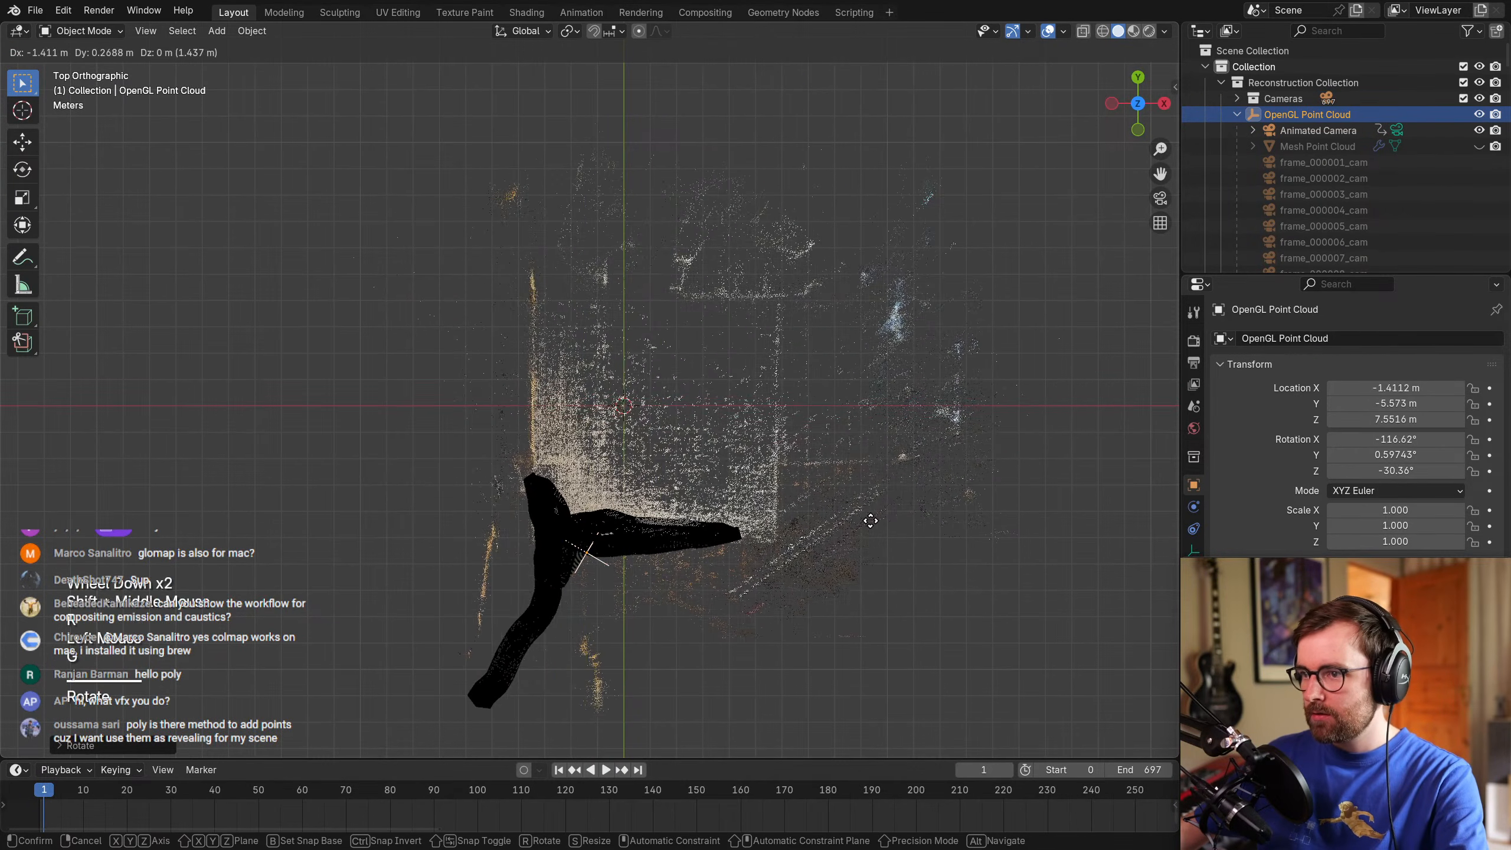
pyautogui.click(877, 529)
# Rotate the empty to about -31.54° in Z and move it to about X -2.69 m, Y -5.21 m in the top view.
pyautogui.press('r')
pyautogui.click(985, 536)
pyautogui.press('g')
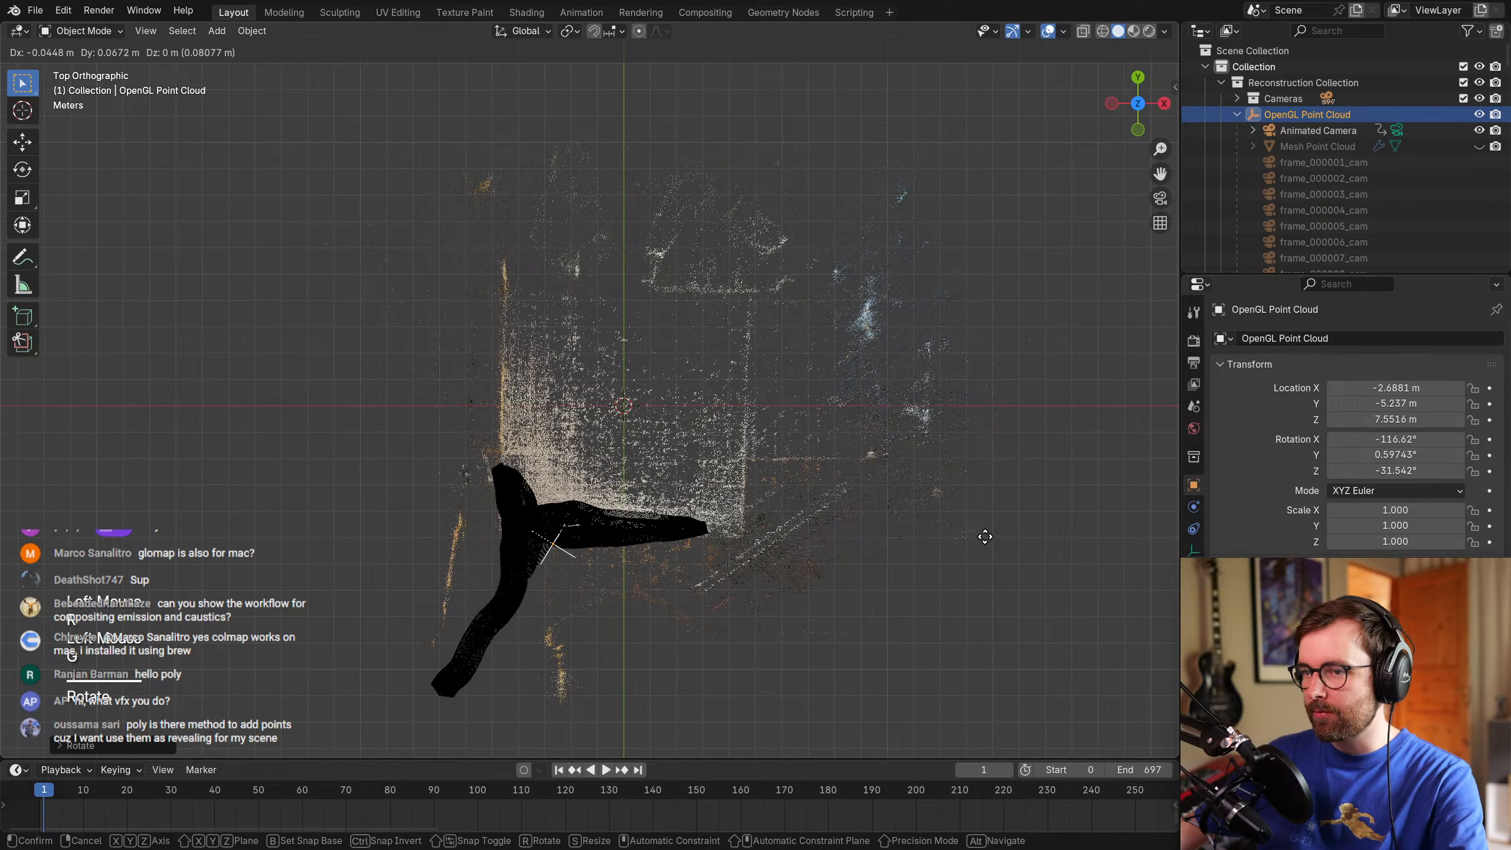
pyautogui.click(983, 531)
pyautogui.scroll(2, 893, 526)
# Raise the empty in the right view to about Z 7.57 m so the floor points sit on the ground line.
pyautogui.moveTo(894, 526); pyautogui.dragTo(1036, 229, button='middle')
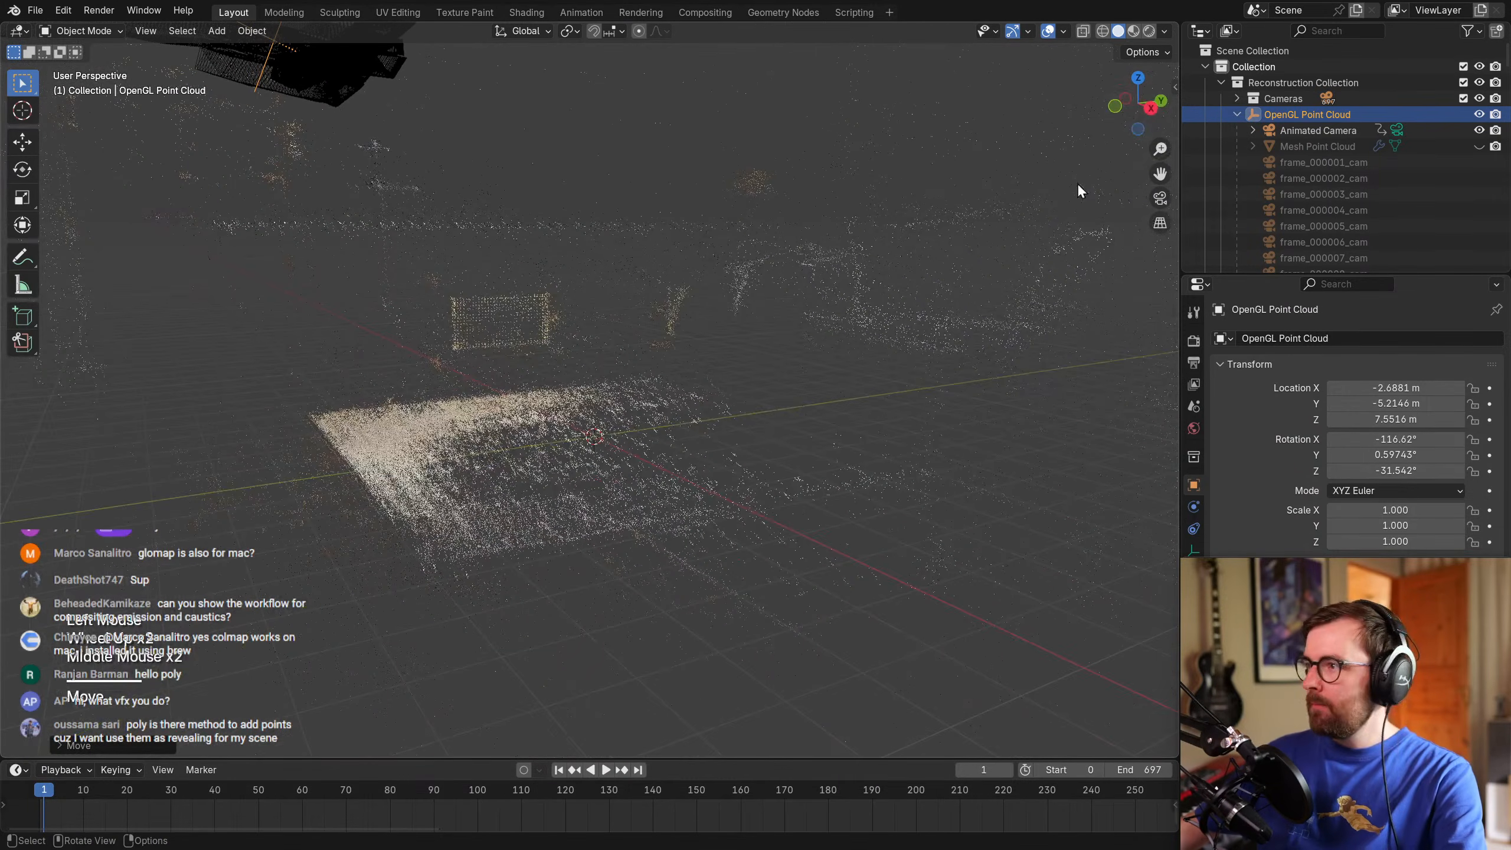
pyautogui.click(1158, 113)
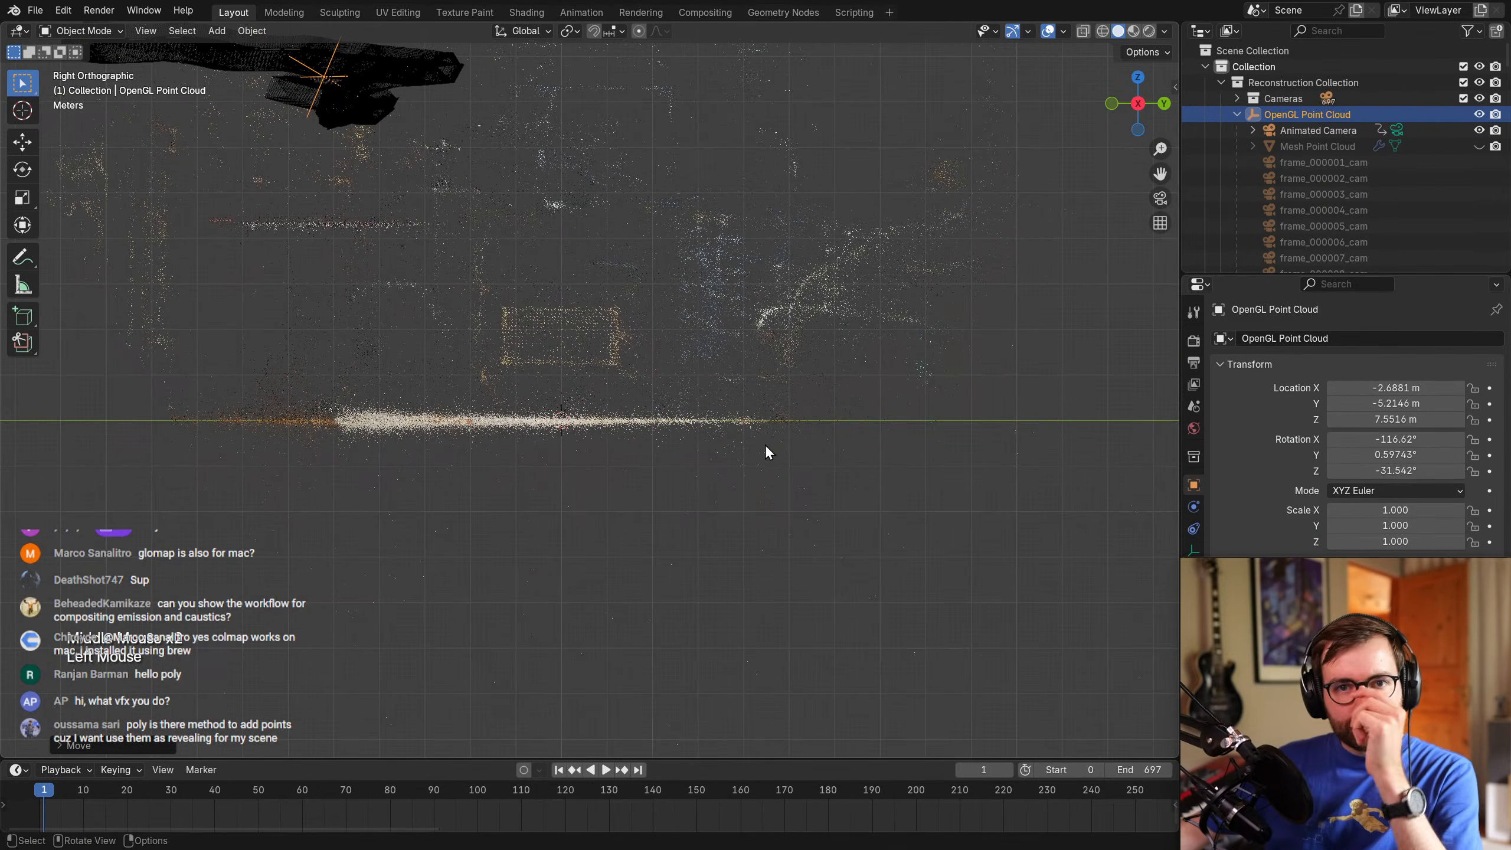
pyautogui.scroll(4, 726, 499)
pyautogui.keyDown('shift'); pyautogui.moveTo(725, 500); pyautogui.dragTo(862, 576, button='middle'); pyautogui.keyUp('shift')
pyautogui.scroll(3, 872, 506)
pyautogui.scroll(2, 812, 463)
pyautogui.press('g')
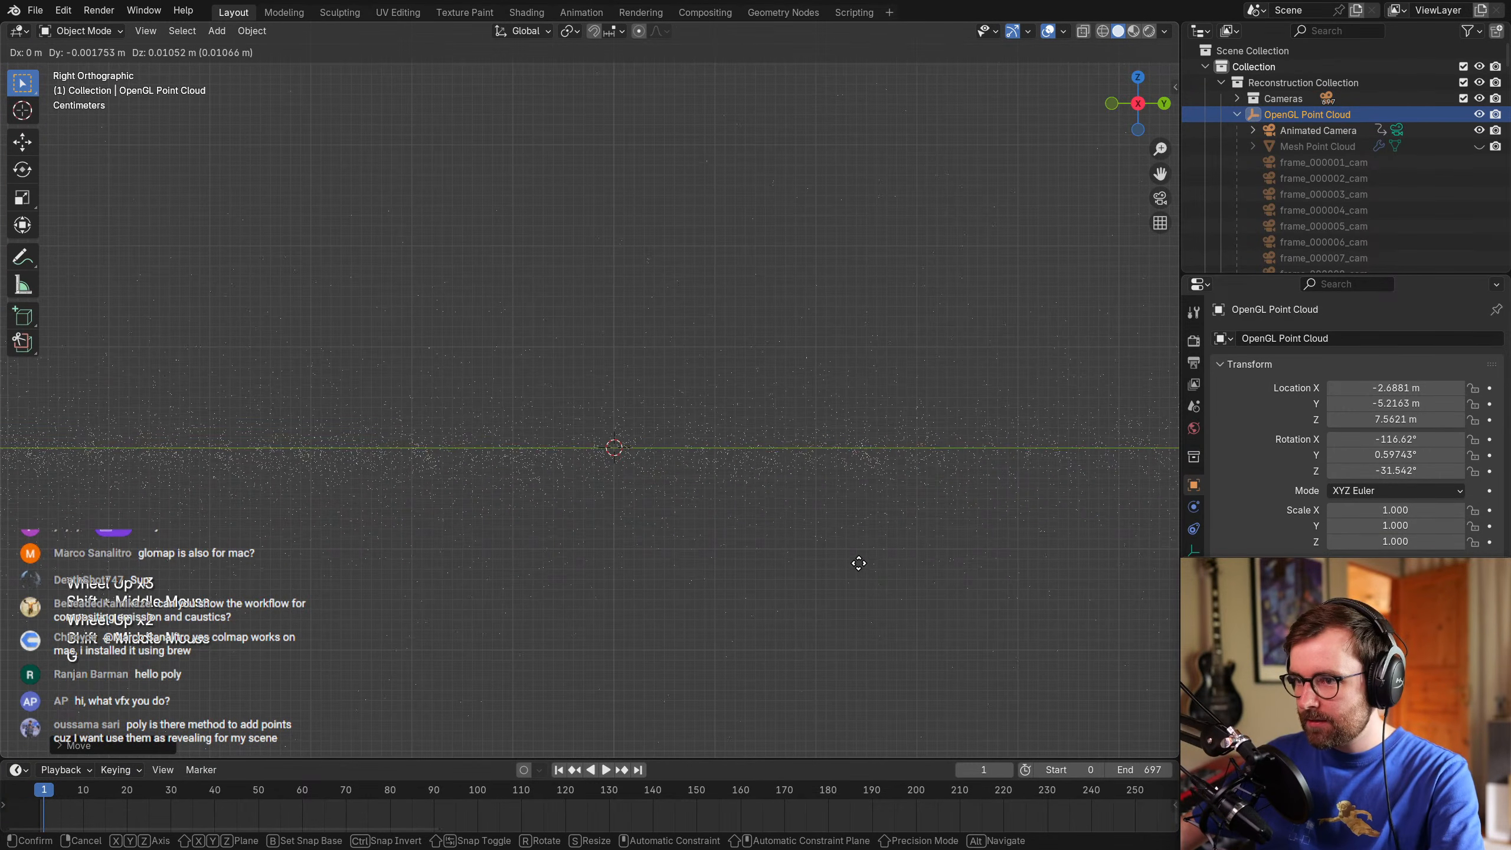
pyautogui.click(860, 561)
# Trackball-rotate the empty slightly to about X -116.63°, Y 0.61°, Z -31.68° in the right view.
pyautogui.scroll(-2, 864, 545)
pyautogui.press('r')
pyautogui.press('r')
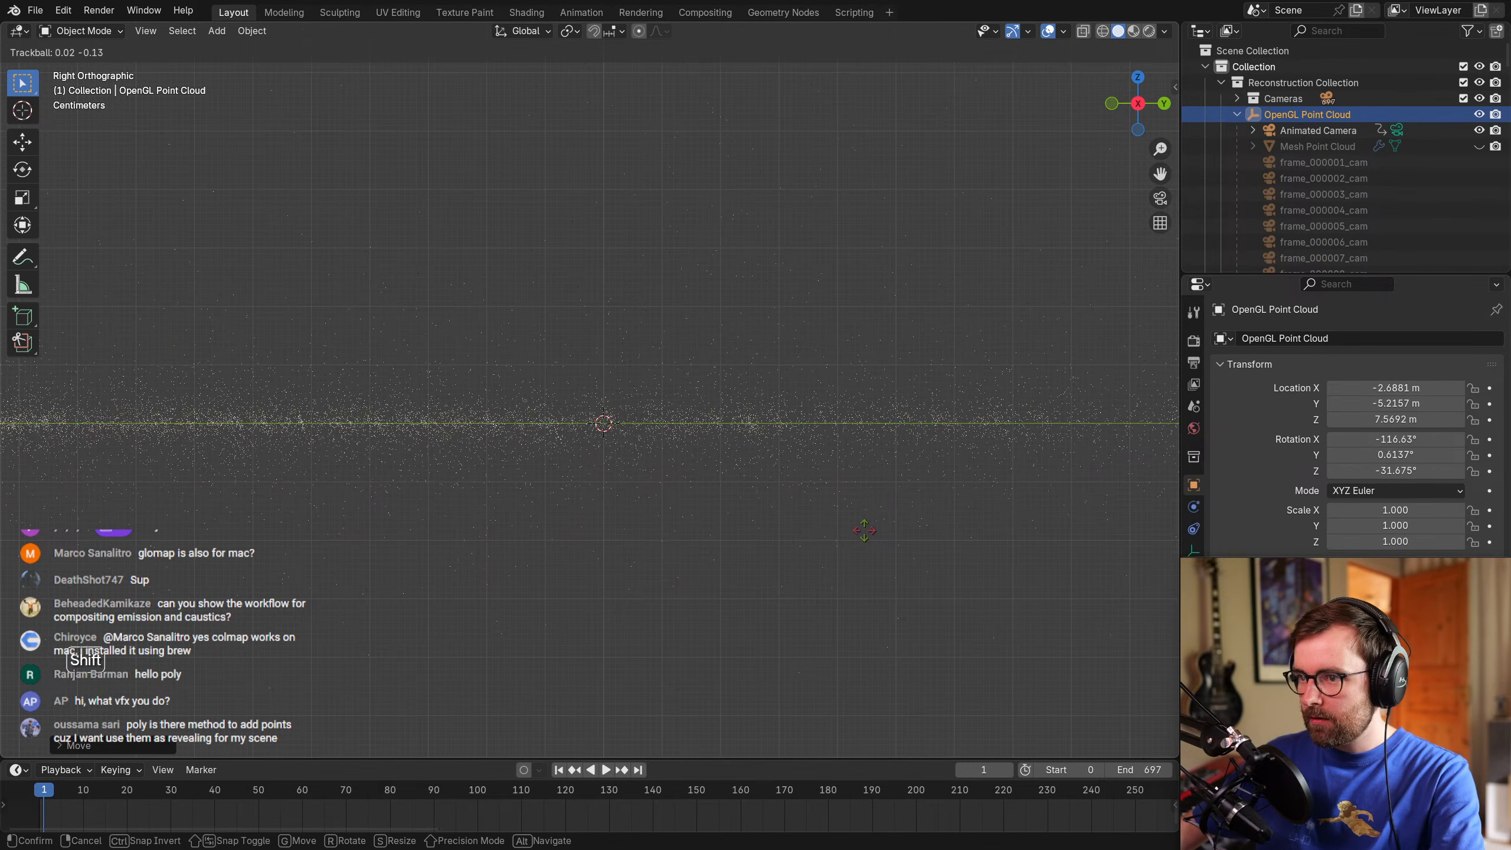
pyautogui.keyDown('shift'); pyautogui.click(862, 530); pyautogui.keyUp('shift')
# Rotate the empty to about -31.56° in Z from the top view, squaring the floor to the grid, and save the file.
pyautogui.scroll(-2, 797, 456)
pyautogui.press('KP_7')
pyautogui.scroll(-2, 798, 458)
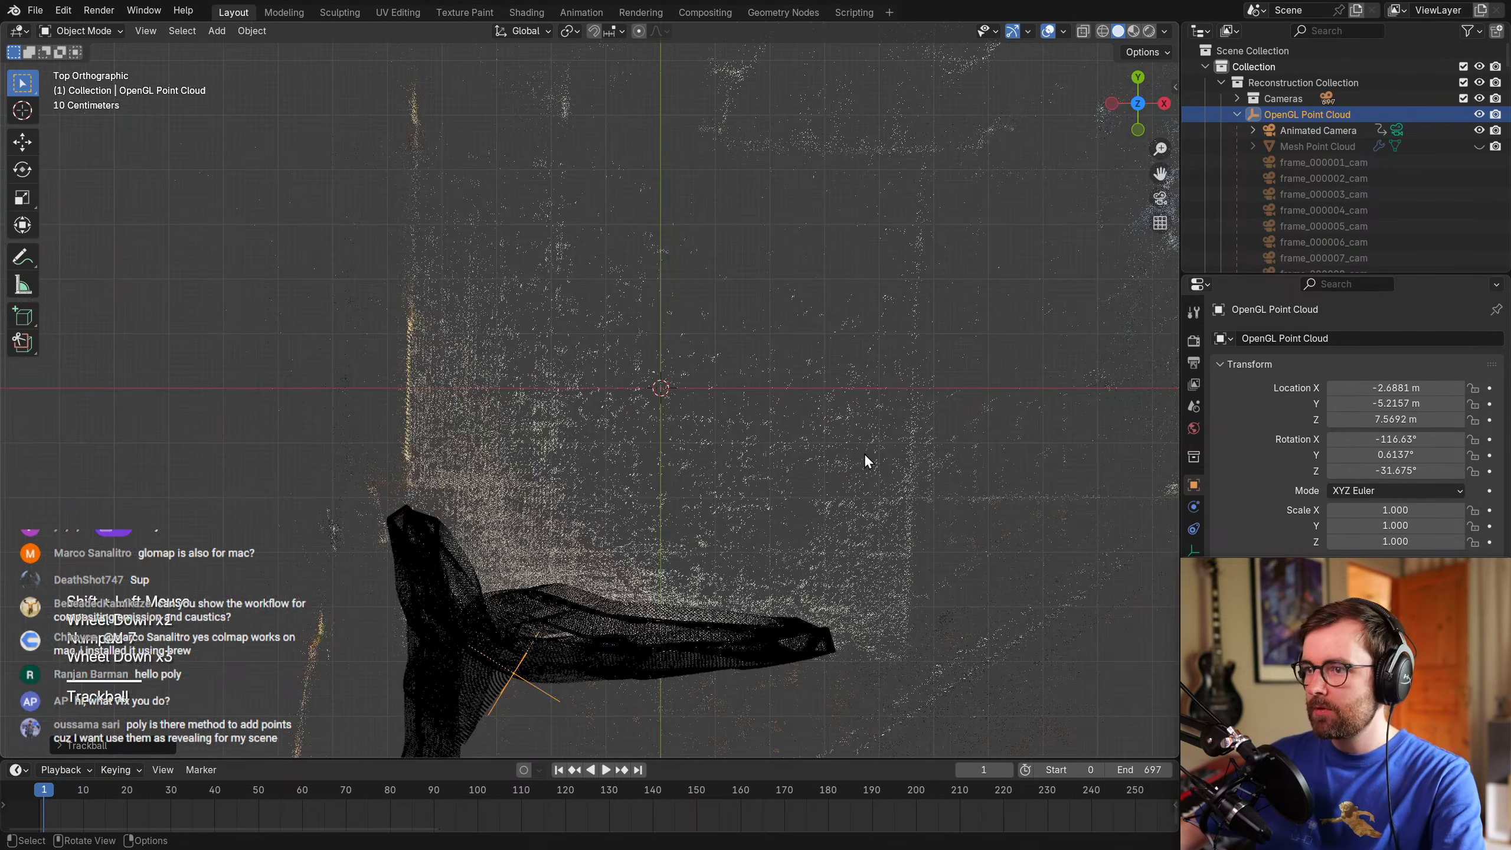
pyautogui.press('r')
pyautogui.click(921, 478)
pyautogui.moveTo(920, 478); pyautogui.dragTo(547, 359, button='middle')
pyautogui.scroll(2, 966, 361)
pyautogui.scroll(-1, 815, 439)
pyautogui.hotkey('ctrl', 's')
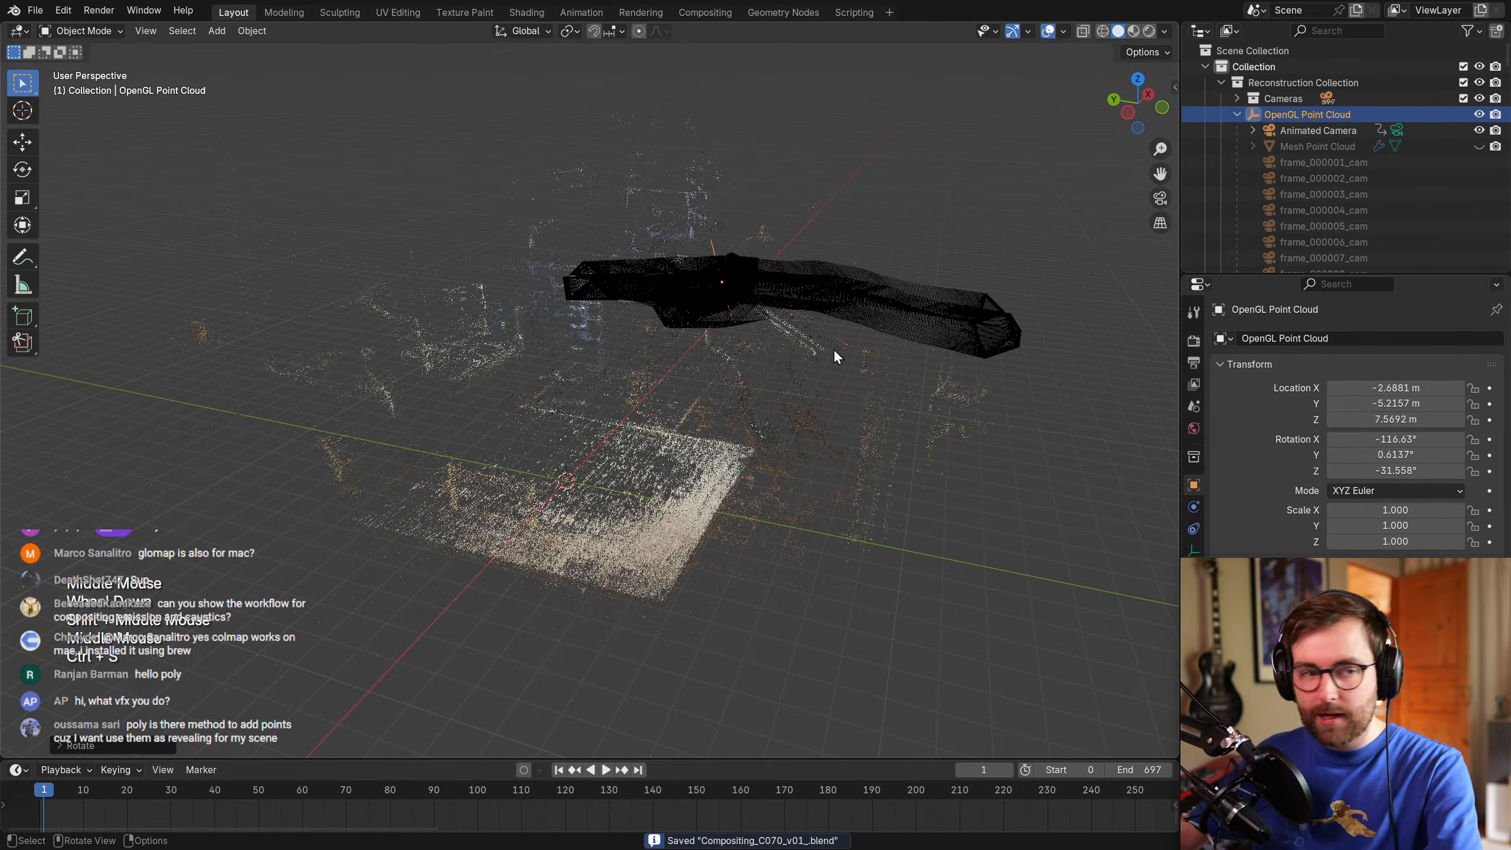
# Move the Cameras collection out of the Reconstruction Collection to the scene's top level.
pyautogui.moveTo(843, 439); pyautogui.dragTo(1131, 286, button='middle')
pyautogui.keyDown('alt'); pyautogui.click(847, 212); pyautogui.keyUp('alt')
pyautogui.click(918, 215)
pyautogui.hotkey('alt', 'a')
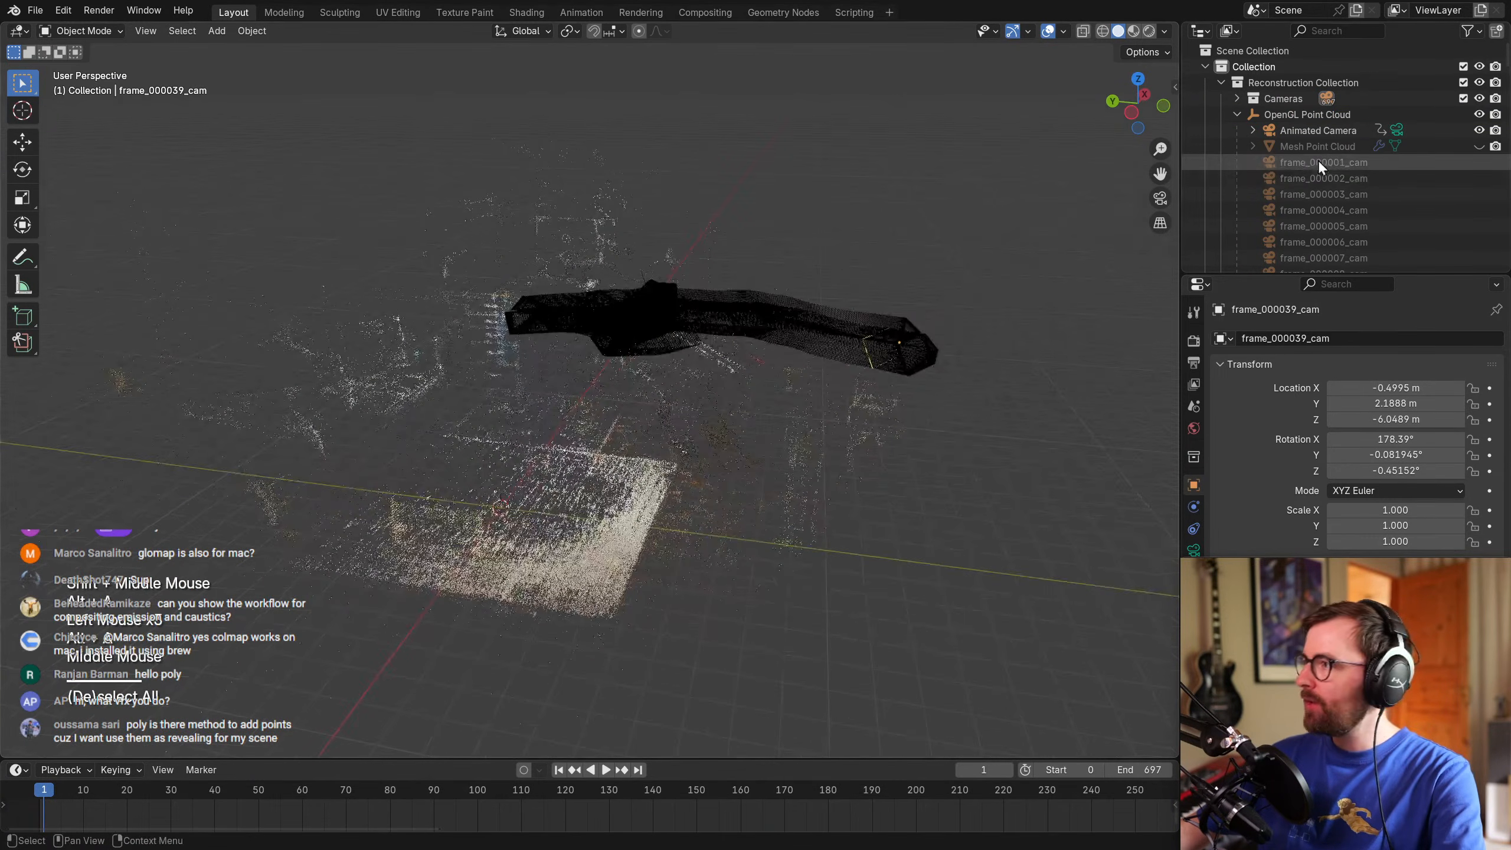
pyautogui.click(1236, 115)
pyautogui.click(1290, 187)
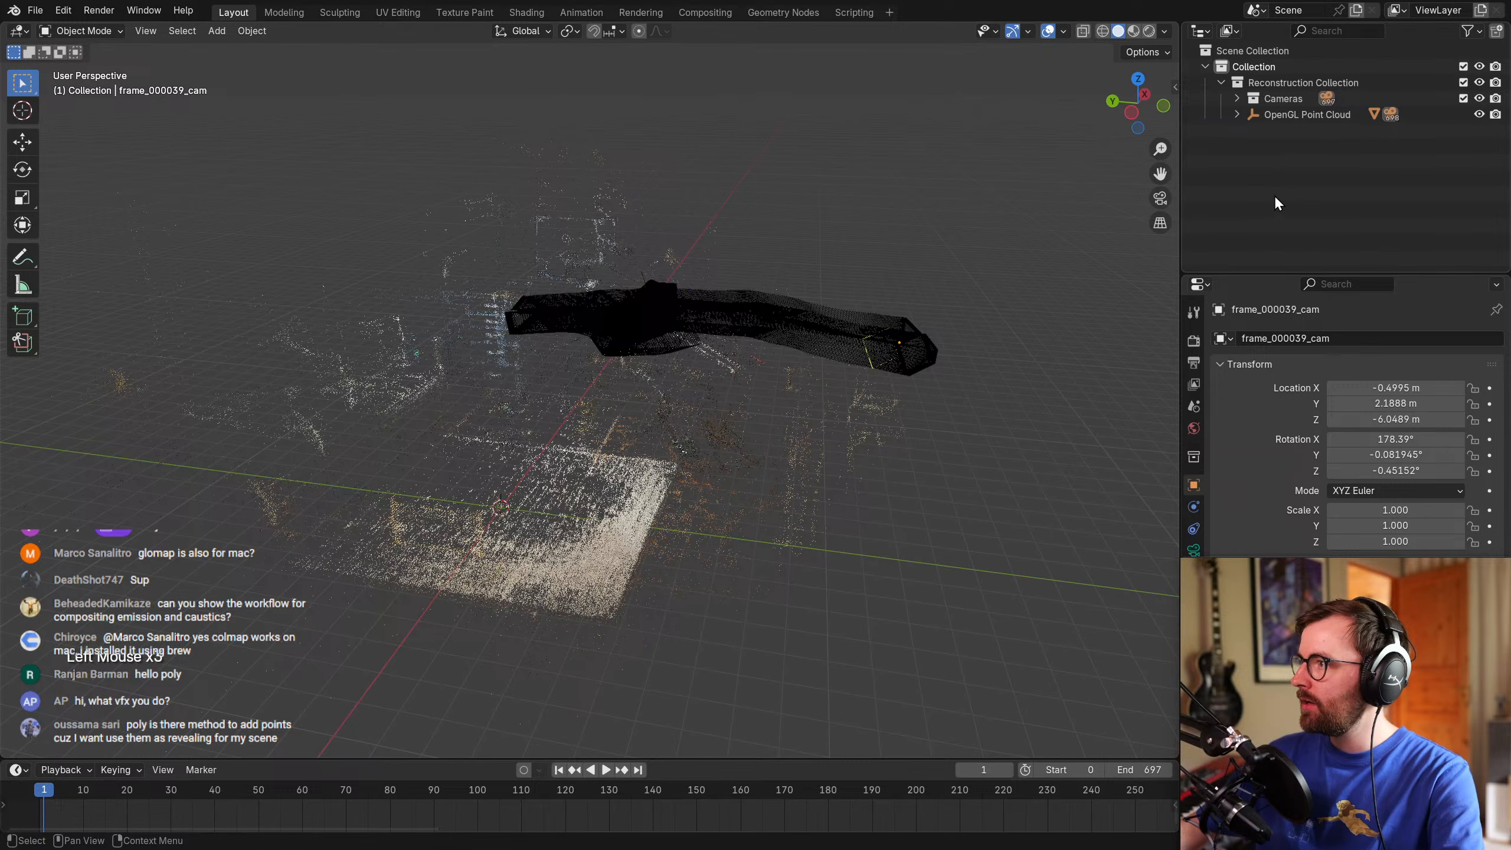
pyautogui.moveTo(1283, 99); pyautogui.dragTo(1229, 153)
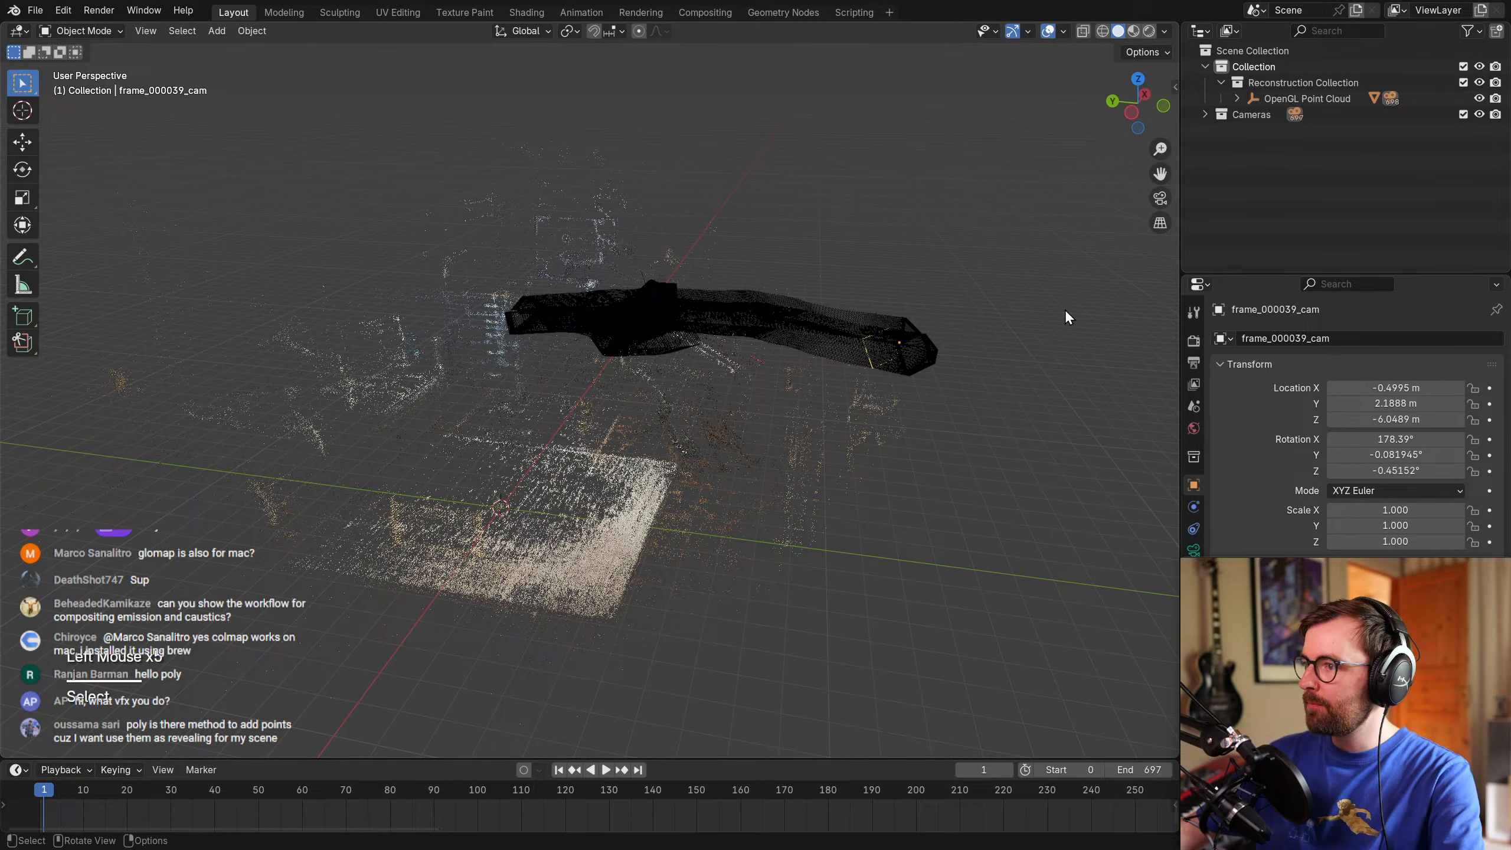
# Alternate between showing the main Collection and the Cameras collection, leaving only Cameras shown.
pyautogui.press('1')
pyautogui.press('2')
pyautogui.press('1')
pyautogui.press('2')
pyautogui.press('1')
pyautogui.press('2')
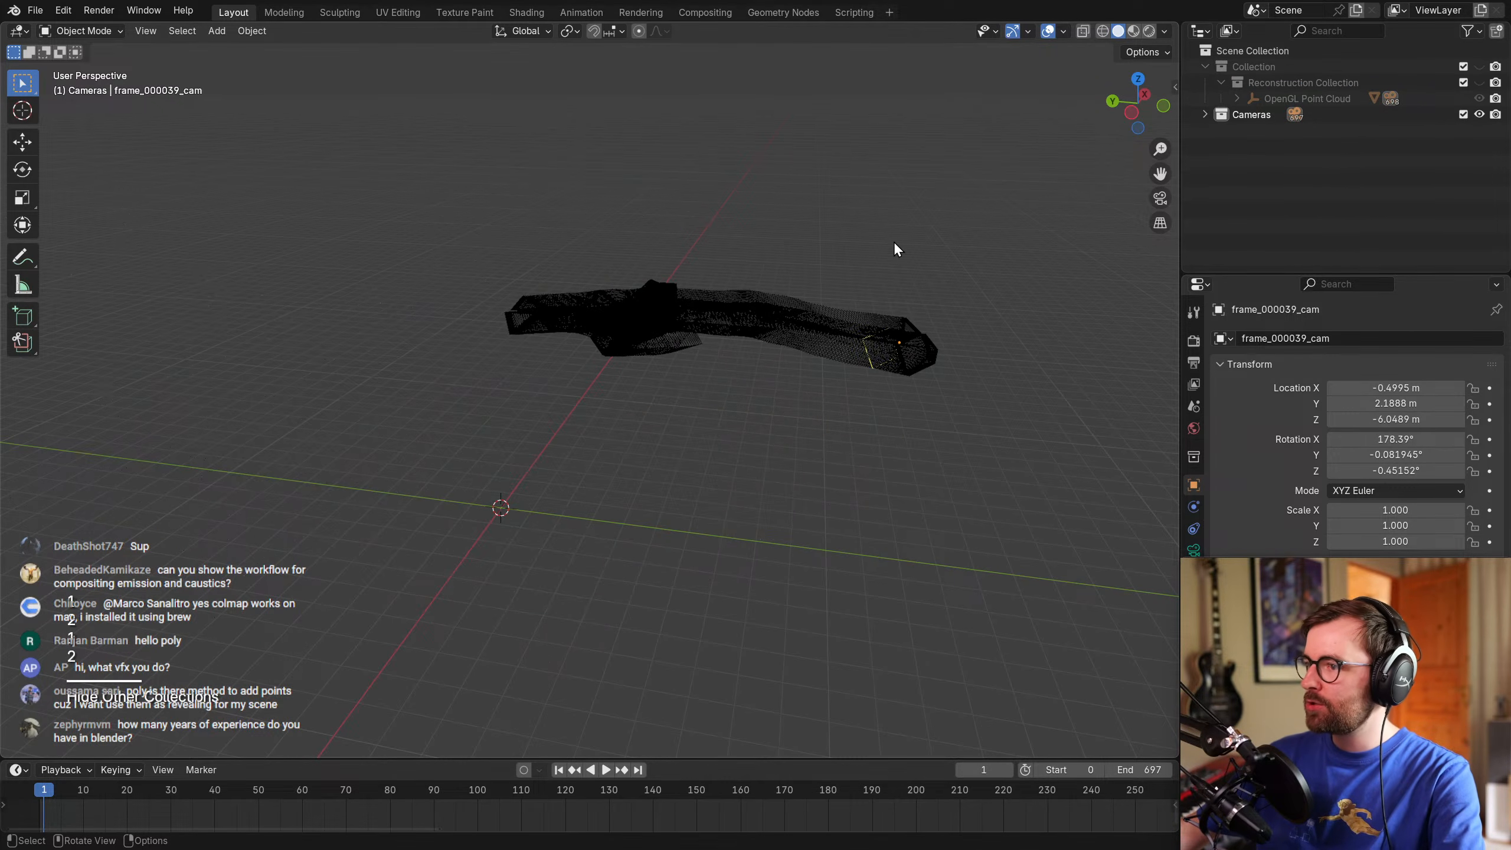
# Select all the per-frame camera objects in the Cameras collection and delete them.
pyautogui.click(848, 393)
pyautogui.press('a')
pyautogui.moveTo(559, 341); pyautogui.dragTo(860, 364, button='middle')
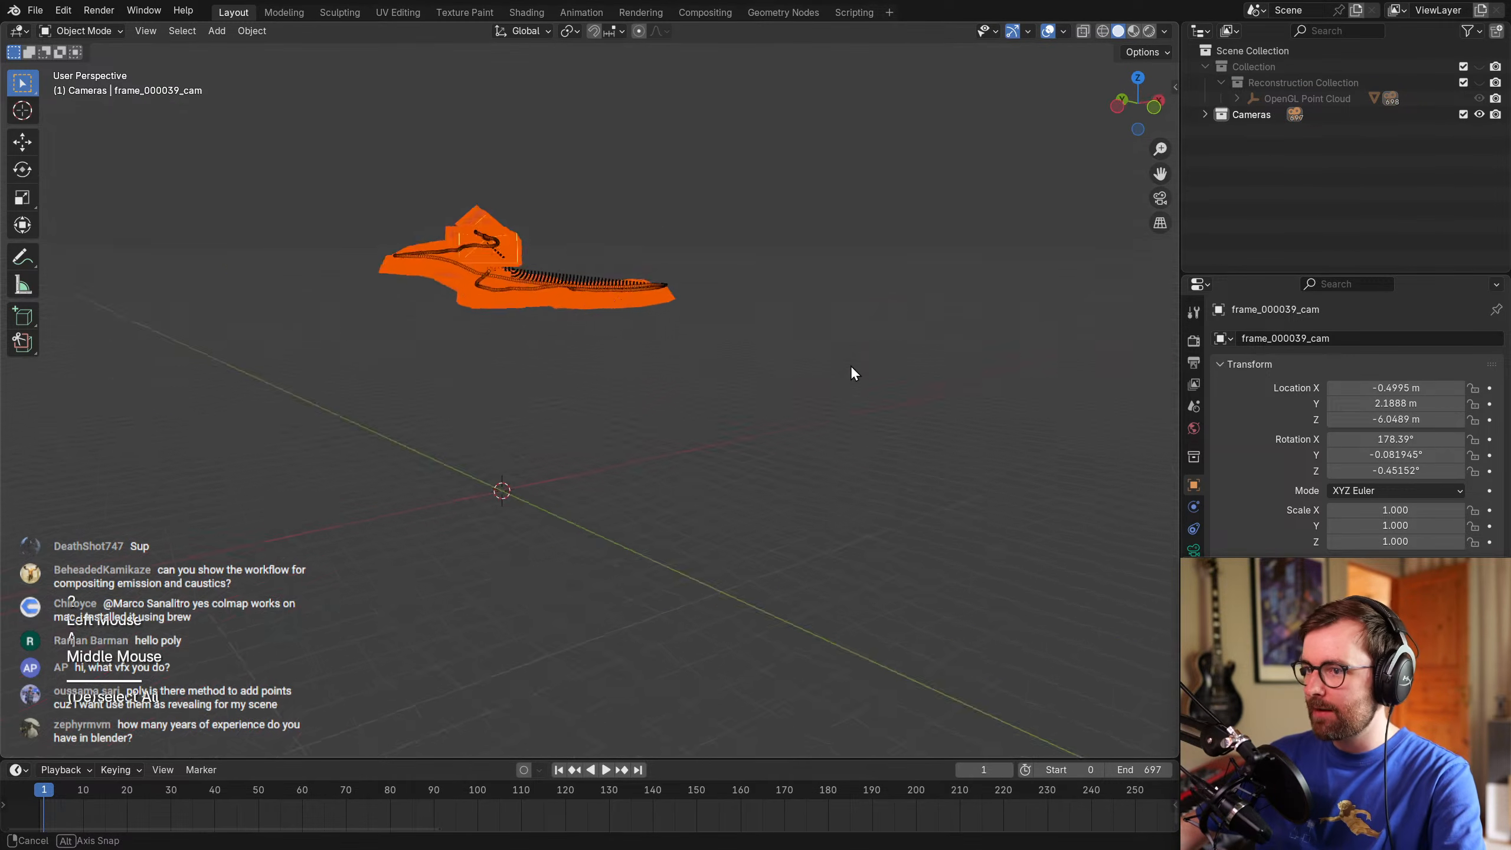
pyautogui.scroll(2, 733, 362)
pyautogui.moveTo(733, 362); pyautogui.dragTo(742, 348, button='middle')
pyautogui.scroll(-1, 743, 348)
pyautogui.press('x')
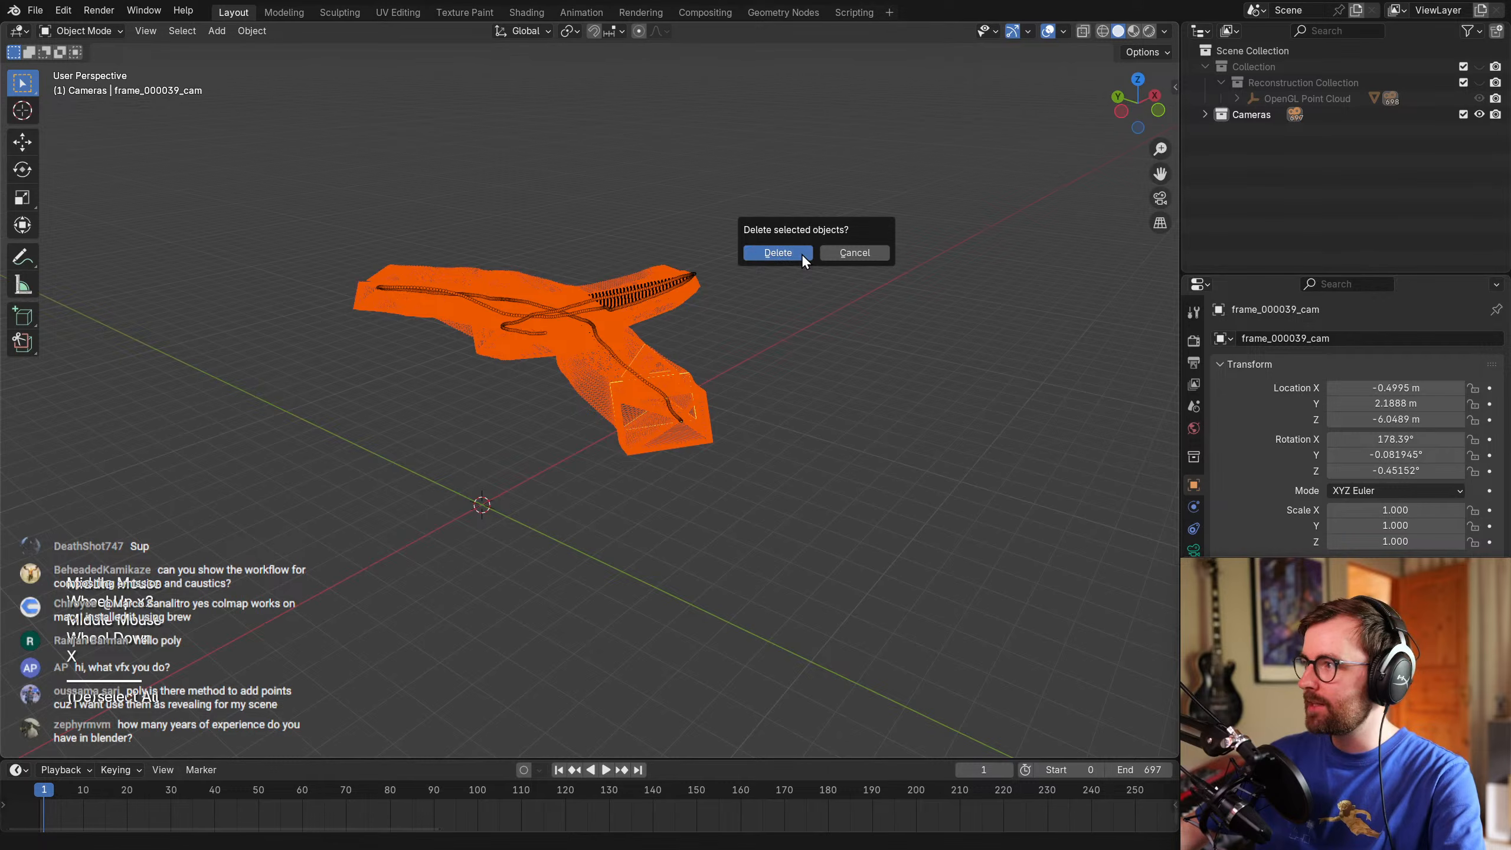
pyautogui.press('Return')
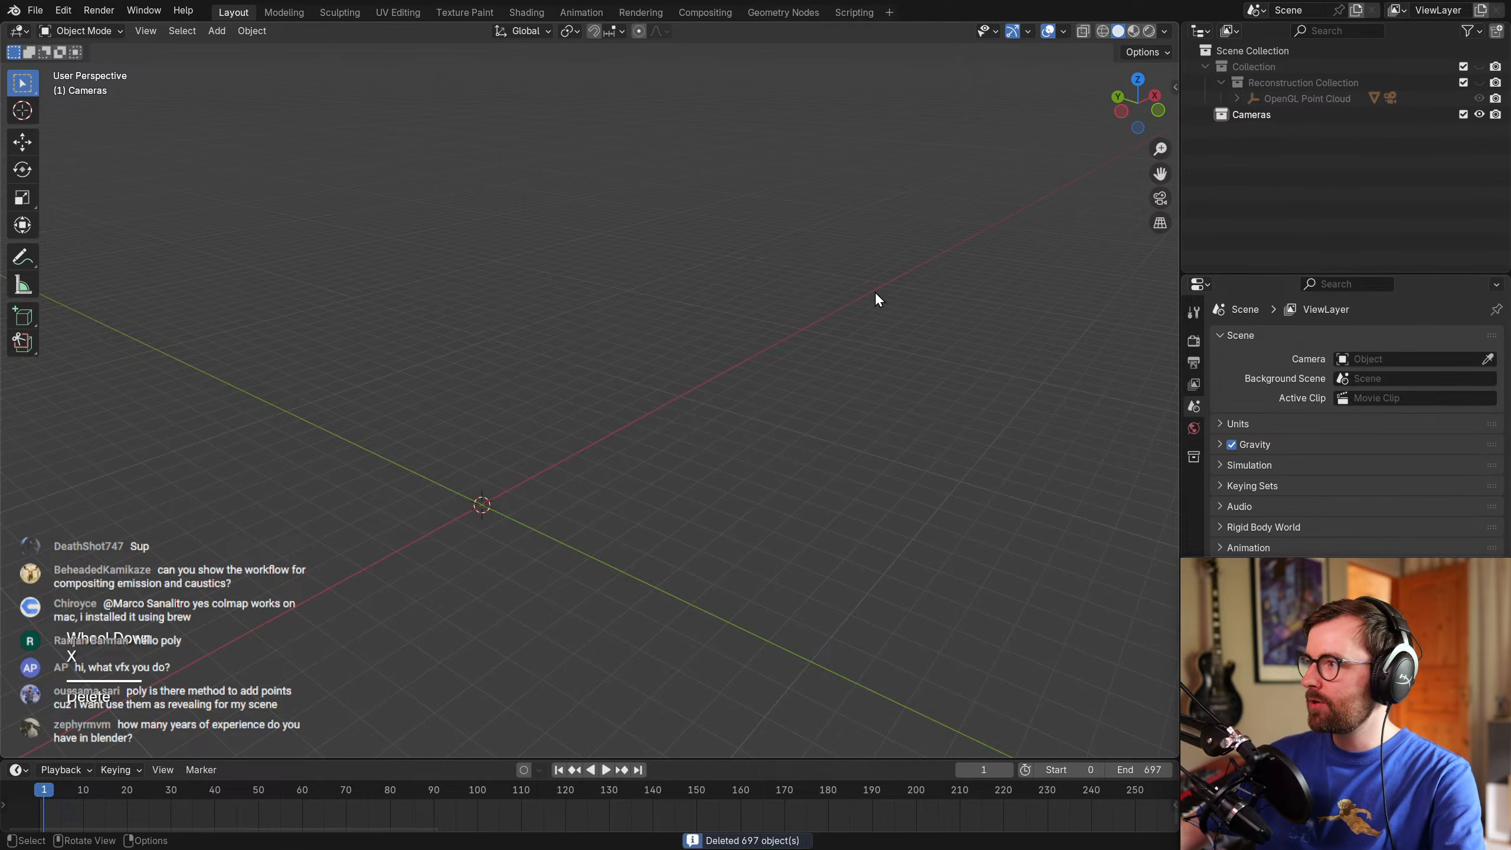
# Delete the emptied Cameras collection and show the main Collection with the point cloud again.
pyautogui.click(1276, 115)
pyautogui.press('x')
pyautogui.click(1207, 128)
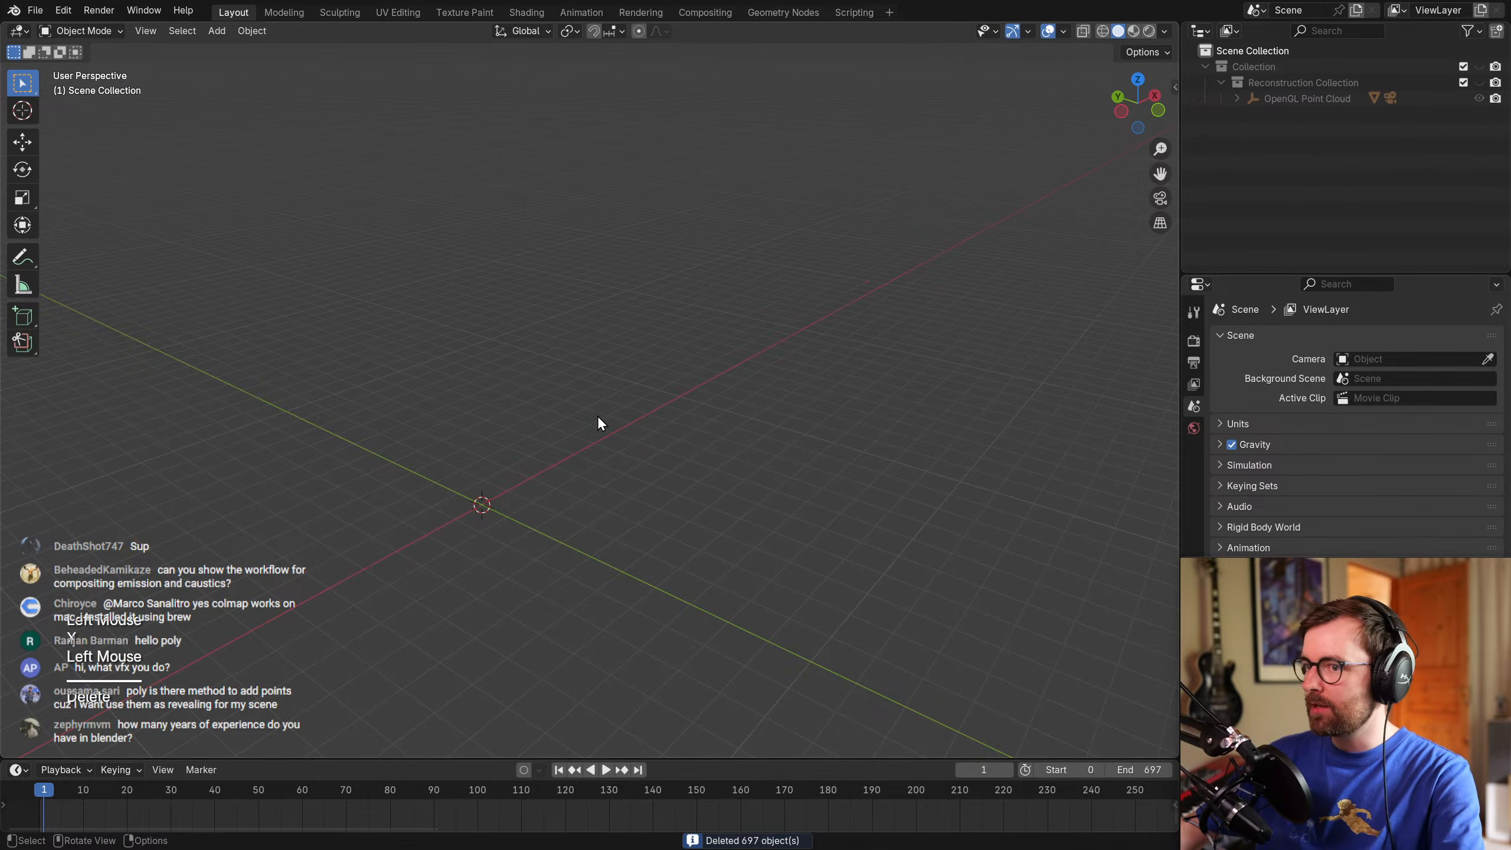
pyautogui.press('1')
# Make the Animated Camera the active scene camera and look through it.
pyautogui.click(684, 399)
pyautogui.keyDown('shift'); pyautogui.moveTo(576, 354); pyautogui.dragTo(806, 356, button='middle'); pyautogui.keyUp('shift')
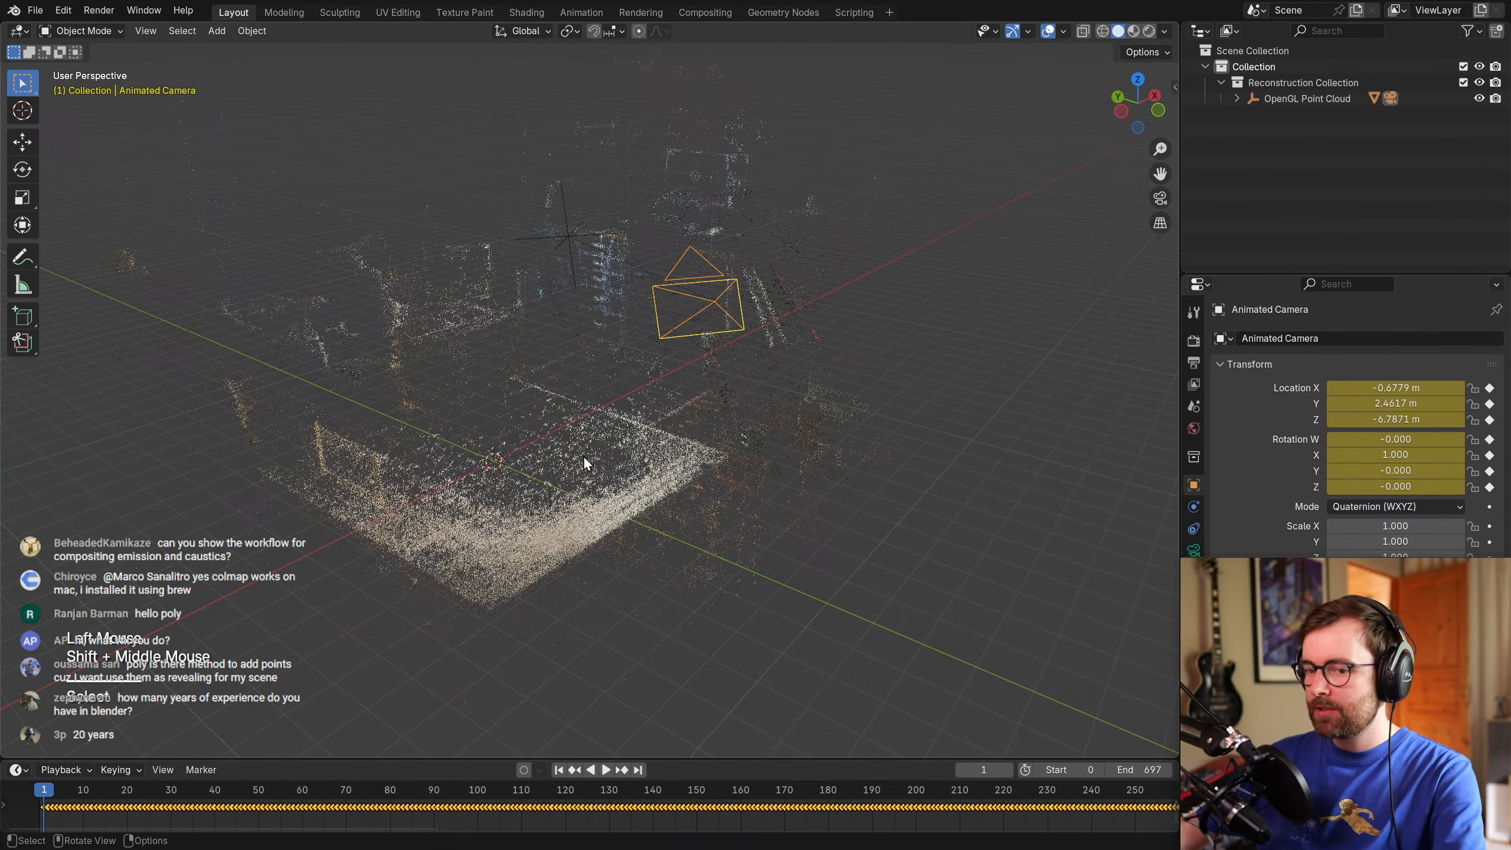
pyautogui.click(140, 31)
pyautogui.moveTo(198, 219)
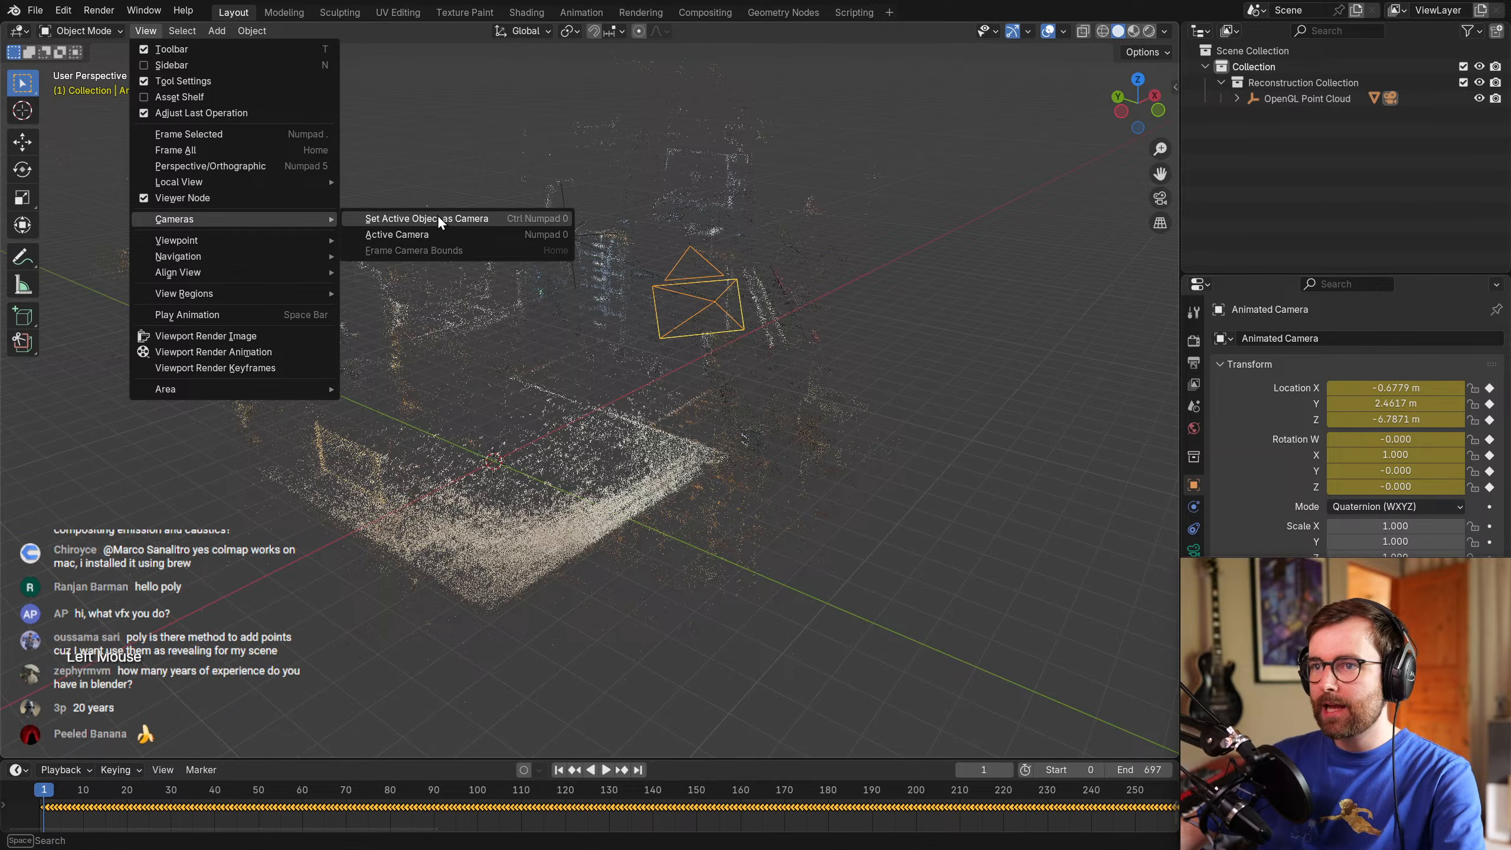
pyautogui.click(461, 218)
pyautogui.scroll(4, 774, 348)
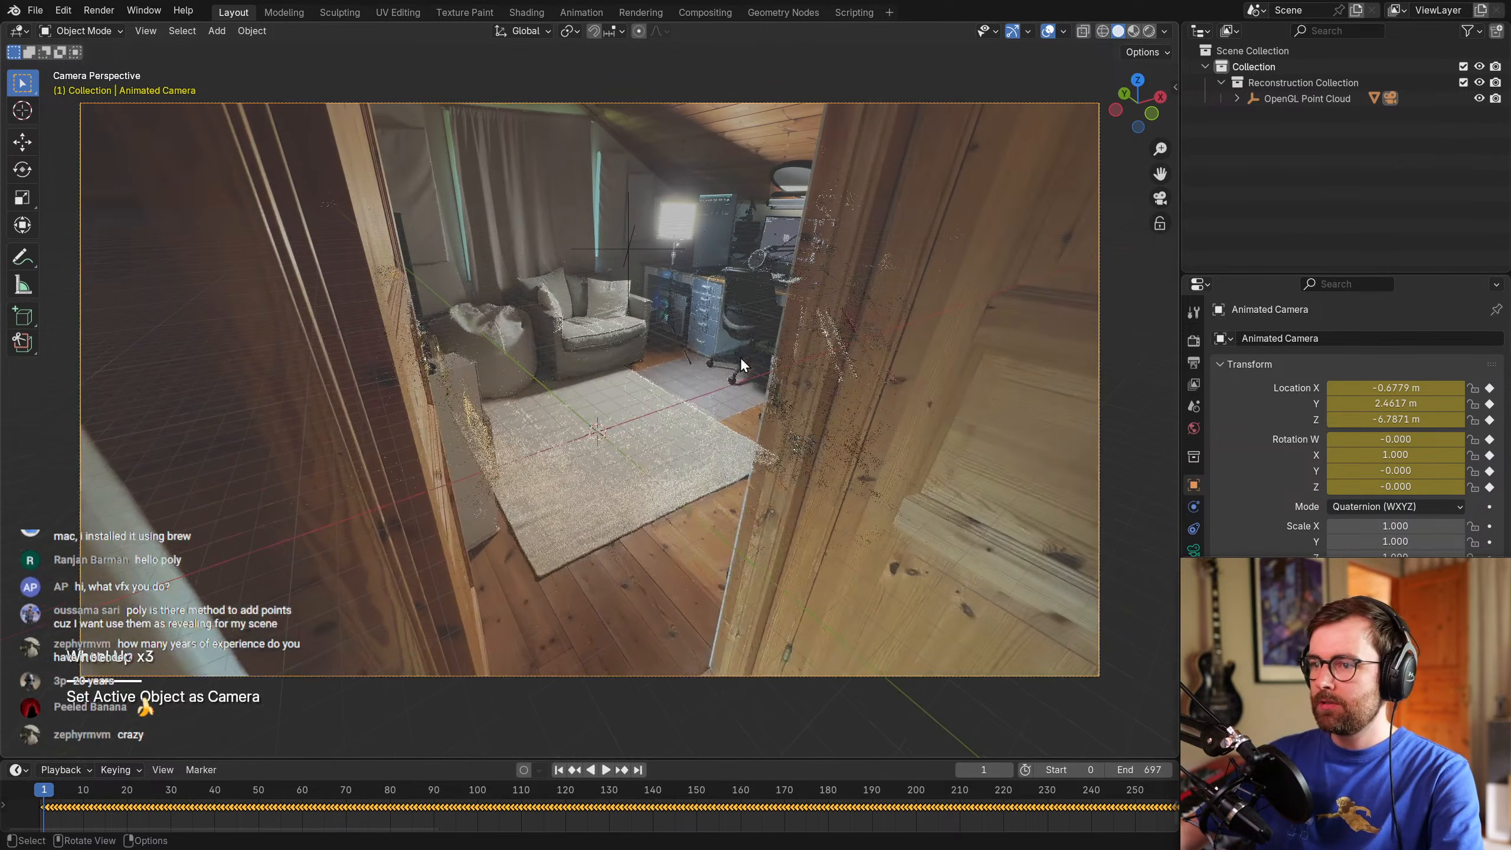
pyautogui.scroll(-1, 742, 343)
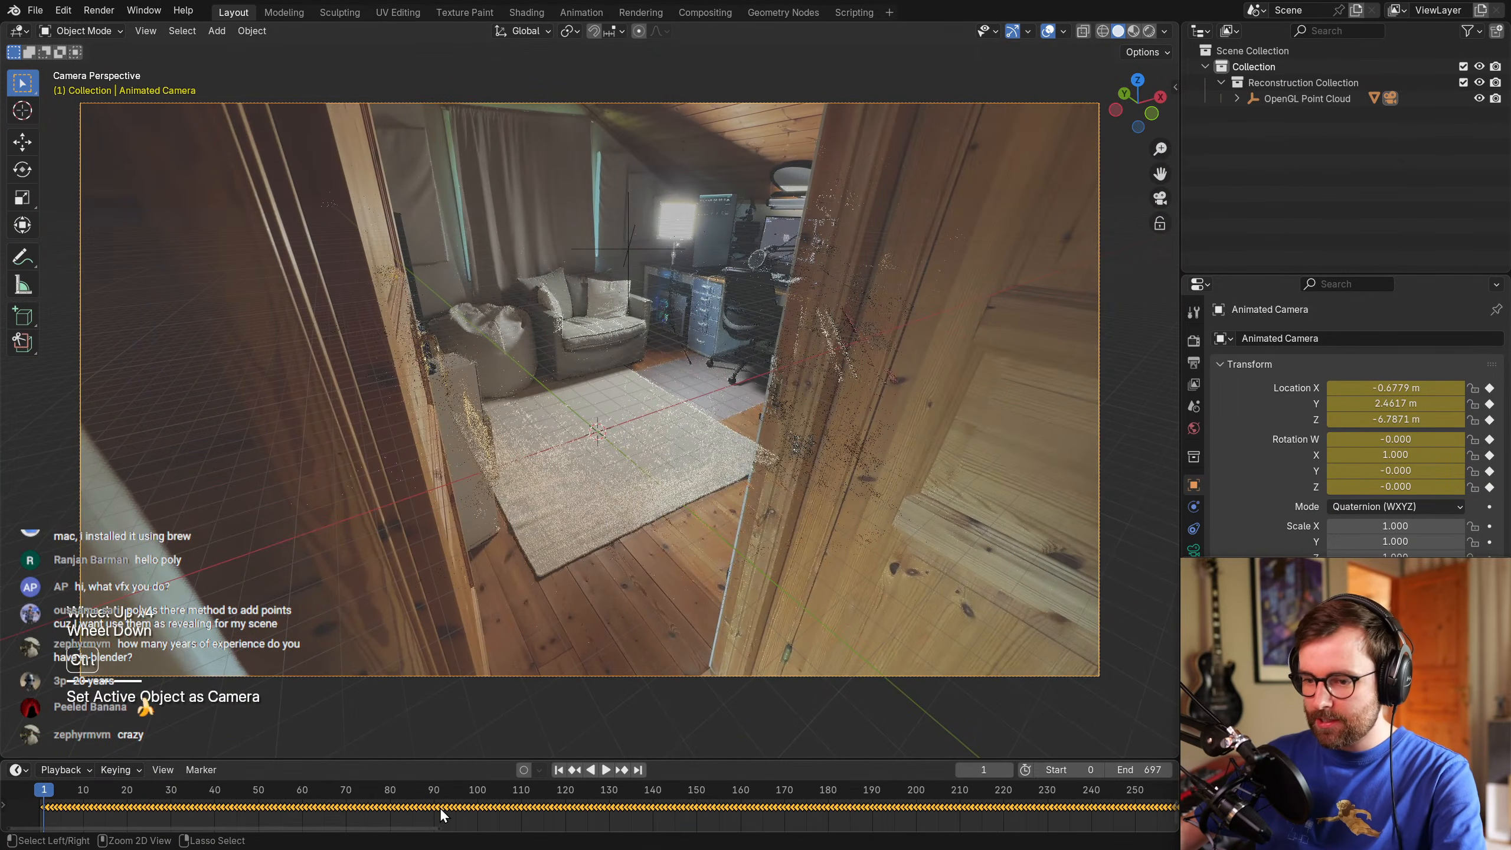
# Fit the full keyframe range in the timeline and play and scrub the shot to frame 123, checking the track.
pyautogui.keyDown('ctrl'); pyautogui.moveTo(440, 809); pyautogui.dragTo(476, 818, button='middle'); pyautogui.keyUp('ctrl')
pyautogui.moveTo(505, 828); pyautogui.dragTo(1189, 838)
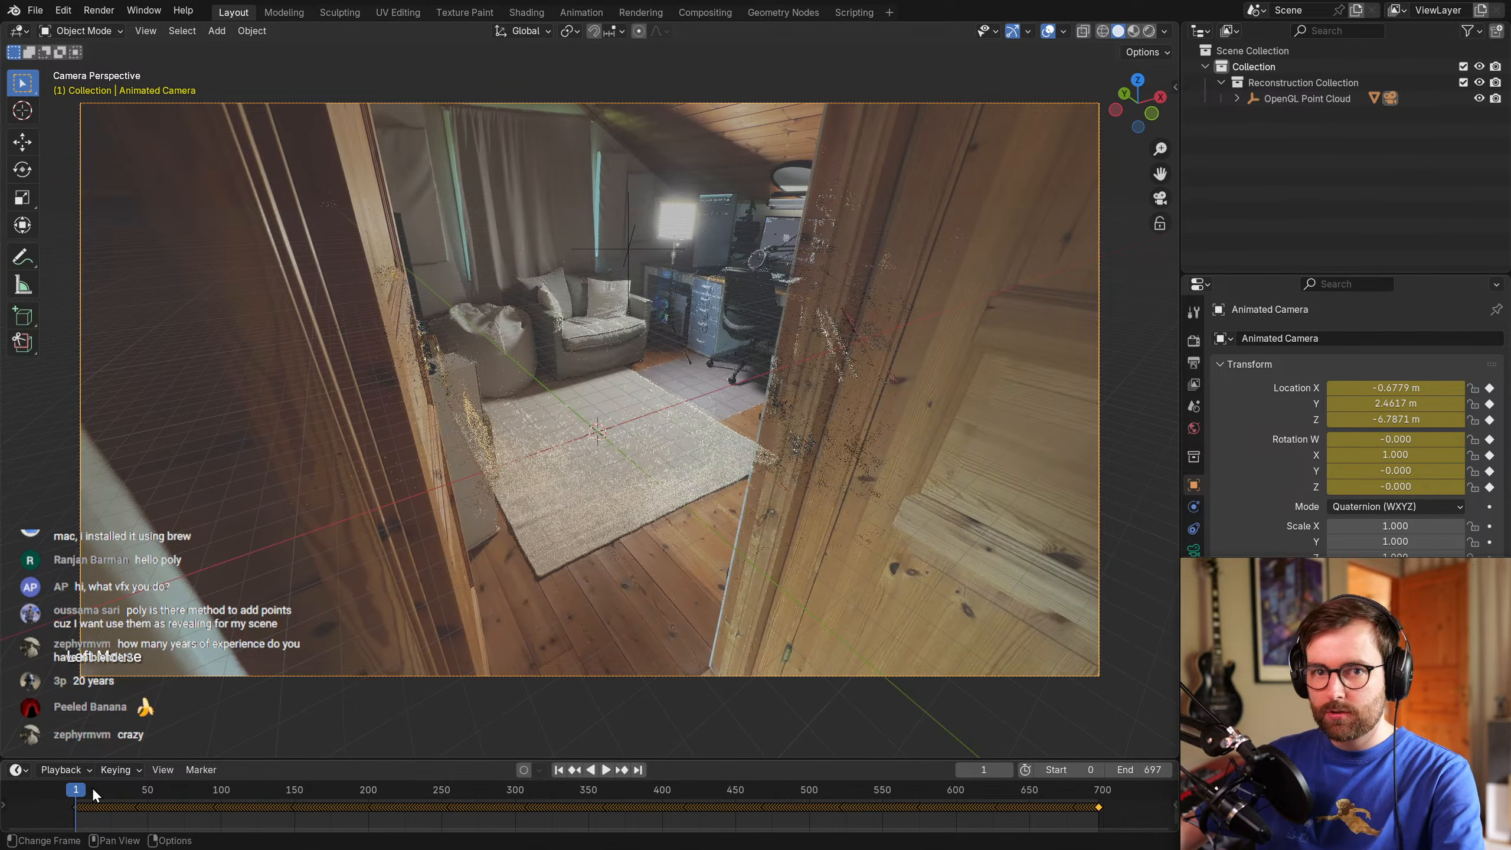
pyautogui.press('space')
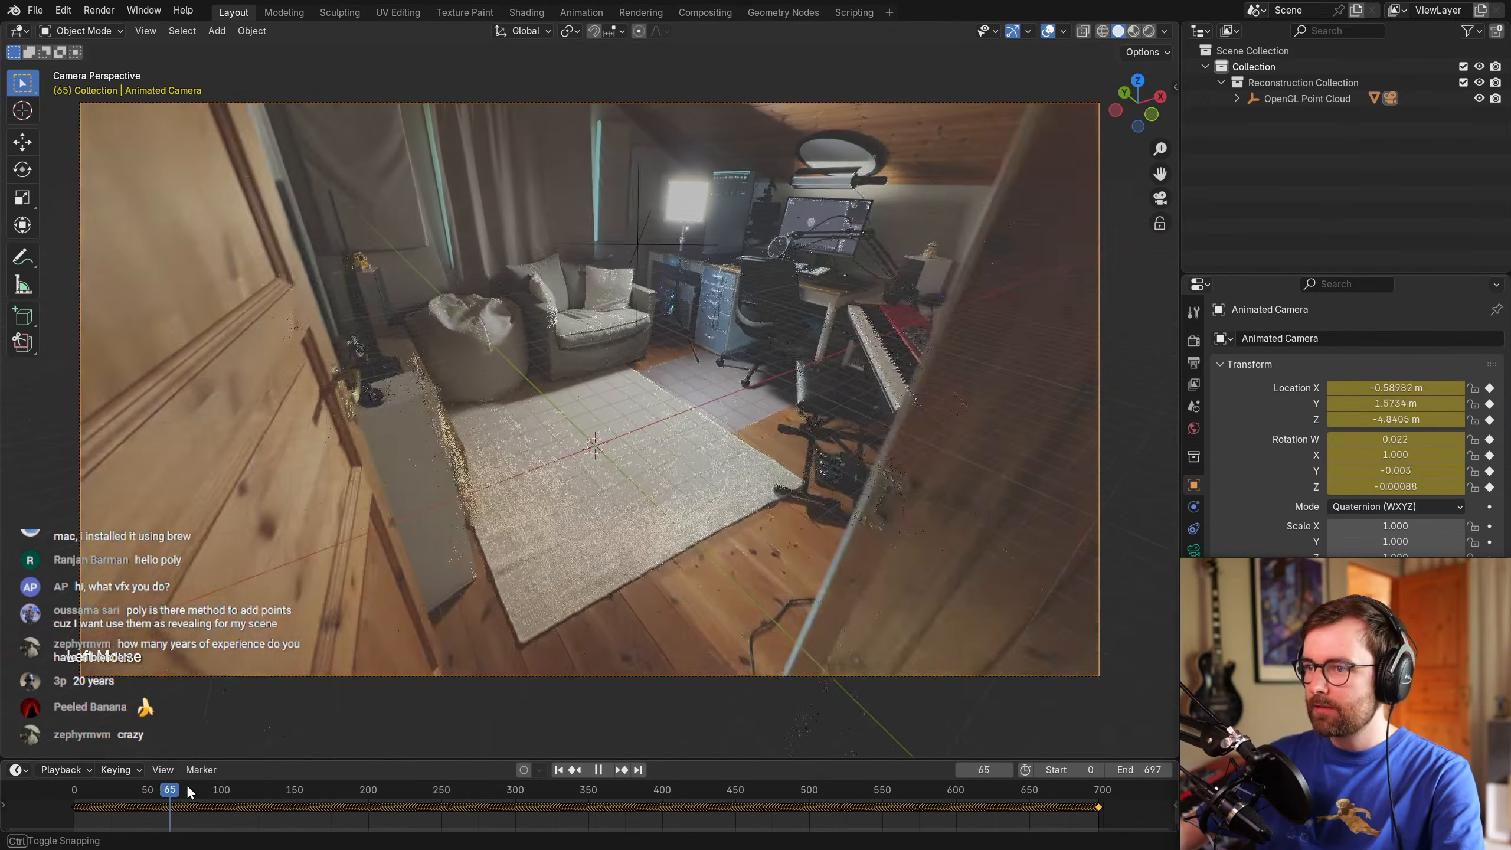
pyautogui.moveTo(187, 785); pyautogui.dragTo(255, 787)
# Try a larger OpenGL visualization point size on the point cloud at frame 131 and lower it again.
pyautogui.click(669, 222)
pyautogui.press('n')
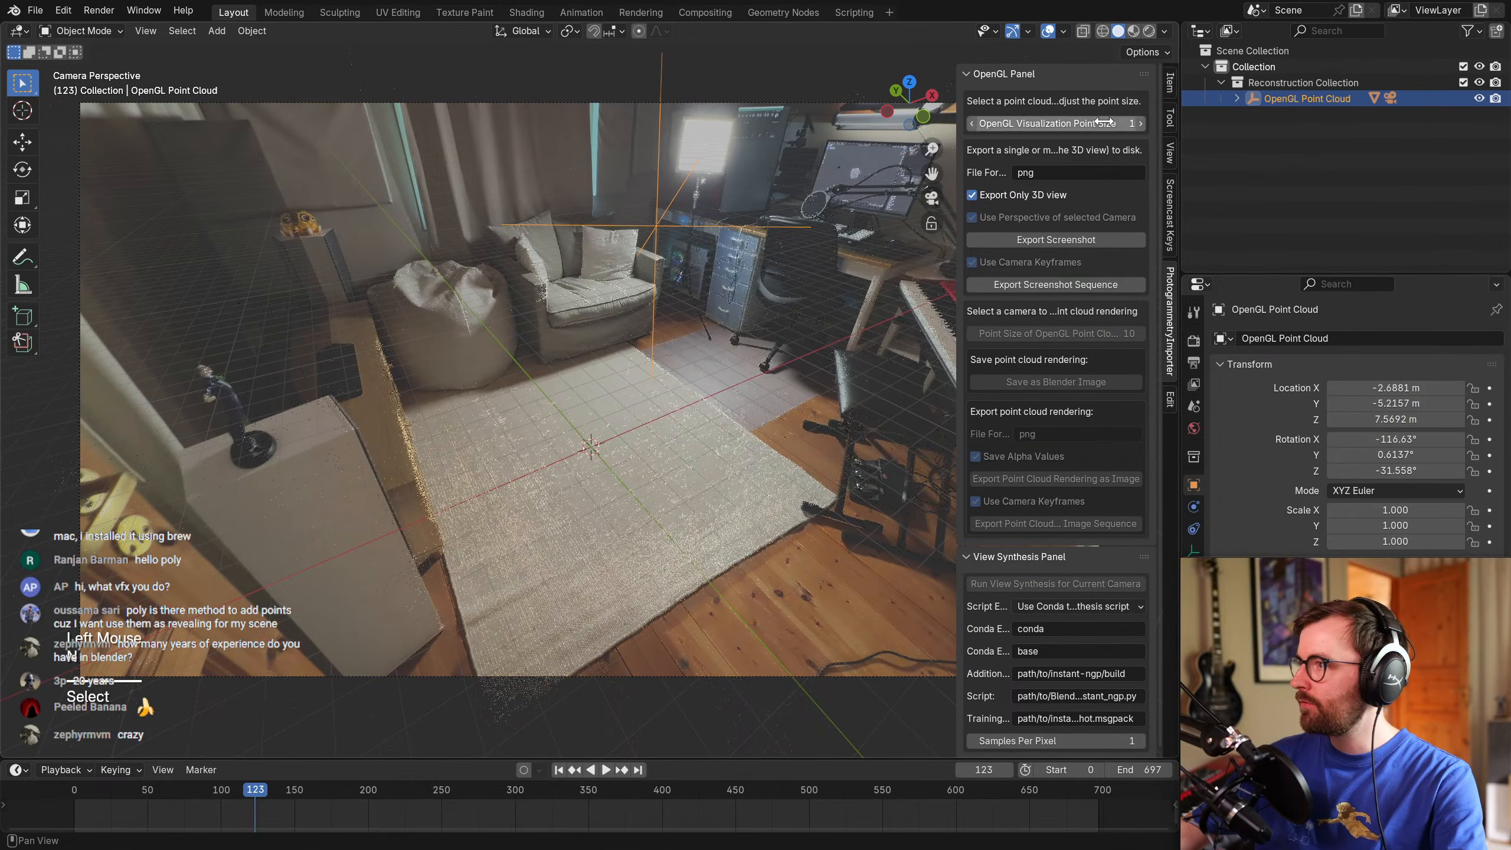
pyautogui.scroll(2, 1044, 148)
pyautogui.moveTo(1042, 125); pyautogui.dragTo(1080, 125)
pyautogui.press('n')
pyautogui.moveTo(268, 788)
pyautogui.mouseDown()
pyautogui.moveTo(636, 789)
pyautogui.moveTo(866, 814)
pyautogui.moveTo(1006, 801)
pyautogui.moveTo(573, 776)
pyautogui.moveTo(267, 786)
pyautogui.mouseUp()
pyautogui.press('n')
pyautogui.moveTo(1100, 124); pyautogui.dragTo(1026, 123)
pyautogui.press('n')
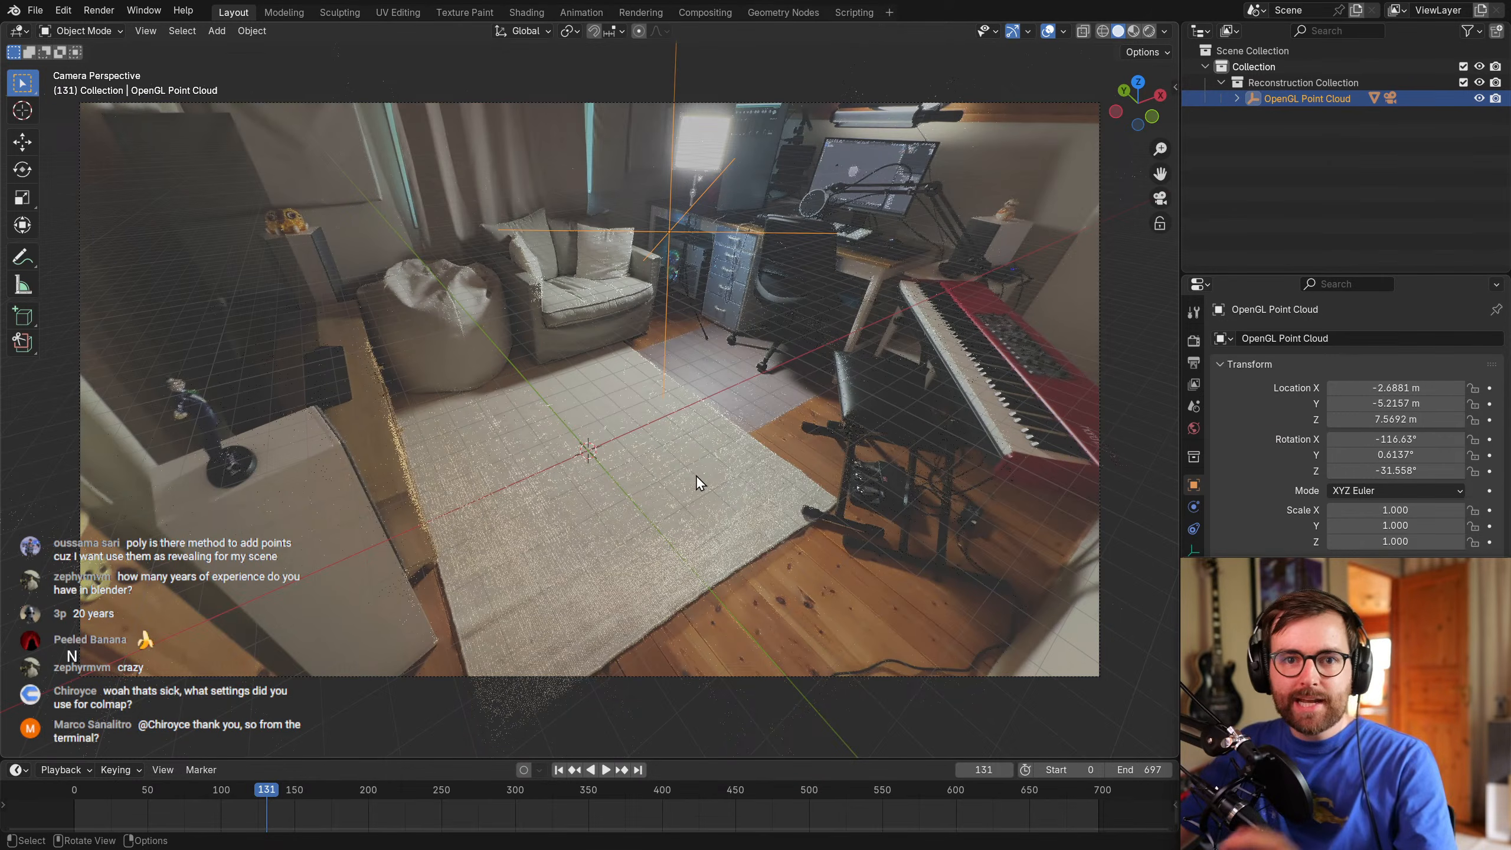
# Go to frame 18 and hide the OpenGL Point Cloud in the viewport.
pyautogui.moveTo(243, 794); pyautogui.dragTo(101, 800)
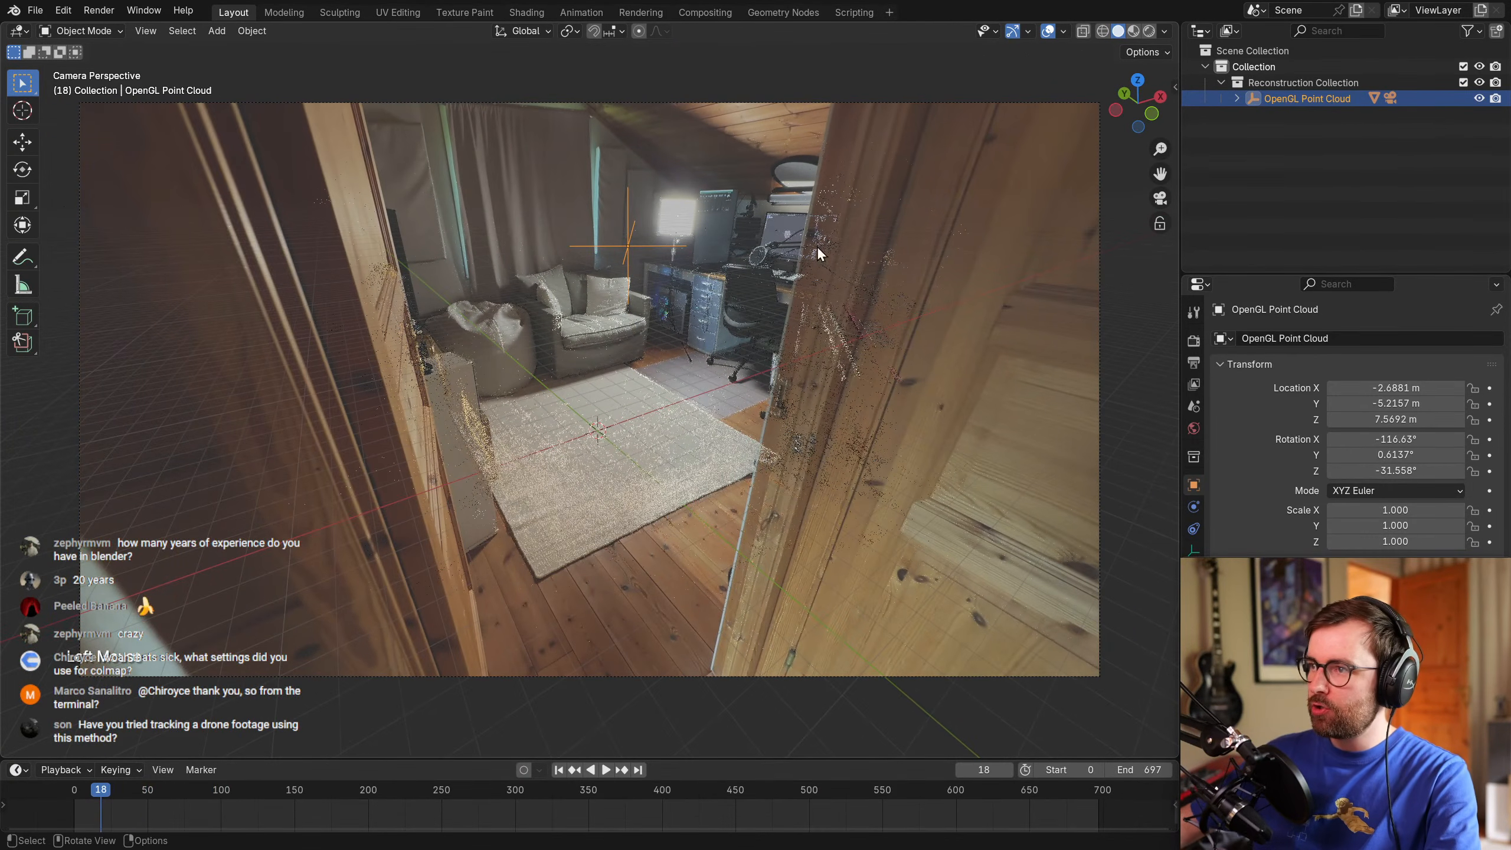
pyautogui.click(1480, 98)
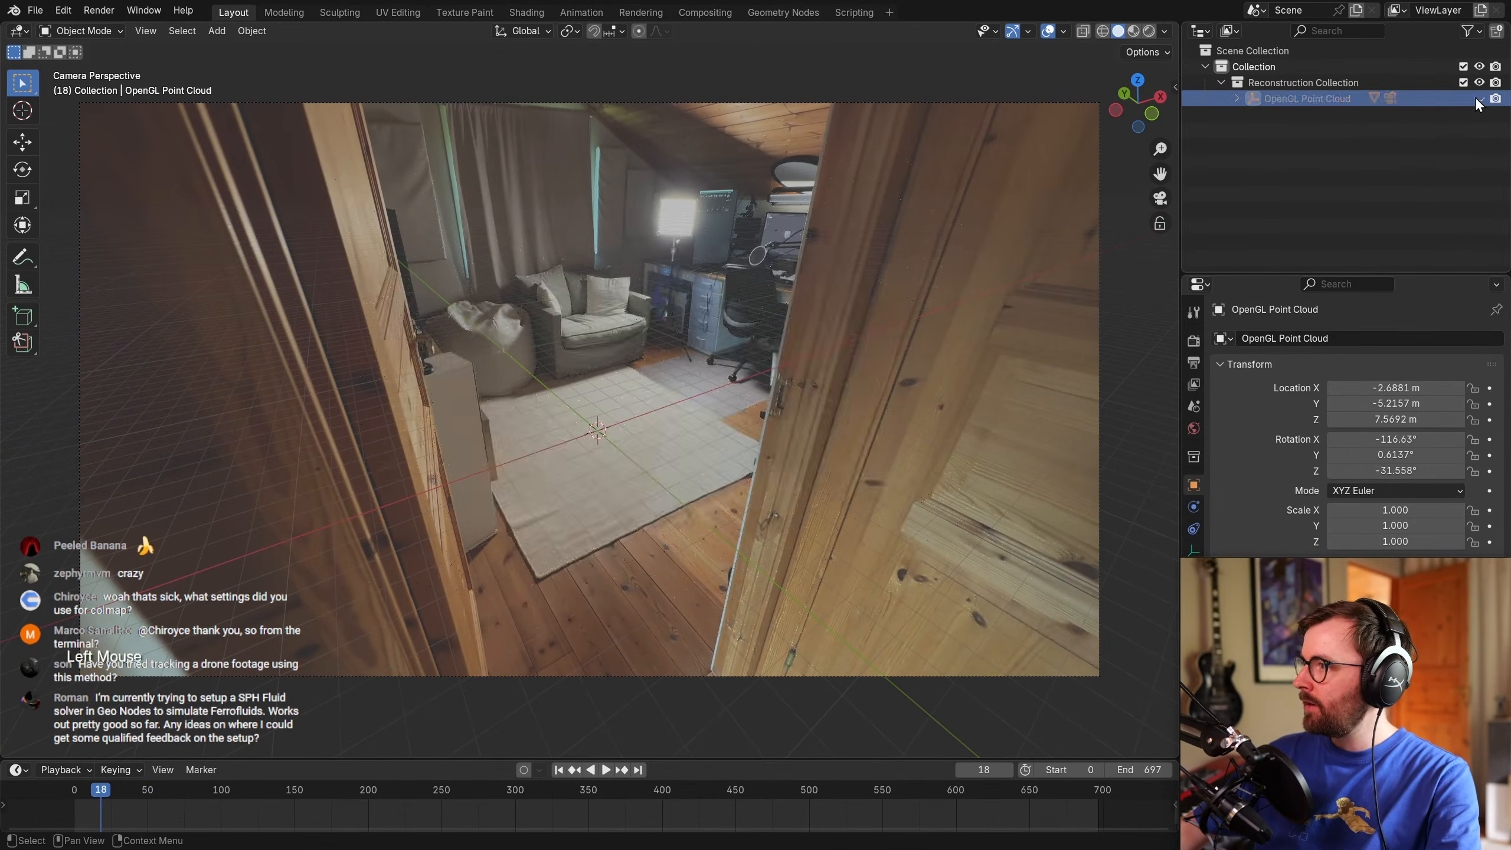
# Set the opacity of the Animated Camera's background clip to 1.000.
pyautogui.click(884, 96)
pyautogui.scroll(-3, 1284, 454)
pyautogui.hotkey('ctrl', 'w')
pyautogui.click(1233, 517)
pyautogui.click(1232, 519)
pyautogui.scroll(-4, 1192, 465)
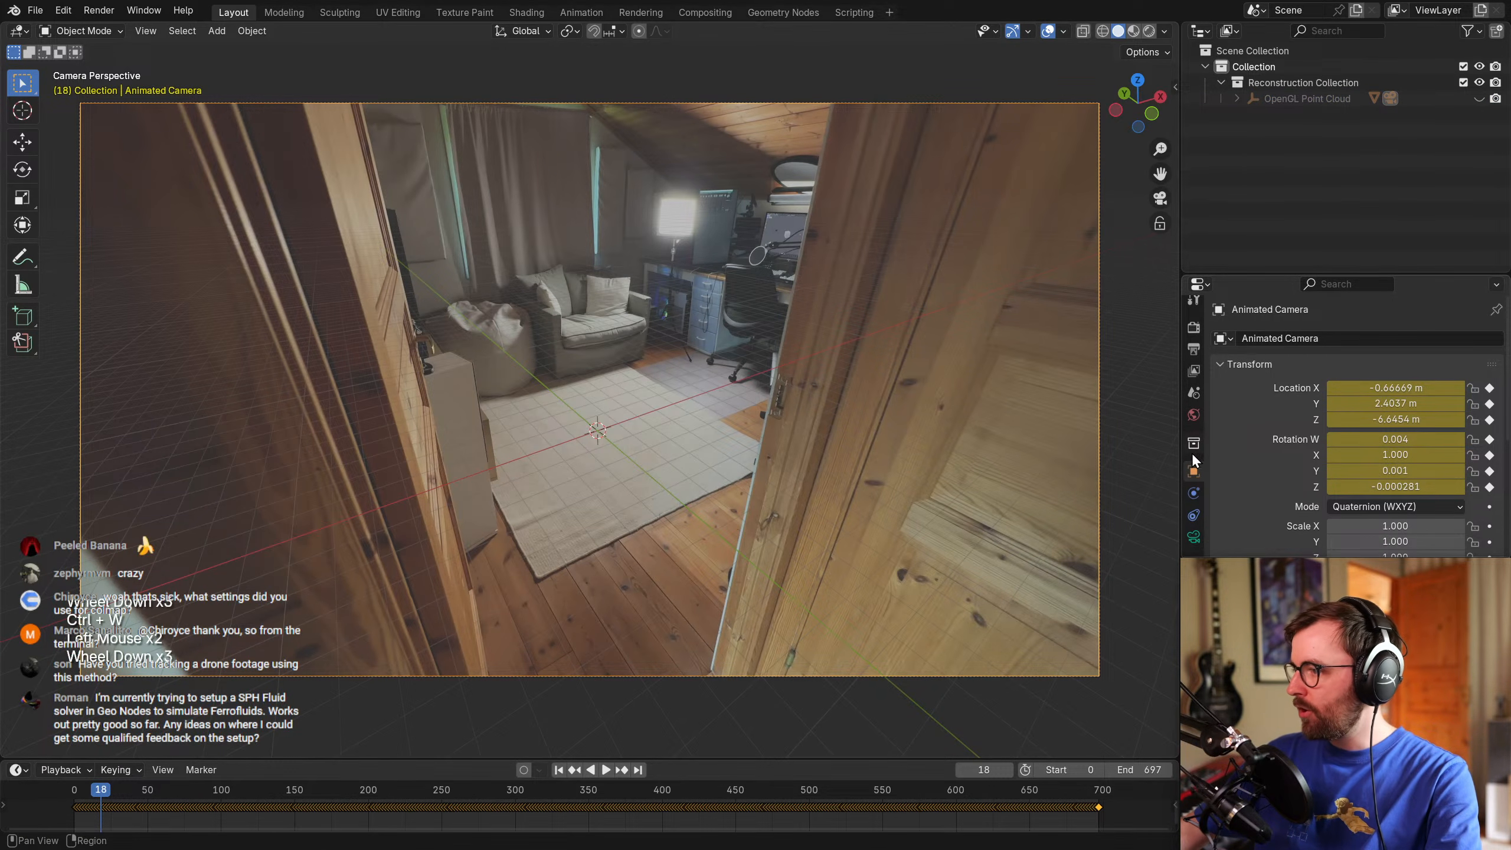
pyautogui.click(1194, 538)
pyautogui.scroll(-2, 1252, 411)
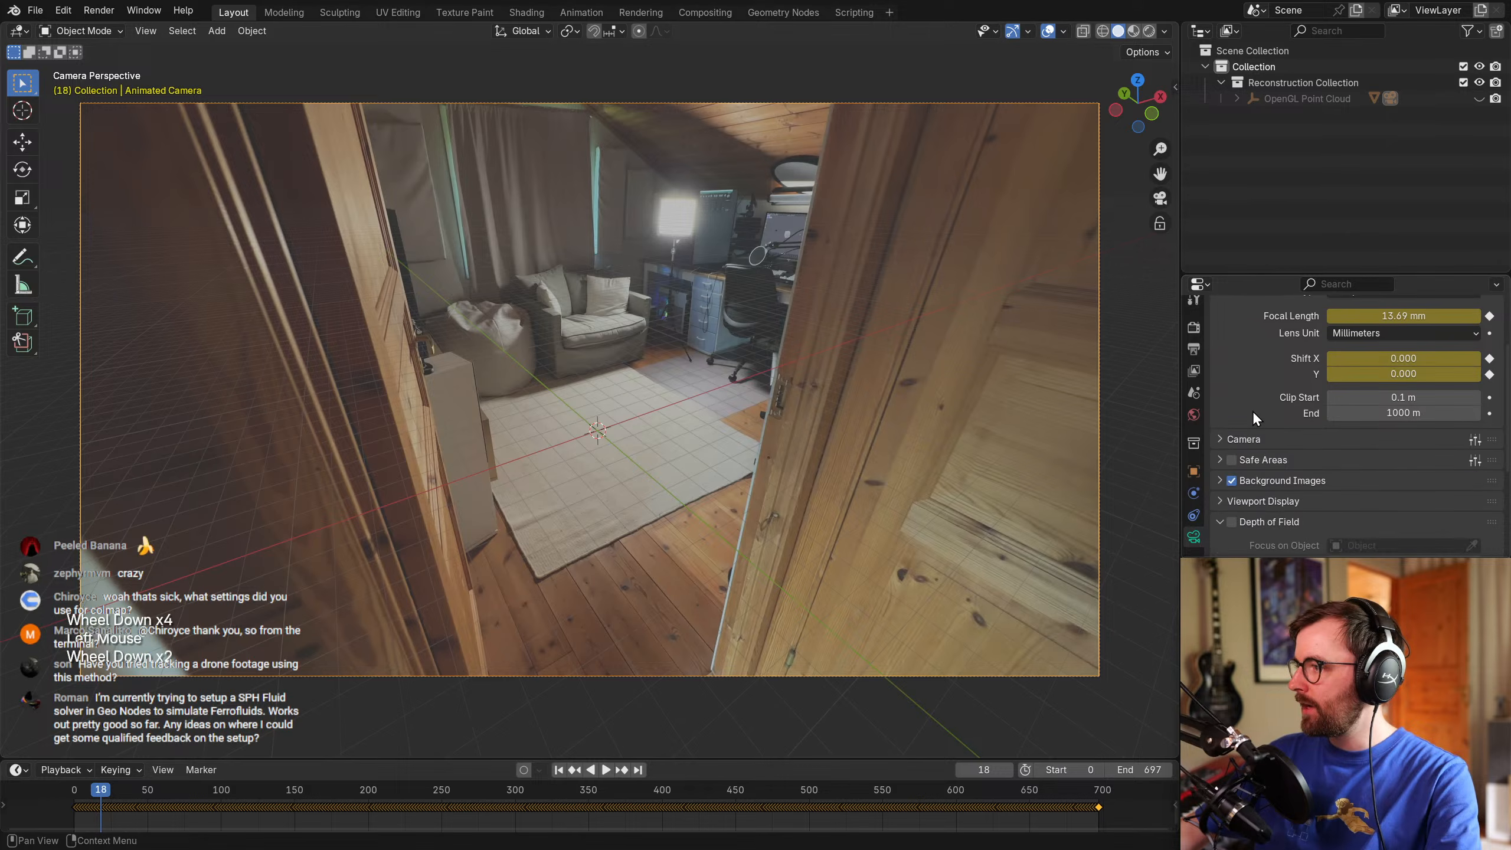
pyautogui.scroll(-2, 1242, 359)
pyautogui.click(1262, 379)
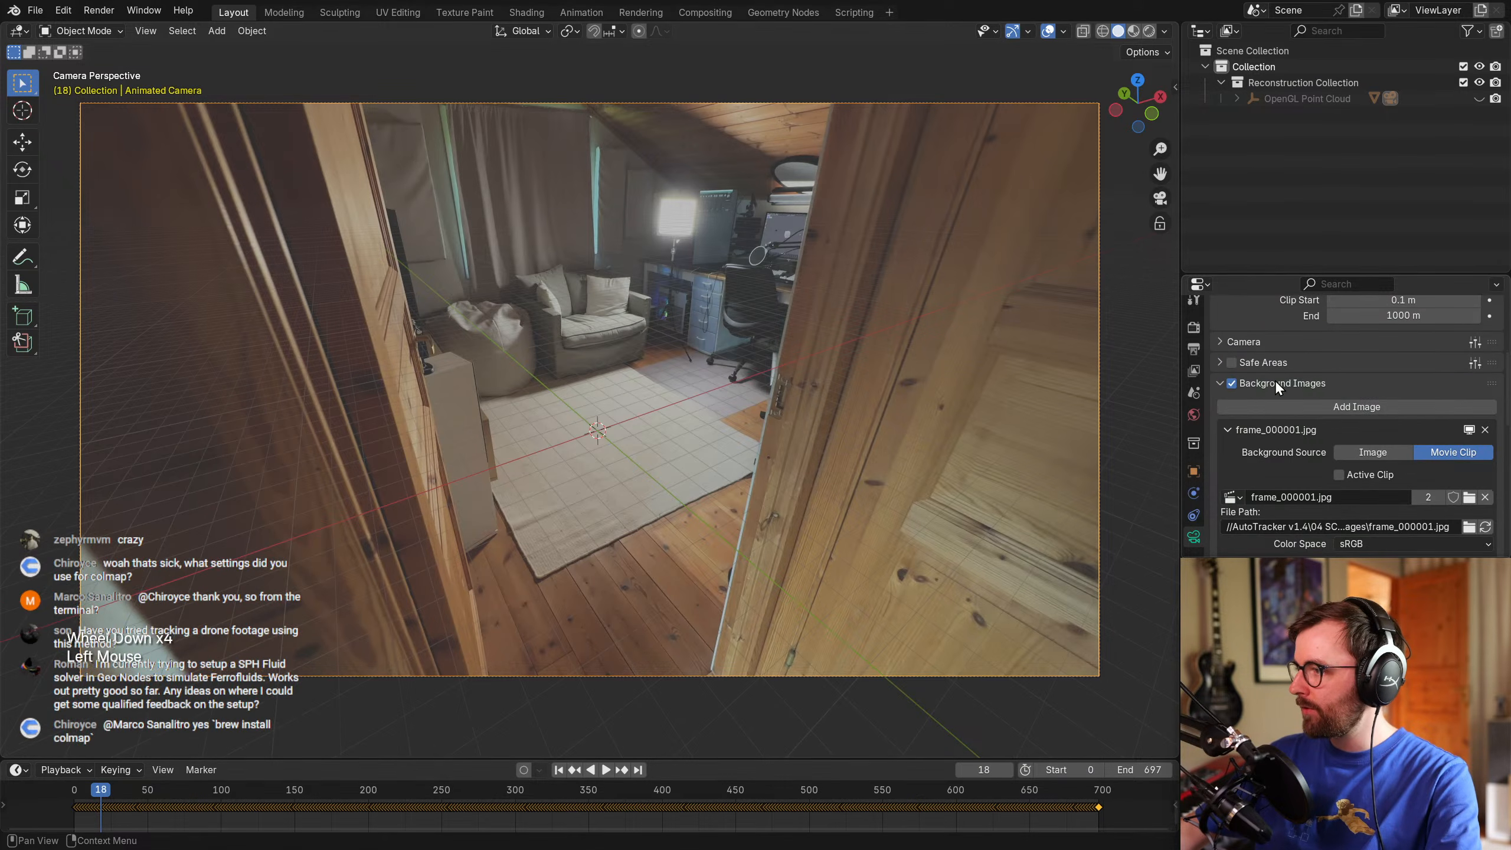
pyautogui.scroll(-2, 1275, 380)
pyautogui.moveTo(1367, 445); pyautogui.dragTo(1449, 446)
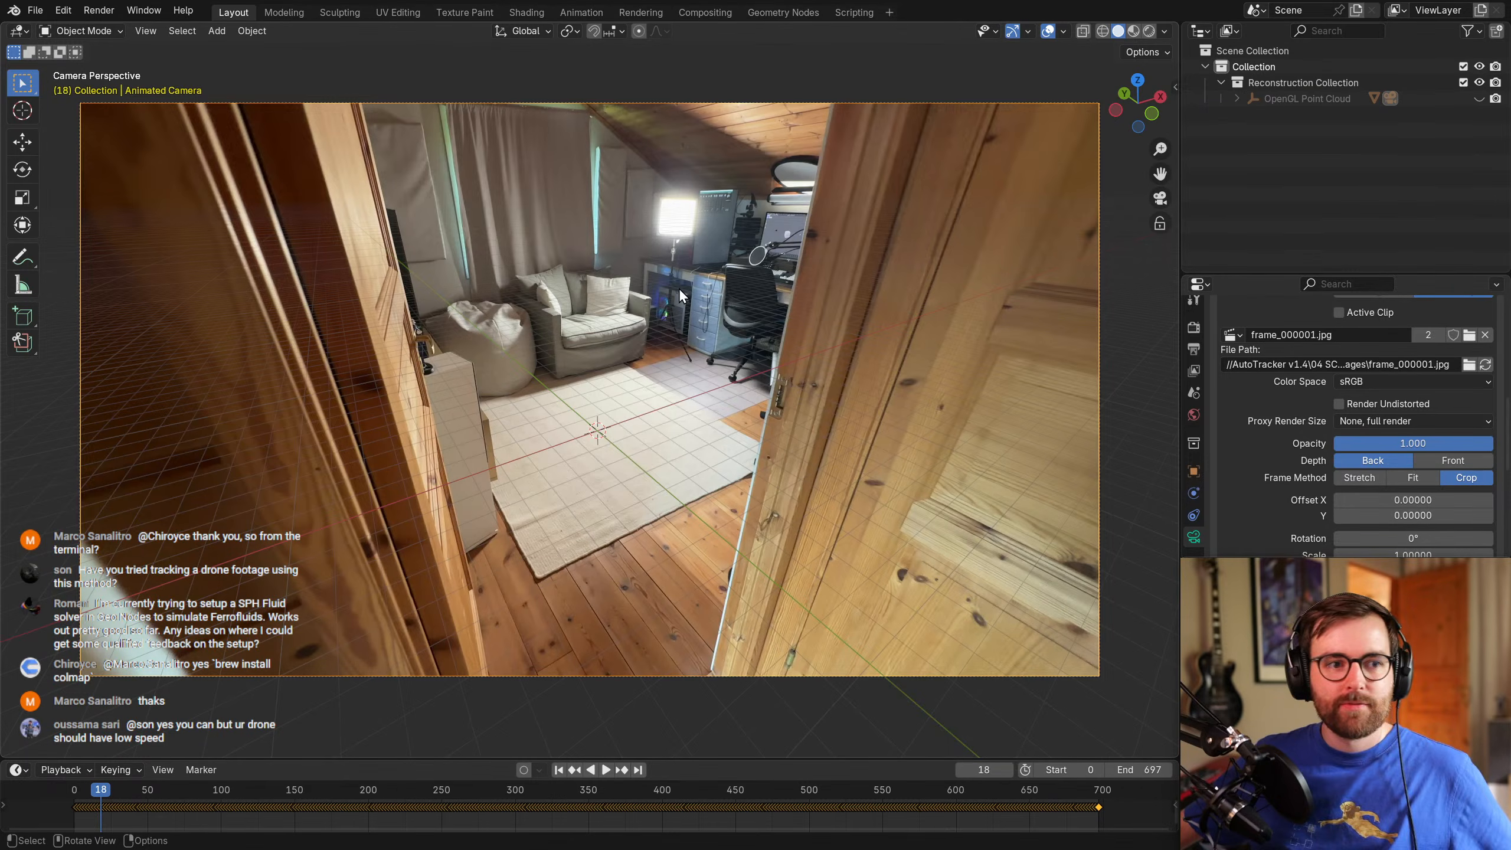
# Add a mesh plane on the rug and scale it up by about 3.04.
pyautogui.click(722, 431)
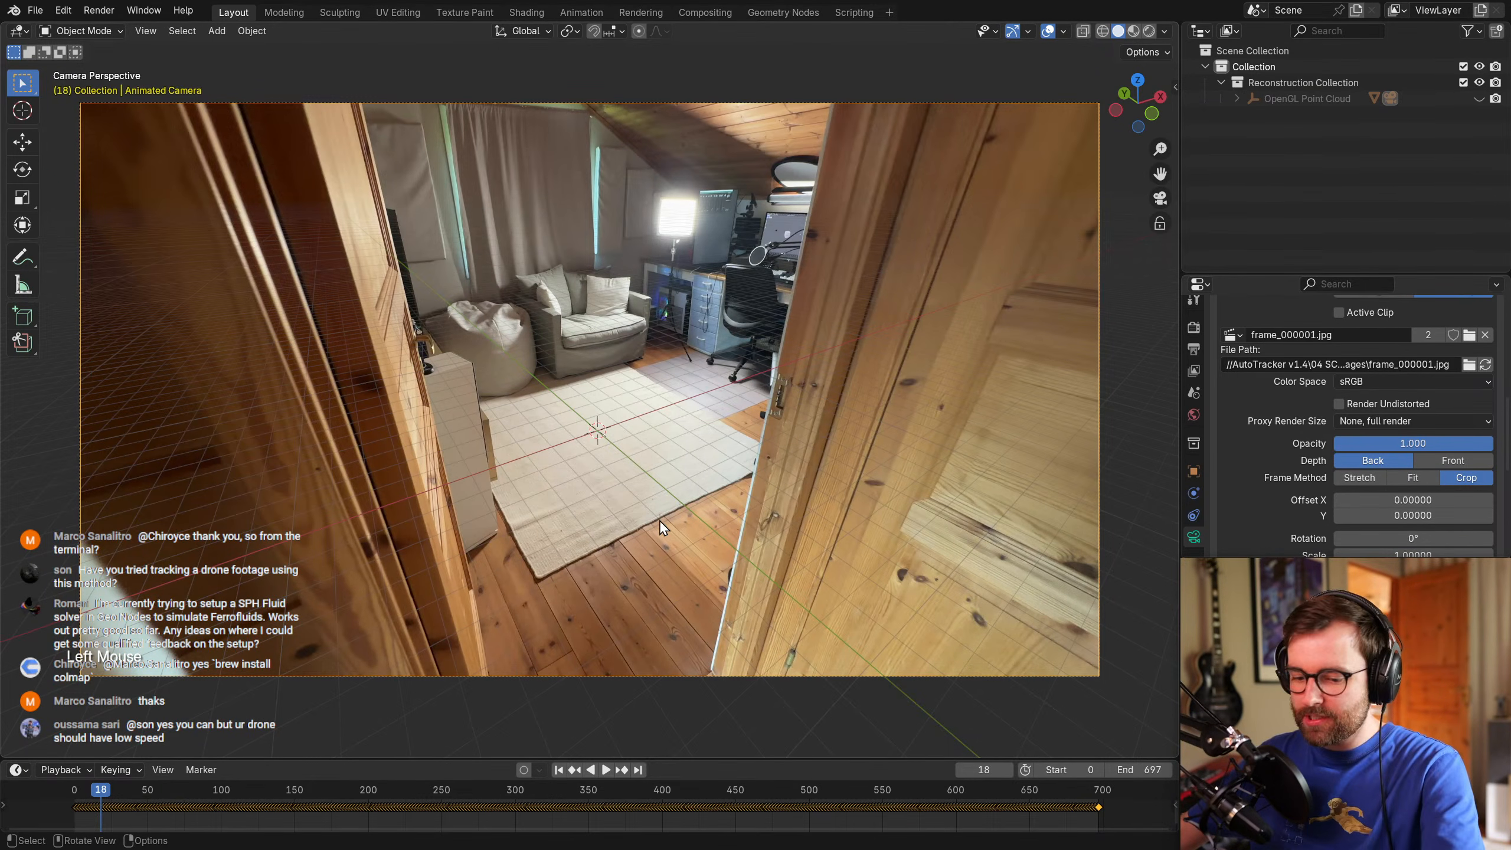
pyautogui.hotkey('shift', 'a')
pyautogui.moveTo(550, 292)
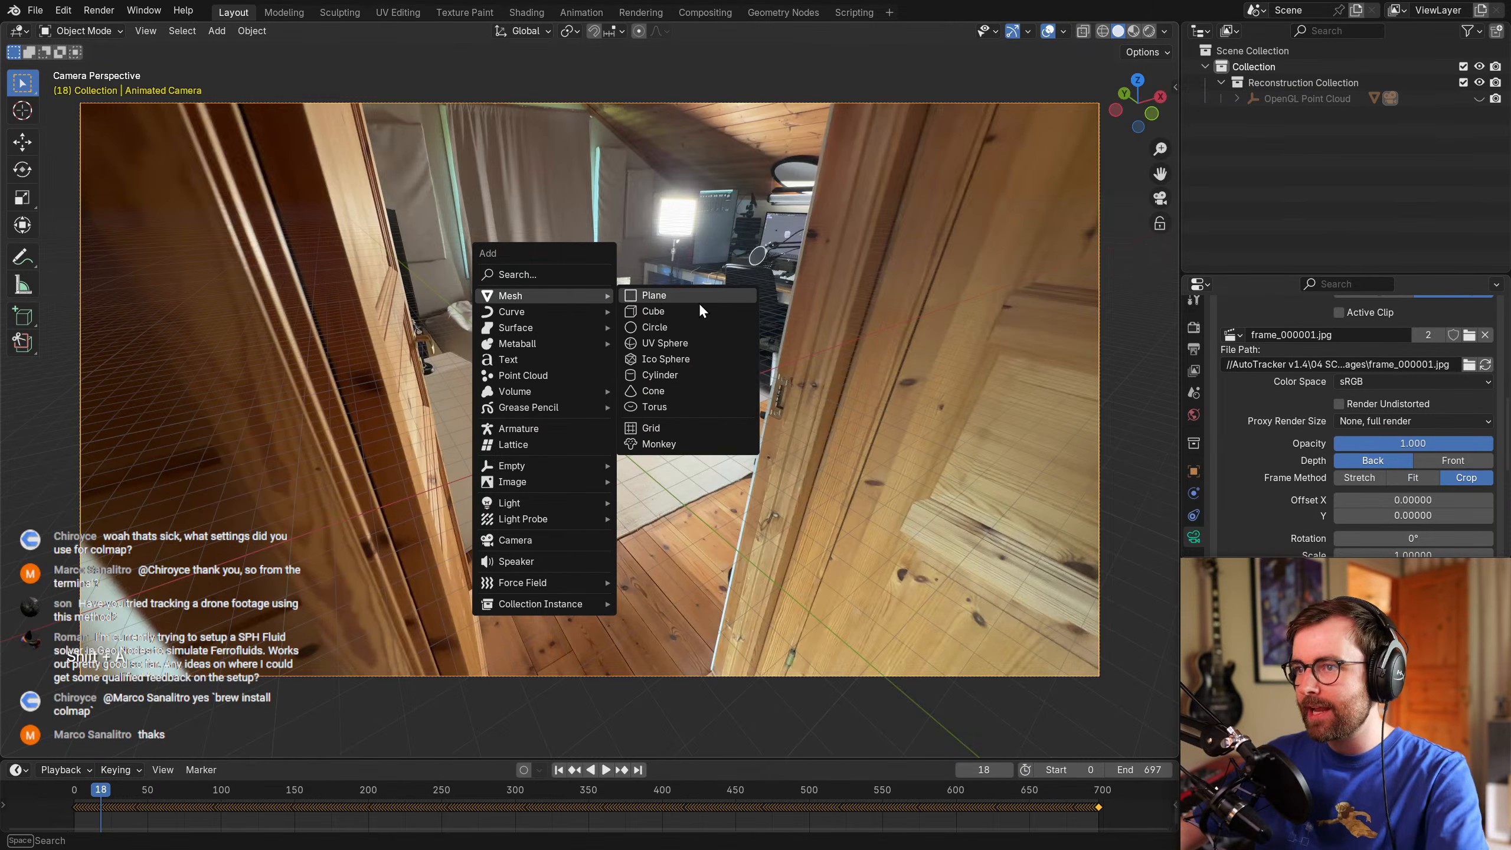
pyautogui.click(696, 300)
pyautogui.scroll(2, 687, 305)
pyautogui.press('s')
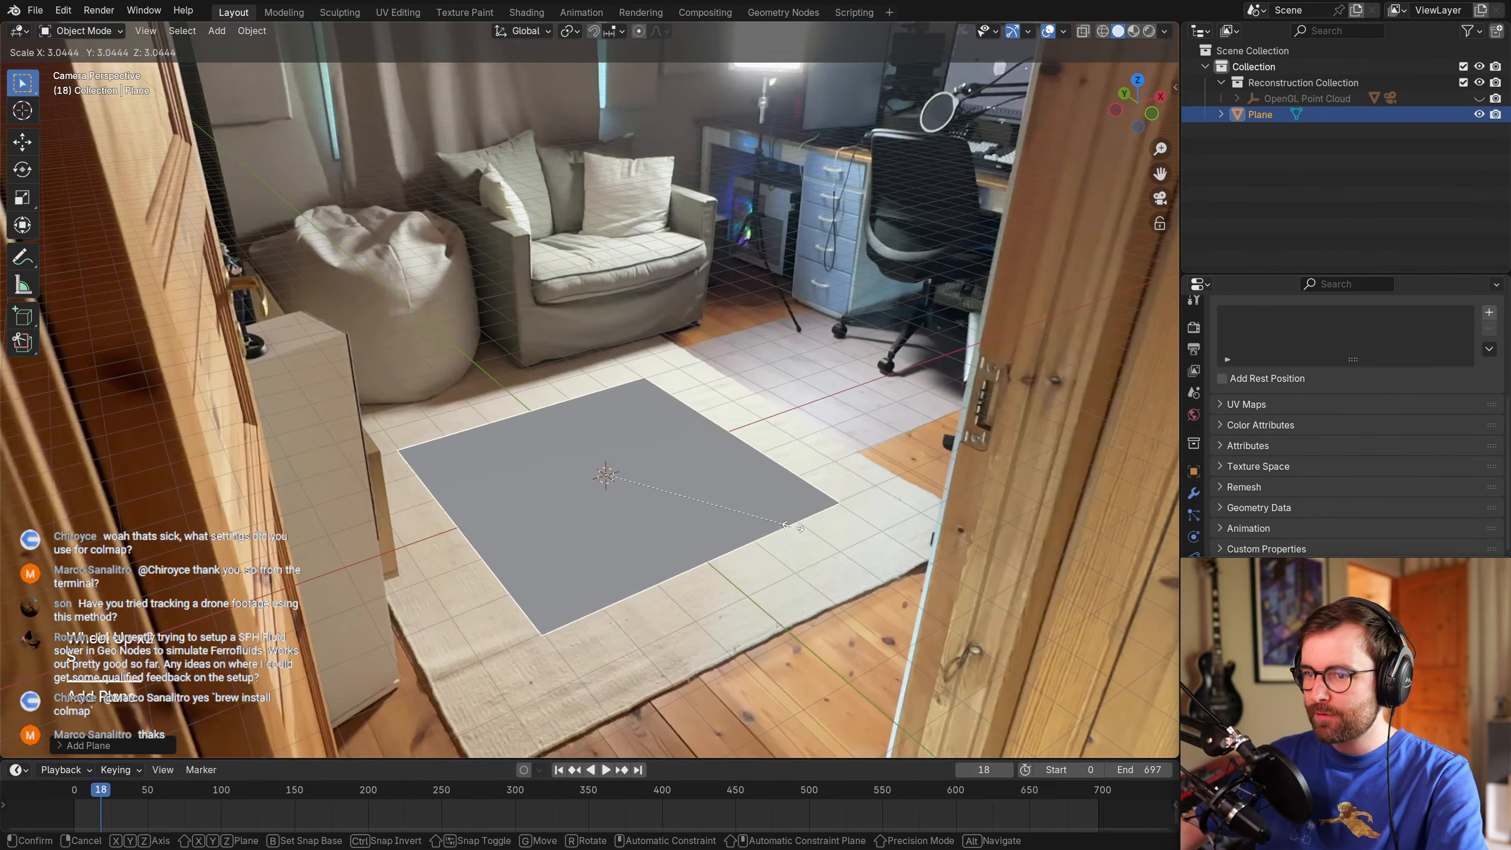
pyautogui.click(792, 526)
# Play and scrub the shot between frames 18 and 139 to check how the plane sticks to the rug, stopping at frame 87.
pyautogui.scroll(-2, 693, 348)
pyautogui.moveTo(106, 792); pyautogui.dragTo(278, 795)
pyautogui.scroll(-2, 536, 511)
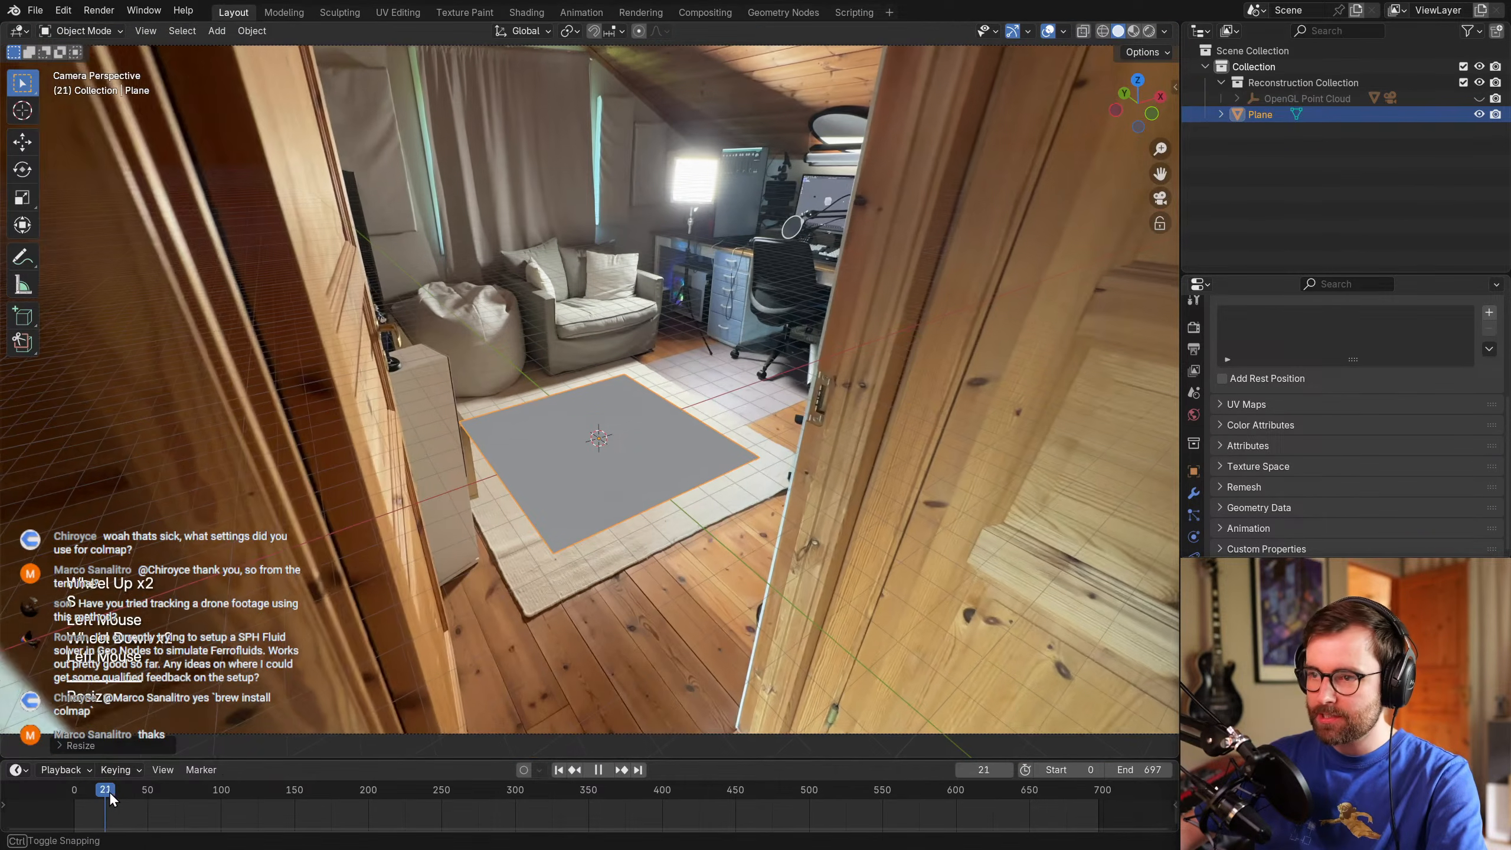
pyautogui.scroll(2, 536, 511)
pyautogui.press('space')
pyautogui.press('space')
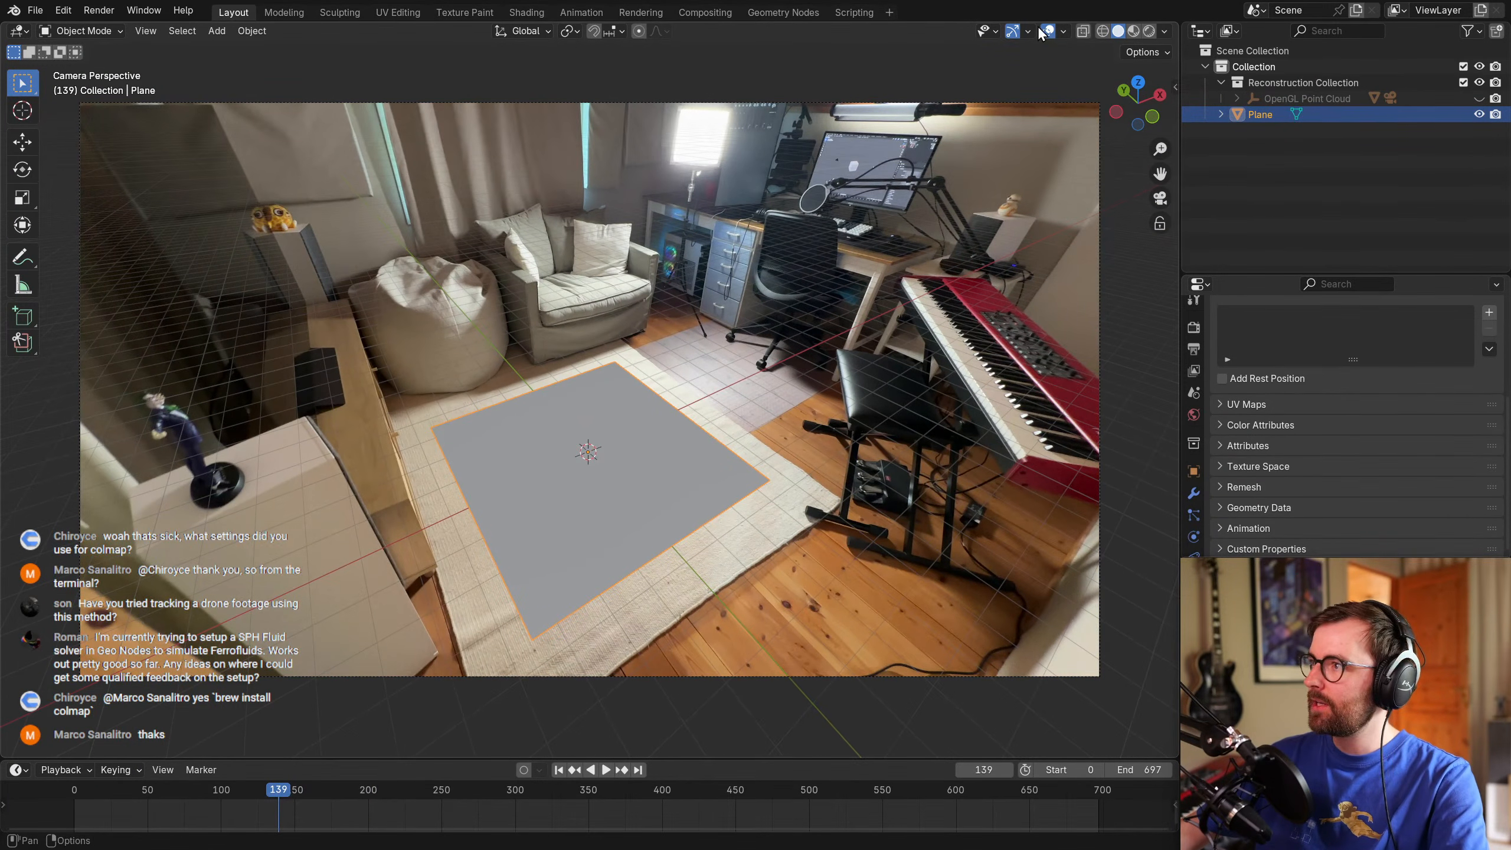
pyautogui.press('space')
pyautogui.moveTo(285, 795); pyautogui.dragTo(203, 795)
pyautogui.press('space')
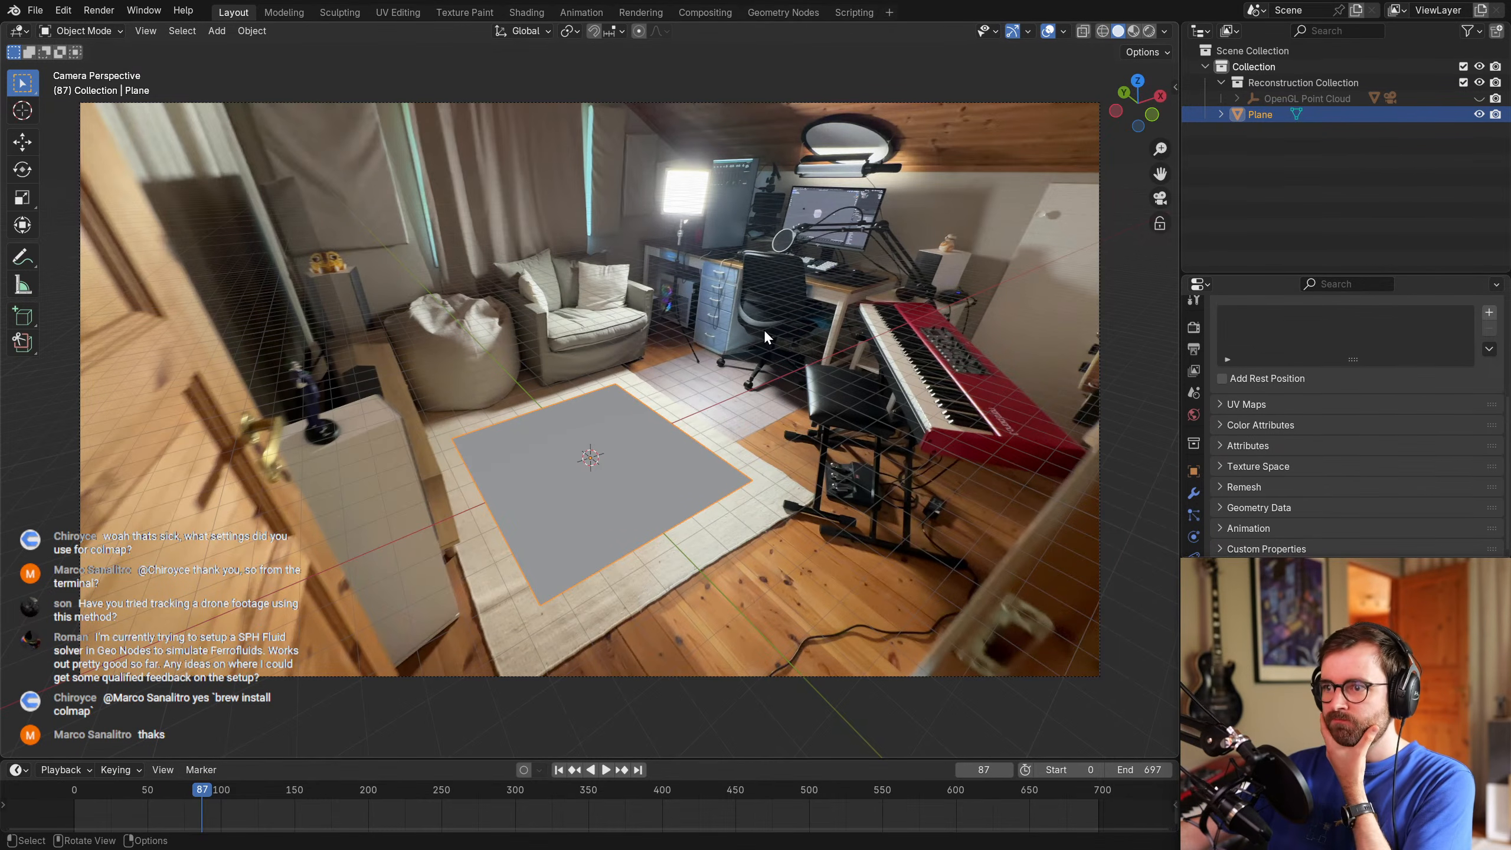
pyautogui.doubleClick(747, 475)
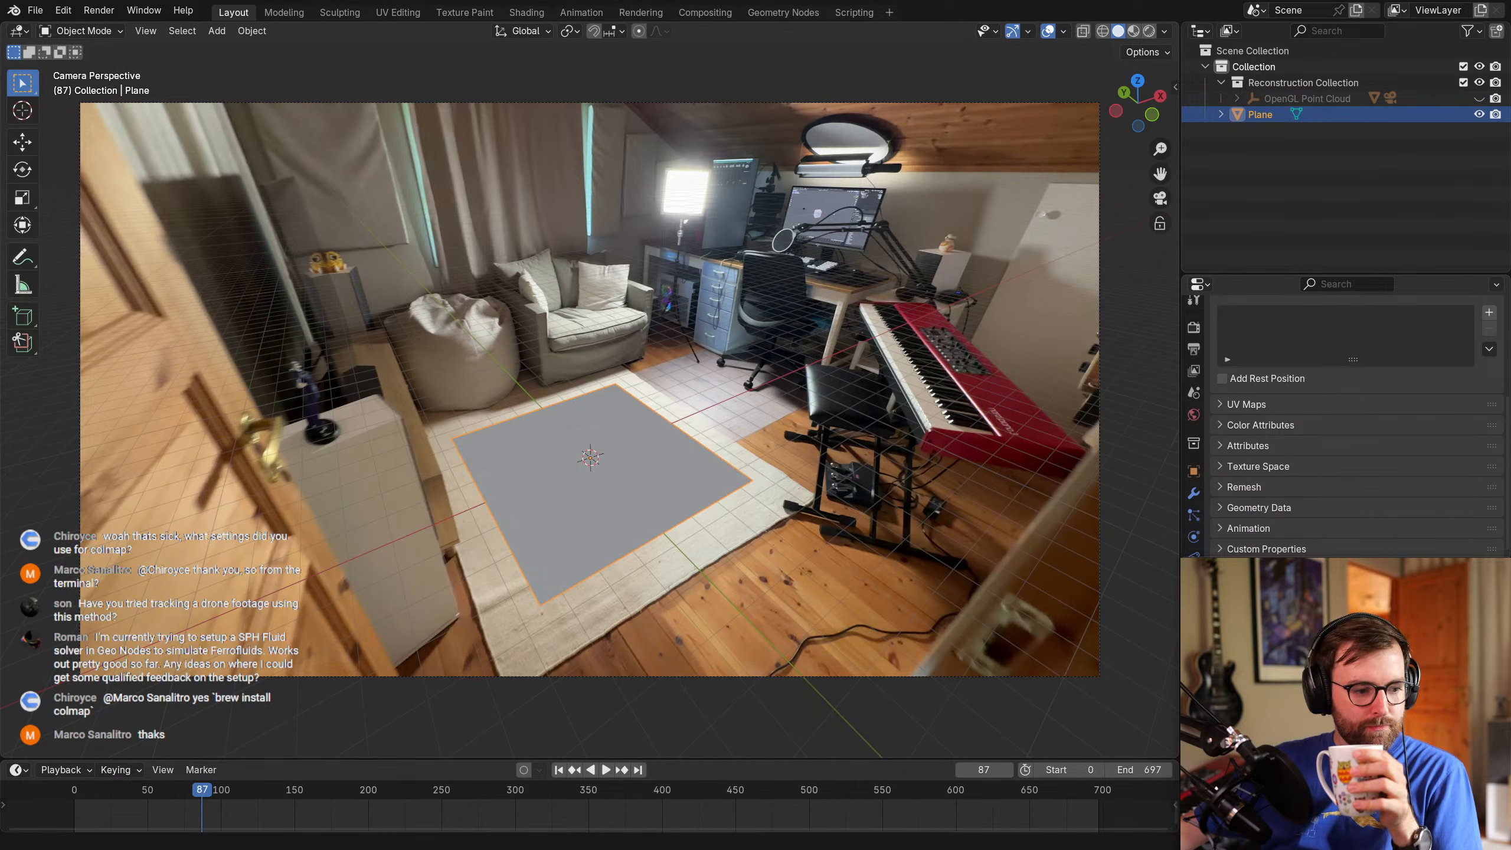
pyautogui.click(1048, 5)
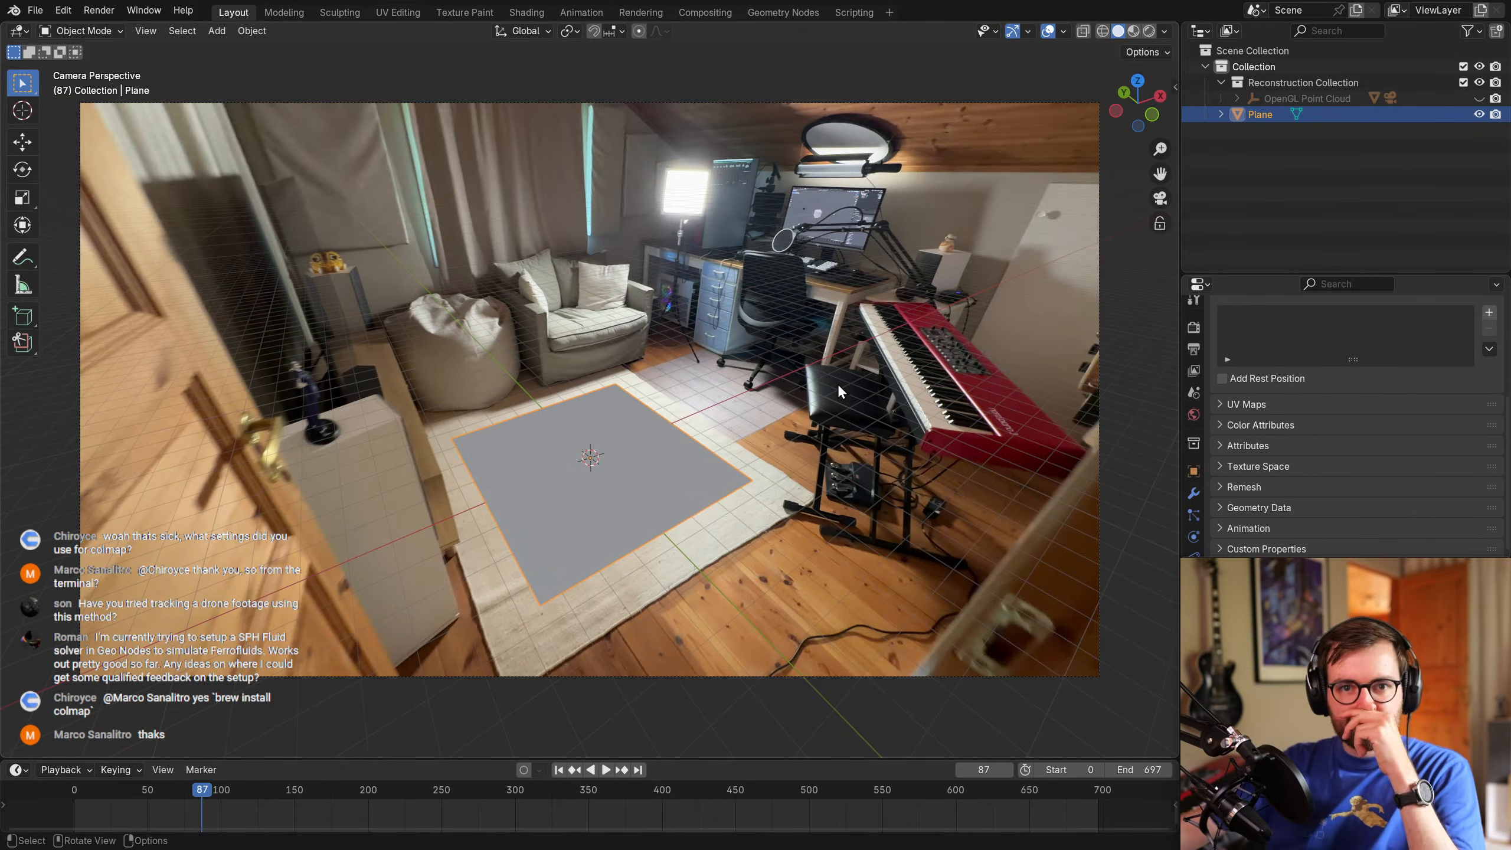
pyautogui.click(990, 10)
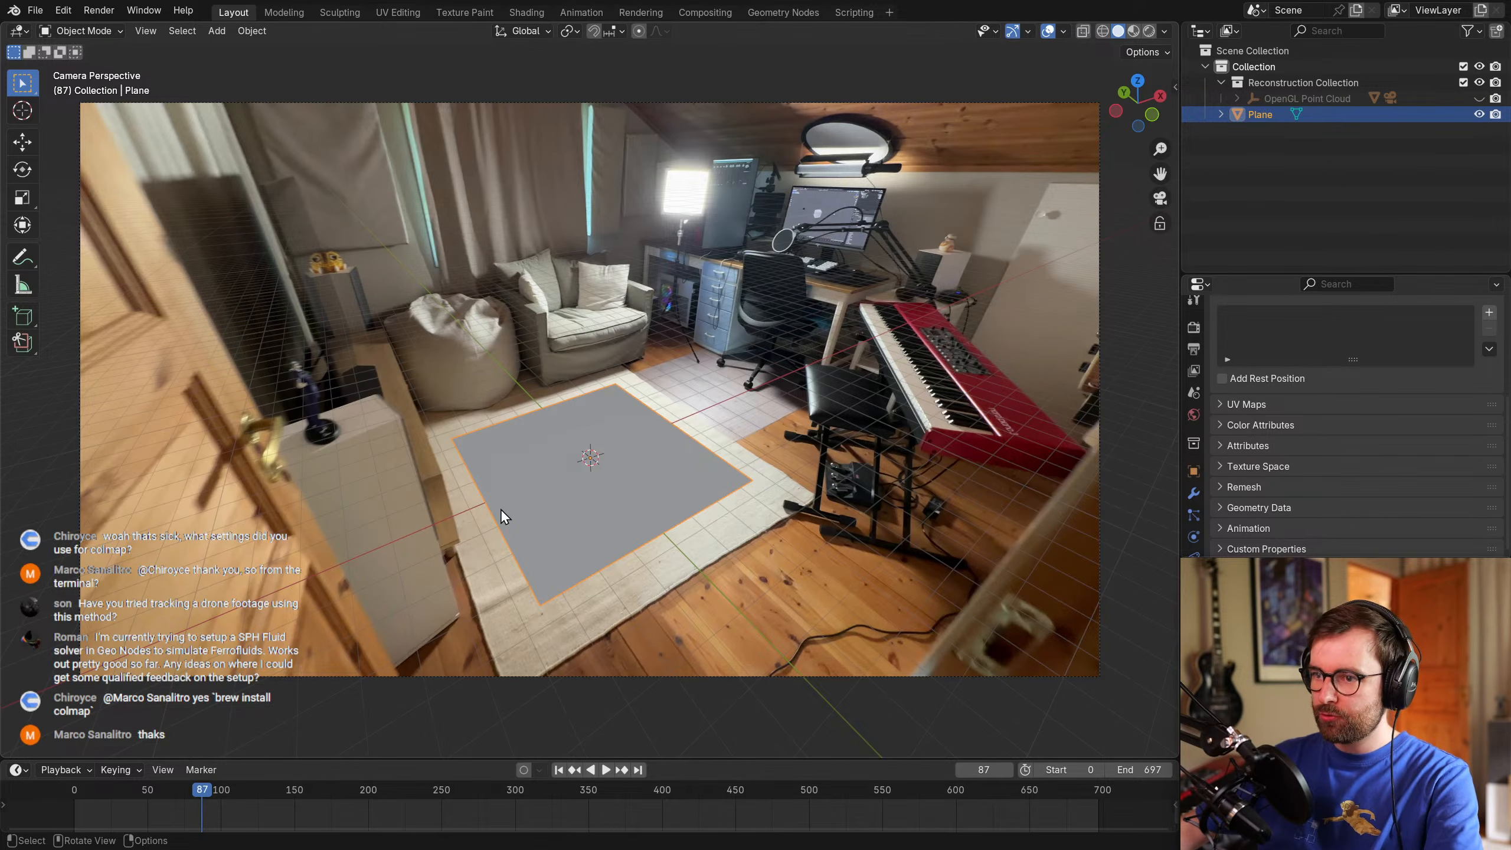
# Inspect the plane and the animated camera from outside the camera view, and return to the camera view with the plane selected.
pyautogui.moveTo(658, 407); pyautogui.dragTo(695, 435, button='middle')
pyautogui.scroll(-3, 827, 415)
pyautogui.moveTo(827, 415); pyautogui.dragTo(840, 409, button='middle')
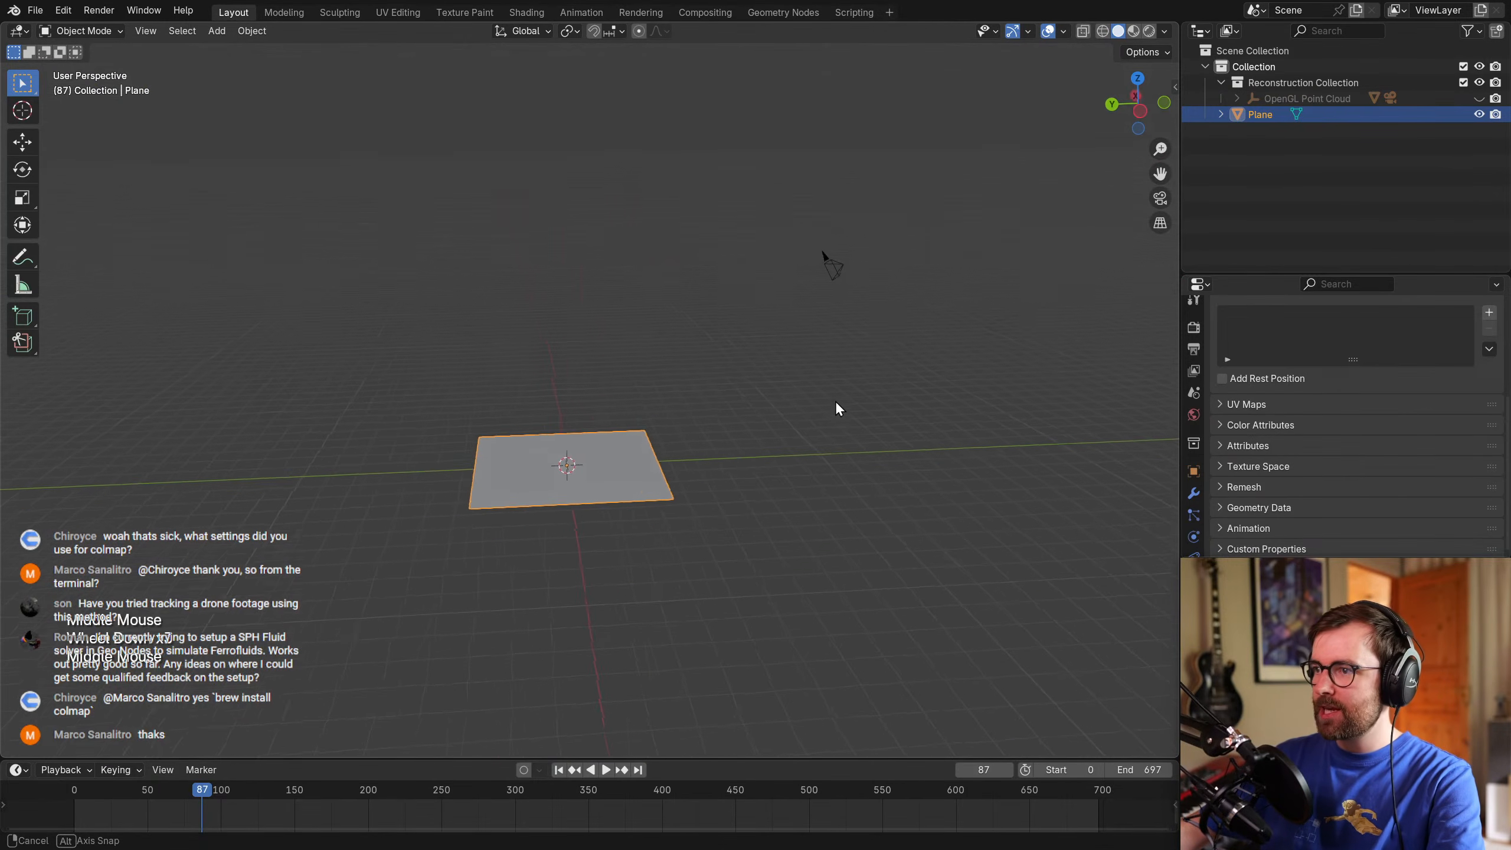
pyautogui.click(827, 287)
pyautogui.scroll(1, 738, 398)
pyautogui.moveTo(732, 403); pyautogui.dragTo(789, 375, button='middle')
pyautogui.click(667, 455)
pyautogui.scroll(-2, 779, 443)
pyautogui.press('KP_0')
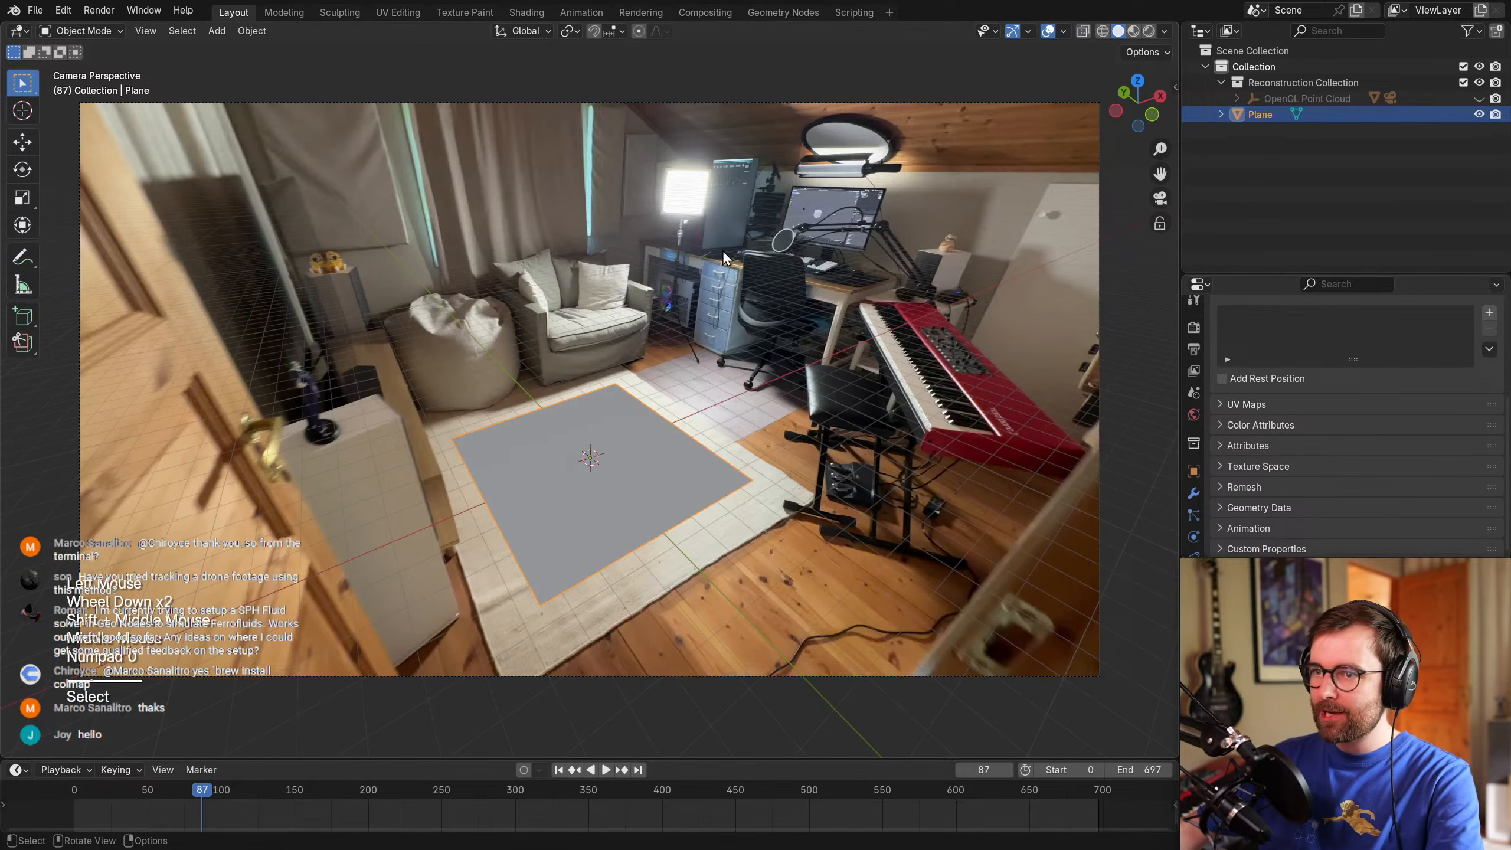
# Leave the camera view and select the Animated Camera above the plane.
pyautogui.moveTo(779, 424); pyautogui.dragTo(842, 444, button='middle')
pyautogui.scroll(-2, 839, 444)
pyautogui.keyDown('shift'); pyautogui.moveTo(827, 447); pyautogui.dragTo(767, 441, button='middle'); pyautogui.keyUp('shift')
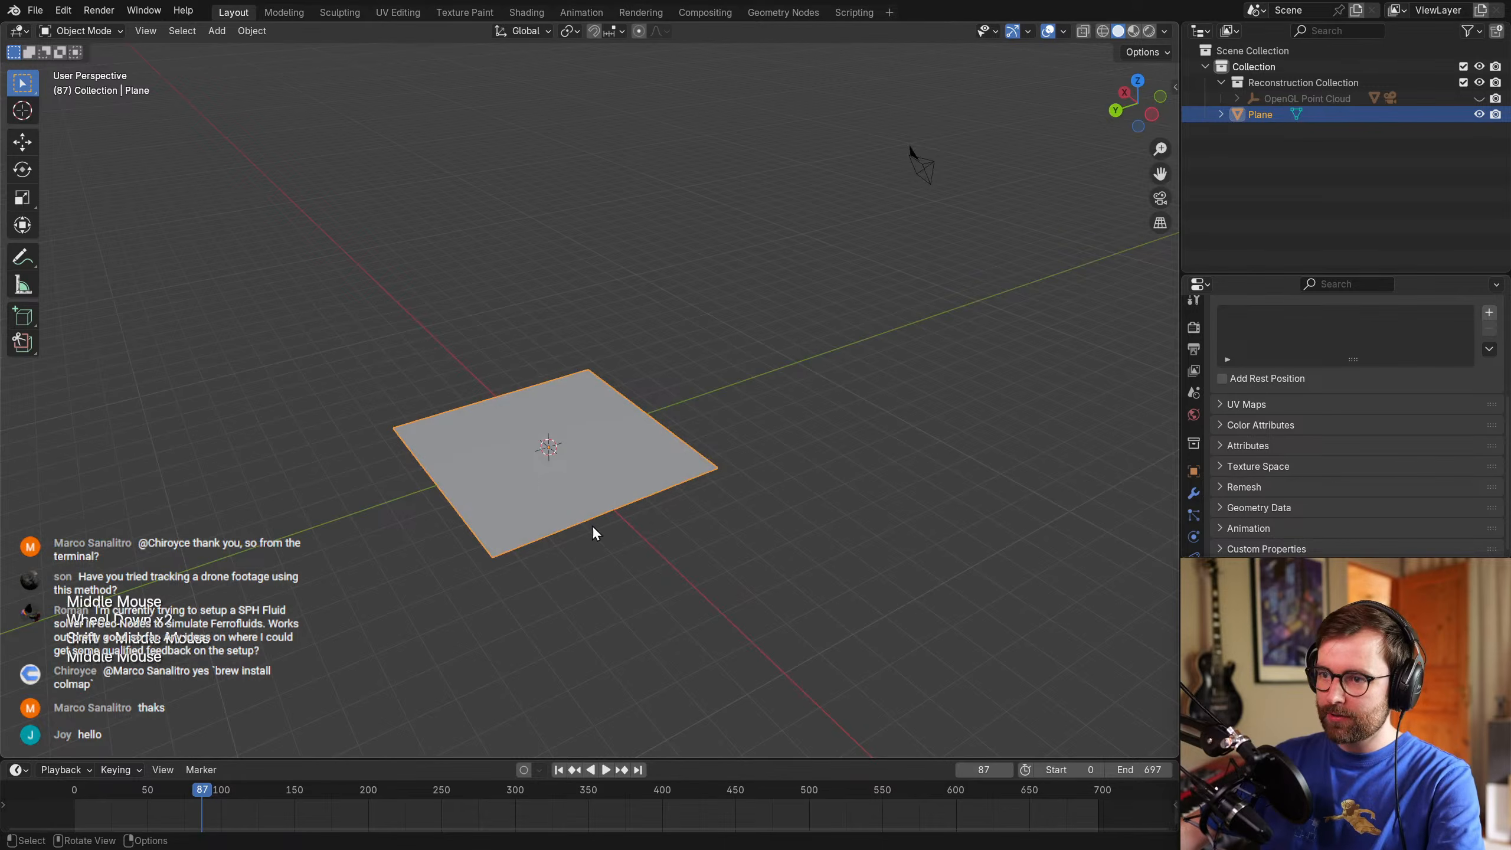
pyautogui.moveTo(840, 338); pyautogui.dragTo(853, 332, button='middle')
pyautogui.click(898, 160)
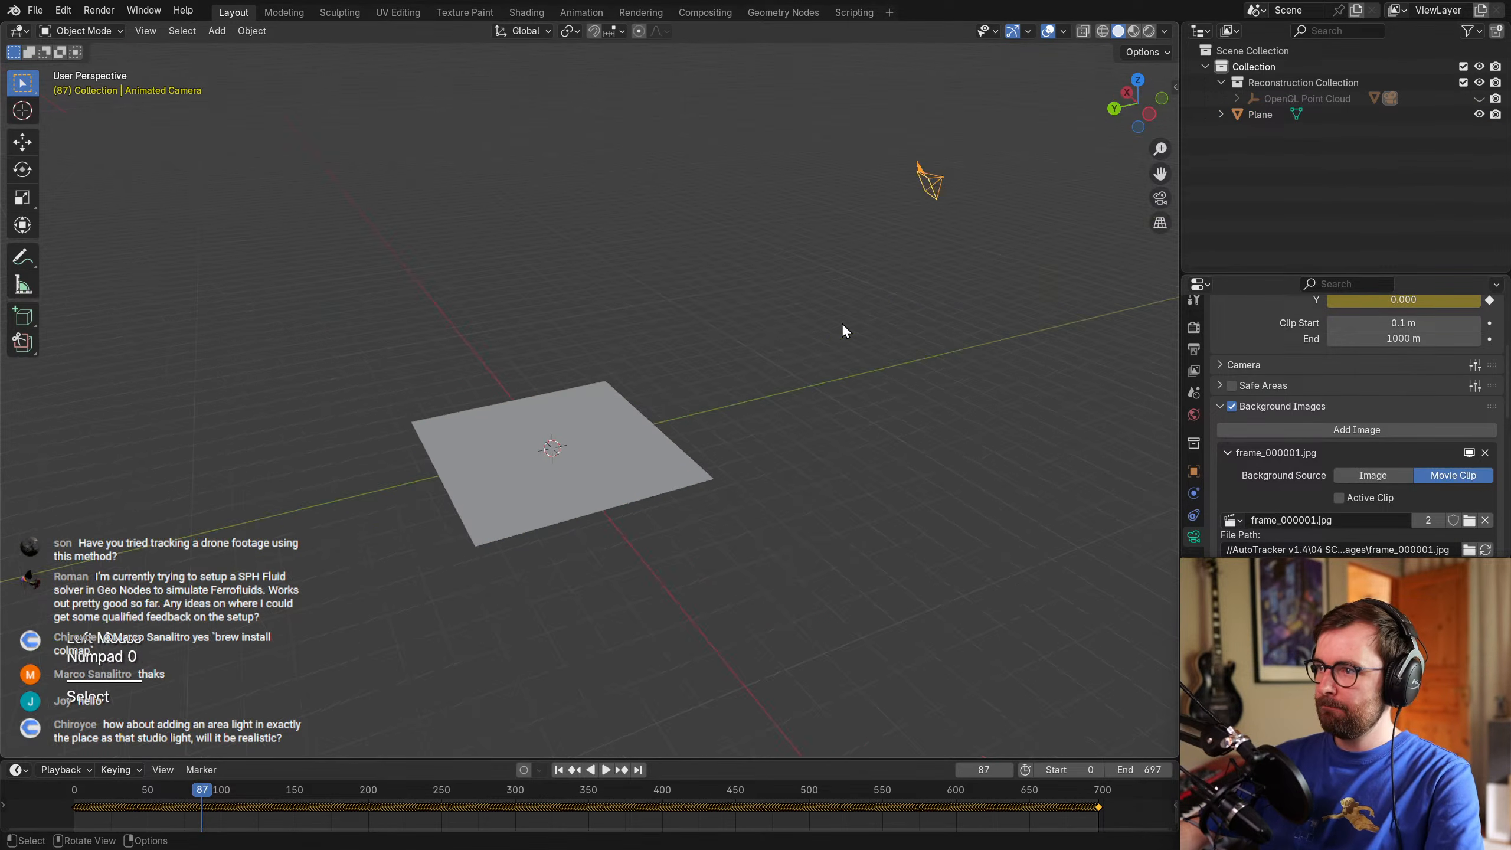
# Return to the camera view and select the plane on the rug.
pyautogui.press('KP_0')
pyautogui.moveTo(942, 329); pyautogui.dragTo(801, 371, button='middle')
pyautogui.press('KP_0')
pyautogui.click(737, 469)
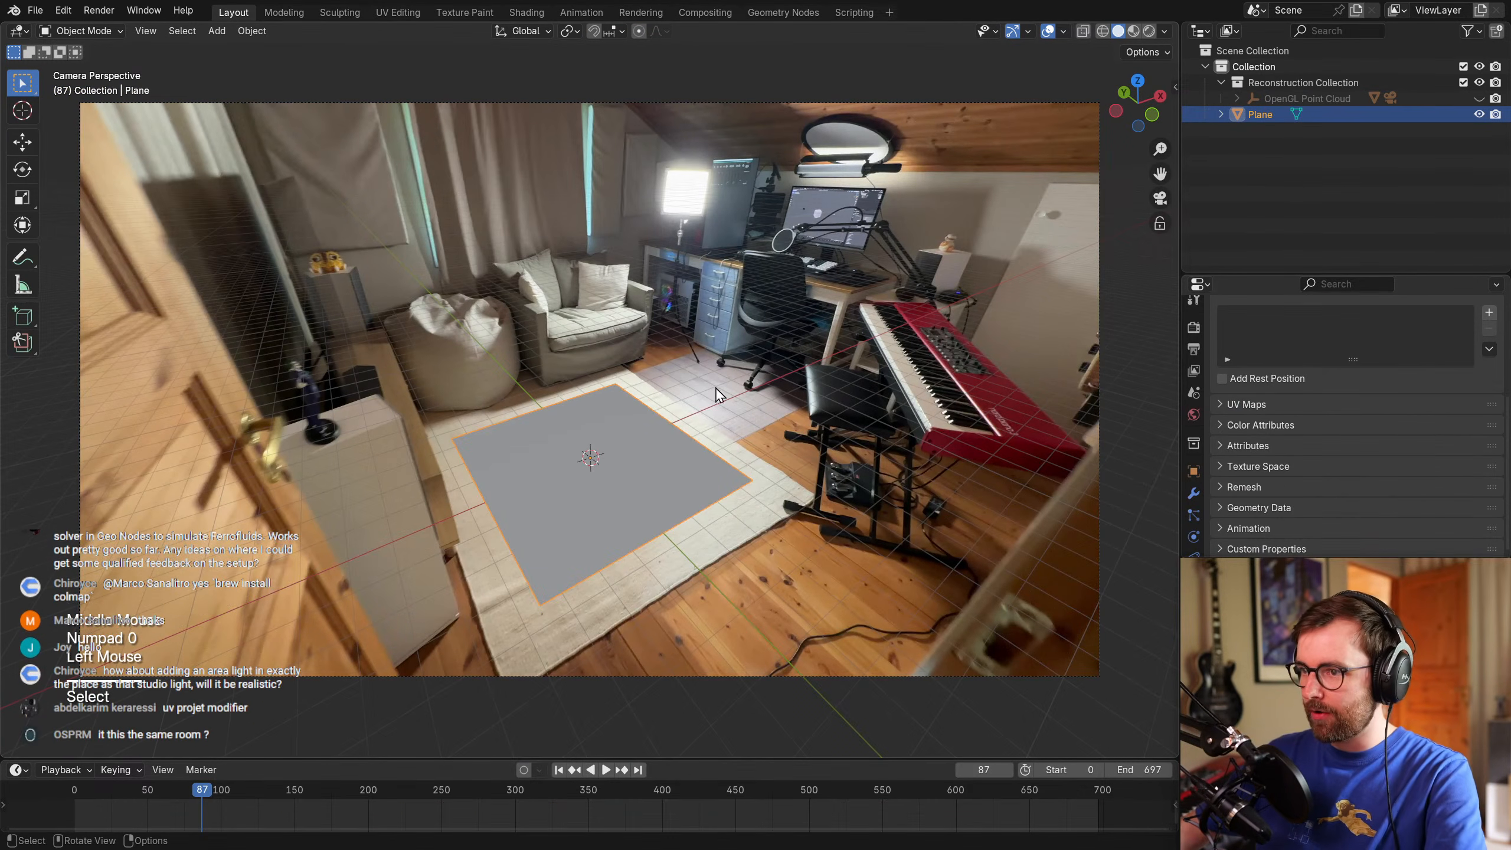
pyautogui.press('s')
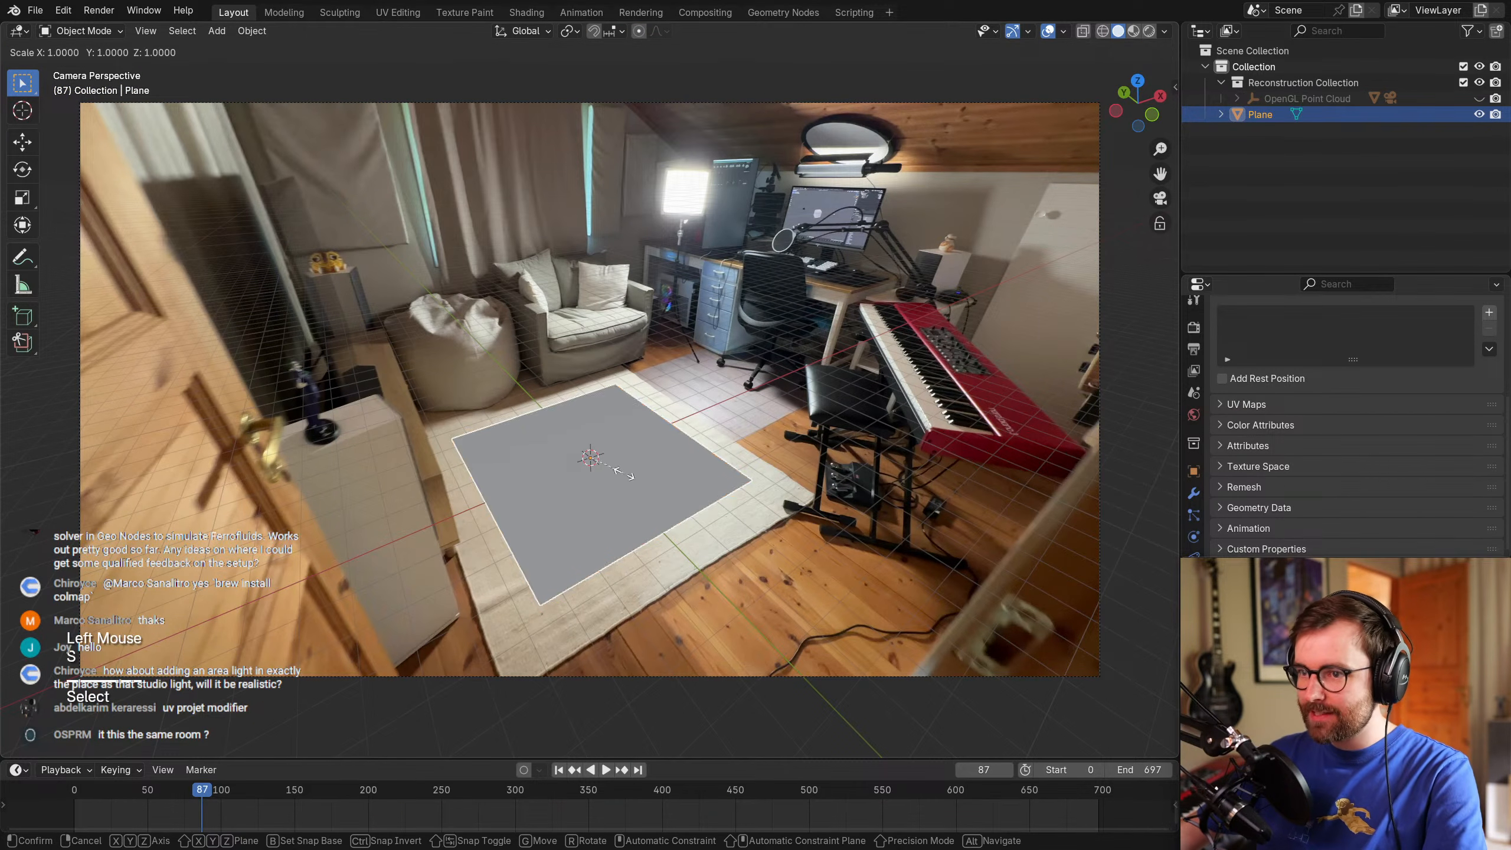
pyautogui.press('Escape')
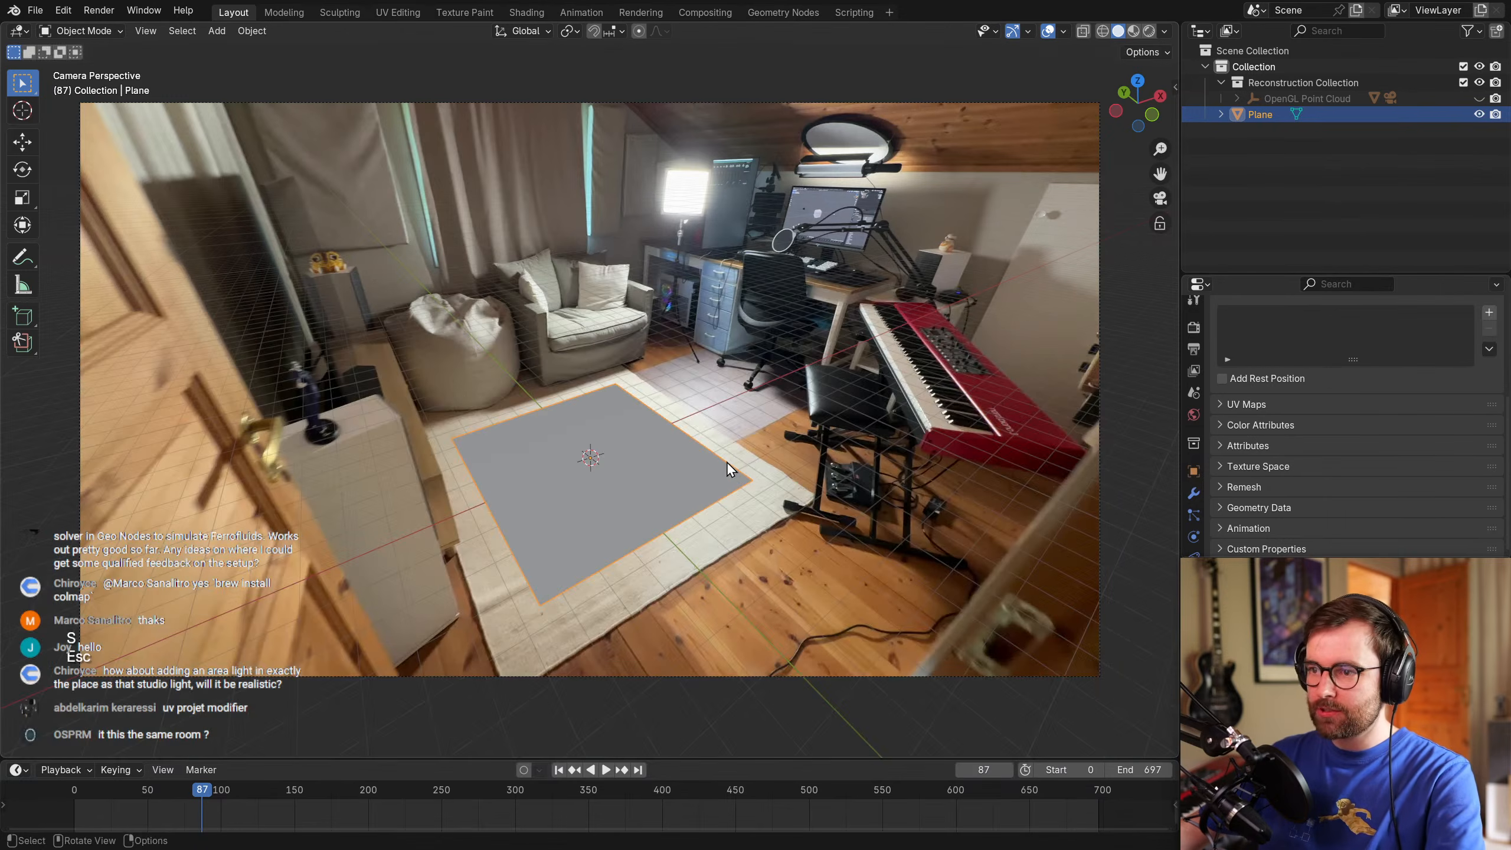
# Split the 3D viewport vertically and turn the new area into a Shader Editor.
pyautogui.rightClick(689, 760)
pyautogui.click(637, 766)
pyautogui.click(566, 377)
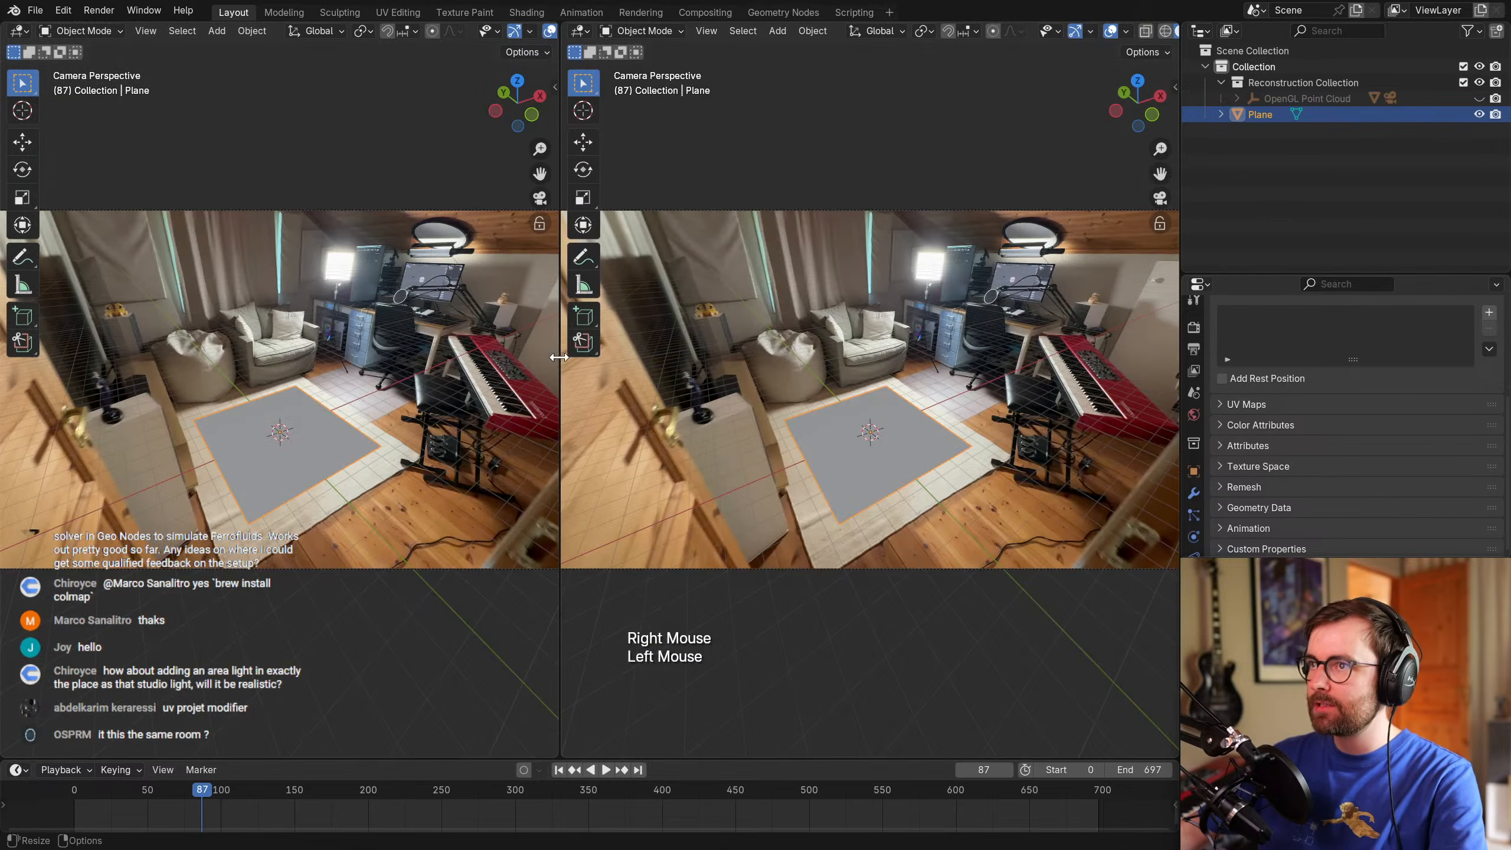
pyautogui.click(578, 30)
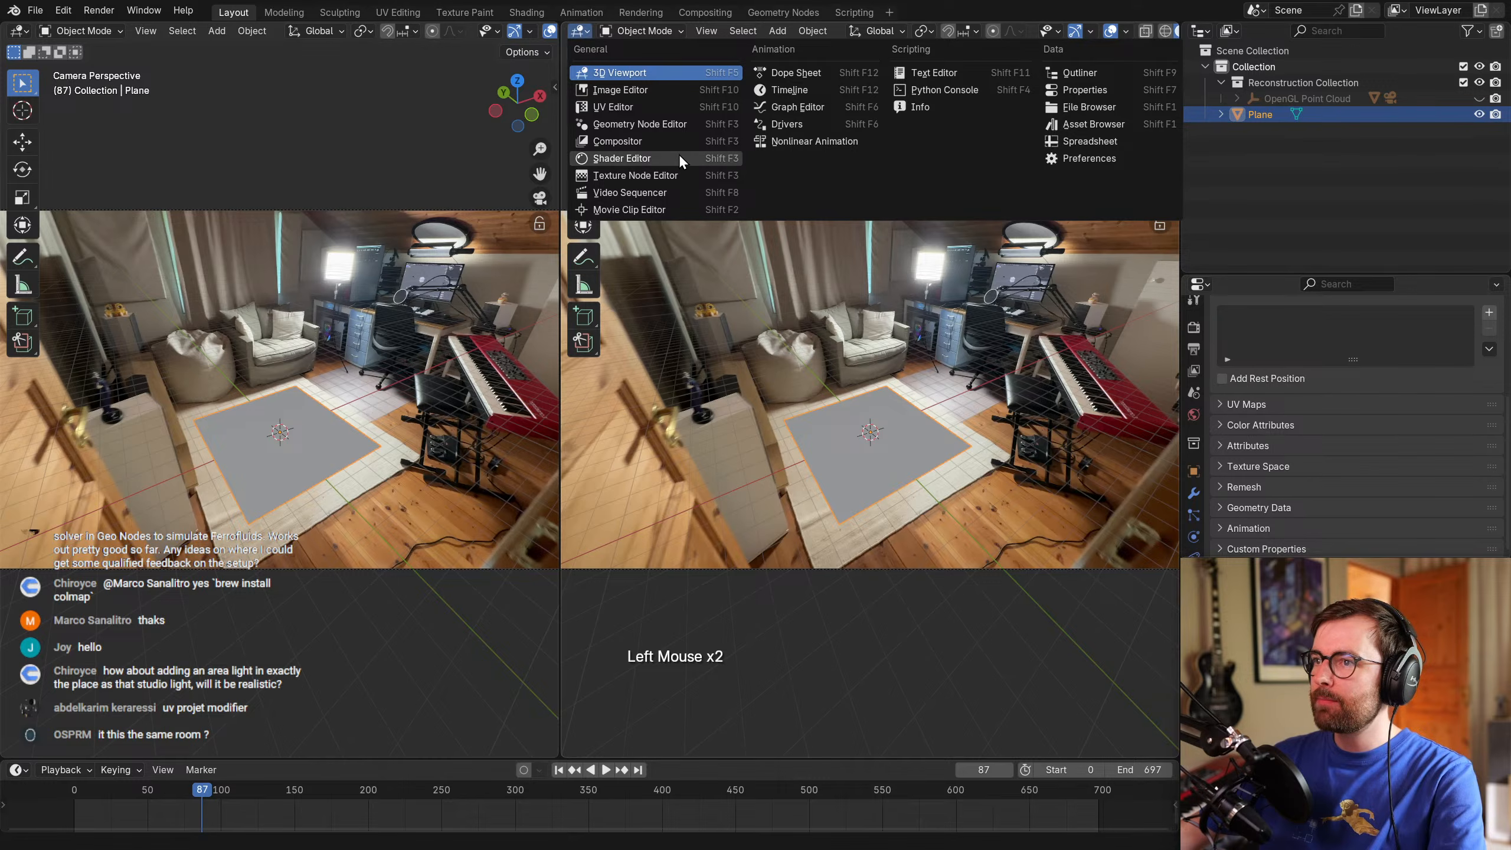
pyautogui.click(659, 155)
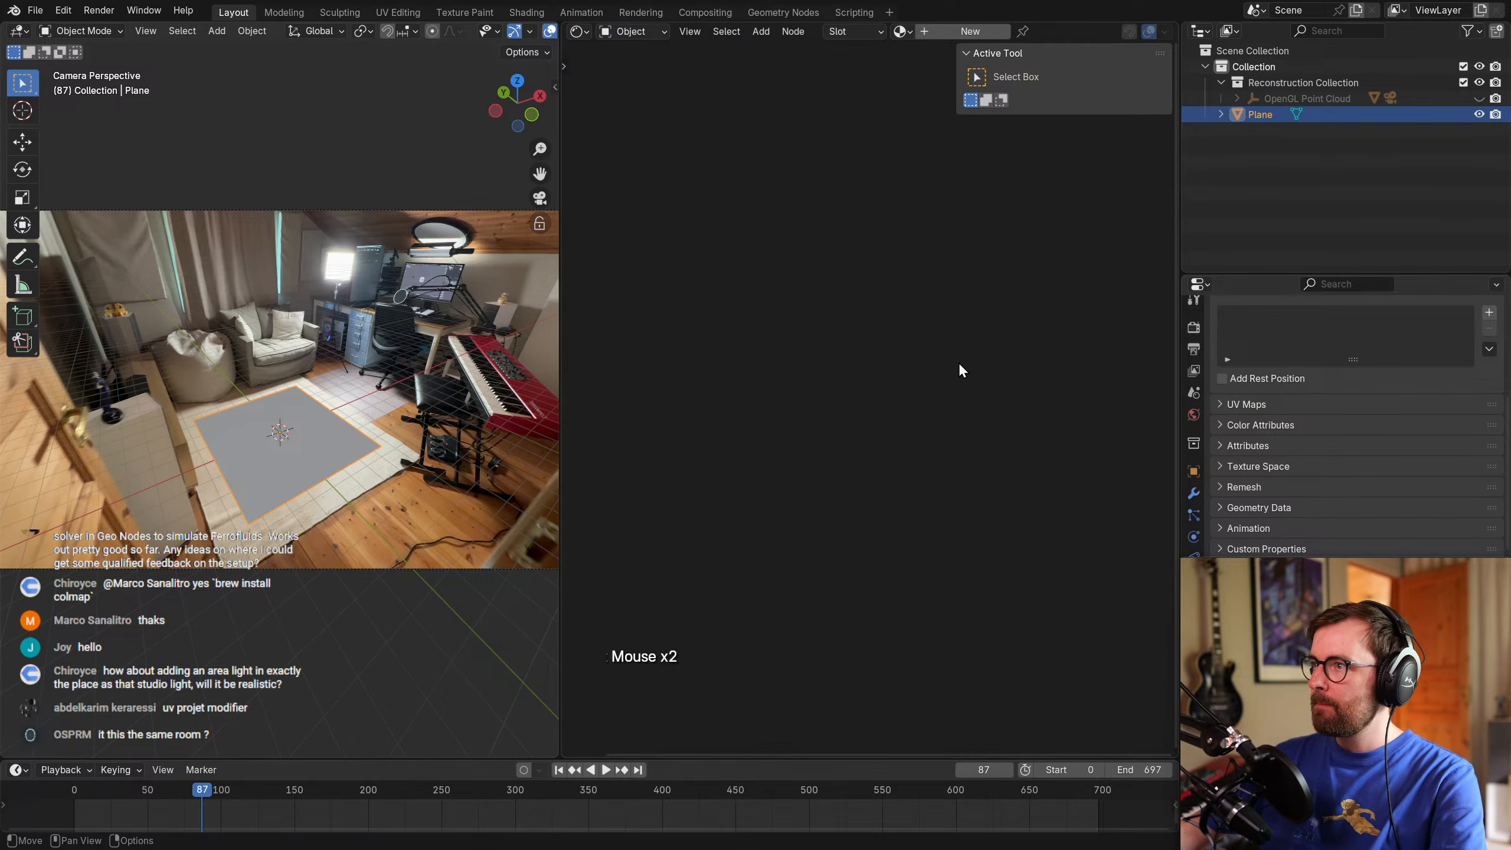
# Rename the selected plane as Backdrop.
pyautogui.click(280, 427)
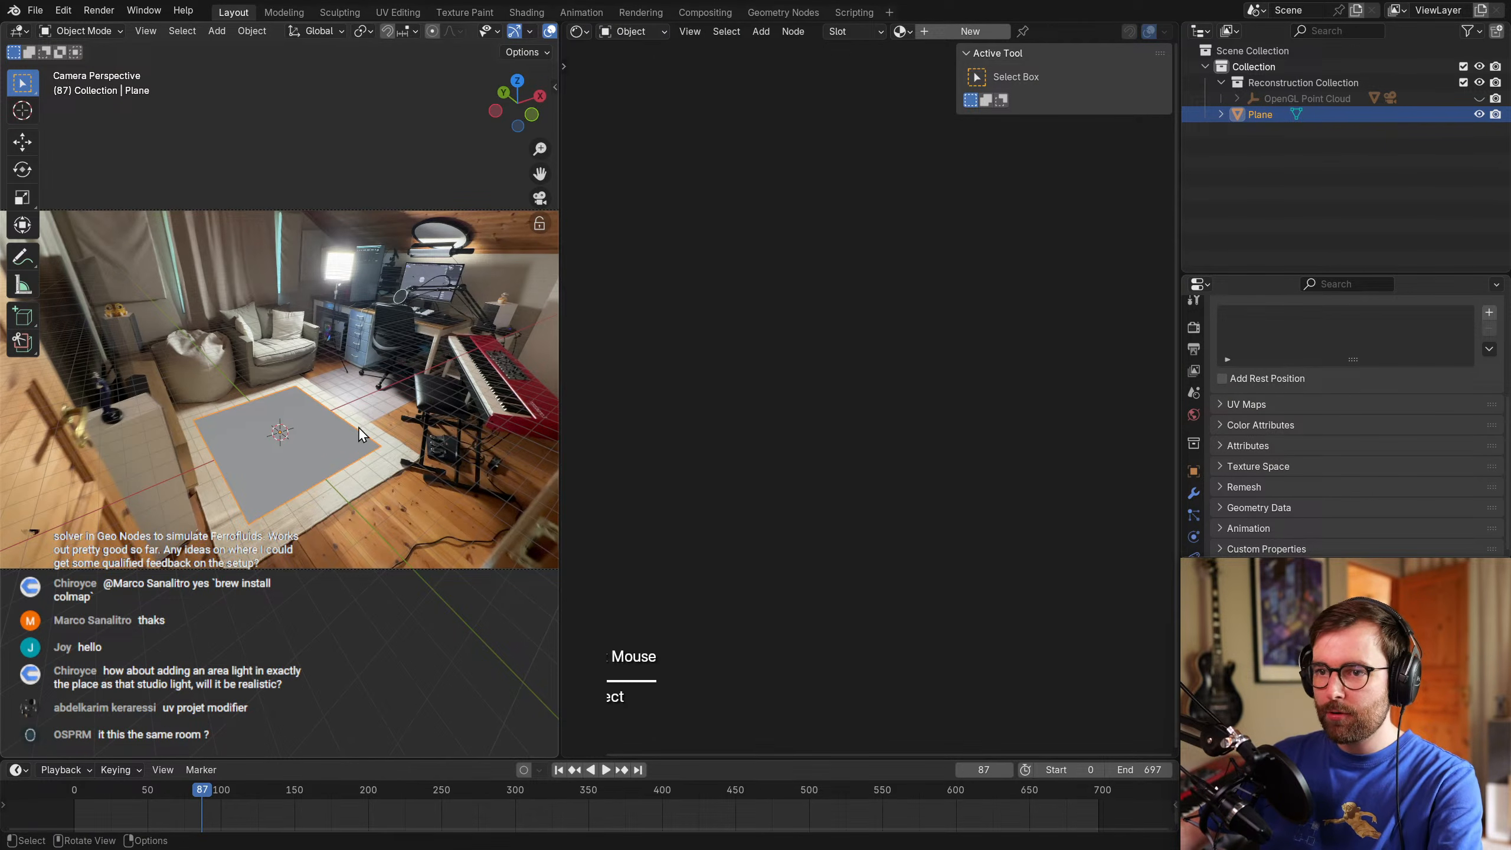
pyautogui.press('F2')
pyautogui.write('Backdrop')
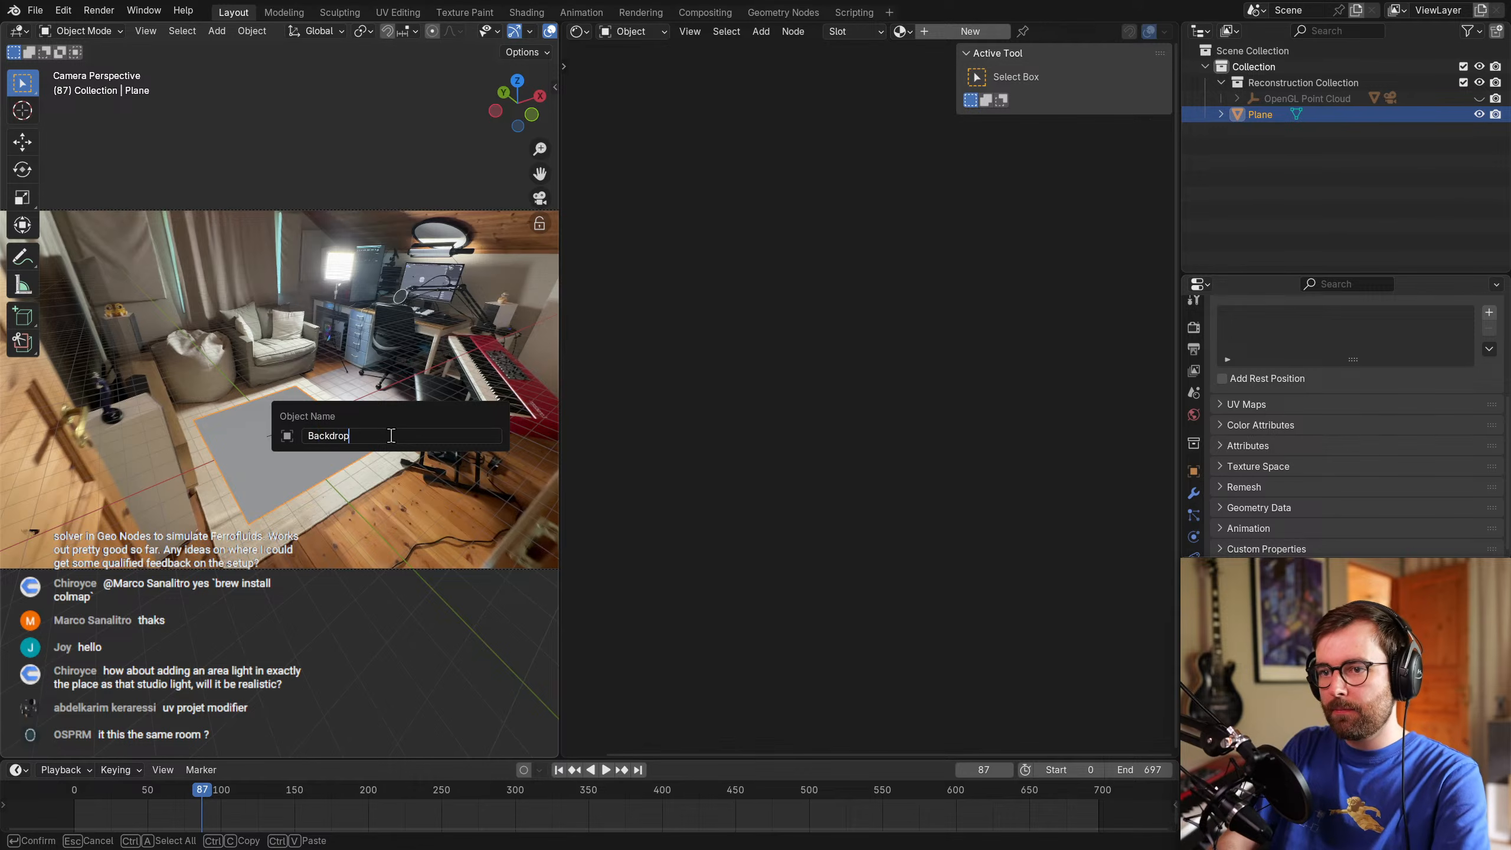
pyautogui.press('Return')
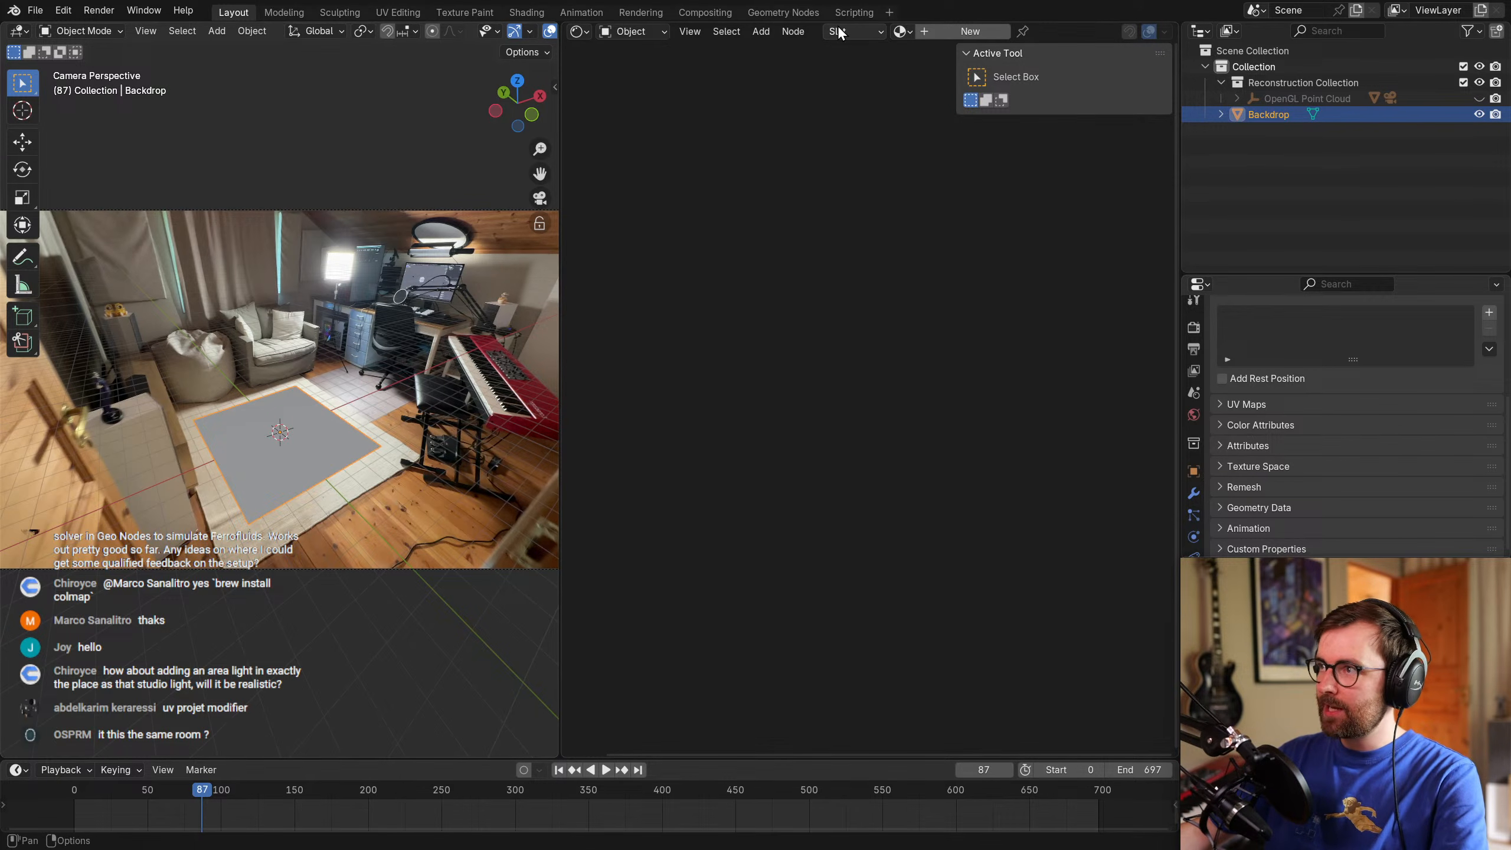
# Create a new material for the Backdrop, shift its Principled BSDF node slightly and hide the node editor's sidebar.
pyautogui.click(961, 33)
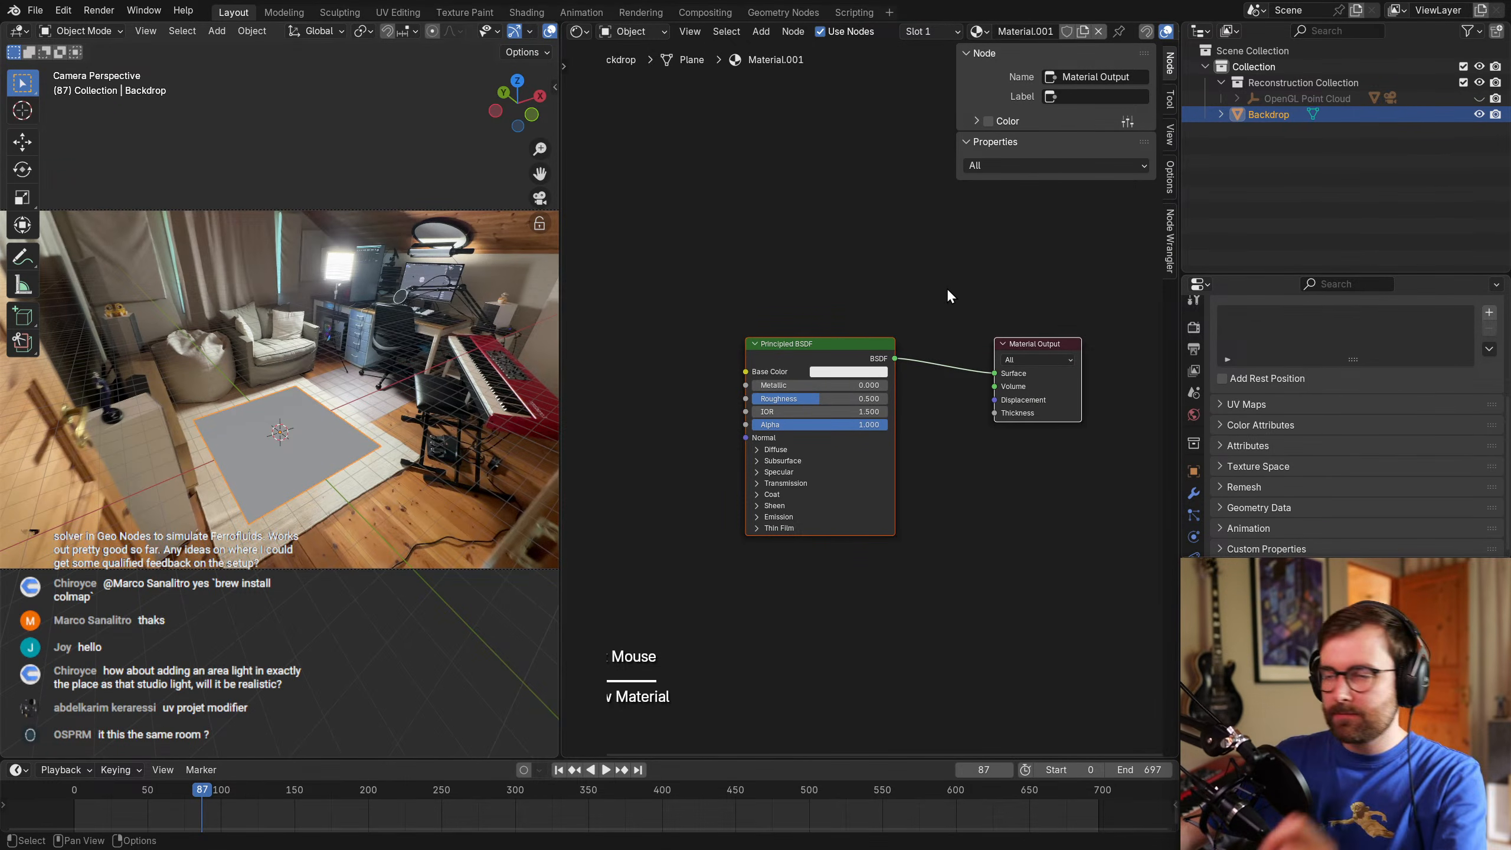
pyautogui.click(841, 355)
pyautogui.moveTo(841, 355); pyautogui.dragTo(831, 341)
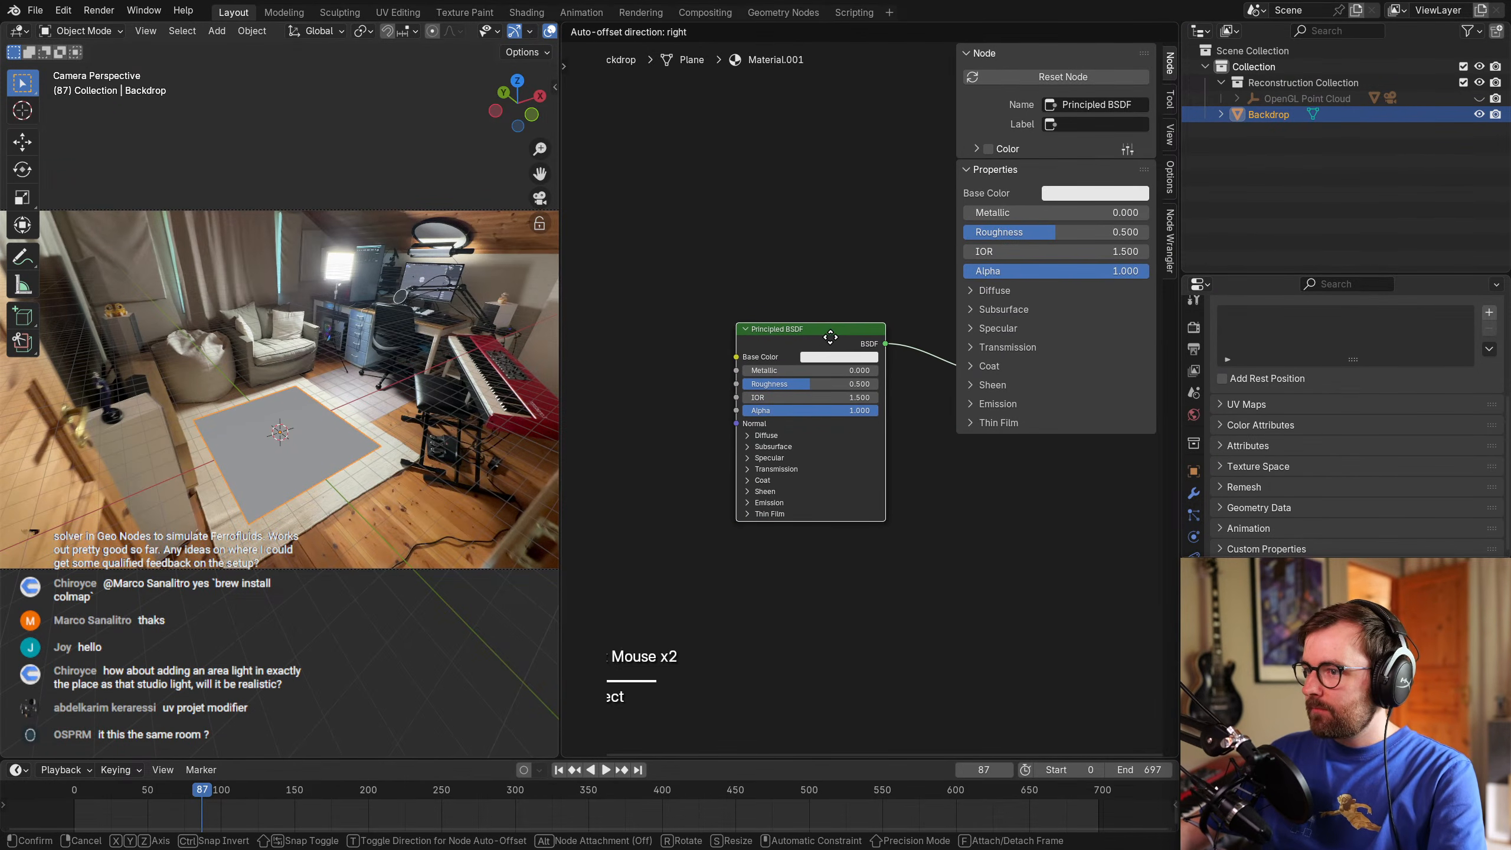
pyautogui.press('n')
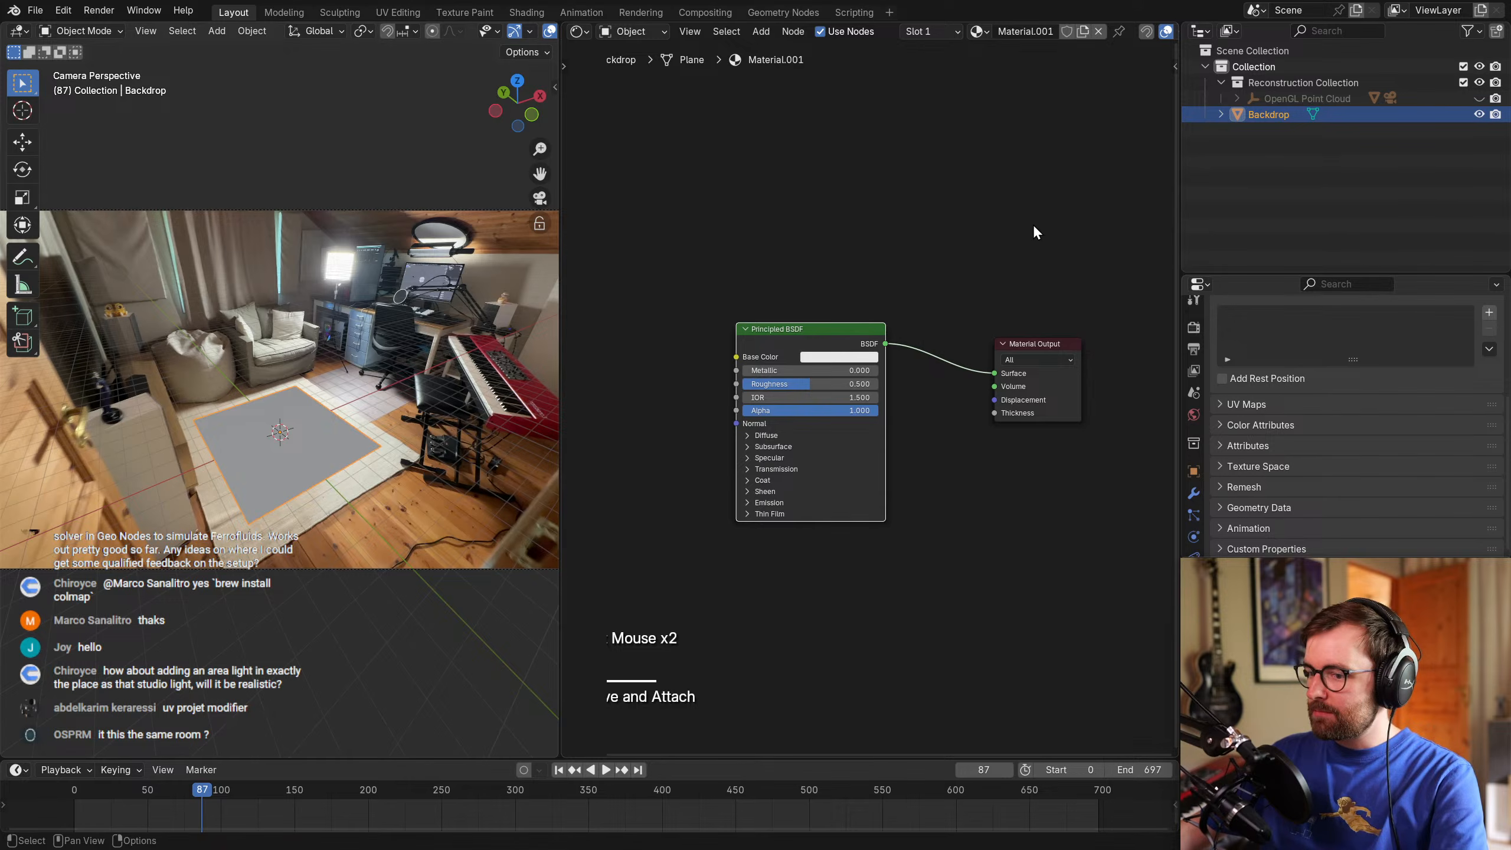
# Restart the Screencast Keys display so it runs in the 3D viewport, and close the viewport's sidebar.
pyautogui.press('n')
pyautogui.click(549, 215)
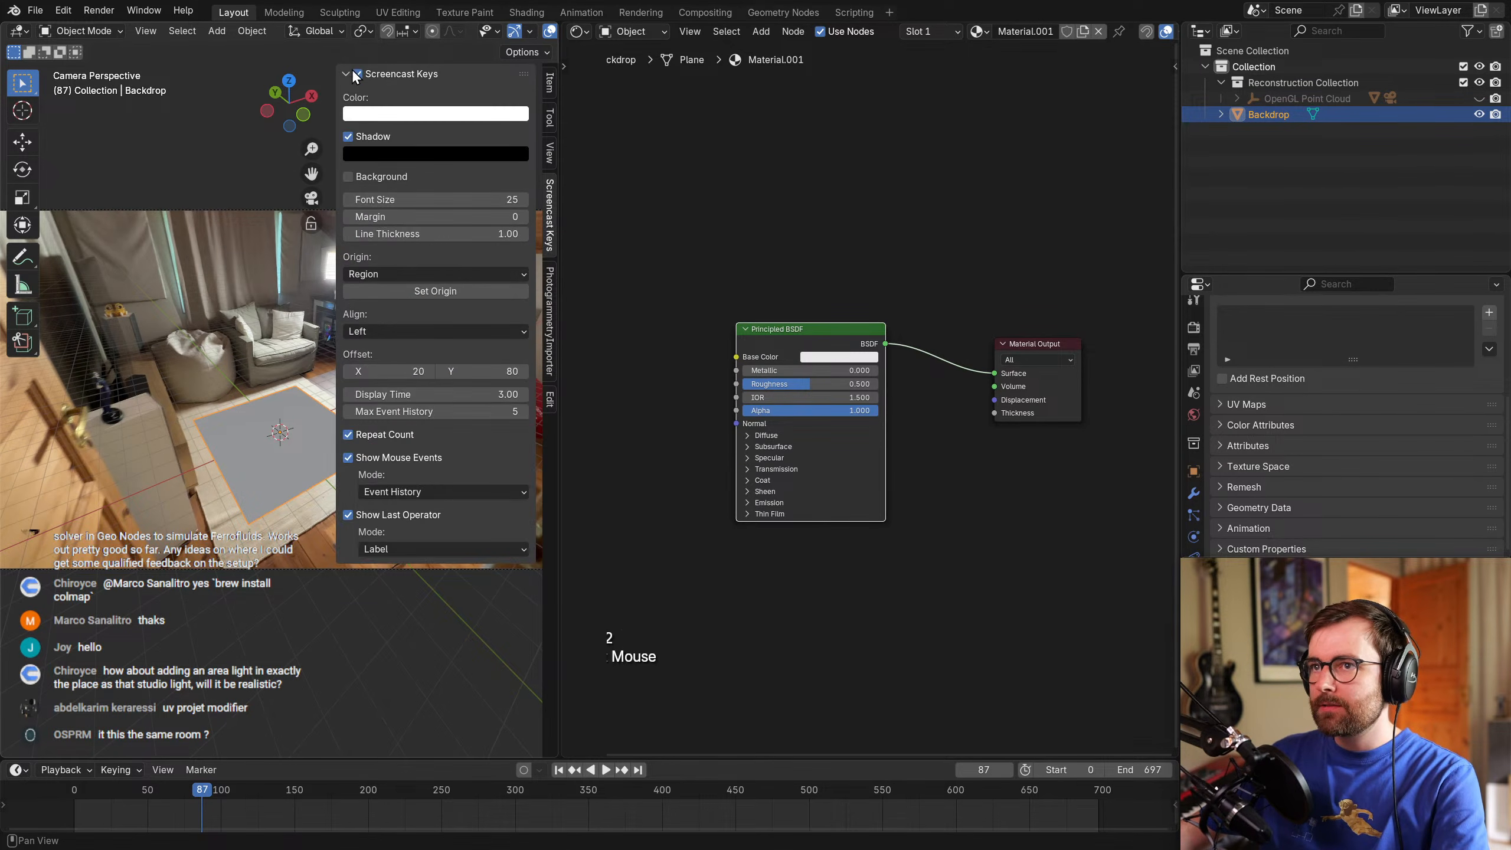
pyautogui.click(359, 78)
pyautogui.press('n')
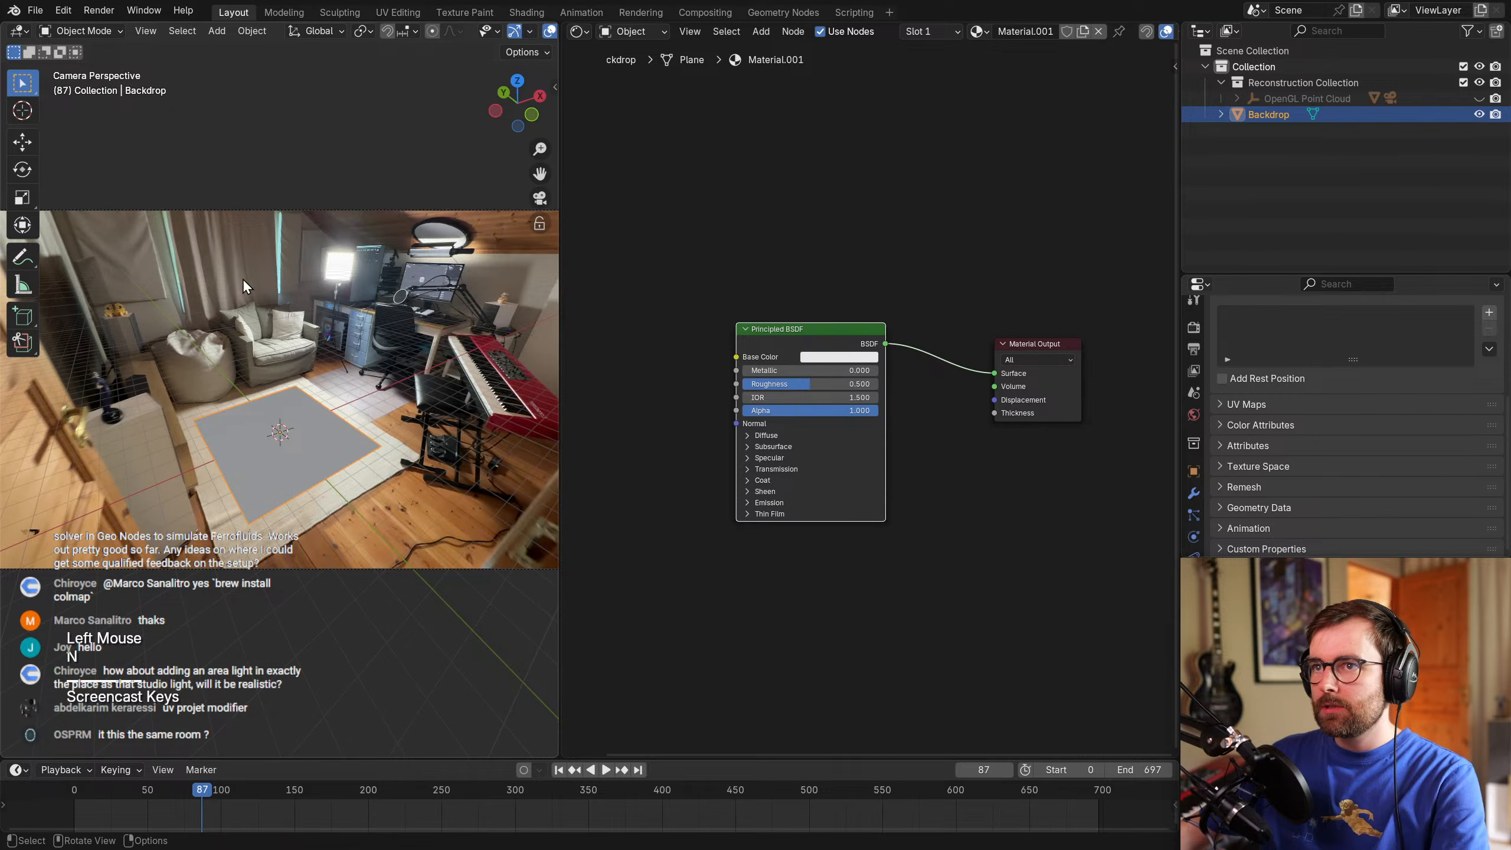
# Delete the Principled BSDF node and switch the viewport to Rendered shading.
pyautogui.moveTo(791, 329)
pyautogui.mouseDown()
pyautogui.moveTo(762, 314)
pyautogui.moveTo(793, 297)
pyautogui.moveTo(796, 310)
pyautogui.mouseUp()
pyautogui.press('x')
pyautogui.moveTo(297, 31); pyautogui.dragTo(223, 31, button='middle')
pyautogui.moveTo(449, 41); pyautogui.dragTo(403, 41, button='middle')
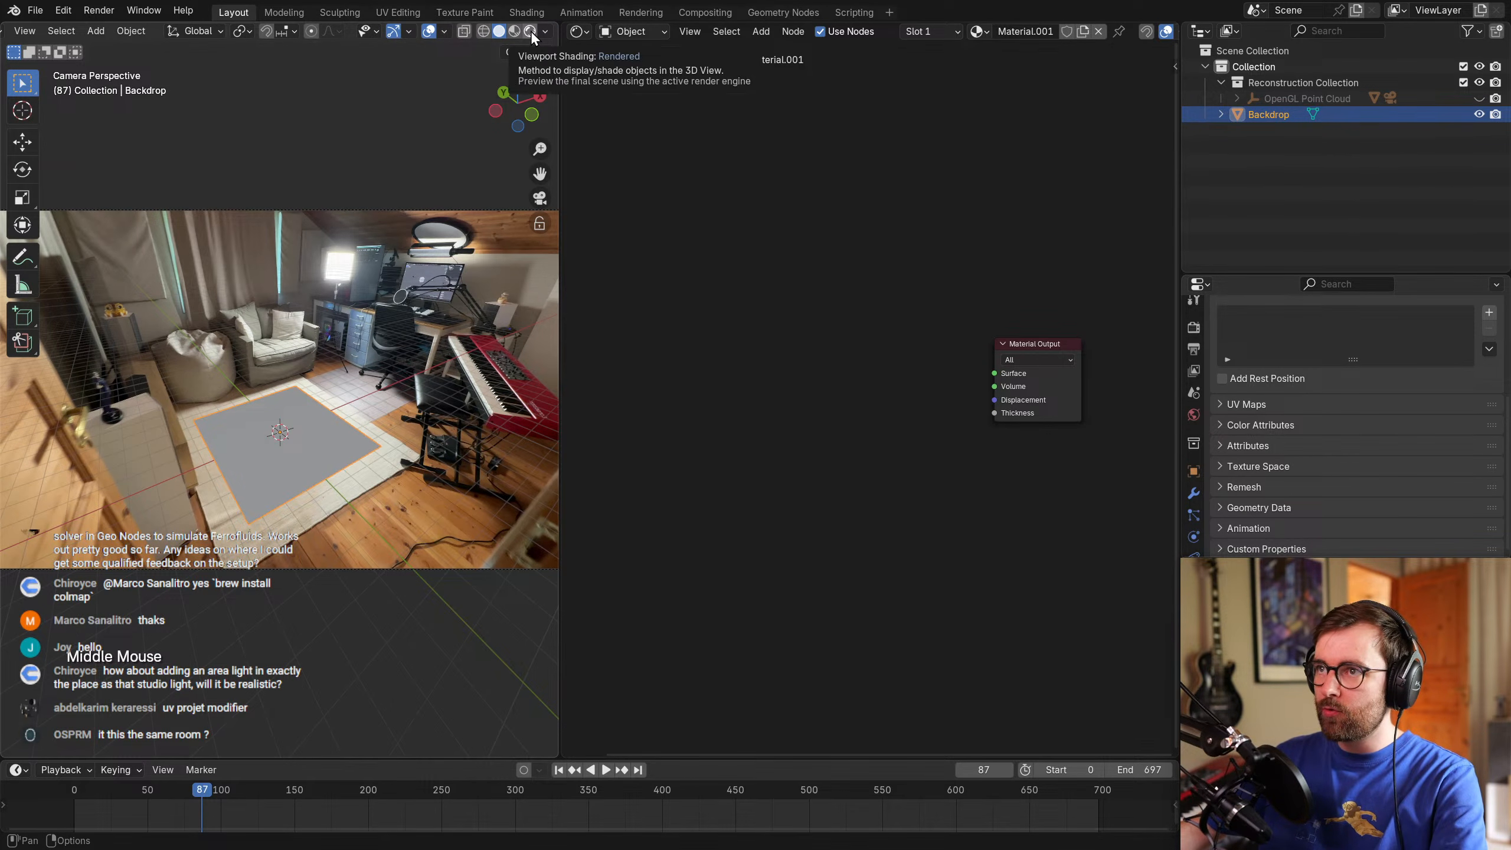
pyautogui.click(530, 31)
# Check the scene's render engine settings and the Cycles render devices in the system preferences.
pyautogui.click(1194, 327)
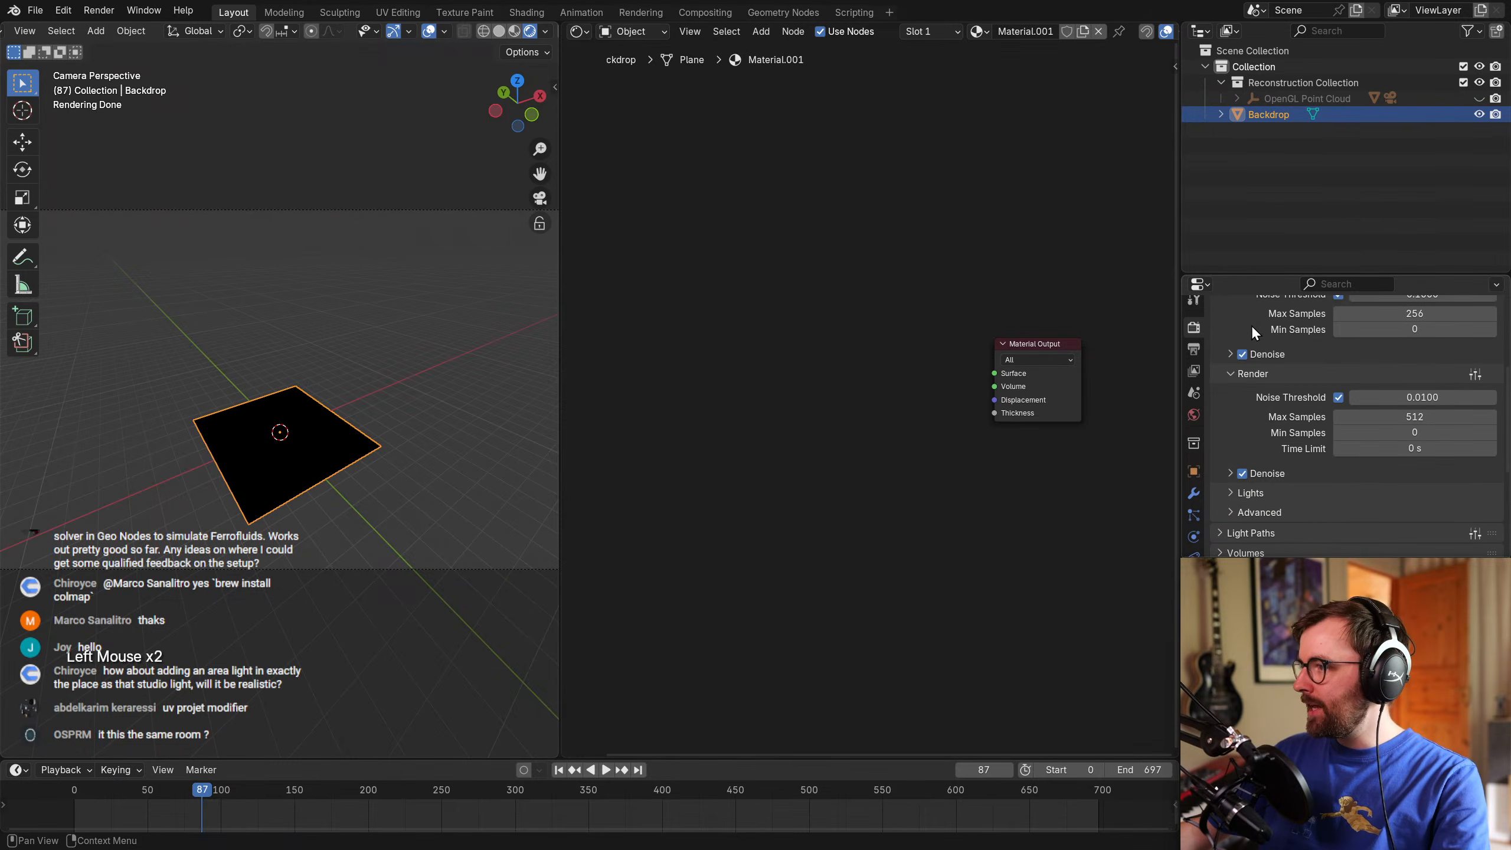
pyautogui.scroll(3, 1287, 380)
pyautogui.press('F4')
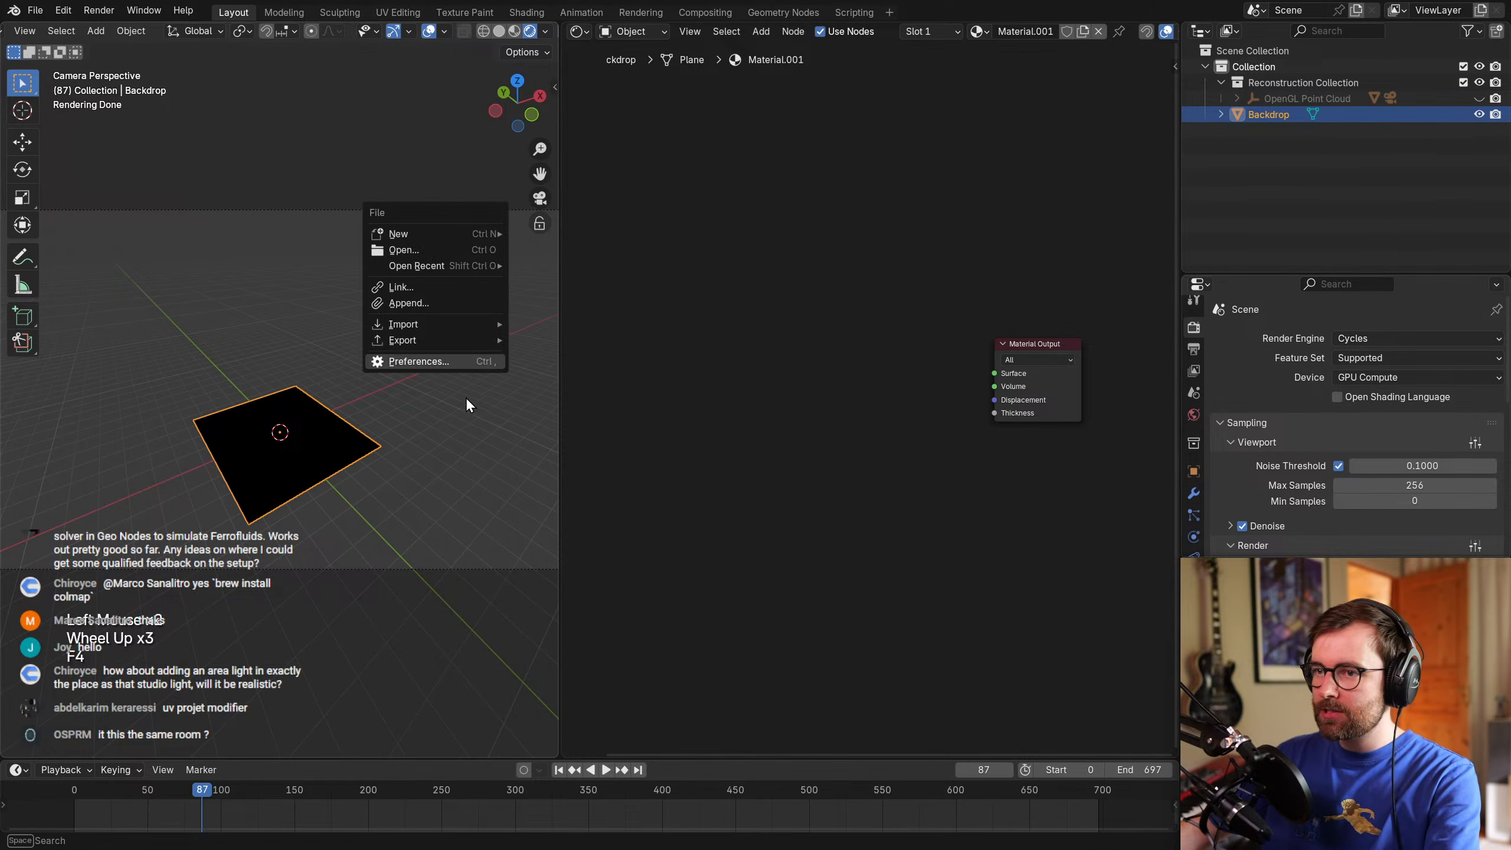
pyautogui.click(454, 364)
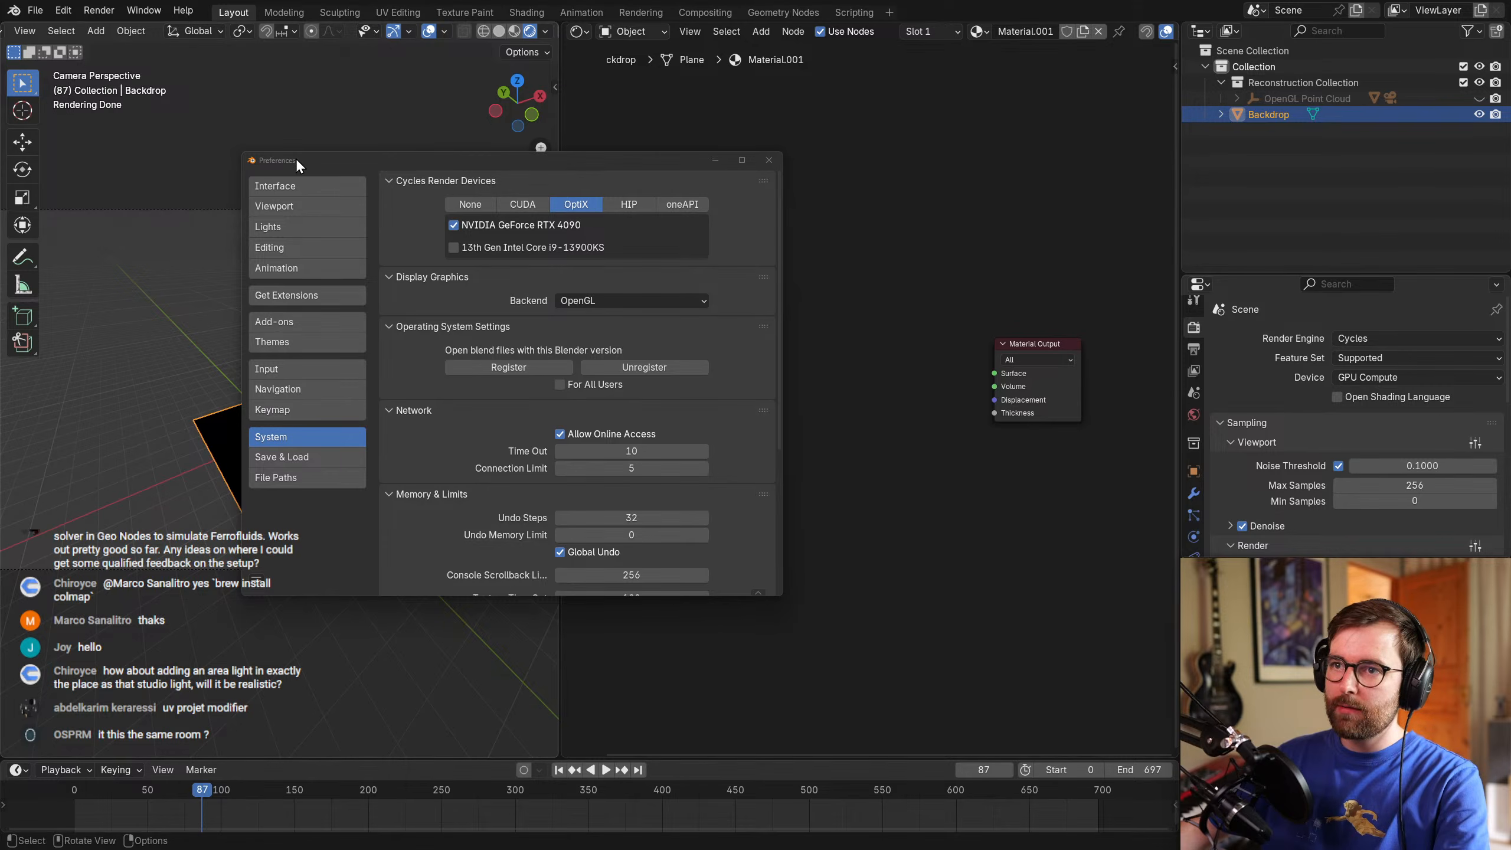
pyautogui.moveTo(293, 156); pyautogui.dragTo(319, 160)
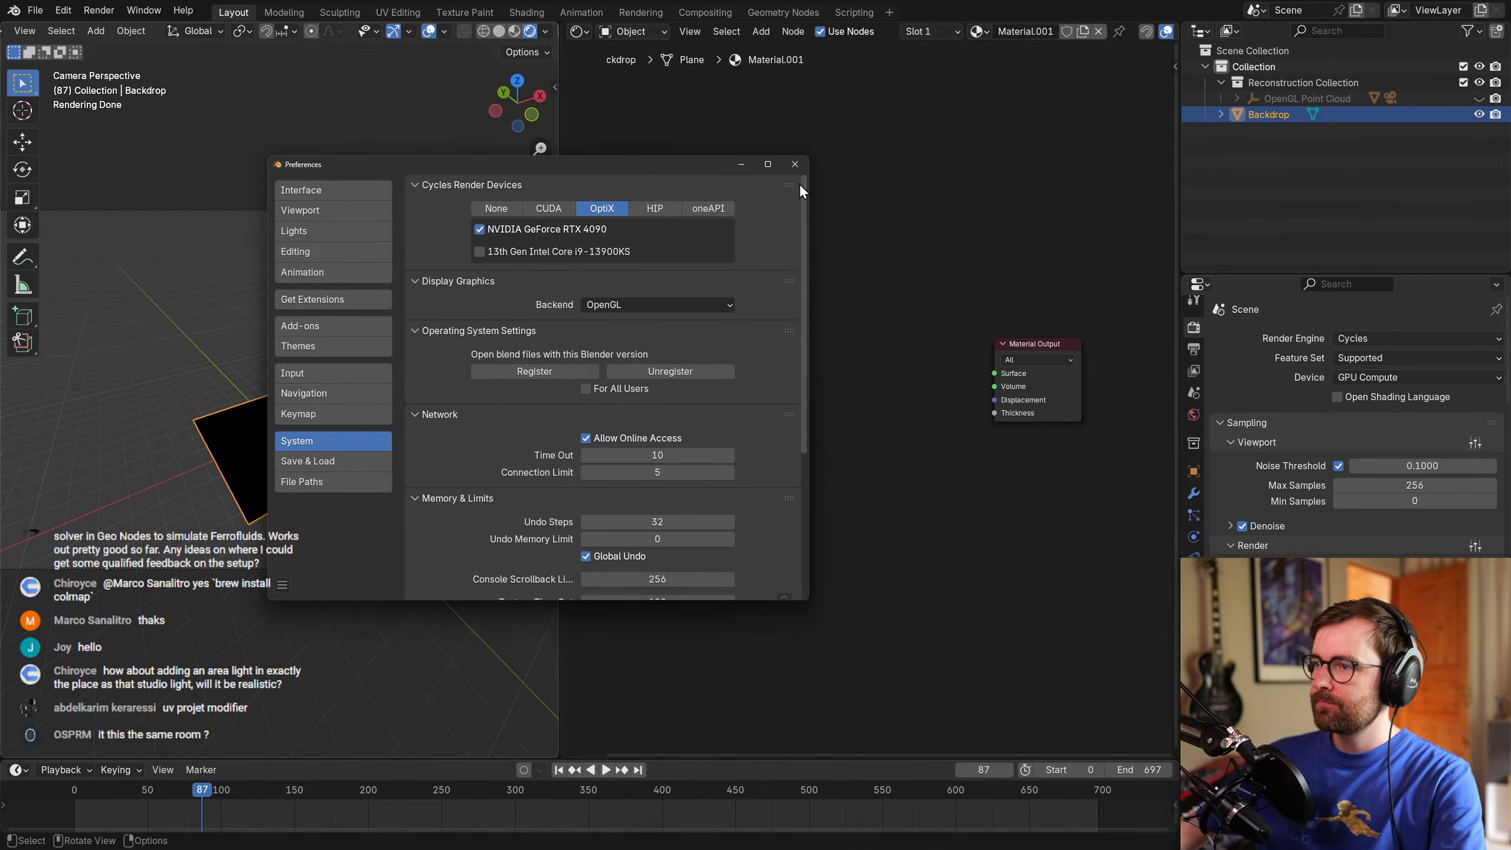
pyautogui.click(795, 164)
pyautogui.click(930, 323)
pyautogui.click(311, 468)
pyautogui.click(312, 433)
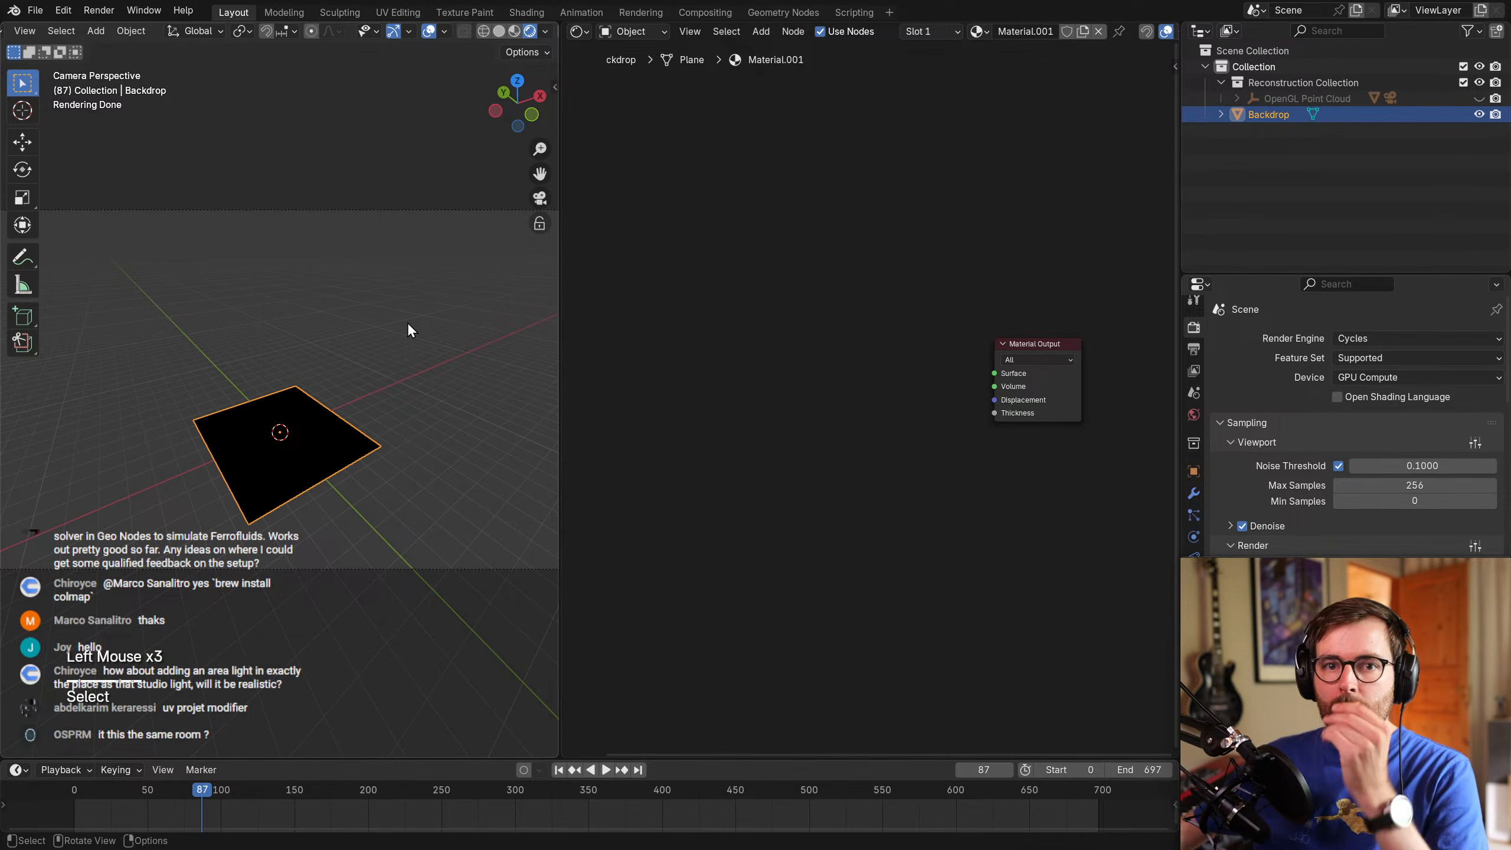
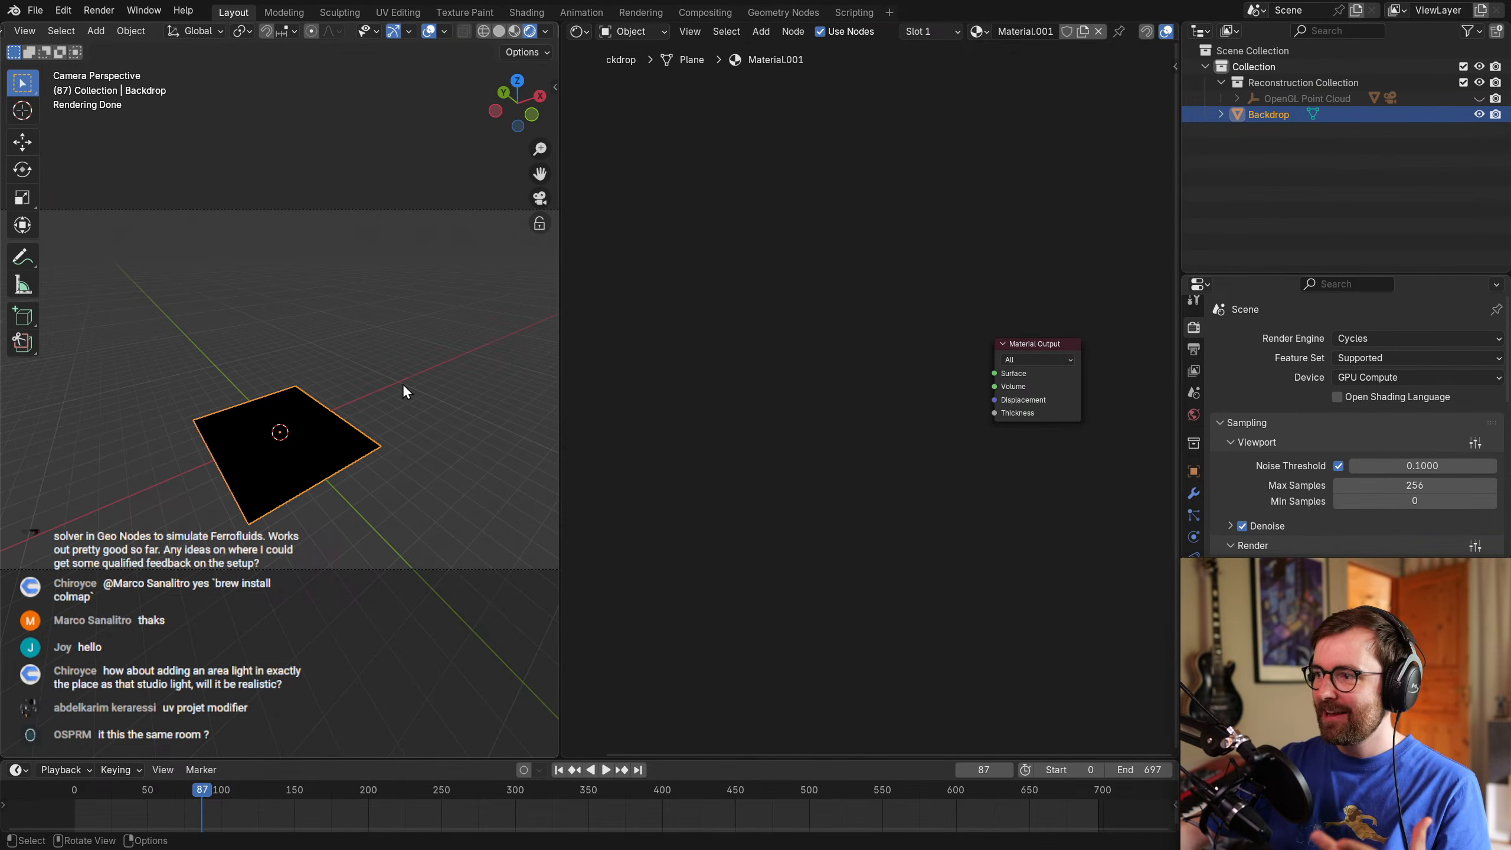
pyautogui.click(399, 385)
pyautogui.click(286, 418)
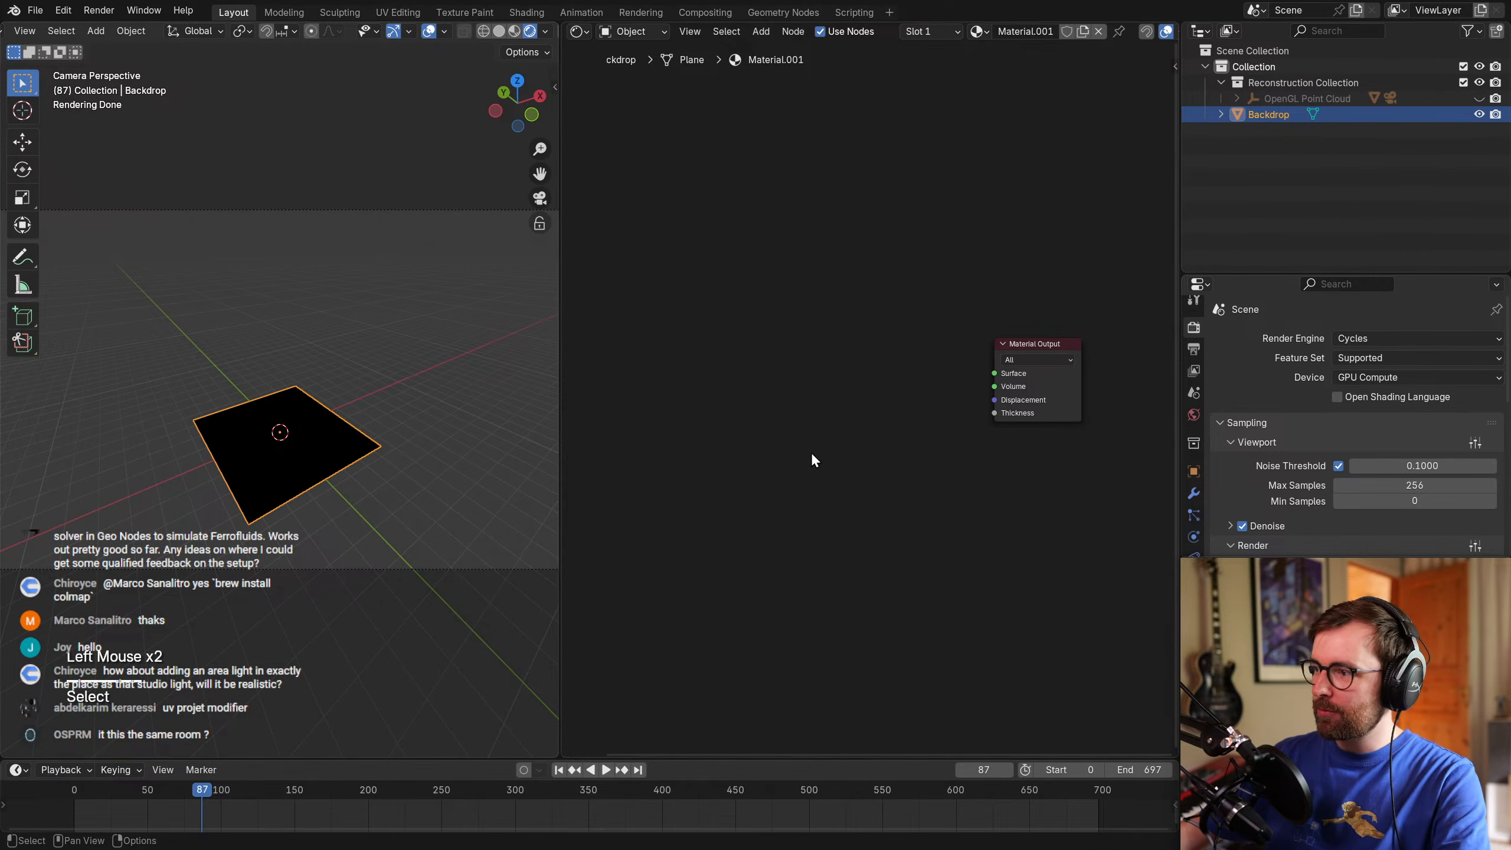
# Search the node list for an image sequence and open its import dialog for the Backdrop material.
pyautogui.hotkey('shift', 'a')
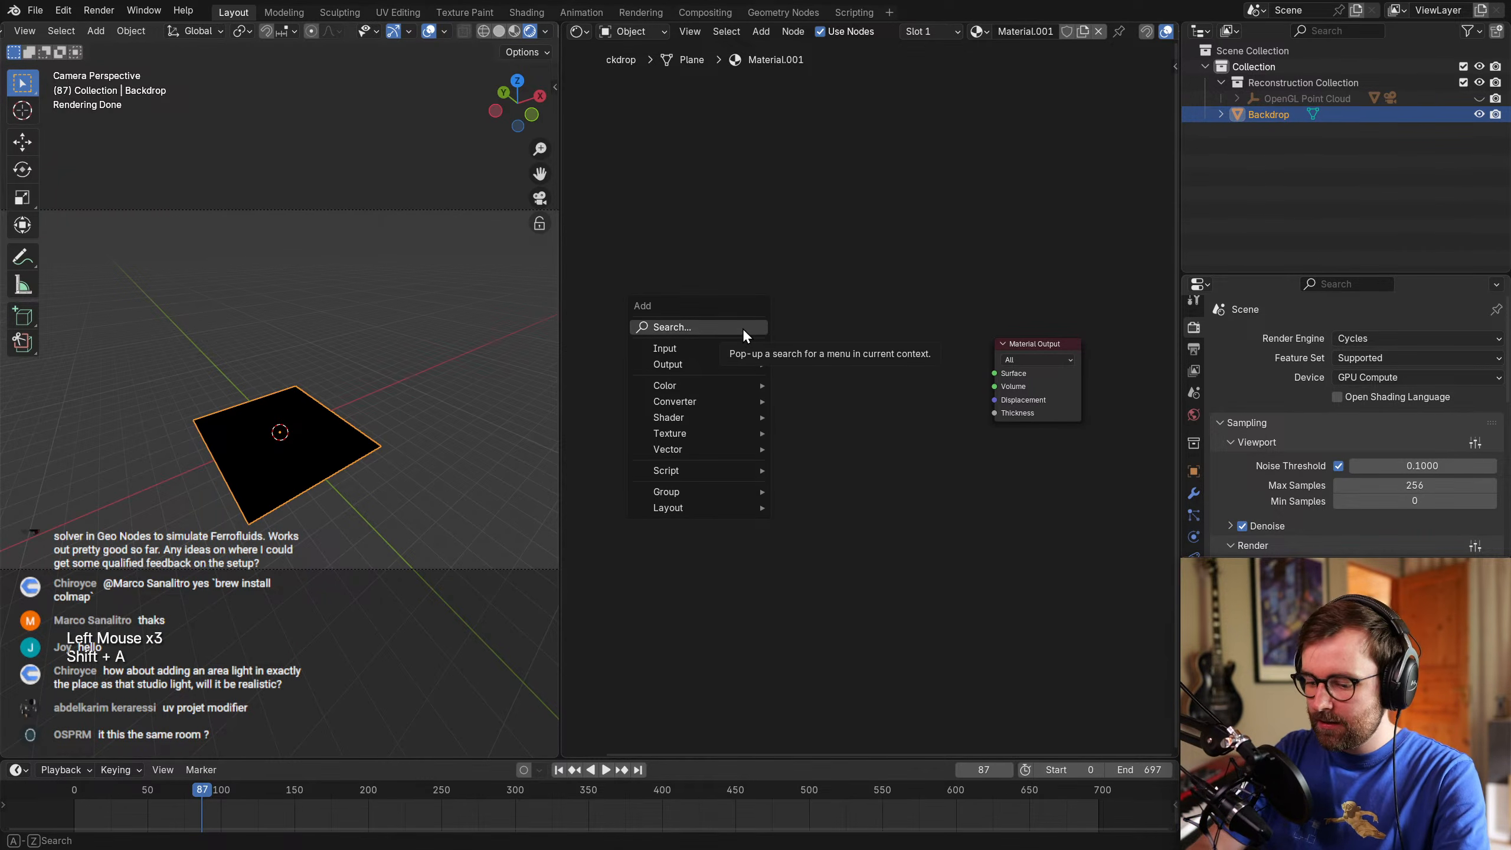
pyautogui.click(808, 333)
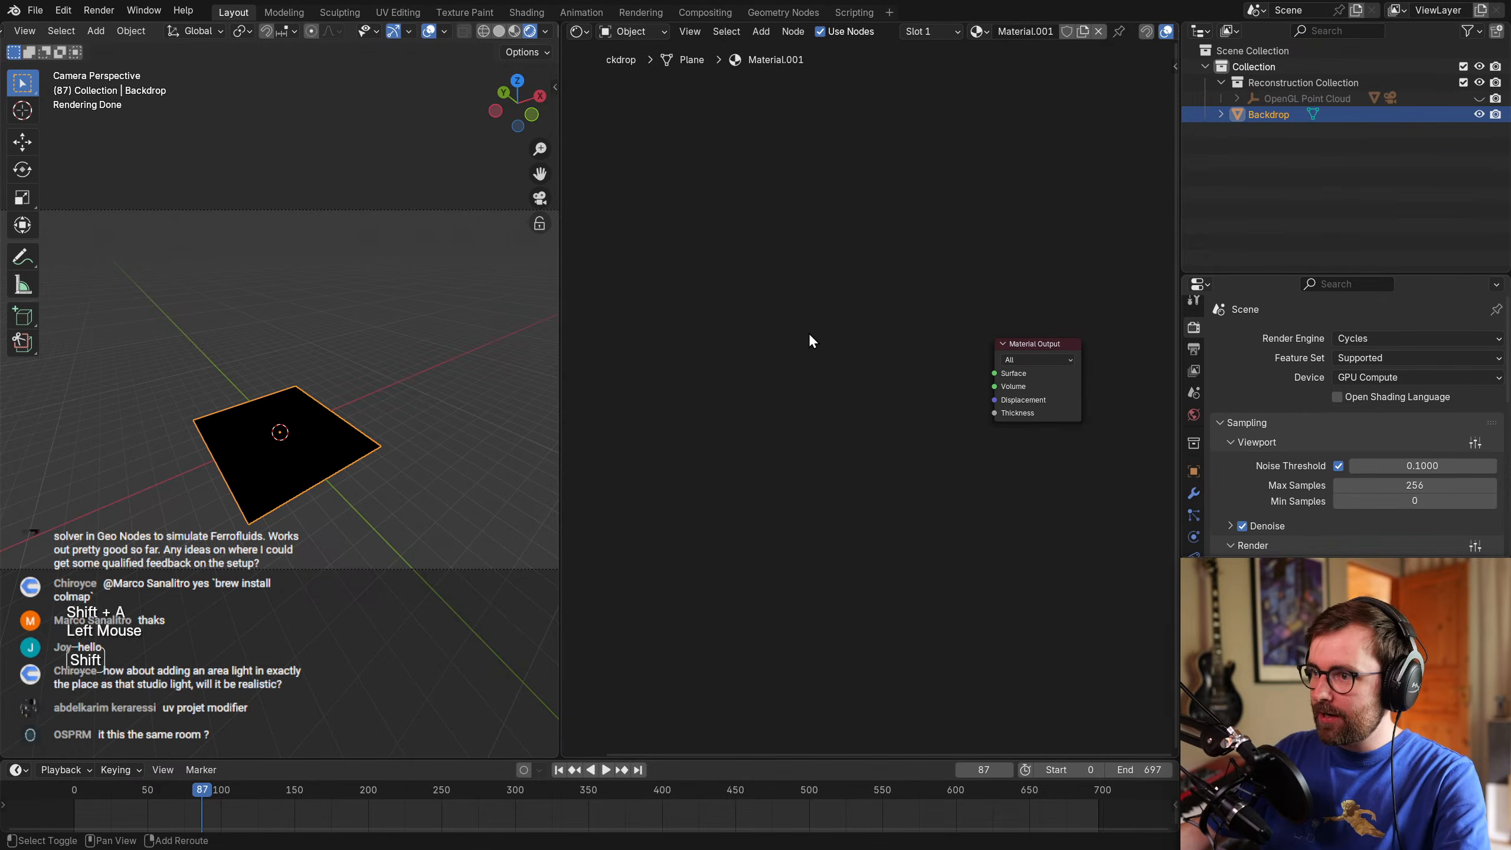
pyautogui.hotkey('shift', 'a')
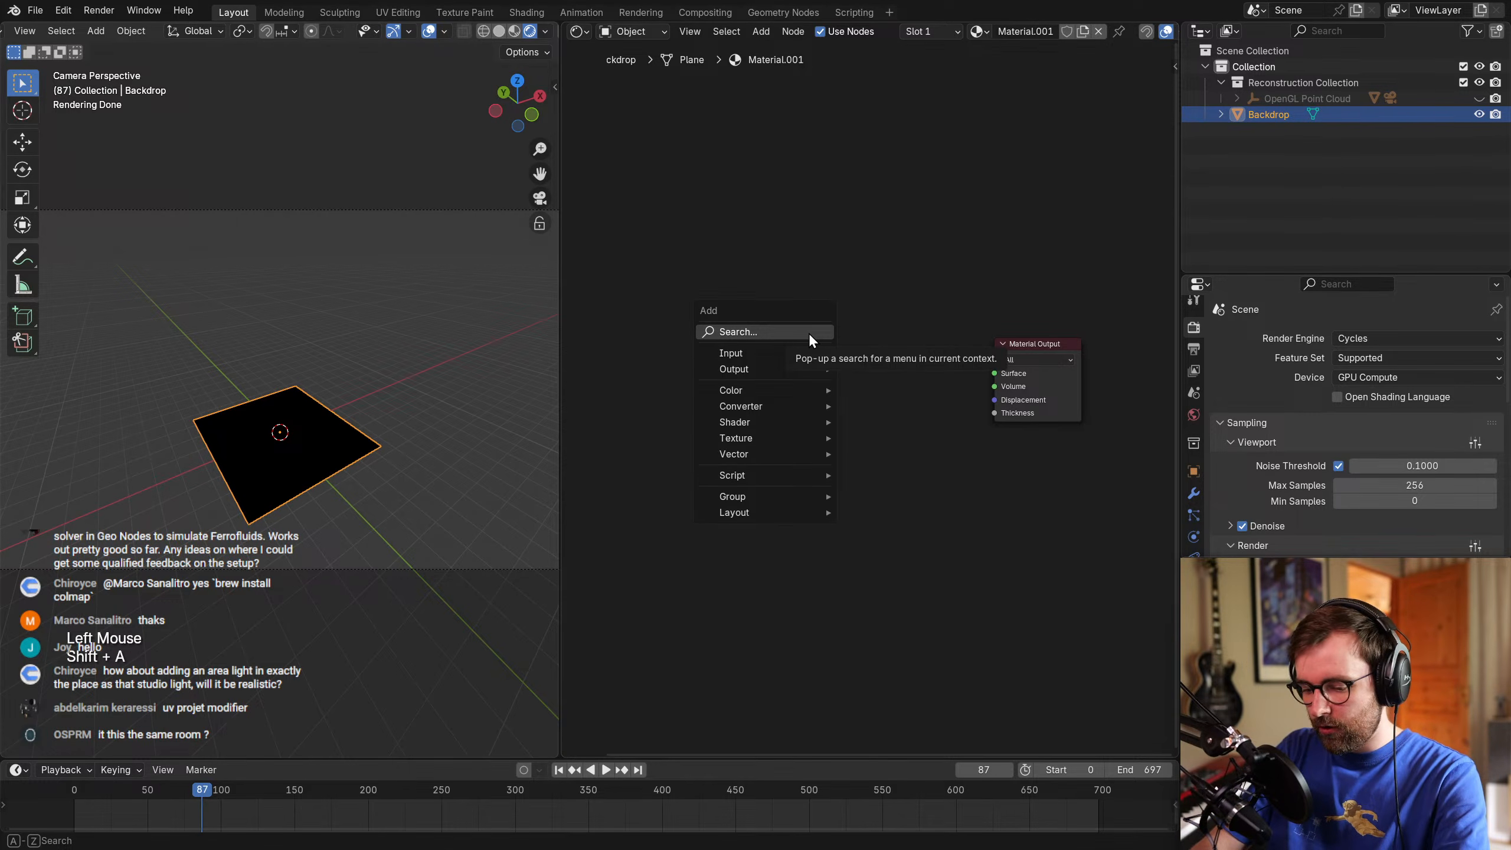
pyautogui.write('imagee')
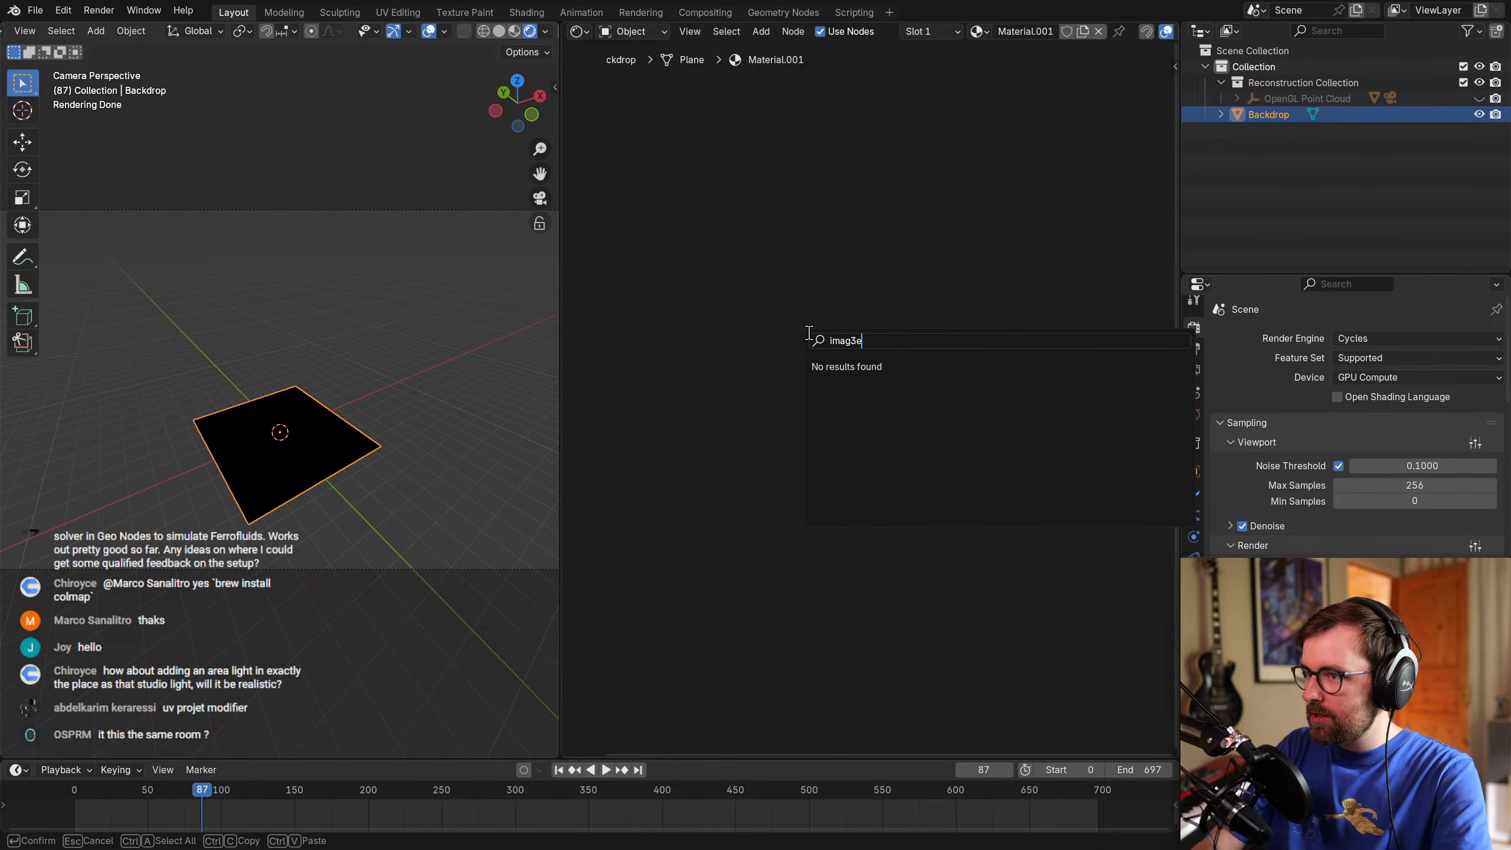
pyautogui.press('BackSpace')
pyautogui.press('BackSpace')
pyautogui.write('e seu')
pyautogui.click(857, 370)
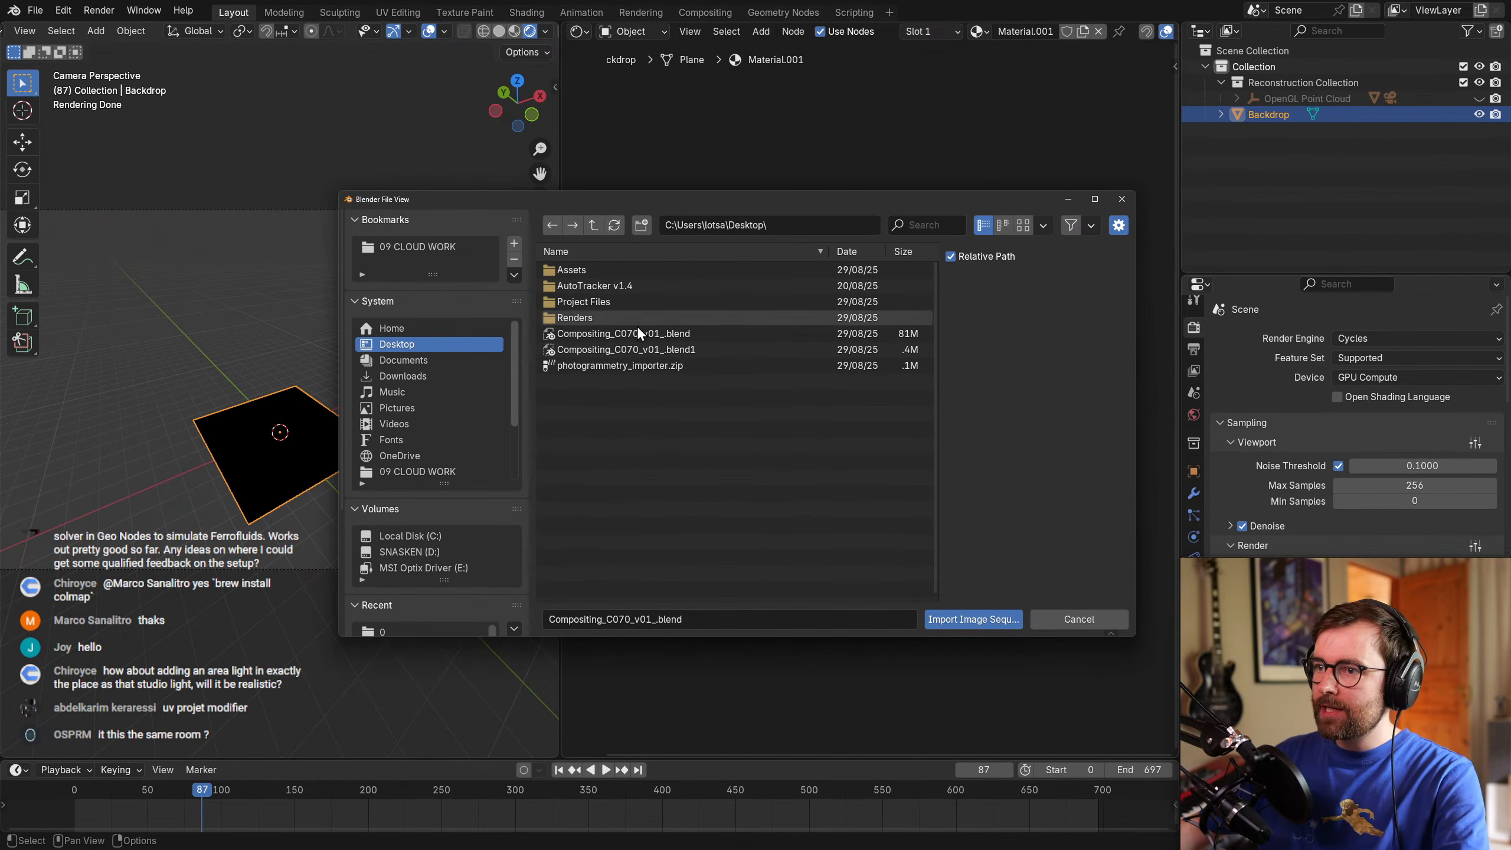
# Import all frames from the images folder of A001_08191314_C070 in AutoTracker v1.4 as an image sequence and place its node.
pyautogui.doubleClick(635, 287)
pyautogui.doubleClick(621, 316)
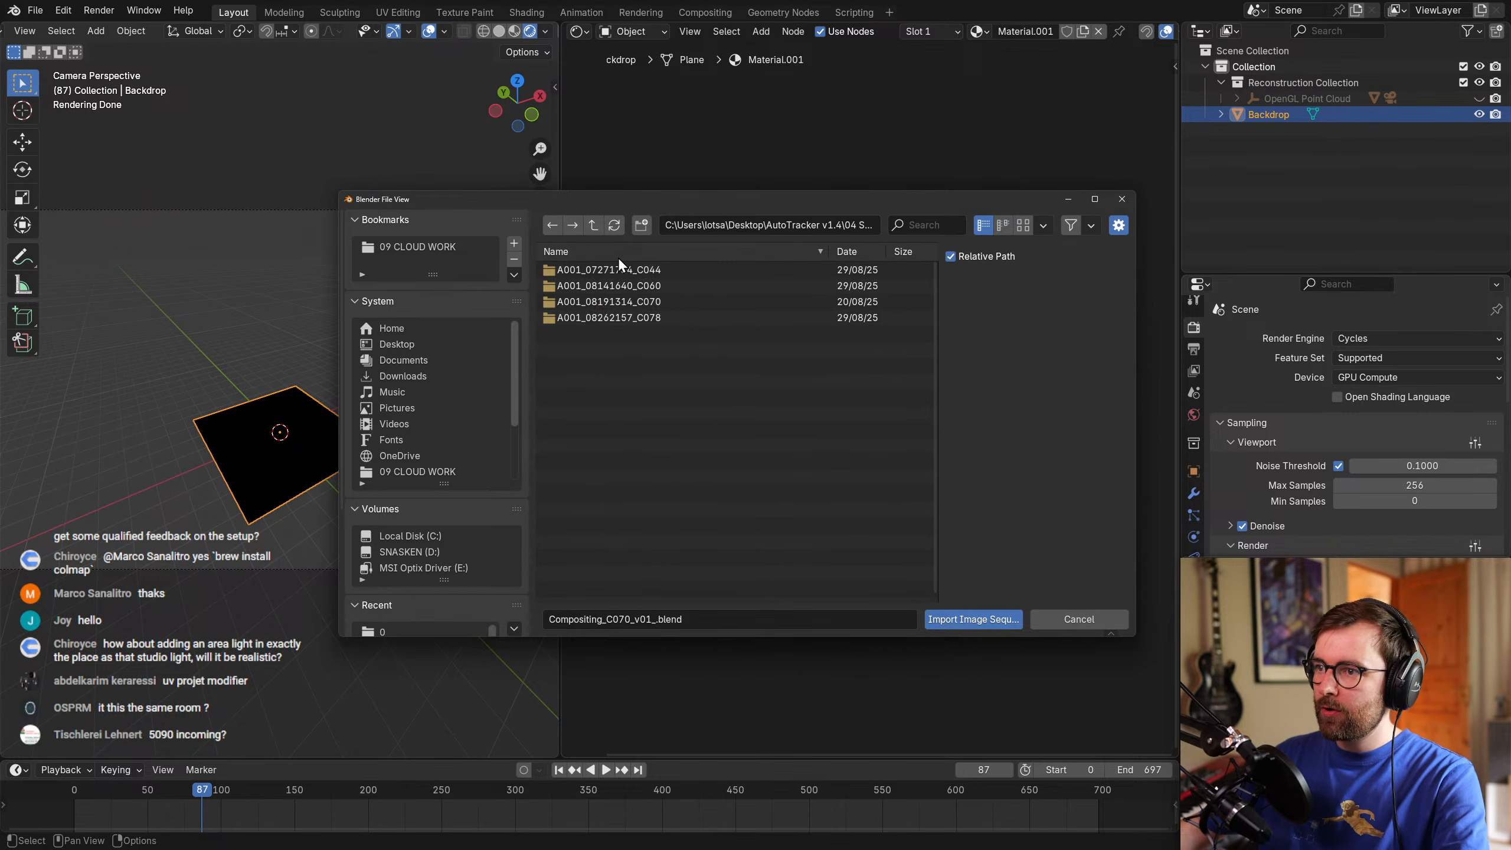
pyautogui.doubleClick(670, 304)
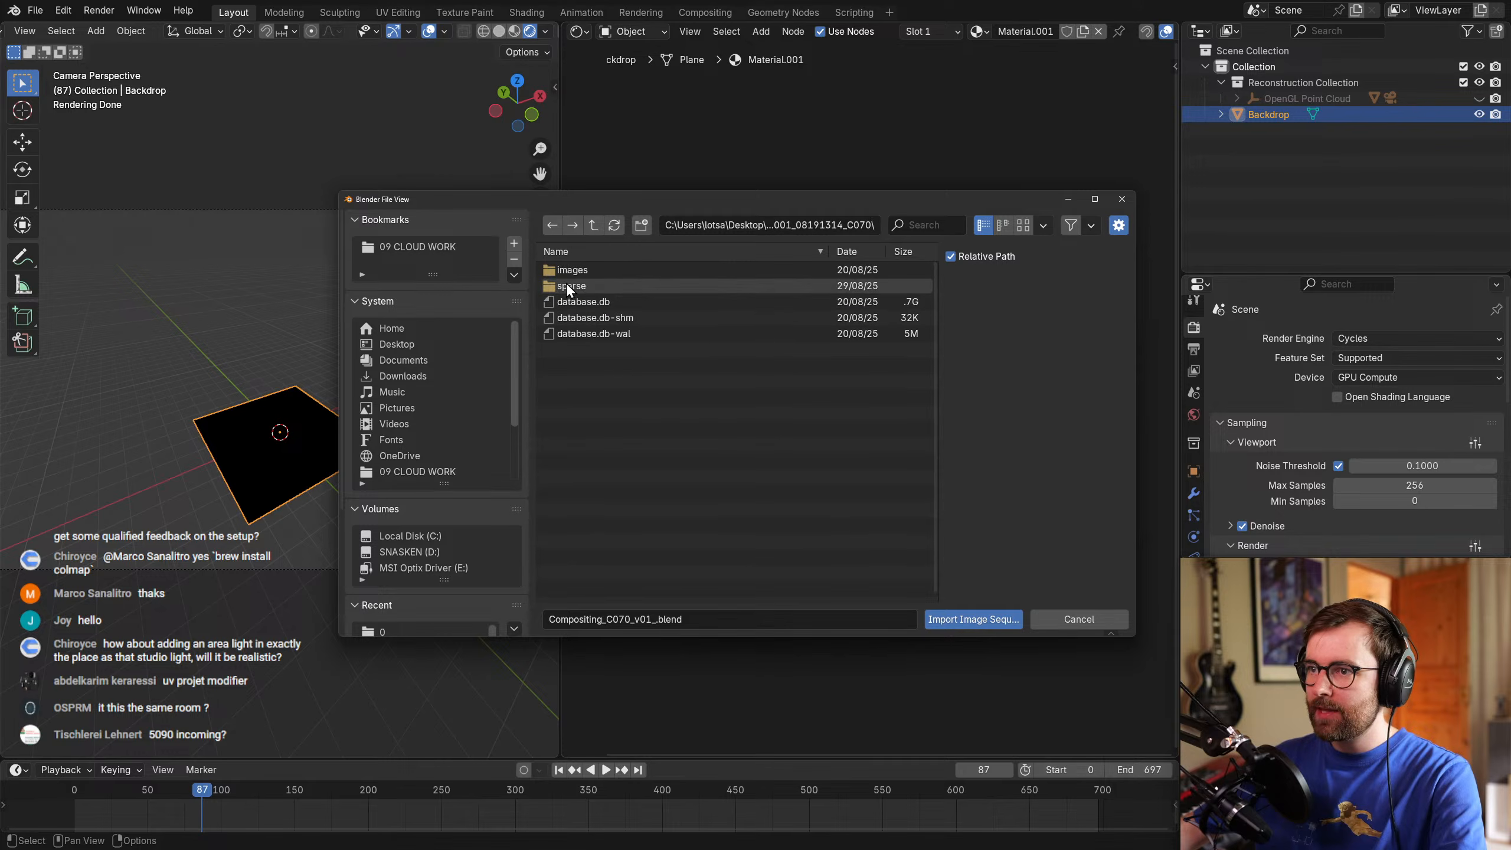
pyautogui.doubleClick(597, 270)
pyautogui.click(626, 272)
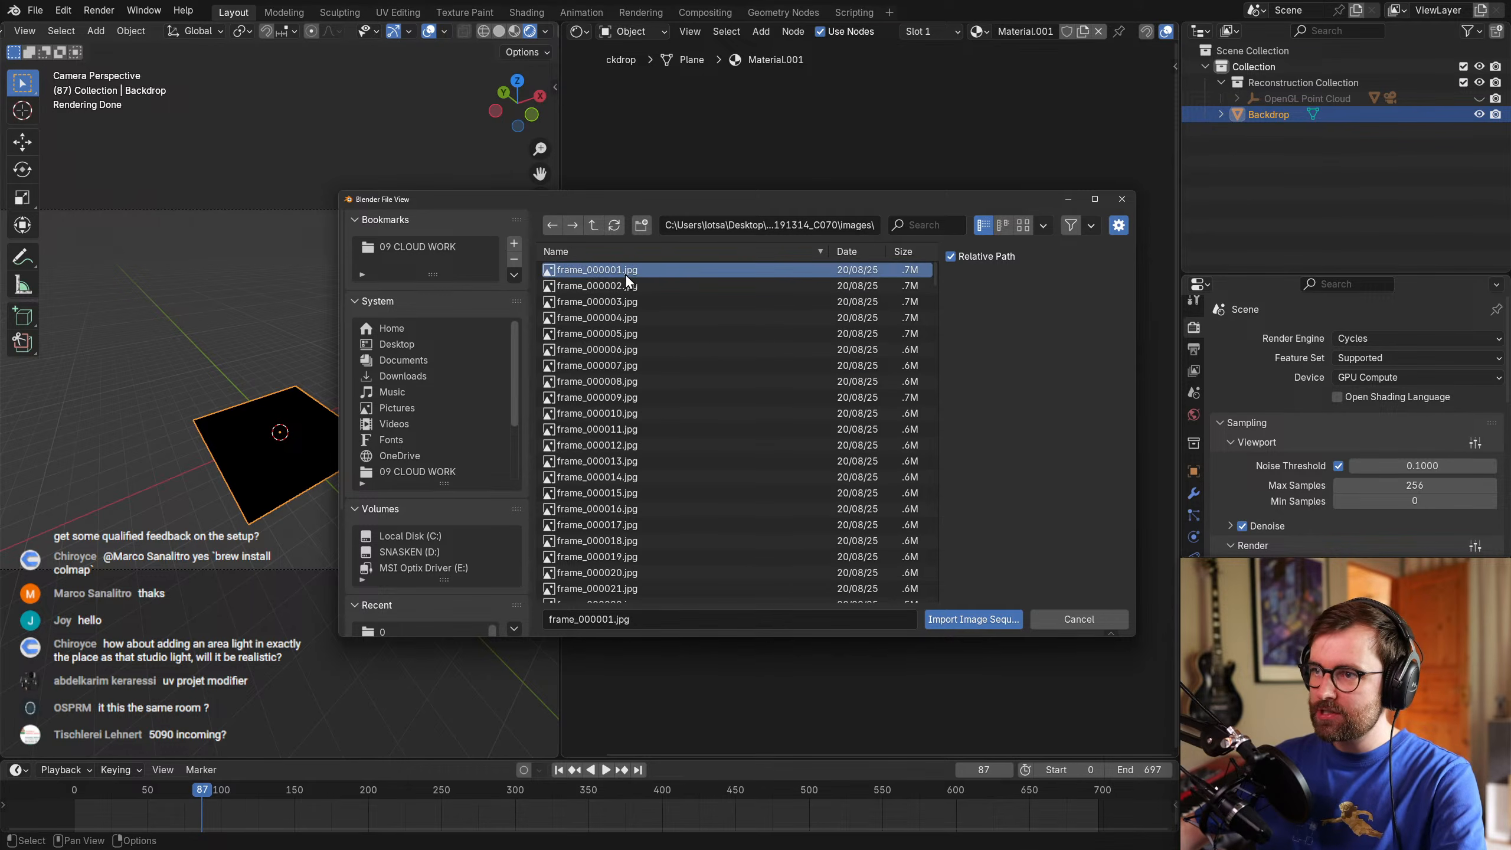
pyautogui.press('a')
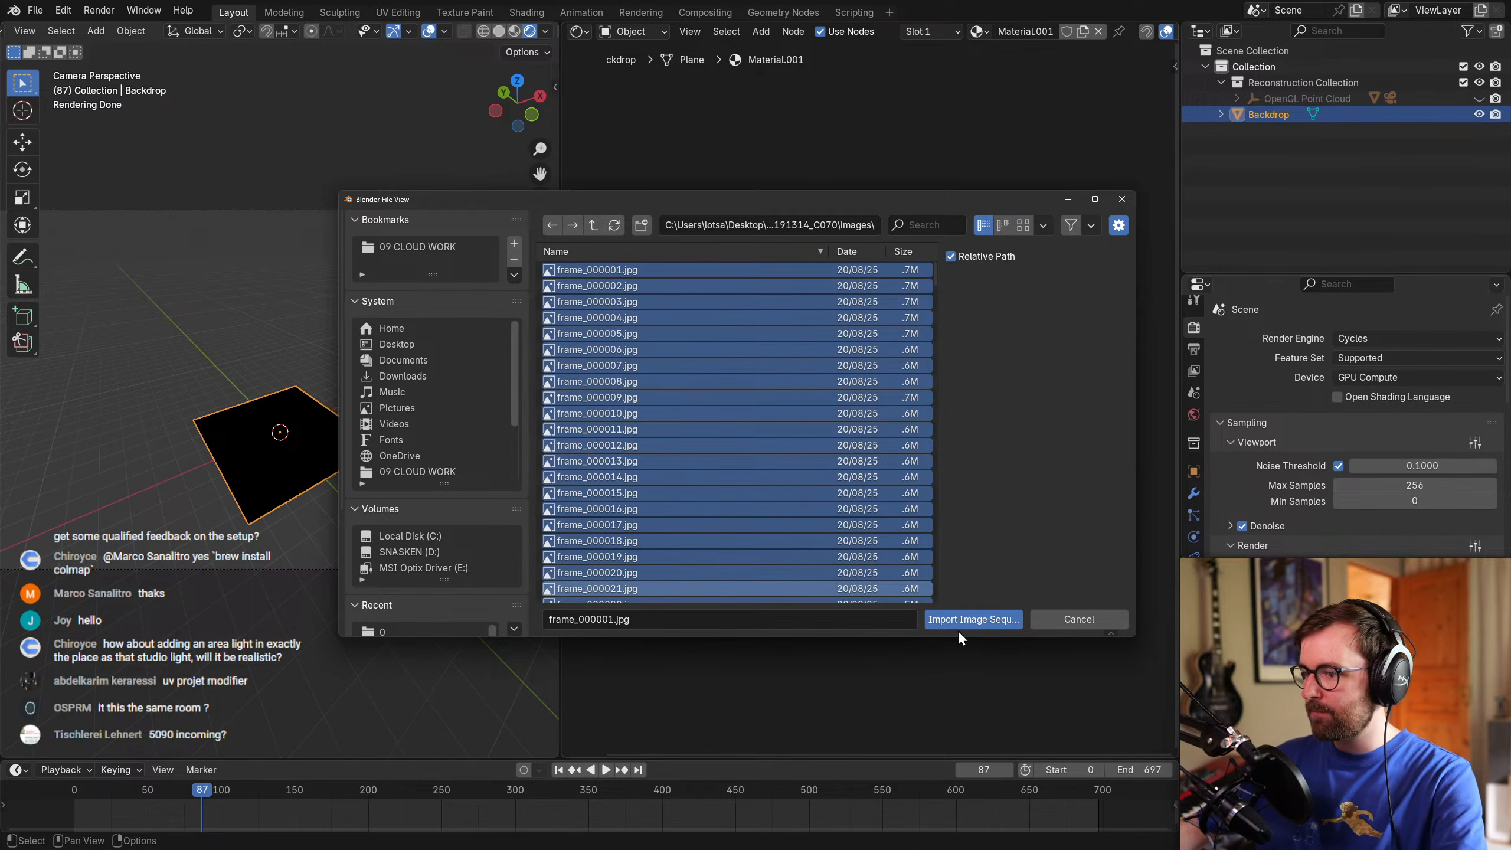
pyautogui.click(943, 615)
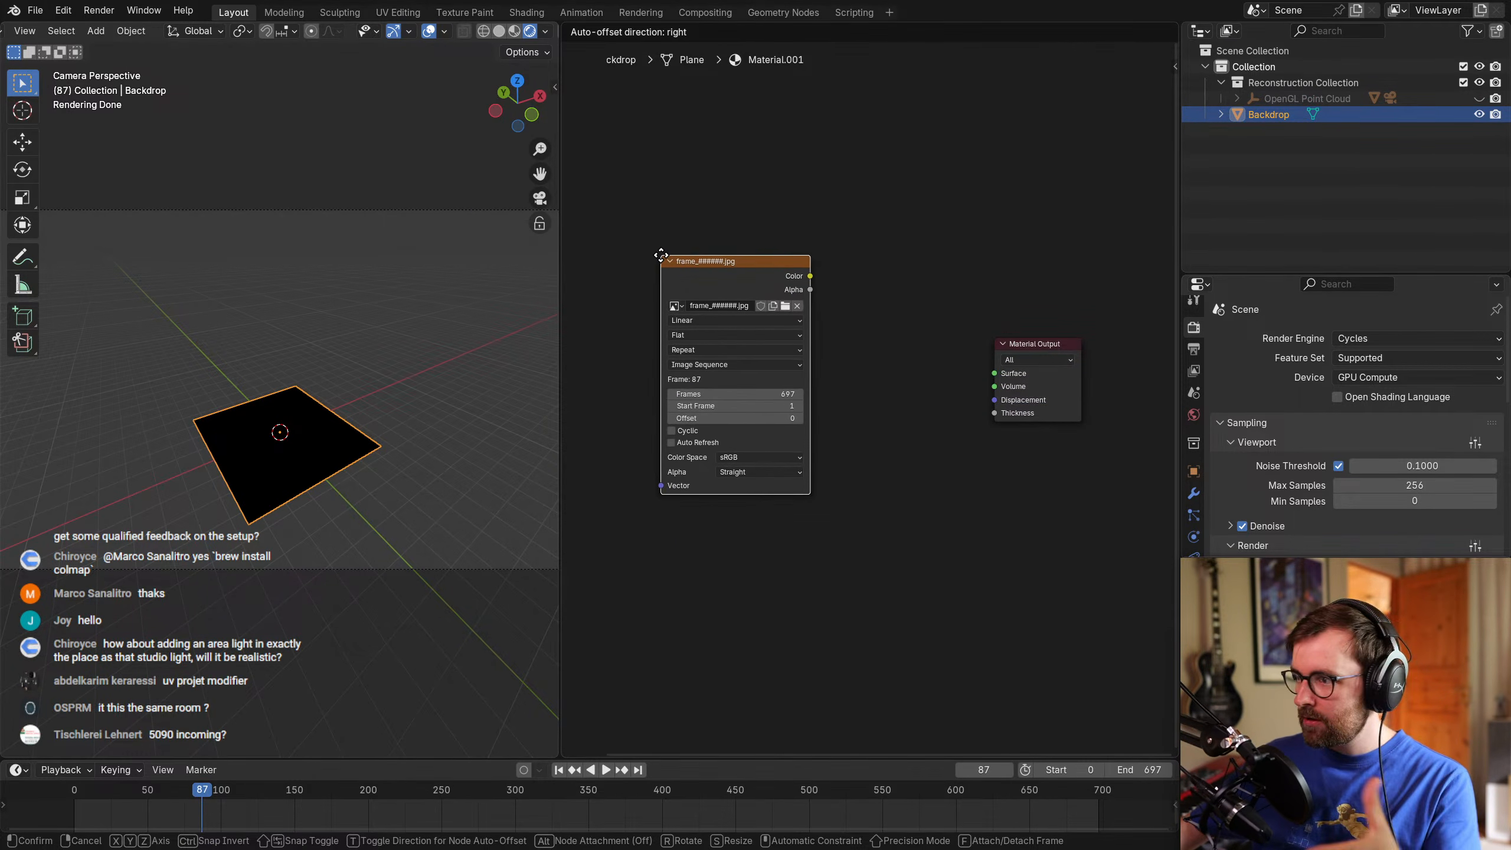
pyautogui.click(658, 255)
# Link the image sequence's Color to the Material Output's Surface and insert an Emission shader between them.
pyautogui.moveTo(801, 276); pyautogui.dragTo(1002, 371)
pyautogui.moveTo(772, 261); pyautogui.dragTo(734, 265)
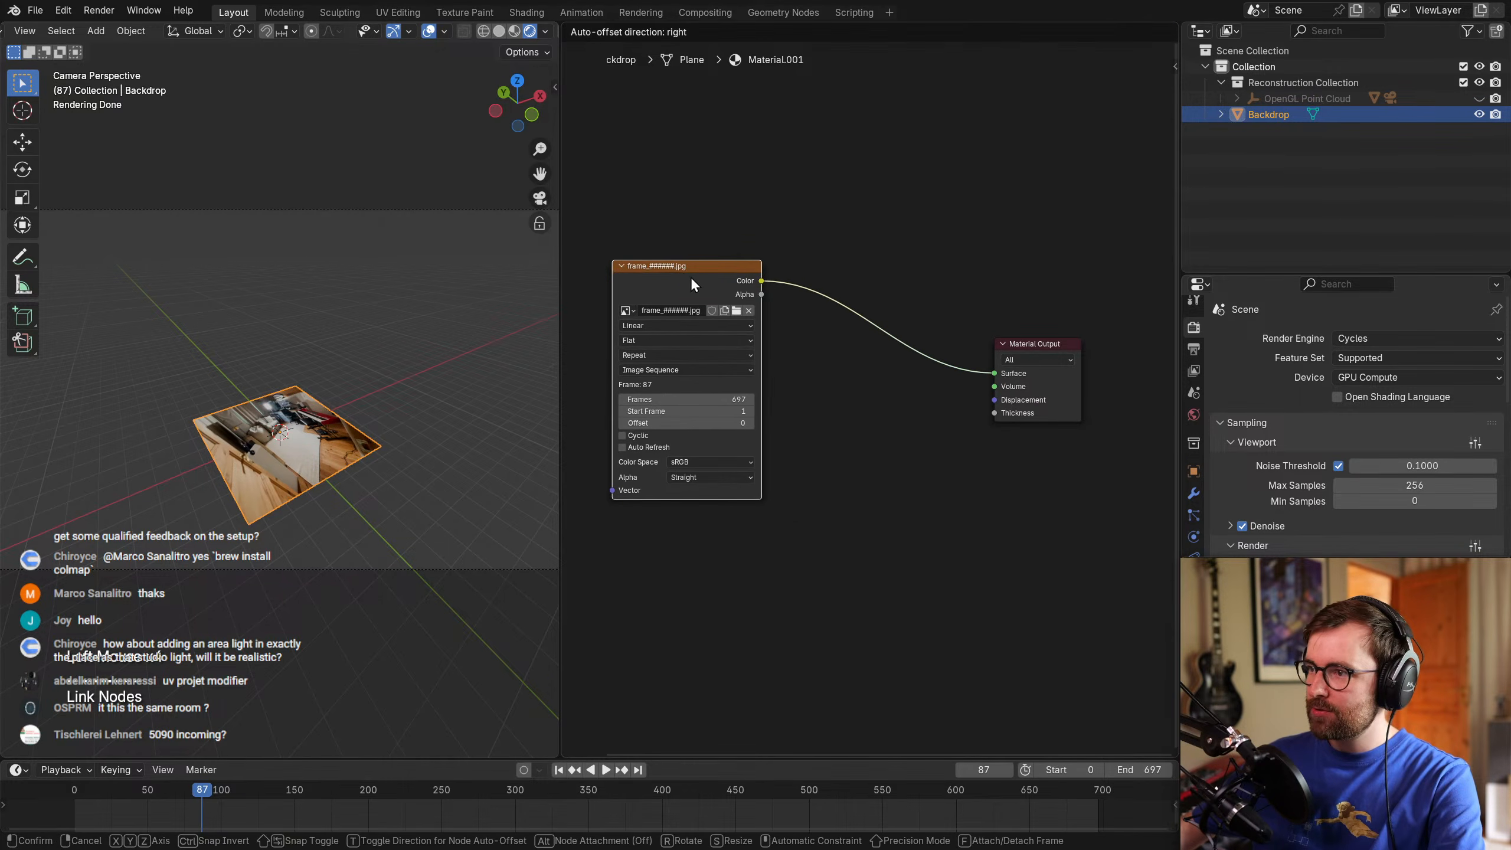
pyautogui.hotkey('shift', 'a')
pyautogui.write('emission')
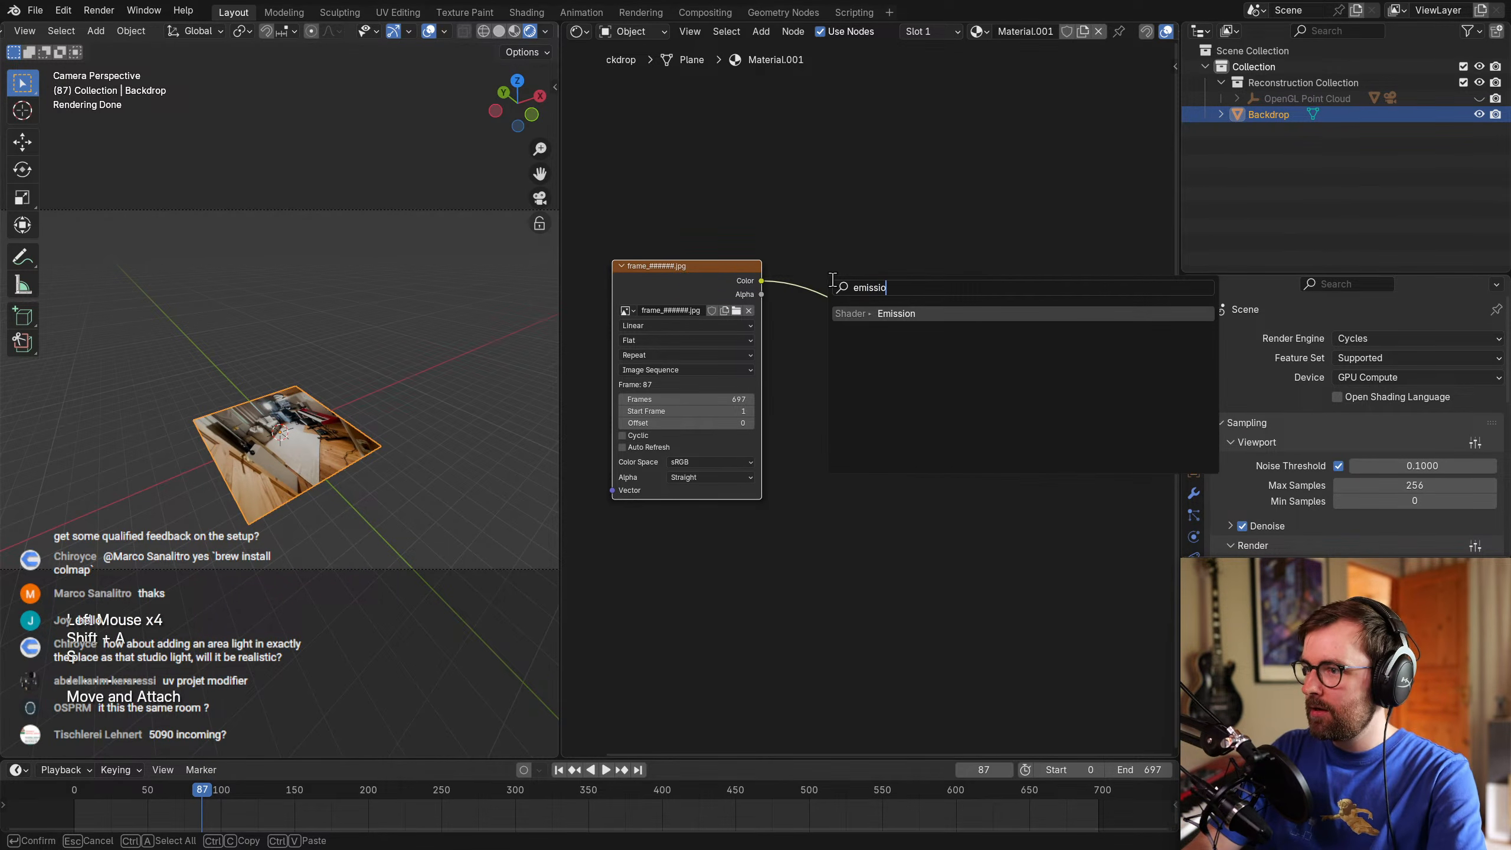
pyautogui.press('Return')
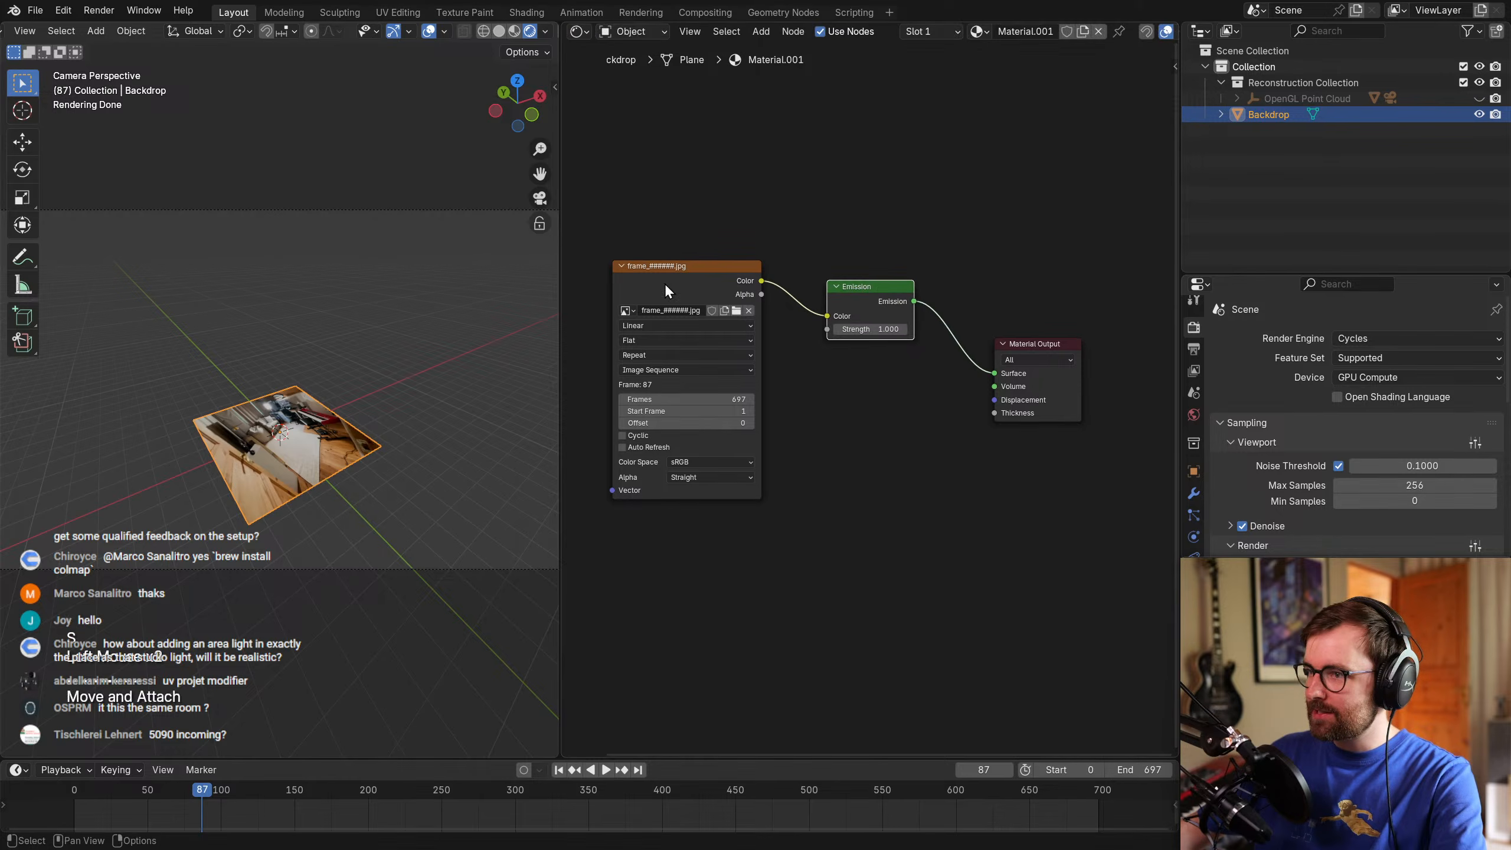
# Place the Emission node and examine the footage on the Backdrop plane from several angles in an enlarged viewport.
pyautogui.click(874, 295)
pyautogui.moveTo(323, 237); pyautogui.dragTo(381, 415, button='middle')
pyautogui.scroll(-2, 268, 468)
pyautogui.scroll(-1, 382, 415)
pyautogui.hotkey('ctrl', 'space')
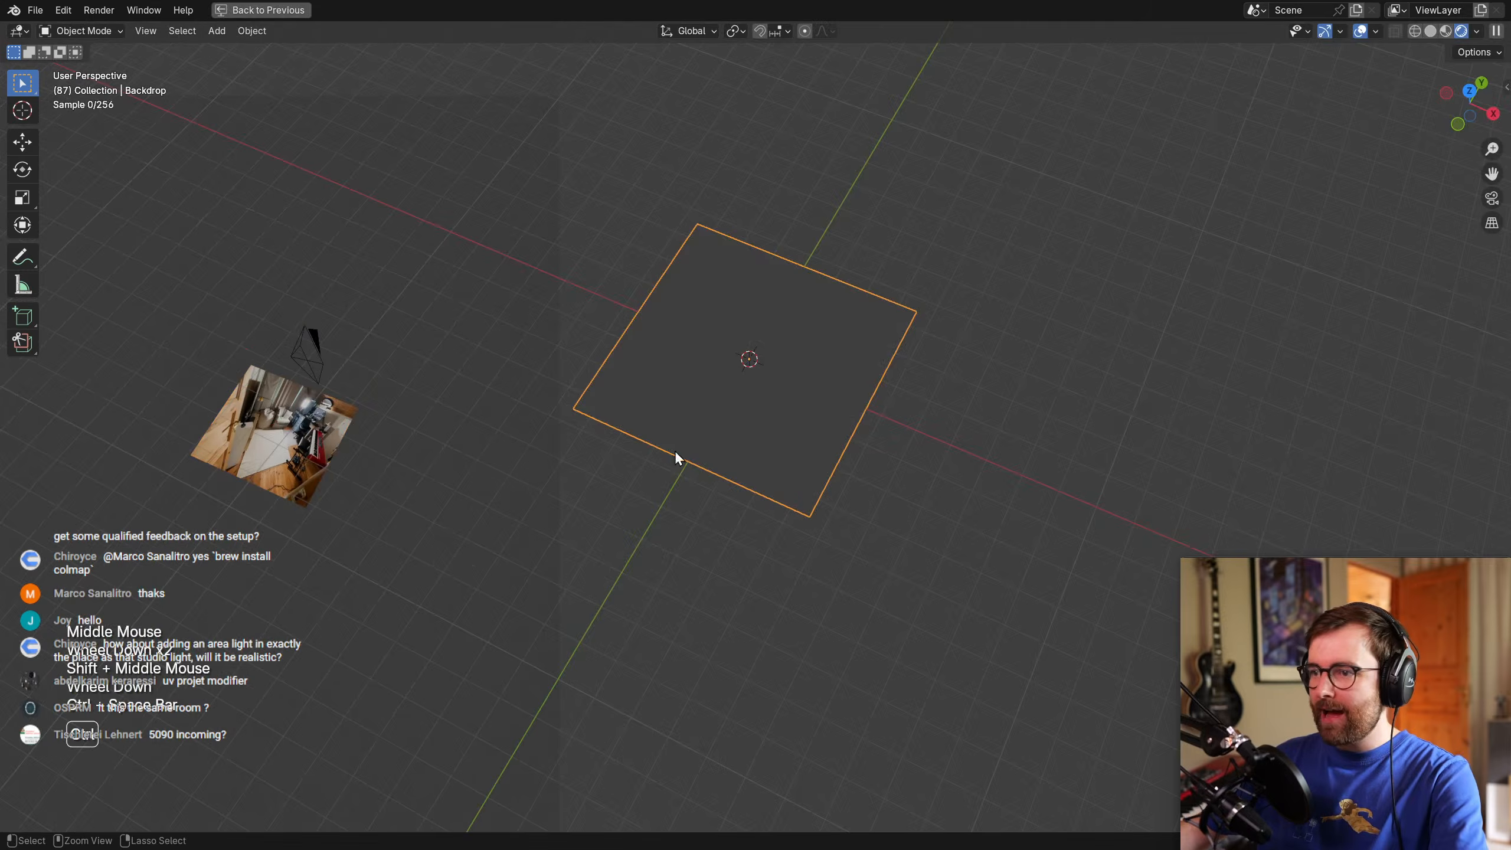
pyautogui.scroll(5, 627, 463)
pyautogui.keyDown('shift'); pyautogui.moveTo(864, 458); pyautogui.dragTo(720, 480, button='middle'); pyautogui.keyUp('shift')
pyautogui.scroll(-1, 699, 512)
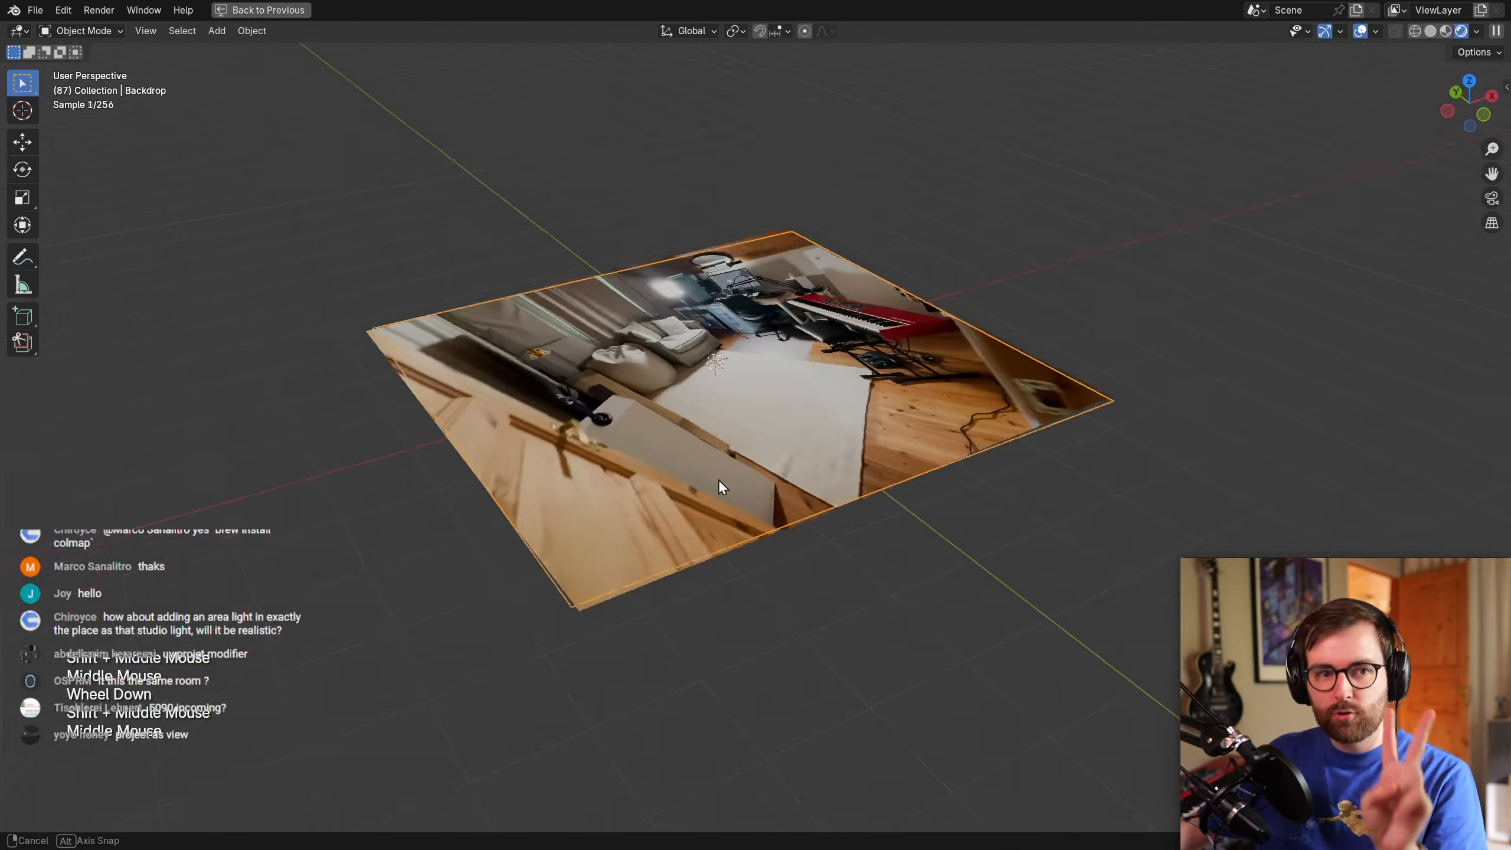
pyautogui.moveTo(803, 455)
pyautogui.mouseDown(button='middle')
pyautogui.moveTo(748, 483)
pyautogui.moveTo(746, 526)
pyautogui.moveTo(599, 324)
pyautogui.moveTo(800, 449)
pyautogui.mouseUp(button='middle')
pyautogui.scroll(-2, 842, 473)
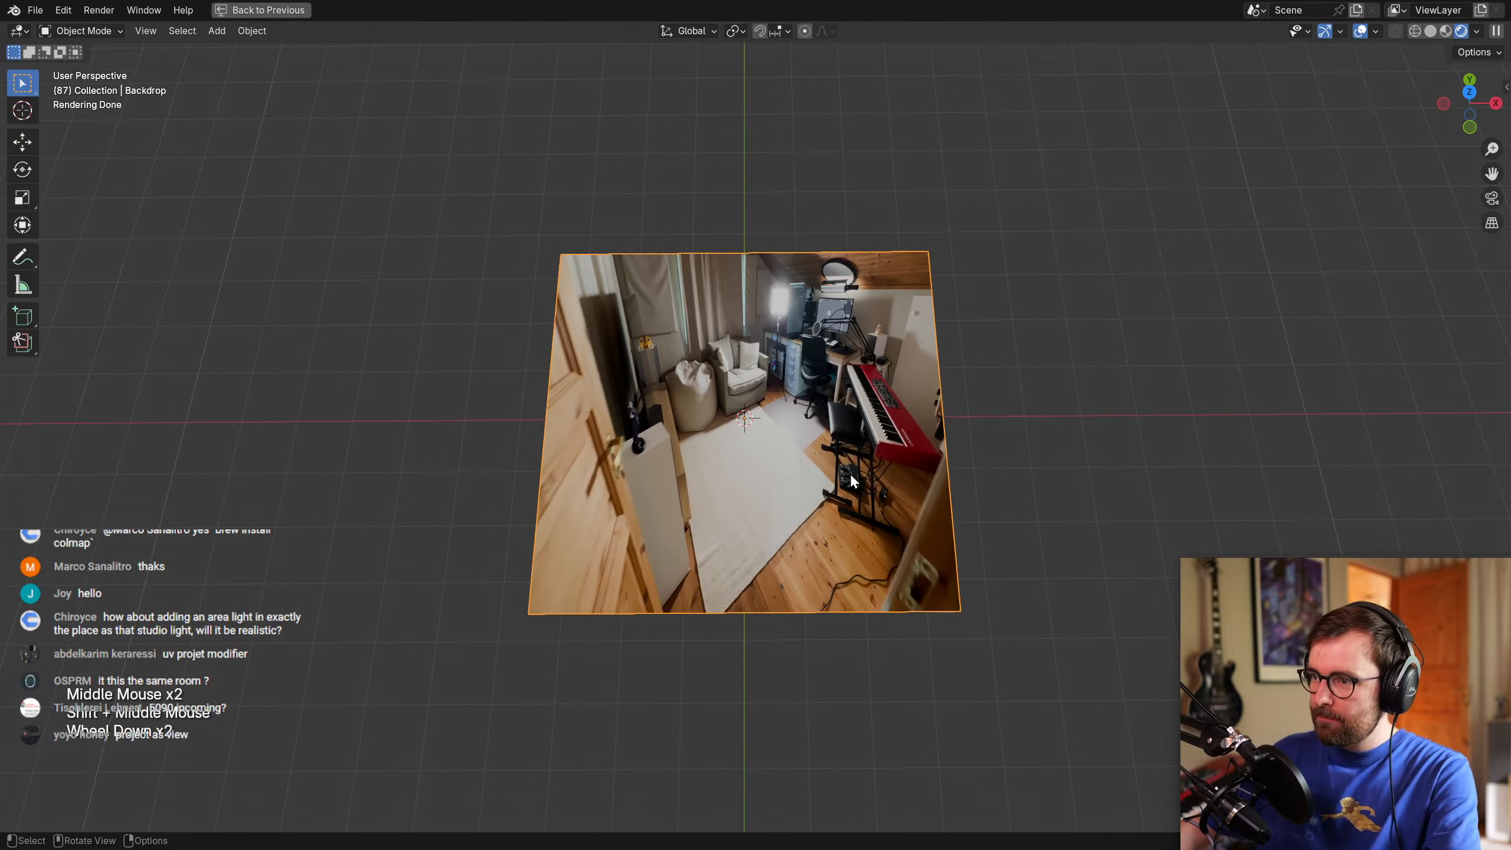
pyautogui.press('ctrl')
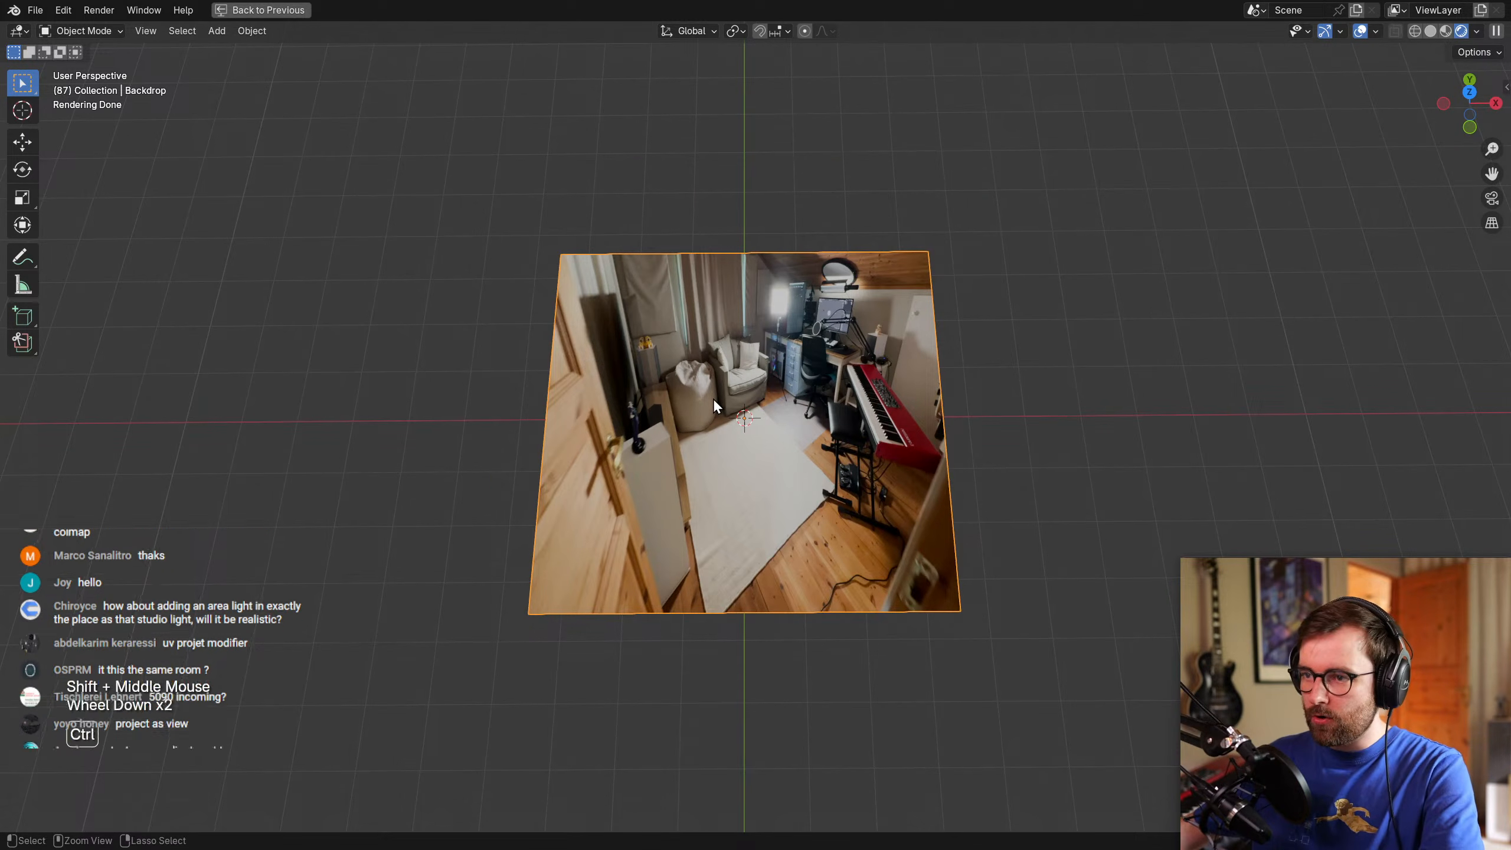
pyautogui.hotkey('ctrl', 'space')
pyautogui.scroll(3, 322, 416)
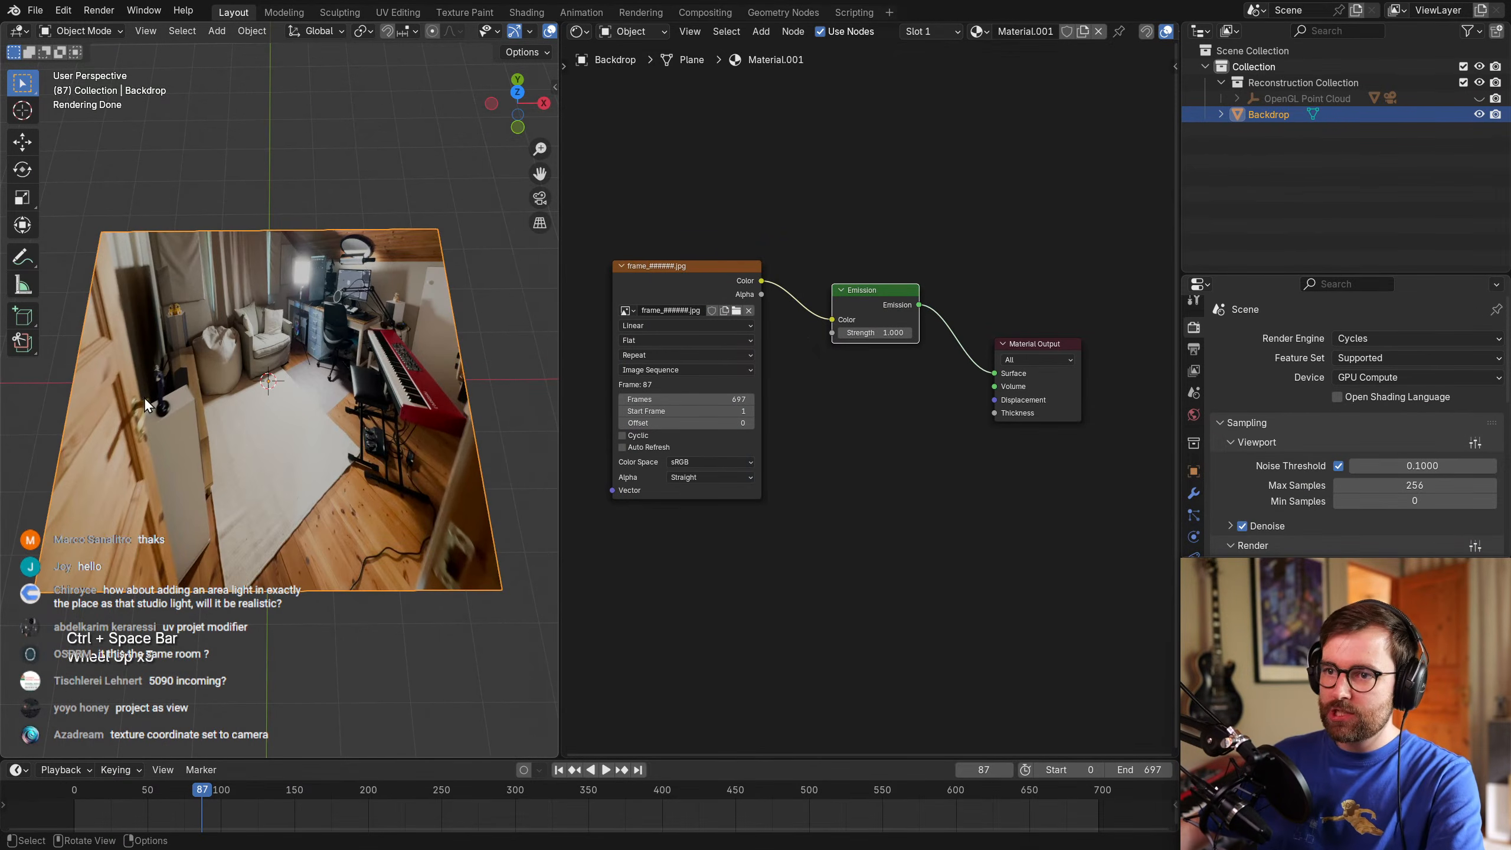
# Set the scene's color management View Transform to Standard.
pyautogui.click(1192, 328)
pyautogui.scroll(-7, 1274, 368)
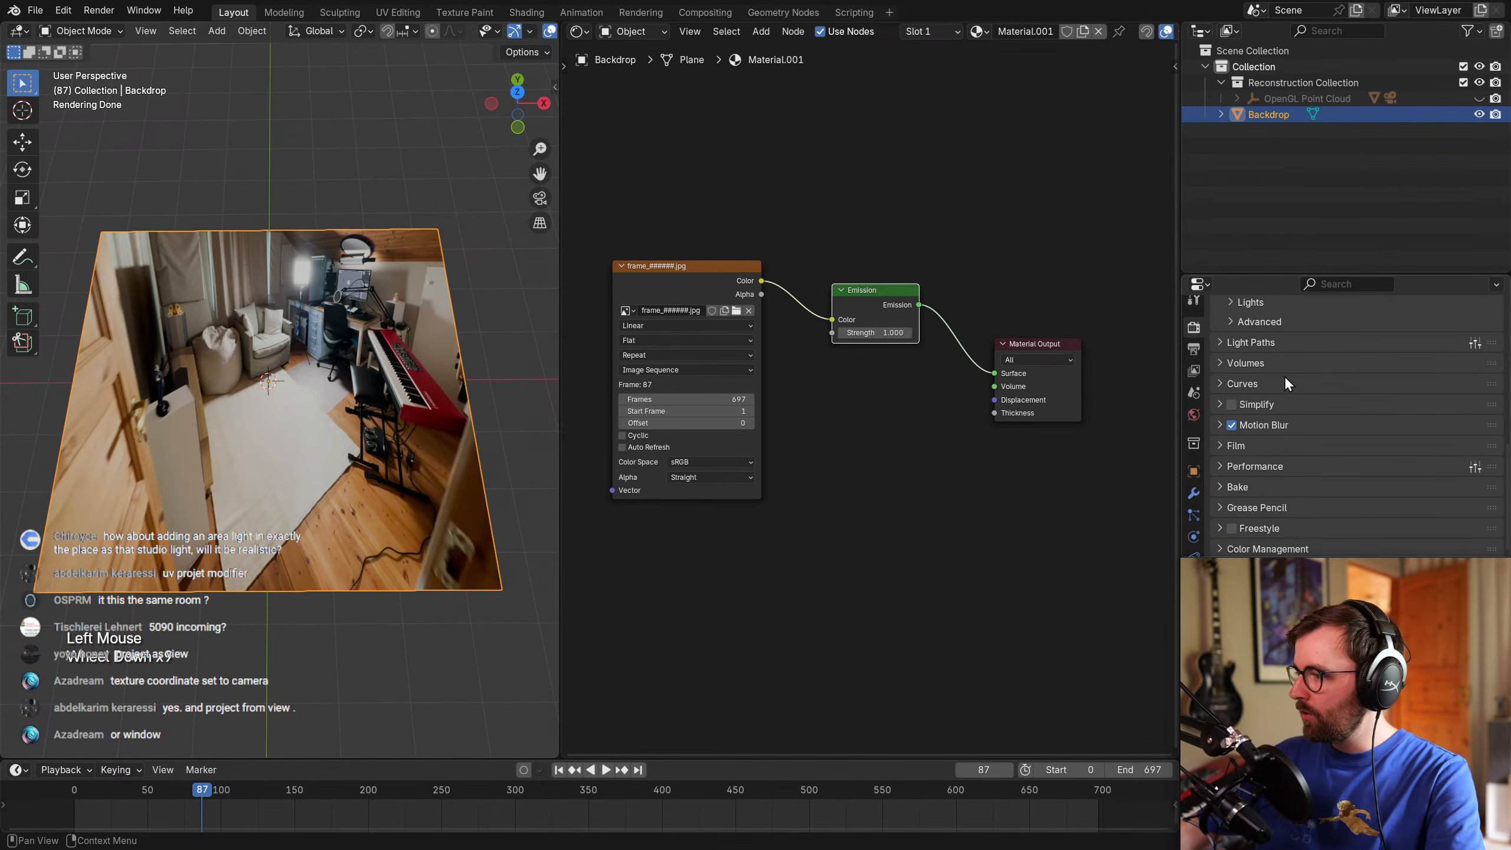
pyautogui.click(1219, 547)
pyautogui.scroll(-9, 1256, 380)
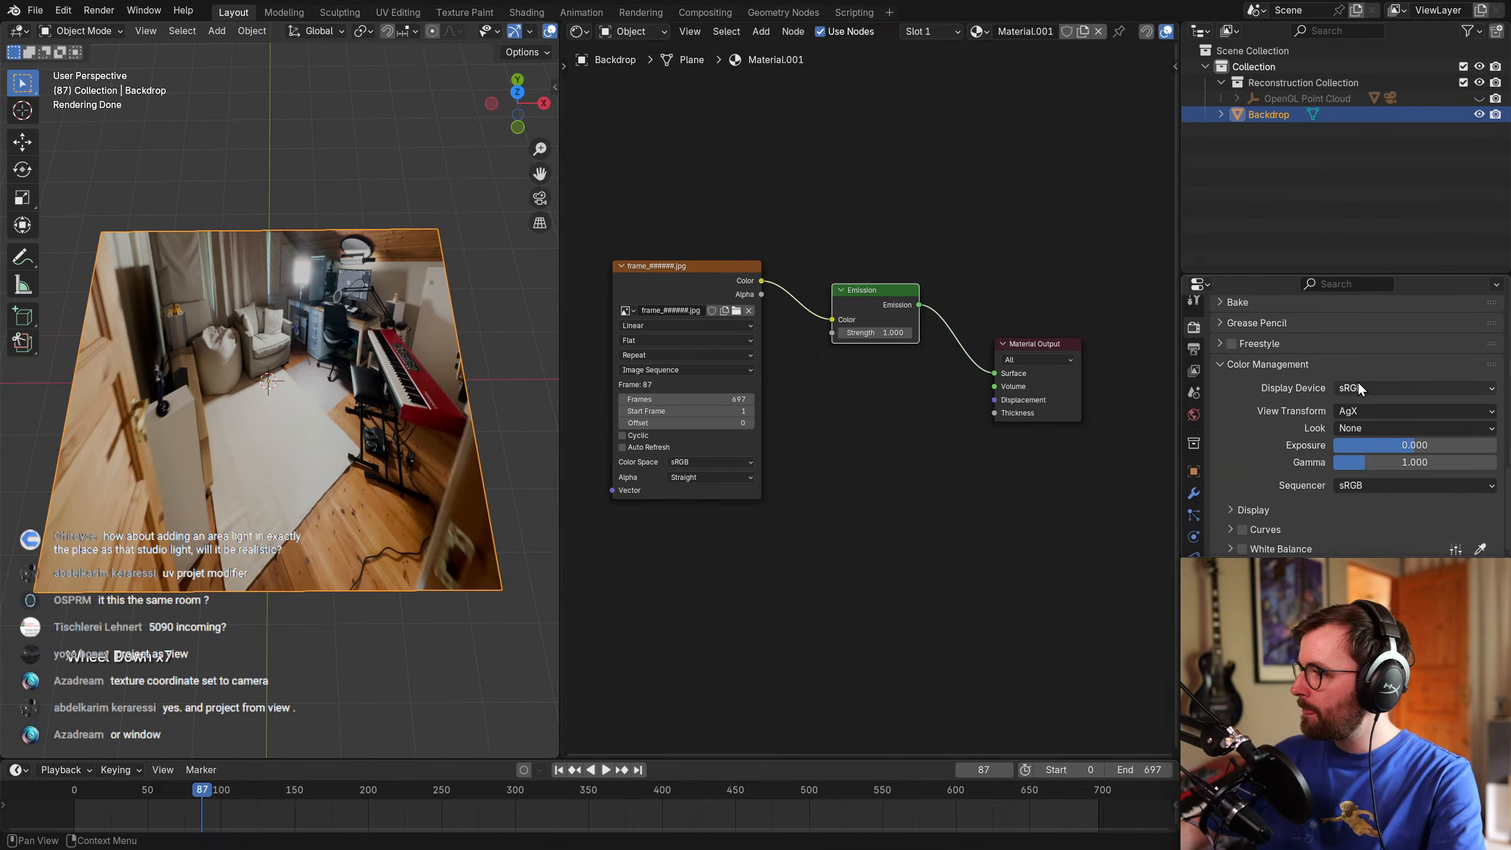
pyautogui.click(1382, 408)
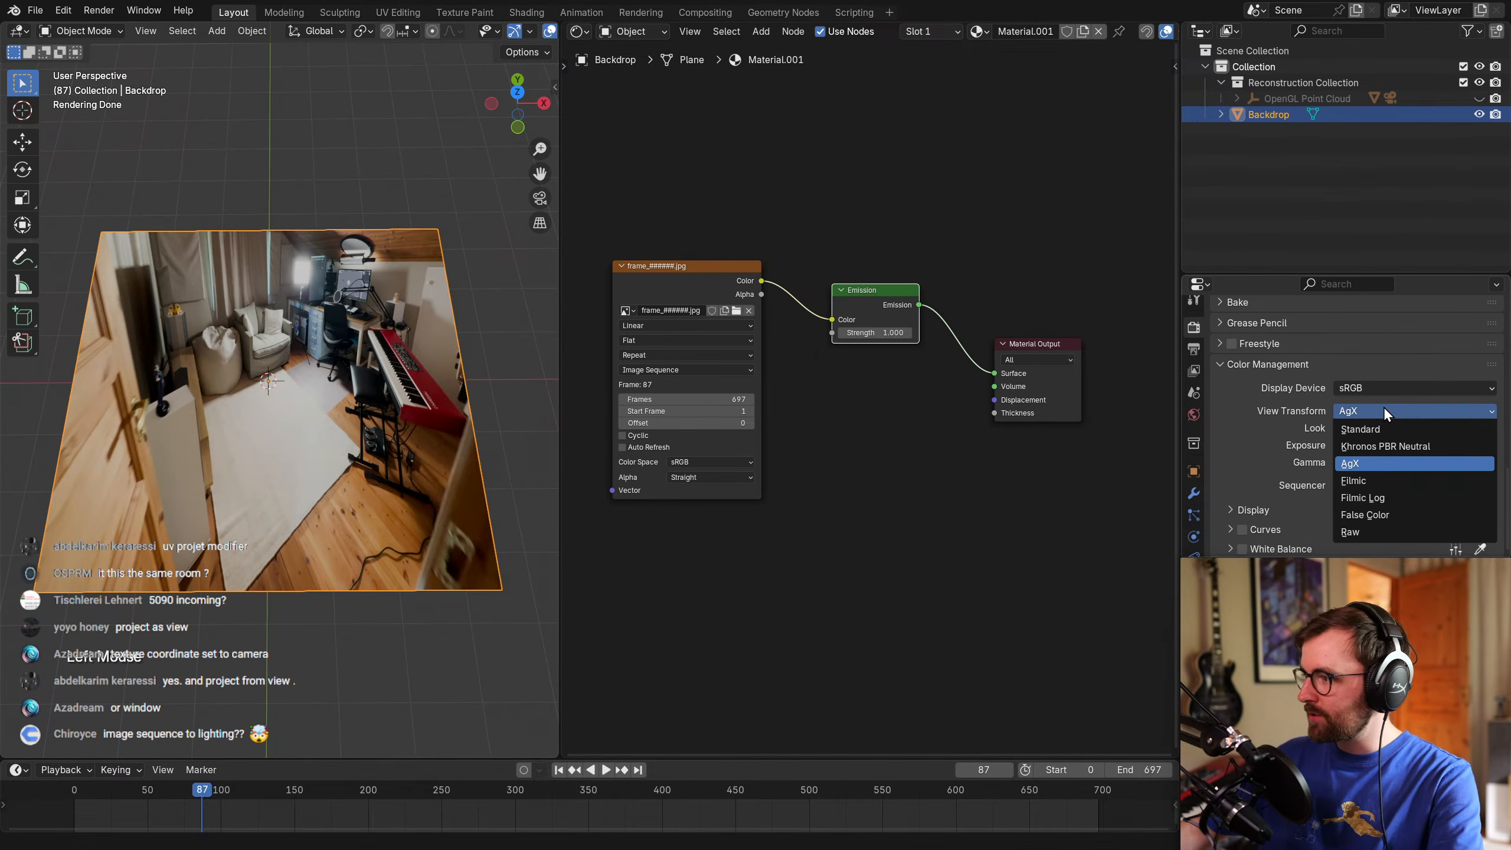
pyautogui.click(1385, 430)
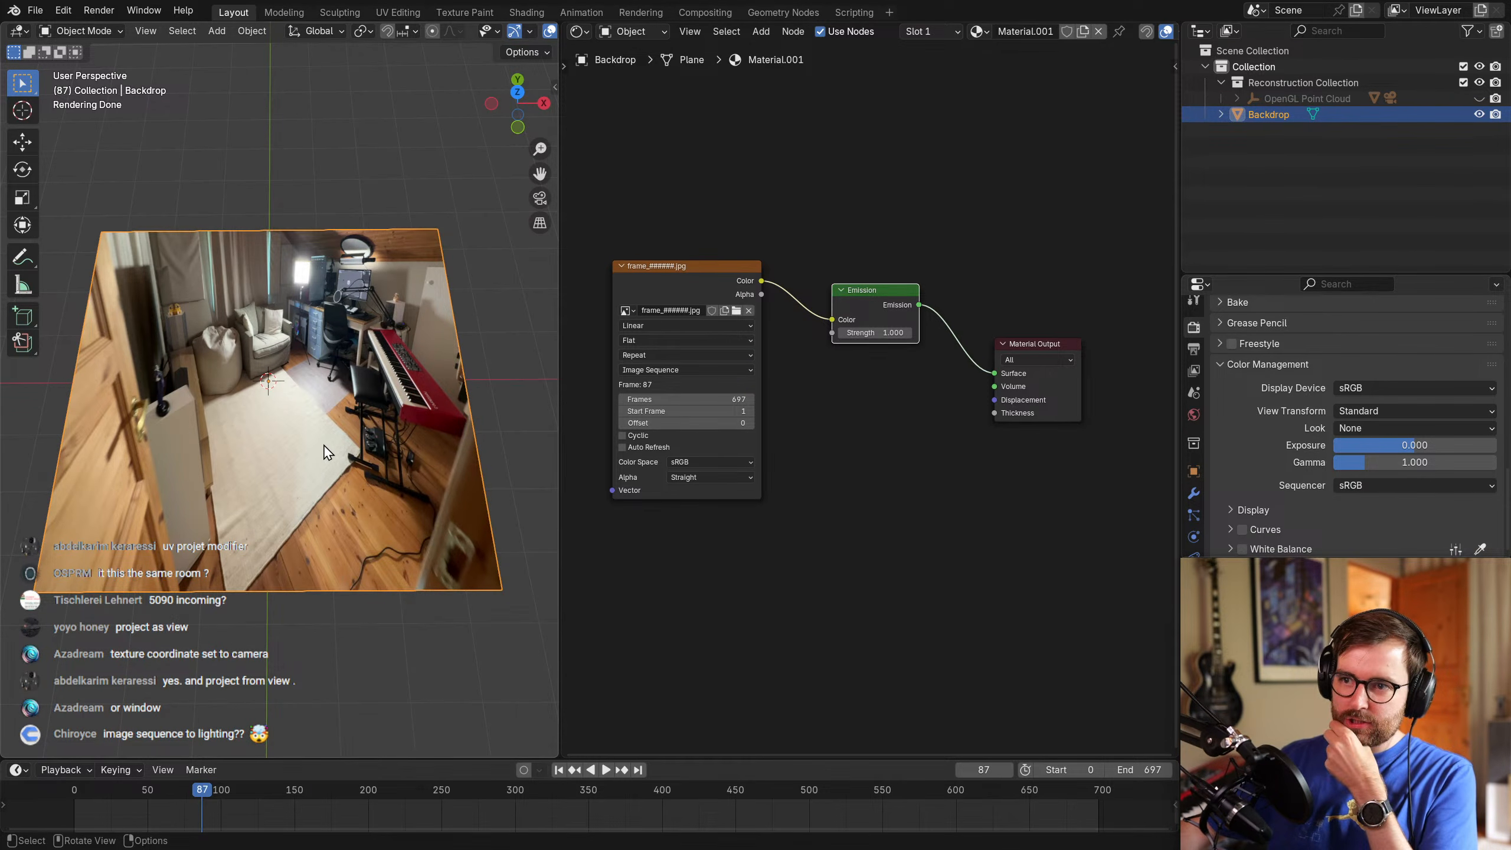
pyautogui.scroll(-2, 344, 436)
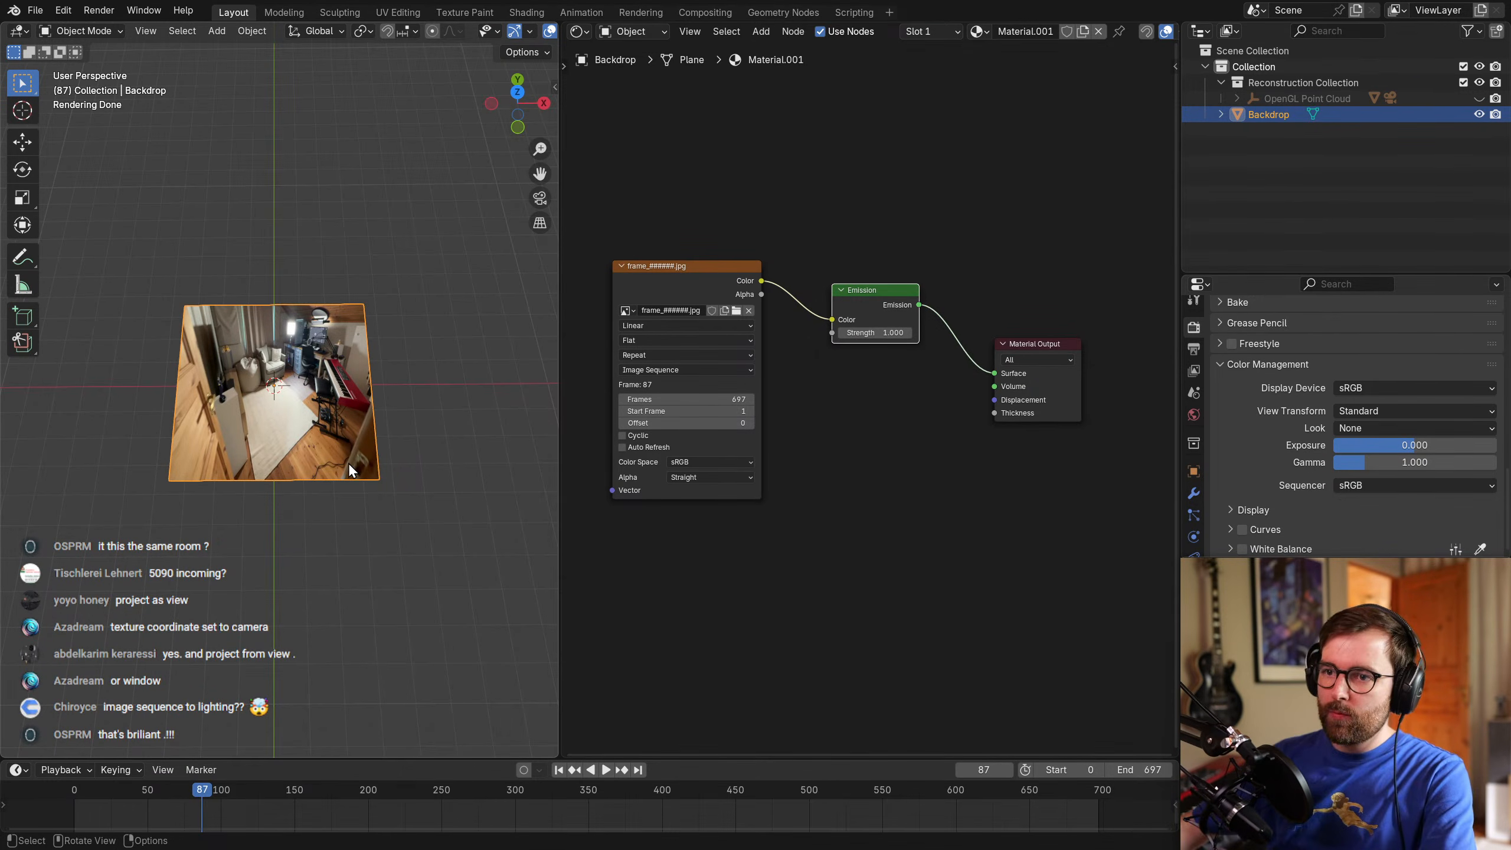
pyautogui.scroll(1, 336, 503)
pyautogui.hotkey('ctrl', 'space')
pyautogui.moveTo(758, 448); pyautogui.dragTo(810, 381, button='middle')
pyautogui.press('s')
pyautogui.press('x')
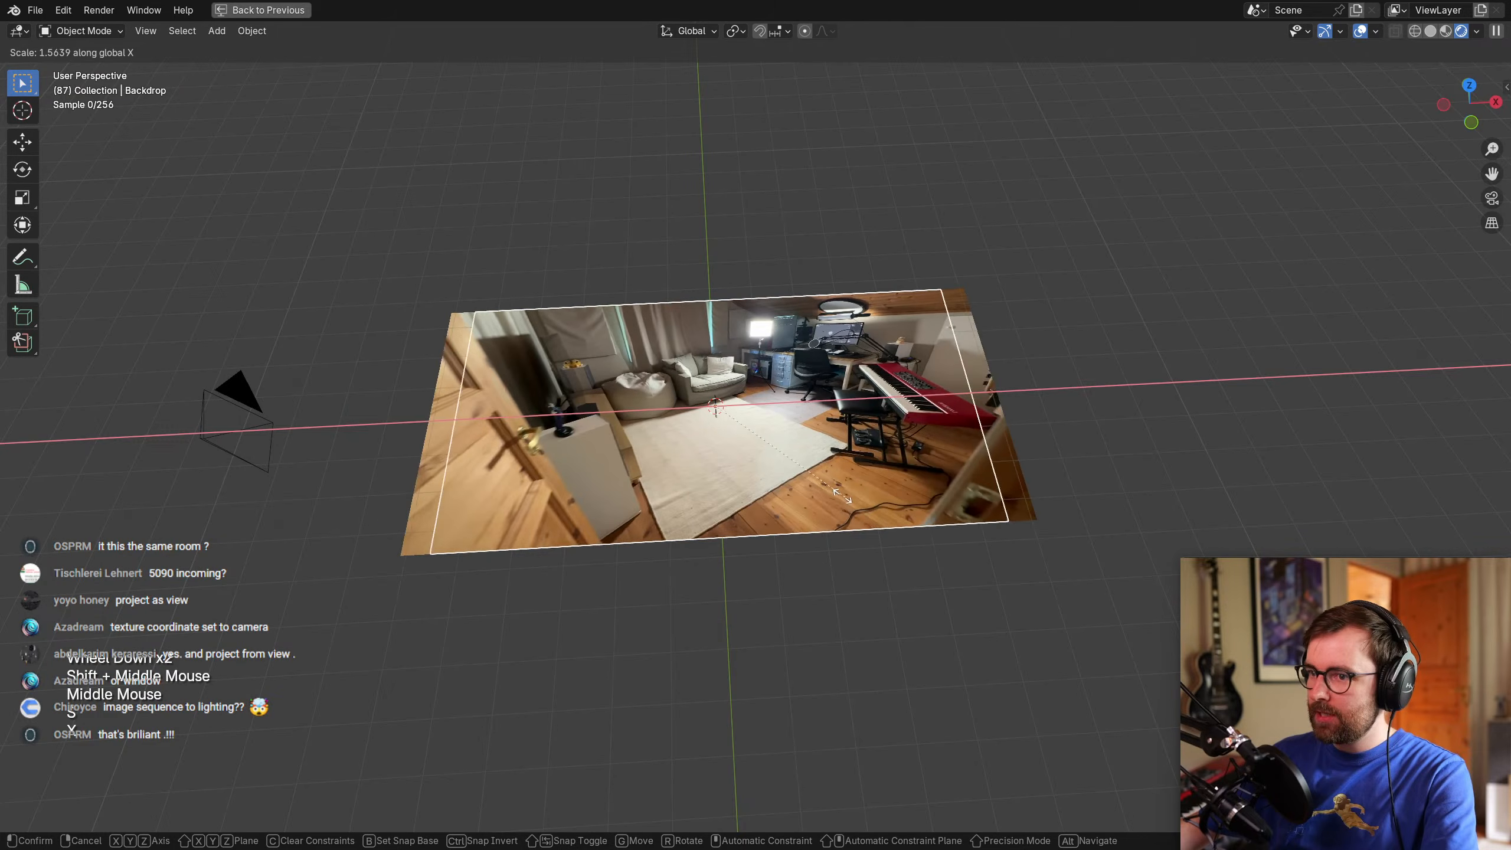
pyautogui.press('Escape')
pyautogui.hotkey('ctrl', 'space')
pyautogui.moveTo(346, 385); pyautogui.dragTo(186, 366, button='middle')
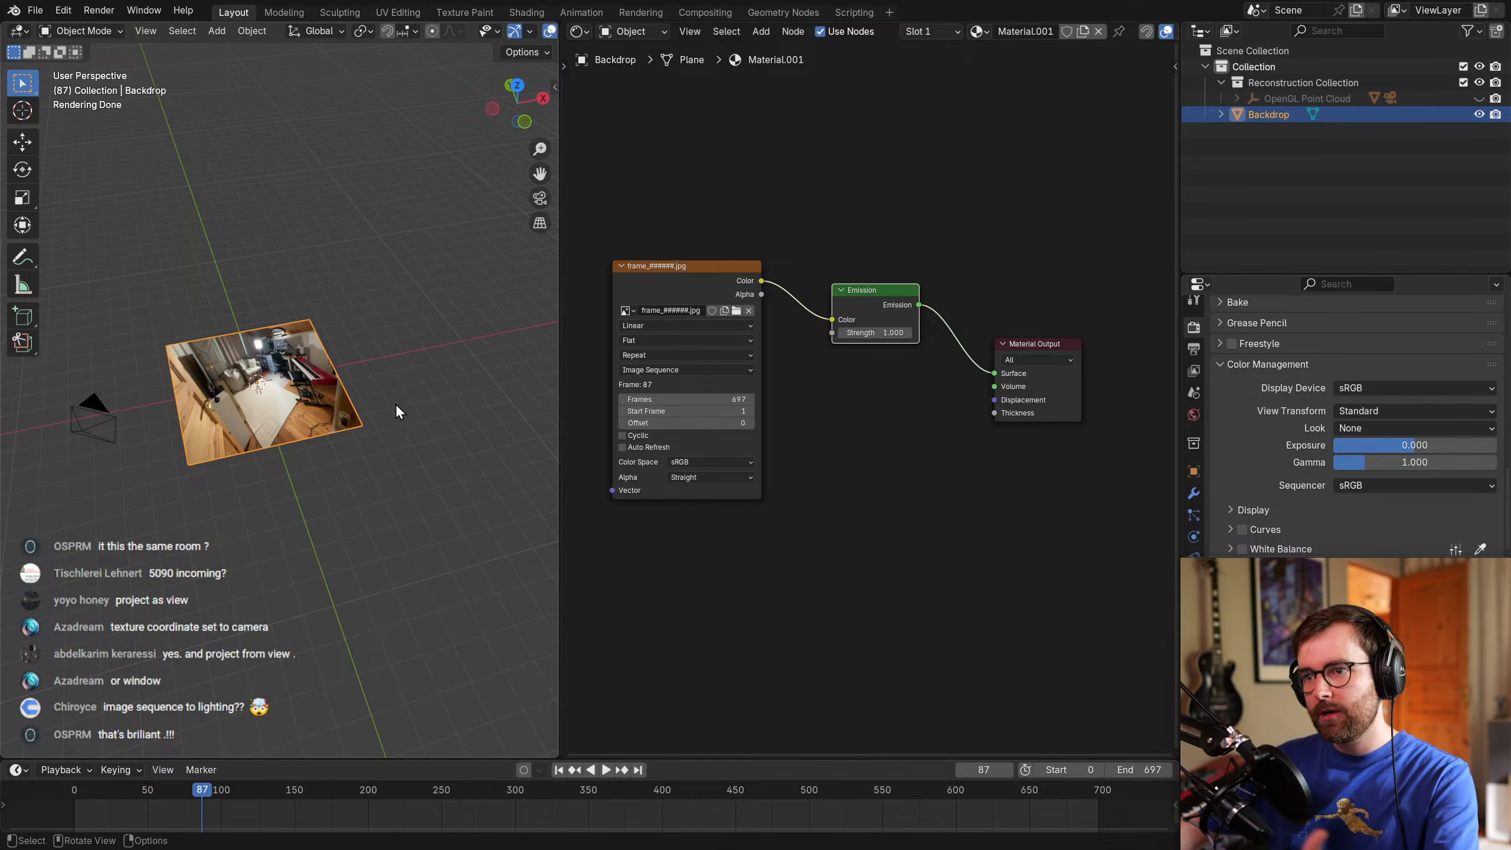
pyautogui.press('s')
pyautogui.press('Escape')
pyautogui.press('s')
pyautogui.press('Escape')
pyautogui.press('s')
pyautogui.press('x')
pyautogui.press('Escape')
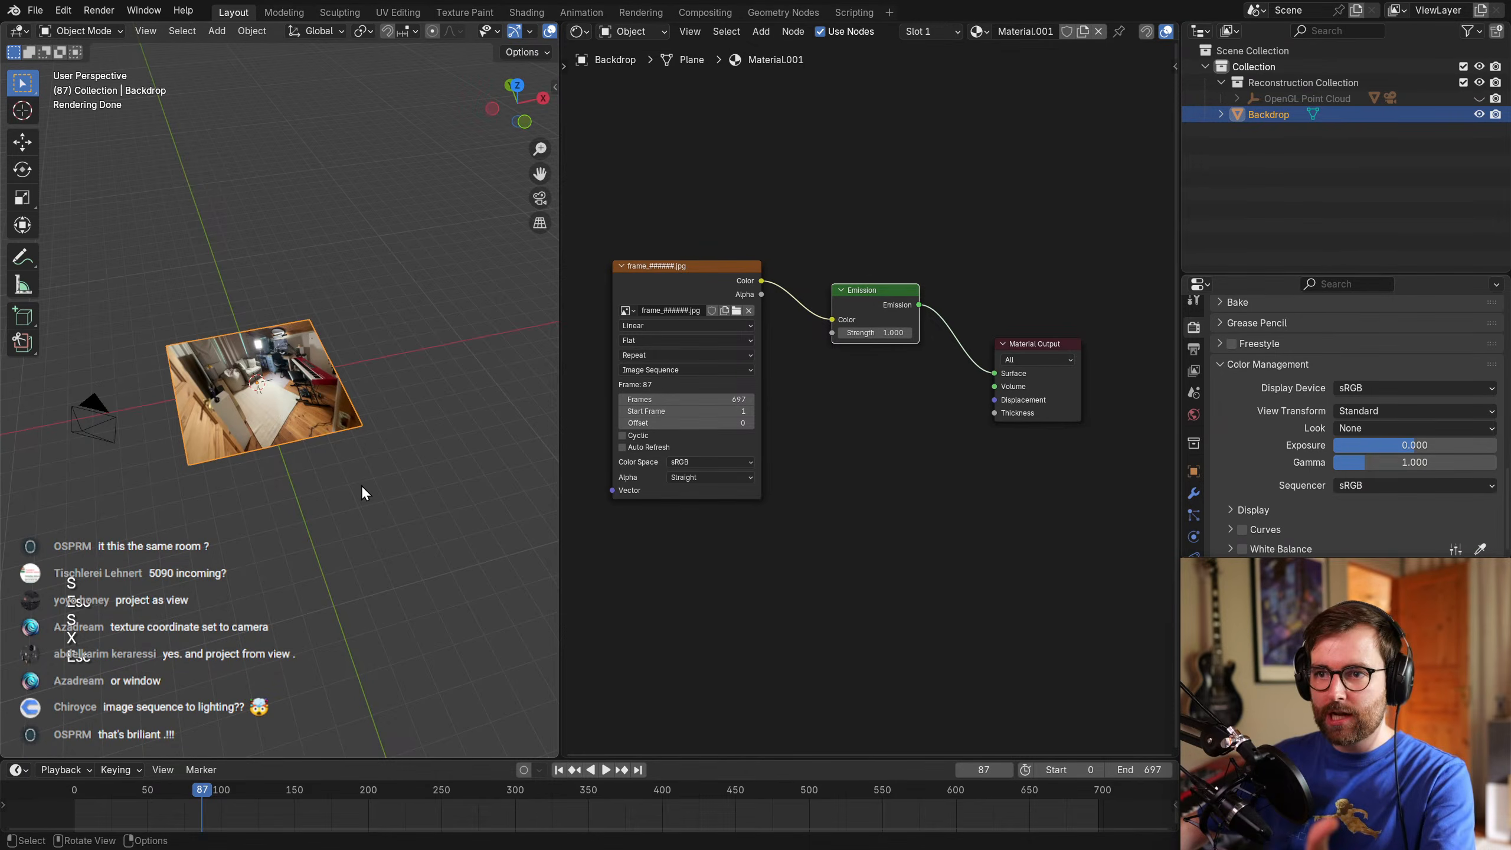
# Widen the shader editor slightly, split it horizontally into two halves and turn the lower half into a 3D Viewport.
pyautogui.moveTo(560, 271); pyautogui.dragTo(537, 333)
pyautogui.rightClick(538, 275)
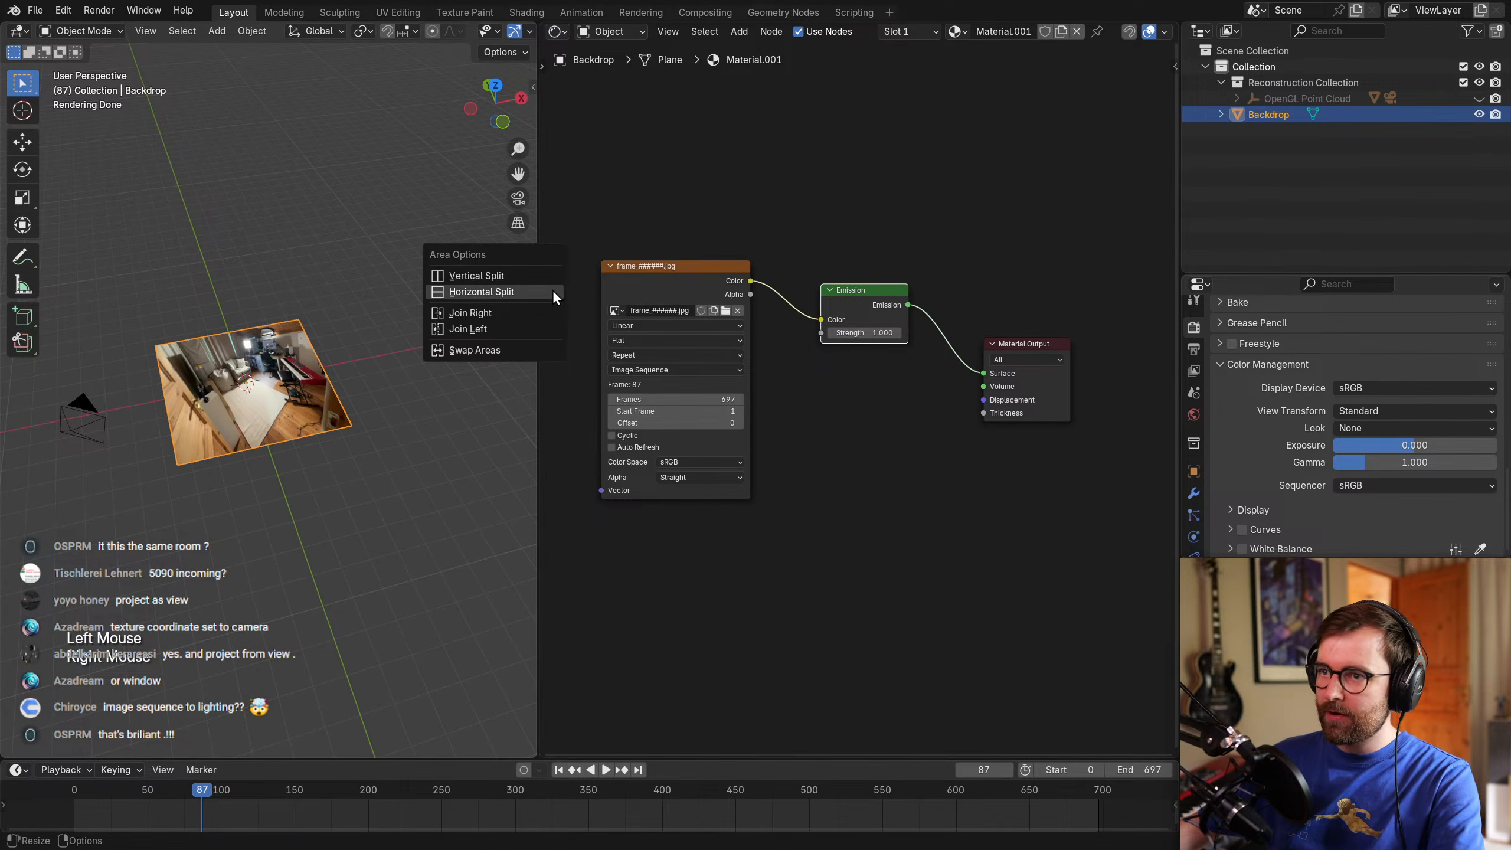
pyautogui.click(502, 291)
pyautogui.click(553, 373)
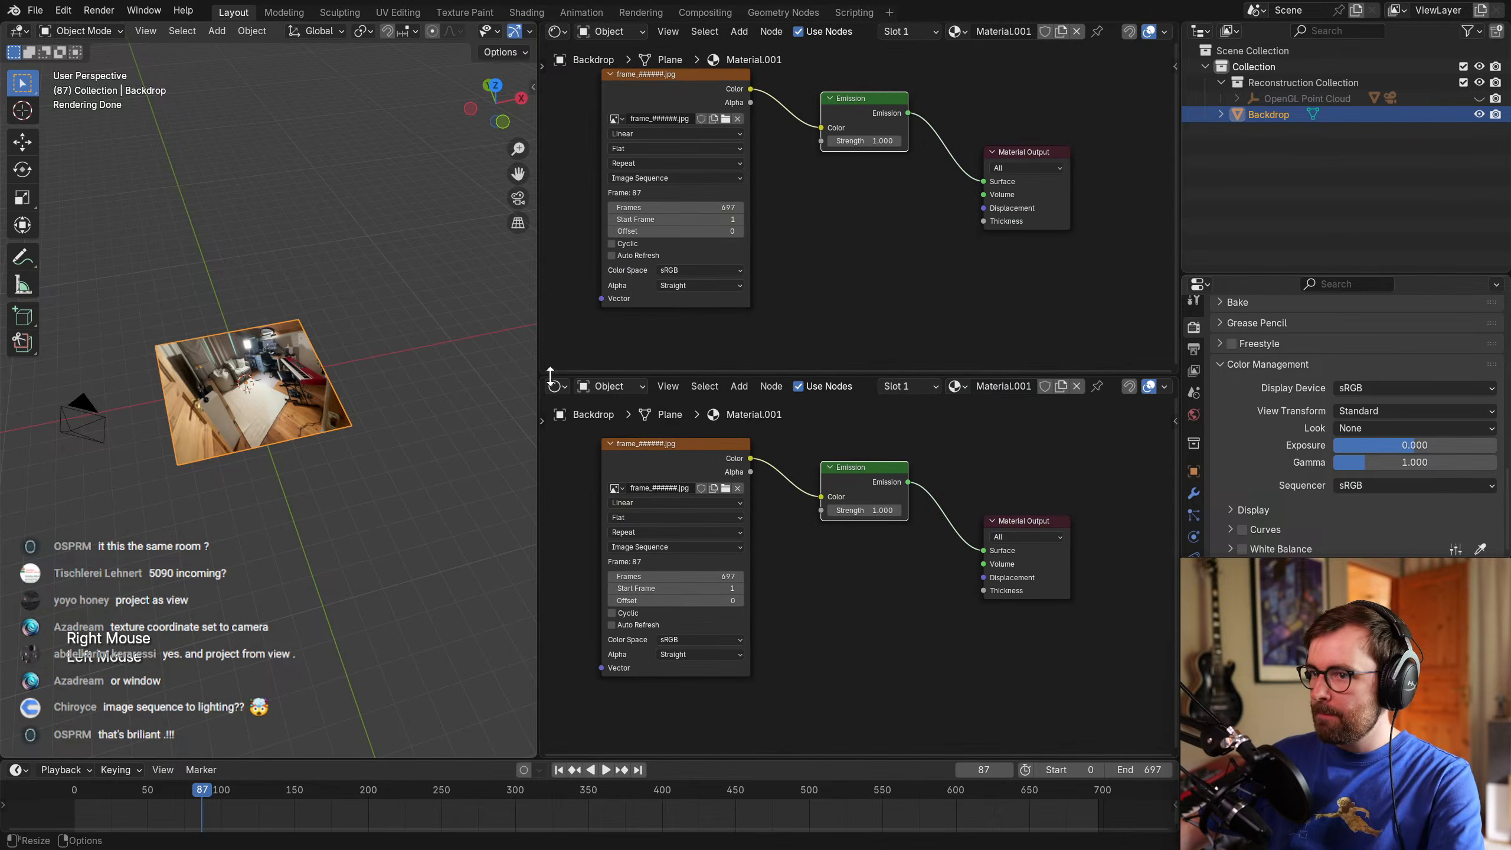
pyautogui.click(557, 384)
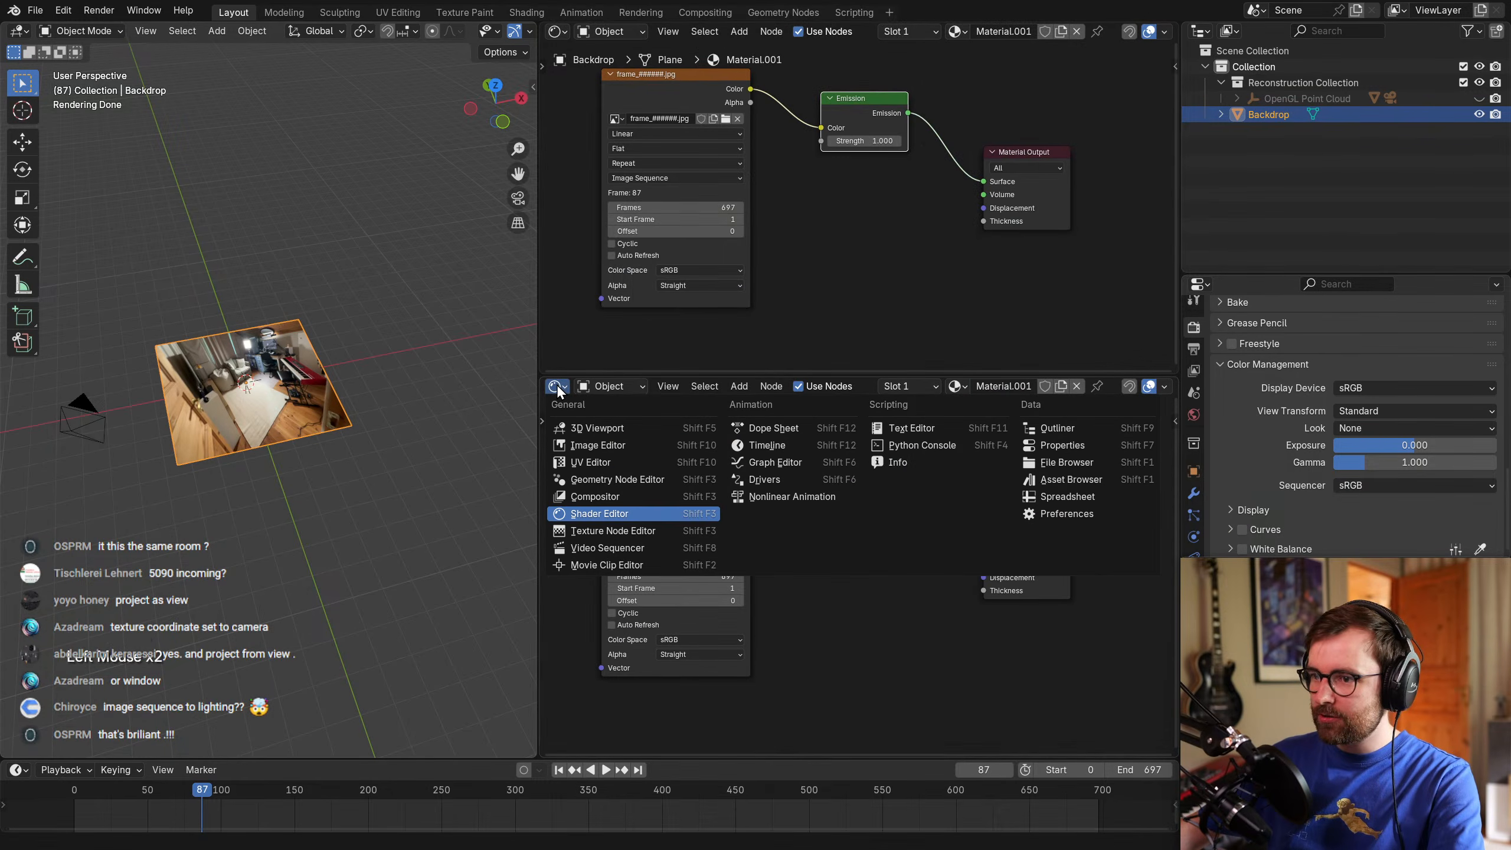
pyautogui.click(614, 427)
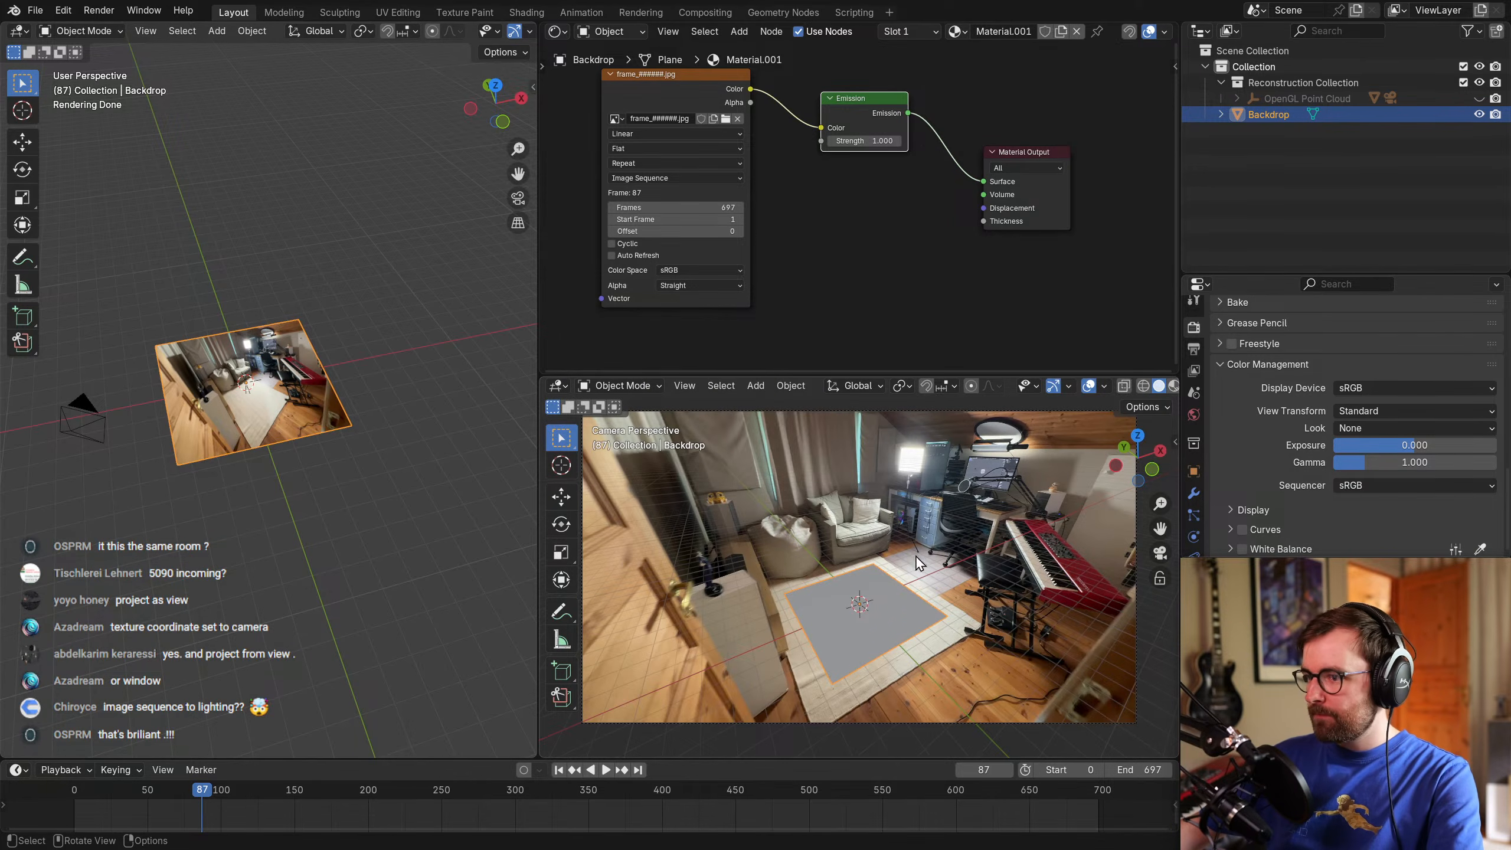
# Hide the tool strip in the new 3D viewport and set it to look through the scene camera.
pyautogui.press('t')
pyautogui.moveTo(851, 429); pyautogui.dragTo(929, 581, button='middle')
pyautogui.scroll(-2, 929, 581)
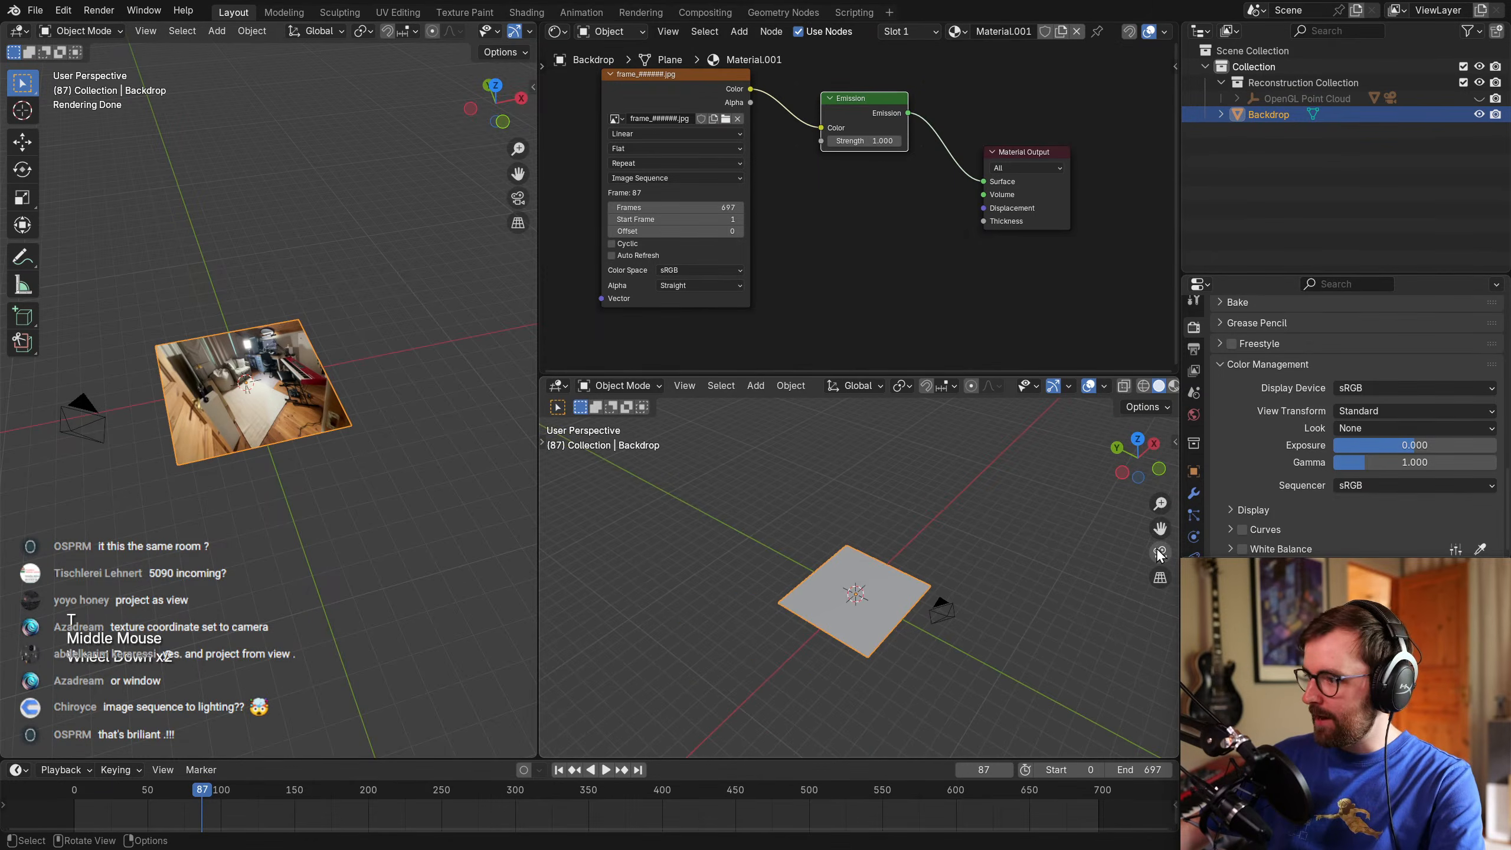
pyautogui.click(1160, 553)
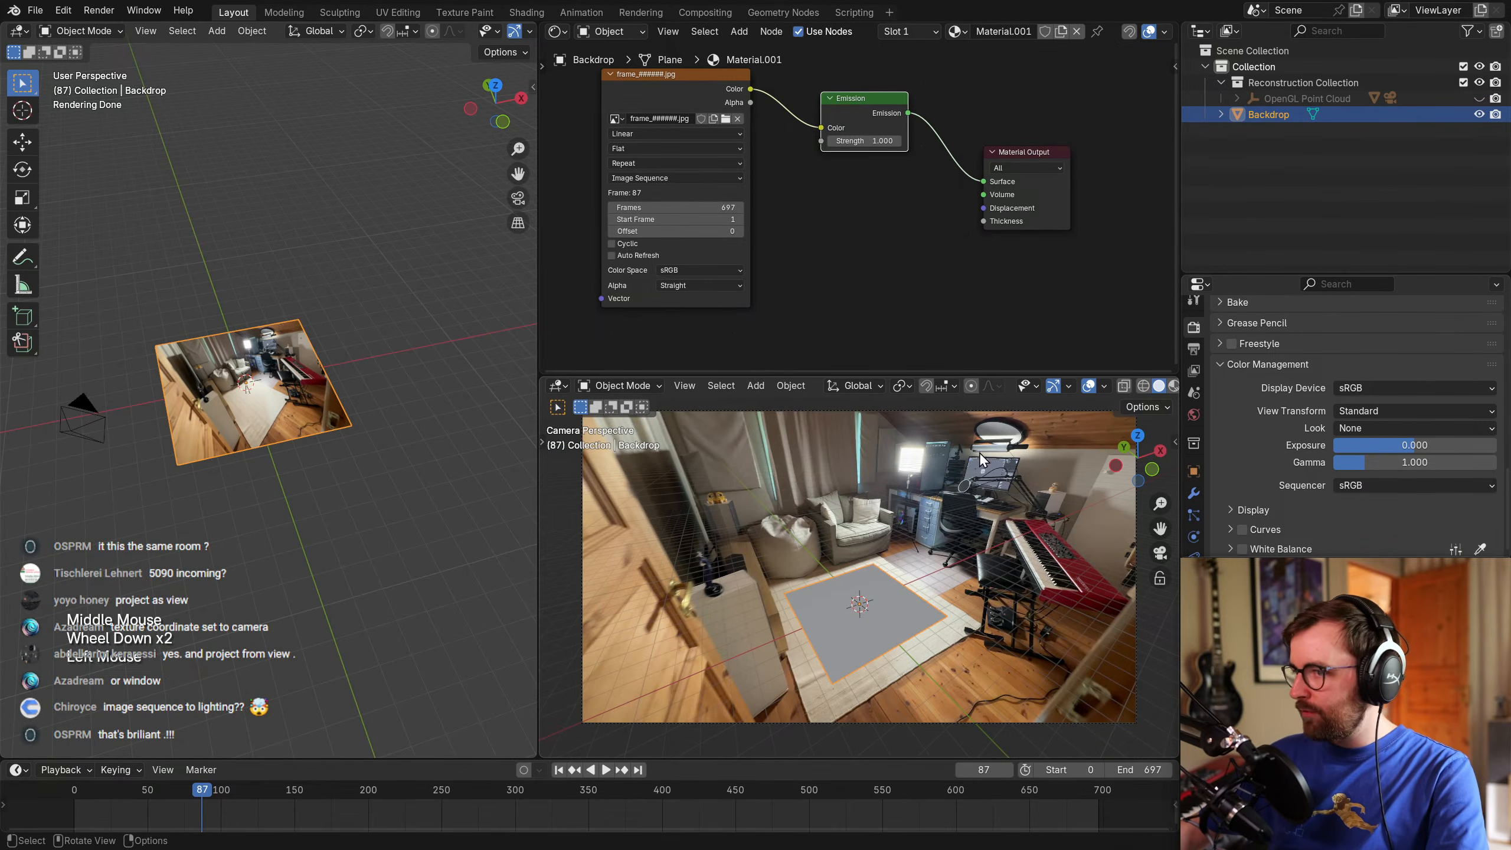
# Switch the perspective viewport to Solid shading and the camera viewport to Rendered shading.
pyautogui.moveTo(487, 33)
pyautogui.mouseDown(button='middle')
pyautogui.moveTo(465, 52)
pyautogui.moveTo(477, 32)
pyautogui.mouseUp(button='middle')
pyautogui.click(477, 32)
pyautogui.moveTo(1107, 399); pyautogui.dragTo(951, 395, button='middle')
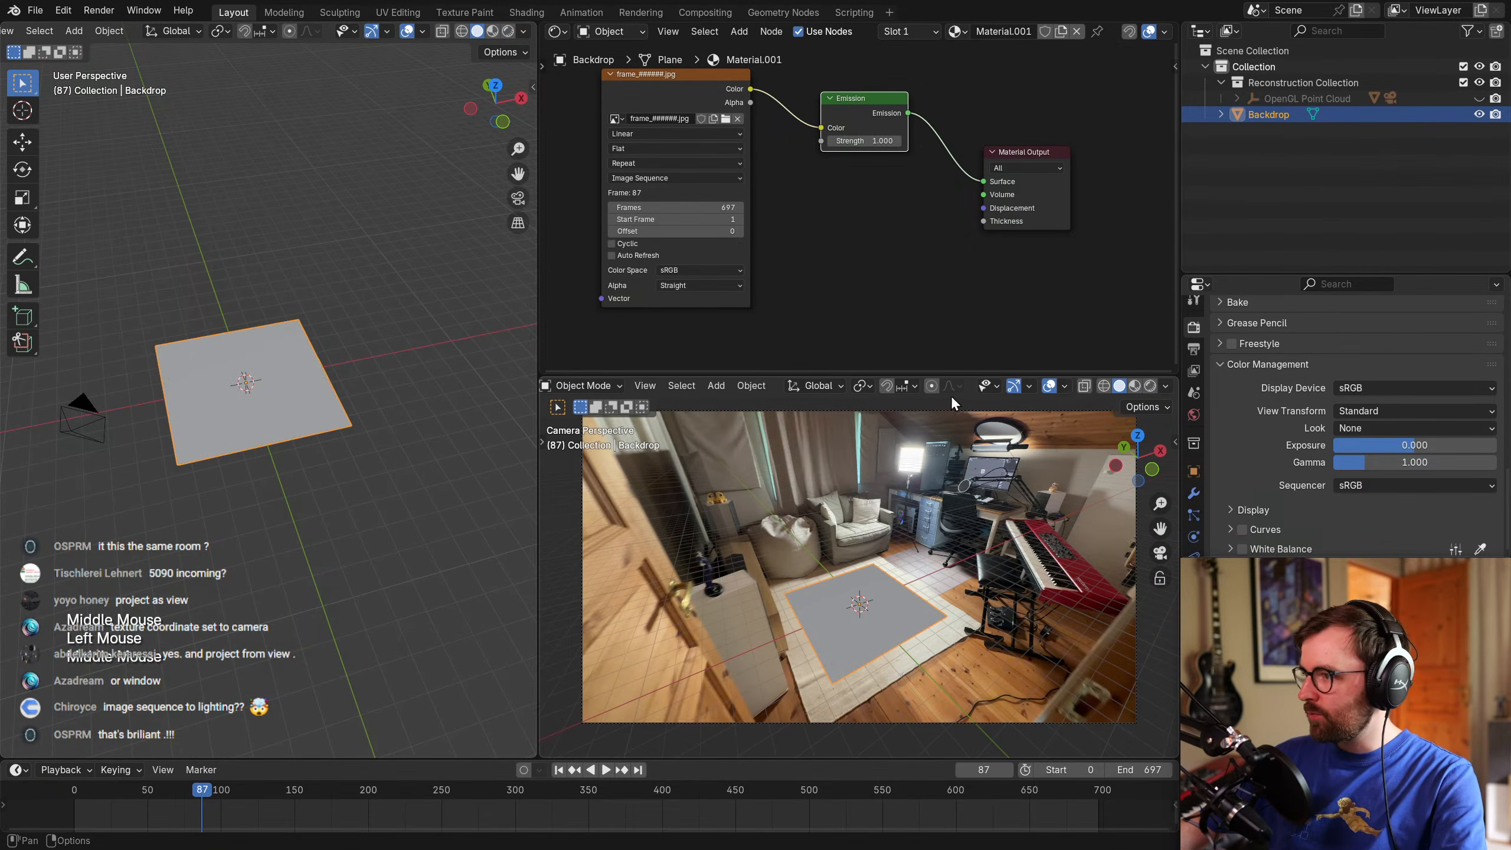
pyautogui.click(1150, 385)
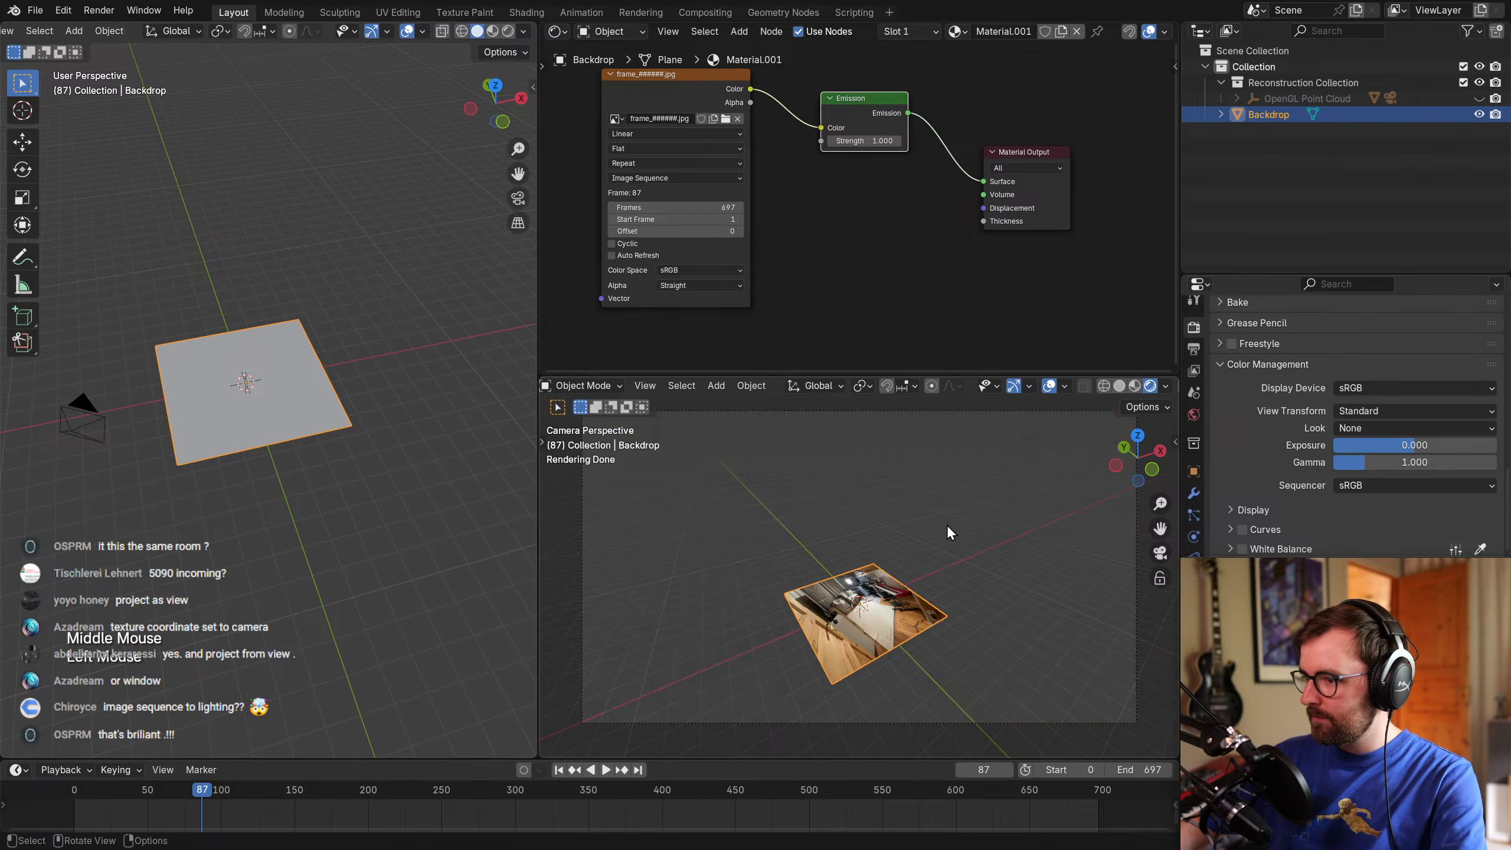
# Hide the navigation gizmos and the Text Info overlay in the camera viewport.
pyautogui.click(1013, 387)
pyautogui.click(1065, 385)
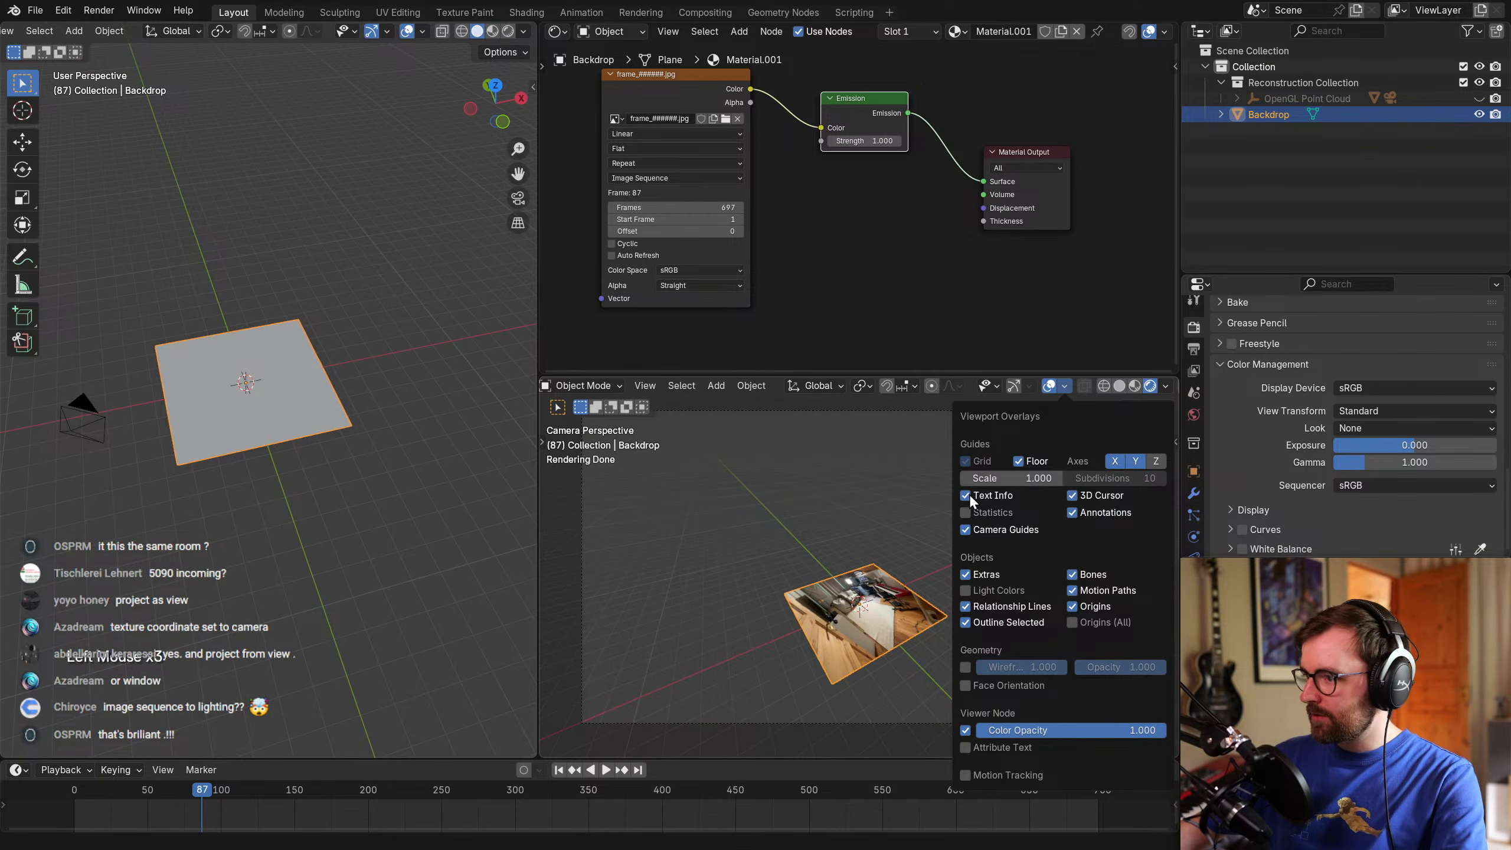
pyautogui.scroll(1, 919, 606)
pyautogui.scroll(-2, 921, 604)
pyautogui.scroll(1, 991, 605)
pyautogui.click(276, 399)
pyautogui.hotkey('alt', 'a')
pyautogui.click(344, 405)
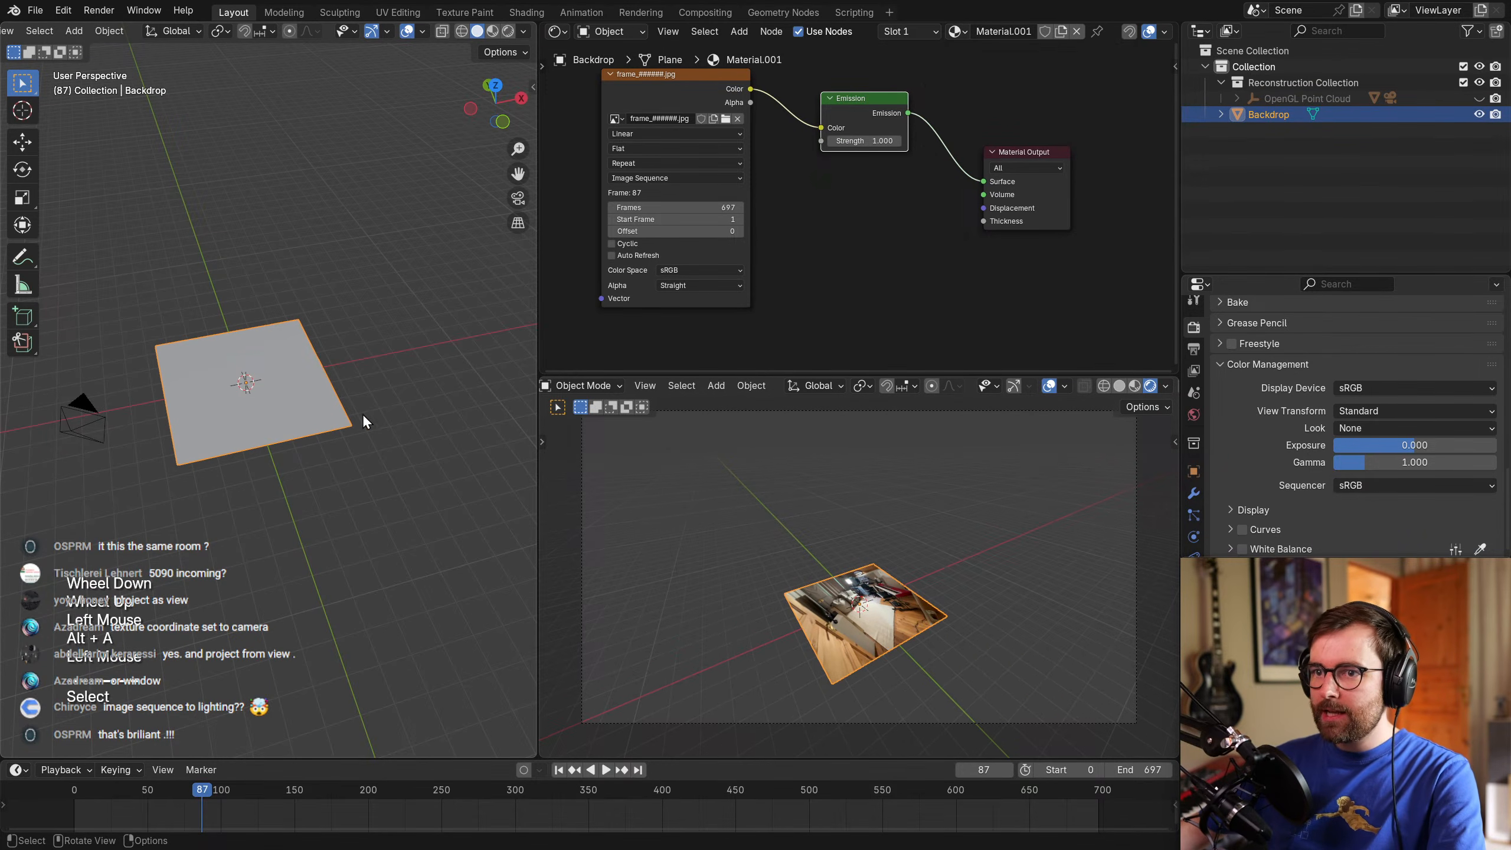
pyautogui.press('g')
pyautogui.press('Escape')
pyautogui.press('r')
pyautogui.press('r')
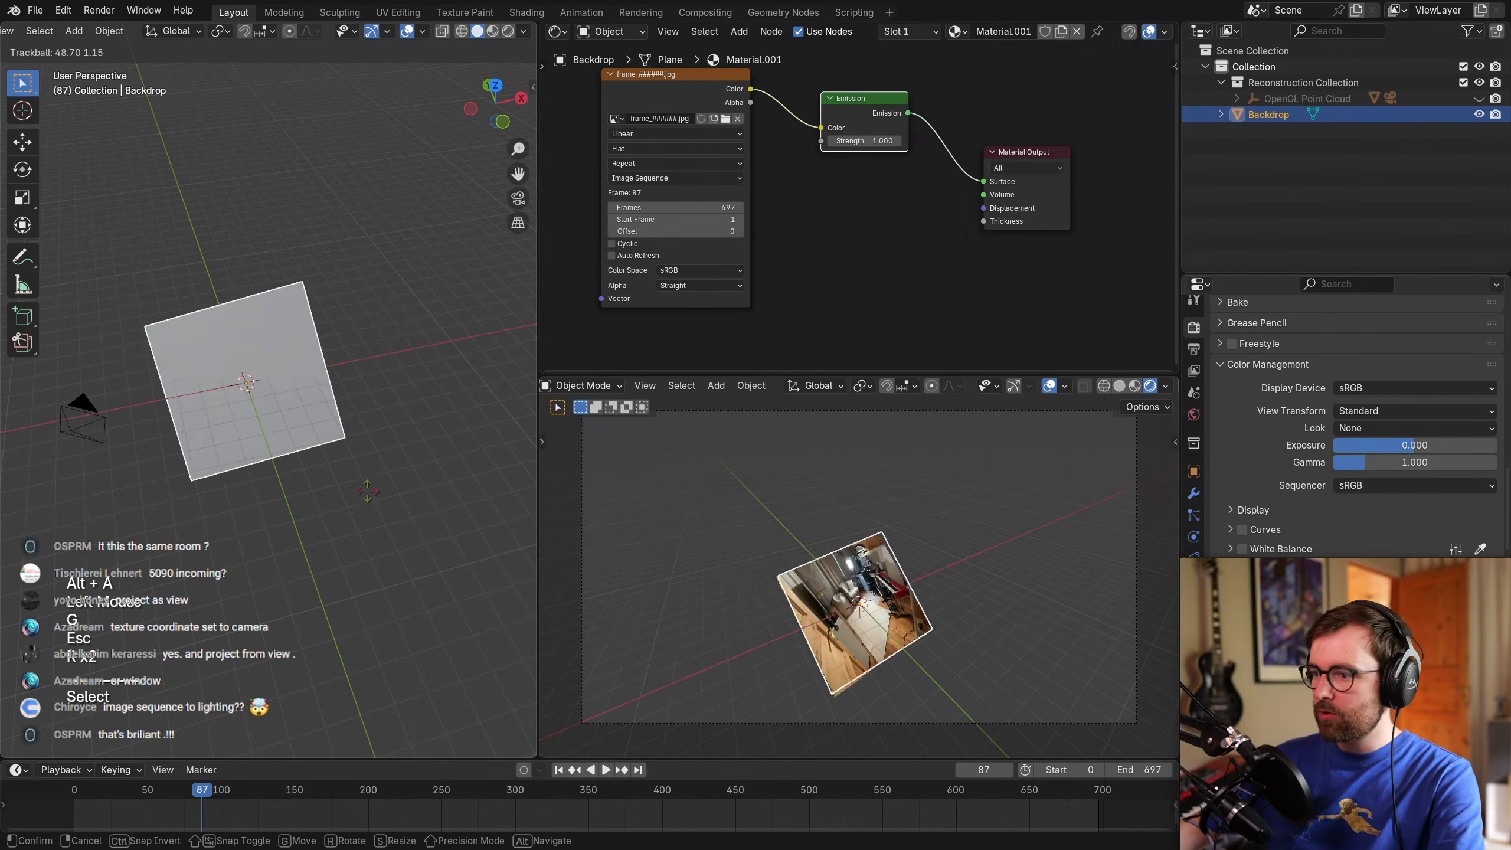
pyautogui.press('Escape')
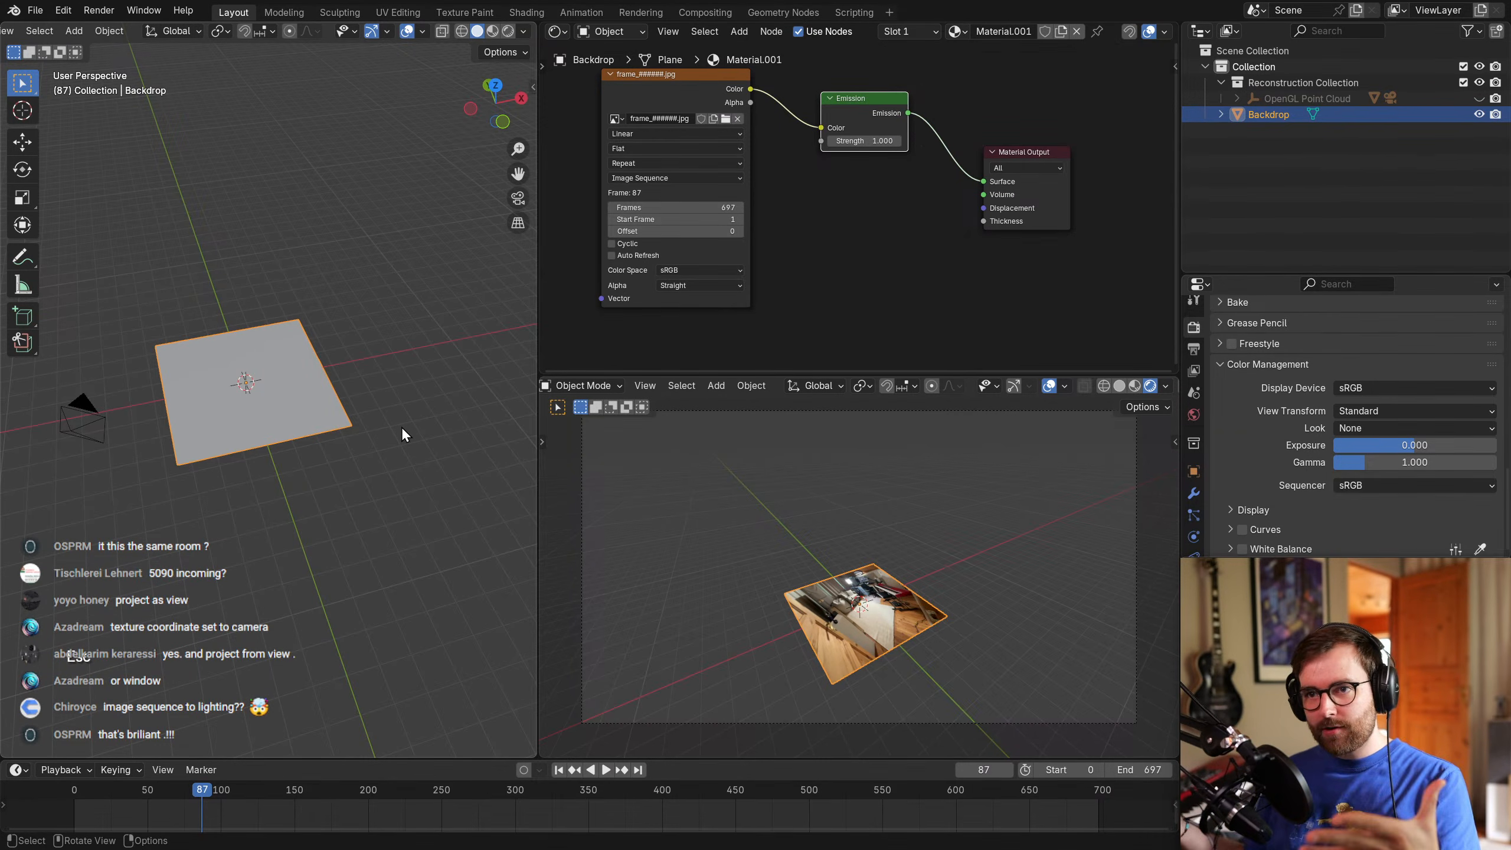
# Add a Texture Coordinate node to the Backdrop material and place it before the image sequence node.
pyautogui.moveTo(872, 264); pyautogui.dragTo(1008, 282, button='middle')
pyautogui.click(669, 119)
pyautogui.click(668, 121)
pyautogui.moveTo(659, 148); pyautogui.dragTo(683, 177, button='middle')
pyautogui.click(722, 149)
pyautogui.moveTo(659, 170); pyautogui.dragTo(707, 164, button='middle')
pyautogui.hotkey('shift', 'a')
pyautogui.click(229, 386)
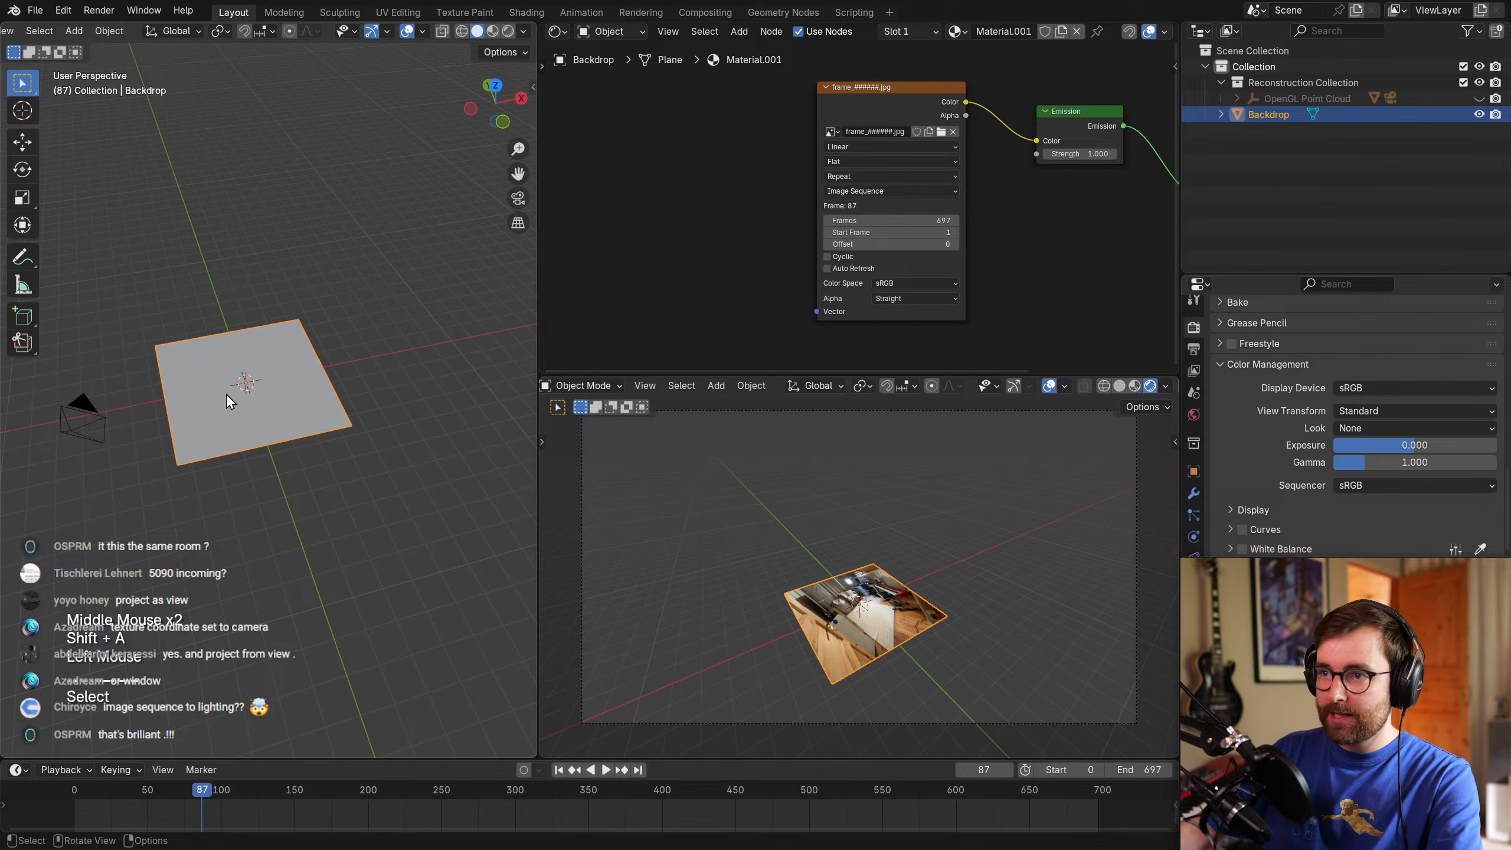
pyautogui.hotkey('shift', 'a')
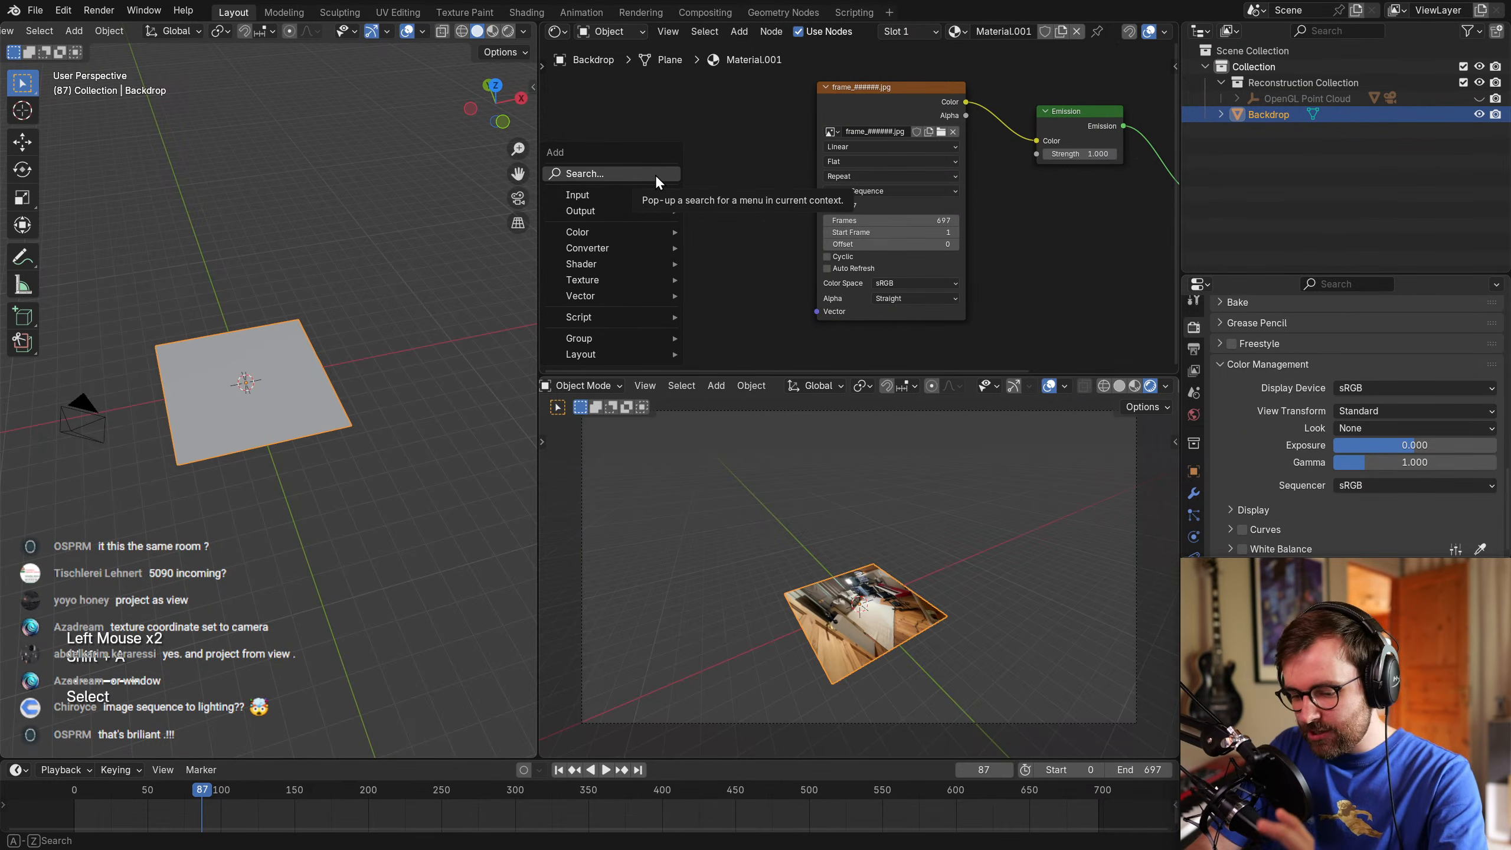
pyautogui.write('texture coord')
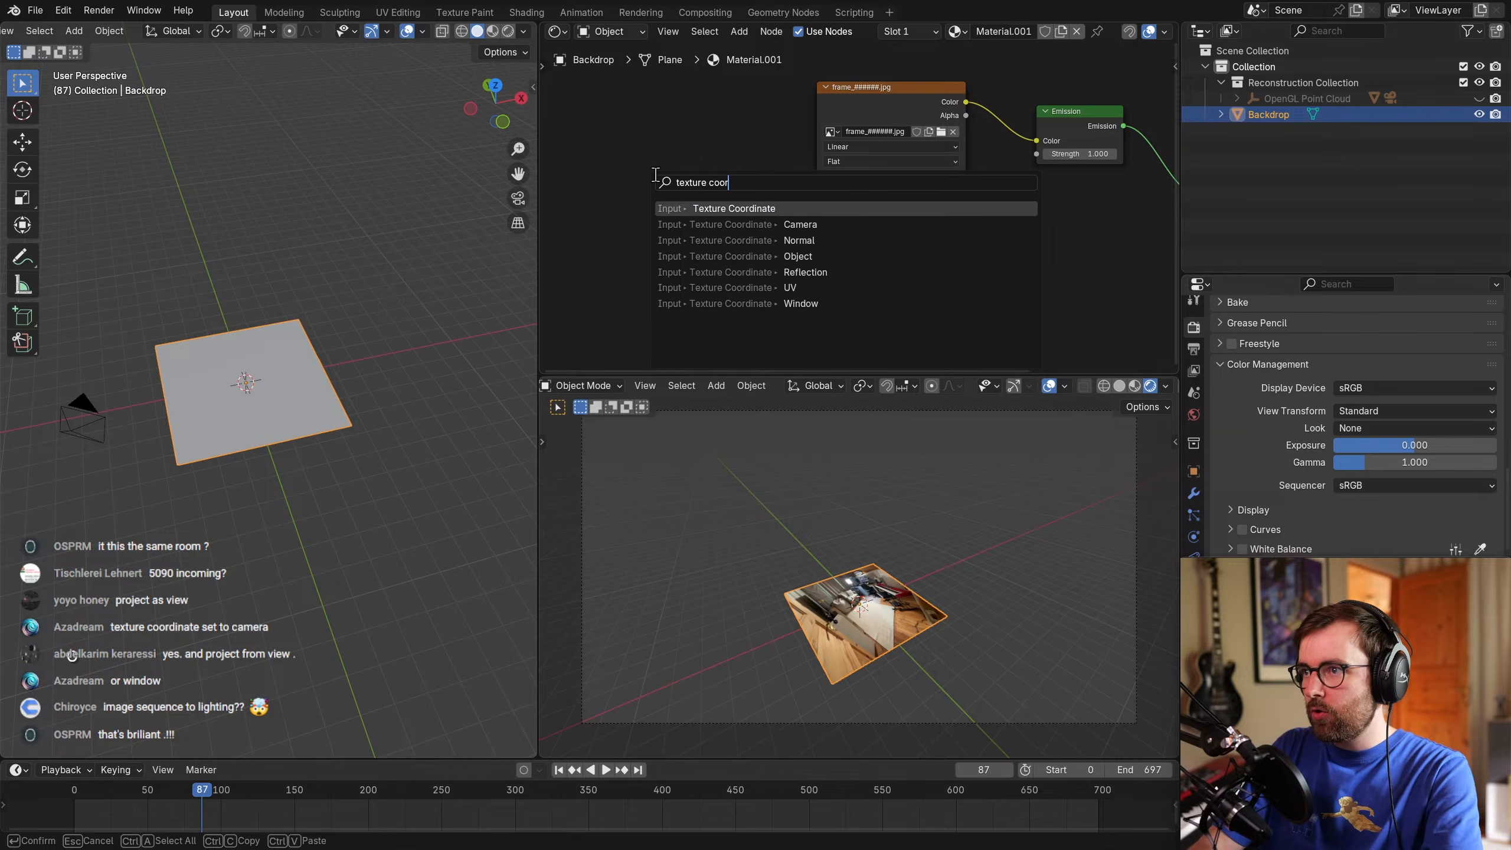
pyautogui.press('Return')
pyautogui.click(623, 140)
pyautogui.moveTo(671, 190); pyautogui.dragTo(654, 184)
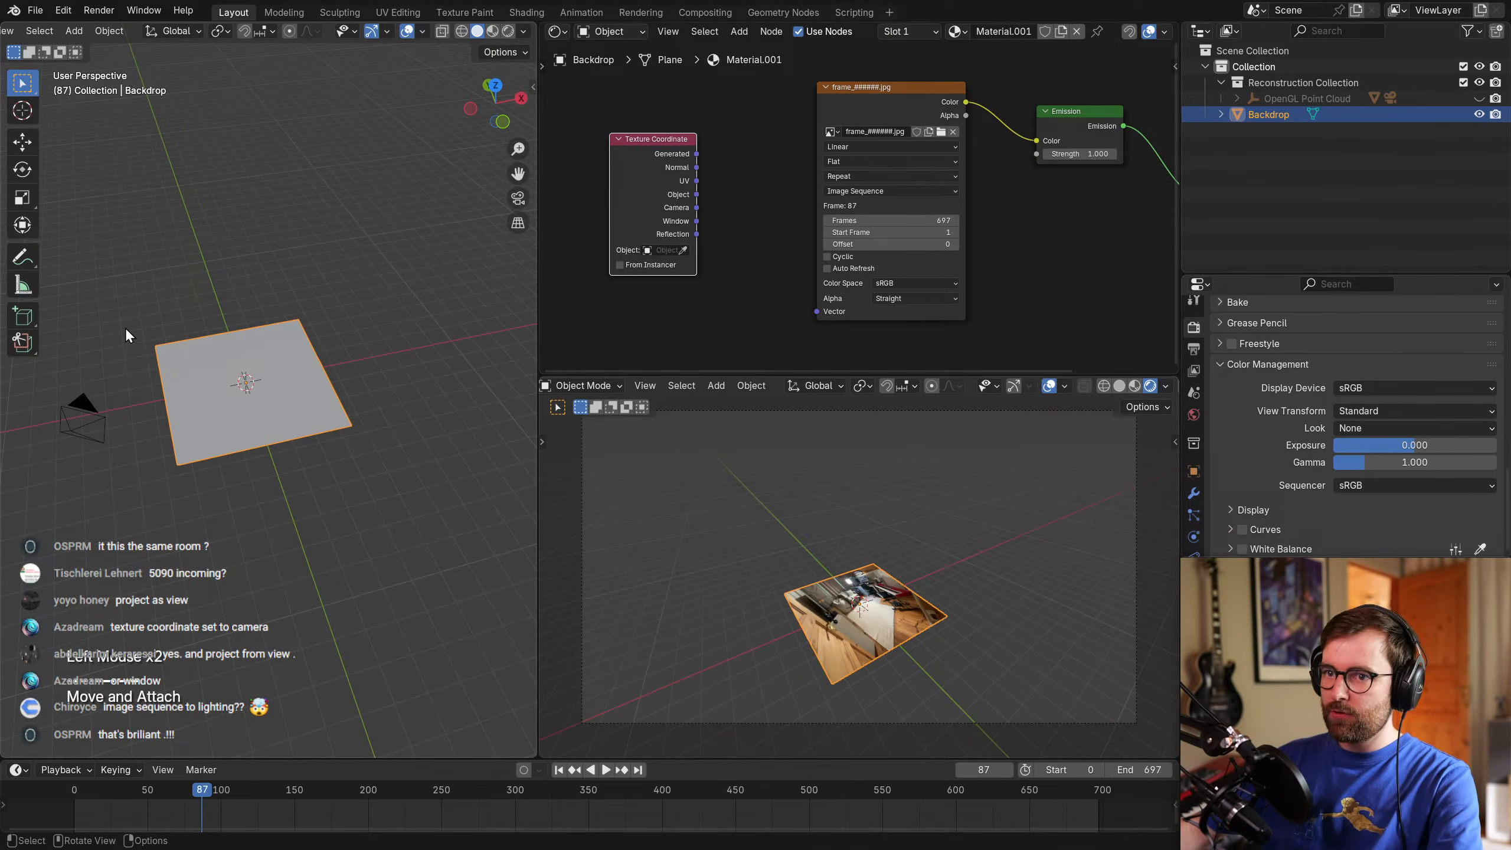
# Link the Texture Coordinate's UV output to the image sequence's Vector input and move that link to the Window output.
pyautogui.moveTo(696, 181); pyautogui.dragTo(817, 311)
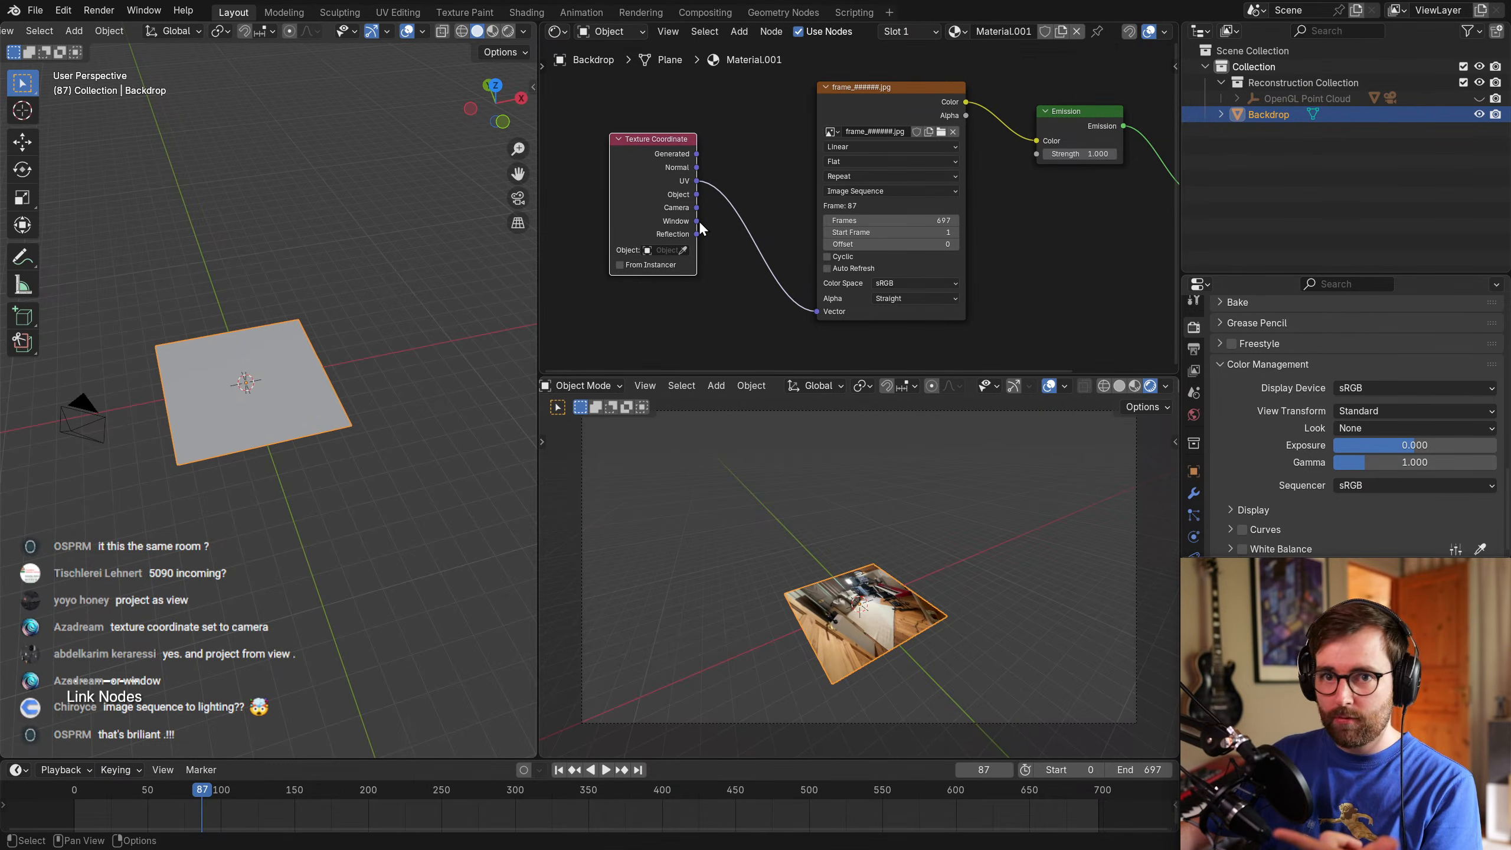
pyautogui.click(762, 141)
pyautogui.keyDown('ctrl'); pyautogui.click(696, 181); pyautogui.keyUp('ctrl')
pyautogui.keyDown('ctrl'); pyautogui.moveTo(696, 182); pyautogui.dragTo(702, 232); pyautogui.keyUp('ctrl')
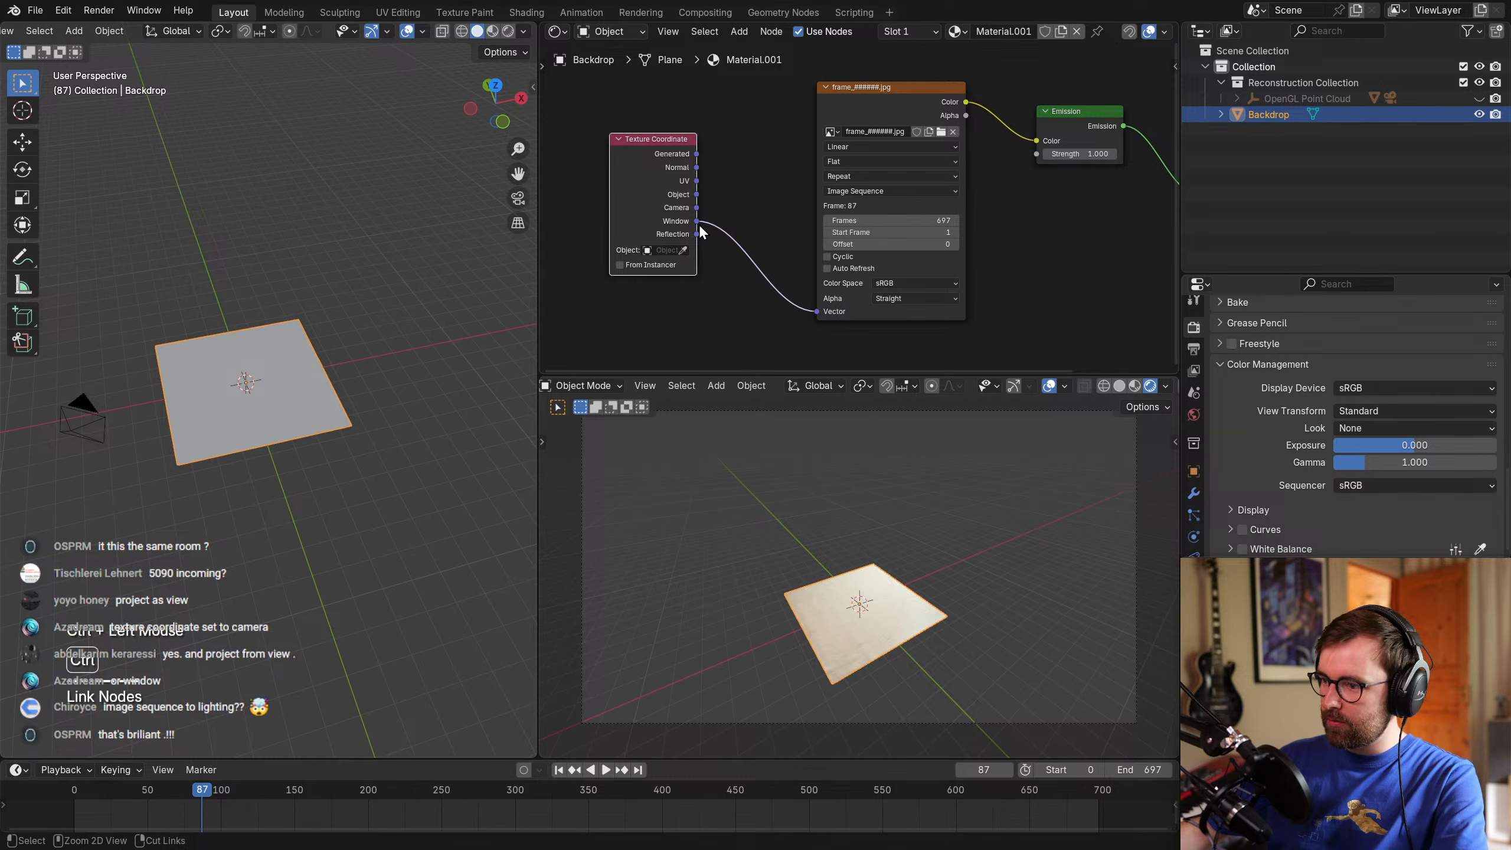
# Try moving and scaling the Backdrop from outside the camera view to inspect how its window-mapped footage behaves.
pyautogui.click(951, 540)
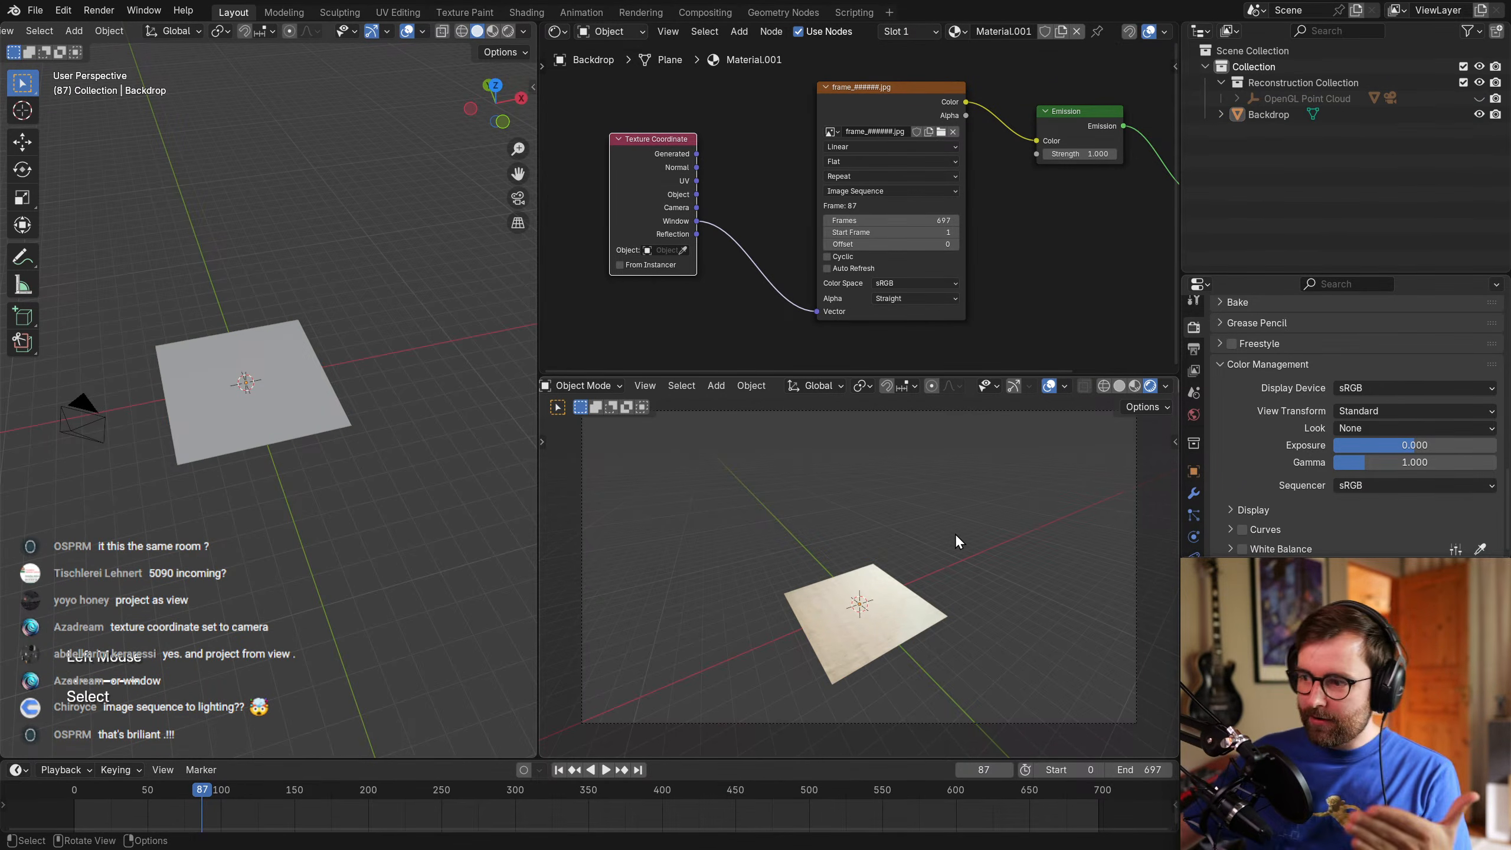
pyautogui.click(860, 625)
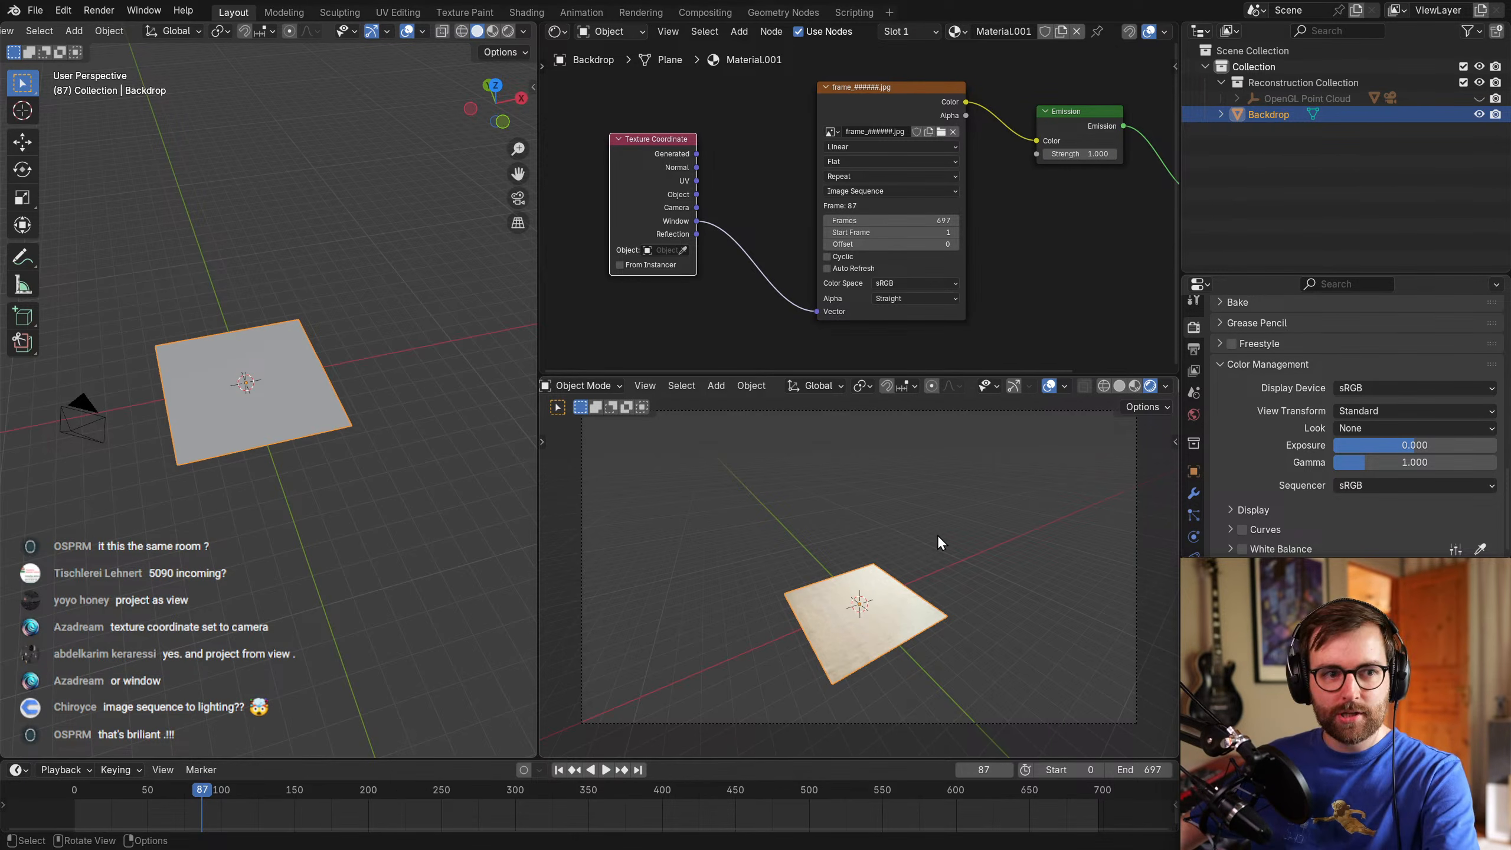
pyautogui.moveTo(951, 522); pyautogui.dragTo(955, 504, button='middle')
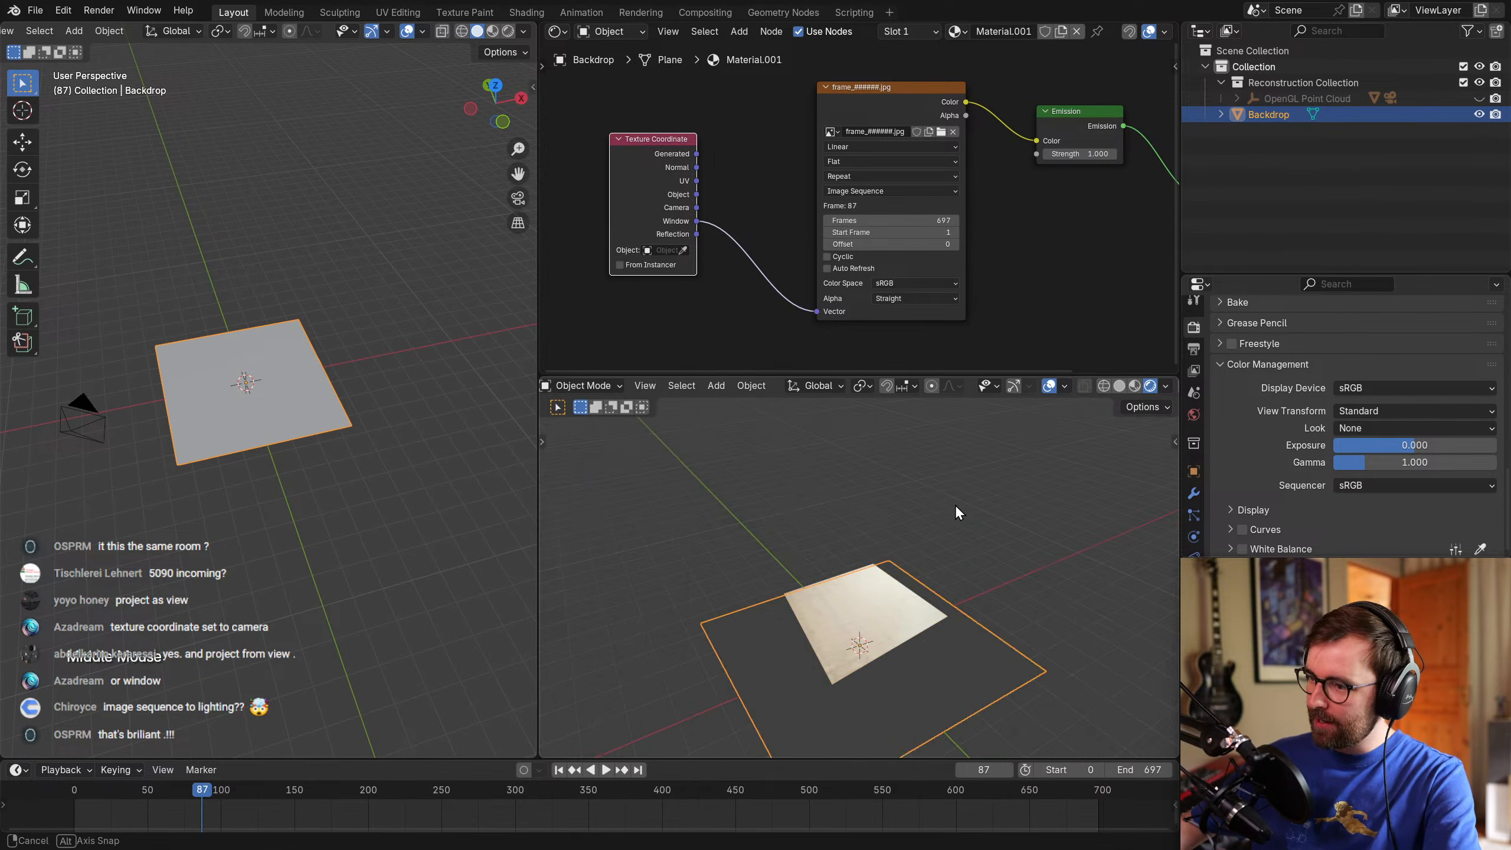
pyautogui.scroll(3, 955, 512)
pyautogui.scroll(-4, 953, 575)
pyautogui.keyDown('shift'); pyautogui.moveTo(951, 567); pyautogui.dragTo(948, 523, button='middle'); pyautogui.keyUp('shift')
pyautogui.moveTo(990, 585); pyautogui.dragTo(981, 664, button='middle')
pyautogui.scroll(-1, 987, 610)
pyautogui.moveTo(982, 663); pyautogui.dragTo(973, 625, button='middle')
pyautogui.press('g')
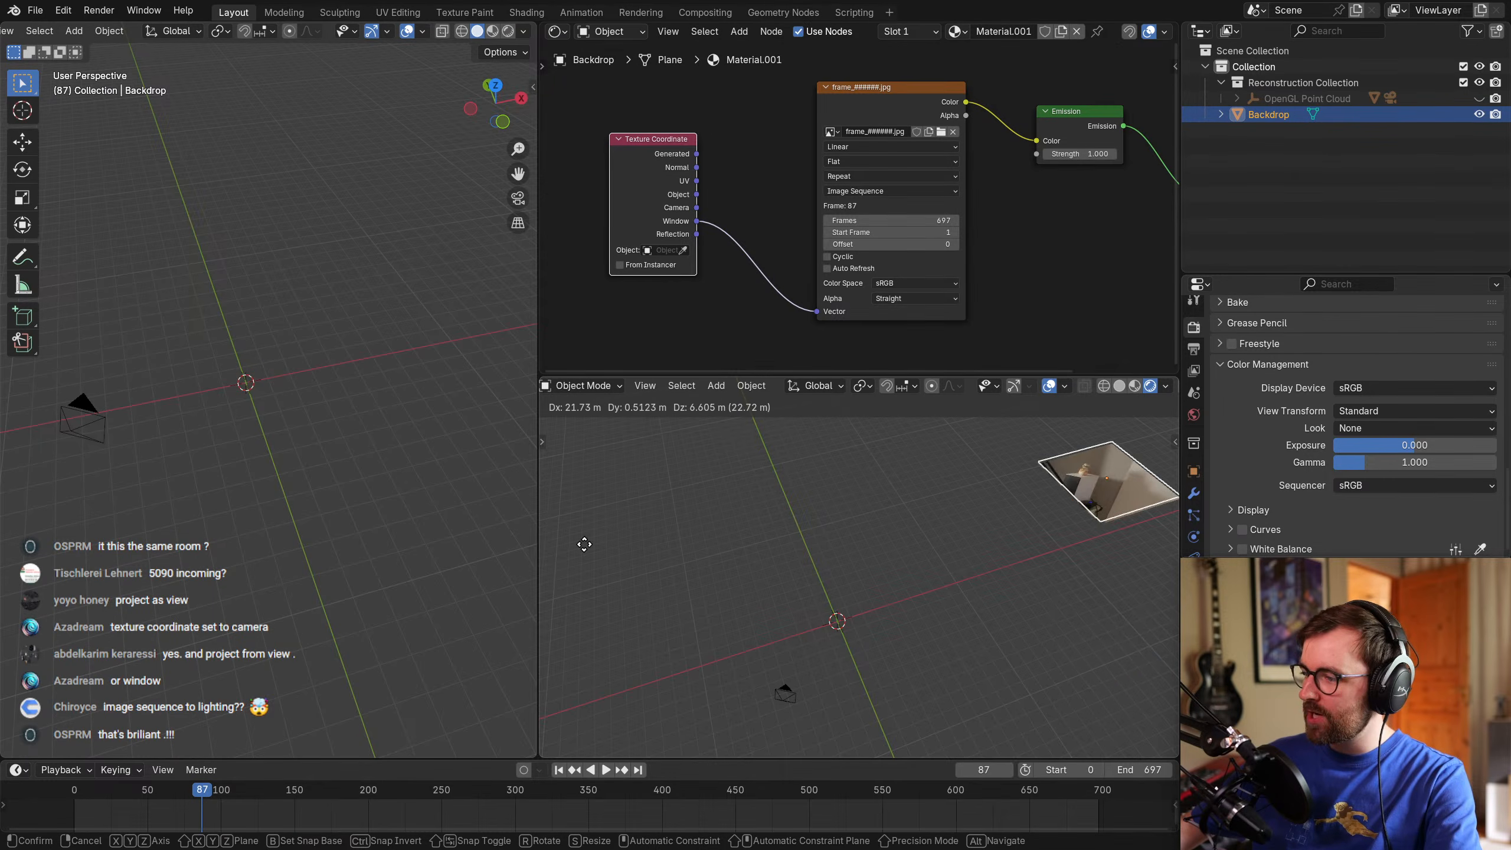
pyautogui.press('Escape')
pyautogui.press('s')
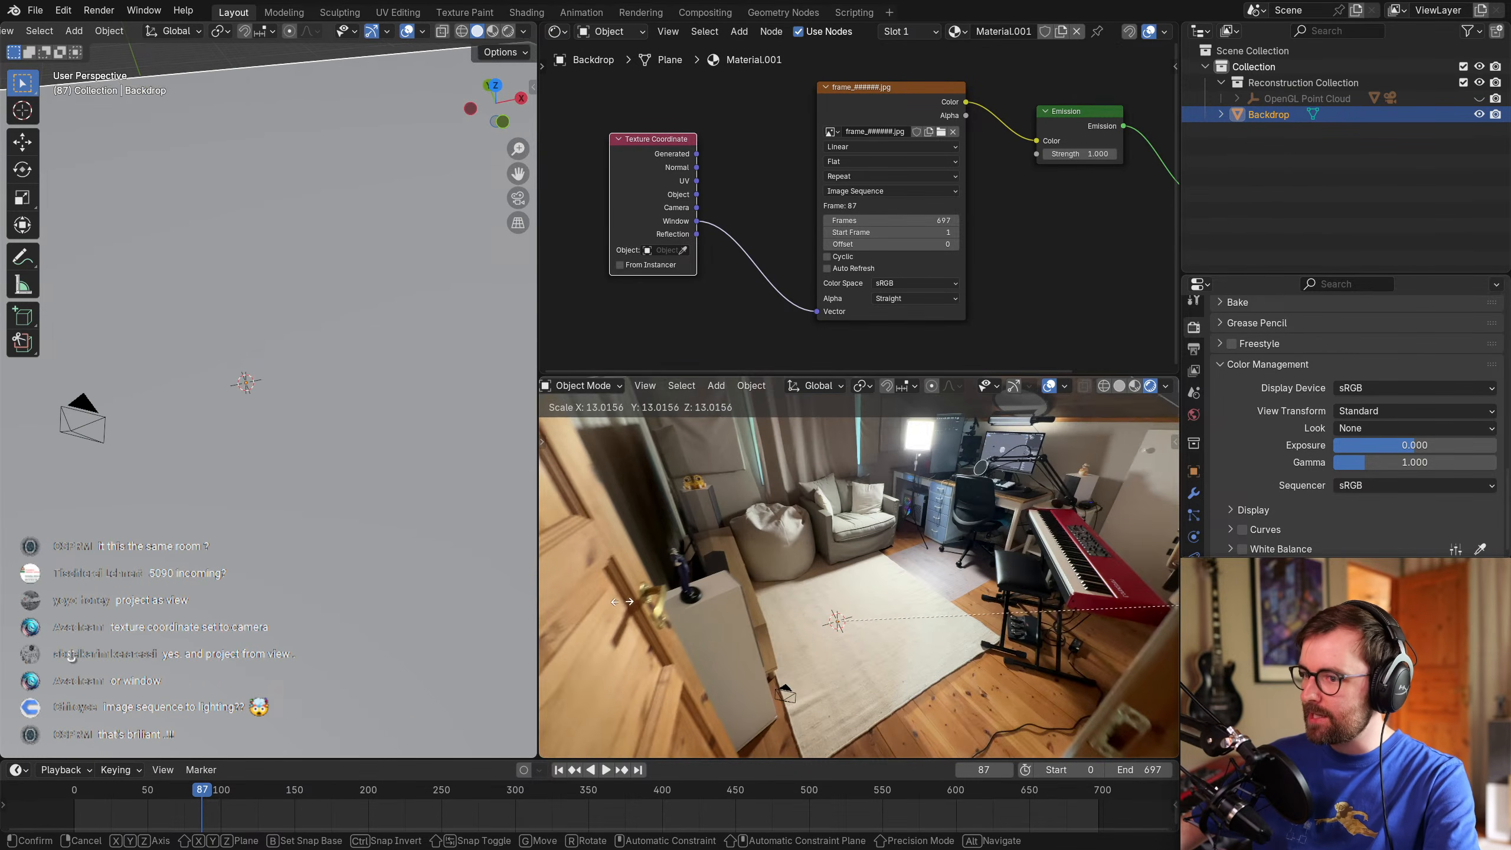
pyautogui.press('Escape')
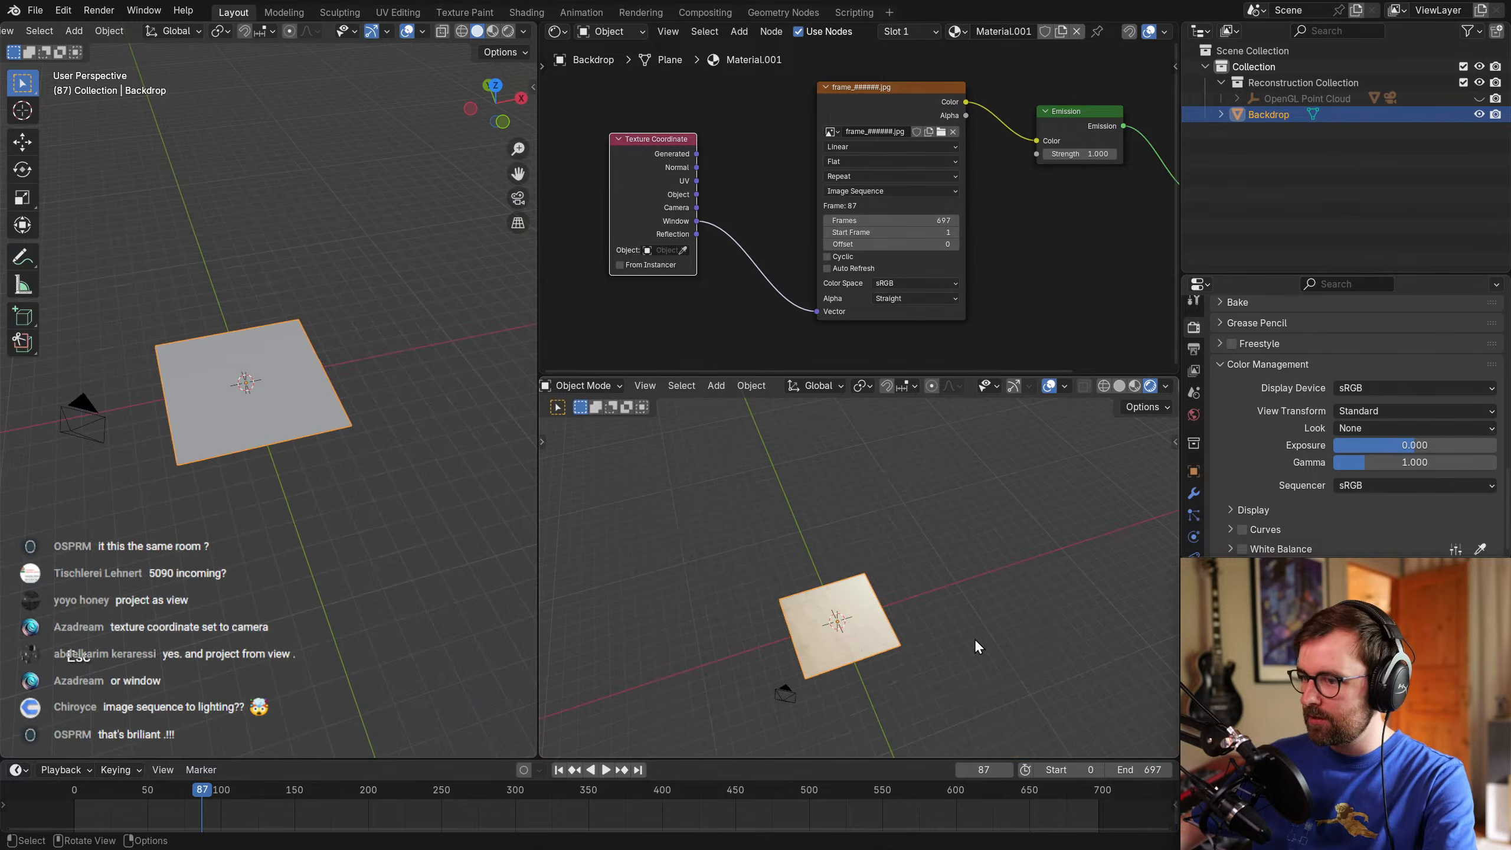
# Return to the camera view, select the Backdrop and briefly preview the perspective viewport in Rendered shading.
pyautogui.click(786, 695)
pyautogui.press('KP_0')
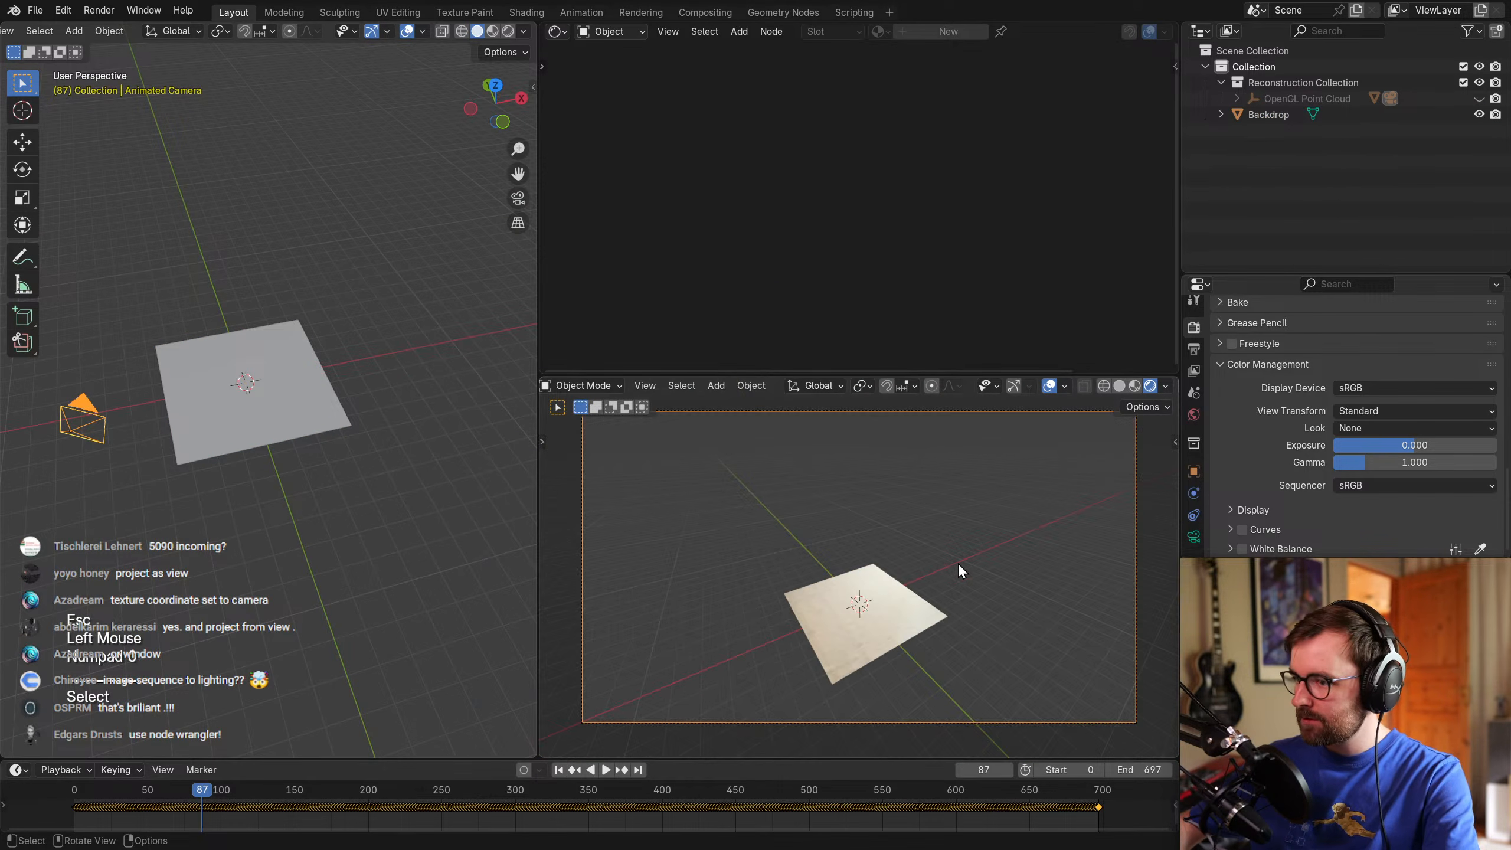
pyautogui.click(898, 624)
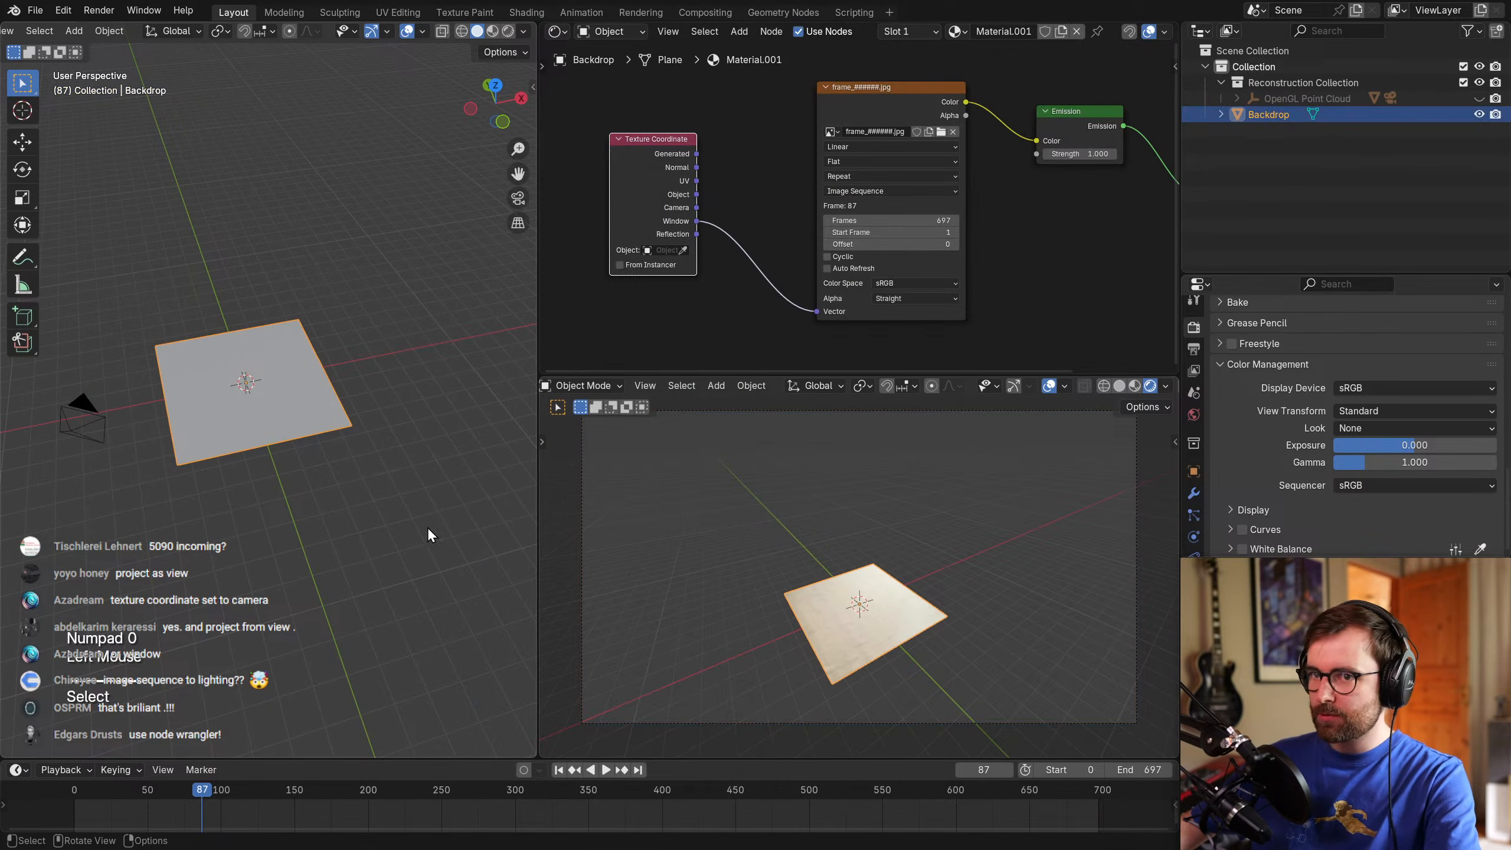
pyautogui.press('z')
pyautogui.click(394, 312)
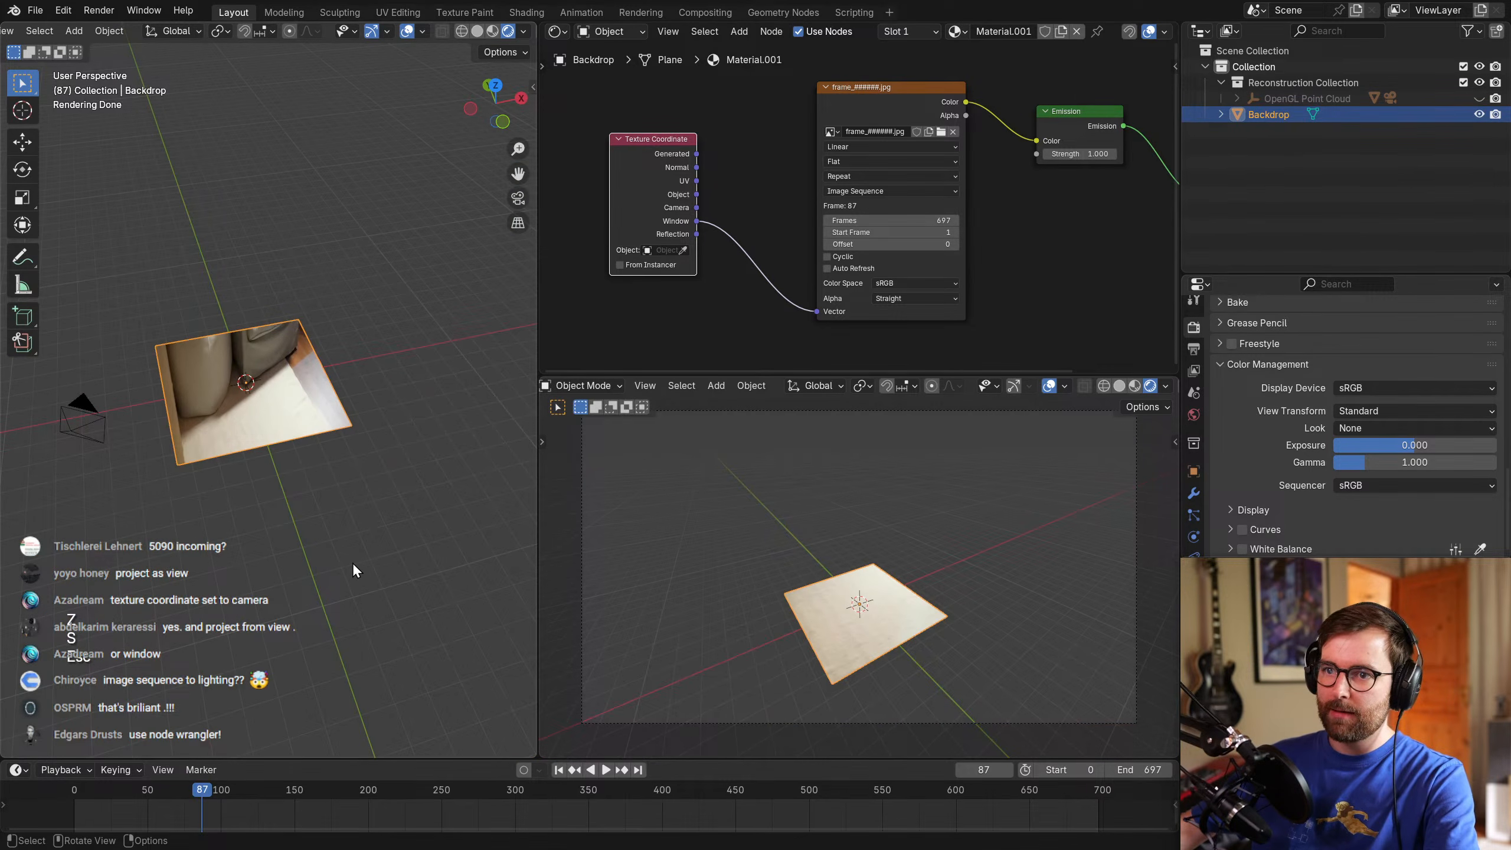
pyautogui.press('z')
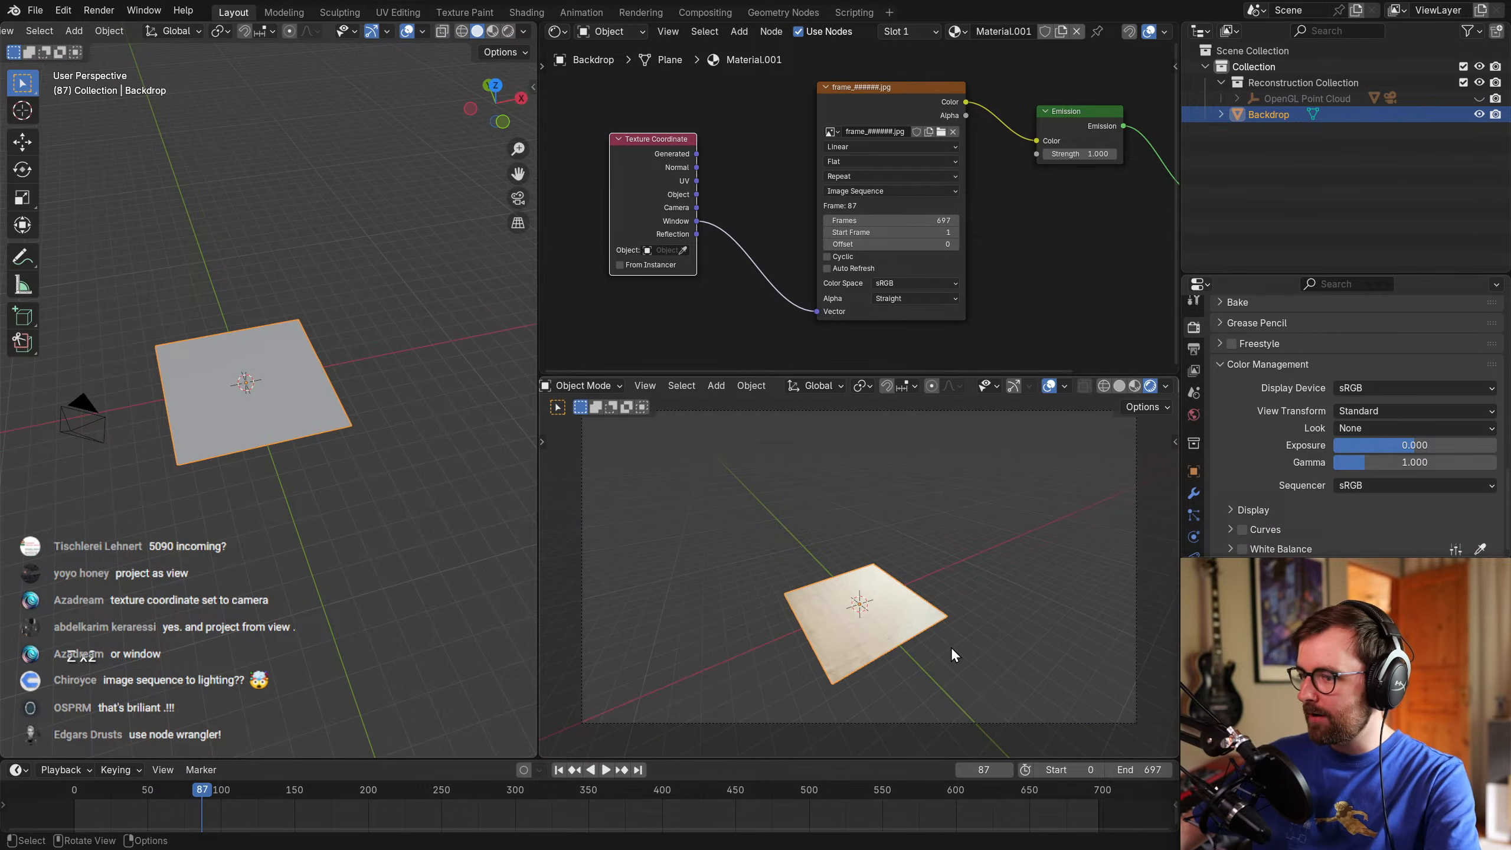
# Scale the Backdrop plane up uniformly until its projected footage covers the floor area of the camera view.
pyautogui.press('s')
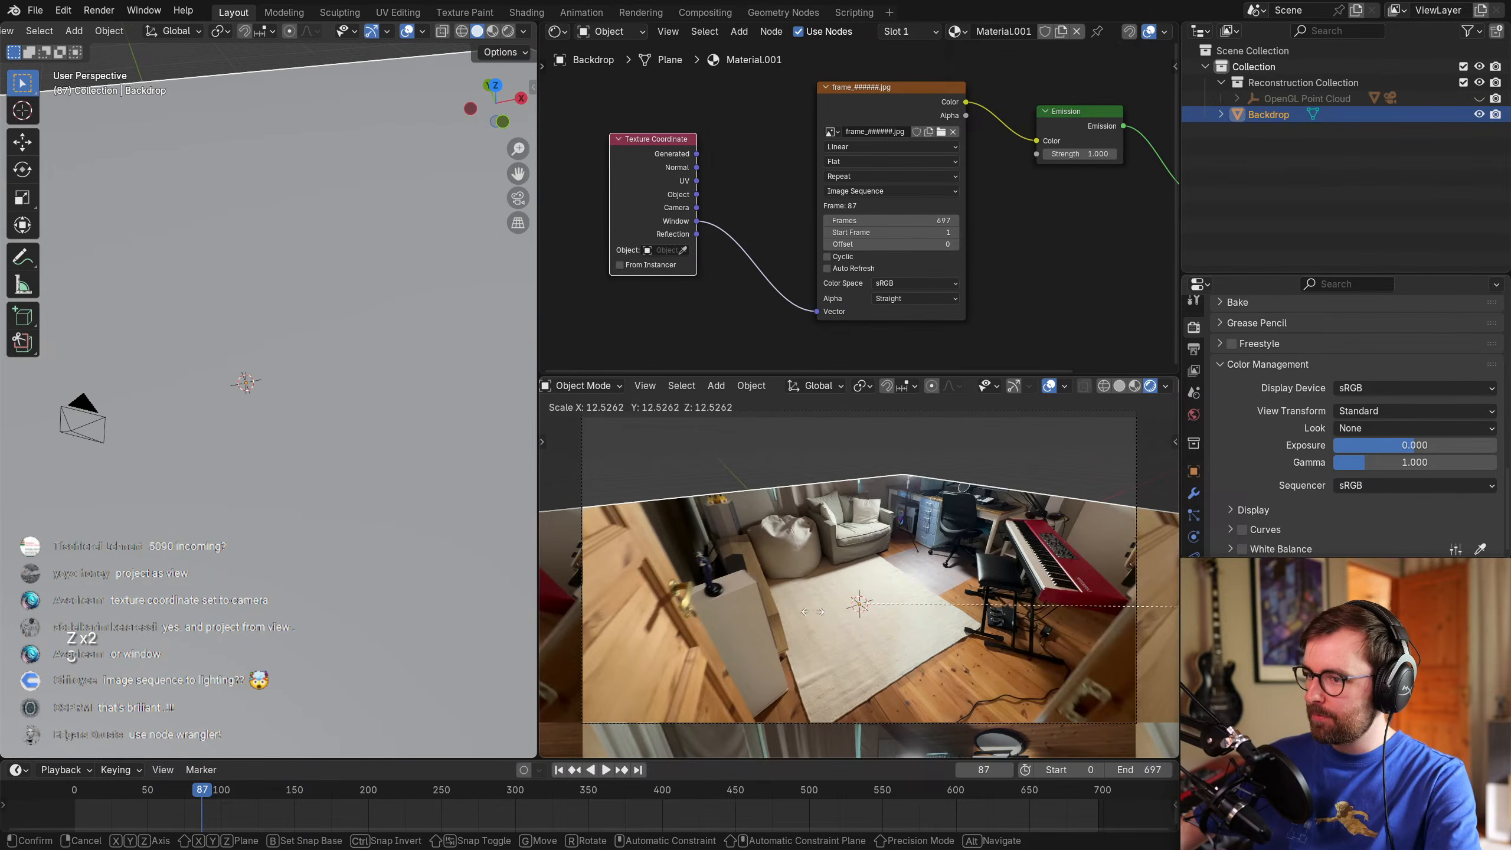
pyautogui.press('Escape')
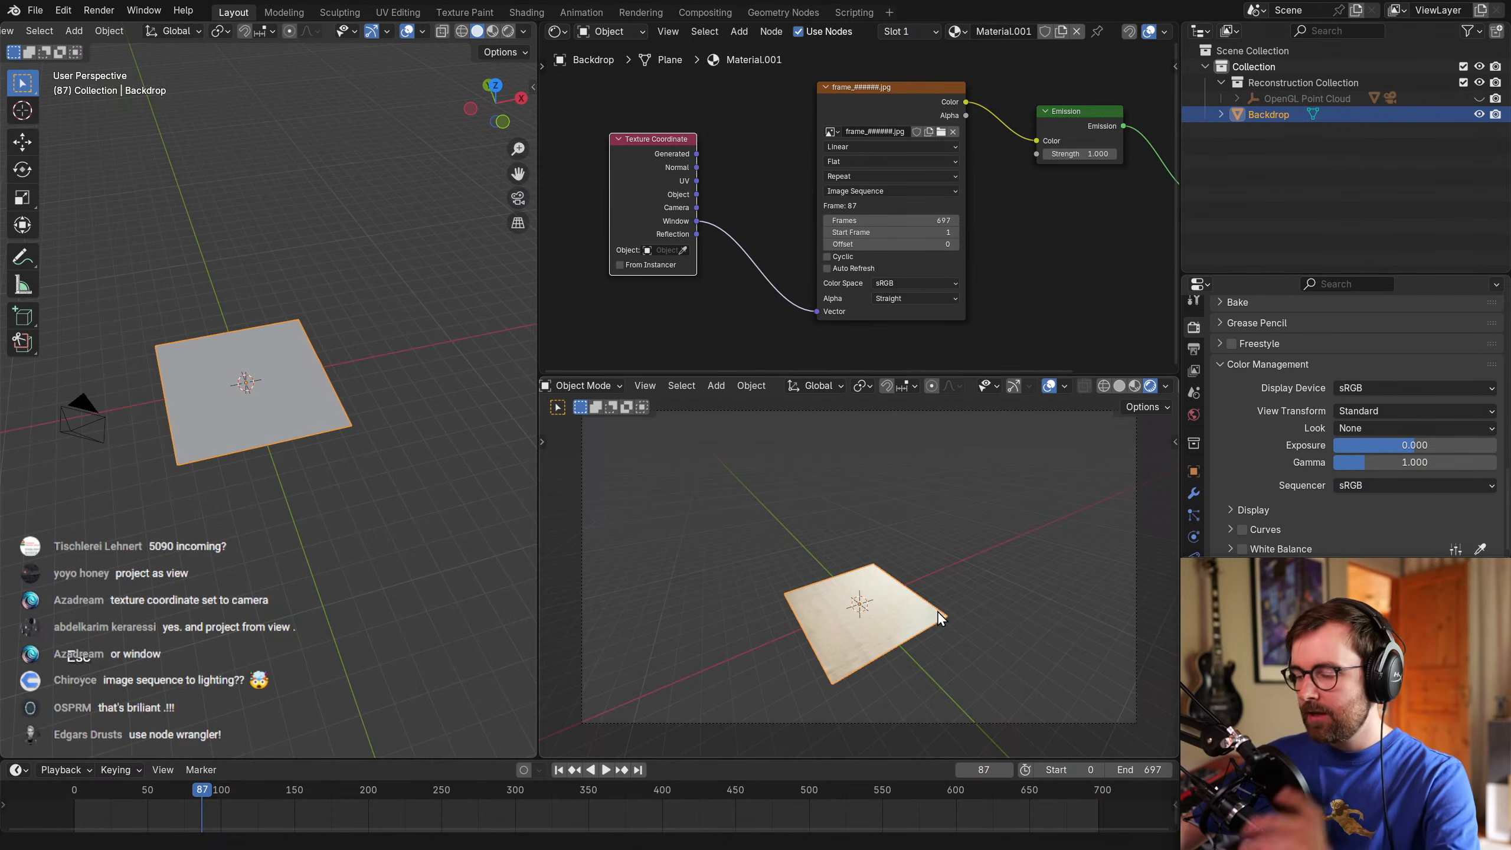
pyautogui.press('s')
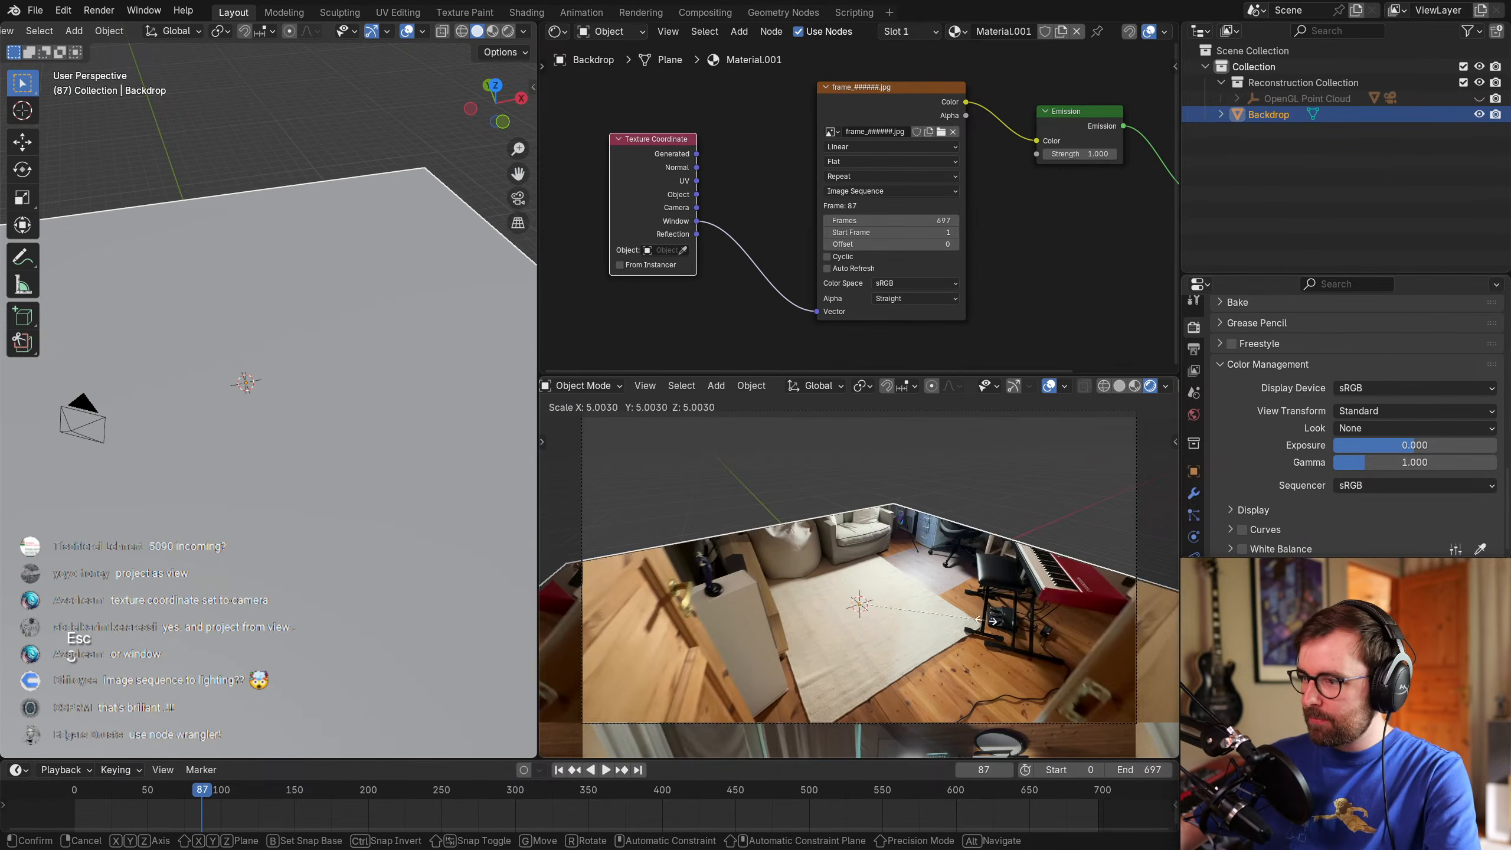
pyautogui.click(1057, 629)
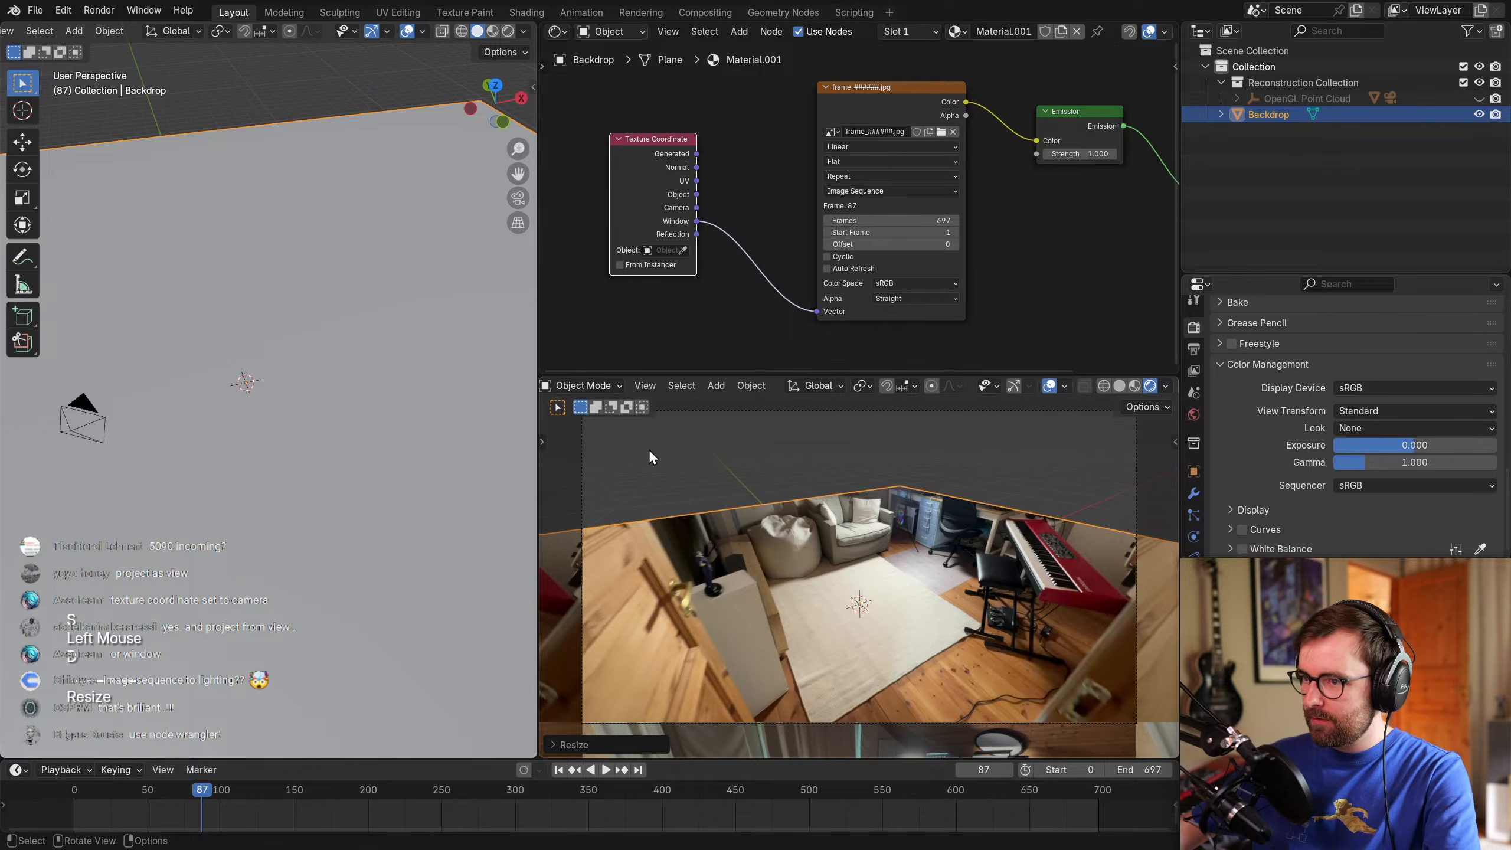
pyautogui.hotkey('ctrl', 'z')
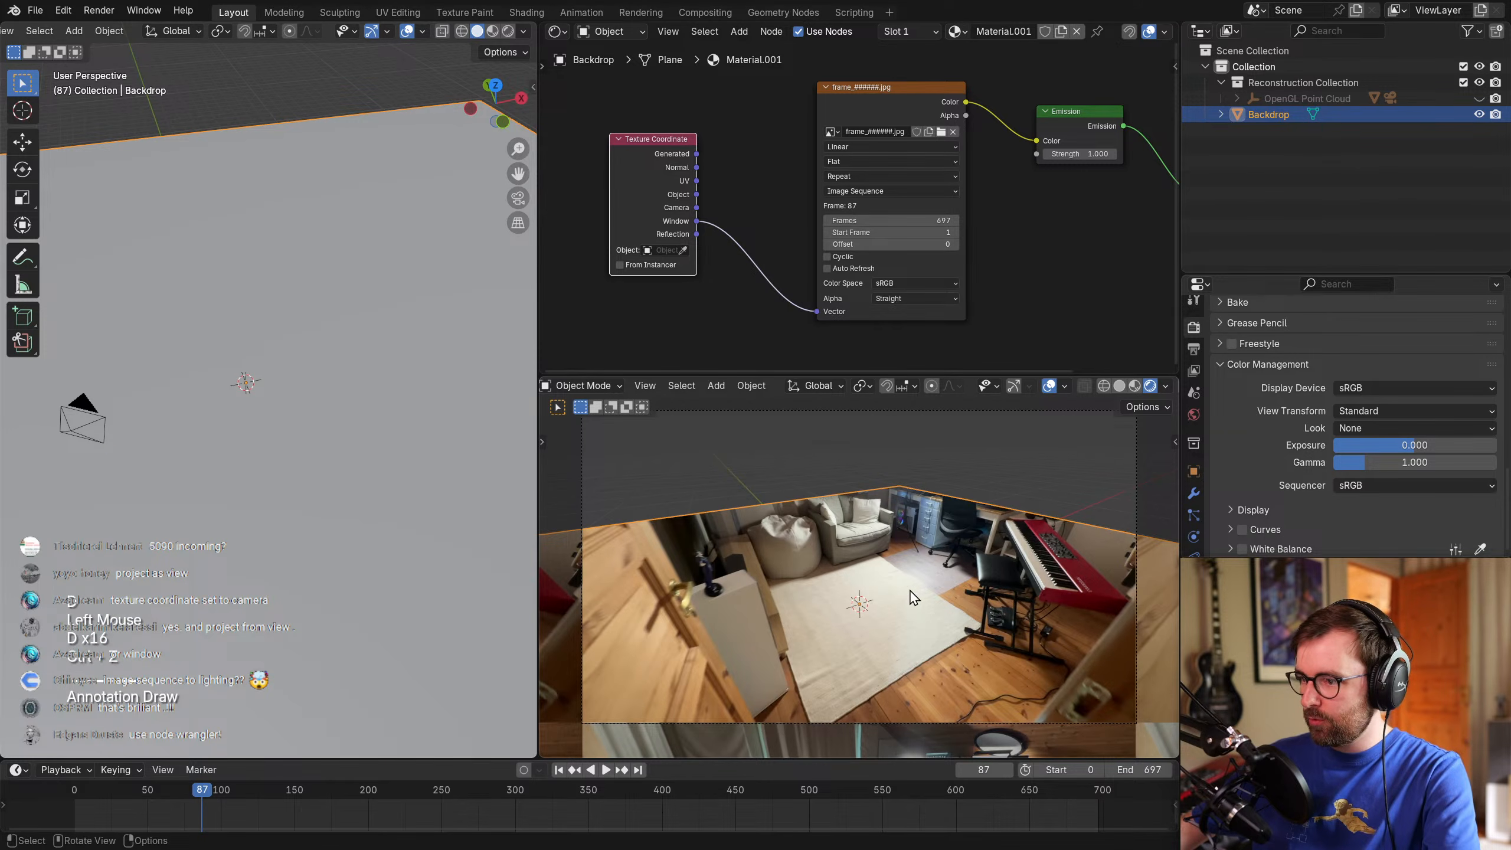
pyautogui.press('s')
pyautogui.press('Escape')
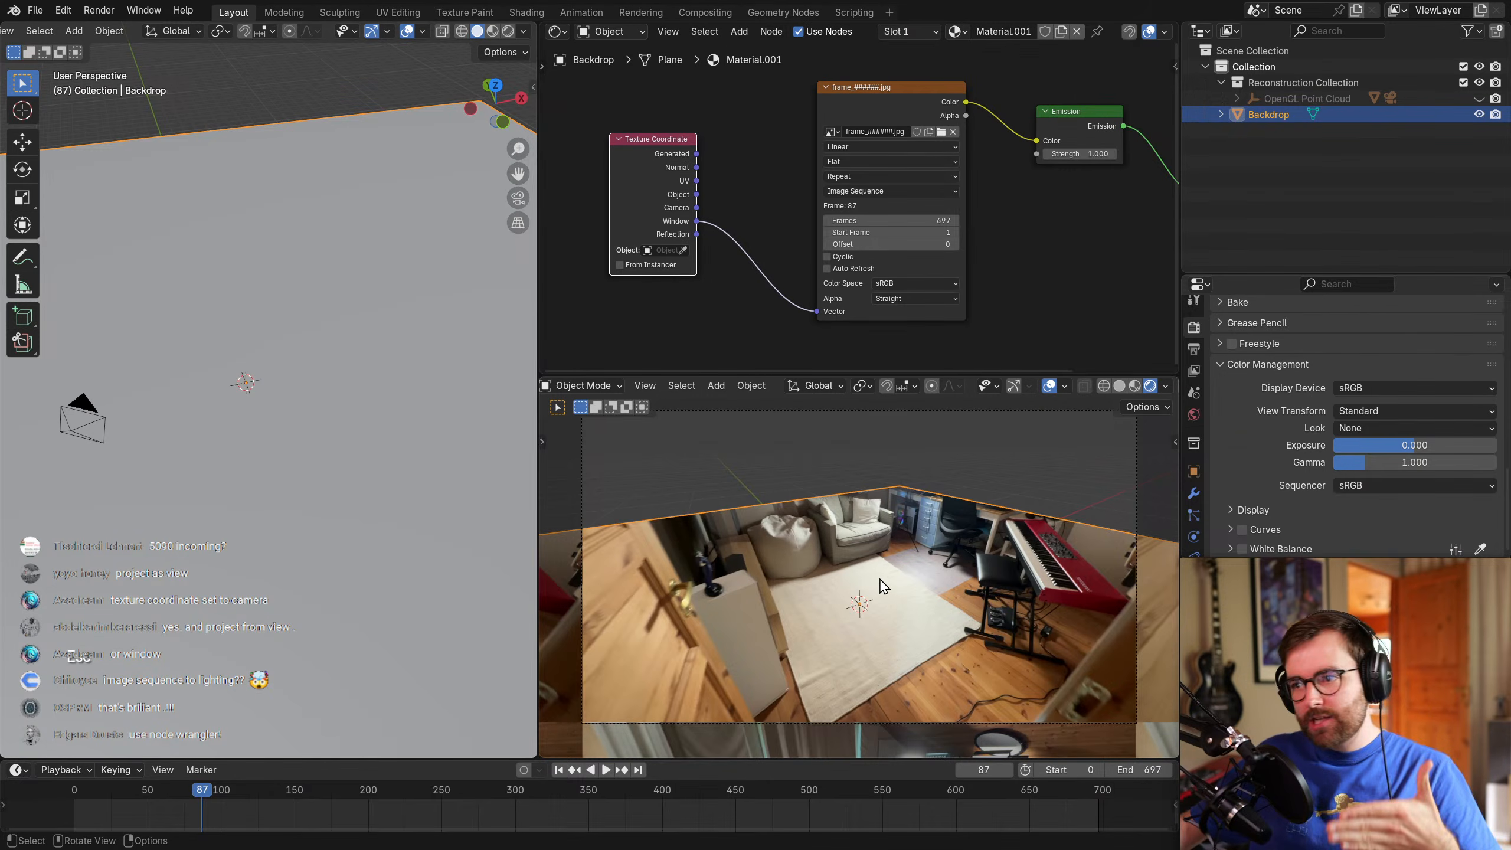
# In Edit Mode, extrude one side edge of the Backdrop plane upward along Z to form a vertical wall.
pyautogui.scroll(-8, 284, 428)
pyautogui.moveTo(284, 429); pyautogui.dragTo(215, 372, button='middle')
pyautogui.click(212, 354)
pyautogui.press('Tab')
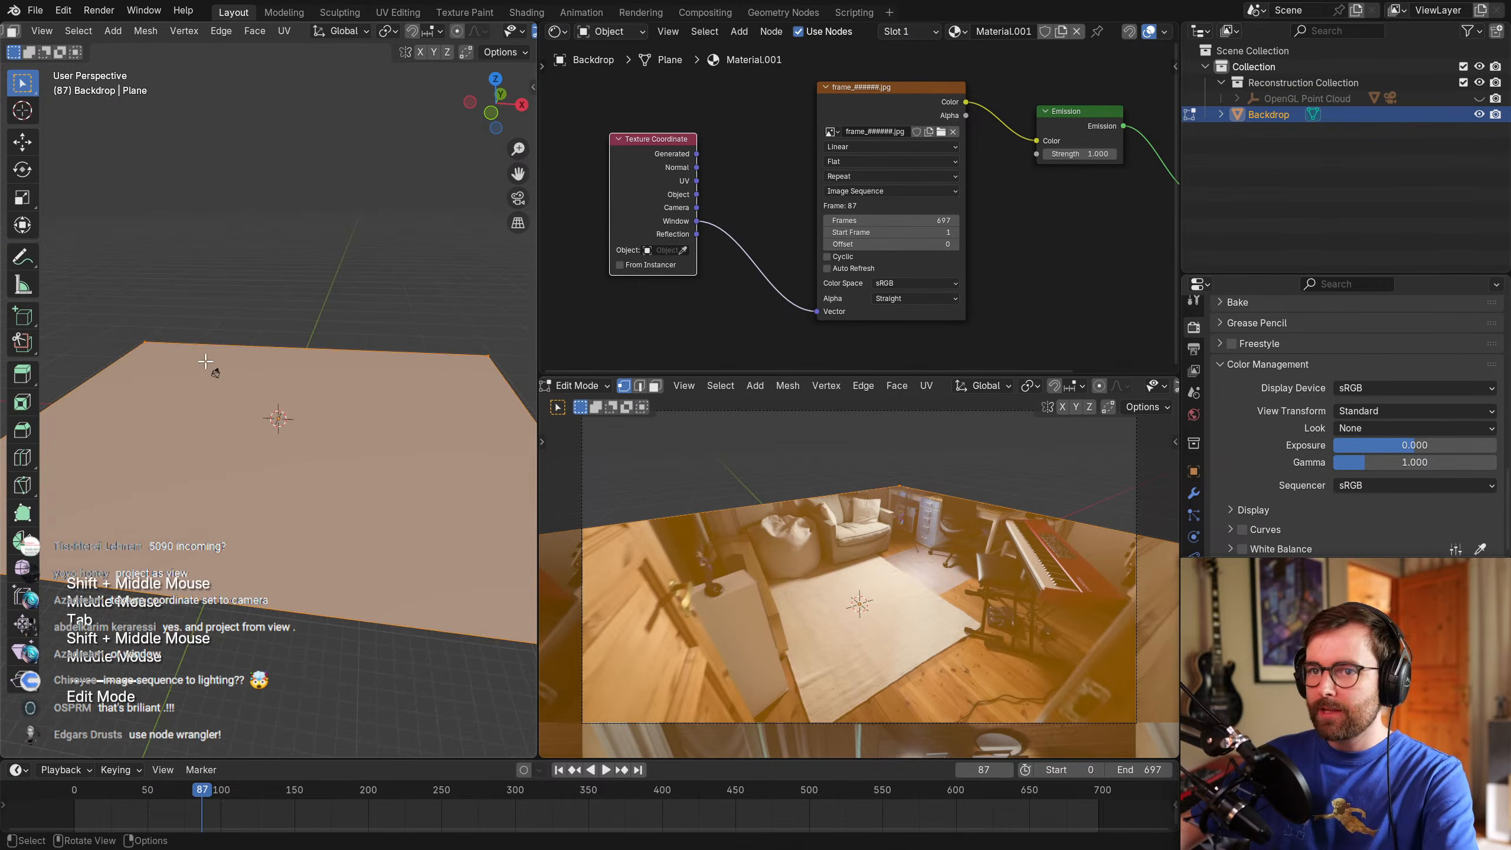
pyautogui.click(141, 338)
pyautogui.keyDown('shift'); pyautogui.click(489, 353); pyautogui.keyUp('shift')
pyautogui.click(141, 338)
pyautogui.keyDown('shift'); pyautogui.click(485, 355); pyautogui.keyUp('shift')
pyautogui.moveTo(205, 462); pyautogui.dragTo(277, 474, button='middle')
pyautogui.scroll(-1, 277, 473)
pyautogui.keyDown('shift'); pyautogui.moveTo(277, 473); pyautogui.dragTo(411, 464, button='middle'); pyautogui.keyUp('shift')
pyautogui.press('e')
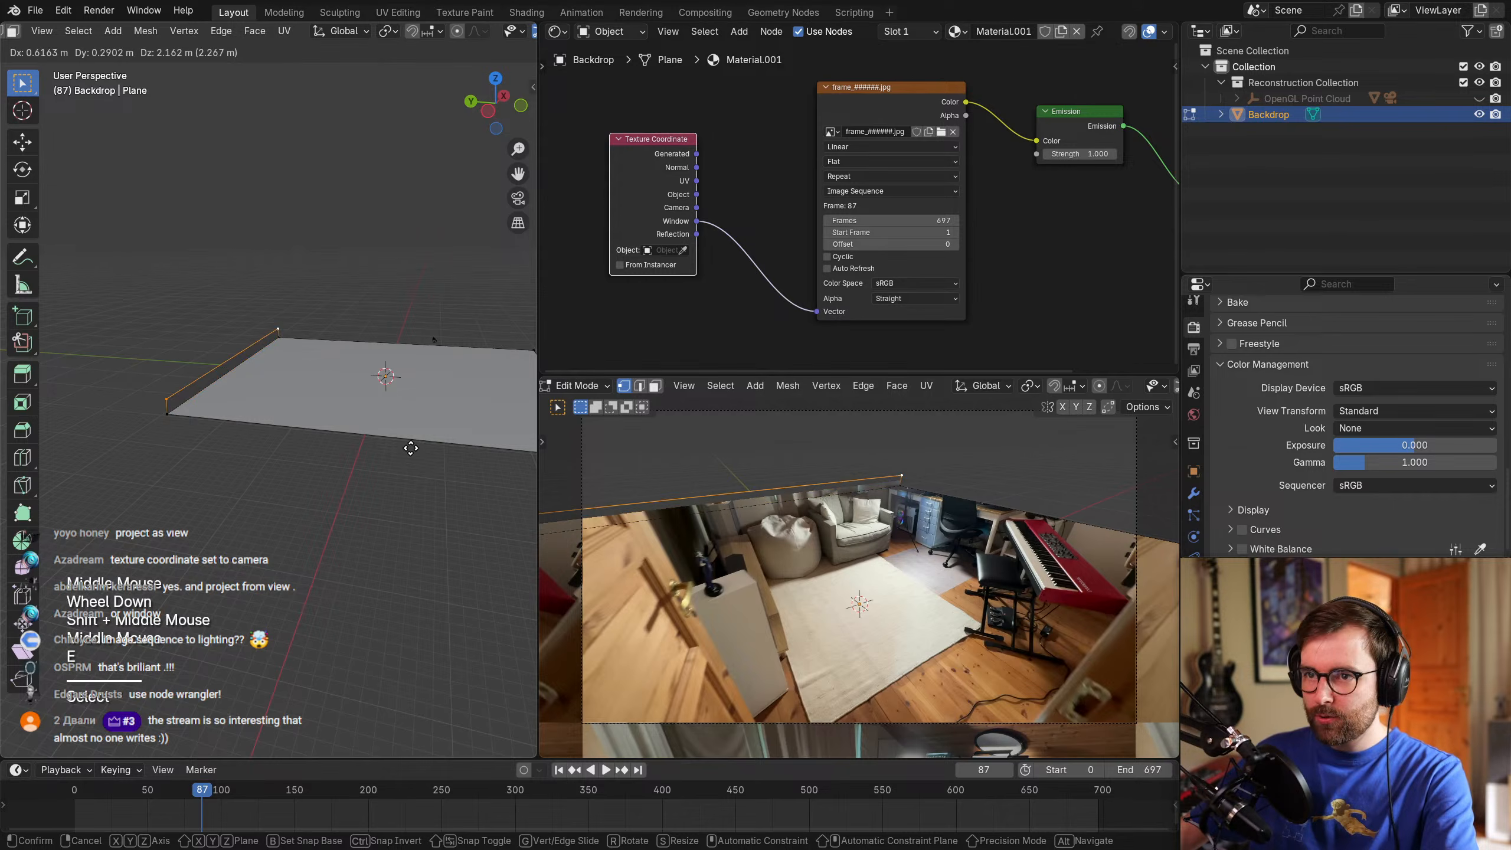
pyautogui.press('z')
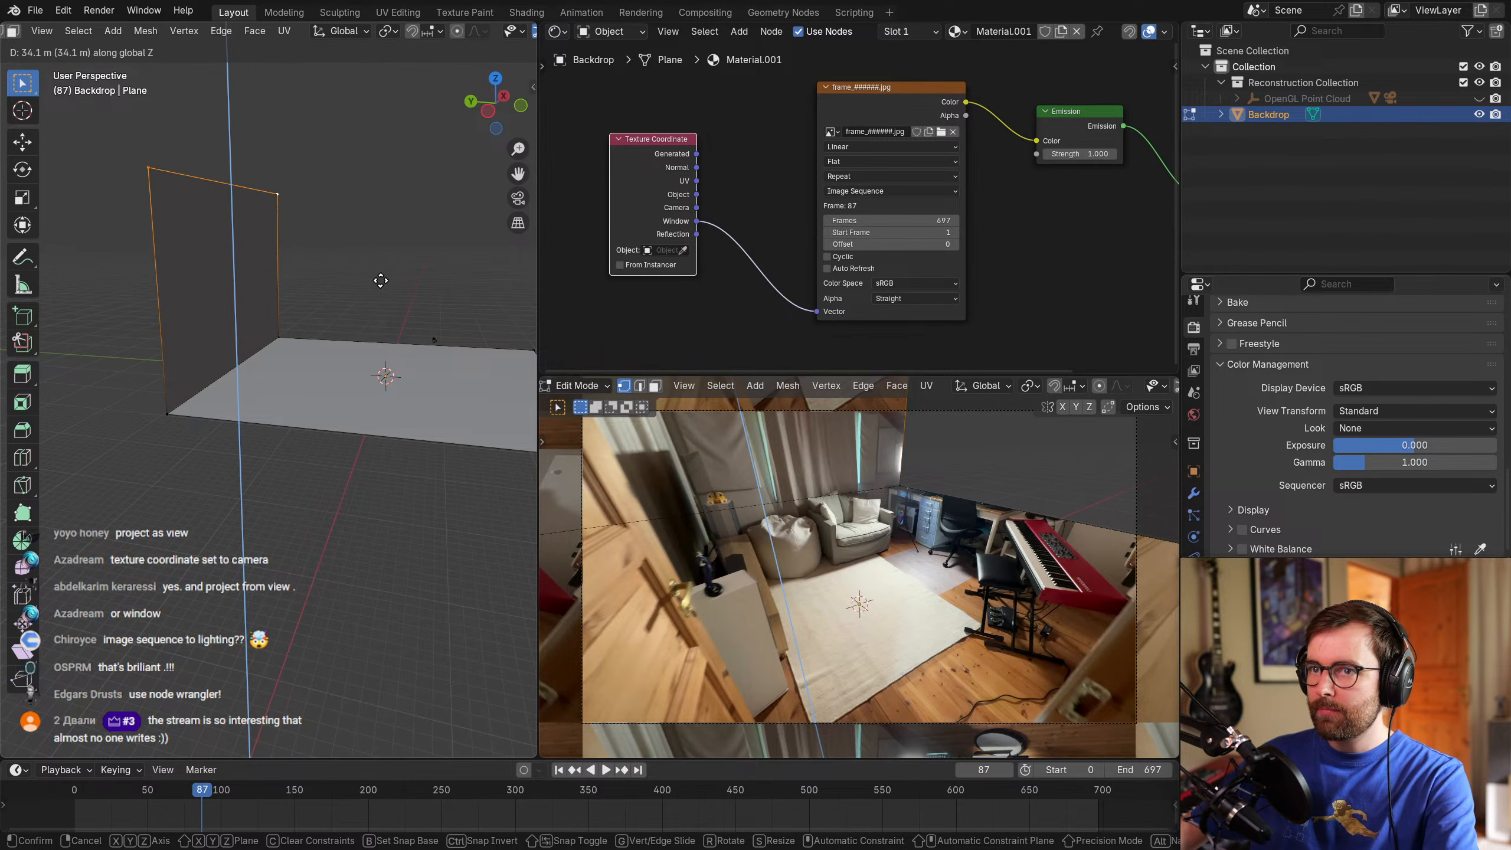
pyautogui.click(398, 239)
# Move the vertices at the far end of the Backdrop's floor and wall about 615 m along X.
pyautogui.moveTo(398, 239); pyautogui.dragTo(393, 382, button='middle')
pyautogui.scroll(-2, 387, 345)
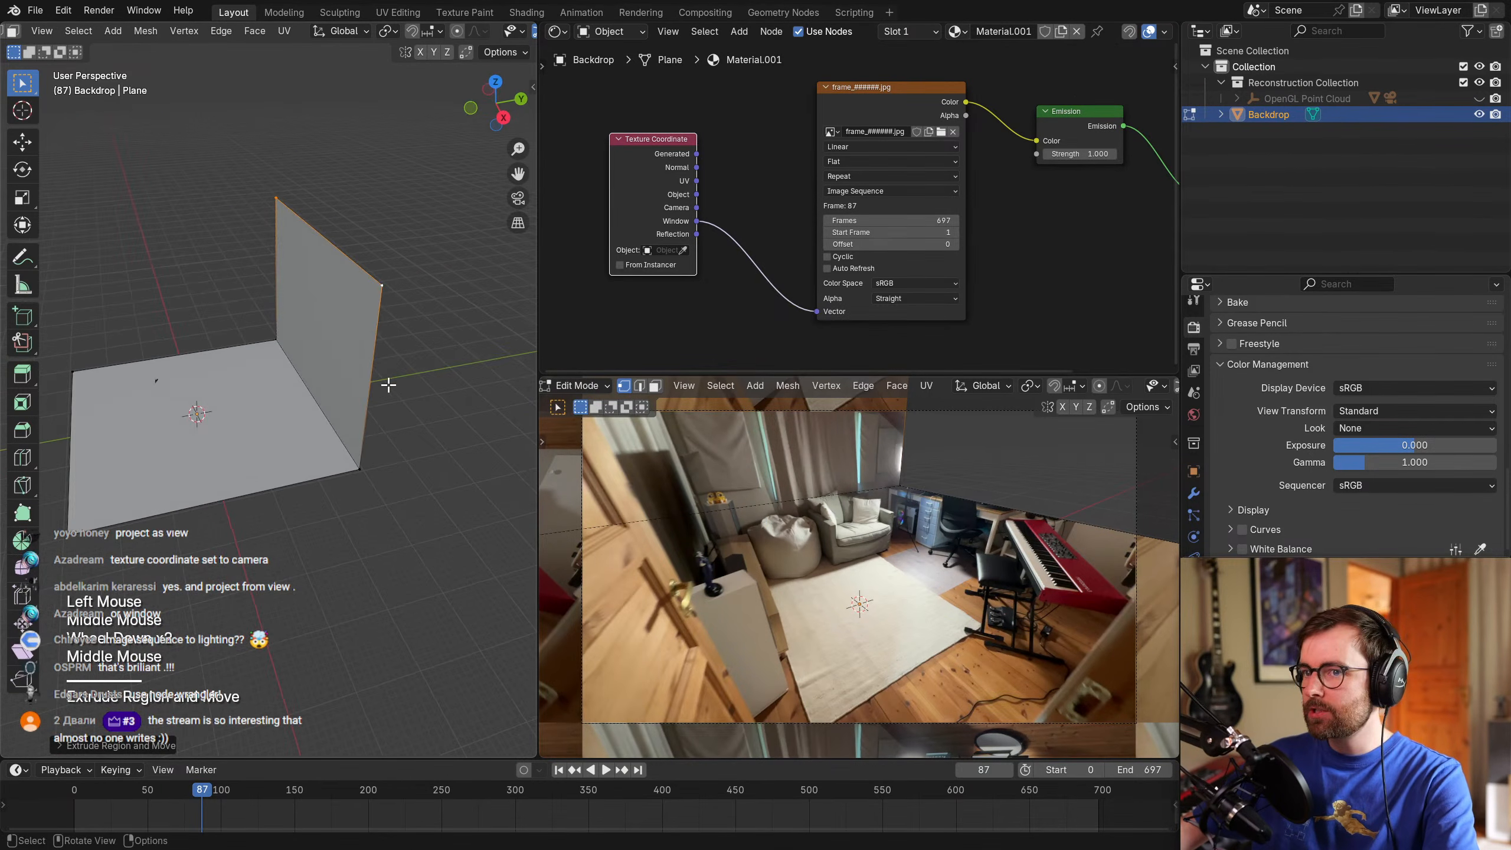
pyautogui.moveTo(196, 414); pyautogui.dragTo(445, 409, button='middle')
pyautogui.keyDown('shift'); pyautogui.moveTo(445, 408); pyautogui.dragTo(388, 440, button='middle'); pyautogui.keyUp('shift')
pyautogui.click(424, 457)
pyautogui.keyDown('shift'); pyautogui.click(291, 355); pyautogui.keyUp('shift')
pyautogui.scroll(-1, 358, 485)
pyautogui.press('g')
pyautogui.press('x')
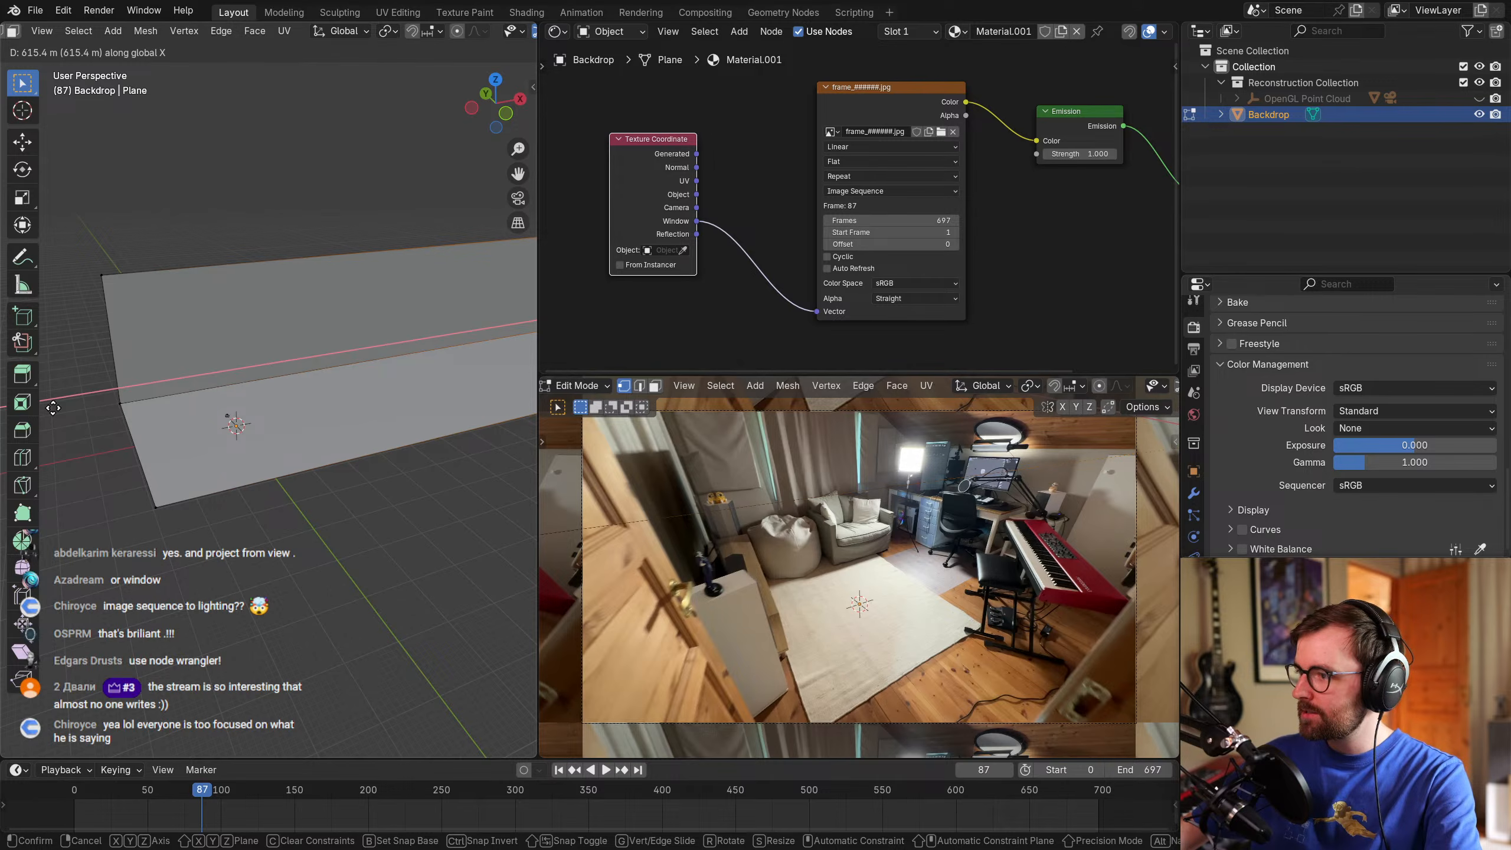
pyautogui.click(110, 422)
pyautogui.scroll(-3, 850, 581)
pyautogui.scroll(2, 851, 580)
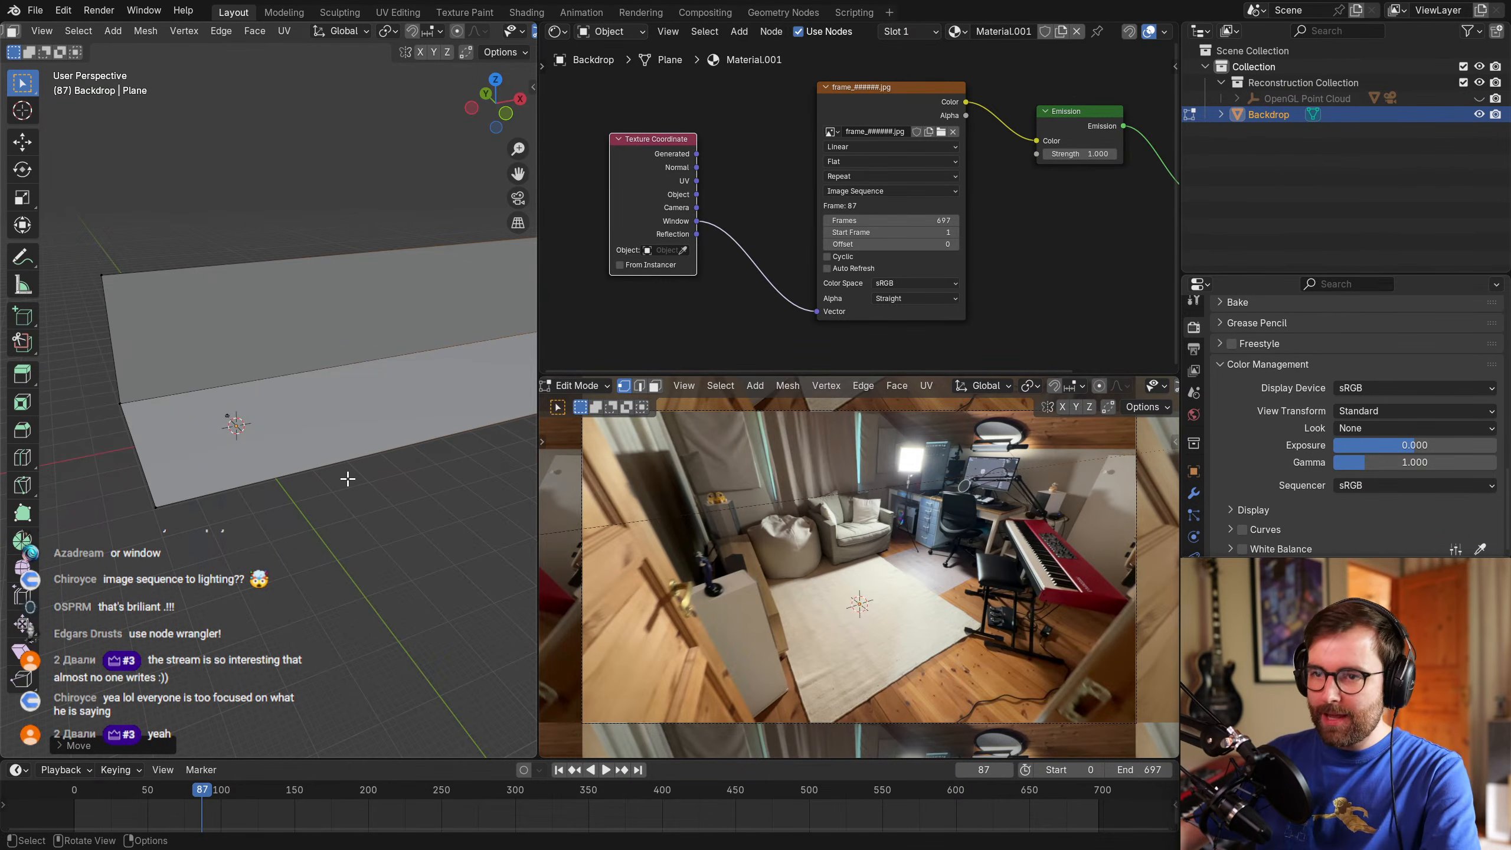
# Duplicate the Backdrop object in place and hide the duplicate.
pyautogui.press('Tab')
pyautogui.moveTo(356, 495); pyautogui.dragTo(431, 428, button='middle')
pyautogui.scroll(-2, 376, 475)
pyautogui.hotkey('shift', 'd')
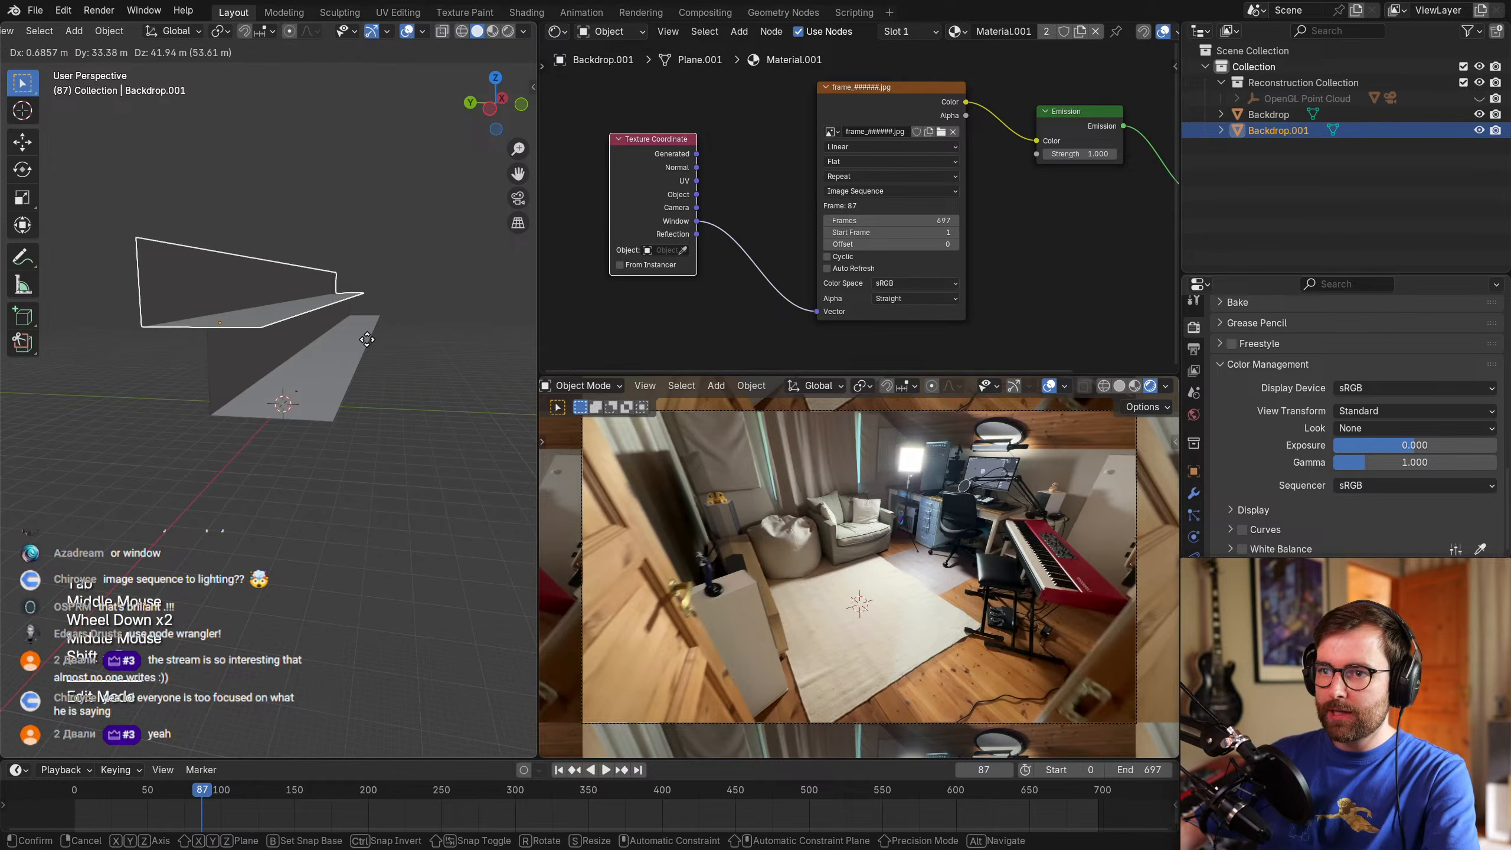
pyautogui.press('Escape')
pyautogui.press('h')
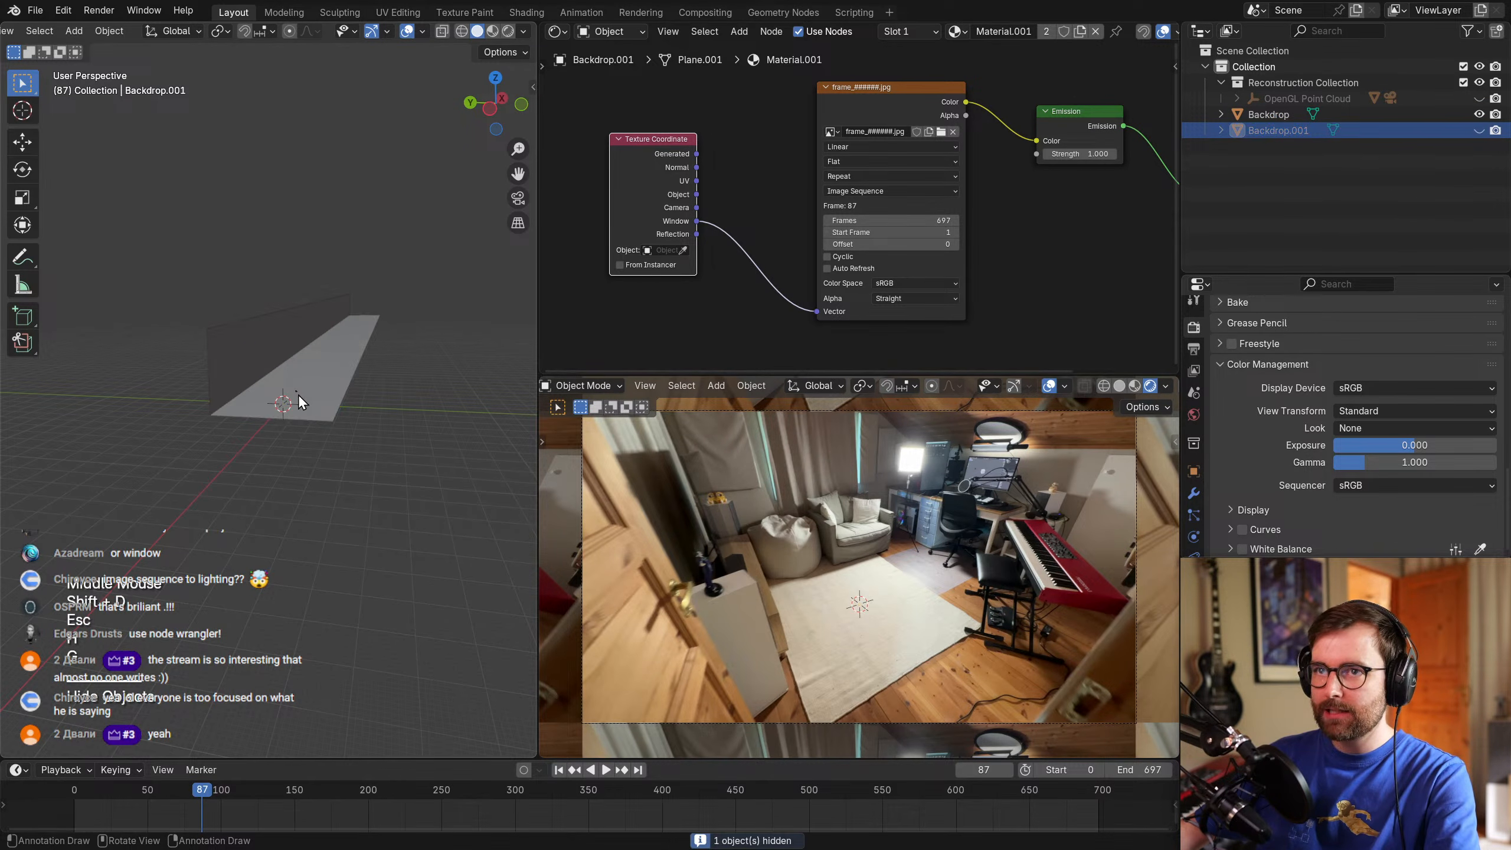
# Add 300 evenly spaced loop cuts across the length of the original Backdrop's floor and wall.
pyautogui.click(317, 413)
pyautogui.scroll(2, 396, 466)
pyautogui.keyDown('shift'); pyautogui.moveTo(396, 466); pyautogui.dragTo(303, 448, button='middle'); pyautogui.keyUp('shift')
pyautogui.scroll(-1, 302, 449)
pyautogui.press('Tab')
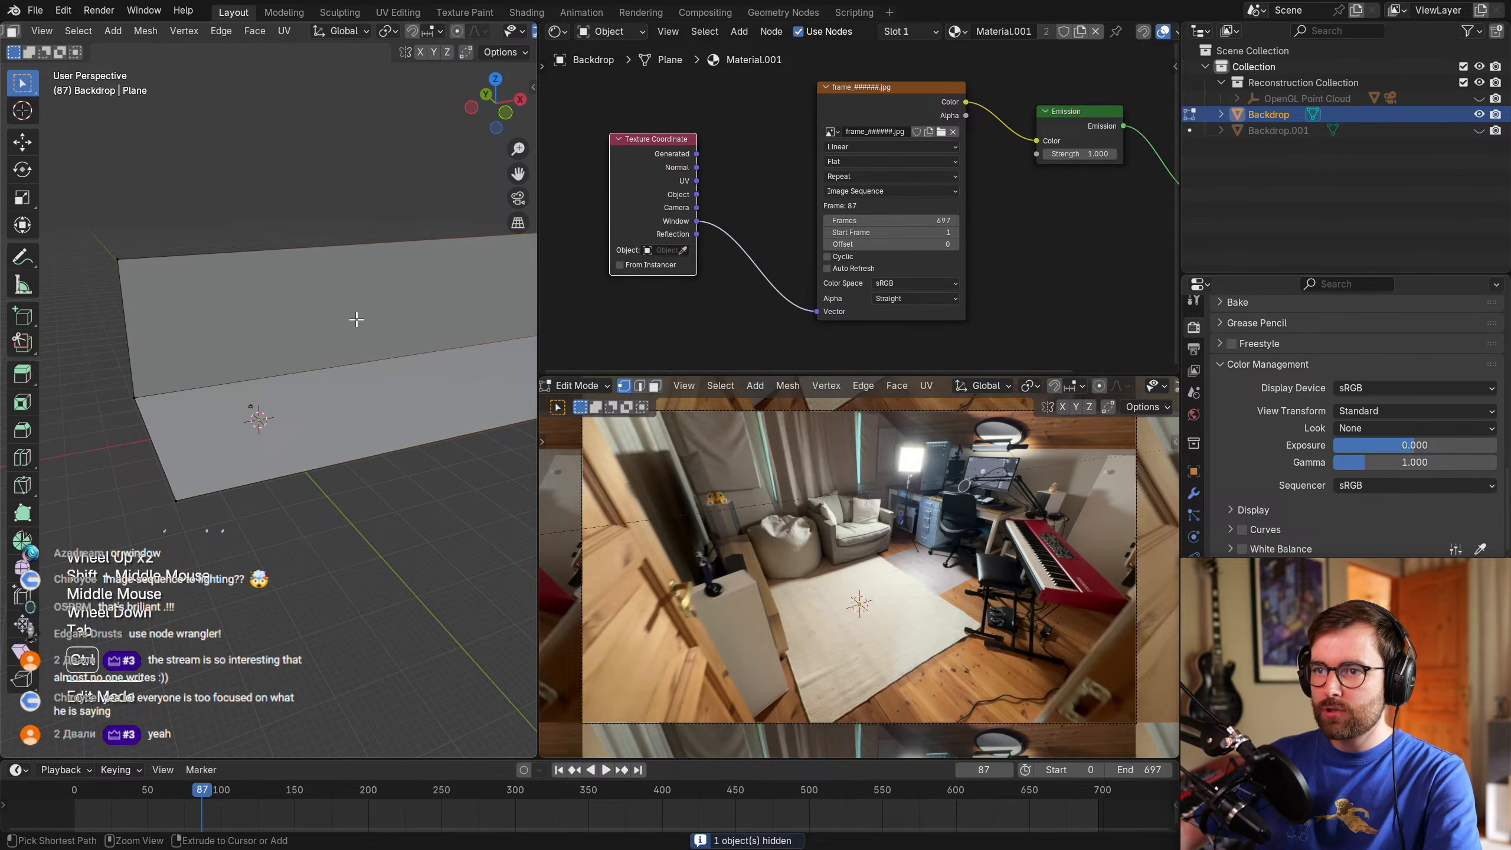
pyautogui.hotkey('ctrl', 'r')
pyautogui.scroll(11, 336, 394)
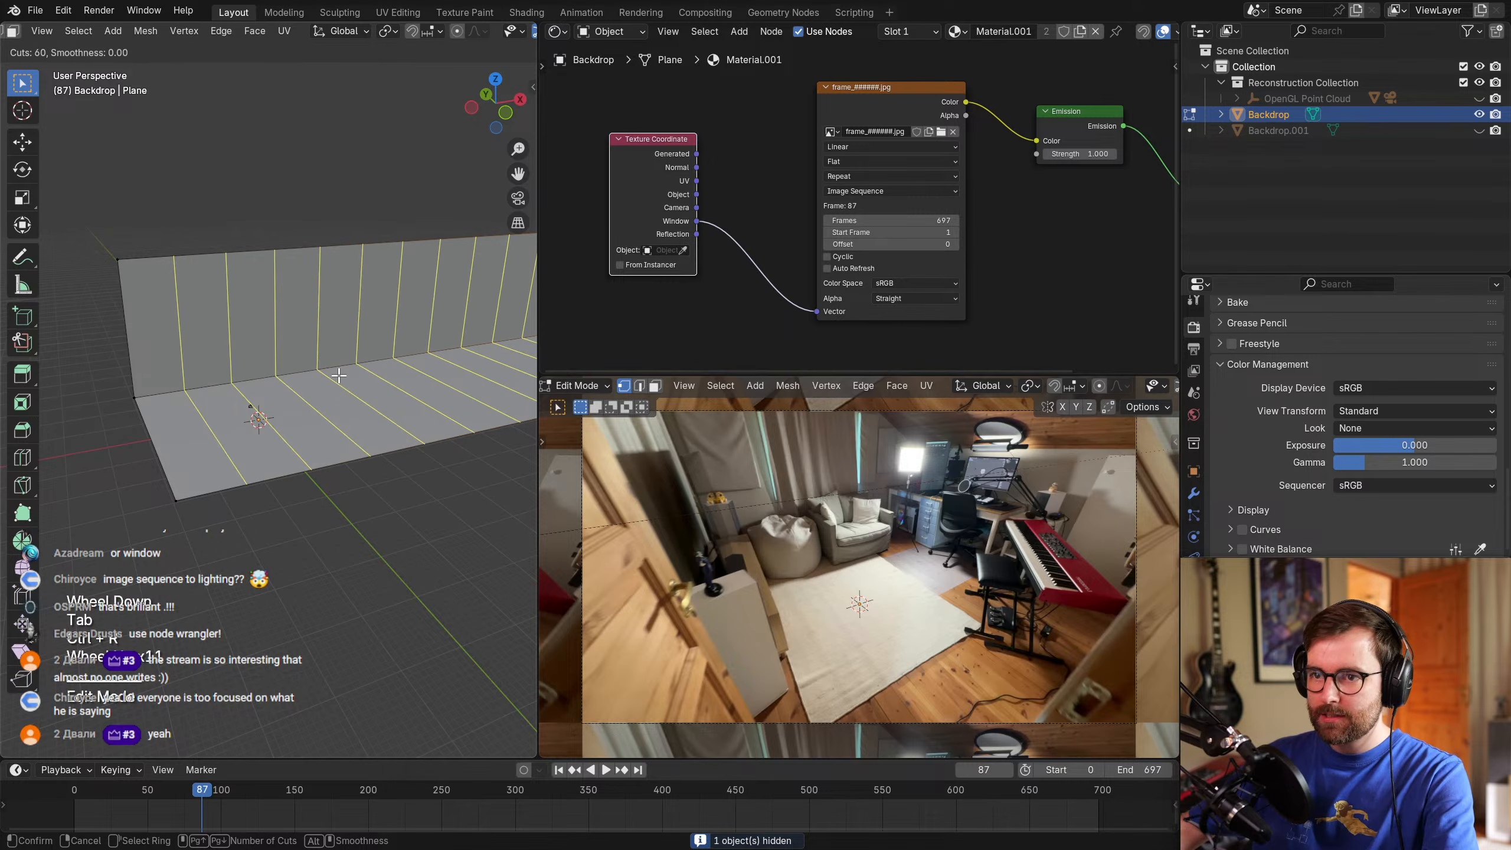
pyautogui.scroll(3, 338, 375)
pyautogui.middleClick(338, 375)
pyautogui.scroll(5, 337, 375)
pyautogui.scroll(5, 337, 375)
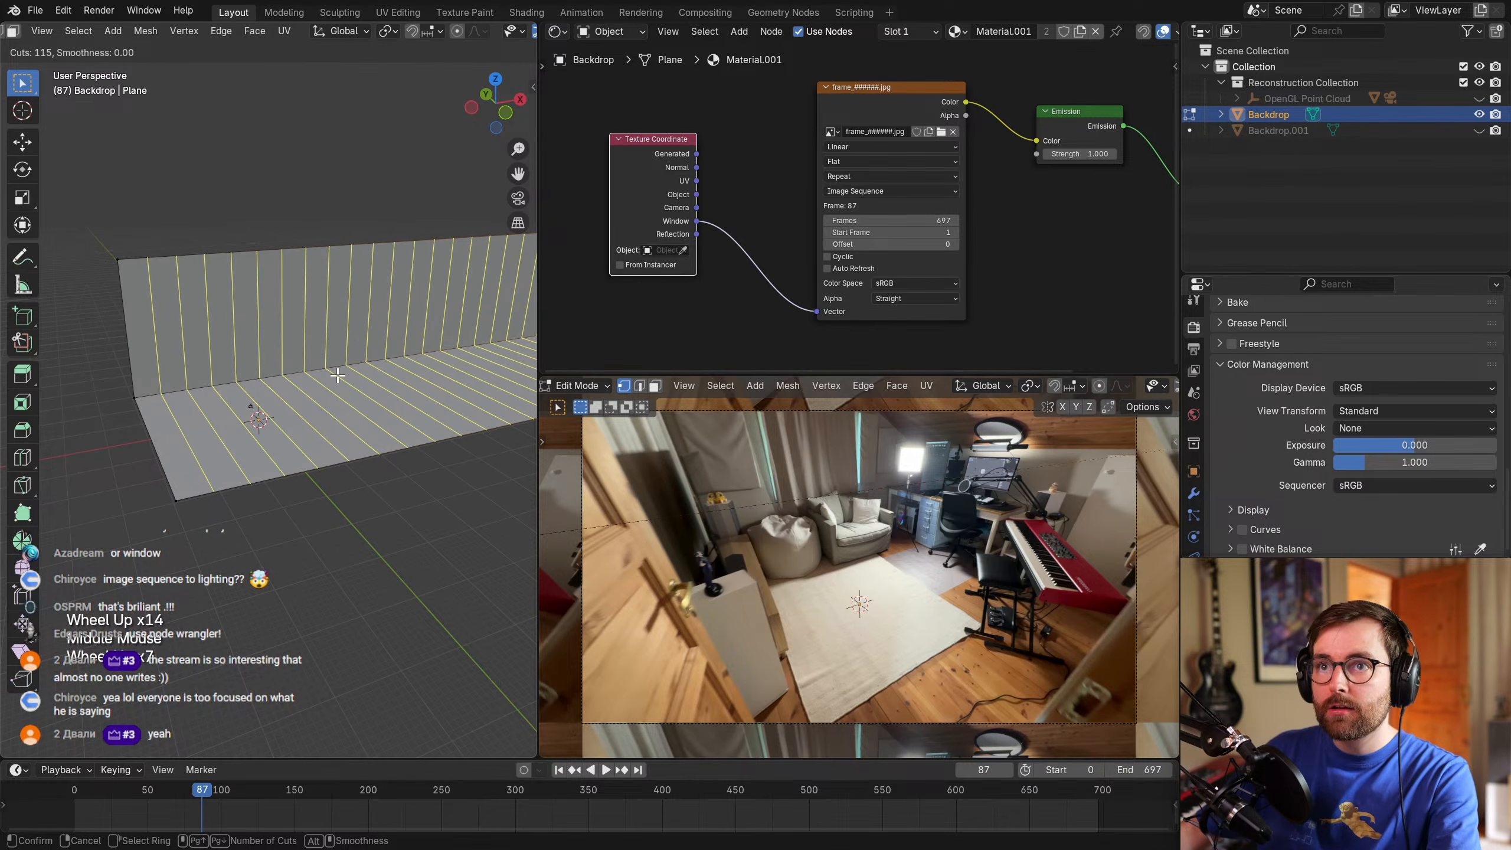
pyautogui.press('3')
pyautogui.press('0')
pyautogui.press('0')
pyautogui.press('Return')
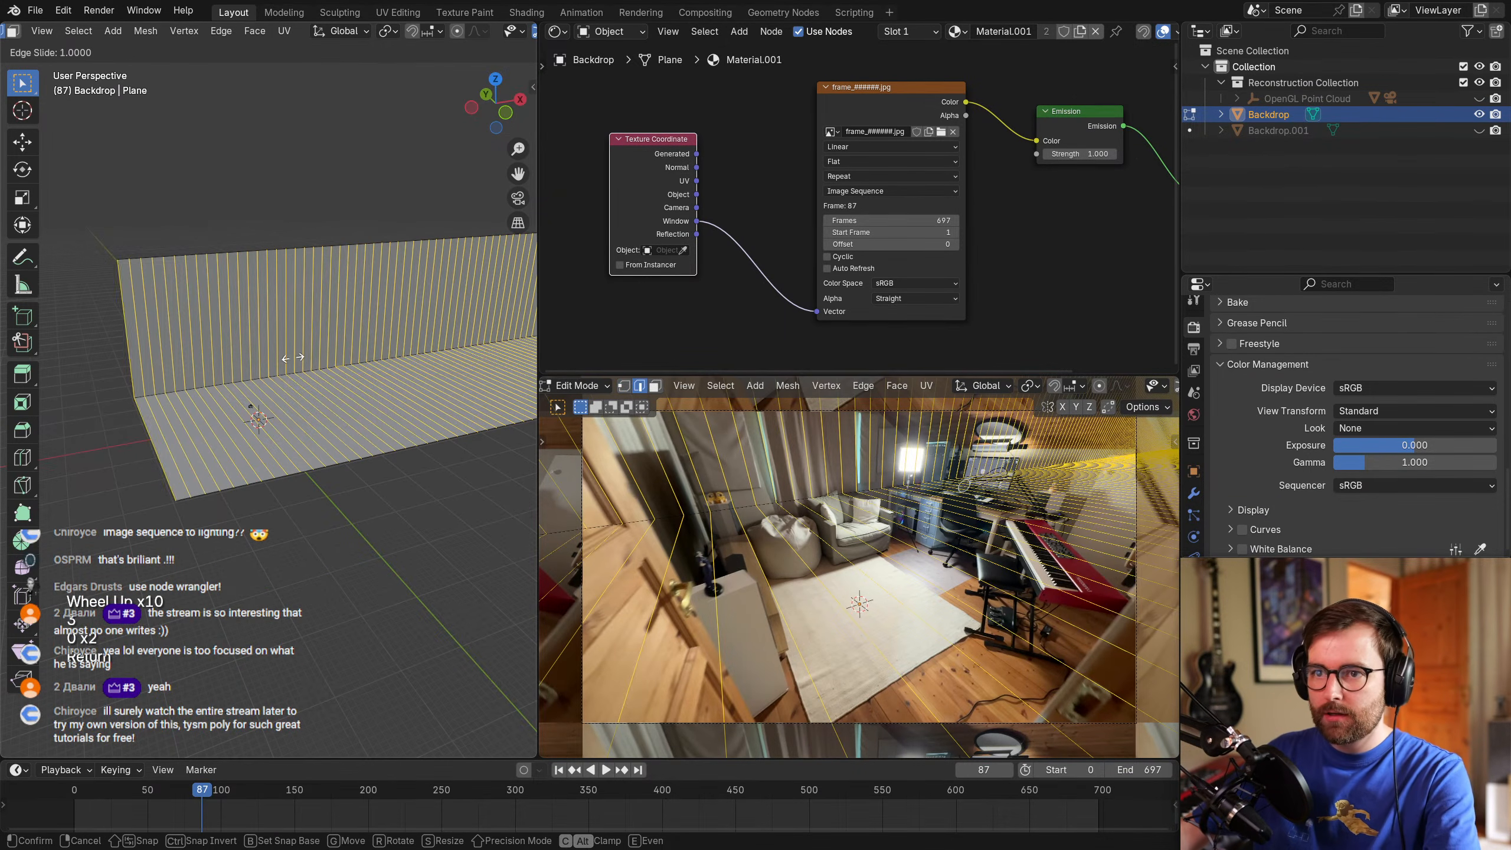
pyautogui.scroll(3, 313, 367)
pyautogui.click(252, 405)
pyautogui.press('Escape')
# Add evenly spaced lengthwise loop cuts to divide the Backdrop's floor and wall into a grid.
pyautogui.hotkey('ctrl', 'r')
pyautogui.scroll(2, 156, 440)
pyautogui.scroll(2, 156, 441)
pyautogui.click(157, 440)
pyautogui.press('Escape')
# Project the whole Backdrop mesh's UVs from the camera view and feed the image sequence from the Texture Coordinate's UV output.
pyautogui.press('a')
pyautogui.press('u')
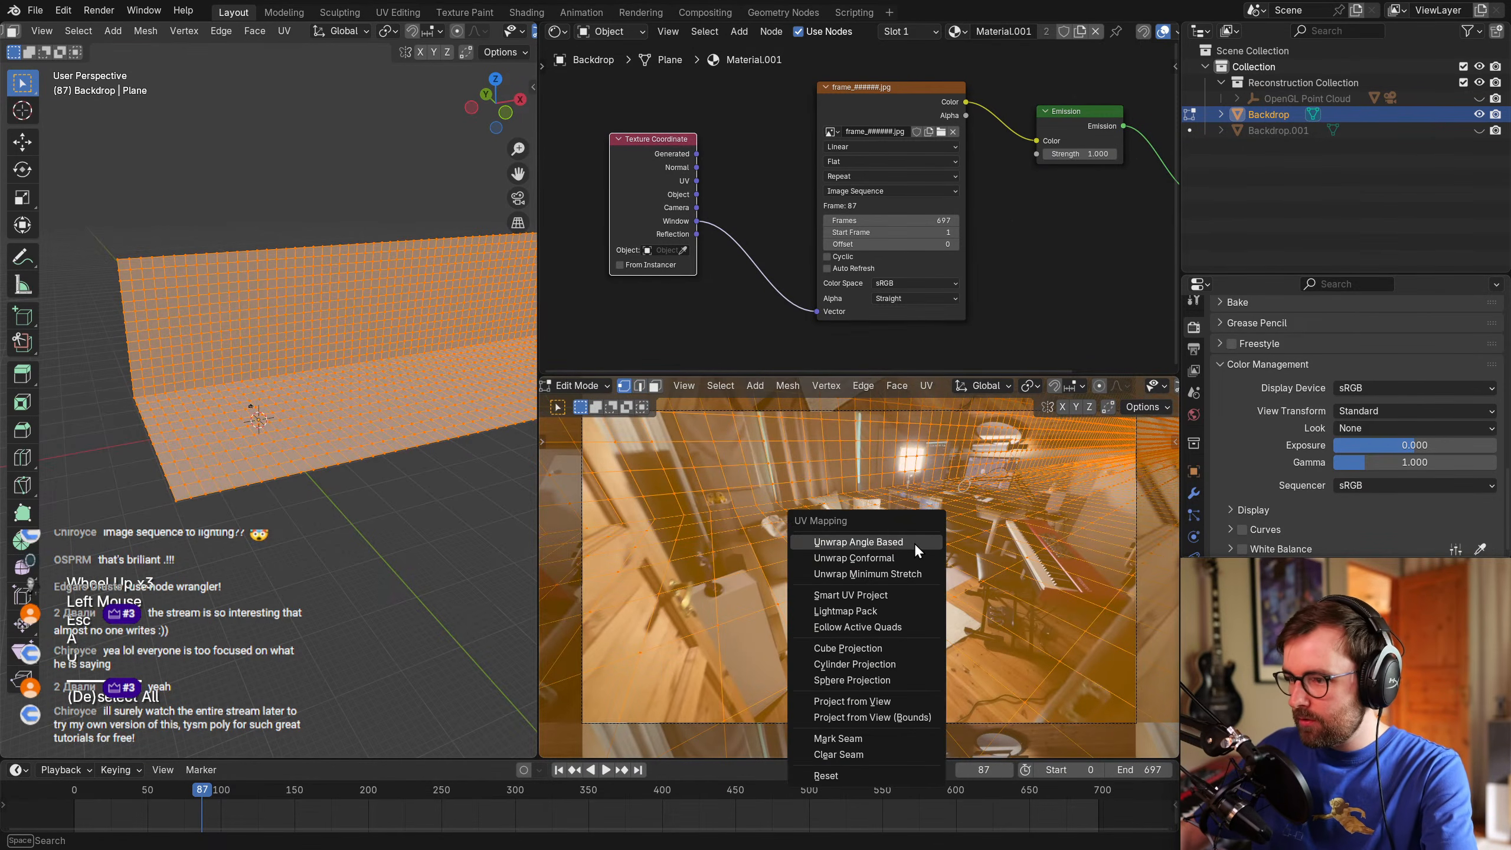
pyautogui.click(871, 703)
pyautogui.press('Tab')
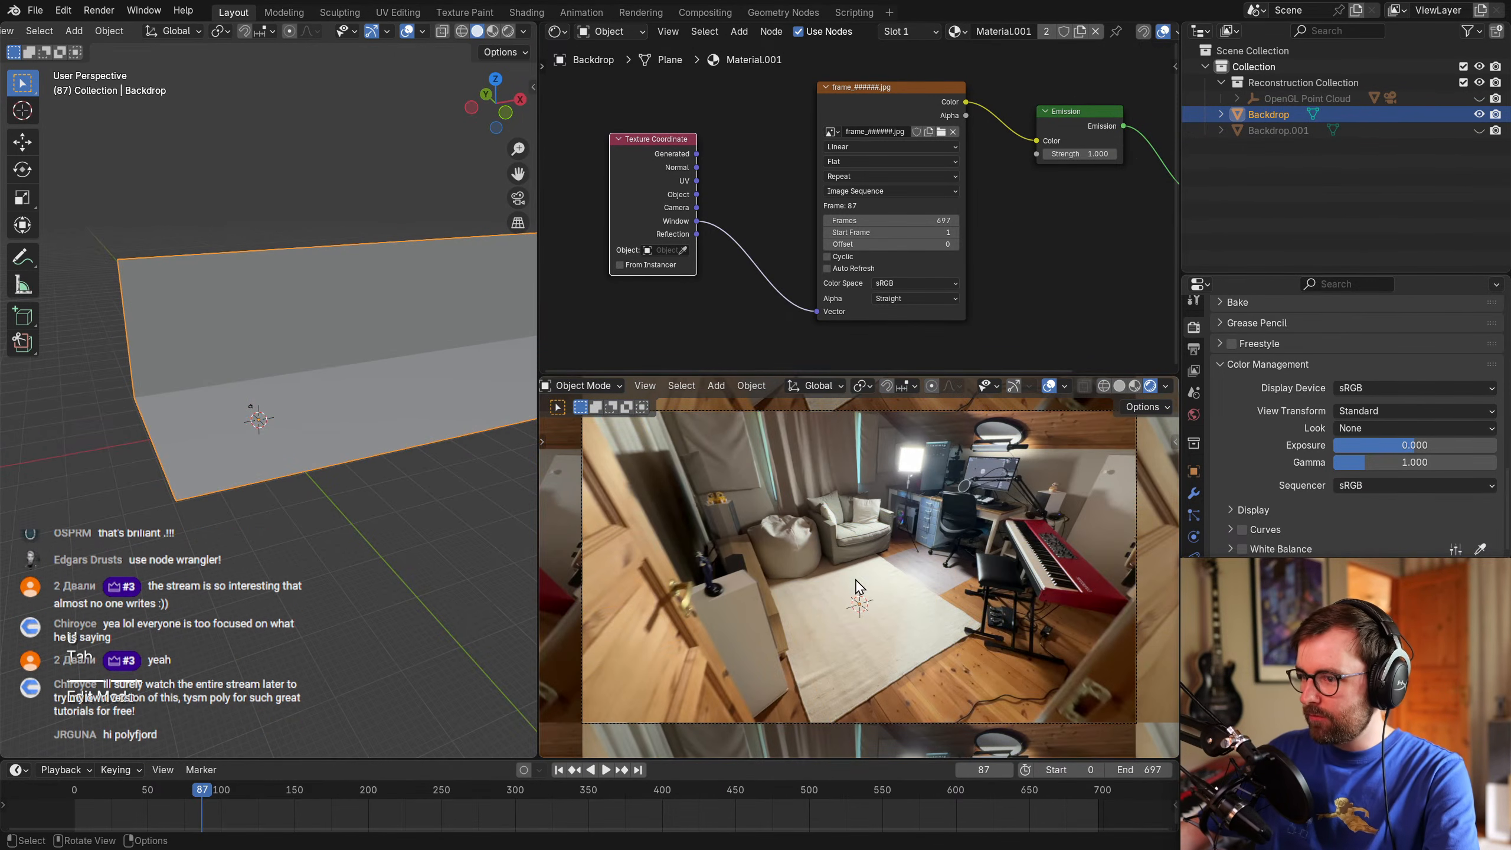
pyautogui.keyDown('ctrl'); pyautogui.moveTo(696, 221); pyautogui.dragTo(695, 182); pyautogui.keyUp('ctrl')
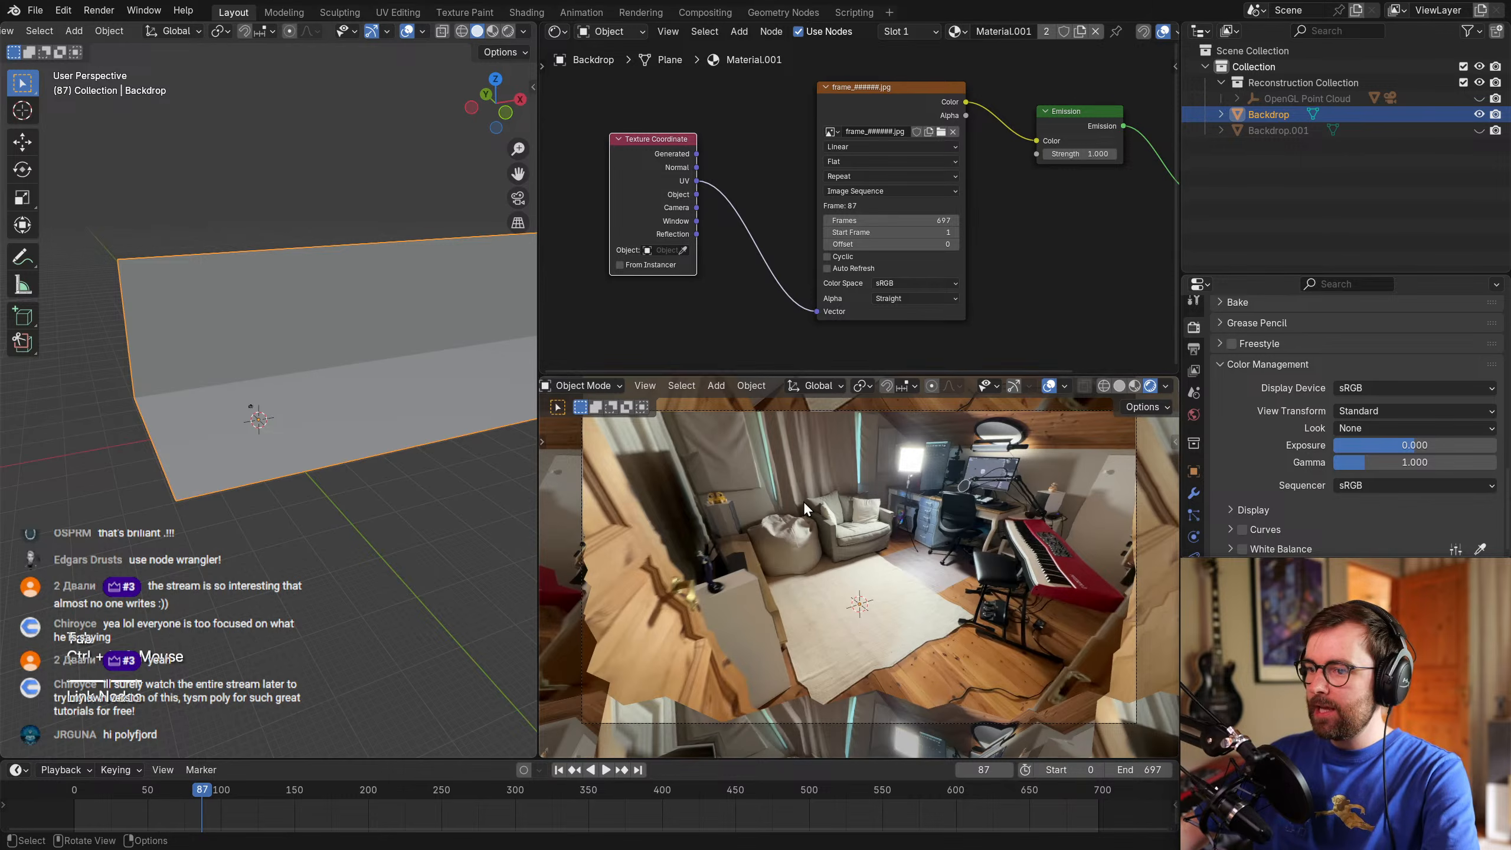
# Subdivide the entire Backdrop mesh and reproject its UVs from the camera view.
pyautogui.press('Tab')
pyautogui.rightClick(369, 400)
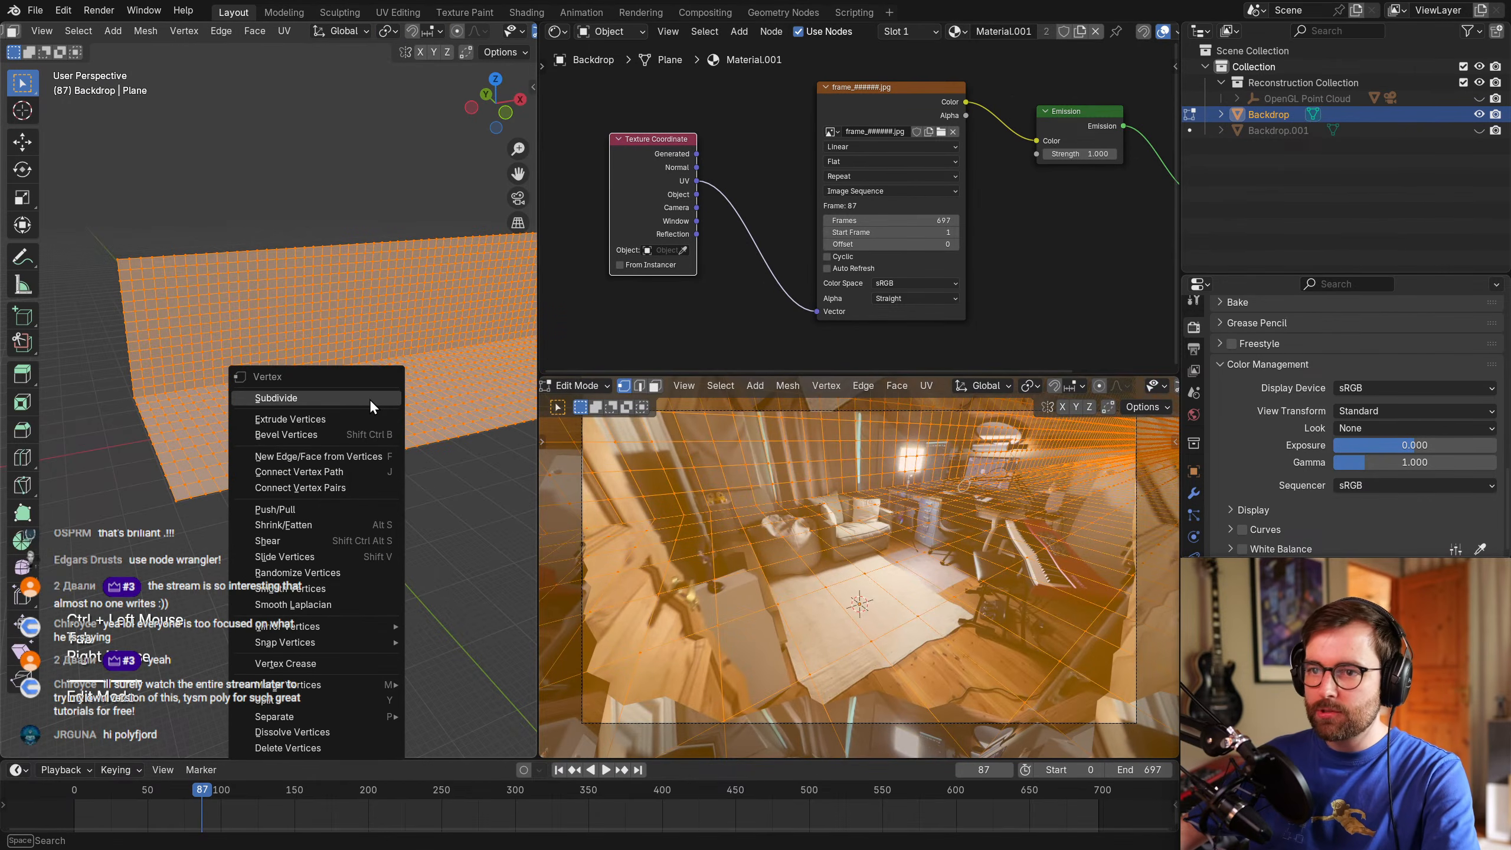
pyautogui.click(369, 400)
pyautogui.press('u')
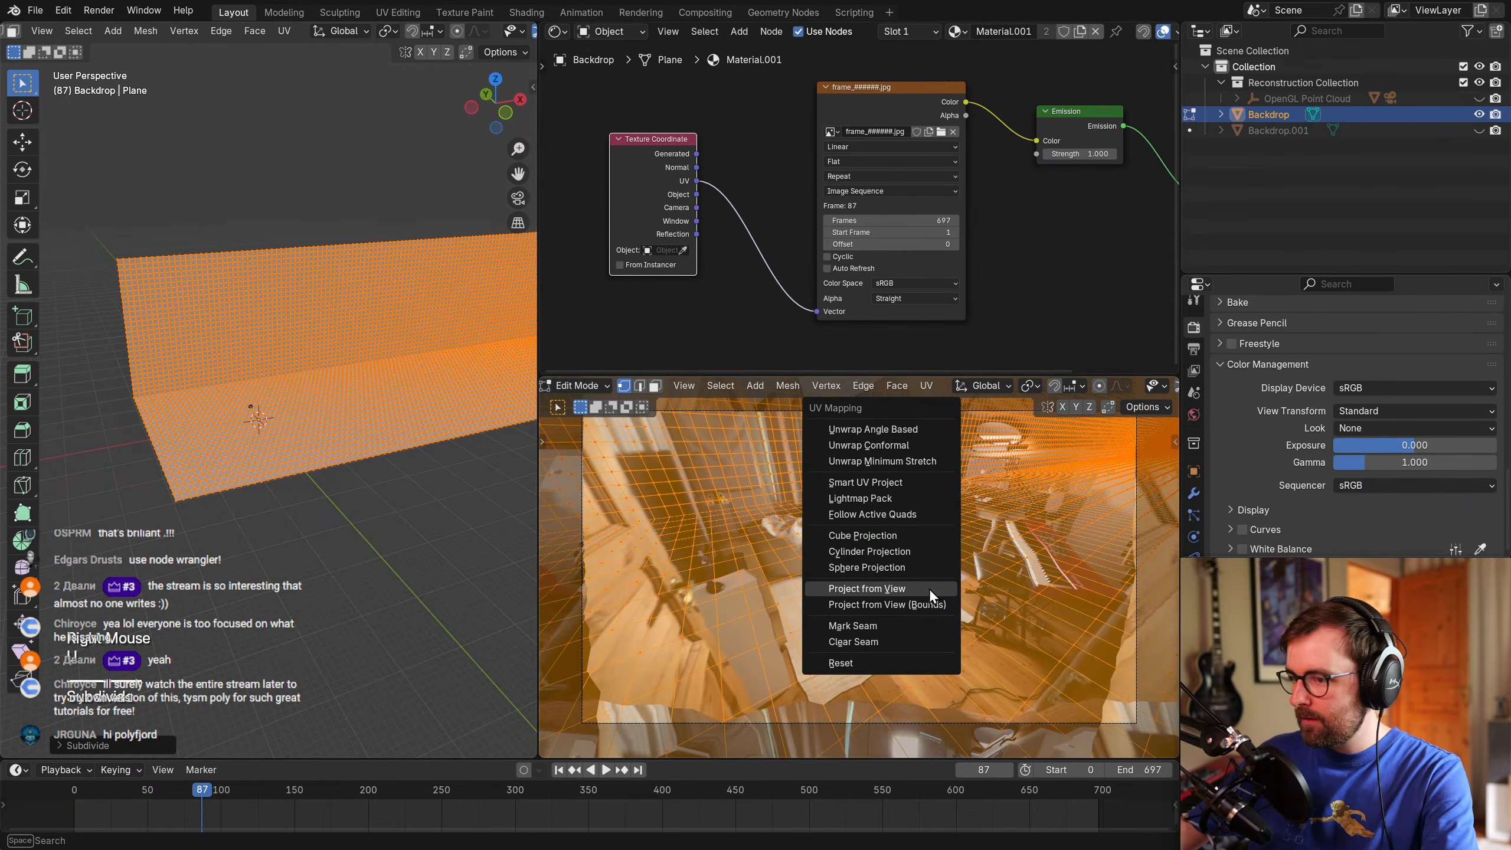
pyautogui.click(929, 588)
# Subdivide the Backdrop mesh further, repeat Project from View in the camera viewport, and return to Object Mode.
pyautogui.rightClick(342, 454)
pyautogui.click(342, 454)
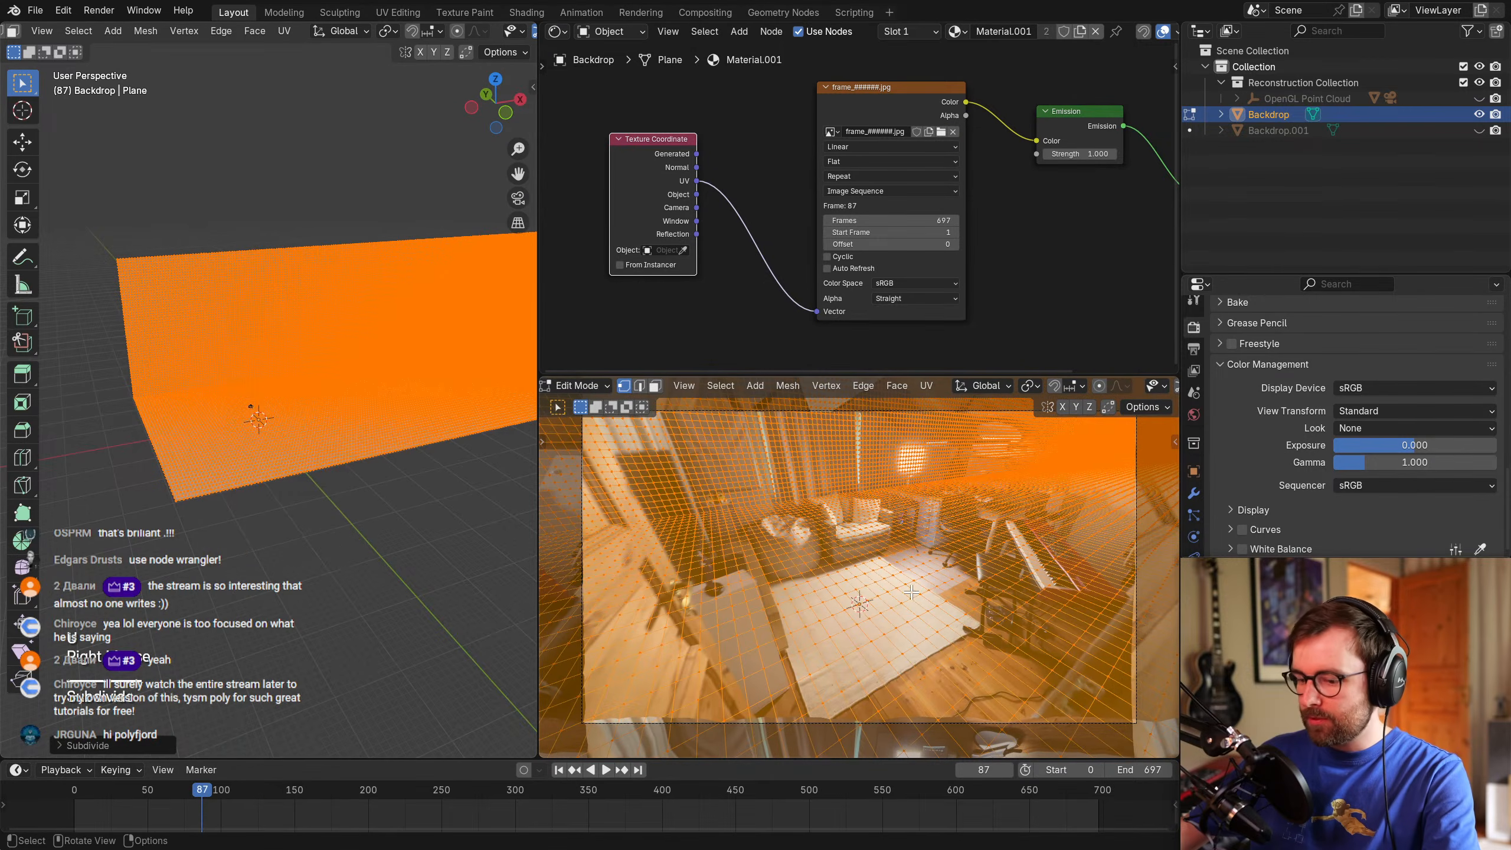
pyautogui.press('u')
pyautogui.click(912, 593)
pyautogui.press('Tab')
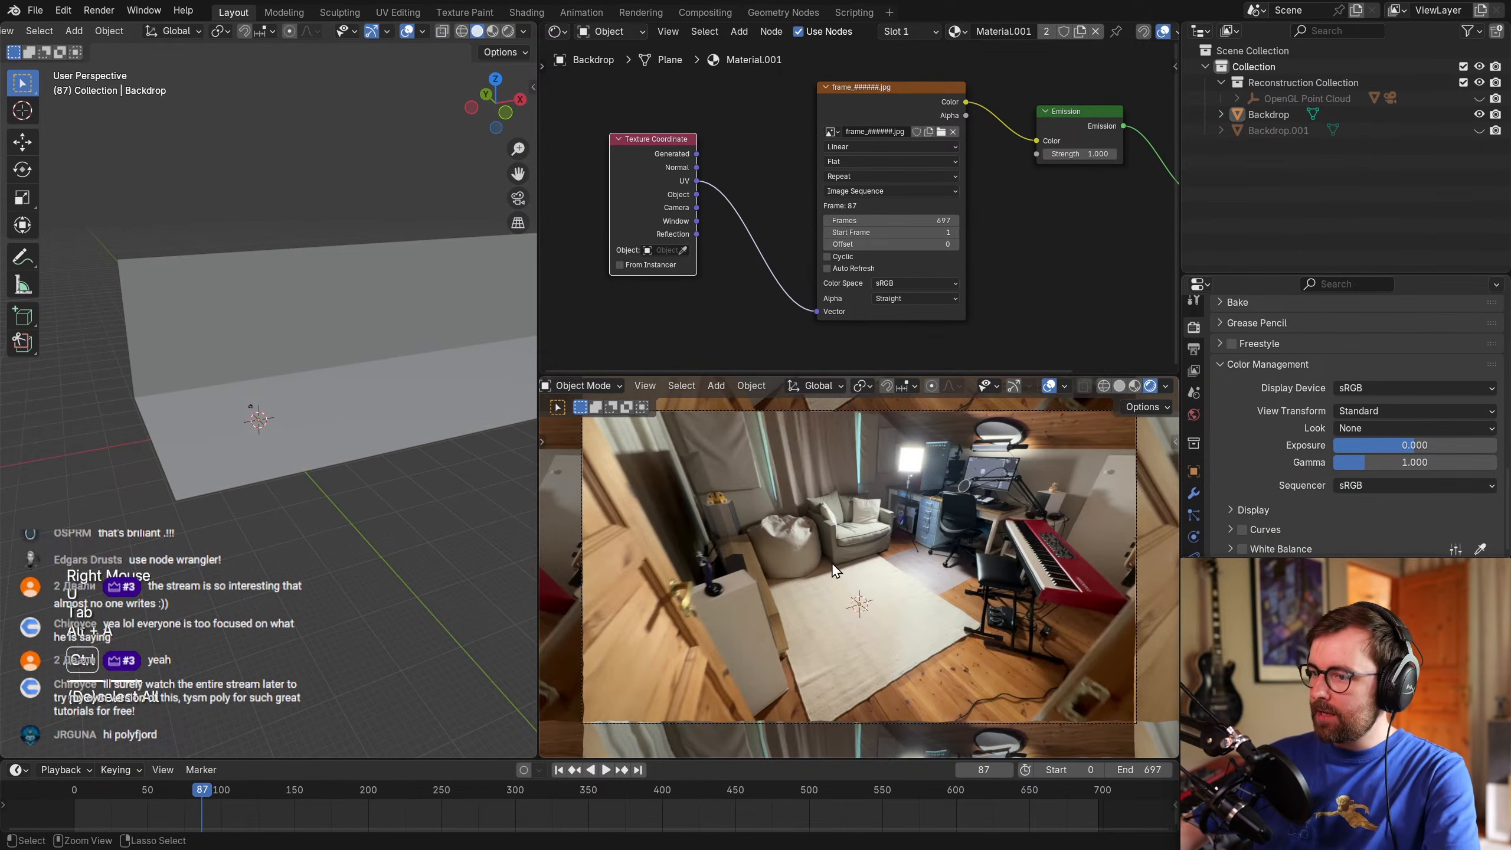
# Scrub and play a short stretch of the timeline to check how the UV-projected footage holds up in the camera view.
pyautogui.hotkey('ctrl', 'space')
pyautogui.hotkey('ctrl', 'space')
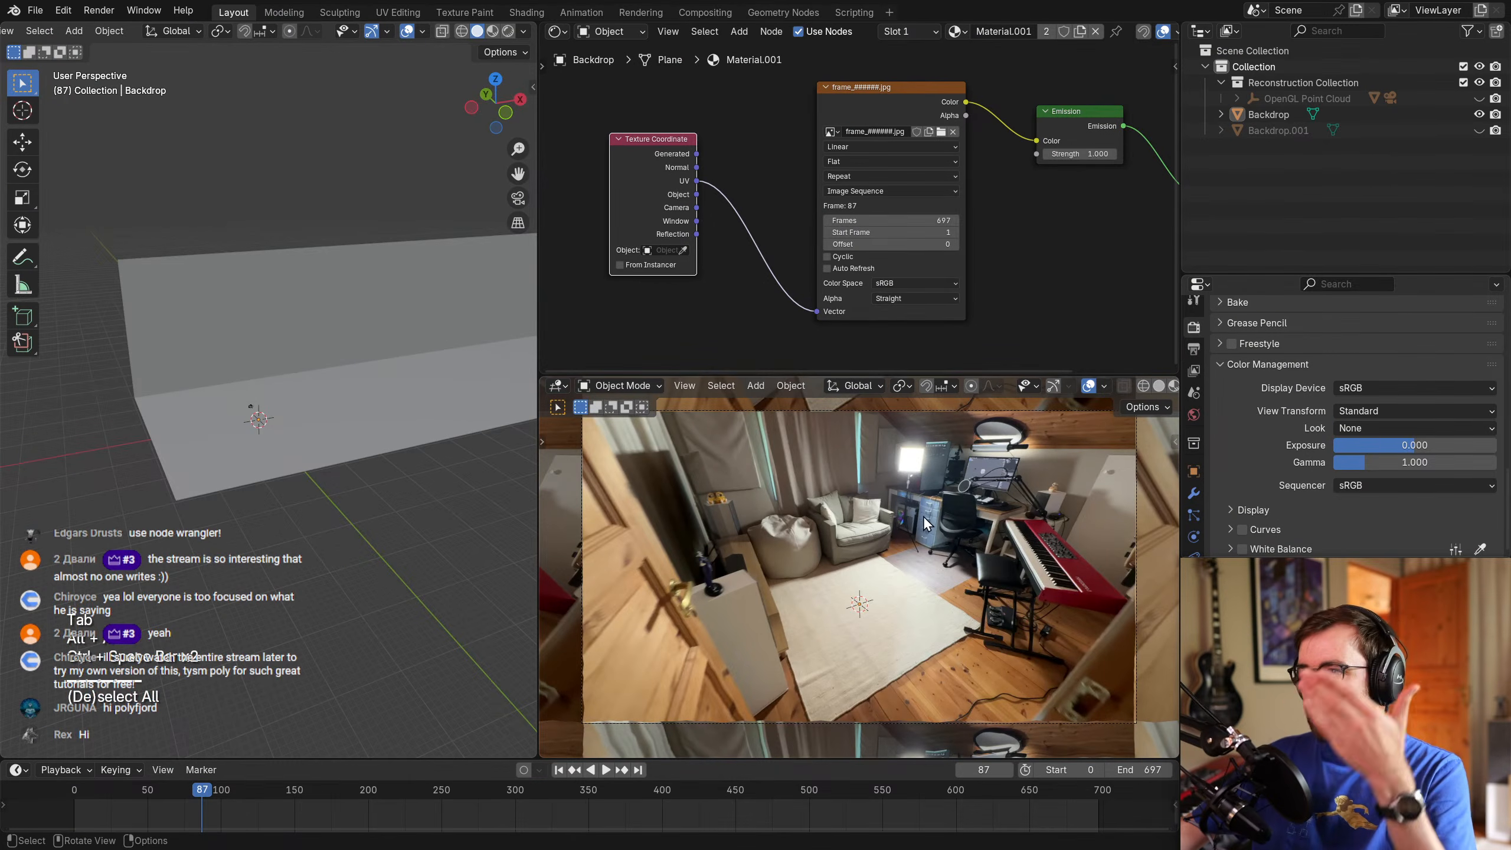
pyautogui.click(696, 329)
pyautogui.moveTo(196, 787)
pyautogui.mouseDown()
pyautogui.moveTo(144, 794)
pyautogui.moveTo(600, 793)
pyautogui.moveTo(191, 800)
pyautogui.moveTo(207, 796)
pyautogui.mouseUp()
pyautogui.click(177, 790)
pyautogui.press('space')
pyautogui.click(656, 156)
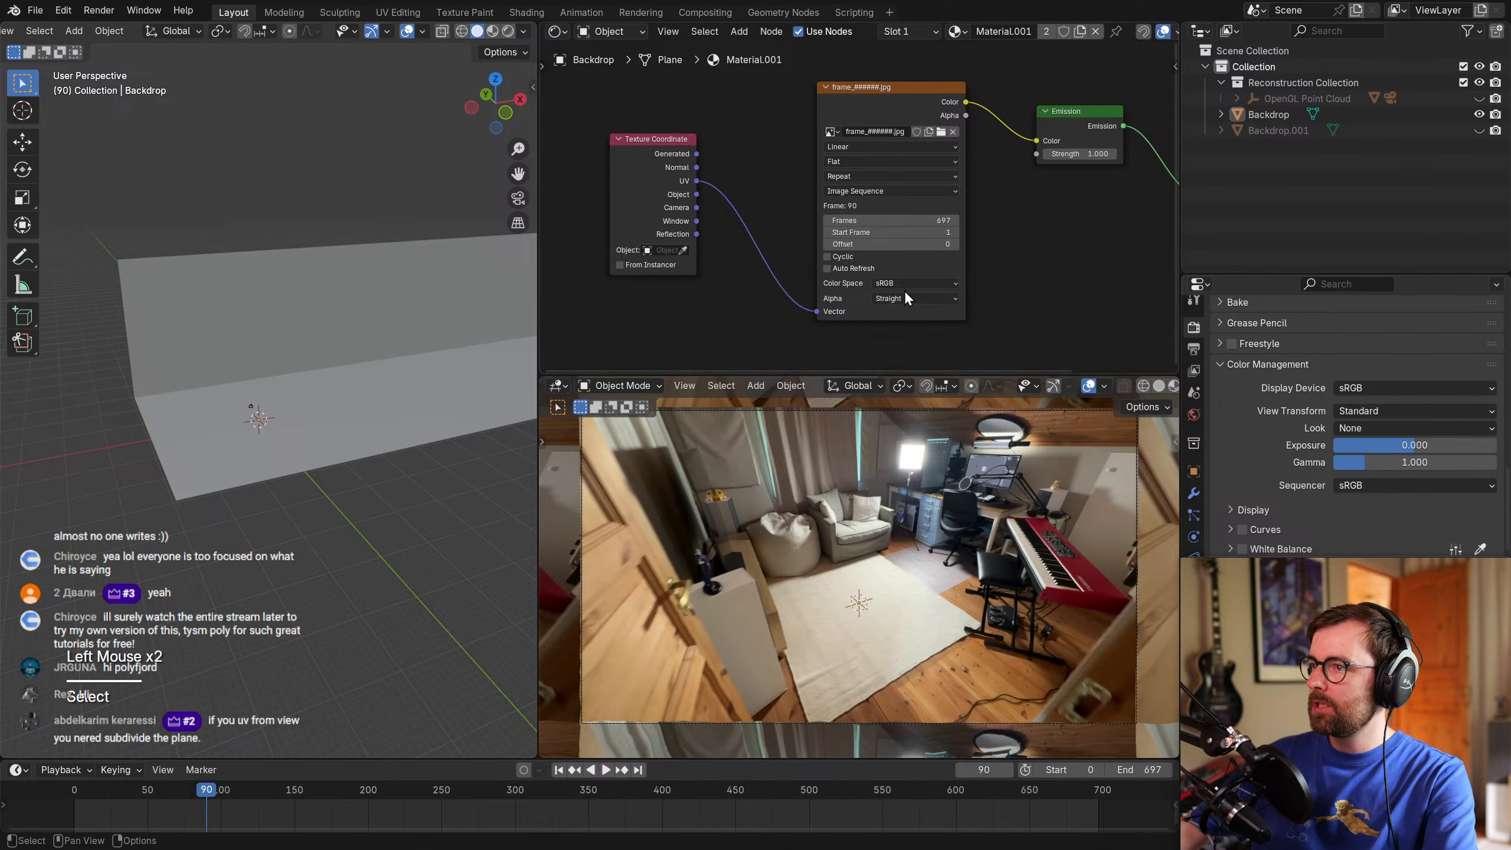
# Enable Auto Refresh on the image sequence node and scrub the timeline to check the footage updates.
pyautogui.click(871, 101)
pyautogui.click(826, 270)
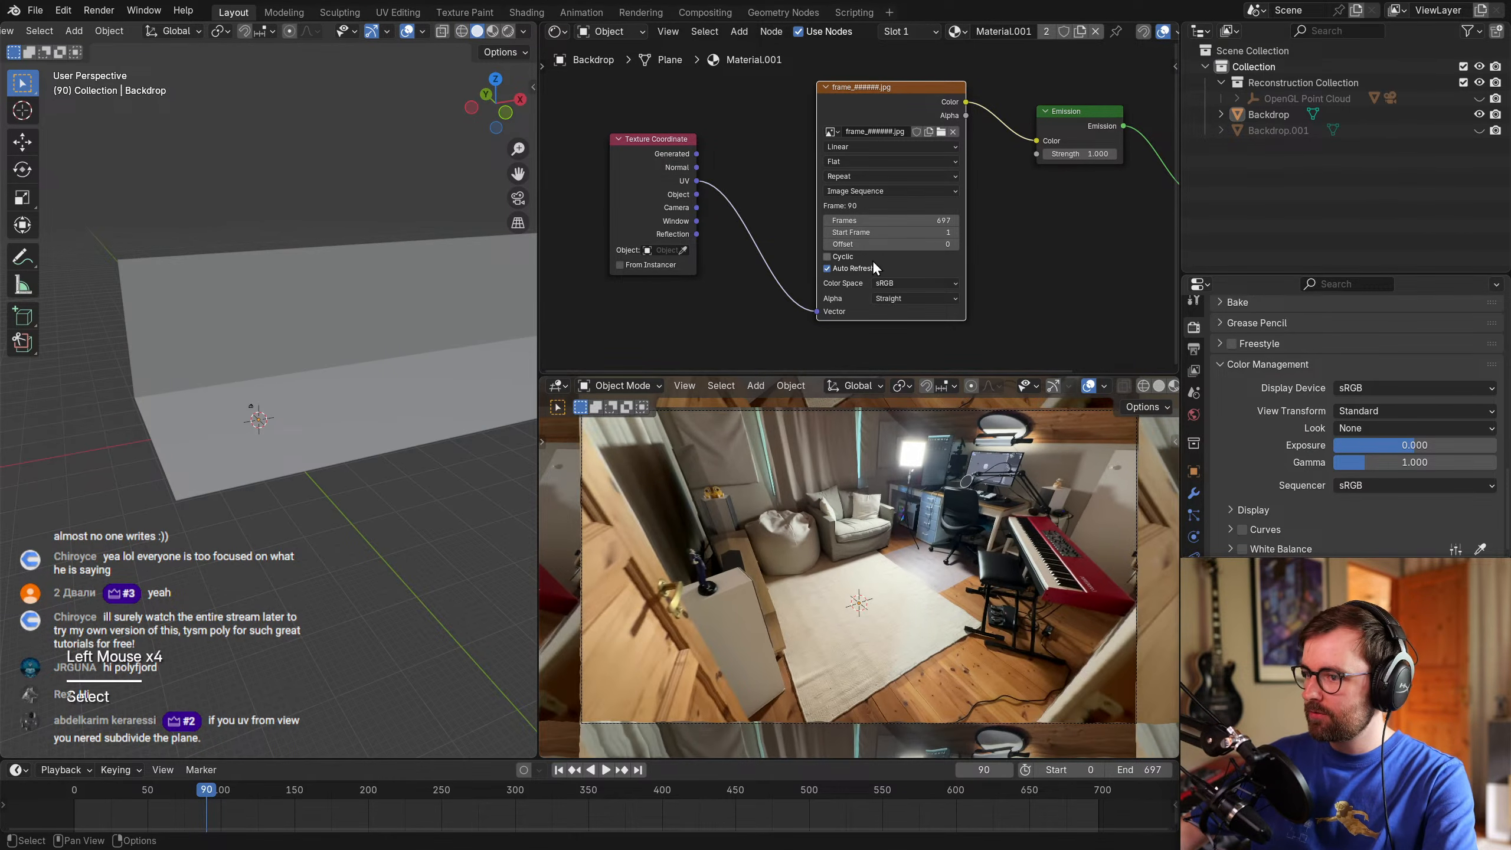
pyautogui.moveTo(196, 793); pyautogui.dragTo(149, 796)
pyautogui.moveTo(156, 794); pyautogui.dragTo(191, 794)
# Delete the subdivided Backdrop, unhide its backup copy, and hide the point cloud again.
pyautogui.click(360, 392)
pyautogui.moveTo(360, 393); pyautogui.dragTo(314, 335, button='middle')
pyautogui.press('x')
pyautogui.click(314, 334)
pyautogui.hotkey('alt', 'h')
pyautogui.click(363, 337)
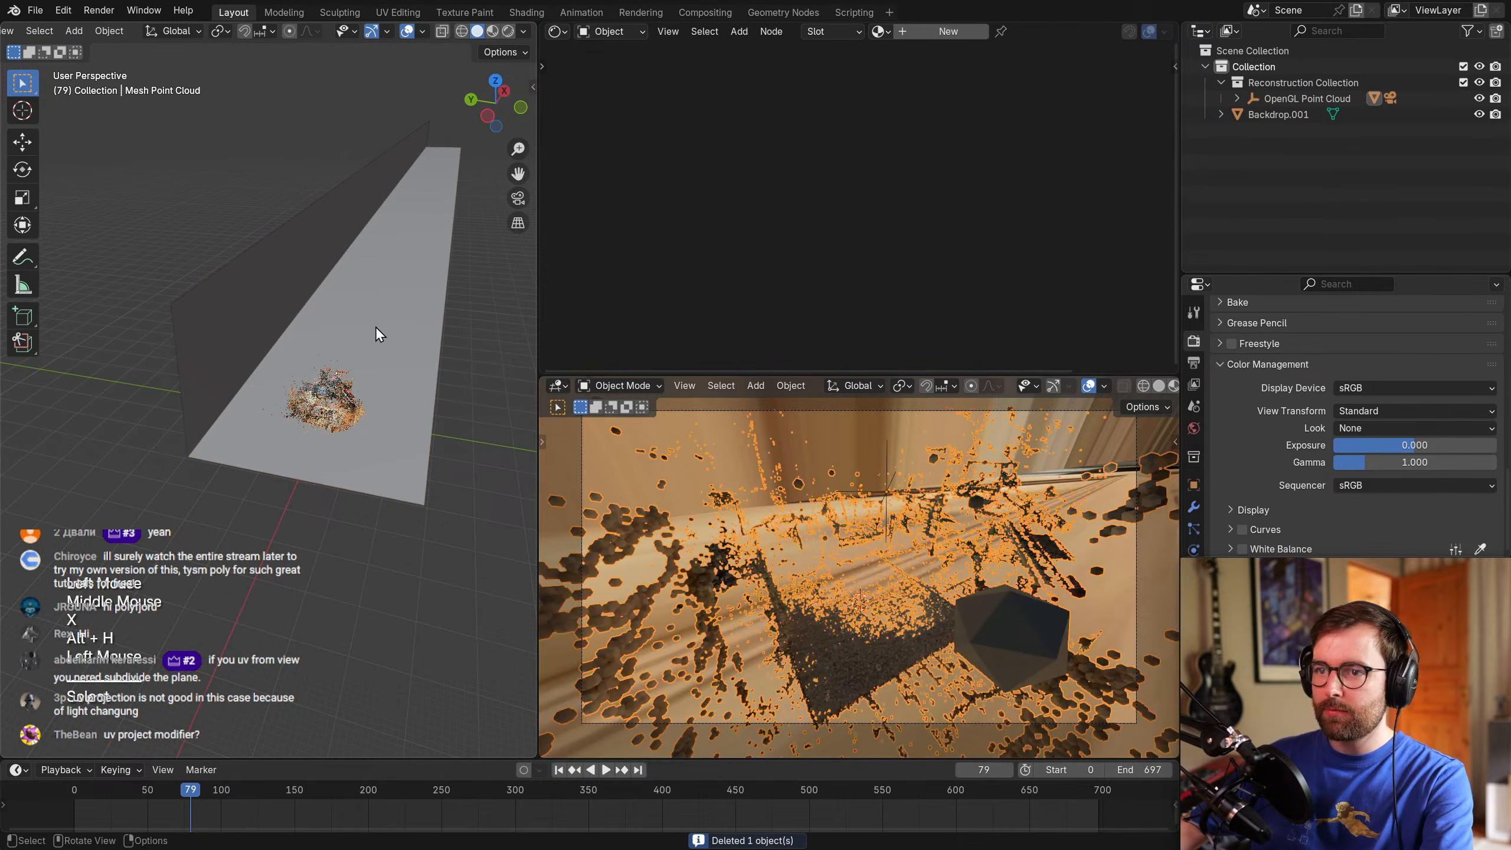
pyautogui.click(321, 410)
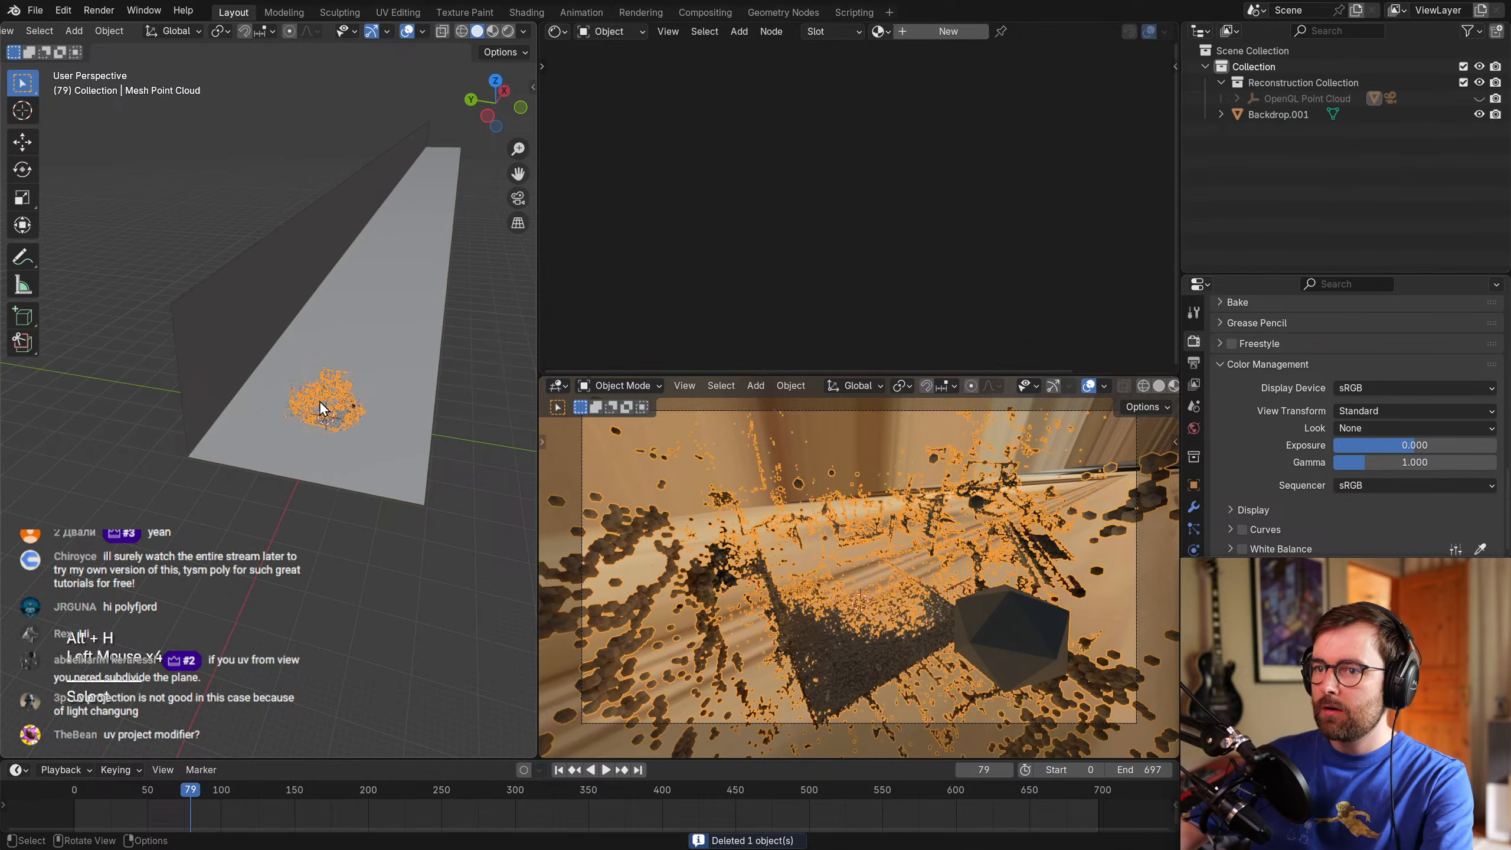
pyautogui.press('h')
# Rename the restored backdrop object to Backdrop and deselect everything.
pyautogui.click(341, 363)
pyautogui.press('F2')
pyautogui.write('Backdrop')
pyautogui.press('Return')
pyautogui.hotkey('alt', 'a')
pyautogui.moveTo(341, 363); pyautogui.dragTo(333, 402, button='middle')
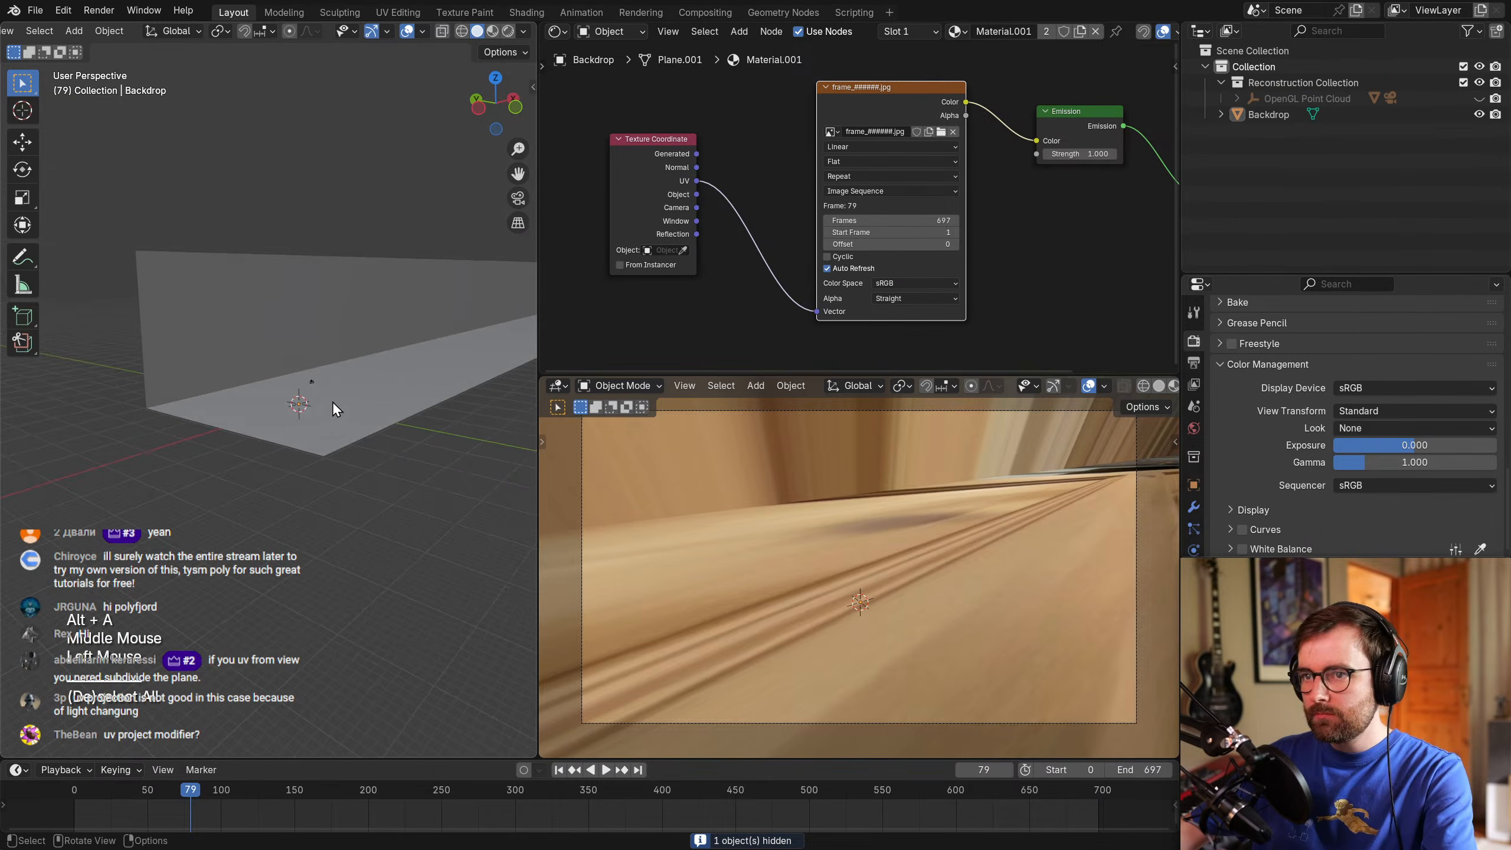
# Drive the Backdrop material's image sequence from the Texture Coordinate's Window output instead of UV.
pyautogui.click(333, 402)
pyautogui.keyDown('ctrl'); pyautogui.moveTo(697, 181); pyautogui.dragTo(696, 222); pyautogui.keyUp('ctrl')
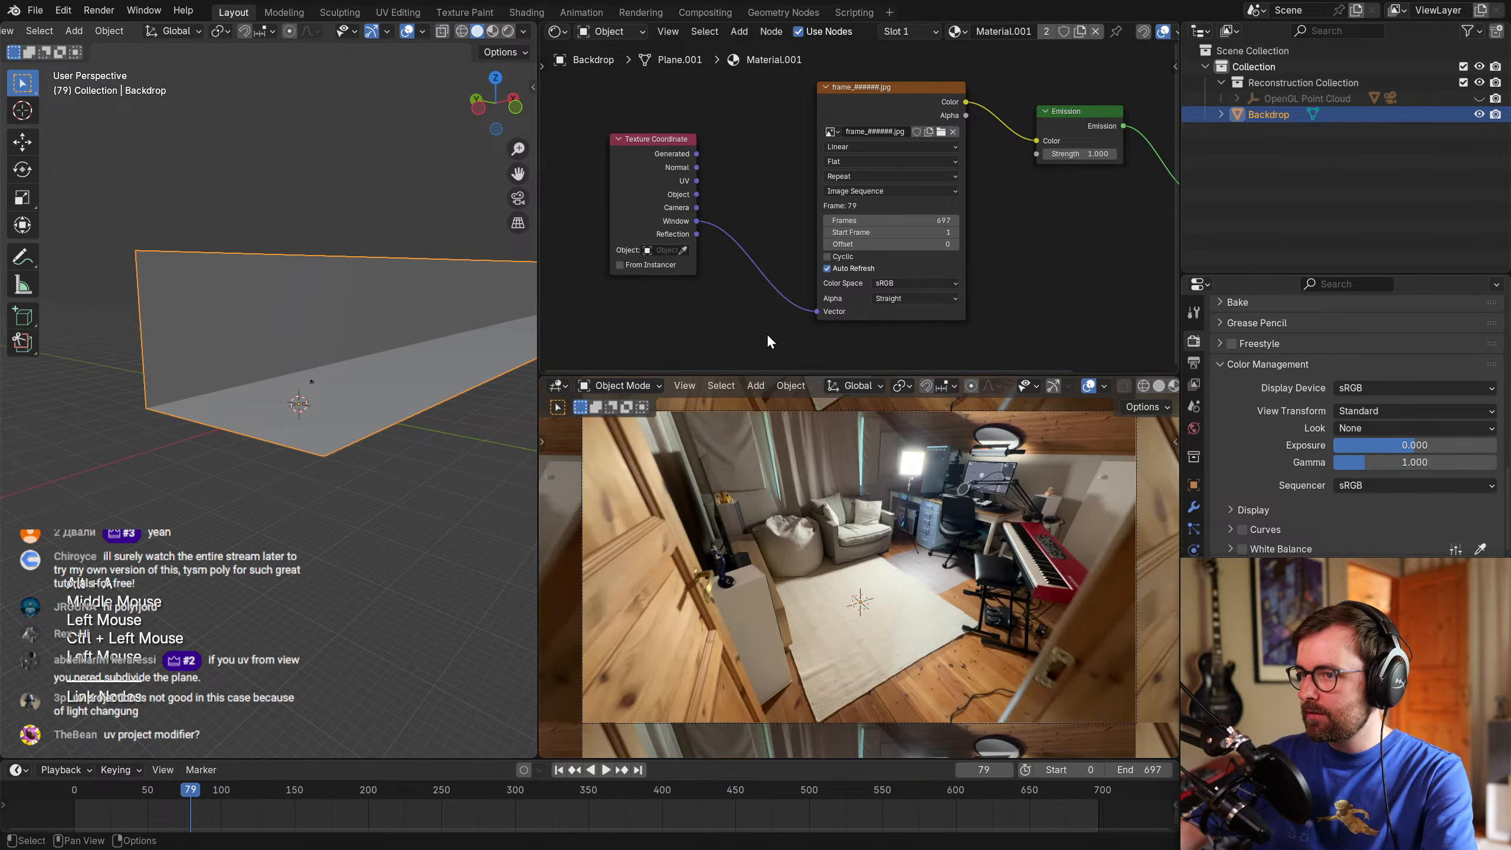
pyautogui.hotkey('alt', 'a')
pyautogui.scroll(-4, 815, 520)
pyautogui.scroll(2, 834, 508)
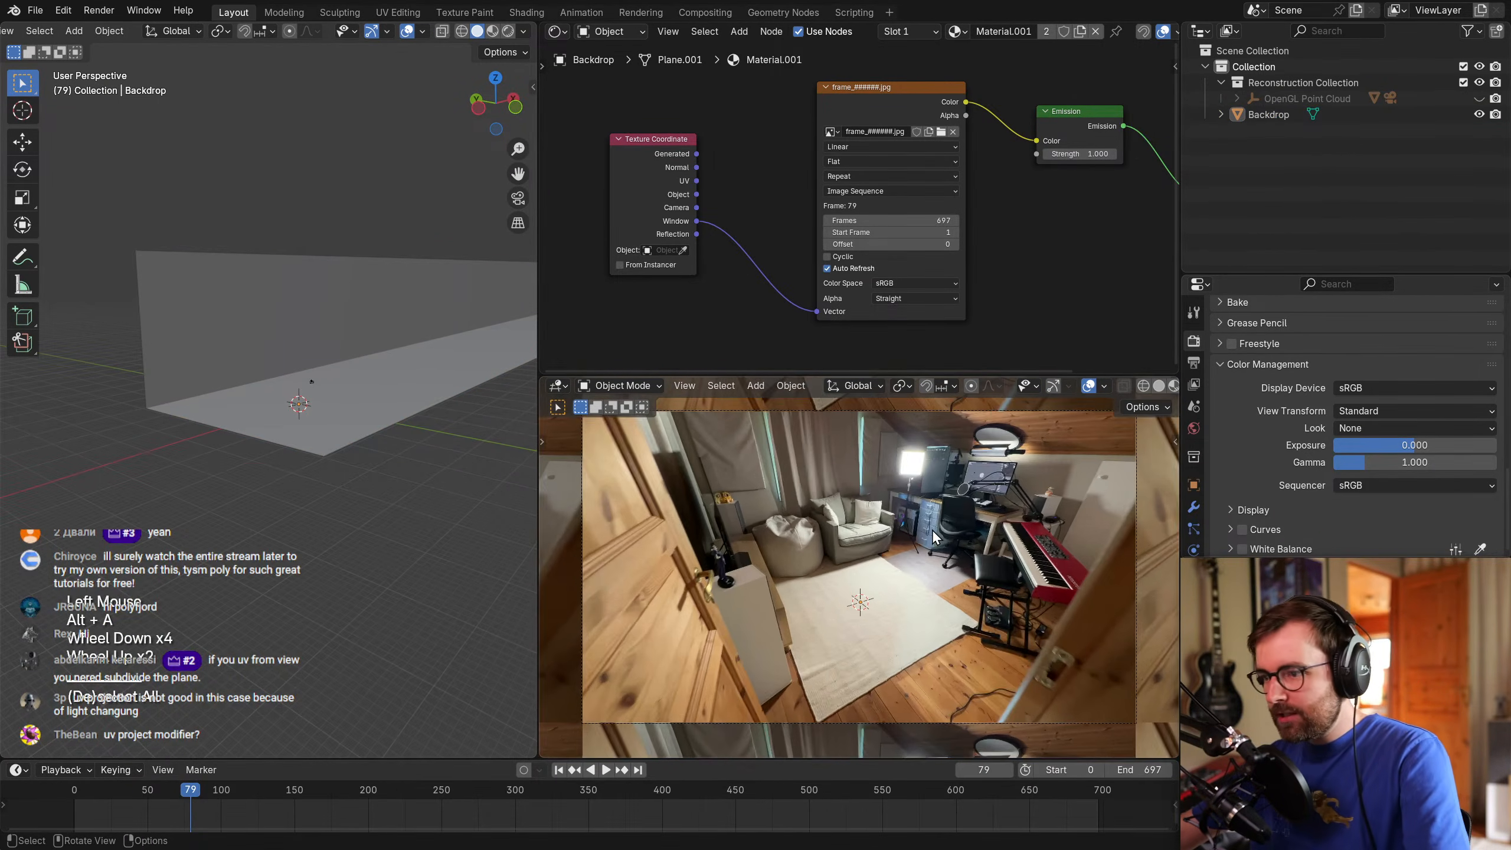
# Preview the window-projected footage by scrubbing and playing it in the maximized camera viewport, and save the file.
pyautogui.scroll(-1, 836, 508)
pyautogui.moveTo(154, 790); pyautogui.dragTo(286, 796)
pyautogui.hotkey('ctrl', 'space')
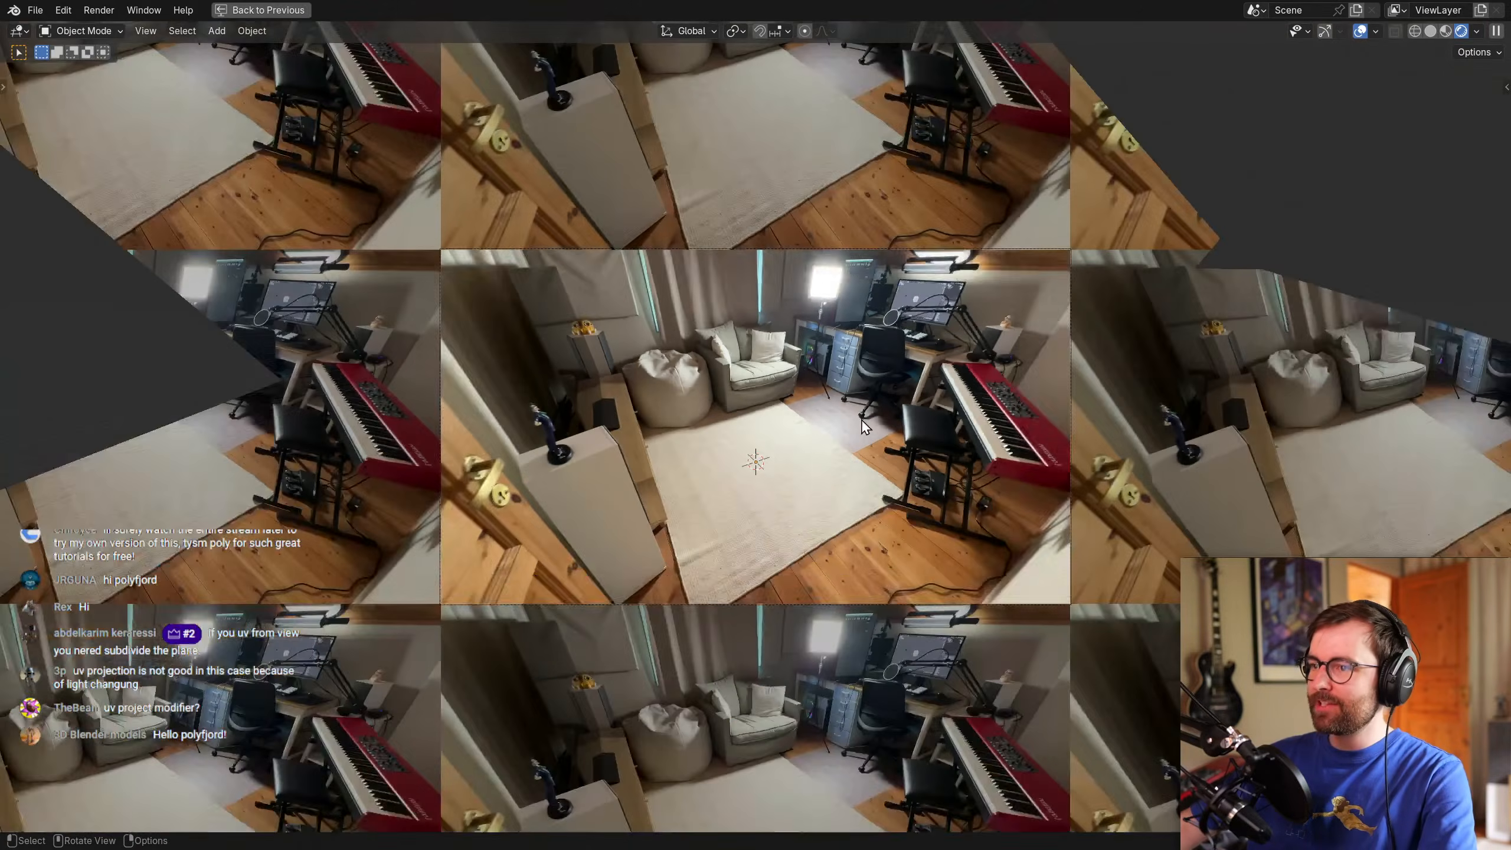
pyautogui.press('space')
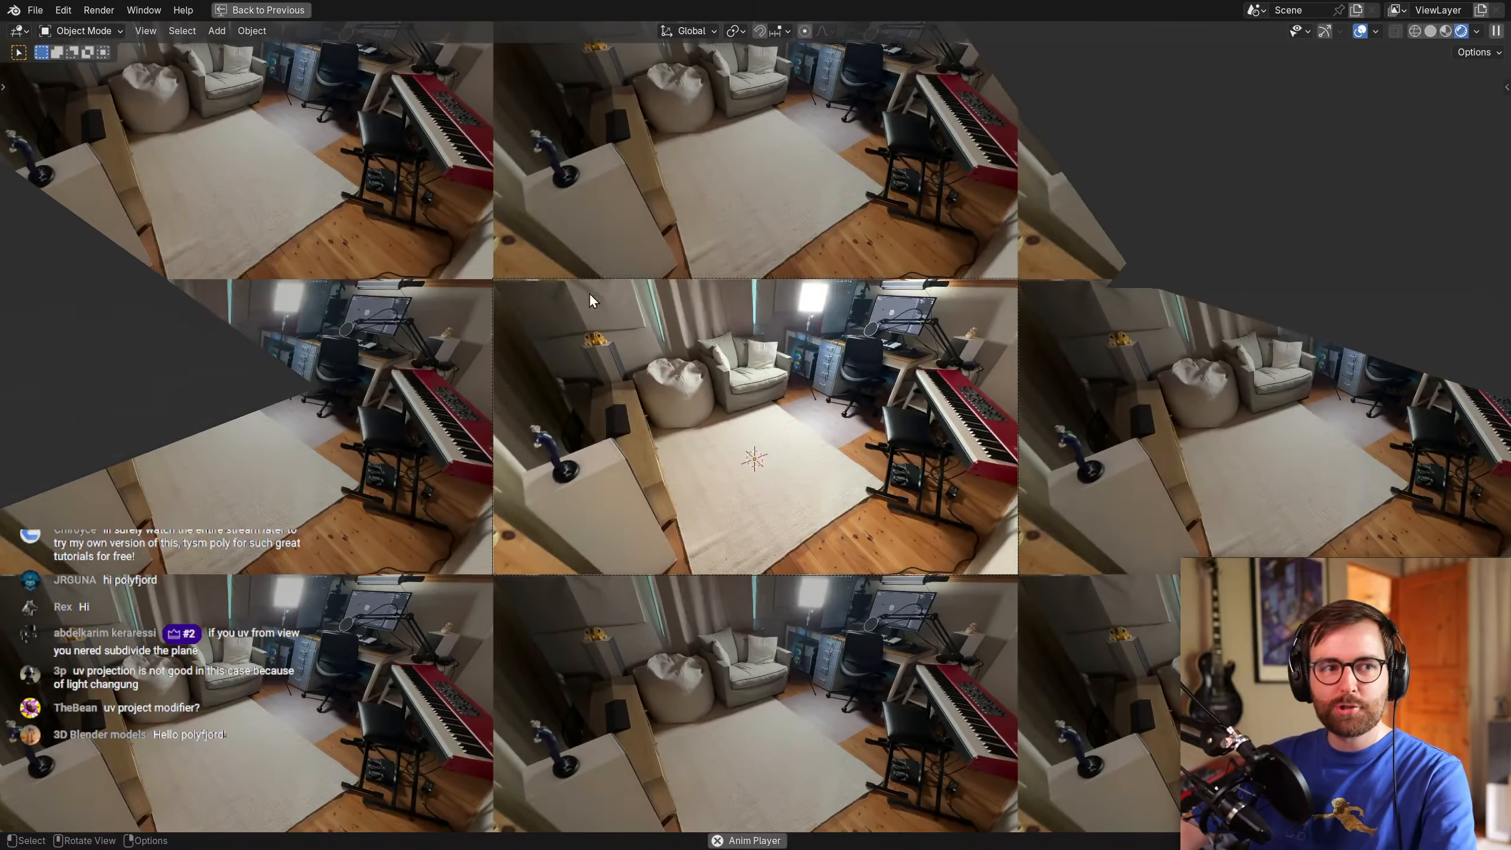
pyautogui.press('space')
pyautogui.hotkey('ctrl', 's')
pyautogui.hotkey('ctrl', 'space')
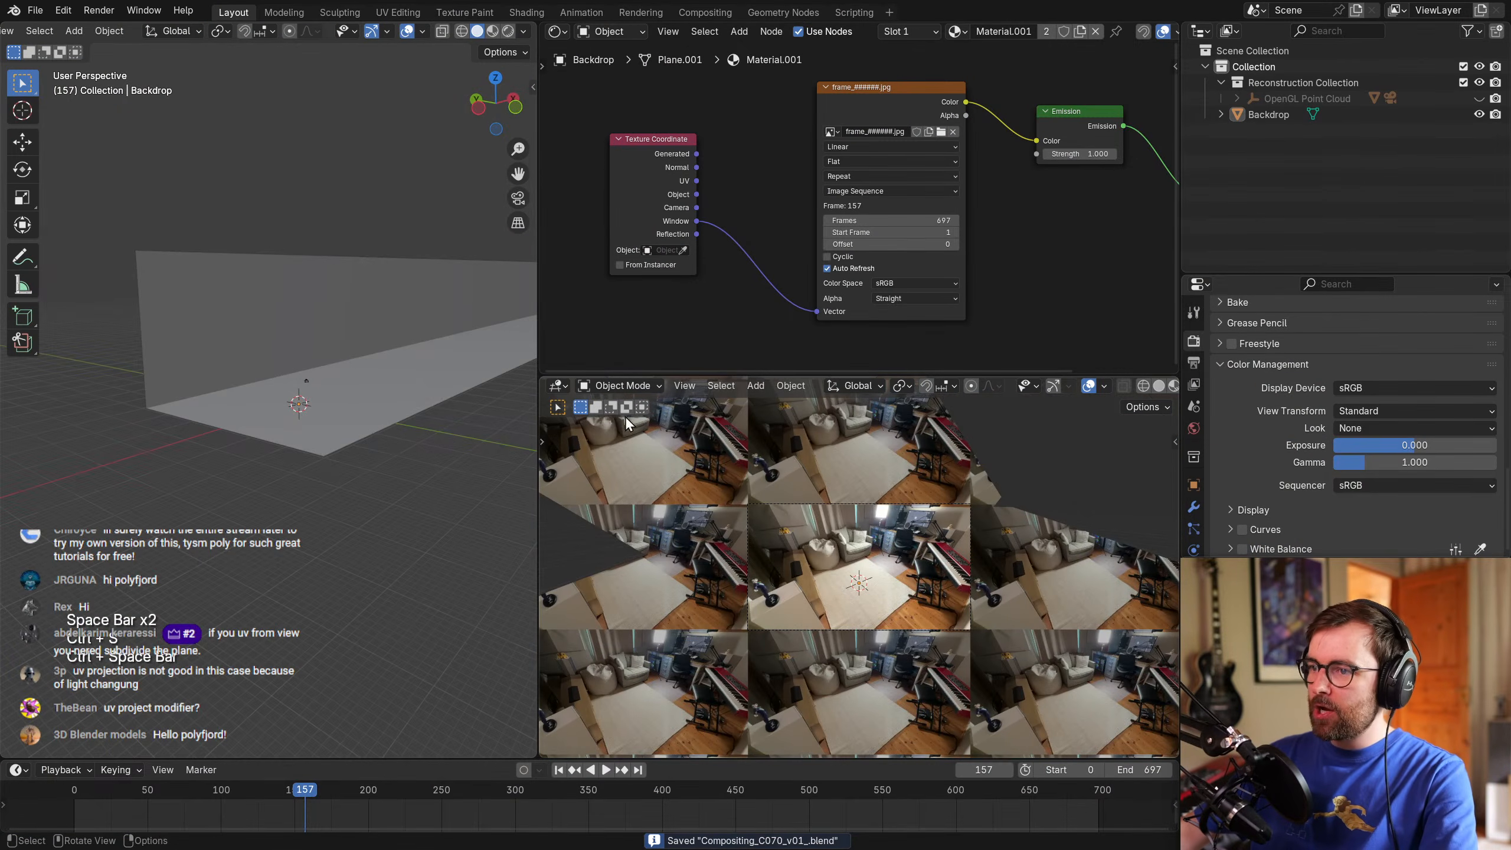
# Change the Backdrop image sequence's extension mode from Repeat to Mirror.
pyautogui.click(346, 339)
pyautogui.moveTo(870, 111); pyautogui.dragTo(864, 114)
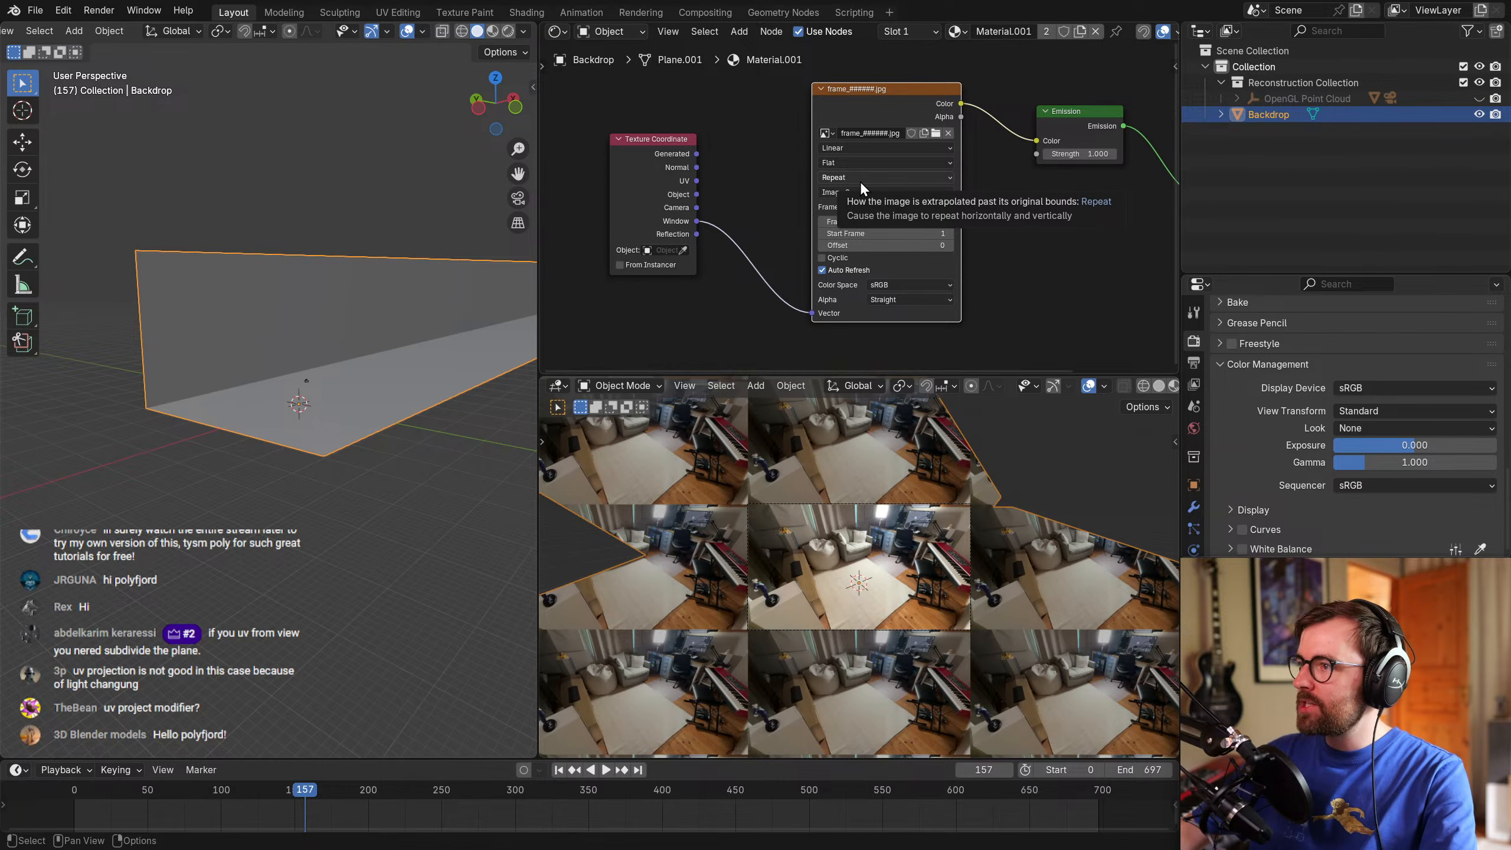
pyautogui.scroll(3, 333, 428)
pyautogui.moveTo(333, 428); pyautogui.dragTo(456, 363, button='middle')
pyautogui.scroll(1, 858, 209)
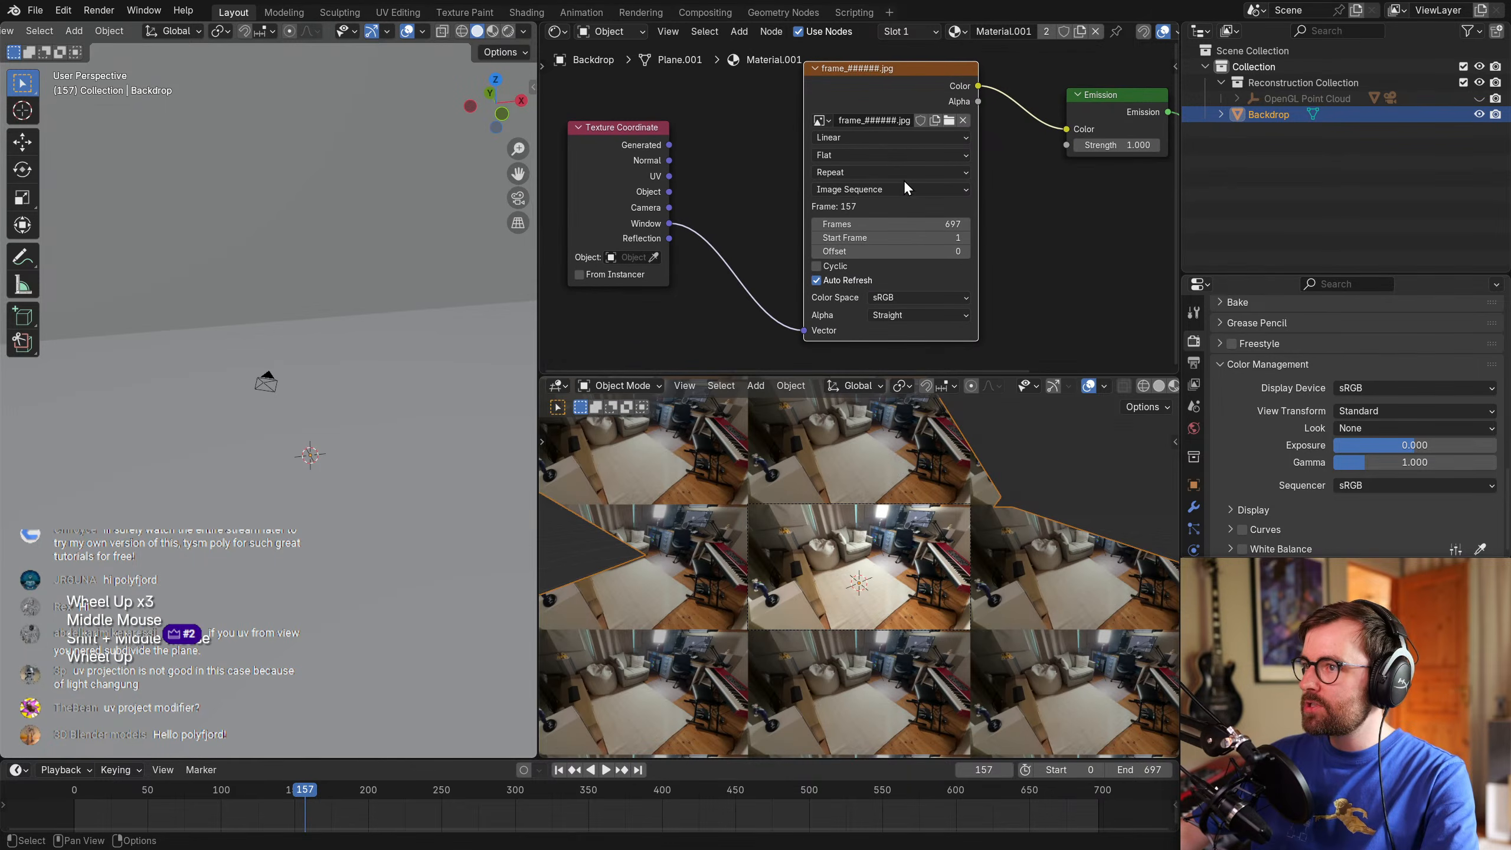
pyautogui.click(896, 175)
pyautogui.click(859, 255)
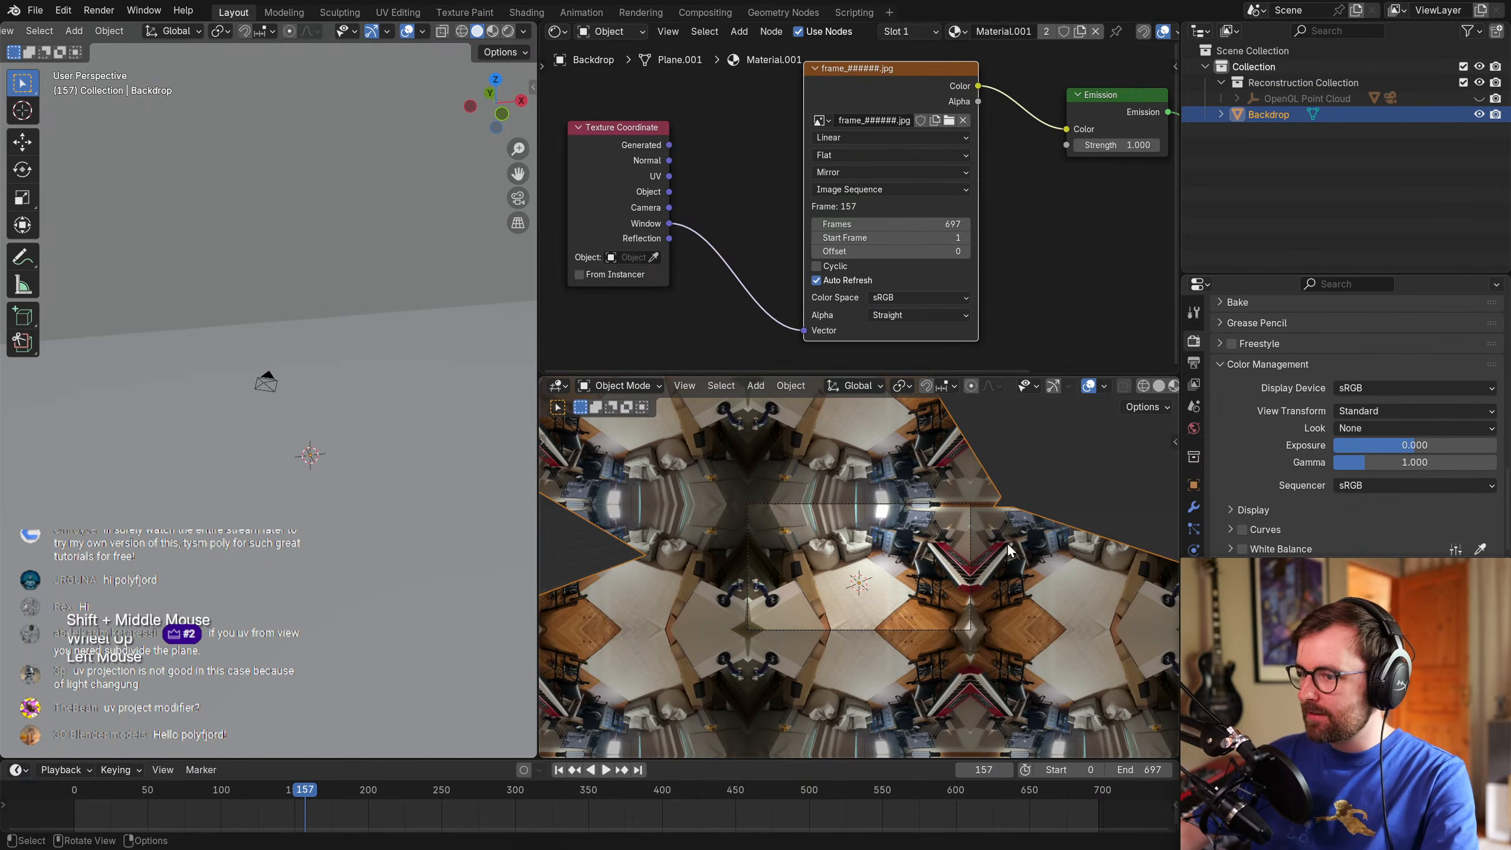
pyautogui.scroll(3, 858, 588)
pyautogui.scroll(-1, 858, 588)
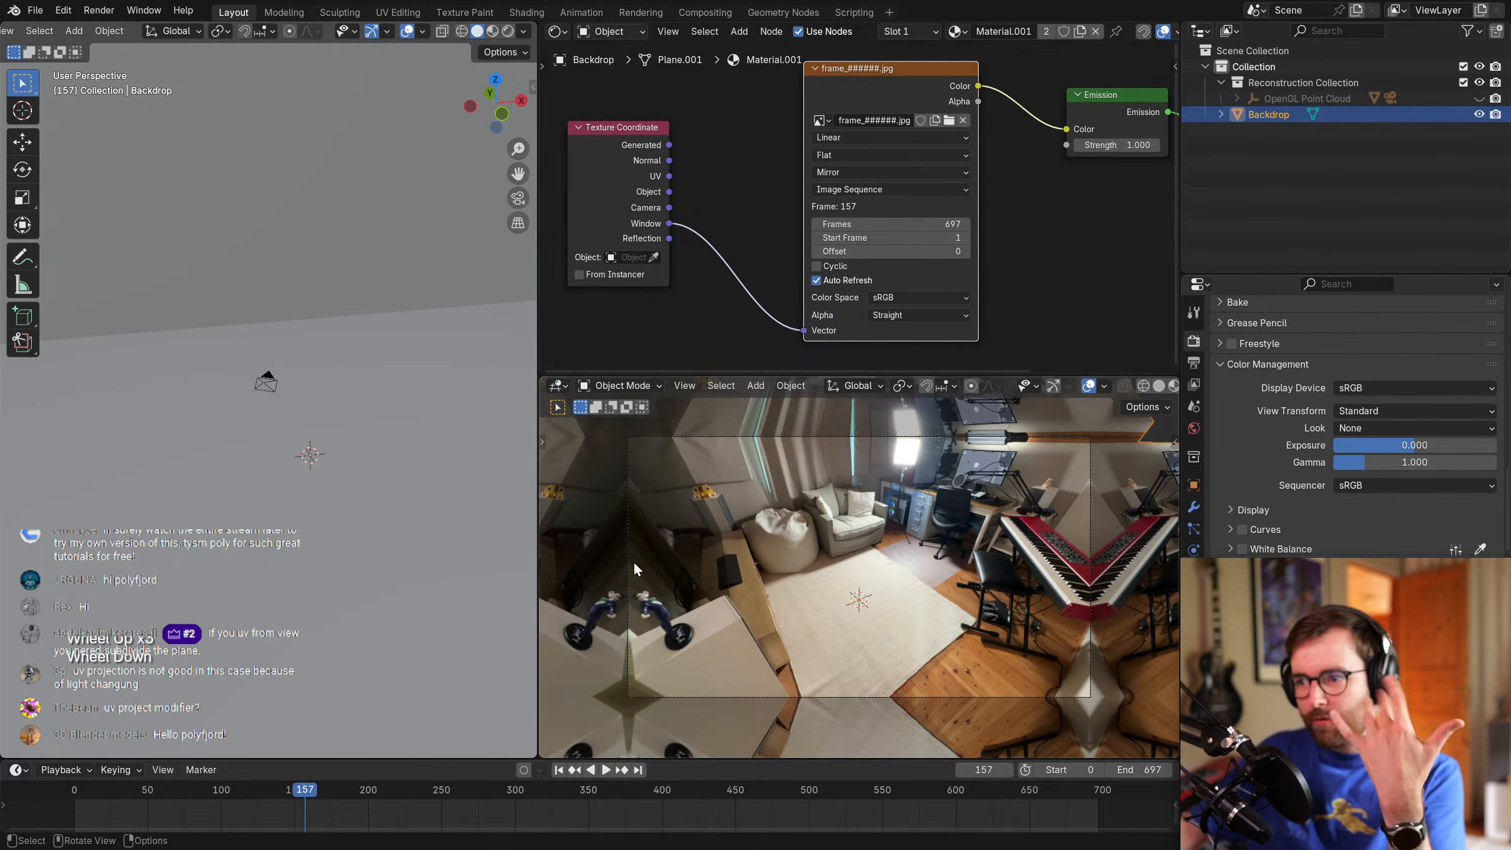
pyautogui.moveTo(890, 88); pyautogui.dragTo(882, 95)
pyautogui.moveTo(1037, 231)
pyautogui.mouseDown(button='middle')
pyautogui.moveTo(1056, 203)
pyautogui.moveTo(1040, 205)
pyautogui.mouseUp(button='middle')
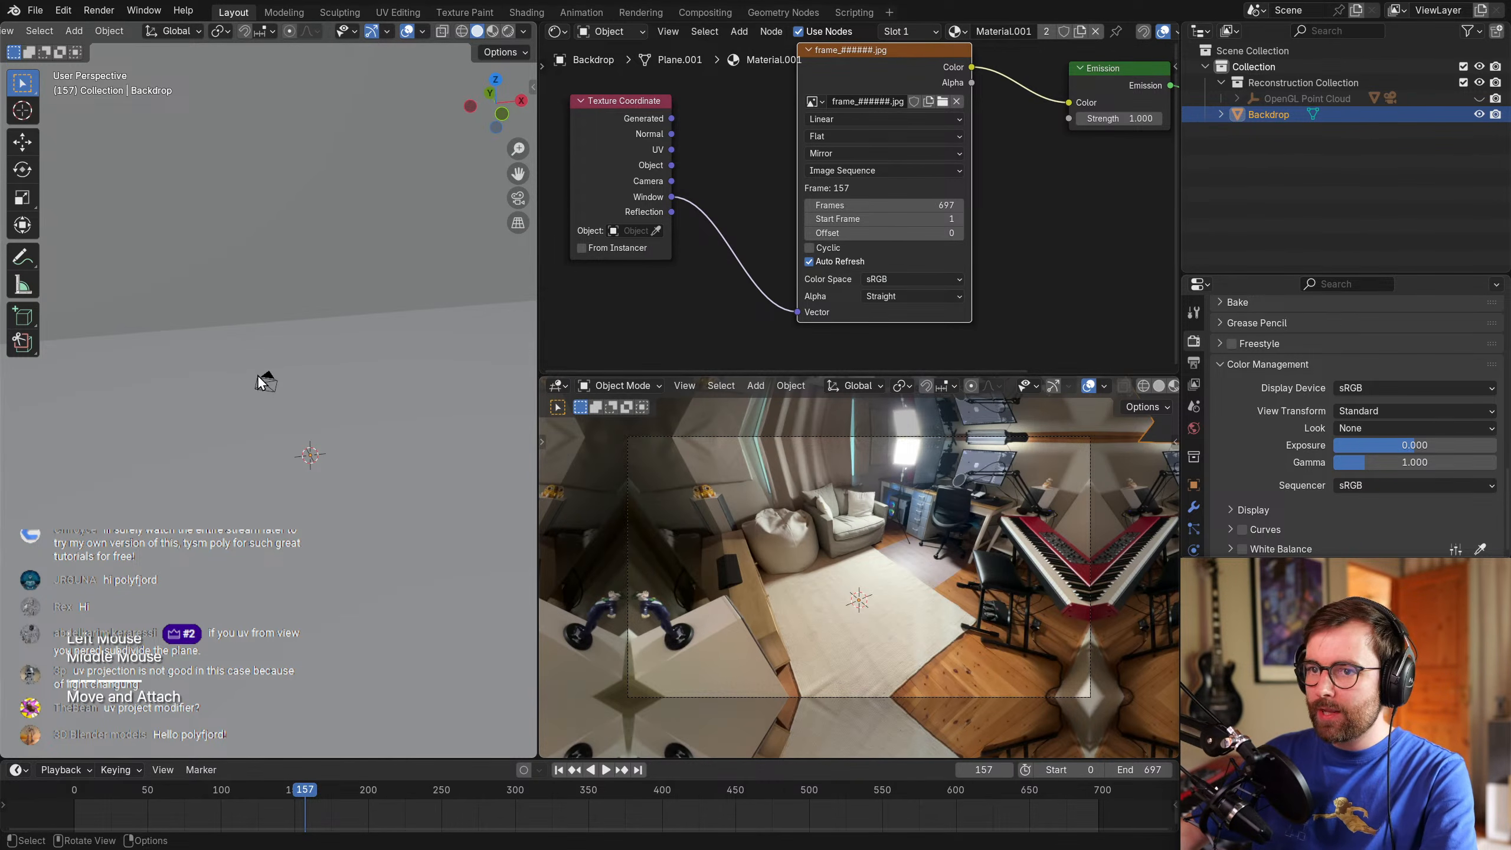
# Set the Animated Camera's viewport passepartout to 1.000 so everything outside the frame is blacked out.
pyautogui.click(258, 378)
pyautogui.scroll(2, 281, 384)
pyautogui.scroll(-3, 969, 535)
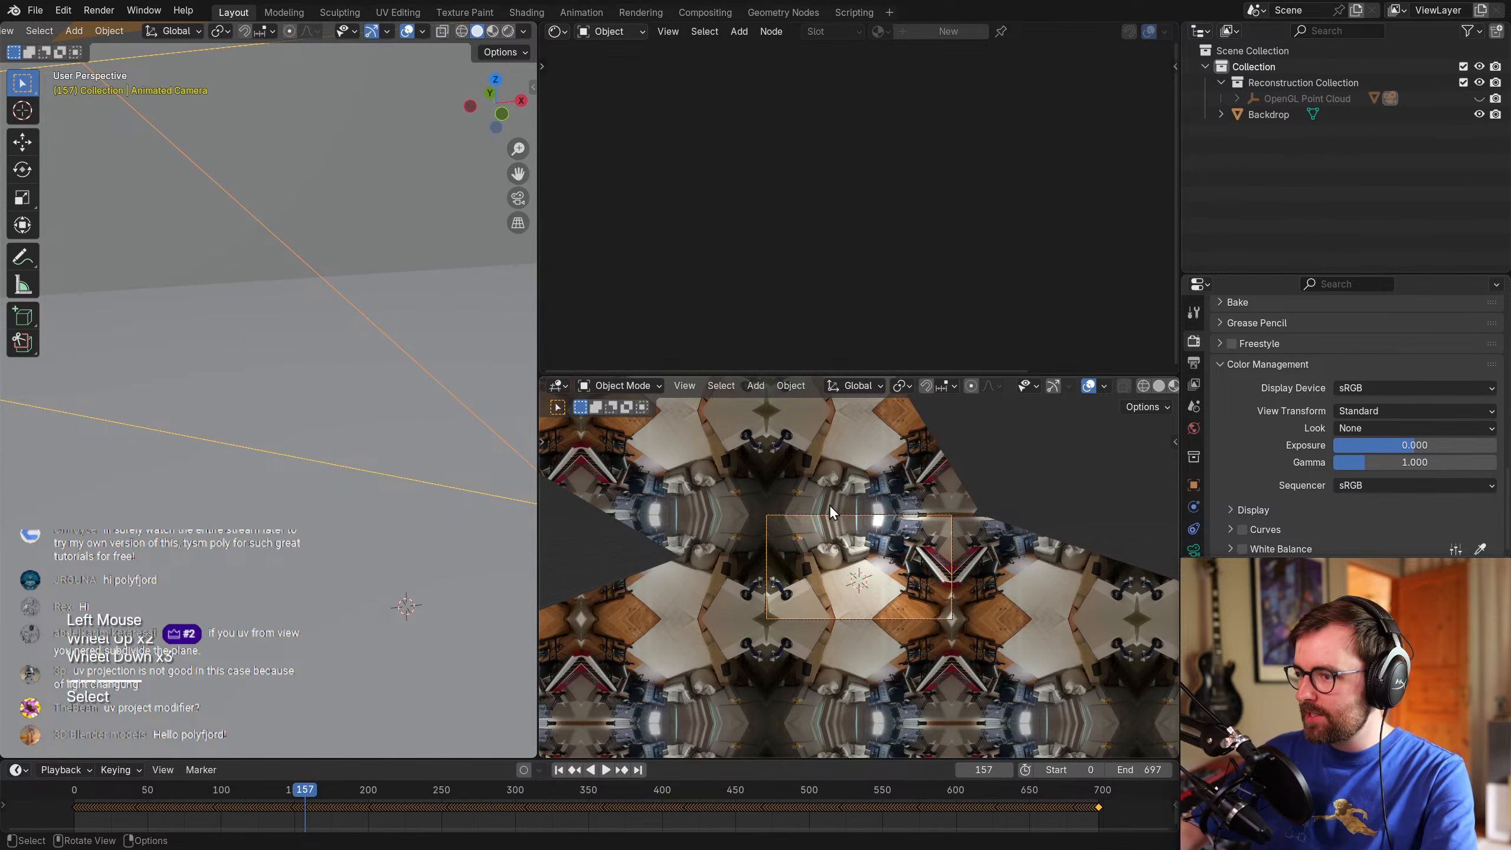
pyautogui.scroll(2, 831, 512)
pyautogui.scroll(-2, 1348, 422)
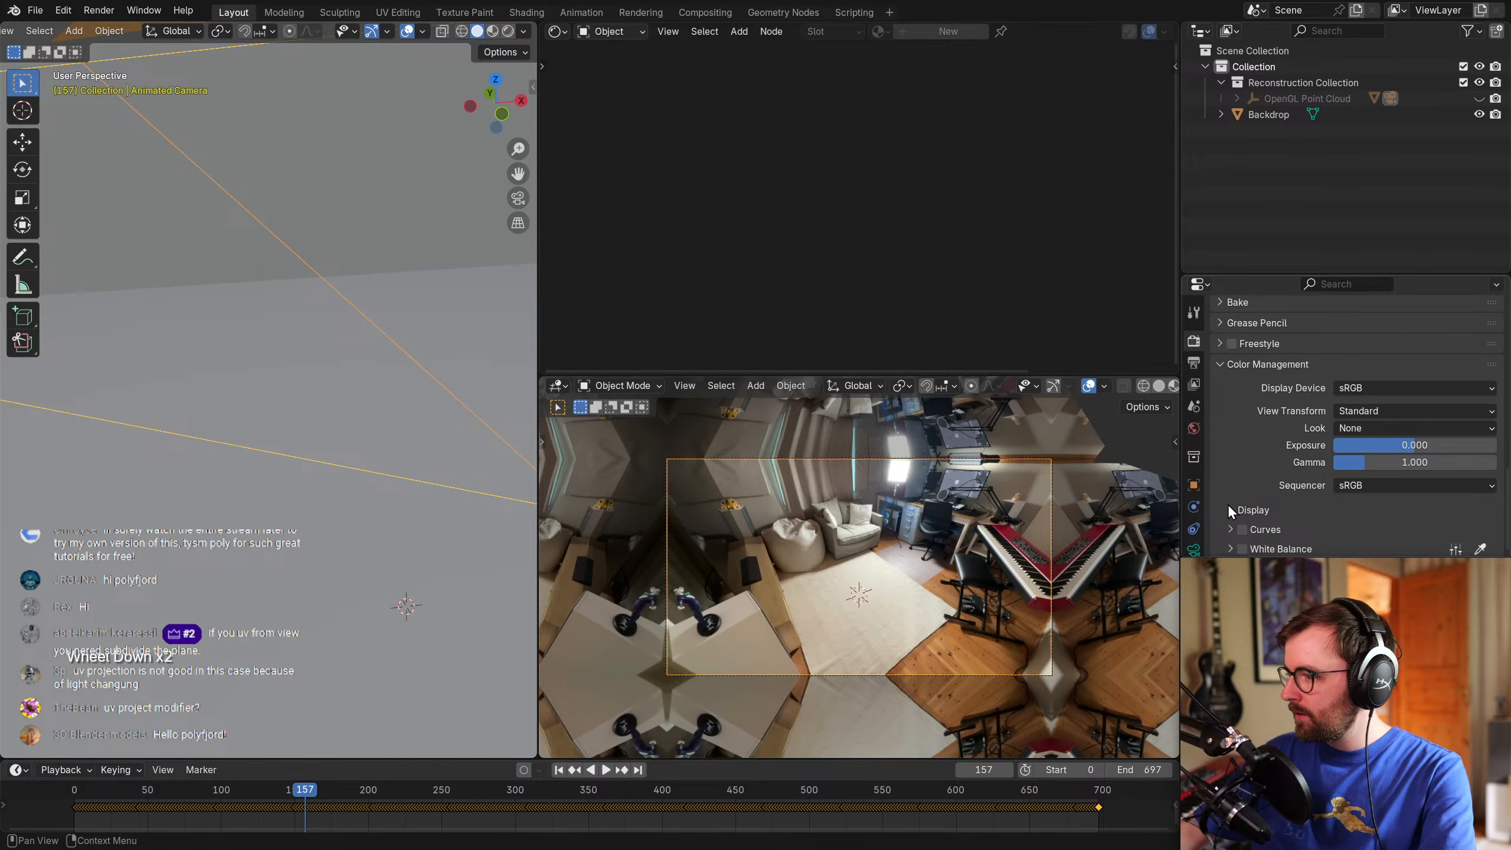
pyautogui.moveTo(1249, 558); pyautogui.dragTo(1252, 501)
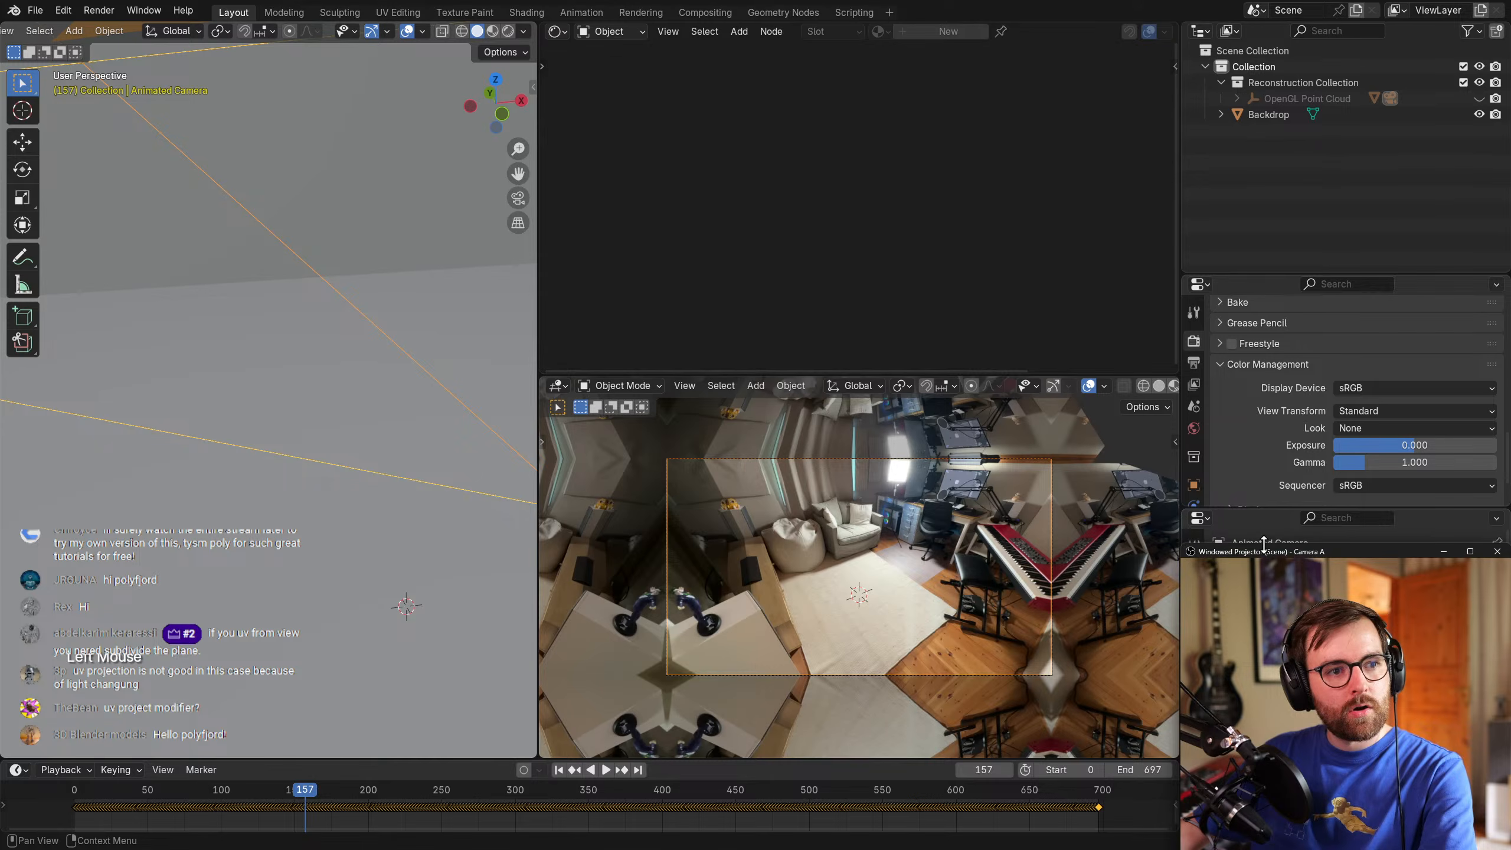
pyautogui.moveTo(1244, 502); pyautogui.dragTo(1235, 553)
pyautogui.scroll(-2, 1201, 487)
pyautogui.click(1194, 521)
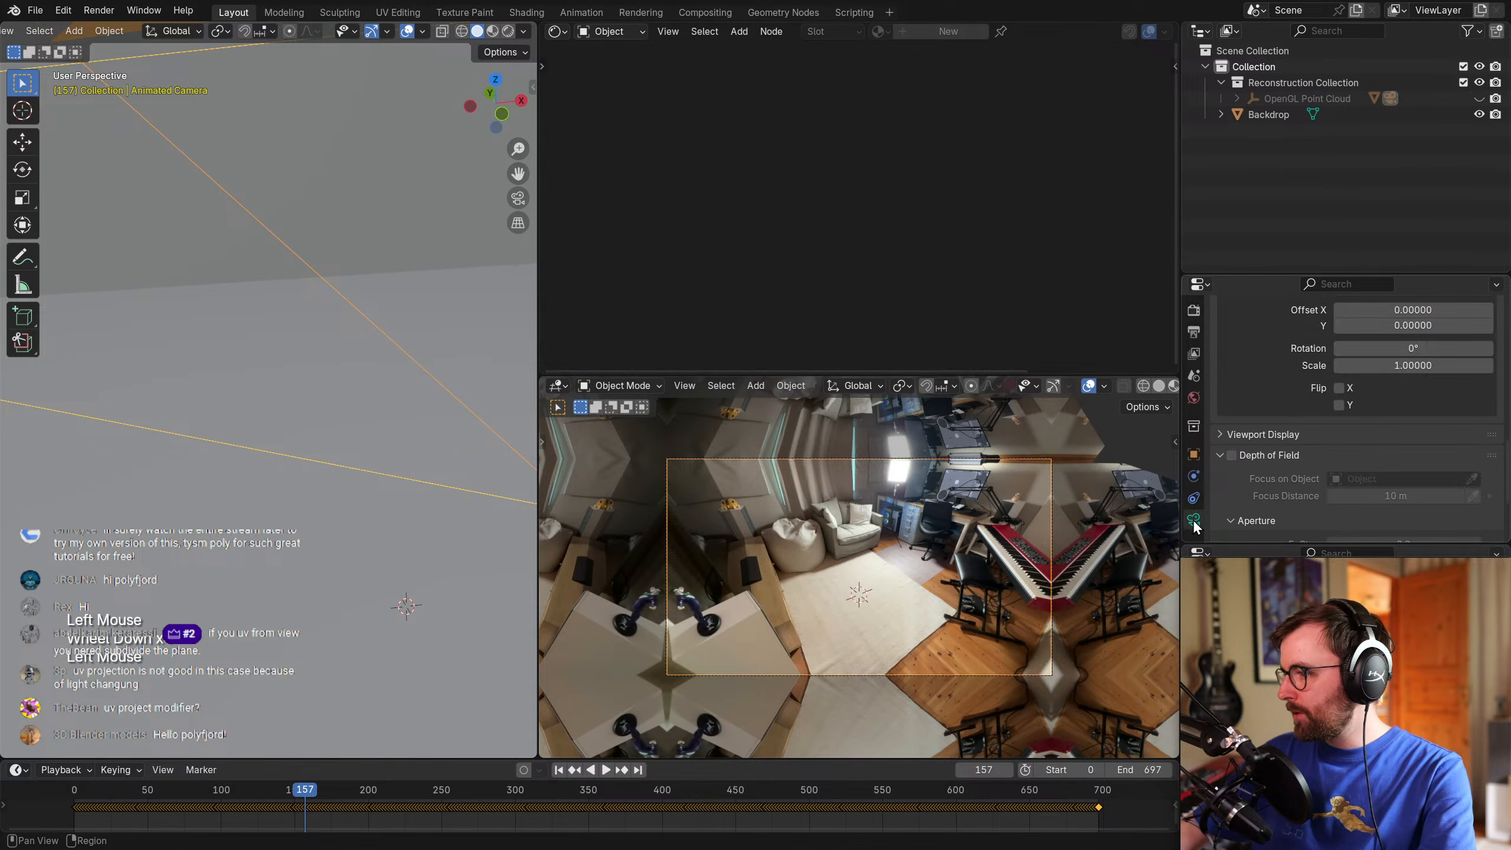
pyautogui.scroll(5, 1249, 417)
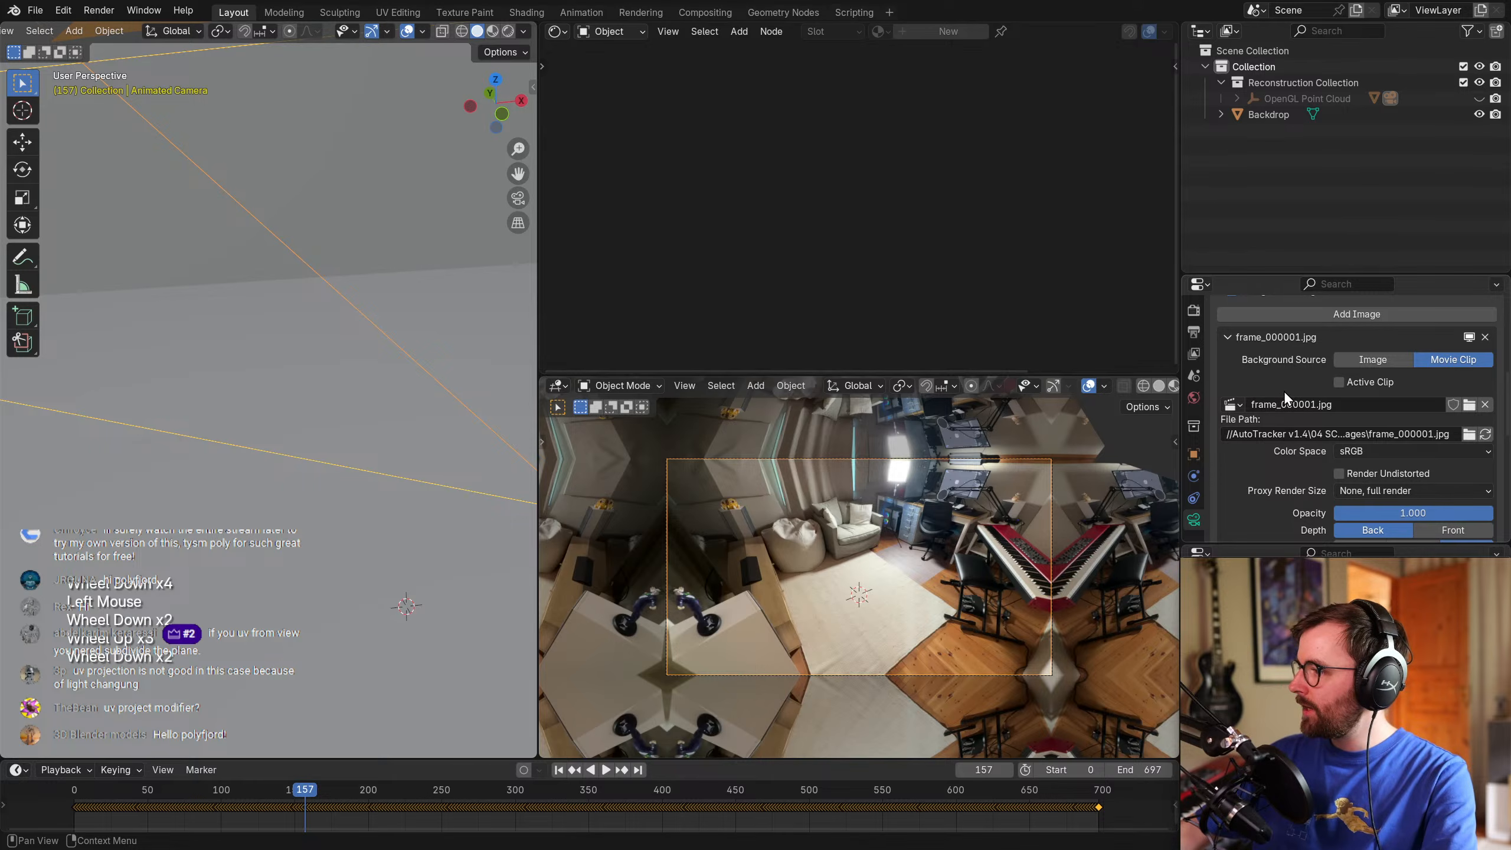
pyautogui.scroll(-6, 1285, 391)
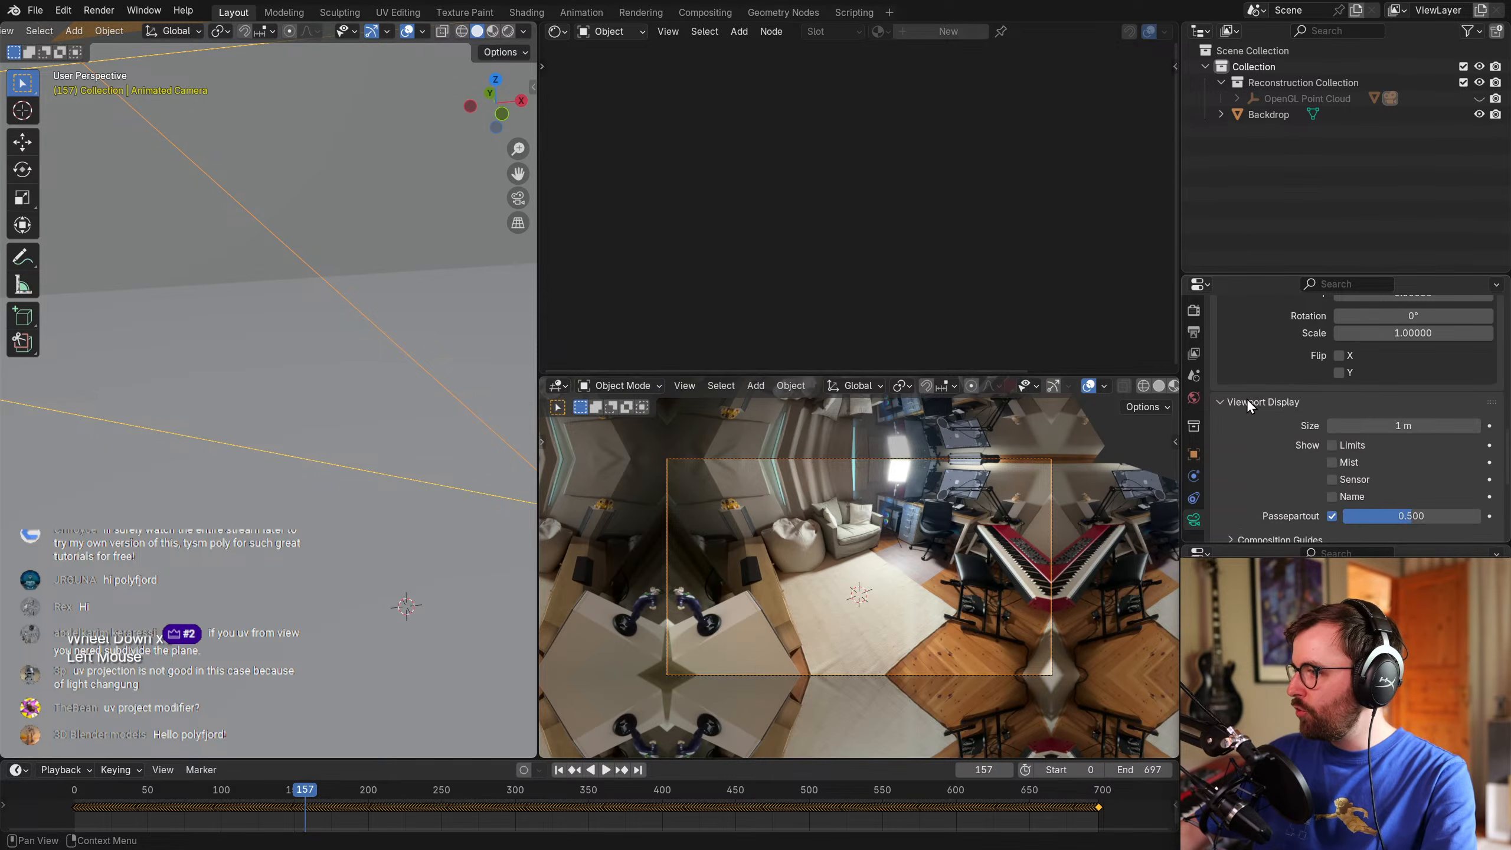
pyautogui.moveTo(1367, 451); pyautogui.dragTo(1446, 451)
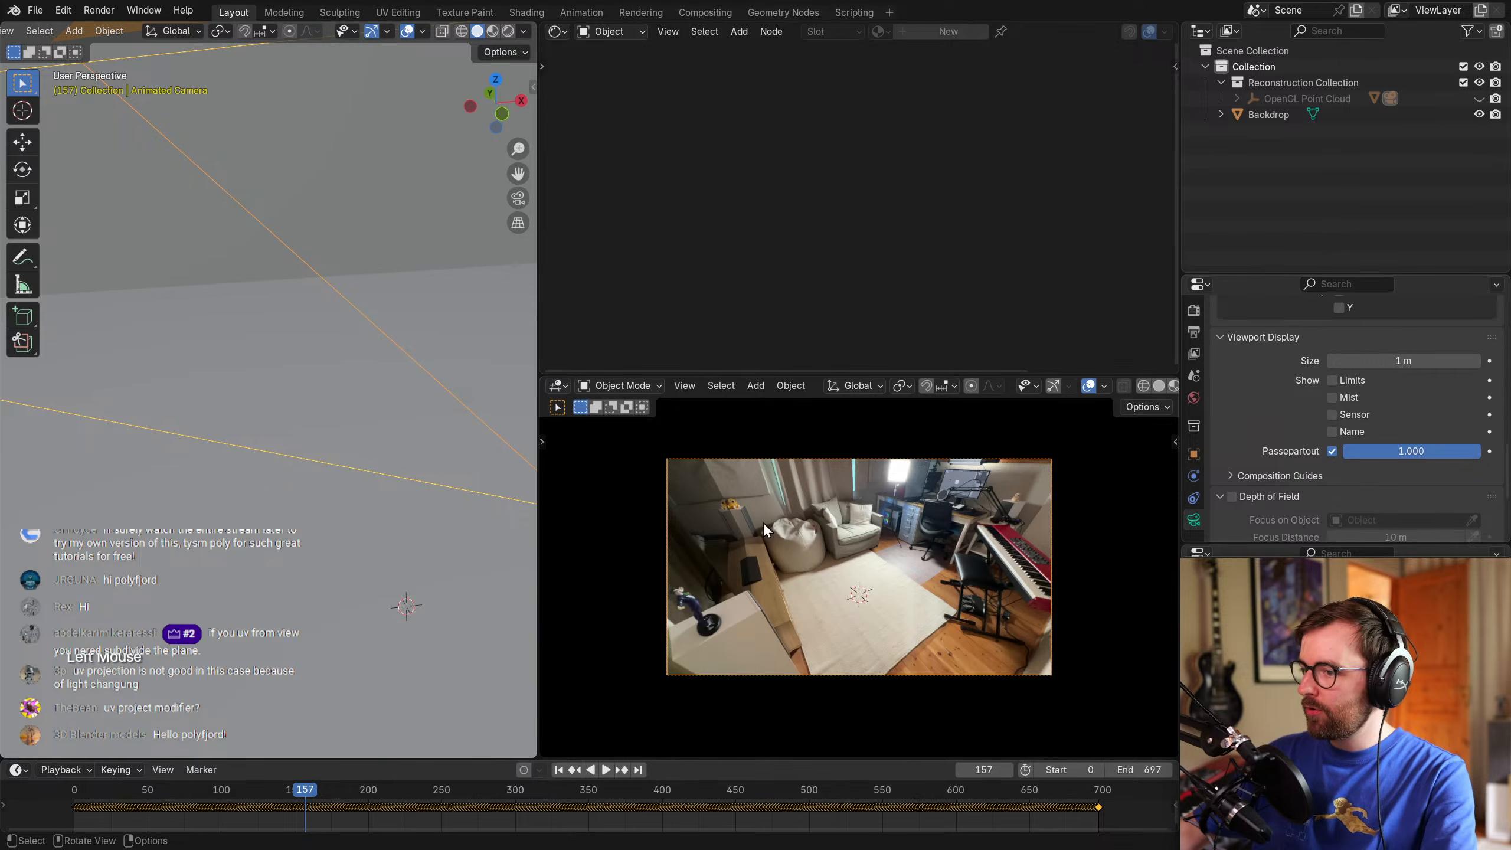
# Deselect the camera, zoom the camera view to fill its area, and hide that viewport's tool settings.
pyautogui.scroll(2, 763, 522)
pyautogui.keyDown('shift'); pyautogui.moveTo(950, 534); pyautogui.dragTo(949, 542, button='middle'); pyautogui.keyUp('shift')
pyautogui.hotkey('alt', 'a')
pyautogui.scroll(-2, 354, 387)
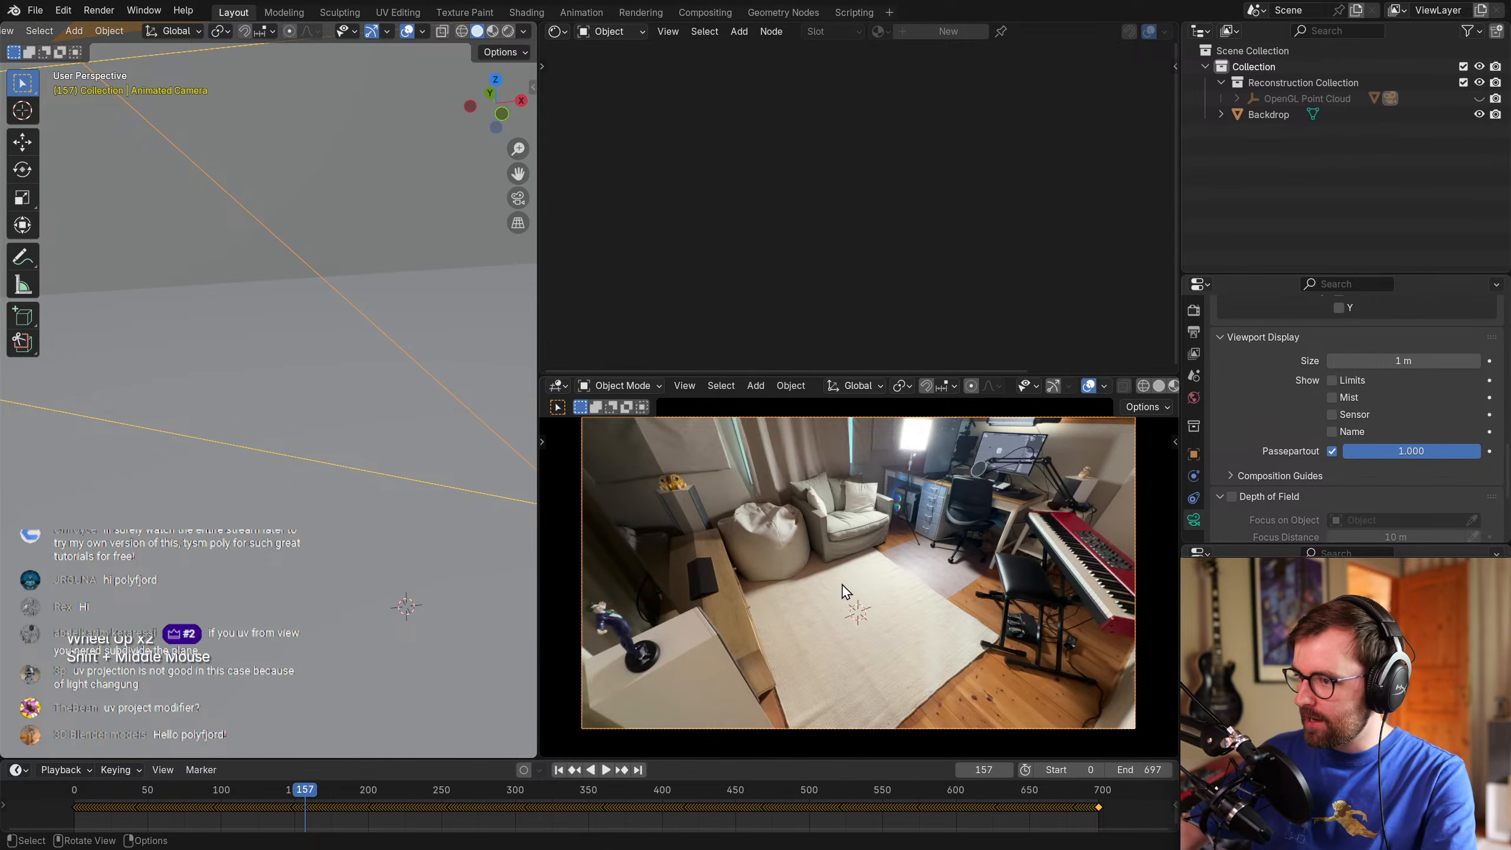
pyautogui.scroll(-1, 357, 384)
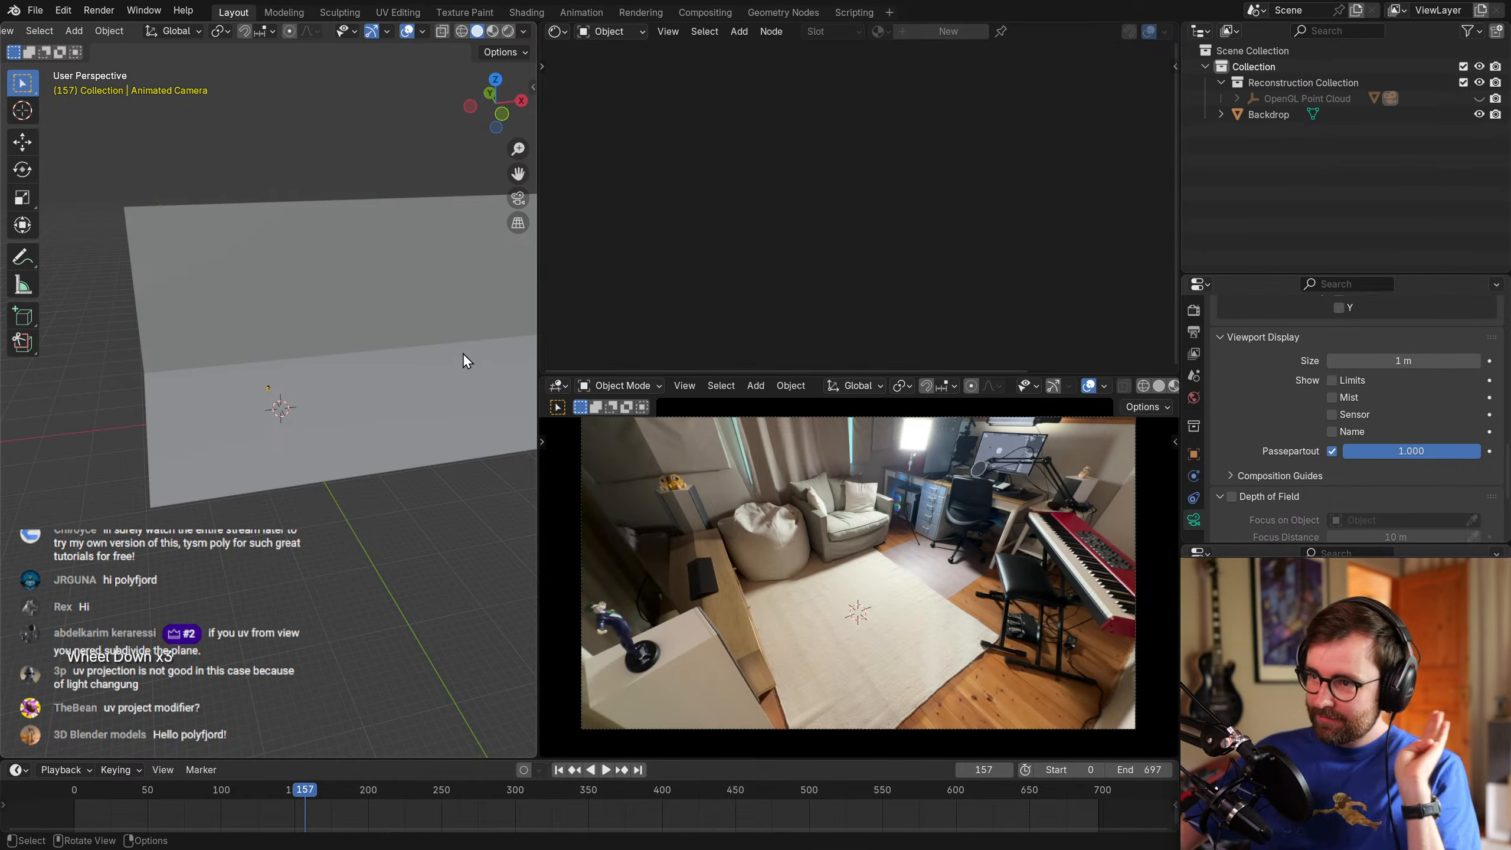
pyautogui.rightClick(648, 385)
pyautogui.moveTo(643, 410)
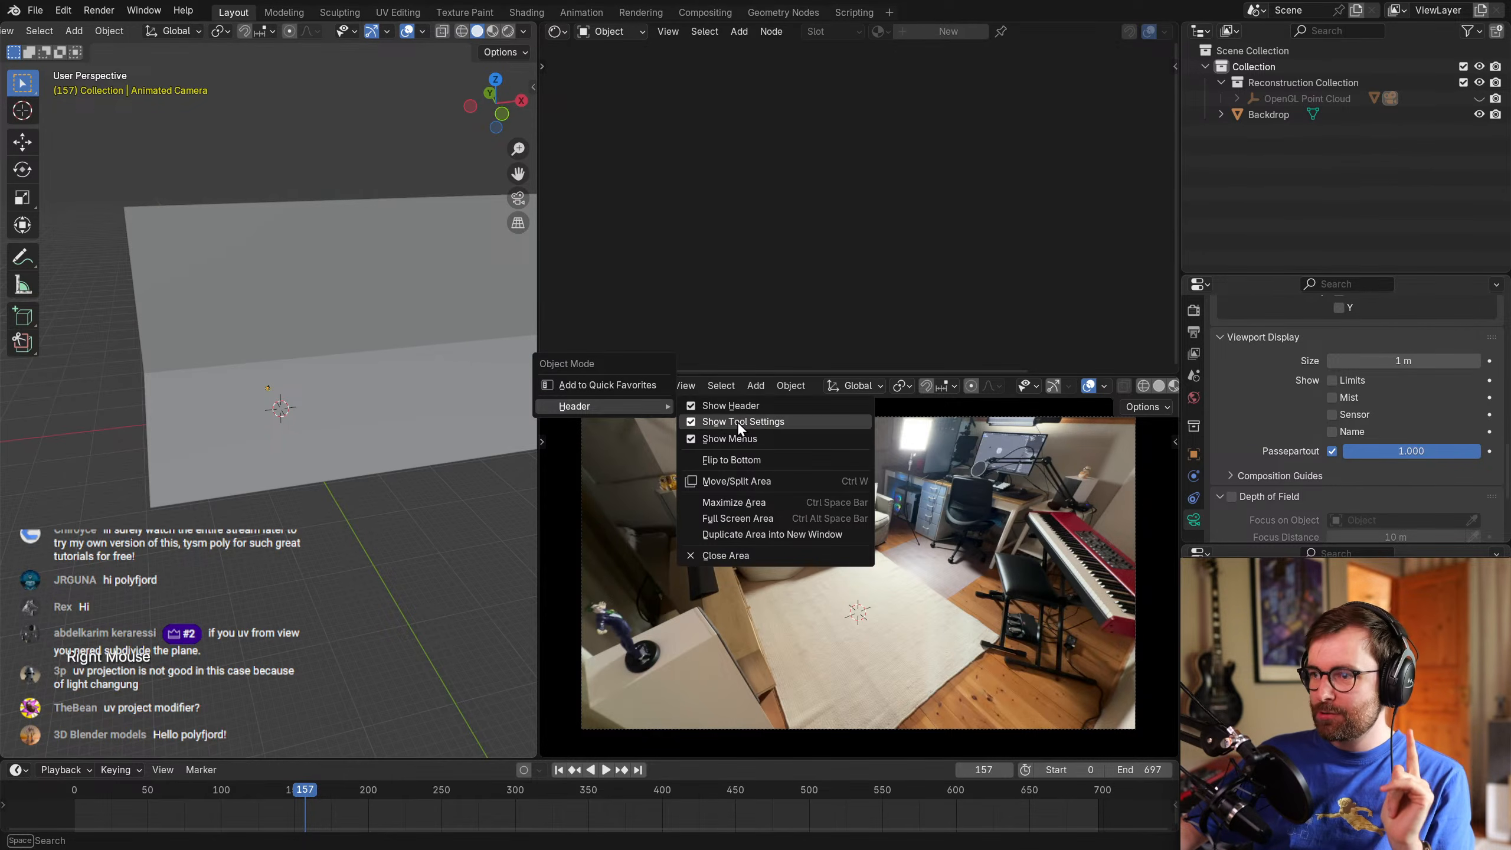
pyautogui.click(737, 420)
# Add an ico sphere at the 3D cursor on the backdrop floor and raise its subdivisions to 4.
pyautogui.scroll(1, 275, 441)
pyautogui.moveTo(275, 442); pyautogui.dragTo(325, 500, button='middle')
pyautogui.scroll(1, 399, 453)
pyautogui.keyDown('alt'); pyautogui.middleClick(352, 430); pyautogui.keyUp('alt')
pyautogui.scroll(5, 400, 444)
pyautogui.moveTo(324, 500); pyautogui.dragTo(322, 405, button='middle')
pyautogui.scroll(-1, 324, 357)
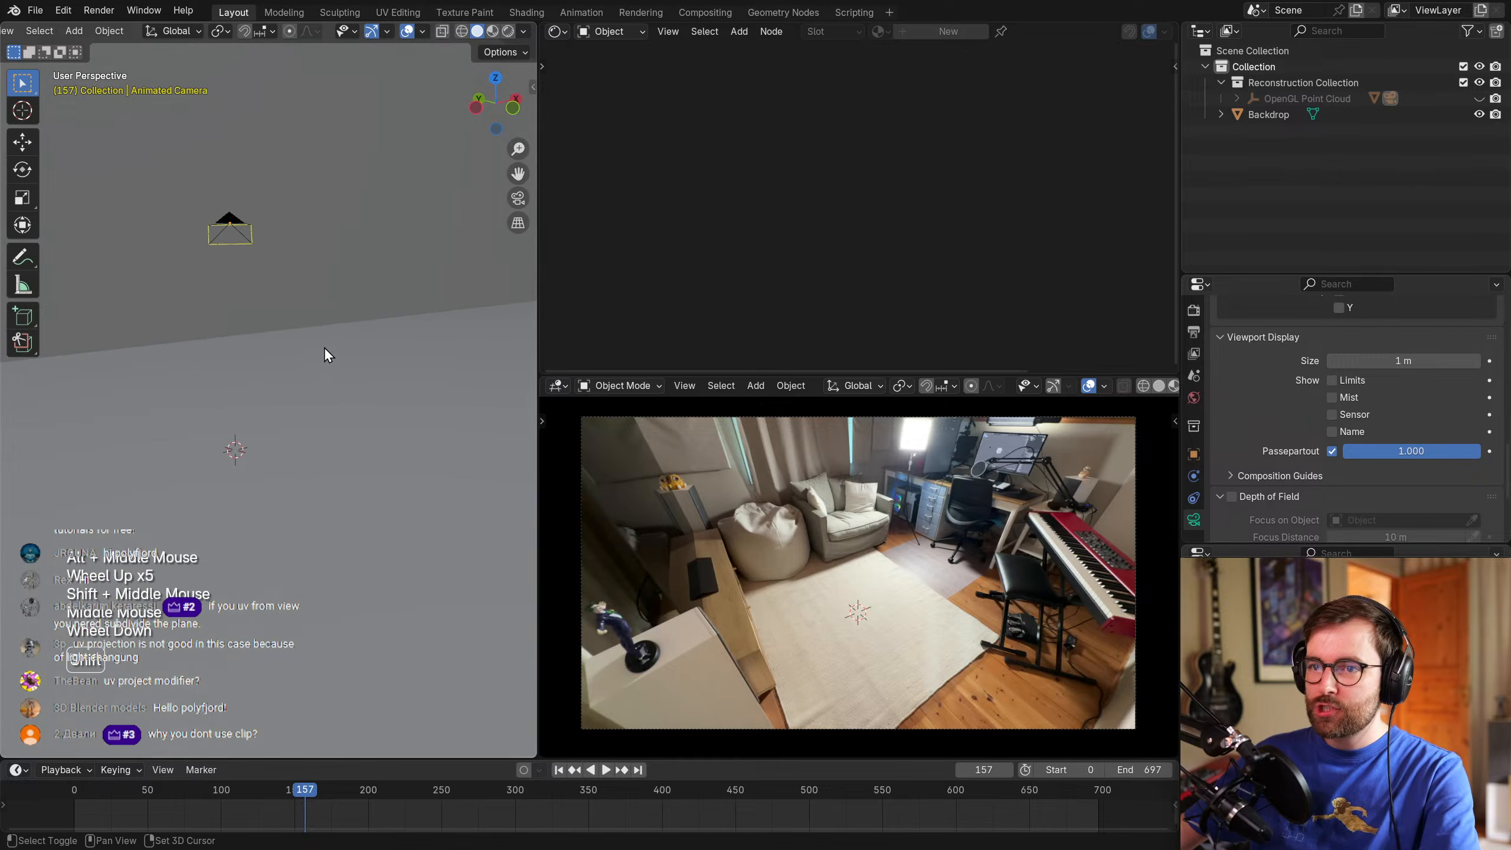
pyautogui.hotkey('shift', 'a')
pyautogui.moveTo(323, 347)
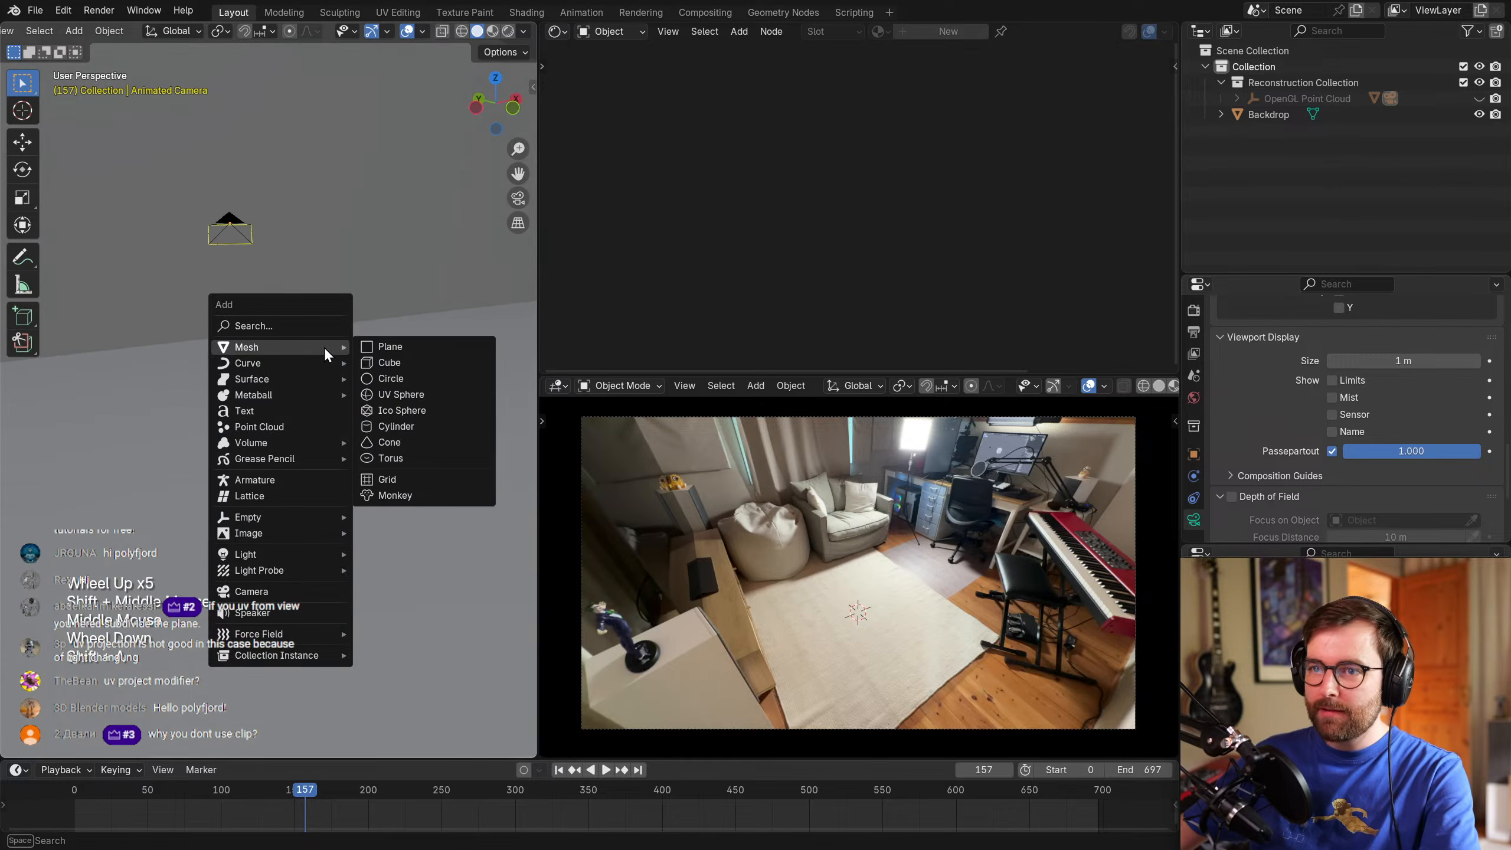
pyautogui.click(425, 410)
pyautogui.scroll(3, 286, 536)
pyautogui.click(58, 742)
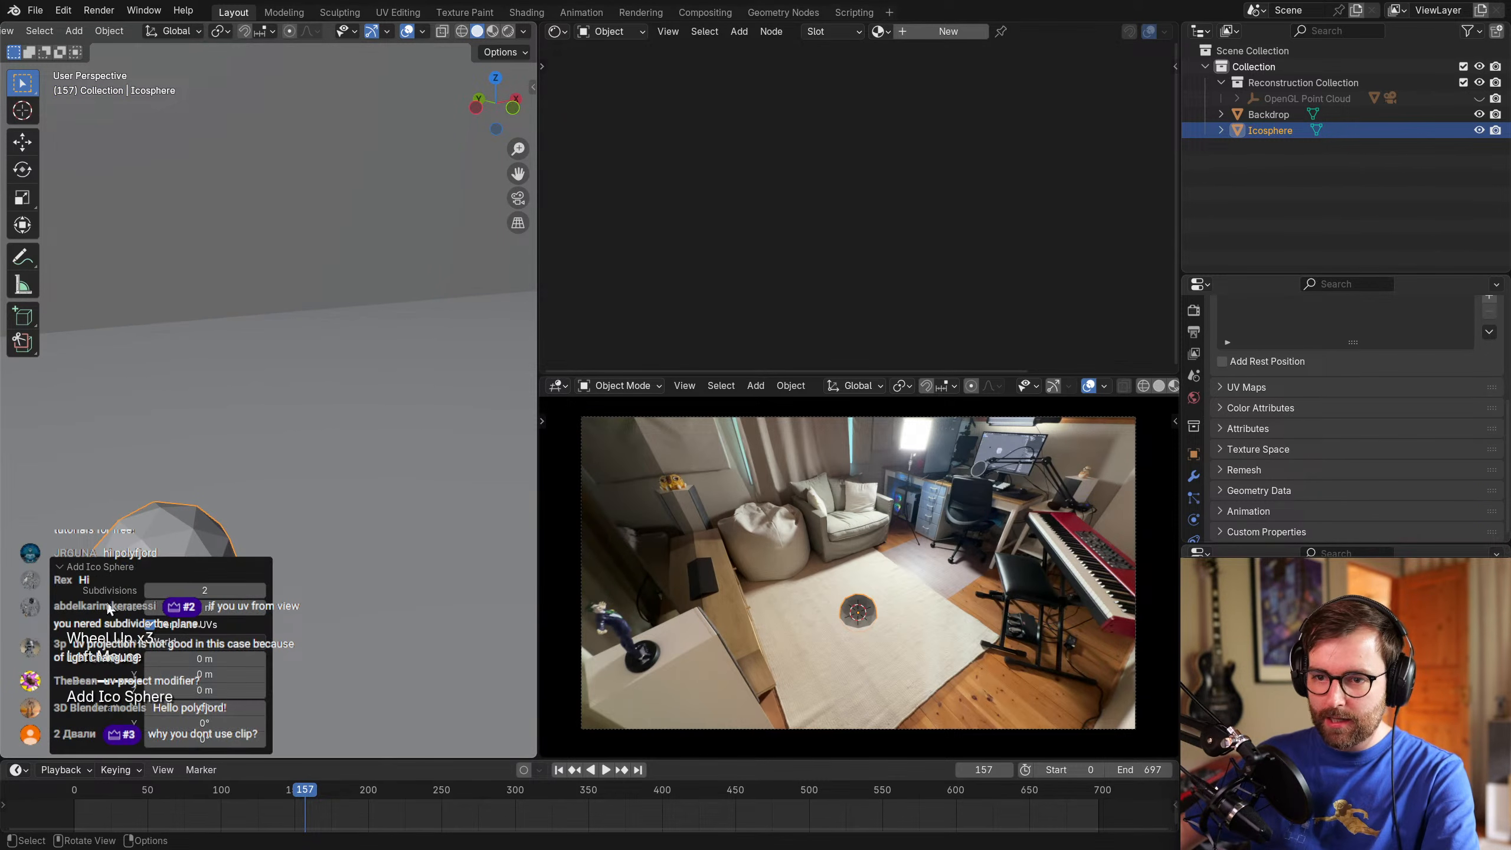
pyautogui.click(261, 589)
pyautogui.click(261, 589)
pyautogui.click(76, 563)
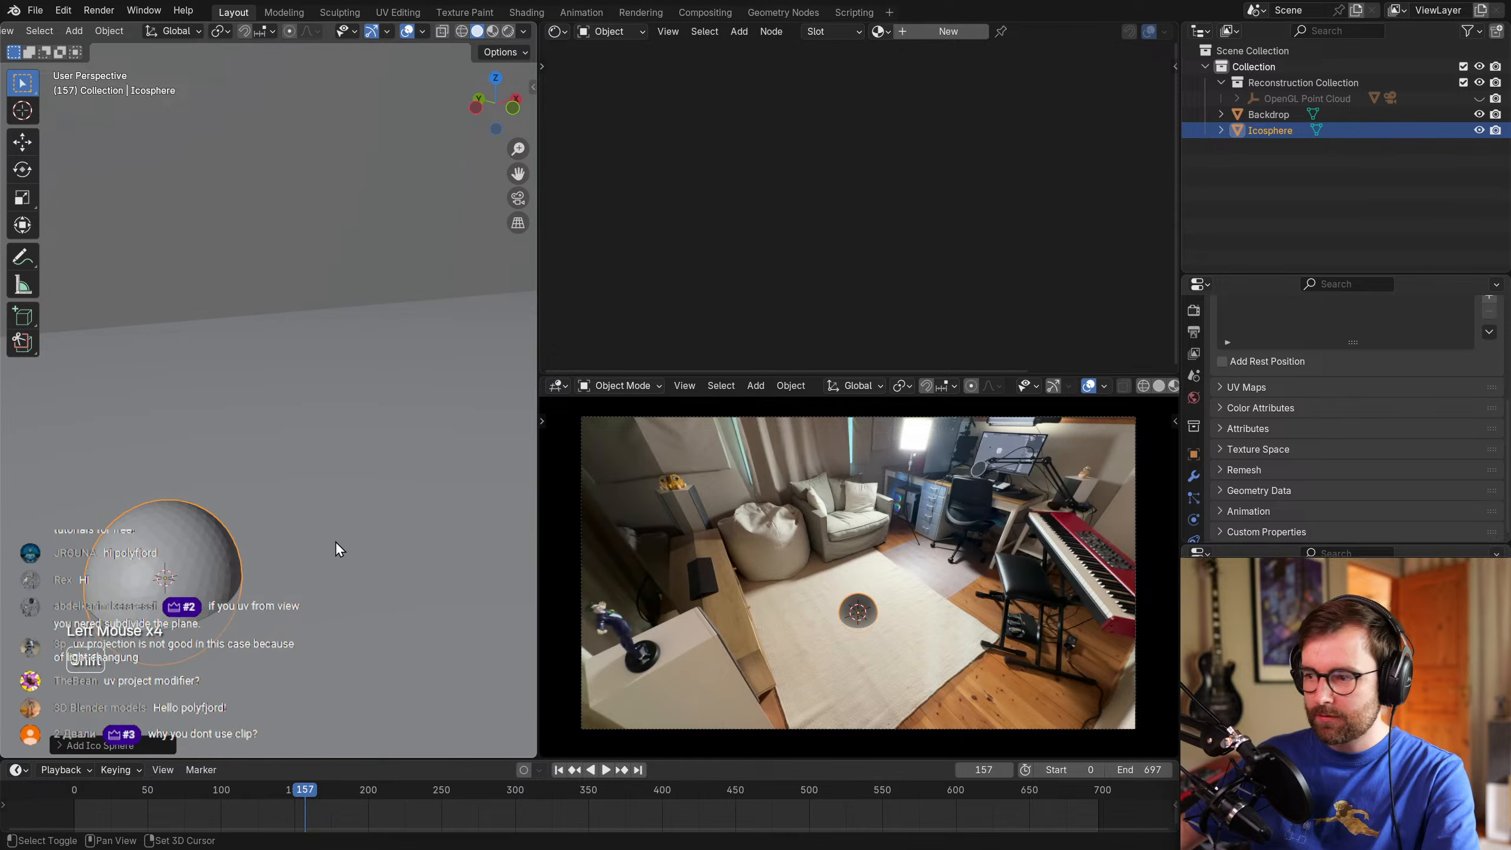
# Shade the ico sphere smooth.
pyautogui.keyDown('shift'); pyautogui.moveTo(307, 542); pyautogui.dragTo(410, 420, button='middle'); pyautogui.keyUp('shift')
pyautogui.rightClick(410, 420)
pyautogui.click(410, 420)
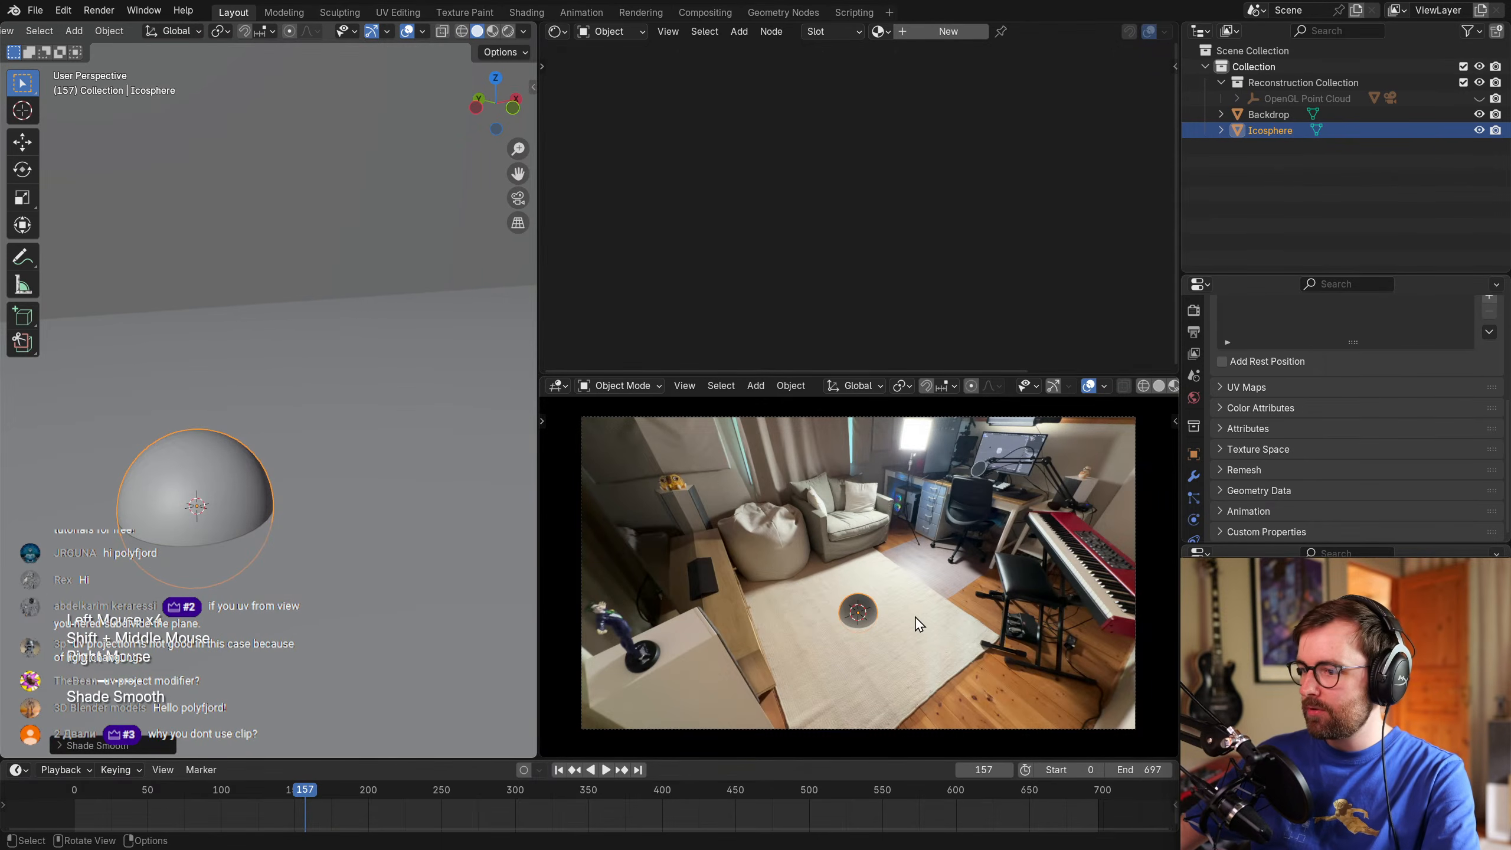
# Enlarge the camera viewport area over the node editor and frame the sphere on the rug.
pyautogui.scroll(4, 914, 625)
pyautogui.keyDown('shift'); pyautogui.moveTo(911, 590); pyautogui.dragTo(897, 425, button='middle'); pyautogui.keyUp('shift')
pyautogui.scroll(2, 951, 550)
pyautogui.moveTo(857, 374); pyautogui.dragTo(868, 112)
pyautogui.scroll(-4, 948, 424)
pyautogui.keyDown('shift'); pyautogui.moveTo(956, 414); pyautogui.dragTo(955, 503, button='middle'); pyautogui.keyUp('shift')
pyautogui.scroll(2, 955, 476)
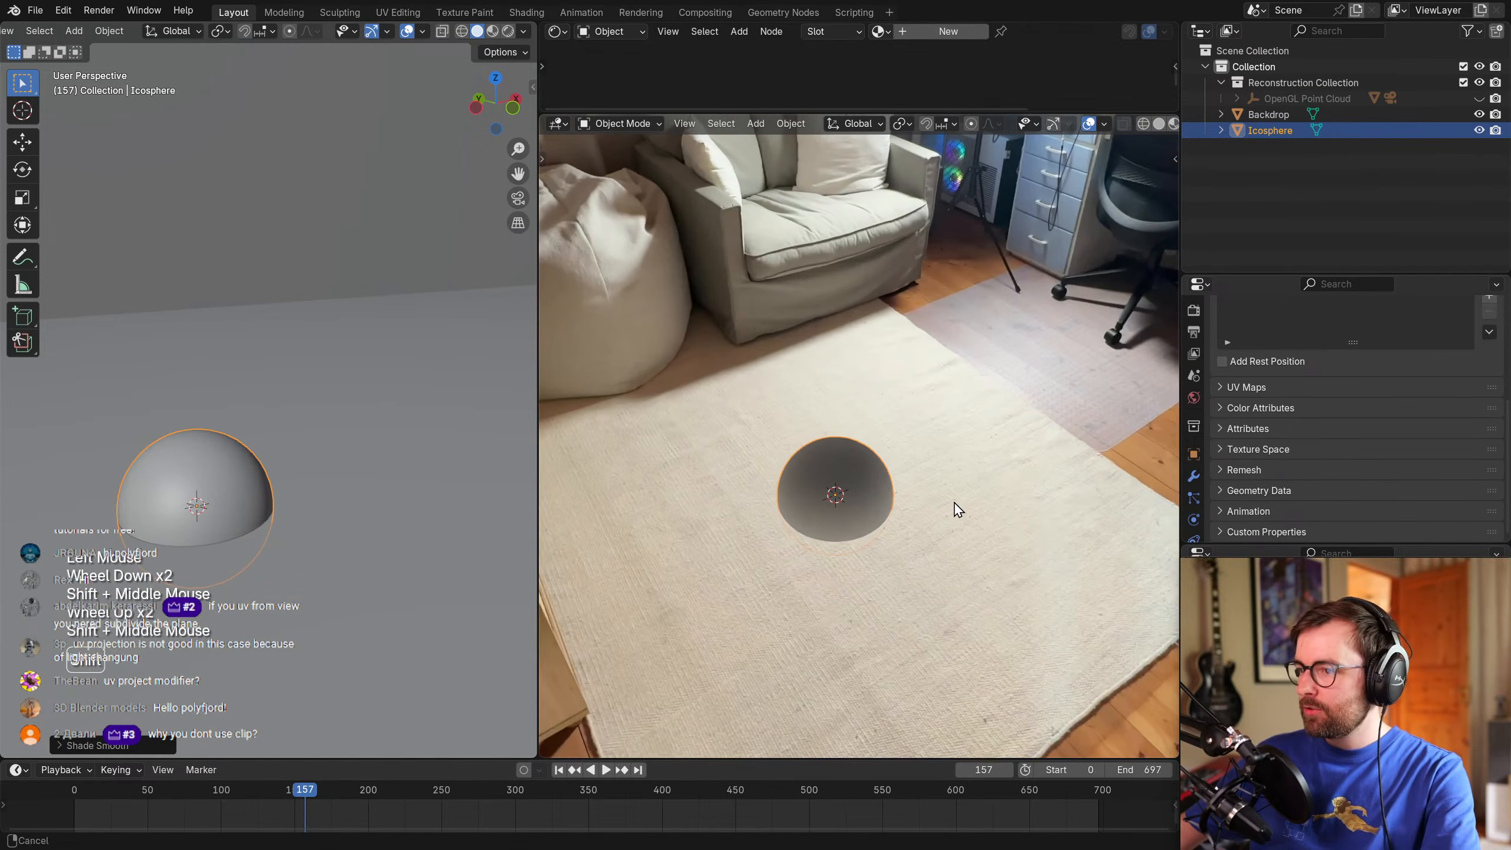
# Move the ico sphere up 1 m along Z and hide the overlays in the camera viewport.
pyautogui.click(241, 472)
pyautogui.press('g')
pyautogui.press('z')
pyautogui.press('1')
pyautogui.click(321, 480)
pyautogui.hotkey('shift', 'alt', 'z')
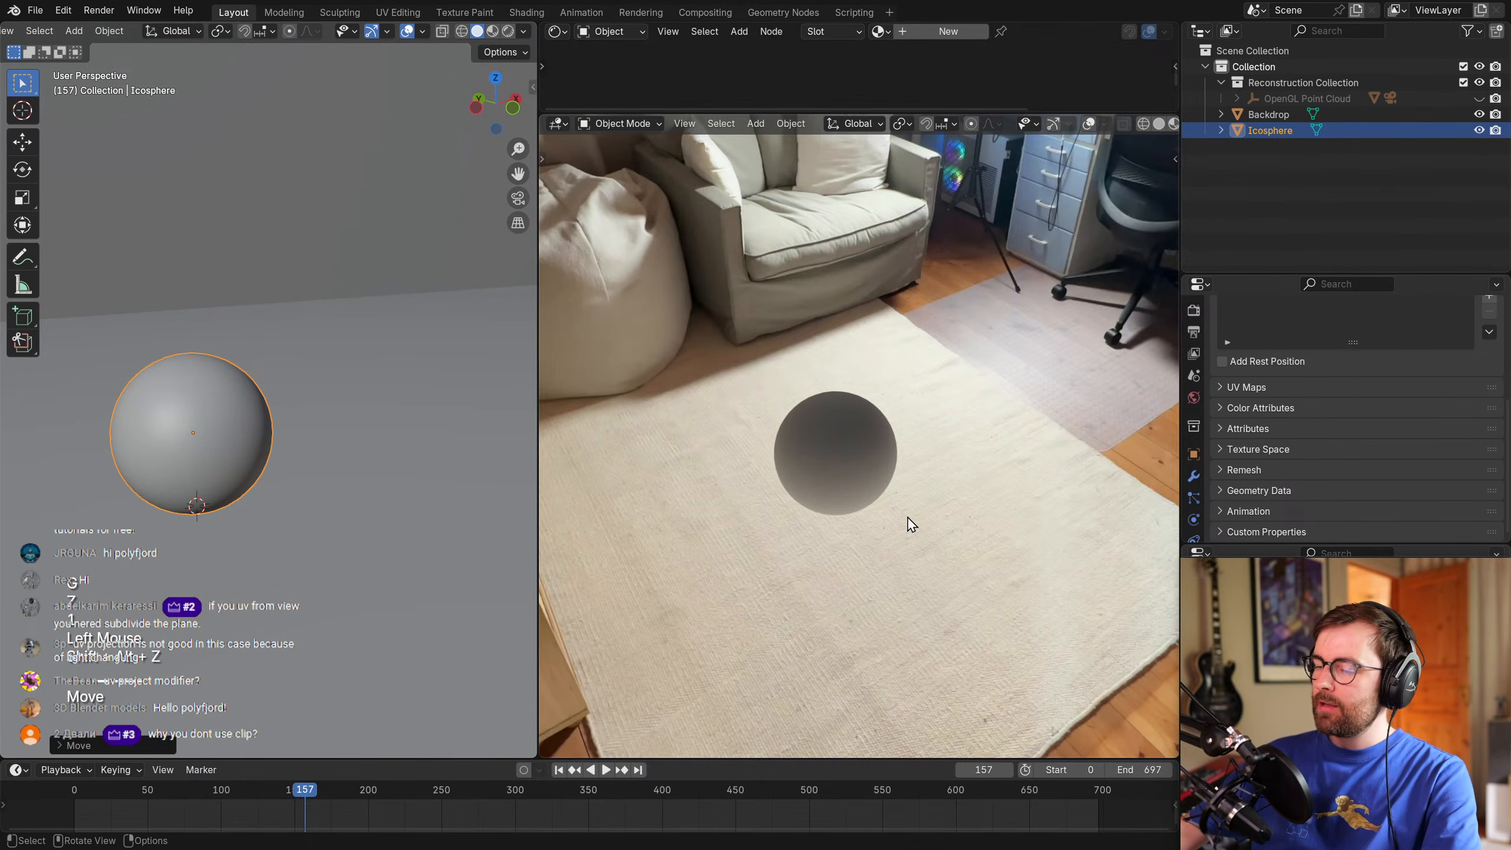
# Unhide the OpenGL Point Cloud and view the ico sphere and rug points from the top.
pyautogui.click(213, 408)
pyautogui.press('KP_7')
pyautogui.scroll(-5, 212, 405)
pyautogui.keyDown('shift'); pyautogui.moveTo(326, 350); pyautogui.dragTo(366, 423, button='middle'); pyautogui.keyUp('shift')
pyautogui.scroll(-1, 258, 349)
pyautogui.click(1480, 98)
pyautogui.scroll(3, 366, 422)
pyautogui.scroll(-1, 383, 493)
pyautogui.keyDown('shift'); pyautogui.moveTo(384, 493); pyautogui.dragTo(170, 366, button='middle'); pyautogui.keyUp('shift')
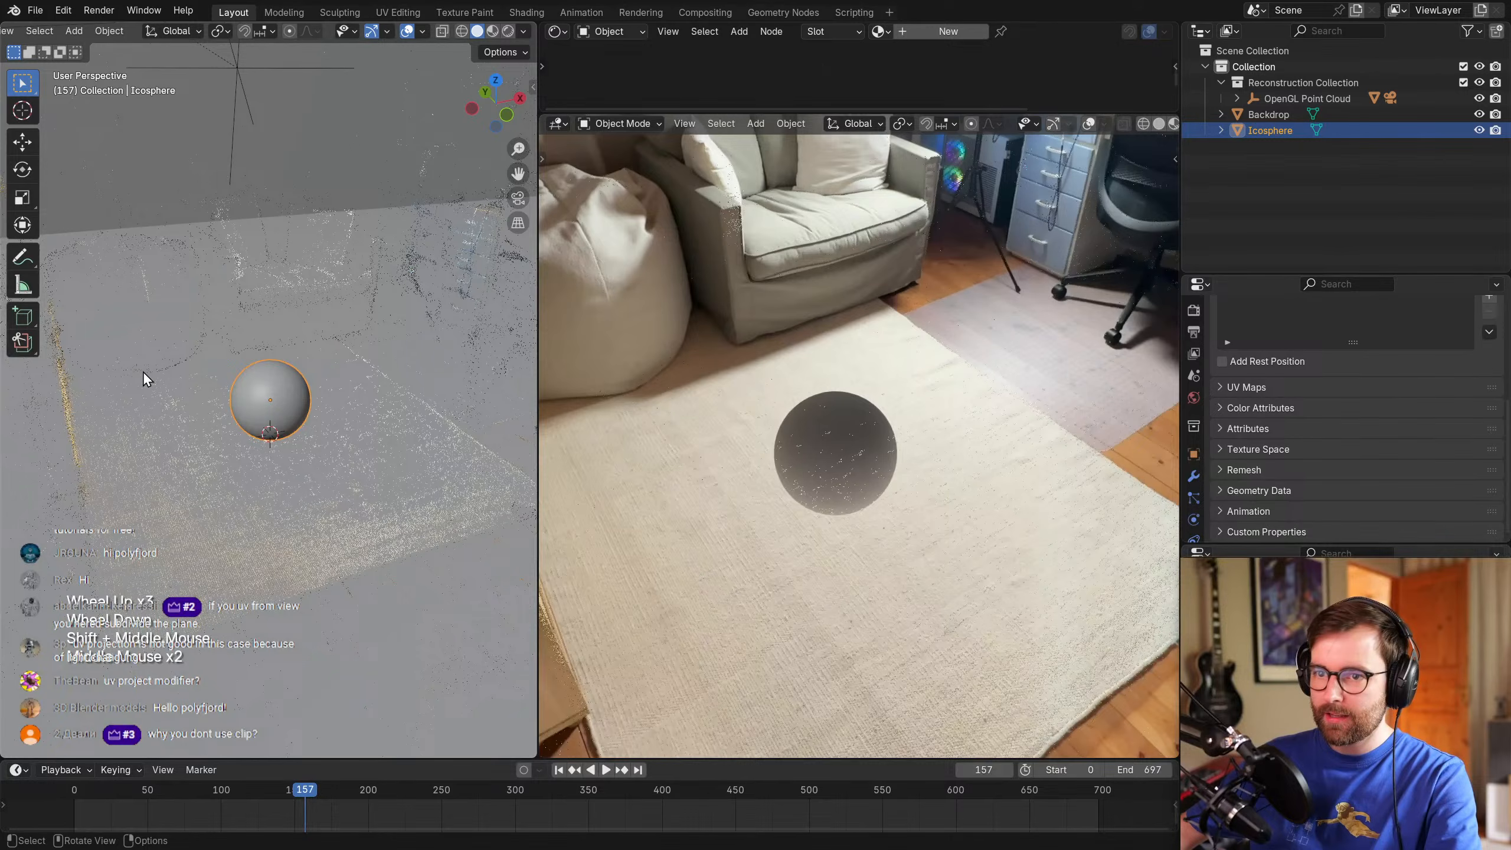
pyautogui.scroll(-1, 159, 352)
pyautogui.moveTo(227, 505); pyautogui.dragTo(323, 453, button='middle')
pyautogui.press('KP_7')
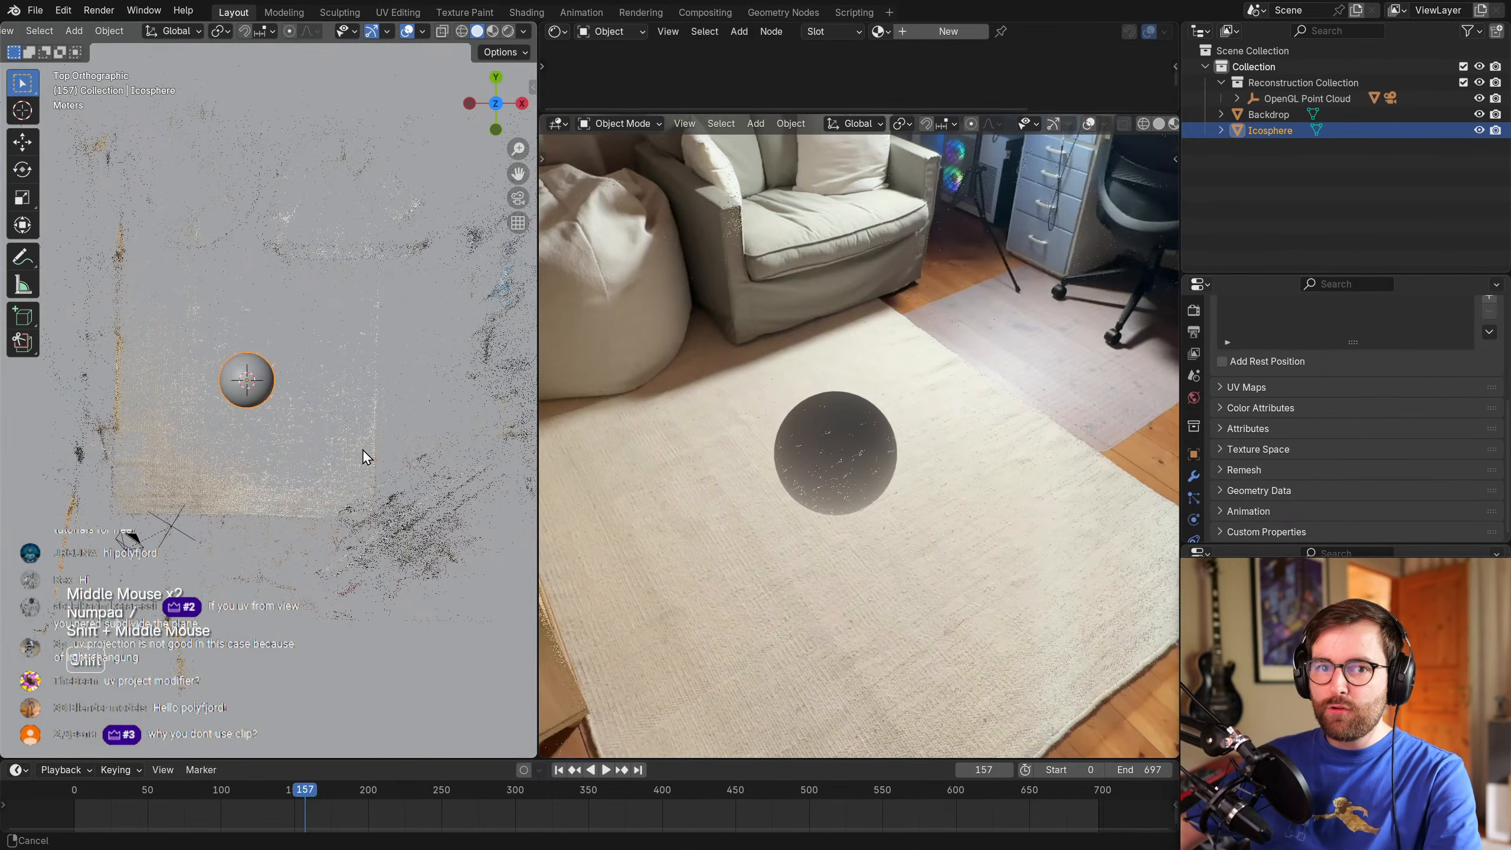
# Hide the OpenGL Point Cloud in the viewport, leaving the ico sphere at its current position.
pyautogui.press('g')
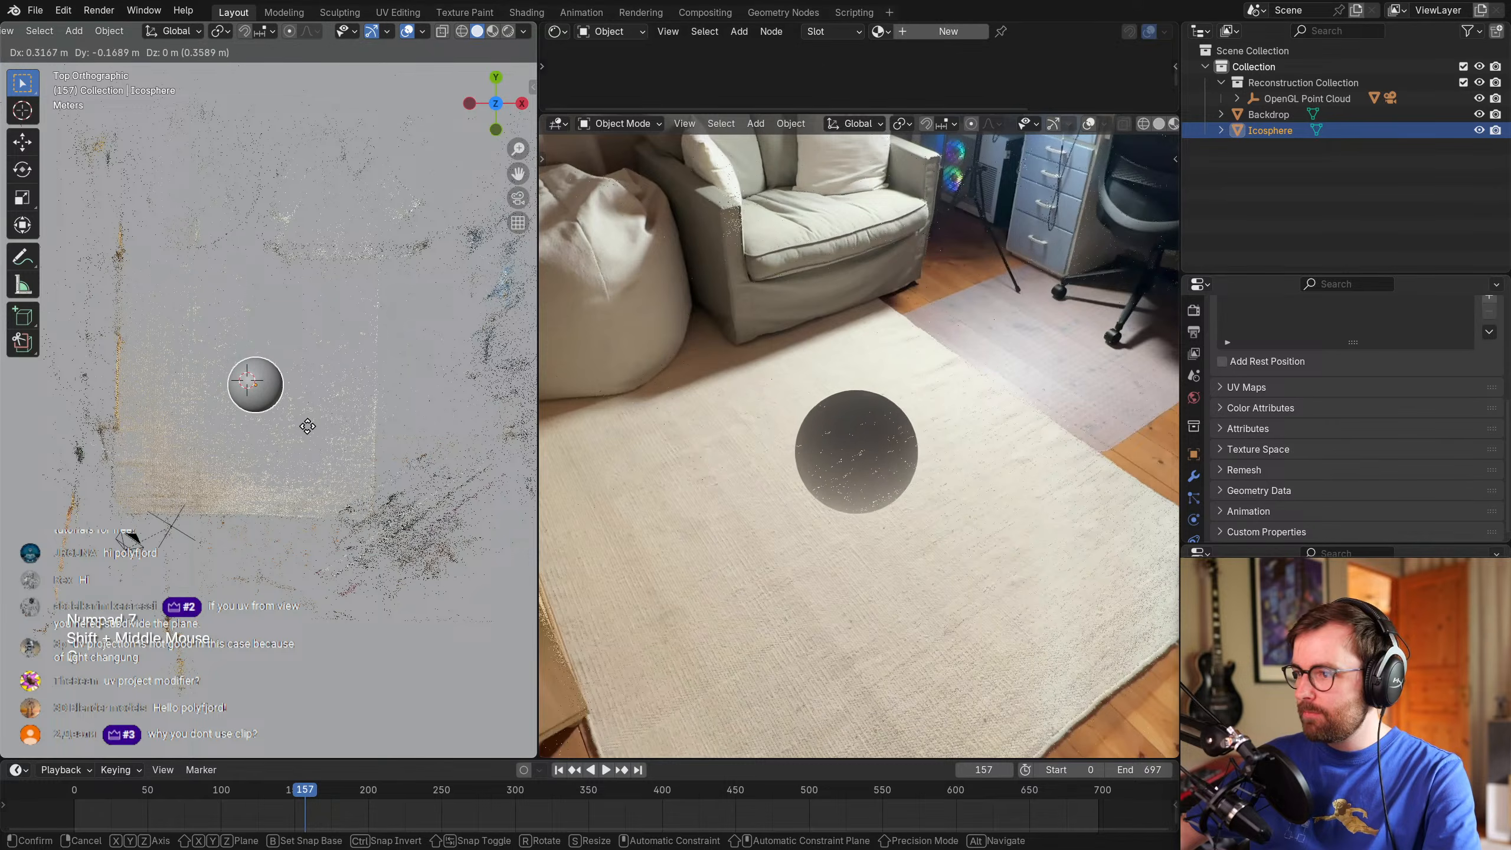
pyautogui.press('Escape')
pyautogui.click(1479, 98)
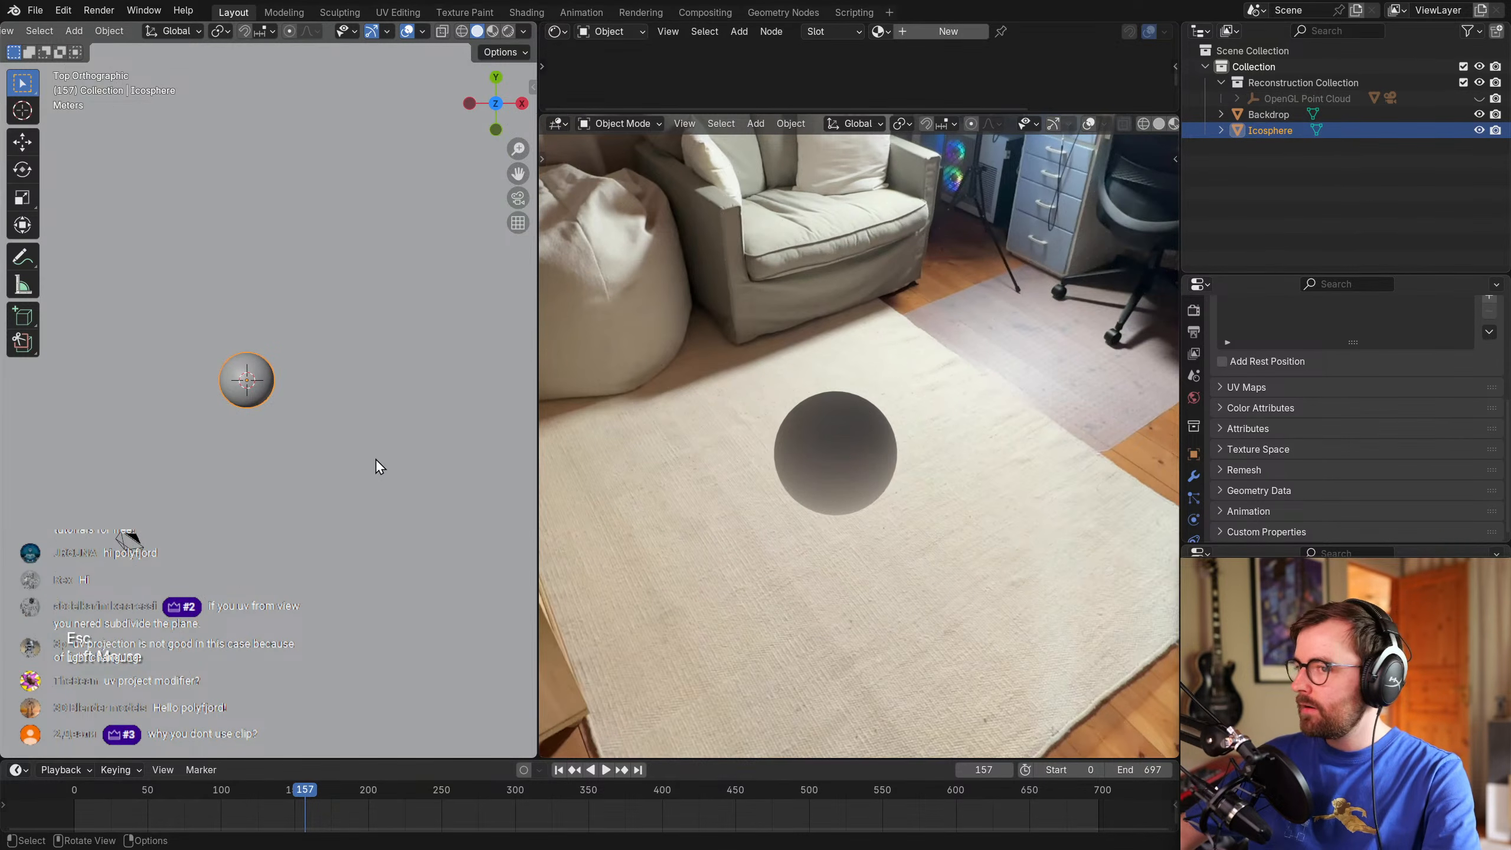
# Try moving the ico sphere over the chair mat and wooden floor to preview how the projected footage lights it.
pyautogui.press('g')
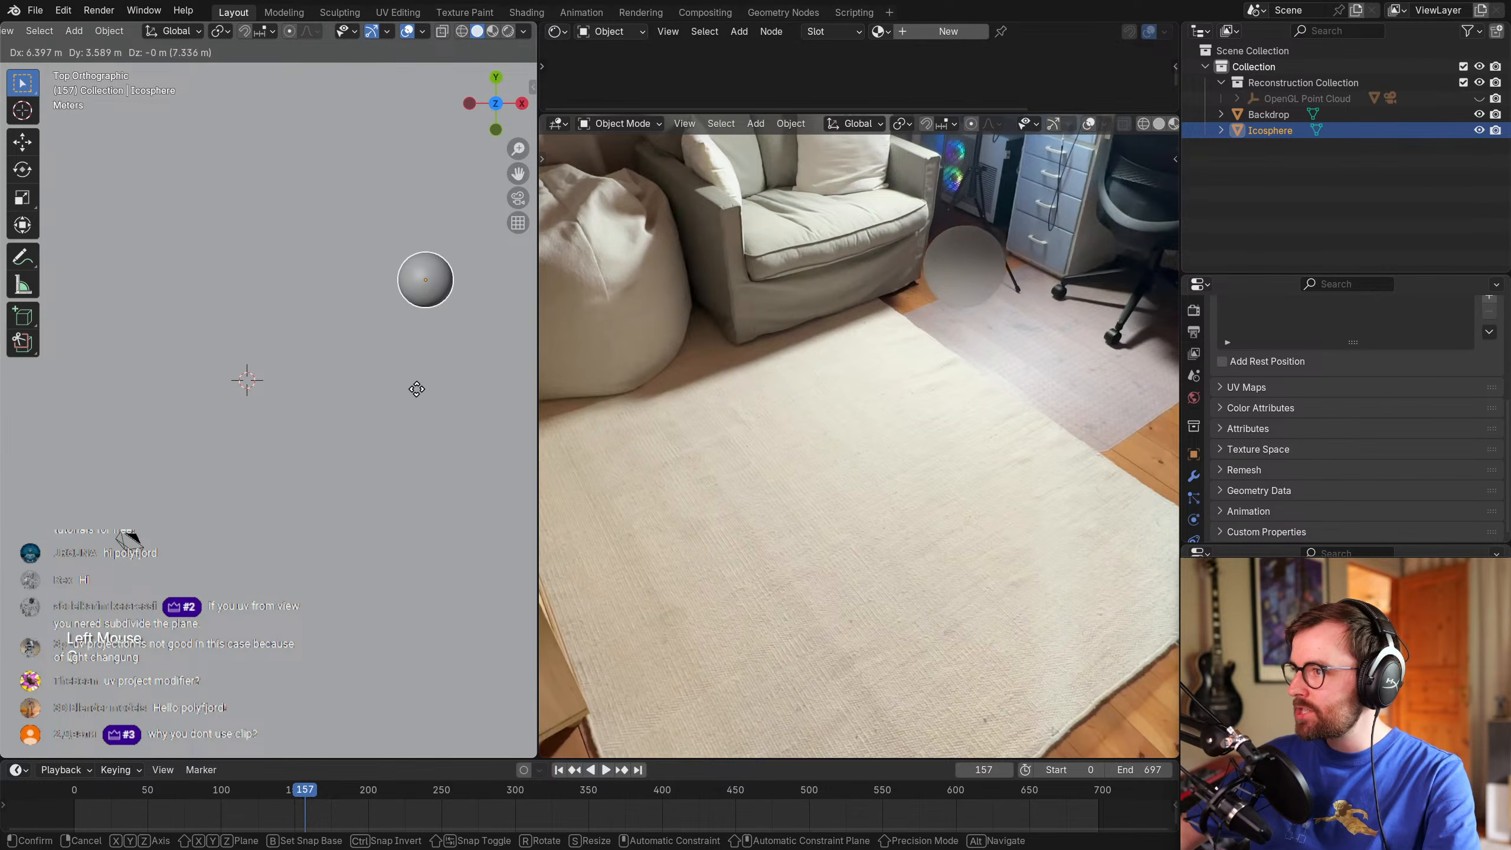
pyautogui.press('Escape')
pyautogui.keyDown('shift'); pyautogui.moveTo(1053, 477); pyautogui.dragTo(812, 471, button='middle'); pyautogui.keyUp('shift')
pyautogui.press('g')
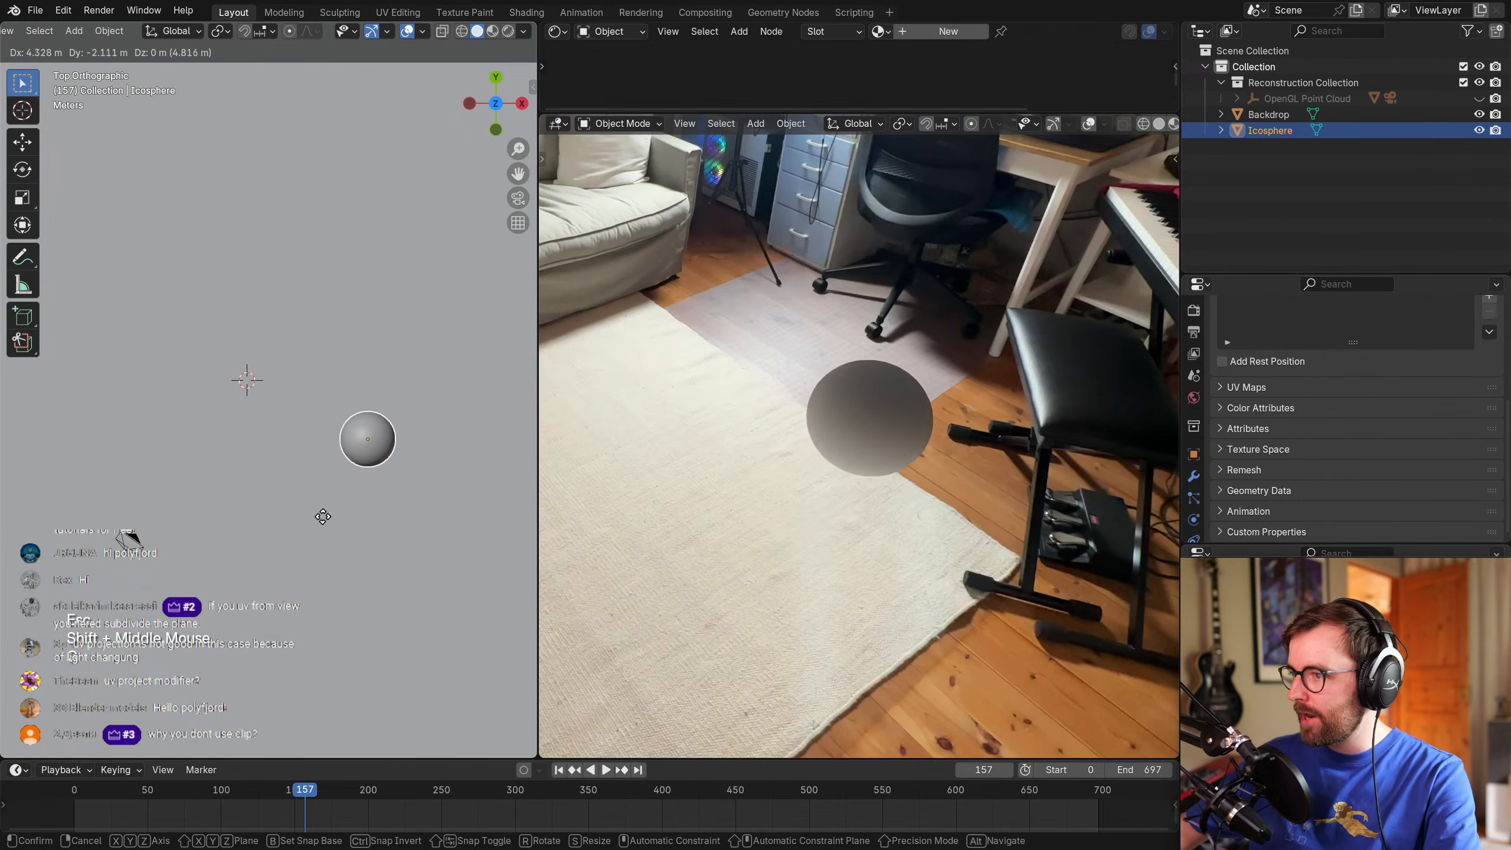
pyautogui.press('Escape')
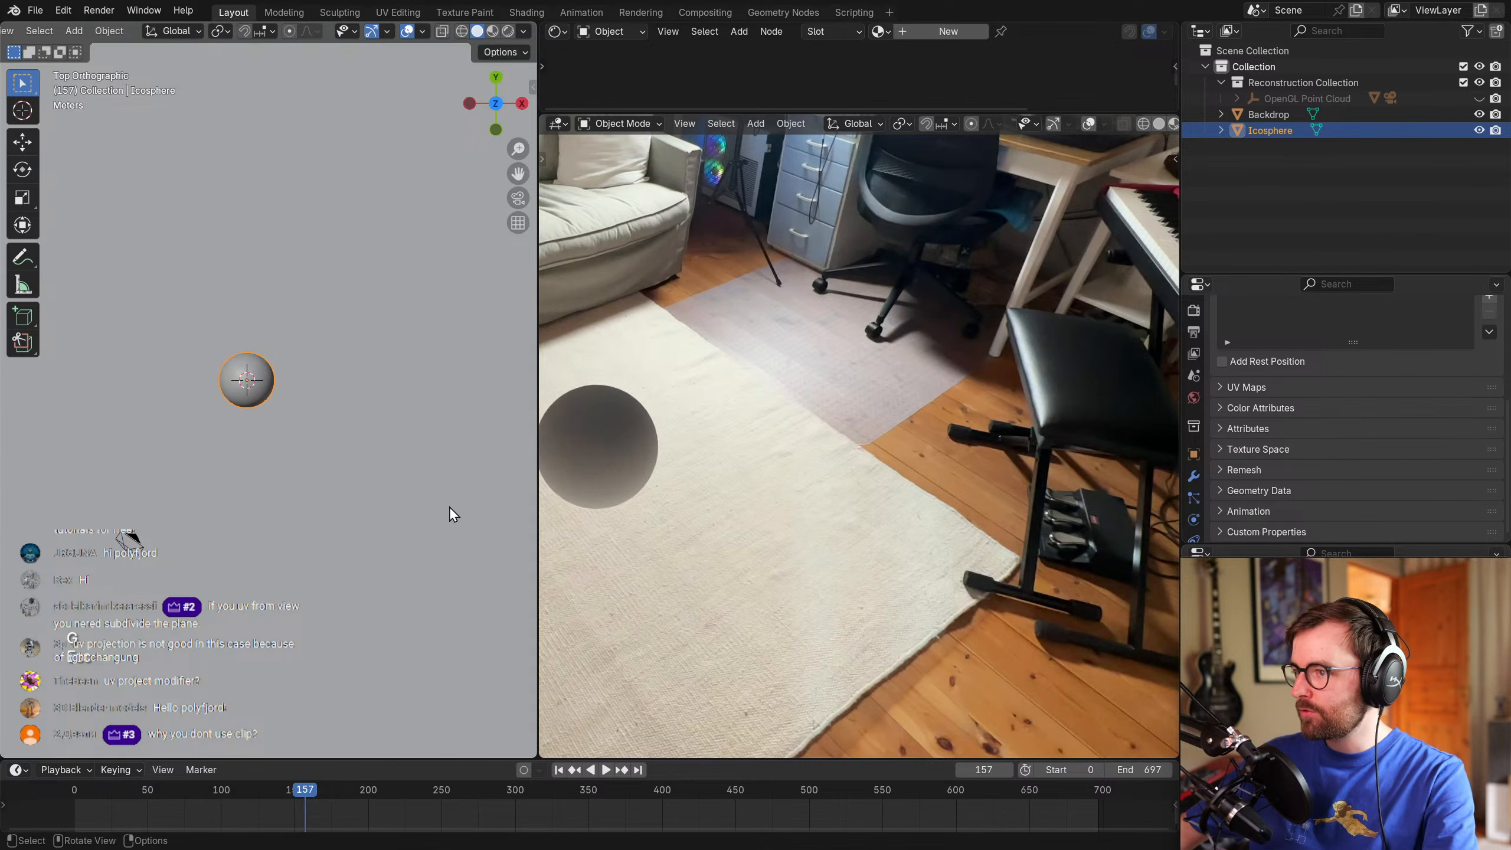
pyautogui.scroll(3, 923, 458)
pyautogui.keyDown('shift'); pyautogui.moveTo(923, 458); pyautogui.dragTo(956, 494, button='middle'); pyautogui.keyUp('shift')
pyautogui.press('g')
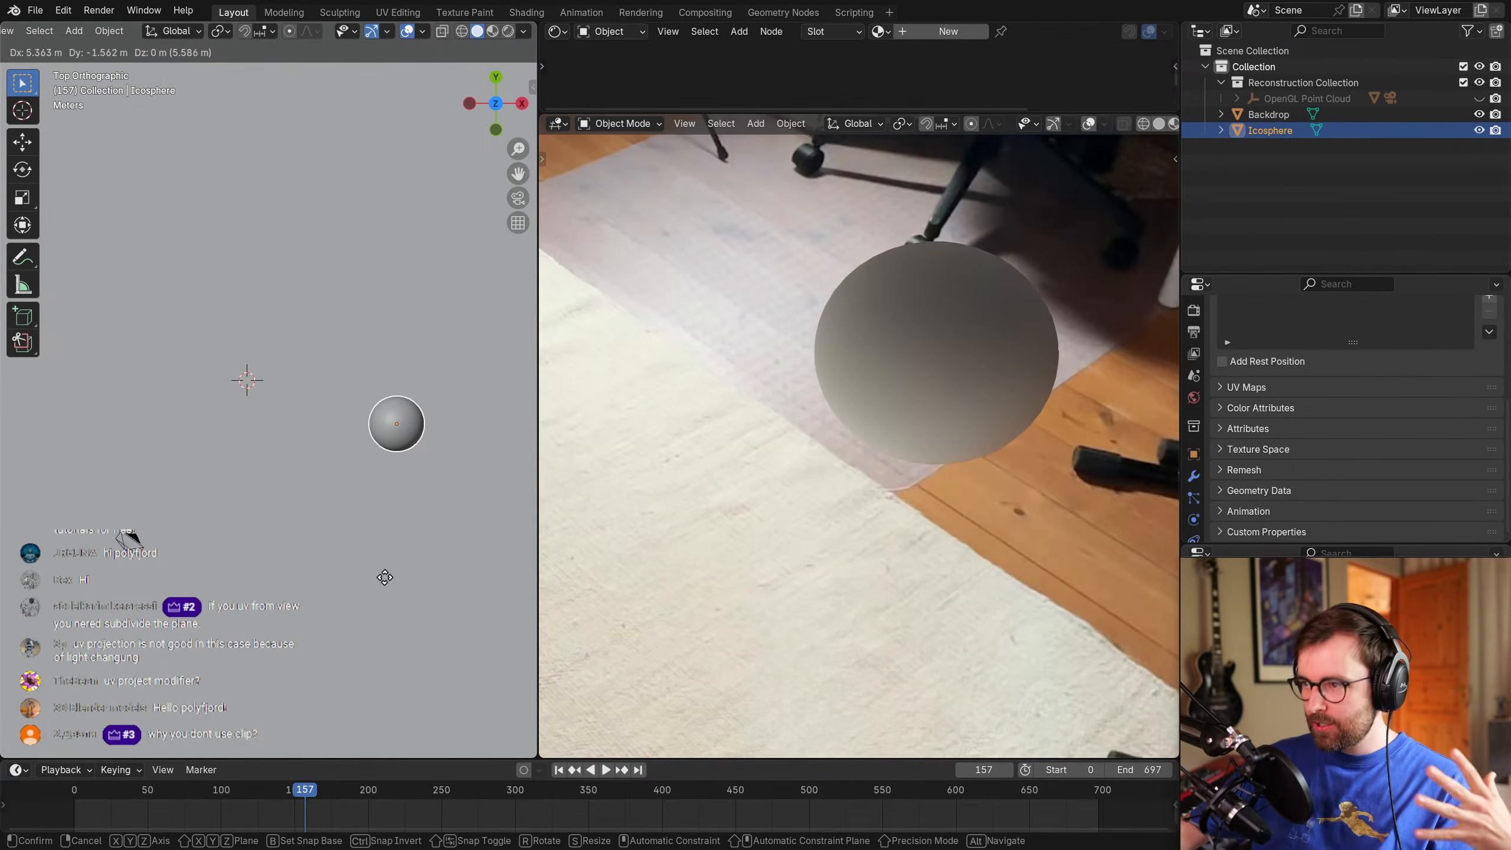
pyautogui.press('Escape')
# Try moving the ico sphere toward the bean bag and sofa to preview its shading near them.
pyautogui.scroll(-3, 867, 516)
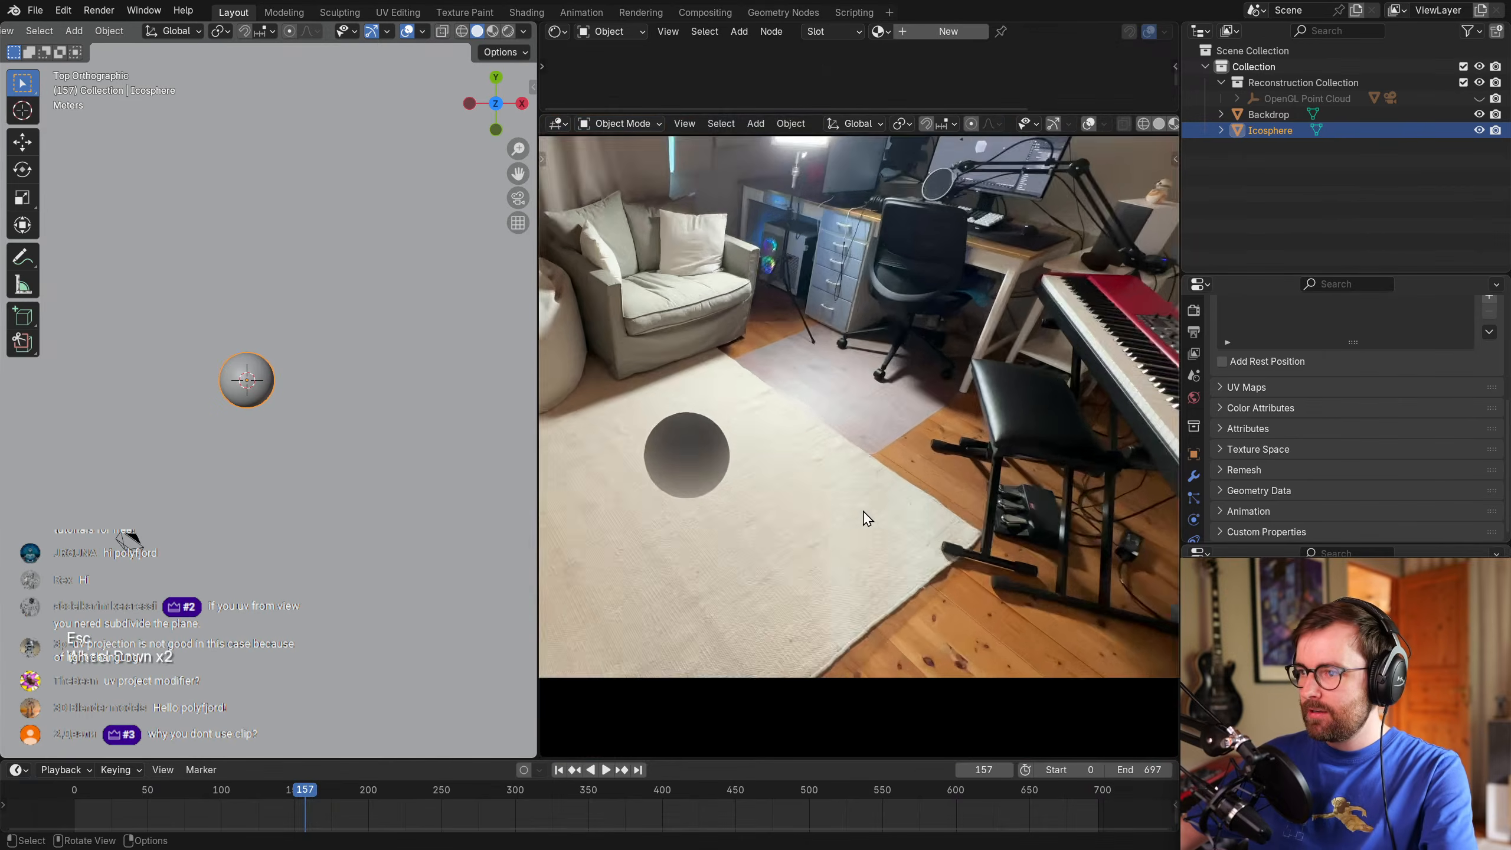
pyautogui.keyDown('shift'); pyautogui.moveTo(850, 495); pyautogui.dragTo(850, 434, button='middle'); pyautogui.keyUp('shift')
pyautogui.scroll(3, 879, 496)
pyautogui.press('g')
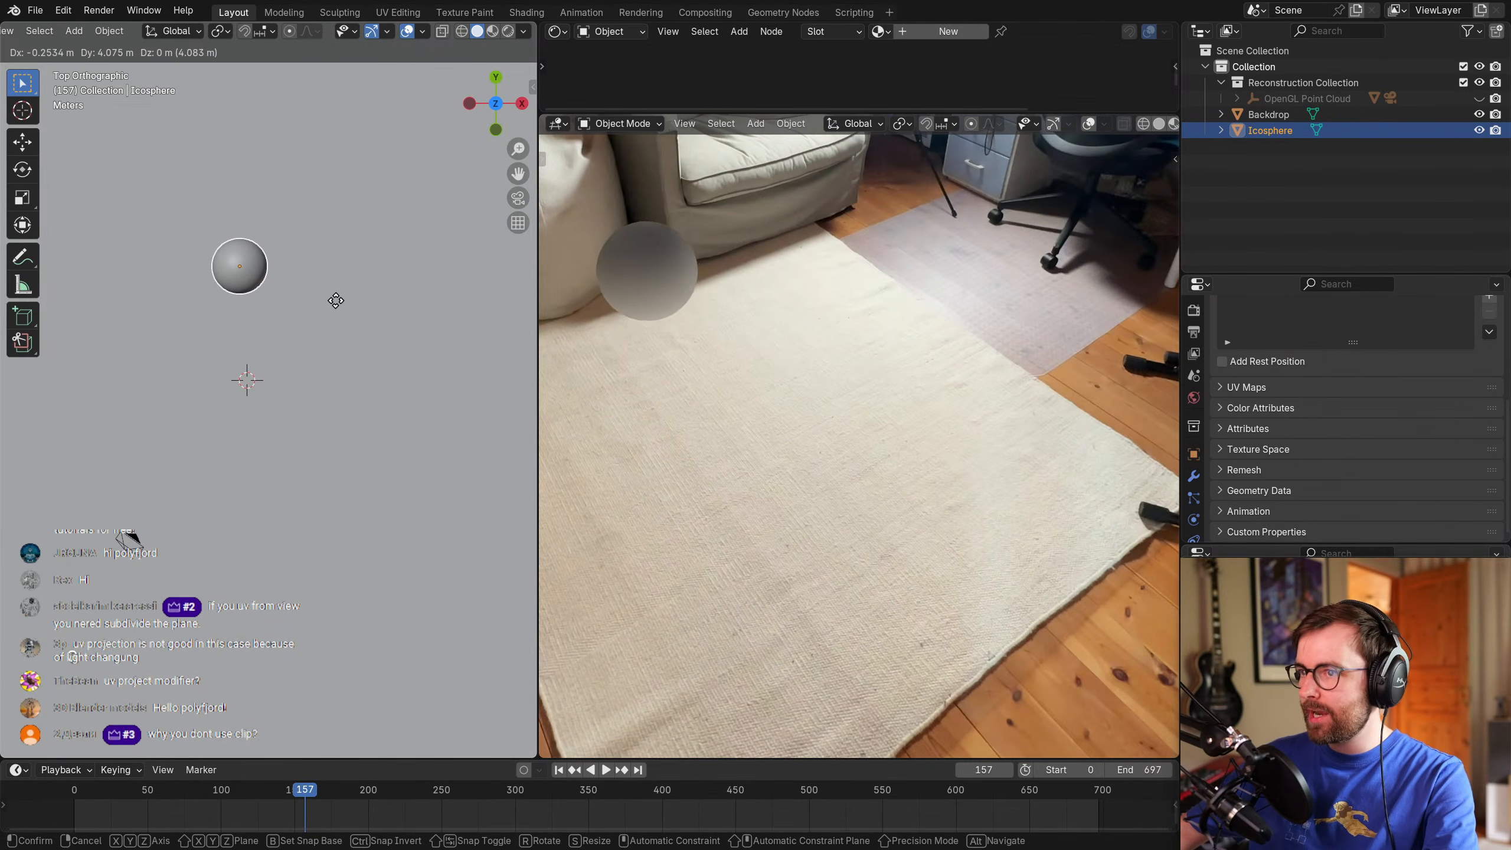
pyautogui.press('Escape')
pyautogui.keyDown('shift'); pyautogui.moveTo(748, 320); pyautogui.dragTo(928, 429, button='middle'); pyautogui.keyUp('shift')
pyautogui.scroll(2, 940, 444)
pyautogui.press('g')
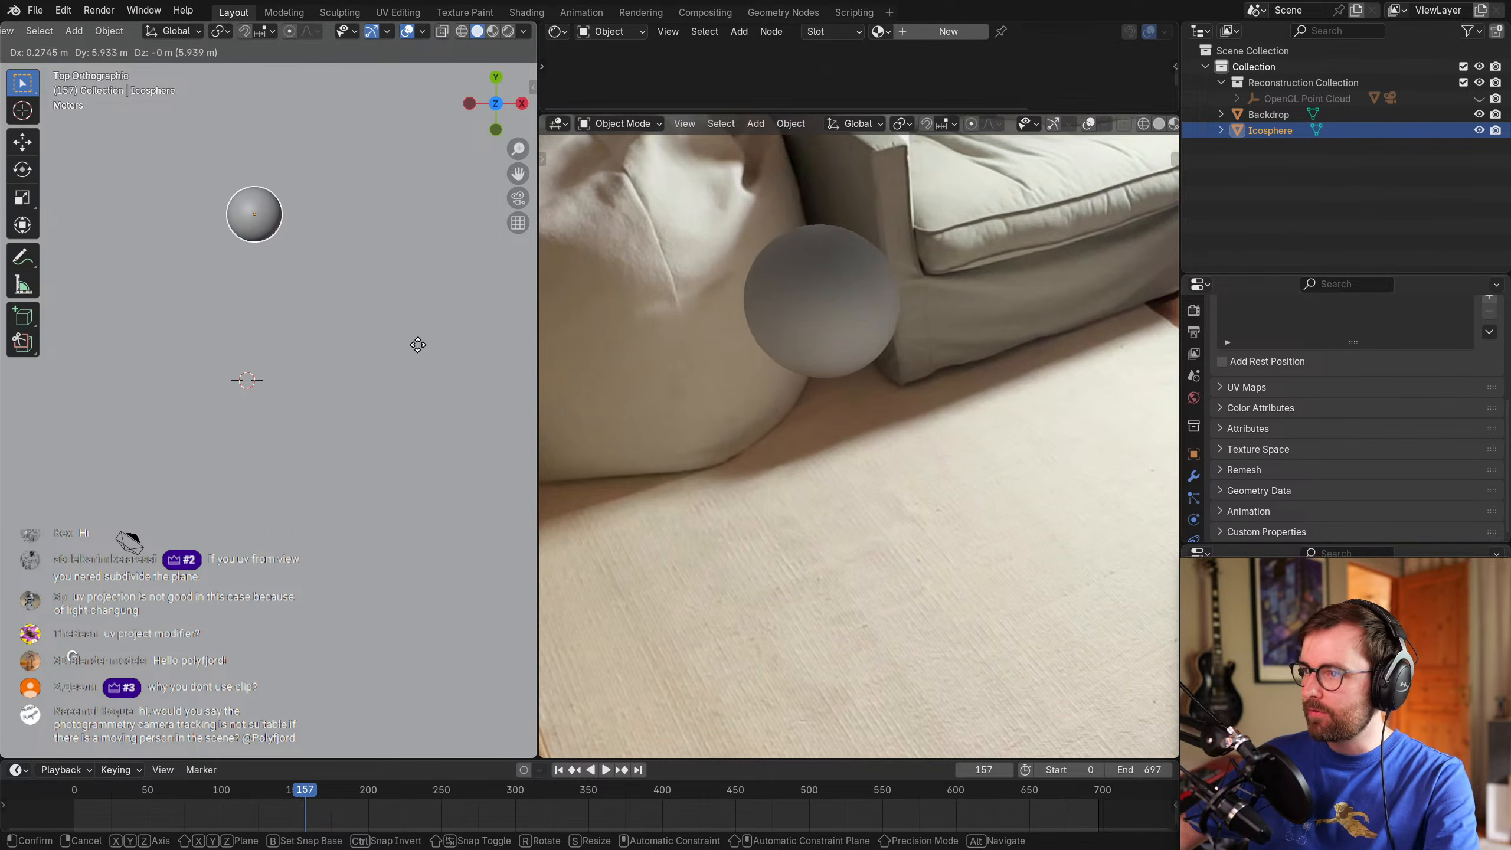
pyautogui.press('Escape')
# Examine the sphere within the full camera frame in a maximized viewport, and restore the split layout.
pyautogui.scroll(-3, 1022, 513)
pyautogui.moveTo(1022, 513)
pyautogui.keyDown('shift'); pyautogui.mouseDown(button='middle')
pyautogui.moveTo(1026, 500)
pyautogui.moveTo(995, 507)
pyautogui.mouseUp(button='middle'); pyautogui.keyUp('shift')
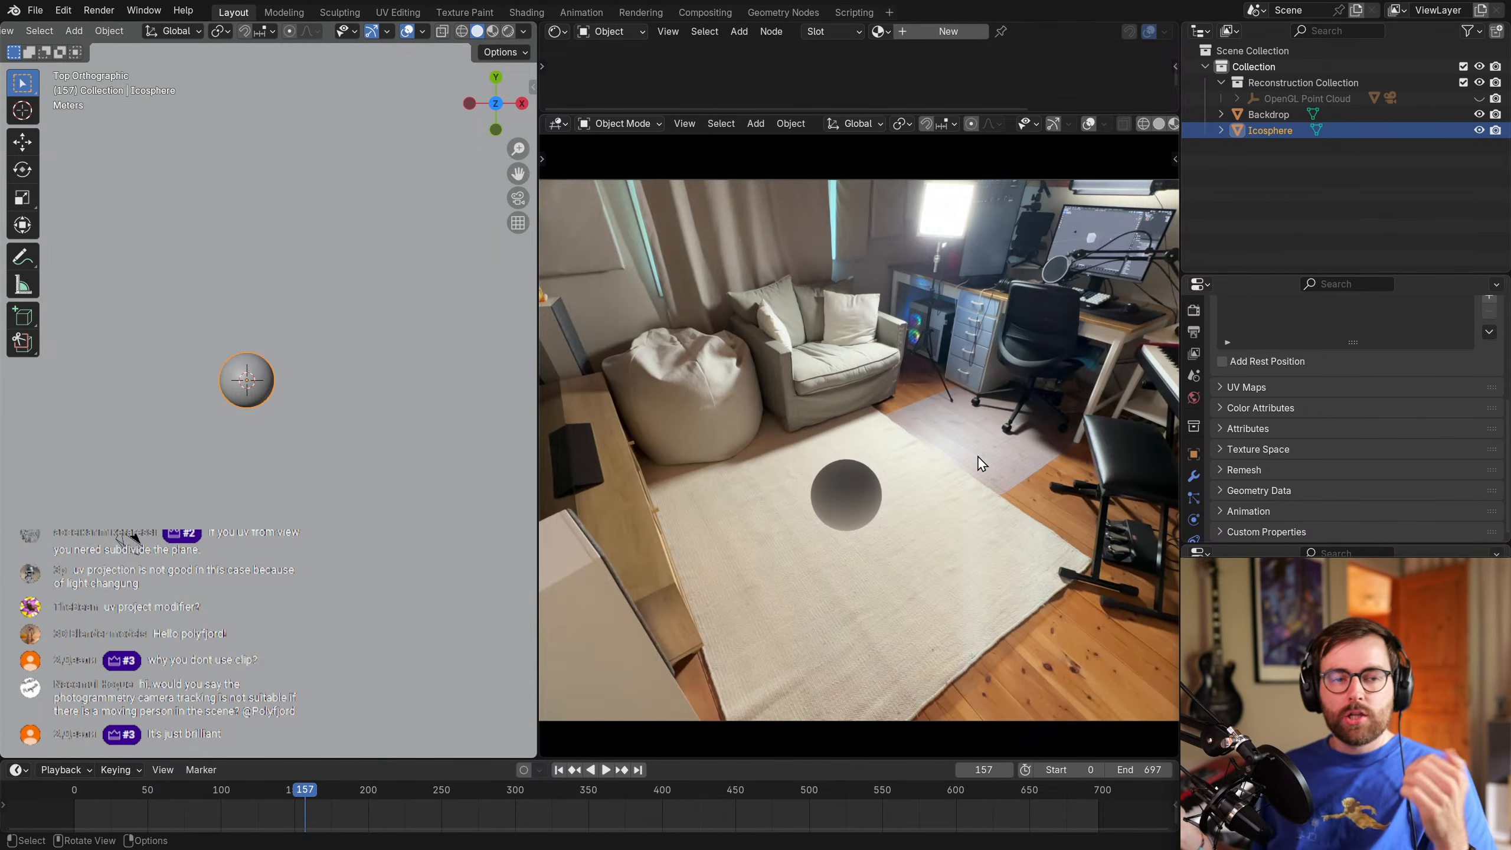
pyautogui.scroll(-3, 1032, 359)
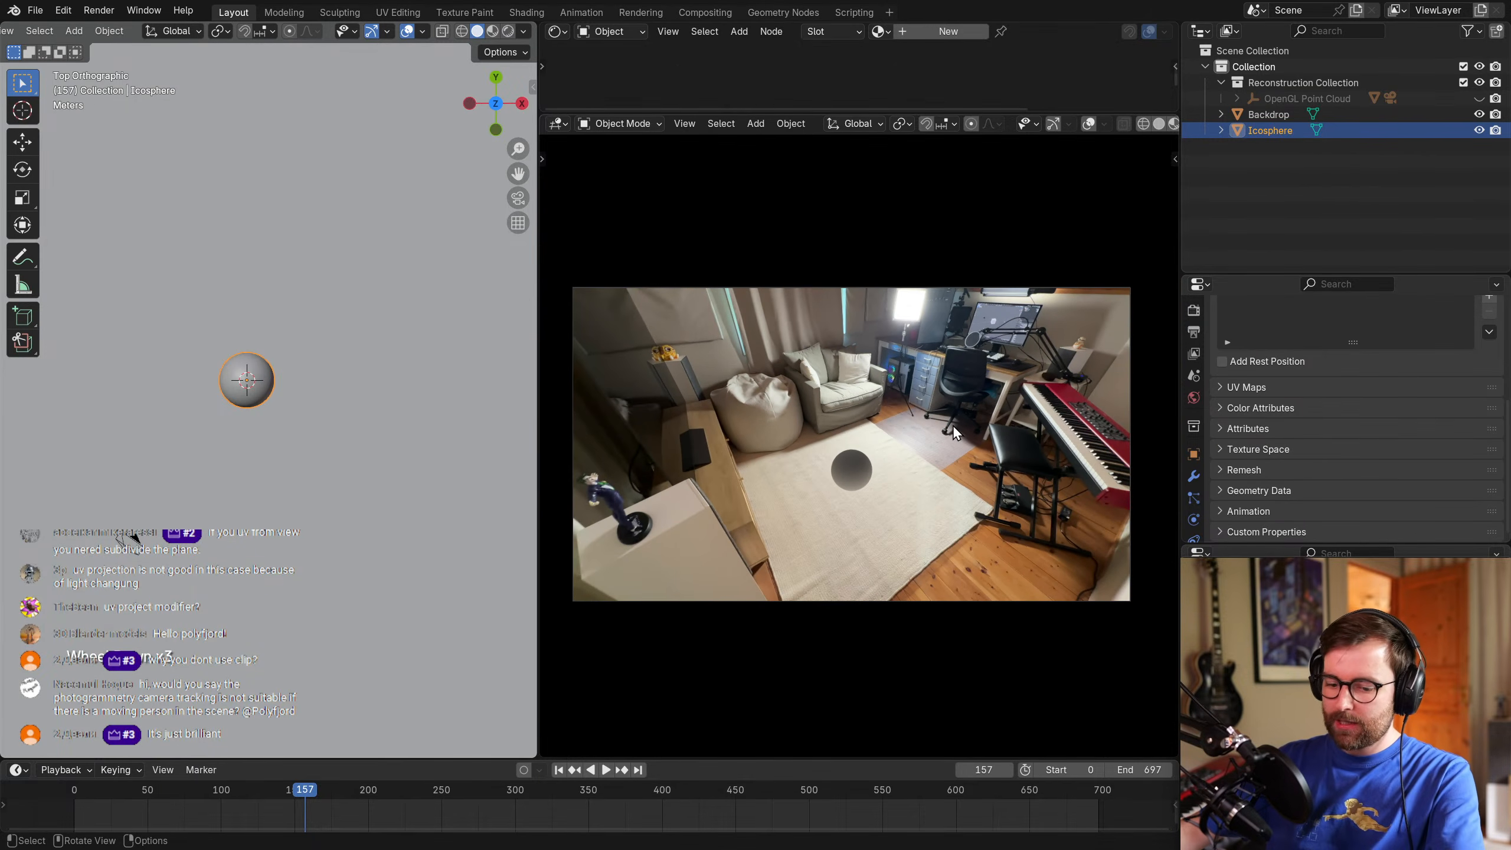
pyautogui.hotkey('ctrl', 'space')
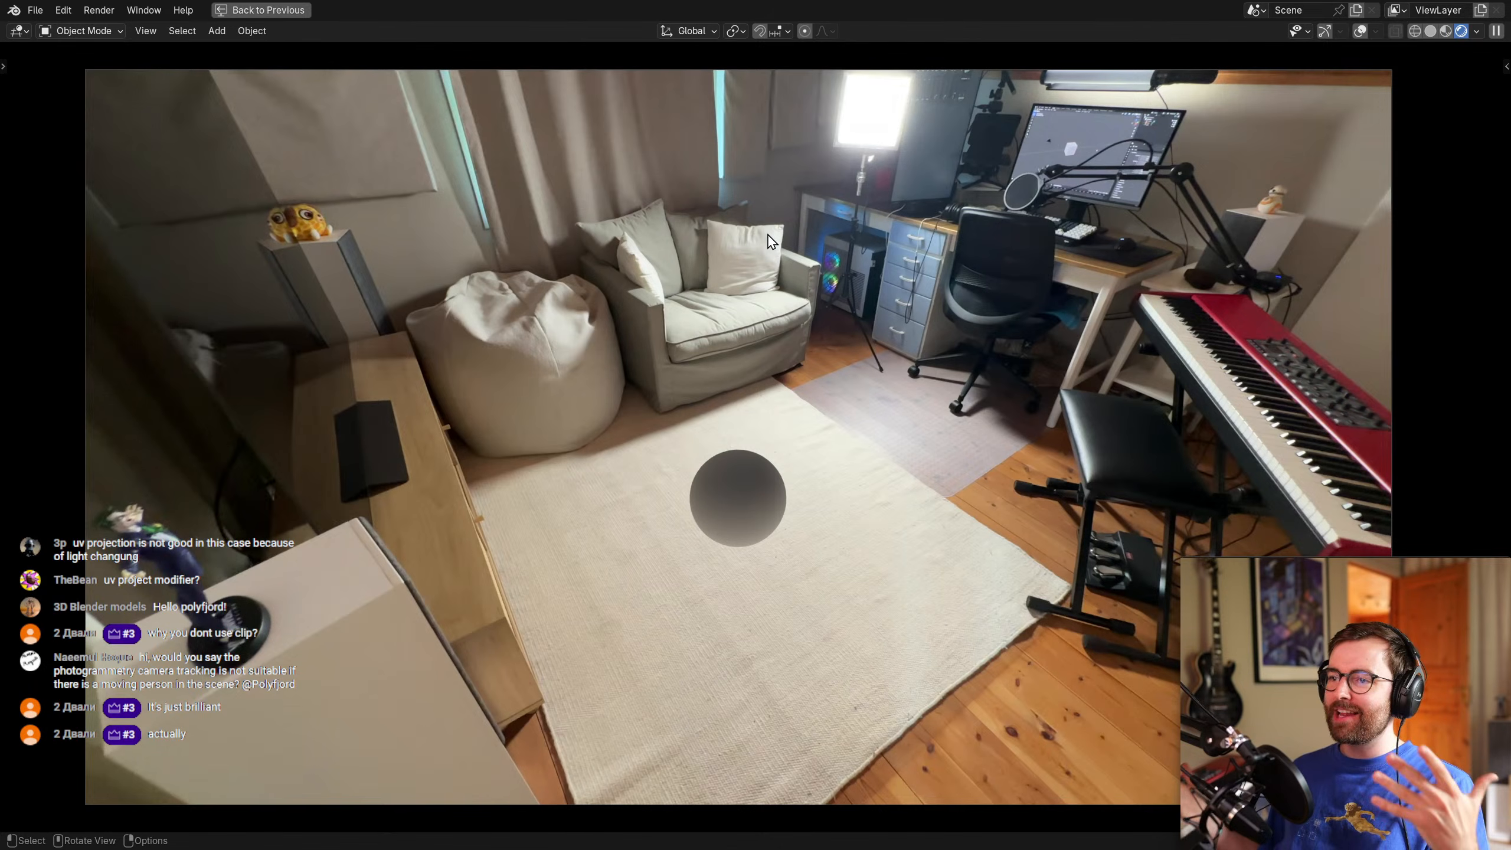
pyautogui.hotkey('ctrl', 'space')
# Select the Backdrop, enlarge the shader editor to show its material nodes, and reposition the Emission node.
pyautogui.scroll(-3, 367, 357)
pyautogui.moveTo(367, 357); pyautogui.dragTo(396, 339, button='middle')
pyautogui.scroll(2, 396, 339)
pyautogui.click(352, 208)
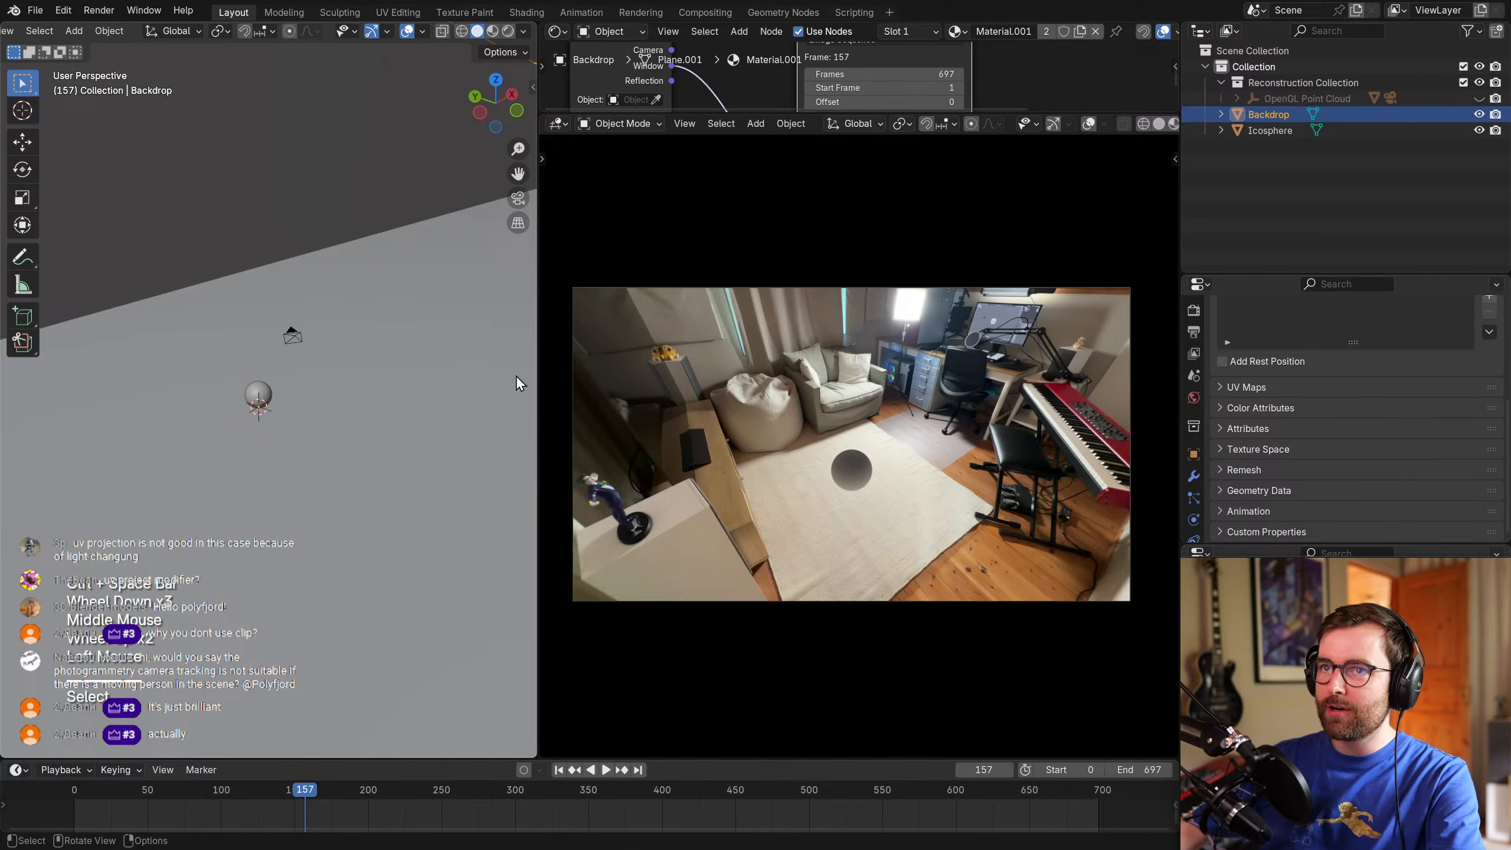
pyautogui.moveTo(868, 114); pyautogui.dragTo(889, 360)
pyautogui.moveTo(1050, 164); pyautogui.dragTo(866, 130, button='middle')
pyautogui.click(866, 130)
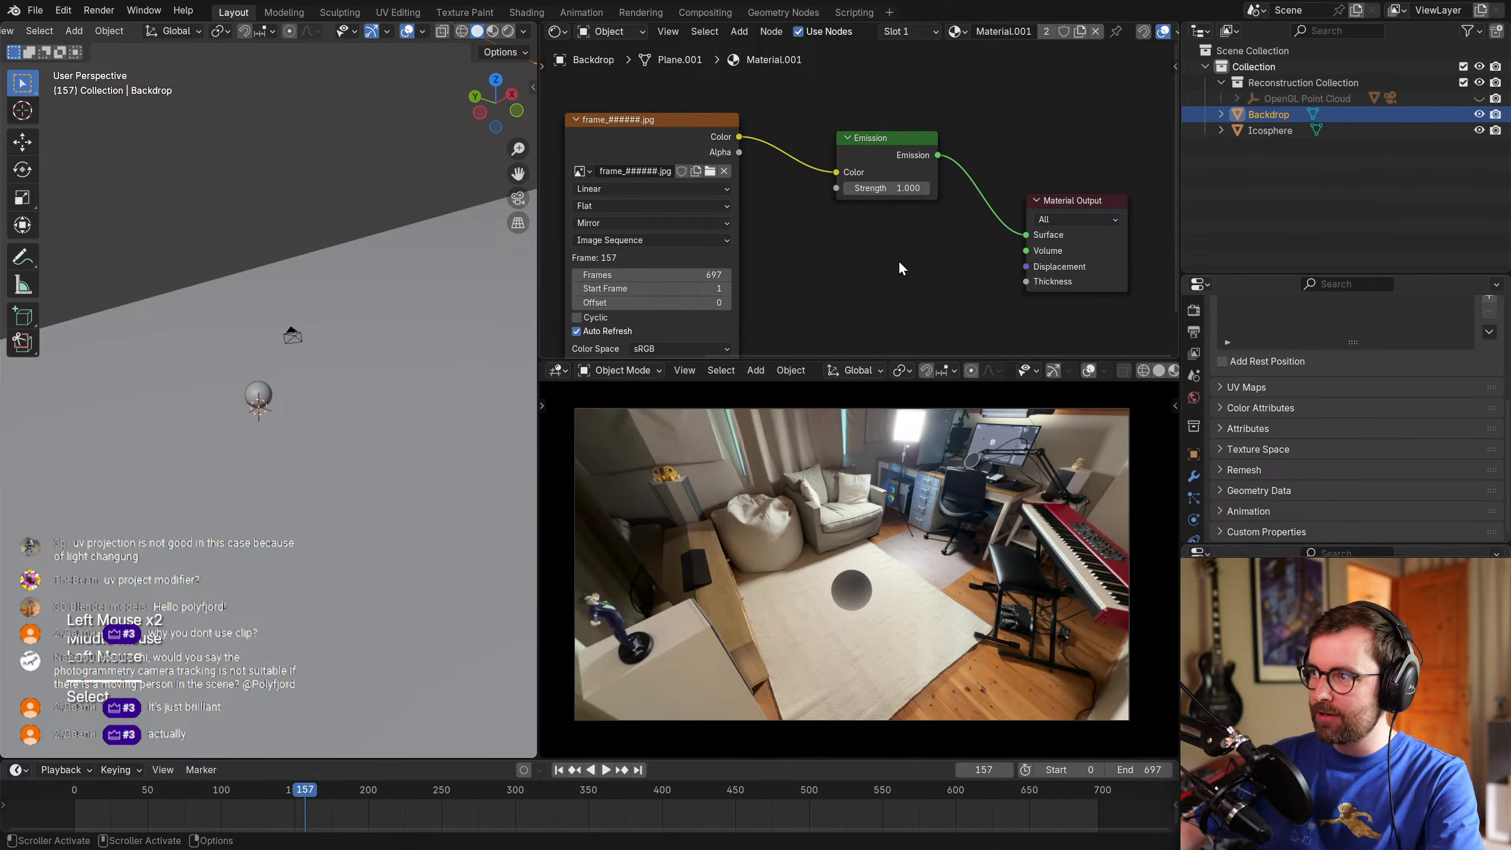
pyautogui.moveTo(900, 258); pyautogui.dragTo(882, 236, button='middle')
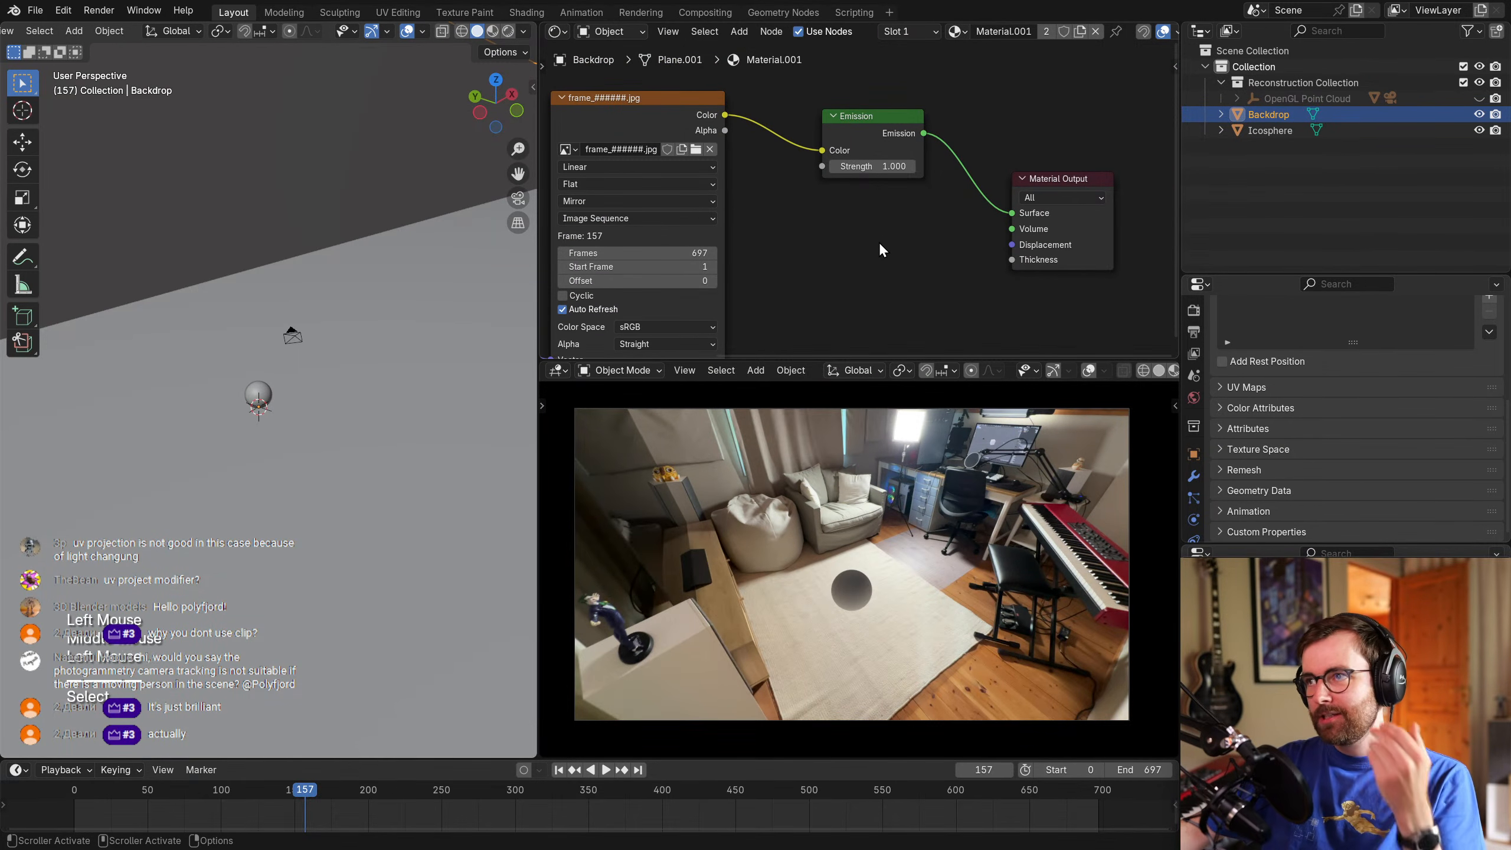
pyautogui.moveTo(879, 112); pyautogui.dragTo(938, 112)
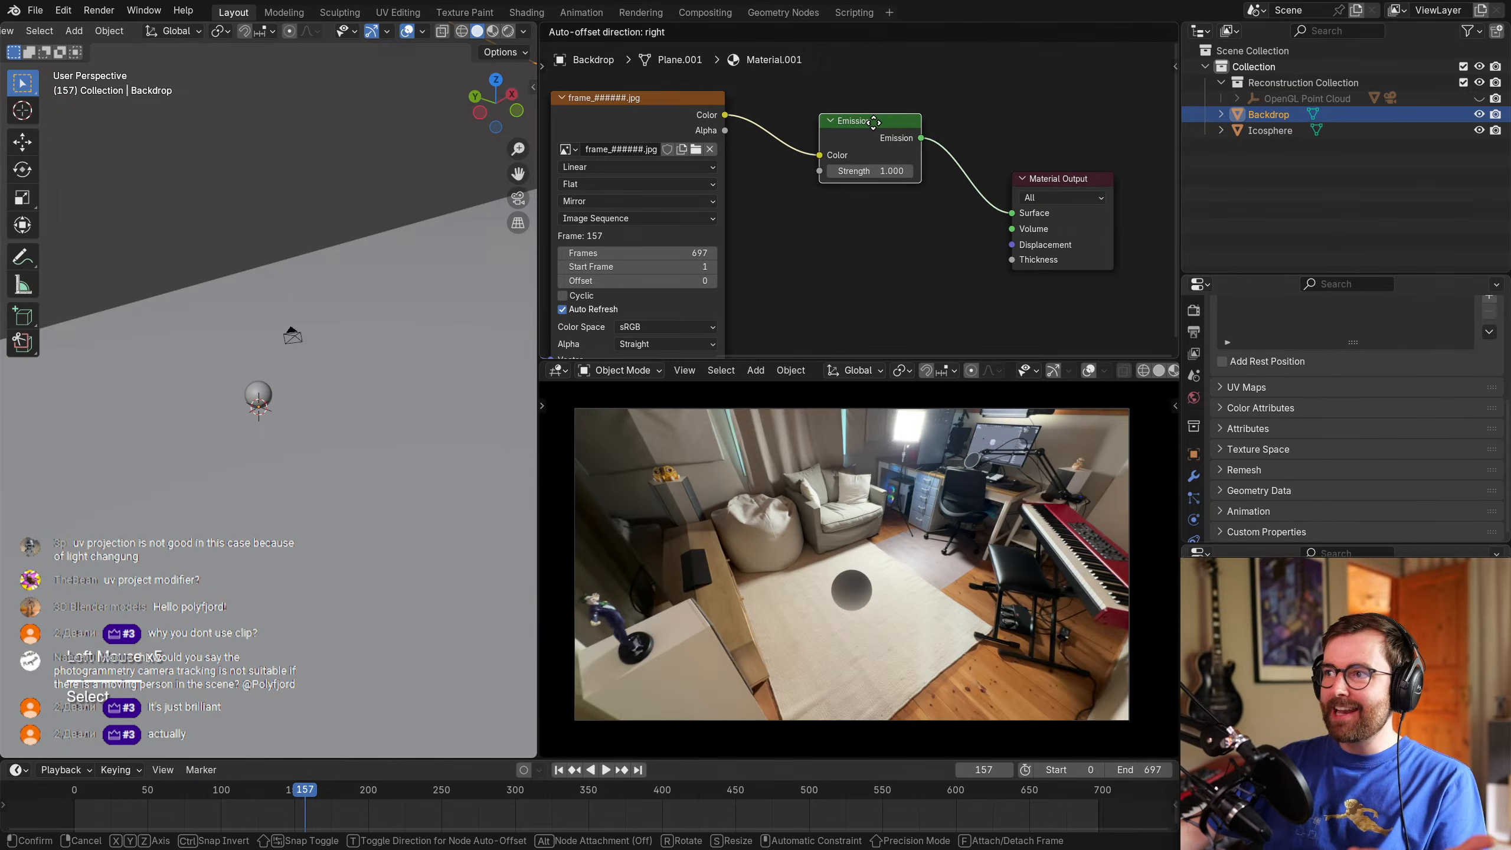
# Delete the Emission node from the Backdrop's material.
pyautogui.click(887, 127)
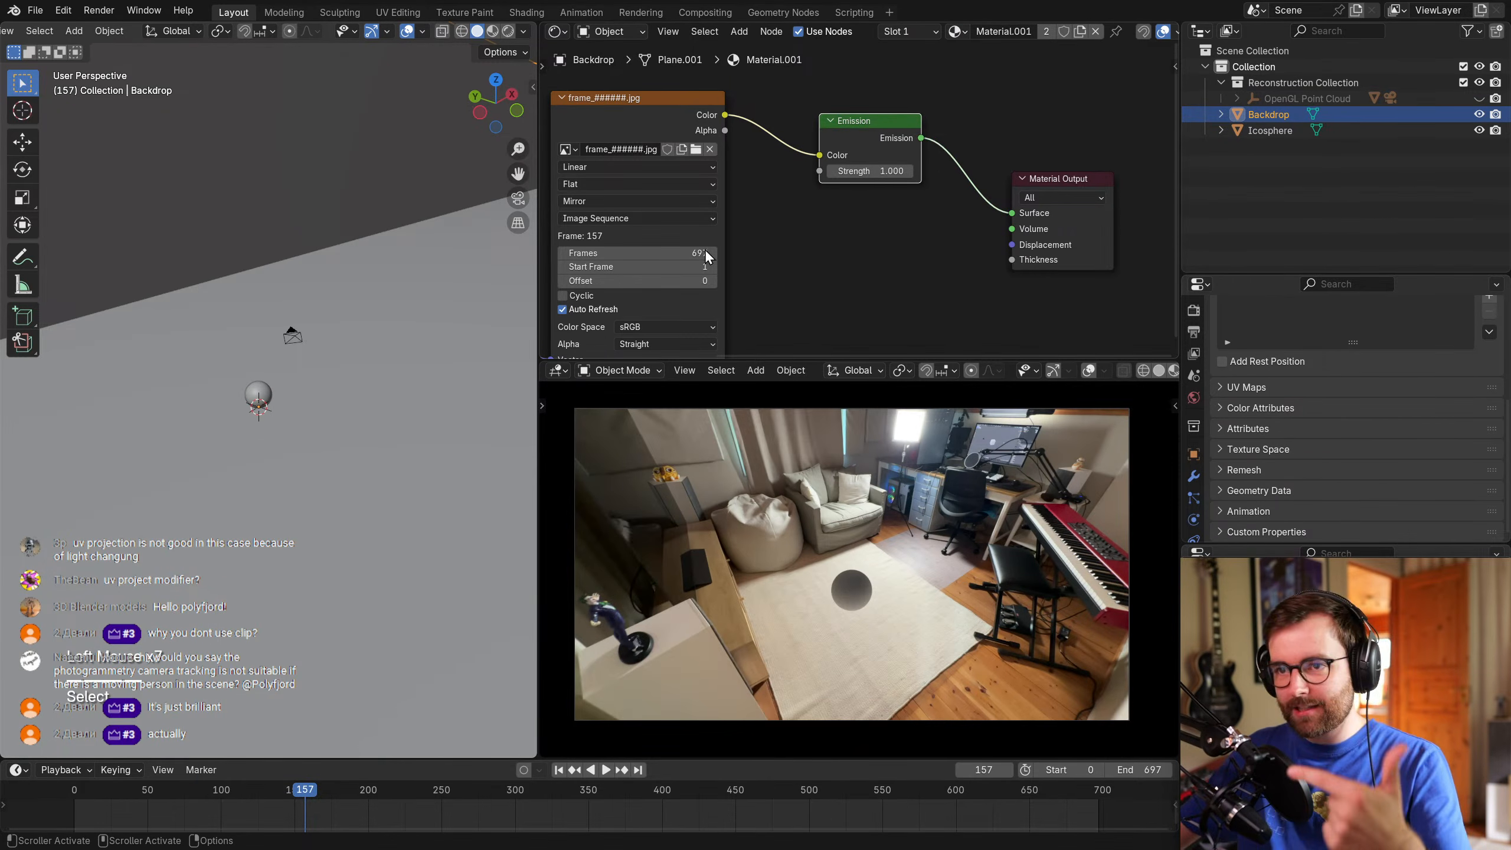
pyautogui.click(828, 268)
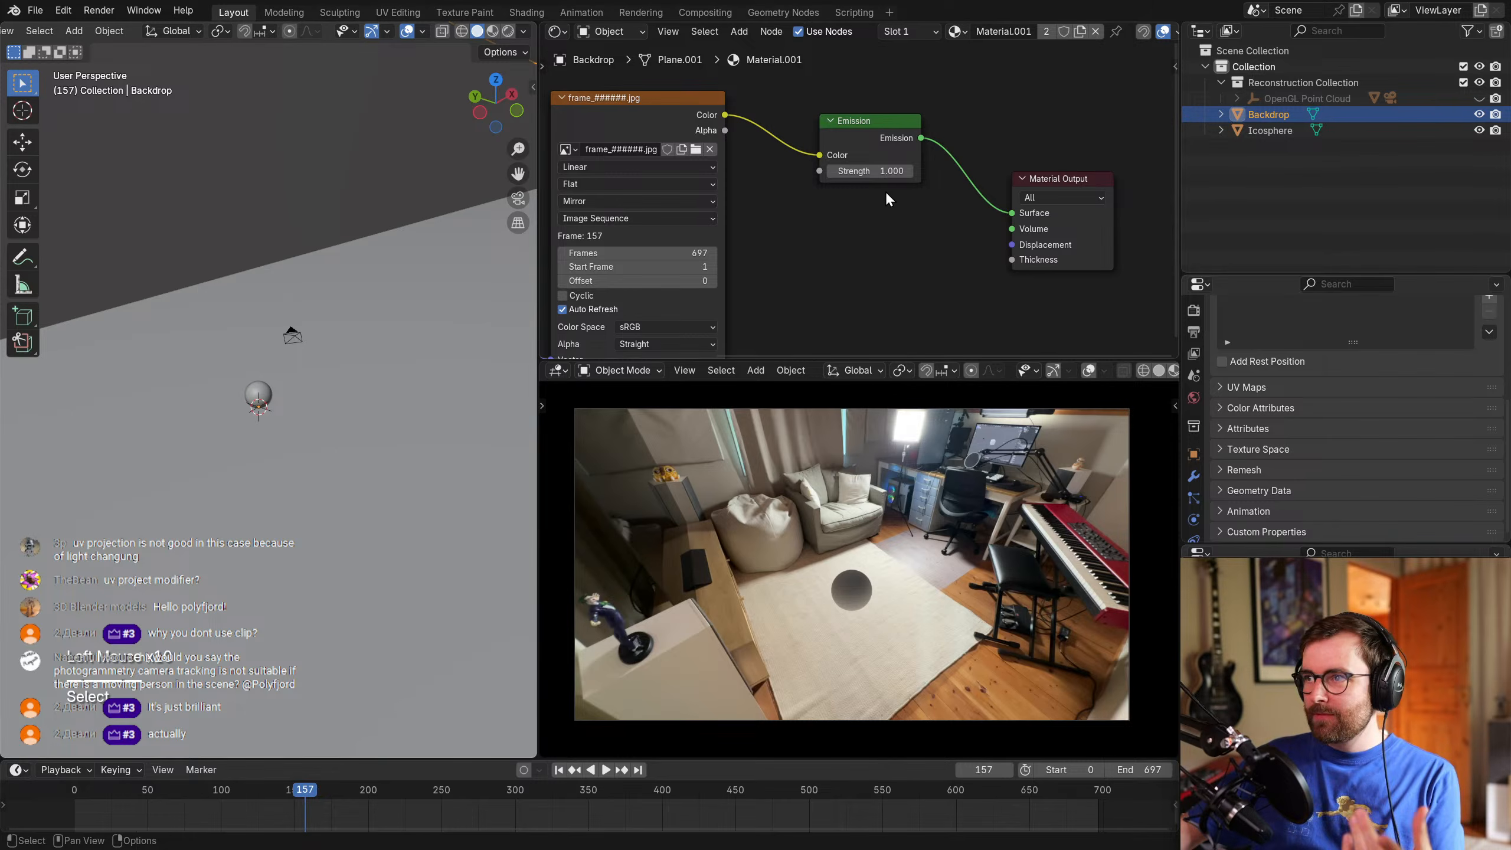
pyautogui.click(875, 178)
pyautogui.press('x')
pyautogui.click(848, 191)
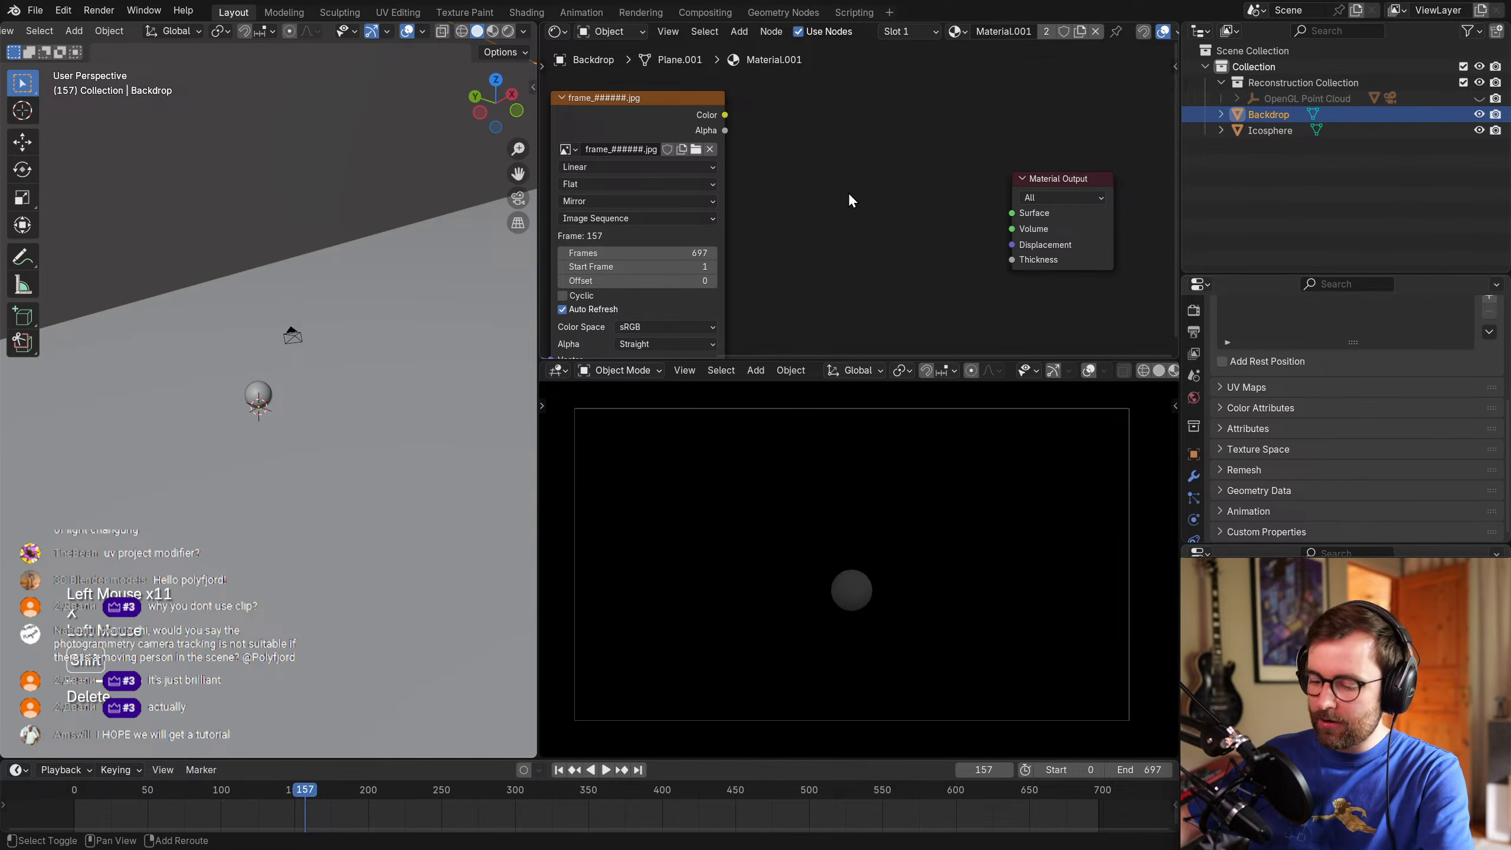
# Add a Diffuse BSDF node, feeding the image sequence's Color into it and its BSDF into the Material Output's Surface.
pyautogui.hotkey('shift', 'a')
pyautogui.write('diffuse')
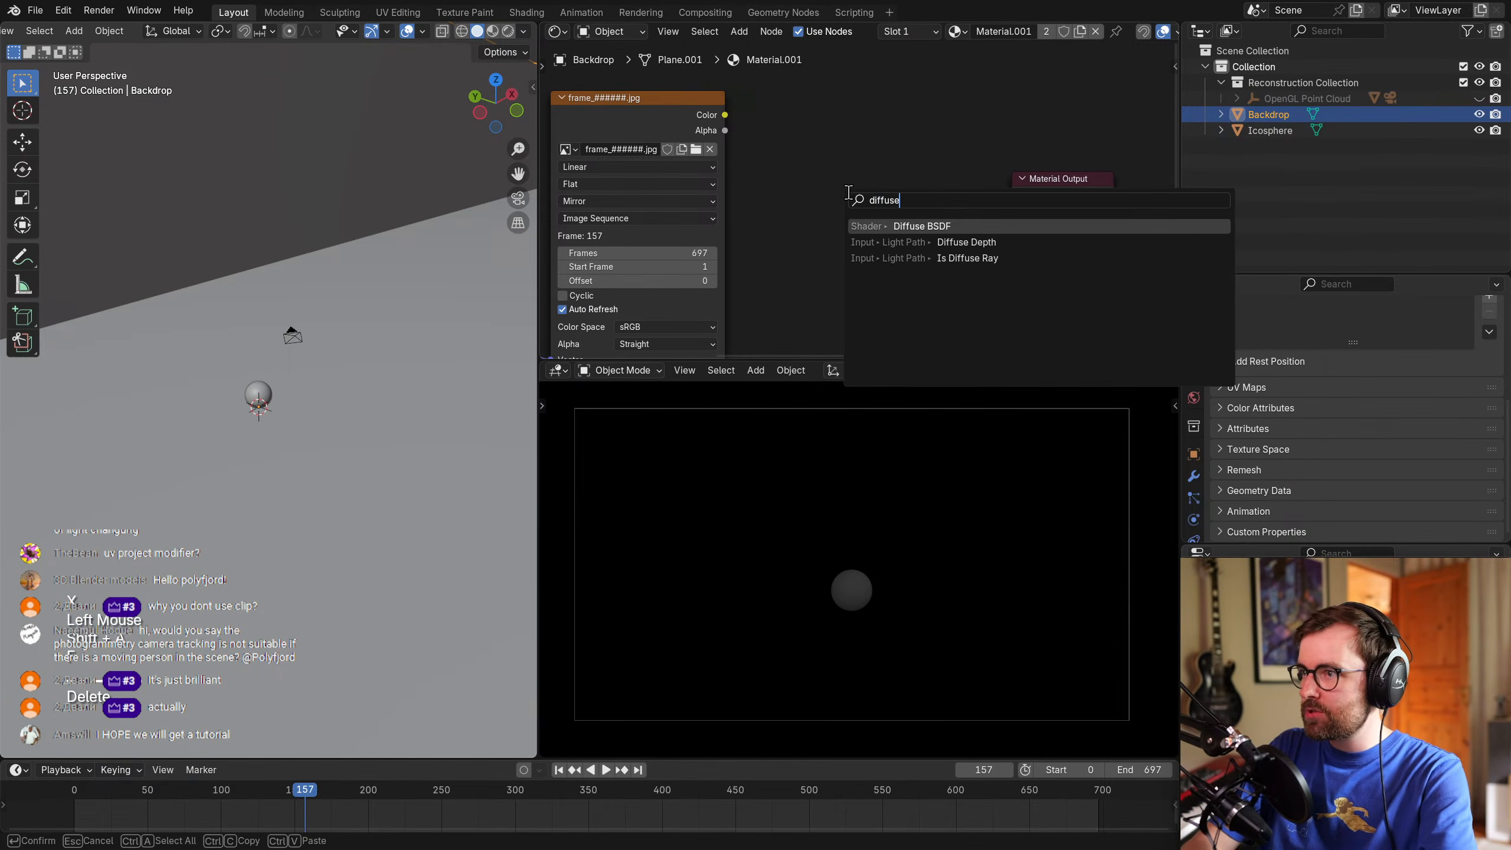
pyautogui.press('Return')
pyautogui.click(823, 167)
pyautogui.moveTo(725, 115); pyautogui.dragTo(1013, 217)
pyautogui.moveTo(877, 178); pyautogui.dragTo(872, 144)
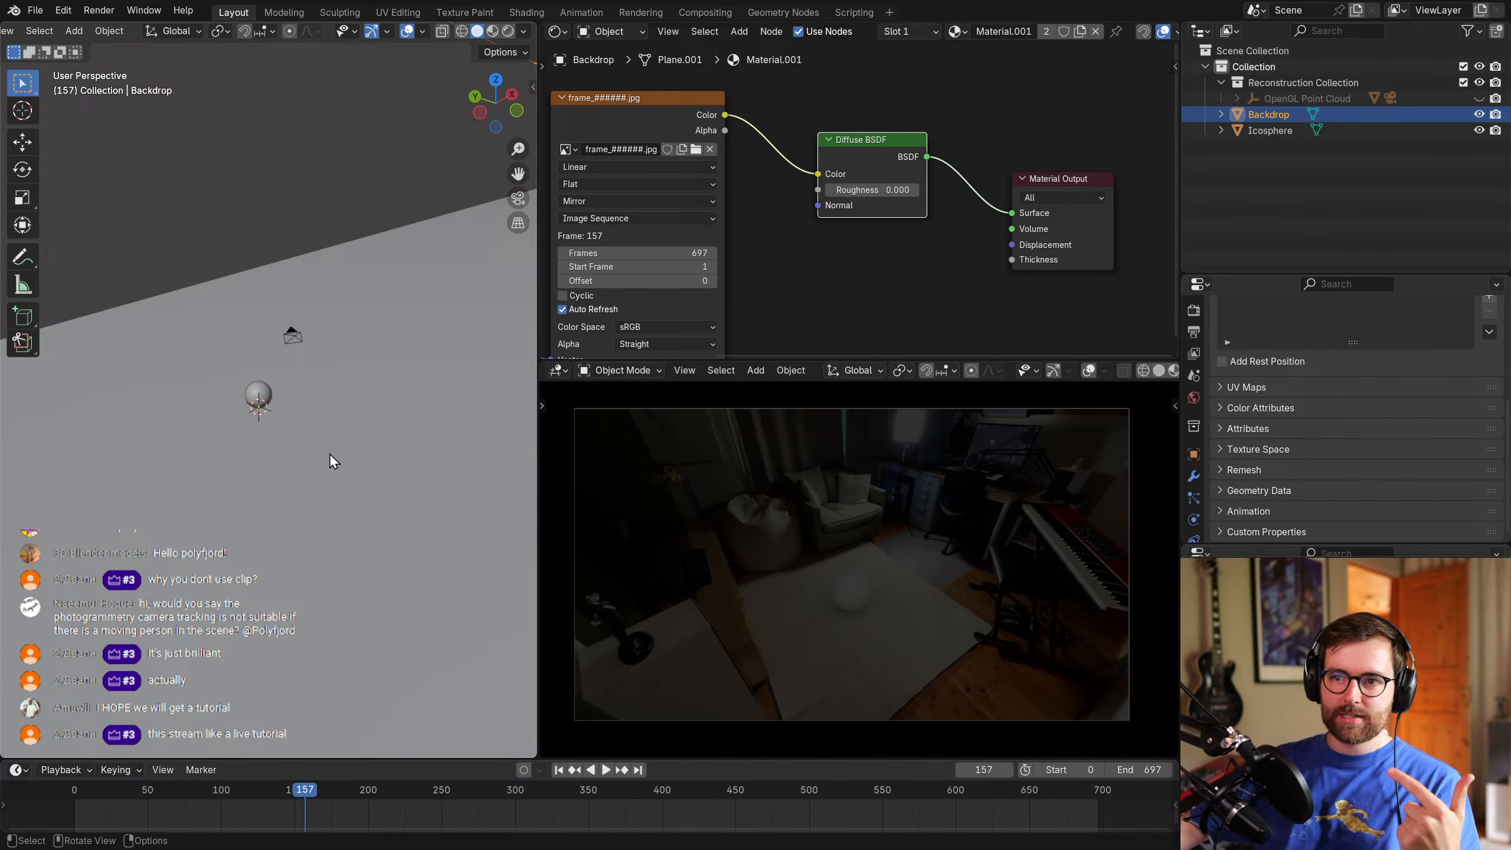
# Show the OpenGL Point Cloud and examine the reconstructed room from several angles in a maximized wireframe view.
pyautogui.click(259, 398)
pyautogui.scroll(3, 326, 439)
pyautogui.keyDown('shift'); pyautogui.moveTo(262, 464); pyautogui.dragTo(394, 458, button='middle'); pyautogui.keyUp('shift')
pyautogui.scroll(-3, 375, 461)
pyautogui.moveTo(394, 458); pyautogui.dragTo(352, 425, button='middle')
pyautogui.hotkey('alt', 'a')
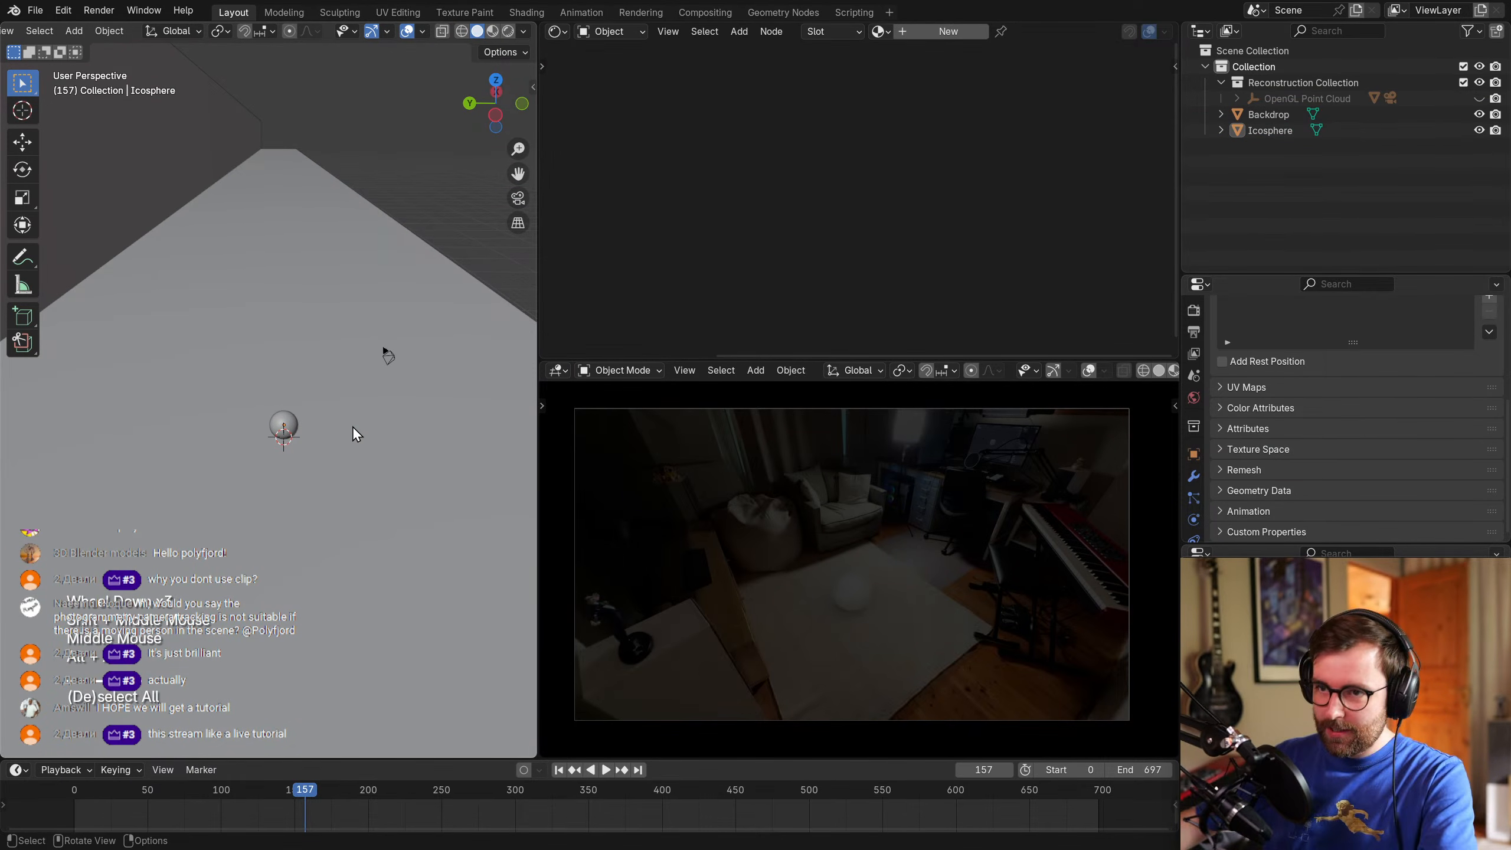
pyautogui.scroll(2, 354, 428)
pyautogui.click(1480, 98)
pyautogui.scroll(-1, 417, 352)
pyautogui.keyDown('shift'); pyautogui.moveTo(416, 354); pyautogui.dragTo(250, 313, button='middle'); pyautogui.keyUp('shift')
pyautogui.hotkey('ctrl', 'space')
pyautogui.scroll(-2, 750, 425)
pyautogui.moveTo(749, 425)
pyautogui.keyDown('shift'); pyautogui.mouseDown(button='middle')
pyautogui.moveTo(866, 432)
pyautogui.moveTo(764, 428)
pyautogui.mouseUp(button='middle'); pyautogui.keyUp('shift')
pyautogui.press('z')
pyautogui.moveTo(723, 474)
pyautogui.mouseDown(button='middle')
pyautogui.moveTo(849, 462)
pyautogui.moveTo(907, 472)
pyautogui.moveTo(760, 499)
pyautogui.moveTo(565, 496)
pyautogui.mouseUp(button='middle')
pyautogui.scroll(2, 839, 476)
pyautogui.scroll(-2, 907, 473)
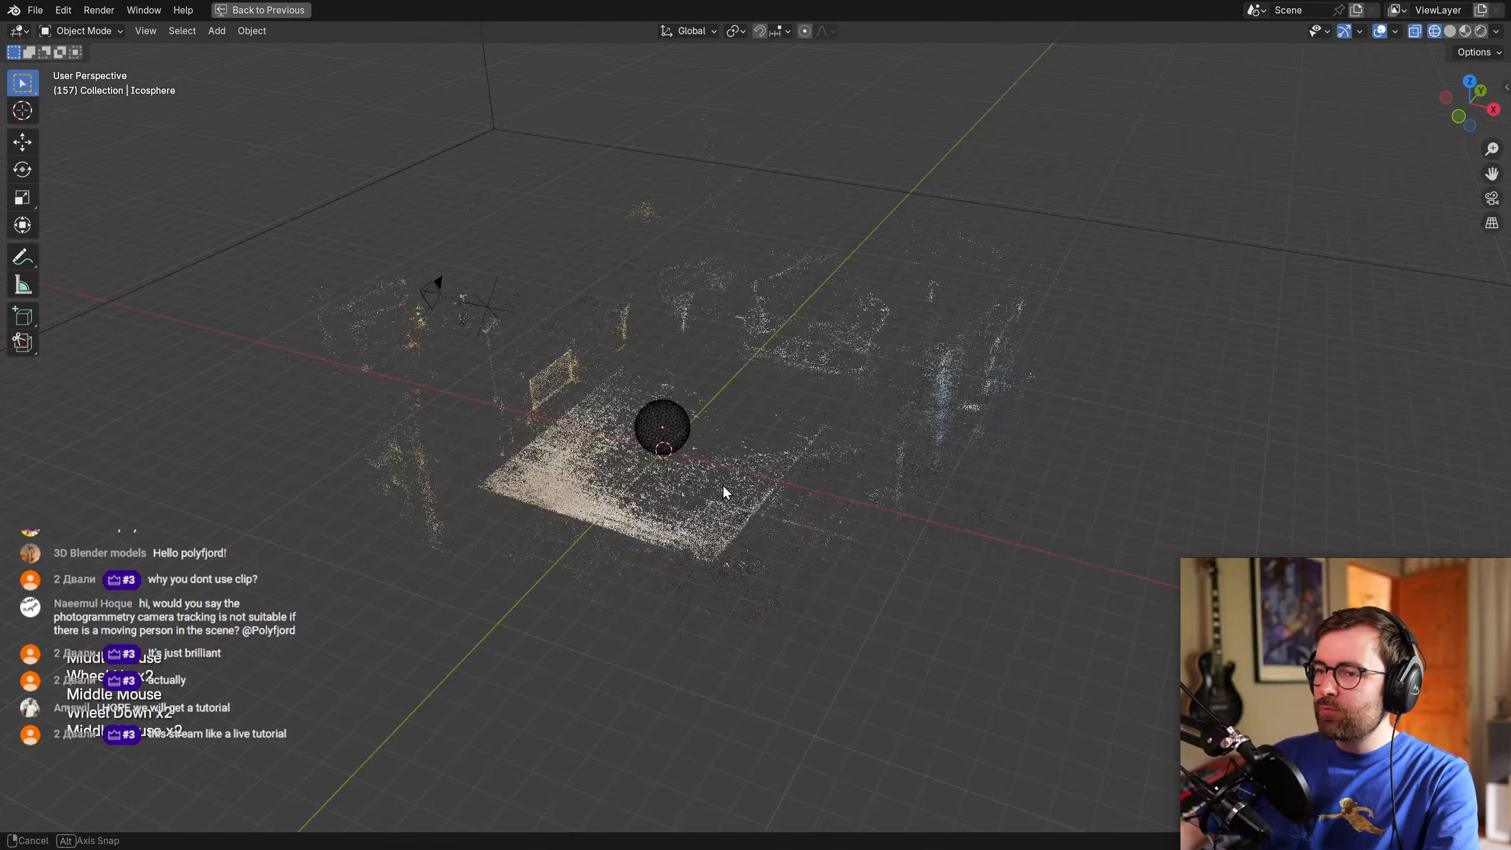
pyautogui.moveTo(724, 485); pyautogui.dragTo(617, 311, button='middle')
pyautogui.keyDown('shift'); pyautogui.moveTo(757, 360); pyautogui.dragTo(685, 429, button='middle'); pyautogui.keyUp('shift')
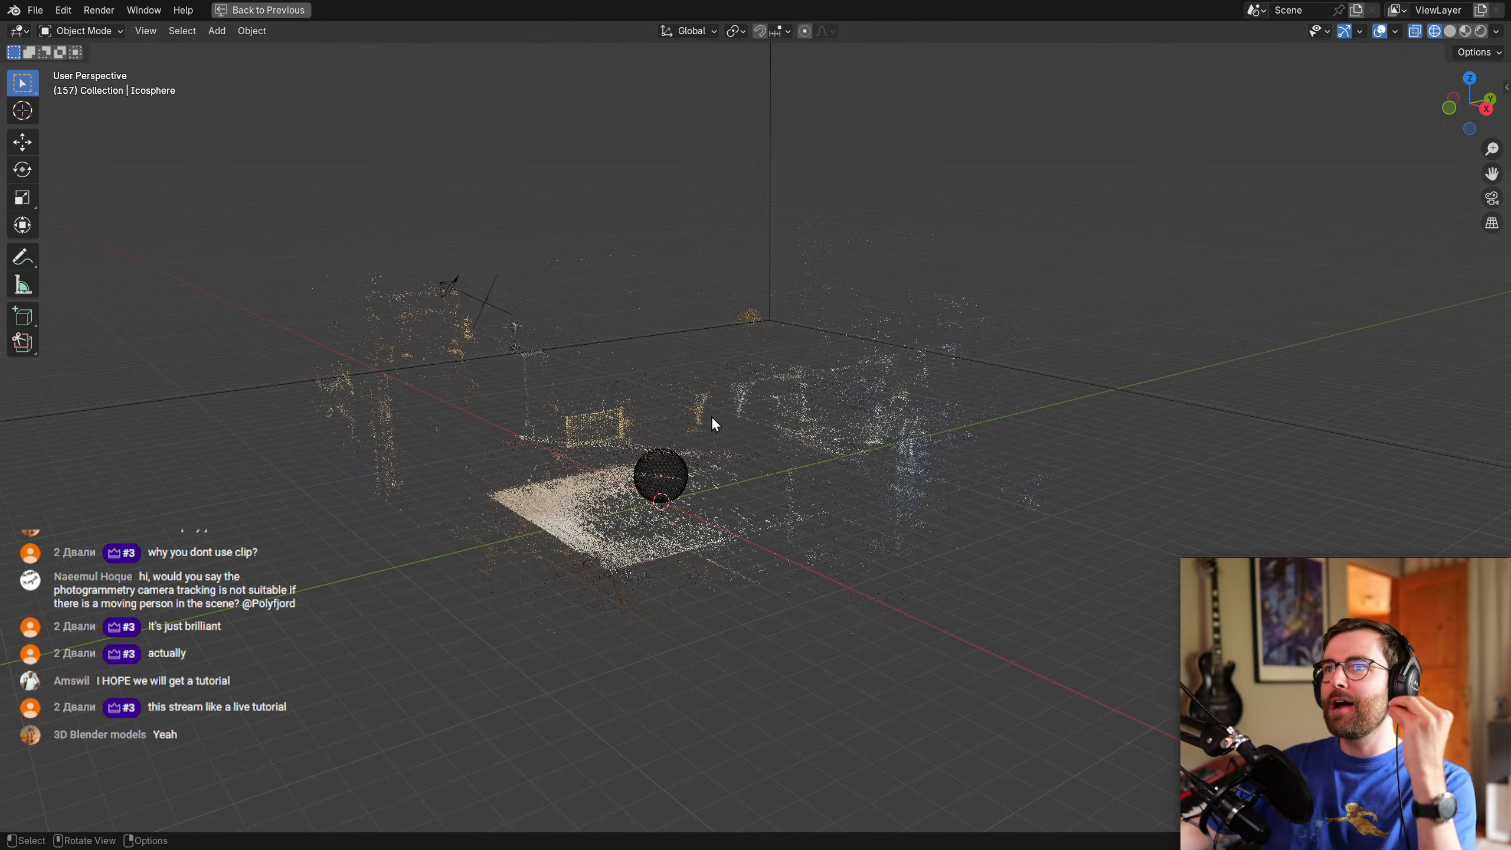
# Return to the full layout with solid shading and hide the OpenGL Point Cloud.
pyautogui.hotkey('ctrl', 'space')
pyautogui.moveTo(276, 432); pyautogui.dragTo(347, 466, button='middle')
pyautogui.scroll(2, 369, 500)
pyautogui.keyDown('shift'); pyautogui.moveTo(385, 529); pyautogui.dragTo(379, 494, button='middle'); pyautogui.keyUp('shift')
pyautogui.moveTo(378, 494); pyautogui.dragTo(372, 458, button='middle')
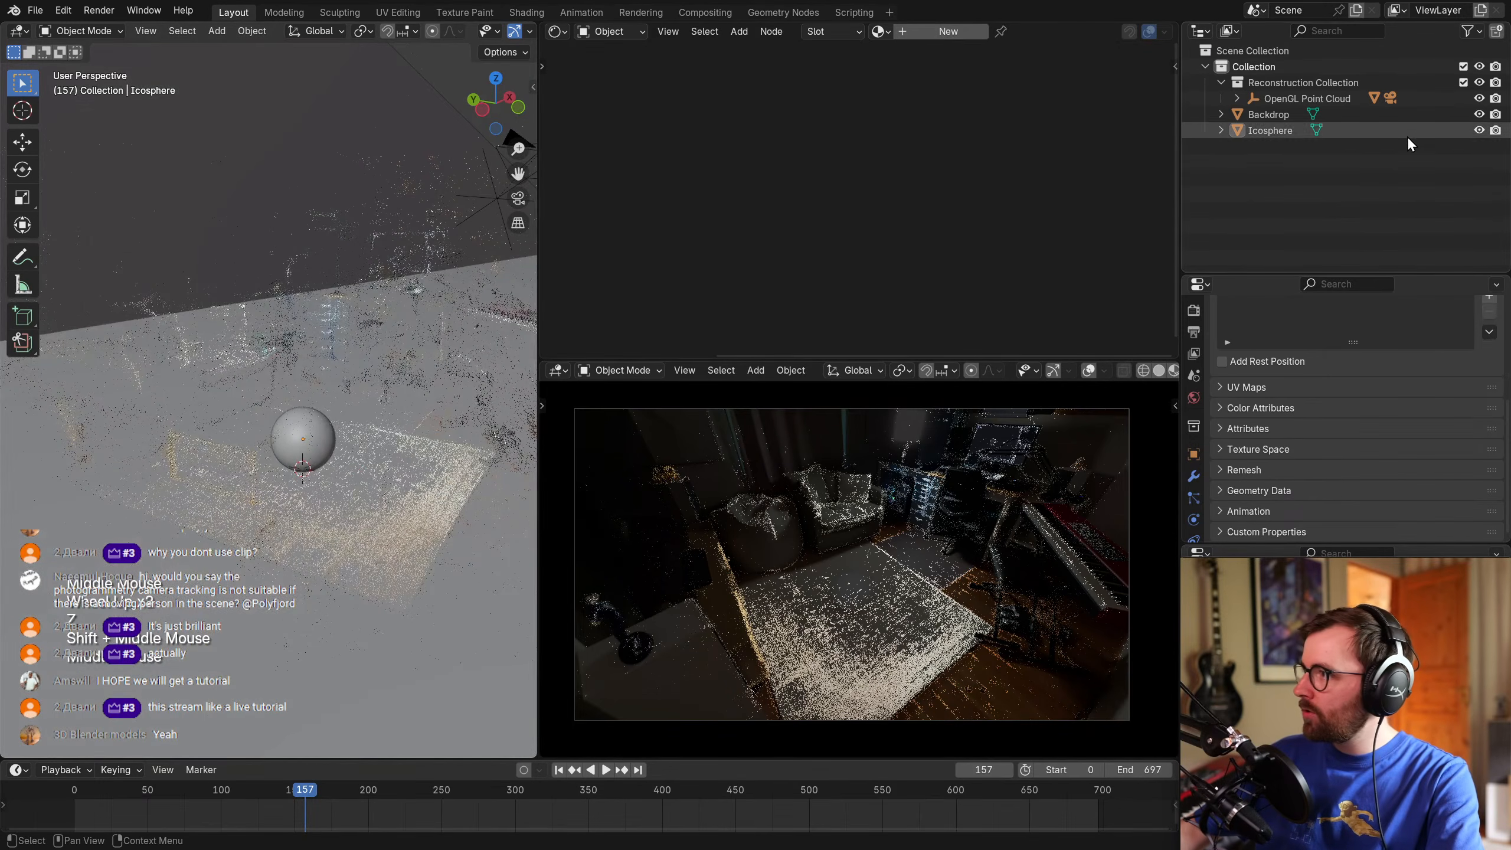
pyautogui.click(1480, 98)
# Add an area light at the 3D cursor and enlarge the camera view area.
pyautogui.hotkey('shift', 'a')
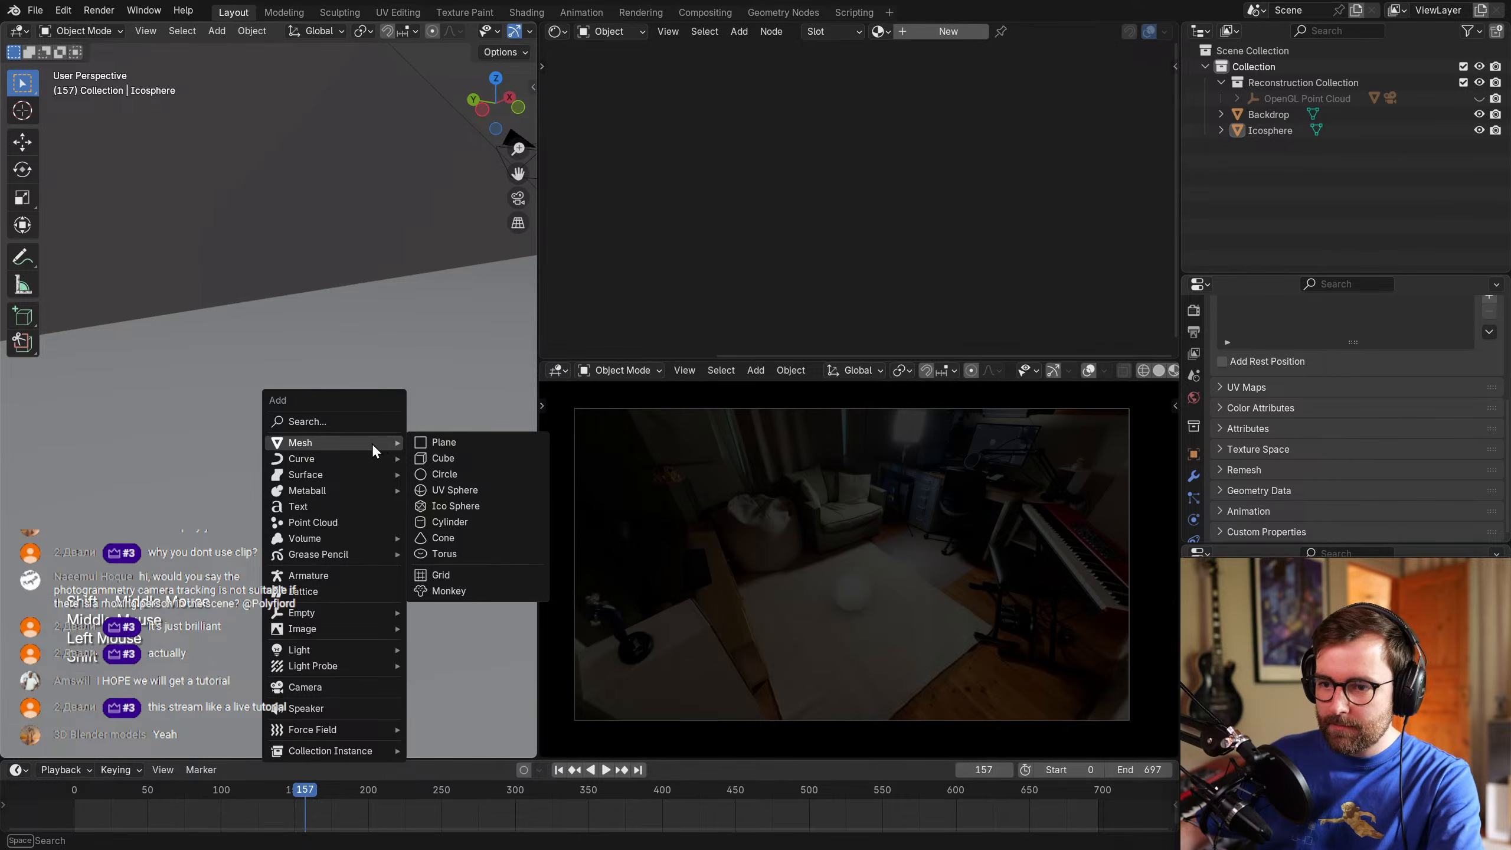
pyautogui.moveTo(384, 649)
pyautogui.click(486, 700)
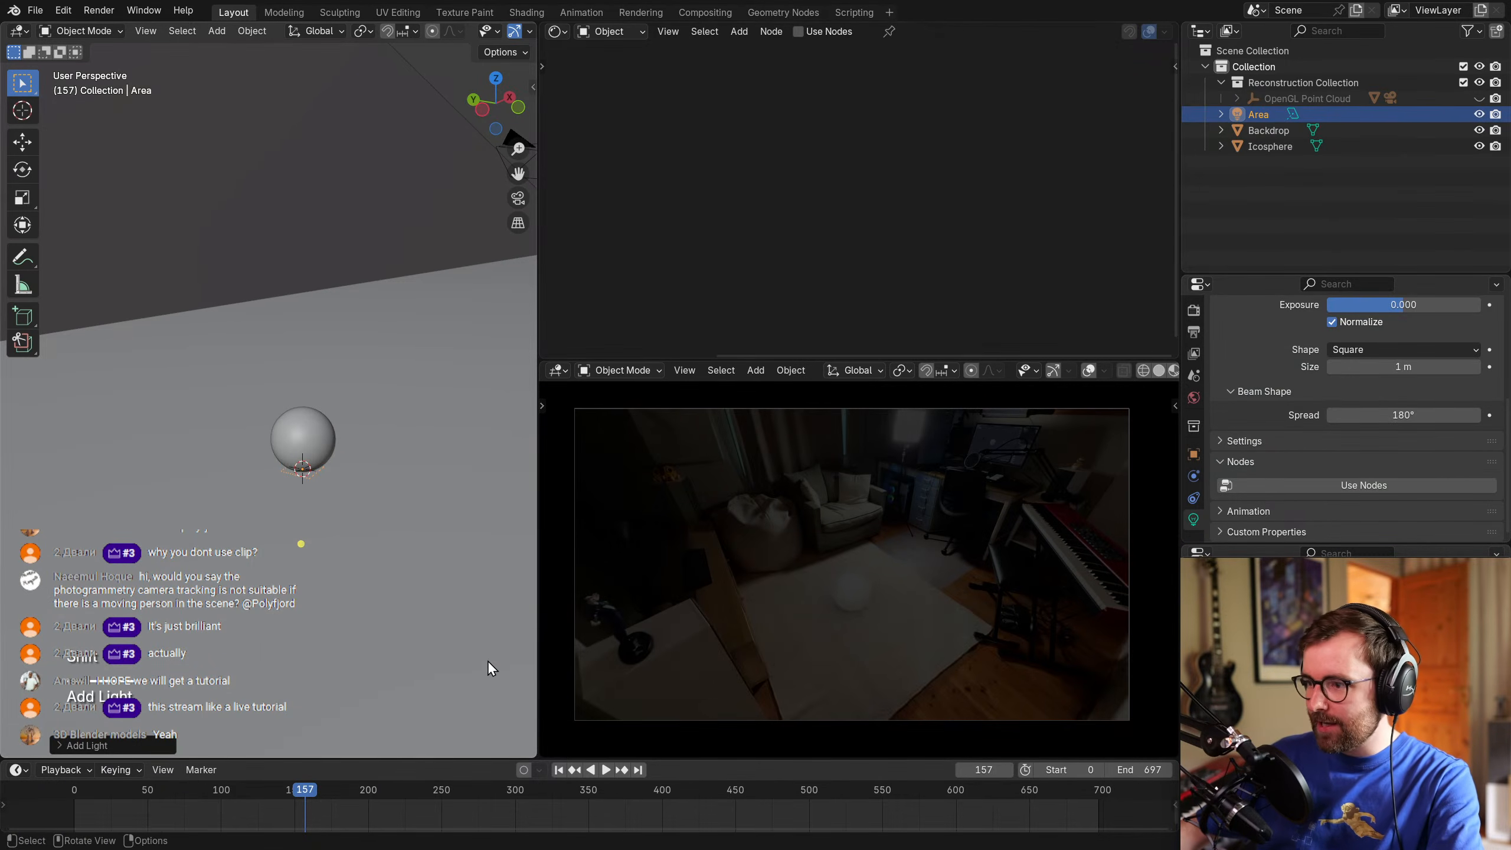
pyautogui.moveTo(539, 244); pyautogui.dragTo(435, 241)
pyautogui.moveTo(581, 359); pyautogui.dragTo(580, 258)
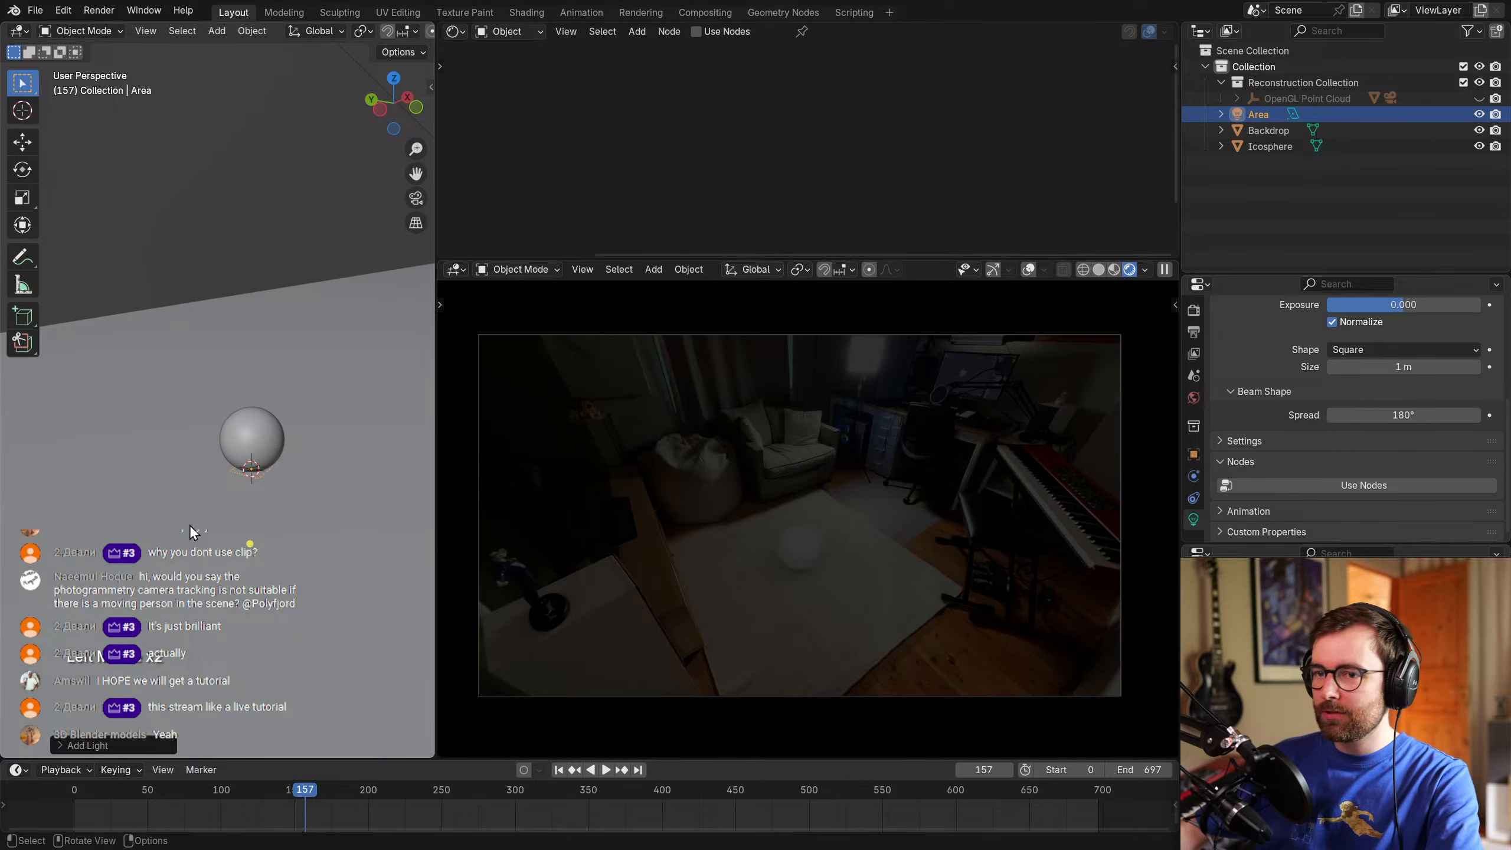
# Raise the area light along Z to well above the sphere.
pyautogui.scroll(2, 335, 532)
pyautogui.keyDown('shift'); pyautogui.moveTo(336, 532); pyautogui.dragTo(304, 463, button='middle'); pyautogui.keyUp('shift')
pyautogui.scroll(-1, 305, 463)
pyautogui.press('g')
pyautogui.press('z')
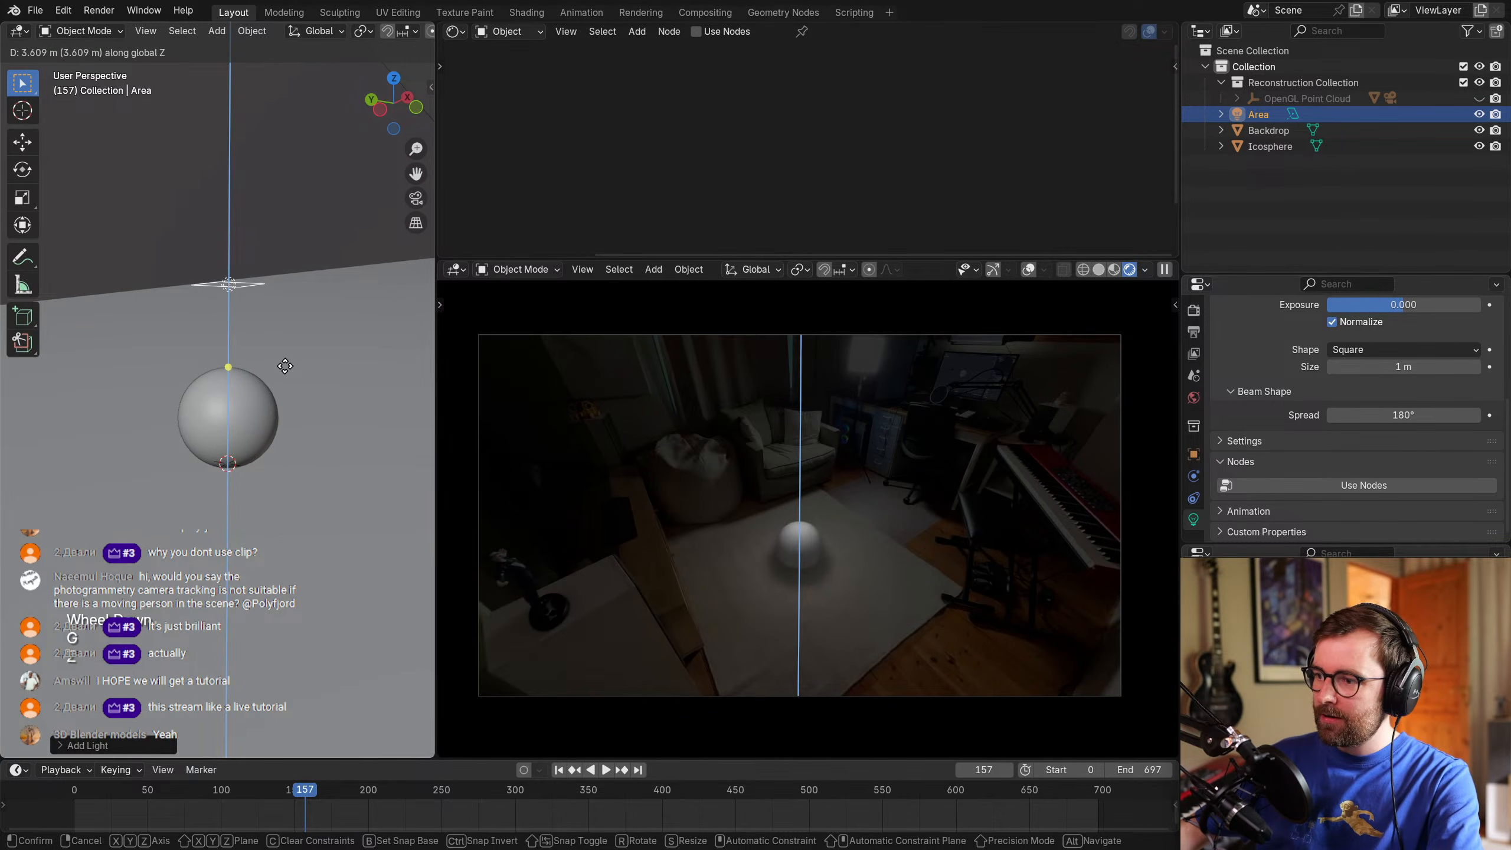
pyautogui.click(277, 254)
# Increase the area light's power to light the sphere and carpet brightly, and move the light higher along Z.
pyautogui.rightClick(160, 269)
pyautogui.click(159, 269)
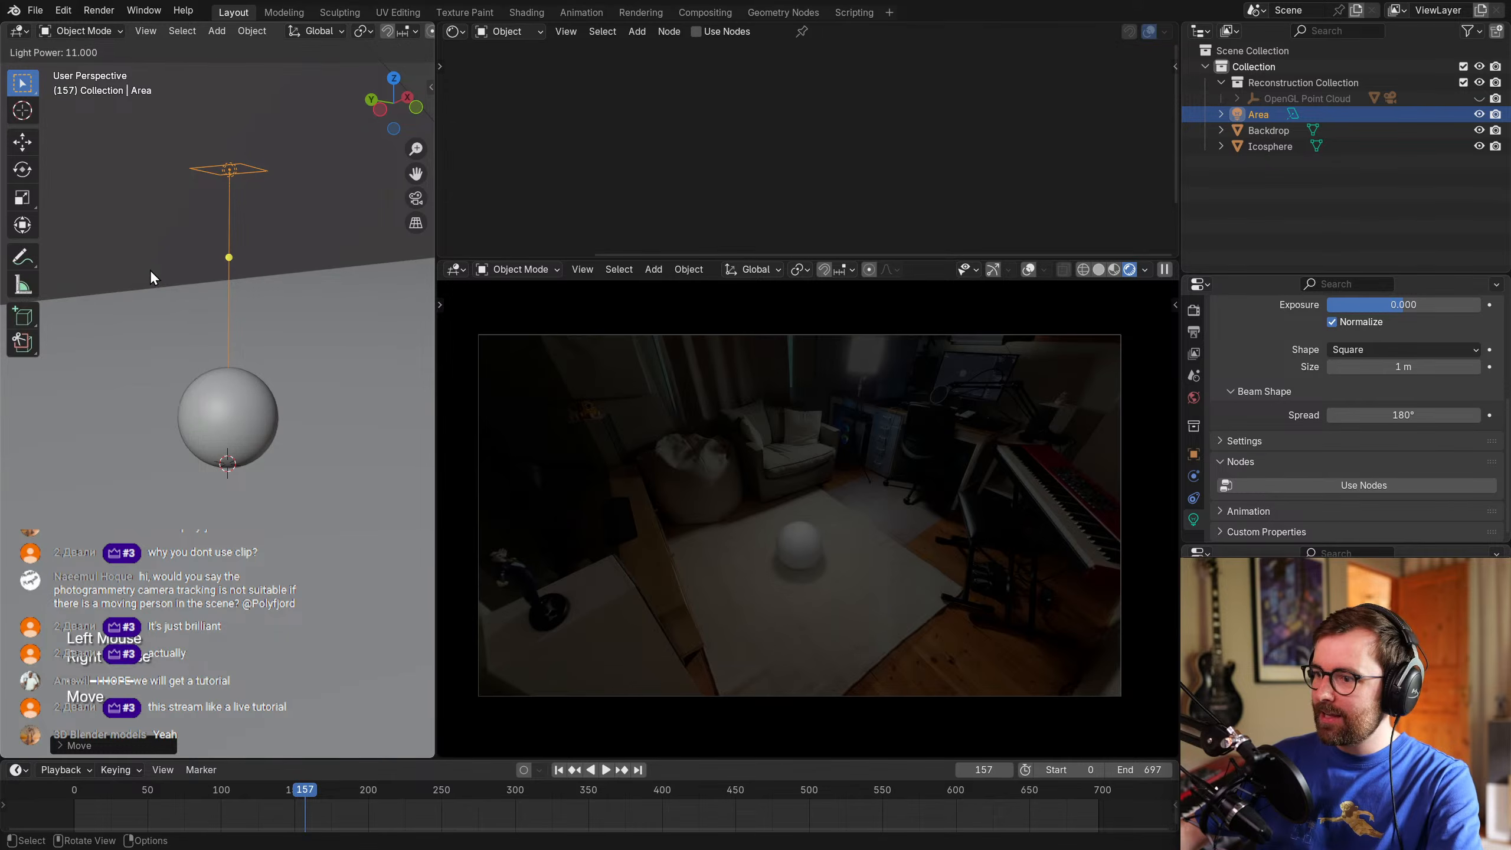
pyautogui.click(278, 270)
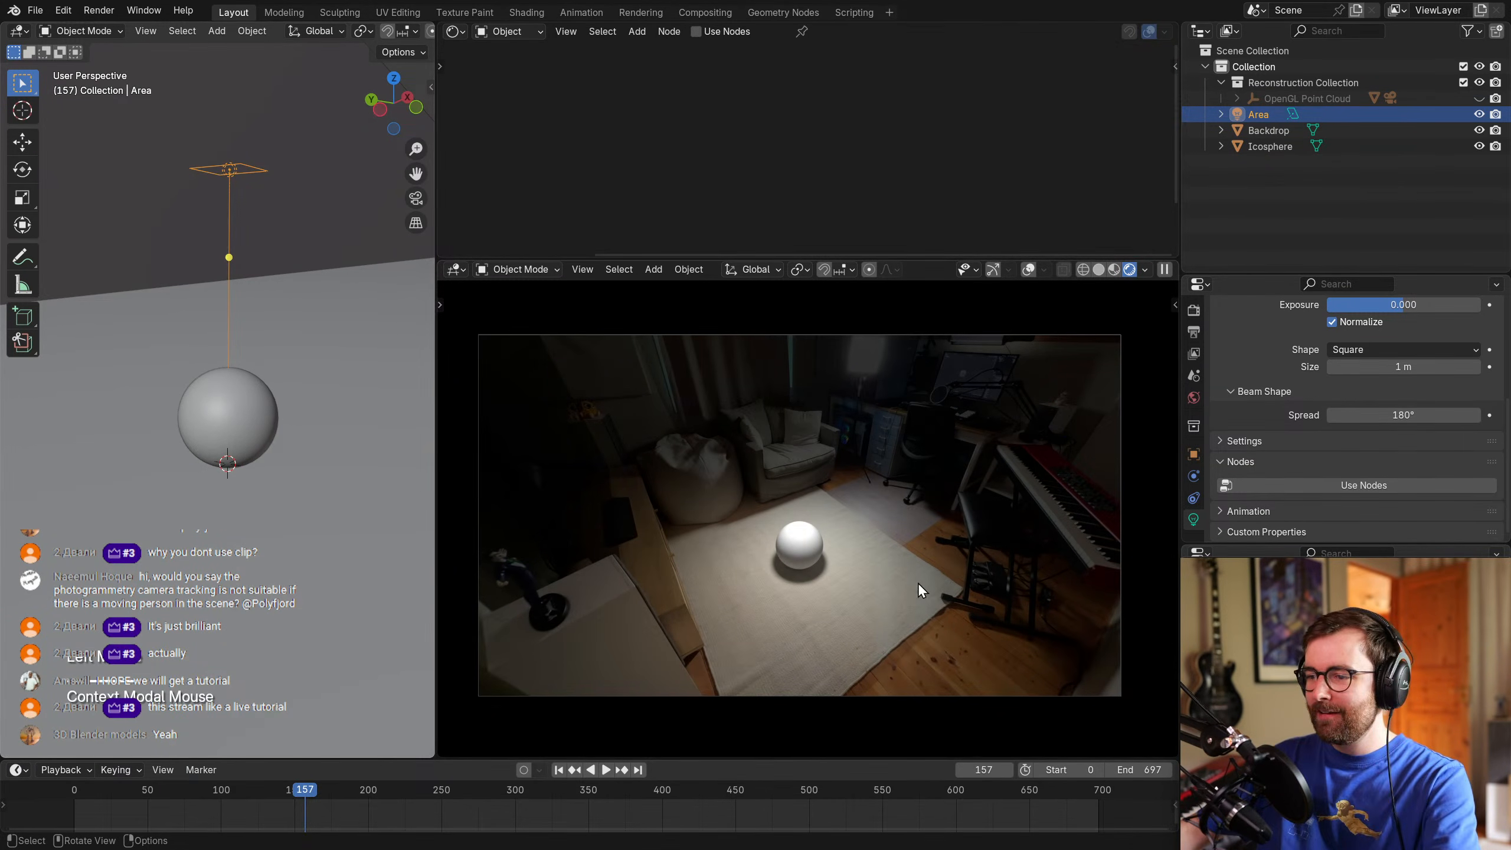
pyautogui.press('g')
pyautogui.press('z')
pyautogui.click(269, 352)
# Enlarge the area light to 3.78 m and adjust its power.
pyautogui.rightClick(270, 350)
pyautogui.click(267, 359)
pyautogui.click(441, 369)
pyautogui.rightClick(315, 328)
pyautogui.click(315, 328)
pyautogui.click(357, 374)
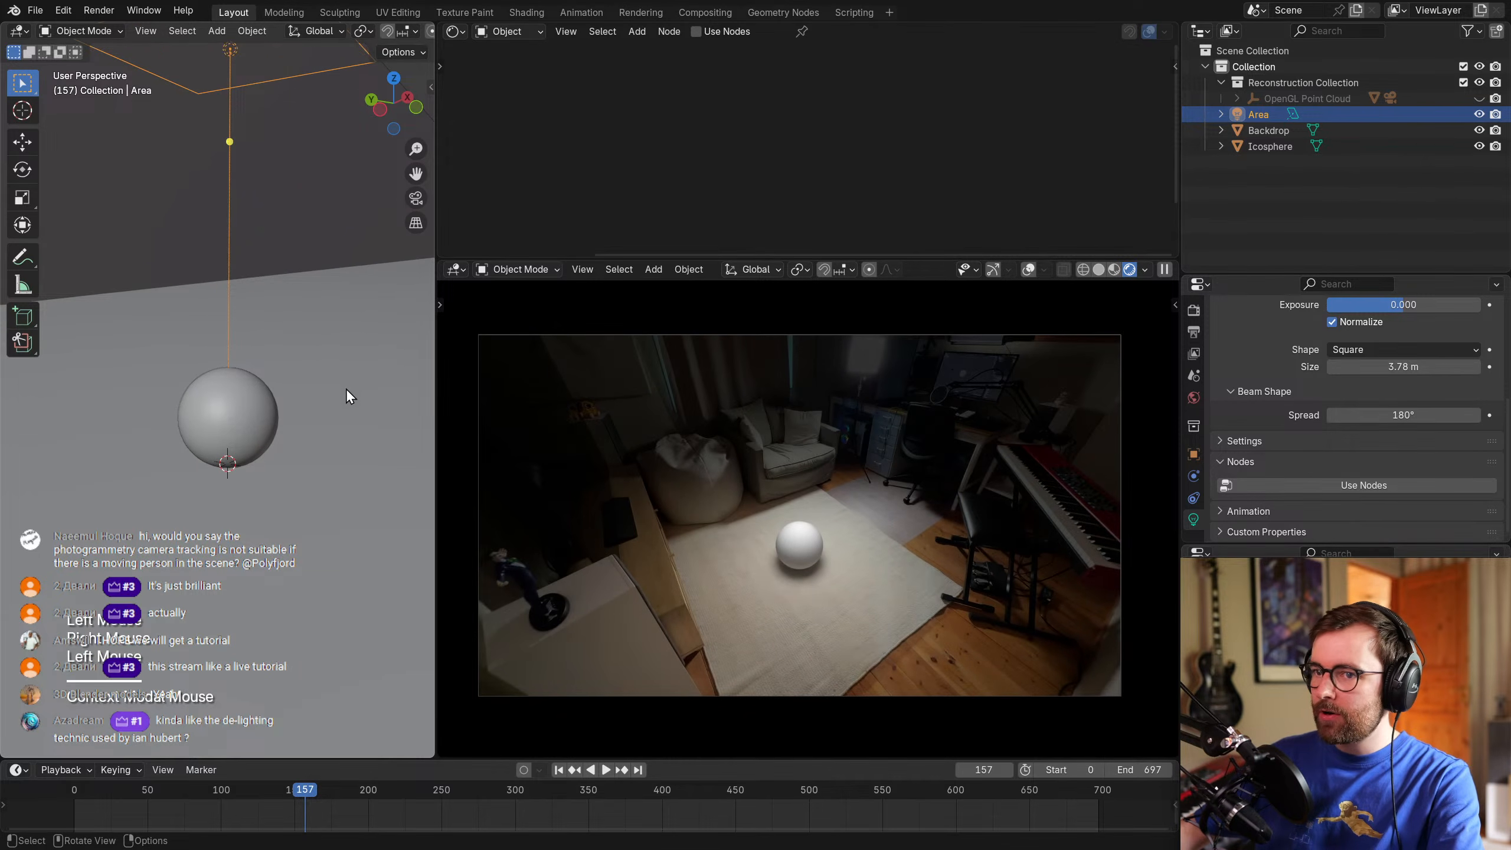
# Try moving the sphere across the carpet from the top view to test how the area light falls on it.
pyautogui.click(266, 413)
pyautogui.press('KP_7')
pyautogui.scroll(-2, 262, 405)
pyautogui.keyDown('shift'); pyautogui.moveTo(239, 402); pyautogui.dragTo(266, 328, button='middle'); pyautogui.keyUp('shift')
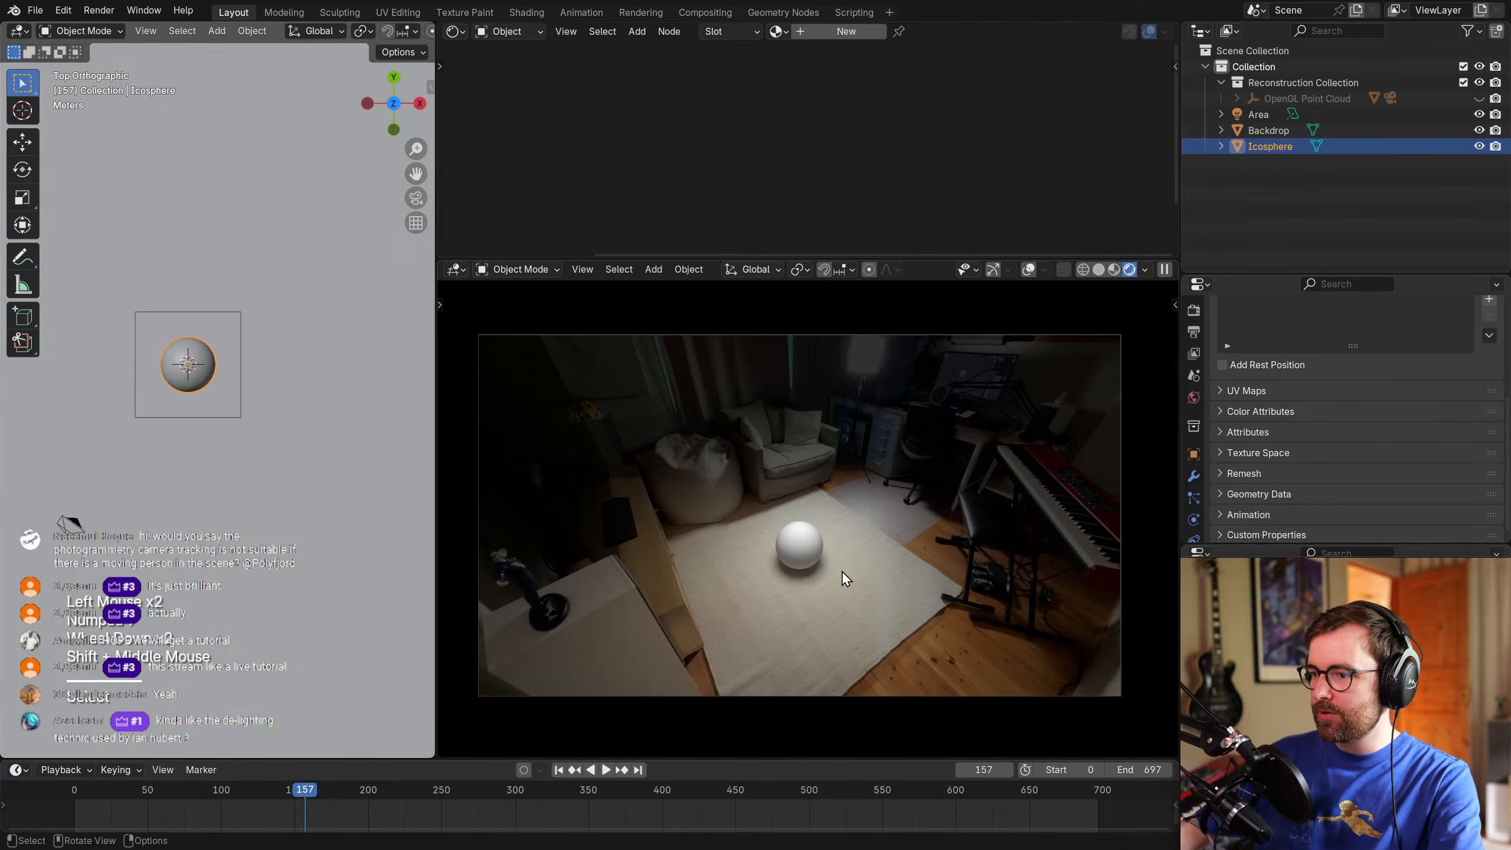
pyautogui.scroll(3, 843, 574)
pyautogui.press('g')
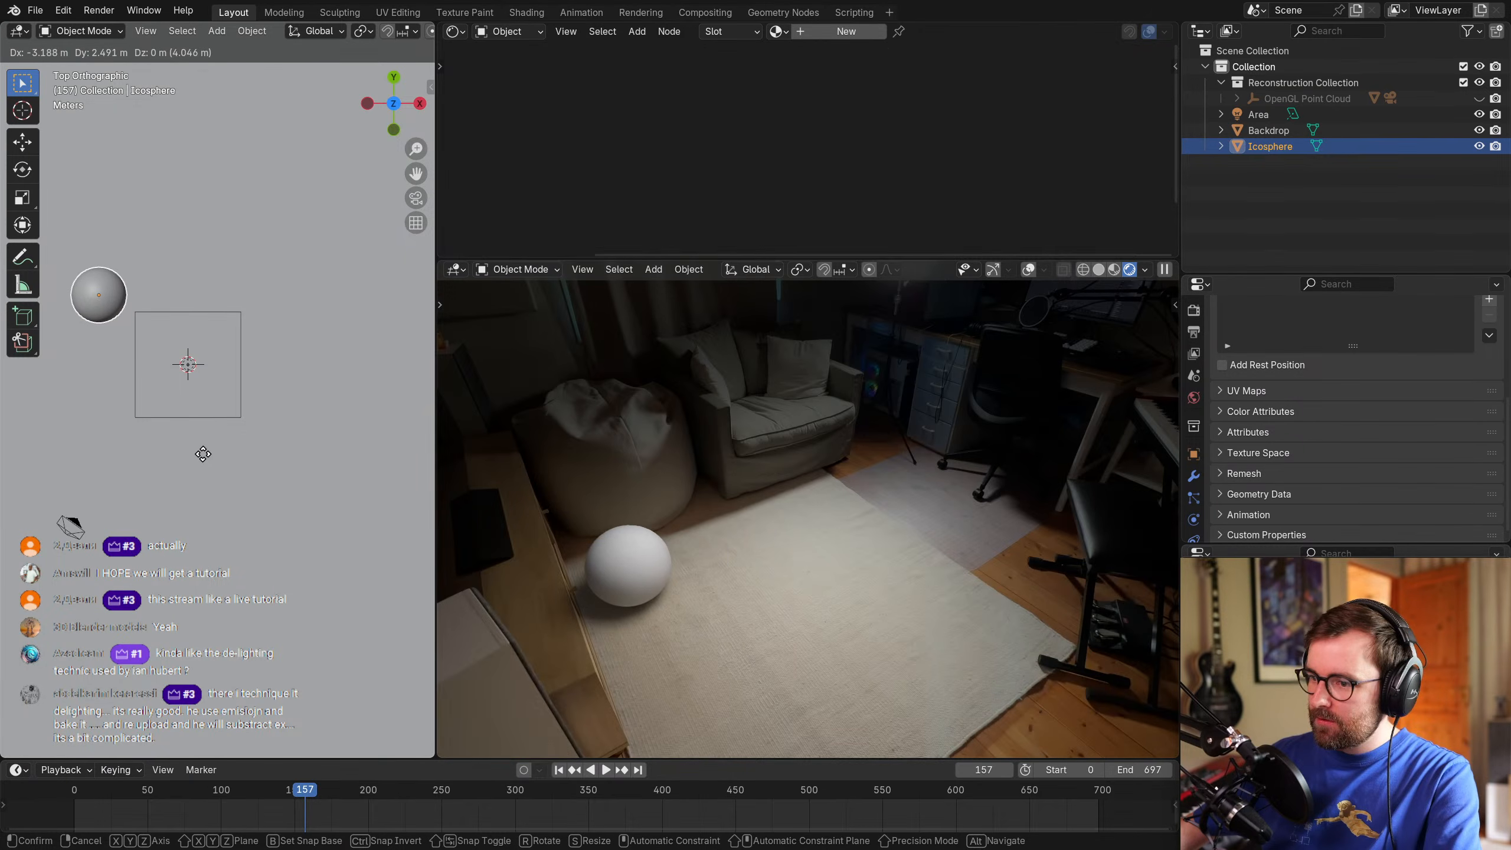
pyautogui.press('Escape')
pyautogui.scroll(-2, 773, 506)
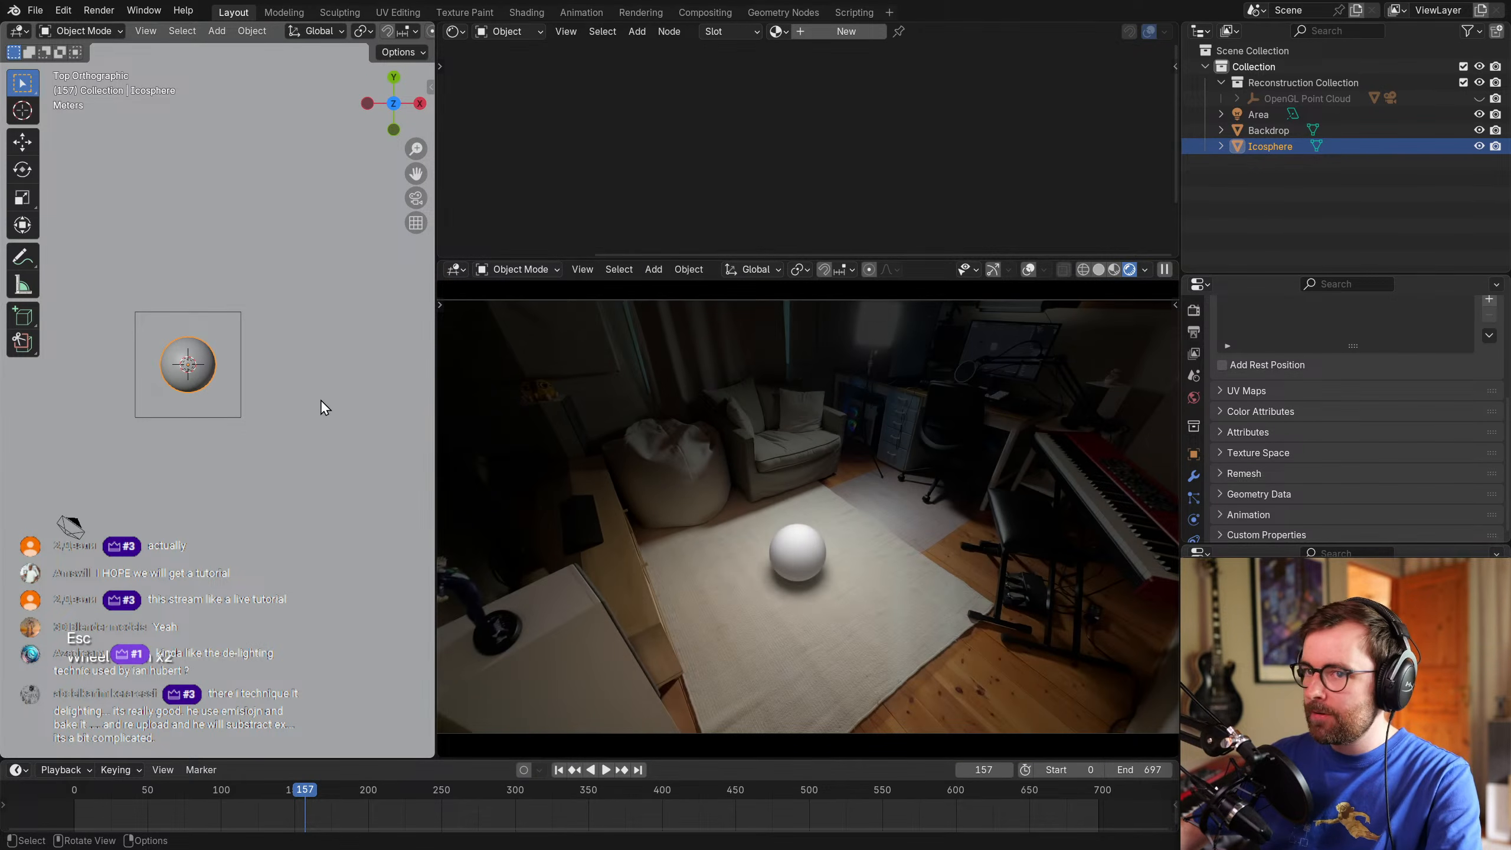
pyautogui.press('g')
pyautogui.press('Escape')
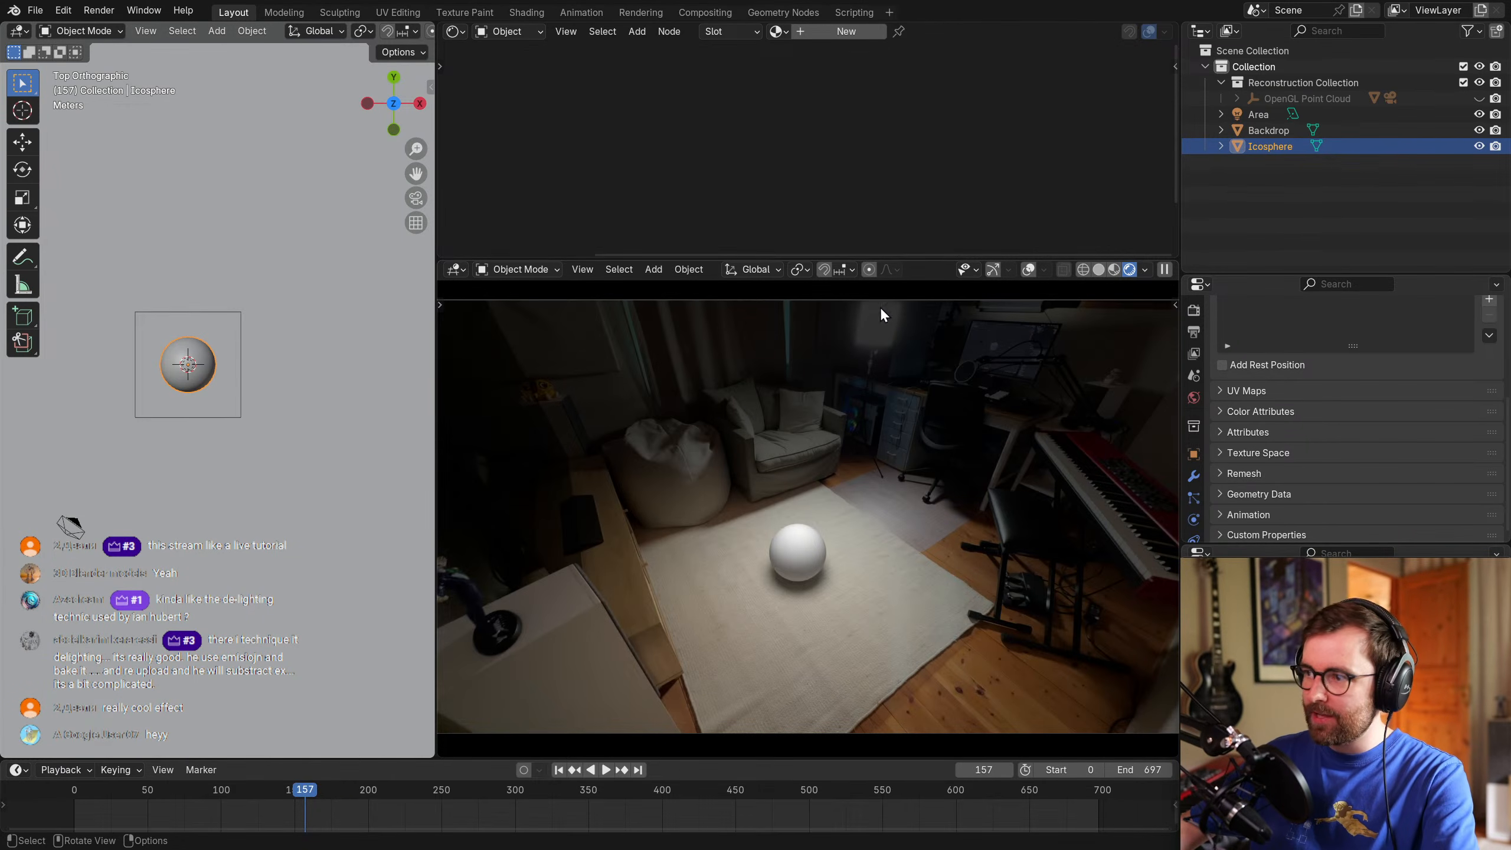
# Select the area light and increase its power to light the sphere and carpet more strongly.
pyautogui.scroll(3, 894, 405)
pyautogui.keyDown('shift'); pyautogui.moveTo(931, 364); pyautogui.dragTo(807, 547, button='middle'); pyautogui.keyUp('shift')
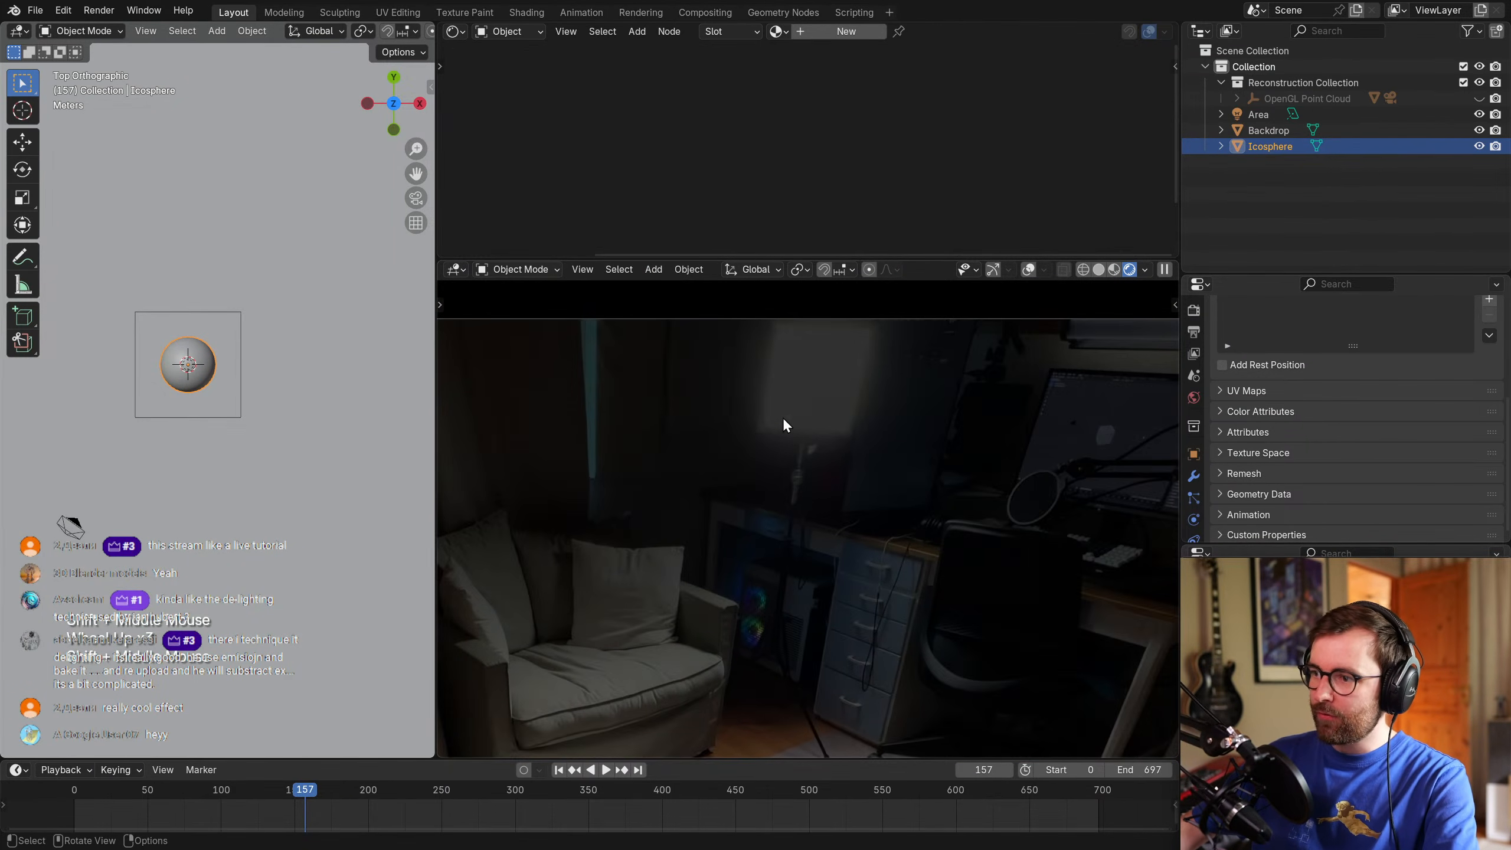
pyautogui.scroll(-2, 821, 411)
pyautogui.keyDown('shift'); pyautogui.moveTo(779, 482); pyautogui.dragTo(866, 463, button='middle'); pyautogui.keyUp('shift')
pyautogui.scroll(-1, 857, 411)
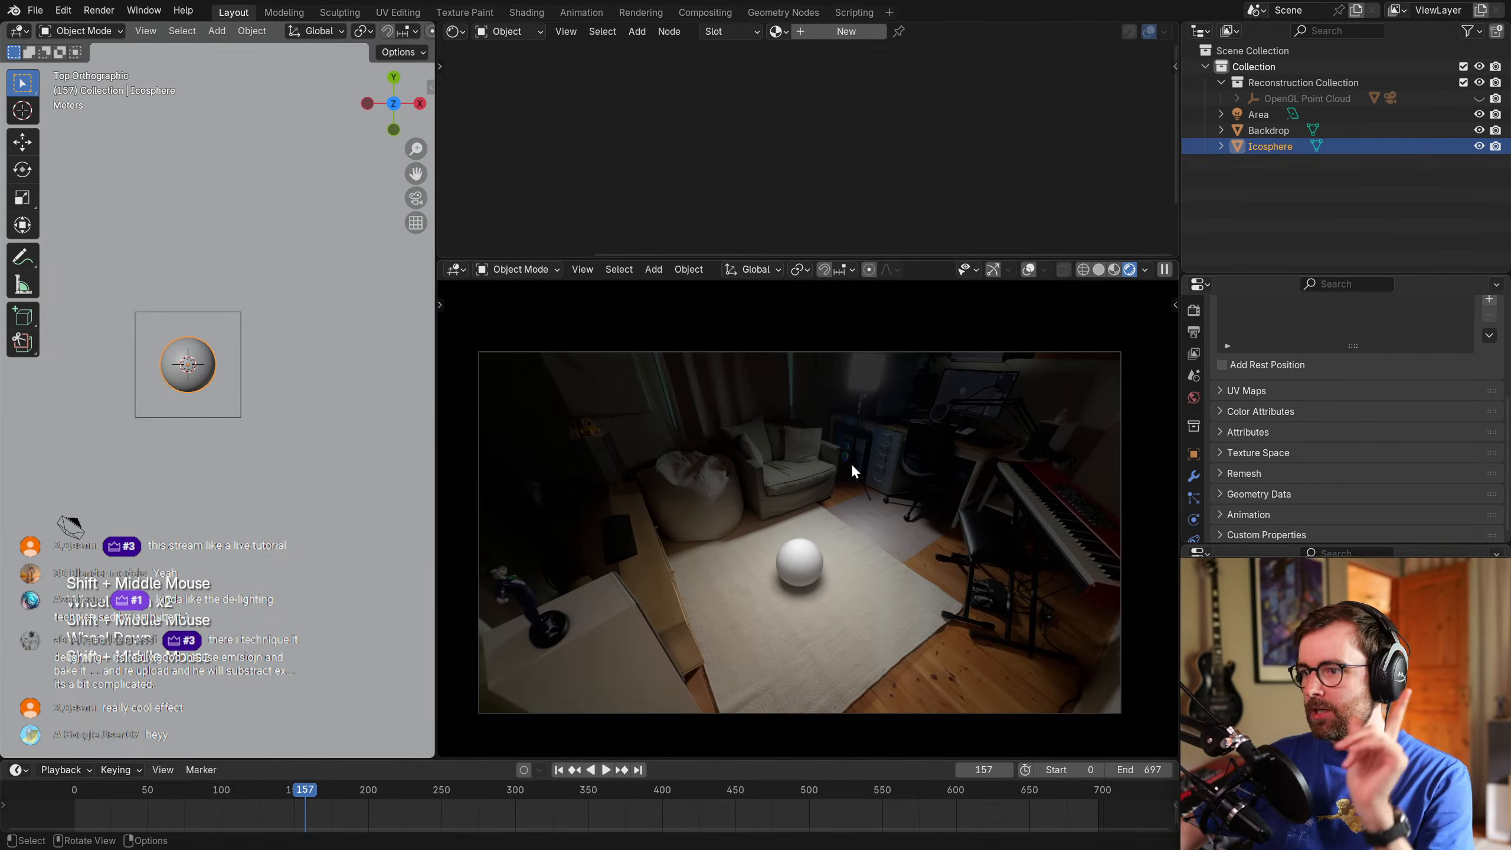
pyautogui.moveTo(269, 314); pyautogui.dragTo(390, 374, button='middle')
pyautogui.click(230, 257)
pyautogui.rightClick(220, 302)
pyautogui.click(220, 302)
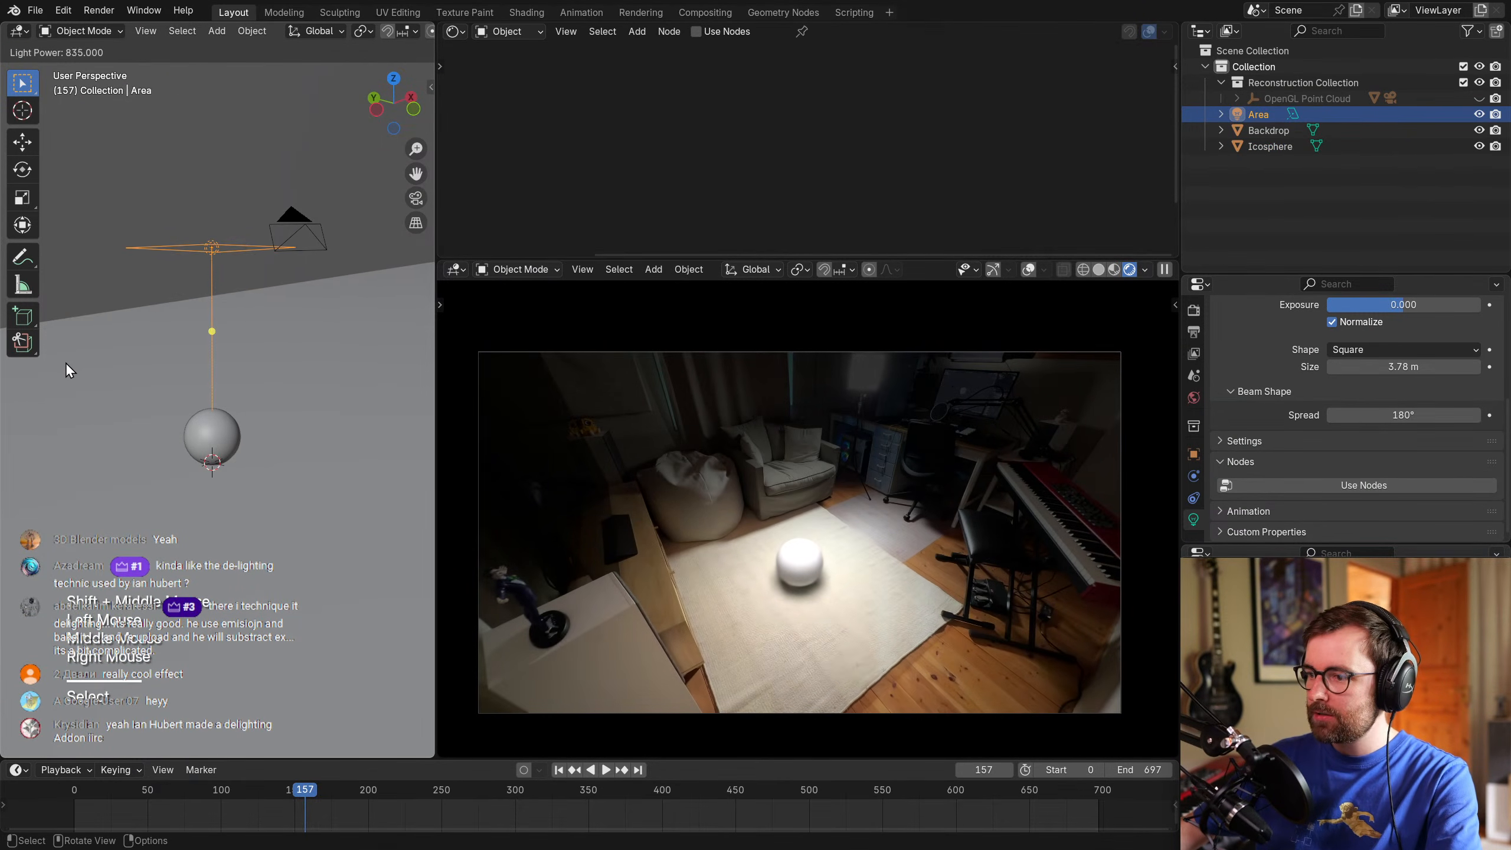
pyautogui.click(101, 368)
# Examine the lit sphere, its soft shadow and the surrounding carpet in a maximized camera view.
pyautogui.scroll(4, 875, 626)
pyautogui.scroll(3, 927, 405)
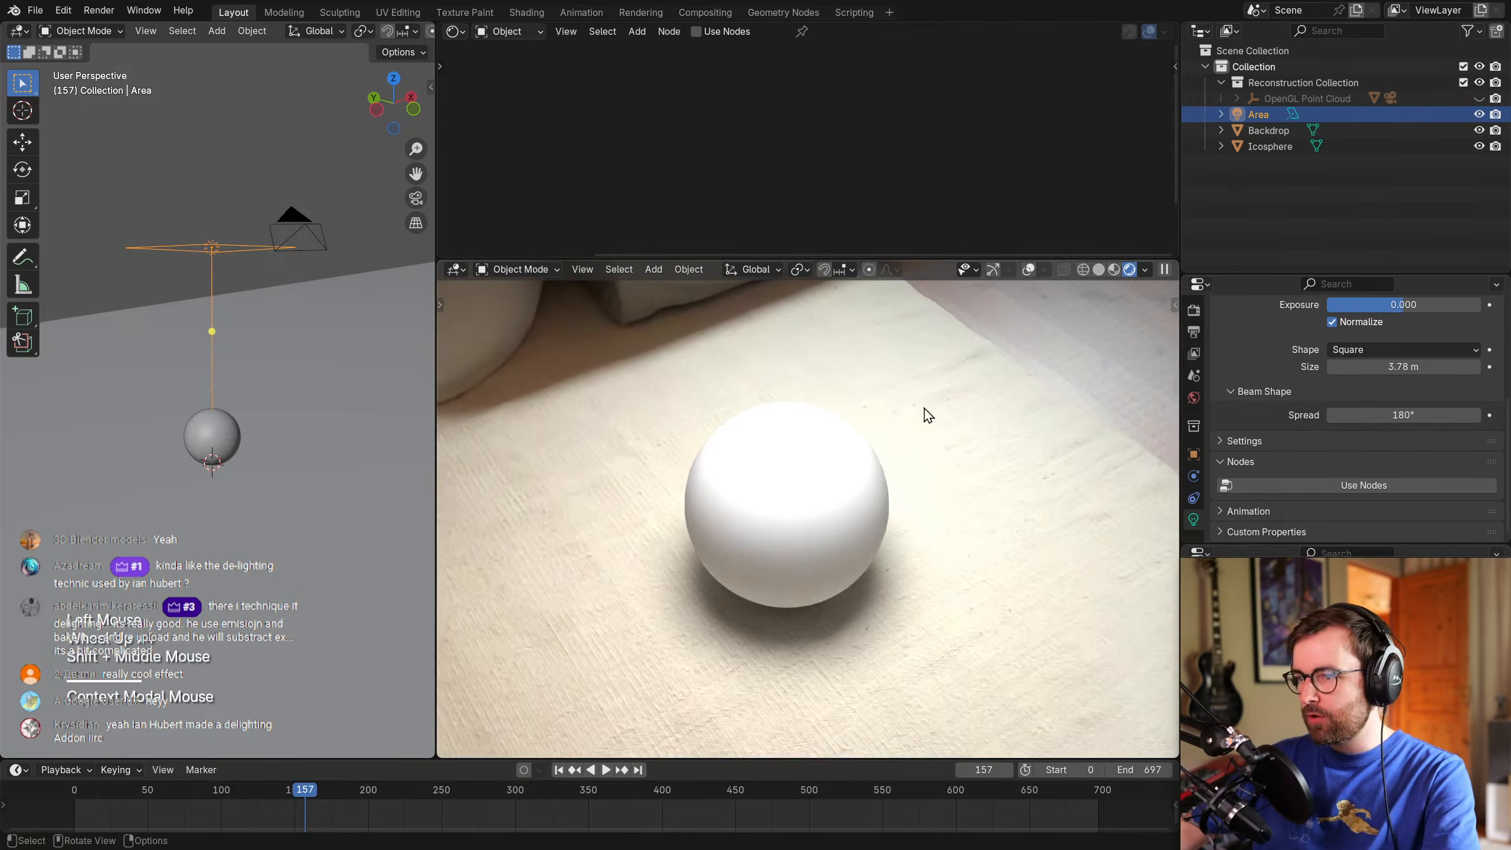
pyautogui.hotkey('ctrl', 'space')
pyautogui.scroll(-3, 804, 452)
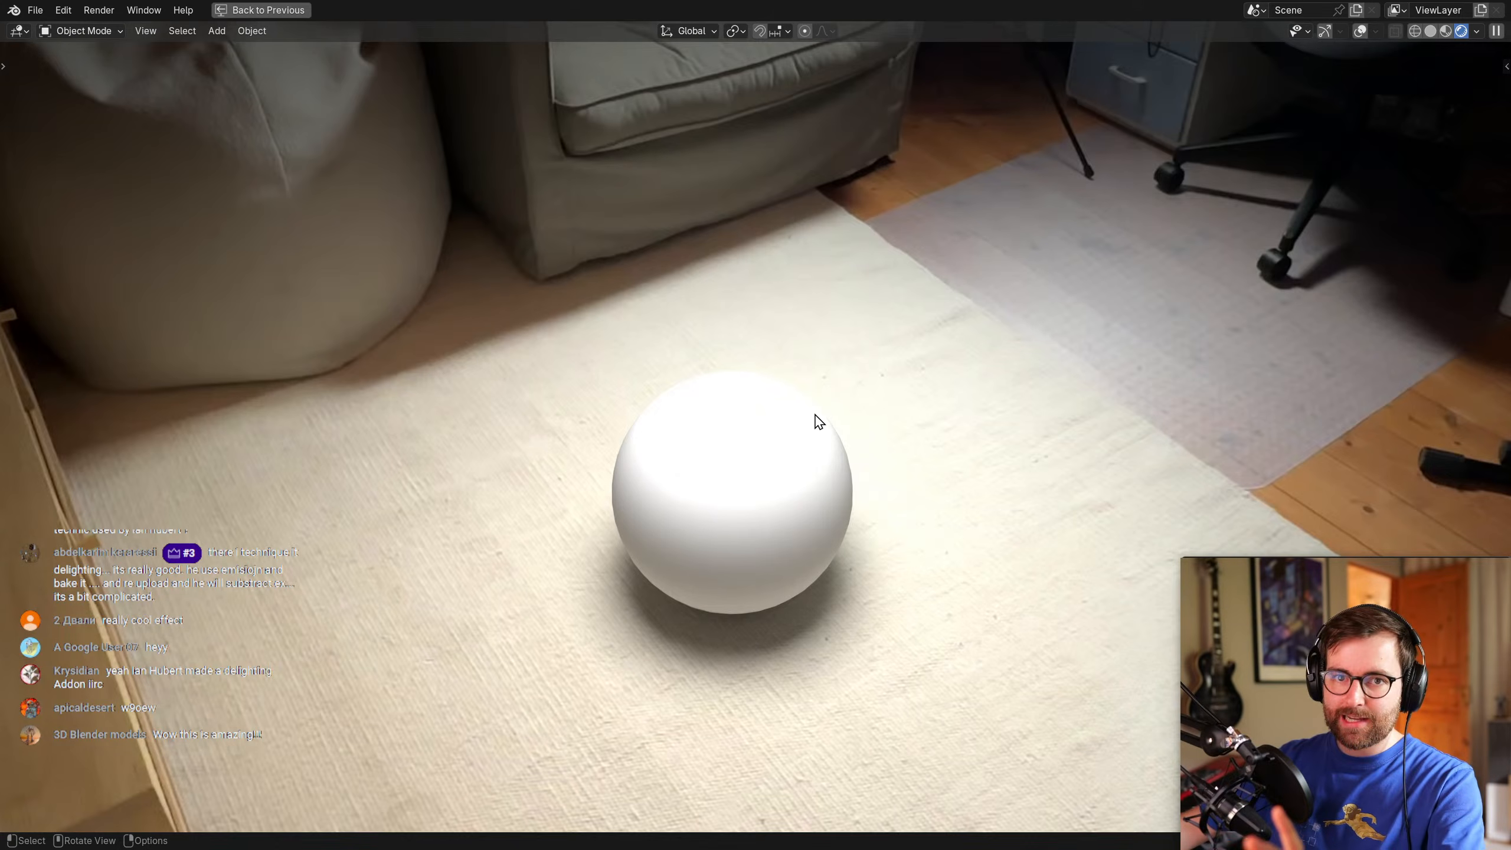
pyautogui.hotkey('ctrl', 'space')
pyautogui.scroll(-2, 773, 432)
pyautogui.scroll(1, 897, 473)
pyautogui.scroll(2, 899, 480)
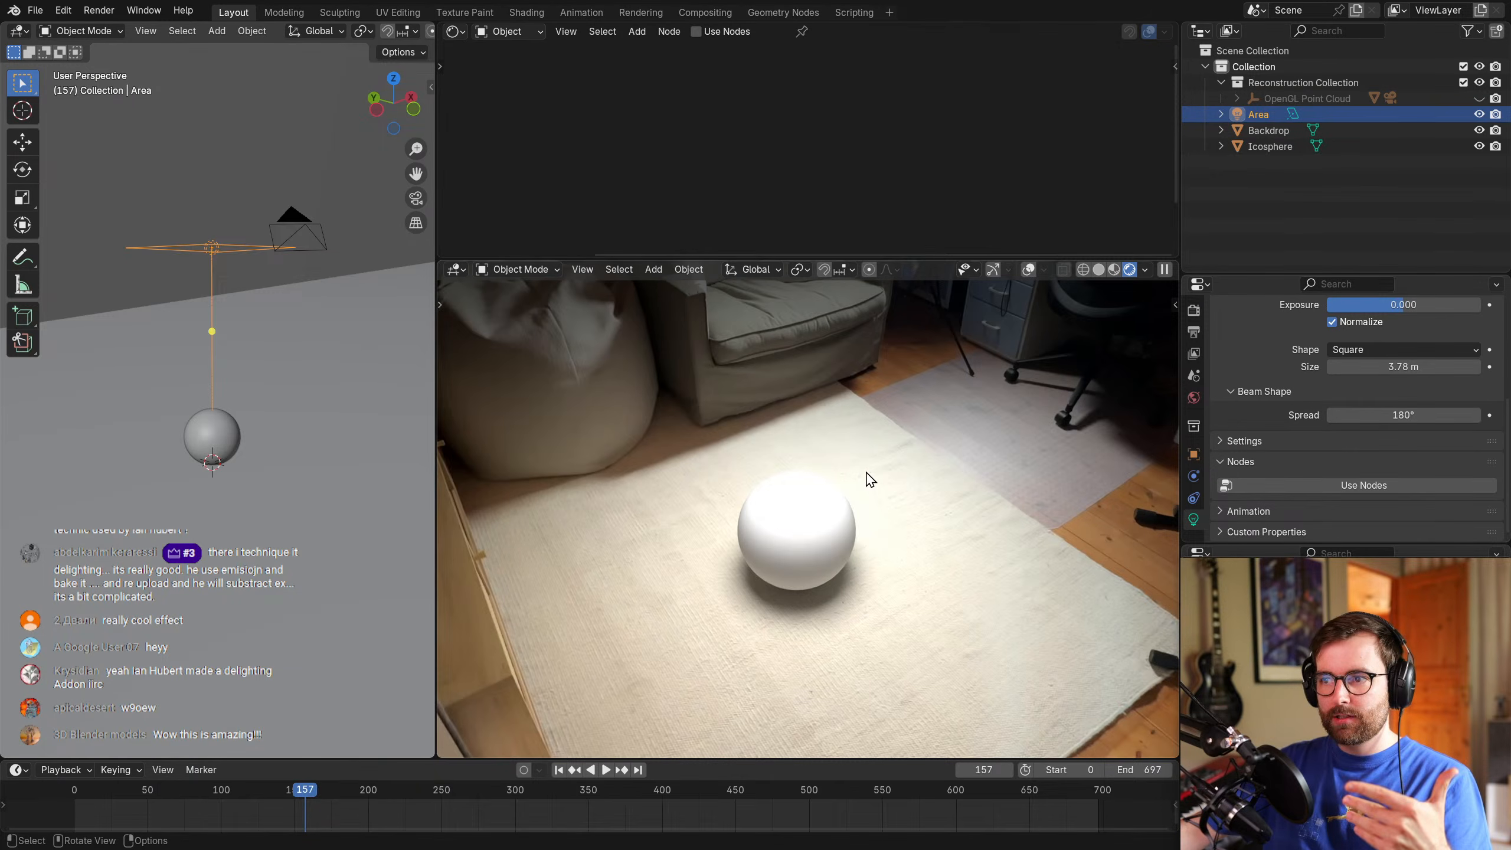
pyautogui.scroll(-3, 829, 430)
pyautogui.hotkey('ctrl', 'alt', 'space')
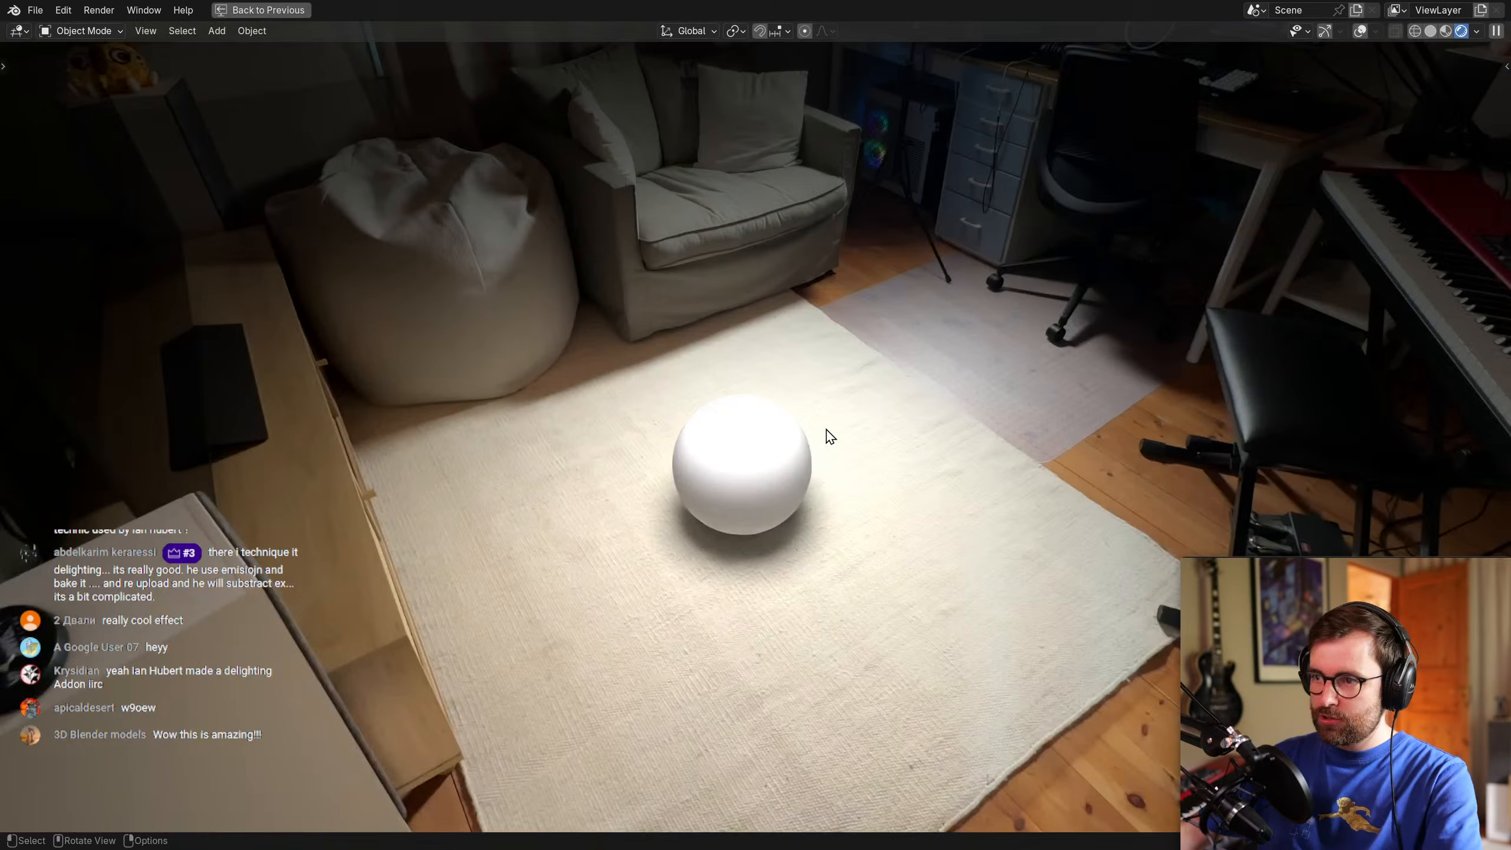
pyautogui.scroll(2, 830, 372)
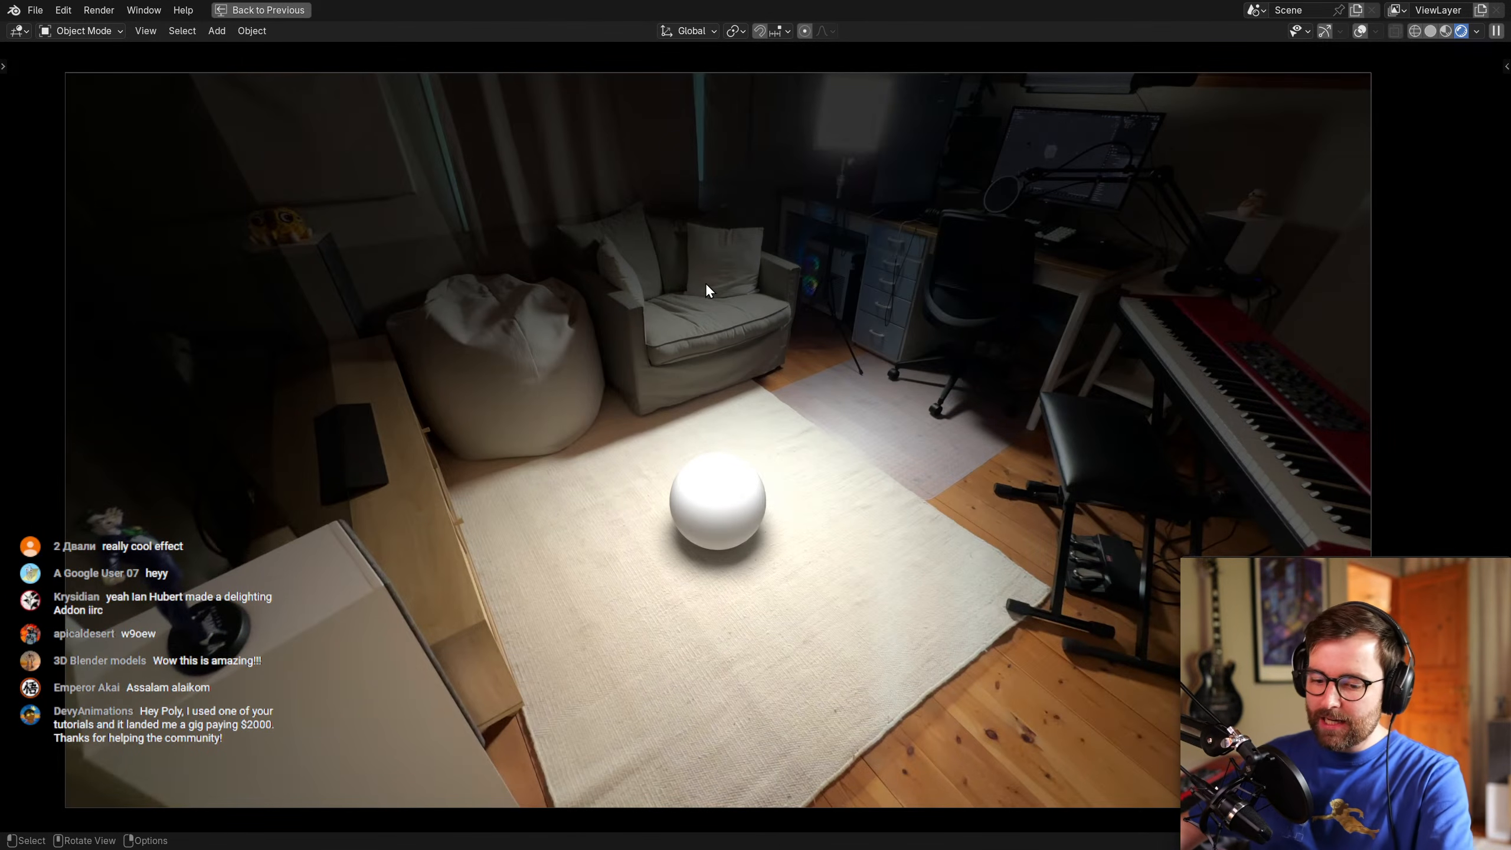
# Trace the seam across the curtains behind the sofa with a freehand annotation line, and undo the stroke.
pyautogui.scroll(5, 706, 282)
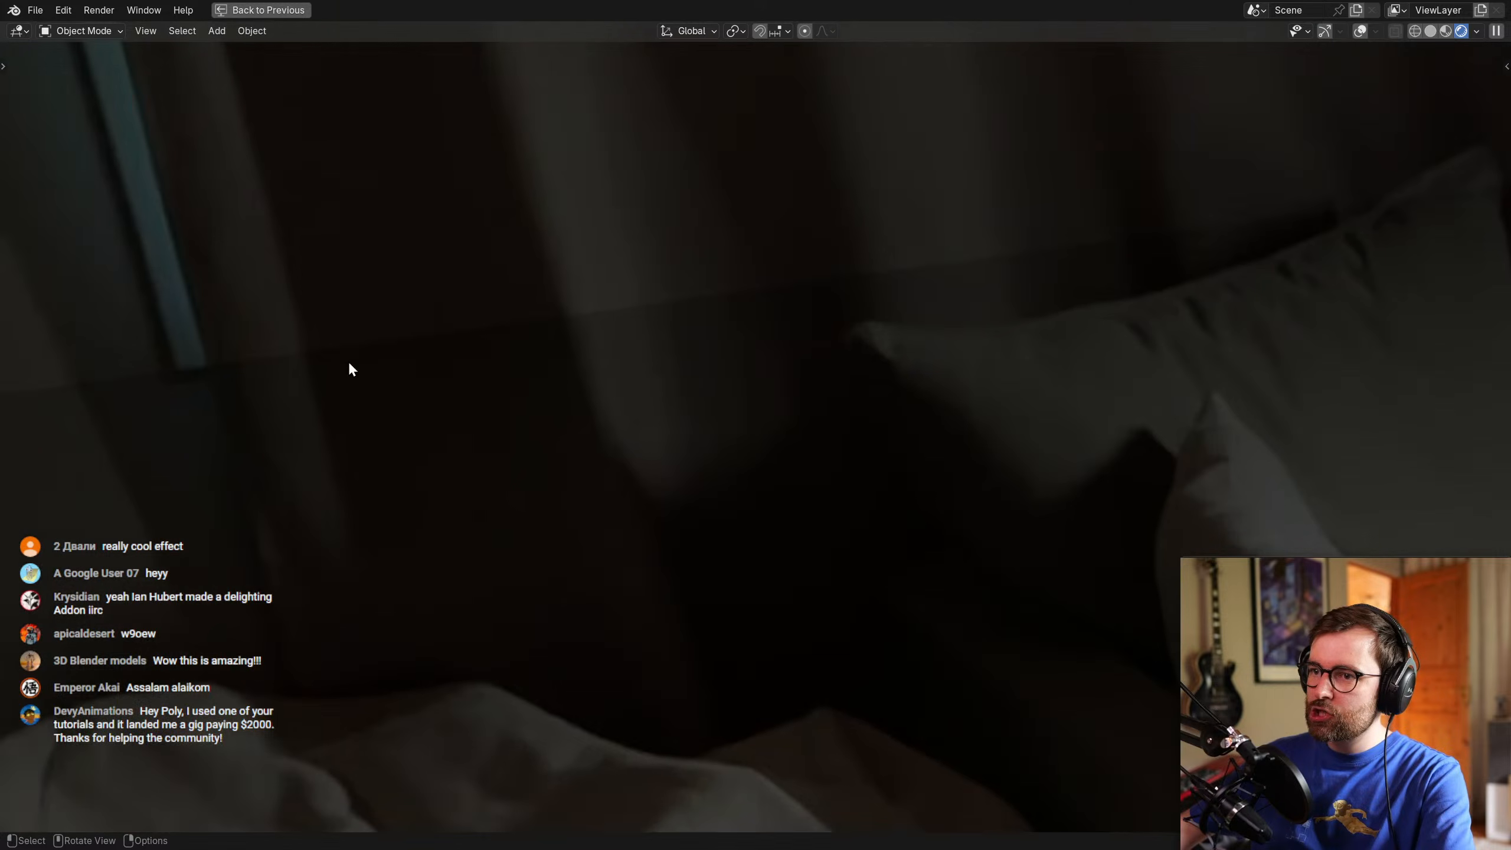
pyautogui.moveTo(238, 361); pyautogui.dragTo(1000, 252)
pyautogui.press('Escape')
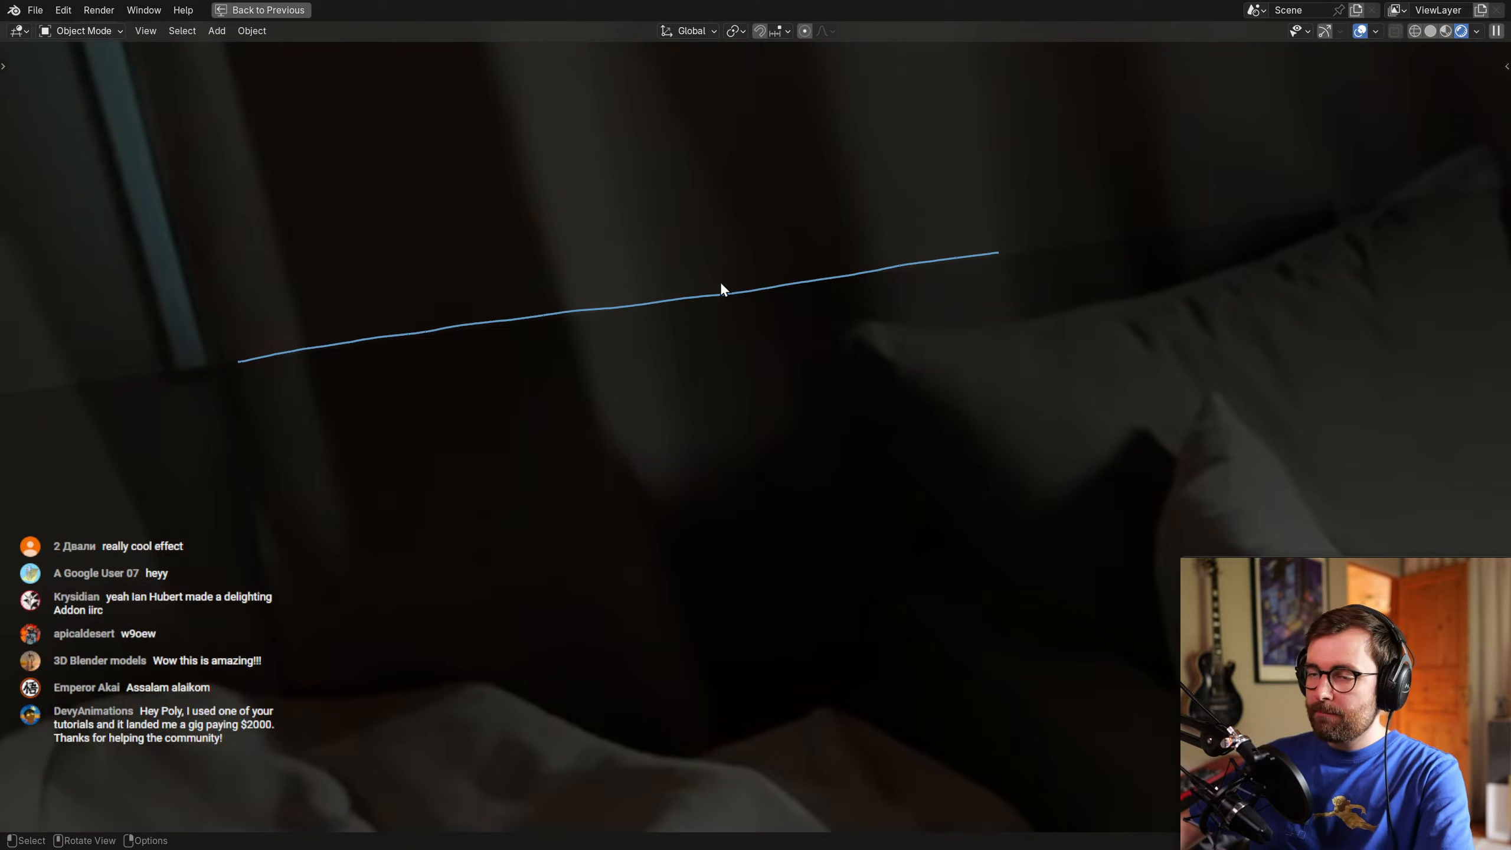
pyautogui.hotkey('ctrl', 'z')
pyautogui.scroll(-6, 709, 369)
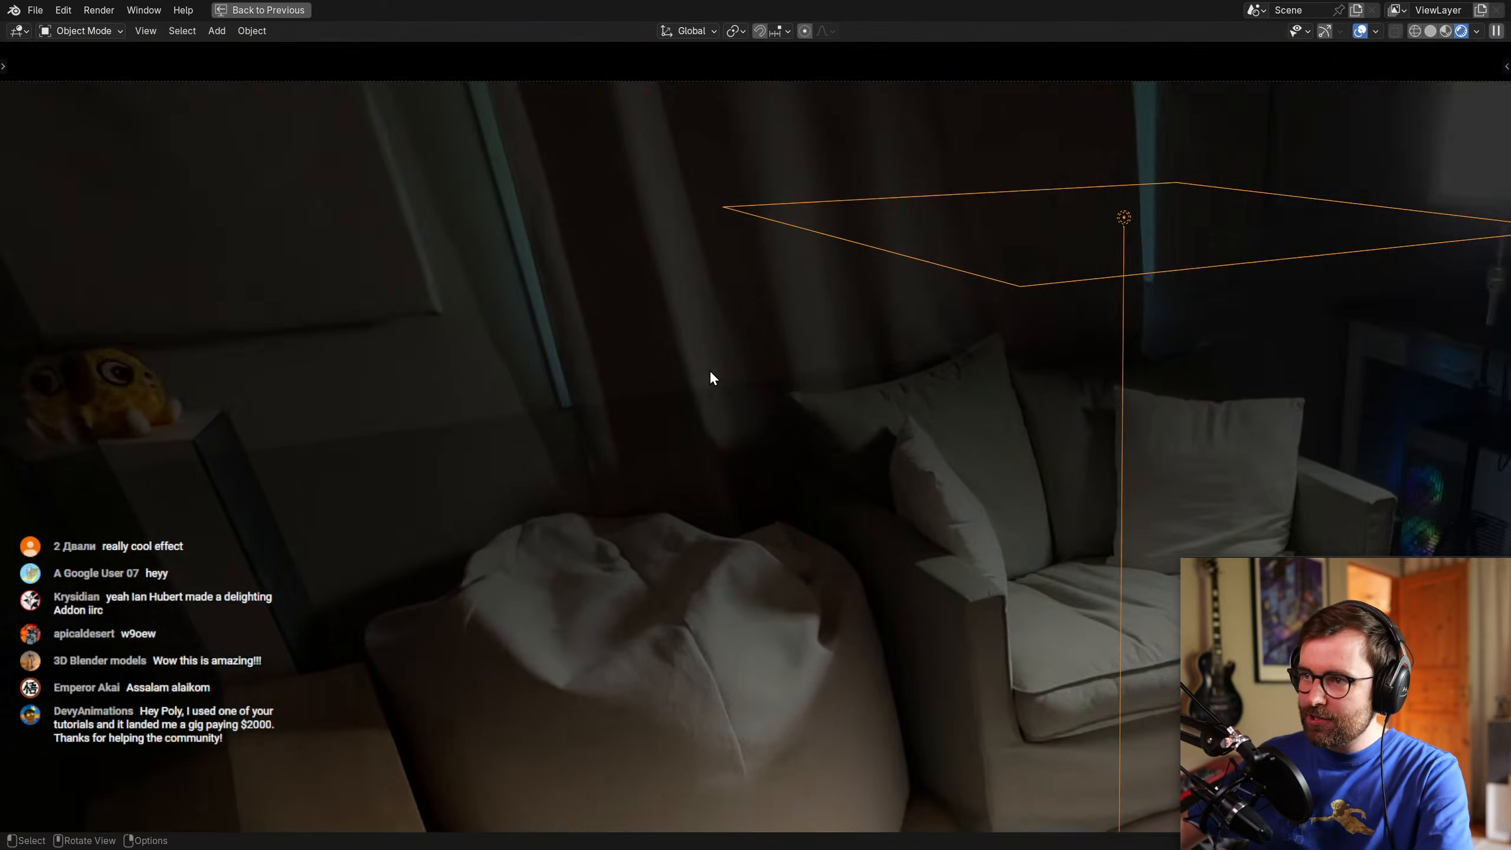
# Restore the split layout from the maximized camera view and select the backdrop mesh.
pyautogui.click(323, 387)
pyautogui.scroll(-3, 648, 429)
pyautogui.hotkey('ctrl', 'space')
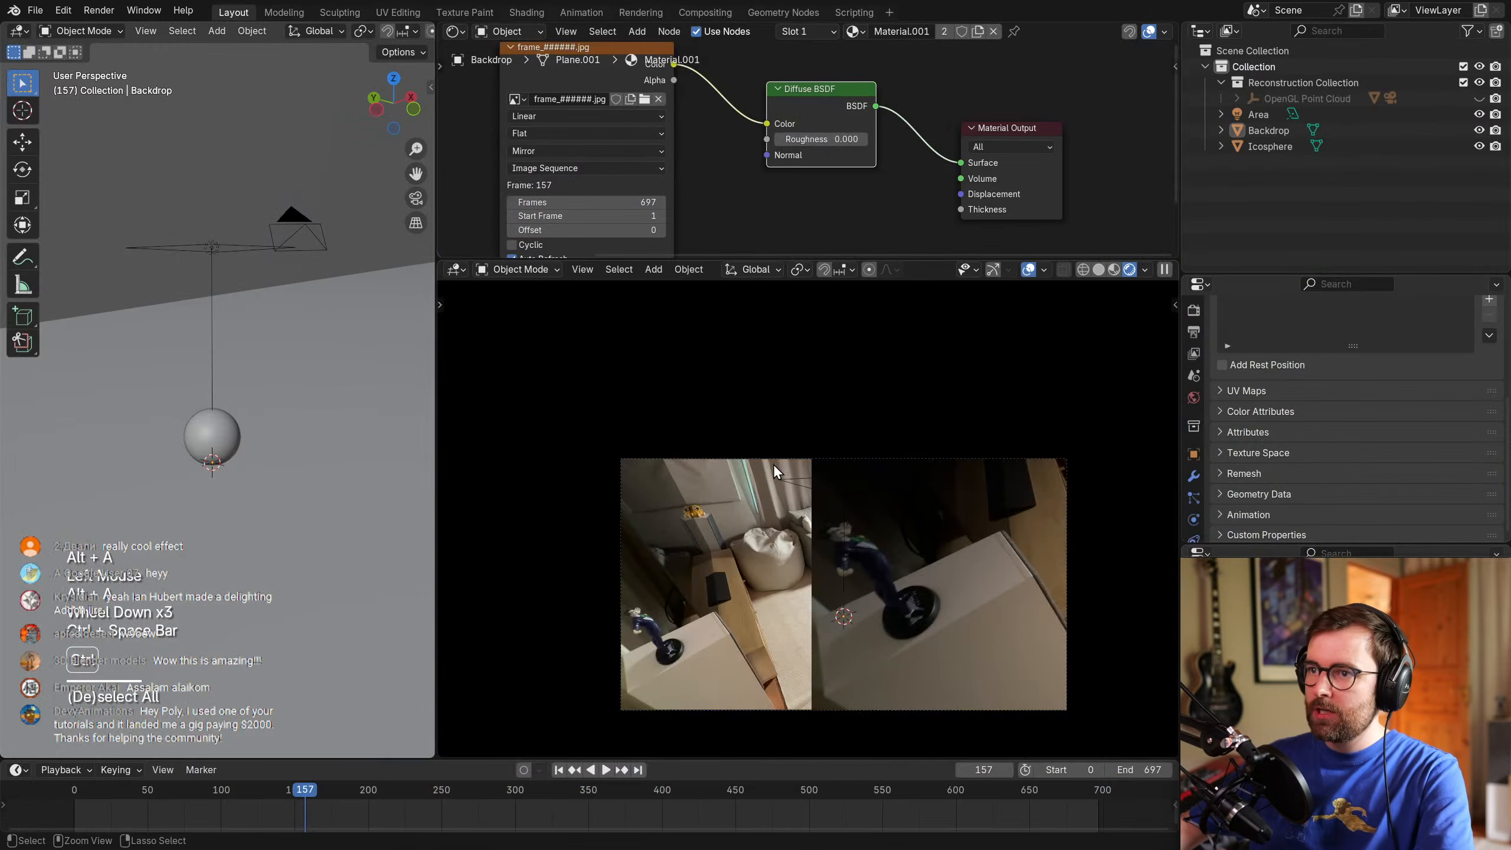
pyautogui.scroll(3, 690, 449)
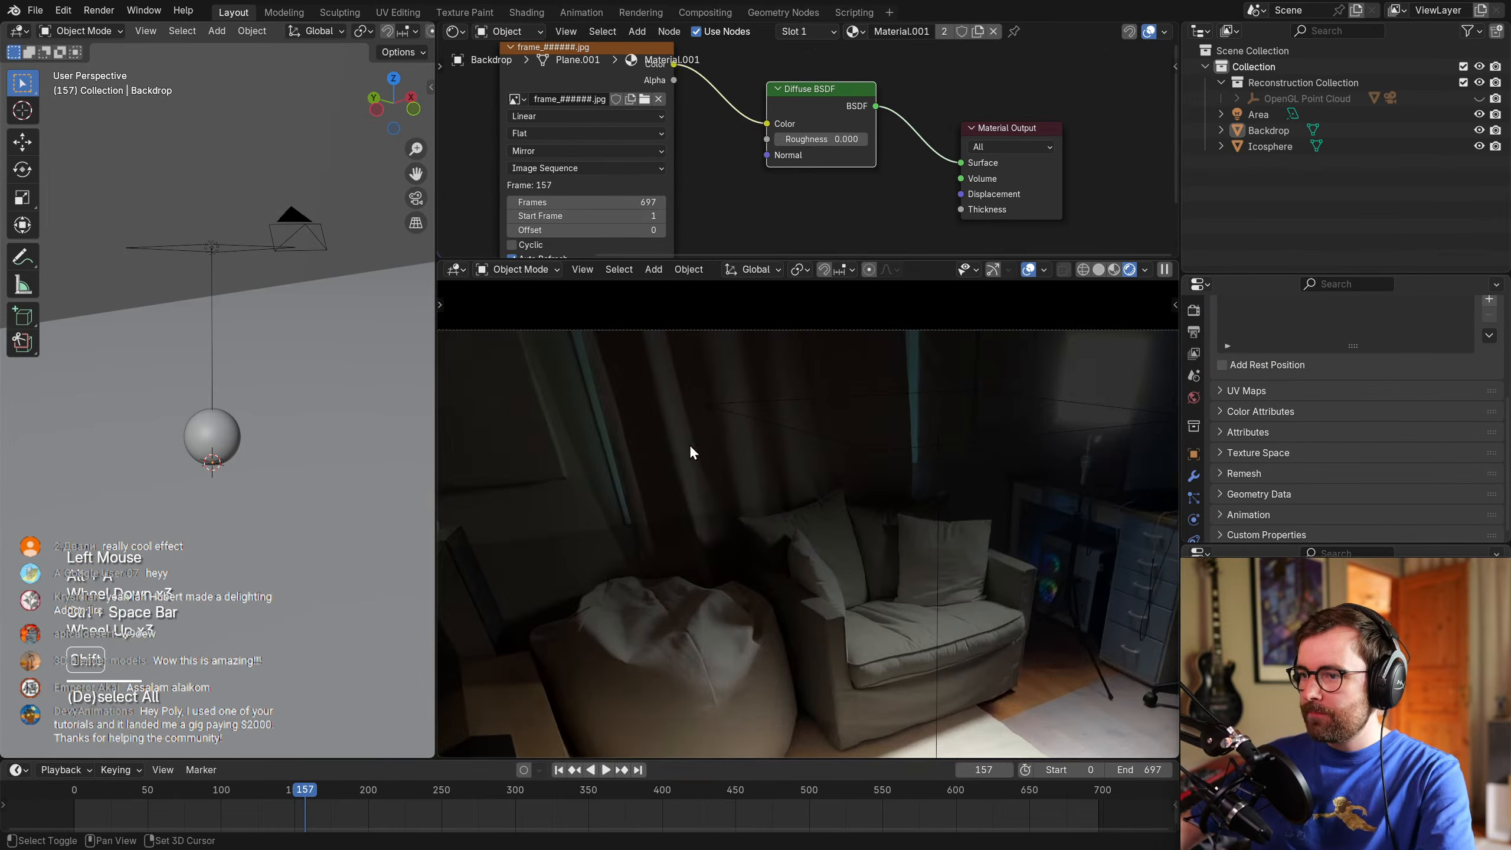
pyautogui.scroll(-2, 689, 446)
pyautogui.click(921, 448)
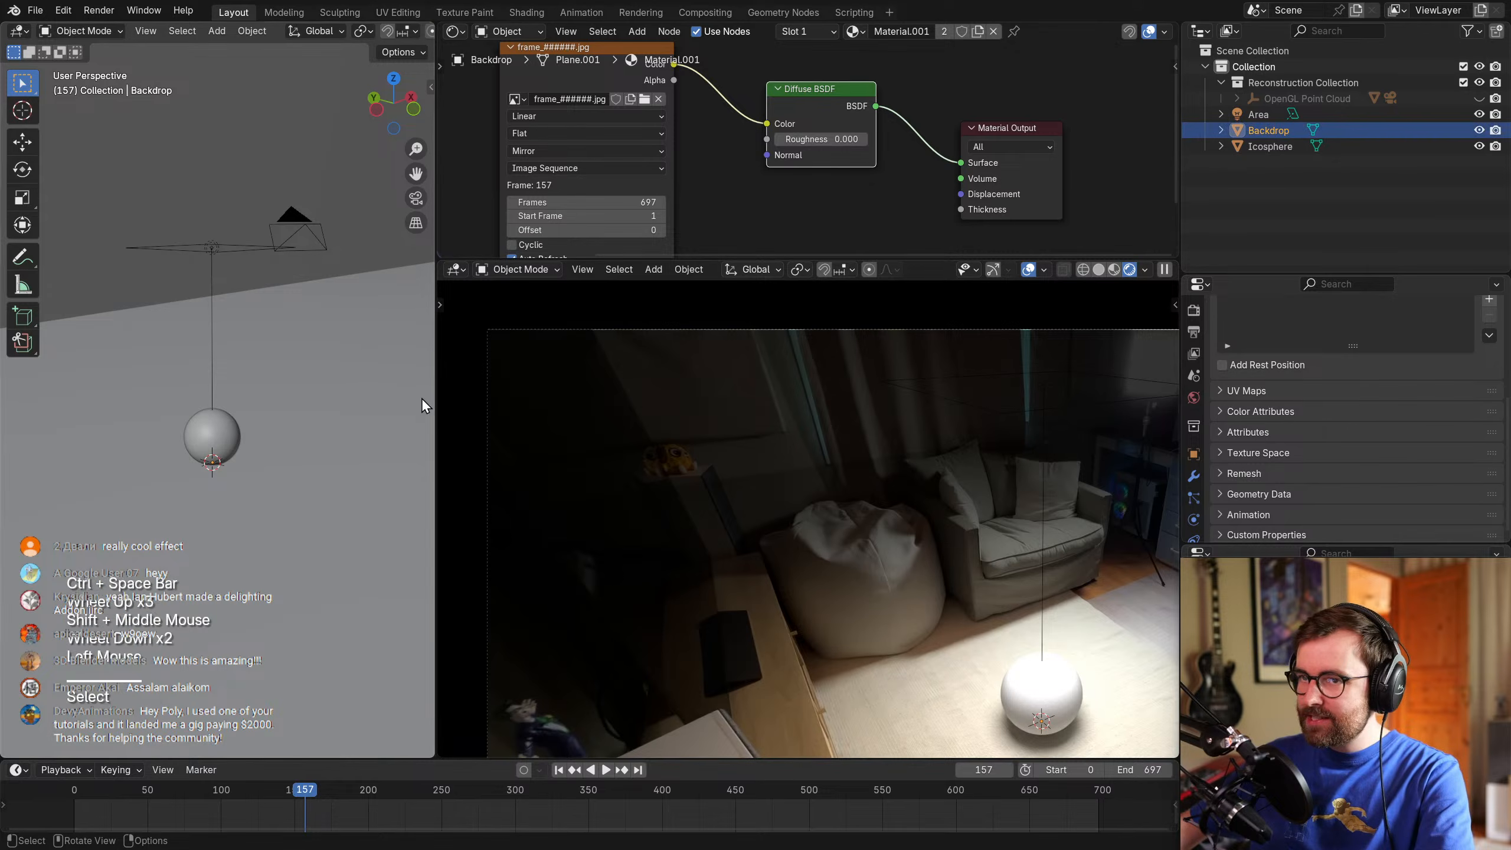
pyautogui.scroll(-3, 387, 399)
pyautogui.moveTo(304, 318); pyautogui.dragTo(312, 281, button='middle')
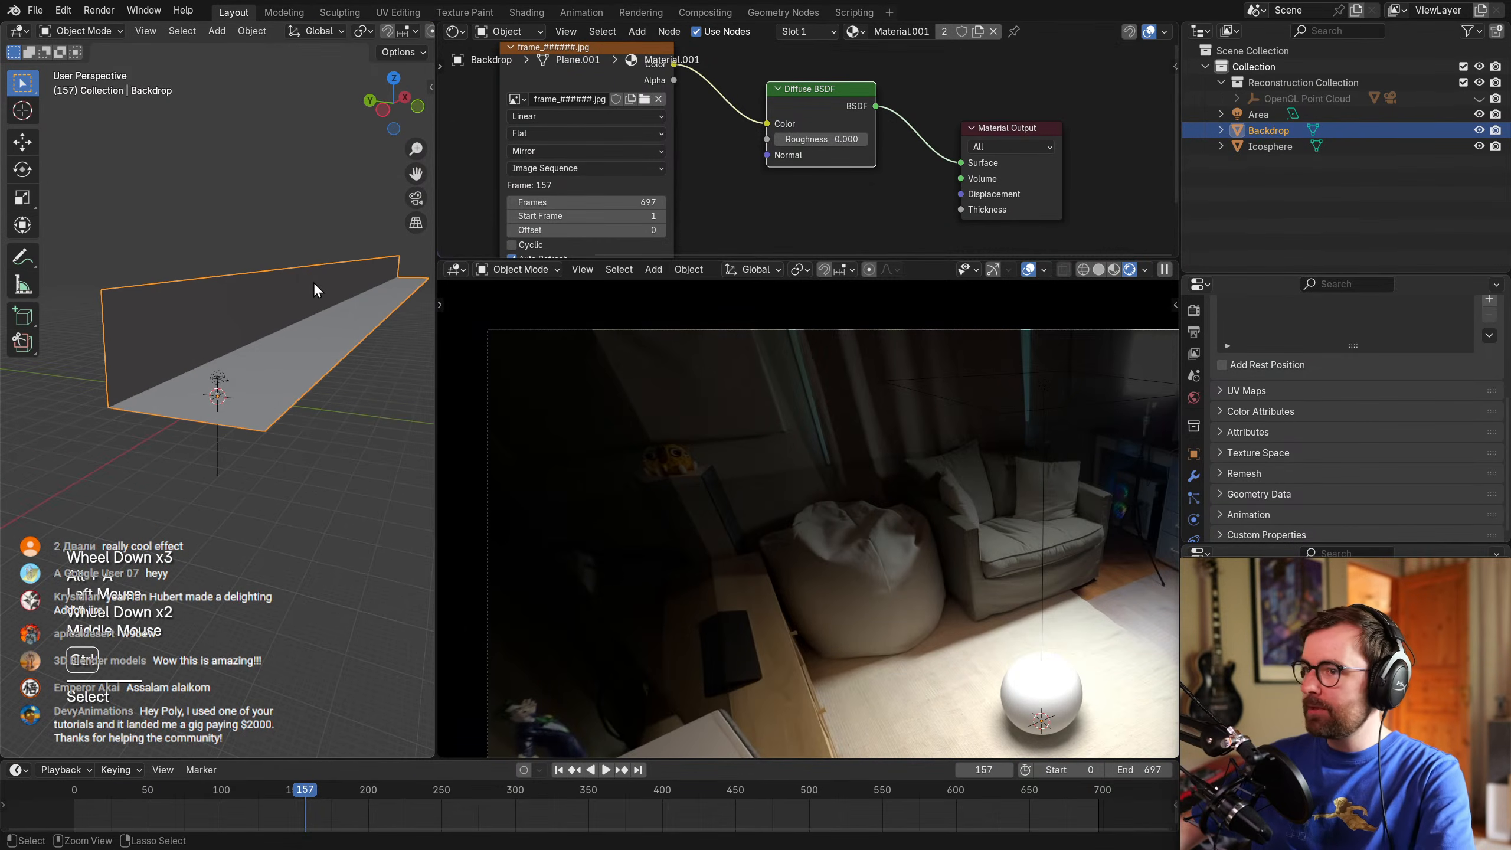
# Maximize the perspective viewport, put the backdrop into Edit Mode and select the wall's upper corner vertices.
pyautogui.hotkey('ctrl', 'space')
pyautogui.scroll(-1, 959, 319)
pyautogui.keyDown('shift'); pyautogui.moveTo(959, 319); pyautogui.dragTo(368, 277, button='middle'); pyautogui.keyUp('shift')
pyautogui.scroll(2, 876, 361)
pyautogui.press('Tab')
pyautogui.click(302, 264)
pyautogui.keyDown('shift'); pyautogui.click(746, 237); pyautogui.keyUp('shift')
pyautogui.keyDown('shift'); pyautogui.moveTo(785, 246); pyautogui.dragTo(804, 304, button='middle'); pyautogui.keyUp('shift')
pyautogui.scroll(-2, 823, 321)
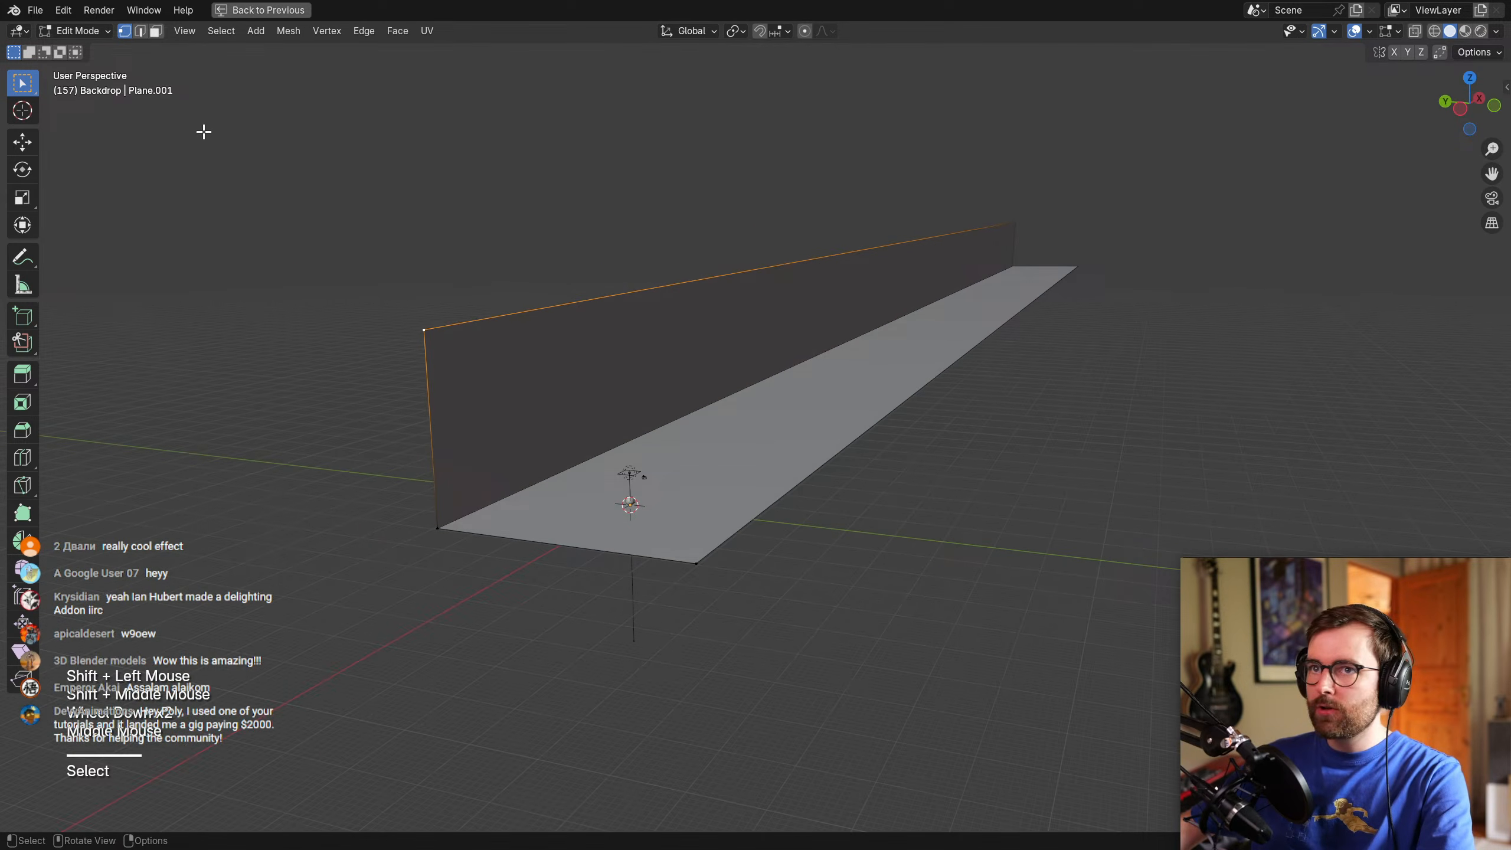
# Lean the backdrop wall back by moving its upper edge about 27 m along global Y in edge selection.
pyautogui.click(141, 32)
pyautogui.click(651, 280)
pyautogui.moveTo(785, 310); pyautogui.dragTo(839, 322, button='middle')
pyautogui.press('g')
pyautogui.press('y')
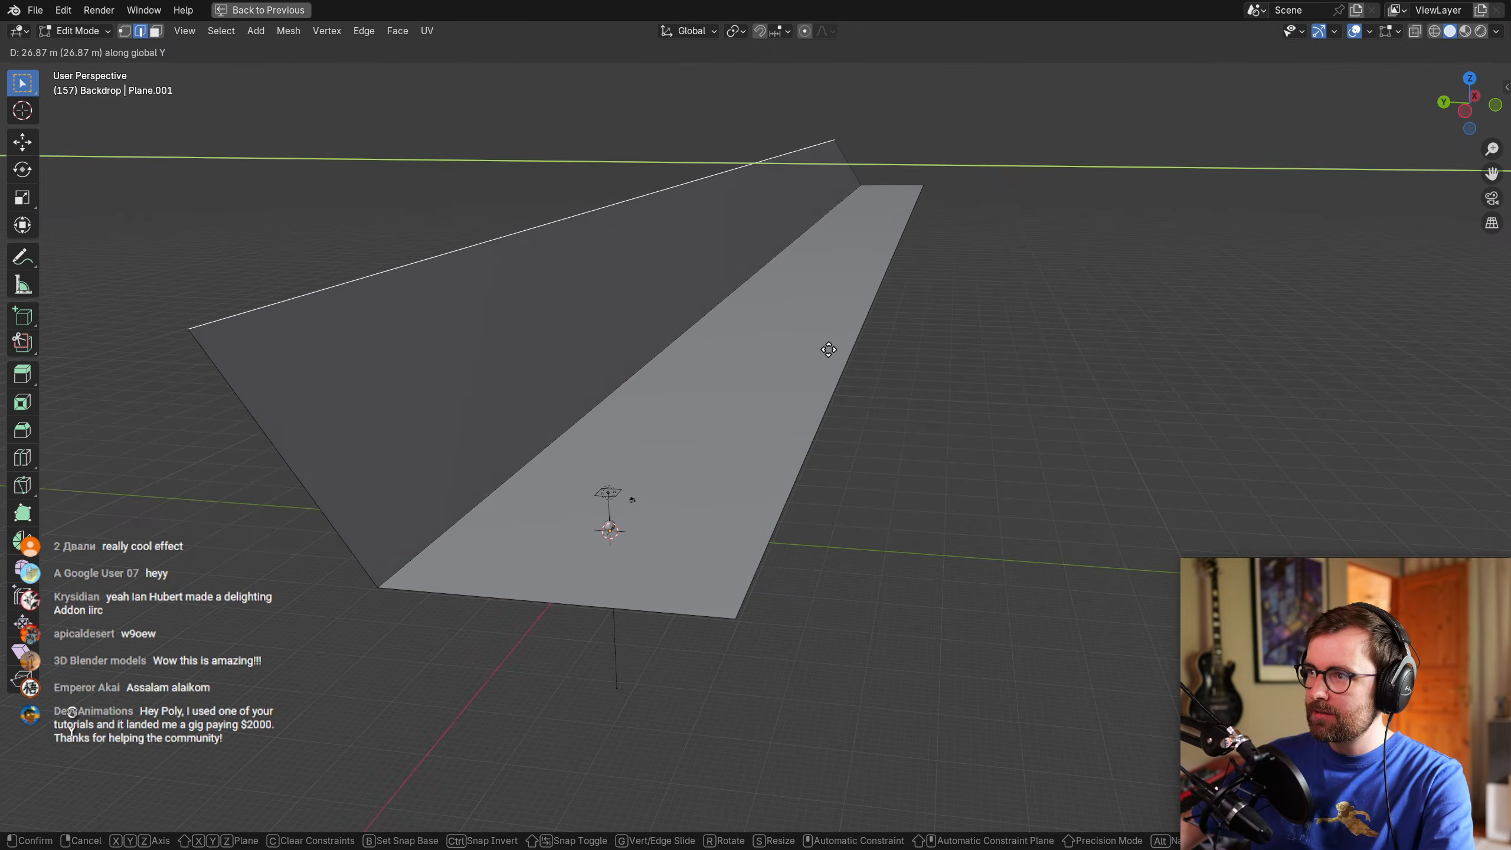
pyautogui.click(827, 348)
# Restore the split layout, return the backdrop to Object Mode and scrub the timeline back to about frame 109.
pyautogui.hotkey('ctrl', 'space')
pyautogui.scroll(-3, 269, 357)
pyautogui.keyDown('shift'); pyautogui.moveTo(268, 357); pyautogui.dragTo(337, 369, button='middle'); pyautogui.keyUp('shift')
pyautogui.scroll(1, 337, 369)
pyautogui.press('Tab')
pyautogui.moveTo(303, 808); pyautogui.dragTo(233, 801)
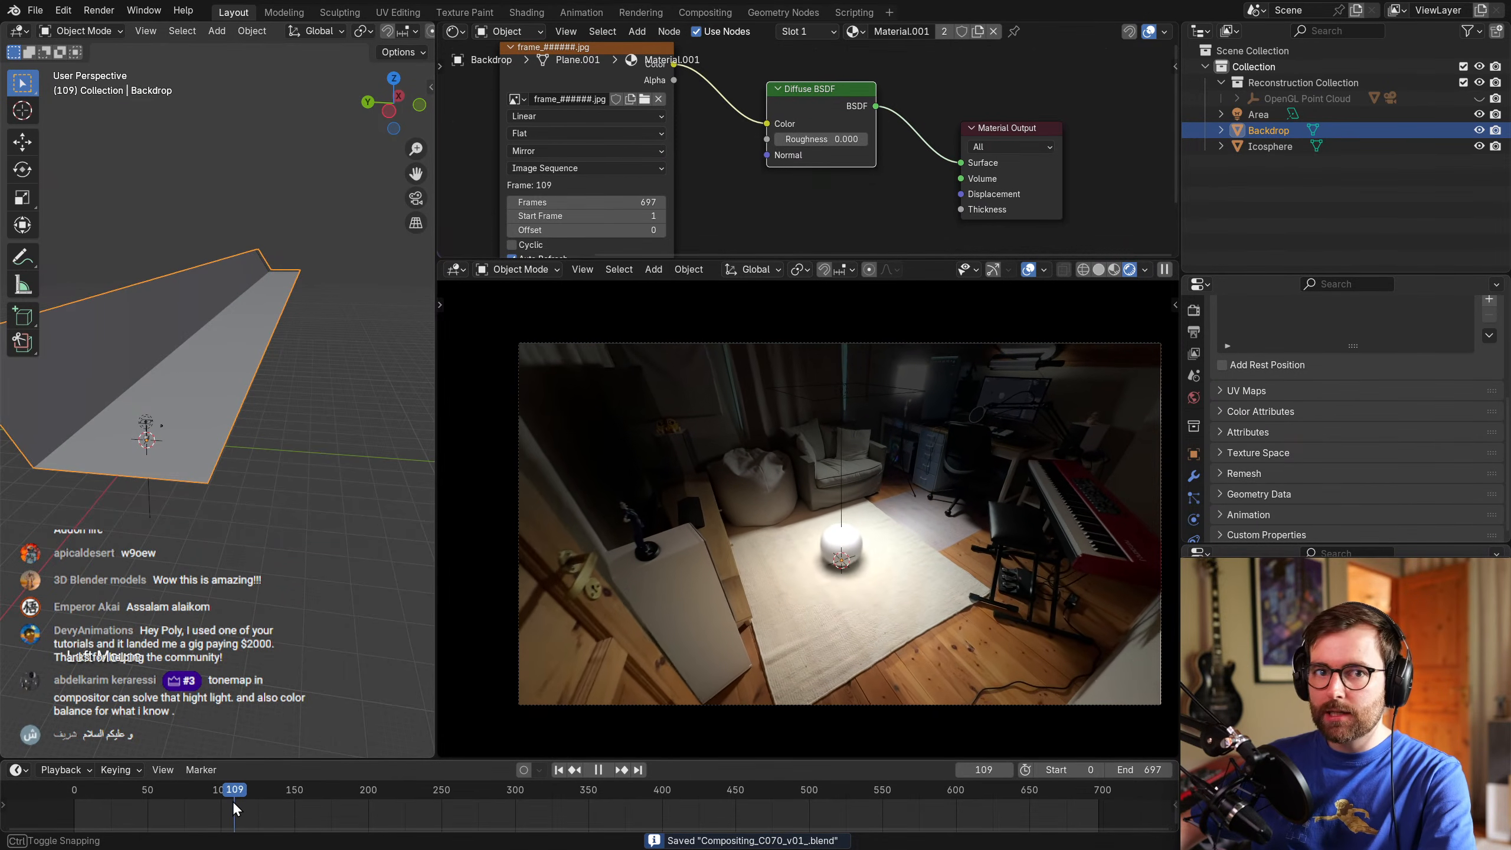
# Examine the backdrop's floor-to-wall transition and how the light falls across the beanbag and room in the camera view.
pyautogui.scroll(2, 262, 433)
pyautogui.keyDown('shift'); pyautogui.moveTo(262, 433); pyautogui.dragTo(387, 446, button='middle'); pyautogui.keyUp('shift')
pyautogui.scroll(2, 175, 378)
pyautogui.scroll(3, 747, 449)
pyautogui.keyDown('shift'); pyautogui.moveTo(746, 449); pyautogui.dragTo(790, 442, button='middle'); pyautogui.keyUp('shift')
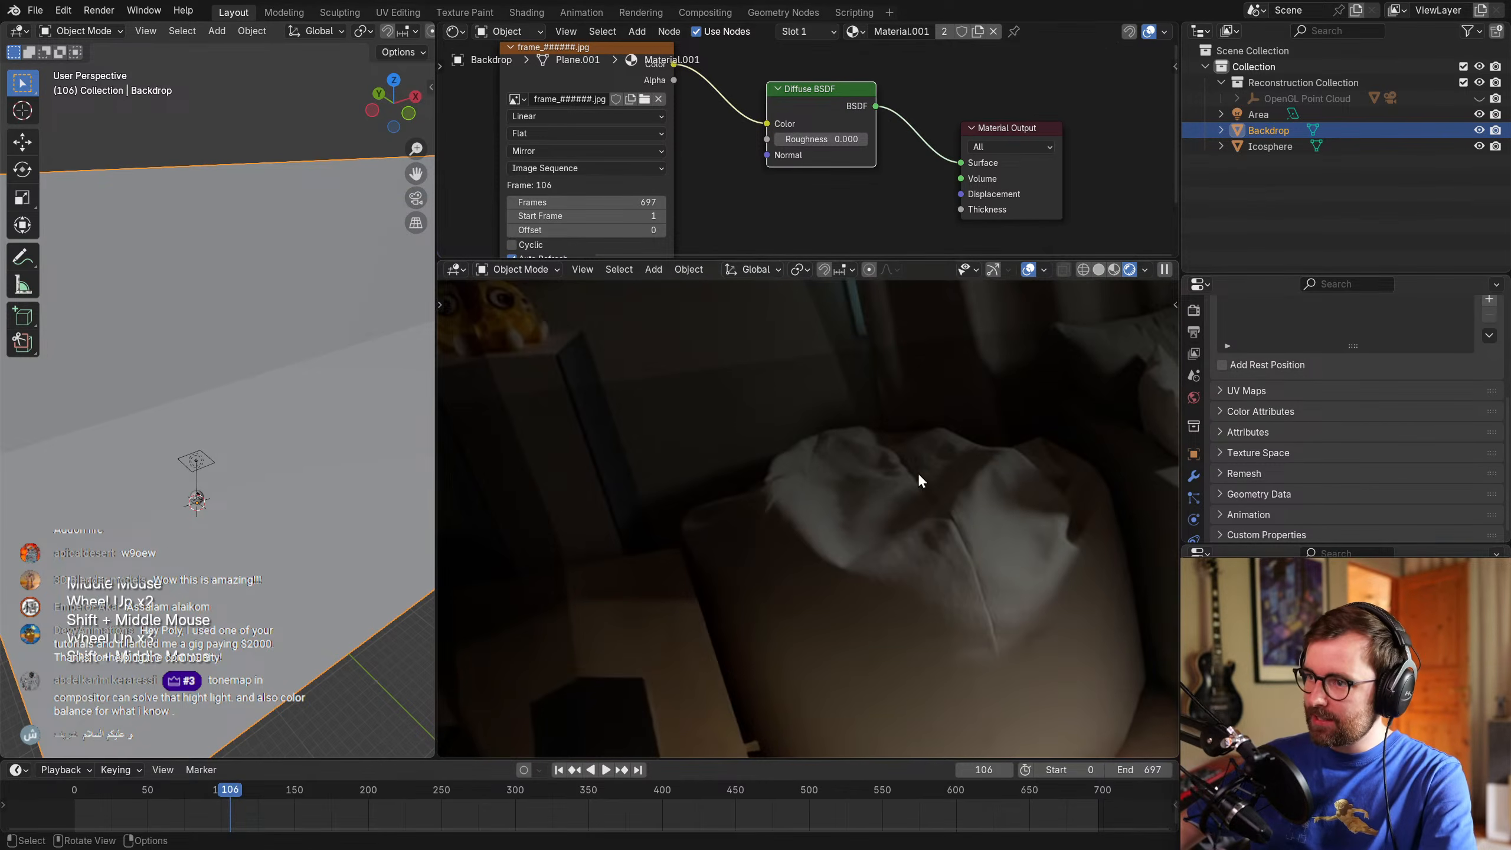
pyautogui.scroll(-3, 876, 446)
pyautogui.keyDown('shift'); pyautogui.moveTo(957, 489); pyautogui.dragTo(1148, 464, button='middle'); pyautogui.keyUp('shift')
pyautogui.scroll(-1, 1149, 463)
pyautogui.scroll(1, 1149, 464)
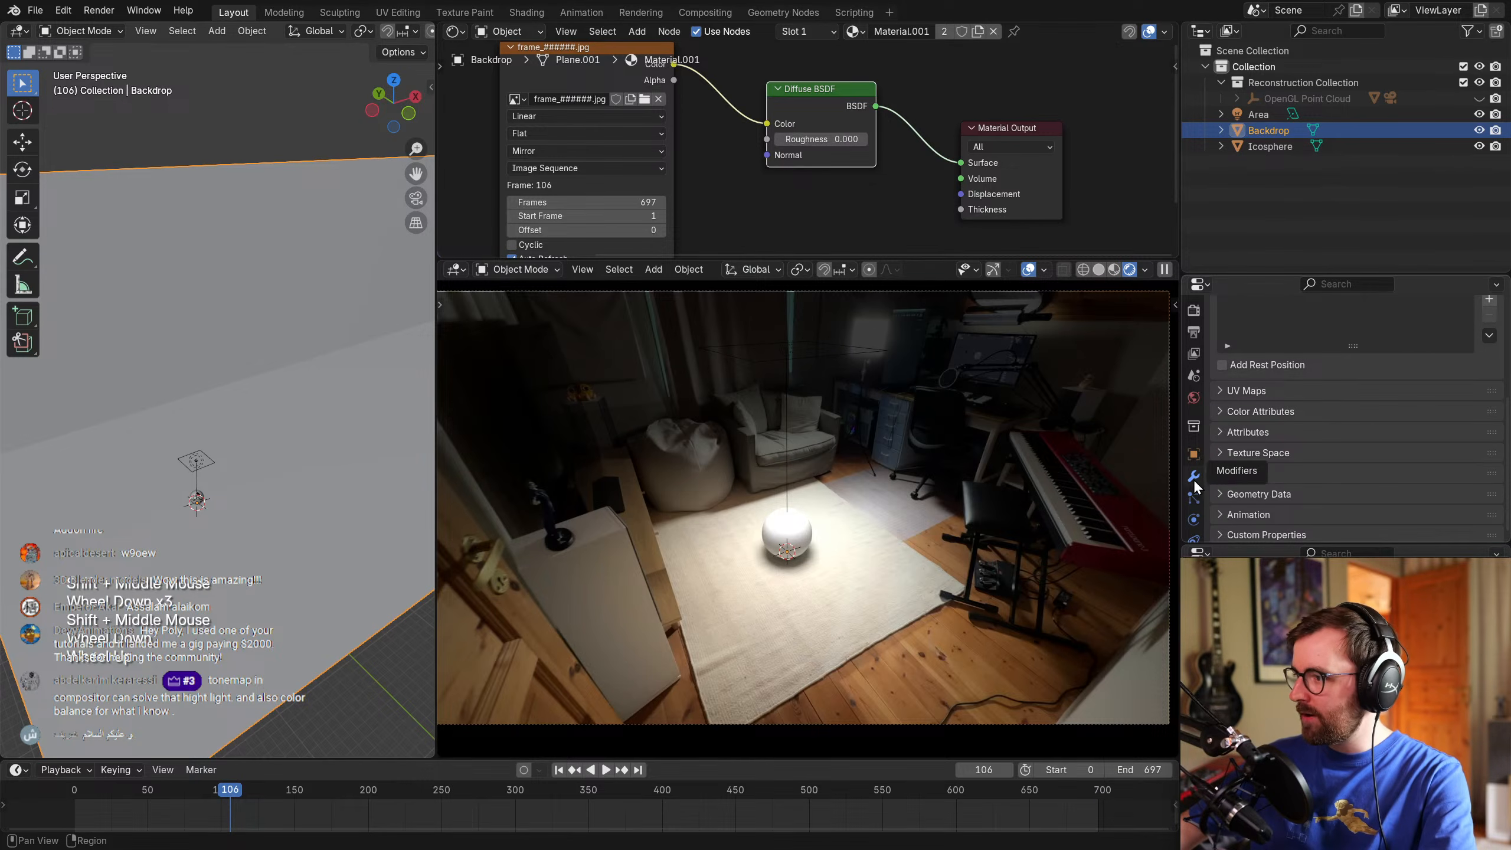
# Add a Bevel modifier to the backdrop.
pyautogui.click(1194, 476)
pyautogui.keyDown('shift'); pyautogui.moveTo(830, 453); pyautogui.dragTo(852, 454, button='middle'); pyautogui.keyUp('shift')
pyautogui.click(297, 354)
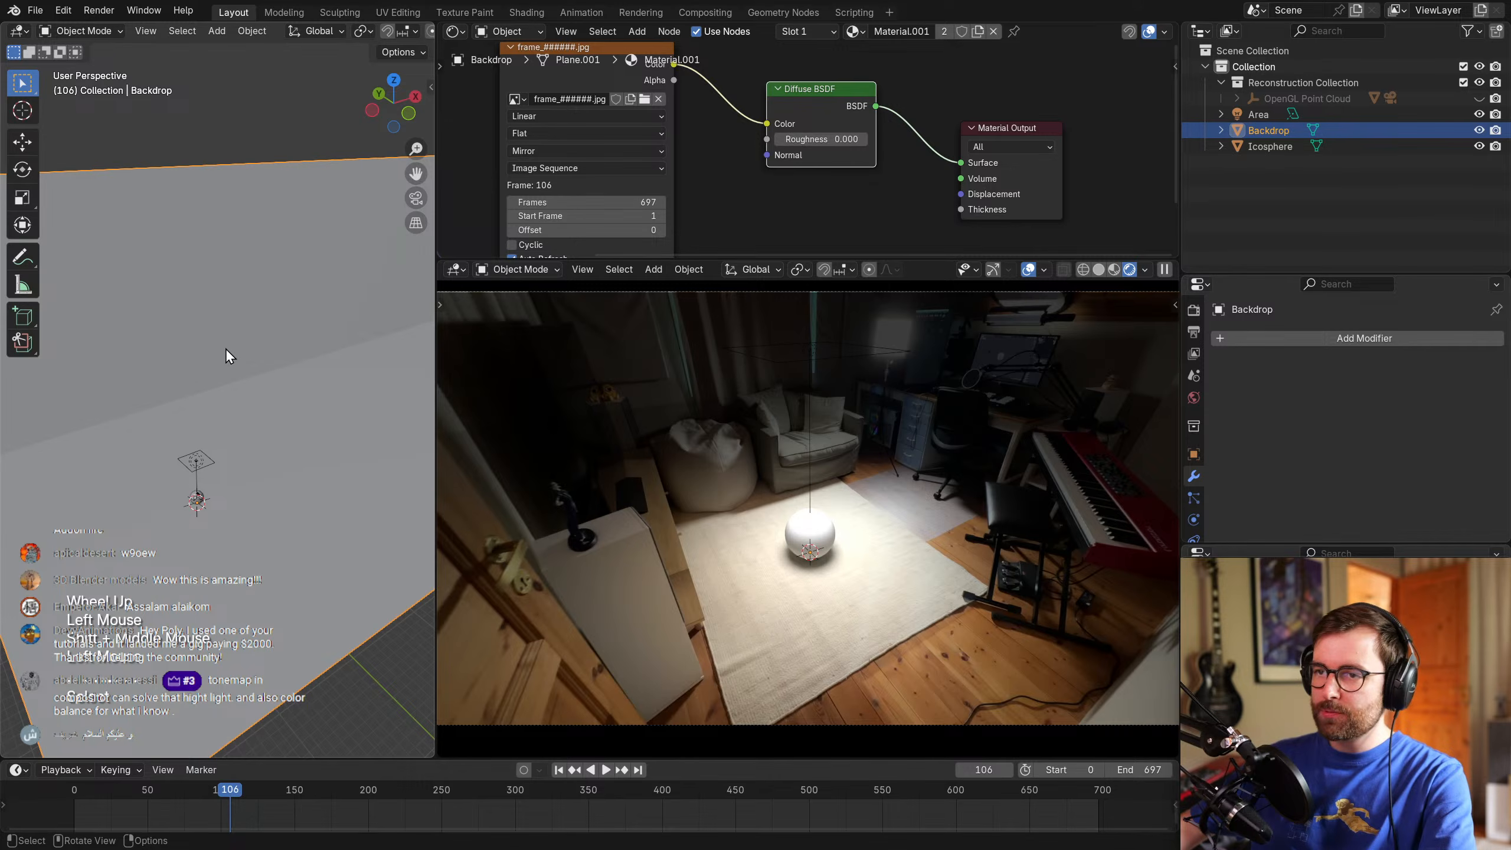
pyautogui.press('t')
pyautogui.click(1295, 339)
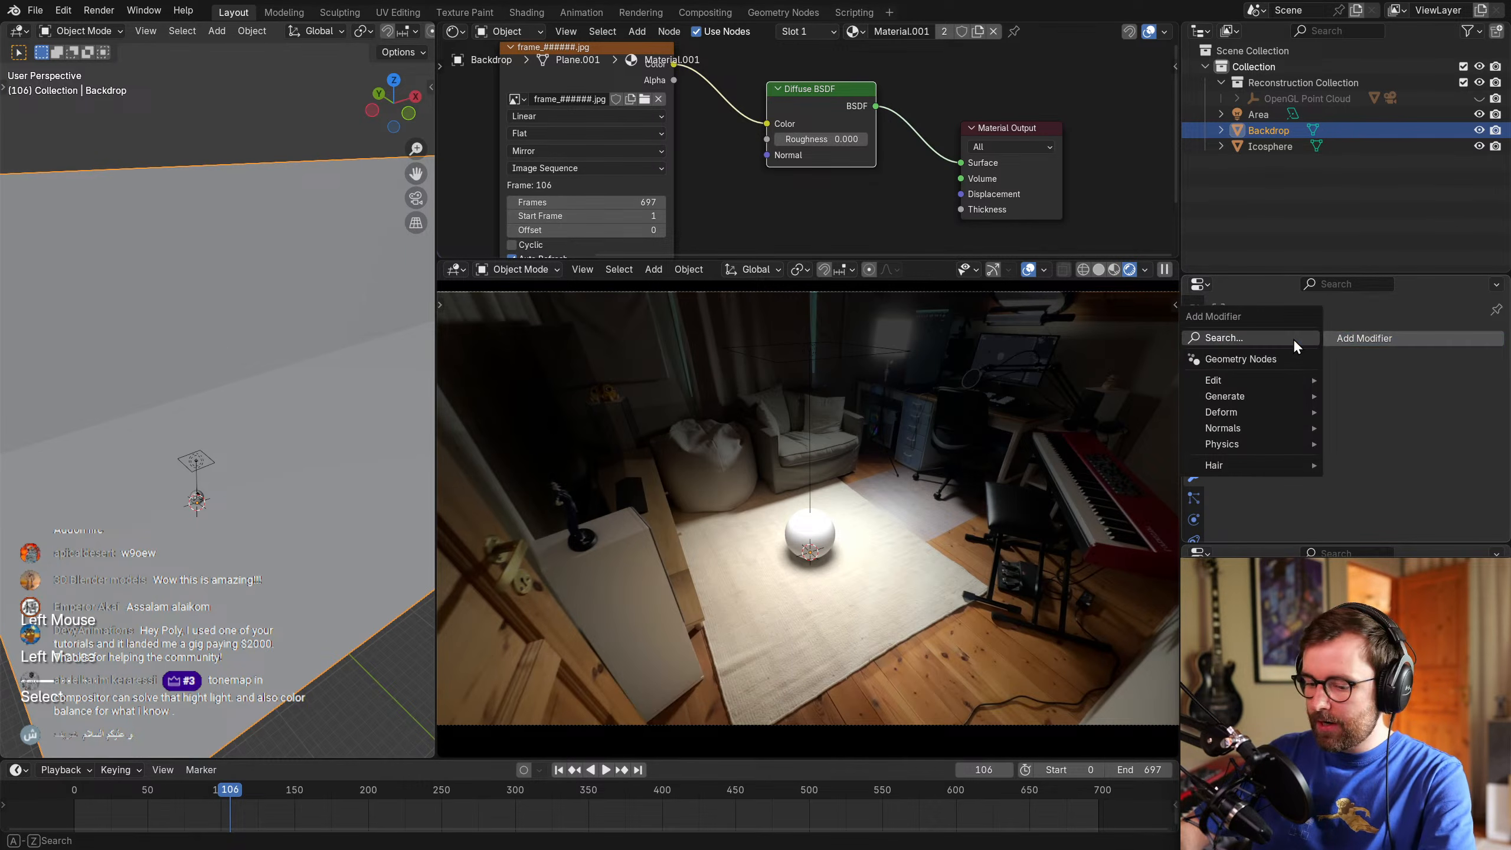
pyautogui.write('beve')
pyautogui.press('Return')
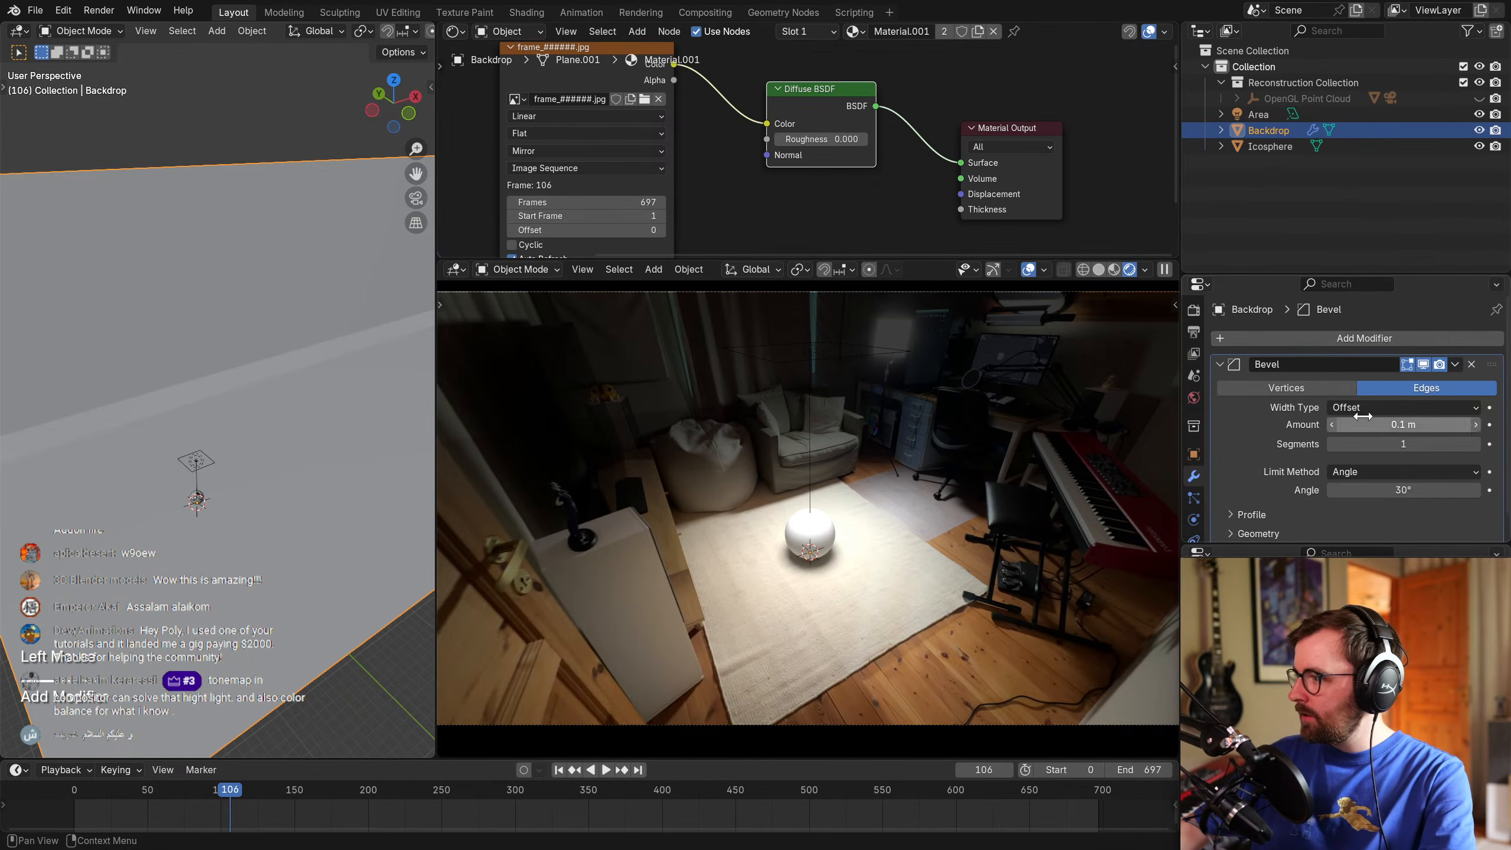
# Widen the perspective viewport and unhide the OpenGL Point Cloud to compare it with the backdrop.
pyautogui.moveTo(354, 408); pyautogui.dragTo(298, 274, button='middle')
pyautogui.scroll(2, 146, 399)
pyautogui.moveTo(437, 219); pyautogui.dragTo(678, 219)
pyautogui.click(1480, 98)
pyautogui.keyDown('shift'); pyautogui.moveTo(446, 369); pyautogui.dragTo(499, 405, button='middle'); pyautogui.keyUp('shift')
pyautogui.scroll(-1, 479, 360)
pyautogui.scroll(-1, 477, 354)
pyautogui.scroll(5, 485, 414)
pyautogui.press('Tab')
pyautogui.press('Tab')
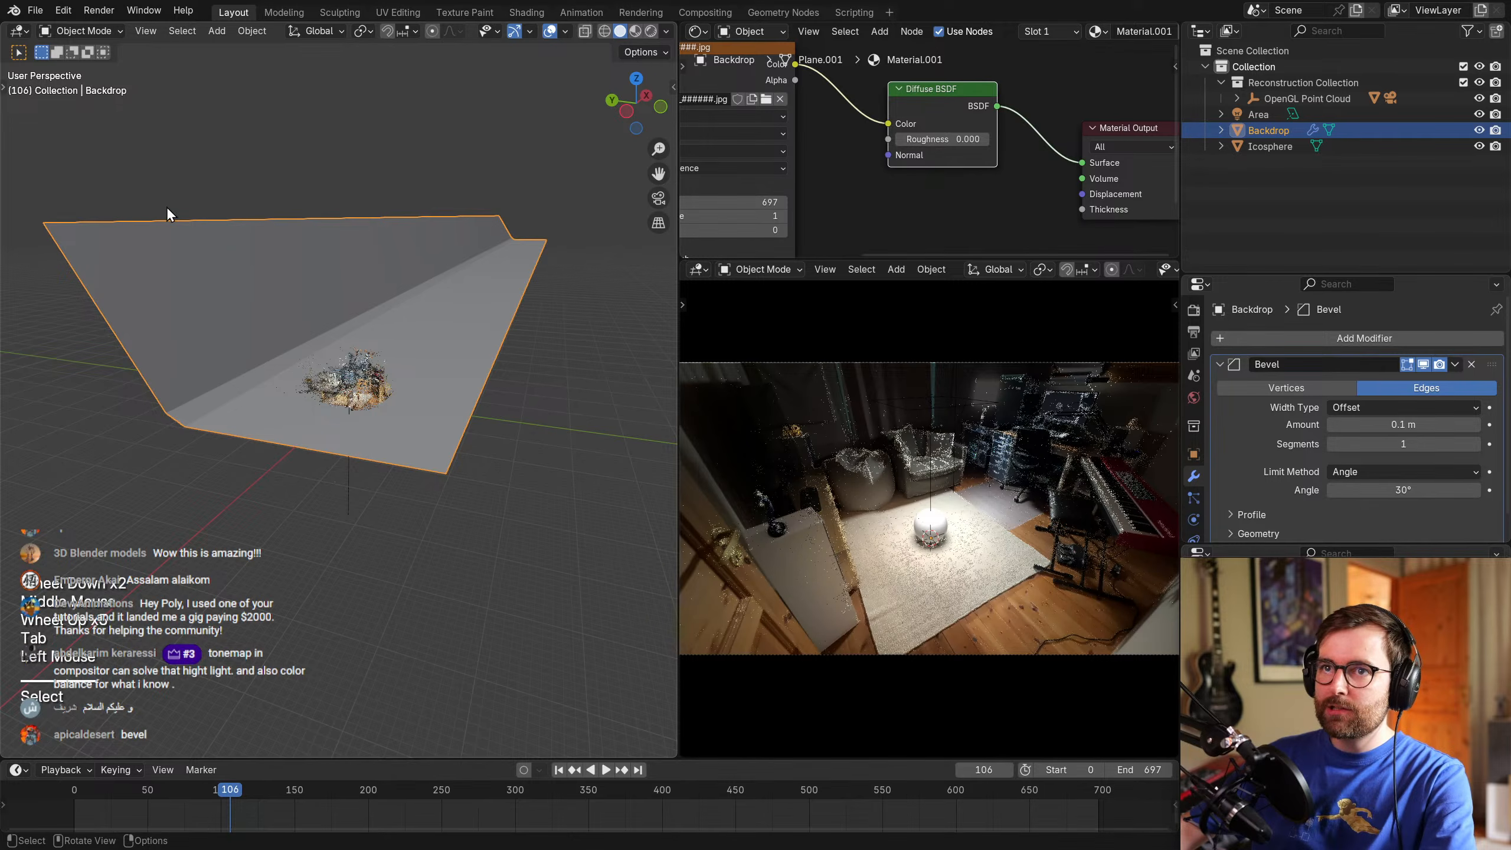
# In face selection, move the backdrop's wall face about 17 m along negative global Y, closer to the point cloud.
pyautogui.press('Tab')
pyautogui.press('3')
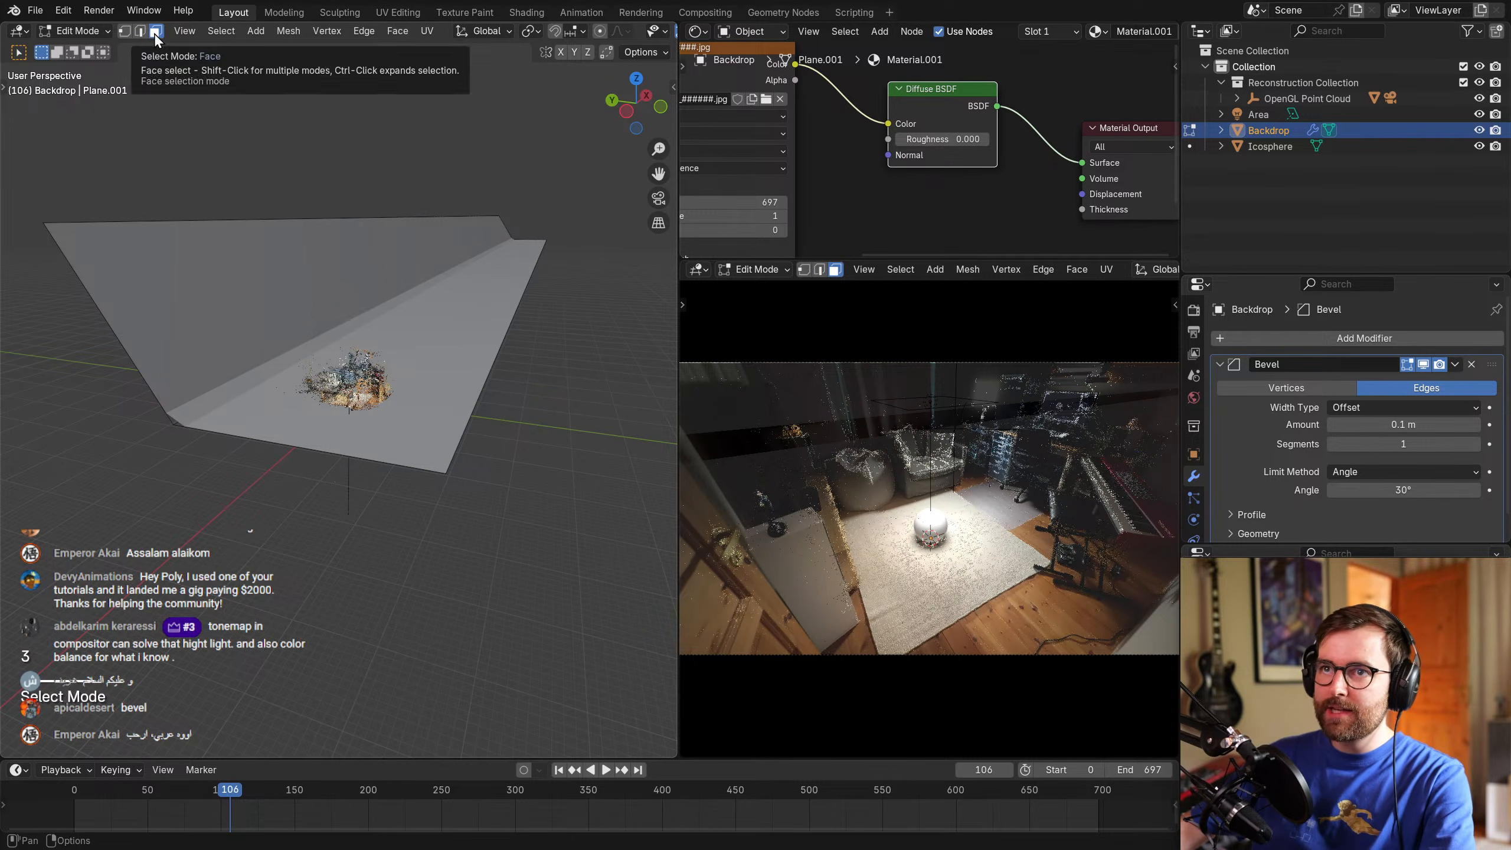
pyautogui.click(422, 261)
pyautogui.moveTo(421, 261); pyautogui.dragTo(333, 357, button='middle')
pyautogui.scroll(4, 260, 316)
pyautogui.moveTo(333, 357); pyautogui.dragTo(503, 478, button='middle')
pyautogui.press('g')
pyautogui.press('y')
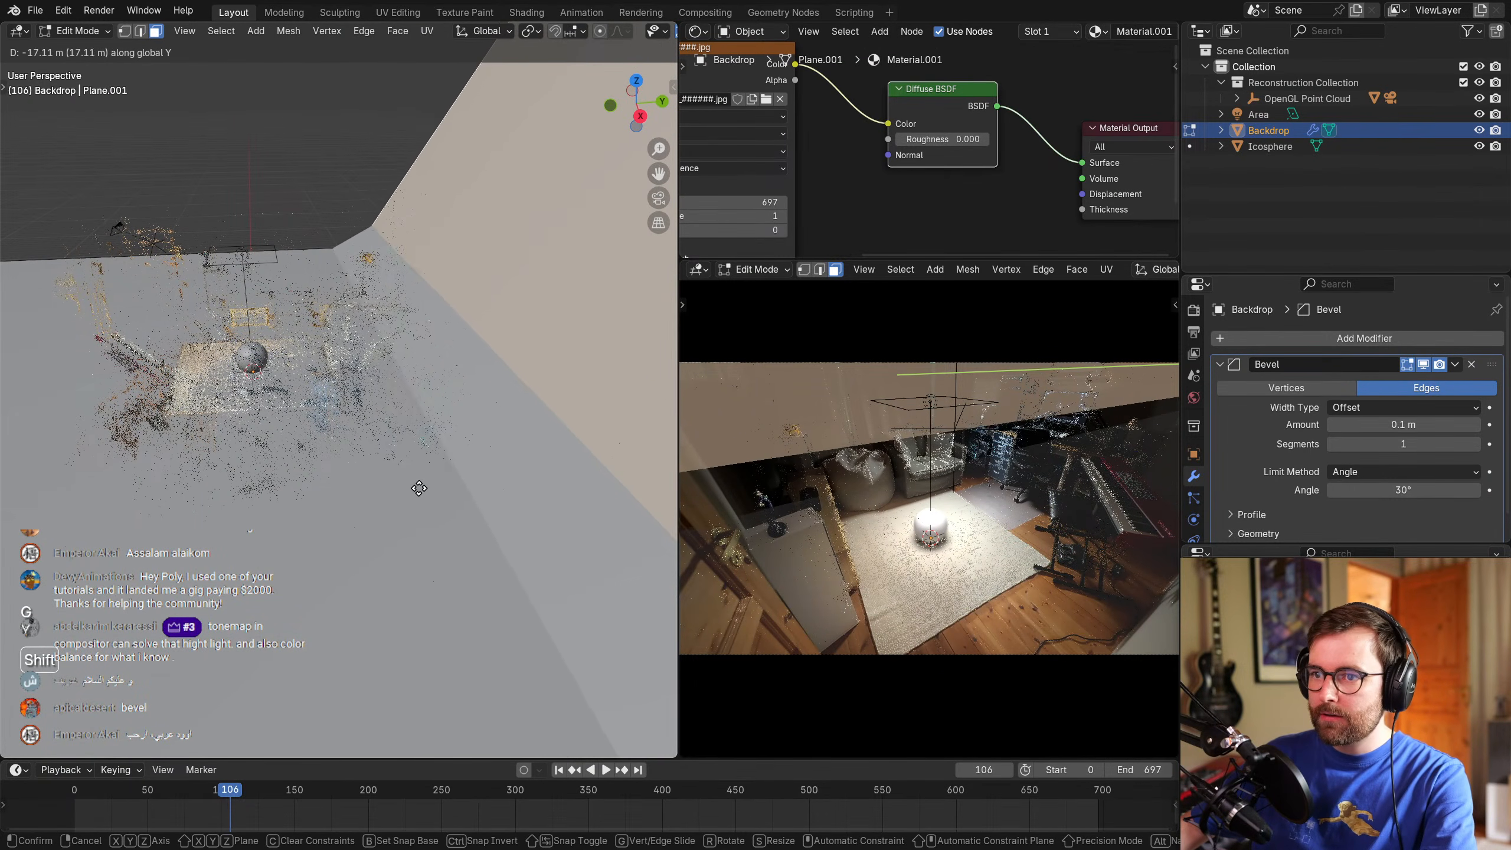
pyautogui.keyDown('shift'); pyautogui.click(417, 486); pyautogui.keyUp('shift')
# Set the backdrop's bevel amount to 0.18 m with 11 segments and shade the backdrop smooth.
pyautogui.press('Tab')
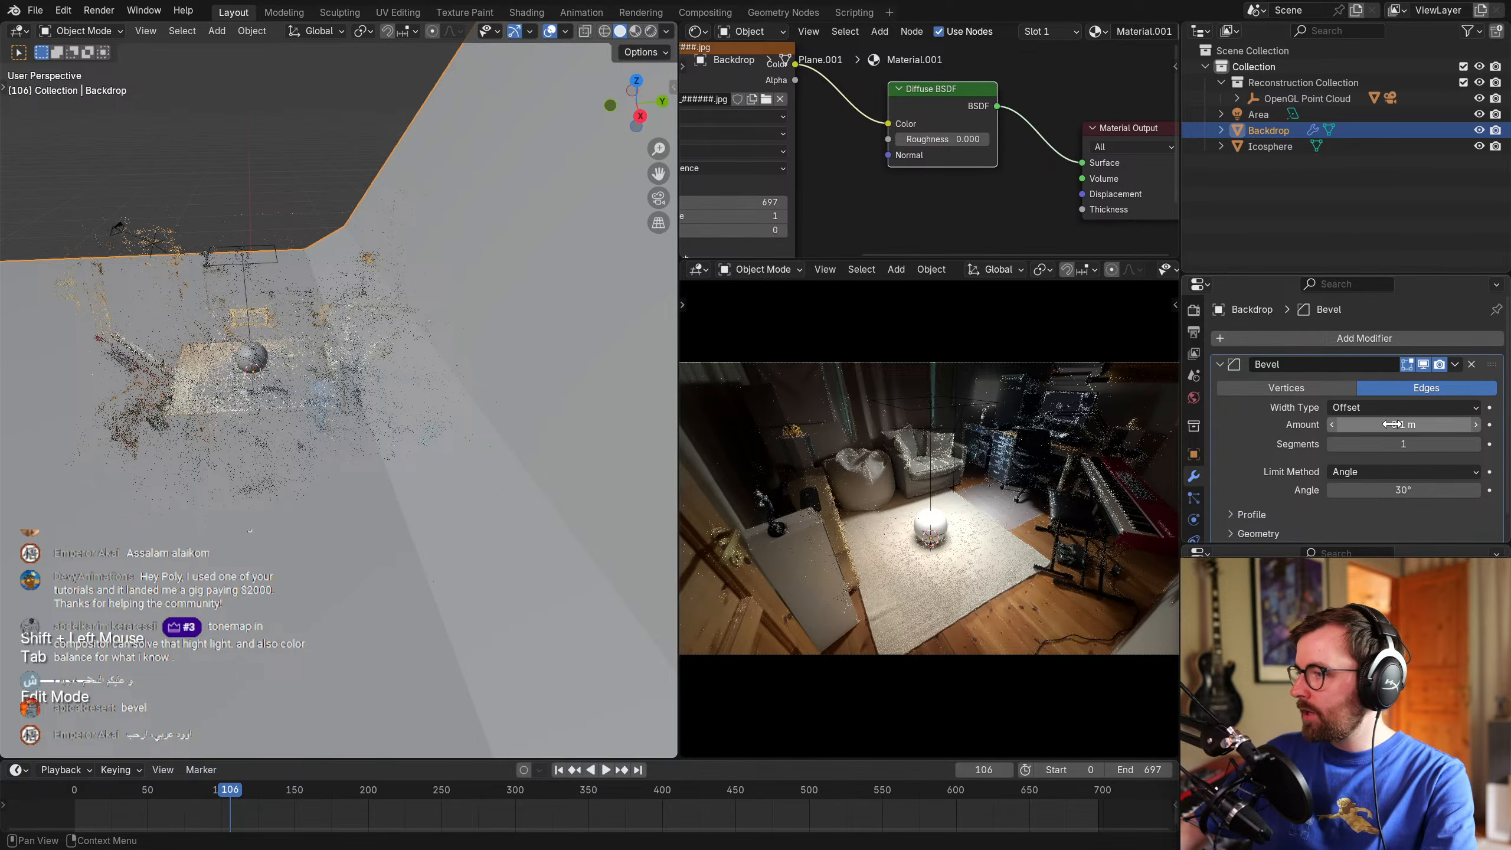
pyautogui.moveTo(1392, 424); pyautogui.dragTo(1413, 425)
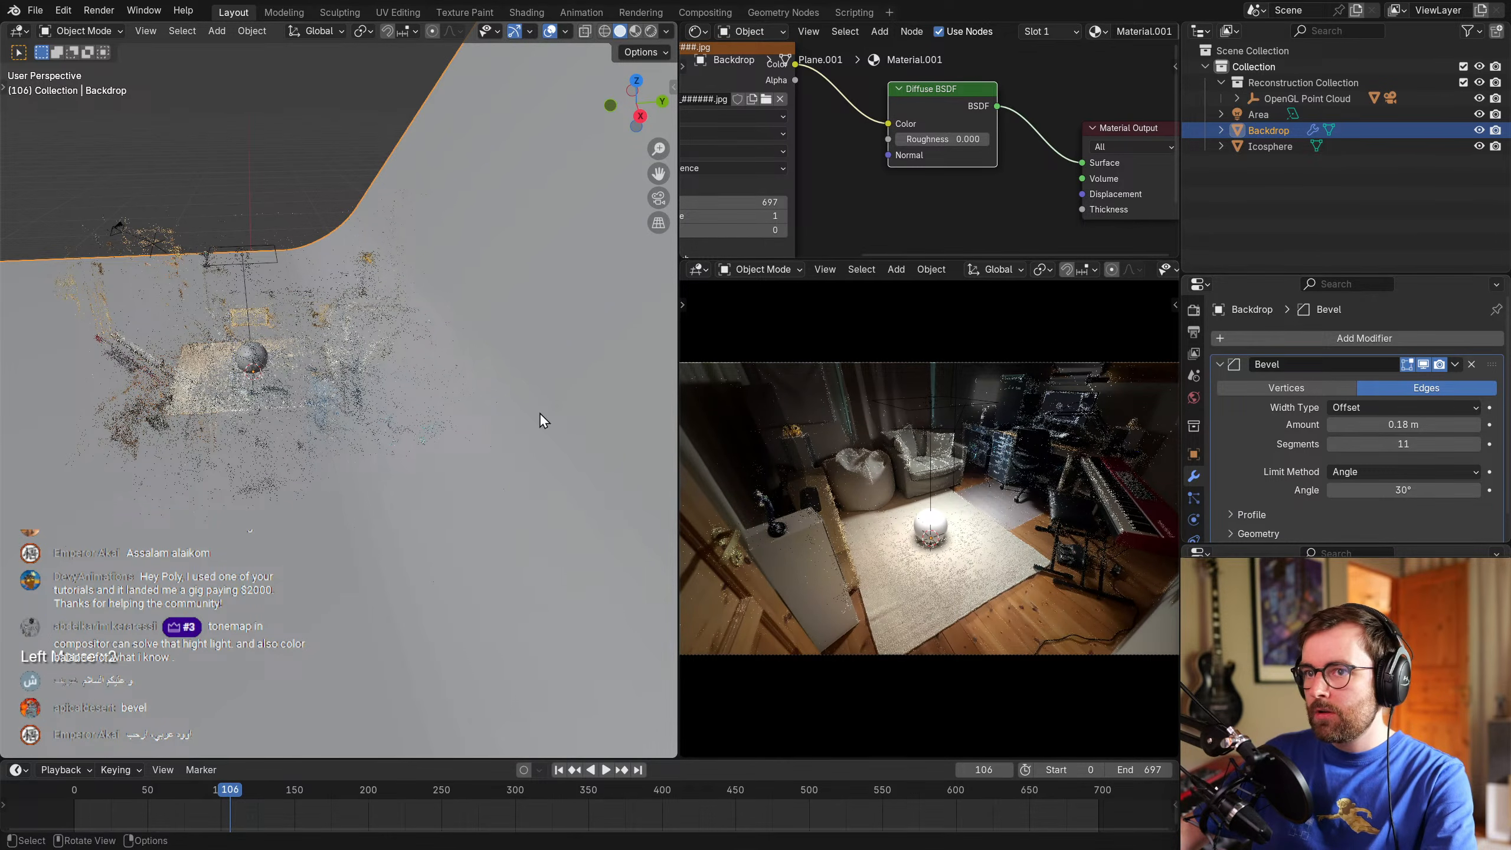
pyautogui.rightClick(394, 288)
pyautogui.click(394, 288)
# Inspect the curved backdrop around the point cloud and the lit camera view at frame 543.
pyautogui.moveTo(395, 288); pyautogui.dragTo(496, 390, button='middle')
pyautogui.scroll(-8, 495, 395)
pyautogui.moveTo(591, 792); pyautogui.dragTo(872, 791)
pyautogui.scroll(-3, 605, 584)
pyautogui.moveTo(605, 583); pyautogui.dragTo(539, 573, button='middle')
pyautogui.scroll(-2, 937, 484)
pyautogui.scroll(1, 937, 483)
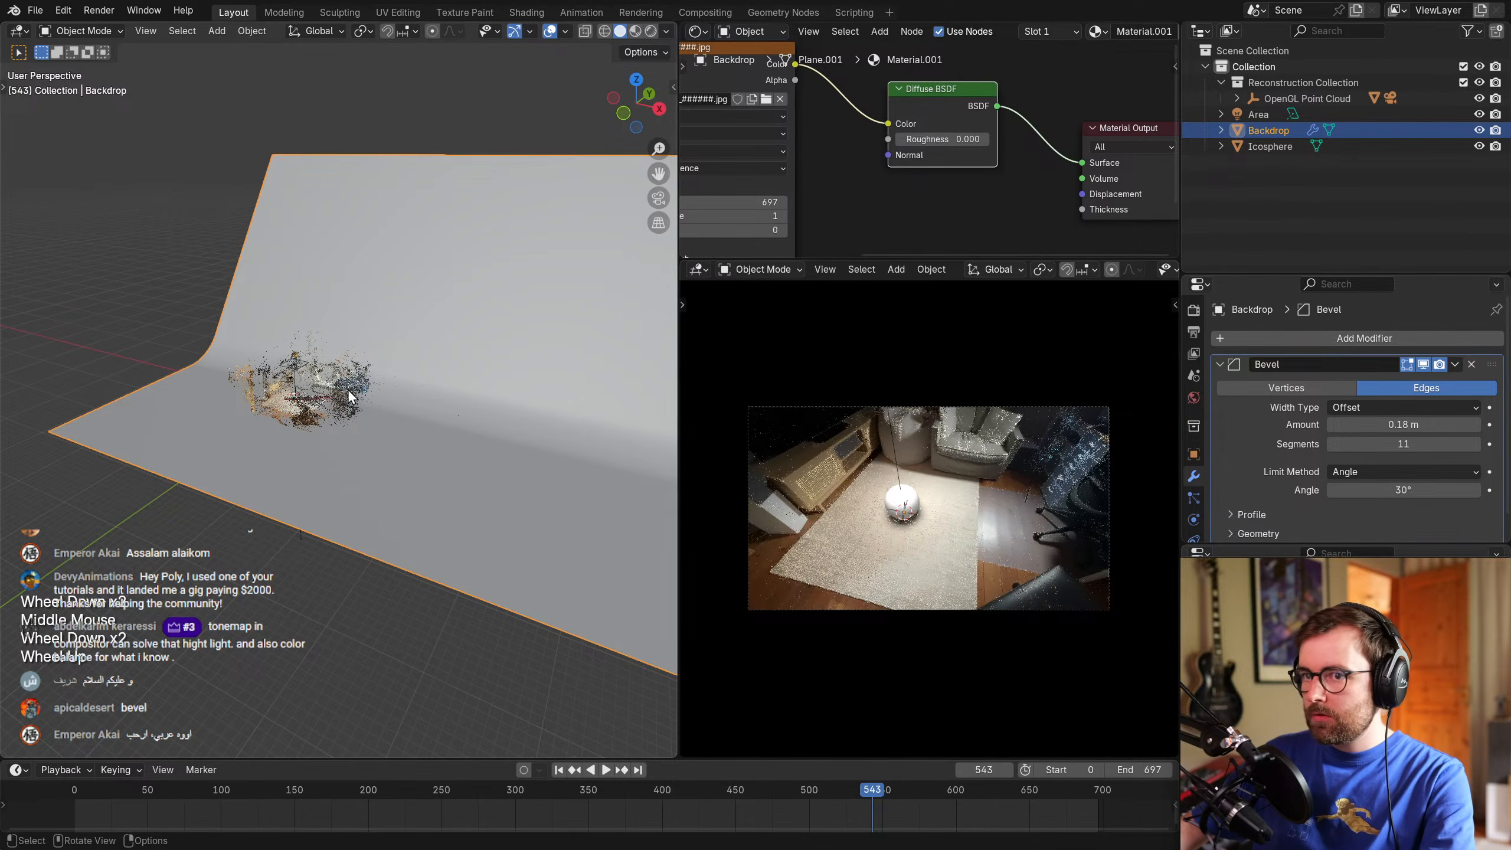
pyautogui.scroll(3, 342, 388)
# Select the tracked camera and lower its passepartout to 0.708 to view the area outside the frame.
pyautogui.click(123, 345)
pyautogui.click(1193, 520)
pyautogui.scroll(-3, 1419, 464)
pyautogui.scroll(-6, 1414, 447)
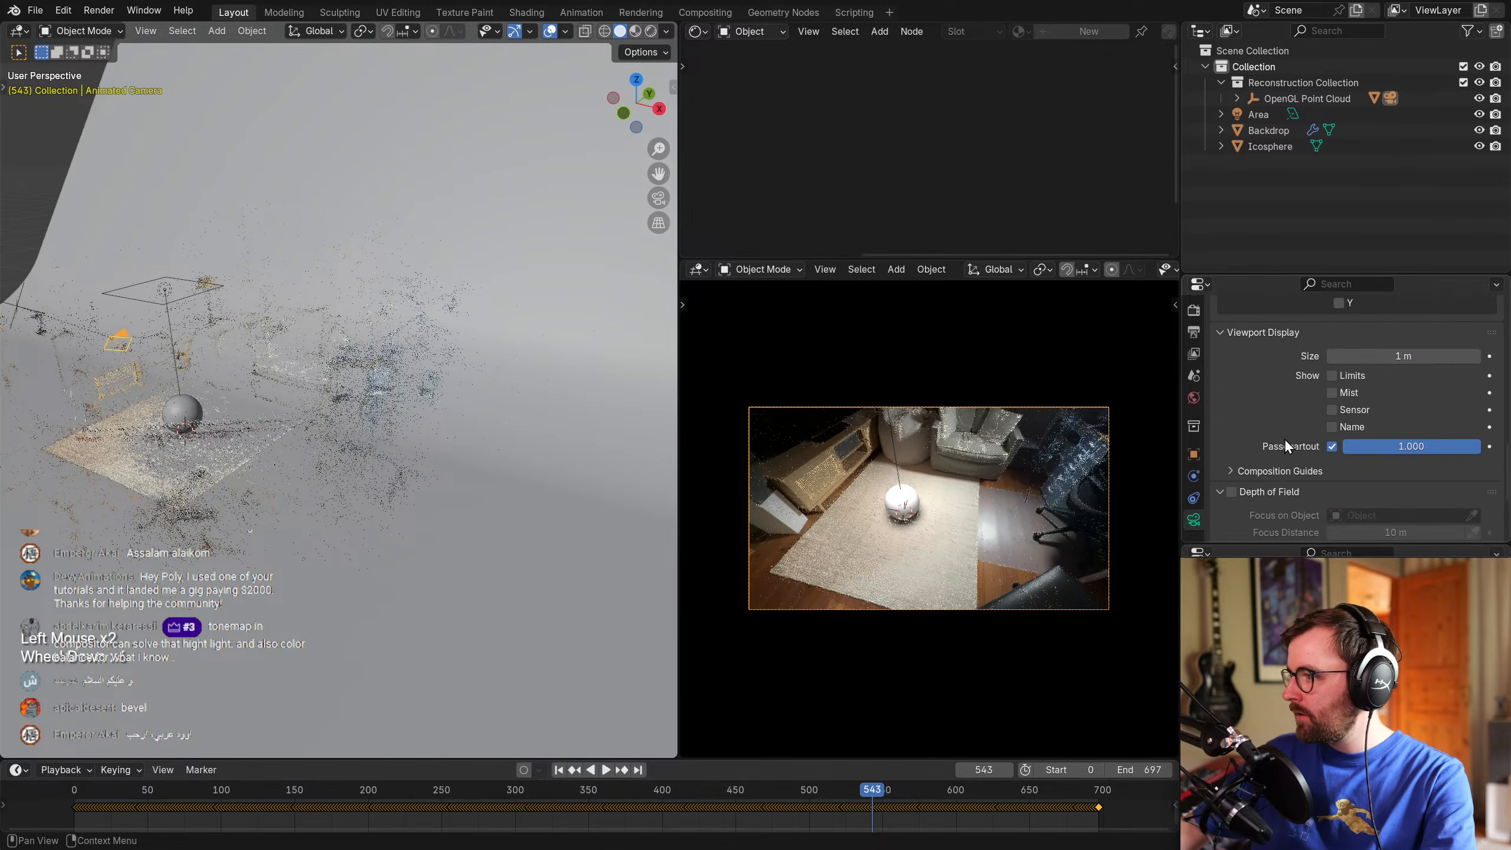
pyautogui.moveTo(1431, 415); pyautogui.dragTo(1391, 415)
pyautogui.scroll(-2, 725, 586)
pyautogui.scroll(1, 725, 586)
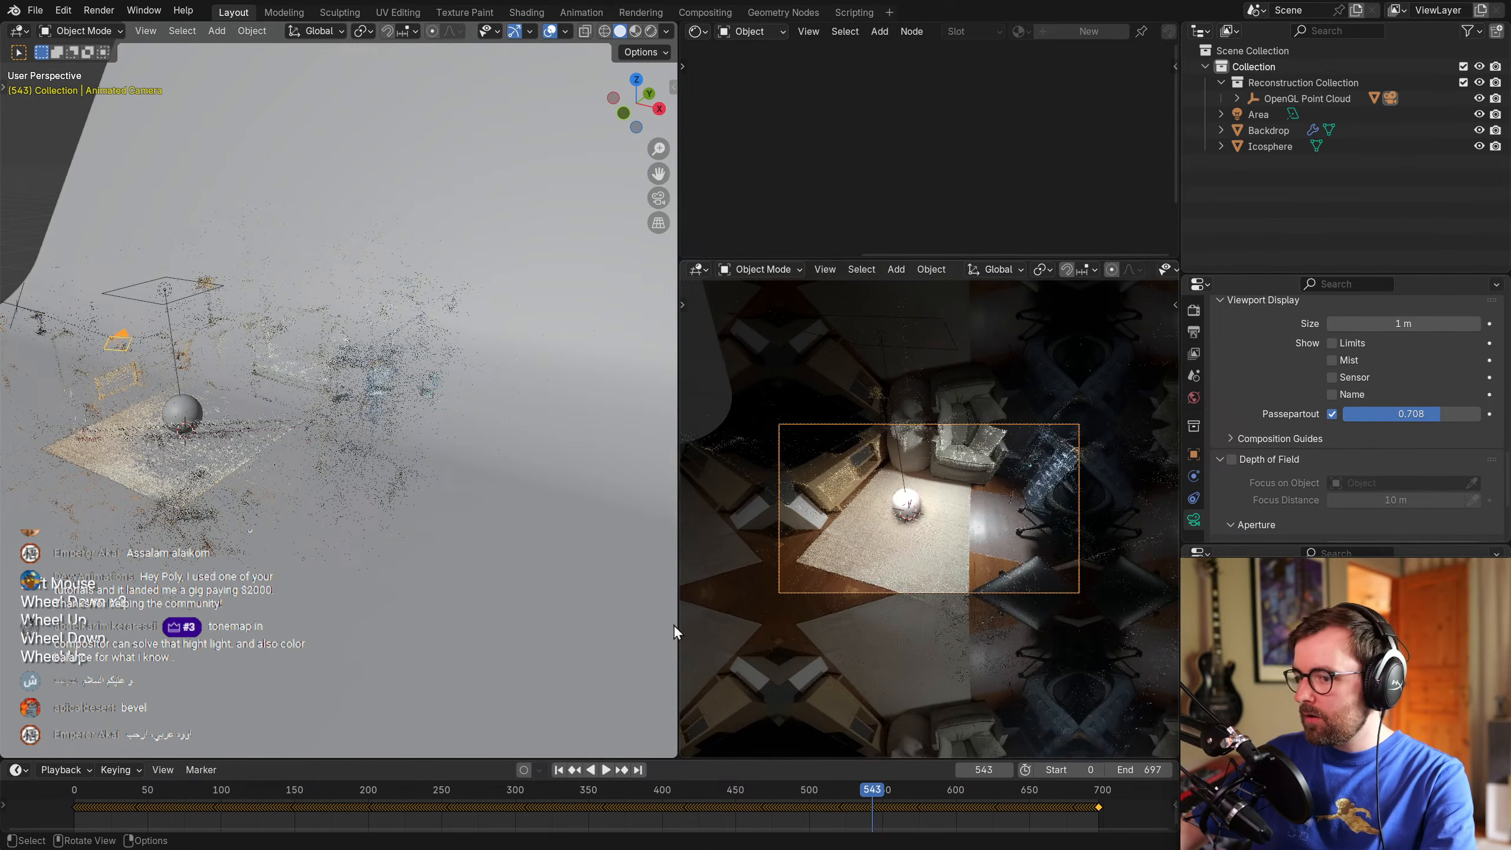
# Scrub the timeline to frame 355 and hide the OpenGL Point Cloud.
pyautogui.moveTo(655, 796); pyautogui.dragTo(596, 796)
pyautogui.scroll(2, 945, 488)
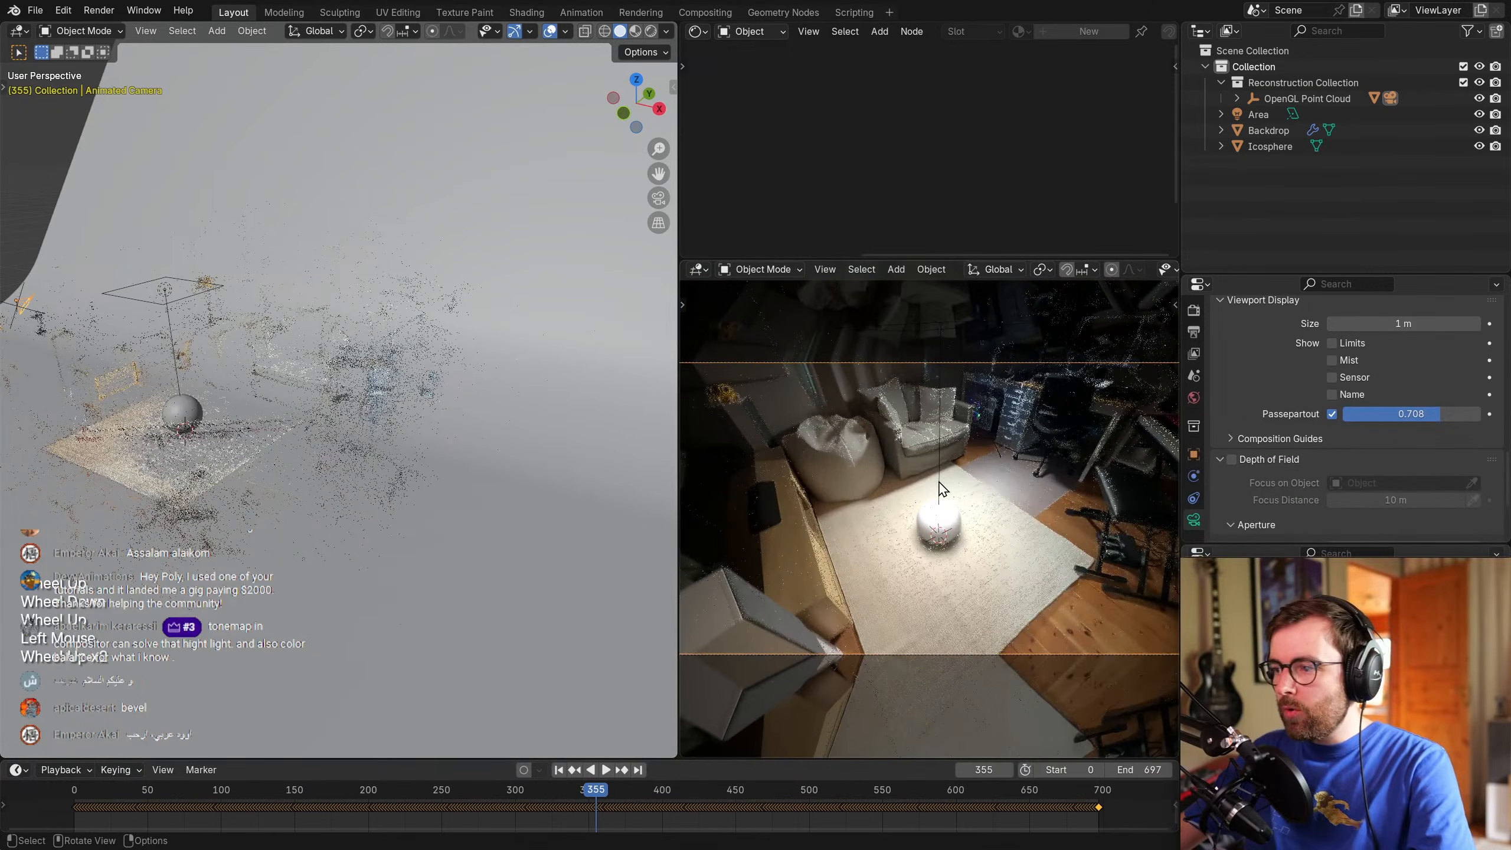
pyautogui.click(1480, 98)
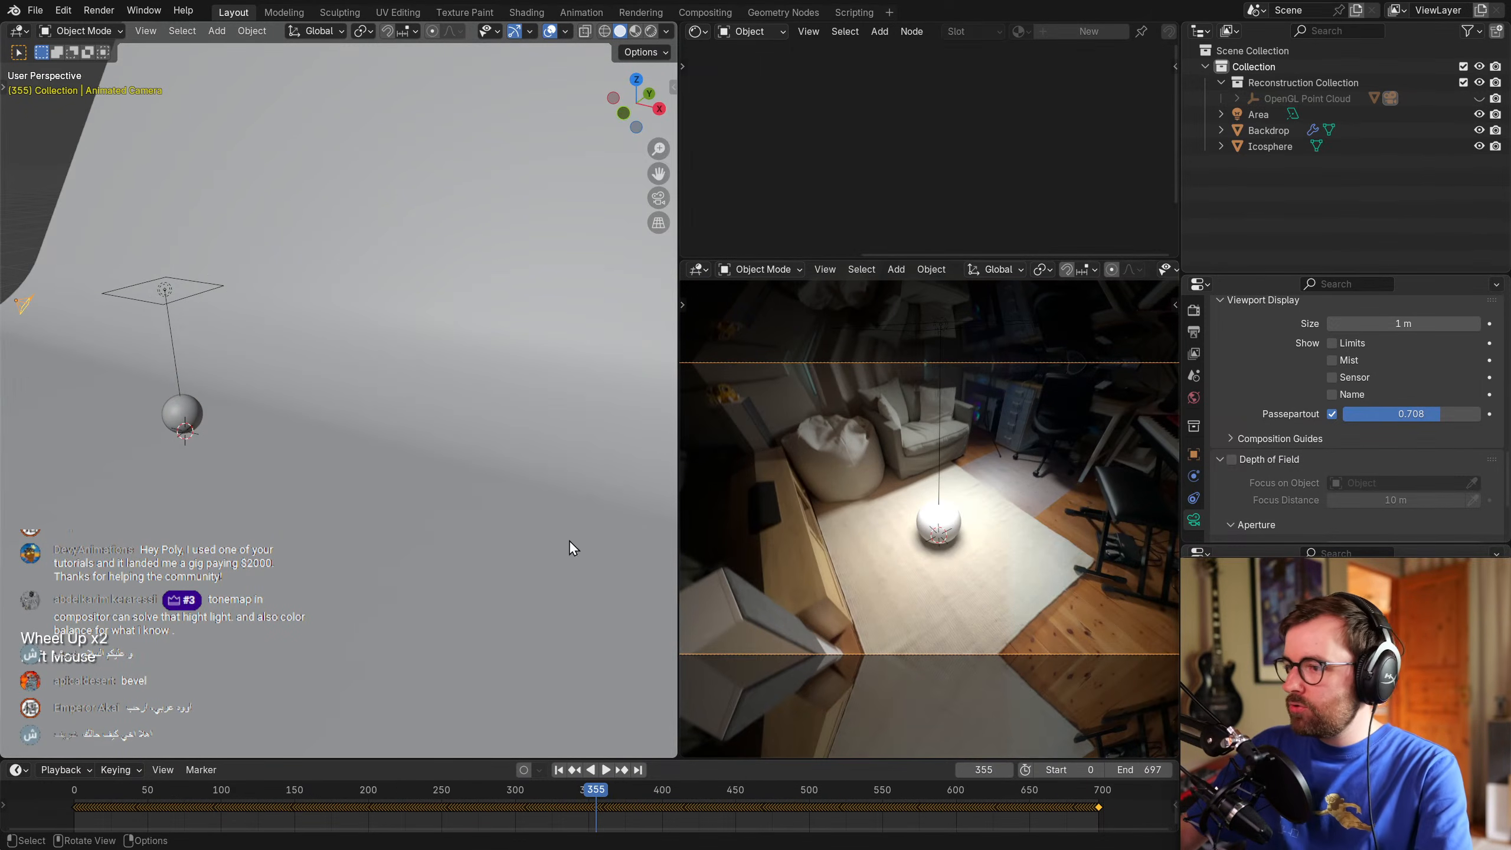
# Try the Clip extension on the backdrop's image sequence texture and switch it back to Mirror.
pyautogui.click(301, 344)
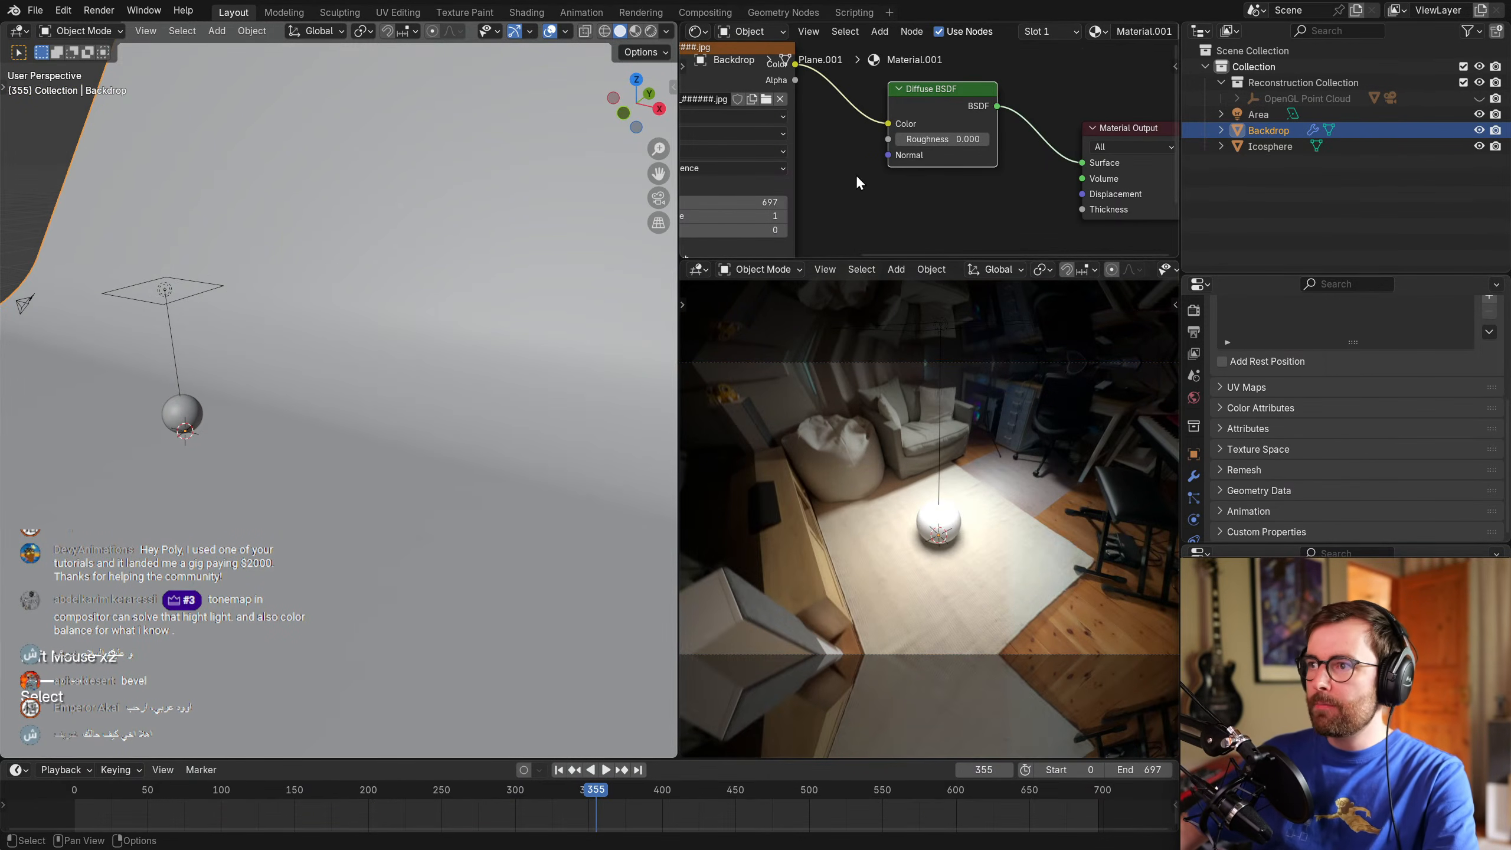
pyautogui.moveTo(860, 180); pyautogui.dragTo(1017, 171, button='middle')
pyautogui.click(840, 142)
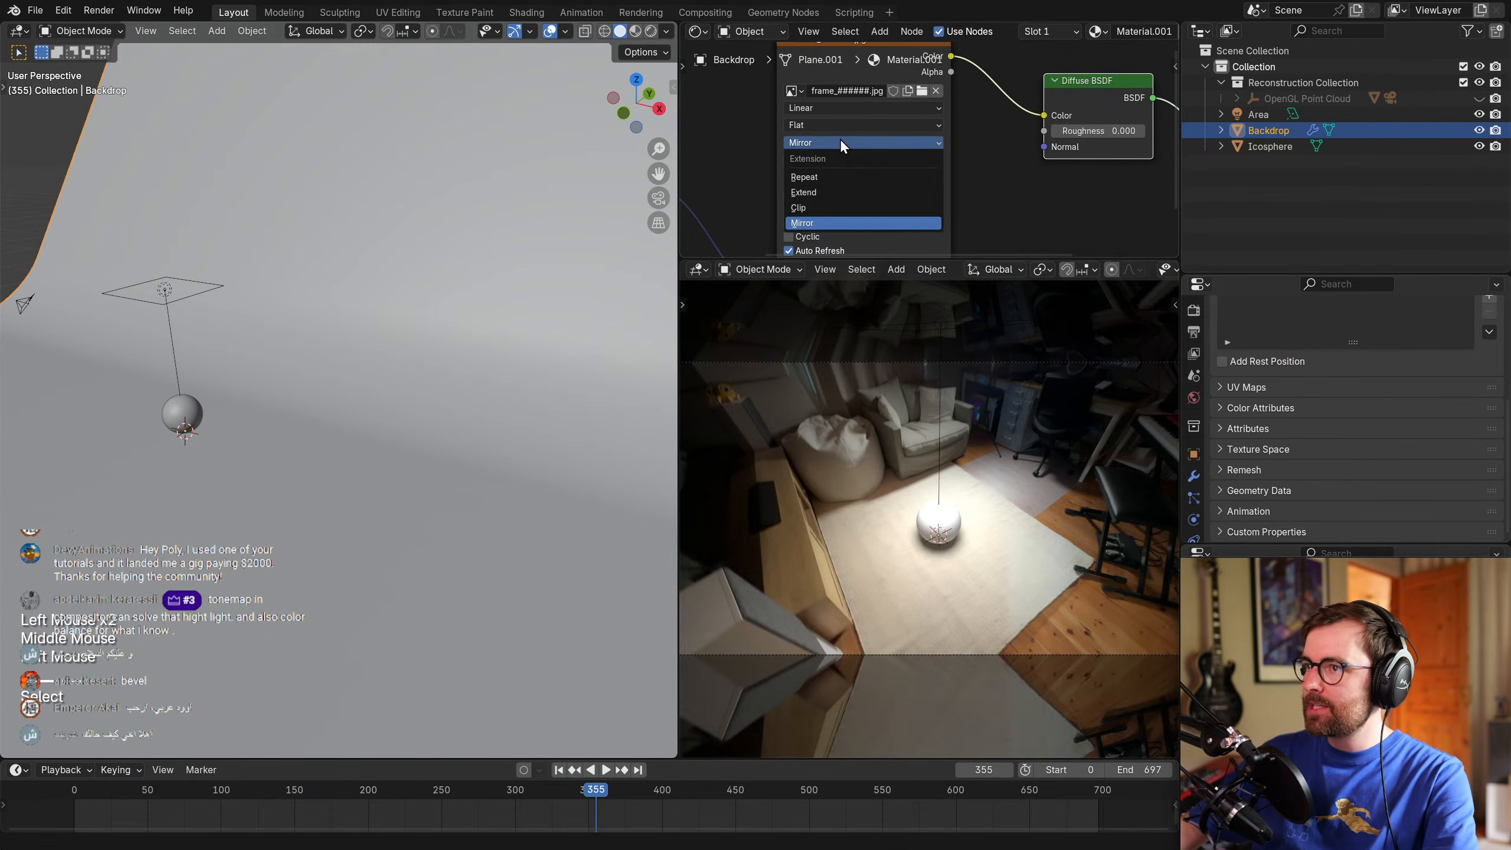
pyautogui.click(823, 208)
pyautogui.scroll(-2, 928, 468)
pyautogui.scroll(3, 976, 560)
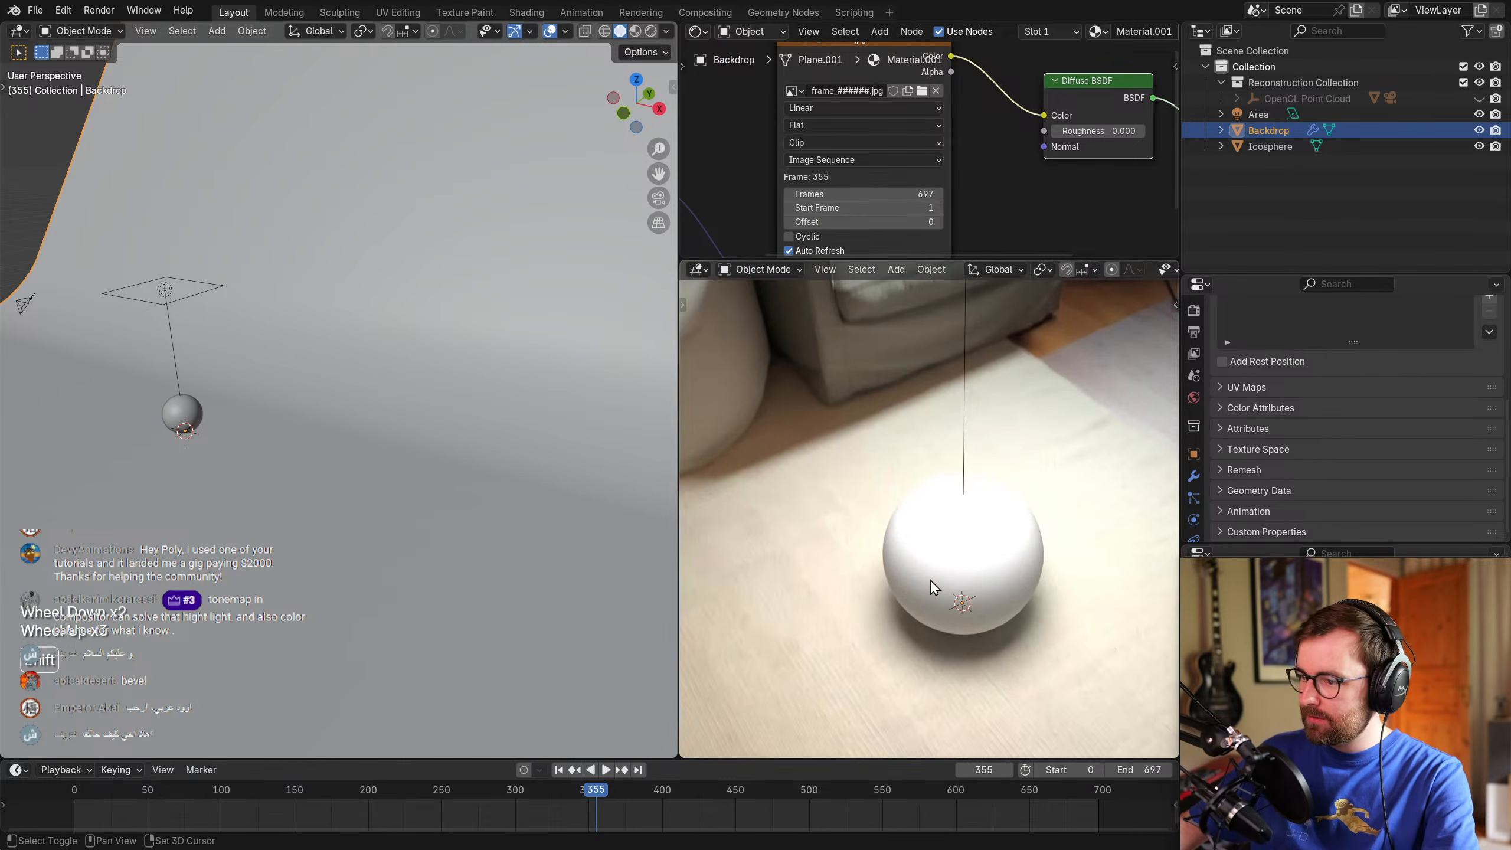
pyautogui.keyDown('shift'); pyautogui.moveTo(933, 584); pyautogui.dragTo(892, 483, button='middle'); pyautogui.keyUp('shift')
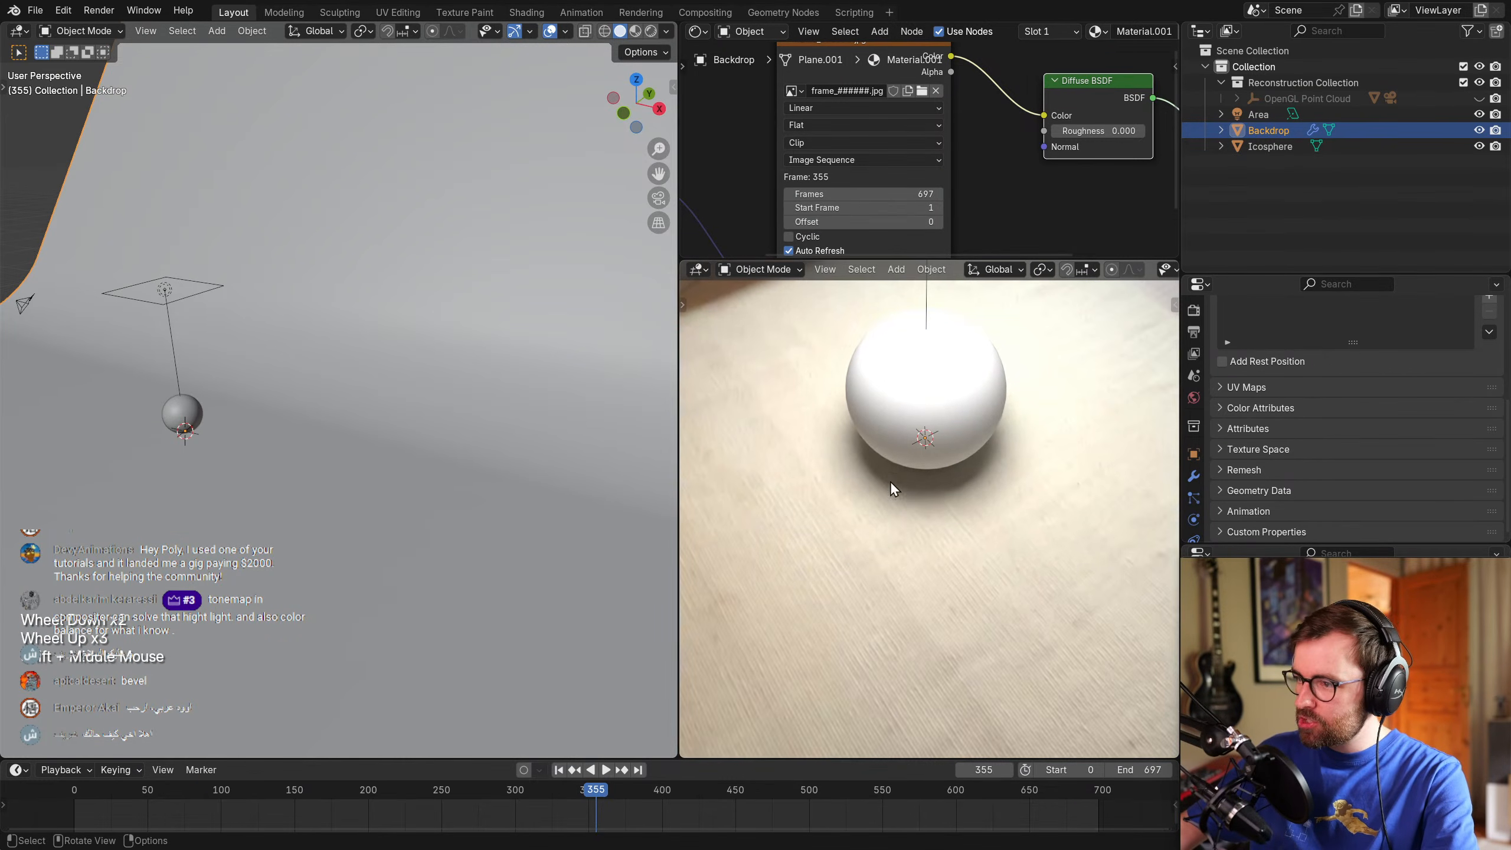
pyautogui.click(822, 109)
pyautogui.click(836, 143)
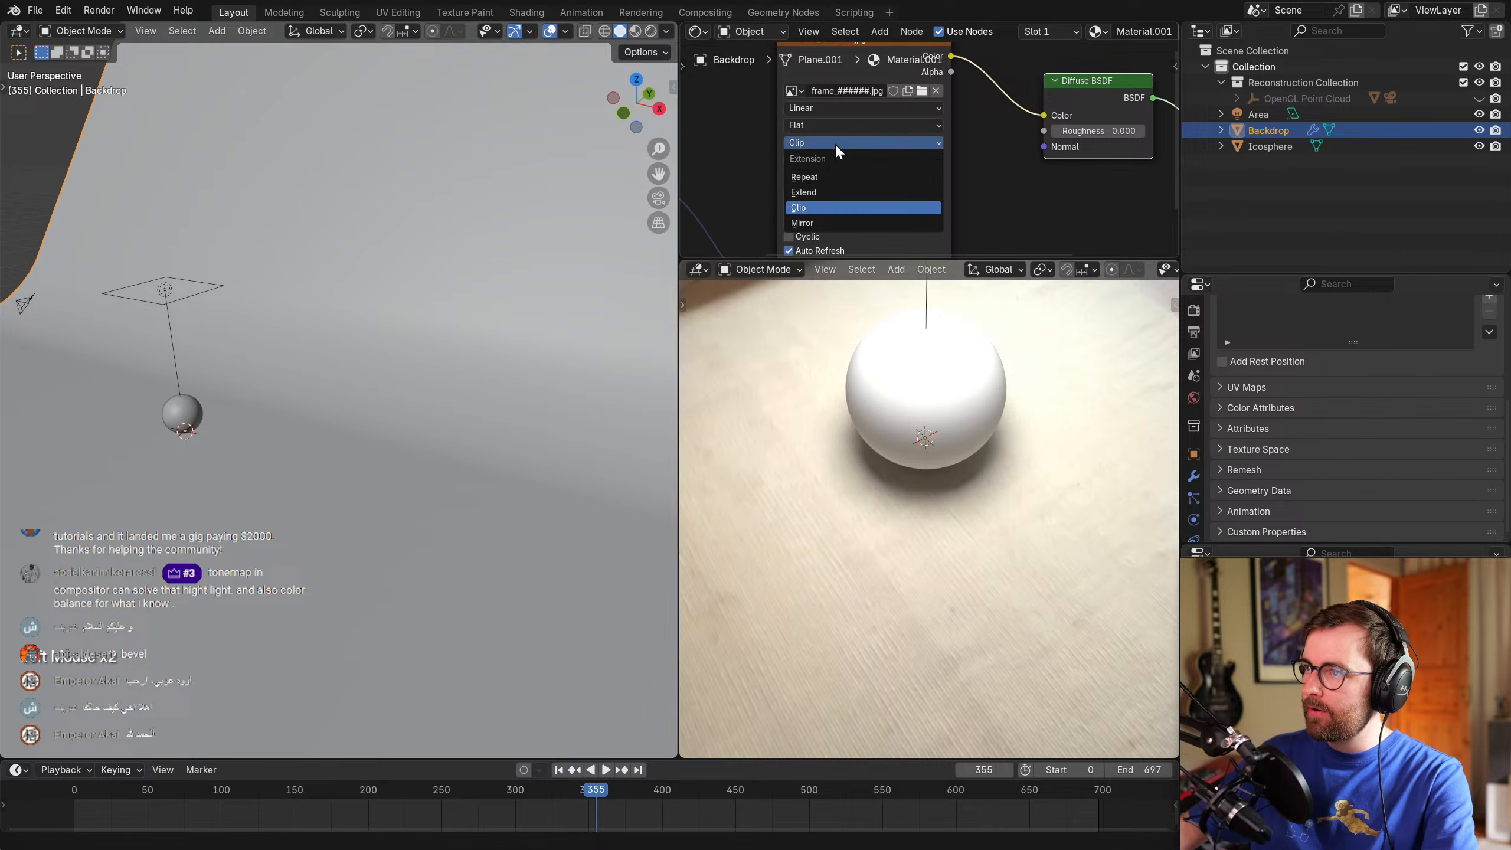
pyautogui.click(828, 219)
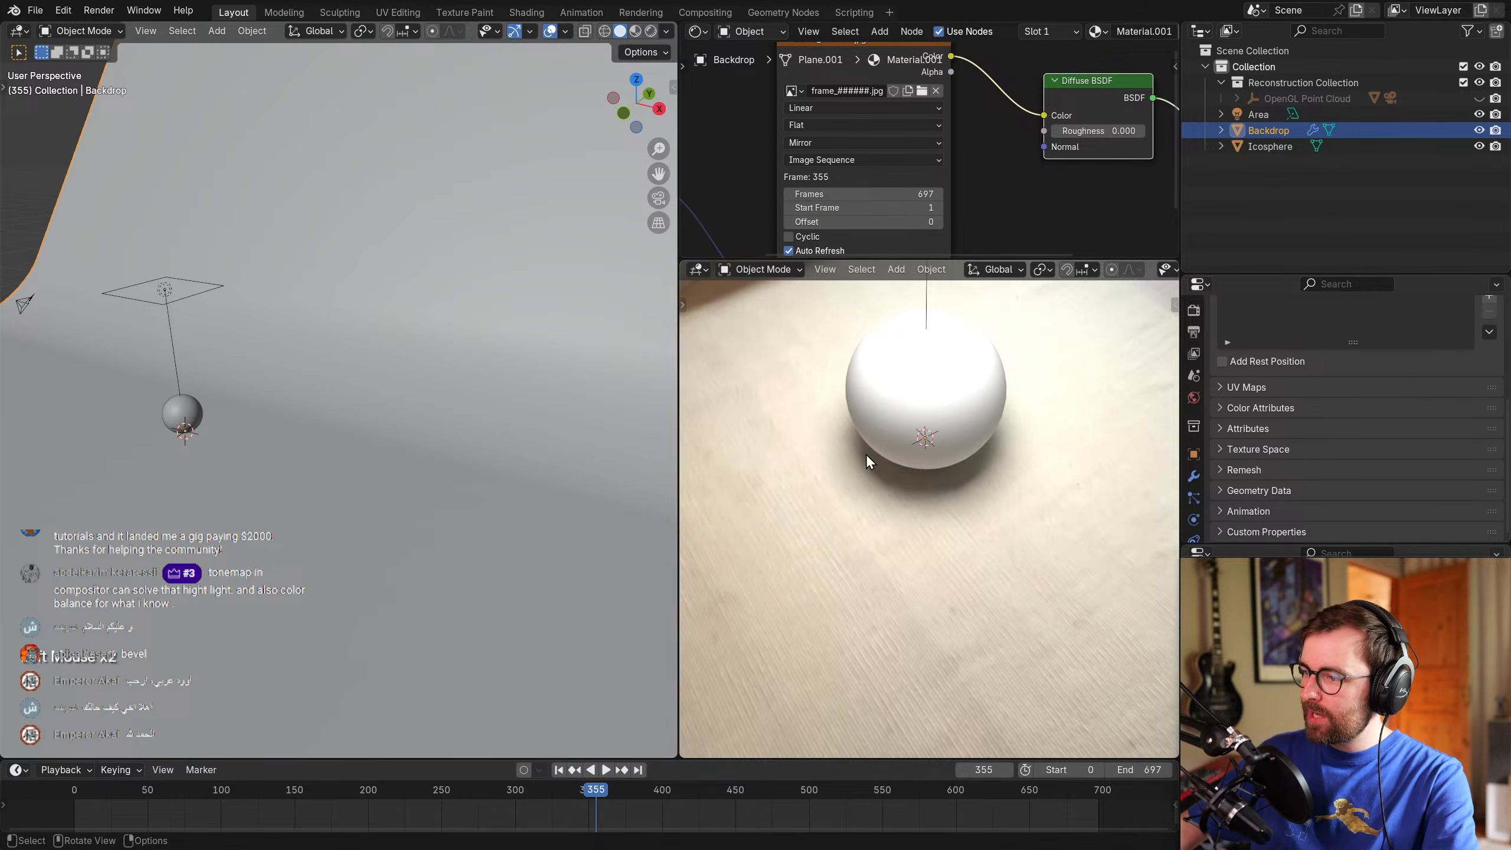
# Examine the mirrored footage around the camera frame and the backdrop material's node chain.
pyautogui.scroll(-3, 835, 471)
pyautogui.keyDown('shift'); pyautogui.moveTo(835, 472); pyautogui.dragTo(952, 471, button='middle'); pyautogui.keyUp('shift')
pyautogui.scroll(-1, 959, 457)
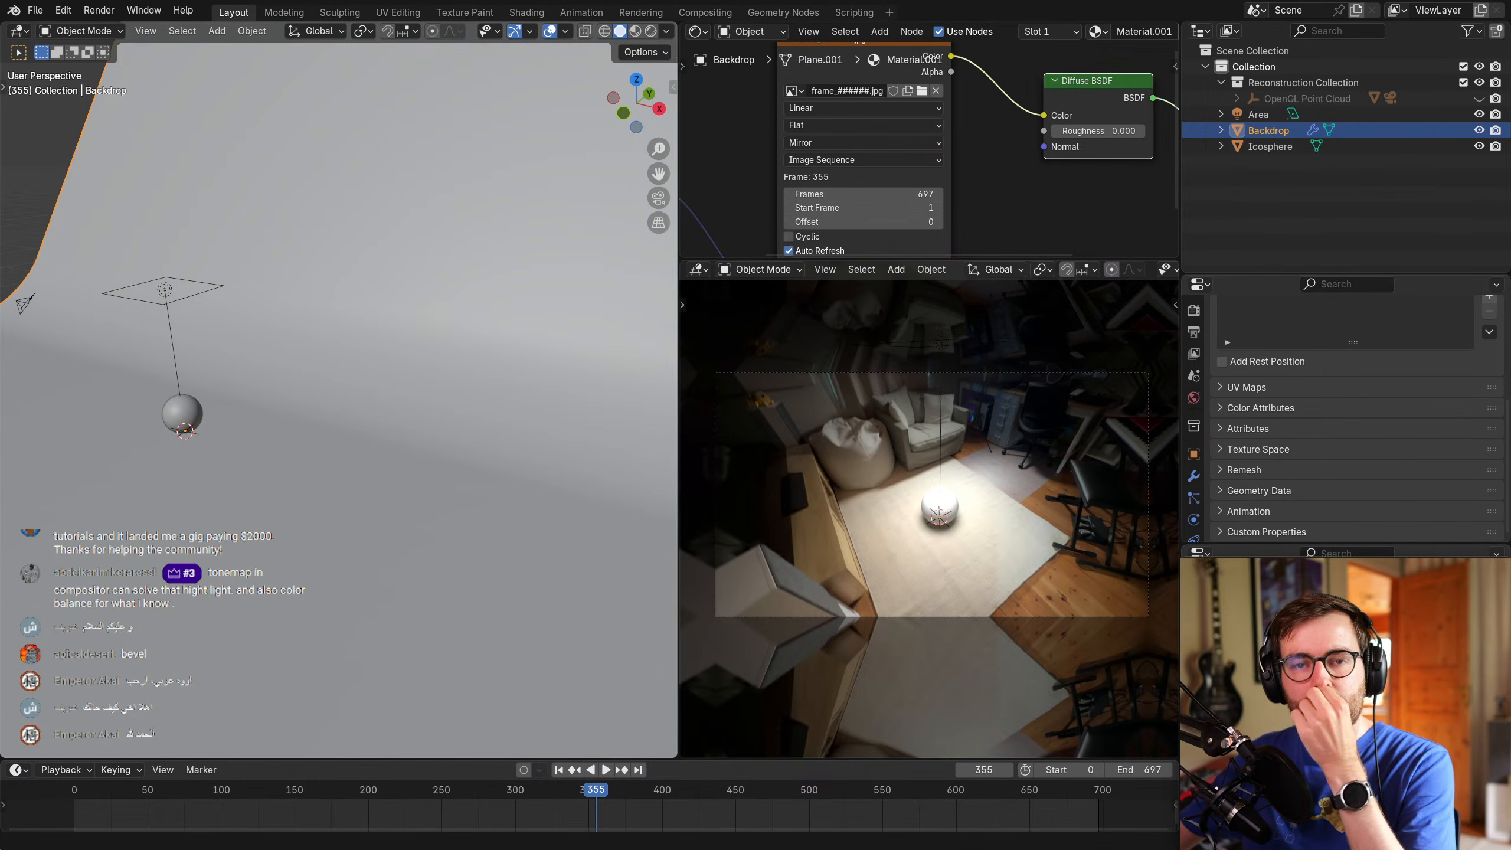
pyautogui.click(1101, 170)
pyautogui.scroll(1, 957, 491)
pyautogui.keyDown('shift'); pyautogui.moveTo(958, 492); pyautogui.dragTo(985, 494, button='middle'); pyautogui.keyUp('shift')
pyautogui.click(987, 368)
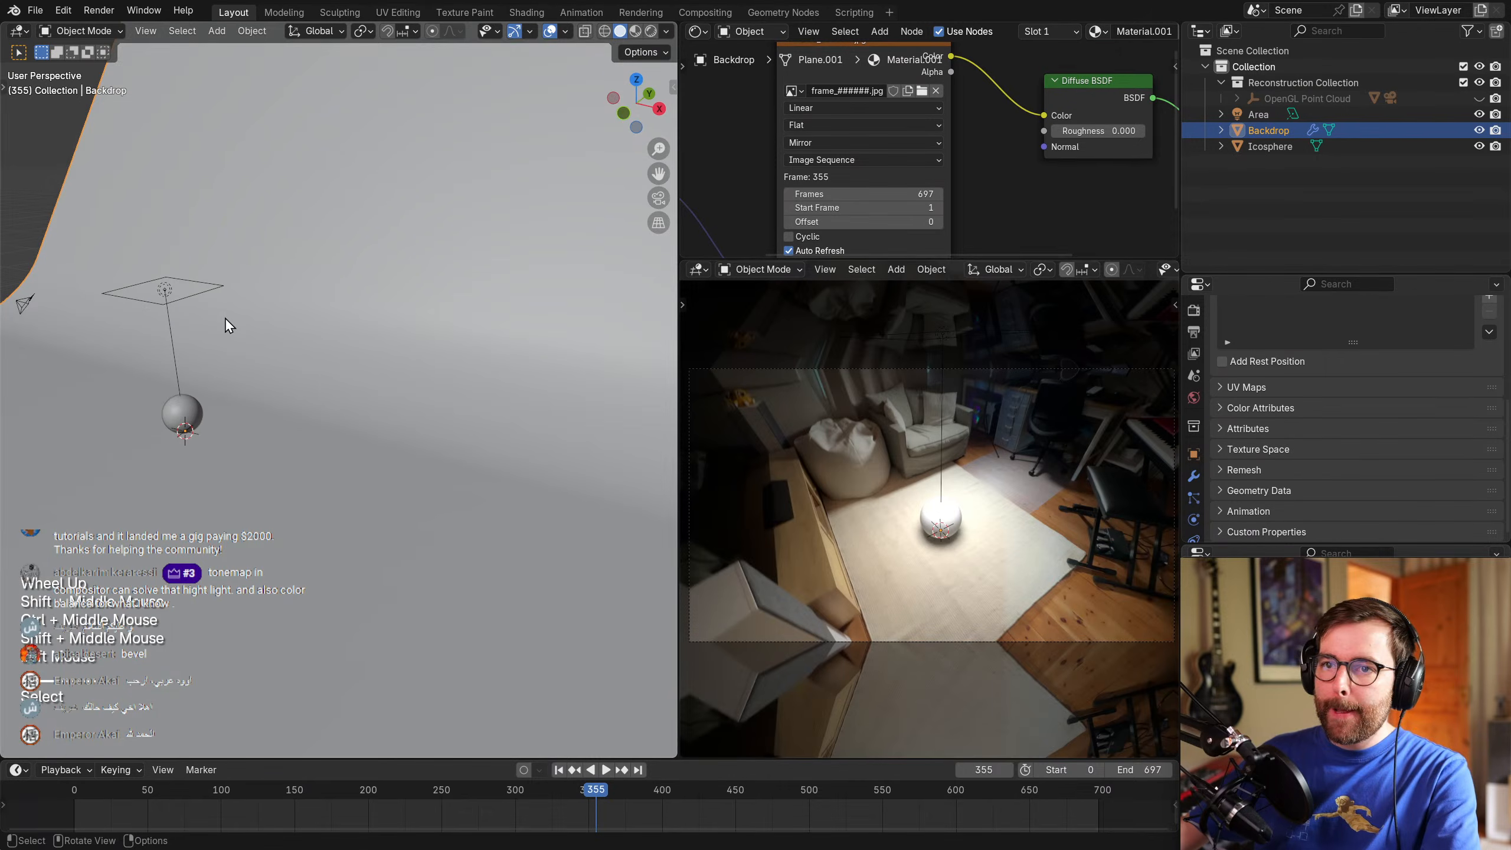
pyautogui.scroll(-3, 945, 161)
pyautogui.moveTo(946, 161); pyautogui.dragTo(940, 146, button='middle')
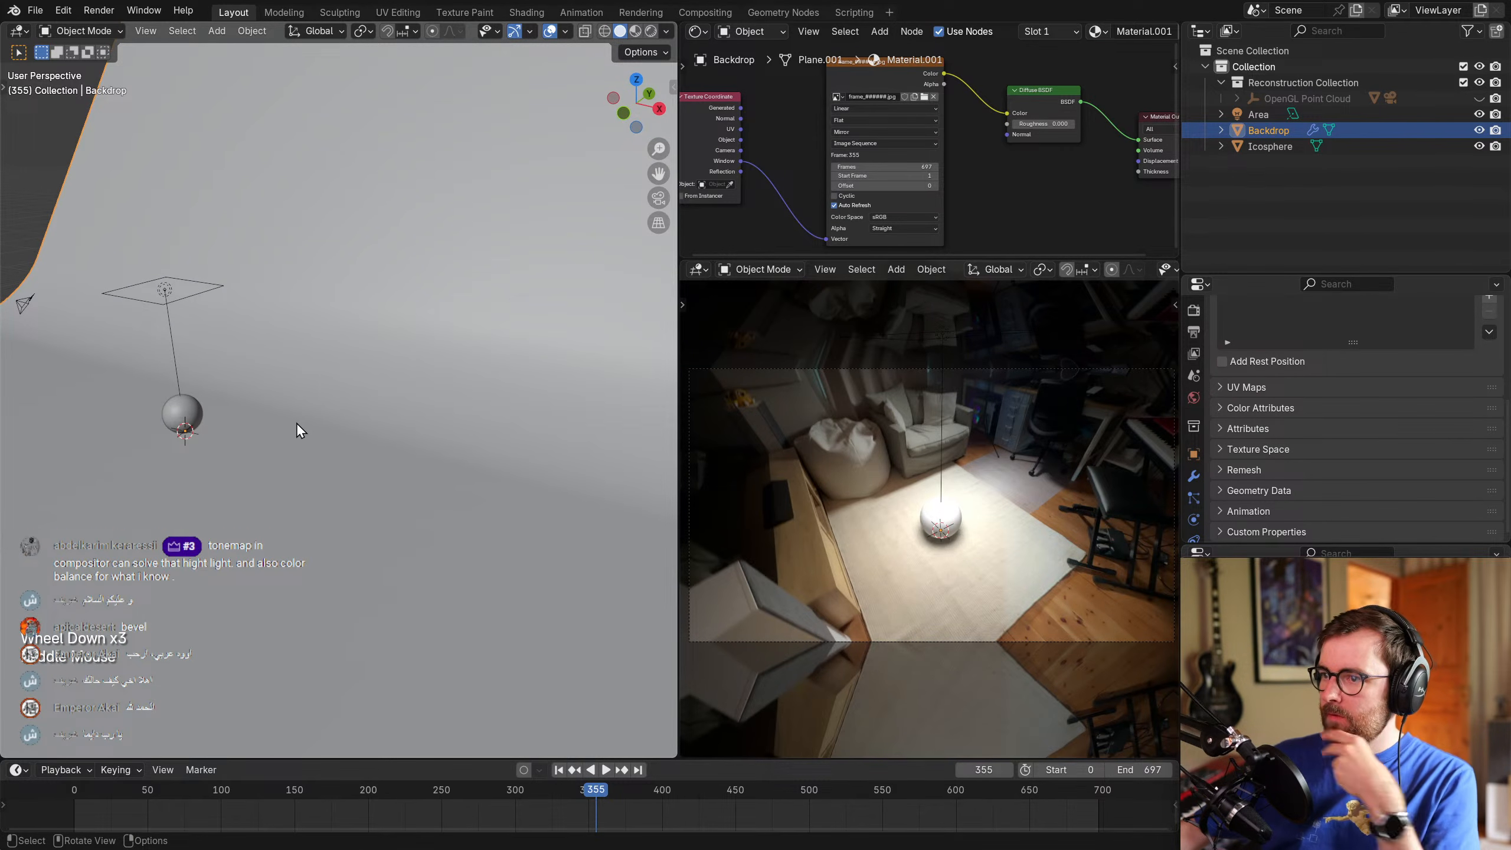
# Select the tracked camera and set its passepartout to 1.000.
pyautogui.click(25, 303)
pyautogui.scroll(-5, 1303, 419)
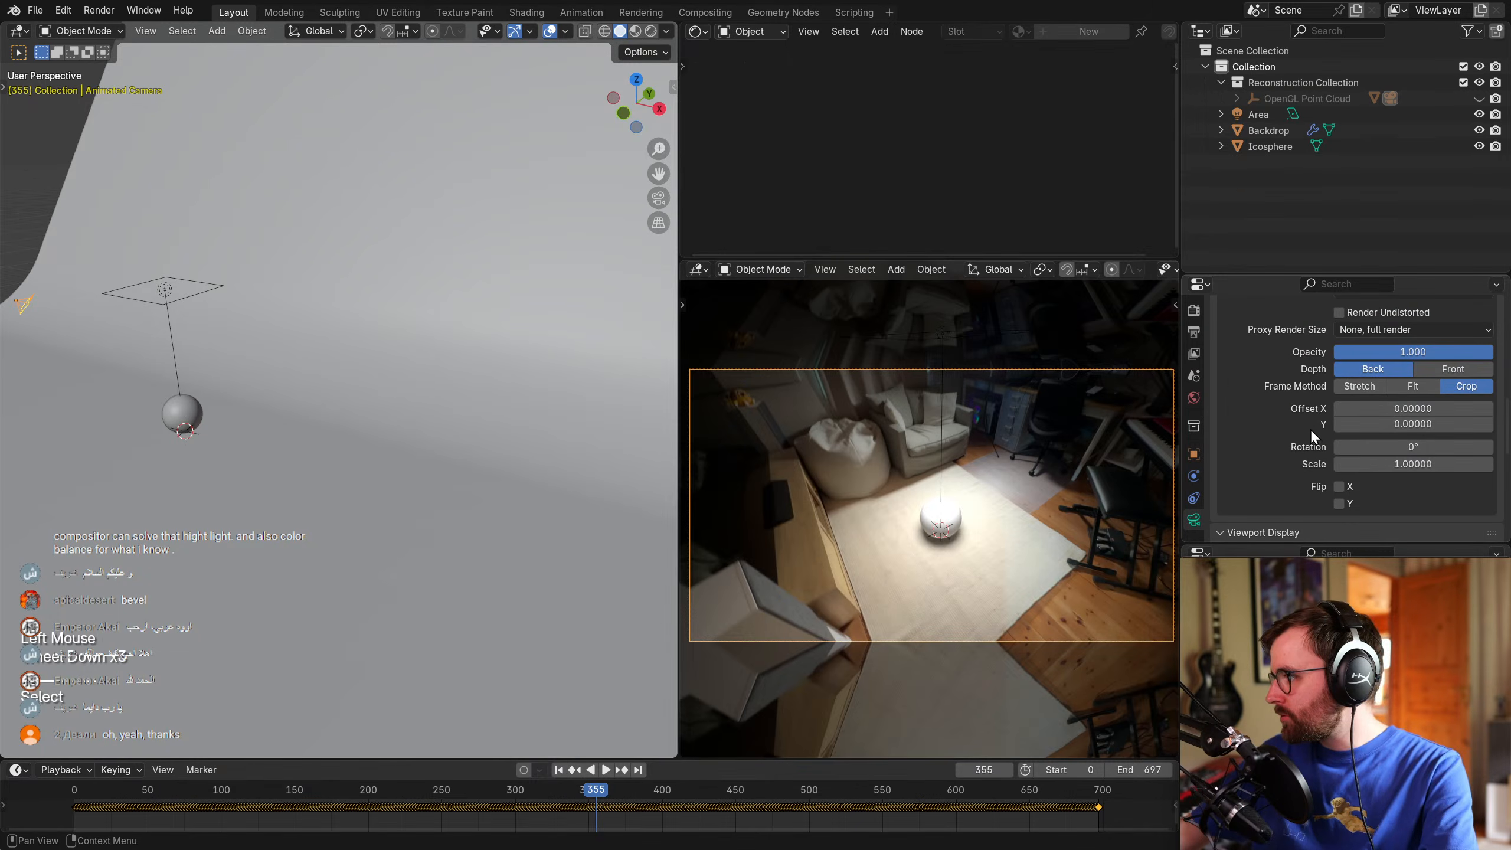
pyautogui.scroll(-1, 1302, 418)
pyautogui.moveTo(1385, 422); pyautogui.dragTo(1428, 422)
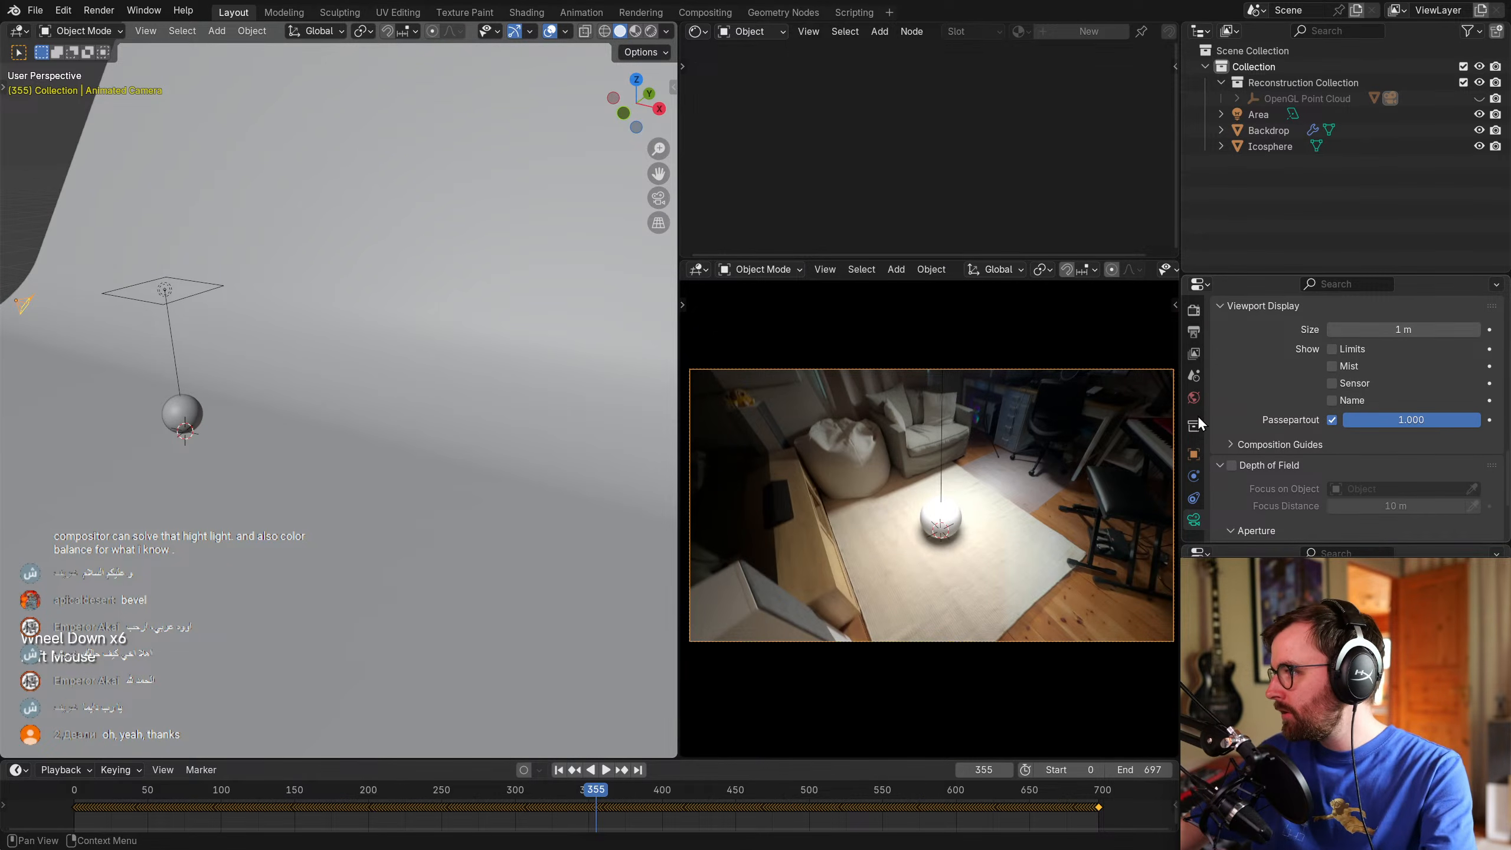
# Clear the selection and enlarge the camera viewport by narrowing the perspective viewport.
pyautogui.moveTo(293, 425); pyautogui.dragTo(453, 409, button='middle')
pyautogui.click(391, 365)
pyautogui.scroll(-2, 417, 387)
pyautogui.hotkey('alt', 'a')
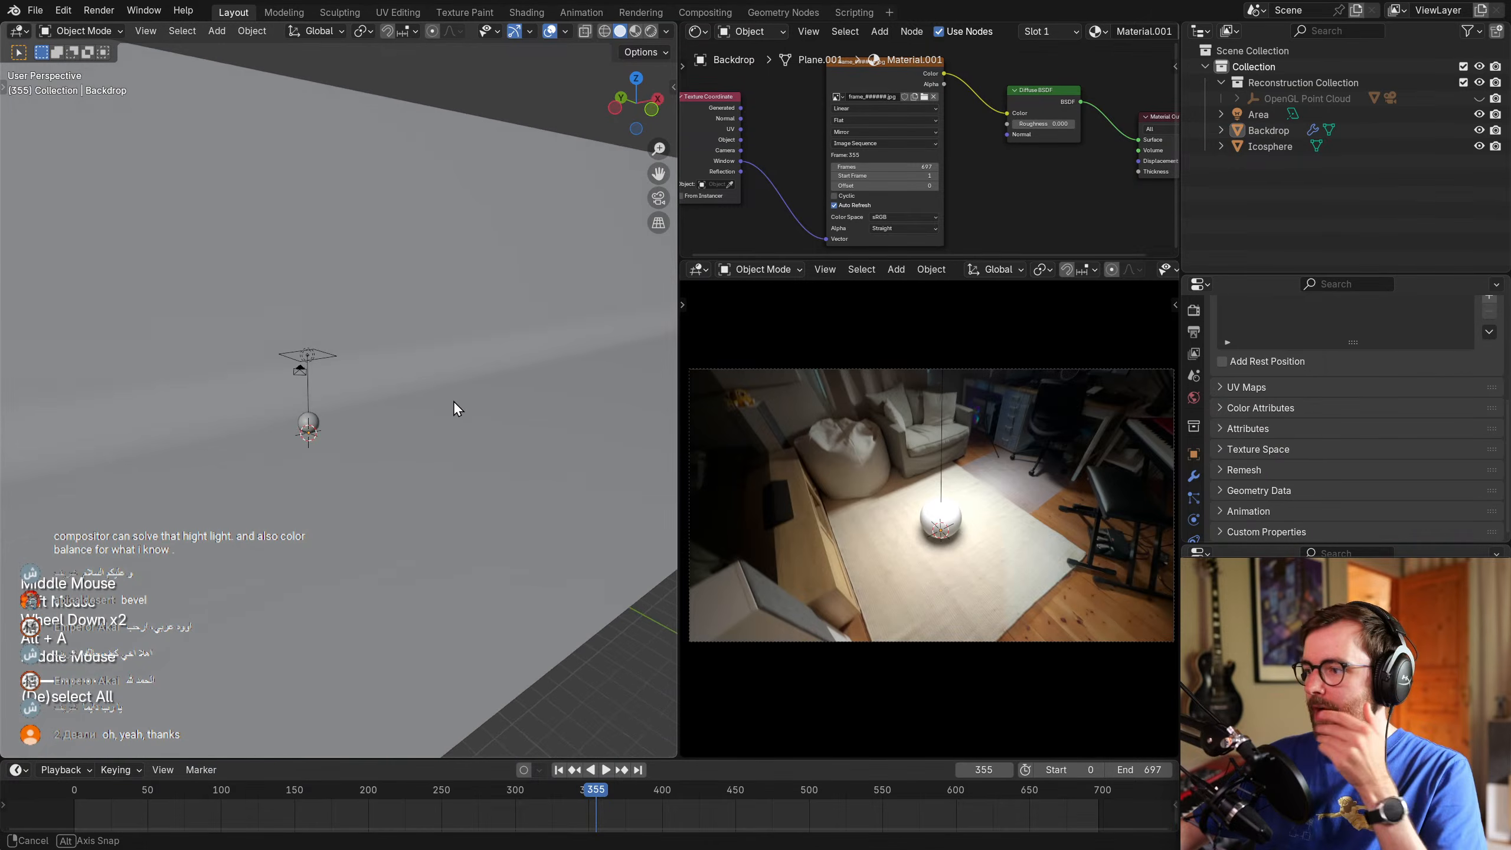
pyautogui.moveTo(678, 349); pyautogui.dragTo(590, 357)
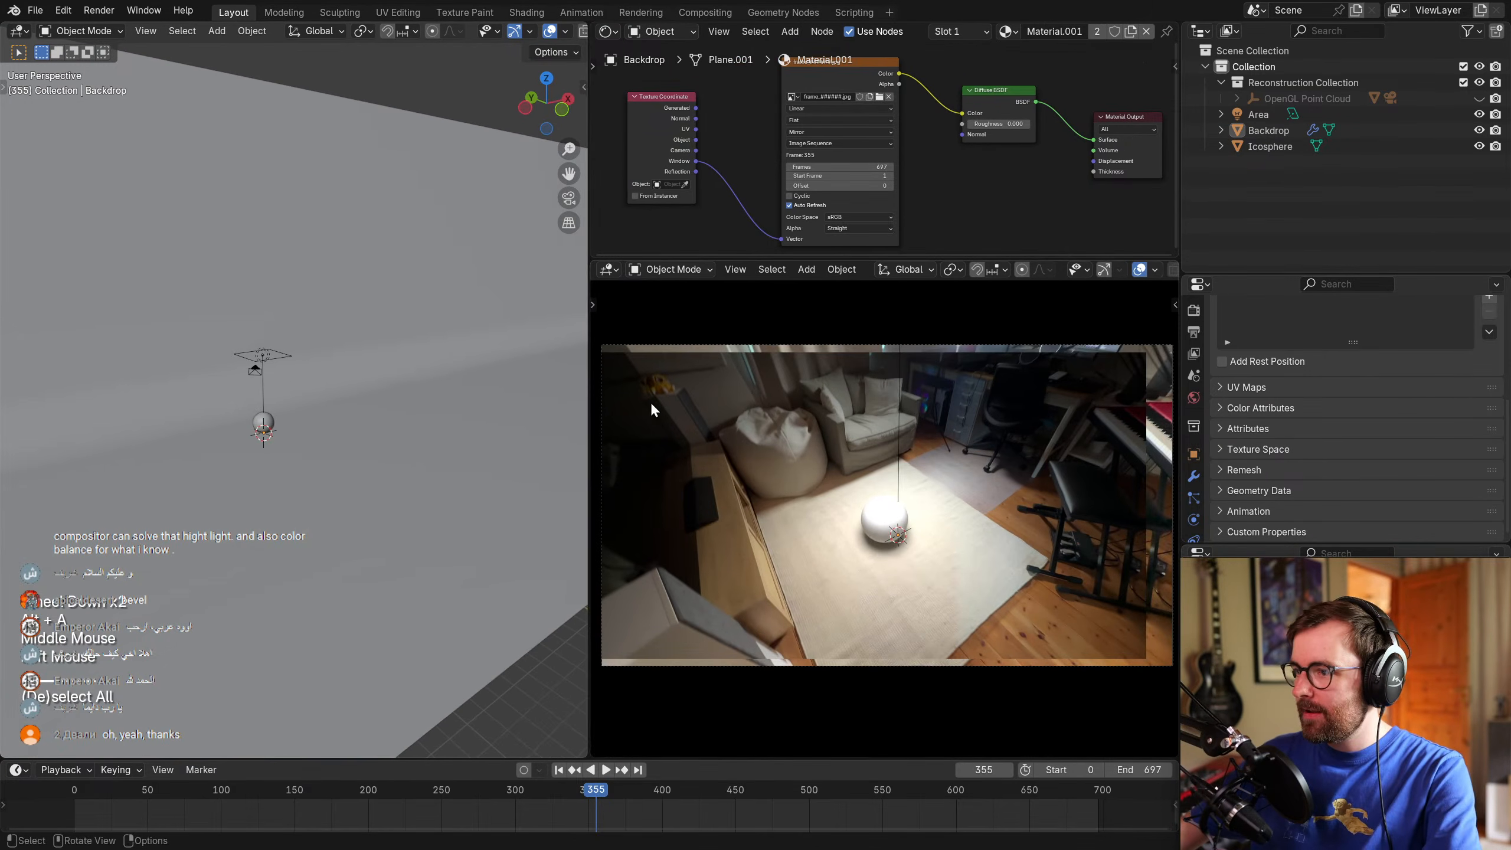
# Make the shader node editor taller and widen the camera viewport by narrowing the perspective viewport.
pyautogui.moveTo(874, 260); pyautogui.dragTo(871, 340)
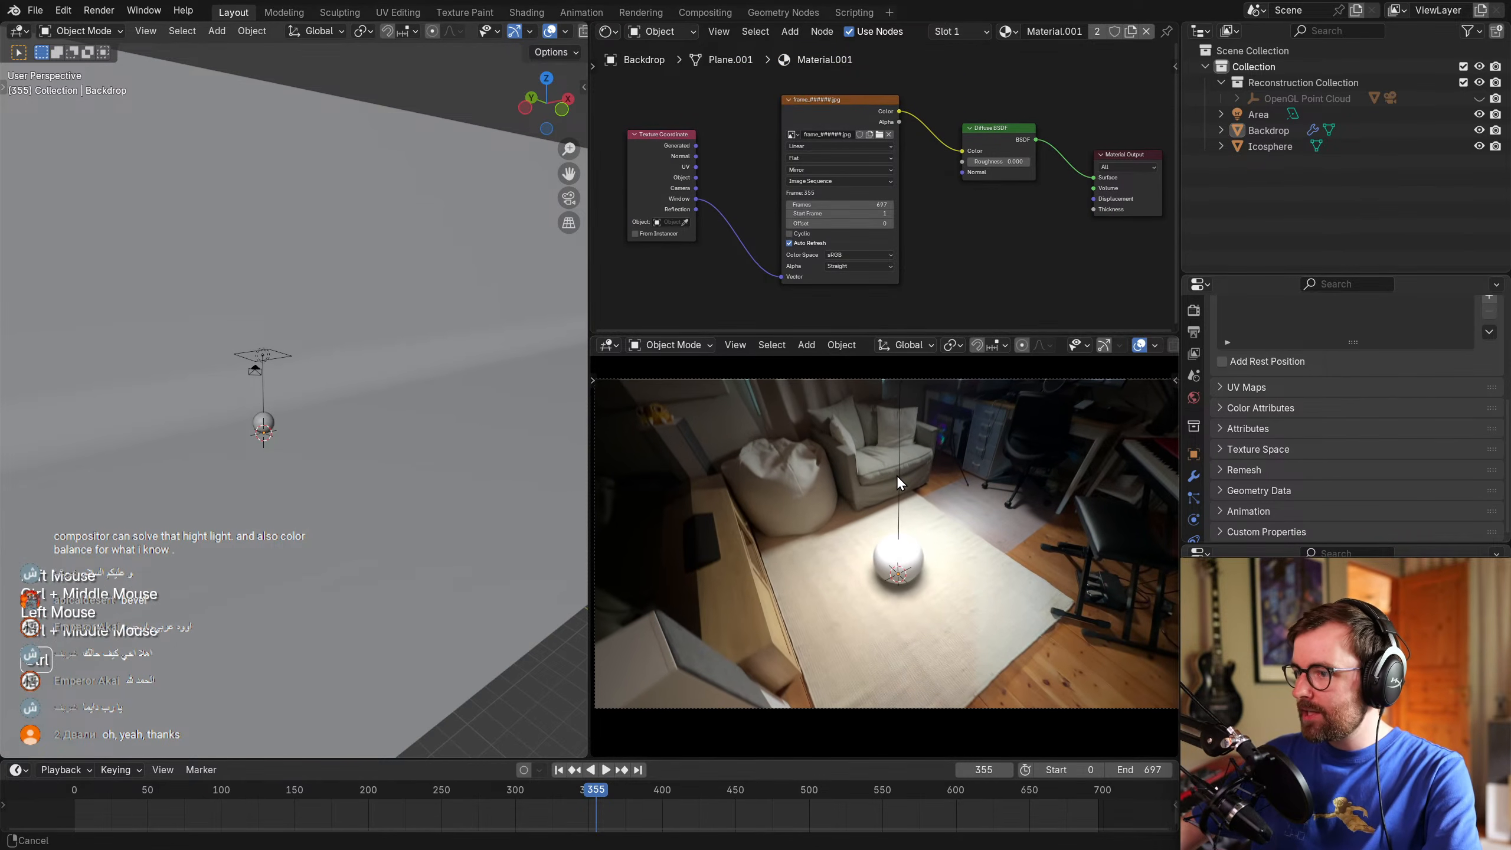
pyautogui.moveTo(588, 425); pyautogui.dragTo(558, 443)
pyautogui.scroll(2, 300, 450)
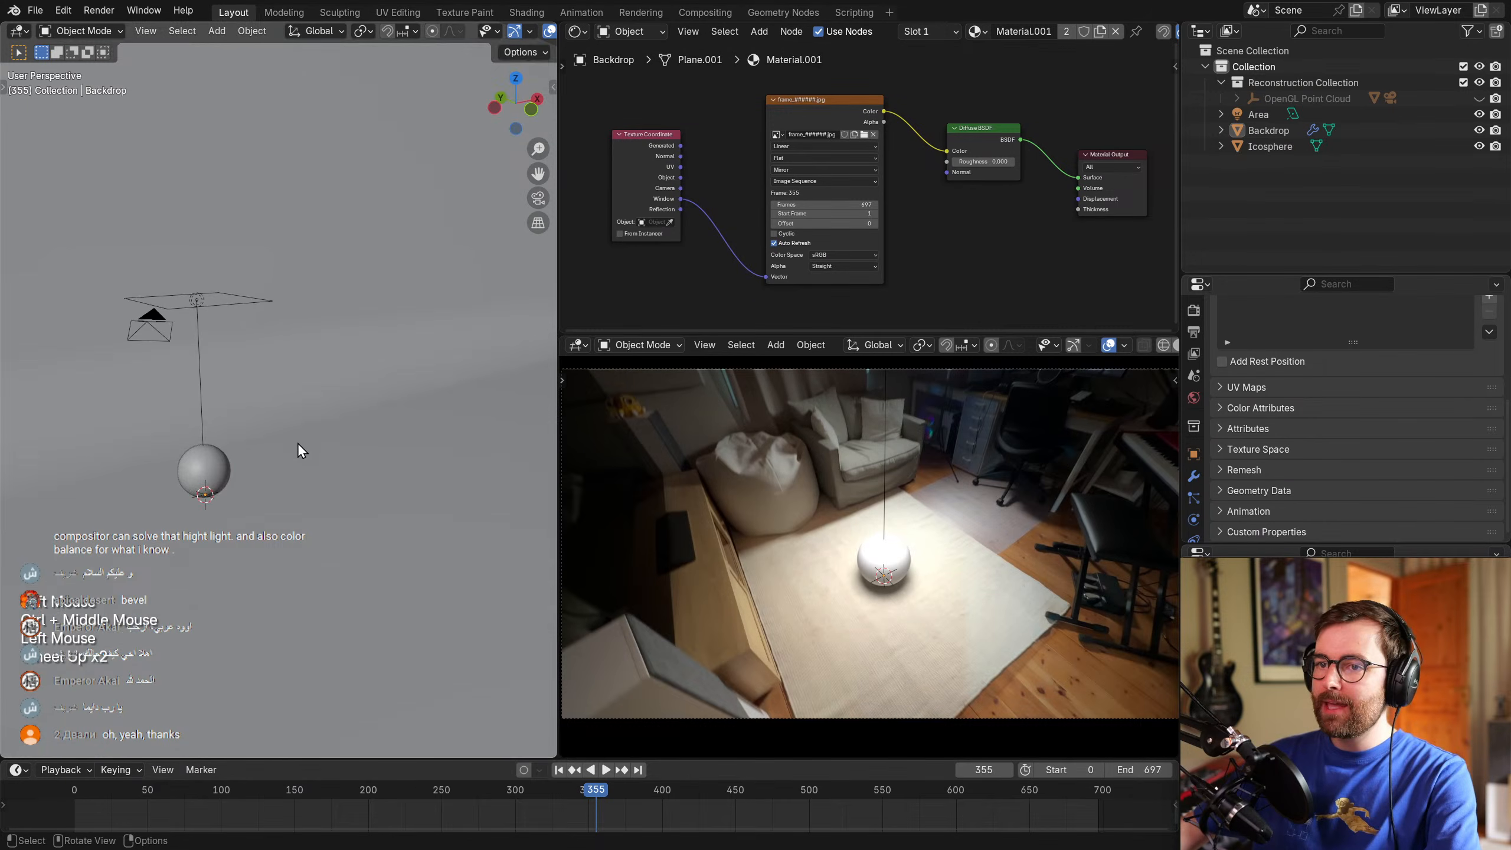
# Select the area light above the sphere and enlarge it to 4.6 m.
pyautogui.click(196, 304)
pyautogui.moveTo(352, 436); pyautogui.dragTo(356, 437, button='middle')
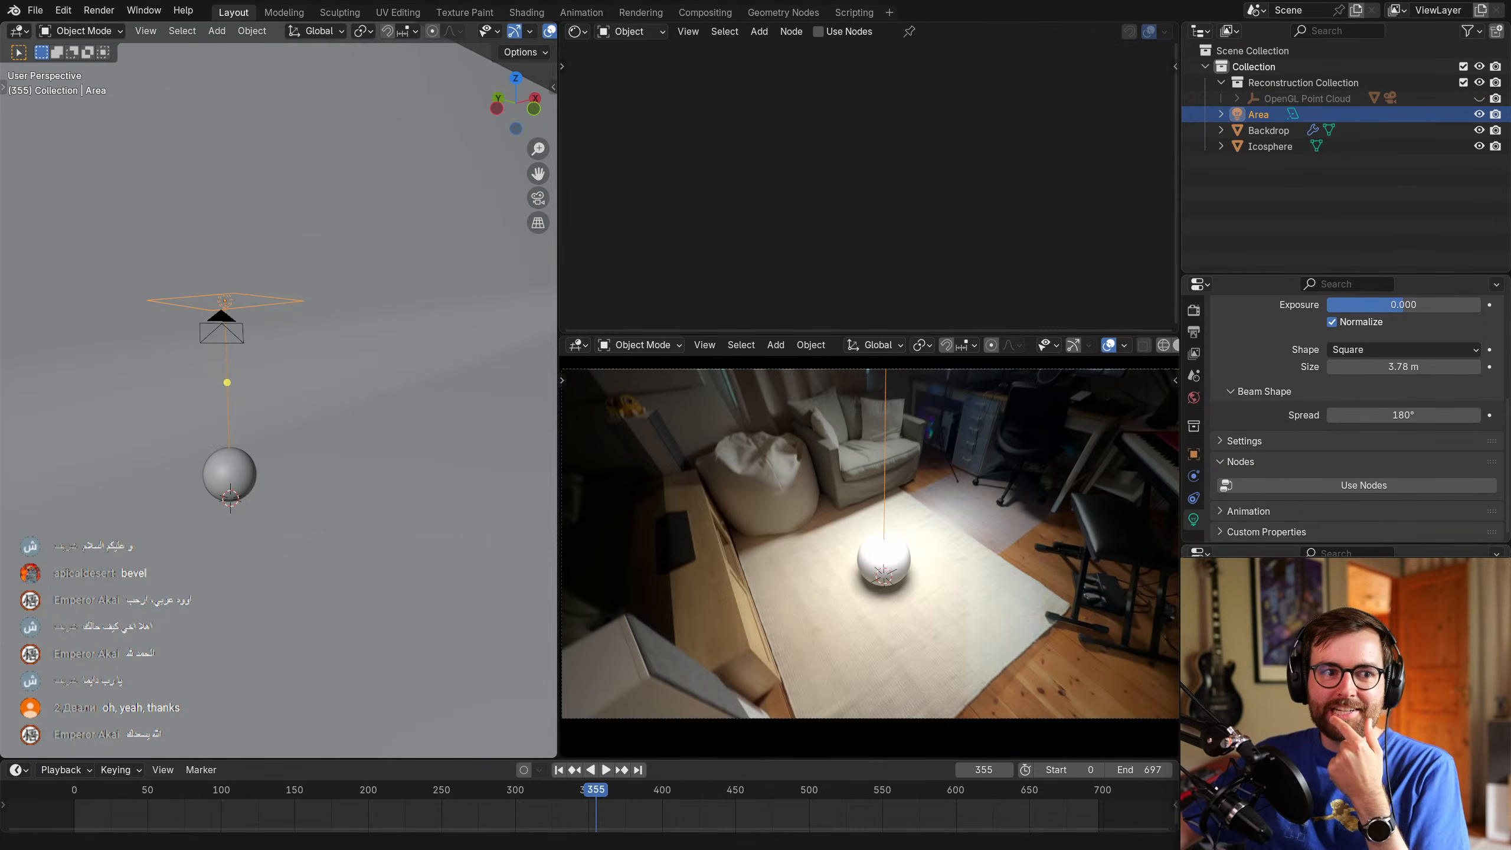
pyautogui.hotkey('alt', 'a')
pyautogui.click(253, 320)
pyautogui.scroll(2, 369, 399)
pyautogui.moveTo(308, 368); pyautogui.dragTo(503, 475, button='middle')
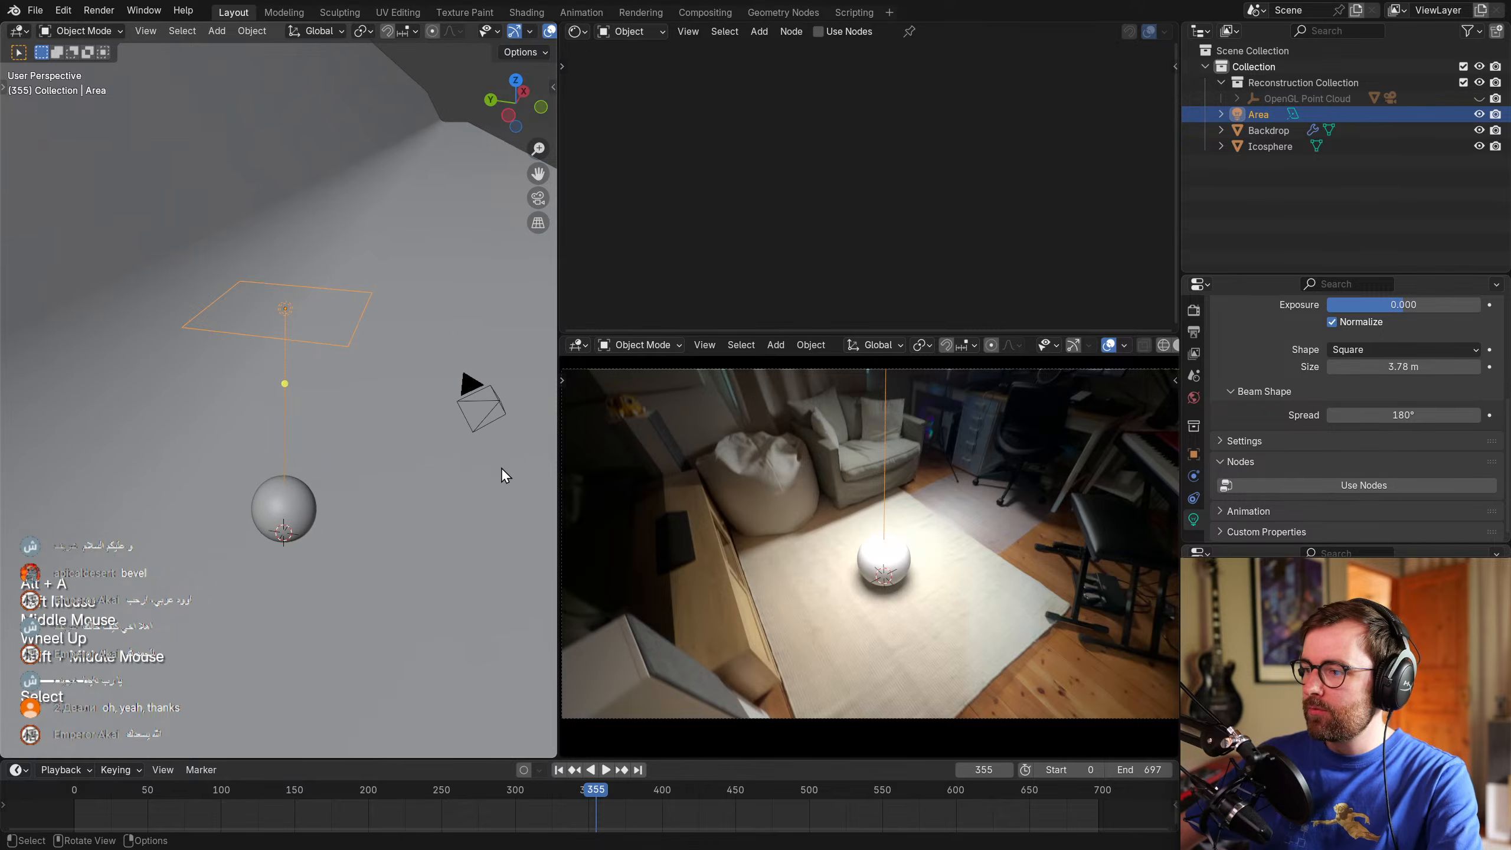
pyautogui.rightClick(402, 445)
pyautogui.click(401, 466)
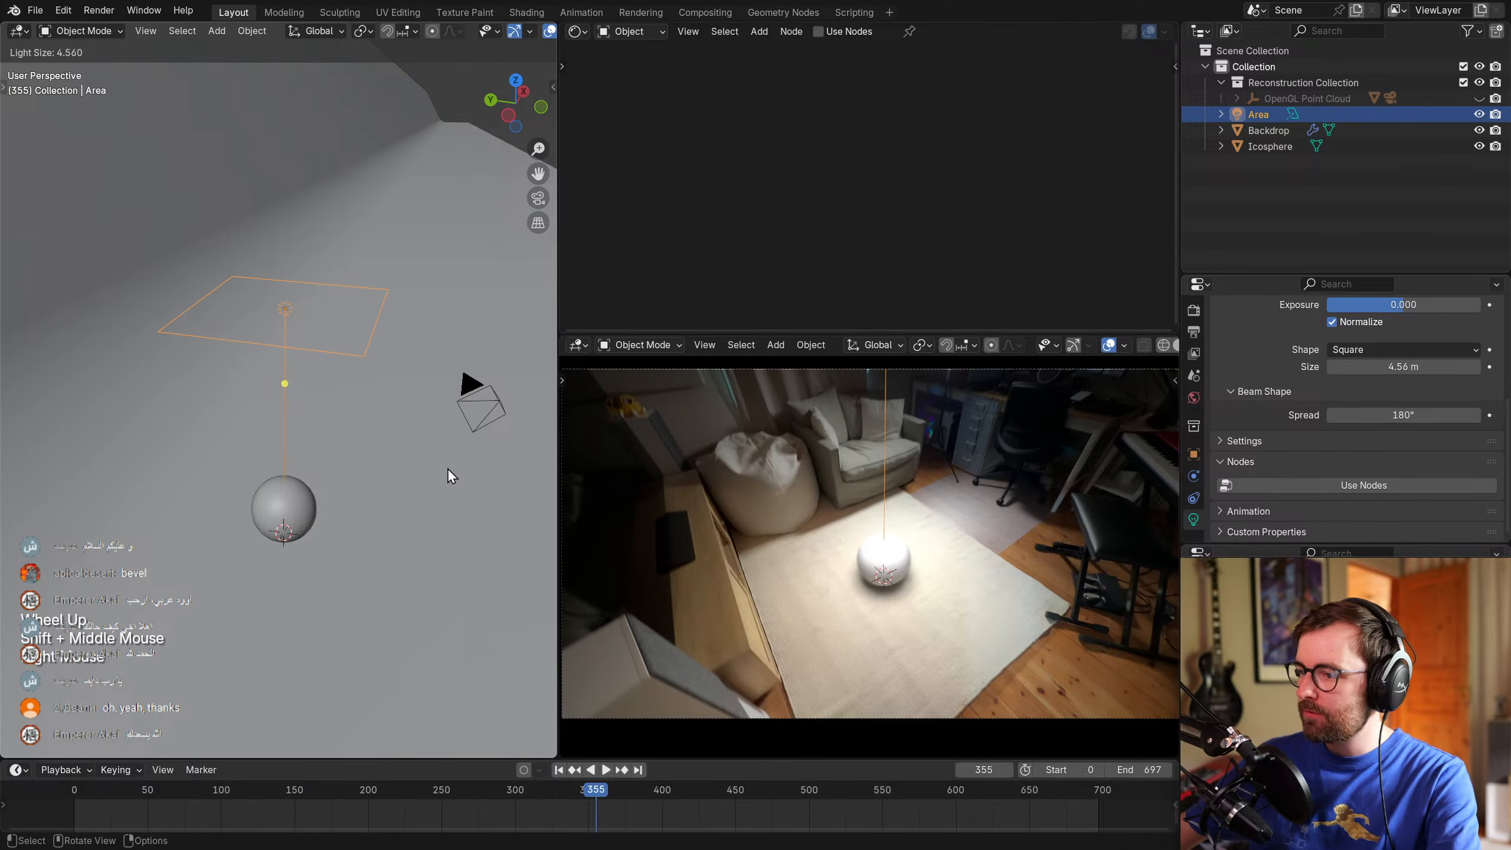
pyautogui.click(448, 468)
pyautogui.scroll(-2, 365, 463)
pyautogui.moveTo(363, 462); pyautogui.dragTo(361, 414, button='middle')
pyautogui.press('g')
pyautogui.press('z')
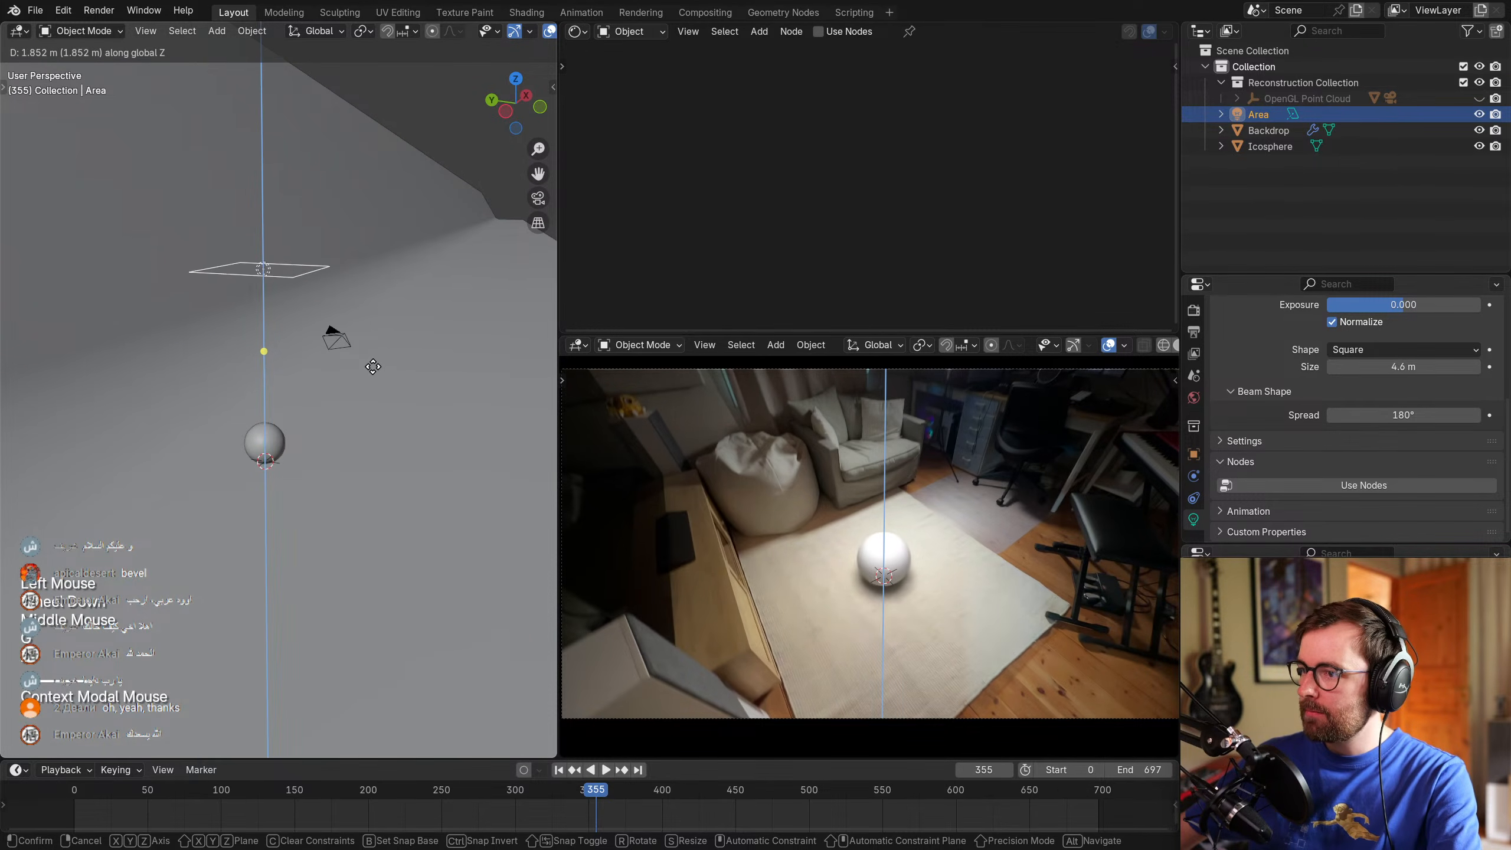
pyautogui.press('Escape')
# Circle the wall area above the beanbag in the camera view with a freehand annotation and undo the annotation.
pyautogui.scroll(2, 809, 512)
pyautogui.keyDown('shift'); pyautogui.moveTo(809, 512); pyautogui.dragTo(838, 494, button='middle'); pyautogui.keyUp('shift')
pyautogui.keyDown('shift'); pyautogui.scroll(-1, 839, 494); pyautogui.keyUp('shift')
pyautogui.scroll(-1, 839, 494)
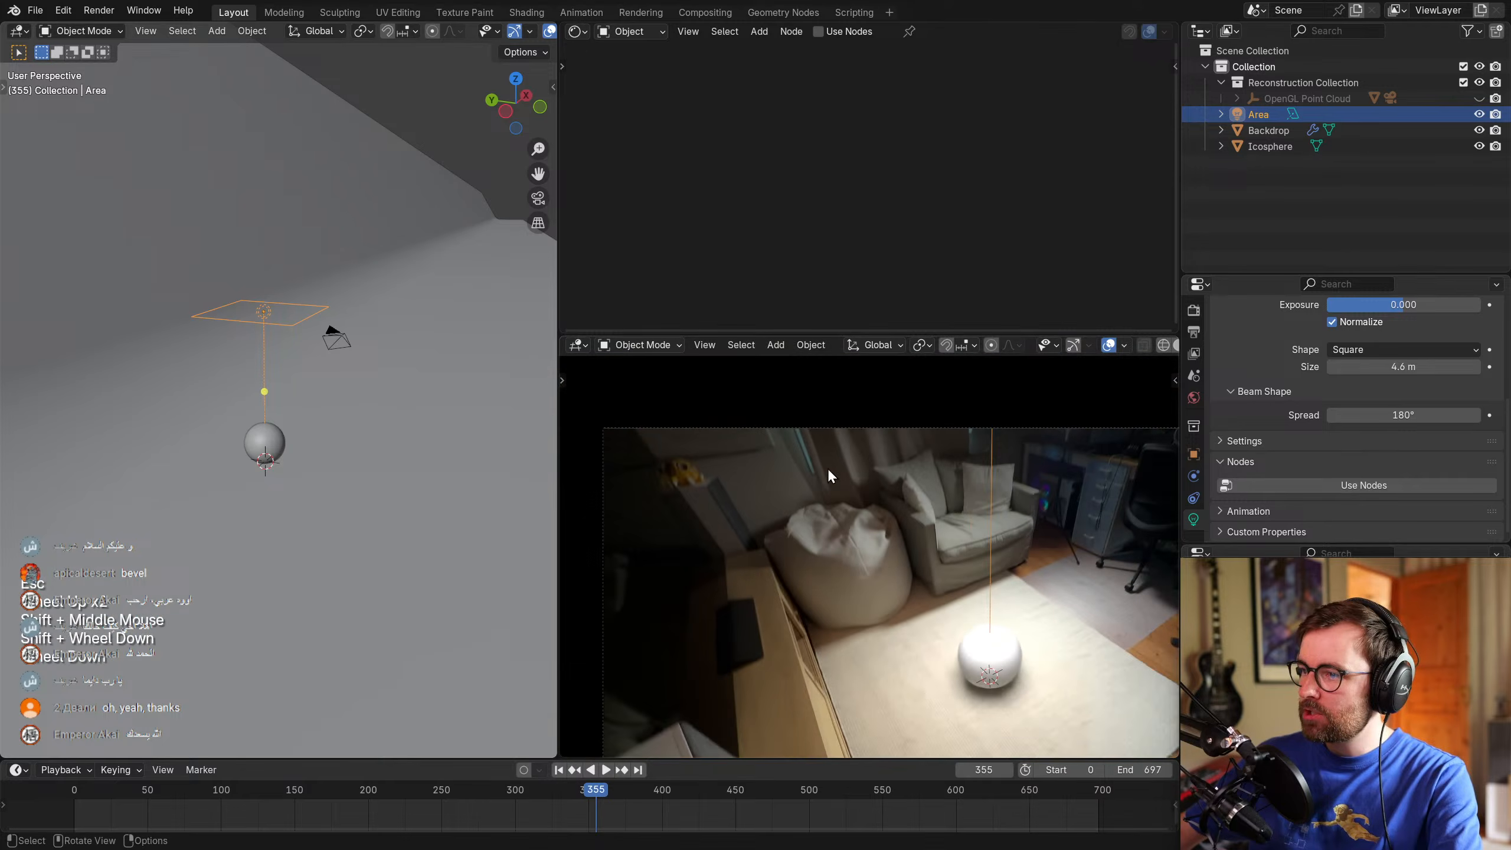
pyautogui.moveTo(828, 464); pyautogui.dragTo(830, 454)
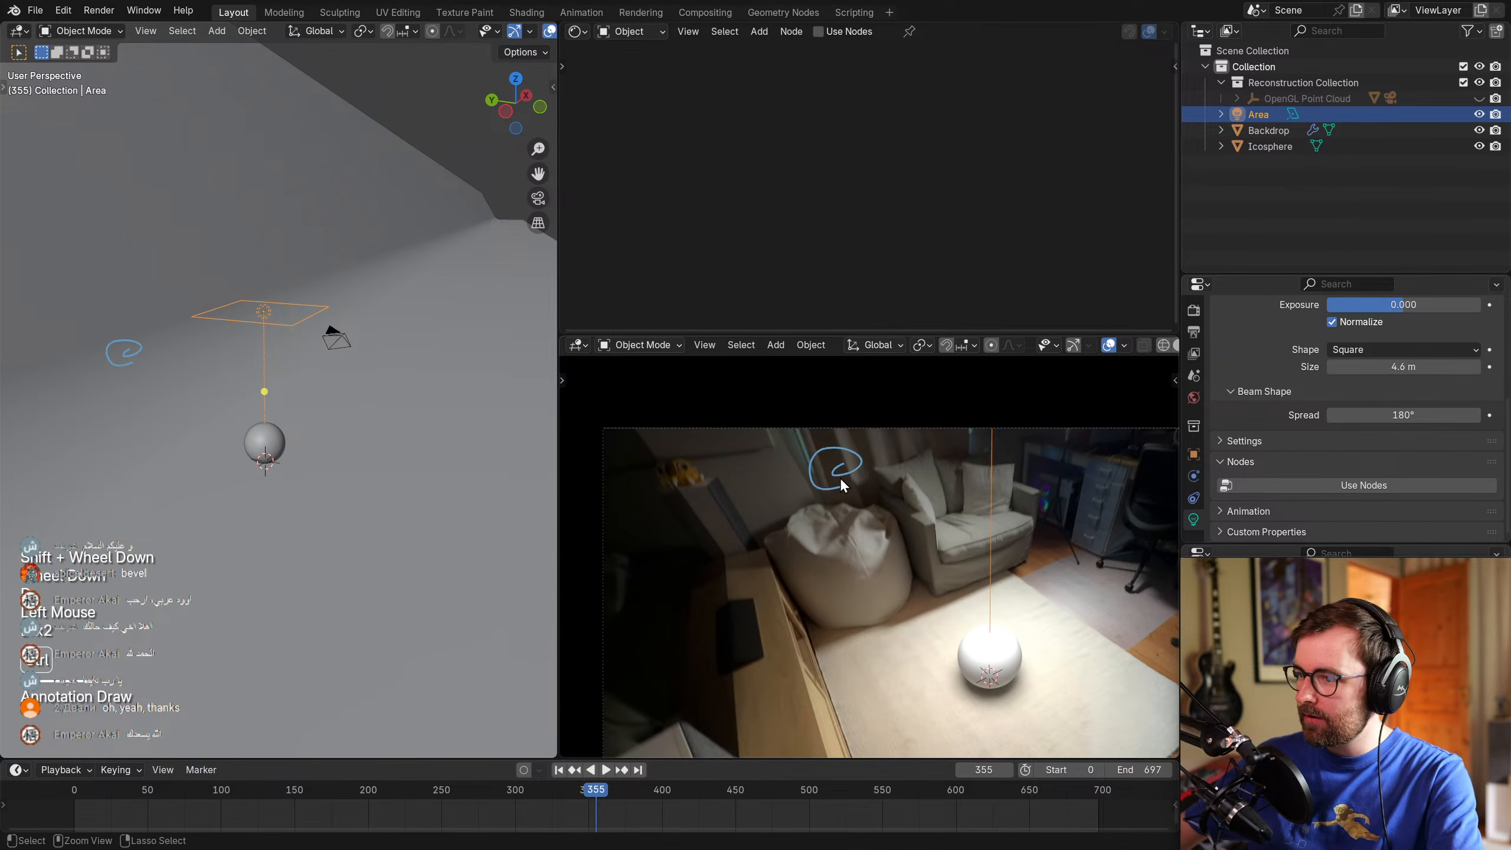
pyautogui.hotkey('ctrl', 'z')
# Lower the area light by about 0.16 m along the Z axis and move the timeline to frame 203.
pyautogui.press('g')
pyautogui.press('z')
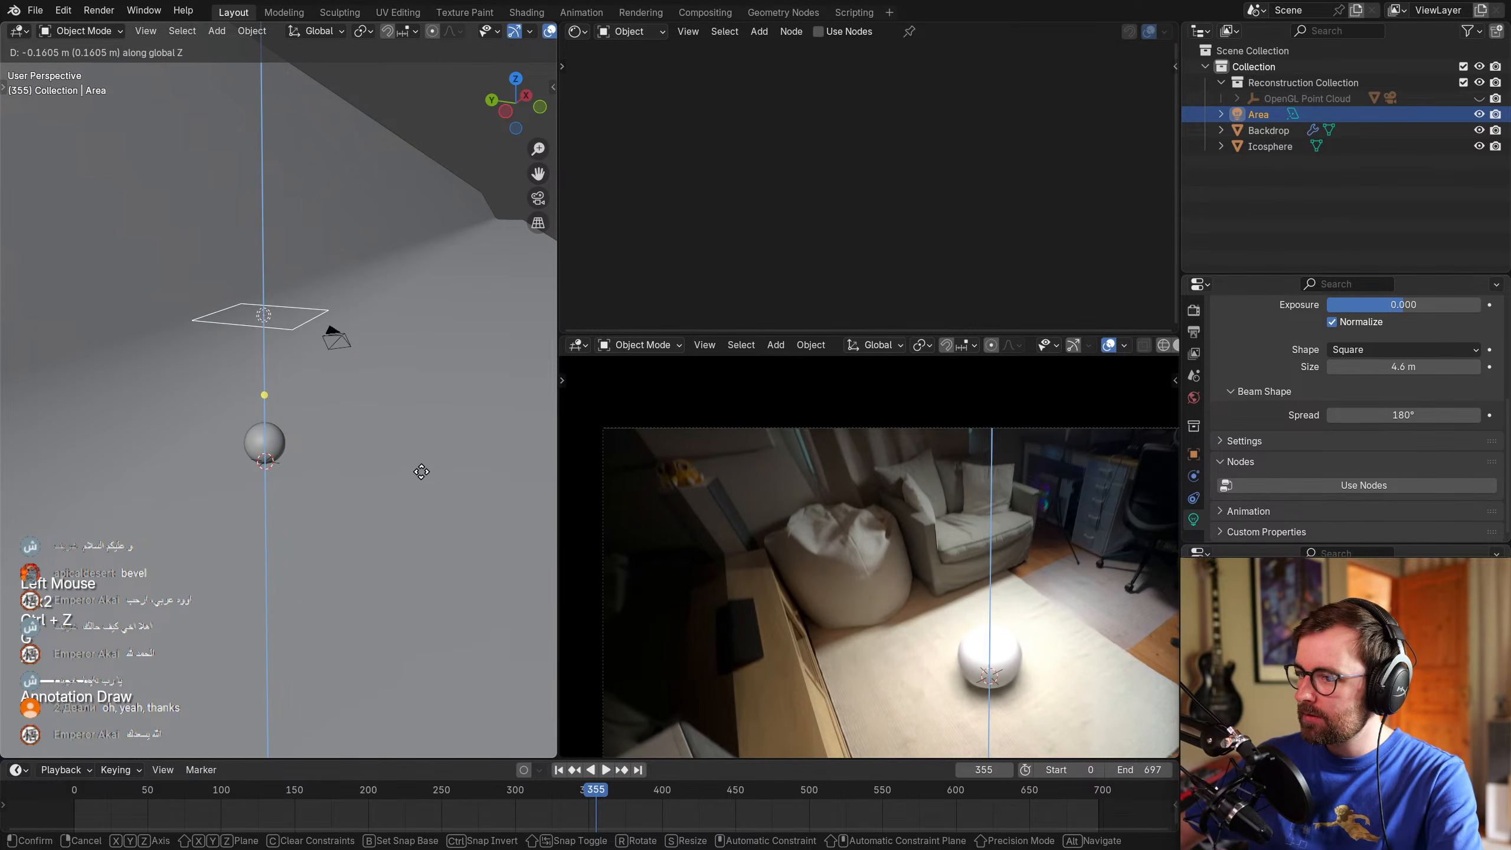
pyautogui.click(421, 472)
pyautogui.scroll(-1, 913, 519)
pyautogui.keyDown('shift'); pyautogui.moveTo(912, 518); pyautogui.dragTo(895, 478, button='middle'); pyautogui.keyUp('shift')
pyautogui.click(373, 790)
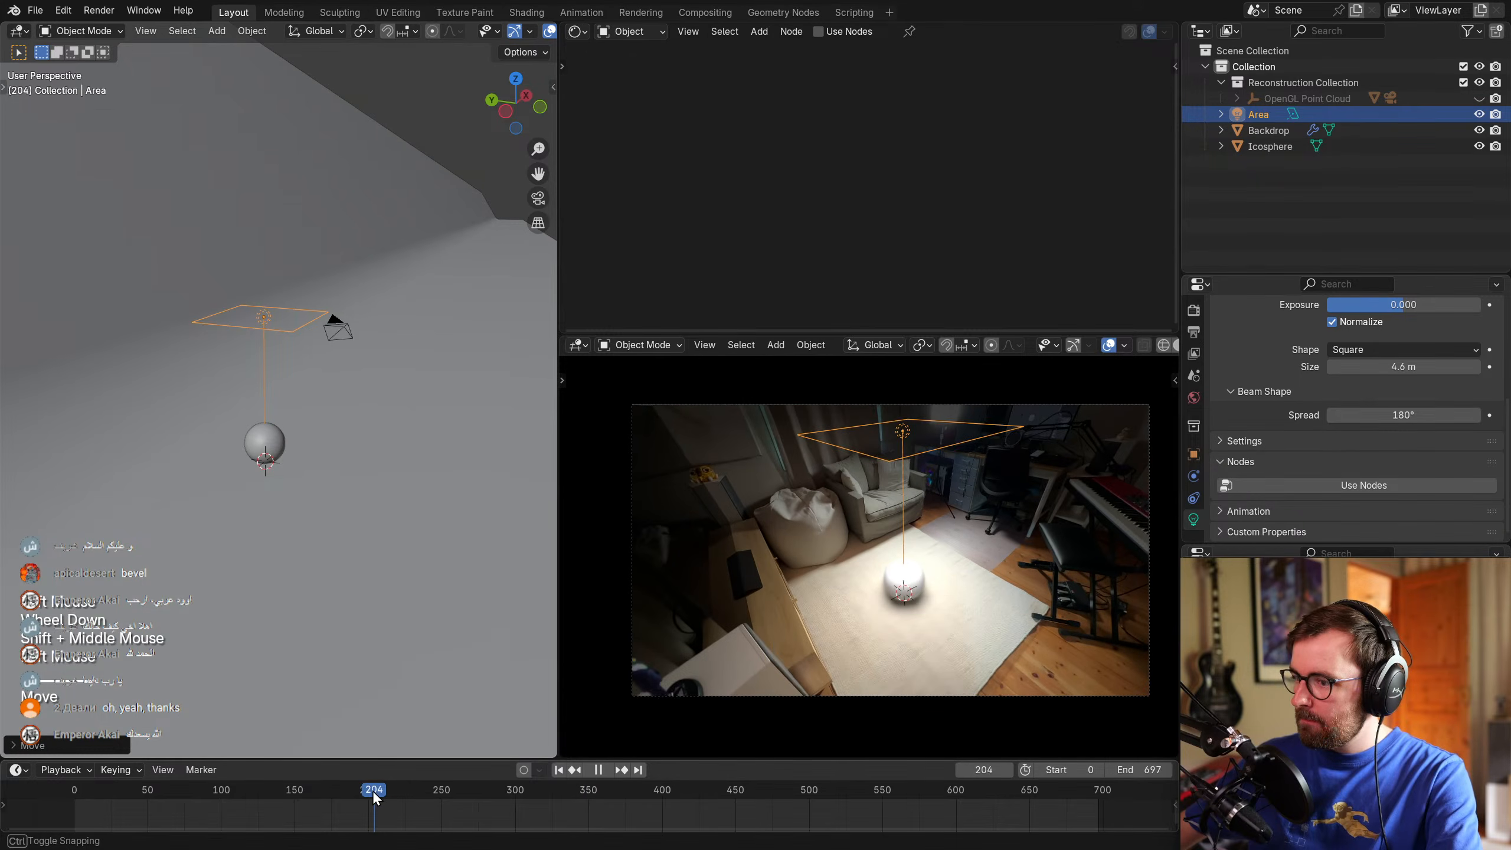
# Duplicate the area light in the right orthographic view and place the copy high above the original.
pyautogui.scroll(-2, 286, 423)
pyautogui.hotkey('alt', 'a')
pyautogui.click(286, 423)
pyautogui.moveTo(409, 471); pyautogui.dragTo(176, 475, button='middle')
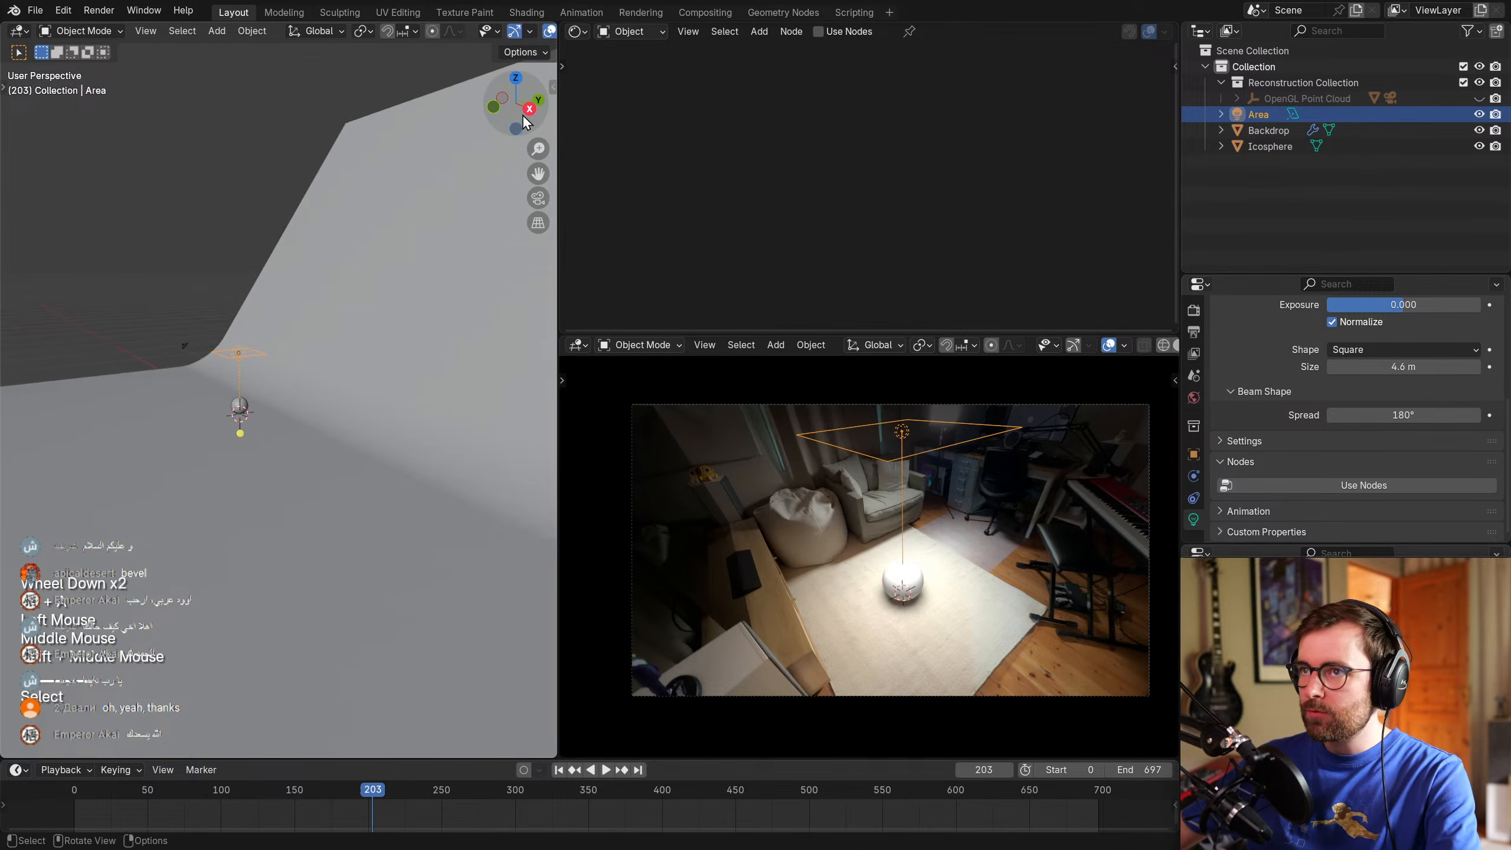
pyautogui.click(531, 112)
pyautogui.keyDown('shift'); pyautogui.moveTo(406, 536); pyautogui.dragTo(395, 540, button='middle'); pyautogui.keyUp('shift')
pyautogui.hotkey('shift', 'd')
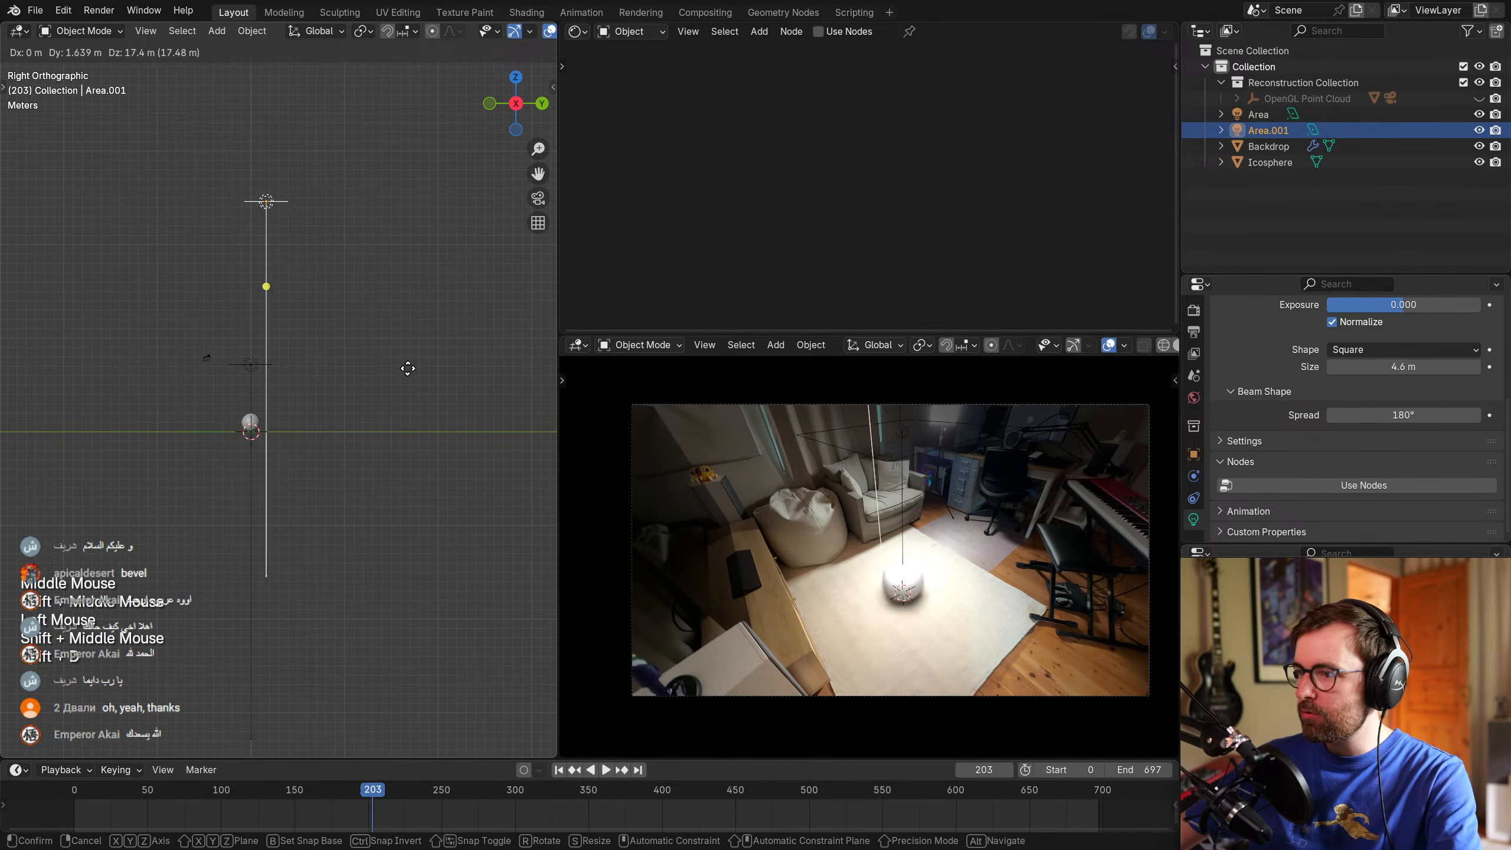
pyautogui.click(428, 347)
# Tilt the duplicated area light slightly and move it toward the backdrop's wall.
pyautogui.press('r')
pyautogui.click(383, 519)
pyautogui.press('g')
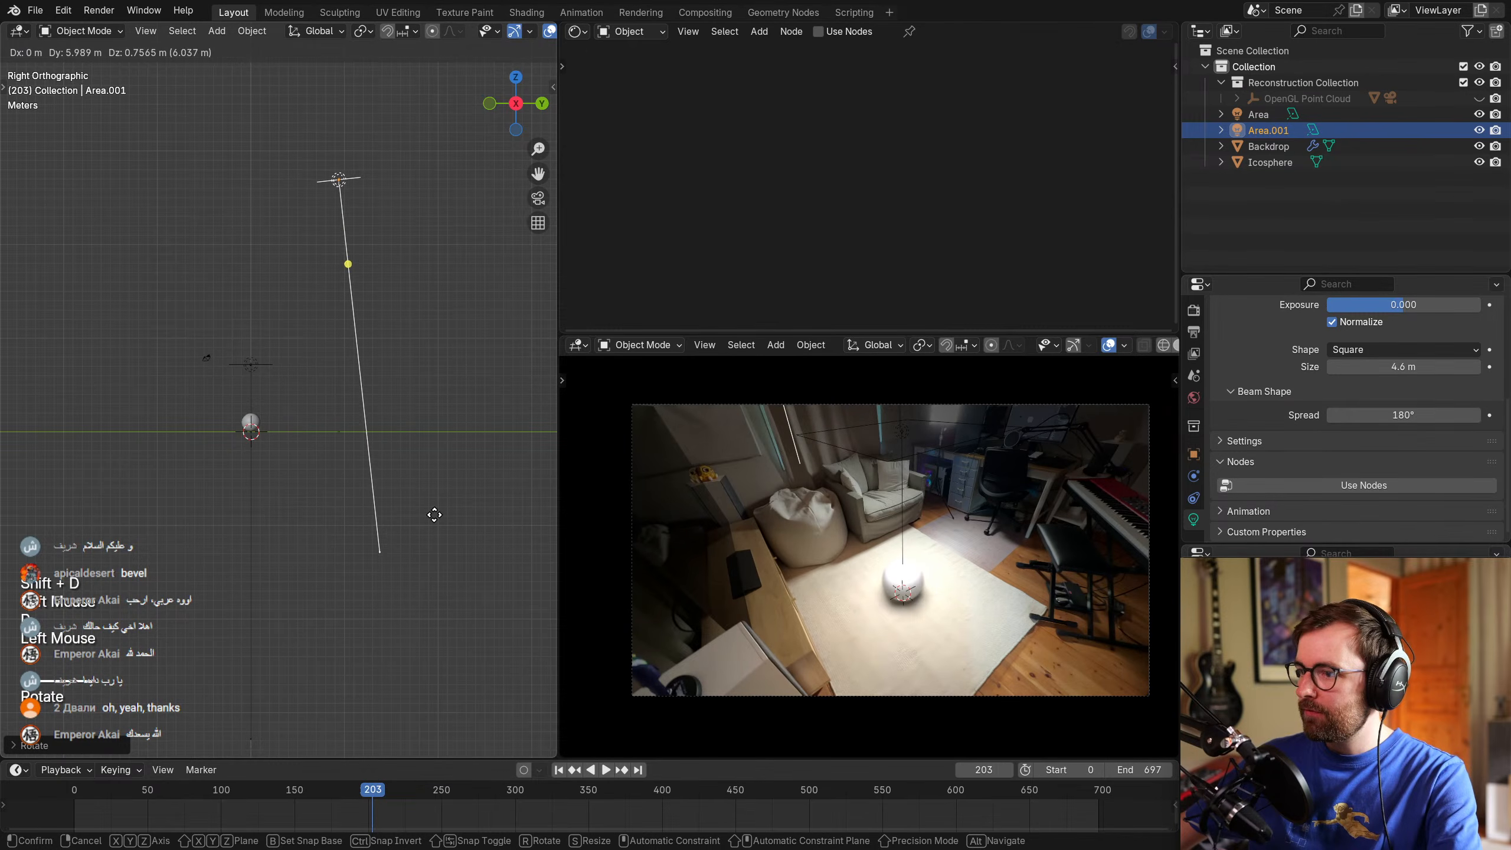
pyautogui.click(418, 513)
# Enlarge the duplicated area light to 10.6 m and increase its power.
pyautogui.moveTo(418, 513); pyautogui.dragTo(355, 494, button='middle')
pyautogui.rightClick(317, 450)
pyautogui.click(316, 450)
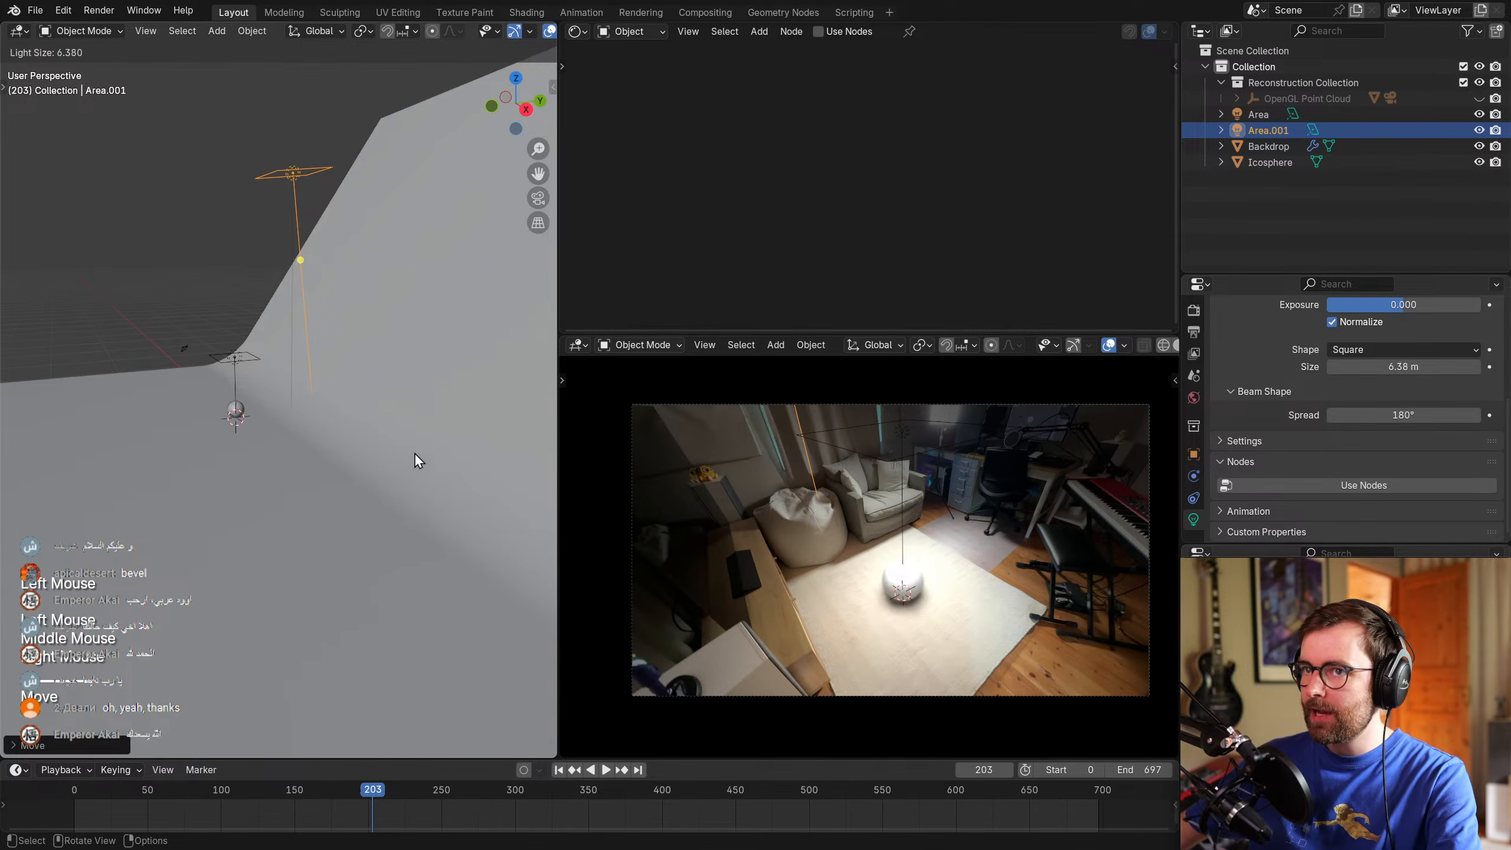
pyautogui.click(115, 453)
pyautogui.rightClick(117, 453)
pyautogui.click(170, 401)
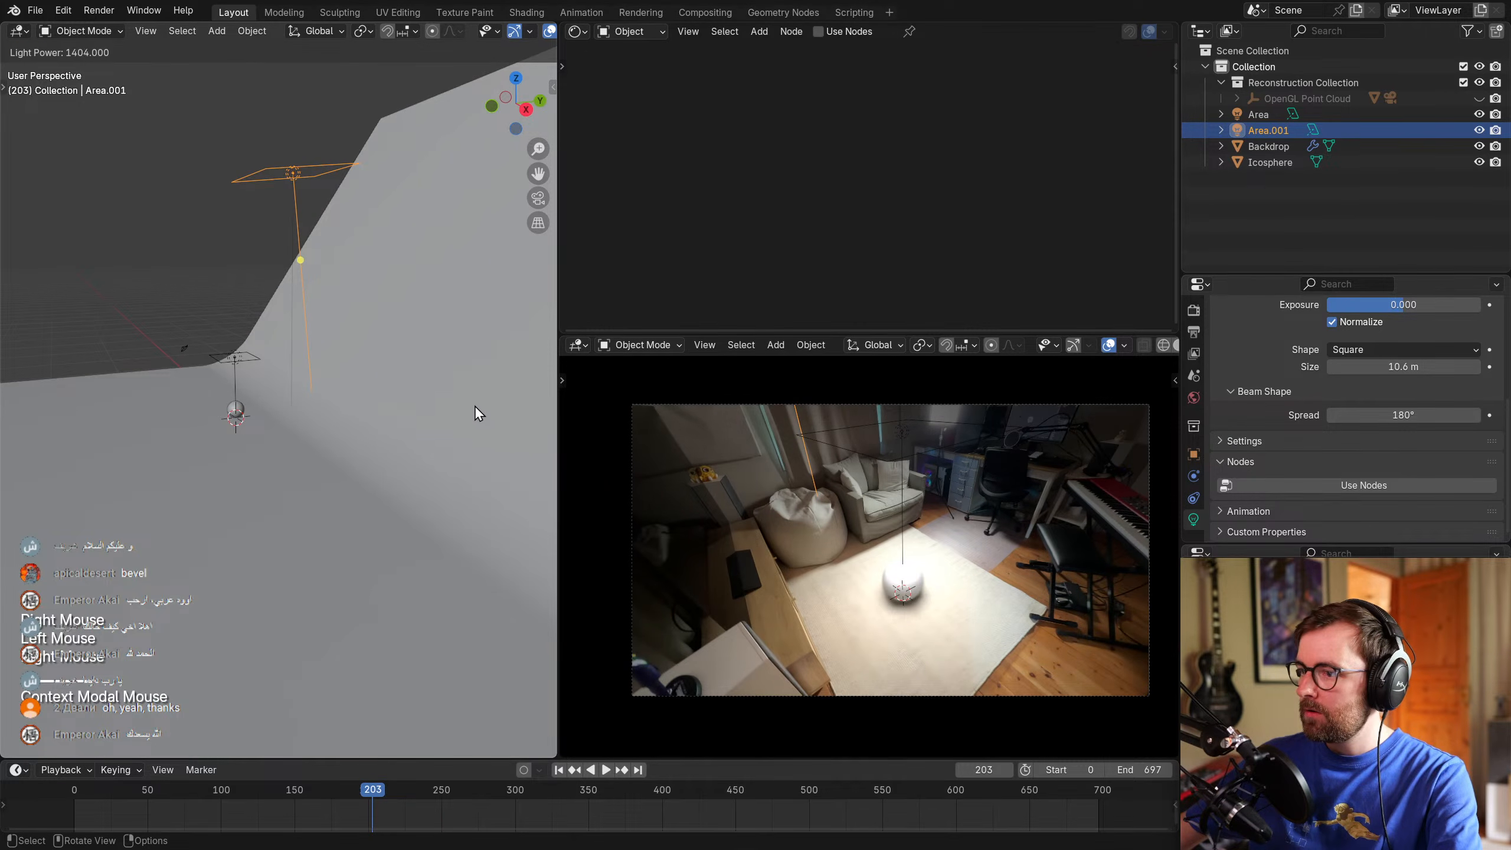
pyautogui.click(50, 424)
# Shift the upper area light in the right orthographic view and turn off the camera viewport's overlays.
pyautogui.moveTo(159, 412); pyautogui.dragTo(345, 373, button='middle')
pyautogui.press('KP_3')
pyautogui.press('g')
pyautogui.click(394, 407)
pyautogui.hotkey('shift', 'alt', 'z')
pyautogui.keyDown('shift'); pyautogui.moveTo(983, 549); pyautogui.dragTo(969, 554, button='middle'); pyautogui.keyUp('shift')
pyautogui.keyDown('ctrl'); pyautogui.moveTo(969, 554); pyautogui.dragTo(968, 537, button='middle'); pyautogui.keyUp('ctrl')
pyautogui.keyDown('shift'); pyautogui.moveTo(969, 537); pyautogui.dragTo(964, 537, button='middle'); pyautogui.keyUp('shift')
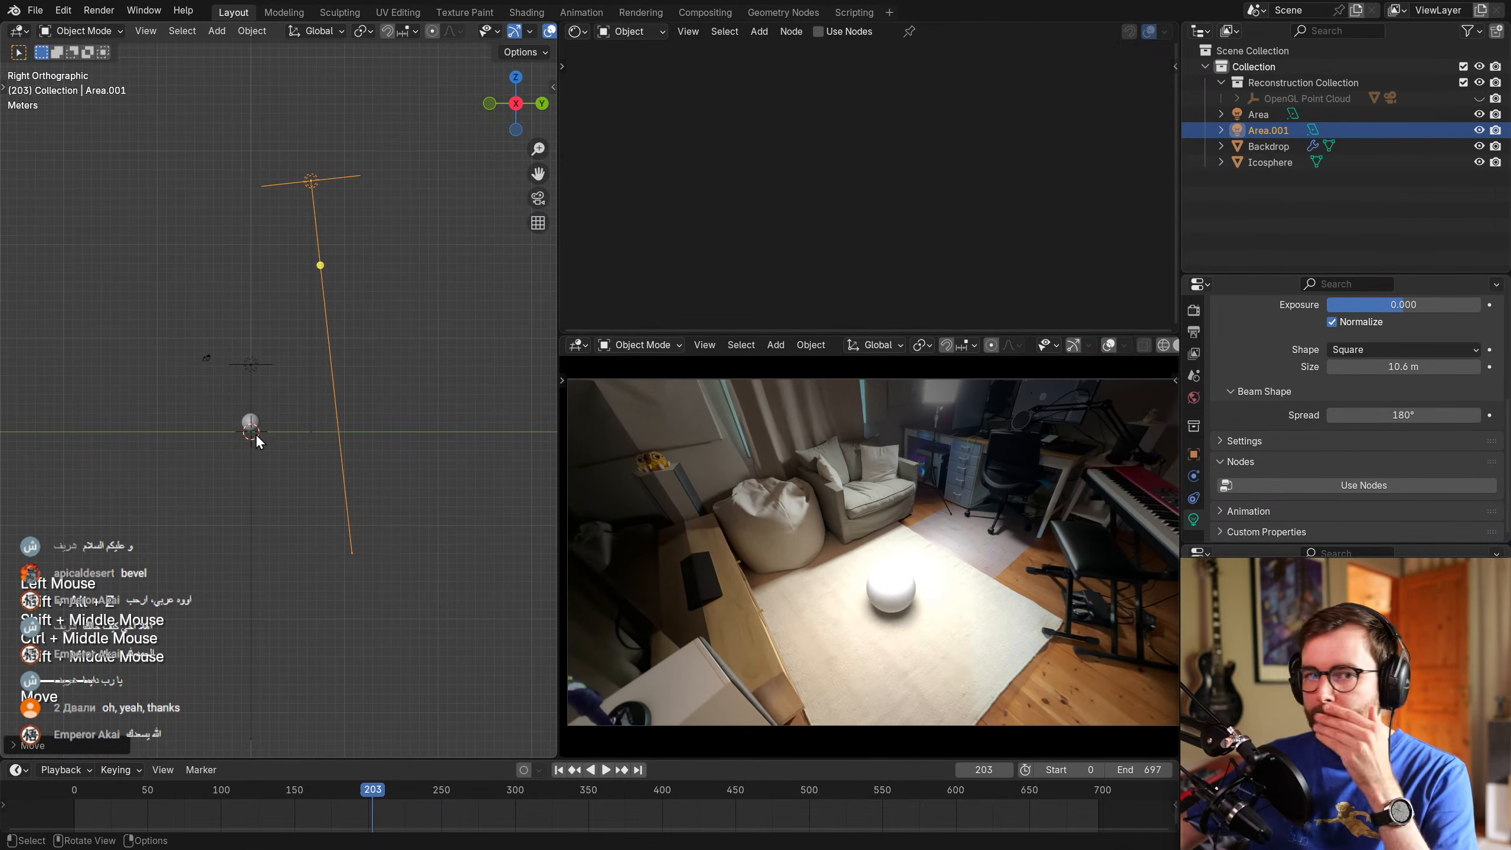
pyautogui.moveTo(255, 433); pyautogui.dragTo(470, 576, button='middle')
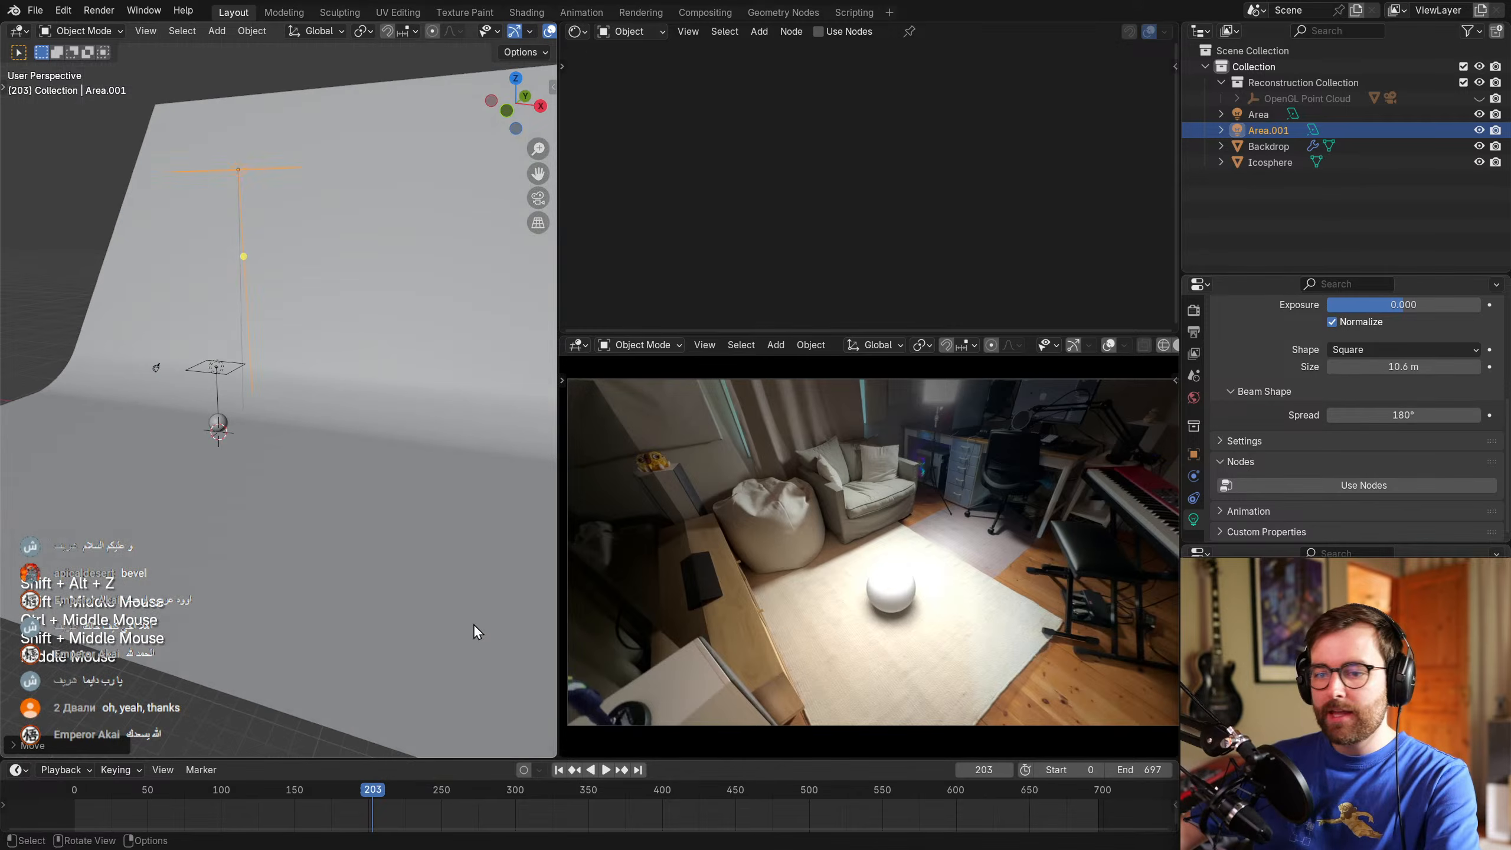
# Move the timeline to frame 125 and bring the sphere and lower area light closer in the perspective viewport.
pyautogui.moveTo(280, 799); pyautogui.dragTo(259, 797)
pyautogui.scroll(1, 399, 514)
pyautogui.moveTo(225, 576); pyautogui.dragTo(368, 456, button='middle')
pyautogui.scroll(1, 268, 485)
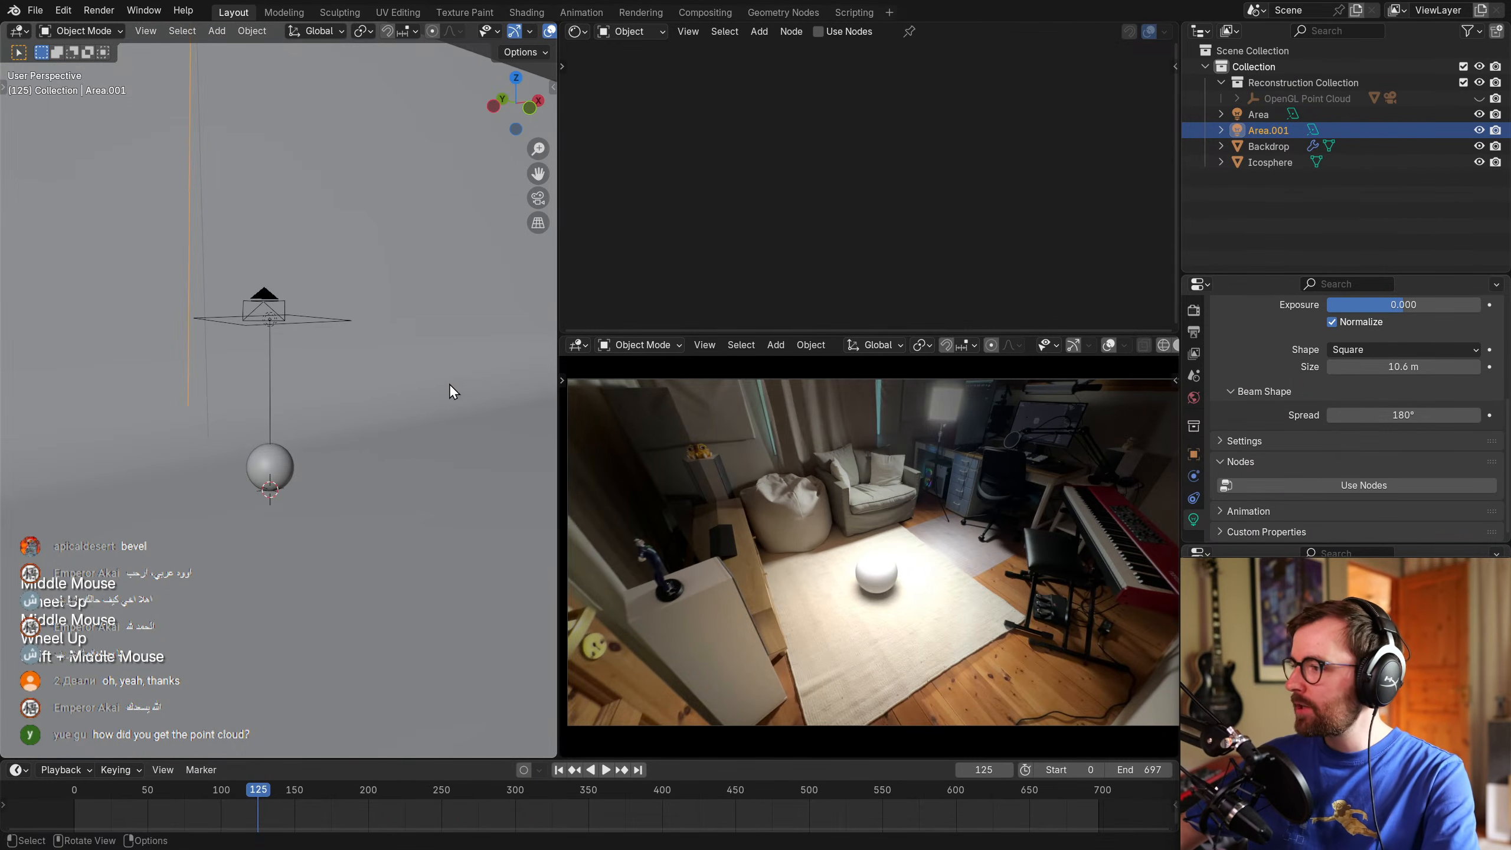
# Raise the world background color's brightness to full white.
pyautogui.click(1193, 397)
pyautogui.scroll(2, 1277, 364)
pyautogui.click(1387, 437)
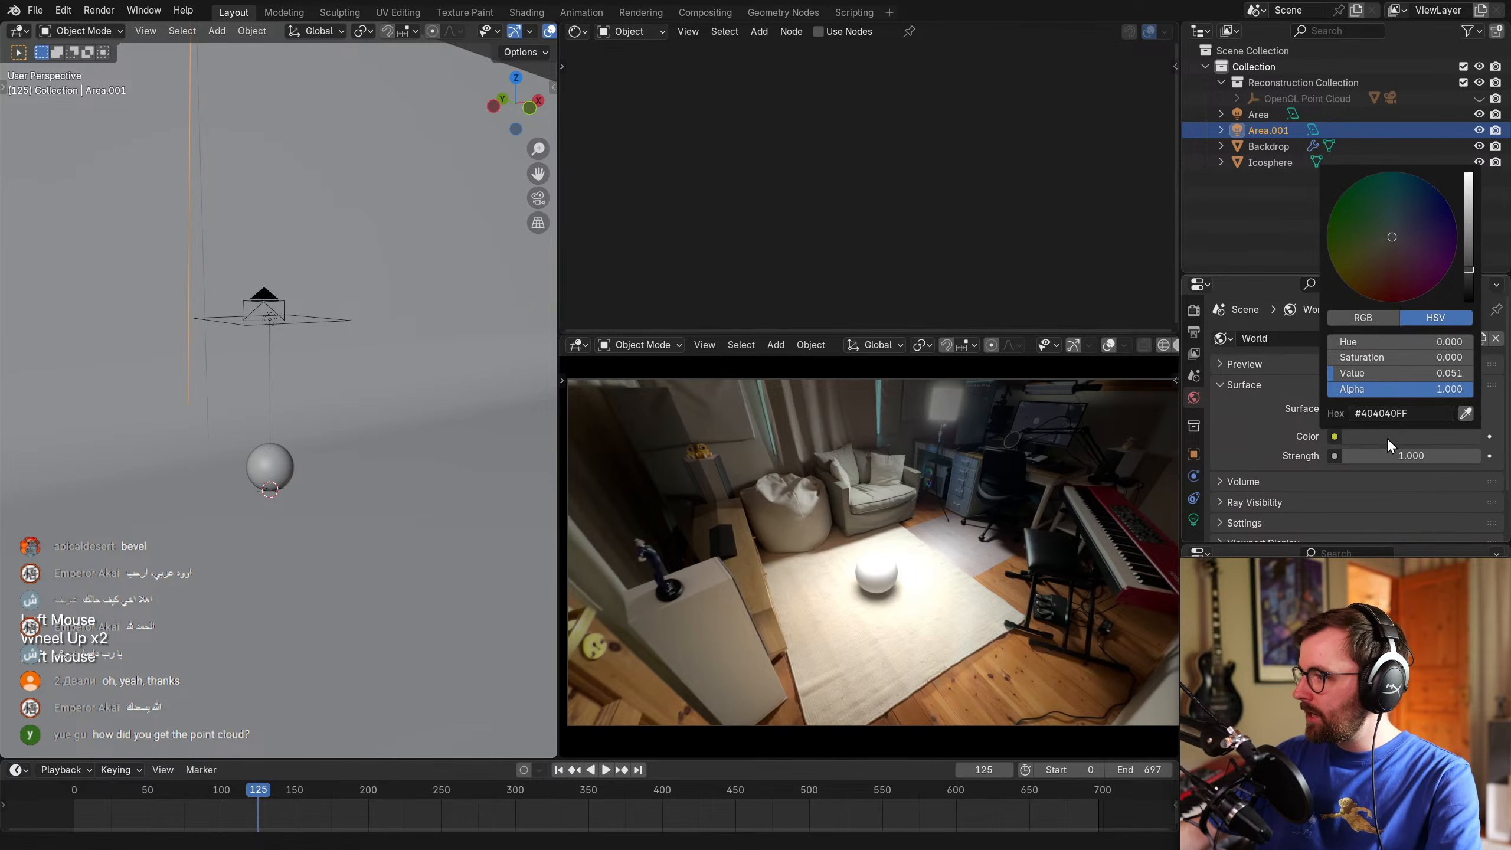
pyautogui.moveTo(1464, 269); pyautogui.dragTo(1469, 173)
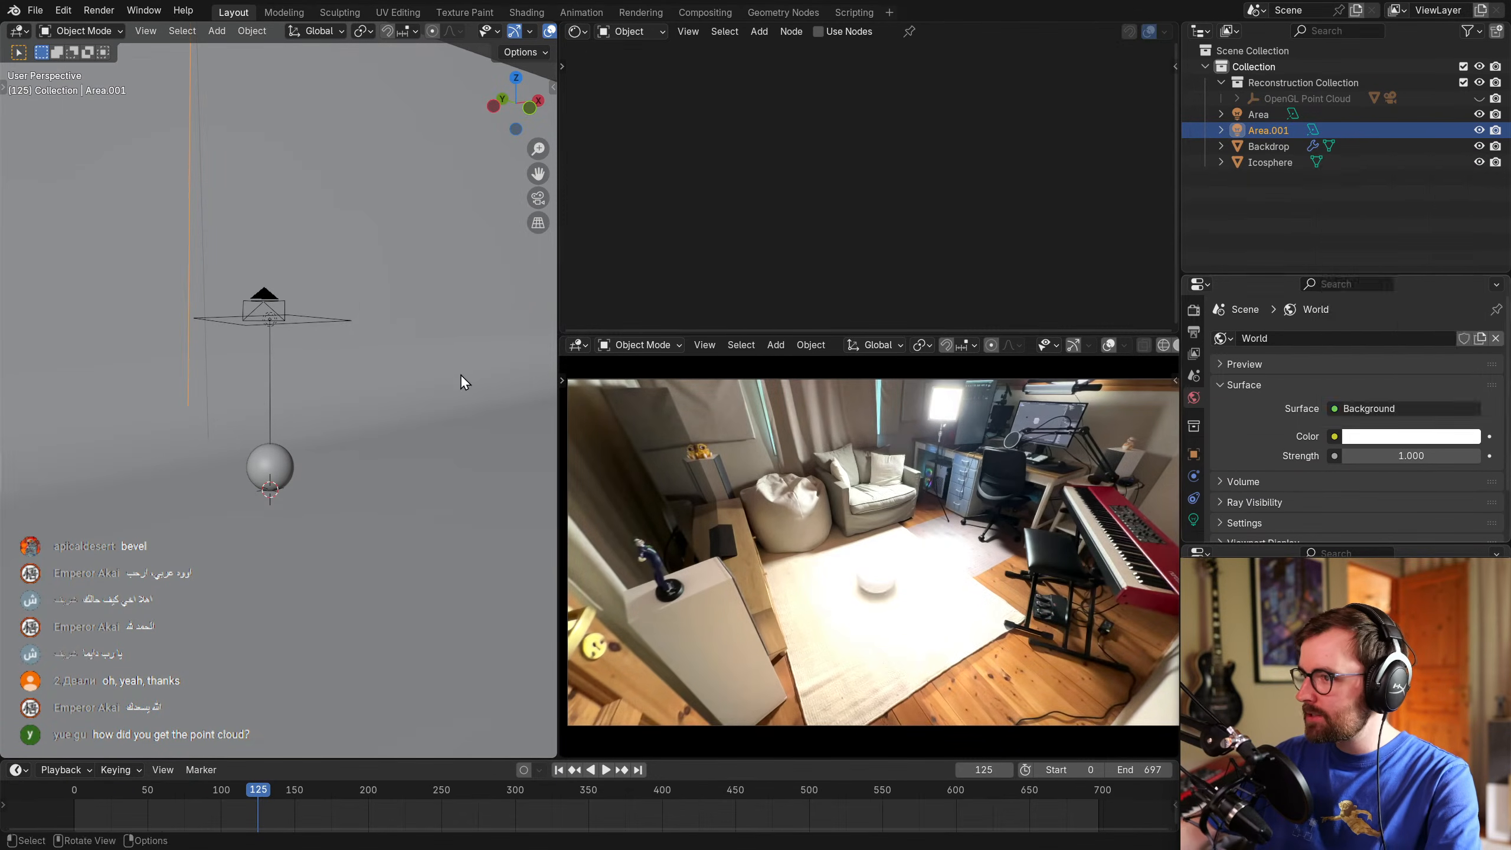
# Select the lower area light above the sphere and reduce its power.
pyautogui.click(266, 332)
pyautogui.moveTo(266, 332); pyautogui.dragTo(438, 345, button='middle')
pyautogui.rightClick(458, 322)
pyautogui.click(455, 322)
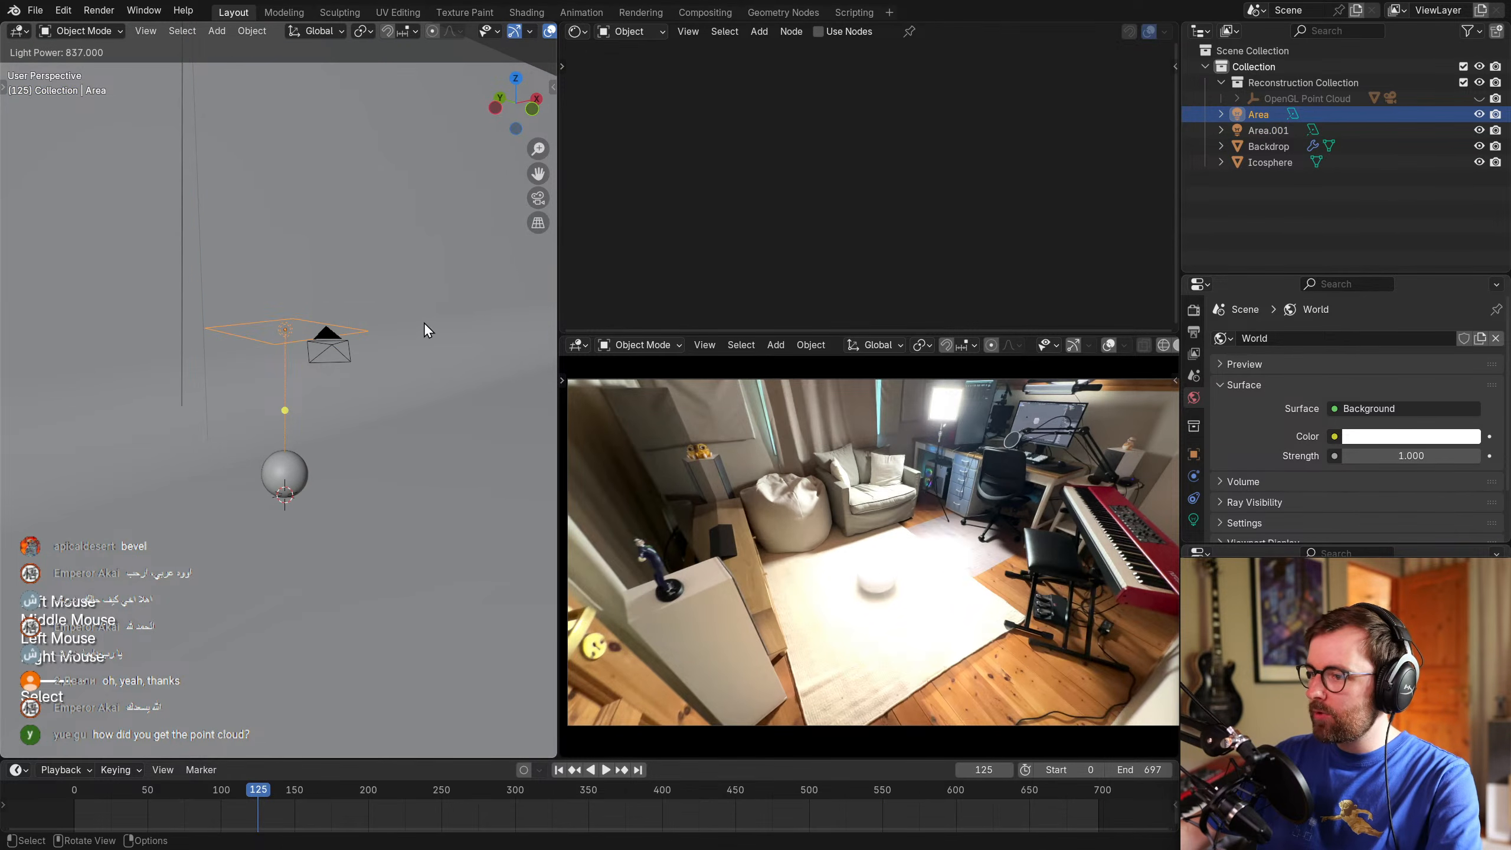
pyautogui.click(185, 334)
pyautogui.scroll(-2, 215, 203)
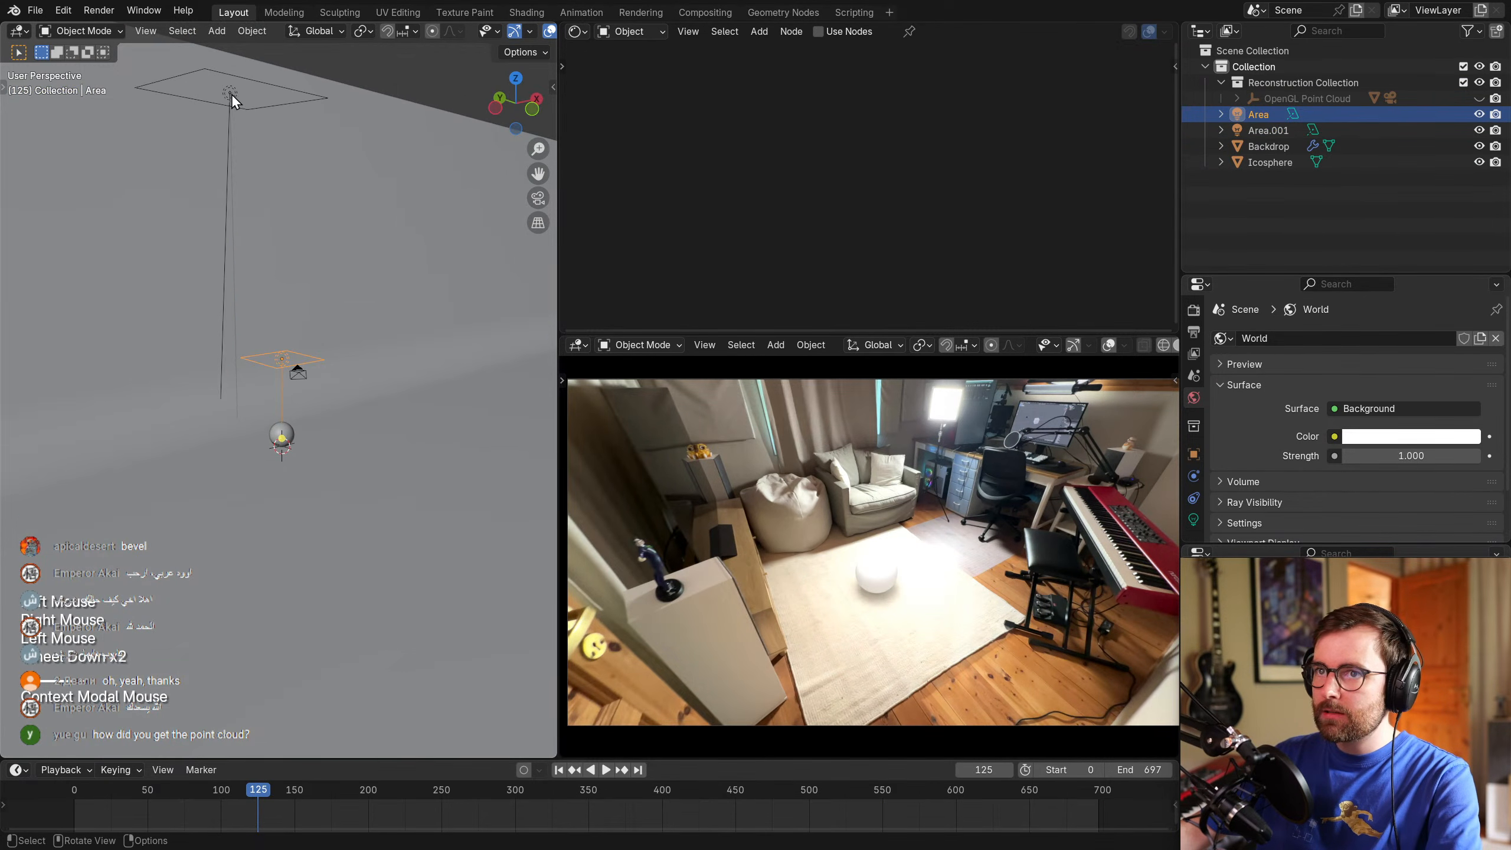
# Select the upper area light and reduce its power.
pyautogui.click(471, 189)
pyautogui.rightClick(471, 189)
pyautogui.click(236, 92)
pyautogui.rightClick(463, 154)
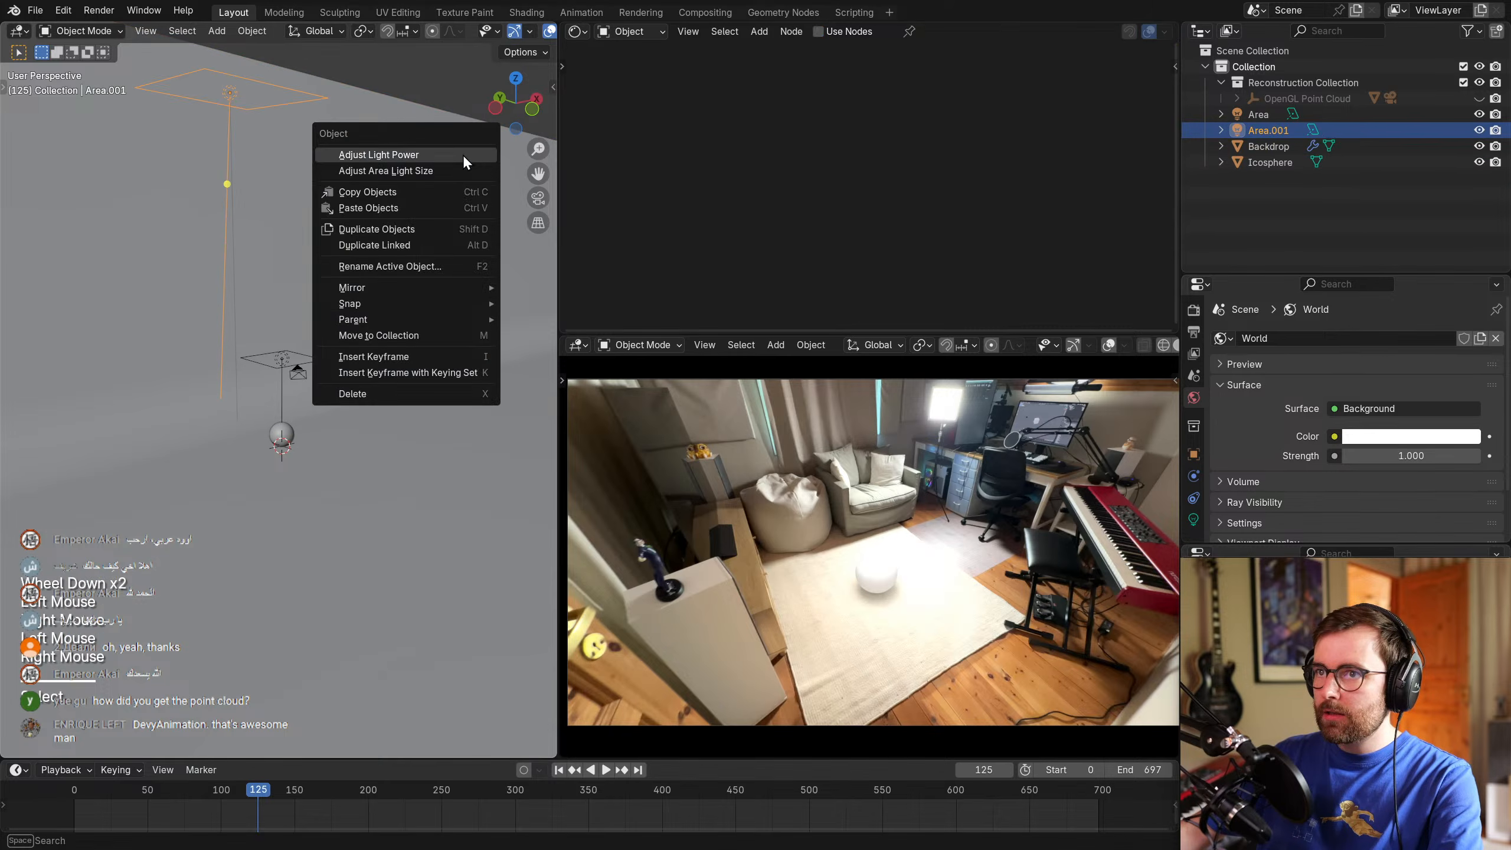
pyautogui.click(463, 153)
pyautogui.click(370, 167)
# Darken the world background color to a mid grey.
pyautogui.scroll(5, 470, 423)
pyautogui.keyDown('shift'); pyautogui.moveTo(833, 566); pyautogui.dragTo(755, 578, button='middle'); pyautogui.keyUp('shift')
pyautogui.click(1439, 436)
pyautogui.moveTo(1469, 222); pyautogui.dragTo(1469, 250)
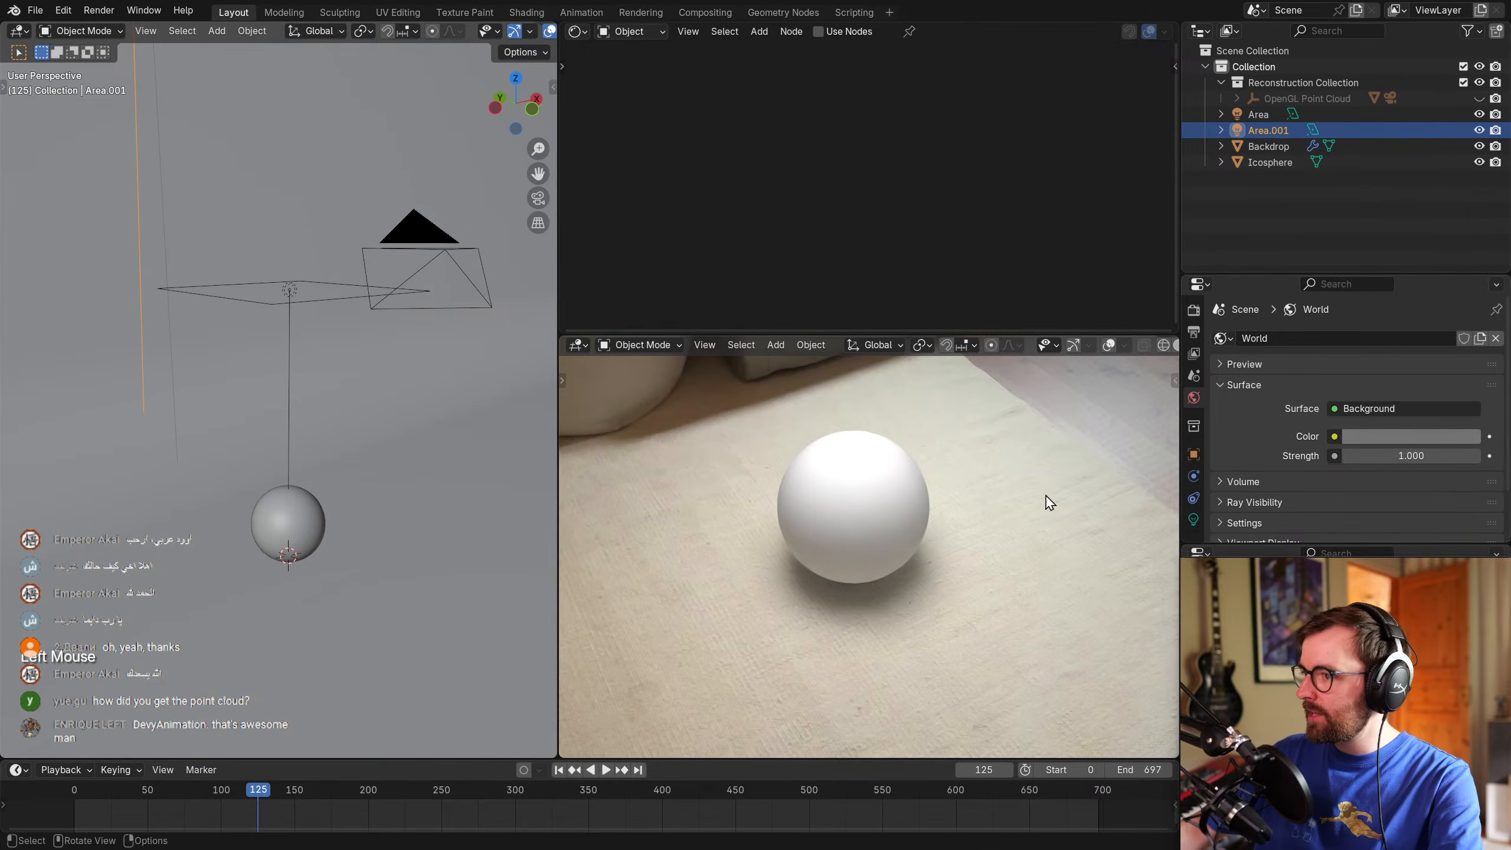
pyautogui.scroll(-4, 957, 524)
pyautogui.moveTo(957, 524)
pyautogui.keyDown('shift'); pyautogui.mouseDown(button='middle')
pyautogui.moveTo(956, 541)
pyautogui.moveTo(970, 532)
pyautogui.mouseUp(button='middle'); pyautogui.keyUp('shift')
# Hide the upper area light and select the lower one above the sphere.
pyautogui.scroll(-3, 363, 354)
pyautogui.click(242, 229)
pyautogui.press('h')
pyautogui.scroll(2, 279, 351)
pyautogui.click(279, 348)
pyautogui.moveTo(279, 349); pyautogui.dragTo(415, 400, button='middle')
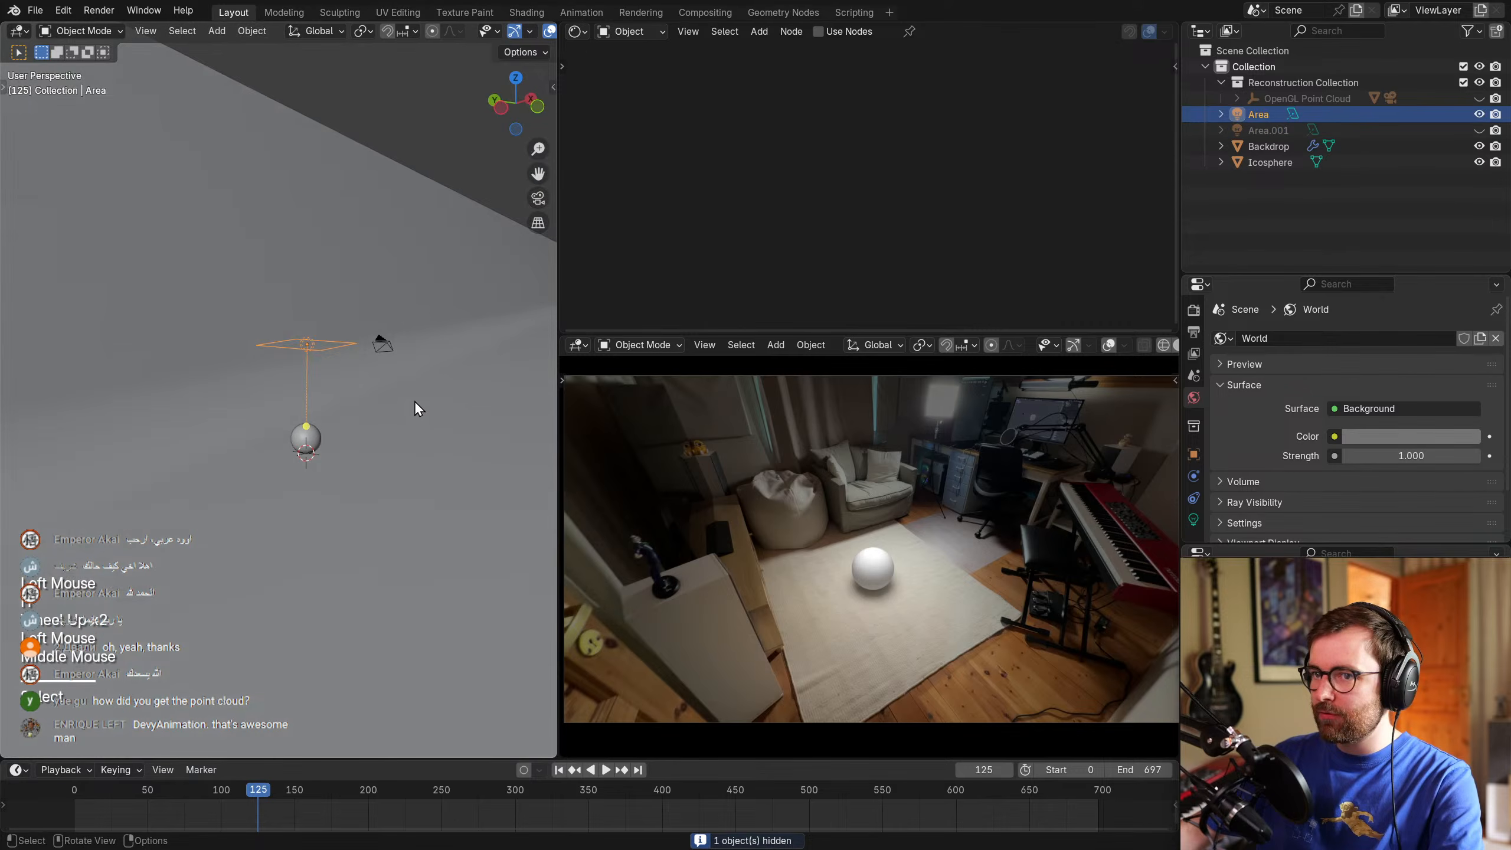
pyautogui.press('g')
pyautogui.press('z')
pyautogui.press('Escape')
pyautogui.rightClick(390, 411)
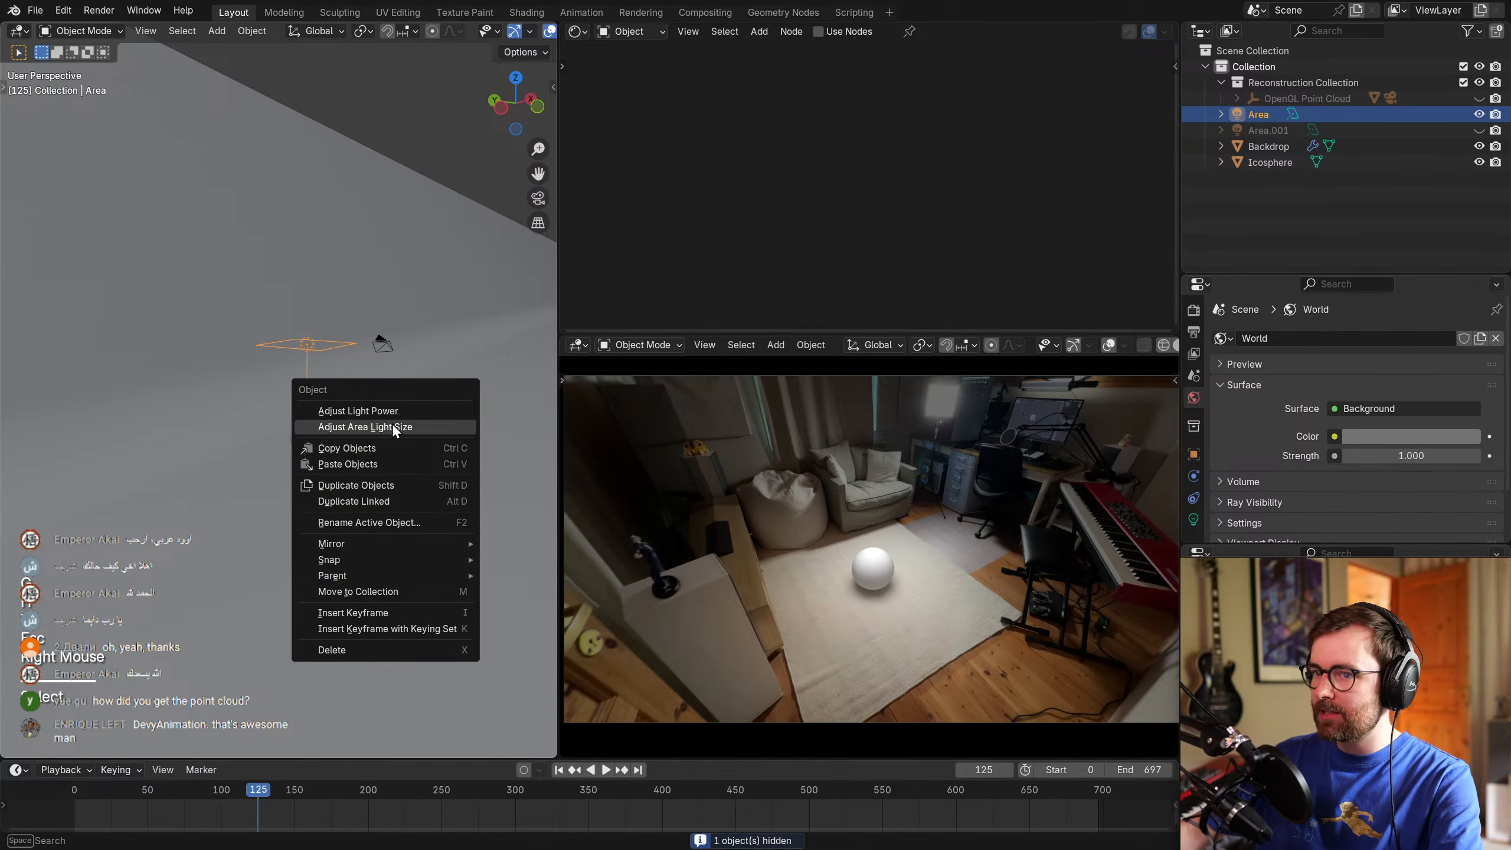
pyautogui.click(395, 411)
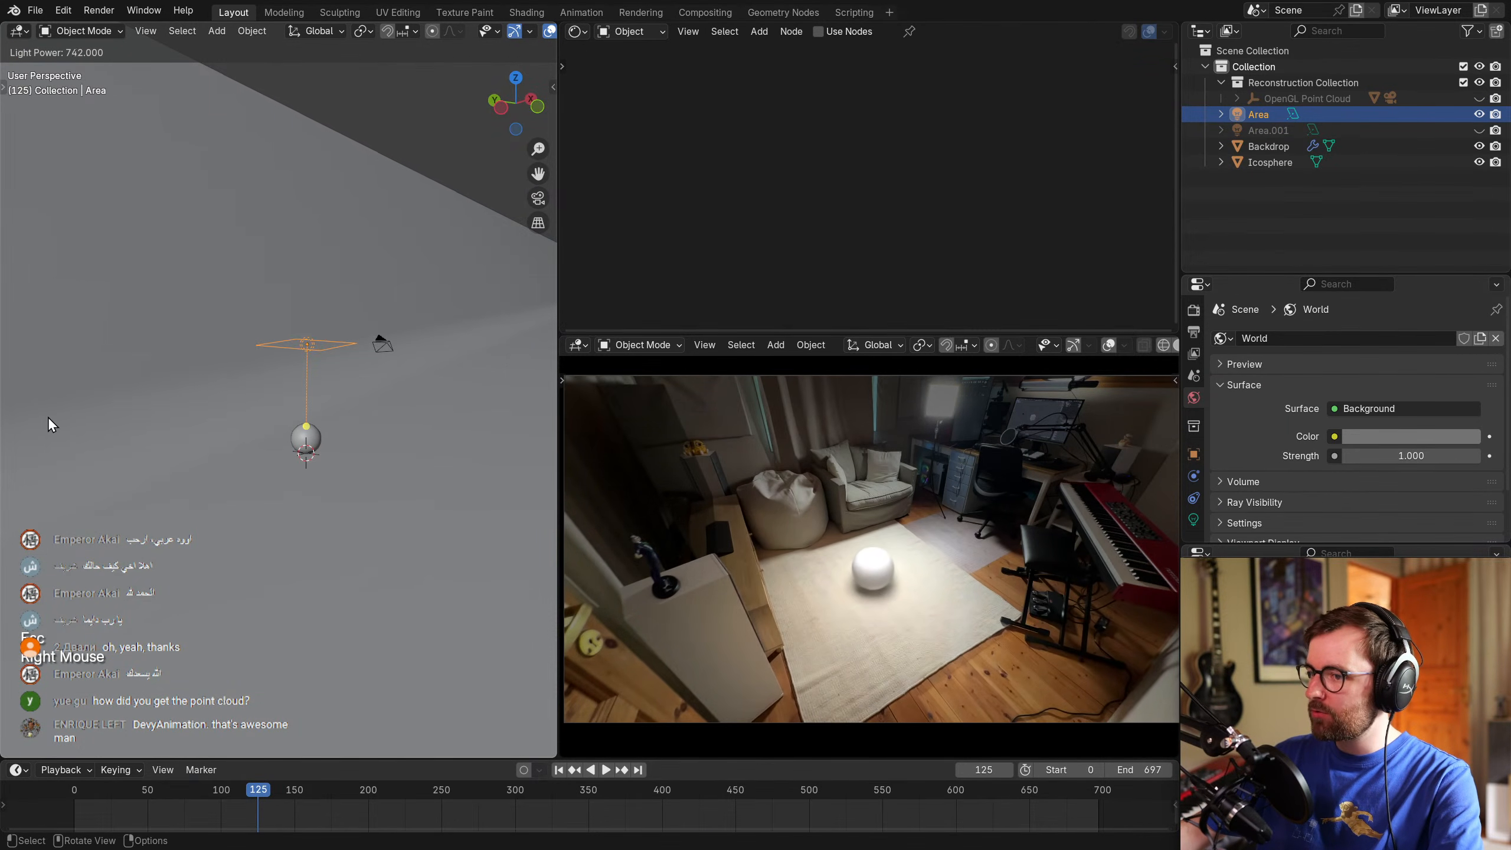
pyautogui.press('Escape')
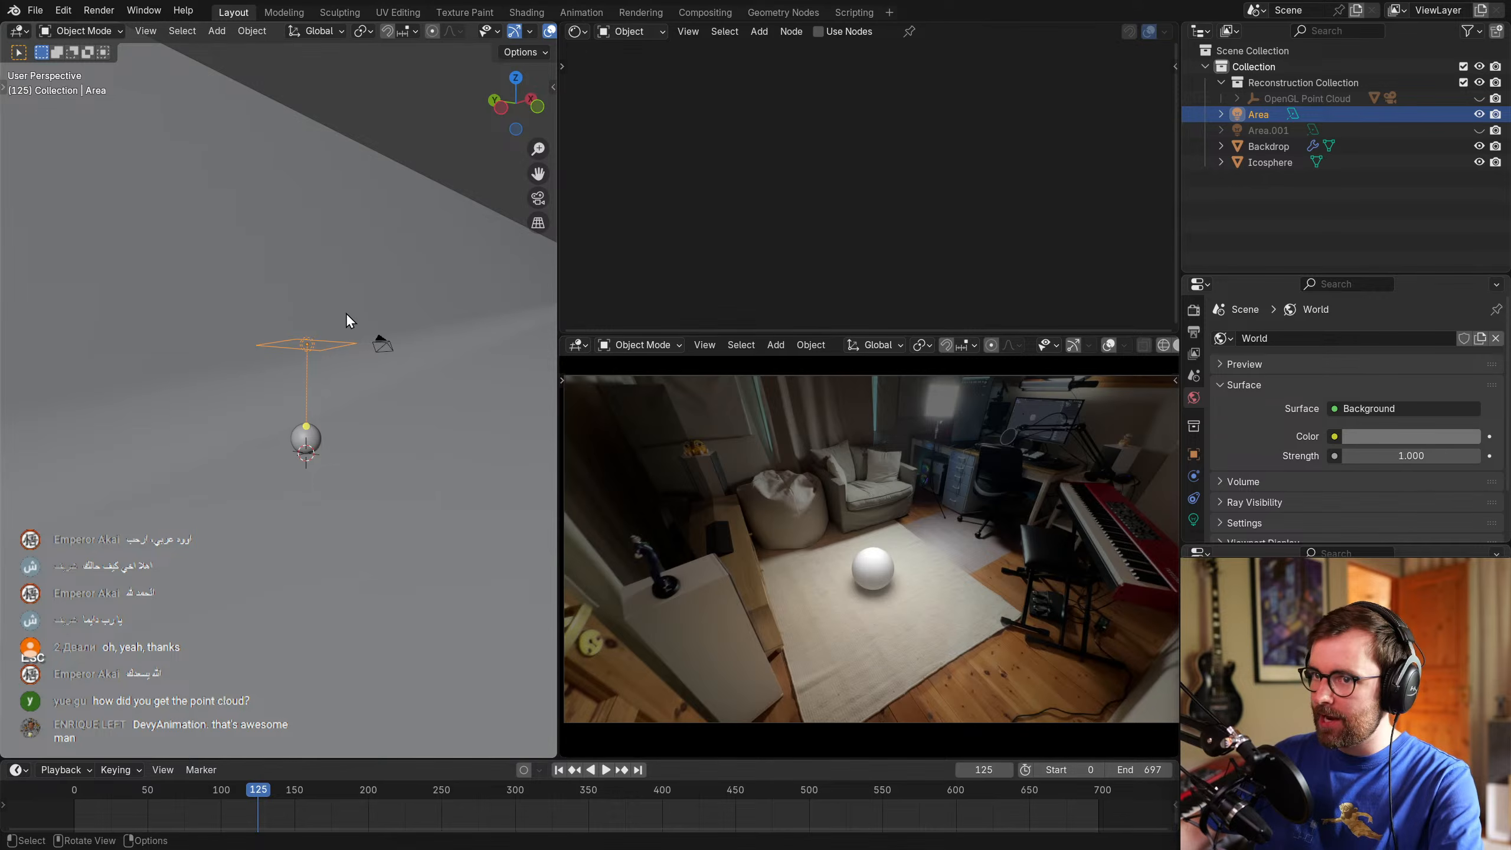
# Unhide all objects, clear the selection and expand the OpenGL Point Cloud hierarchy.
pyautogui.hotkey('alt', 'h')
pyautogui.hotkey('alt', 'a')
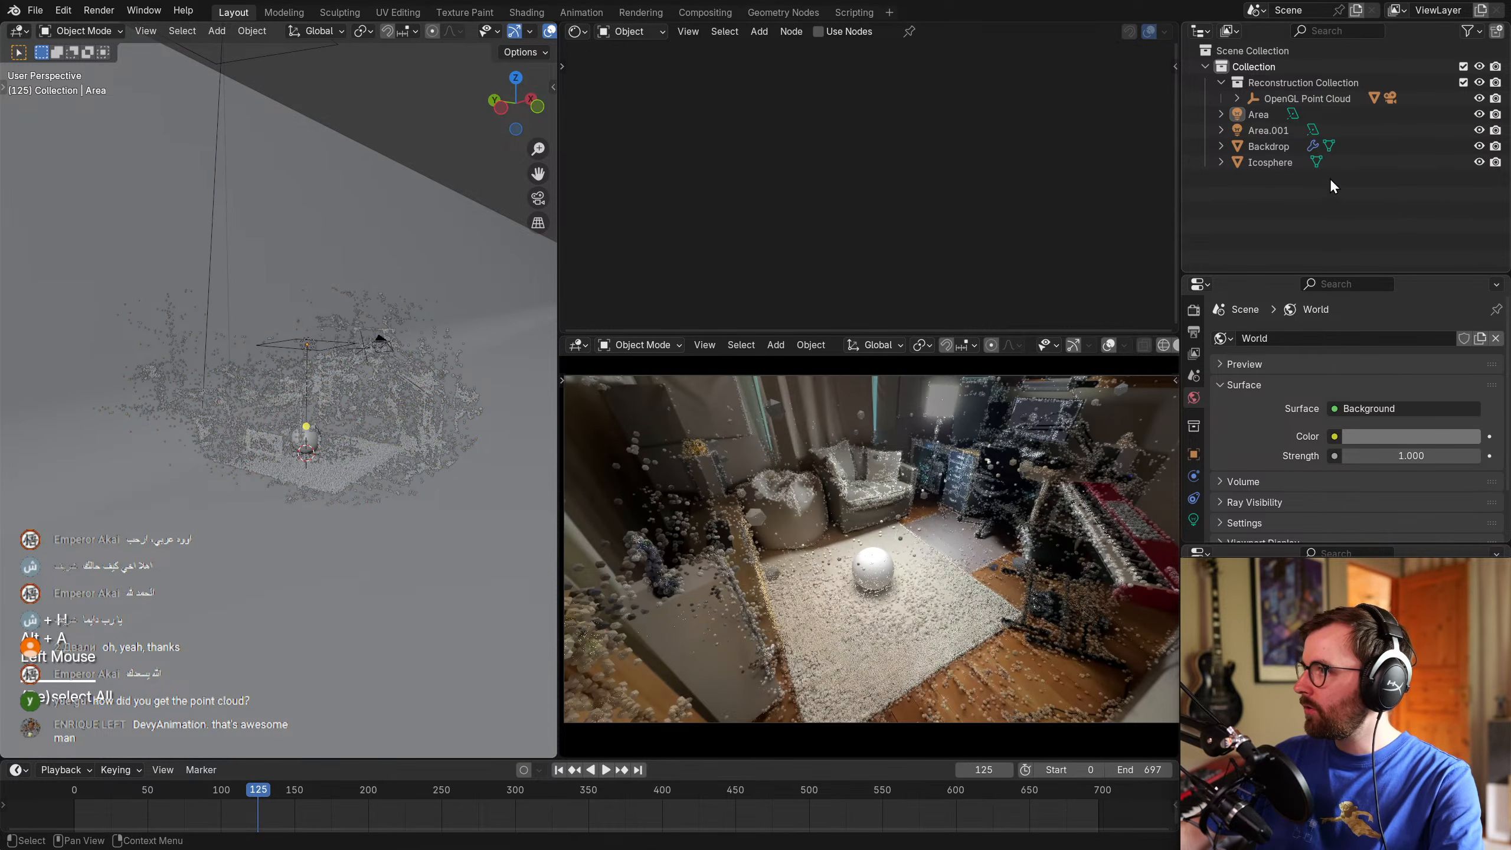
pyautogui.click(1237, 98)
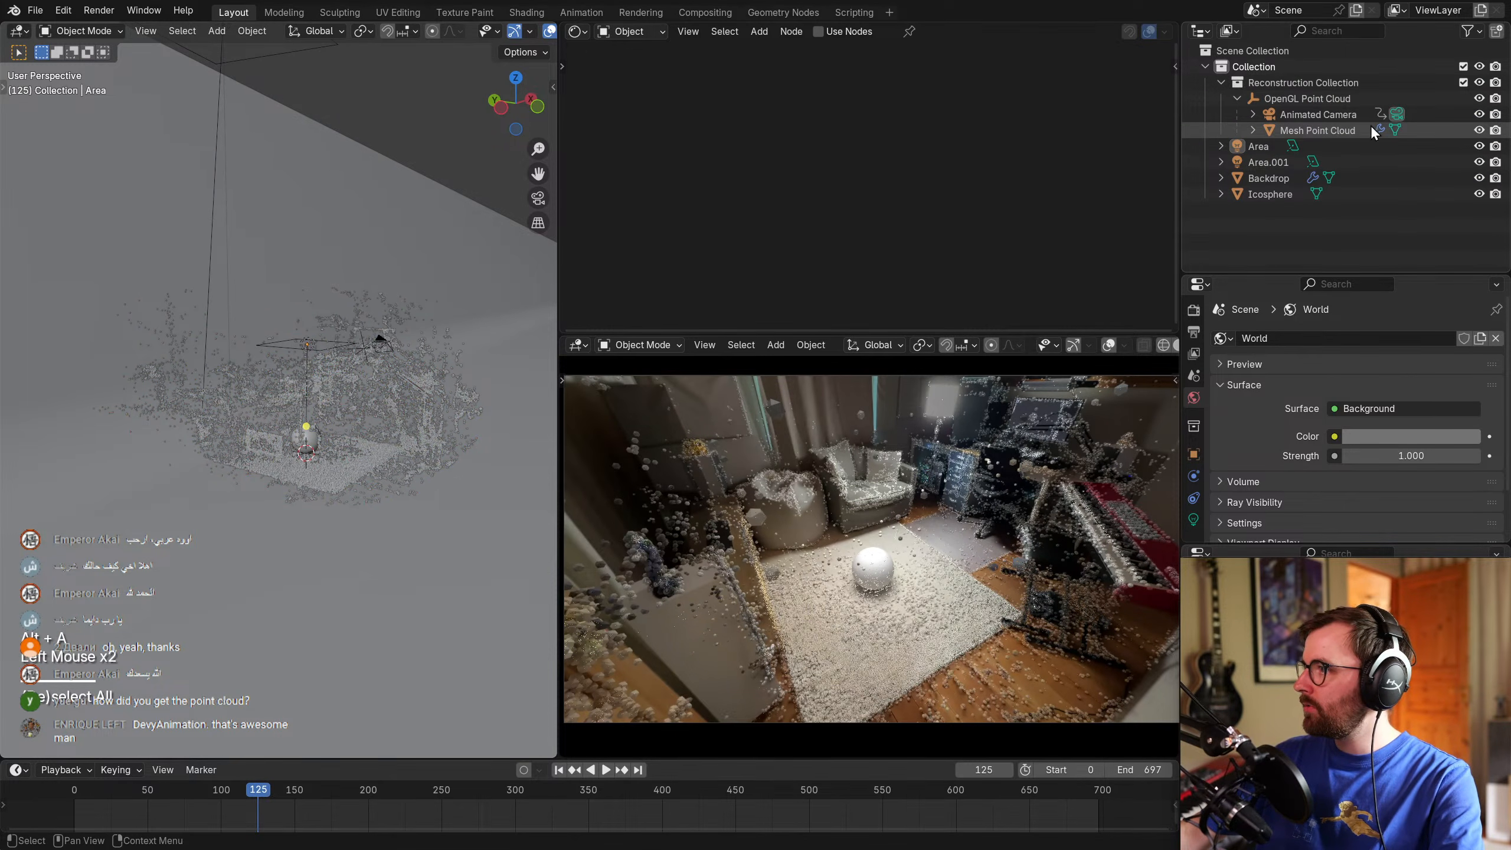
# Hide the Mesh Point Cloud and its OpenGL Point Cloud parent, and move the timeline to frame 70.
pyautogui.click(1480, 130)
pyautogui.click(1480, 98)
pyautogui.moveTo(388, 818)
pyautogui.mouseDown()
pyautogui.moveTo(292, 792)
pyautogui.moveTo(387, 790)
pyautogui.mouseUp()
pyautogui.moveTo(267, 784); pyautogui.dragTo(178, 792)
# Switch to the browser, open the Polyfjord Deep Dive YouTube videos page and return to Blender.
pyautogui.press('super+5')
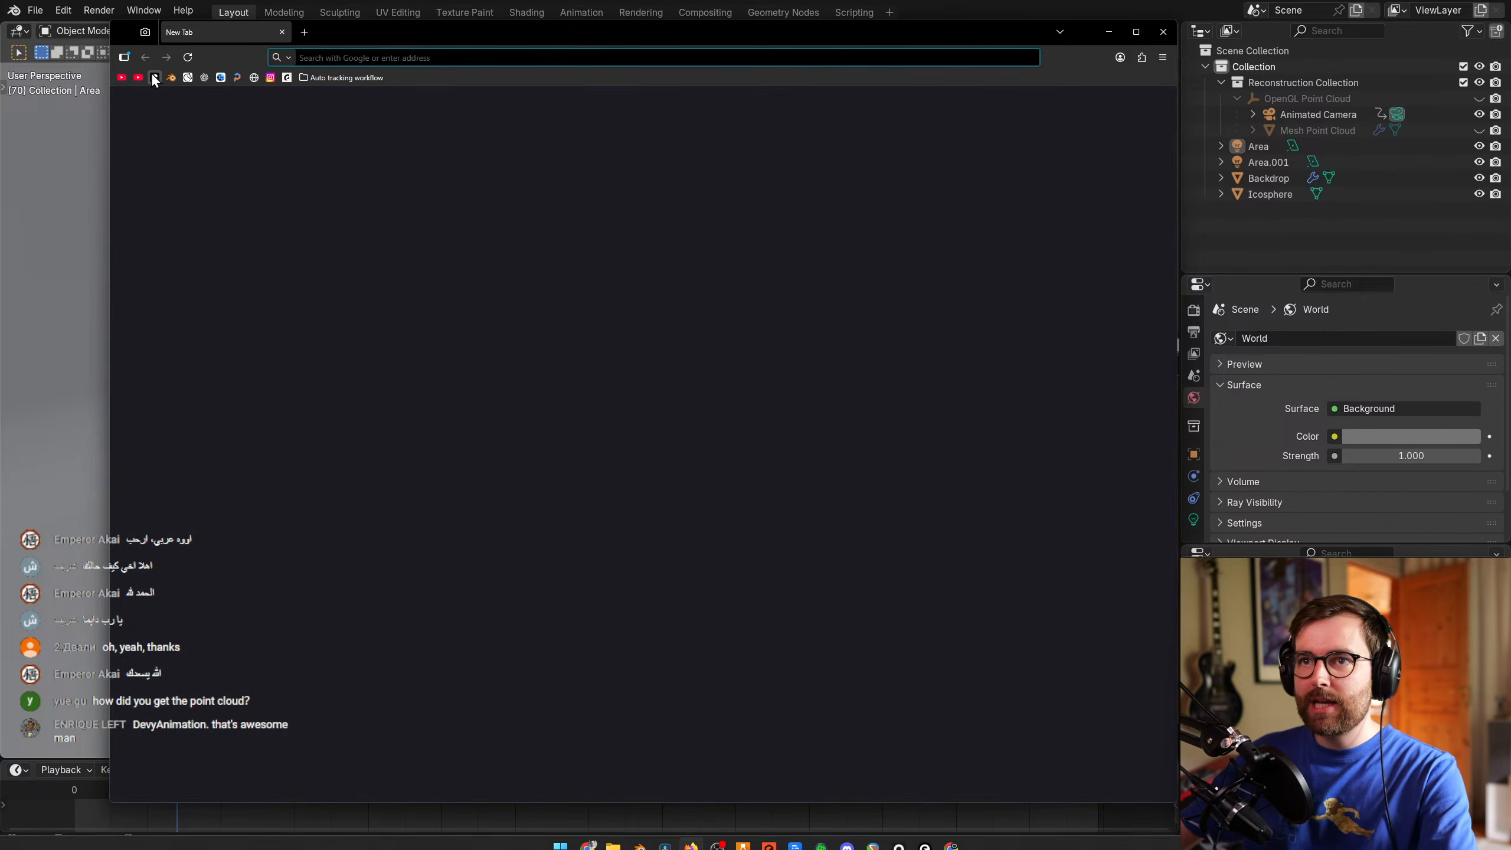
pyautogui.click(141, 76)
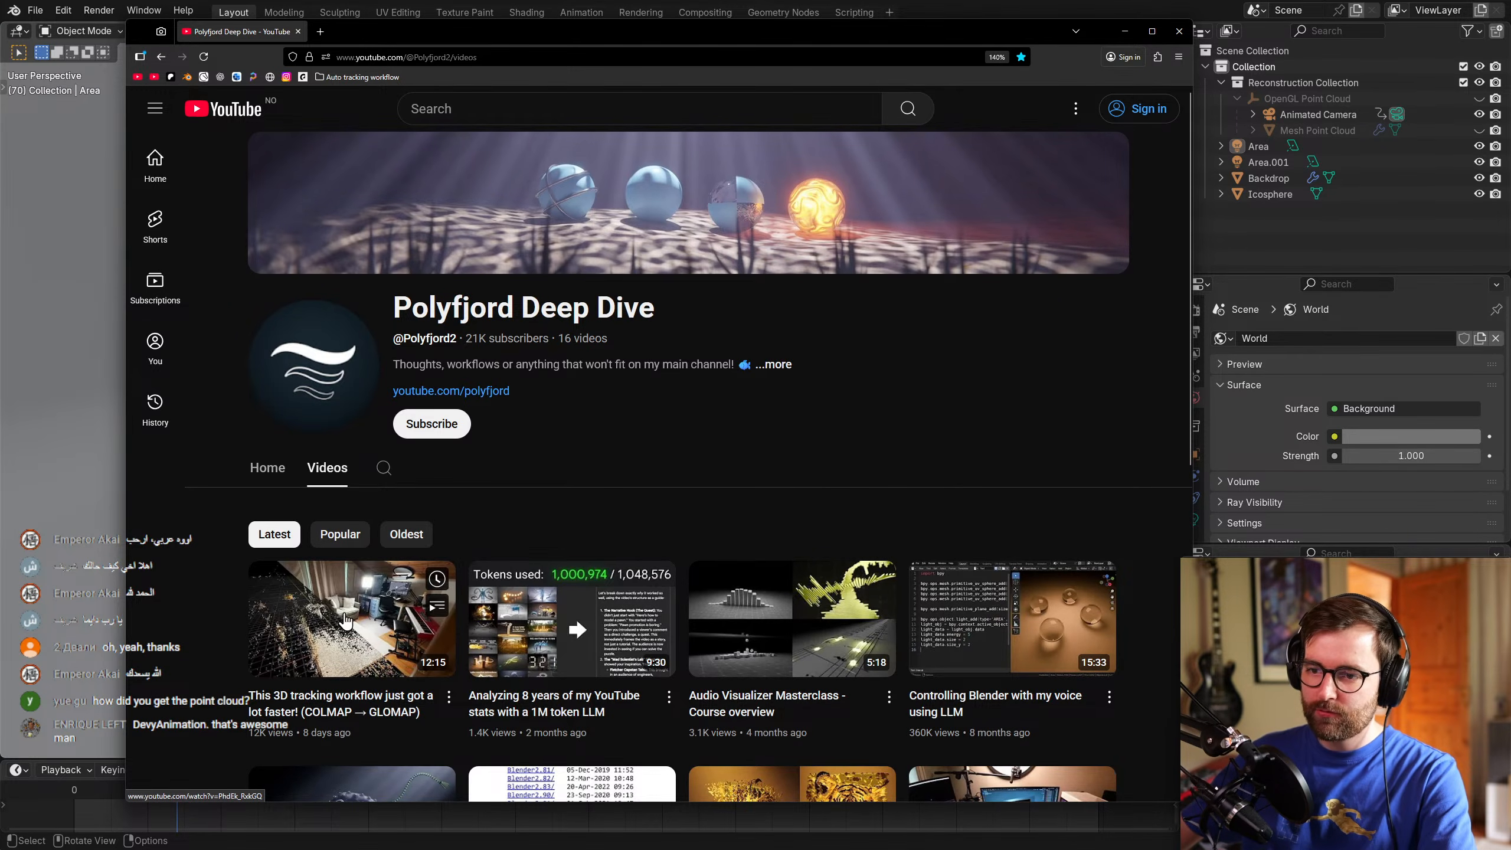
pyautogui.click(692, 836)
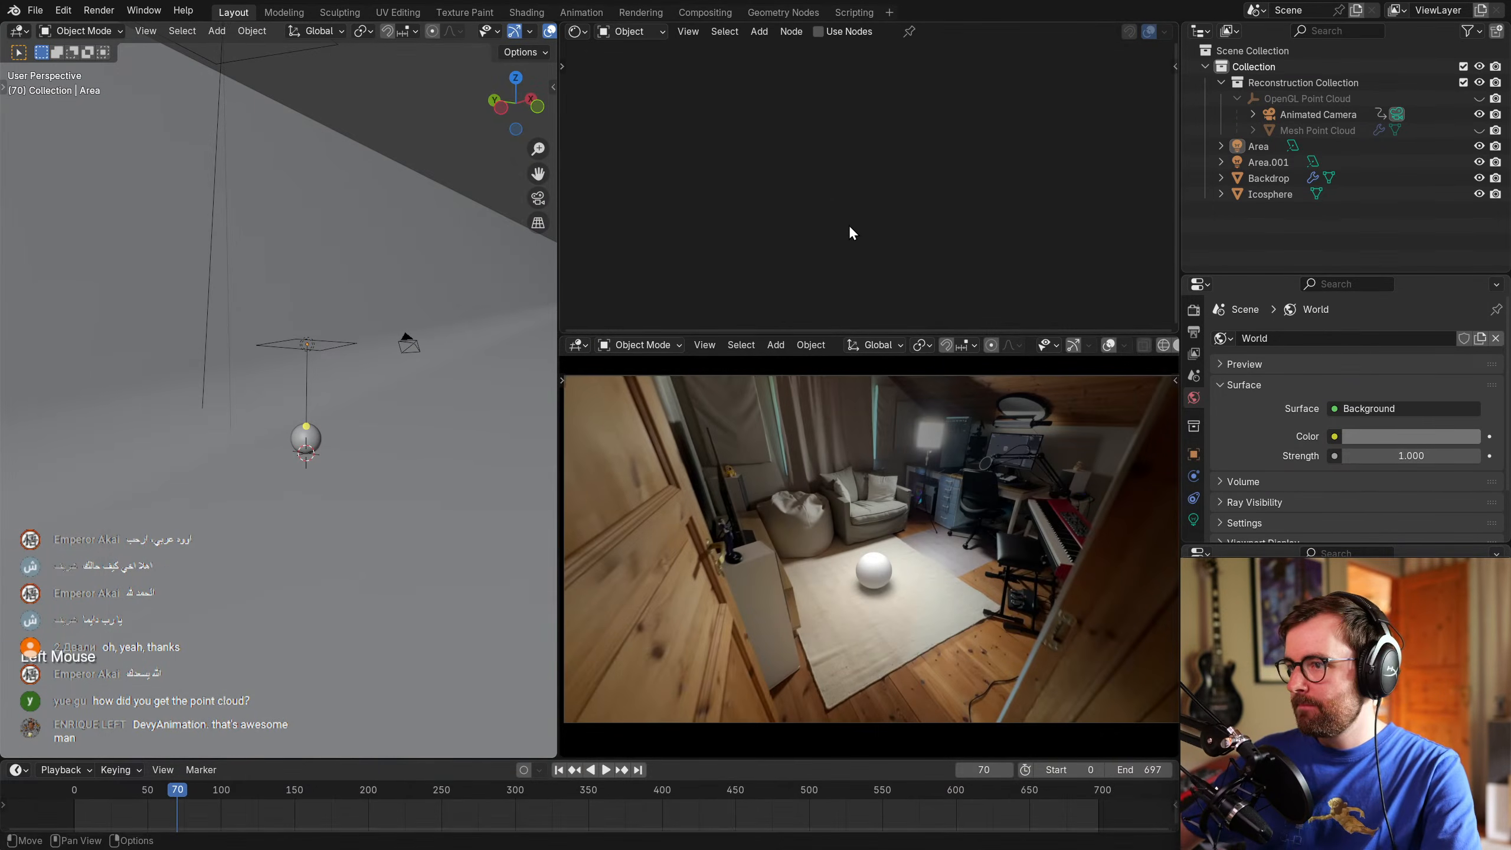
# Move the timeline to frame 97 and select the lower area light above the sphere.
pyautogui.moveTo(188, 794)
pyautogui.mouseDown()
pyautogui.moveTo(220, 800)
pyautogui.moveTo(90, 812)
pyautogui.moveTo(217, 798)
pyautogui.mouseUp()
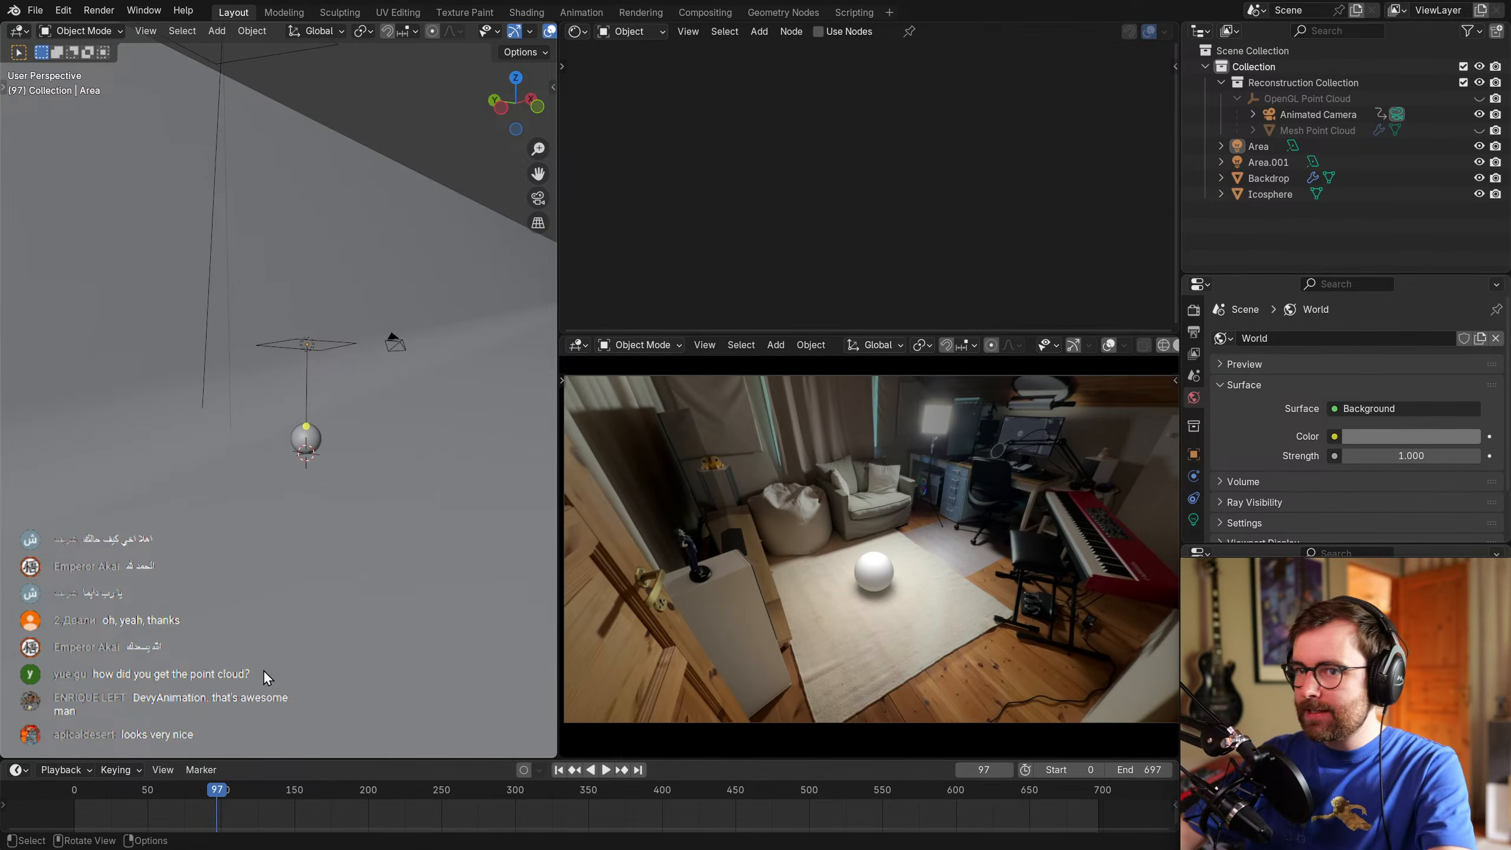
pyautogui.click(310, 341)
pyautogui.scroll(2, 944, 454)
pyautogui.keyDown('shift'); pyautogui.moveTo(944, 454); pyautogui.dragTo(876, 468, button='middle'); pyautogui.keyUp('shift')
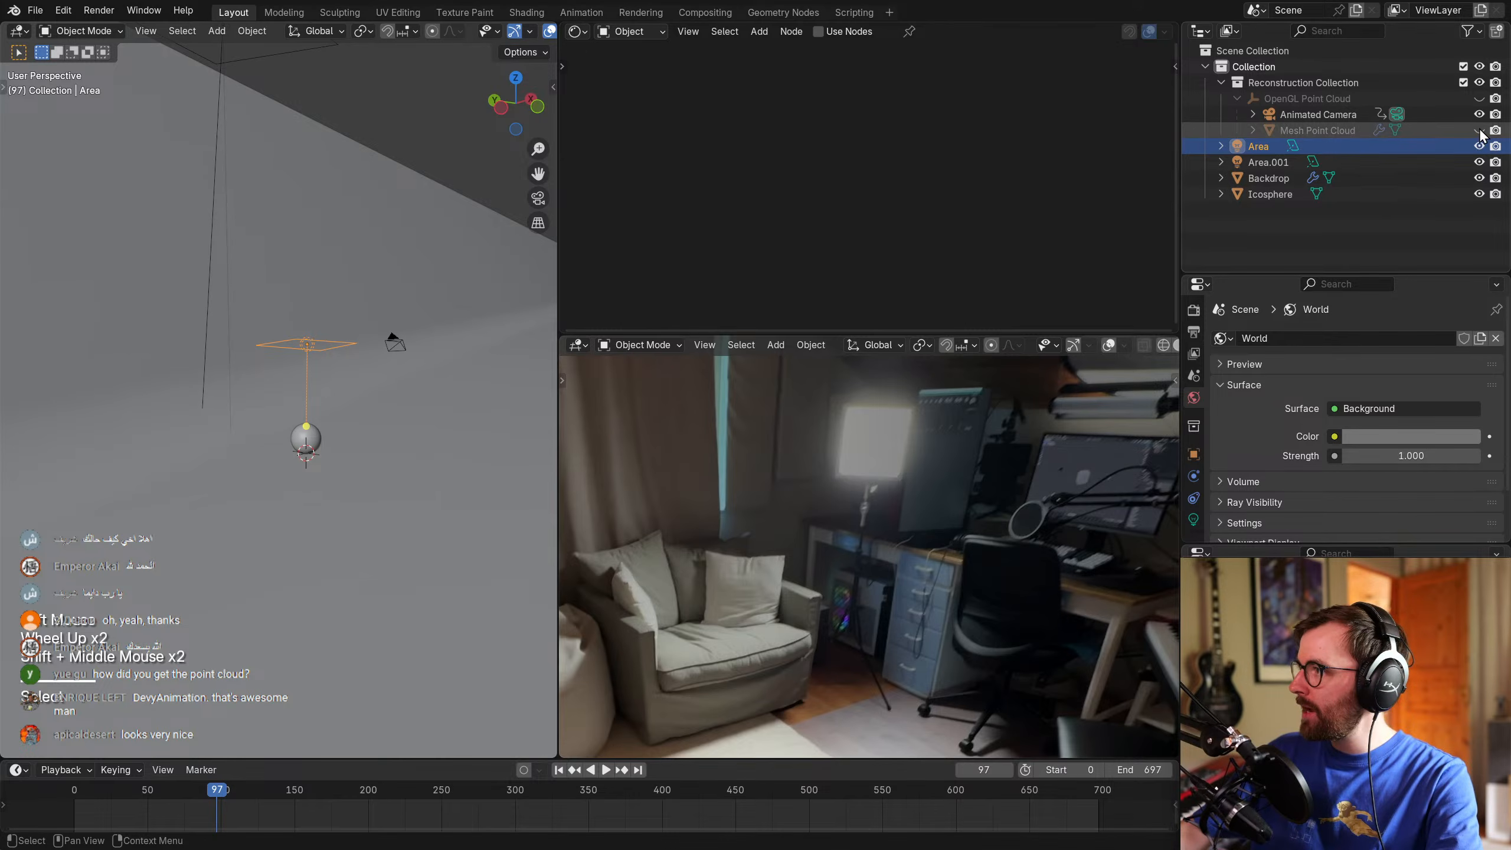
# Show the Mesh Point Cloud again, keep the OpenGL Point Cloud hidden, and select the mesh cloud in the camera view.
pyautogui.click(1478, 95)
pyautogui.keyDown('shift'); pyautogui.moveTo(387, 310); pyautogui.dragTo(357, 333, button='middle'); pyautogui.keyUp('shift')
pyautogui.moveTo(357, 334); pyautogui.dragTo(372, 425, button='middle')
pyautogui.scroll(3, 356, 449)
pyautogui.click(1481, 98)
pyautogui.click(1479, 131)
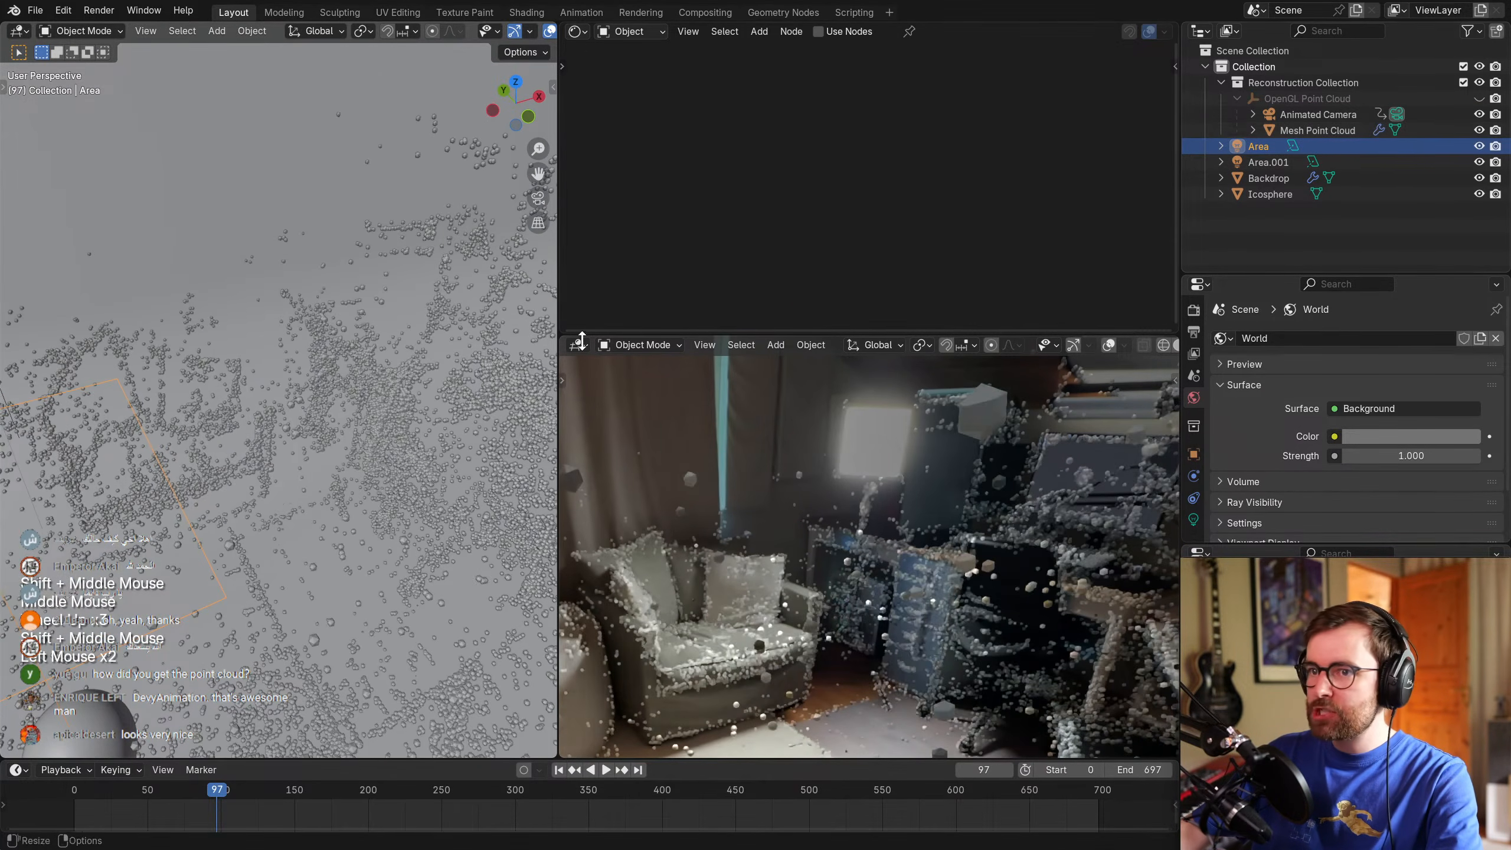
pyautogui.moveTo(381, 336); pyautogui.dragTo(336, 337, button='middle')
pyautogui.click(878, 493)
# Try to select the Mesh Point Cloud's points around the lamp stand in Edit Mode.
pyautogui.scroll(4, 906, 543)
pyautogui.keyDown('shift'); pyautogui.moveTo(907, 544); pyautogui.dragTo(739, 567, button='middle'); pyautogui.keyUp('shift')
pyautogui.keyDown('shift'); pyautogui.scroll(1, 898, 543); pyautogui.keyUp('shift')
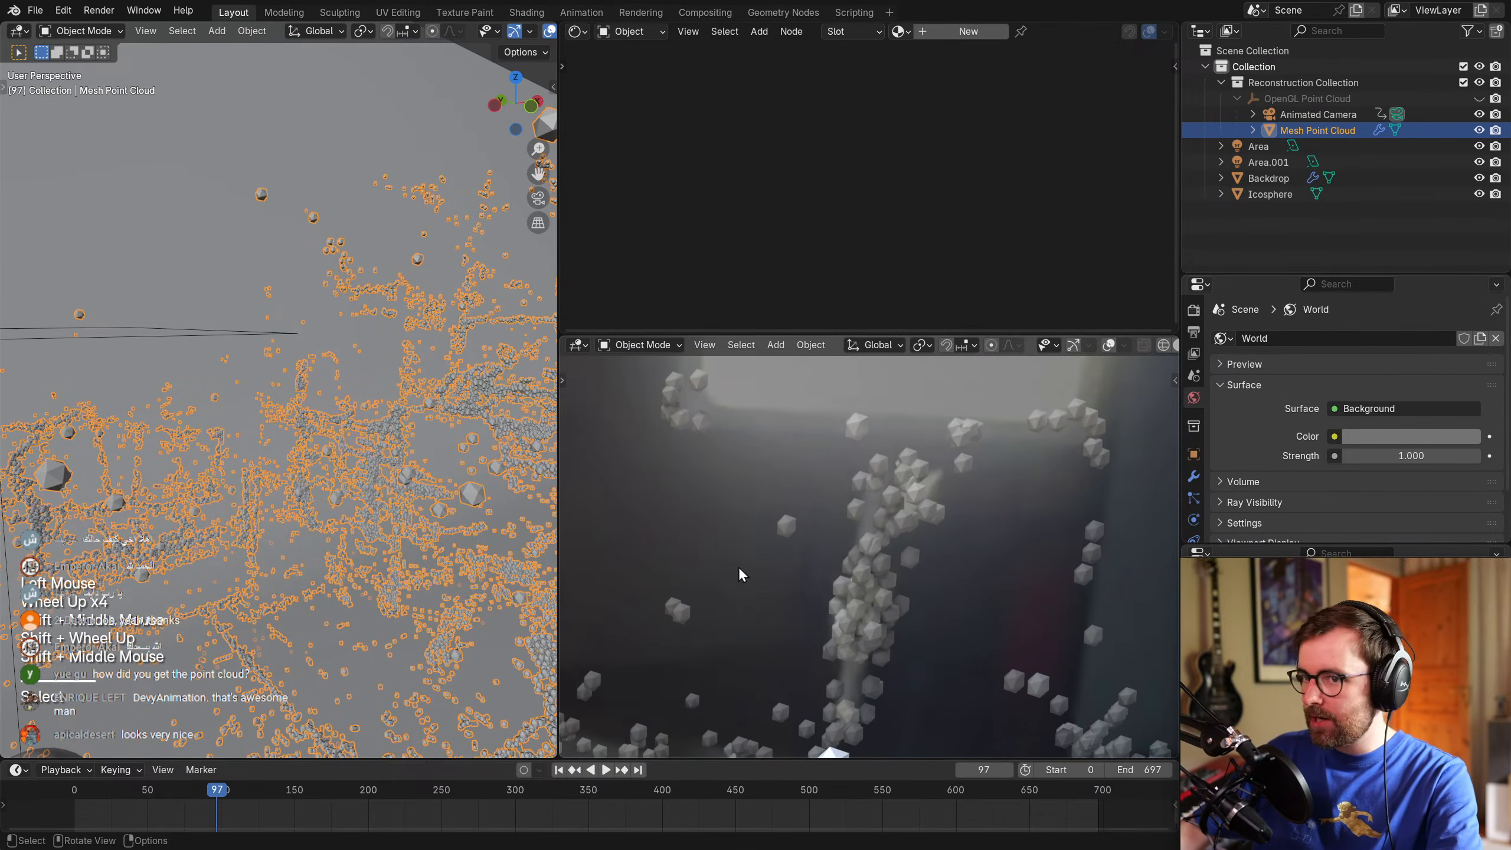
pyautogui.press('Tab')
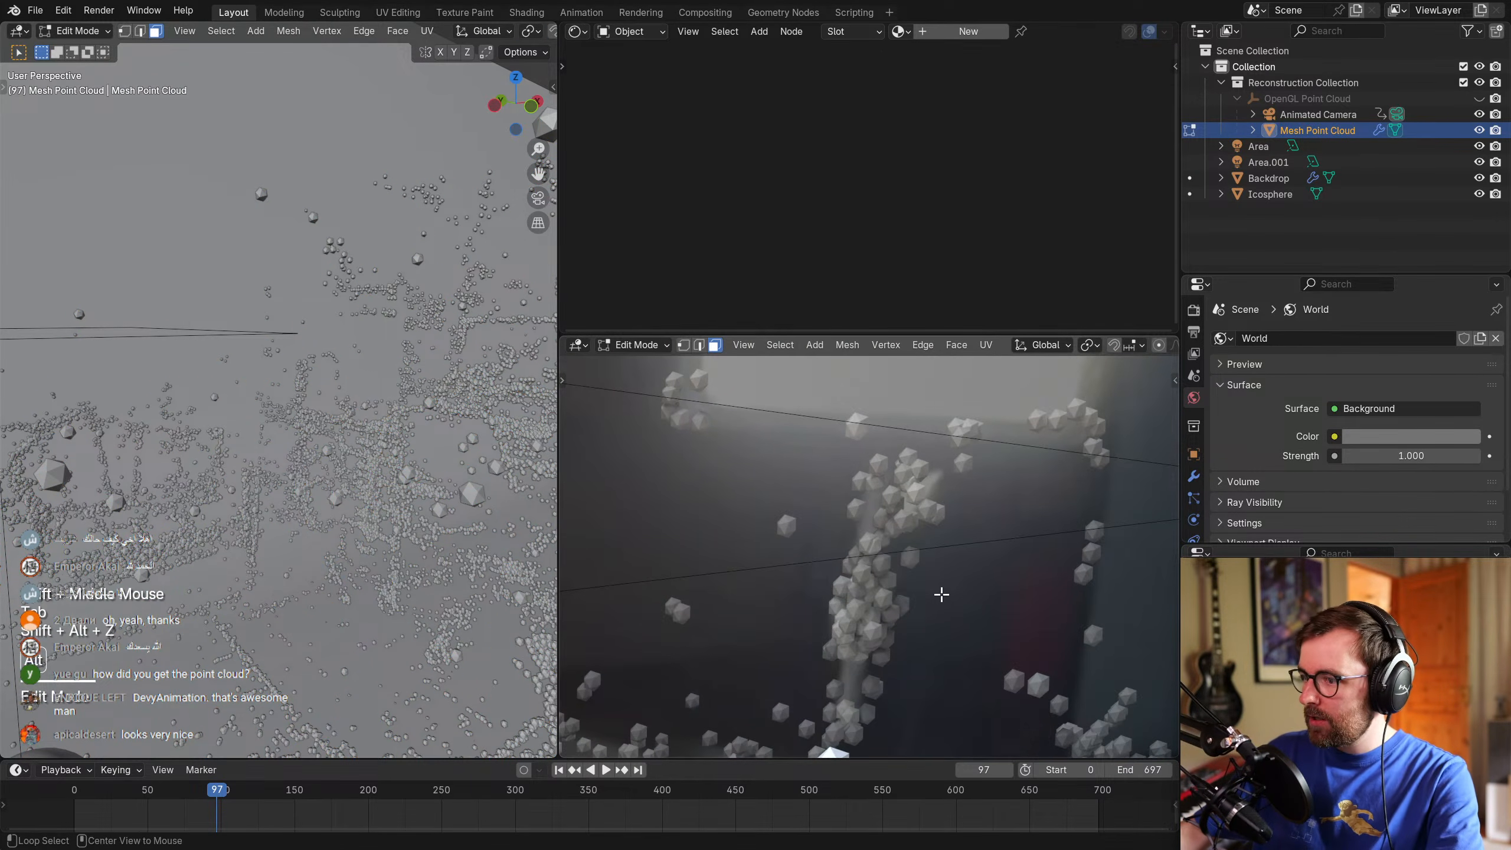
pyautogui.scroll(-3, 940, 542)
pyautogui.press('Tab')
pyautogui.press('Tab')
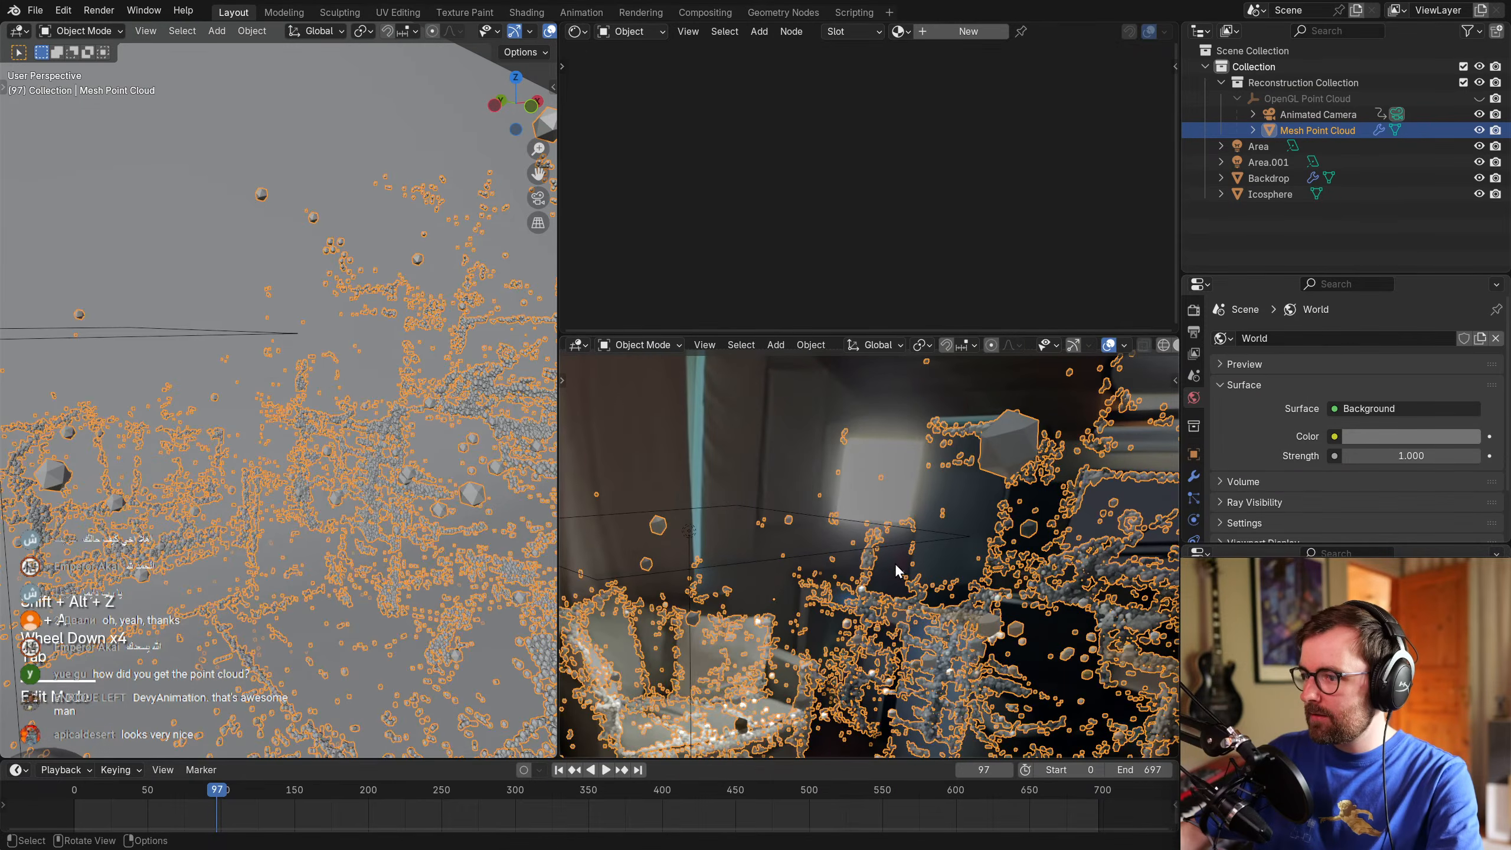
pyautogui.scroll(4, 895, 563)
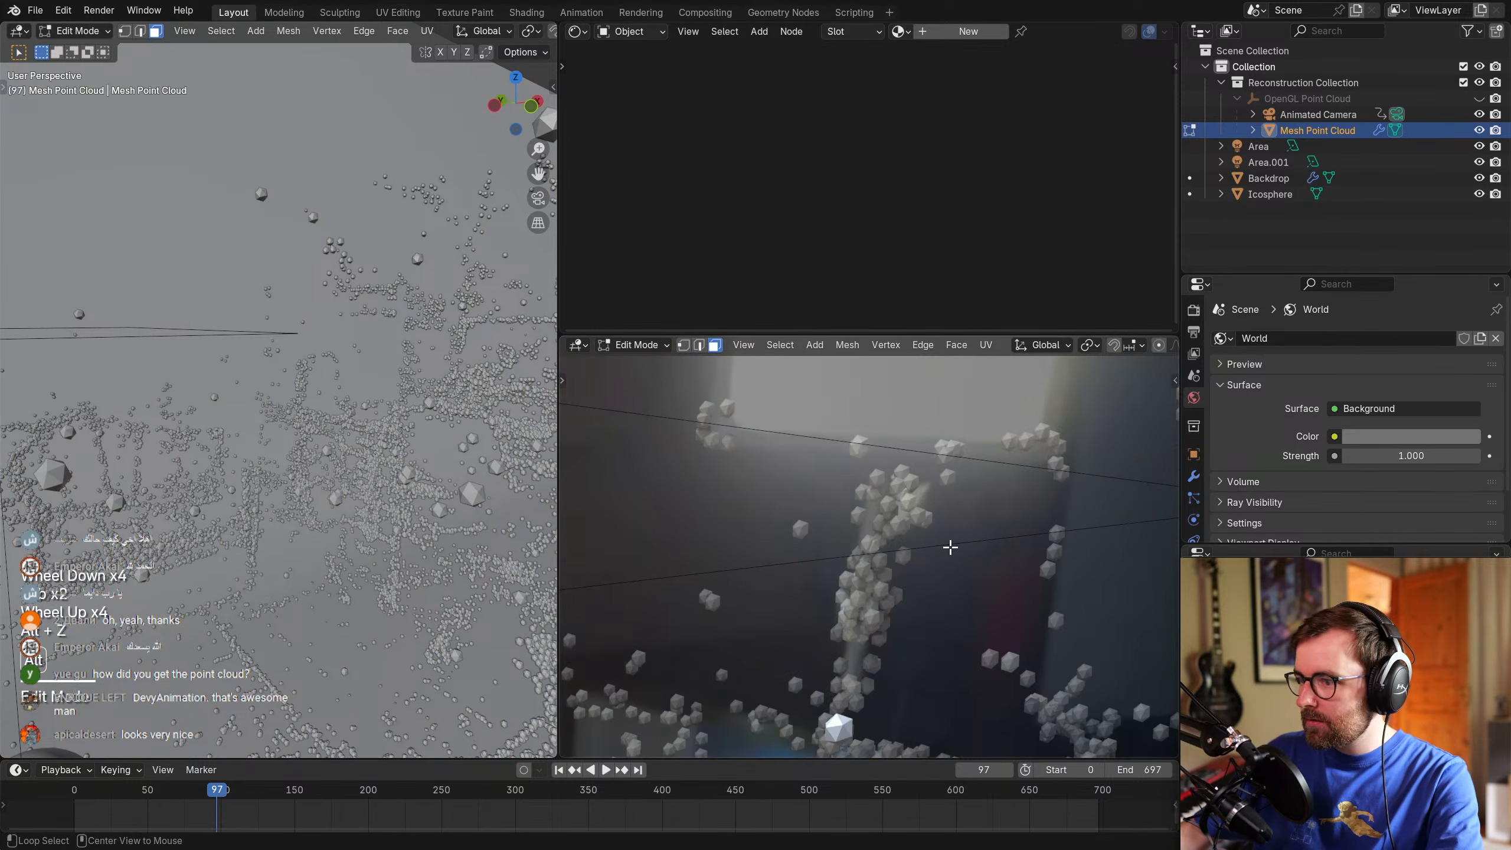
pyautogui.click(818, 577)
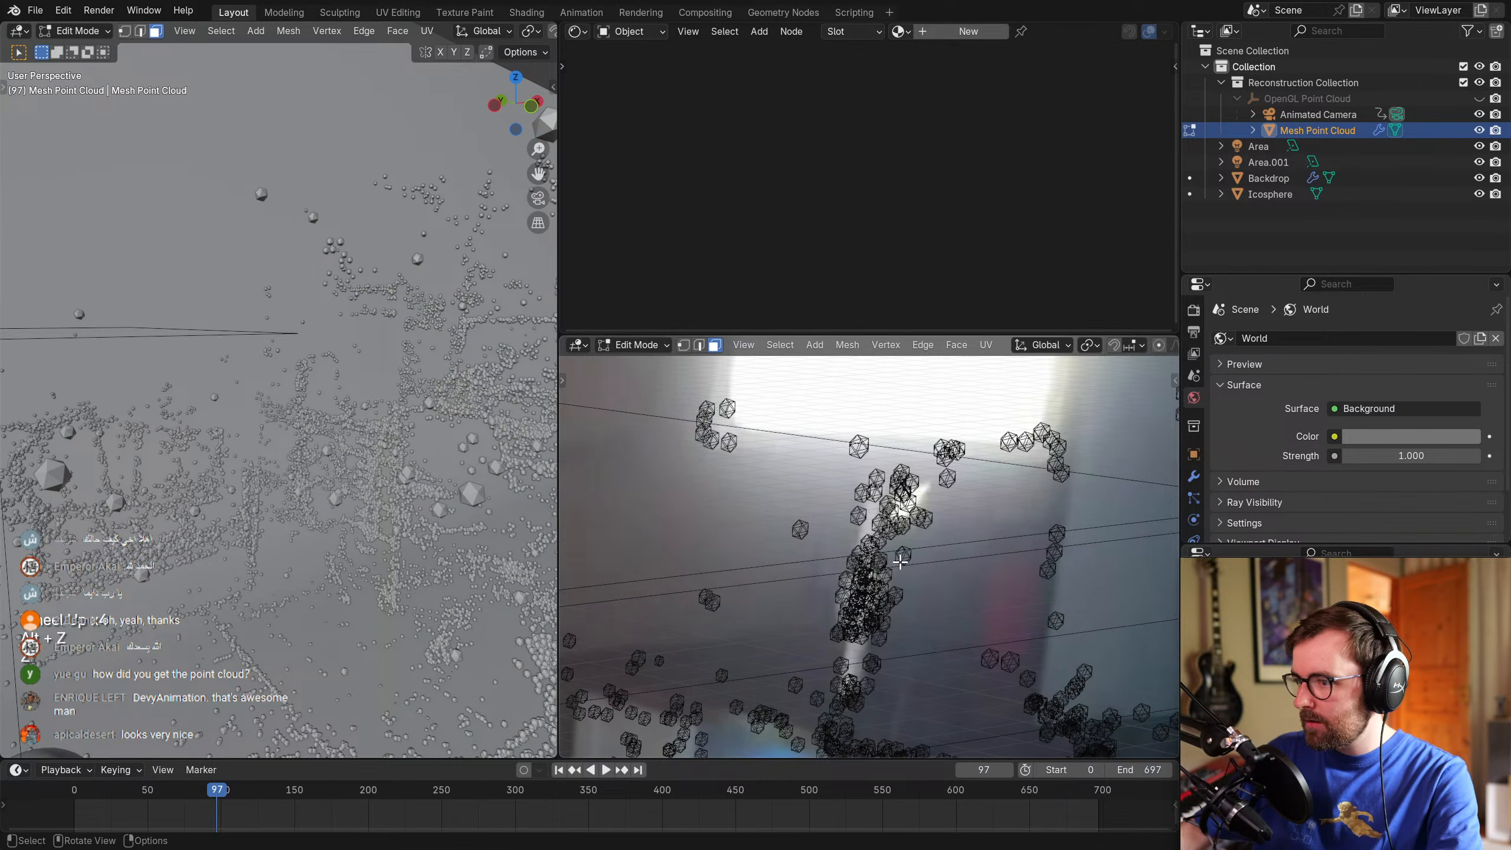
pyautogui.moveTo(845, 527); pyautogui.dragTo(887, 583)
pyautogui.press('Tab')
pyautogui.click(311, 416)
pyautogui.press('Tab')
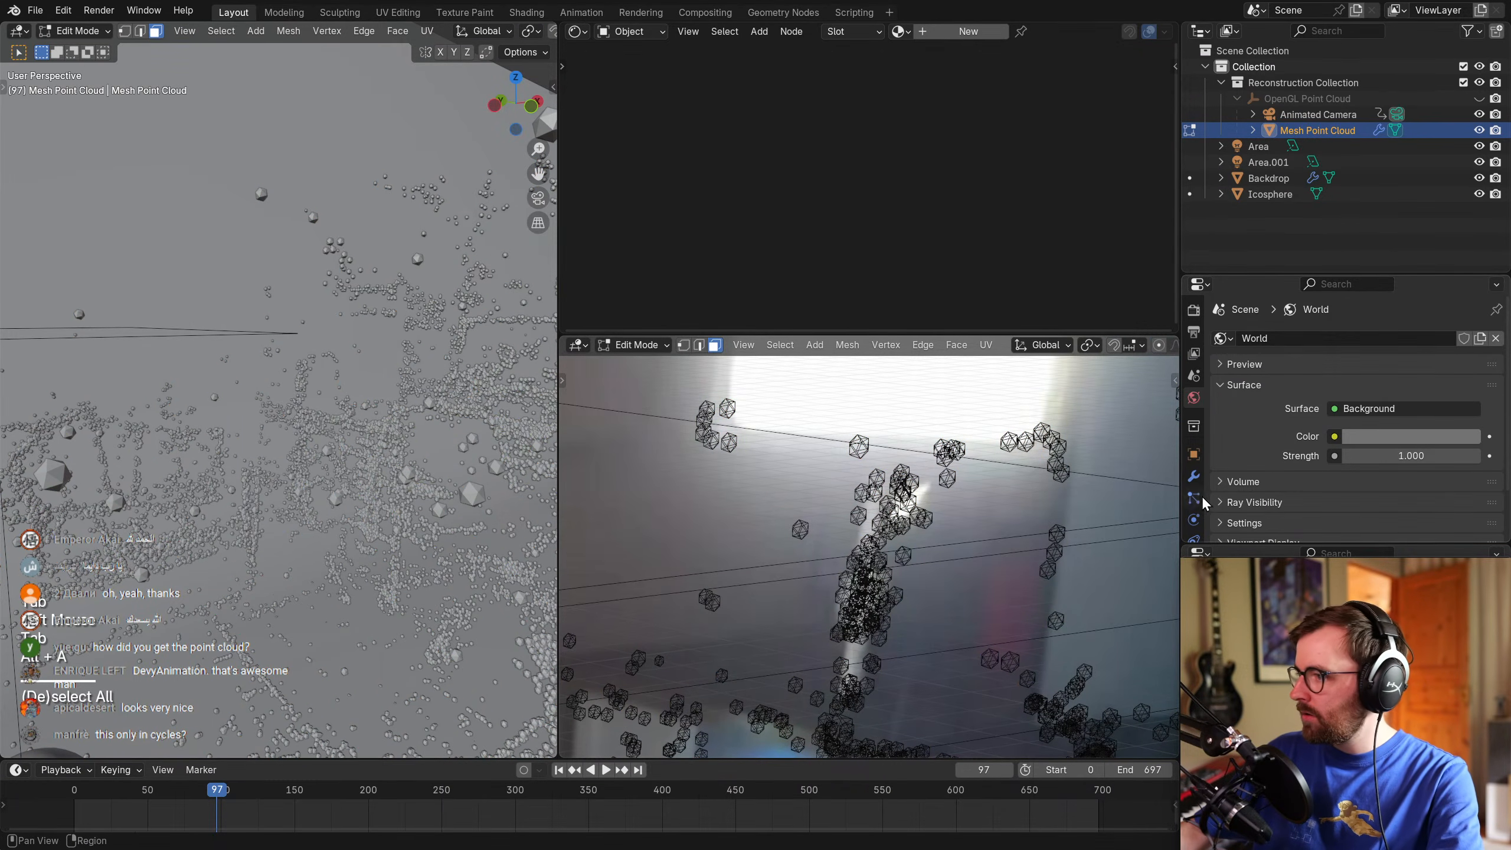
# Toggle the Mesh Point Cloud's GeometryNodes viewport display off and on, leave Edit Mode and clear the selection.
pyautogui.click(1193, 477)
pyautogui.click(1423, 364)
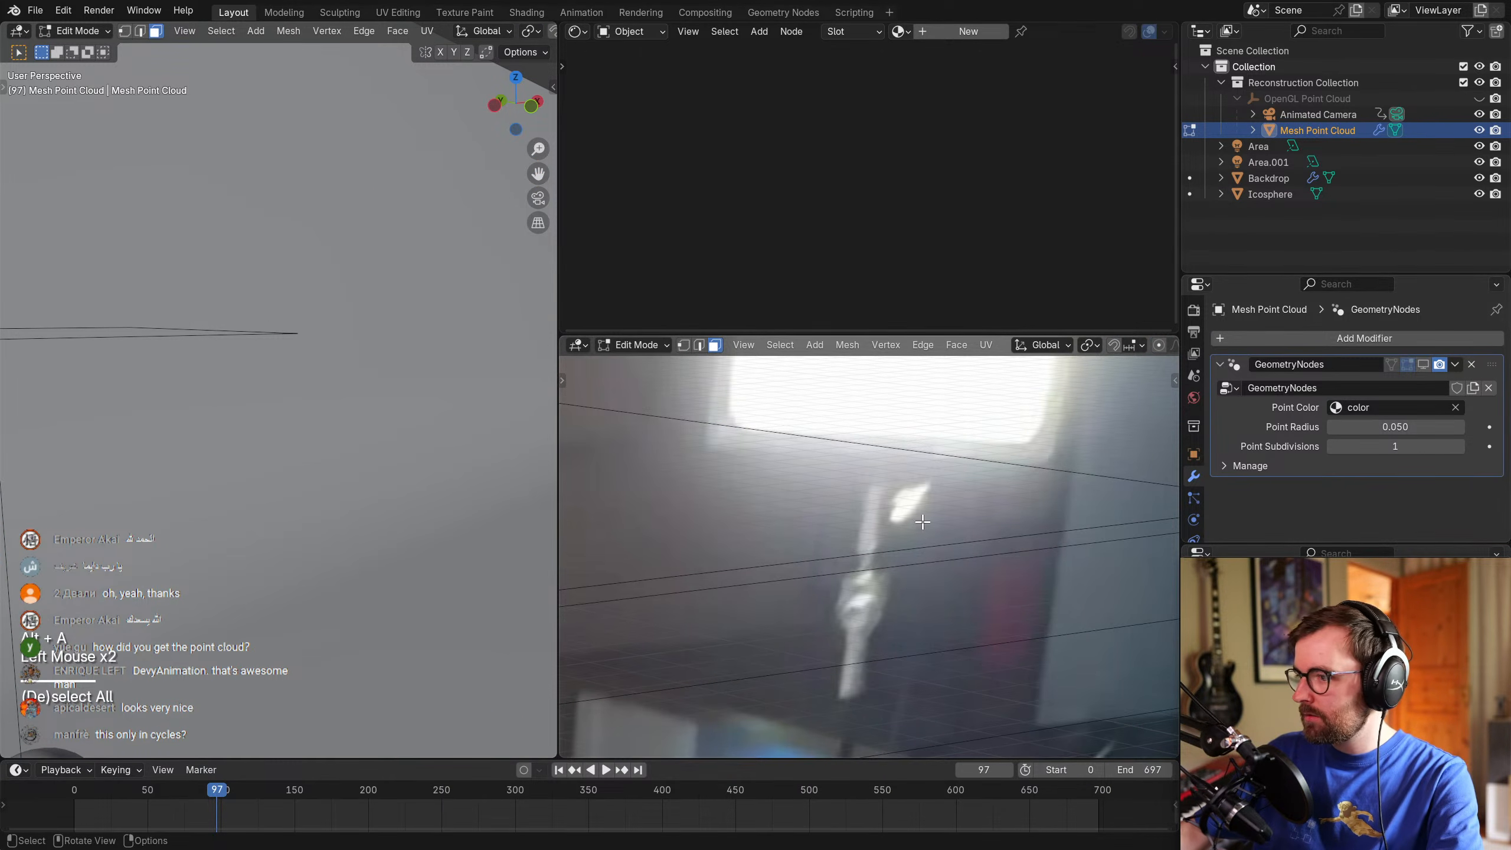
pyautogui.click(1424, 364)
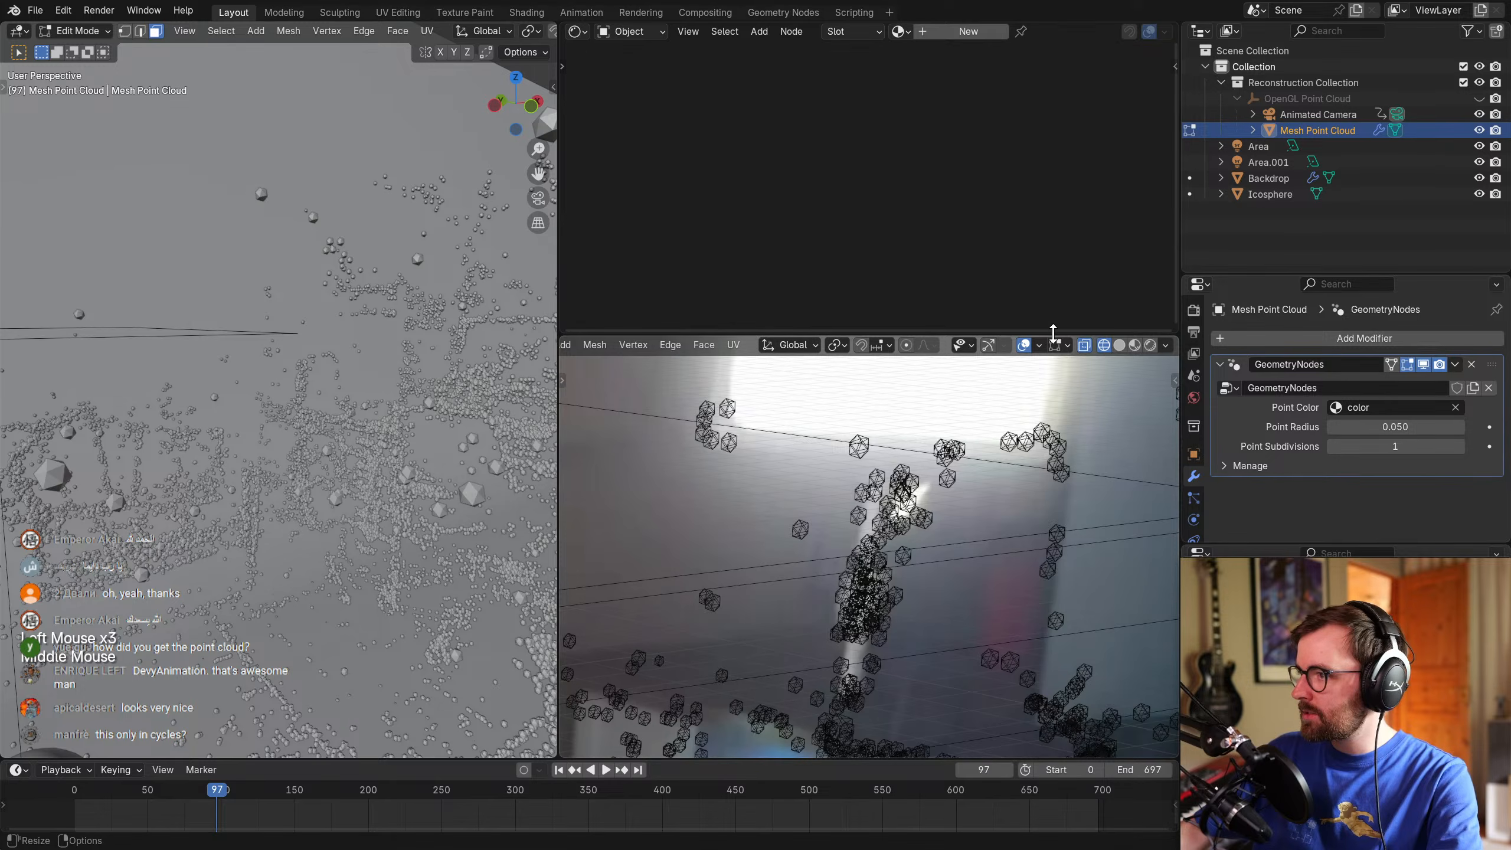
pyautogui.click(1041, 345)
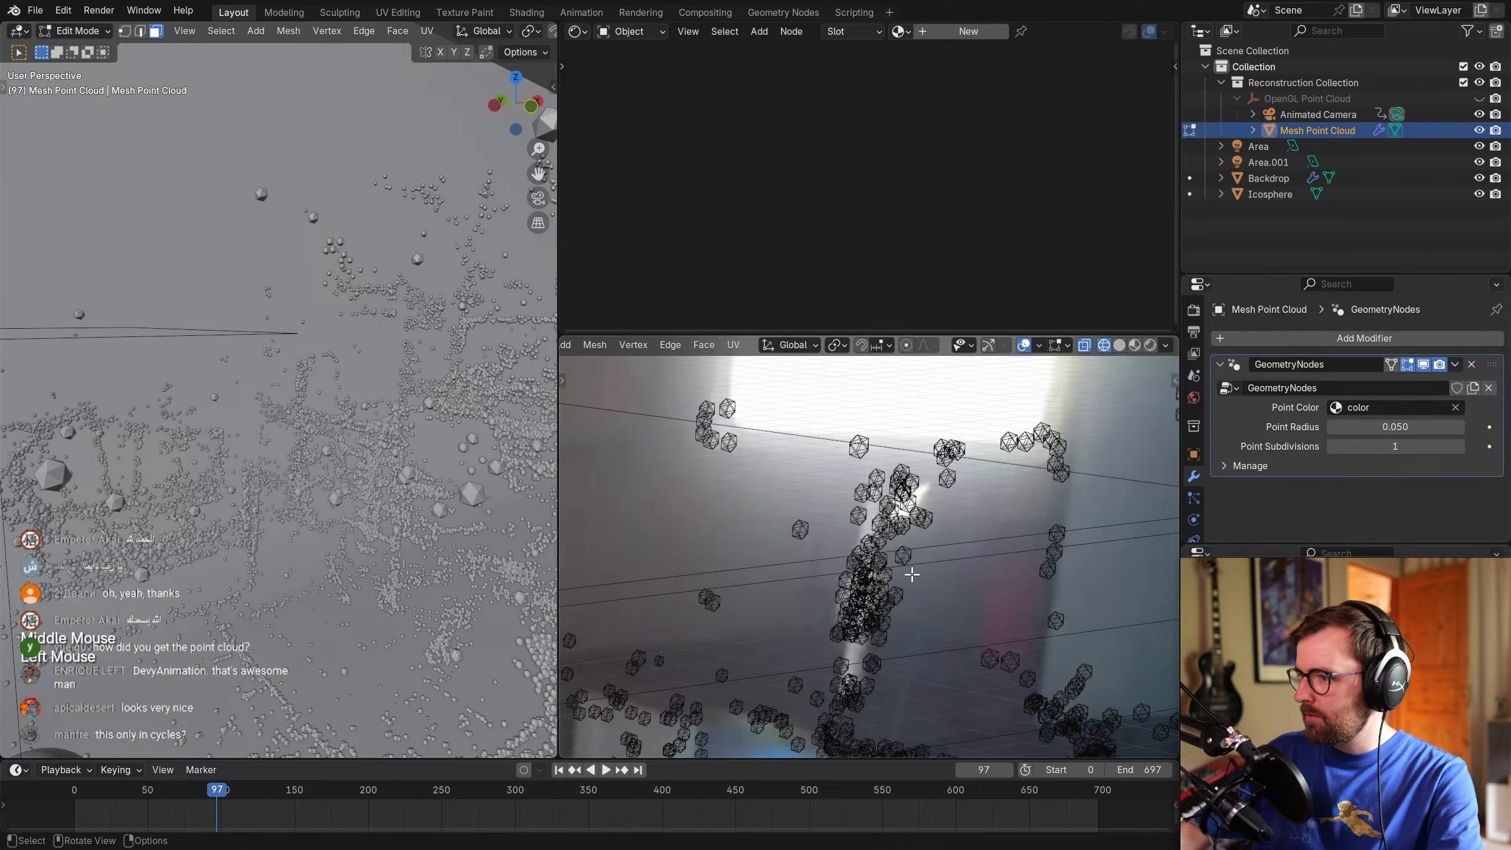
pyautogui.scroll(-3, 773, 536)
pyautogui.press('Tab')
pyautogui.scroll(-3, 434, 466)
pyautogui.hotkey('alt', 'a')
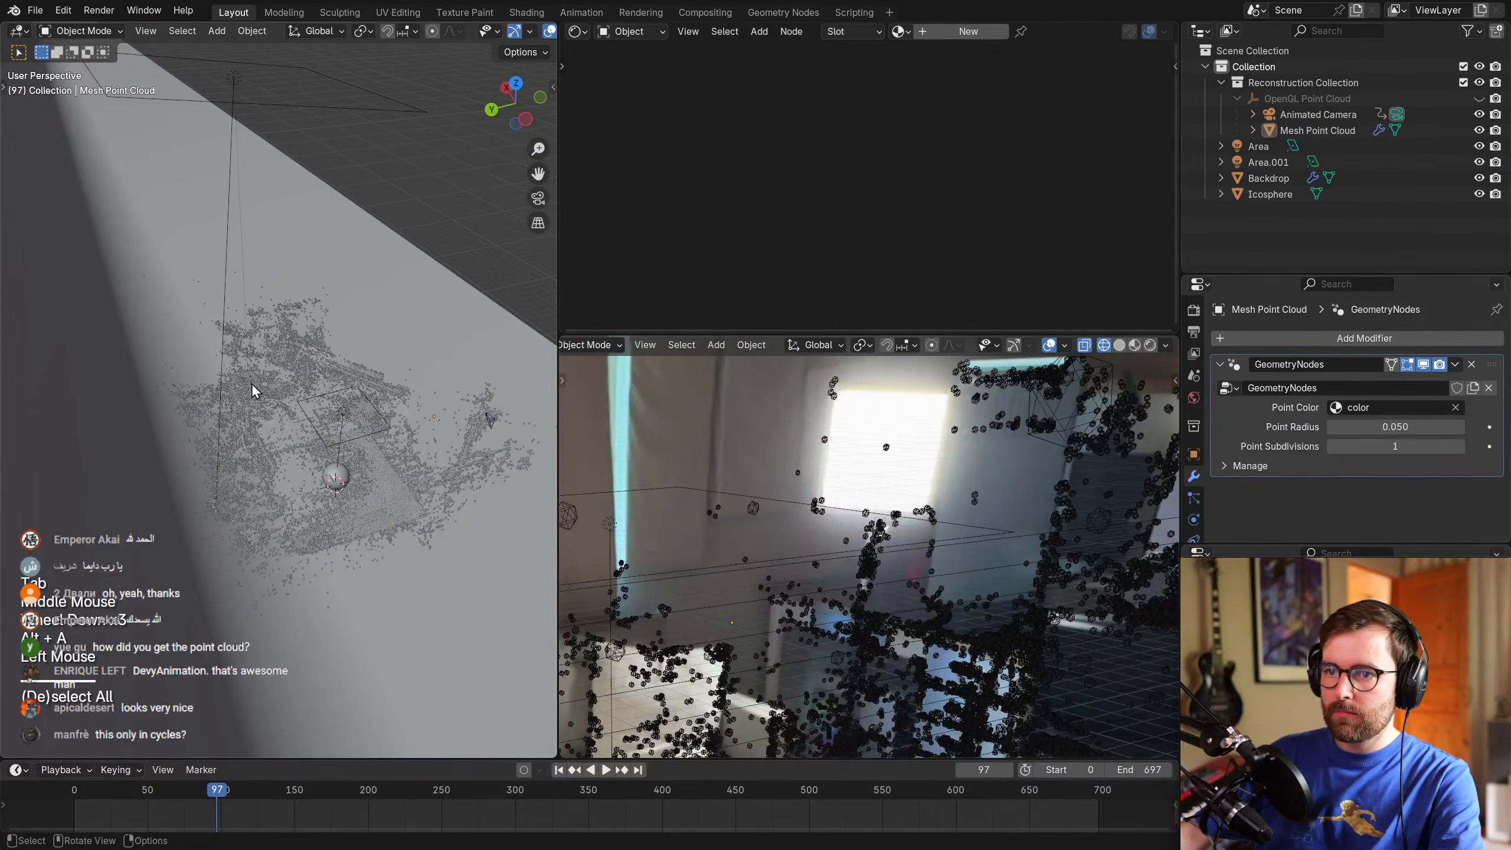
# Try to select the Mesh Point Cloud's points in Edit Mode using Select All and Circle Select.
pyautogui.click(252, 383)
pyautogui.scroll(4, 307, 451)
pyautogui.click(180, 417)
pyautogui.keyDown('shift'); pyautogui.moveTo(182, 418); pyautogui.dragTo(352, 393, button='middle'); pyautogui.keyUp('shift')
pyautogui.moveTo(352, 393); pyautogui.dragTo(414, 341, button='middle')
pyautogui.press('Tab')
pyautogui.moveTo(315, 422); pyautogui.dragTo(375, 401, button='middle')
pyautogui.press('a')
pyautogui.keyDown('shift'); pyautogui.moveTo(345, 452); pyautogui.dragTo(388, 439, button='middle'); pyautogui.keyUp('shift')
pyautogui.press('c')
pyautogui.press('Escape')
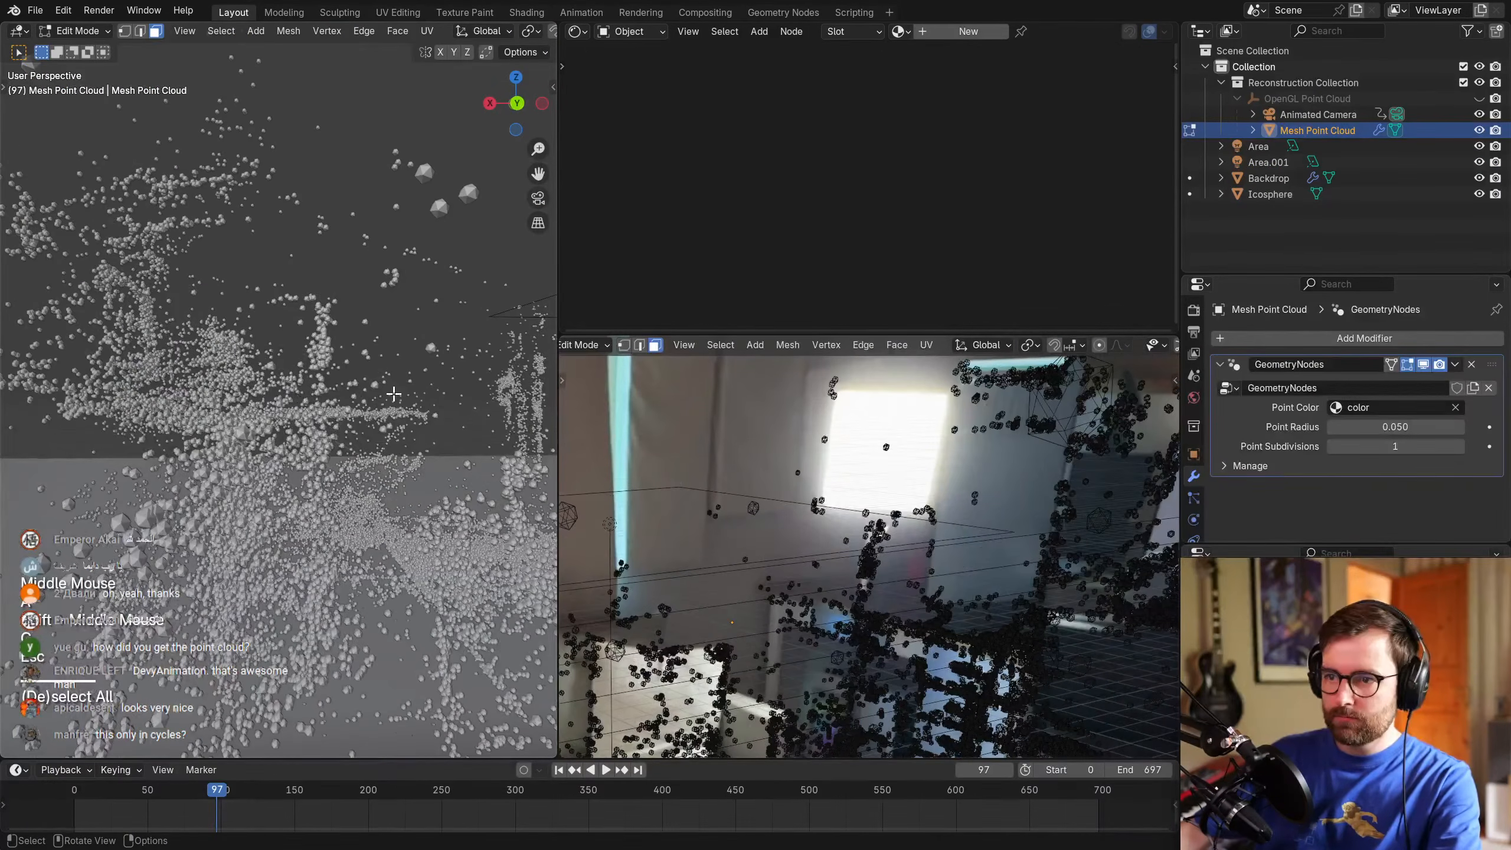
# Inspect the Mesh Point Cloud in wireframe, toggle its modifier display, return to Object Mode and deselect it.
pyautogui.press('z')
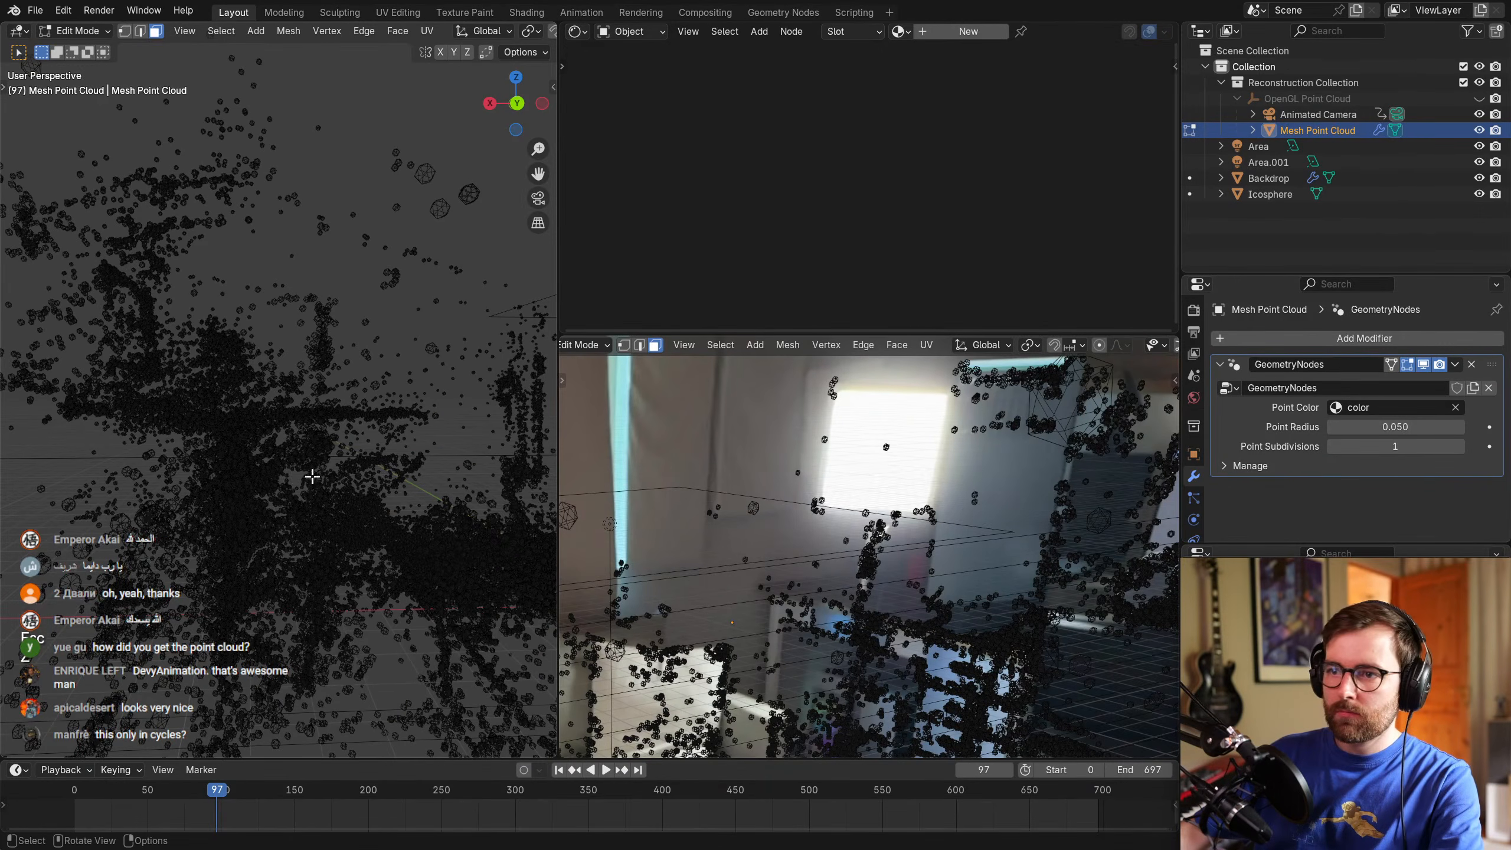
pyautogui.press('z')
pyautogui.click(1410, 365)
pyautogui.click(1410, 364)
pyautogui.press('Tab')
pyautogui.moveTo(273, 471); pyautogui.dragTo(216, 487, button='middle')
pyautogui.scroll(-2, 286, 458)
pyautogui.hotkey('alt', 'a')
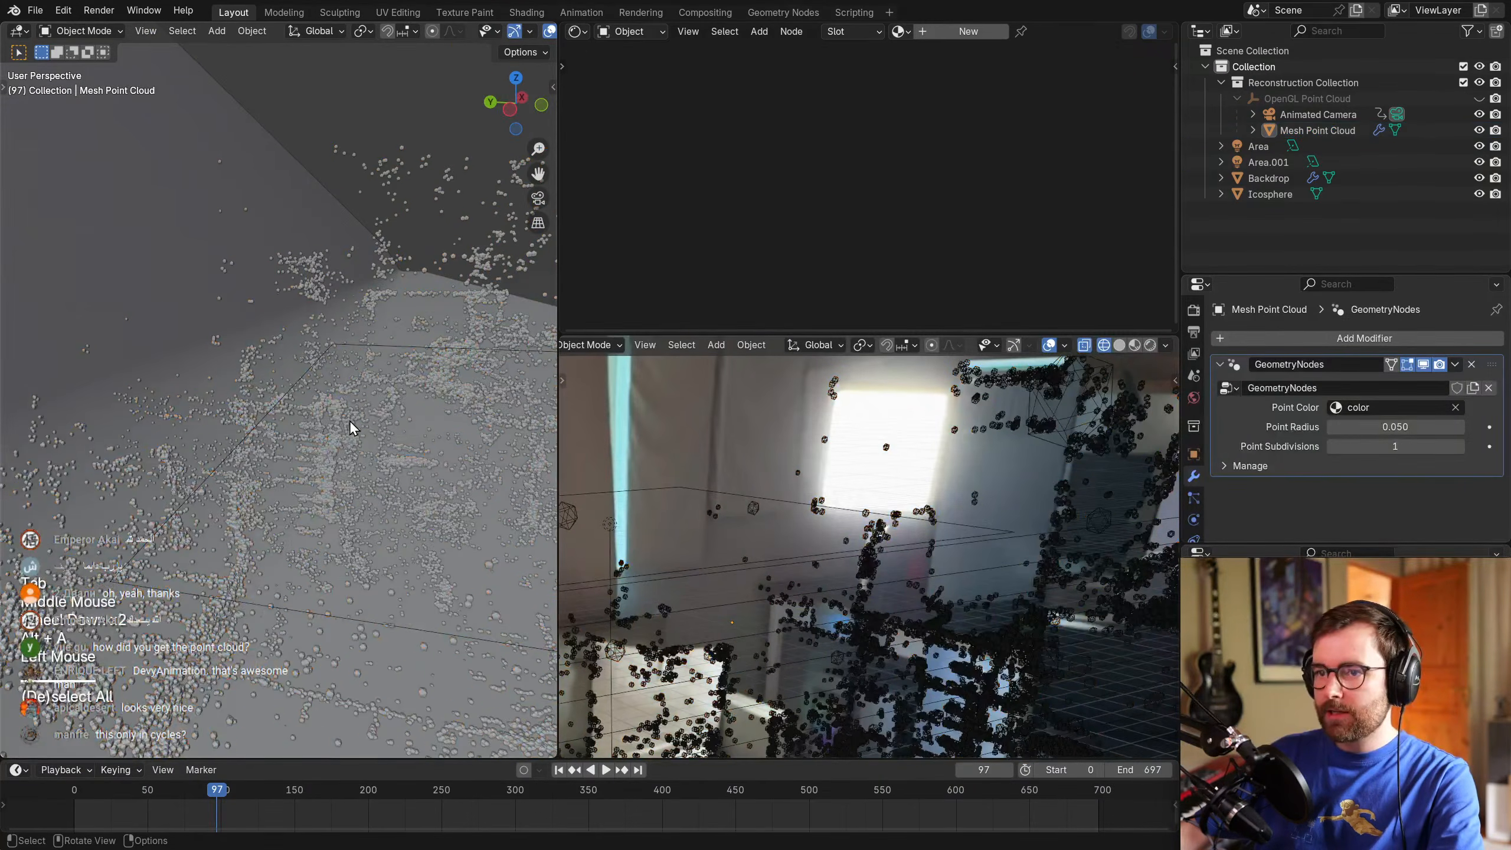
# Hide the Mesh Point Cloud and show its OpenGL Point Cloud parent instead.
pyautogui.click(351, 430)
pyautogui.click(1480, 130)
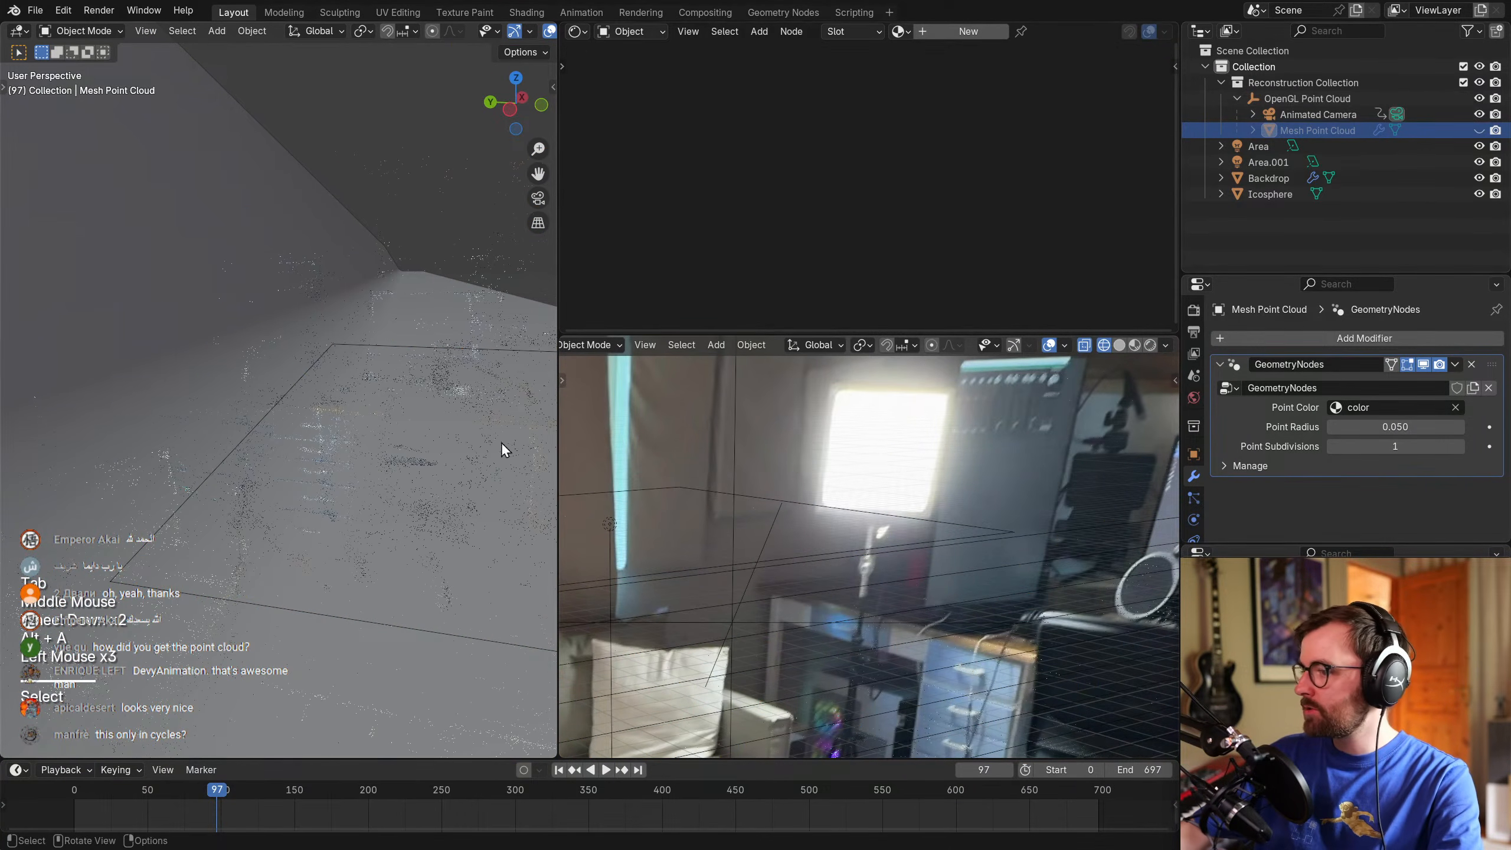
pyautogui.moveTo(368, 478); pyautogui.dragTo(378, 465, button='middle')
pyautogui.scroll(2, 275, 524)
pyautogui.moveTo(275, 524); pyautogui.dragTo(352, 436, button='middle')
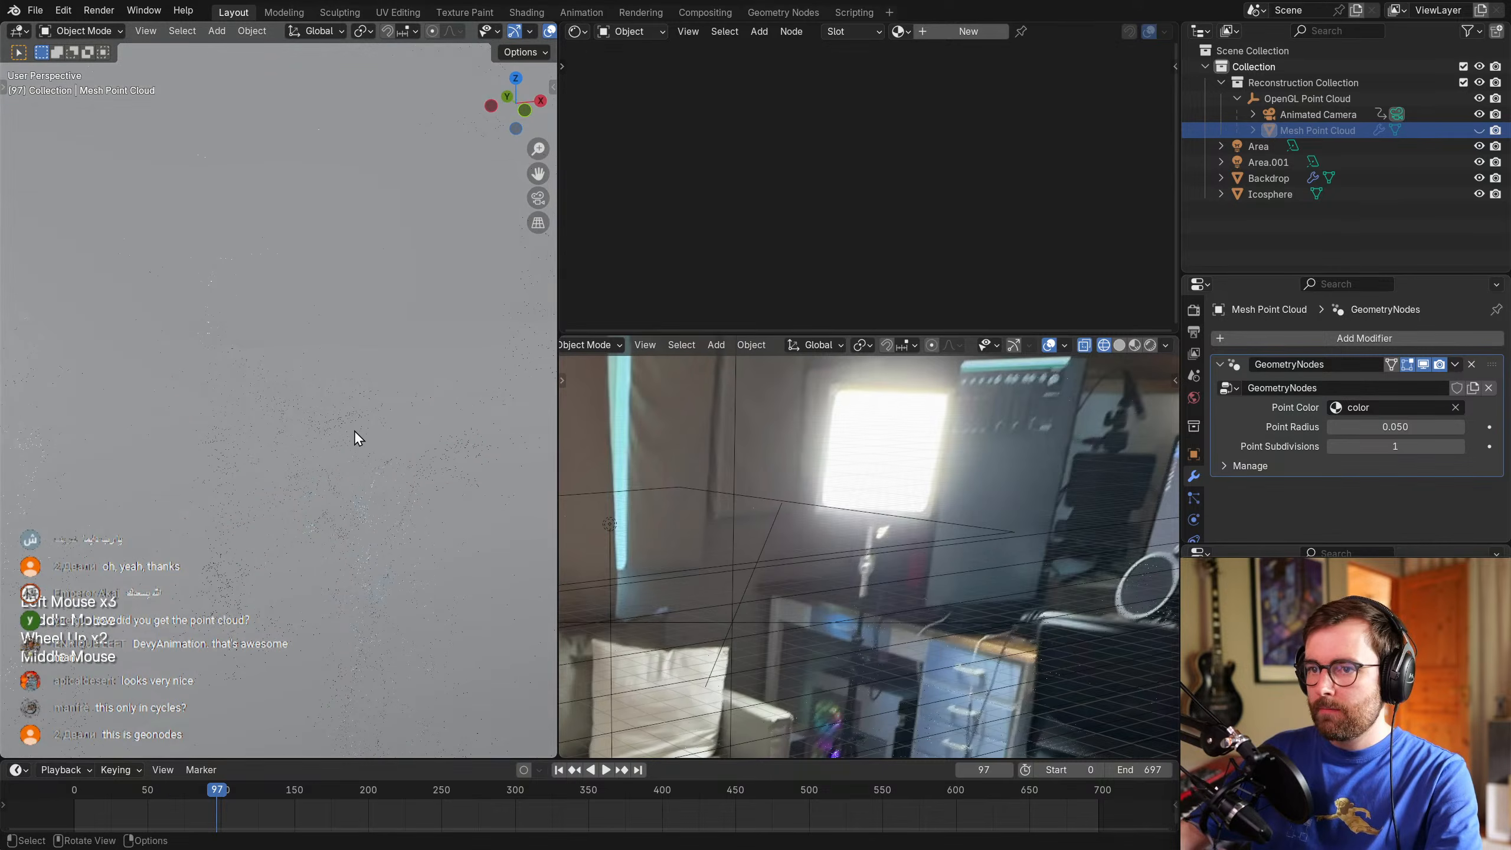
# Increase the OpenGL Visualization Point Size of the OpenGL Point Cloud so the room is easier to read.
pyautogui.click(352, 435)
pyautogui.press('n')
pyautogui.click(548, 369)
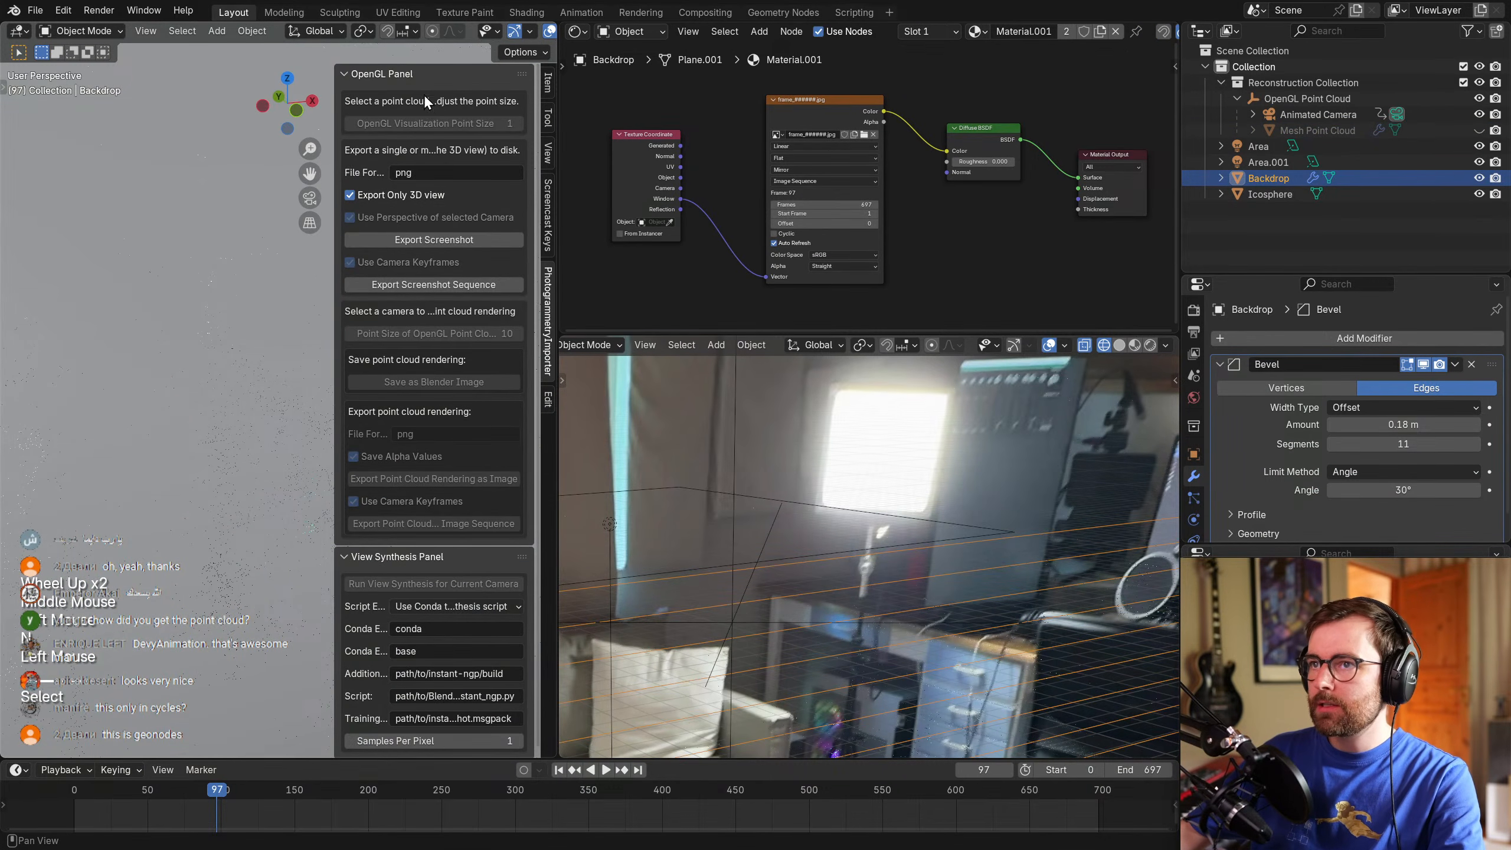
pyautogui.click(1306, 101)
pyautogui.moveTo(433, 123); pyautogui.dragTo(476, 124)
pyautogui.press('n')
pyautogui.moveTo(203, 428); pyautogui.dragTo(223, 318, button='middle')
pyautogui.scroll(-2, 203, 441)
pyautogui.scroll(-2, 268, 365)
pyautogui.hotkey('shift', 'alt', 'z')
pyautogui.hotkey('shift', 'alt', 'z')
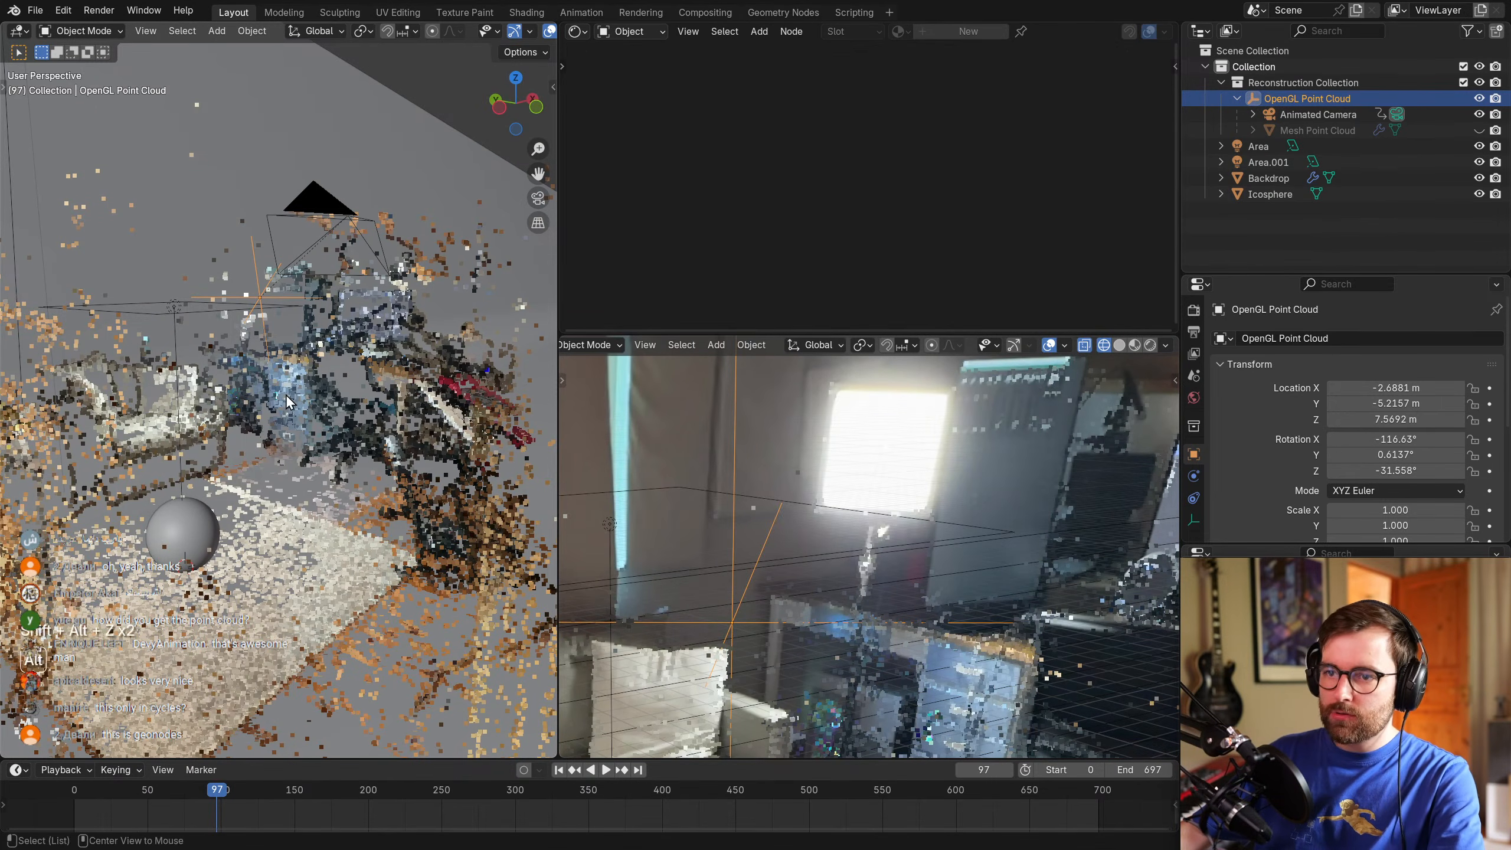
# Add a new area light and move it up from the origin into the point cloud.
pyautogui.hotkey('alt', 'a')
pyautogui.hotkey('shift', 'a')
pyautogui.moveTo(286, 395)
pyautogui.click(369, 445)
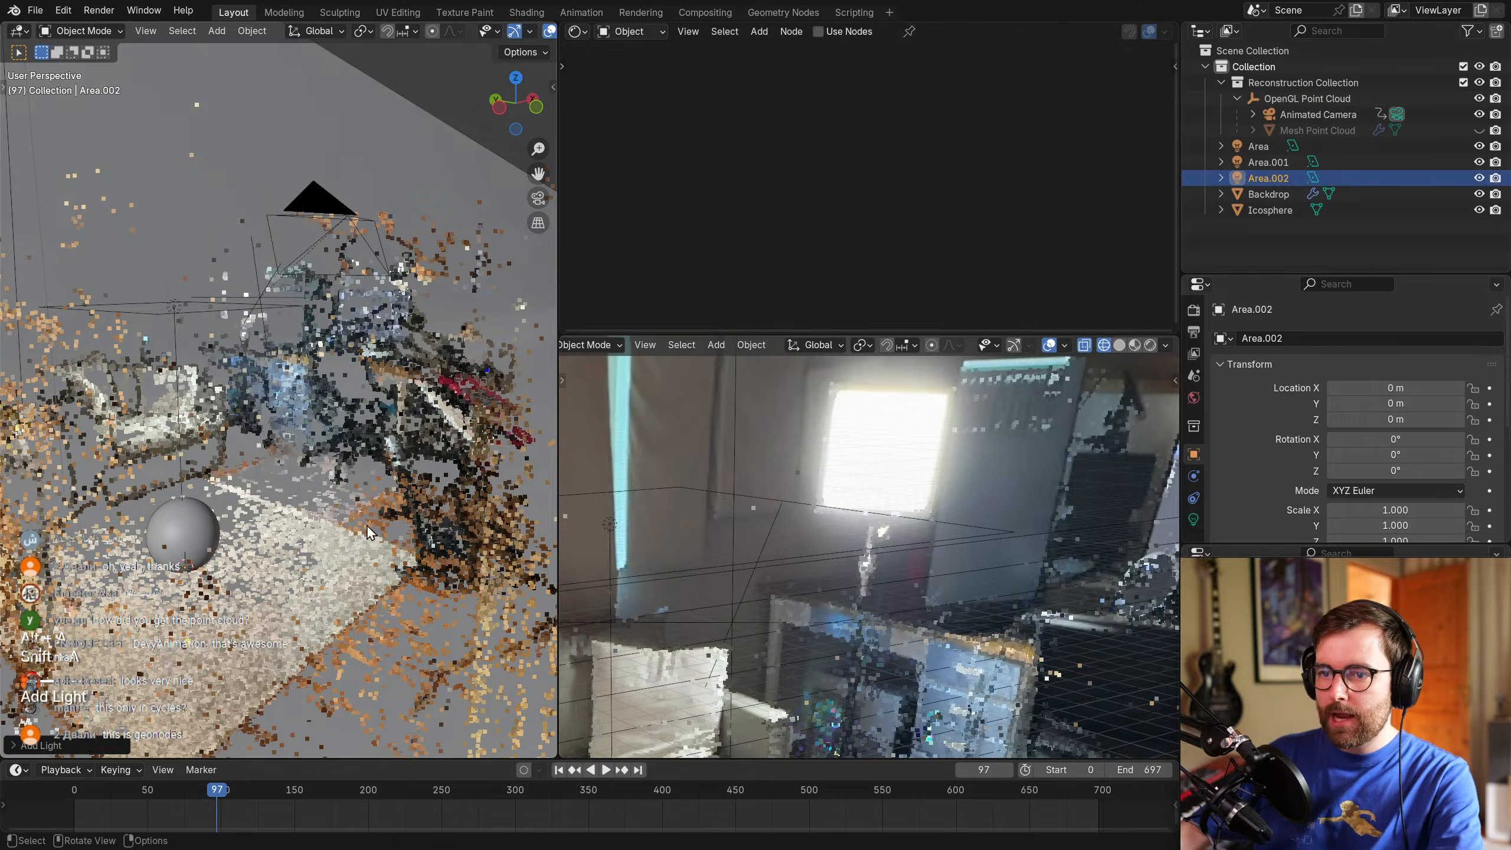
pyautogui.scroll(-3, 367, 525)
pyautogui.moveTo(367, 526); pyautogui.dragTo(353, 559, button='middle')
pyautogui.press('g')
pyautogui.click(397, 410)
# Rotate the new area light so it tilts from facing down to facing into the room.
pyautogui.press('r')
pyautogui.press('r')
pyautogui.click(447, 431)
pyautogui.press('r')
pyautogui.click(410, 512)
pyautogui.press('r')
pyautogui.click(406, 519)
pyautogui.moveTo(398, 512); pyautogui.dragTo(381, 441, button='middle')
pyautogui.scroll(2, 343, 467)
pyautogui.scroll(-2, 343, 467)
# Reduce the OpenGL Visualization Point Size of the OpenGL Point Cloud.
pyautogui.press('n')
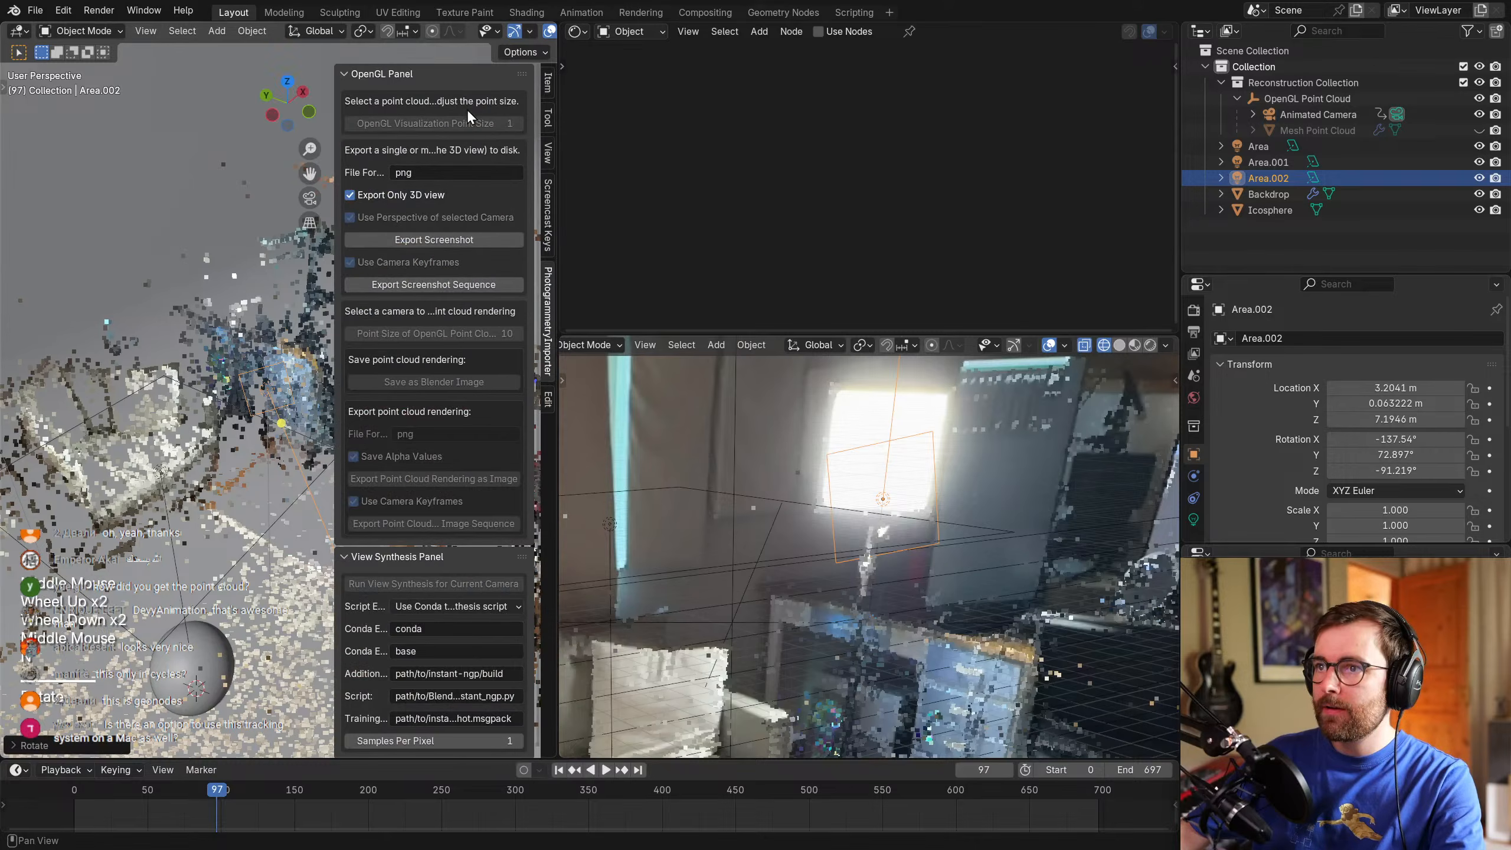
pyautogui.click(1336, 101)
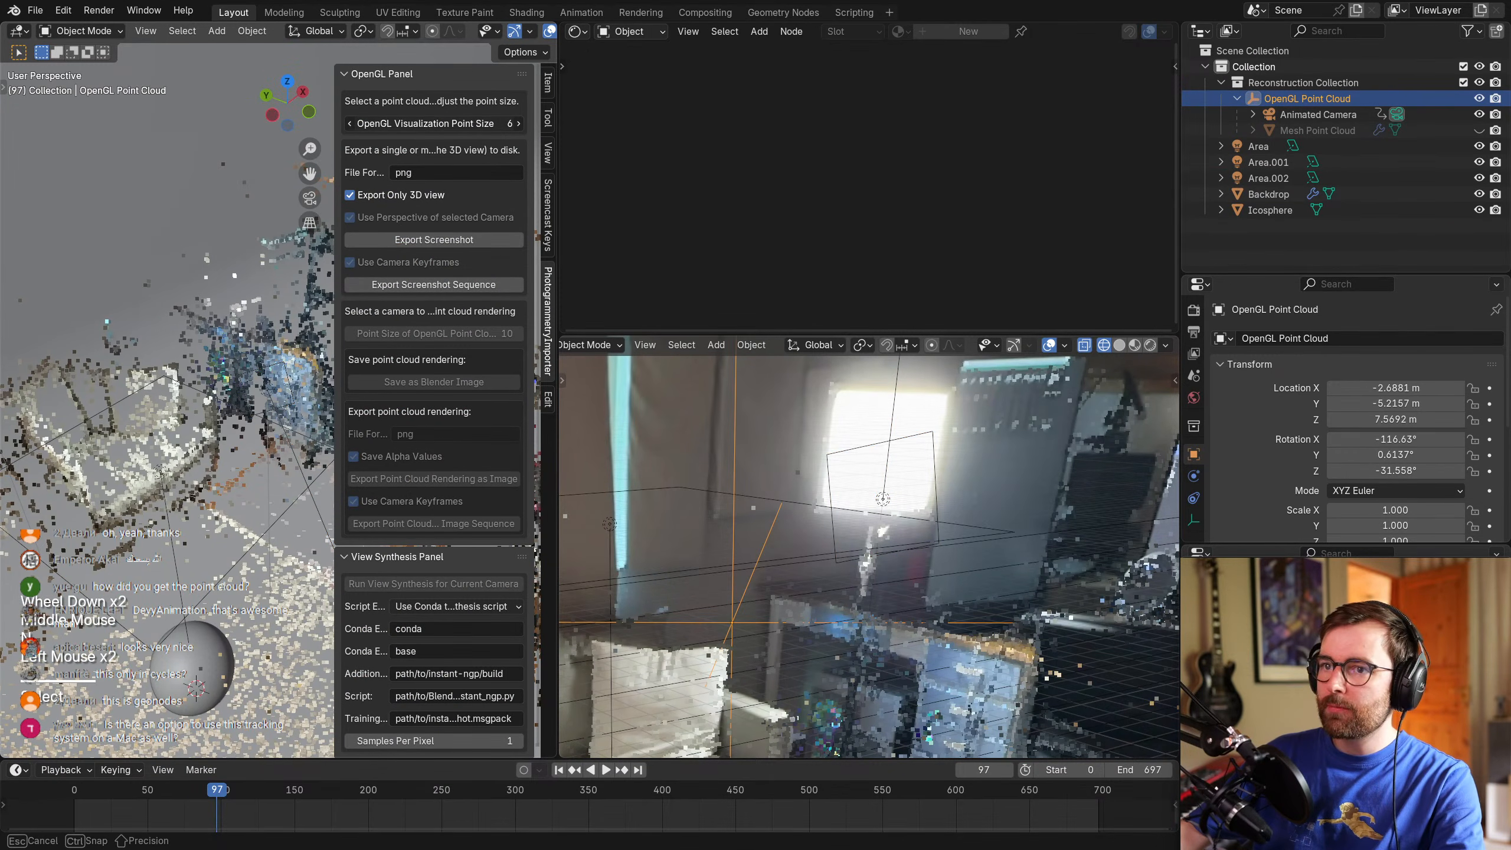
pyautogui.press('n')
# Reselect the new area light and, in top view, move and rotate it toward the real lamp's position.
pyautogui.click(266, 375)
pyautogui.scroll(1, 356, 440)
pyautogui.moveTo(358, 441); pyautogui.dragTo(419, 430, button='middle')
pyautogui.keyDown('shift'); pyautogui.scroll(-1, 345, 431); pyautogui.keyUp('shift')
pyautogui.scroll(-2, 346, 432)
pyautogui.press('KP_7')
pyautogui.press('g')
pyautogui.click(426, 429)
pyautogui.press('r')
pyautogui.click(406, 473)
pyautogui.press('g')
pyautogui.click(402, 467)
# Enlarge, rotate and move the new area light to about 7.87, 4.82, 7.24 m, matching the lamp panel in the footage.
pyautogui.scroll(2, 382, 412)
pyautogui.moveTo(419, 430); pyautogui.dragTo(343, 396, button='middle')
pyautogui.scroll(-1, 344, 393)
pyautogui.press('g')
pyautogui.click(366, 376)
pyautogui.rightClick(365, 375)
pyautogui.click(357, 383)
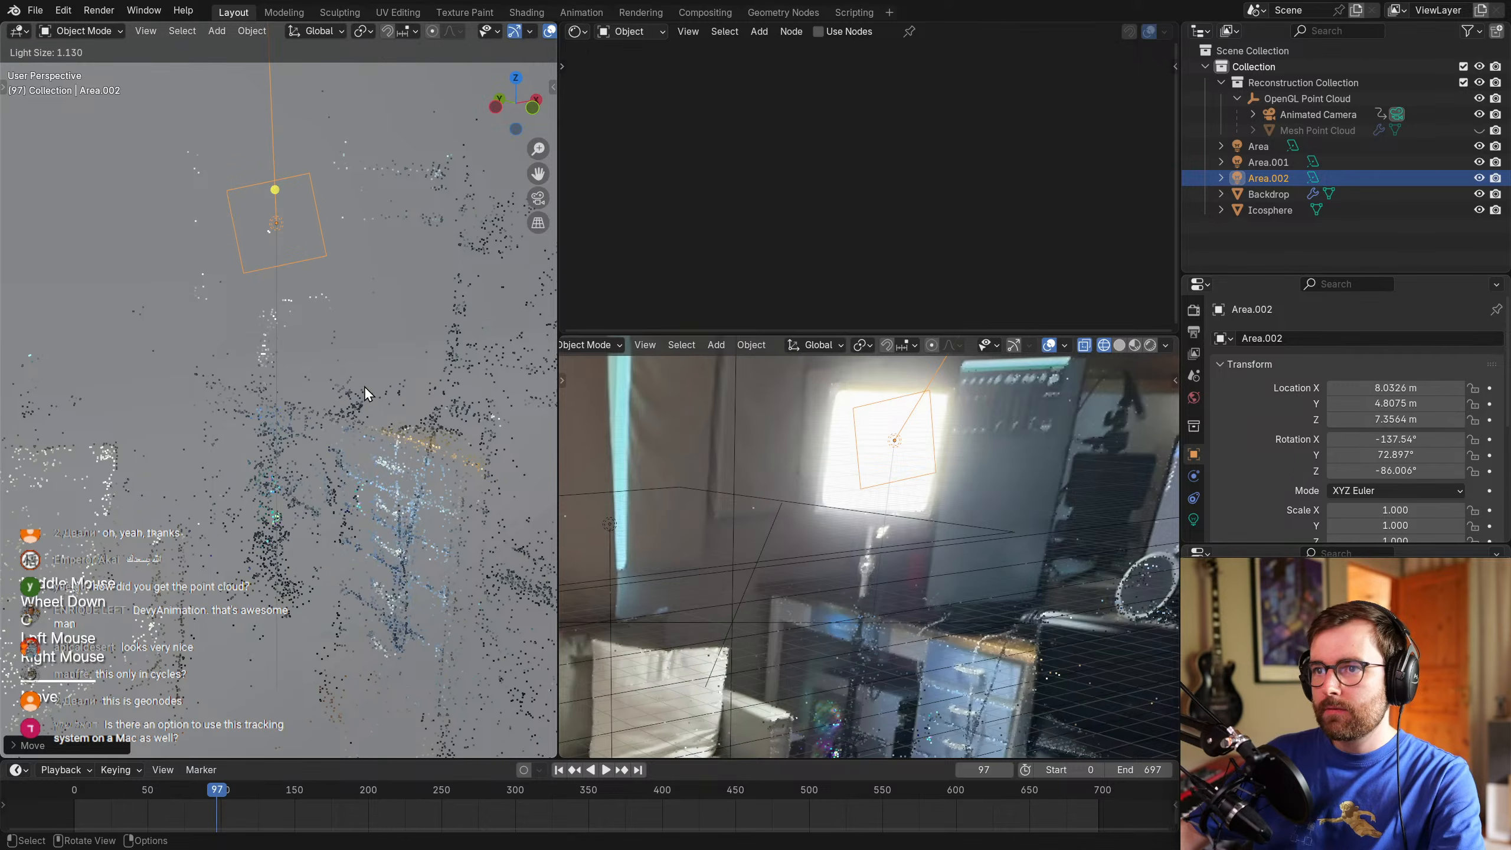
pyautogui.click(396, 398)
pyautogui.press('r')
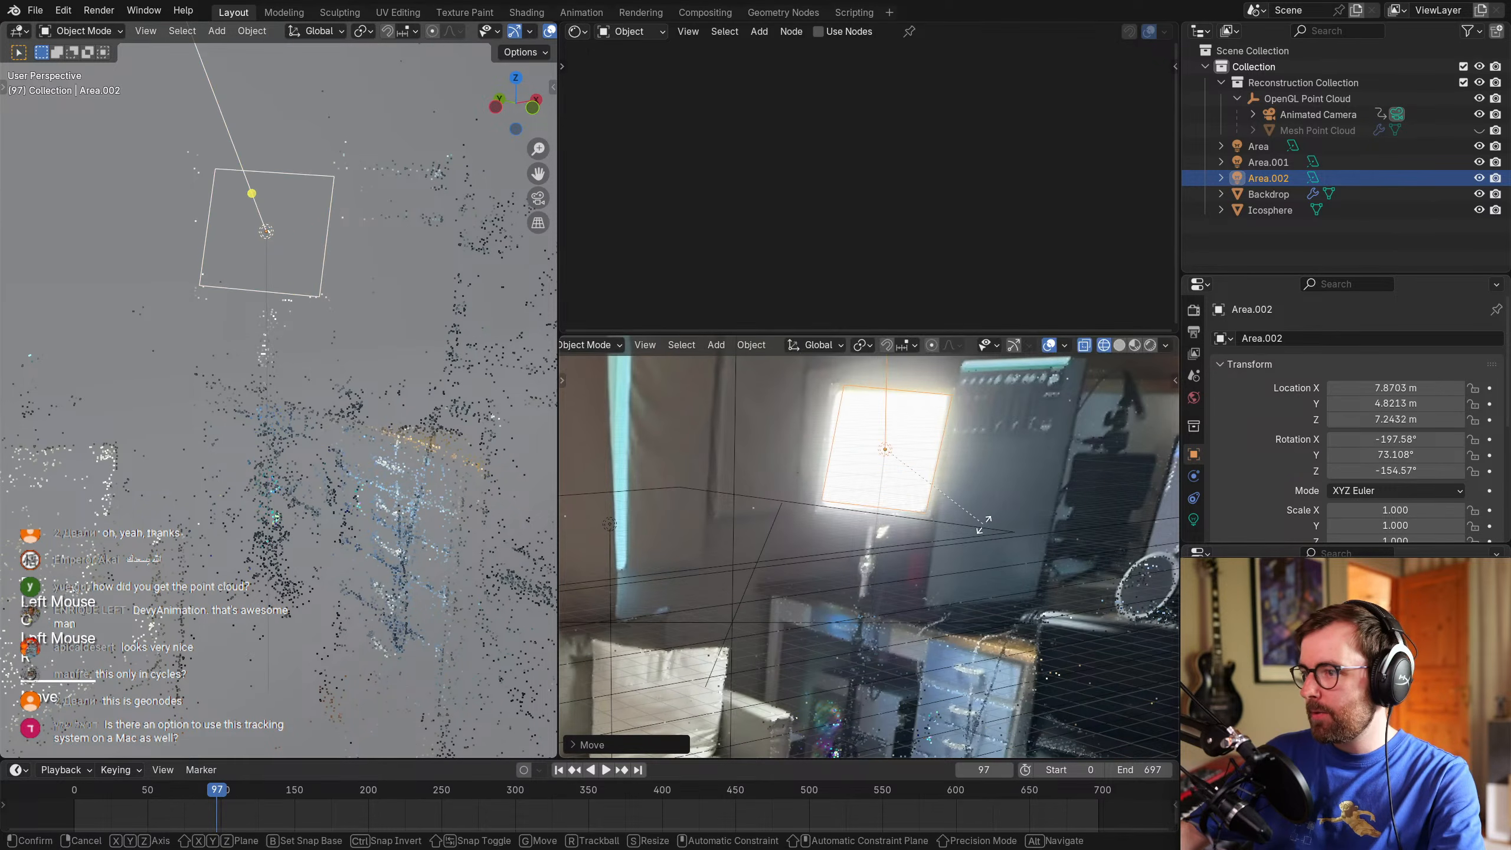
pyautogui.click(831, 562)
# Check the light's alignment through the footage, stop on frame 87, and hide the OpenGL Point Cloud and camera-view overlays.
pyautogui.moveTo(202, 792); pyautogui.dragTo(315, 798)
pyautogui.scroll(-2, 924, 479)
pyautogui.keyDown('shift'); pyautogui.moveTo(923, 479); pyautogui.dragTo(885, 562, button='middle'); pyautogui.keyUp('shift')
pyautogui.scroll(2, 886, 562)
pyautogui.moveTo(268, 800); pyautogui.dragTo(207, 800)
pyautogui.scroll(-3, 928, 524)
pyautogui.keyDown('shift'); pyautogui.moveTo(928, 523); pyautogui.dragTo(966, 483, button='middle'); pyautogui.keyUp('shift')
pyautogui.scroll(-1, 934, 518)
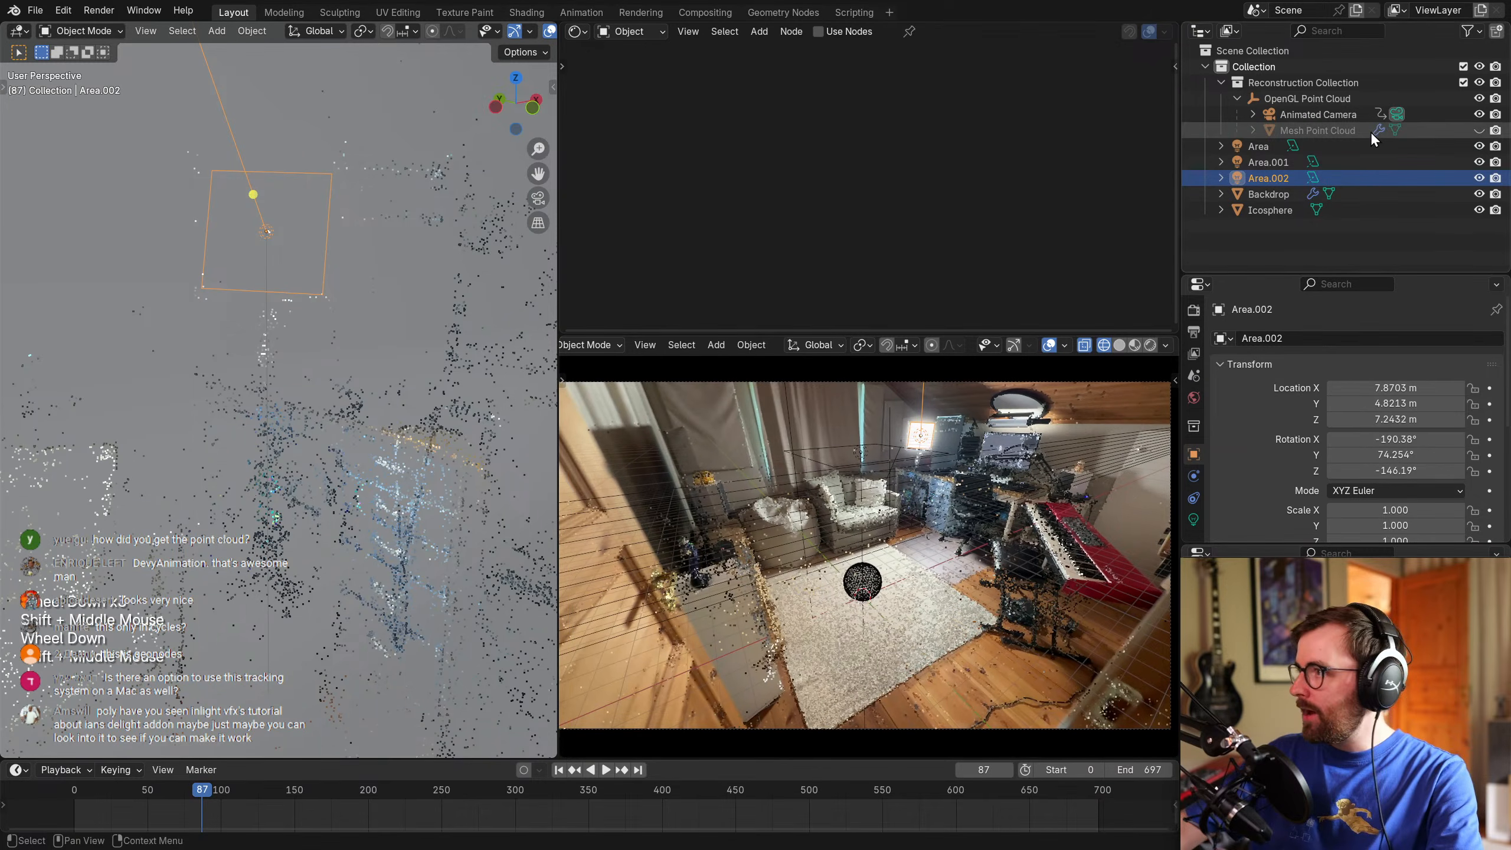
pyautogui.click(1479, 99)
pyautogui.hotkey('shift', 'alt', 'z')
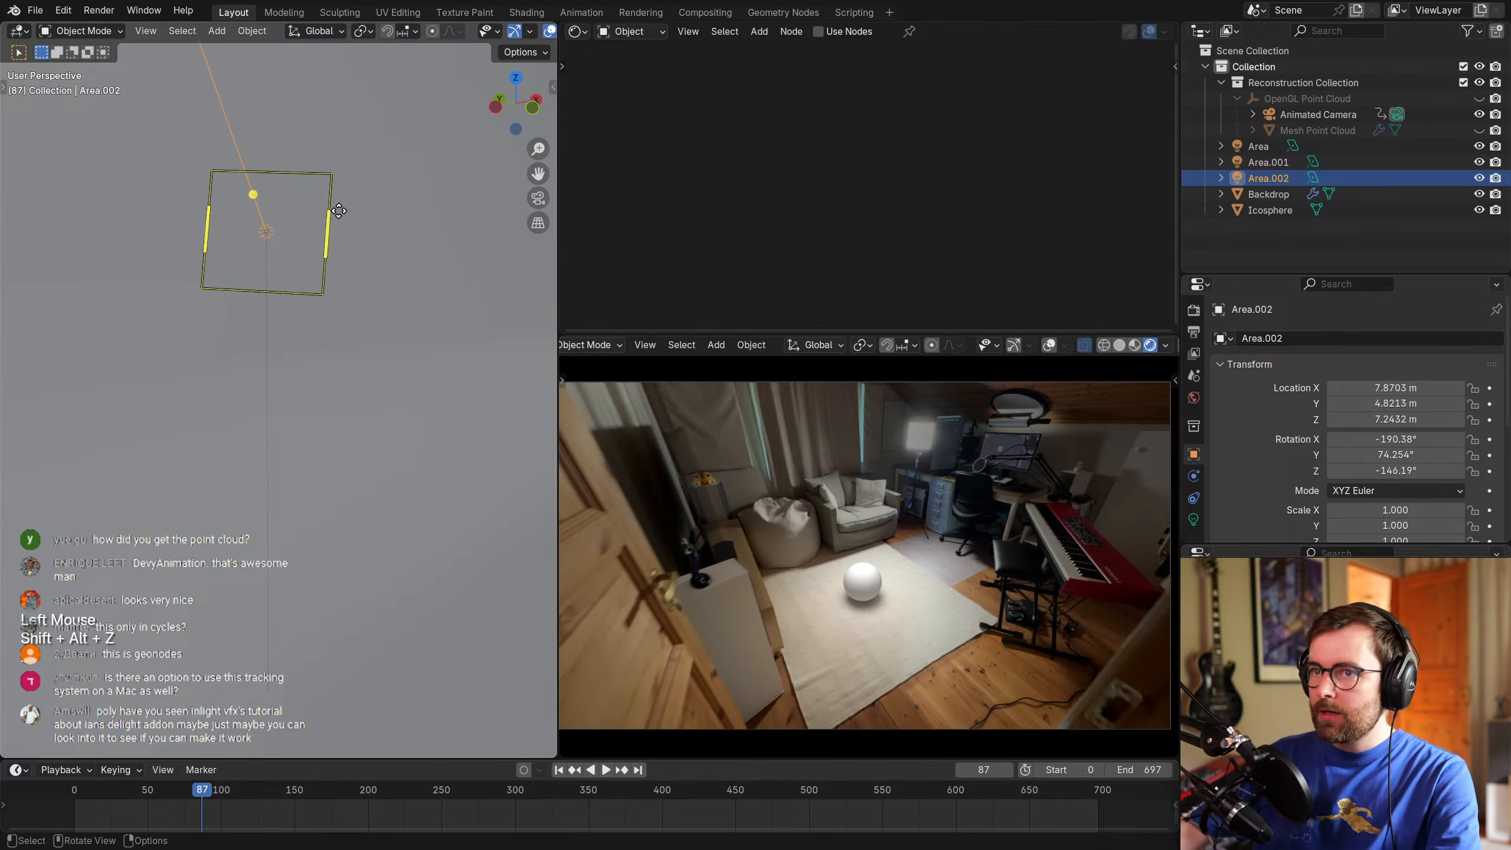
# Rotate the new area light about its local Y axis to aim it down toward the sphere.
pyautogui.moveTo(338, 210); pyautogui.dragTo(293, 276, button='middle')
pyautogui.scroll(-4, 327, 334)
pyautogui.keyDown('shift'); pyautogui.moveTo(333, 390); pyautogui.dragTo(327, 411, button='middle'); pyautogui.keyUp('shift')
pyautogui.moveTo(327, 411); pyautogui.dragTo(381, 404, button='middle')
pyautogui.press('r')
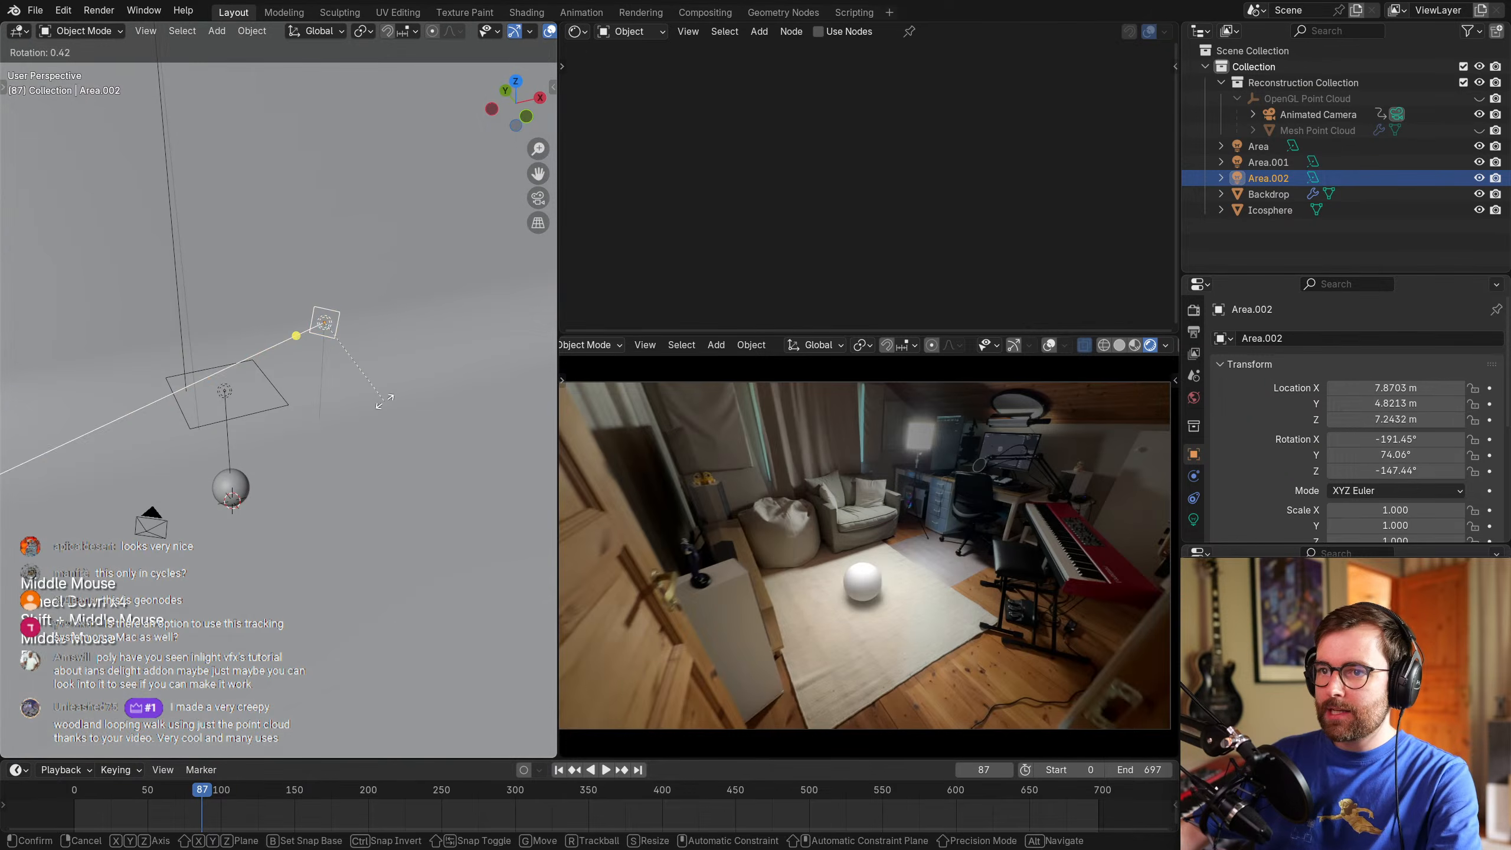
pyautogui.press('y')
pyautogui.press('y')
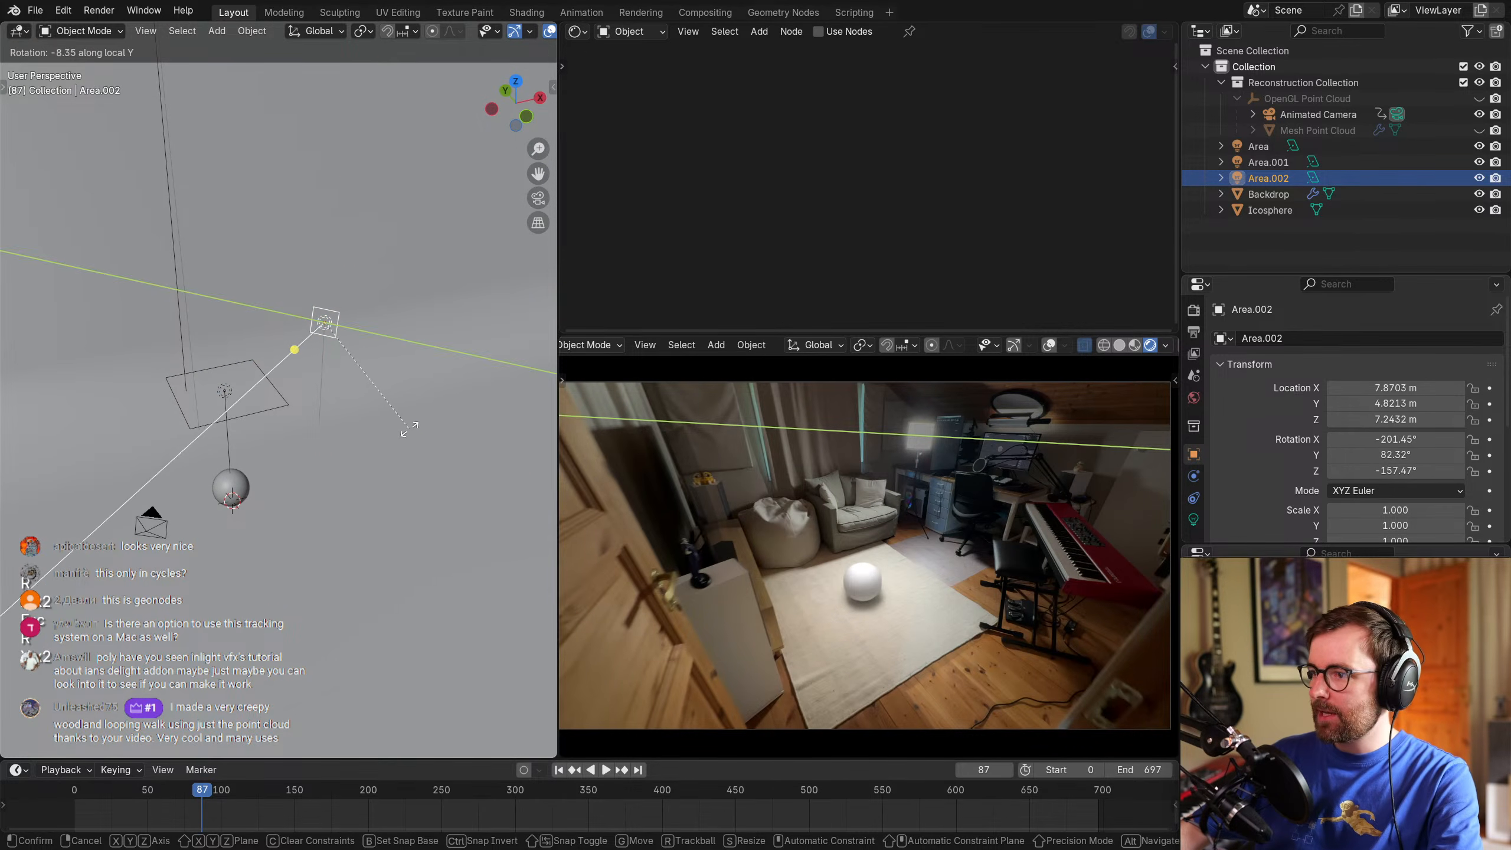
pyautogui.click(505, 450)
# Raise the new area light's power and check its effect on the sphere and rug.
pyautogui.rightClick(300, 394)
pyautogui.click(300, 395)
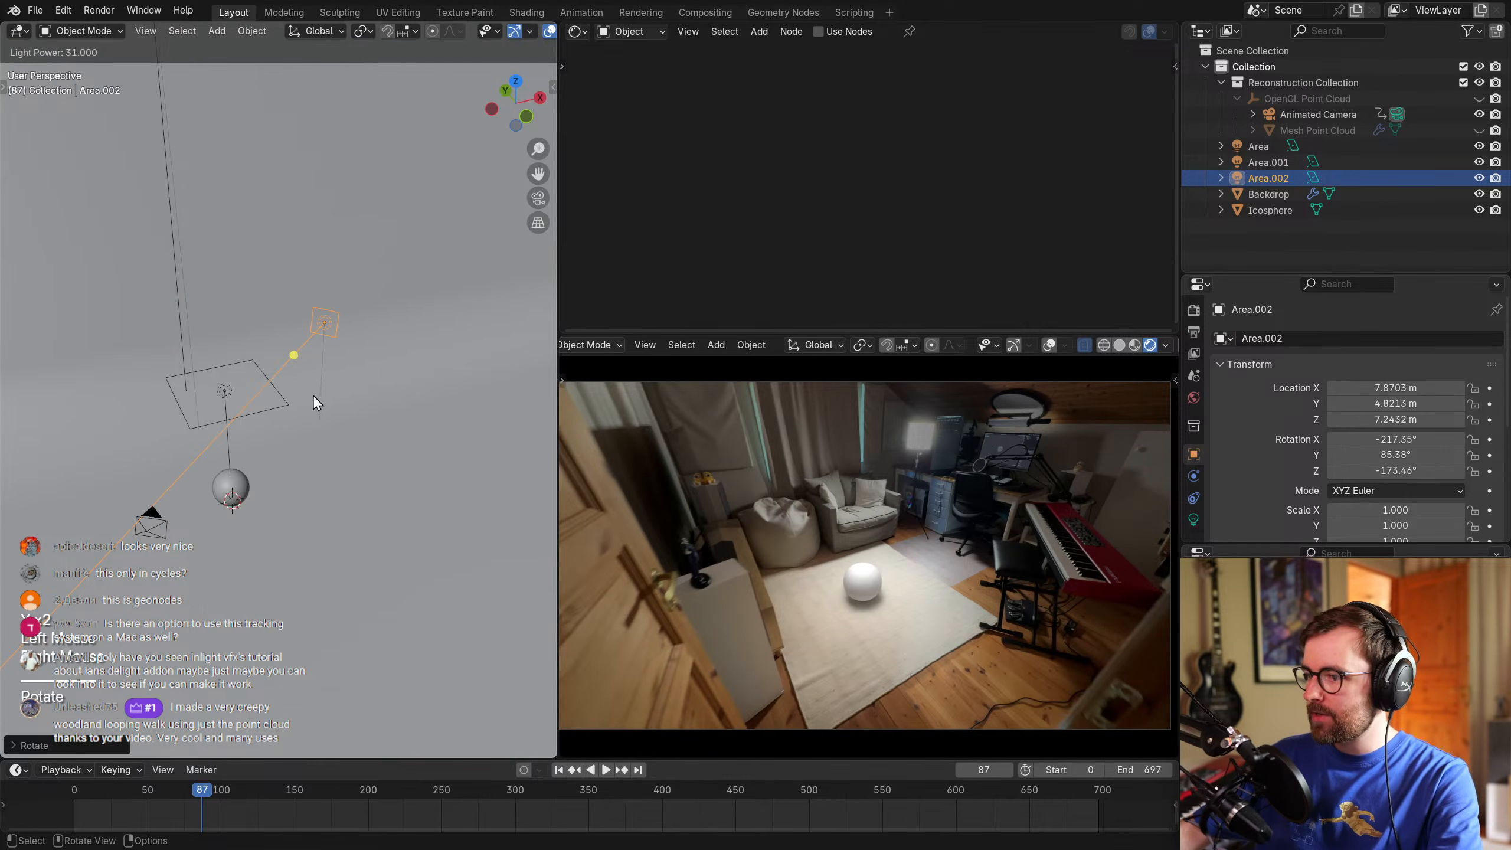
pyautogui.click(165, 448)
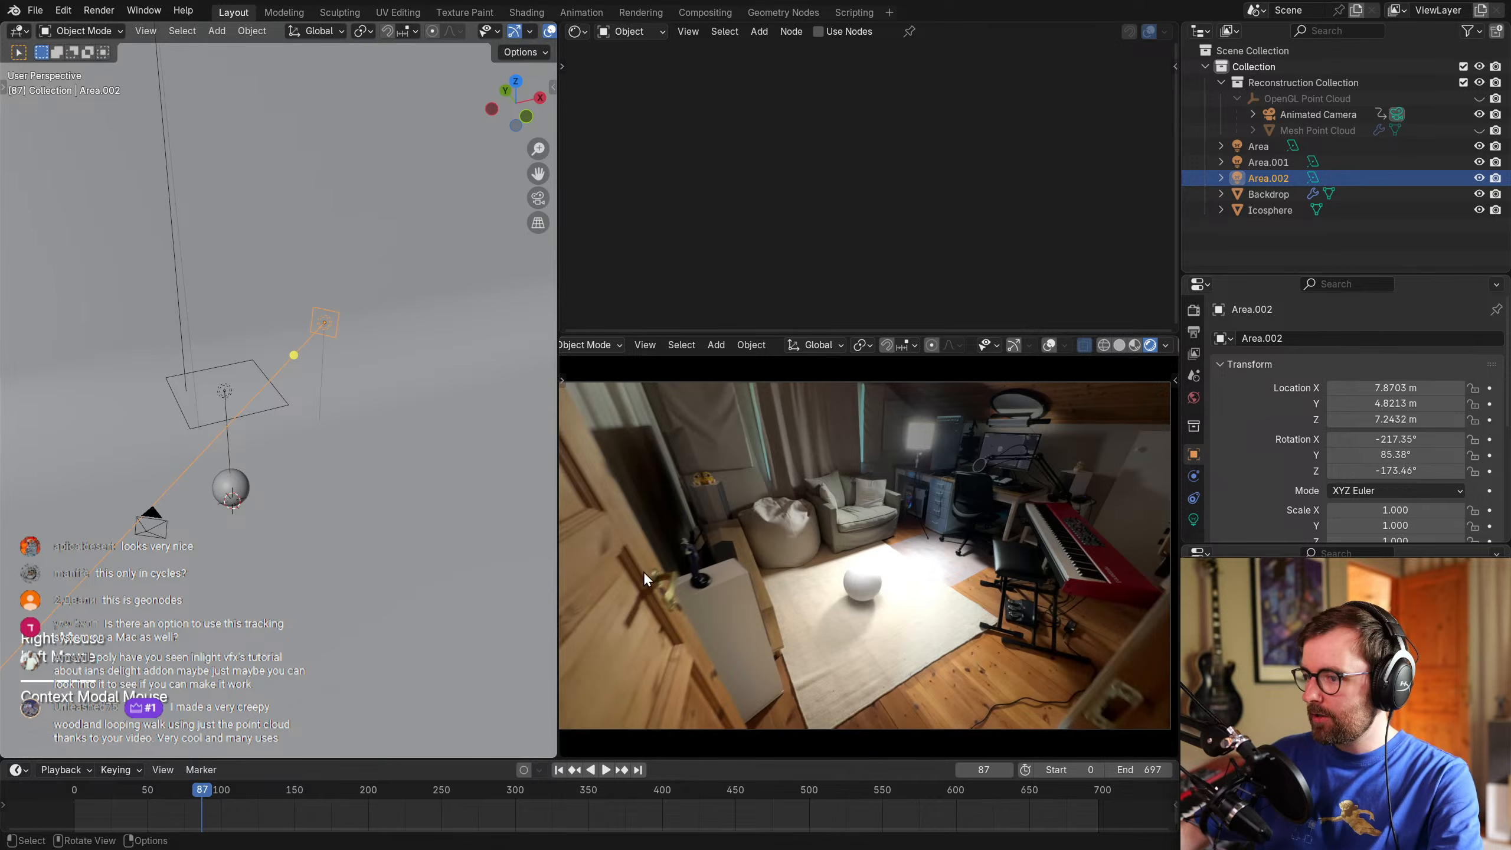
pyautogui.scroll(2, 895, 652)
pyautogui.keyDown('shift'); pyautogui.moveTo(895, 651); pyautogui.dragTo(879, 538, button='middle'); pyautogui.keyUp('shift')
pyautogui.scroll(-2, 879, 538)
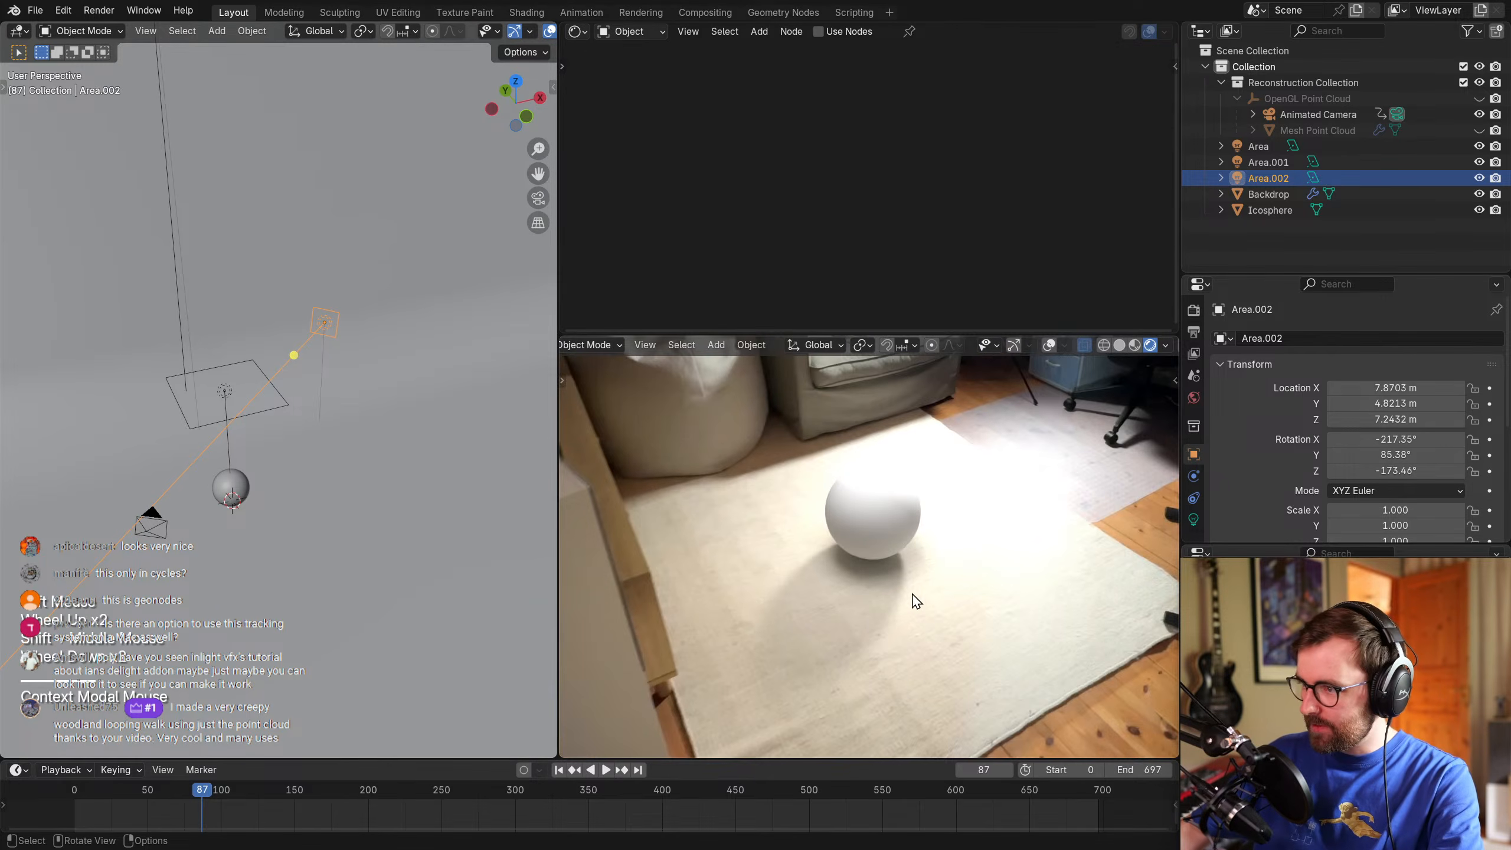
# Darken the world background colour by lowering its value slightly.
pyautogui.scroll(-2, 916, 600)
pyautogui.click(1193, 398)
pyautogui.click(1468, 436)
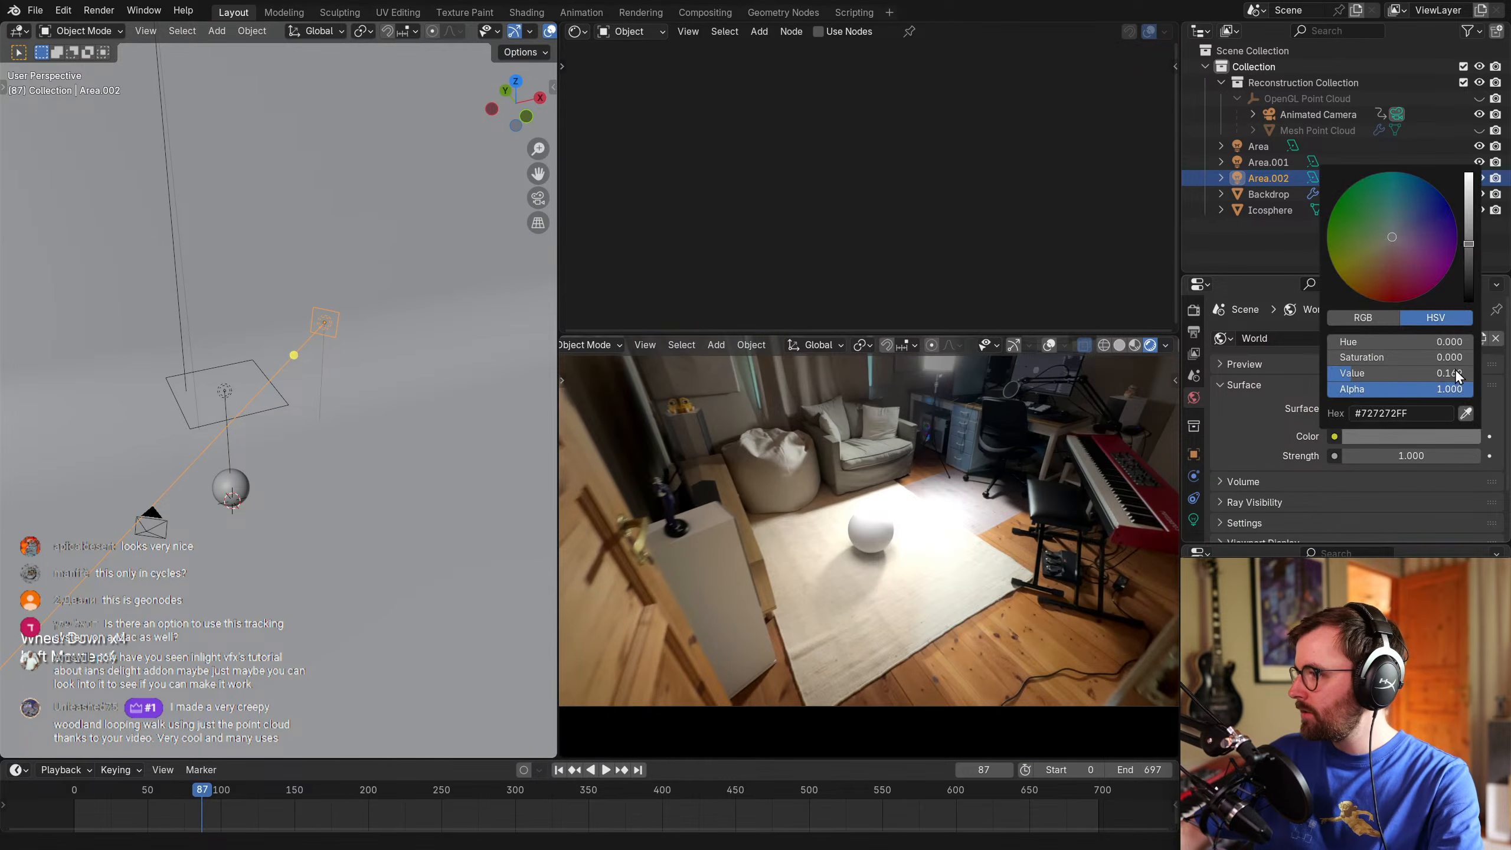
pyautogui.moveTo(1467, 247); pyautogui.dragTo(1468, 255)
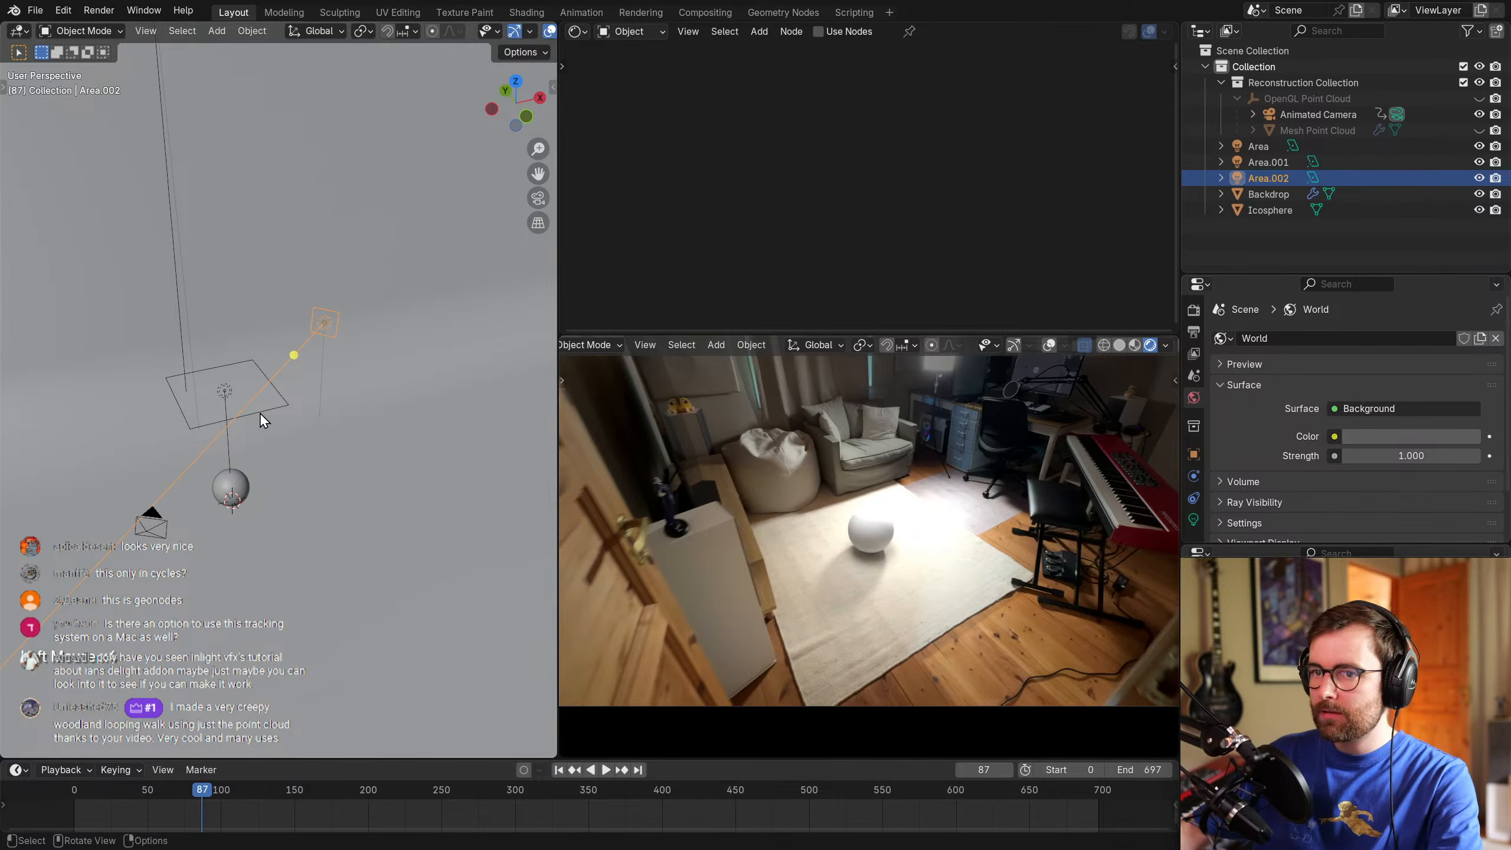
# Select the lower area light above the sphere and adjust its power.
pyautogui.click(220, 390)
pyautogui.click(221, 391)
pyautogui.rightClick(520, 354)
pyautogui.click(504, 355)
pyautogui.click(498, 360)
pyautogui.scroll(-2, 415, 273)
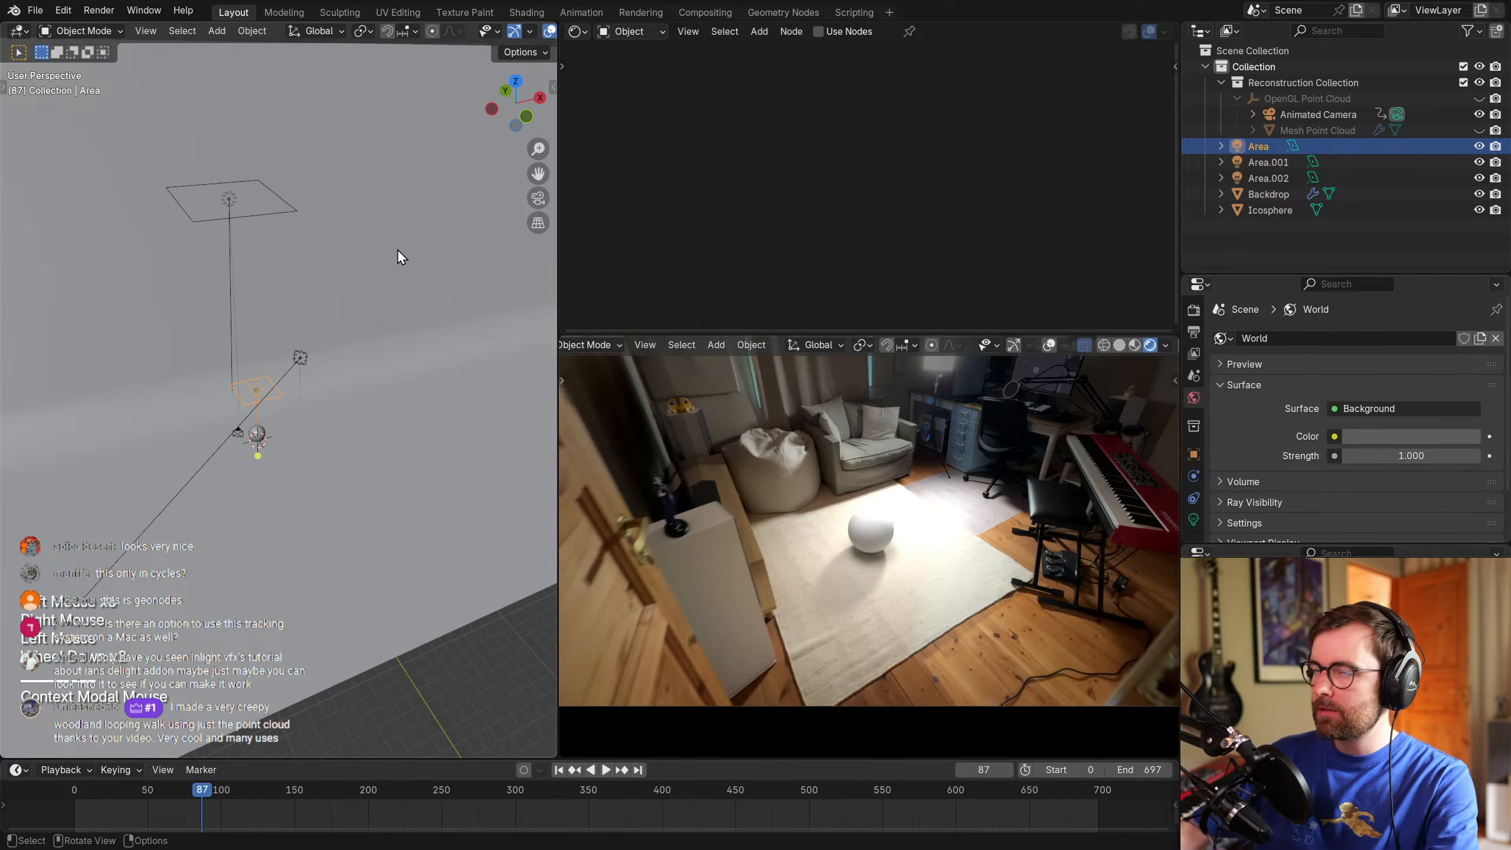
# Open the light settings of the large upper area light and adjust its power.
pyautogui.click(230, 214)
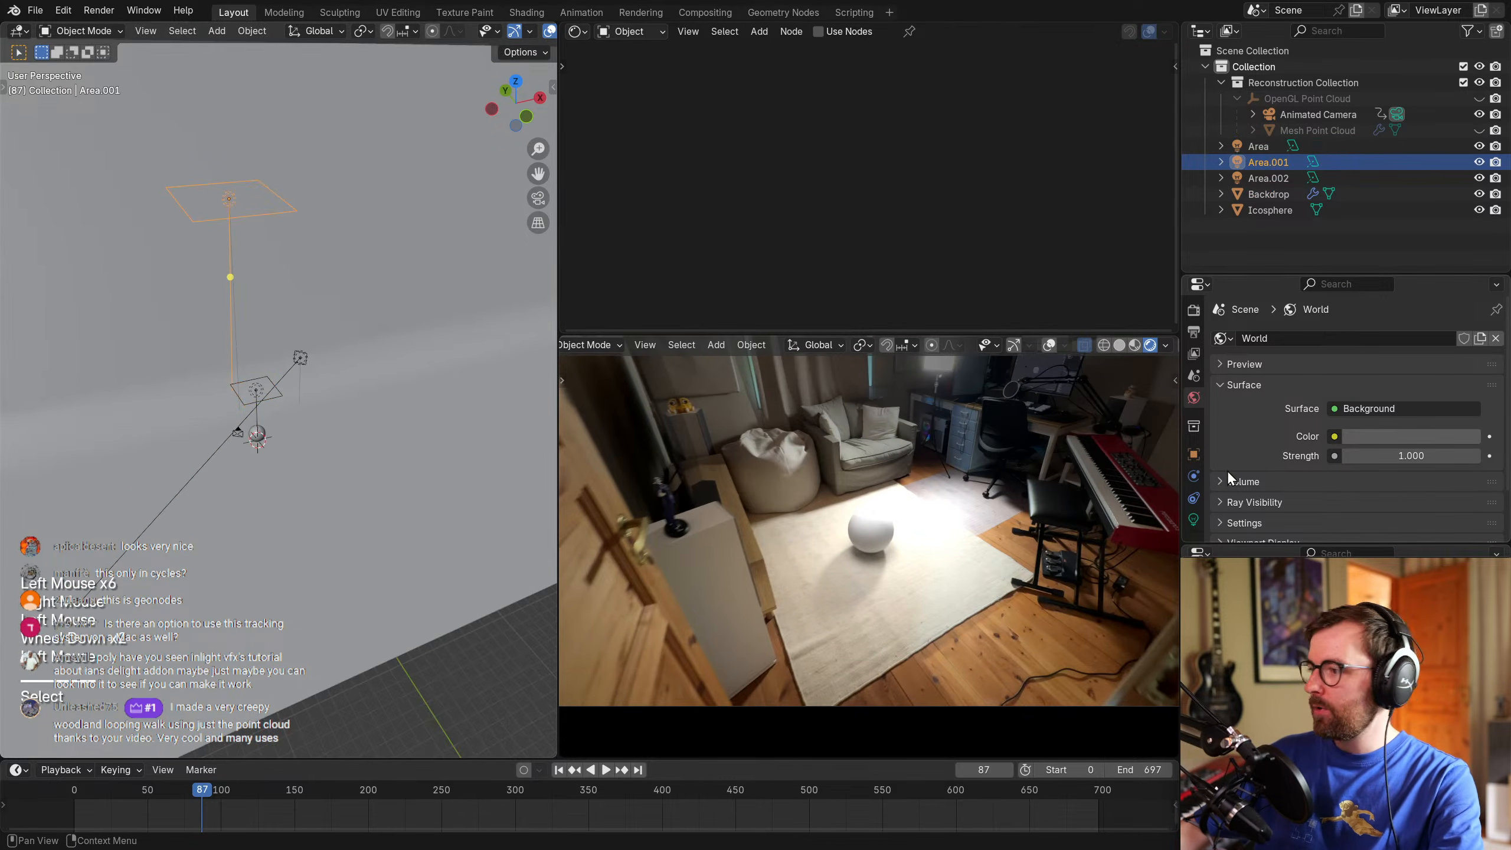
pyautogui.click(1196, 519)
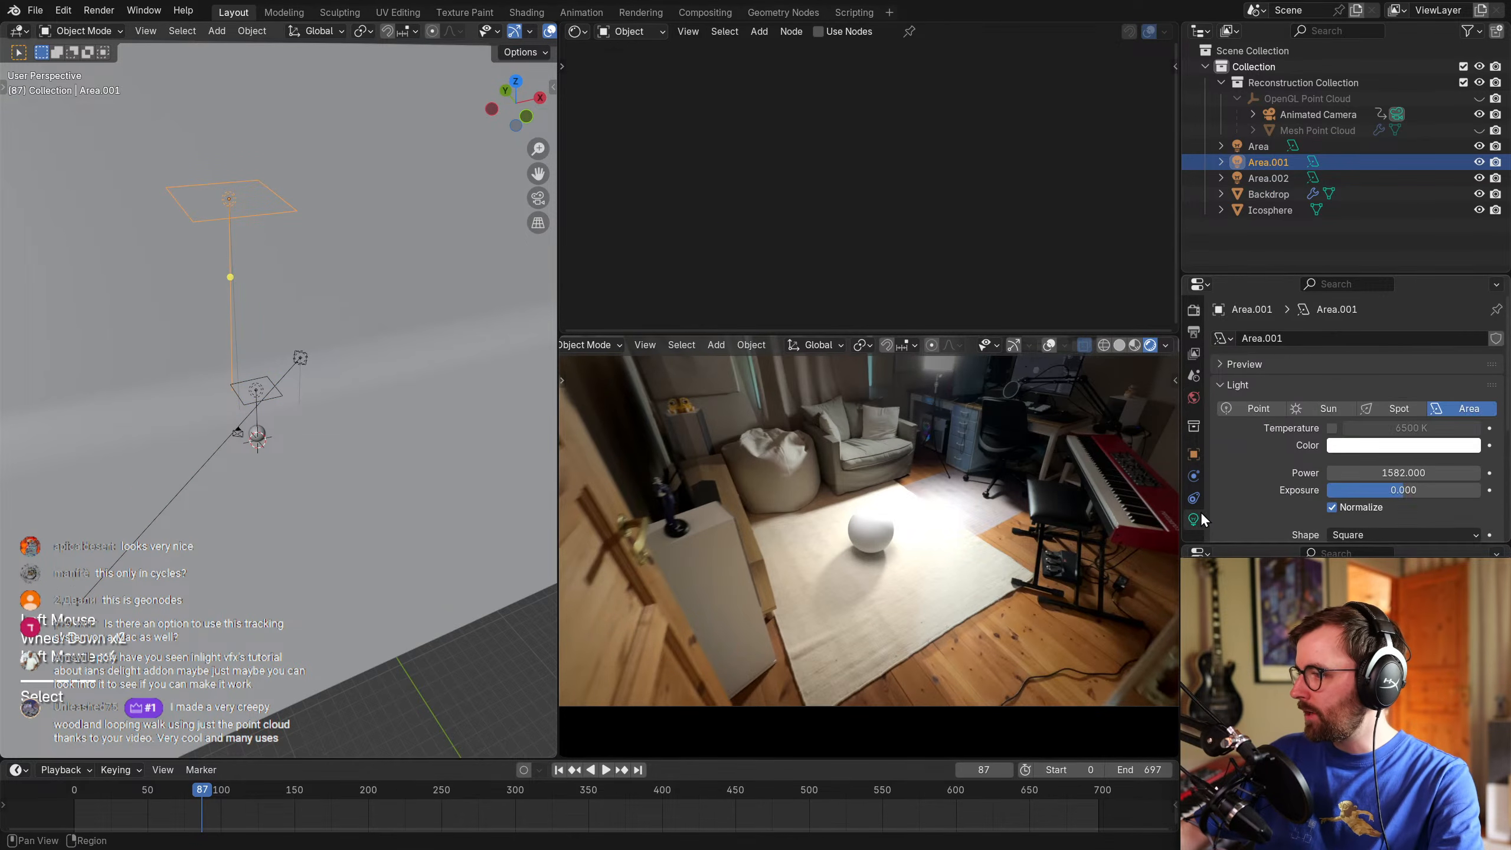
pyautogui.click(257, 388)
pyautogui.click(221, 207)
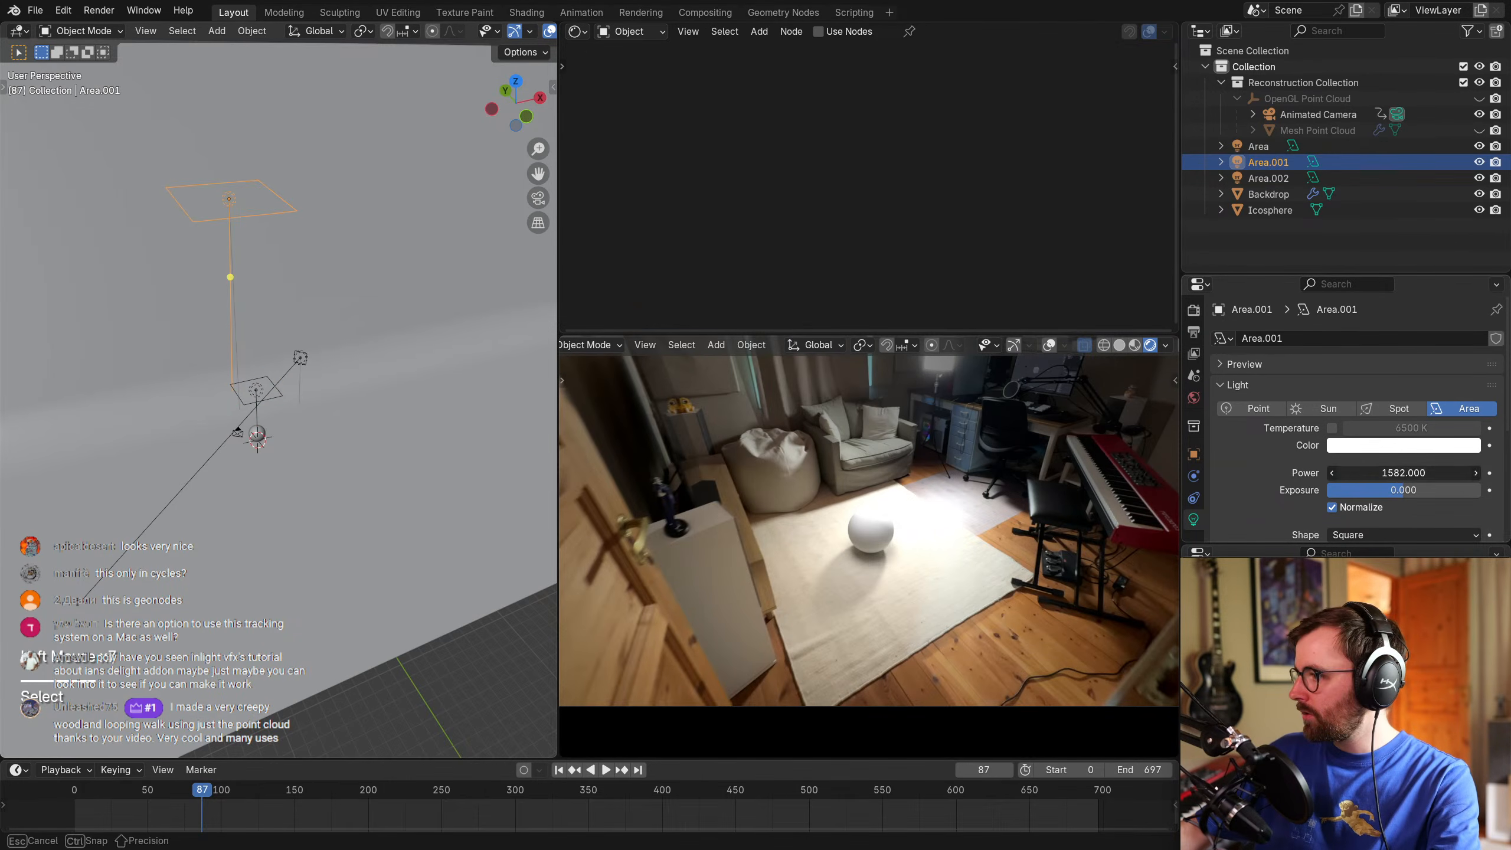
pyautogui.press('Return')
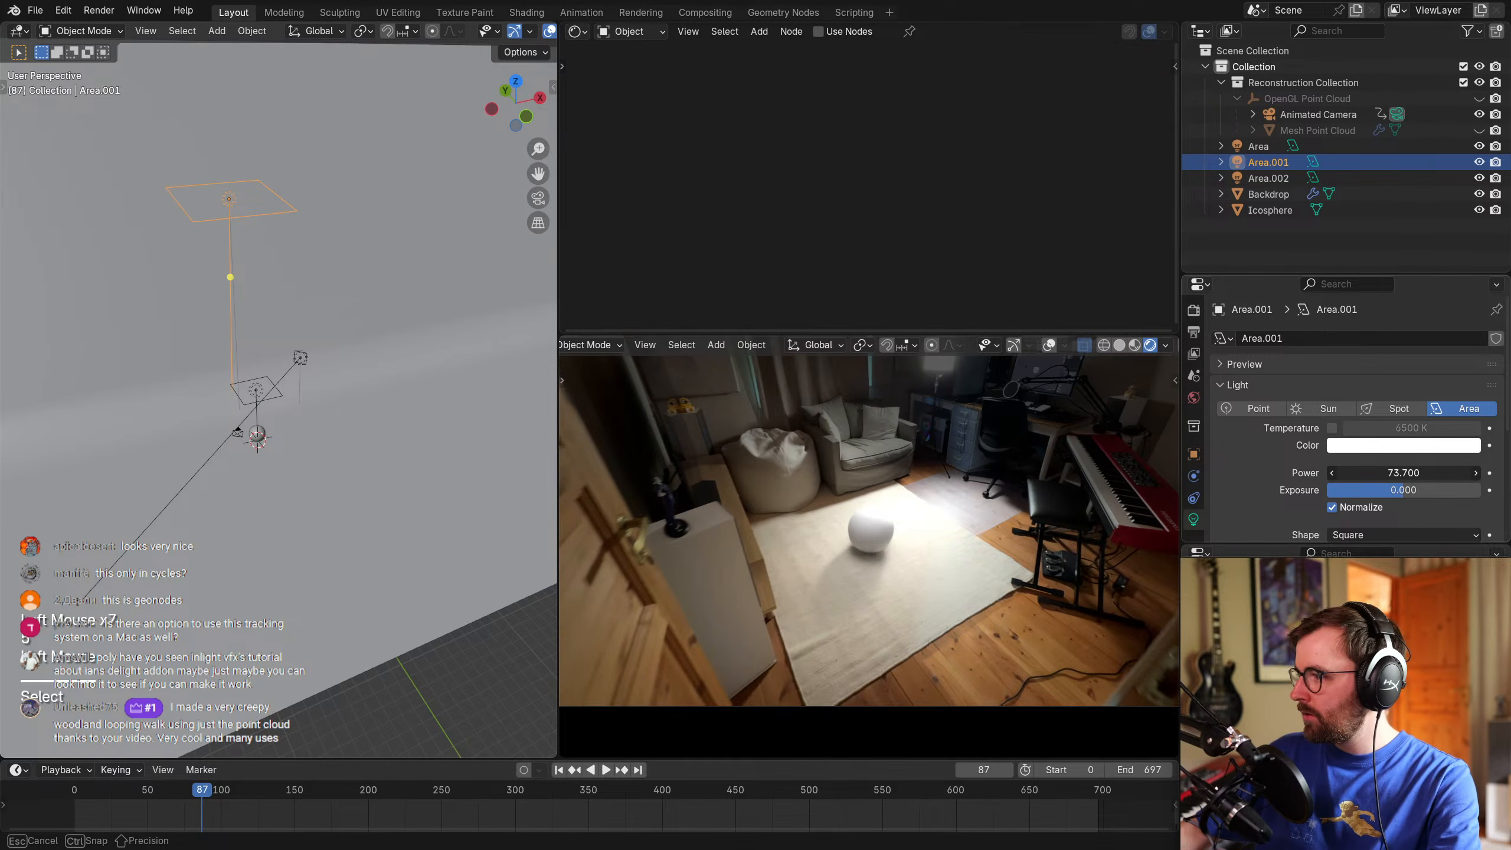
pyautogui.click(256, 390)
pyautogui.rightClick(368, 380)
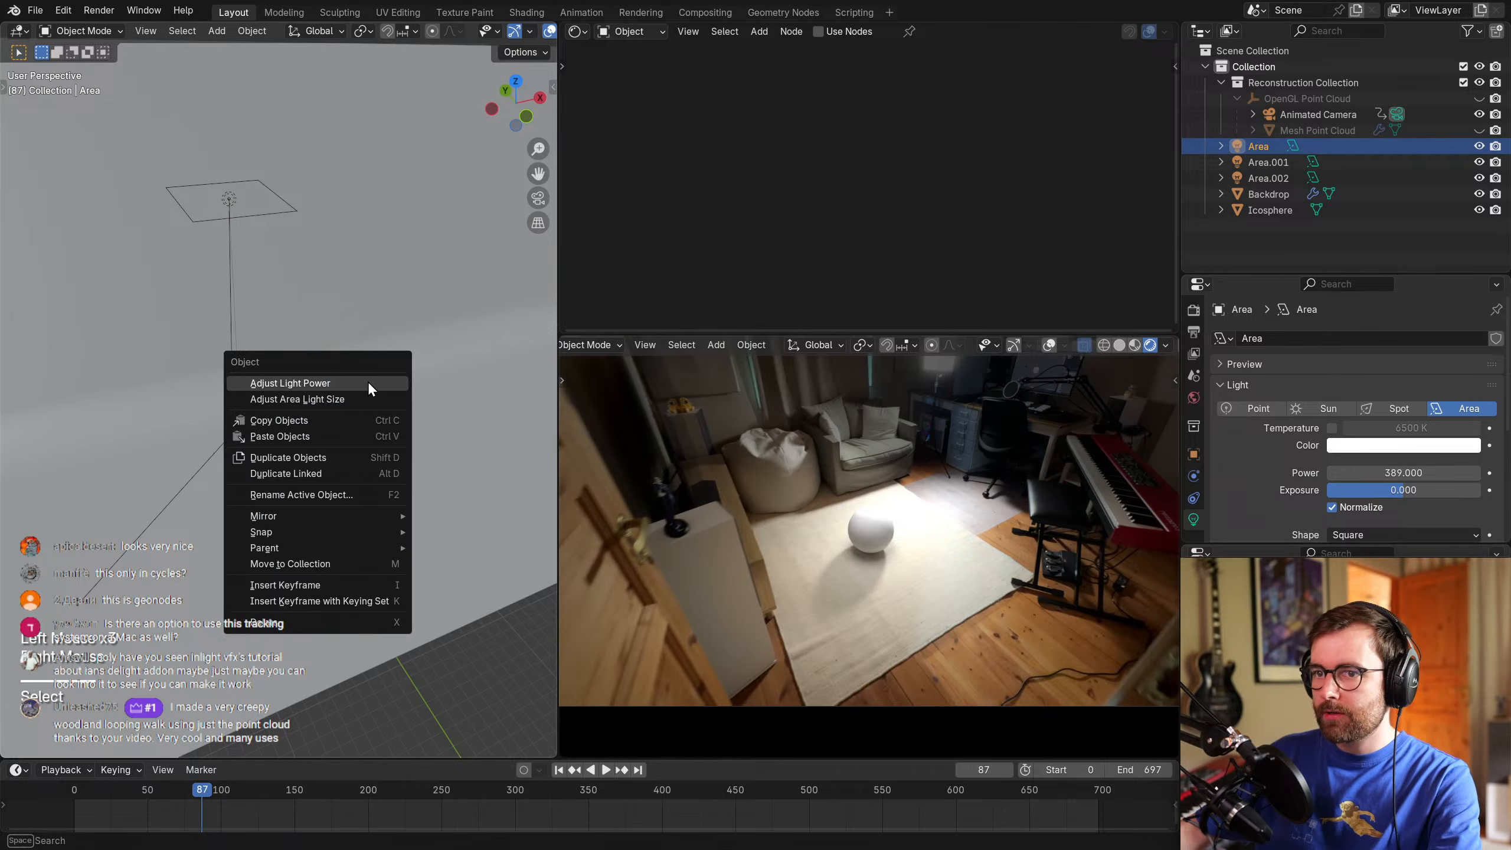
pyautogui.click(365, 380)
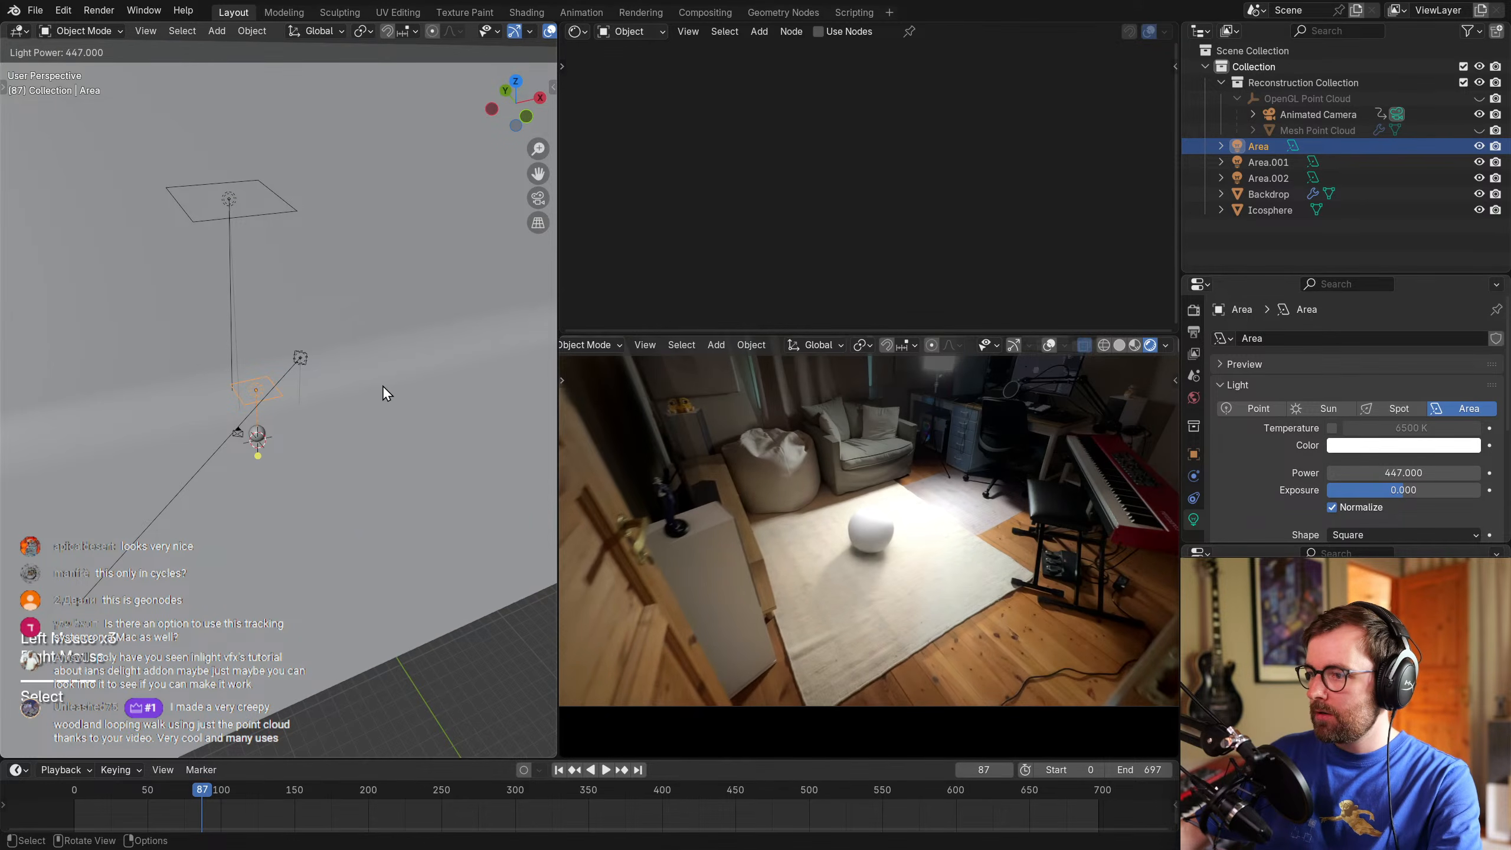
pyautogui.press('Escape')
# Adjust the power of the area light directly above the sphere in its light settings.
pyautogui.scroll(2, 351, 440)
pyautogui.keyDown('shift'); pyautogui.moveTo(345, 451); pyautogui.dragTo(332, 440, button='middle'); pyautogui.keyUp('shift')
pyautogui.moveTo(332, 439); pyautogui.dragTo(343, 425, button='middle')
pyautogui.hotkey('alt', 'a')
pyautogui.click(250, 355)
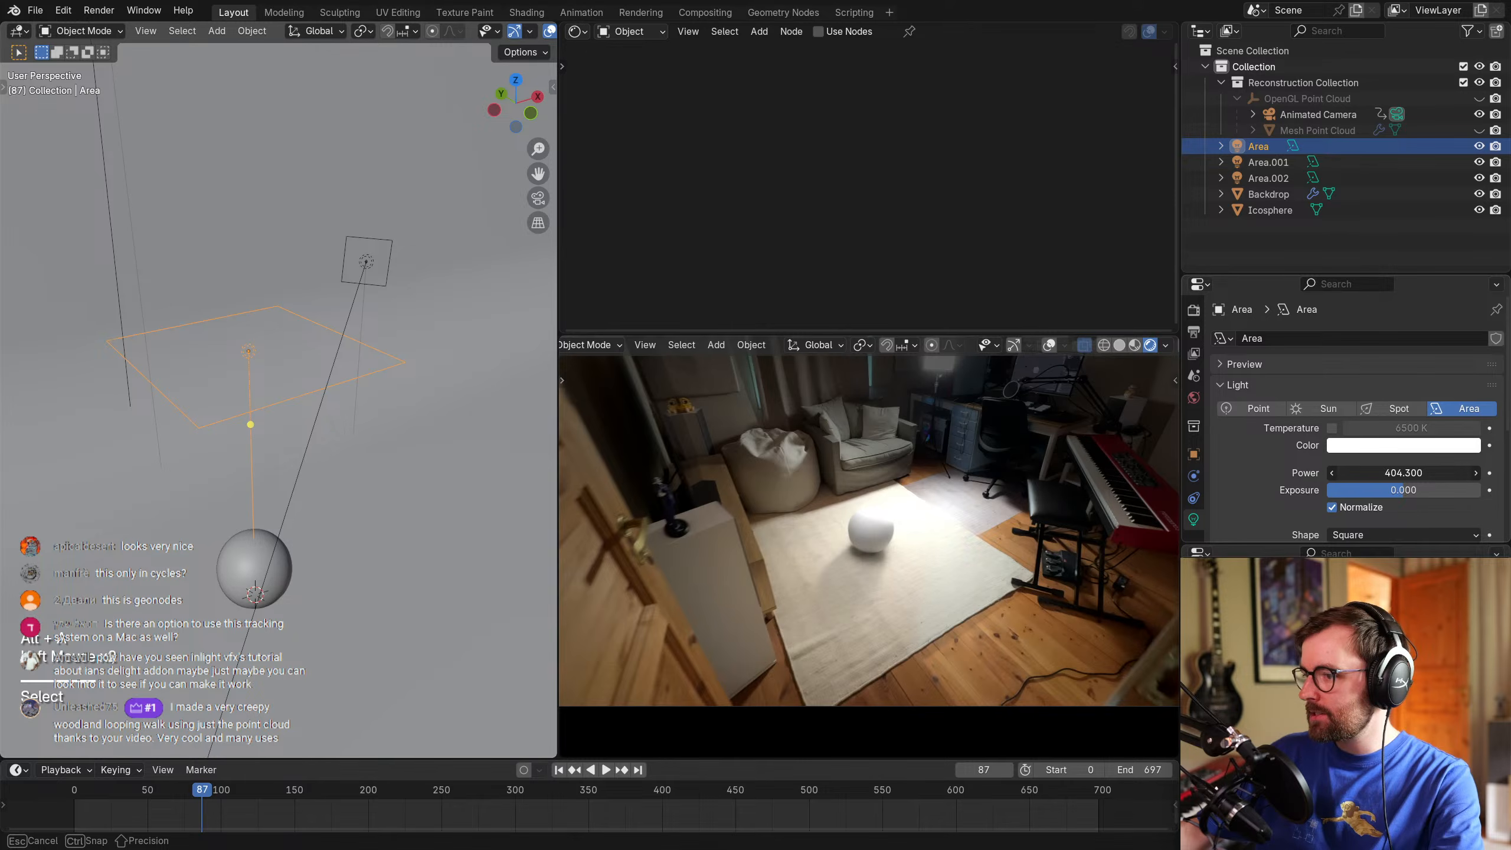
# Try sliding the sphere horizontally across the rug in the enlarged camera view to test how the lights hit it.
pyautogui.click(365, 280)
pyautogui.scroll(5, 820, 540)
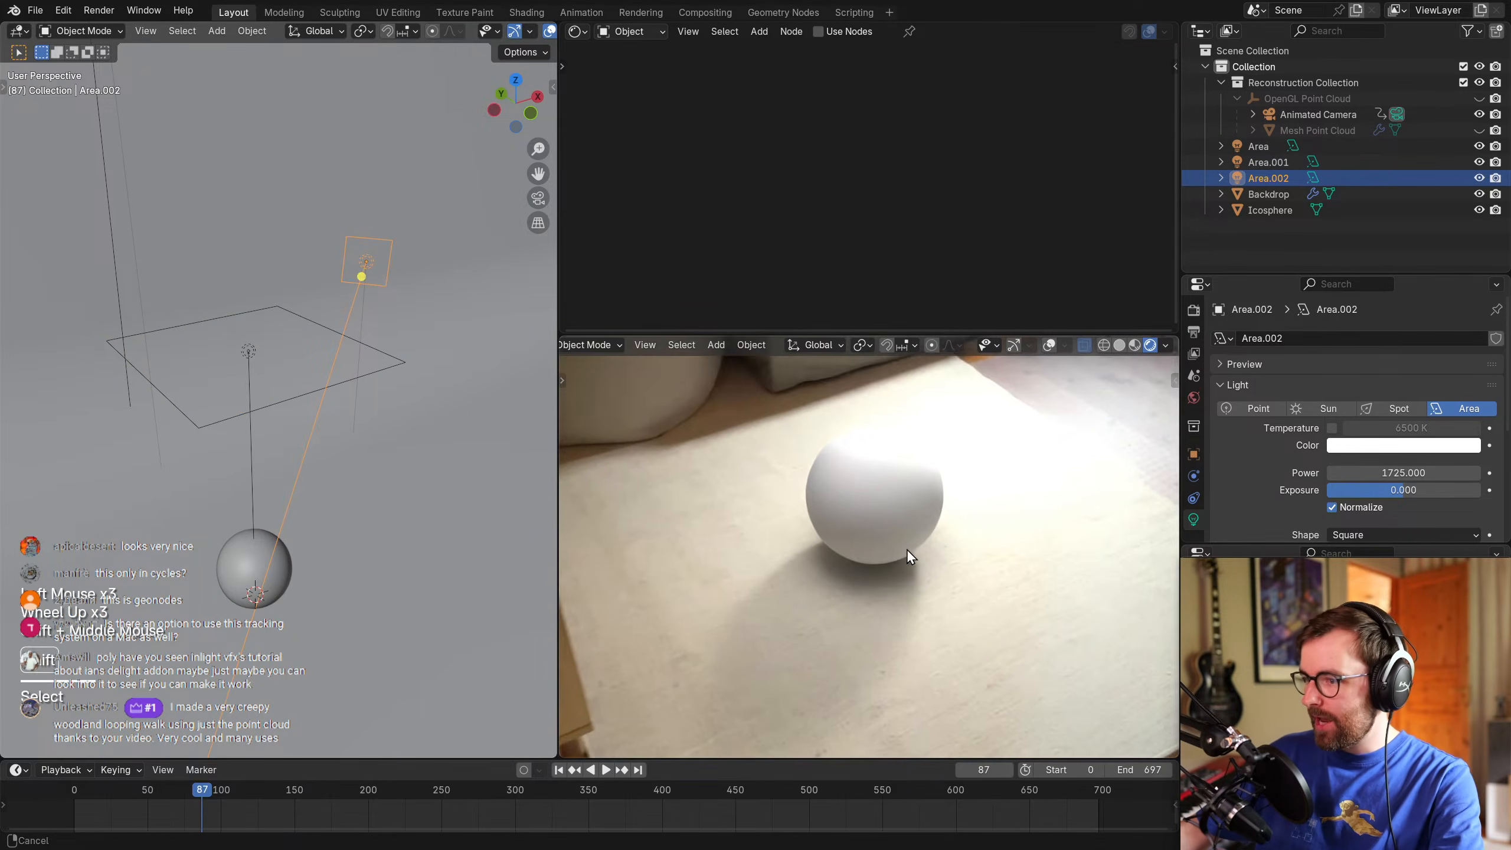
pyautogui.keyDown('shift'); pyautogui.moveTo(904, 566); pyautogui.dragTo(918, 485, button='middle'); pyautogui.keyUp('shift')
pyautogui.click(285, 560)
pyautogui.press('Home')
pyautogui.hotkey('ctrl', 'space')
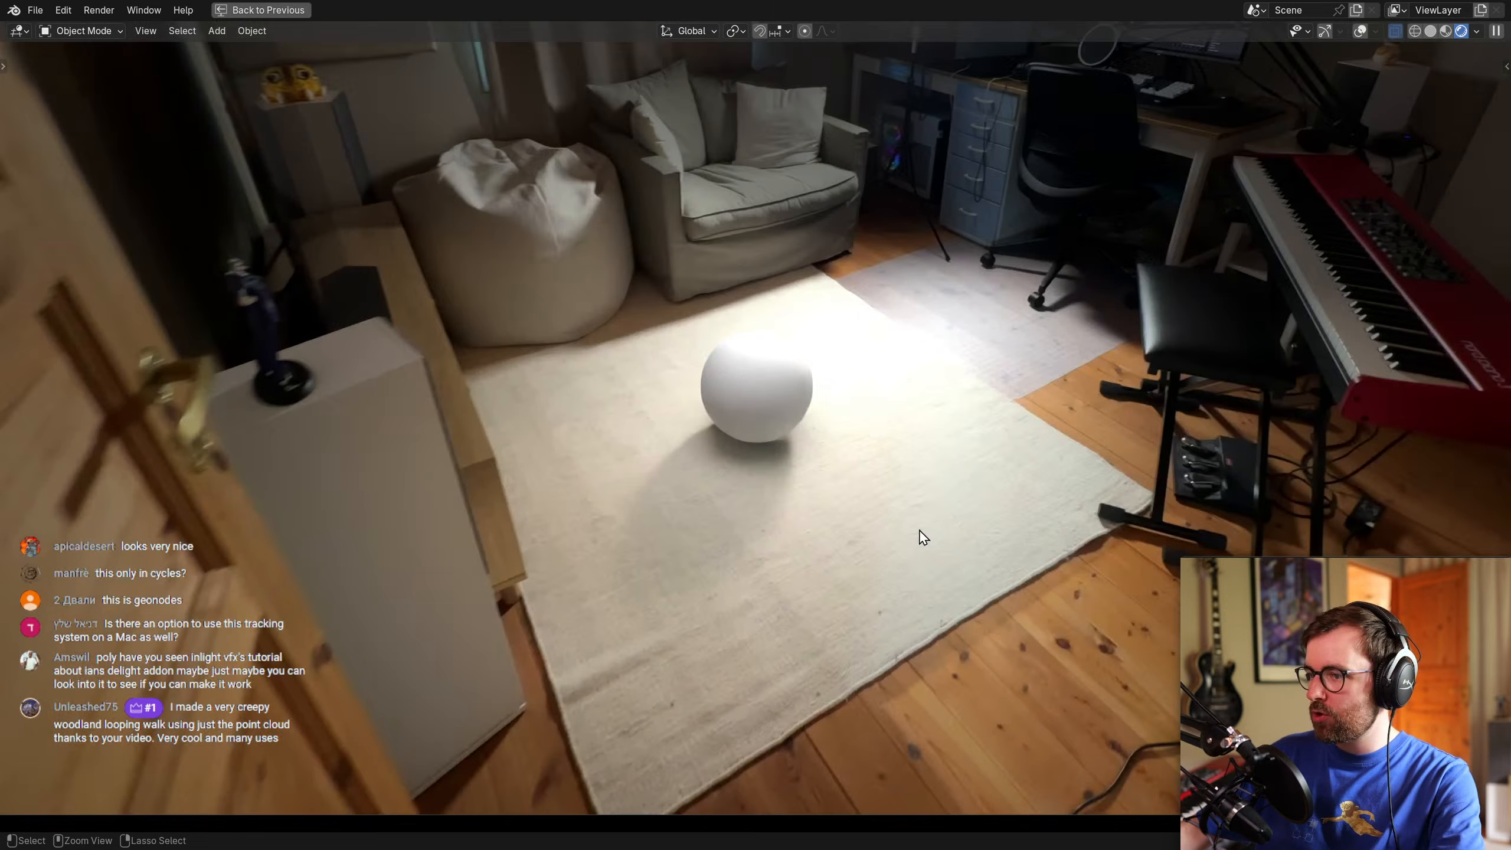
pyautogui.press('g')
pyautogui.hotkey('shift', 'z')
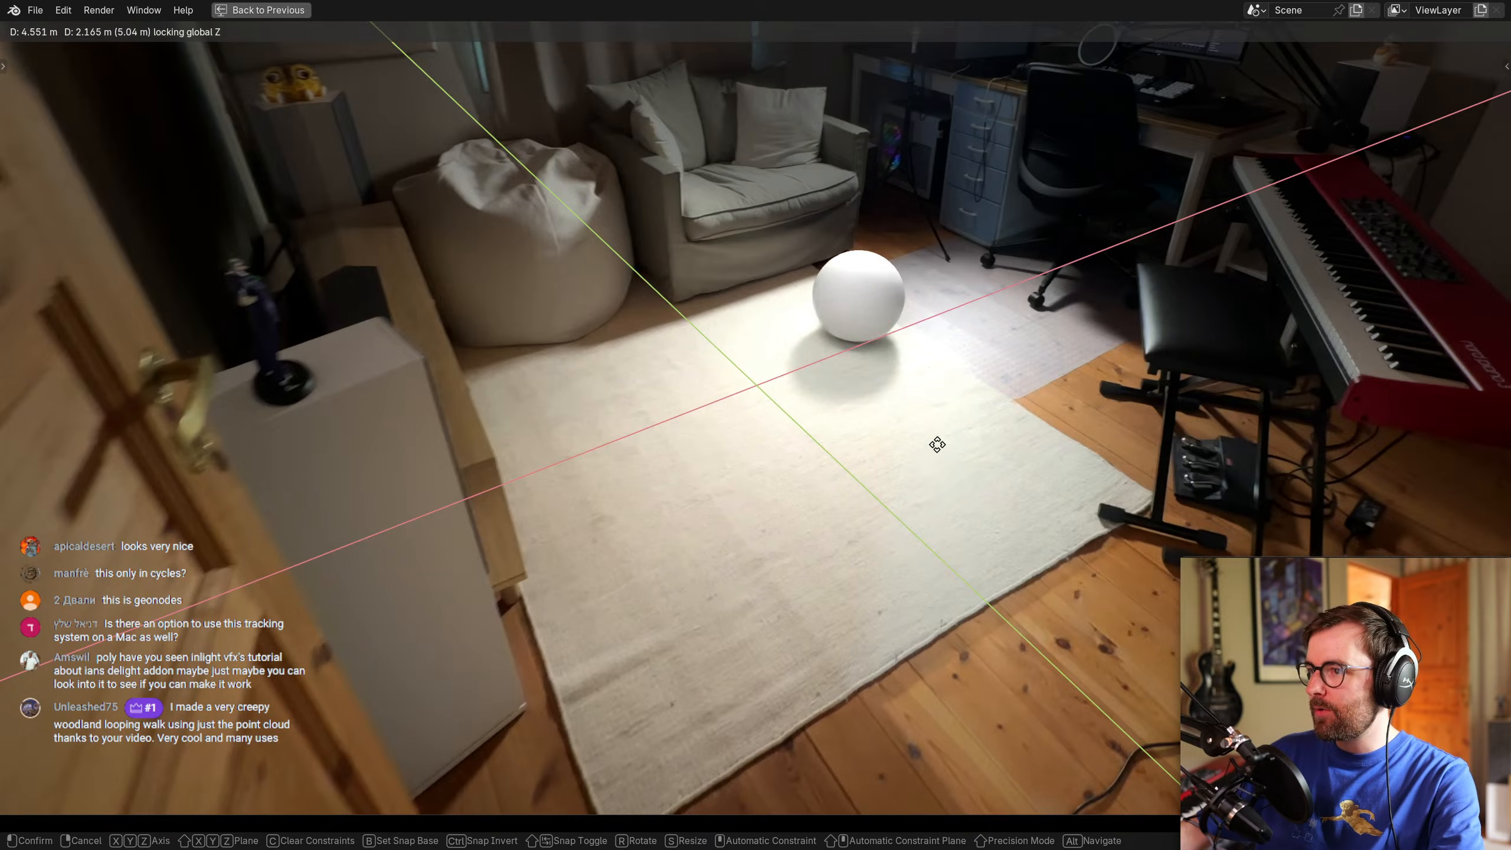
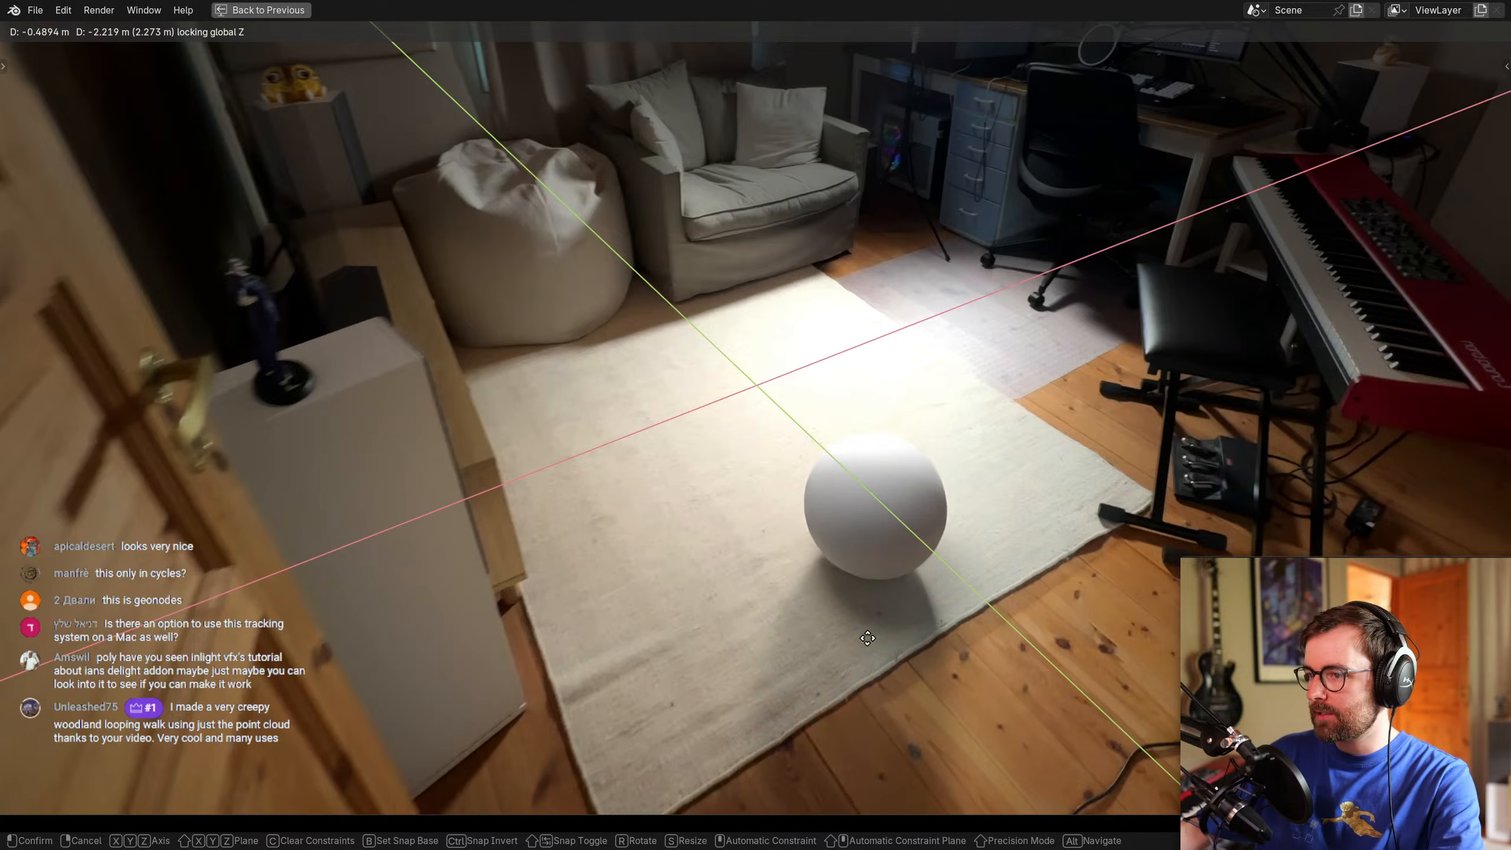
pyautogui.press('Escape')
pyautogui.hotkey('ctrl', 'space')
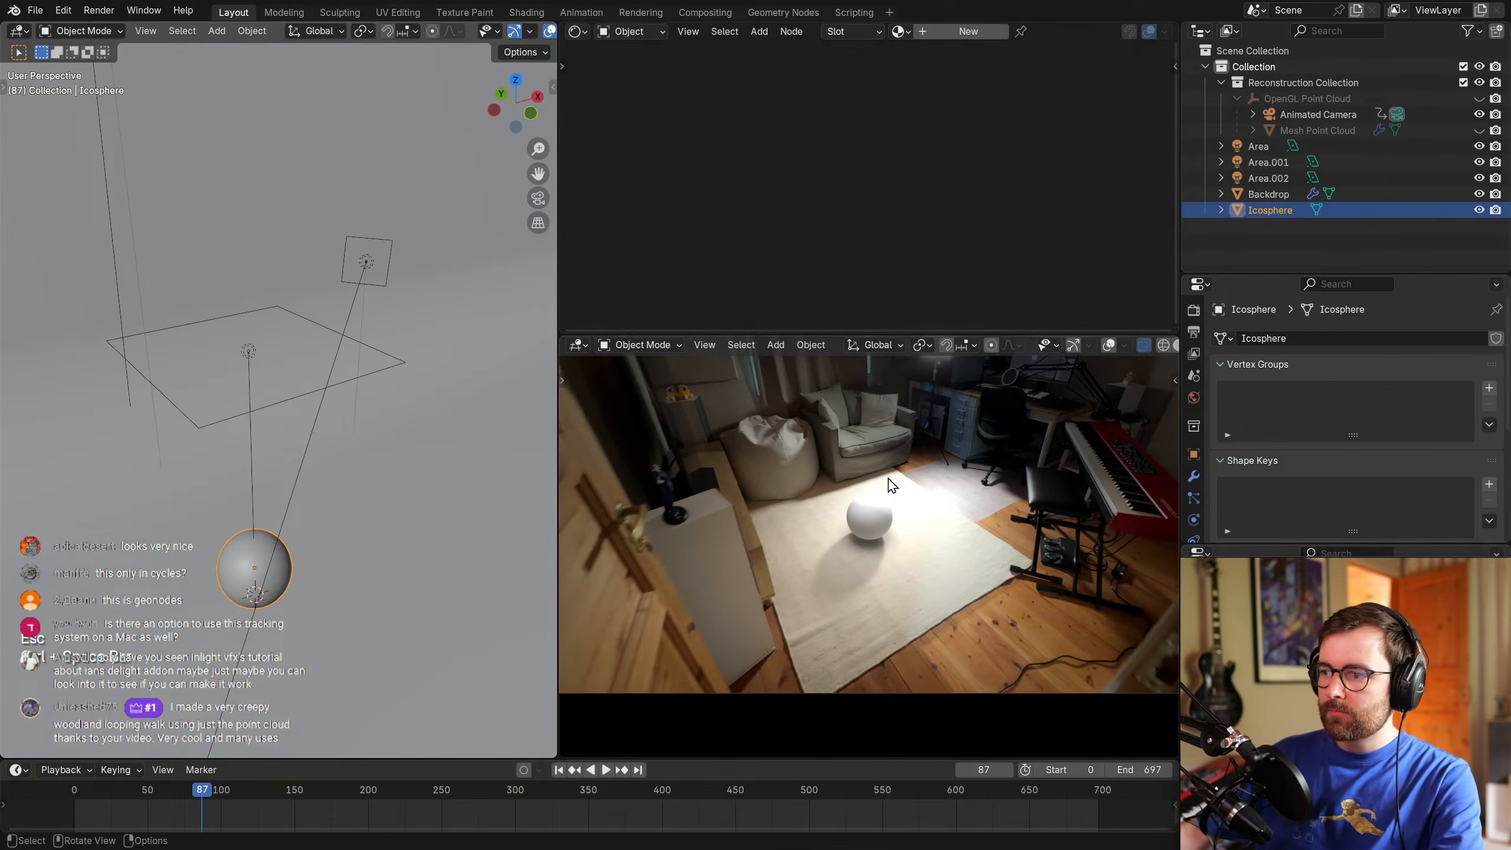
pyautogui.hotkey('ctrl', 'space')
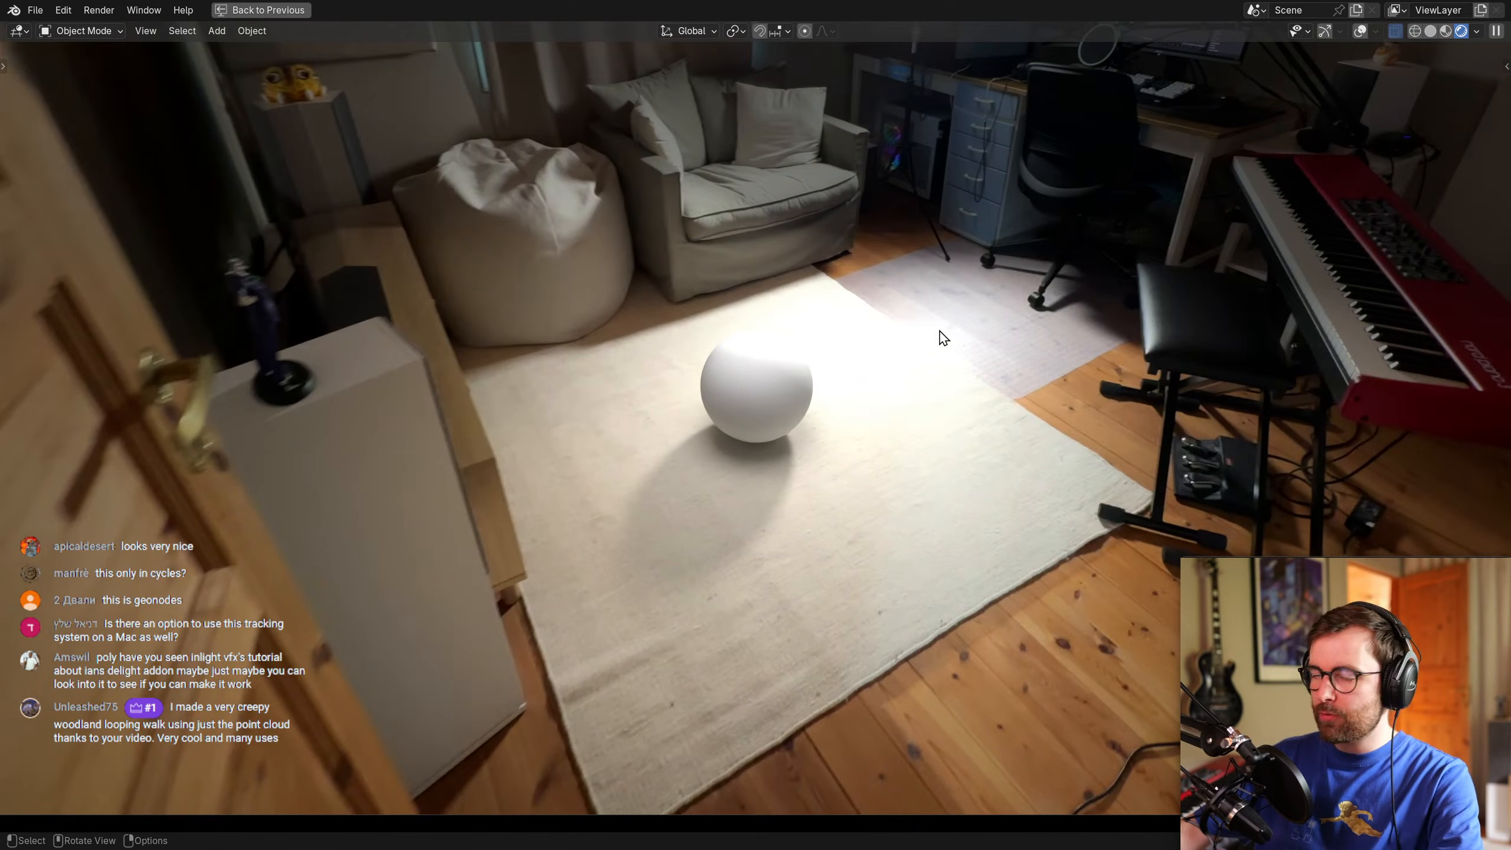
pyautogui.hotkey('ctrl', 'space')
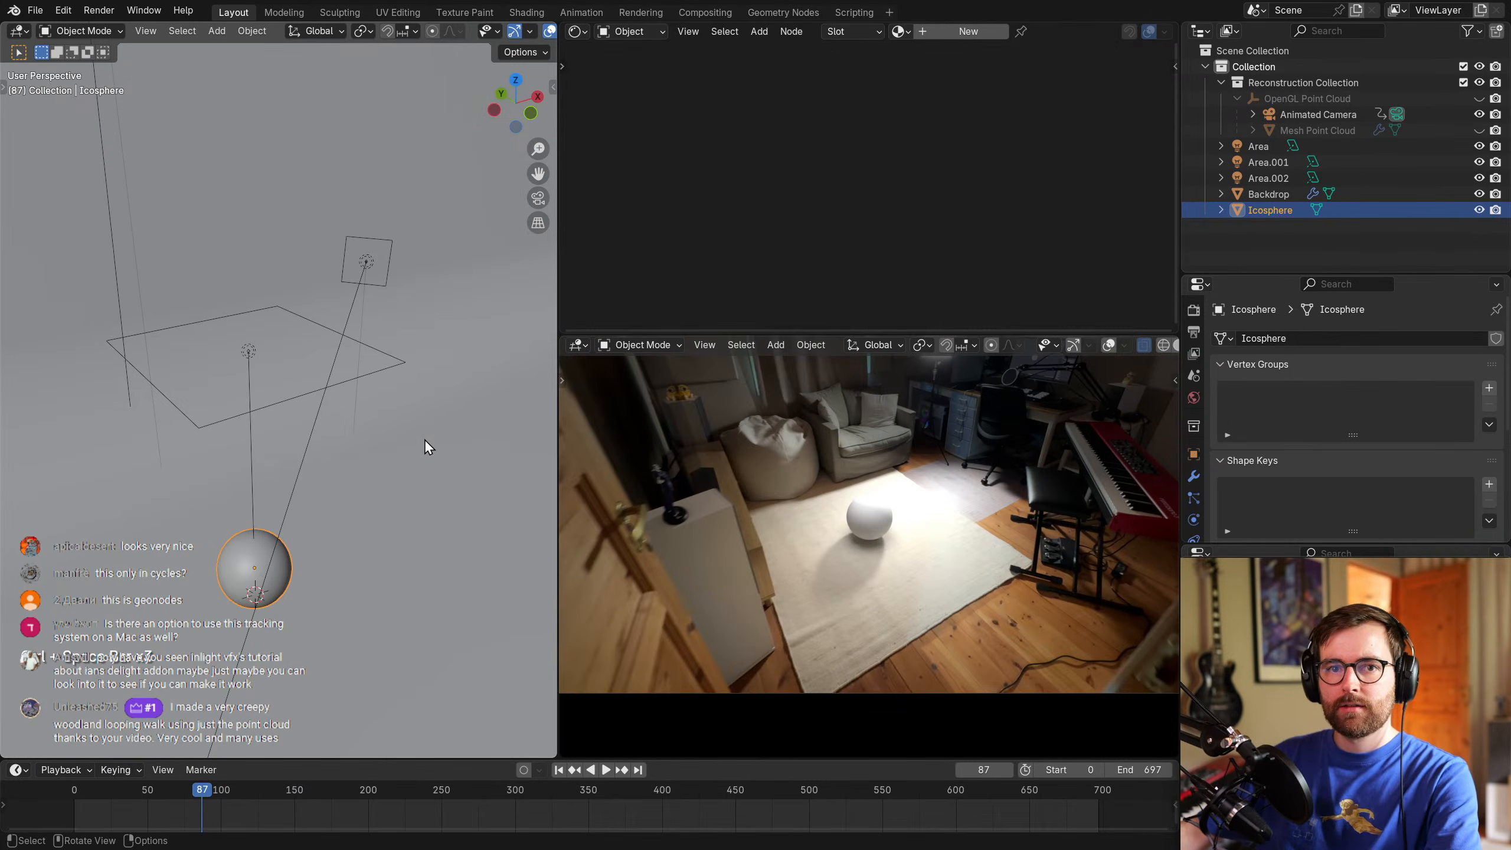
# Select the area light at the real lamp and move it to line up with the lamp in the camera view, with overlays shown.
pyautogui.scroll(3, 338, 512)
pyautogui.keyDown('shift'); pyautogui.moveTo(354, 530); pyautogui.dragTo(372, 453, button='middle'); pyautogui.keyUp('shift')
pyautogui.hotkey('alt', 'a')
pyautogui.click(473, 467)
pyautogui.keyDown('shift'); pyautogui.moveTo(474, 465); pyautogui.dragTo(341, 434, button='middle'); pyautogui.keyUp('shift')
pyautogui.scroll(-3, 350, 430)
pyautogui.scroll(-1, 351, 430)
pyautogui.hotkey('alt', 'a')
pyautogui.click(254, 180)
pyautogui.rightClick(398, 256)
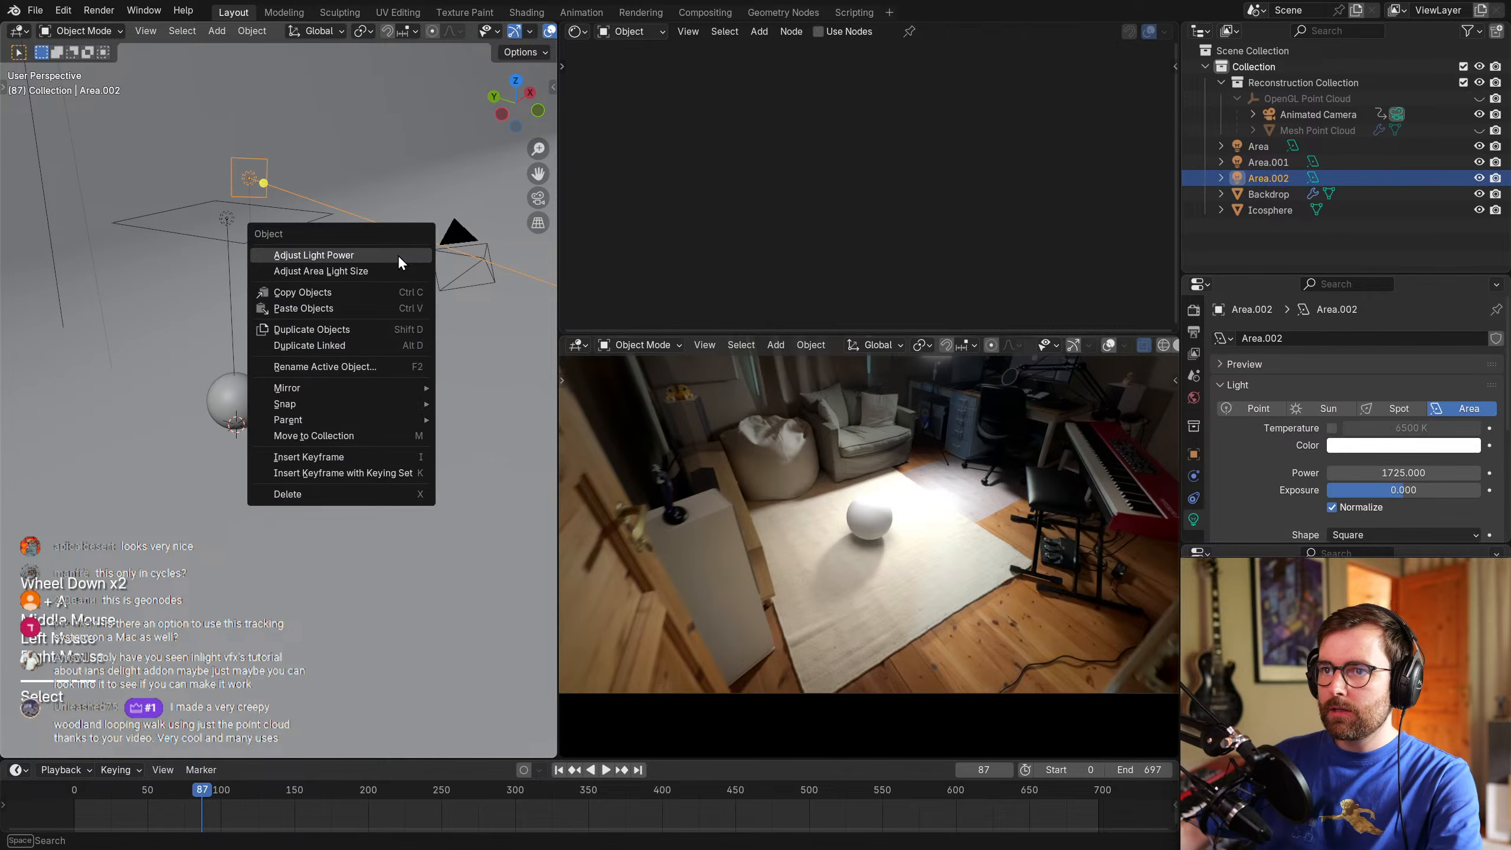
pyautogui.scroll(1, 955, 556)
pyautogui.keyDown('shift'); pyautogui.moveTo(955, 557); pyautogui.dragTo(898, 580, button='middle'); pyautogui.keyUp('shift')
pyautogui.scroll(2, 928, 560)
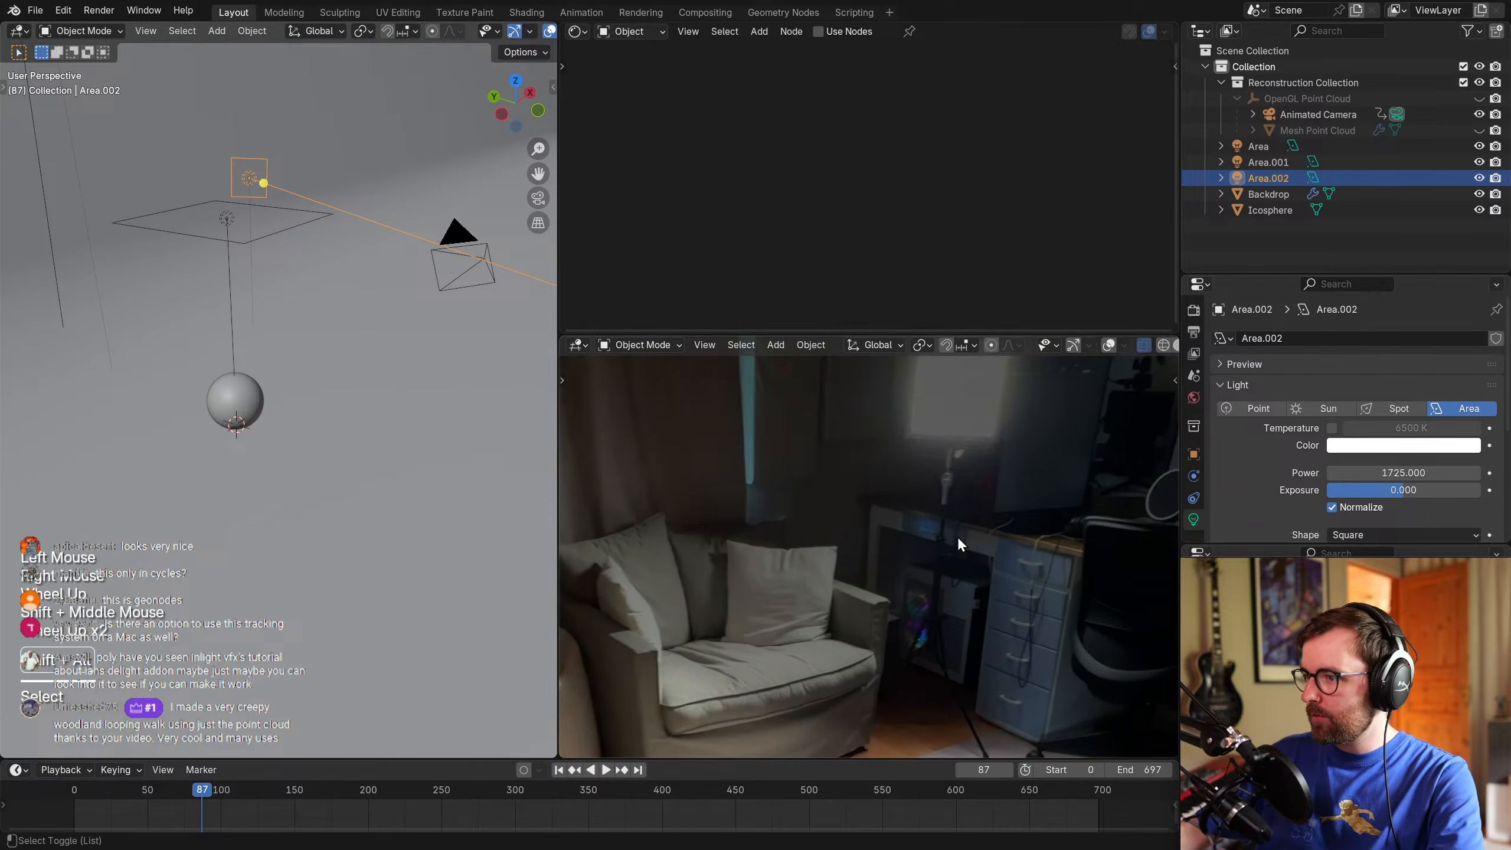
pyautogui.hotkey('shift', 'alt', 'z')
pyautogui.keyDown('shift'); pyautogui.moveTo(958, 541); pyautogui.dragTo(951, 572, button='middle'); pyautogui.keyUp('shift')
pyautogui.scroll(2, 952, 567)
pyautogui.press('g')
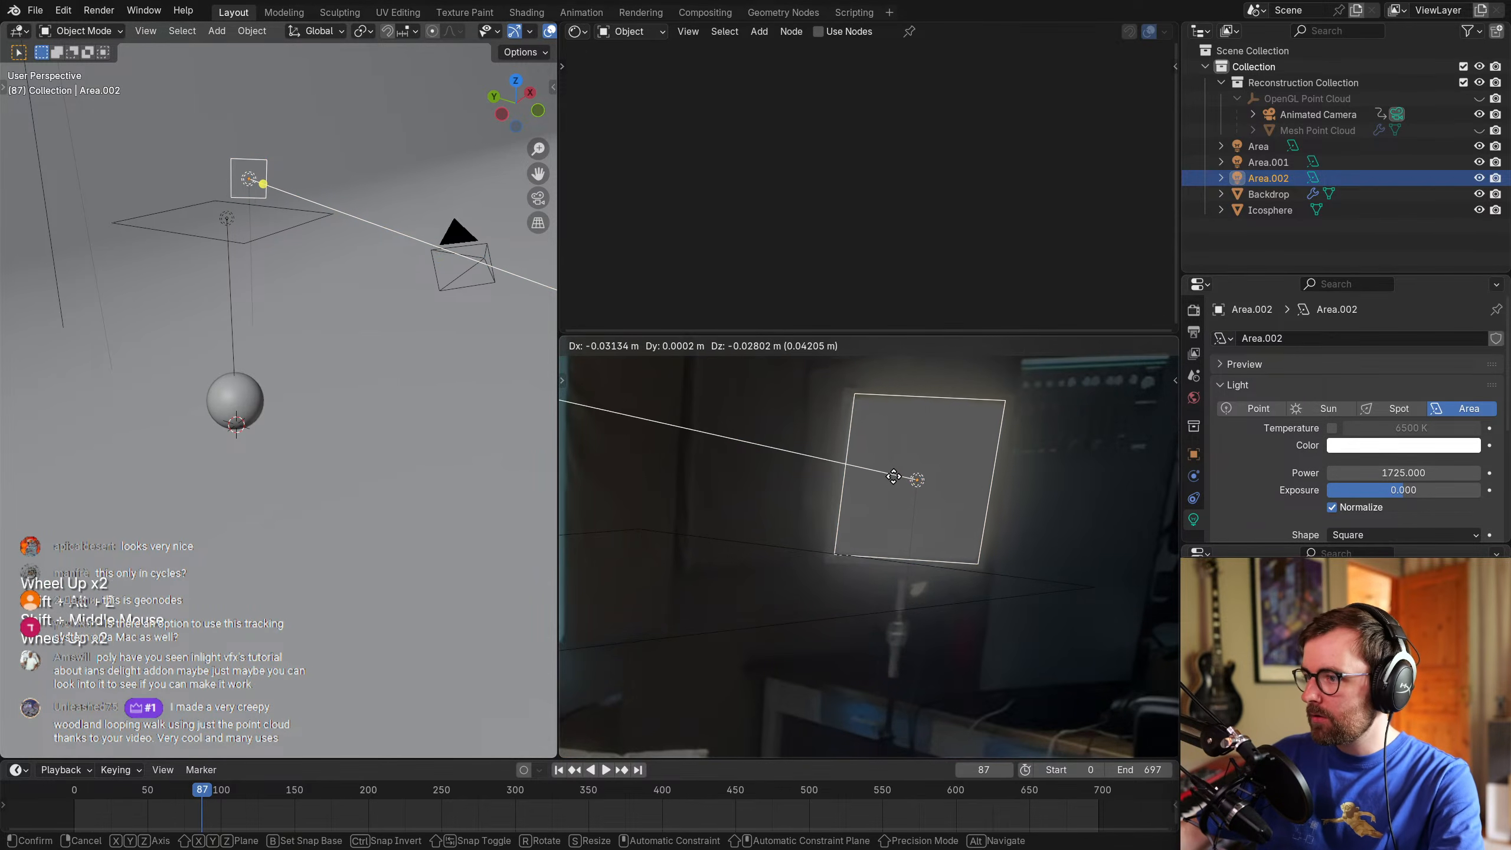
pyautogui.keyDown('shift'); pyautogui.click(890, 482); pyautogui.keyUp('shift')
# Go to frame 63 and rotate the lamp's area light by about -10° in the top view.
pyautogui.moveTo(197, 795)
pyautogui.mouseDown()
pyautogui.moveTo(130, 799)
pyautogui.moveTo(264, 794)
pyautogui.moveTo(167, 801)
pyautogui.mouseUp()
pyautogui.scroll(-2, 838, 540)
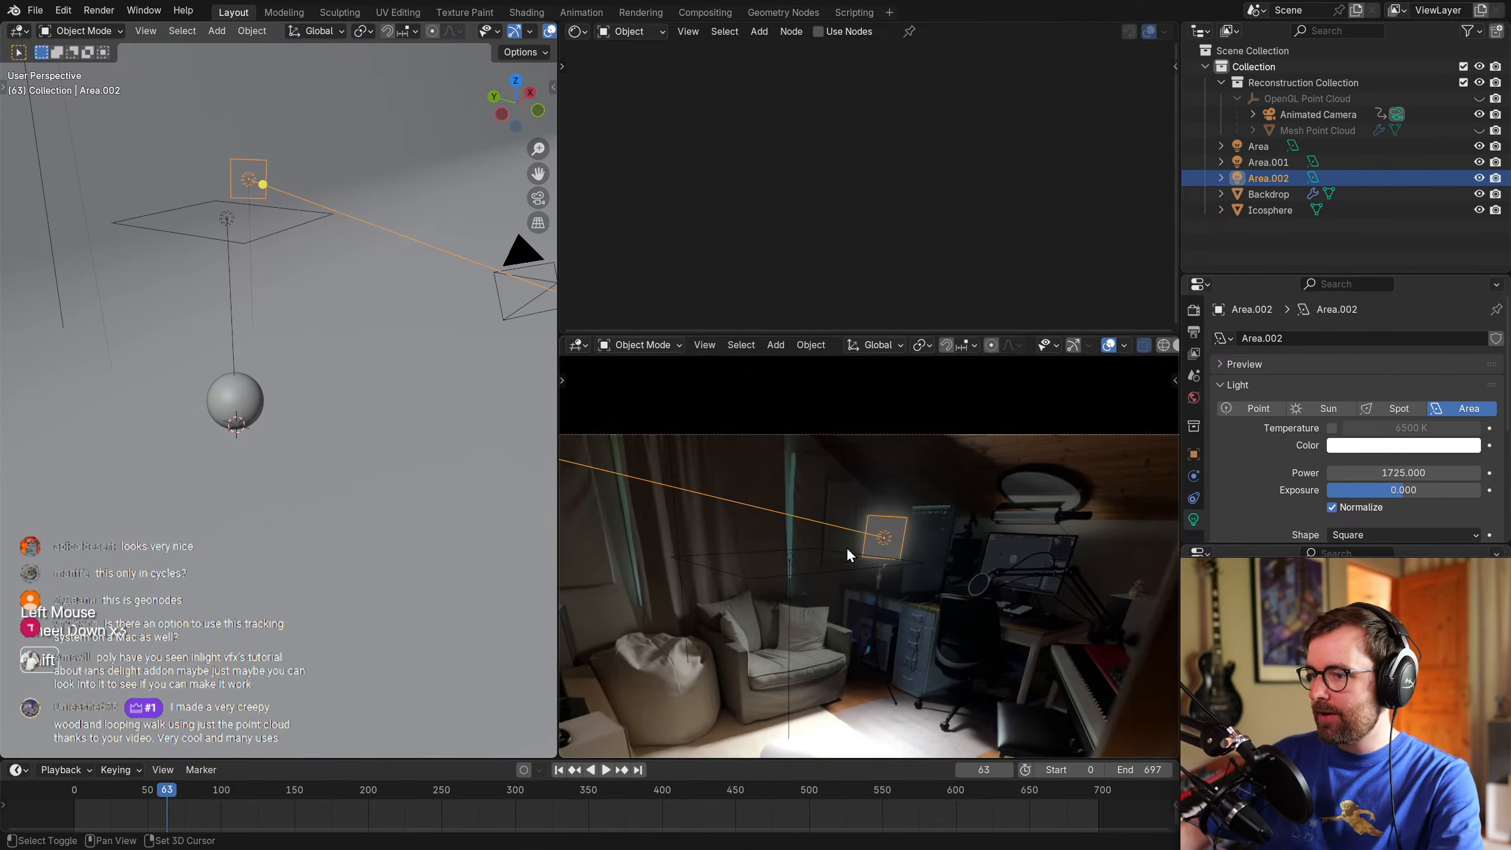
pyautogui.keyDown('shift'); pyautogui.moveTo(838, 540); pyautogui.dragTo(916, 429, button='middle'); pyautogui.keyUp('shift')
pyautogui.press('KP_7')
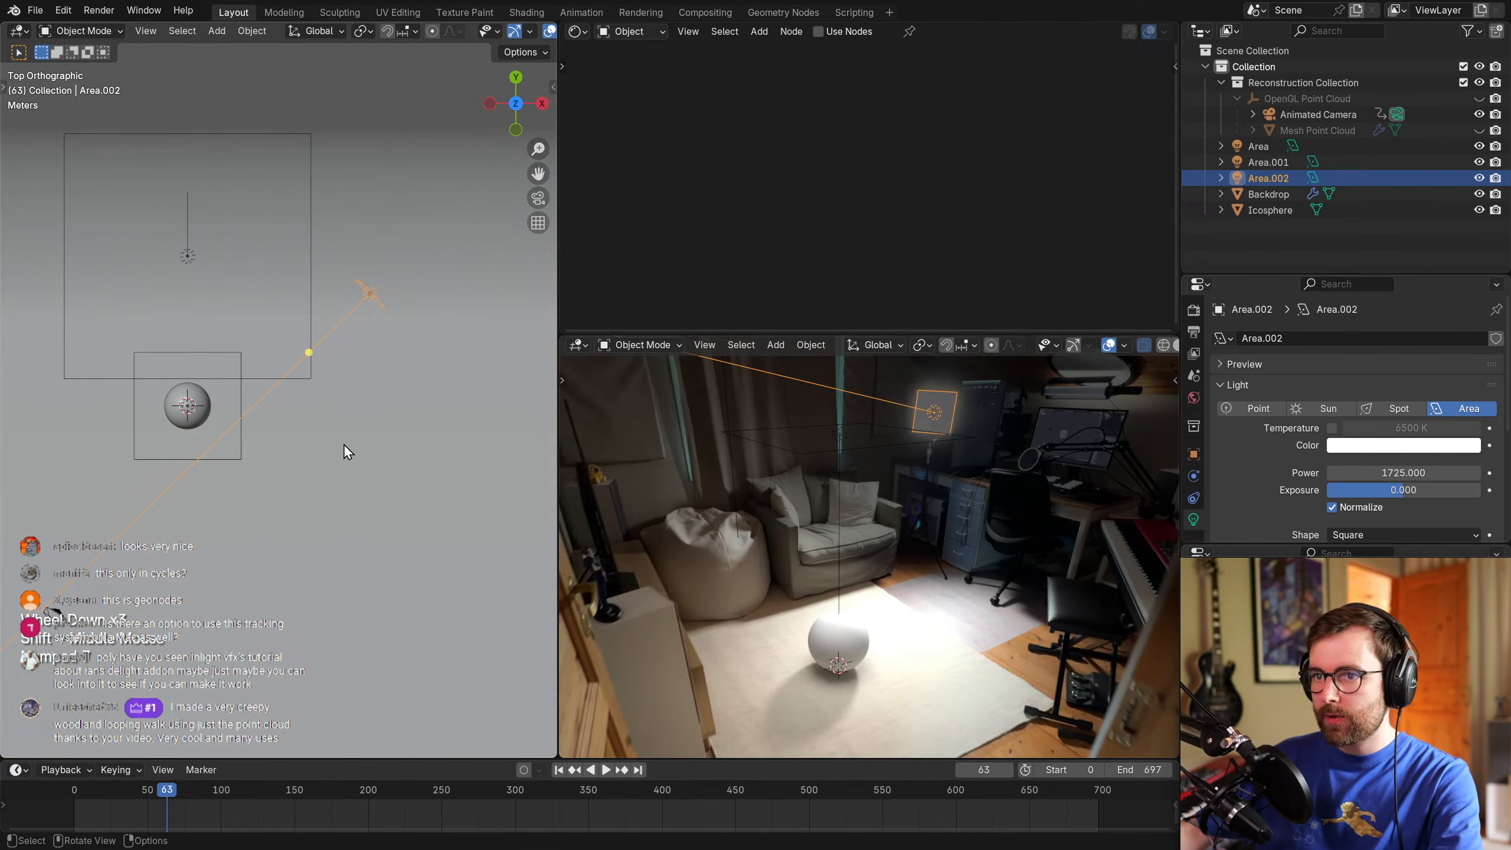
pyautogui.keyDown('shift'); pyautogui.moveTo(344, 428); pyautogui.dragTo(361, 435, button='middle'); pyautogui.keyUp('shift')
pyautogui.press('r')
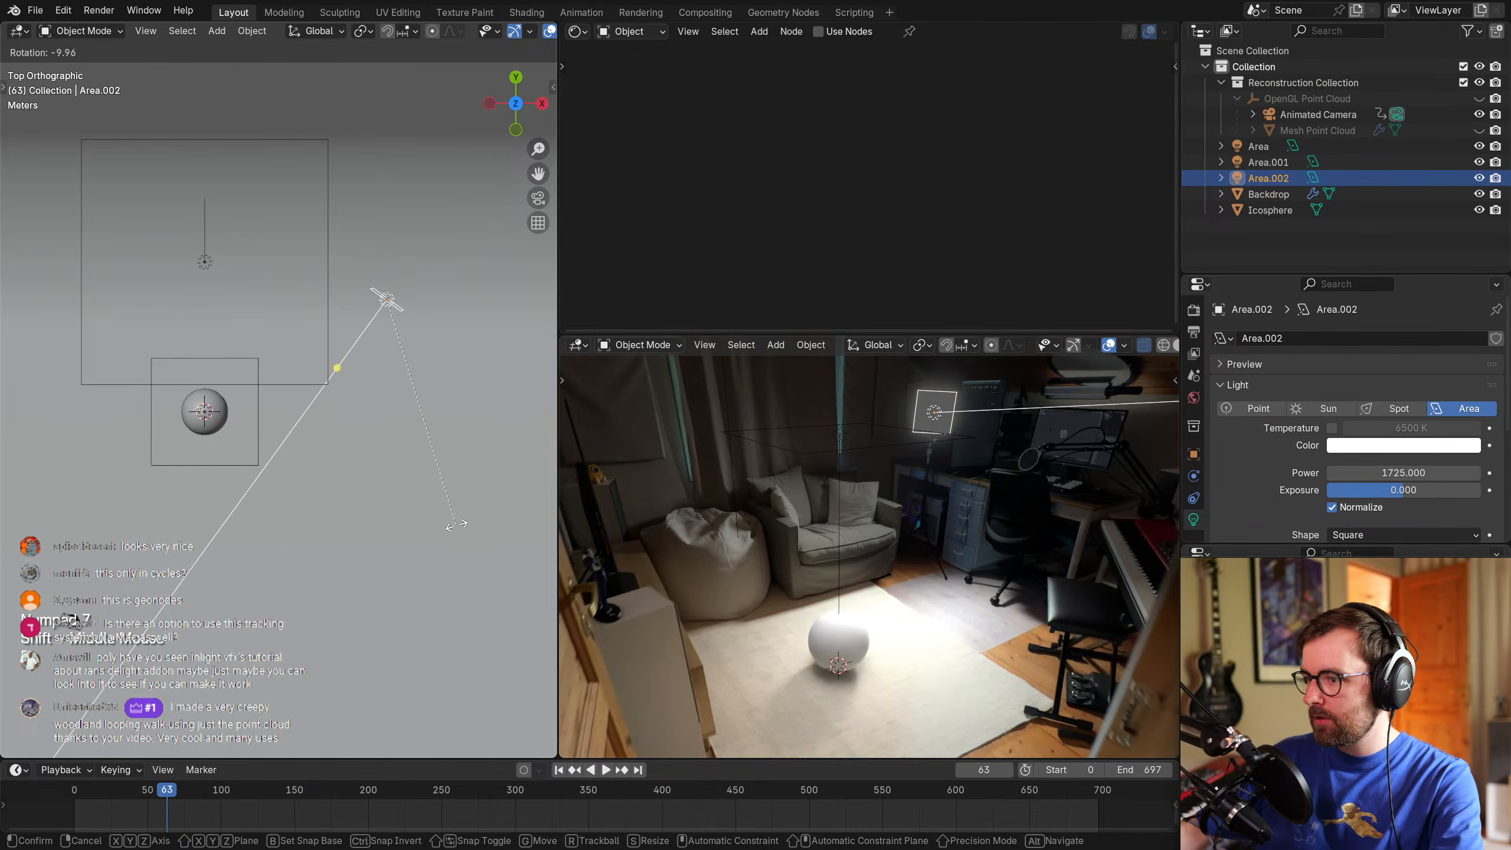
pyautogui.click(459, 533)
# Raise the power of the lamp's area light to 2144.
pyautogui.scroll(-2, 976, 523)
pyautogui.rightClick(348, 369)
pyautogui.click(352, 372)
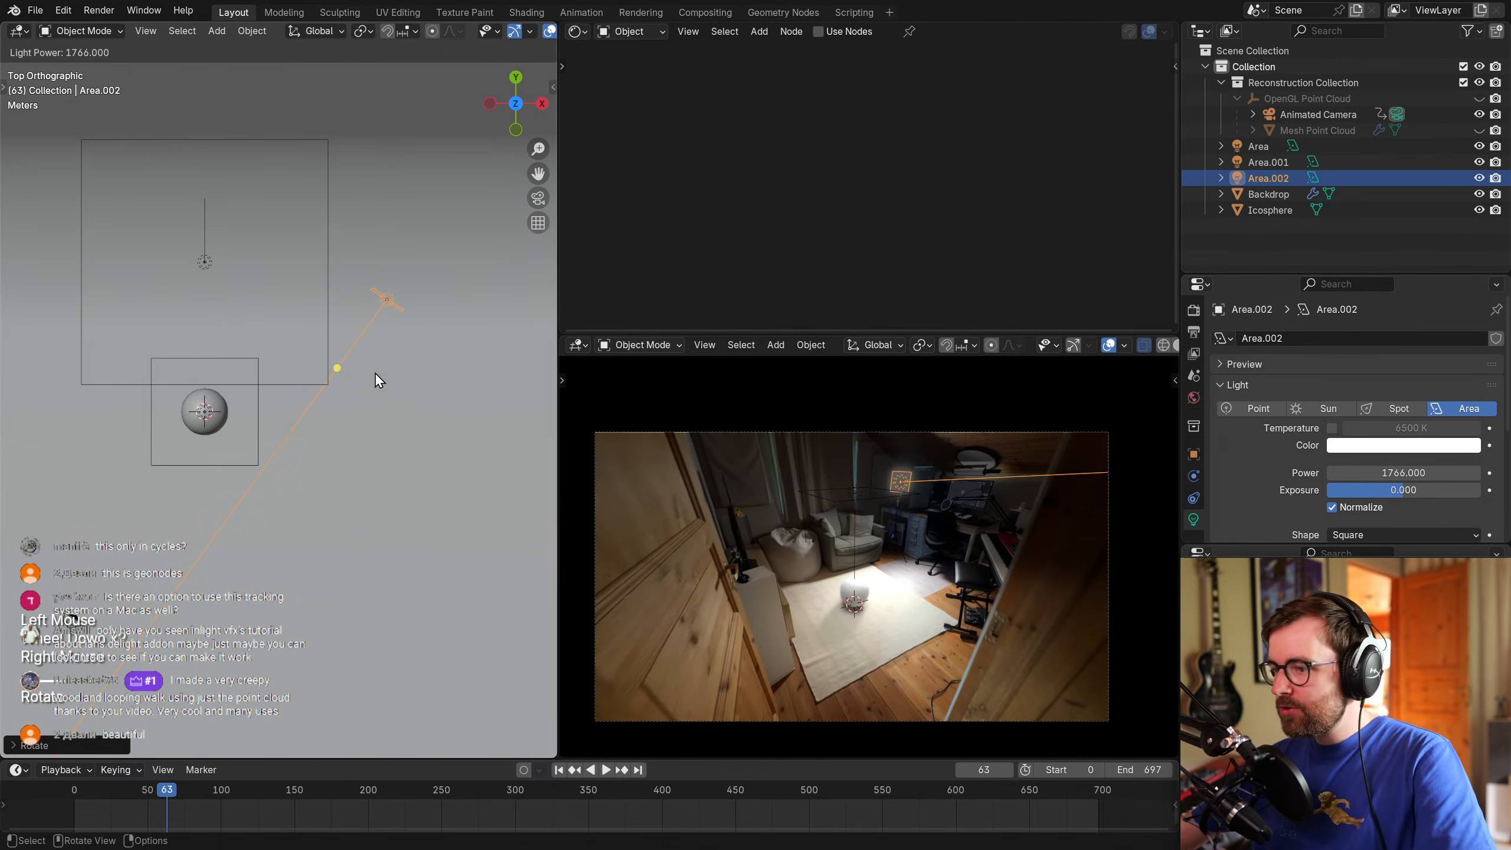
pyautogui.click(53, 396)
pyautogui.scroll(3, 749, 499)
pyautogui.keyDown('shift'); pyautogui.moveTo(749, 498); pyautogui.dragTo(940, 537, button='middle'); pyautogui.keyUp('shift')
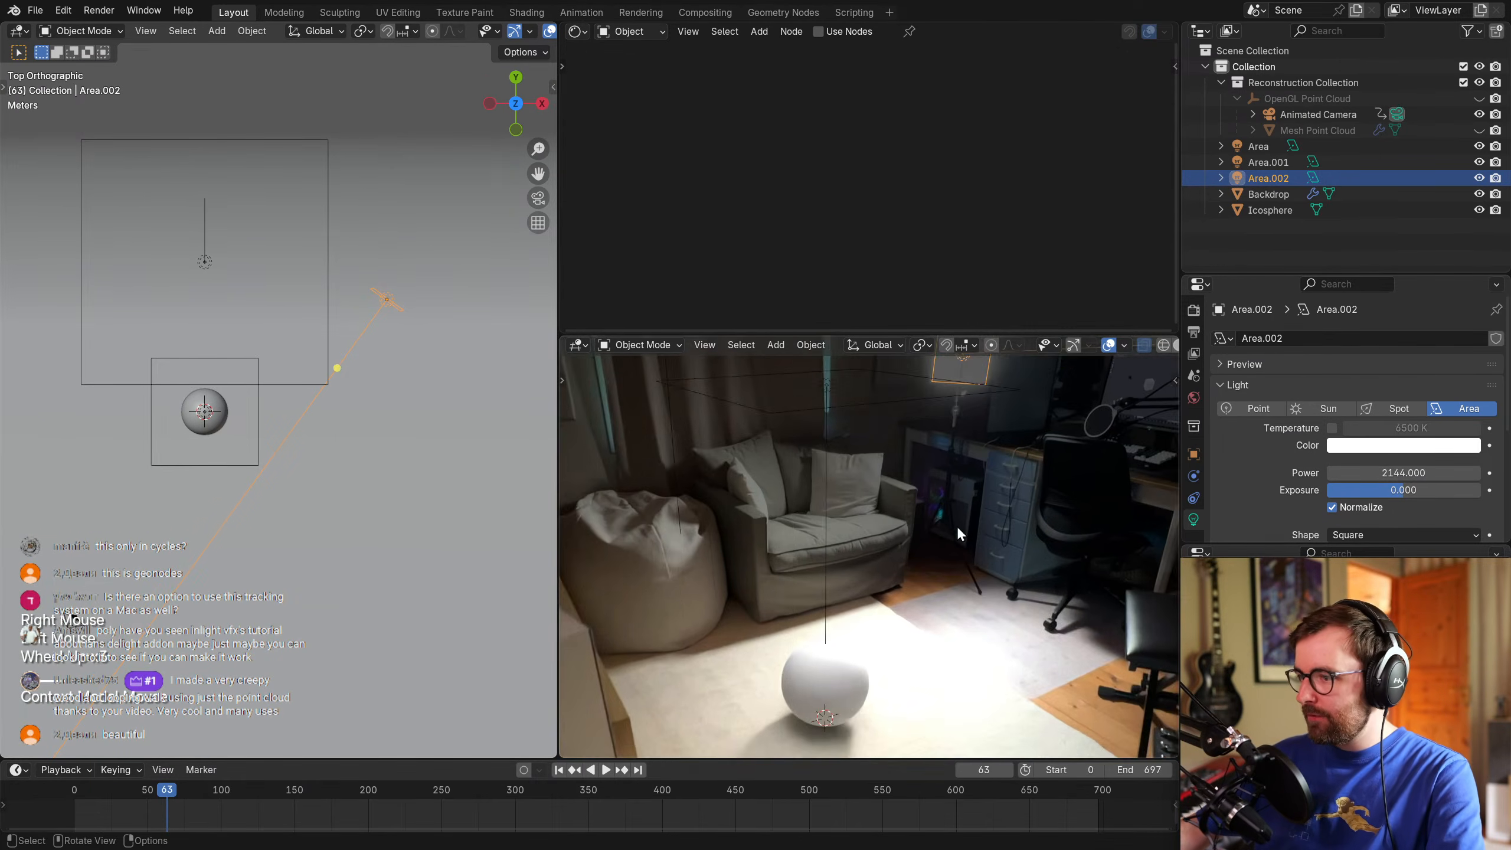
# Try rotating the lamp's area light about the vertical axis while previewing the lighting in the enlarged camera view.
pyautogui.scroll(-3, 940, 537)
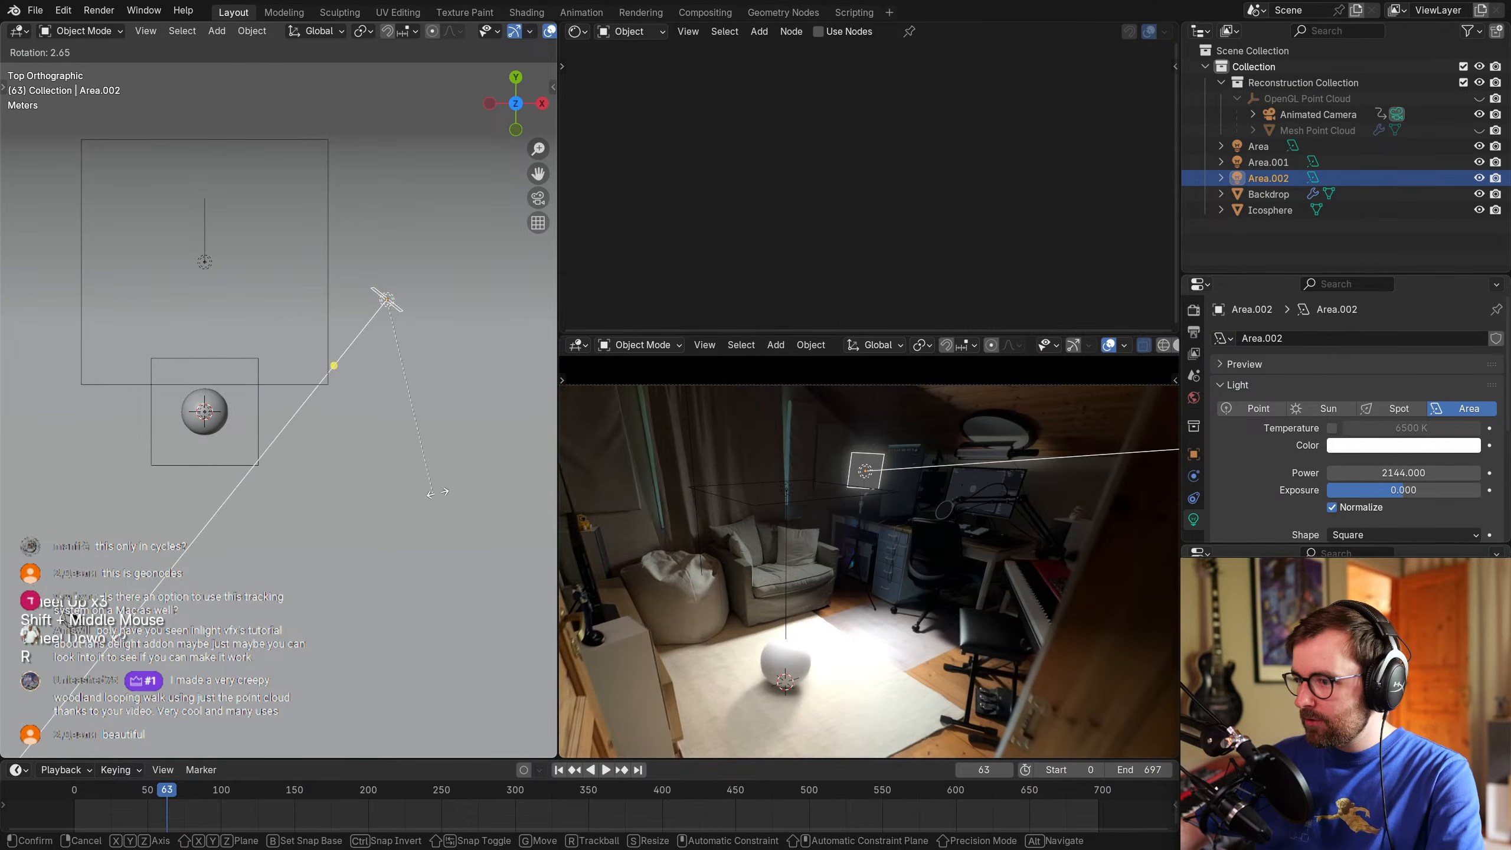
pyautogui.press('Escape')
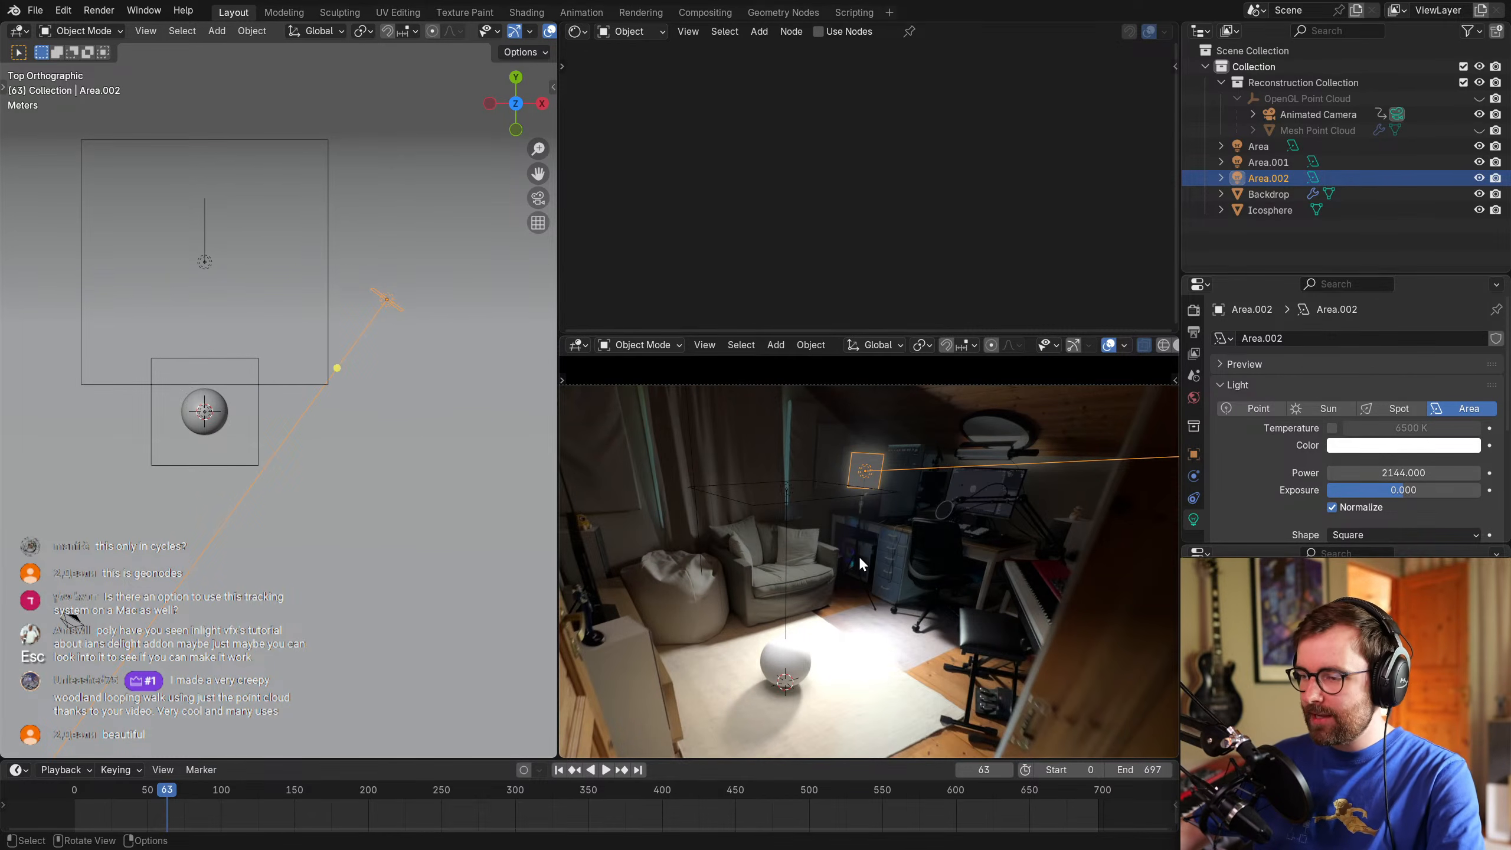
pyautogui.scroll(-3, 953, 582)
pyautogui.hotkey('ctrl', 'space')
pyautogui.press('r')
pyautogui.press('z')
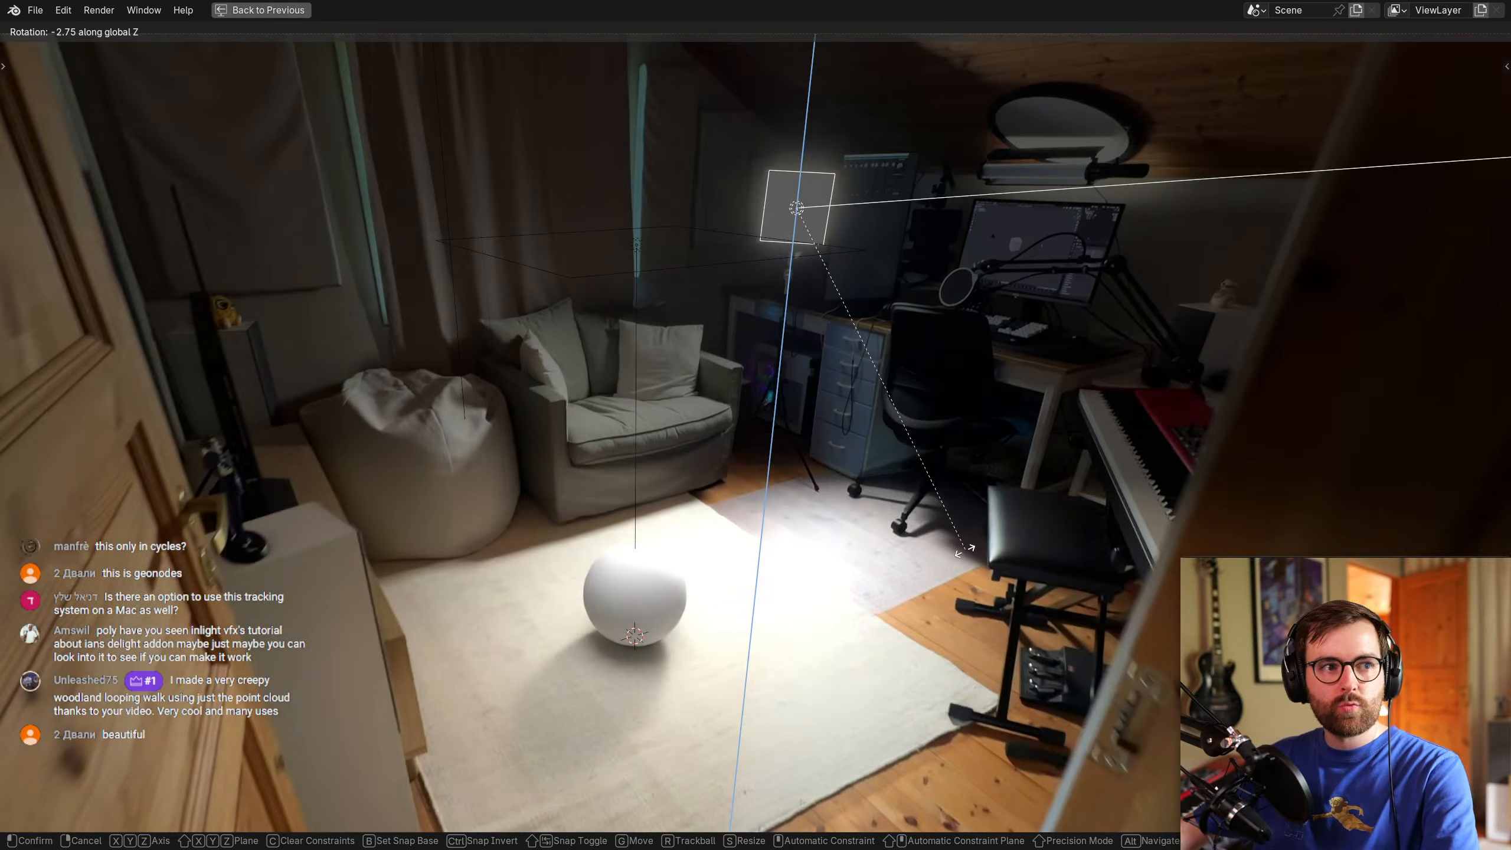
pyautogui.press('Escape')
pyautogui.press('r')
pyautogui.press('z')
pyautogui.rightClick(1093, 252)
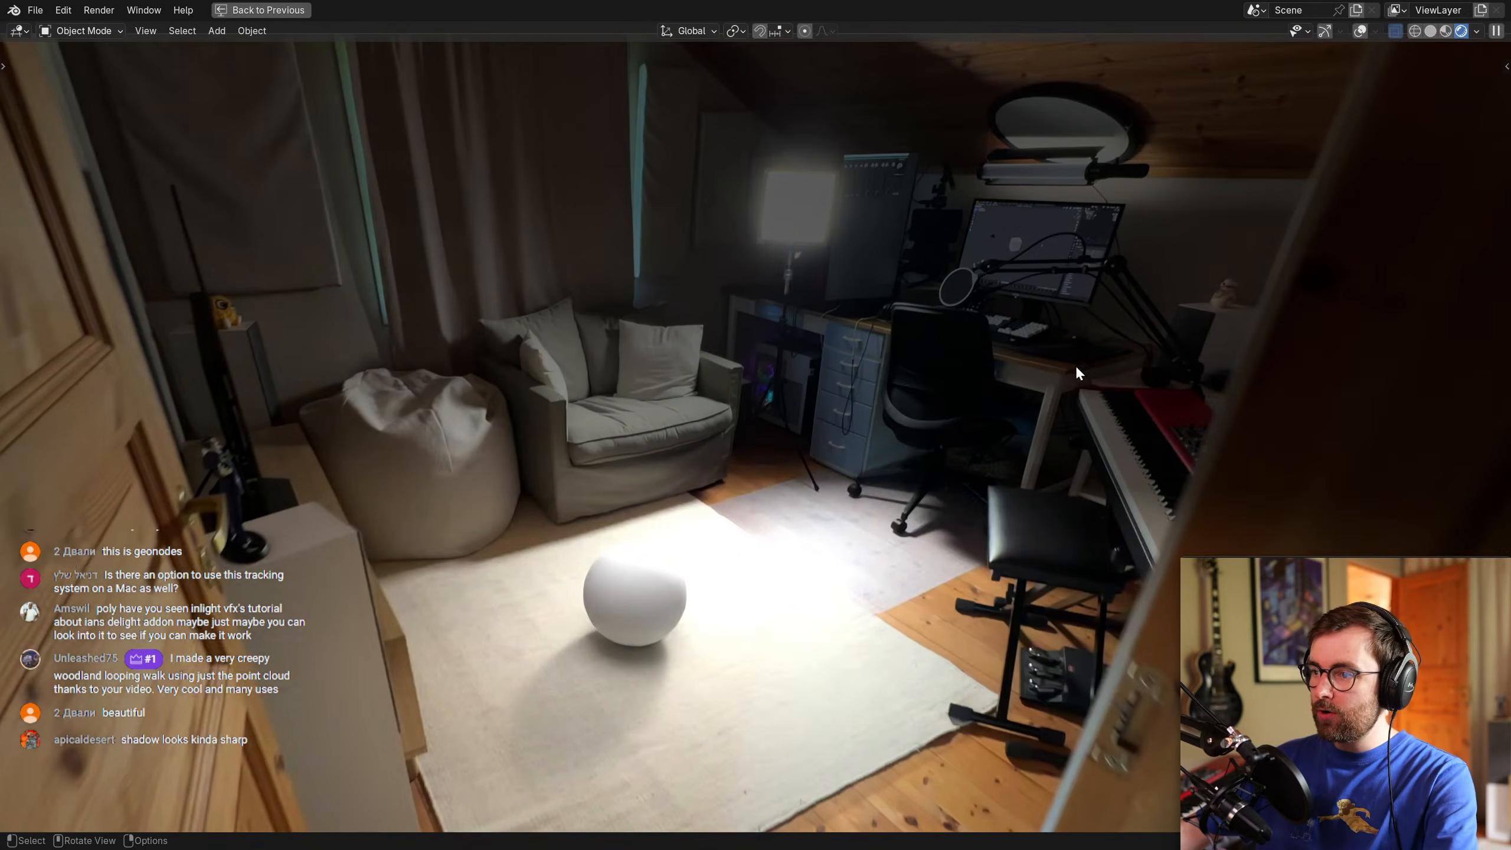
# Rotate the lamp's area light about the global Z axis and restore the split viewport layout.
pyautogui.press('r')
pyautogui.press('z')
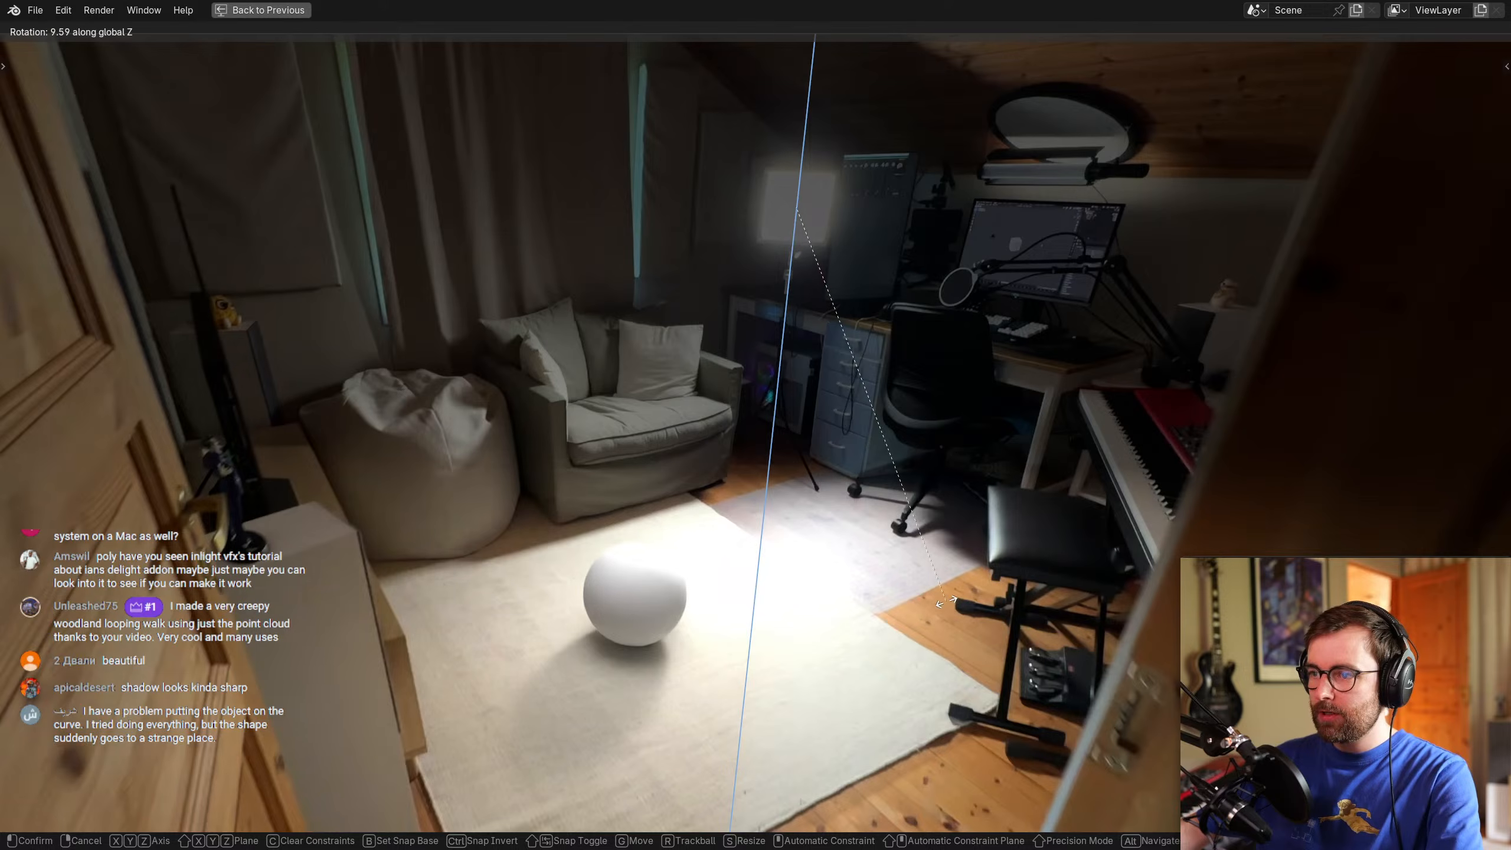
pyautogui.click(902, 465)
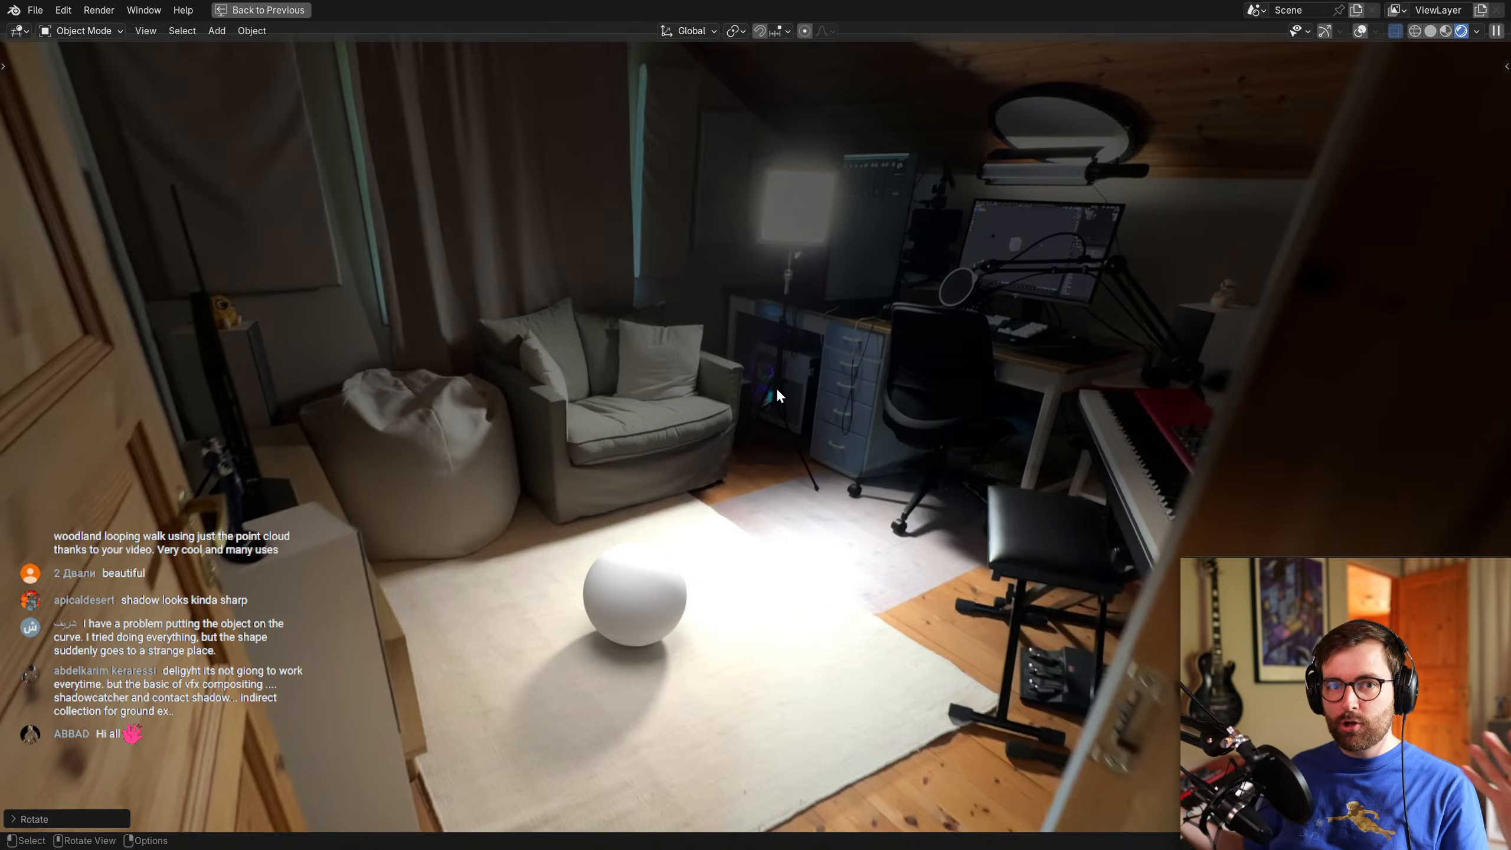
pyautogui.hotkey('ctrl', 'space')
# Snap the 3D cursor to the lamp's area light.
pyautogui.moveTo(305, 438); pyautogui.dragTo(374, 364, button='middle')
pyautogui.scroll(2, 369, 425)
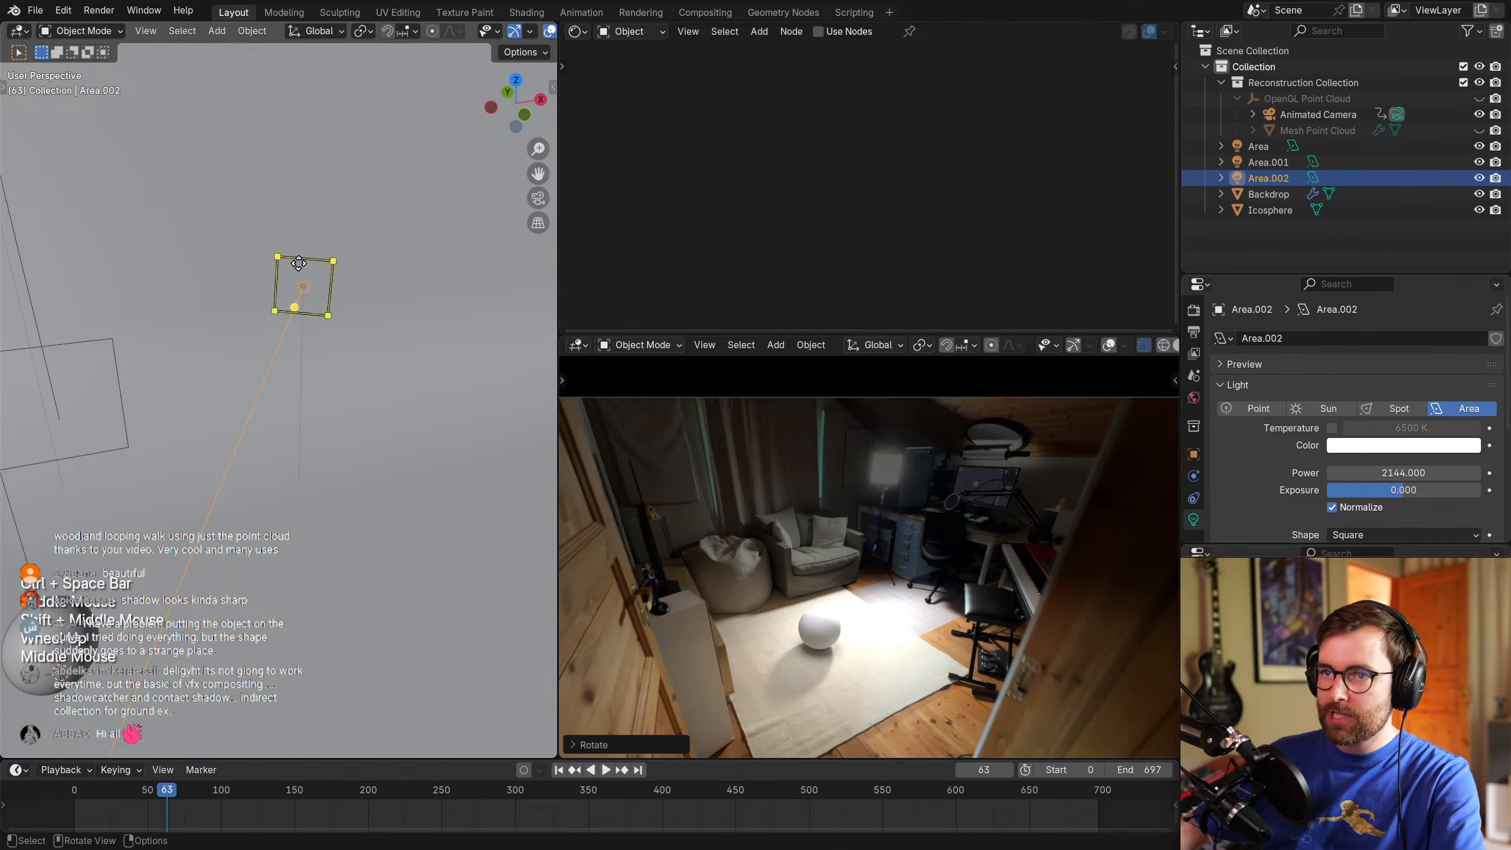
pyautogui.hotkey('shift', 's')
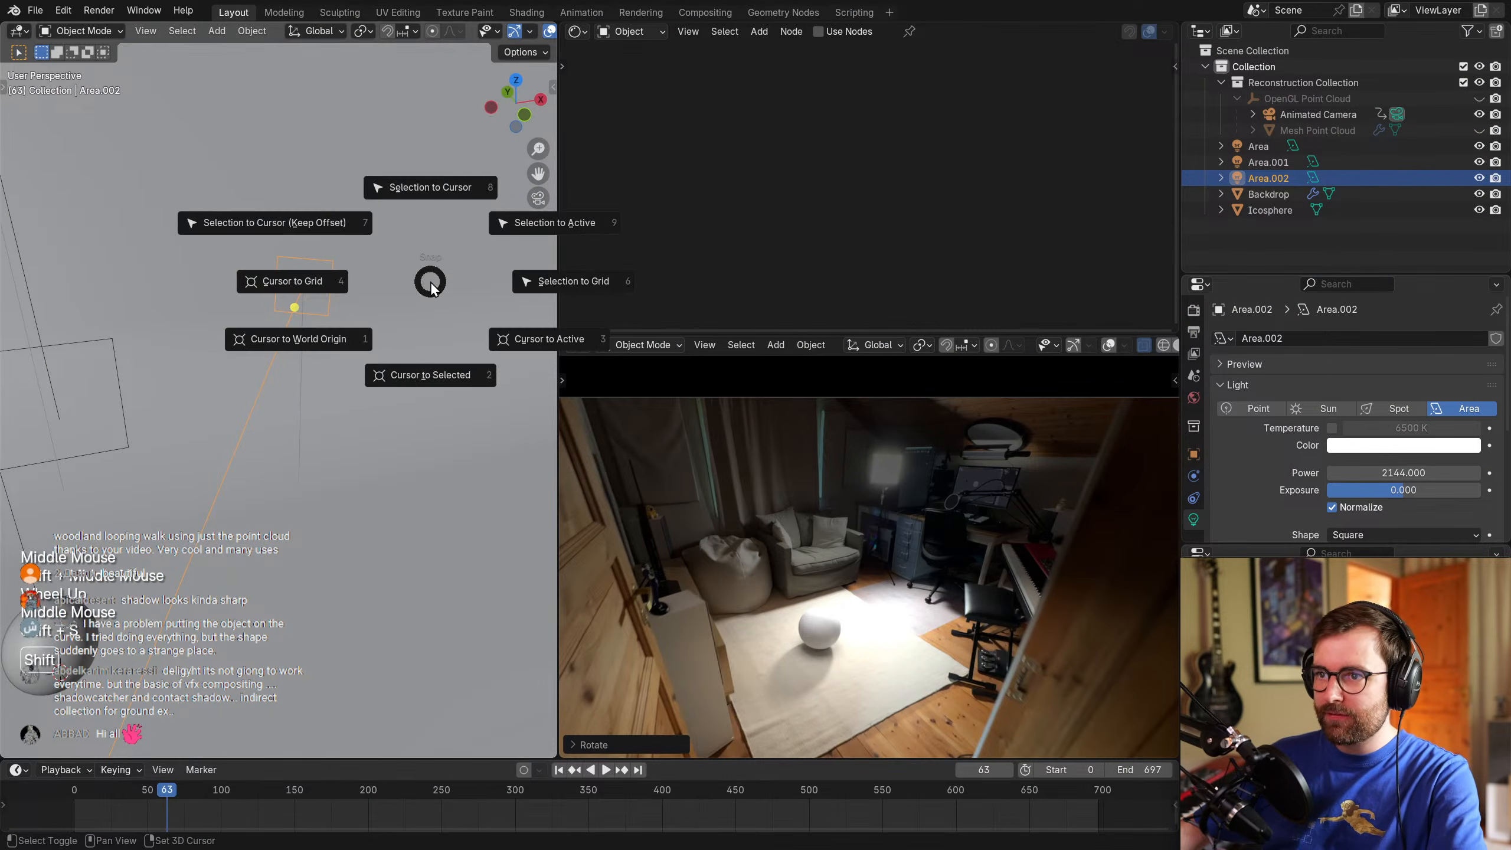
pyautogui.click(439, 378)
# Deselect everything and add a mesh plane at the 3D cursor.
pyautogui.hotkey('alt', 'a')
pyautogui.moveTo(439, 415); pyautogui.dragTo(372, 439, button='middle')
pyautogui.scroll(2, 372, 452)
pyautogui.hotkey('shift', 'a')
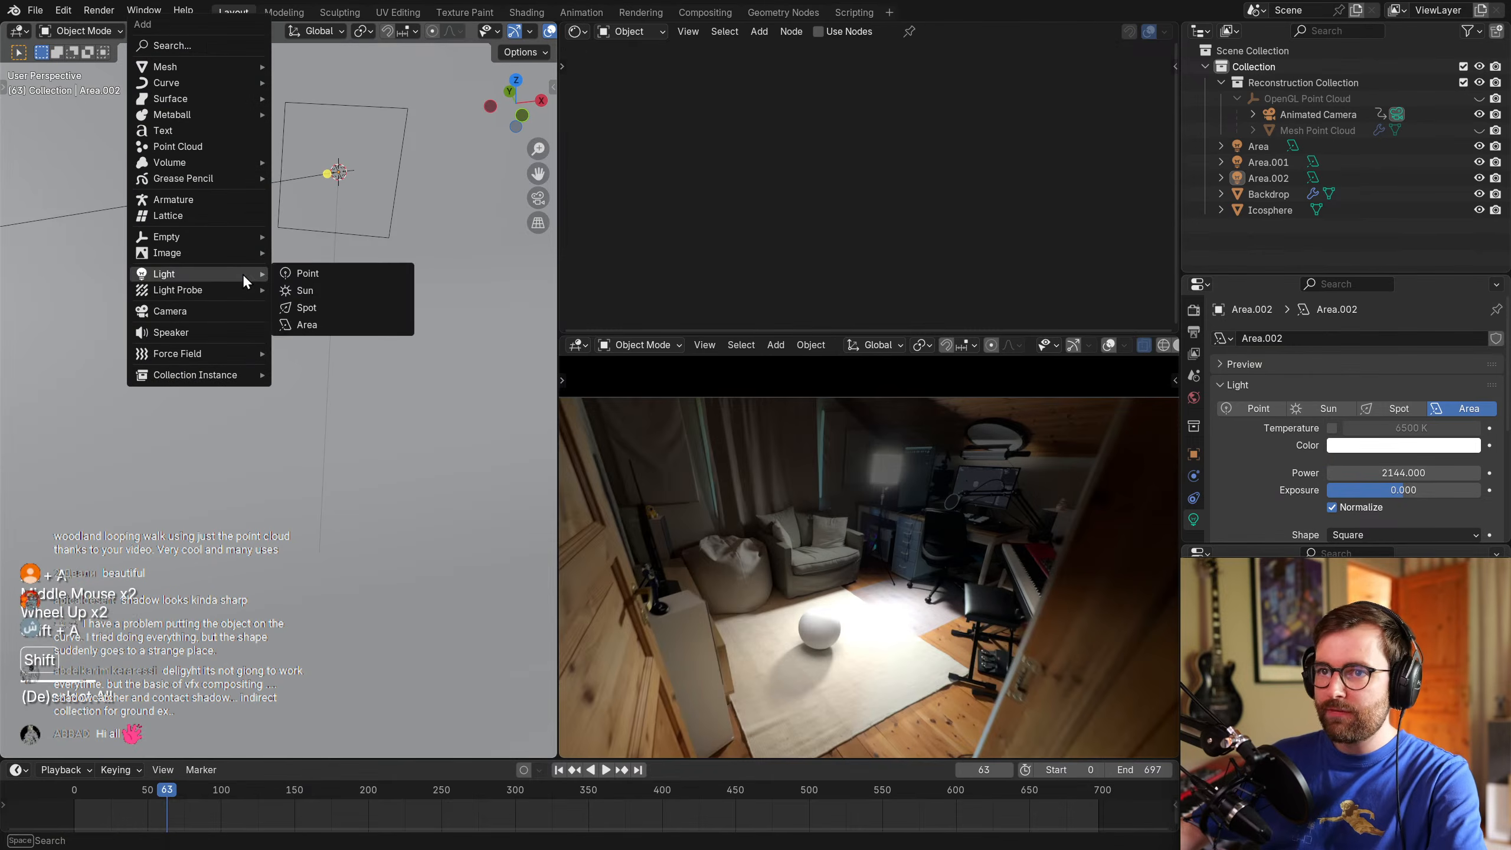
pyautogui.moveTo(185, 68)
pyautogui.click(369, 66)
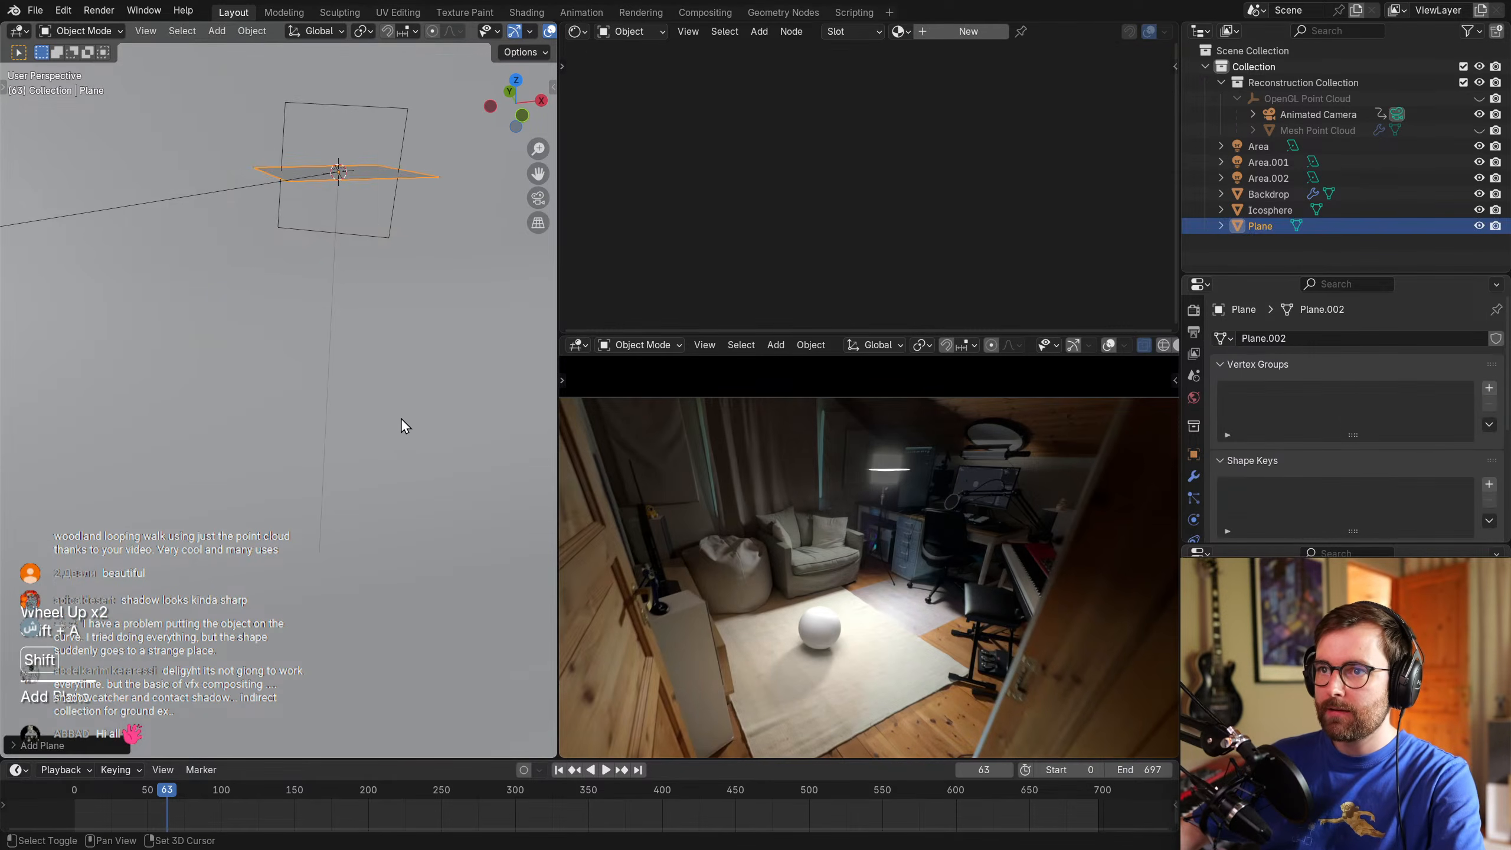
# Rotate the new plane about the X axis so it stands upright.
pyautogui.keyDown('shift'); pyautogui.moveTo(404, 421); pyautogui.dragTo(421, 492, button='middle'); pyautogui.keyUp('shift')
pyautogui.press('r')
pyautogui.press('x')
pyautogui.press('Return')
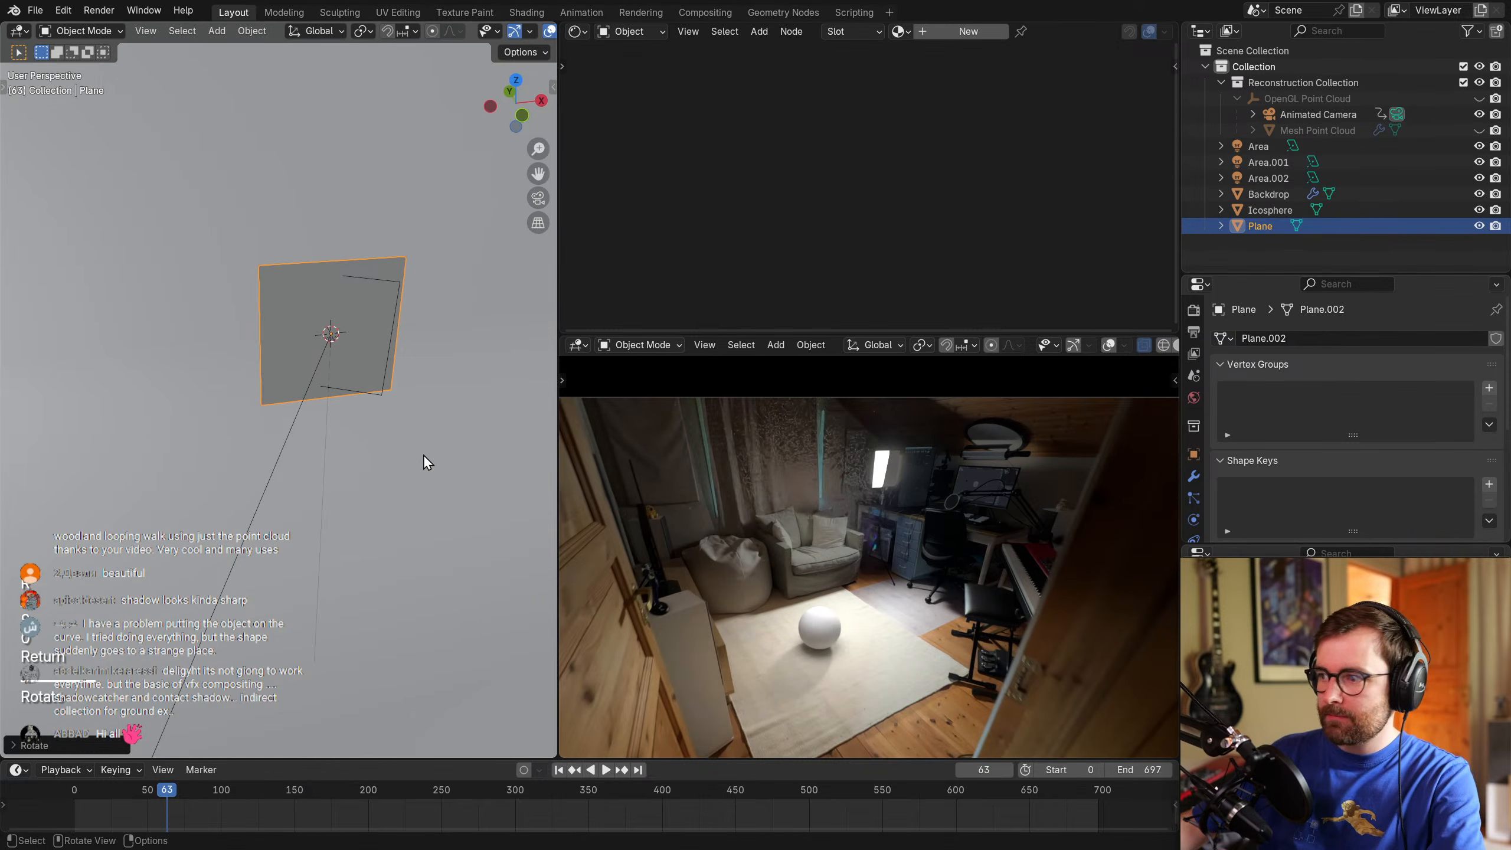
# Move the upright plane along the X axis so it sits beside the lamp's area light.
pyautogui.press('g')
pyautogui.middleClick(401, 418)
pyautogui.click(365, 419)
pyautogui.scroll(3, 976, 493)
pyautogui.keyDown('shift'); pyautogui.moveTo(883, 418); pyautogui.dragTo(775, 483, button='middle'); pyautogui.keyUp('shift')
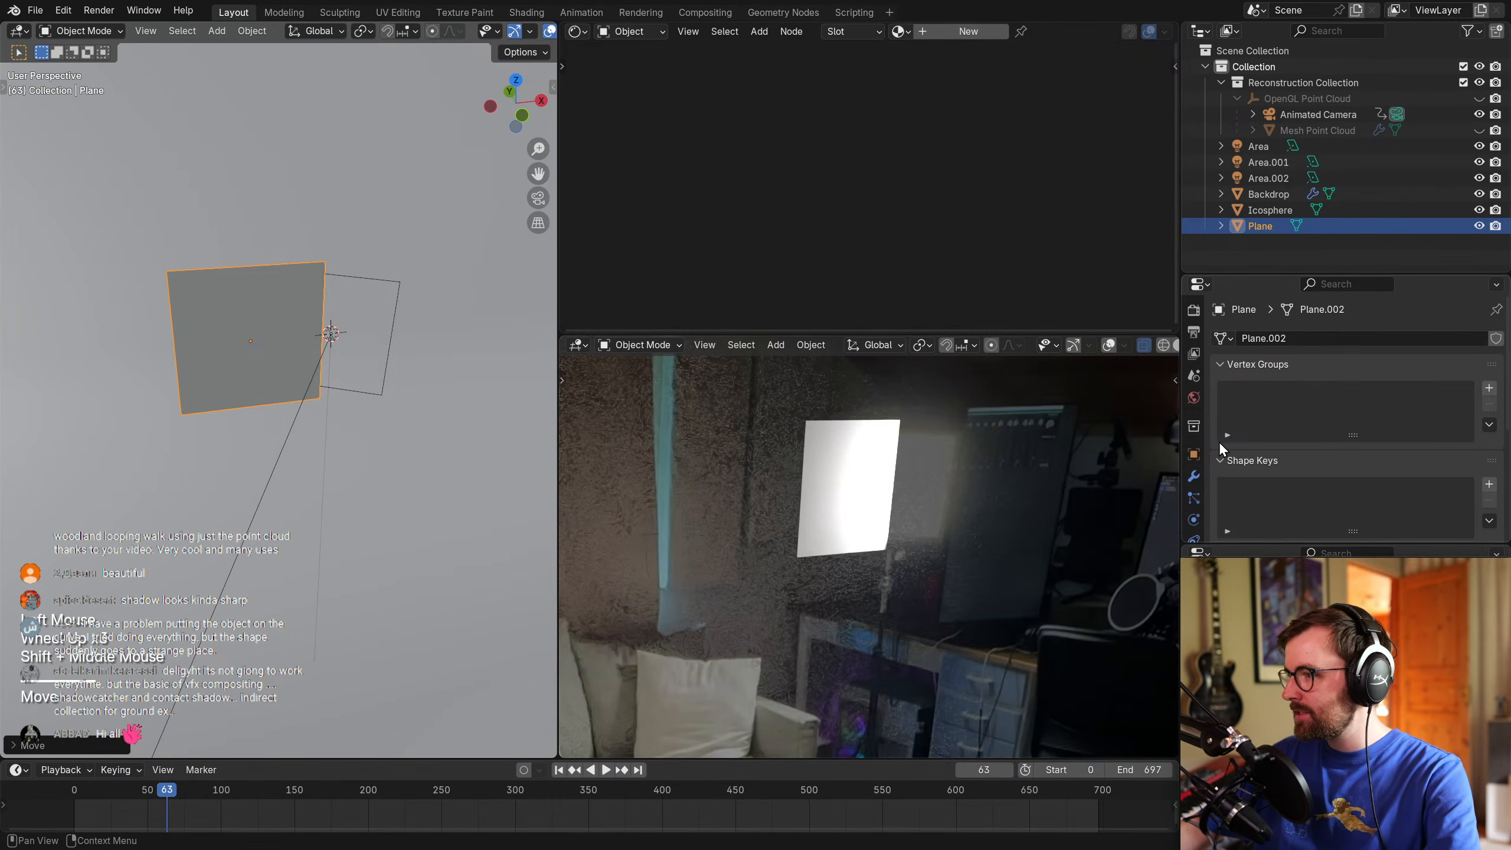
# Turn off the plane's ray visibility for Camera, Diffuse, Glossy, Transmission and Volume Scatter.
pyautogui.click(1196, 453)
pyautogui.scroll(-6, 1252, 392)
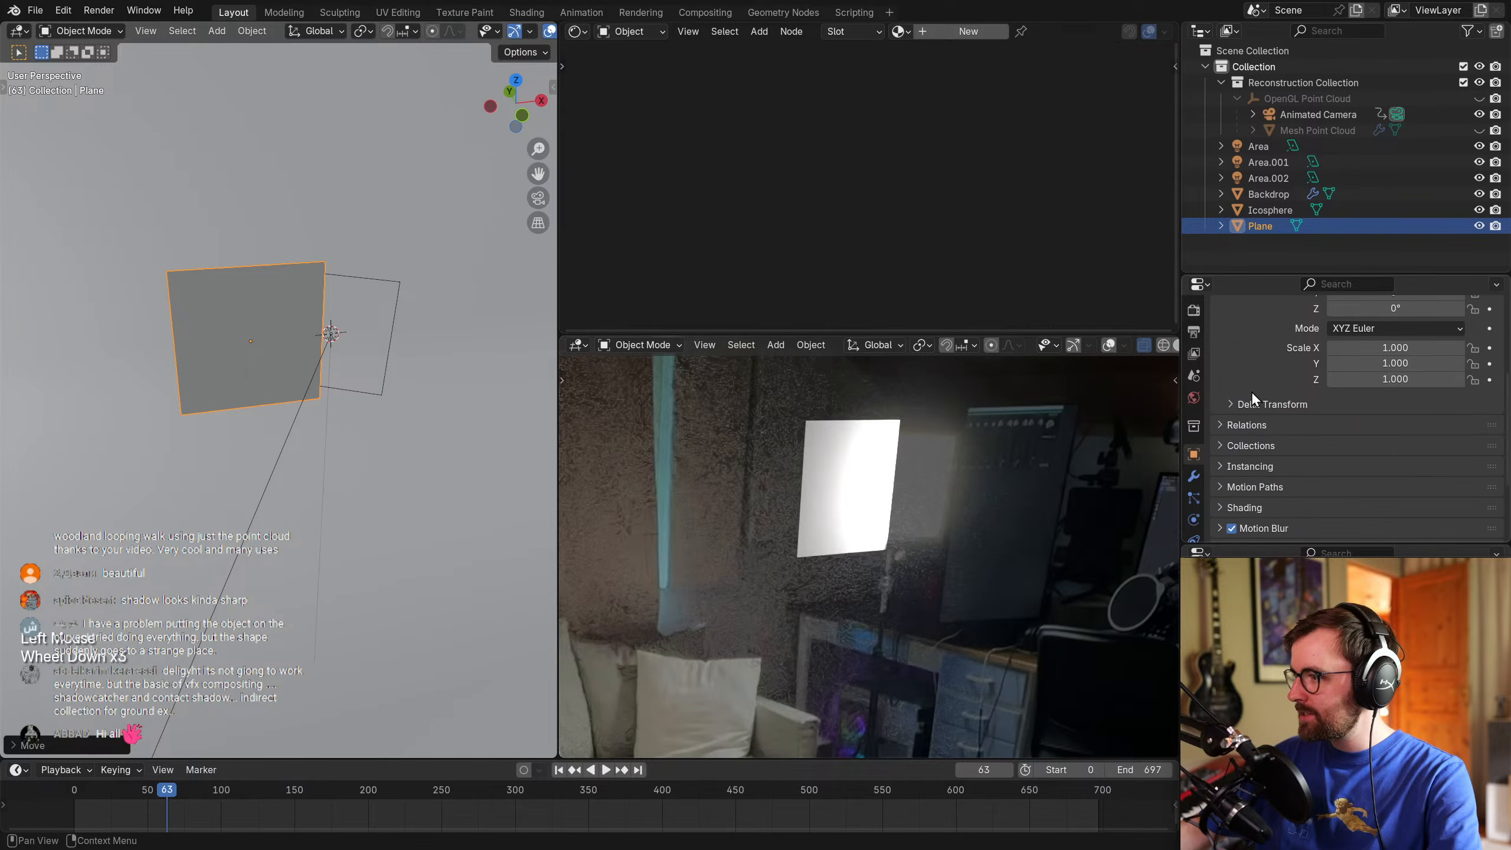
pyautogui.click(1241, 447)
pyautogui.scroll(-5, 1270, 409)
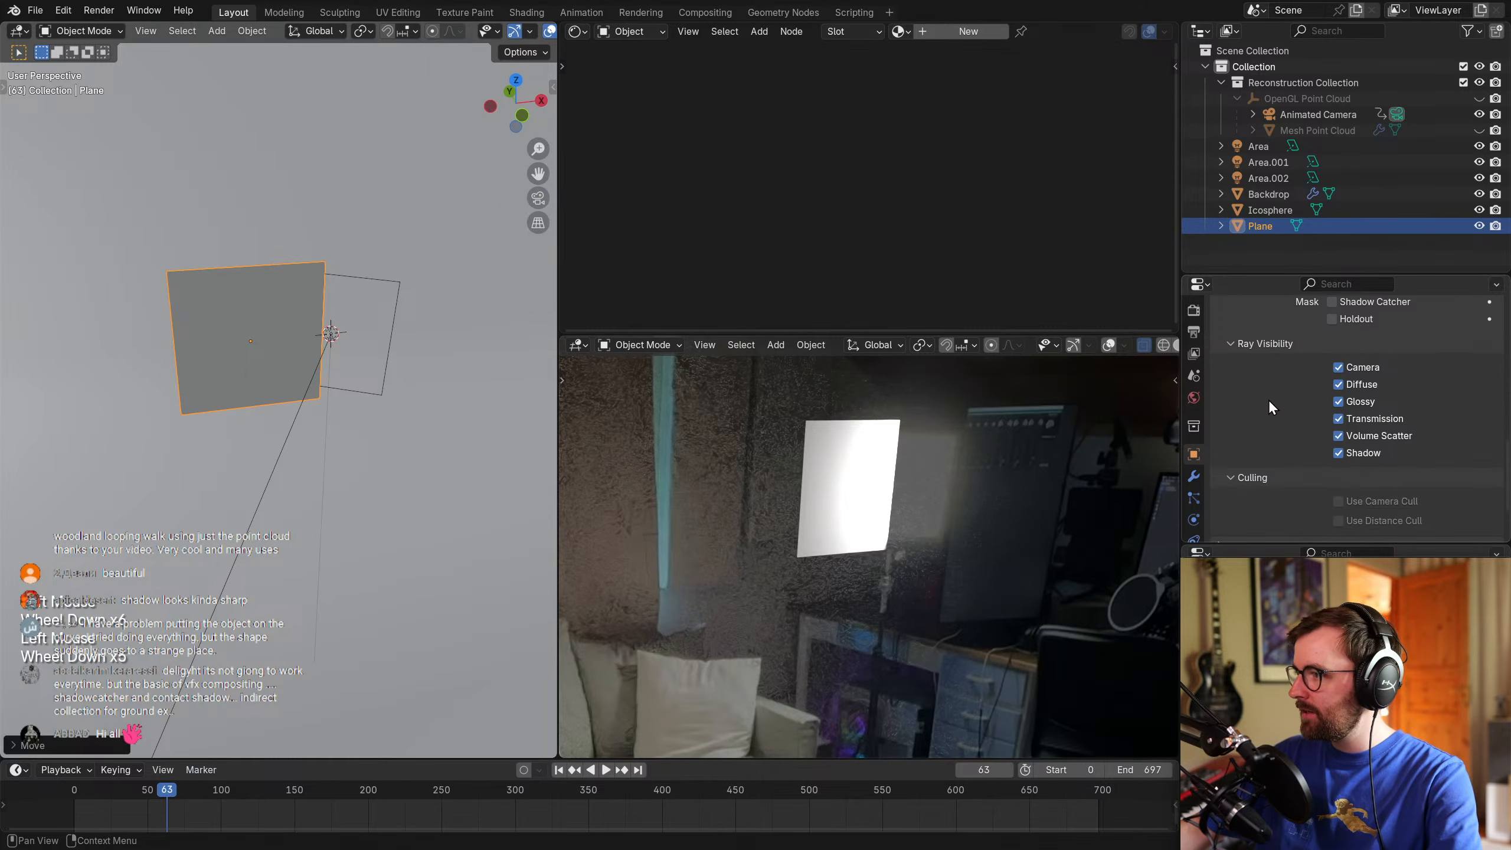
pyautogui.click(1340, 366)
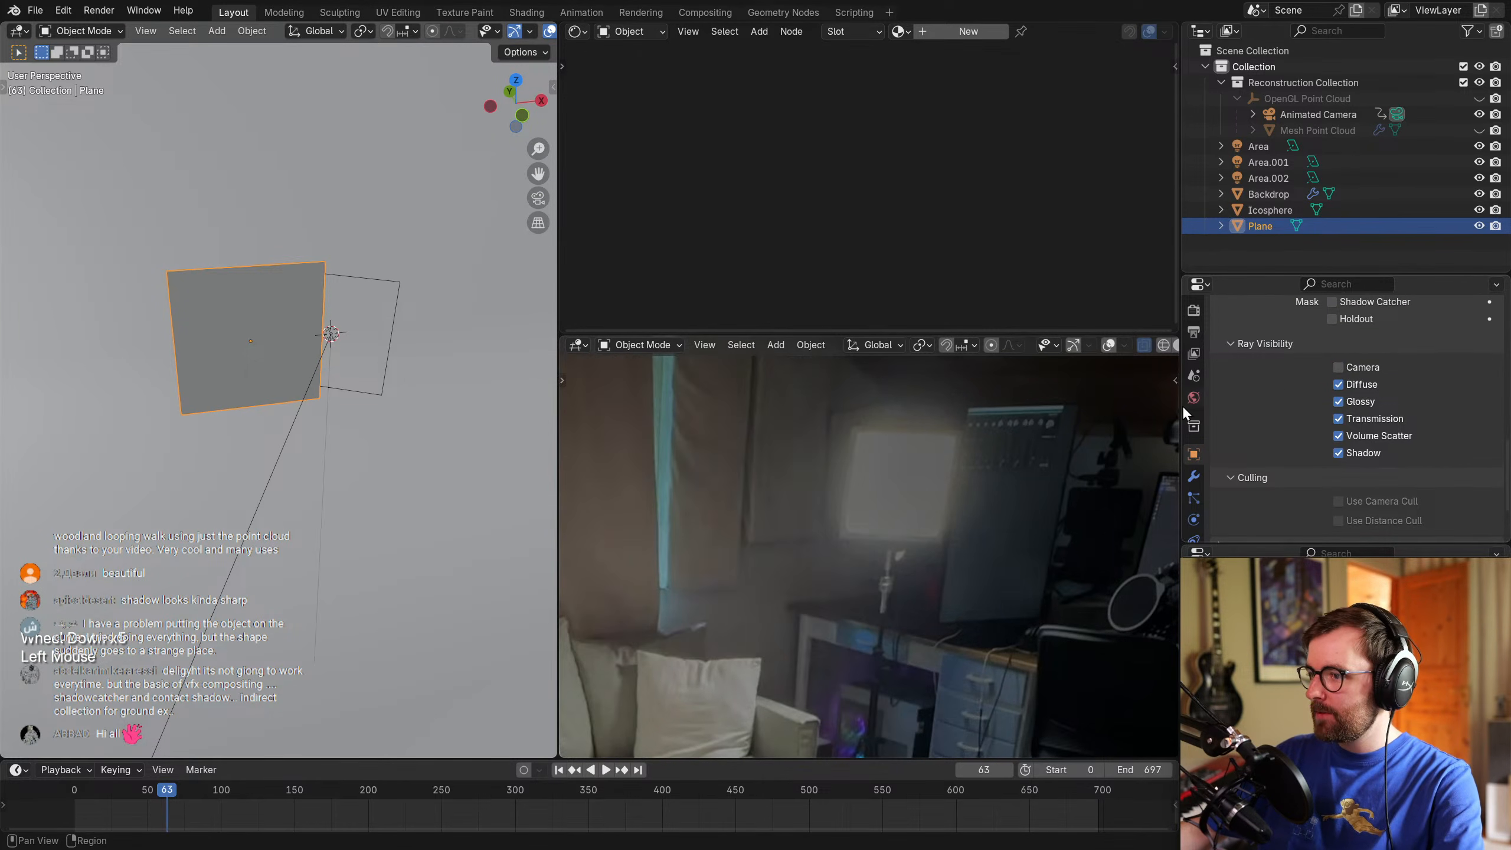
pyautogui.click(1337, 384)
pyautogui.click(1340, 402)
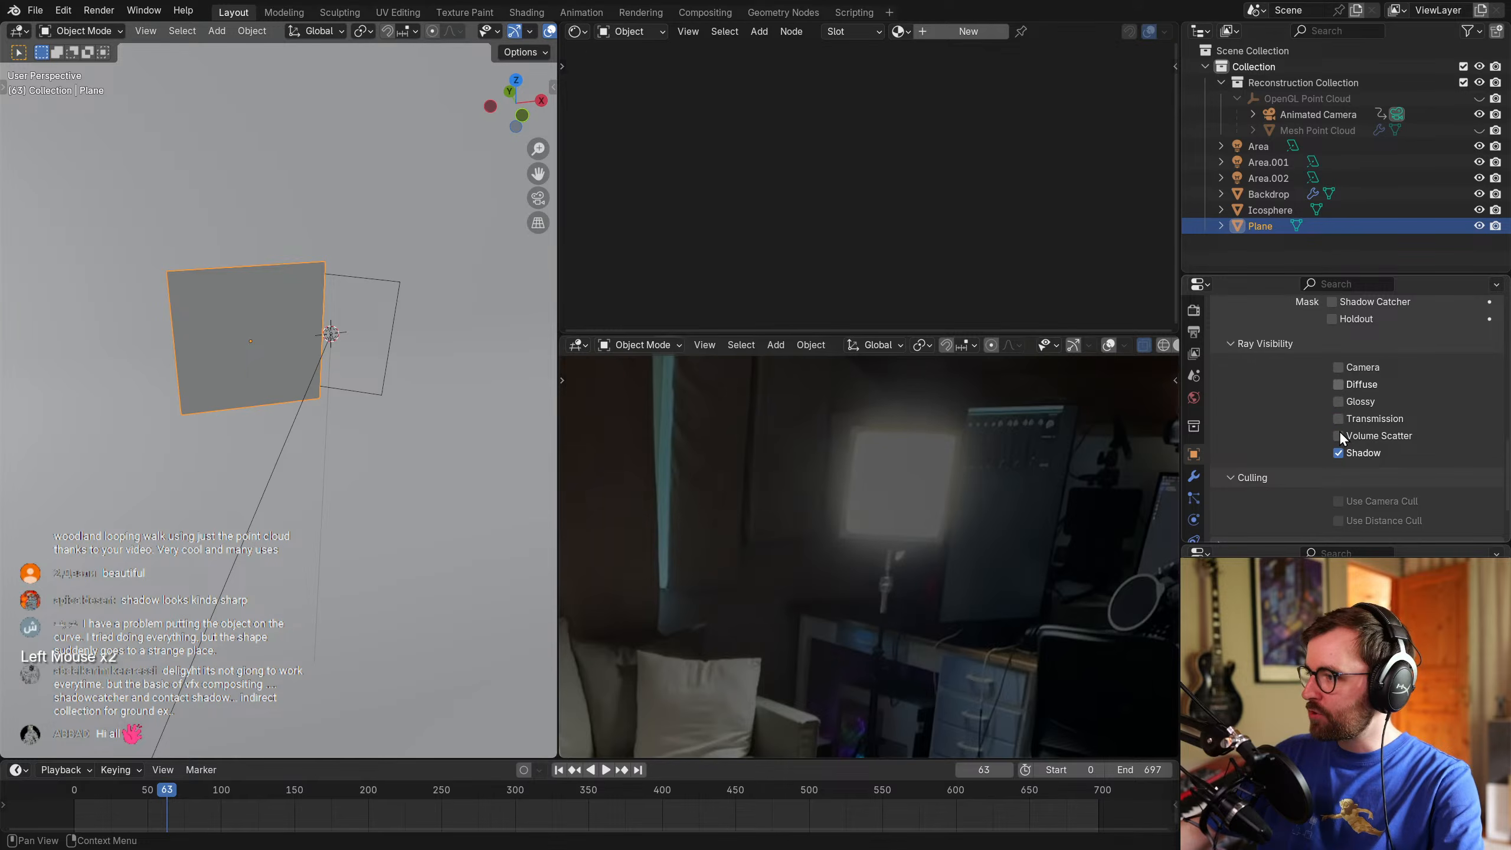
# Create a new material named holdout on the plane and set its surface shader to Holdout.
pyautogui.scroll(-4, 1196, 423)
pyautogui.click(1195, 519)
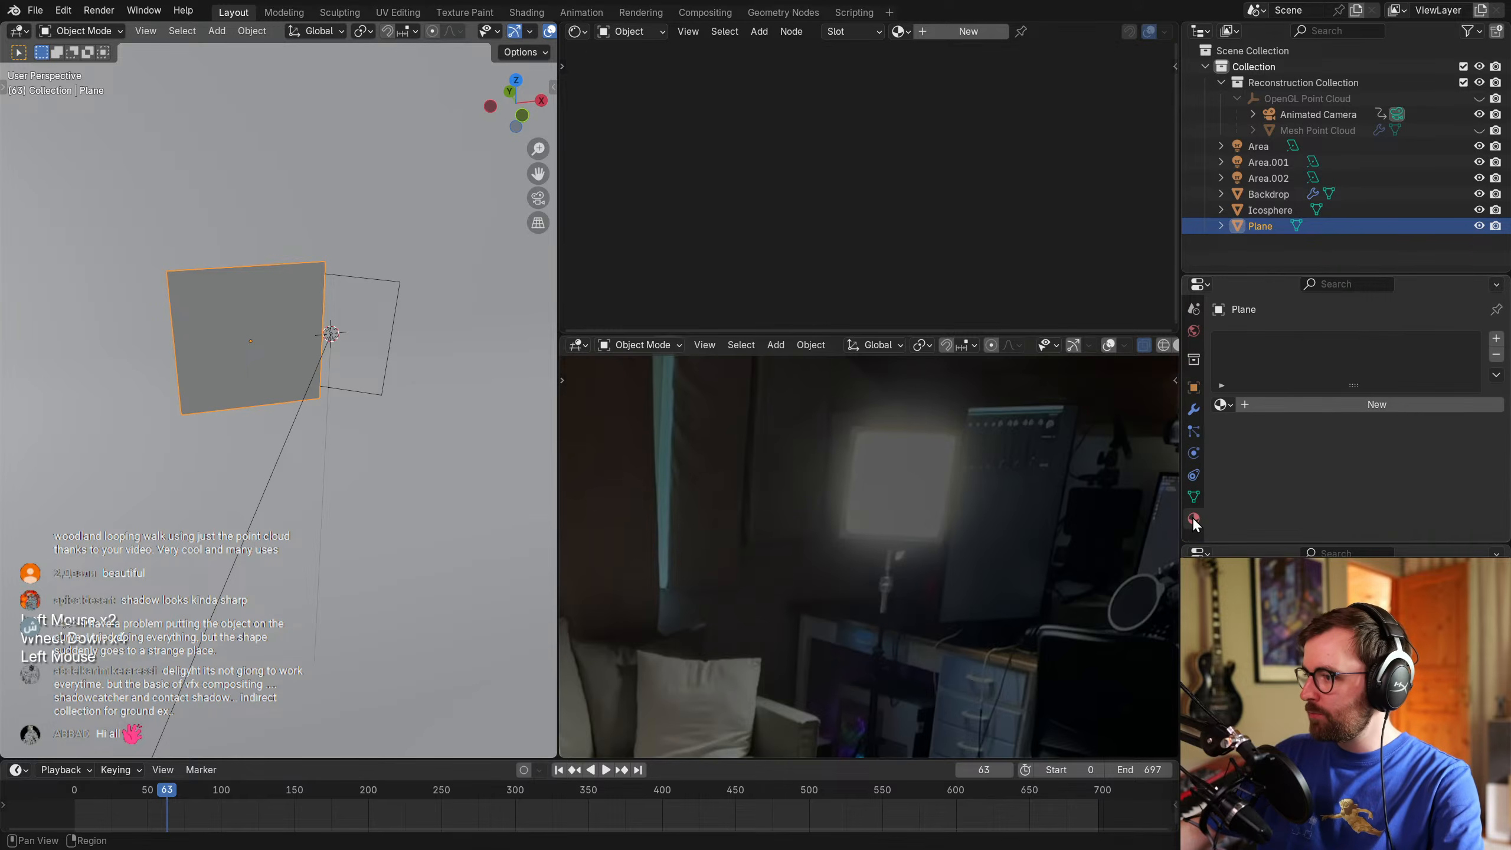
pyautogui.click(1306, 406)
pyautogui.click(1331, 406)
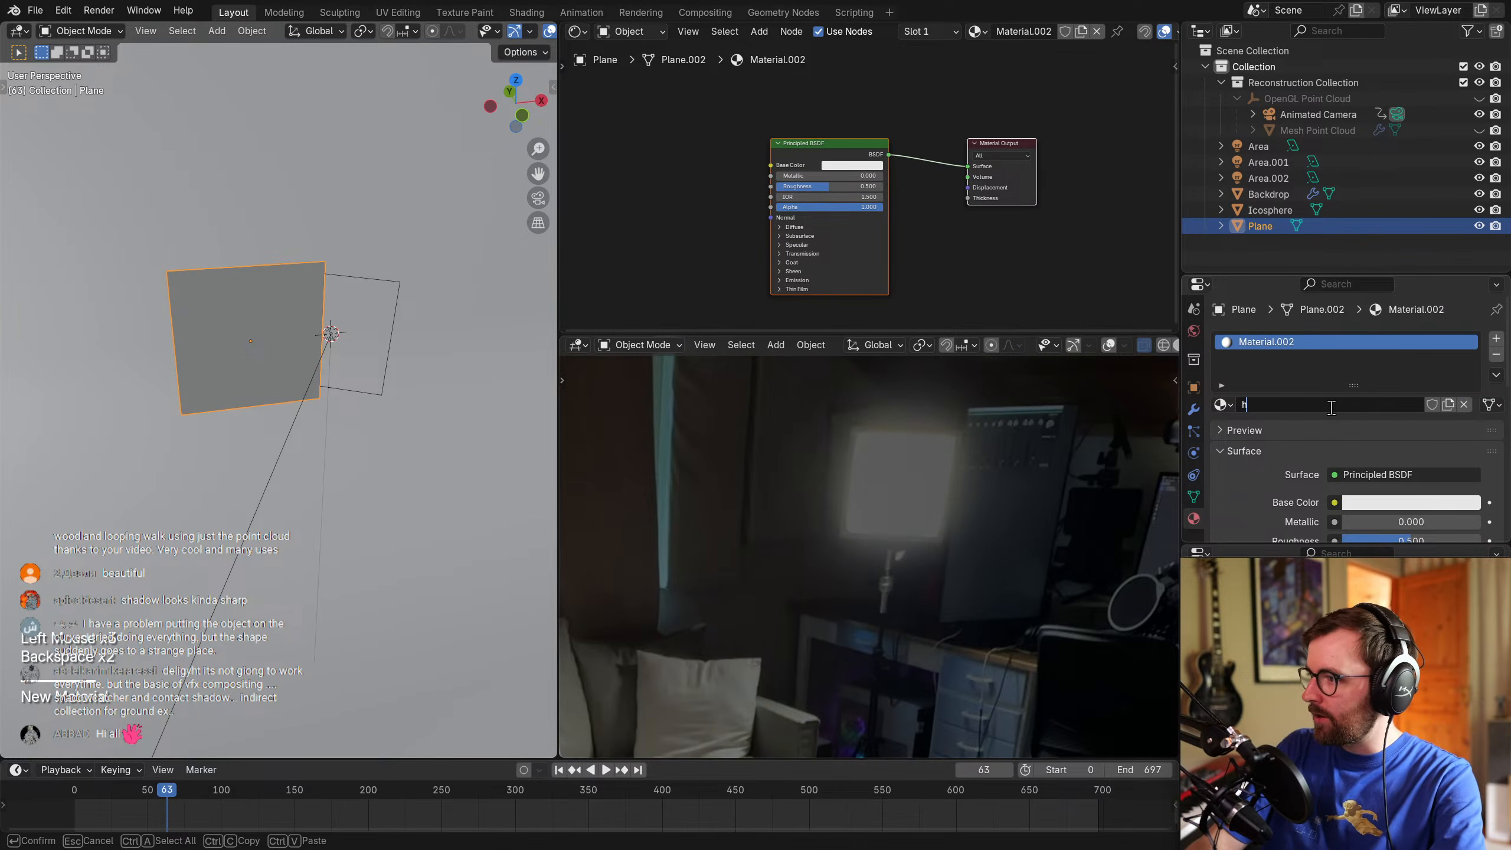
pyautogui.write('holdout')
pyautogui.press('Return')
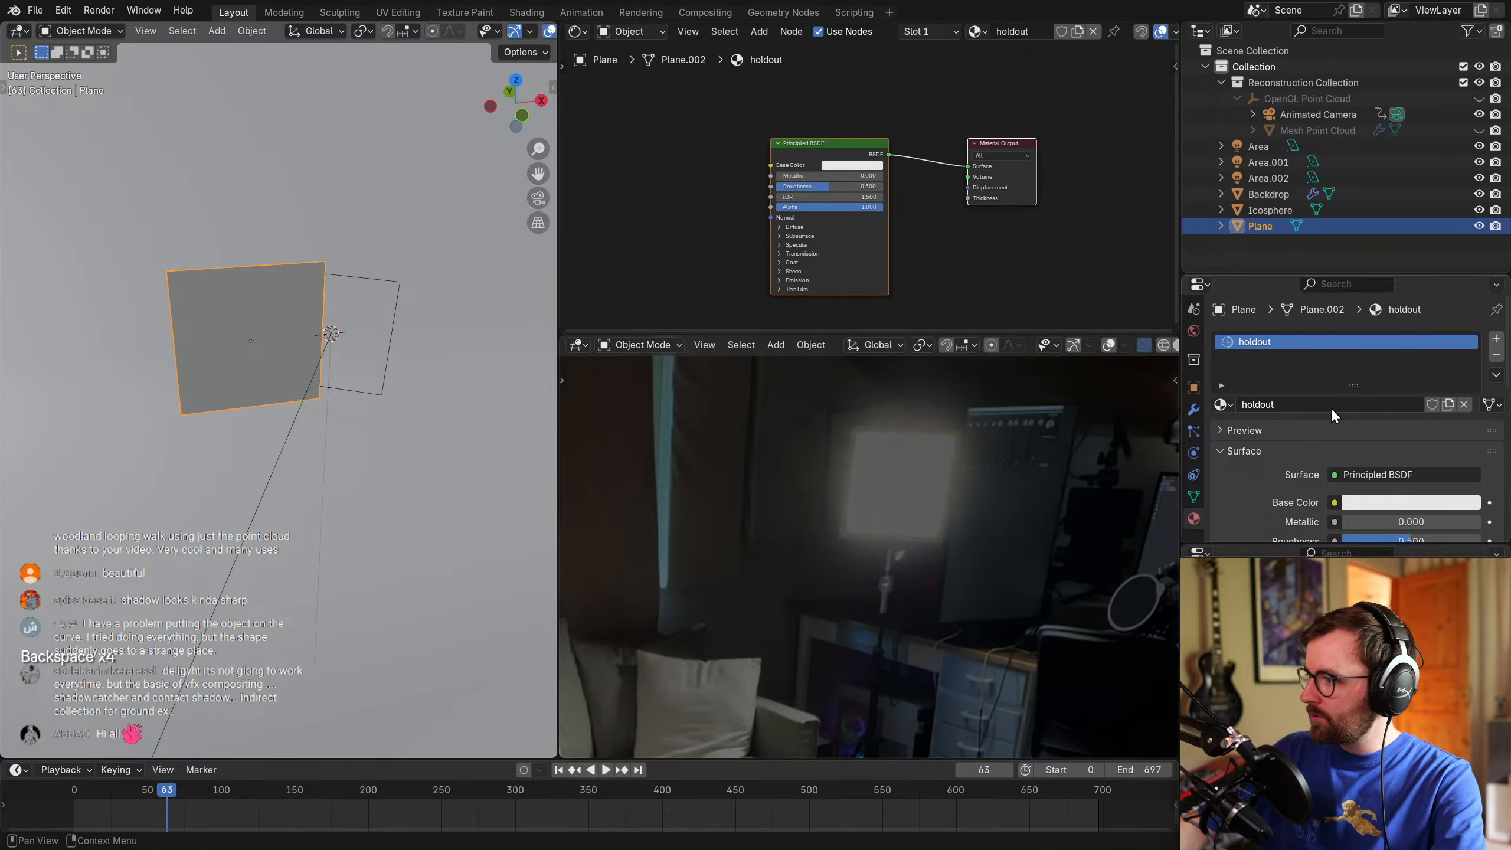
pyautogui.click(1367, 475)
pyautogui.click(1374, 475)
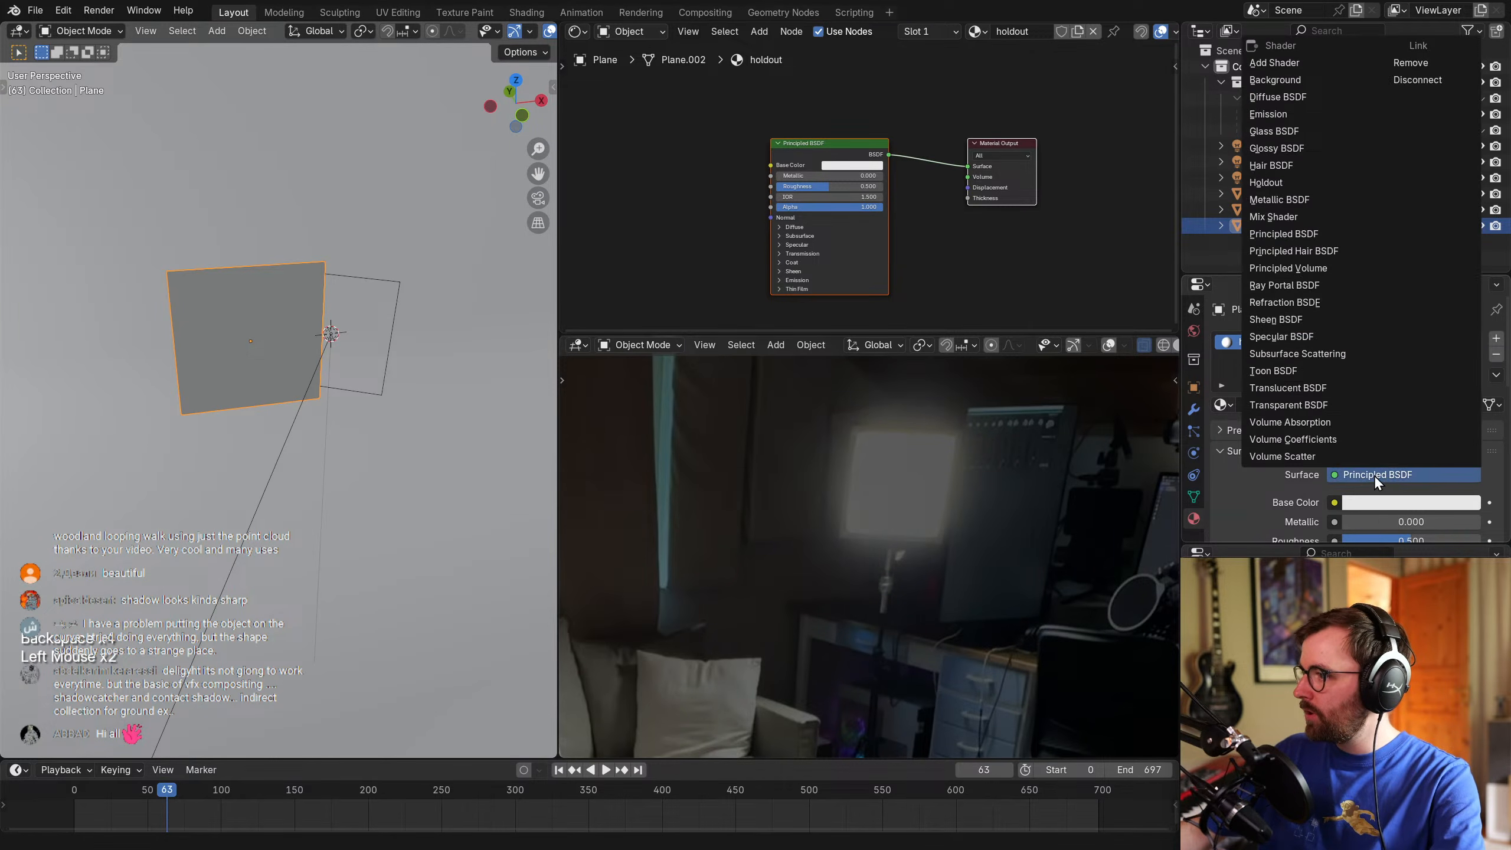
pyautogui.click(1291, 180)
# Scale the holdout plane along the Z axis into a tall upright panel.
pyautogui.scroll(-2, 978, 521)
pyautogui.keyDown('shift'); pyautogui.moveTo(977, 521); pyautogui.dragTo(1029, 443, button='middle'); pyautogui.keyUp('shift')
pyautogui.click(255, 291)
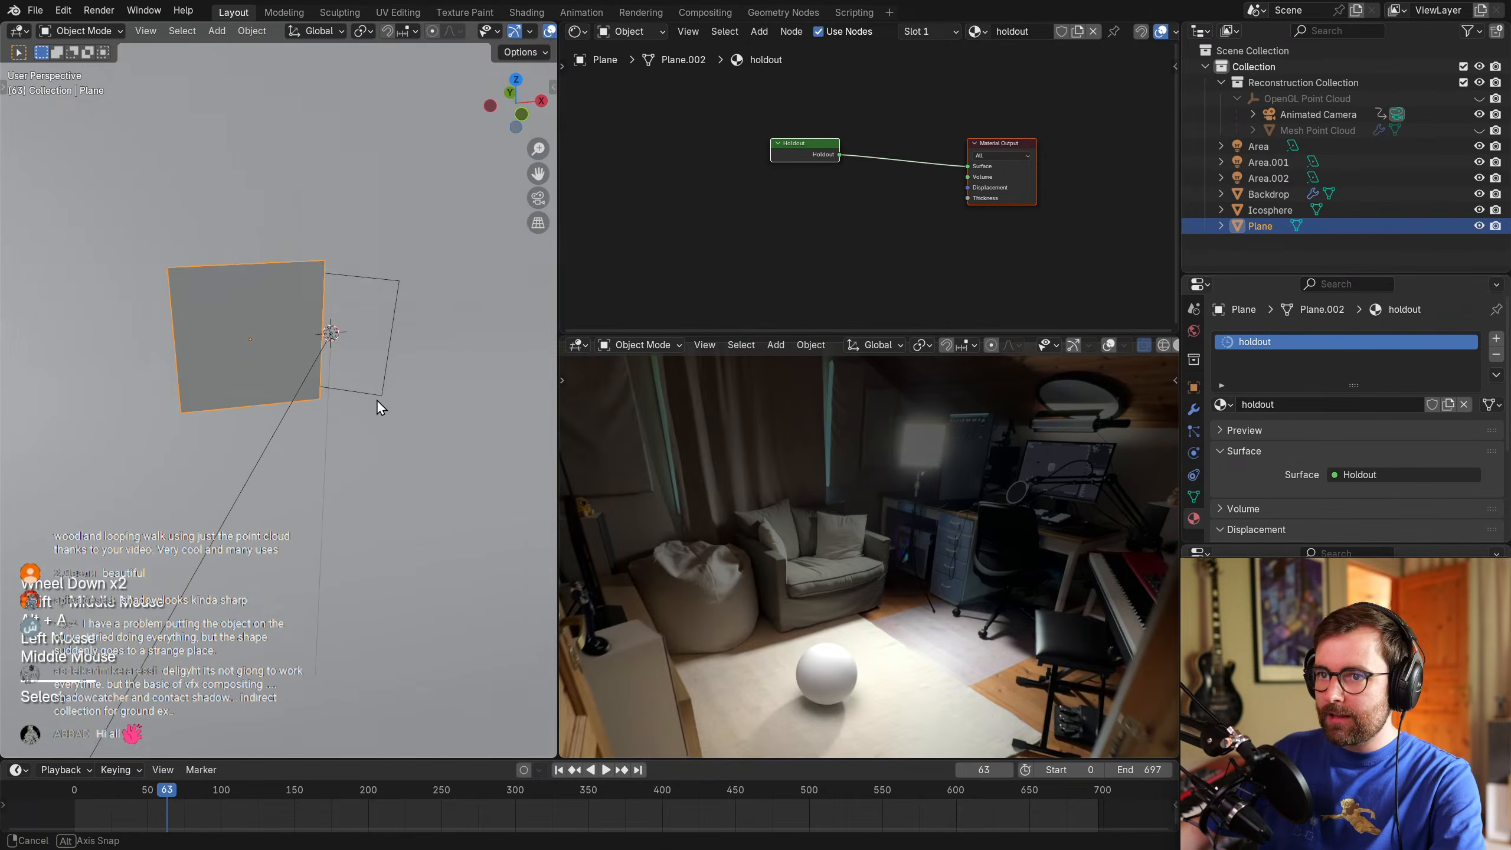
pyautogui.press('s')
pyautogui.press('z')
pyautogui.click(440, 487)
# Select the lamp's area light and raise its power to 3312.
pyautogui.press('KP_7')
pyautogui.keyDown('shift'); pyautogui.moveTo(440, 487); pyautogui.dragTo(428, 366, button='middle'); pyautogui.keyUp('shift')
pyautogui.click(372, 382)
pyautogui.rightClick(294, 209)
pyautogui.click(294, 209)
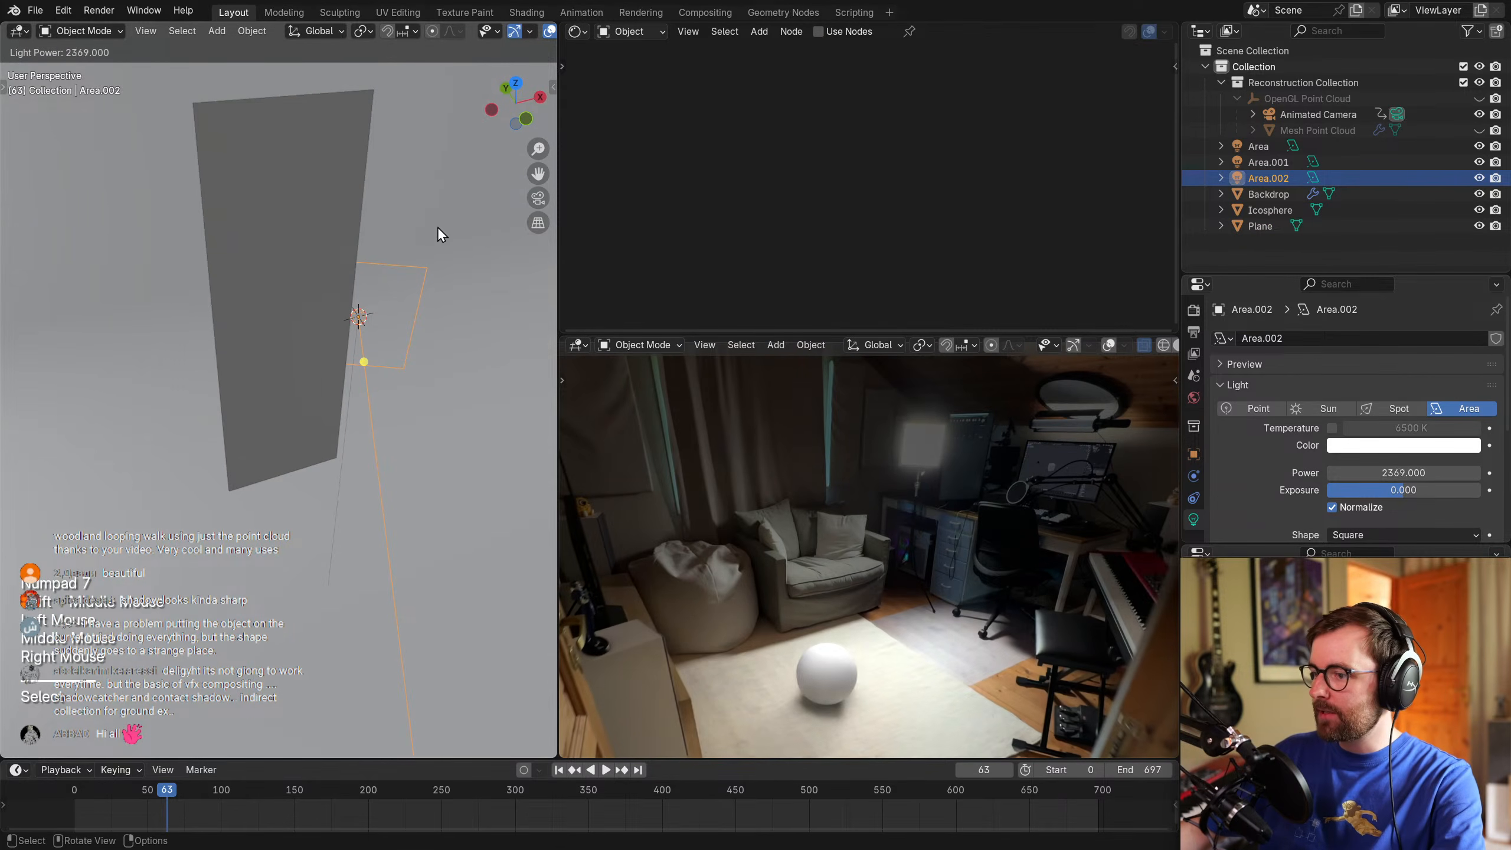
pyautogui.click(380, 248)
# Show the scene as wireframe from above, then move and rotate the holdout plane to sit just behind the area light's edge.
pyautogui.click(312, 207)
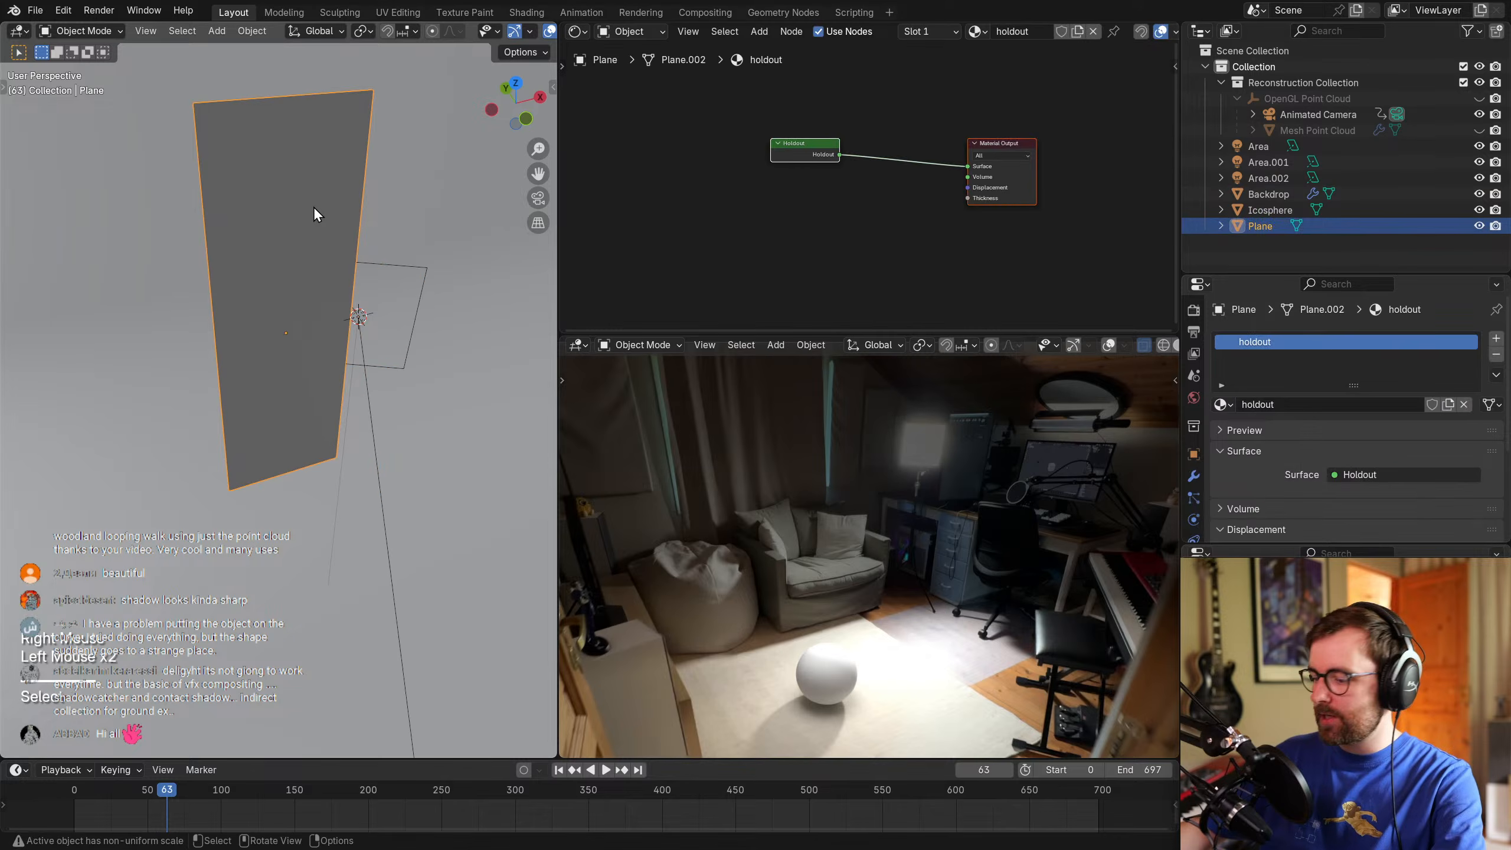
pyautogui.press('KP_7')
pyautogui.scroll(2, 373, 413)
pyautogui.keyDown('shift'); pyautogui.moveTo(443, 455); pyautogui.dragTo(420, 492, button='middle'); pyautogui.keyUp('shift')
pyautogui.press('g')
pyautogui.press('Escape')
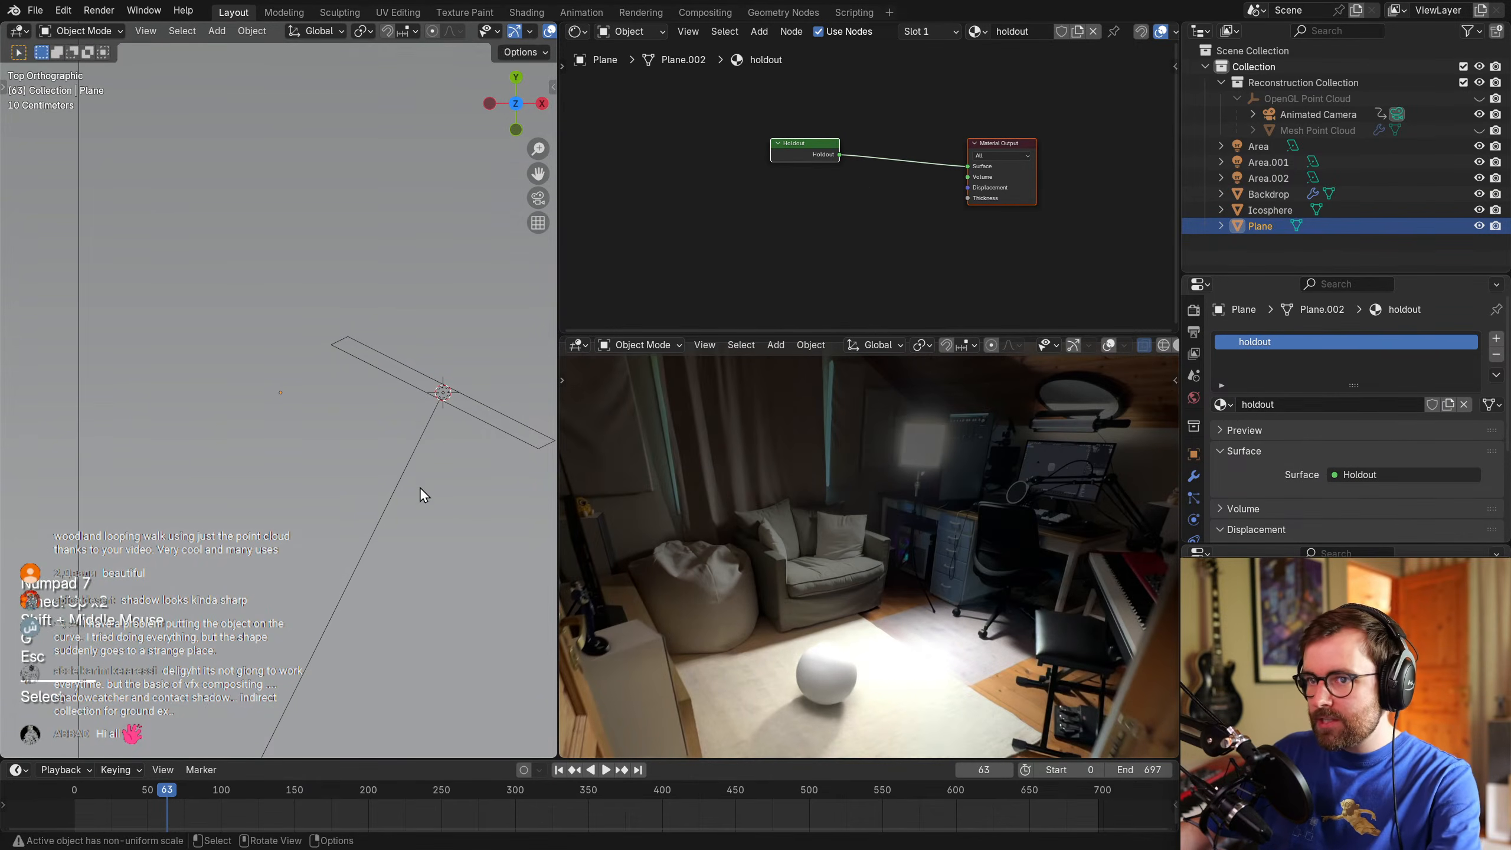
pyautogui.press('z')
pyautogui.press('g')
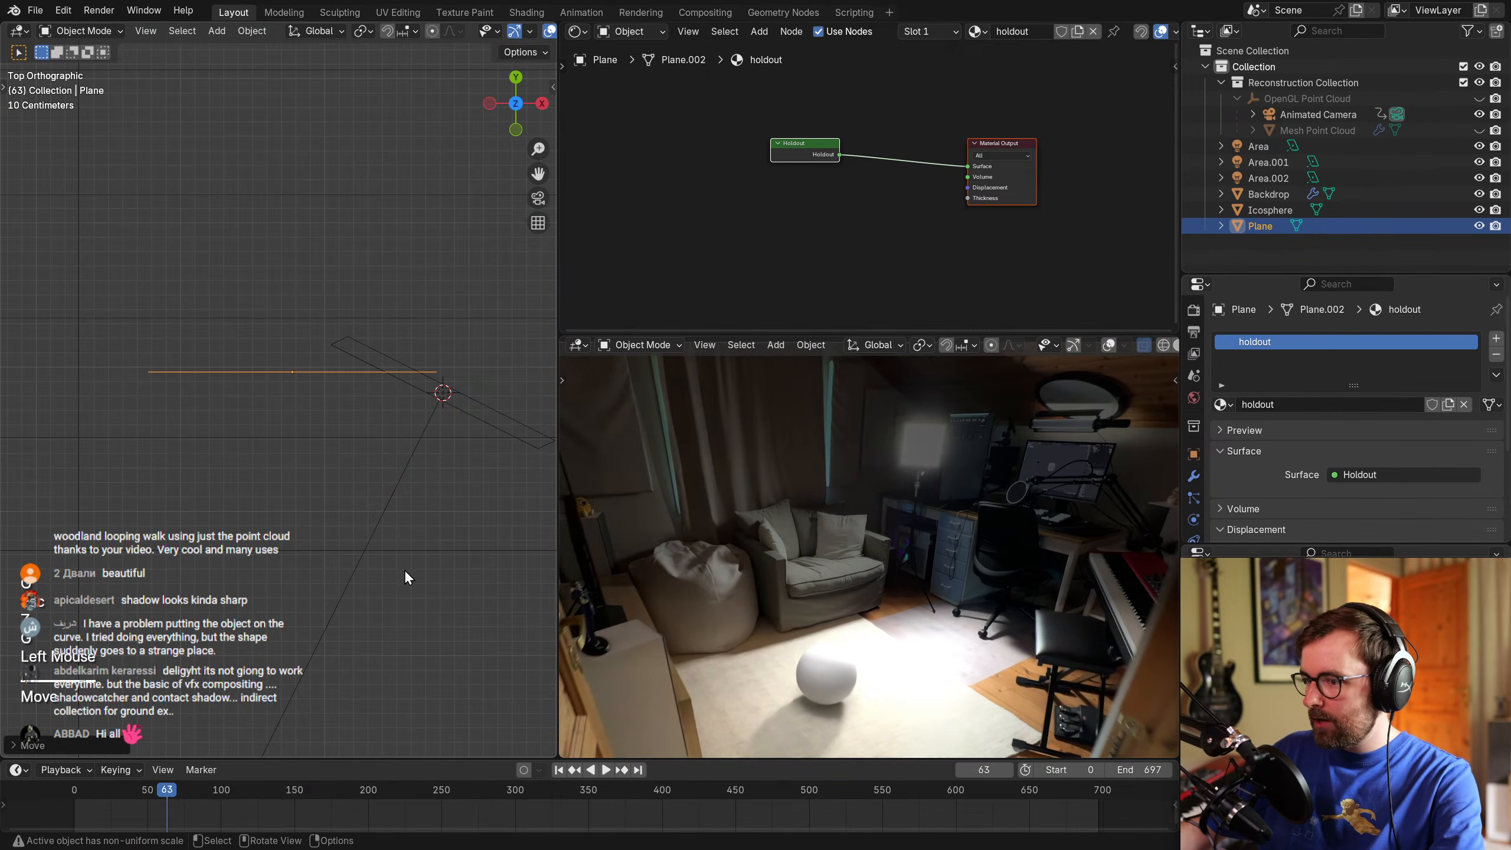
pyautogui.press('r')
pyautogui.click(432, 557)
pyautogui.press('g')
pyautogui.click(392, 526)
# Show overlays in the rendered view and examine the edge of the light on the floor by the sofa.
pyautogui.scroll(2, 791, 615)
pyautogui.keyDown('shift'); pyautogui.moveTo(791, 614); pyautogui.dragTo(846, 573, button='middle'); pyautogui.keyUp('shift')
pyautogui.scroll(2, 916, 486)
pyautogui.hotkey('shift', 'alt', 'z')
pyautogui.moveTo(708, 622)
pyautogui.mouseDown()
pyautogui.moveTo(820, 523)
pyautogui.moveTo(1100, 517)
pyautogui.mouseUp()
pyautogui.hotkey('ctrl', 'z')
pyautogui.hotkey('alt', 'a')
pyautogui.click(238, 343)
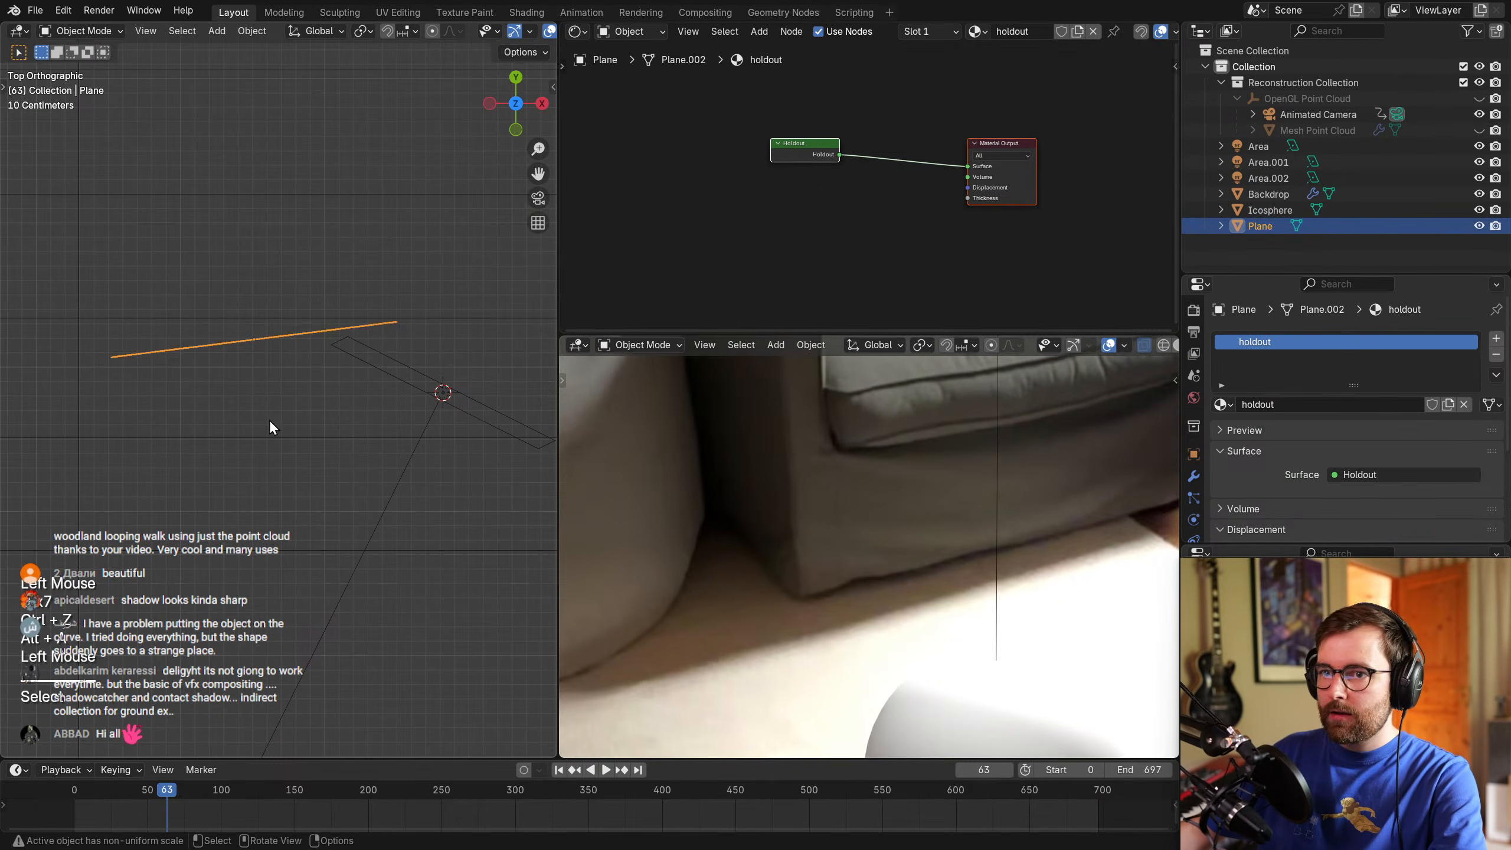
pyautogui.press('g')
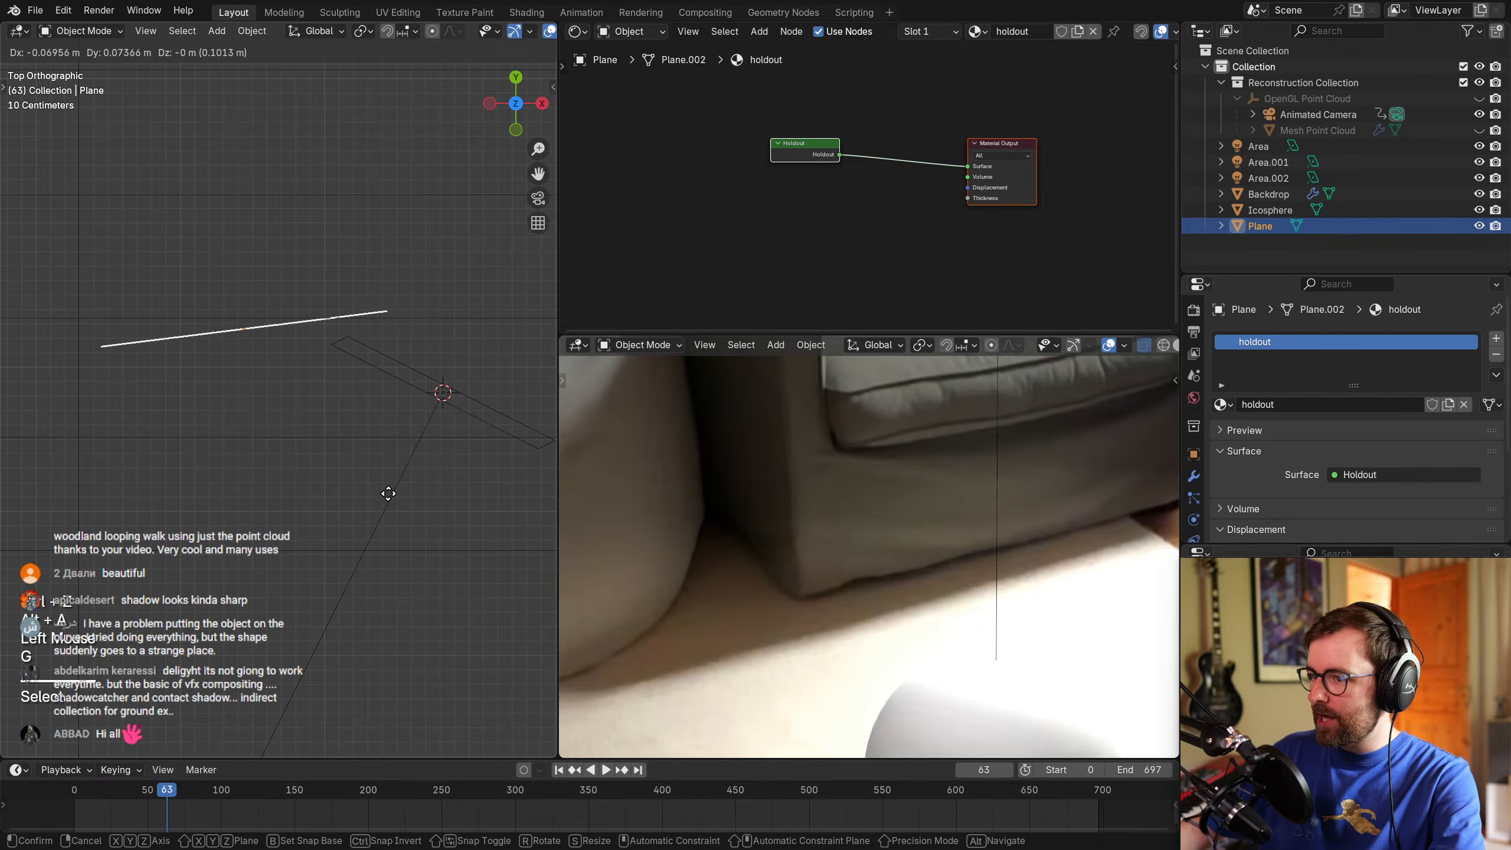
pyautogui.press('Escape')
pyautogui.scroll(-1, 946, 479)
pyautogui.scroll(-1, 947, 480)
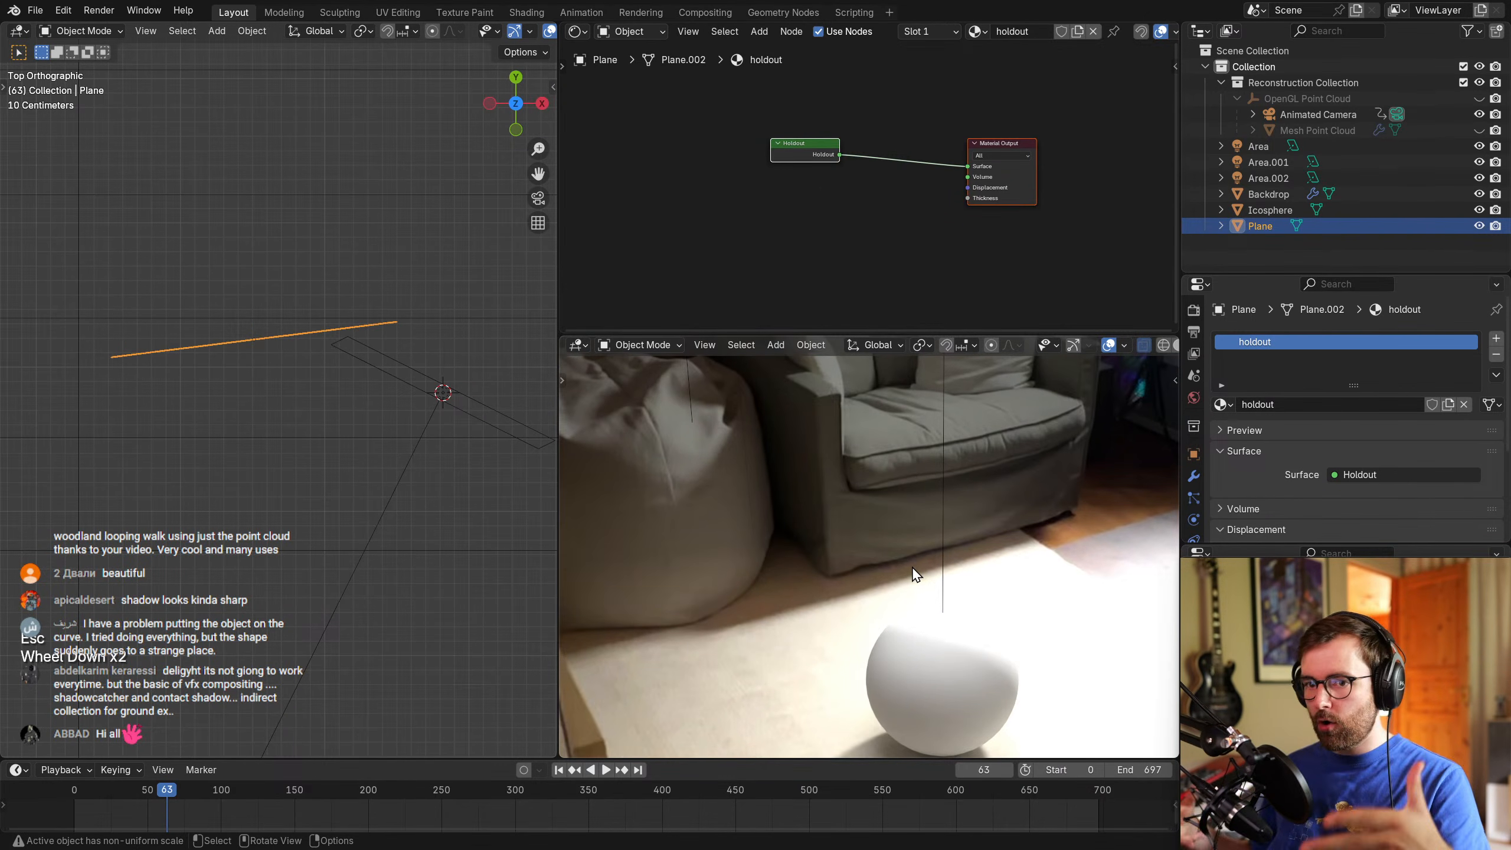
# Move the holdout plane against the end of the area light and rotate it to a slightly steeper angle.
pyautogui.hotkey('alt', 'a')
pyautogui.click(283, 367)
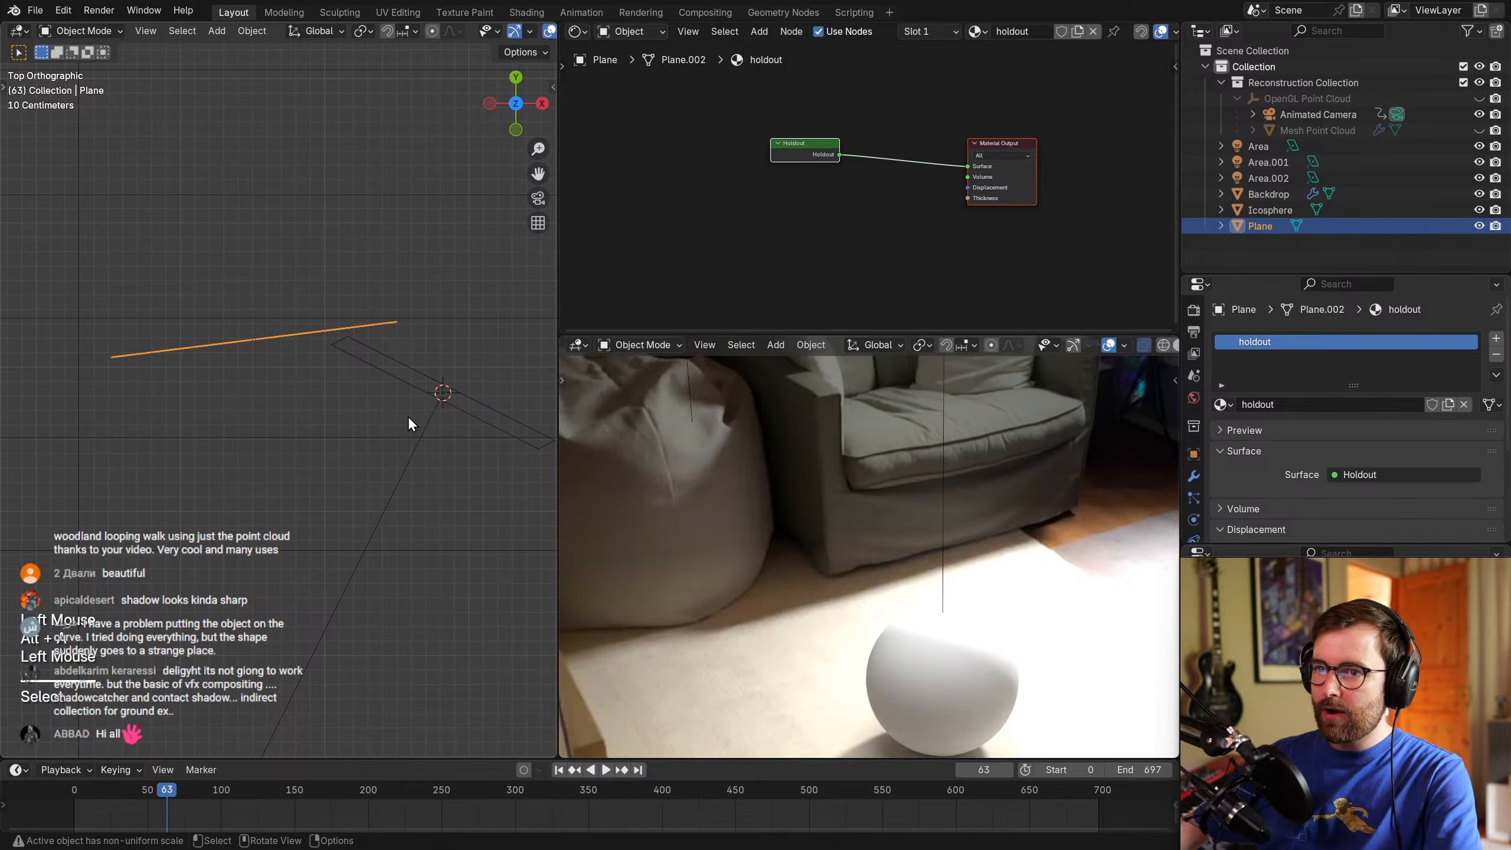
pyautogui.press('g')
pyautogui.click(438, 456)
pyautogui.press('g')
pyautogui.click(440, 470)
pyautogui.press('r')
pyautogui.click(464, 451)
pyautogui.press('g')
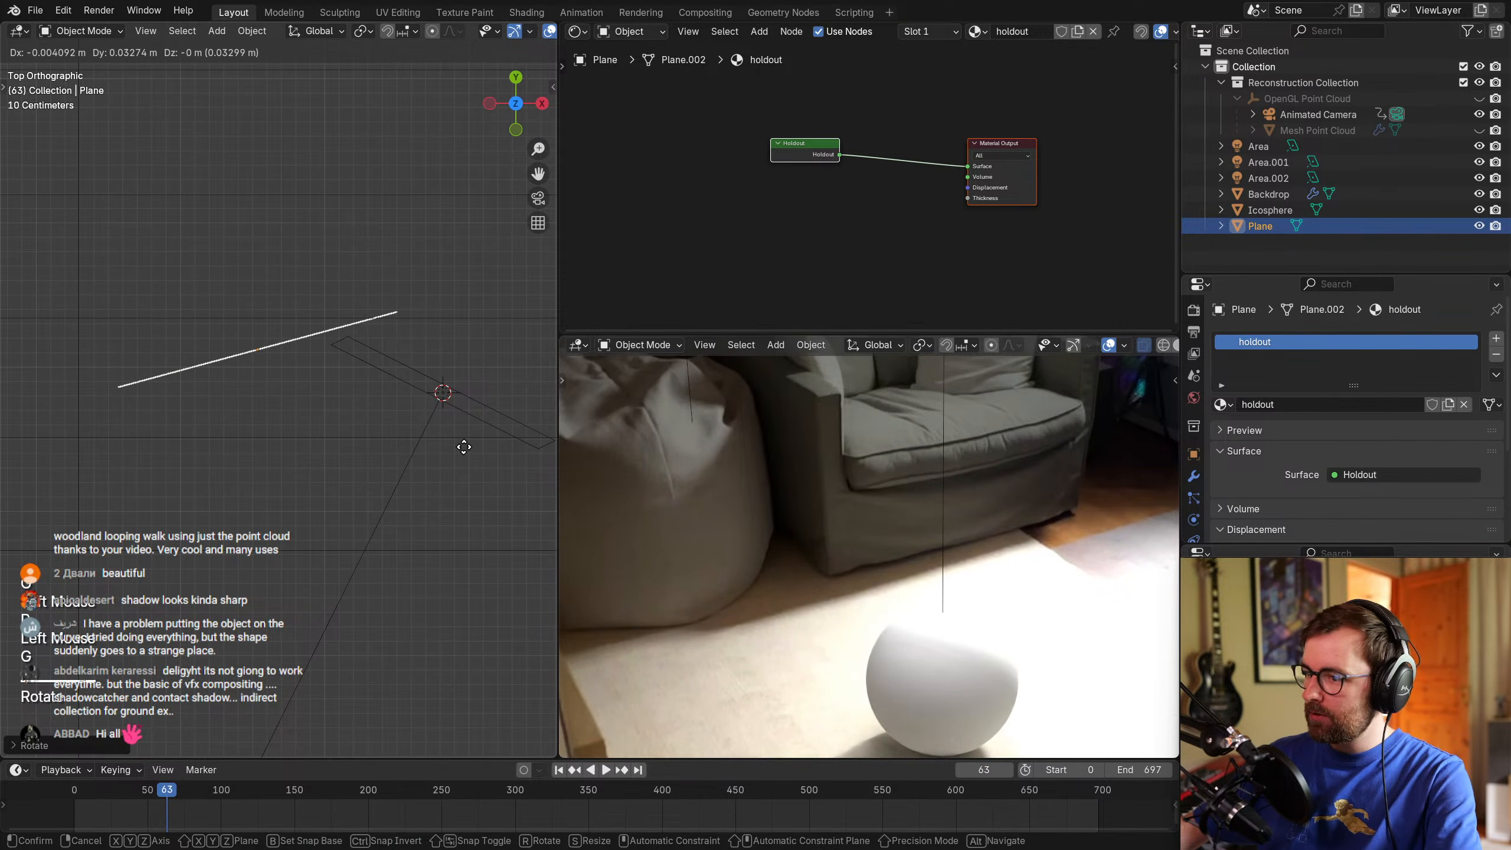
pyautogui.click(466, 469)
# Duplicate the holdout plane and place the copy nearly perpendicular to the first, at the area light's other end.
pyautogui.scroll(-3, 1056, 532)
pyautogui.keyDown('shift'); pyautogui.moveTo(1056, 532); pyautogui.dragTo(967, 522, button='middle'); pyautogui.keyUp('shift')
pyautogui.scroll(-2, 371, 489)
pyautogui.keyDown('shift'); pyautogui.moveTo(371, 490); pyautogui.dragTo(313, 411, button='middle'); pyautogui.keyUp('shift')
pyautogui.hotkey('shift', 'd')
pyautogui.click(482, 516)
pyautogui.press('r')
pyautogui.click(244, 443)
pyautogui.press('g')
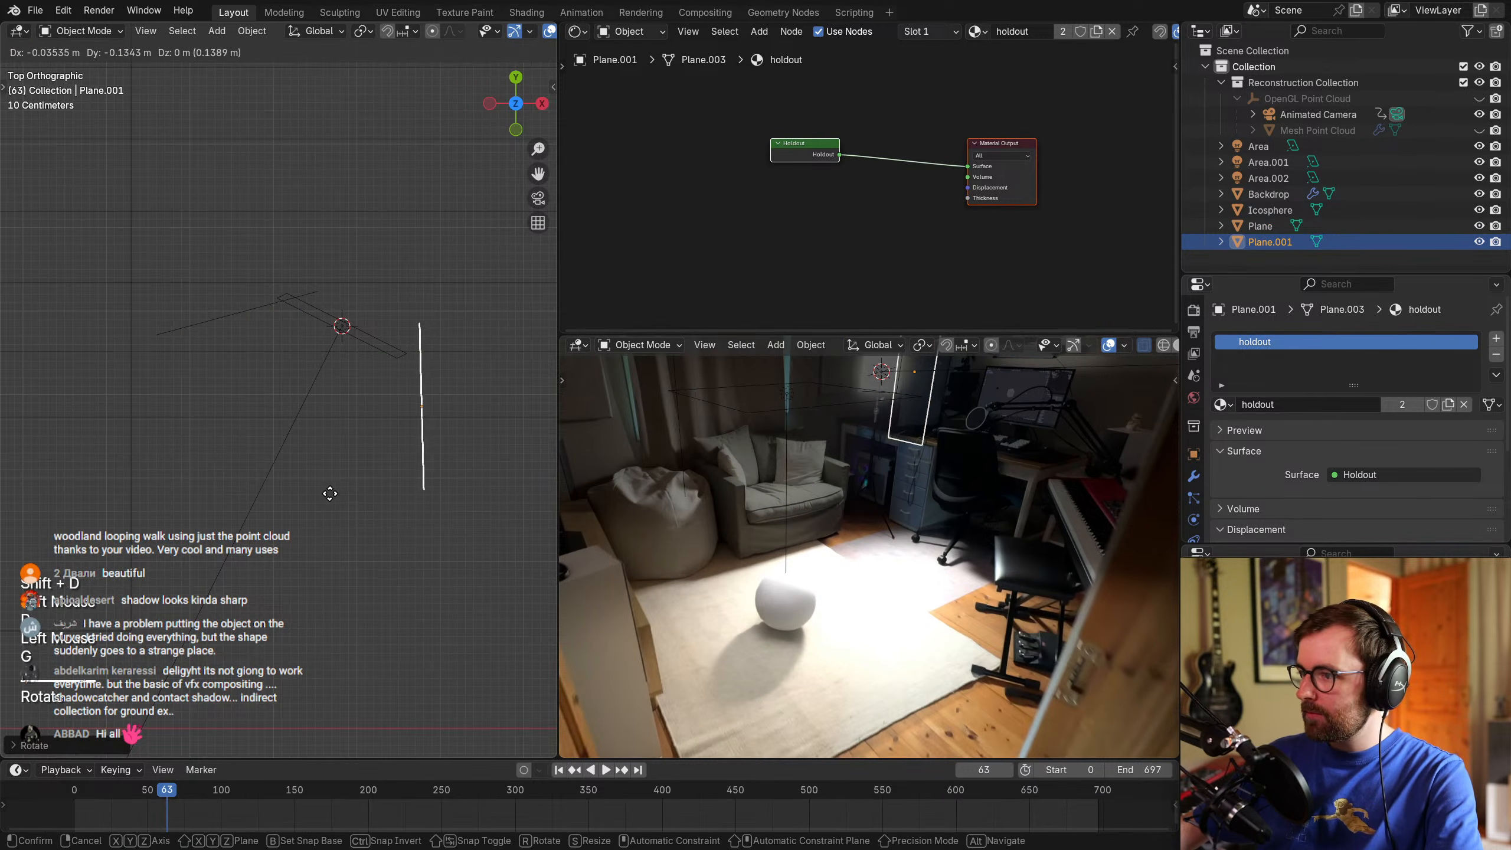
pyautogui.click(219, 454)
pyautogui.press('r')
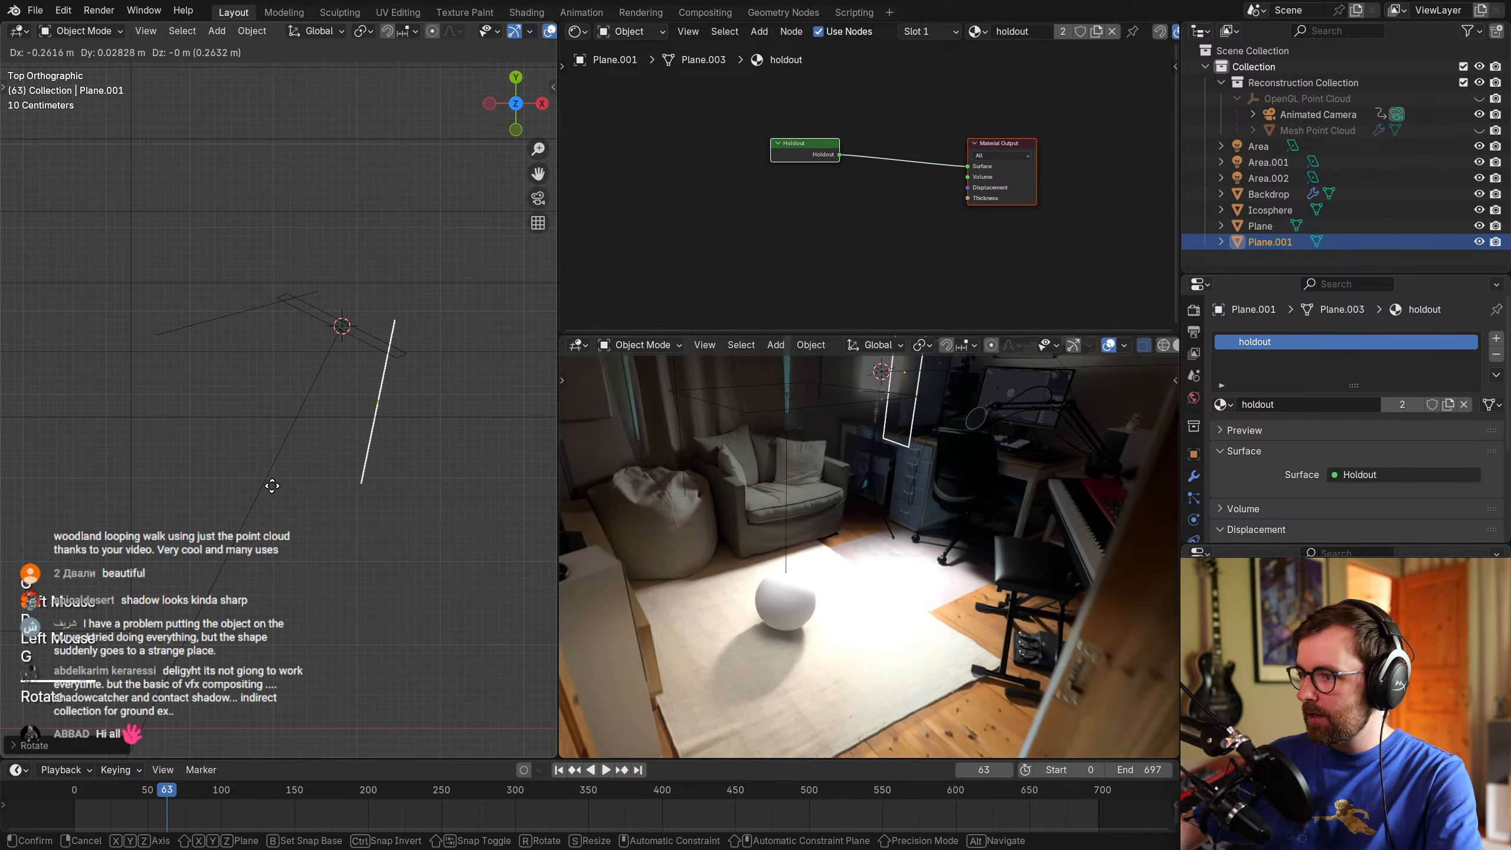
pyautogui.click(314, 500)
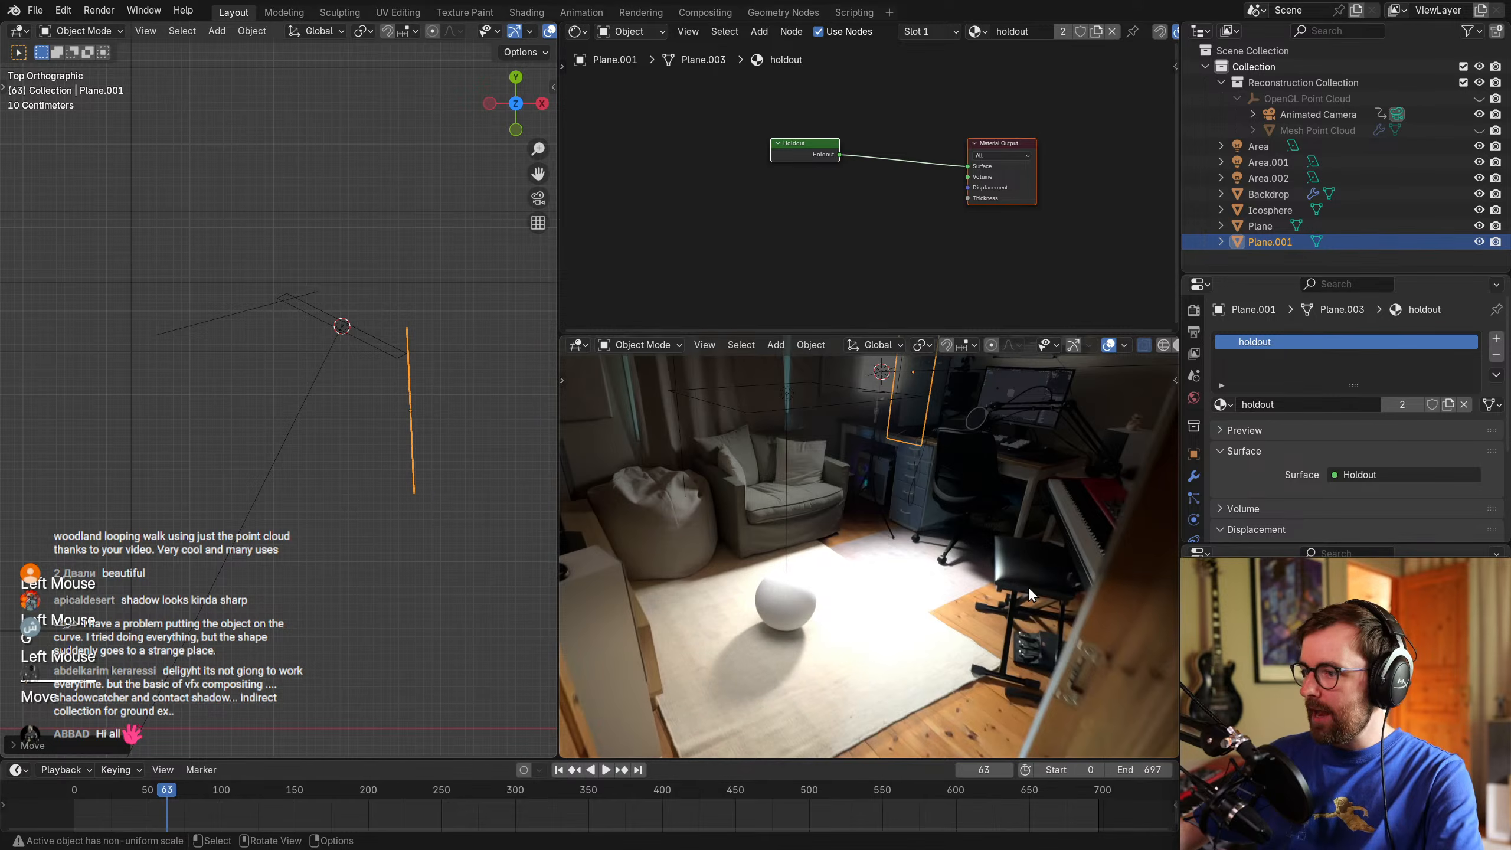
# Reposition the duplicated holdout plane and rotate it inward to limit the light spilling around the office chair.
pyautogui.scroll(2, 1028, 585)
pyautogui.keyDown('shift'); pyautogui.moveTo(1028, 586); pyautogui.dragTo(829, 554, button='middle'); pyautogui.keyUp('shift')
pyautogui.keyDown('shift'); pyautogui.moveTo(1069, 692); pyautogui.dragTo(949, 531, button='middle'); pyautogui.keyUp('shift')
pyautogui.scroll(-1, 1053, 540)
pyautogui.scroll(-3, 946, 536)
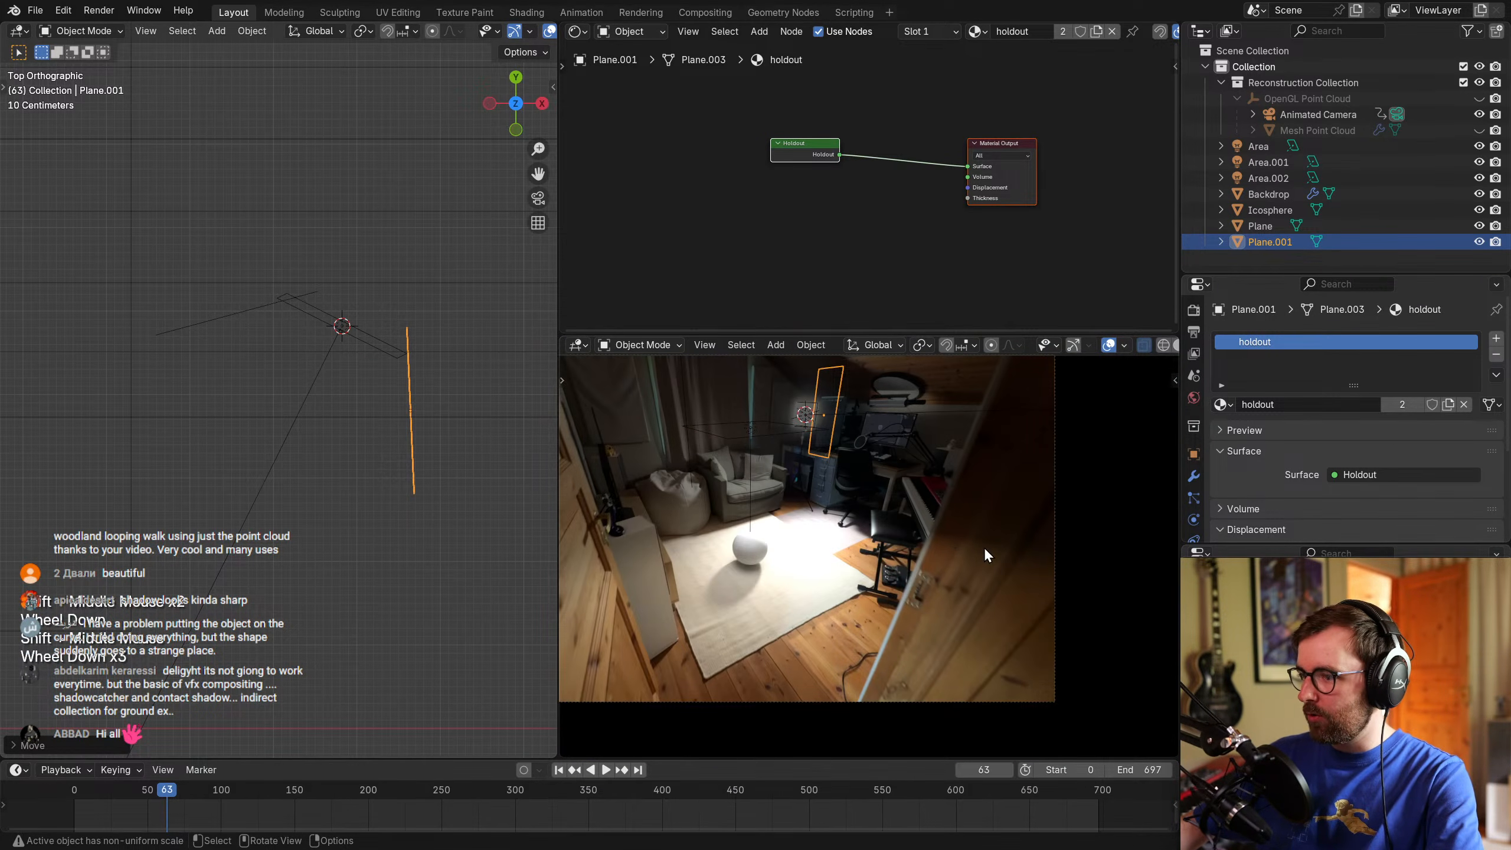
pyautogui.scroll(2, 934, 550)
pyautogui.keyDown('shift'); pyautogui.moveTo(872, 561); pyautogui.dragTo(956, 611, button='middle'); pyautogui.keyUp('shift')
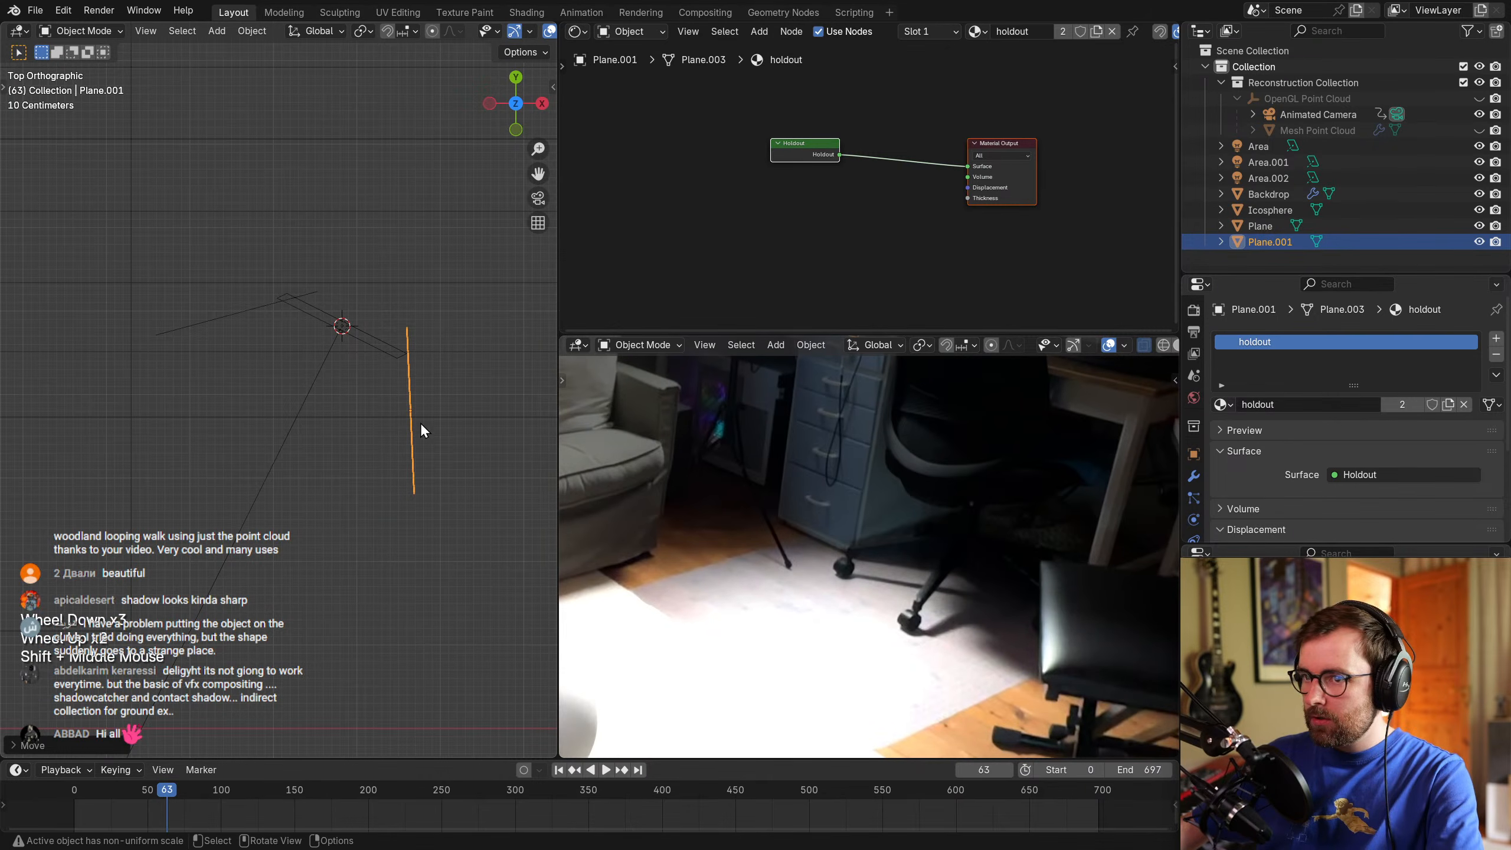
pyautogui.hotkey('alt', 'a')
pyautogui.click(439, 482)
pyautogui.press('g')
pyautogui.press('r')
pyautogui.click(440, 513)
pyautogui.press('g')
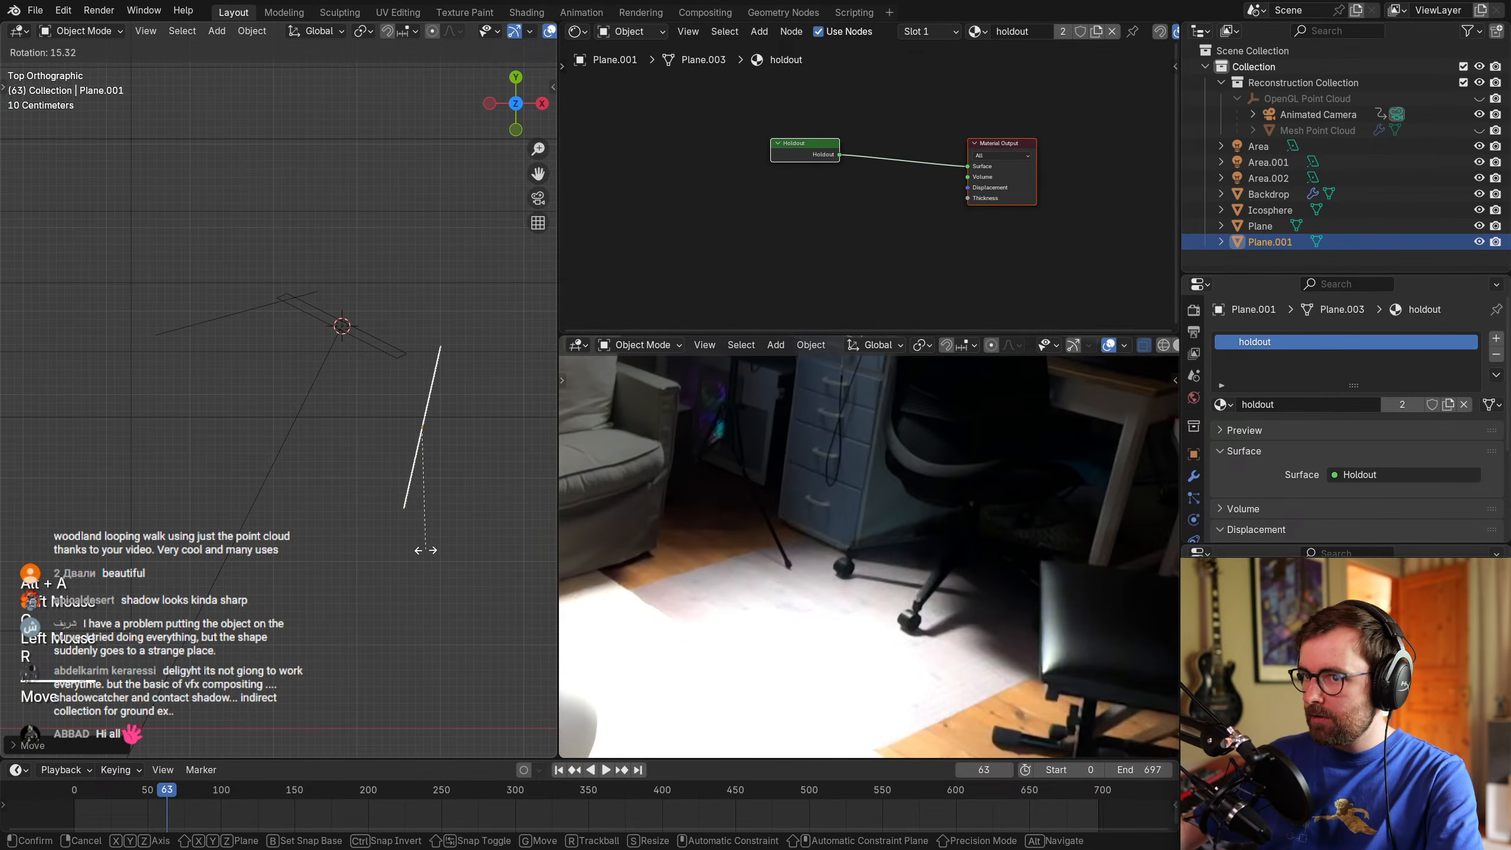
pyautogui.click(402, 547)
# Rotate the lamp's area light slightly about its local Y axis.
pyautogui.click(375, 353)
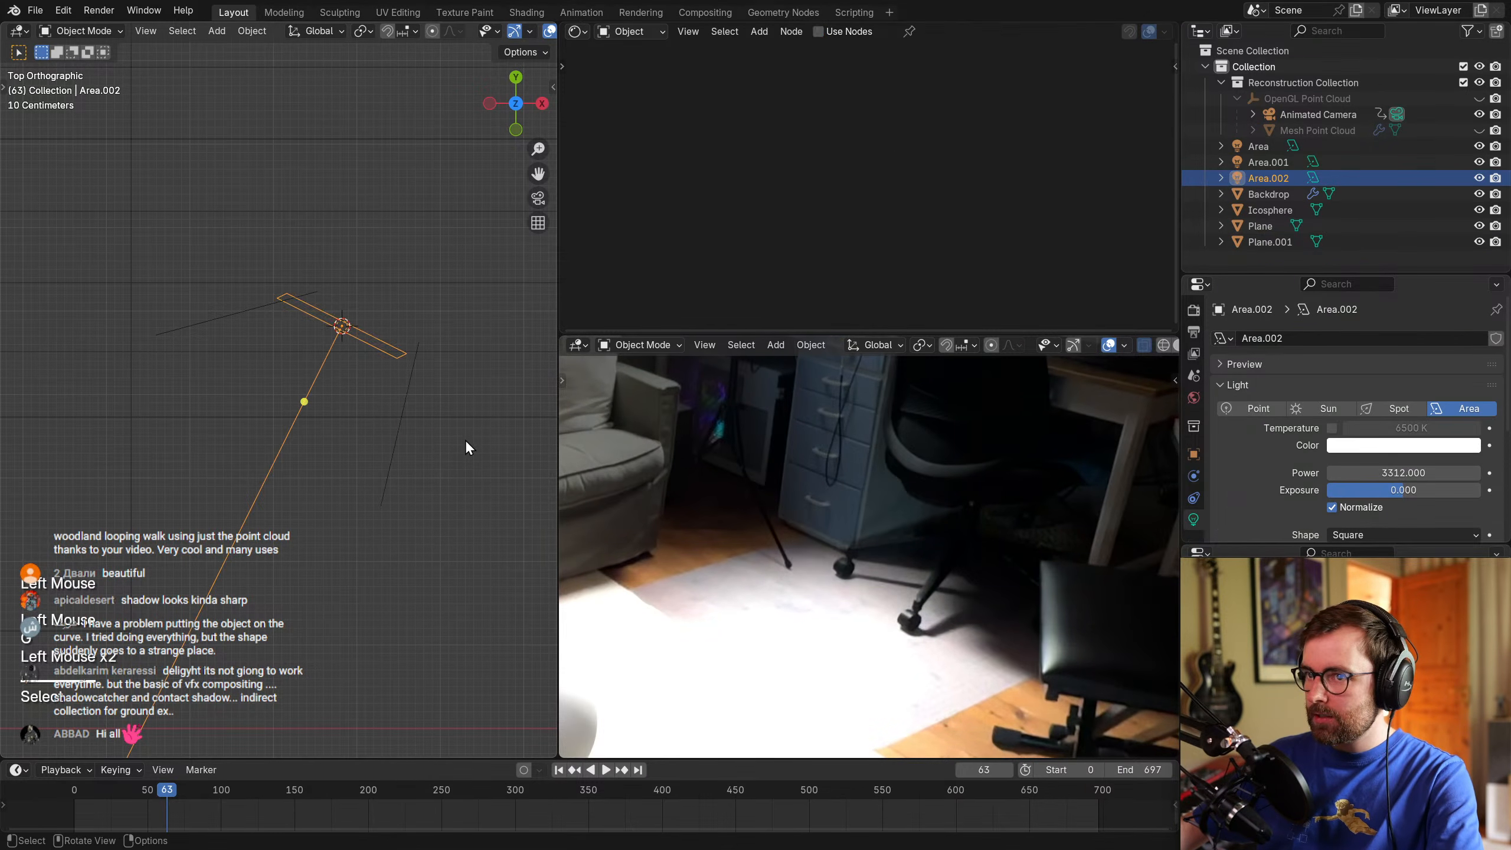
pyautogui.press('r')
pyautogui.press('Escape')
pyautogui.scroll(-2, 821, 562)
pyautogui.keyDown('shift'); pyautogui.moveTo(818, 566); pyautogui.dragTo(899, 574, button='middle'); pyautogui.keyUp('shift')
pyautogui.press('r')
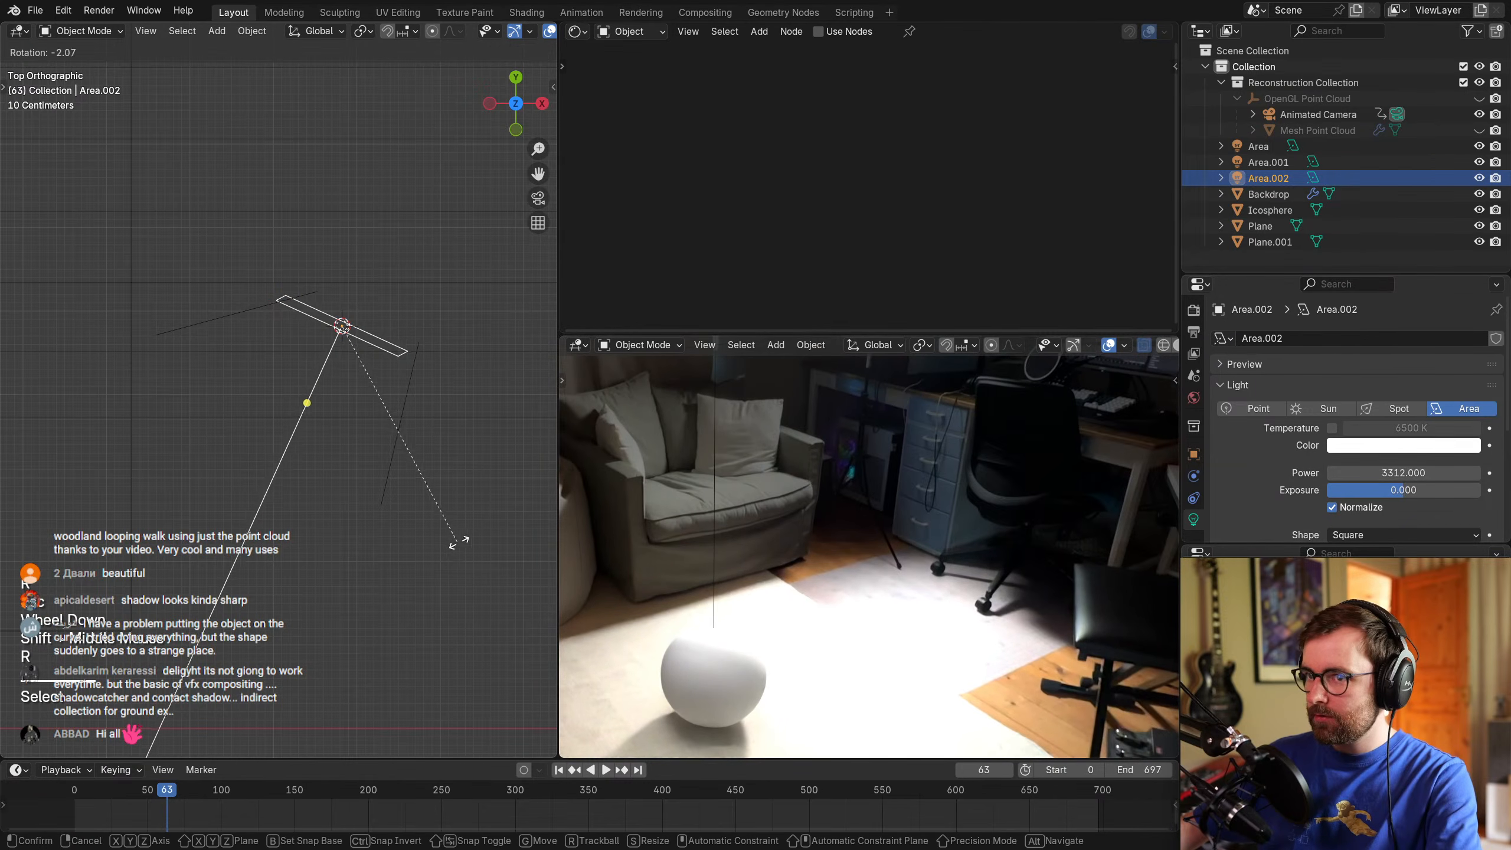
pyautogui.moveTo(458, 542); pyautogui.dragTo(443, 444, button='middle')
pyautogui.press('y')
pyautogui.press('y')
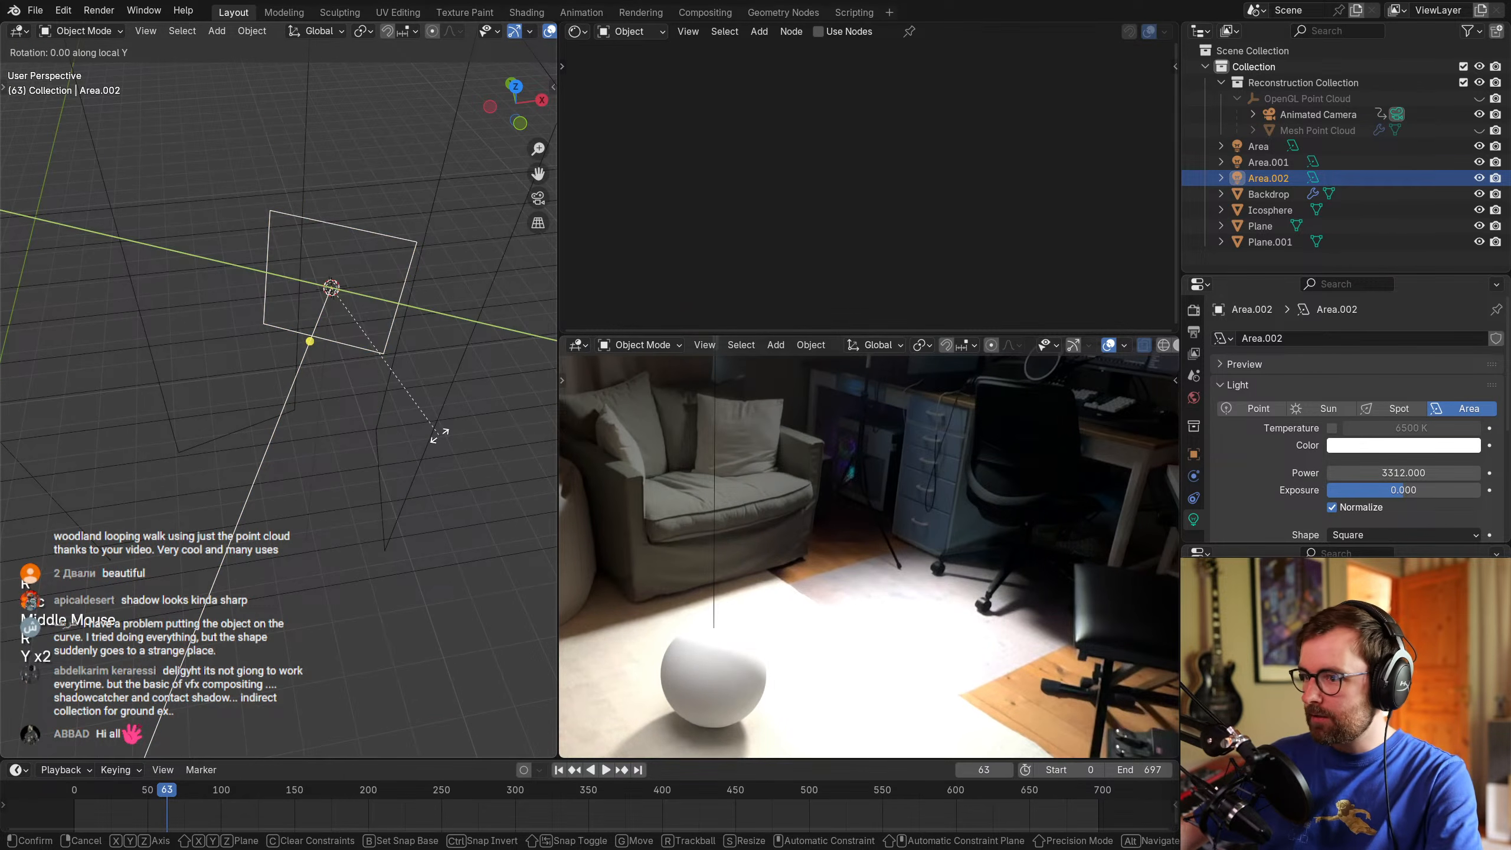
pyautogui.click(456, 433)
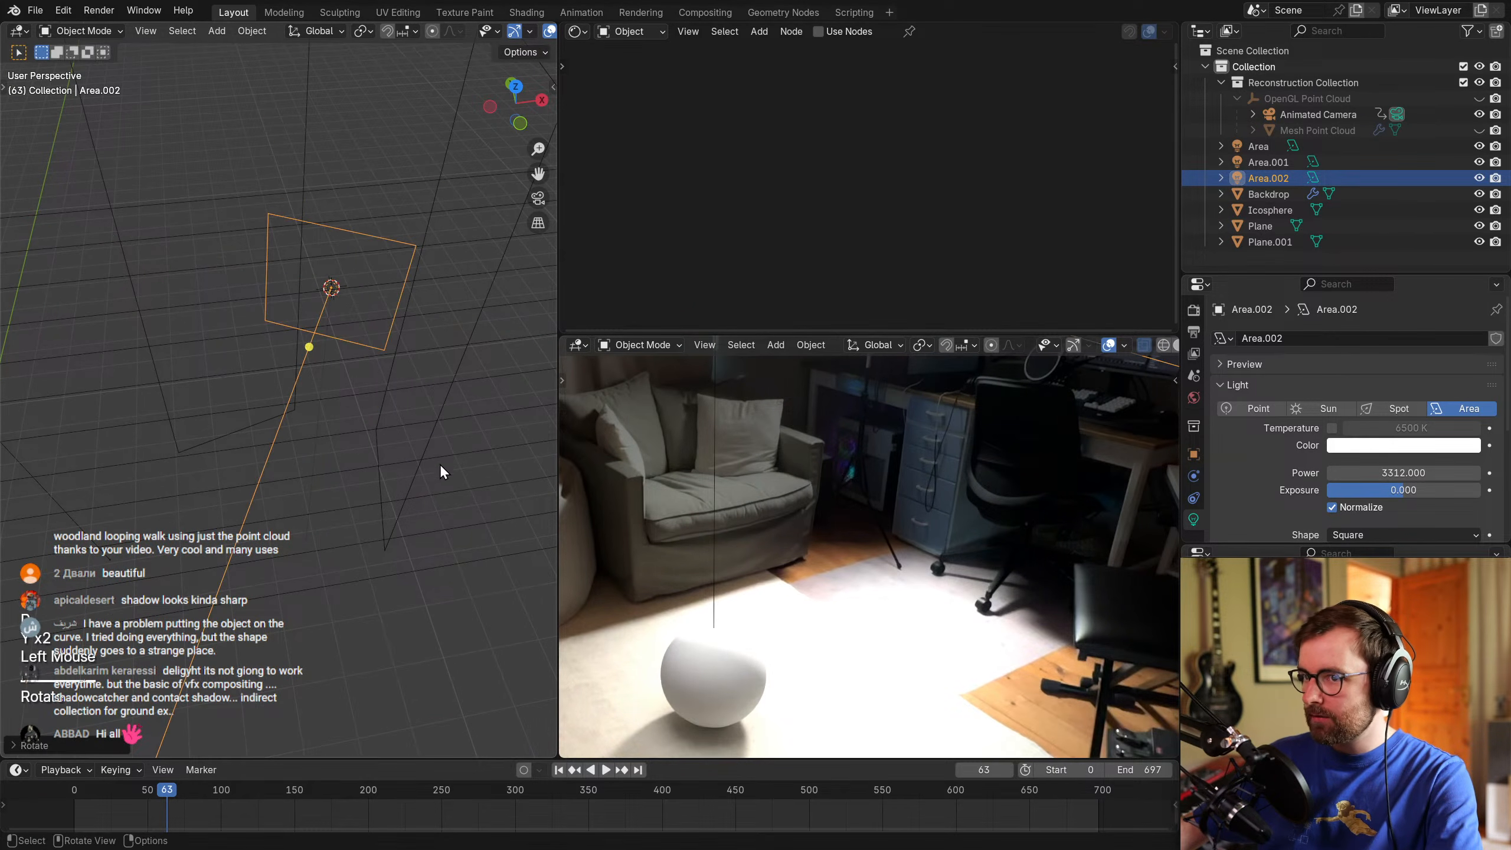
# Shift the duplicated holdout plane slightly inward toward the area light's beam in top view.
pyautogui.click(439, 413)
pyautogui.press('KP_7')
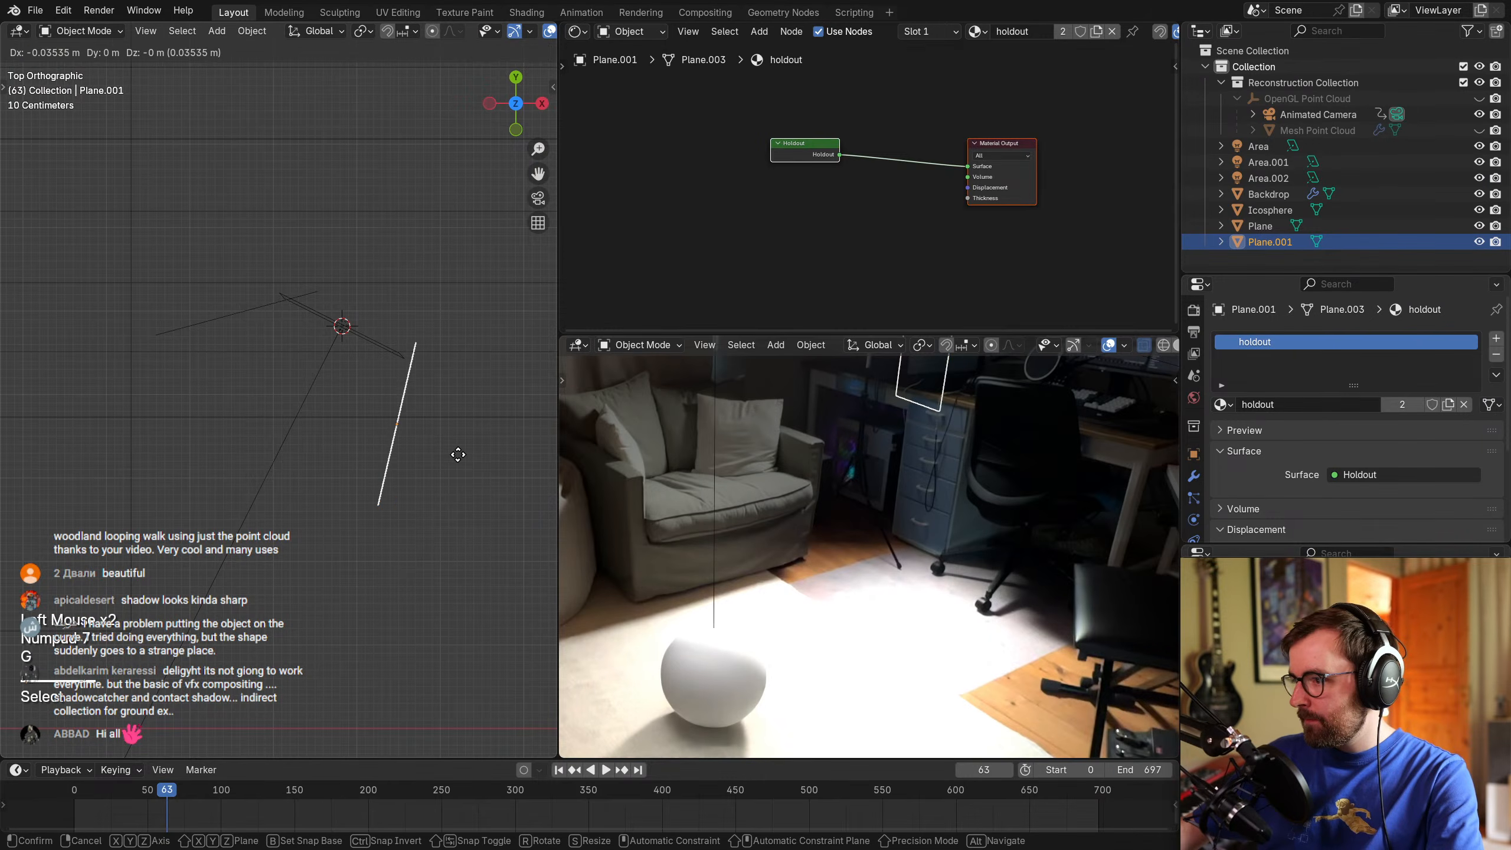
pyautogui.press('g')
pyautogui.click(450, 486)
pyautogui.scroll(-2, 888, 506)
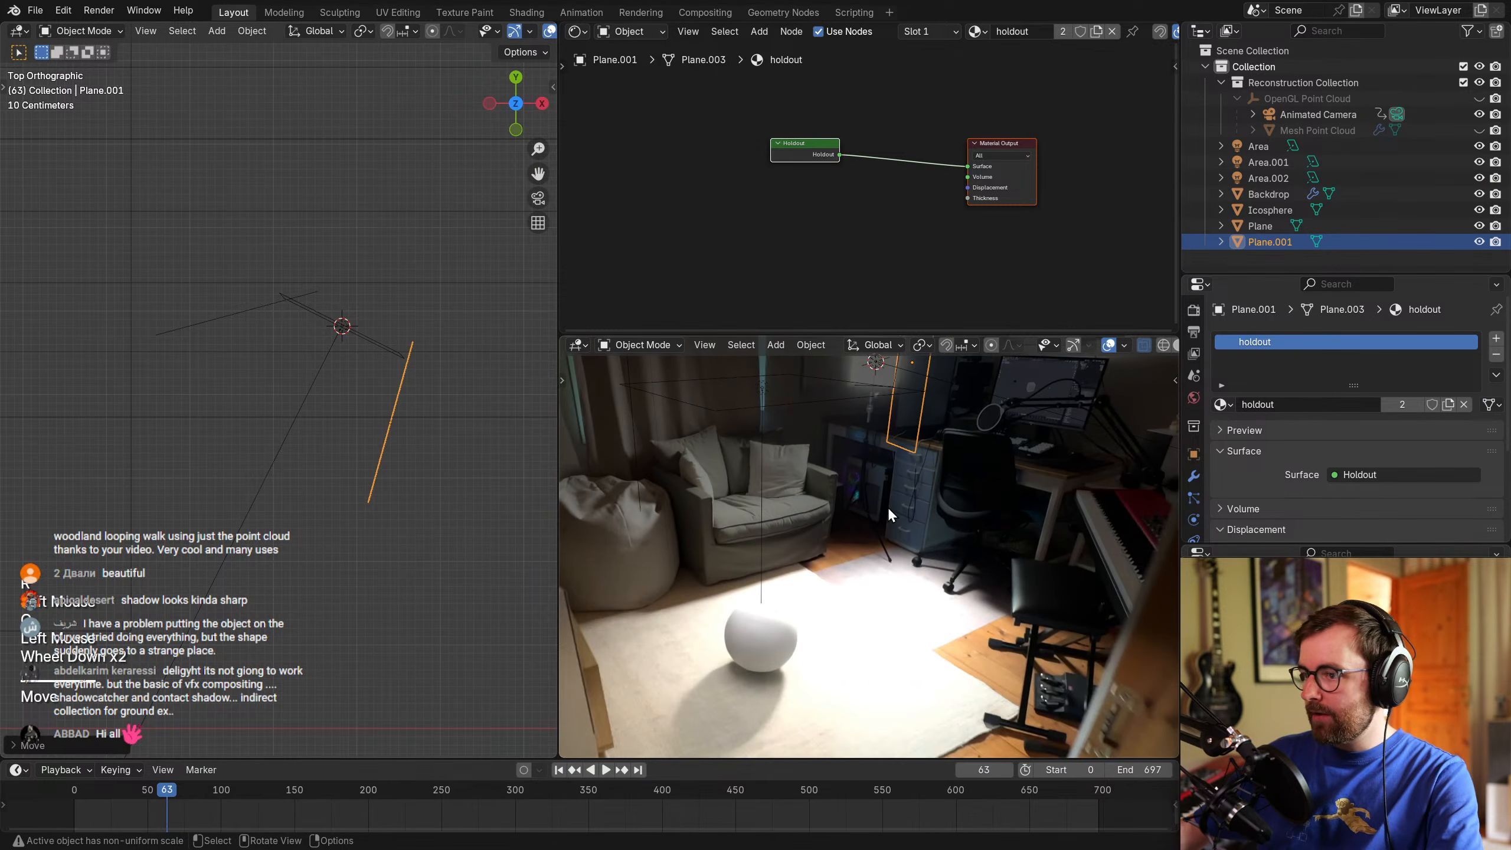
# Adjust the position of the original holdout plane beside the area light.
pyautogui.click(263, 307)
pyautogui.press('g')
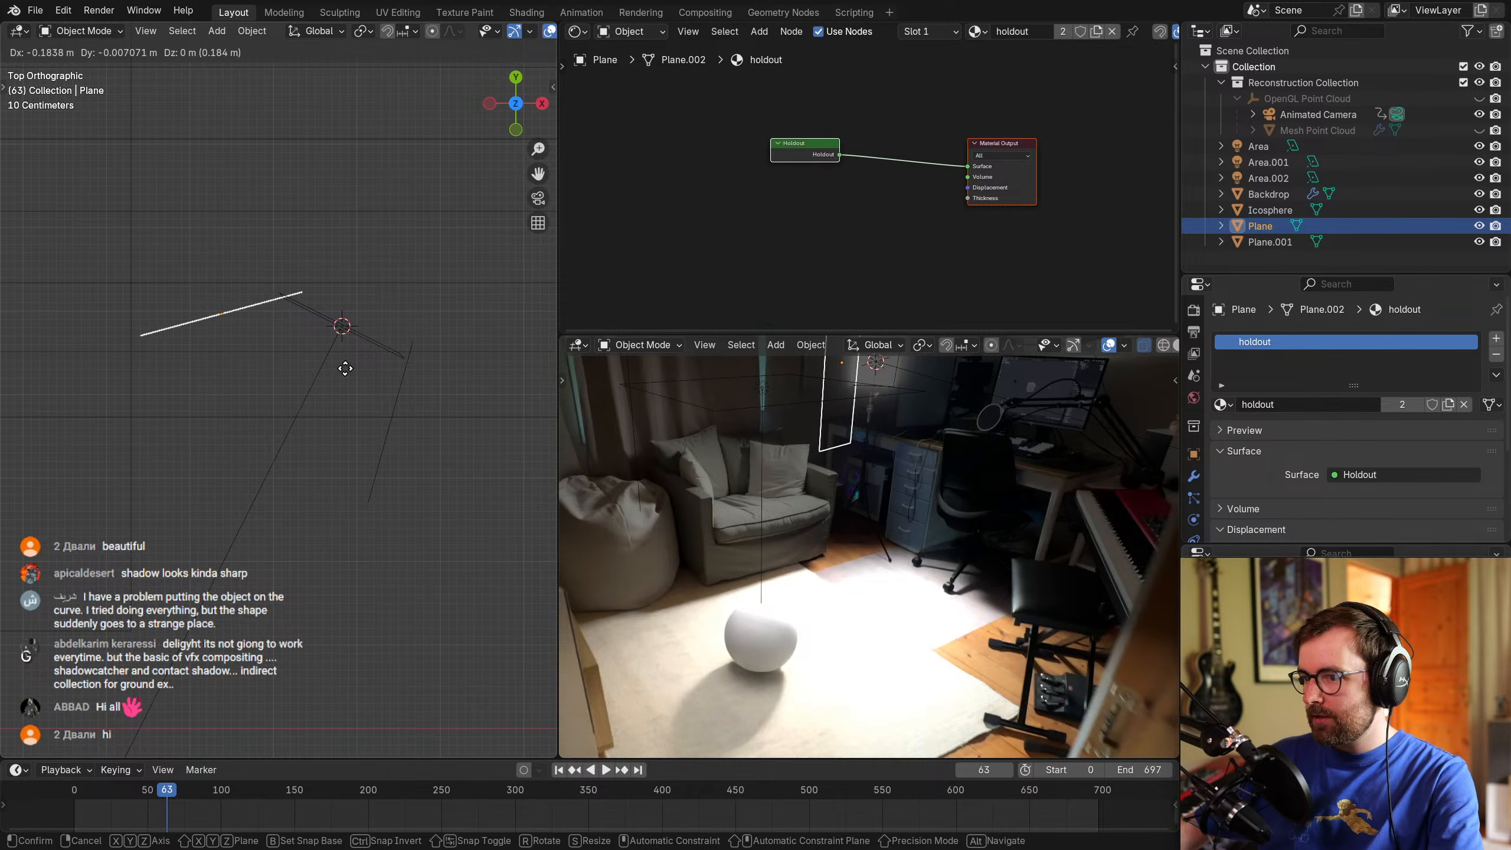
pyautogui.click(338, 365)
pyautogui.scroll(-2, 950, 527)
pyautogui.keyDown('shift'); pyautogui.moveTo(950, 527); pyautogui.dragTo(914, 524, button='middle'); pyautogui.keyUp('shift')
# Deselect everything, save the file with its current name and hide the rendered view's overlays.
pyautogui.hotkey('alt', 'a')
pyautogui.scroll(2, 958, 541)
pyautogui.hotkey('ctrl', 's')
pyautogui.hotkey('shift', 'alt', 'z')
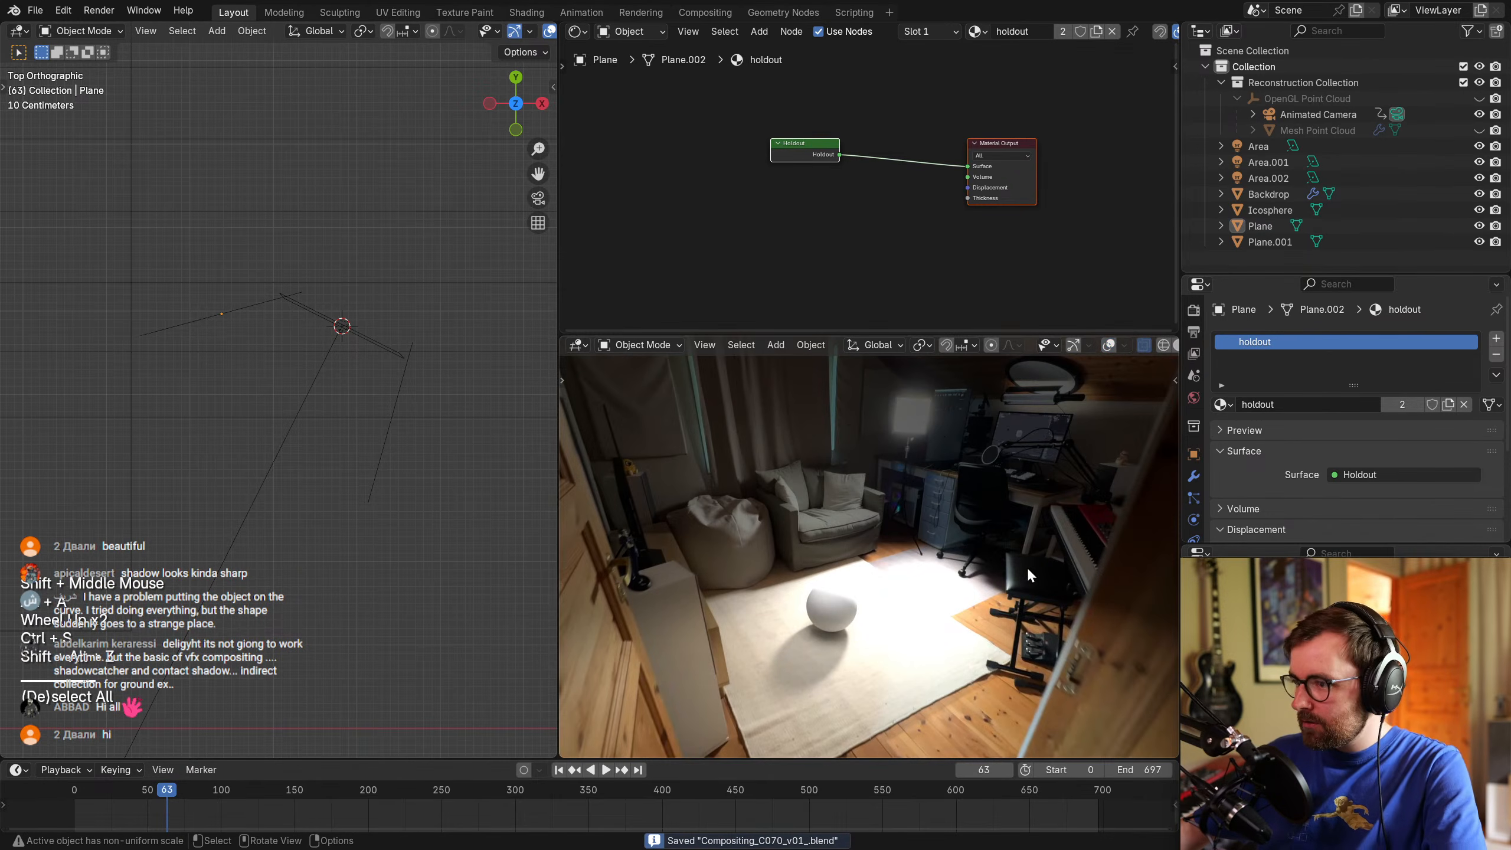
# Scrub the timeline to frame 280 to check the lighting and save the file.
pyautogui.moveTo(310, 244); pyautogui.dragTo(383, 455, button='middle')
pyautogui.scroll(-1, 383, 455)
pyautogui.click(260, 795)
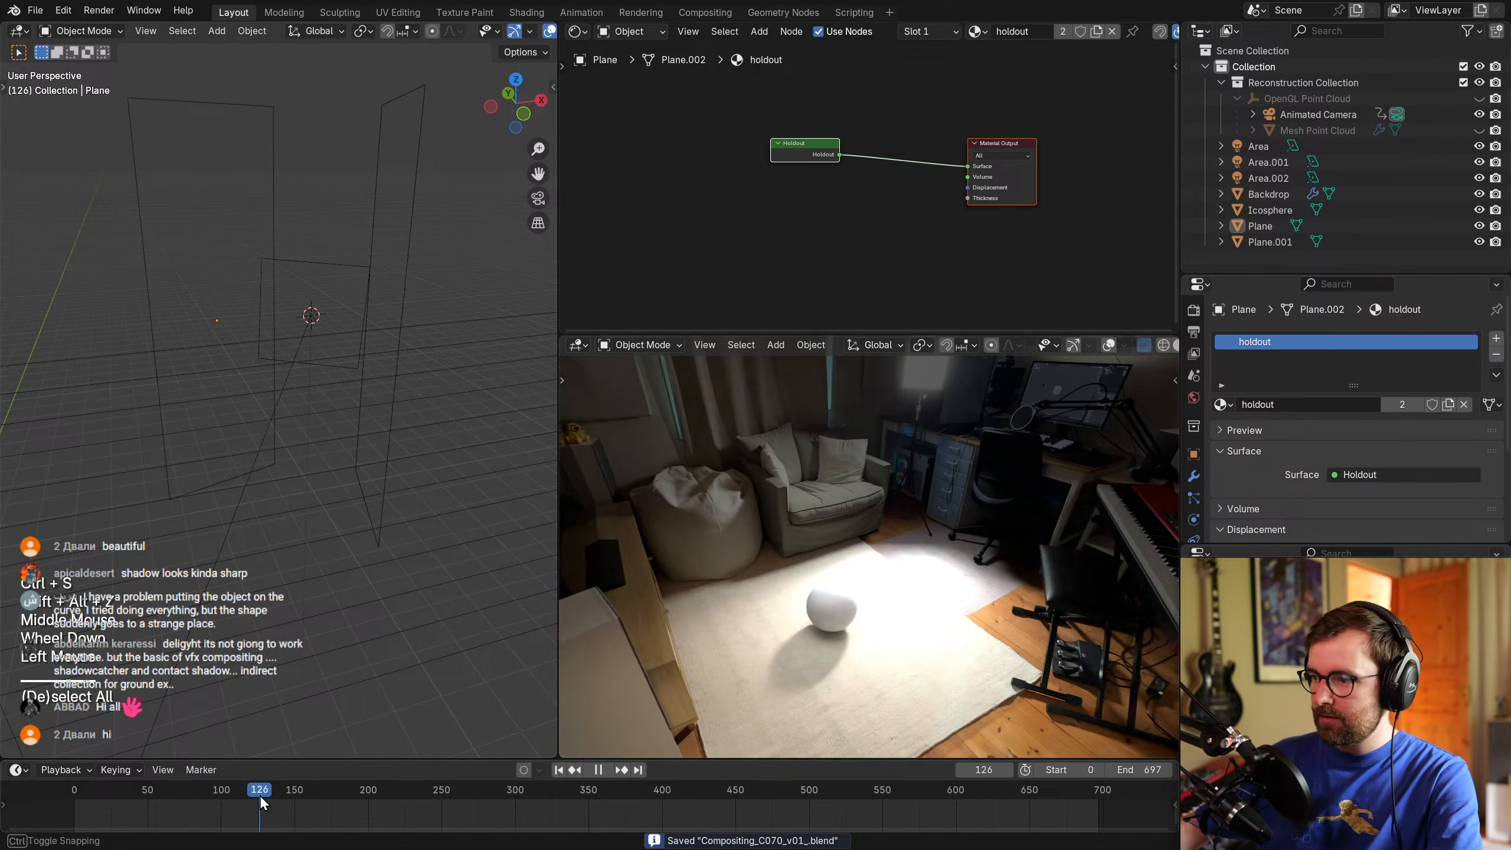
pyautogui.moveTo(318, 794); pyautogui.dragTo(485, 794)
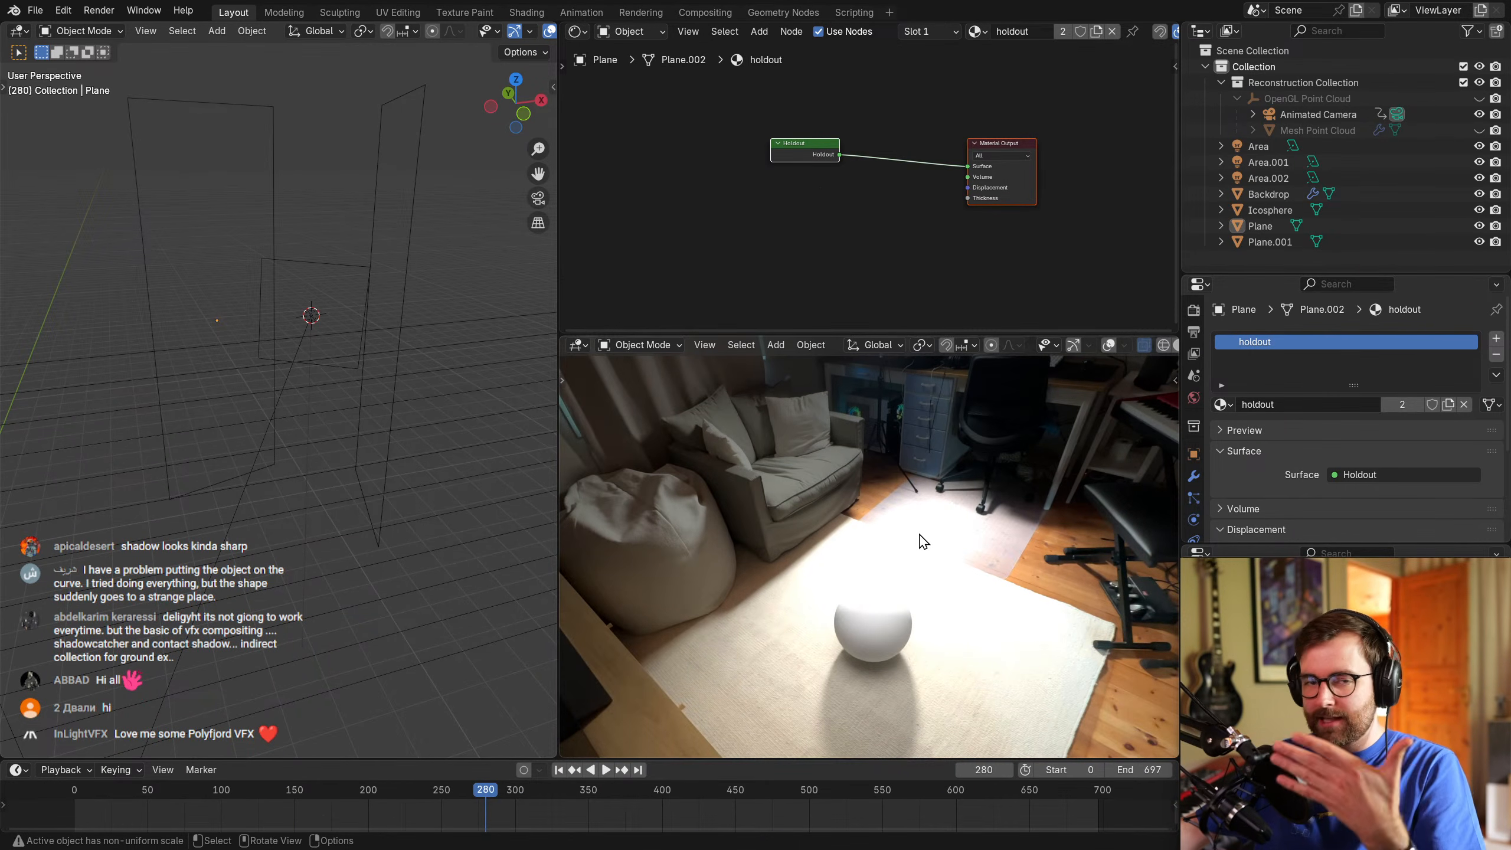
pyautogui.hotkey('ctrl', 's')
# Scrub back to frame 150 and examine the relit room across the whole camera frame.
pyautogui.click(458, 795)
pyautogui.moveTo(459, 795); pyautogui.dragTo(295, 812)
pyautogui.scroll(-2, 855, 613)
pyautogui.scroll(-1, 854, 613)
pyautogui.scroll(2, 855, 614)
pyautogui.keyDown('shift'); pyautogui.moveTo(855, 613); pyautogui.dragTo(1025, 446, button='middle'); pyautogui.keyUp('shift')
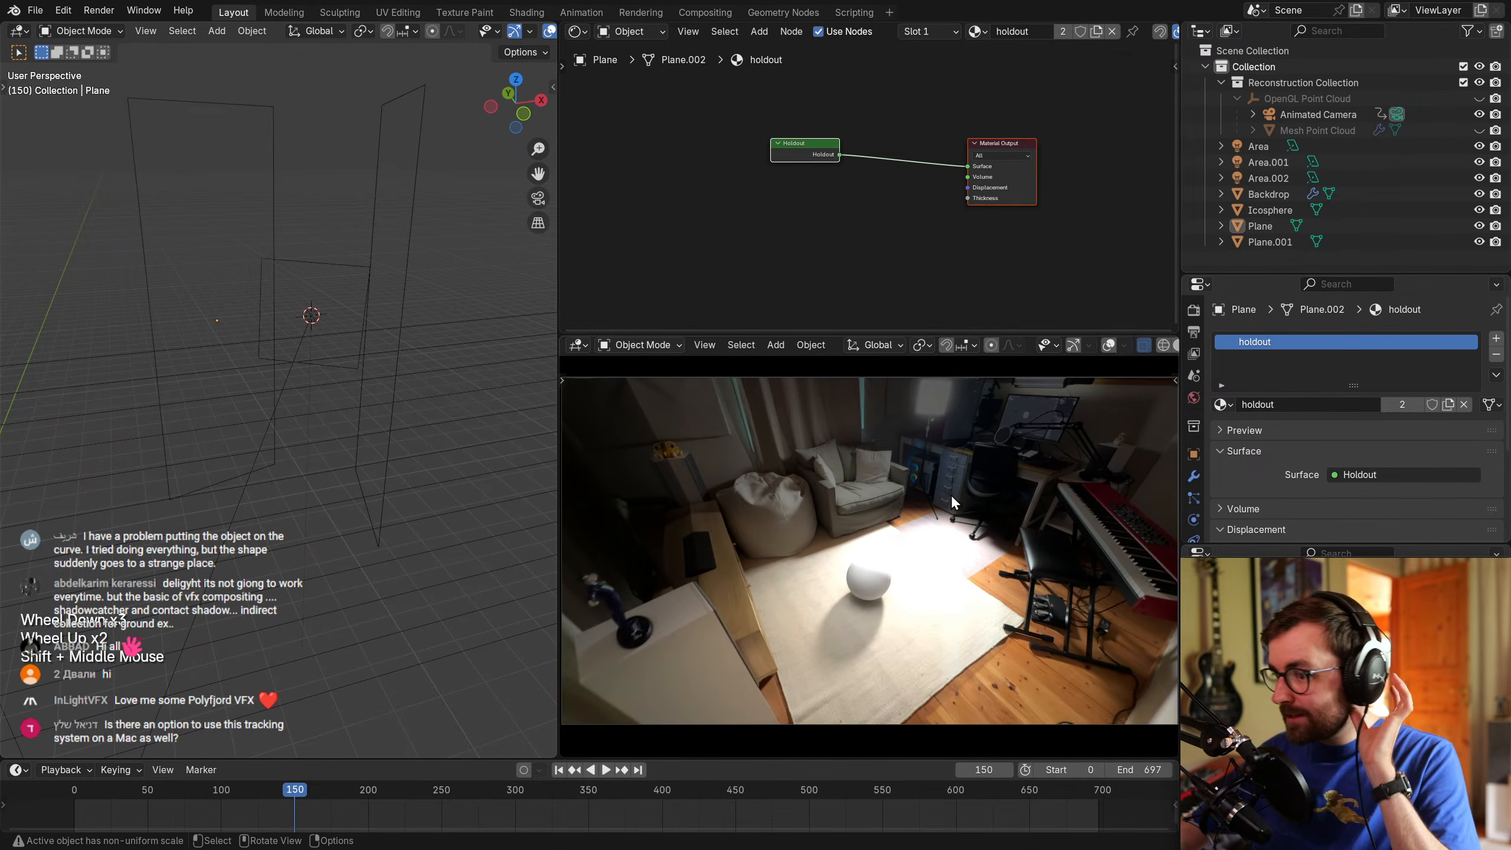
# Tilt the overhead area light Area.001 toward the backdrop, reposition it in the side view and set its power to 302.5.
pyautogui.moveTo(416, 387); pyautogui.dragTo(360, 376, button='middle')
pyautogui.scroll(-2, 320, 283)
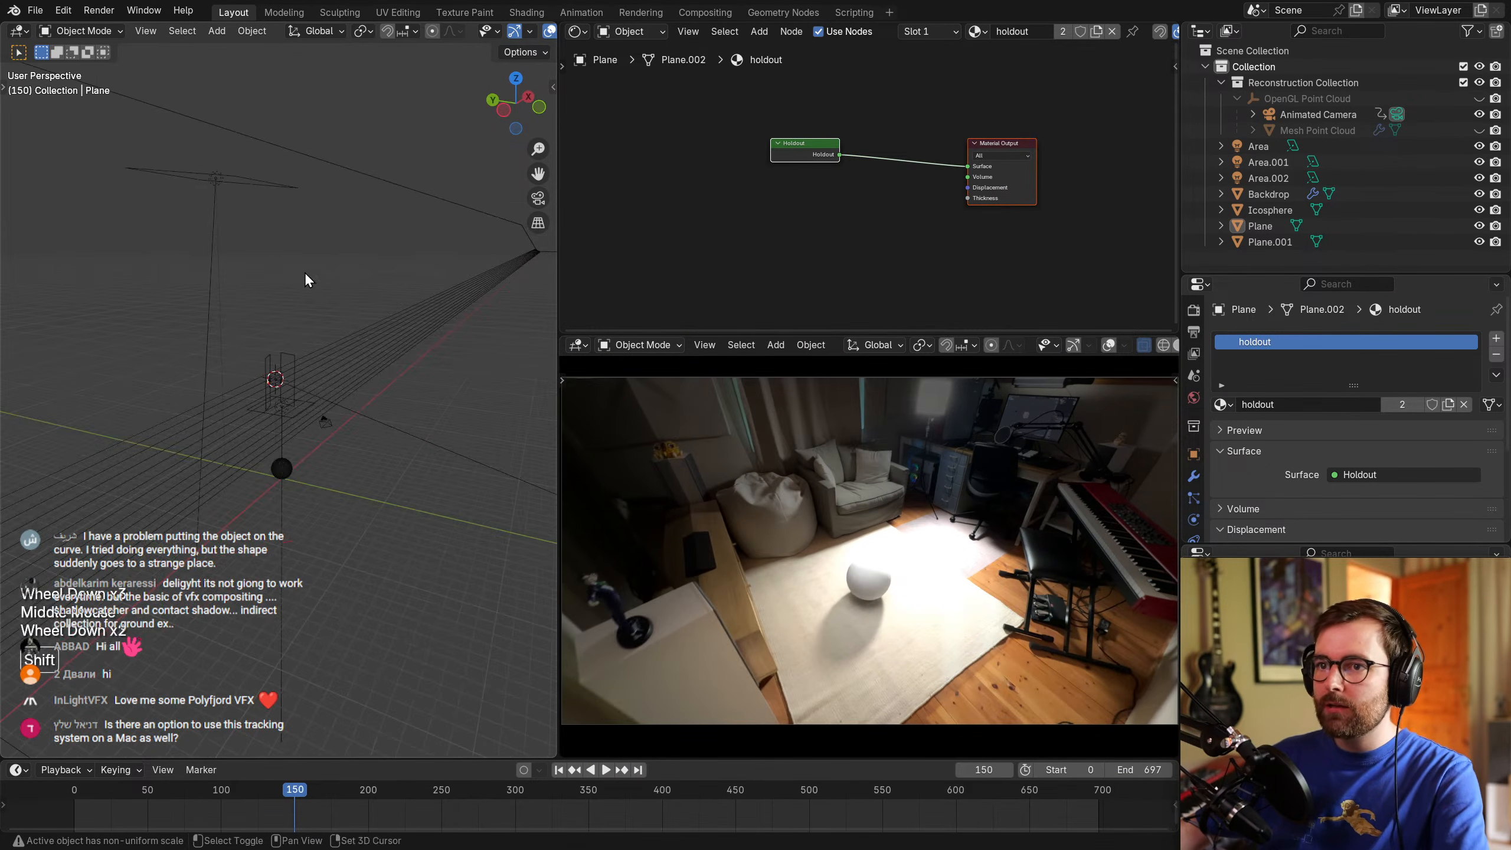
pyautogui.keyDown('shift'); pyautogui.moveTo(320, 284); pyautogui.dragTo(269, 260, button='middle'); pyautogui.keyUp('shift')
pyautogui.click(360, 280)
pyautogui.press('KP_3')
pyautogui.scroll(1, 366, 288)
pyautogui.keyDown('shift'); pyautogui.moveTo(366, 288); pyautogui.dragTo(378, 431, button='middle'); pyautogui.keyUp('shift')
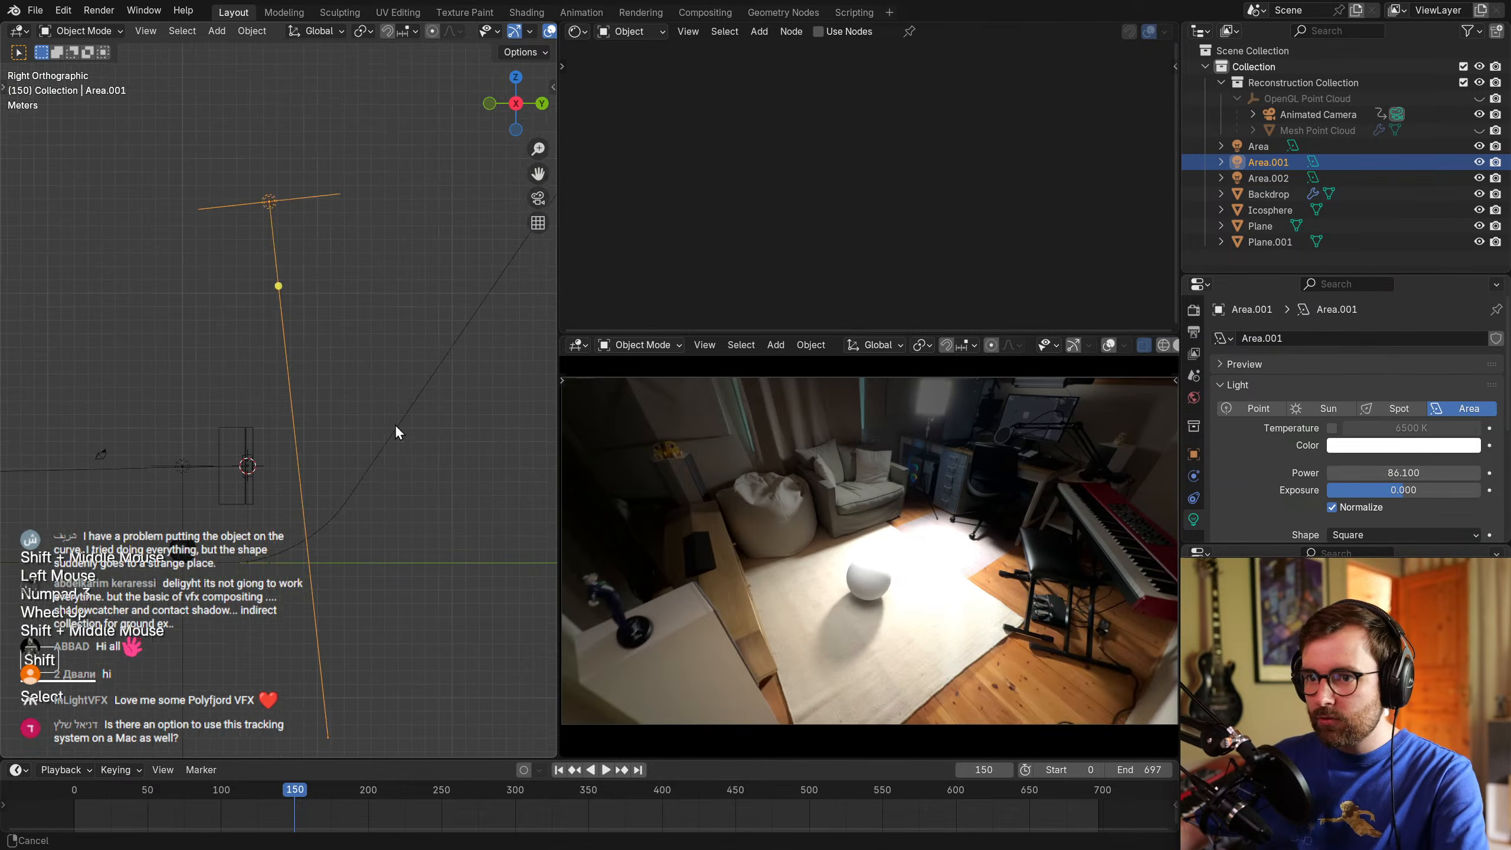
pyautogui.press('r')
pyautogui.click(440, 488)
pyautogui.press('g')
pyautogui.click(464, 471)
pyautogui.moveTo(1404, 473); pyautogui.dragTo(1431, 473)
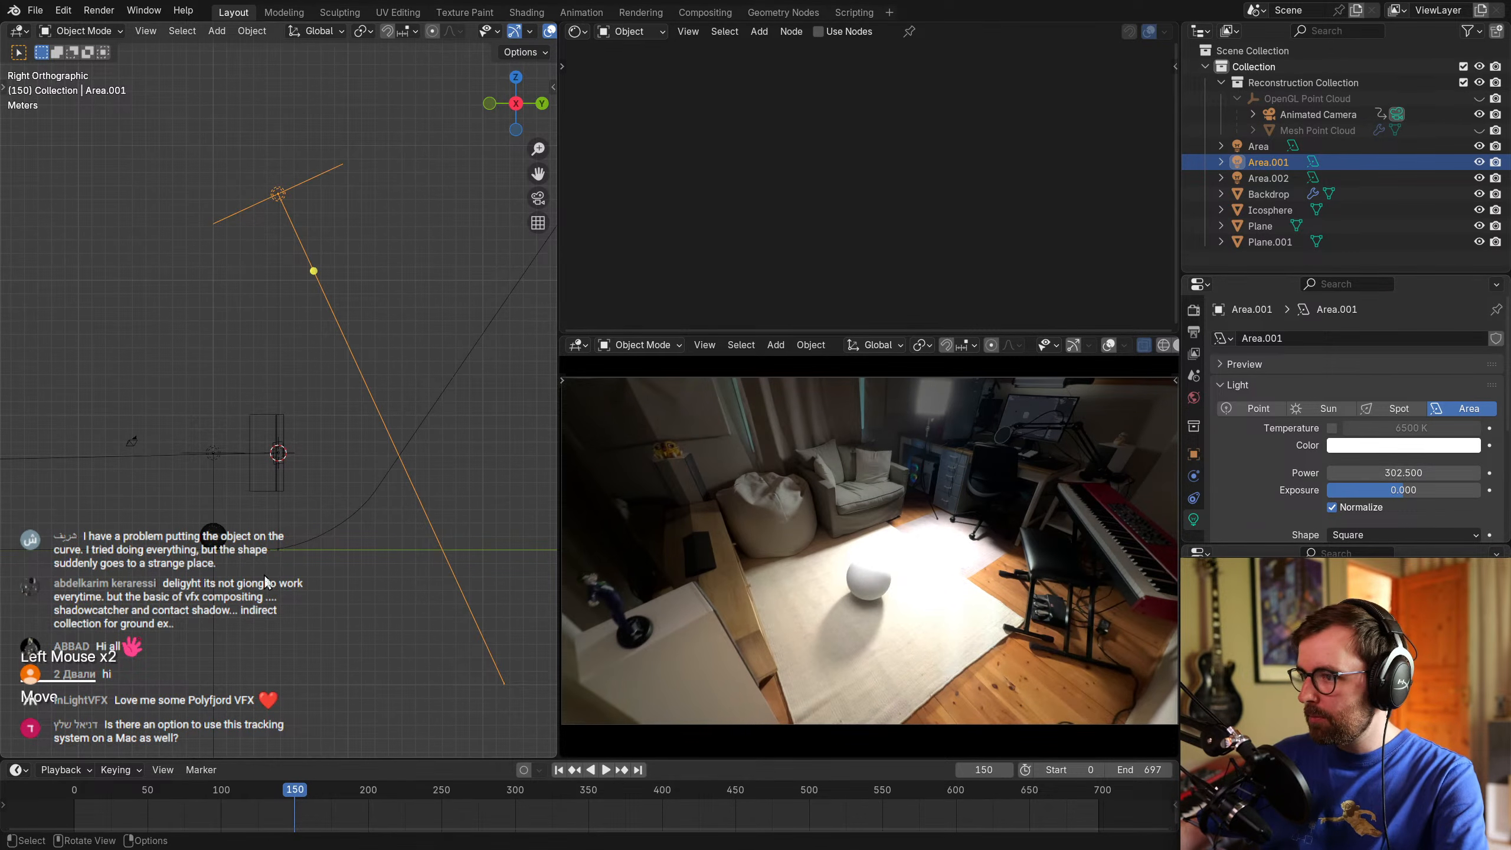
# Rotate Area.001 further, move it lower and closer to the backdrop, and raise its power to 712.2.
pyautogui.press('r')
pyautogui.click(392, 488)
pyautogui.press('g')
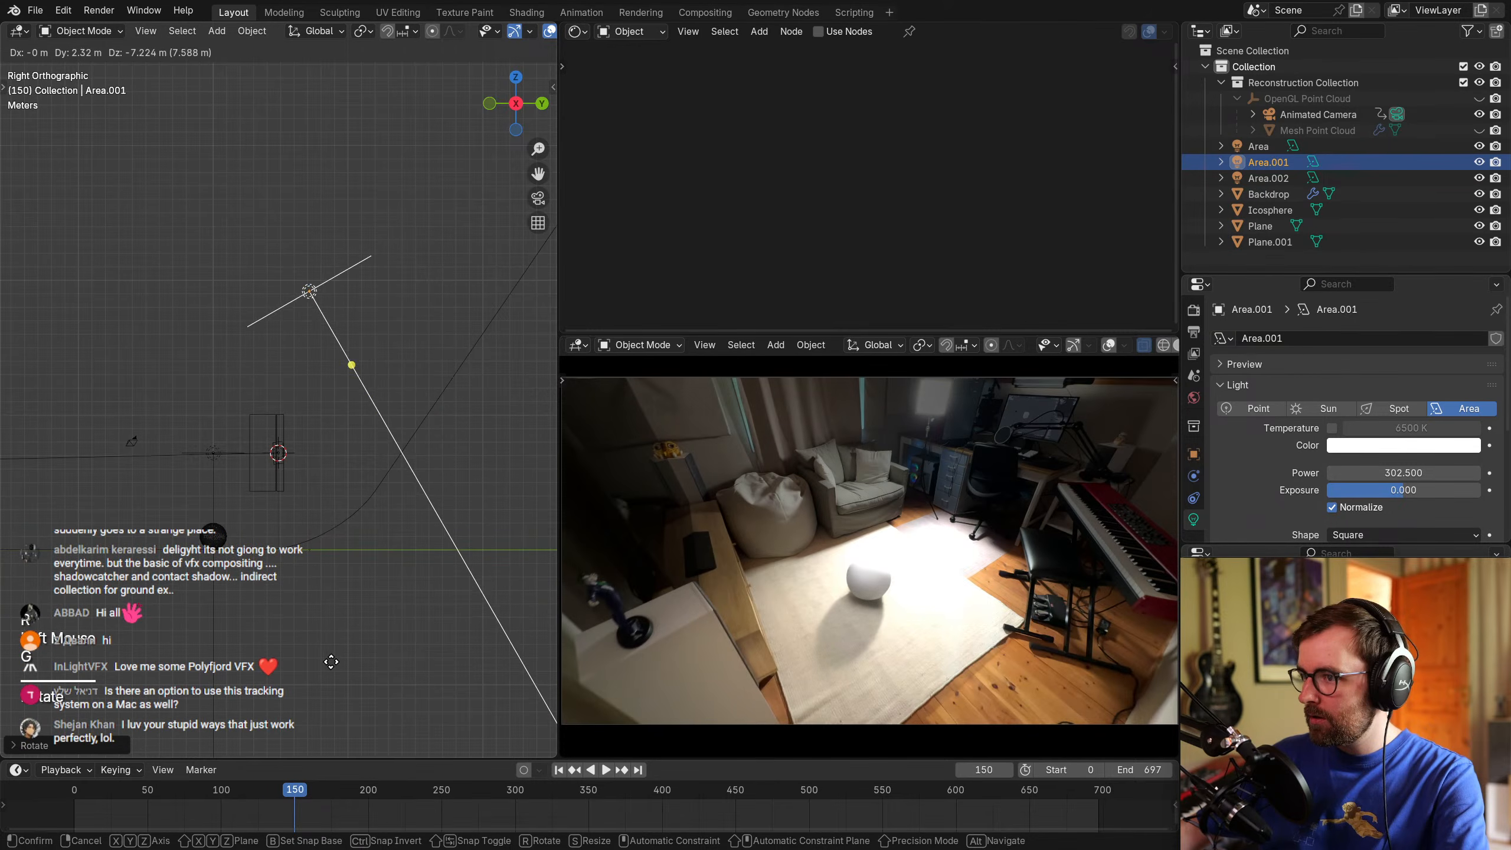
pyautogui.click(336, 659)
pyautogui.moveTo(1404, 473); pyautogui.dragTo(1411, 476)
pyautogui.moveTo(231, 501); pyautogui.dragTo(426, 524, button='middle')
pyautogui.press('g')
pyautogui.middleClick(426, 525)
pyautogui.click(426, 525)
pyautogui.scroll(-2, 278, 492)
pyautogui.press('Escape')
# Duplicate Area.001 in the front view and place the copy higher and further along positive X.
pyautogui.moveTo(316, 522); pyautogui.dragTo(425, 512, button='middle')
pyautogui.press('KP_1')
pyautogui.scroll(-2, 350, 541)
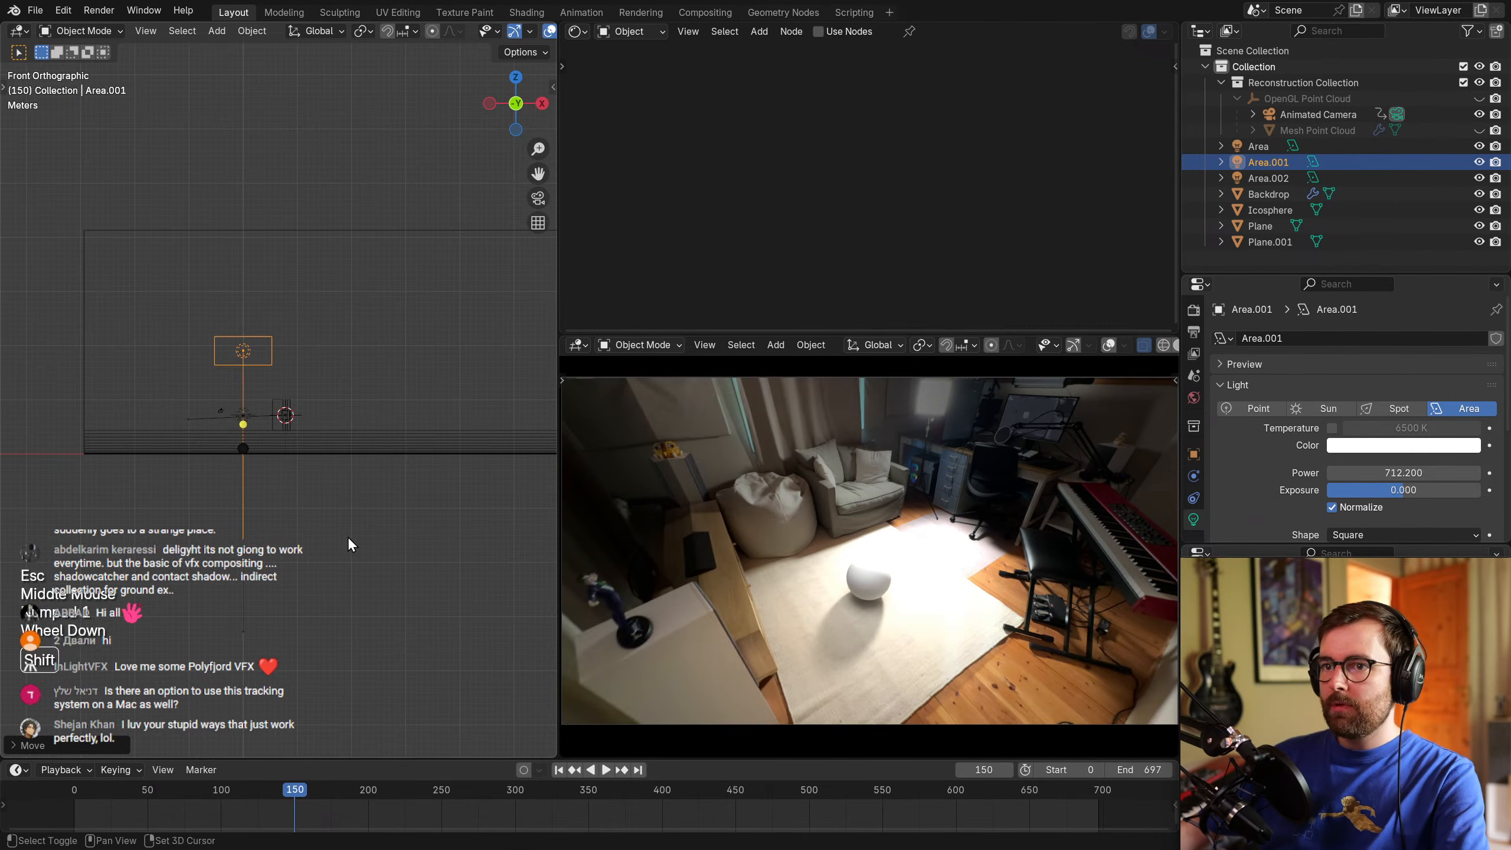
pyautogui.hotkey('shift', 'd')
pyautogui.click(469, 405)
pyautogui.press('KP_7')
pyautogui.press('g')
pyautogui.press('Escape')
pyautogui.moveTo(487, 453); pyautogui.dragTo(183, 418, button='middle')
pyautogui.scroll(2, 183, 418)
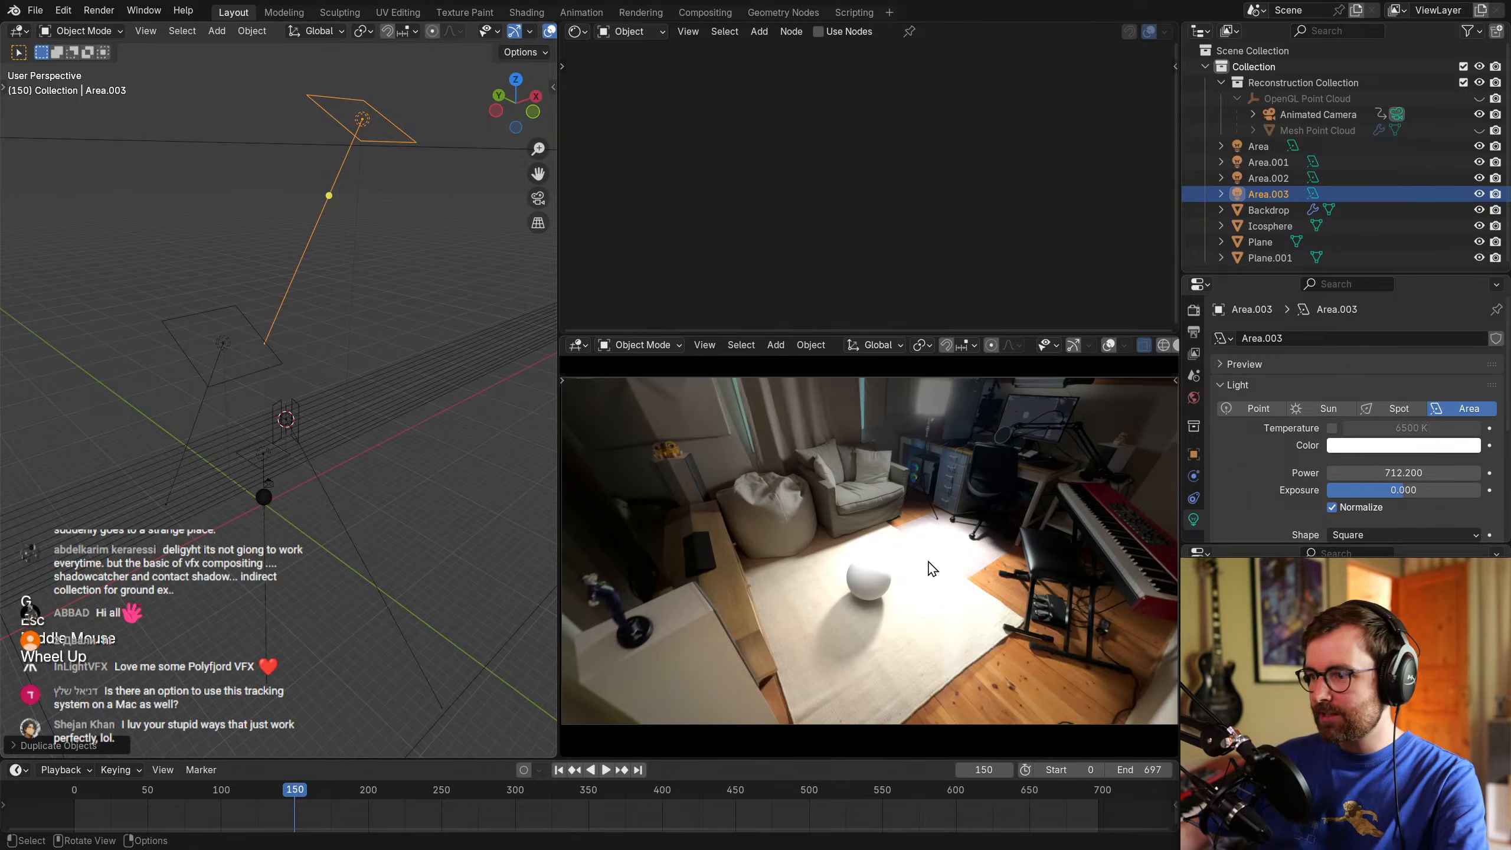
# Examine the shading on the icosphere up close and across the camera frame with the duplicated area light in place.
pyautogui.scroll(4, 877, 542)
pyautogui.keyDown('shift'); pyautogui.moveTo(921, 587); pyautogui.dragTo(941, 510, button='middle'); pyautogui.keyUp('shift')
pyautogui.click(832, 573)
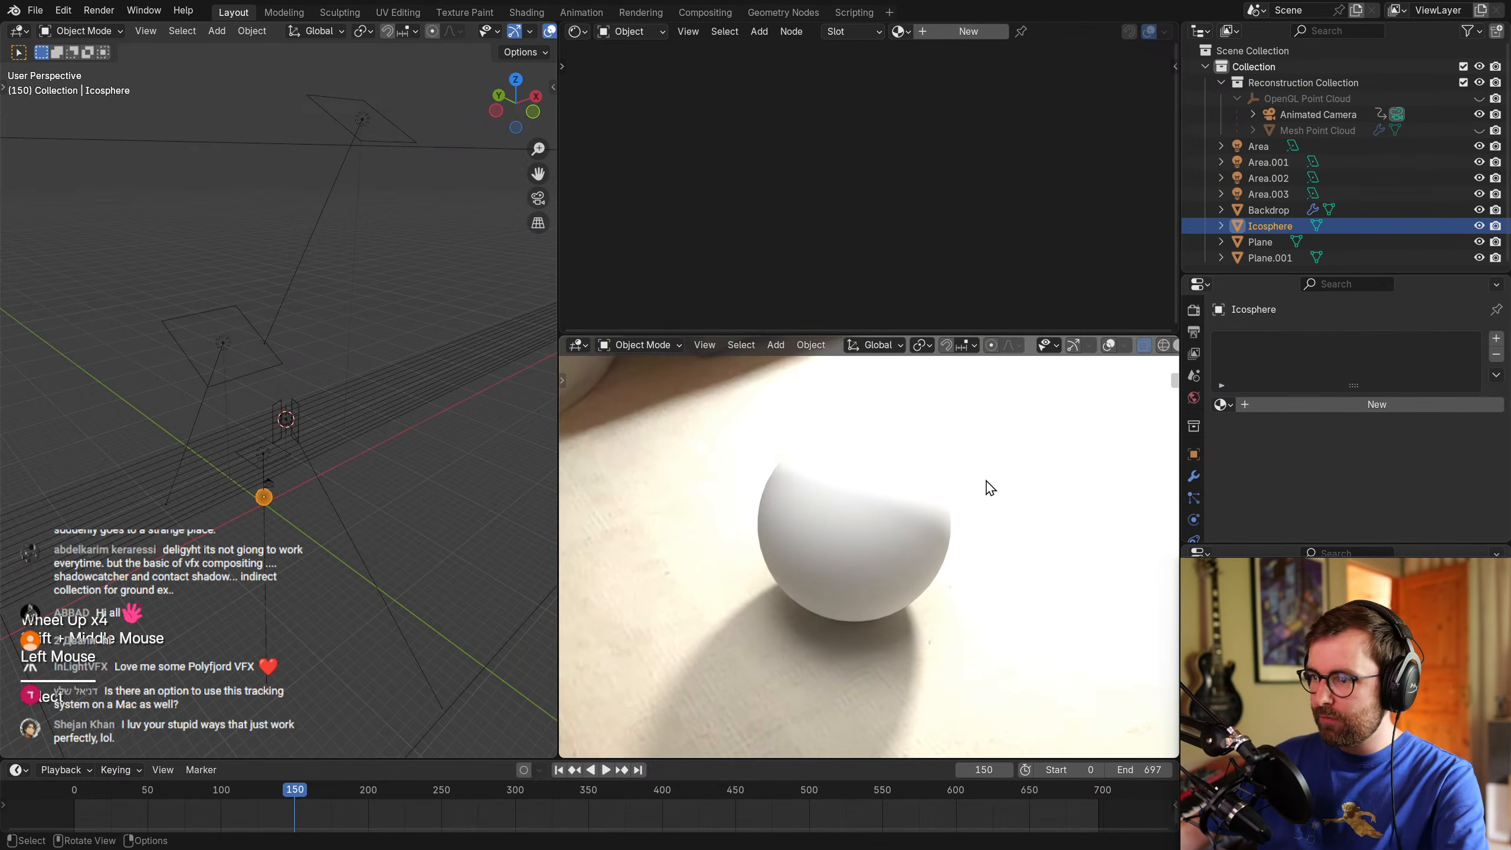
pyautogui.click(374, 190)
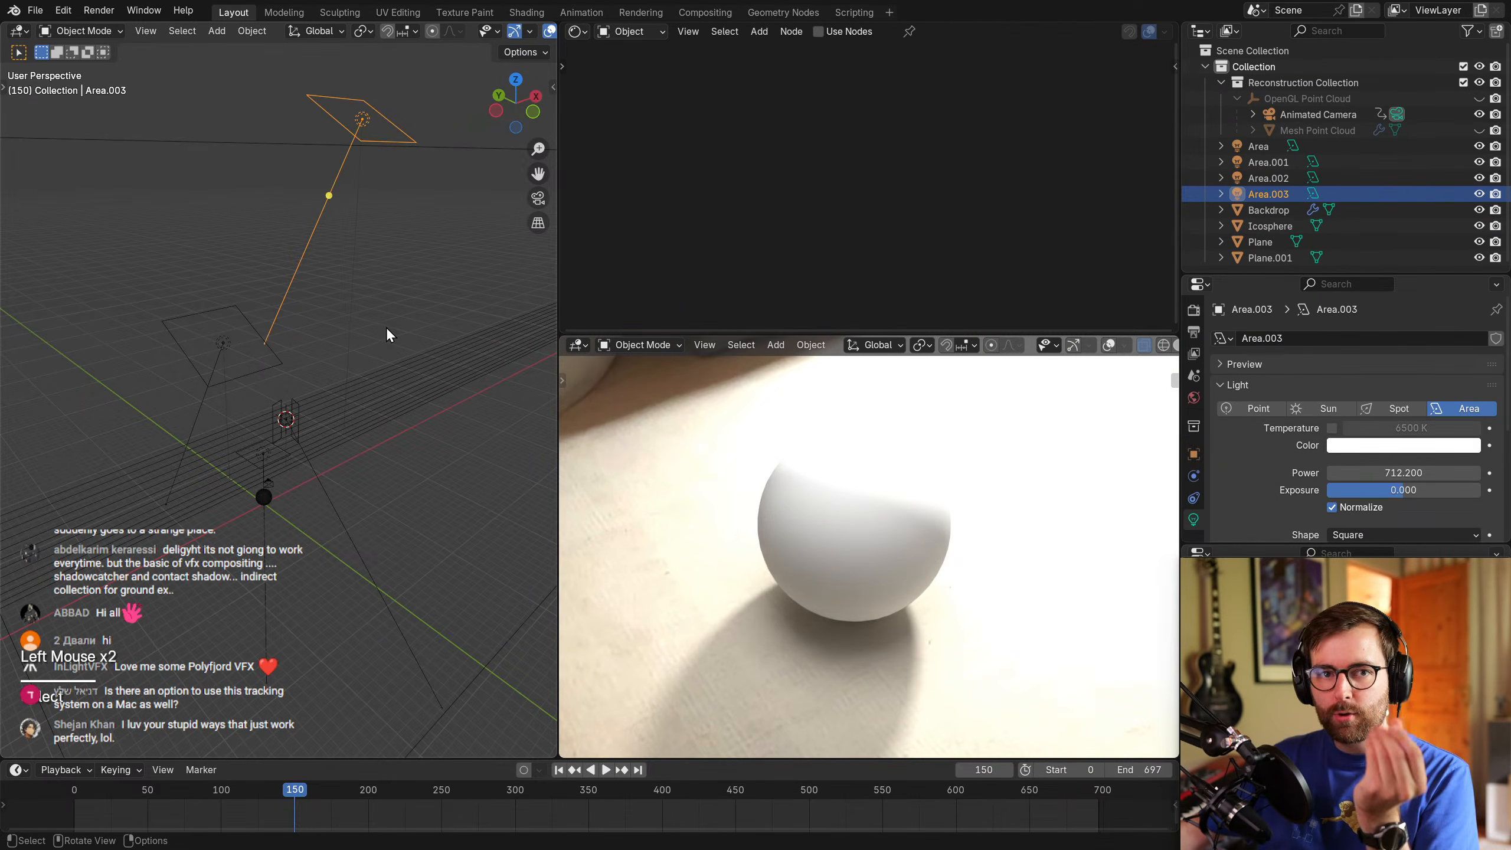
pyautogui.press('KP_1')
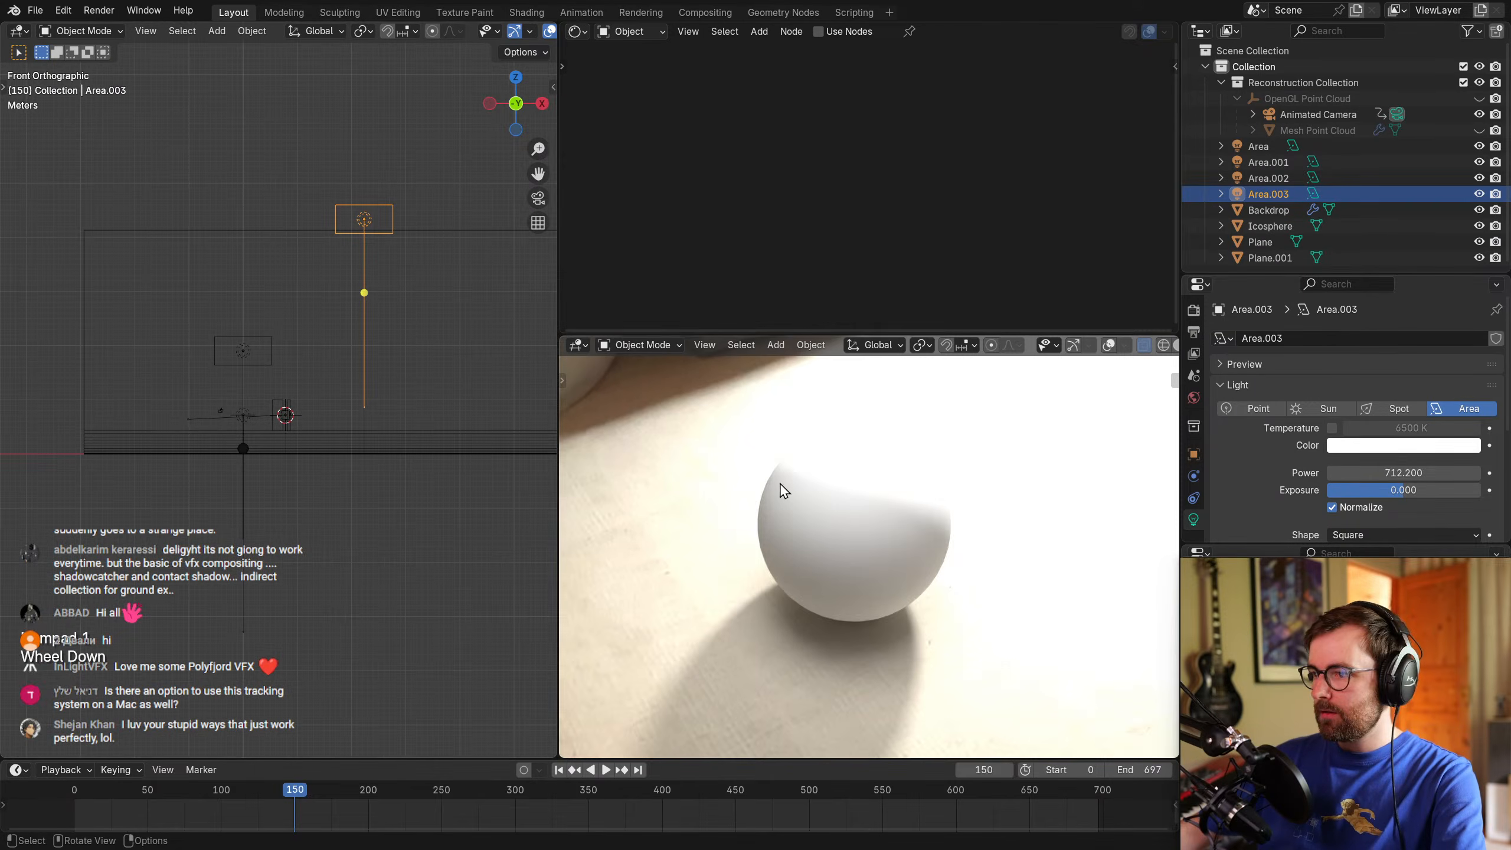
pyautogui.scroll(-3, 916, 509)
pyautogui.keyDown('shift'); pyautogui.moveTo(916, 509); pyautogui.dragTo(919, 607, button='middle'); pyautogui.keyUp('shift')
pyautogui.press('g')
pyautogui.press('Escape')
pyautogui.scroll(-2, 872, 548)
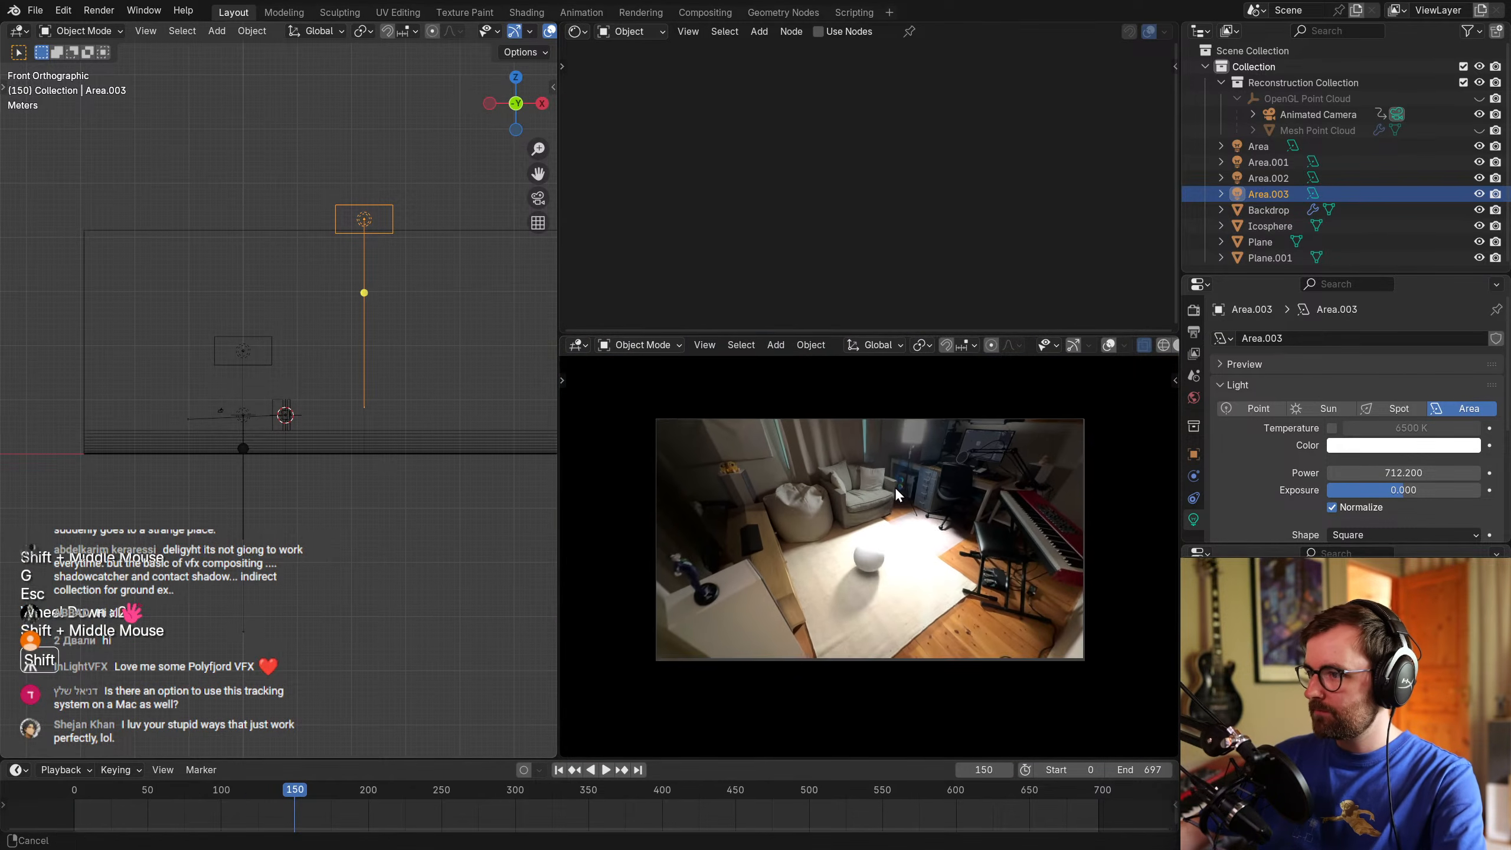
pyautogui.press('g')
pyautogui.press('Escape')
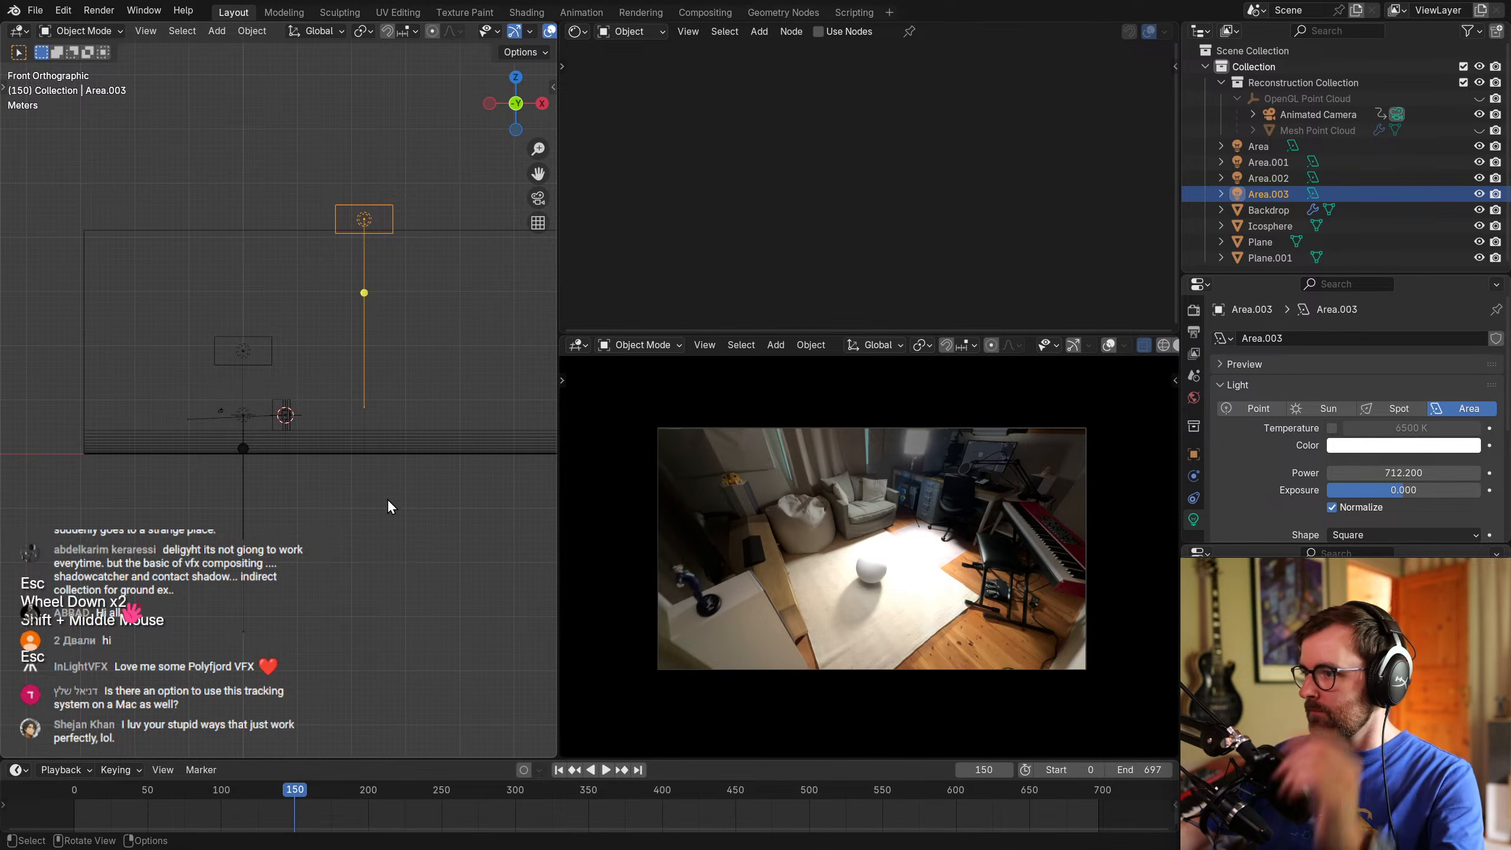
# Inspect the real lamp in the footage up close and in a maximized view of the relit room.
pyautogui.scroll(3, 381, 434)
pyautogui.moveTo(424, 435); pyautogui.dragTo(440, 476, button='middle')
pyautogui.scroll(-2, 440, 476)
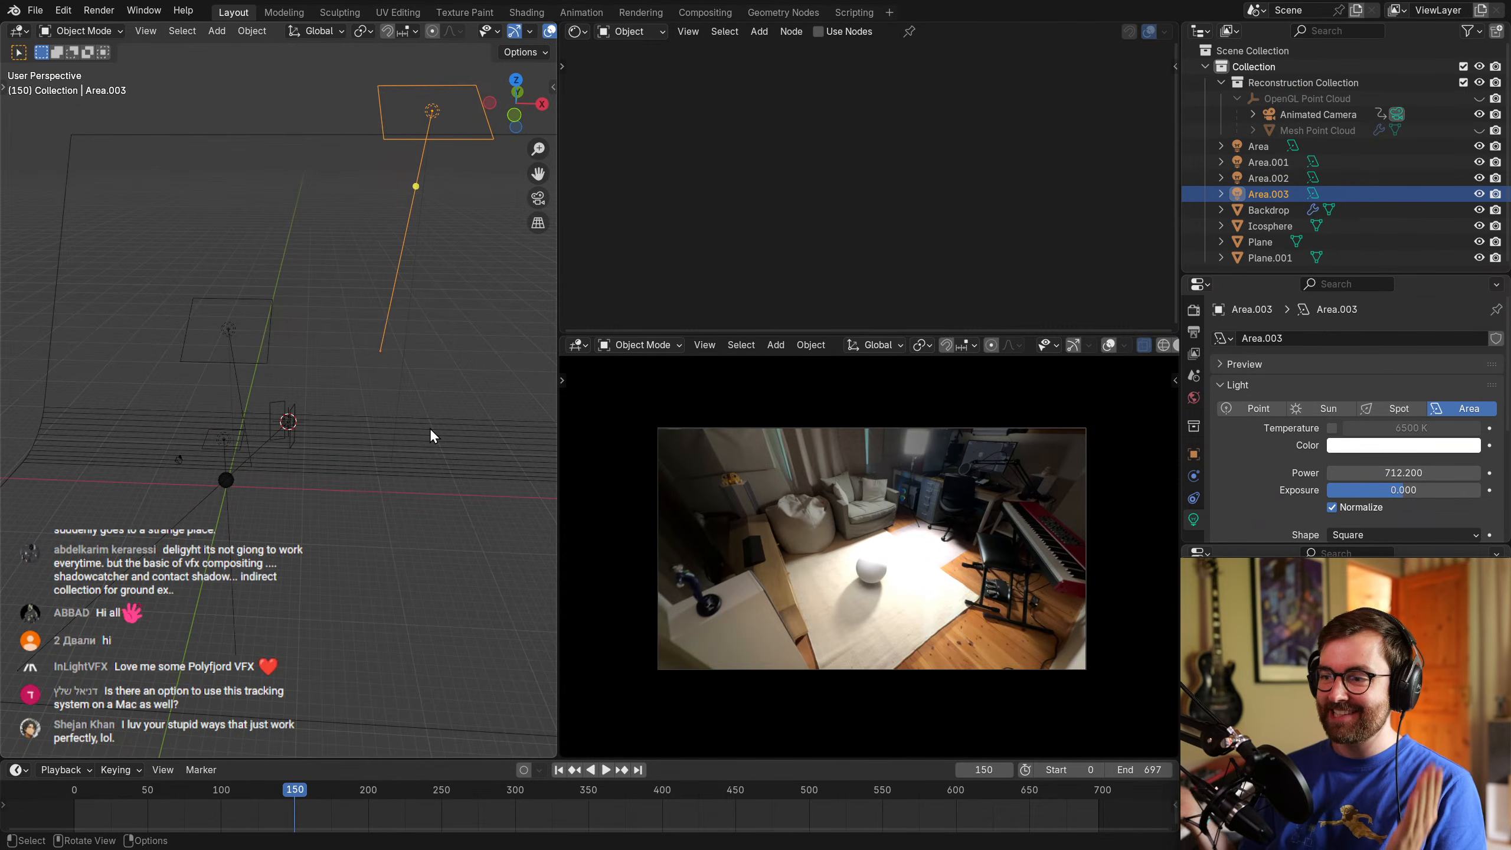
pyautogui.scroll(2, 428, 429)
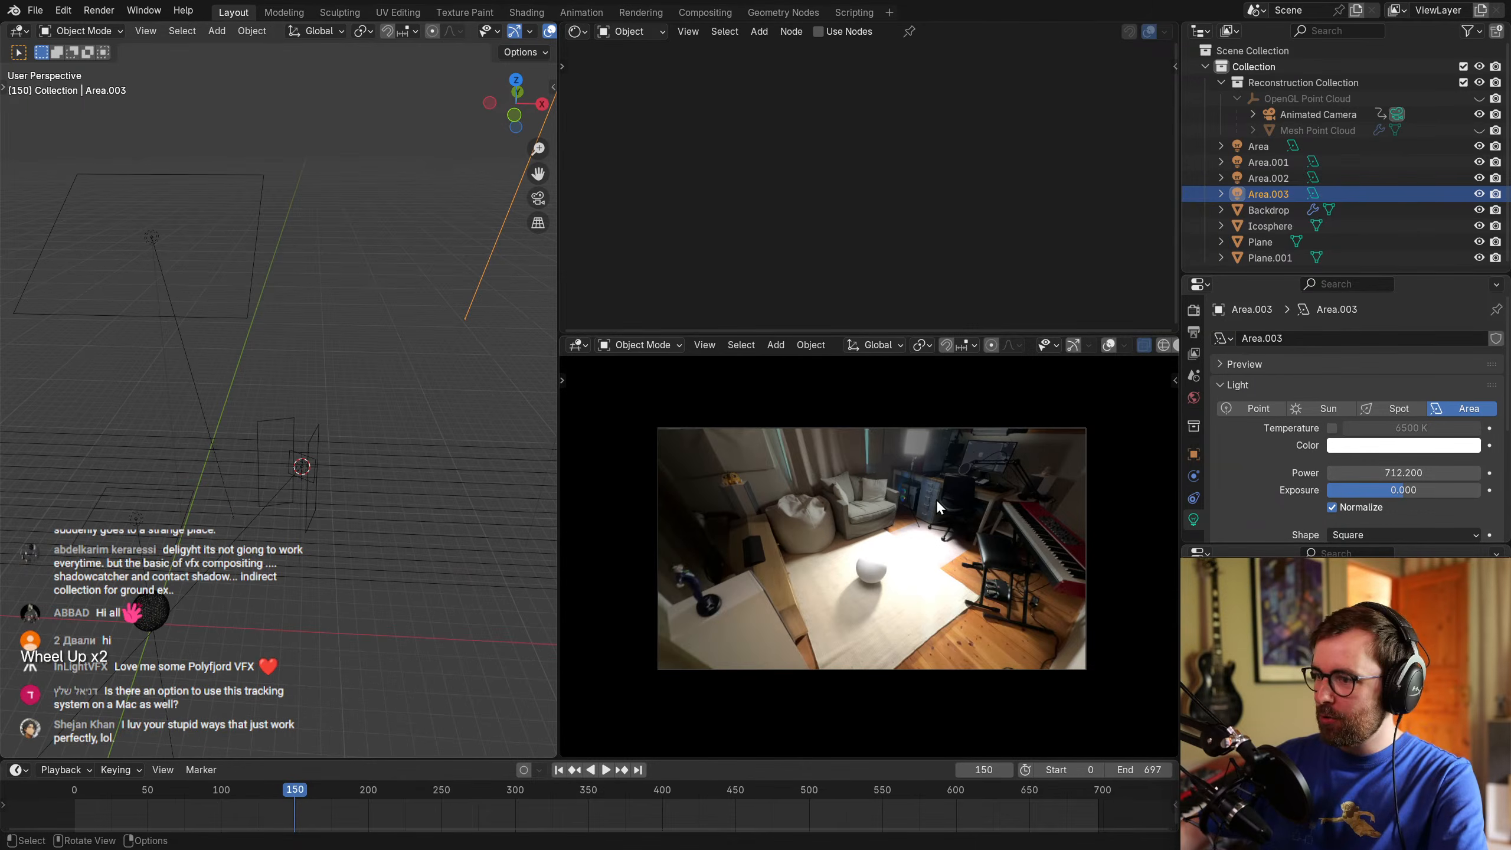
pyautogui.scroll(3, 938, 498)
pyautogui.keyDown('shift'); pyautogui.moveTo(954, 444); pyautogui.dragTo(803, 628, button='middle'); pyautogui.keyUp('shift')
pyautogui.scroll(2, 980, 473)
pyautogui.scroll(-2, 767, 443)
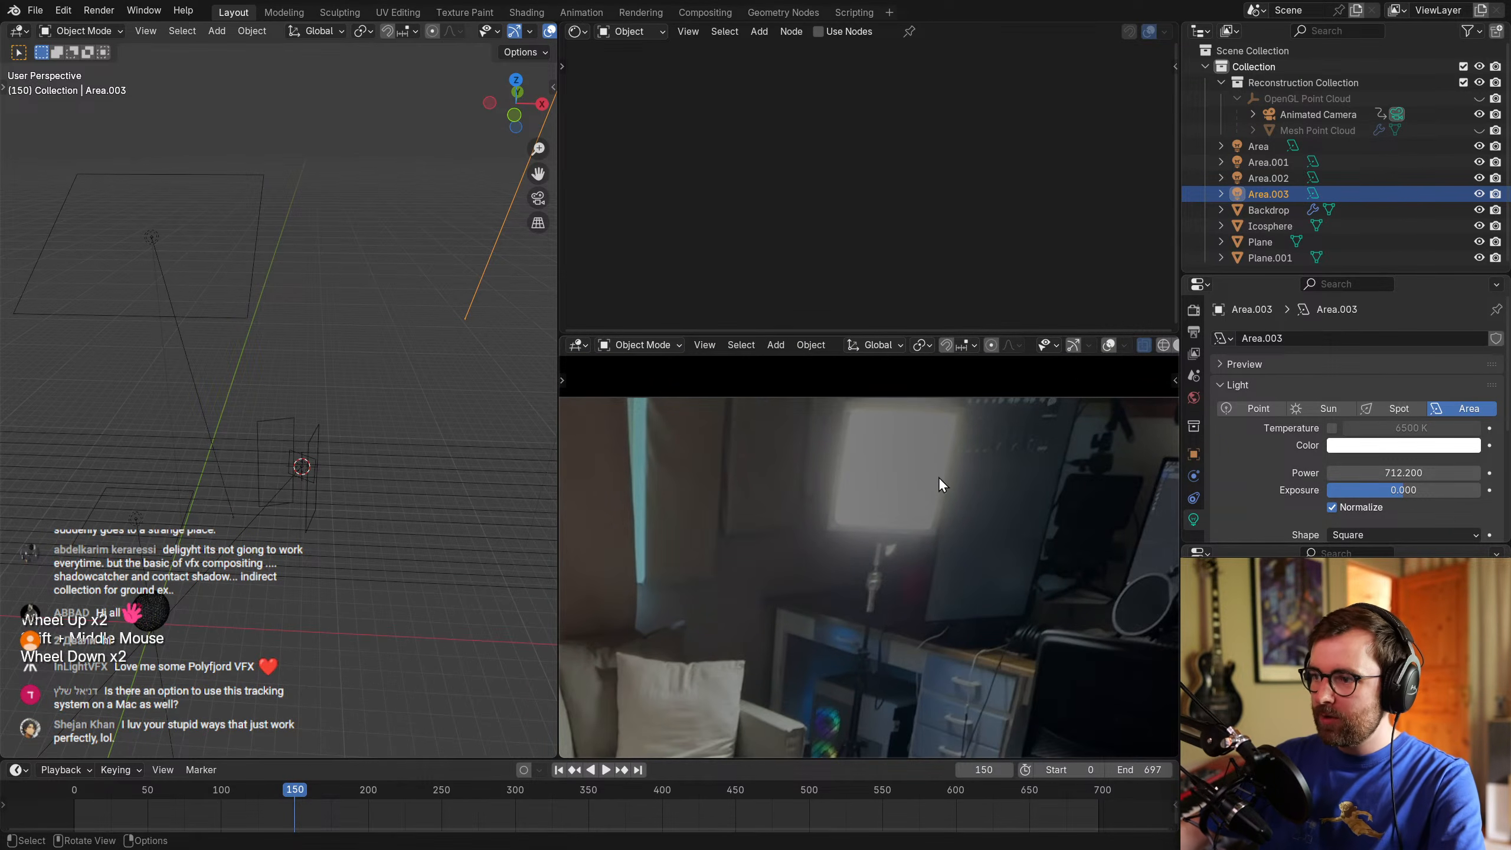
pyautogui.scroll(-2, 938, 451)
pyautogui.hotkey('ctrl', 'space')
pyautogui.scroll(-3, 911, 567)
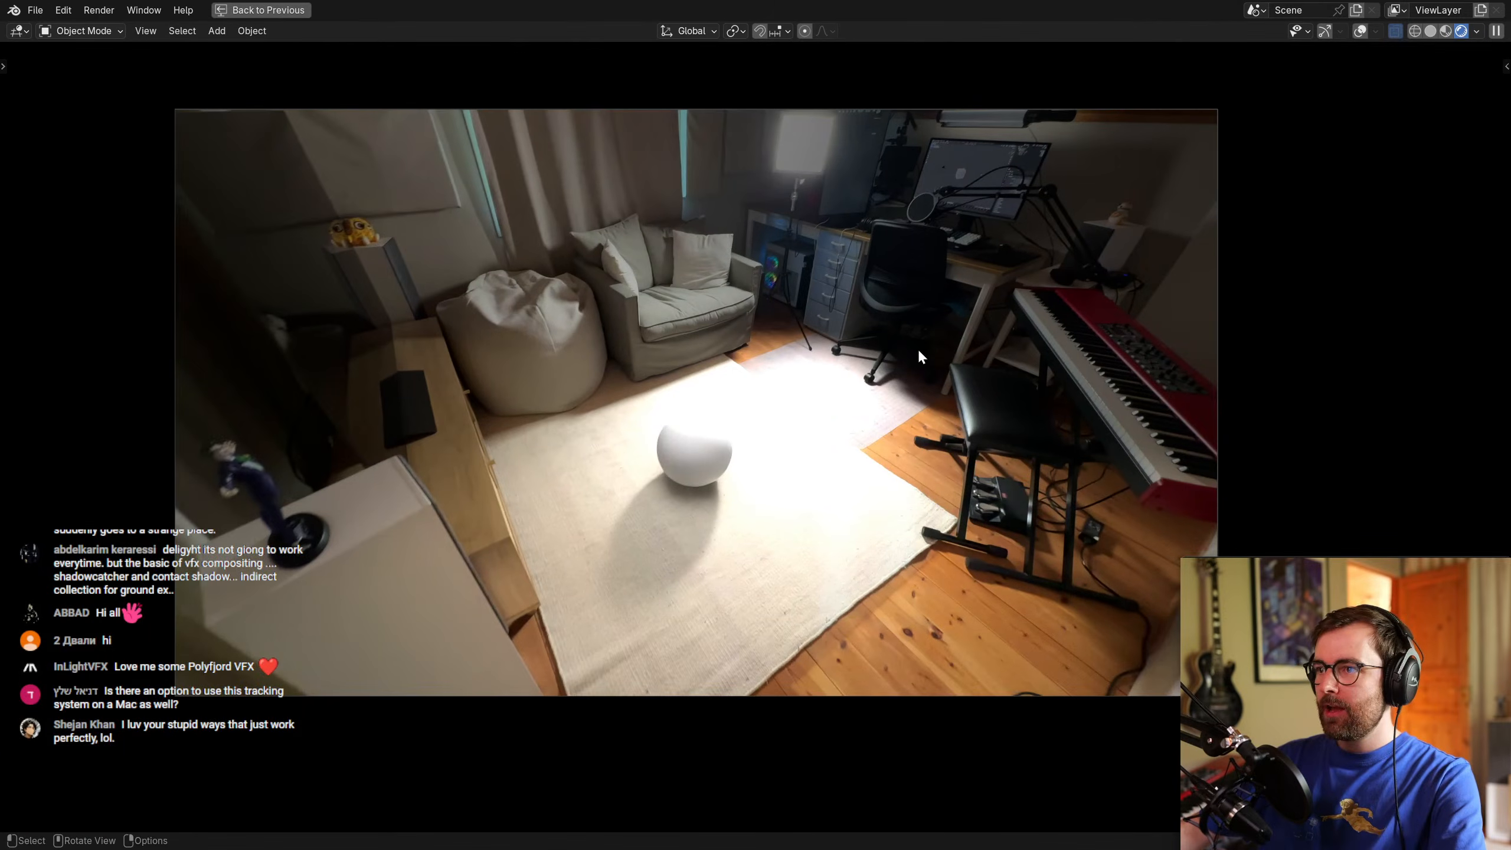
pyautogui.scroll(2, 919, 347)
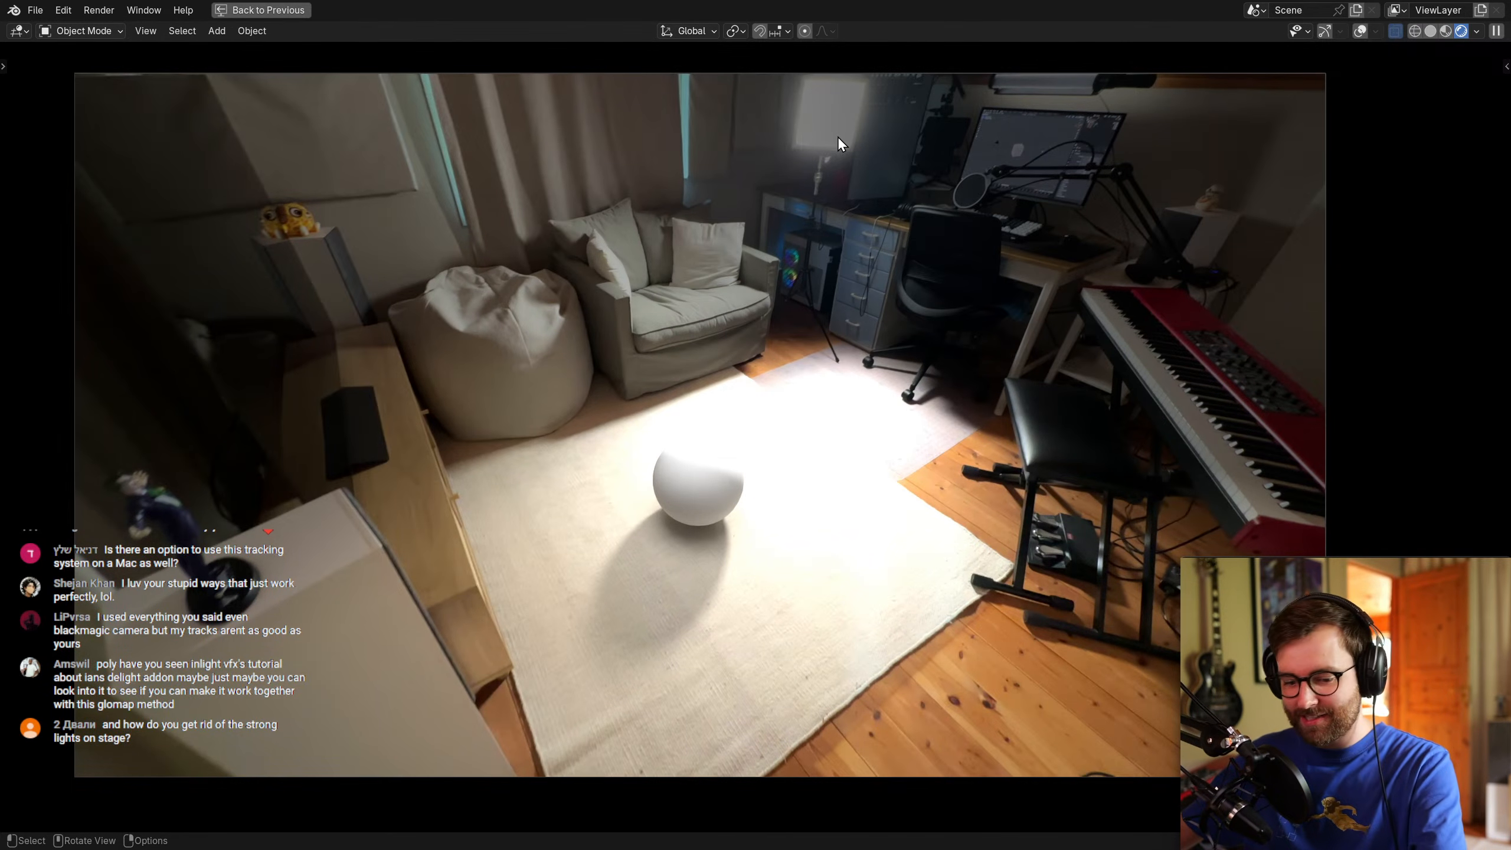
# Restore the window layout and rename the area light between the holdout planes, Area.002, as Backlight.
pyautogui.hotkey('ctrl', 'space')
pyautogui.keyDown('shift'); pyautogui.moveTo(933, 527); pyautogui.dragTo(940, 536, button='middle'); pyautogui.keyUp('shift')
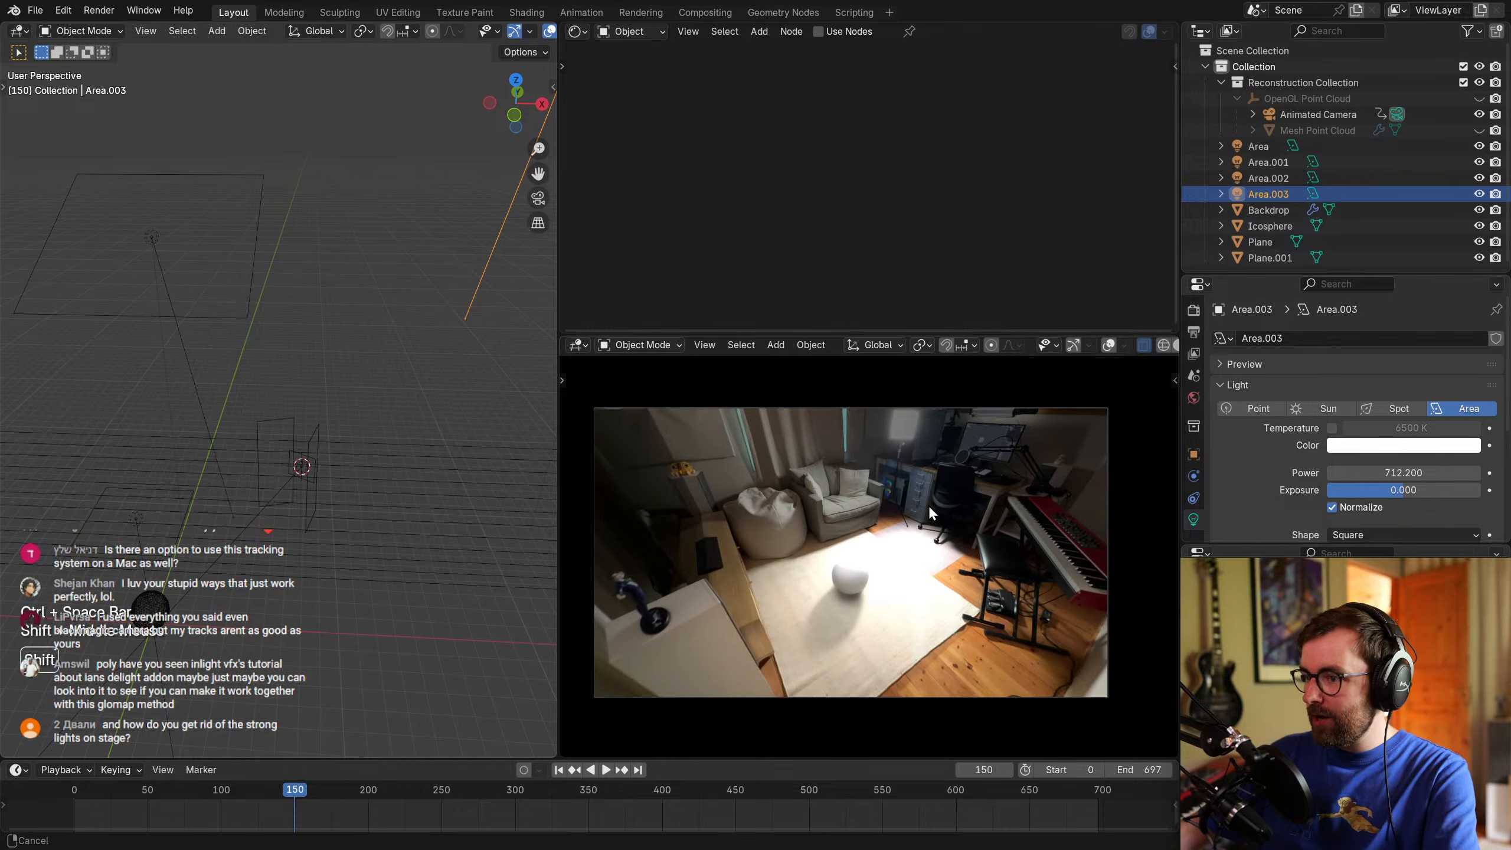
pyautogui.moveTo(428, 458); pyautogui.dragTo(382, 440, button='middle')
pyautogui.click(316, 417)
pyautogui.scroll(1, 410, 494)
pyautogui.scroll(1, 414, 497)
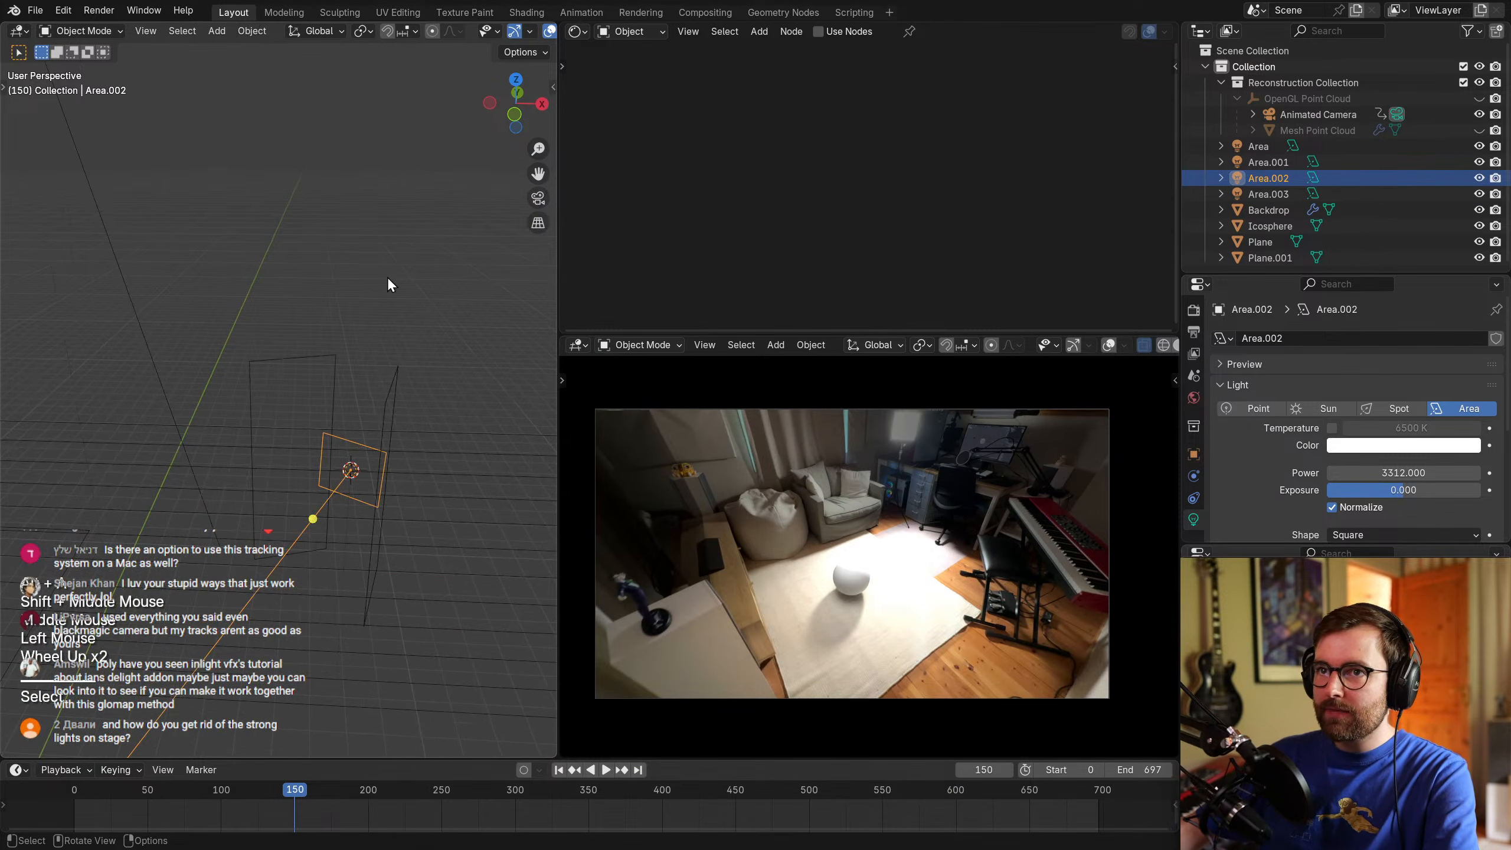
pyautogui.press('F2')
pyautogui.moveTo(461, 528); pyautogui.dragTo(400, 515, button='middle')
pyautogui.write('Backlight')
pyautogui.press('Return')
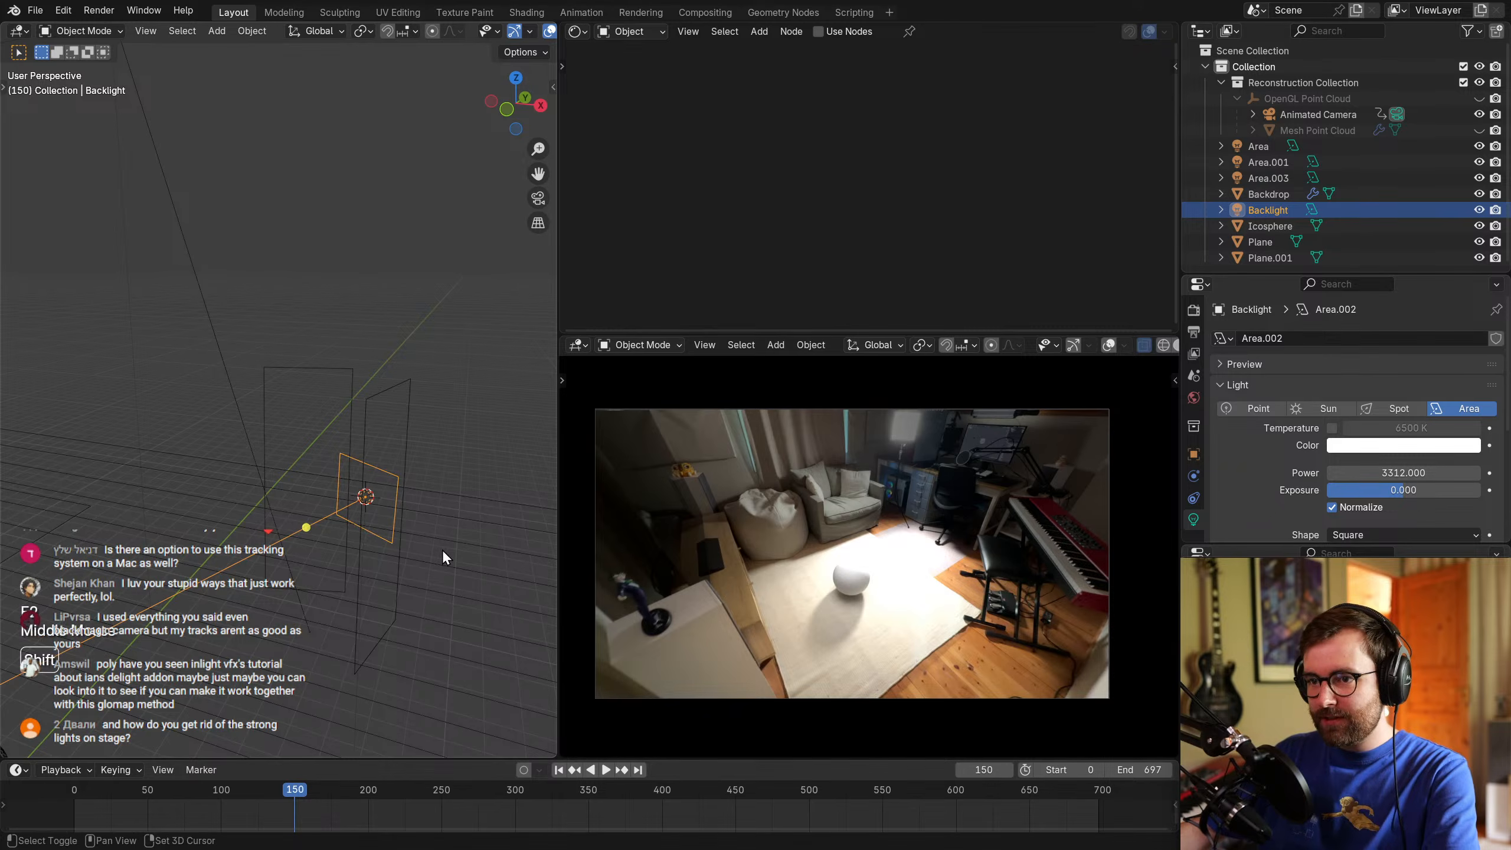
# Duplicate the Backlight, place the copy just above it and rename it Stupid light.
pyautogui.hotkey('shift', 'd')
pyautogui.click(457, 421)
pyautogui.press('F2')
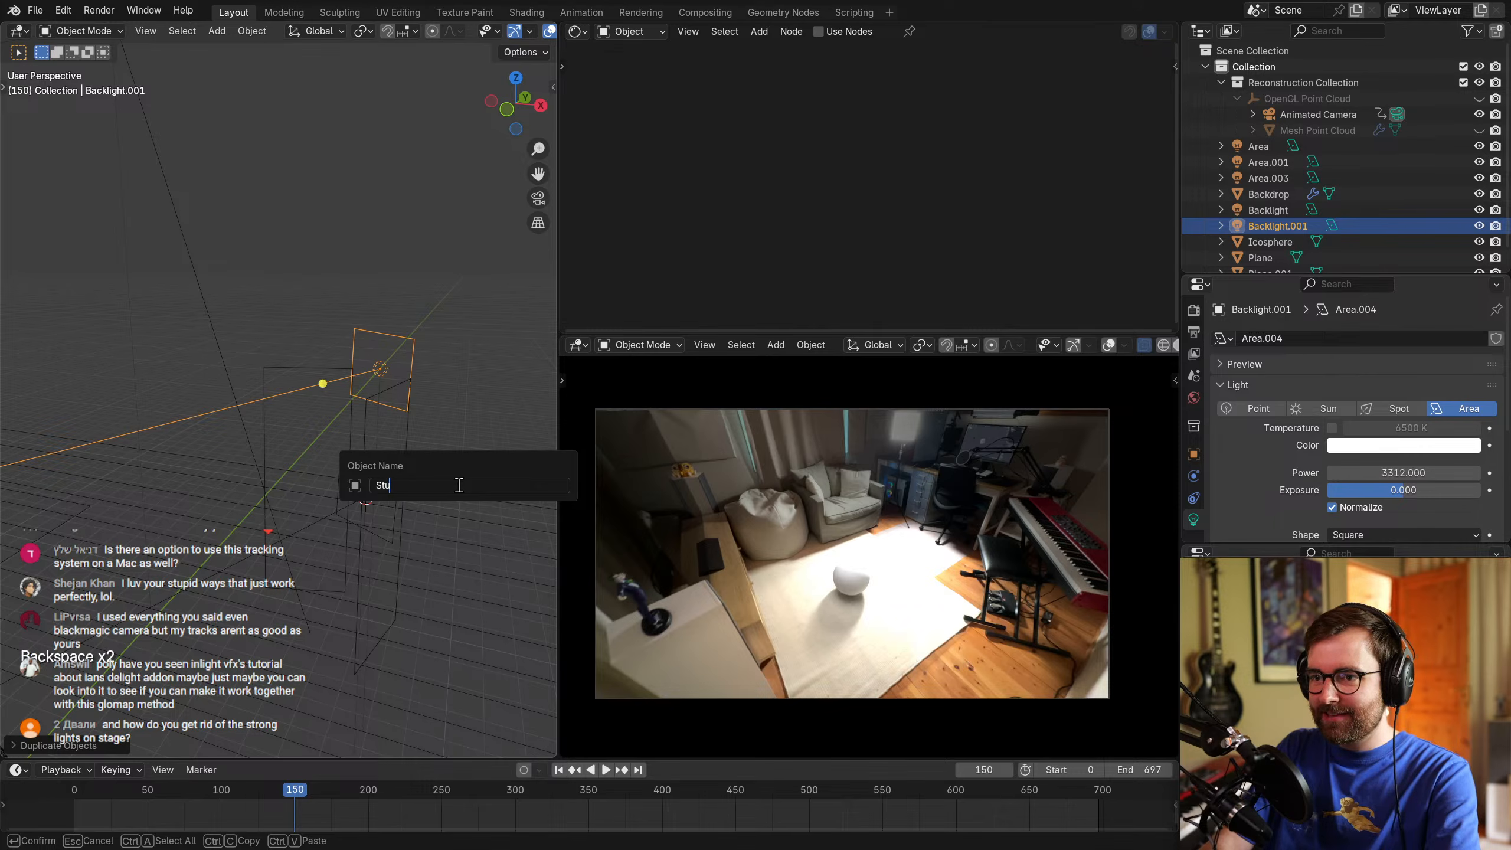
pyautogui.write('light')
pyautogui.press('Return')
# Examine the lamp in the footage and the new light's placement relative to the holdout planes and backdrop.
pyautogui.scroll(-2, 432, 473)
pyautogui.moveTo(432, 473); pyautogui.dragTo(439, 522, button='middle')
pyautogui.scroll(-2, 424, 492)
pyautogui.scroll(3, 931, 487)
pyautogui.keyDown('shift'); pyautogui.moveTo(927, 490); pyautogui.dragTo(927, 572, button='middle'); pyautogui.keyUp('shift')
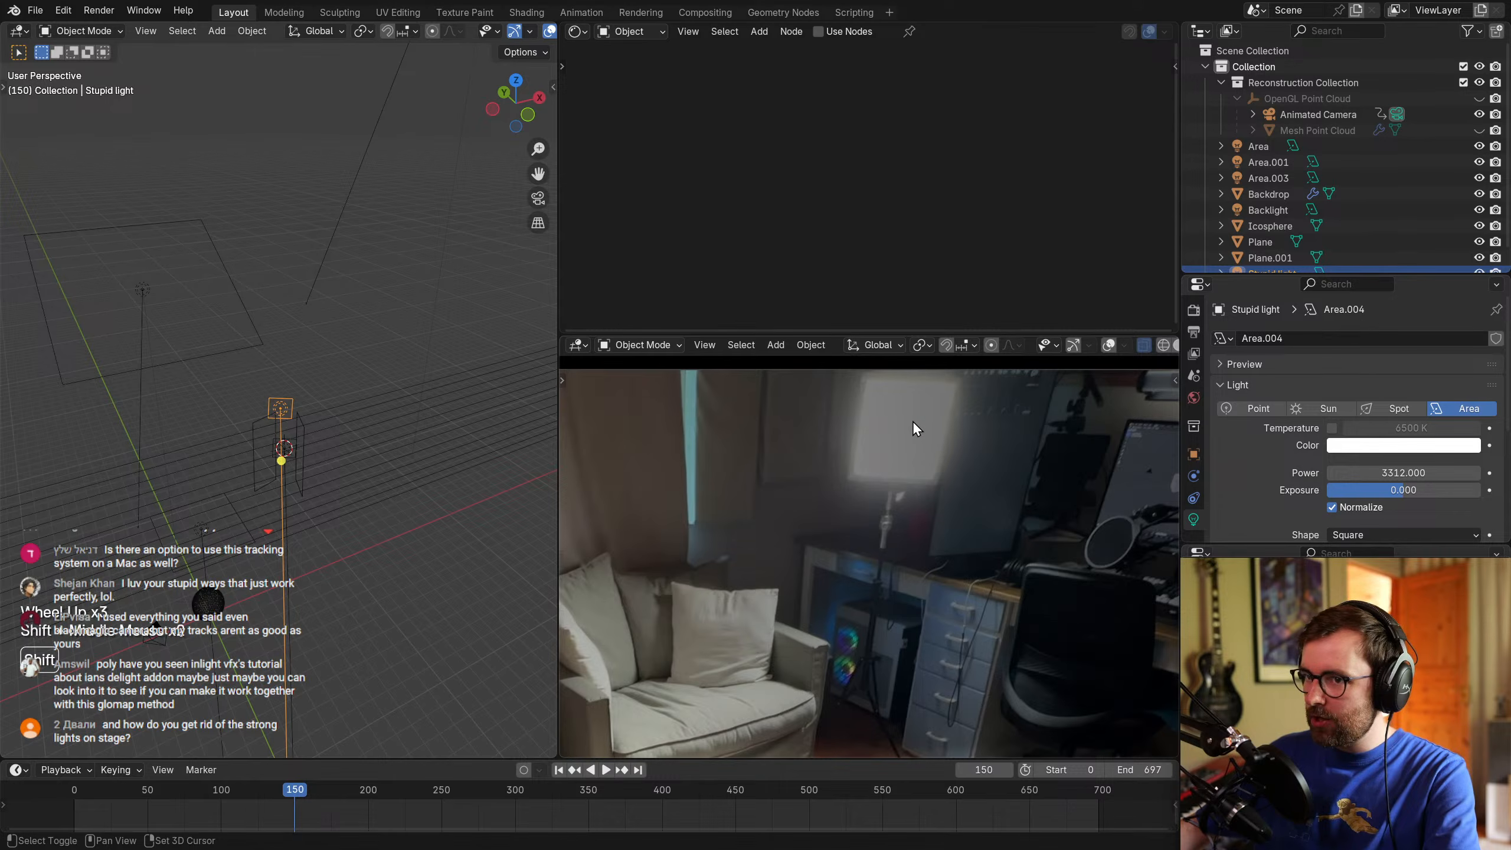
pyautogui.moveTo(202, 413); pyautogui.dragTo(357, 454, button='middle')
pyautogui.scroll(4, 367, 439)
pyautogui.moveTo(358, 455); pyautogui.dragTo(166, 347, button='middle')
pyautogui.scroll(-3, 430, 453)
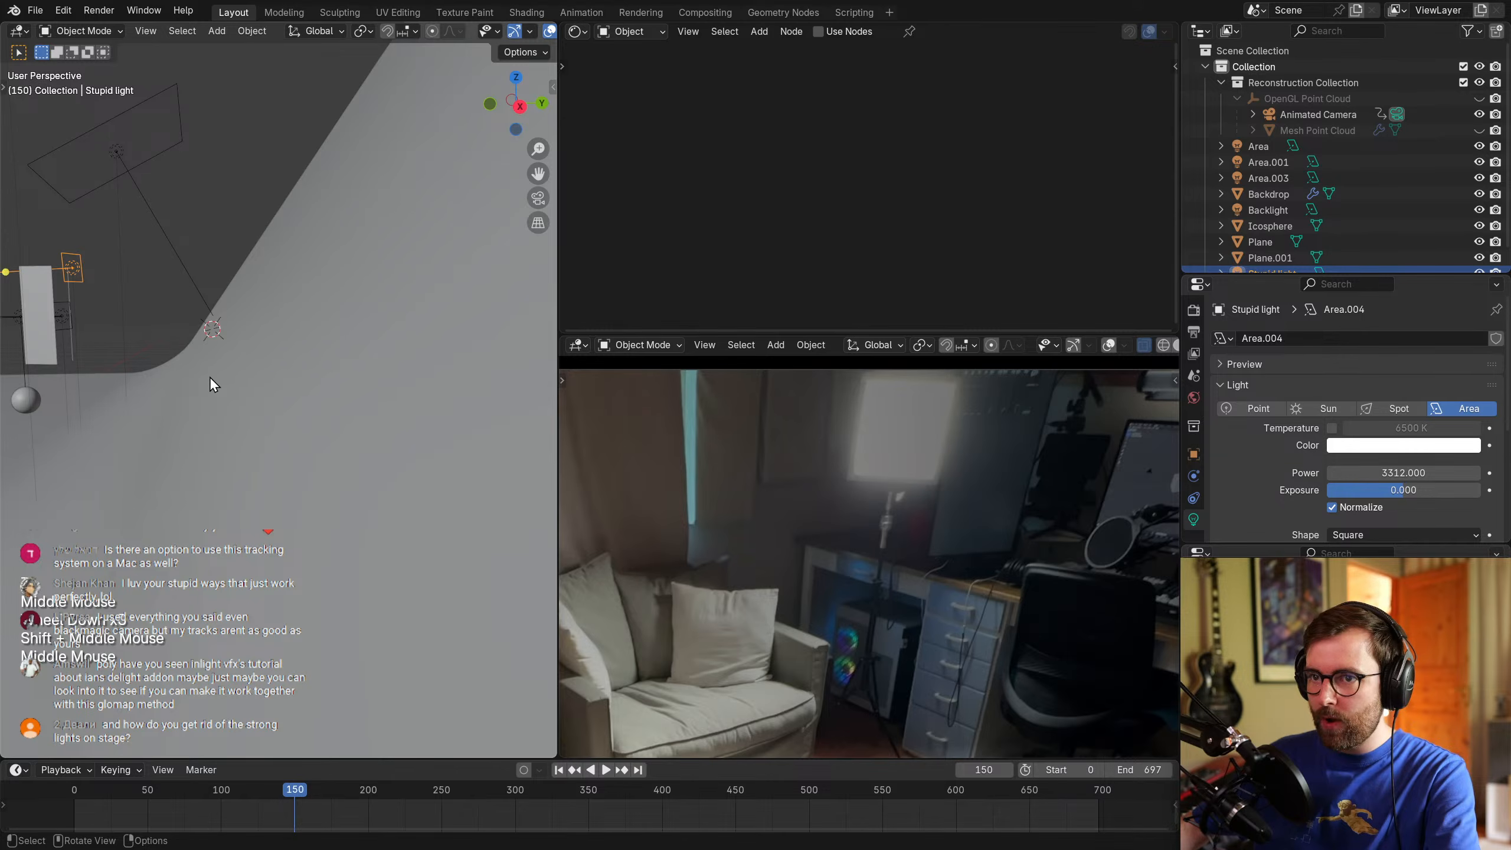
pyautogui.scroll(-2, 344, 419)
pyautogui.moveTo(133, 373); pyautogui.dragTo(443, 363, button='middle')
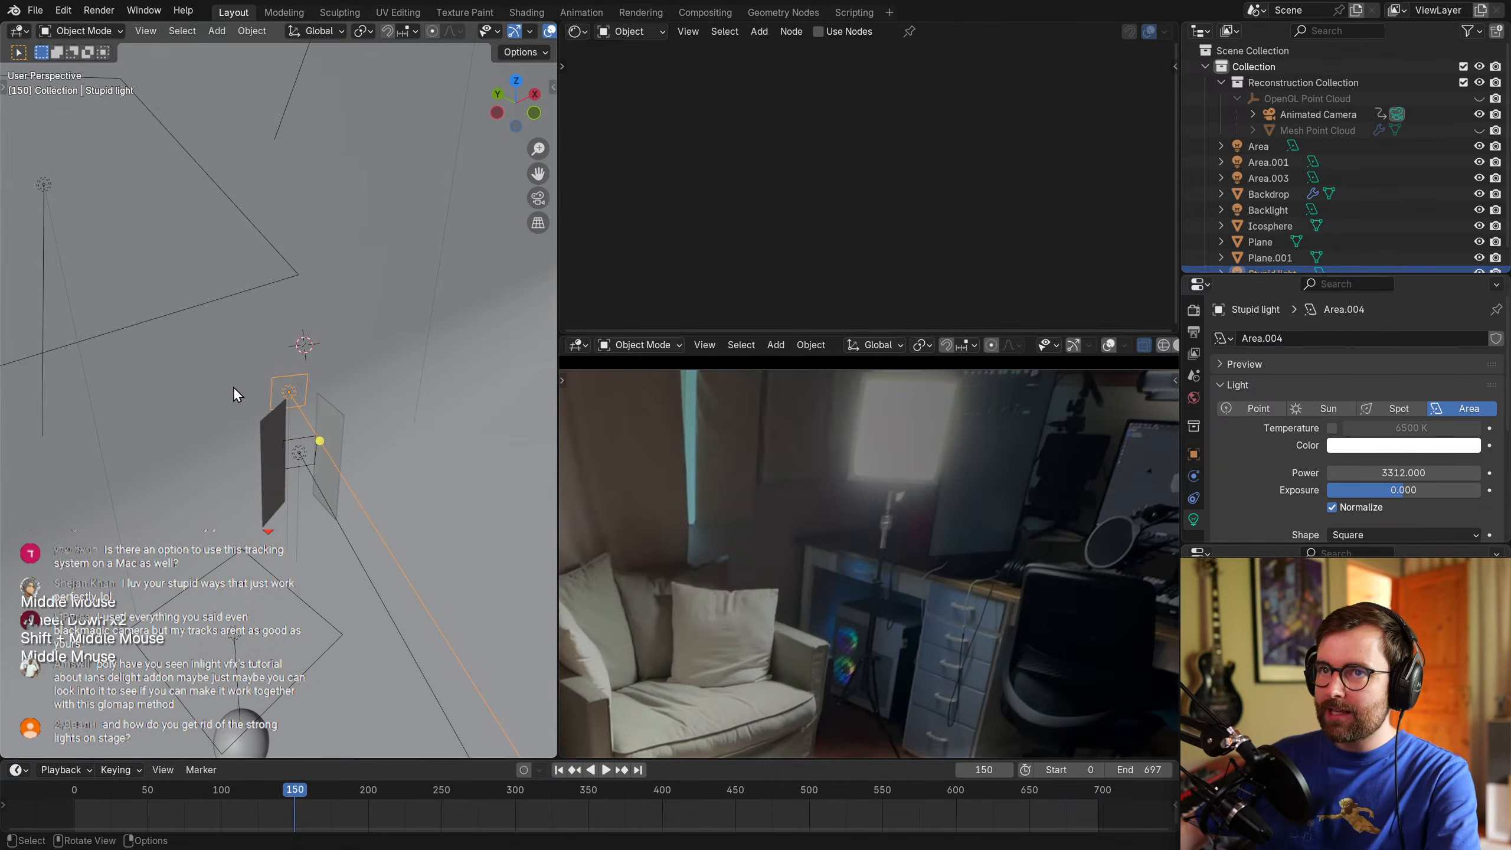
# Rotate the Stupid light freely so that it faces the backdrop behind the real lamp.
pyautogui.scroll(2, 270, 385)
pyautogui.keyDown('shift'); pyautogui.moveTo(270, 385); pyautogui.dragTo(411, 443, button='middle'); pyautogui.keyUp('shift')
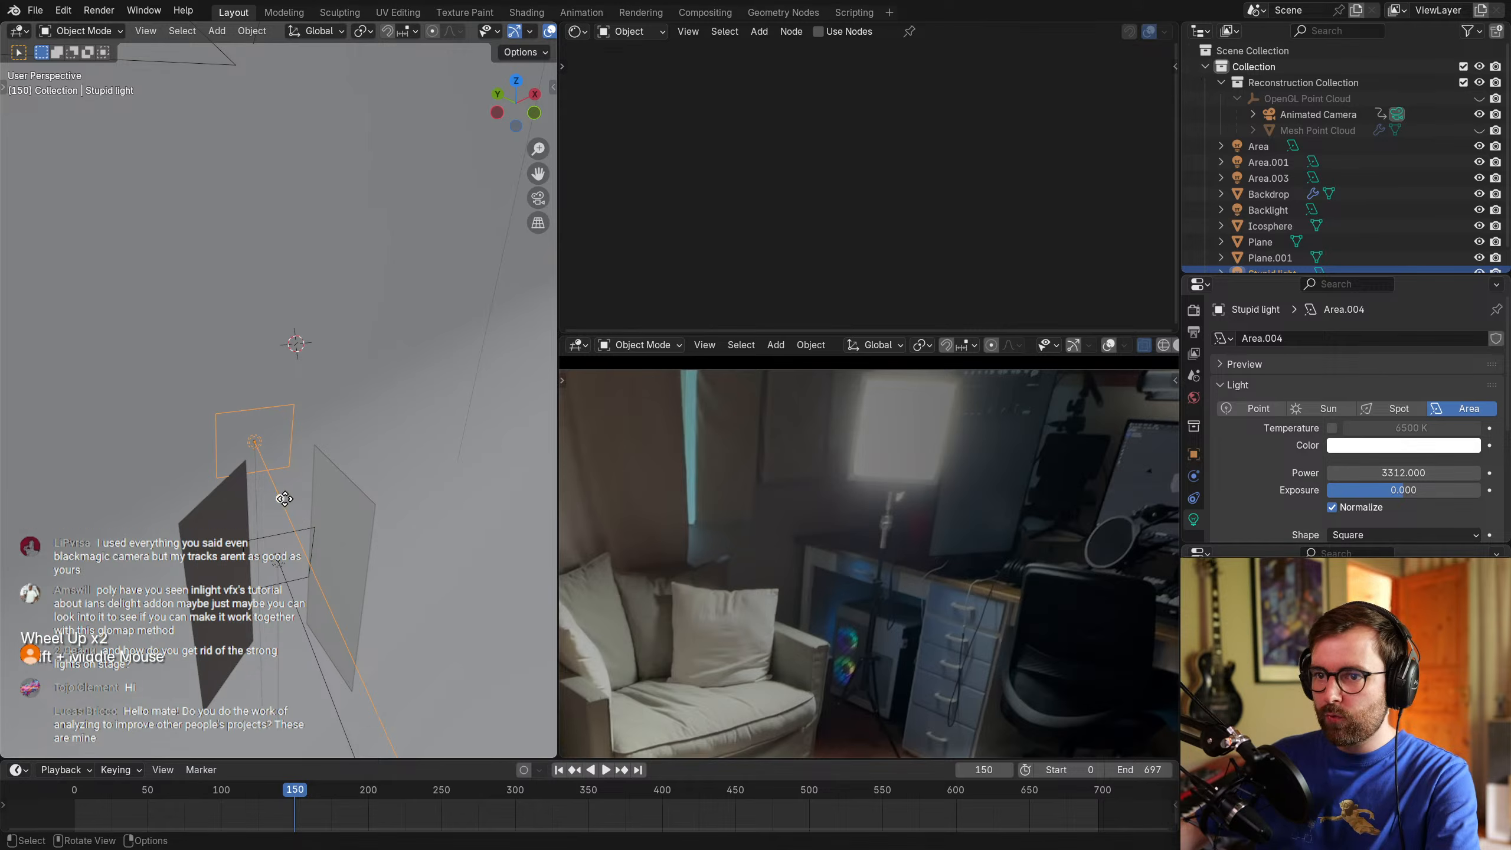
pyautogui.press('r')
pyautogui.press('r')
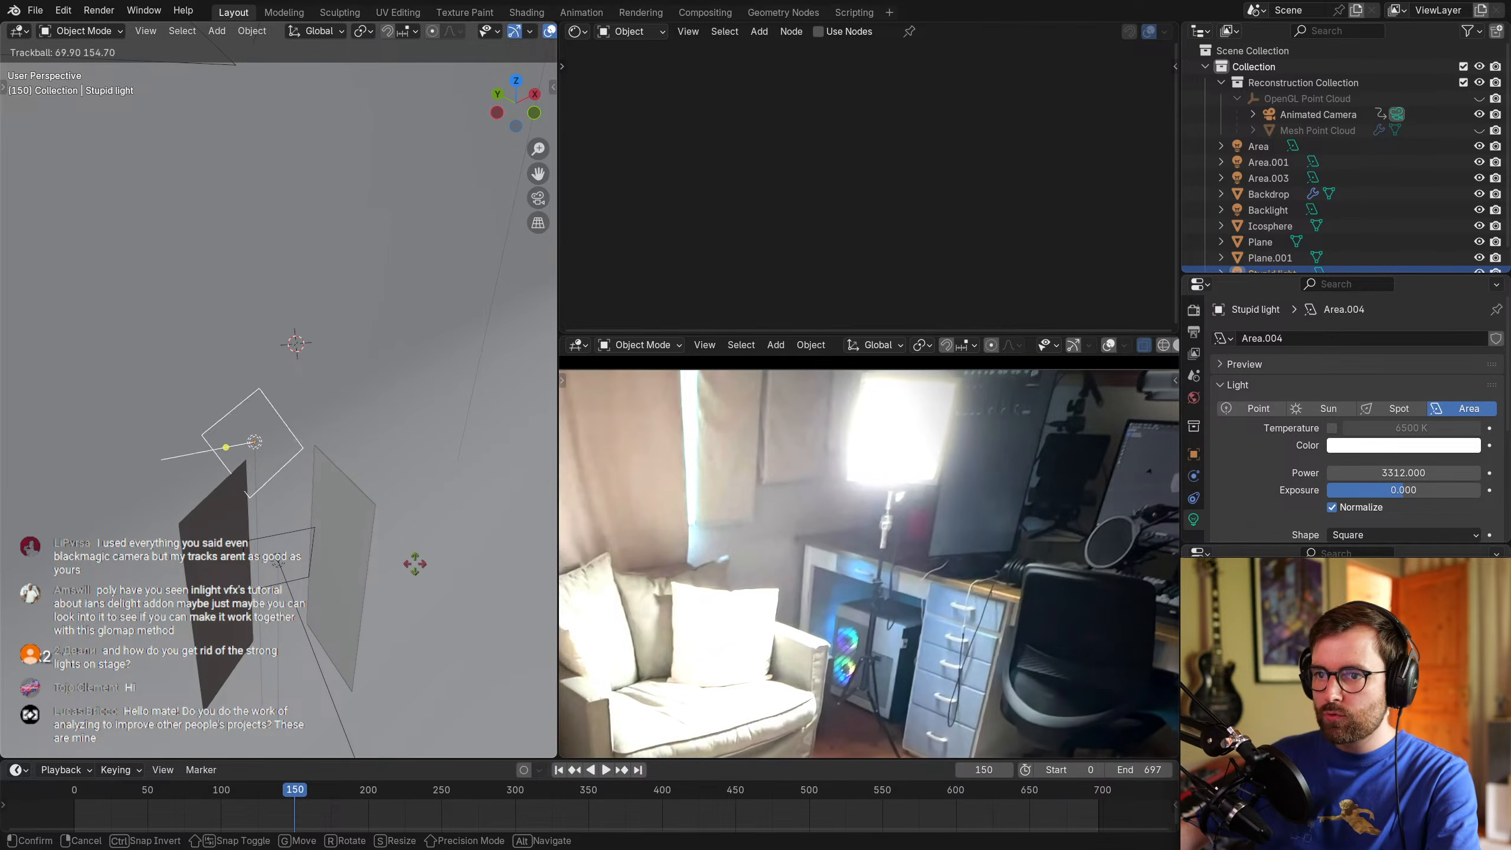
pyautogui.click(351, 622)
pyautogui.press('r')
pyautogui.click(213, 605)
# Adjust the Stupid light's rotation about its local X and Y axes.
pyautogui.moveTo(213, 604); pyautogui.dragTo(402, 524, button='middle')
pyautogui.press('r')
pyautogui.press('x')
pyautogui.press('x')
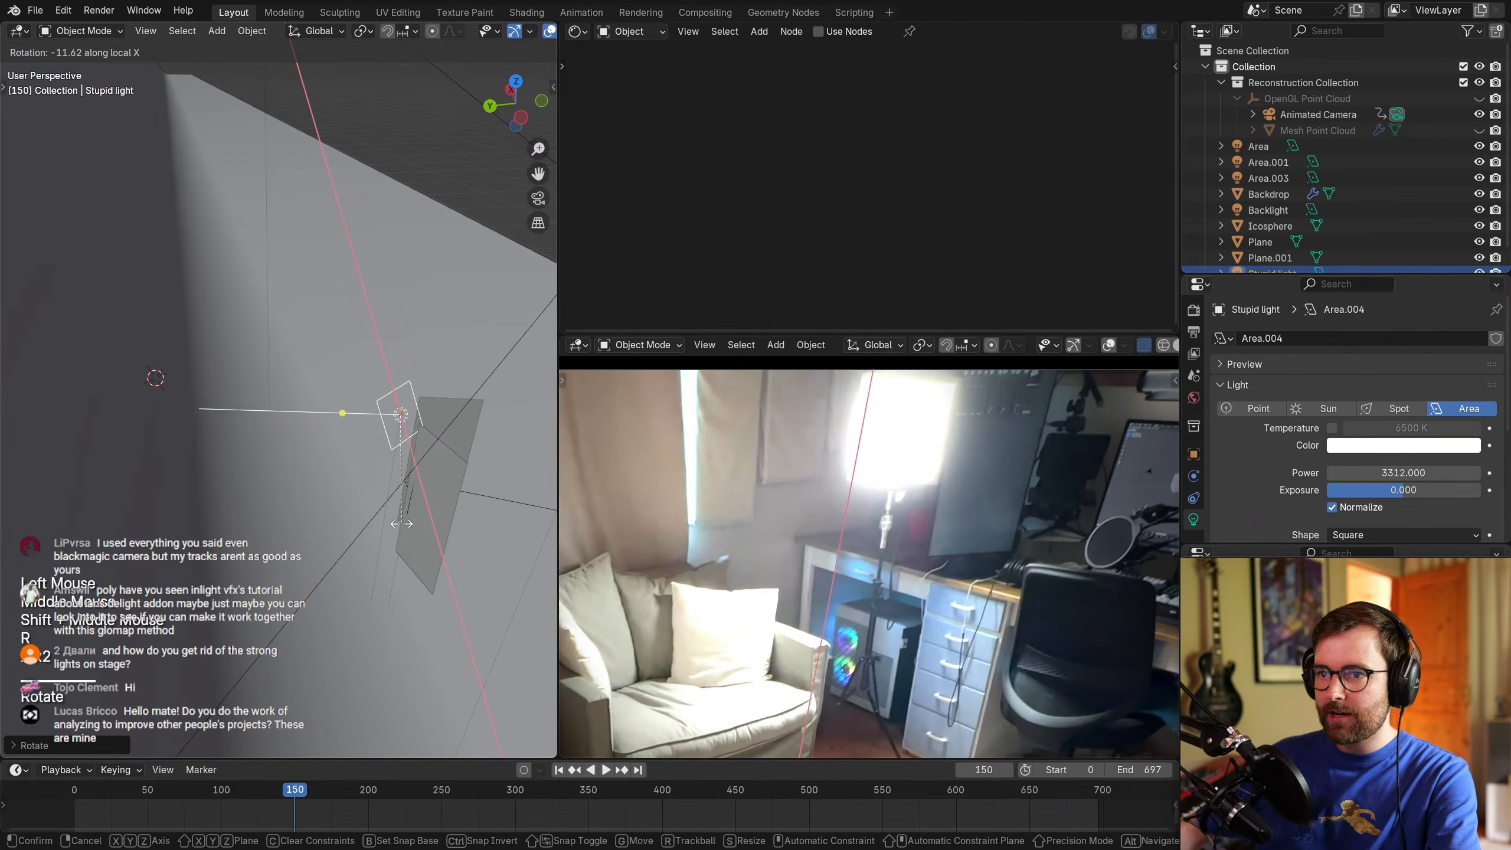
pyautogui.rightClick(396, 533)
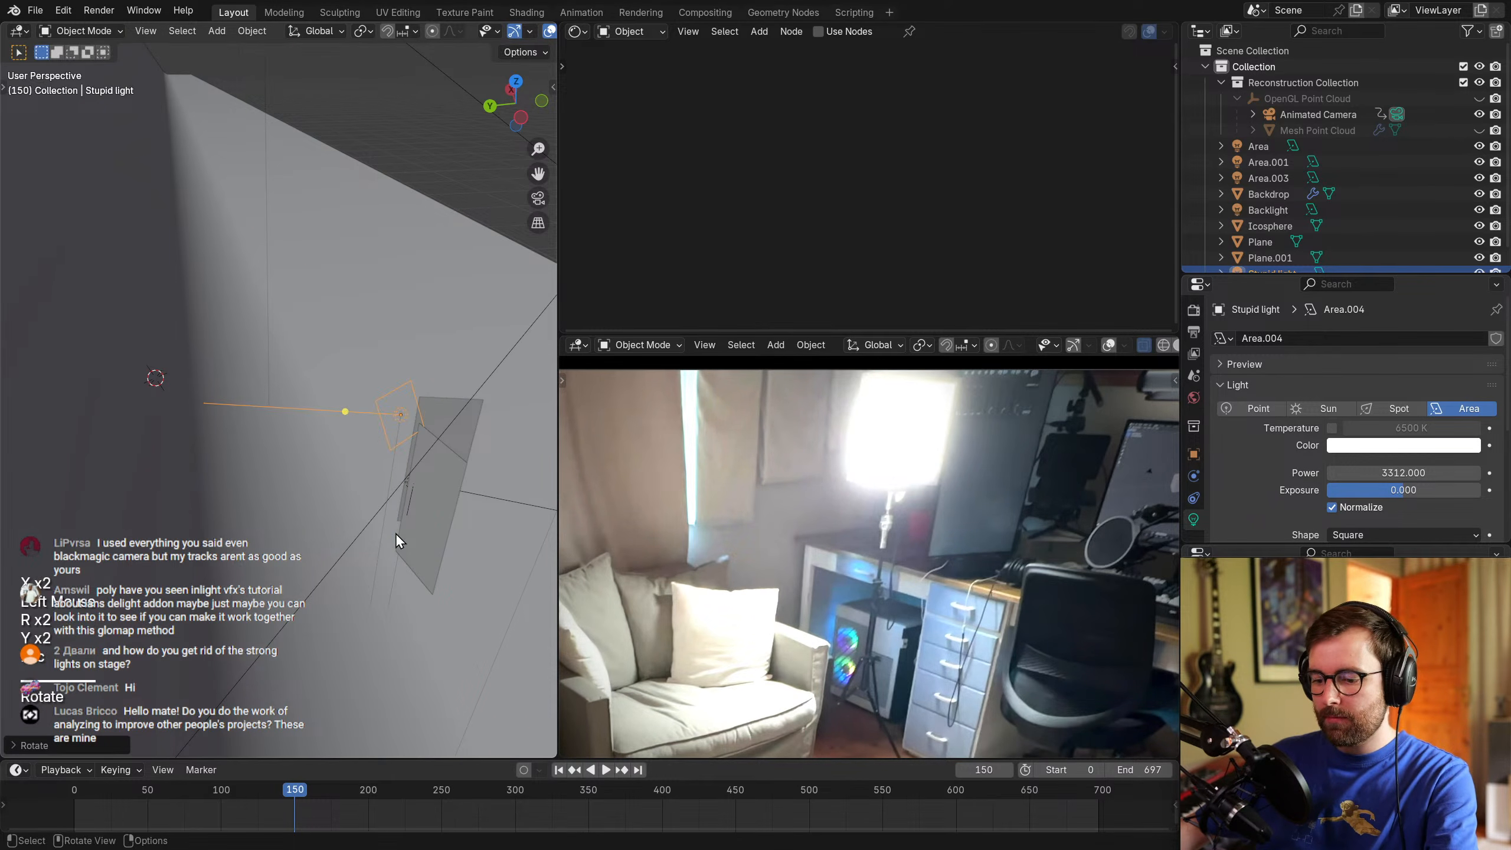
pyautogui.press('r')
pyautogui.press('y')
pyautogui.press('y')
pyautogui.click(467, 517)
# Refine the Stupid light's aim at the backdrop with a trackball rotation.
pyautogui.moveTo(467, 518); pyautogui.dragTo(338, 542, button='middle')
pyautogui.press('r')
pyautogui.press('r')
pyautogui.click(418, 512)
pyautogui.moveTo(356, 482); pyautogui.dragTo(378, 383, button='middle')
pyautogui.scroll(1, 353, 428)
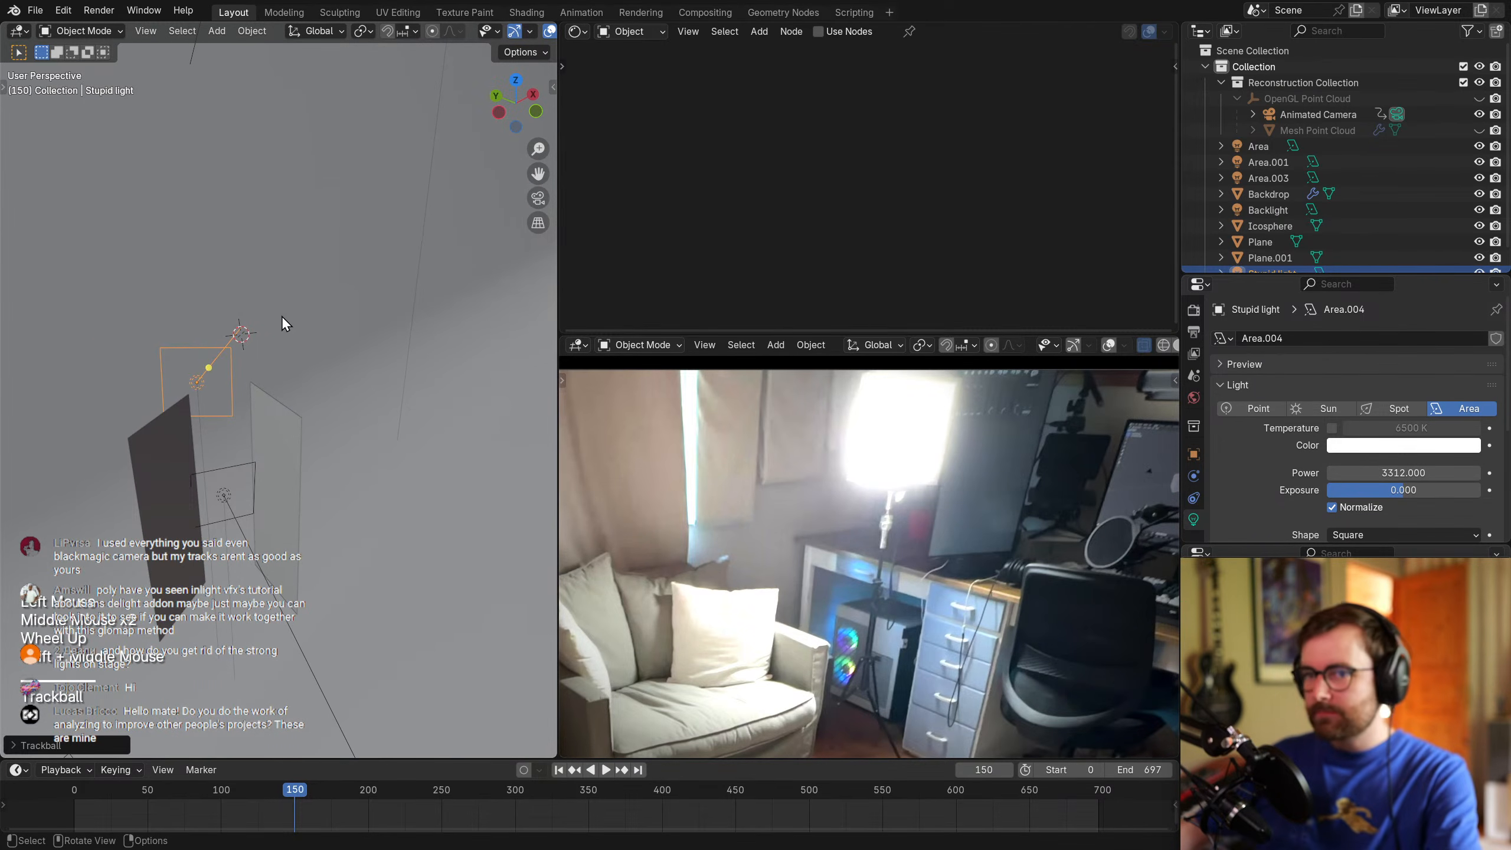
# Set the Stupid light's power to 55 and narrow its beam spread to 6.7°.
pyautogui.scroll(-3, 1268, 423)
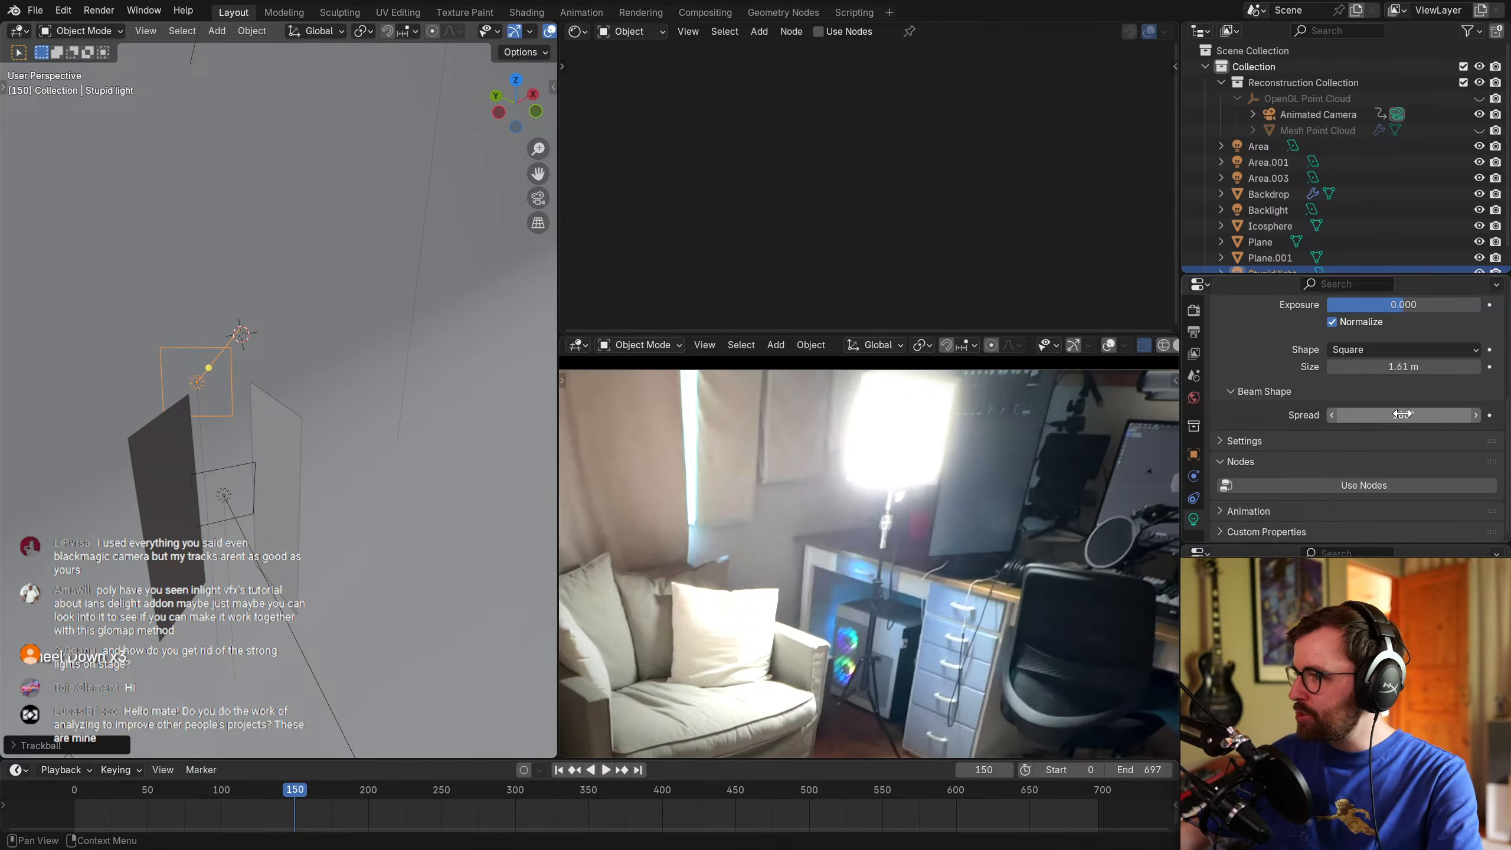
pyautogui.keyDown('shift'); pyautogui.moveTo(897, 512); pyautogui.dragTo(866, 468, button='middle'); pyautogui.keyUp('shift')
pyautogui.scroll(2, 887, 550)
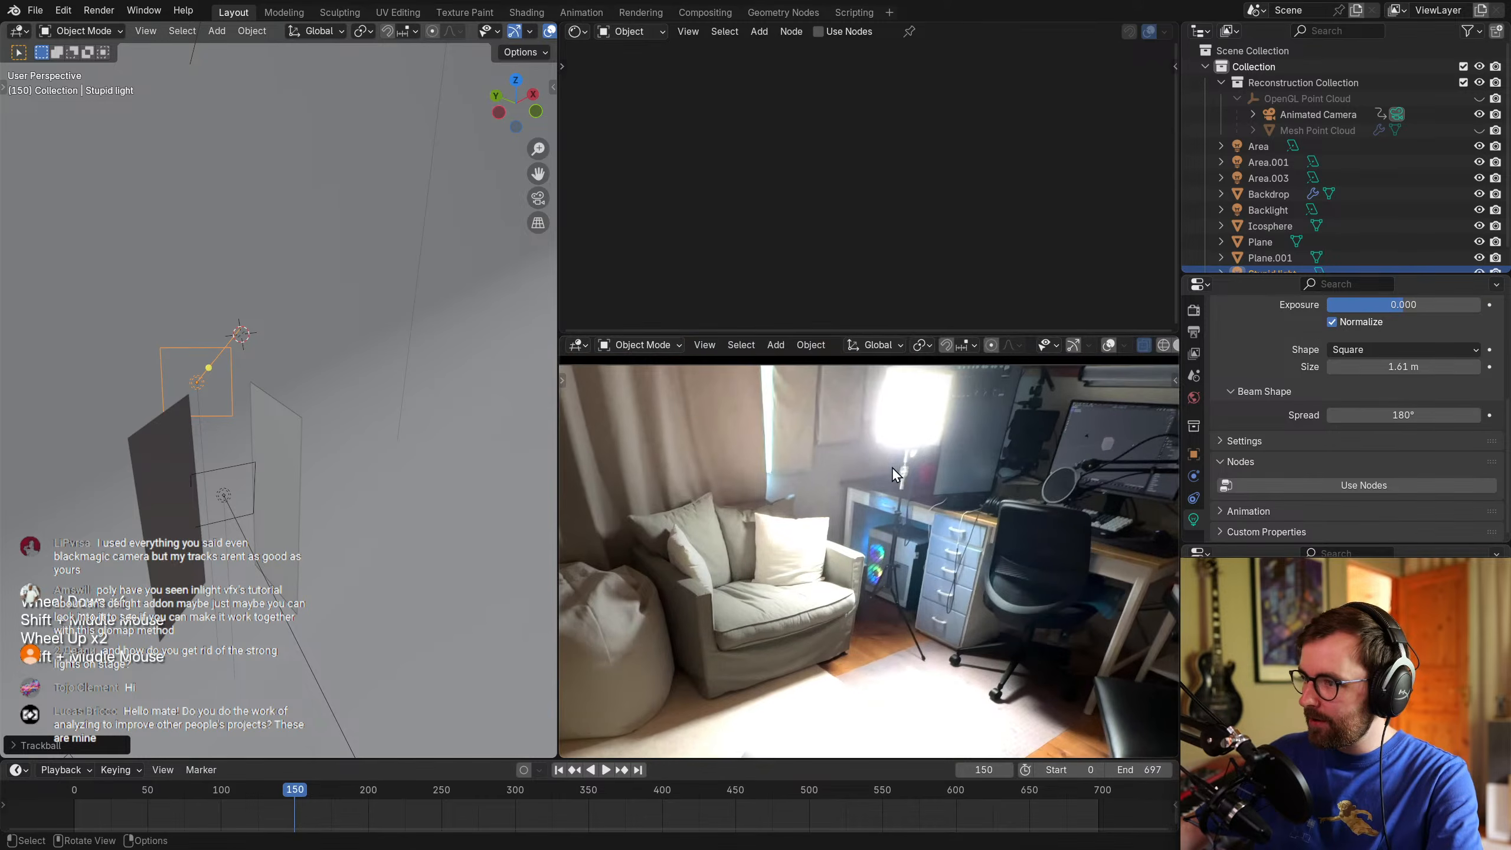
pyautogui.scroll(2, 1303, 393)
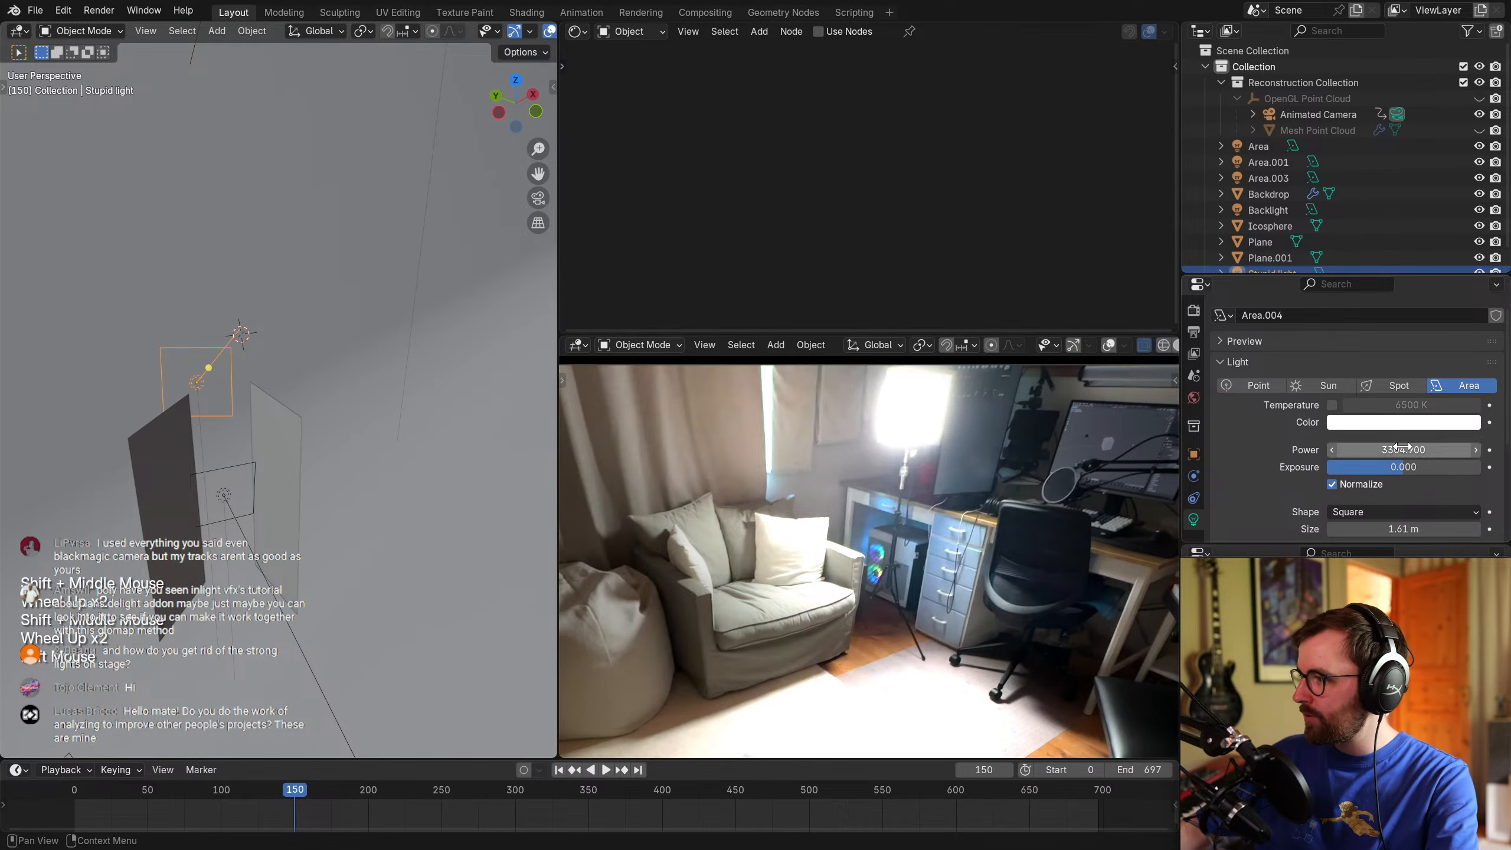
pyautogui.press('Return')
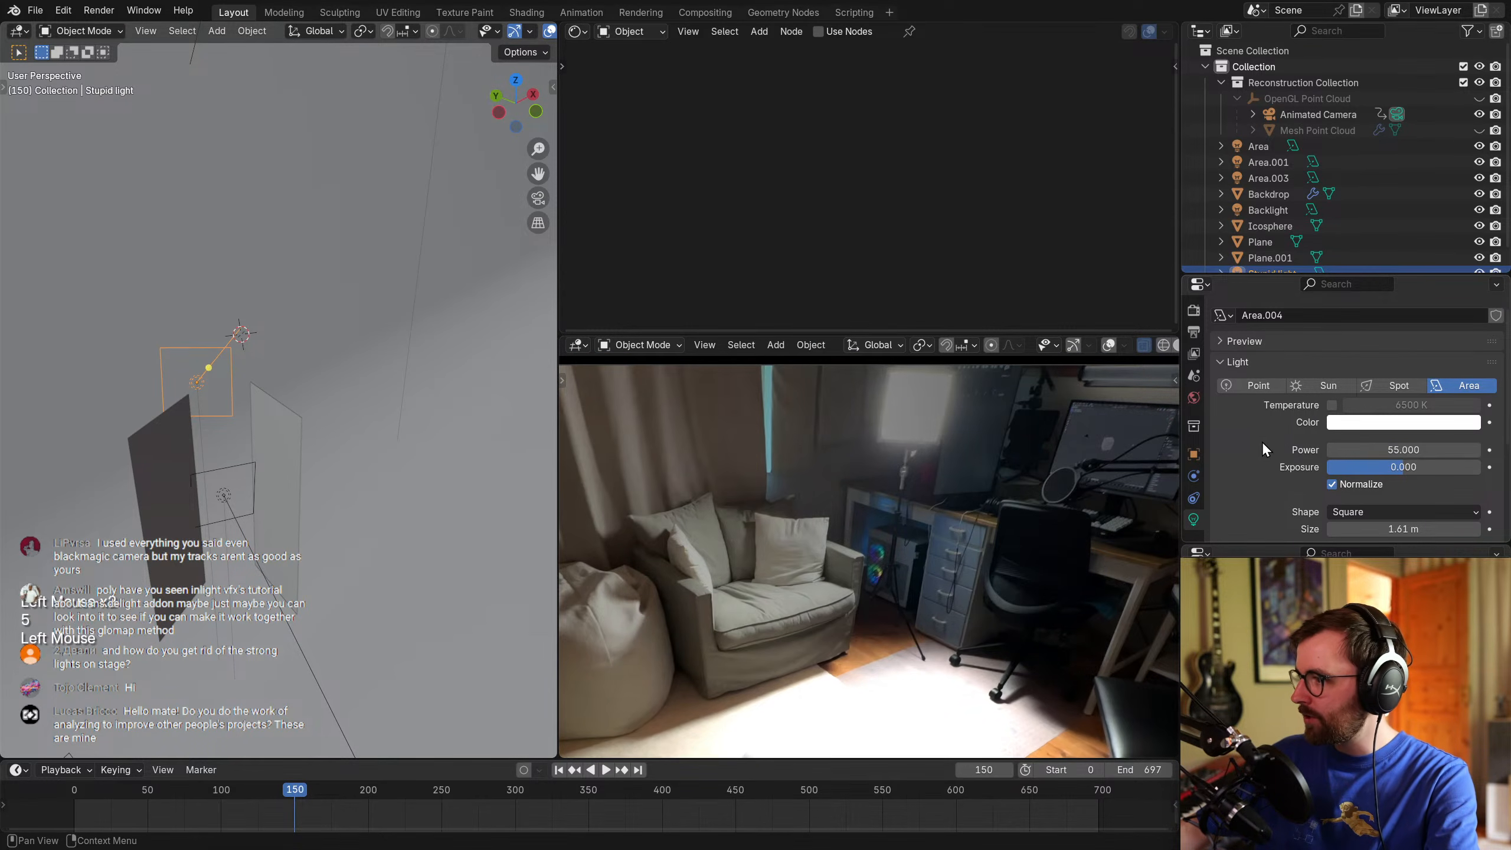
pyautogui.scroll(-2, 1339, 432)
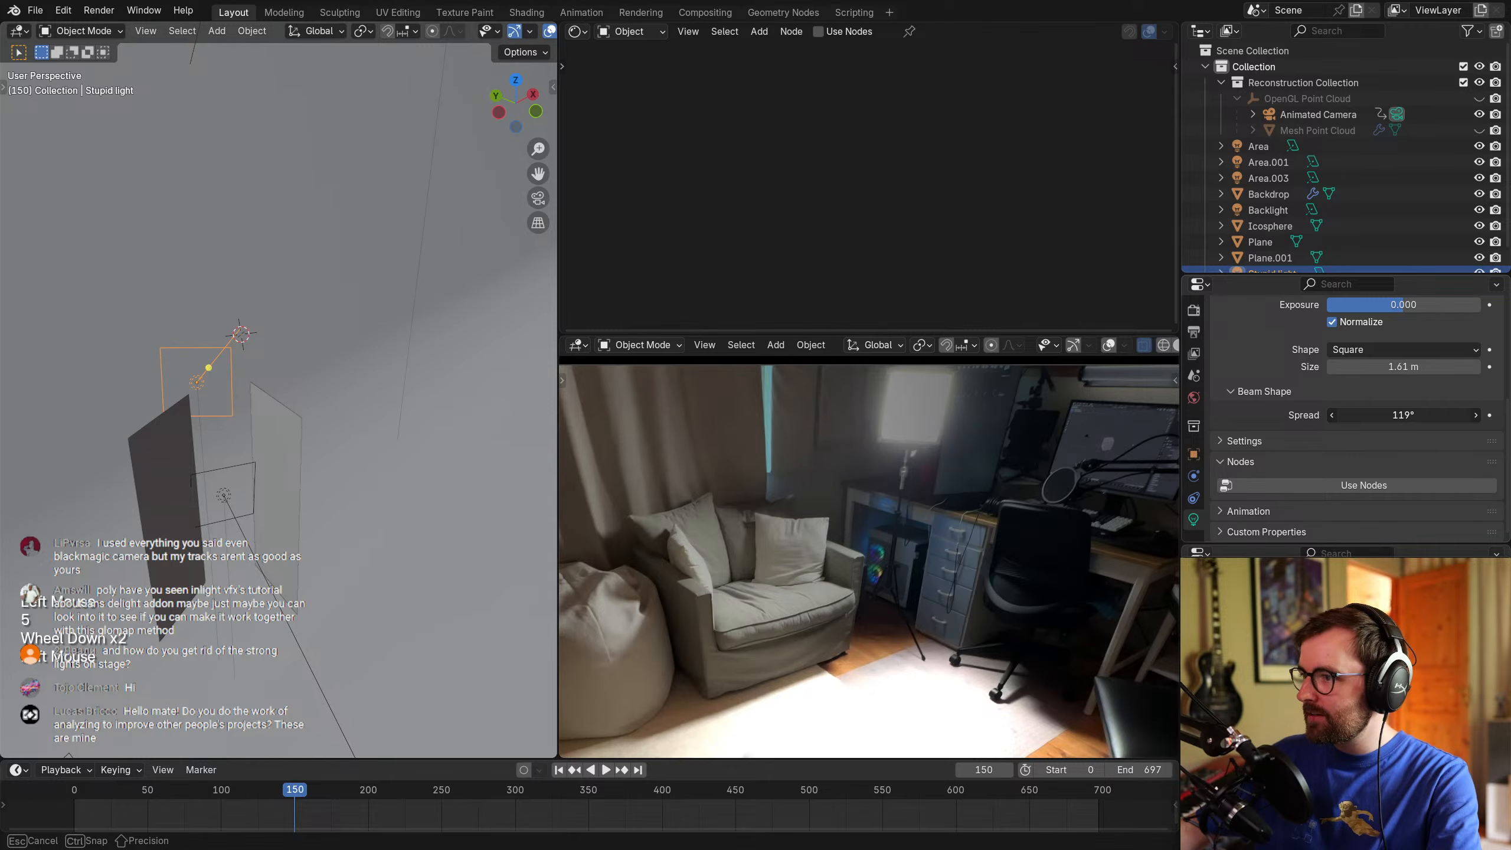
pyautogui.moveTo(1404, 415); pyautogui.dragTo(1369, 415)
# Return the rendered view to the camera by way of solid shading and examine the lamp's glow in the relit room.
pyautogui.moveTo(937, 443)
pyautogui.keyDown('shift'); pyautogui.mouseDown(button='middle')
pyautogui.moveTo(948, 489)
pyautogui.moveTo(827, 510)
pyautogui.mouseUp(button='middle'); pyautogui.keyUp('shift')
pyautogui.scroll(-1, 886, 508)
pyautogui.press('z')
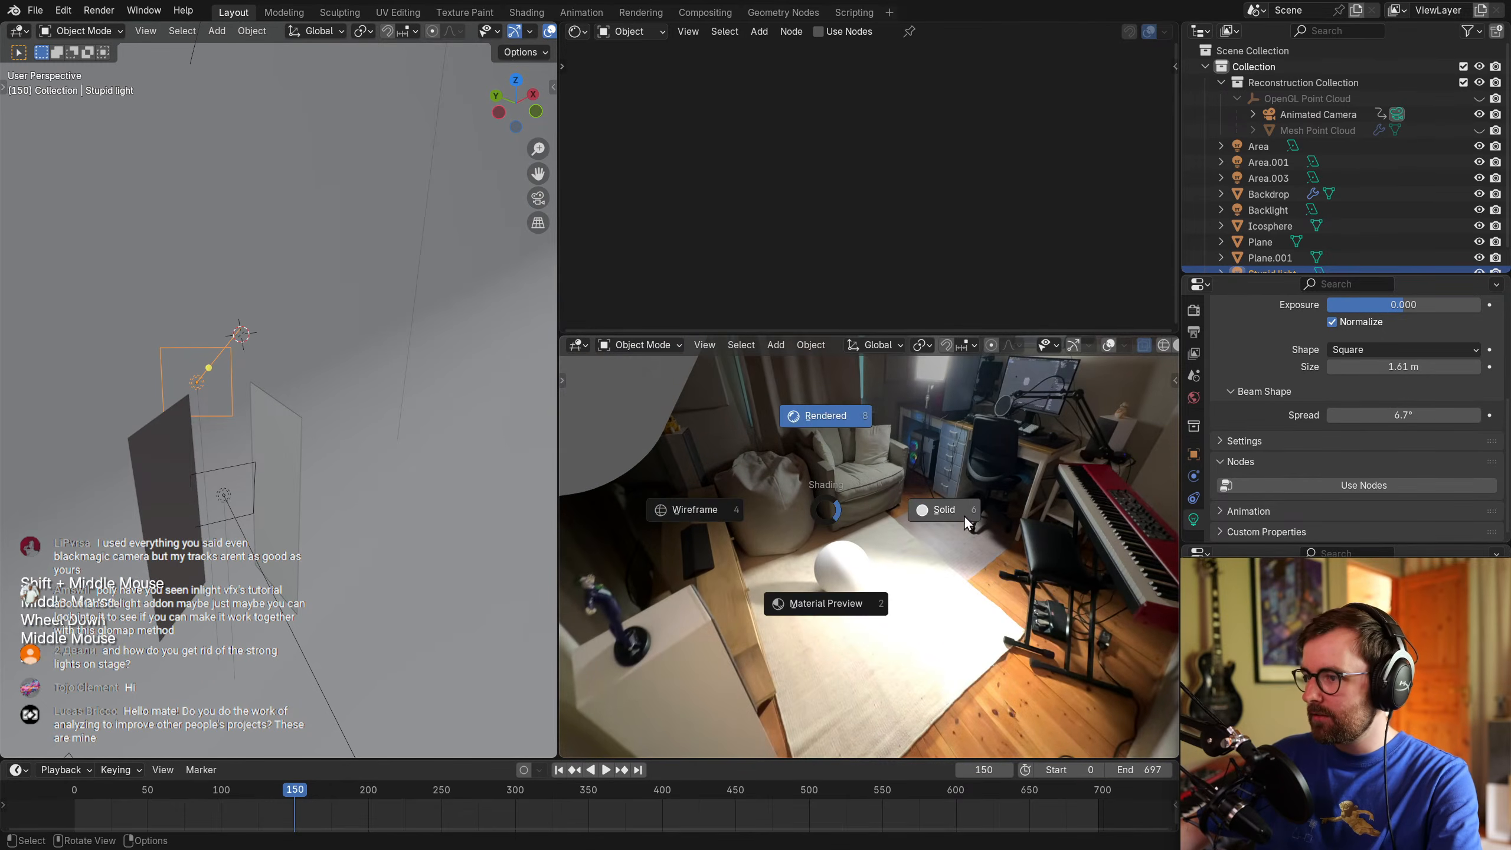
pyautogui.click(909, 514)
pyautogui.press('KP_0')
pyautogui.press('z')
pyautogui.click(885, 465)
pyautogui.moveTo(1001, 539)
pyautogui.keyDown('shift'); pyautogui.mouseDown(button='middle')
pyautogui.moveTo(976, 572)
pyautogui.moveTo(999, 506)
pyautogui.mouseUp(button='middle'); pyautogui.keyUp('shift')
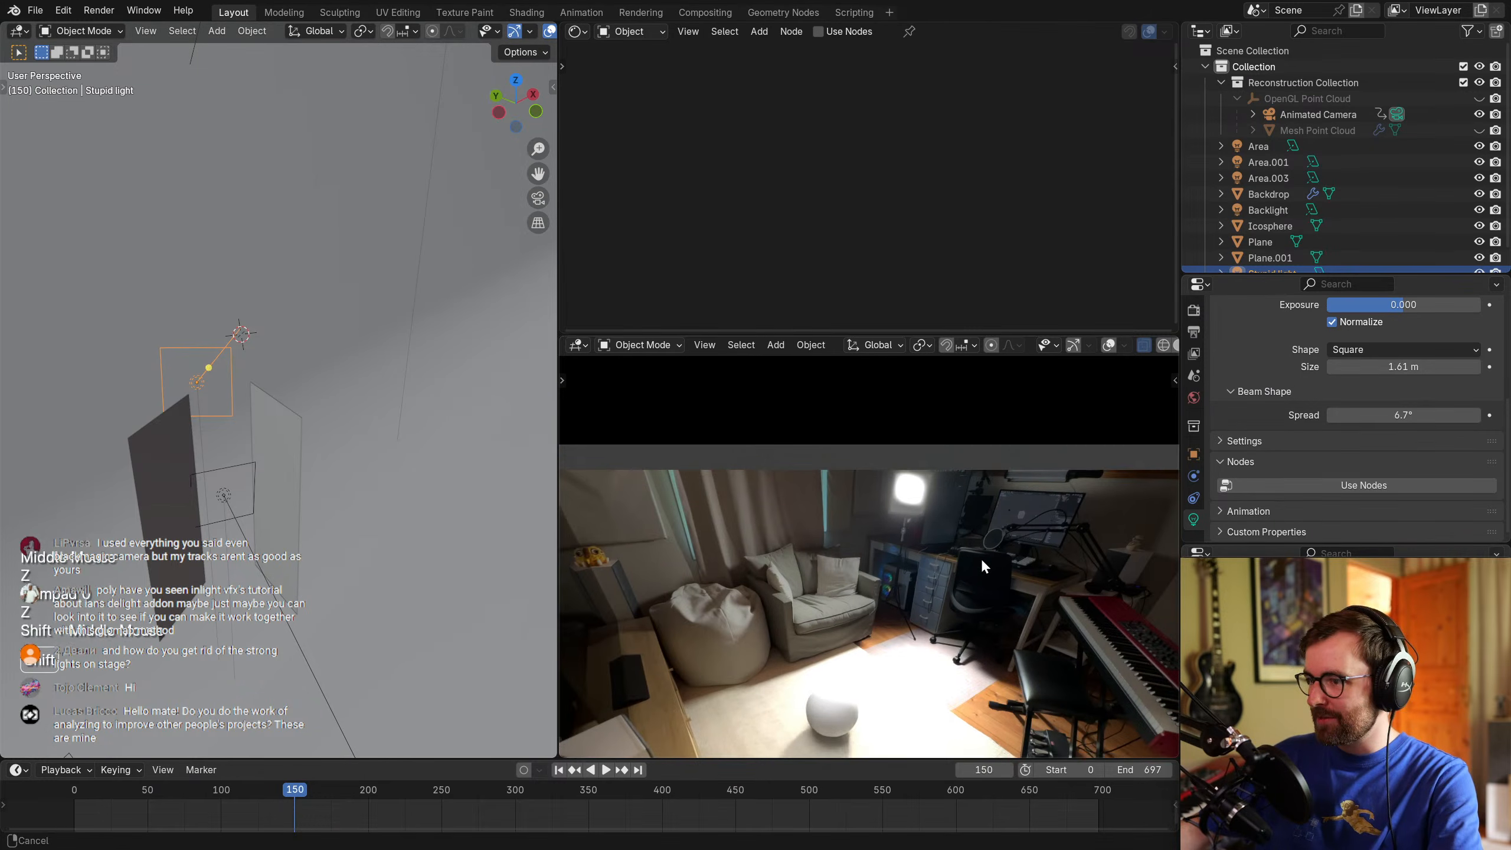
pyautogui.moveTo(214, 398); pyautogui.dragTo(409, 447, button='middle')
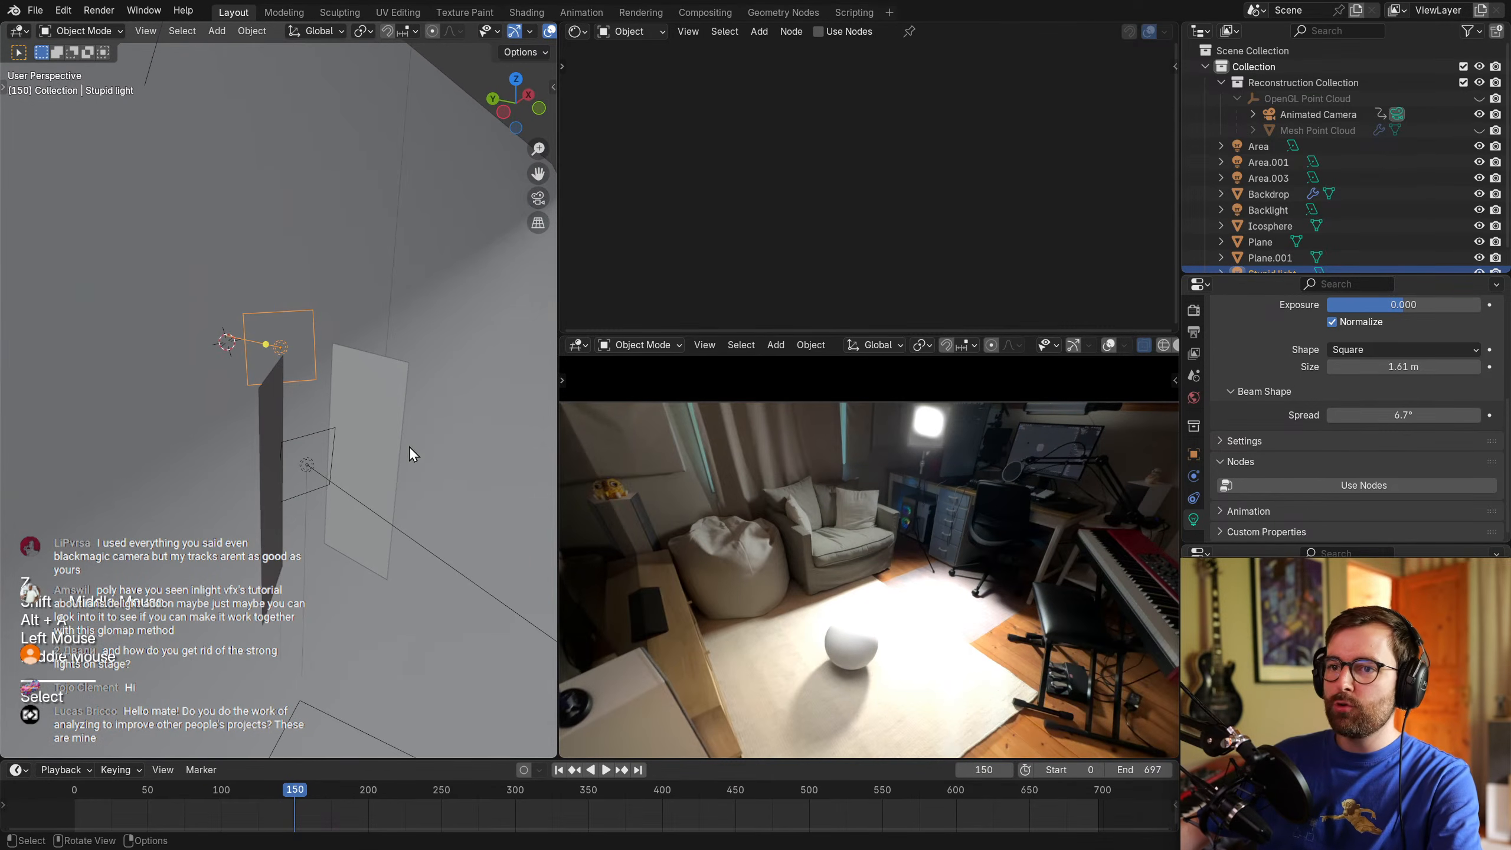
pyautogui.press('r')
pyautogui.press('r')
pyautogui.click(380, 440)
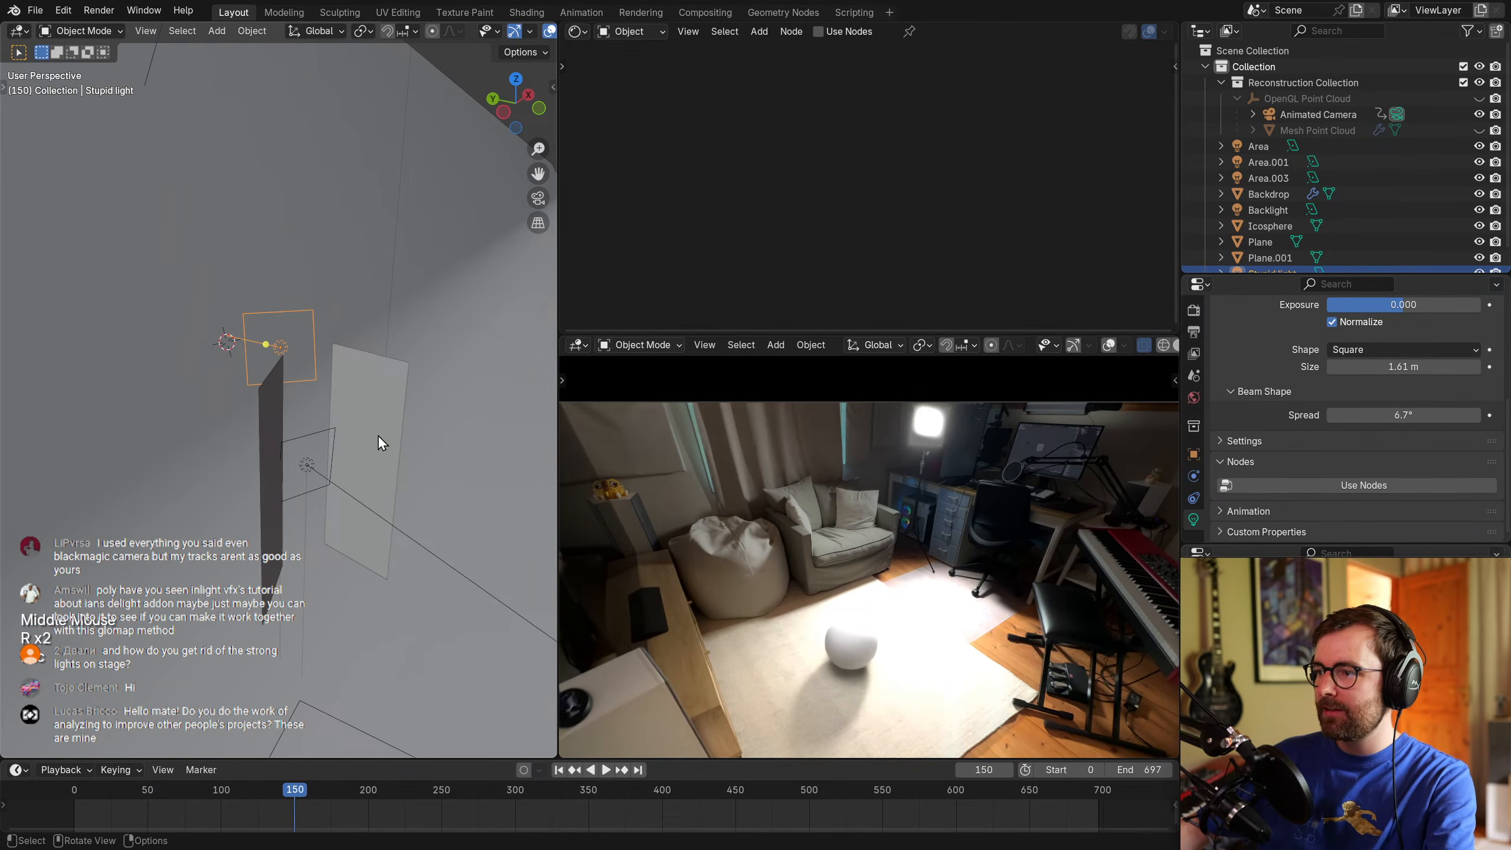
# Fine-tune the Stupid light's aim with small trackball rotations so its glow sits on the lamp panel.
pyautogui.scroll(2, 289, 357)
pyautogui.keyDown('shift'); pyautogui.moveTo(289, 357); pyautogui.dragTo(271, 465, button='middle'); pyautogui.keyUp('shift')
pyautogui.scroll(2, 976, 455)
pyautogui.keyDown('shift'); pyautogui.moveTo(968, 458); pyautogui.dragTo(879, 619, button='middle'); pyautogui.keyUp('shift')
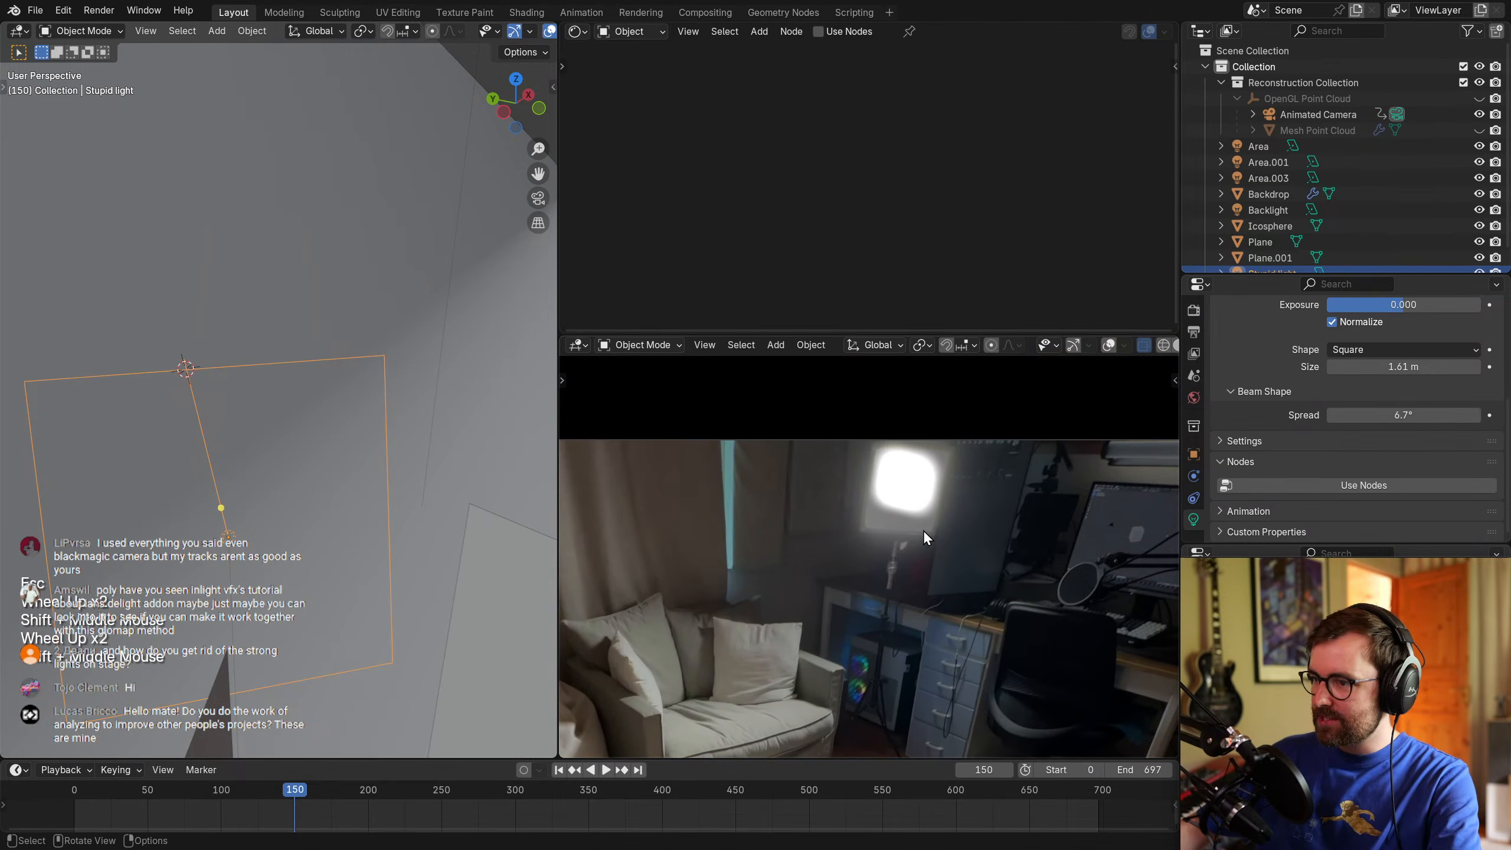
pyautogui.scroll(-2, 714, 506)
pyautogui.keyDown('shift'); pyautogui.moveTo(410, 534); pyautogui.dragTo(426, 466, button='middle'); pyautogui.keyUp('shift')
pyautogui.scroll(3, 993, 517)
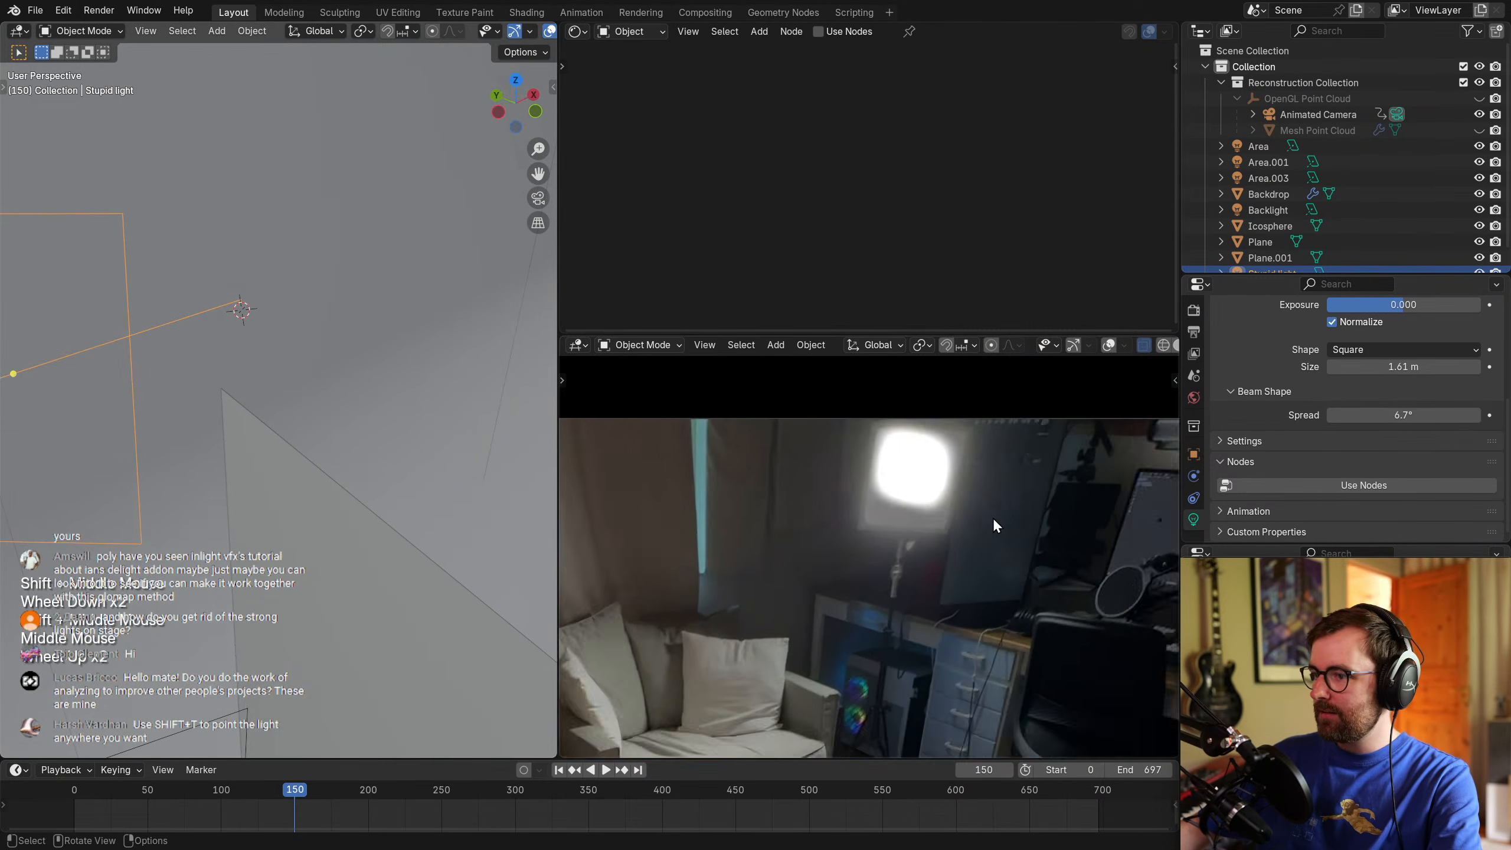
pyautogui.keyDown('shift'); pyautogui.moveTo(995, 520); pyautogui.dragTo(993, 529, button='middle'); pyautogui.keyUp('shift')
pyautogui.press('r')
pyautogui.press('r')
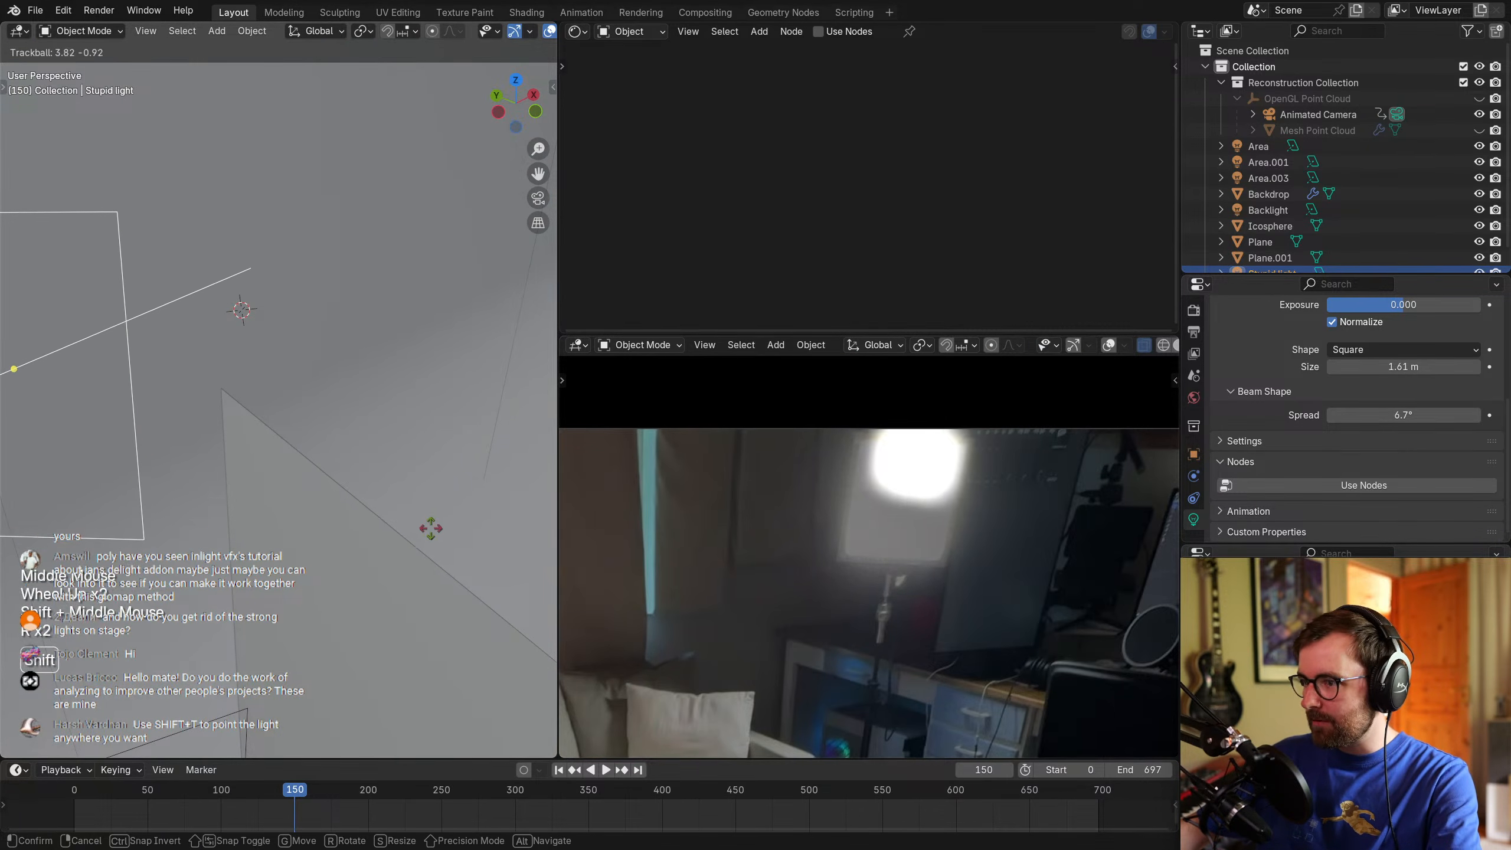
pyautogui.keyDown('shift'); pyautogui.click(452, 381); pyautogui.keyUp('shift')
pyautogui.press('r')
pyautogui.click(449, 374)
pyautogui.press('r')
pyautogui.press('r')
pyautogui.keyDown('shift'); pyautogui.click(429, 407); pyautogui.keyUp('shift')
pyautogui.press('r')
pyautogui.press('r')
pyautogui.press('Escape')
# Set the transform pivot to the 3D Cursor and swing the Stupid light around it with trackball rotations.
pyautogui.scroll(-1, 434, 396)
pyautogui.keyDown('shift'); pyautogui.moveTo(363, 424); pyautogui.dragTo(383, 430, button='middle'); pyautogui.keyUp('shift')
pyautogui.moveTo(383, 429); pyautogui.dragTo(388, 420, button='middle')
pyautogui.click(279, 31)
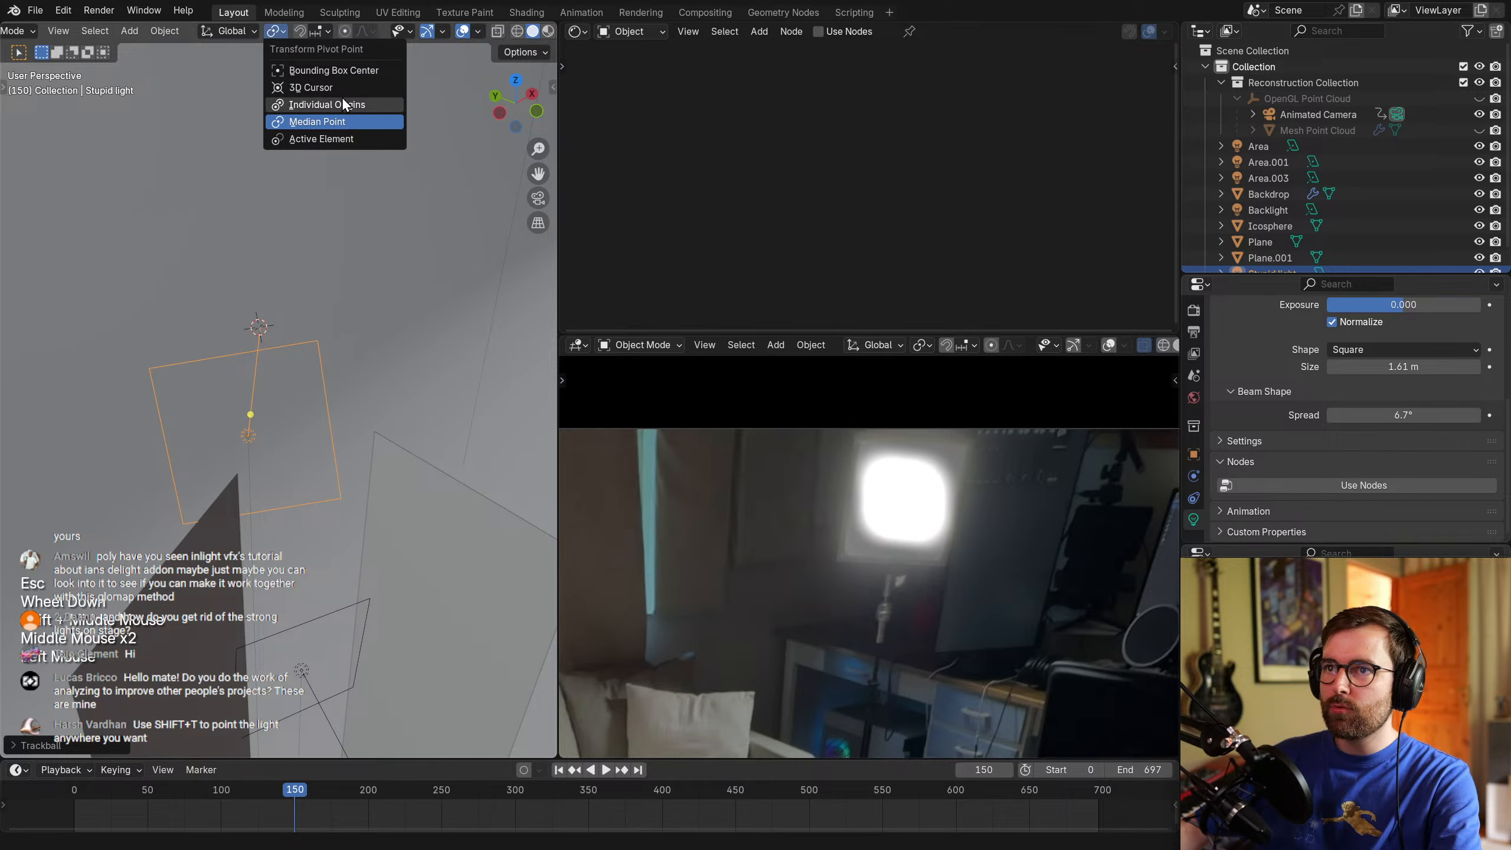
pyautogui.moveTo(382, 327); pyautogui.dragTo(415, 416, button='middle')
pyautogui.press('r')
pyautogui.press('r')
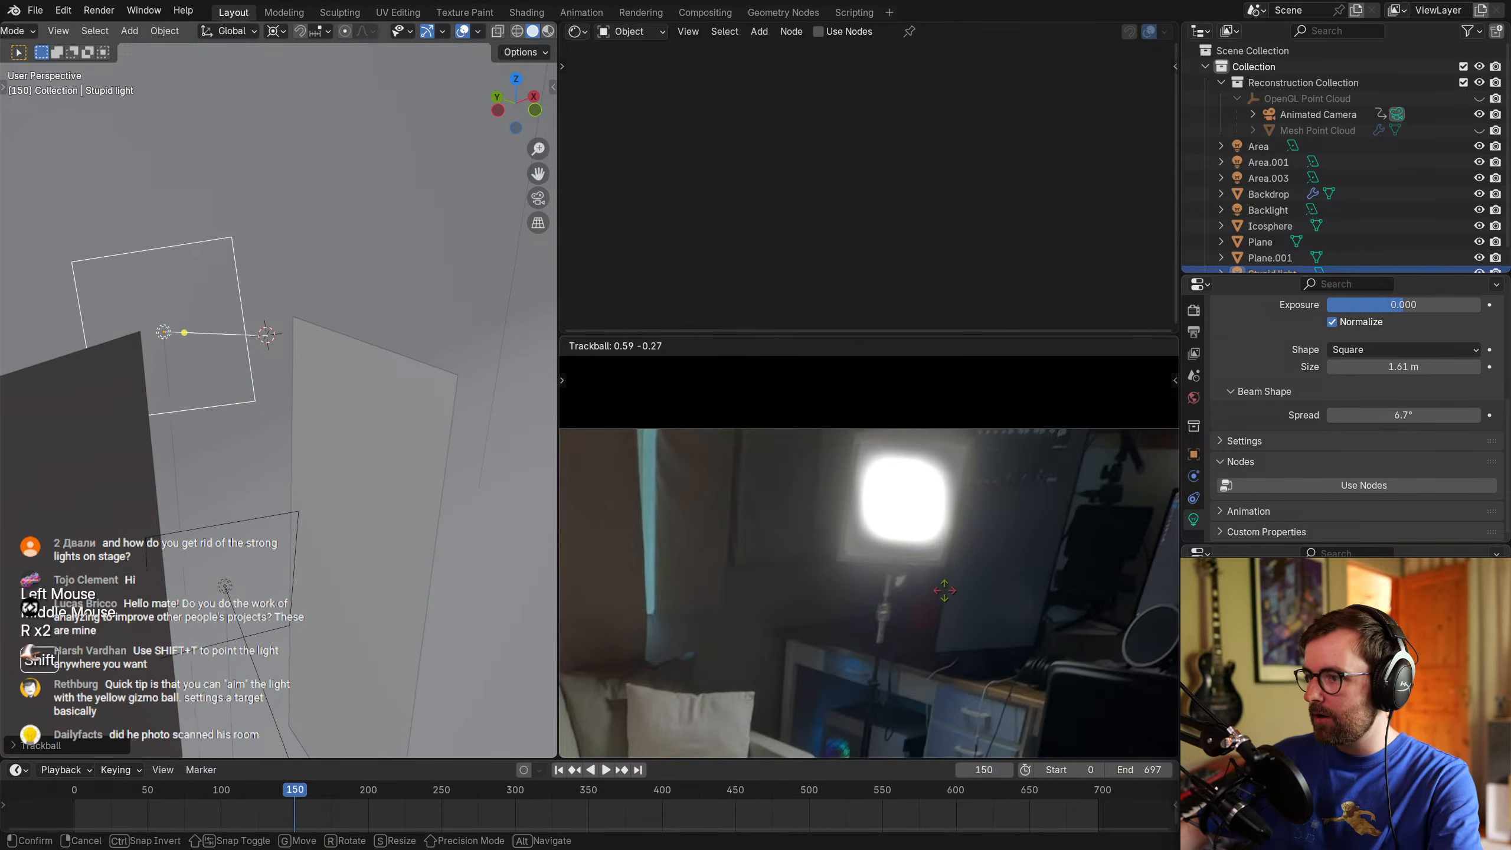
pyautogui.keyDown('shift'); pyautogui.click(1012, 577); pyautogui.keyUp('shift')
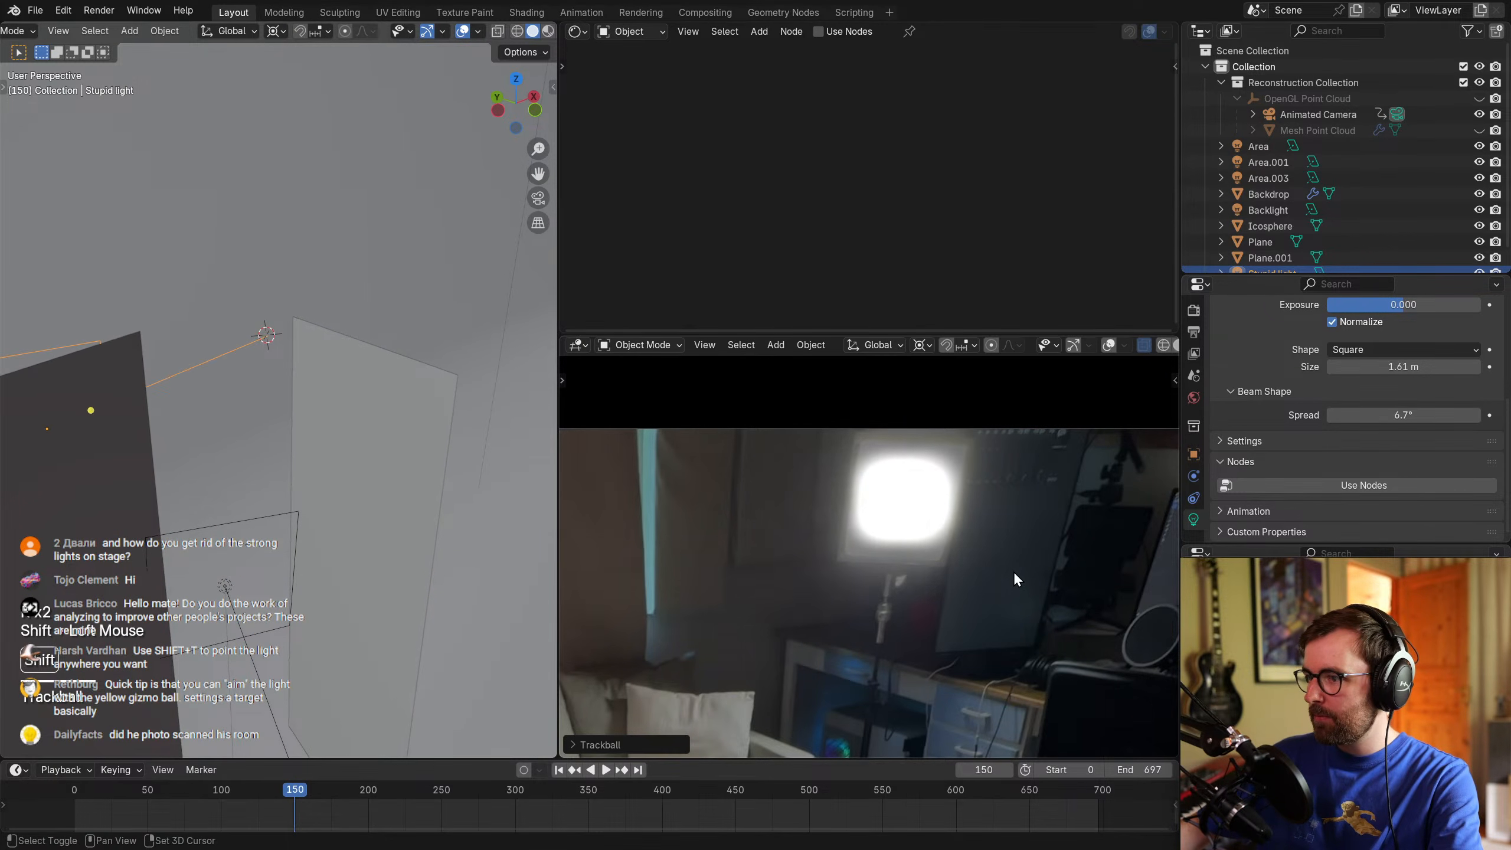
pyautogui.press('r')
pyautogui.click(1017, 587)
pyautogui.press('r')
pyautogui.press('r')
pyautogui.click(1021, 586)
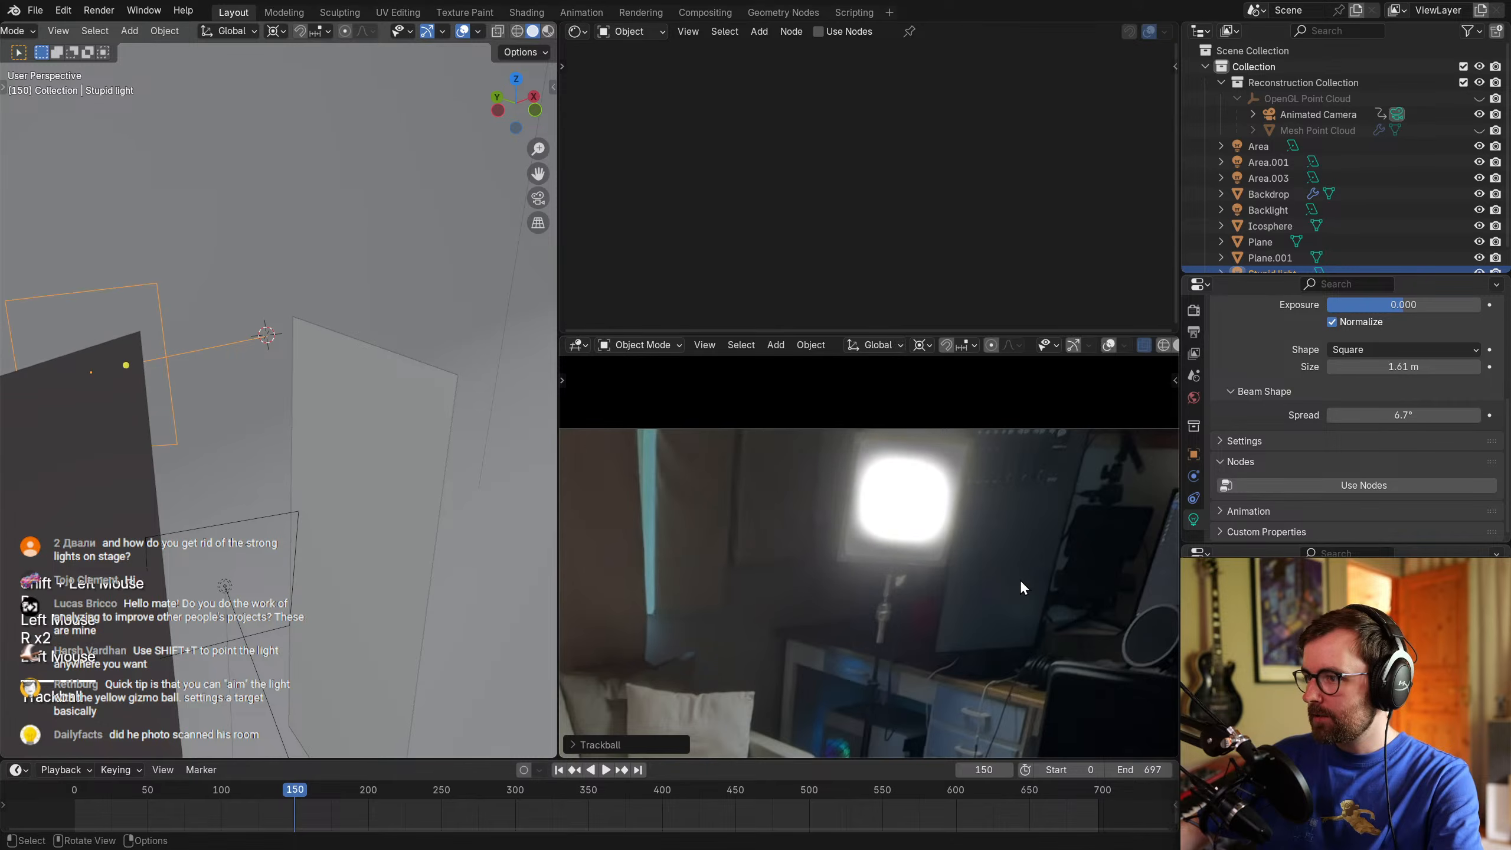
# Enlarge the Stupid light to 3.89 m and widen its beam spread to 23.8°.
pyautogui.rightClick(997, 574)
pyautogui.click(947, 586)
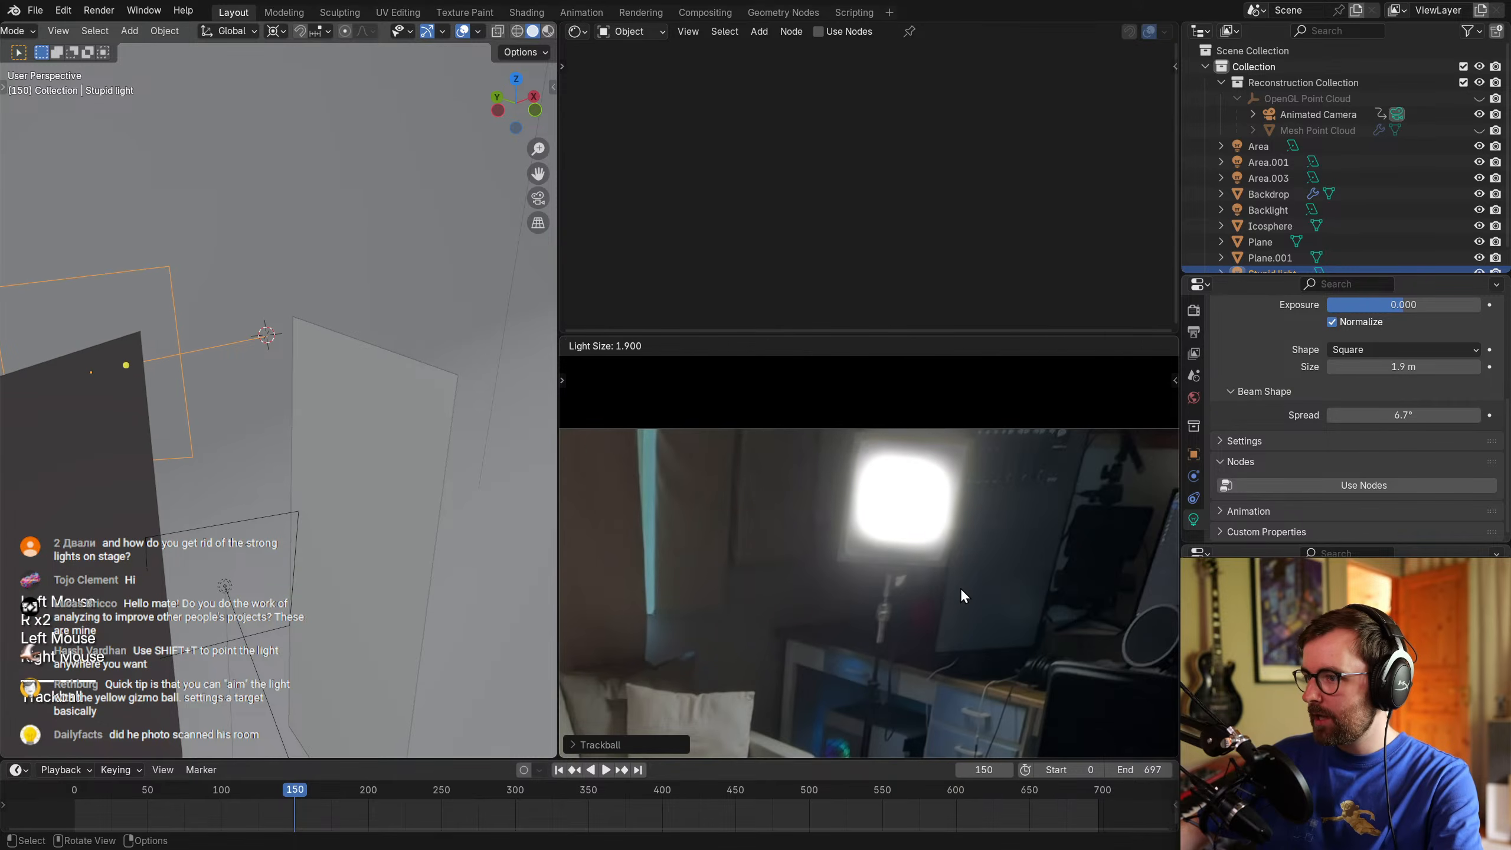
pyautogui.click(1016, 604)
pyautogui.scroll(-2, 1337, 445)
pyautogui.moveTo(1404, 415); pyautogui.dragTo(1422, 415)
pyautogui.scroll(3, 1388, 452)
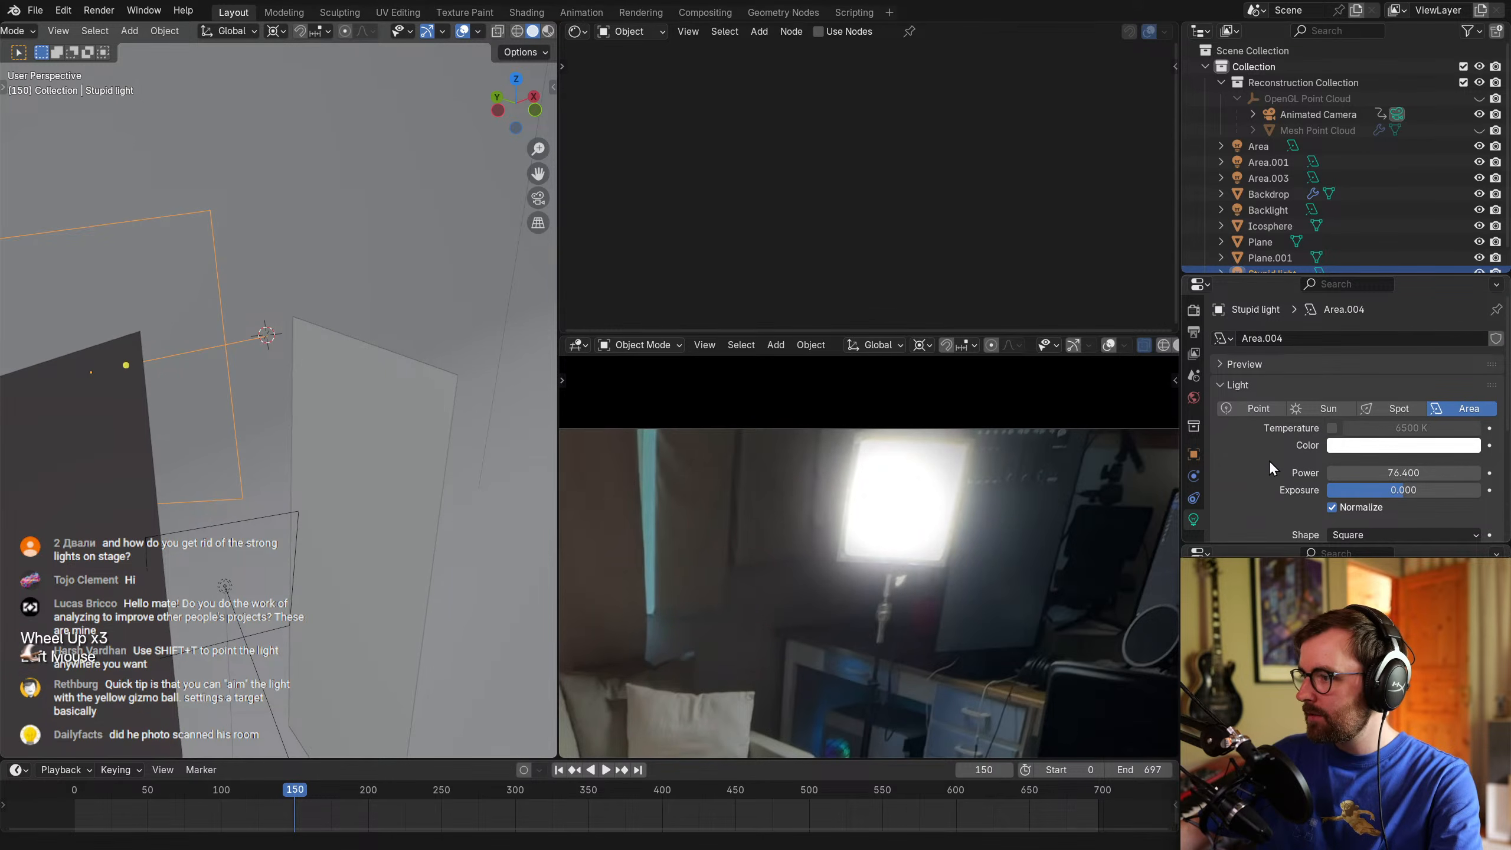
pyautogui.scroll(-5, 1285, 470)
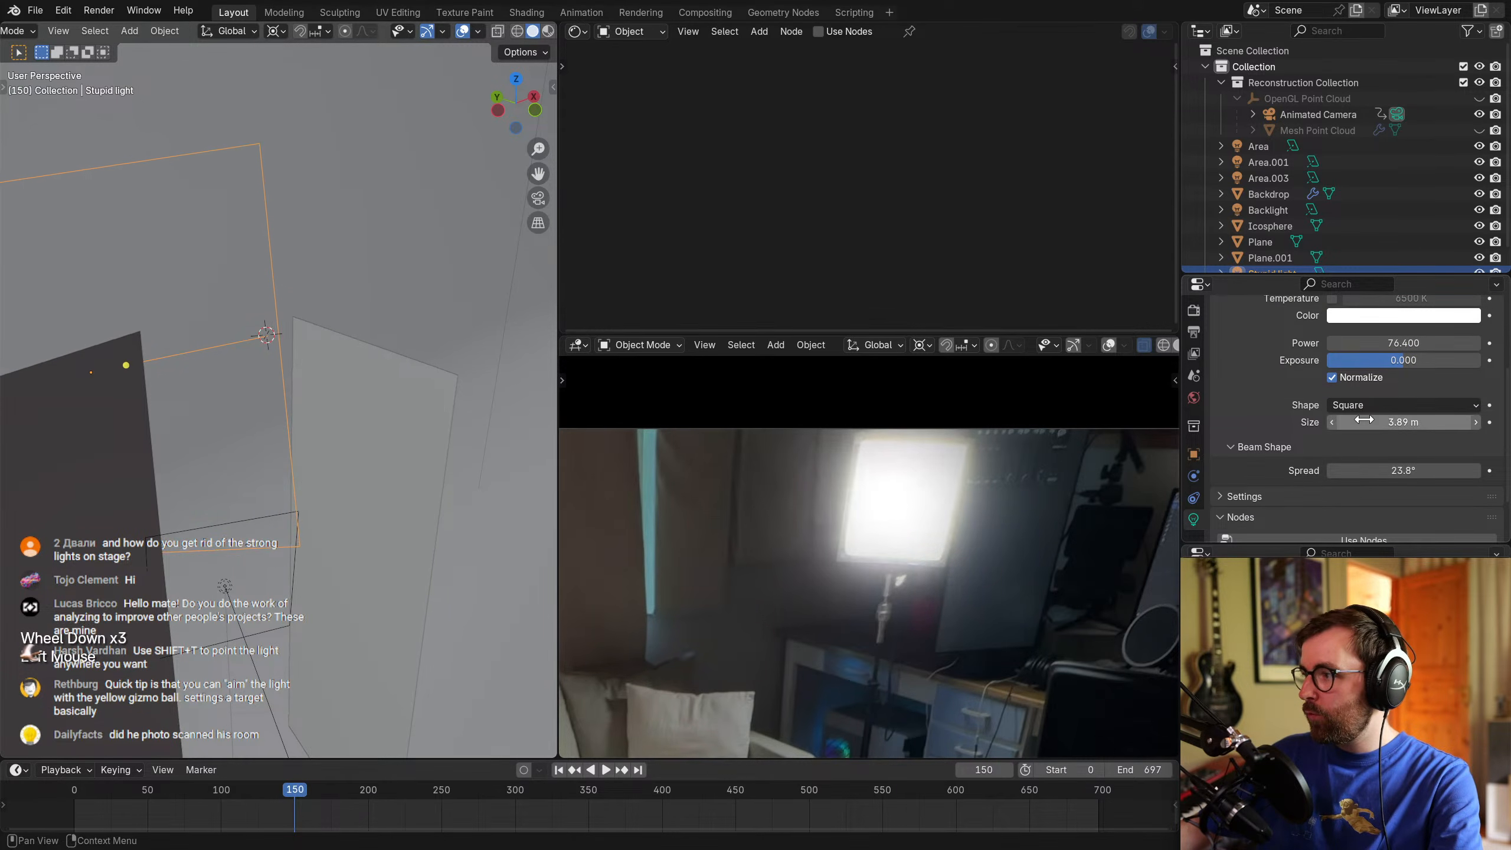
pyautogui.scroll(2, 1322, 393)
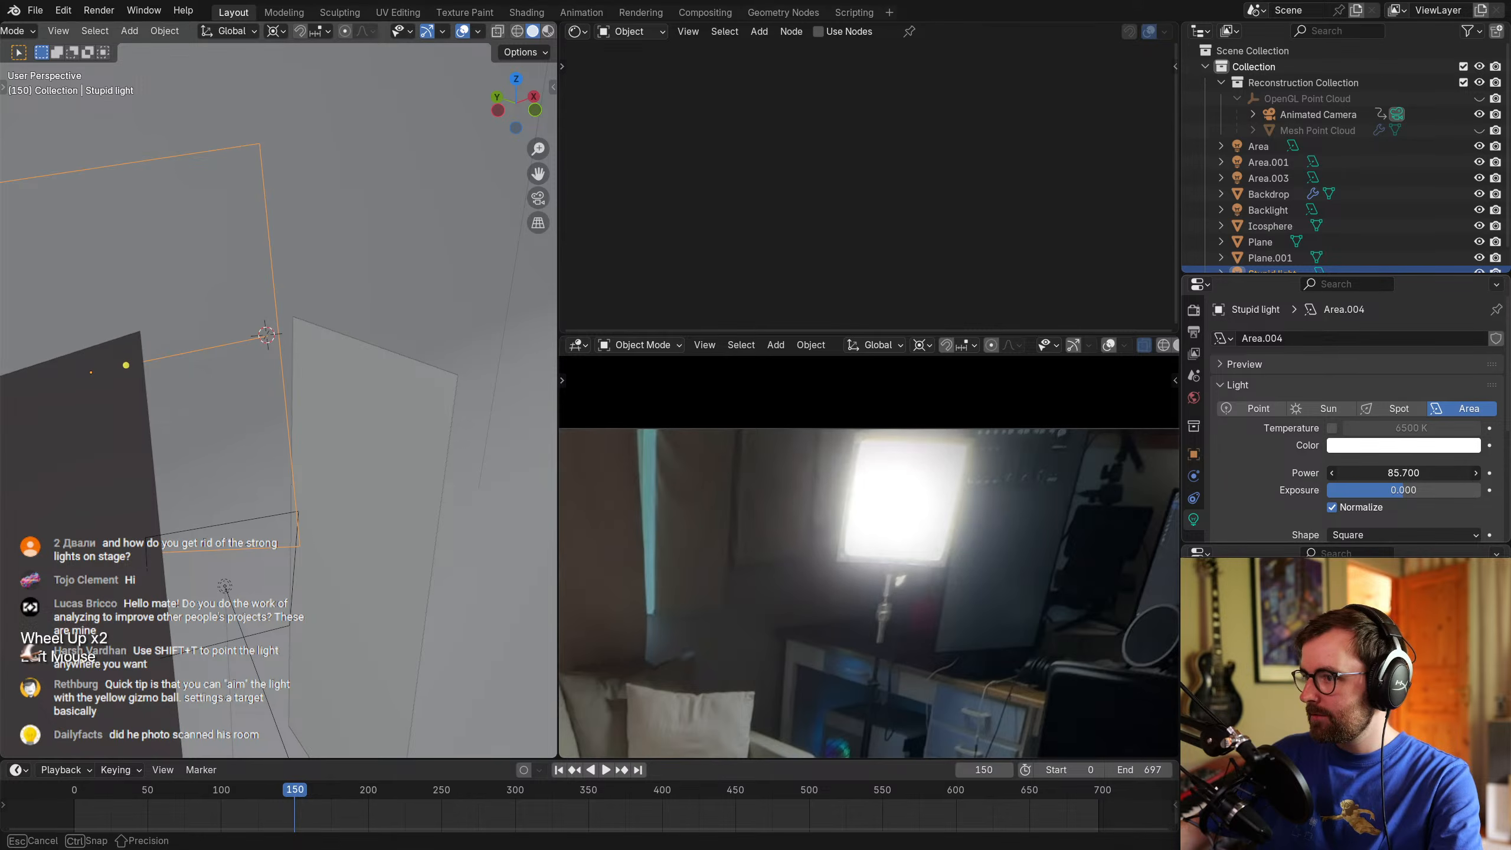
# Raise the Stupid light's power to 86.3 and check the whole relit room in a maximized camera view.
pyautogui.moveTo(1404, 473); pyautogui.dragTo(1413, 473)
pyautogui.scroll(-3, 946, 496)
pyautogui.keyDown('shift'); pyautogui.moveTo(956, 496); pyautogui.dragTo(931, 496, button='middle'); pyautogui.keyUp('shift')
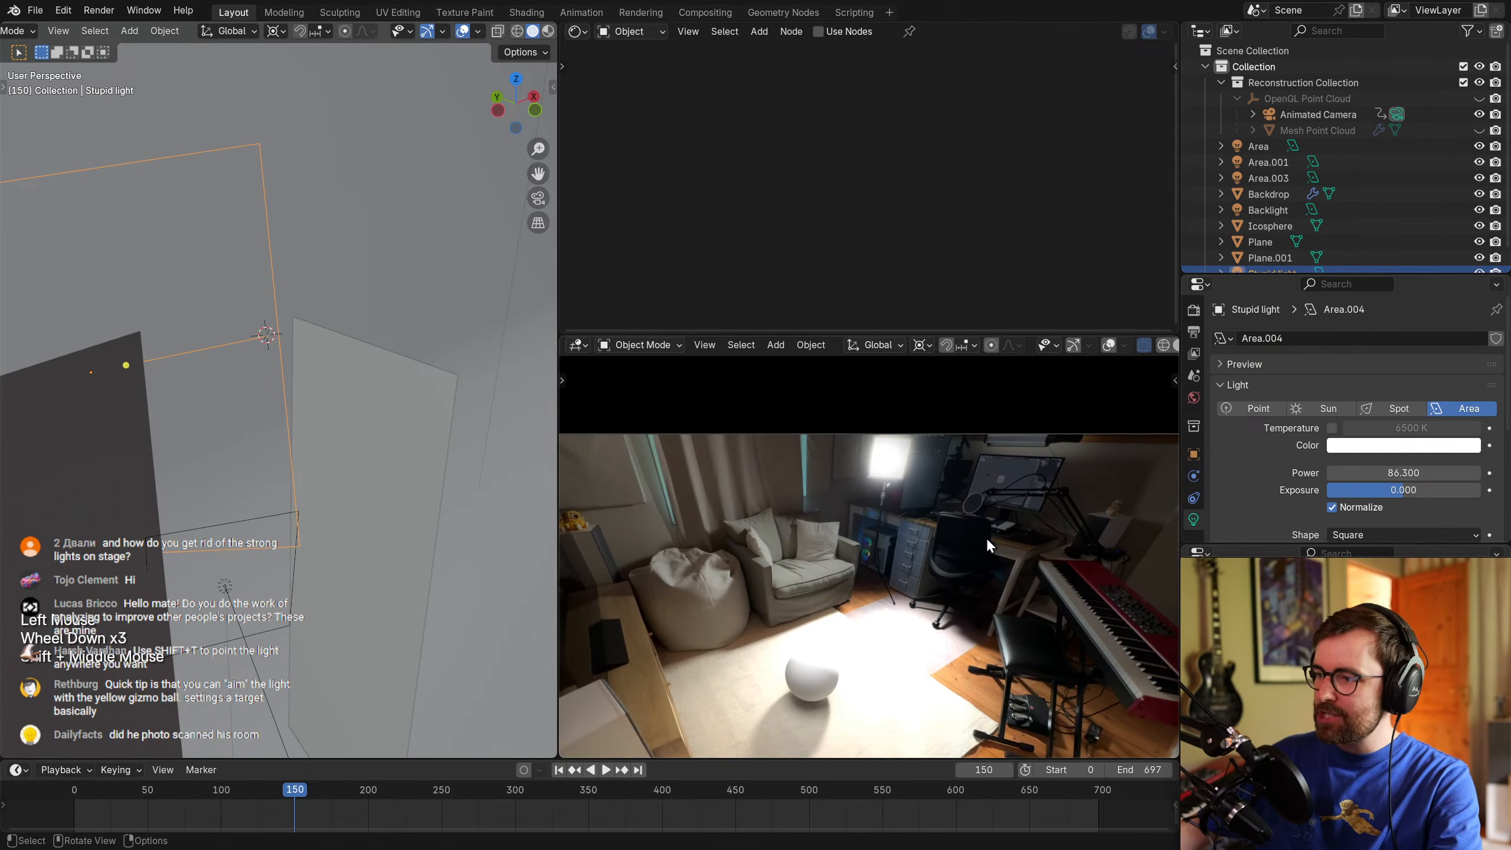
pyautogui.hotkey('ctrl', 'space')
pyautogui.scroll(-2, 893, 417)
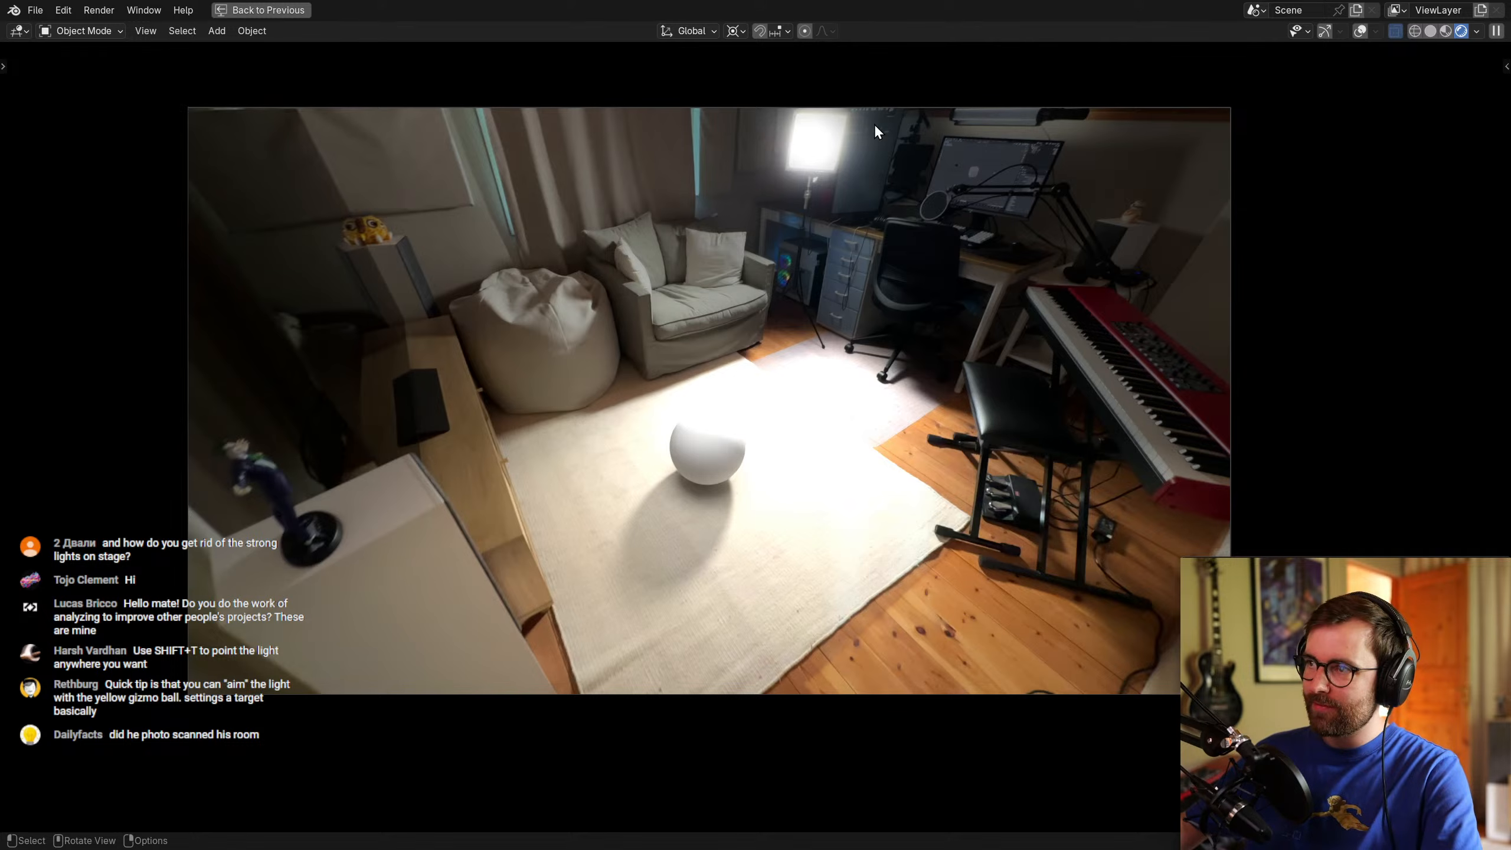
pyautogui.hotkey('ctrl', 'space')
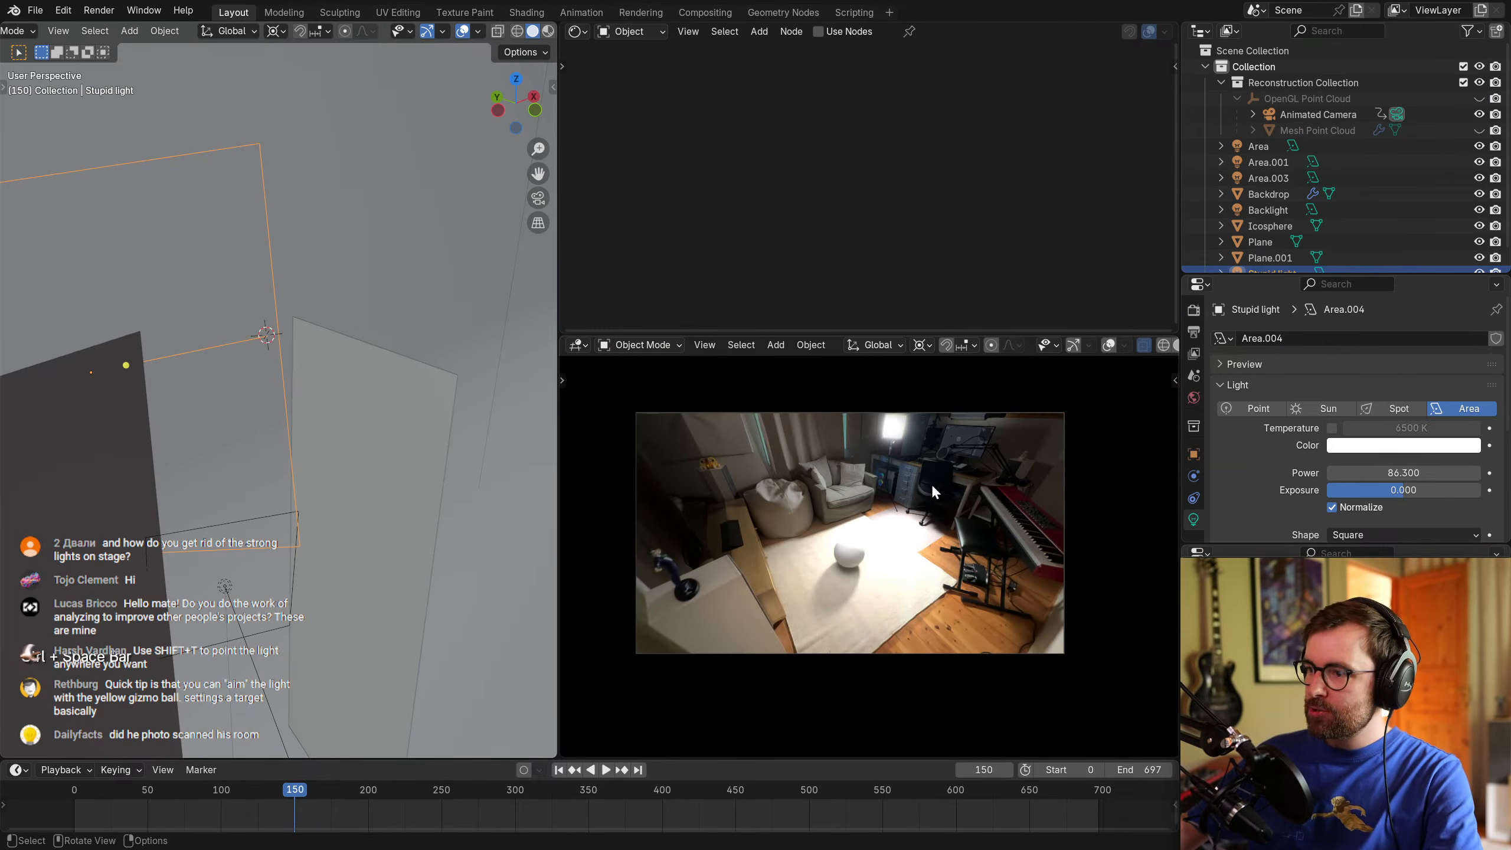
# Check the lamp's glow at frames 238 and 226, deselect everything and save the file.
pyautogui.scroll(2, 932, 484)
pyautogui.keyDown('shift'); pyautogui.moveTo(932, 485); pyautogui.dragTo(961, 514, button='middle'); pyautogui.keyUp('shift')
pyautogui.moveTo(182, 787); pyautogui.dragTo(424, 795)
pyautogui.scroll(2, 890, 525)
pyautogui.keyDown('shift'); pyautogui.moveTo(890, 525); pyautogui.dragTo(904, 631, button='middle'); pyautogui.keyUp('shift')
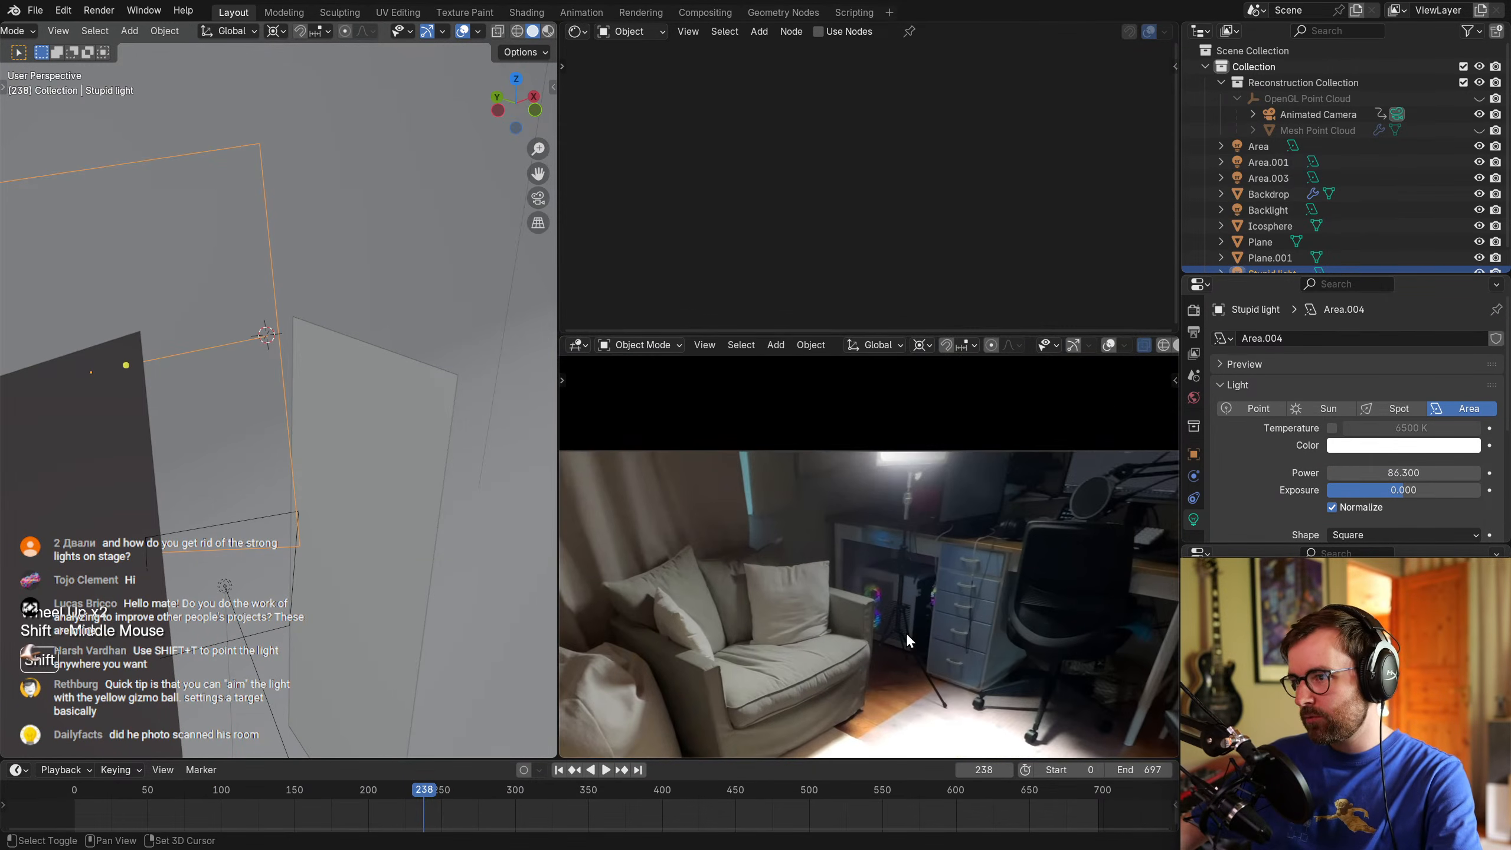
pyautogui.moveTo(420, 795)
pyautogui.mouseDown()
pyautogui.moveTo(326, 802)
pyautogui.moveTo(406, 795)
pyautogui.mouseUp()
pyautogui.hotkey('alt', 'a')
pyautogui.scroll(-2, 331, 420)
pyautogui.hotkey('ctrl', 's')
pyautogui.keyDown('shift'); pyautogui.moveTo(333, 512); pyautogui.dragTo(337, 529, button='middle'); pyautogui.keyUp('shift')
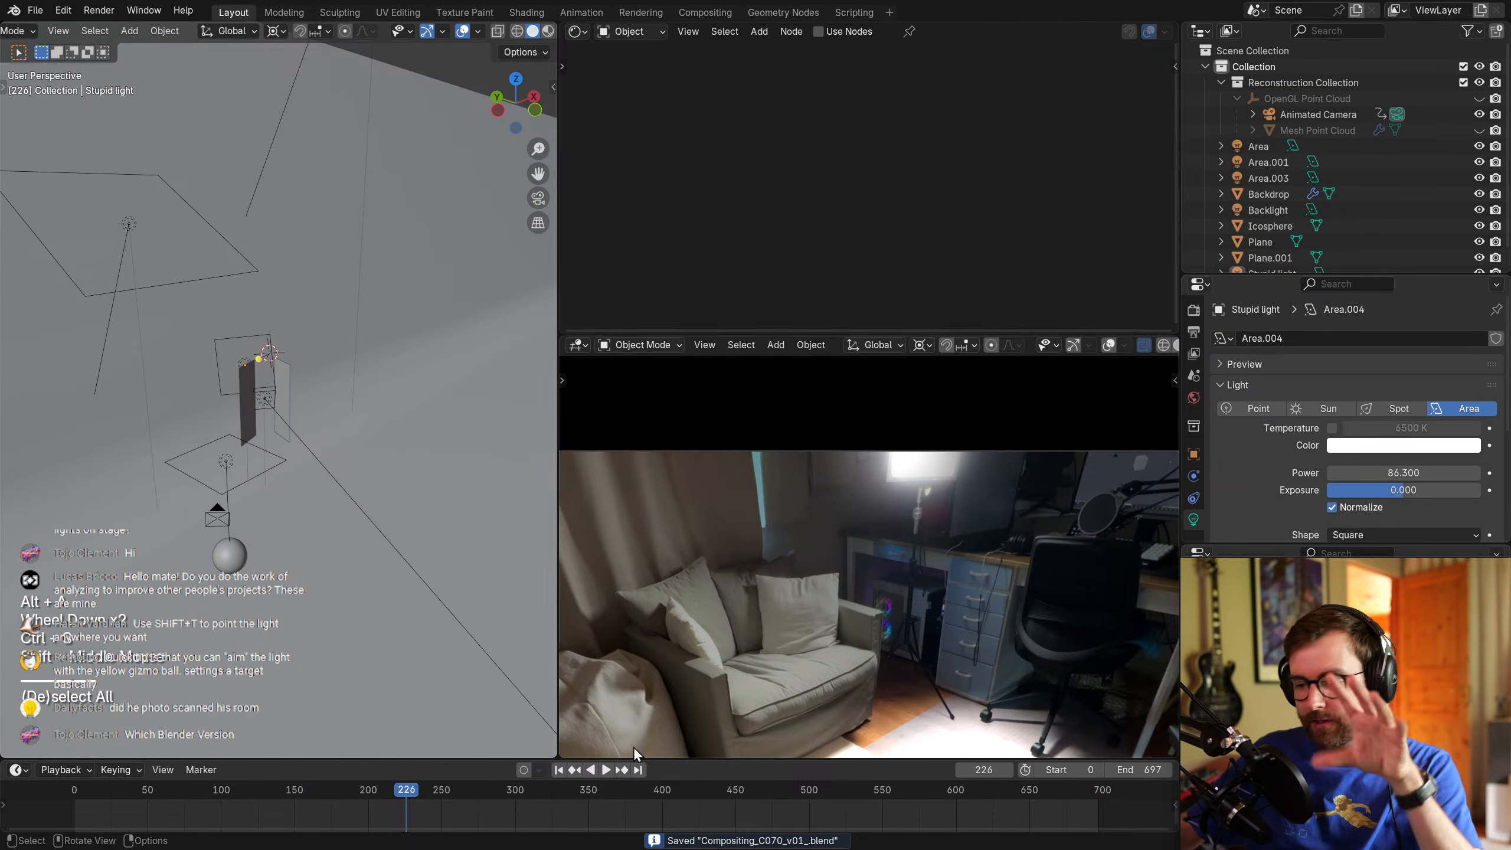
# Review the lighting at frame 254, reselect the Stupid light, scrub back towards the start and save the file.
pyautogui.moveTo(406, 789); pyautogui.dragTo(447, 796)
pyautogui.click(314, 497)
pyautogui.moveTo(314, 497); pyautogui.dragTo(285, 452, button='middle')
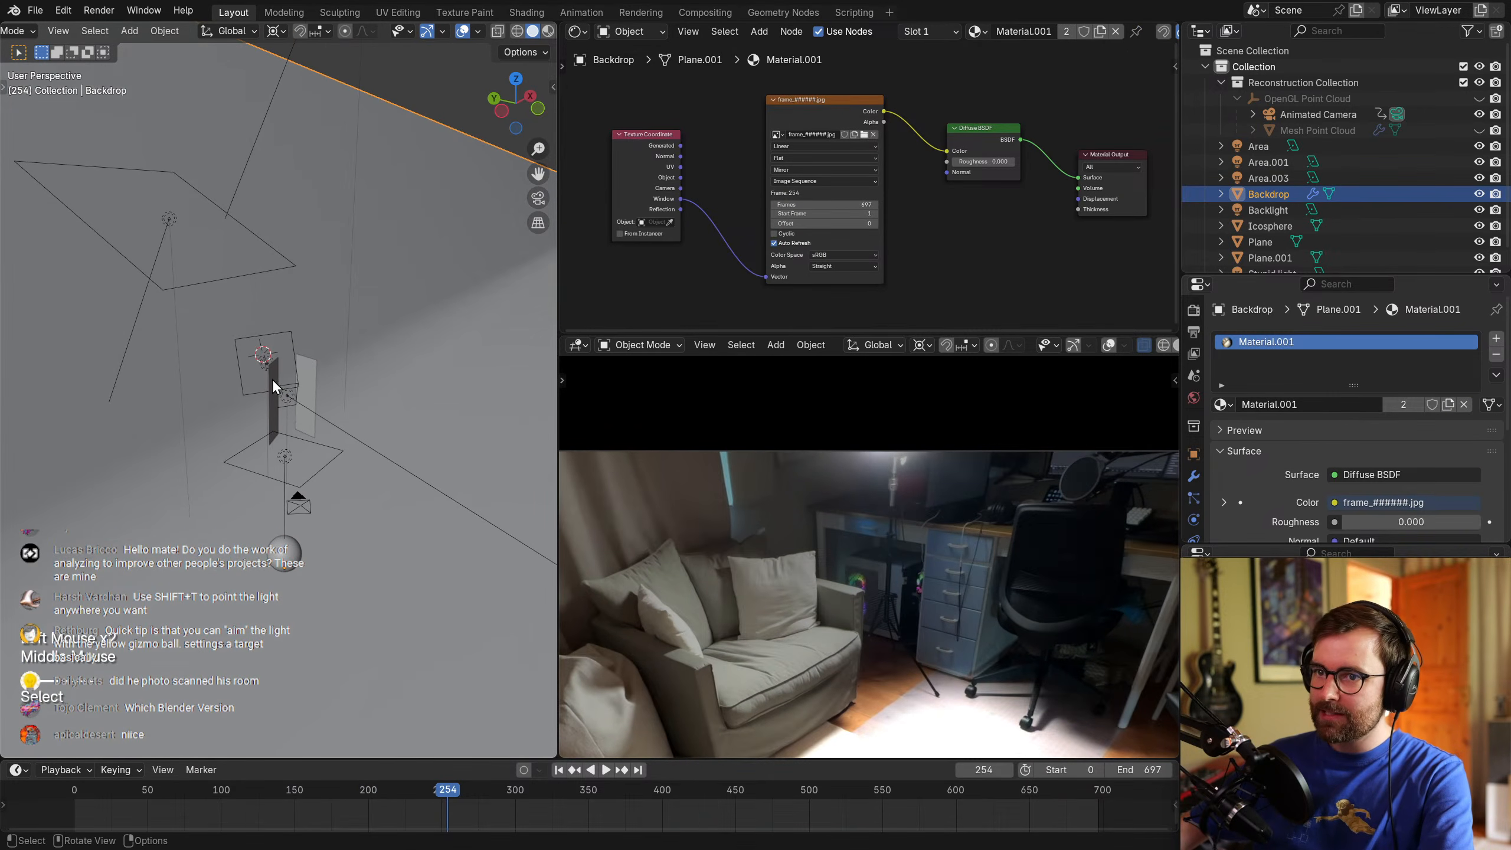
pyautogui.click(265, 360)
pyautogui.moveTo(441, 801); pyautogui.dragTo(101, 805)
pyautogui.scroll(-2, 801, 595)
pyautogui.keyDown('shift'); pyautogui.moveTo(801, 595); pyautogui.dragTo(702, 662, button='middle'); pyautogui.keyUp('shift')
pyautogui.hotkey('ctrl', 's')
# Go to frame 1, set the start frame to 1 and examine the relit doorway shot in a maximized view.
pyautogui.scroll(-1, 958, 606)
pyautogui.keyDown('shift'); pyautogui.scroll(1, 833, 595); pyautogui.keyUp('shift')
pyautogui.scroll(1, 833, 595)
pyautogui.click(560, 768)
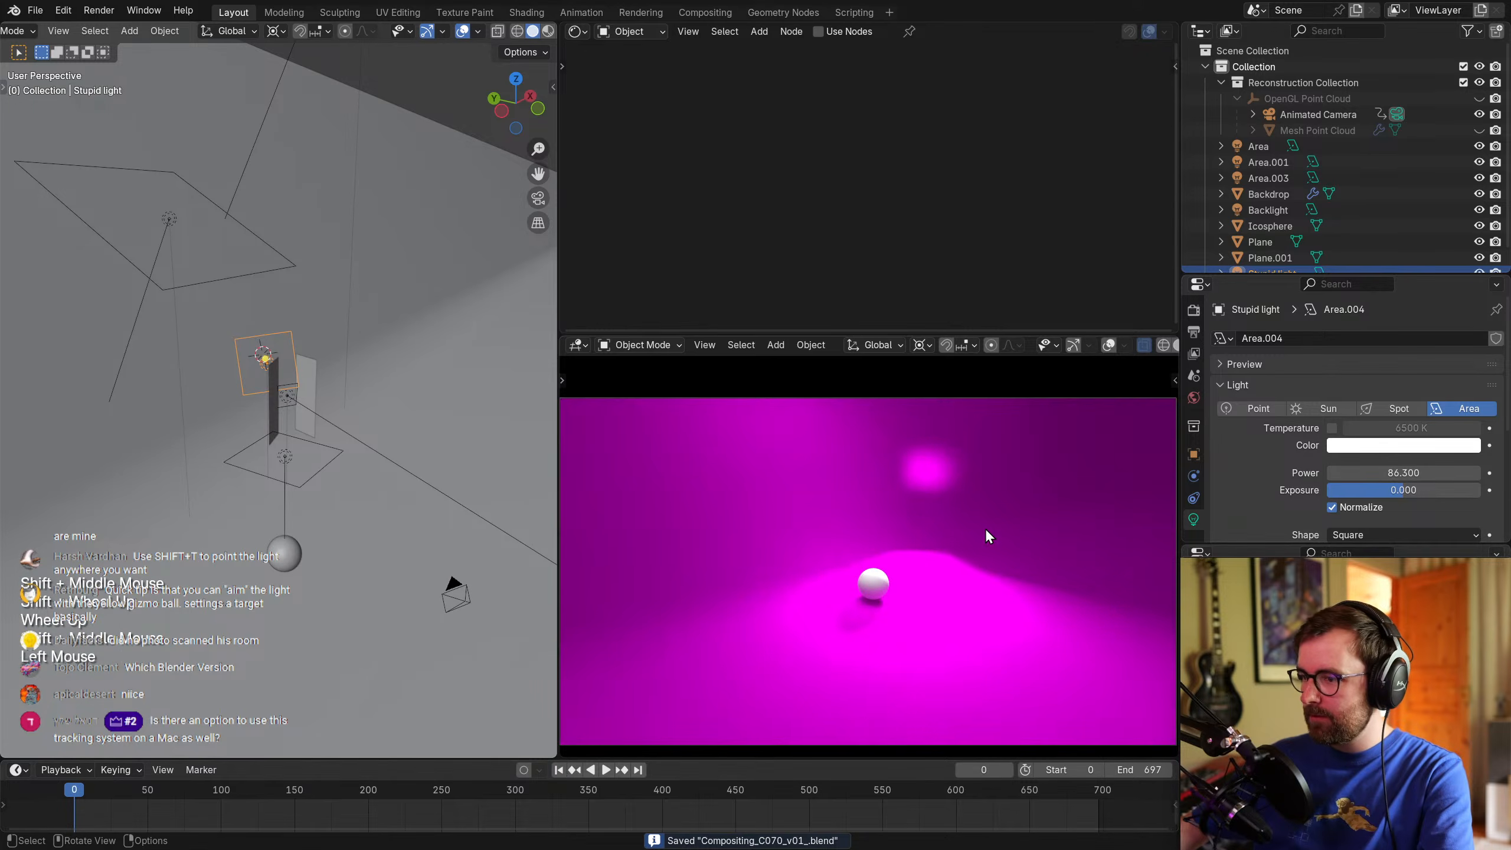
pyautogui.press('Right')
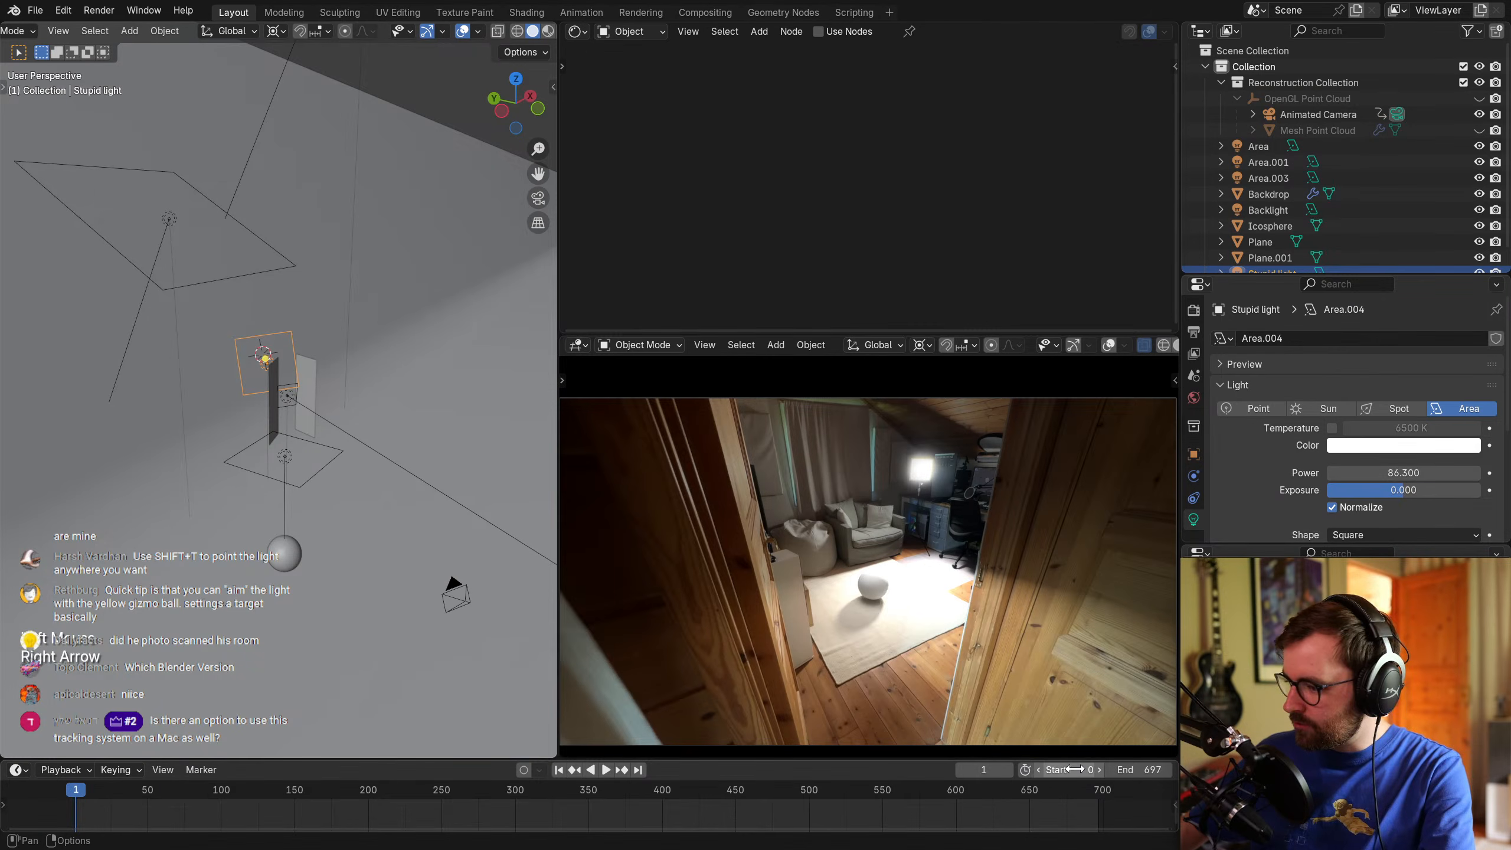
pyautogui.hotkey('ctrl', 'space')
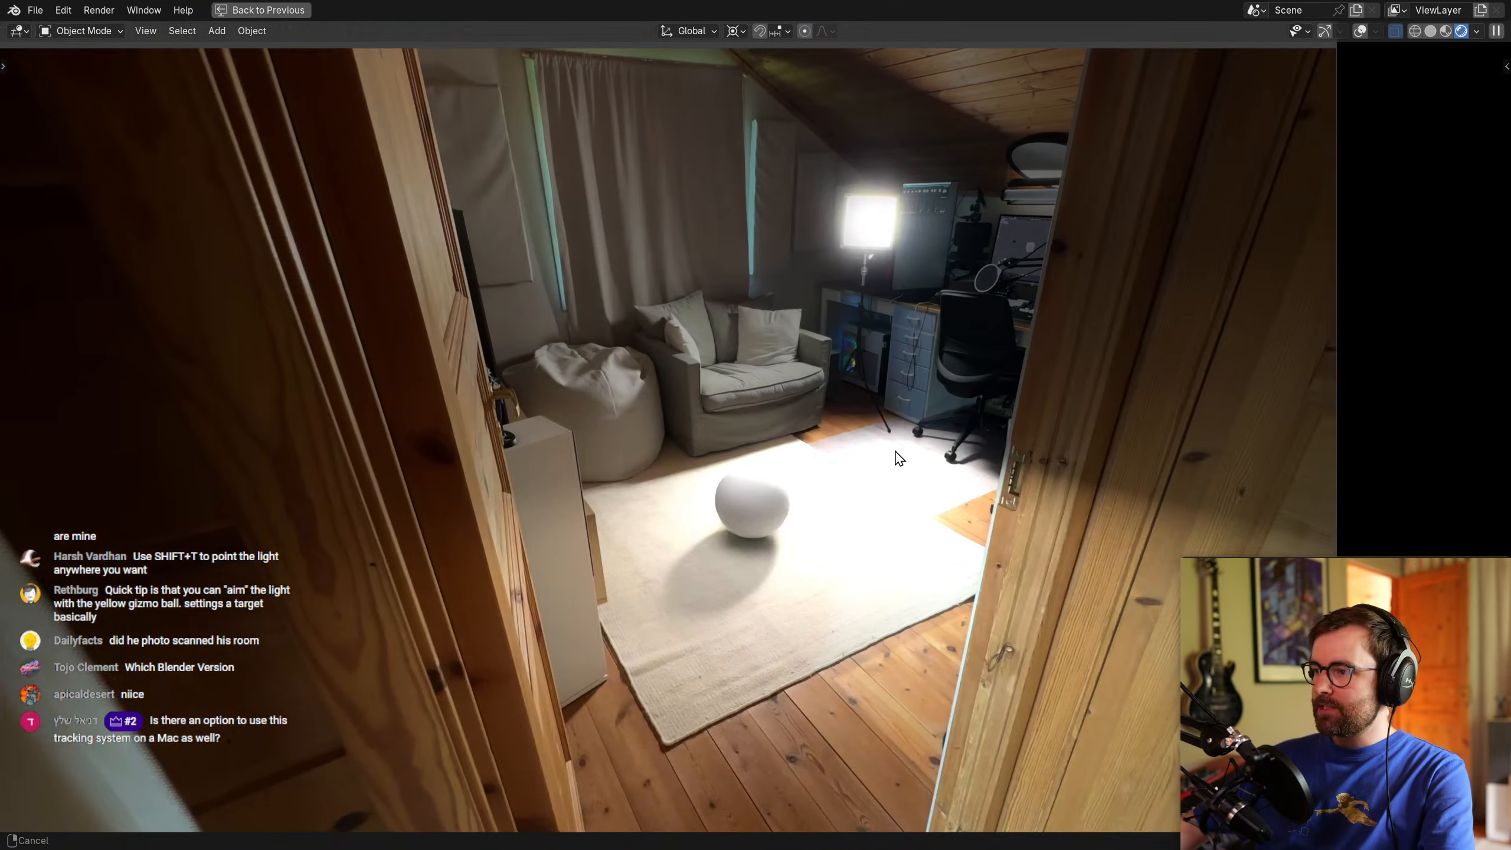
pyautogui.scroll(-2, 921, 450)
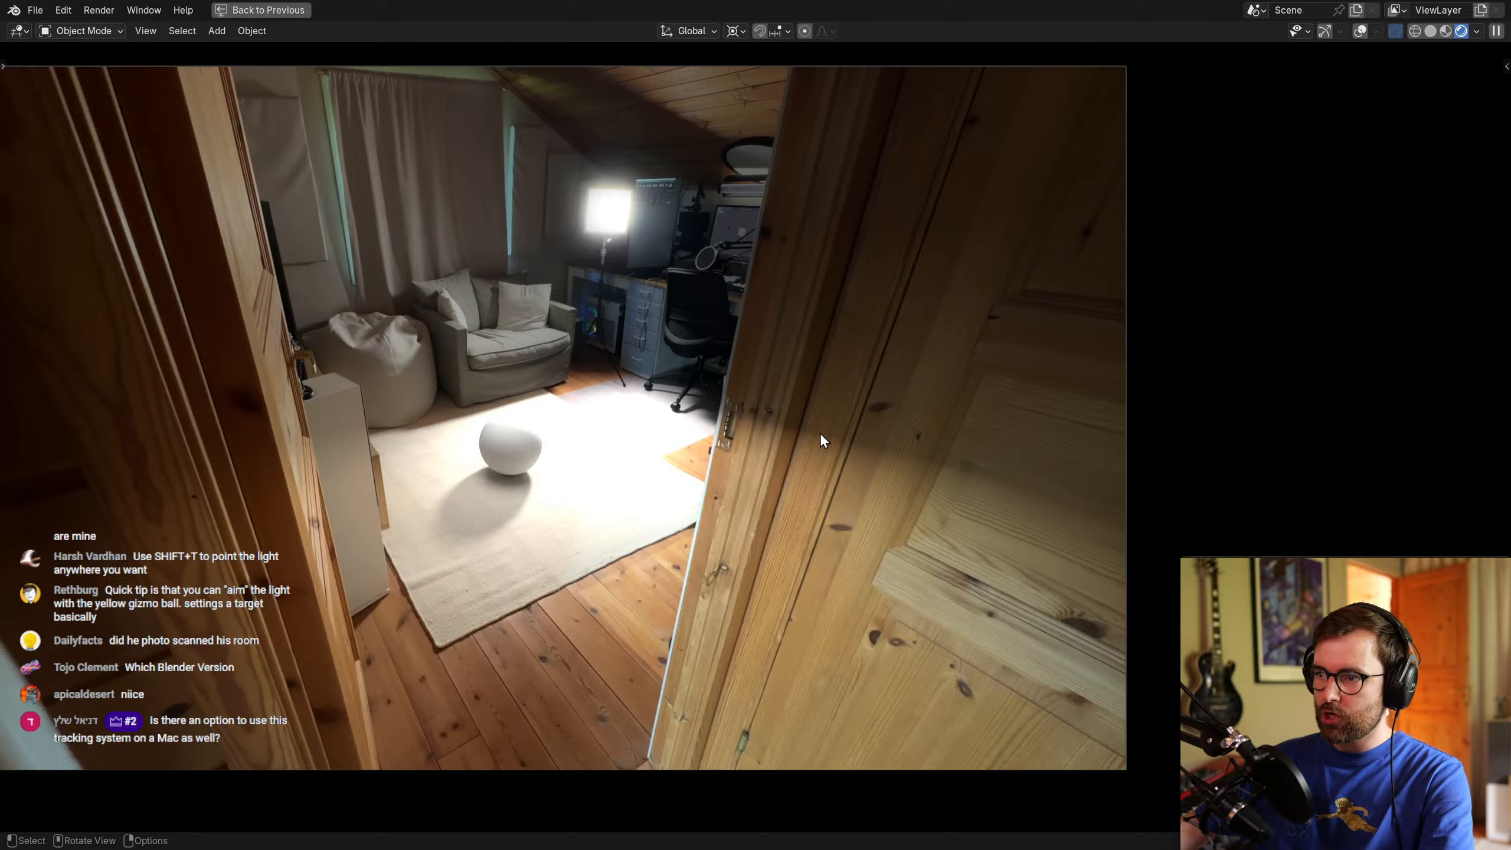
pyautogui.hotkey('ctrl', 'space')
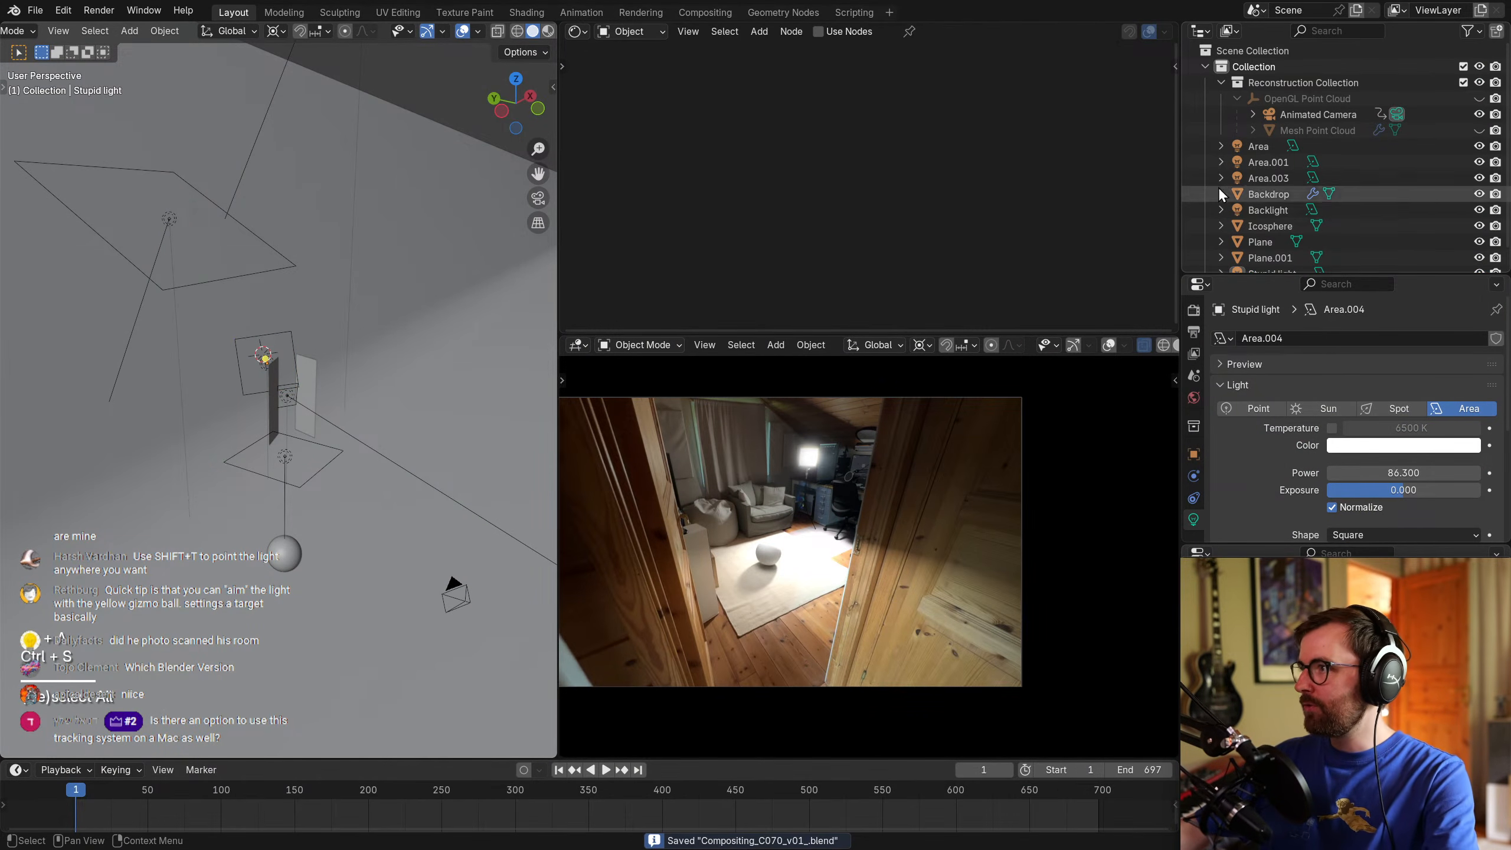
# Show the OpenGL Point Cloud and examine the points around the doorway.
pyautogui.click(1480, 98)
pyautogui.keyDown('shift'); pyautogui.moveTo(438, 492); pyautogui.dragTo(396, 480, button='middle'); pyautogui.keyUp('shift')
pyautogui.scroll(2, 297, 435)
pyautogui.scroll(4, 366, 549)
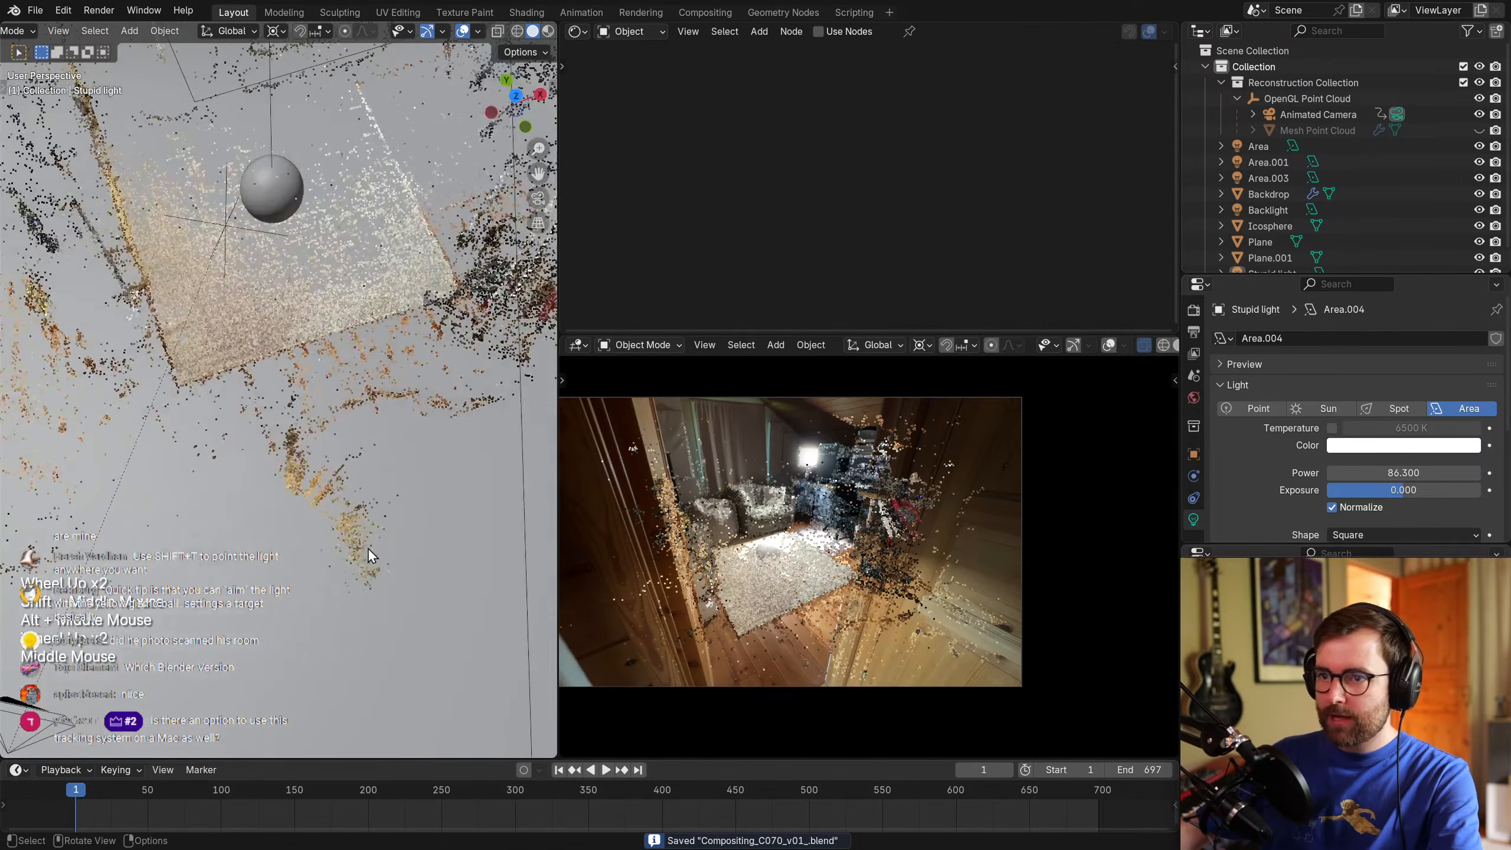
pyautogui.keyDown('shift'); pyautogui.moveTo(344, 546); pyautogui.dragTo(333, 539, button='middle'); pyautogui.keyUp('shift')
pyautogui.moveTo(333, 539); pyautogui.dragTo(404, 480, button='middle')
pyautogui.keyDown('shift'); pyautogui.moveTo(404, 480); pyautogui.dragTo(356, 482, button='middle'); pyautogui.keyUp('shift')
pyautogui.scroll(1, 437, 444)
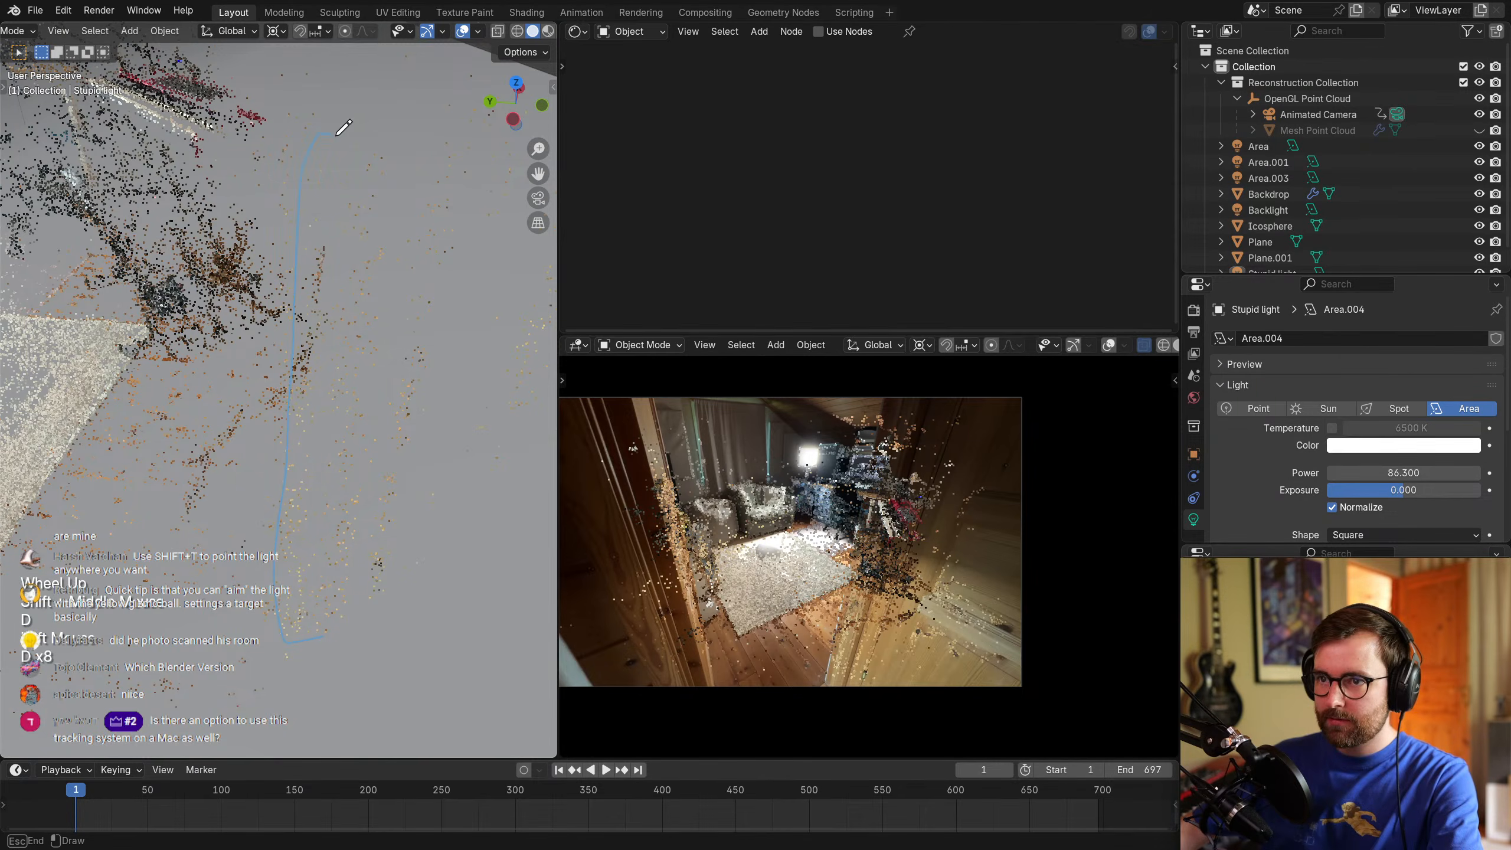
# Outline the column of door-frame points with a freehand annotation, remove it and hide the point cloud.
pyautogui.moveTo(336, 630); pyautogui.dragTo(335, 653)
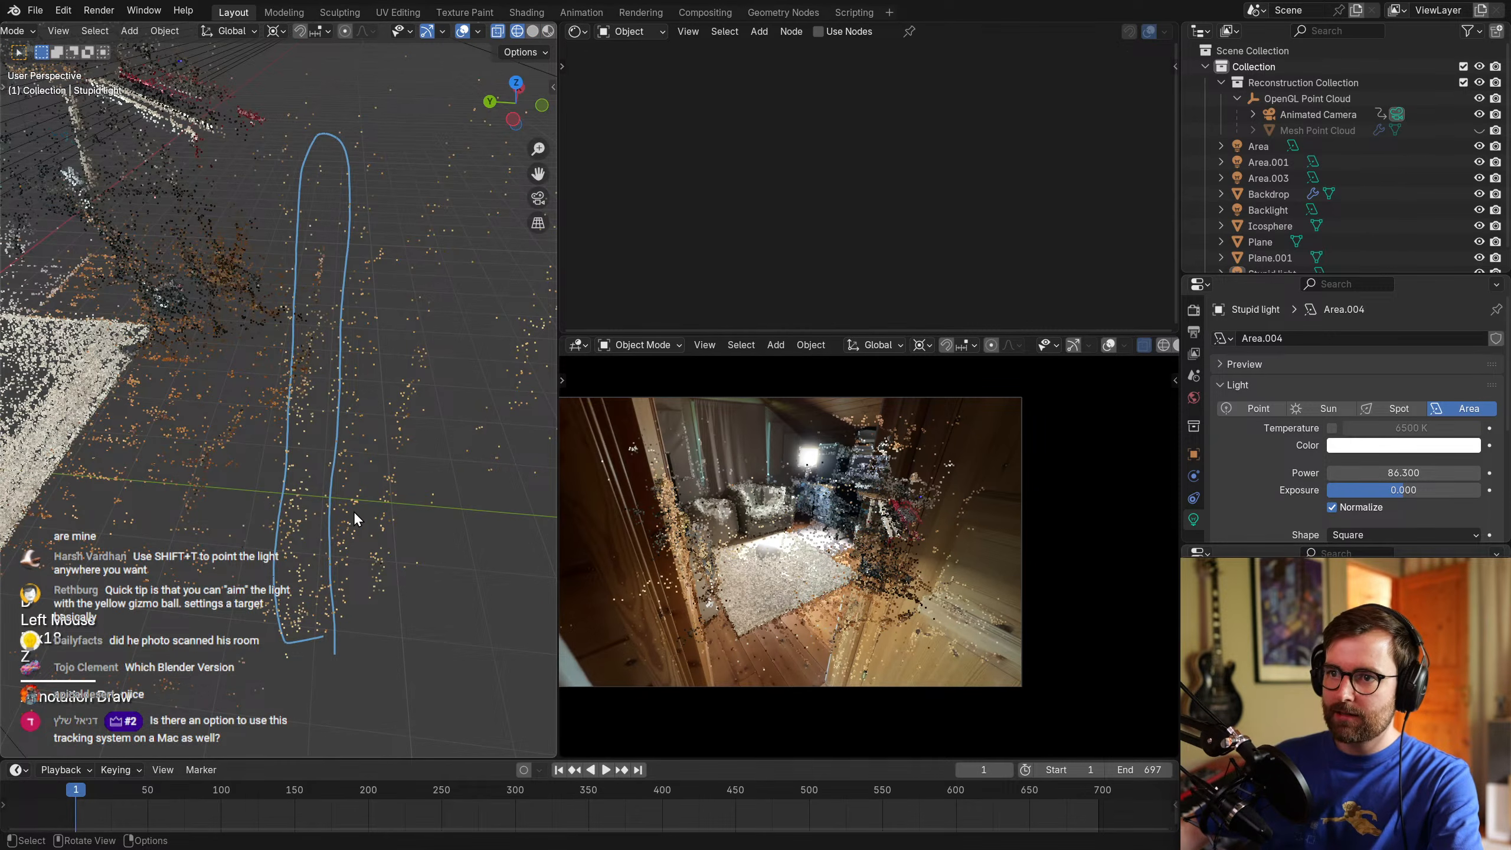
pyautogui.press('z')
pyautogui.moveTo(455, 505)
pyautogui.mouseDown(button='middle')
pyautogui.moveTo(428, 504)
pyautogui.moveTo(456, 475)
pyautogui.moveTo(444, 492)
pyautogui.mouseUp(button='middle')
pyautogui.scroll(-1, 452, 480)
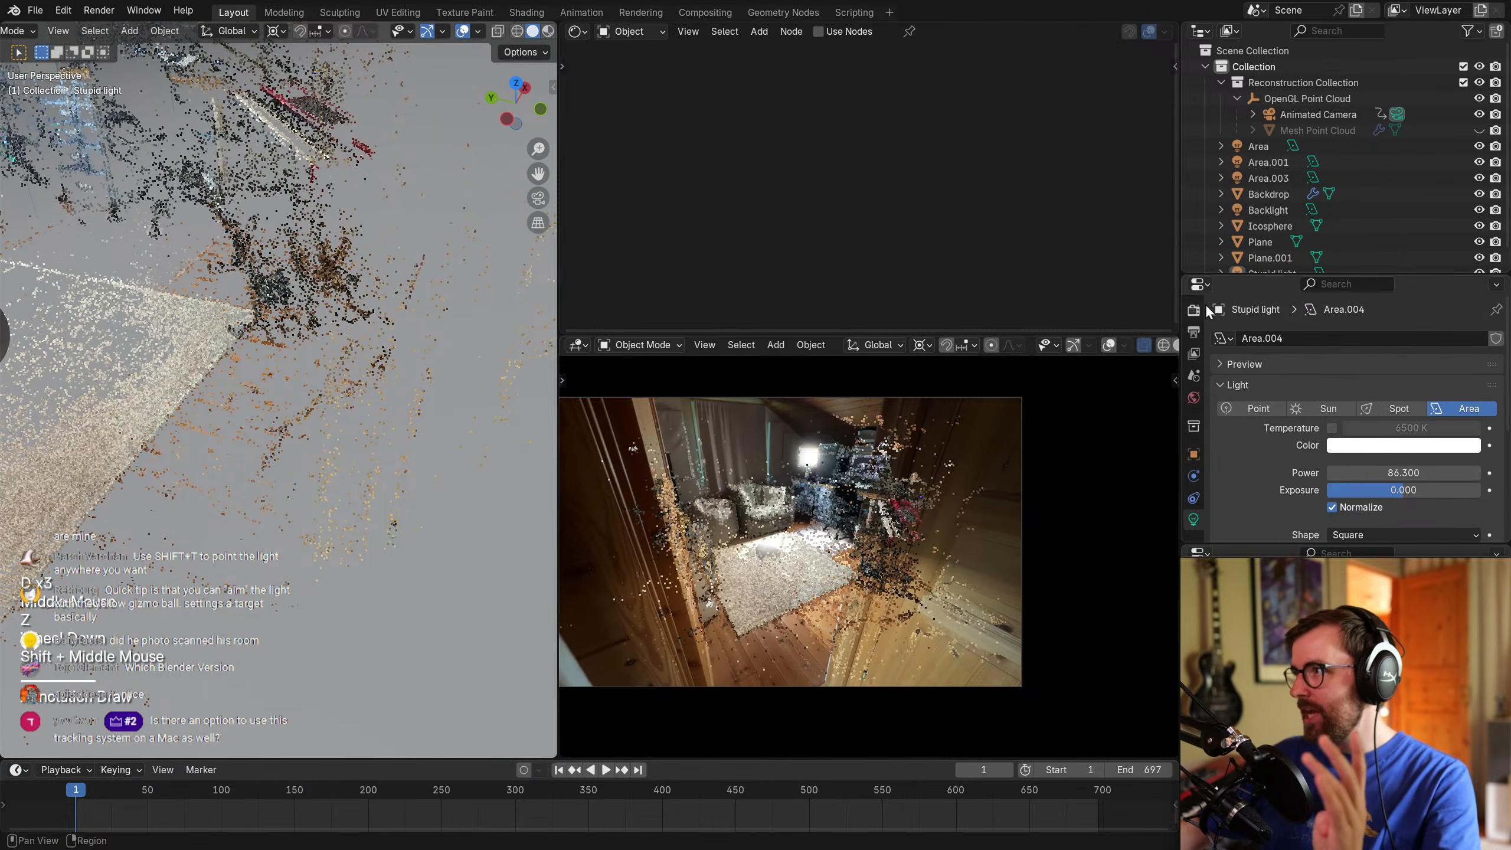
pyautogui.click(1480, 99)
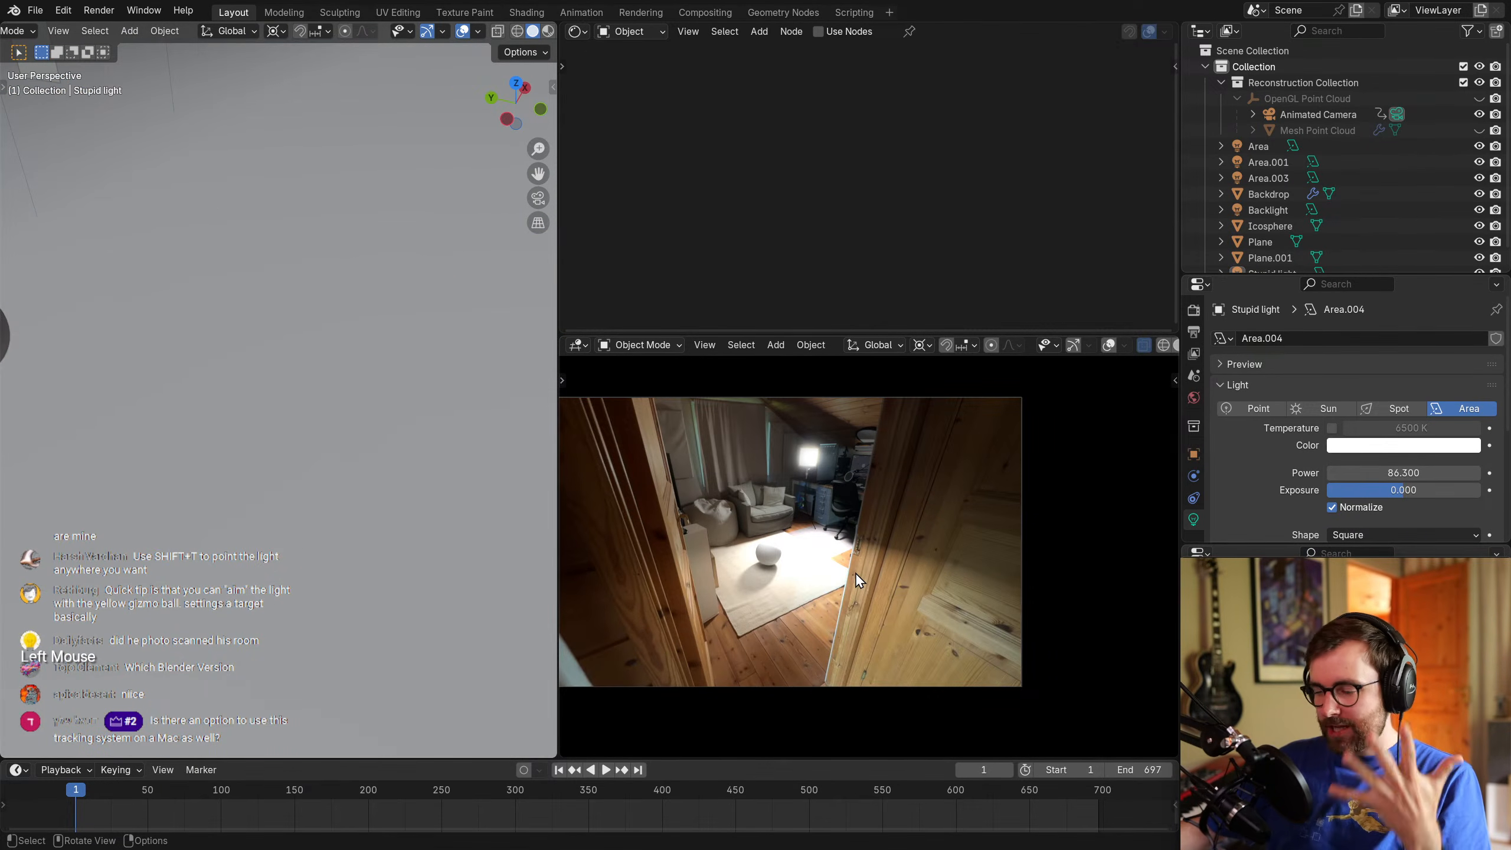
# Show the OpenGL Point Cloud, add a cube and move it horizontally towards the doorway points.
pyautogui.moveTo(482, 415); pyautogui.dragTo(418, 327, button='middle')
pyautogui.scroll(-2, 352, 390)
pyautogui.click(1480, 99)
pyautogui.hotkey('shift', 'a')
pyautogui.moveTo(283, 443)
pyautogui.click(387, 454)
pyautogui.scroll(-3, 395, 309)
pyautogui.press('g')
pyautogui.hotkey('shift', 'z')
pyautogui.click(360, 556)
# Reposition the cube in top view beside the column of door-frame points.
pyautogui.scroll(3, 352, 568)
pyautogui.keyDown('shift'); pyautogui.moveTo(352, 568); pyautogui.dragTo(420, 370, button='middle'); pyautogui.keyUp('shift')
pyautogui.press('KP_7')
pyautogui.scroll(2, 463, 471)
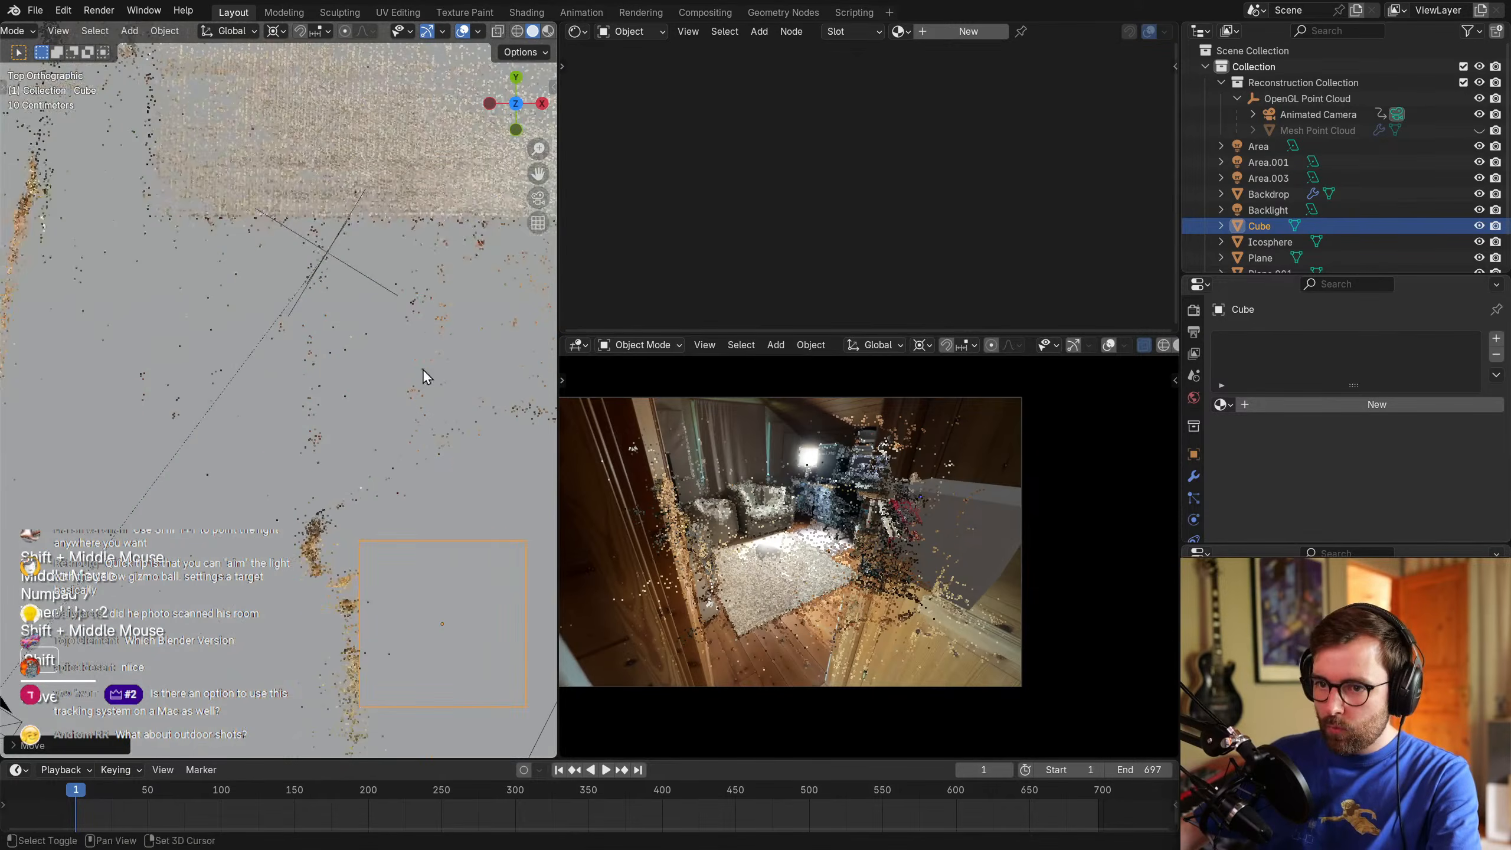
pyautogui.press('g')
pyautogui.click(461, 507)
# Adjust the cube's placement against the doorway points from a perspective view, with horizontal moves that keep its height.
pyautogui.moveTo(460, 507); pyautogui.dragTo(380, 452, button='middle')
pyautogui.scroll(-2, 427, 461)
pyautogui.hotkey('shift', 'z')
pyautogui.press('Escape')
pyautogui.press('g')
pyautogui.hotkey('shift', 'z')
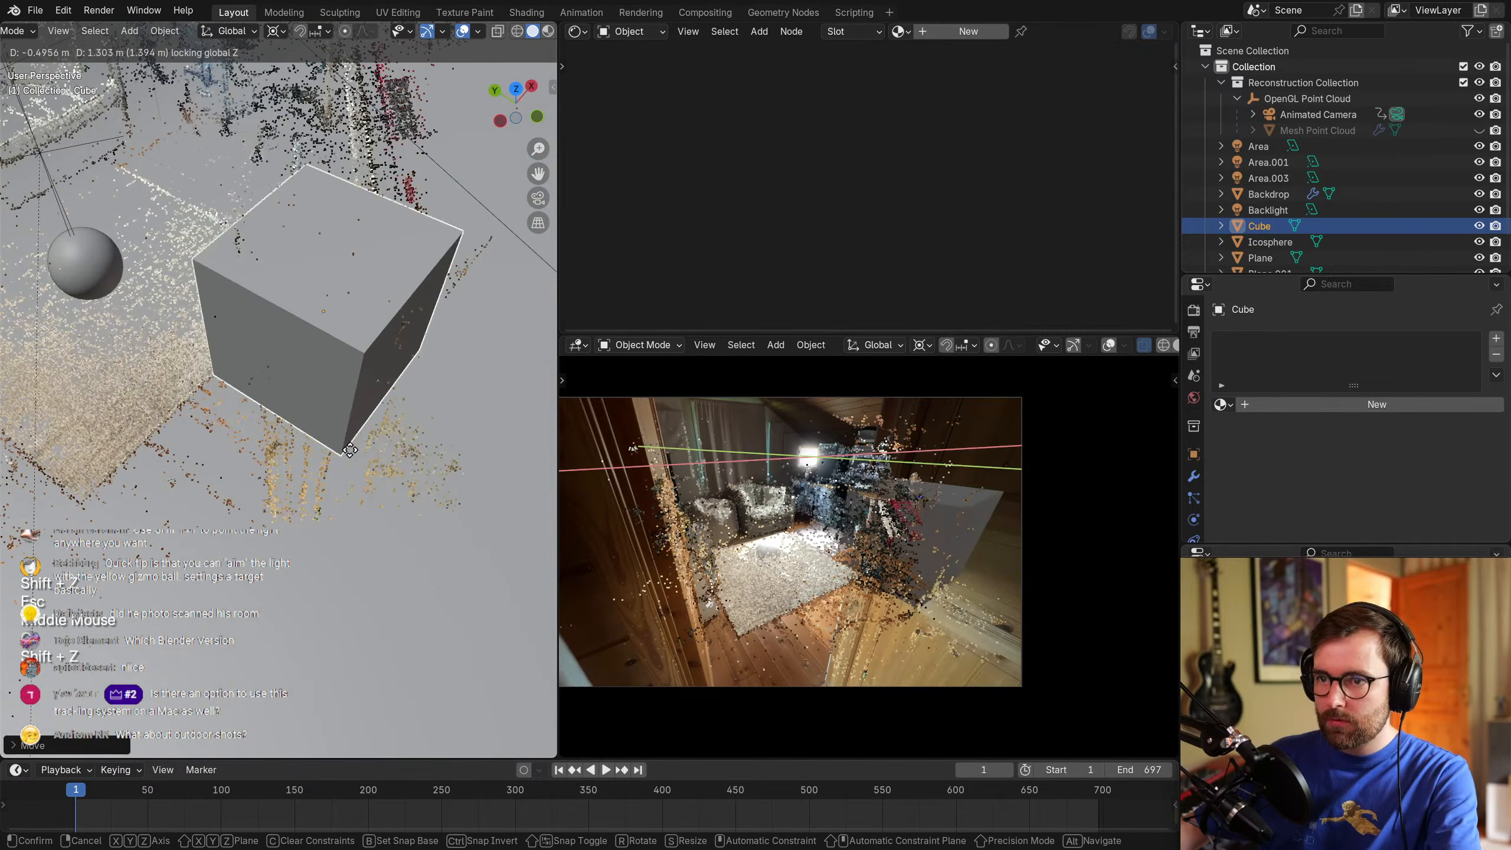
pyautogui.click(407, 354)
pyautogui.press('g')
pyautogui.click(398, 340)
pyautogui.moveTo(396, 333); pyautogui.dragTo(441, 428, button='middle')
pyautogui.press('g')
pyautogui.hotkey('shift', 'z')
pyautogui.click(371, 480)
# Align the cube with the door-frame points in top view and nudge it along the Y axis.
pyautogui.press('KP_7')
pyautogui.scroll(2, 370, 480)
pyautogui.press('g')
pyautogui.click(362, 507)
pyautogui.scroll(-2, 361, 507)
pyautogui.scroll(2, 439, 358)
pyautogui.keyDown('shift'); pyautogui.moveTo(439, 354); pyautogui.dragTo(426, 448, button='middle'); pyautogui.keyUp('shift')
pyautogui.press('g')
pyautogui.press('y')
pyautogui.click(362, 409)
# Extend the cube's bottom face downward in Edit Mode to turn it into a tall block along the doorway points.
pyautogui.scroll(-2, 363, 418)
pyautogui.press('Tab')
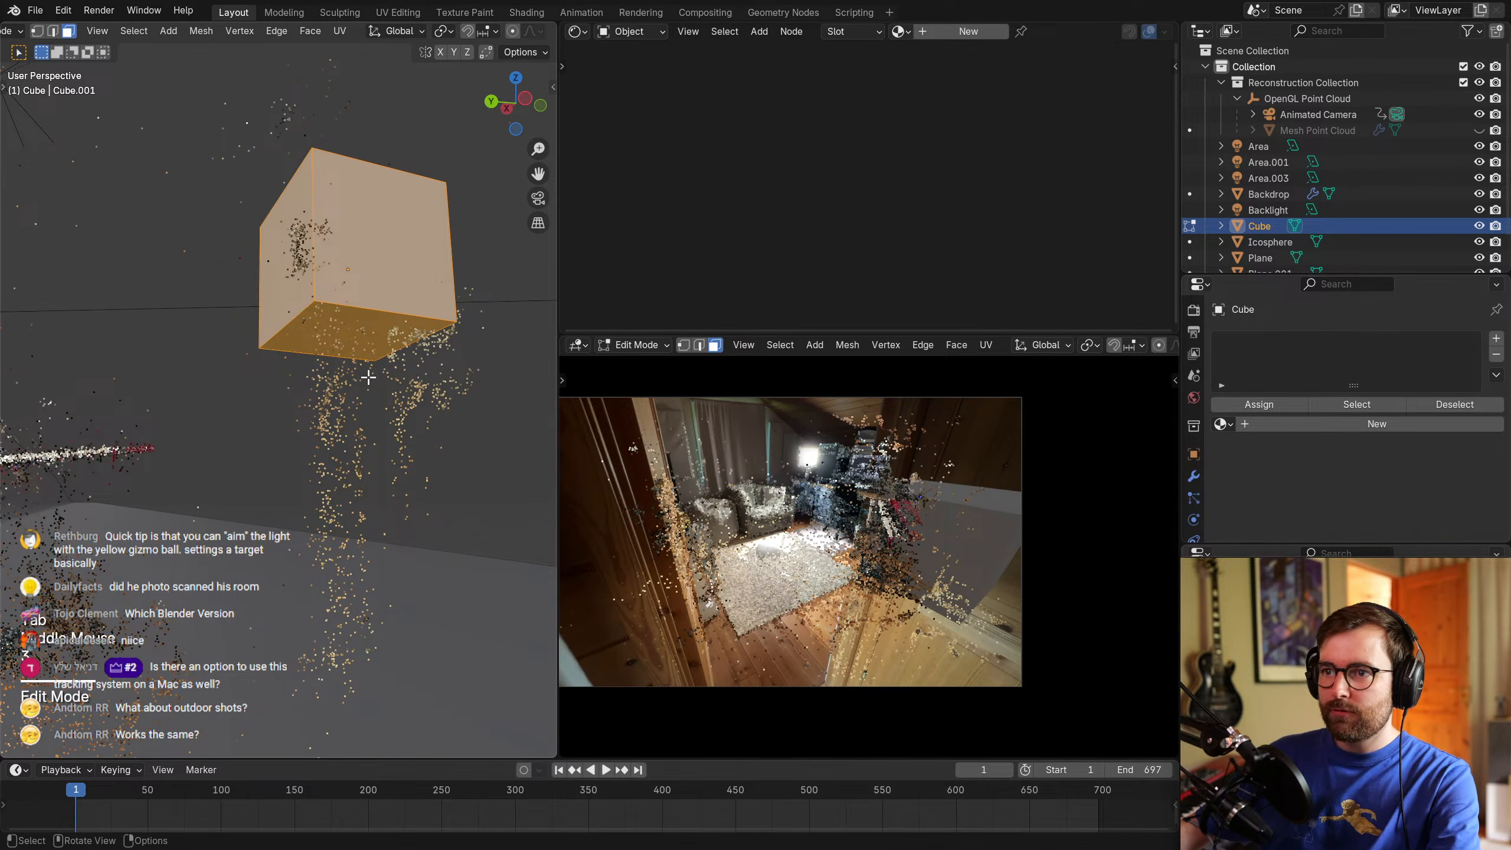
pyautogui.click(367, 357)
pyautogui.scroll(-2, 369, 385)
pyautogui.keyDown('shift'); pyautogui.moveTo(369, 385); pyautogui.dragTo(402, 363, button='middle'); pyautogui.keyUp('shift')
pyautogui.press('g')
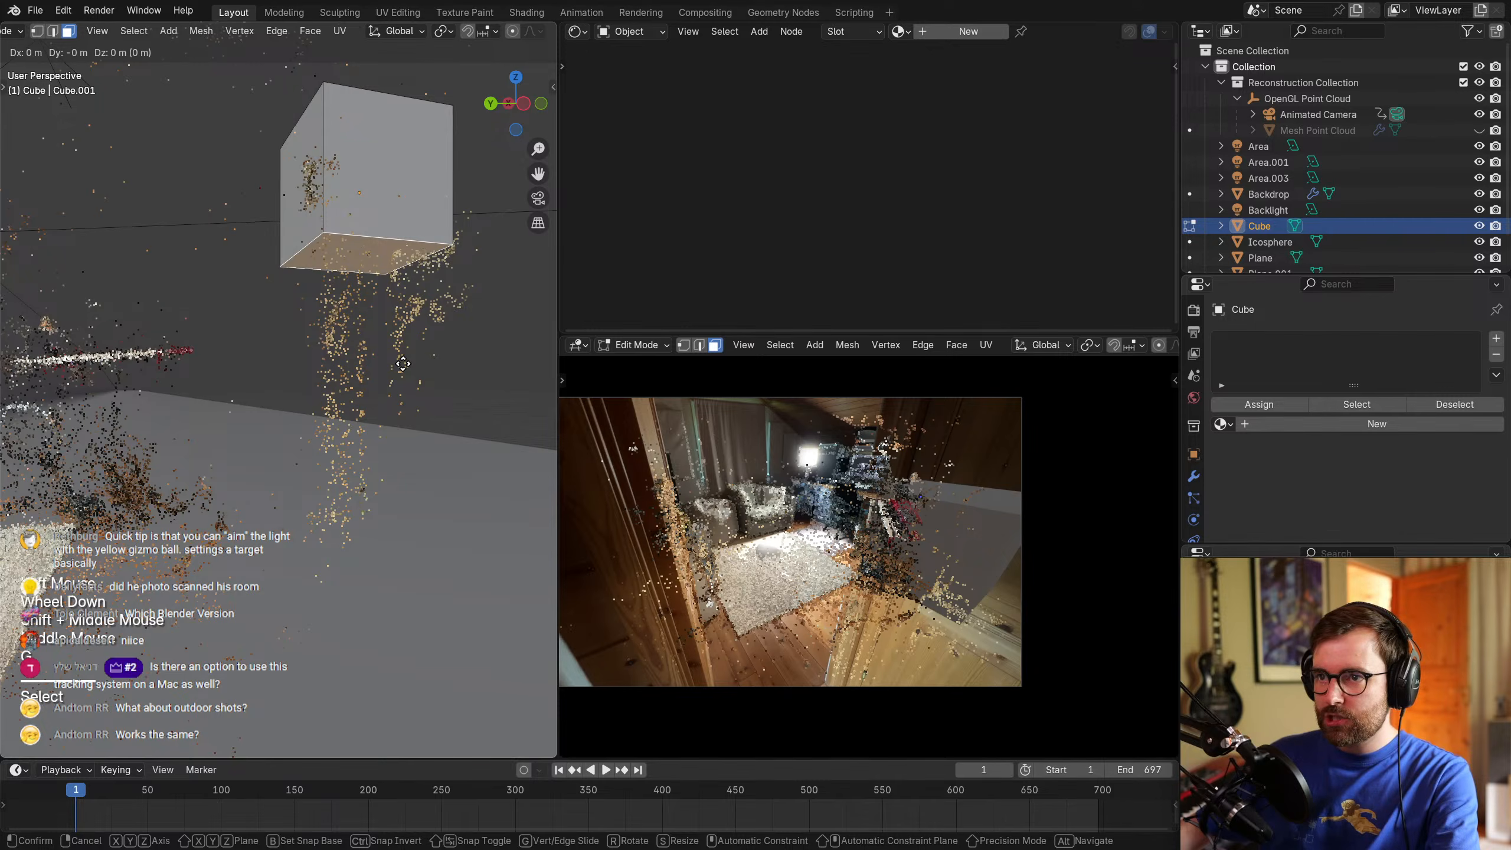
pyautogui.click(369, 738)
pyautogui.press('Tab')
# Hide the OpenGL Point Cloud and move the block along the Y axis to line it up with the door edge in the footage.
pyautogui.scroll(3, 988, 621)
pyautogui.keyDown('shift'); pyautogui.moveTo(988, 622); pyautogui.dragTo(999, 666, button='middle'); pyautogui.keyUp('shift')
pyautogui.click(1480, 98)
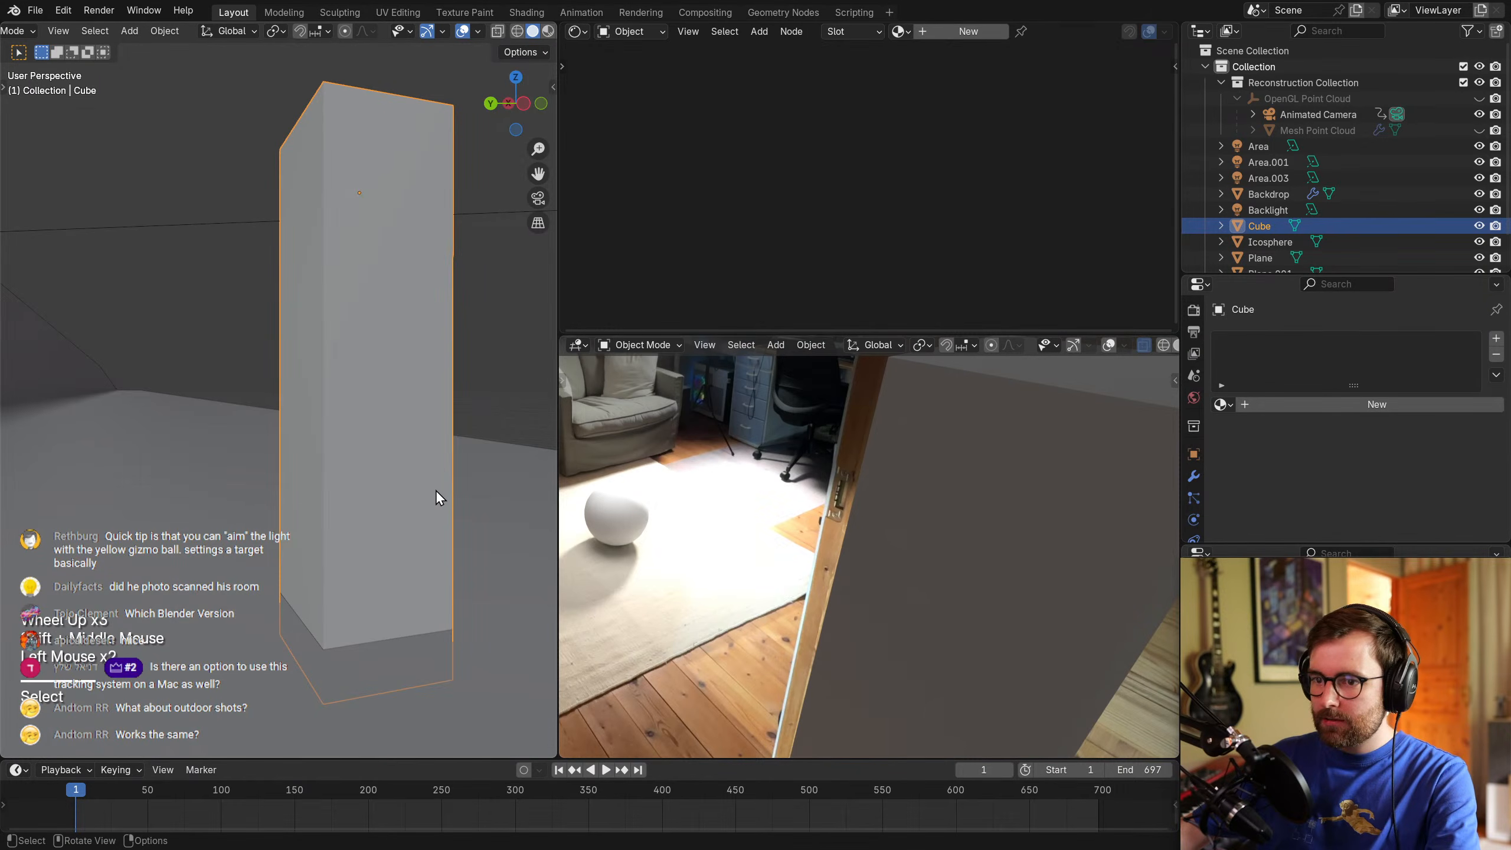
pyautogui.press('g')
pyautogui.press('y')
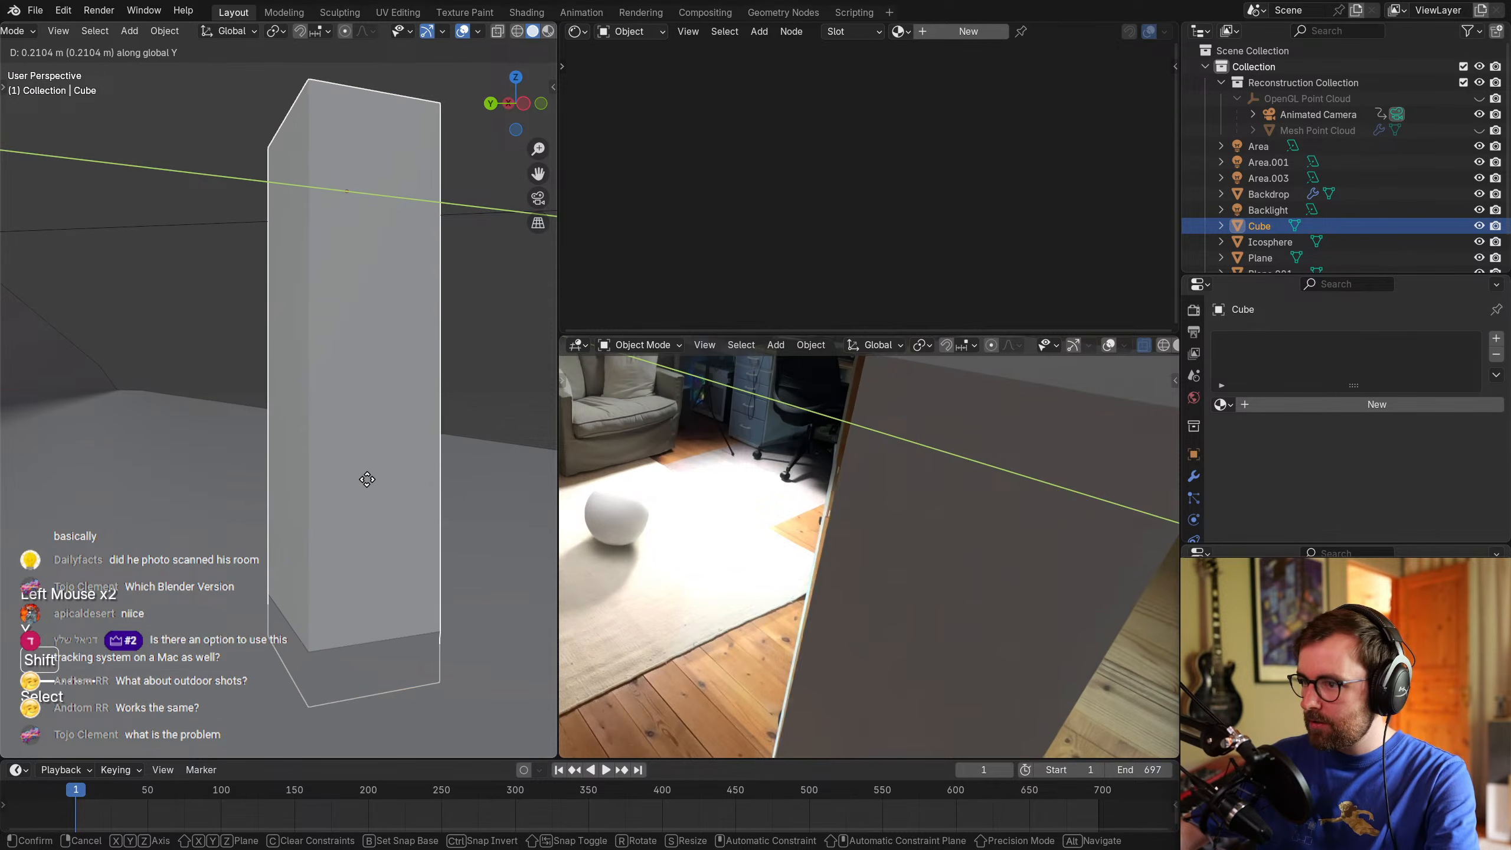
pyautogui.keyDown('shift'); pyautogui.click(337, 478); pyautogui.keyUp('shift')
# Examine how the block sits against the doorway in the camera footage from frame 1 to frame 78.
pyautogui.scroll(-3, 887, 610)
pyautogui.press('z')
pyautogui.moveTo(887, 609)
pyautogui.keyDown('shift'); pyautogui.mouseDown(button='middle')
pyautogui.moveTo(937, 542)
pyautogui.moveTo(893, 593)
pyautogui.mouseUp(button='middle'); pyautogui.keyUp('shift')
pyautogui.scroll(3, 926, 500)
pyautogui.press('z')
pyautogui.click(895, 592)
pyautogui.press('KP_0')
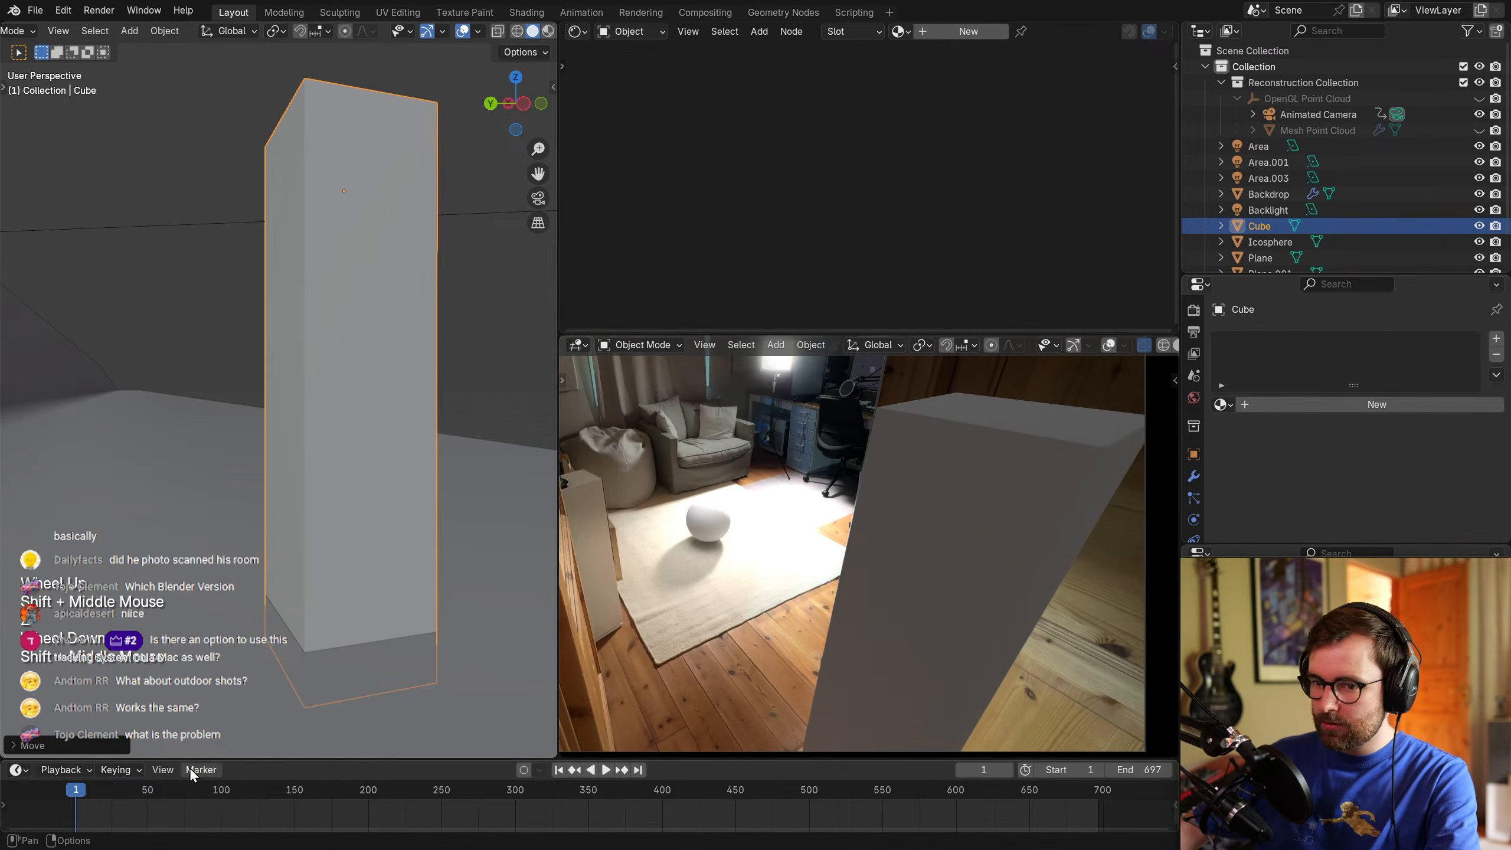
pyautogui.moveTo(106, 792); pyautogui.dragTo(190, 794)
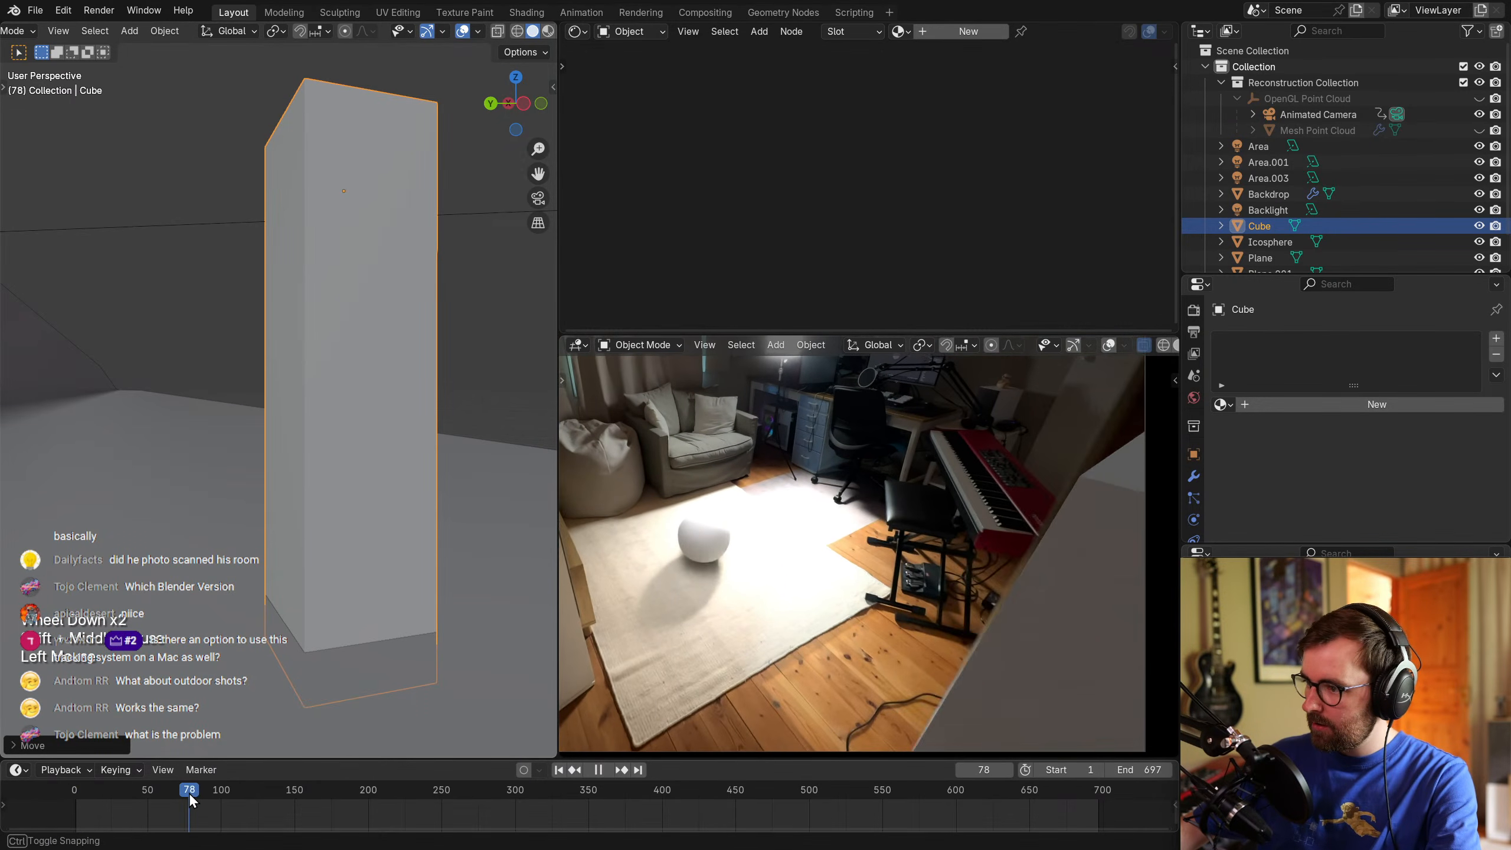
# Show the point cloud and, in top view with X-ray on, move the block's corner onto the door-frame points.
pyautogui.click(323, 378)
pyautogui.press('KP_7')
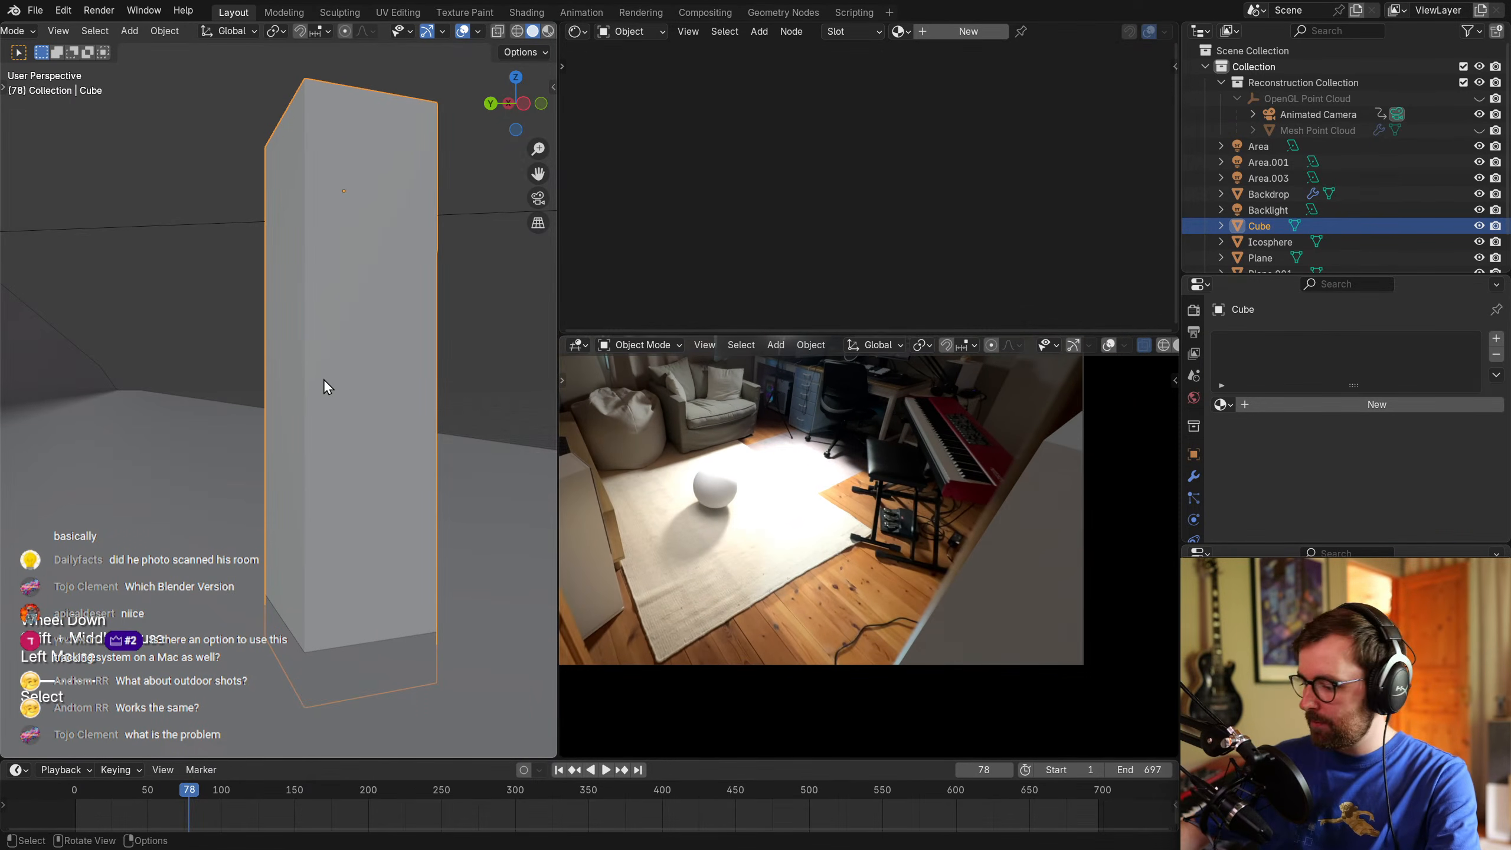
pyautogui.scroll(3, 284, 535)
pyautogui.keyDown('shift'); pyautogui.moveTo(283, 535); pyautogui.dragTo(387, 590, button='middle'); pyautogui.keyUp('shift')
pyautogui.hotkey('alt', 'z')
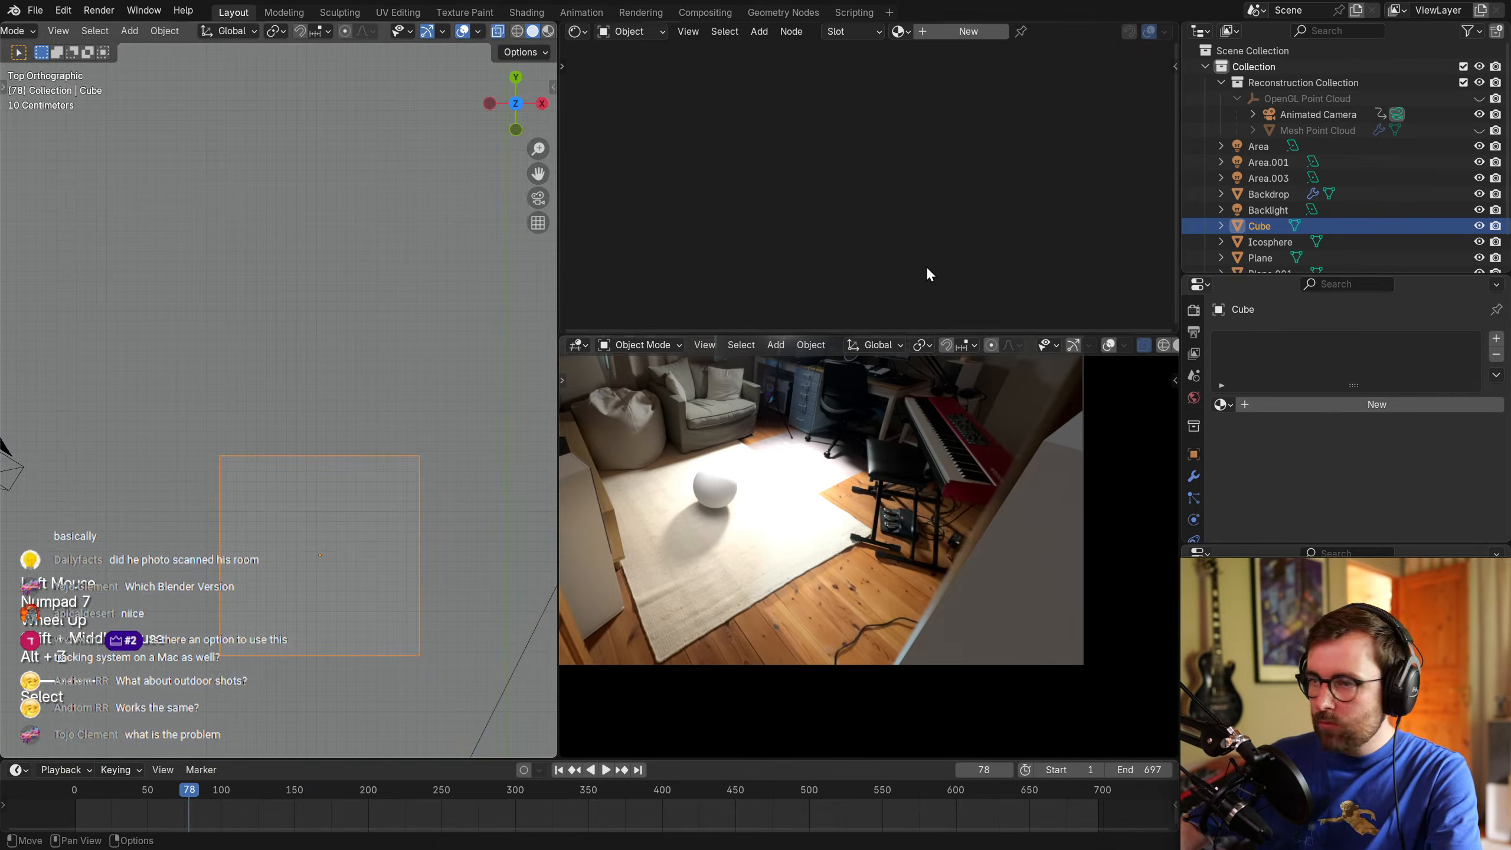
pyautogui.click(1480, 98)
pyautogui.scroll(2, 286, 536)
pyautogui.keyDown('shift'); pyautogui.moveTo(319, 496); pyautogui.dragTo(287, 539, button='middle'); pyautogui.keyUp('shift')
pyautogui.press('g')
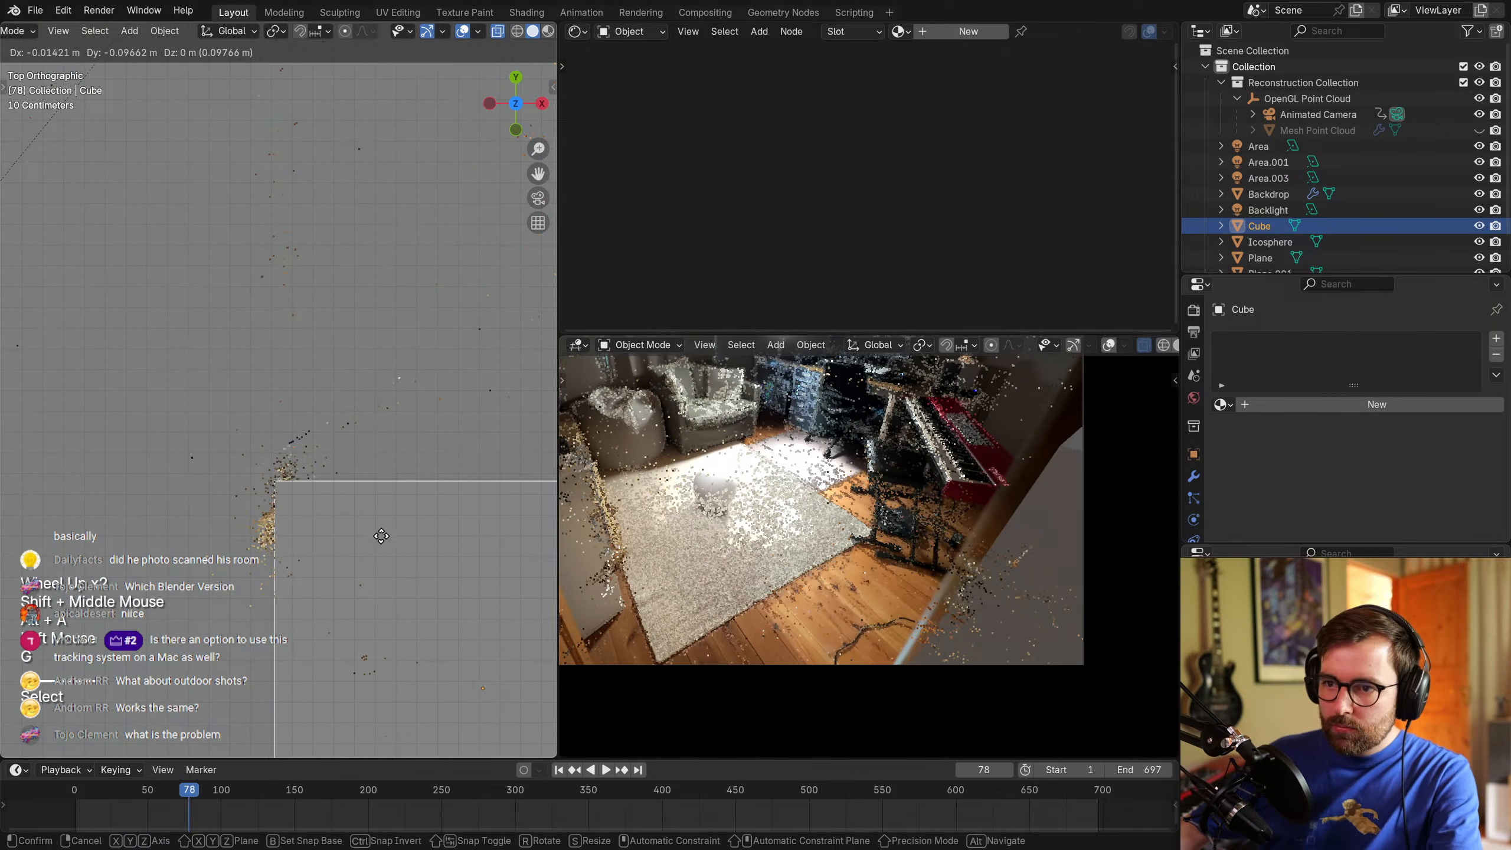
pyautogui.click(365, 509)
# Shift the block about 0.06 m along X in top view so its side meets the door-frame points, checking at frame 78.
pyautogui.moveTo(172, 801)
pyautogui.mouseDown()
pyautogui.moveTo(111, 791)
pyautogui.moveTo(210, 796)
pyautogui.moveTo(190, 792)
pyautogui.mouseUp()
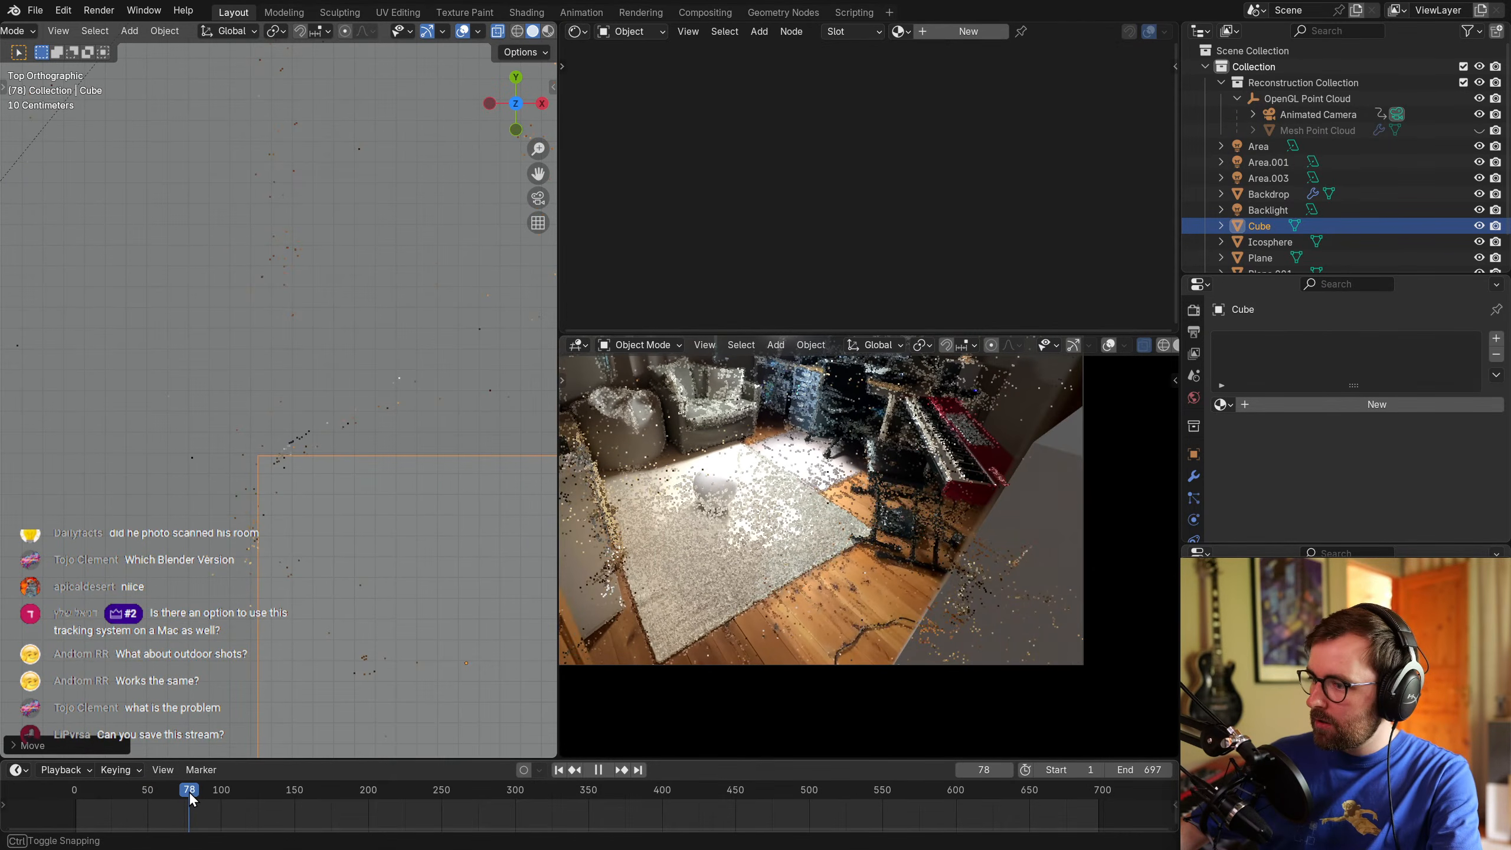
pyautogui.press('g')
pyautogui.press('Escape')
pyautogui.press('g')
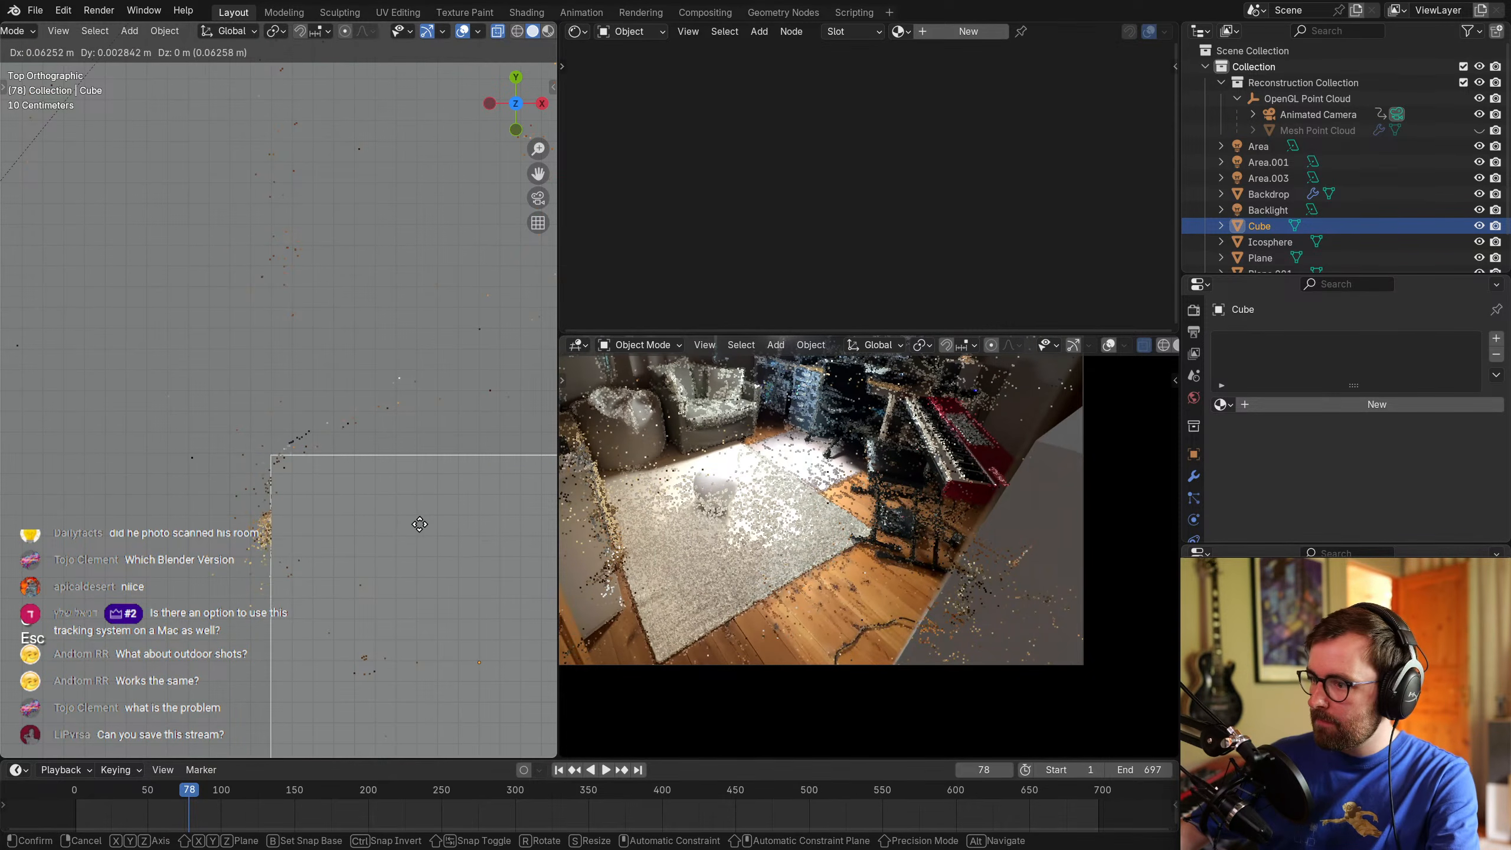
pyautogui.click(425, 522)
# Hide the point cloud and nudge the block slightly further away from the doorway opening, comparing with the door edge at frame 29.
pyautogui.click(118, 789)
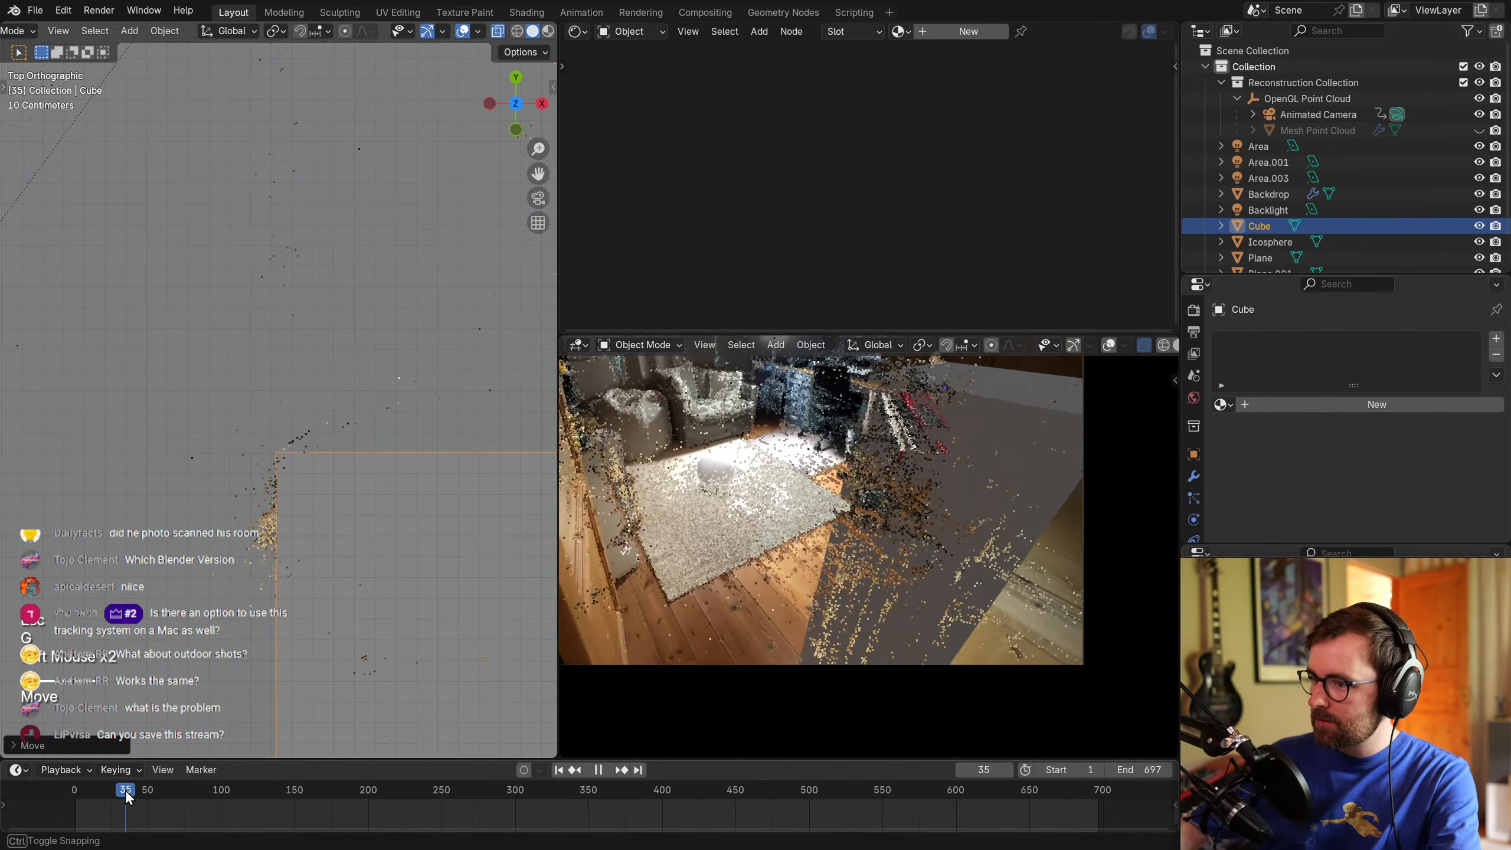
pyautogui.click(1479, 98)
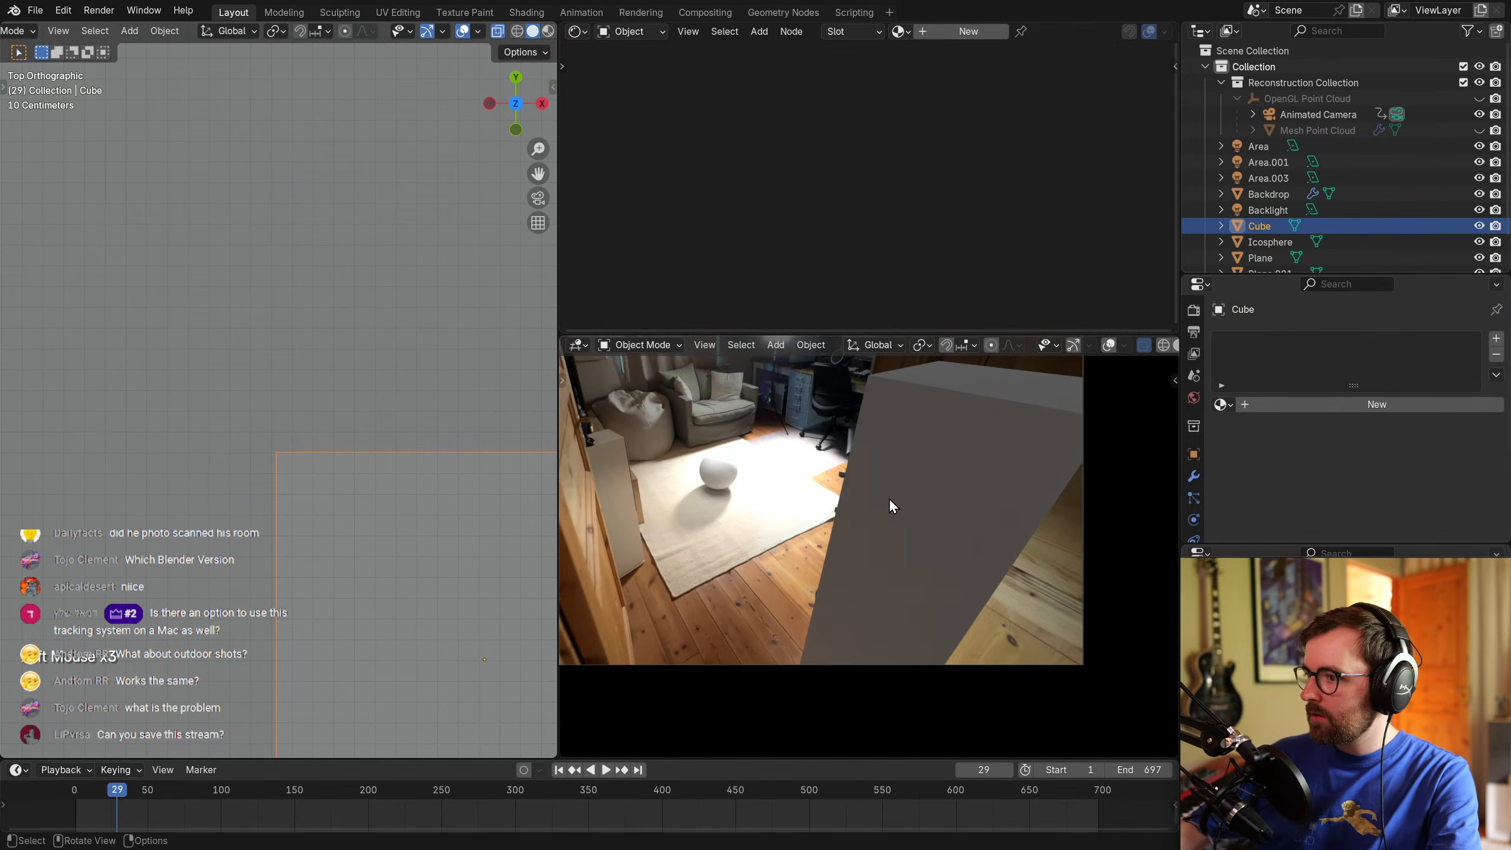
pyautogui.press('g')
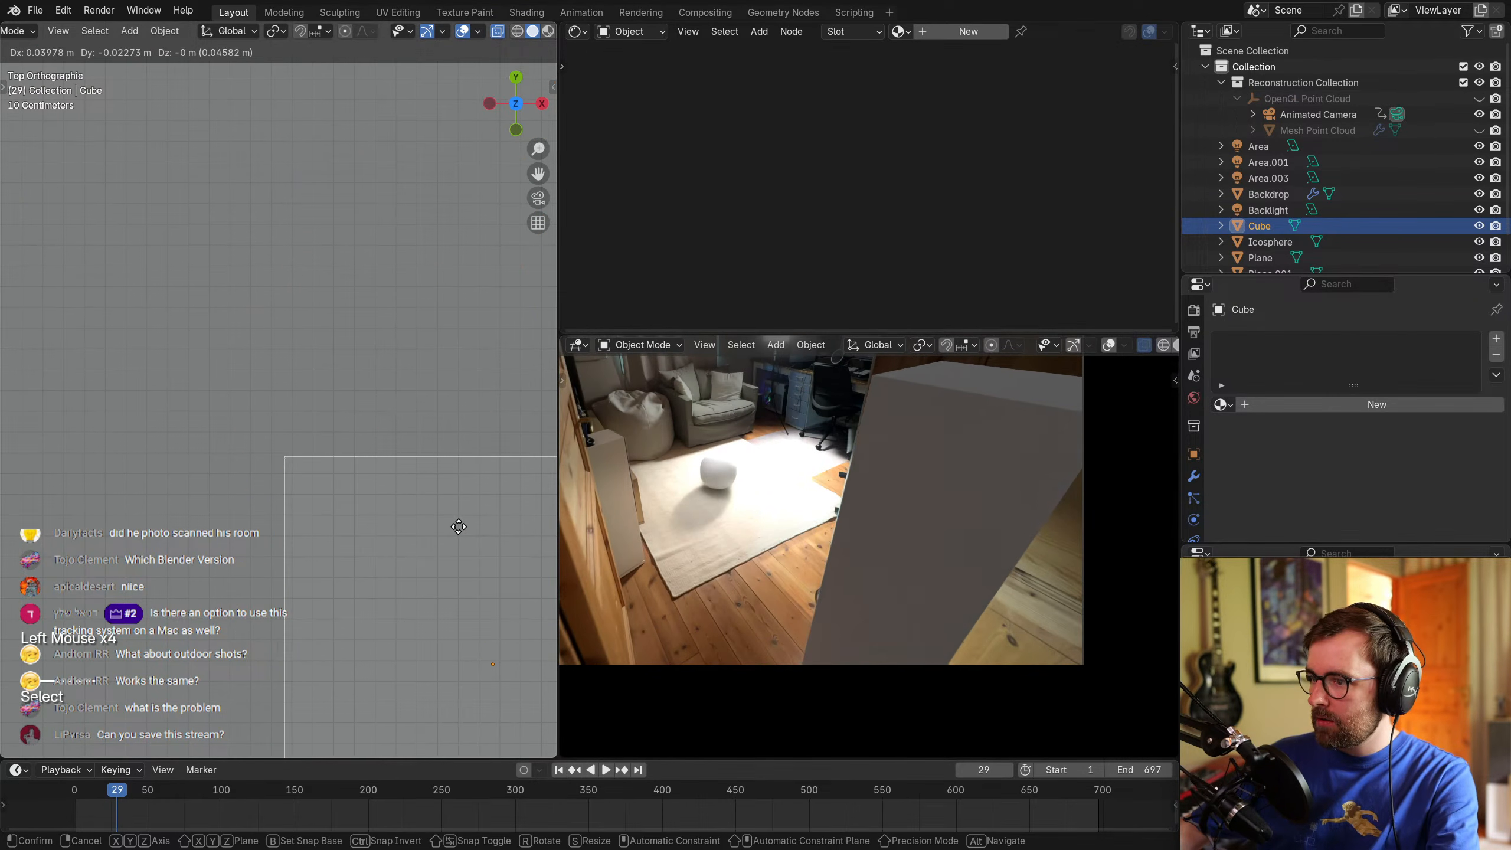
pyautogui.press('Escape')
pyautogui.press('g')
pyautogui.click(455, 559)
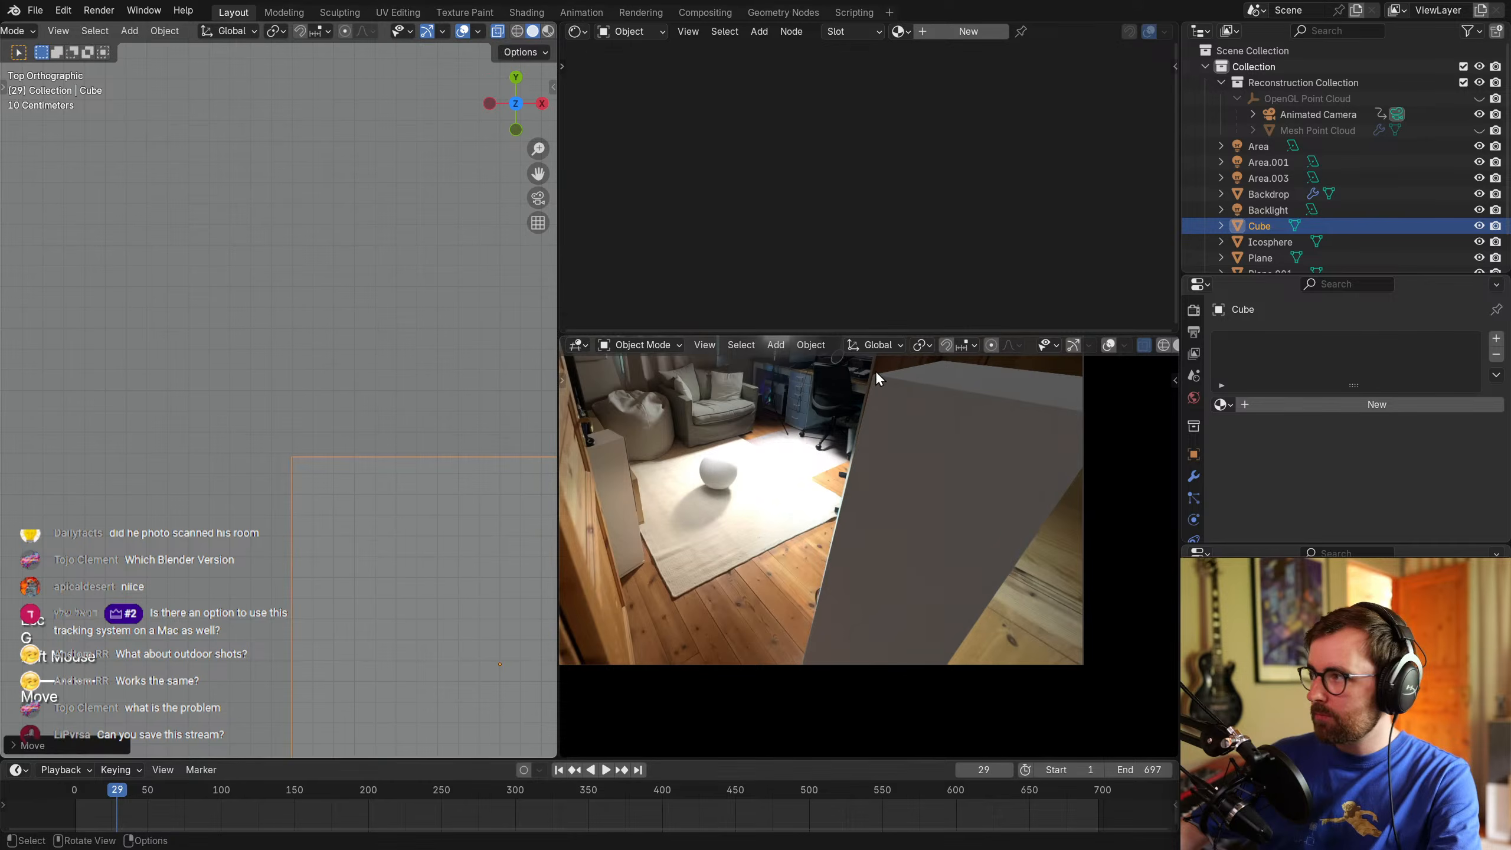
# Compare the block with the point cloud at frame 54, hide the cloud again and save the file.
pyautogui.click(1480, 98)
pyautogui.moveTo(86, 794); pyautogui.dragTo(154, 789)
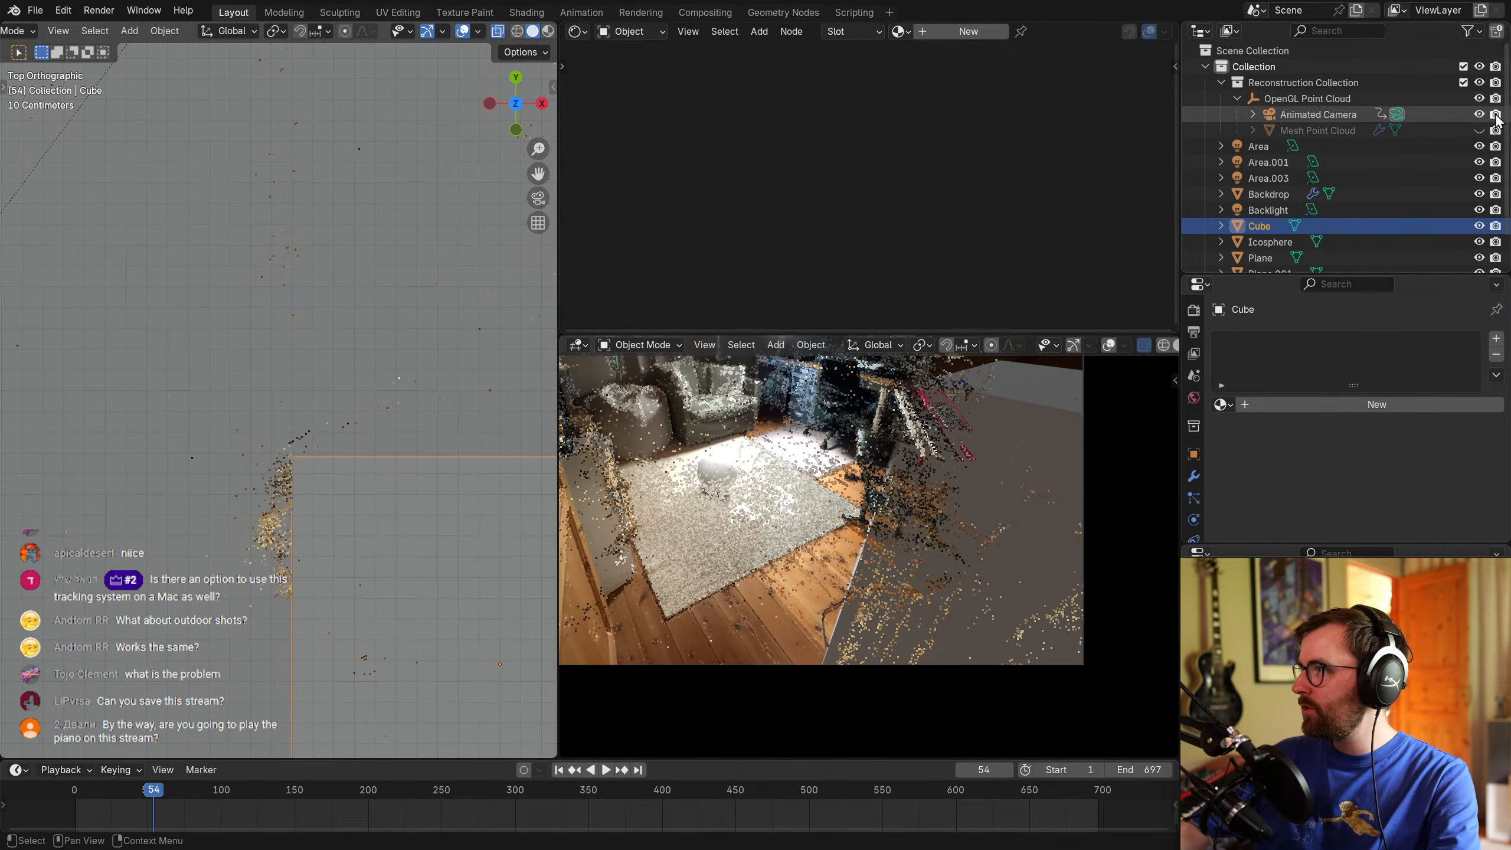
pyautogui.click(1480, 98)
pyautogui.hotkey('ctrl', 's')
# In Edit Mode, select the vertices of the block's vertical edge beside the doorway and shift them slightly in top view at frame 54.
pyautogui.click(288, 475)
pyautogui.click(355, 508)
pyautogui.scroll(-2, 354, 507)
pyautogui.scroll(2, 955, 548)
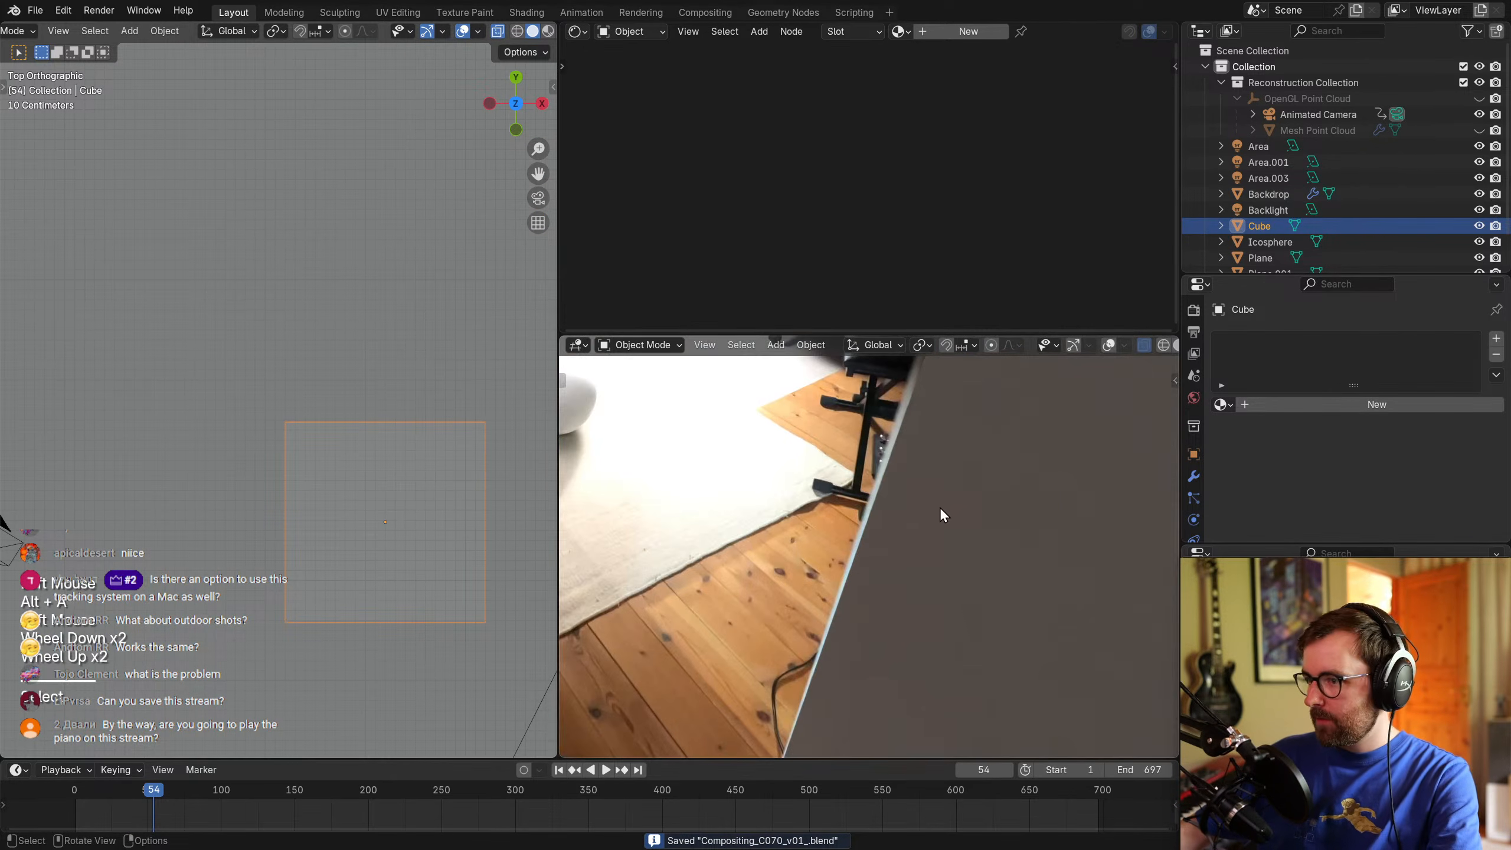
pyautogui.press('Tab')
pyautogui.moveTo(239, 496); pyautogui.dragTo(412, 455, button='middle')
pyautogui.scroll(-2, 411, 455)
pyautogui.press('1')
pyautogui.scroll(1, 357, 584)
pyautogui.keyDown('shift'); pyautogui.moveTo(376, 539); pyautogui.dragTo(219, 112, button='middle'); pyautogui.keyUp('shift')
pyautogui.moveTo(282, 632); pyautogui.dragTo(312, 675)
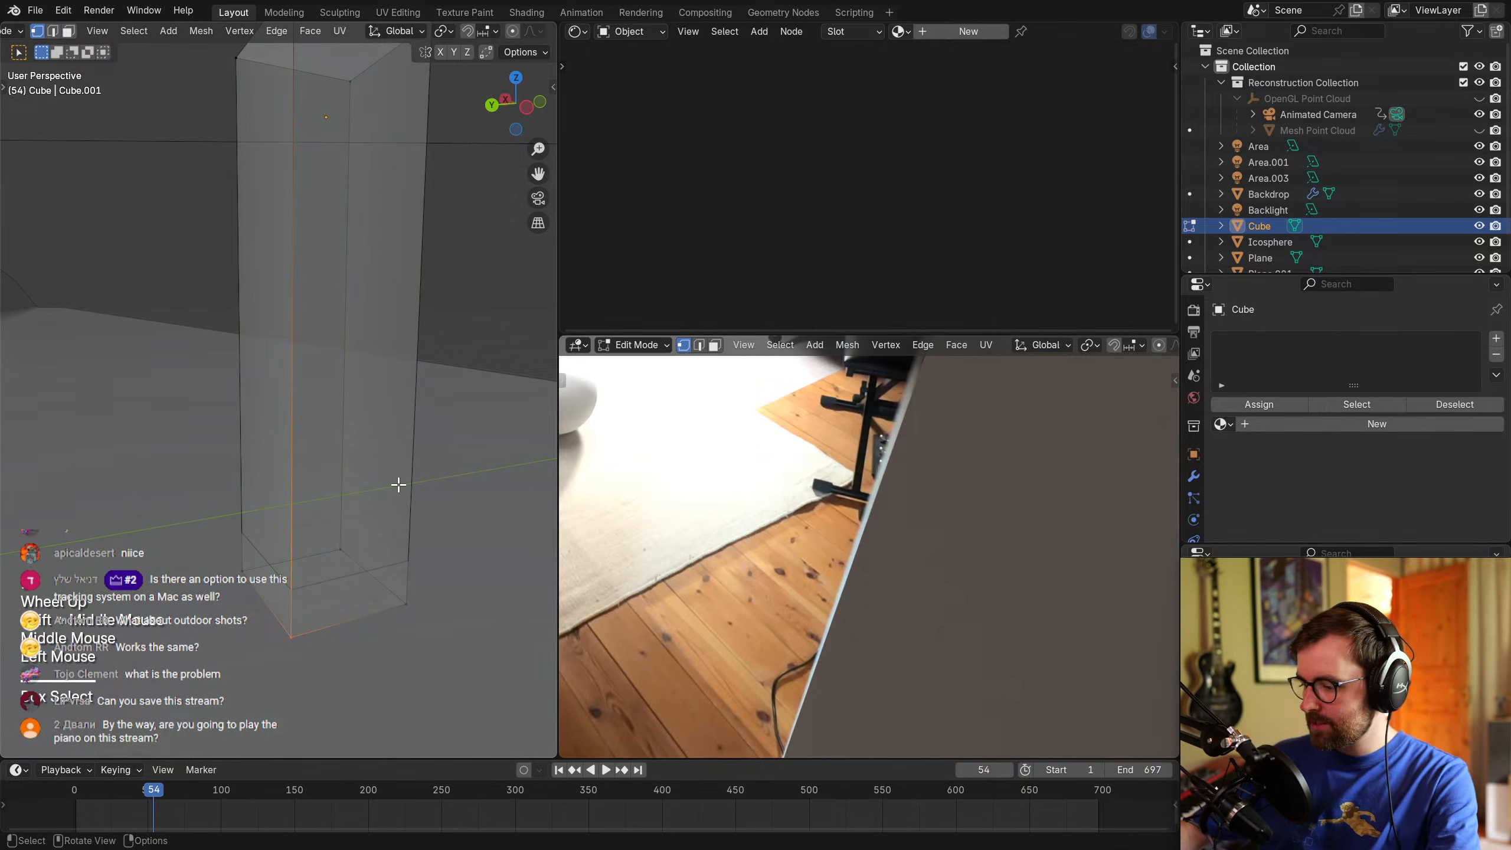
pyautogui.press('KP_7')
pyautogui.keyDown('shift'); pyautogui.moveTo(398, 485); pyautogui.dragTo(432, 479, button='middle'); pyautogui.keyUp('shift')
pyautogui.press('g')
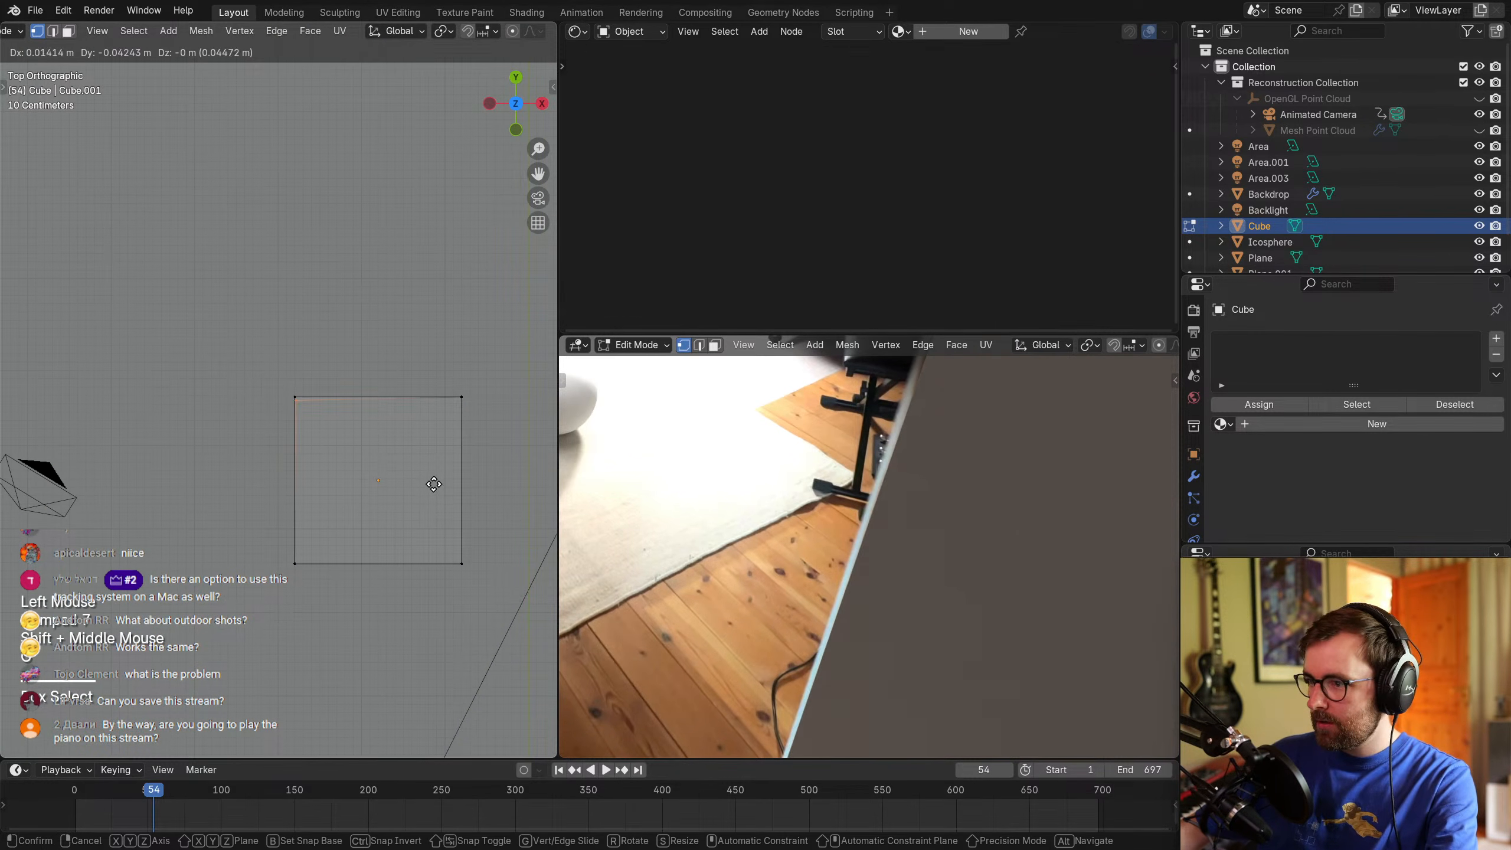
pyautogui.click(434, 484)
# Select all the block's vertices in top view and nudge them to match the door edge at frame 78.
pyautogui.scroll(-2, 922, 523)
pyautogui.moveTo(203, 791)
pyautogui.mouseDown()
pyautogui.moveTo(106, 798)
pyautogui.moveTo(190, 796)
pyautogui.mouseUp()
pyautogui.scroll(-3, 937, 577)
pyautogui.keyDown('shift'); pyautogui.moveTo(939, 578); pyautogui.dragTo(904, 594, button='middle'); pyautogui.keyUp('shift')
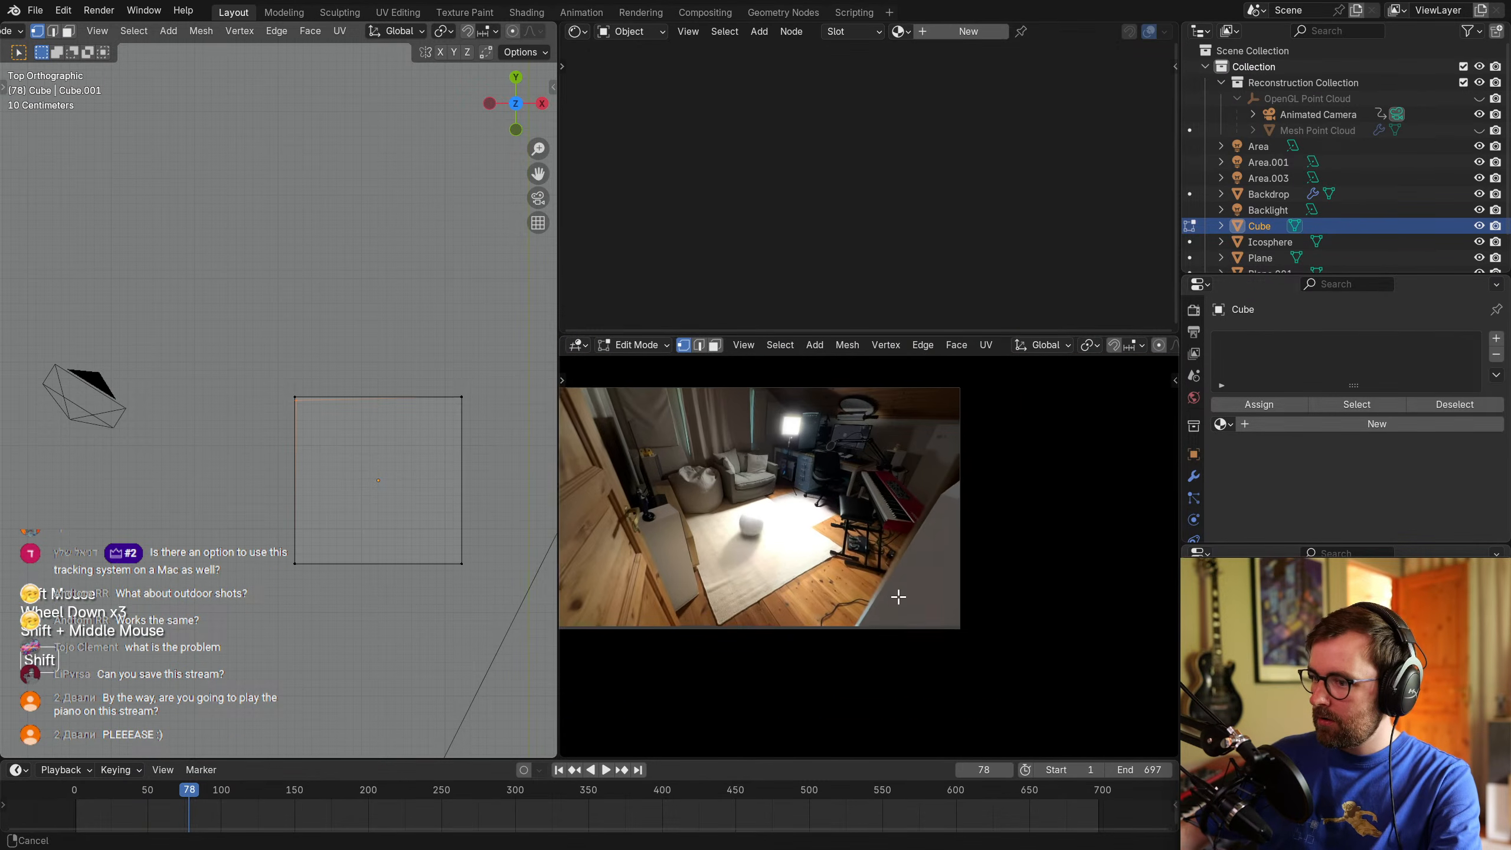
pyautogui.scroll(2, 899, 594)
pyautogui.moveTo(238, 360); pyautogui.dragTo(493, 651)
pyautogui.press('g')
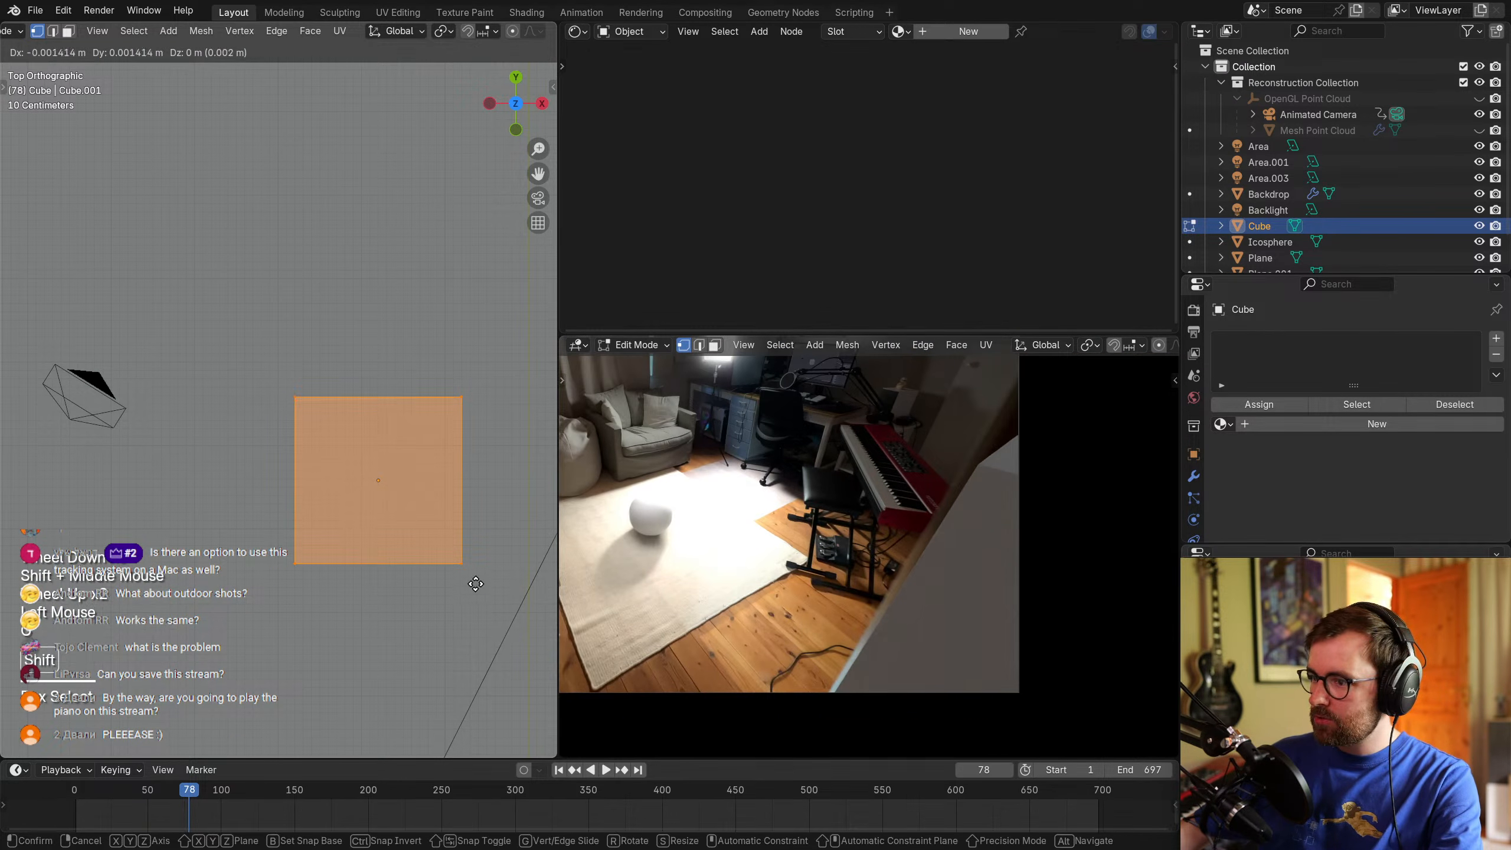
pyautogui.keyDown('shift'); pyautogui.click(466, 570); pyautogui.keyUp('shift')
# Extend the block's far-side vertices away from the doorway along X, and shift that end slightly toward negative Y.
pyautogui.scroll(-1, 385, 613)
pyautogui.moveTo(189, 791); pyautogui.dragTo(232, 790)
pyautogui.moveTo(471, 322); pyautogui.dragTo(383, 577)
pyautogui.scroll(-2, 394, 448)
pyautogui.keyDown('shift'); pyautogui.moveTo(355, 517); pyautogui.dragTo(299, 516, button='middle'); pyautogui.keyUp('shift')
pyautogui.scroll(-1, 299, 516)
pyautogui.press('g')
pyautogui.press('x')
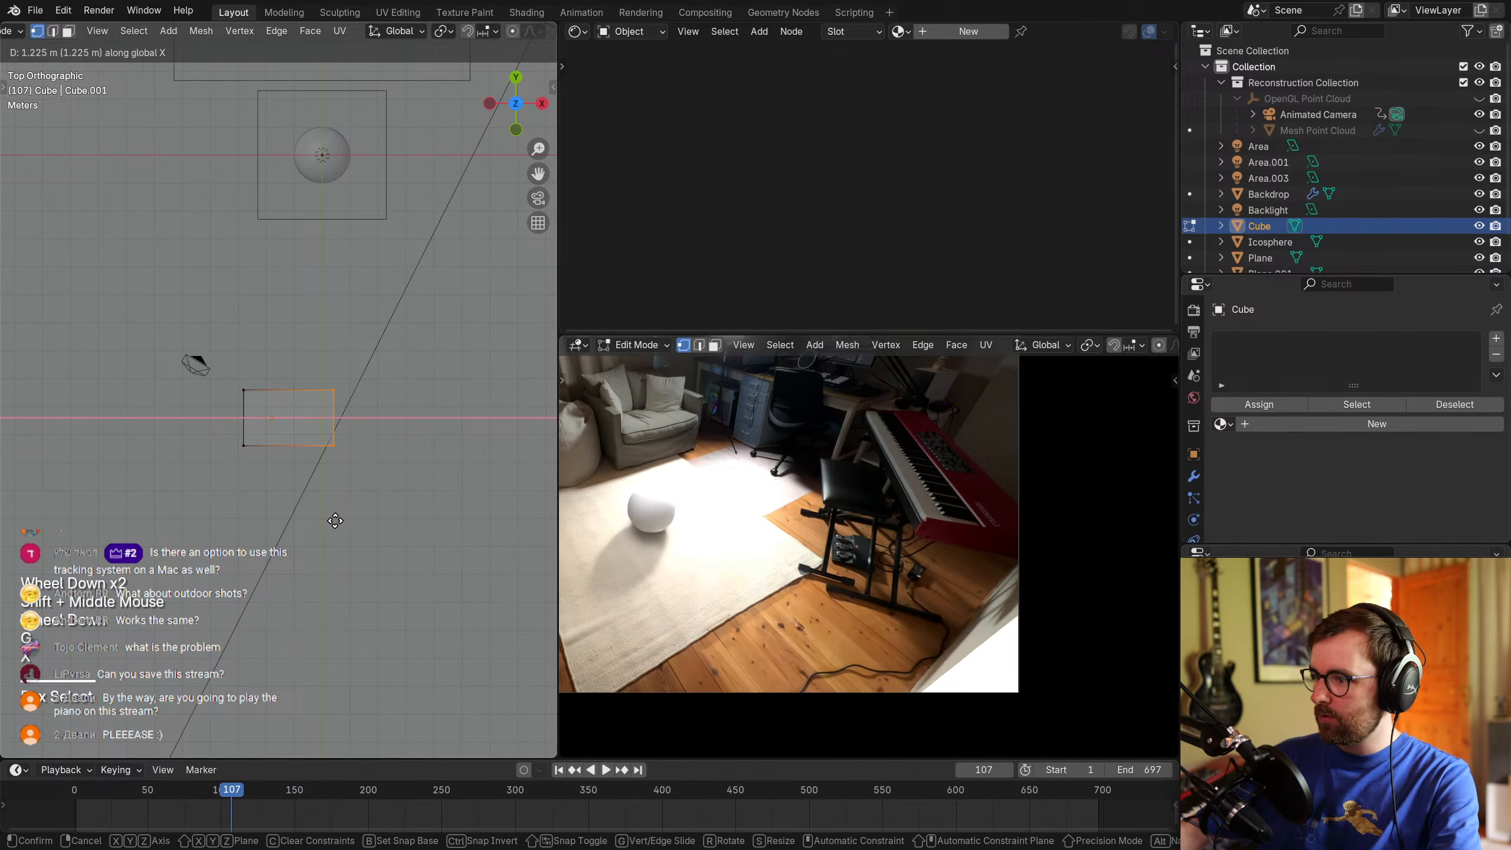
pyautogui.click(438, 471)
pyautogui.press('g')
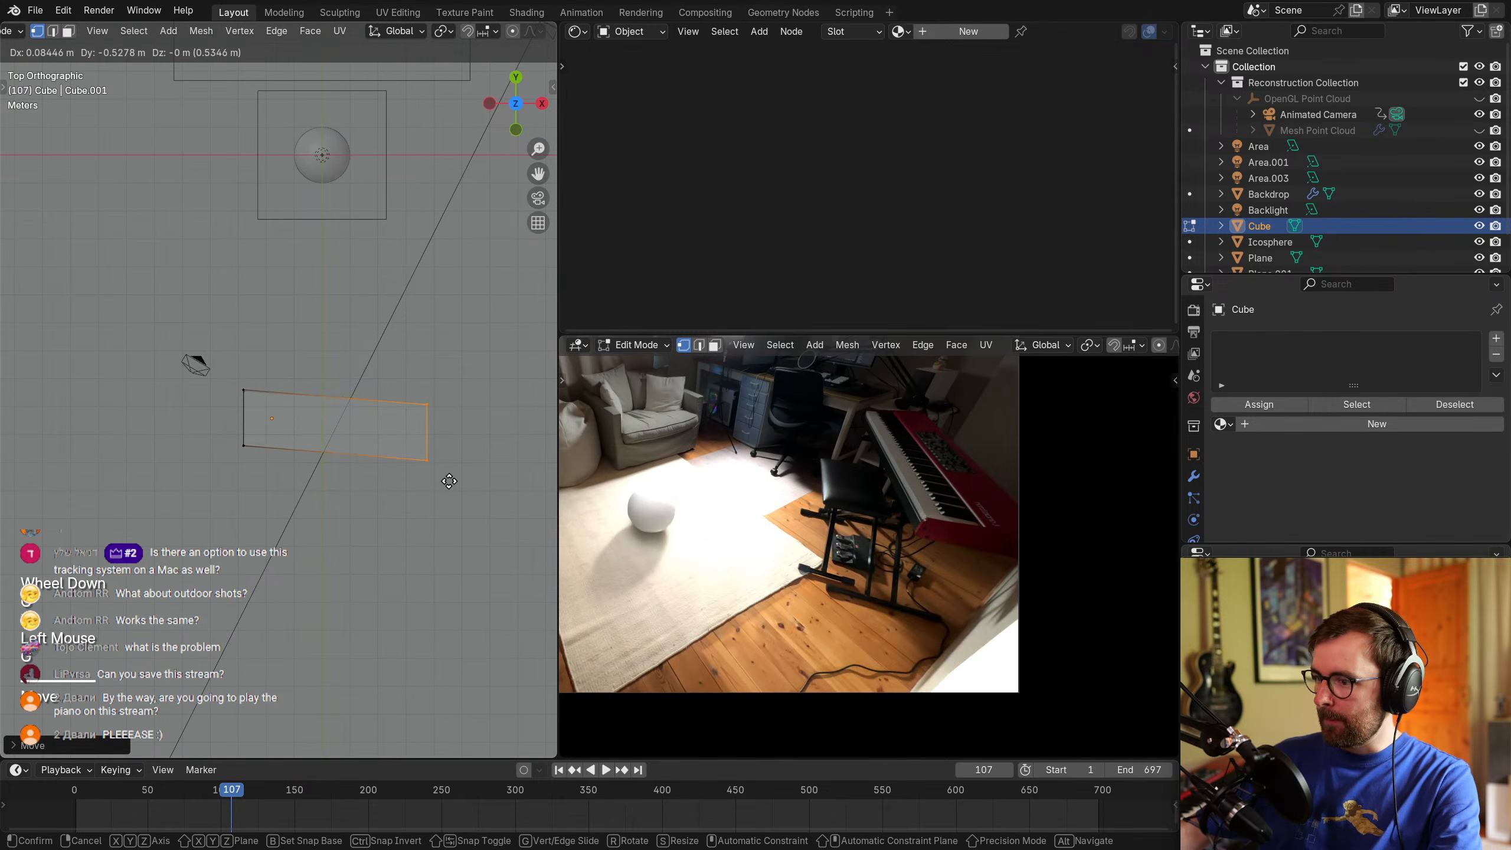
pyautogui.click(450, 471)
# Select the block's top face in Edit Mode and raise it along Z at frame 15.
pyautogui.scroll(-1, 450, 471)
pyautogui.press('Tab')
pyautogui.moveTo(297, 504); pyautogui.dragTo(434, 415, button='middle')
pyautogui.click(201, 792)
pyautogui.moveTo(201, 792); pyautogui.dragTo(97, 803)
pyautogui.press('Tab')
pyautogui.scroll(1, 355, 305)
pyautogui.press('3')
pyautogui.click(345, 221)
pyautogui.keyDown('shift'); pyautogui.moveTo(459, 284); pyautogui.dragTo(443, 325, button='middle'); pyautogui.keyUp('shift')
pyautogui.moveTo(443, 325); pyautogui.dragTo(429, 530, button='middle')
pyautogui.press('g')
pyautogui.press('z')
pyautogui.click(413, 282)
# Select a side face of the block, move it outward to make the block deeper, and leave Edit Mode.
pyautogui.click(371, 412)
pyautogui.scroll(-3, 371, 412)
pyautogui.press('g')
pyautogui.click(457, 538)
pyautogui.press('Tab')
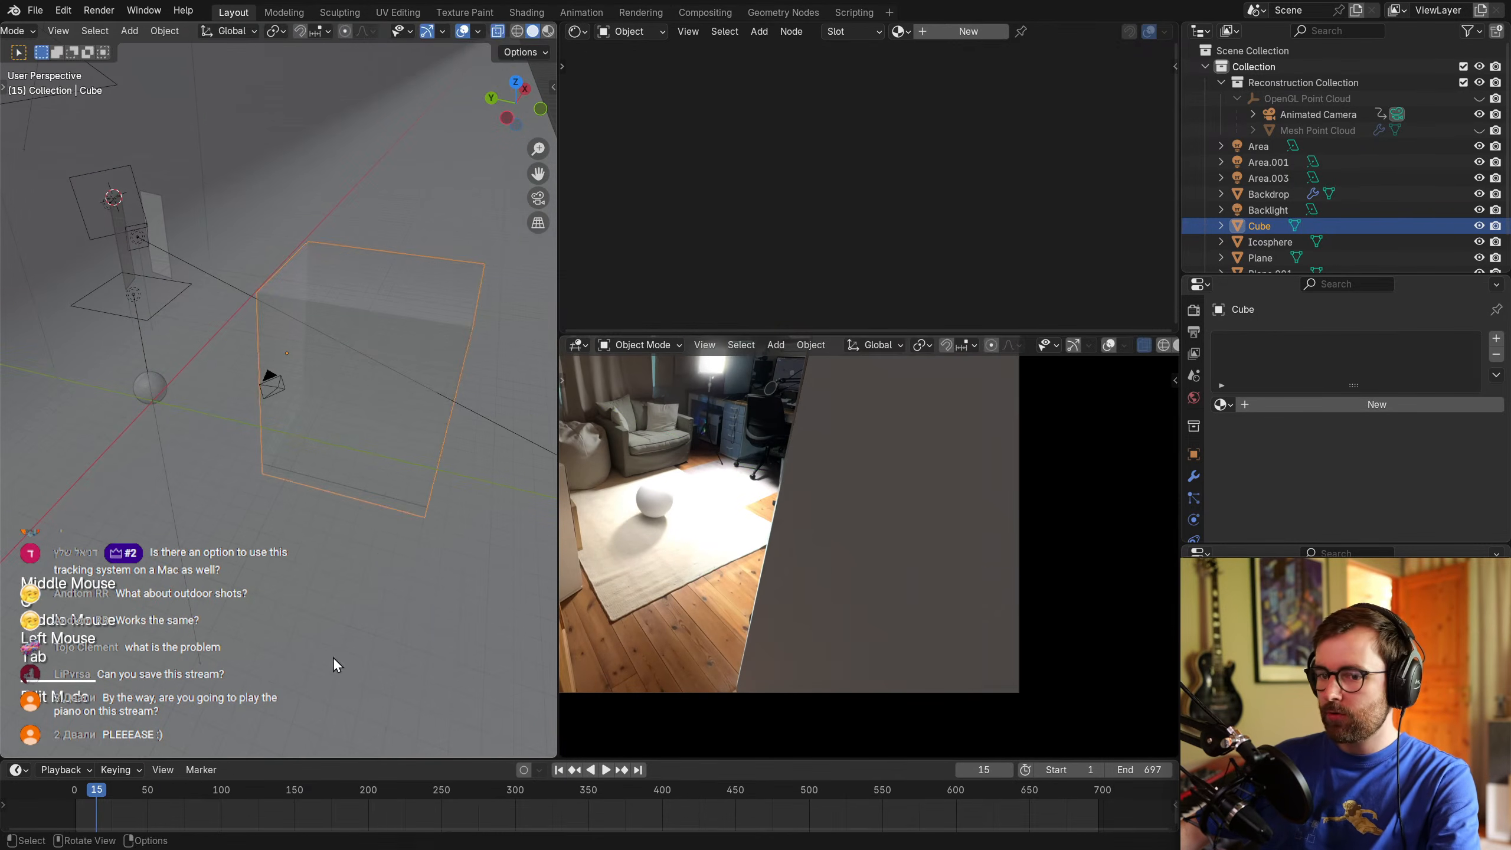
# Return to frame 1, save the file and turn off X-ray display.
pyautogui.click(561, 772)
pyautogui.scroll(-2, 755, 510)
pyautogui.scroll(1, 925, 561)
pyautogui.keyDown('shift'); pyautogui.moveTo(755, 510); pyautogui.dragTo(889, 570, button='middle'); pyautogui.keyUp('shift')
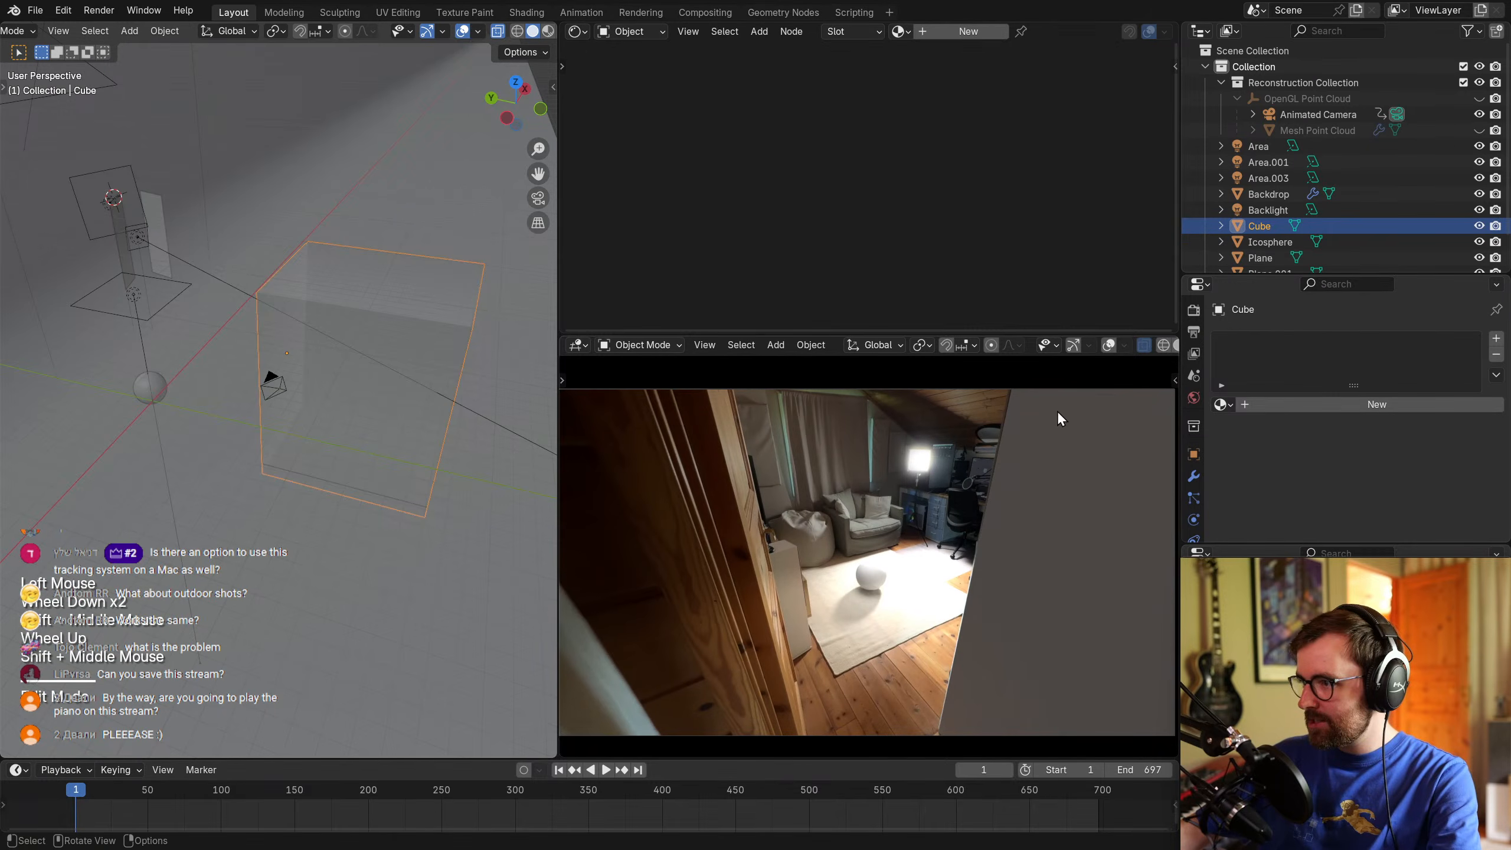
pyautogui.press('Tab')
pyautogui.hotkey('alt', 'a')
pyautogui.hotkey('ctrl', 's')
pyautogui.press('Tab')
pyautogui.hotkey('alt', 'z')
pyautogui.hotkey('alt', 'a')
# Select the Backdrop and copy the Texture Coordinate node from its material.
pyautogui.click(361, 308)
pyautogui.scroll(2, 419, 367)
pyautogui.keyDown('shift'); pyautogui.moveTo(421, 369); pyautogui.dragTo(403, 414, button='middle'); pyautogui.keyUp('shift')
pyautogui.moveTo(402, 414); pyautogui.dragTo(371, 418, button='middle')
pyautogui.click(331, 326)
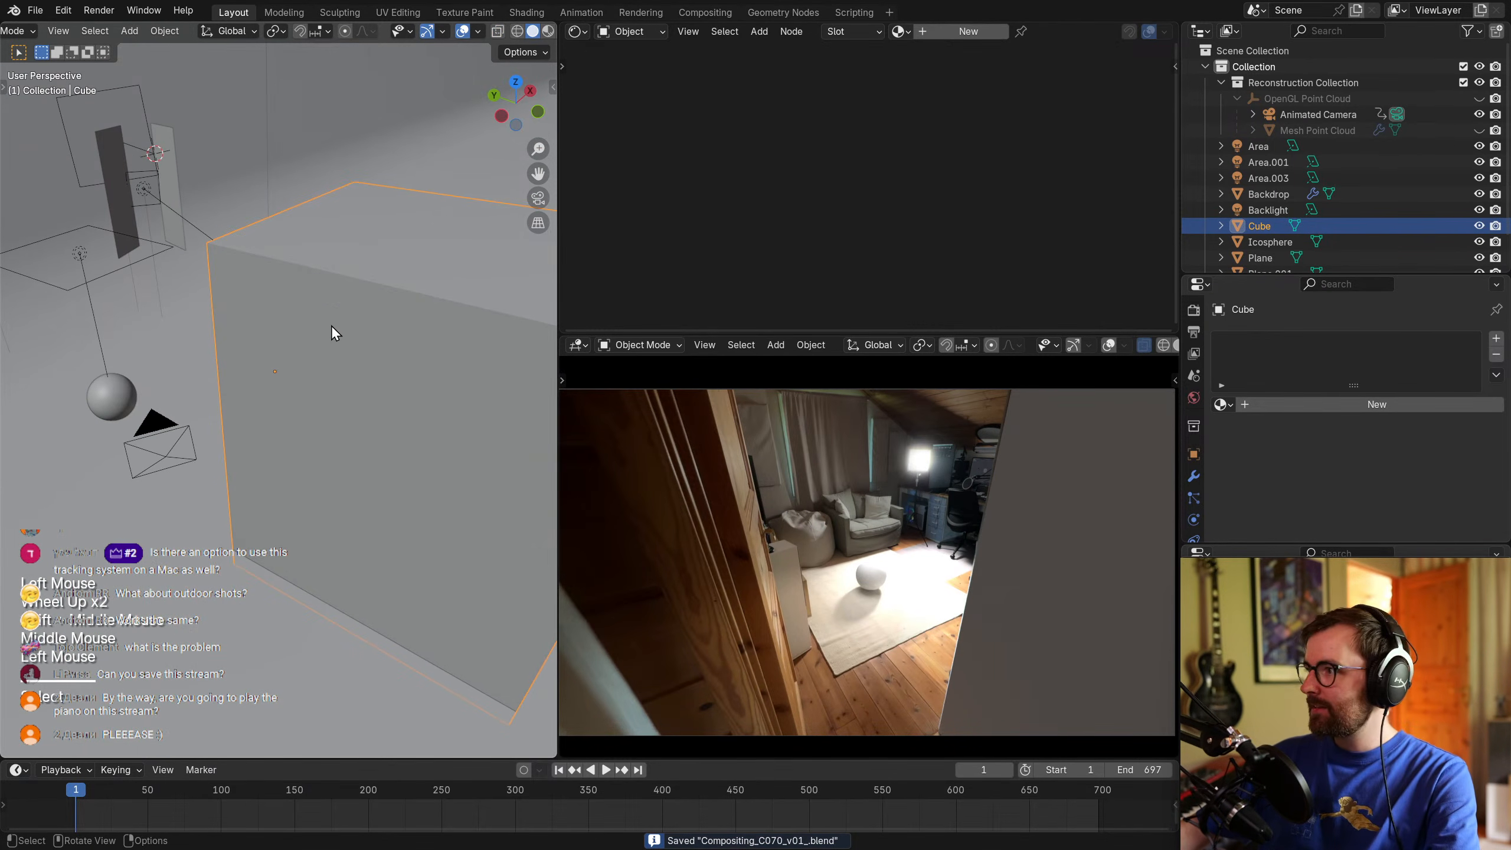
pyautogui.scroll(-1, 358, 327)
pyautogui.keyDown('shift'); pyautogui.moveTo(388, 329); pyautogui.dragTo(369, 294, button='middle'); pyautogui.keyUp('shift')
pyautogui.moveTo(369, 295); pyautogui.dragTo(347, 253, button='middle')
pyautogui.click(347, 253)
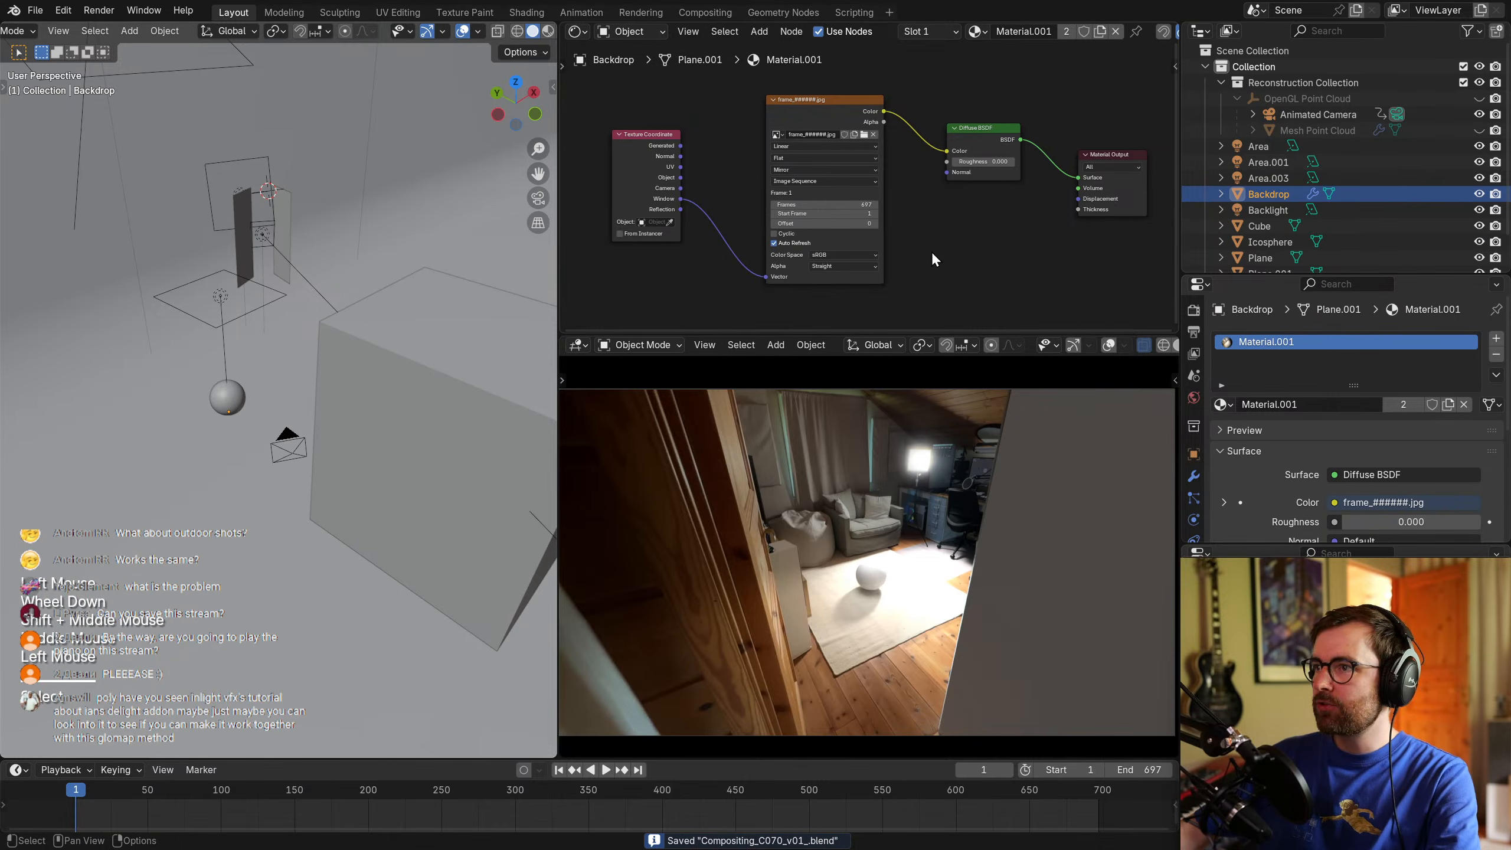
pyautogui.moveTo(935, 260); pyautogui.dragTo(964, 275, button='middle')
pyautogui.moveTo(672, 155); pyautogui.dragTo(688, 152)
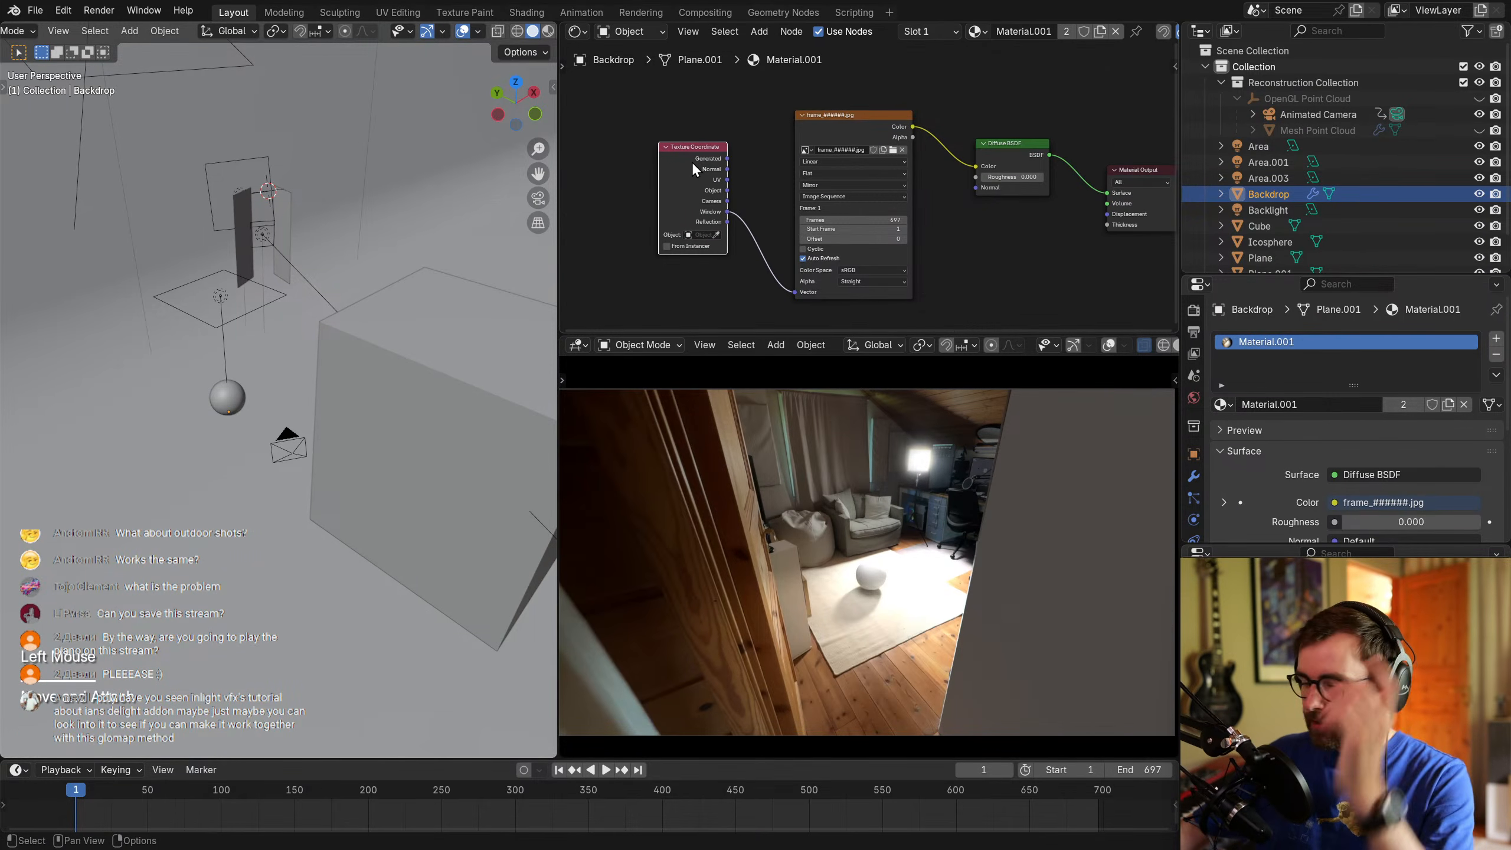
# Give the doorway block a new material named "Backdrop Shadeless".
pyautogui.click(354, 364)
pyautogui.click(968, 31)
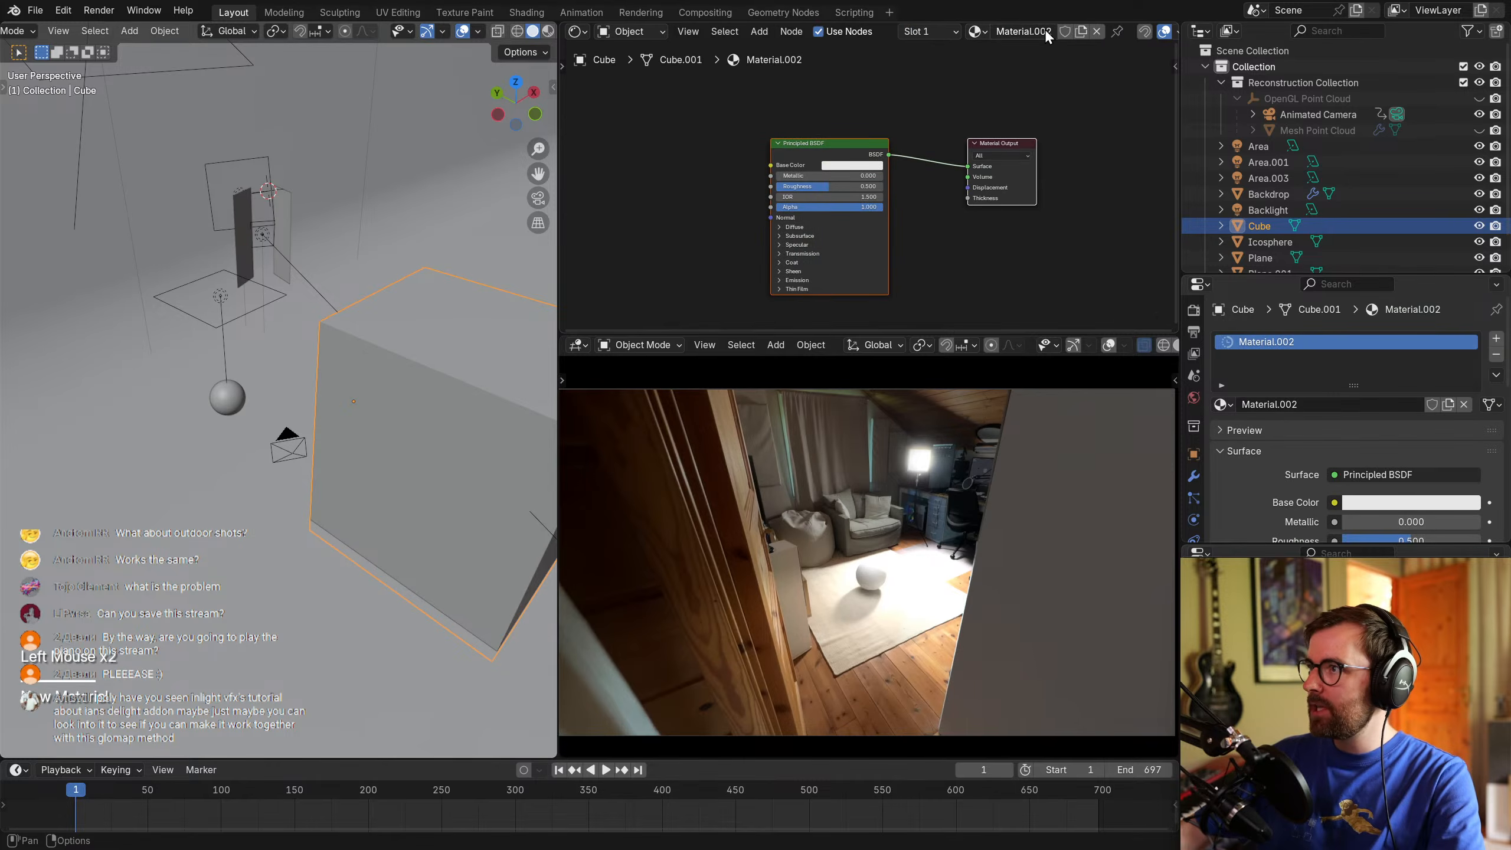
pyautogui.doubleClick(1038, 30)
pyautogui.write('Backdrop Shadeless')
pyautogui.press('Return')
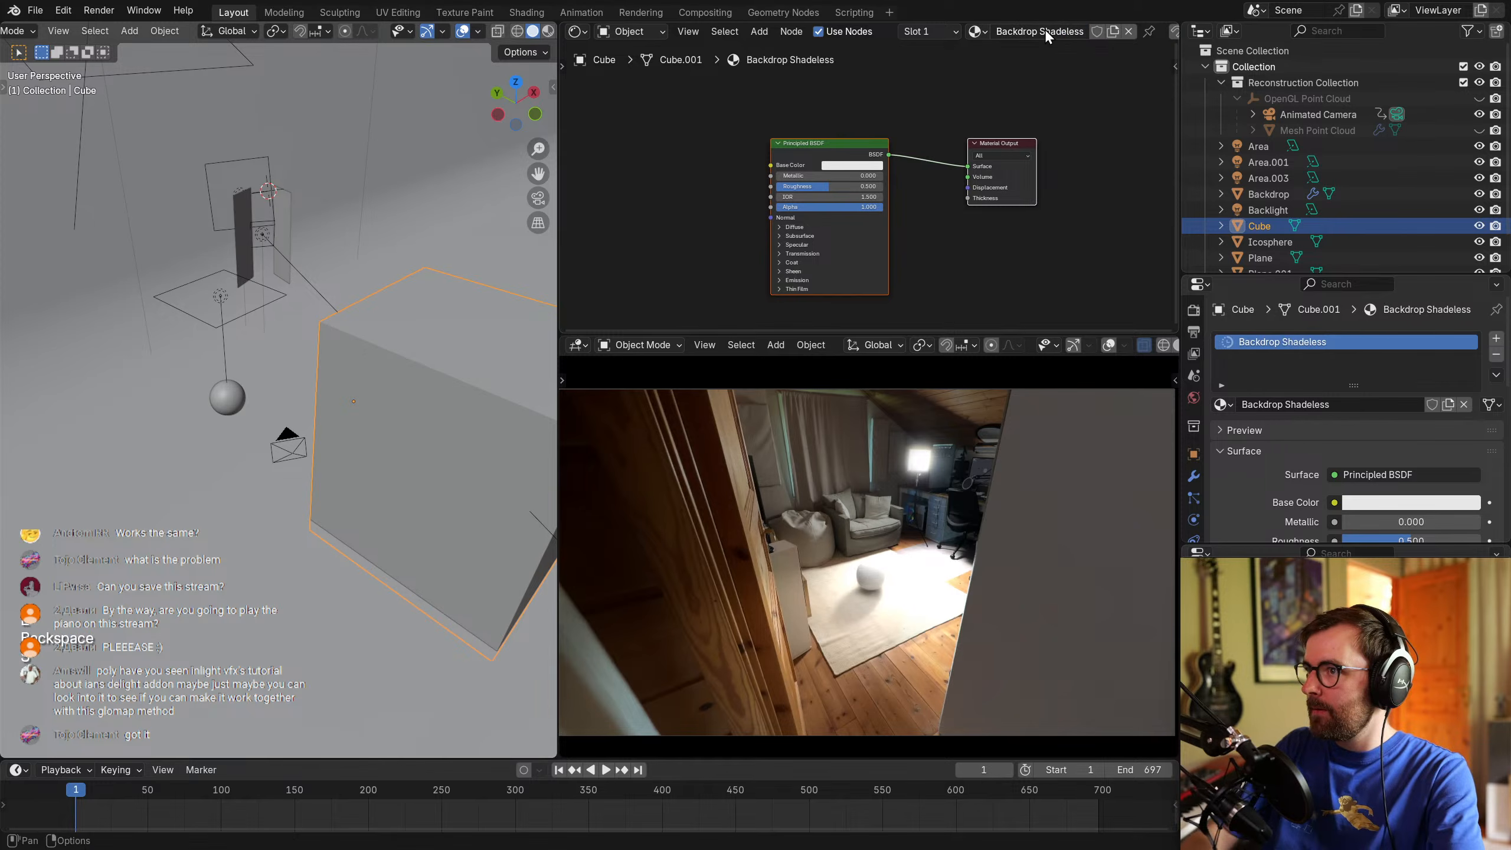
# Replace the Principled BSDF in the block's material with the copied Texture Coordinate node, placed well before the output node.
pyautogui.moveTo(851, 144); pyautogui.dragTo(855, 147)
pyautogui.click(854, 146)
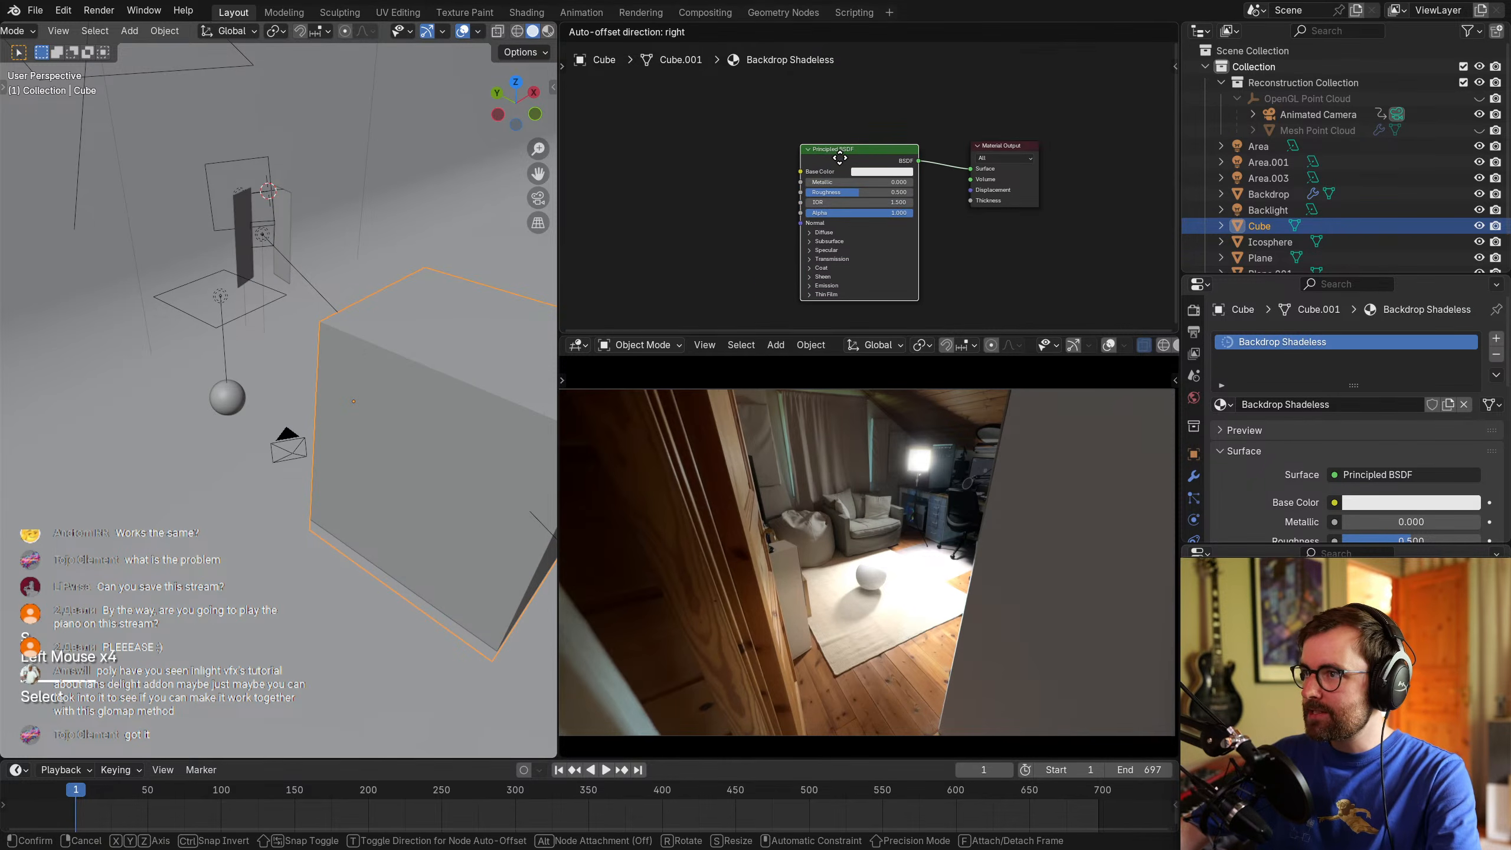
pyautogui.press('x')
pyautogui.hotkey('ctrl', 'v')
pyautogui.moveTo(688, 183); pyautogui.dragTo(640, 201)
pyautogui.click(790, 157)
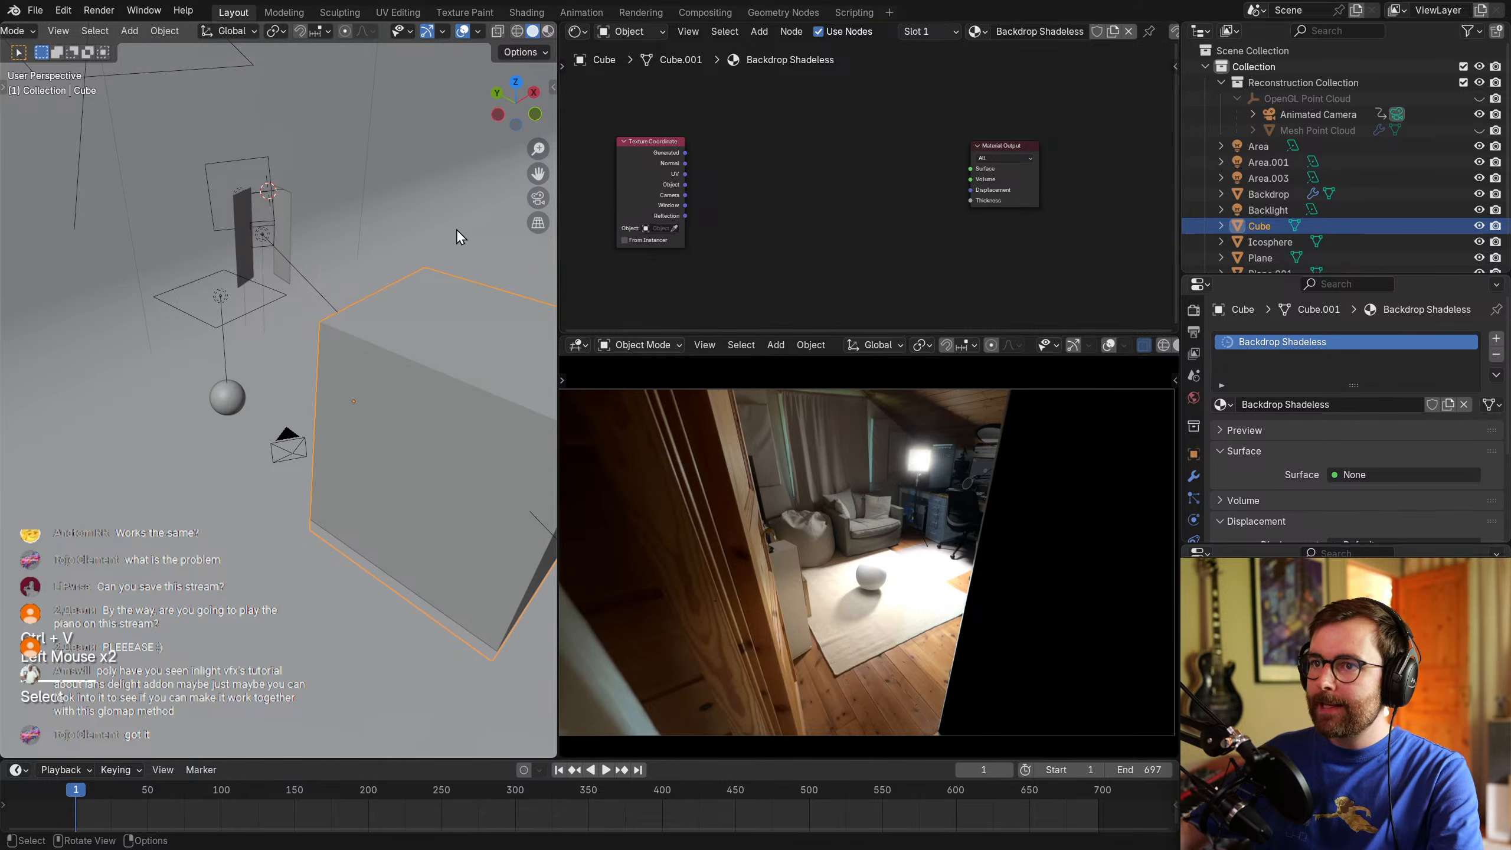
# Copy the frame_######.jpg image sequence node from the Backdrop's material into the block's Backdrop Shadeless material.
pyautogui.click(481, 254)
pyautogui.click(854, 128)
pyautogui.hotkey('ctrl', 'c')
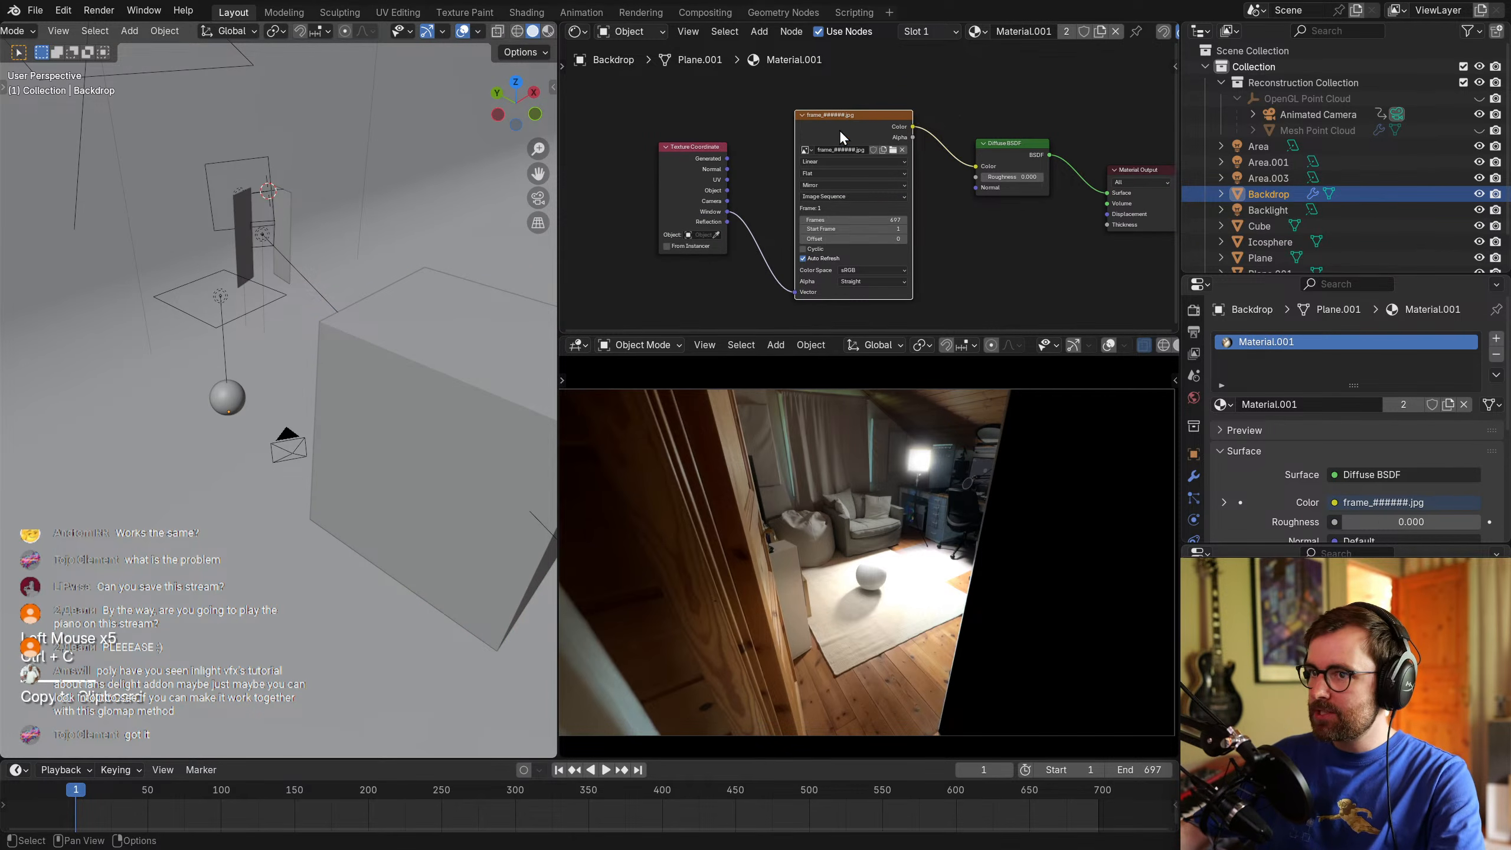
pyautogui.click(503, 343)
pyautogui.hotkey('ctrl', 'v')
pyautogui.moveTo(834, 120); pyautogui.dragTo(803, 129)
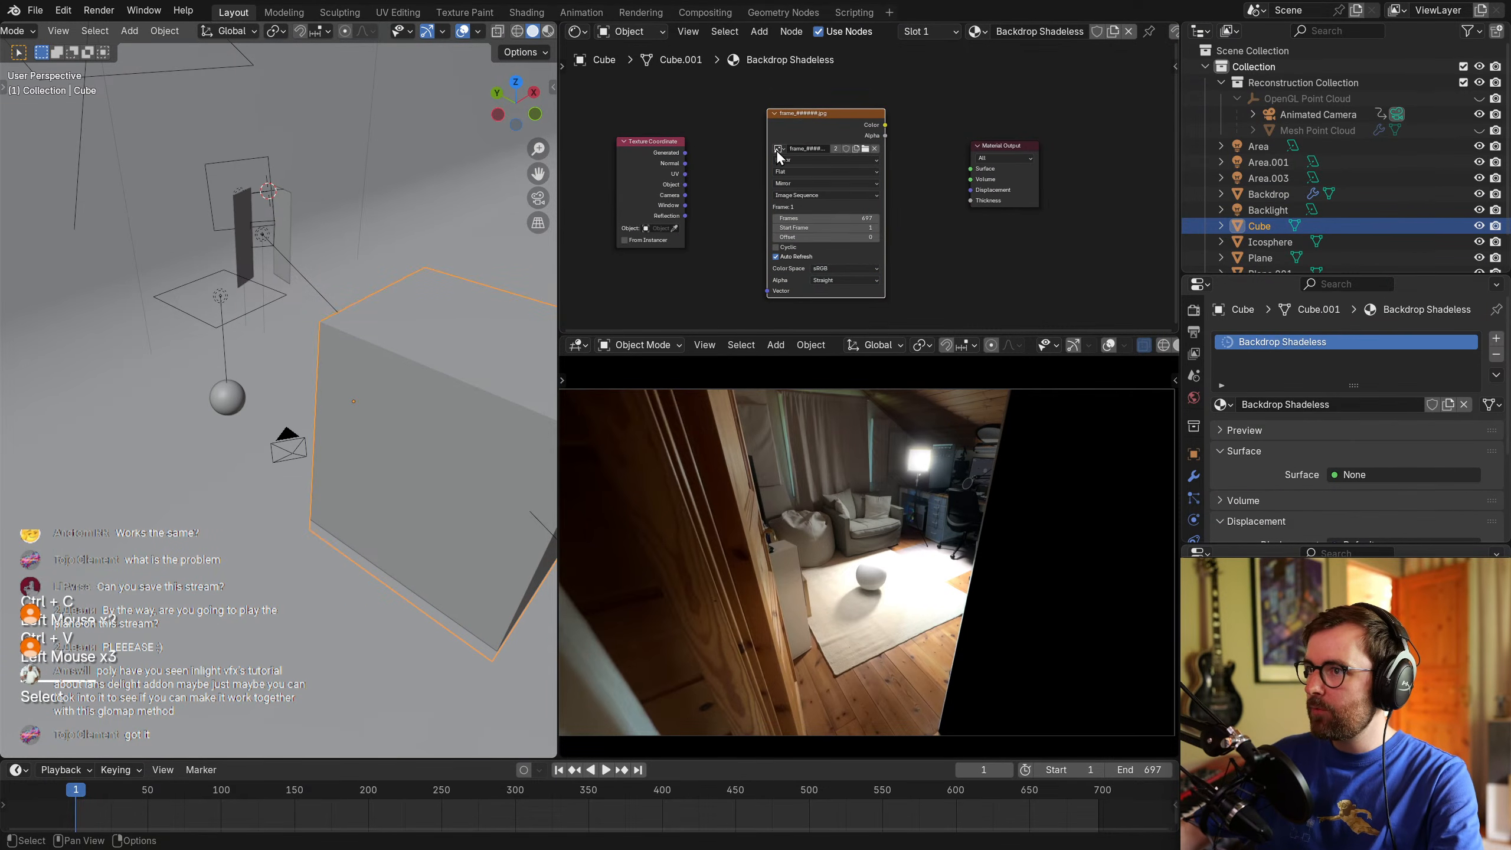
pyautogui.click(778, 149)
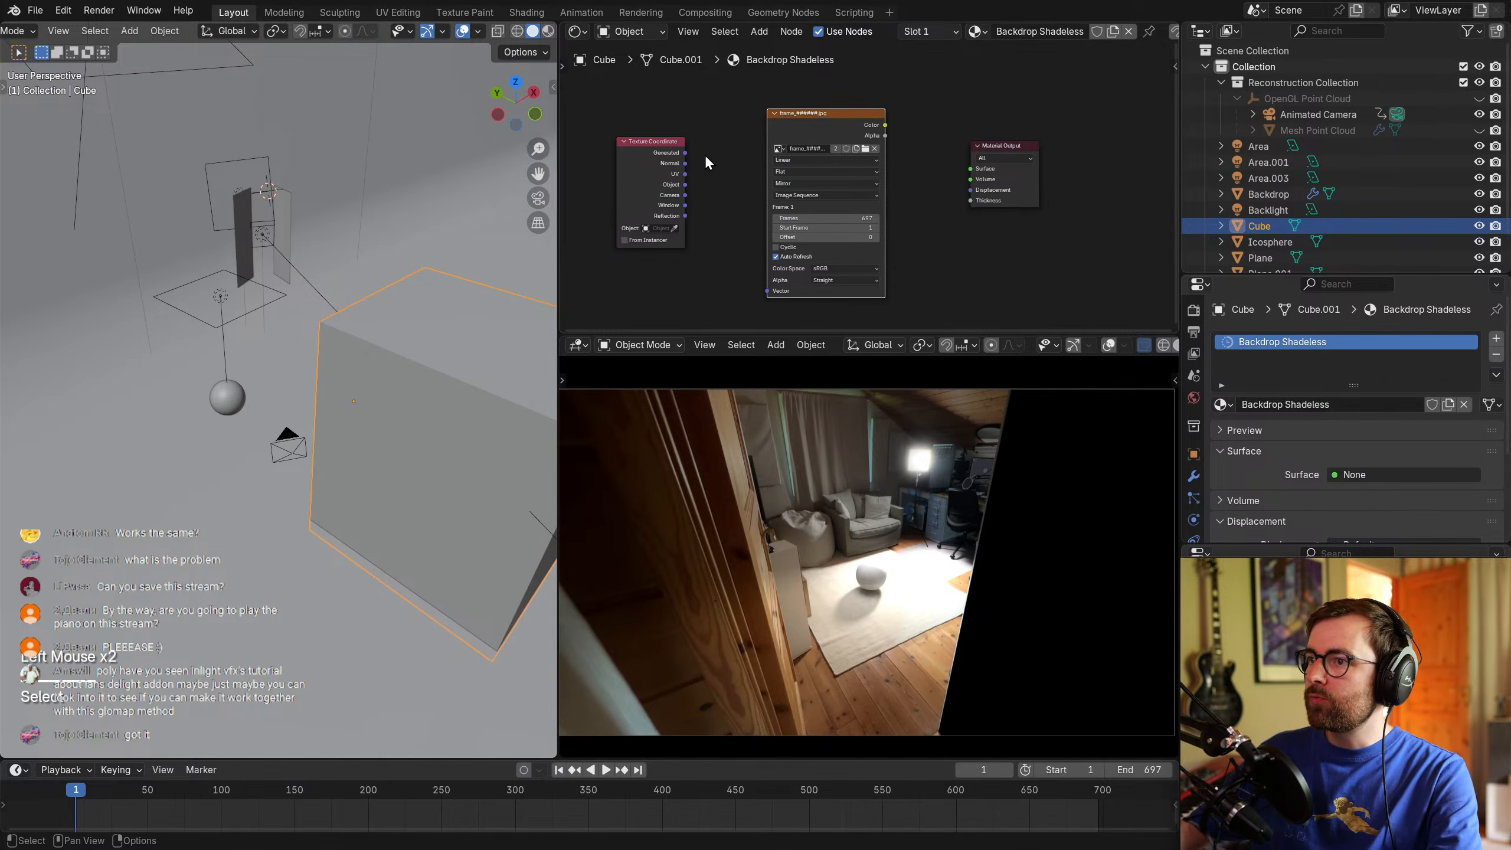
# Link the Window coordinates to the image node's Vector and its Color directly to the Material Output's Surface.
pyautogui.moveTo(835, 110); pyautogui.dragTo(812, 109)
pyautogui.moveTo(684, 214); pyautogui.dragTo(692, 249)
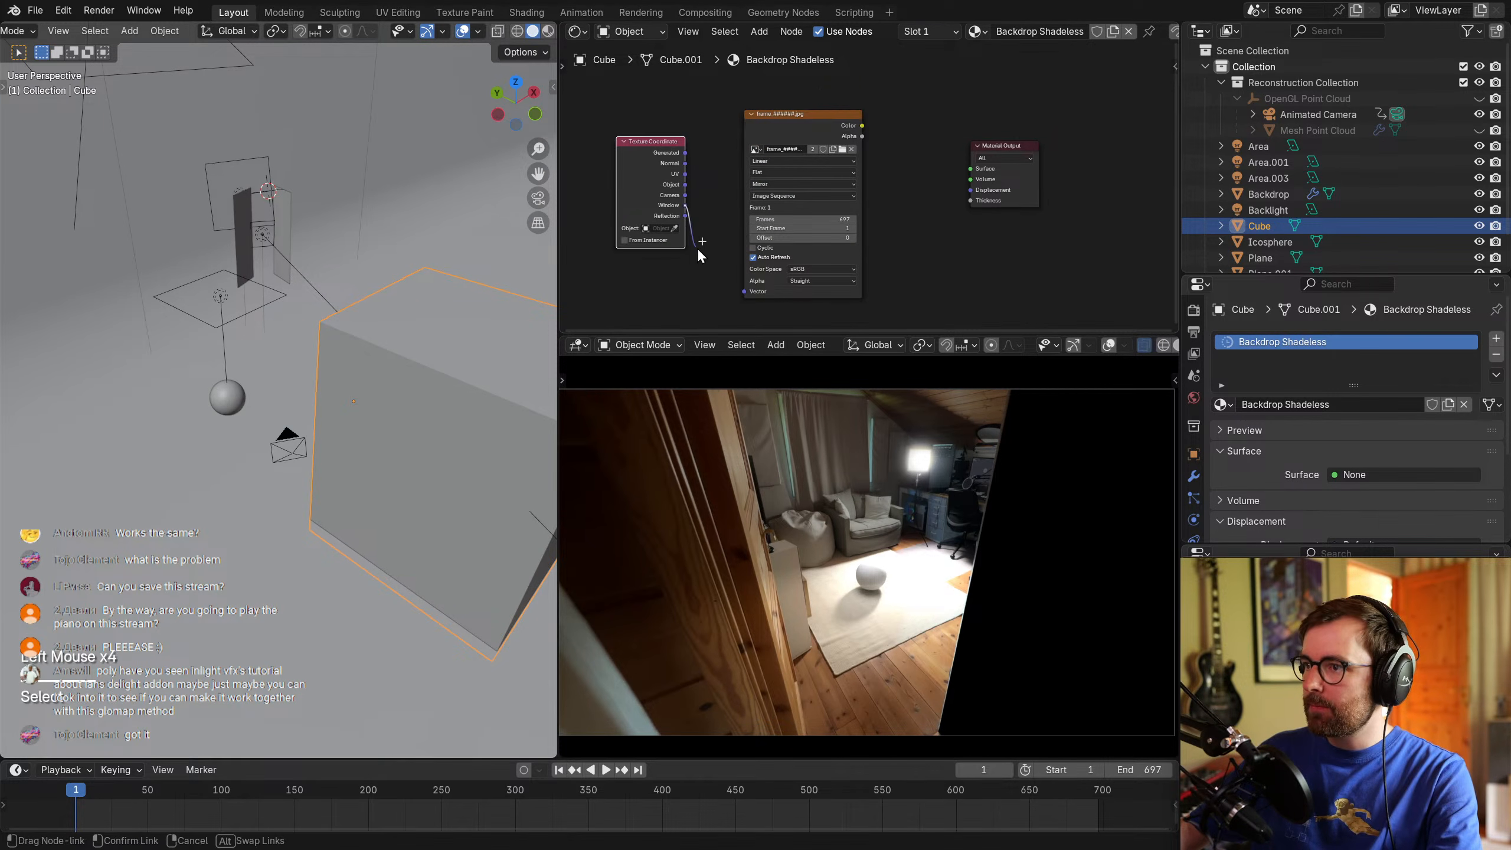
pyautogui.moveTo(744, 294); pyautogui.dragTo(744, 291)
pyautogui.moveTo(830, 114); pyautogui.dragTo(979, 171)
pyautogui.moveTo(762, 143); pyautogui.dragTo(797, 123)
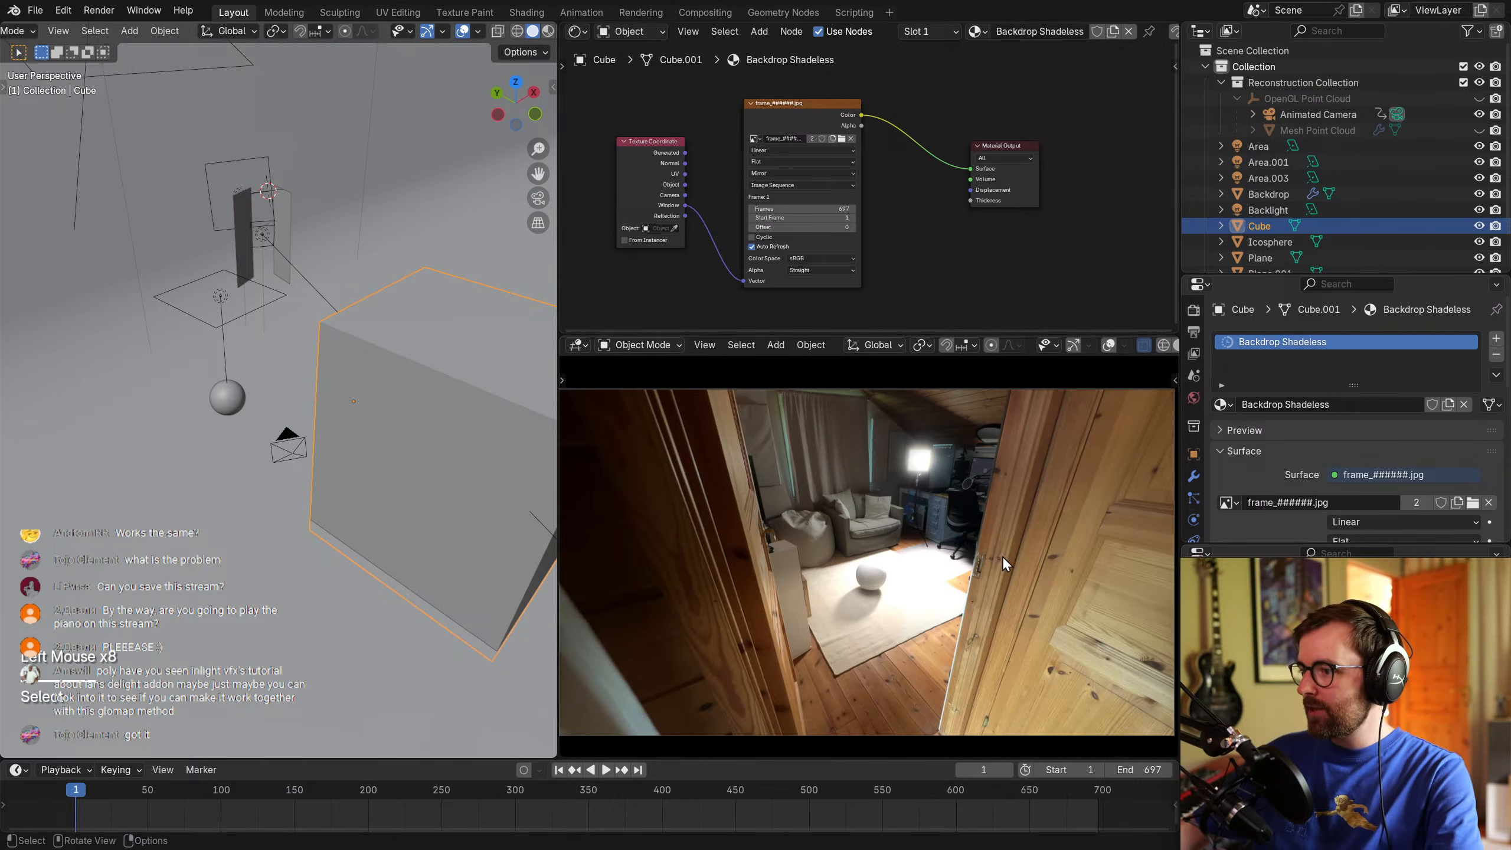
# Deselect everything and save the file.
pyautogui.hotkey('alt', 'a')
pyautogui.hotkey('ctrl', 's')
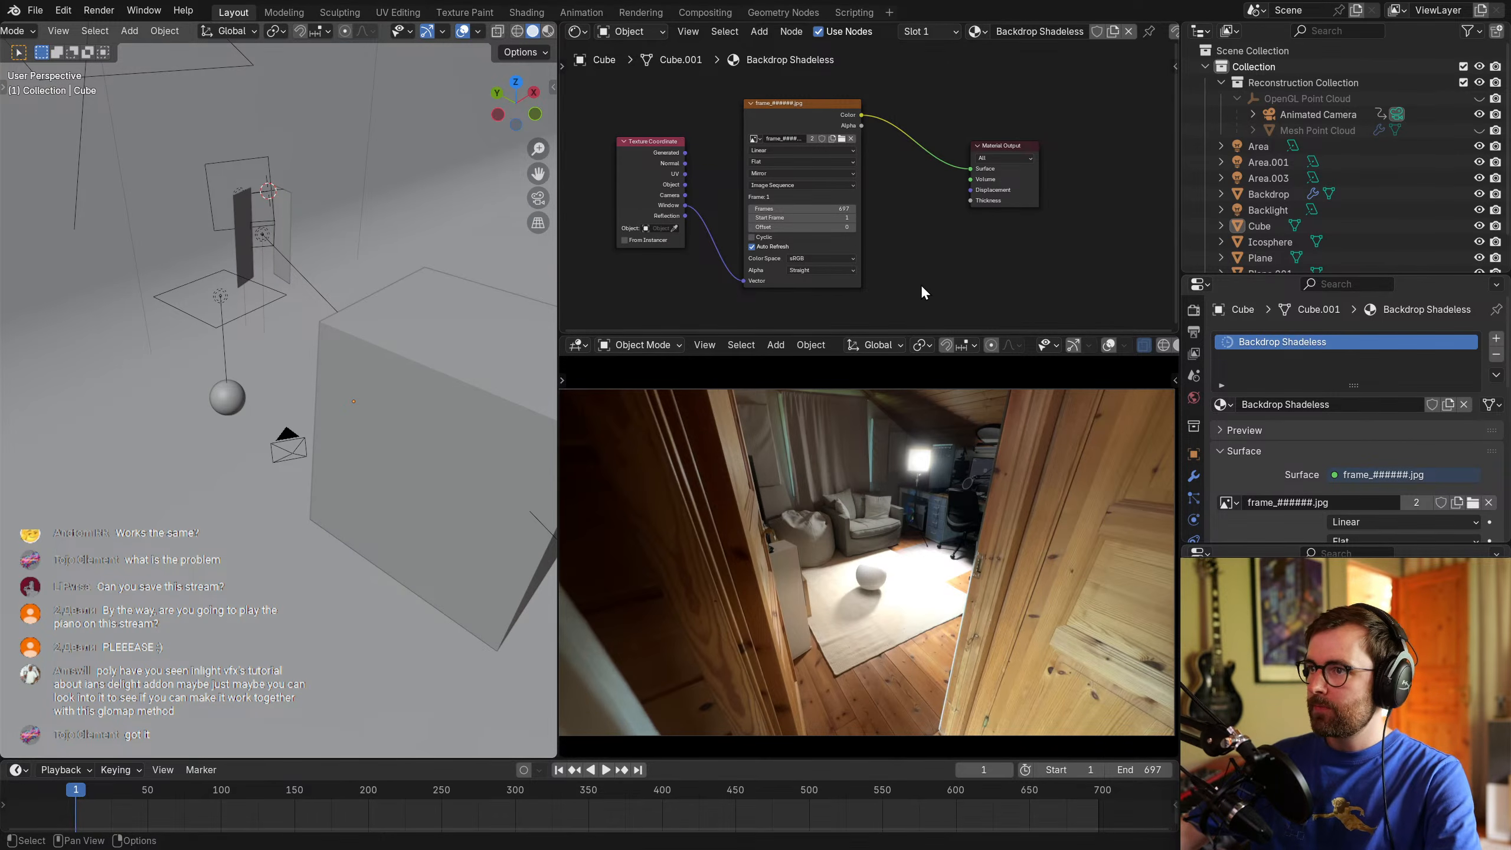
# Compare the camera view with and without the doorway block by hiding it and undoing the hide.
pyautogui.click(422, 360)
pyautogui.press('h')
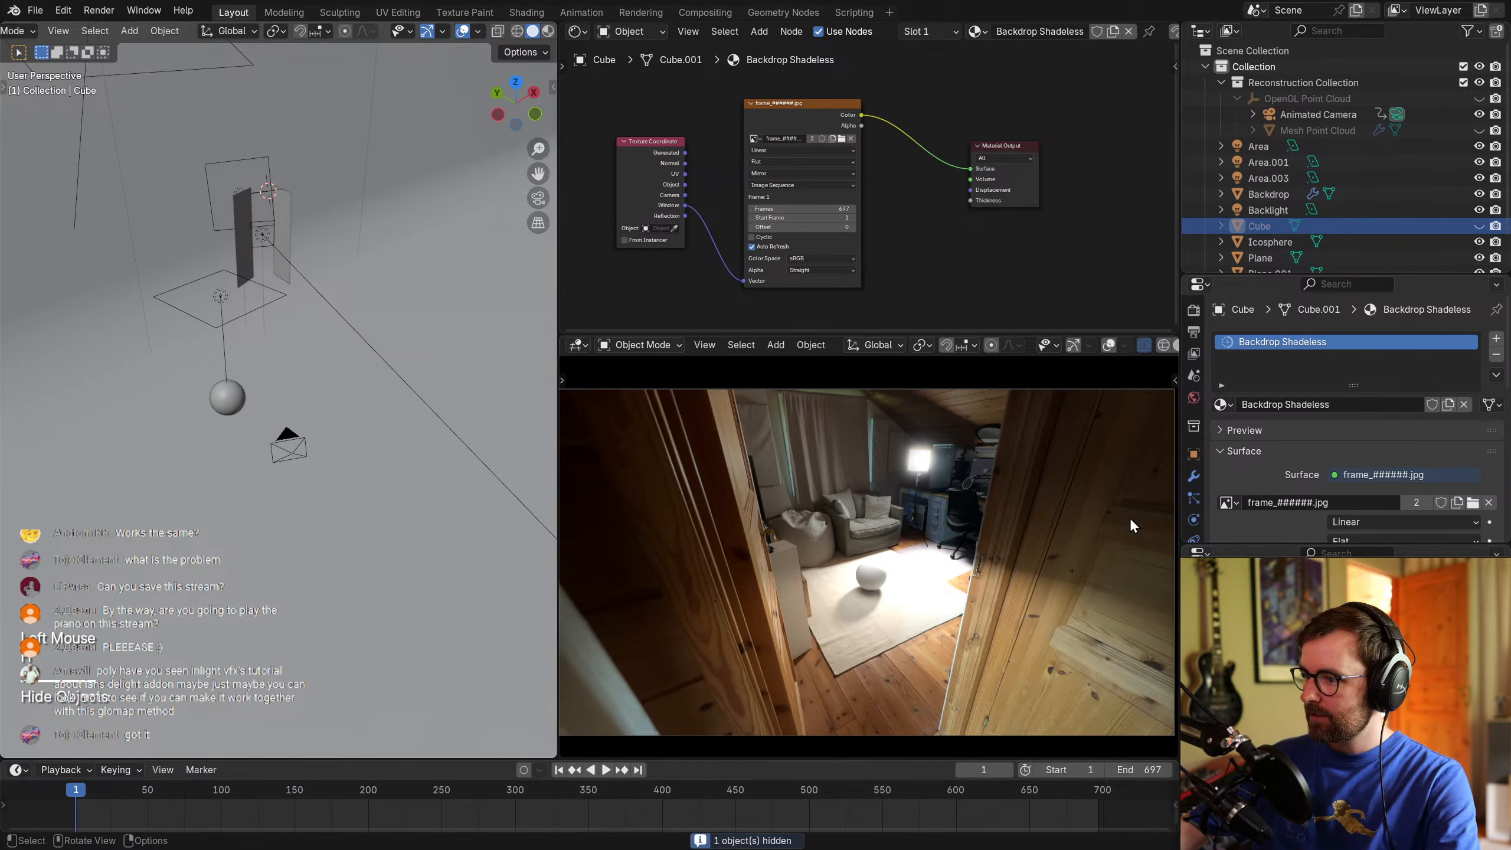
pyautogui.hotkey('ctrl', 'z')
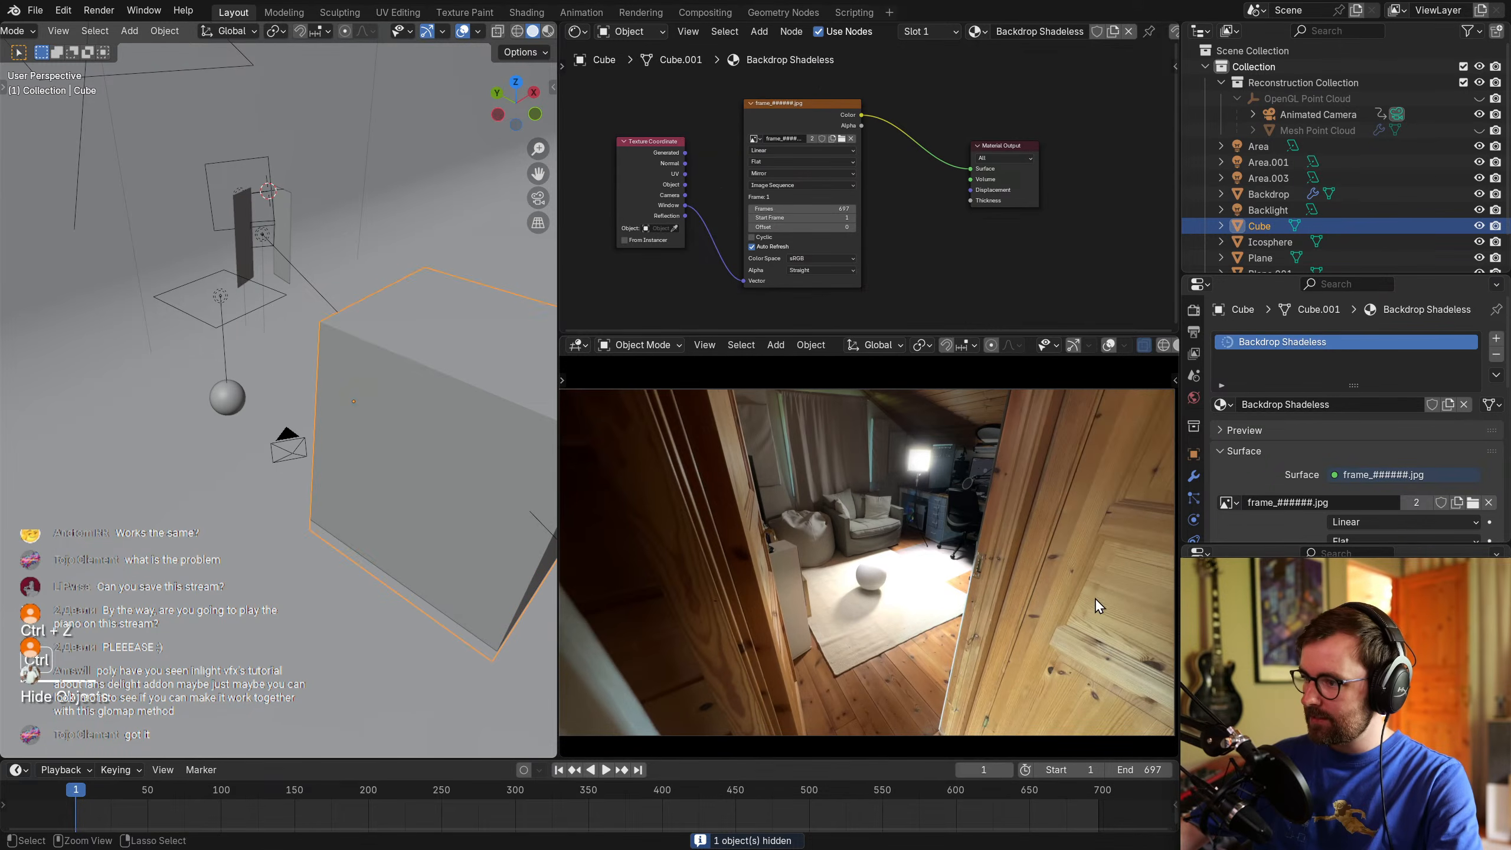
# Go to frame 71 and inspect the door frame and piano area closely in the camera view.
pyautogui.moveTo(112, 790); pyautogui.dragTo(181, 806)
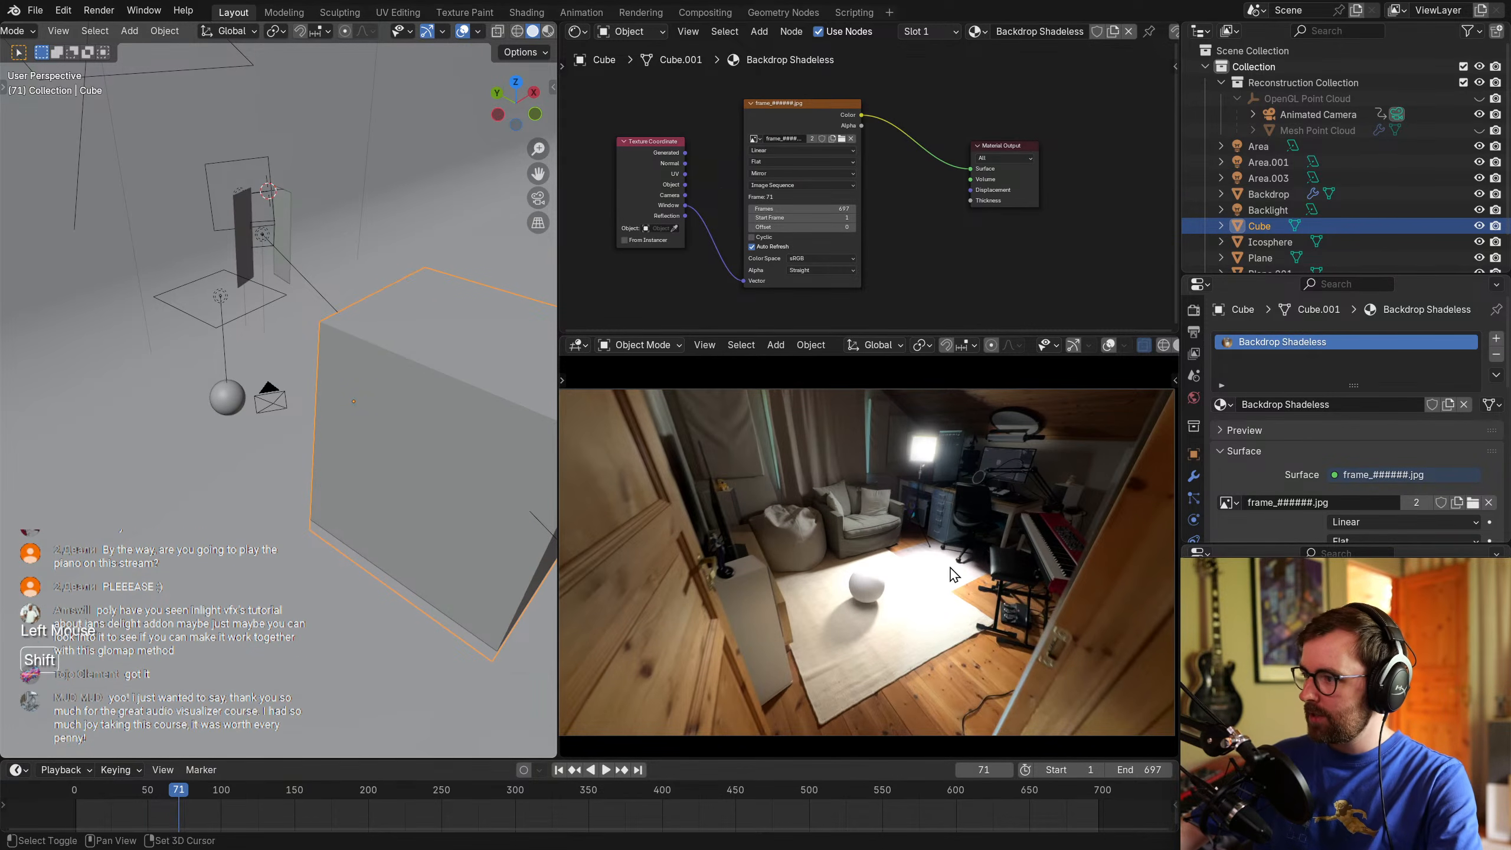
pyautogui.keyDown('shift'); pyautogui.moveTo(904, 580); pyautogui.dragTo(782, 635, button='middle'); pyautogui.keyUp('shift')
pyautogui.keyDown('shift'); pyautogui.hscroll(-1, 783, 635); pyautogui.keyUp('shift')
pyautogui.scroll(5, 679, 597)
pyautogui.keyDown('shift'); pyautogui.moveTo(678, 597); pyautogui.dragTo(931, 436, button='middle'); pyautogui.keyUp('shift')
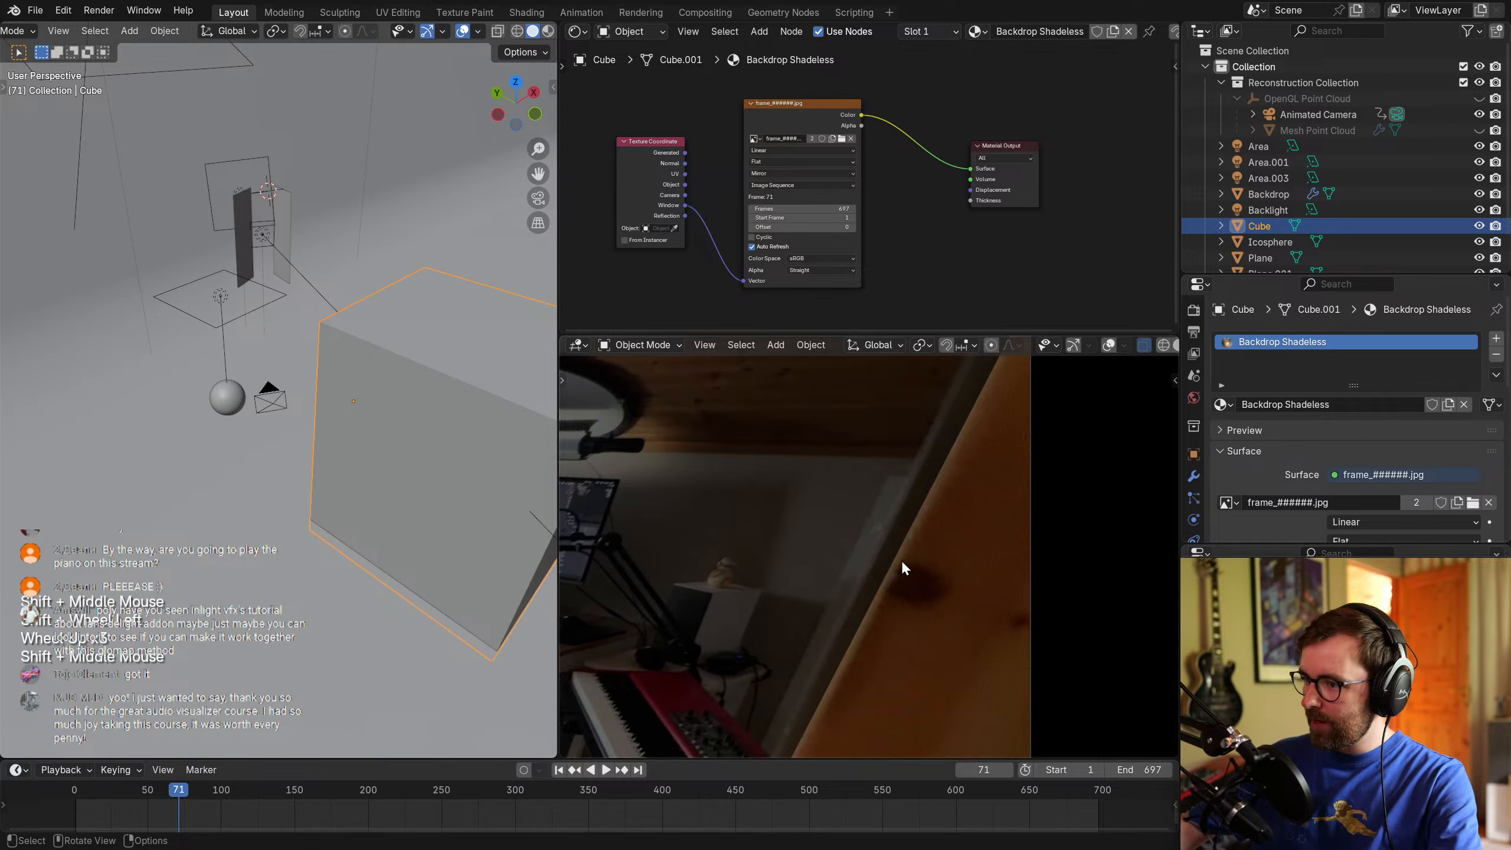
pyautogui.scroll(-4, 904, 568)
pyautogui.keyDown('shift'); pyautogui.moveTo(904, 568); pyautogui.dragTo(881, 536, button='middle'); pyautogui.keyUp('shift')
# Review the output format and the render settings for color management and motion blur.
pyautogui.click(1194, 310)
pyautogui.click(1194, 332)
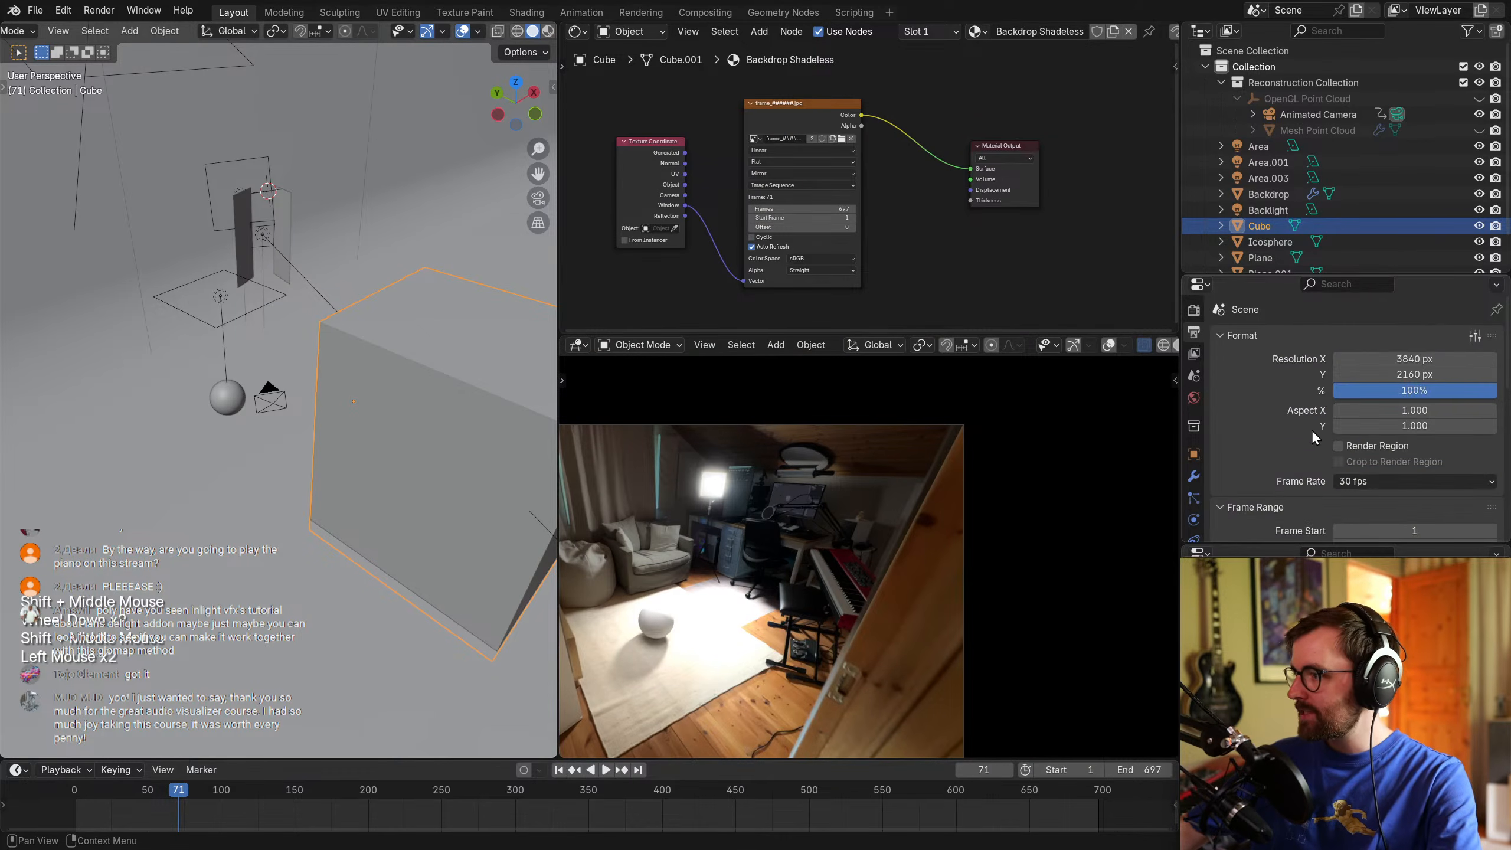
pyautogui.scroll(-4, 1306, 435)
pyautogui.click(1193, 309)
pyautogui.scroll(-2, 1305, 431)
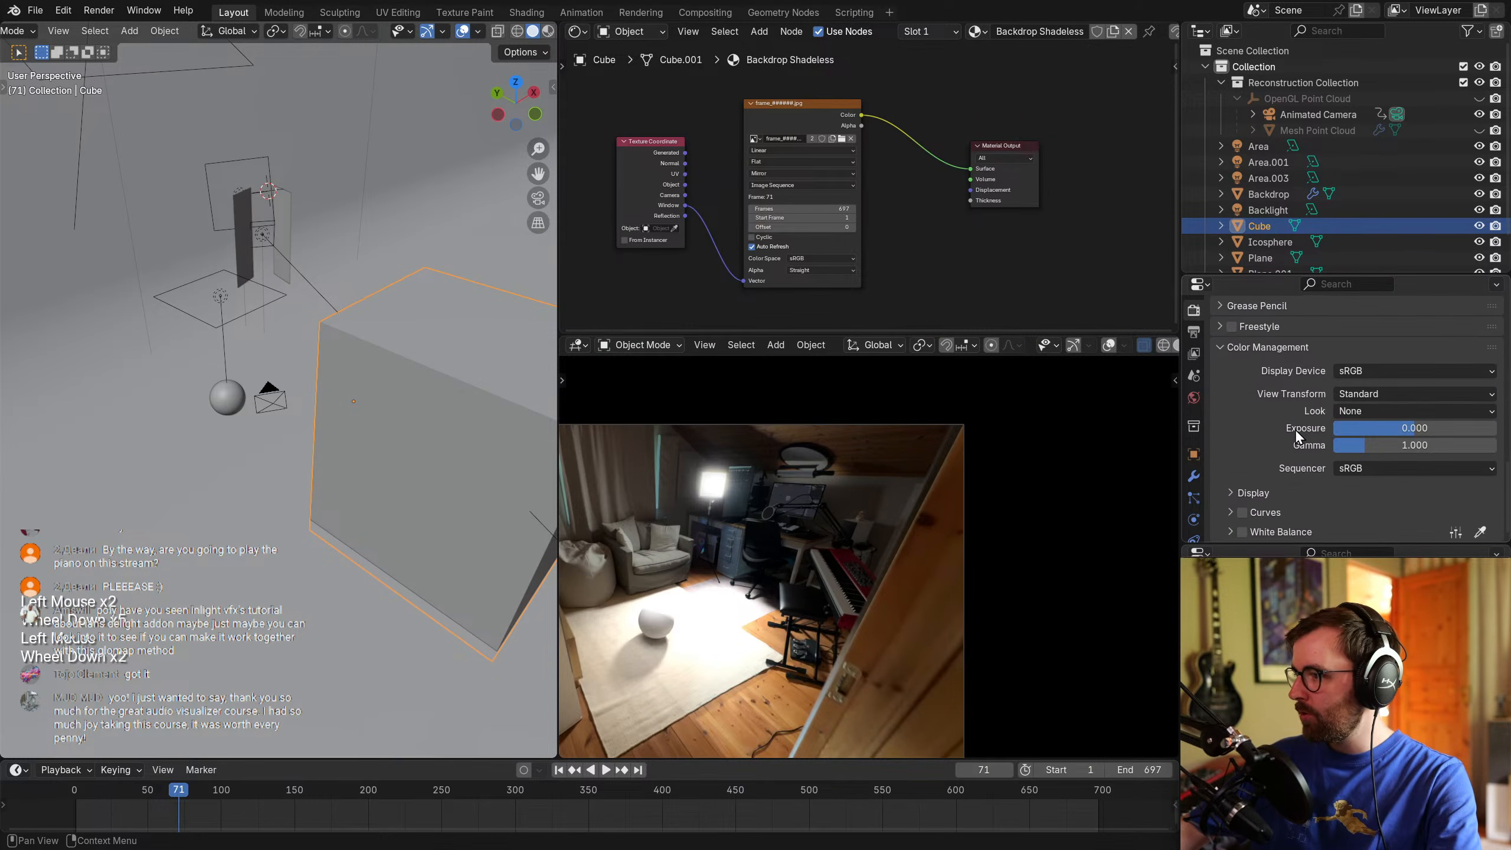
pyautogui.scroll(-2, 1288, 428)
pyautogui.scroll(4, 1289, 429)
pyautogui.click(1255, 388)
pyautogui.scroll(-1, 1254, 387)
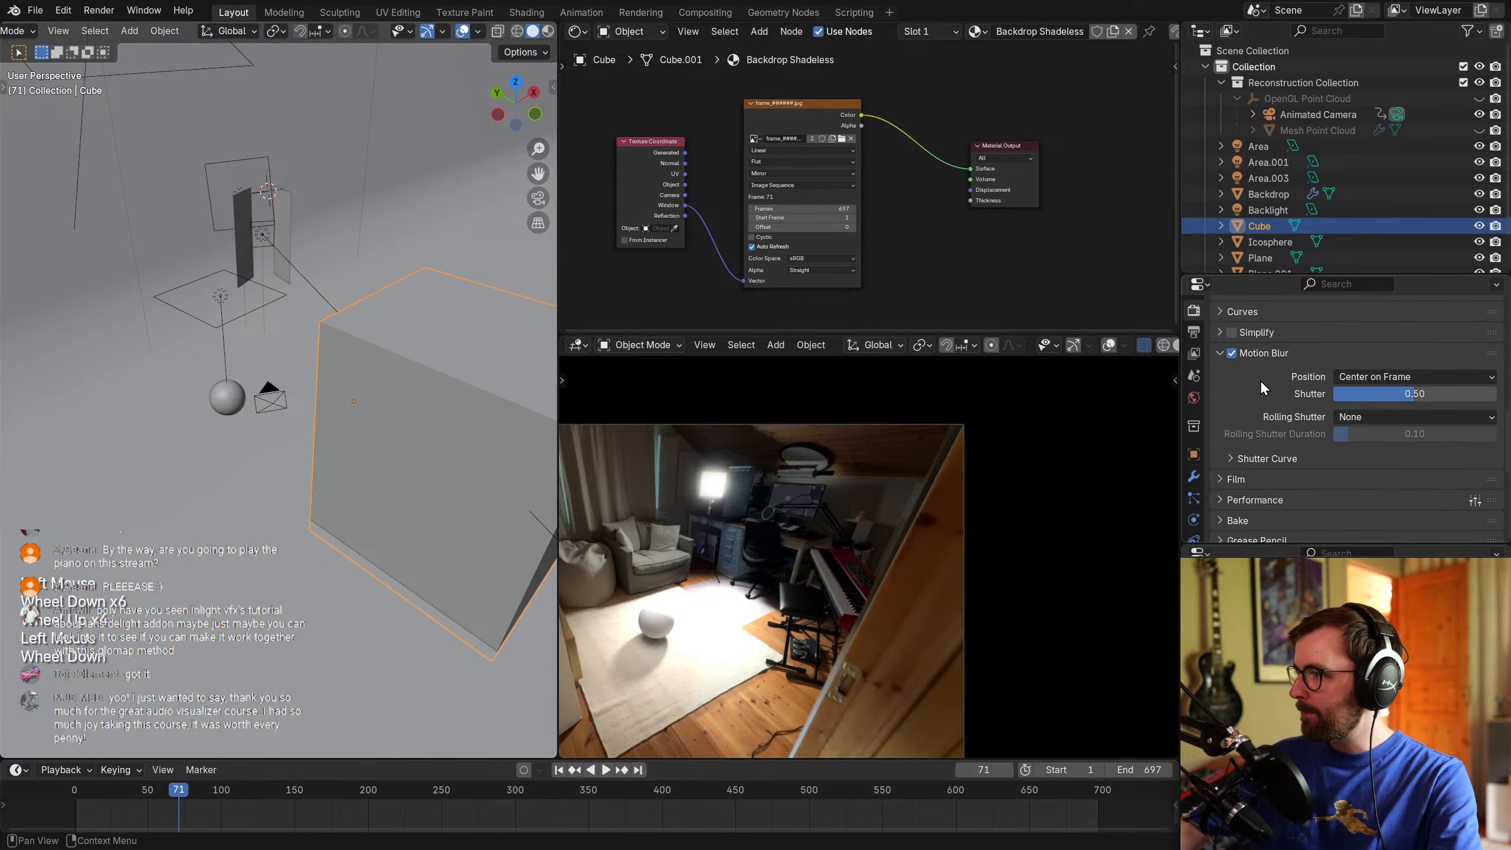
pyautogui.scroll(2, 954, 573)
# Save the file with nothing selected, then move the timeline to frame 172 and save again.
pyautogui.keyDown('shift'); pyautogui.moveTo(955, 574); pyautogui.dragTo(968, 455, button='middle'); pyautogui.keyUp('shift')
pyautogui.scroll(-3, 952, 516)
pyautogui.keyDown('shift'); pyautogui.moveTo(955, 513); pyautogui.dragTo(1006, 543, button='middle'); pyautogui.keyUp('shift')
pyautogui.scroll(2, 944, 512)
pyautogui.scroll(-1, 1006, 543)
pyautogui.keyDown('shift'); pyautogui.moveTo(823, 577); pyautogui.dragTo(833, 573, button='middle'); pyautogui.keyUp('shift')
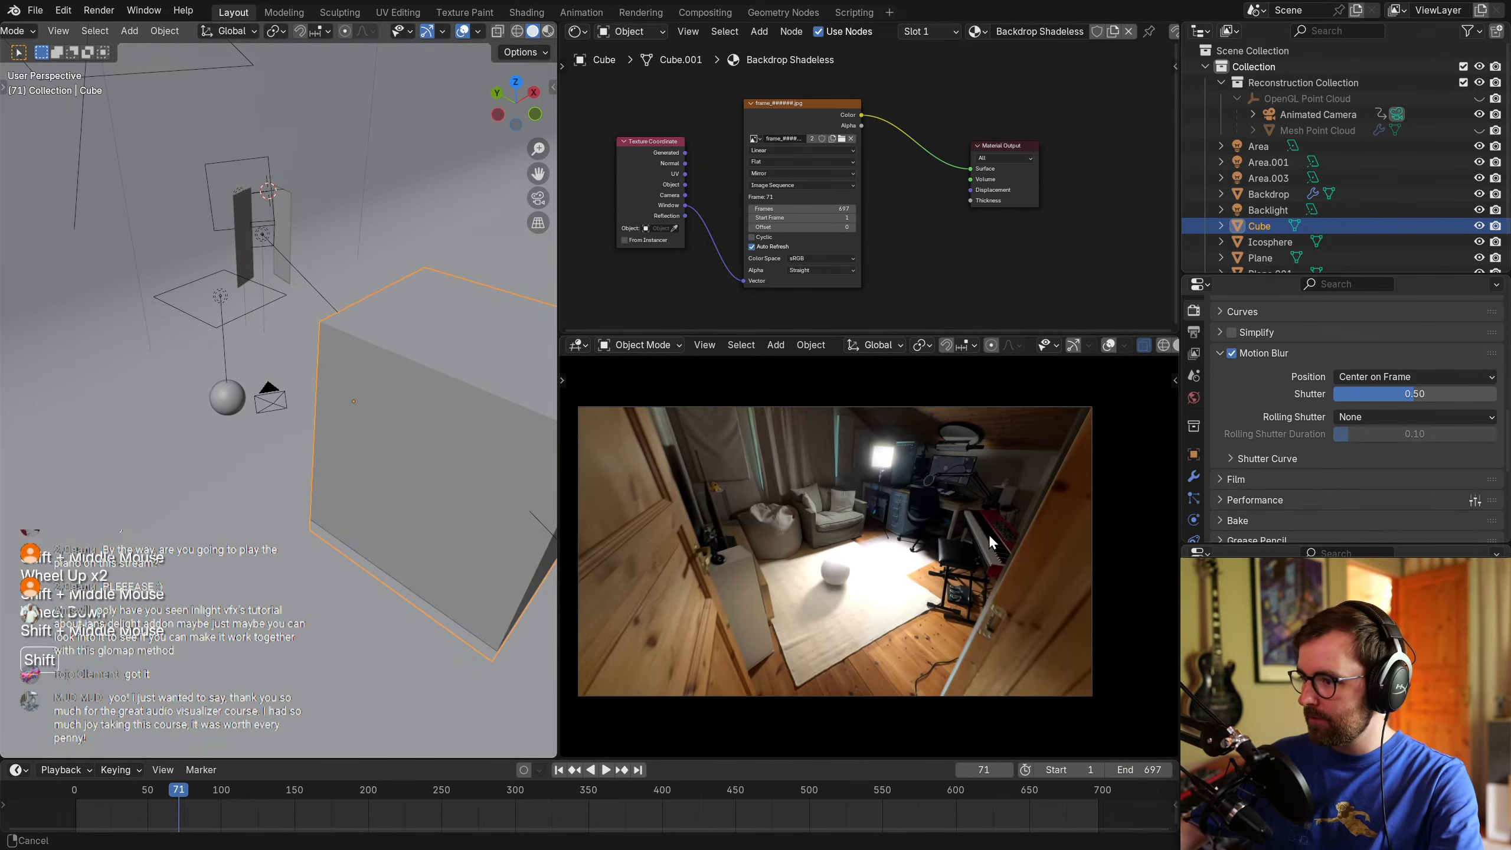
pyautogui.click(387, 440)
pyautogui.hotkey('alt', 'a')
pyautogui.hotkey('ctrl', 's')
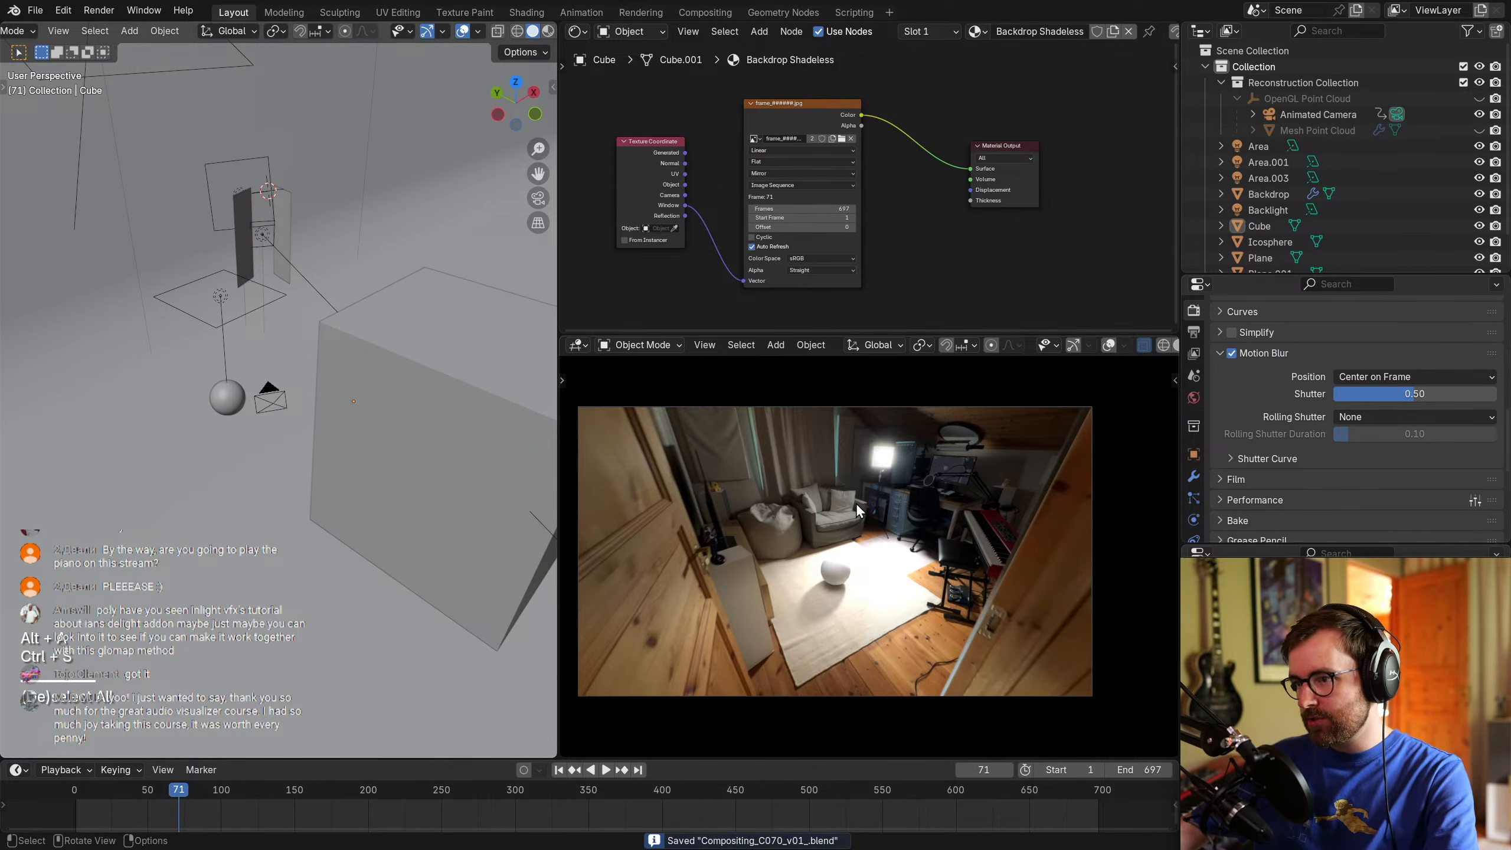
pyautogui.moveTo(177, 808); pyautogui.dragTo(326, 797)
pyautogui.hotkey('ctrl', 's')
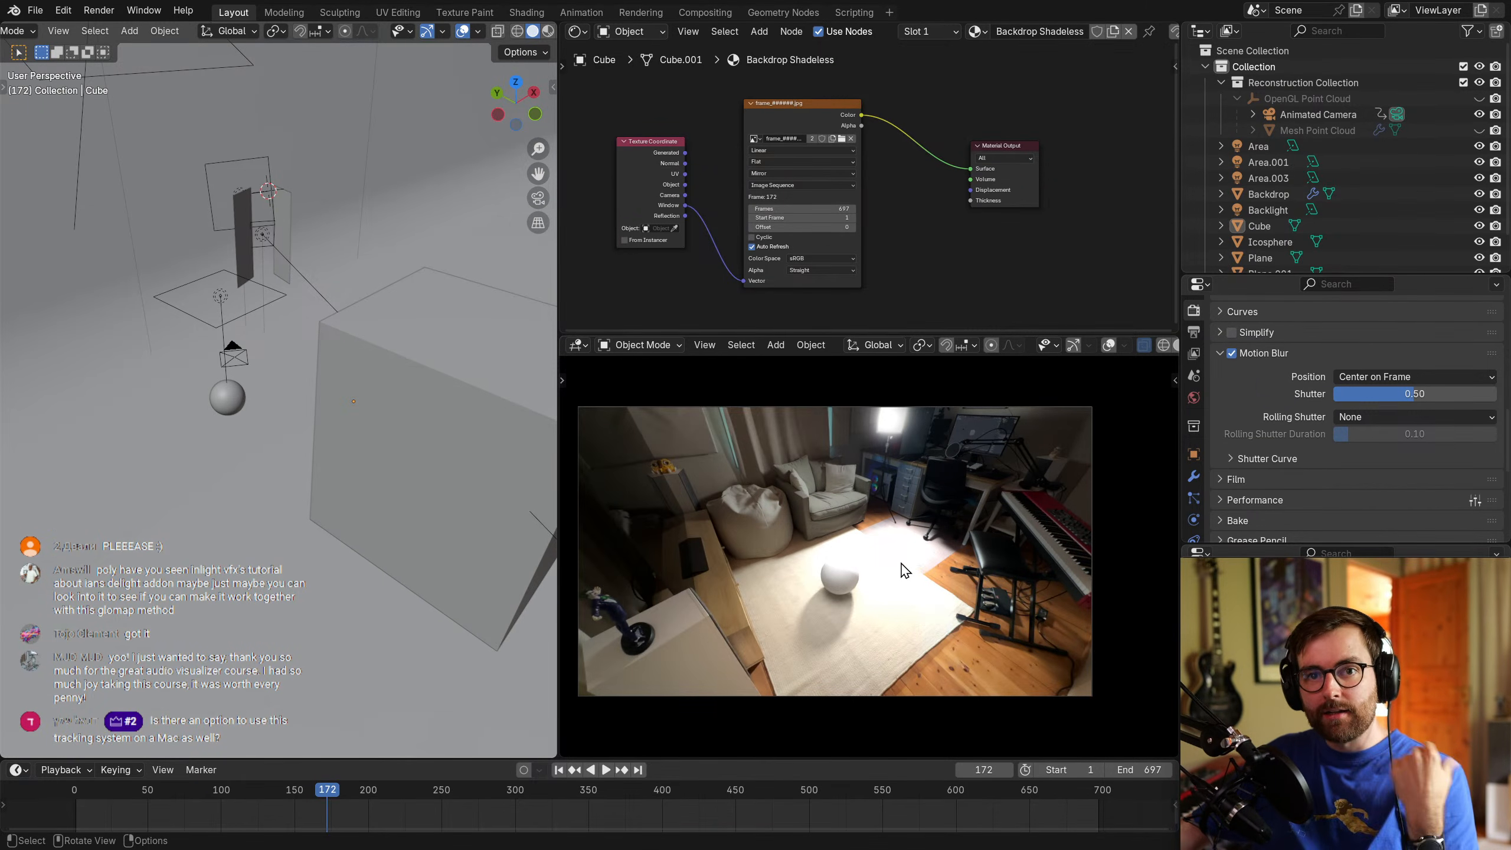
# Make the shader node editor slightly taller above the camera view and save the file.
pyautogui.moveTo(879, 336); pyautogui.dragTo(878, 356)
pyautogui.keyDown('shift'); pyautogui.moveTo(893, 452); pyautogui.dragTo(967, 541, button='middle'); pyautogui.keyUp('shift')
pyautogui.click(931, 282)
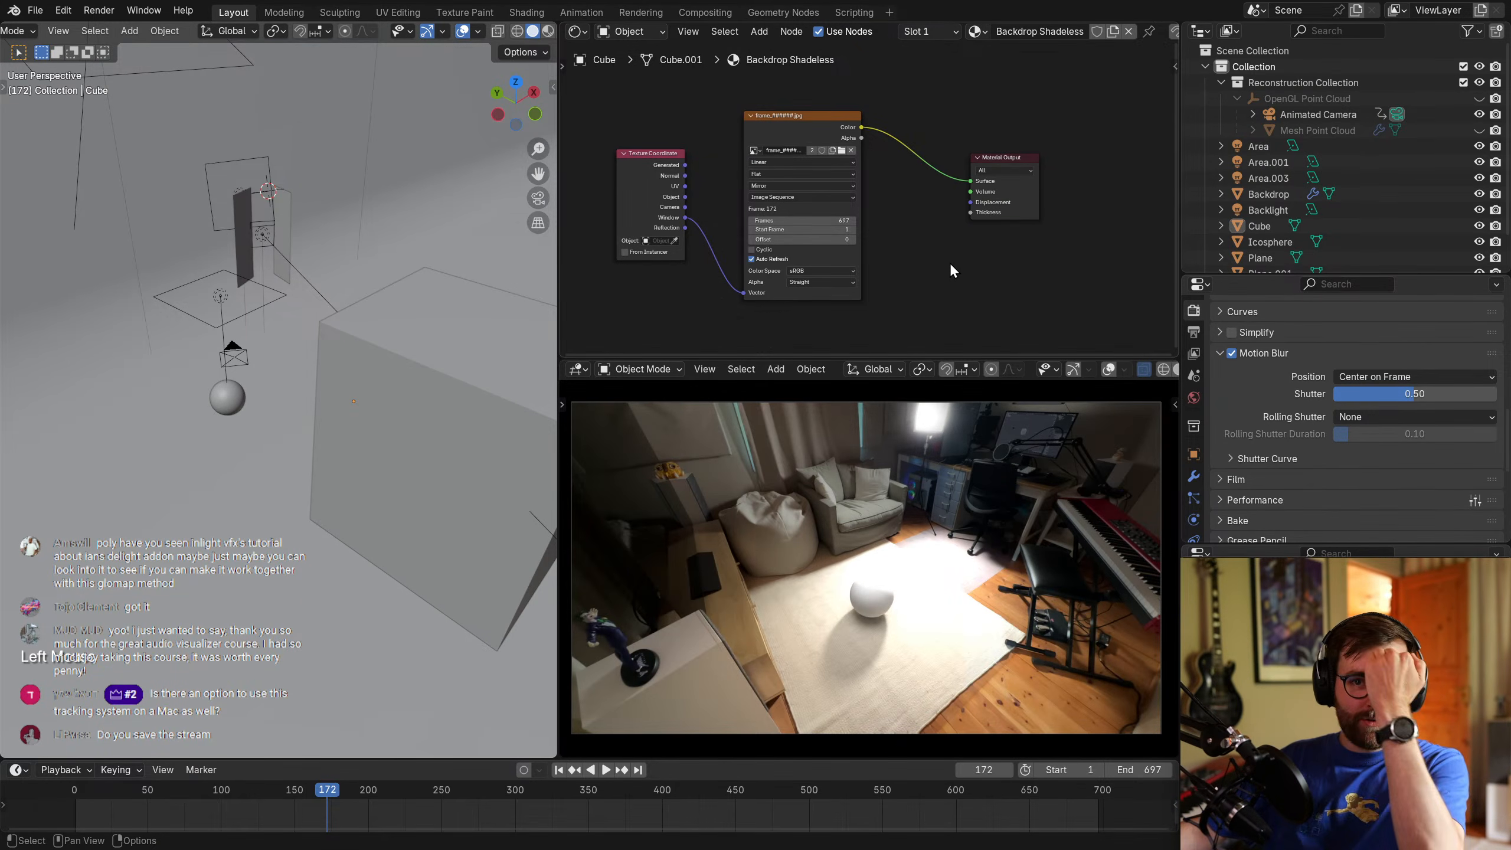
pyautogui.click(954, 256)
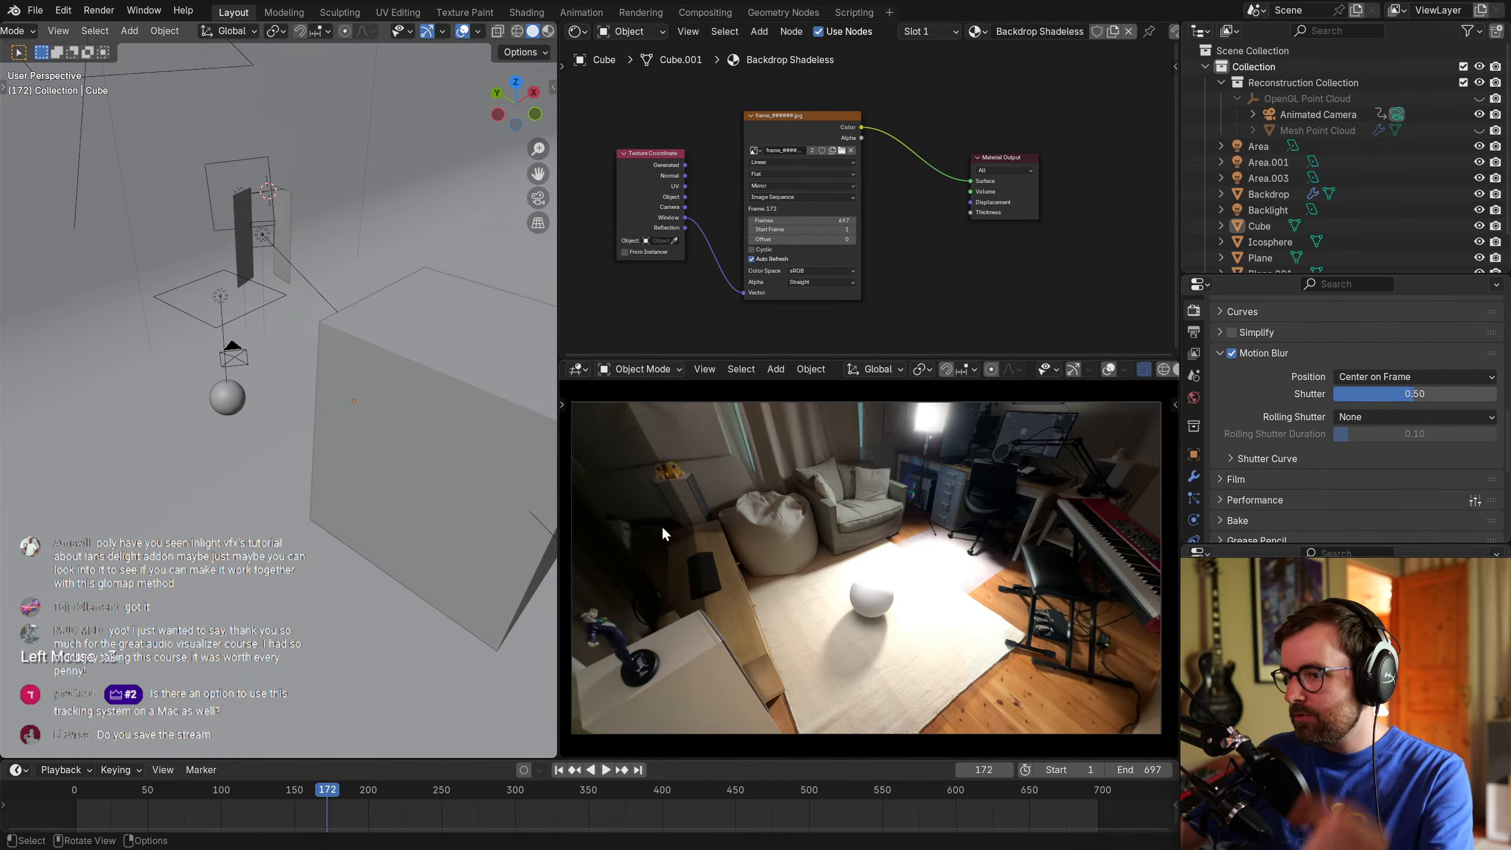
pyautogui.scroll(-3, 311, 433)
pyautogui.keyDown('shift'); pyautogui.moveTo(379, 444); pyautogui.dragTo(257, 444, button='middle'); pyautogui.keyUp('shift')
pyautogui.hotkey('ctrl', 's')
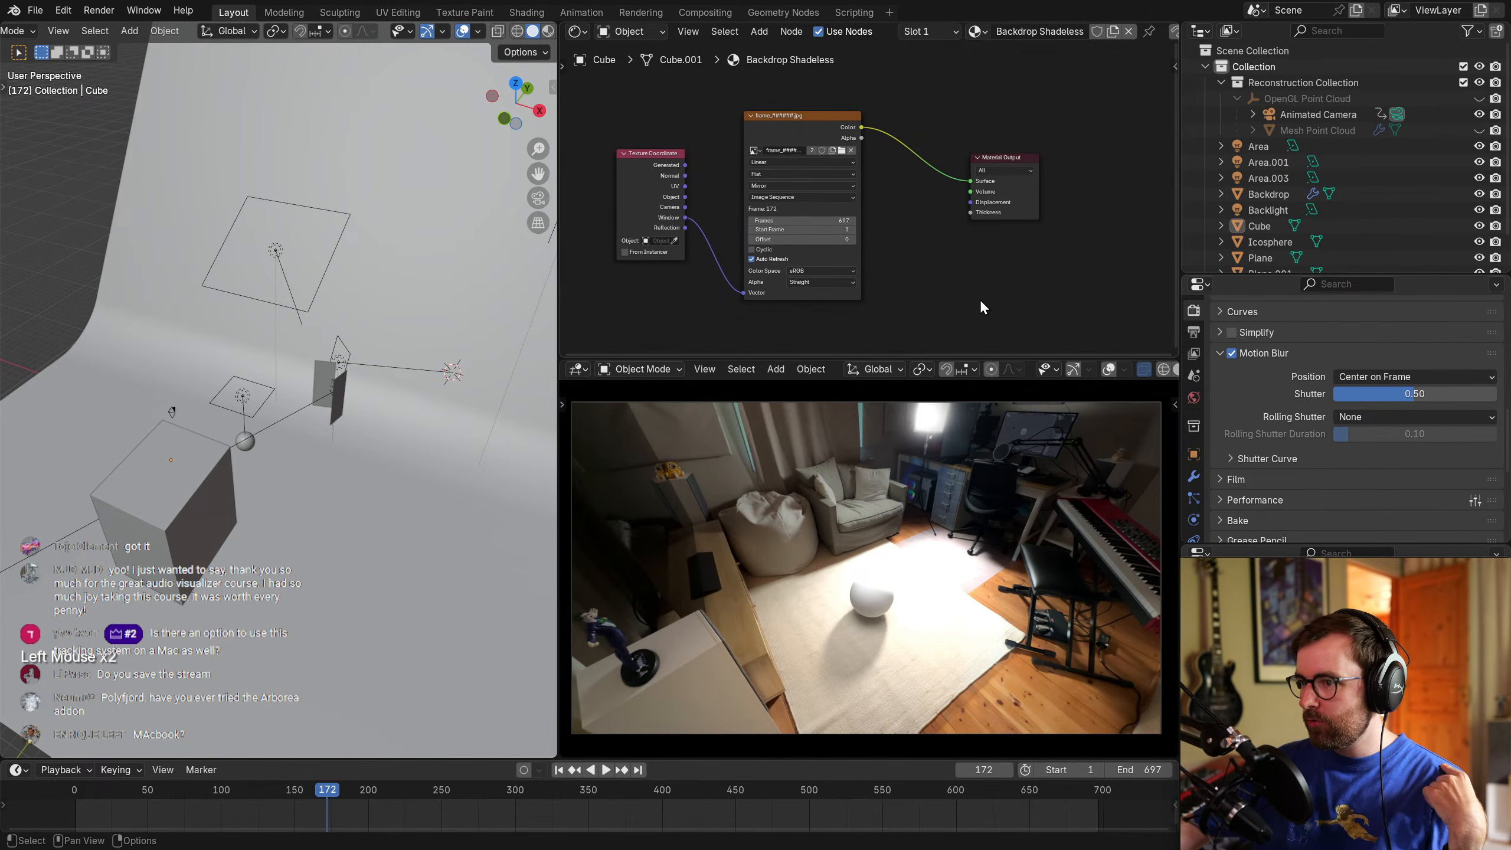
# Select the area light Area.001 and adjust its light power interactively.
pyautogui.scroll(-1, 355, 324)
pyautogui.moveTo(354, 324); pyautogui.dragTo(458, 300, button='middle')
pyautogui.scroll(2, 210, 313)
pyautogui.click(210, 313)
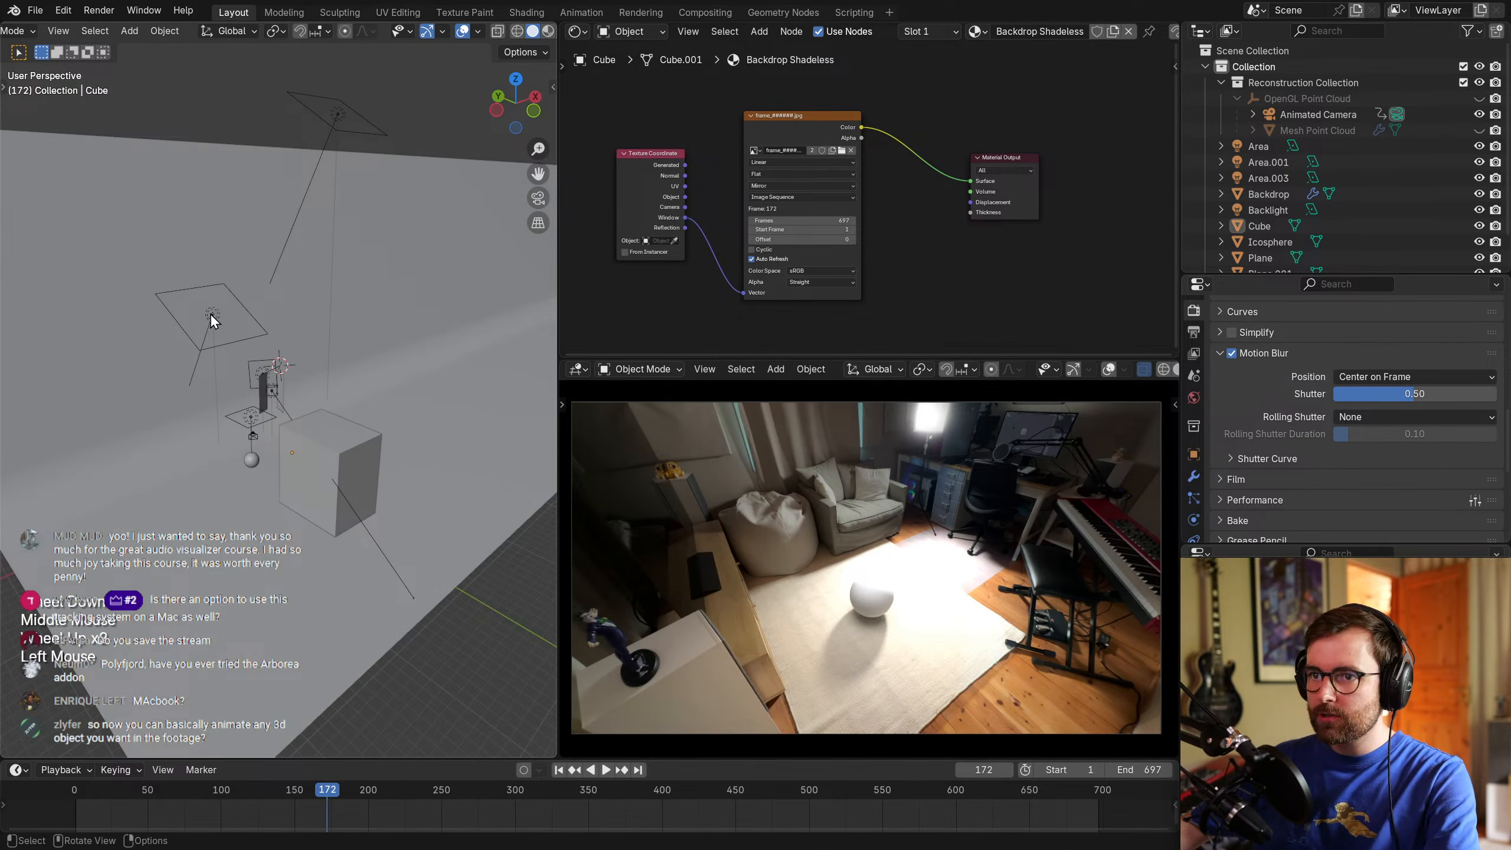
pyautogui.rightClick(315, 311)
pyautogui.click(362, 335)
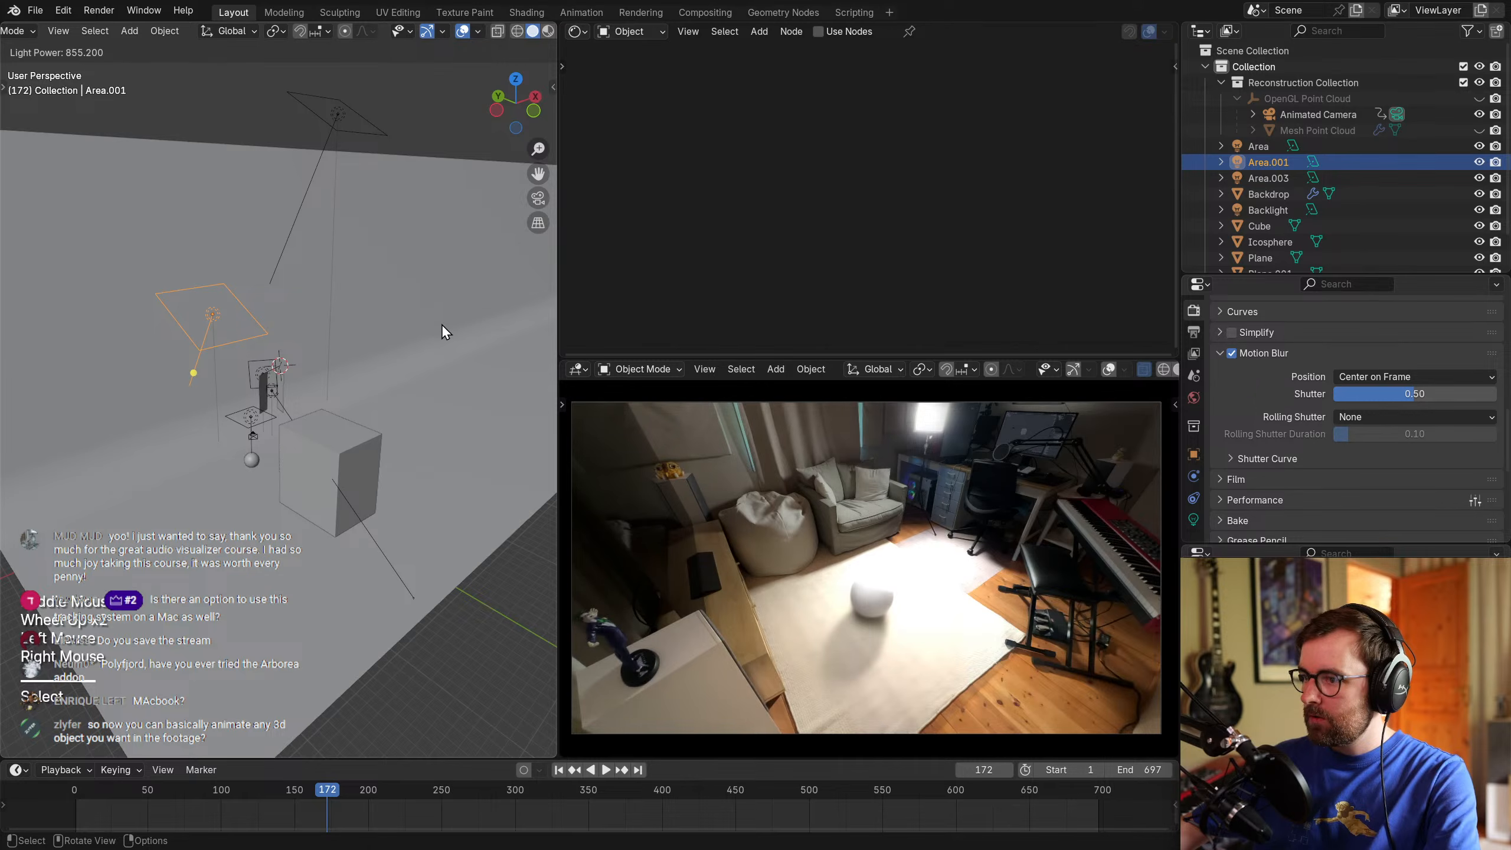
pyautogui.click(108, 331)
pyautogui.moveTo(109, 331); pyautogui.dragTo(297, 351, button='middle')
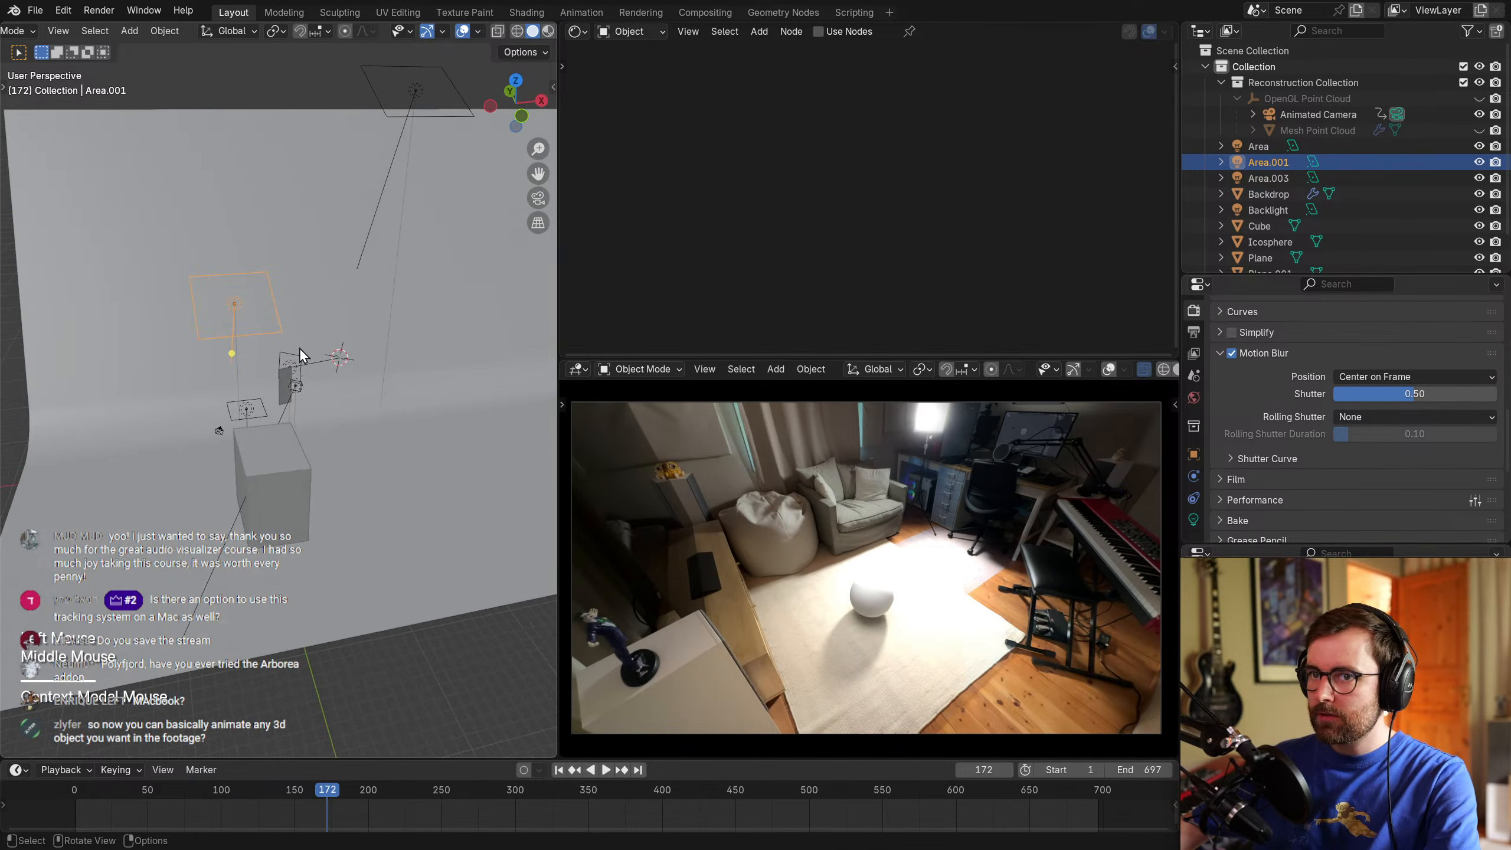
pyautogui.press('g')
pyautogui.press('x')
pyautogui.press('Escape')
# Duplicate the Area.001 light and move the copy along its local Z axis.
pyautogui.moveTo(273, 424); pyautogui.dragTo(430, 420, button='middle')
pyautogui.hotkey('shift', 'd')
pyautogui.middleClick(261, 437)
pyautogui.press('z')
pyautogui.press('z')
pyautogui.click(357, 380)
# Move the duplicated light about 6 m within its local XY plane, above the doorway block's side of the room.
pyautogui.moveTo(357, 381); pyautogui.dragTo(324, 392, button='middle')
pyautogui.press('g')
pyautogui.hotkey('shift', 'z')
pyautogui.hotkey('shift', 'z')
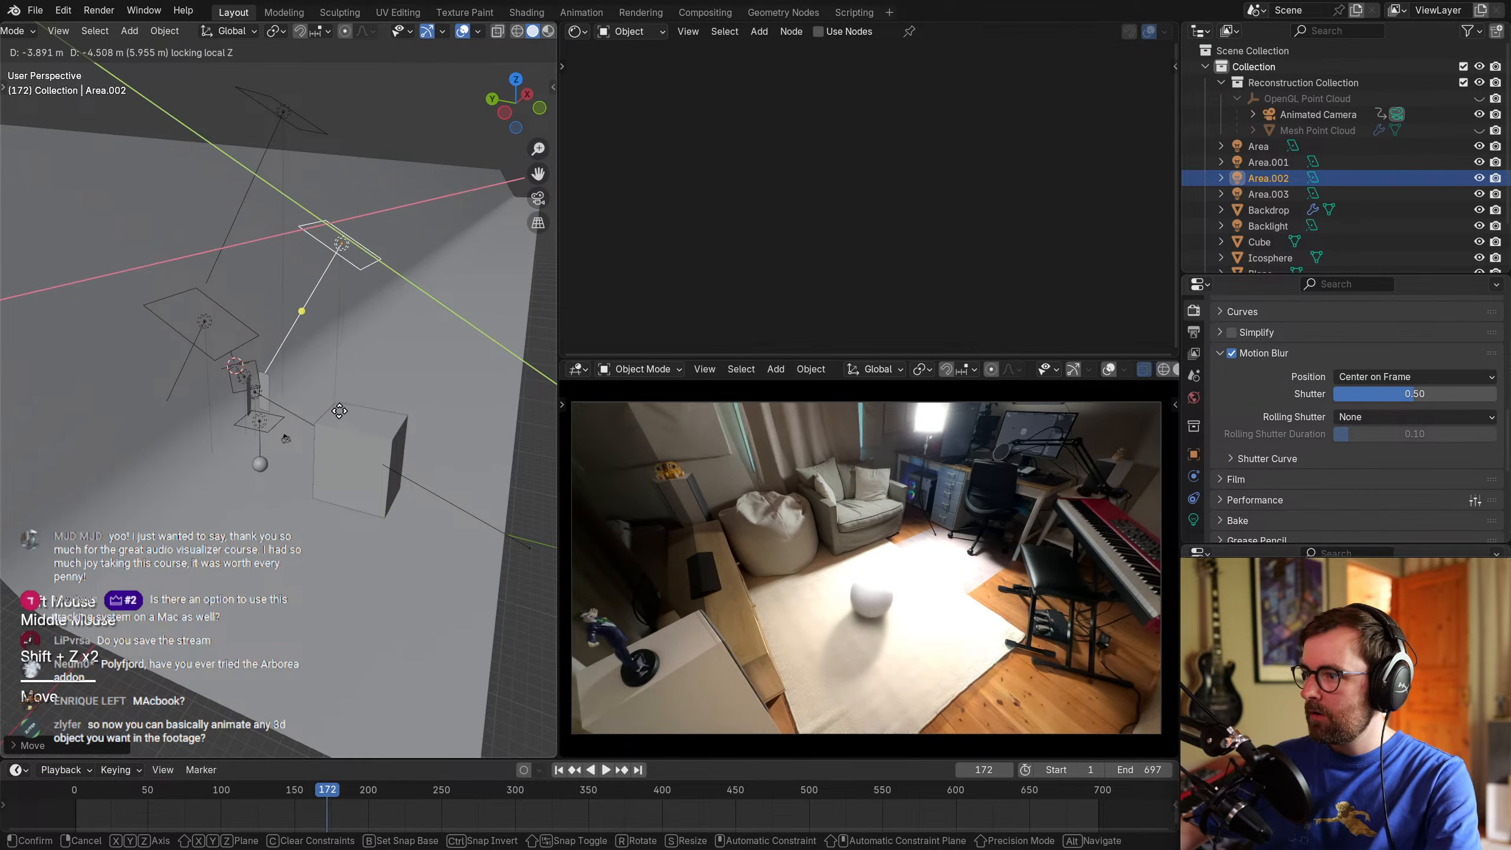
pyautogui.click(345, 399)
pyautogui.moveTo(345, 399); pyautogui.dragTo(344, 410, button='middle')
# Move the timeline to frame 133 and leave nothing selected after picking the small area light and the sphere.
pyautogui.moveTo(244, 790)
pyautogui.mouseDown()
pyautogui.moveTo(142, 803)
pyautogui.moveTo(540, 797)
pyautogui.moveTo(270, 797)
pyautogui.mouseUp()
pyautogui.click(250, 458)
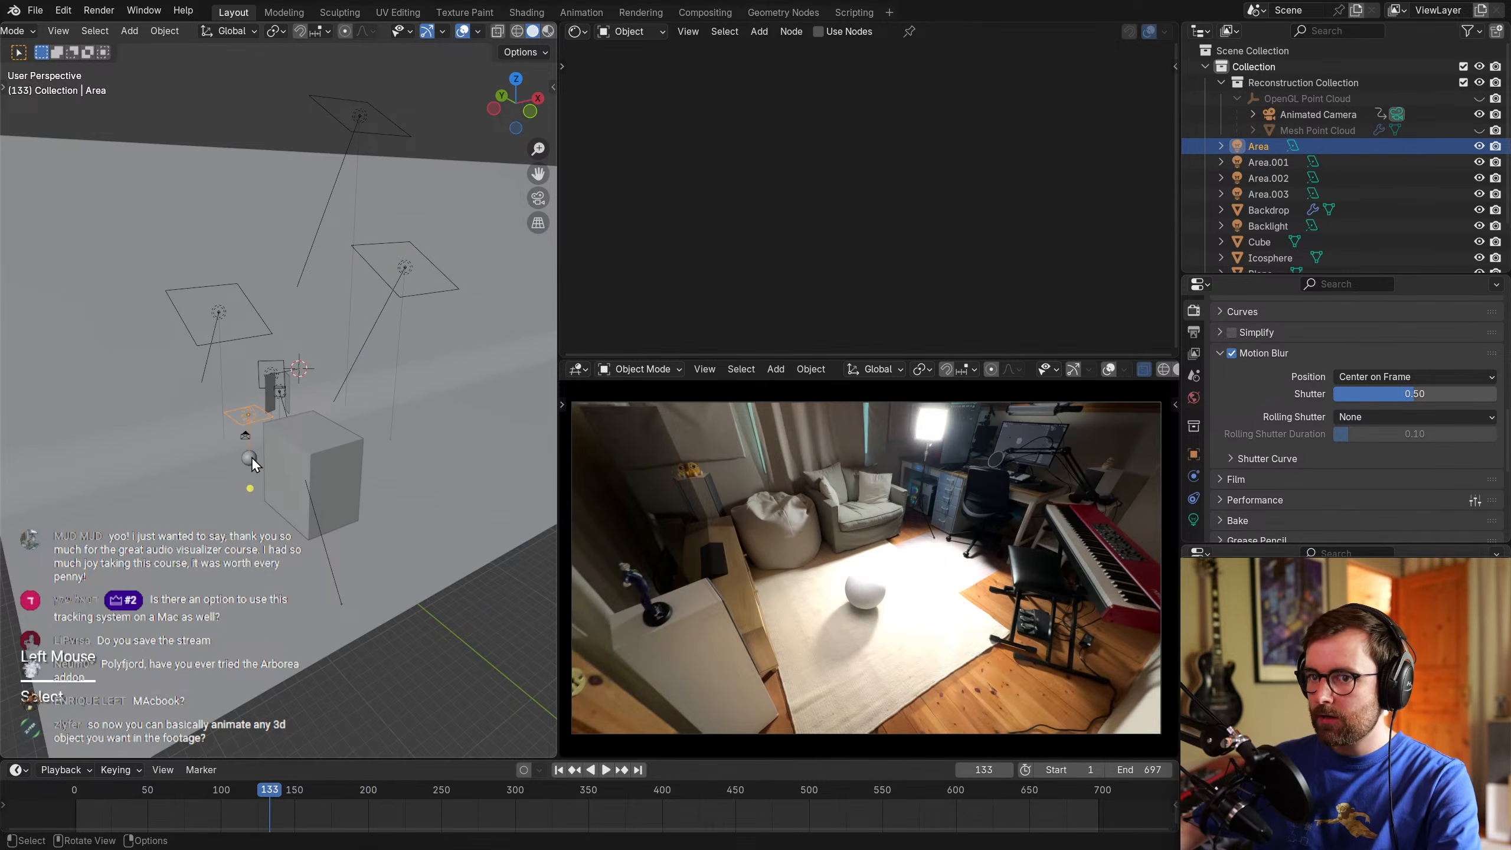
pyautogui.click(251, 456)
pyautogui.scroll(2, 421, 477)
pyautogui.hotkey('alt', 'a')
pyautogui.keyDown('shift'); pyautogui.moveTo(420, 477); pyautogui.dragTo(436, 433, button='middle'); pyautogui.keyUp('shift')
pyautogui.scroll(-1, 425, 444)
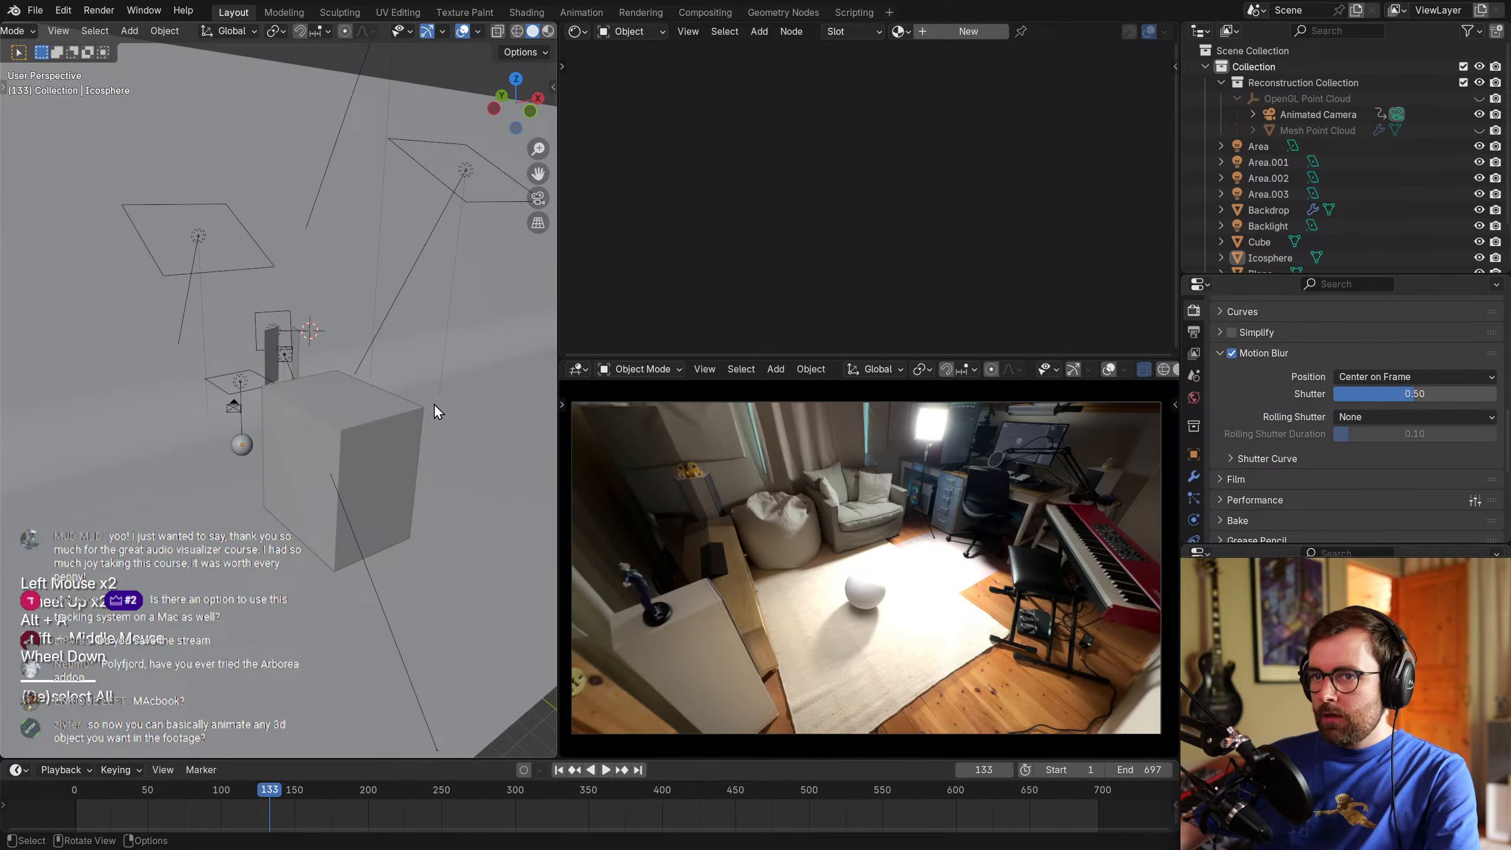
# Point out the lights by selecting the small area light with the backlight, then the three large overhead area lights.
pyautogui.click(237, 382)
pyautogui.keyDown('shift'); pyautogui.click(328, 317); pyautogui.keyUp('shift')
pyautogui.scroll(-1, 328, 316)
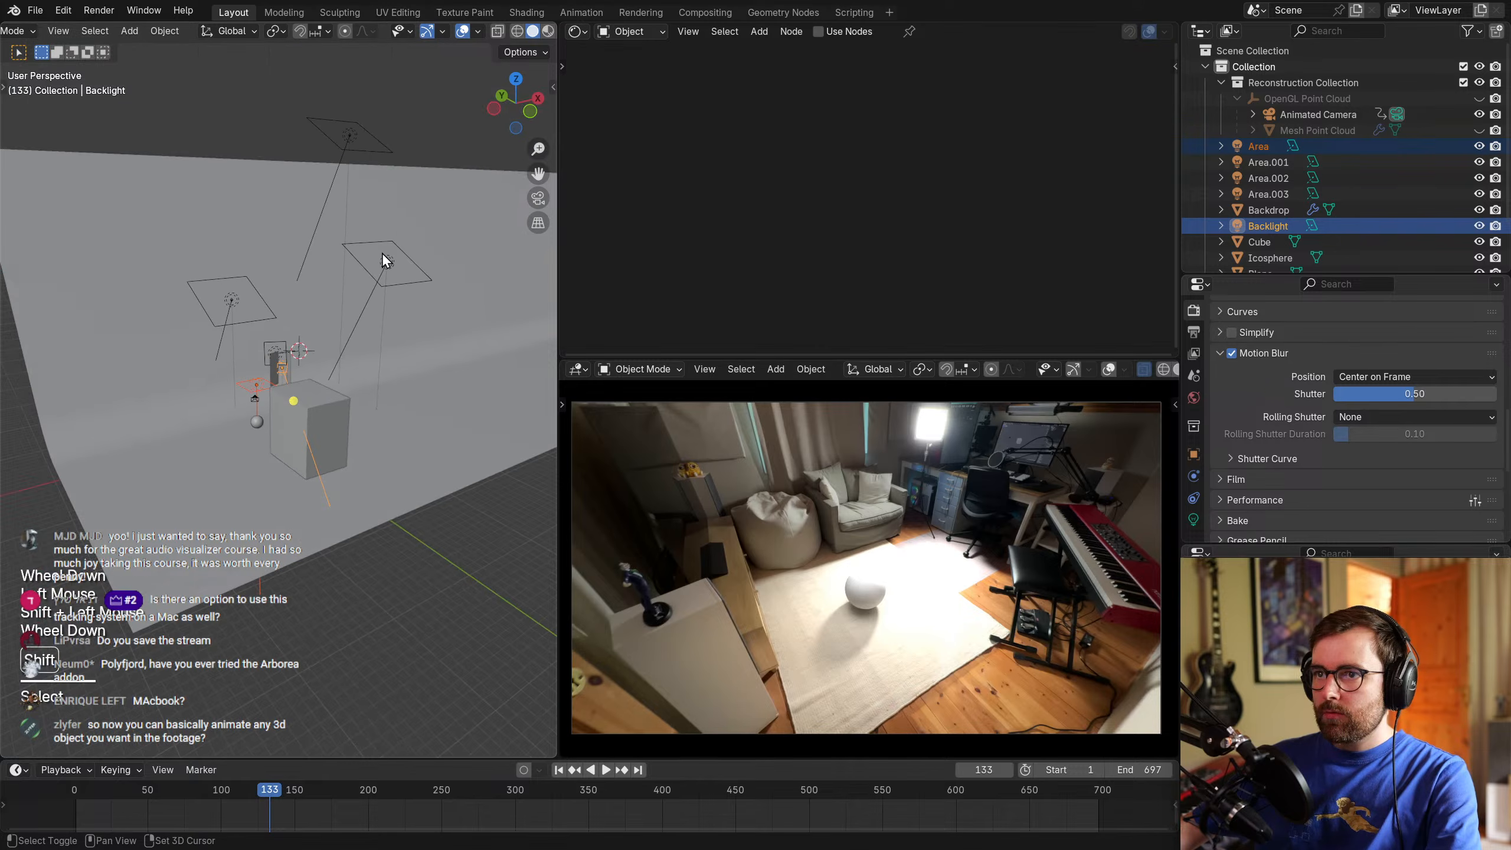
pyautogui.keyDown('shift'); pyautogui.click(390, 242); pyautogui.keyUp('shift')
pyautogui.click(397, 257)
pyautogui.keyDown('shift'); pyautogui.click(350, 137); pyautogui.keyUp('shift')
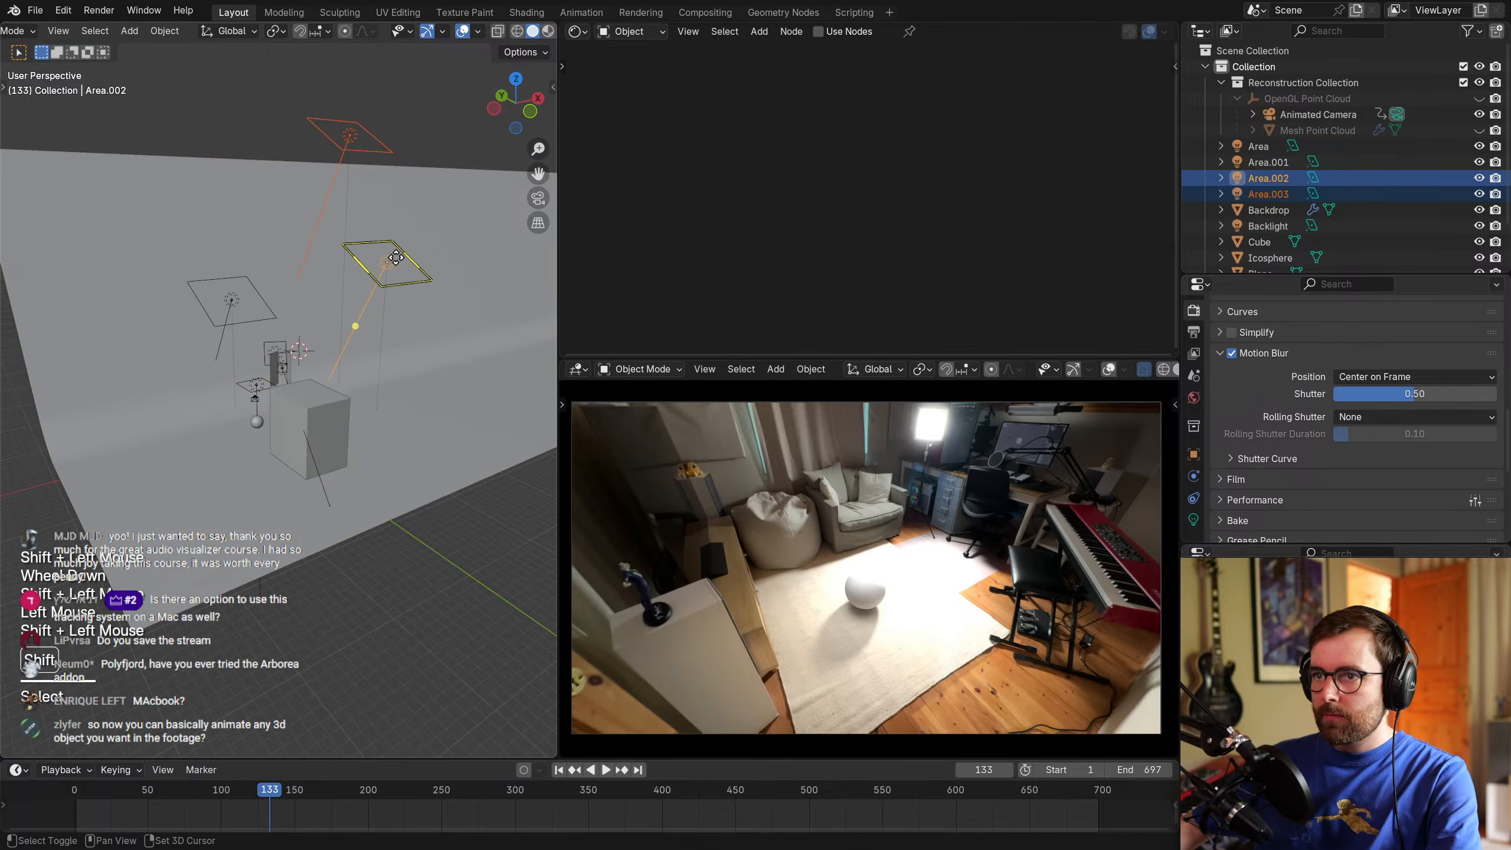
pyautogui.keyDown('shift'); pyautogui.click(233, 301); pyautogui.keyUp('shift')
pyautogui.keyDown('shift'); pyautogui.scroll(1, 294, 393); pyautogui.keyUp('shift')
pyautogui.keyDown('shift'); pyautogui.scroll(3, 294, 393); pyautogui.keyUp('shift')
# Hide the small area light above the sphere to check its effect, undo that, and select Area.001.
pyautogui.click(267, 383)
pyautogui.click(267, 382)
pyautogui.scroll(3, 312, 400)
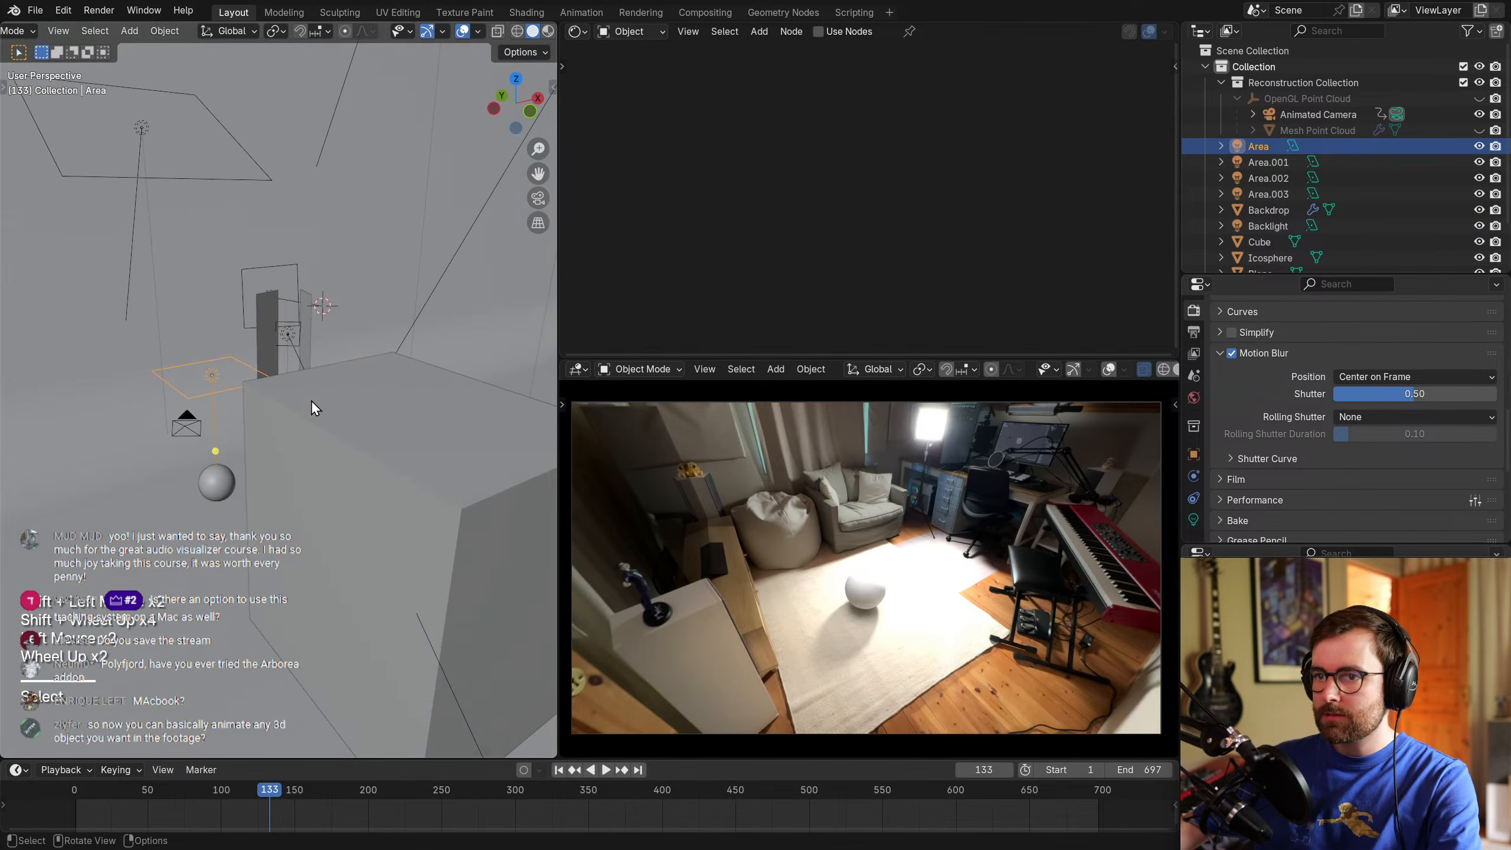
pyautogui.press('h')
pyautogui.hotkey('ctrl', 'z')
pyautogui.hotkey('alt', 'a')
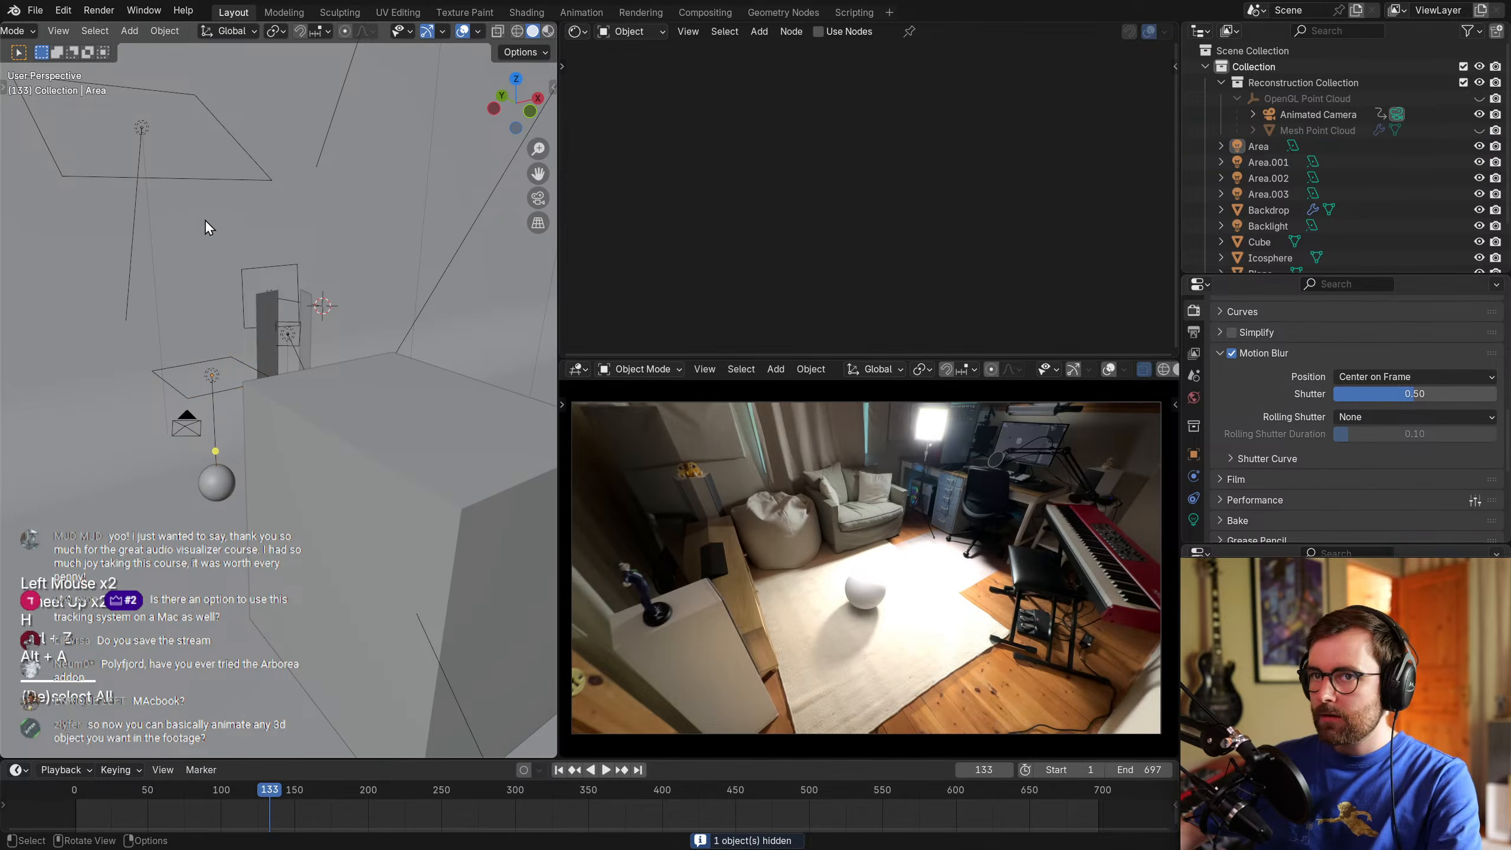
pyautogui.click(149, 123)
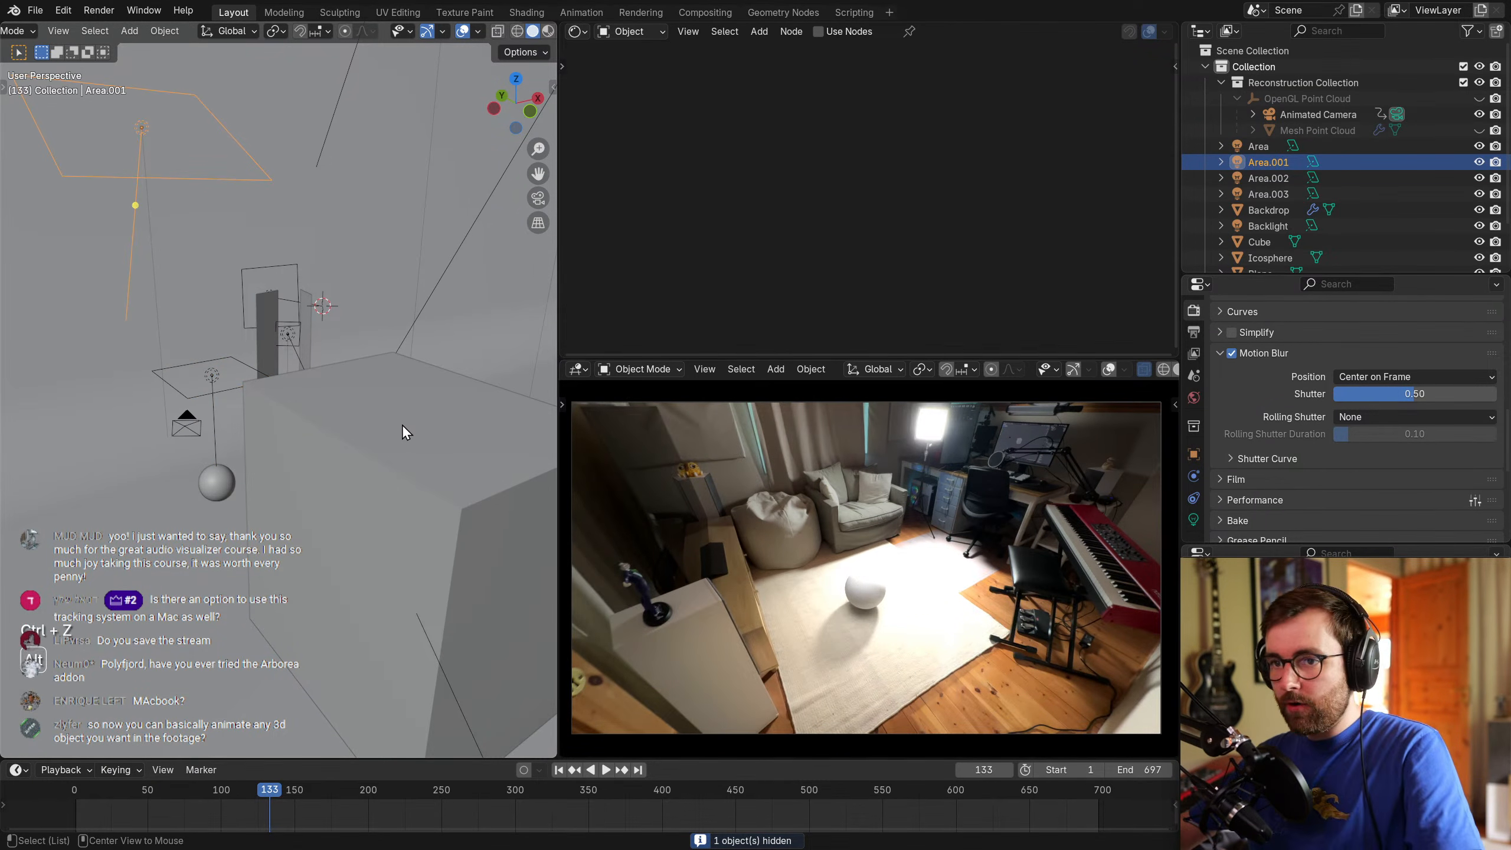
# Deselect all objects and save the file with the new overhead light in place.
pyautogui.hotkey('alt', 'a')
pyautogui.hotkey('ctrl', 's')
pyautogui.keyDown('shift'); pyautogui.moveTo(338, 512); pyautogui.dragTo(403, 442, button='middle'); pyautogui.keyUp('shift')
pyautogui.scroll(-1, 403, 442)
pyautogui.scroll(3, 942, 649)
pyautogui.scroll(-2, 961, 608)
pyautogui.scroll(-1, 902, 580)
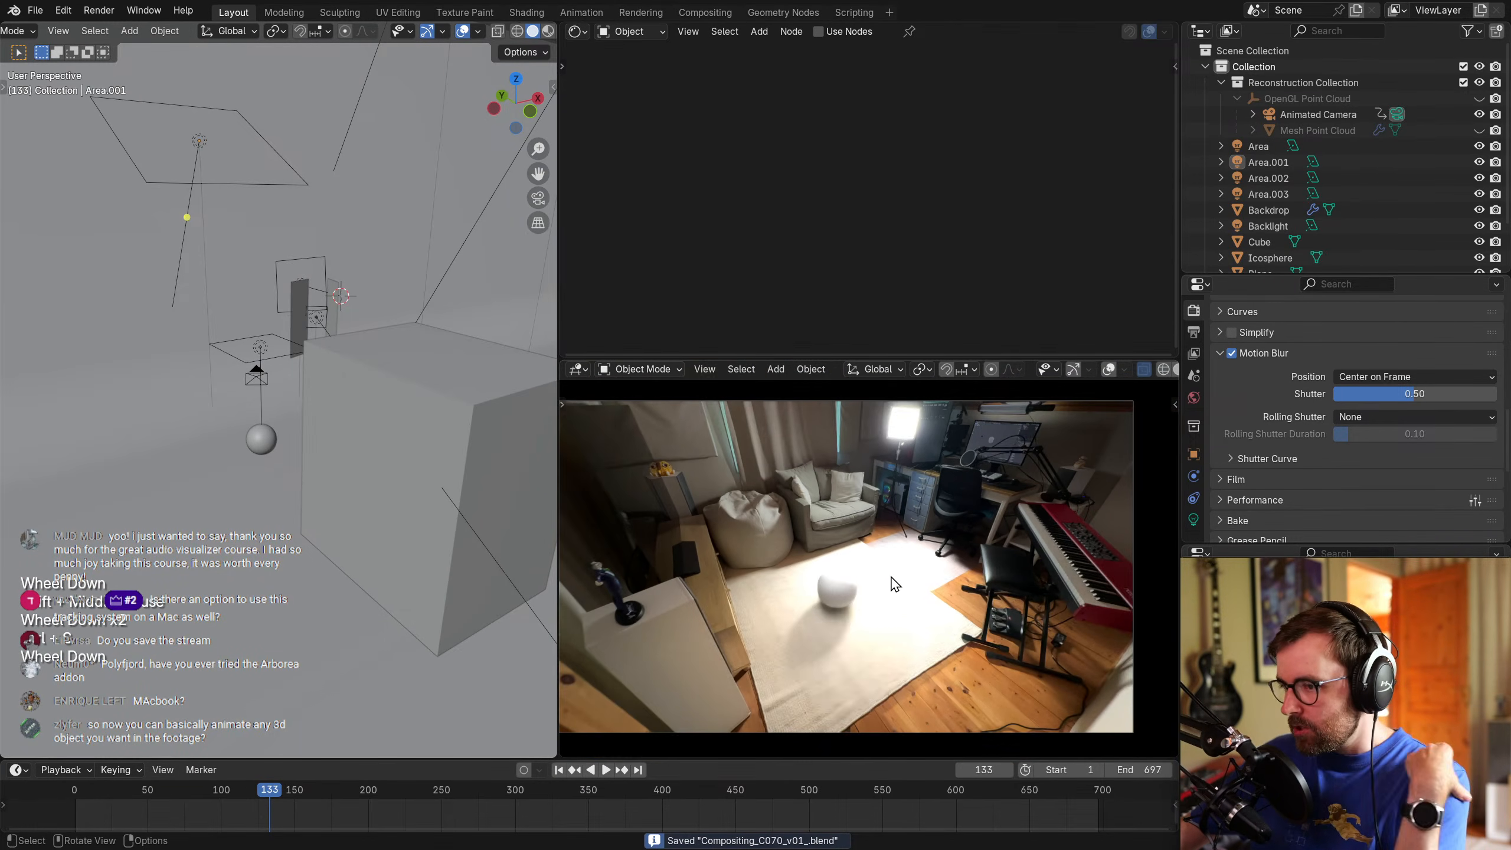
# Switch the empty shader editor to the Compositor and enable Use Nodes.
pyautogui.click(791, 255)
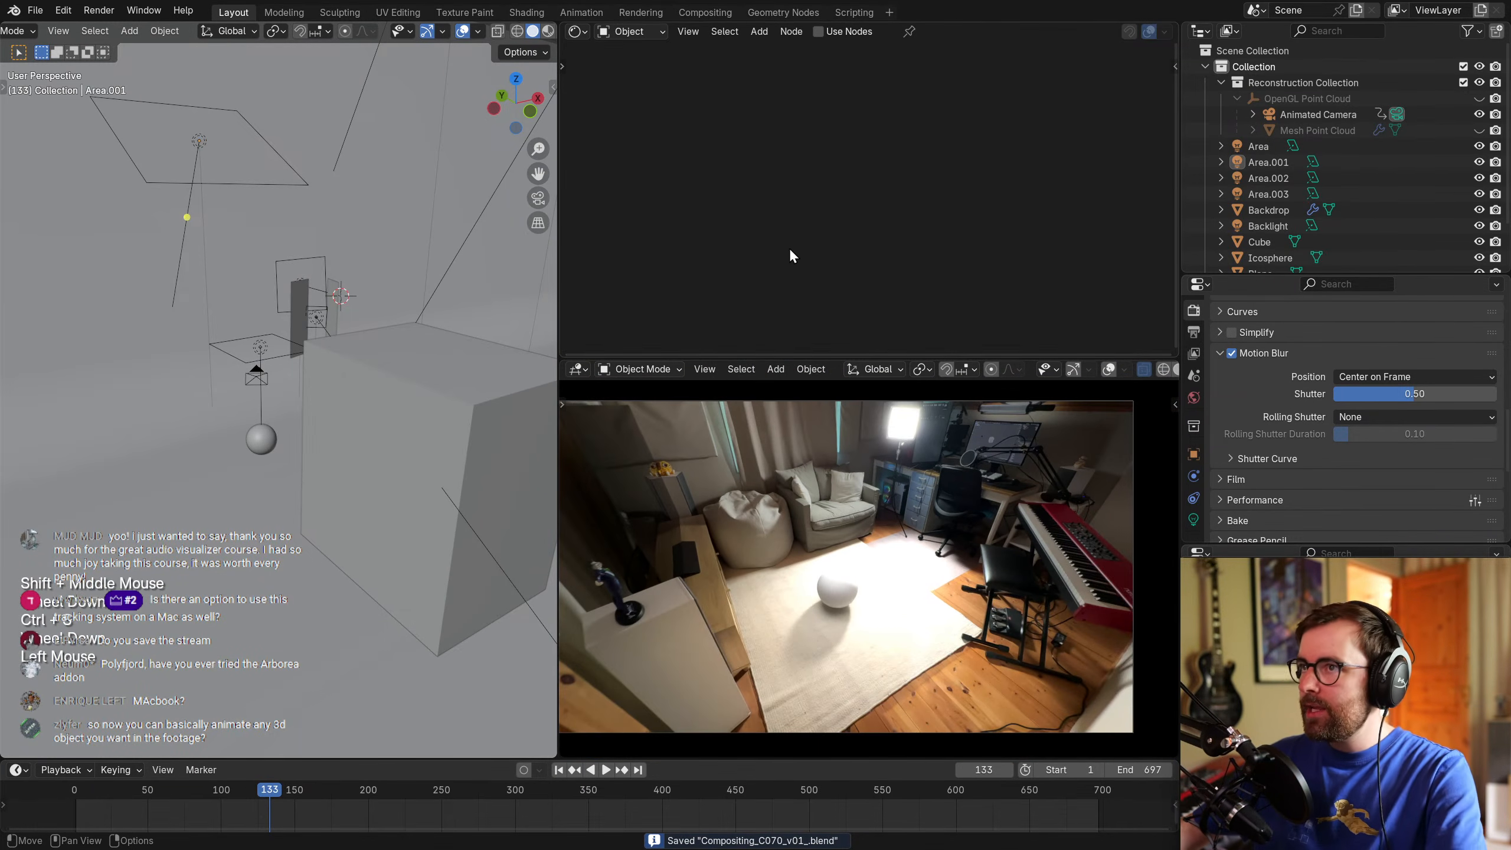
pyautogui.click(576, 31)
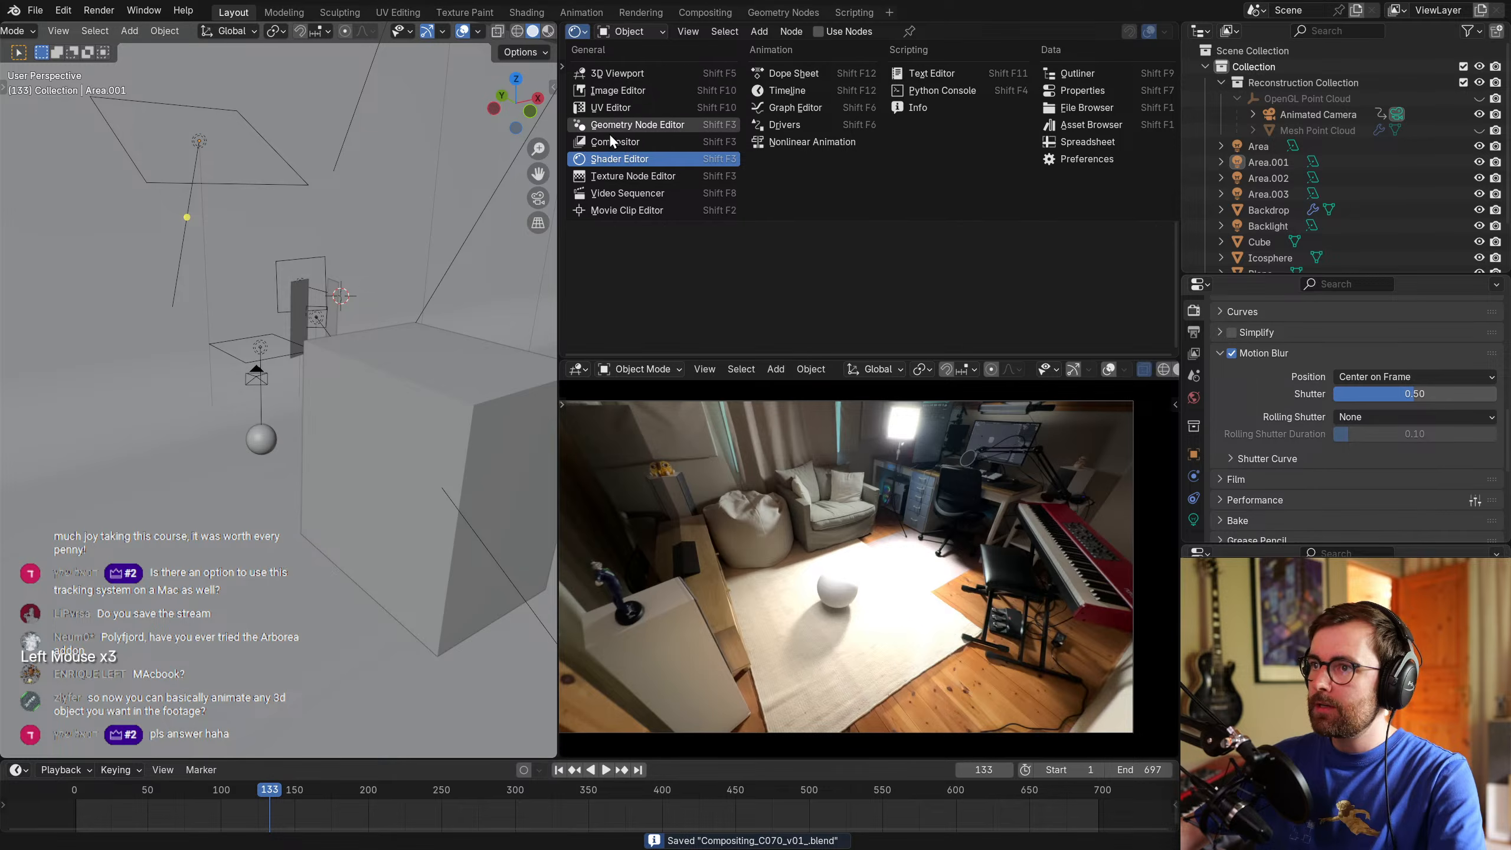
pyautogui.click(662, 140)
pyautogui.click(763, 33)
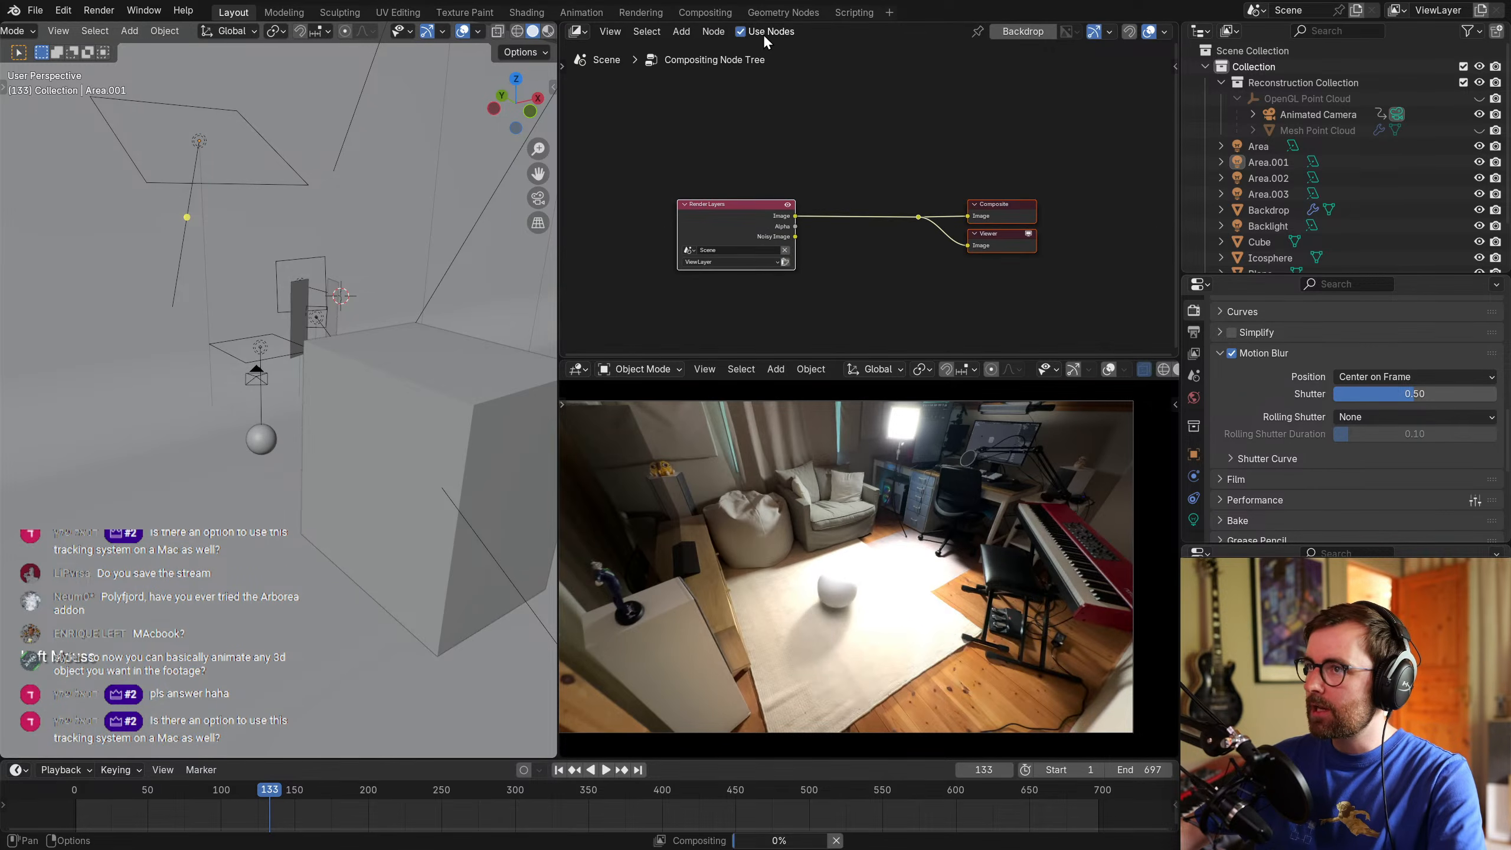
# Move the Render Layers node farther away from the Composite and Viewer nodes to make room between them.
pyautogui.moveTo(836, 157); pyautogui.dragTo(928, 123, button='middle')
pyautogui.click(815, 184)
pyautogui.moveTo(814, 185); pyautogui.dragTo(675, 174)
pyautogui.moveTo(1048, 367); pyautogui.dragTo(969, 368, button='middle')
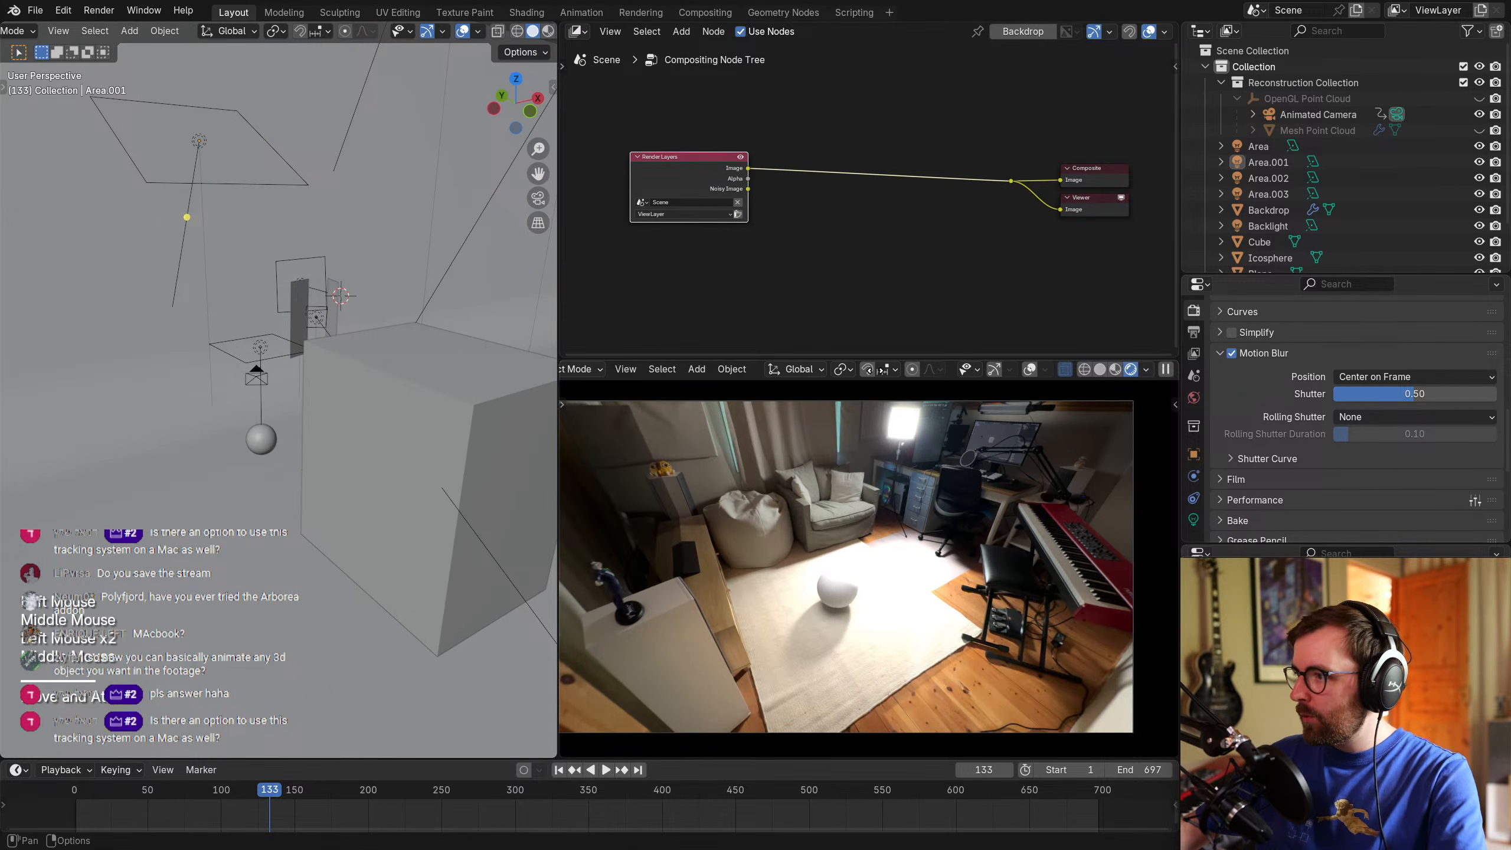
# Split the camera viewport vertically into two side-by-side views.
pyautogui.click(1146, 369)
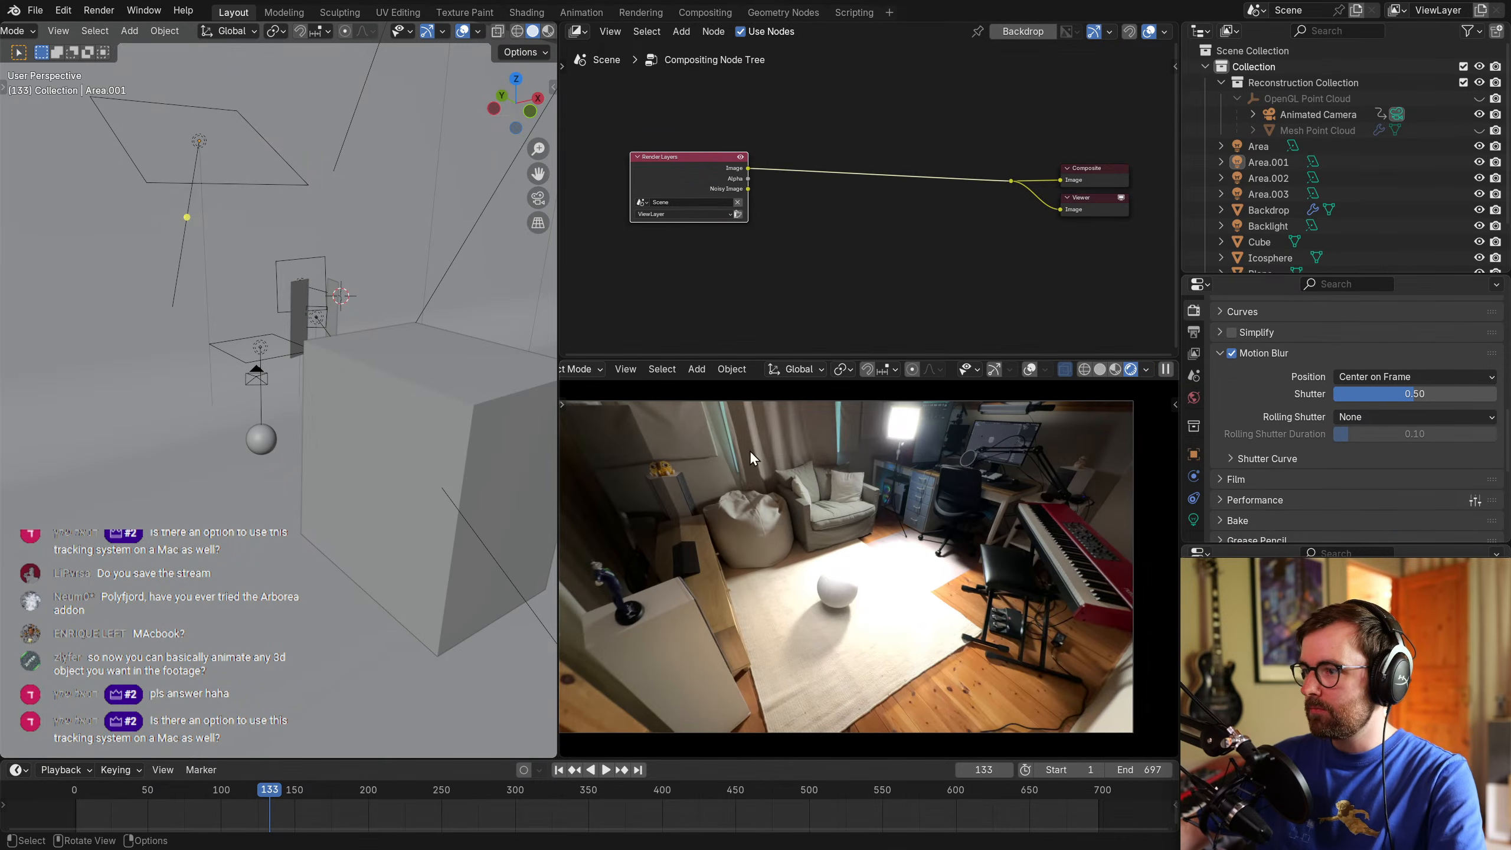
pyautogui.hotkey('ctrl', 'w')
pyautogui.click(868, 416)
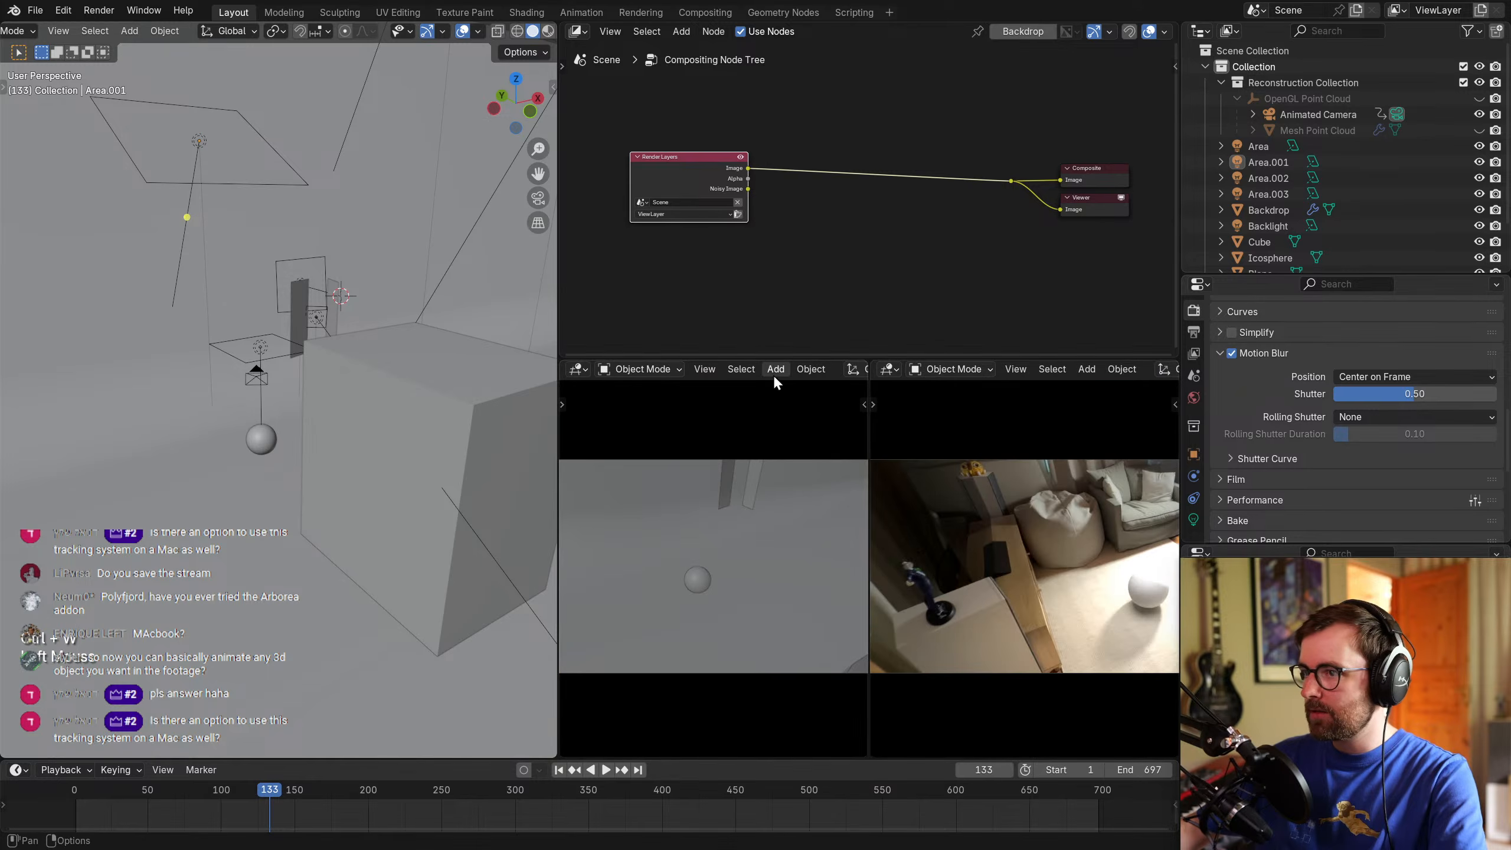
# Set the first of the two camera views to Rendered shading with its viewport Compositor set to Always.
pyautogui.moveTo(775, 376); pyautogui.dragTo(610, 370, button='middle')
pyautogui.moveTo(845, 372); pyautogui.dragTo(726, 373, button='middle')
pyautogui.click(855, 370)
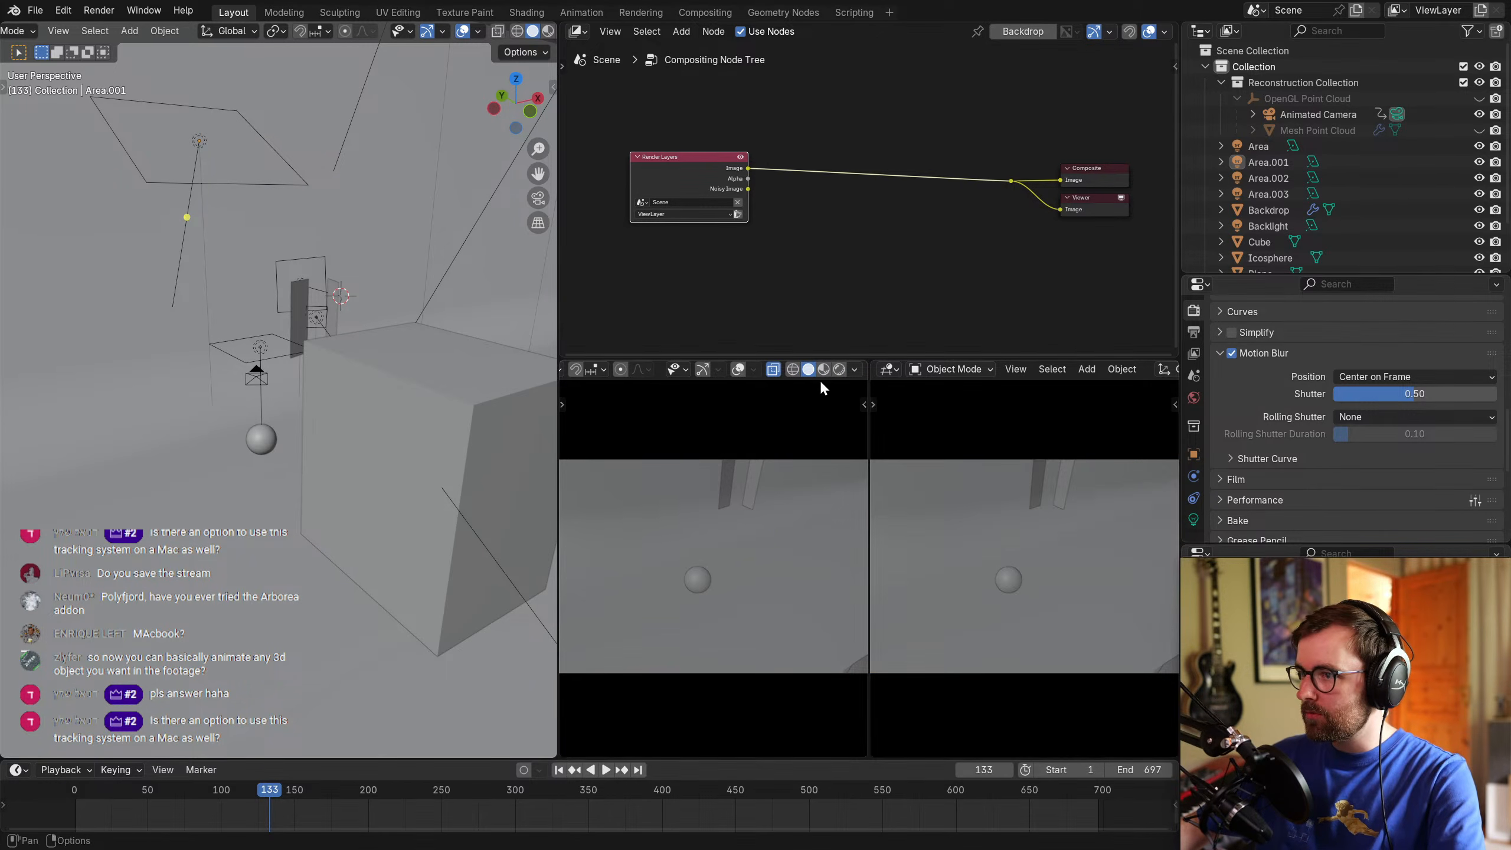
pyautogui.click(839, 369)
pyautogui.click(857, 369)
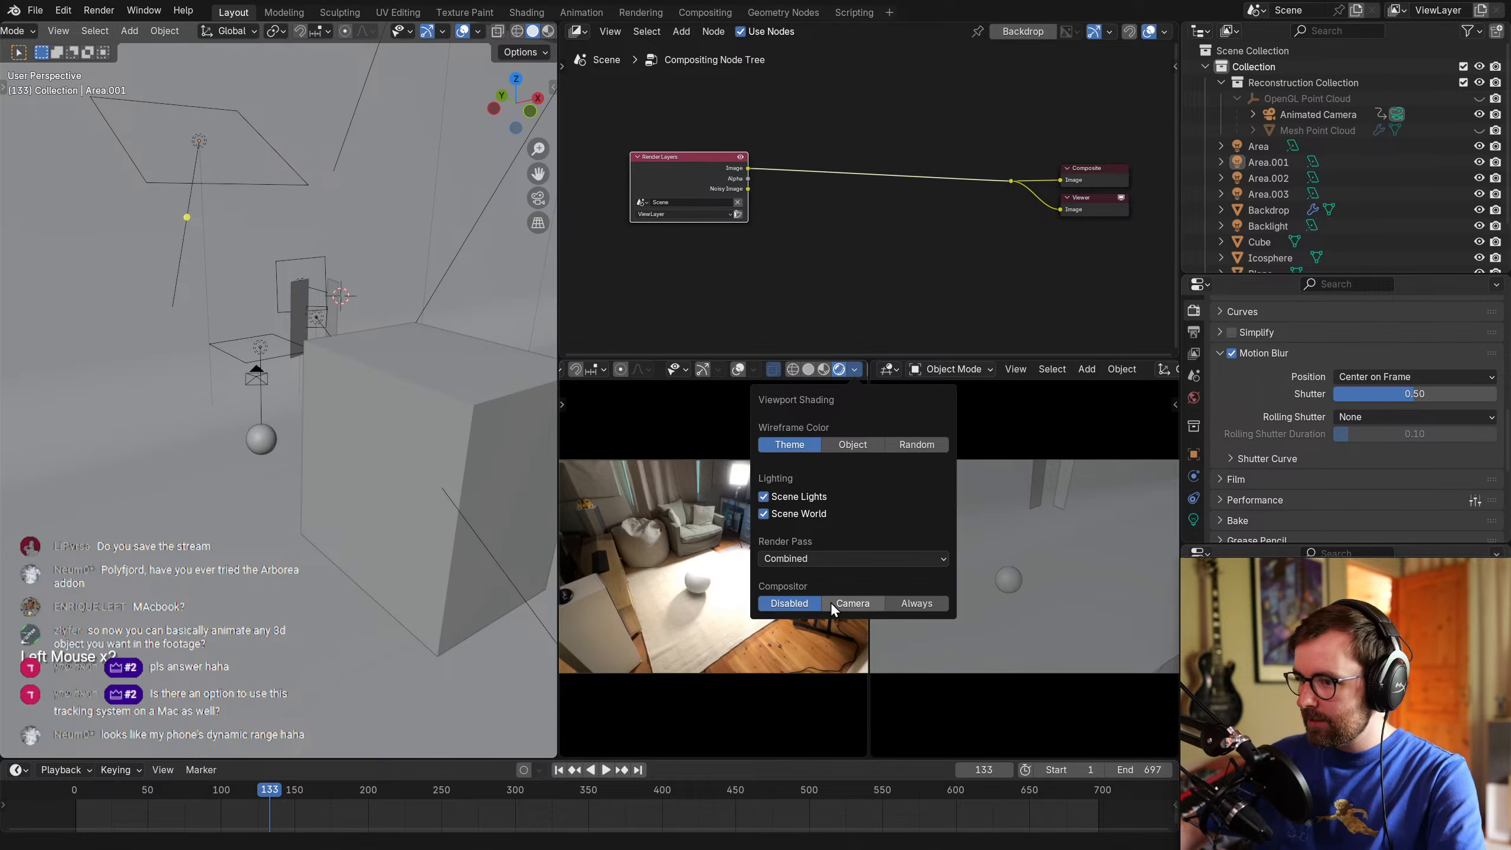
pyautogui.click(911, 603)
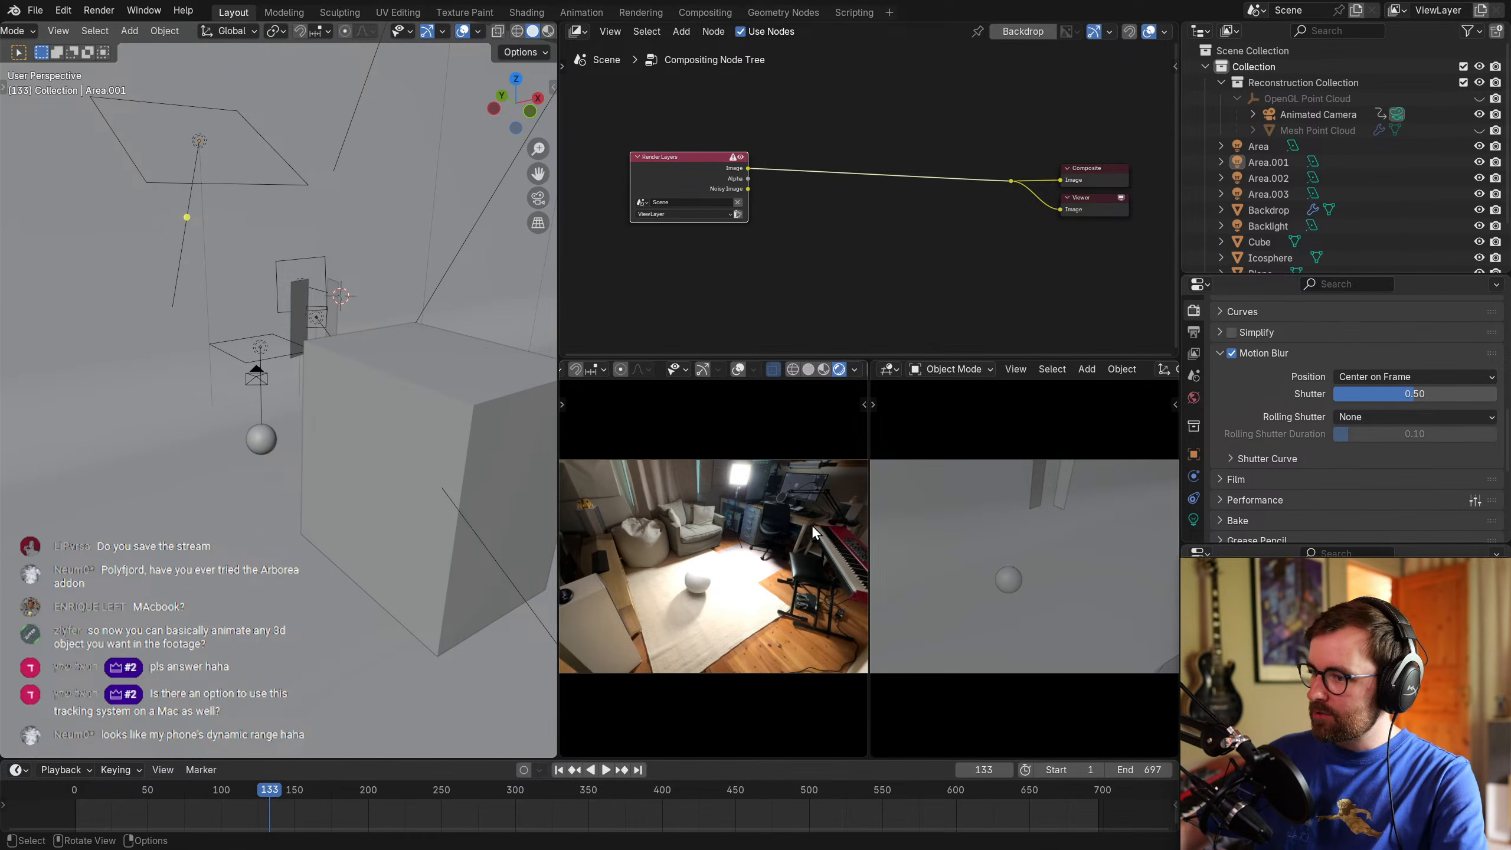
# Join the two camera views into one rendered view and move the Render Layers node farther from the output nodes.
pyautogui.rightClick(869, 478)
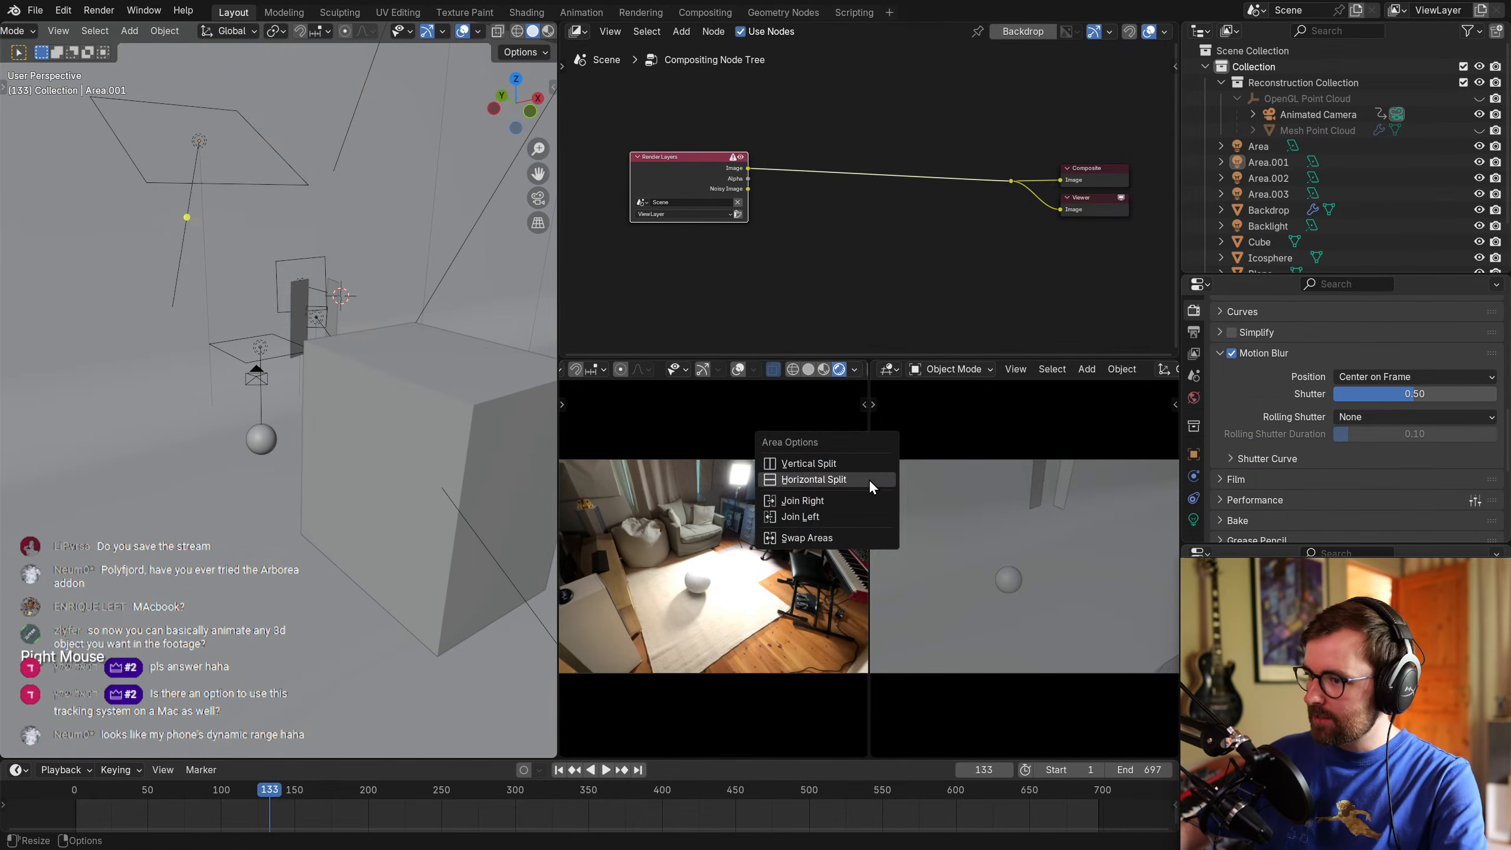
pyautogui.click(833, 500)
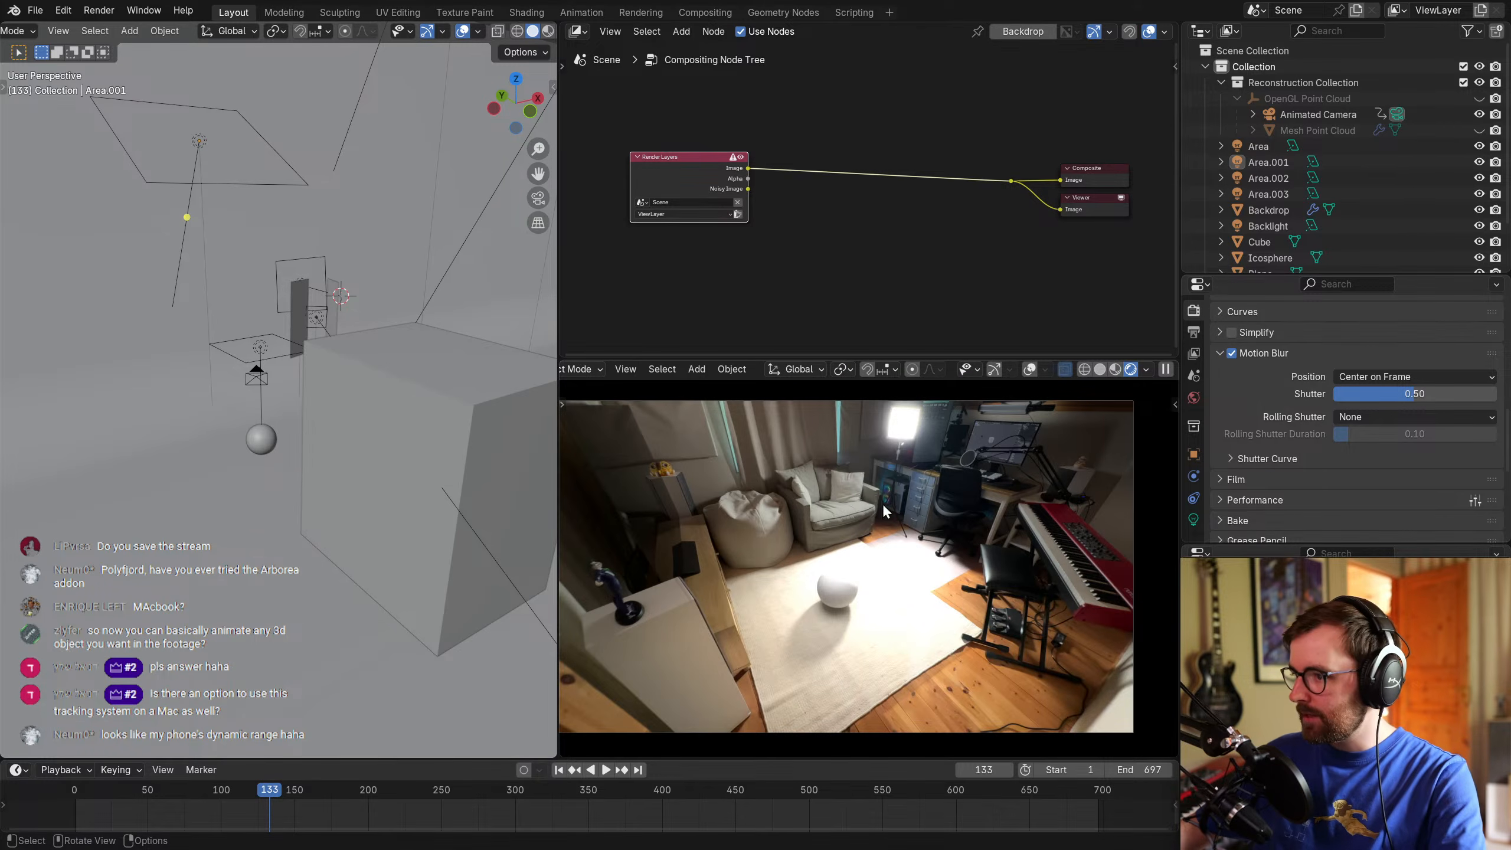
pyautogui.moveTo(693, 164); pyautogui.dragTo(663, 174)
pyautogui.moveTo(821, 253); pyautogui.dragTo(881, 286)
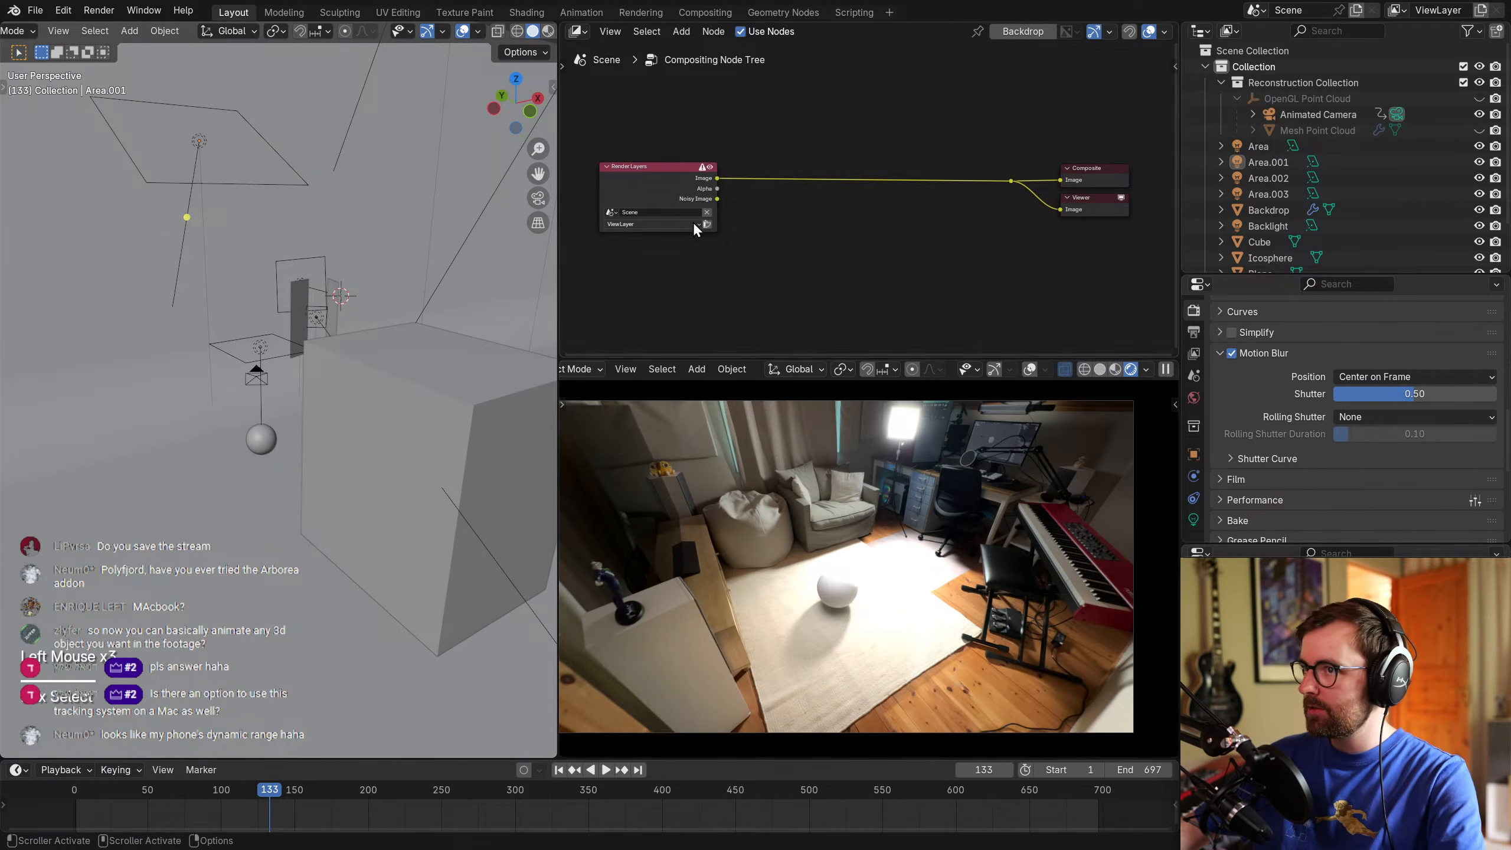
pyautogui.moveTo(647, 183); pyautogui.dragTo(626, 179)
pyautogui.click(803, 226)
pyautogui.click(831, 212)
# Add an Exposure node on the link between the Render Layers node and the Composite and Viewer outputs.
pyautogui.hotkey('shift', 'a')
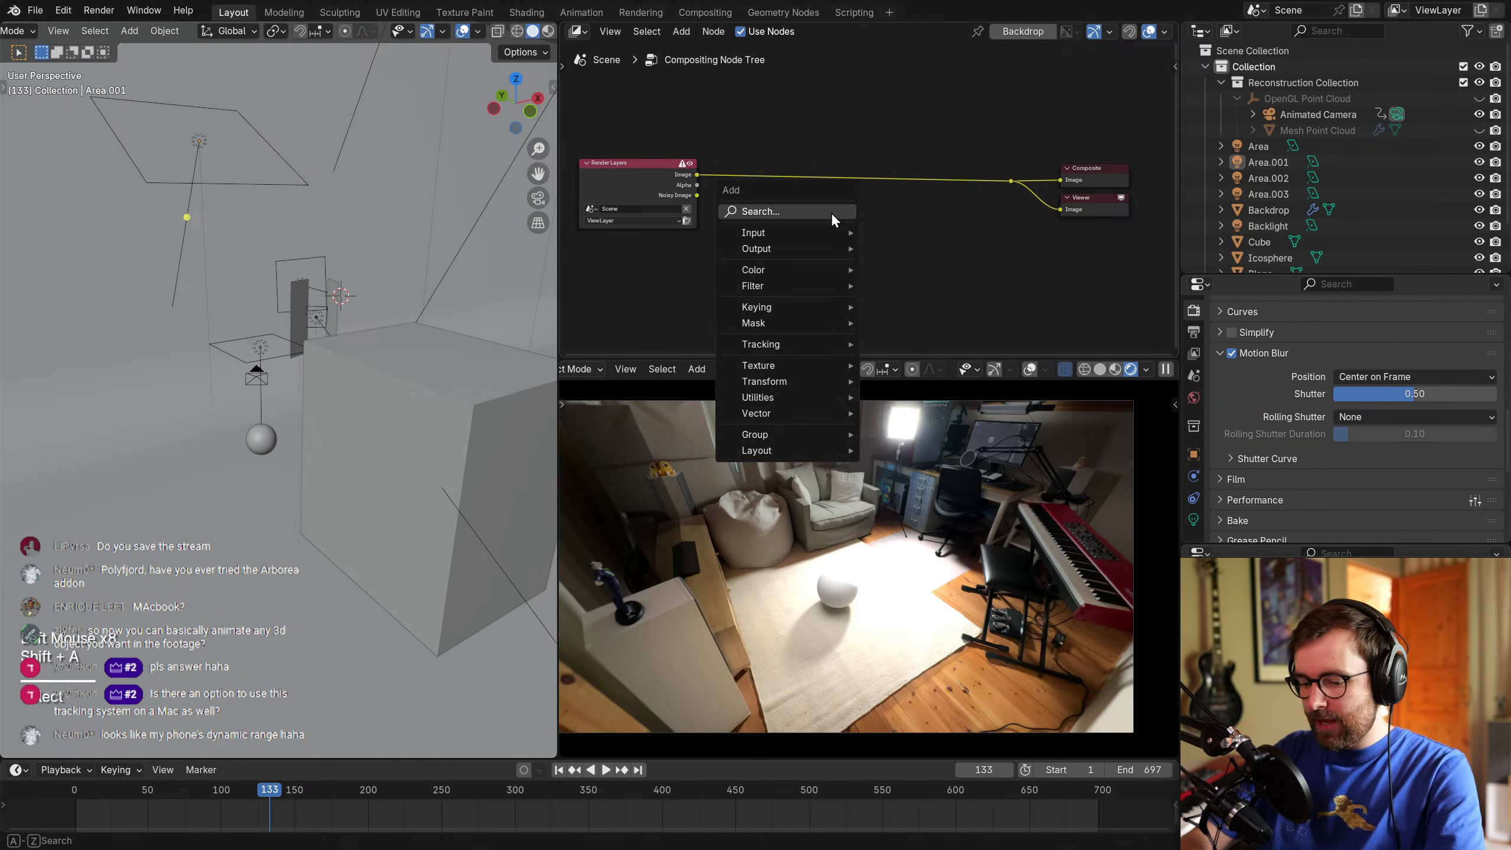
pyautogui.write('expo')
pyautogui.click(866, 246)
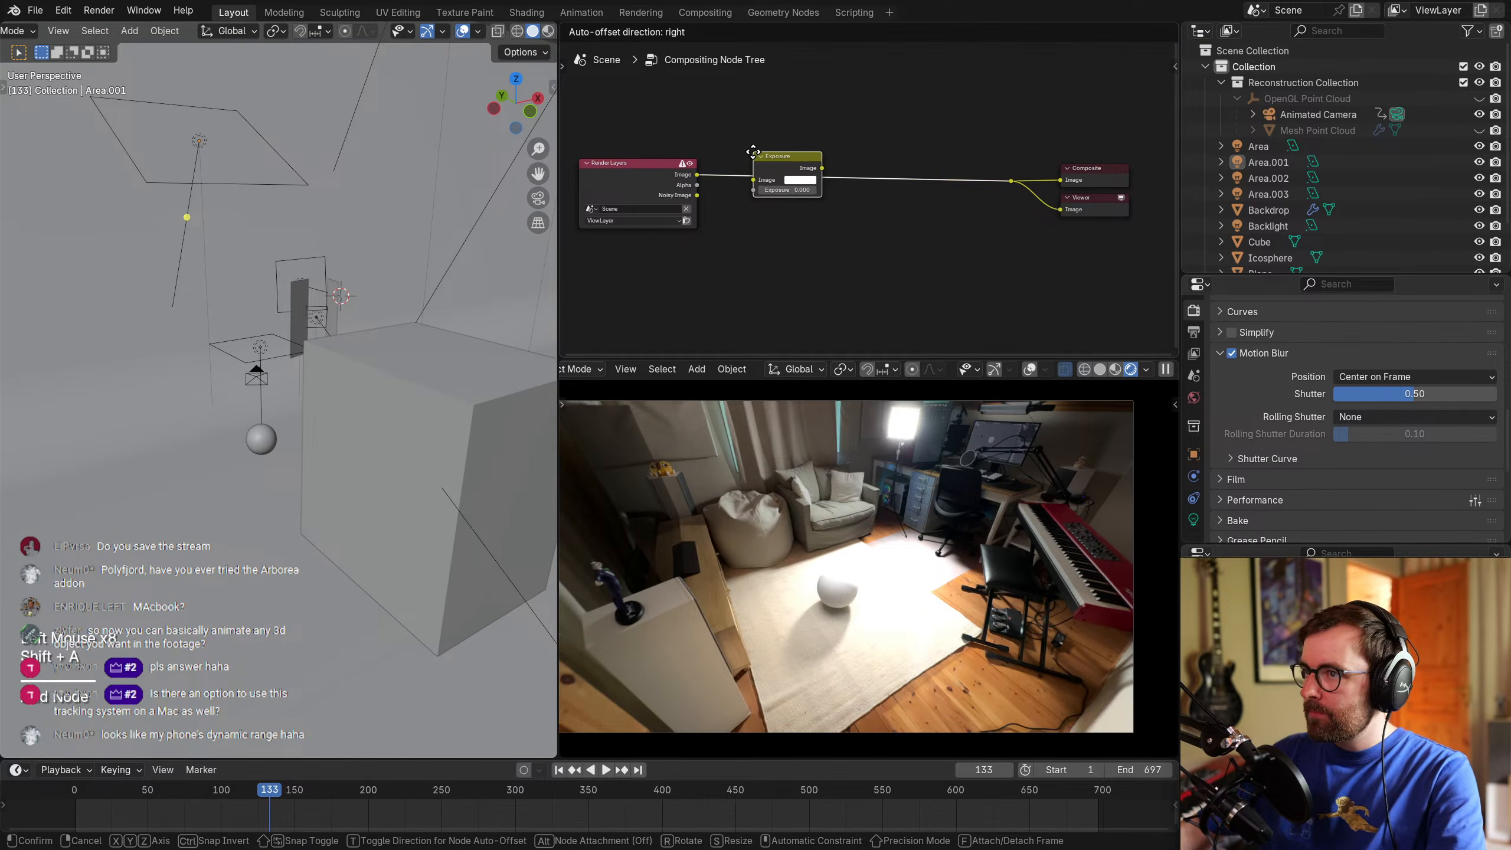
pyautogui.click(786, 179)
# Darken the composite by setting the Exposure node's value to -1.300, checking the sphere and floor up close.
pyautogui.moveTo(786, 189); pyautogui.dragTo(756, 190)
pyautogui.scroll(3, 850, 530)
pyautogui.keyDown('shift'); pyautogui.moveTo(938, 590); pyautogui.dragTo(779, 597, button='middle'); pyautogui.keyUp('shift')
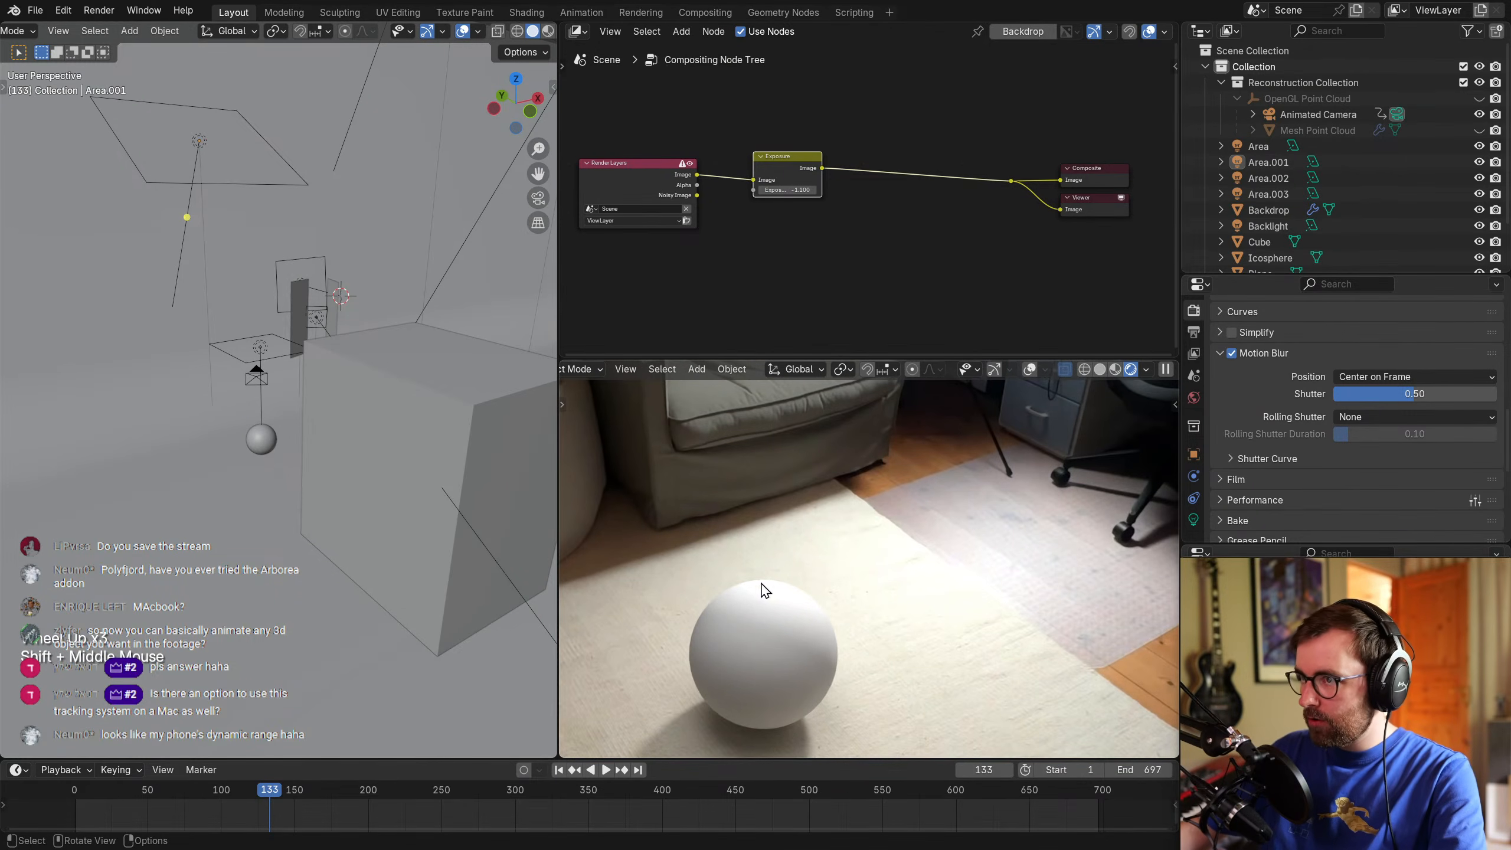
pyautogui.click(759, 190)
pyautogui.click(760, 190)
pyautogui.scroll(-5, 875, 631)
pyautogui.scroll(2, 868, 232)
pyautogui.moveTo(868, 232); pyautogui.dragTo(872, 193, button='middle')
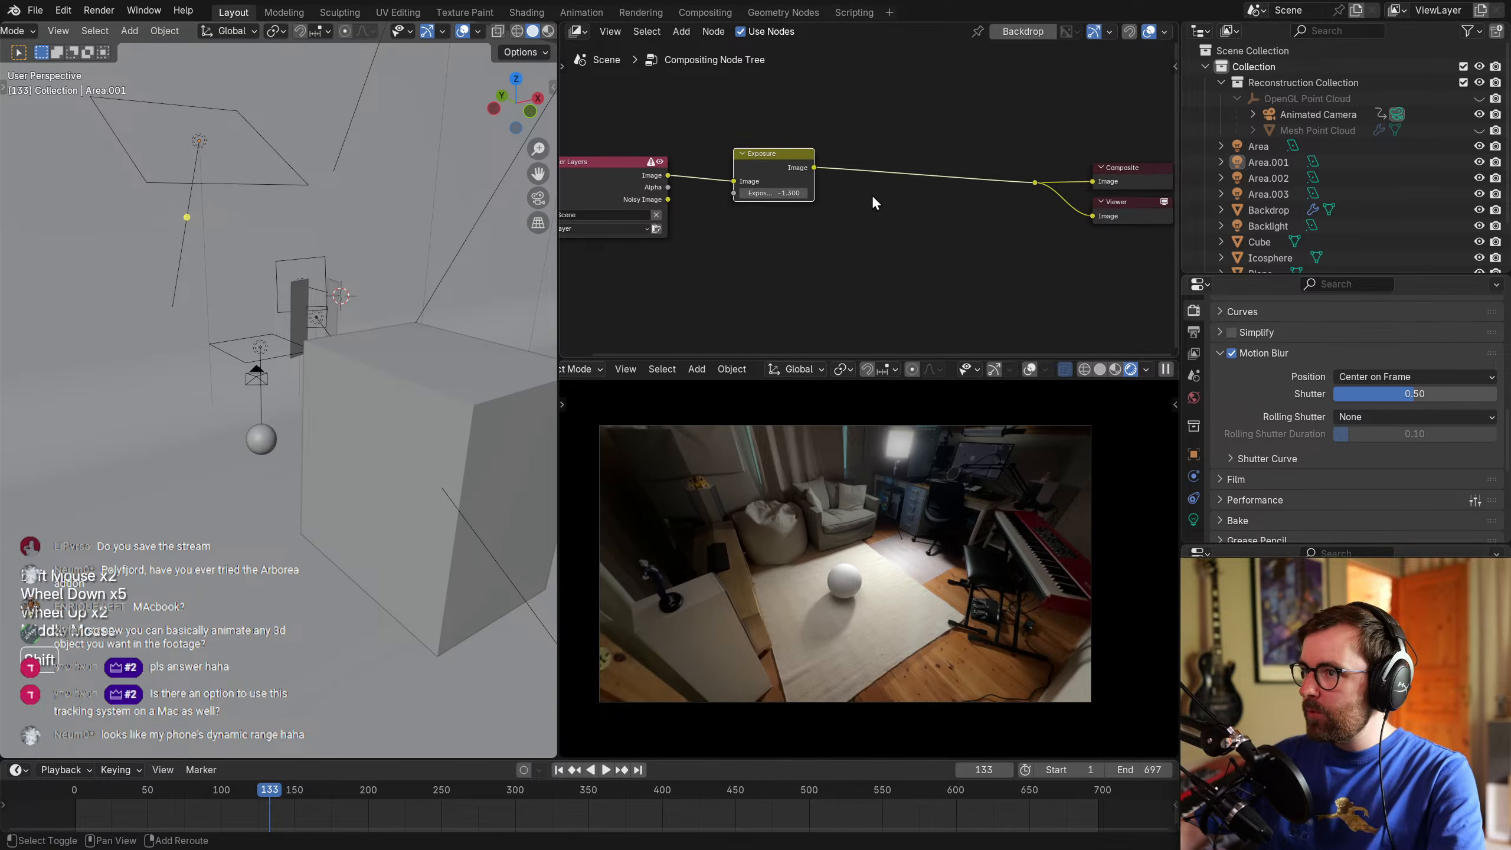
pyautogui.hotkey('shift', 'a')
pyautogui.hotkey('shift', 'a')
pyautogui.write('color ramp')
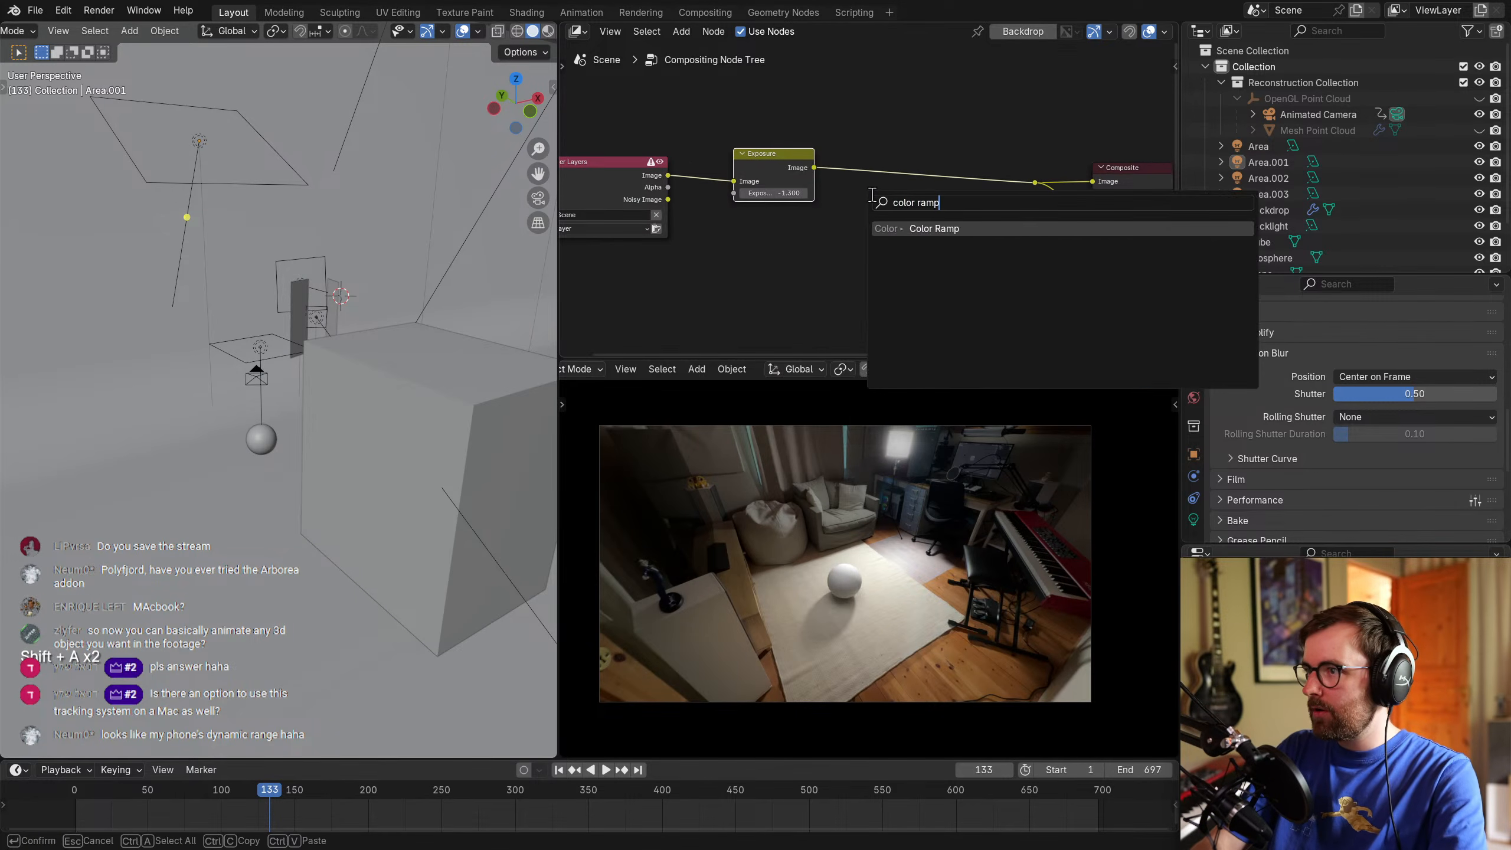
# Insert an RGB Curves node between the Exposure node and the Composite and Viewer outputs.
pyautogui.hotkey('shift', 'a')
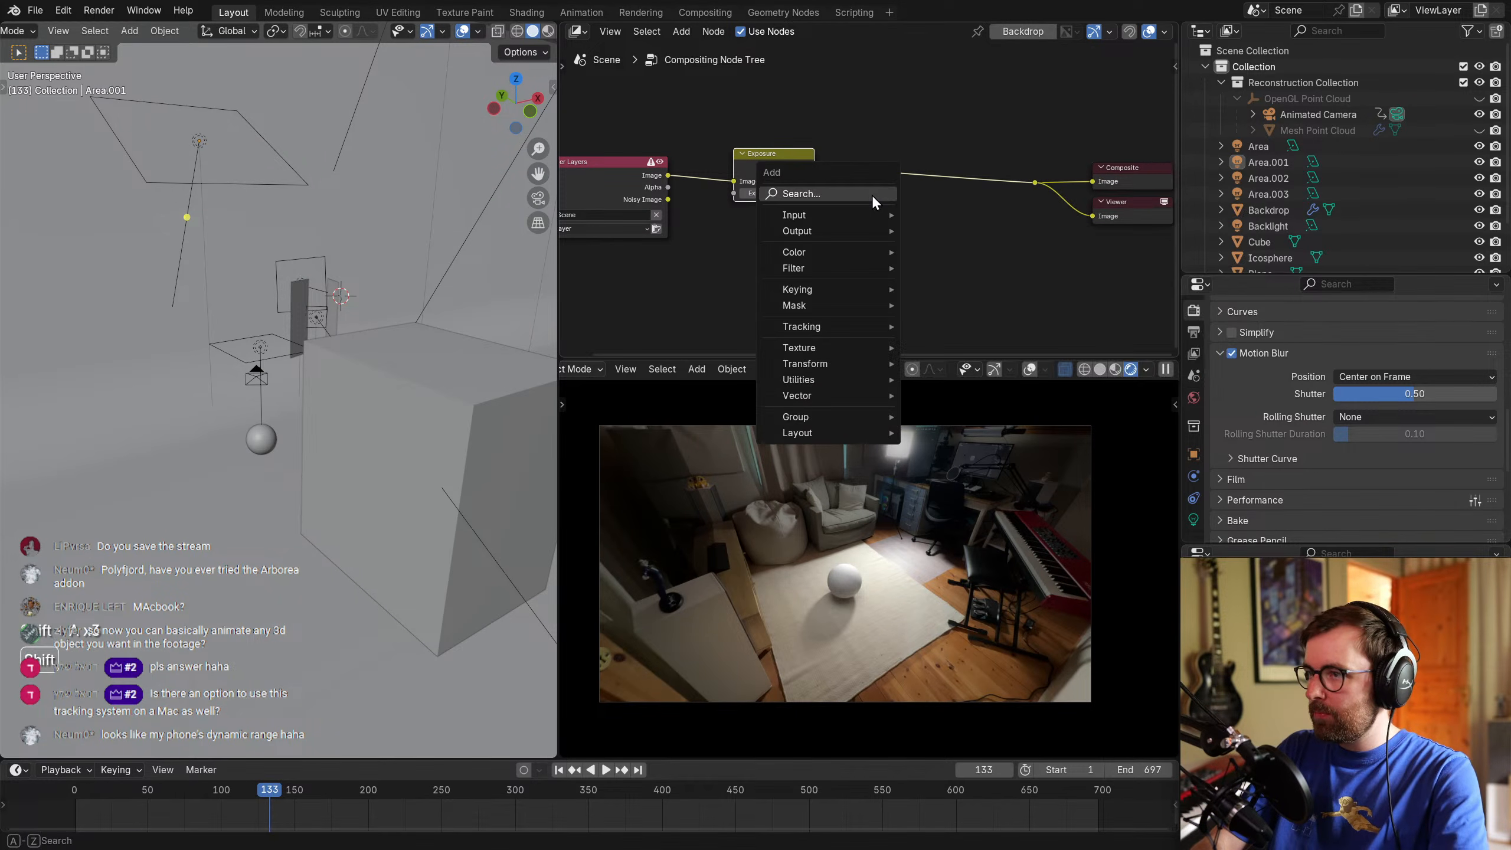
pyautogui.write('rgb curves')
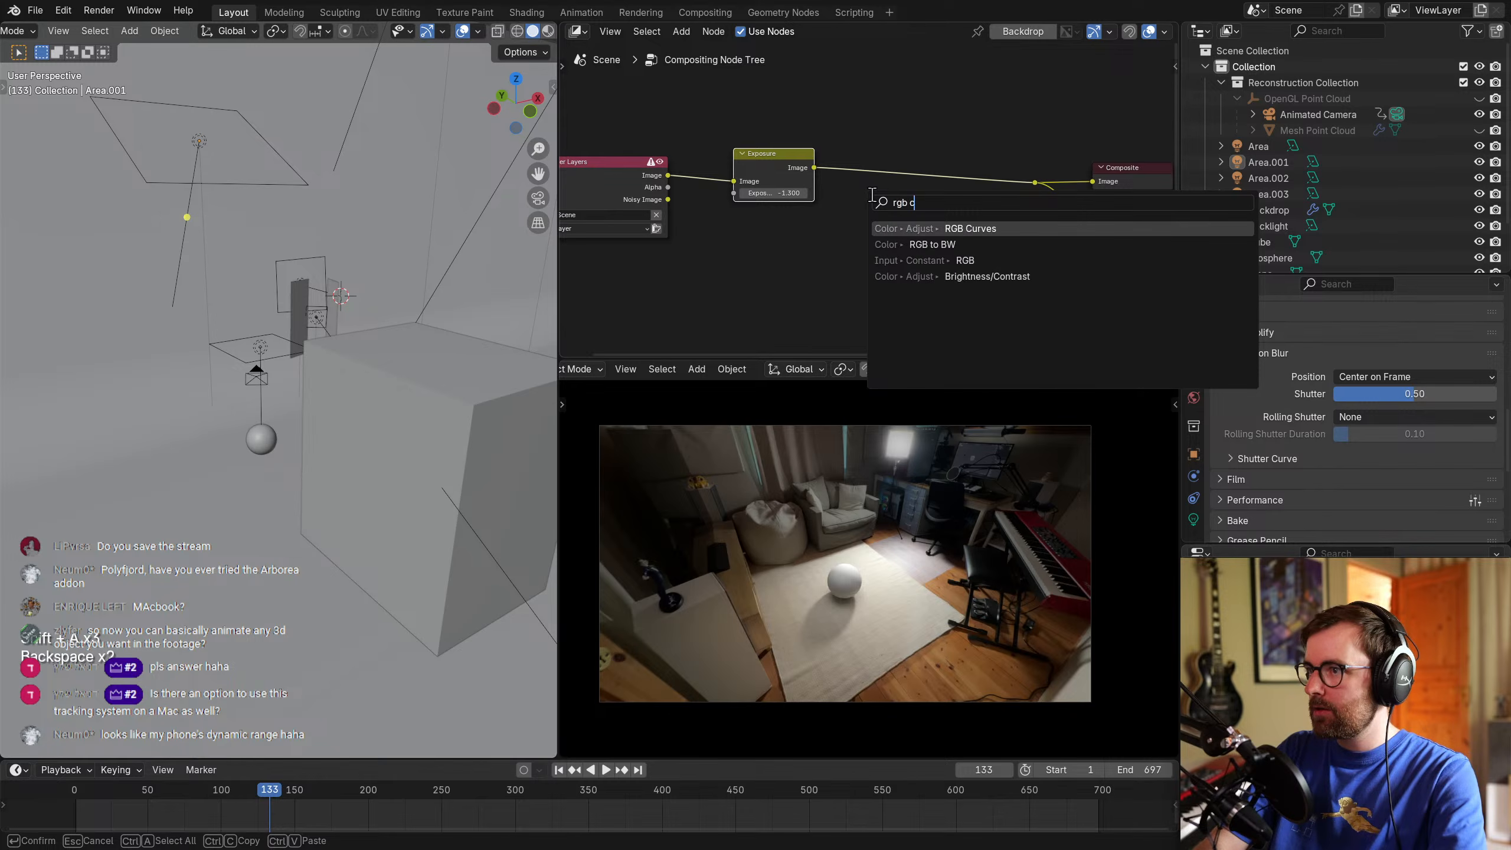
pyautogui.press('Return')
pyautogui.click(909, 164)
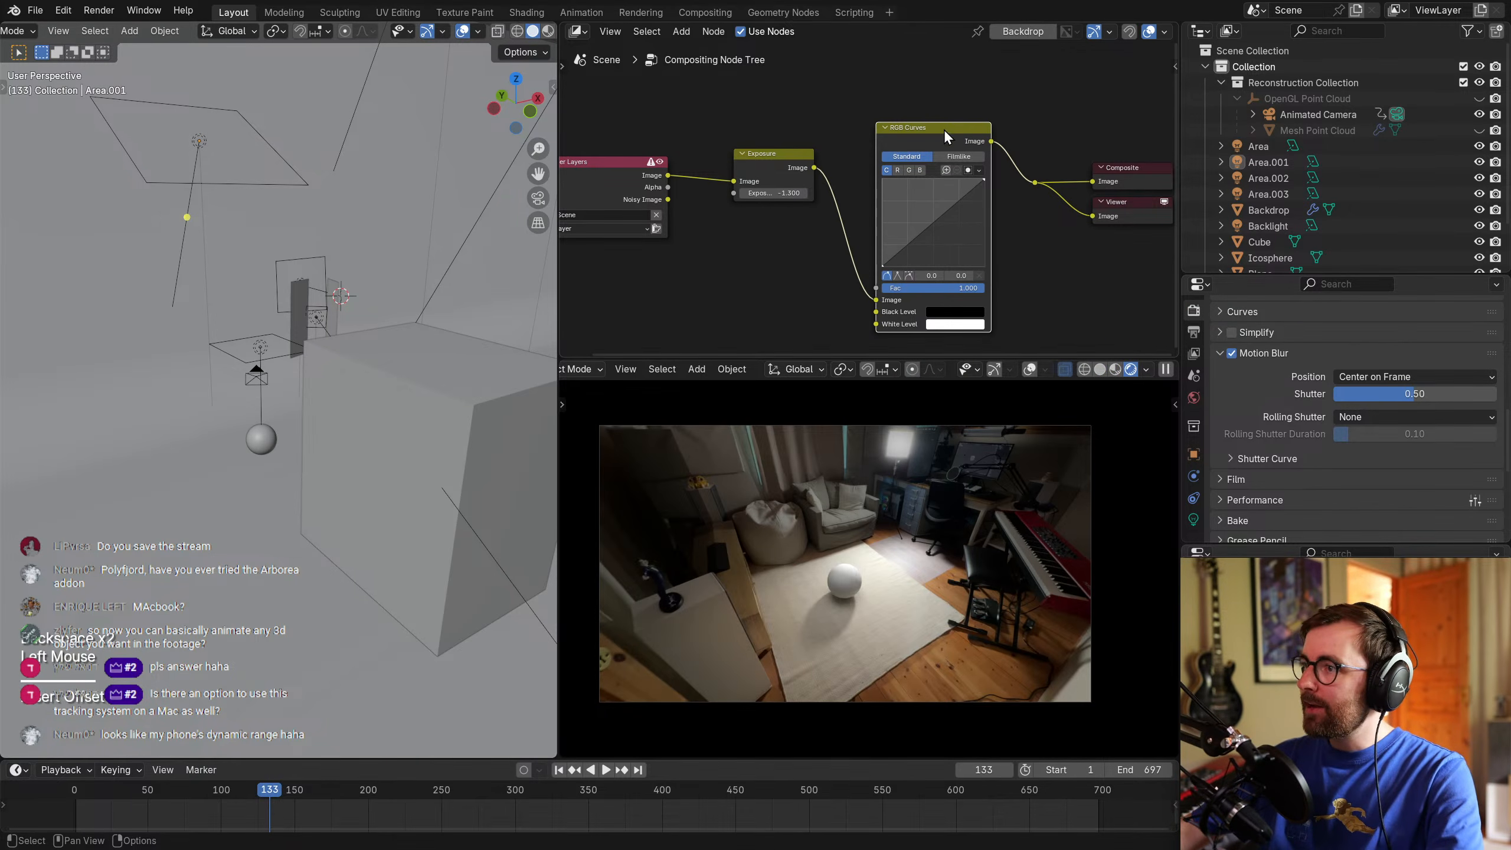
pyautogui.moveTo(949, 139); pyautogui.dragTo(942, 139)
# Brighten the image midtones by adding a point to the RGB curve and raising it to about 0.4, 0.7.
pyautogui.moveTo(922, 211); pyautogui.dragTo(923, 209)
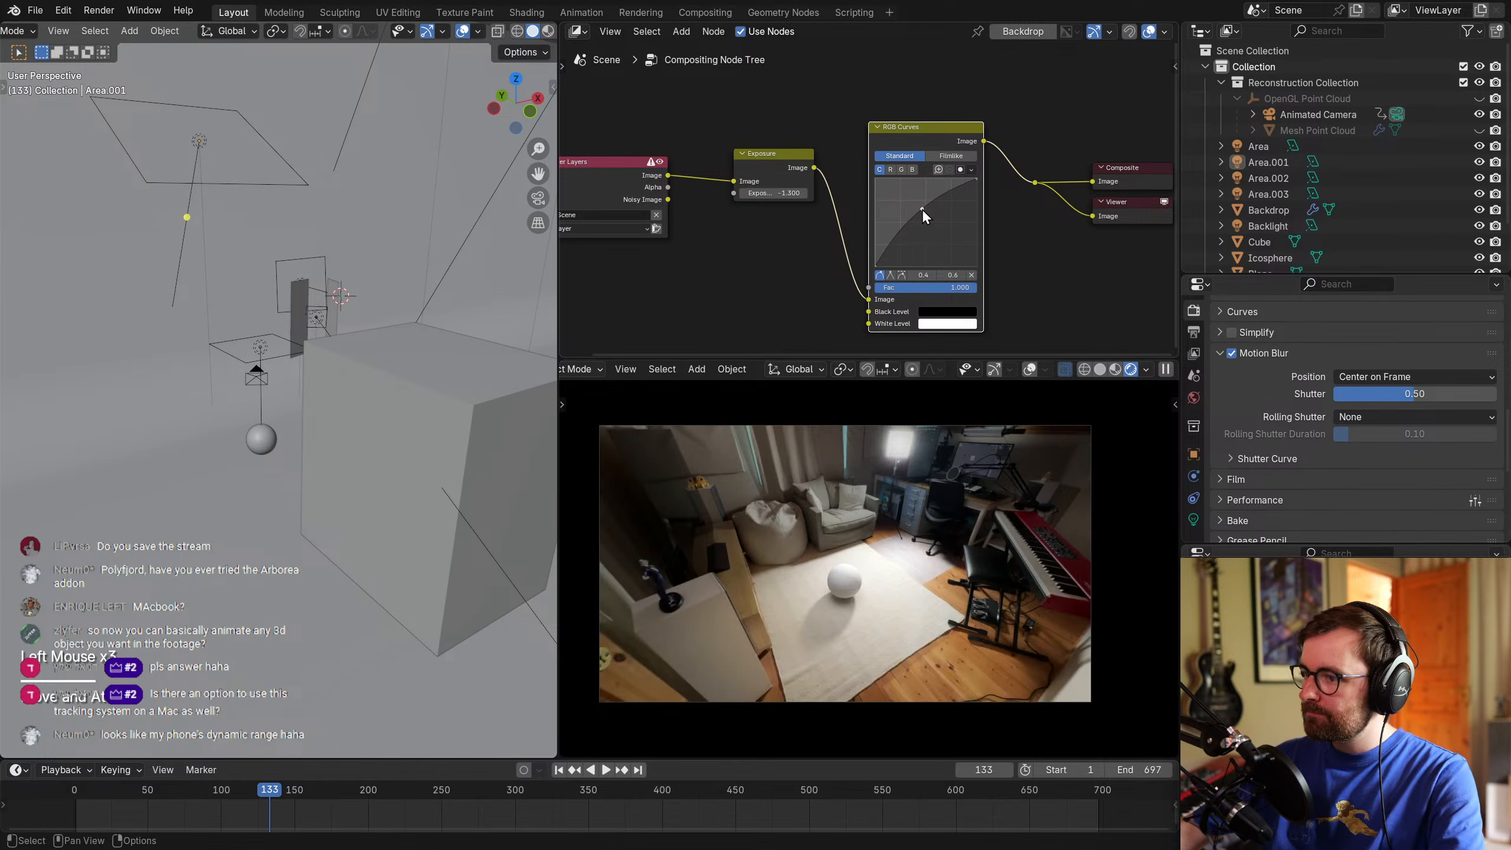
pyautogui.scroll(4, 911, 611)
pyautogui.scroll(-3, 894, 625)
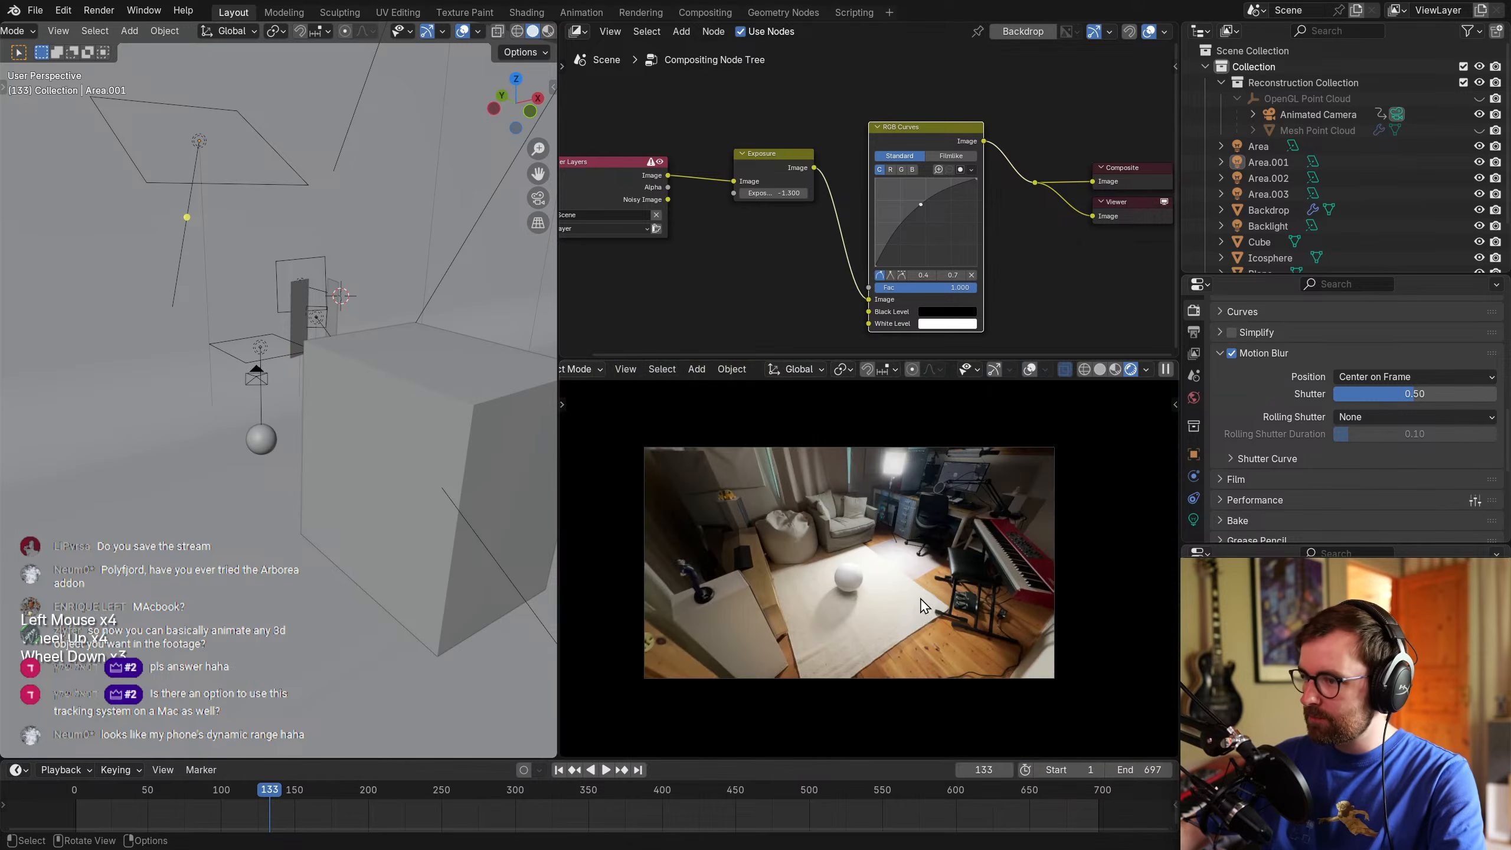
pyautogui.scroll(2, 923, 547)
pyautogui.keyDown('shift'); pyautogui.moveTo(924, 547); pyautogui.dragTo(946, 545, button='middle'); pyautogui.keyUp('shift')
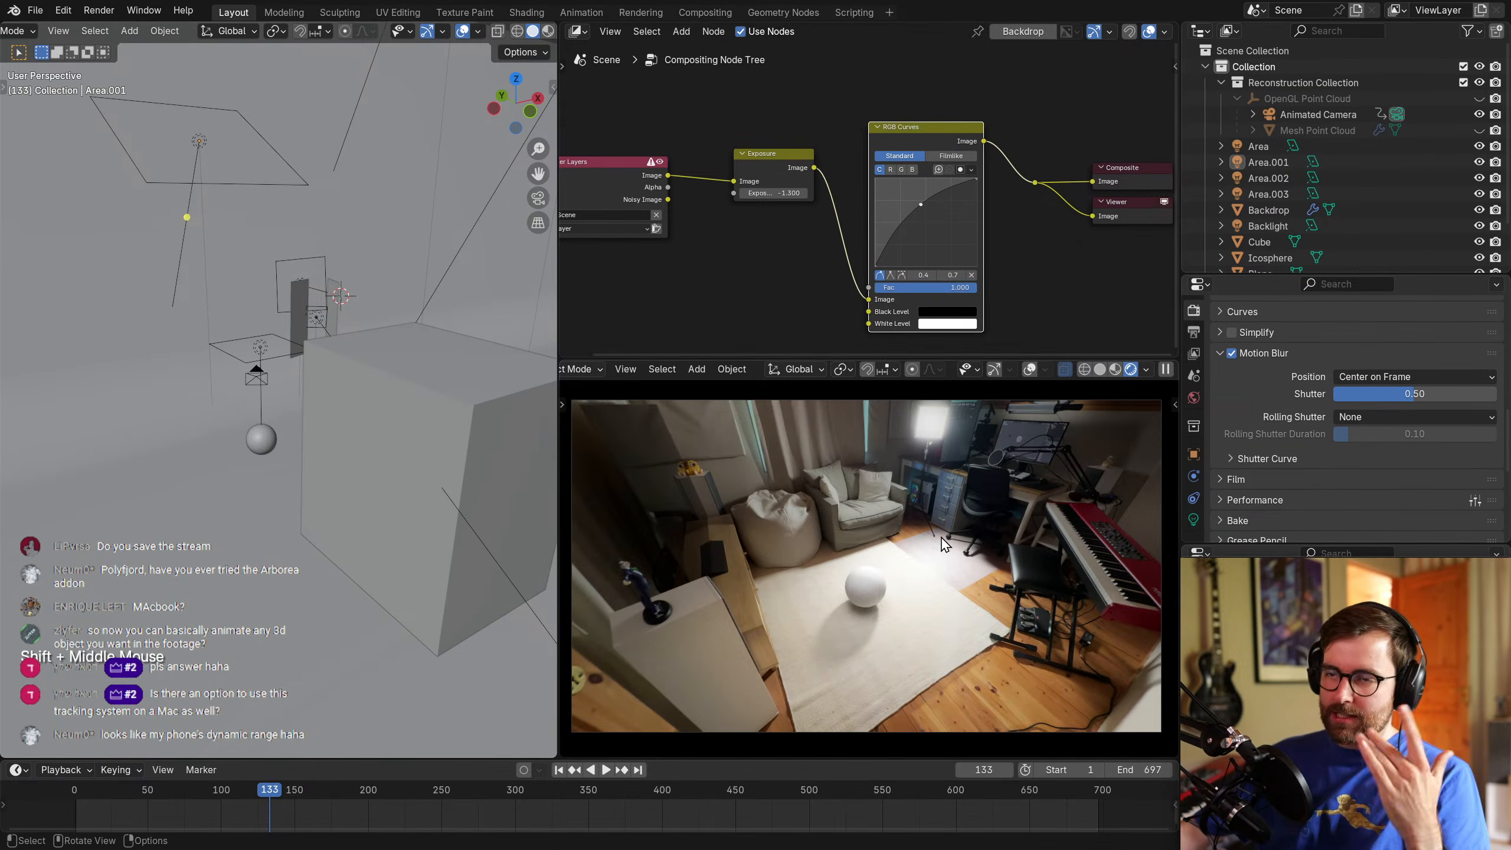
# Reshape the RGB curve with two points, at about 0.6, 0.8 for the highlights and 0.2, 0.4 for the shadows.
pyautogui.scroll(2, 980, 165)
pyautogui.moveTo(937, 197); pyautogui.dragTo(963, 189)
pyautogui.moveTo(914, 236); pyautogui.dragTo(969, 194)
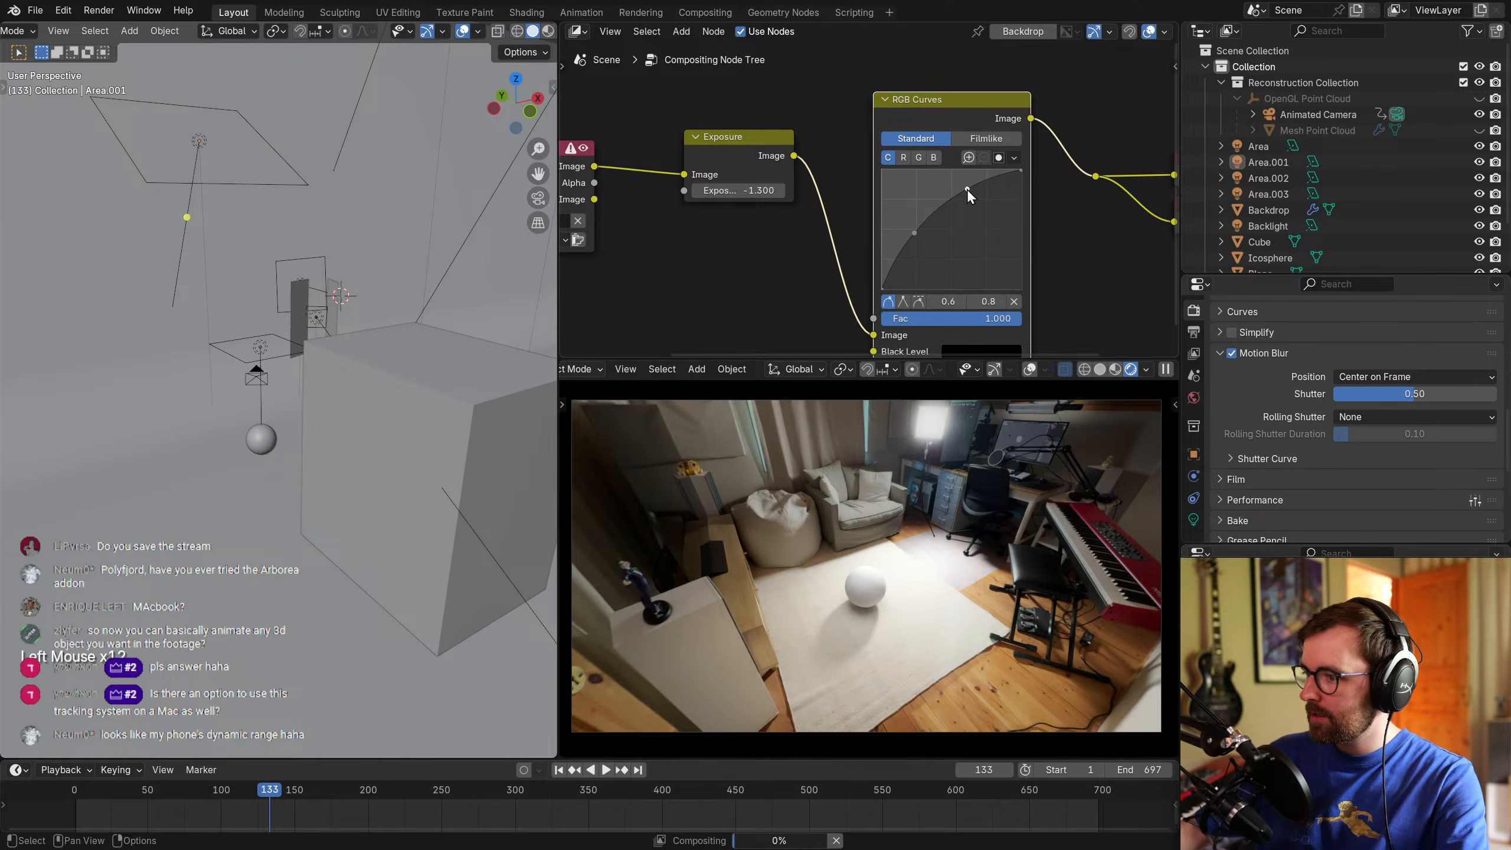
pyautogui.moveTo(915, 233); pyautogui.dragTo(915, 237)
pyautogui.moveTo(914, 237); pyautogui.dragTo(916, 237)
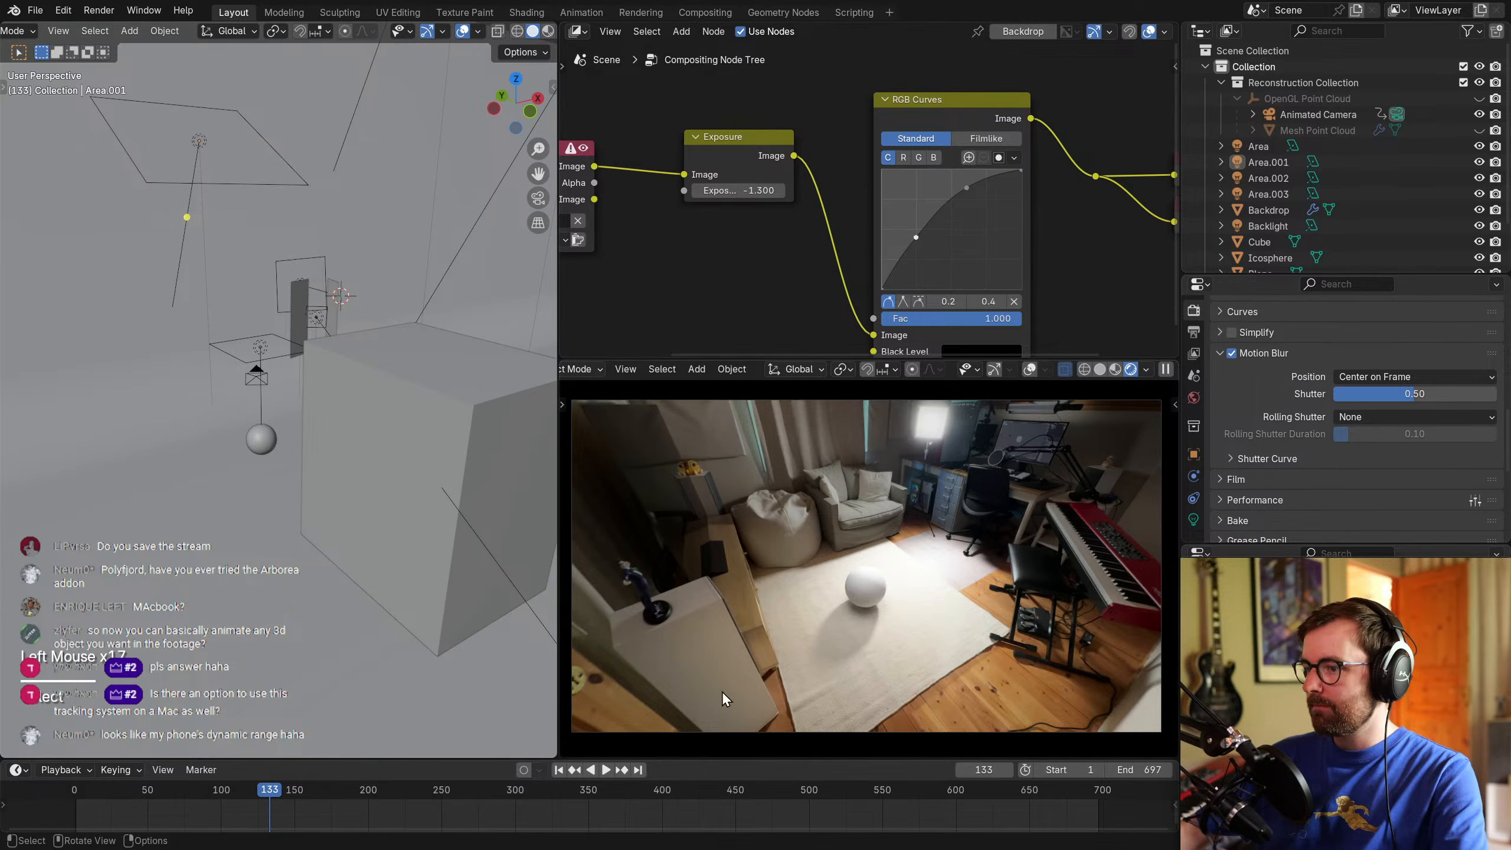
# Move the timeline to frame 250, show the scene in top view and save the file with nothing selected.
pyautogui.moveTo(331, 795); pyautogui.dragTo(443, 786)
pyautogui.scroll(-2, 289, 425)
pyautogui.click(274, 423)
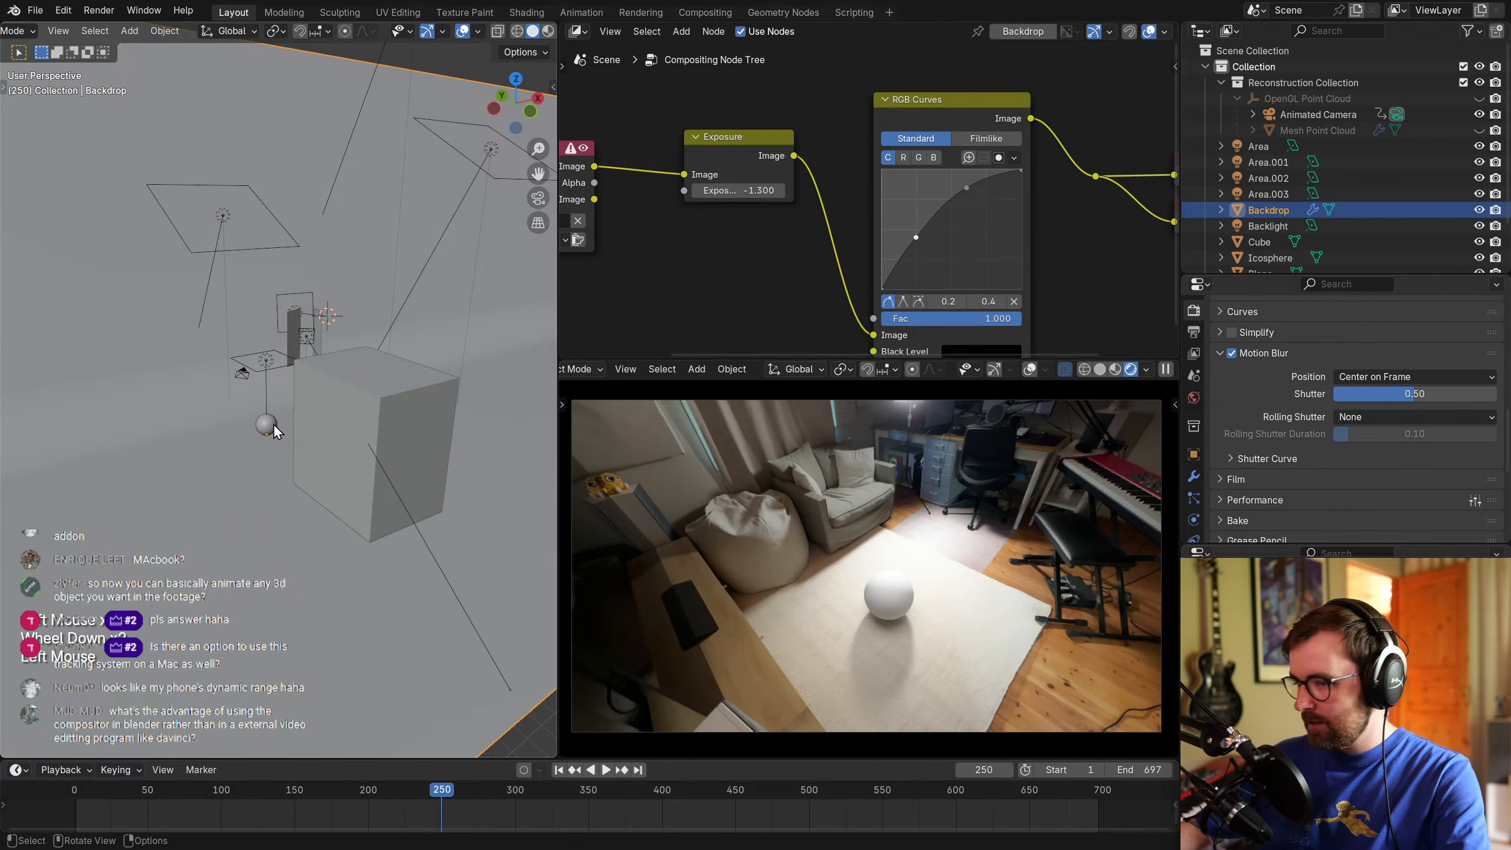
pyautogui.click(272, 423)
pyautogui.press('KP_7')
pyautogui.scroll(1, 358, 455)
pyautogui.hotkey('alt', 'a')
pyautogui.hotkey('ctrl', 's')
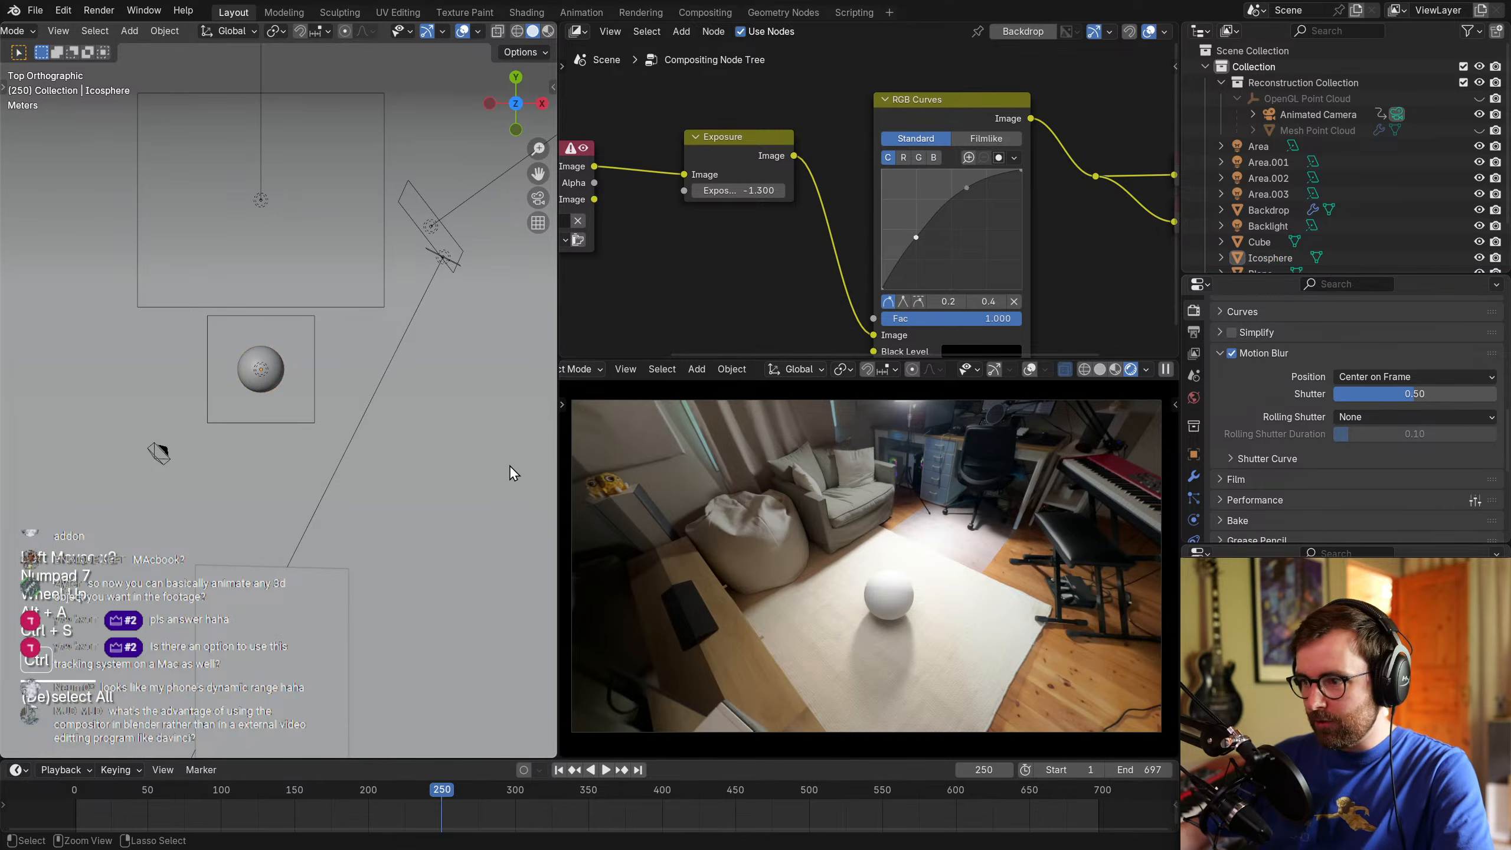
# Enlarge the rendered camera view by narrowing the scene viewport and reducing the height of the compositor area.
pyautogui.scroll(2, 815, 527)
pyautogui.scroll(-3, 911, 550)
pyautogui.moveTo(557, 458); pyautogui.dragTo(480, 452)
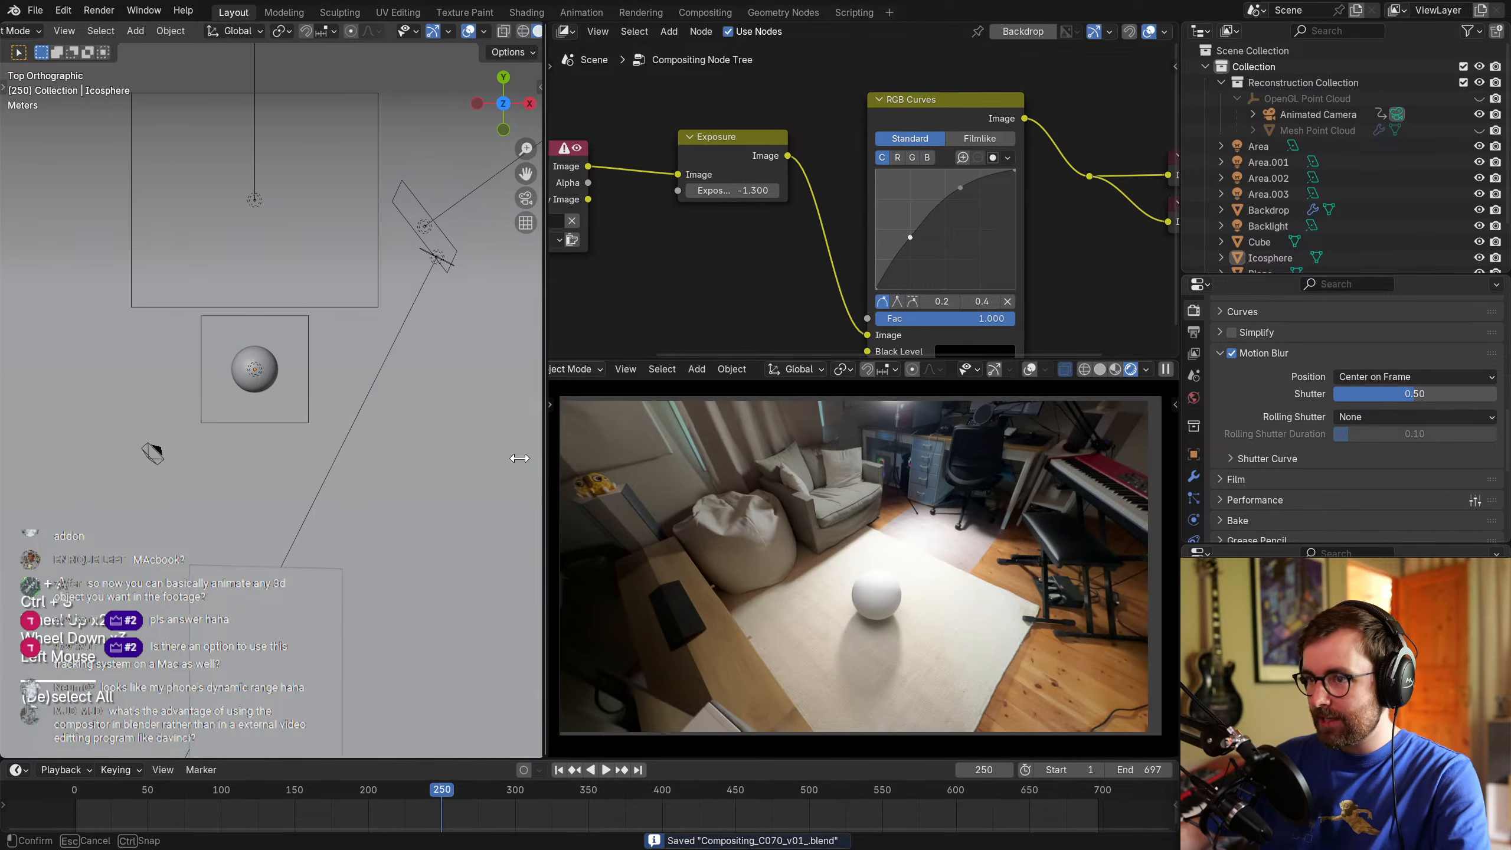
pyautogui.moveTo(597, 358); pyautogui.dragTo(597, 299)
# Select the icosphere, create a new material for it and open the material's name for editing.
pyautogui.scroll(3, 303, 425)
pyautogui.keyDown('shift'); pyautogui.moveTo(249, 374); pyautogui.dragTo(299, 419, button='middle'); pyautogui.keyUp('shift')
pyautogui.hotkey('alt', 'a')
pyautogui.click(270, 417)
pyautogui.scroll(-3, 297, 430)
pyautogui.scroll(-6, 1241, 463)
pyautogui.scroll(-2, 1200, 506)
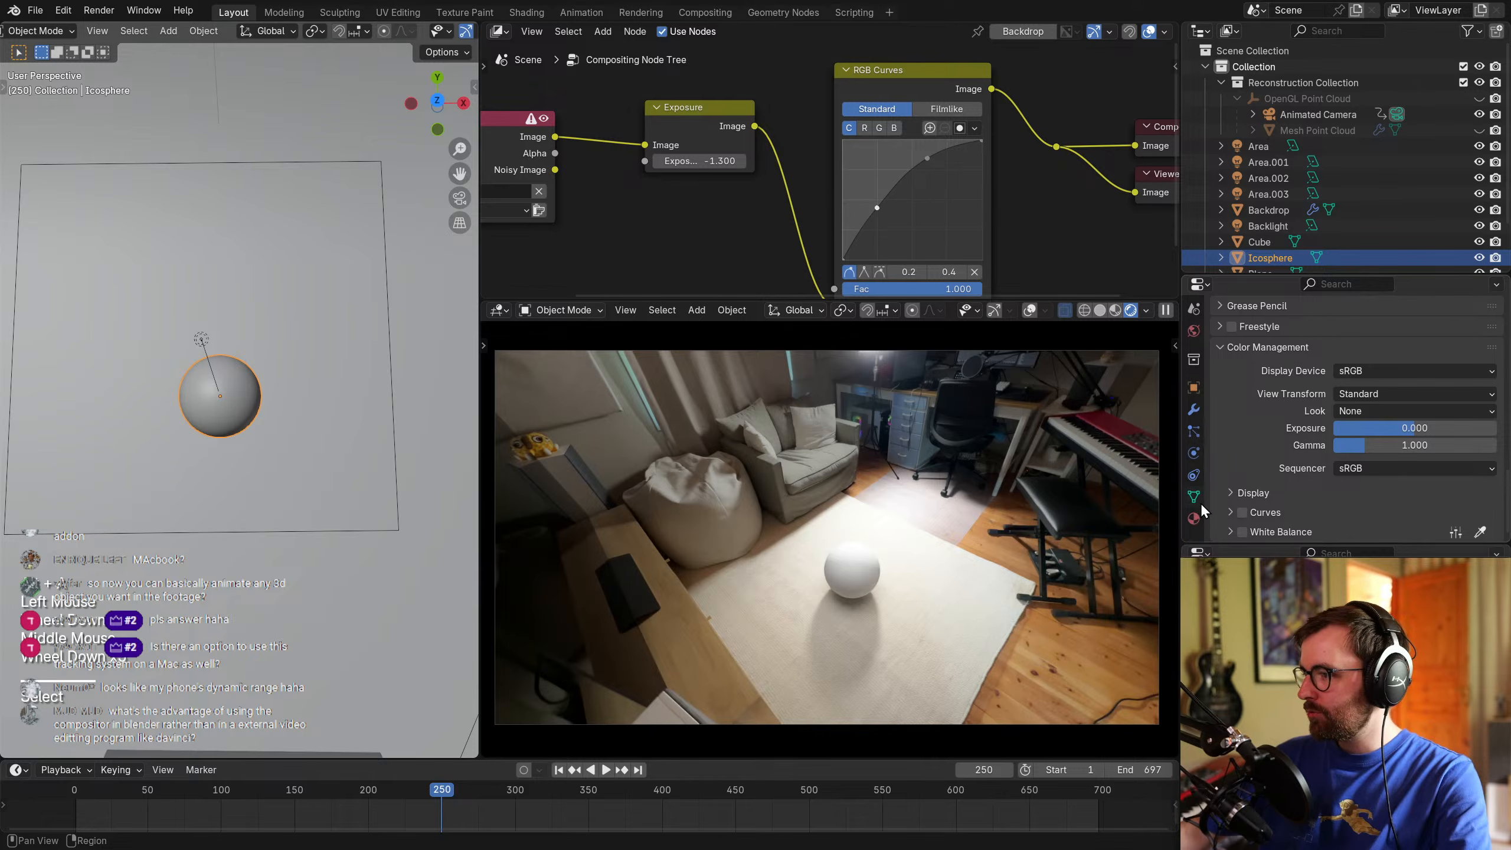
pyautogui.click(1193, 518)
pyautogui.click(1344, 405)
pyautogui.click(1364, 404)
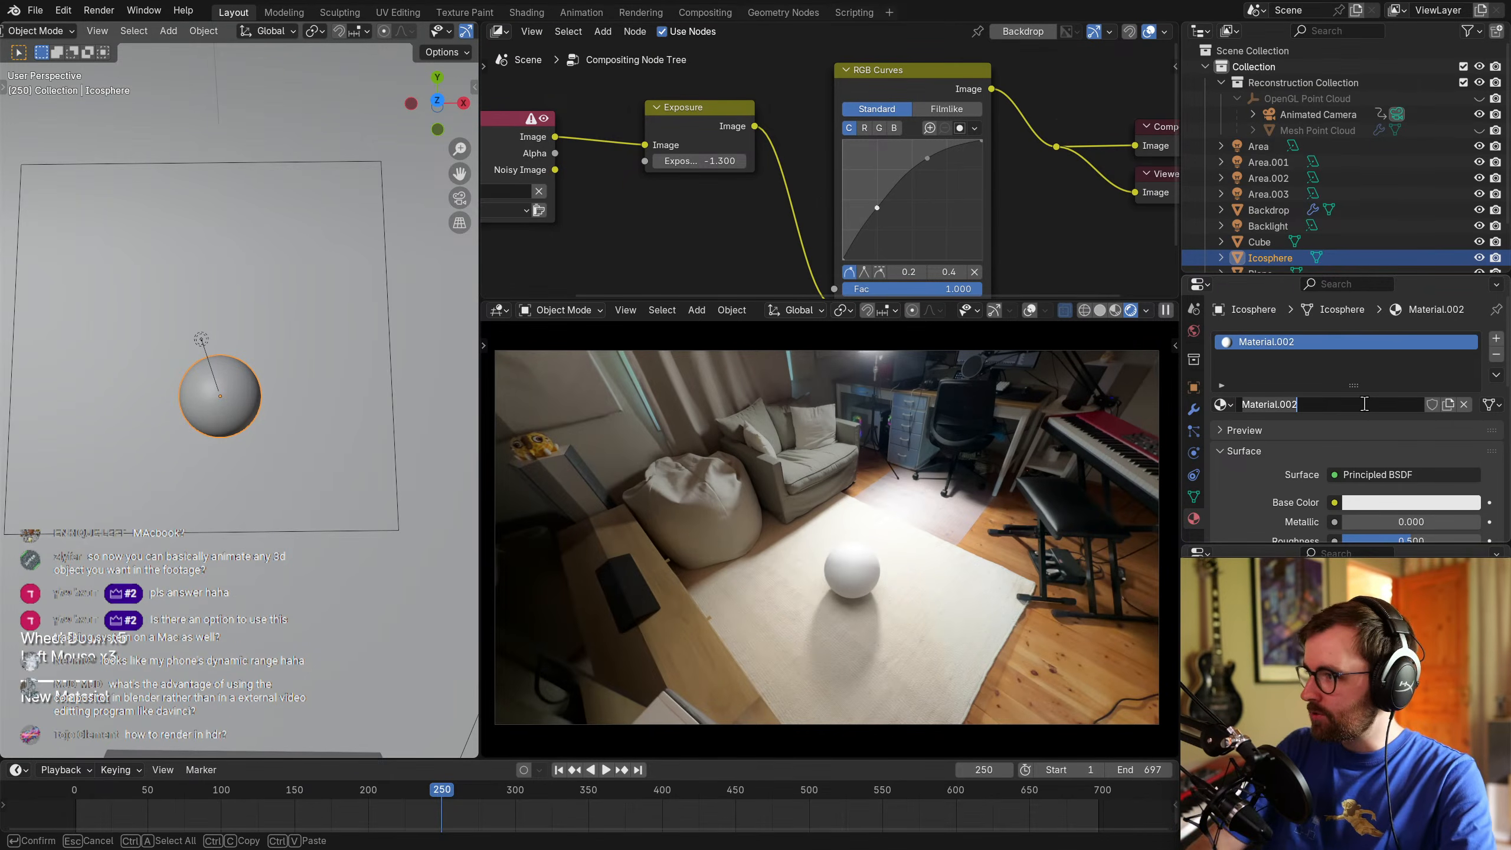
# Name the icosphere's new material Ball and change its surface shader to Glass BSDF.
pyautogui.write('Ball')
pyautogui.press('Return')
pyautogui.scroll(-3, 1363, 404)
pyautogui.click(1372, 408)
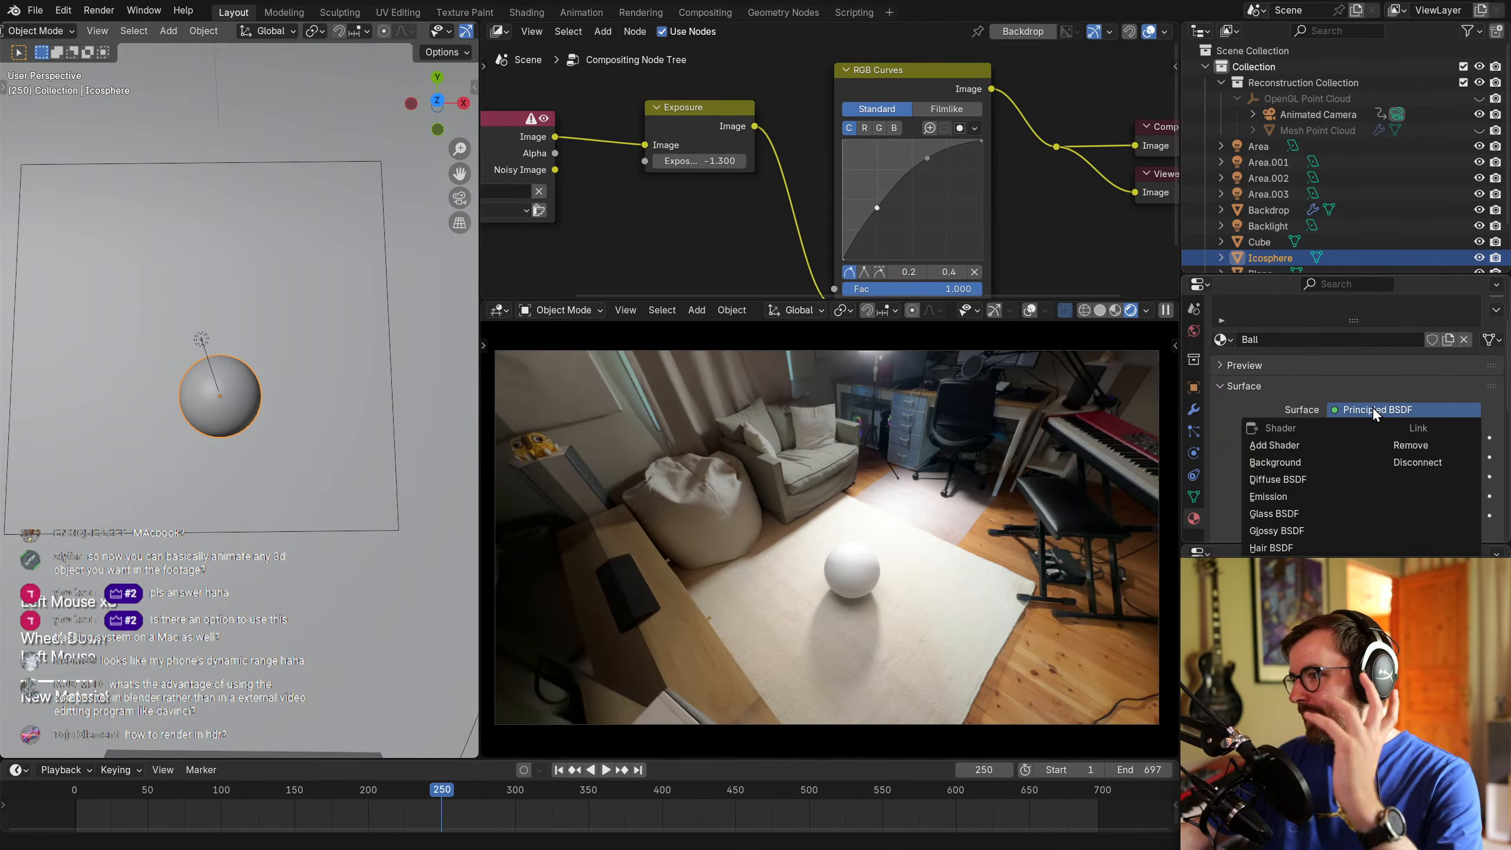
pyautogui.click(1301, 516)
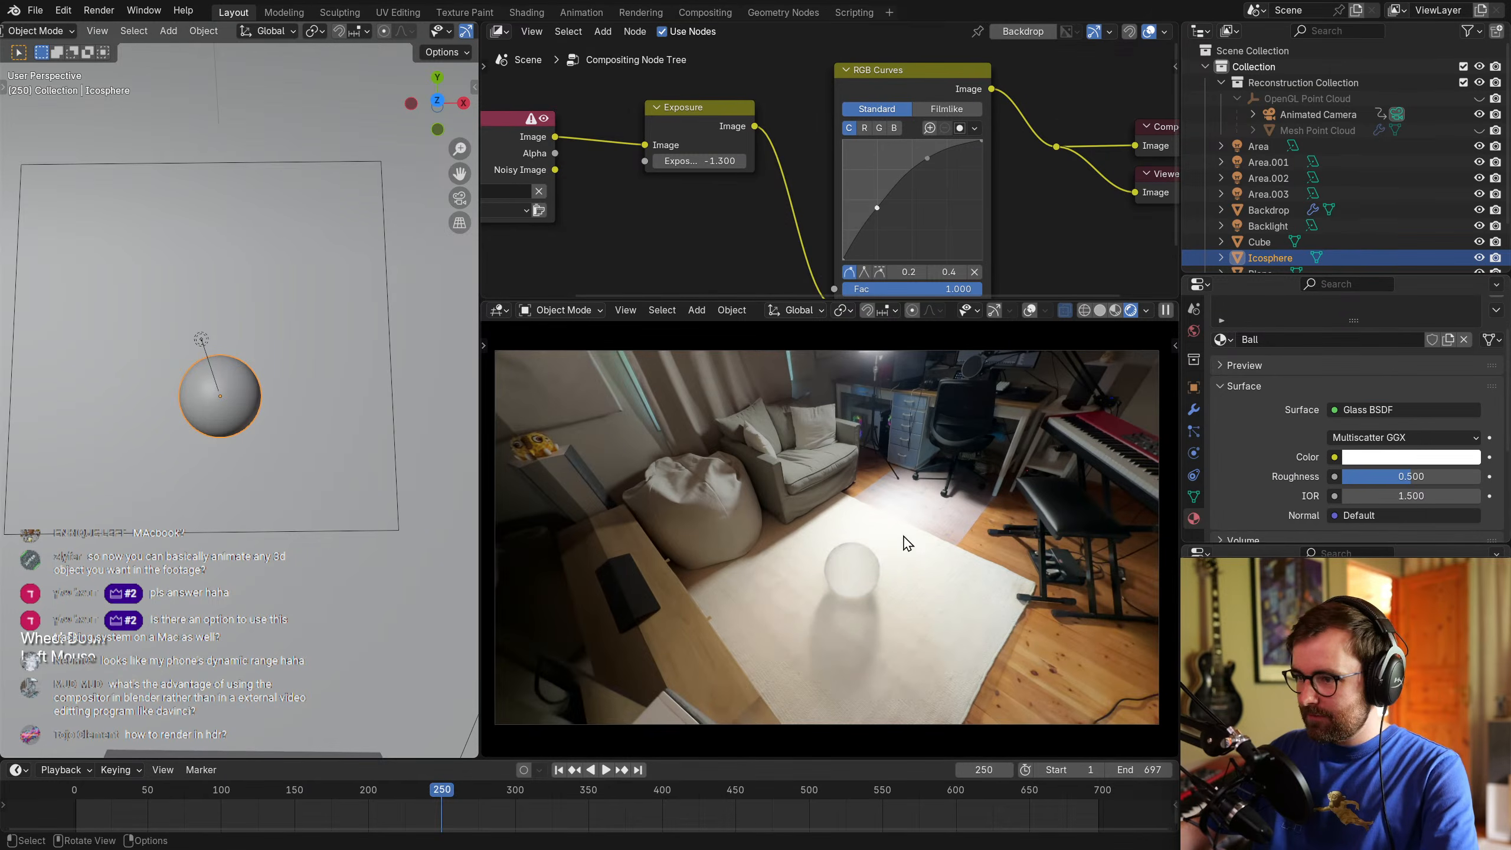
# Inspect the glass ball up close against the footage and lower its material roughness to 0.093.
pyautogui.scroll(8, 904, 536)
pyautogui.keyDown('shift'); pyautogui.moveTo(941, 609); pyautogui.dragTo(833, 398, button='middle'); pyautogui.keyUp('shift')
pyautogui.hotkey('ctrl', 'space')
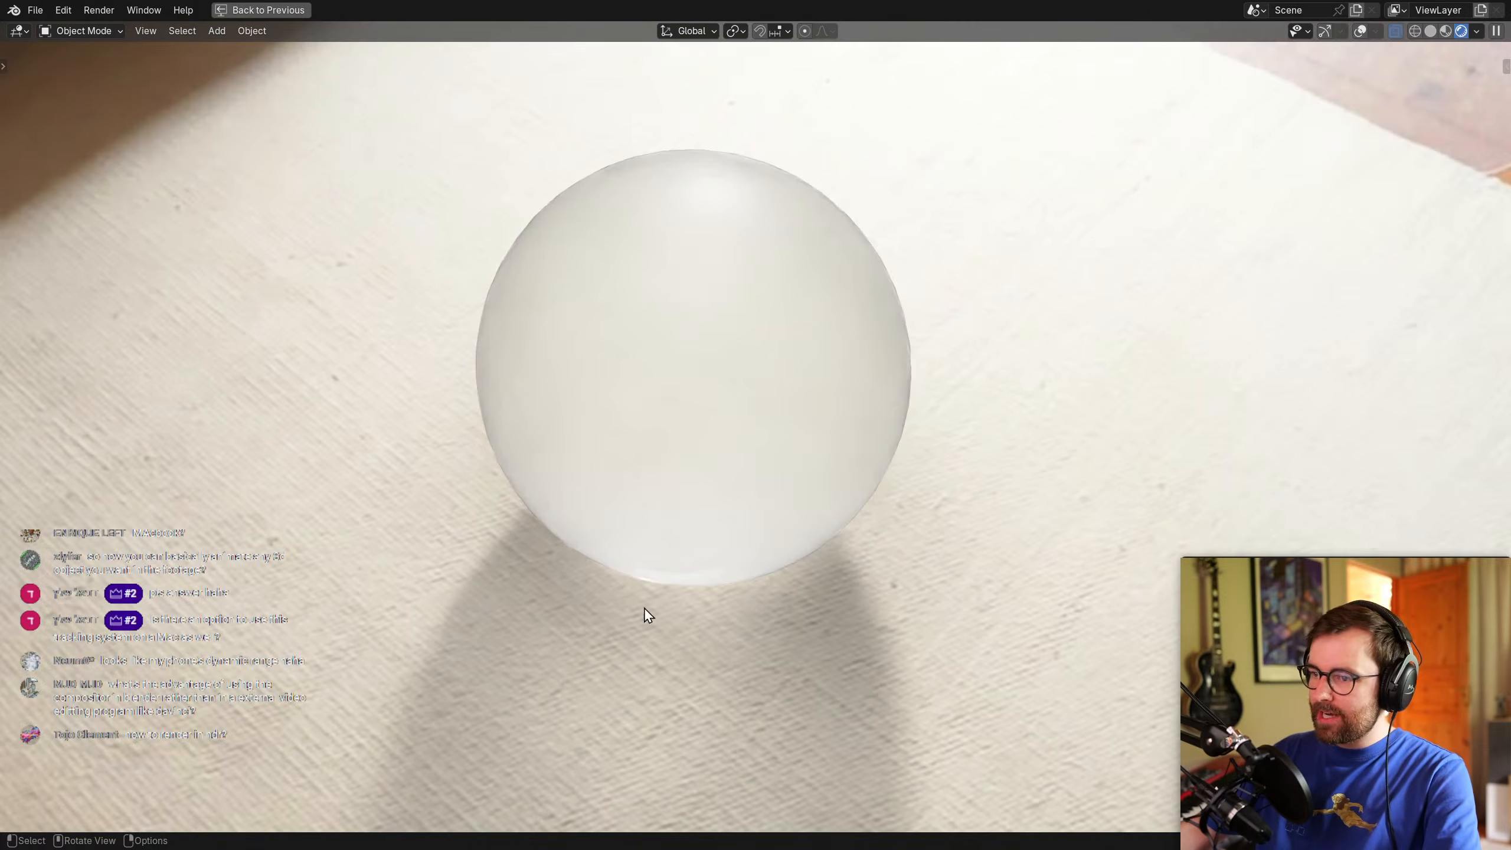
pyautogui.scroll(-6, 732, 659)
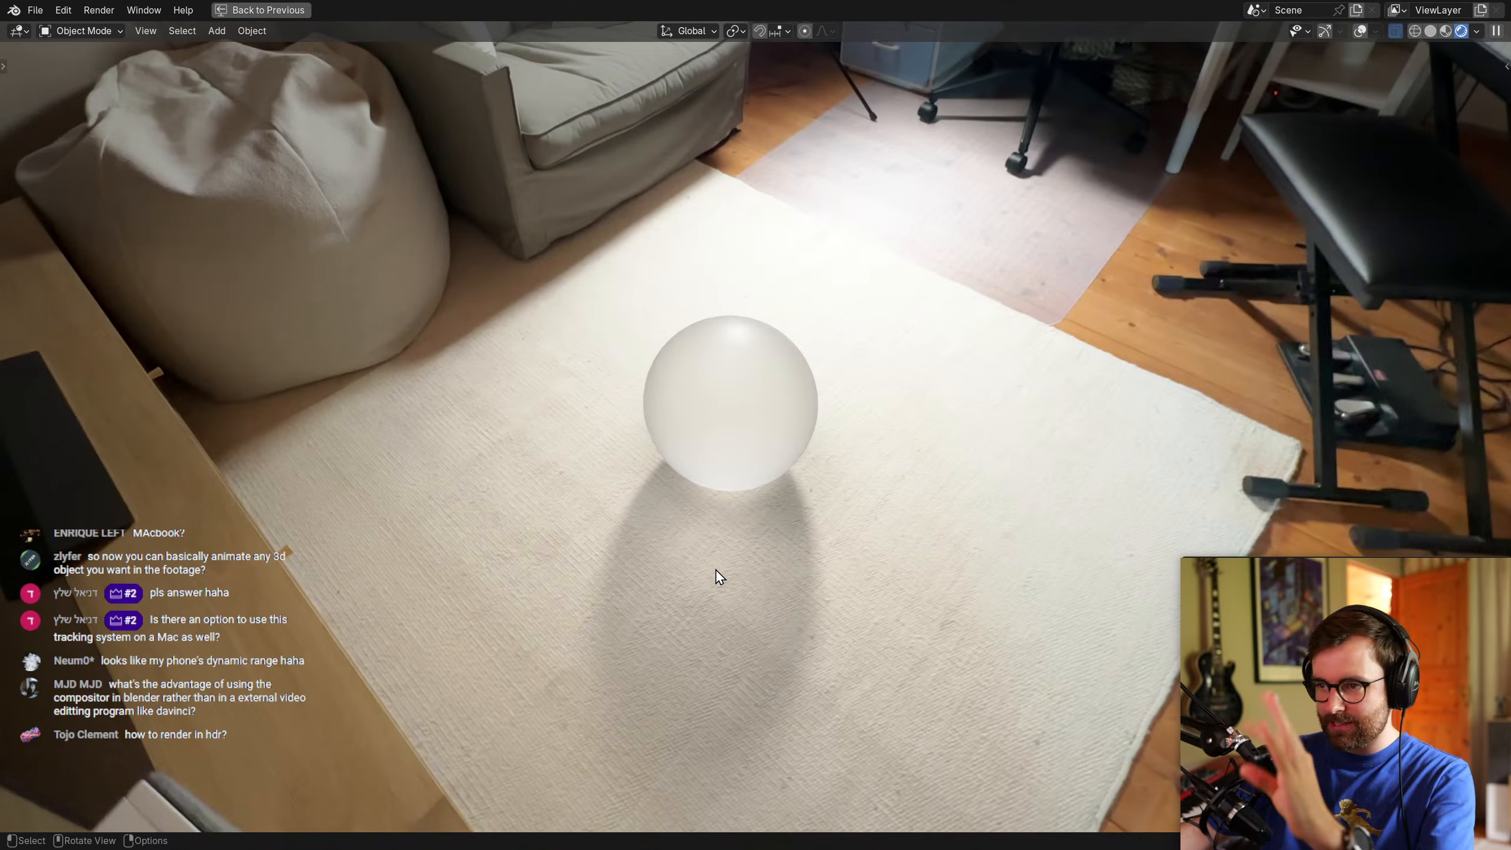
pyautogui.hotkey('ctrl', 'space')
pyautogui.click(668, 580)
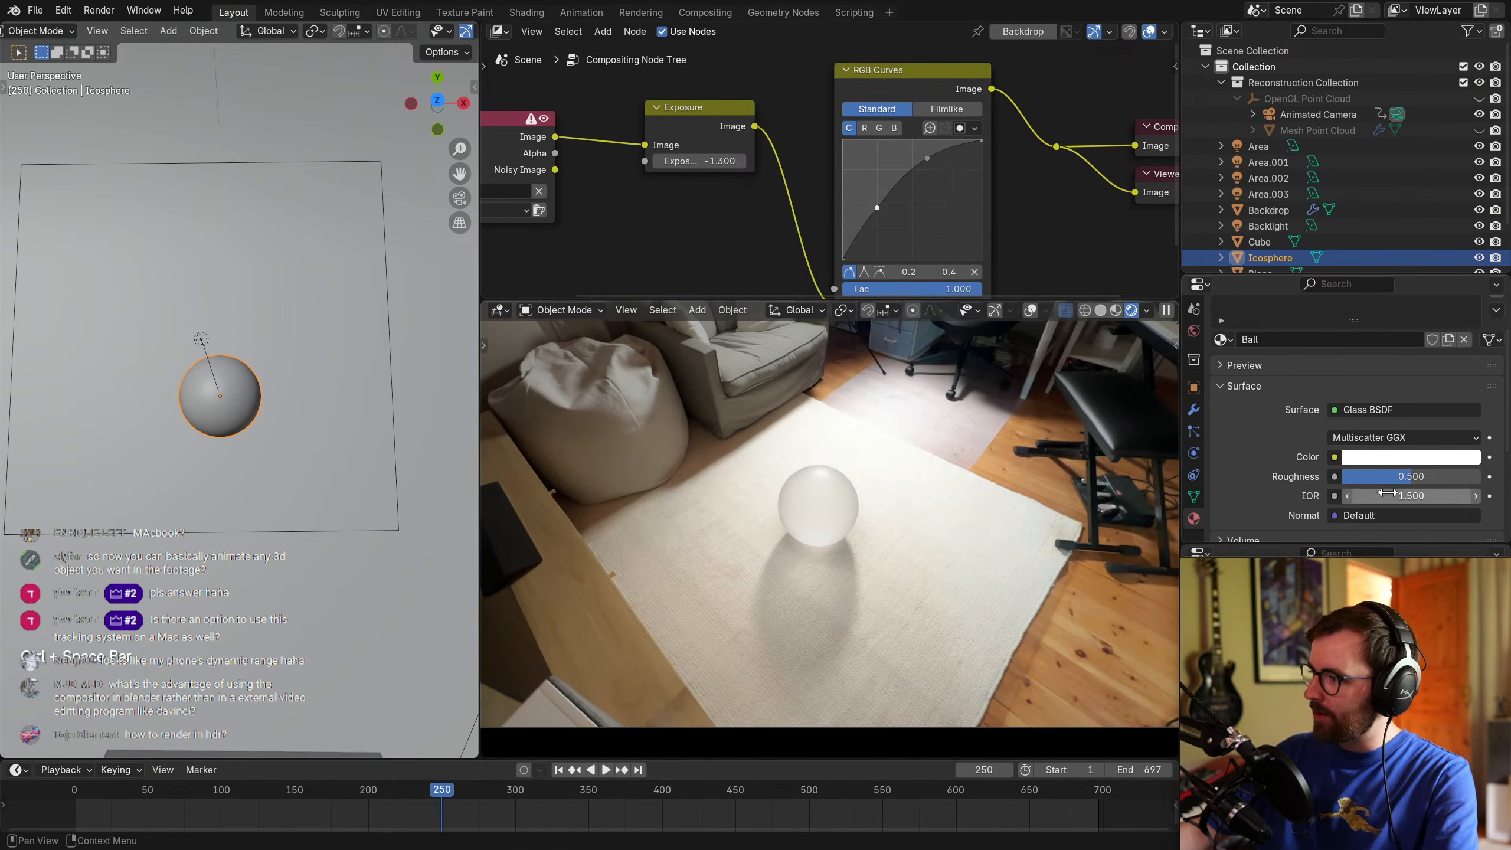
pyautogui.moveTo(1380, 477); pyautogui.dragTo(1351, 476)
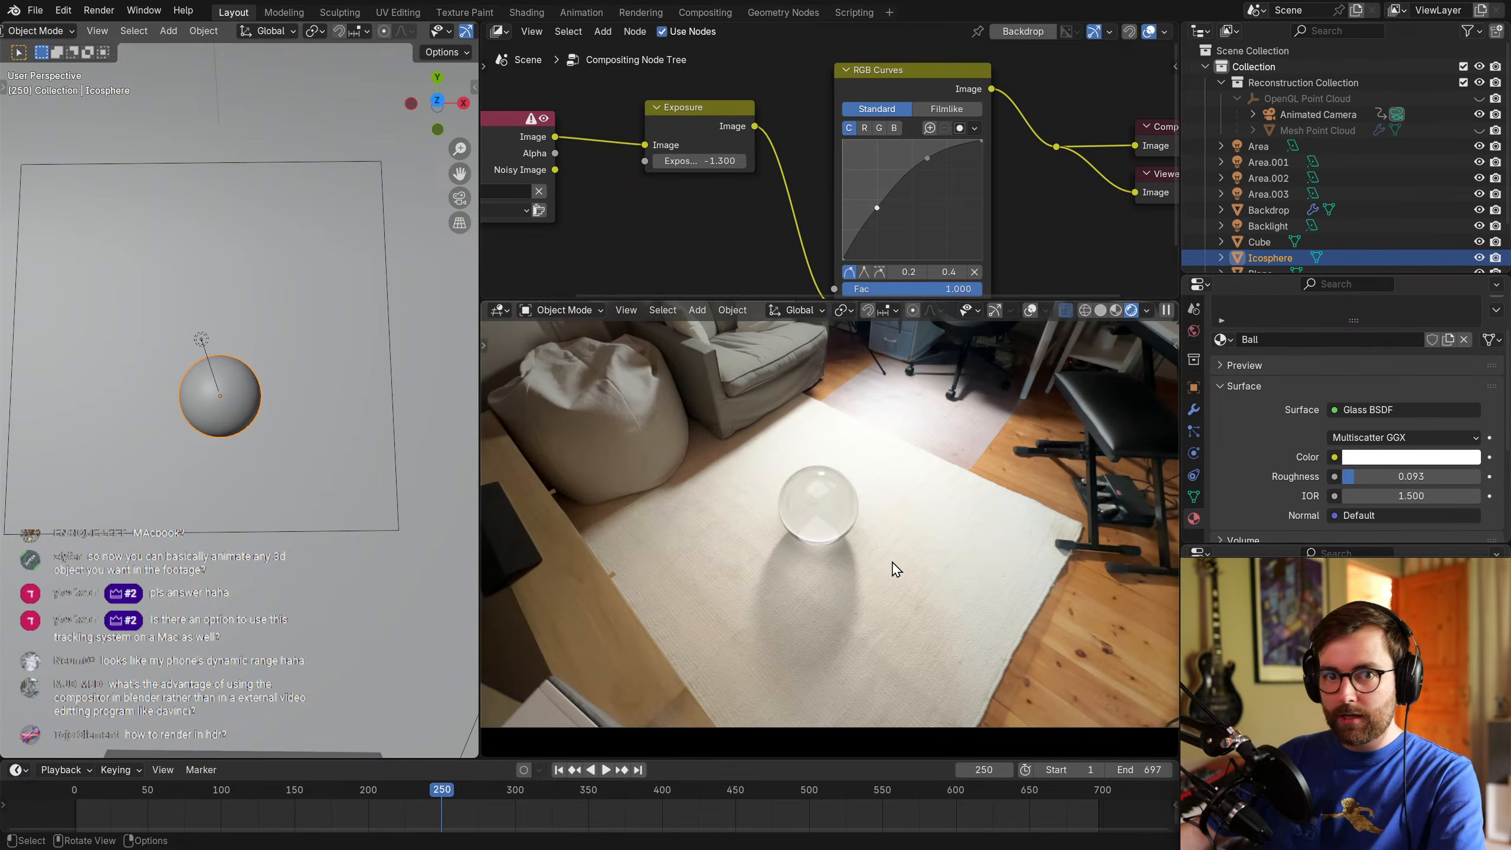
# Go to frame 99, save the file and deselect everything.
pyautogui.moveTo(404, 798); pyautogui.dragTo(220, 798)
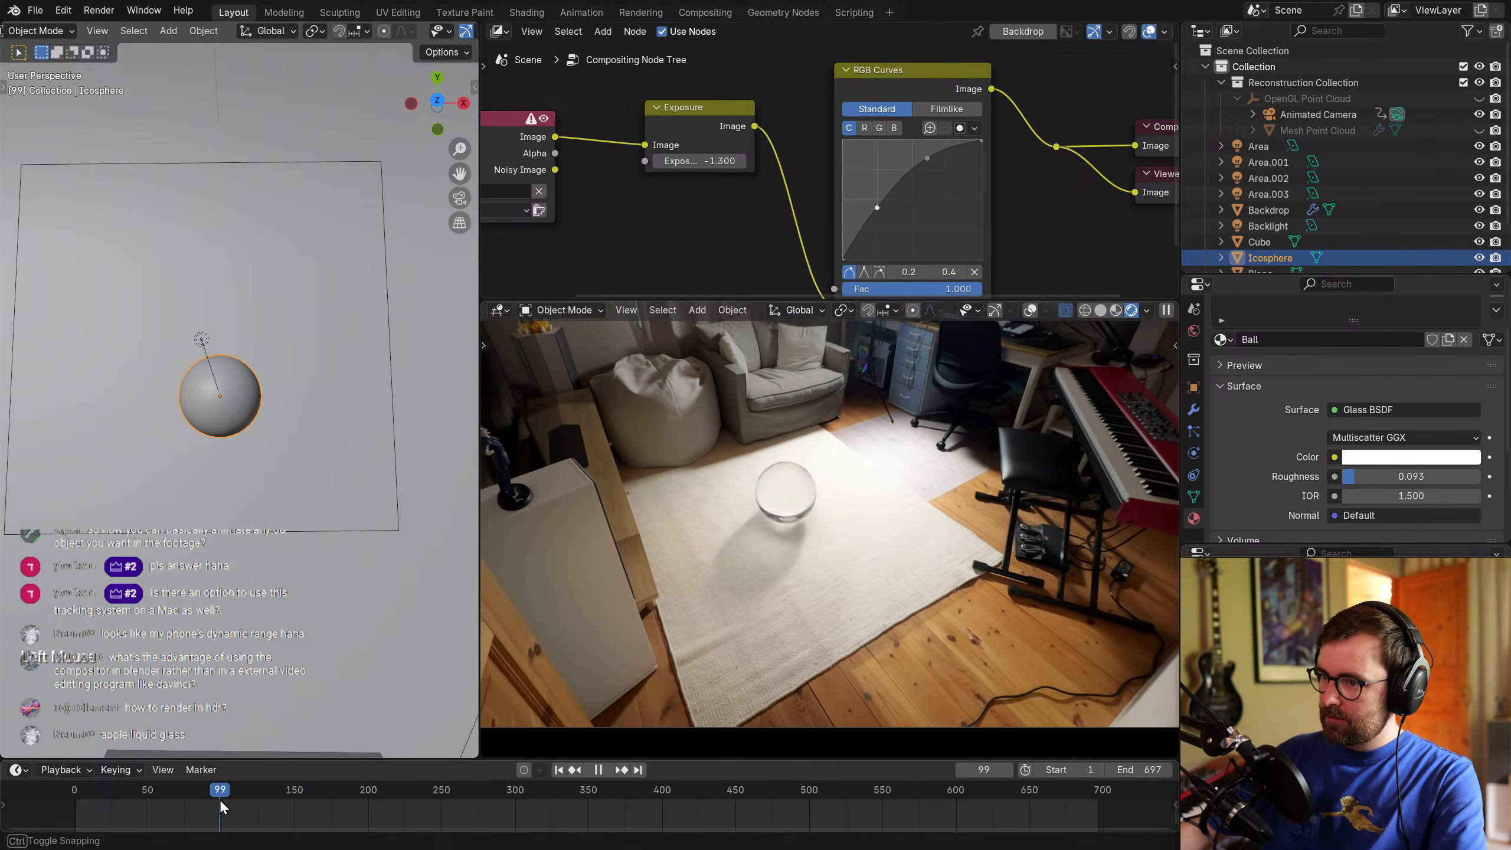
pyautogui.scroll(-3, 818, 563)
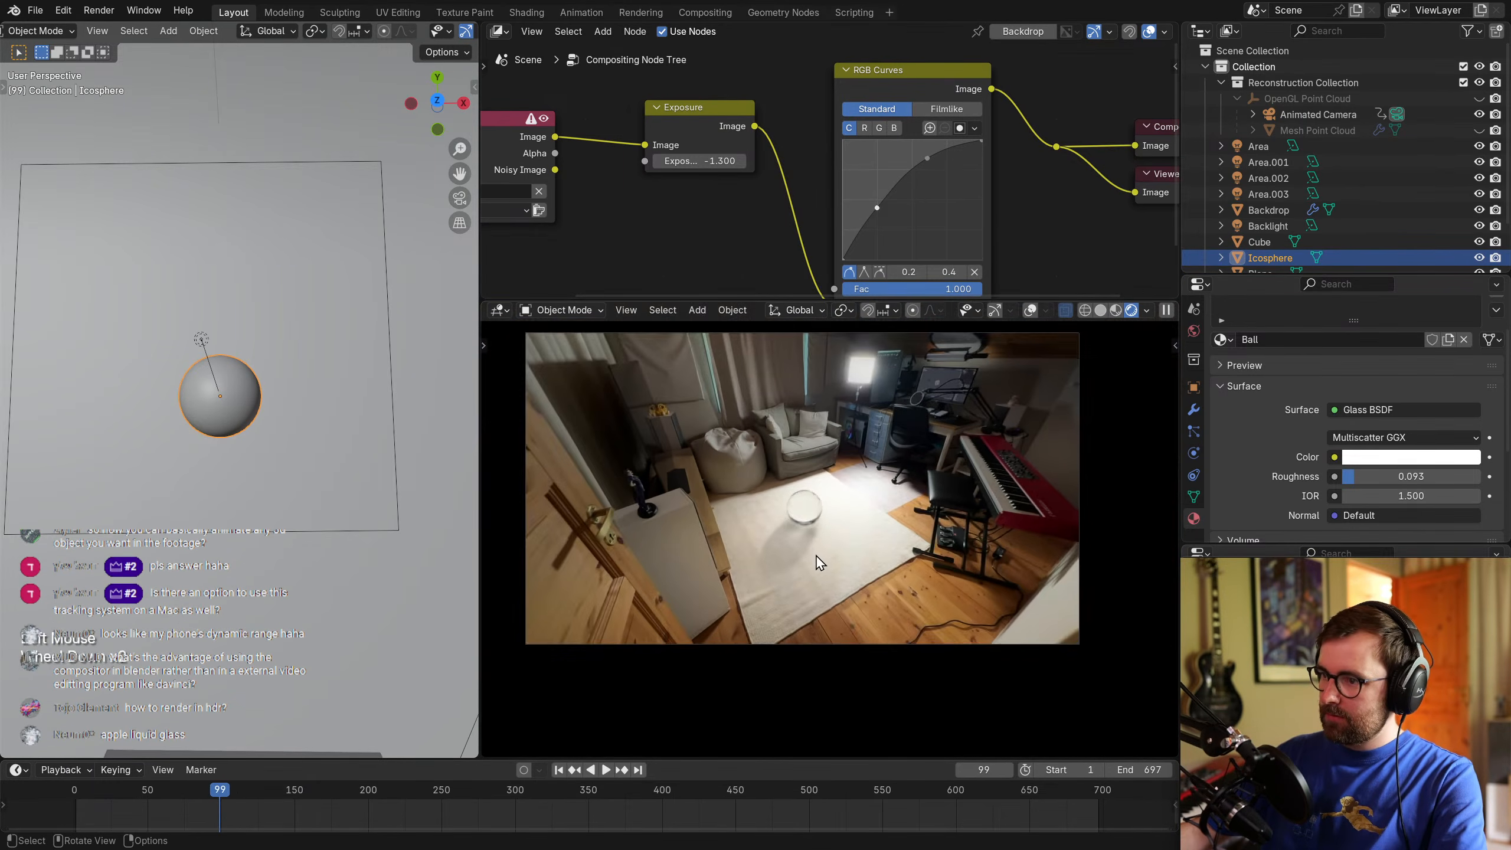
pyautogui.keyDown('shift'); pyautogui.moveTo(818, 563); pyautogui.dragTo(887, 581, button='middle'); pyautogui.keyUp('shift')
pyautogui.scroll(2, 823, 600)
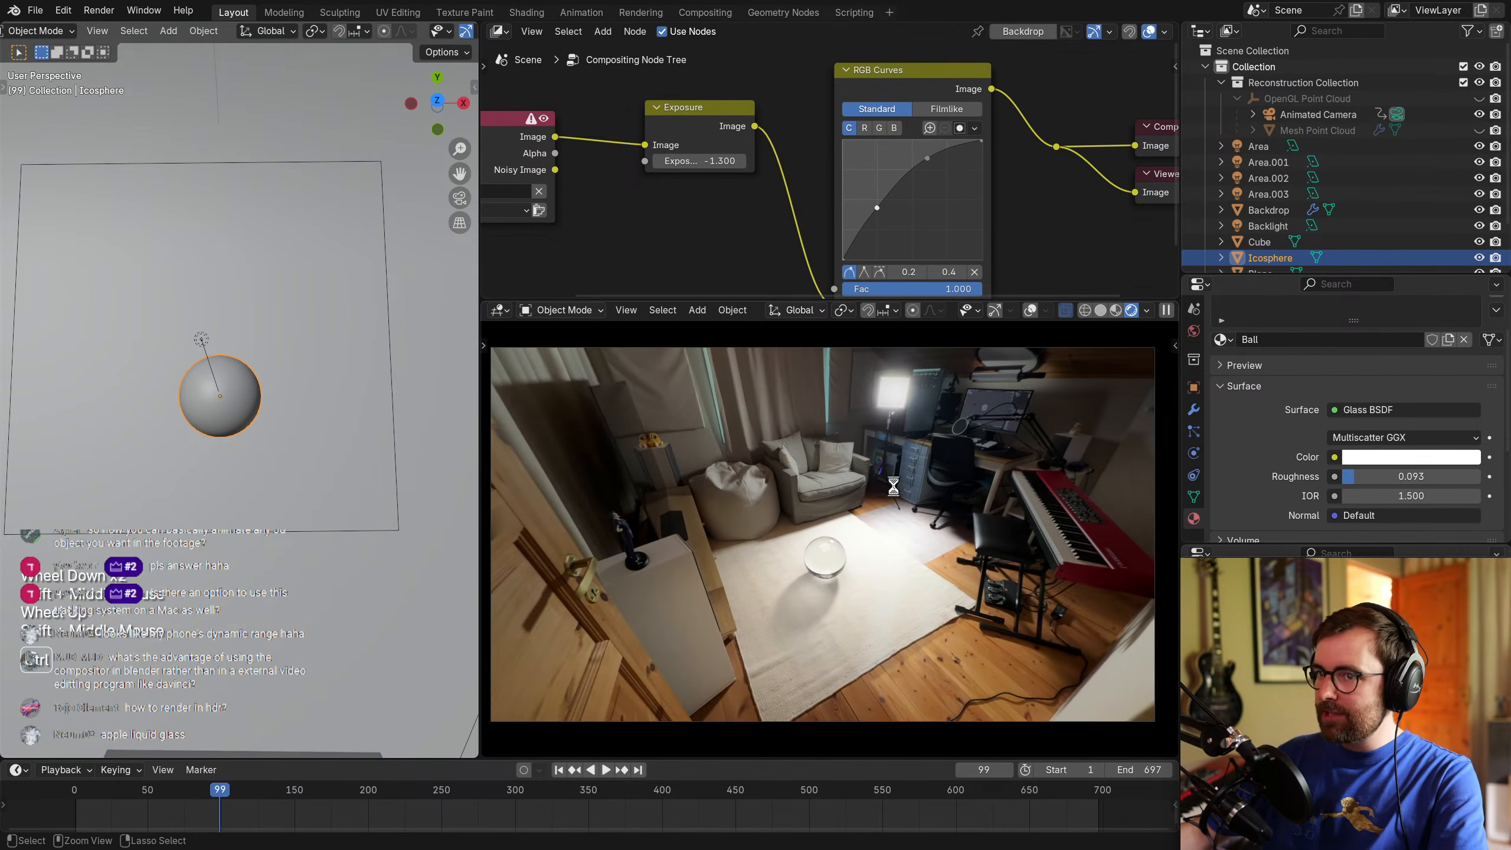
pyautogui.hotkey('ctrl', 's')
pyautogui.hotkey('alt', 'a')
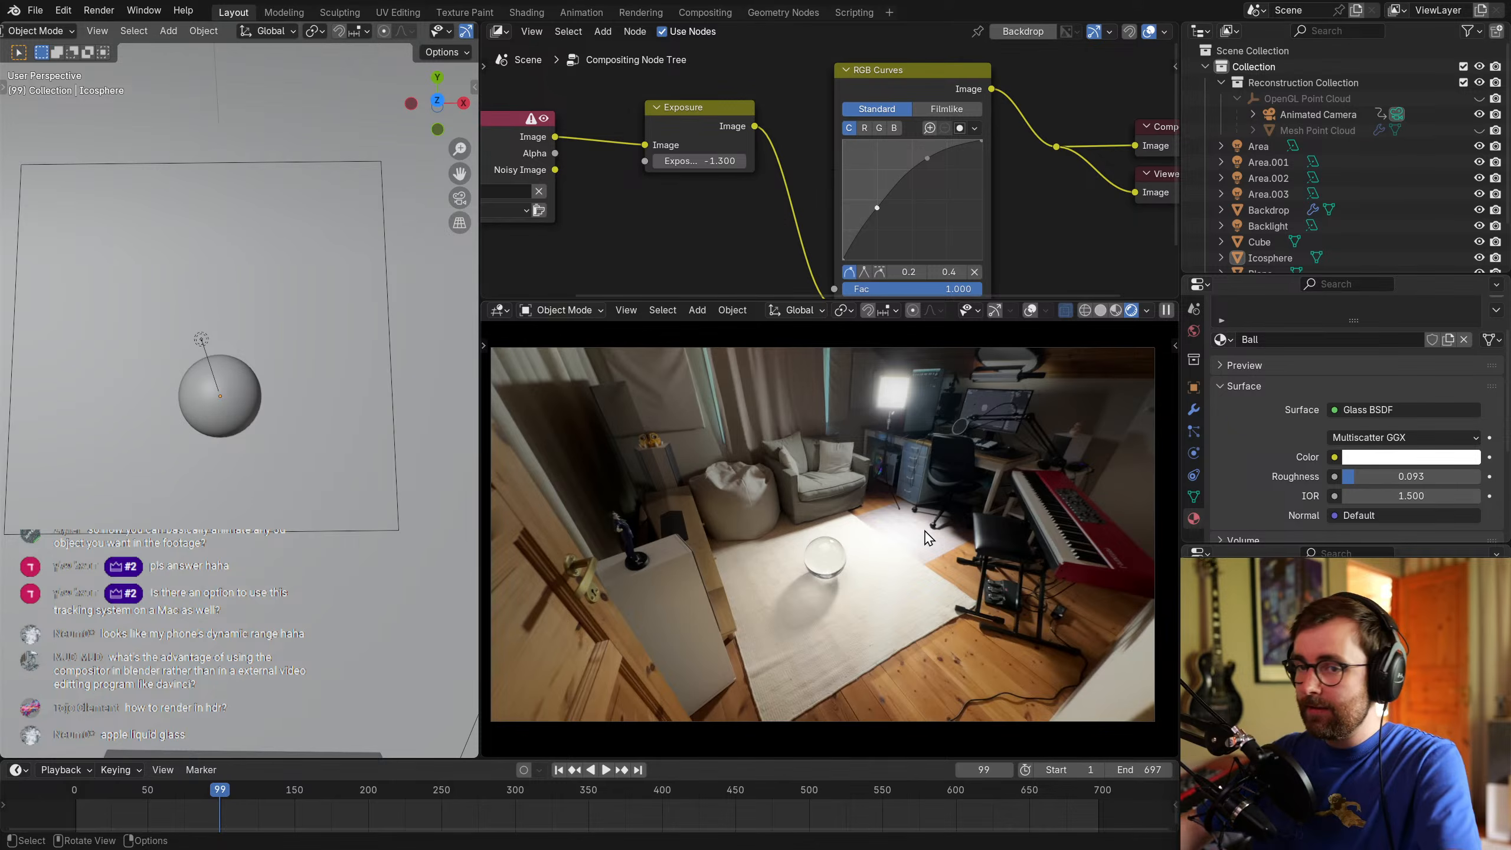
# In top view, move the glass ball to the right and place a duplicate of it on the left.
pyautogui.click(238, 417)
pyautogui.press('KP_7')
pyautogui.hotkey('alt', 'a')
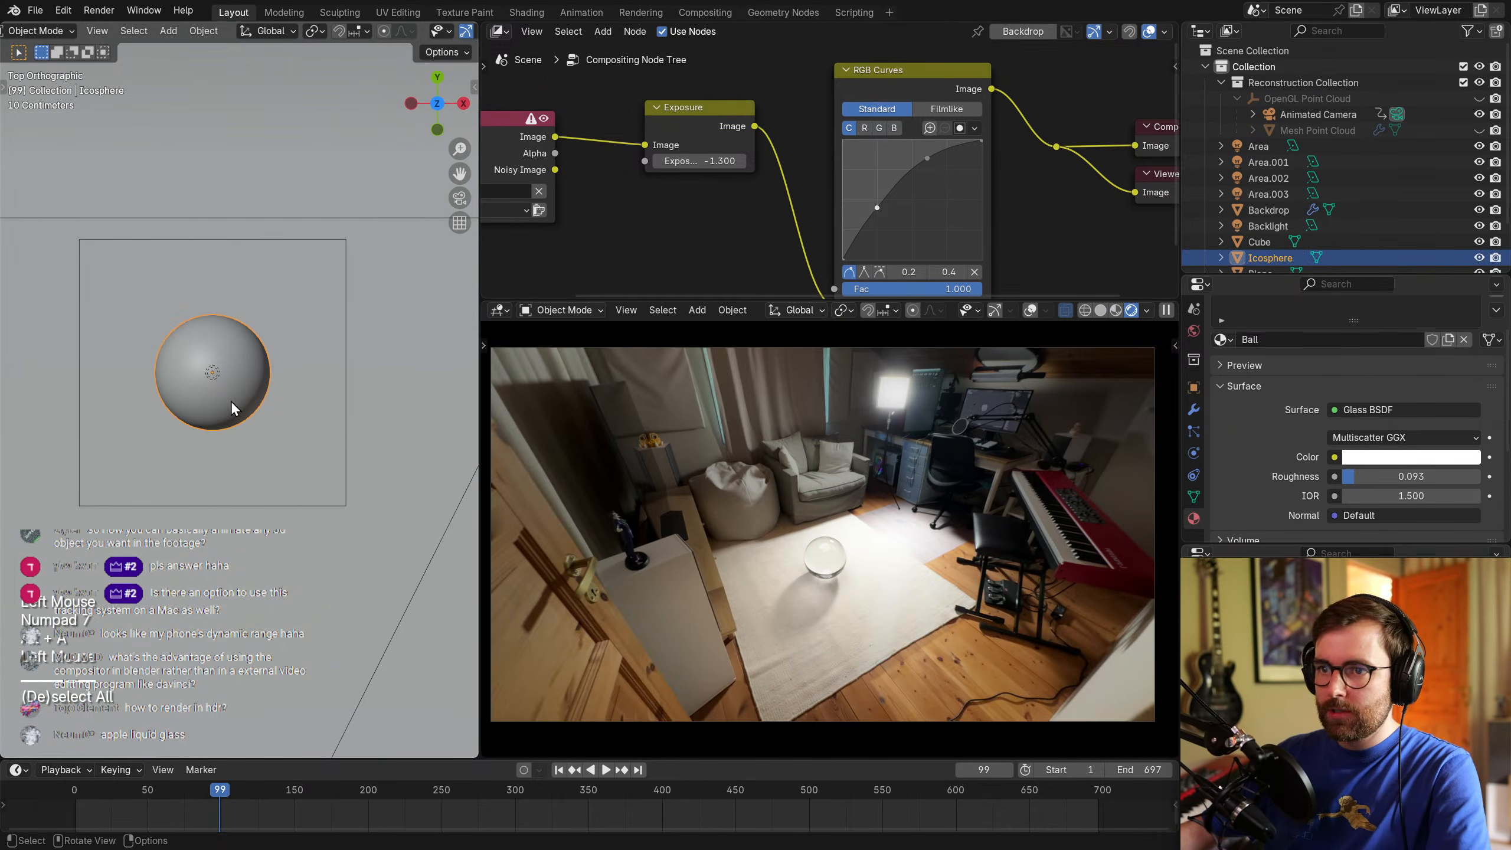
pyautogui.click(231, 401)
pyautogui.keyDown('shift'); pyautogui.moveTo(299, 470); pyautogui.dragTo(363, 516, button='middle'); pyautogui.keyUp('shift')
pyautogui.press('g')
pyautogui.click(434, 464)
pyautogui.hotkey('shift', 'd')
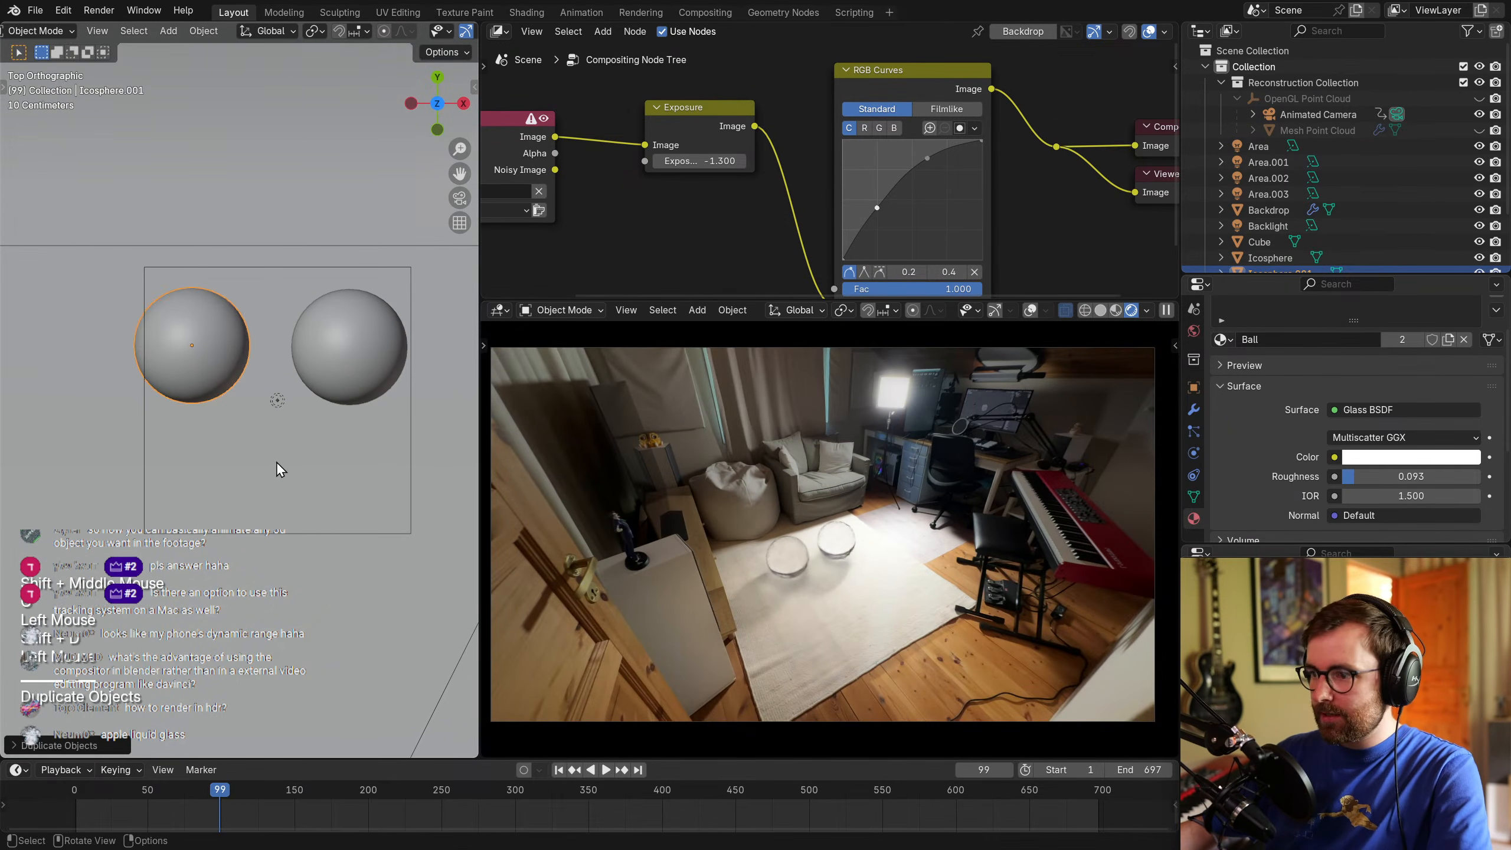
pyautogui.click(276, 463)
# Tint the balls' shared glass material pale blue, with hue about 0.656 and saturation about 0.283.
pyautogui.click(349, 348)
pyautogui.click(1412, 456)
pyautogui.click(1400, 252)
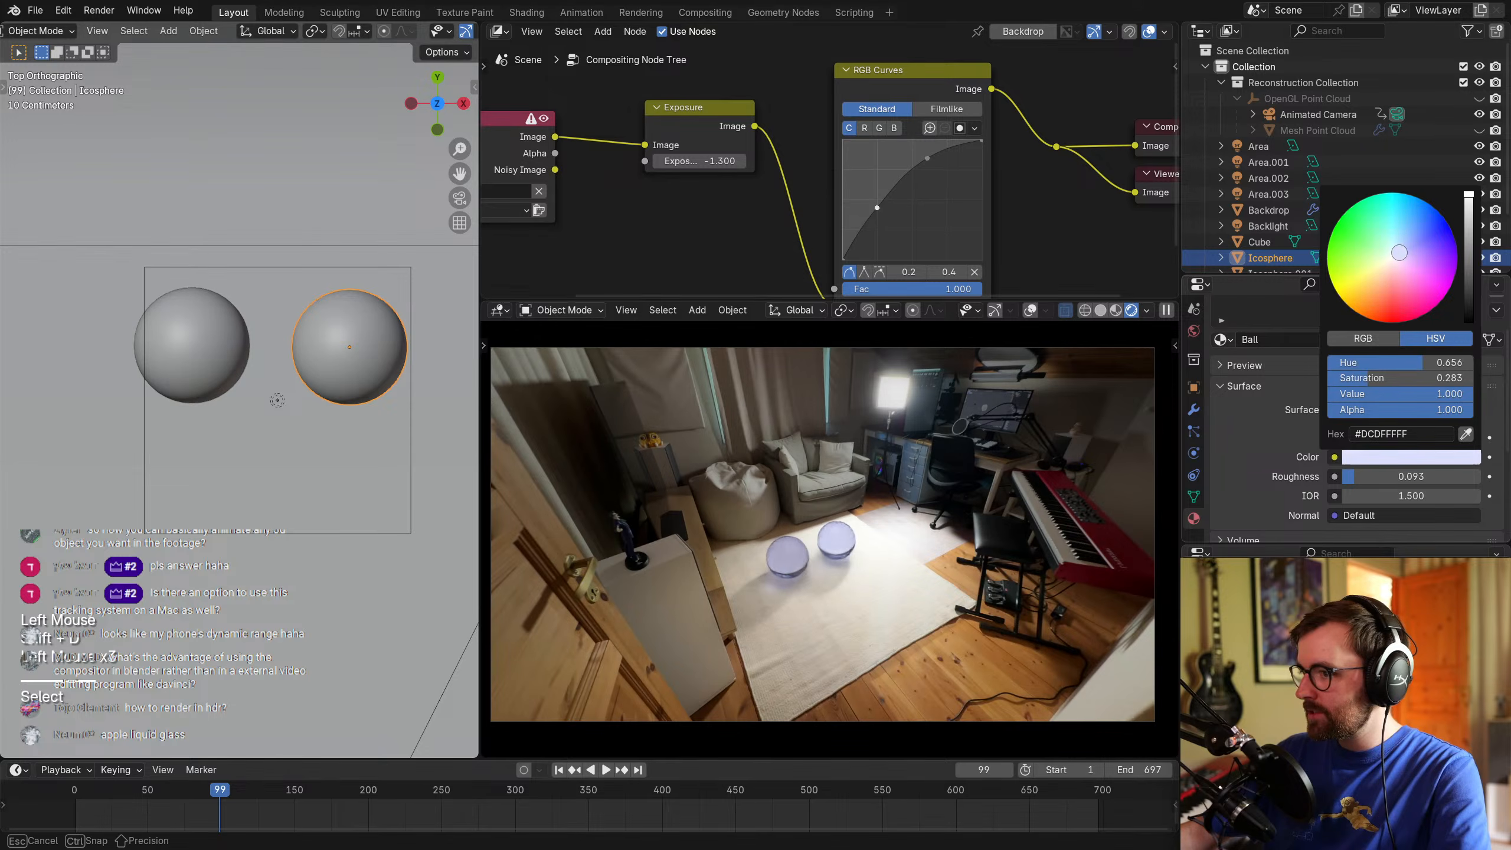
# Give the left ball its own copy of the Ball material and rename it Chrome.
pyautogui.click(204, 325)
pyautogui.scroll(5, 776, 591)
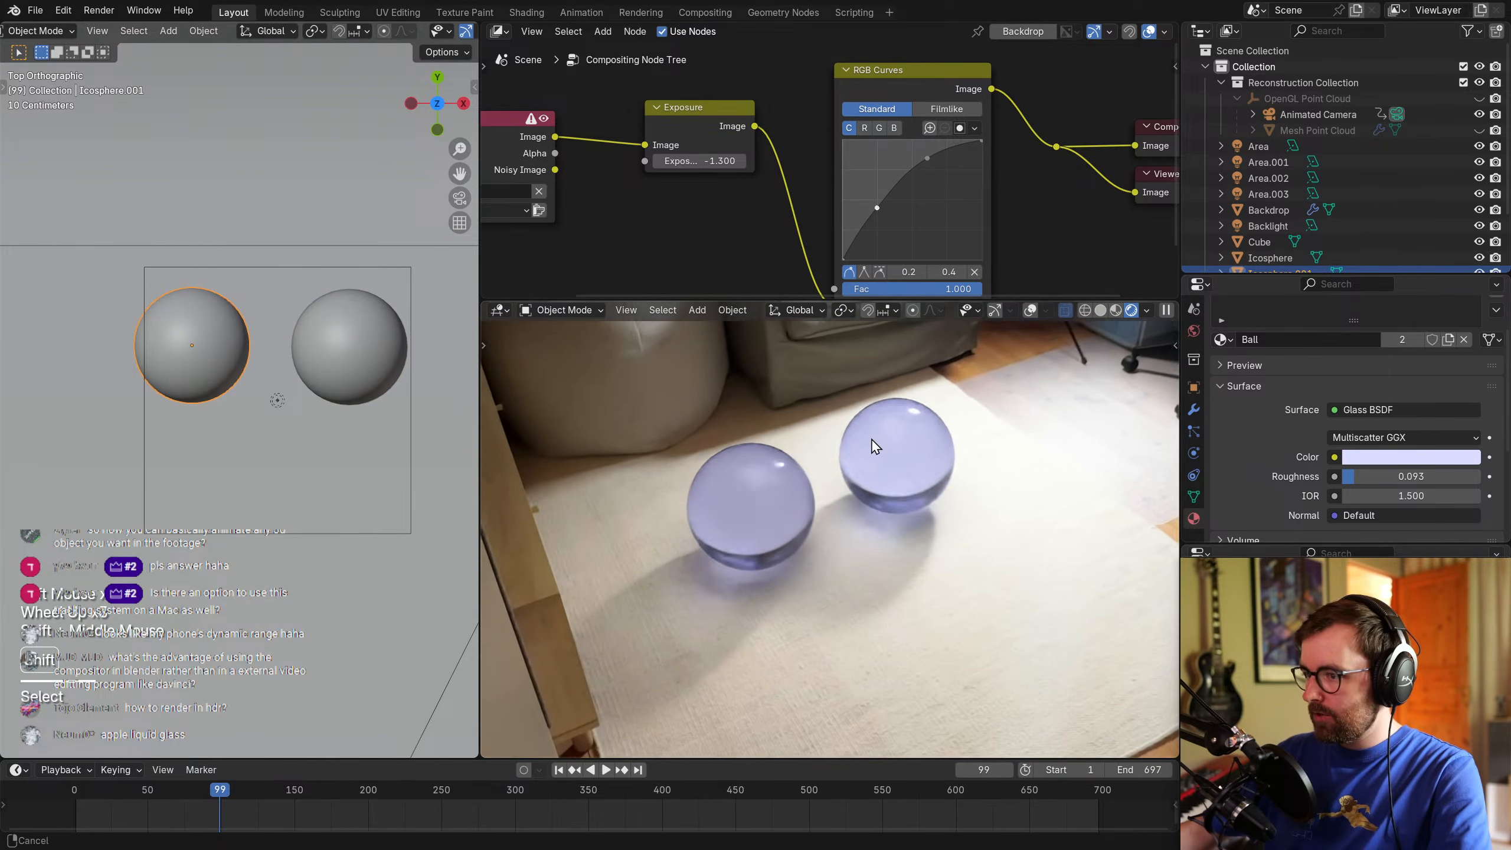
pyautogui.keyDown('shift'); pyautogui.moveTo(877, 438); pyautogui.dragTo(884, 427, button='middle'); pyautogui.keyUp('shift')
pyautogui.click(1385, 409)
pyautogui.click(1448, 339)
pyautogui.doubleClick(1352, 339)
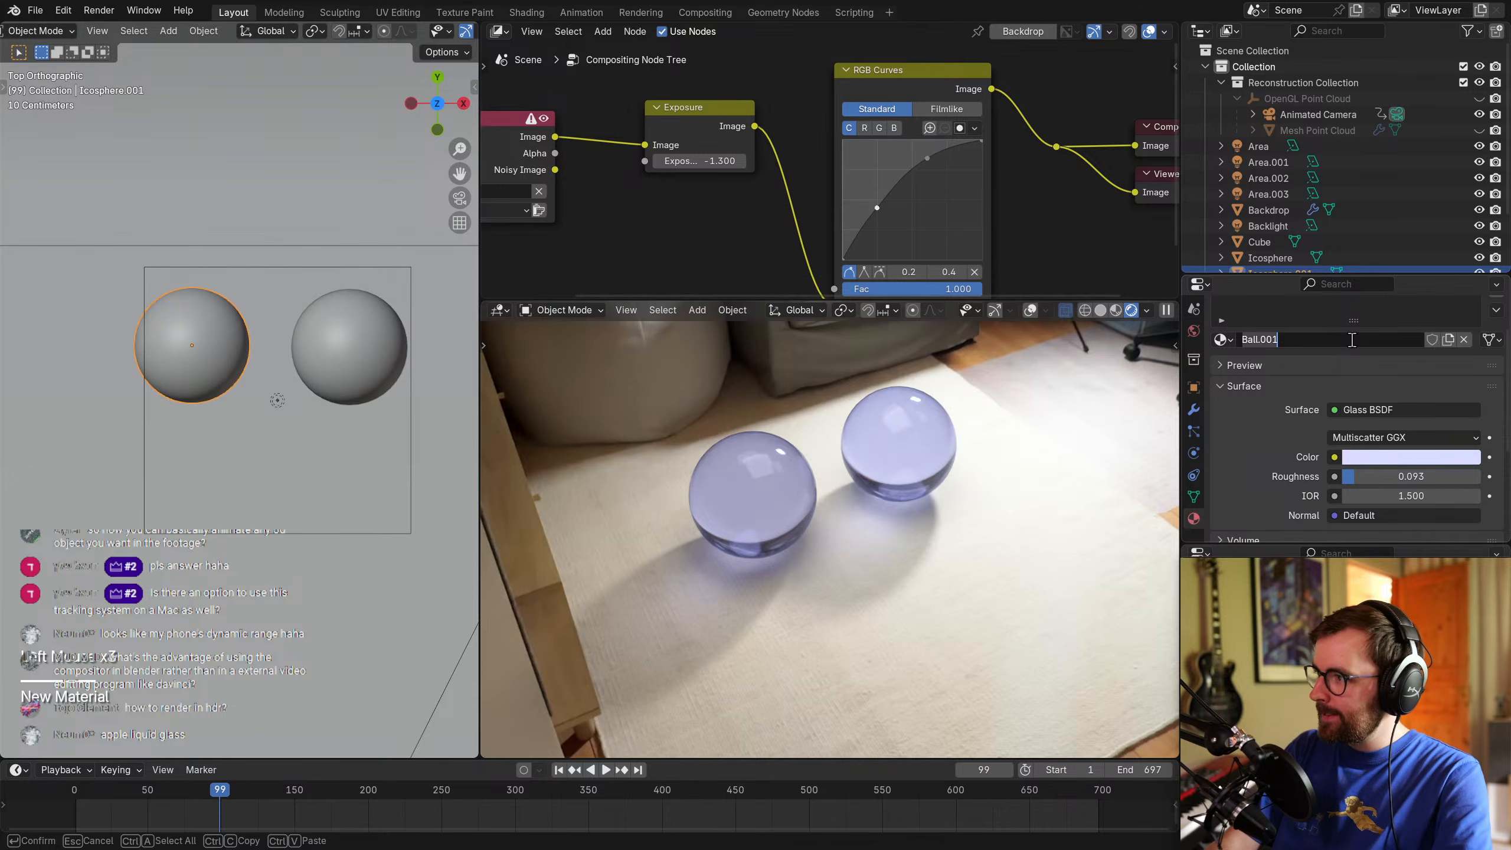
pyautogui.write('Chr')
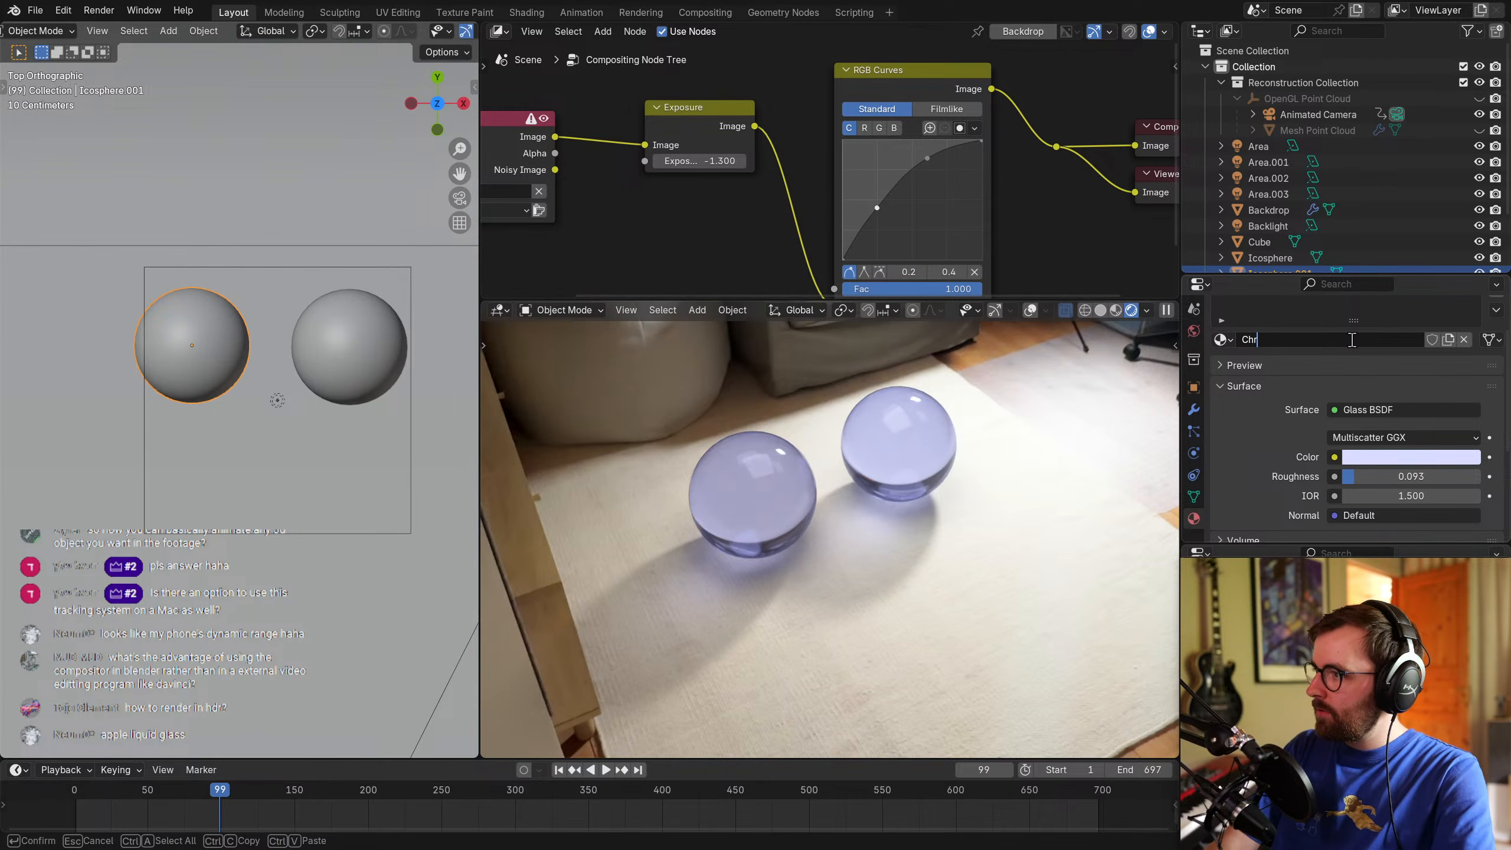
pyautogui.write('ome')
pyautogui.press('Return')
# Change the Chrome material's surface shader to Glossy BSDF and inspect the ball's reflections up close.
pyautogui.click(1348, 406)
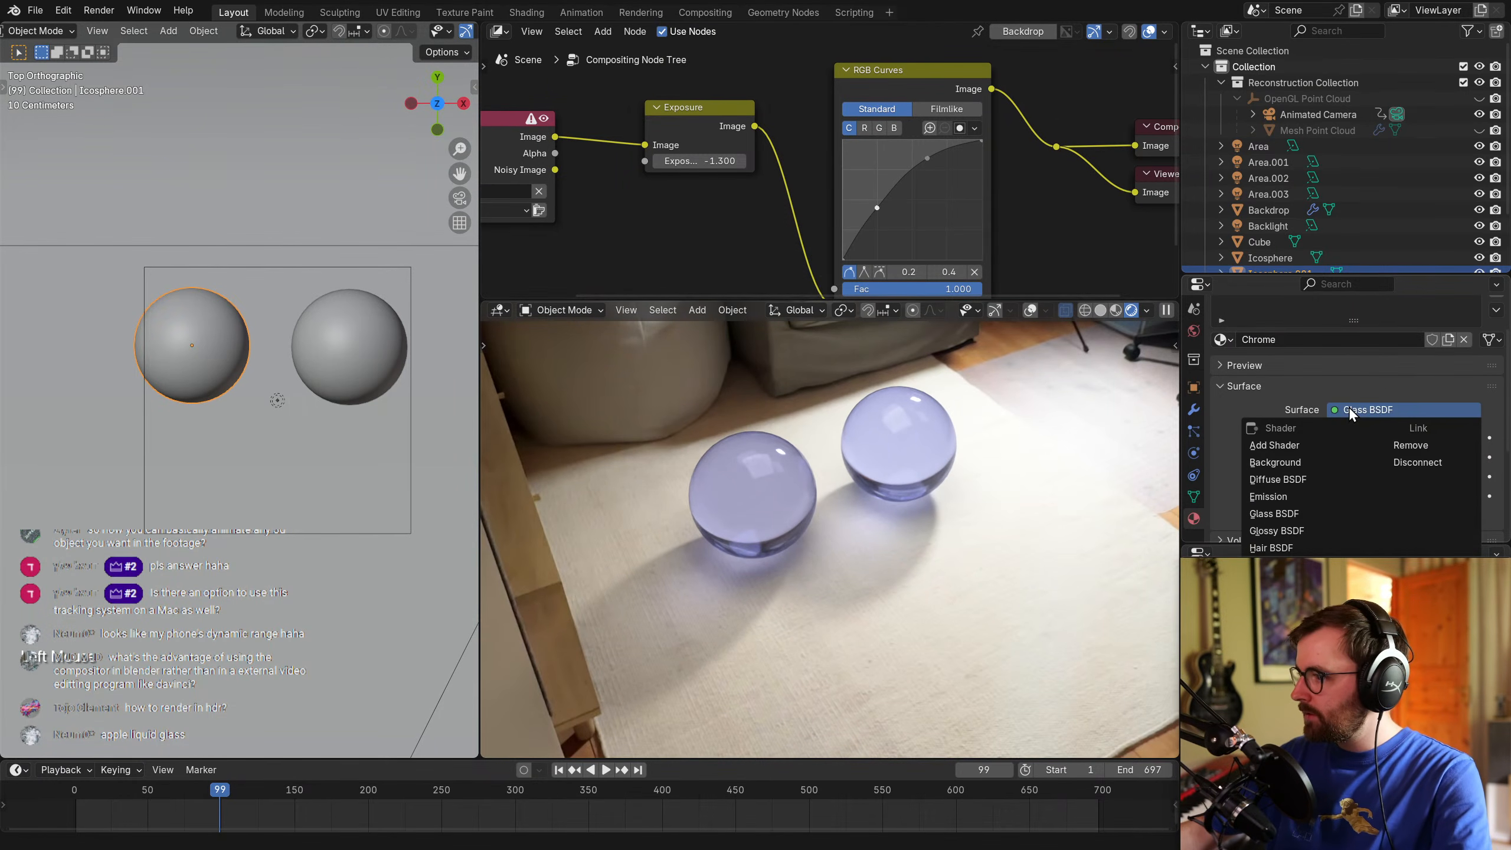
pyautogui.click(1292, 534)
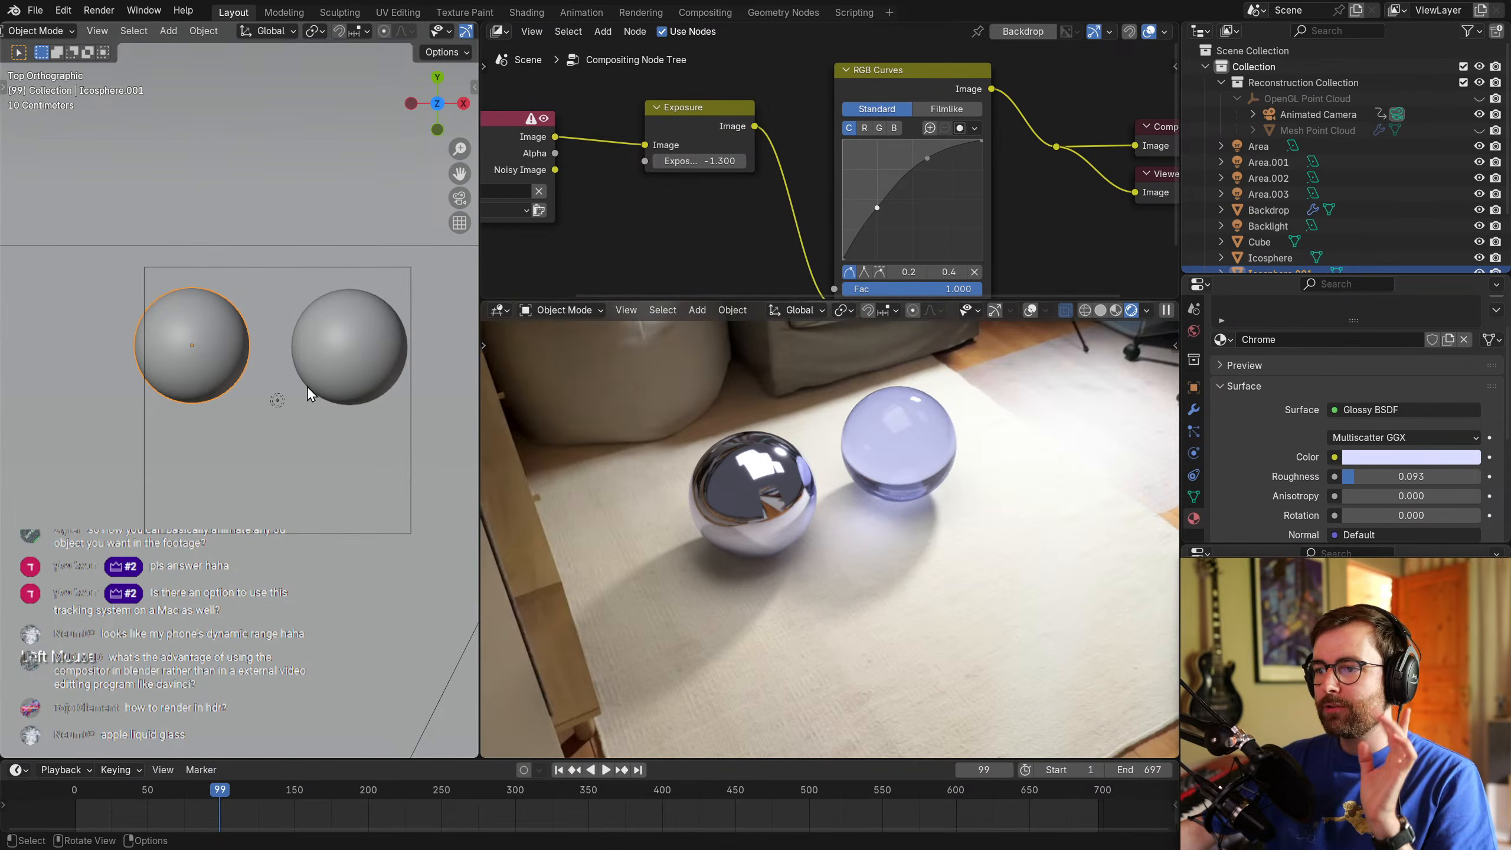
pyautogui.scroll(4, 738, 512)
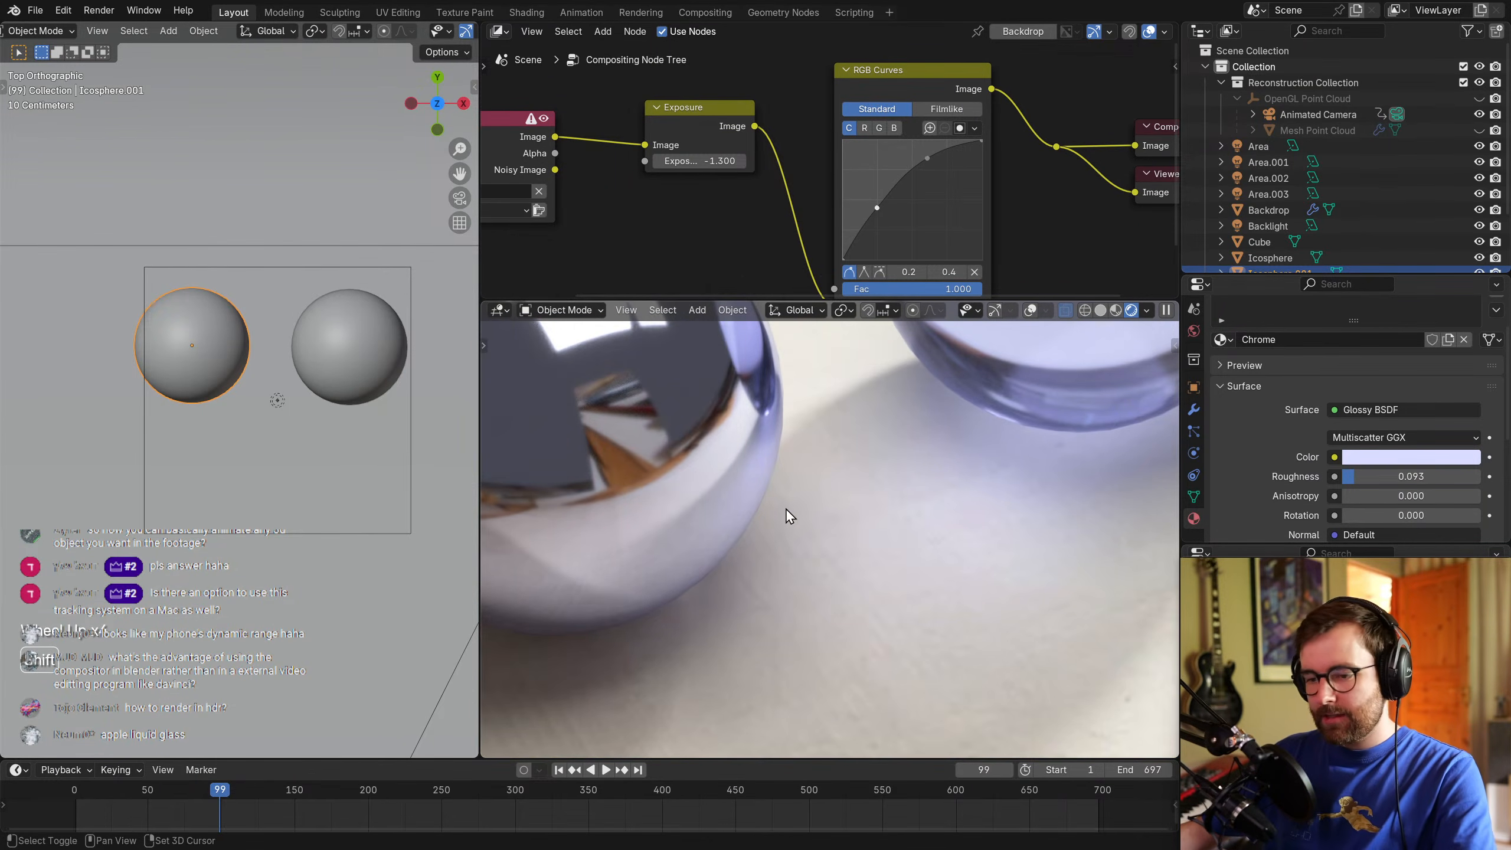
pyautogui.keyDown('shift'); pyautogui.moveTo(786, 508); pyautogui.dragTo(888, 527, button='middle'); pyautogui.keyUp('shift')
pyautogui.scroll(-1, 896, 532)
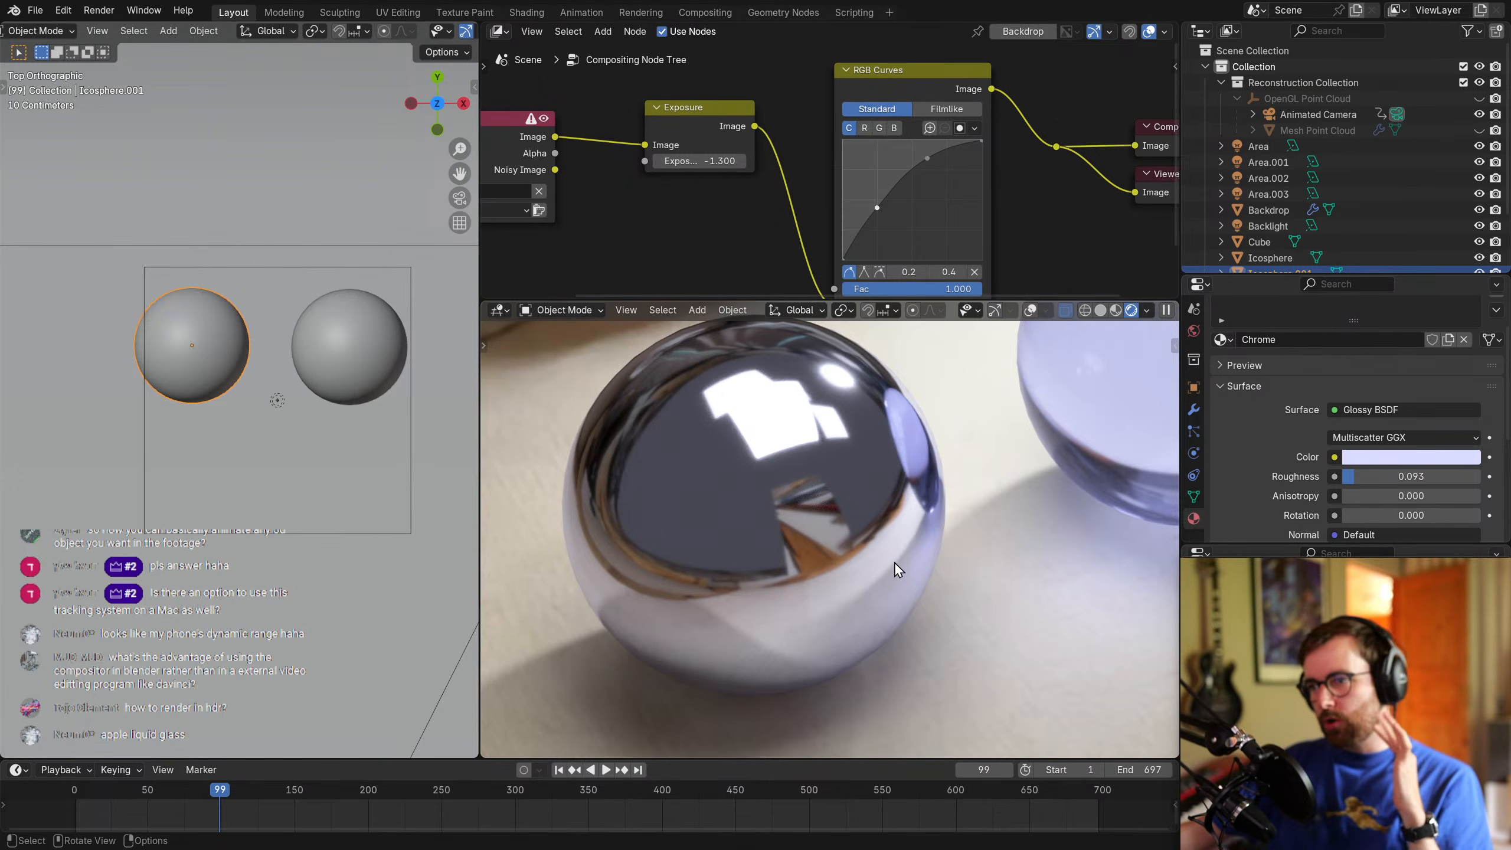
pyautogui.scroll(-6, 881, 518)
pyautogui.scroll(-5, 406, 415)
pyautogui.keyDown('shift'); pyautogui.moveTo(406, 416); pyautogui.dragTo(291, 496, button='middle'); pyautogui.keyUp('shift')
pyautogui.scroll(2, 292, 304)
pyautogui.click(267, 383)
pyautogui.scroll(2, 321, 499)
pyautogui.scroll(-2, 292, 496)
pyautogui.press('Escape')
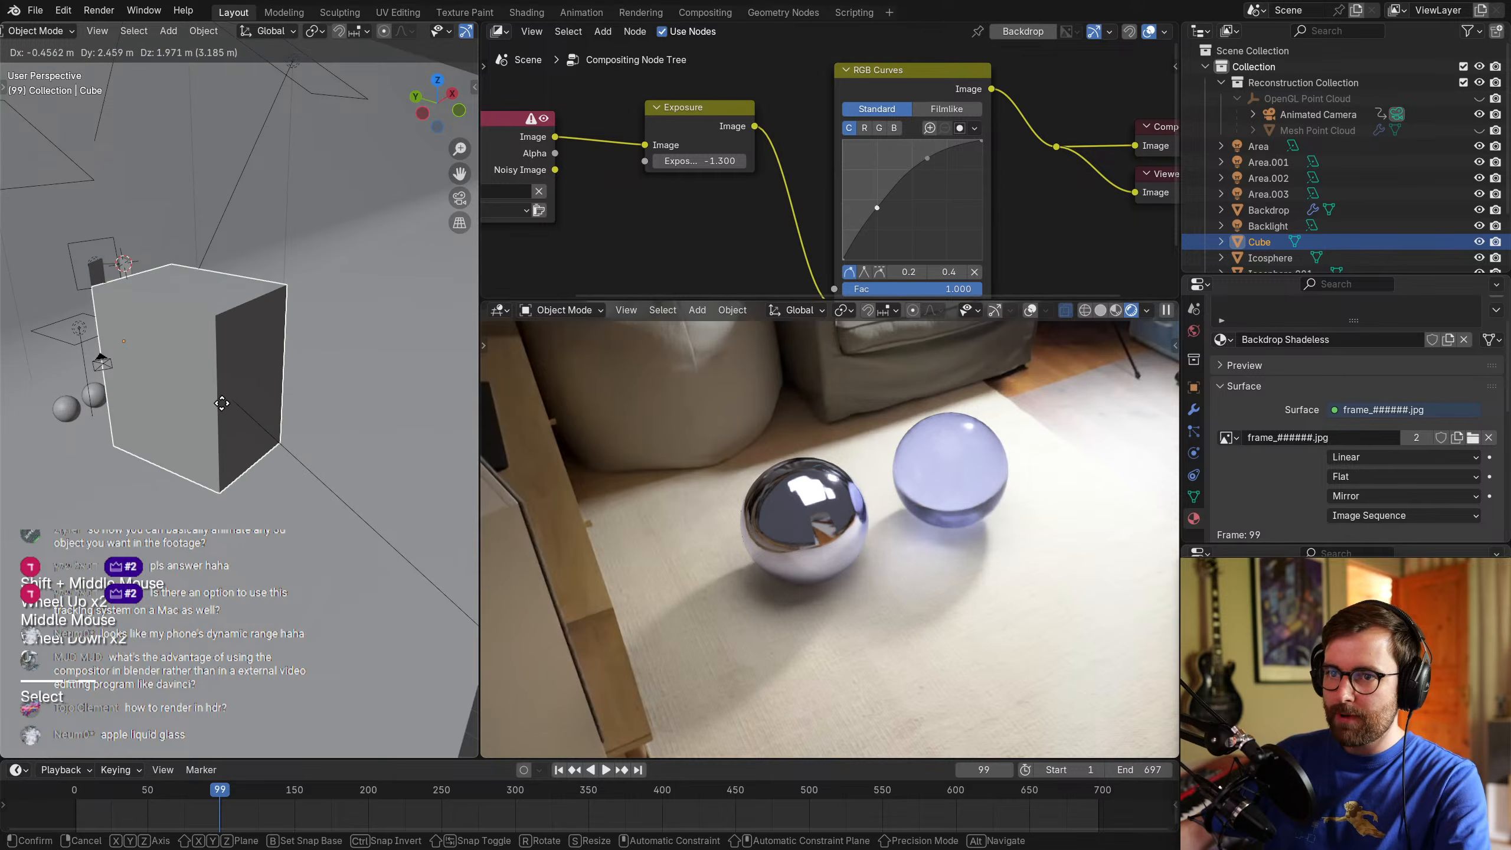
# Select the large cube and turn off its Glossy ray visibility to exclude it from the chrome ball's reflections.
pyautogui.scroll(2, 284, 435)
pyautogui.keyDown('shift'); pyautogui.moveTo(284, 436); pyautogui.dragTo(368, 436, button='middle'); pyautogui.keyUp('shift')
pyautogui.hotkey('alt', 'a')
pyautogui.click(318, 328)
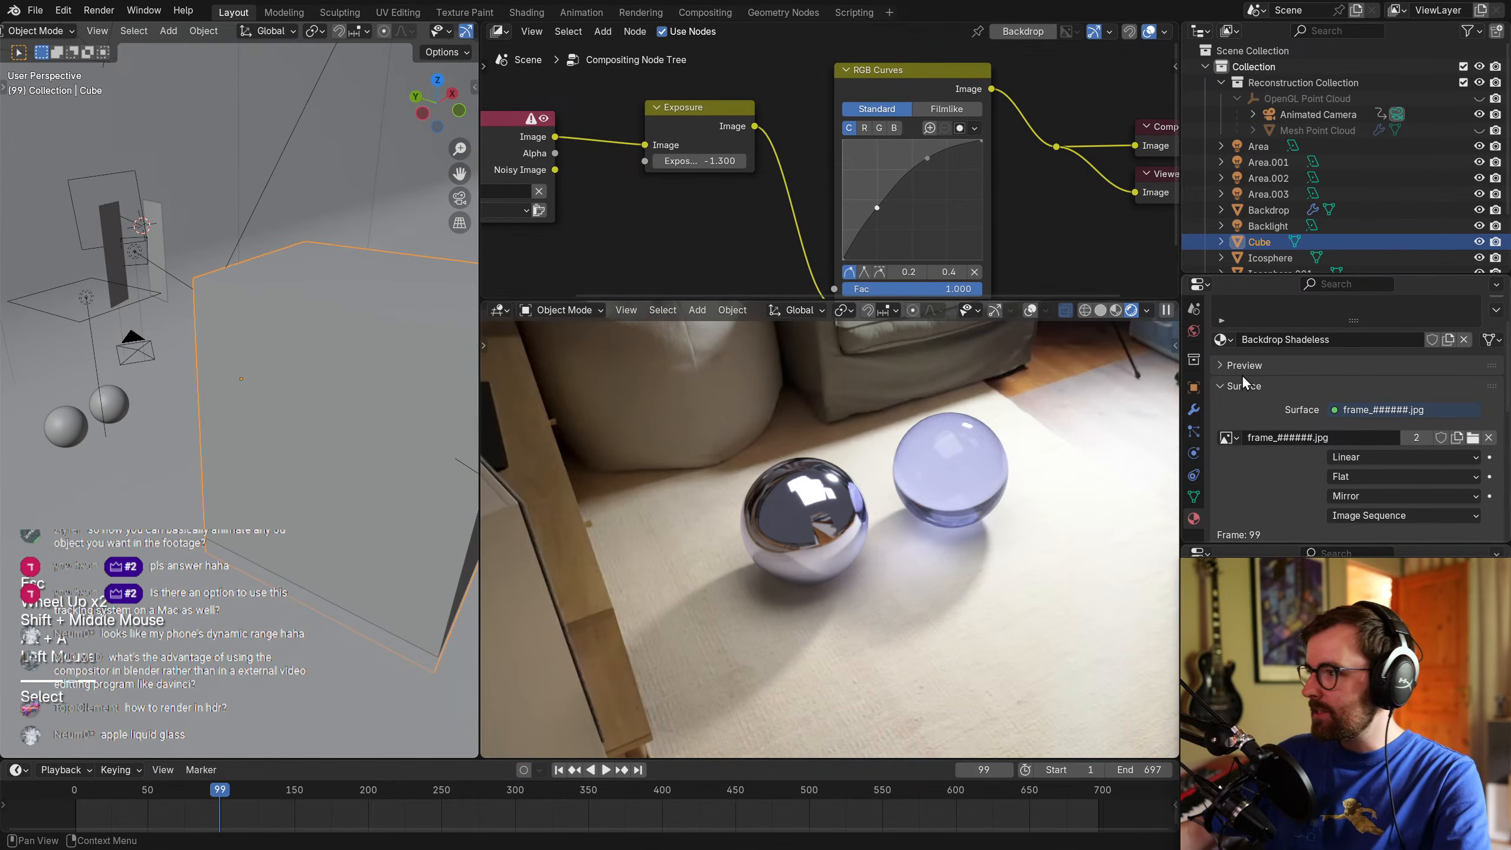
pyautogui.click(1194, 387)
pyautogui.scroll(-5, 1285, 385)
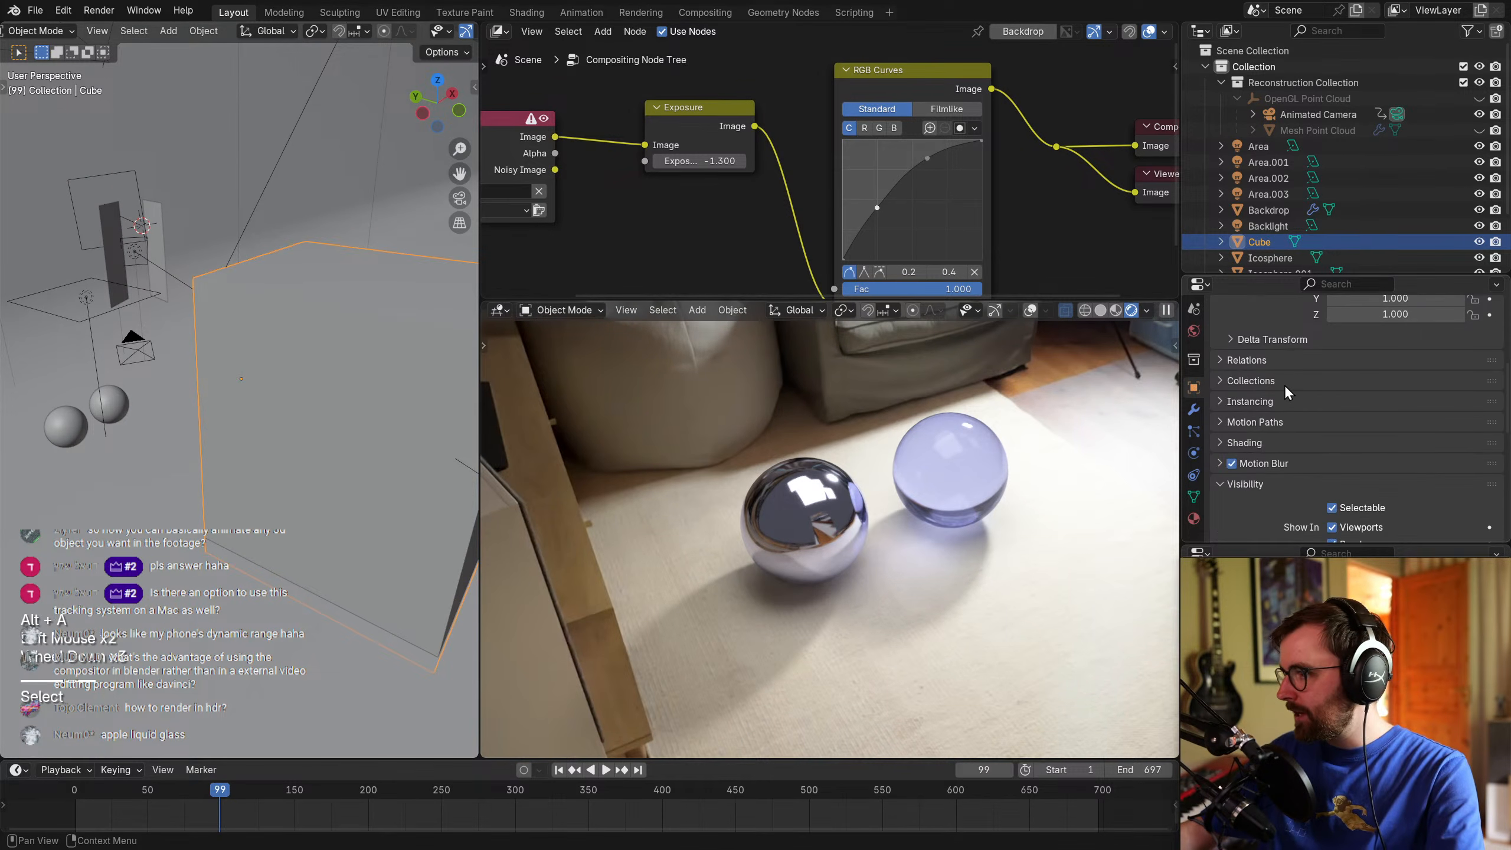
pyautogui.scroll(-4, 1242, 383)
pyautogui.scroll(1, 1235, 382)
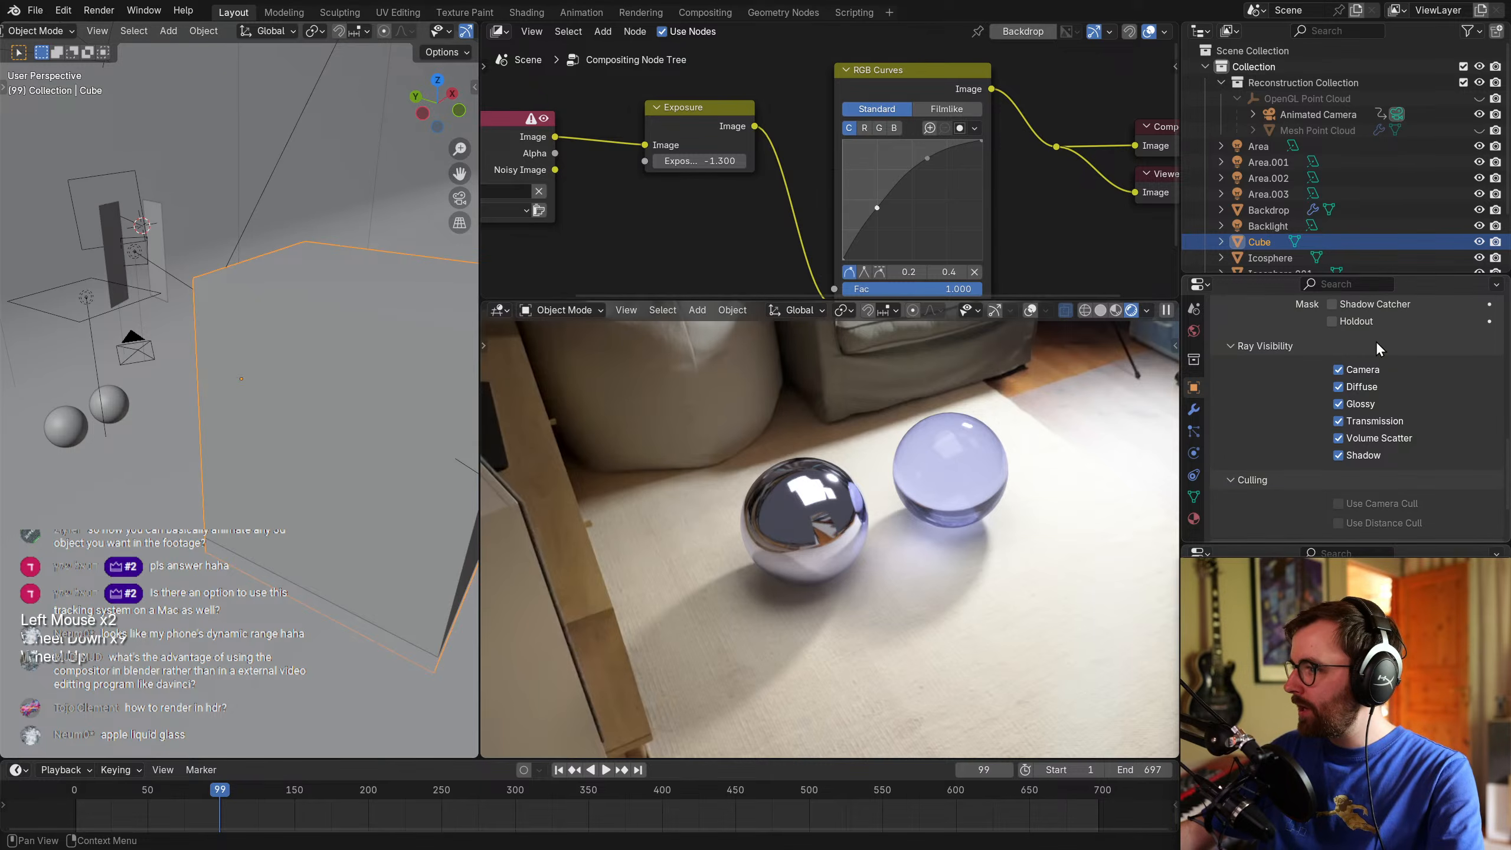
pyautogui.click(1340, 405)
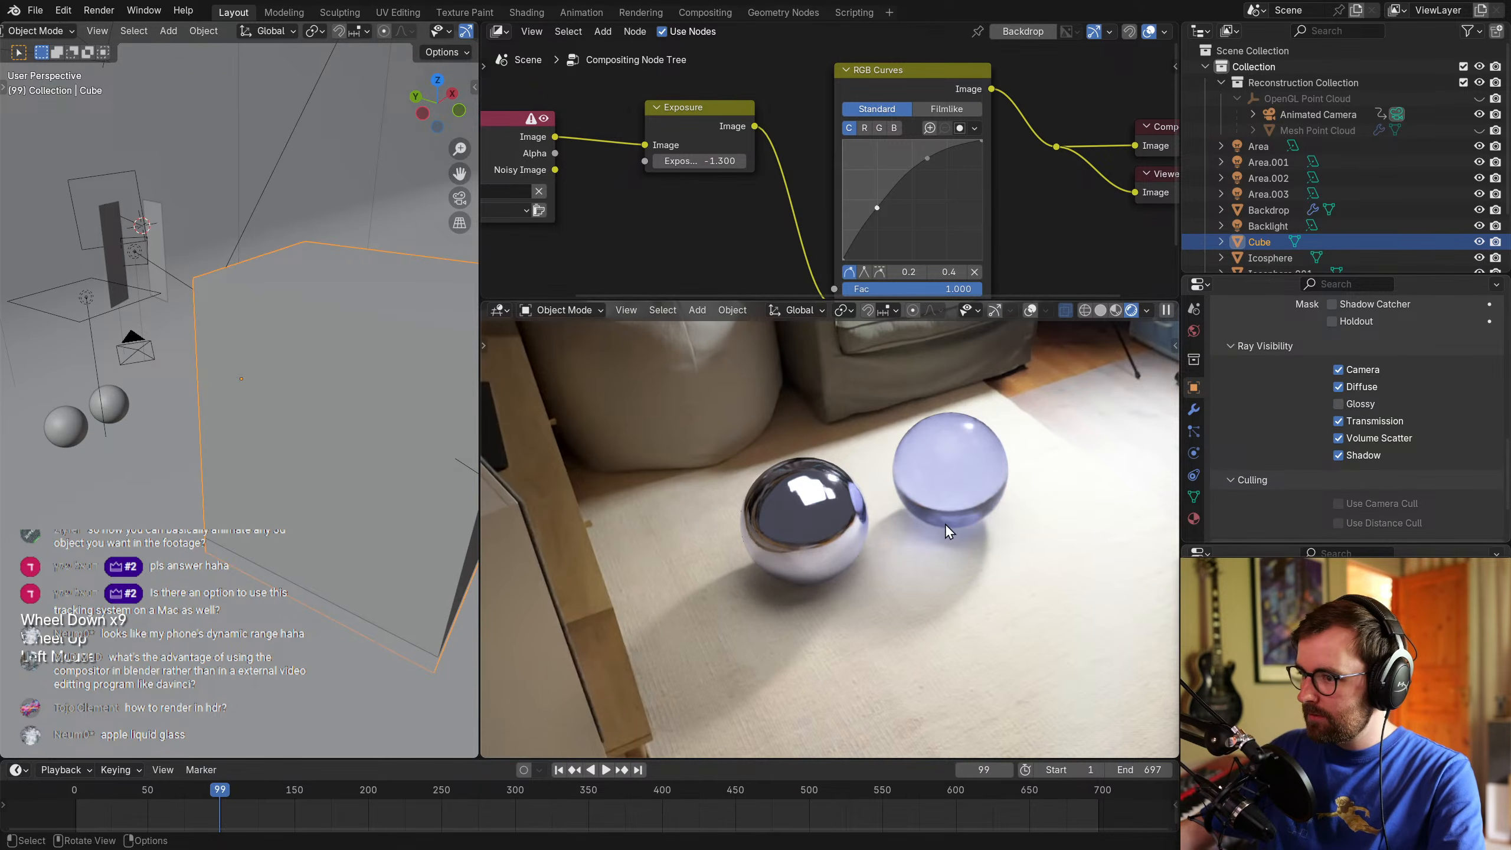
# Re-enable the cube's Glossy ray visibility to compare the chrome ball's reflection up close, and disable it again.
pyautogui.scroll(4, 1029, 513)
pyautogui.keyDown('shift'); pyautogui.moveTo(836, 540); pyautogui.dragTo(914, 588, button='middle'); pyautogui.keyUp('shift')
pyautogui.click(1339, 405)
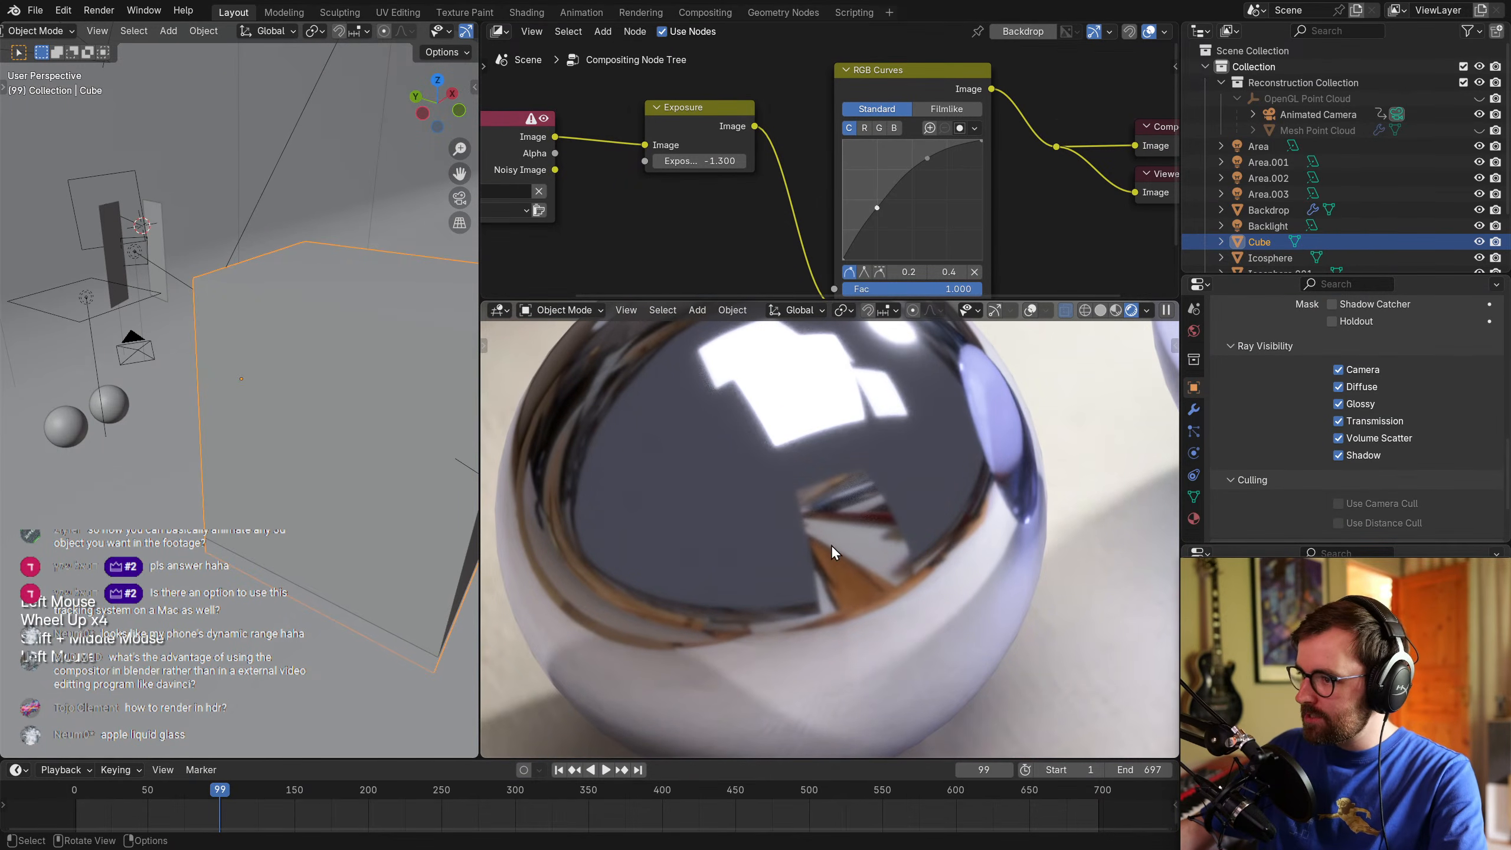
pyautogui.click(1339, 405)
# Deselect everything and save the file.
pyautogui.scroll(-4, 798, 479)
pyautogui.moveTo(829, 474)
pyautogui.keyDown('shift'); pyautogui.mouseDown(button='middle')
pyautogui.moveTo(846, 462)
pyautogui.moveTo(857, 478)
pyautogui.mouseUp(button='middle'); pyautogui.keyUp('shift')
pyautogui.hotkey('alt', 'a')
pyautogui.hotkey('ctrl', 's')
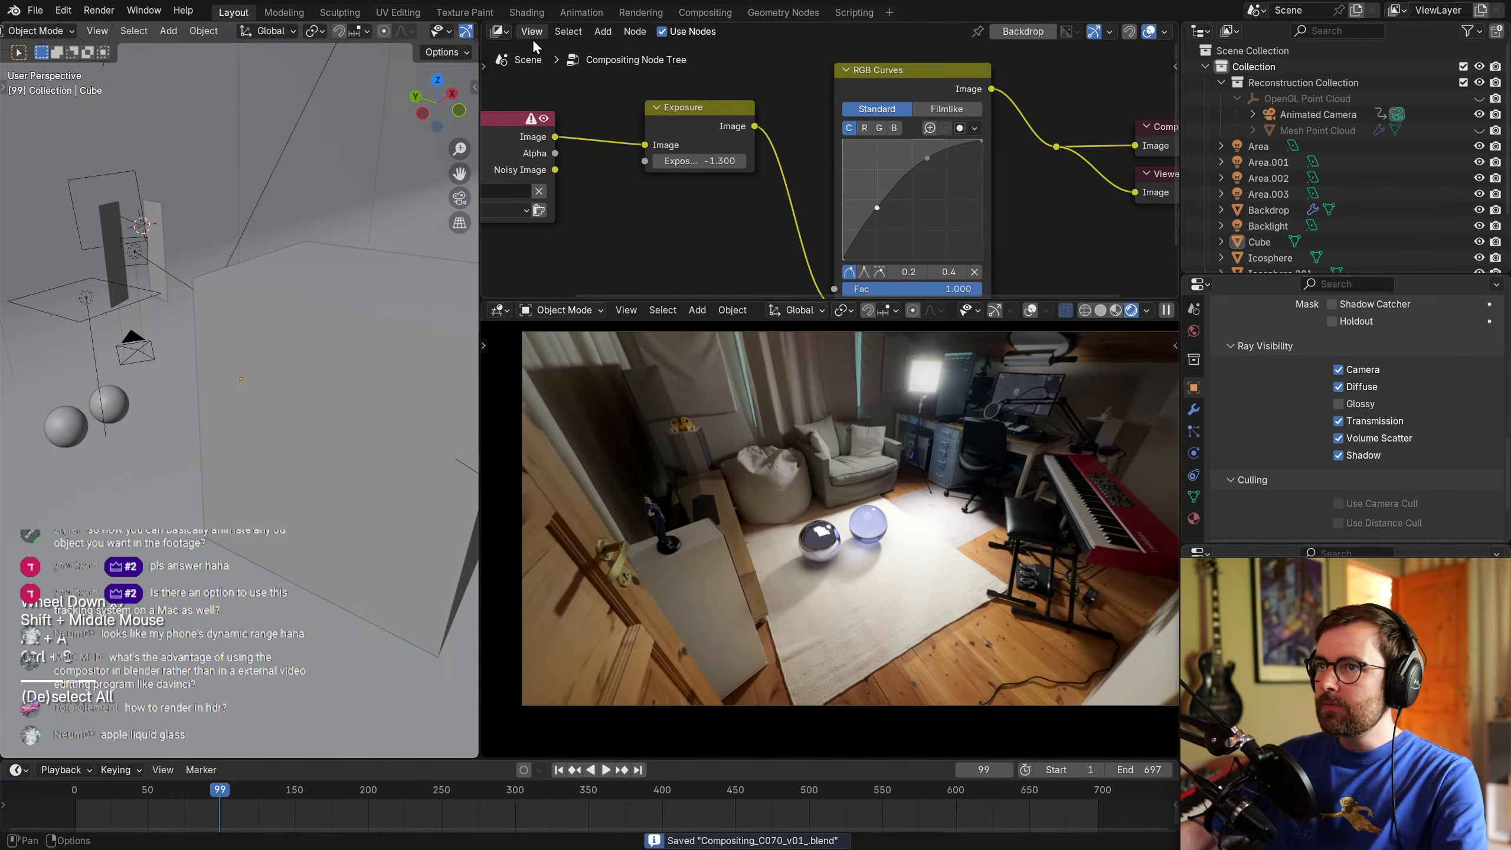
# Switch the compositing node editor to the Shader Editor and display the World nodes.
pyautogui.click(501, 31)
pyautogui.click(547, 156)
pyautogui.click(549, 30)
pyautogui.click(561, 90)
pyautogui.scroll(-2, 852, 220)
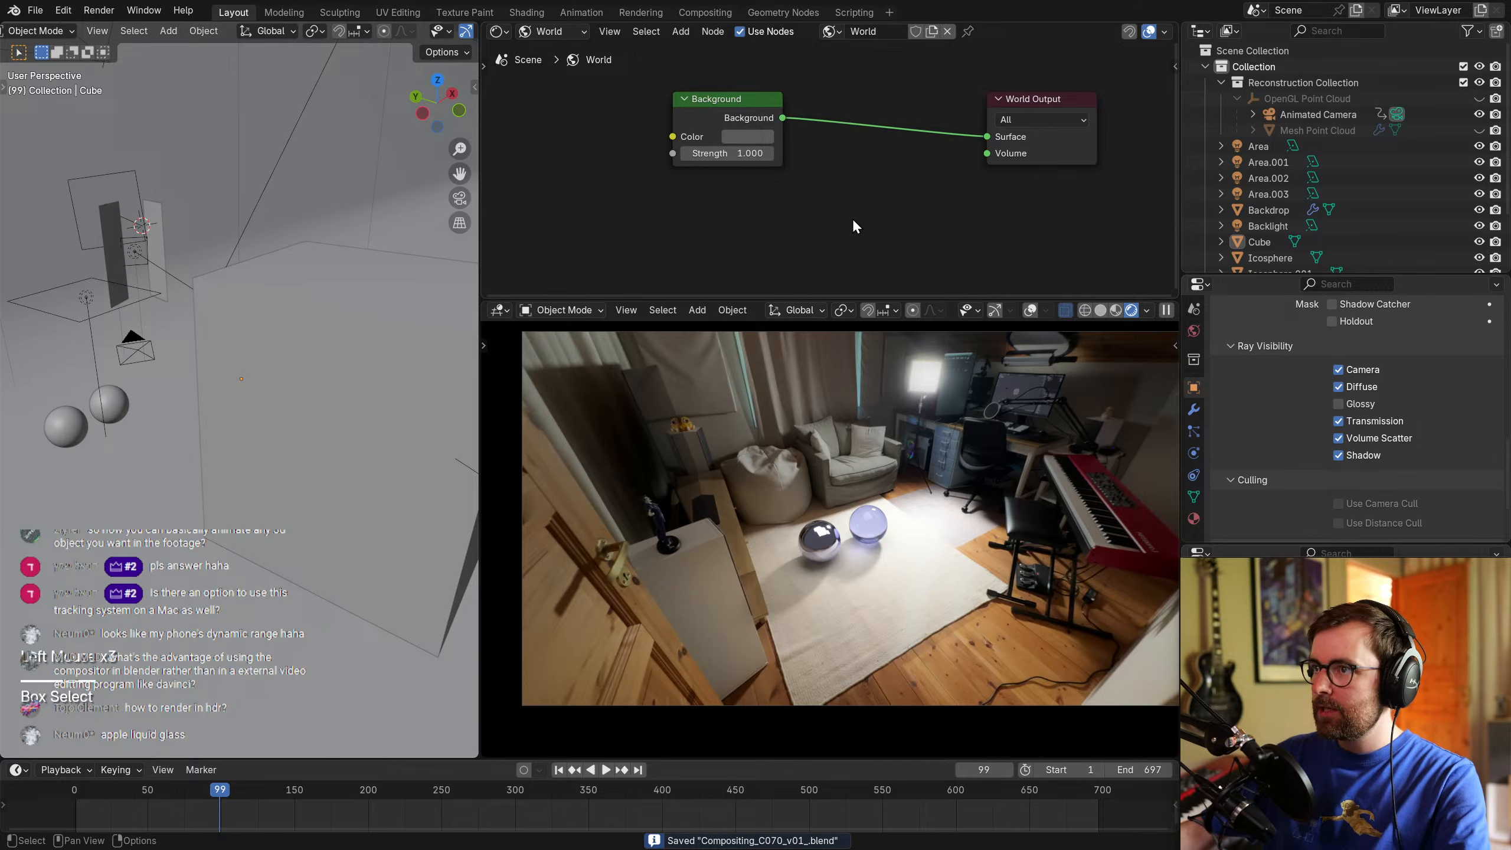
pyautogui.keyDown('shift'); pyautogui.moveTo(961, 446); pyautogui.dragTo(929, 549, button='middle'); pyautogui.keyUp('shift')
pyautogui.tripleClick(938, 475)
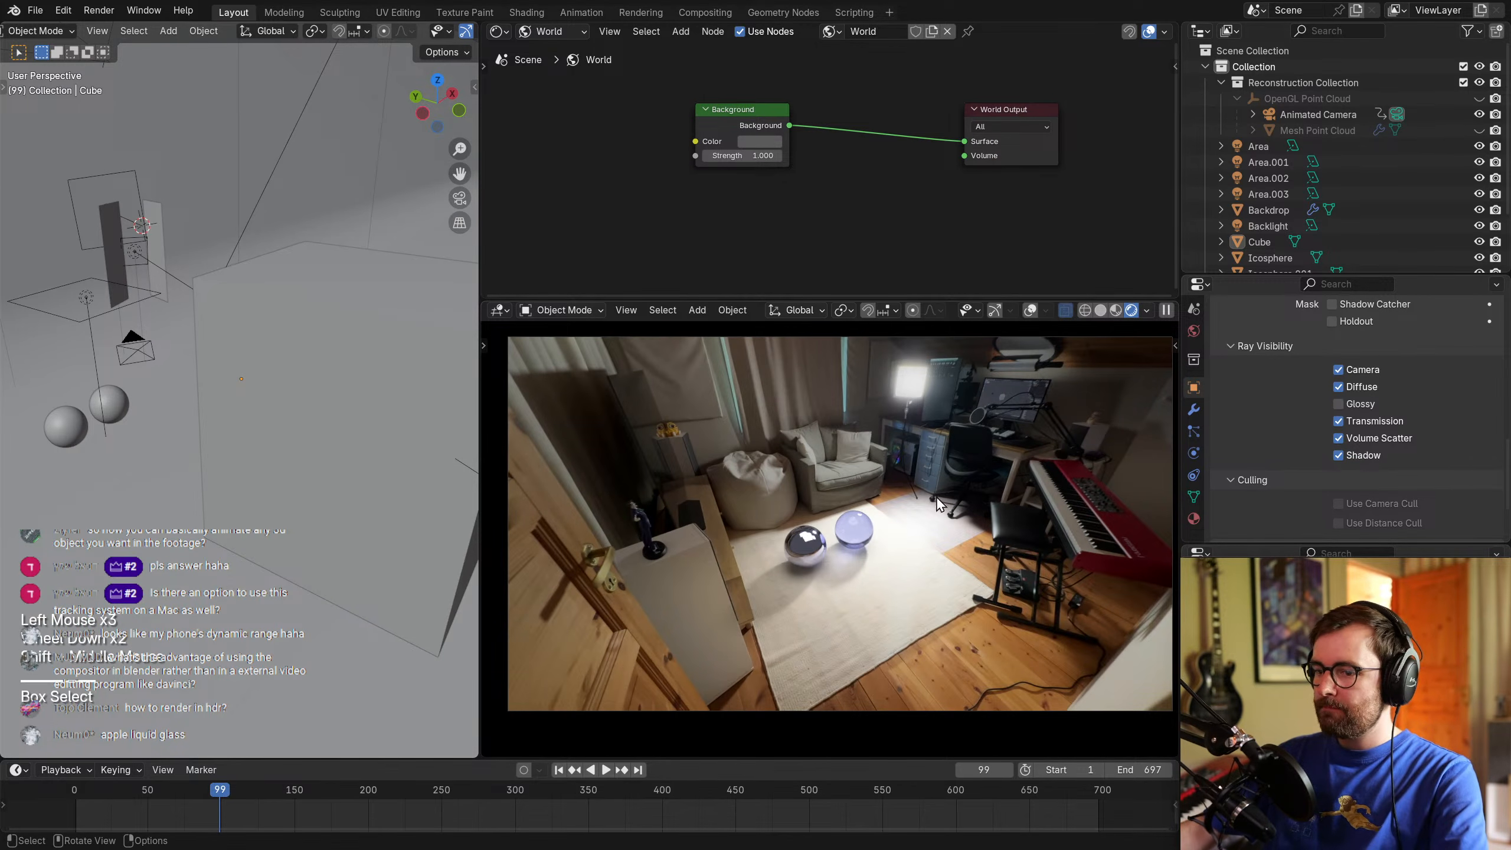
# Go to frame 100 and move the Background node closer to the World Output node.
pyautogui.moveTo(330, 791); pyautogui.dragTo(221, 789)
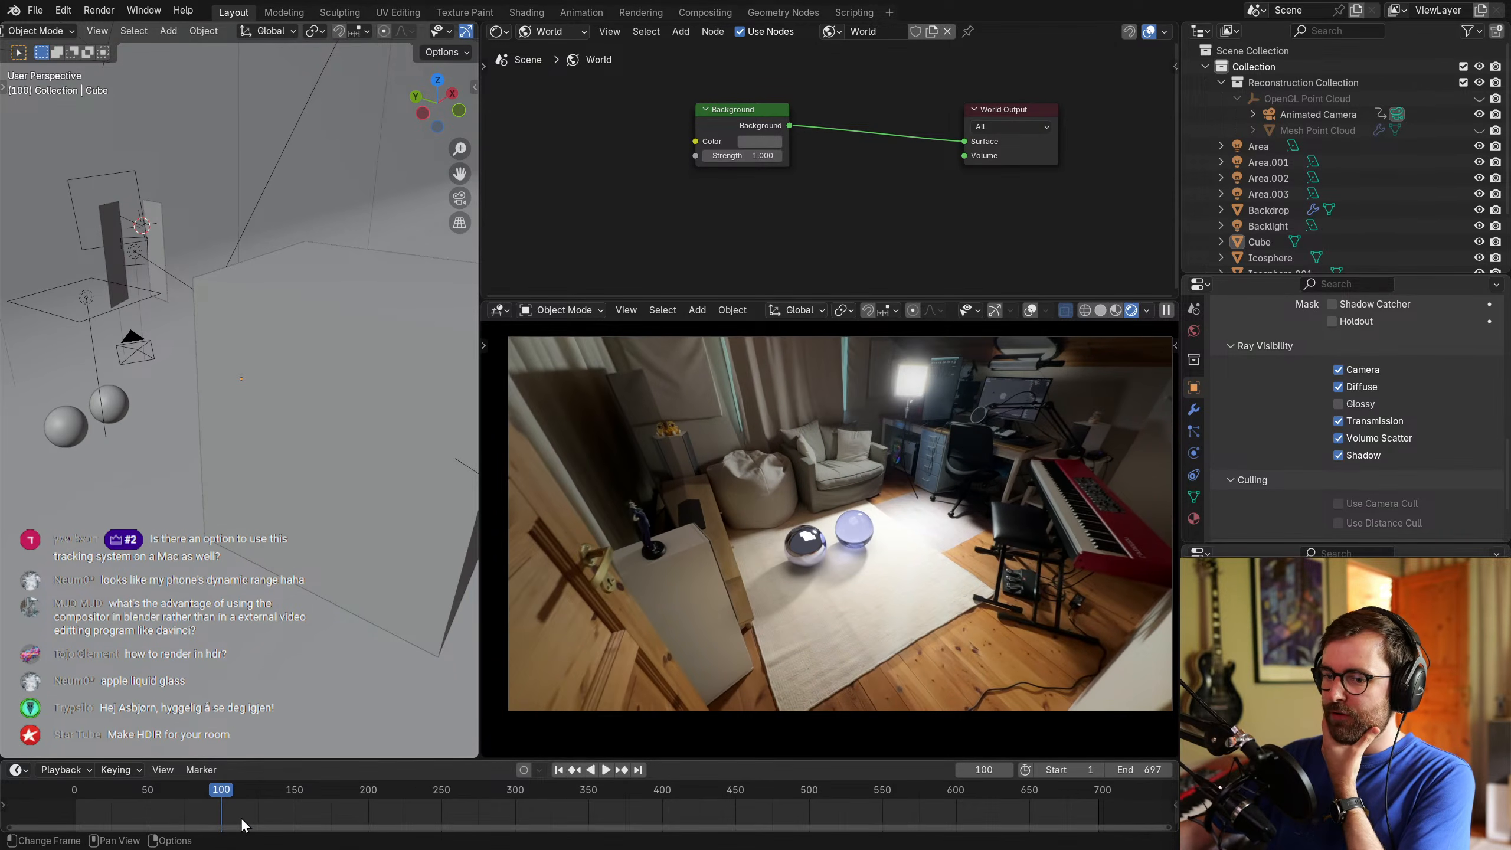
pyautogui.moveTo(749, 232); pyautogui.dragTo(830, 256, button='middle')
pyautogui.moveTo(821, 137); pyautogui.dragTo(875, 129)
# Search the add-on preferences for "wr" to check that Node Wrangler is enabled, and close the preferences.
pyautogui.click(63, 10)
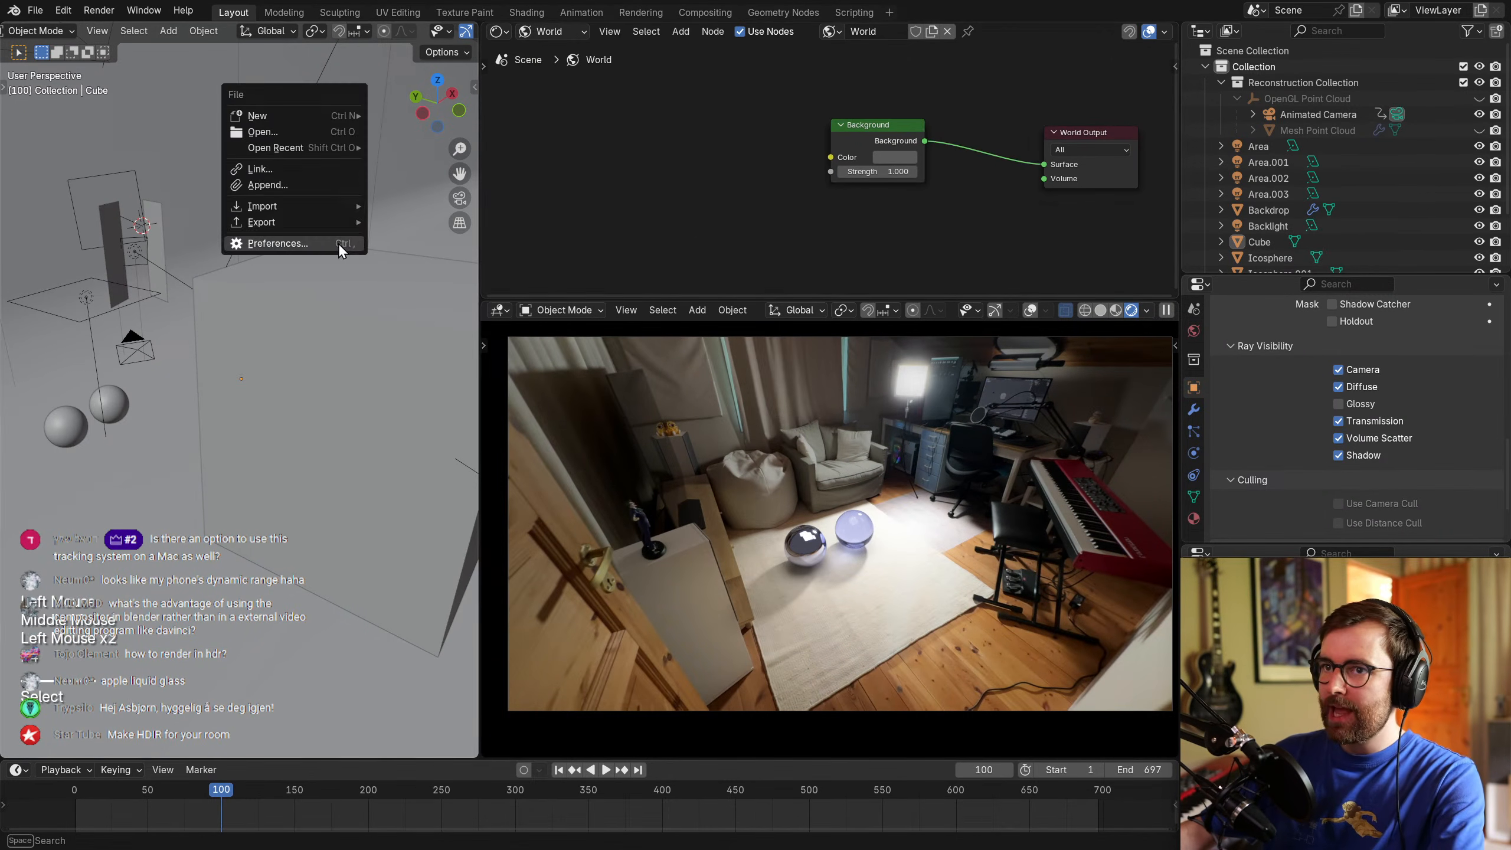
pyautogui.click(293, 246)
pyautogui.moveTo(295, 29); pyautogui.dragTo(523, 117)
pyautogui.click(291, 277)
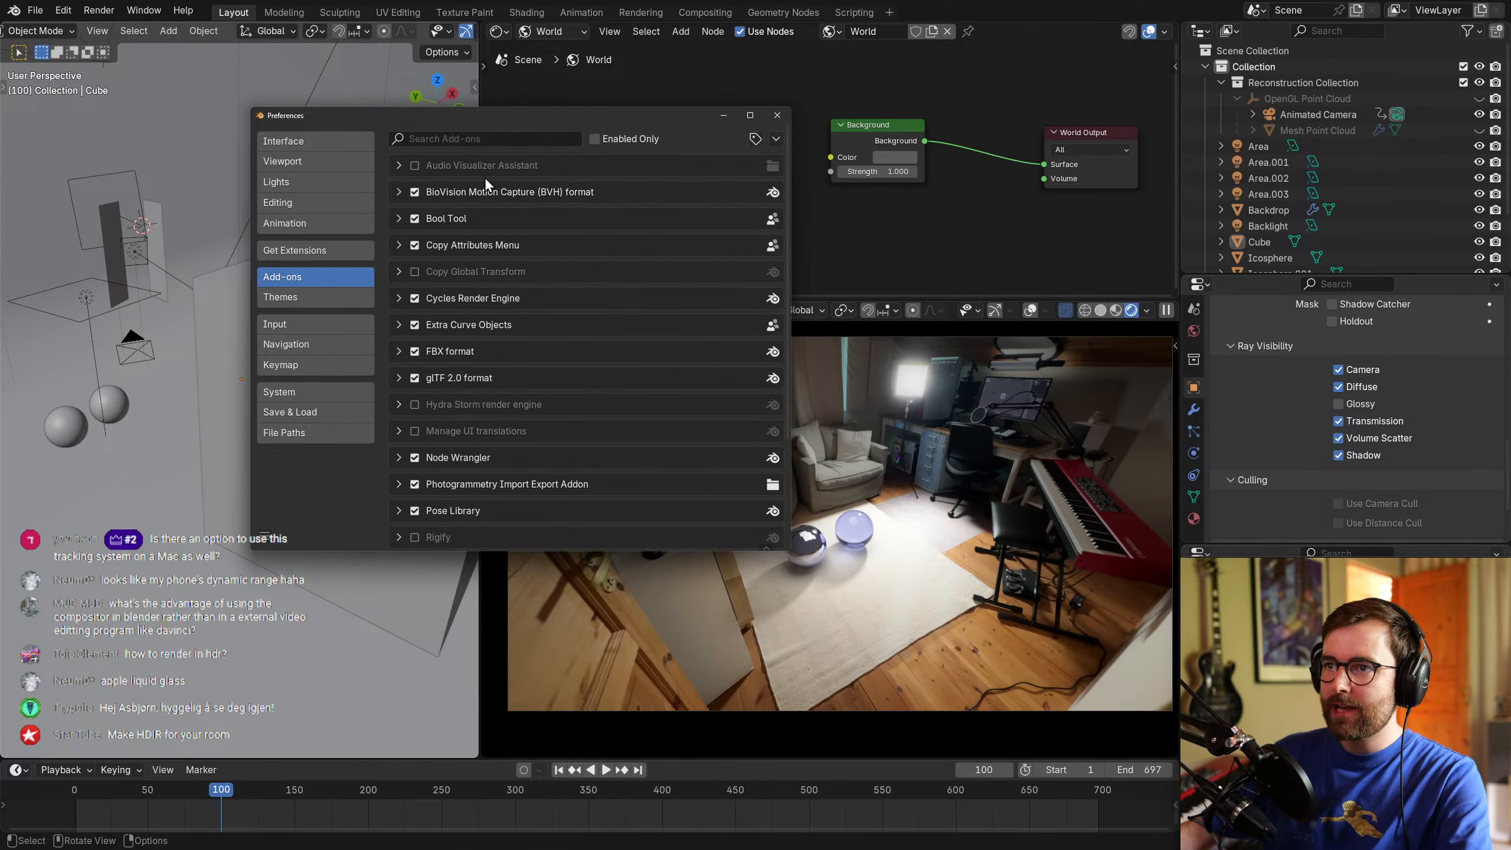
pyautogui.click(495, 138)
pyautogui.write('wr')
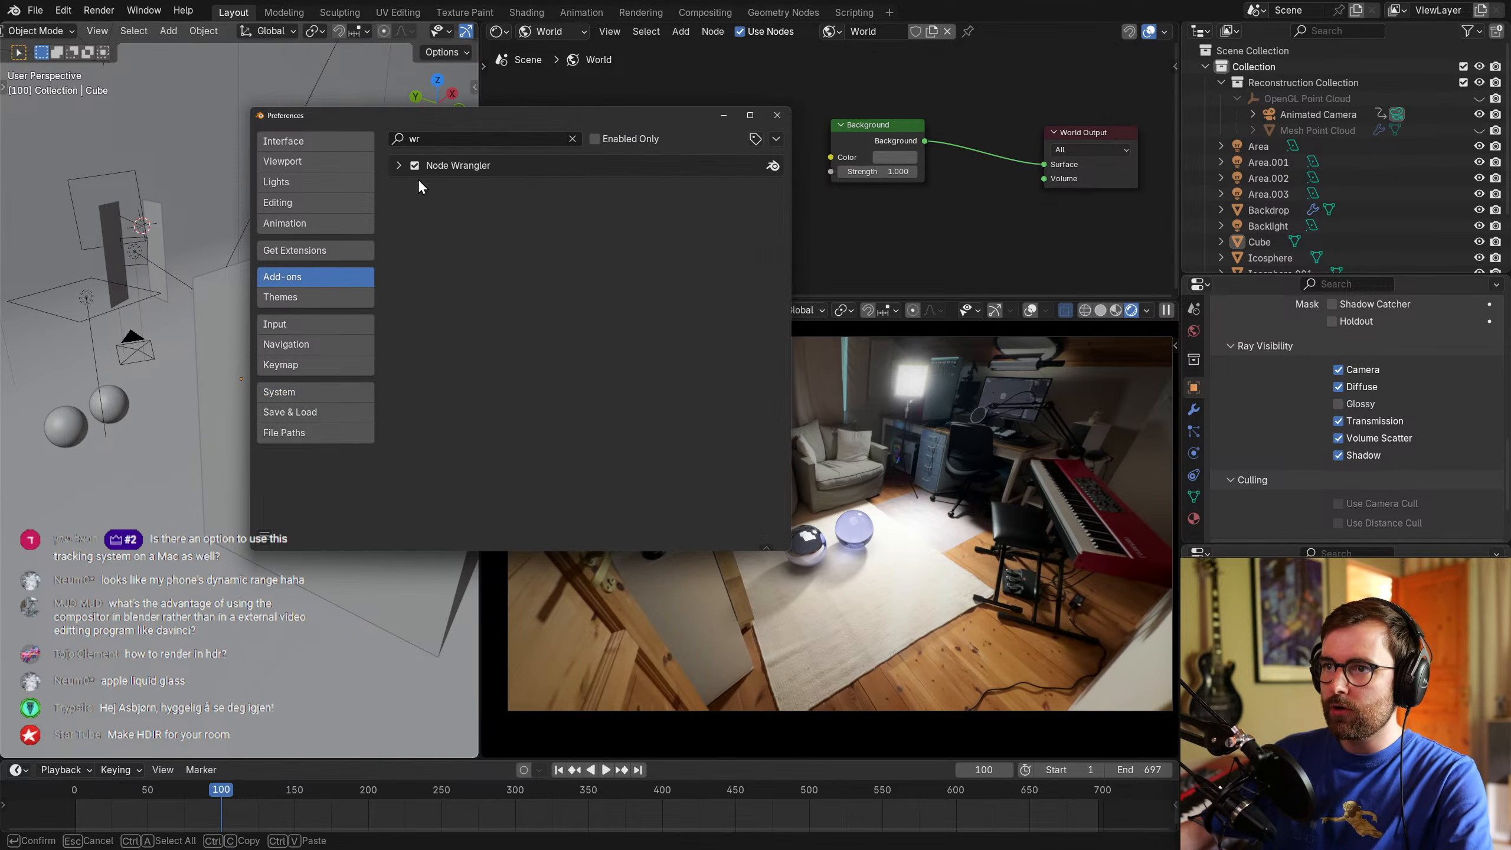
pyautogui.click(777, 115)
# Use Node Wrangler's texture setup to add Texture Coordinate, Mapping and Environment Texture nodes feeding the Background node.
pyautogui.moveTo(870, 130); pyautogui.dragTo(872, 130)
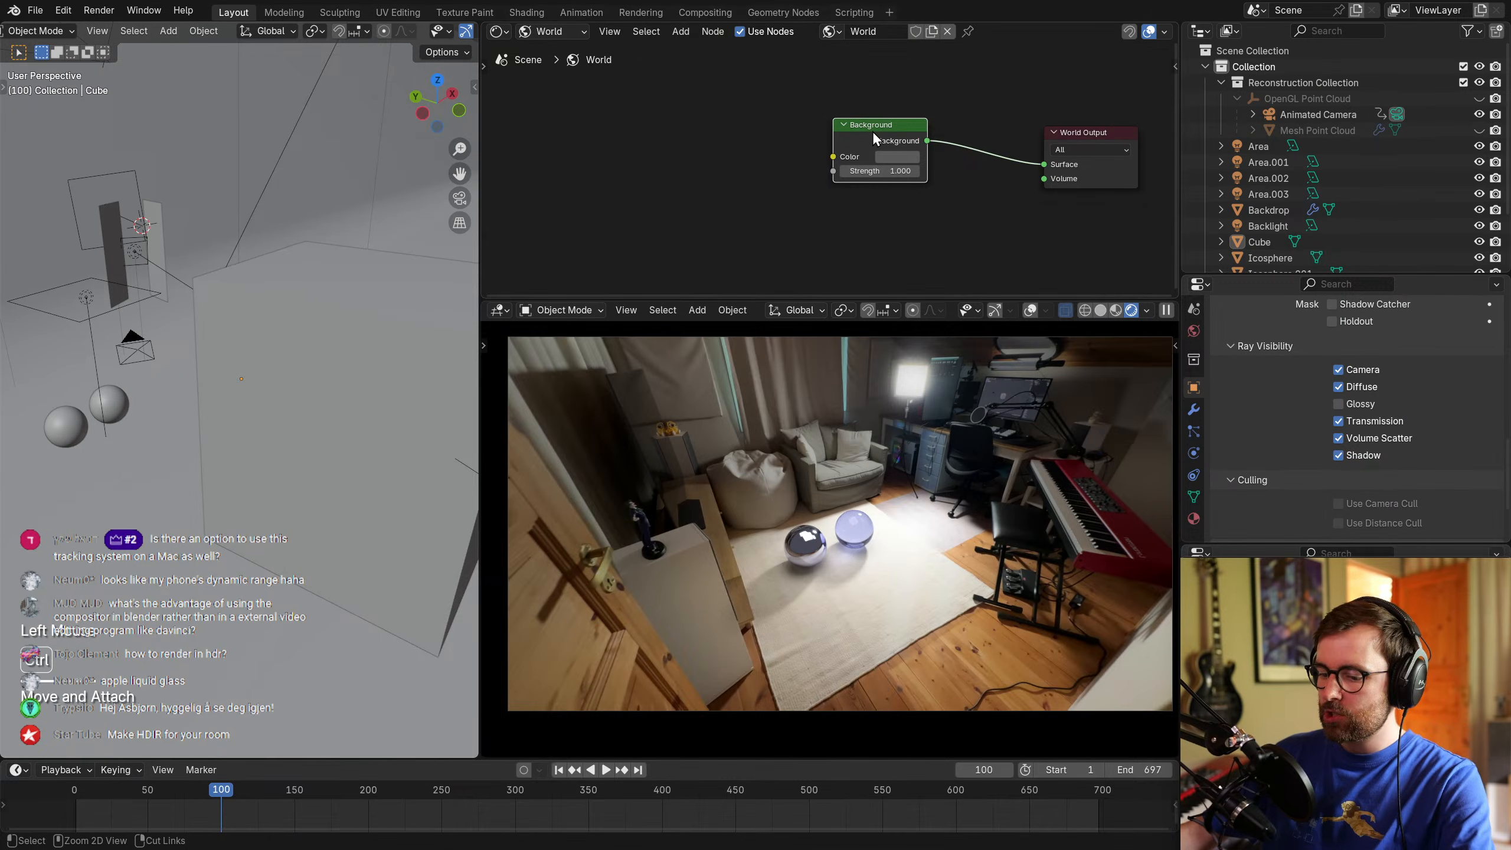
pyautogui.hotkey('ctrl', 't')
pyautogui.moveTo(872, 130); pyautogui.dragTo(1044, 93, button='middle')
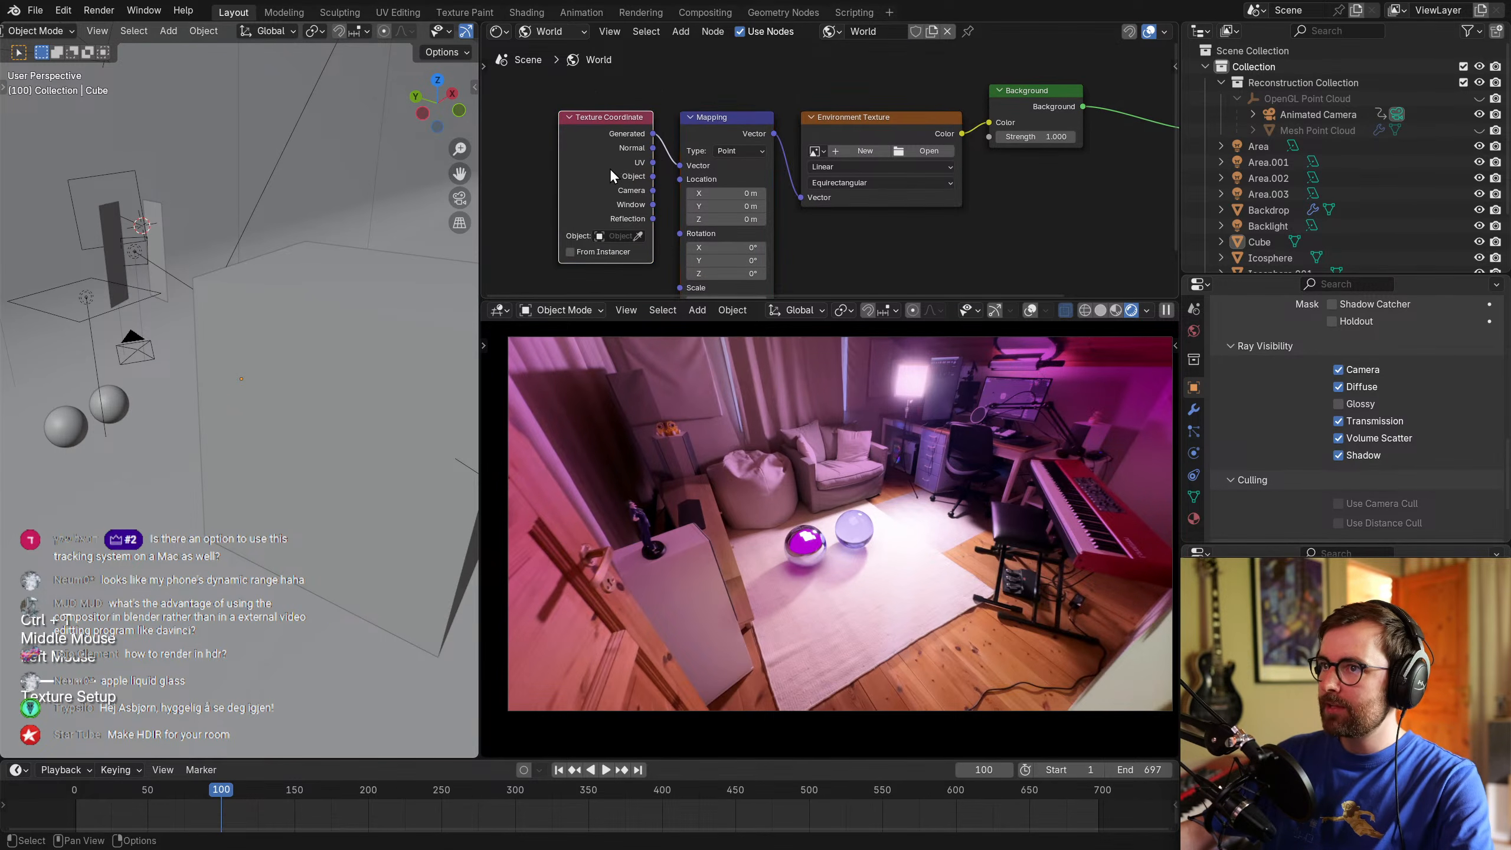
# Space out the Texture Coordinate, Mapping and Environment Texture nodes, and load frame_000100.jpg into the Environment Texture node.
pyautogui.moveTo(607, 157); pyautogui.dragTo(594, 163)
pyautogui.moveTo(731, 119); pyautogui.dragTo(736, 98)
pyautogui.moveTo(880, 127); pyautogui.dragTo(880, 114)
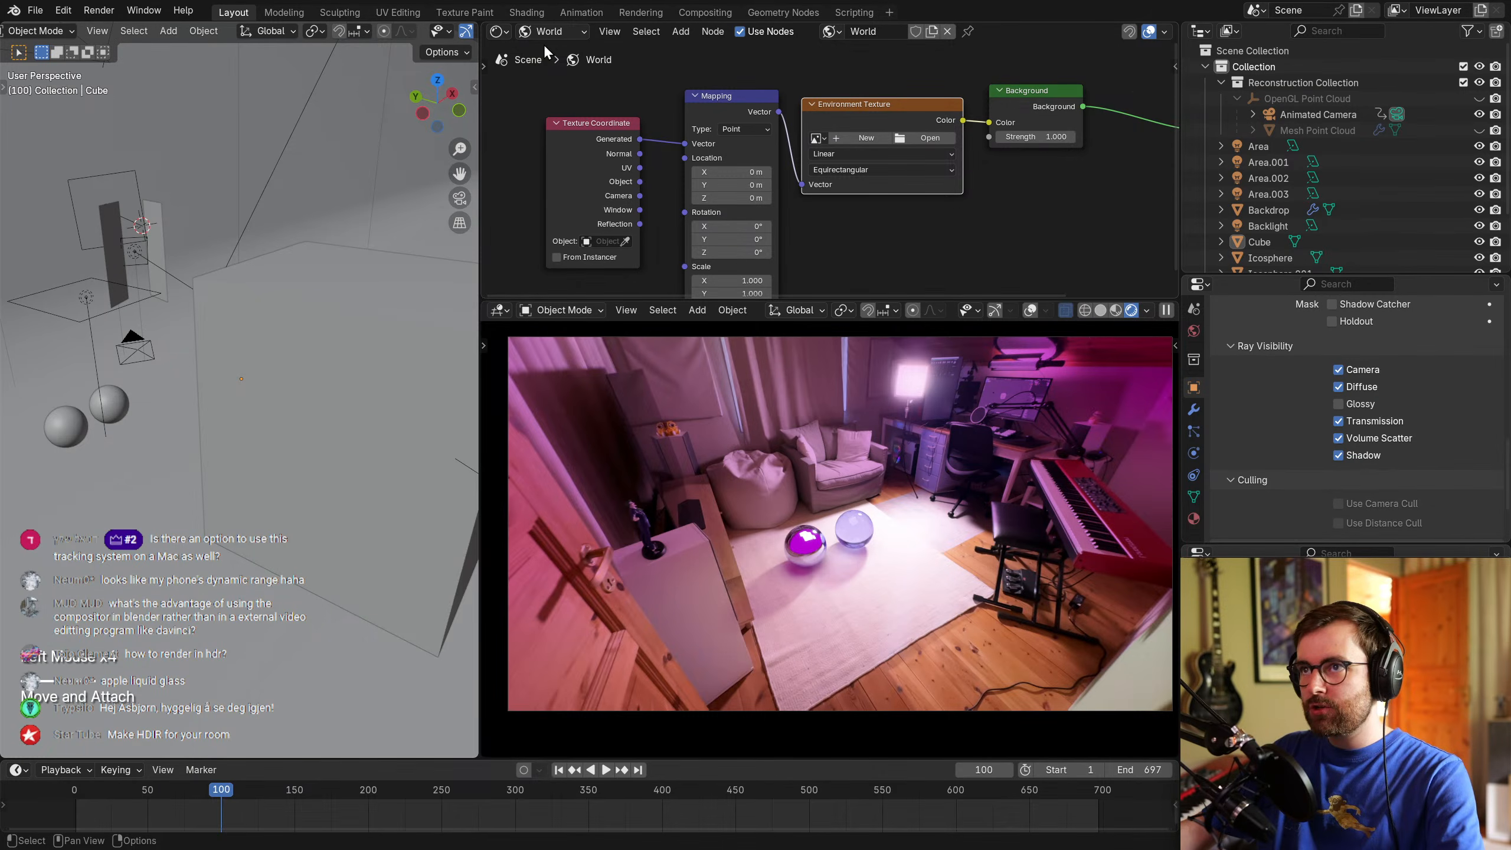
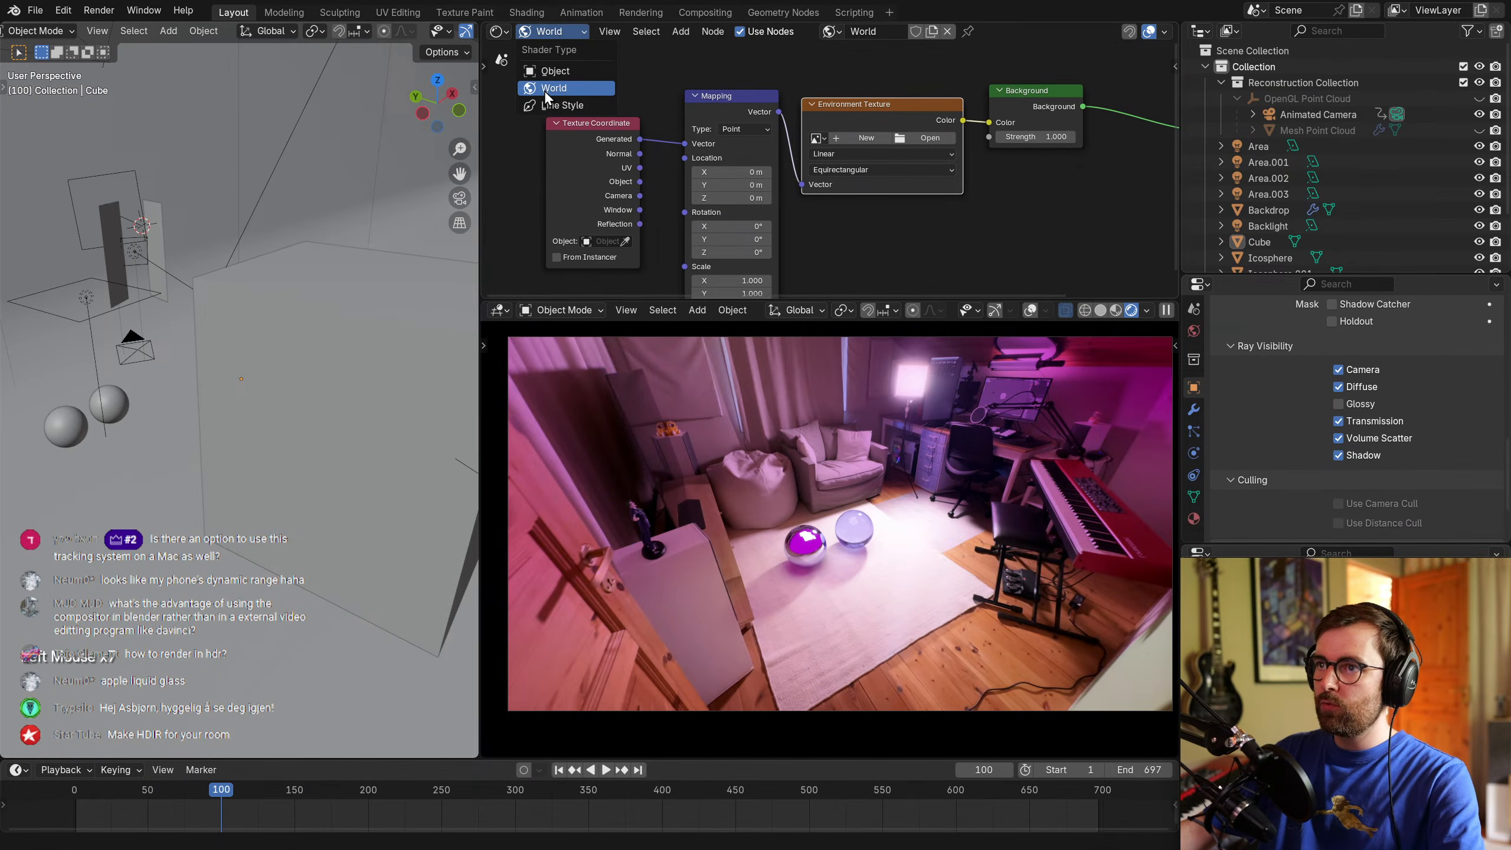
pyautogui.moveTo(866, 114); pyautogui.dragTo(866, 111)
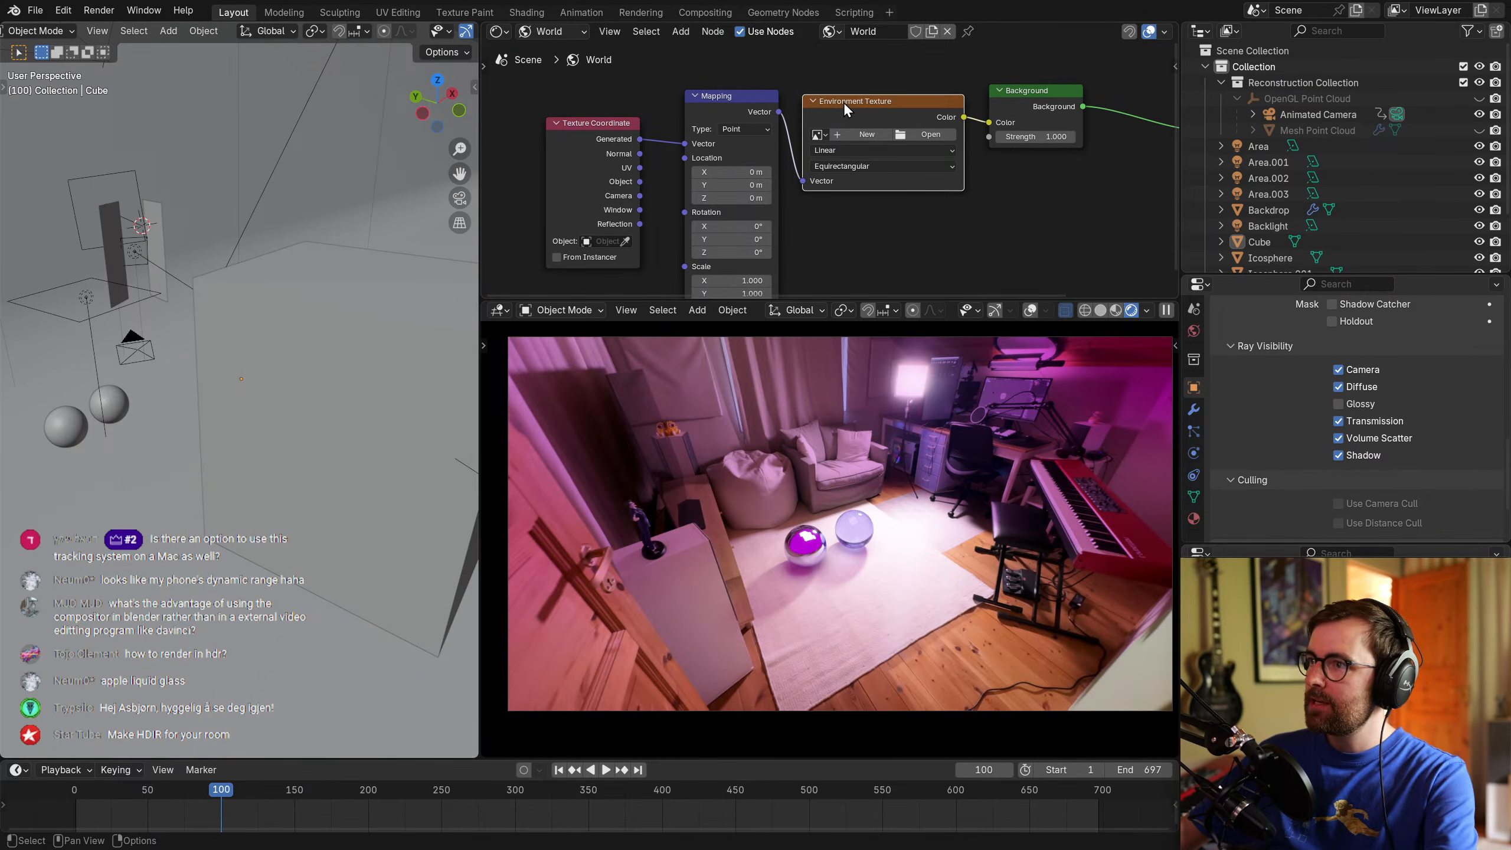
pyautogui.click(819, 135)
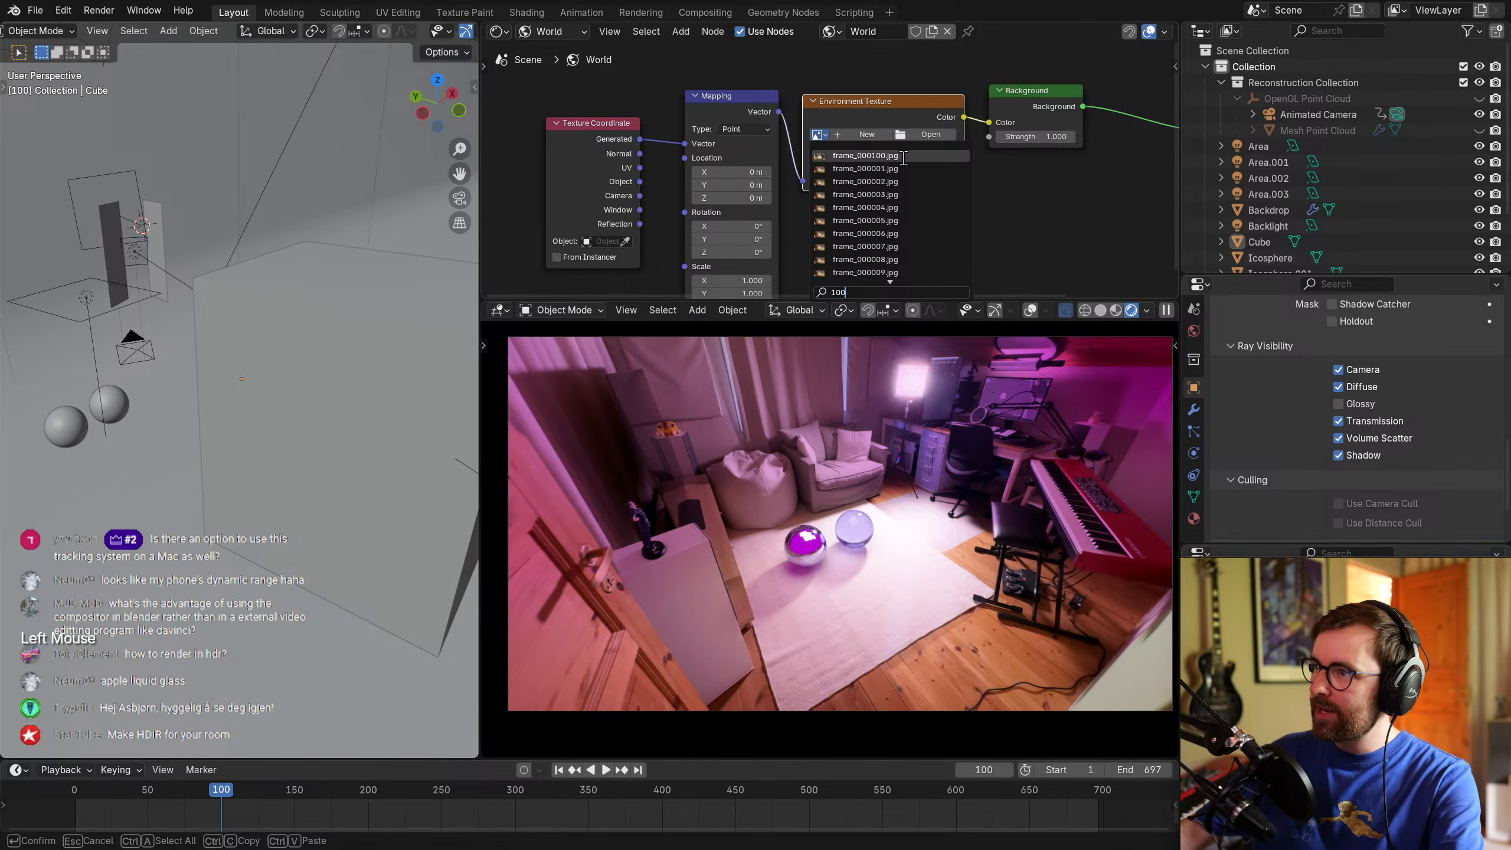
pyautogui.click(868, 155)
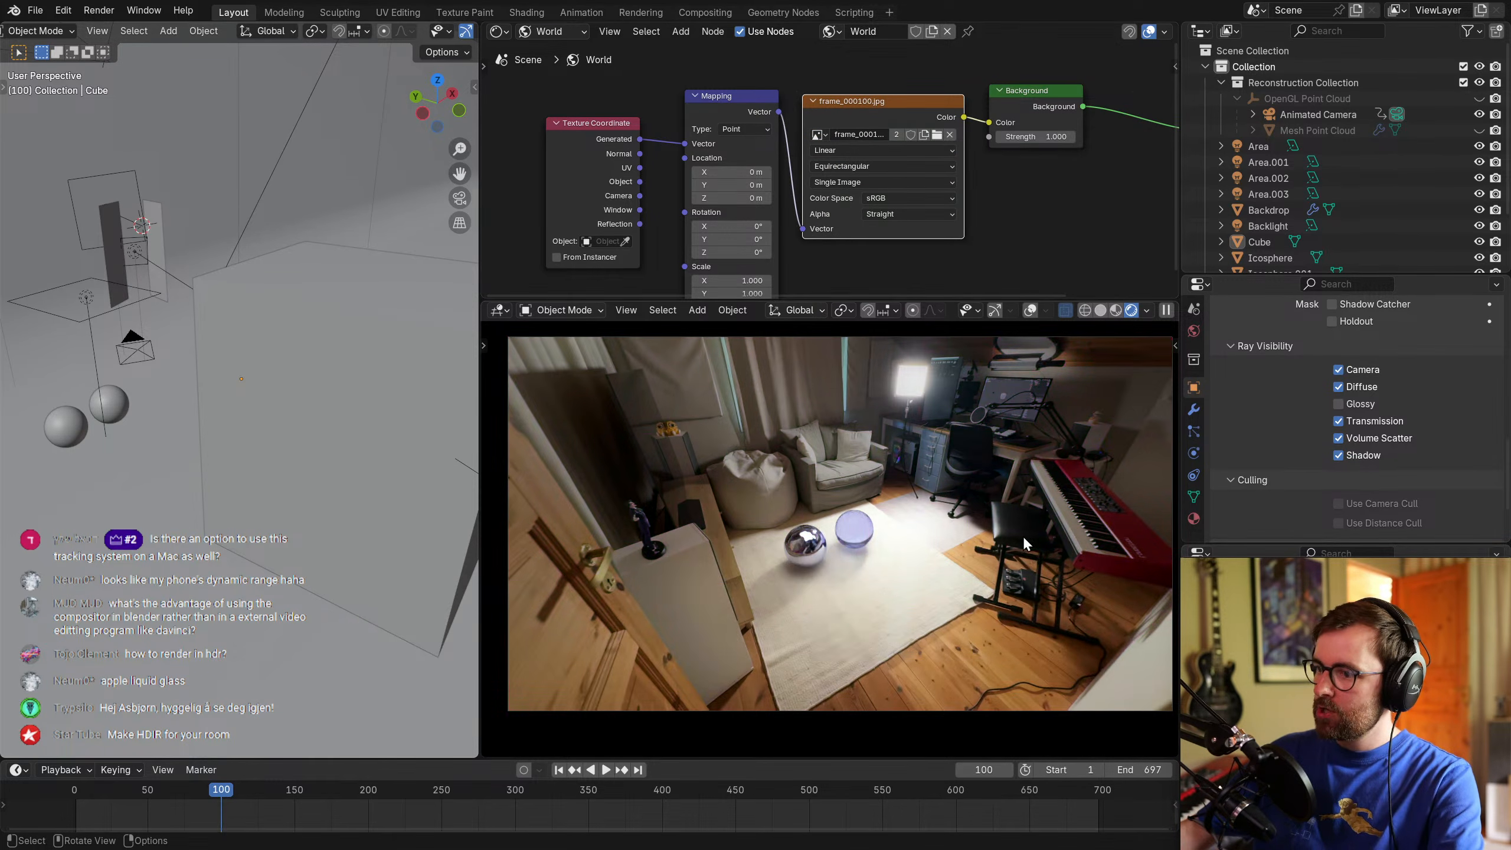
# Maximize the rendered viewport, leave the camera view and shorten the viewport's focal length to inspect the surrounding environment image.
pyautogui.scroll(-2, 863, 569)
pyautogui.moveTo(897, 565); pyautogui.dragTo(1190, 310, button='middle')
pyautogui.scroll(-5, 869, 563)
pyautogui.hotkey('ctrl', 'space')
pyautogui.scroll(-5, 870, 506)
pyautogui.press('n')
pyautogui.click(1497, 127)
pyautogui.moveTo(1427, 77); pyautogui.dragTo(1279, 198)
pyautogui.press('n')
pyautogui.moveTo(1279, 199); pyautogui.dragTo(897, 539, button='middle')
pyautogui.scroll(8, 867, 489)
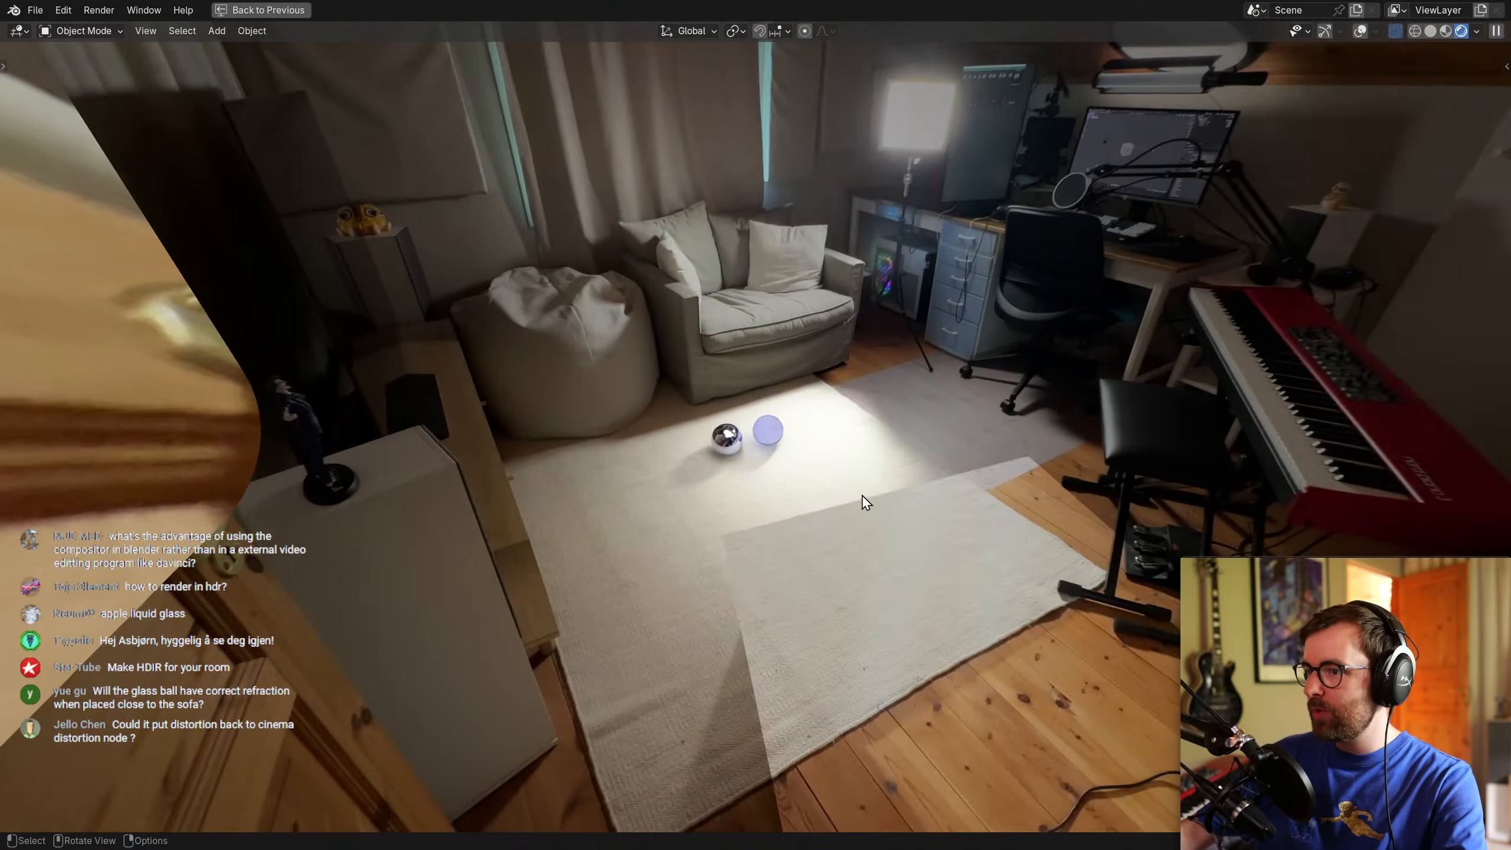
# Set the viewport's focal length to 50 mm, examine the chrome and glass balls up close, and restore the layout.
pyautogui.write('n')
pyautogui.write('50')
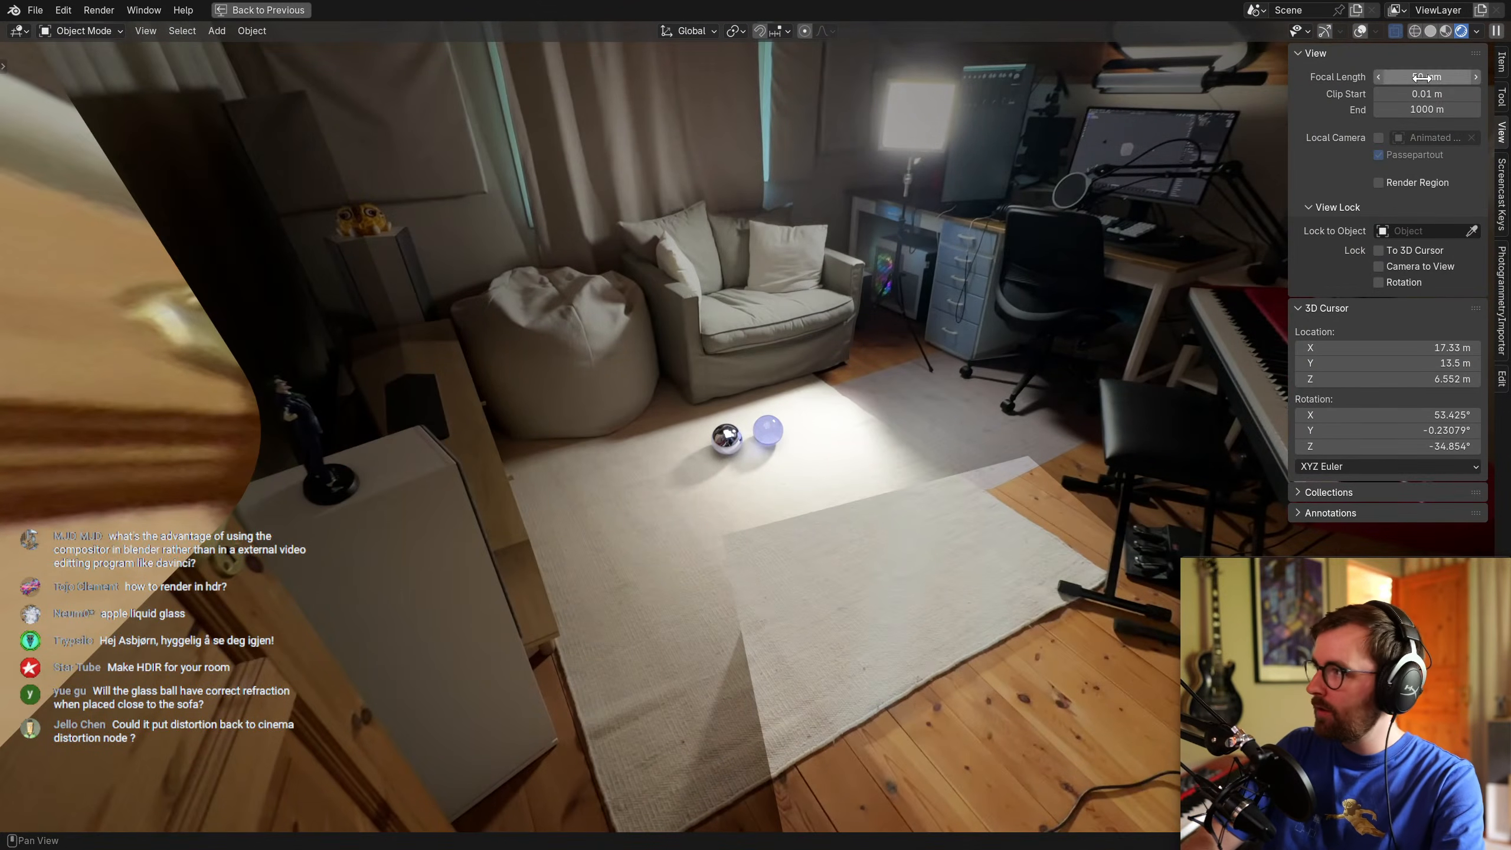
pyautogui.press('Return')
pyautogui.press('n')
pyautogui.scroll(7, 669, 541)
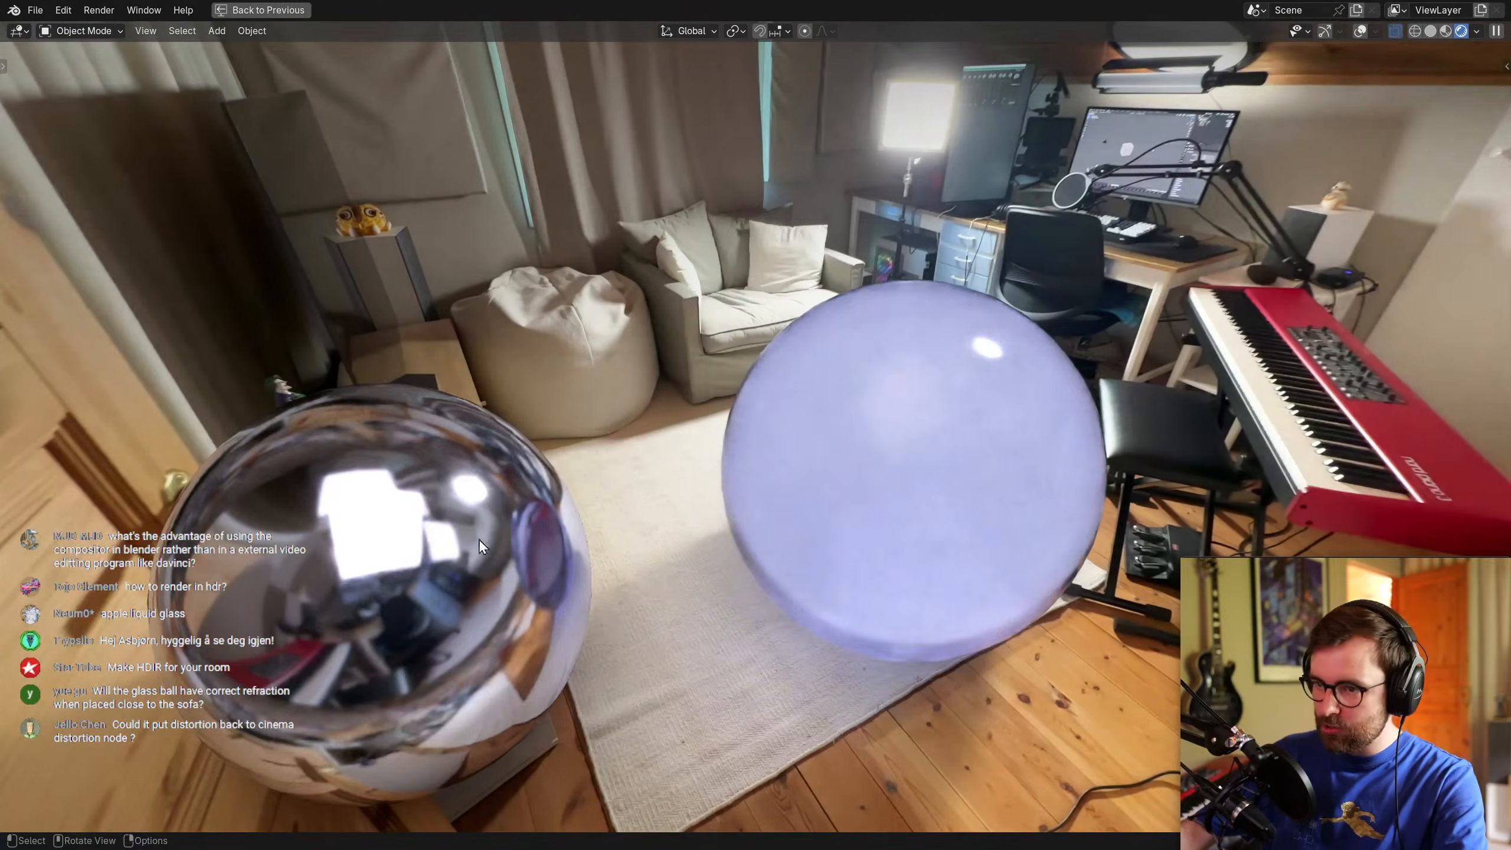
pyautogui.keyDown('shift'); pyautogui.moveTo(479, 539); pyautogui.dragTo(522, 512, button='middle'); pyautogui.keyUp('shift')
pyautogui.hotkey('ctrl', 'space')
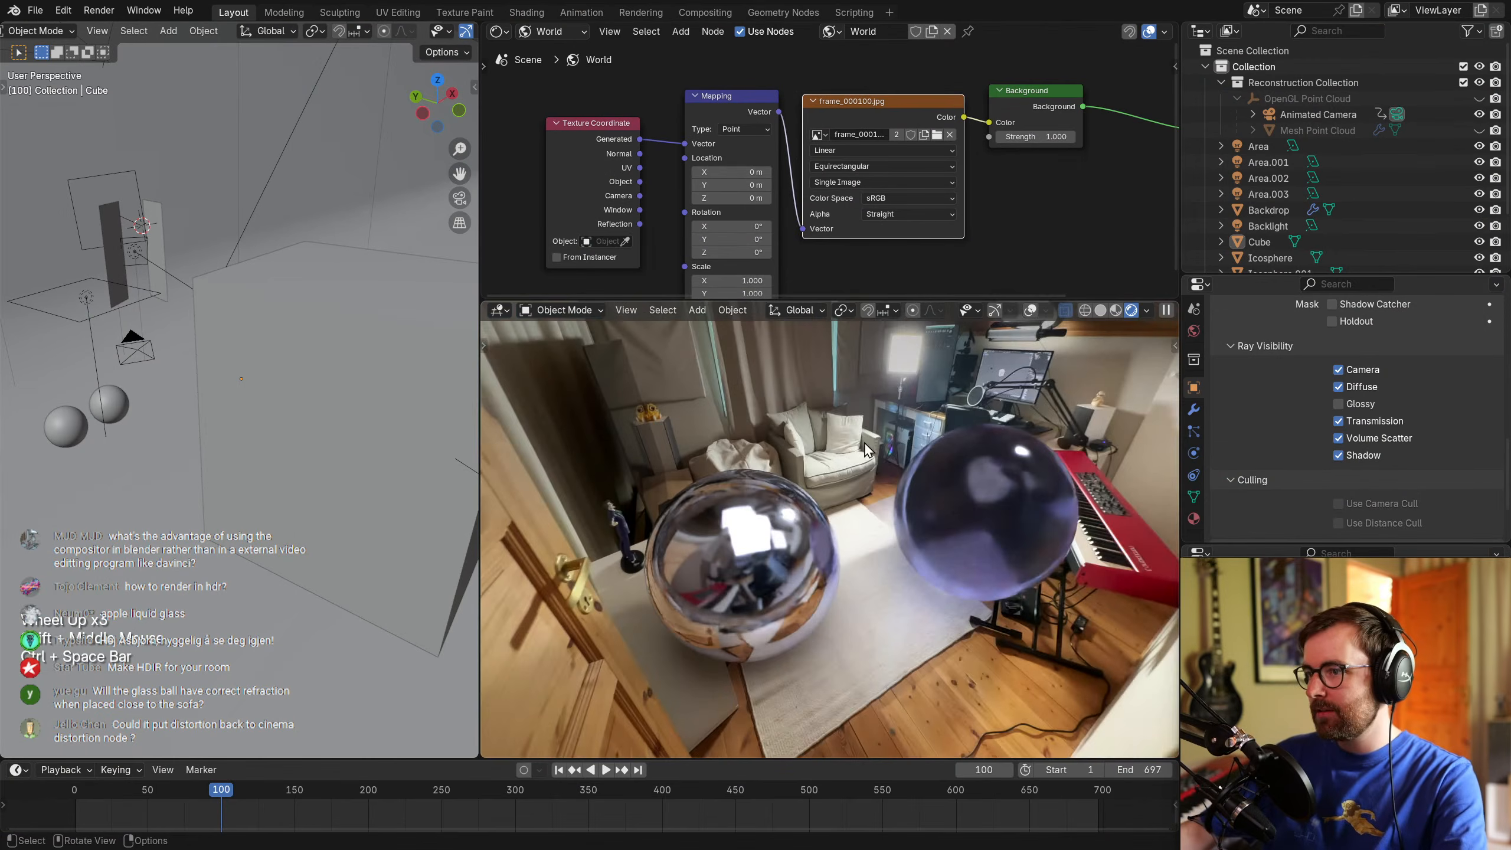
# Return to the camera view and examine the reflections on the chrome and glass balls against the footage.
pyautogui.scroll(-4, 863, 443)
pyautogui.press('KP_0')
pyautogui.scroll(3, 852, 455)
pyautogui.keyDown('shift'); pyautogui.moveTo(853, 454); pyautogui.dragTo(781, 569, button='middle'); pyautogui.keyUp('shift')
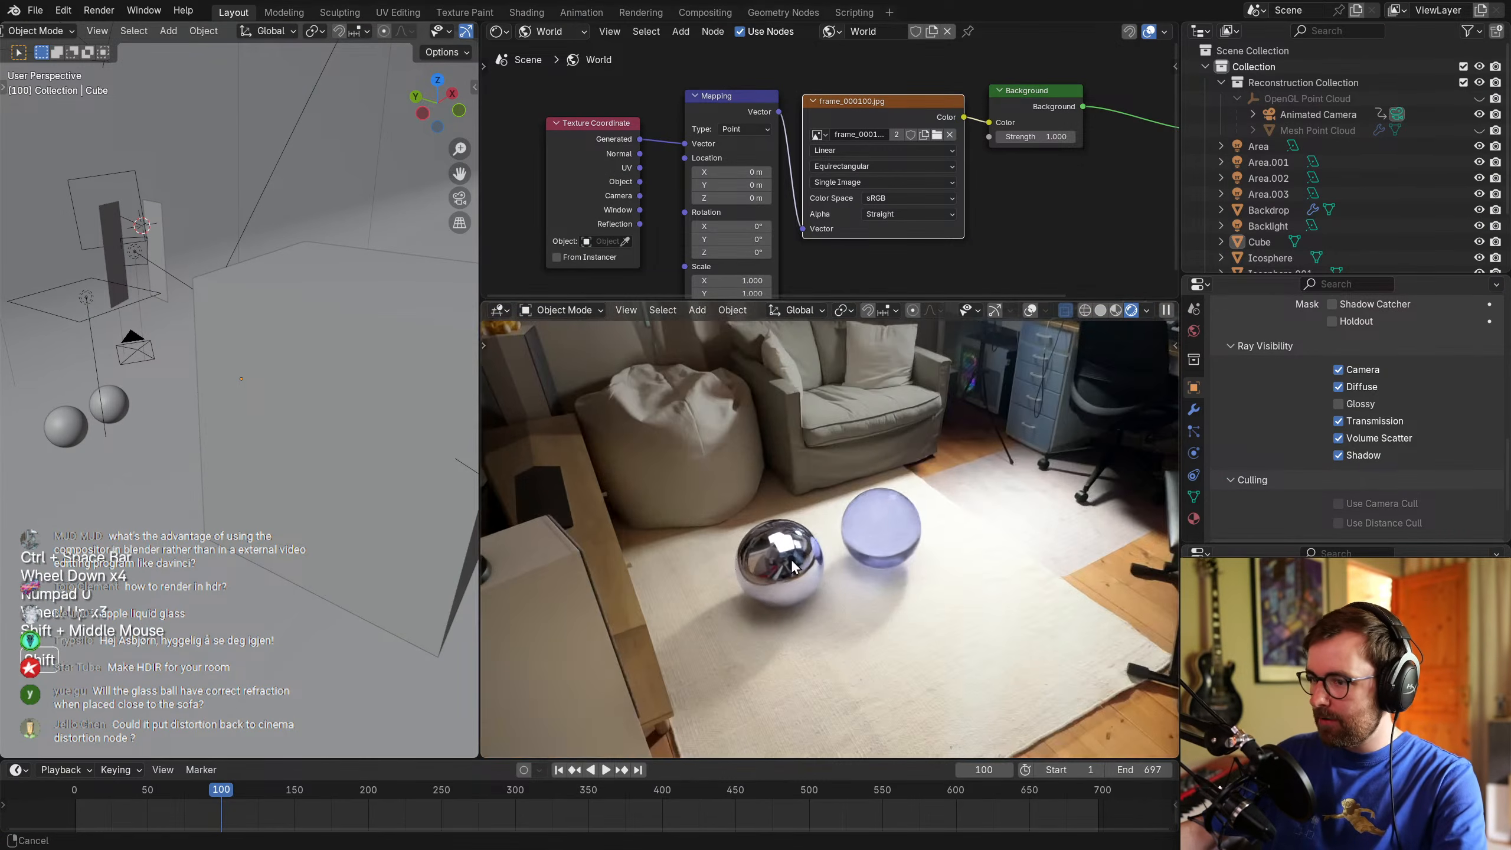
pyautogui.scroll(3, 782, 569)
pyautogui.keyDown('shift'); pyautogui.moveTo(875, 546); pyautogui.dragTo(945, 521, button='middle'); pyautogui.keyUp('shift')
pyautogui.scroll(-2, 881, 514)
pyautogui.scroll(-3, 774, 539)
pyautogui.scroll(1, 755, 539)
pyautogui.scroll(2, 762, 534)
pyautogui.scroll(-1, 947, 522)
# Set the Mapping node's Z rotation to -127° and check the balls' reflections in the camera view.
pyautogui.moveTo(579, 146); pyautogui.dragTo(552, 140)
pyautogui.moveTo(716, 104); pyautogui.dragTo(710, 90)
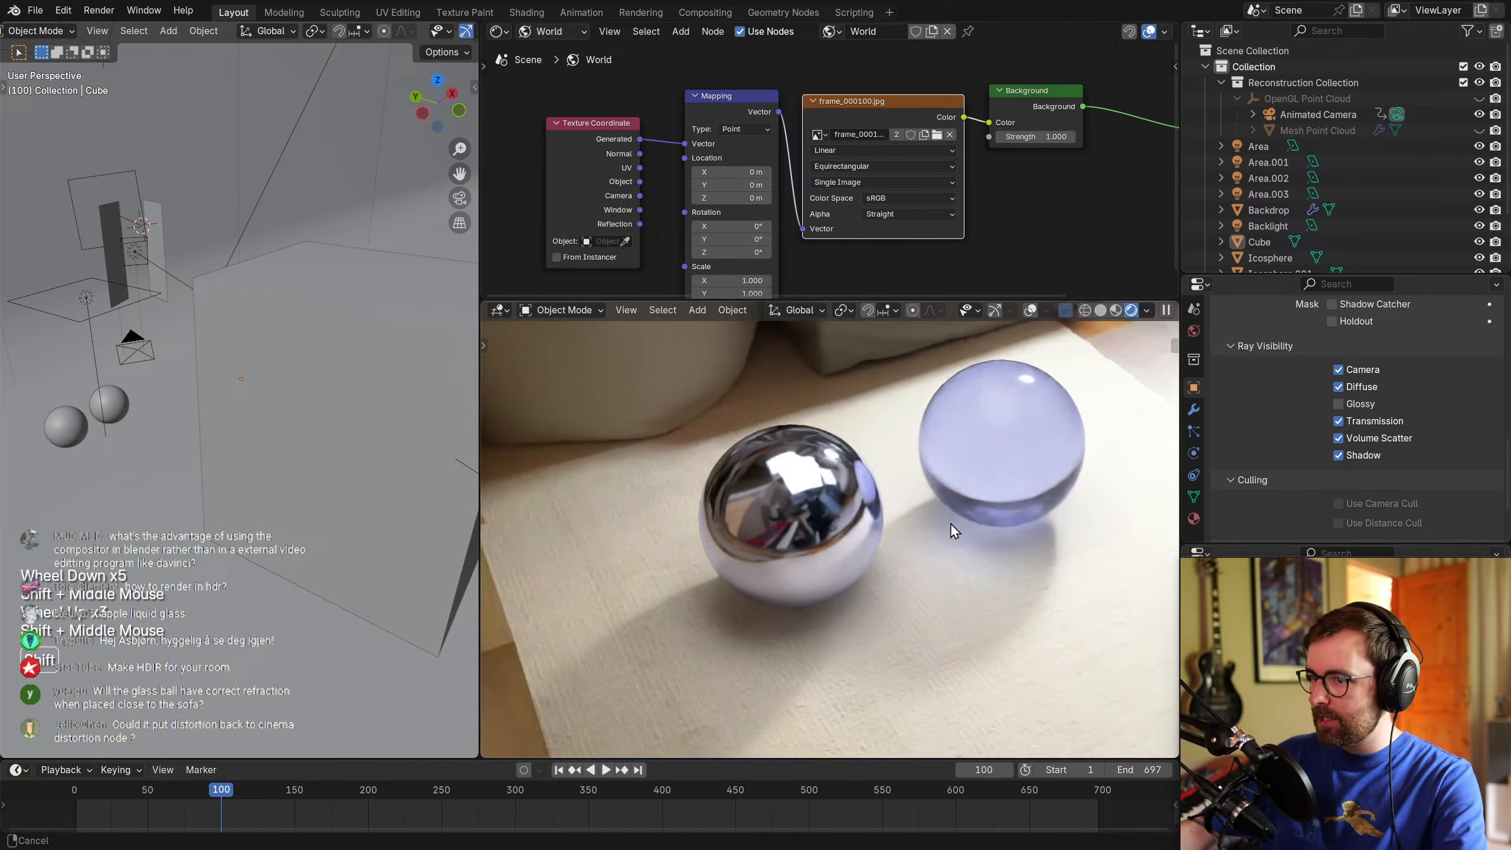
pyautogui.scroll(2, 809, 184)
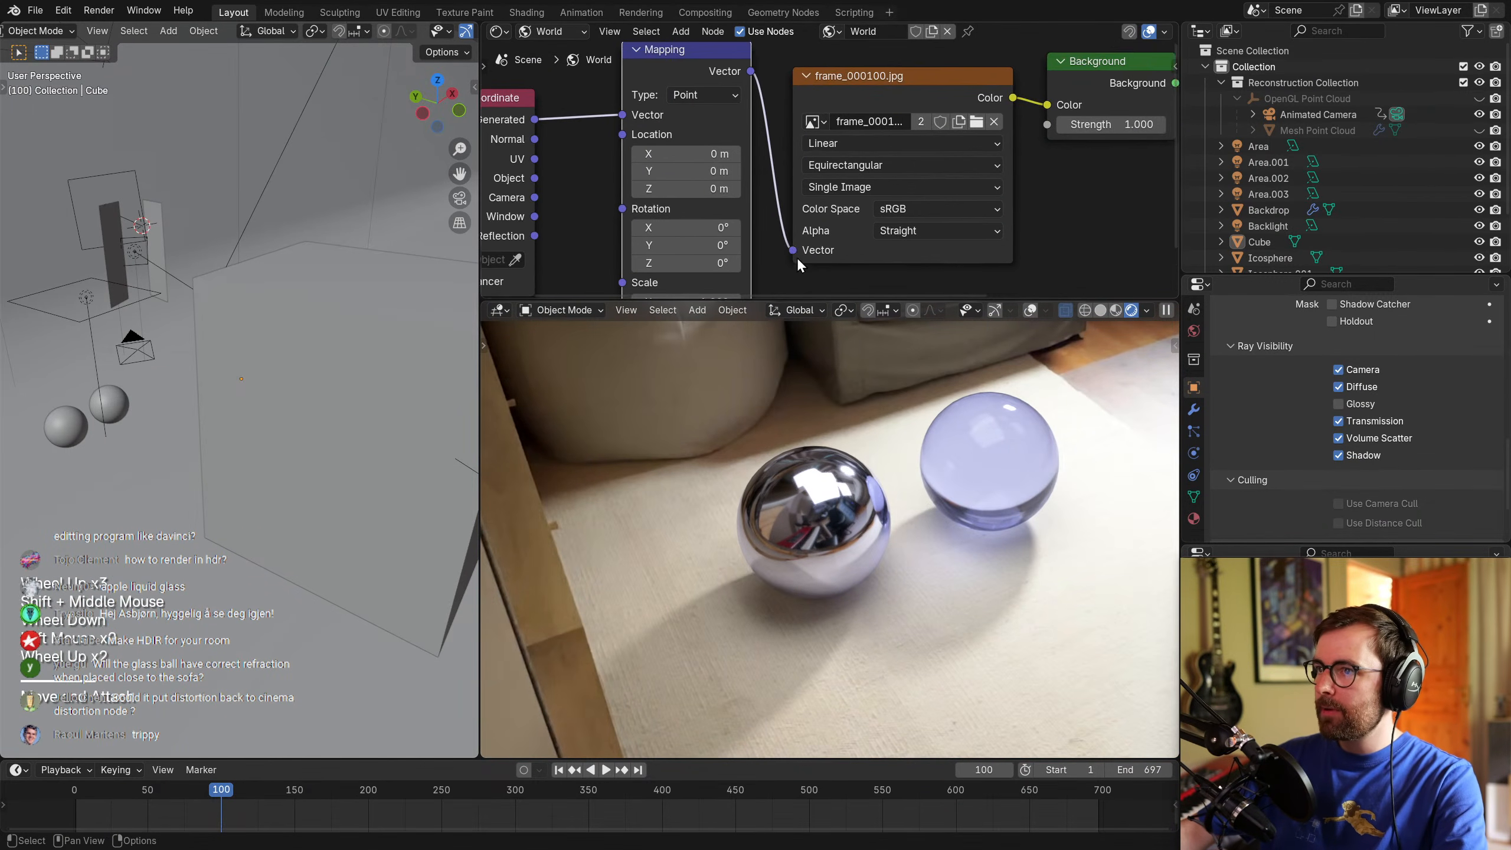
pyautogui.moveTo(800, 255); pyautogui.dragTo(856, 171, button='middle')
pyautogui.moveTo(752, 149); pyautogui.dragTo(742, 159, button='middle')
pyautogui.moveTo(765, 194)
pyautogui.mouseDown()
pyautogui.moveTo(814, 195)
pyautogui.moveTo(744, 194)
pyautogui.mouseUp()
pyautogui.scroll(-5, 867, 547)
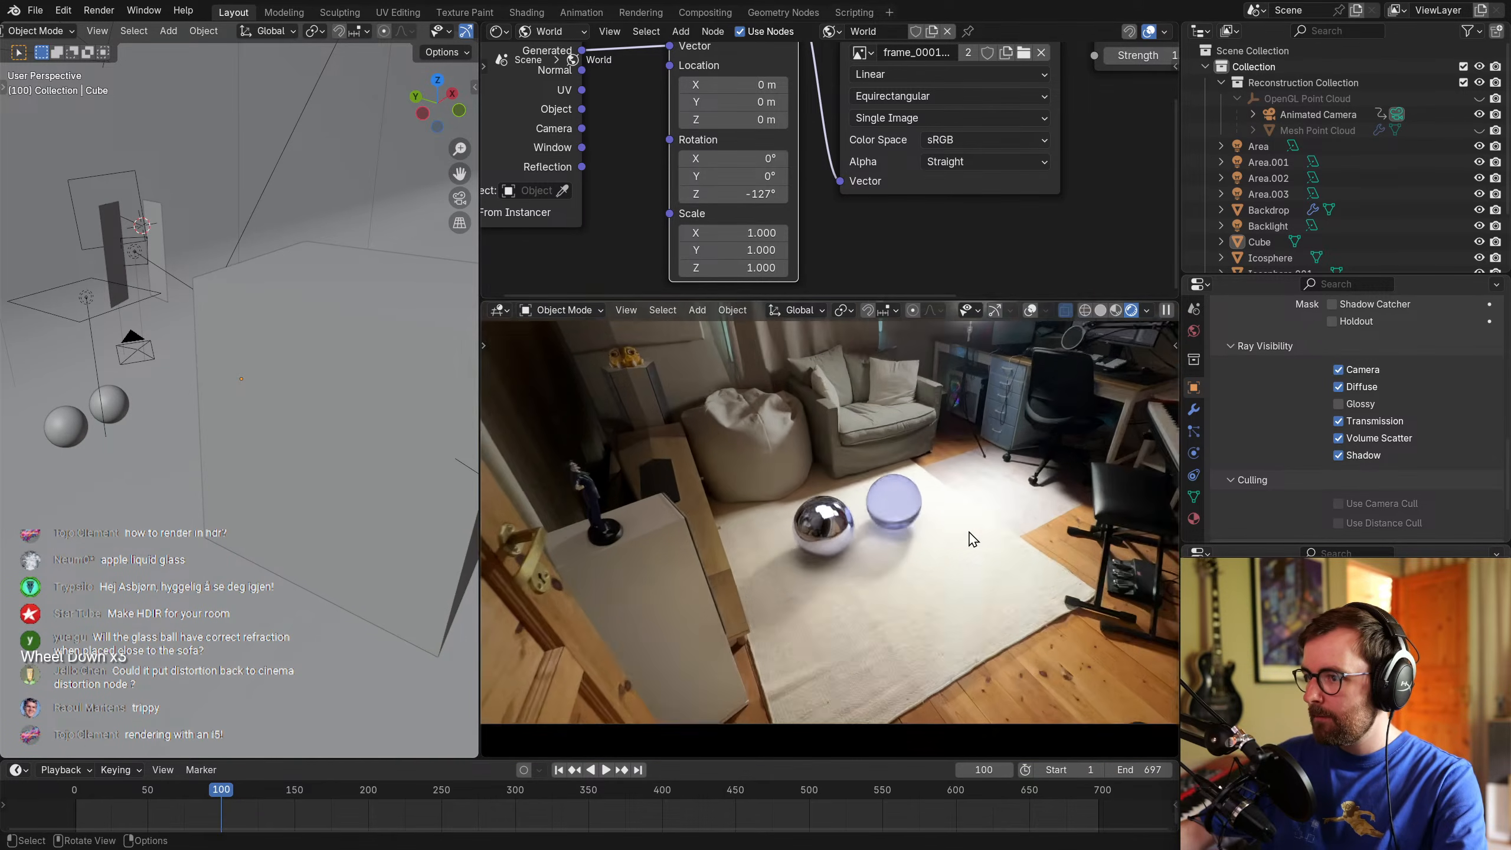
# Set the Mapping node's Z scale to 3.000 and check the reflection on the chrome ball up close.
pyautogui.scroll(5, 866, 548)
pyautogui.moveTo(718, 258); pyautogui.dragTo(724, 248, button='middle')
pyautogui.moveTo(726, 258); pyautogui.dragTo(762, 258)
pyautogui.click(740, 259)
pyautogui.scroll(-5, 872, 451)
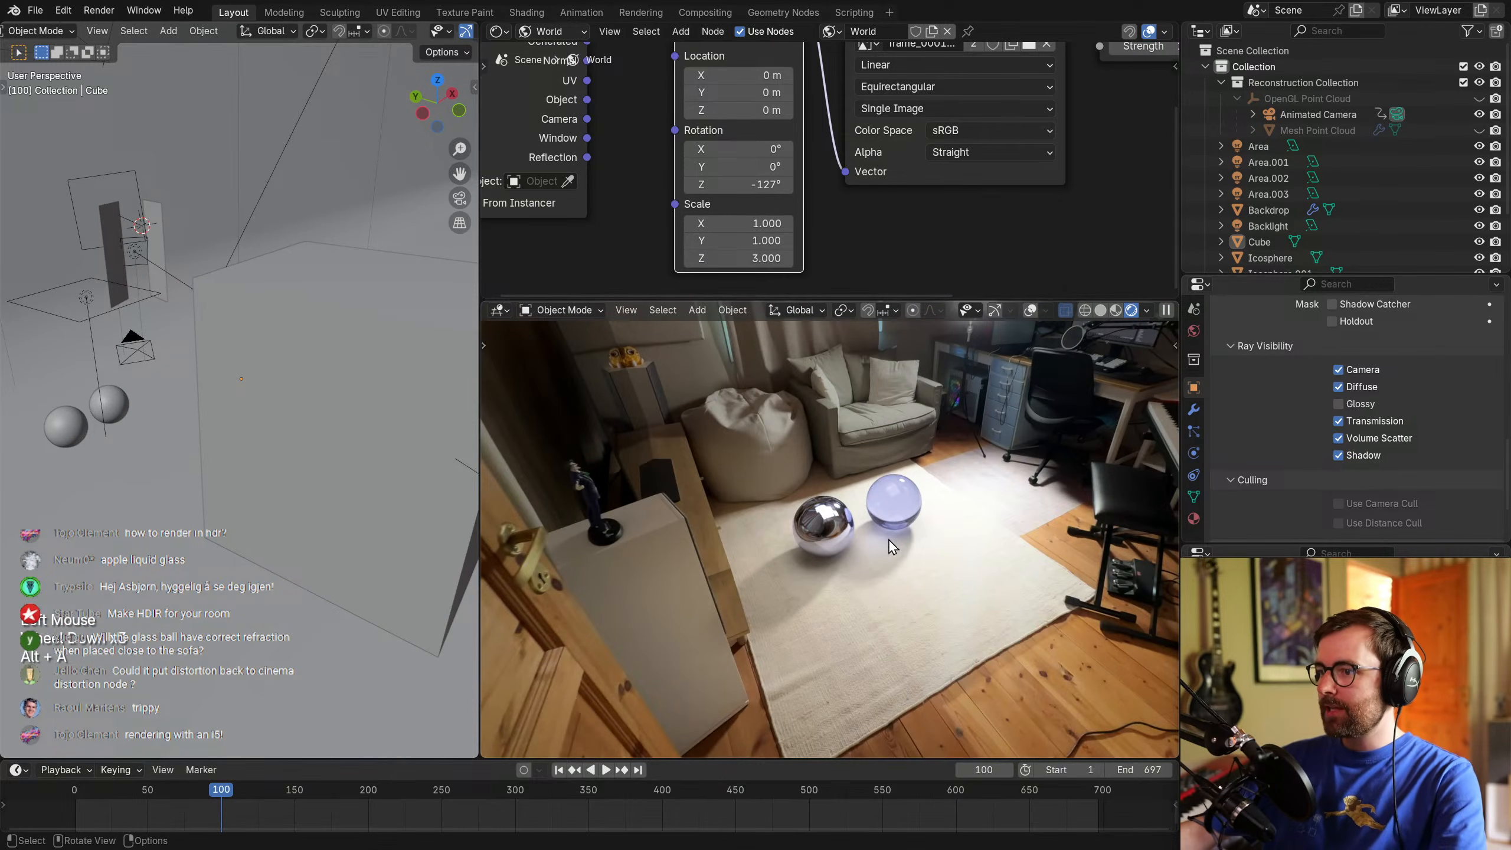
pyautogui.scroll(3, 862, 534)
# Disconnect the frame image from the Background color to compare the chrome ball's reflections, and reconnect it.
pyautogui.scroll(-2, 888, 222)
pyautogui.moveTo(951, 92); pyautogui.dragTo(843, 125, button='middle')
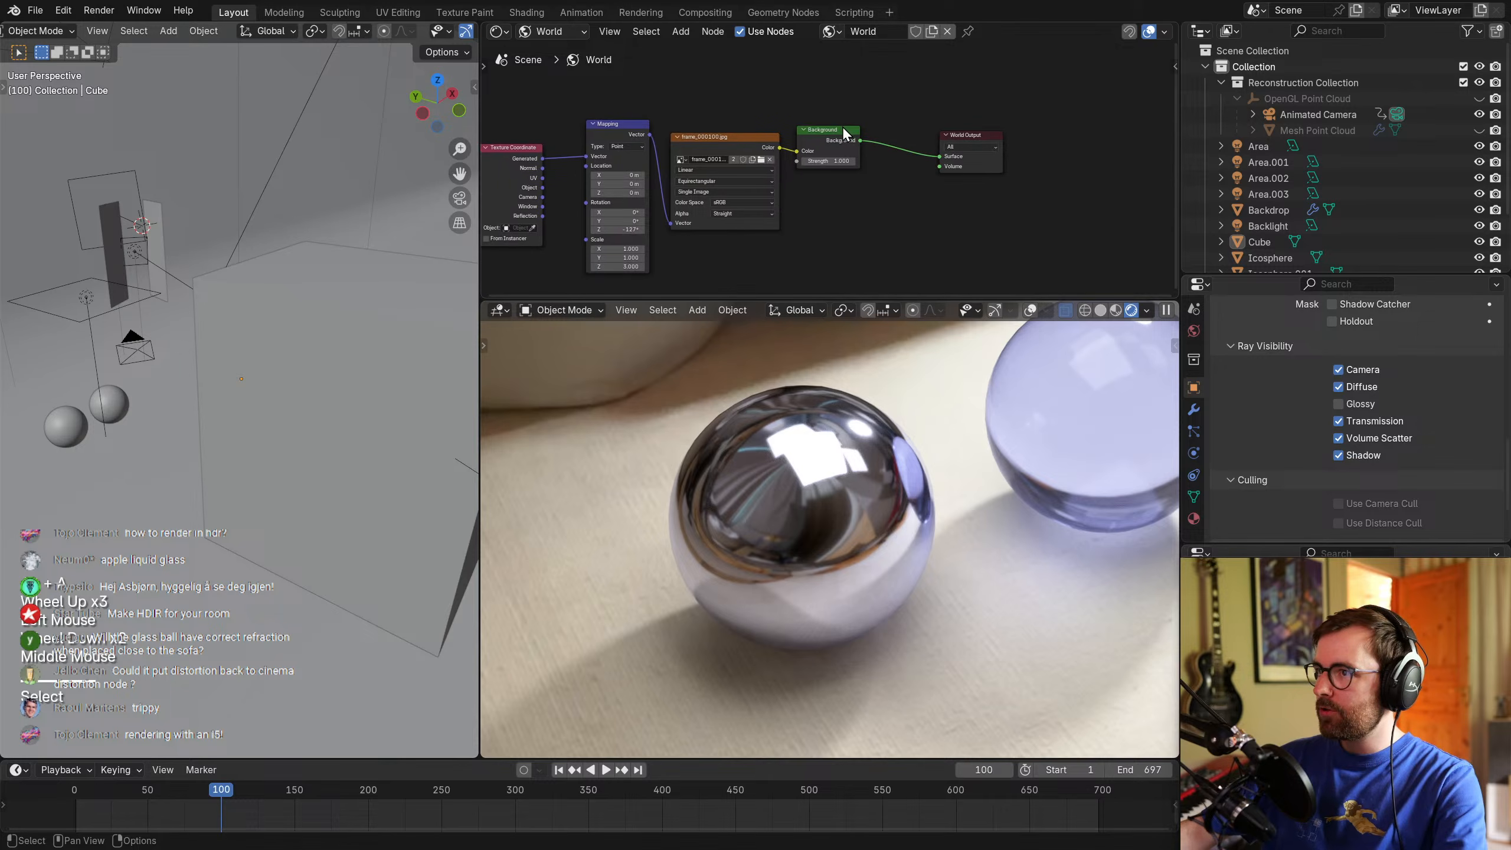
pyautogui.scroll(2, 839, 214)
pyautogui.keyDown('ctrl'); pyautogui.moveTo(794, 114); pyautogui.dragTo(801, 172, button='right'); pyautogui.keyUp('ctrl')
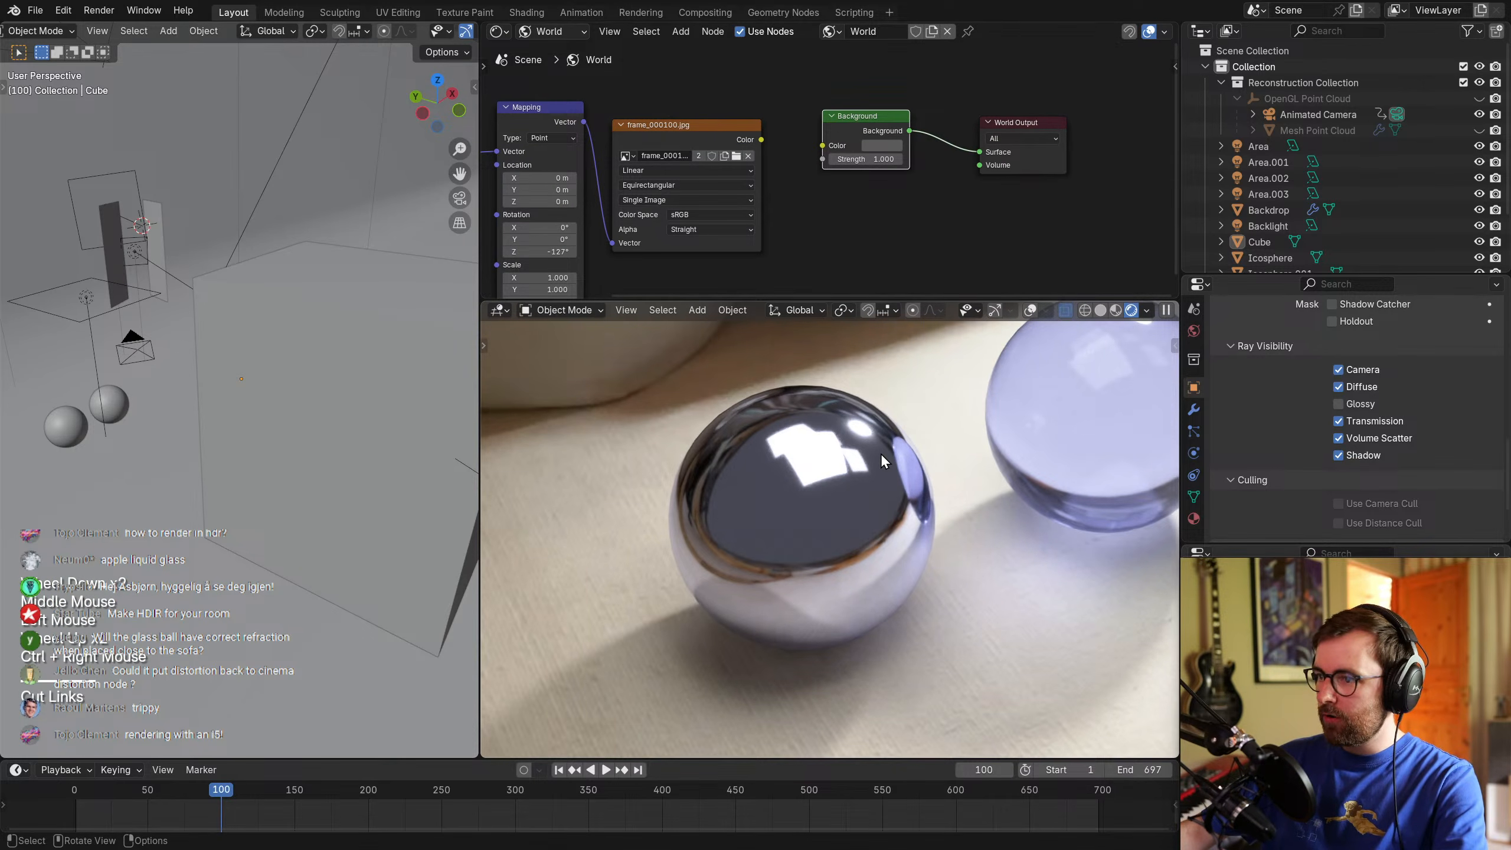
pyautogui.scroll(-2, 874, 482)
pyautogui.scroll(2, 810, 515)
pyautogui.moveTo(760, 140); pyautogui.dragTo(823, 146)
pyautogui.scroll(-5, 897, 582)
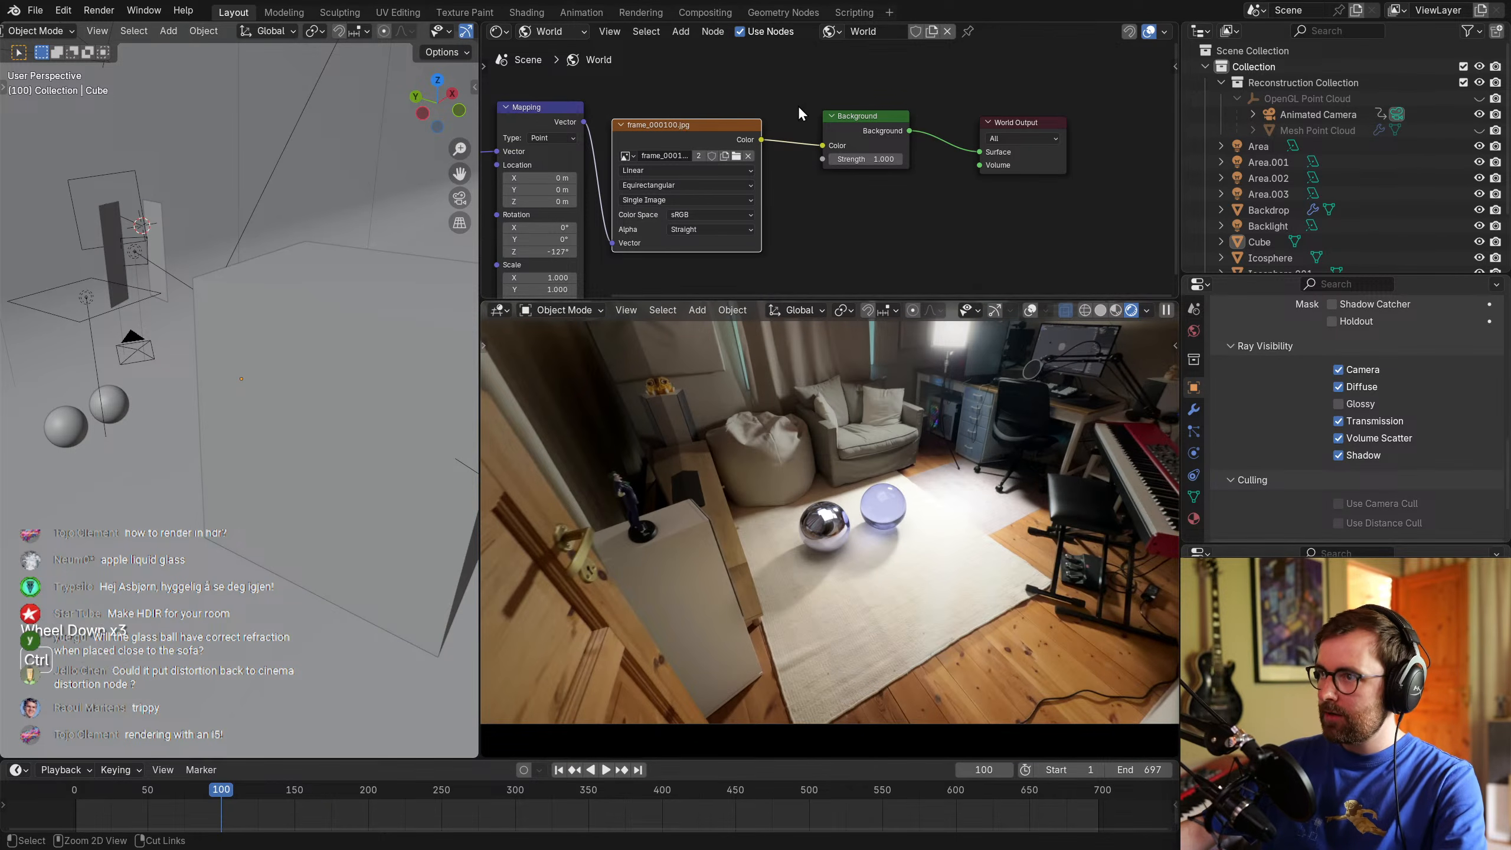
# Compare the whole room view with the frame image unlinked from the Background color, and link it again.
pyautogui.keyDown('ctrl'); pyautogui.moveTo(798, 110); pyautogui.dragTo(797, 172, button='right'); pyautogui.keyUp('ctrl')
pyautogui.scroll(-2, 870, 514)
pyautogui.keyDown('shift'); pyautogui.moveTo(870, 514); pyautogui.dragTo(867, 533, button='middle'); pyautogui.keyUp('shift')
pyautogui.scroll(1, 865, 534)
pyautogui.moveTo(761, 139); pyautogui.dragTo(825, 146)
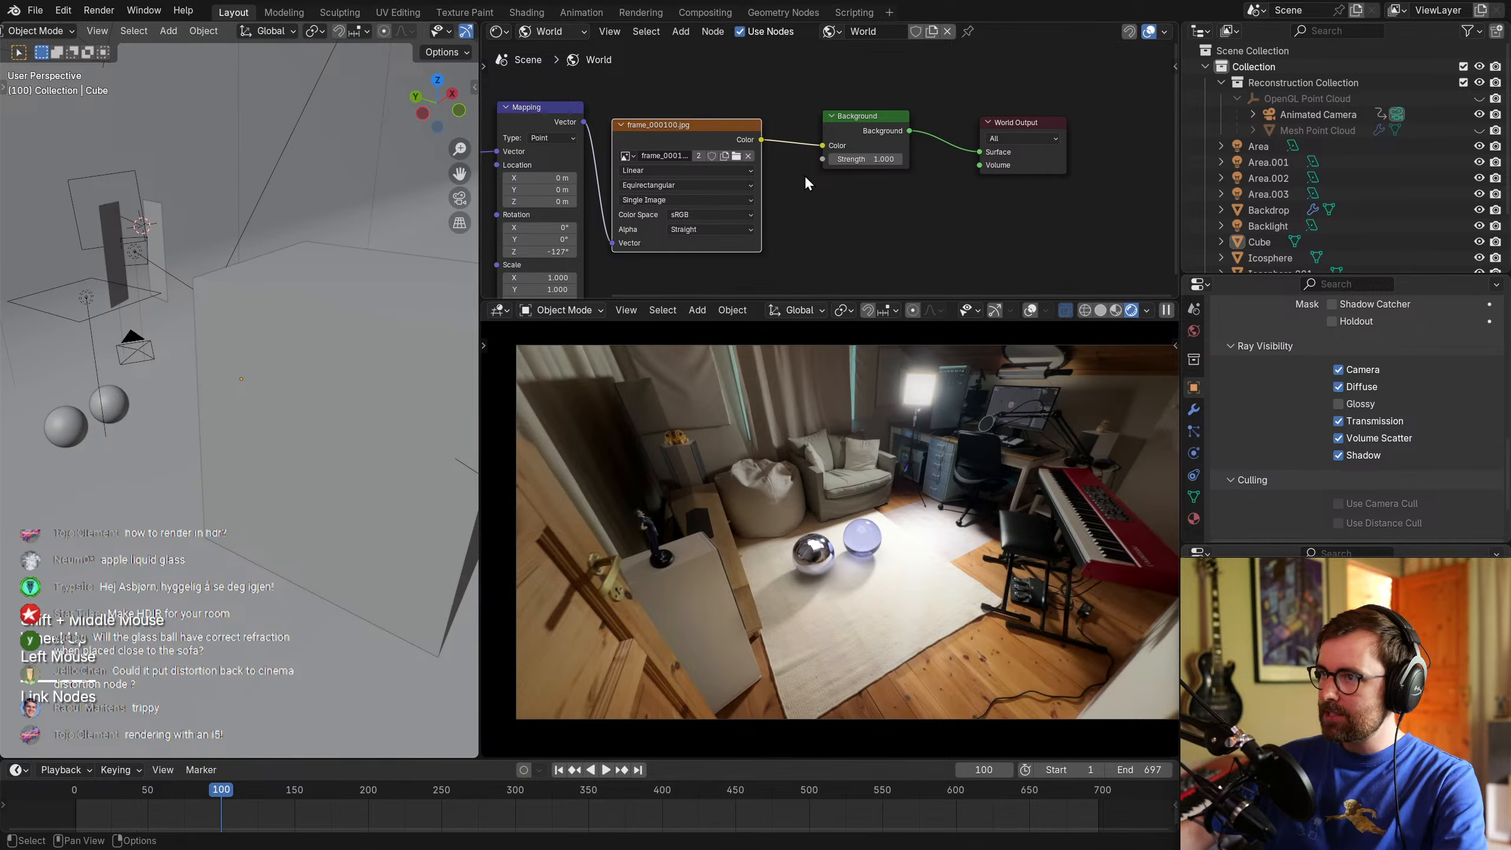
# Try driving the Background strength with the frame image, and link the image back to the Background color instead.
pyautogui.keyDown('ctrl'); pyautogui.moveTo(805, 175); pyautogui.dragTo(791, 124, button='right'); pyautogui.keyUp('ctrl')
pyautogui.moveTo(761, 141); pyautogui.dragTo(825, 155)
pyautogui.click(805, 118)
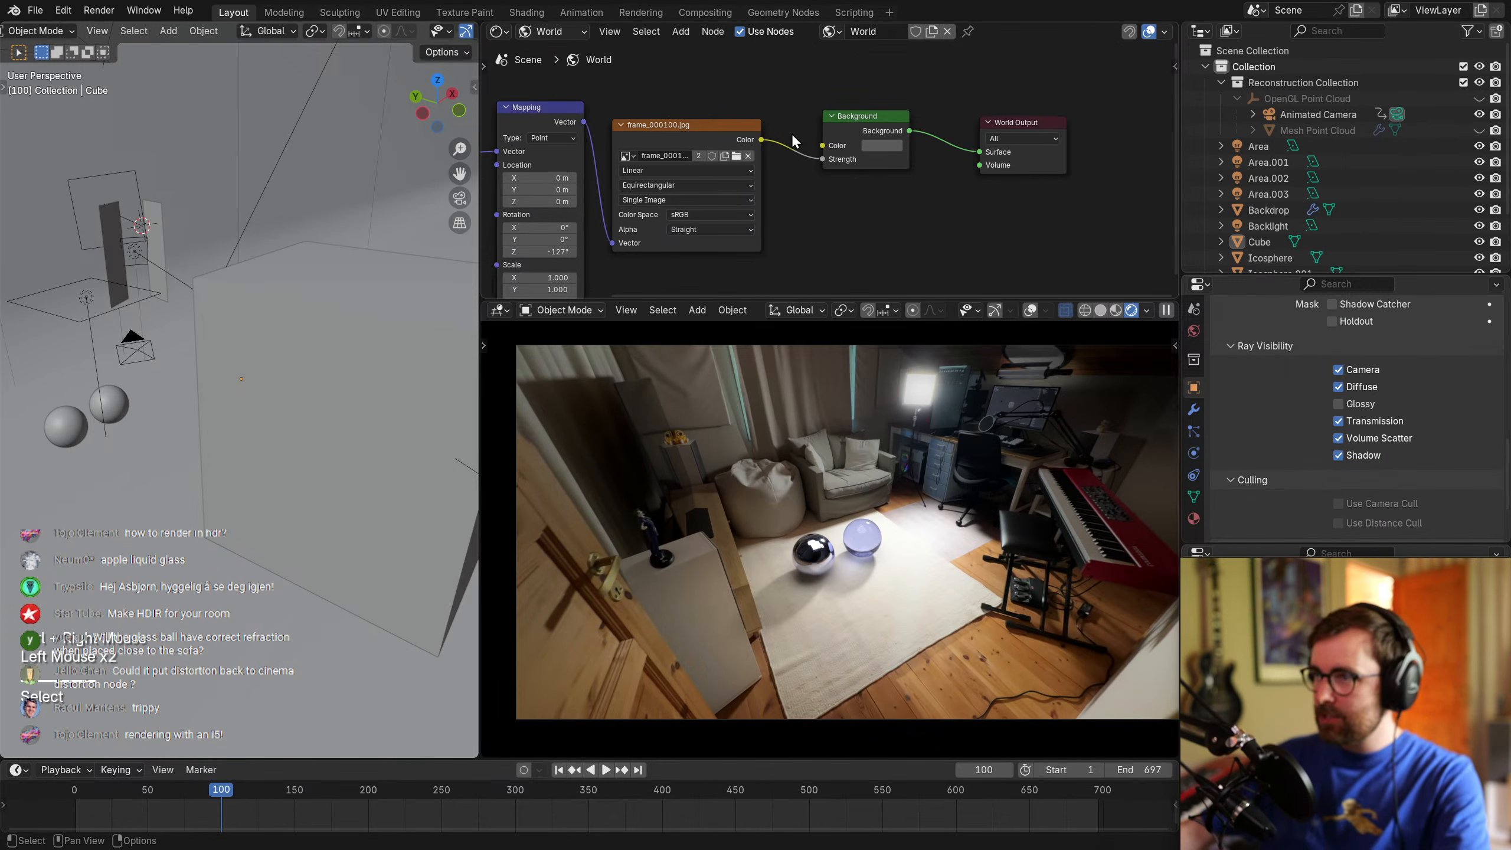
pyautogui.keyDown('ctrl'); pyautogui.moveTo(793, 132); pyautogui.dragTo(790, 173, button='right'); pyautogui.keyUp('ctrl')
pyautogui.moveTo(761, 140); pyautogui.dragTo(822, 146)
# Reposition the Background and World Output nodes to make room between them.
pyautogui.moveTo(974, 228); pyautogui.dragTo(887, 257, button='middle')
pyautogui.moveTo(987, 88); pyautogui.dragTo(801, 188)
pyautogui.moveTo(788, 157); pyautogui.dragTo(813, 164)
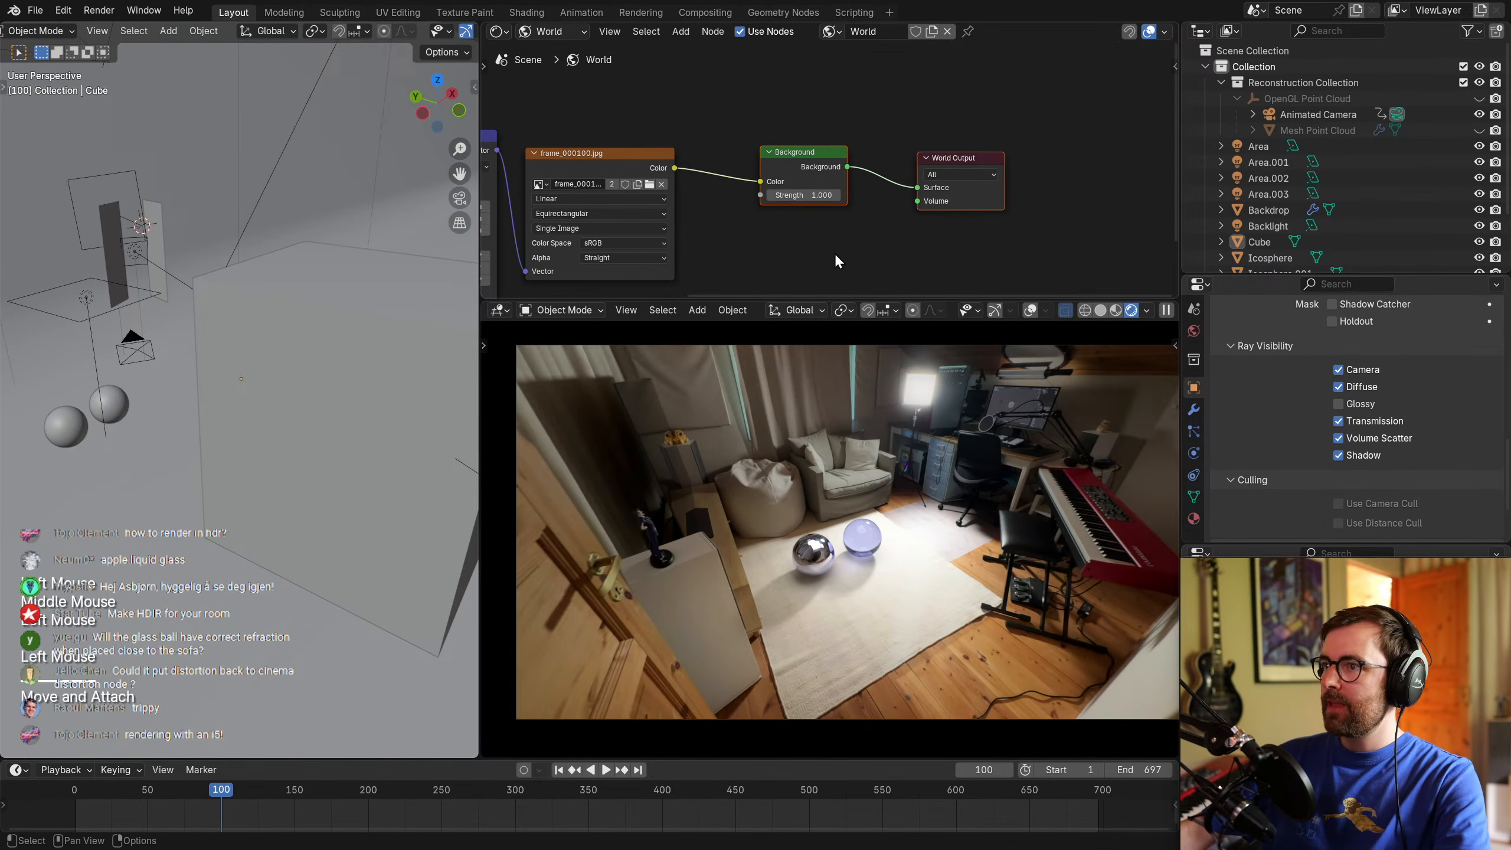
pyautogui.click(835, 254)
pyautogui.scroll(-2, 839, 197)
pyautogui.moveTo(927, 116); pyautogui.dragTo(861, 160, button='middle')
pyautogui.click(881, 192)
pyautogui.moveTo(881, 205); pyautogui.dragTo(999, 190)
pyautogui.moveTo(750, 203); pyautogui.dragTo(730, 179)
# Insert a Mix Shader between the Background and World Output nodes, and move the Background node higher.
pyautogui.hotkey('shift', 'a')
pyautogui.write('mix sha')
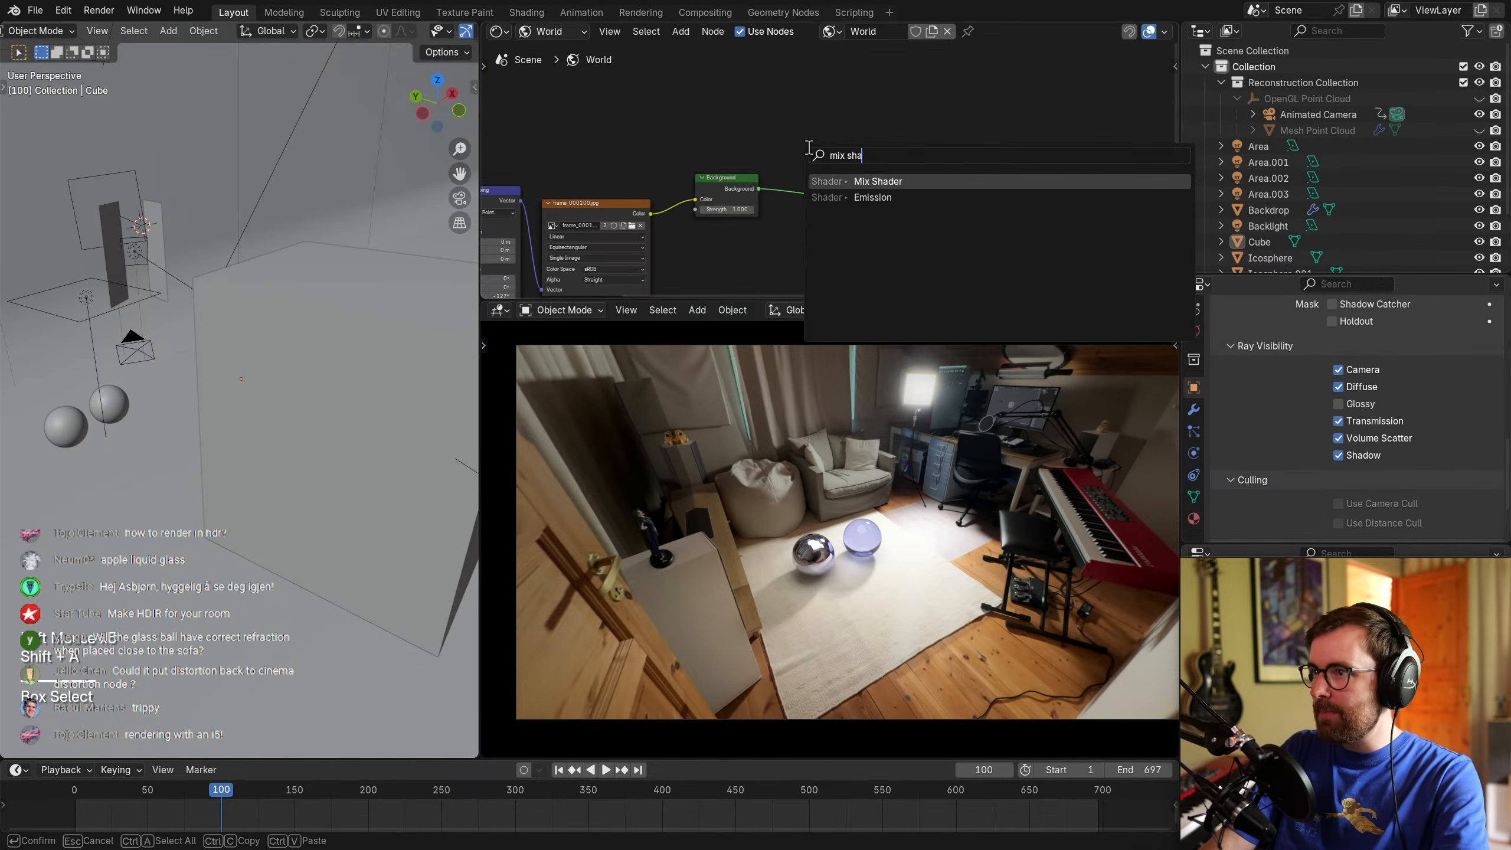
pyautogui.press('Return')
pyautogui.click(835, 183)
pyautogui.moveTo(730, 177); pyautogui.dragTo(755, 146)
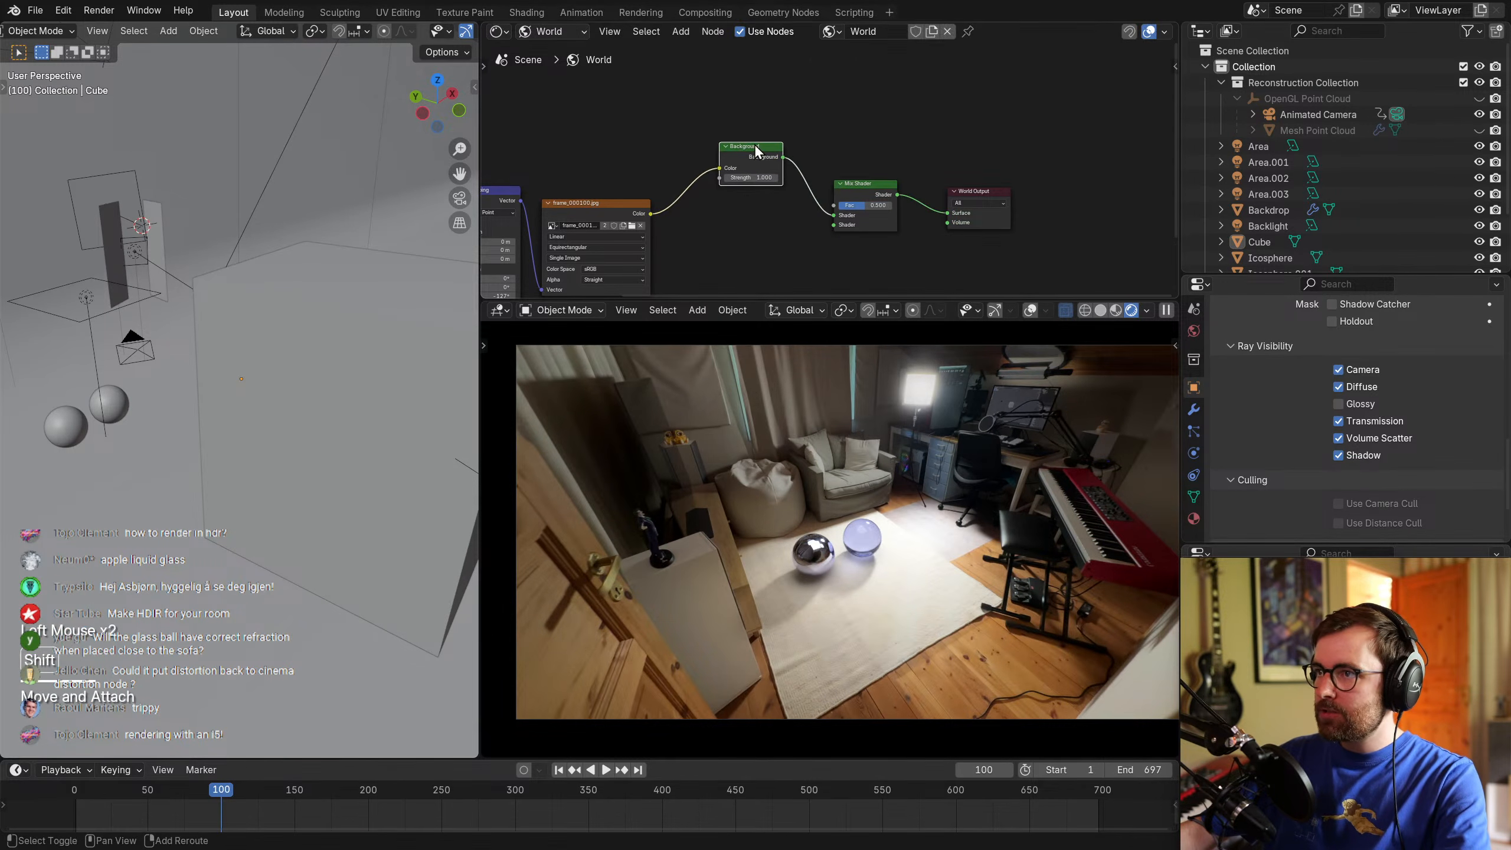
# Duplicate the Background node below the original, and move the Mix Shader and World Output farther away from both.
pyautogui.hotkey('shift', 'd')
pyautogui.click(755, 212)
pyautogui.moveTo(1016, 136); pyautogui.dragTo(842, 265)
pyautogui.press('g')
pyautogui.click(905, 236)
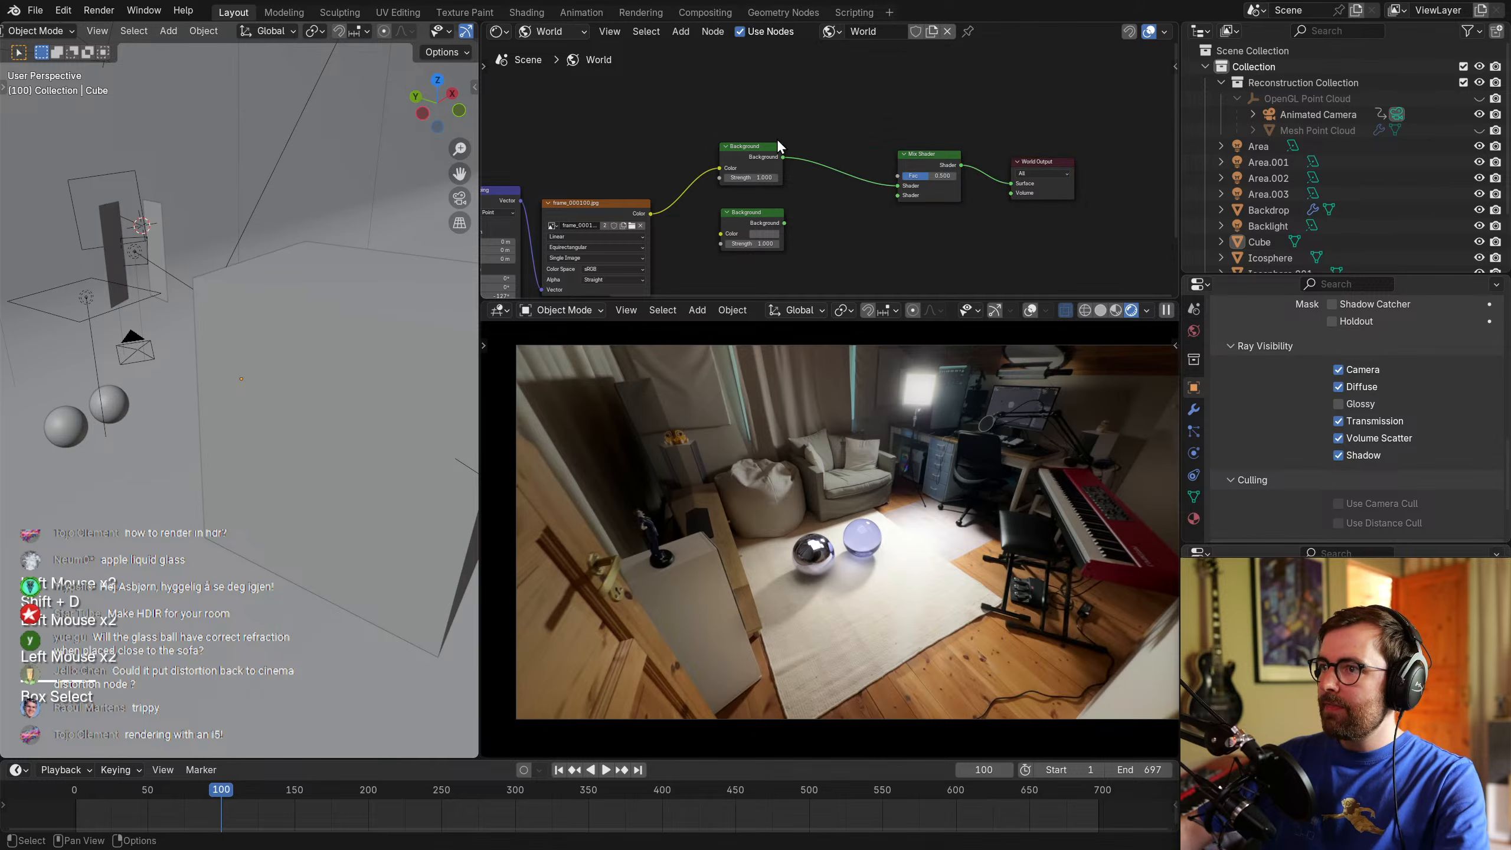
# Connect the frame image's Color output to the Strength input of the second Background node.
pyautogui.scroll(2, 827, 174)
pyautogui.moveTo(831, 204); pyautogui.dragTo(898, 149, button='middle')
pyautogui.click(634, 178)
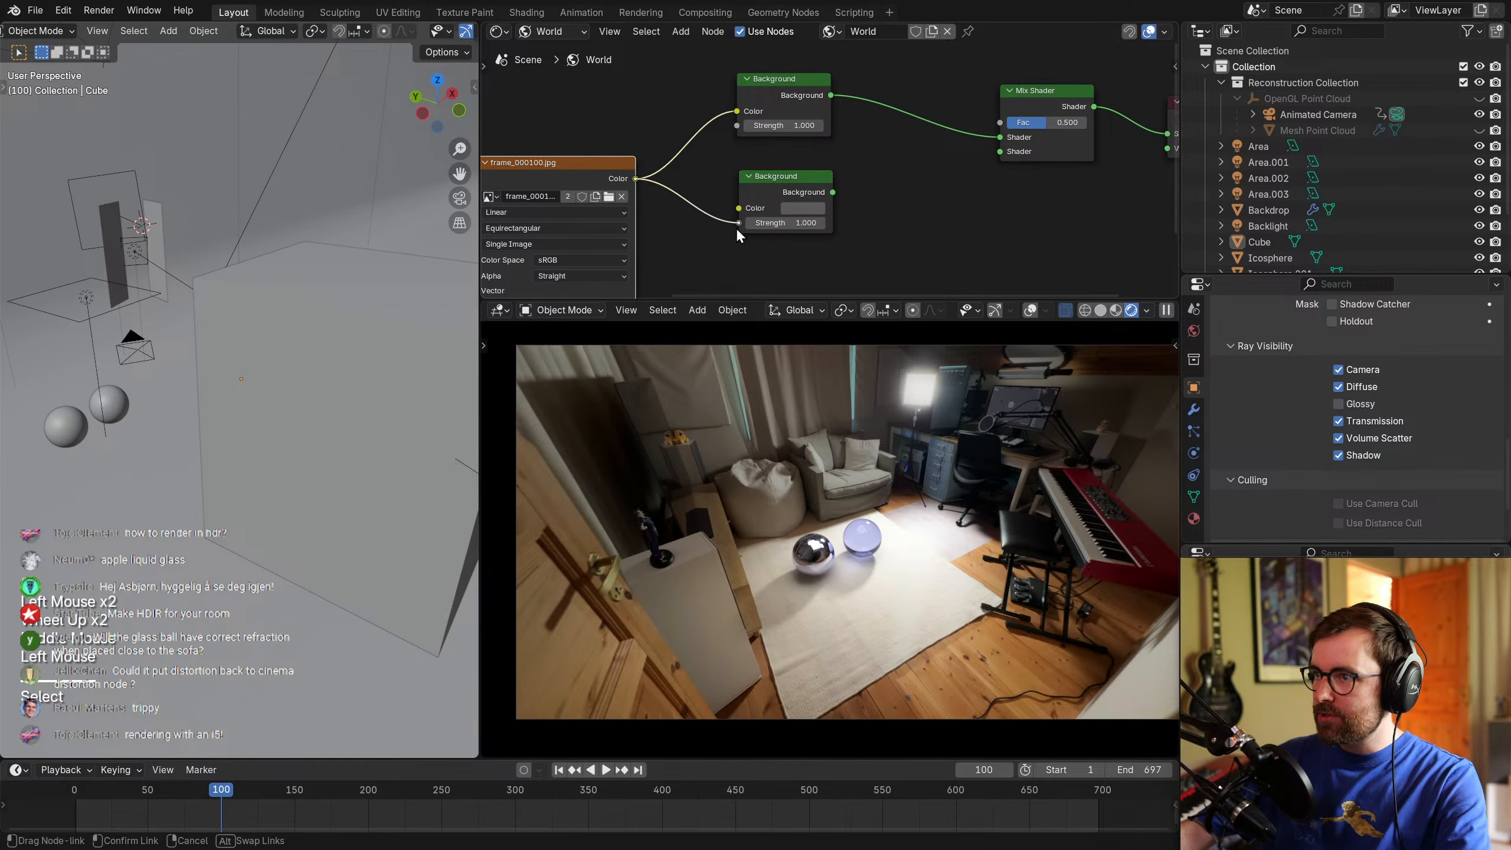
pyautogui.moveTo(742, 229); pyautogui.dragTo(741, 228)
pyautogui.moveTo(907, 170); pyautogui.dragTo(885, 179, button='middle')
pyautogui.scroll(-1, 886, 179)
pyautogui.moveTo(886, 179); pyautogui.dragTo(849, 187, button='middle')
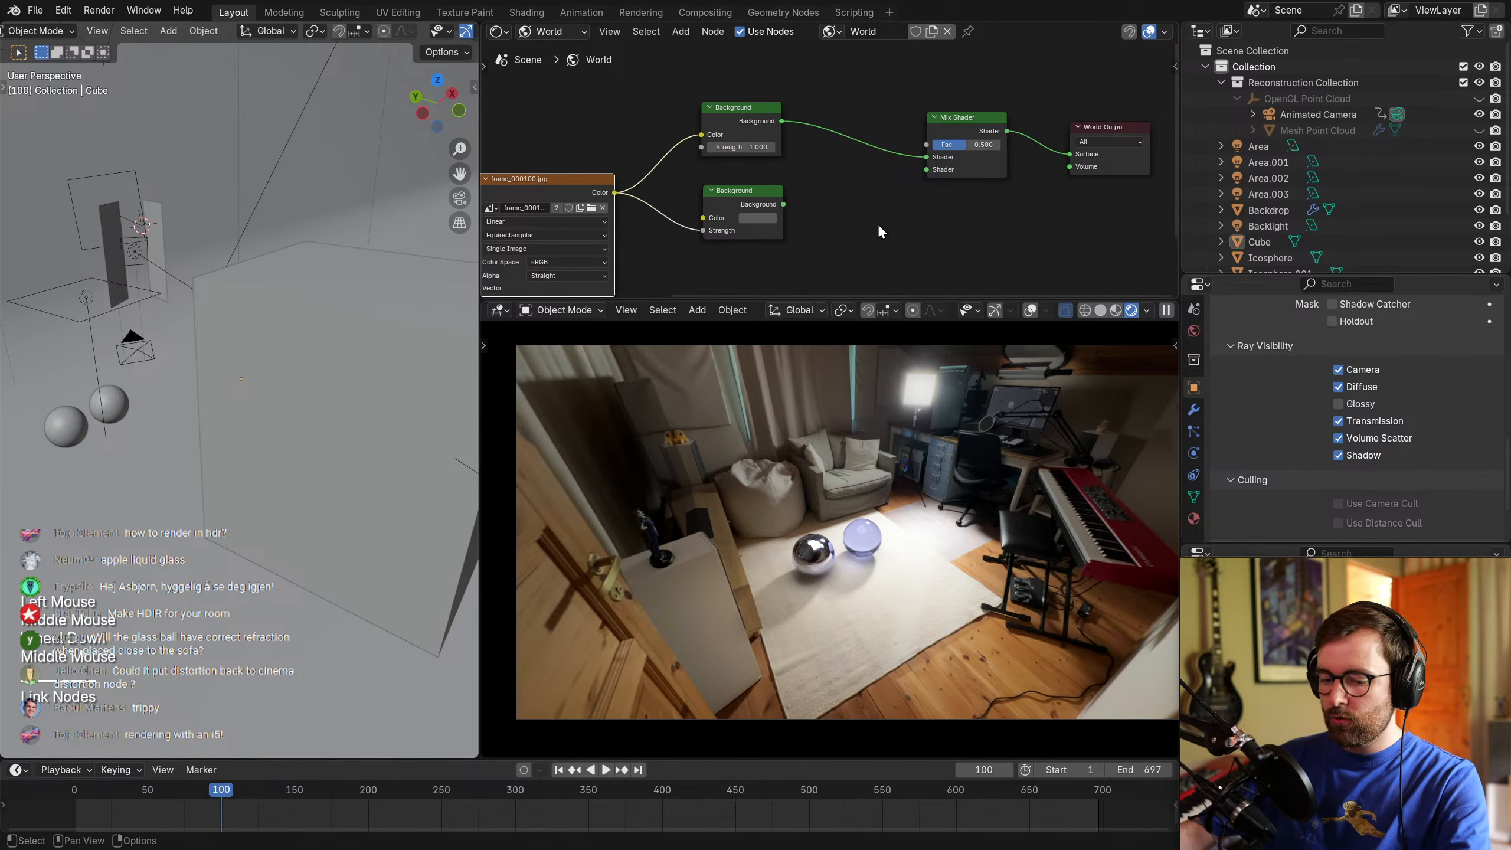
# Preview the second Background as the world output and look around the environment with a shorter viewport focal length.
pyautogui.keyDown('ctrl'); pyautogui.keyDown('shift'); pyautogui.click(741, 192); pyautogui.keyUp('shift'); pyautogui.keyUp('ctrl')
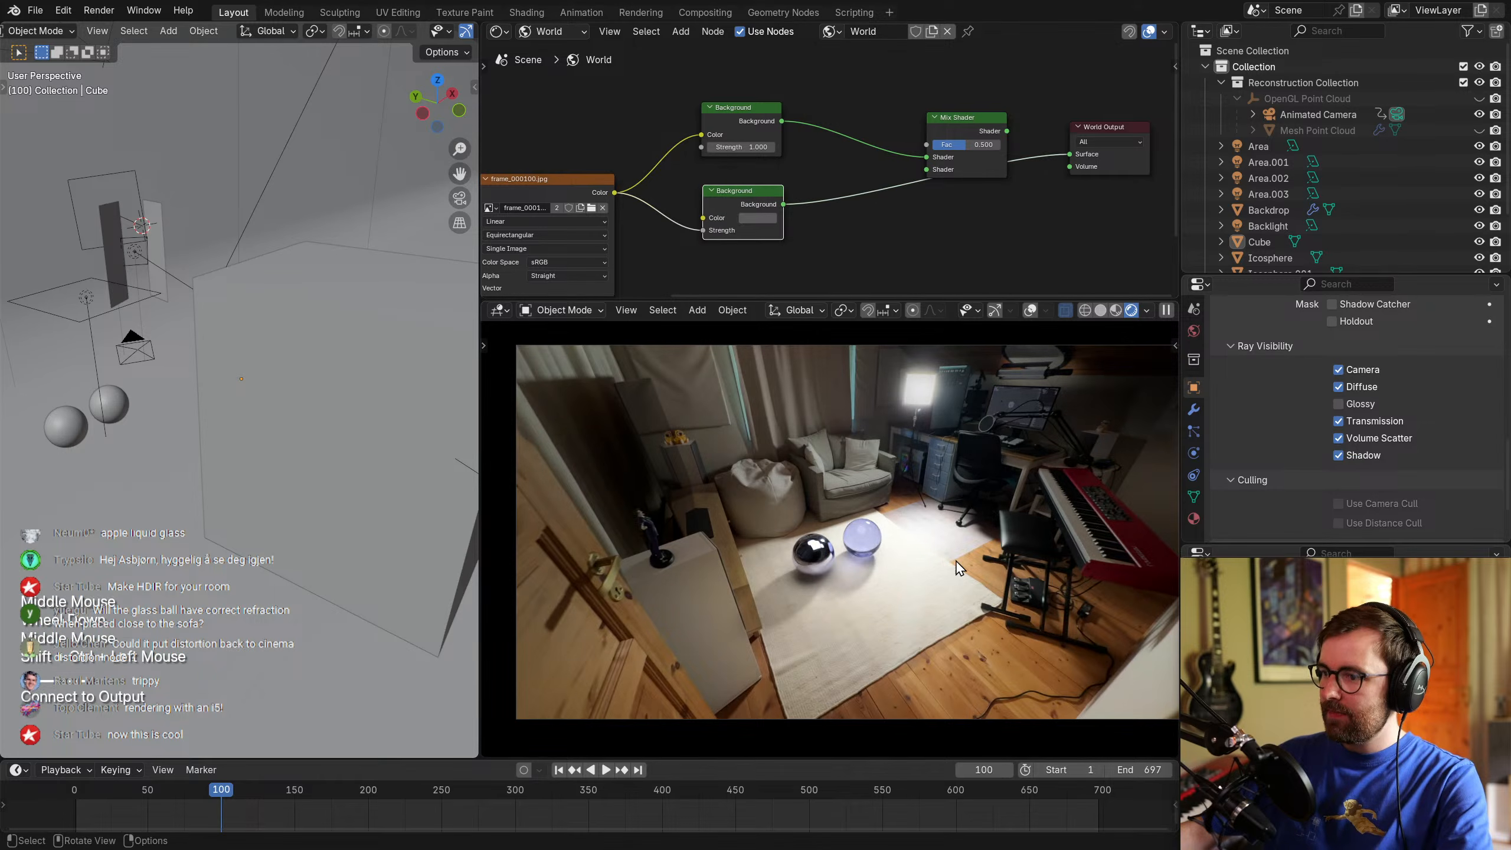
pyautogui.scroll(-5, 940, 539)
pyautogui.scroll(-3, 875, 496)
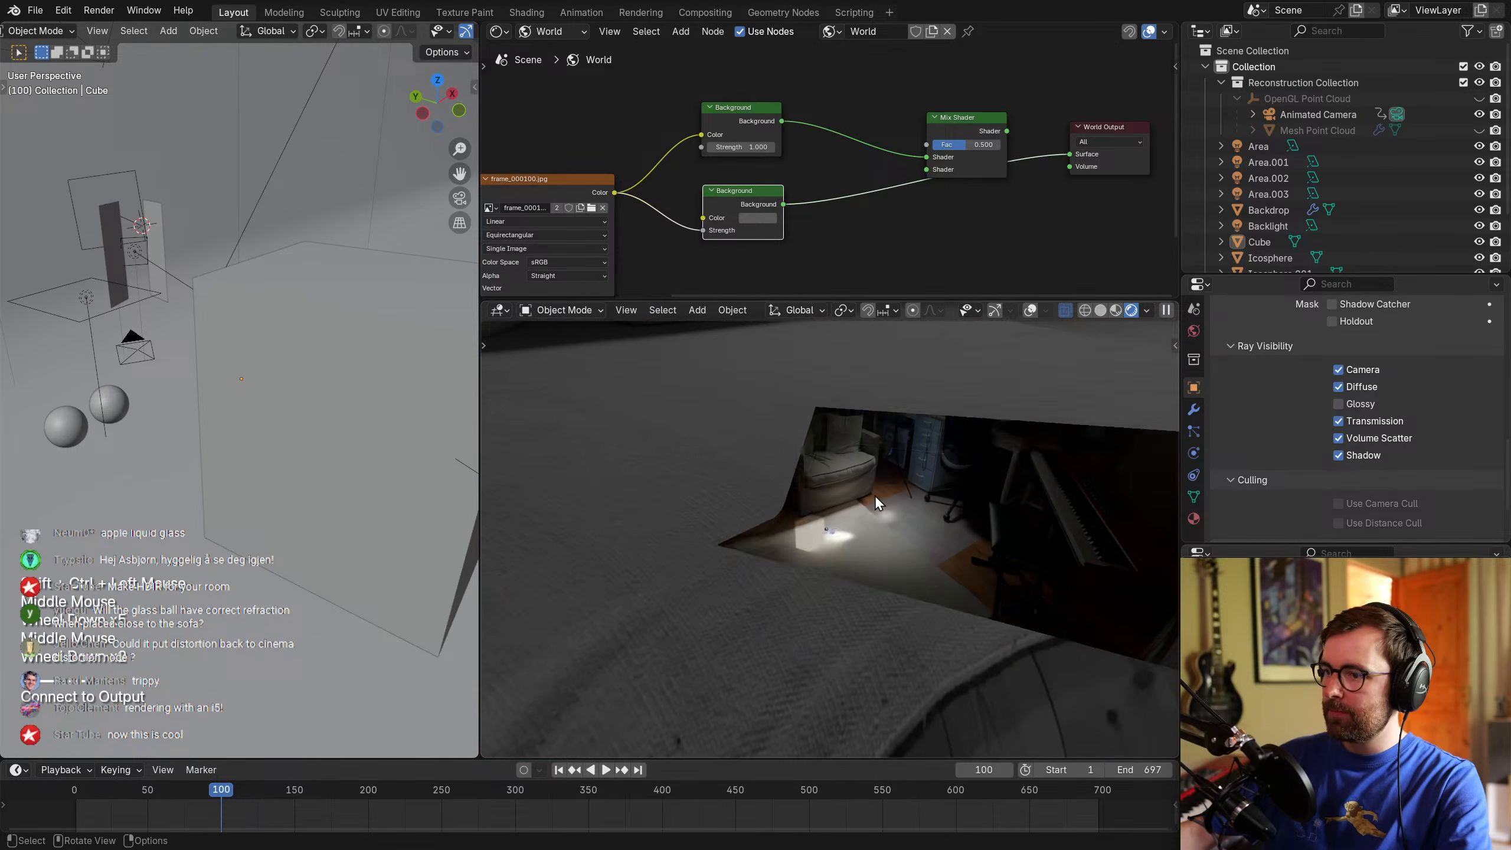
pyautogui.scroll(3, 872, 519)
pyautogui.moveTo(872, 519); pyautogui.dragTo(963, 517, button='middle')
pyautogui.press('n')
pyautogui.moveTo(1094, 355); pyautogui.dragTo(1024, 355)
pyautogui.press('n')
pyautogui.moveTo(895, 548); pyautogui.dragTo(928, 428, button='middle')
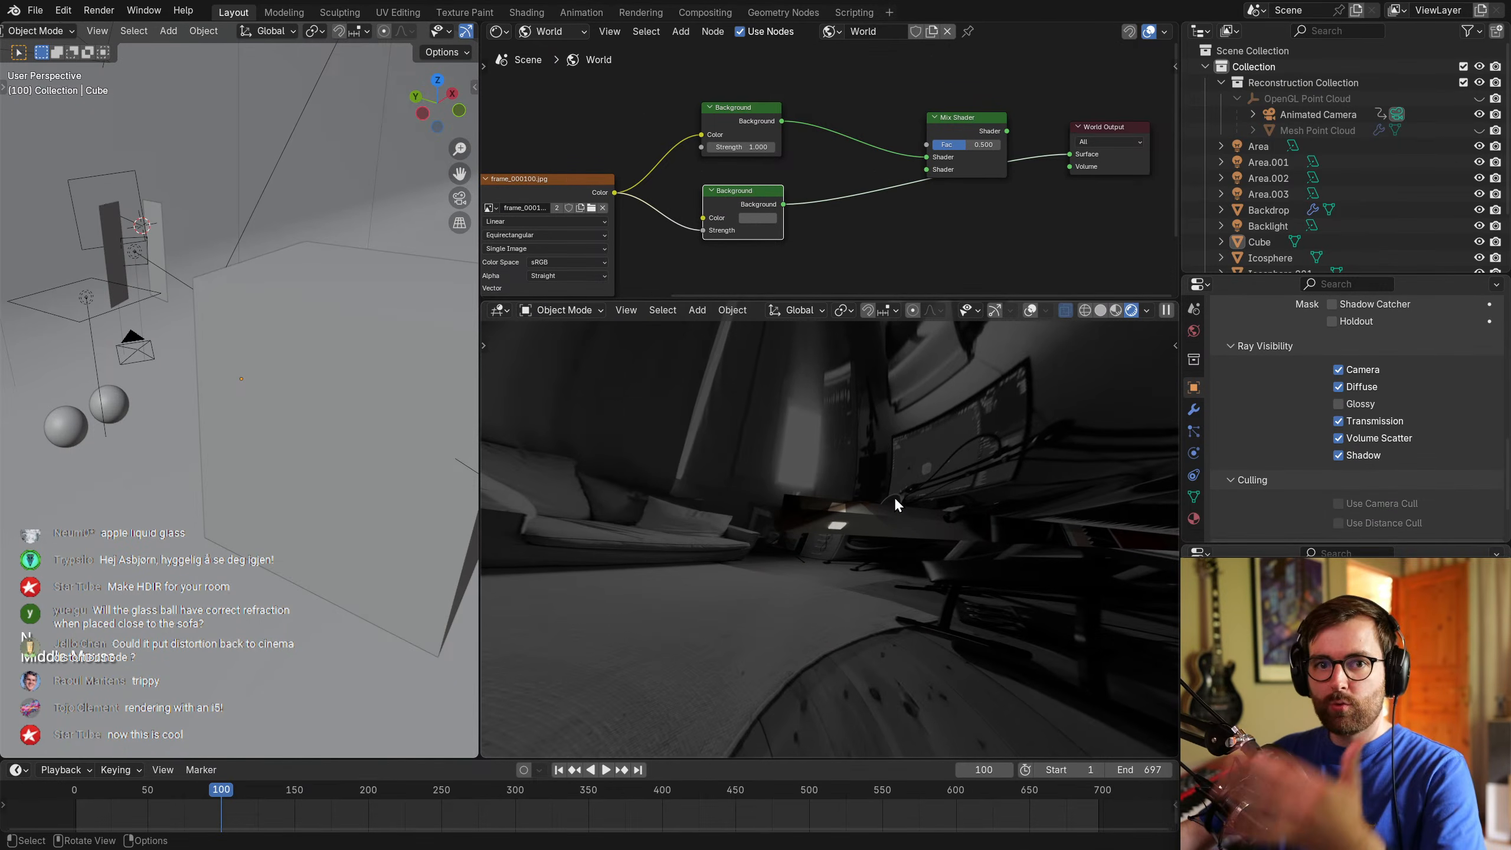
# Compare the two Background nodes by connecting each alternately to the World Output, finishing with the first one.
pyautogui.moveTo(798, 92); pyautogui.dragTo(808, 122, button='middle')
pyautogui.keyDown('ctrl'); pyautogui.keyDown('shift'); pyautogui.click(758, 146); pyautogui.keyUp('shift'); pyautogui.keyUp('ctrl')
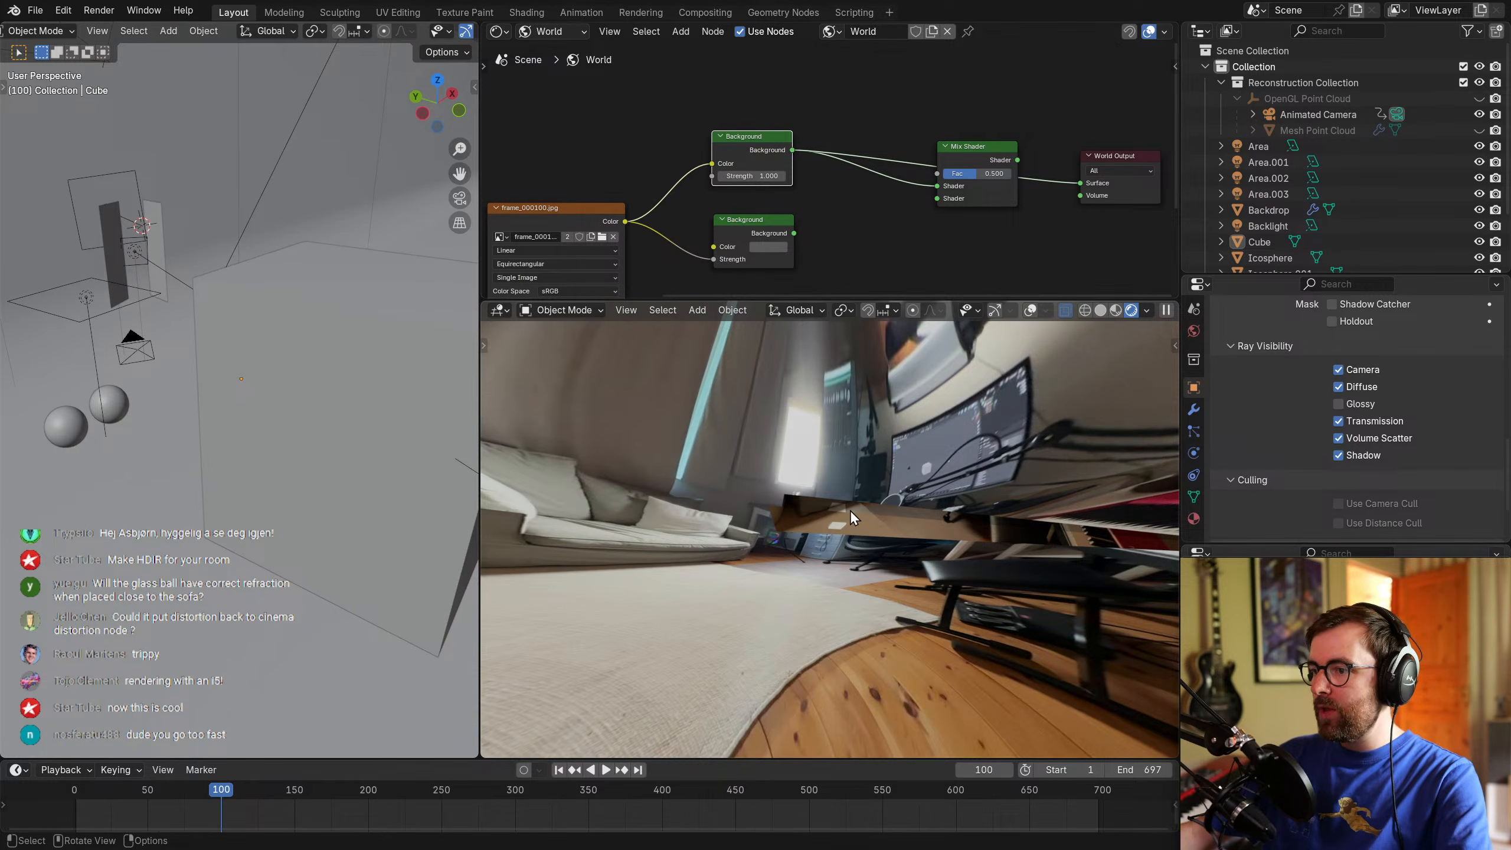
pyautogui.keyDown('ctrl'); pyautogui.keyDown('shift'); pyautogui.click(754, 223); pyautogui.keyUp('shift'); pyautogui.keyUp('ctrl')
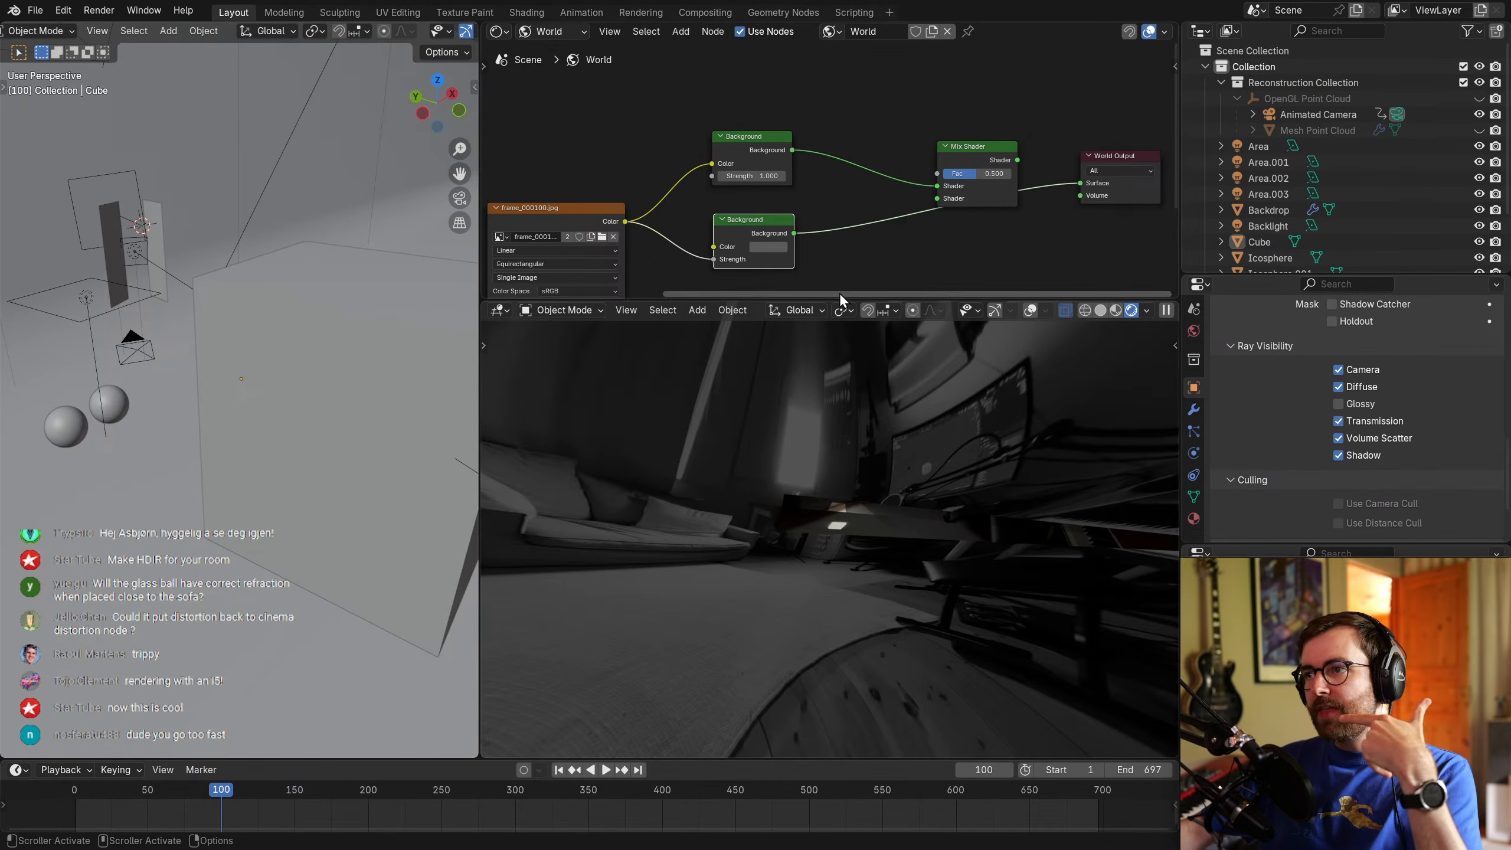
pyautogui.keyDown('ctrl'); pyautogui.keyDown('shift'); pyautogui.click(752, 149); pyautogui.keyUp('shift'); pyautogui.keyUp('ctrl')
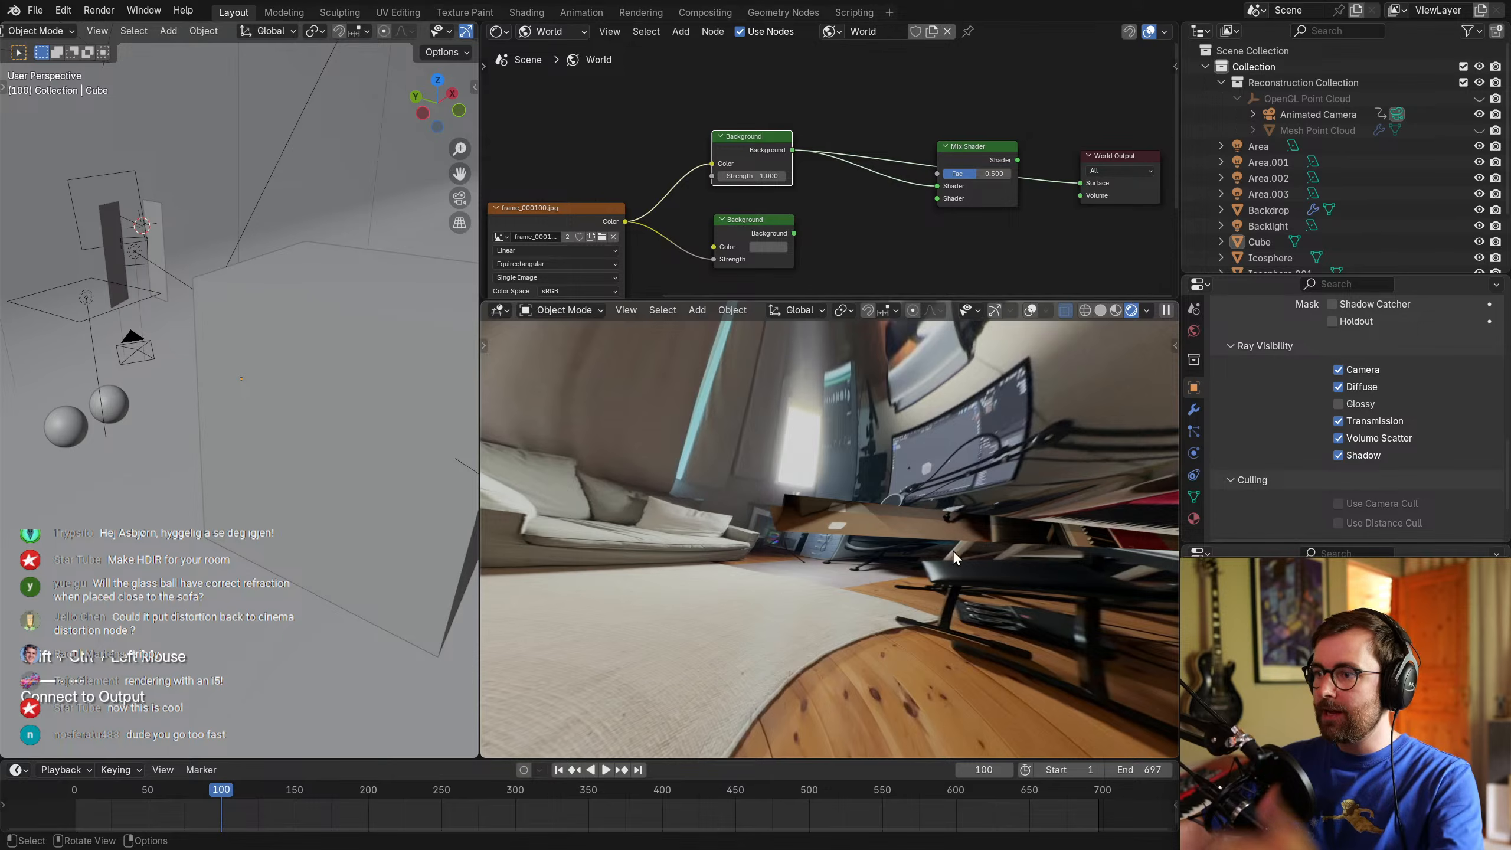
# Add a Light Path node above the Background nodes and have the Mix Shader feed the World Output again.
pyautogui.moveTo(881, 101); pyautogui.dragTo(900, 225, button='middle')
pyautogui.click(838, 156)
pyautogui.hotkey('shift', 'a')
pyautogui.write('light path')
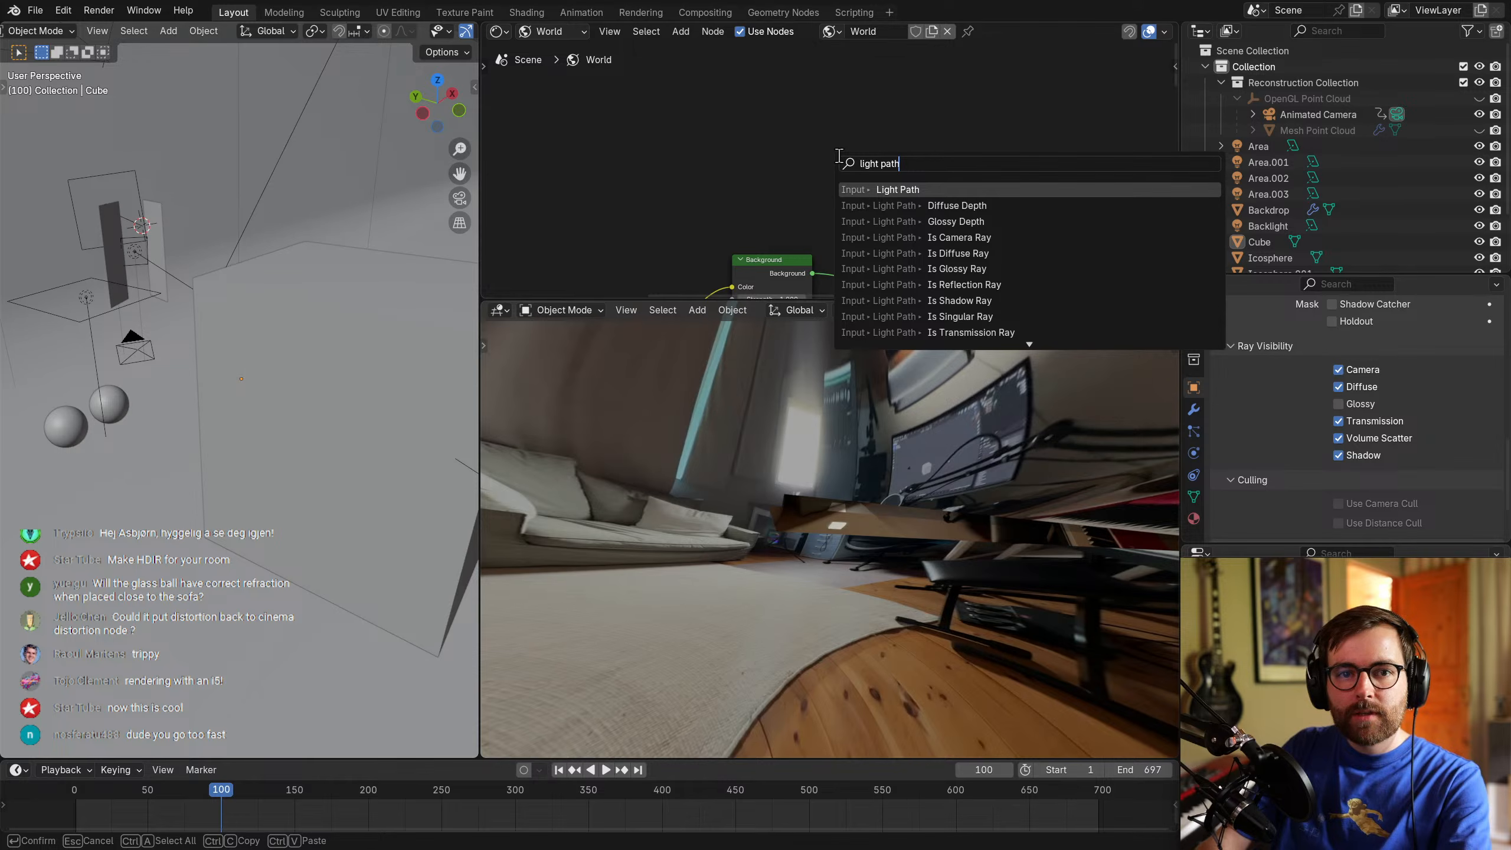
pyautogui.press('Return')
pyautogui.click(723, 64)
pyautogui.scroll(-2, 948, 213)
pyautogui.moveTo(948, 213); pyautogui.dragTo(881, 188, button='middle')
pyautogui.click(880, 156)
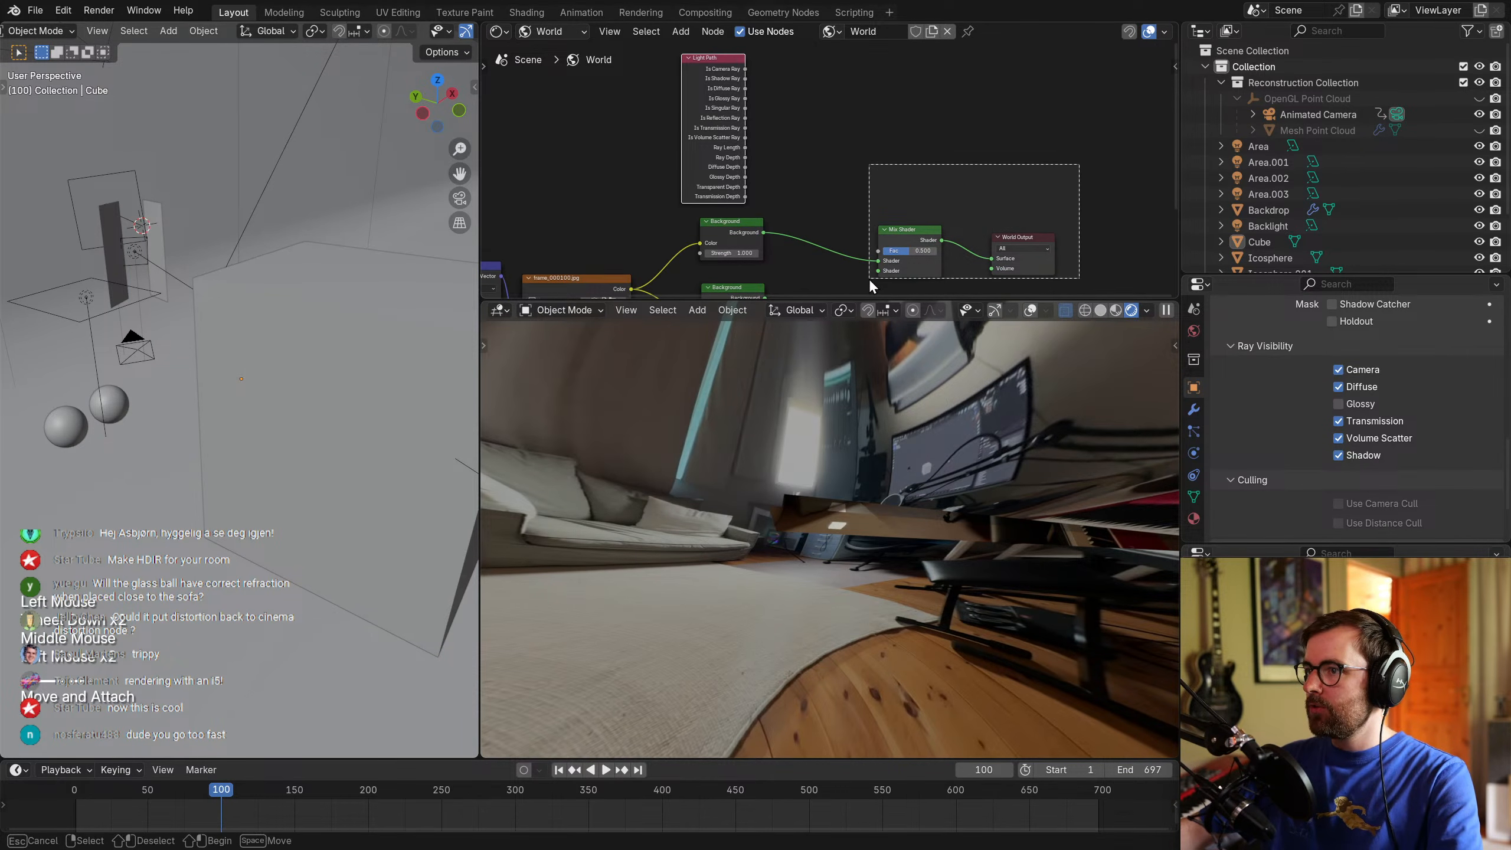
# Maximize the node editor and line up the Light Path node above the two Background nodes.
pyautogui.hotkey('ctrl', 'space')
pyautogui.scroll(-4, 898, 293)
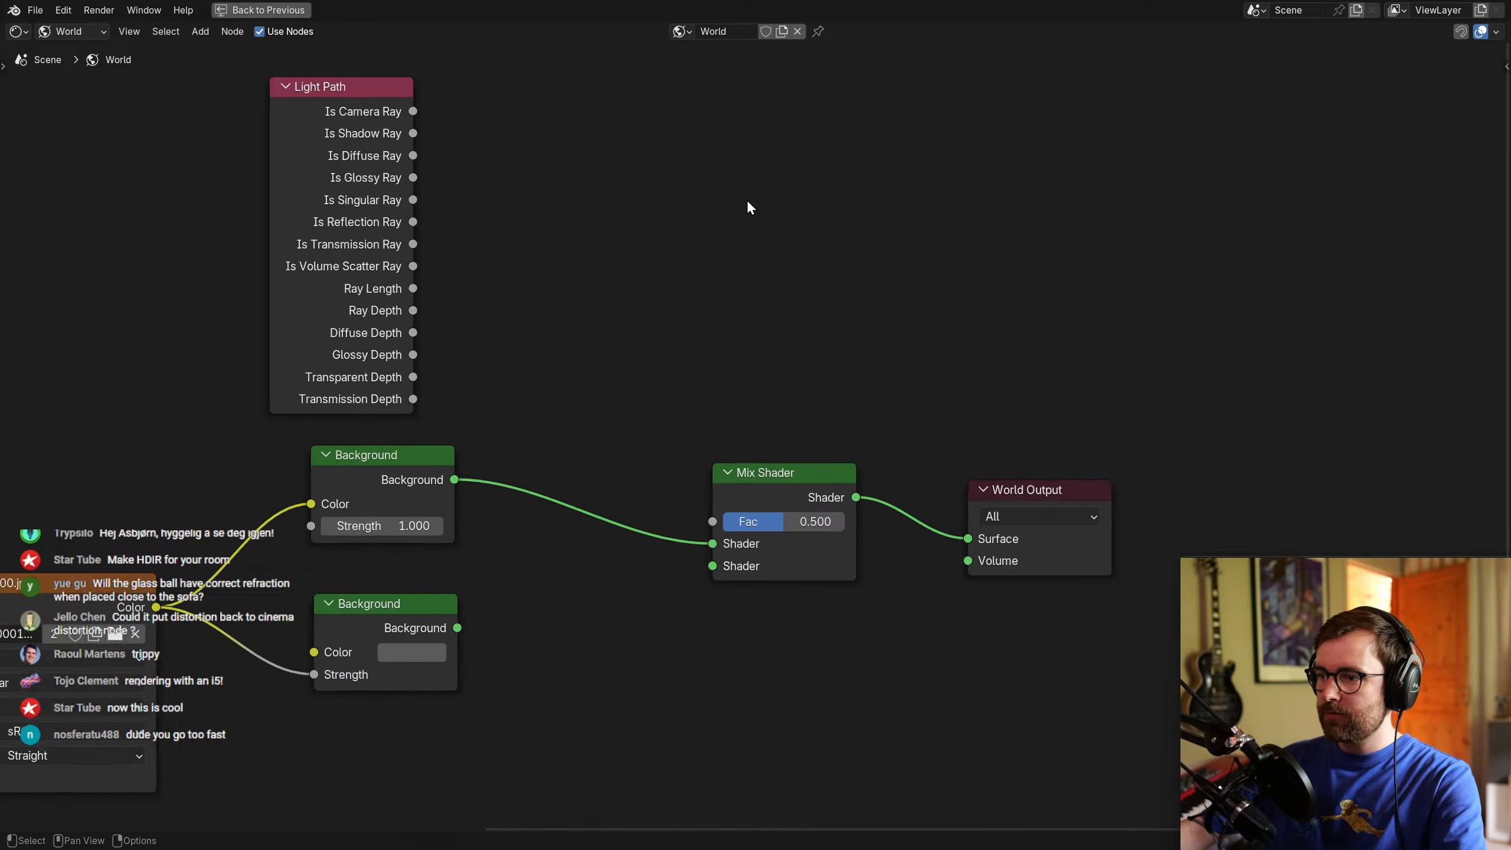
pyautogui.moveTo(408, 199); pyautogui.dragTo(441, 188)
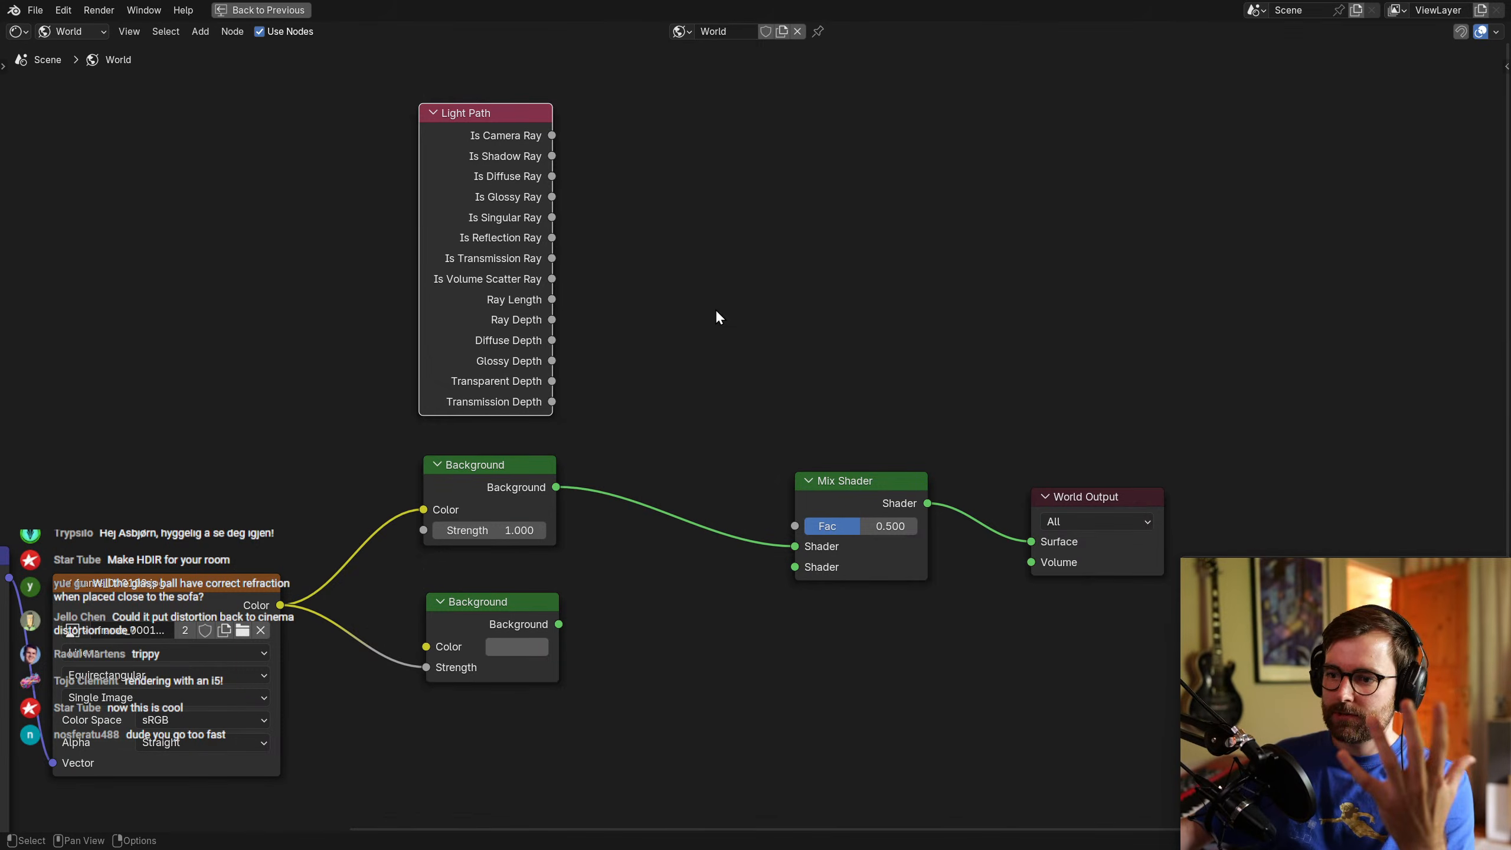
# Connect the Light Path's Is Glossy Ray to the Mix Shader's Fac and the second Background to its second Shader input.
pyautogui.moveTo(559, 202); pyautogui.dragTo(548, 203)
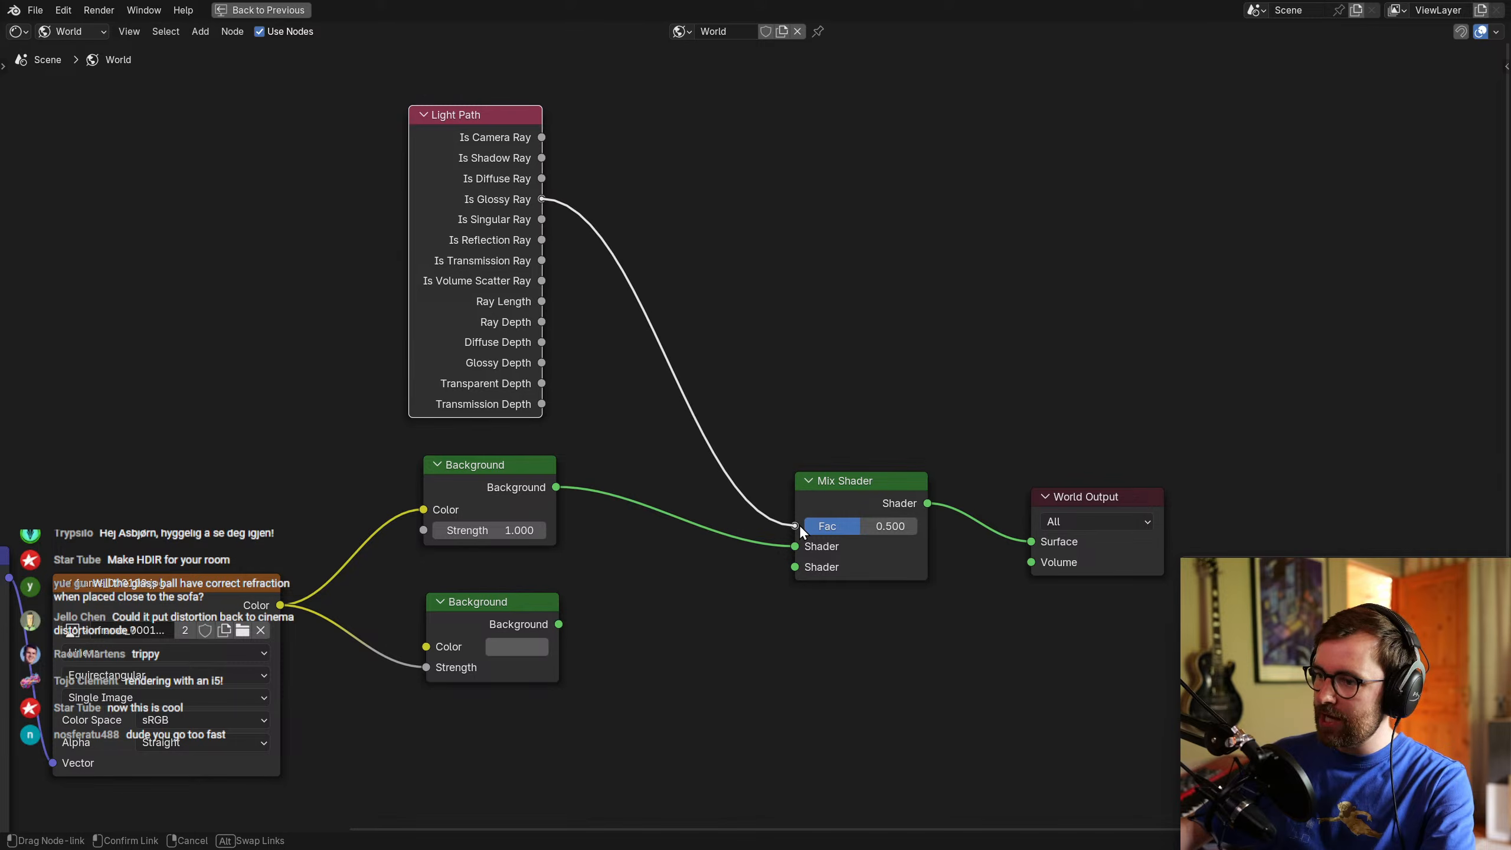
pyautogui.moveTo(801, 524); pyautogui.dragTo(801, 522)
pyautogui.moveTo(493, 601); pyautogui.dragTo(503, 601)
pyautogui.moveTo(588, 573); pyautogui.dragTo(597, 530, button='middle')
pyautogui.press('g')
pyautogui.click(563, 587)
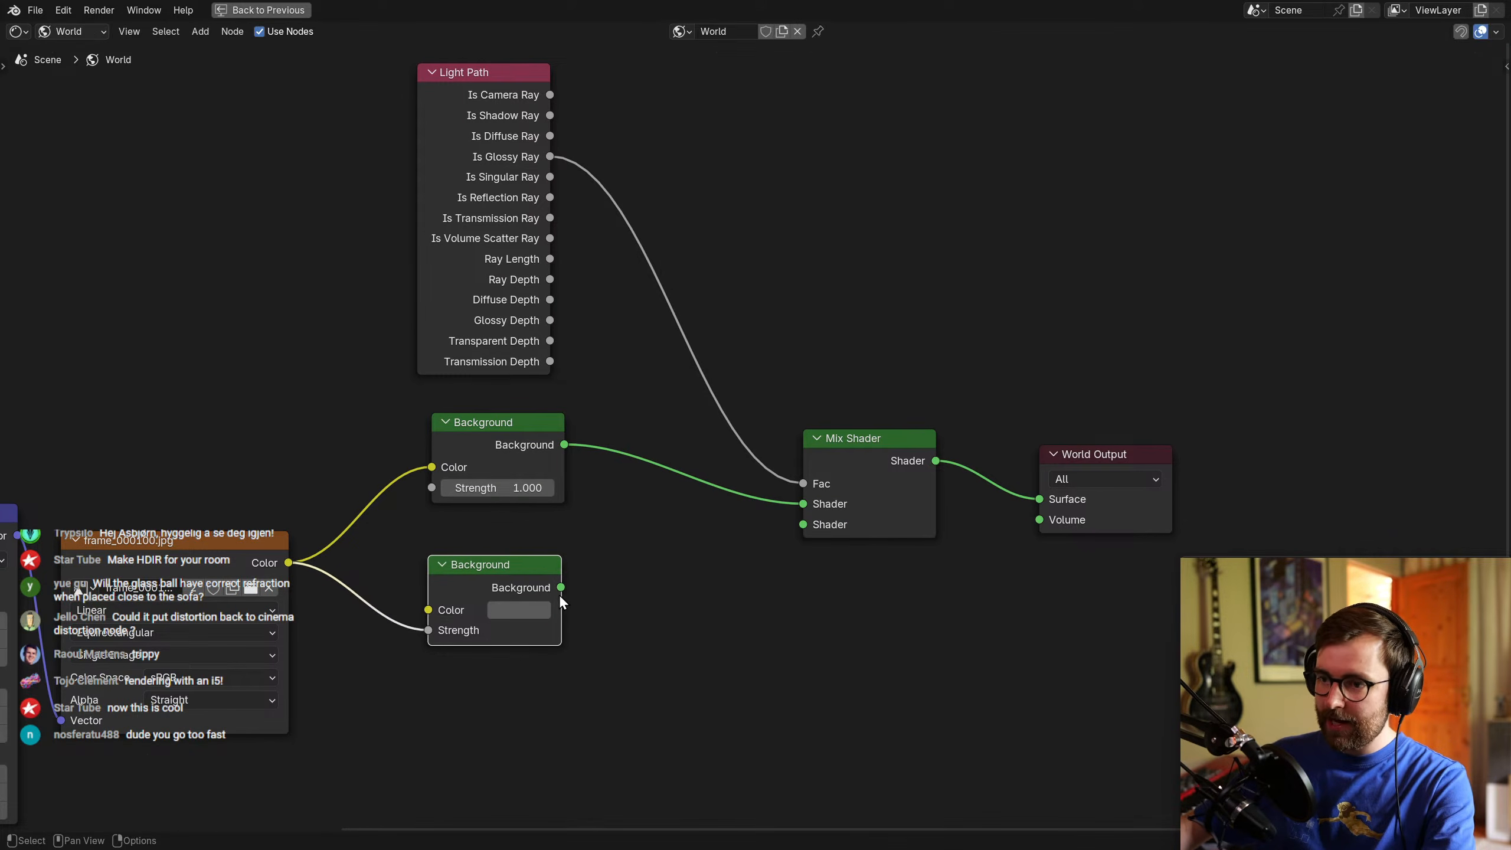
pyautogui.moveTo(559, 588); pyautogui.dragTo(803, 525)
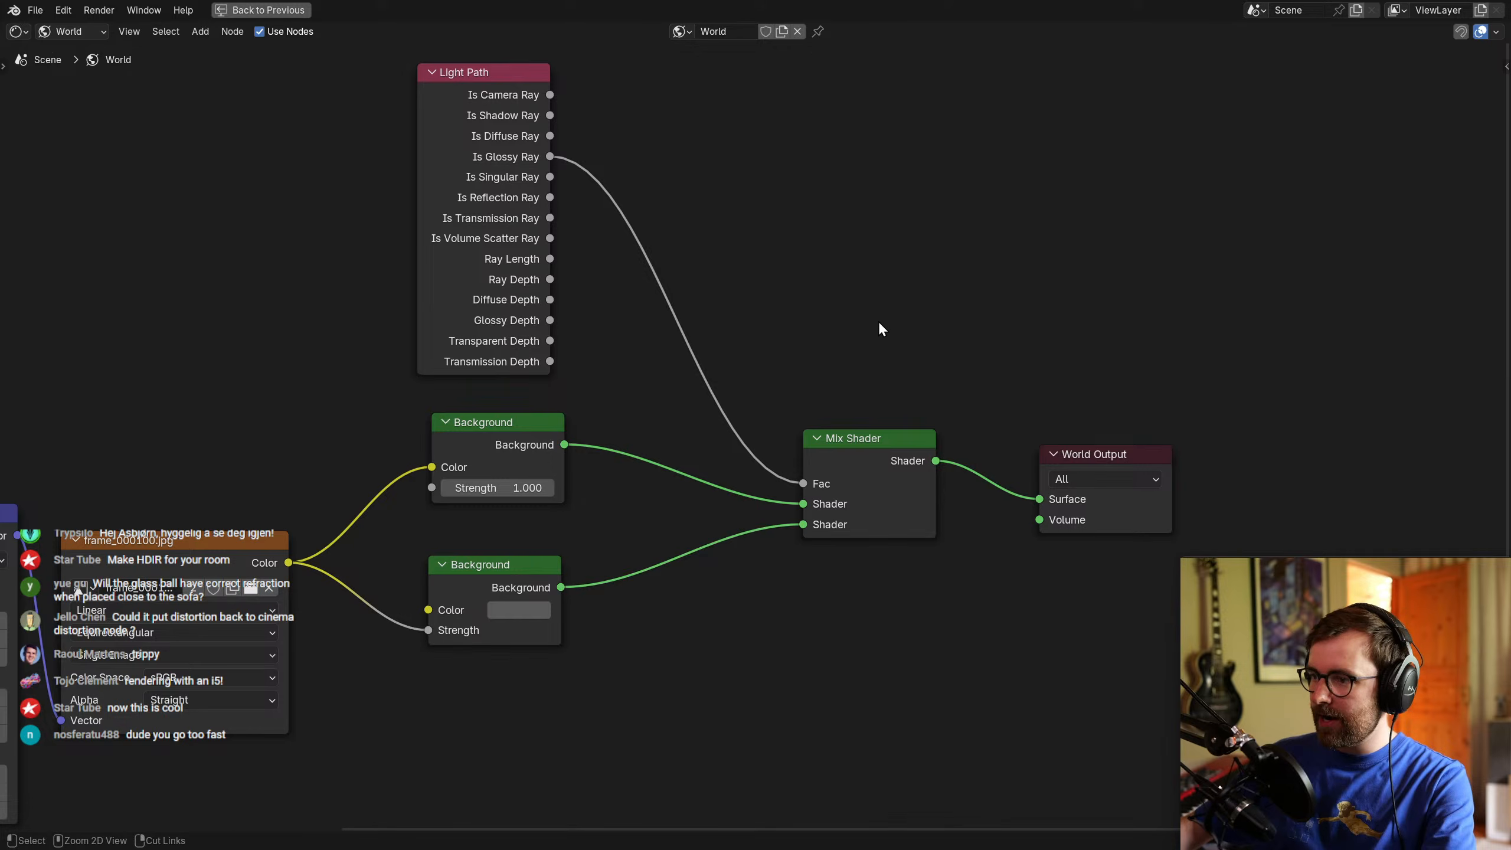
# Restore the full editor layout and inspect the world environment both inside and outside the camera view.
pyautogui.hotkey('ctrl', 'space')
pyautogui.scroll(-4, 964, 553)
pyautogui.moveTo(932, 541); pyautogui.dragTo(839, 491, button='middle')
pyautogui.scroll(1, 840, 491)
pyautogui.scroll(4, 845, 512)
pyautogui.moveTo(933, 595)
pyautogui.mouseDown(button='middle')
pyautogui.moveTo(895, 576)
pyautogui.moveTo(923, 617)
pyautogui.moveTo(955, 577)
pyautogui.mouseUp(button='middle')
pyautogui.press('KP_0')
pyautogui.press('KP_0')
pyautogui.scroll(-2, 932, 573)
pyautogui.scroll(3, 889, 174)
# Swap the two Background links on the Mix Shader so the second Background feeds the first Shader input.
pyautogui.moveTo(889, 173); pyautogui.dragTo(949, 155, button='middle')
pyautogui.keyDown('ctrl'); pyautogui.moveTo(867, 191); pyautogui.dragTo(854, 205); pyautogui.keyUp('ctrl')
pyautogui.moveTo(721, 240); pyautogui.dragTo(861, 194)
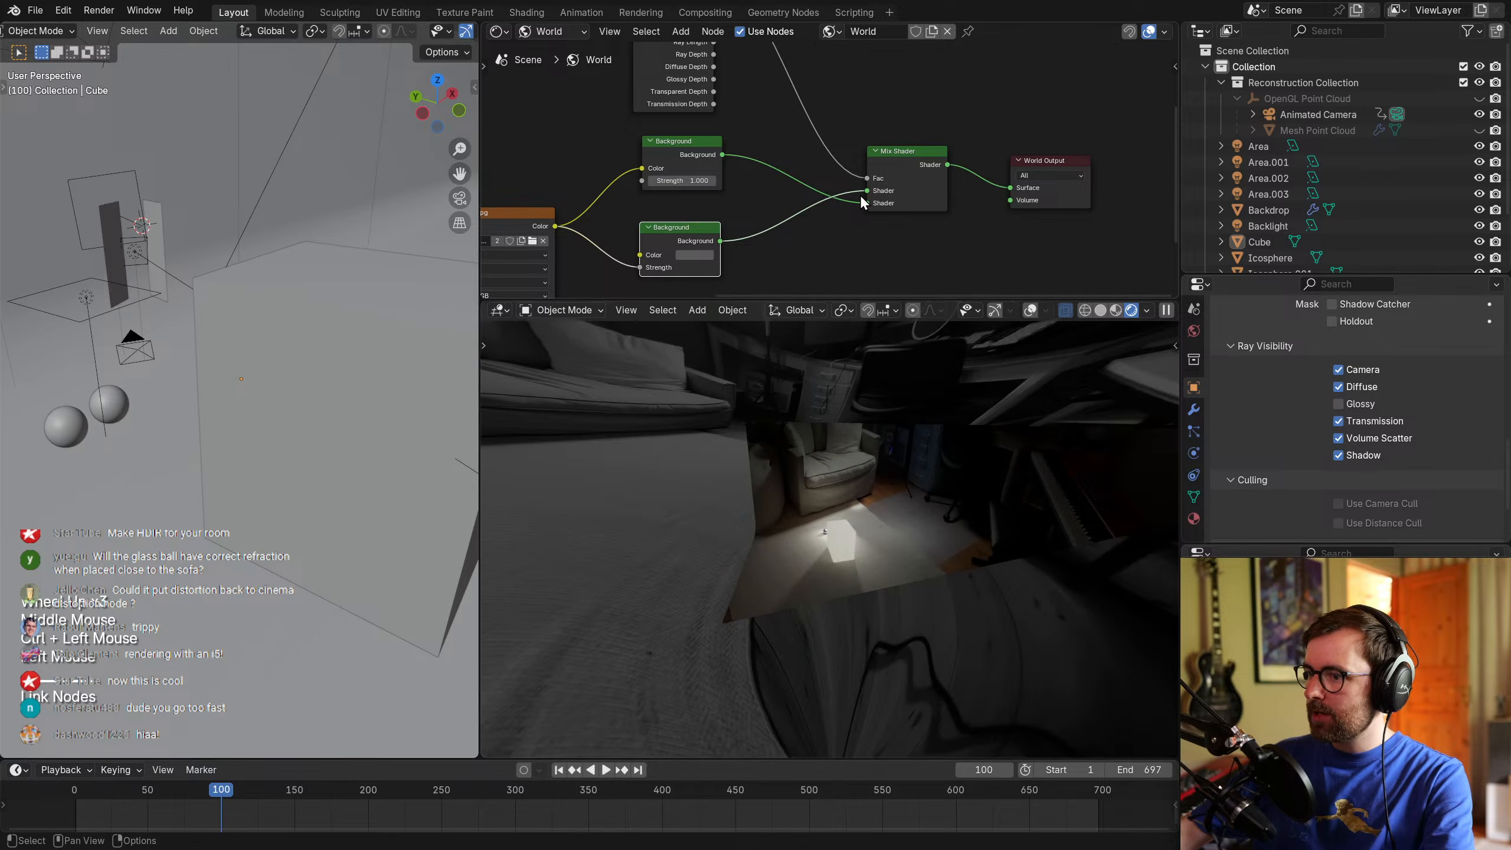
# Examine the environment and the chrome ball's reflections, relinking the first Background to compare, and finish with it in the second Shader input.
pyautogui.moveTo(934, 573); pyautogui.dragTo(801, 478, button='middle')
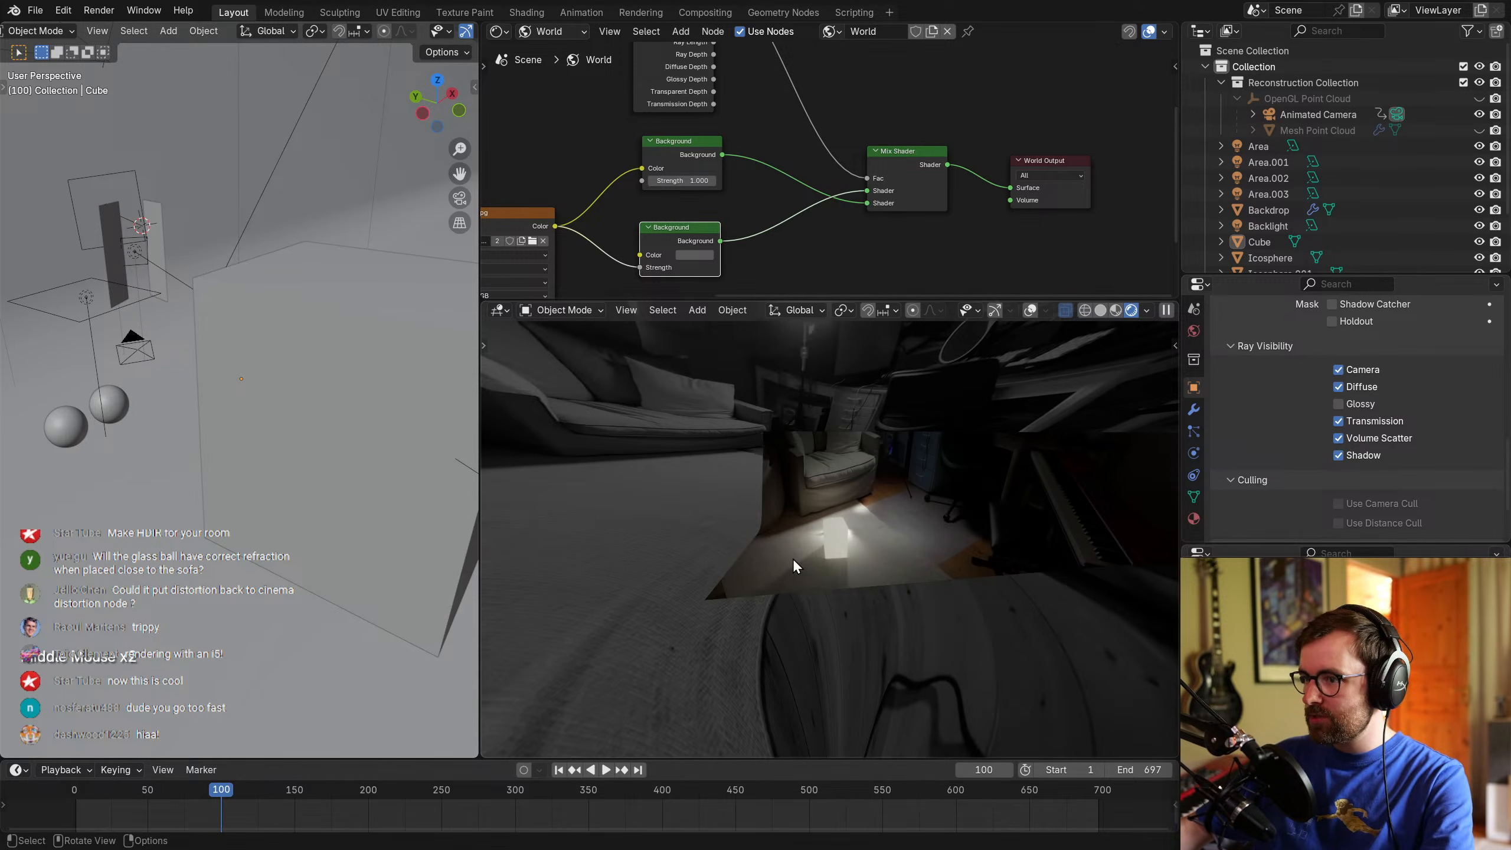
pyautogui.scroll(6, 893, 536)
pyautogui.moveTo(837, 517); pyautogui.dragTo(850, 600, button='middle')
pyautogui.press('KP_0')
pyautogui.scroll(2, 891, 531)
pyautogui.scroll(3, 904, 523)
pyautogui.scroll(-1, 874, 576)
pyautogui.keyDown('ctrl'); pyautogui.moveTo(866, 191); pyautogui.dragTo(866, 203); pyautogui.keyUp('ctrl')
pyautogui.moveTo(722, 154); pyautogui.dragTo(867, 190)
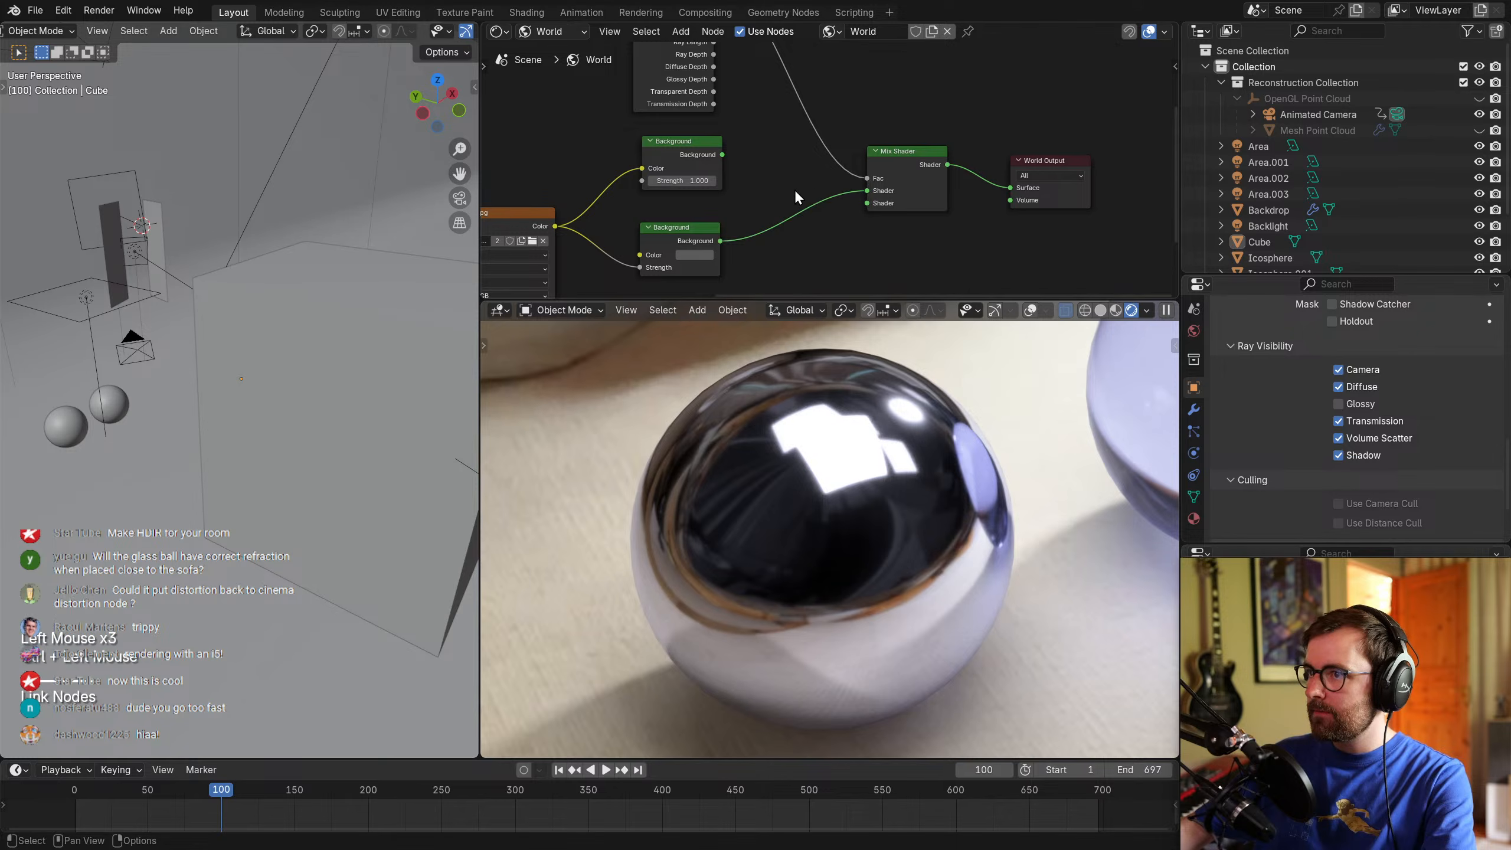
pyautogui.moveTo(723, 155); pyautogui.dragTo(868, 203)
# Test the strength of the image-colored Background and set it to 1.
pyautogui.scroll(-2, 912, 470)
pyautogui.moveTo(753, 188); pyautogui.dragTo(817, 176, button='middle')
pyautogui.moveTo(746, 168)
pyautogui.mouseDown()
pyautogui.moveTo(821, 168)
pyautogui.moveTo(727, 168)
pyautogui.moveTo(750, 168)
pyautogui.mouseUp()
pyautogui.scroll(-3, 931, 546)
pyautogui.scroll(2, 937, 547)
pyautogui.click(750, 168)
pyautogui.write('1')
pyautogui.press('Return')
pyautogui.click(746, 188)
# Brighten the gray color of the Background driven by image strength to a value of 0.716.
pyautogui.moveTo(924, 213); pyautogui.dragTo(941, 194, button='middle')
pyautogui.click(779, 226)
pyautogui.press('Escape')
pyautogui.scroll(-3, 866, 551)
pyautogui.click(778, 225)
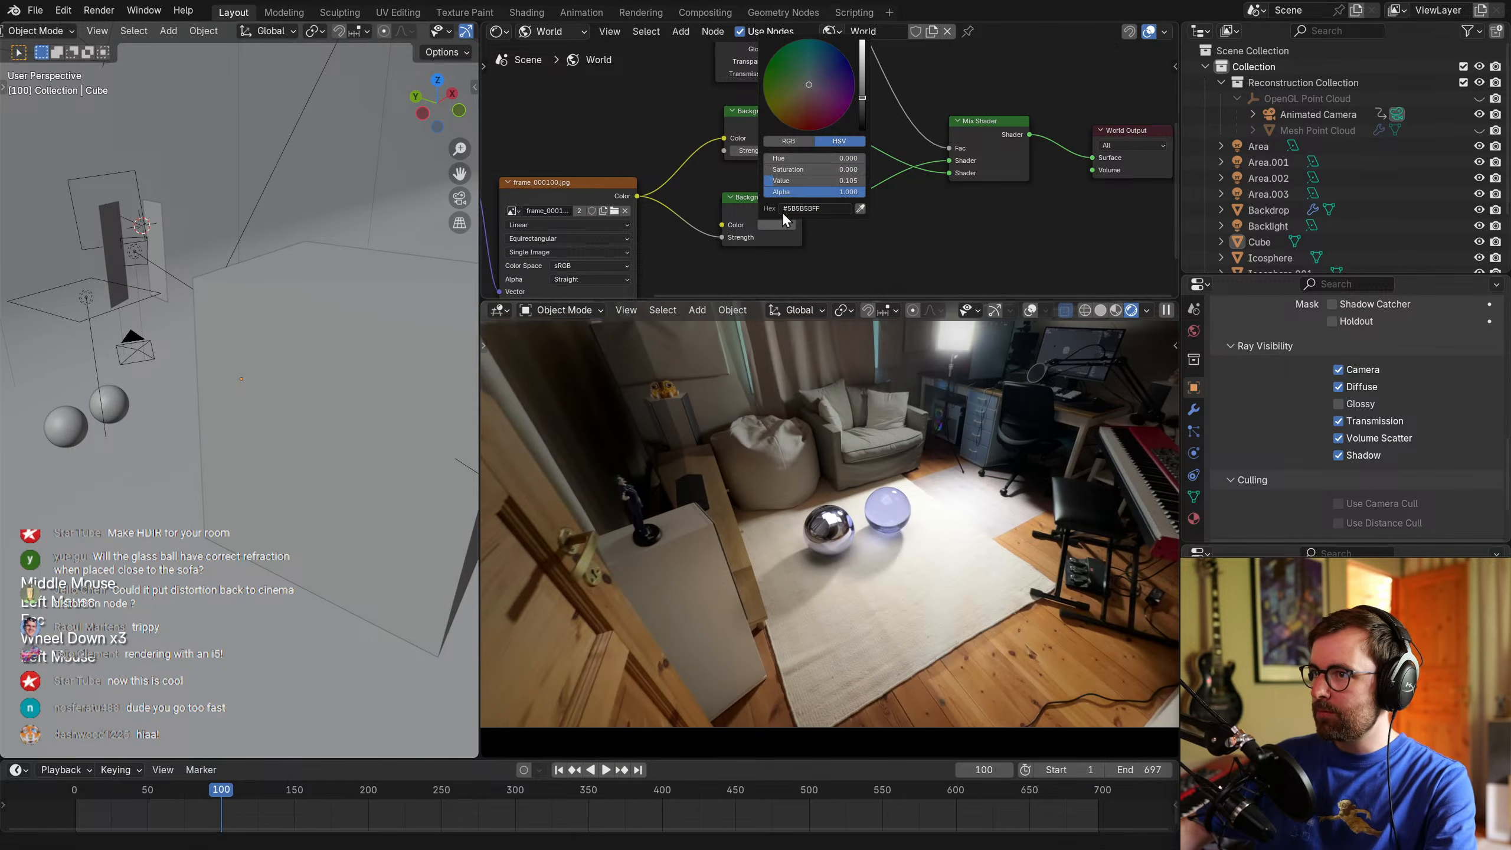
pyautogui.moveTo(862, 97); pyautogui.dragTo(861, 80)
pyautogui.scroll(-1, 902, 404)
pyautogui.keyDown('shift'); pyautogui.moveTo(902, 405); pyautogui.dragTo(851, 432, button='middle'); pyautogui.keyUp('shift')
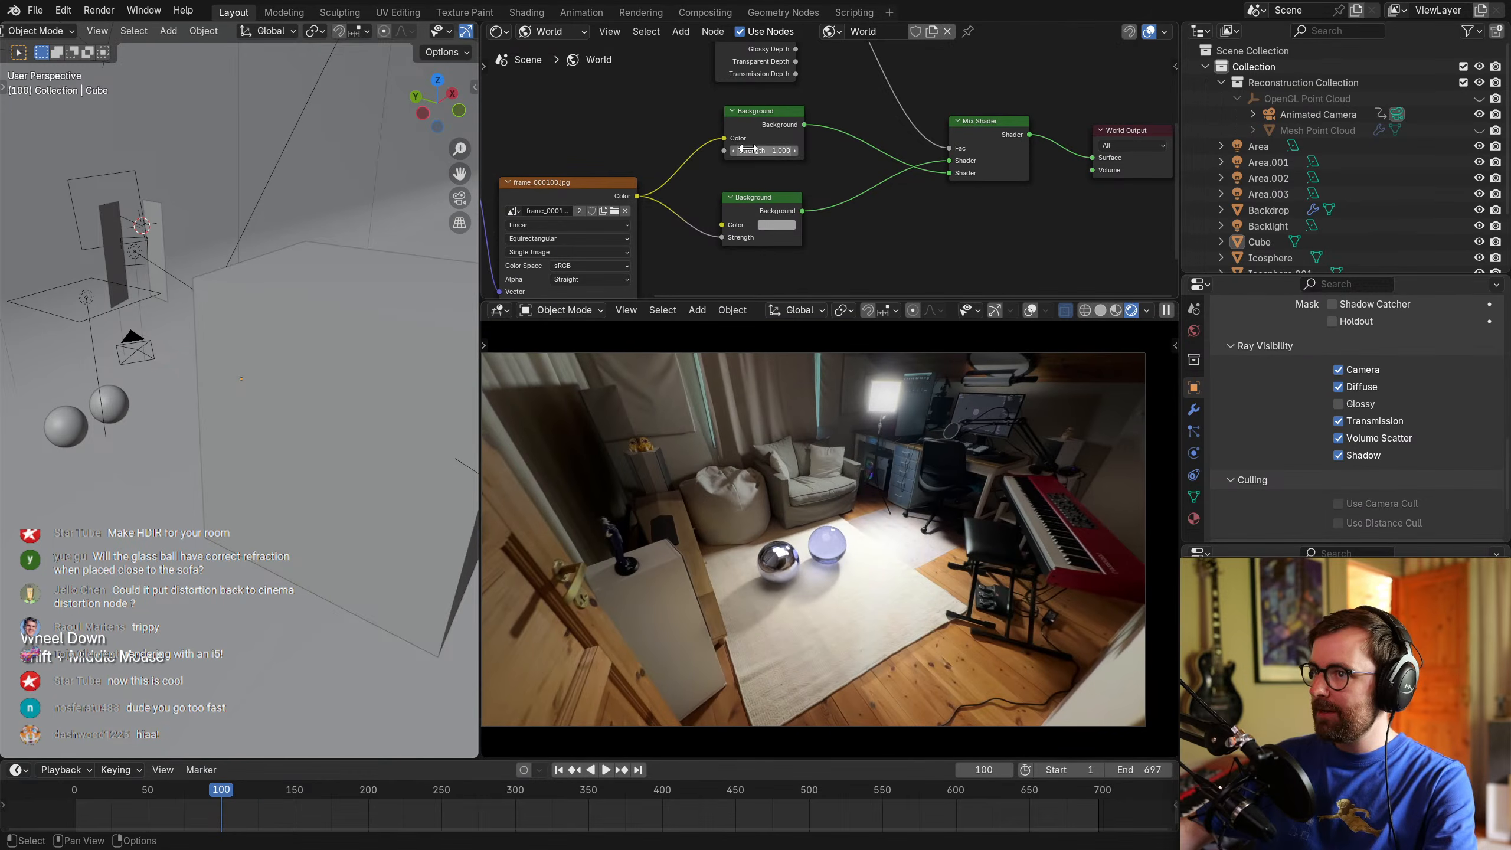
pyautogui.click(777, 225)
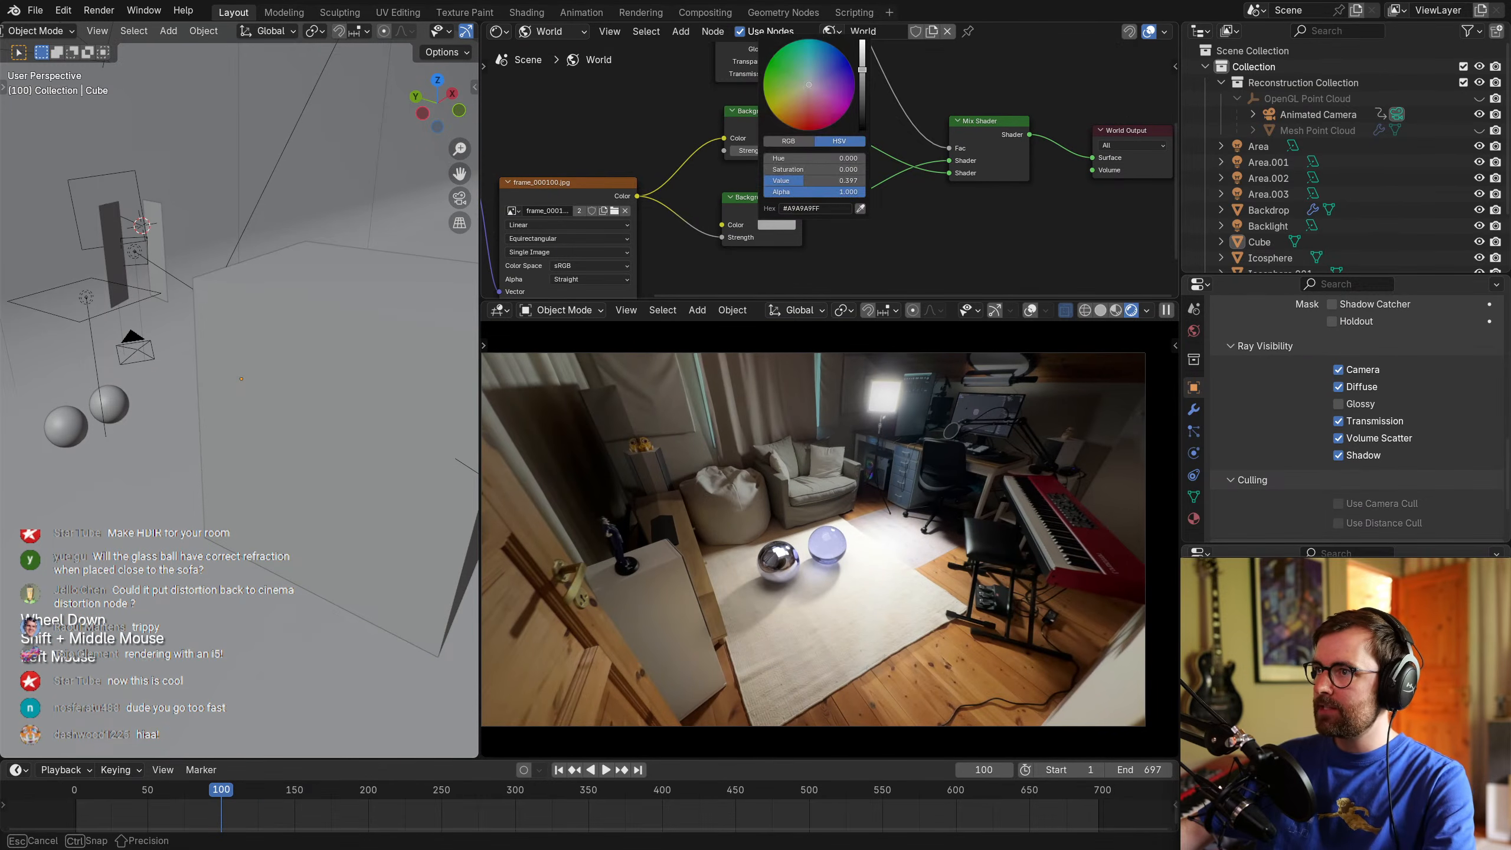
pyautogui.moveTo(862, 70); pyautogui.dragTo(862, 52)
pyautogui.click(768, 224)
# Maximize the node editor and place the gray Background above the image-colored one, aligning the surrounding nodes so the links no longer cross.
pyautogui.moveTo(876, 255); pyautogui.dragTo(1038, 233, button='middle')
pyautogui.scroll(1, 883, 224)
pyautogui.hotkey('ctrl', 'space')
pyautogui.scroll(-5, 915, 251)
pyautogui.scroll(-5, 1043, 249)
pyautogui.moveTo(772, 448); pyautogui.dragTo(784, 545)
pyautogui.moveTo(781, 353)
pyautogui.mouseDown()
pyautogui.moveTo(786, 483)
pyautogui.moveTo(790, 366)
pyautogui.mouseUp()
pyautogui.moveTo(794, 472); pyautogui.dragTo(794, 448)
pyautogui.click(892, 485)
pyautogui.scroll(2, 1018, 277)
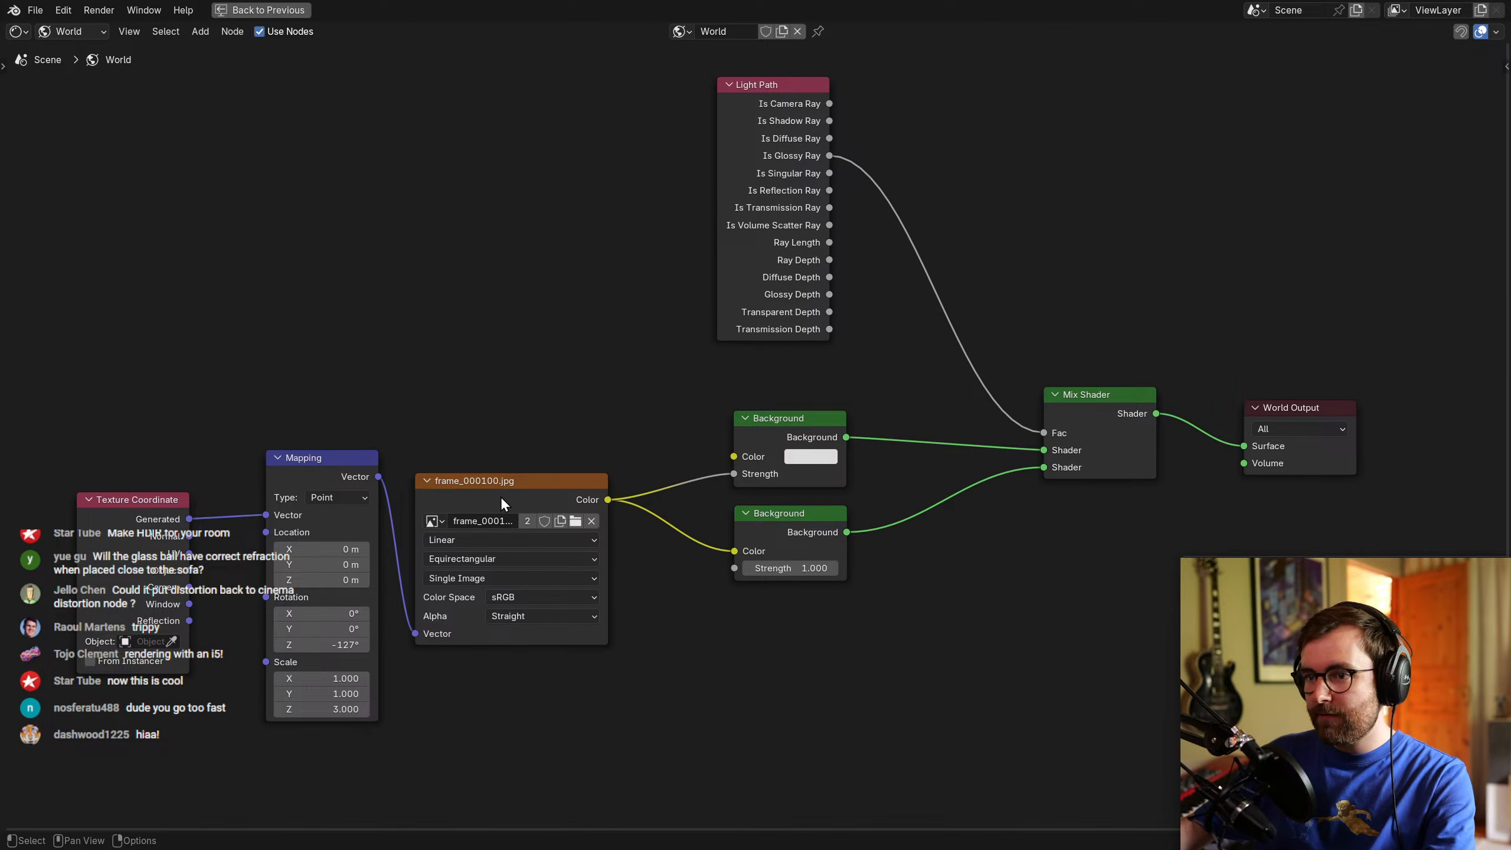
pyautogui.moveTo(501, 501); pyautogui.dragTo(510, 500)
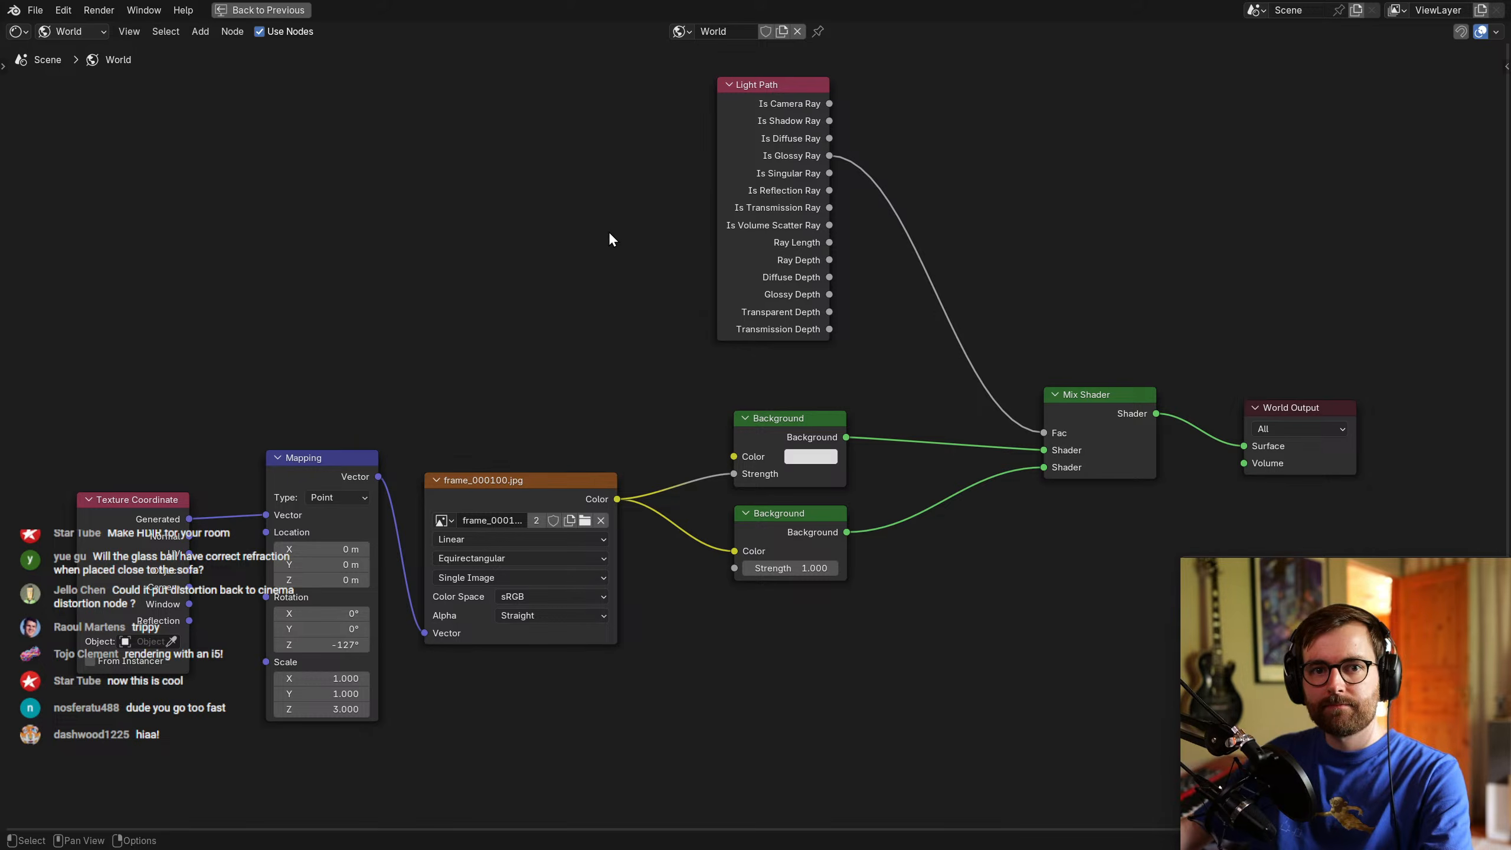
# Move the Texture Coordinate and frame_000100.jpg nodes slightly to tidy the maximized world node tree.
pyautogui.moveTo(1349, 303); pyautogui.dragTo(1161, 456)
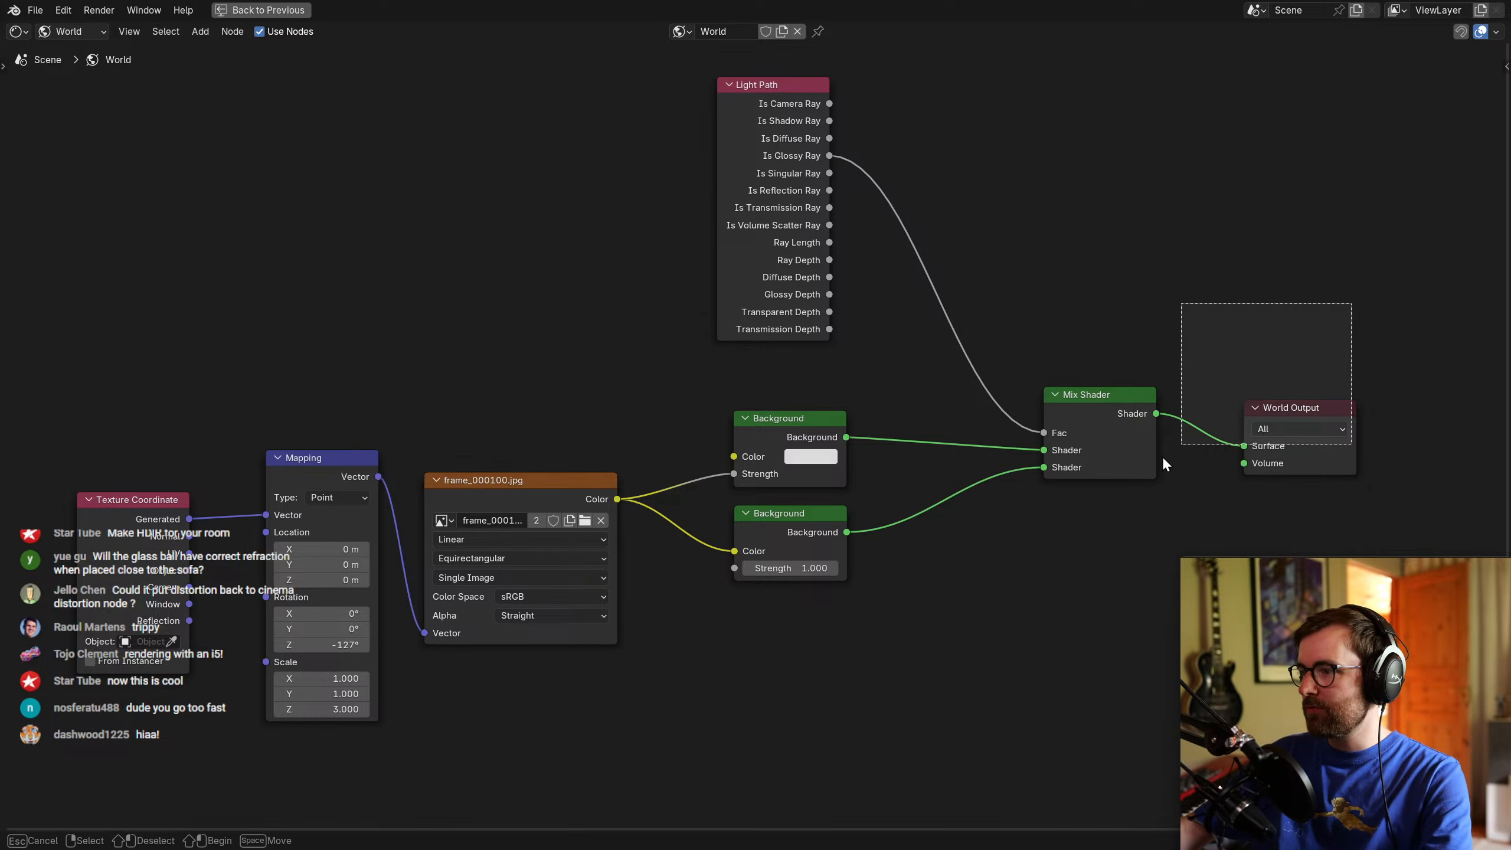
pyautogui.hotkey('ctrl', 'space')
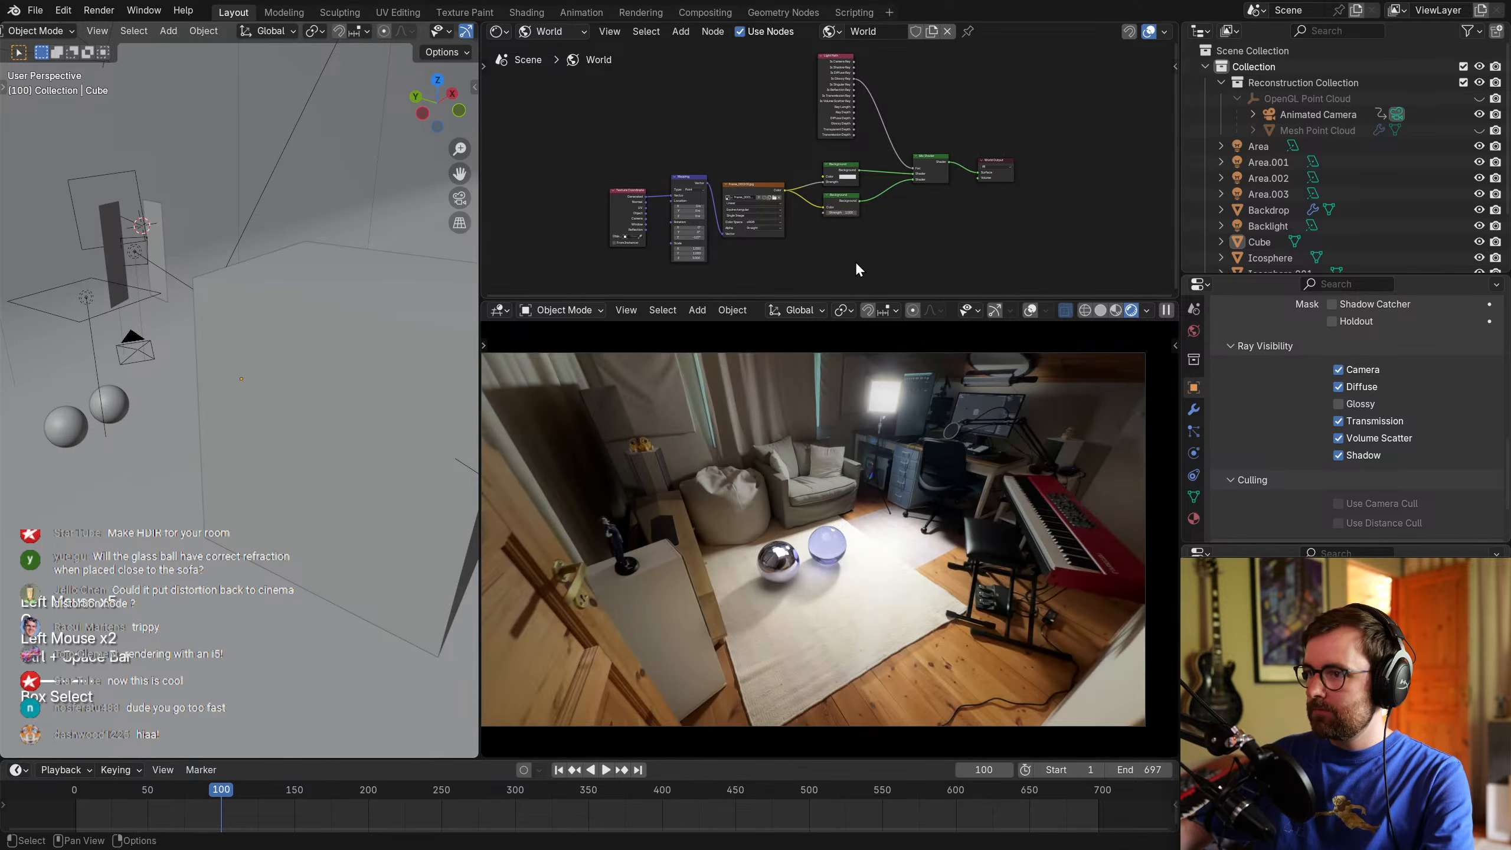
pyautogui.hotkey('ctrl', 'space')
pyautogui.moveTo(632, 354); pyautogui.dragTo(654, 334, button='middle')
pyautogui.moveTo(153, 506); pyautogui.dragTo(166, 508)
pyautogui.moveTo(547, 480); pyautogui.dragTo(558, 469)
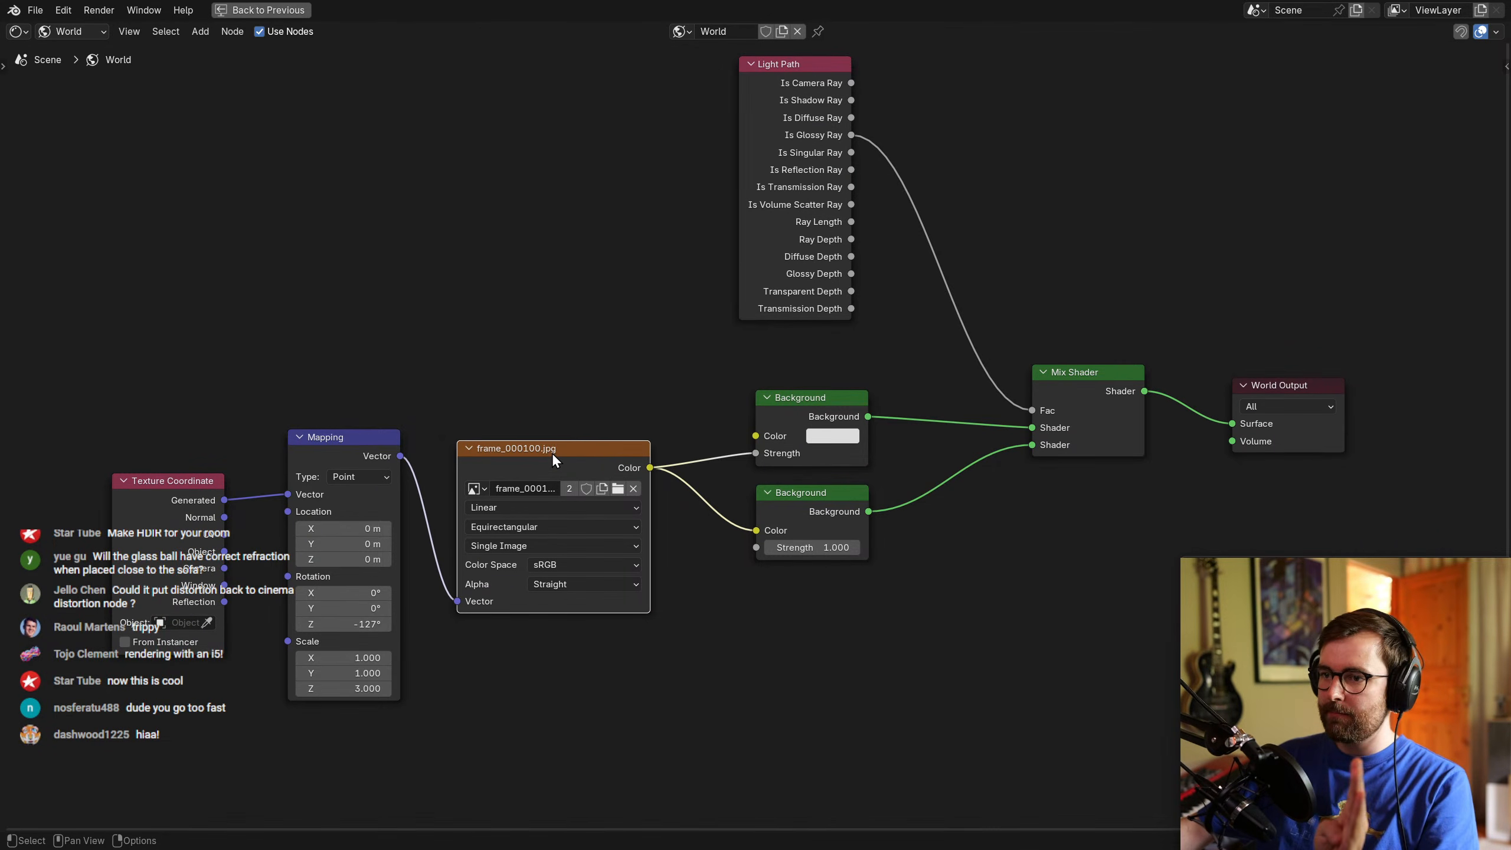
# Review how the image texture, the two Backgrounds and the Light Path node feed the Mix Shader.
pyautogui.click(601, 346)
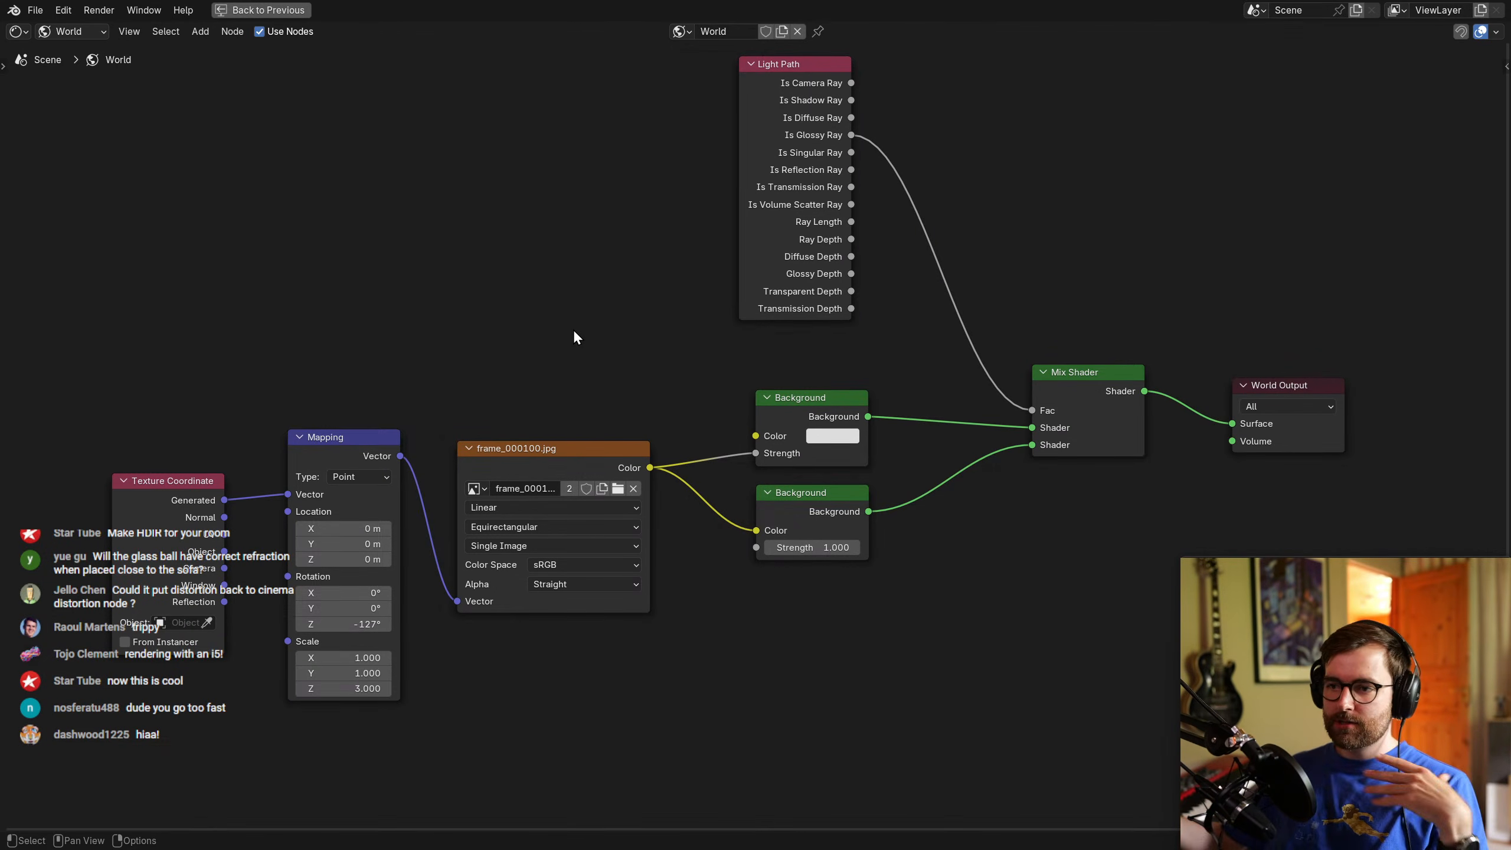
pyautogui.click(602, 462)
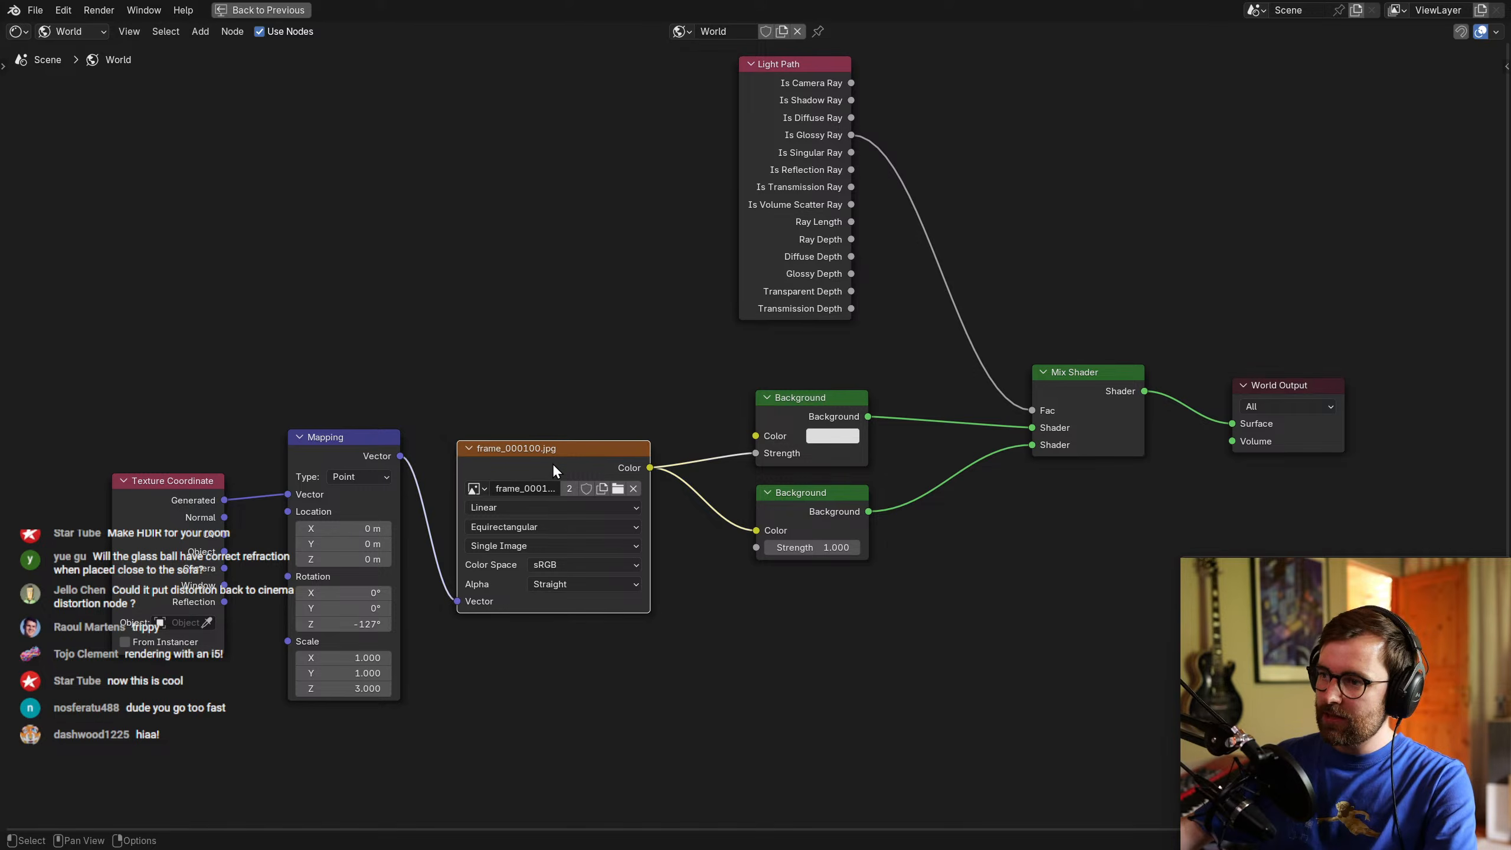
pyautogui.click(794, 492)
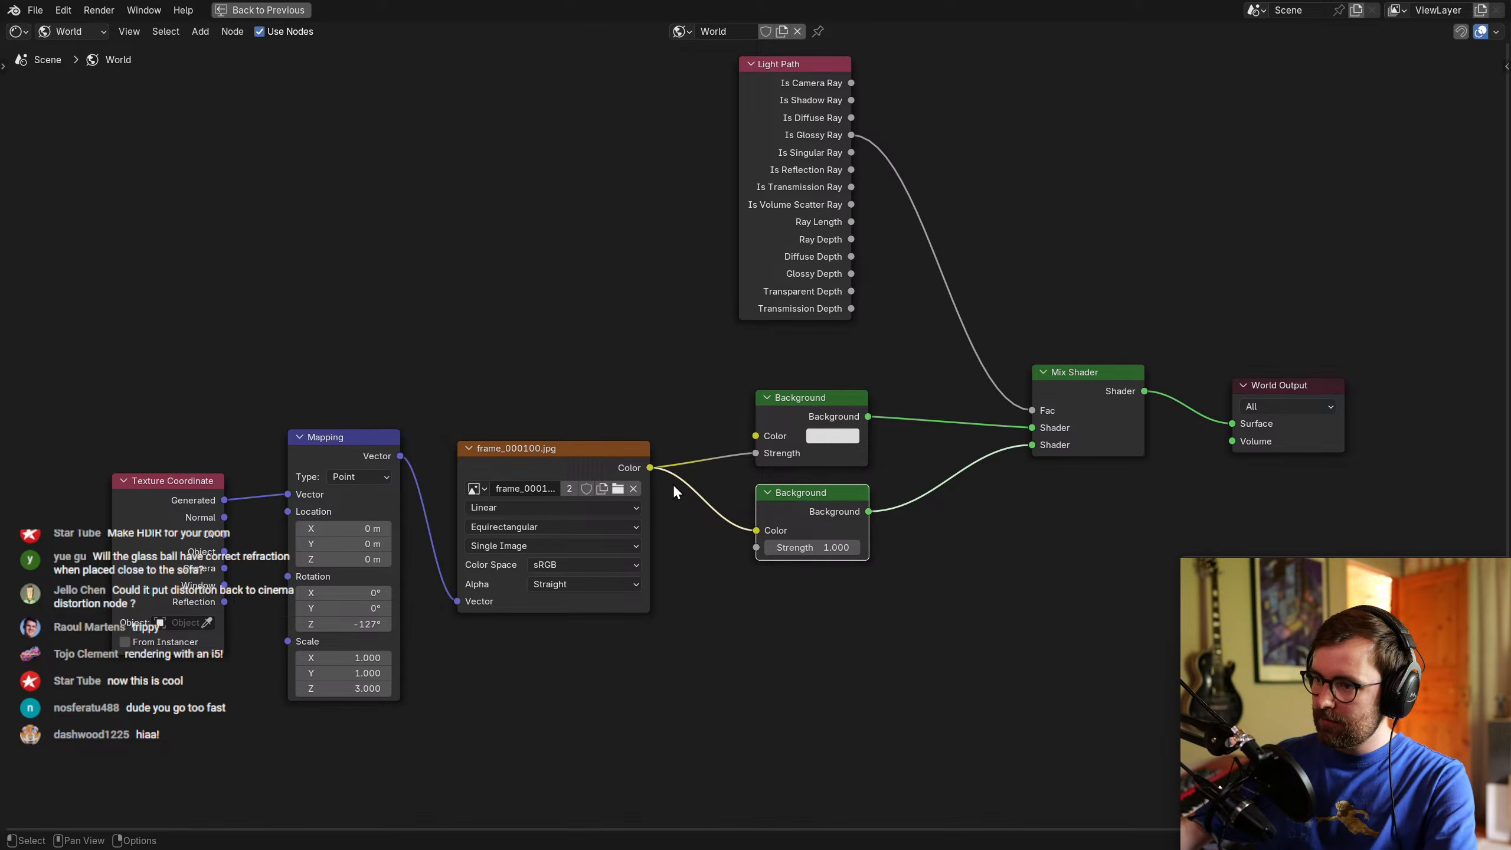
pyautogui.click(804, 136)
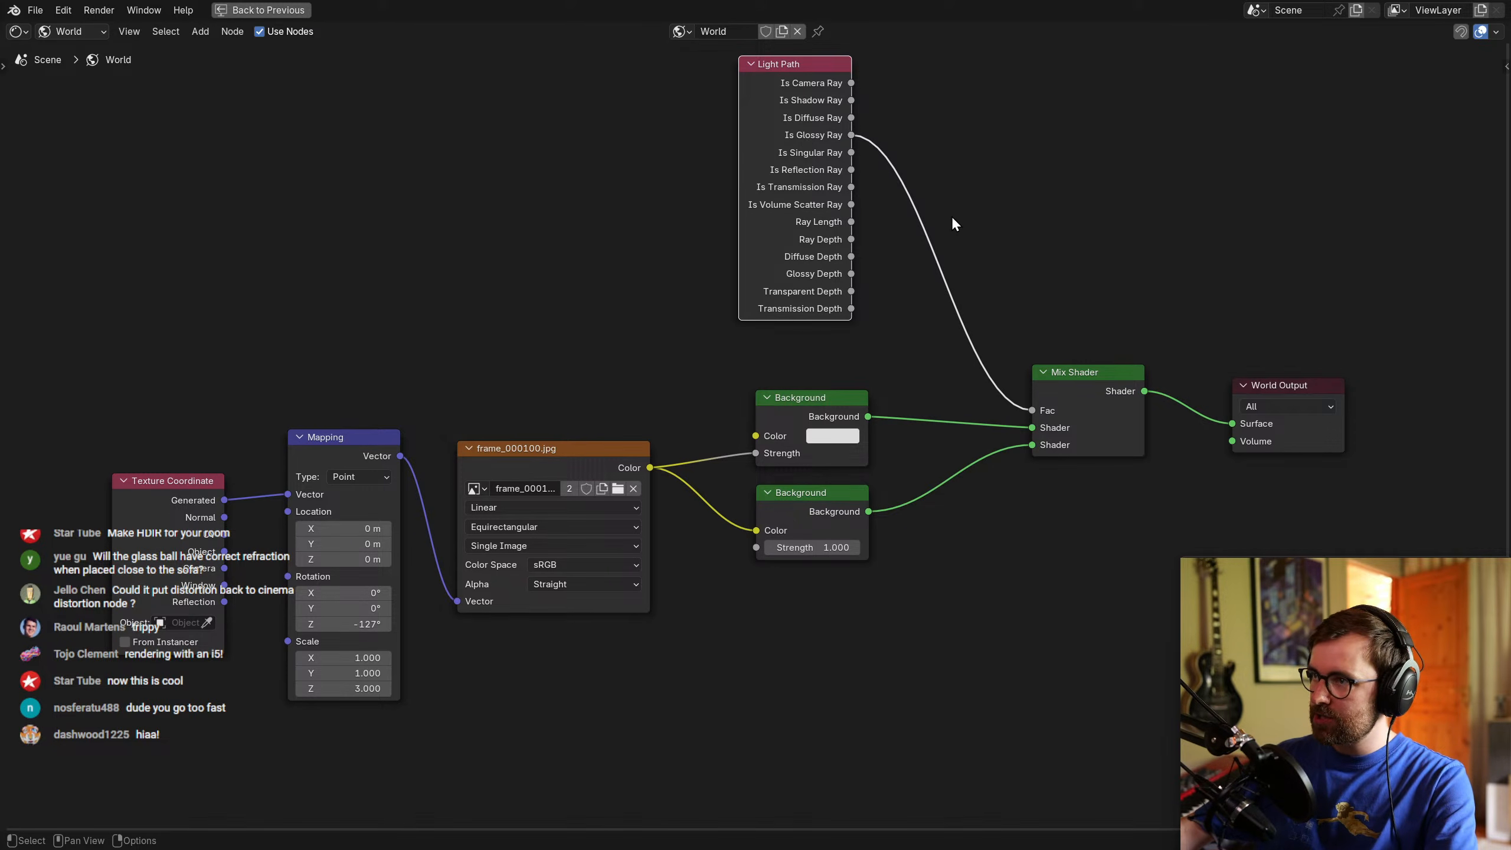
pyautogui.click(800, 398)
pyautogui.moveTo(811, 411); pyautogui.dragTo(815, 417)
pyautogui.click(812, 366)
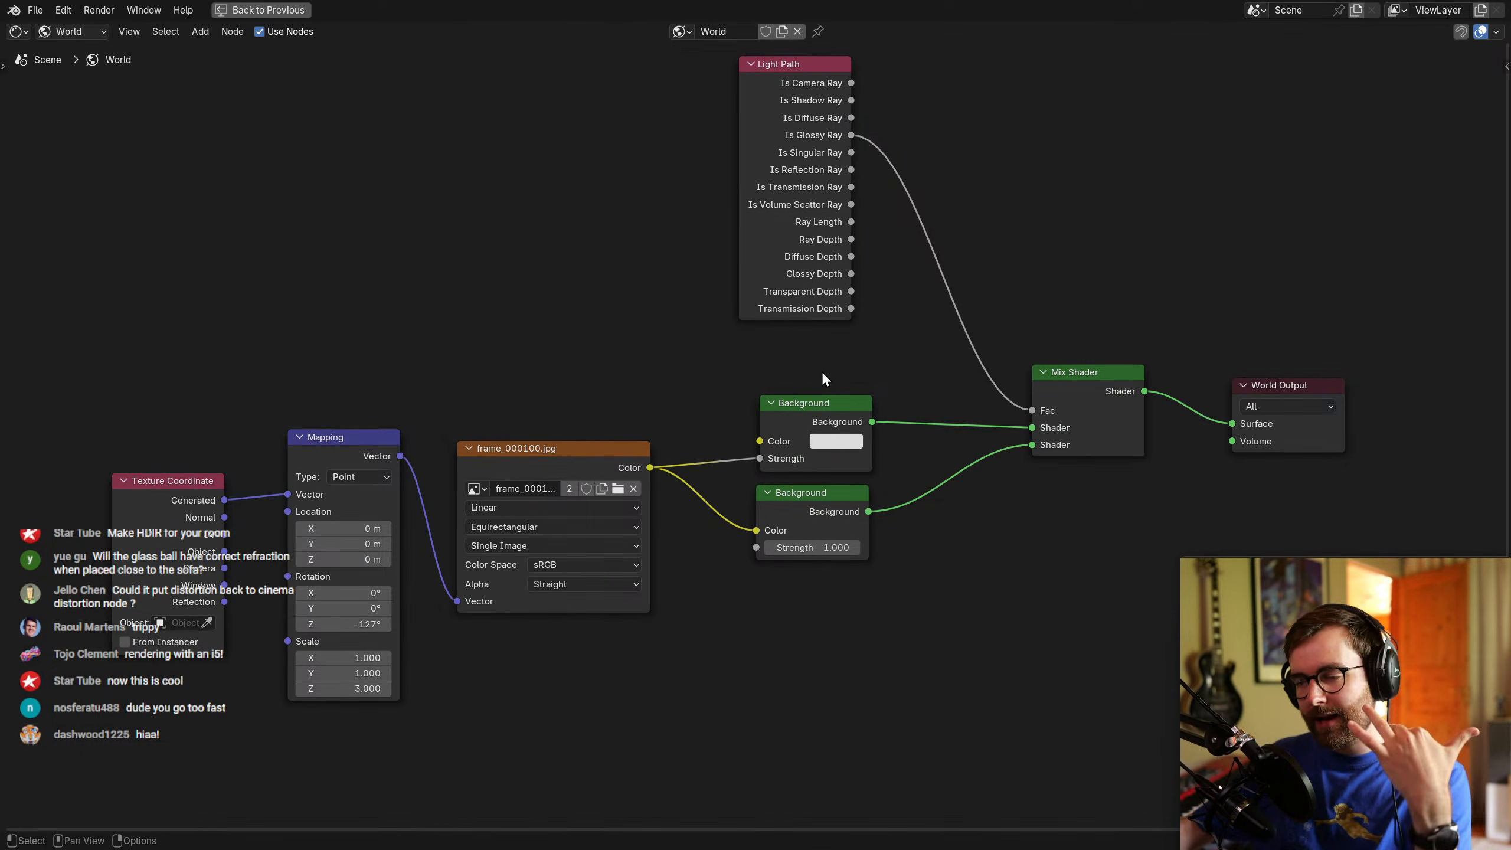
# Restore the full layout and move the texture-side nodes farther away from the Background nodes.
pyautogui.hotkey('ctrl', 'space')
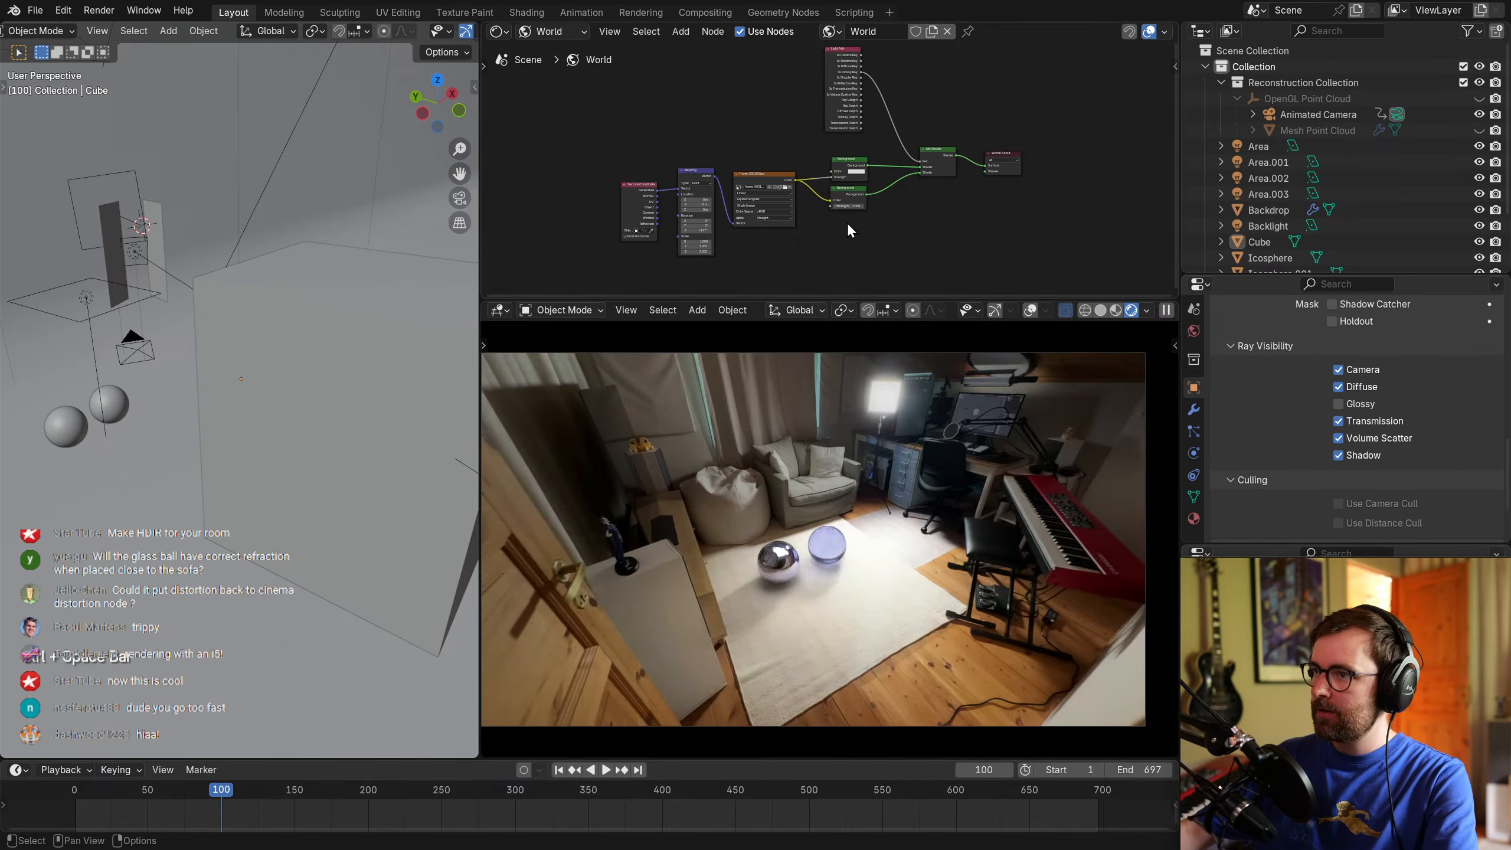
pyautogui.click(847, 222)
pyautogui.scroll(2, 791, 171)
pyautogui.moveTo(791, 171); pyautogui.dragTo(862, 116, button='middle')
pyautogui.moveTo(884, 98); pyautogui.dragTo(586, 255)
pyautogui.press('g')
pyautogui.click(539, 260)
# Try a color value of 2 on the upper Background, and reduce it to 1.
pyautogui.click(833, 123)
pyautogui.scroll(2, 856, 116)
pyautogui.moveTo(856, 116); pyautogui.dragTo(728, 165, button='middle')
pyautogui.click(938, 180)
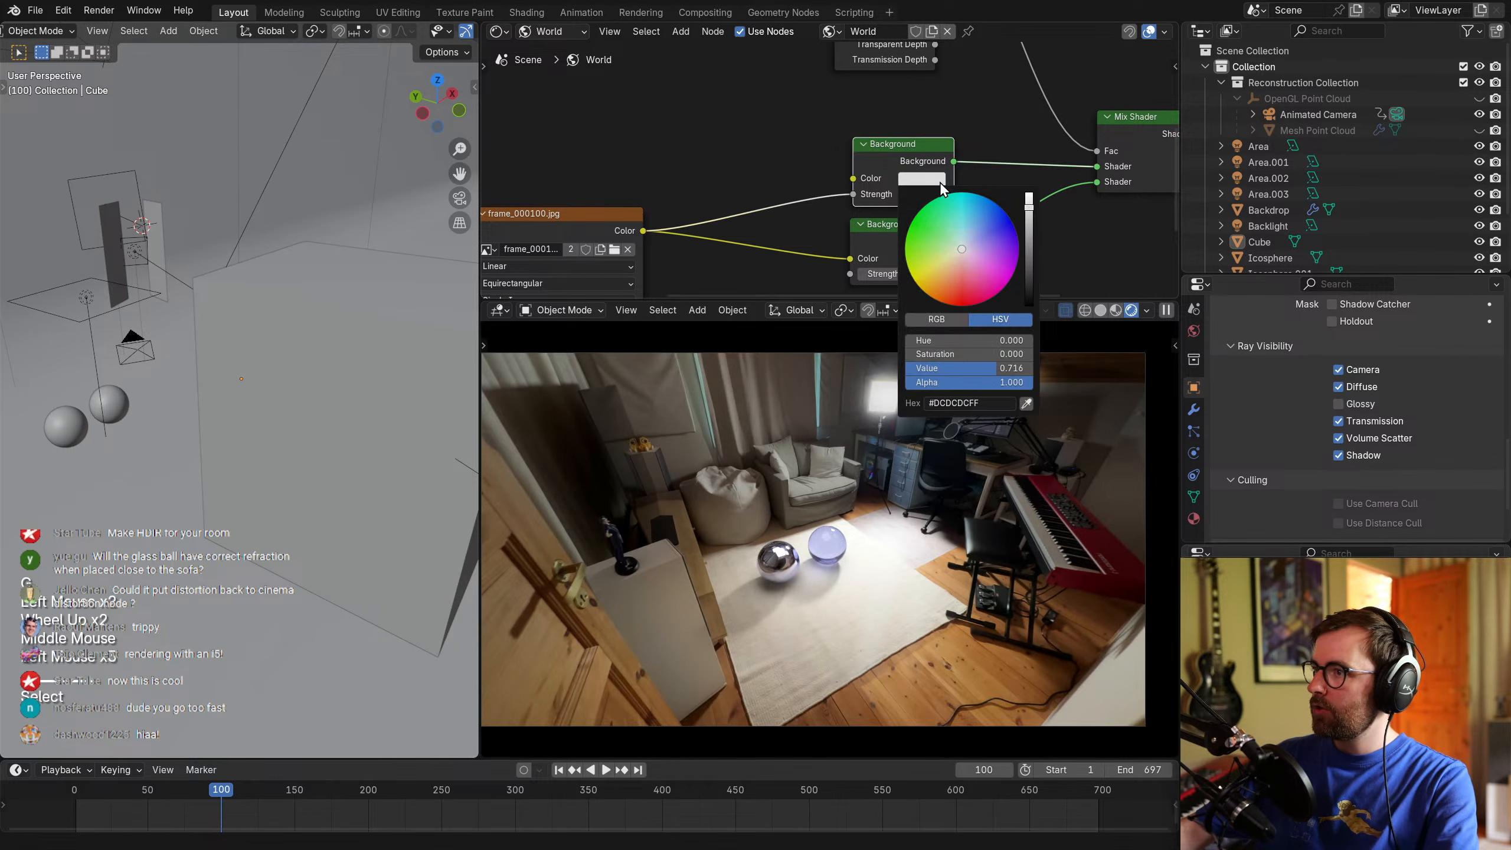
pyautogui.click(952, 368)
pyautogui.write('2')
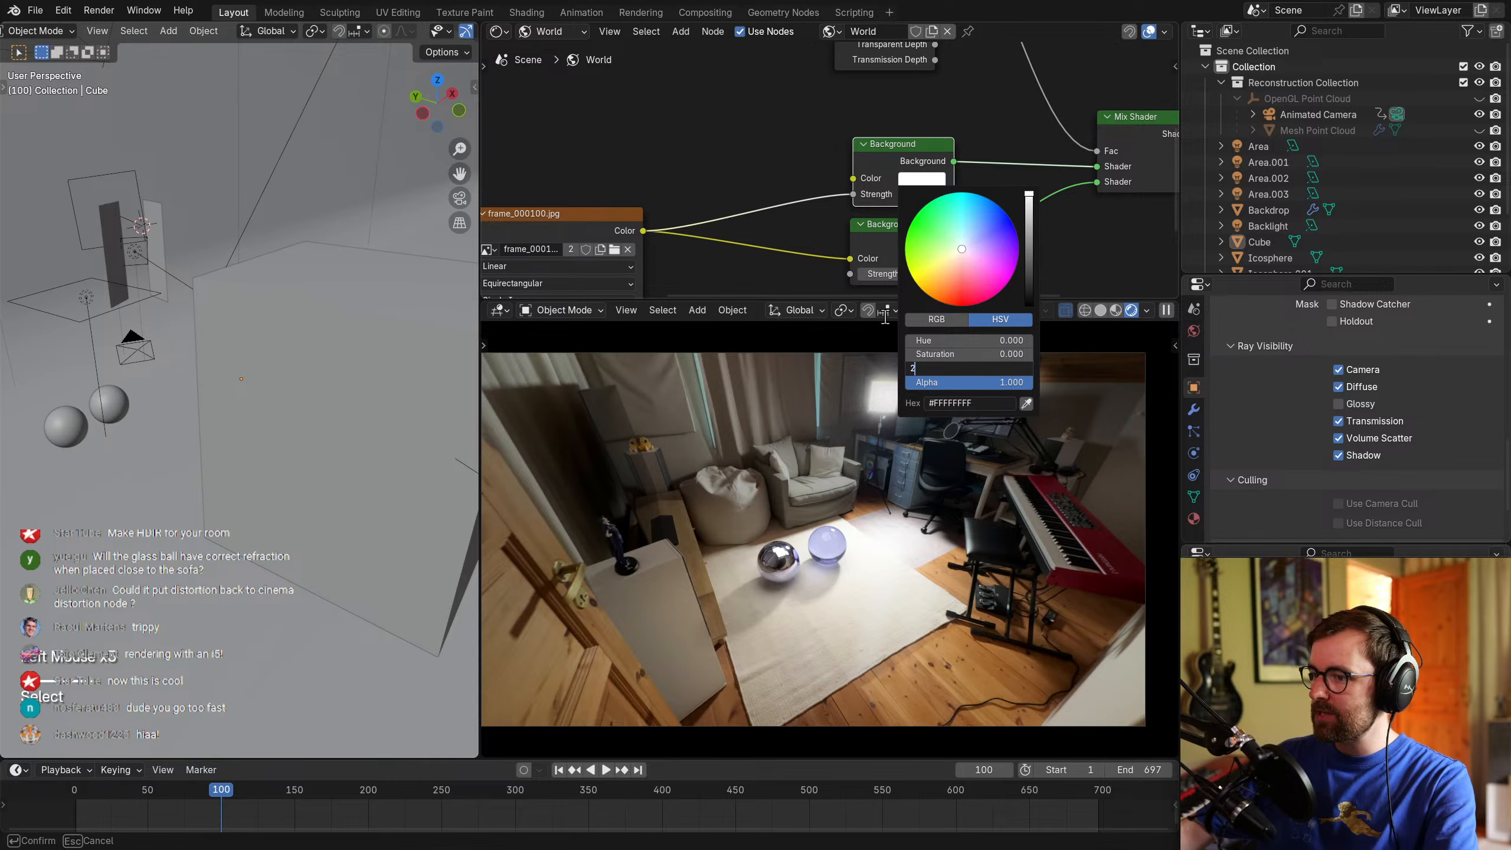
pyautogui.press('Return')
pyautogui.click(903, 182)
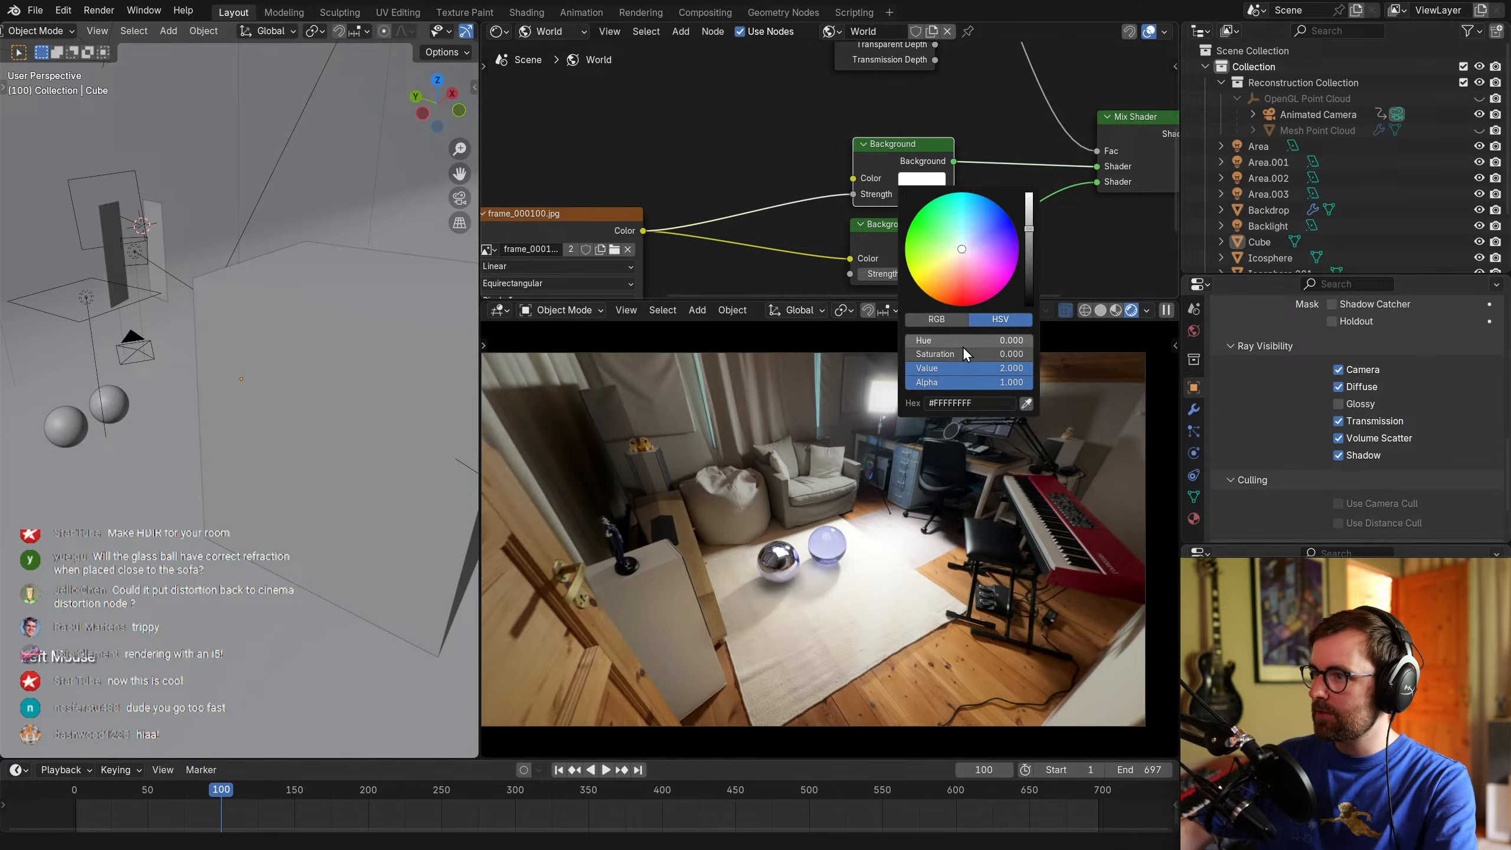
pyautogui.write('1')
pyautogui.press('Return')
# Move the Texture Coordinate, Mapping and image texture nodes back close to the Backgrounds.
pyautogui.scroll(-2, 735, 151)
pyautogui.moveTo(735, 152); pyautogui.dragTo(824, 126, button='middle')
pyautogui.moveTo(805, 124); pyautogui.dragTo(576, 237)
pyautogui.press('g')
pyautogui.click(812, 125)
pyautogui.click(905, 199)
# Select the chrome ball, show the solid viewport from the top, and frame the rug beside the wooden shelf in the camera view.
pyautogui.scroll(3, 830, 528)
pyautogui.click(76, 421)
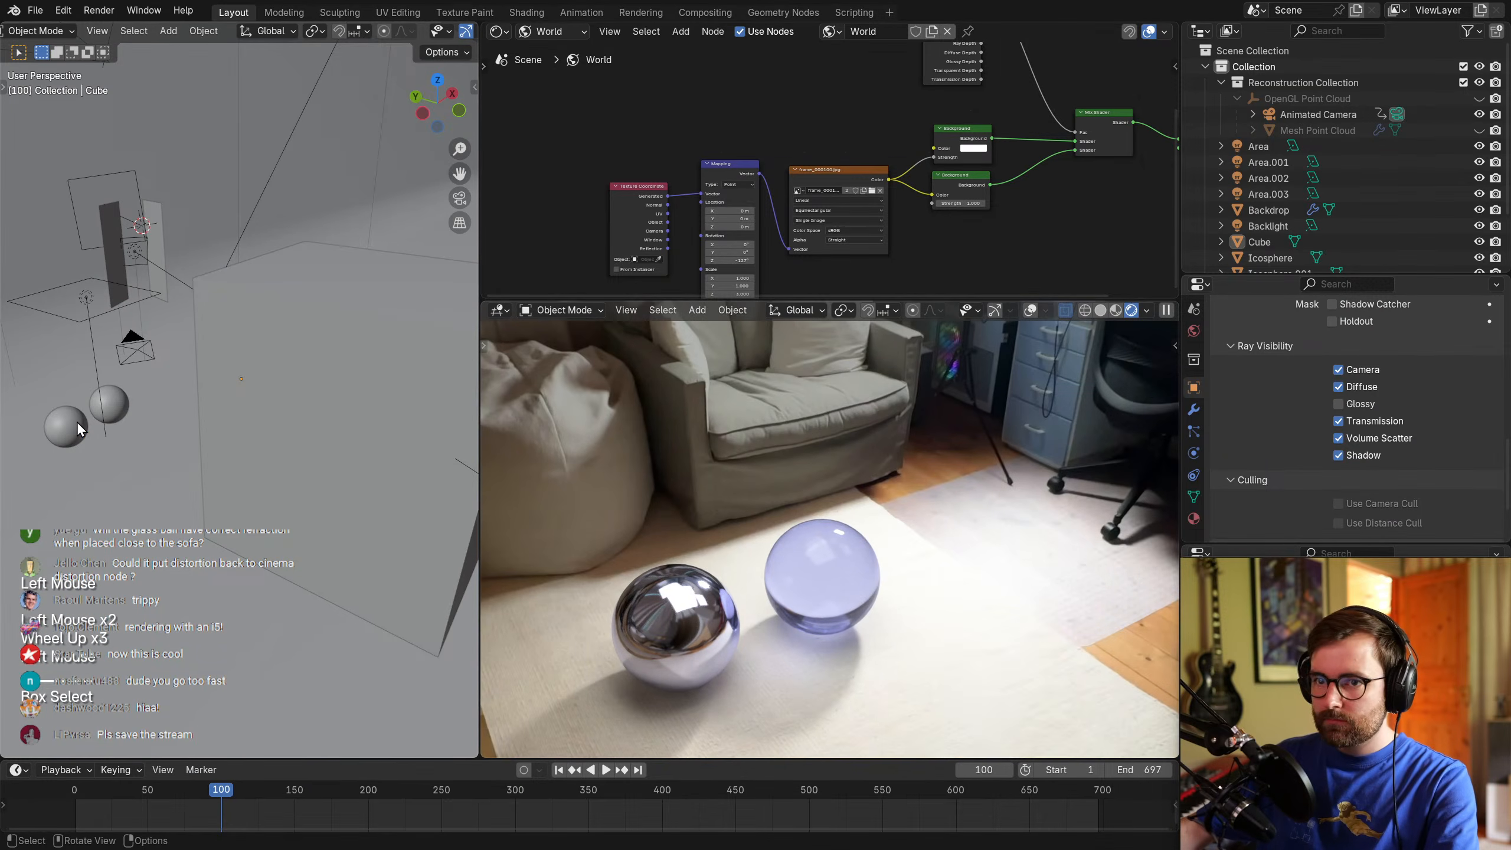
pyautogui.press('KP_7')
pyautogui.keyDown('shift'); pyautogui.moveTo(148, 430); pyautogui.dragTo(298, 428, button='middle'); pyautogui.keyUp('shift')
pyautogui.scroll(1, 654, 572)
pyautogui.keyDown('shift'); pyautogui.moveTo(654, 573); pyautogui.dragTo(848, 405, button='middle'); pyautogui.keyUp('shift')
pyautogui.keyDown('shift'); pyautogui.moveTo(802, 493); pyautogui.dragTo(791, 565, button='middle'); pyautogui.keyUp('shift')
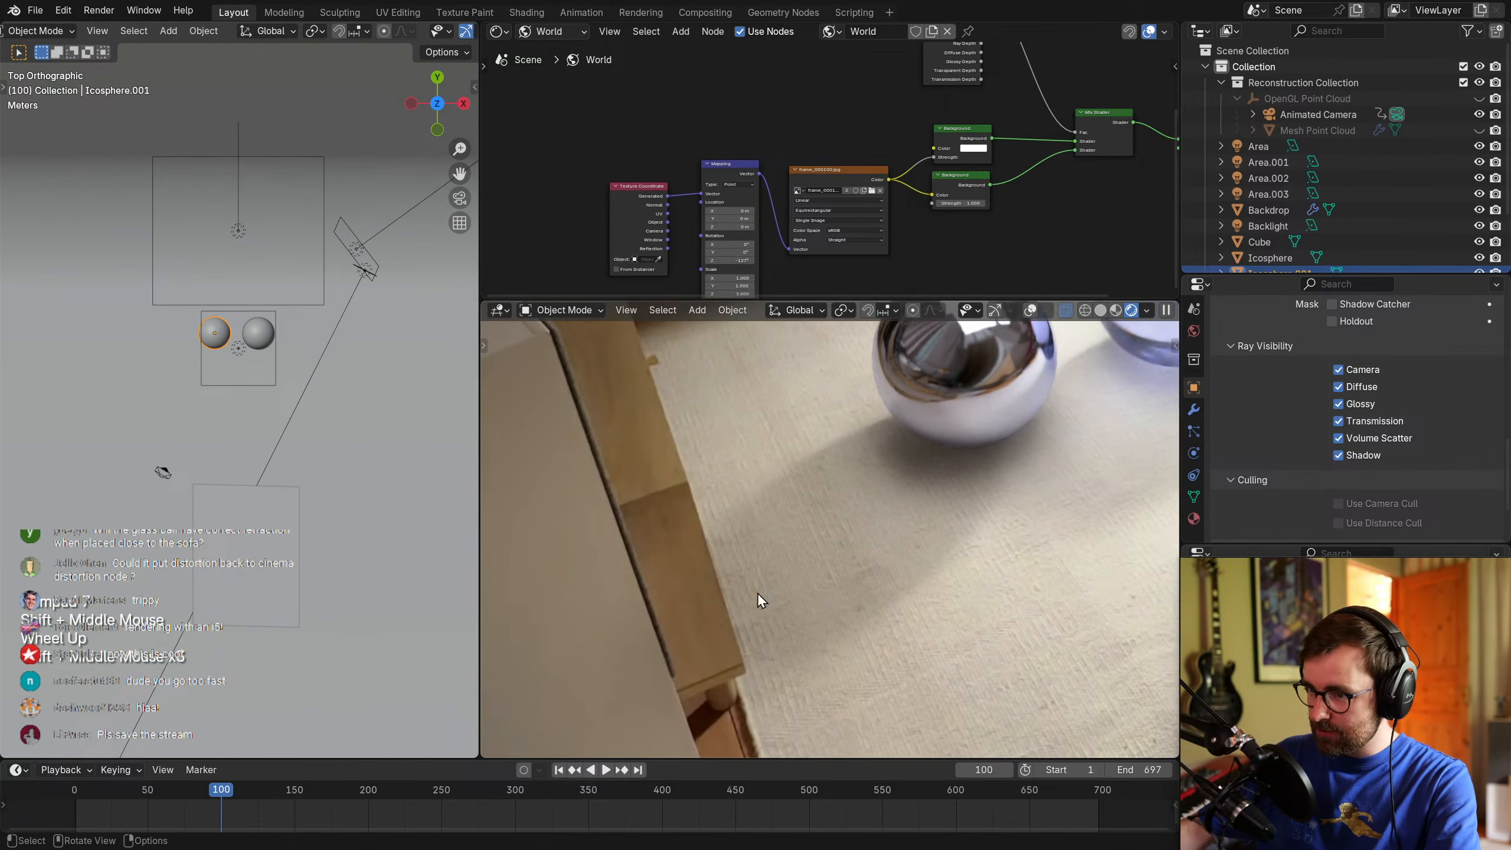
# Show the overlays, sketch annotation strokes along the wooden shelf's lower edge, and undo the strokes.
pyautogui.hotkey('shift', 'alt', 'z')
pyautogui.press('d')
pyautogui.moveTo(703, 533); pyautogui.dragTo(725, 585)
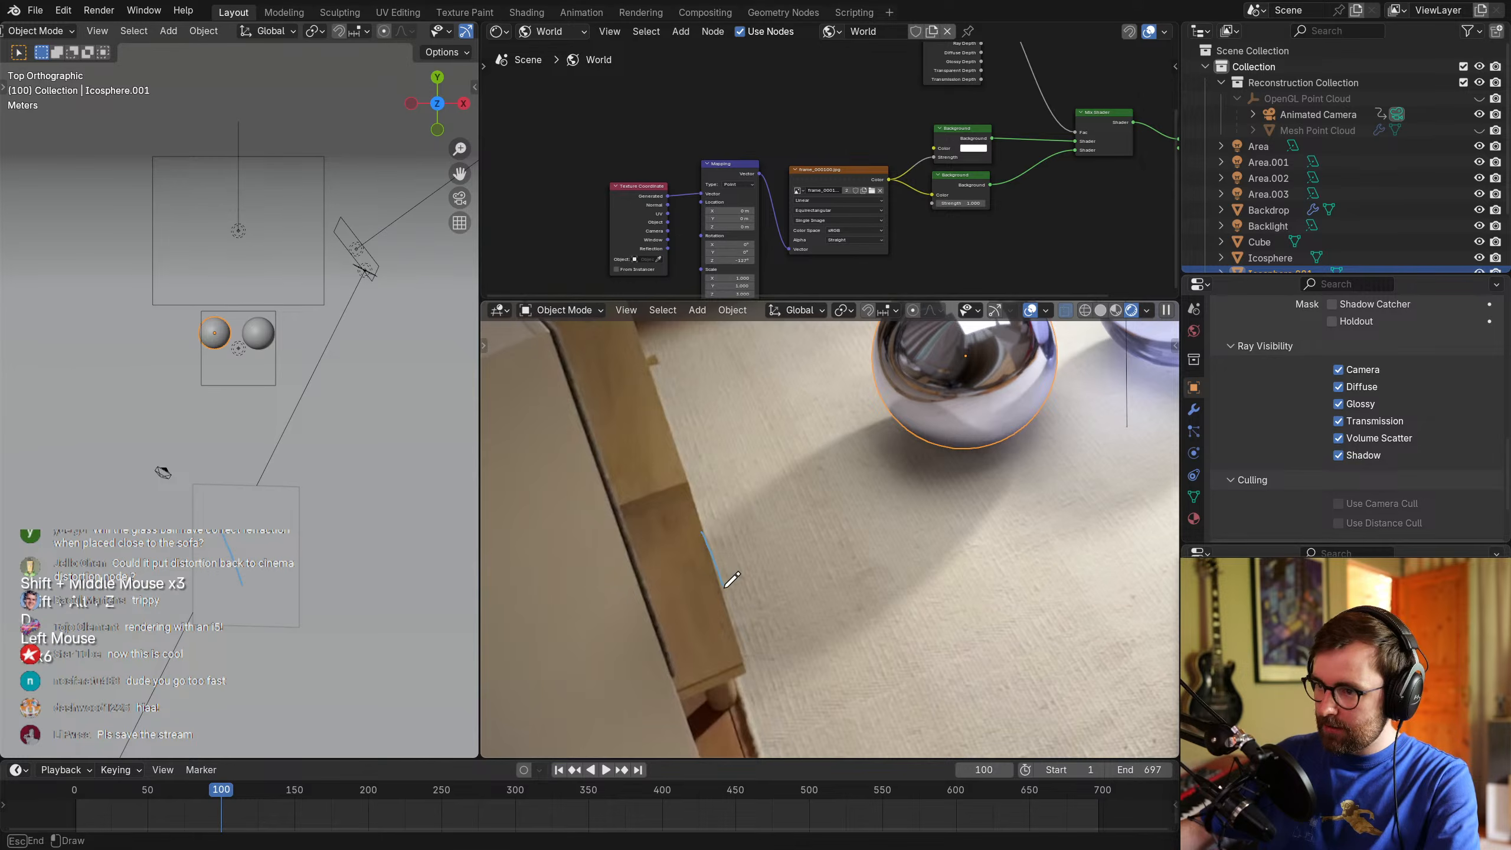
pyautogui.moveTo(742, 663); pyautogui.dragTo(681, 700)
pyautogui.hotkey('ctrl', 'z')
# Move the chrome ball slightly closer to the glass ball in the top view and deselect everything.
pyautogui.scroll(3, 262, 379)
pyautogui.scroll(2, 262, 386)
pyautogui.keyDown('shift'); pyautogui.moveTo(262, 386); pyautogui.dragTo(252, 442, button='middle'); pyautogui.keyUp('shift')
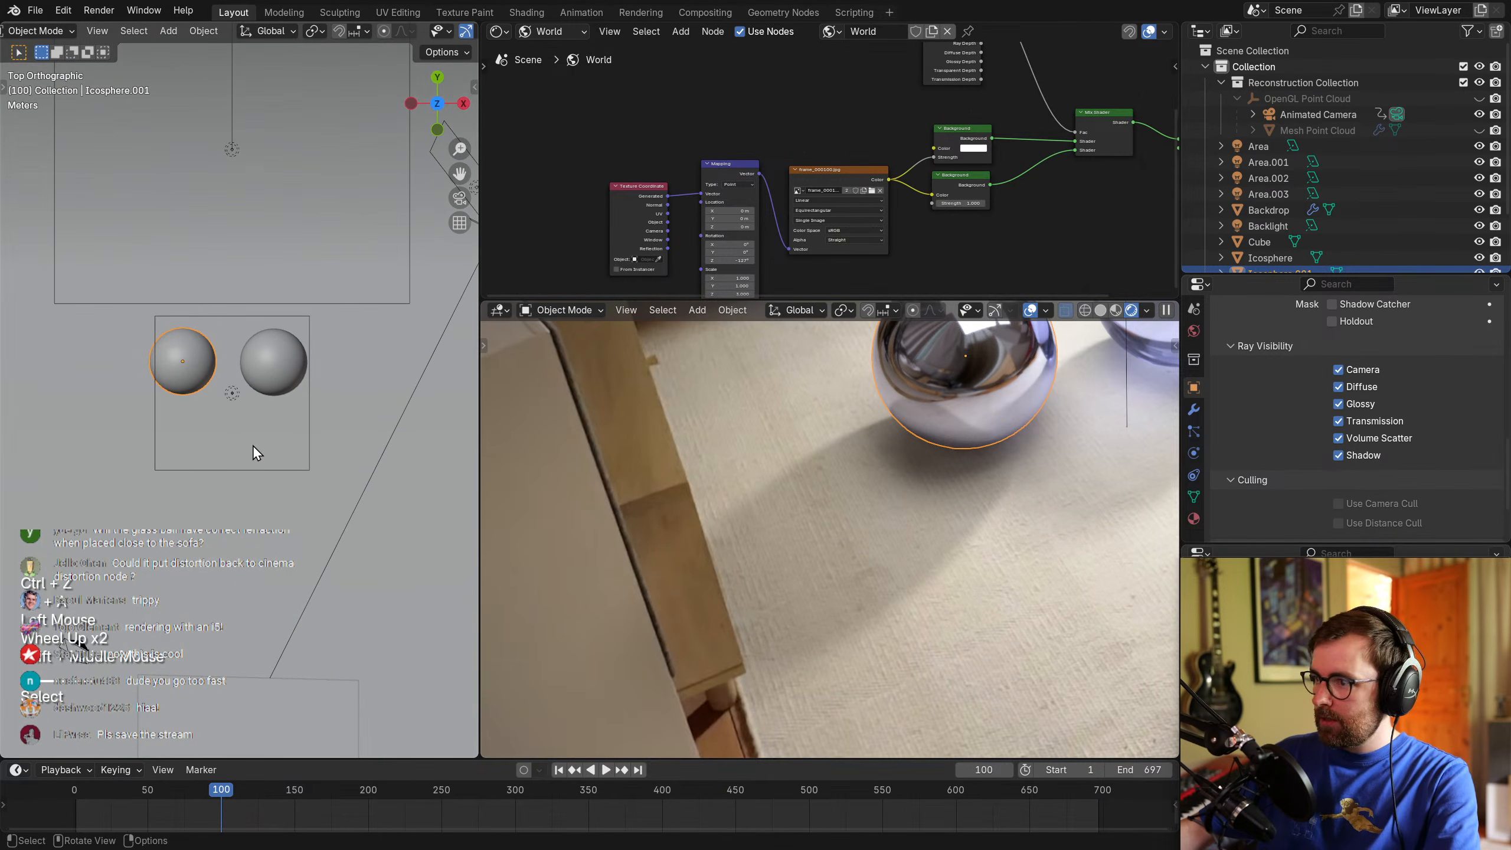
pyautogui.press('g')
pyautogui.click(266, 446)
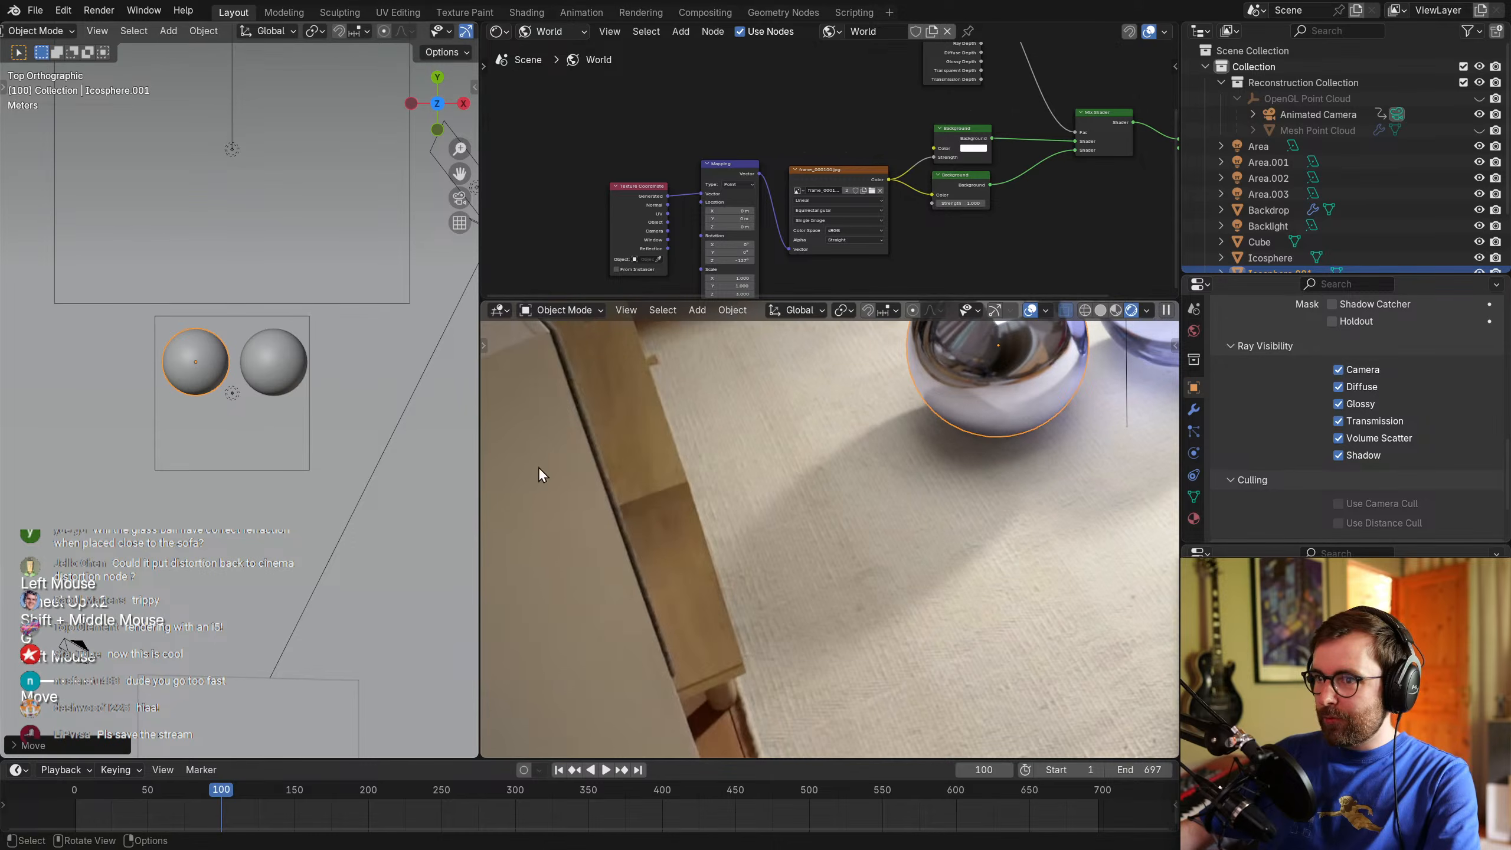
pyautogui.scroll(-2, 714, 464)
pyautogui.hotkey('alt', 'a')
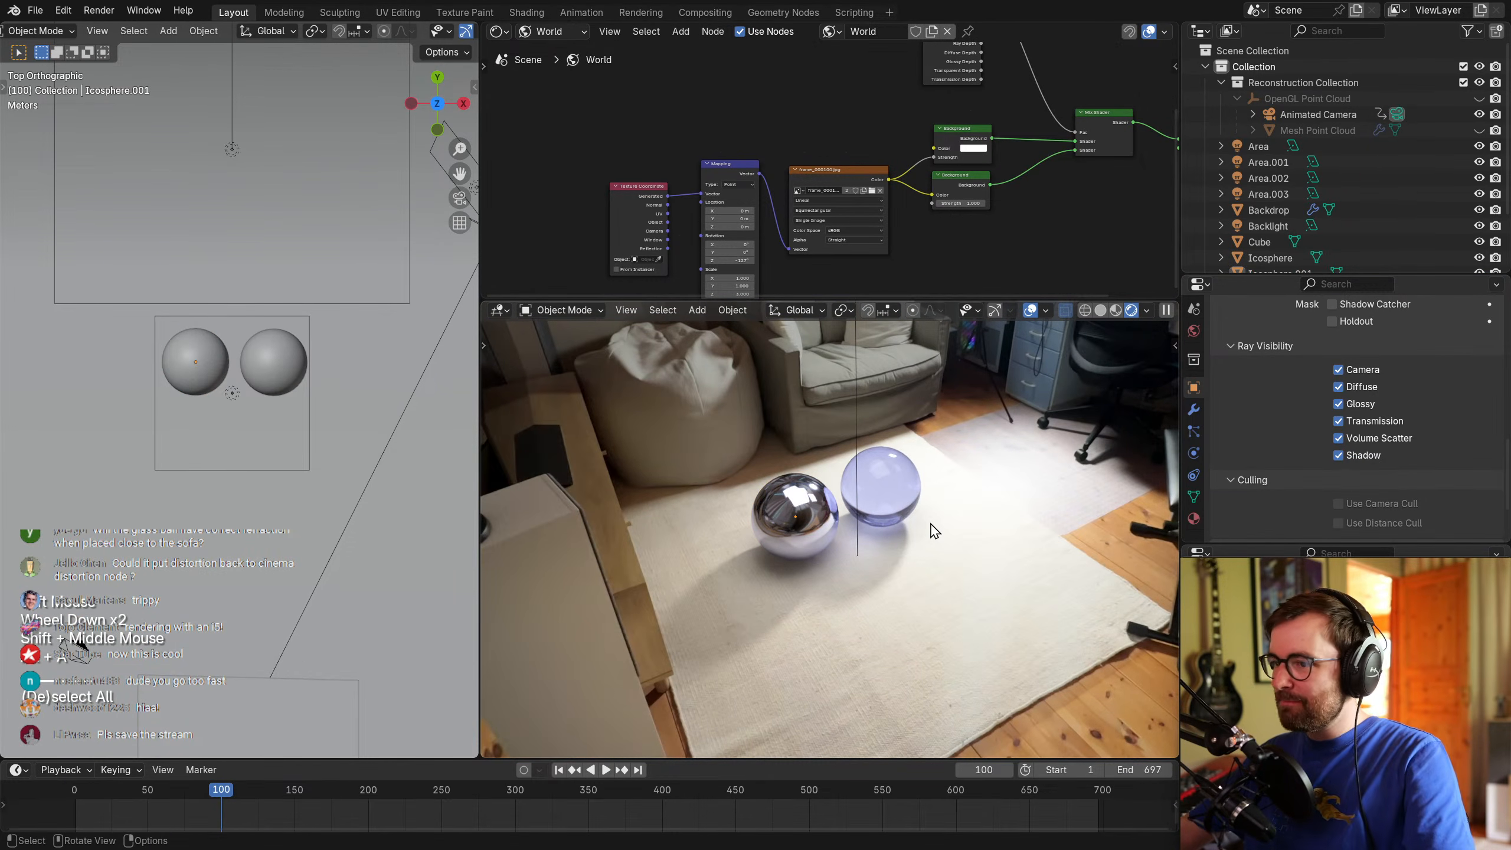
# Save the file, hide the rendered viewport's overlays, and frame both balls up close.
pyautogui.click(289, 356)
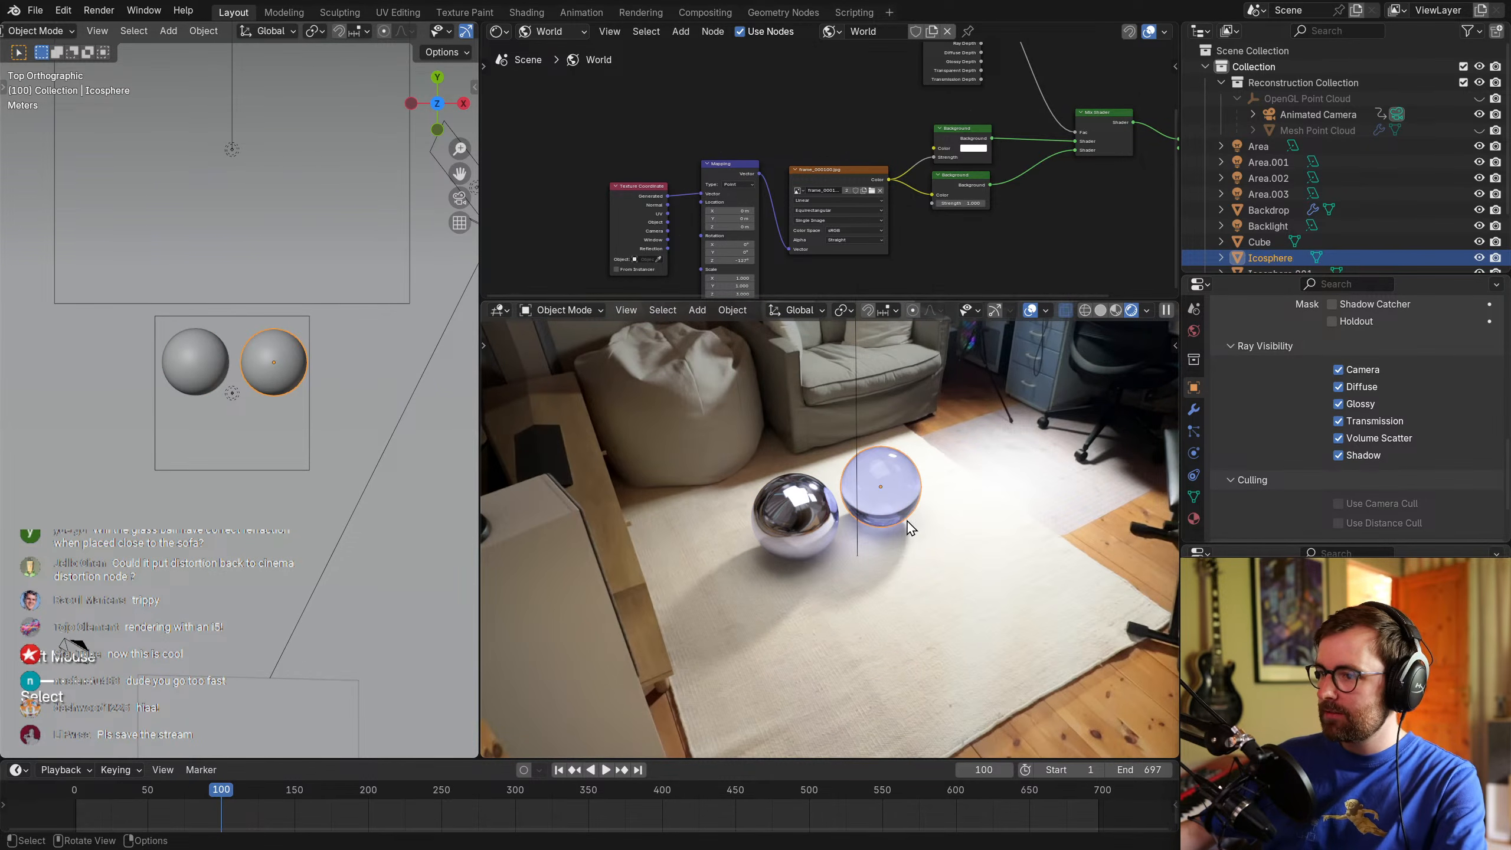
pyautogui.hotkey('ctrl', 's')
pyautogui.hotkey('shift', 'alt', 'z')
pyautogui.keyDown('shift'); pyautogui.moveTo(976, 487); pyautogui.dragTo(969, 536, button='middle'); pyautogui.keyUp('shift')
pyautogui.scroll(3, 714, 577)
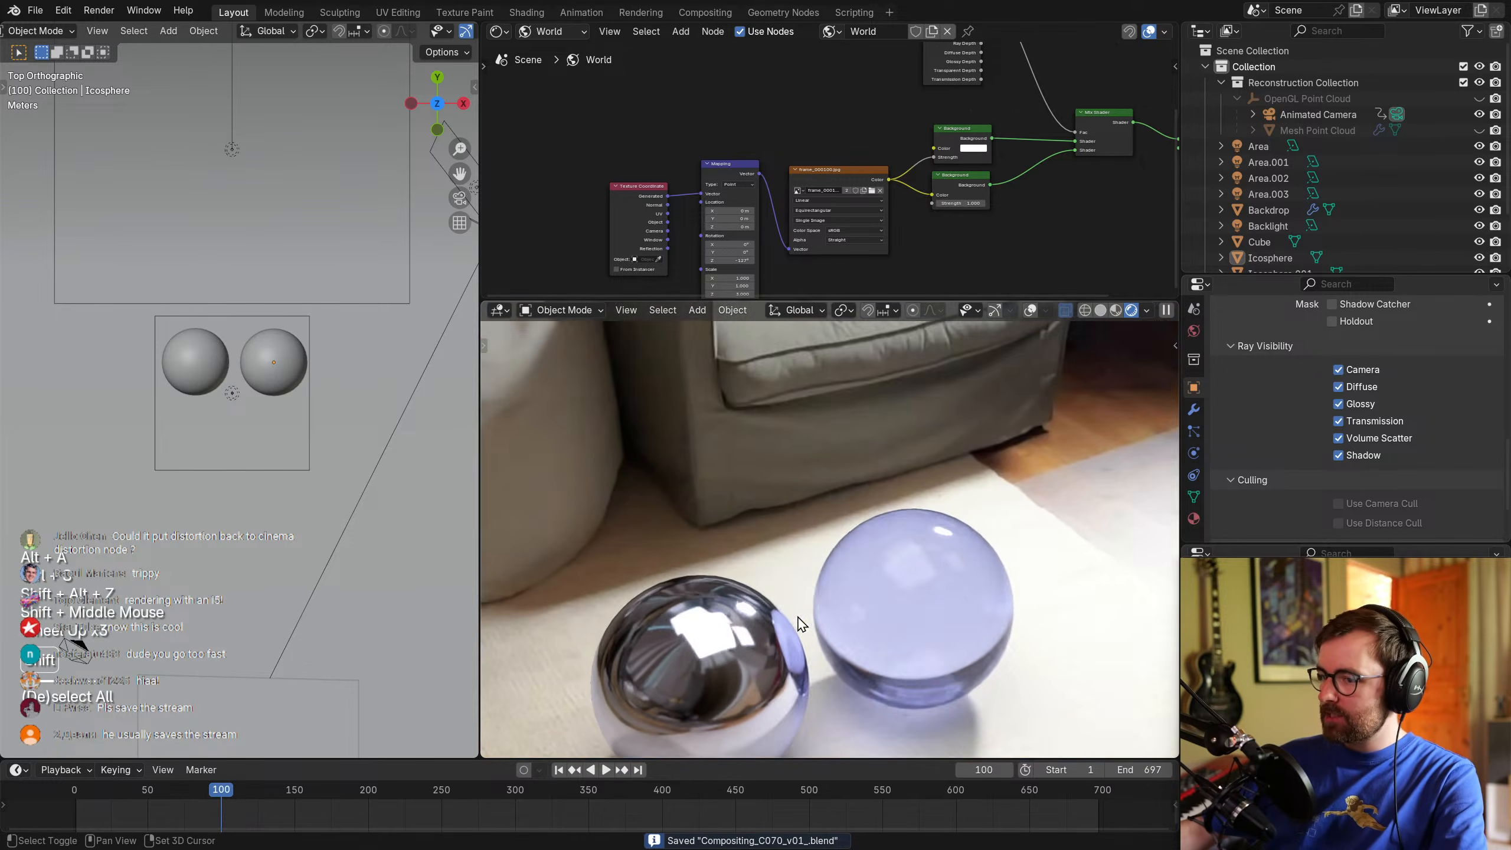
pyautogui.keyDown('shift'); pyautogui.moveTo(707, 574); pyautogui.dragTo(791, 497, button='middle'); pyautogui.keyUp('shift')
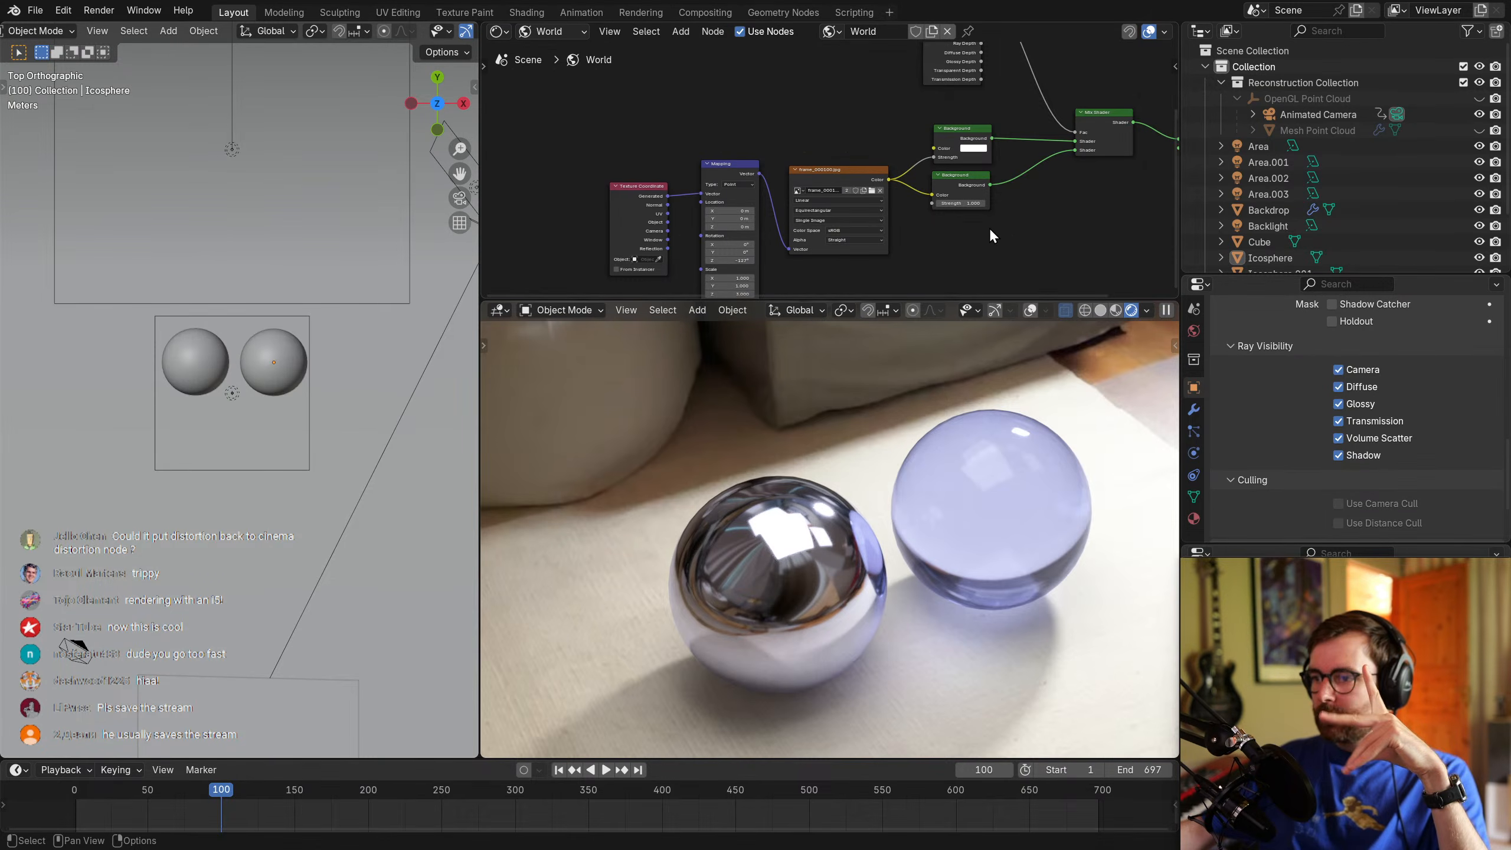
# Switch the node editor to the Compositor and move Render Layers away from the Exposure node.
pyautogui.scroll(-2, 1011, 226)
pyautogui.moveTo(1056, 222); pyautogui.dragTo(912, 265, button='middle')
pyautogui.click(499, 31)
pyautogui.click(570, 142)
pyautogui.scroll(2, 784, 185)
pyautogui.moveTo(773, 141); pyautogui.dragTo(616, 142)
pyautogui.moveTo(946, 129); pyautogui.dragTo(951, 152)
pyautogui.click(775, 194)
# Insert a Bloom Glare node between Render Layers and Exposure, and zoom in on the chrome ball's highlights.
pyautogui.hotkey('shift', 'a')
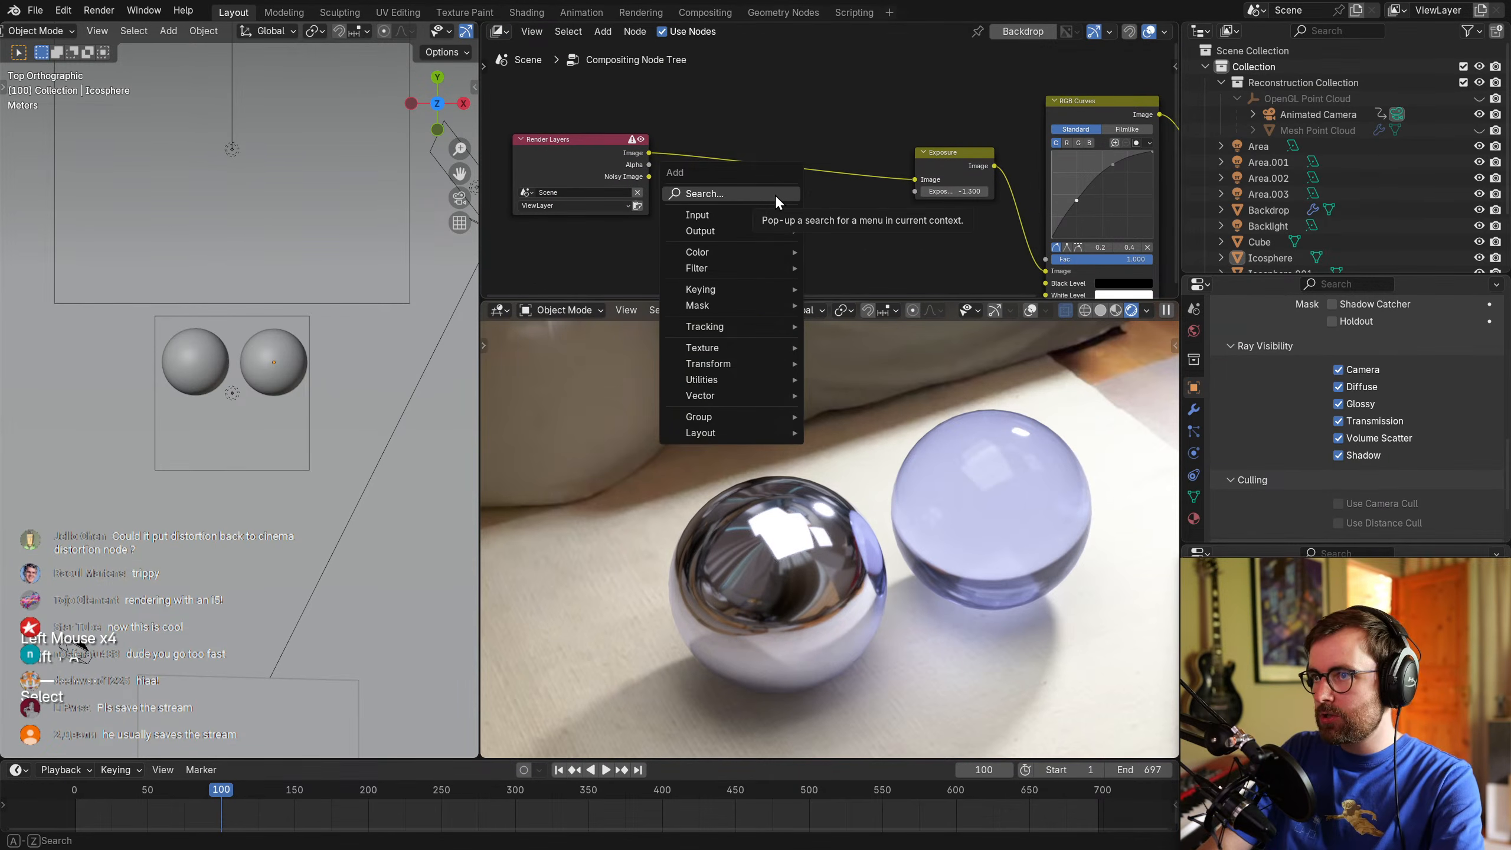
pyautogui.write('bloo')
pyautogui.press('Return')
pyautogui.click(738, 108)
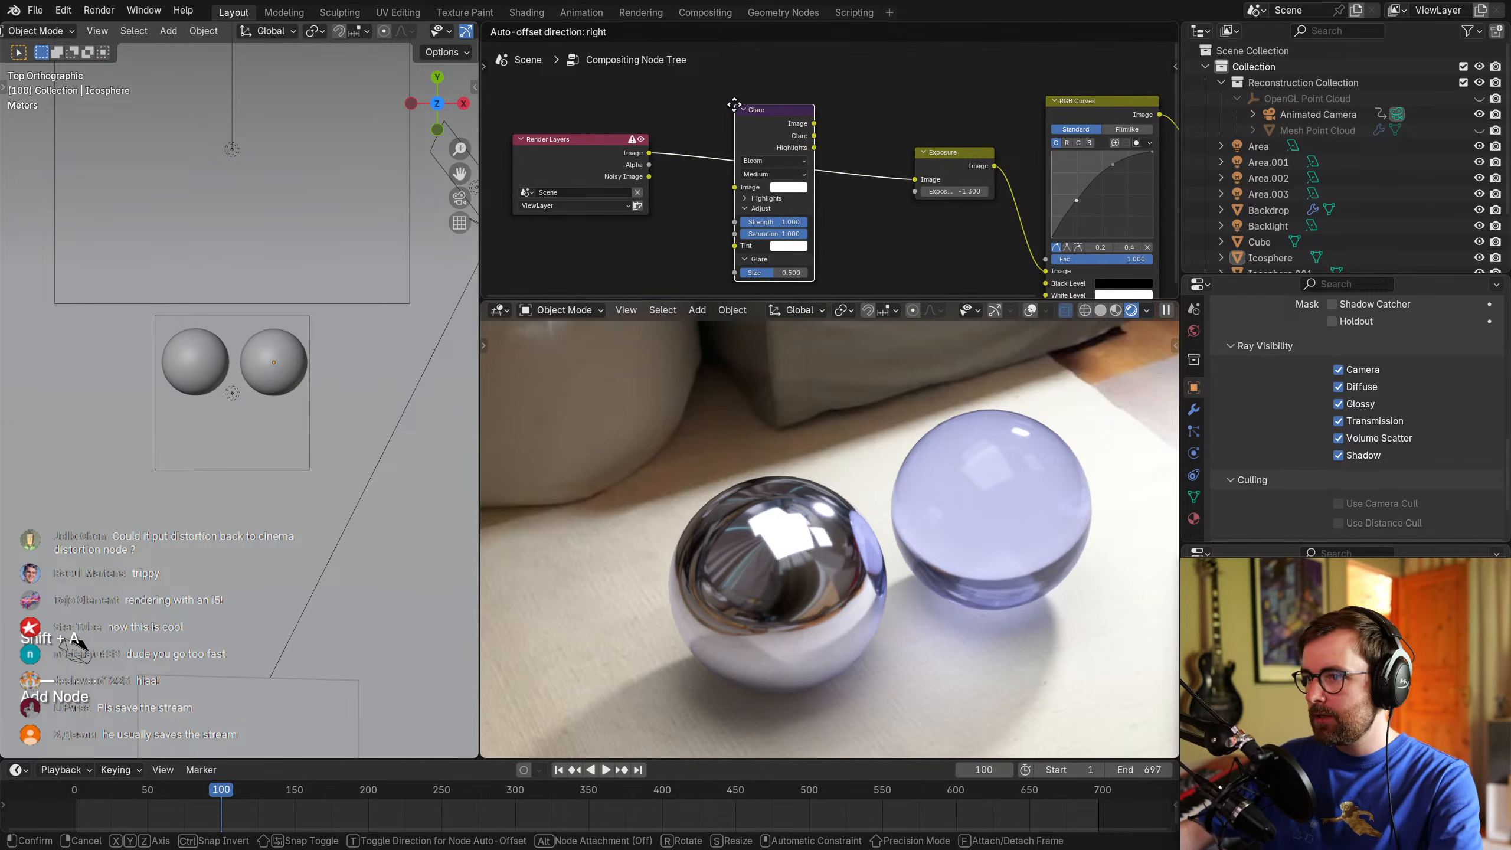
pyautogui.scroll(5, 840, 555)
pyautogui.moveTo(872, 248); pyautogui.dragTo(901, 204, button='middle')
pyautogui.scroll(5, 899, 204)
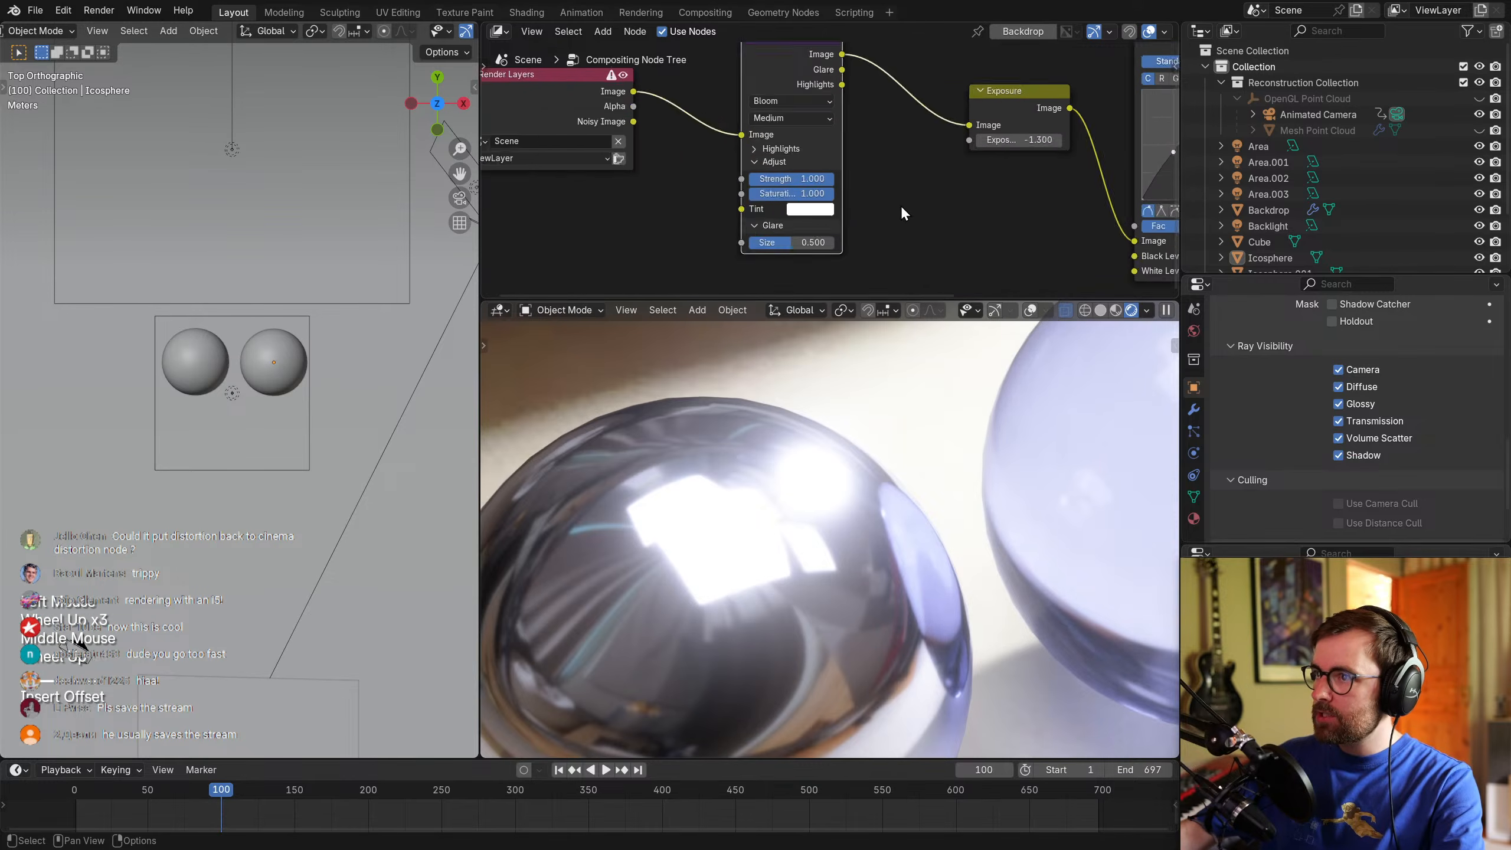
# Set the Bloom Glare node's size to 1.0 and expand its Highlights settings.
pyautogui.moveTo(751, 272); pyautogui.dragTo(838, 269)
pyautogui.scroll(-2, 893, 178)
pyautogui.click(748, 148)
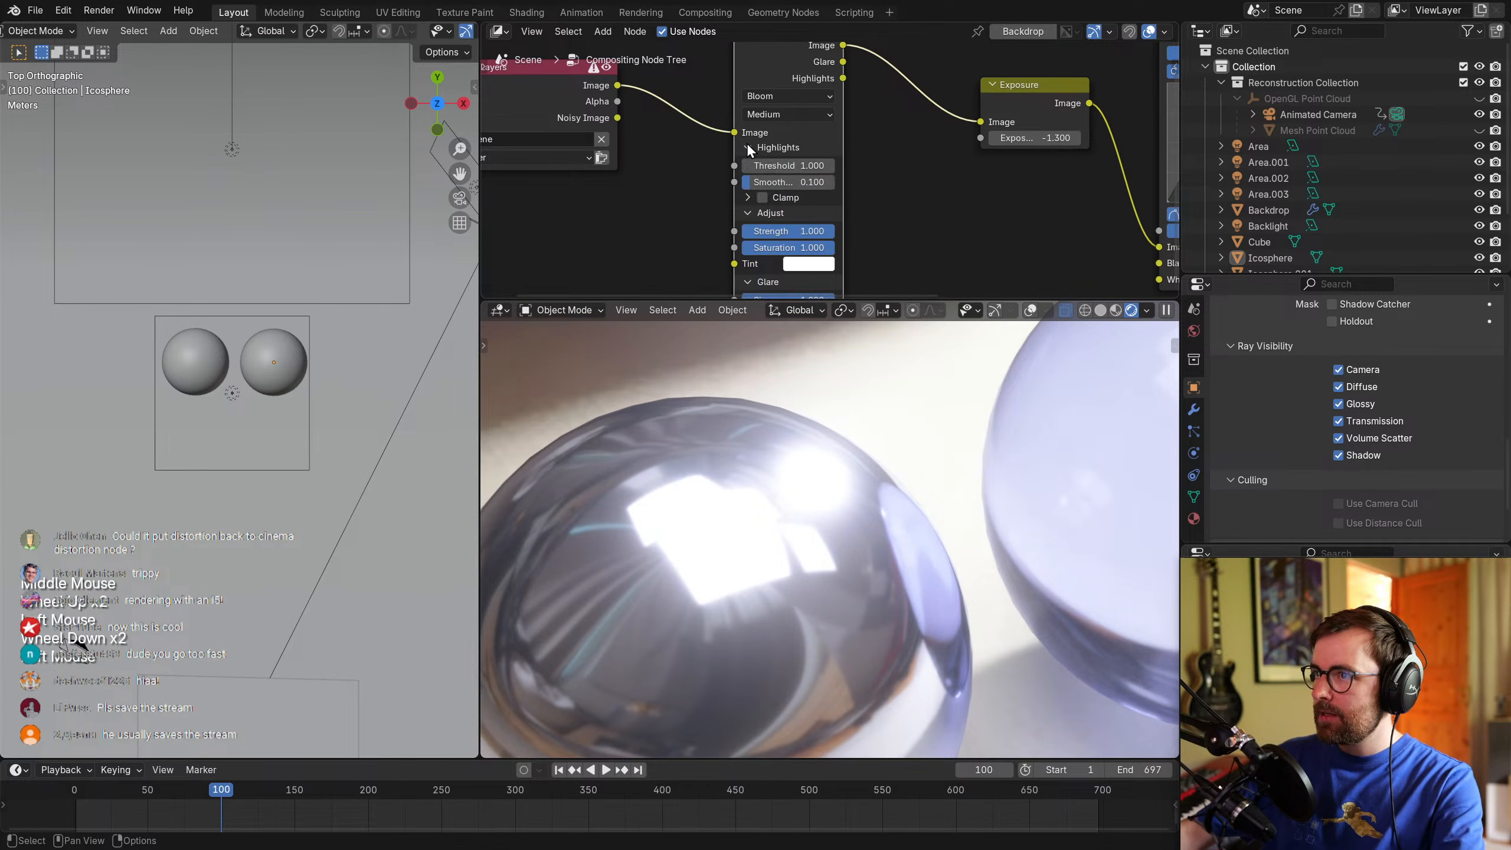
pyautogui.scroll(-1, 912, 229)
pyautogui.scroll(-14, 866, 485)
pyautogui.scroll(2, 916, 473)
pyautogui.moveTo(931, 457)
pyautogui.keyDown('shift'); pyautogui.mouseDown(button='middle')
pyautogui.moveTo(916, 473)
pyautogui.moveTo(924, 446)
pyautogui.mouseUp(button='middle'); pyautogui.keyUp('shift')
pyautogui.scroll(-1, 925, 446)
pyautogui.keyDown('shift'); pyautogui.moveTo(925, 446); pyautogui.dragTo(935, 477, button='middle'); pyautogui.keyUp('shift')
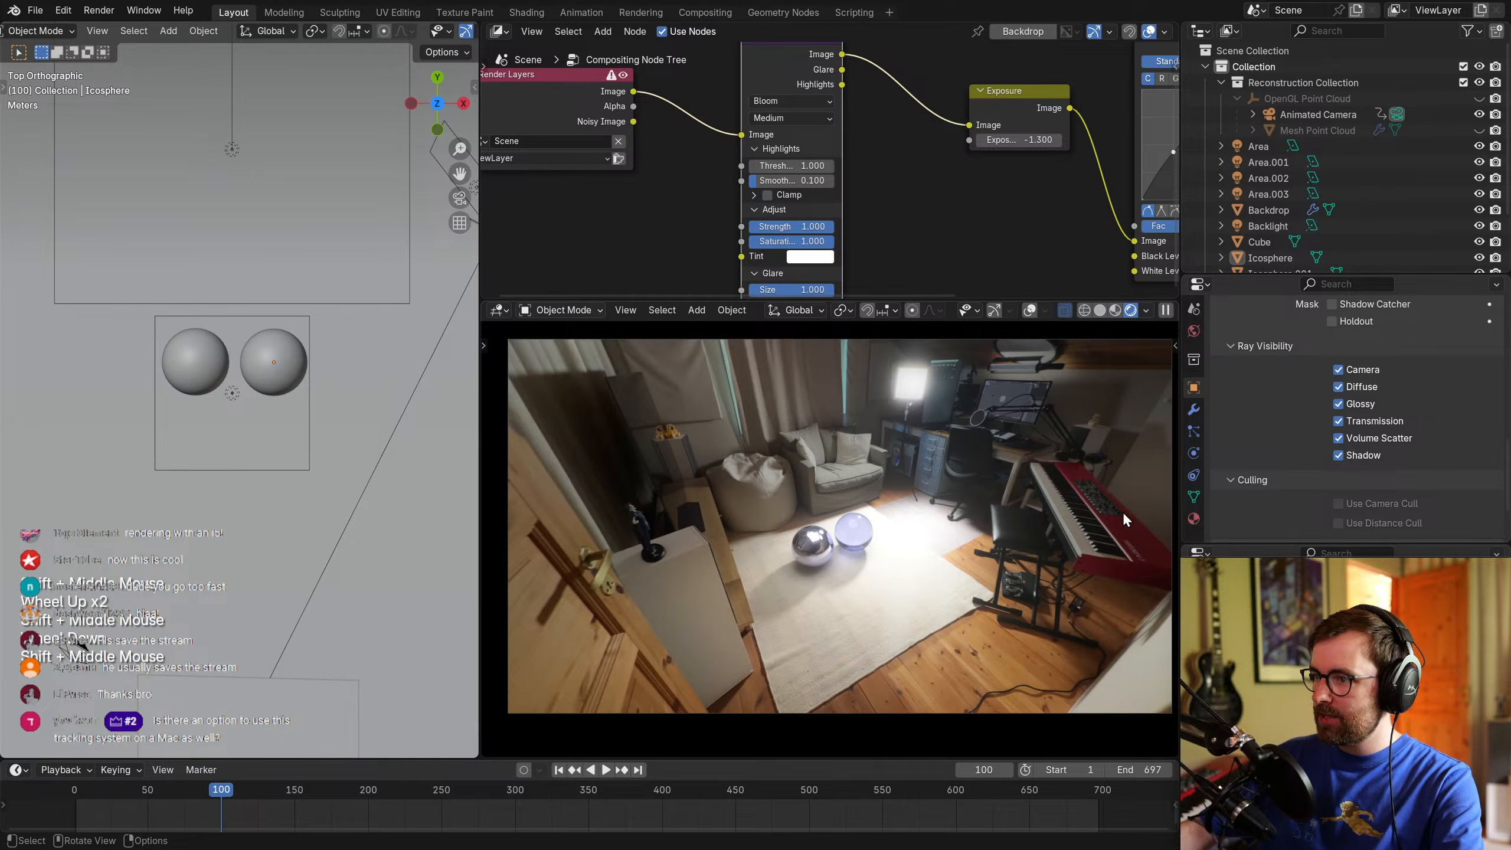
# Raise the Glare node's highlight threshold to 3.48, deselect everything and save the file.
pyautogui.moveTo(791, 165)
pyautogui.mouseDown()
pyautogui.moveTo(767, 165)
pyautogui.moveTo(820, 165)
pyautogui.moveTo(765, 165)
pyautogui.moveTo(800, 165)
pyautogui.mouseUp()
pyautogui.scroll(-1, 808, 585)
pyautogui.scroll(5, 808, 585)
pyautogui.scroll(-4, 857, 530)
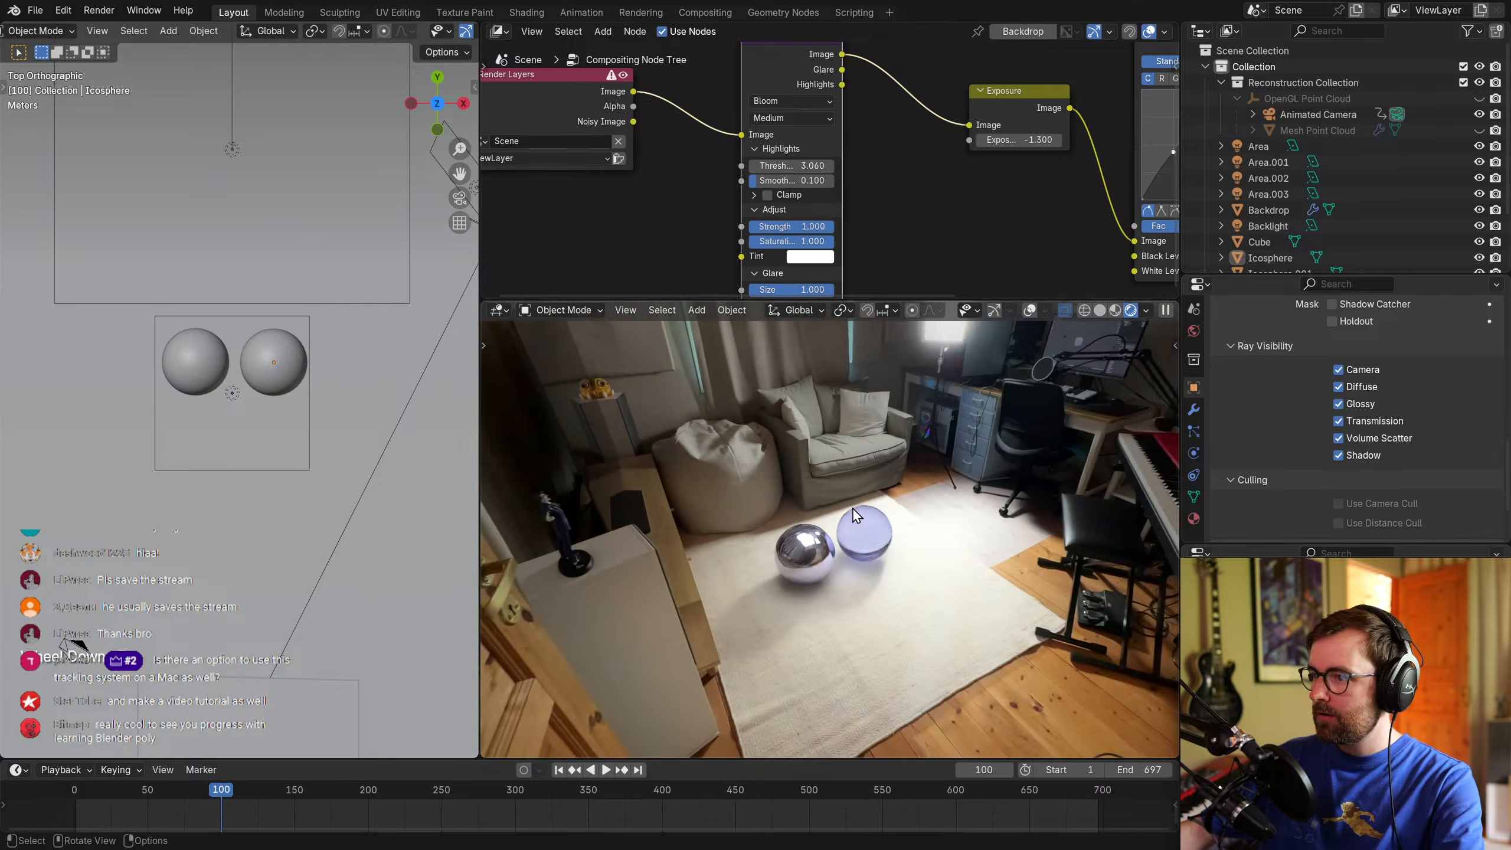
pyautogui.keyDown('shift'); pyautogui.moveTo(860, 536); pyautogui.dragTo(838, 565, button='middle'); pyautogui.keyUp('shift')
pyautogui.keyDown('shift'); pyautogui.moveTo(788, 166); pyautogui.dragTo(779, 165); pyautogui.keyUp('shift')
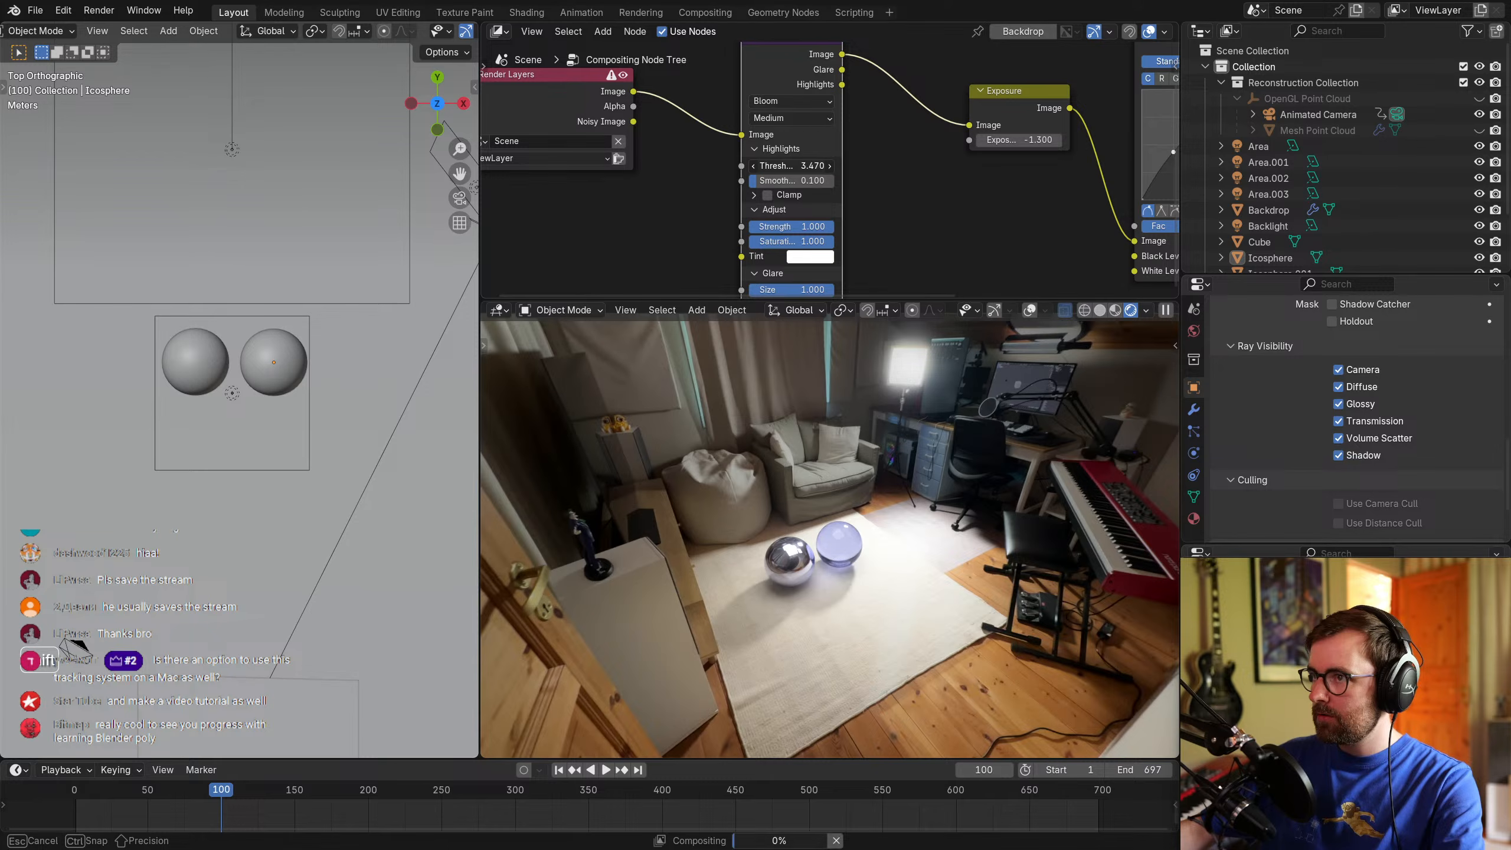
pyautogui.keyDown('shift'); pyautogui.moveTo(791, 165); pyautogui.dragTo(792, 166); pyautogui.keyUp('shift')
pyautogui.scroll(-2, 951, 542)
pyautogui.scroll(5, 951, 541)
pyautogui.keyDown('shift'); pyautogui.moveTo(932, 548); pyautogui.dragTo(946, 546, button='middle'); pyautogui.keyUp('shift')
pyautogui.hotkey('ctrl', 's')
pyautogui.hotkey('alt', 'a')
pyautogui.hotkey('ctrl', 's')
# Select the chrome ball, show its material in the Shader Editor, and move the Glossy BSDF node away from Material Output.
pyautogui.click(274, 366)
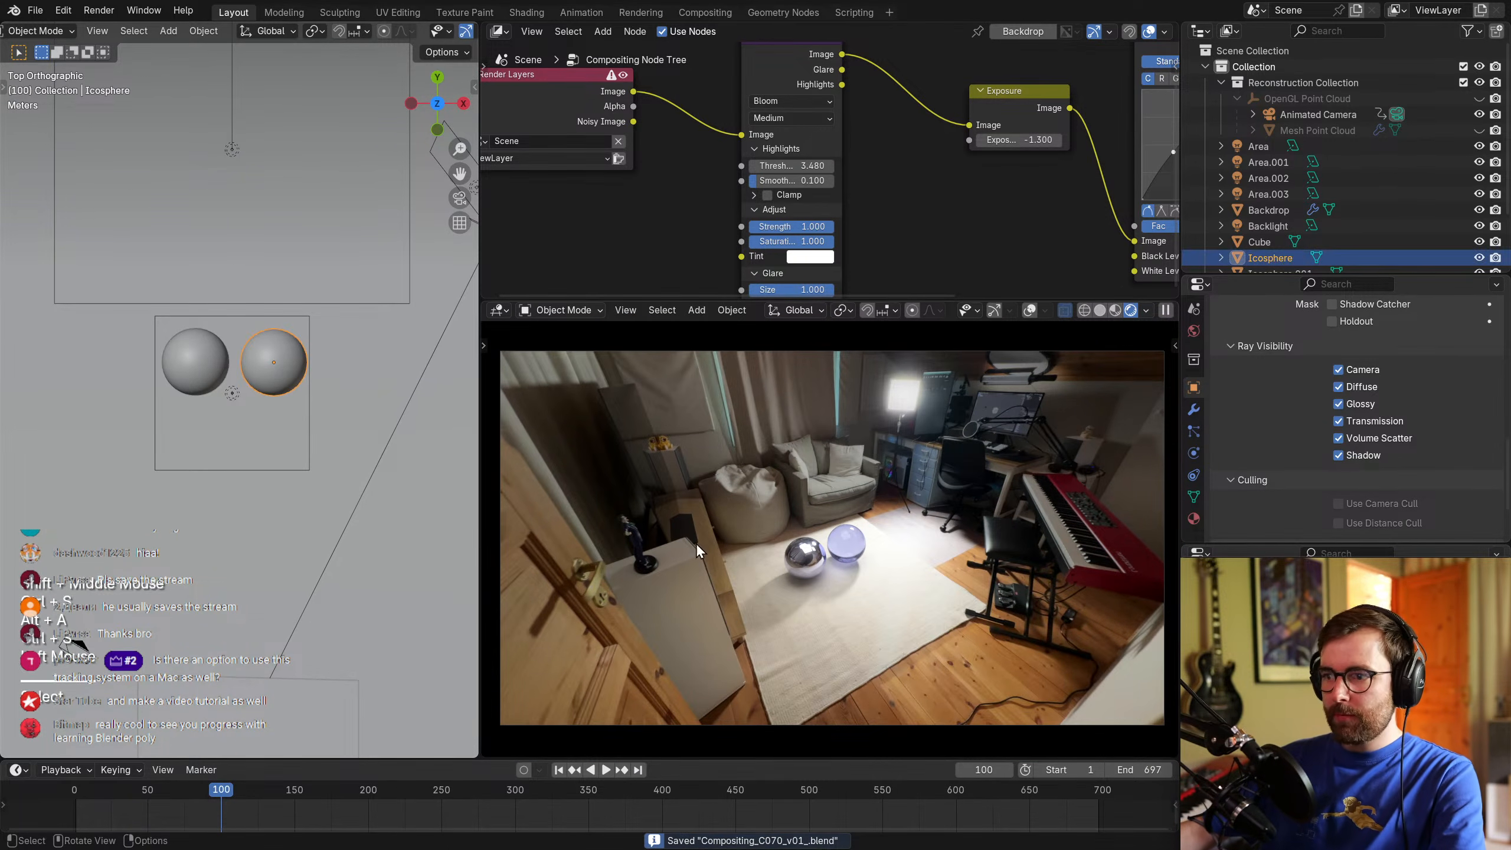
pyautogui.scroll(3, 655, 528)
pyautogui.keyDown('shift'); pyautogui.moveTo(826, 581); pyautogui.dragTo(881, 500, button='middle'); pyautogui.keyUp('shift')
pyautogui.click(197, 348)
pyautogui.moveTo(955, 234); pyautogui.dragTo(740, 197, button='middle')
pyautogui.scroll(-2, 740, 159)
pyautogui.hotkey('shift', 'F3')
pyautogui.click(555, 32)
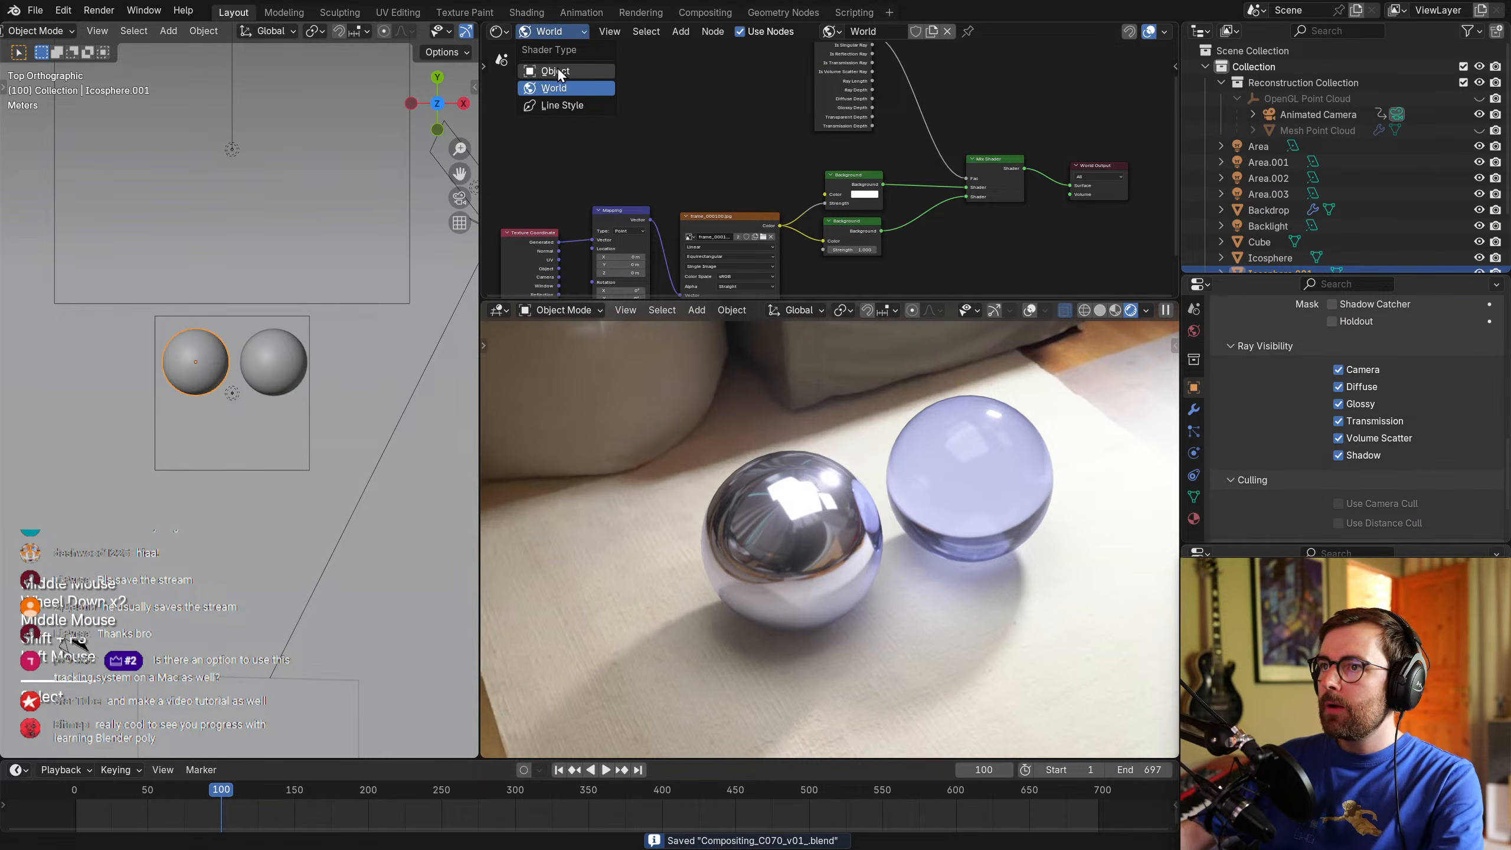
pyautogui.click(558, 68)
pyautogui.scroll(3, 909, 236)
pyautogui.click(847, 194)
pyautogui.moveTo(846, 194); pyautogui.dragTo(905, 183, button='middle')
pyautogui.moveTo(763, 99); pyautogui.dragTo(704, 75)
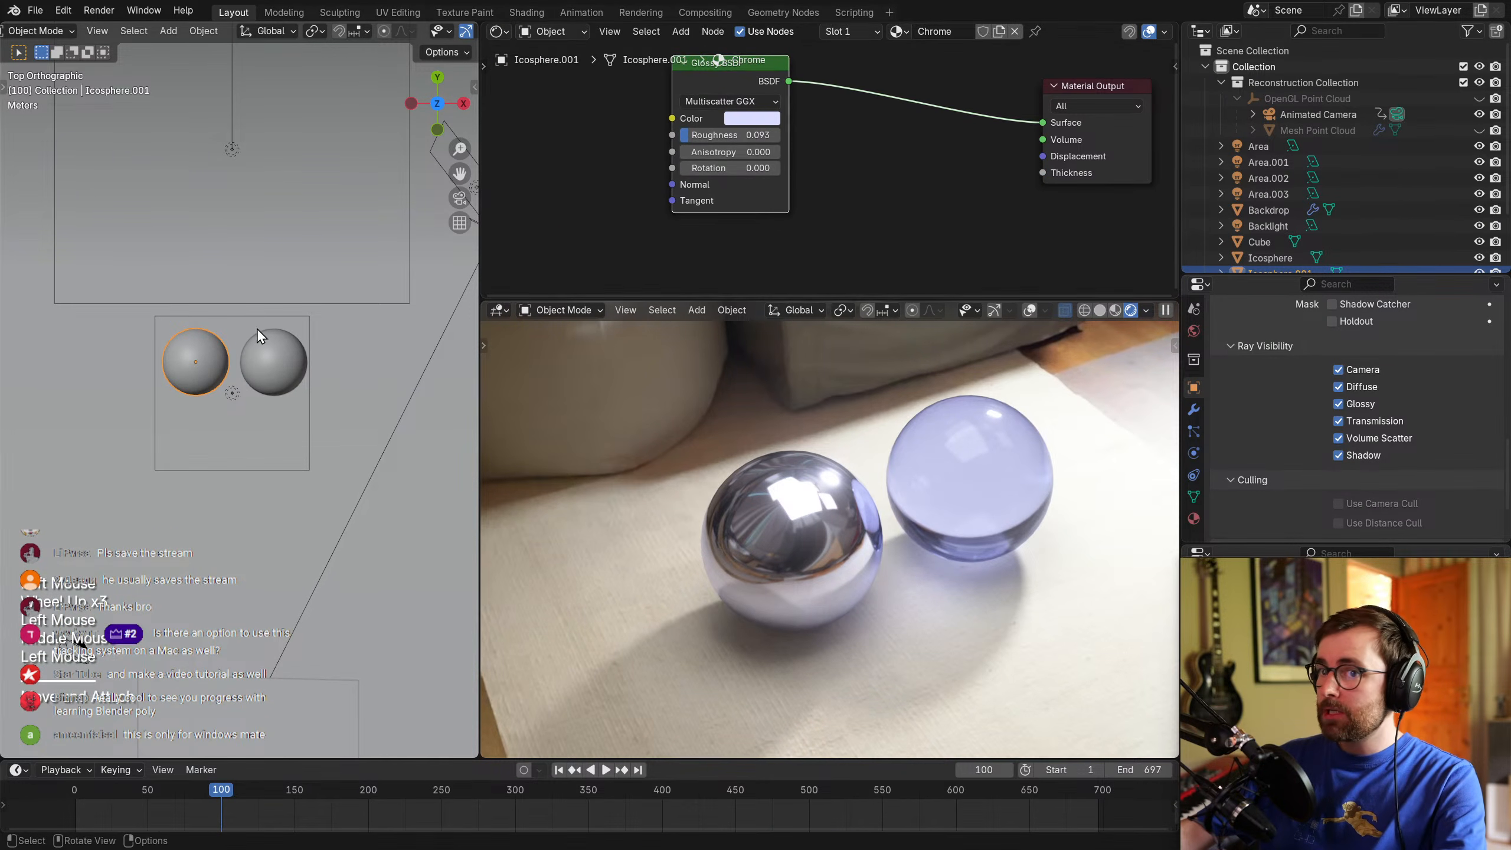
# Set the saturation of the chrome material's Glossy BSDF color to 0 for pure white, and save the file.
pyautogui.click(757, 119)
pyautogui.moveTo(819, 318); pyautogui.dragTo(767, 309)
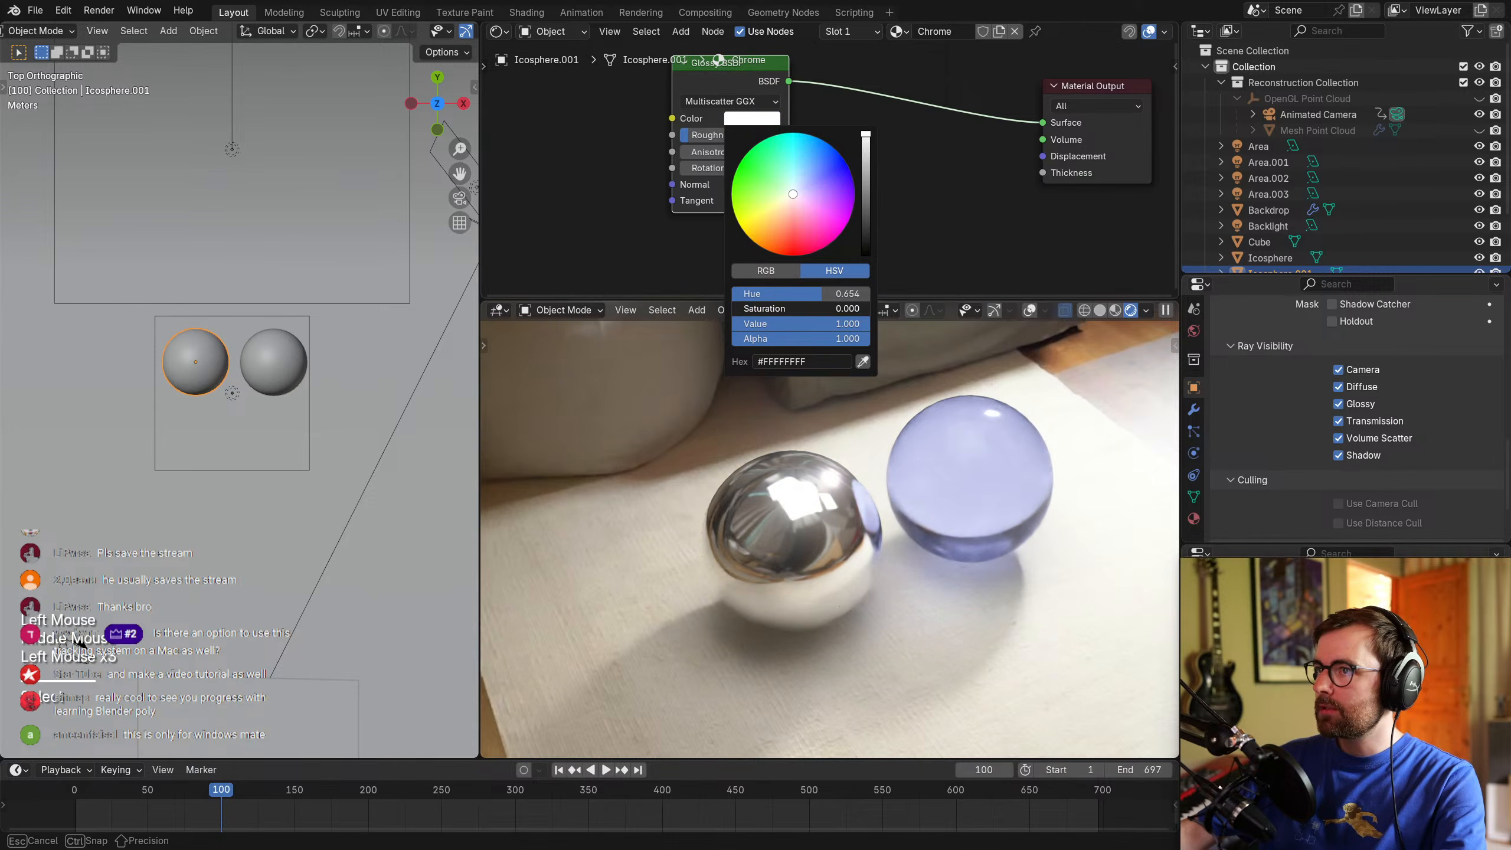
pyautogui.hotkey('alt', 'a')
pyautogui.hotkey('ctrl', 's')
# Reselect the chrome ball, enlarge the node editor, and add a Voronoi Texture node beneath the Glossy BSDF.
pyautogui.click(187, 352)
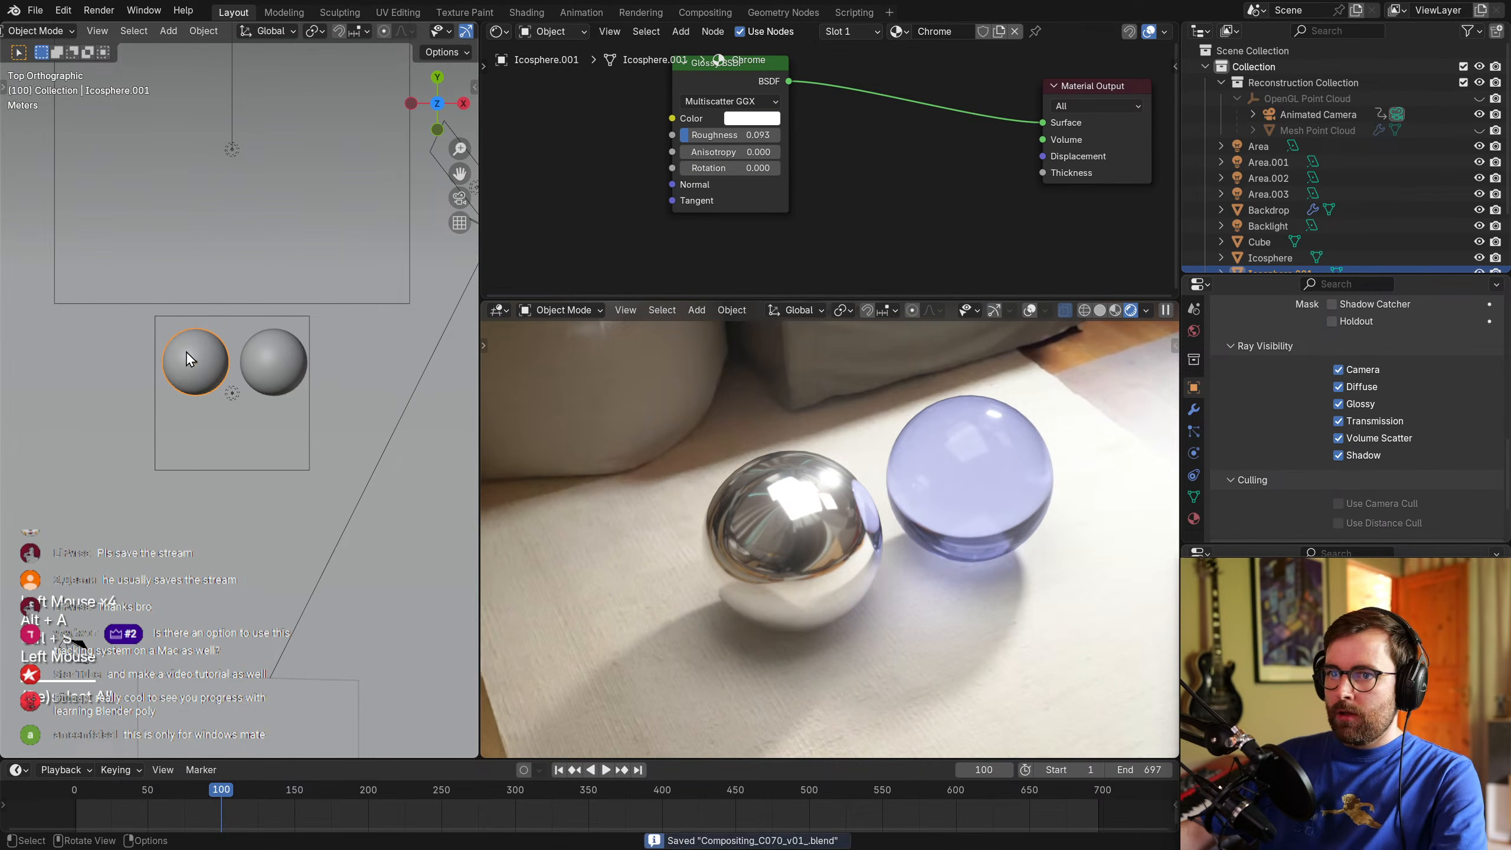
pyautogui.scroll(-2, 880, 189)
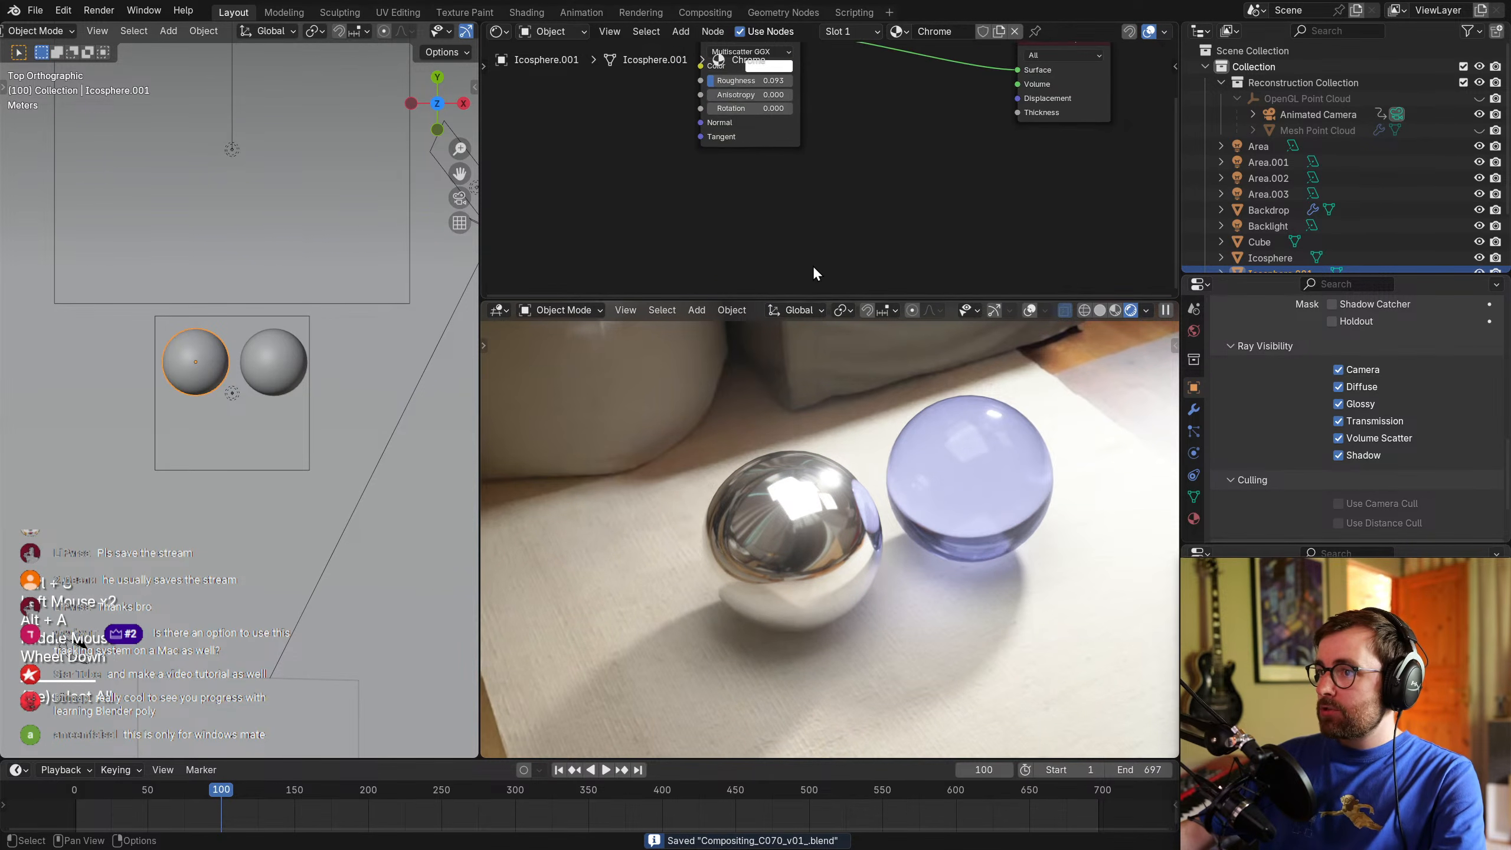
pyautogui.moveTo(784, 300); pyautogui.dragTo(783, 328)
pyautogui.moveTo(771, 195); pyautogui.dragTo(787, 239, button='middle')
pyautogui.hotkey('shift', 'a')
pyautogui.write('vo')
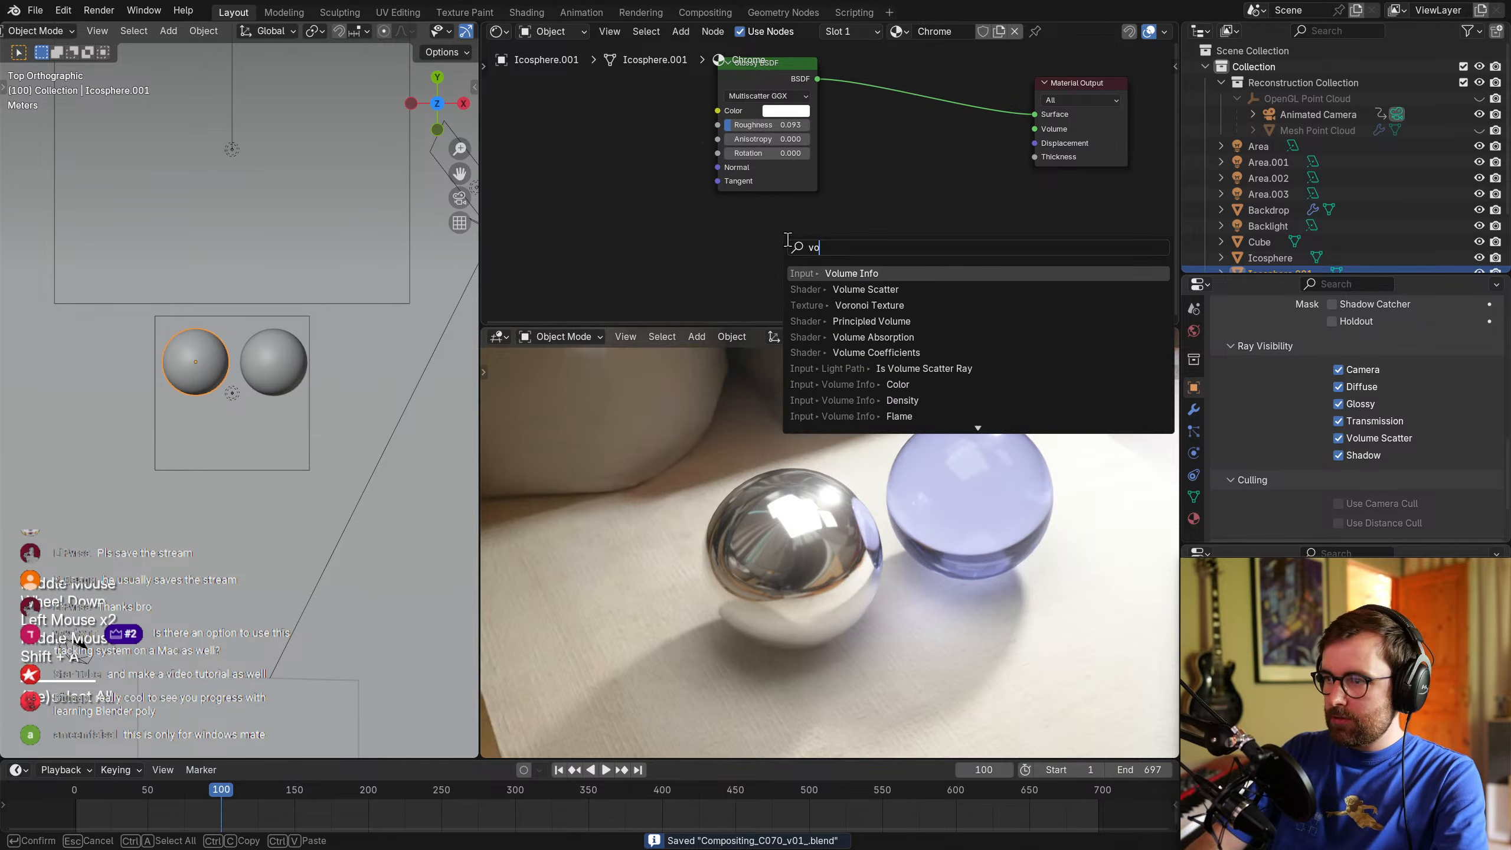
pyautogui.click(869, 304)
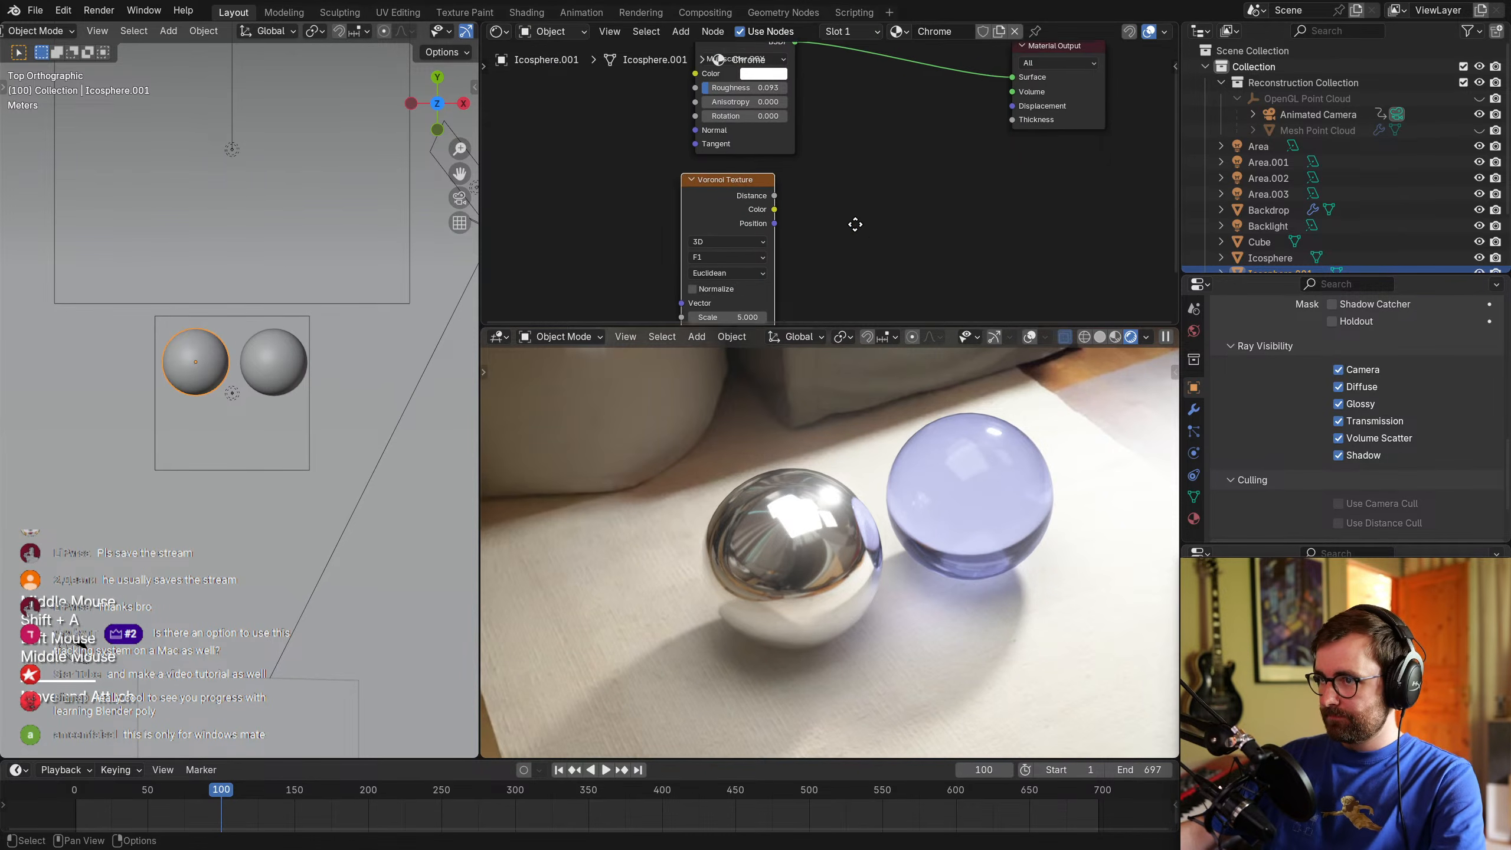
pyautogui.click(629, 191)
pyautogui.moveTo(784, 145); pyautogui.dragTo(712, 212, button='middle')
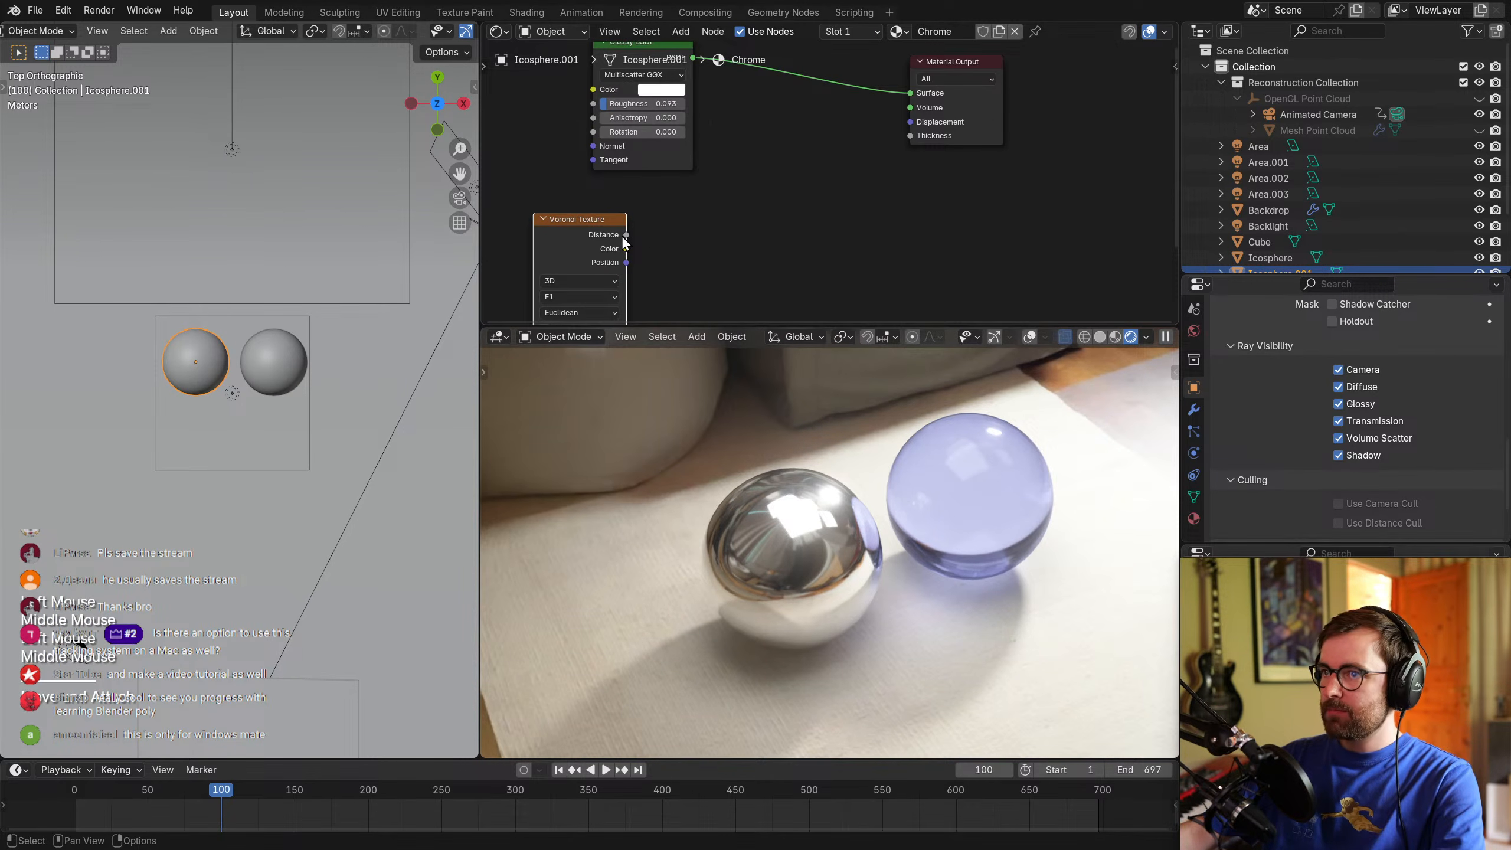
# Connect the Voronoi Distance through a new Displacement node's Height to the Material Output's Displacement, and check the chrome ball up close.
pyautogui.moveTo(626, 235); pyautogui.dragTo(732, 211)
pyautogui.write('hiehg')
pyautogui.press('BackSpace')
pyautogui.press('BackSpace')
pyautogui.press('BackSpace')
pyautogui.press('BackSpace')
pyautogui.write('eig')
pyautogui.click(774, 244)
pyautogui.click(811, 211)
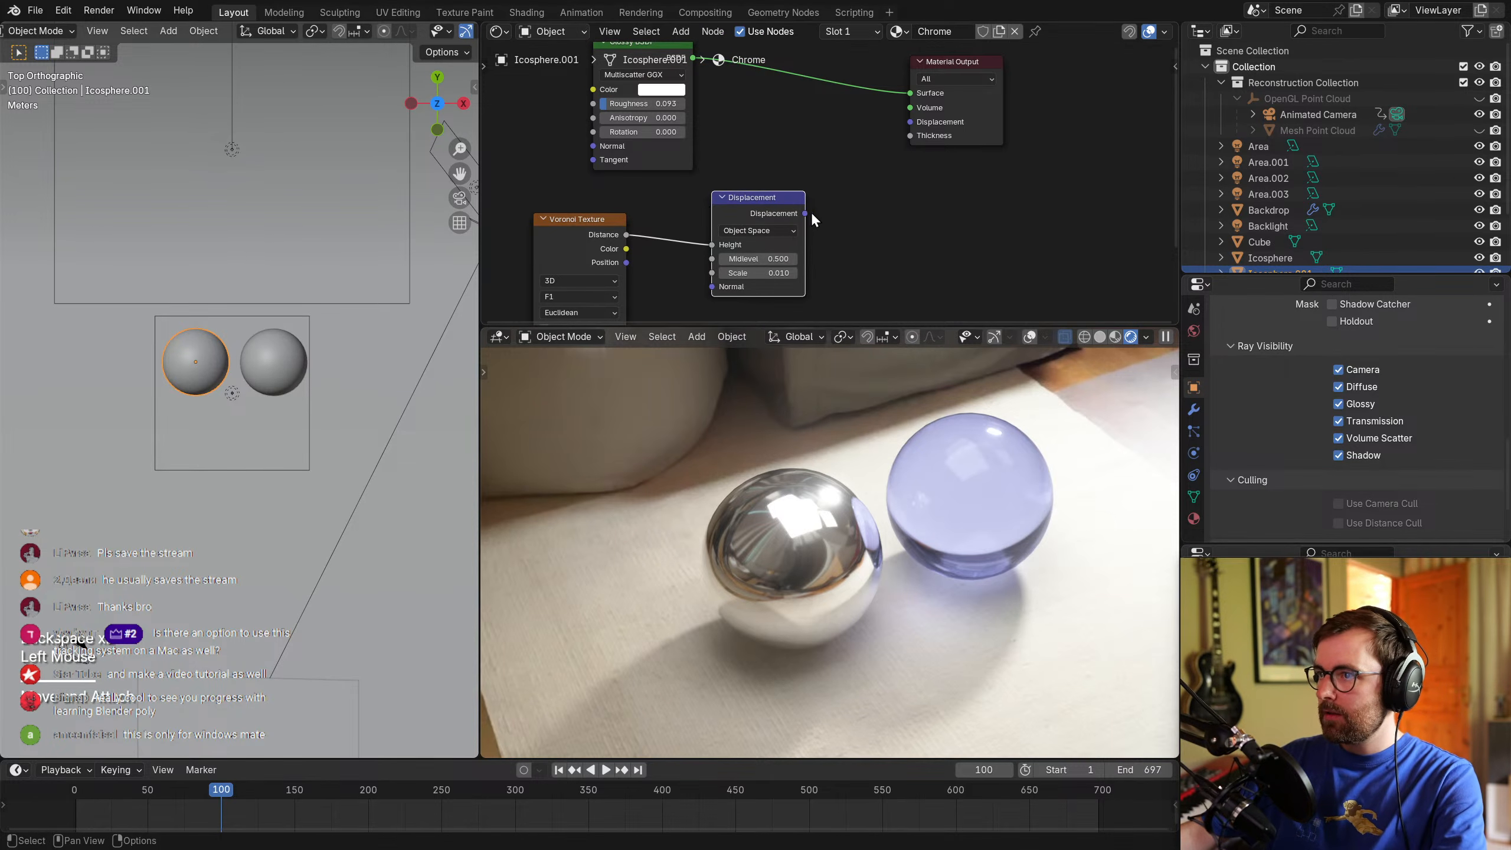
pyautogui.moveTo(911, 136); pyautogui.dragTo(911, 125)
pyautogui.moveTo(901, 250); pyautogui.dragTo(990, 190, button='middle')
pyautogui.scroll(2, 807, 573)
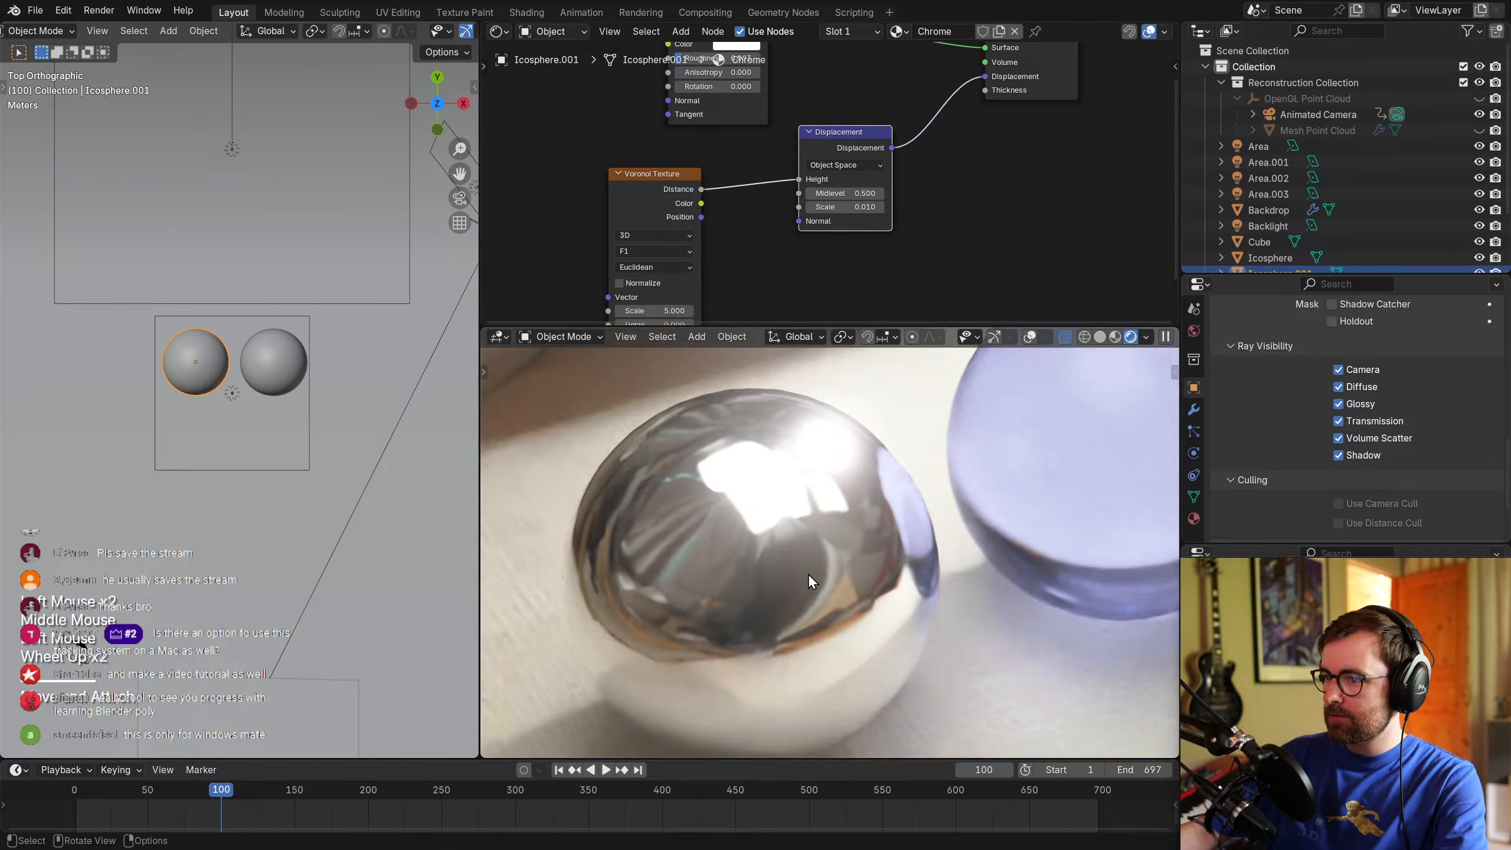
pyautogui.keyDown('shift'); pyautogui.moveTo(808, 574); pyautogui.dragTo(773, 536, button='middle'); pyautogui.keyUp('shift')
pyautogui.scroll(-1, 714, 218)
# Raise the Voronoi Texture's scale to 14.3 and tidy the node's position.
pyautogui.click(709, 217)
pyautogui.moveTo(709, 217); pyautogui.dragTo(721, 142, button='middle')
pyautogui.moveTo(666, 226); pyautogui.dragTo(767, 225)
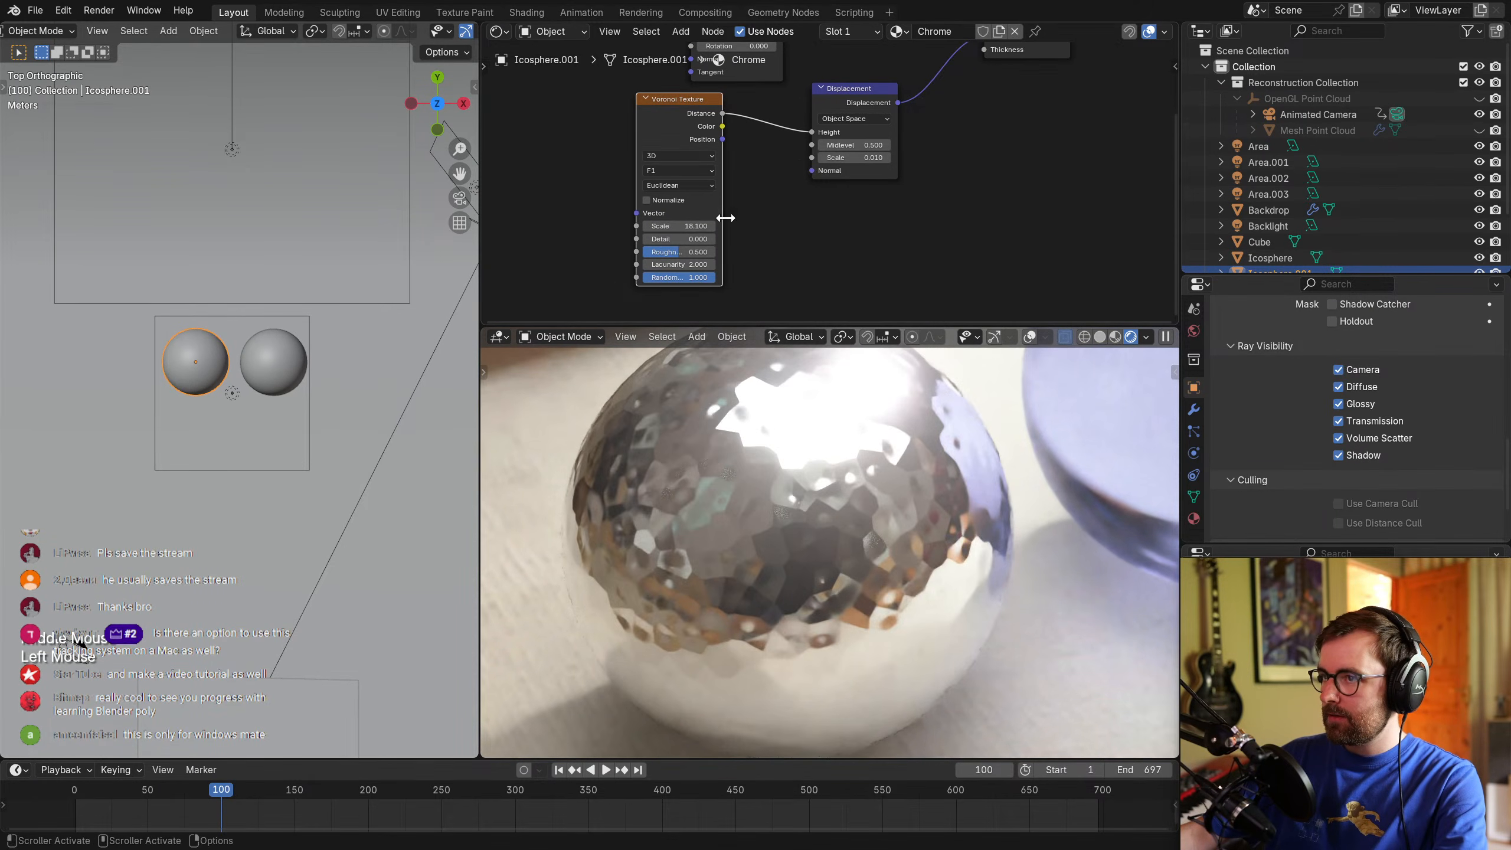
pyautogui.moveTo(673, 107); pyautogui.dragTo(685, 175, button='middle')
pyautogui.moveTo(686, 183); pyautogui.dragTo(686, 195)
pyautogui.moveTo(686, 194)
pyautogui.mouseDown(button='middle')
pyautogui.moveTo(686, 268)
pyautogui.moveTo(704, 174)
pyautogui.mouseUp(button='middle')
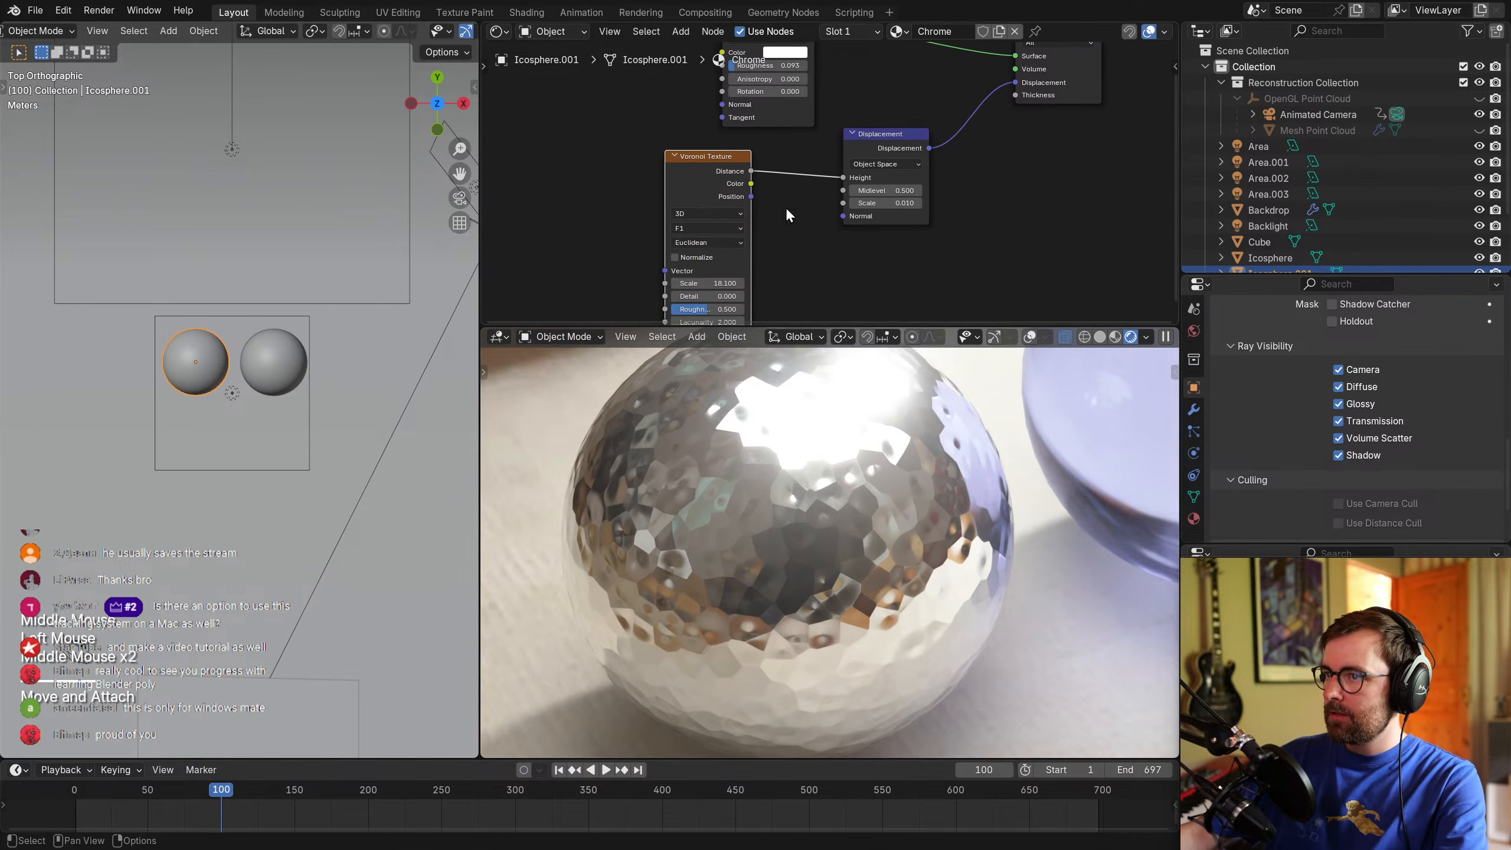
pyautogui.moveTo(704, 282); pyautogui.dragTo(681, 282)
pyautogui.scroll(-2, 984, 235)
pyautogui.moveTo(985, 235); pyautogui.dragTo(919, 270, button='middle')
# Temporarily cut the chrome material's Displacement link, inspect the smooth ball in the maximized camera view, and restore the link.
pyautogui.keyDown('ctrl'); pyautogui.moveTo(868, 143); pyautogui.dragTo(892, 179, button='right'); pyautogui.keyUp('ctrl')
pyautogui.hotkey('ctrl', 'alt', 'space')
pyautogui.press('KP_0')
pyautogui.scroll(-3, 924, 573)
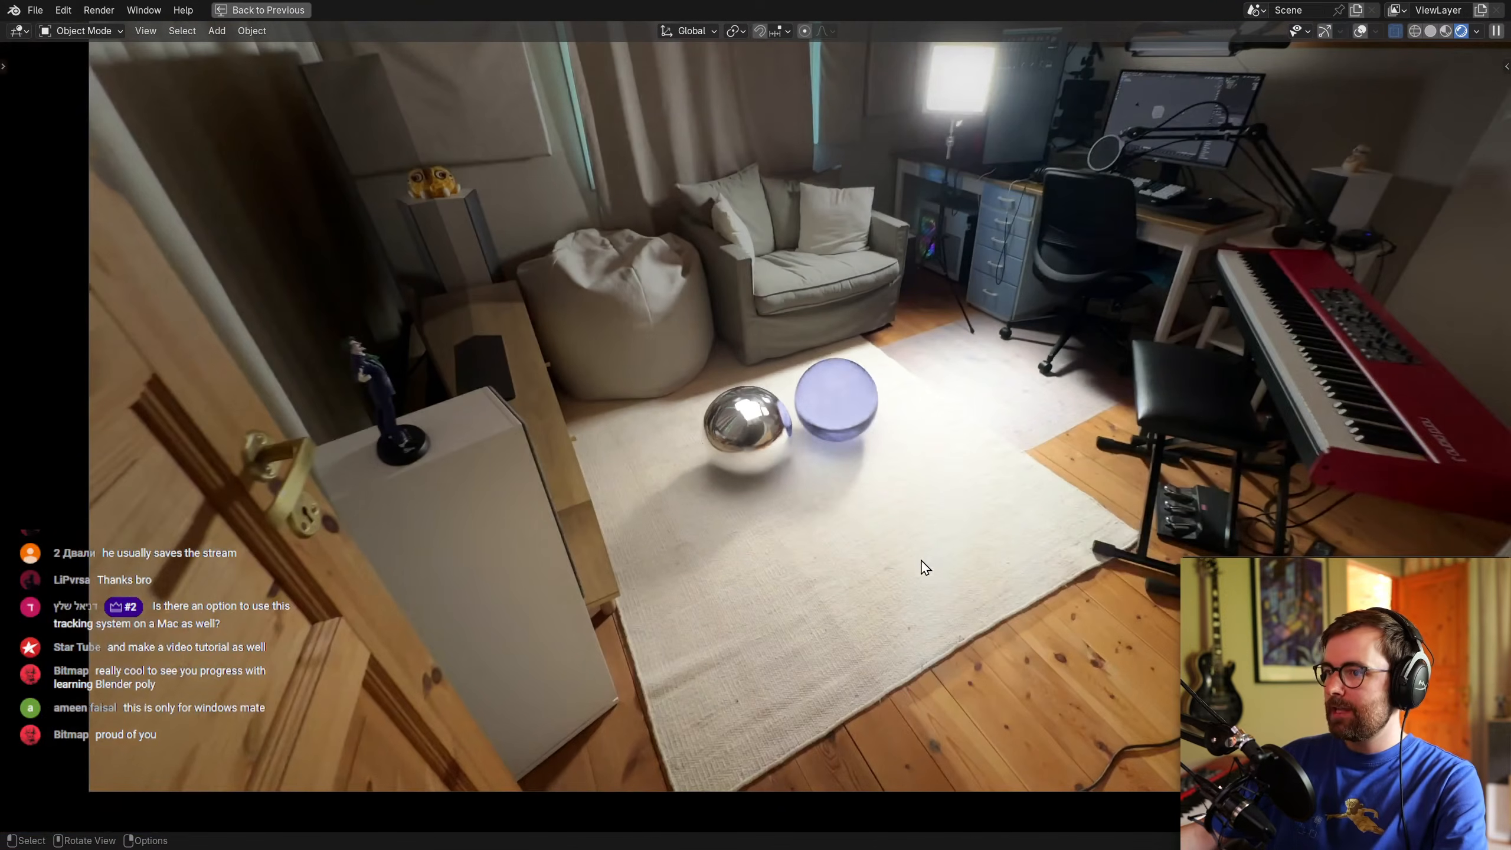
pyautogui.scroll(8, 779, 450)
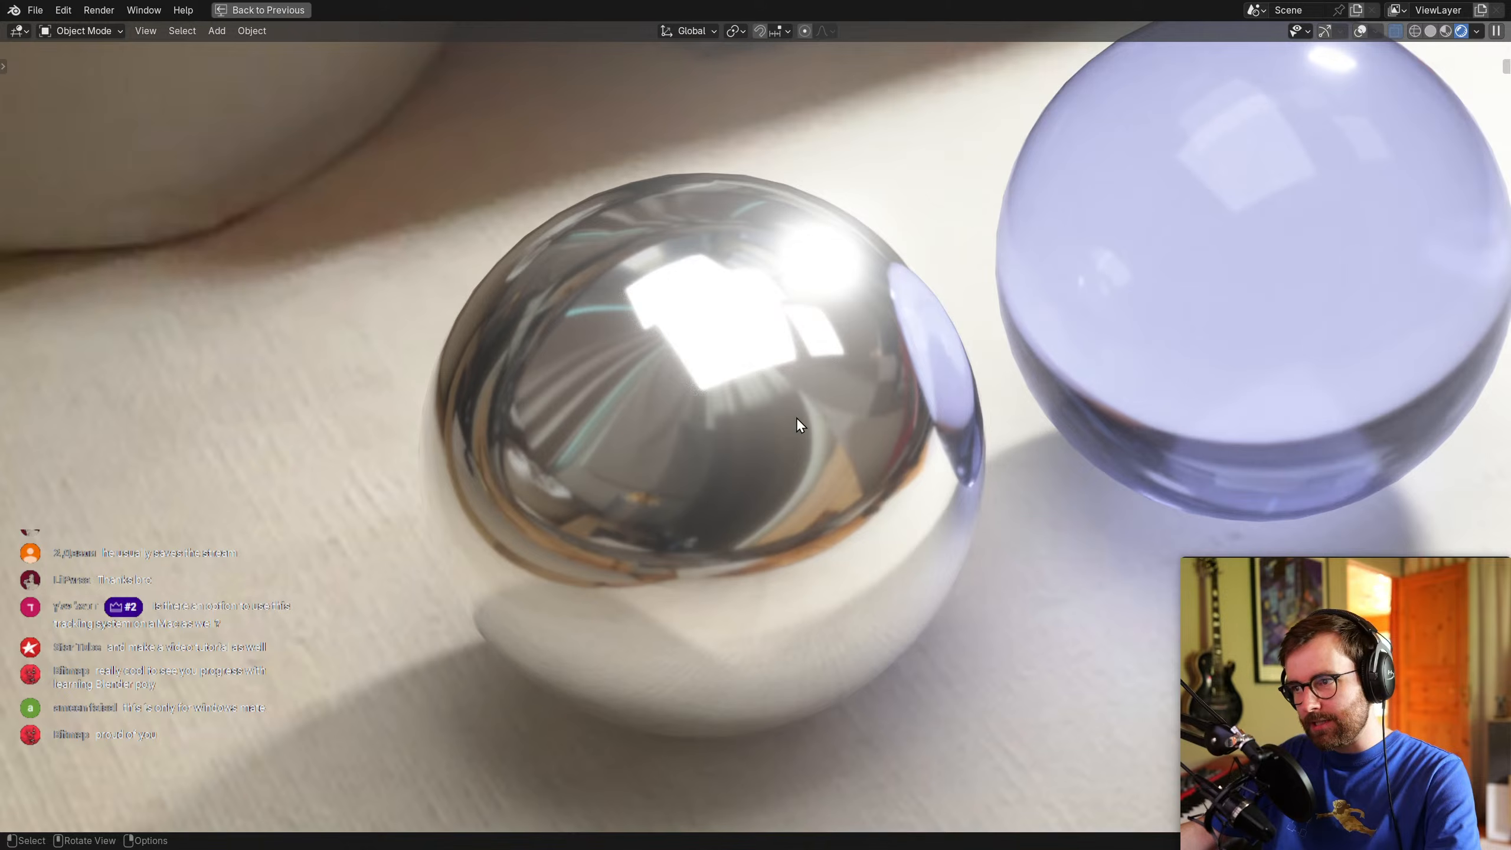
pyautogui.hotkey('ctrl', 'space')
pyautogui.moveTo(847, 184); pyautogui.dragTo(921, 128)
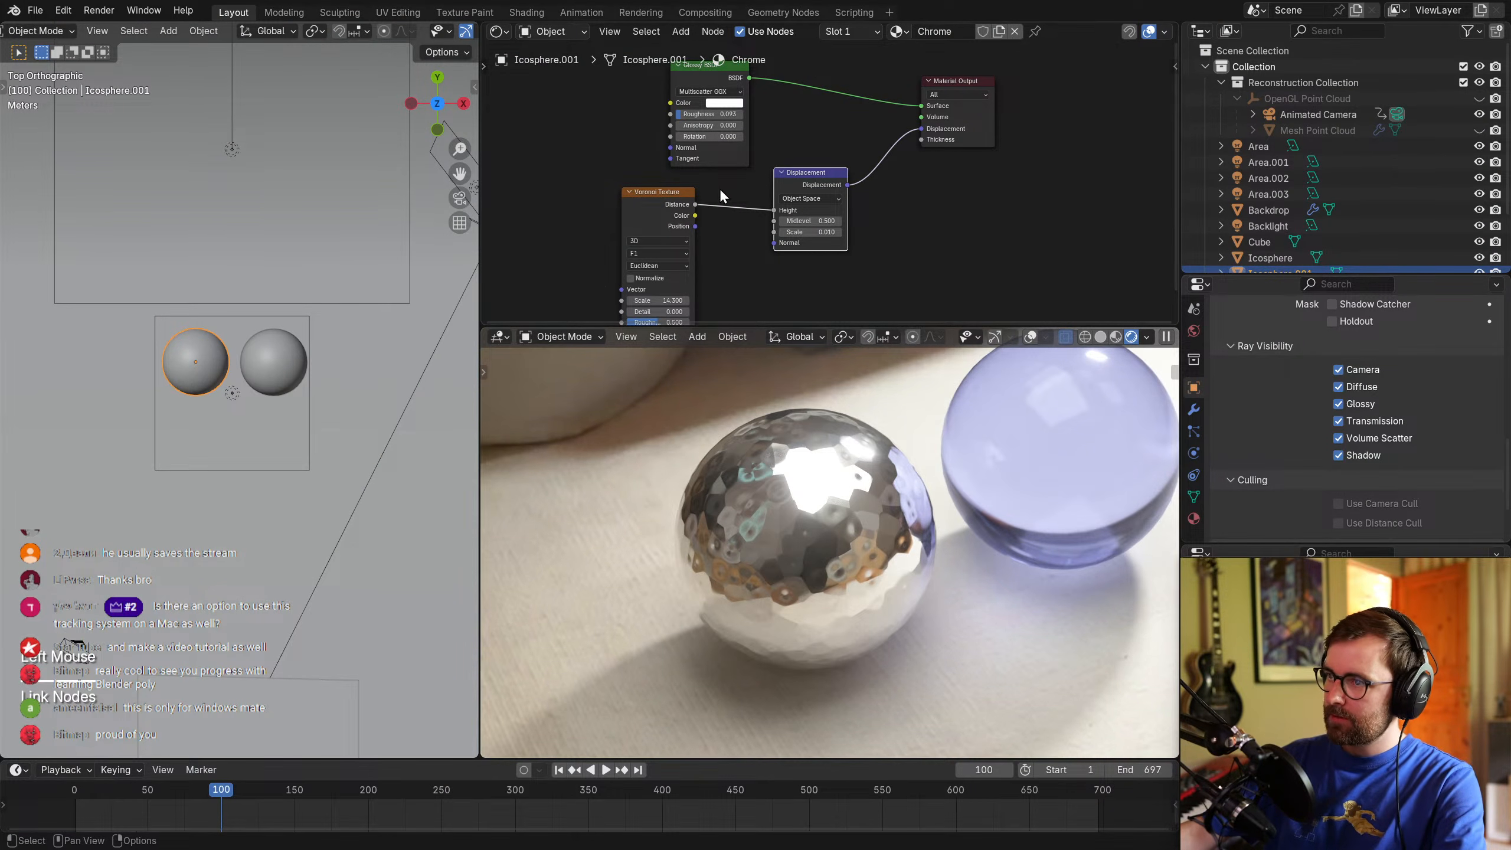
# Fine-tune the chrome material's Voronoi Texture scale to 15.4.
pyautogui.moveTo(749, 290); pyautogui.dragTo(812, 222, button='middle')
pyautogui.scroll(4, 811, 223)
pyautogui.moveTo(681, 253); pyautogui.dragTo(700, 253)
pyautogui.scroll(-2, 908, 527)
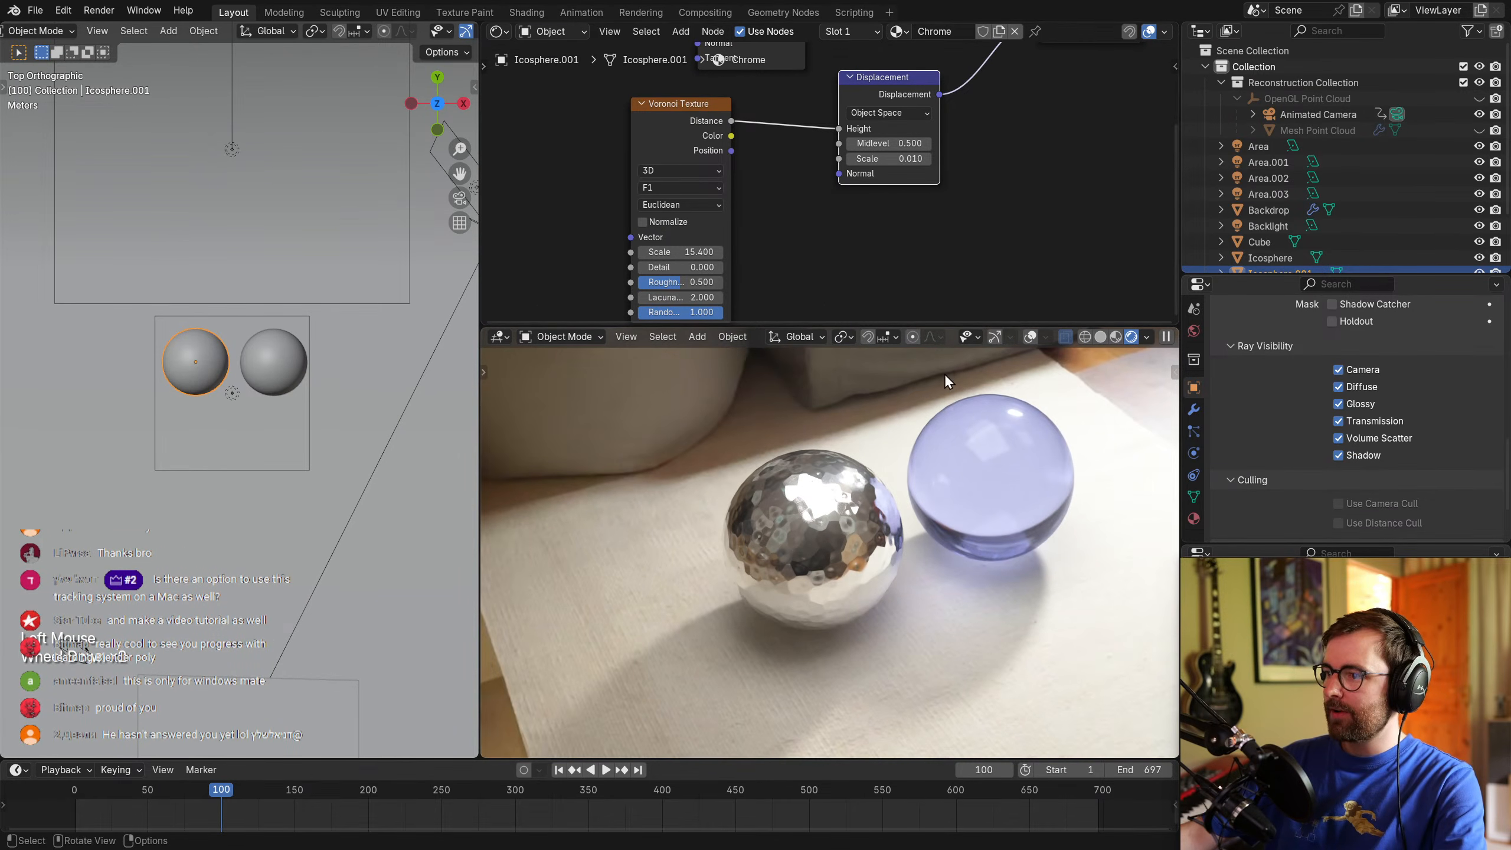
pyautogui.scroll(-2, 980, 150)
# Try the chrome's Voronoi Texture and Displacement nodes in the glass ball's material, linked to Material Output's Displacement.
pyautogui.moveTo(980, 150); pyautogui.dragTo(972, 214, button='middle')
pyautogui.hotkey('ctrl', 'c')
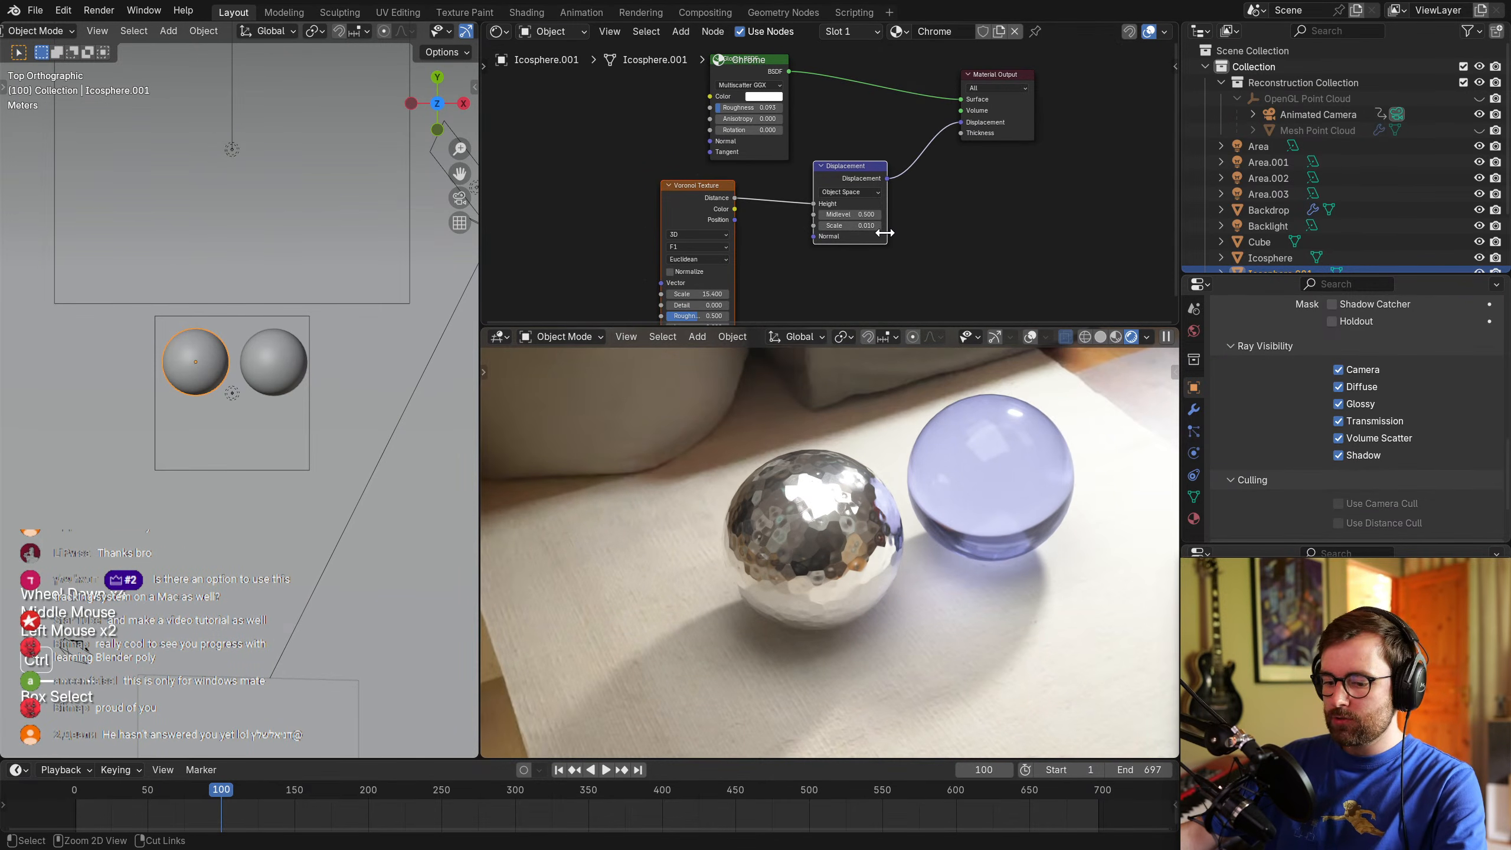
pyautogui.click(259, 390)
pyautogui.hotkey('ctrl', 'v')
pyautogui.moveTo(1011, 154); pyautogui.dragTo(935, 182)
pyautogui.scroll(2, 845, 524)
pyautogui.keyDown('shift'); pyautogui.moveTo(845, 524); pyautogui.dragTo(833, 535, button='middle'); pyautogui.keyUp('shift')
pyautogui.scroll(-2, 835, 537)
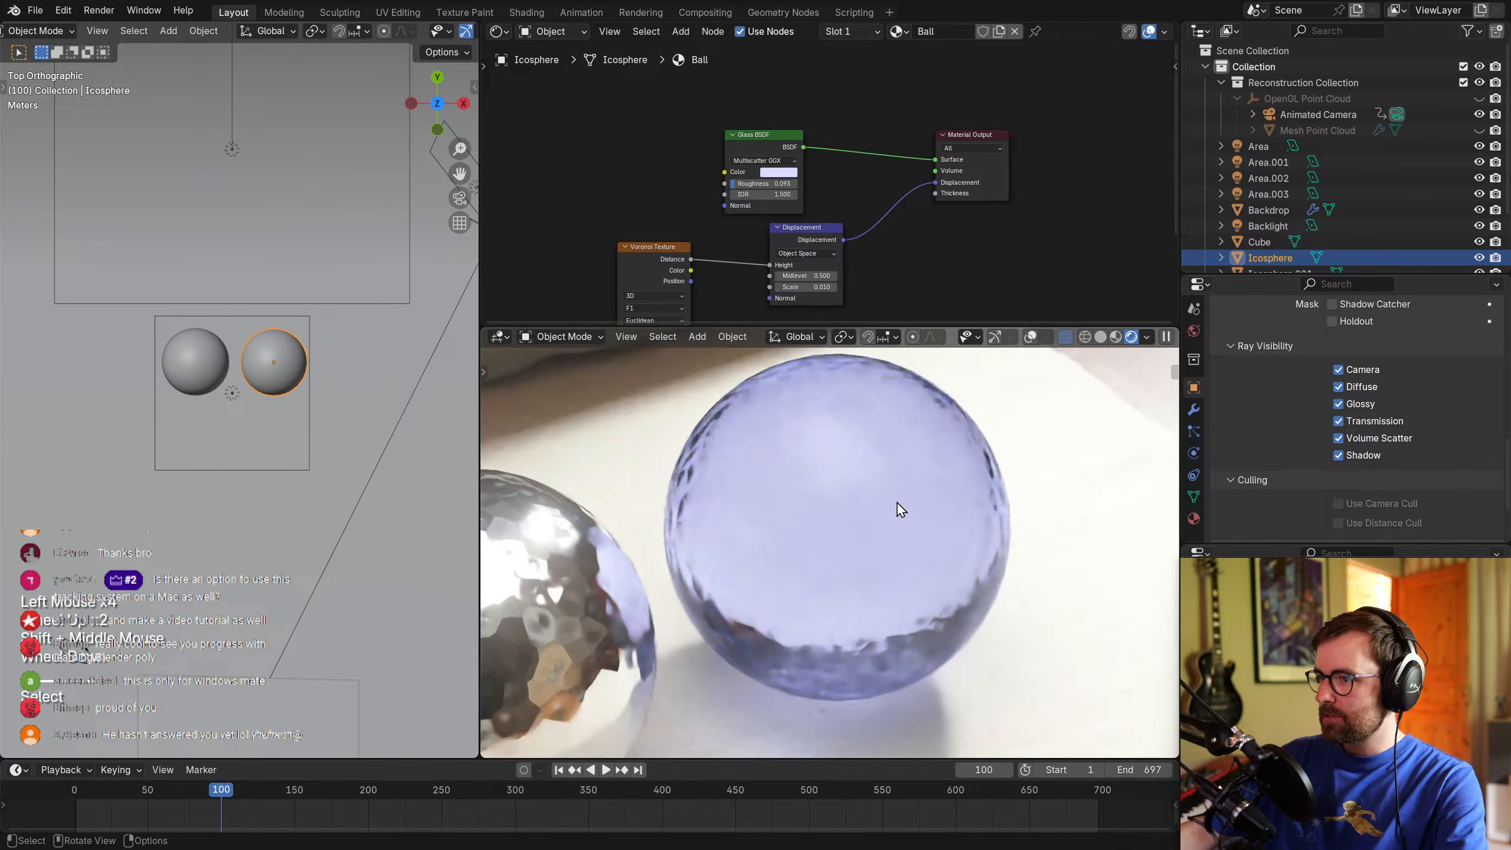
# Delete the pasted Voronoi Texture and Displacement nodes from the glass ball's material.
pyautogui.moveTo(895, 231); pyautogui.dragTo(611, 278)
pyautogui.press('x')
pyautogui.moveTo(892, 197); pyautogui.dragTo(888, 205, button='middle')
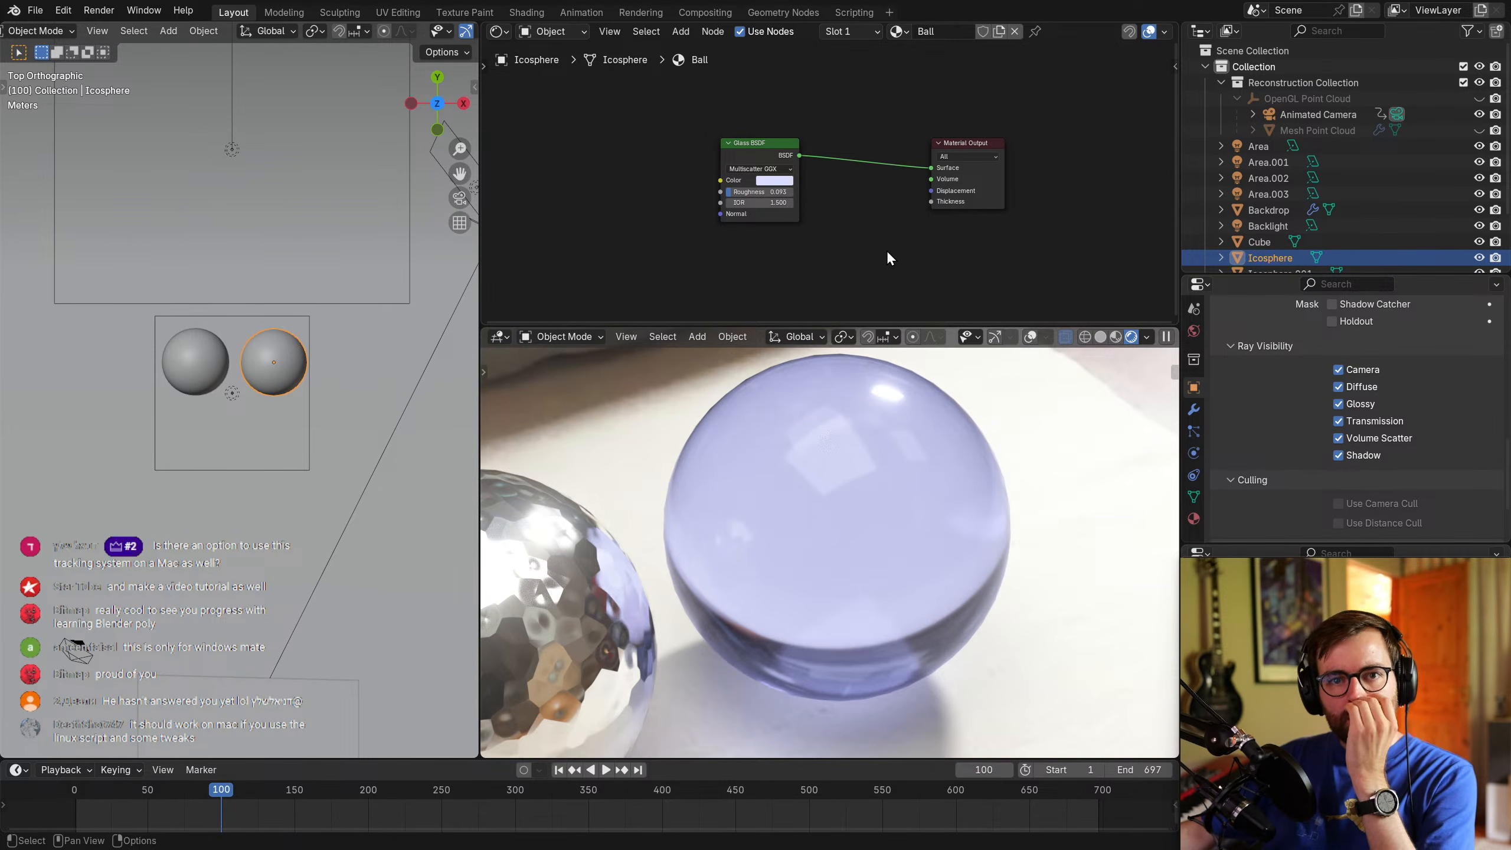
# Clear the selection and save the file.
pyautogui.scroll(-3, 891, 256)
pyautogui.middleClick(716, 267)
pyautogui.click(607, 523)
pyautogui.hotkey('alt', 'a')
pyautogui.click(921, 253)
pyautogui.hotkey('ctrl', 's')
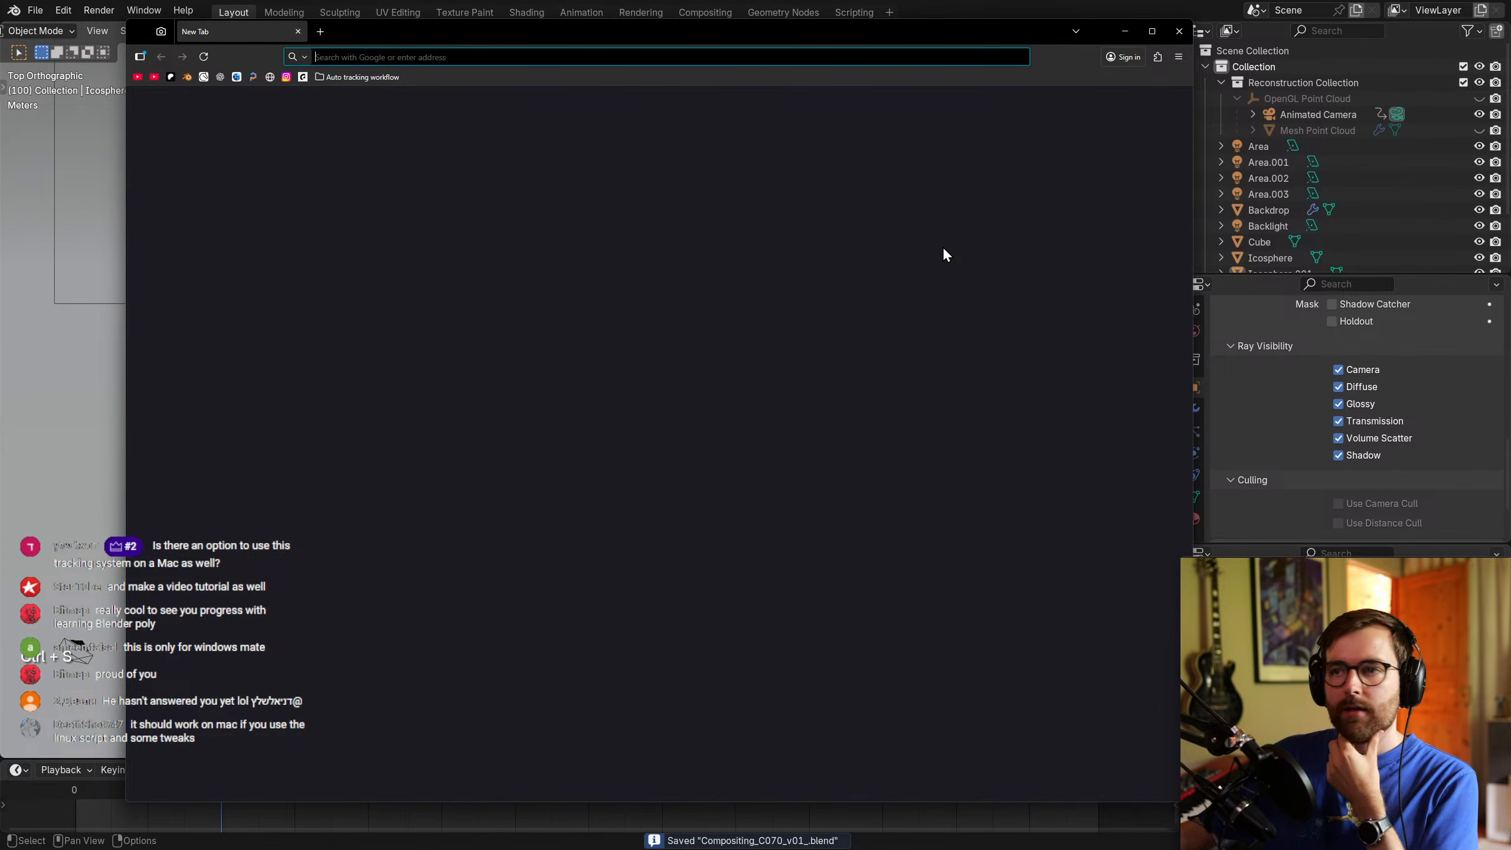
# Switch to the web browser and open the bookmarked Polyfjord Deep Dive channel and the AutoTracker_v1.4.bat gist.
pyautogui.click(141, 77)
pyautogui.moveTo(403, 38); pyautogui.dragTo(462, 32)
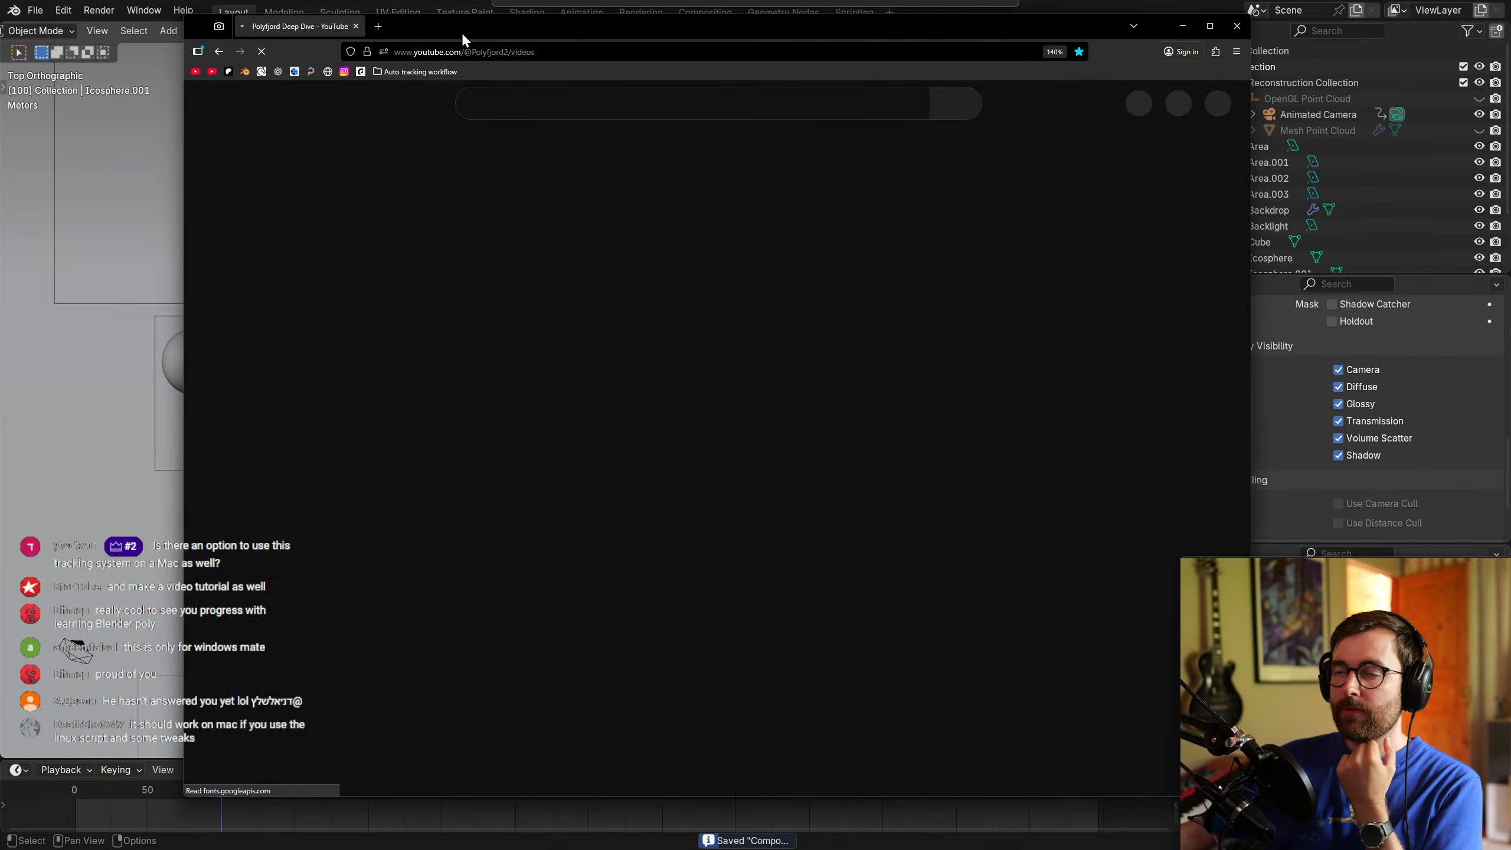
pyautogui.click(394, 72)
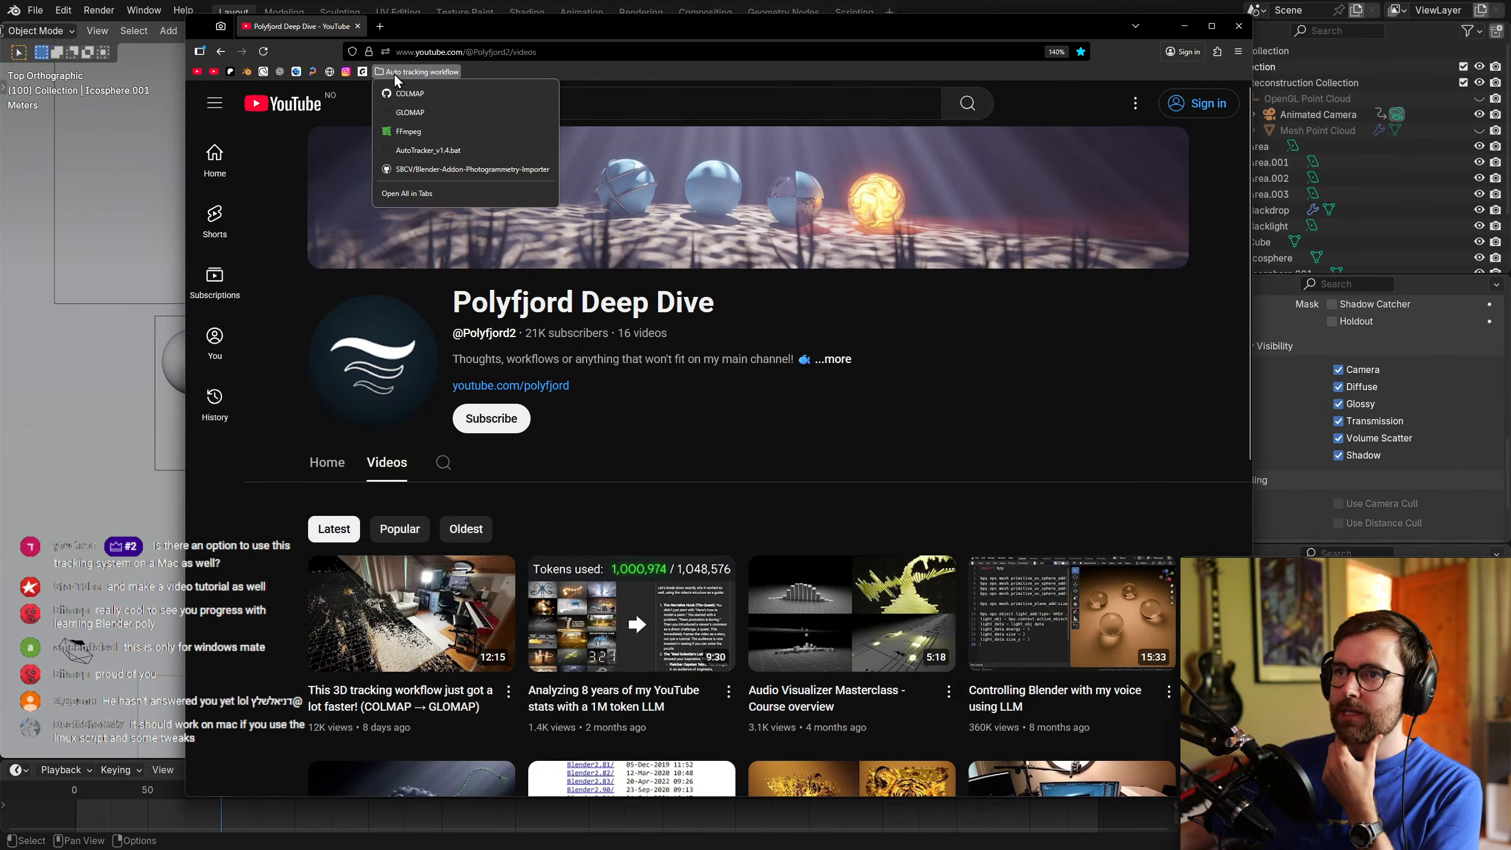
pyautogui.click(435, 150)
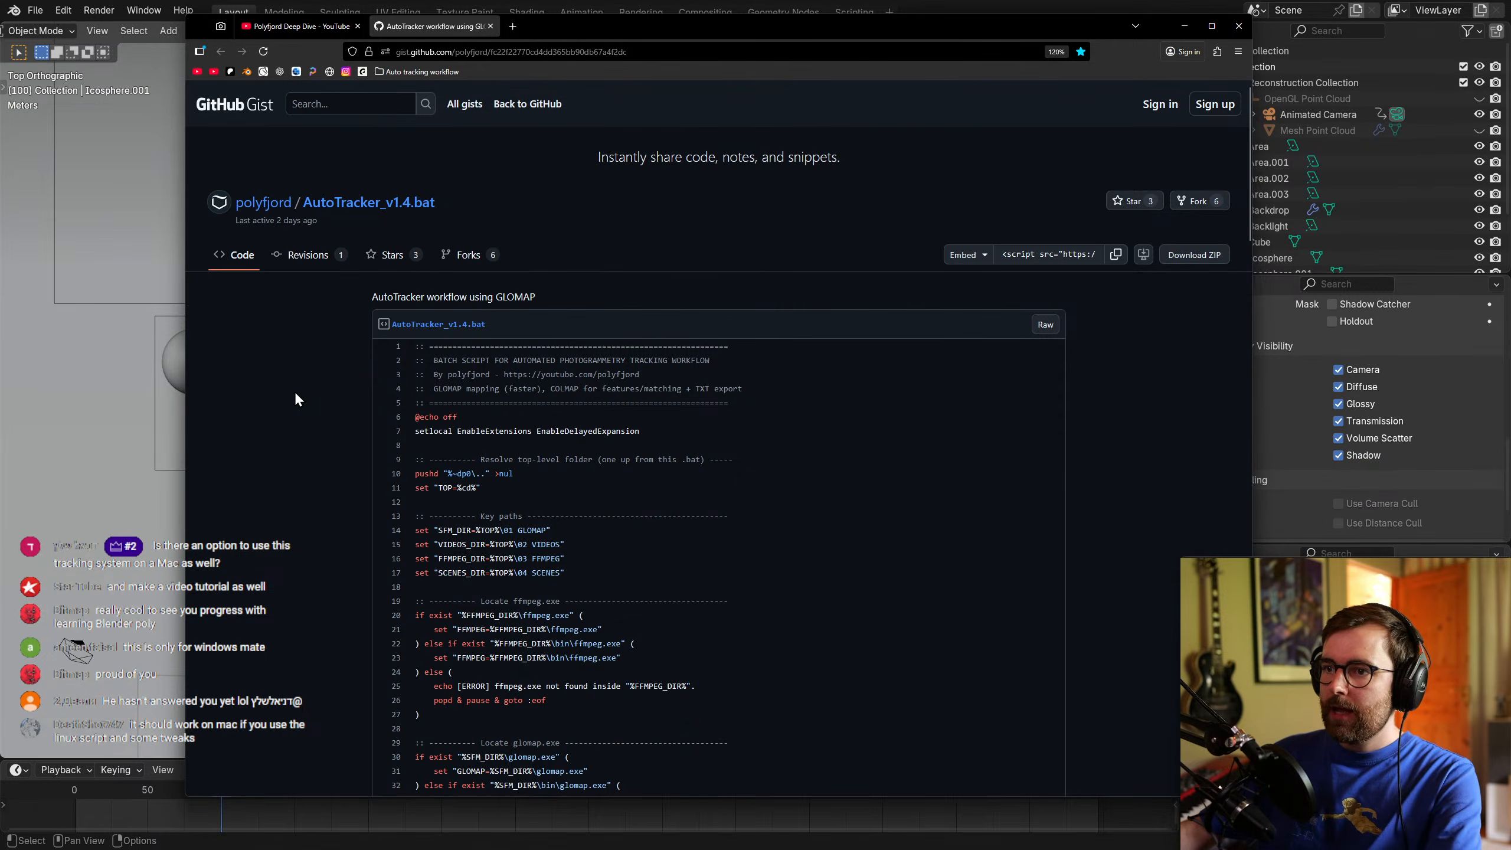
# Review the modified AutoTracker_v1.py fork of the gist for cross-platform support and return to the forks list.
pyautogui.click(459, 255)
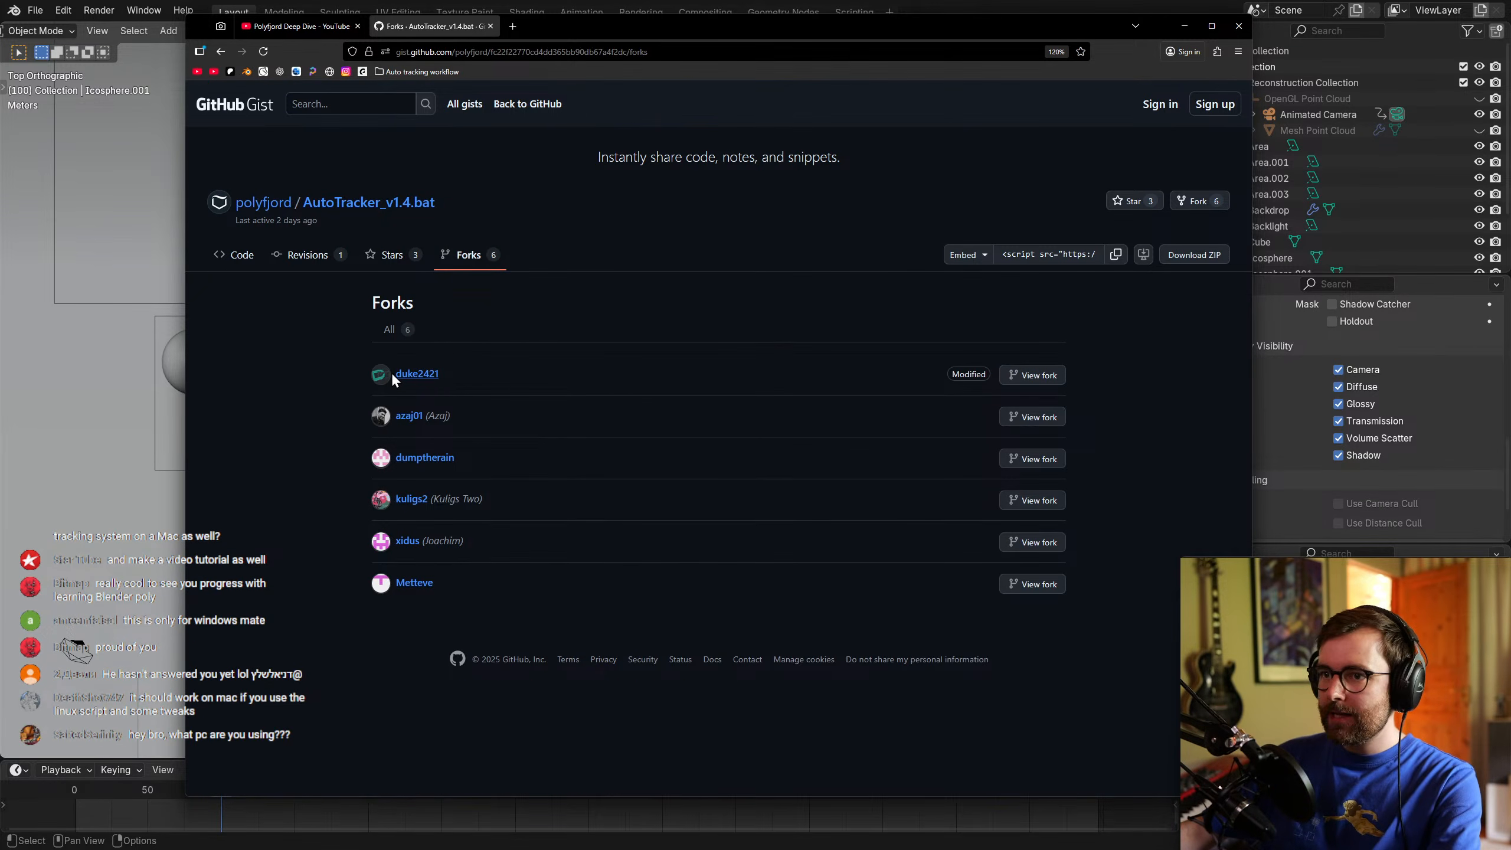
pyautogui.click(1033, 375)
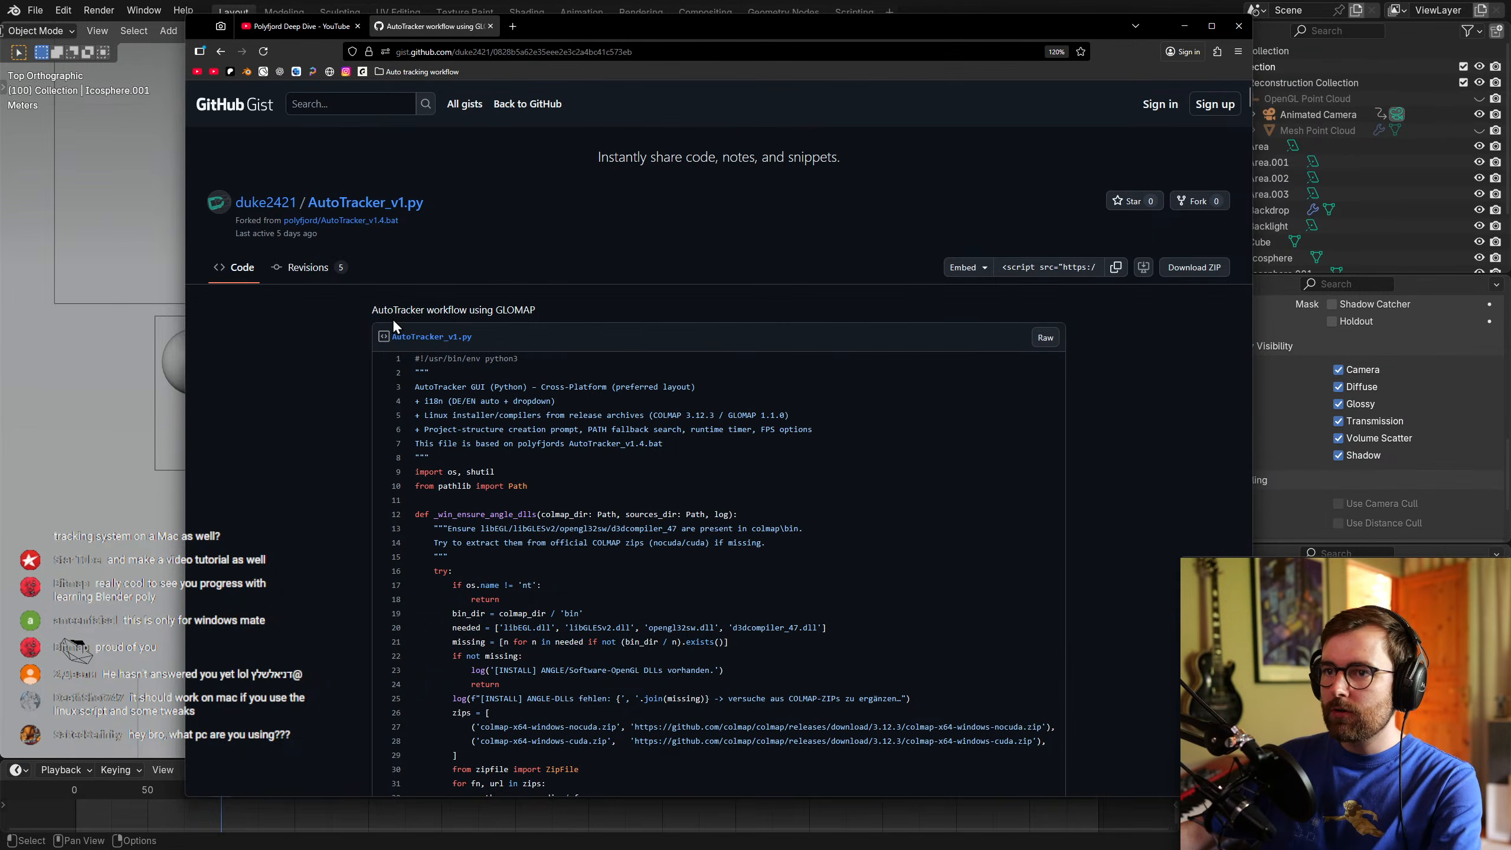
pyautogui.scroll(-20, 333, 366)
pyautogui.scroll(20, 1238, 147)
pyautogui.moveTo(1254, 100); pyautogui.dragTo(1219, 703)
pyautogui.scroll(20, 1211, 528)
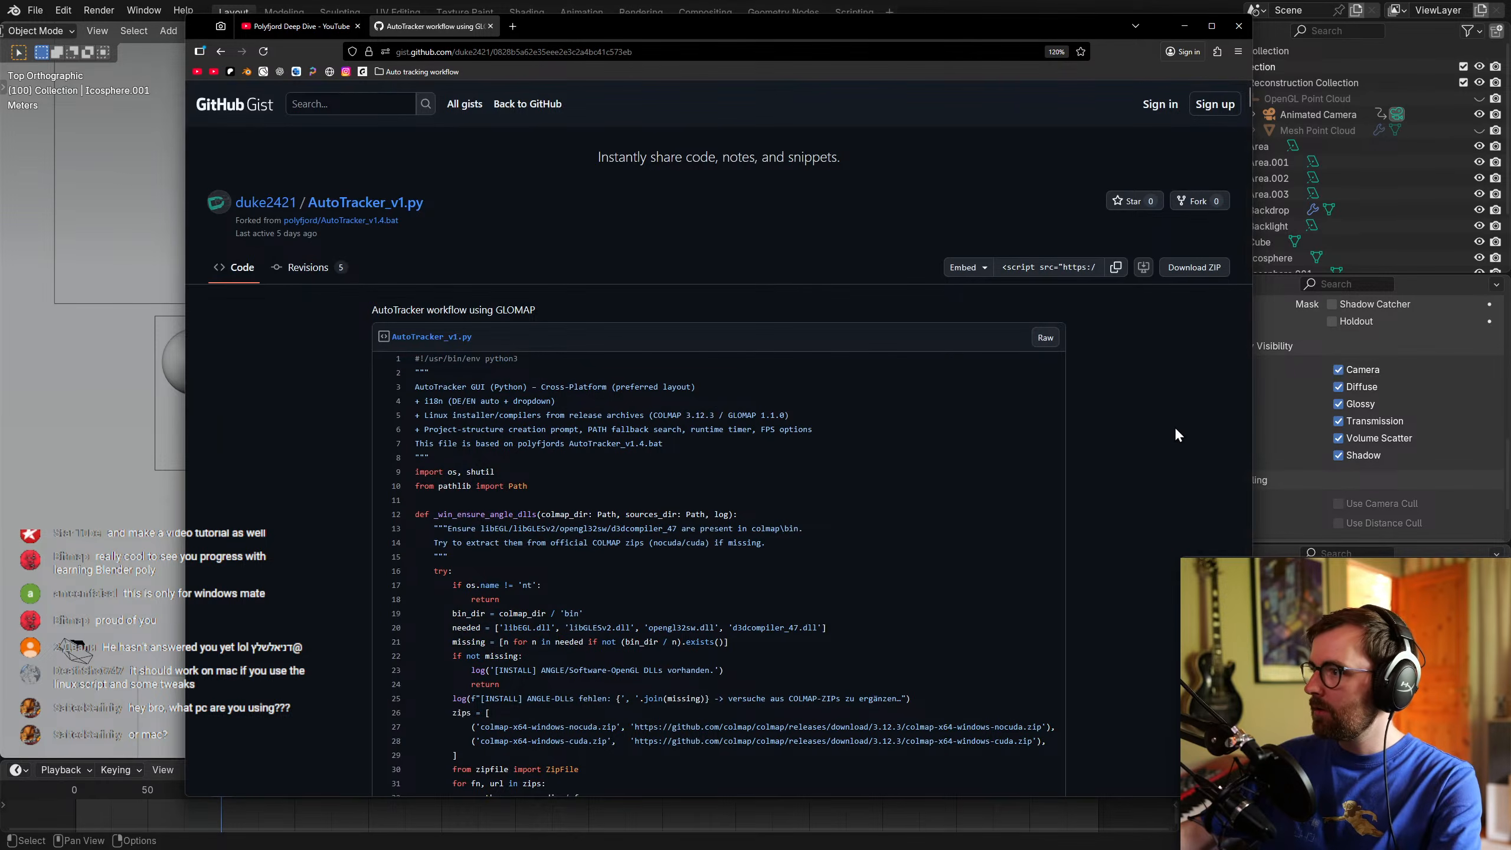
pyautogui.hotkey('alt', 'Left')
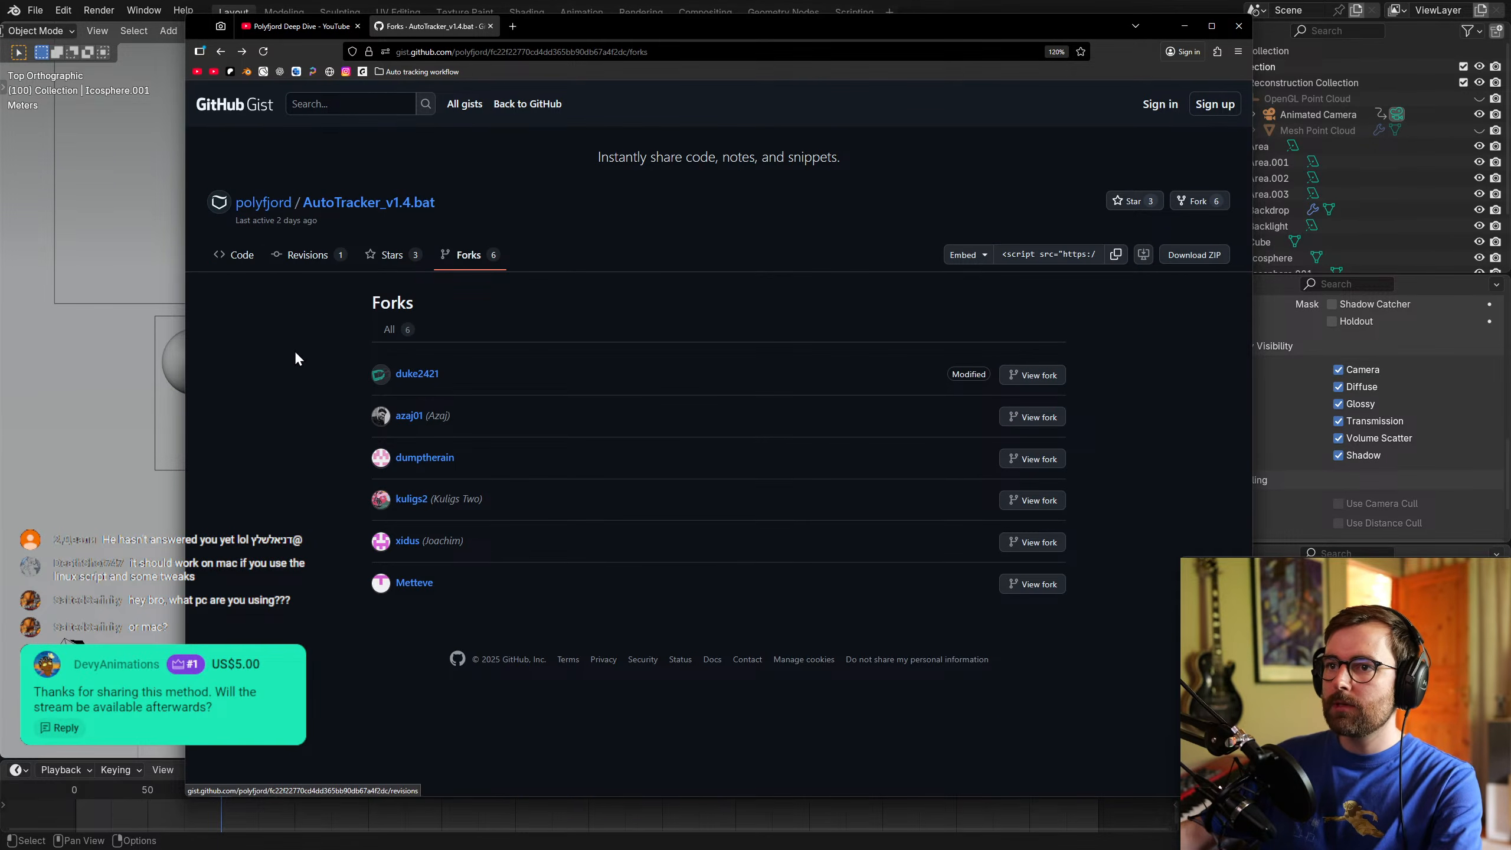
# Open the forks of the batch_reconstruct.bat gist and examine its two modified versions, including readme-mac.md, for macOS support.
pyautogui.click(275, 204)
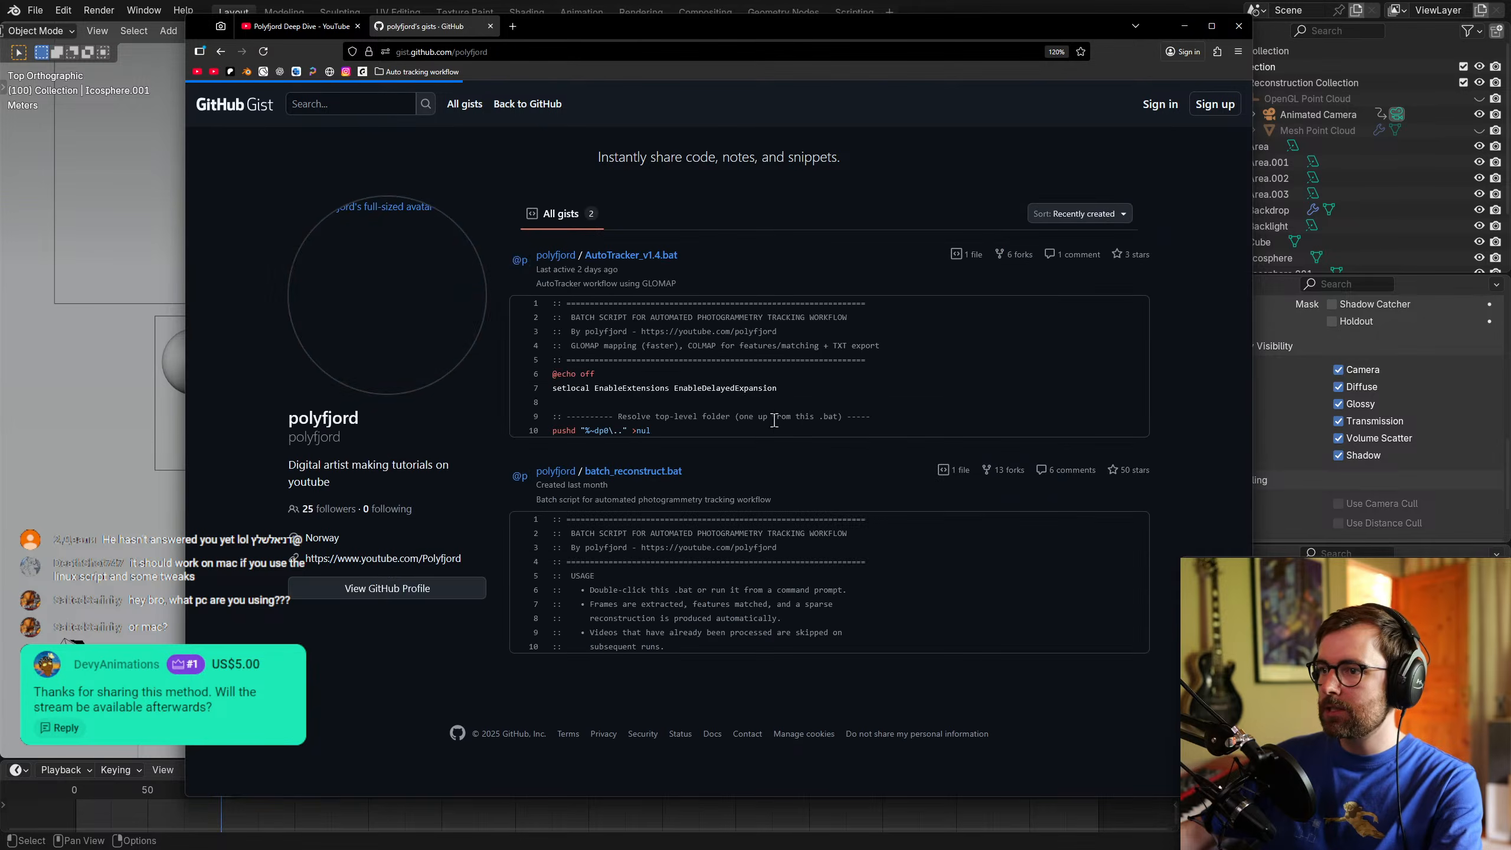
pyautogui.click(629, 472)
pyautogui.click(473, 255)
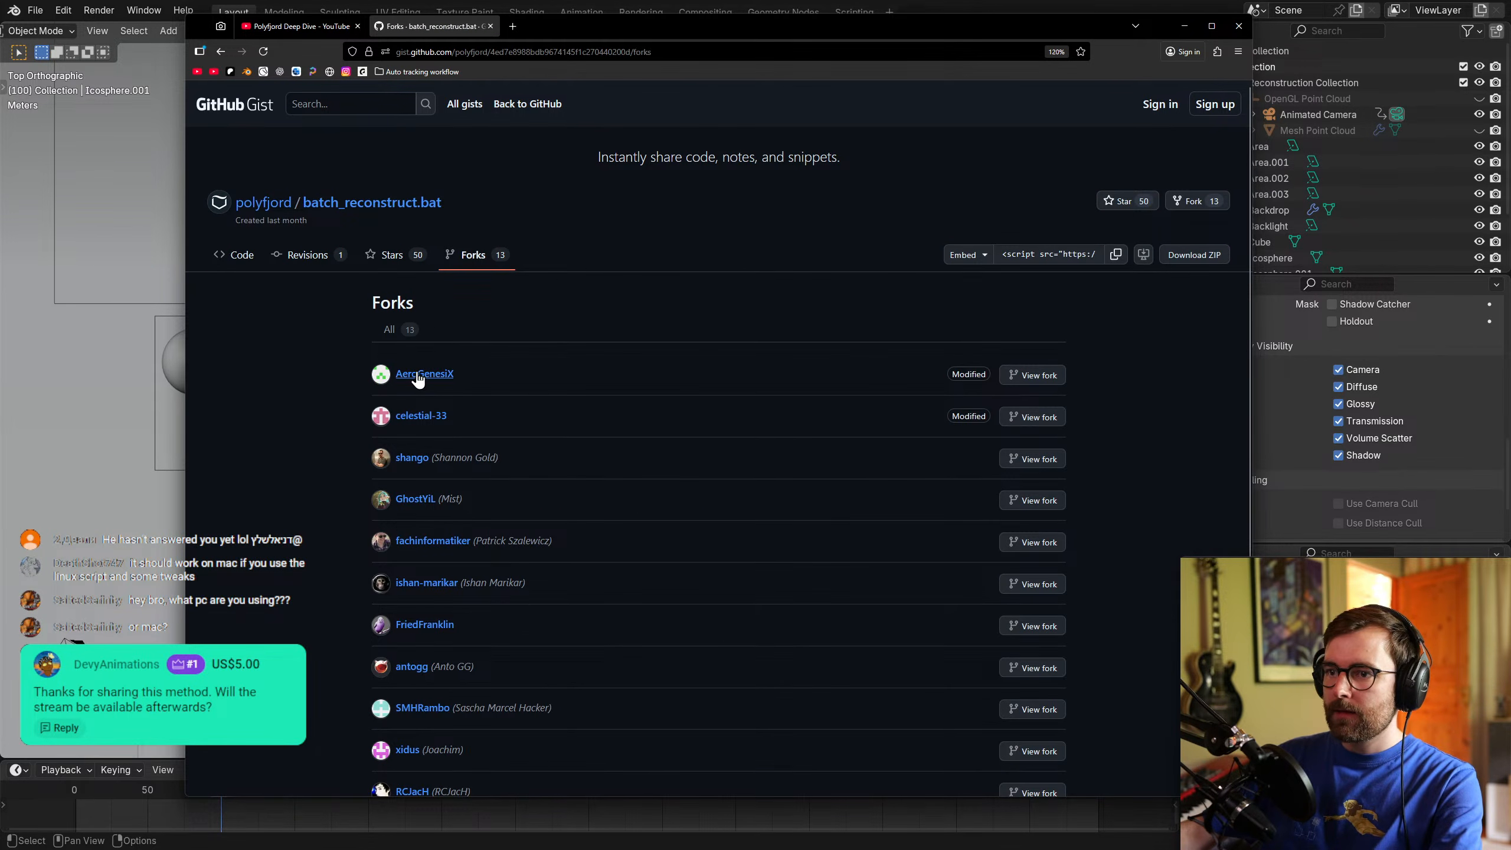
pyautogui.click(1053, 376)
pyautogui.moveTo(856, 395); pyautogui.dragTo(947, 398)
pyautogui.hotkey('alt', 'Left')
pyautogui.click(1047, 417)
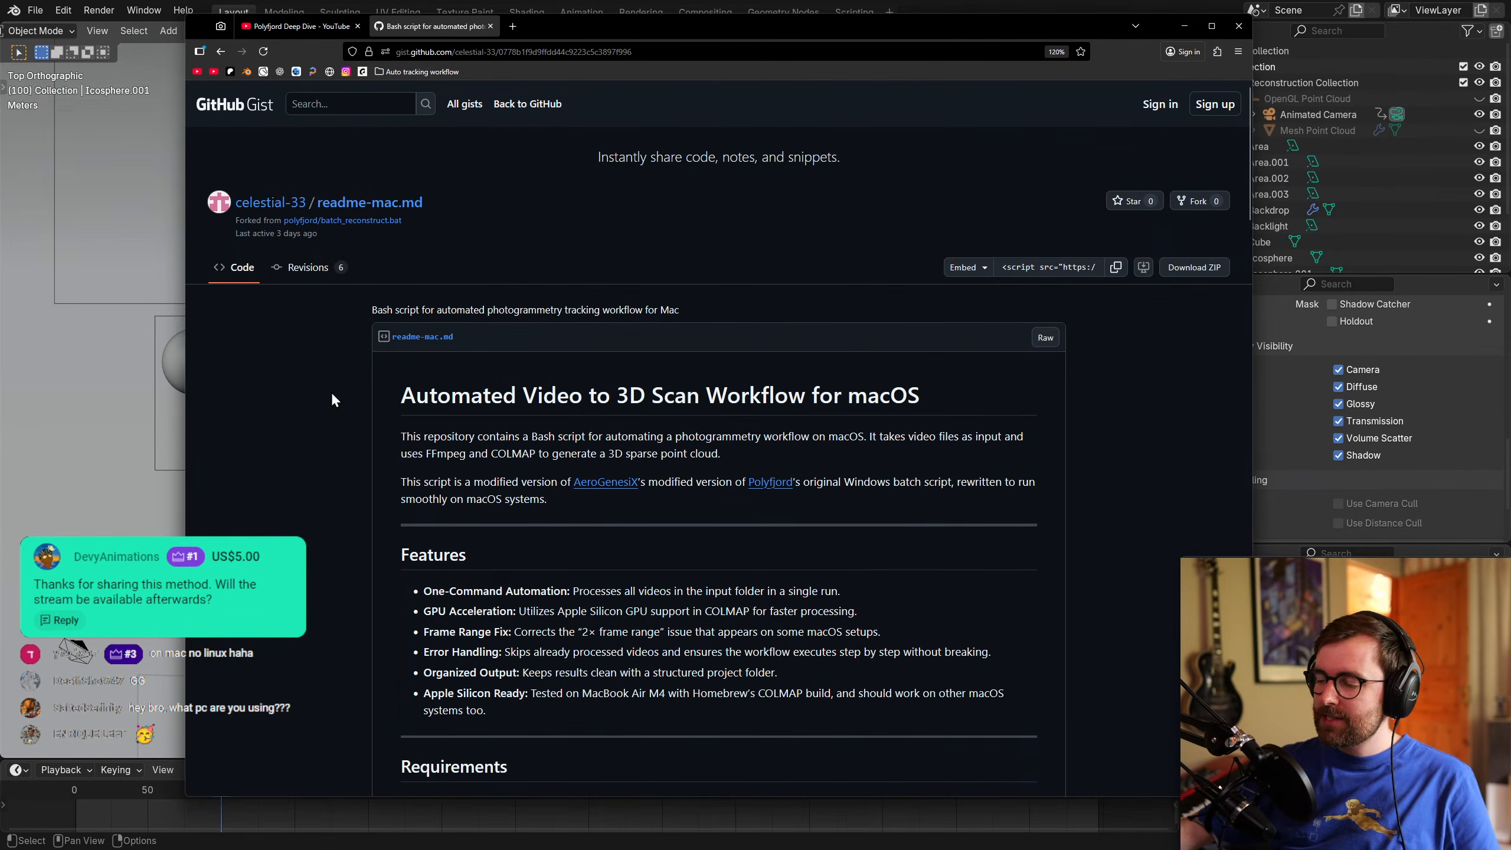
# Browse the Polyfjord channel's video list in a separate tab, going through older uploads, and close the tab.
pyautogui.click(197, 72)
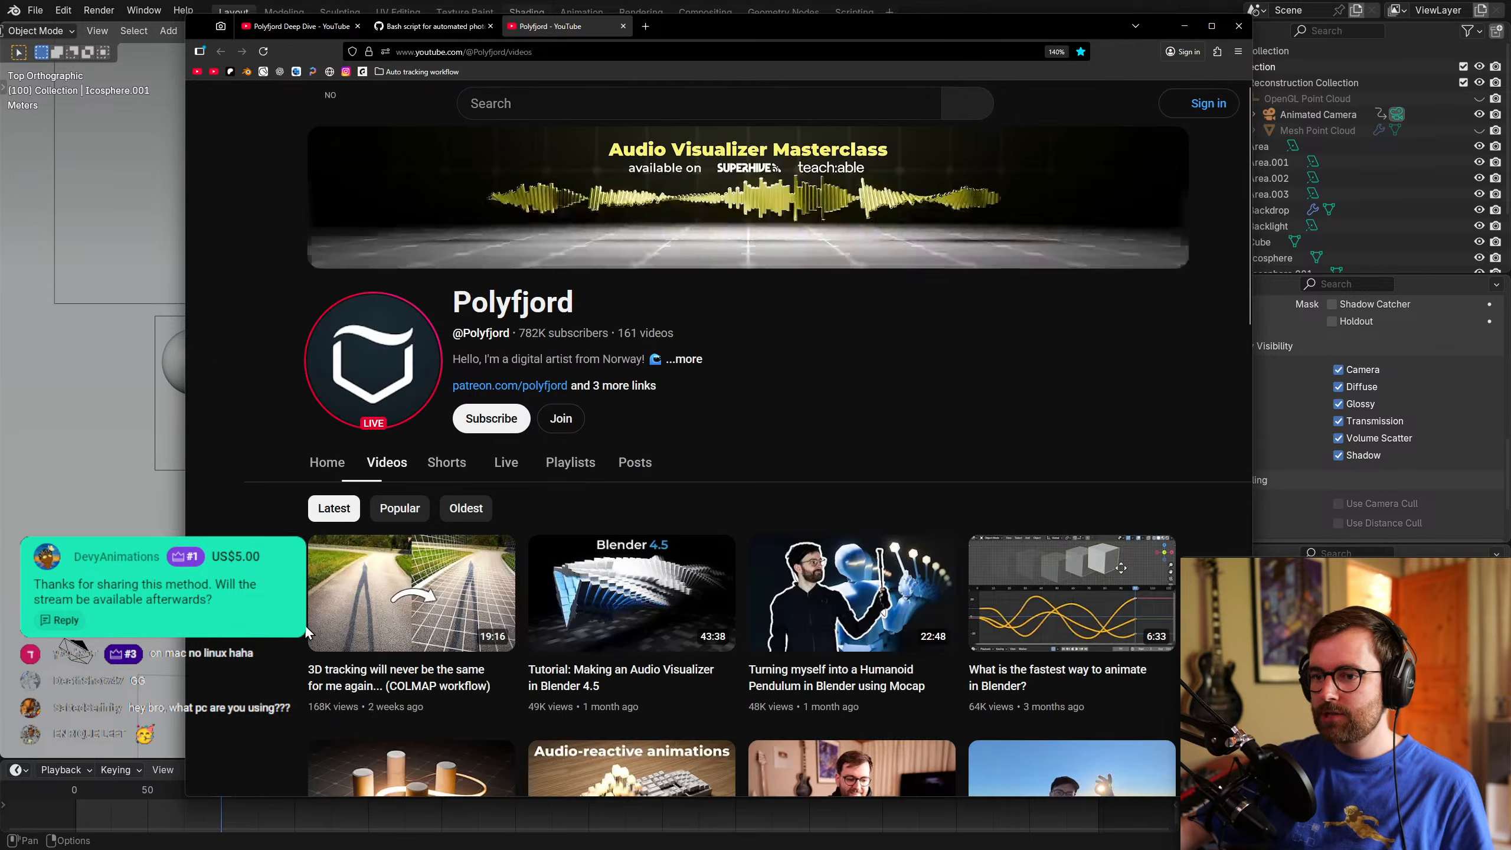
pyautogui.scroll(-15, 1121, 567)
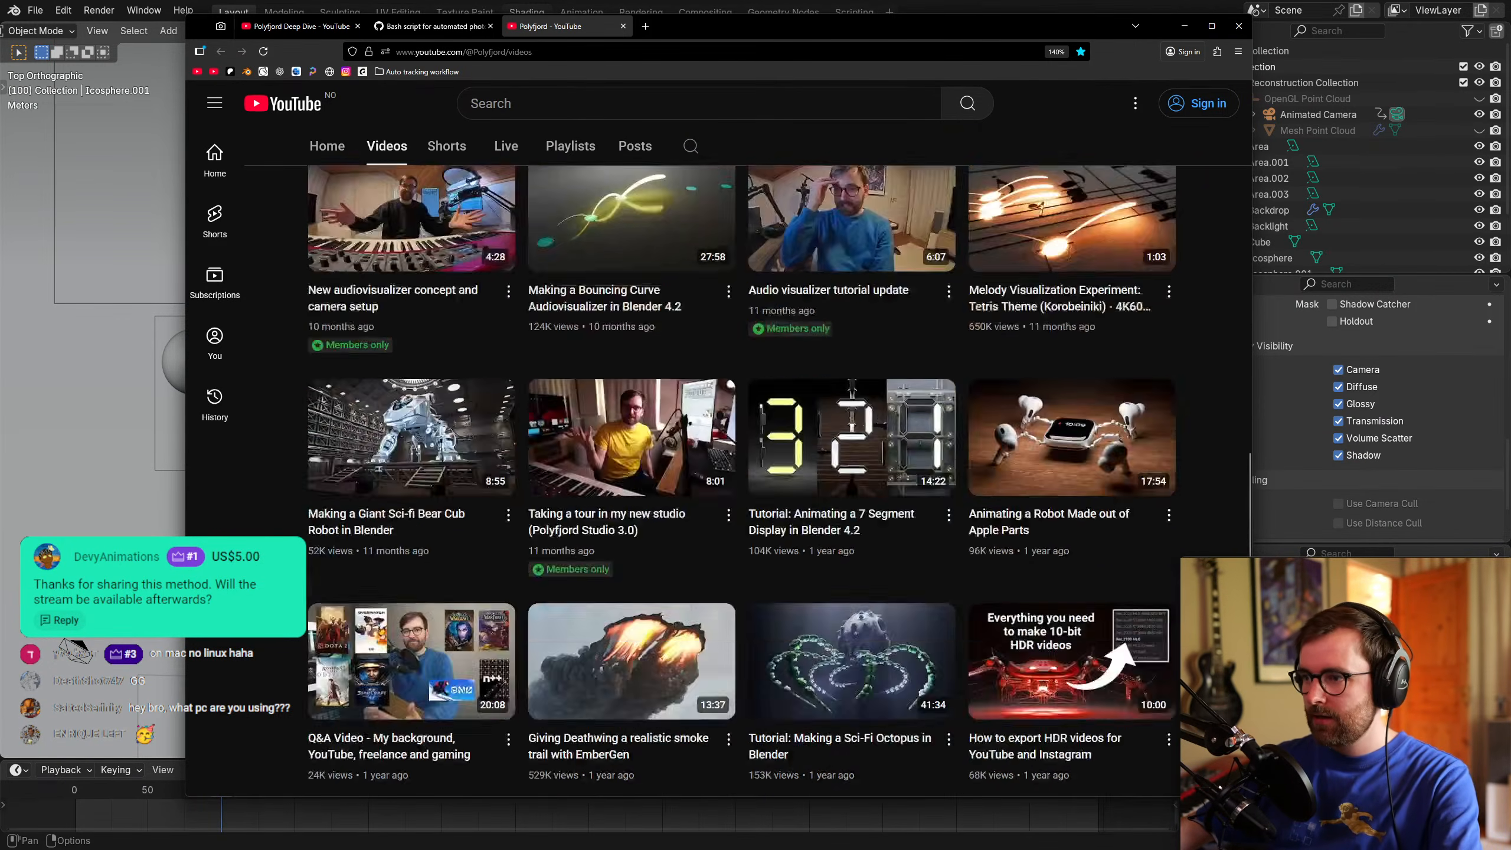
pyautogui.scroll(-13, 740, 482)
pyautogui.scroll(6, 352, 506)
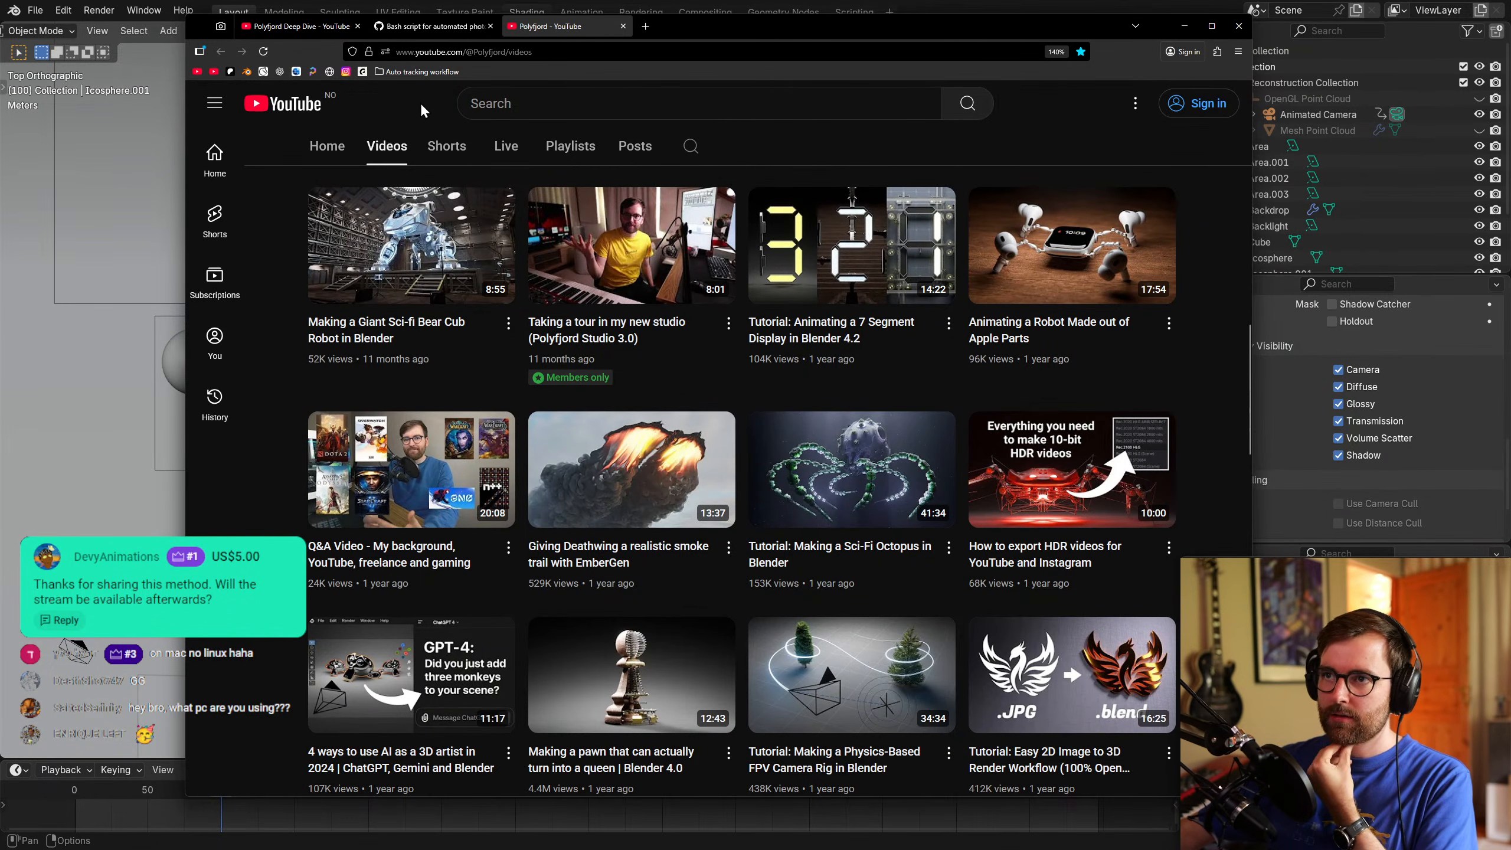
pyautogui.middleClick(560, 32)
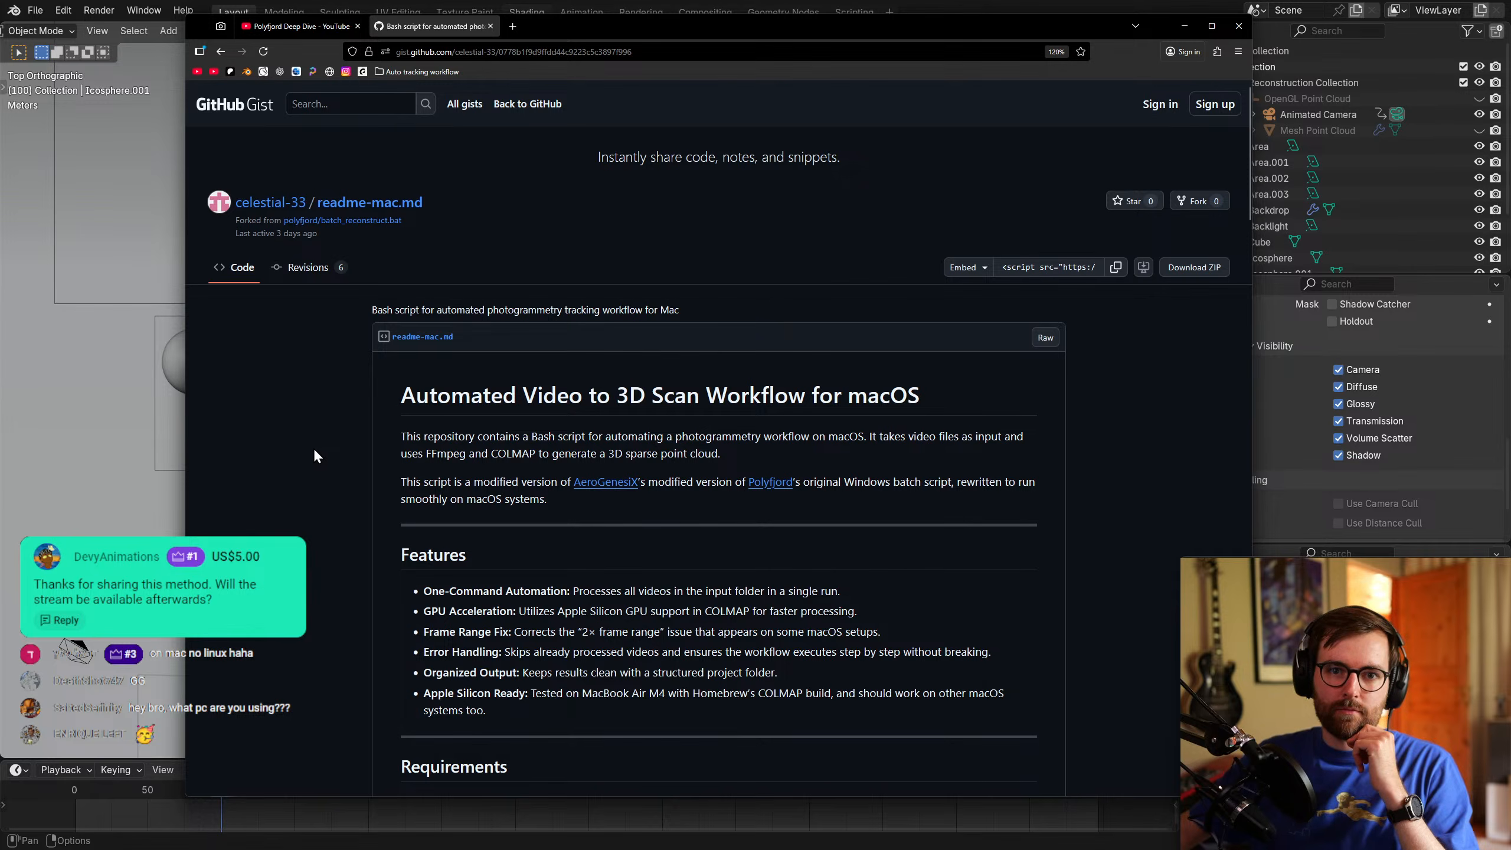
pyautogui.middleClick(433, 34)
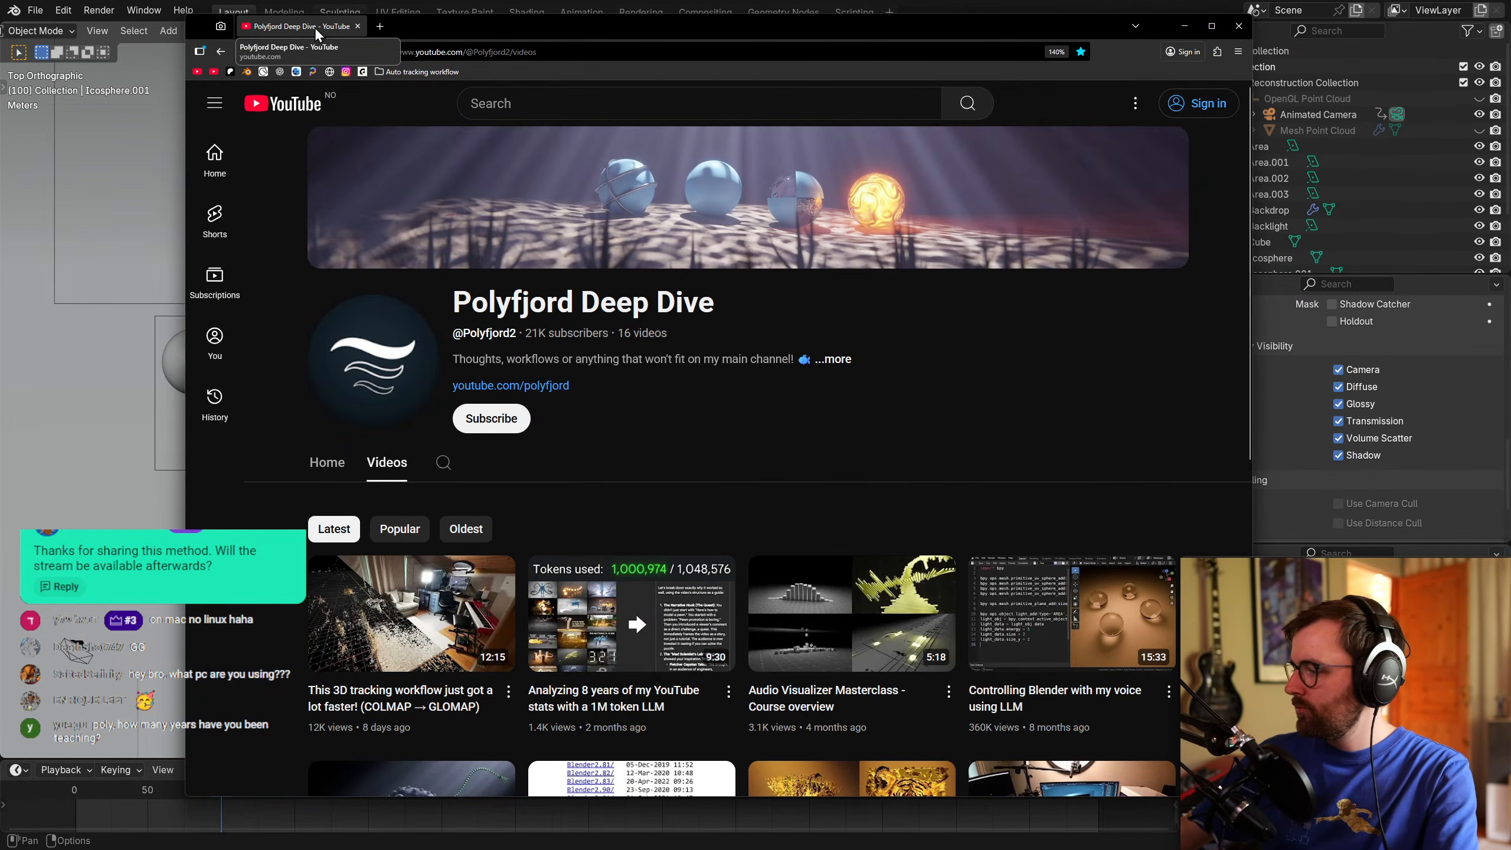
pyautogui.hotkey('ctrl', 'shift', 't')
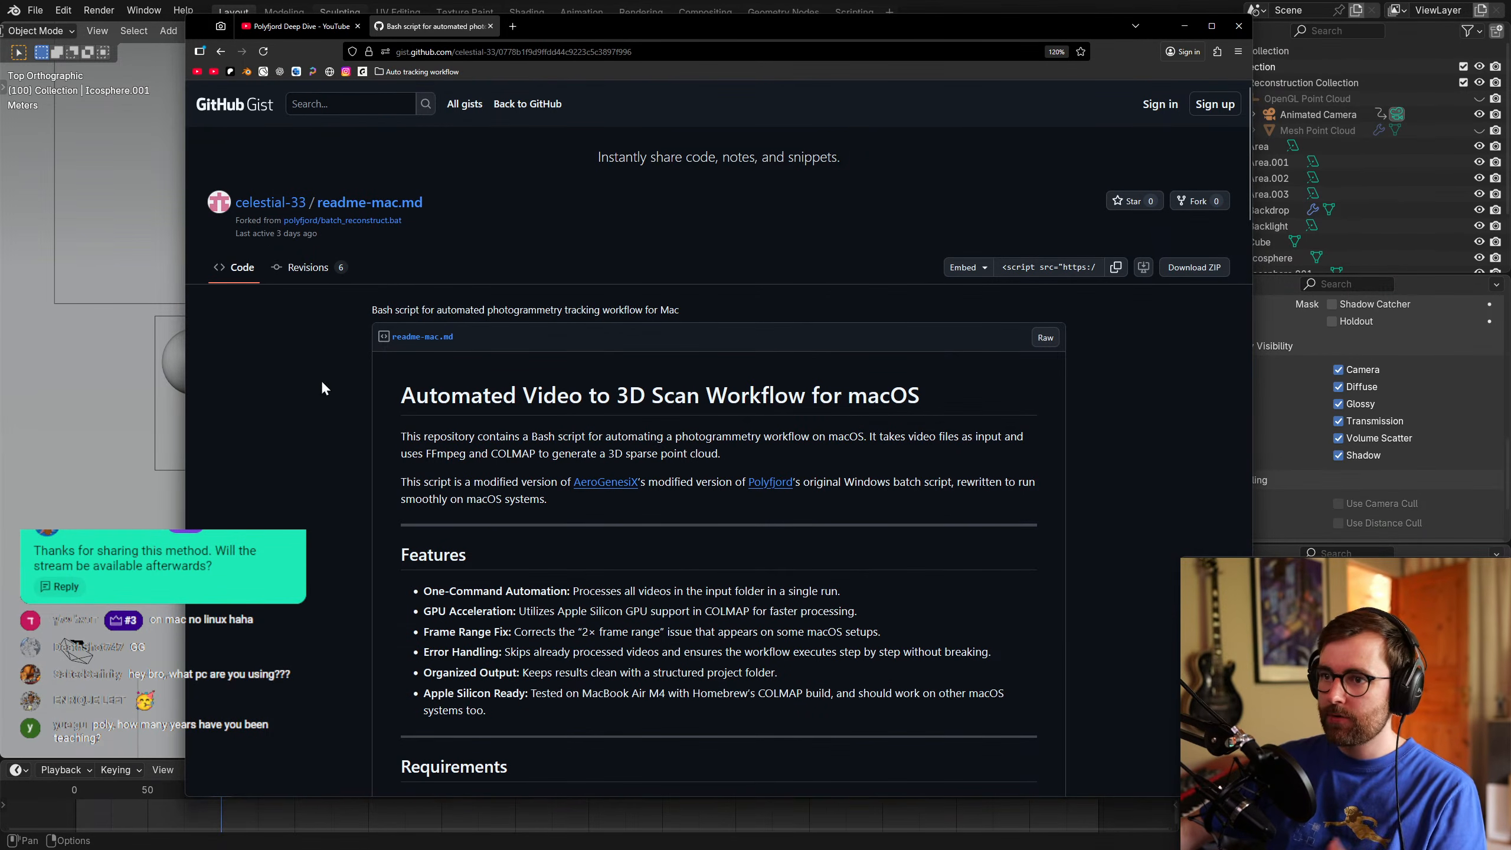
pyautogui.moveTo(866, 393); pyautogui.dragTo(939, 391)
pyautogui.click(942, 391)
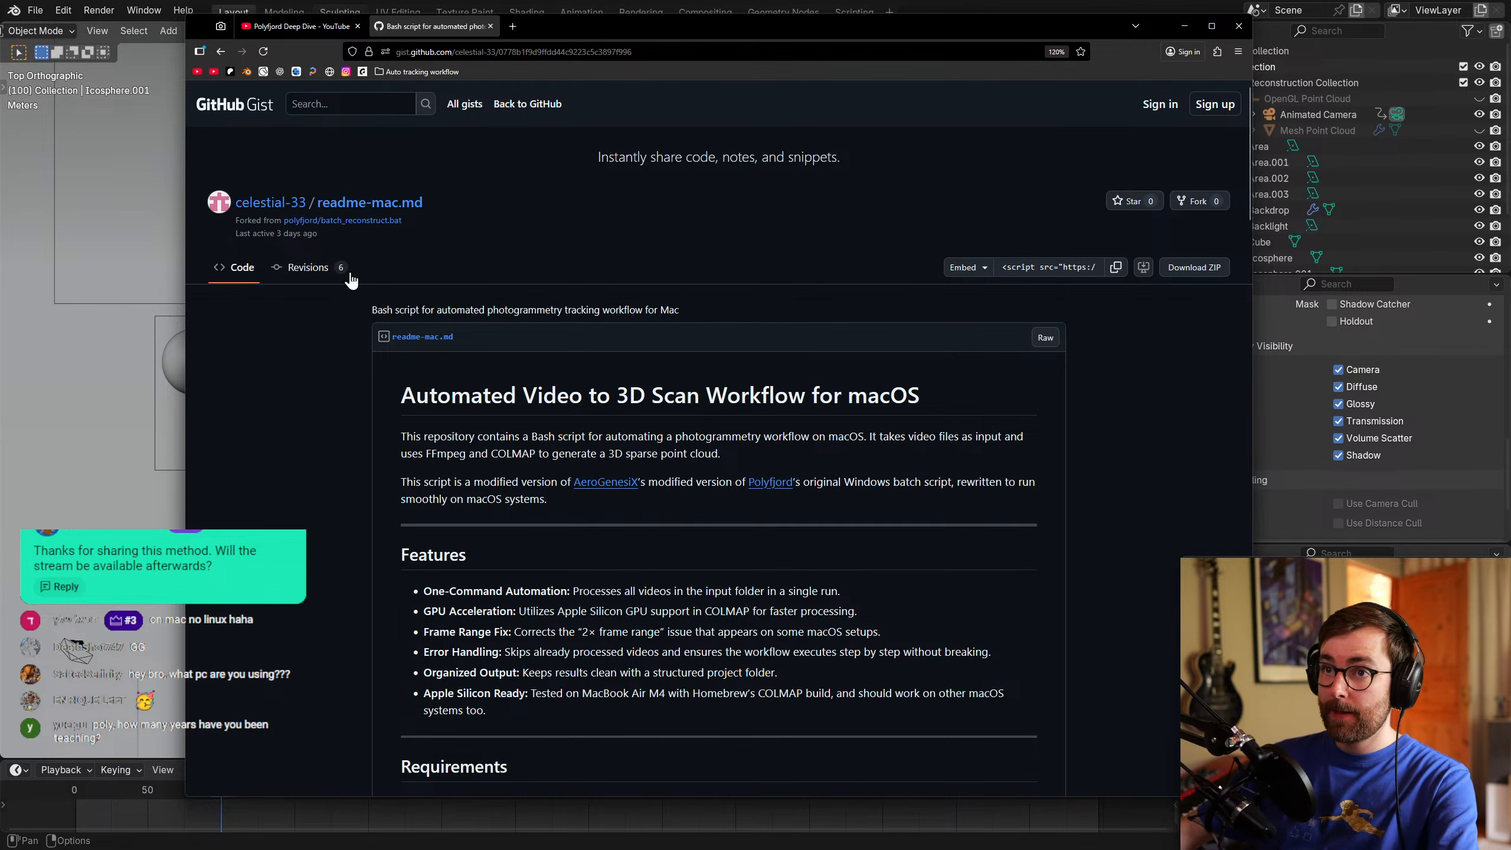
# Go from the readme-mac.md fork to the original batch_reconstruct.bat gist and reopen the AutoTracker_v1.4.bat gist.
pyautogui.click(252, 108)
pyautogui.hotkey('alt', 'Left')
pyautogui.click(321, 220)
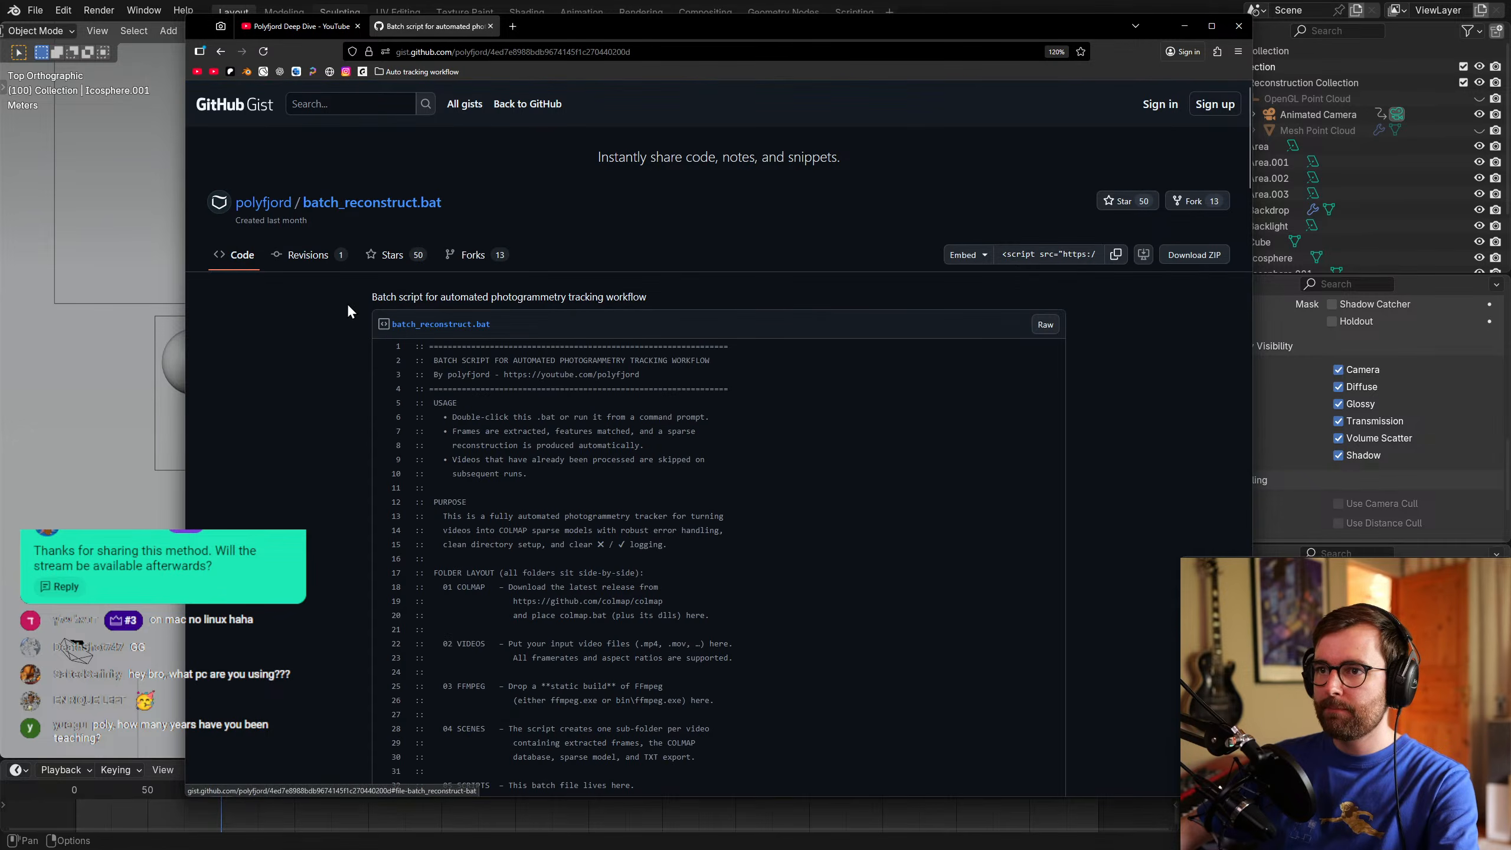
pyautogui.click(632, 470)
pyautogui.hotkey('alt', 'Left')
pyautogui.click(630, 257)
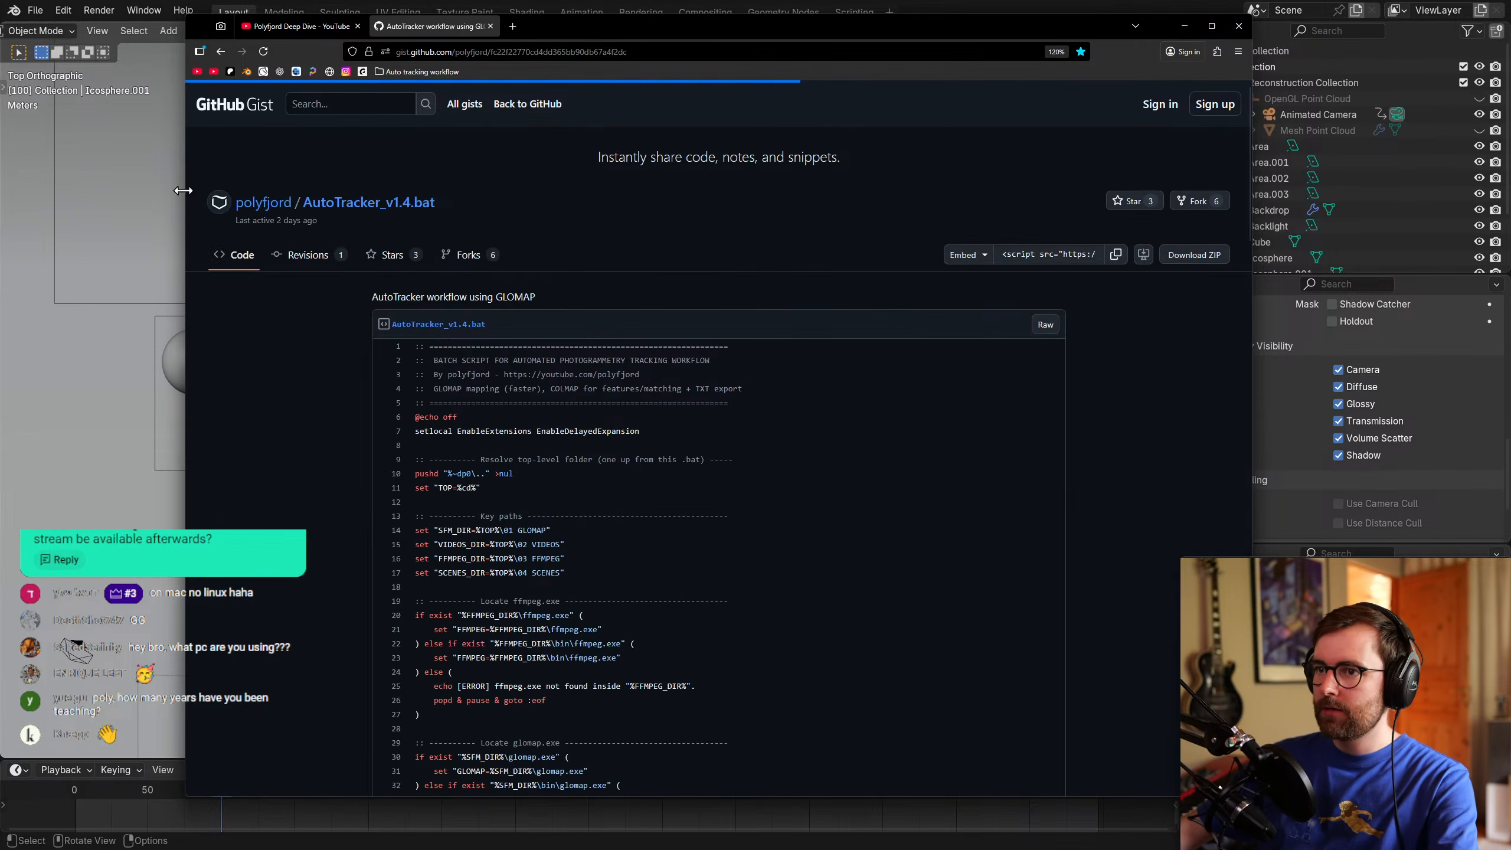
# Check the forks list of the AutoTracker_v1.4.bat gist, return to its code and close the browser.
pyautogui.click(470, 255)
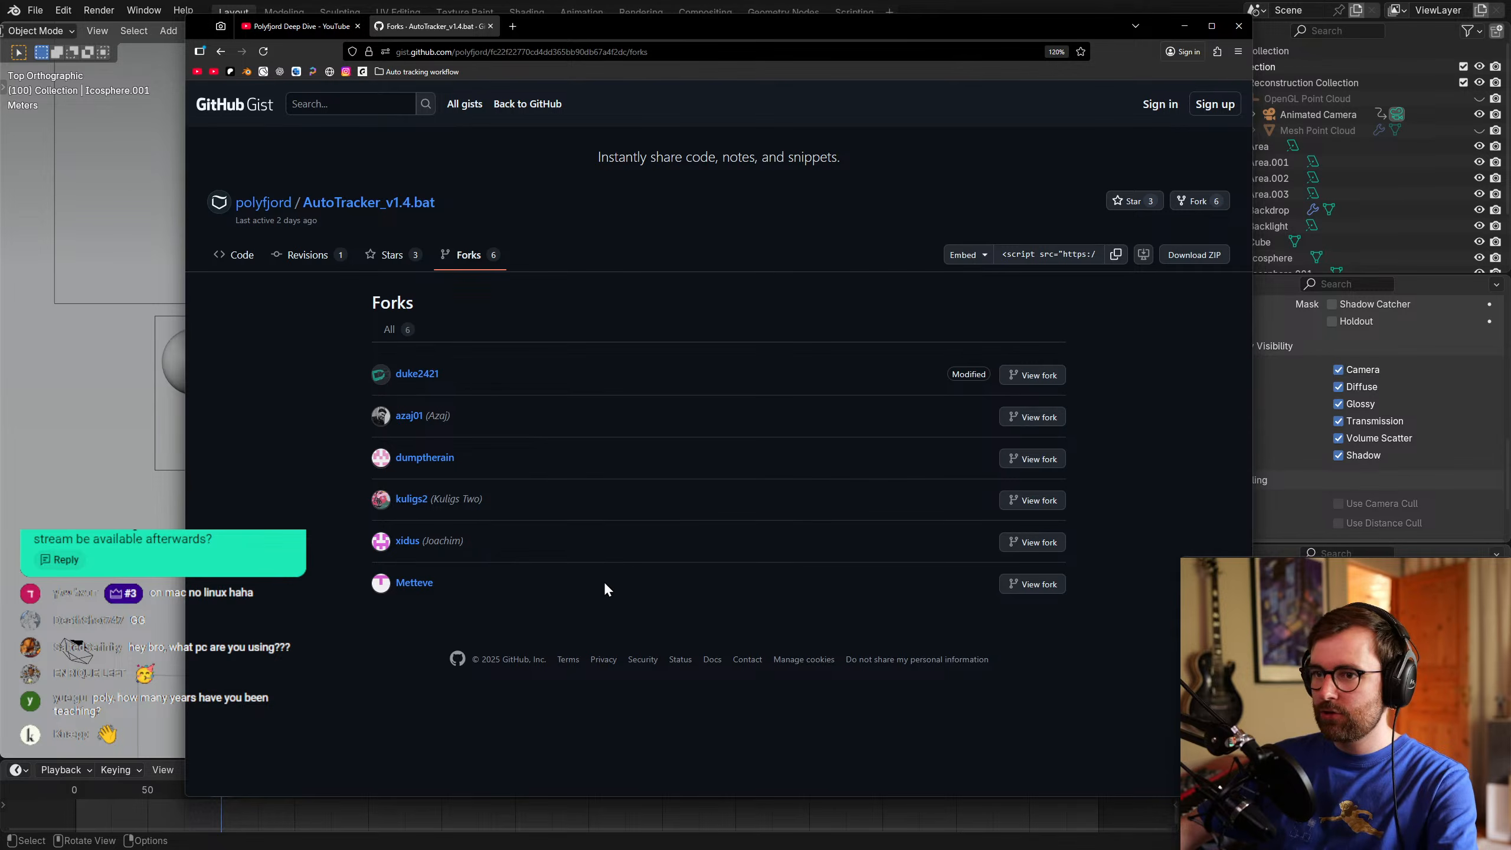
pyautogui.click(240, 255)
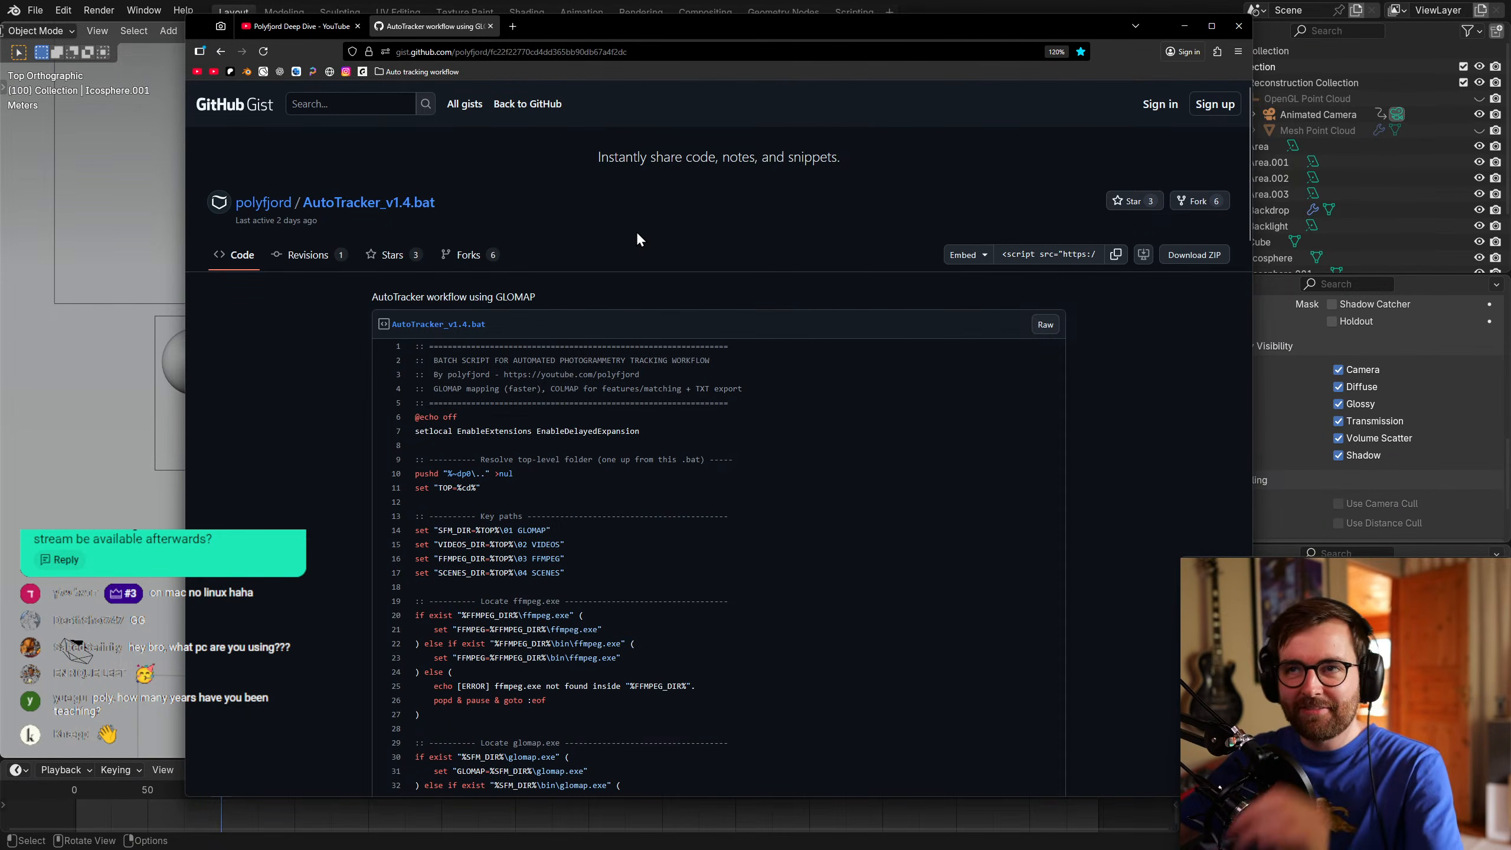
pyautogui.click(1238, 26)
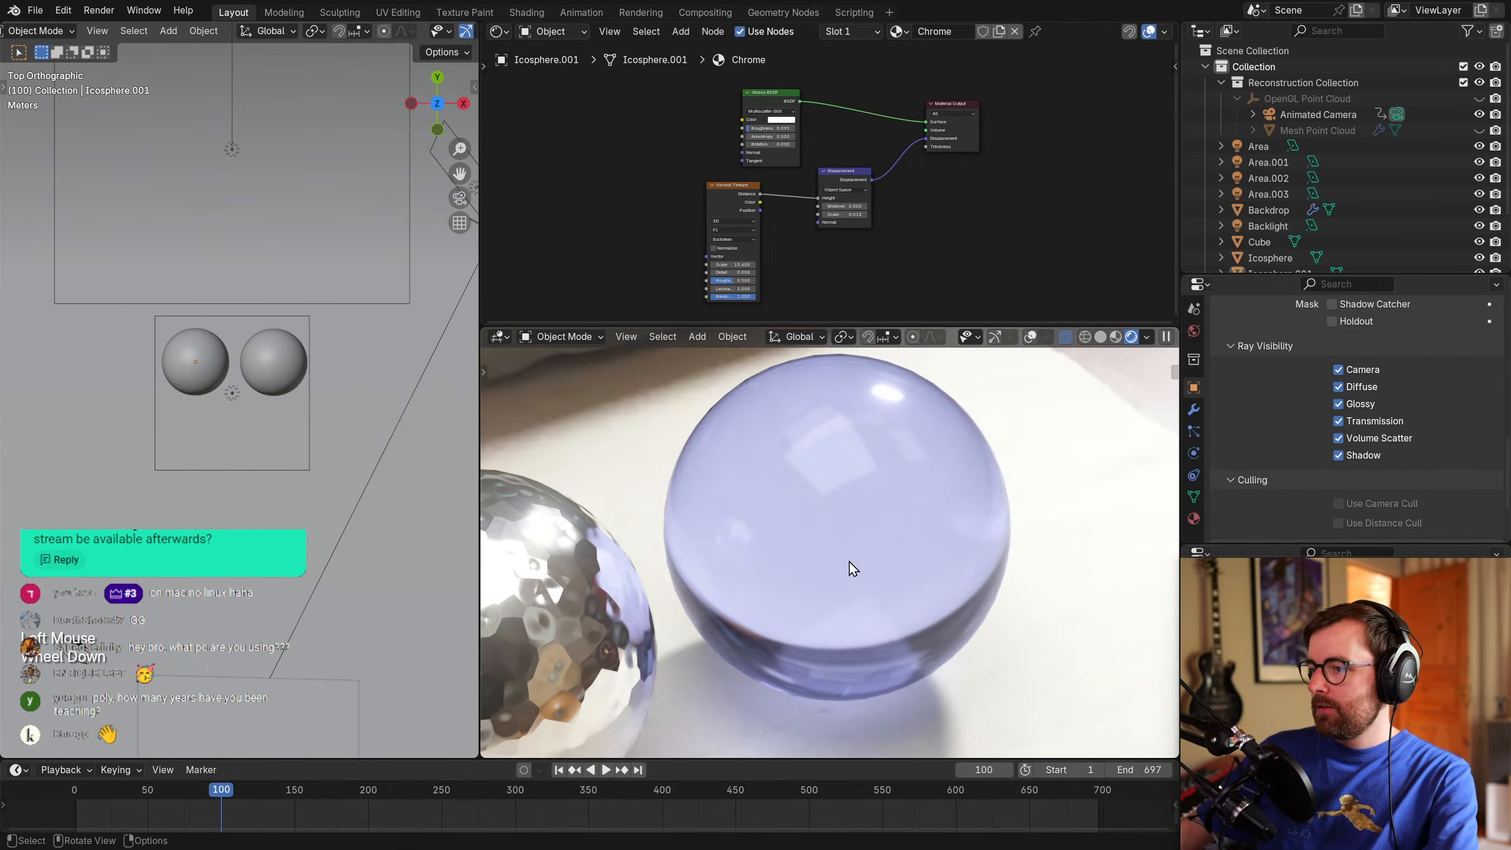
# Inspect the chrome and glass balls up close in the rendered camera view and clear the selection.
pyautogui.scroll(-3, 845, 553)
pyautogui.scroll(5, 883, 571)
pyautogui.keyDown('shift'); pyautogui.moveTo(887, 574); pyautogui.dragTo(932, 603, button='middle'); pyautogui.keyUp('shift')
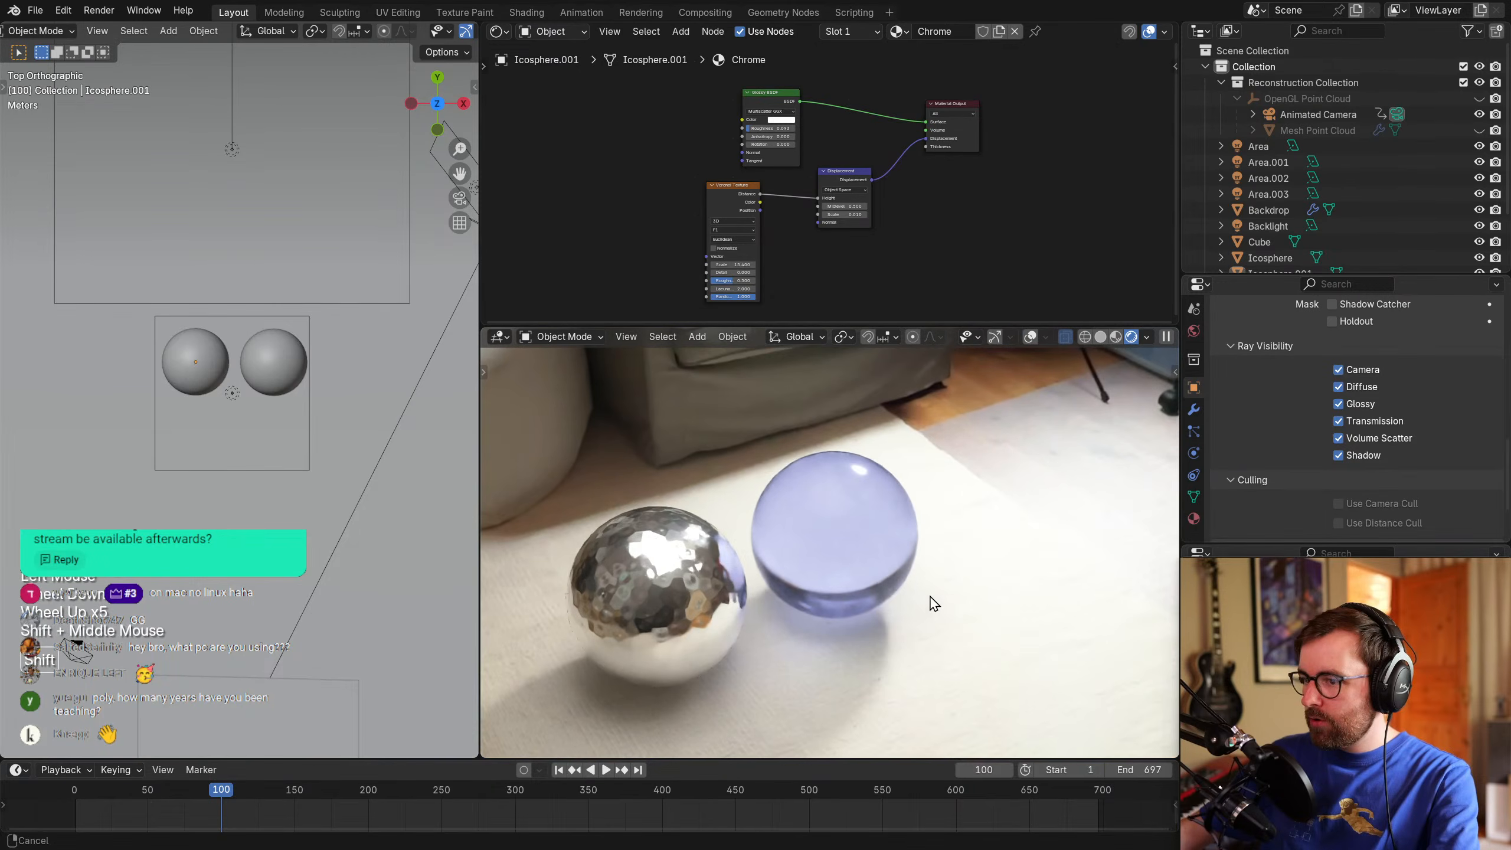
pyautogui.click(295, 353)
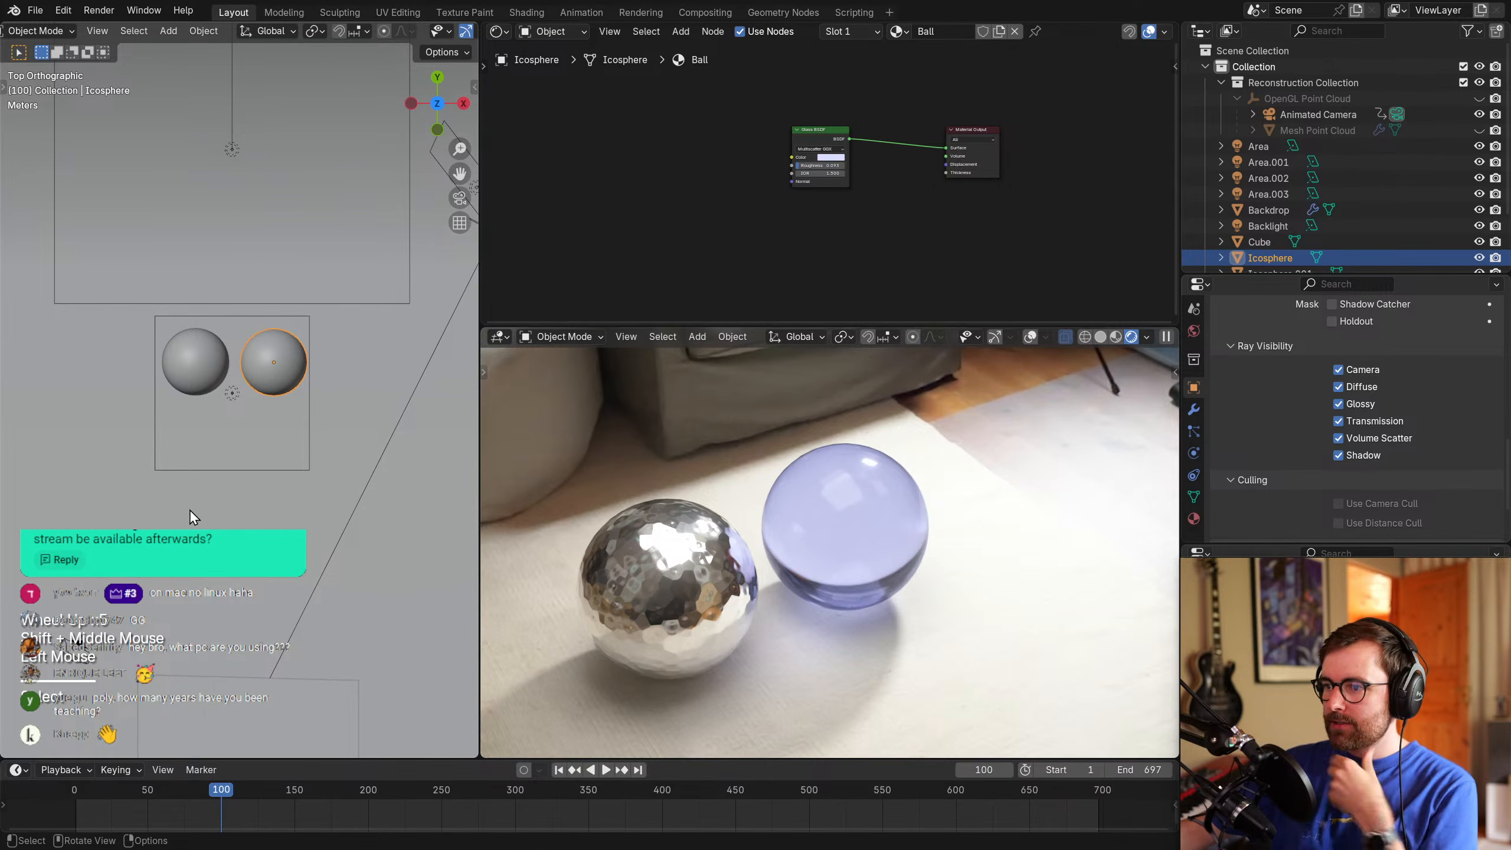
pyautogui.hotkey('alt', 'a')
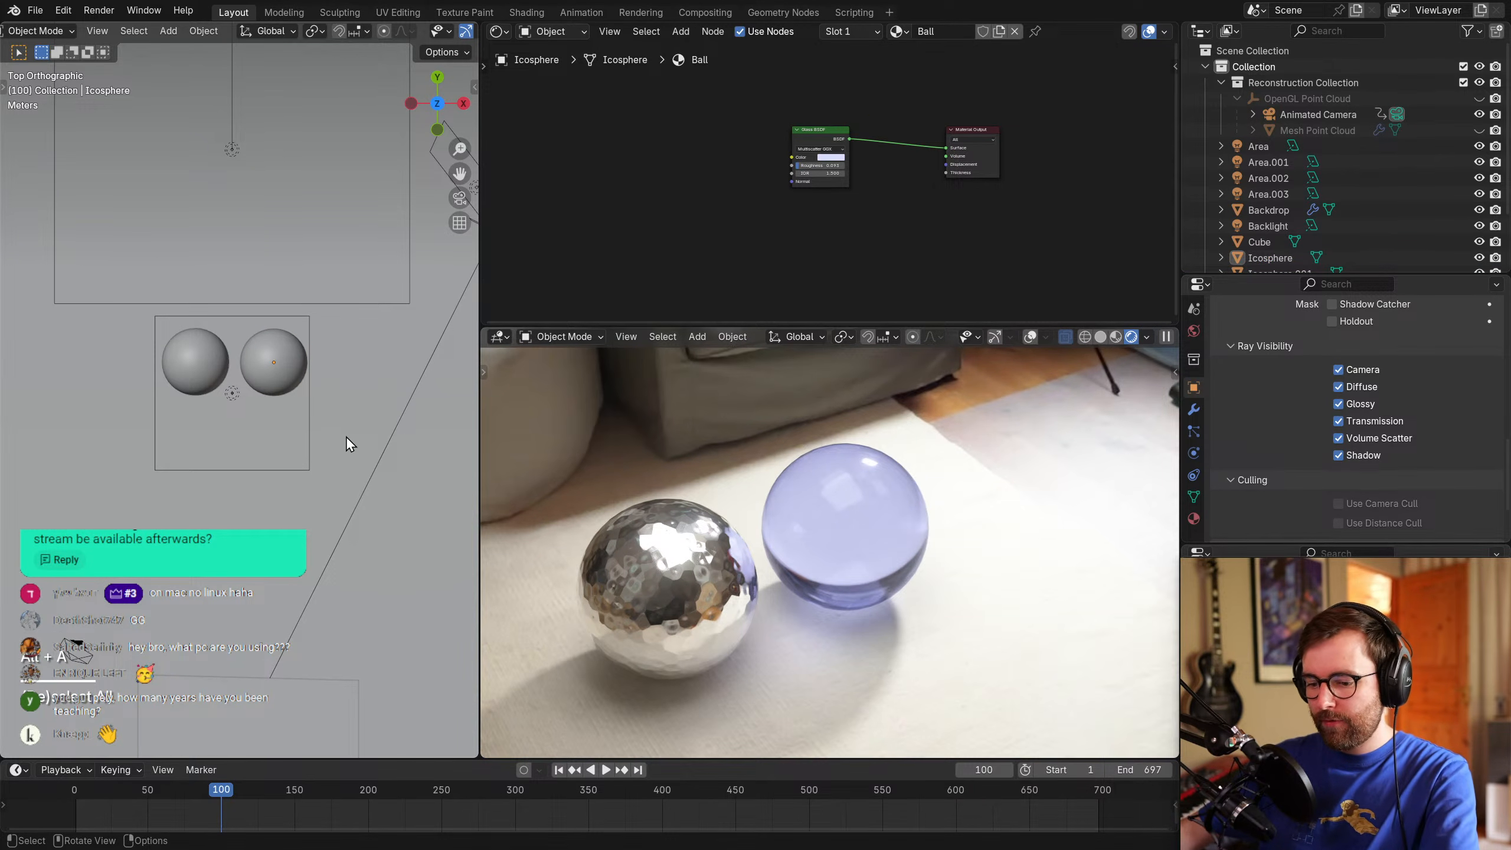
pyautogui.scroll(-3, 880, 506)
pyautogui.keyDown('shift'); pyautogui.moveTo(881, 506); pyautogui.dragTo(898, 512, button='middle'); pyautogui.keyUp('shift')
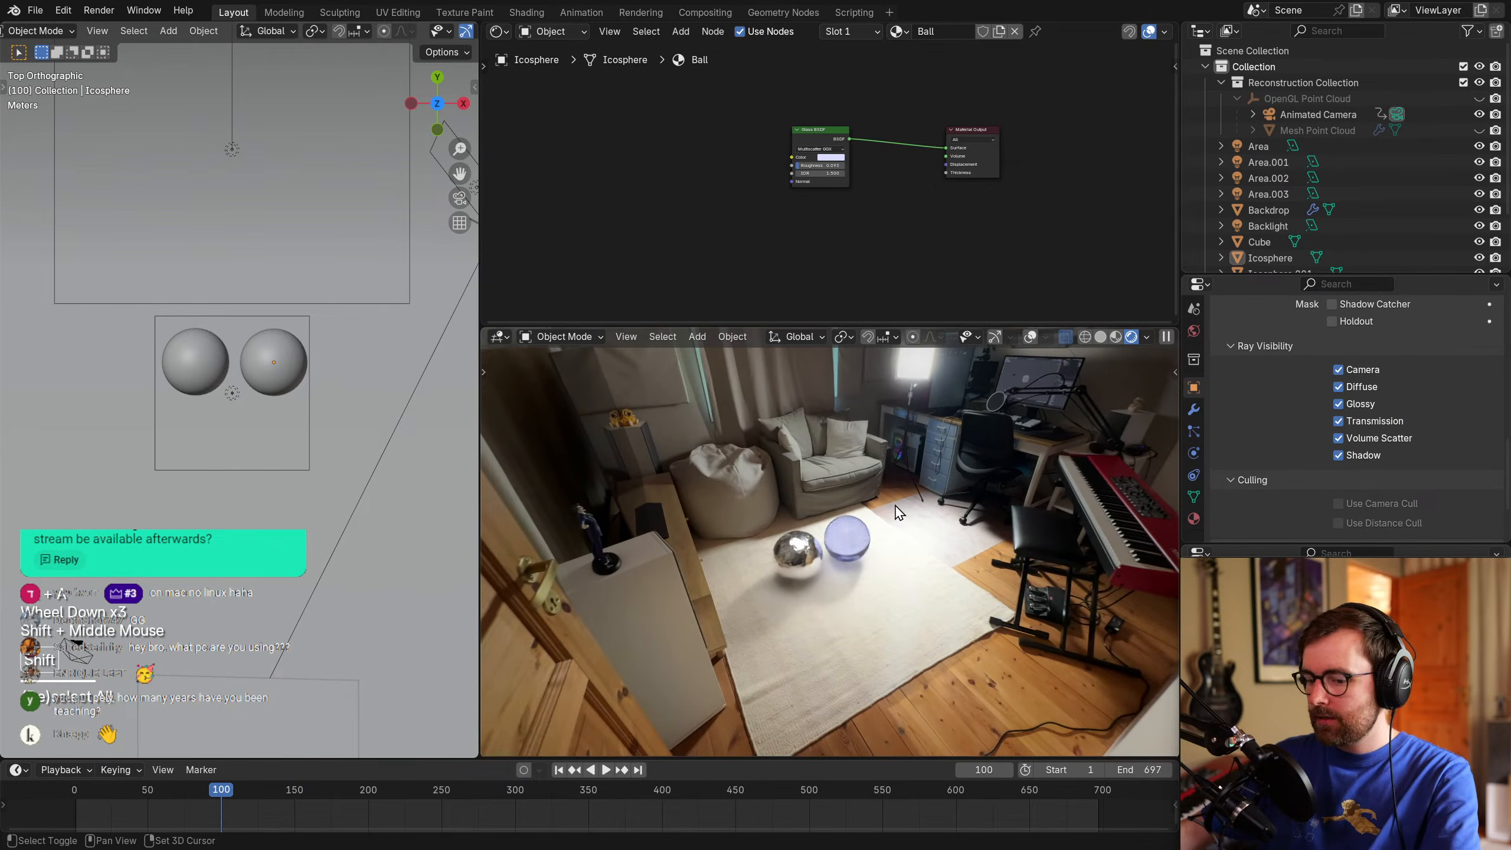
# Examine the full room composite in a maximized camera viewport and restore the normal layout.
pyautogui.press('super+1')
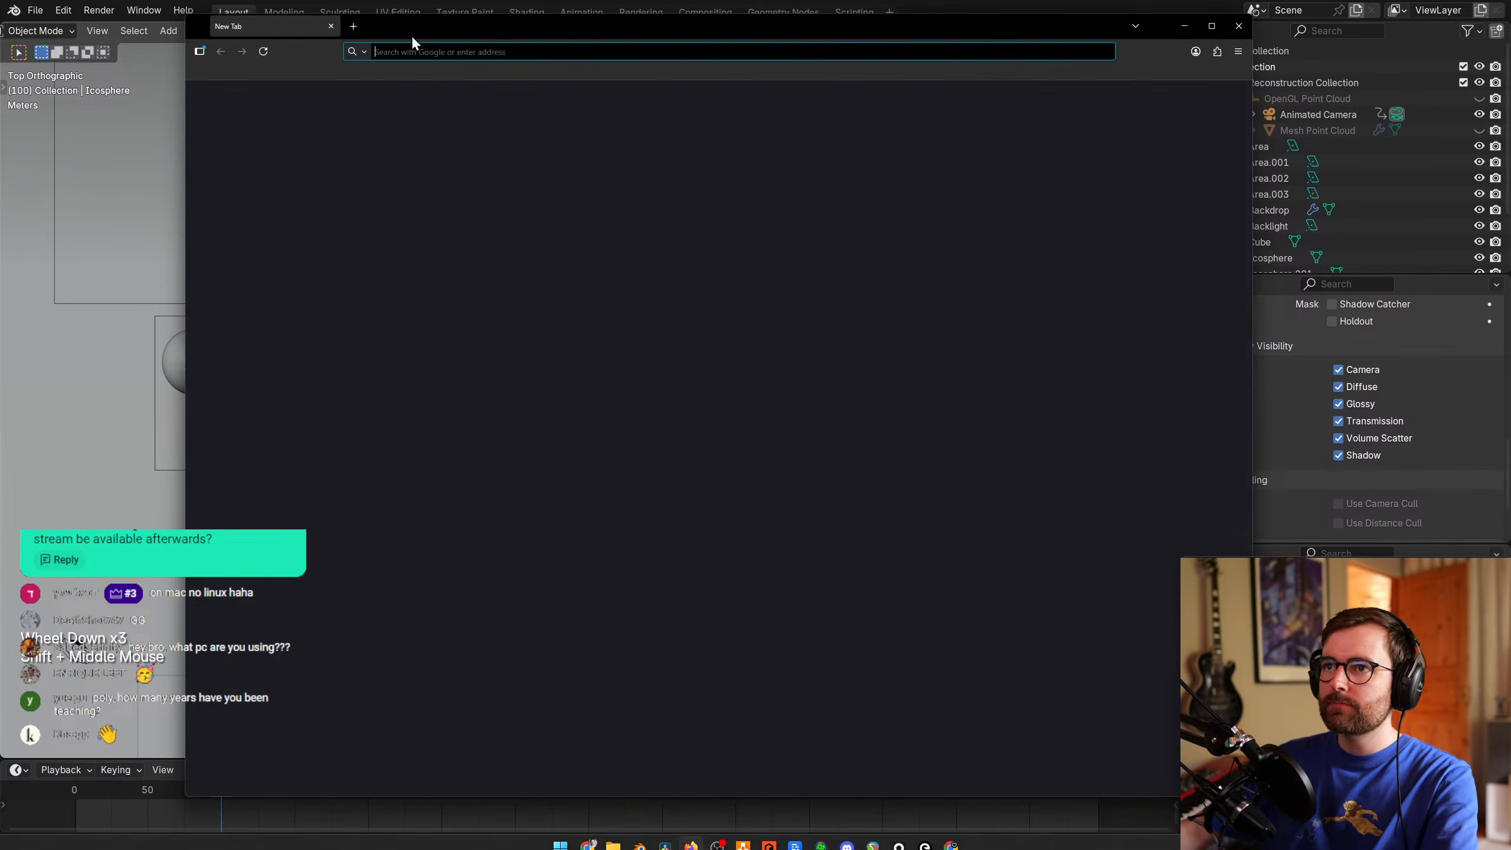
pyautogui.click(1238, 26)
pyautogui.scroll(-1, 850, 631)
pyautogui.hotkey('ctrl', 'space')
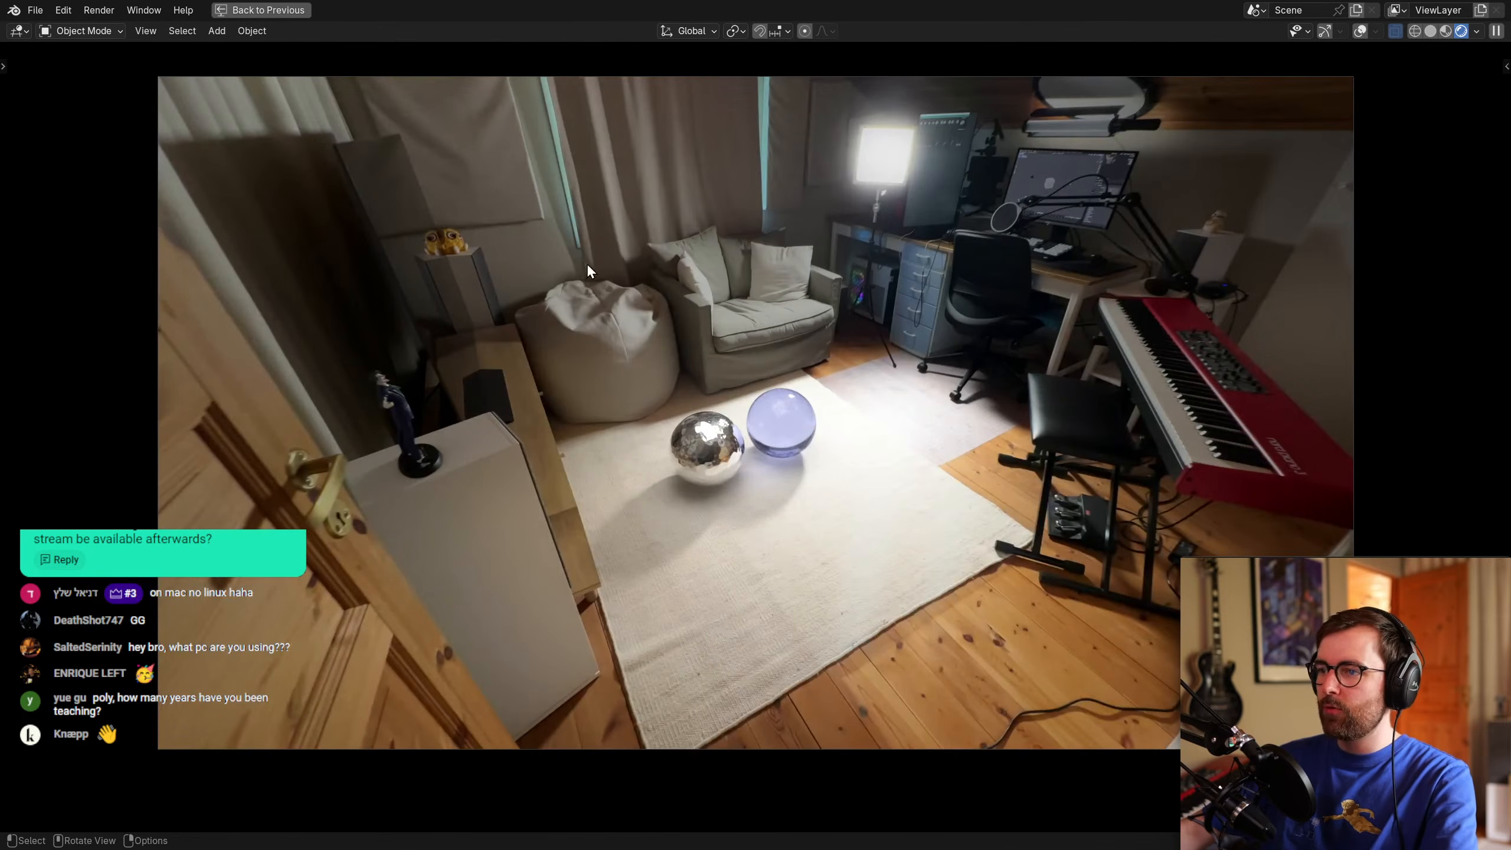
pyautogui.keyDown('shift'); pyautogui.moveTo(589, 271); pyautogui.dragTo(582, 285, button='middle'); pyautogui.keyUp('shift')
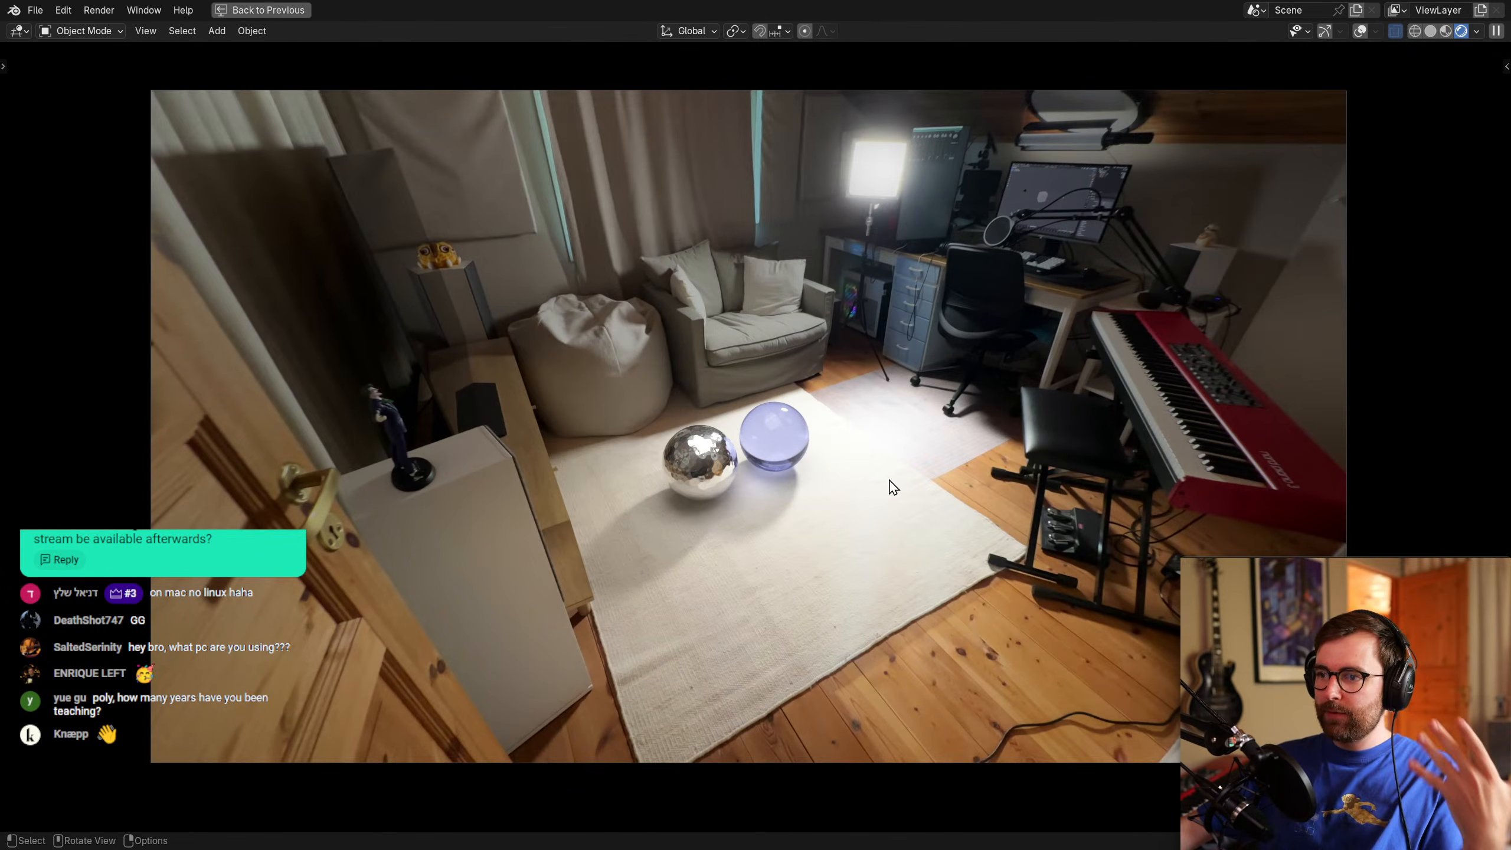
pyautogui.hotkey('ctrl', 'space')
# Set the render resolution percentage to 50% in the scene's output format settings.
pyautogui.click(1193, 359)
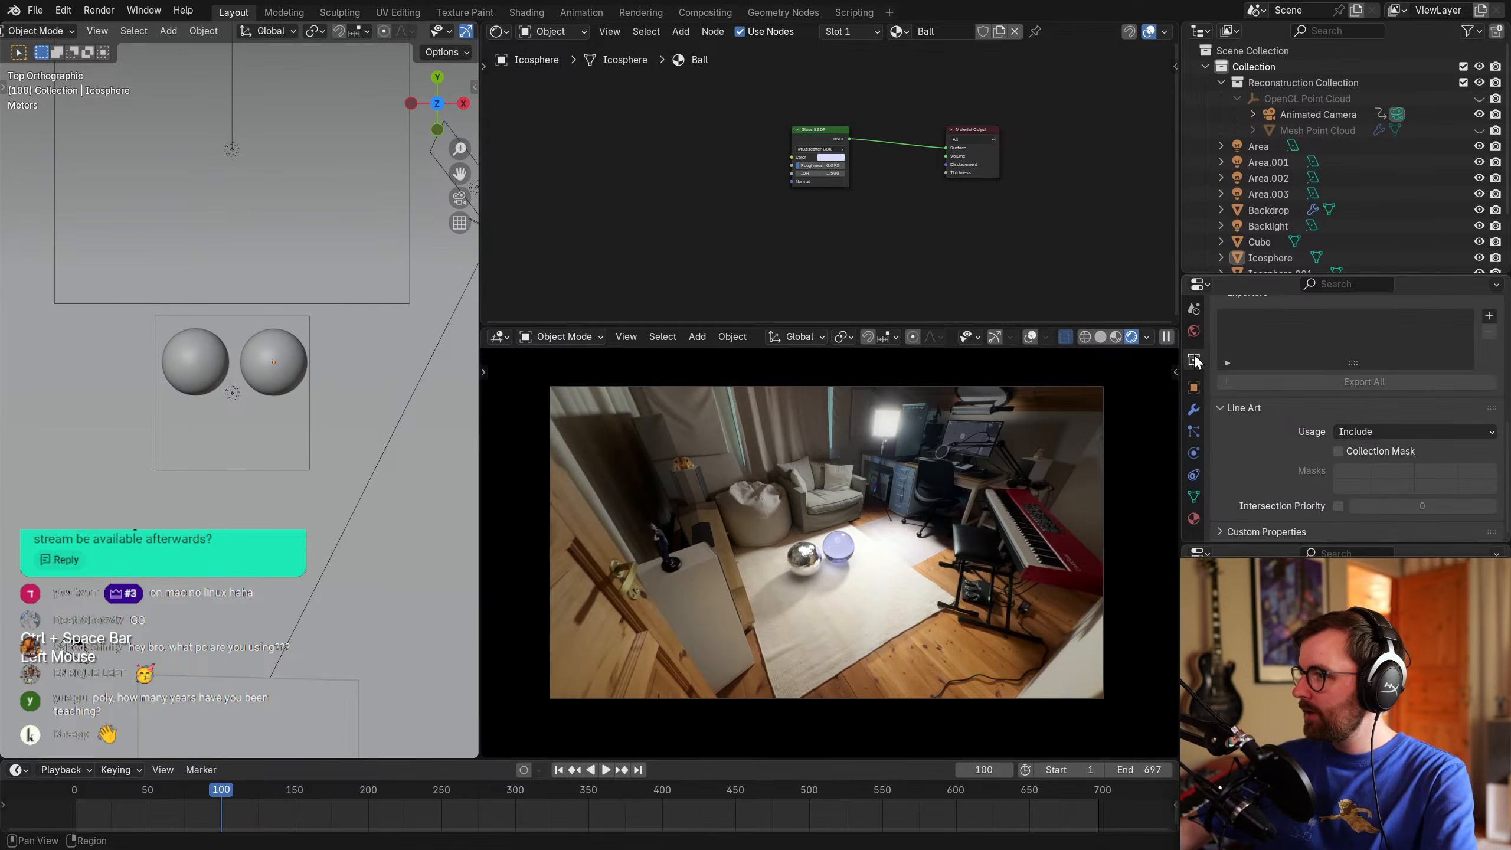
pyautogui.scroll(2, 1196, 345)
pyautogui.click(1193, 362)
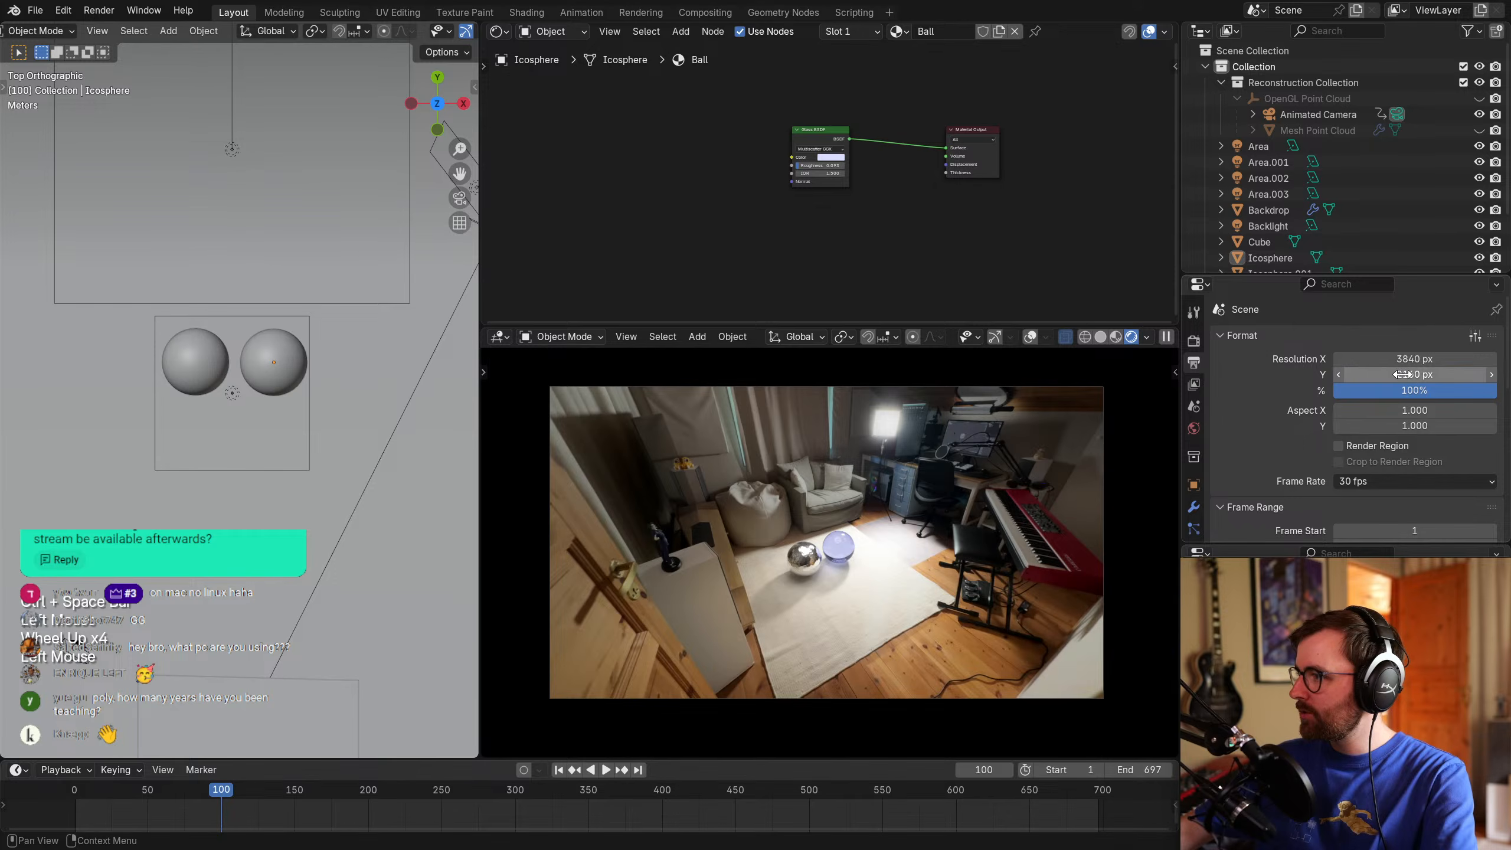
pyautogui.click(1410, 394)
pyautogui.write('50')
pyautogui.click(1258, 415)
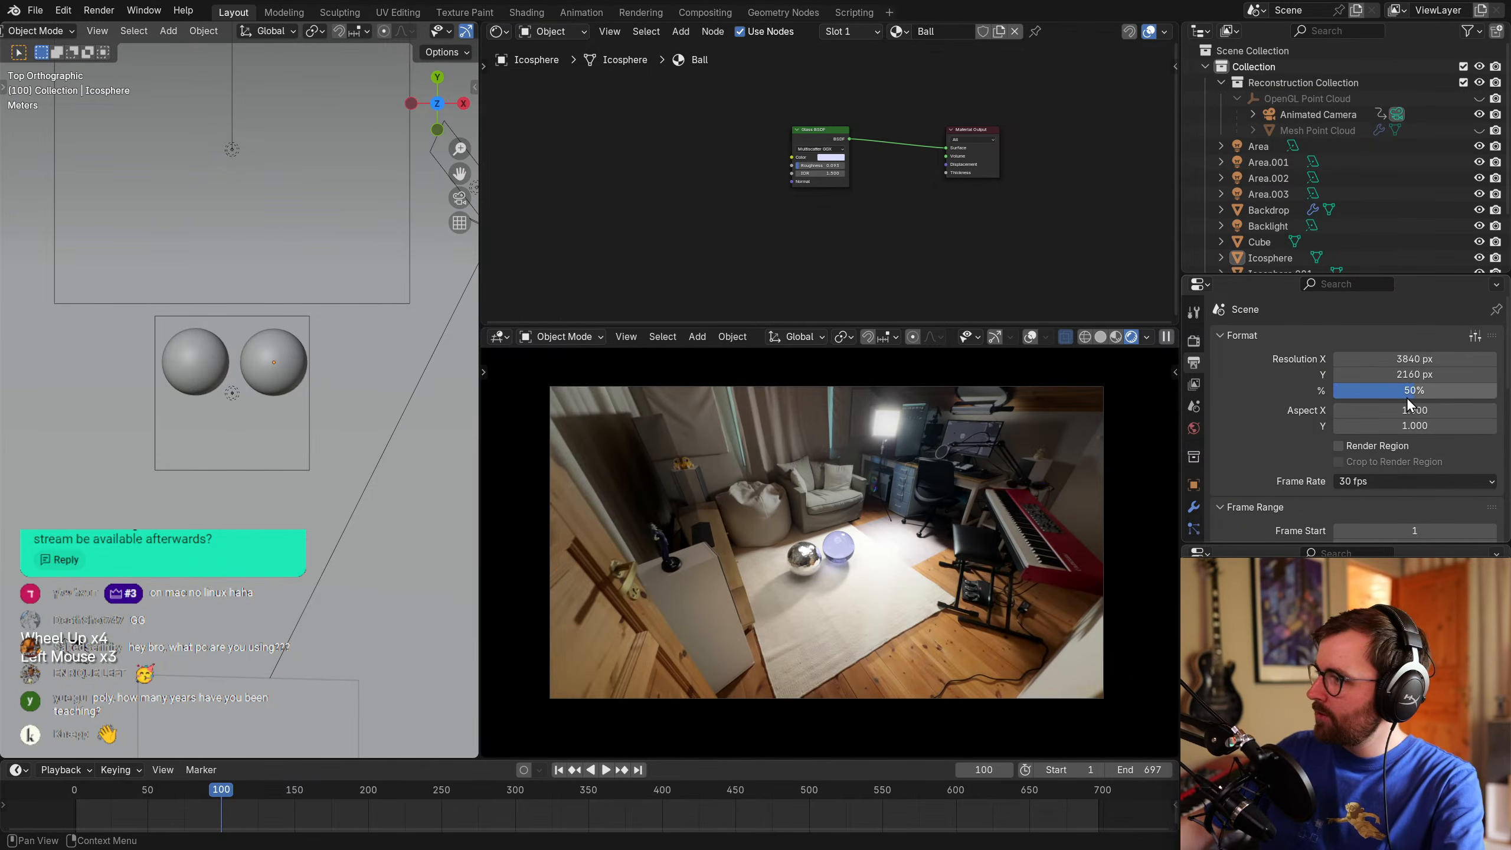
# Save the file and render frame 100 as a still image, with the camera viewport in solid shading.
pyautogui.press('z')
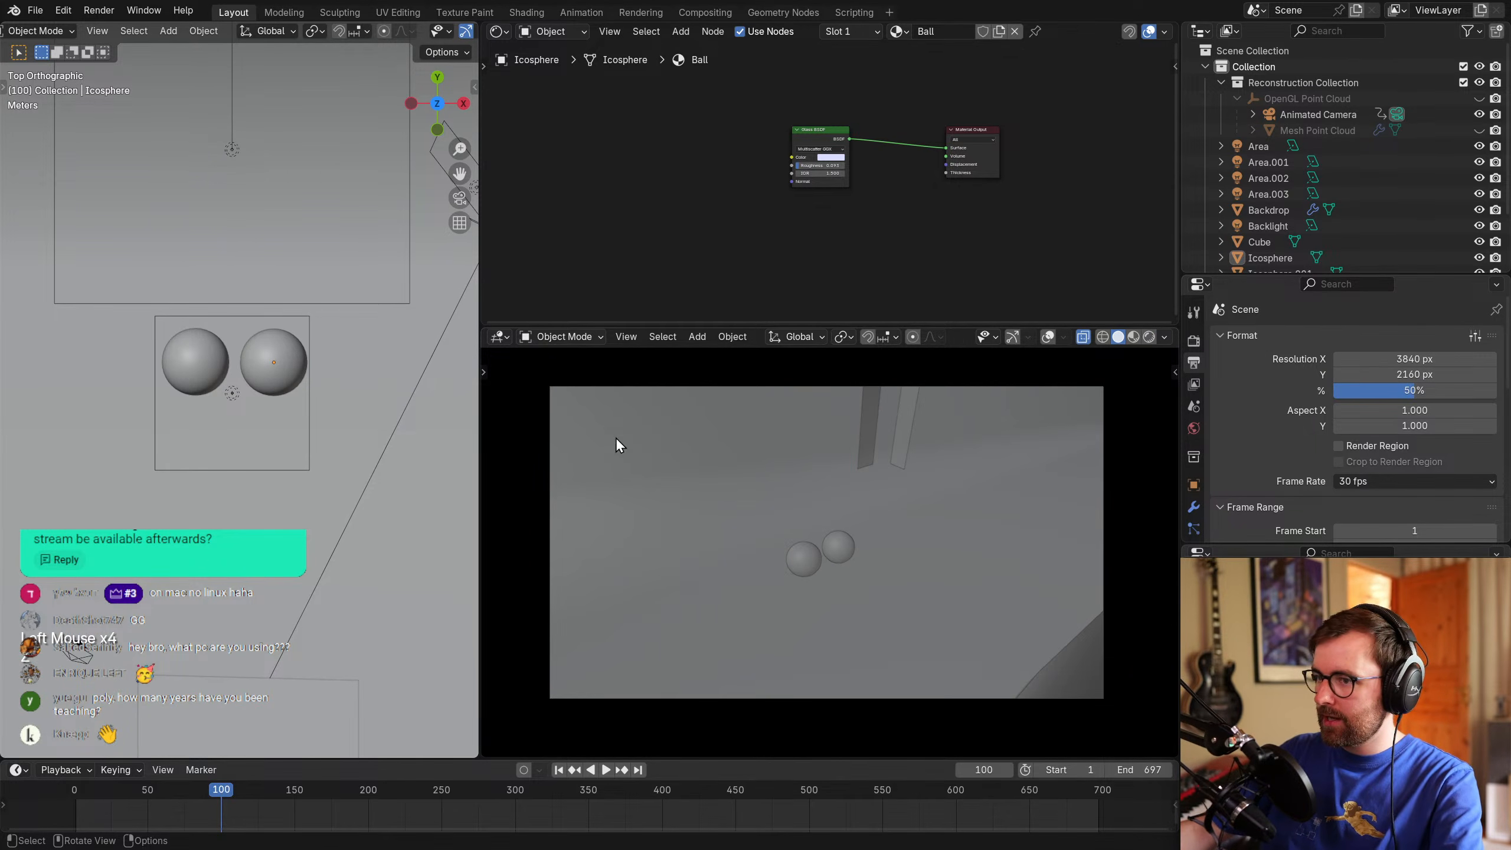
pyautogui.hotkey('ctrl', 's')
pyautogui.click(99, 10)
pyautogui.click(119, 44)
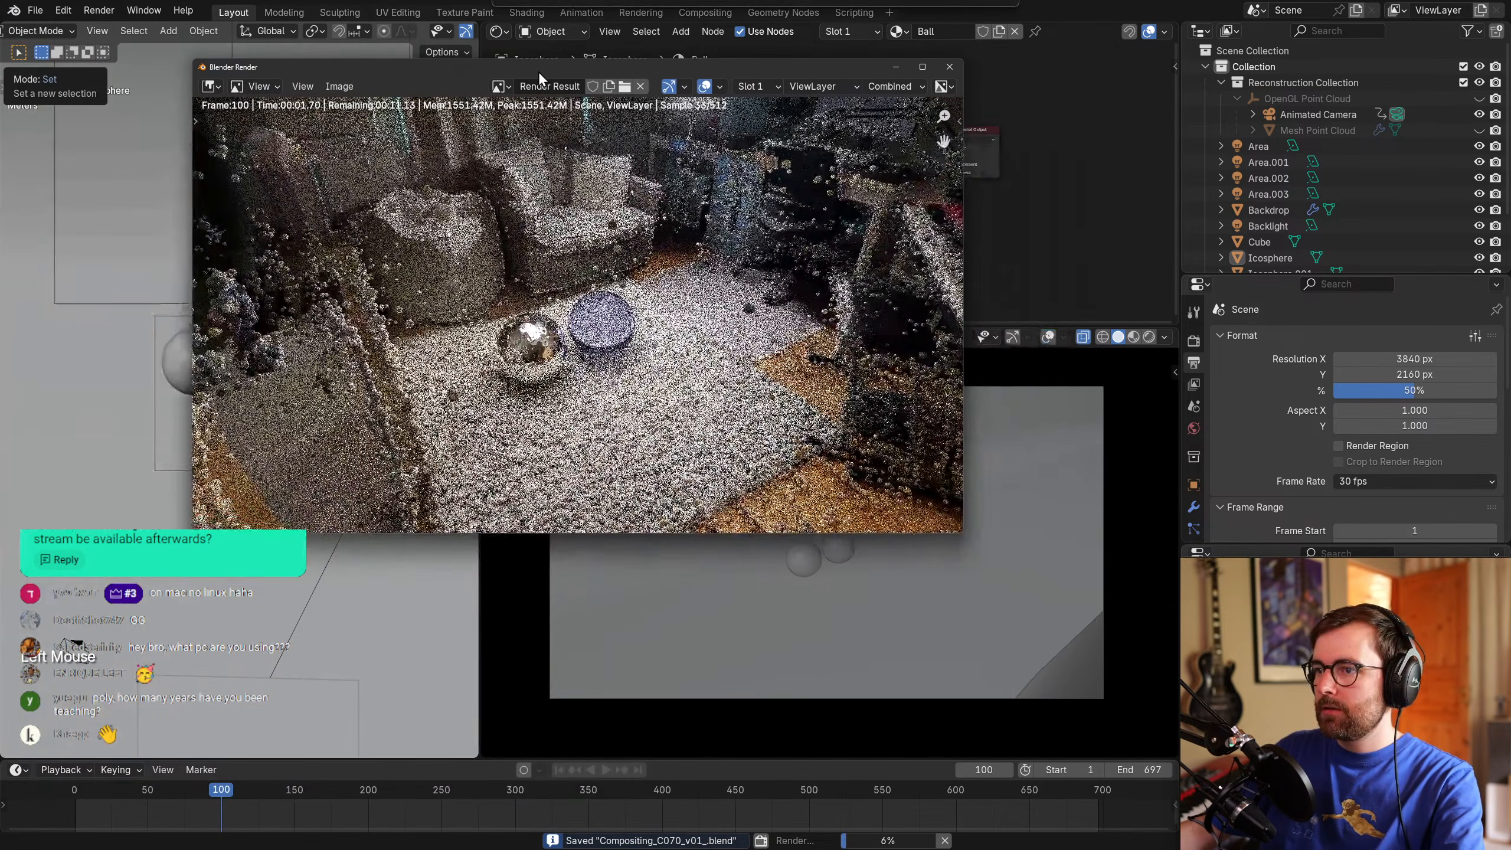
# Enlarge and reposition the render window to inspect the test render, and close it.
pyautogui.moveTo(938, 524); pyautogui.dragTo(1264, 740)
pyautogui.moveTo(696, 58); pyautogui.dragTo(582, 58)
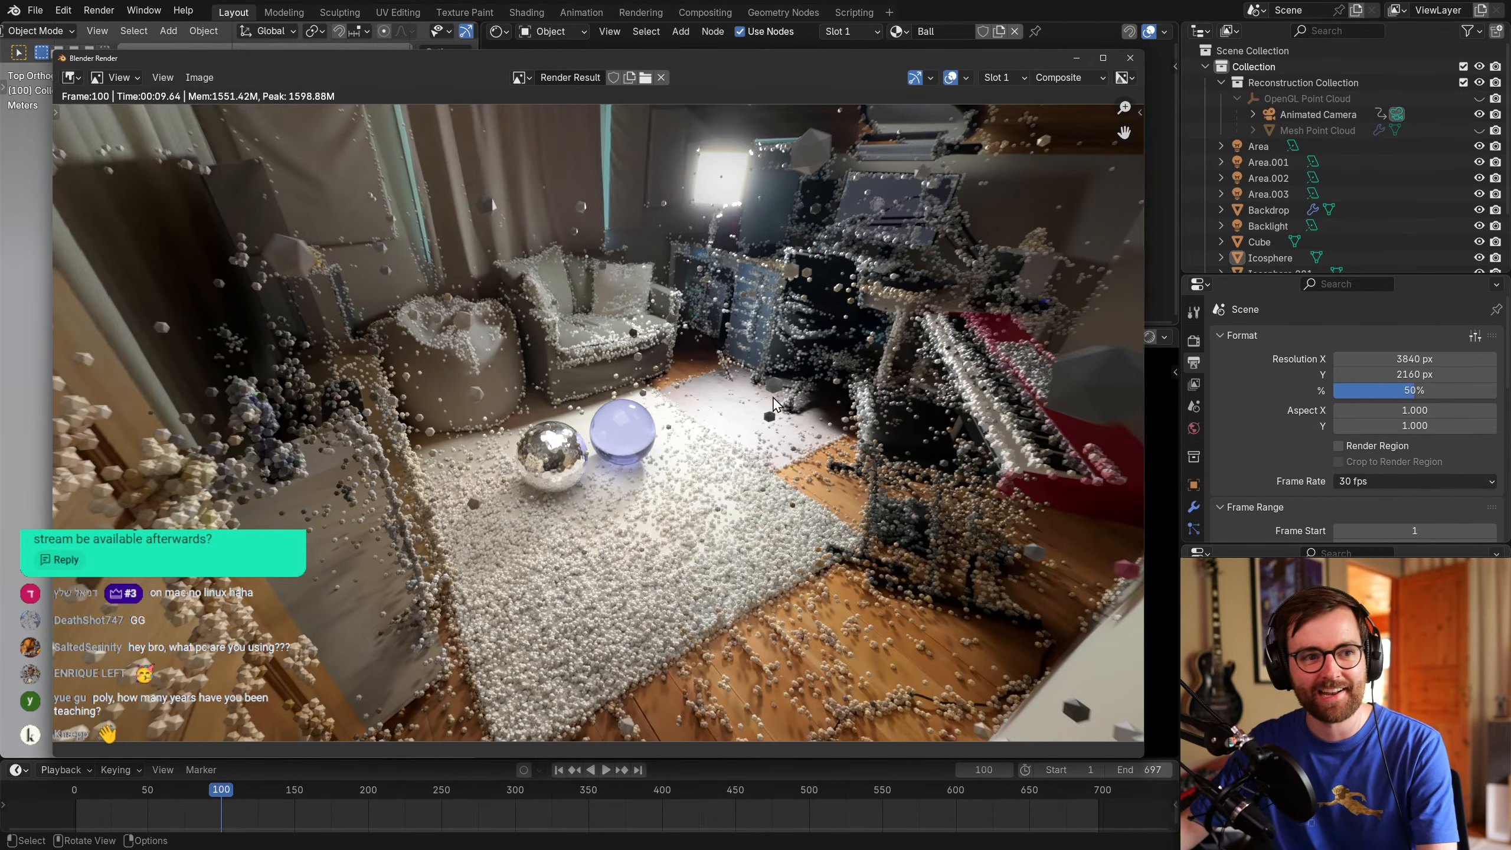
pyautogui.click(1130, 57)
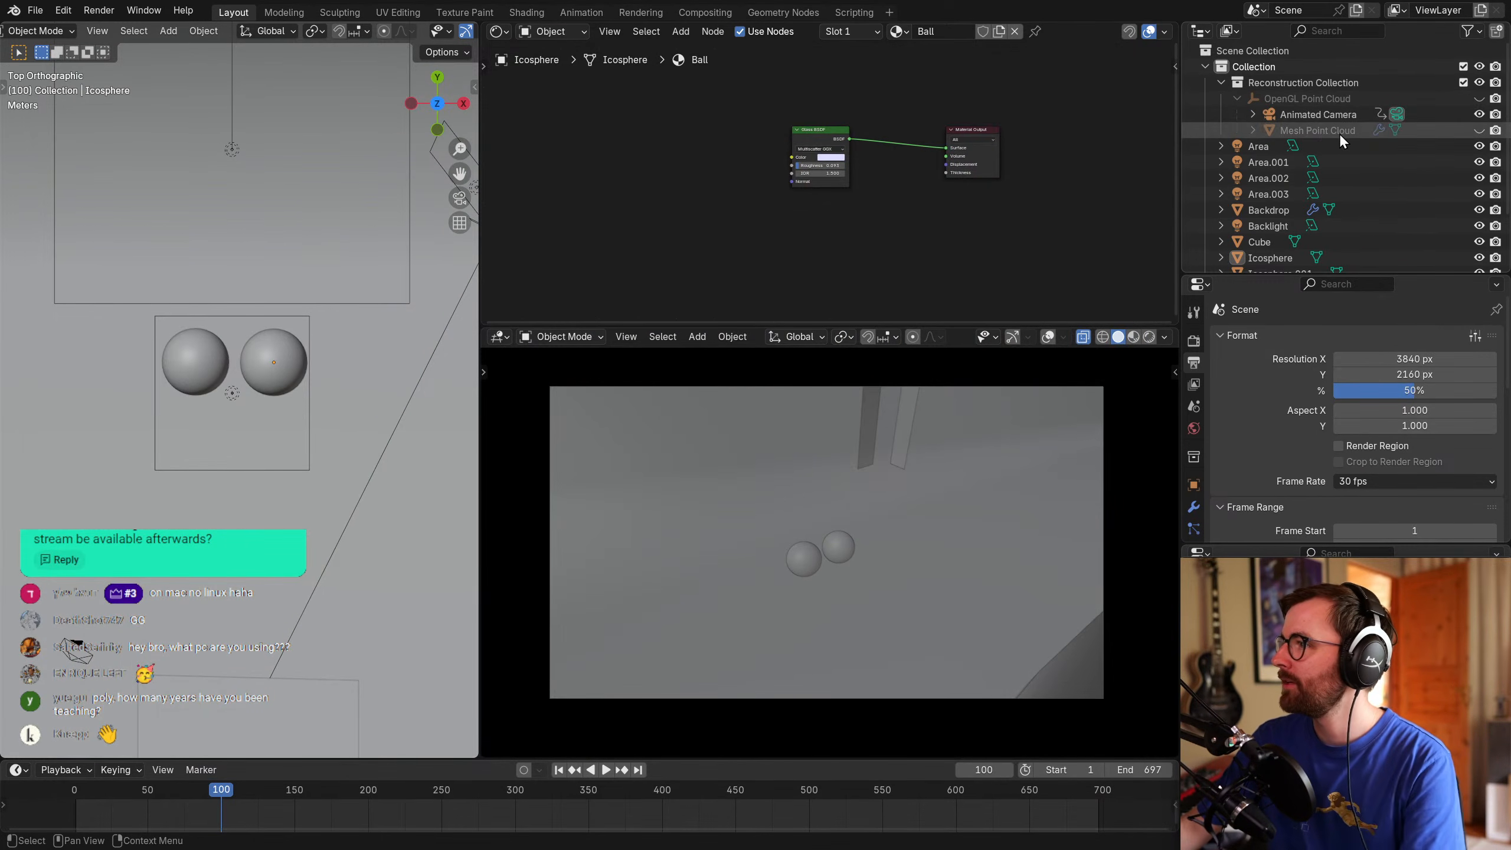
# Exclude Mesh Point Cloud from renders, render frame 100 again to check it, and close the render window.
pyautogui.click(1498, 131)
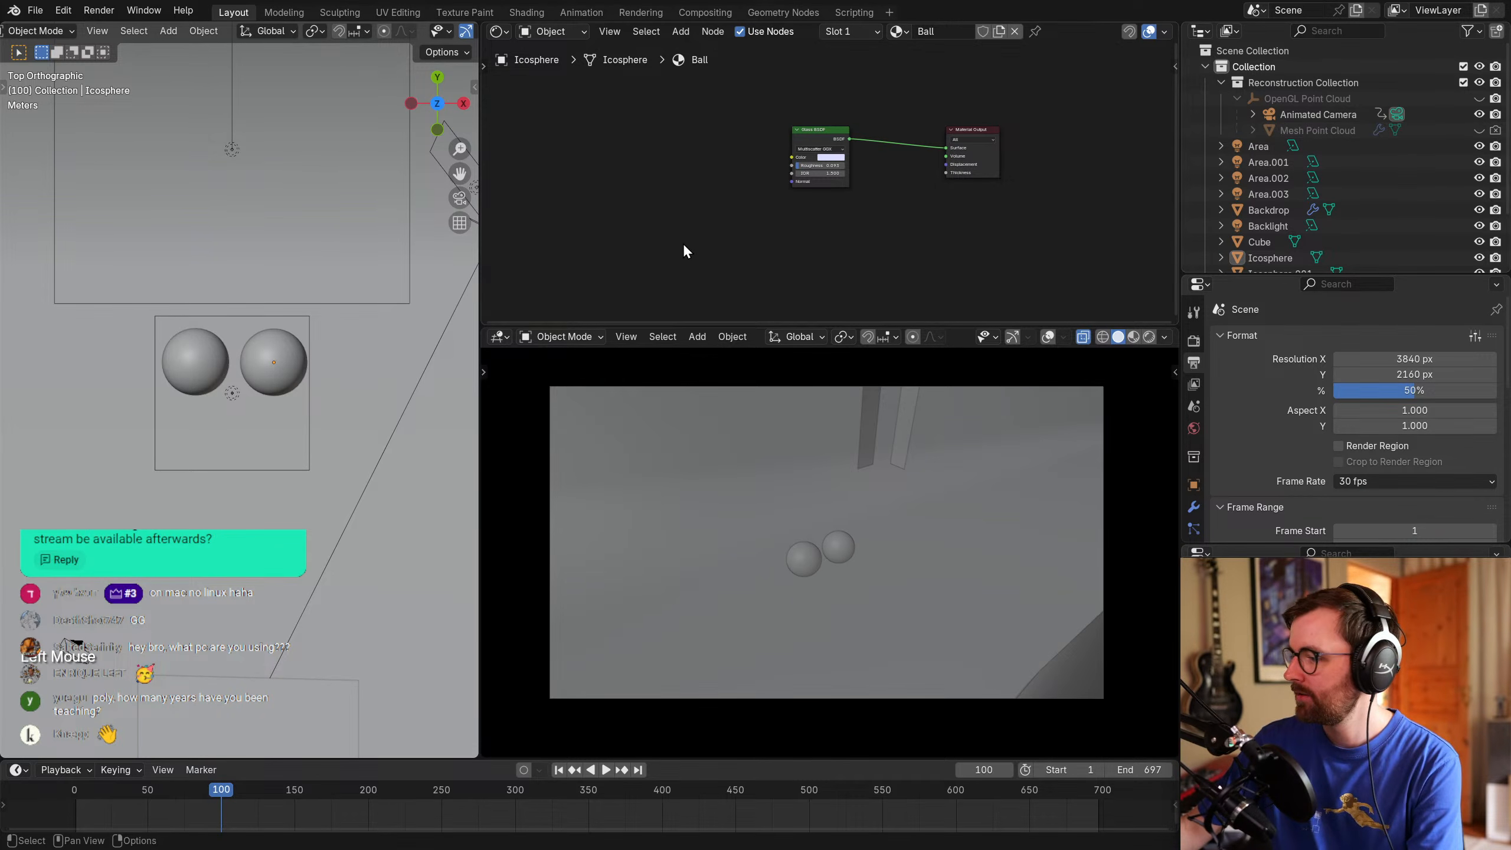
pyautogui.click(973, 283)
pyautogui.press('F12')
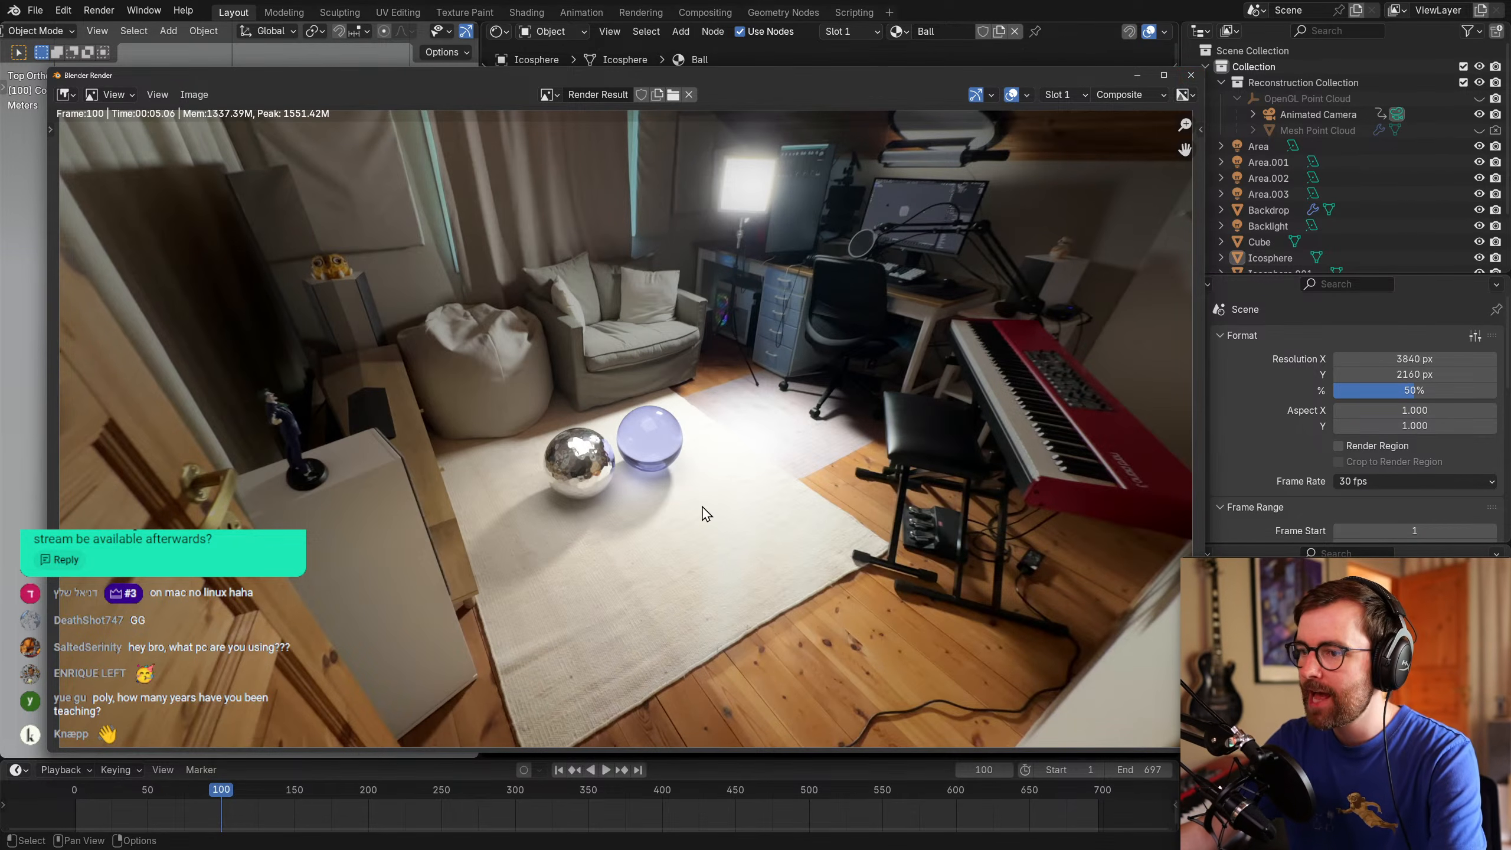
pyautogui.click(1189, 76)
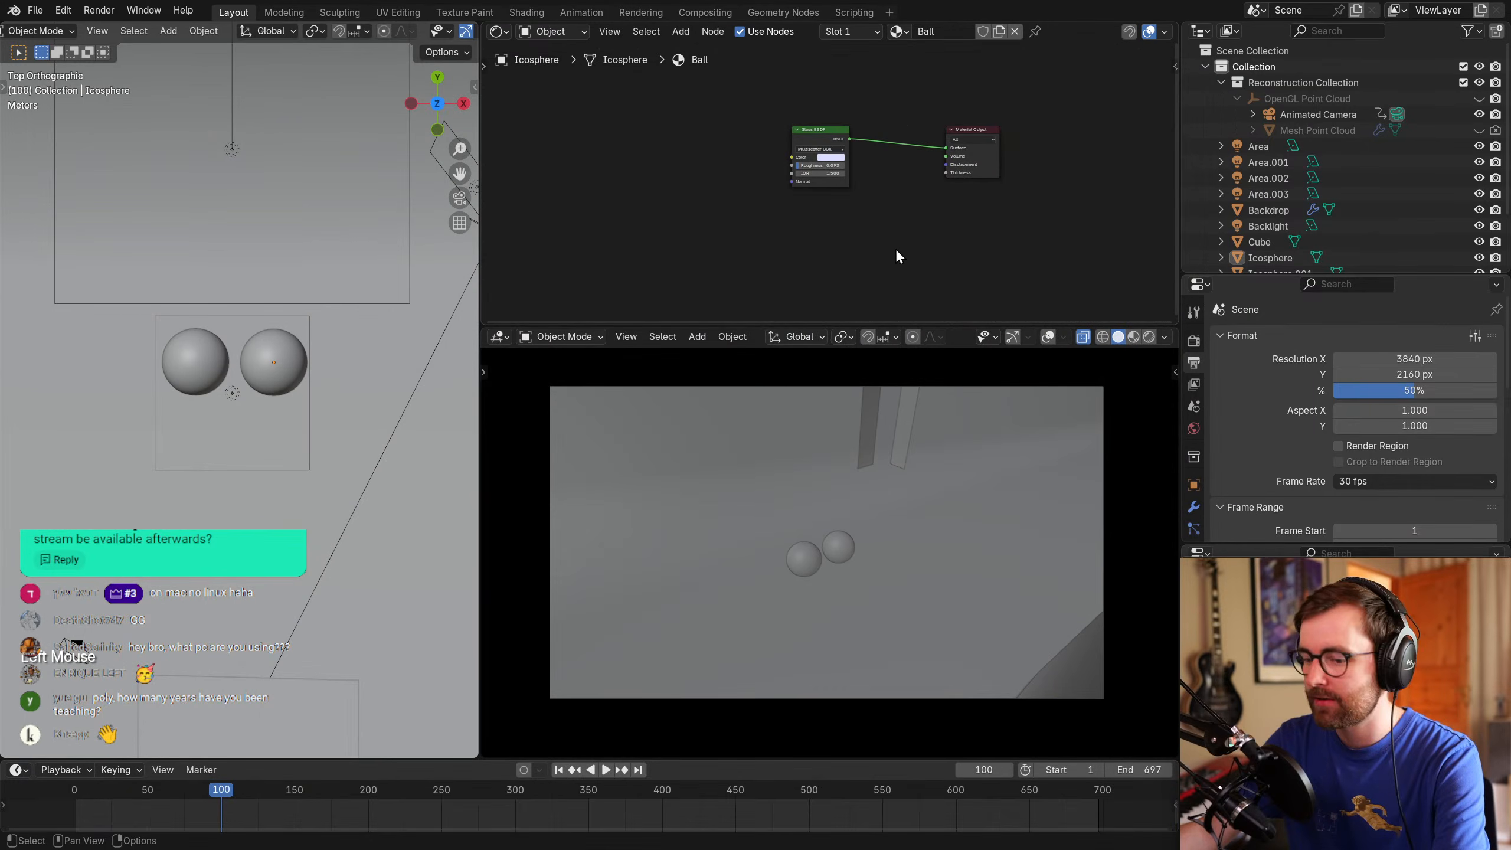
# Switch to the web browser and open the bookmarked Poly Haven site.
pyautogui.hotkey('alt', 'Tab')
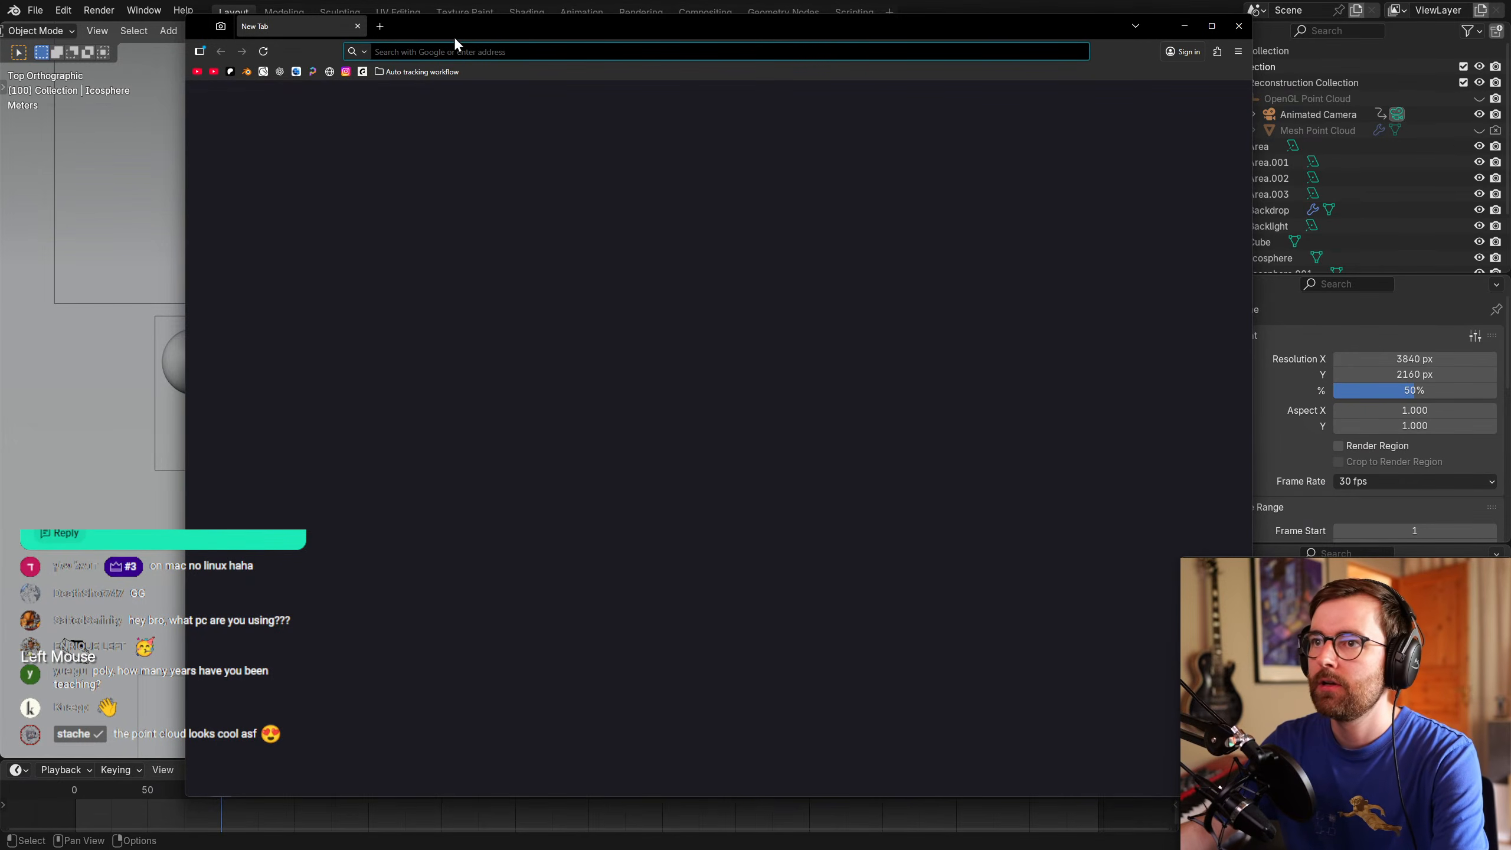
pyautogui.click(396, 72)
pyautogui.click(406, 105)
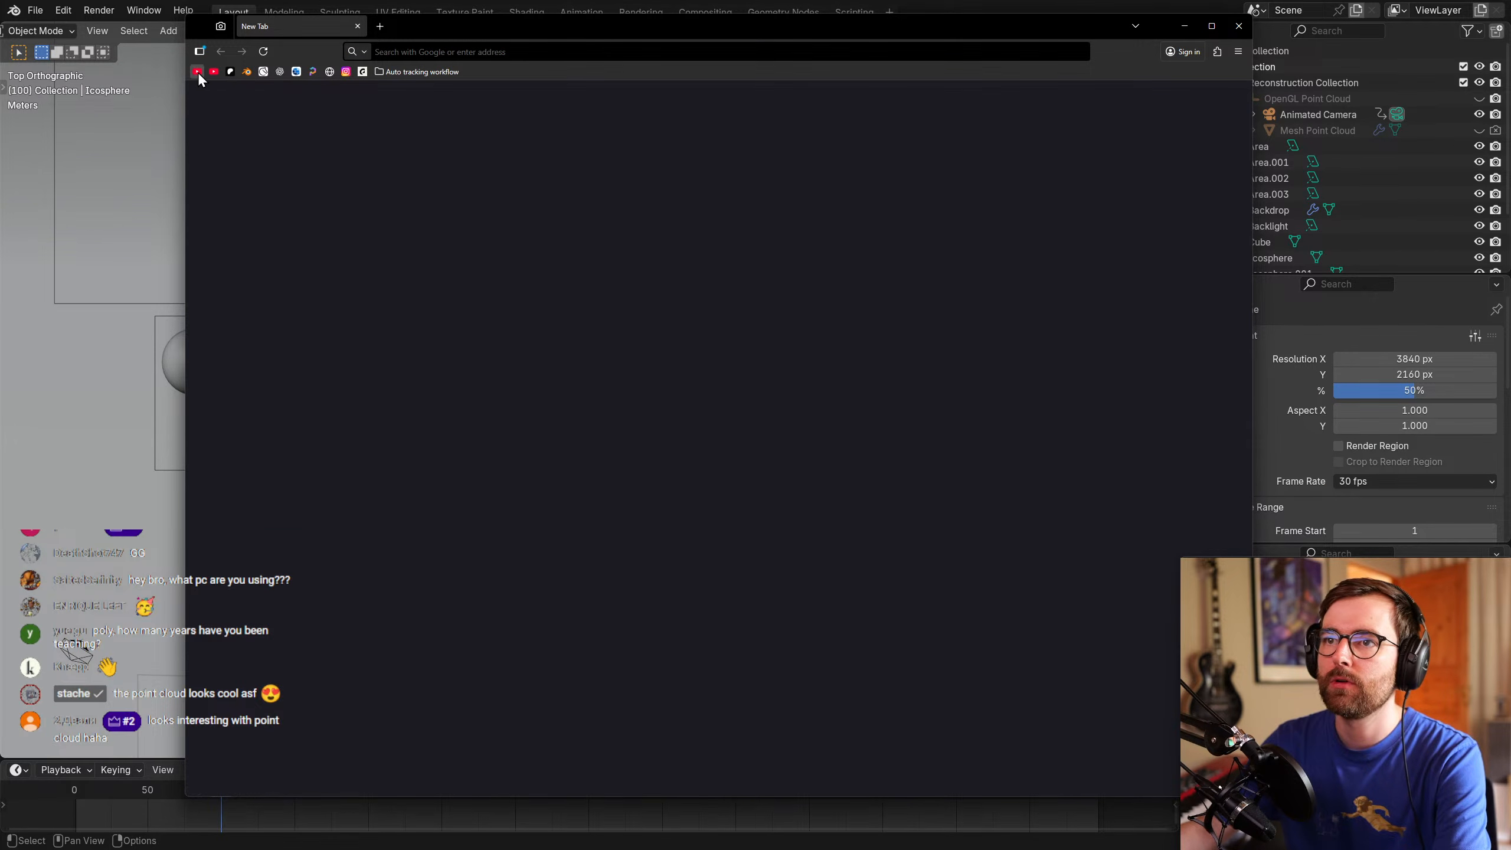
pyautogui.click(313, 71)
pyautogui.moveTo(430, 26); pyautogui.dragTo(428, 21)
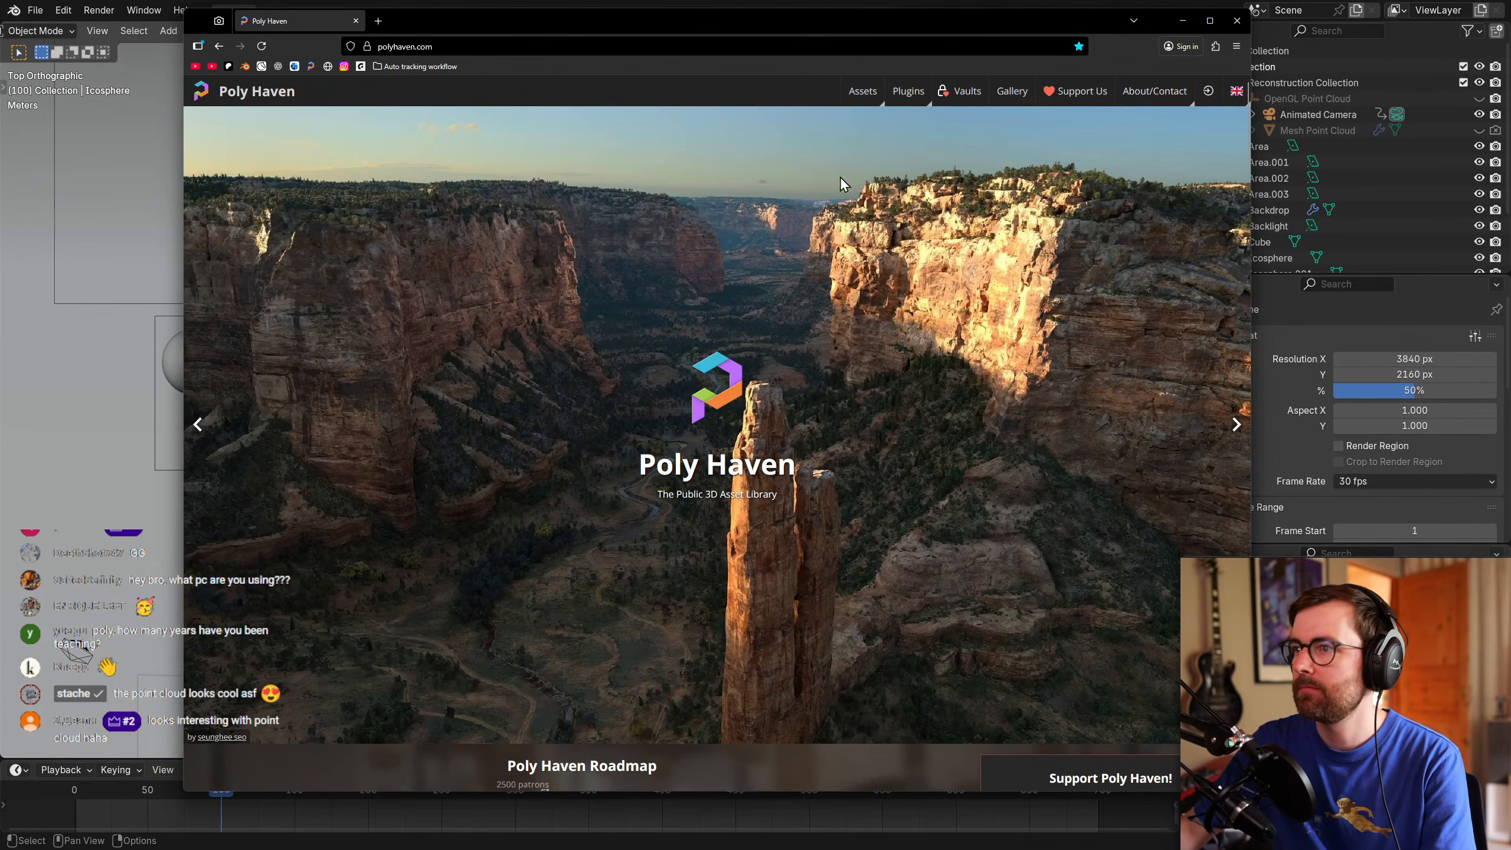
# Open Poly Haven's model library and filter it to the Furniture category.
pyautogui.scroll(-5, 924, 199)
pyautogui.scroll(5, 864, 238)
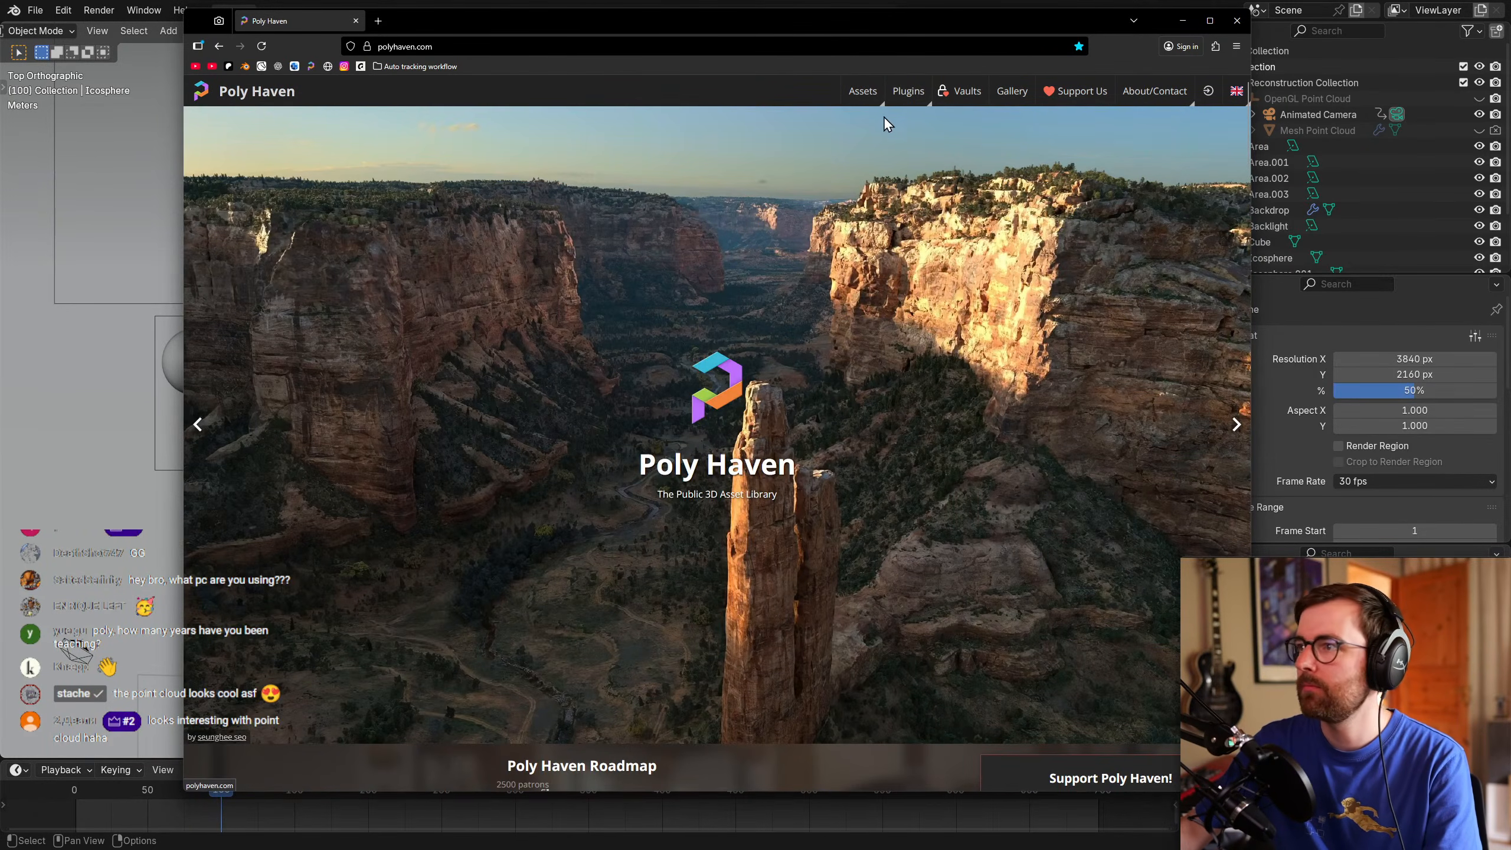
pyautogui.scroll(-5, 882, 121)
pyautogui.click(1005, 500)
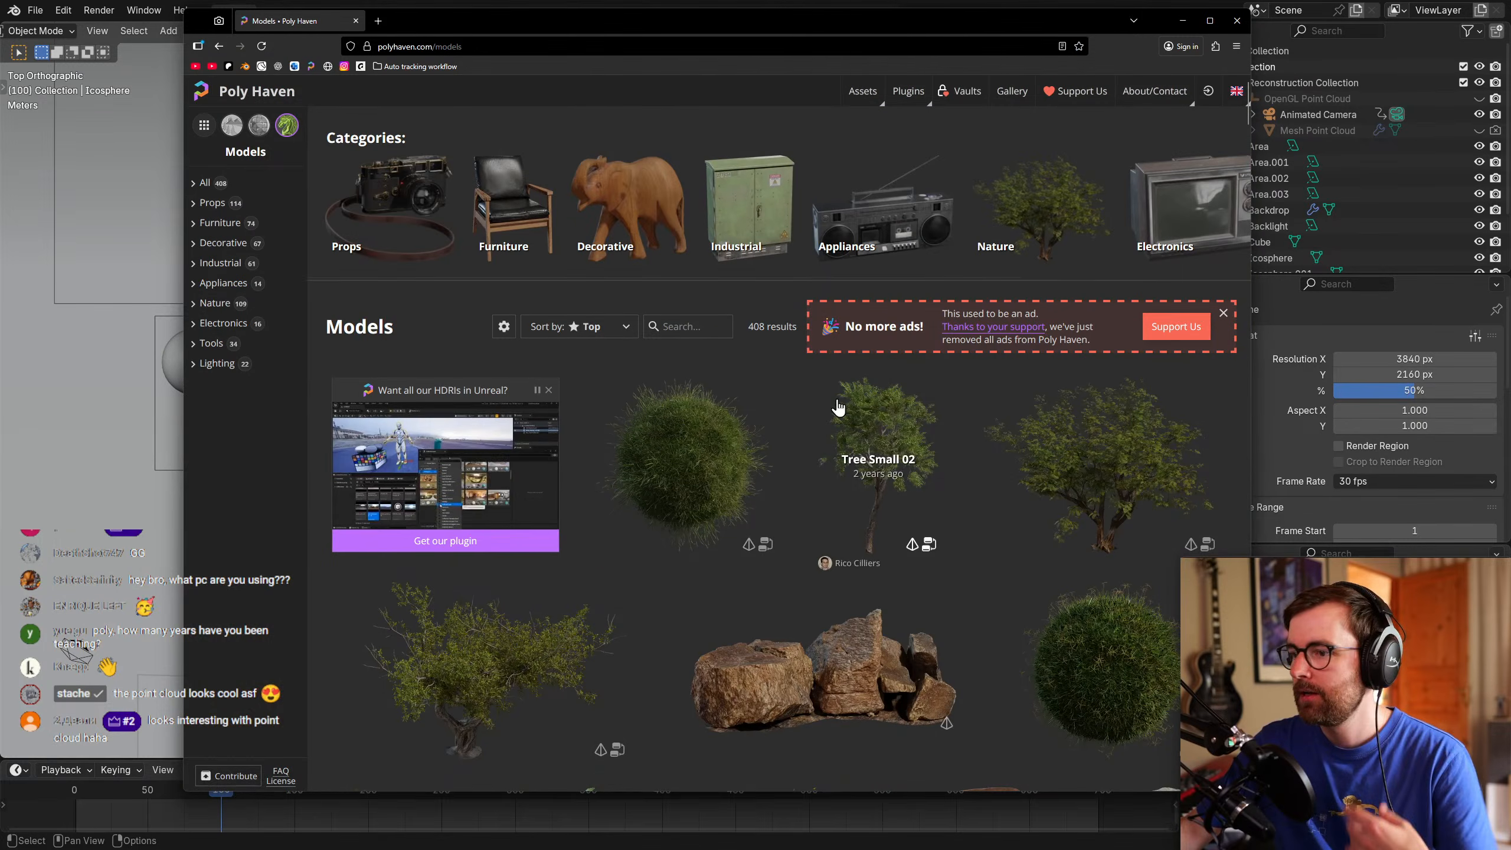
pyautogui.click(220, 222)
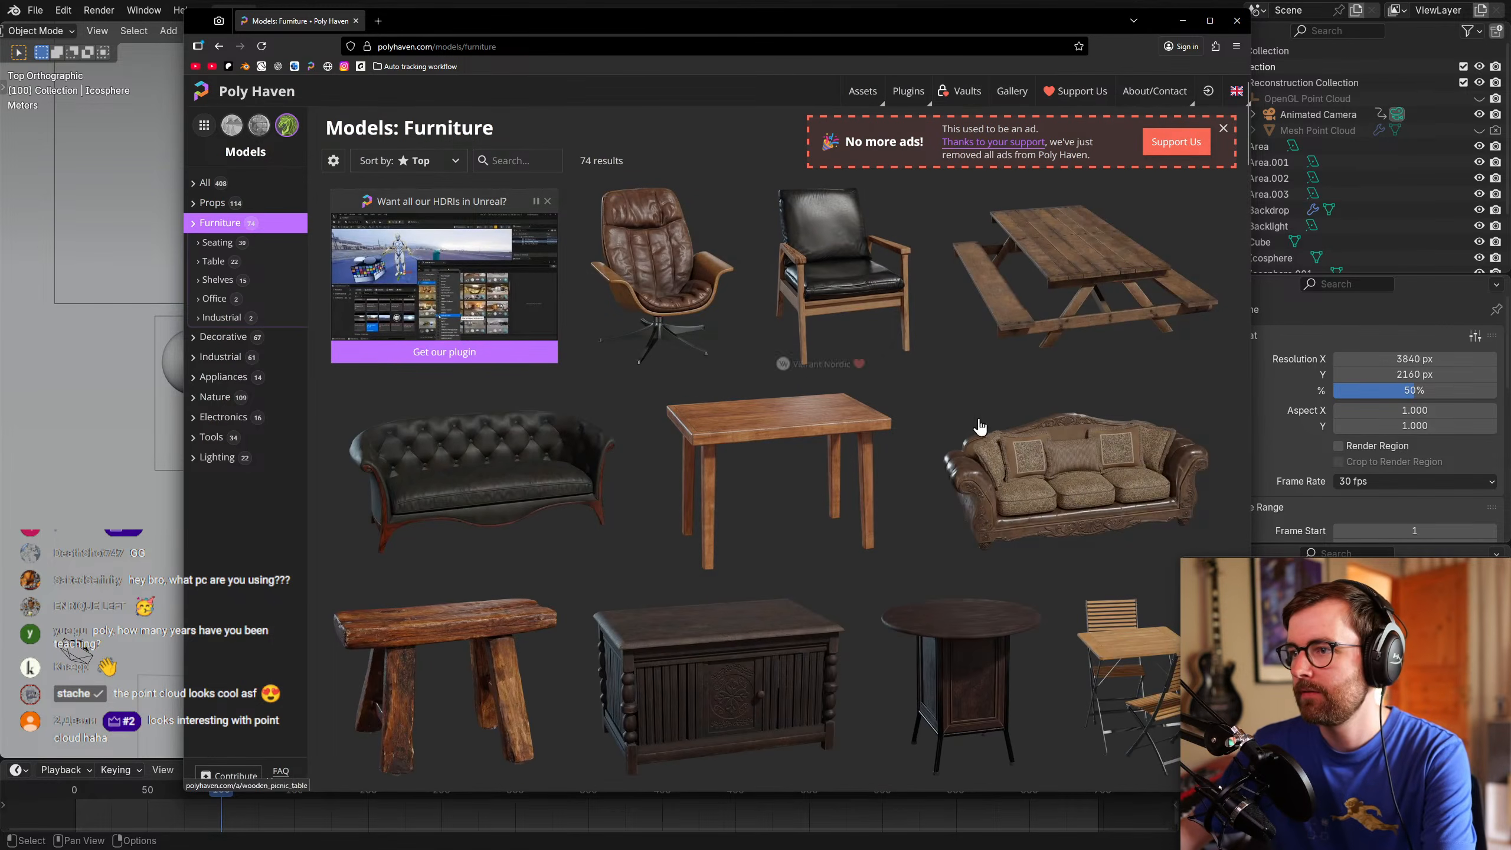
# Download the Mid Century Lounge Chair as a 4K blend archive and extract it into its own folder on the Desktop.
pyautogui.click(660, 274)
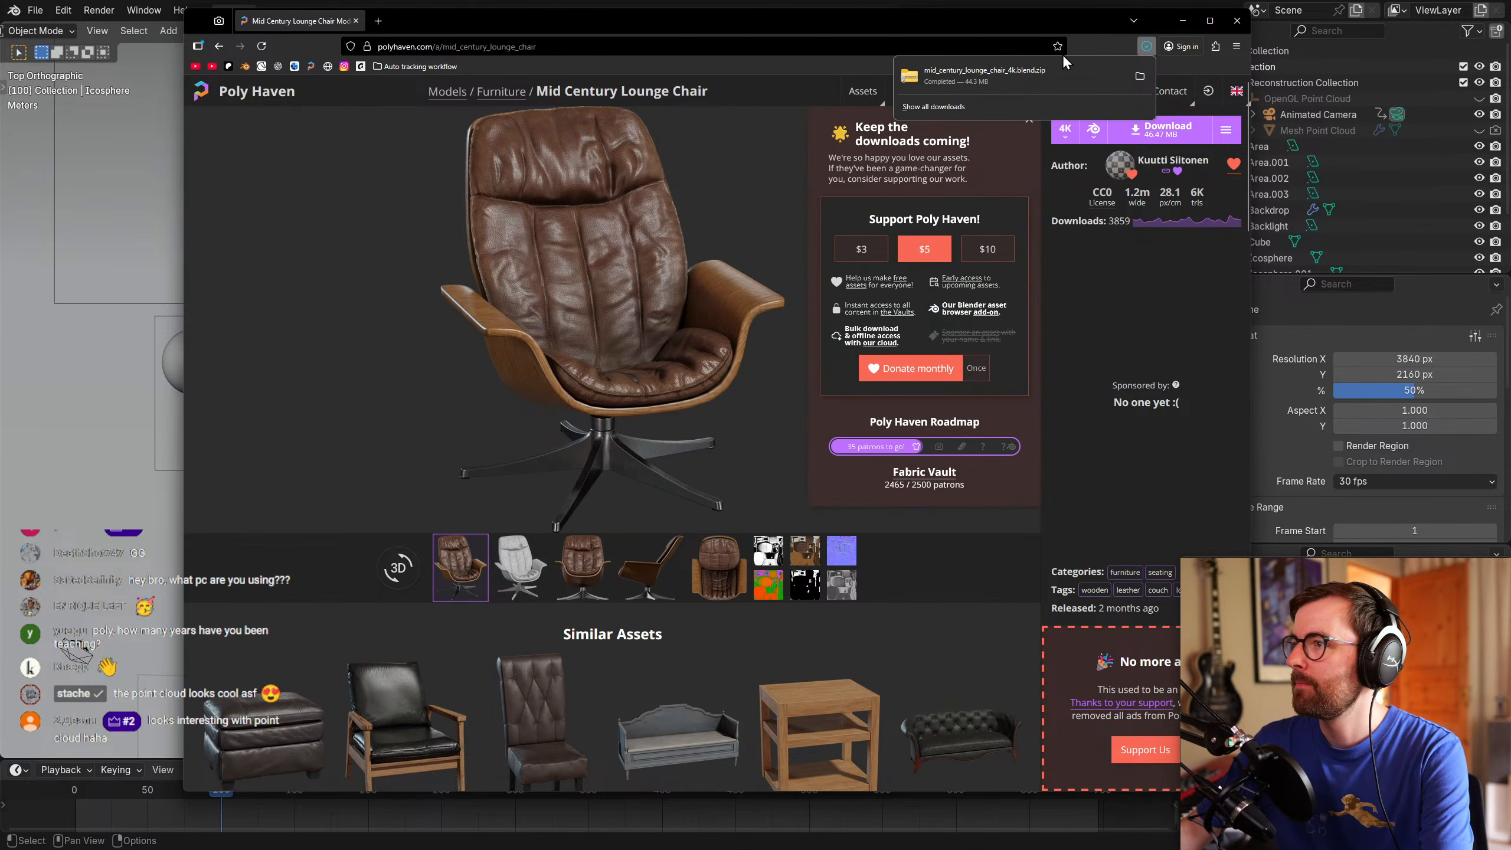
pyautogui.click(1140, 76)
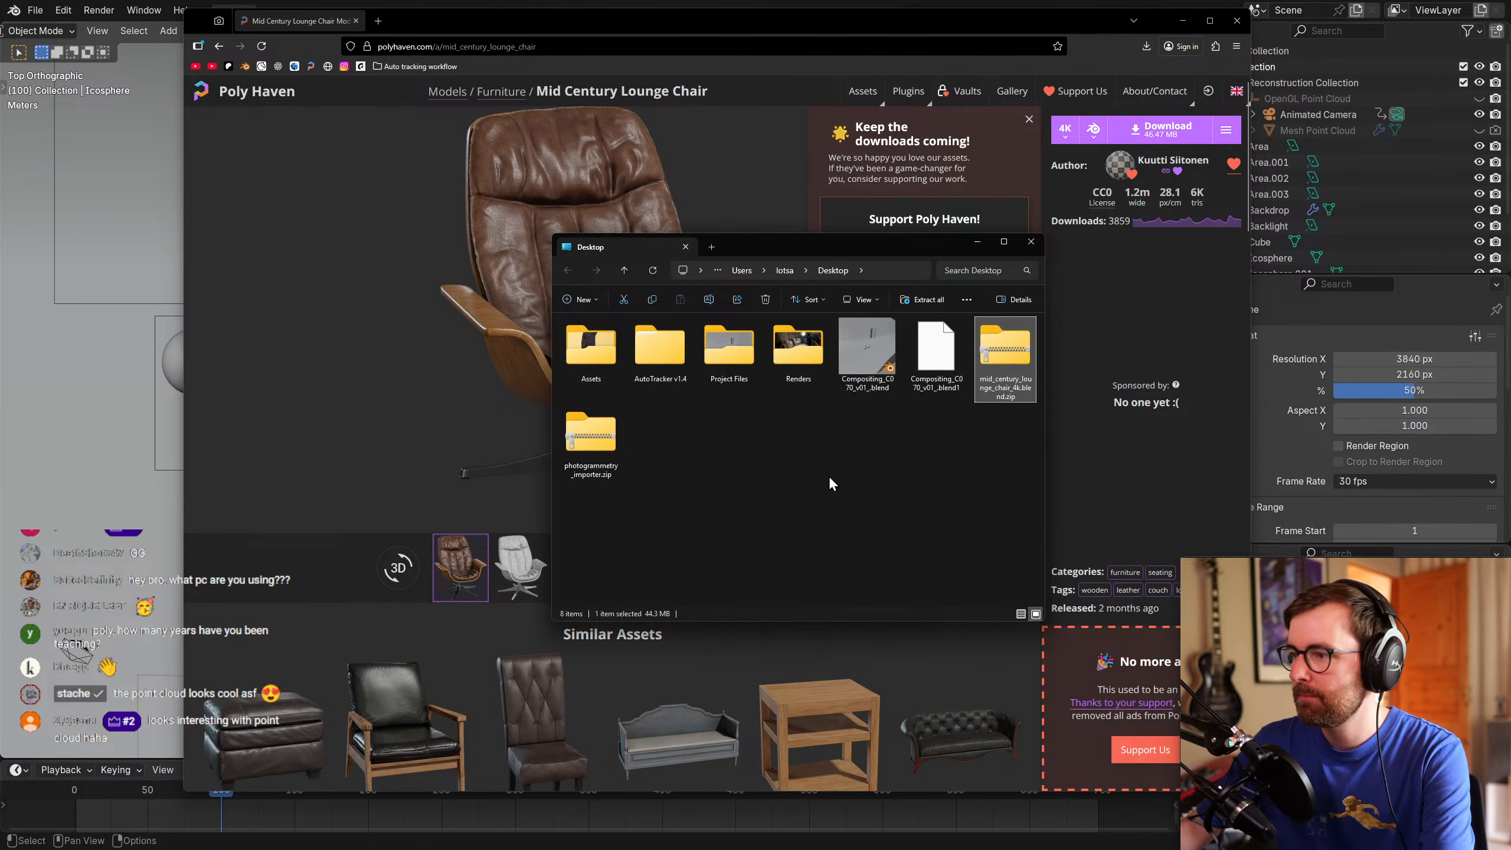
pyautogui.rightClick(1011, 352)
pyautogui.moveTo(1071, 441)
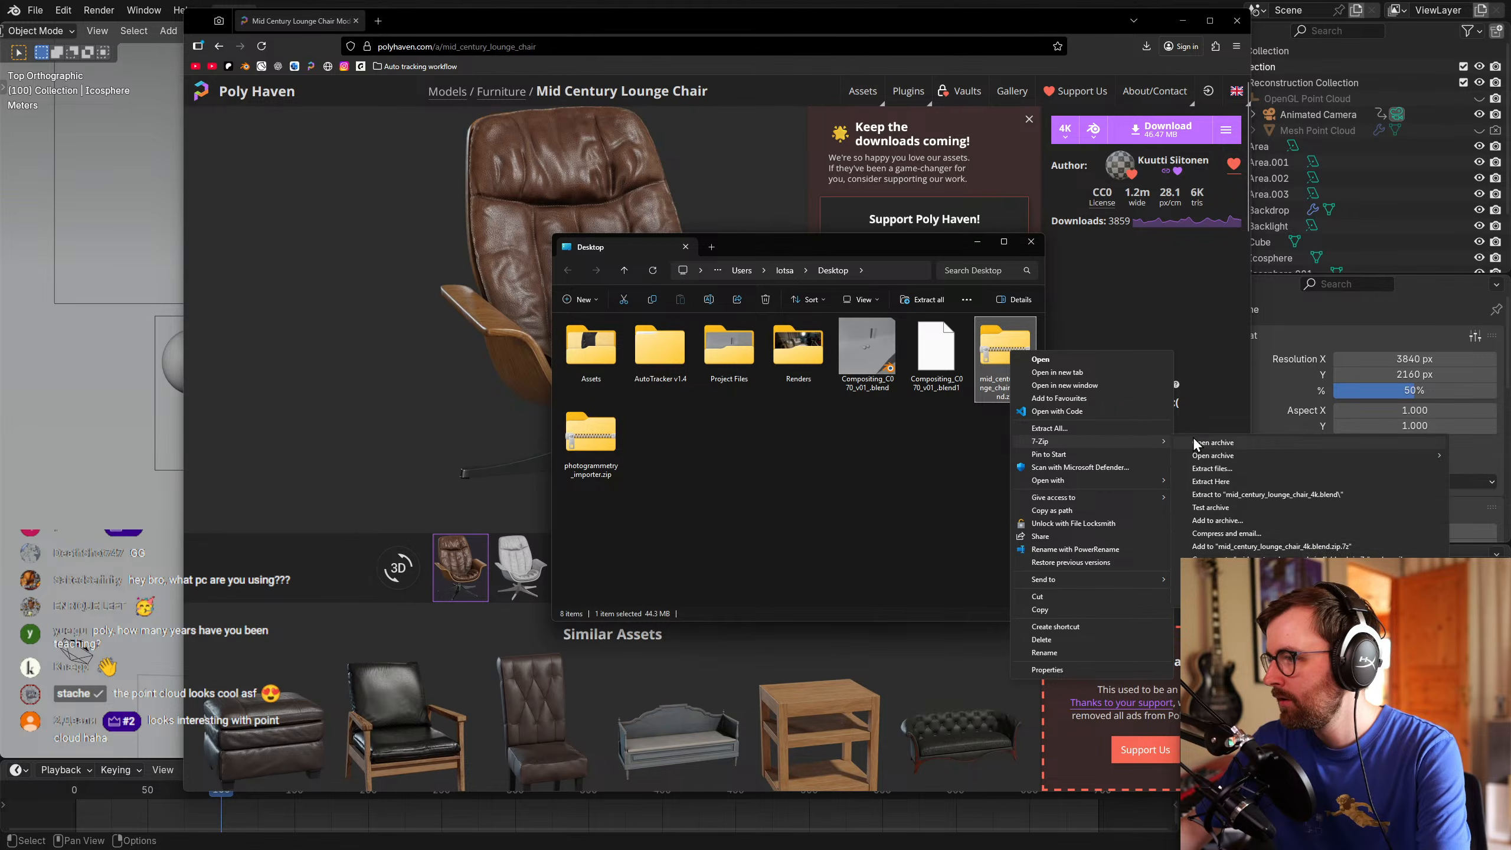
pyautogui.click(1264, 493)
# Go to the desktop, open the extracted chair folder and open mid_century_lounge_chair_4k.blend in Blender.
pyautogui.click(612, 4)
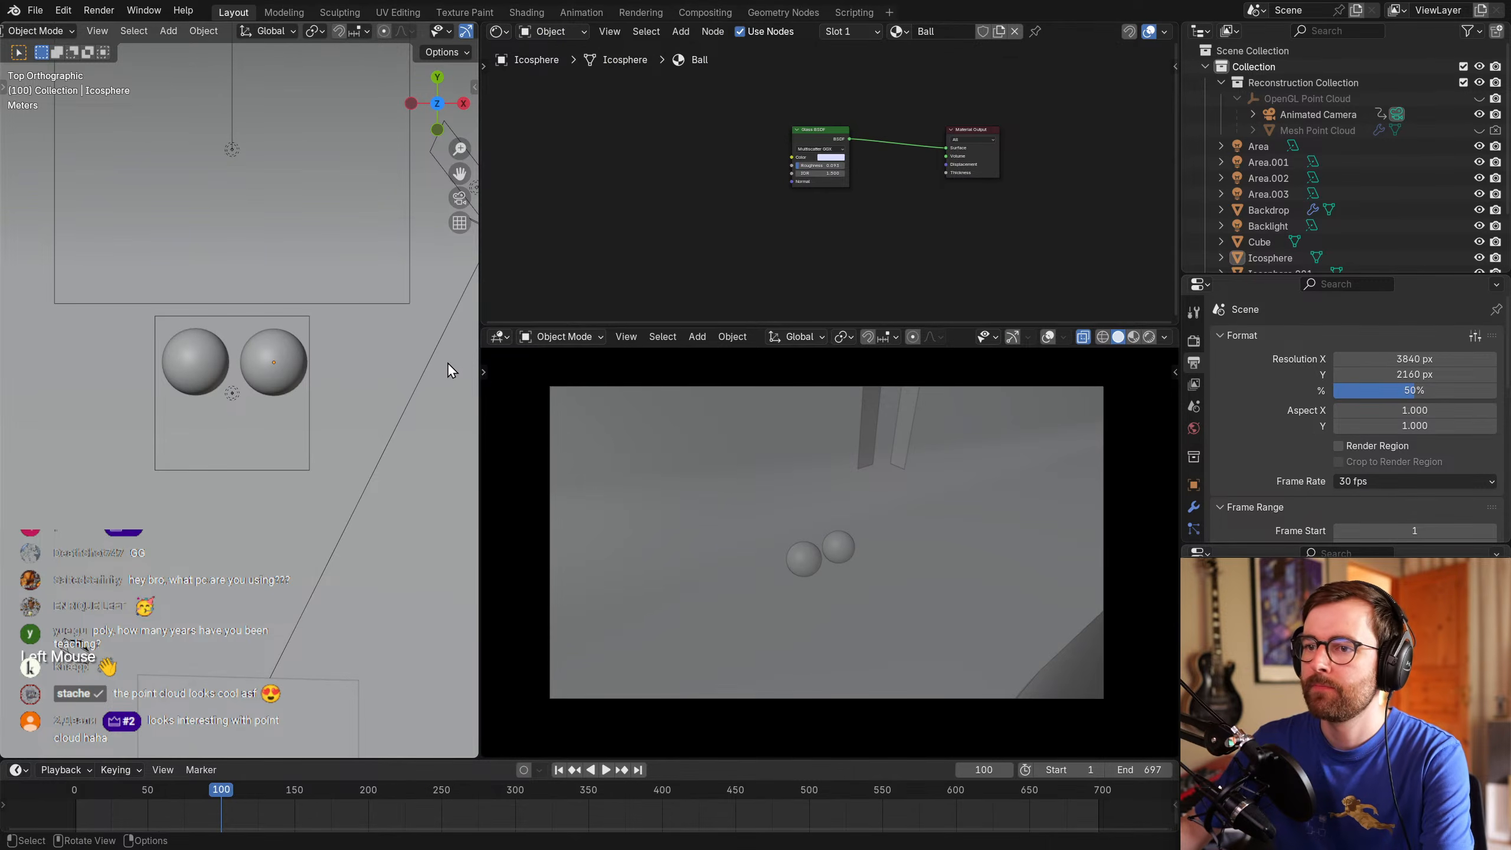
pyautogui.press('super+ctrl+Right')
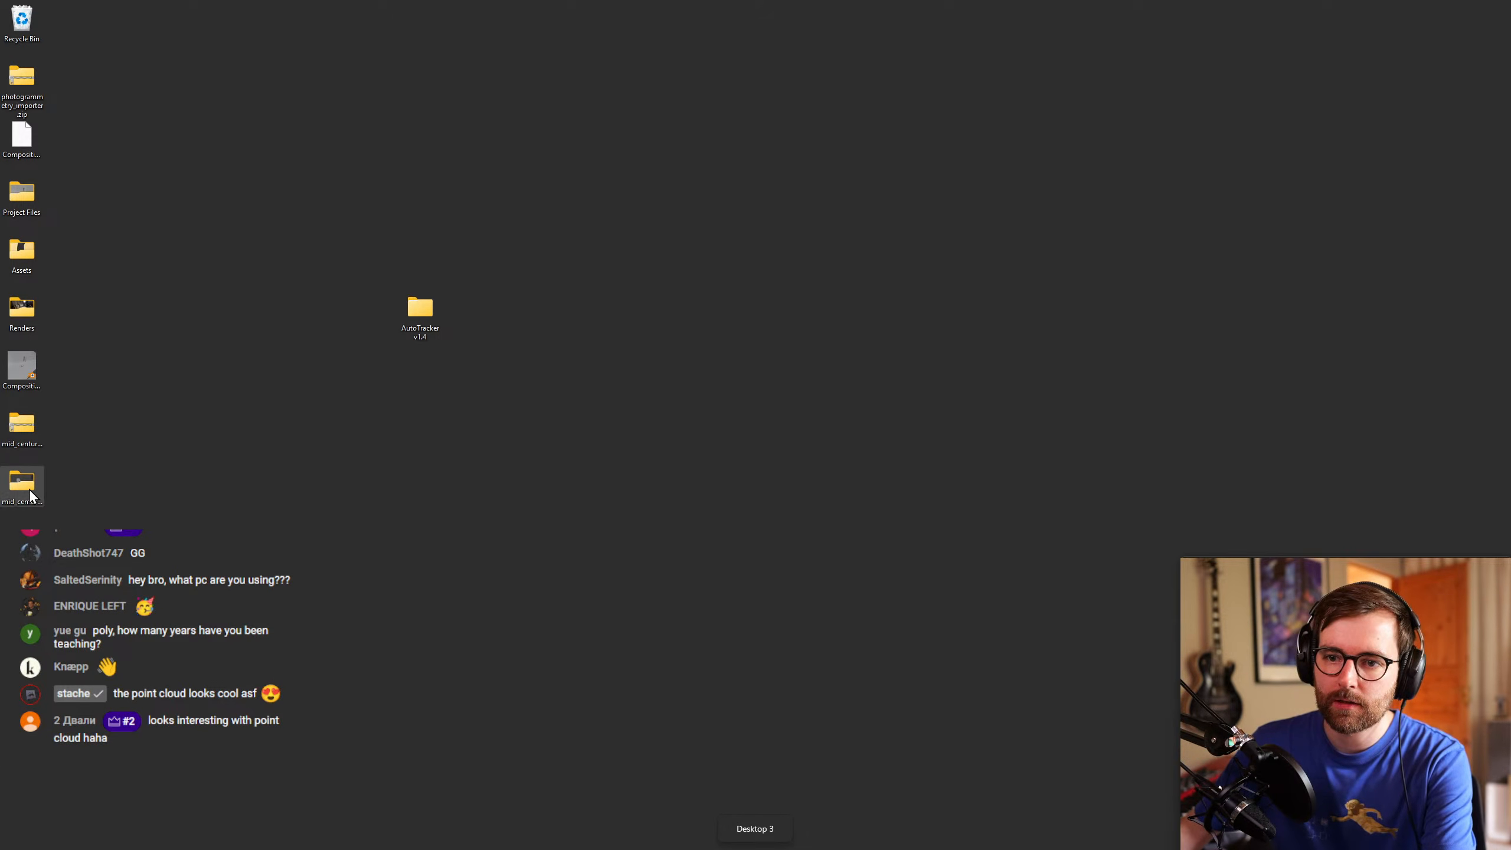
pyautogui.doubleClick(37, 490)
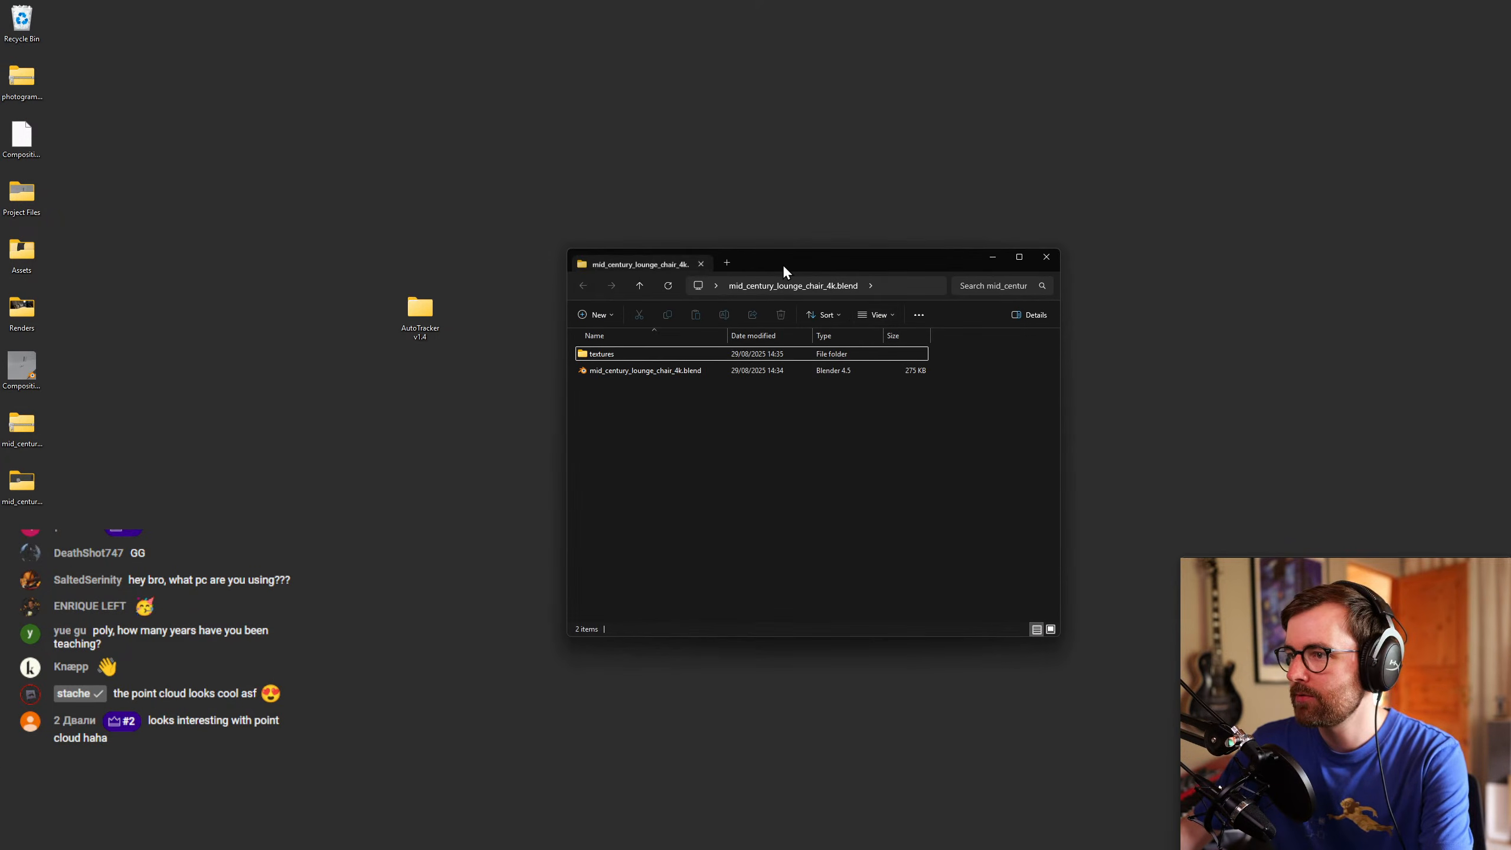
pyautogui.click(571, 363)
pyautogui.press('Return')
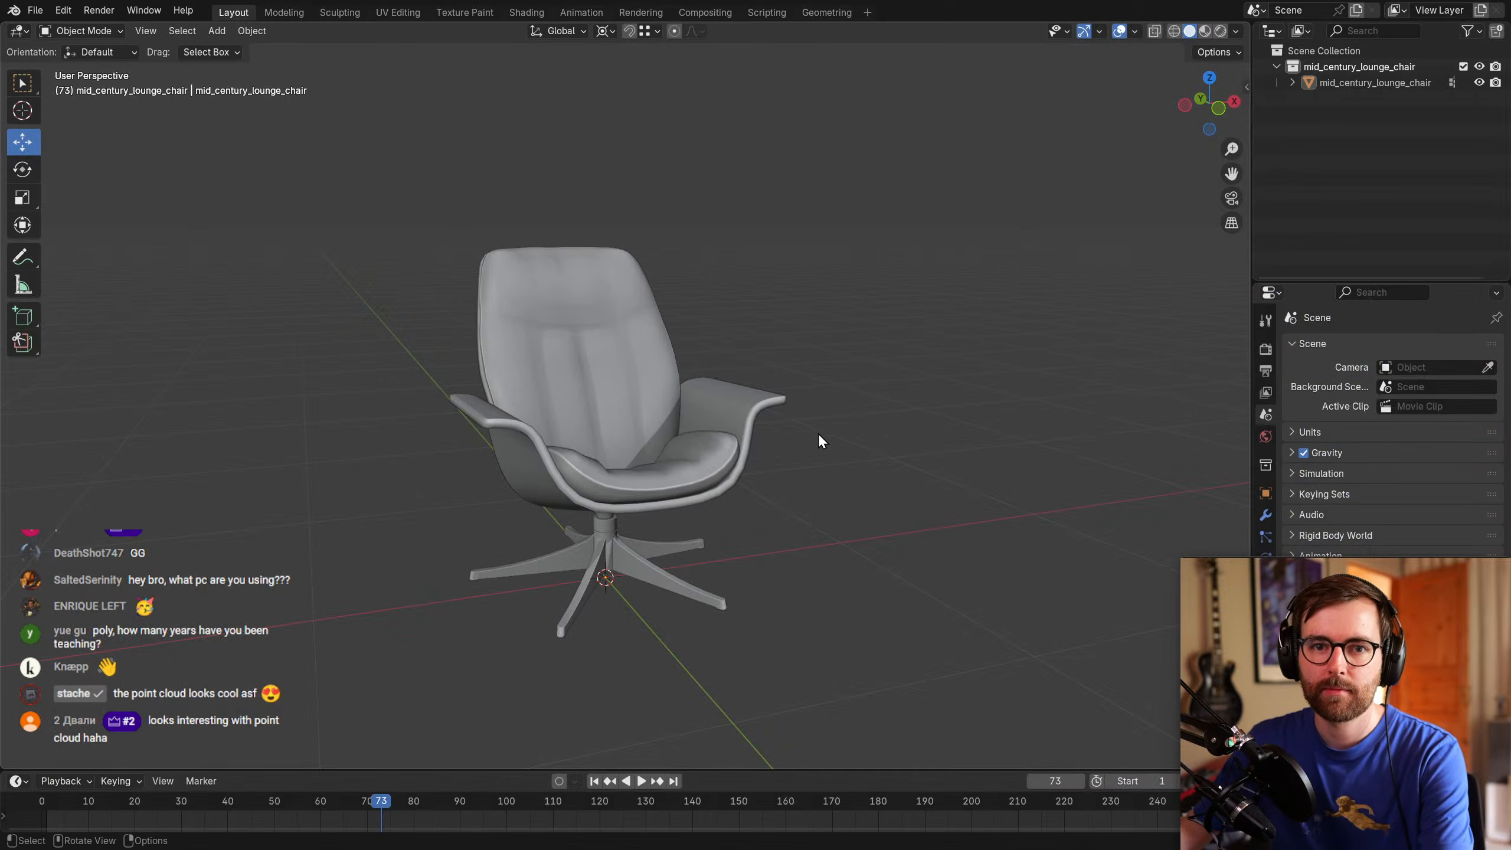
# Select the lounge chair and examine the model from several angles.
pyautogui.click(621, 353)
pyautogui.click(676, 543)
pyautogui.click(691, 468)
pyautogui.press('g')
pyautogui.rightClick(726, 397)
pyautogui.click(859, 498)
pyautogui.moveTo(860, 498); pyautogui.dragTo(654, 348, button='middle')
pyautogui.click(654, 348)
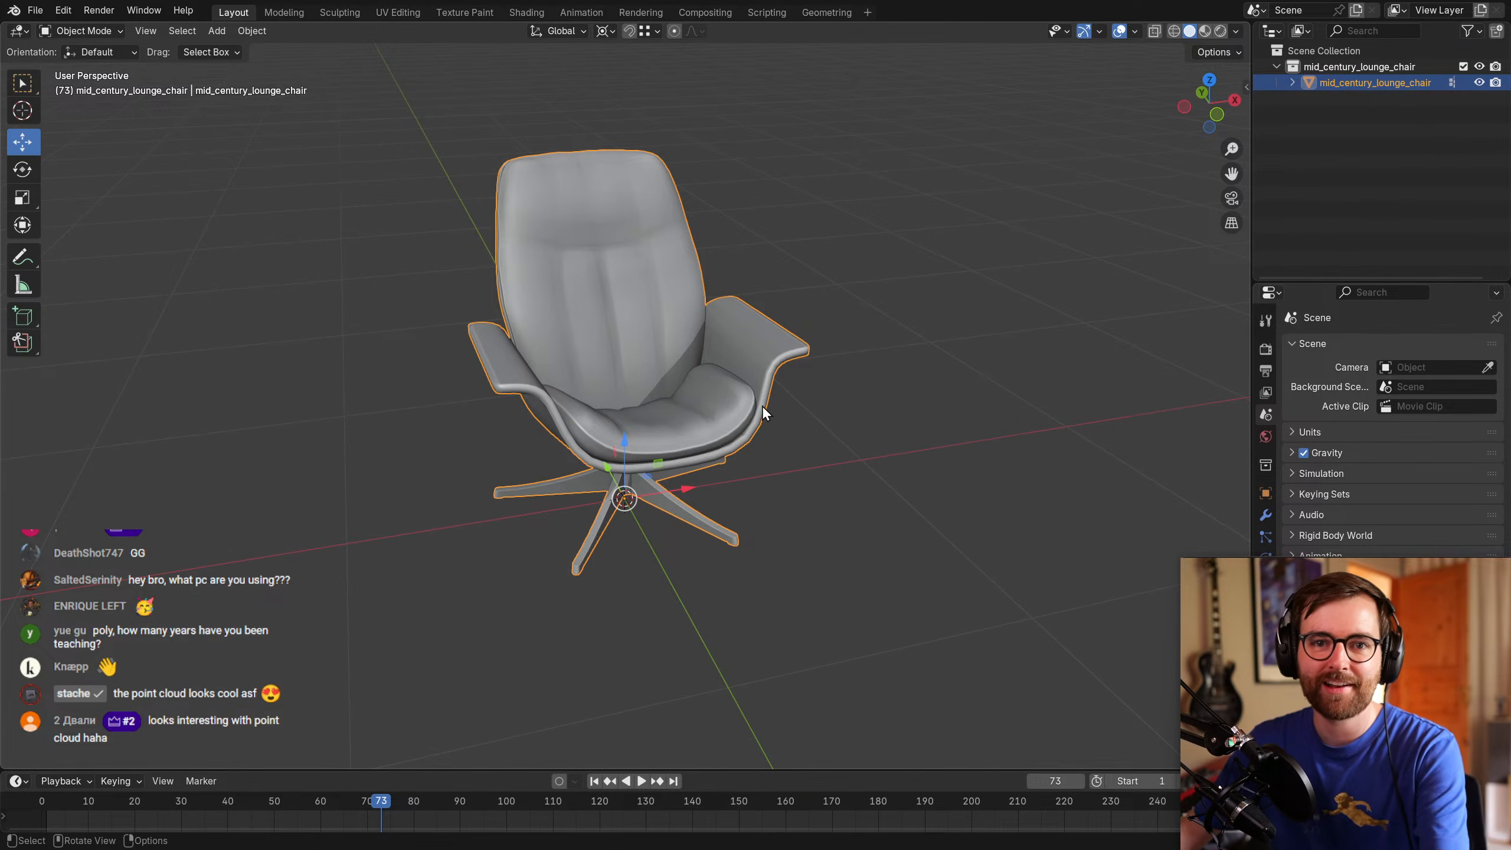
pyautogui.click(732, 225)
pyautogui.click(668, 295)
pyautogui.moveTo(734, 405); pyautogui.dragTo(693, 339, button='middle')
# Check the Copy Objects option and look up the Copy Attributes Menu add-on in the extensions preferences.
pyautogui.hotkey('ctrl', 'c')
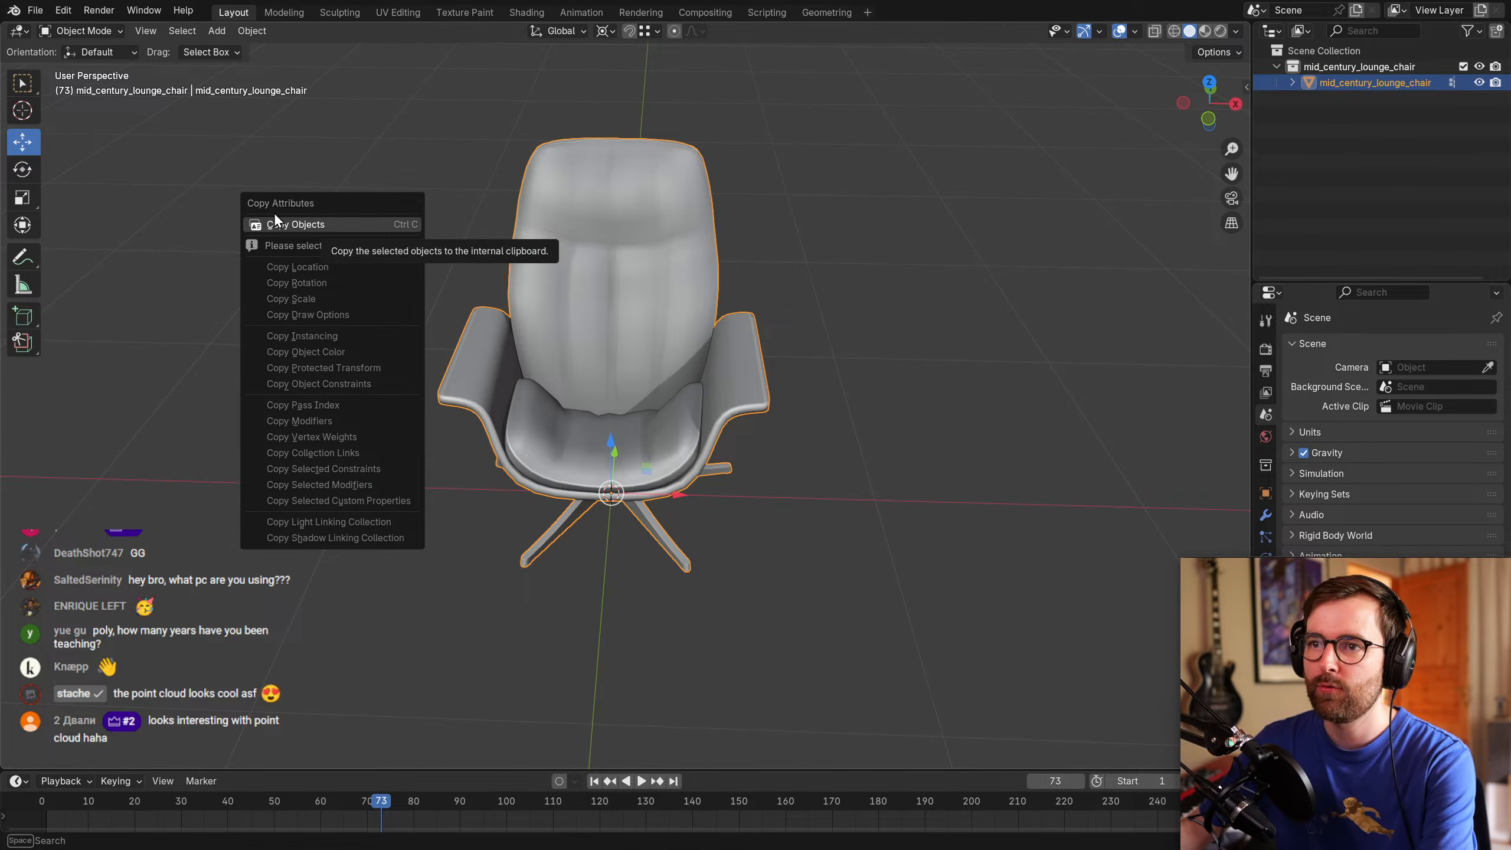
pyautogui.press('F4')
pyautogui.click(264, 414)
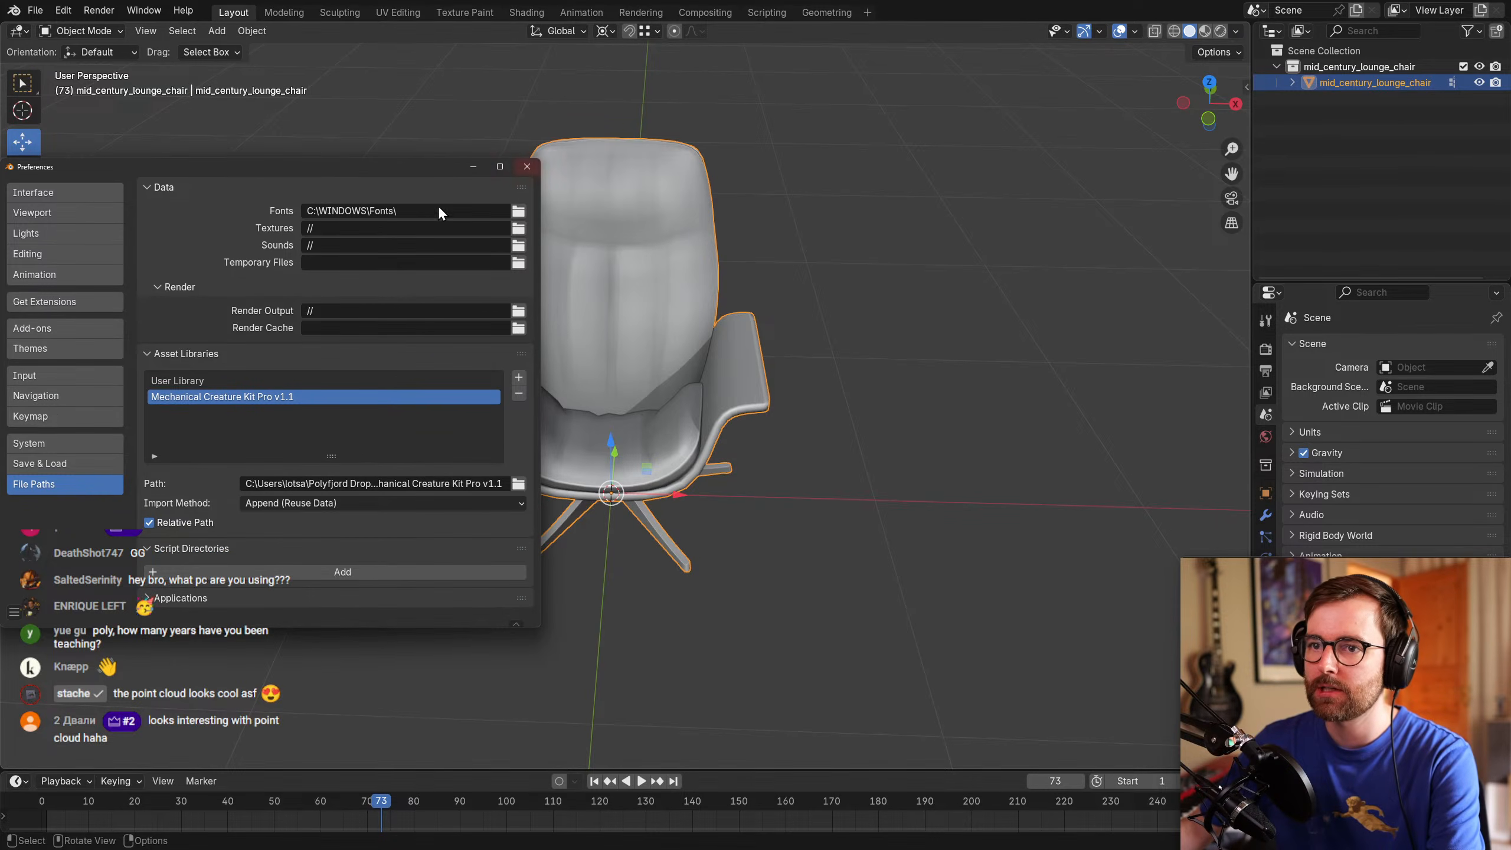
pyautogui.click(321, 292)
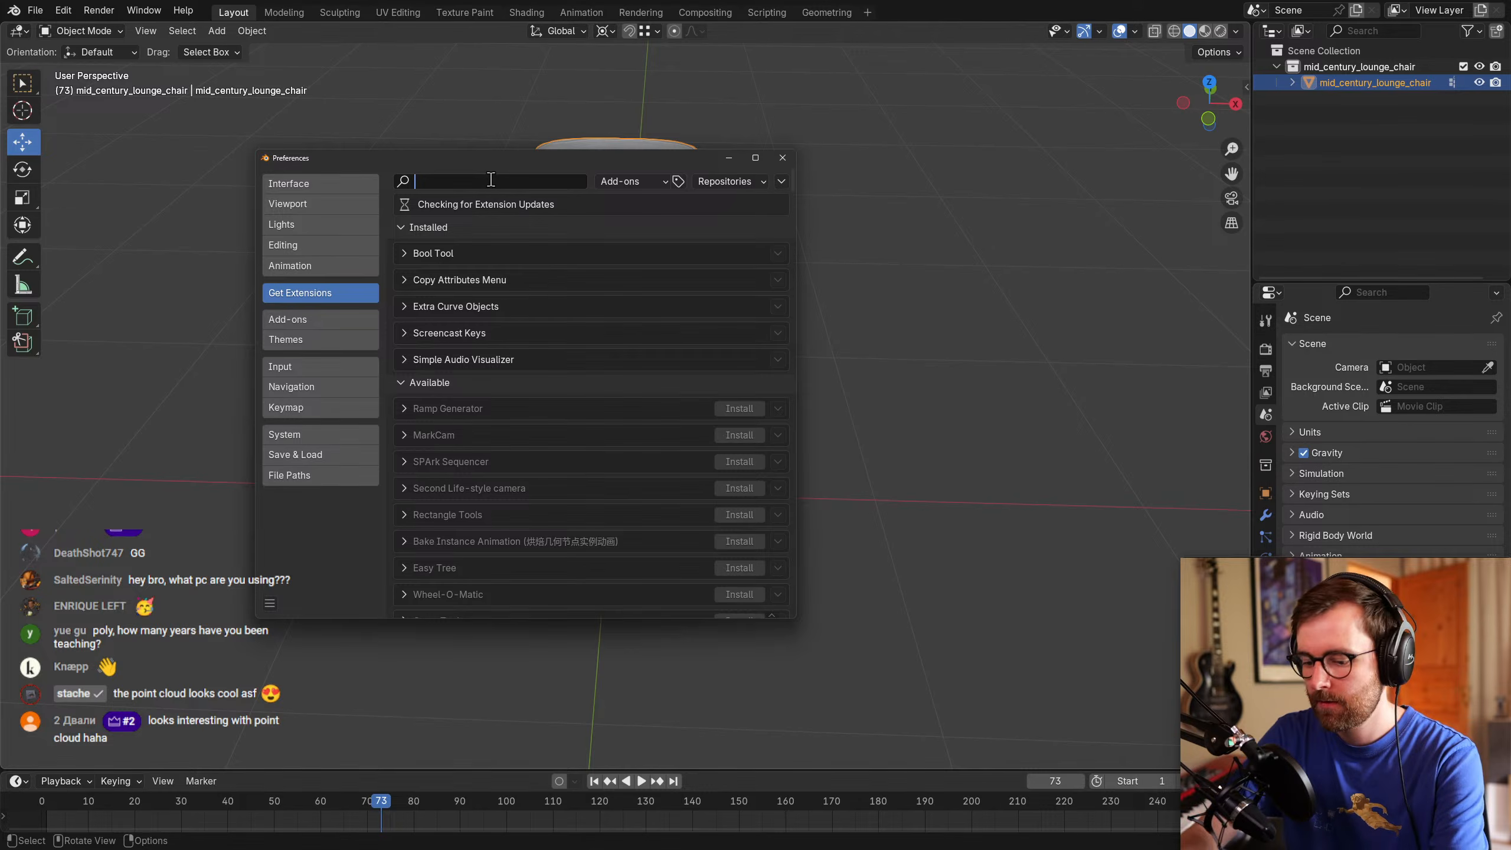
pyautogui.write('copy att')
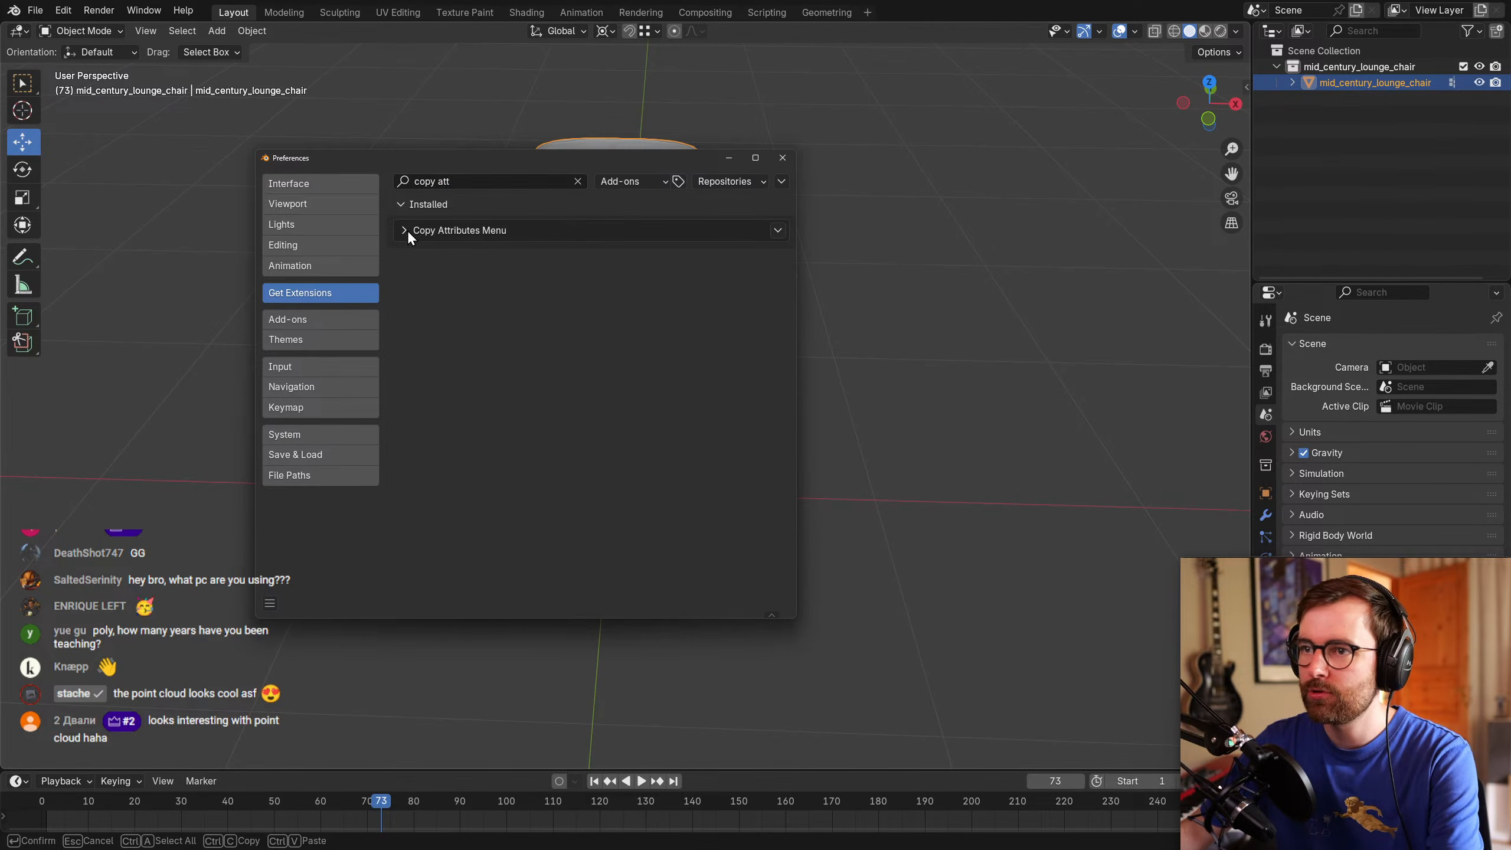
pyautogui.click(406, 232)
pyautogui.click(782, 157)
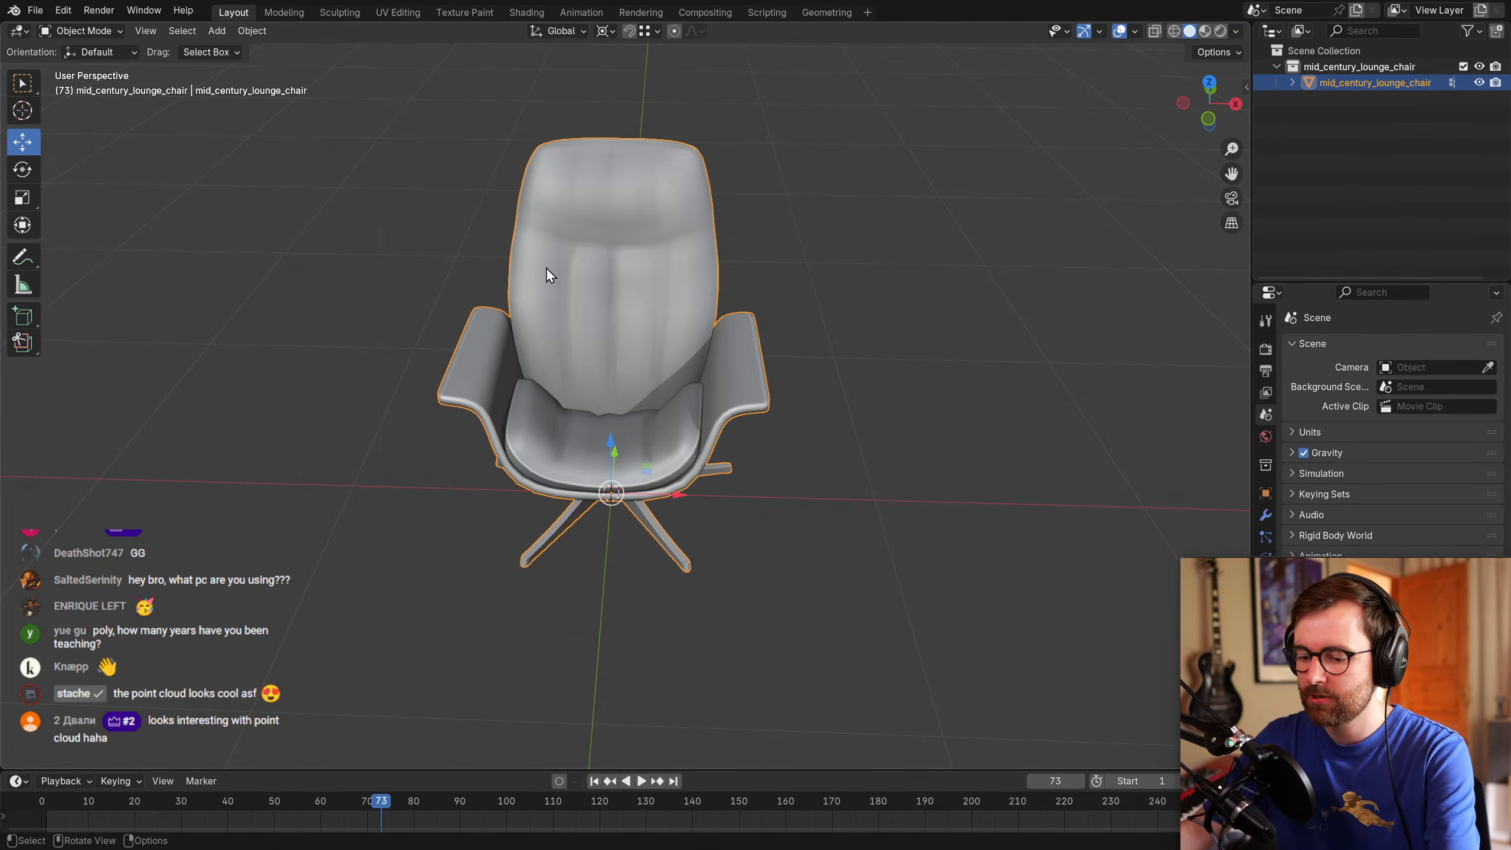
# Copy the lounge chair object and return to the compositing scene.
pyautogui.hotkey('ctrl', 'c')
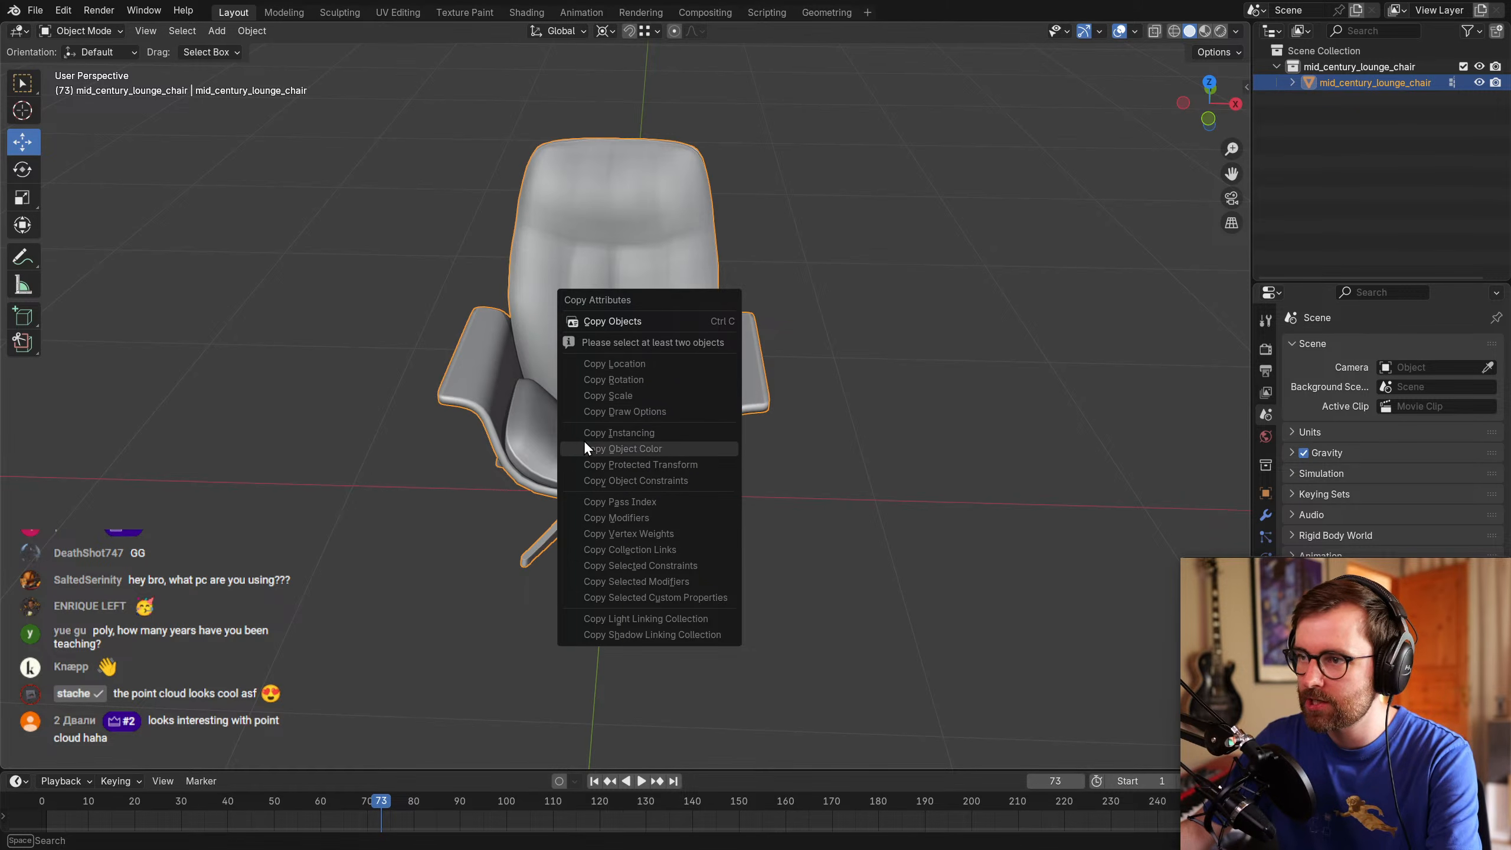
pyautogui.press('Escape')
pyautogui.press('ctrl+super+Left')
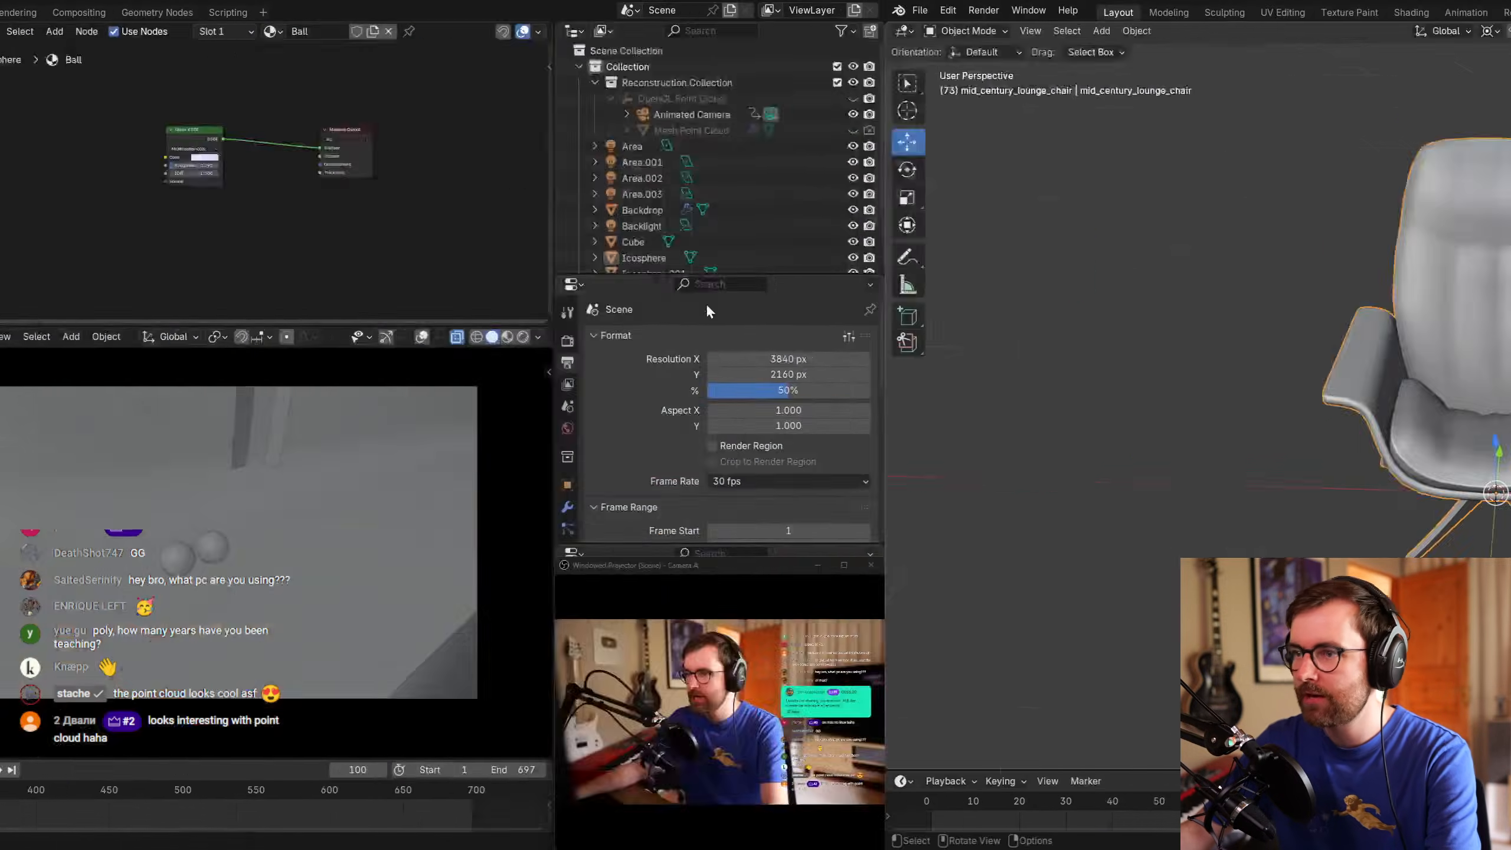
# Add a new collection named Chair under the Scene Collection.
pyautogui.moveTo(280, 443); pyautogui.dragTo(343, 378, button='middle')
pyautogui.click(1205, 67)
pyautogui.click(1247, 122)
pyautogui.press('c')
pyautogui.doubleClick(1254, 82)
pyautogui.write('Chair')
pyautogui.press('Return')
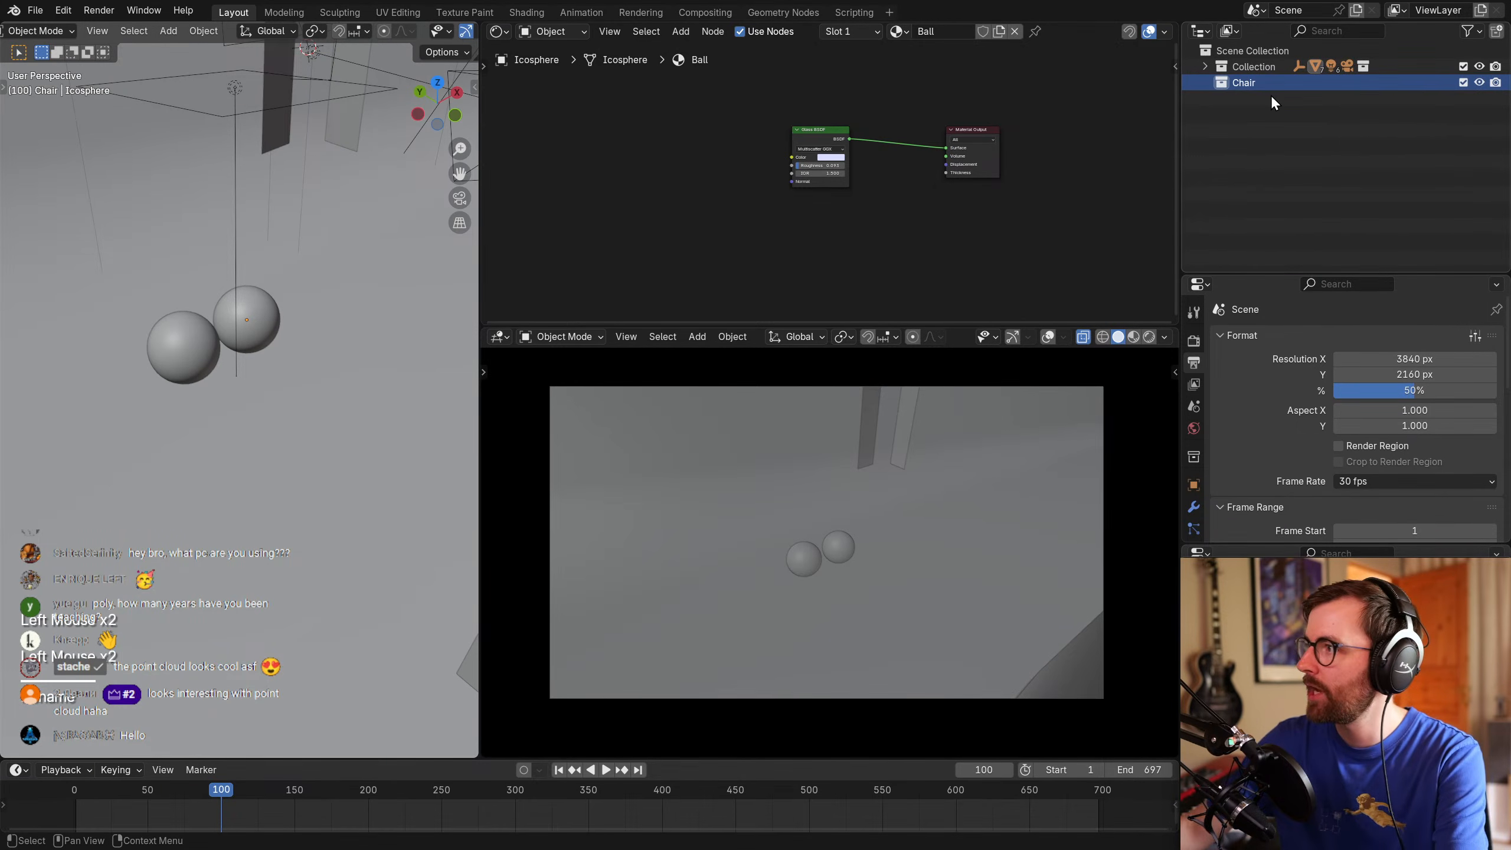
# Paste the lounge chair into the Chair collection and scale it up to roughly exceed the balls' size.
pyautogui.hotkey('ctrl', 'v')
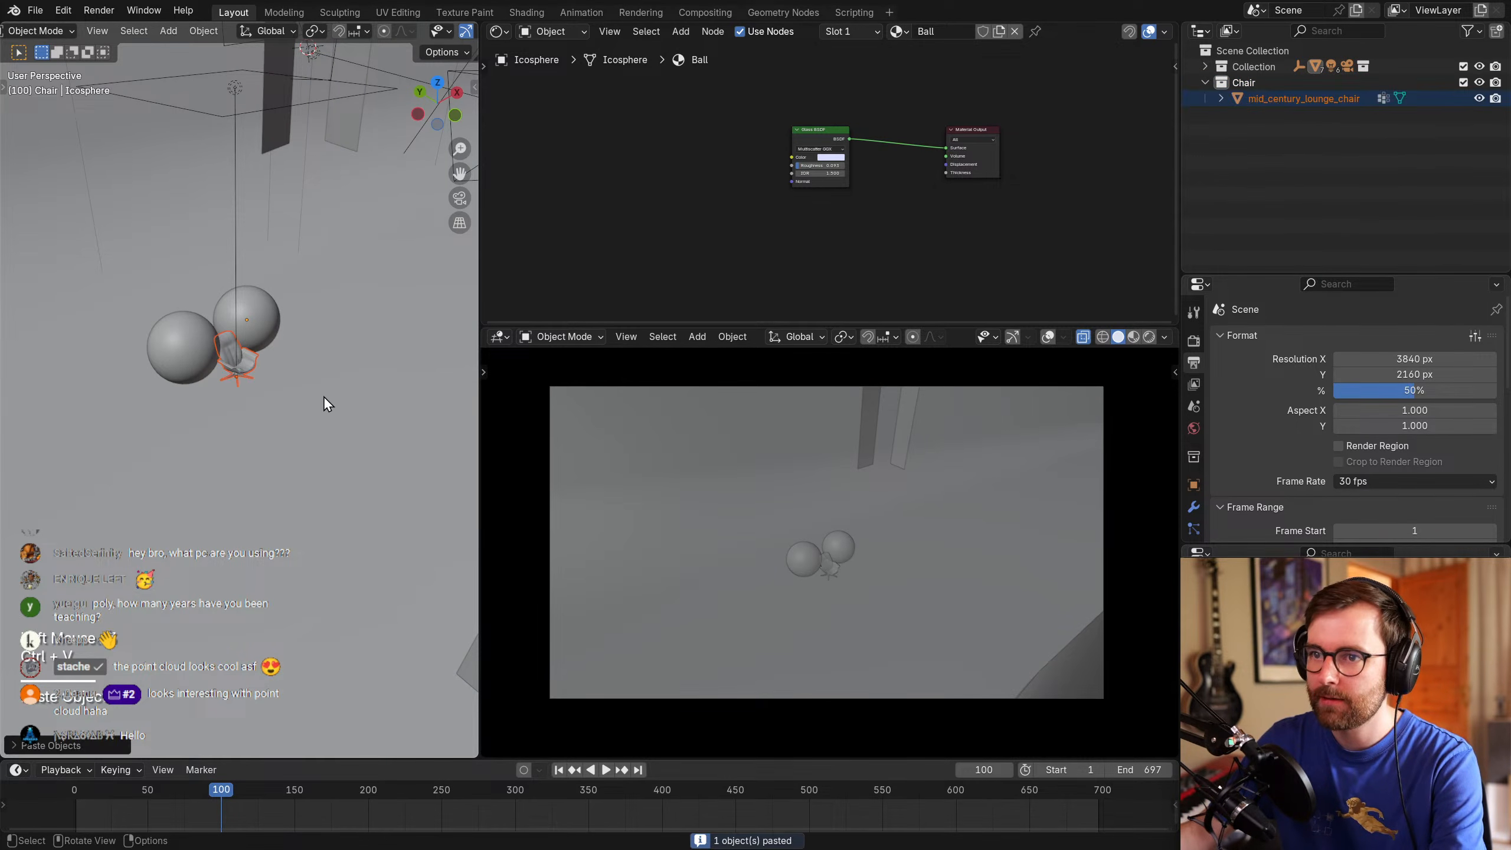
pyautogui.click(241, 357)
pyautogui.scroll(5, 303, 415)
pyautogui.press('s')
pyautogui.click(416, 439)
pyautogui.scroll(-2, 333, 402)
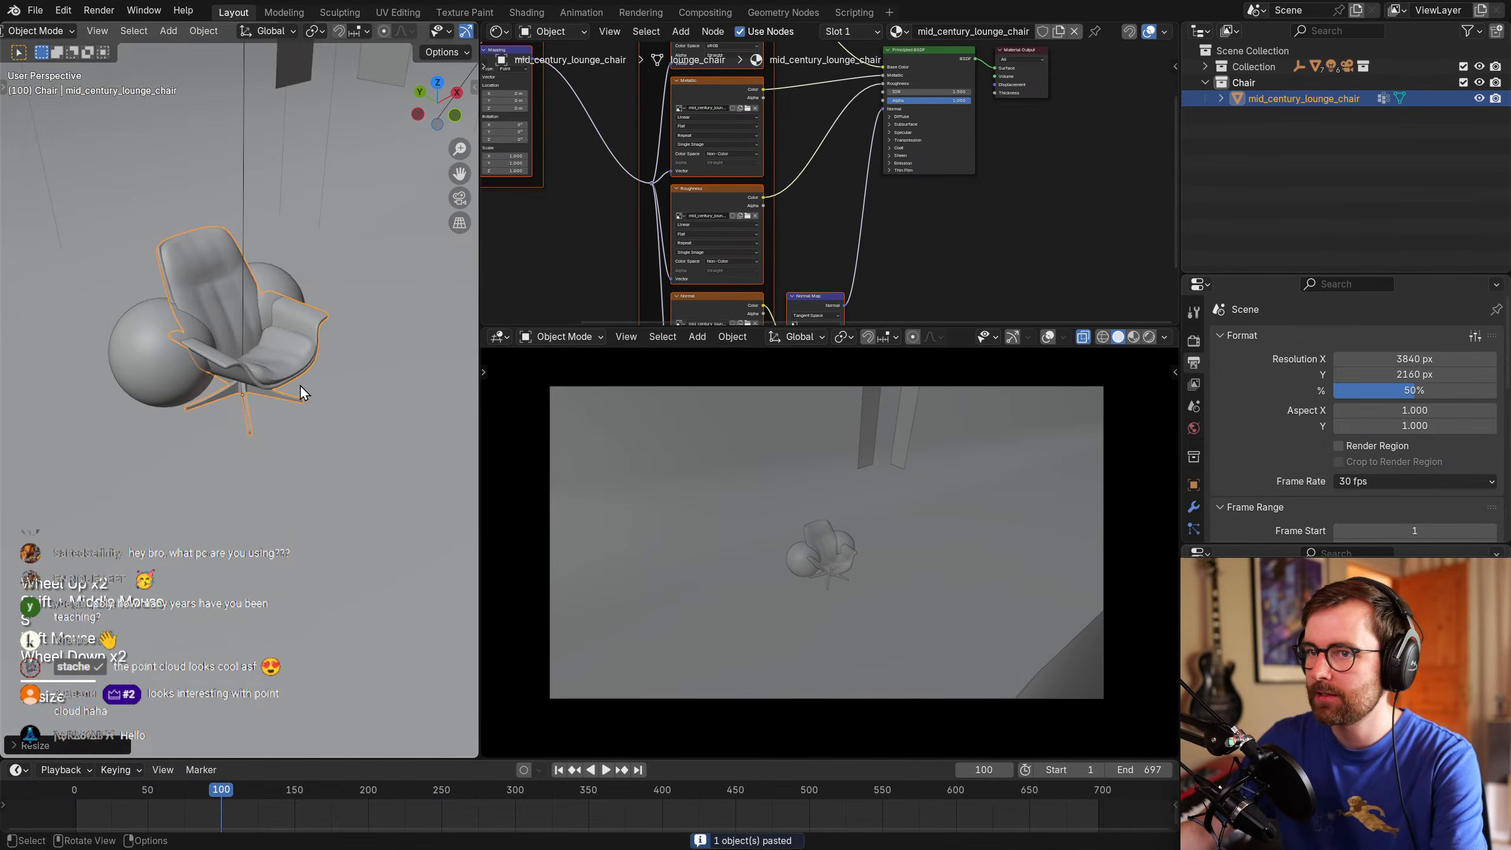
# Move both balls into a new collection named Hidden and exclude that collection from the view layer.
pyautogui.moveTo(309, 391); pyautogui.dragTo(300, 444, button='middle')
pyautogui.click(146, 371)
pyautogui.keyDown('shift'); pyautogui.click(286, 322); pyautogui.keyUp('shift')
pyautogui.keyDown('shift'); pyautogui.moveTo(367, 377); pyautogui.dragTo(356, 359, button='middle'); pyautogui.keyUp('shift')
pyautogui.press('m')
pyautogui.click(357, 359)
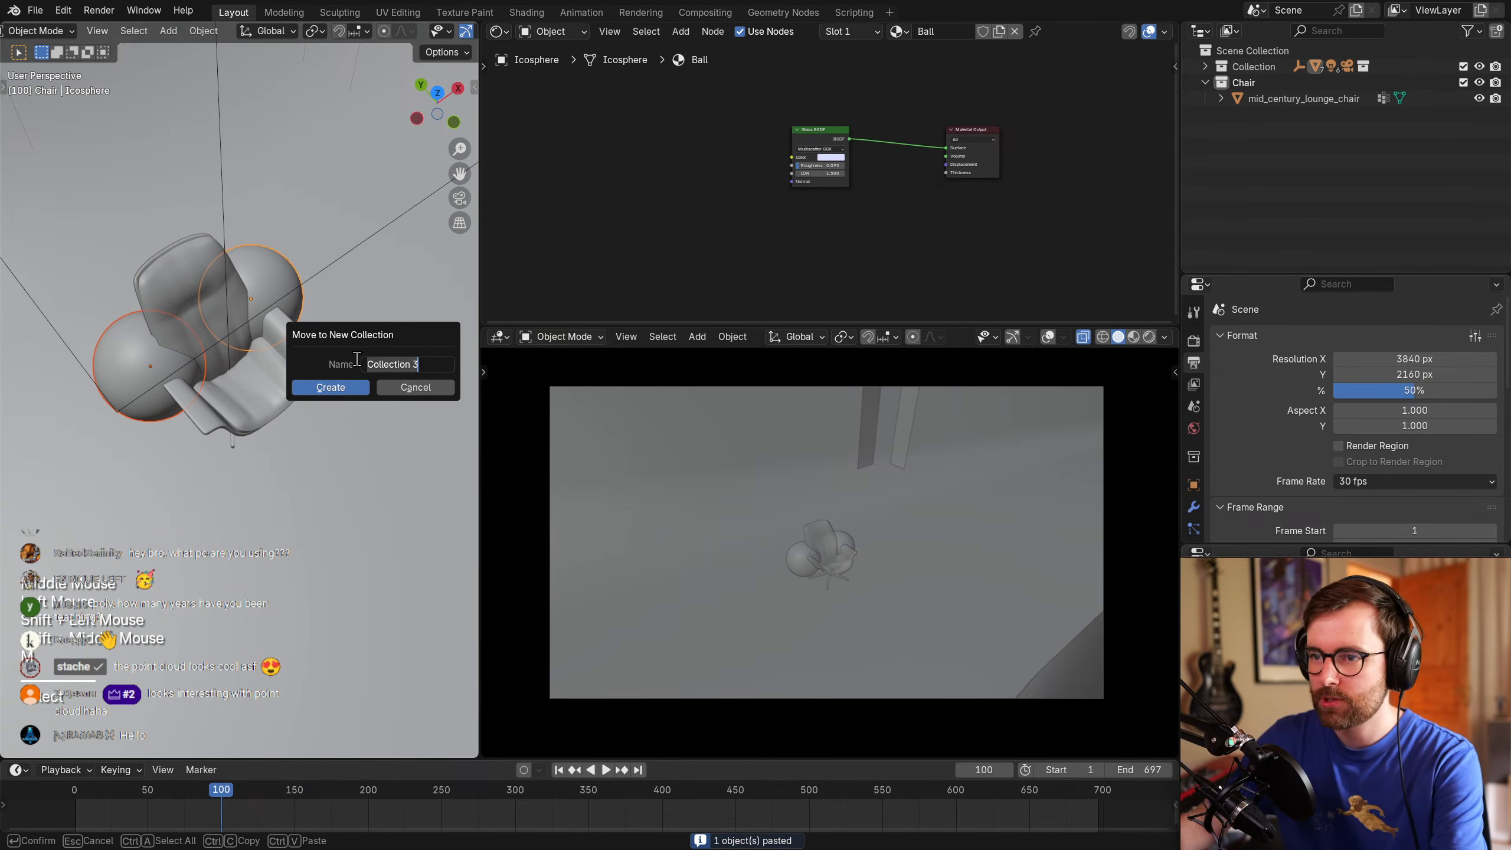
pyautogui.write('Hidden')
pyautogui.press('Return')
pyautogui.press('Return')
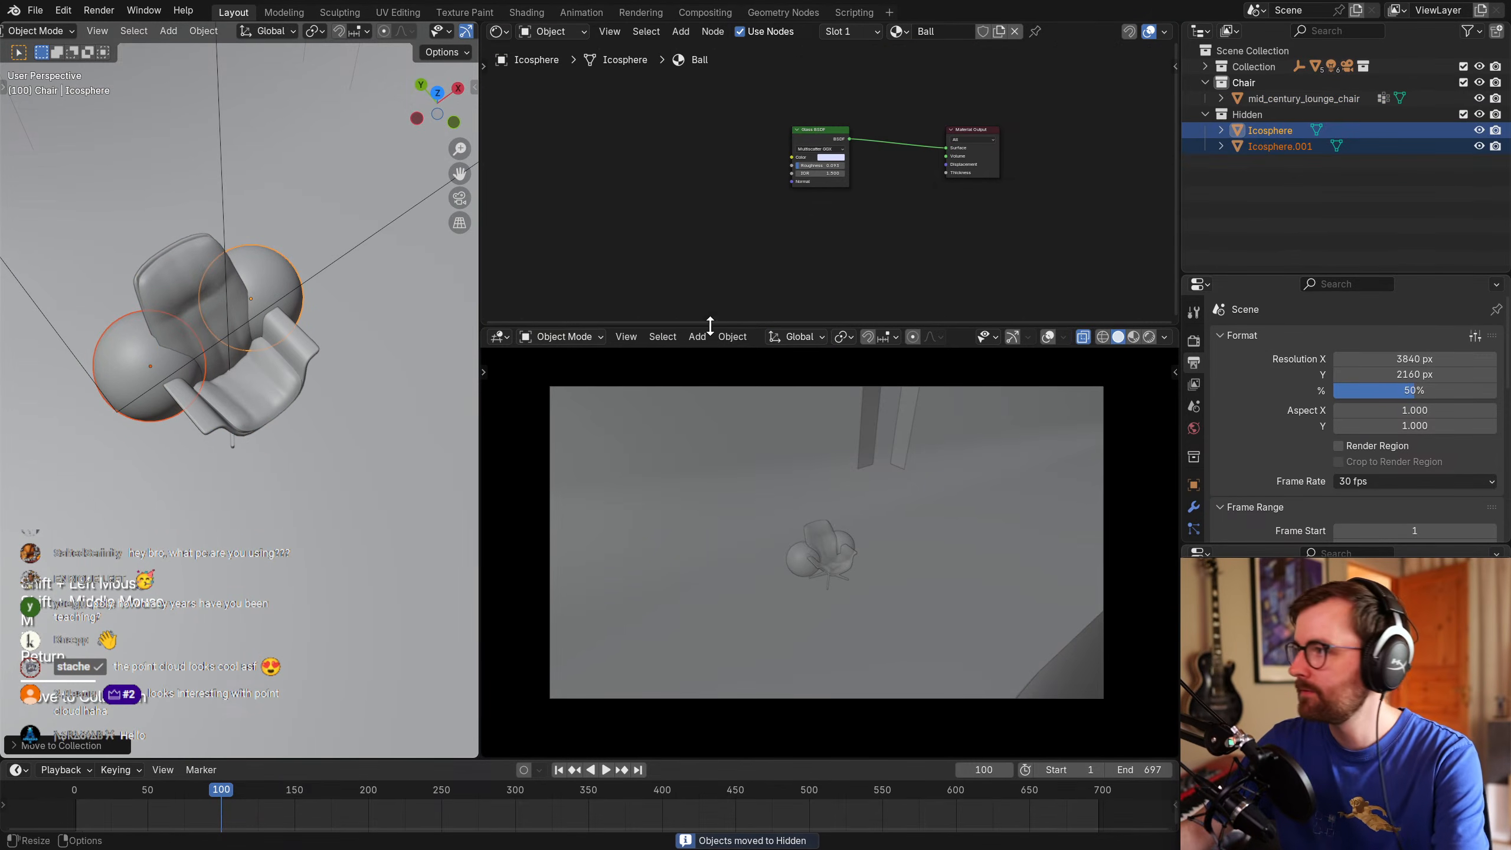
pyautogui.click(1462, 114)
# Select the chair and switch the camera viewport to rendered shading.
pyautogui.click(250, 390)
pyautogui.moveTo(250, 391); pyautogui.dragTo(744, 620, button='middle')
pyautogui.press('z')
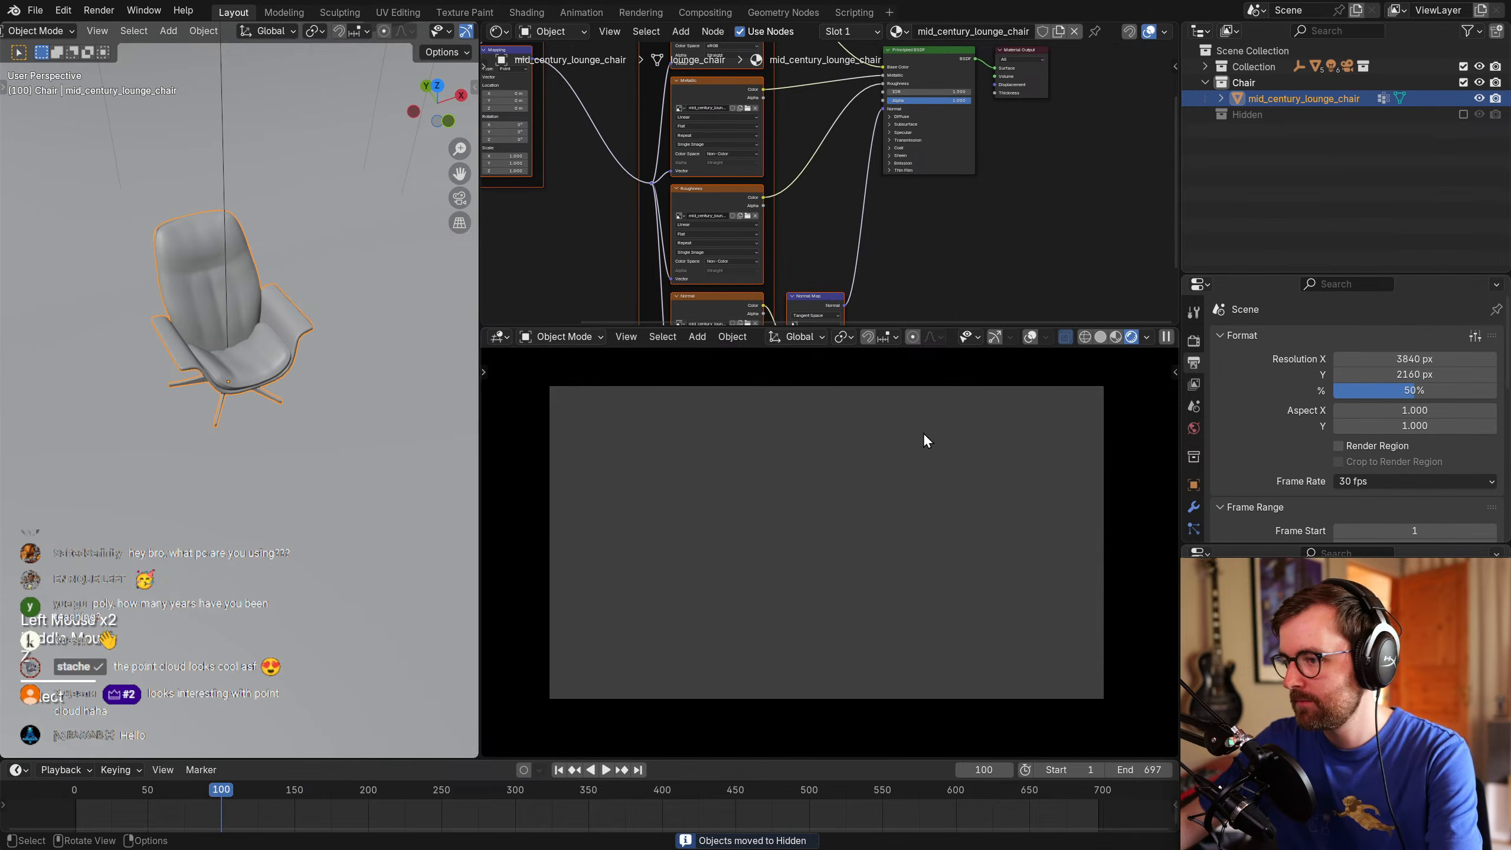
pyautogui.scroll(2, 969, 571)
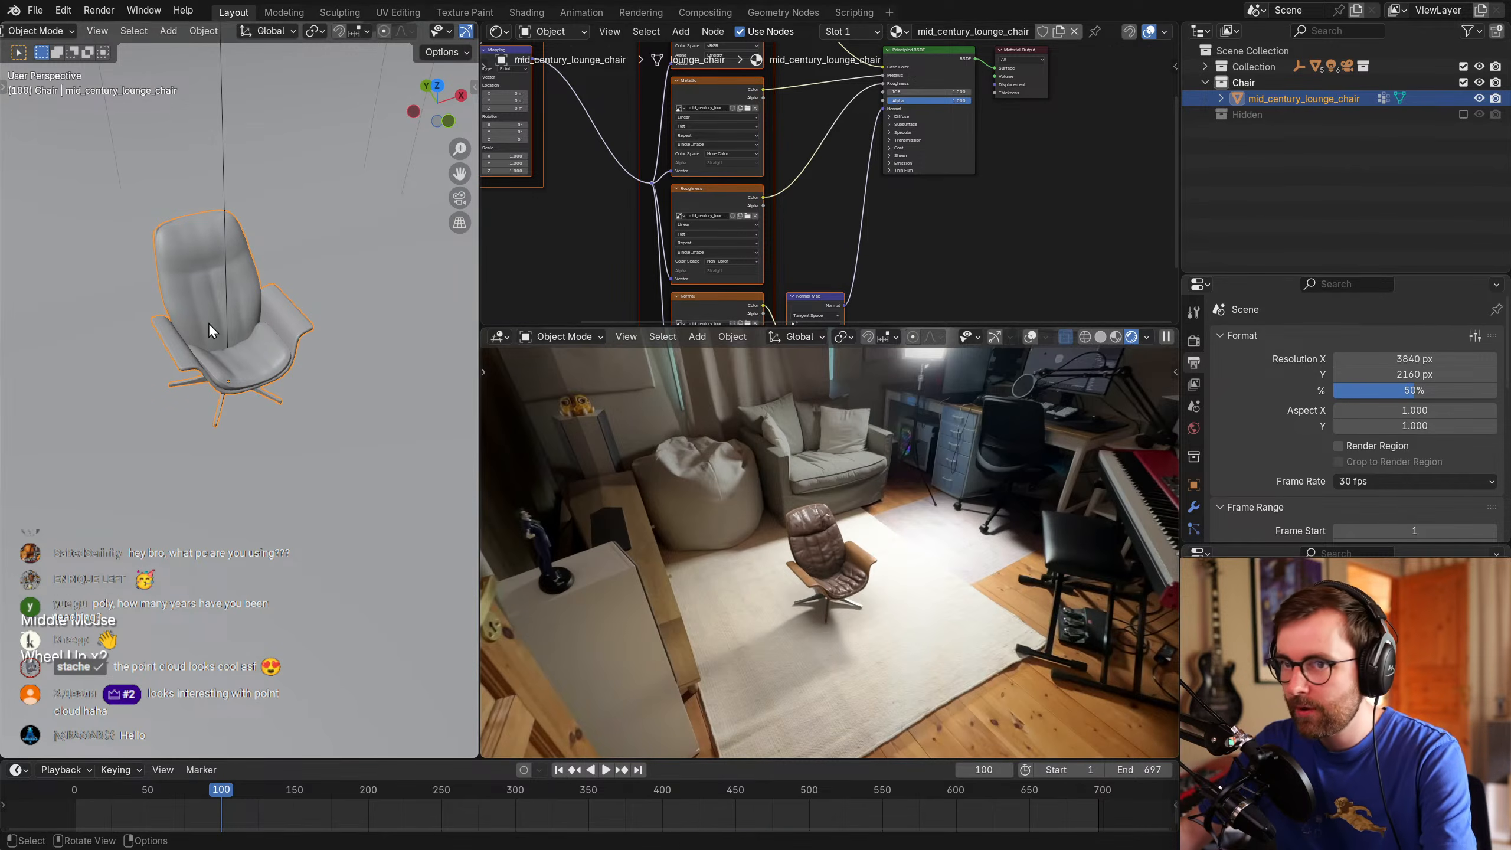
# From the top view, move the chair across the rug toward the desk and piano side of the room.
pyautogui.hotkey('alt', 'a')
pyautogui.click(208, 322)
pyautogui.scroll(-1, 337, 393)
pyautogui.moveTo(337, 393); pyautogui.dragTo(373, 411, button='middle')
pyautogui.press('KP_8')
pyautogui.press('KP_7')
pyautogui.scroll(-2, 374, 401)
pyautogui.press('g')
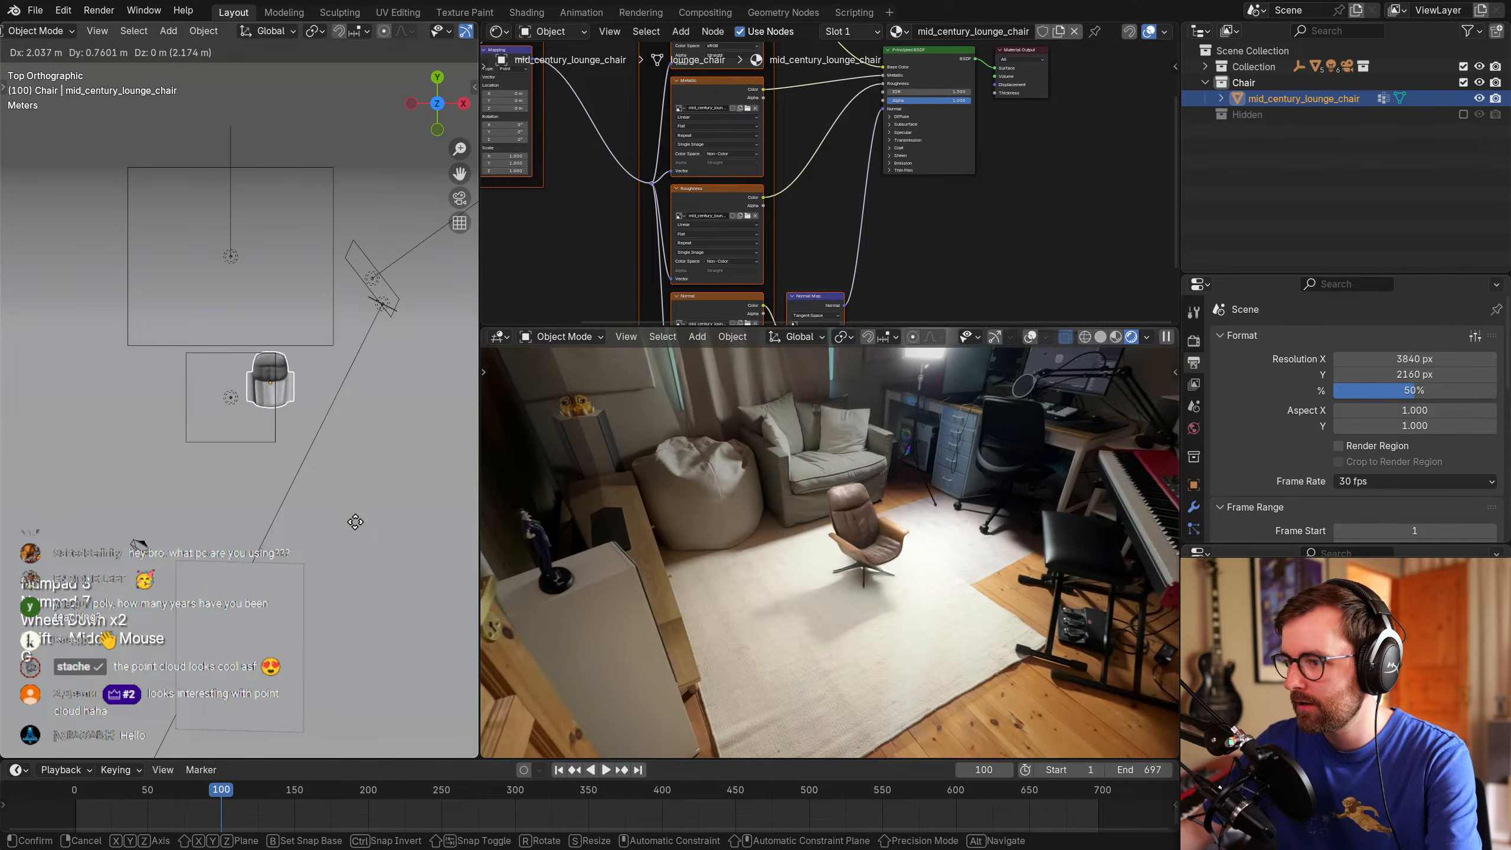
pyautogui.click(351, 533)
# Enlarge the chair, shift it toward the desk, and rotate it in the top view to face the camera.
pyautogui.press('s')
pyautogui.click(431, 578)
pyautogui.press('g')
pyautogui.click(447, 549)
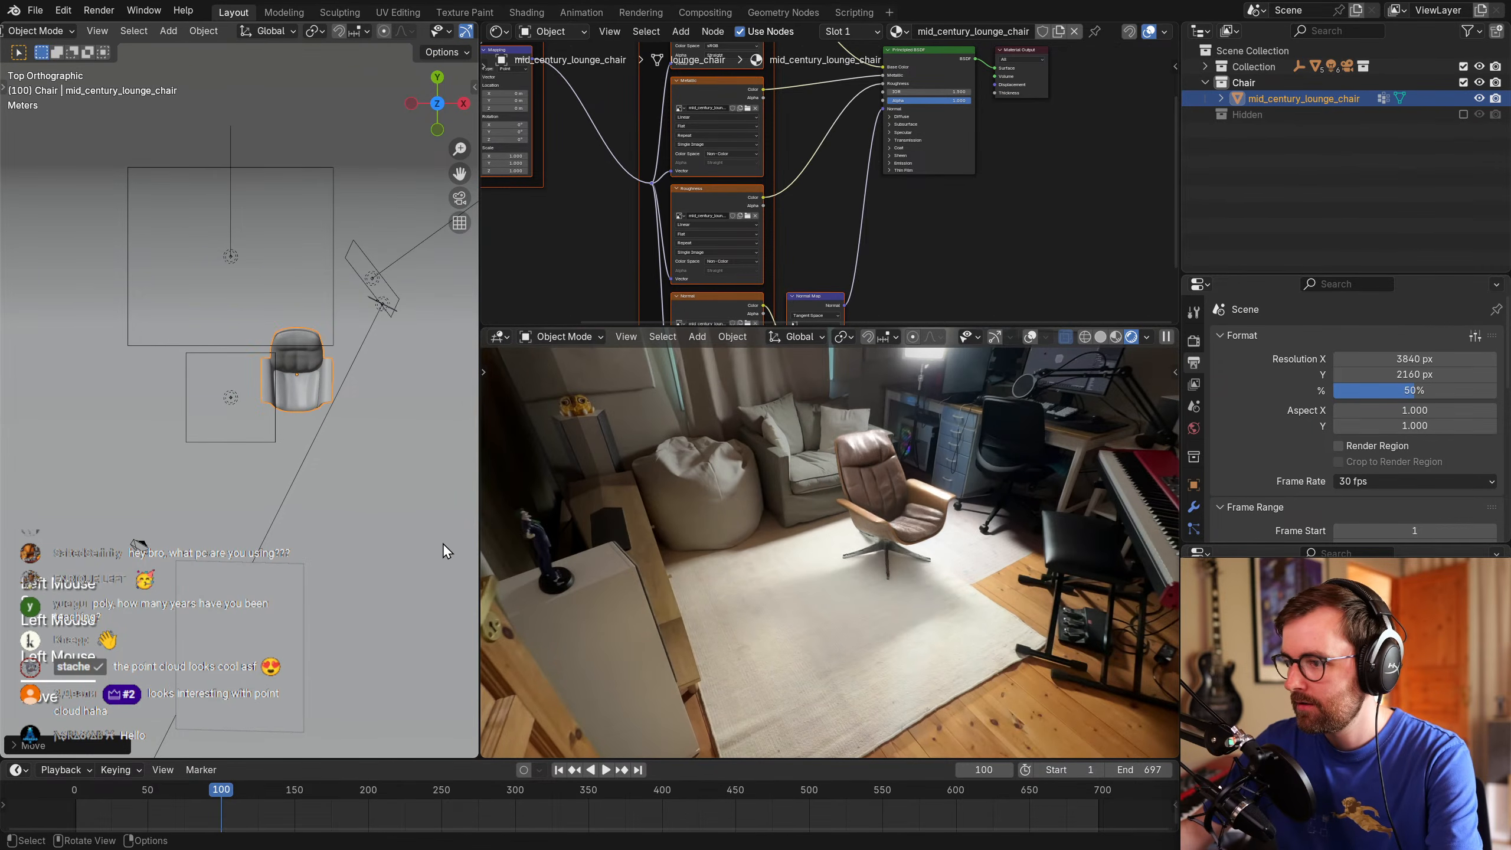
pyautogui.press('s')
pyautogui.click(417, 574)
pyautogui.press('r')
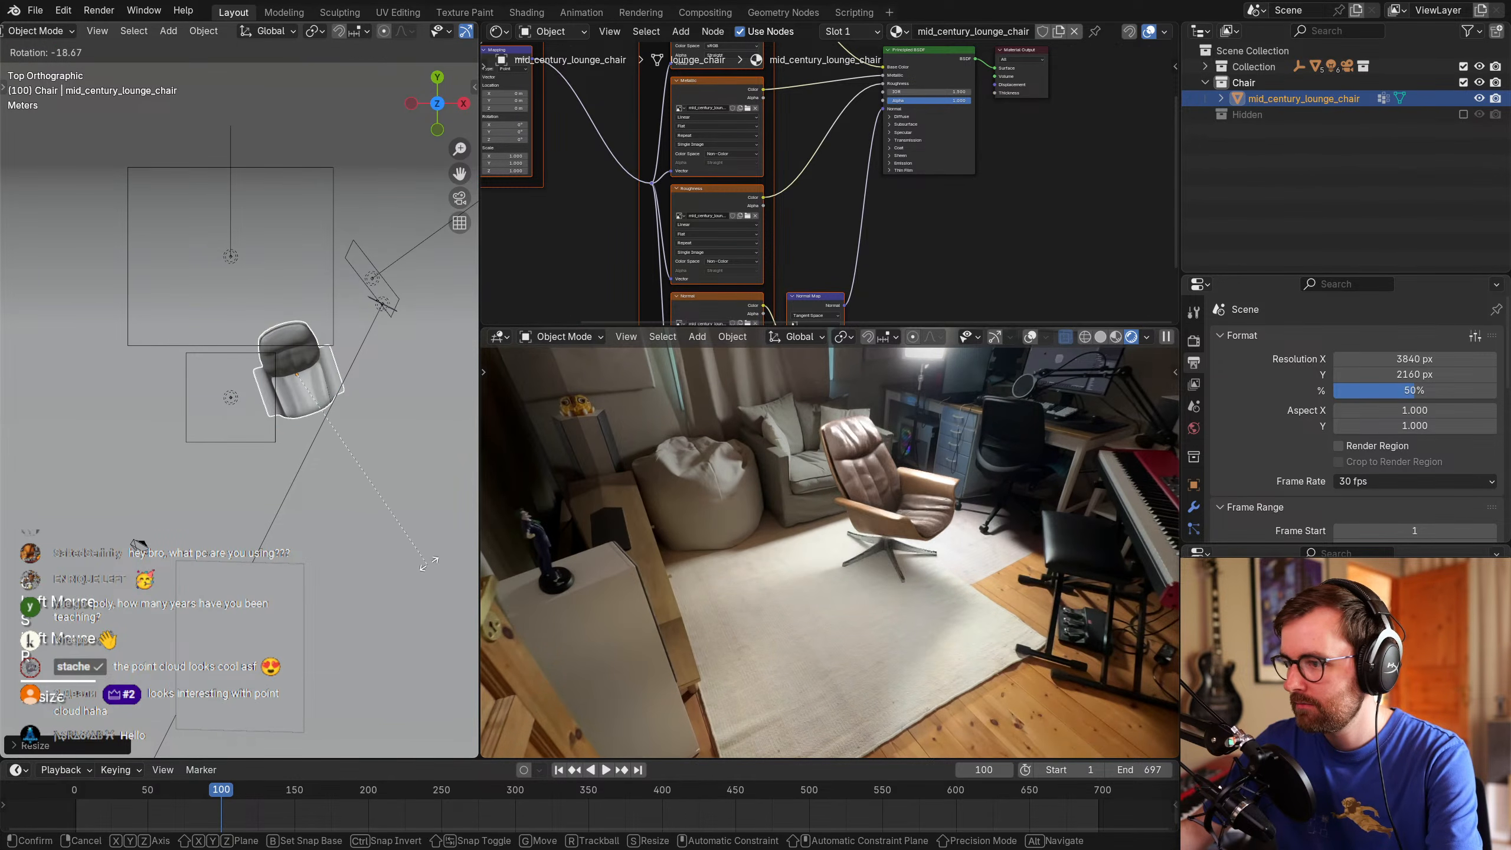
pyautogui.click(286, 601)
# Inspect the chair's legs, floor shadows and lighting in the rendered camera view, including full-screen.
pyautogui.scroll(4, 972, 605)
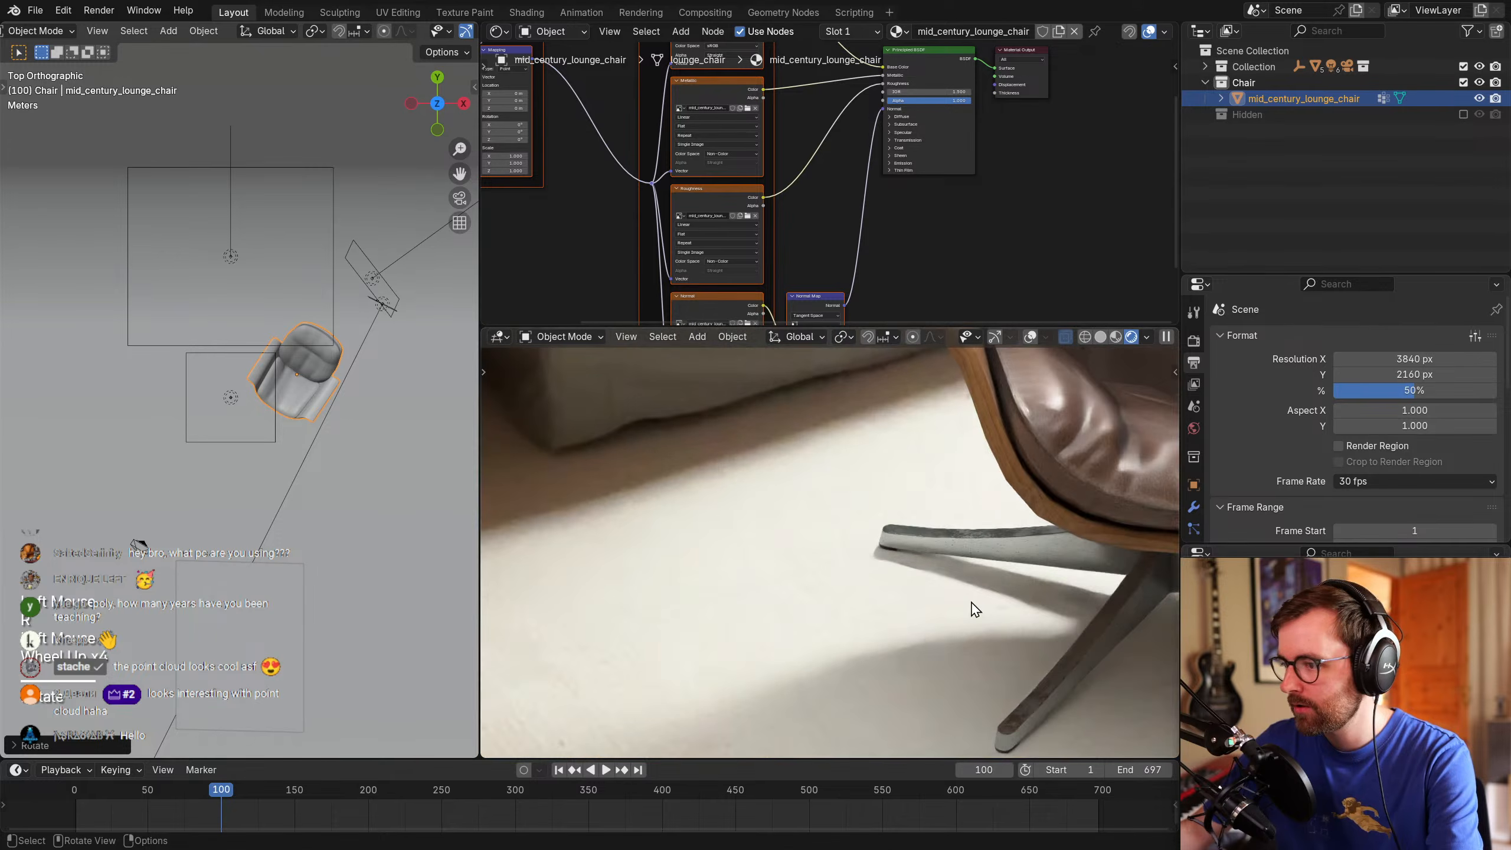
pyautogui.scroll(-6, 972, 605)
pyautogui.scroll(2, 921, 613)
pyautogui.hotkey('ctrl', 'space')
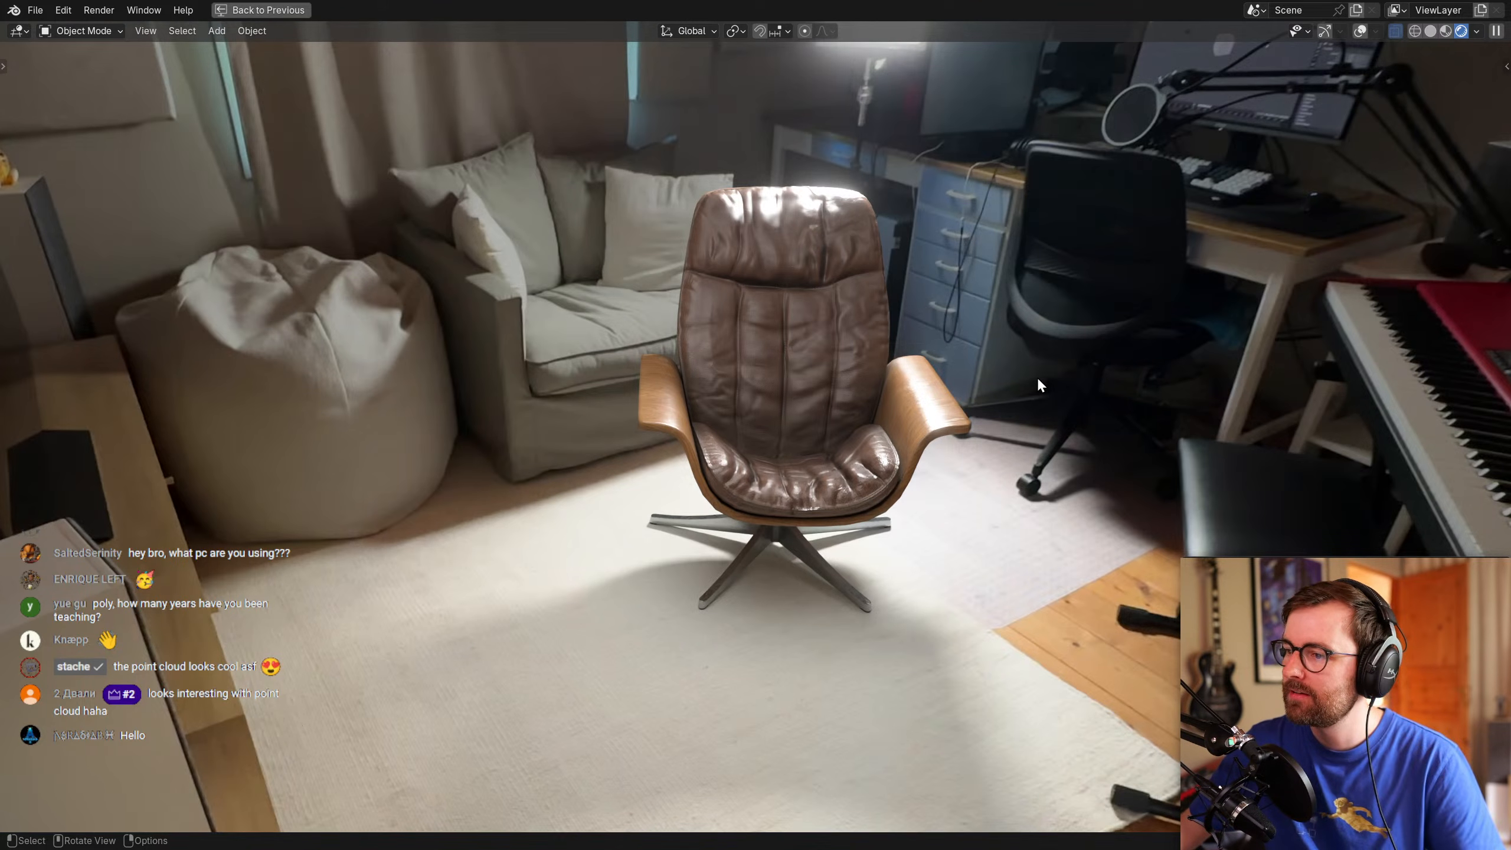
pyautogui.hotkey('ctrl', 'space')
pyautogui.scroll(-2, 941, 534)
pyautogui.keyDown('shift'); pyautogui.moveTo(945, 526); pyautogui.dragTo(807, 494, button='middle'); pyautogui.keyUp('shift')
# Move the chair toward the middle of the rug, check it in the rendered view, and deselect everything.
pyautogui.click(297, 374)
pyautogui.press('g')
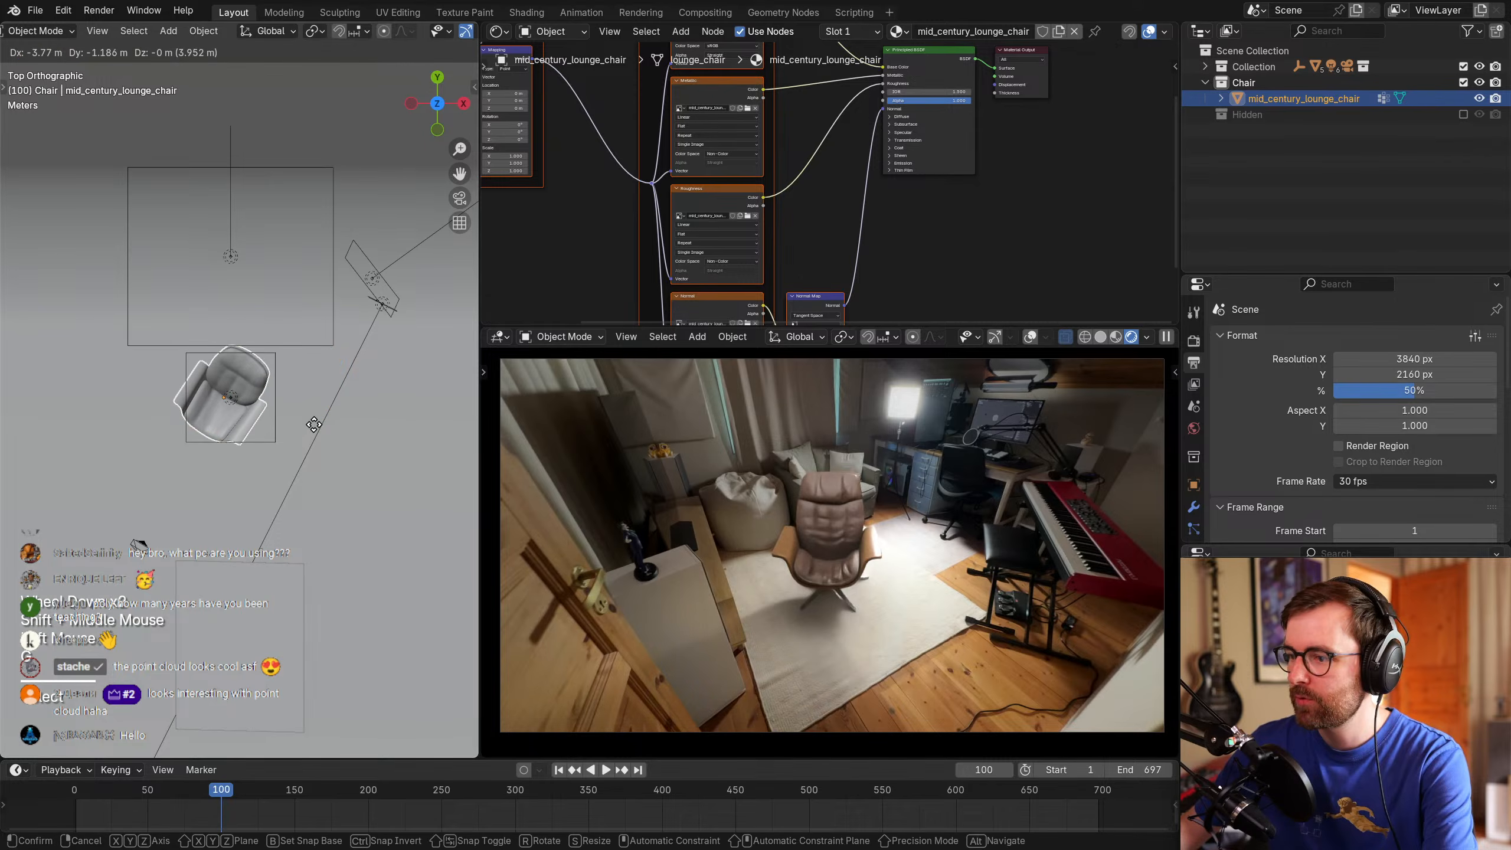
pyautogui.click(304, 407)
pyautogui.scroll(3, 732, 619)
pyautogui.keyDown('shift'); pyautogui.moveTo(732, 619); pyautogui.dragTo(833, 536, button='middle'); pyautogui.keyUp('shift')
pyautogui.scroll(-3, 722, 643)
pyautogui.scroll(-1, 859, 534)
pyautogui.hotkey('alt', 'a')
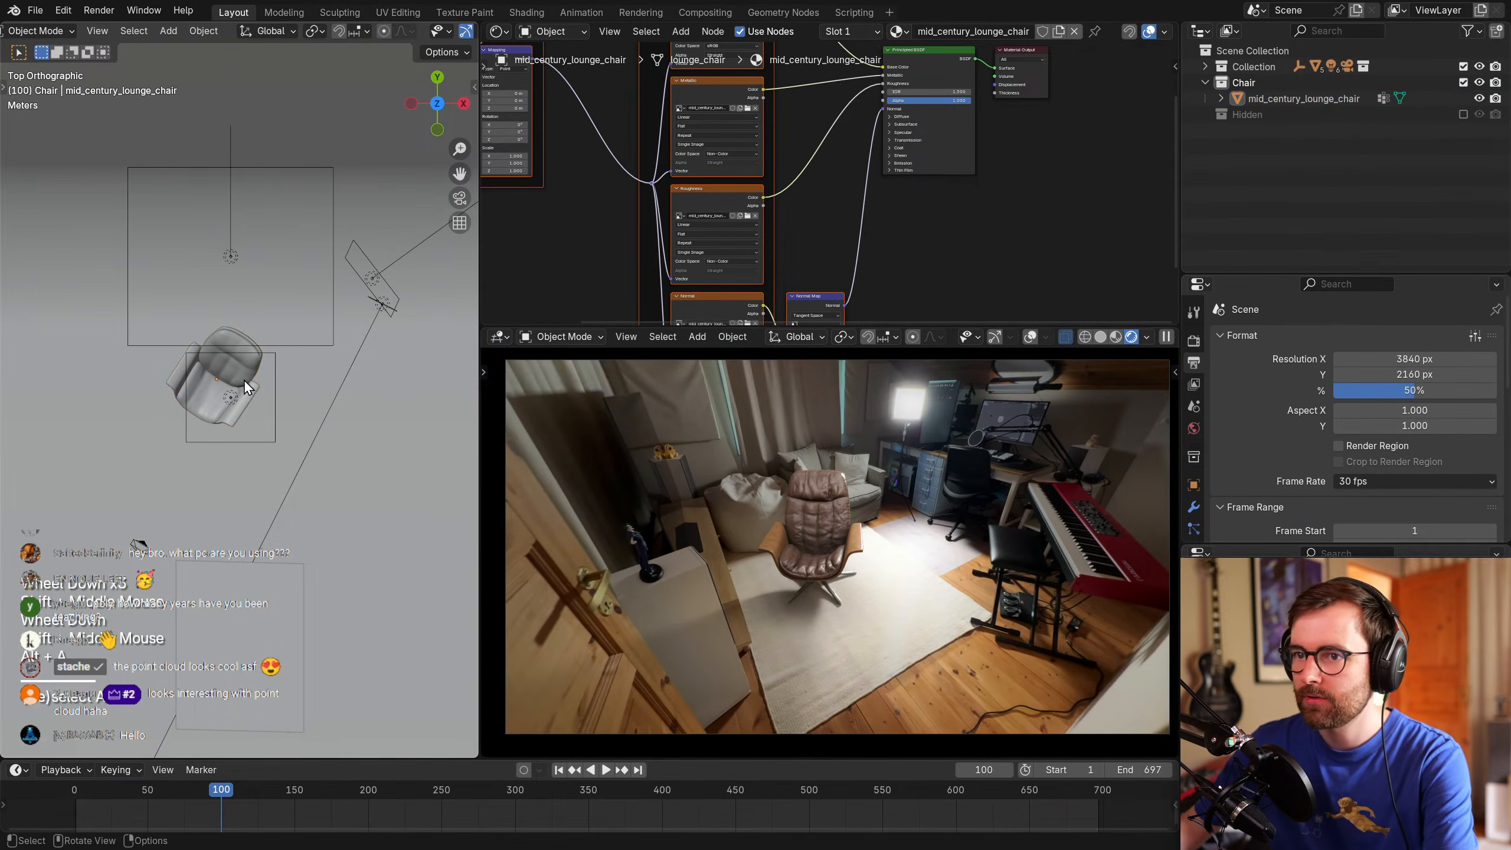
# Move the chair toward the front of the rug and turn it around so its back faces the camera.
pyautogui.click(264, 381)
pyautogui.press('g')
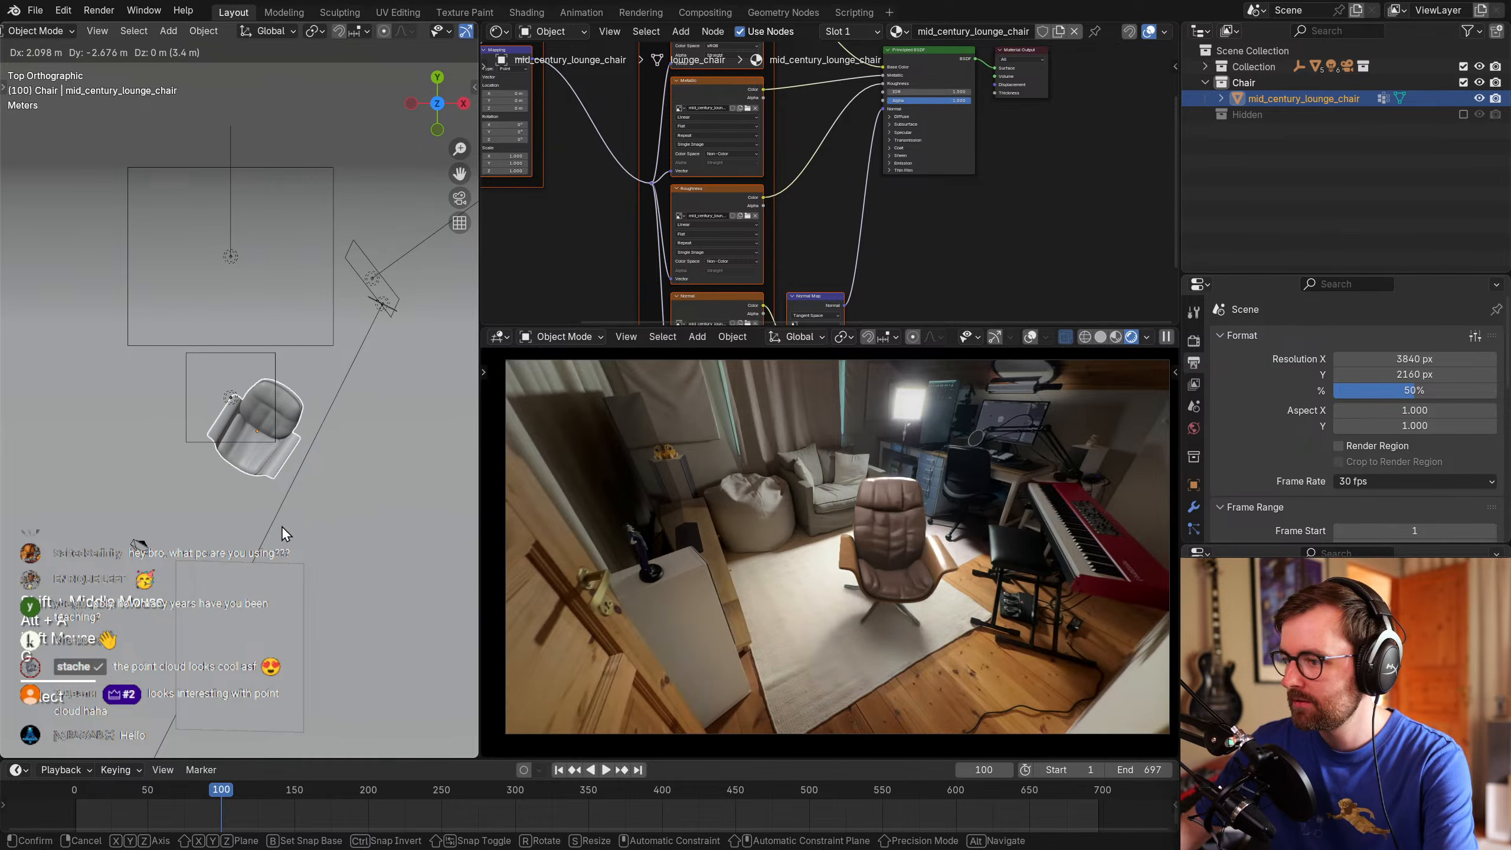
pyautogui.click(282, 526)
pyautogui.press('r')
pyautogui.click(280, 260)
pyautogui.press('g')
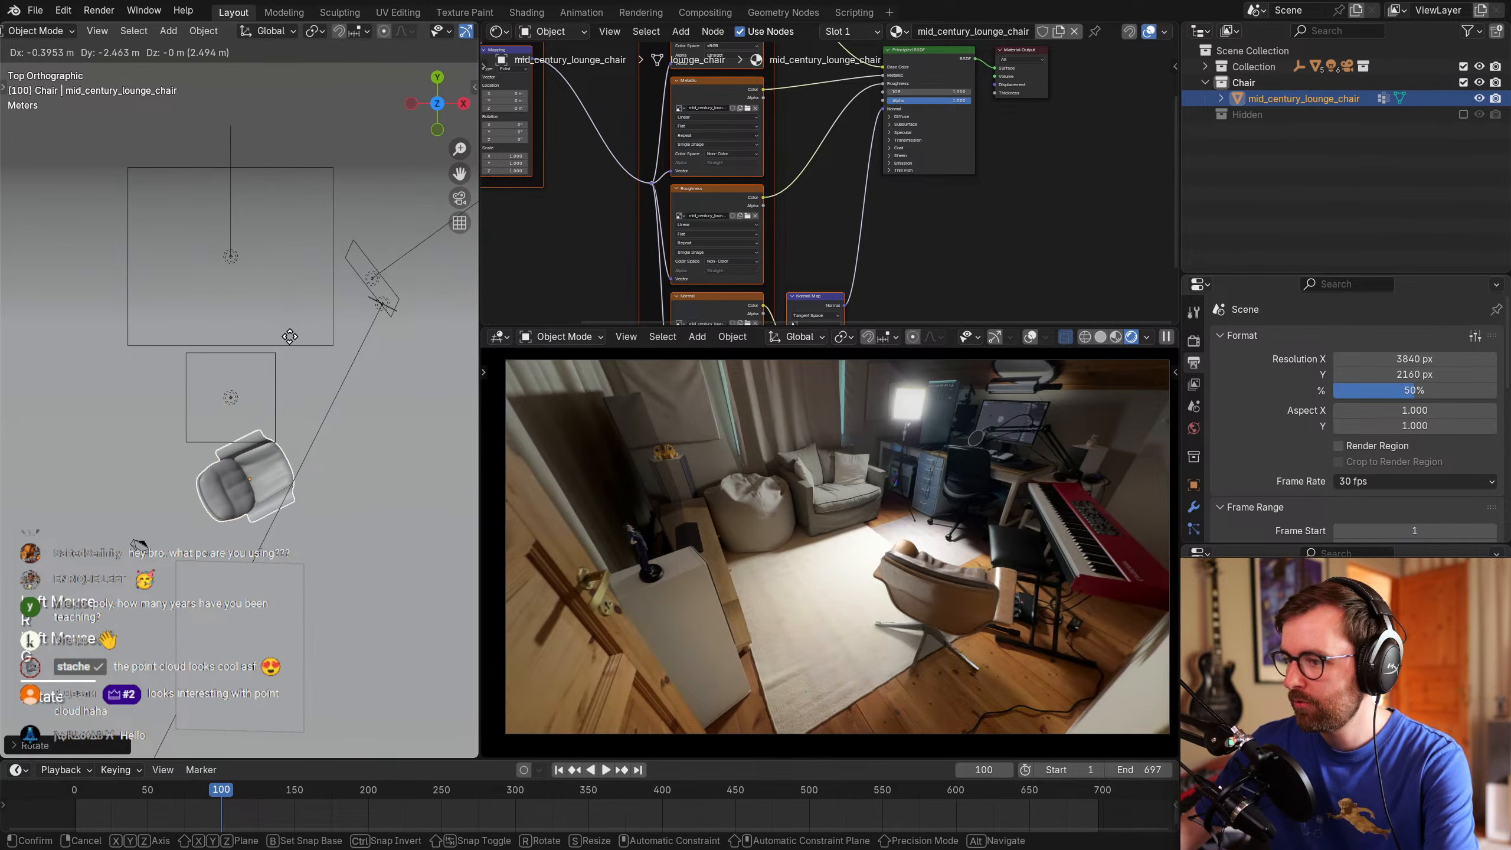
pyautogui.click(327, 349)
# Duplicate the chair, place the copy beside the piano, and rotate it to face across the rug.
pyautogui.hotkey('shift', 'd')
pyautogui.click(375, 363)
pyautogui.press('r')
pyautogui.click(208, 442)
pyautogui.press('g')
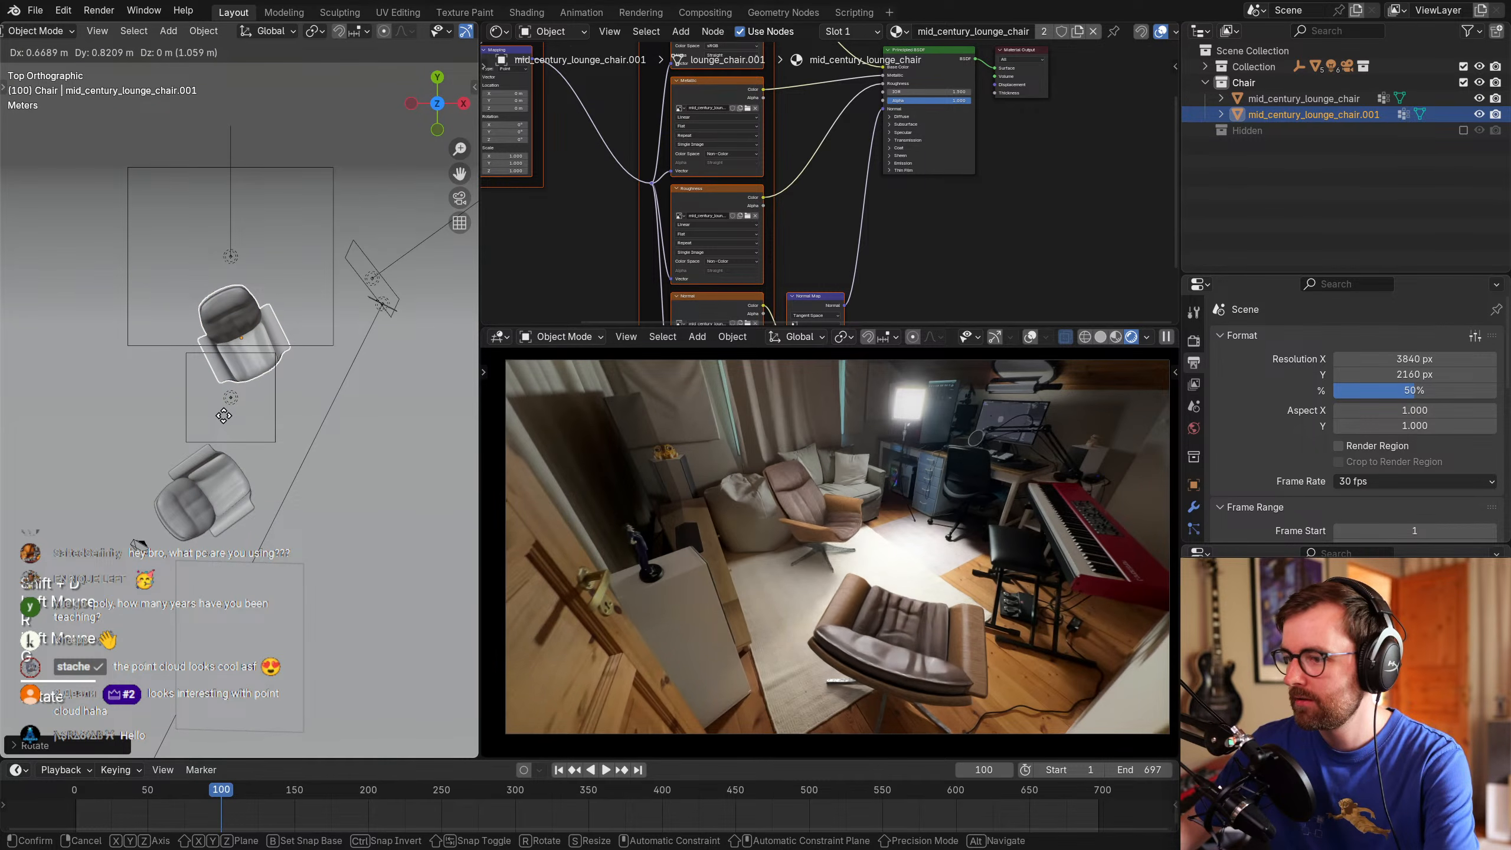
pyautogui.click(309, 473)
pyautogui.press('r')
pyautogui.click(200, 300)
pyautogui.press('g')
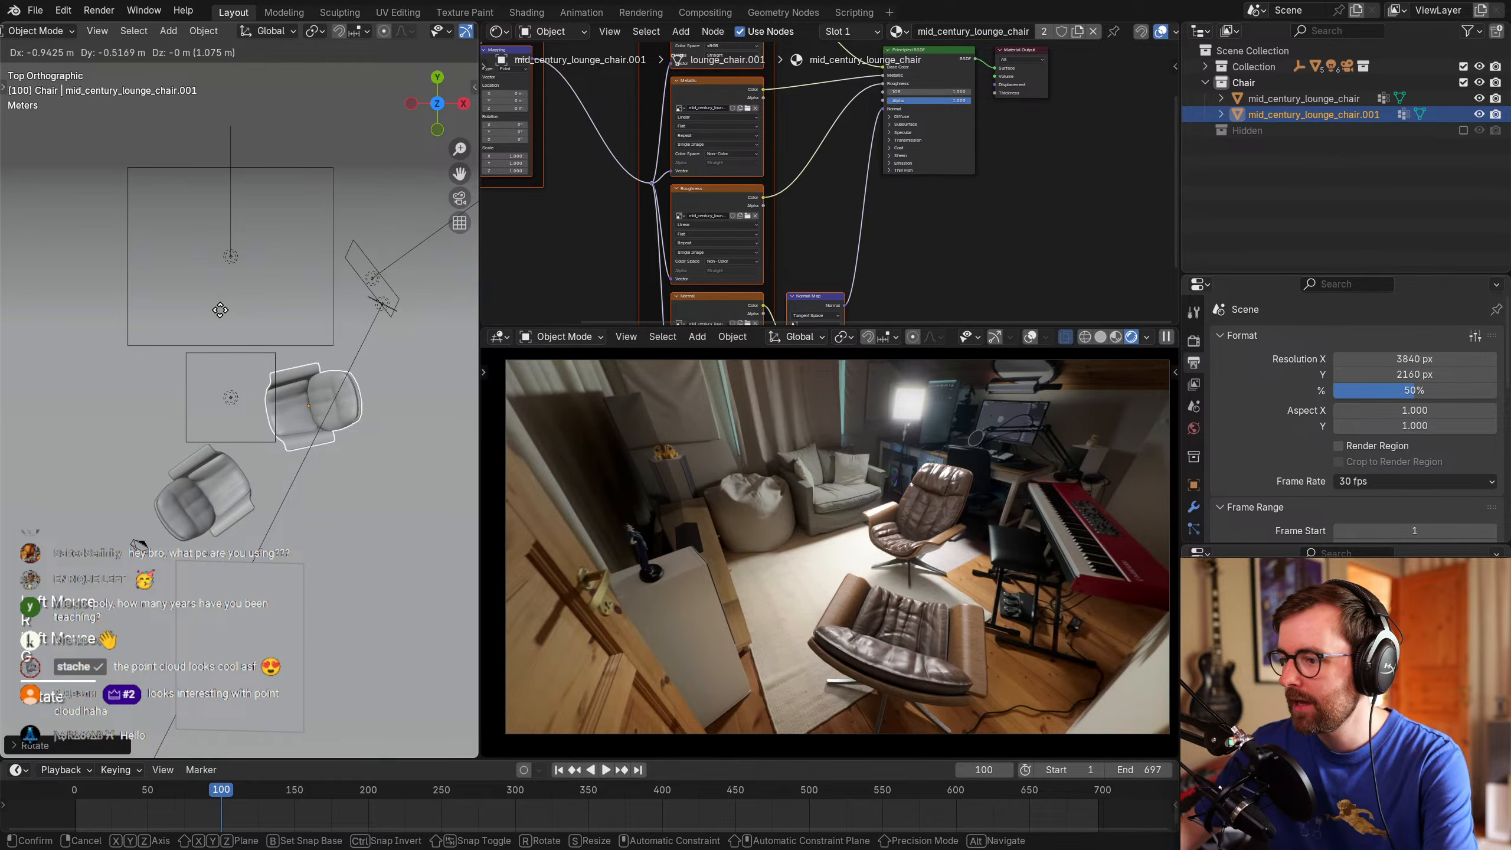
pyautogui.click(220, 310)
# Rotate the foreground chair to face across the rug like the copy and nudge it into place.
pyautogui.click(220, 532)
pyautogui.press('r')
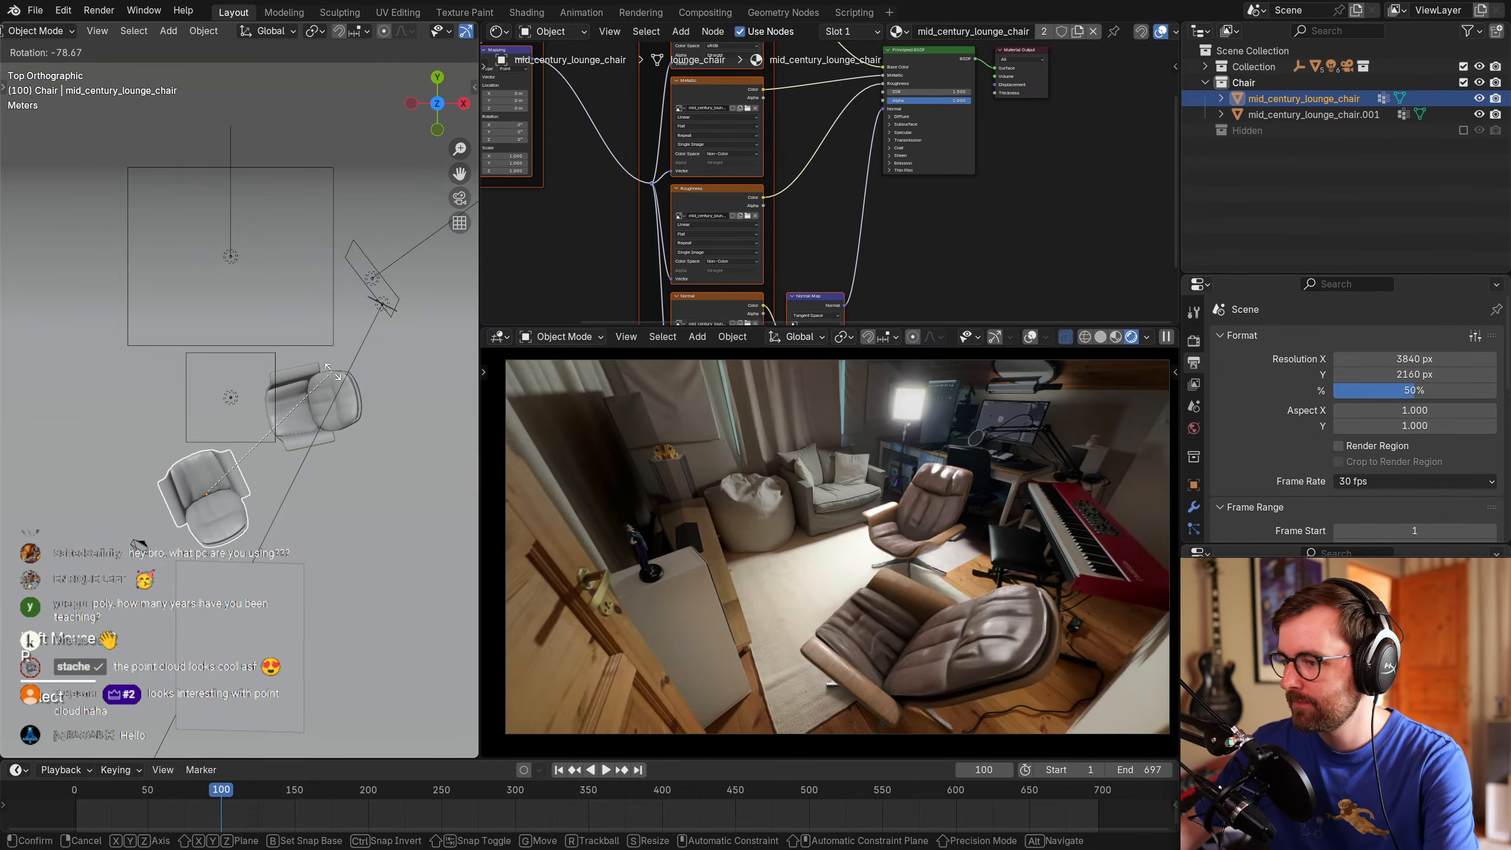
pyautogui.click(359, 439)
pyautogui.press('g')
pyautogui.click(362, 433)
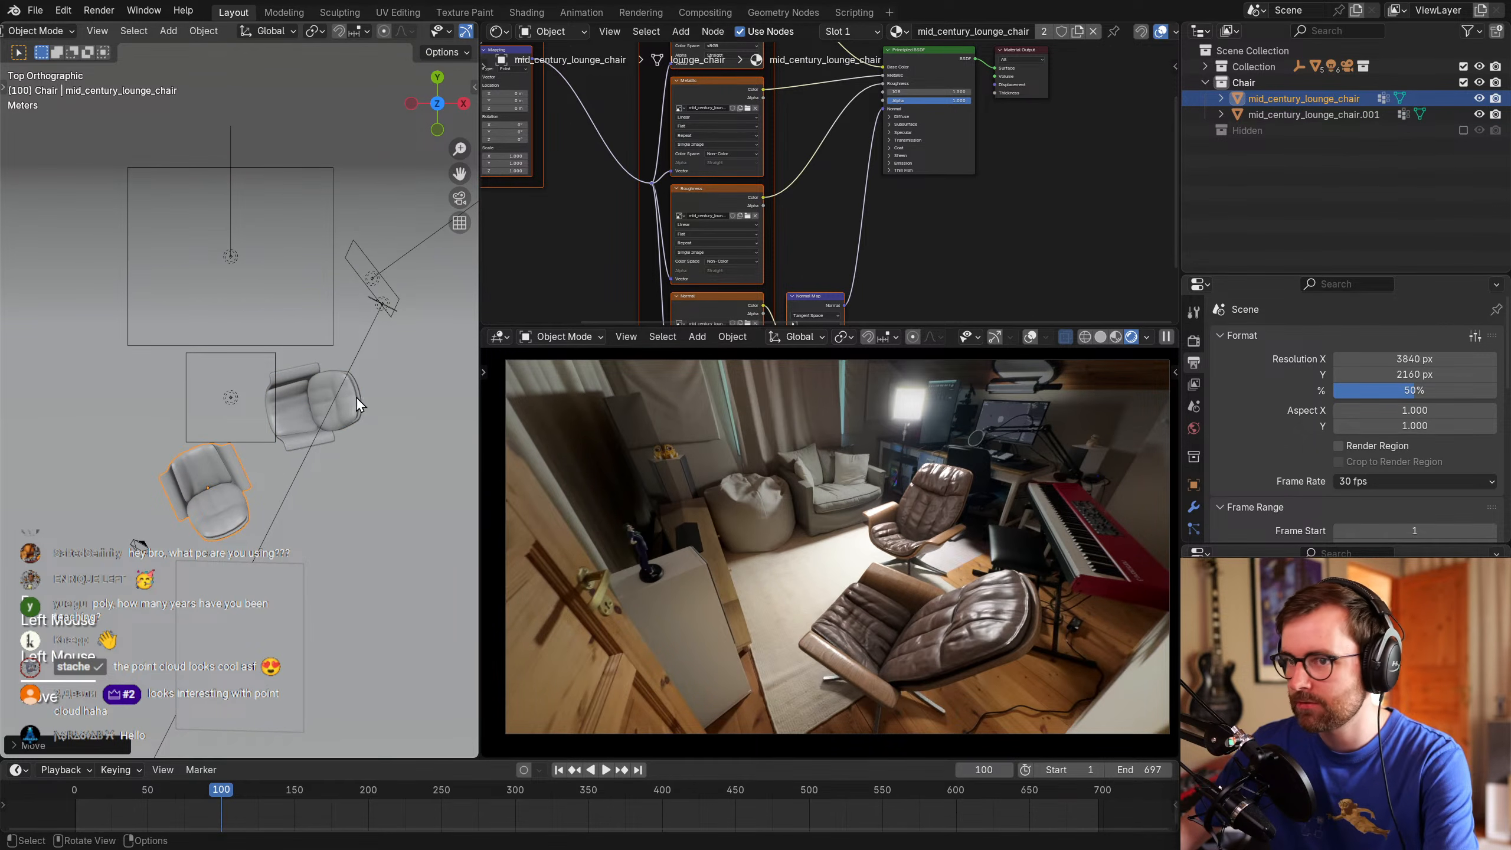
# Move the lounge chair beside the piano slightly farther from the camera and deselect everything.
pyautogui.click(337, 384)
pyautogui.press('g')
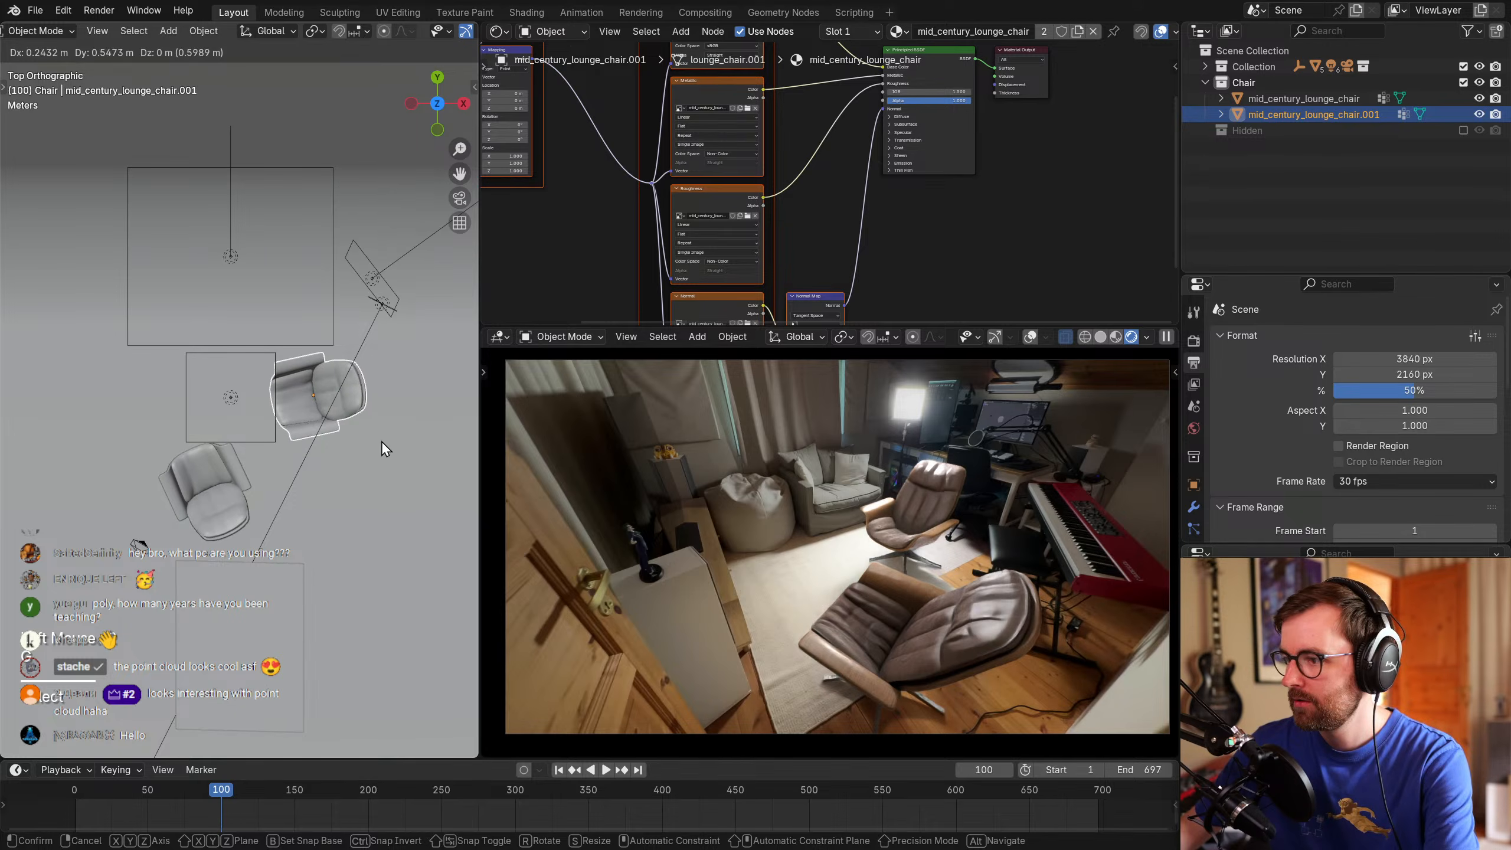
pyautogui.click(343, 374)
pyautogui.hotkey('alt', 'a')
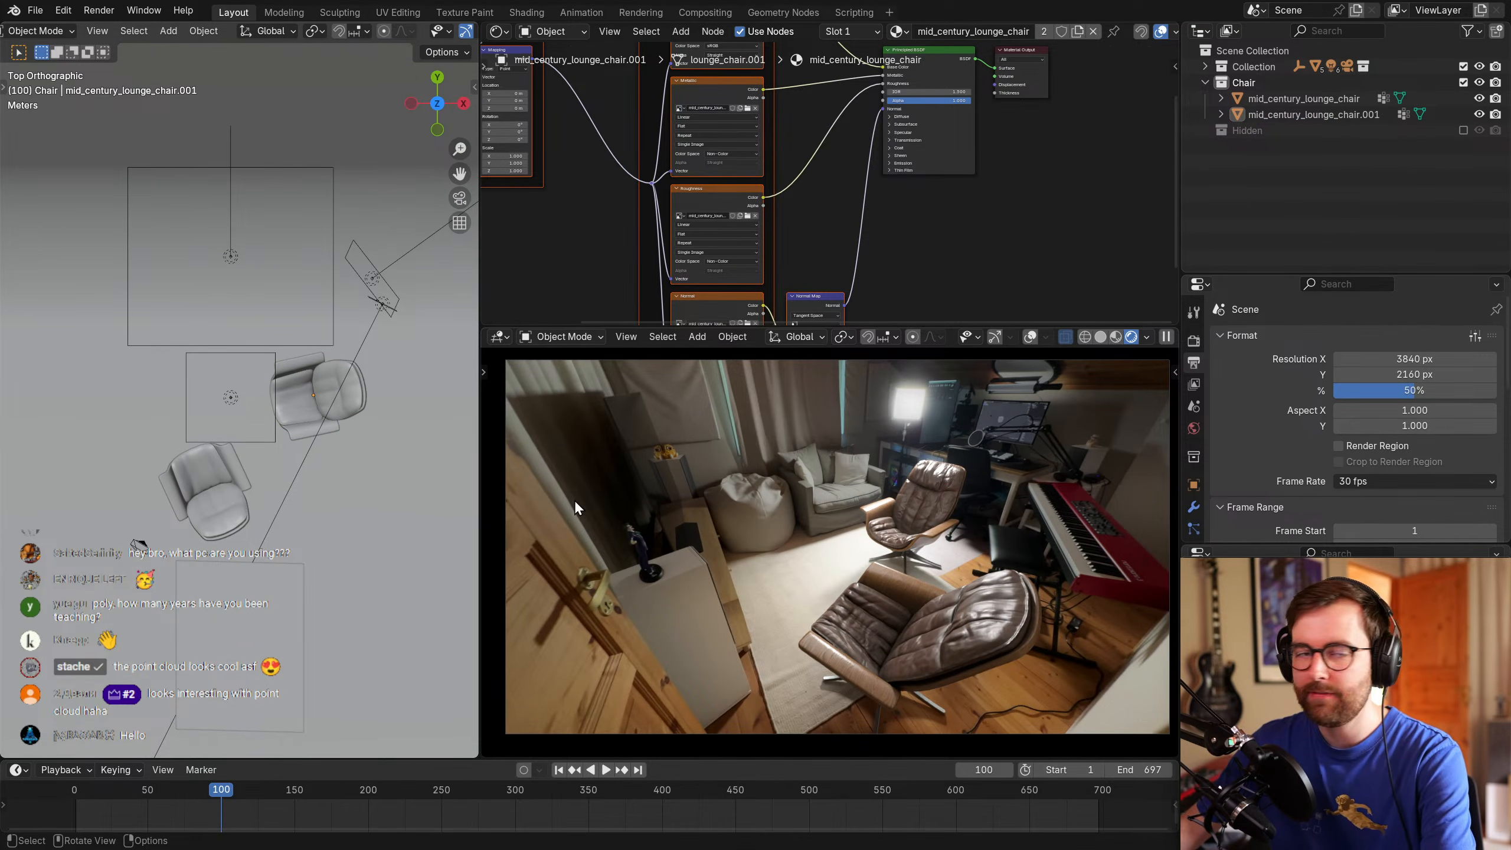
# Rotate the foreground chair slightly and nudge it sideways into place.
pyautogui.click(238, 493)
pyautogui.press('r')
pyautogui.click(321, 526)
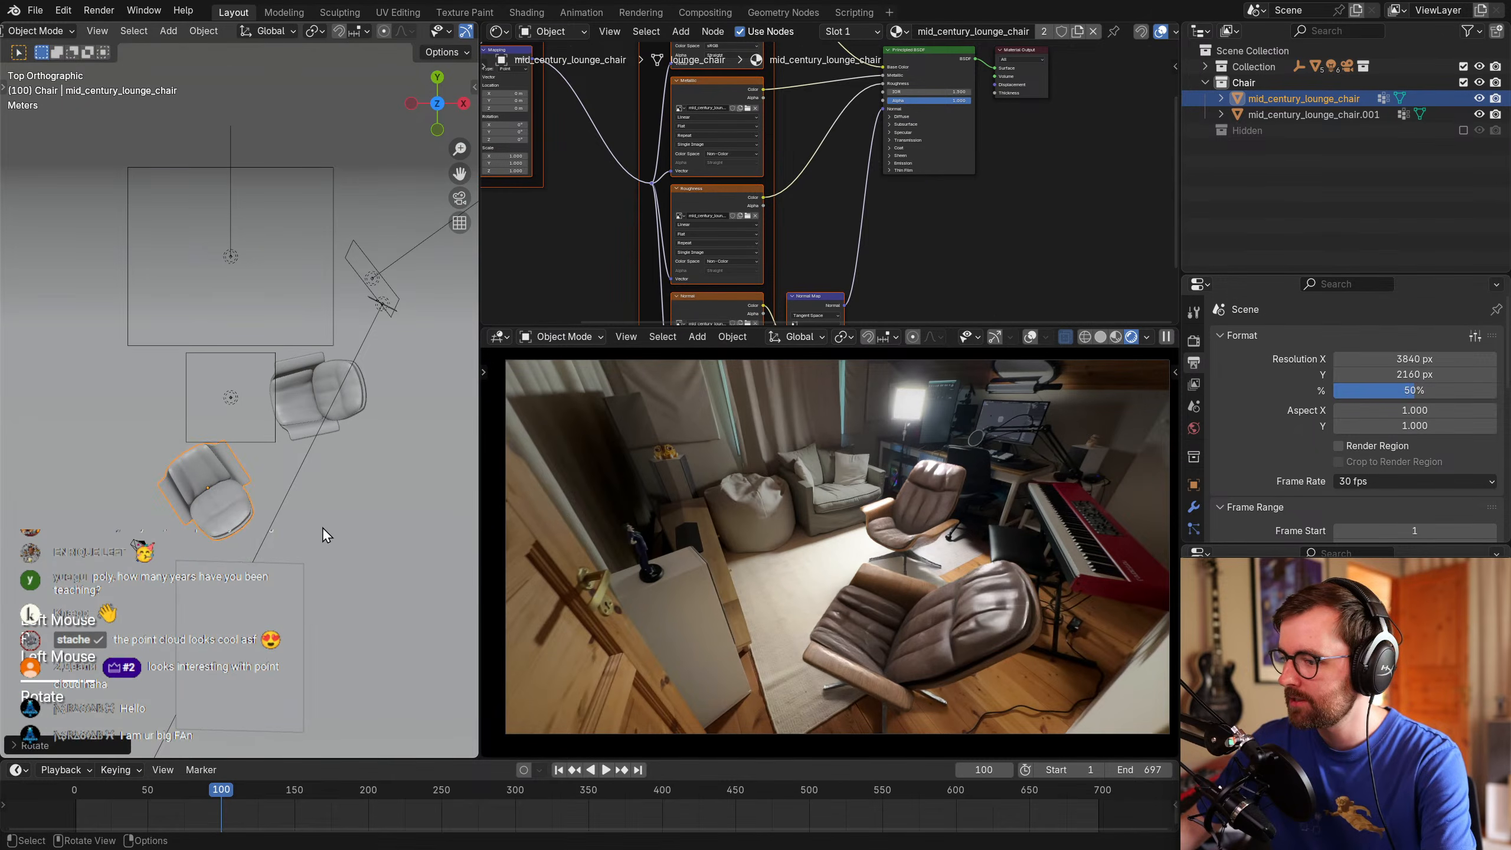
pyautogui.press('g')
pyautogui.click(325, 526)
# Move the chair beside the piano farther back toward the sofa and adjust its rotation.
pyautogui.click(302, 418)
pyautogui.press('g')
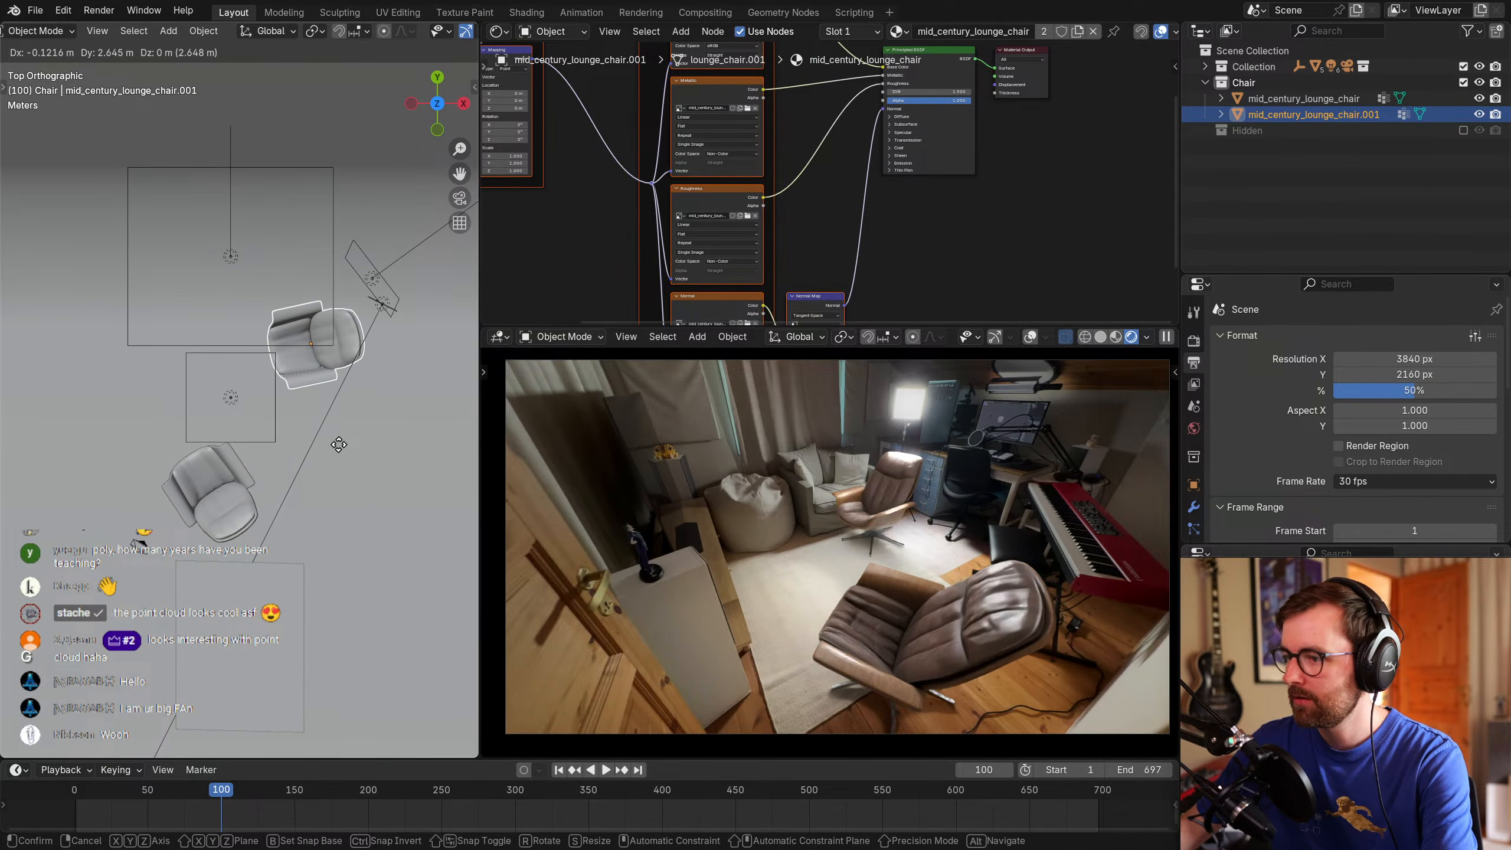
pyautogui.press('r')
pyautogui.click(335, 438)
# Duplicate the back chair, place the copy between the two existing chairs, and rotate it to fit the row.
pyautogui.hotkey('shift', 'd')
pyautogui.click(338, 515)
pyautogui.press('r')
pyautogui.click(281, 529)
pyautogui.press('g')
pyautogui.click(257, 548)
pyautogui.press('r')
pyautogui.click(244, 588)
# Check the chairs at frames 38 and 174, select all three, and shift them slightly together.
pyautogui.click(131, 795)
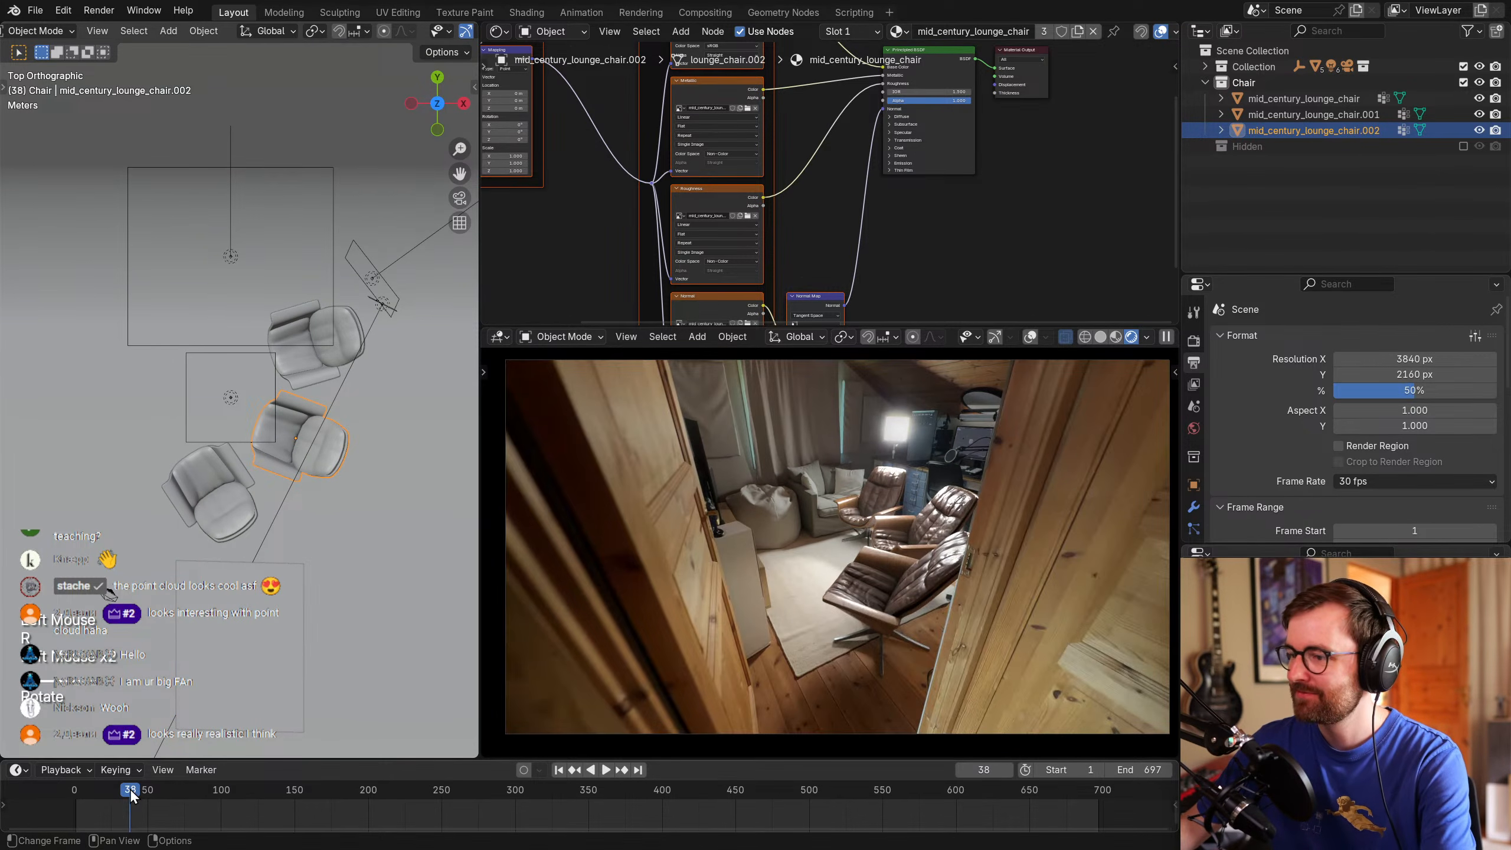
pyautogui.moveTo(133, 796); pyautogui.dragTo(331, 793)
pyautogui.keyDown('shift'); pyautogui.click(324, 366); pyautogui.keyUp('shift')
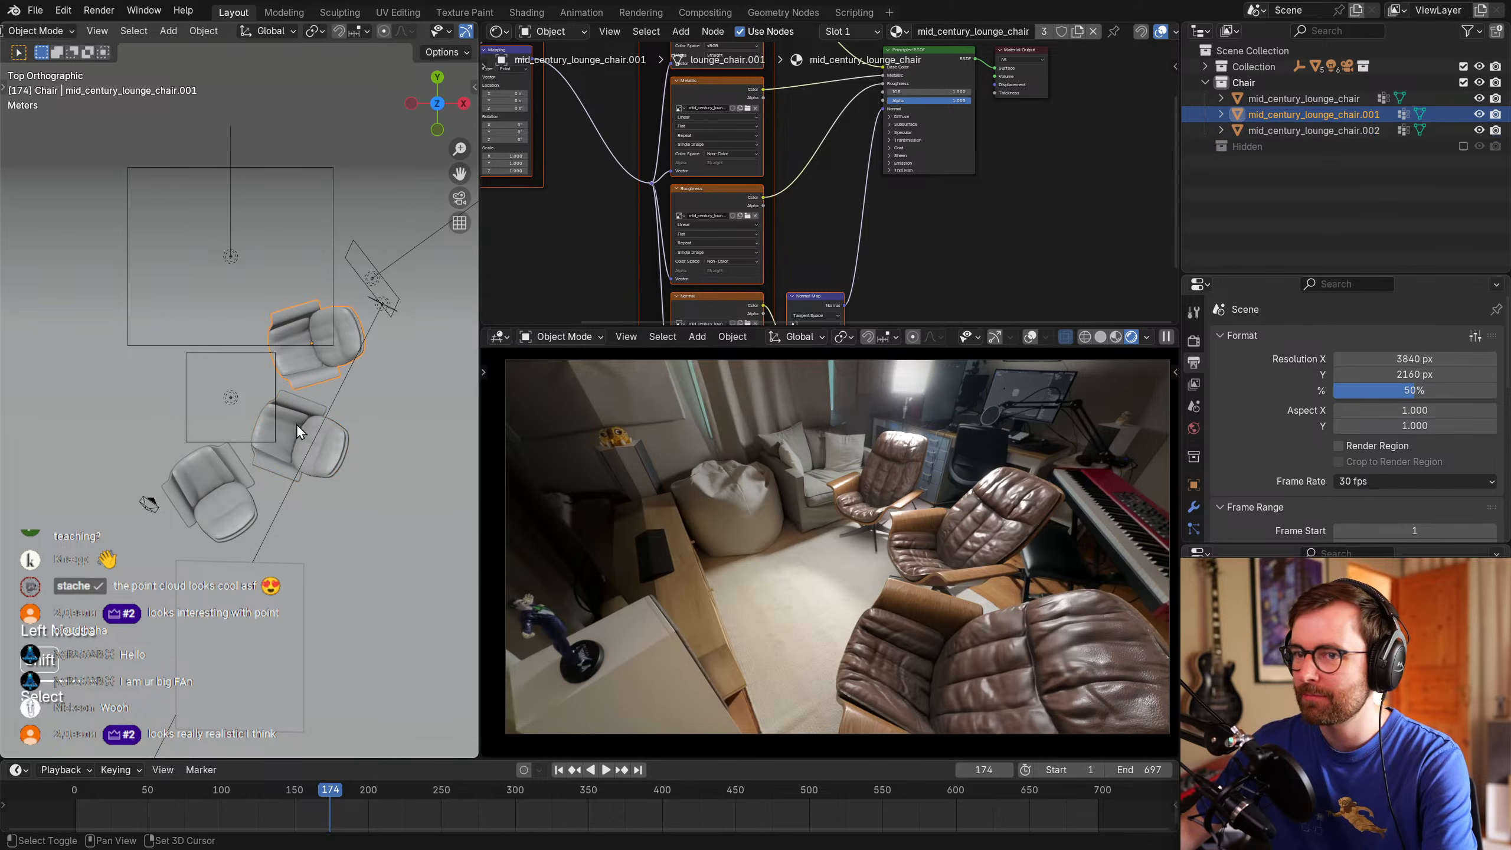
pyautogui.keyDown('shift'); pyautogui.click(250, 482); pyautogui.keyUp('shift')
pyautogui.press('g')
pyautogui.click(298, 551)
# Switch the camera view to solid shading and render frame 101 into slot 2.
pyautogui.press('z')
pyautogui.click(768, 563)
pyautogui.press('F11')
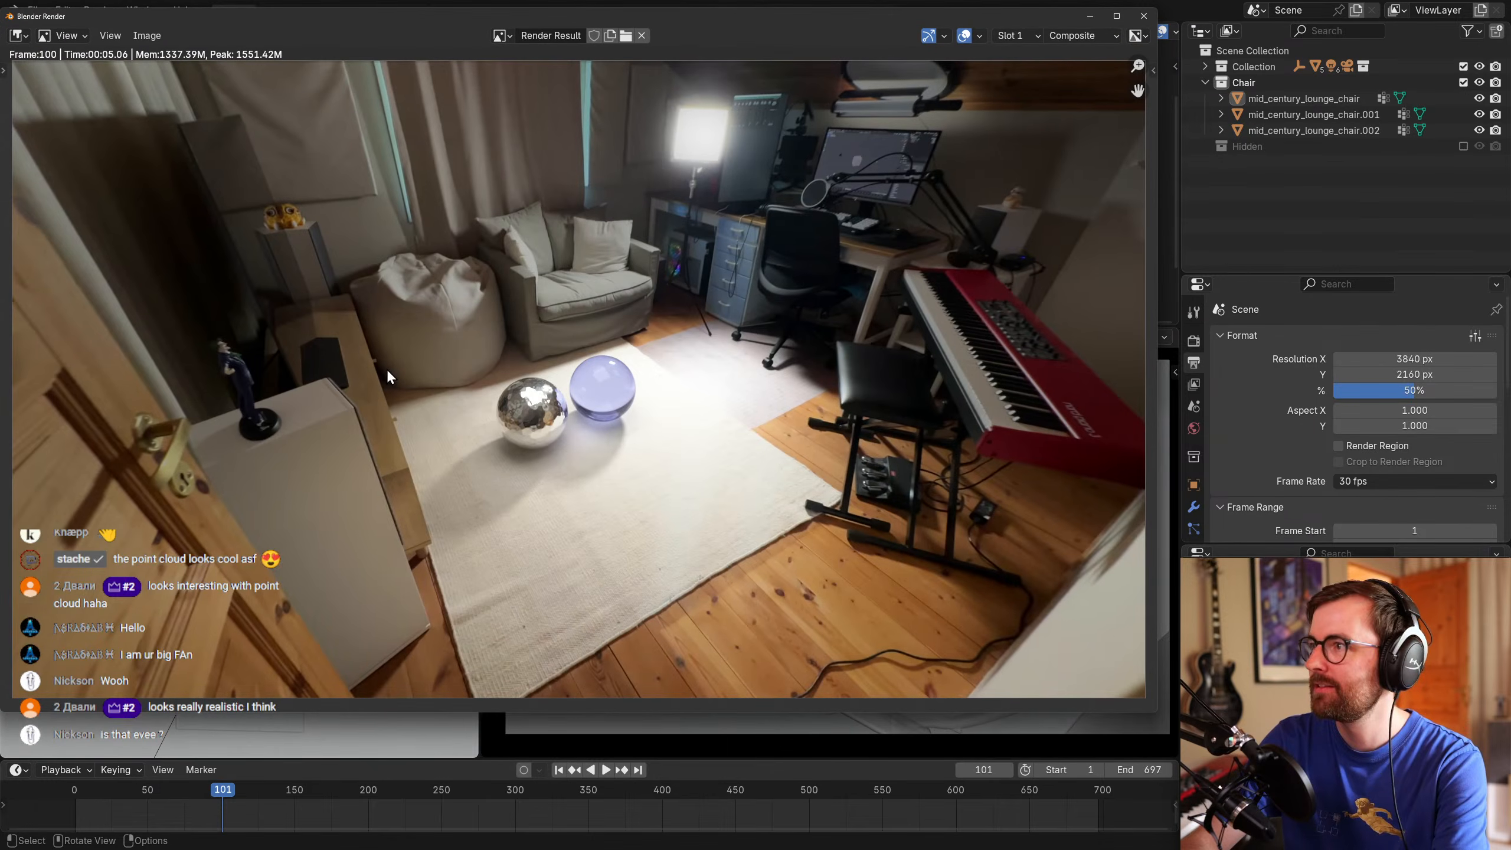
pyautogui.press('F12')
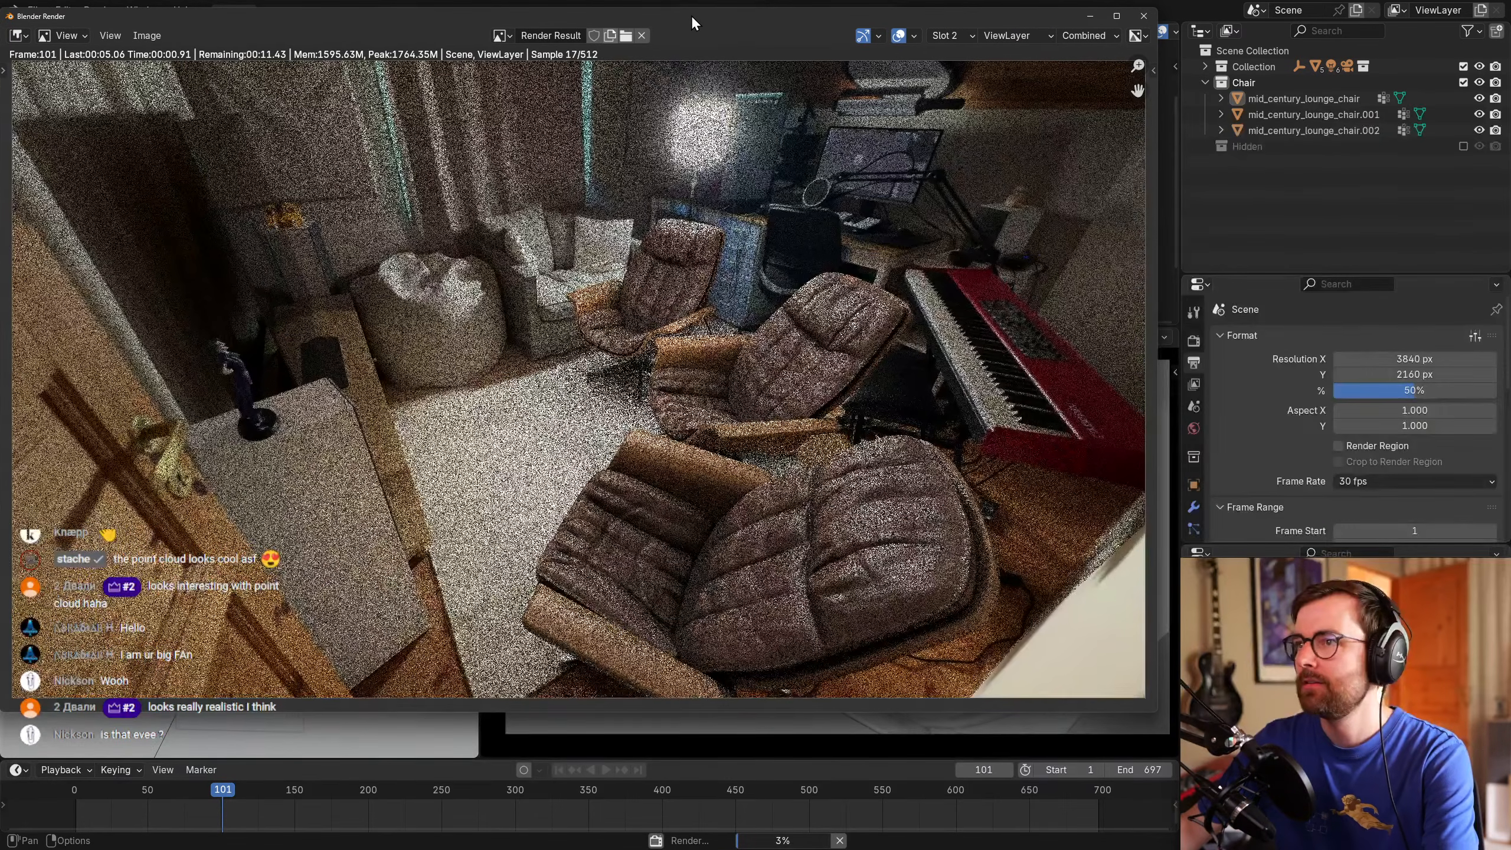
pyautogui.moveTo(691, 22); pyautogui.dragTo(784, 41)
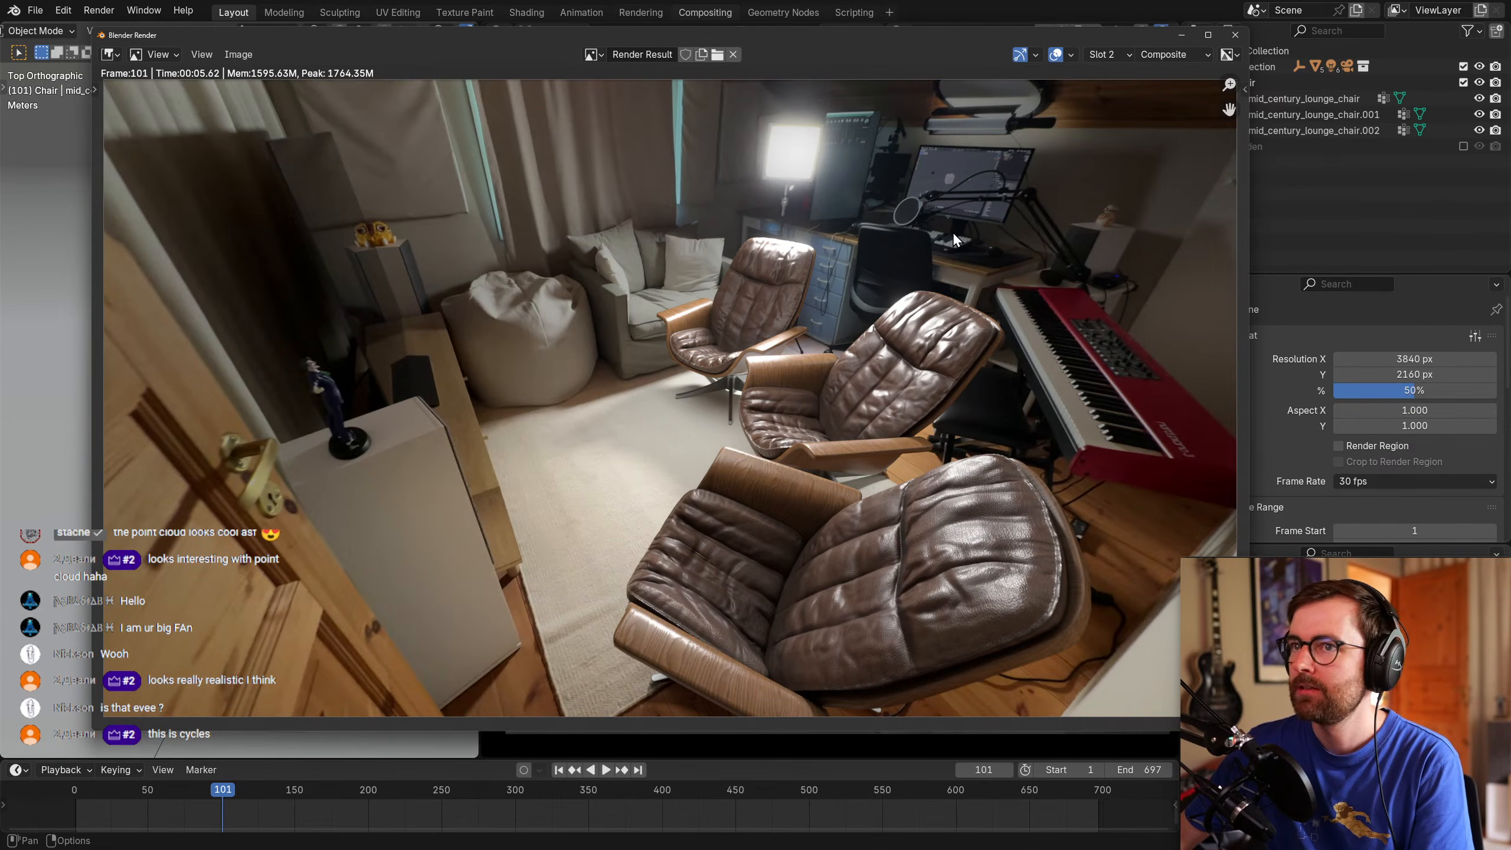
# Examine the leather, highlights and edges of the chairs in the rendered frame up close.
pyautogui.scroll(10, 794, 274)
pyautogui.scroll(-5, 565, 523)
pyautogui.scroll(1, 773, 279)
pyautogui.scroll(-4, 764, 290)
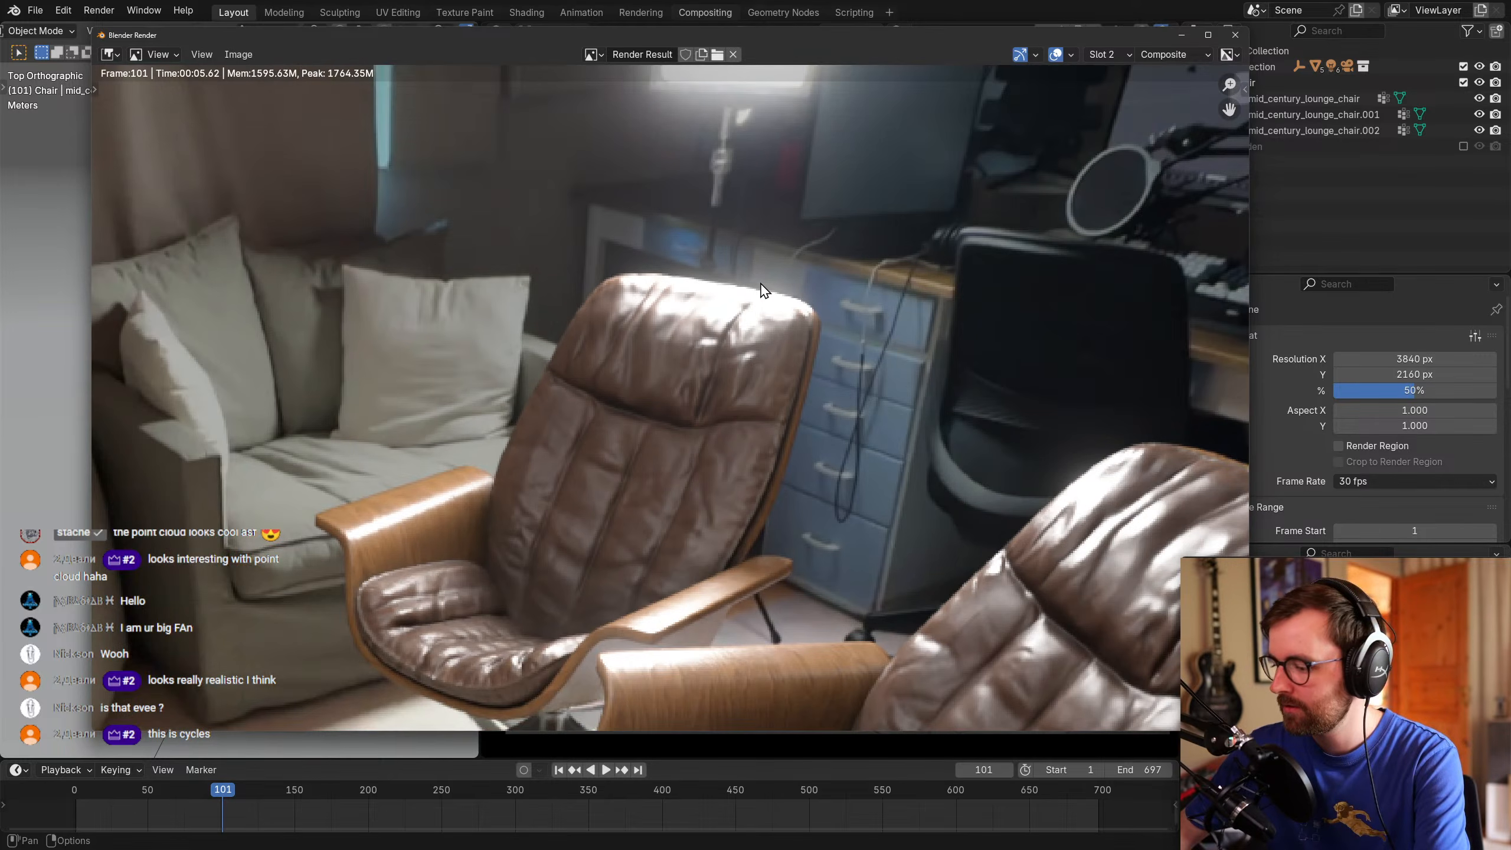
pyautogui.scroll(2, 767, 292)
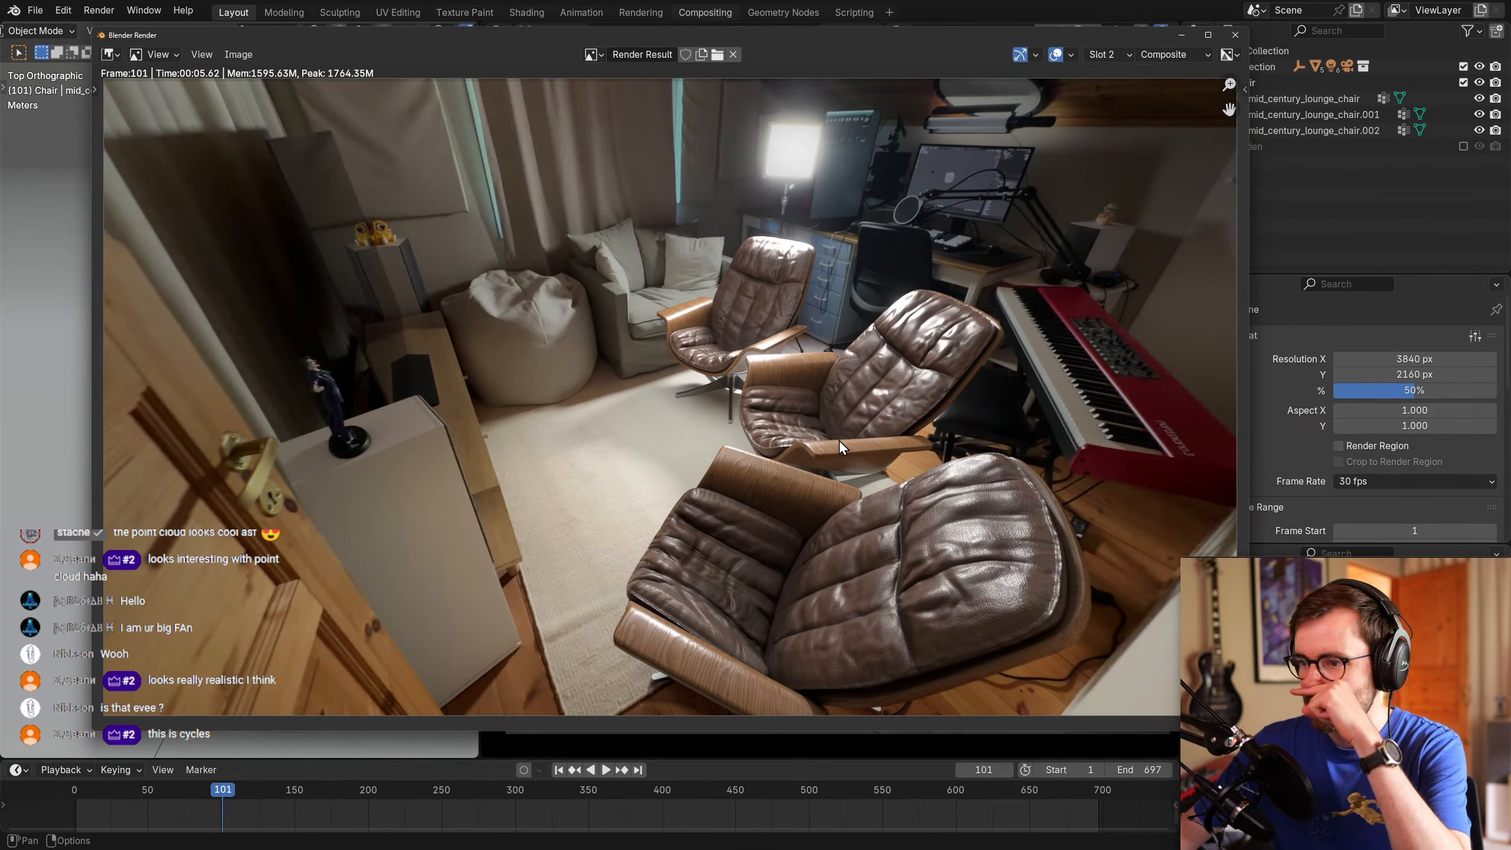
pyautogui.scroll(6, 817, 402)
pyautogui.scroll(-3, 862, 416)
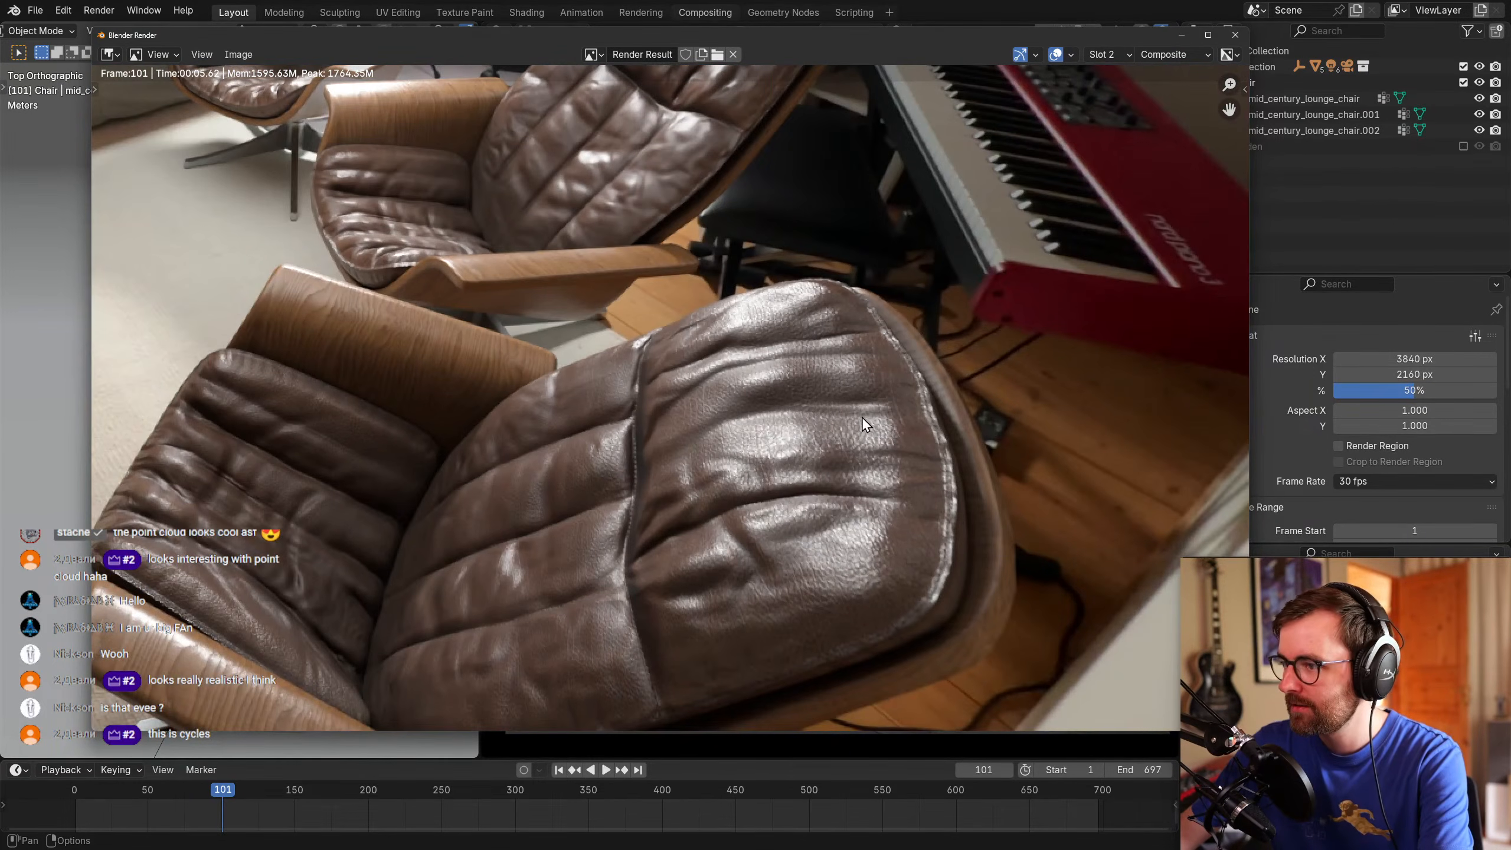
pyautogui.scroll(-2, 861, 416)
pyautogui.moveTo(696, 327); pyautogui.dragTo(932, 425, button='middle')
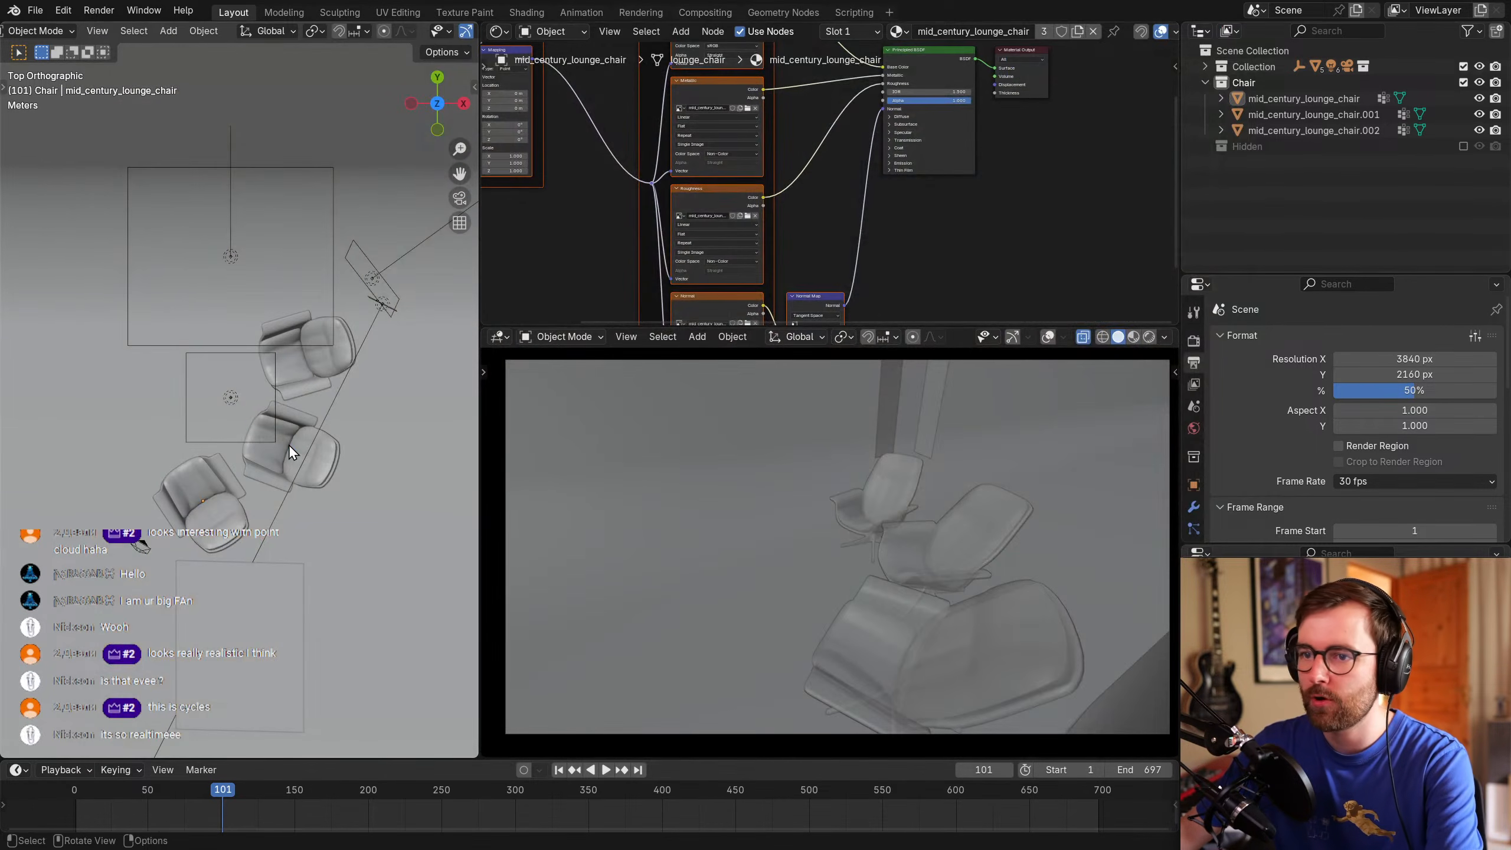
# Delete the middle chair and move the foreground chair closer to the remaining back chair.
pyautogui.click(288, 444)
pyautogui.press('Delete')
pyautogui.click(244, 515)
pyautogui.press('g')
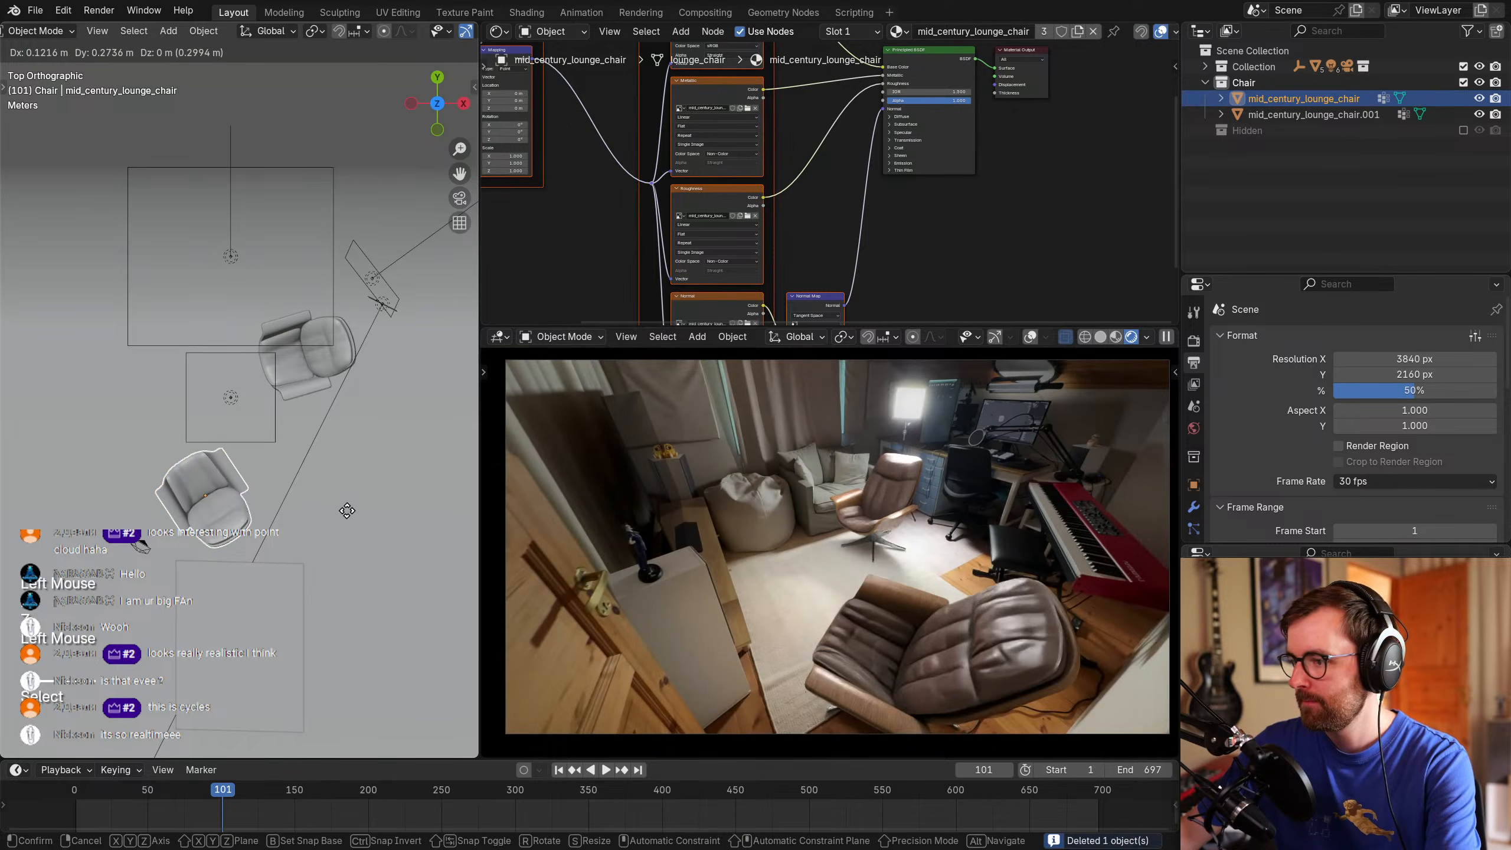
pyautogui.click(361, 503)
# Nudge the back chair into place, rotate the foreground chair and shift it toward the piano, leaving everything deselected.
pyautogui.click(331, 337)
pyautogui.press('g')
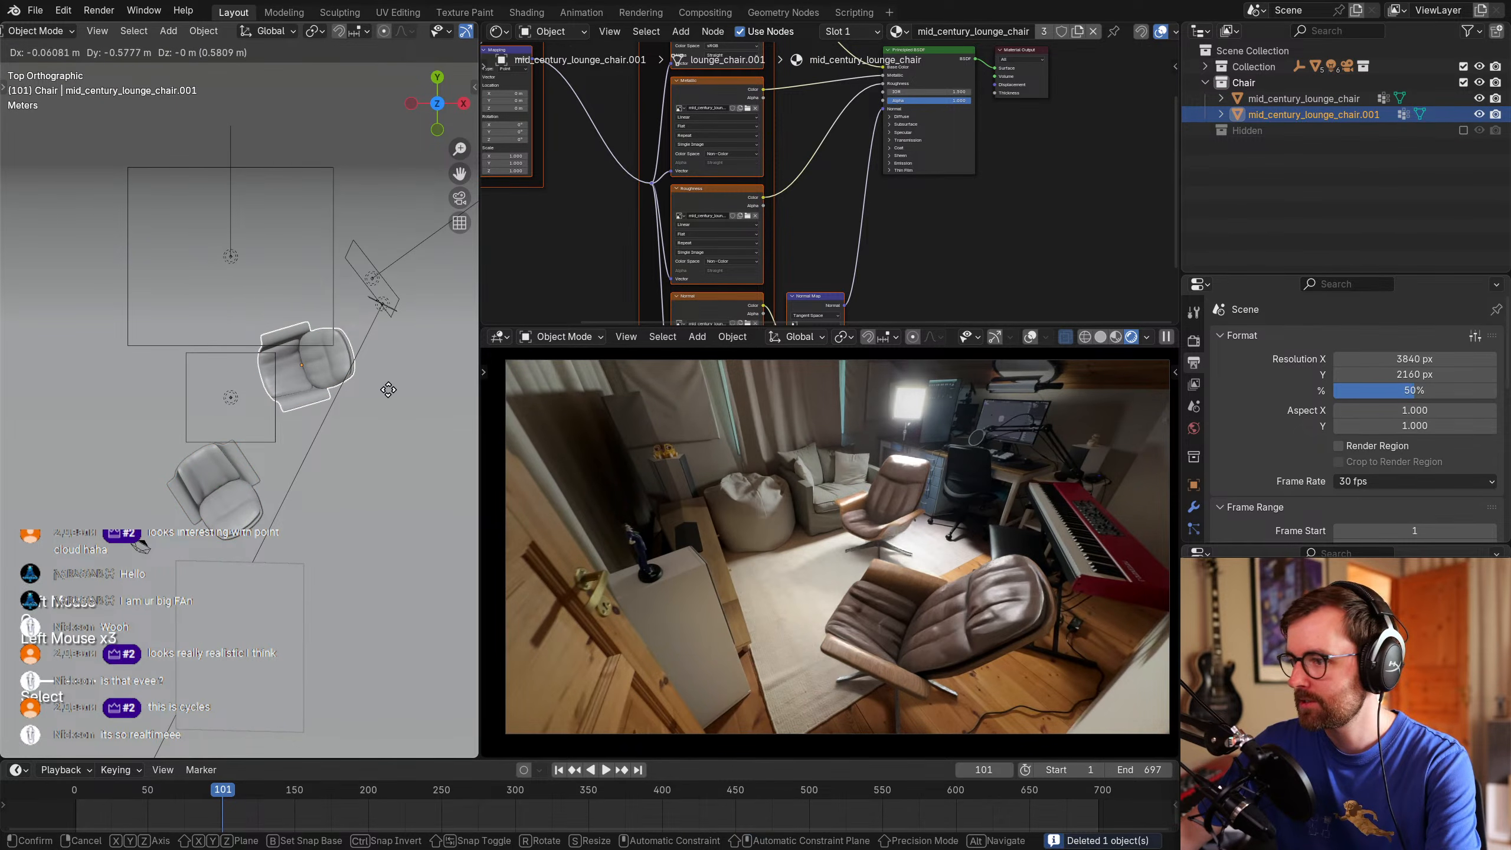
pyautogui.click(389, 395)
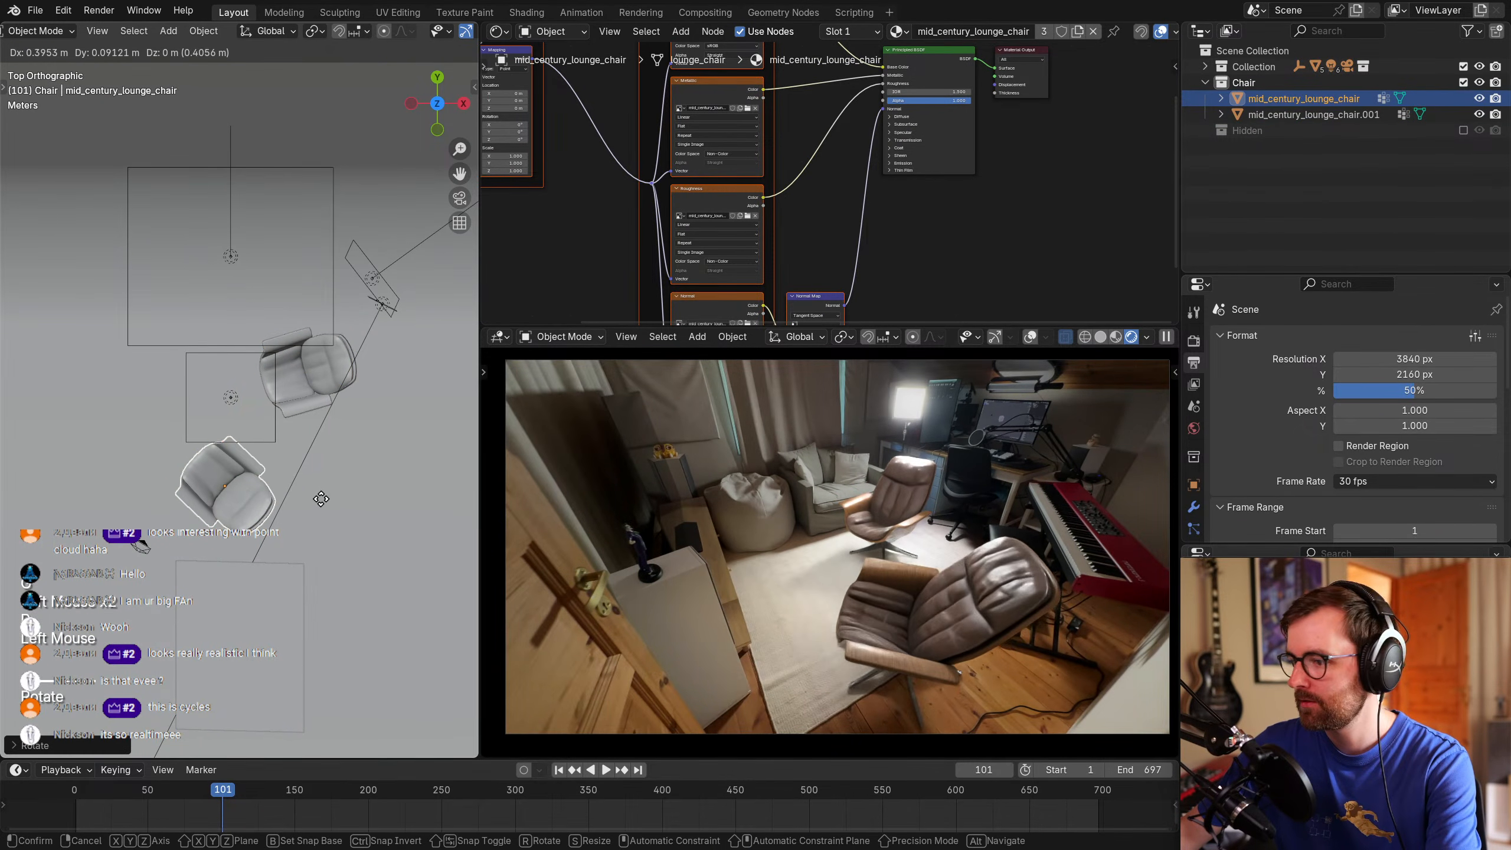
pyautogui.click(232, 485)
pyautogui.click(300, 348)
pyautogui.press('g')
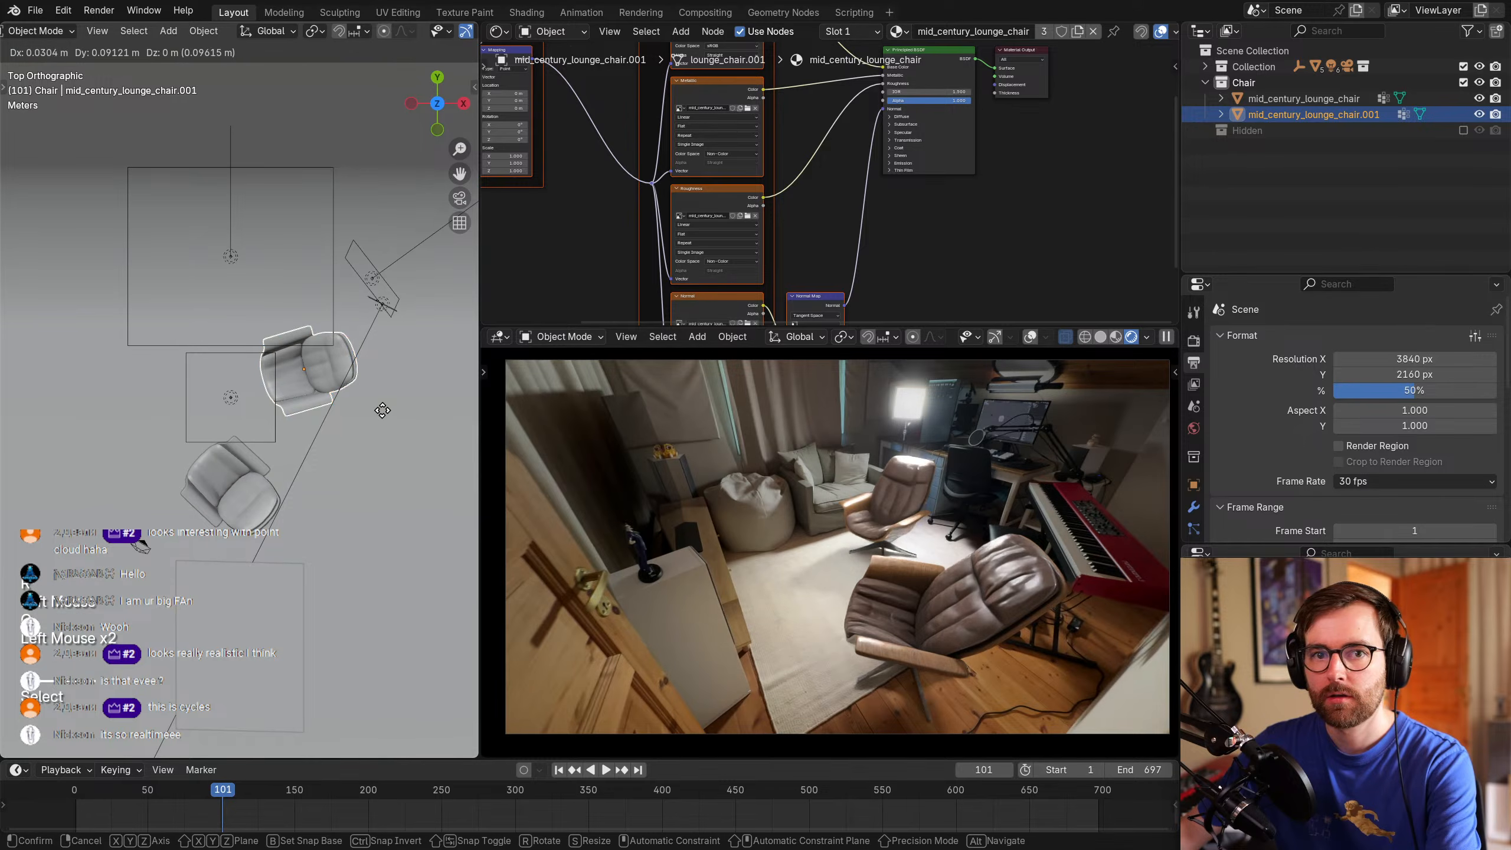
pyautogui.click(375, 411)
pyautogui.hotkey('alt', 'a')
pyautogui.scroll(-1, 685, 422)
pyautogui.scroll(1, 773, 470)
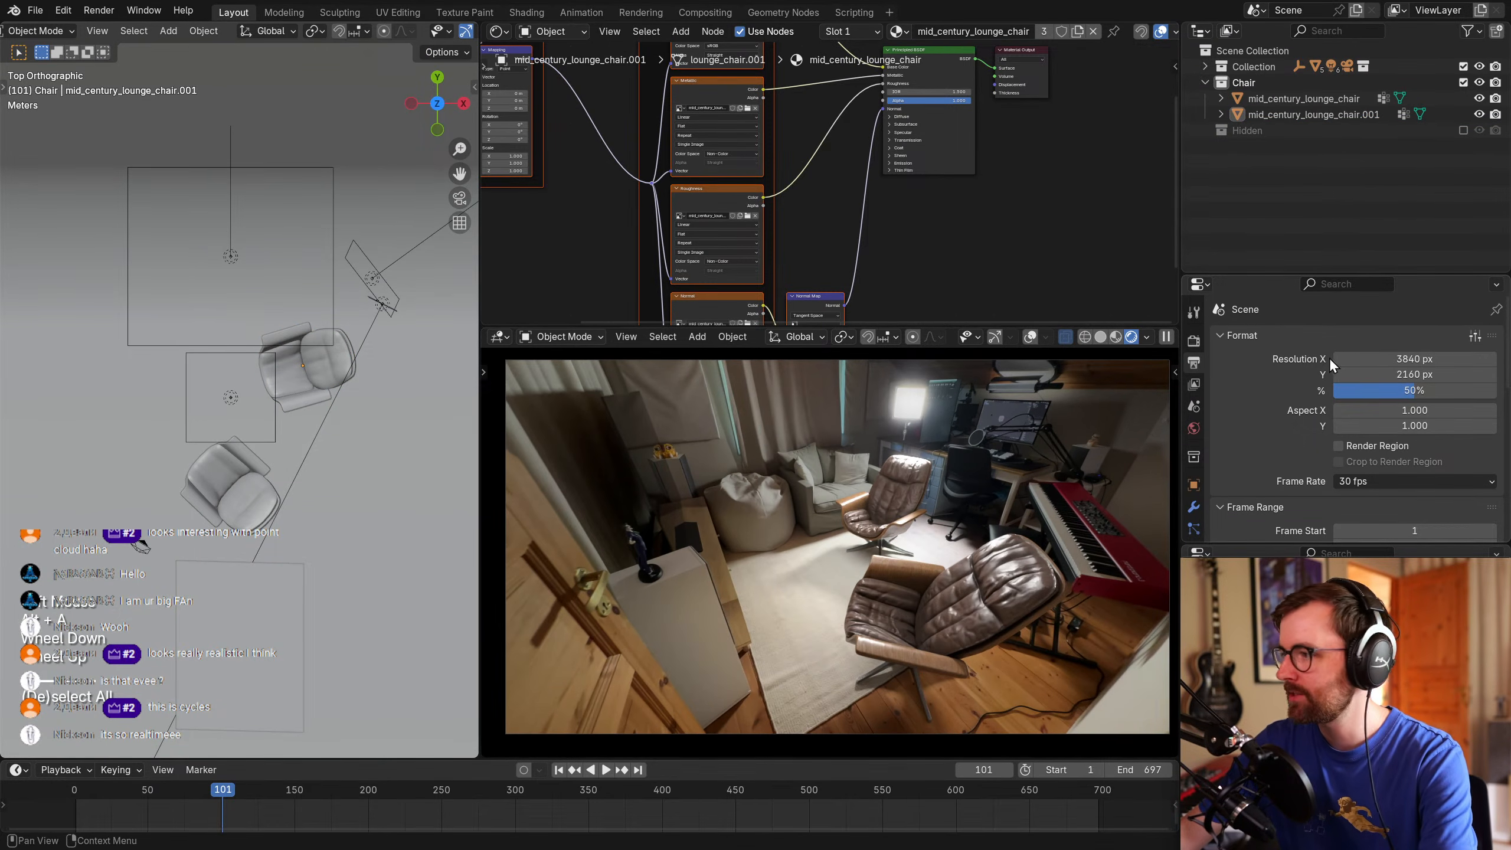
# Show the render sampling settings and render frame 101 with the two chairs.
pyautogui.click(1194, 341)
pyautogui.scroll(-1, 1296, 421)
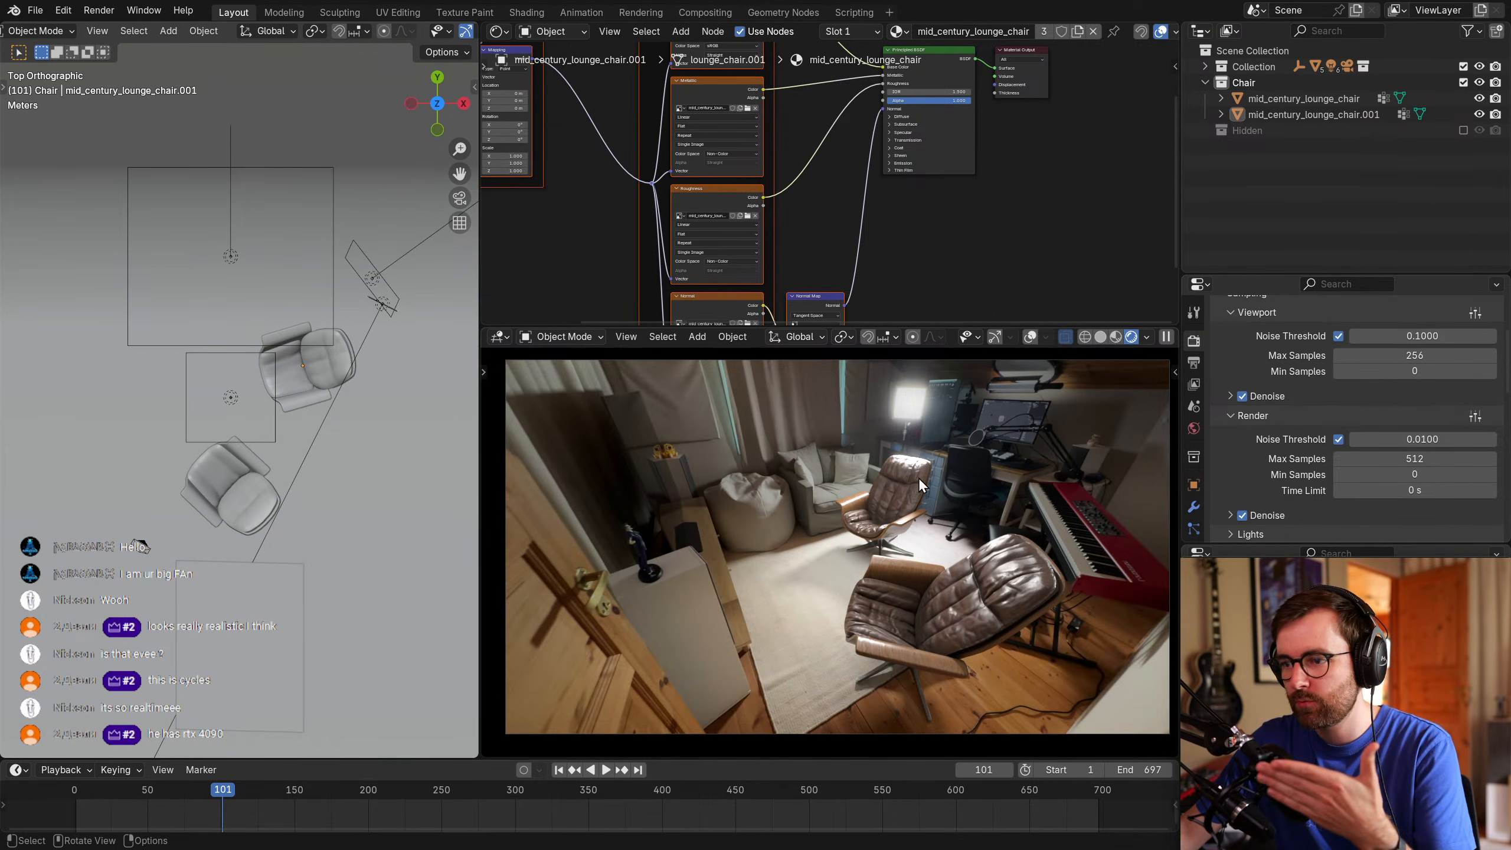
pyautogui.press('F12')
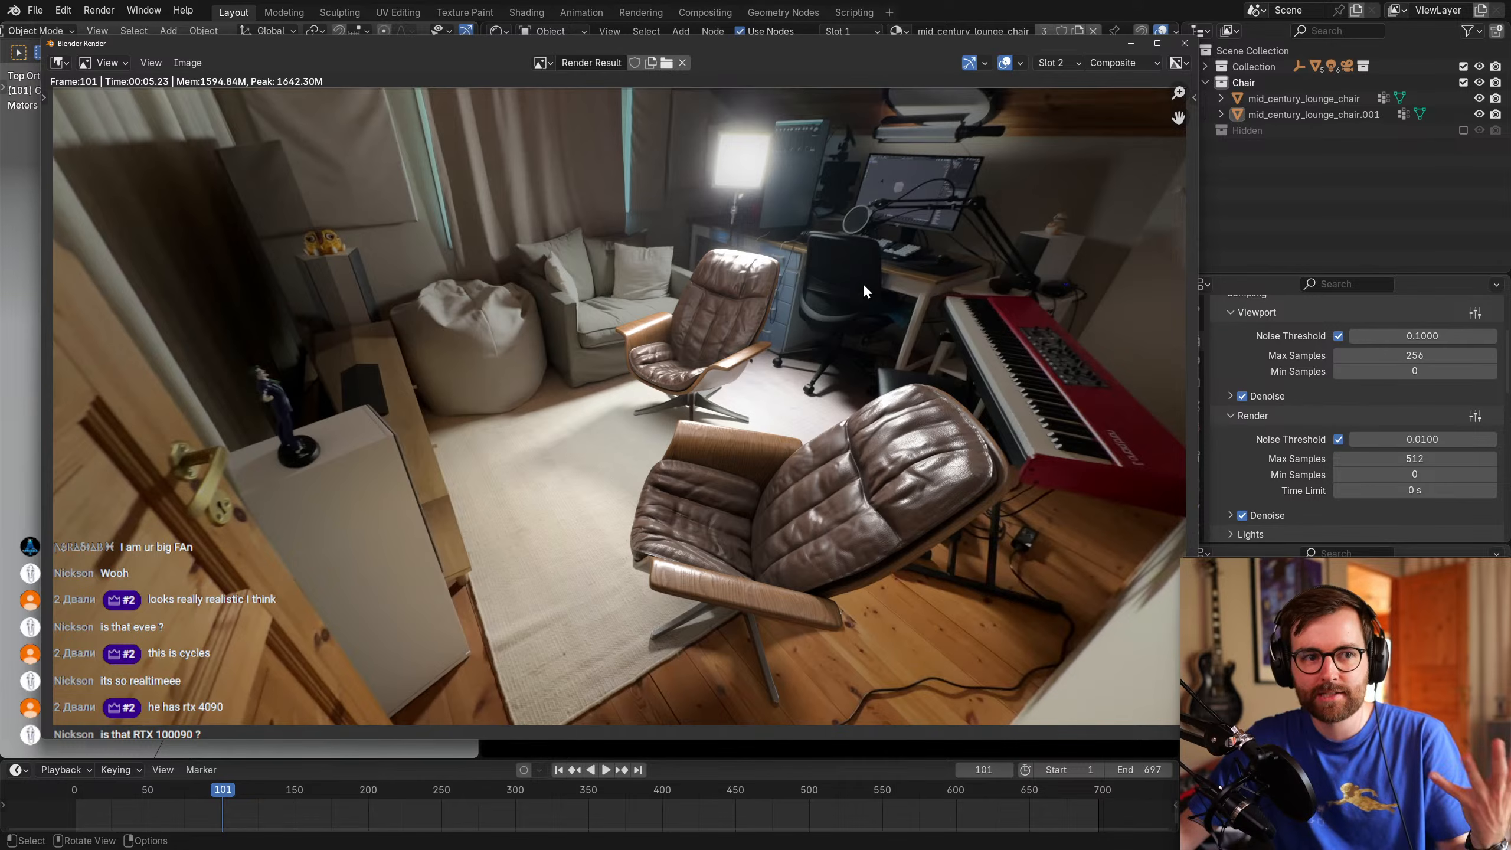
pyautogui.moveTo(762, 44); pyautogui.dragTo(832, 57)
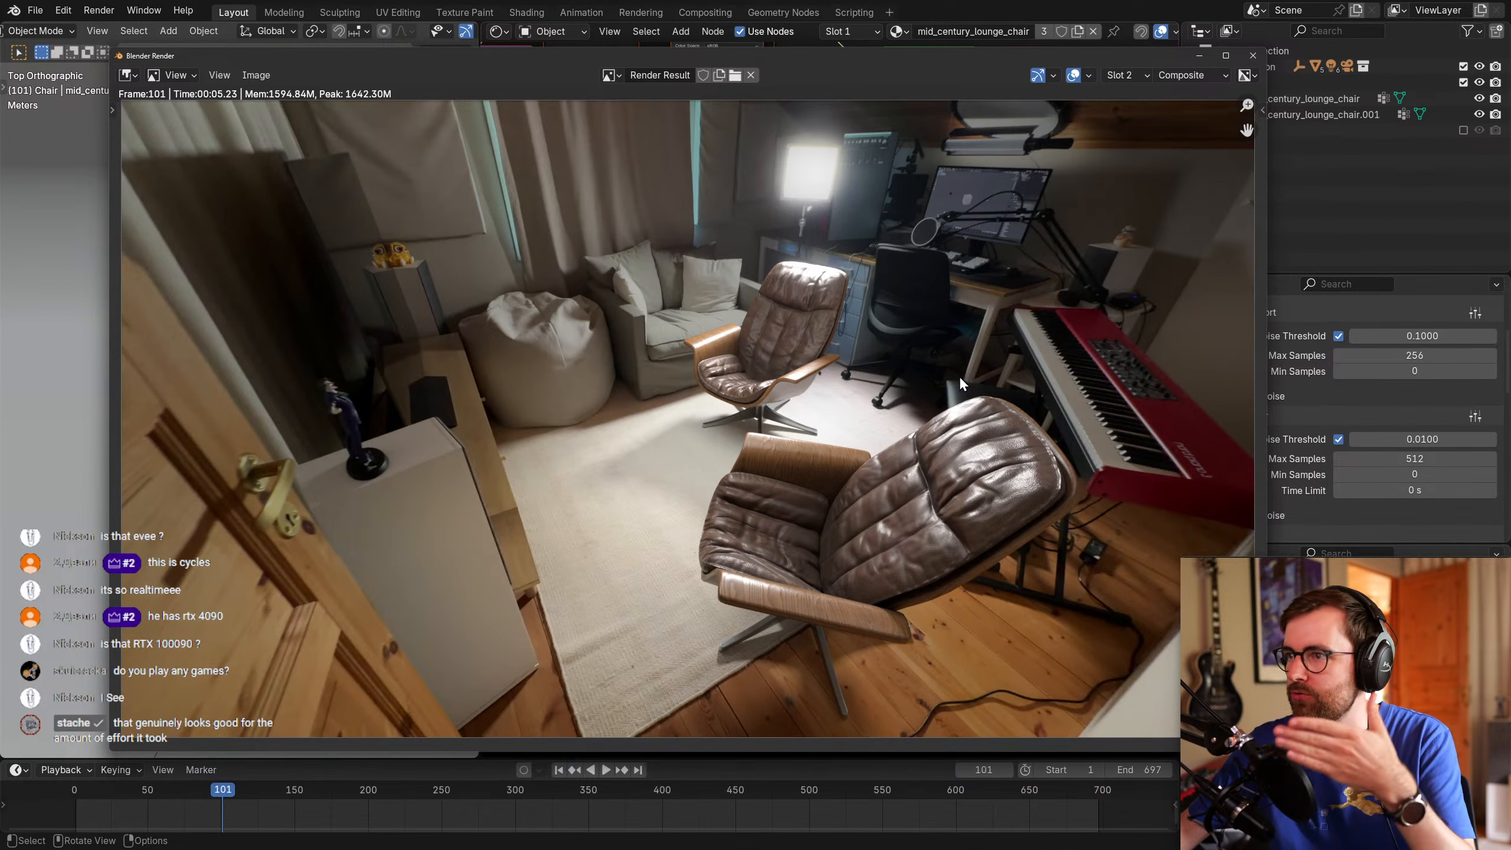
# Compare the new render against the other render slot by flipping between them.
pyautogui.press('j')
pyautogui.press('j')
pyautogui.press('j')
pyautogui.press('j')
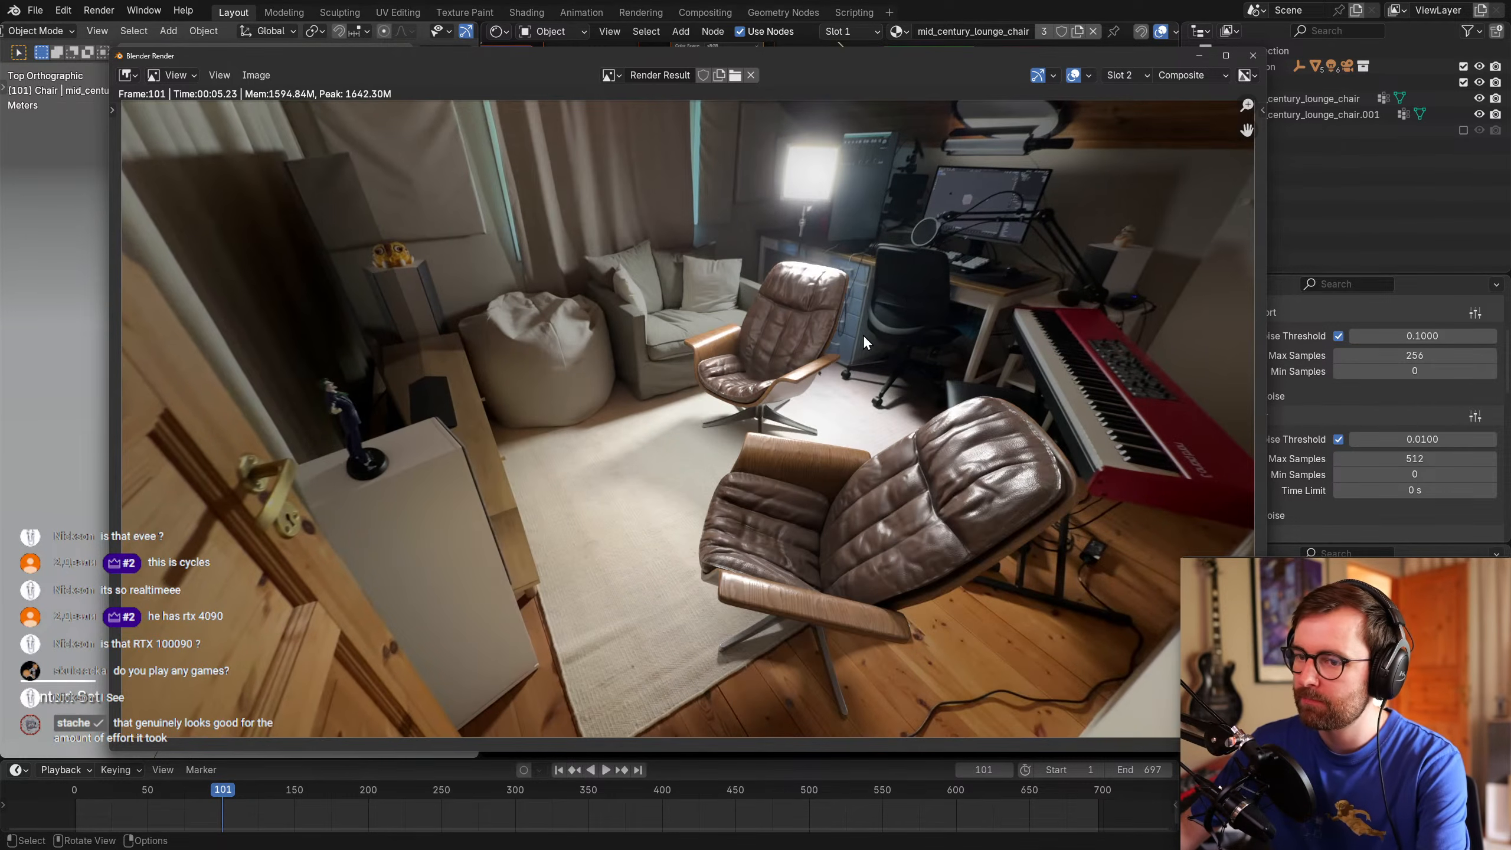
# Advance to frame 102 and render it into slot 3.
pyautogui.press('Right')
pyautogui.press('3')
pyautogui.press('F12')
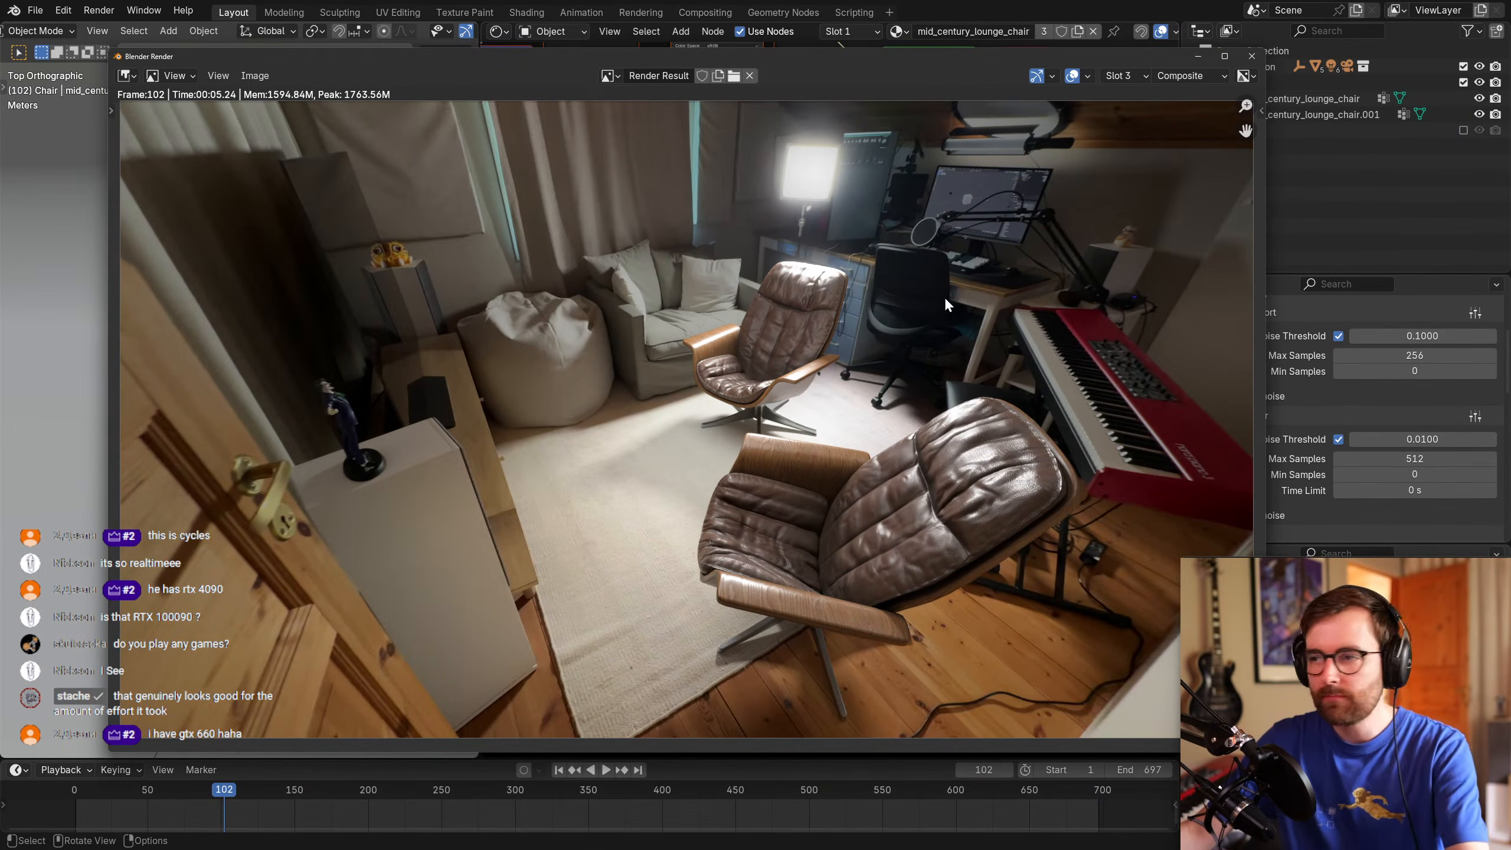
# Switch to the separate Blender session holding the lounge chair asset and quit it.
pyautogui.press('ctrl+super+Right')
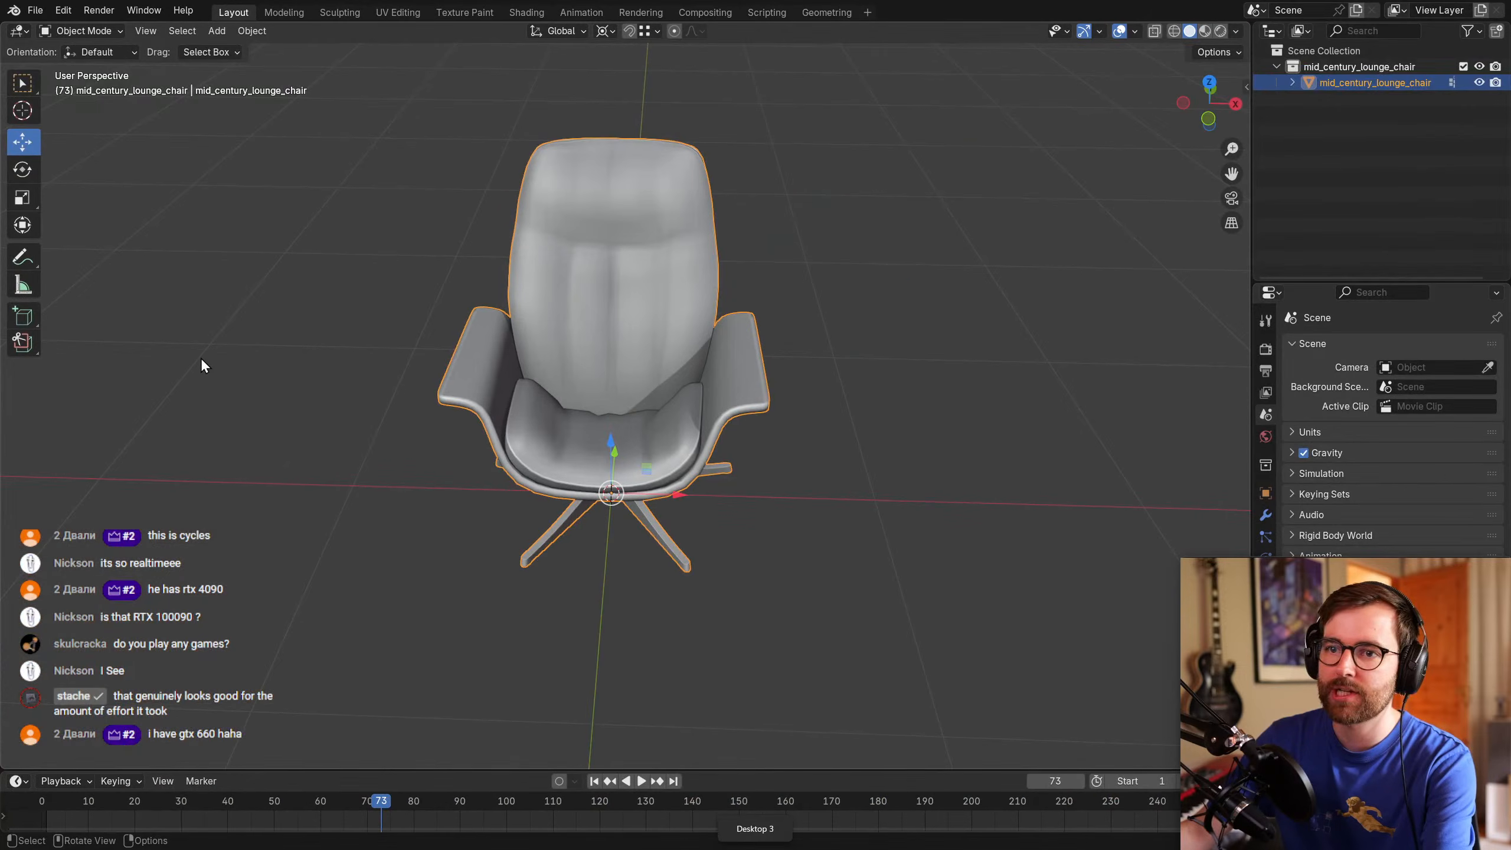
pyautogui.hotkey('ctrl', 'q')
pyautogui.click(777, 454)
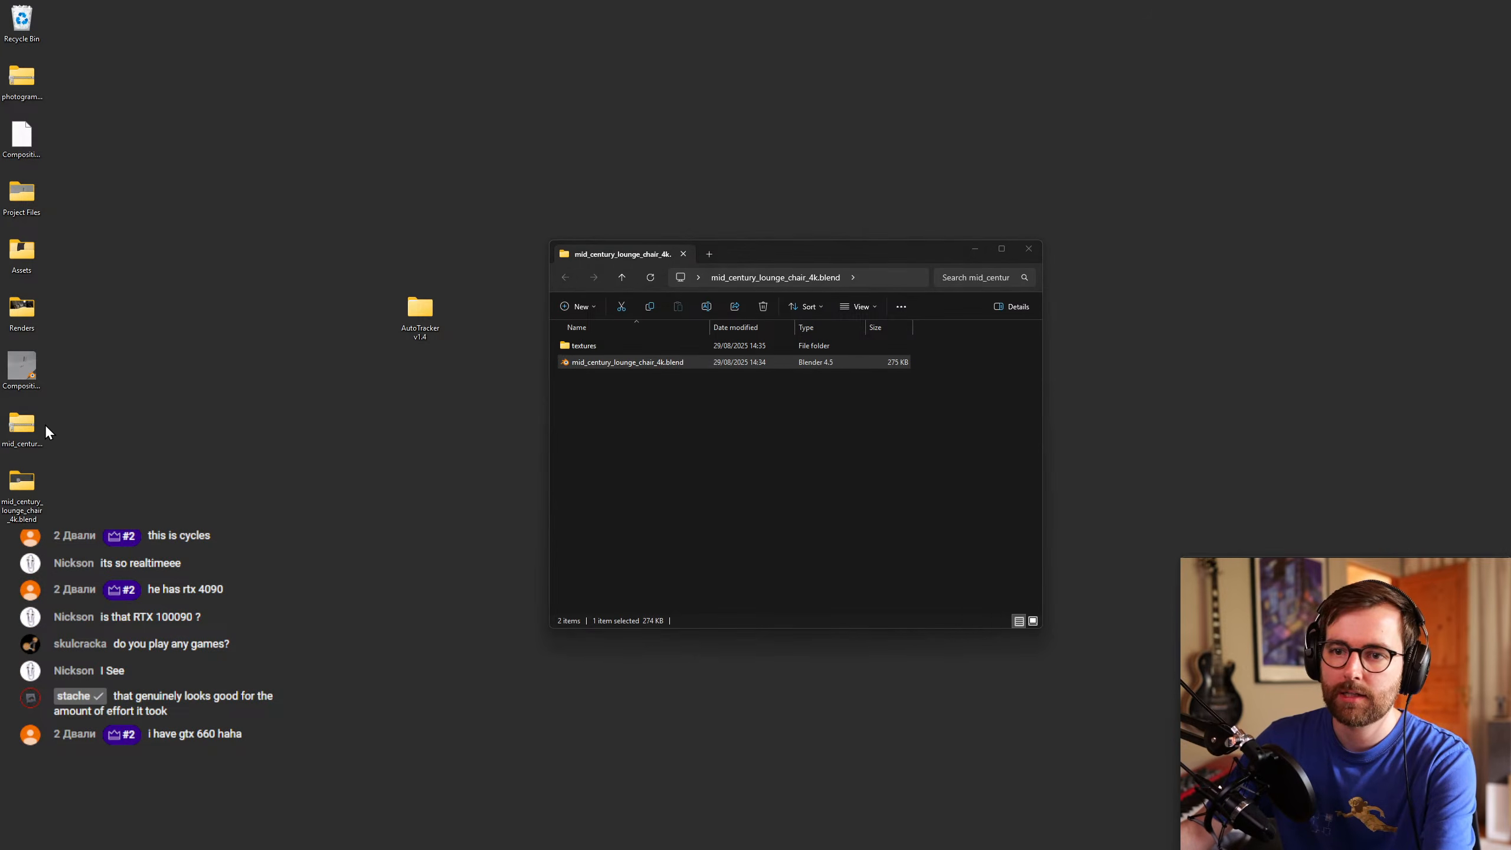
# Open the Renders folder, watch C044_Nature_Balls.mp4 in full screen, and close the player.
pyautogui.doubleClick(22, 310)
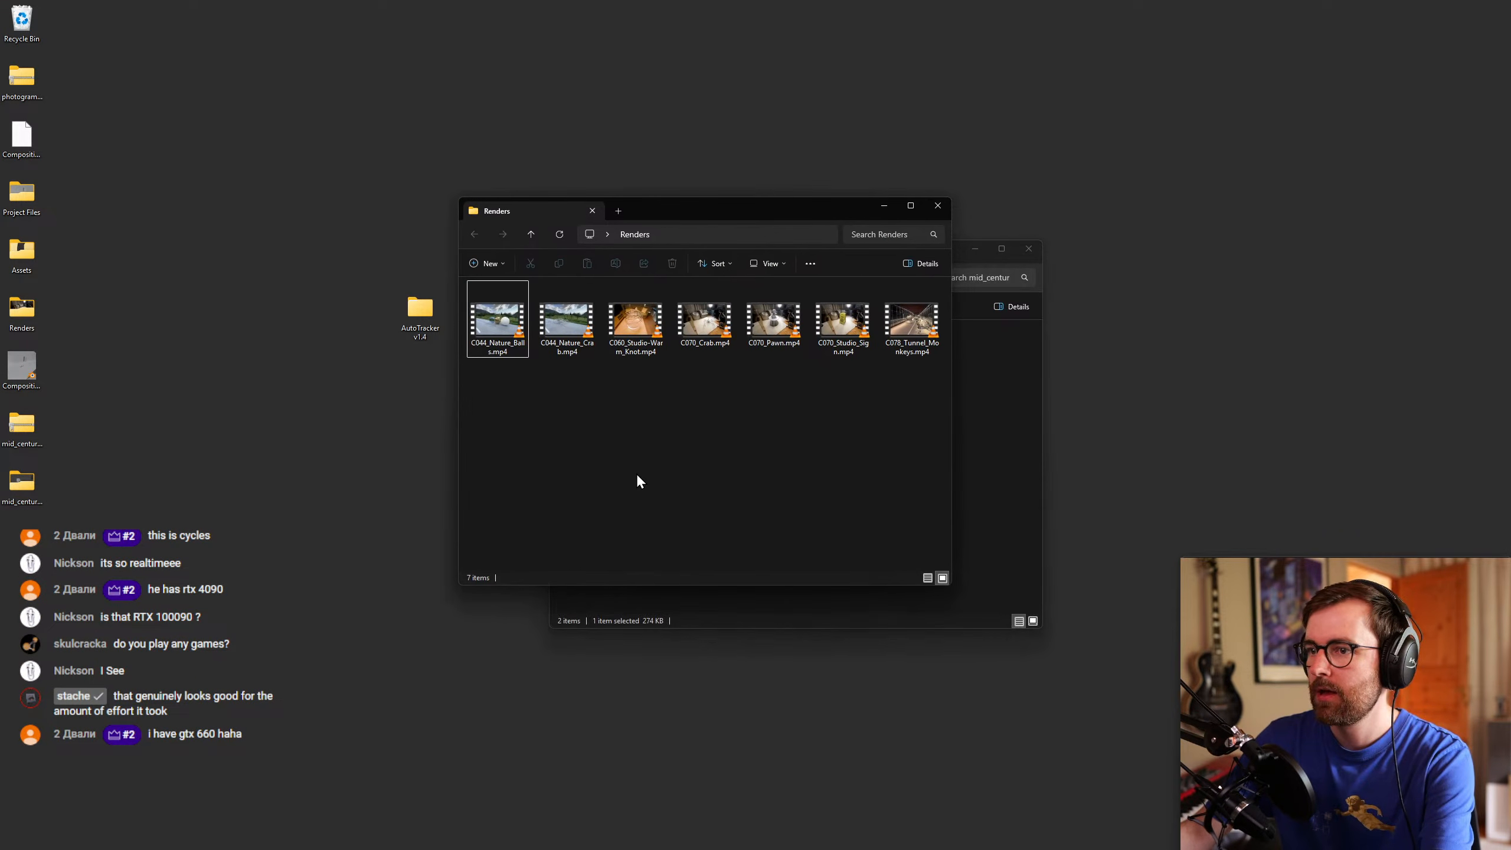
pyautogui.press('Return')
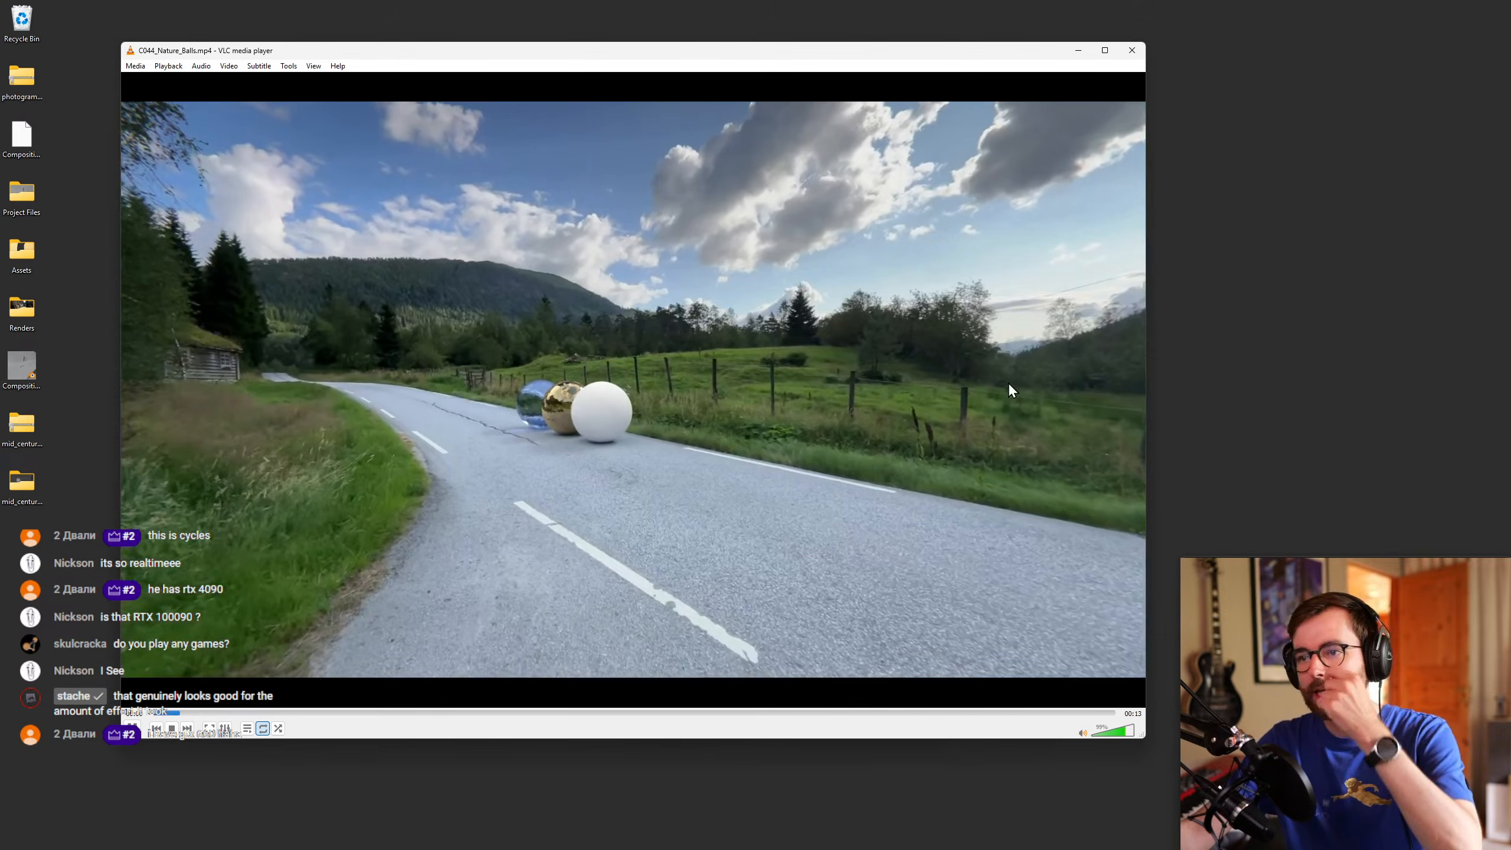
pyautogui.doubleClick(1009, 386)
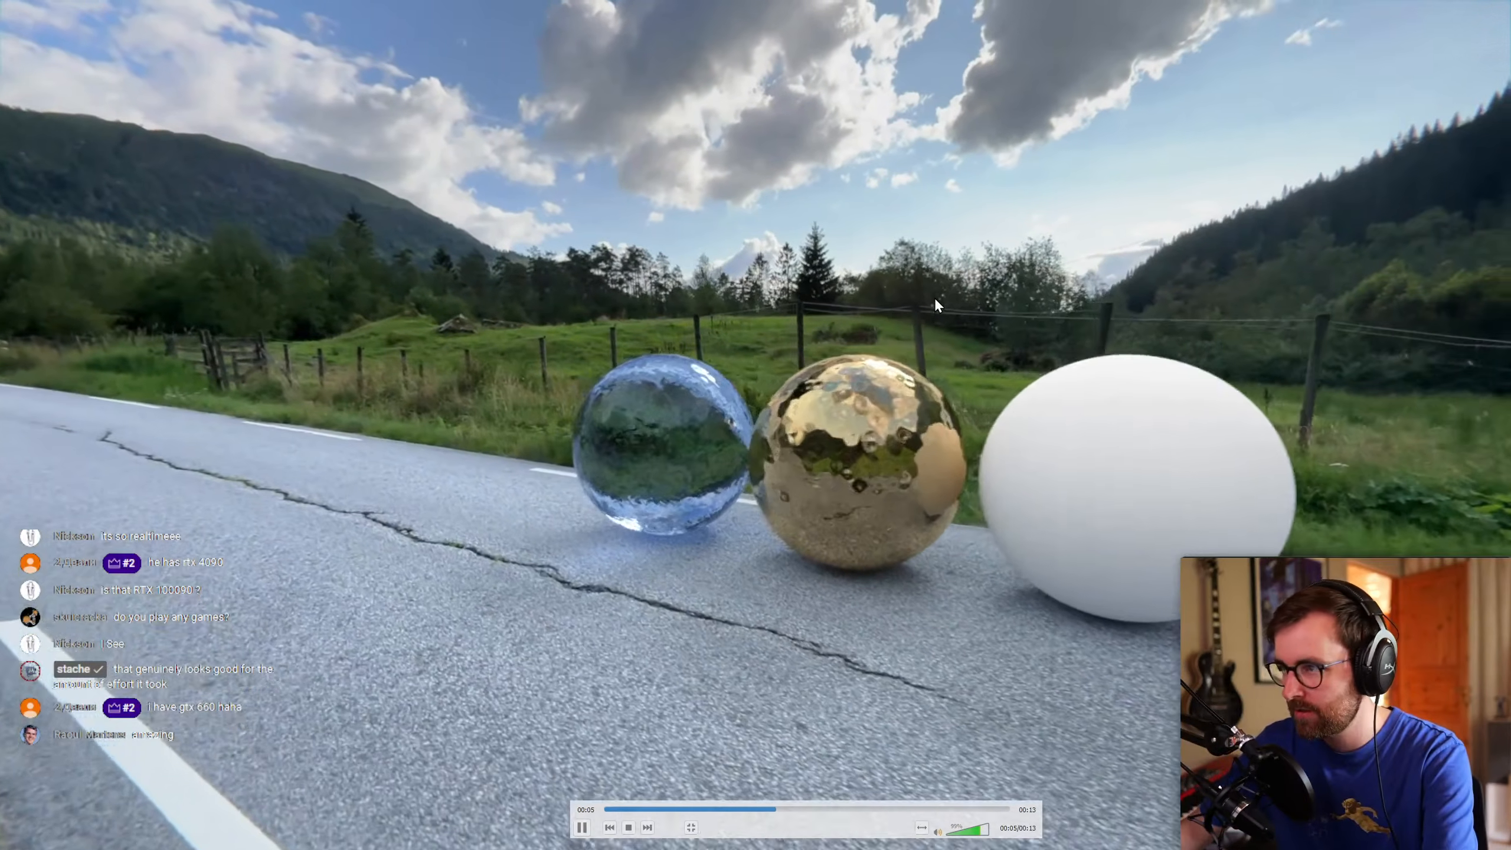
pyautogui.doubleClick(935, 298)
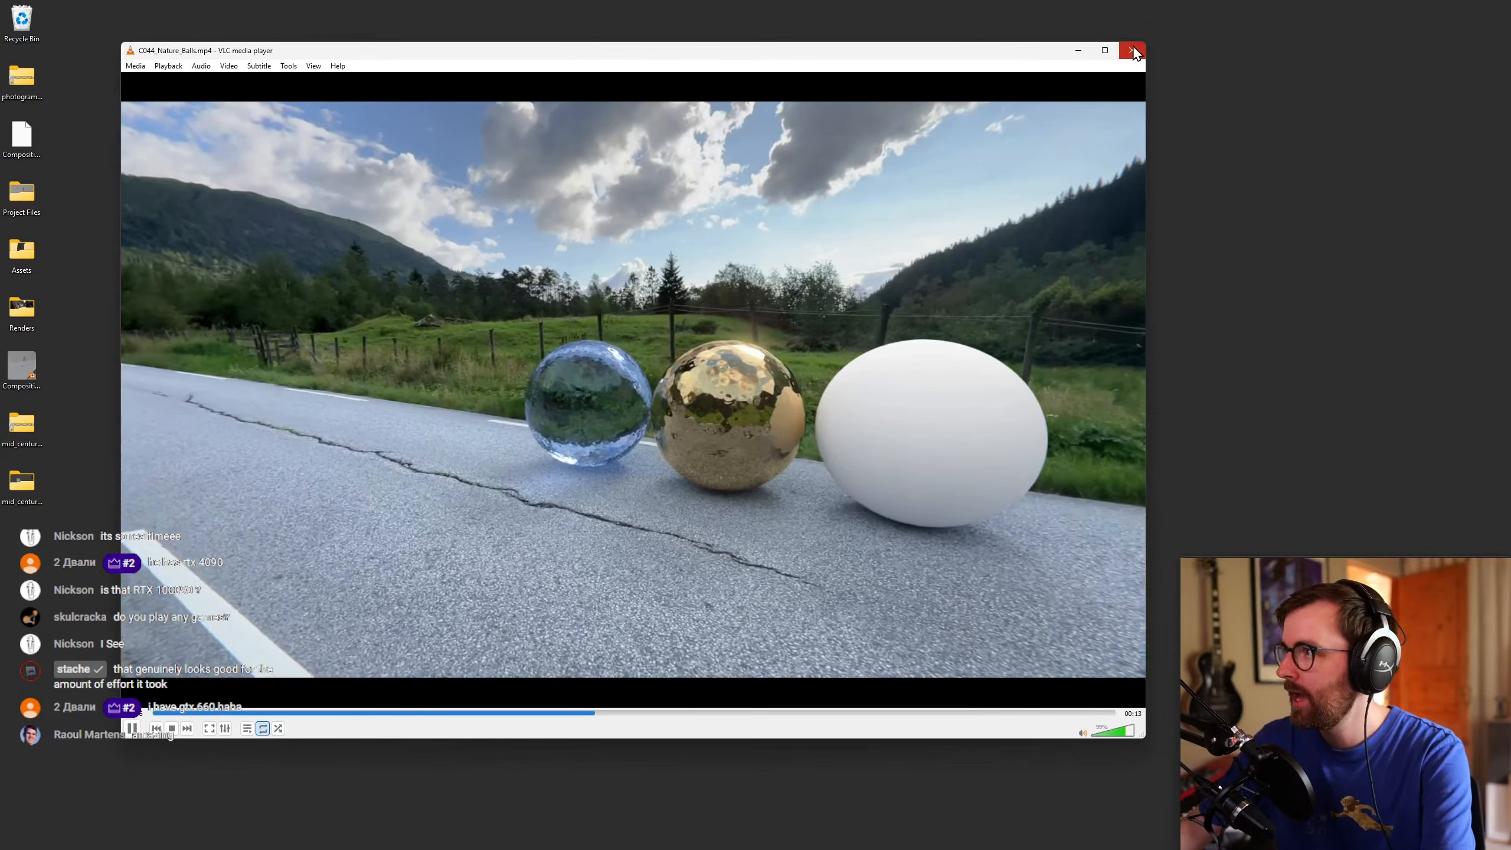
pyautogui.click(1135, 52)
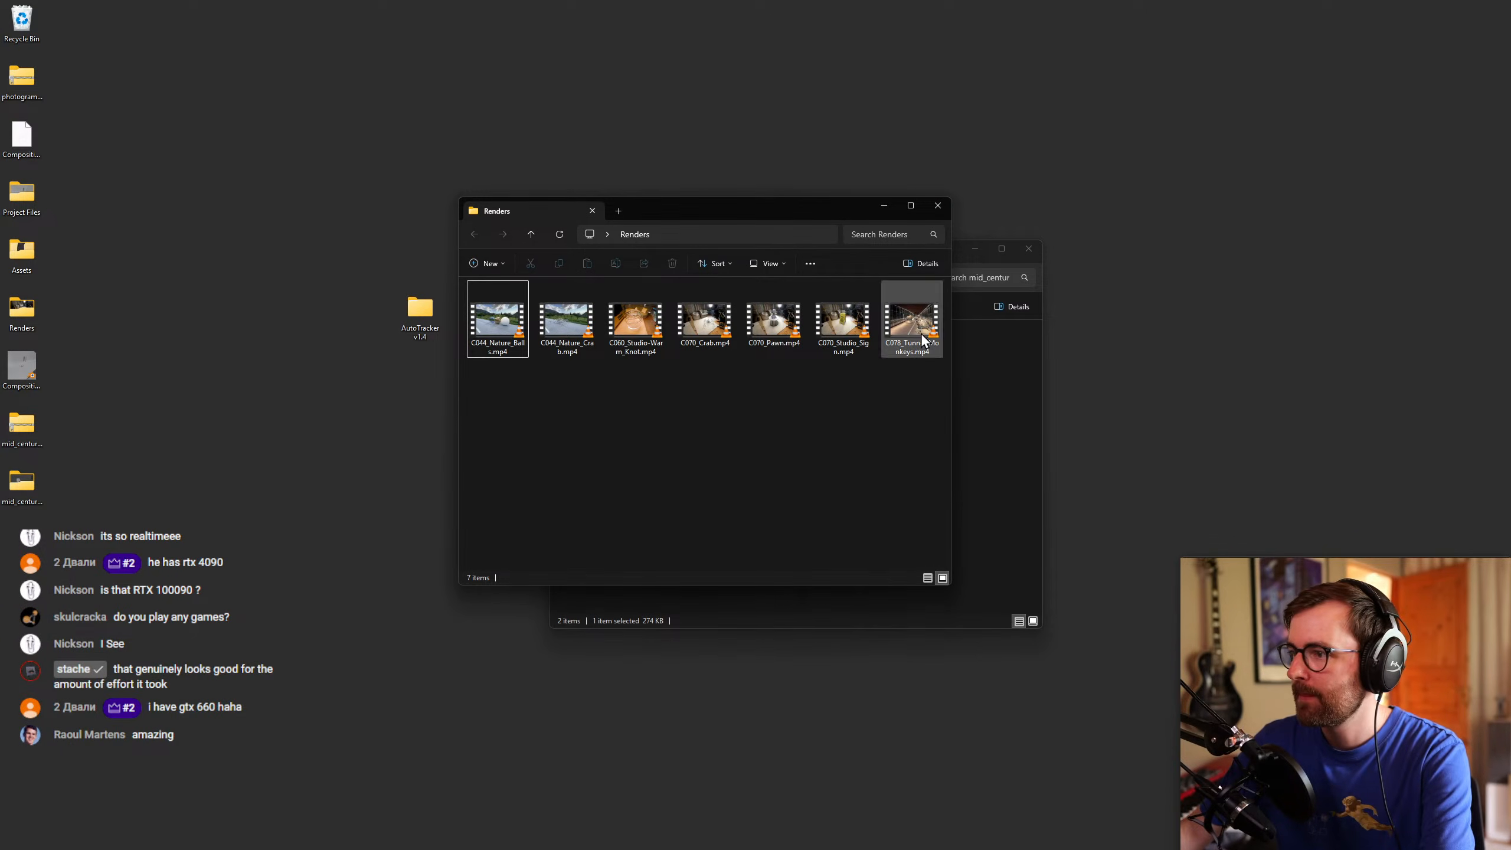
# Watch C078_Tunnel_Monkeys.mp4 in full screen and close the player.
pyautogui.doubleClick(912, 324)
pyautogui.doubleClick(912, 323)
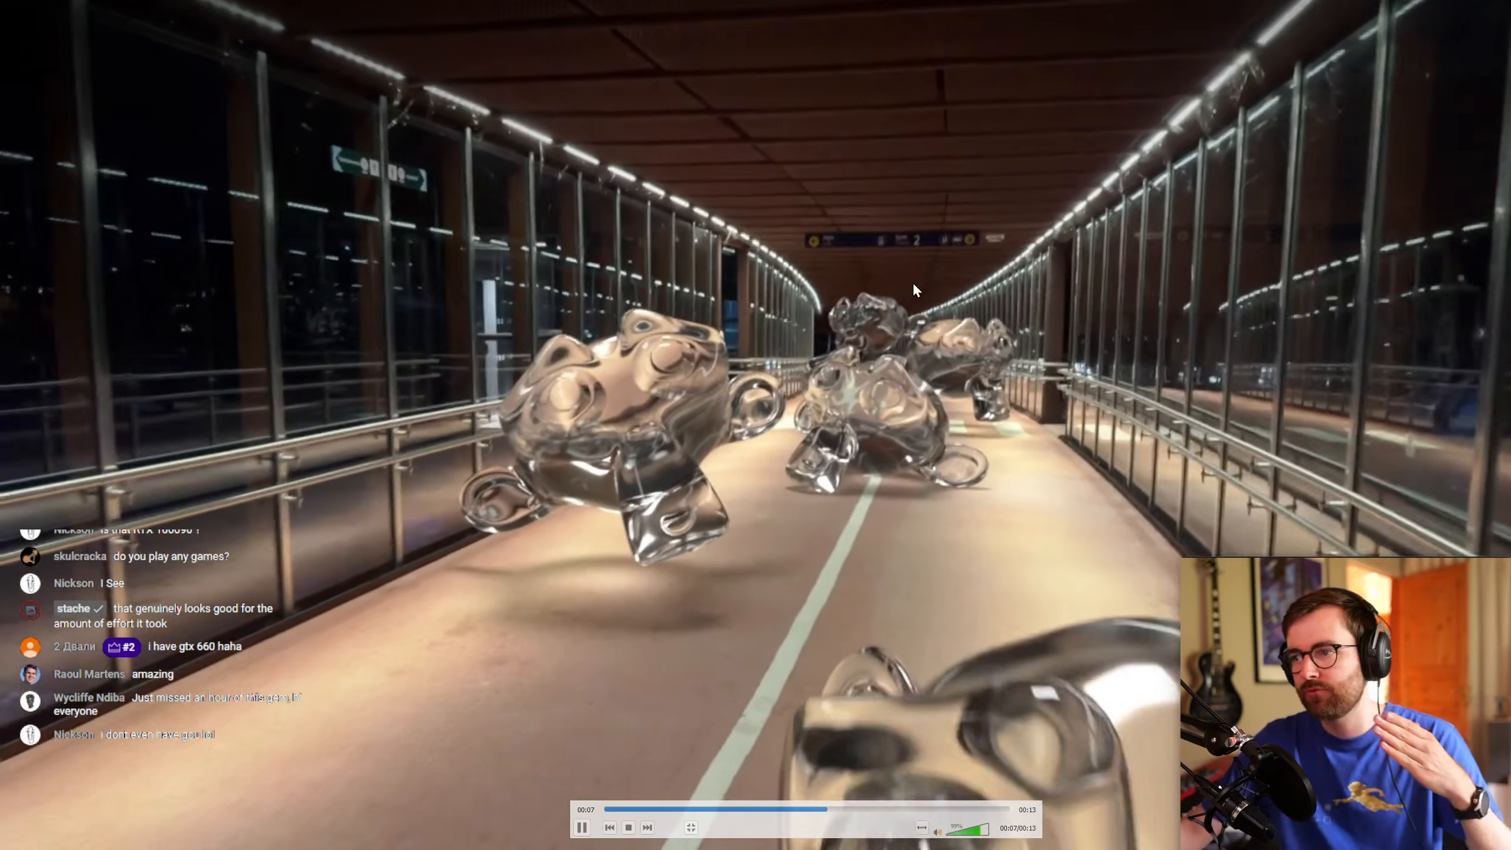
pyautogui.press('Escape')
pyautogui.click(1134, 55)
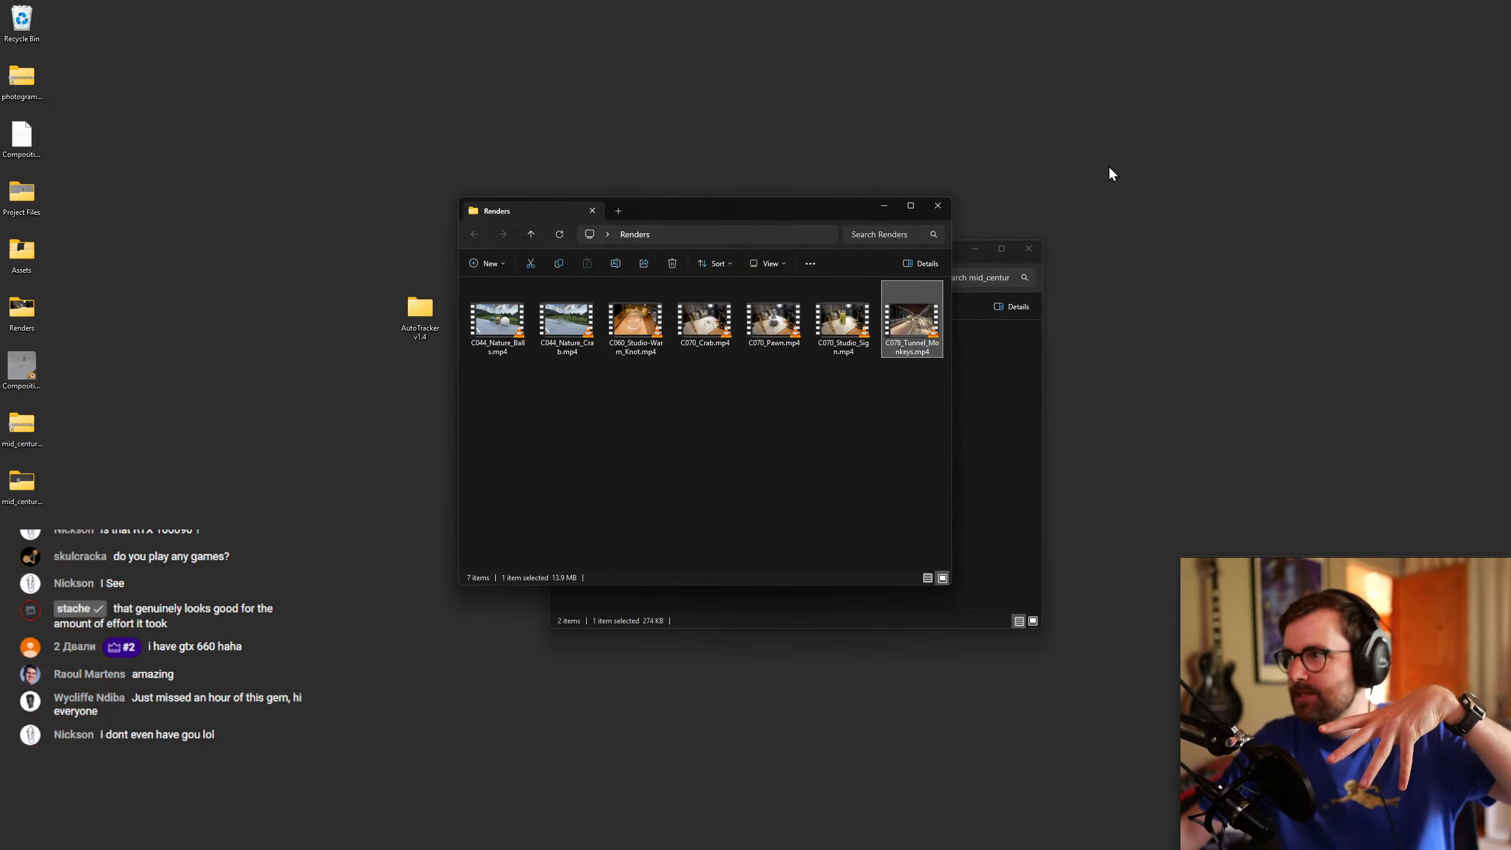
# Return to Blender to close the render window, and replay C078_Tunnel_Monkeys.mp4 from the Renders folder.
pyautogui.press('ctrl+super+Right')
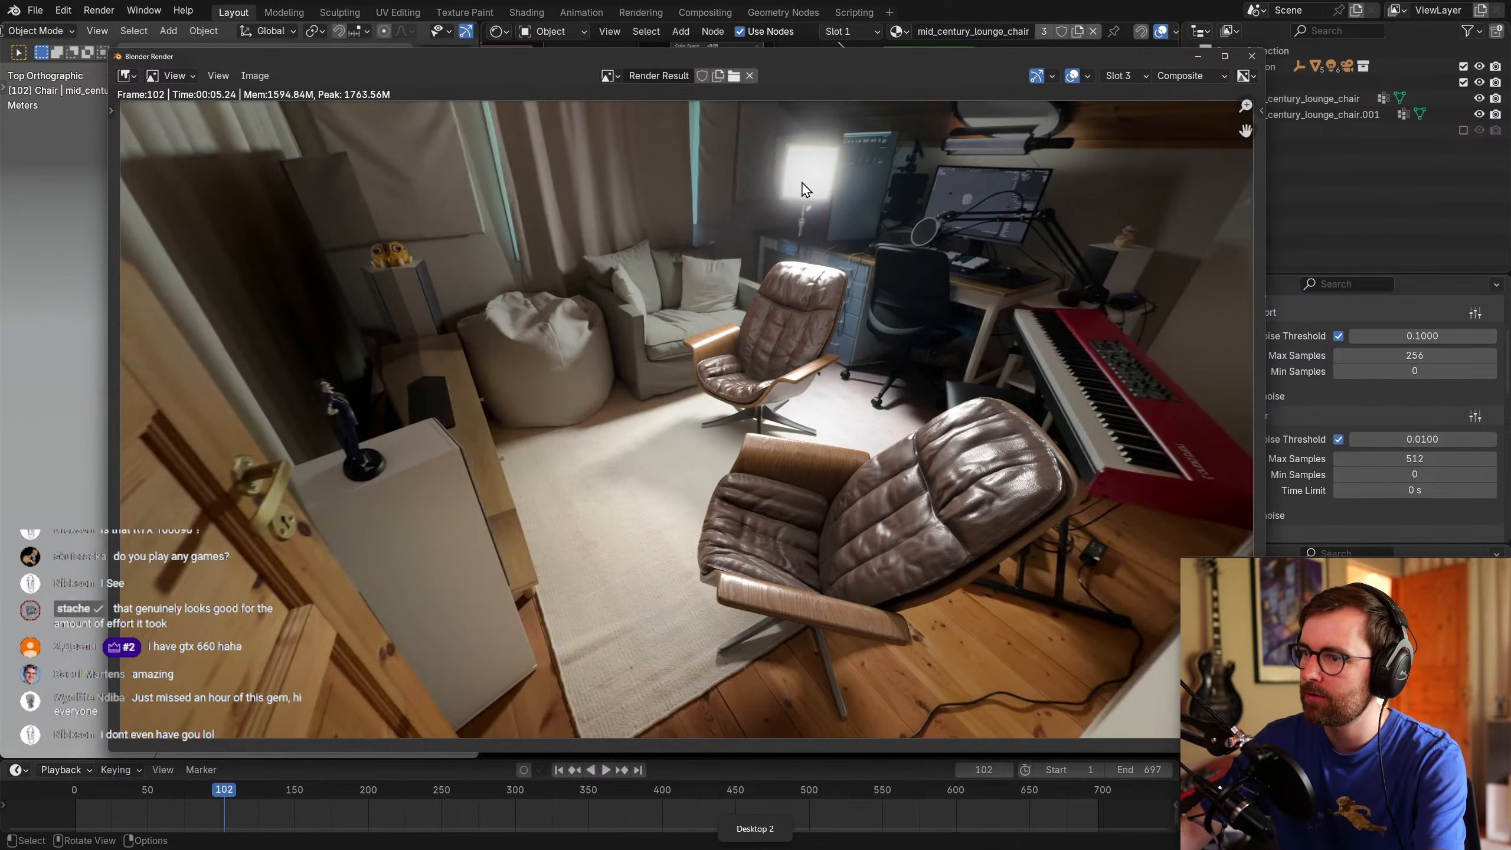
pyautogui.click(1252, 56)
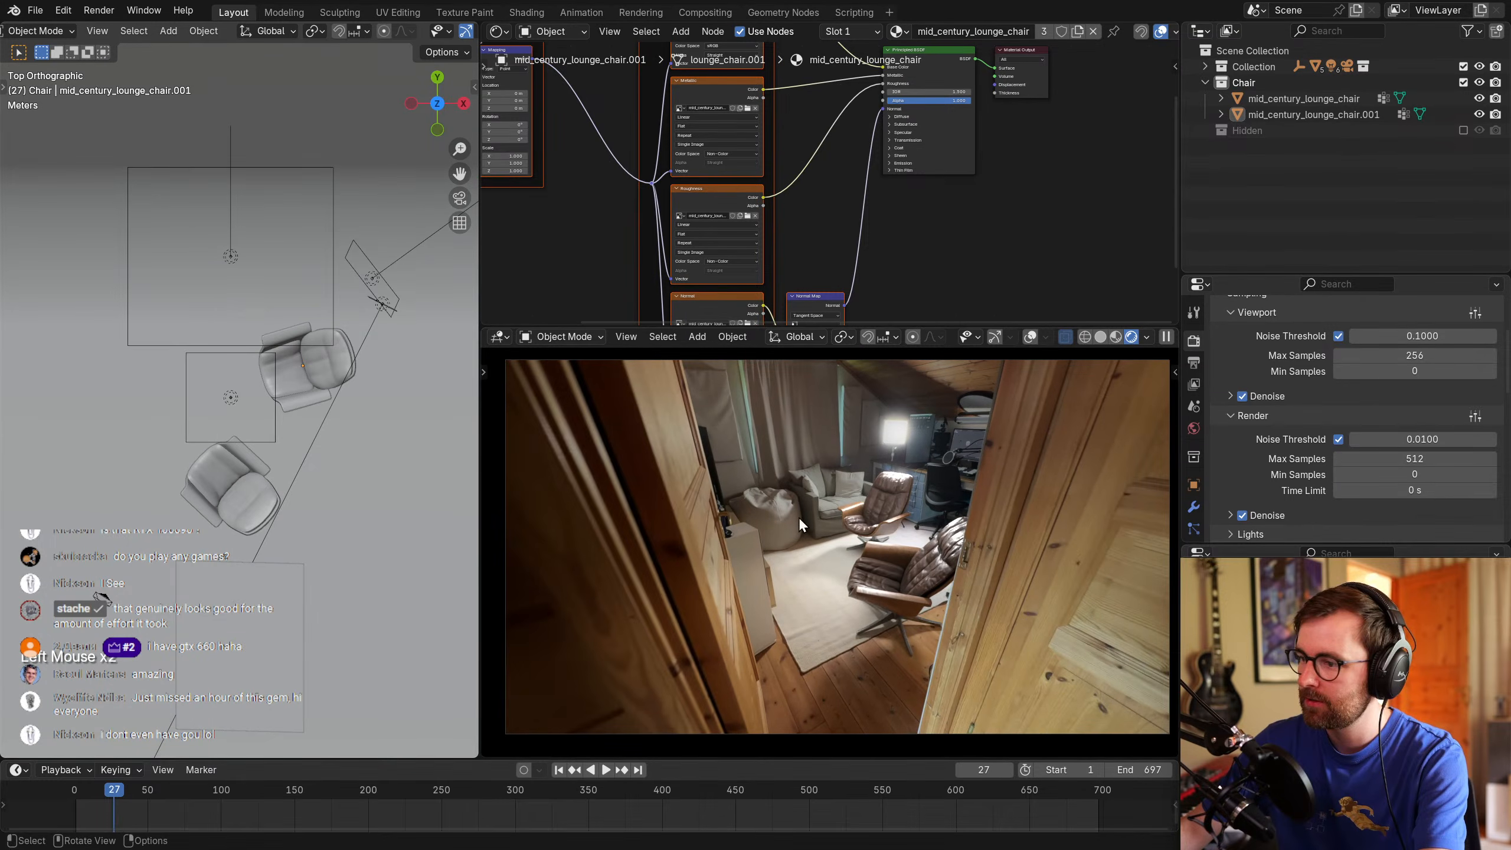
pyautogui.press('ctrl+super+Right')
pyautogui.press('Return')
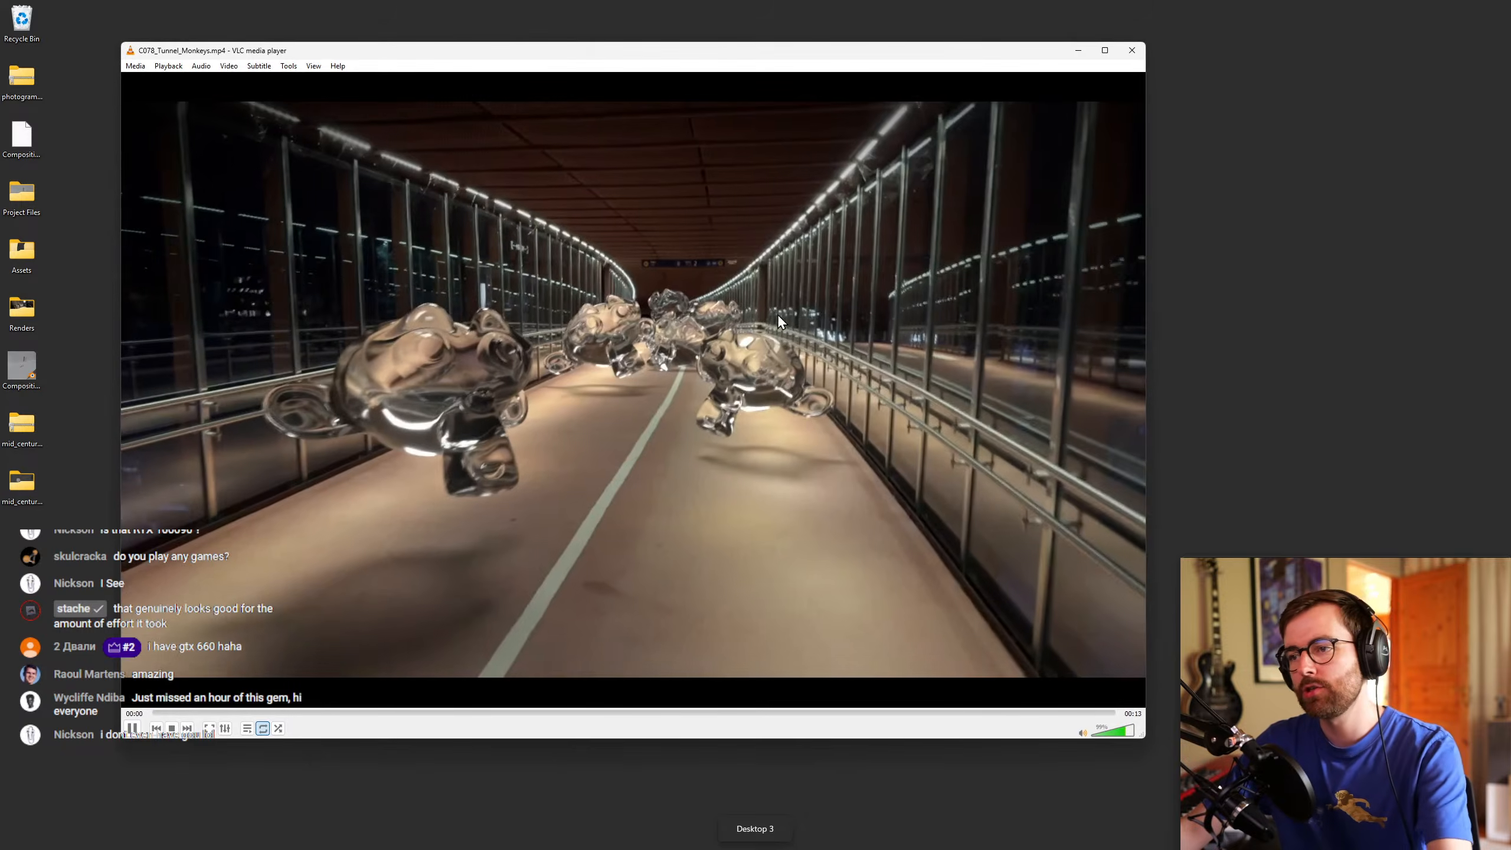
# Watch C078_Tunnel_Monkeys.mp4 in full screen, leave full screen, and close its player.
pyautogui.doubleClick(937, 450)
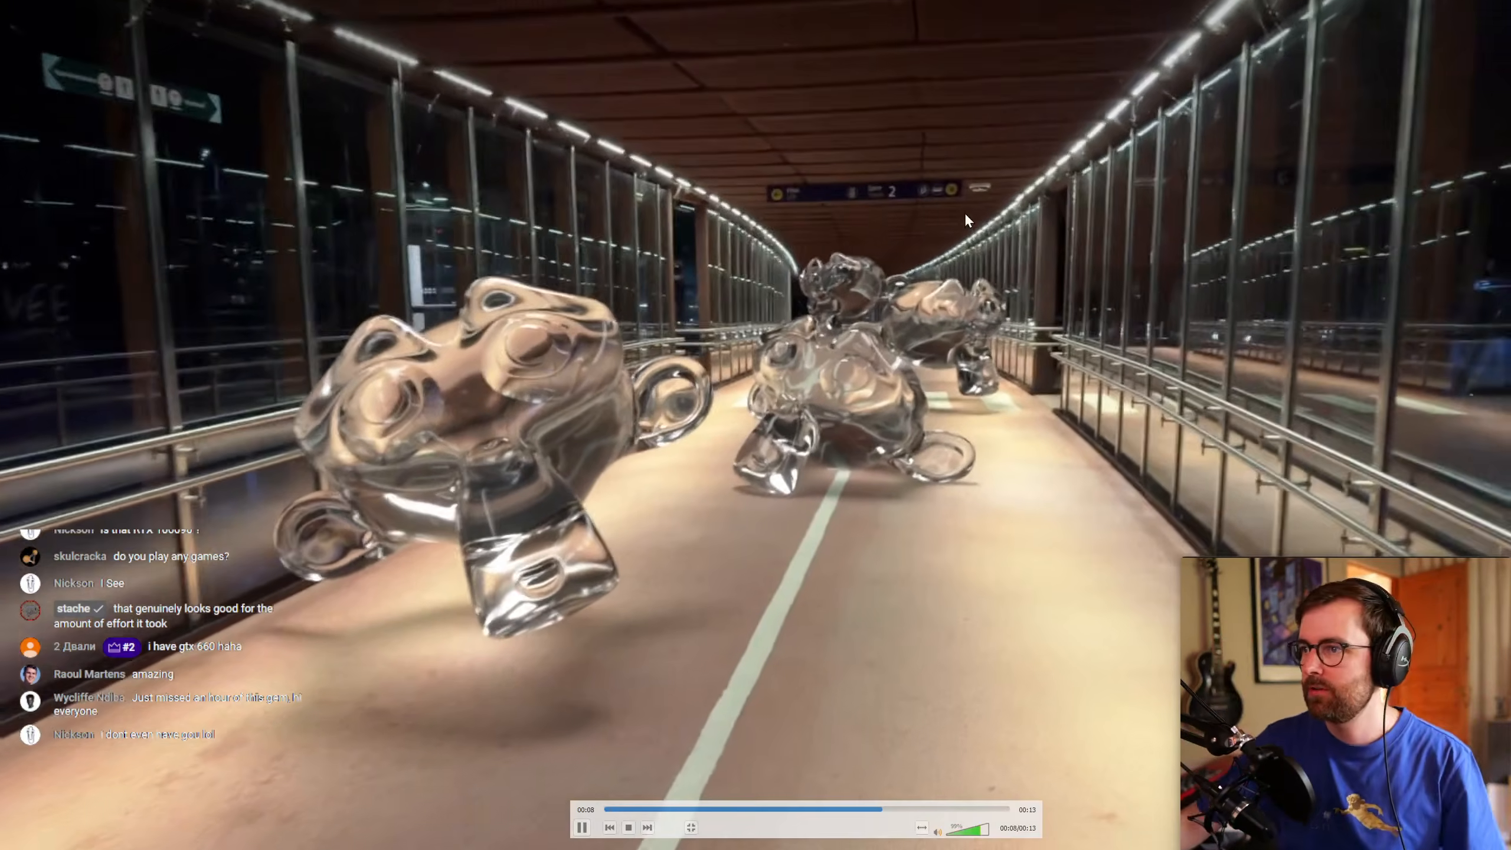
pyautogui.doubleClick(964, 213)
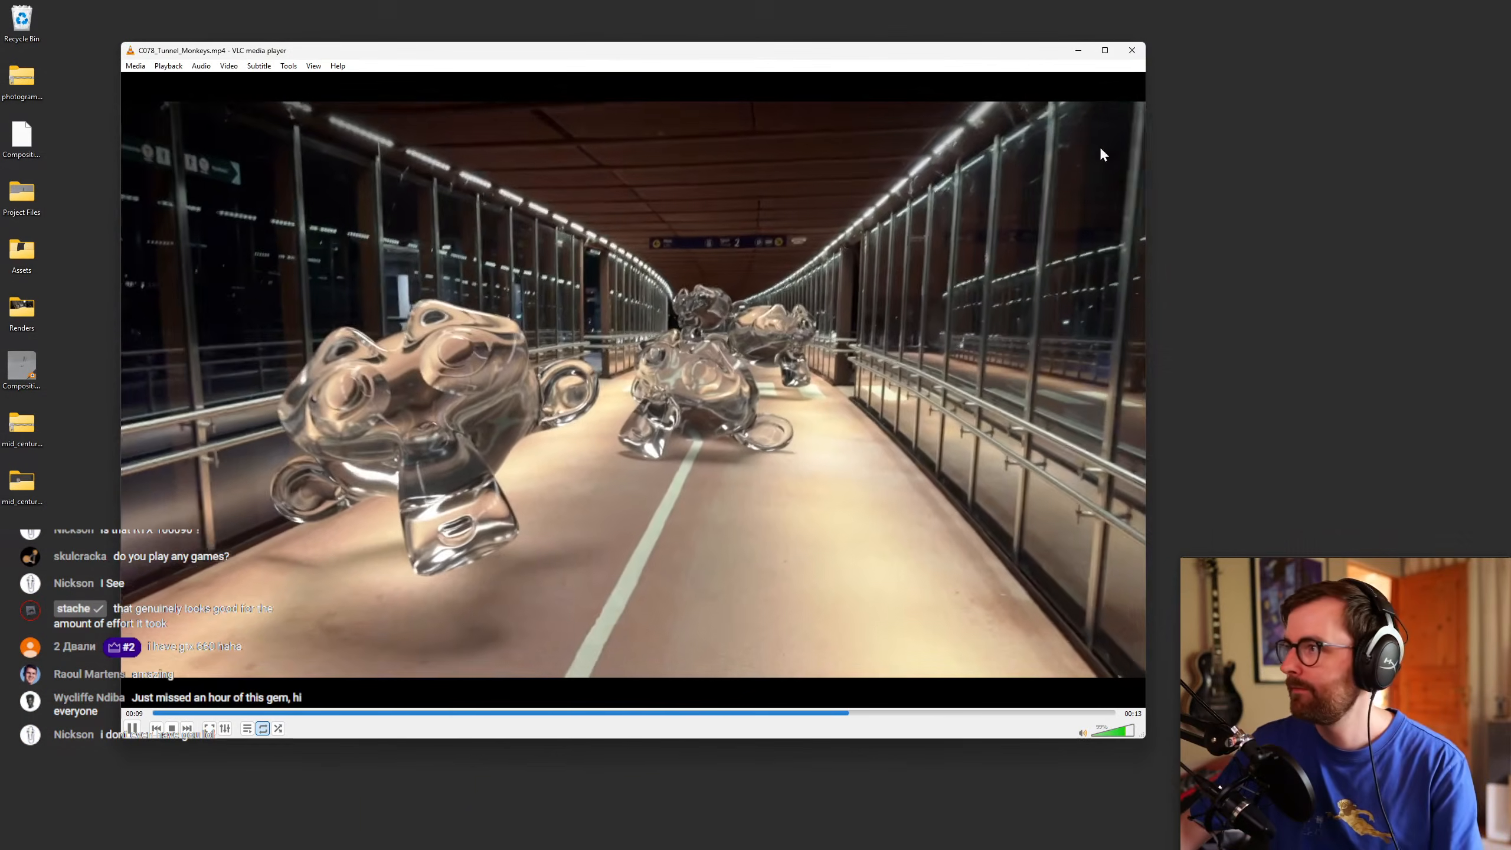
pyautogui.click(1130, 51)
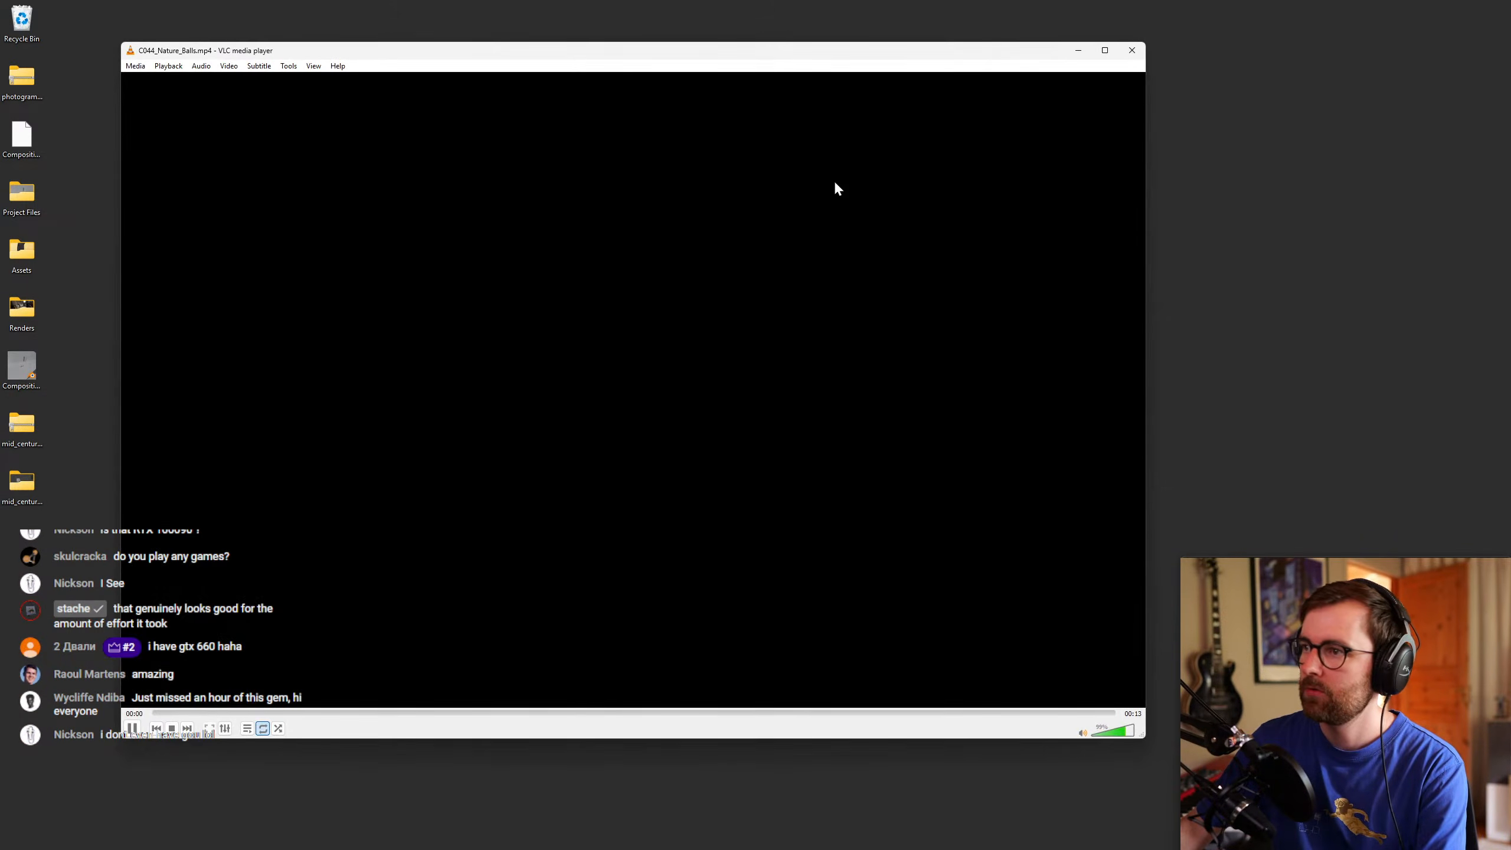
# Watch C044_Nature_Balls.mp4 in full screen, close its player, and switch back to the Blender compositing scene.
pyautogui.moveTo(766, 51); pyautogui.dragTo(748, 55)
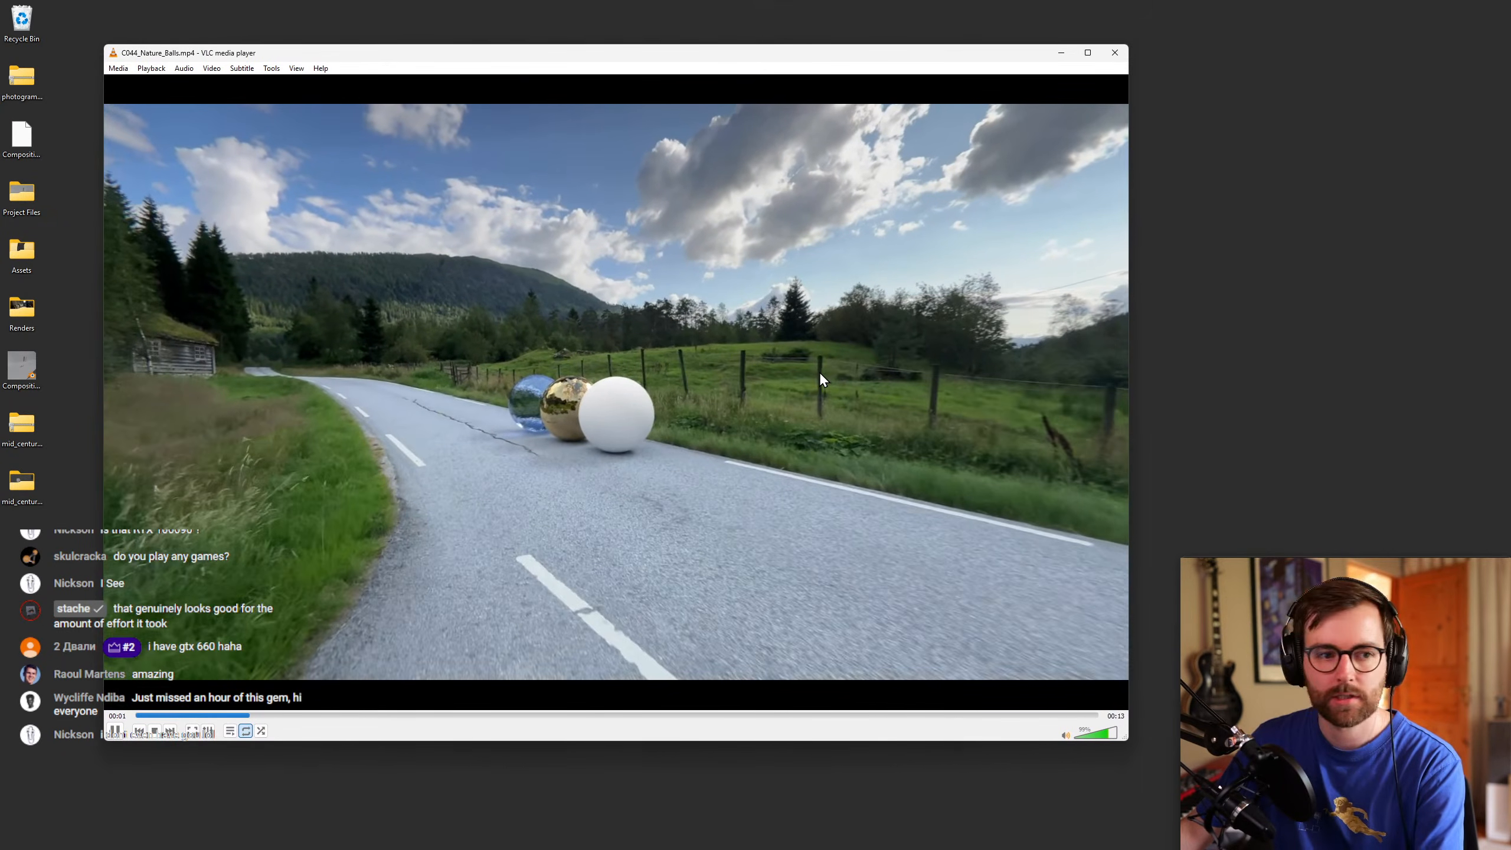
pyautogui.doubleClick(882, 348)
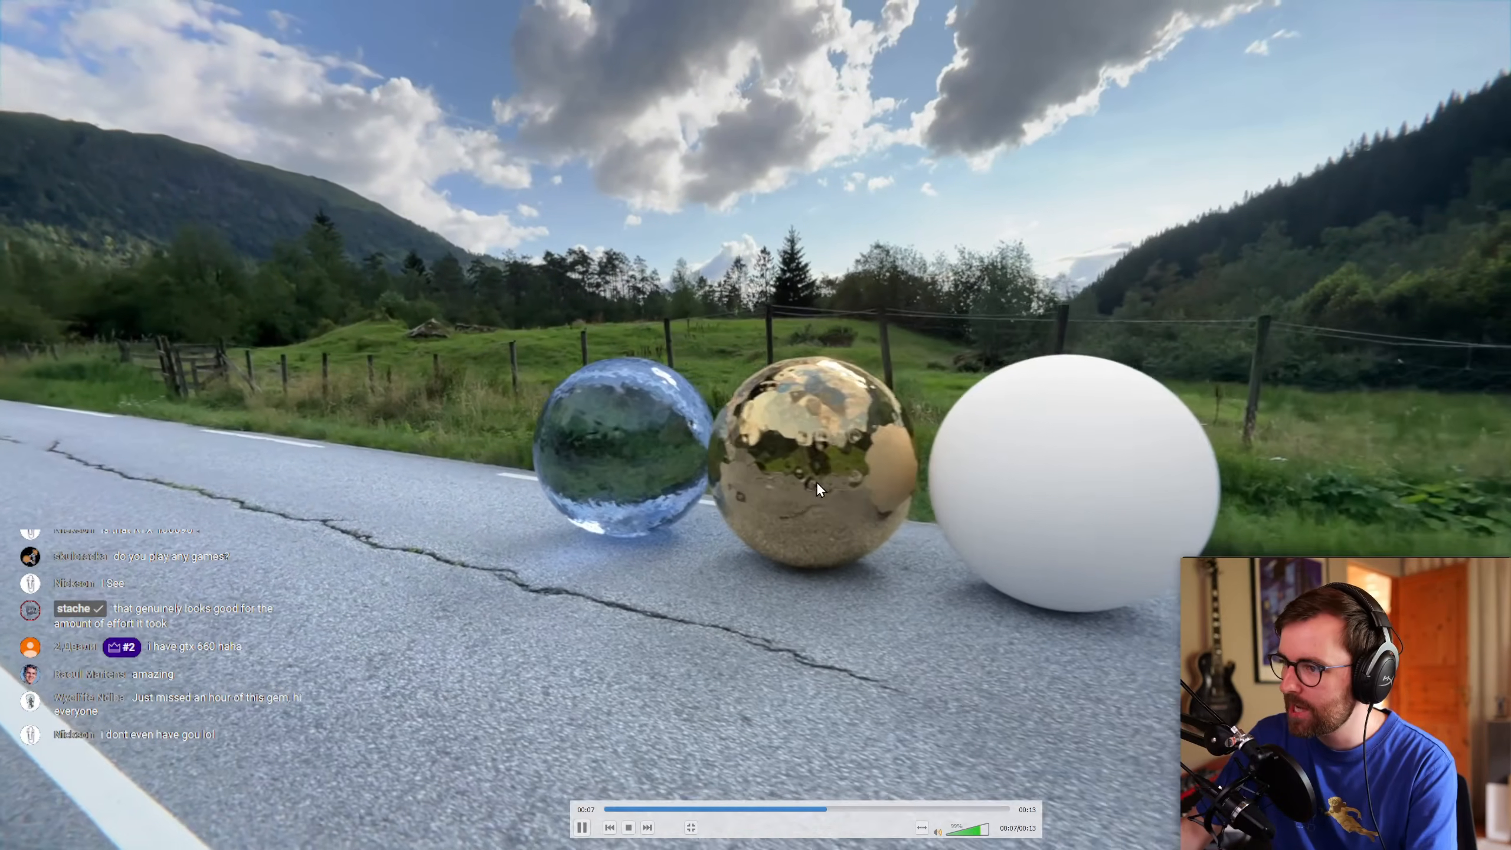
pyautogui.doubleClick(720, 468)
pyautogui.click(1121, 62)
pyautogui.press('ctrl+super+Right')
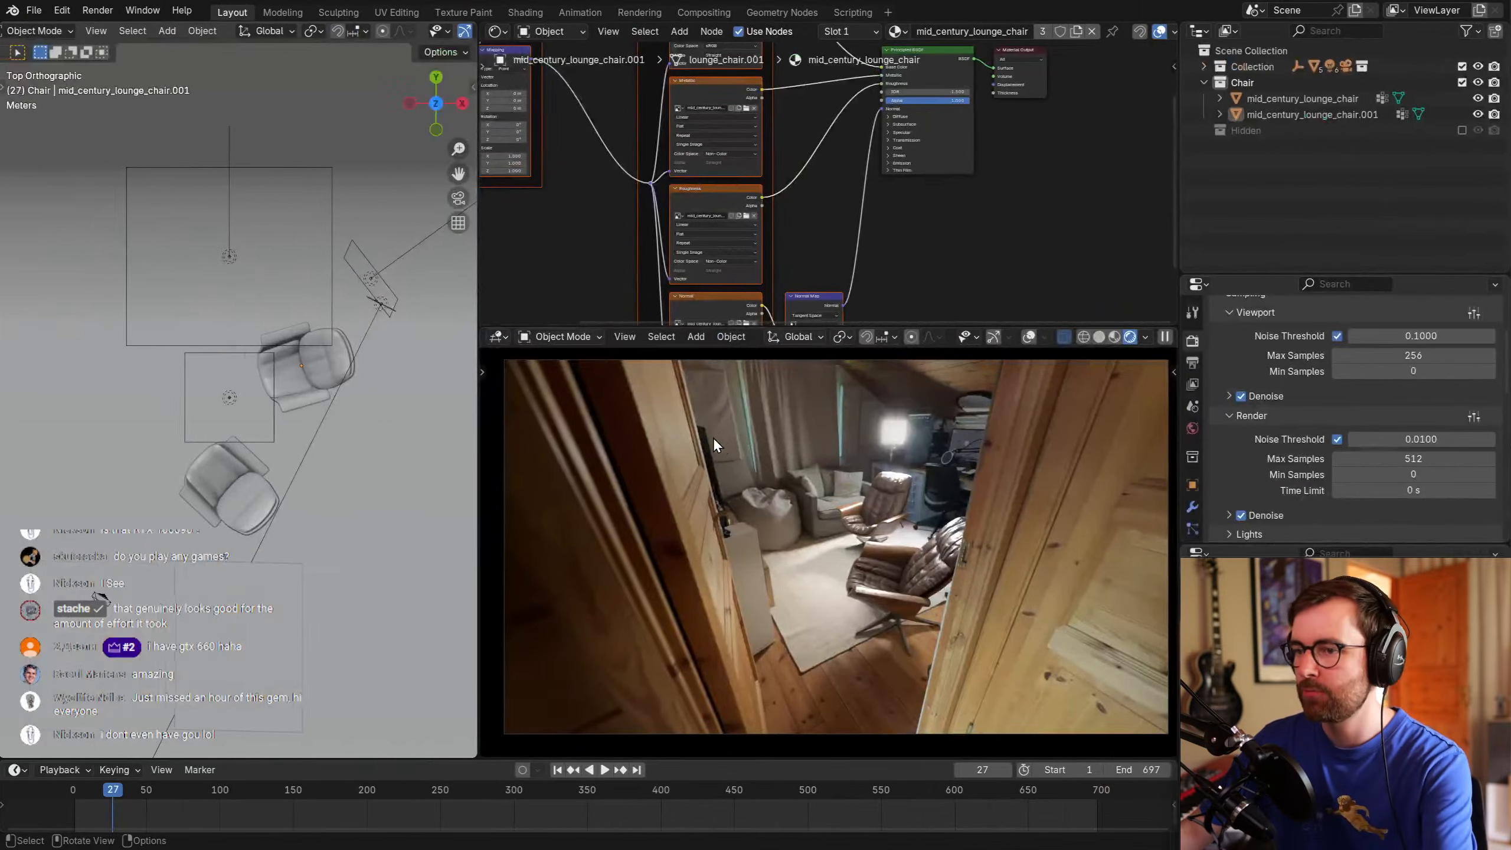
# Exclude the Chair collection so both lounge chairs leave the scene.
pyautogui.keyDown('shift'); pyautogui.click(305, 384); pyautogui.keyUp('shift')
pyautogui.keyDown('shift'); pyautogui.moveTo(304, 391); pyautogui.dragTo(306, 379, button='middle'); pyautogui.keyUp('shift')
pyautogui.press('m')
pyautogui.click(1463, 82)
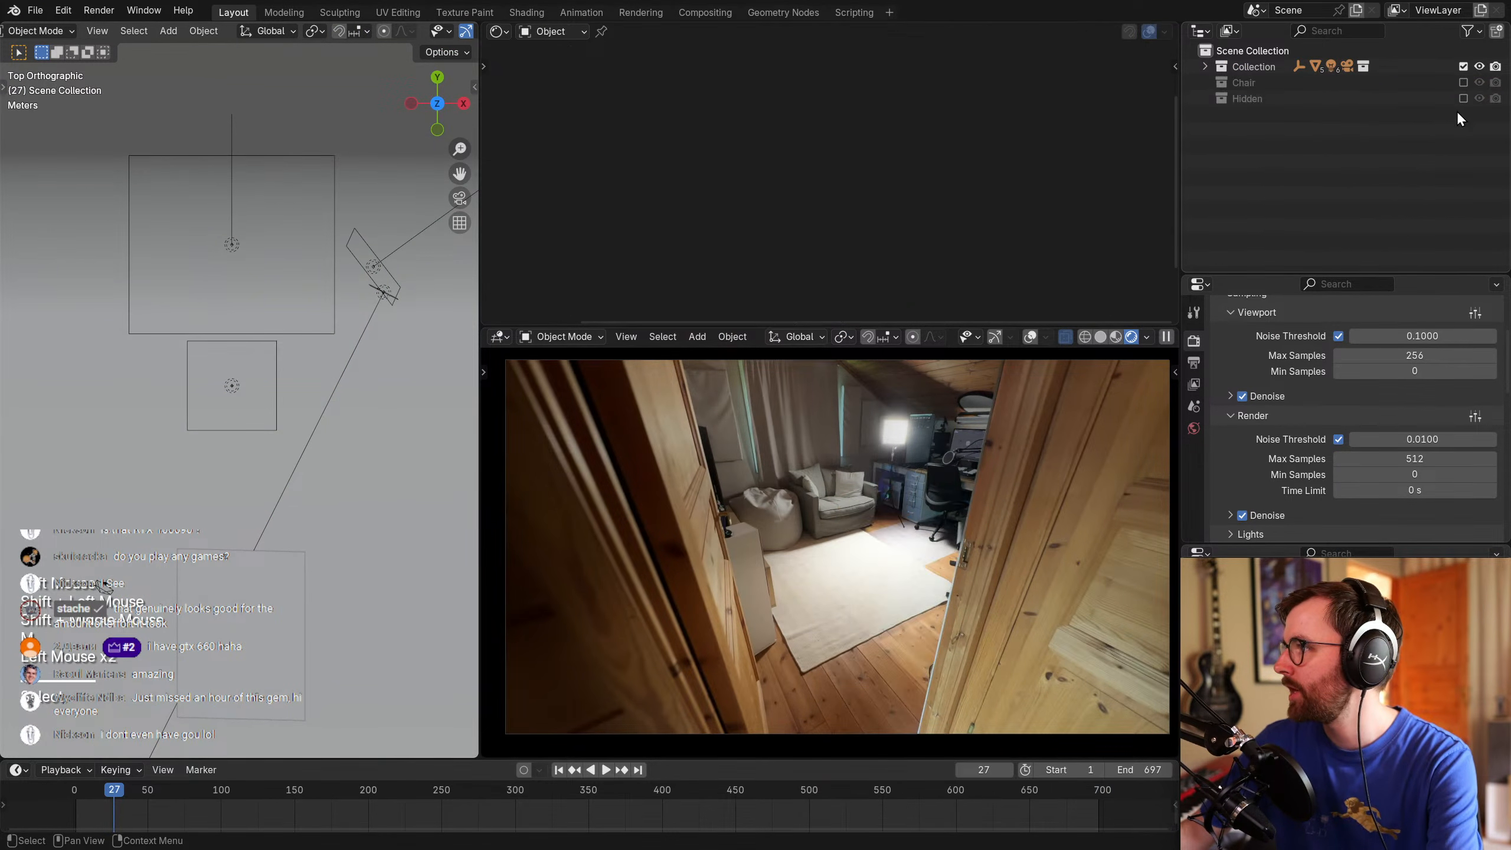
# Enable the Hidden collection holding the two spheres and rename it balls.
pyautogui.click(1463, 98)
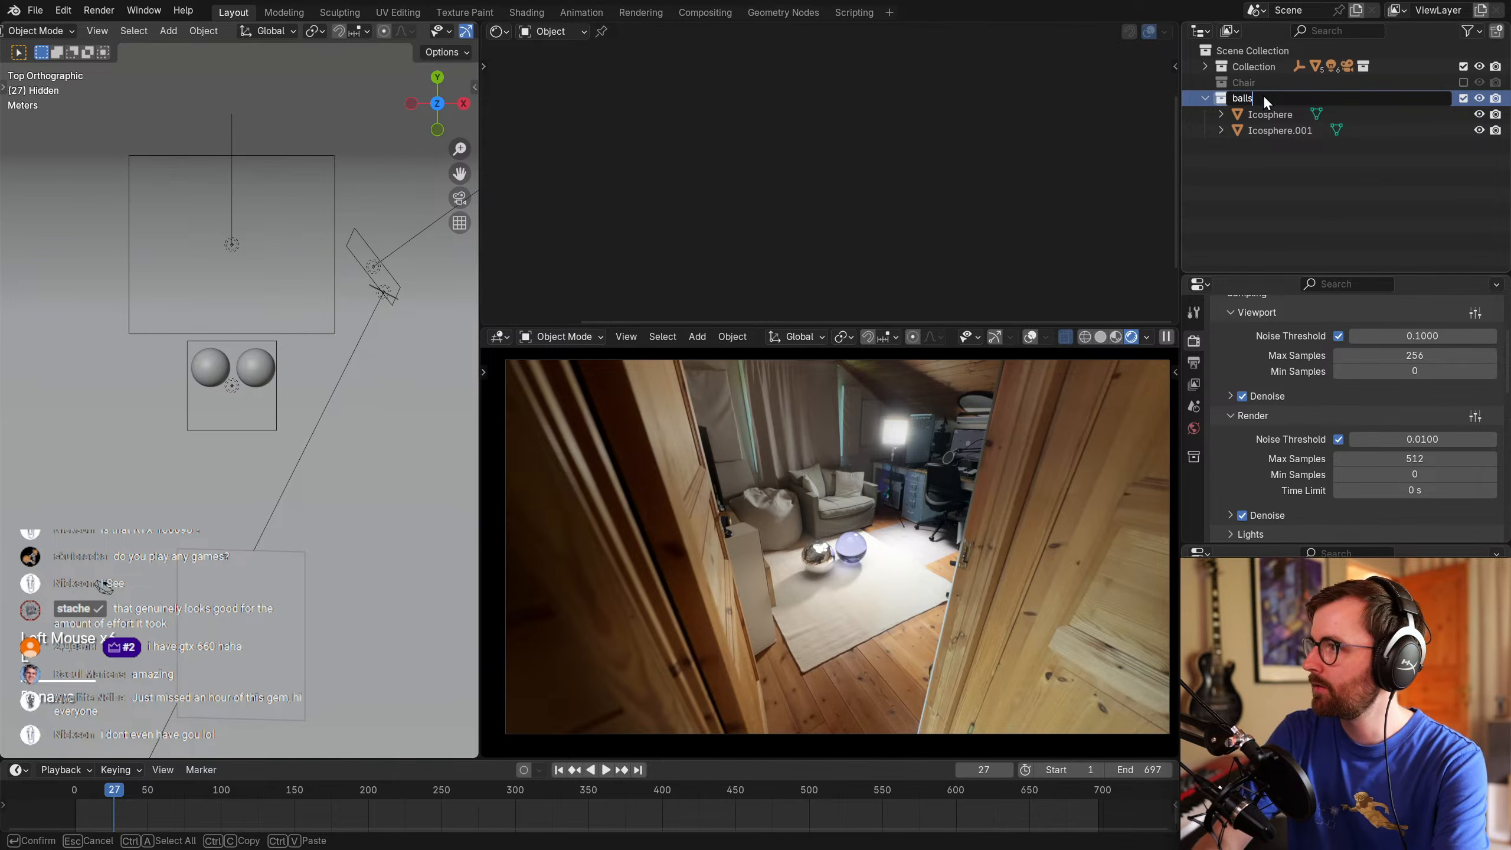
pyautogui.press('Return')
pyautogui.click(1244, 191)
pyautogui.hotkey('alt', 'a')
# Delete the blue glass sphere from the balls collection.
pyautogui.scroll(8, 559, 452)
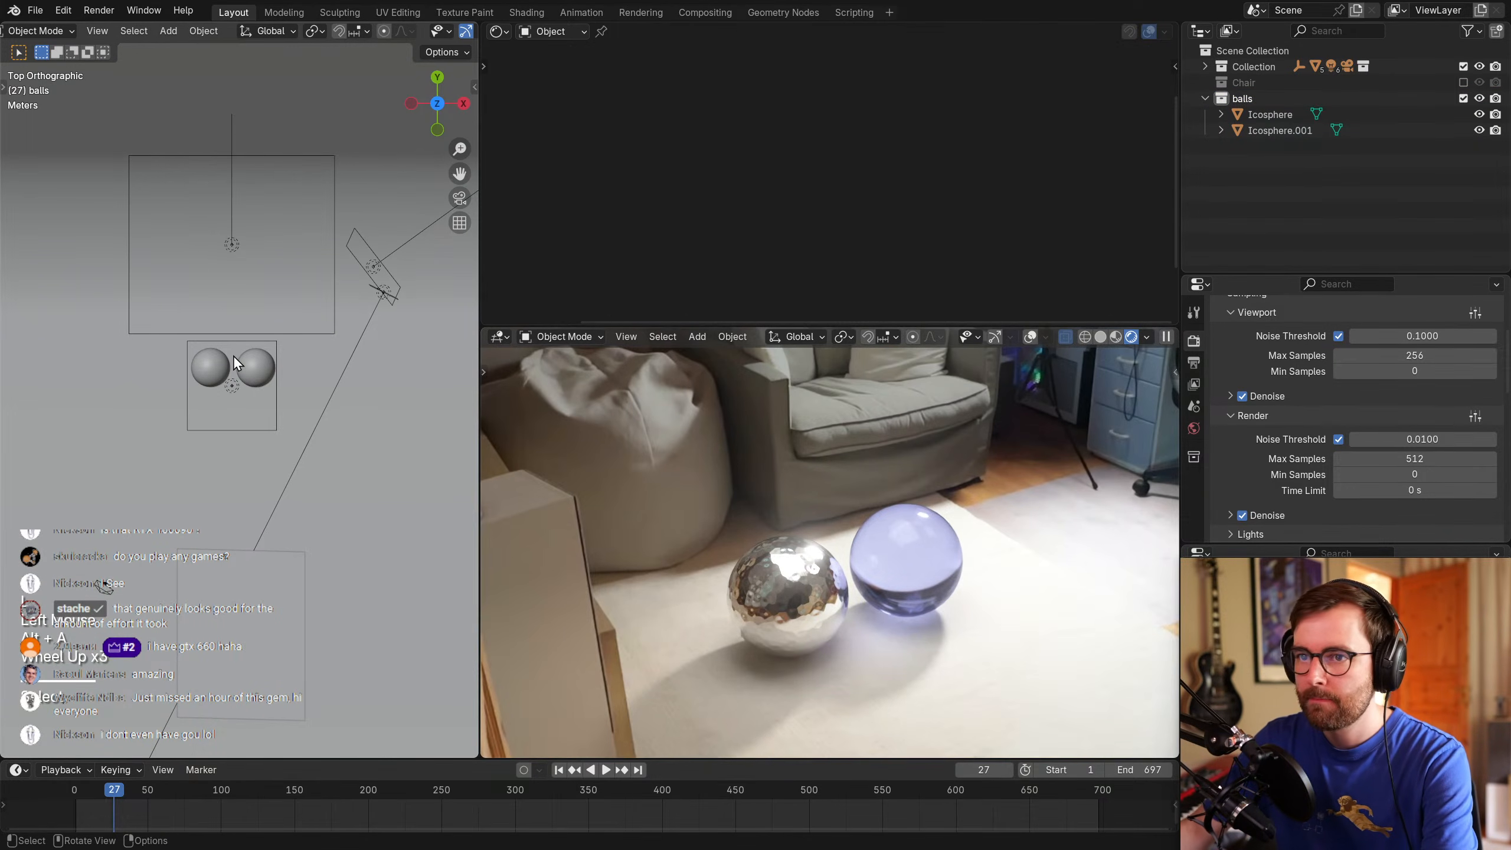
pyautogui.click(235, 357)
pyautogui.click(267, 377)
pyautogui.press('x')
pyautogui.click(264, 370)
# Move the remaining chrome ball toward the desk side of the rug and reset the 3D cursor to the world origin.
pyautogui.click(216, 371)
pyautogui.press('g')
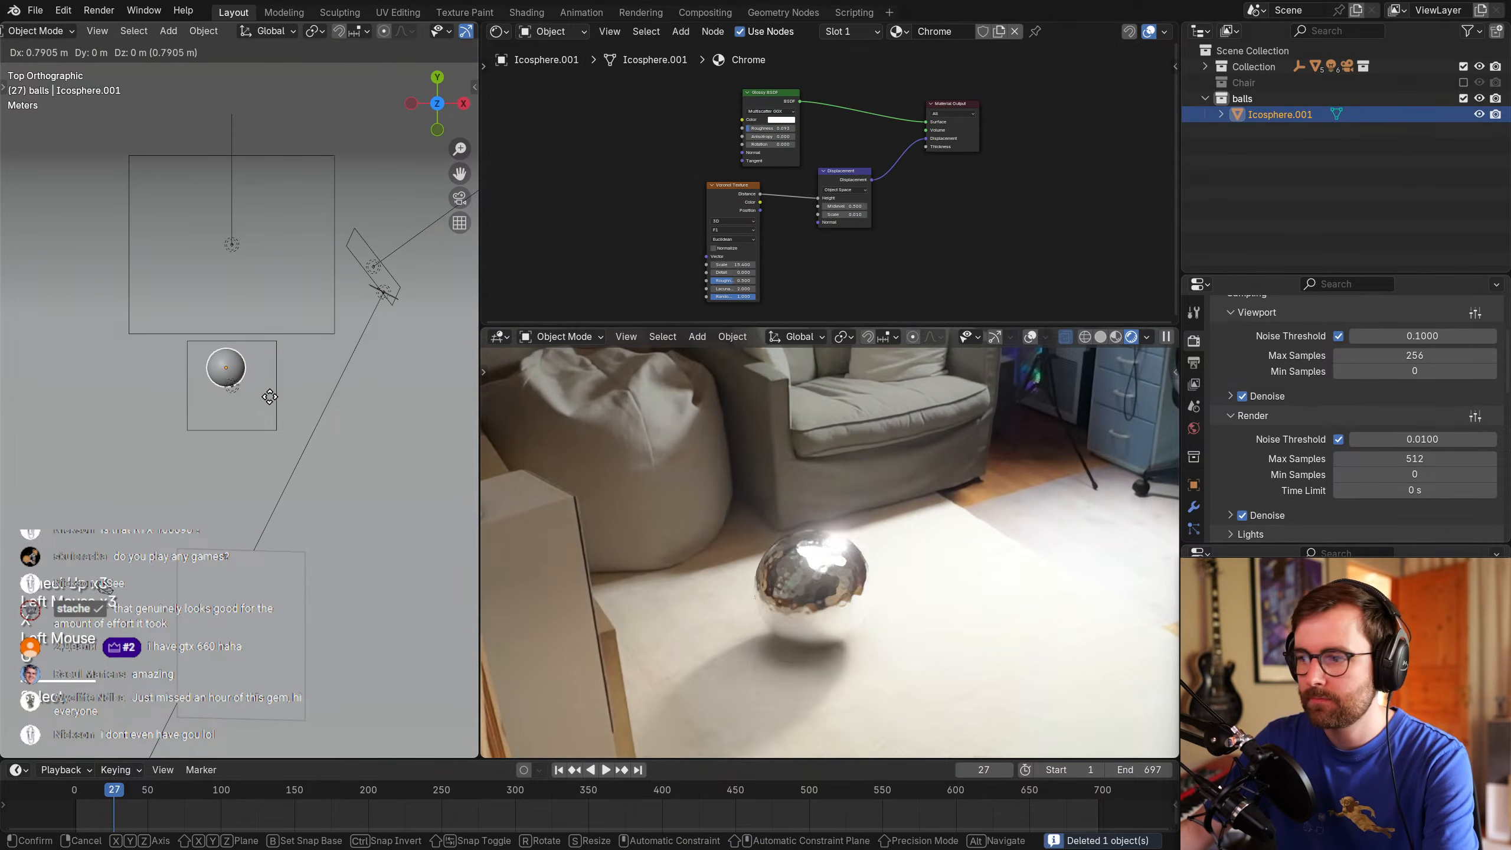
pyautogui.click(297, 405)
pyautogui.scroll(-3, 274, 448)
pyautogui.moveTo(288, 470); pyautogui.dragTo(325, 390, button='middle')
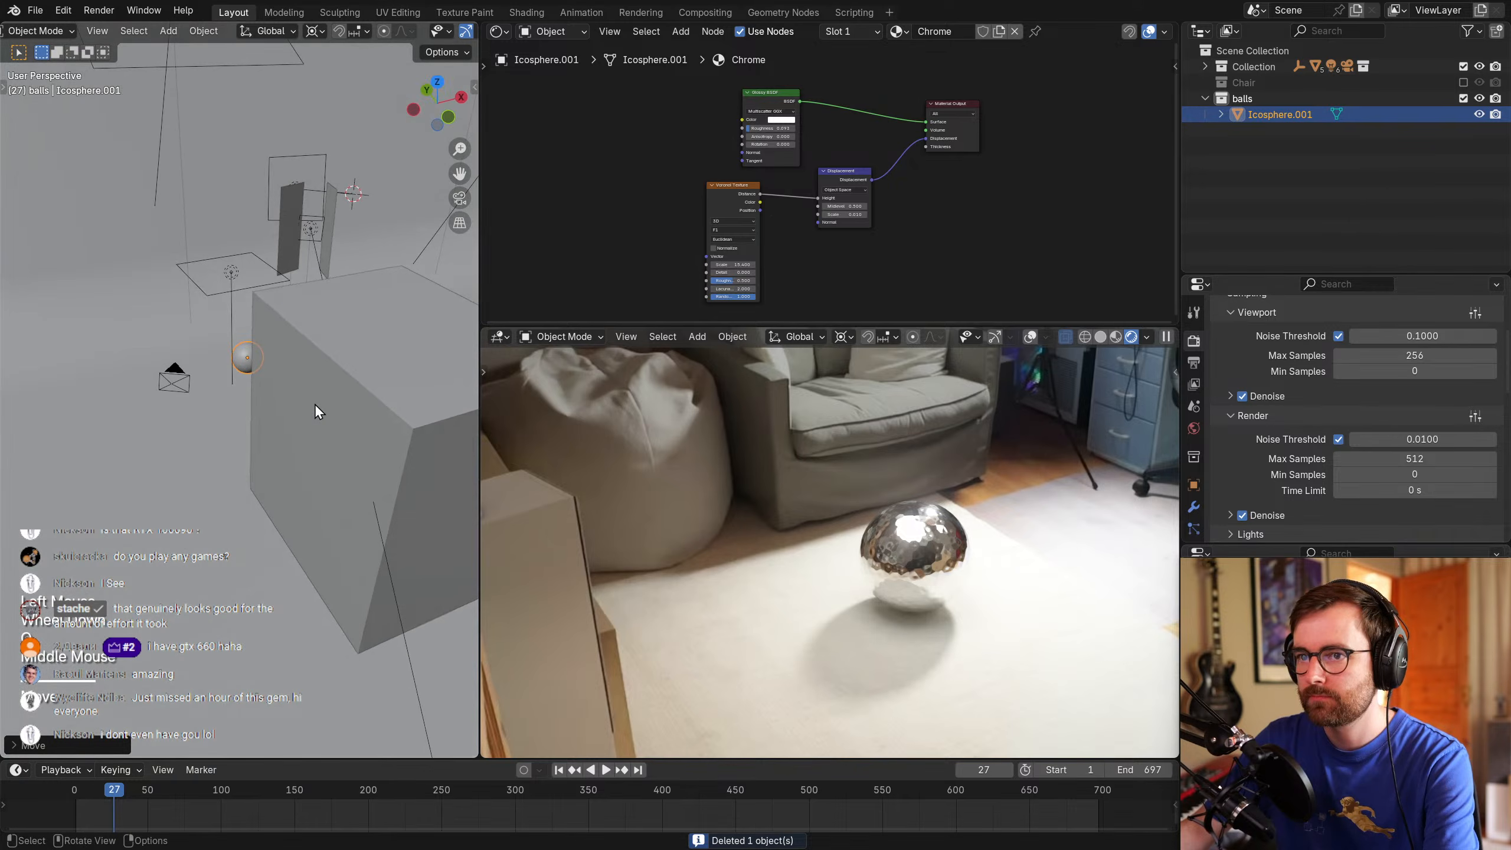
pyautogui.hotkey('shift', 'c')
pyautogui.scroll(2, 268, 442)
pyautogui.press('KP_Enter')
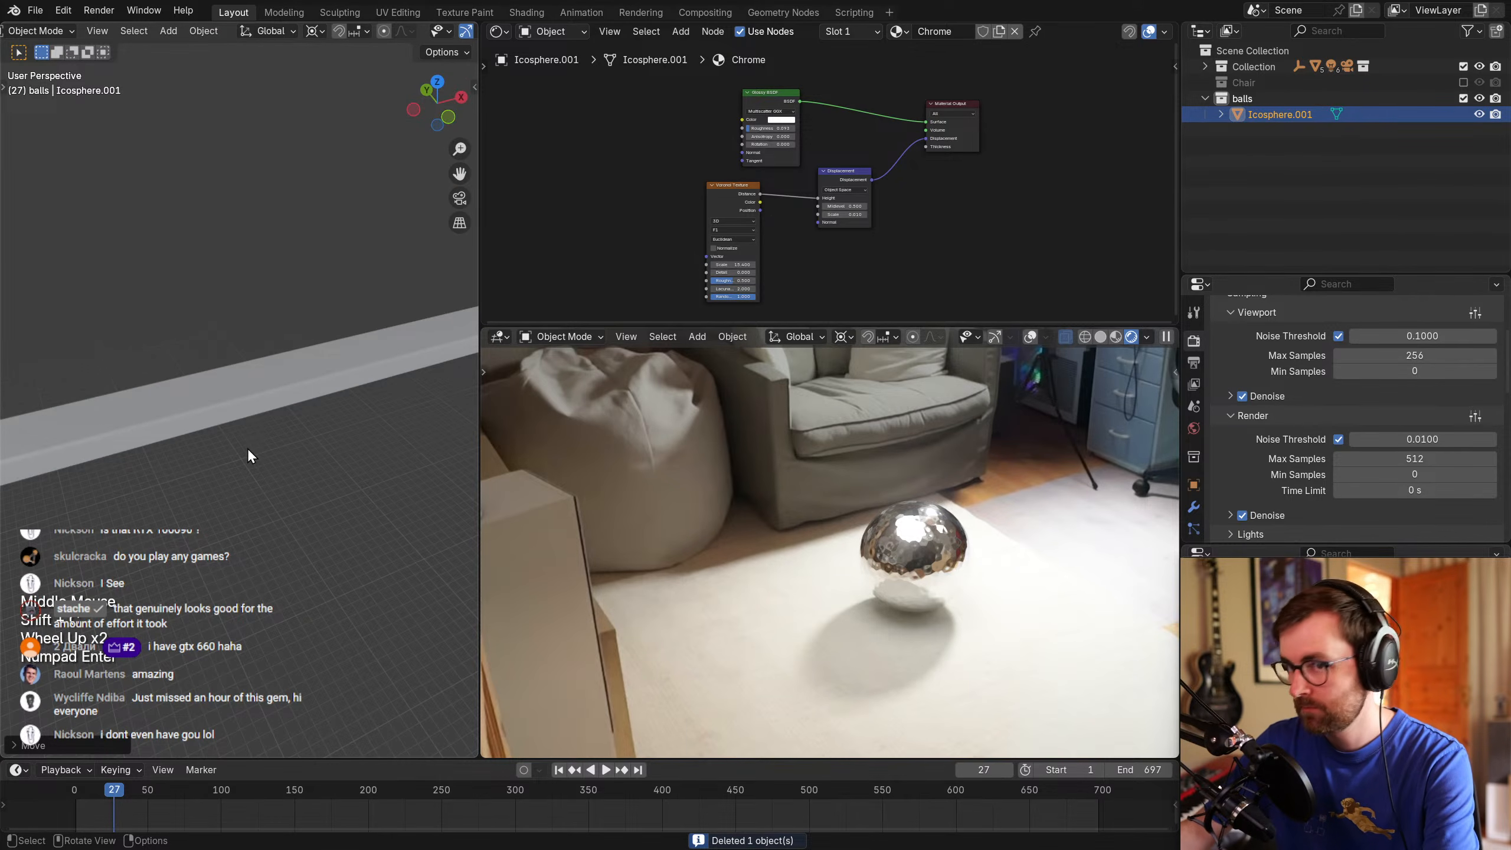
# Scale the chrome ball up to roughly twice its size and reposition it horizontally on the rug.
pyautogui.scroll(-1, 248, 448)
pyautogui.press('KP_Decimal')
pyautogui.scroll(-5, 238, 448)
pyautogui.keyDown('shift'); pyautogui.moveTo(261, 444); pyautogui.dragTo(321, 436, button='middle'); pyautogui.keyUp('shift')
pyautogui.press('g')
pyautogui.hotkey('shift', 'z')
pyautogui.click(312, 451)
pyautogui.press('s')
pyautogui.click(356, 490)
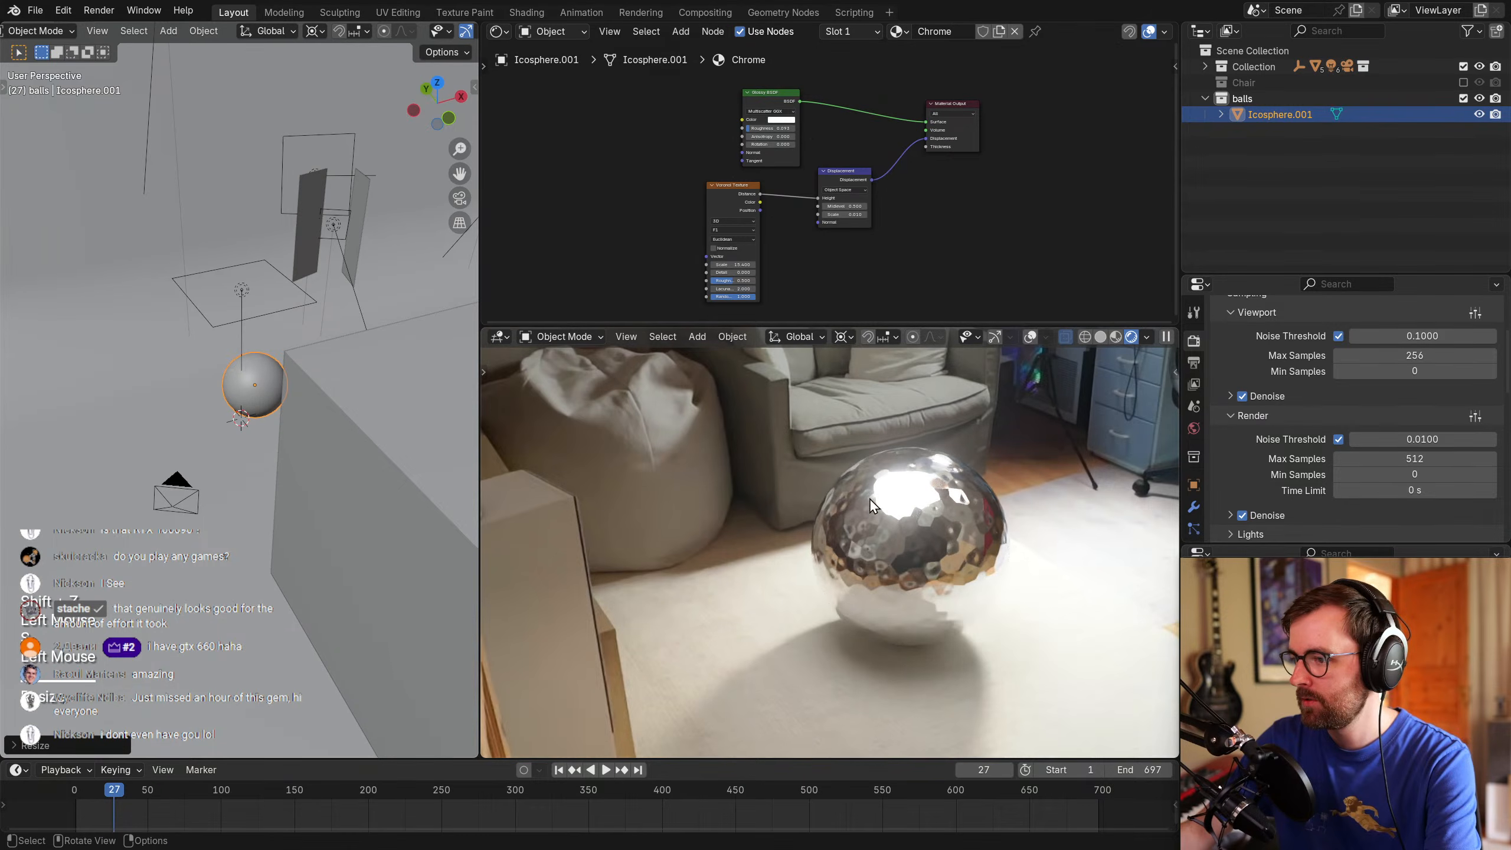
pyautogui.scroll(-2, 818, 506)
pyautogui.press('g')
pyautogui.hotkey('shift', 'z')
pyautogui.click(953, 597)
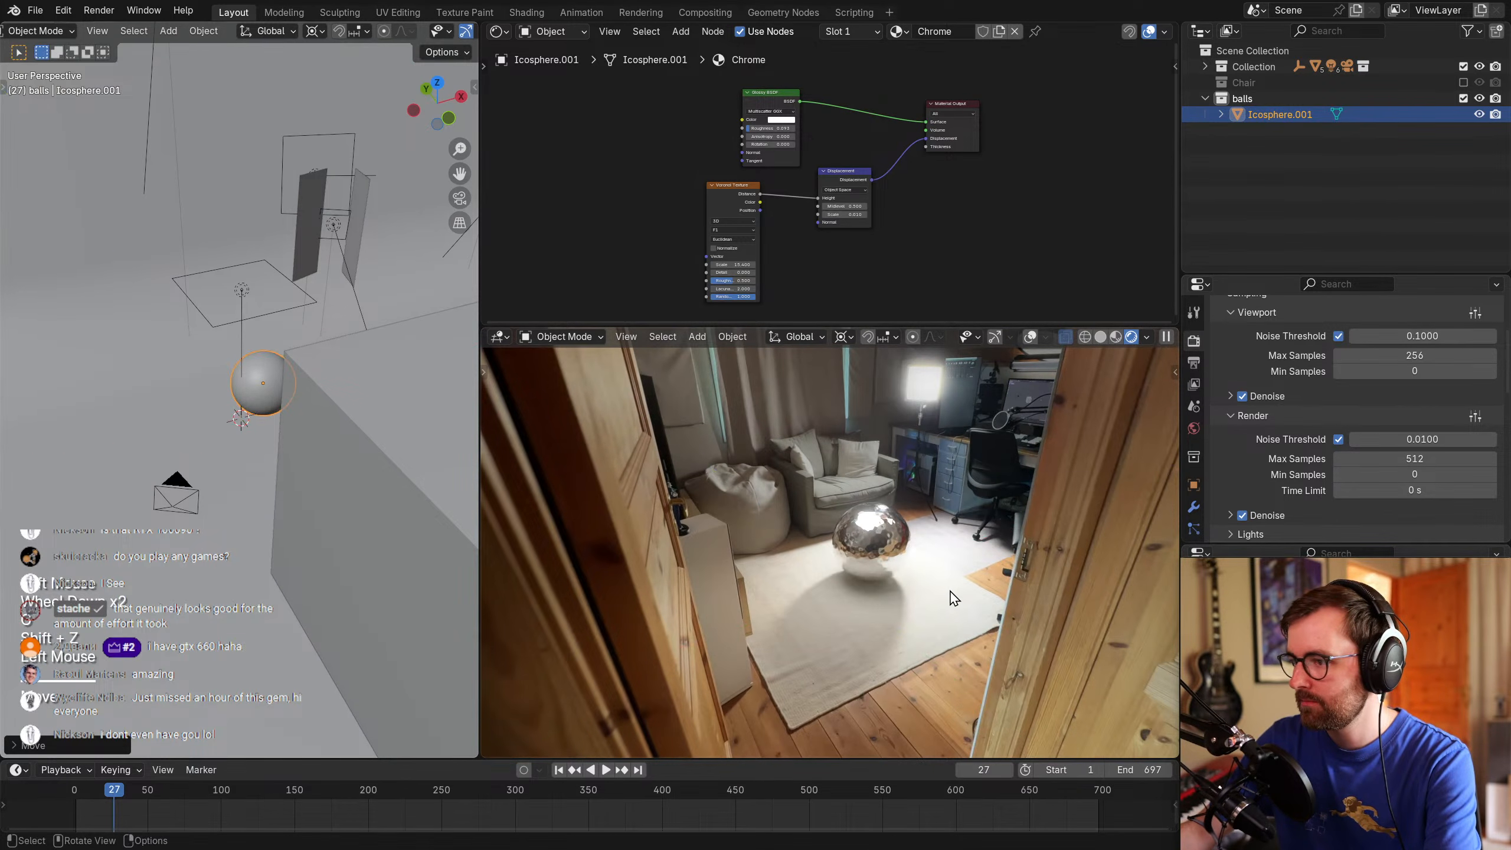
# Go to frame 192, frame the chrome ball up close in the camera view, and save the file.
pyautogui.scroll(4, 952, 597)
pyautogui.scroll(-4, 1027, 574)
pyautogui.moveTo(220, 790); pyautogui.dragTo(357, 797)
pyautogui.scroll(1, 961, 613)
pyautogui.scroll(1, 961, 613)
pyautogui.keyDown('shift'); pyautogui.moveTo(961, 613); pyautogui.dragTo(904, 538, button='middle'); pyautogui.keyUp('shift')
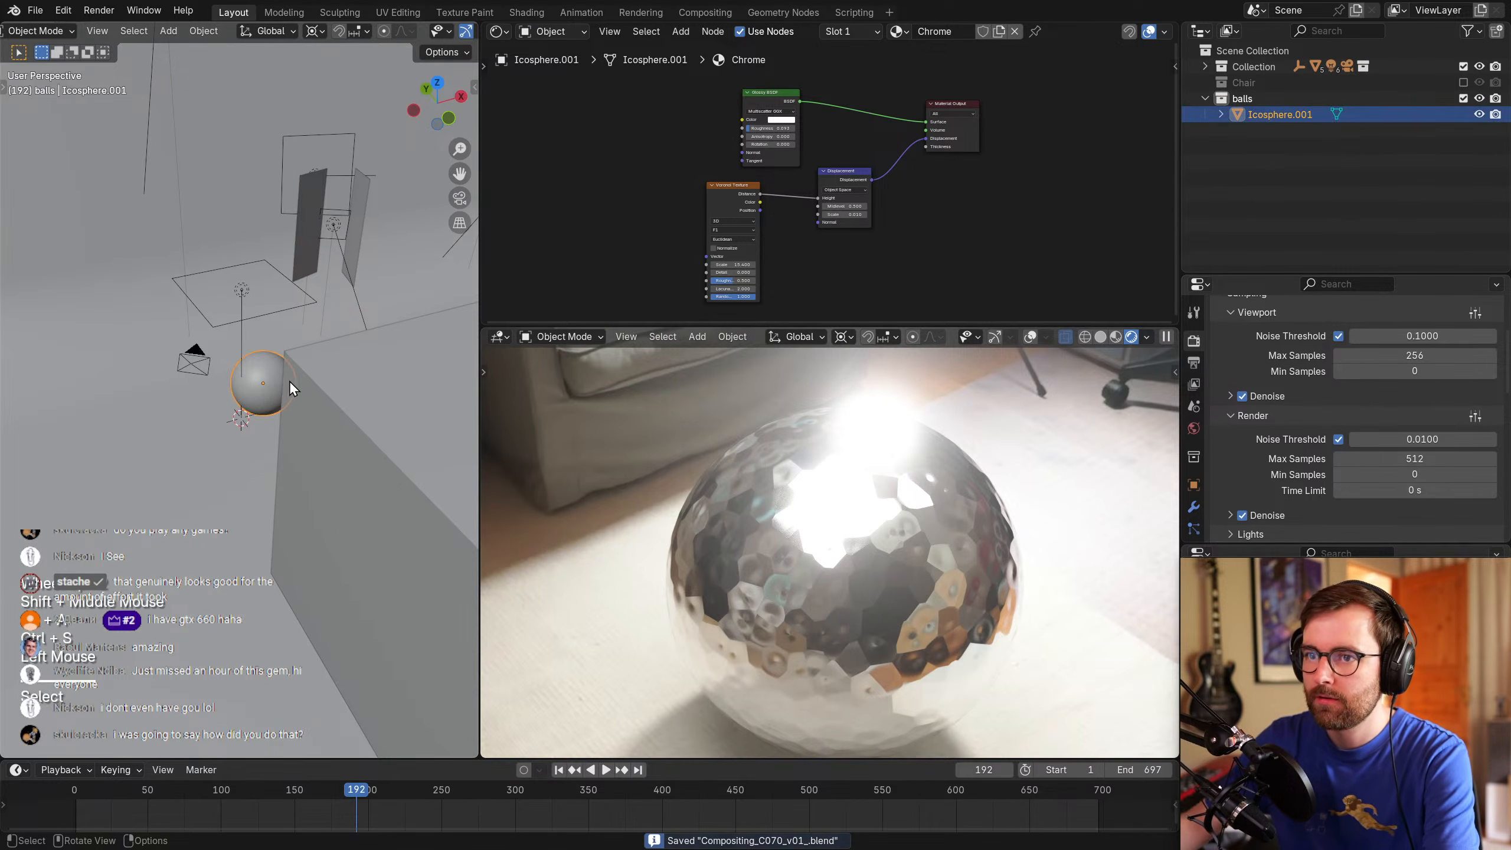
# Examine the chrome ball's material, including its Glossy BSDF settings and the Displacement node driven by the Voronoi texture.
pyautogui.scroll(-2, 1255, 449)
pyautogui.click(1194, 517)
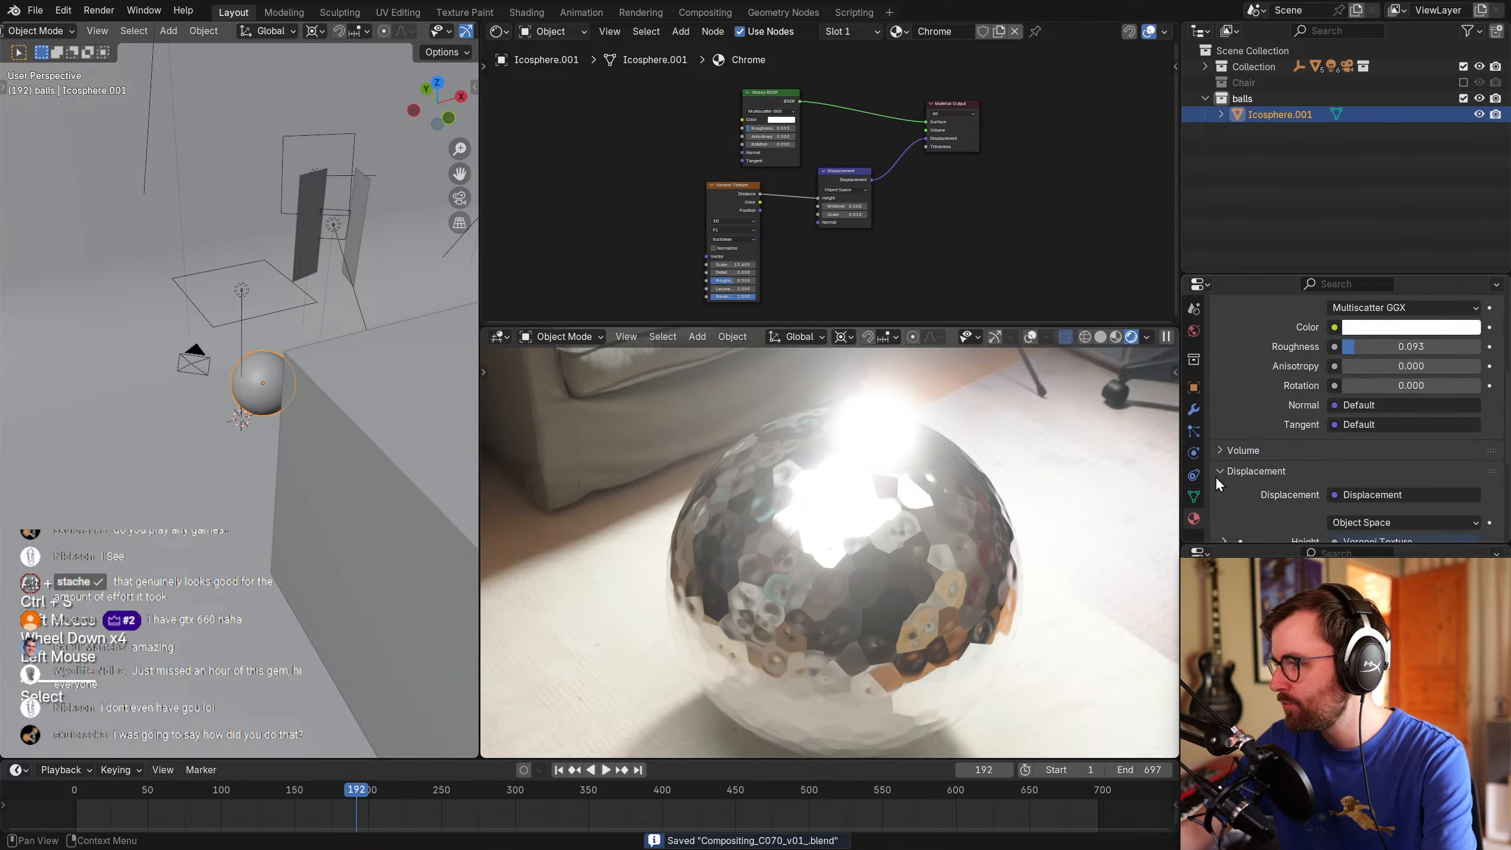
pyautogui.scroll(-3, 1284, 434)
pyautogui.scroll(3, 1284, 434)
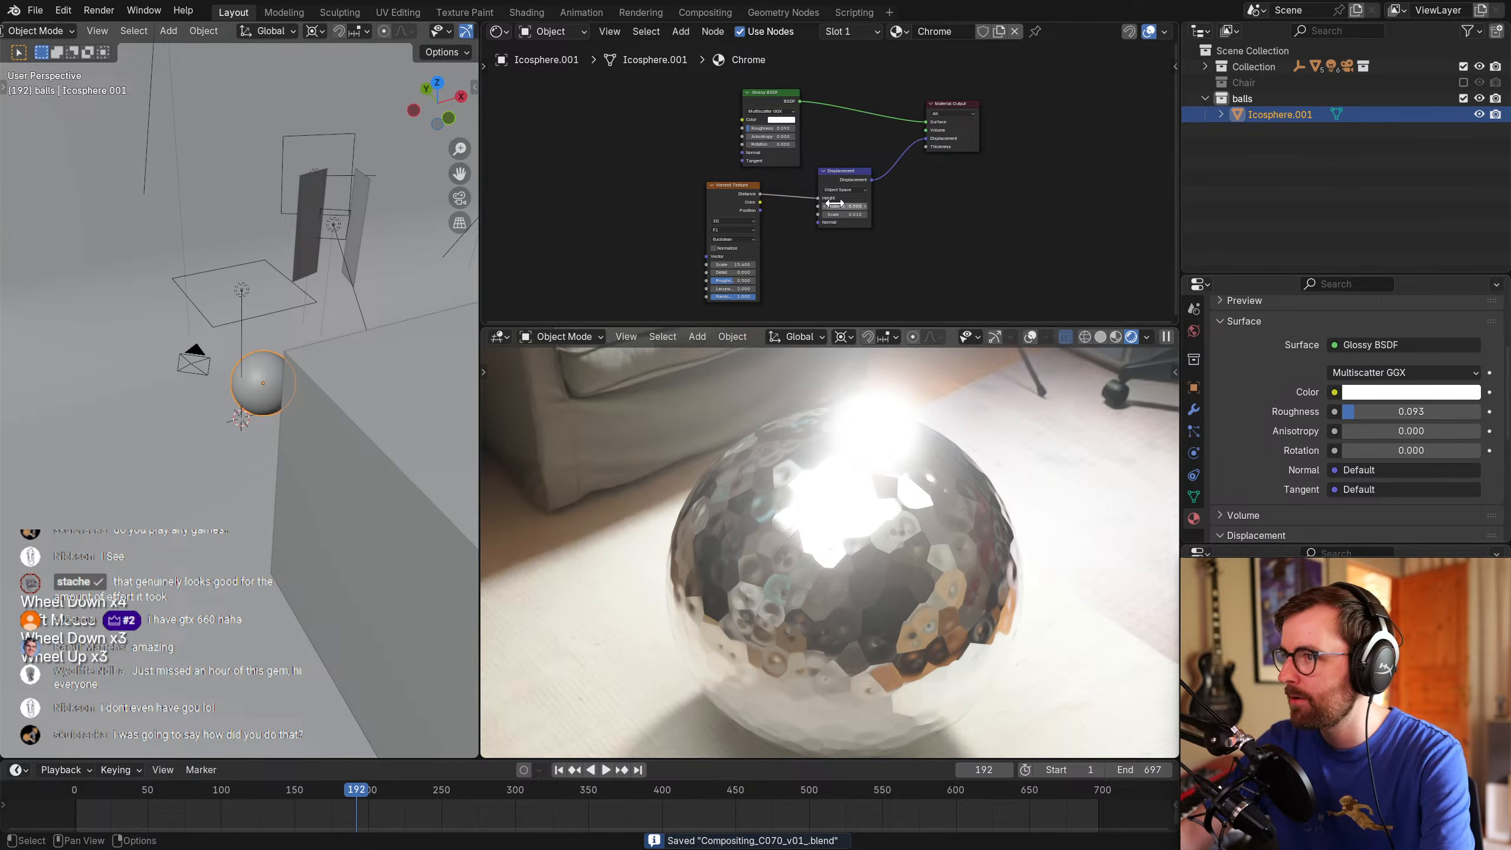
pyautogui.scroll(2, 937, 241)
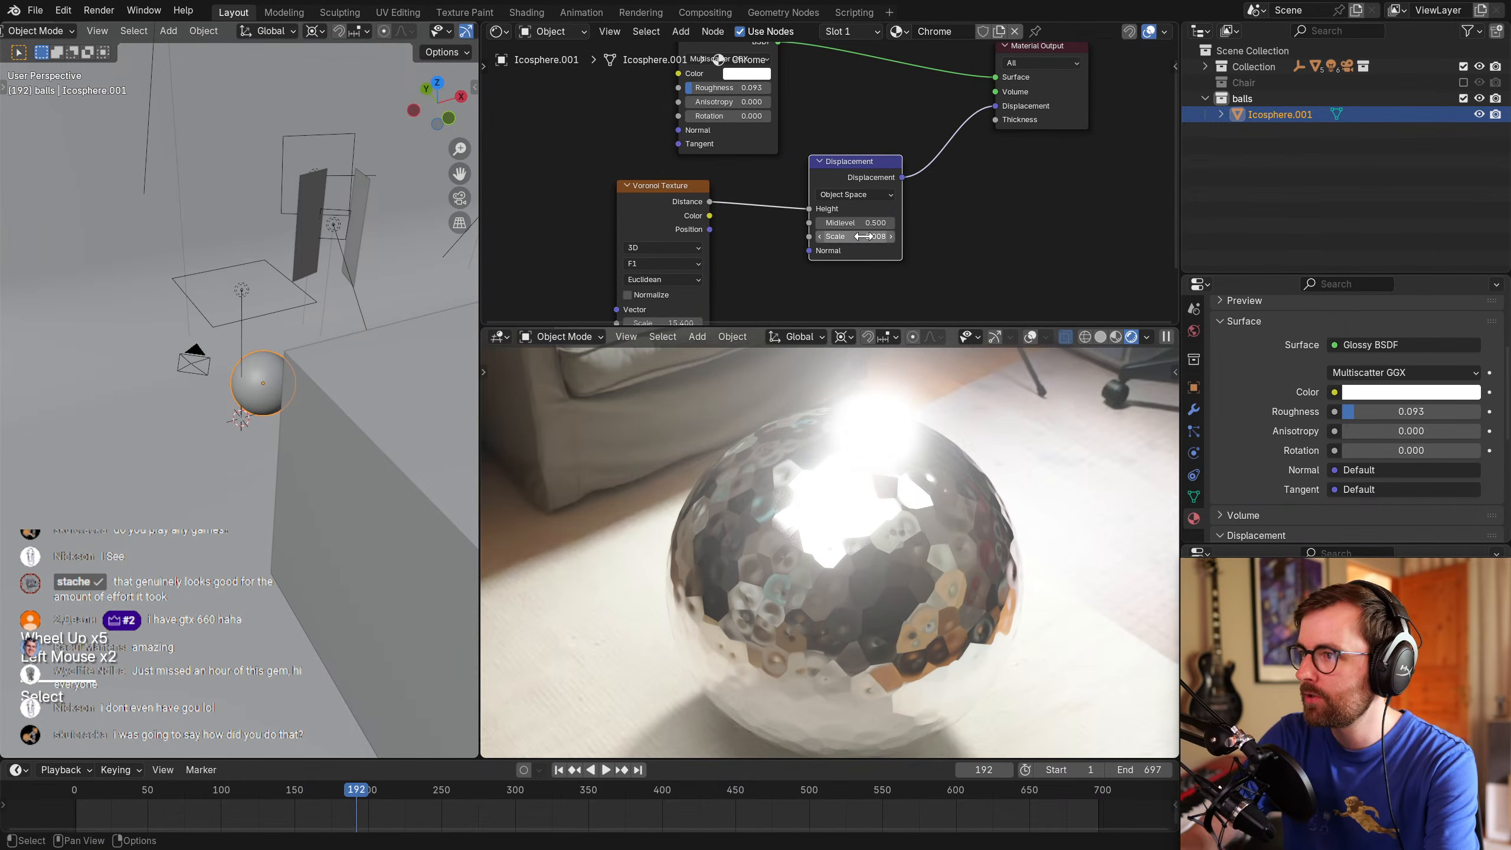
# Import polyfjord_cutout.png from the Assets folder as an image plane.
pyautogui.moveTo(304, 401); pyautogui.dragTo(274, 373, button='middle')
pyautogui.scroll(2, 375, 392)
pyautogui.hotkey('shift', 'a')
pyautogui.moveTo(197, 511)
pyautogui.click(318, 539)
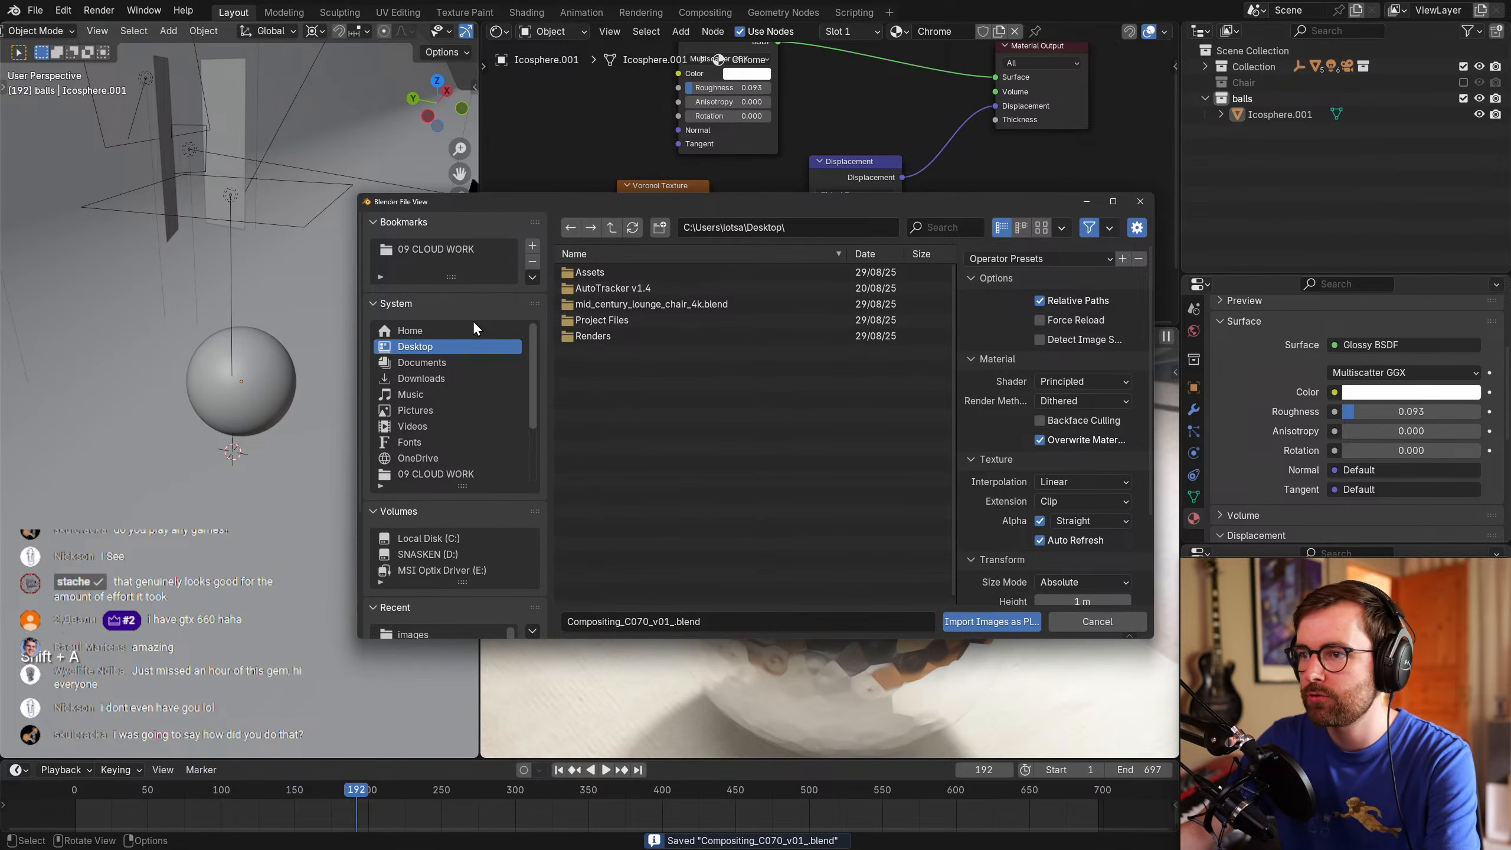
pyautogui.moveTo(601, 201); pyautogui.dragTo(544, 206)
pyautogui.click(557, 278)
pyautogui.click(622, 281)
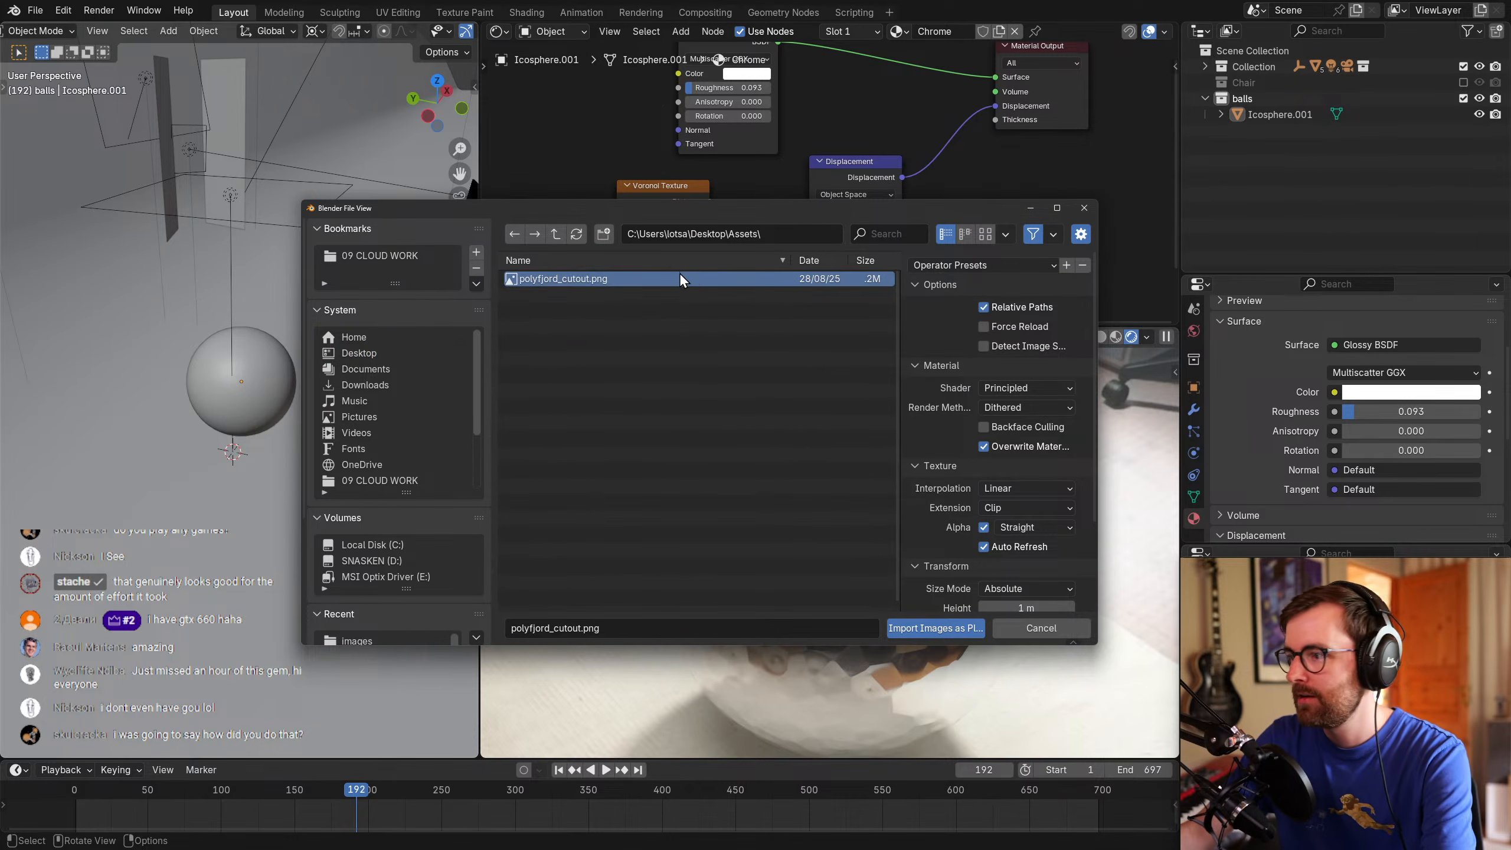
pyautogui.click(938, 628)
# Scale the cutout plane up about tenfold and move it beside the chrome ball.
pyautogui.scroll(-1, 266, 472)
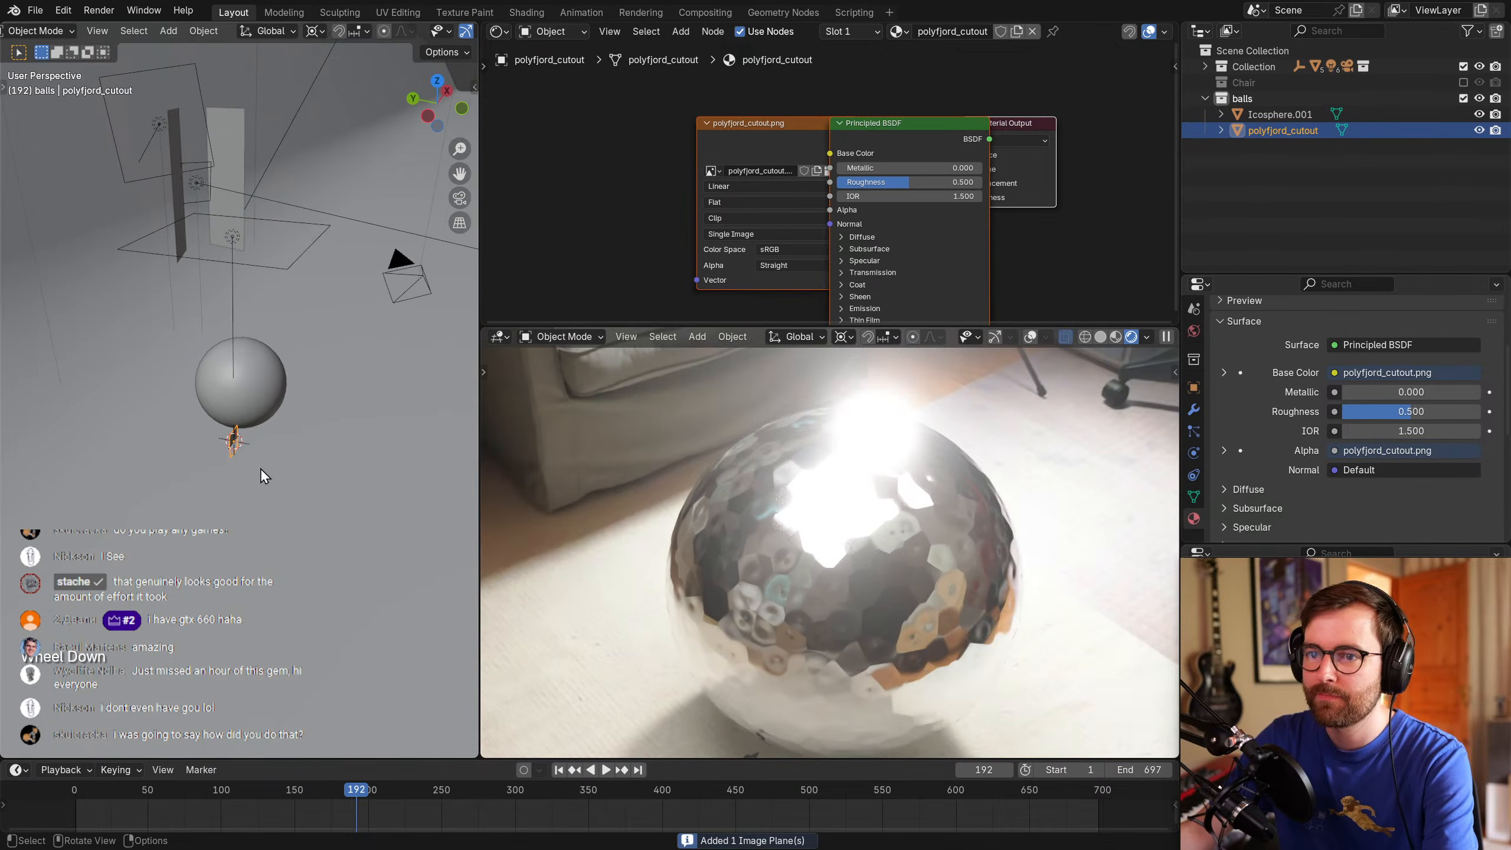
pyautogui.press('s')
pyautogui.click(394, 505)
pyautogui.press('g')
pyautogui.middleClick(331, 505)
pyautogui.click(330, 499)
# Spread out the image texture, Principled BSDF and Material Output nodes of the cutout's material so they no longer overlap.
pyautogui.click(791, 128)
pyautogui.moveTo(785, 125); pyautogui.dragTo(639, 140)
pyautogui.moveTo(871, 126); pyautogui.dragTo(794, 130)
pyautogui.moveTo(1025, 125); pyautogui.dragTo(1055, 122)
pyautogui.moveTo(836, 126); pyautogui.dragTo(843, 125)
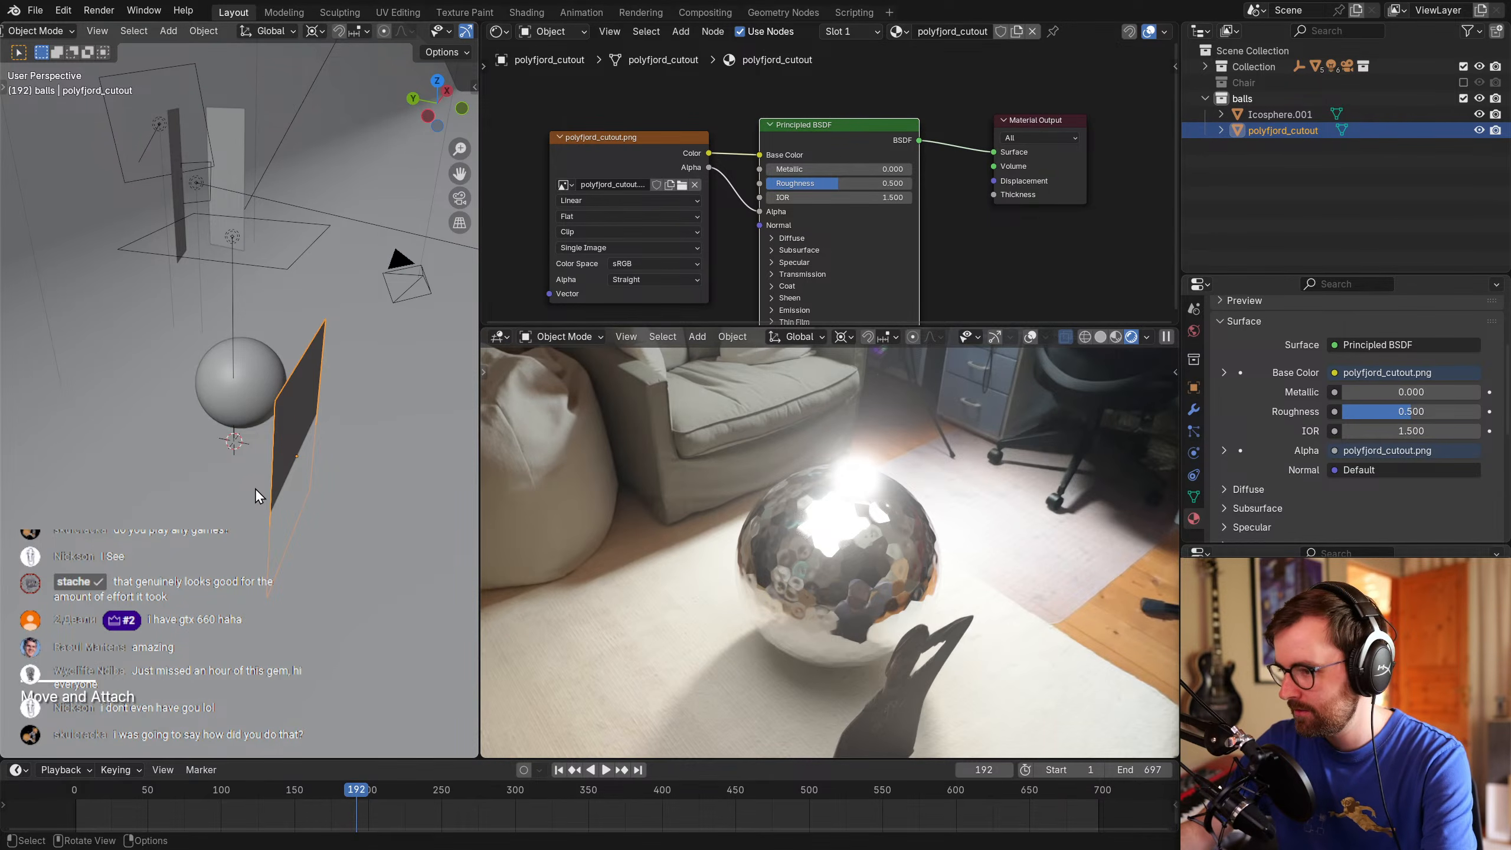
# Raise the cutout plane along the Z axis to bring the figure up beside the ball, then return to the camera view.
pyautogui.moveTo(825, 581); pyautogui.dragTo(954, 571, button='middle')
pyautogui.scroll(7, 954, 572)
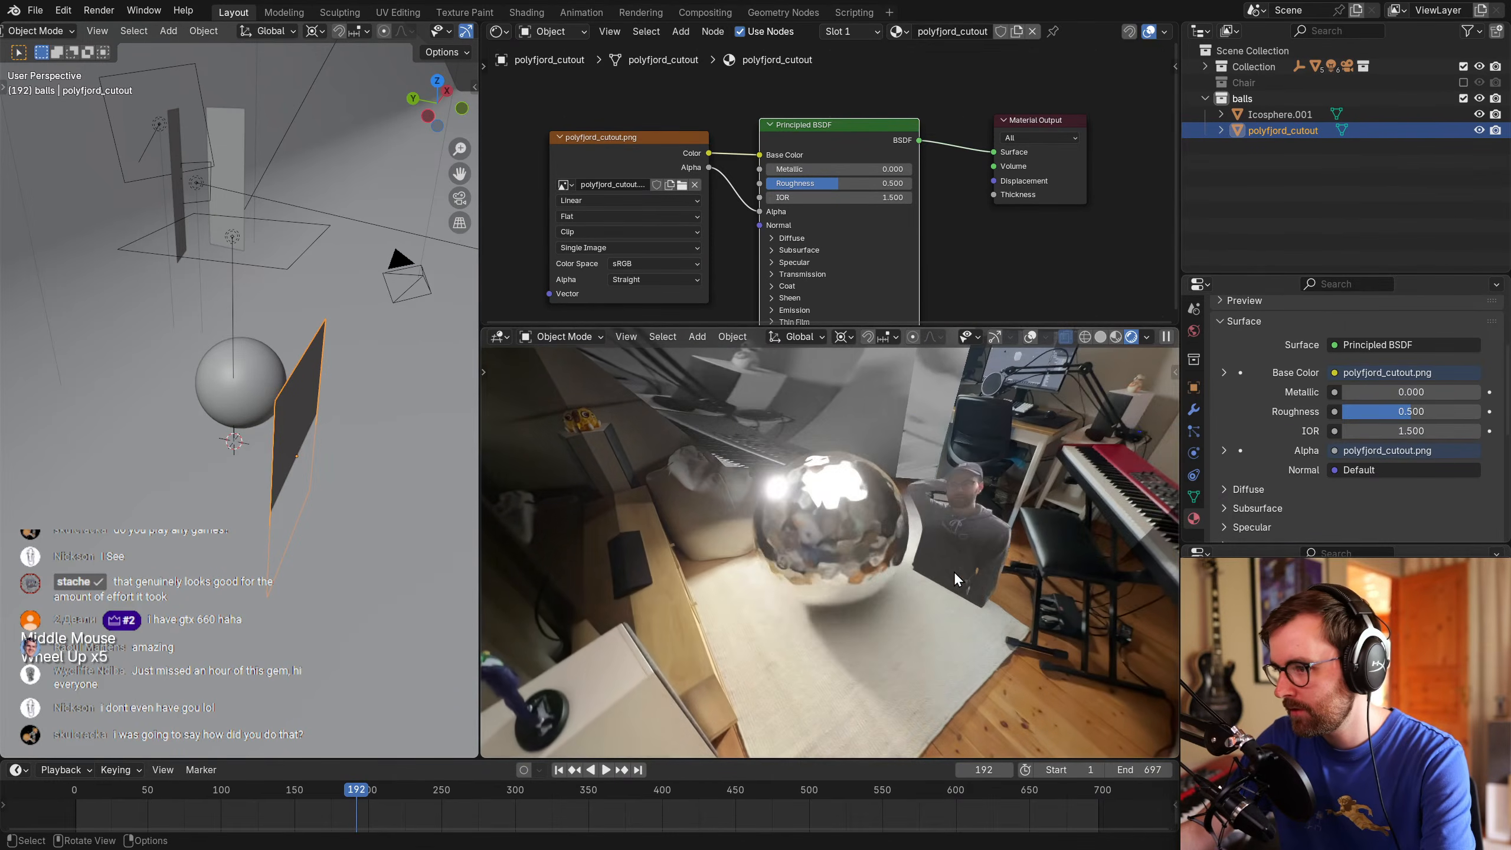
pyautogui.keyDown('shift'); pyautogui.moveTo(1018, 507); pyautogui.dragTo(992, 471, button='middle'); pyautogui.keyUp('shift')
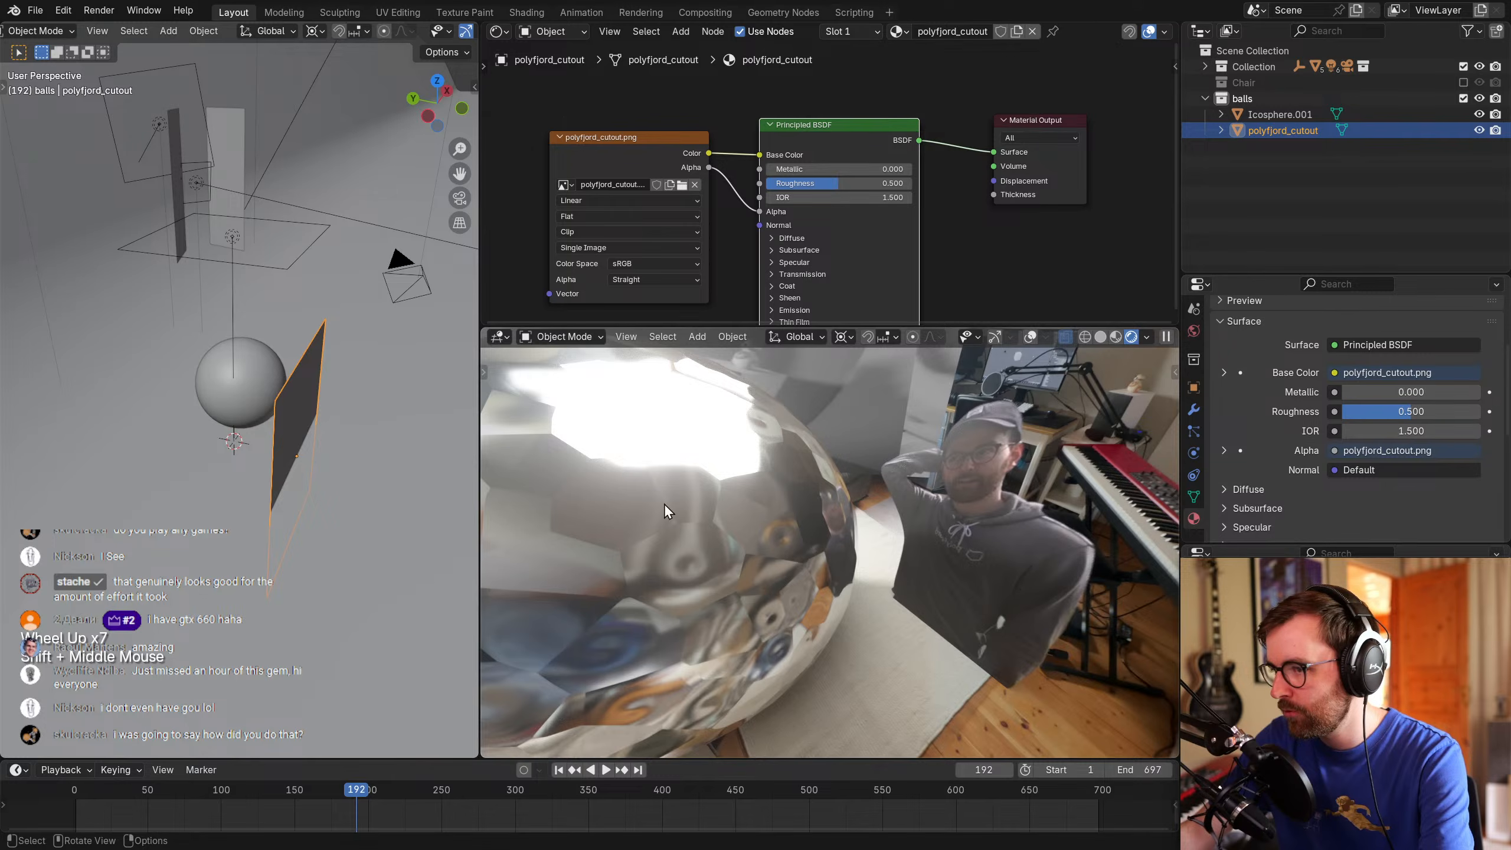
pyautogui.press('g')
pyautogui.press('z')
pyautogui.click(872, 476)
pyautogui.scroll(-1, 872, 477)
pyautogui.press('KP_0')
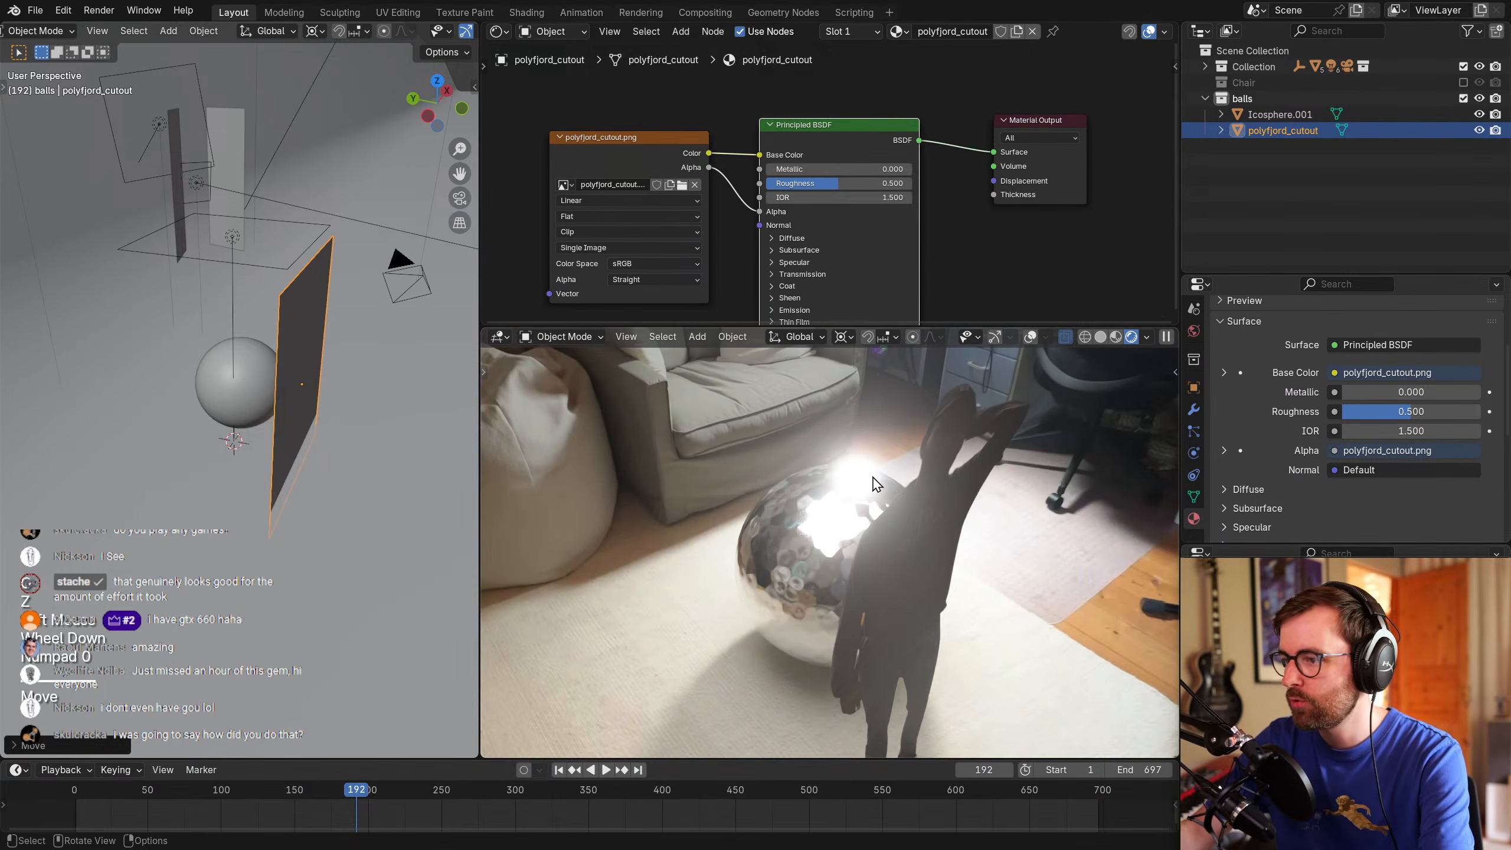
# Switch the working viewport to rendered shading and hide the room geometry blocking the view of the cutout and ball.
pyautogui.scroll(-2, 295, 409)
pyautogui.moveTo(295, 409); pyautogui.dragTo(334, 444, button='middle')
pyautogui.scroll(2, 255, 473)
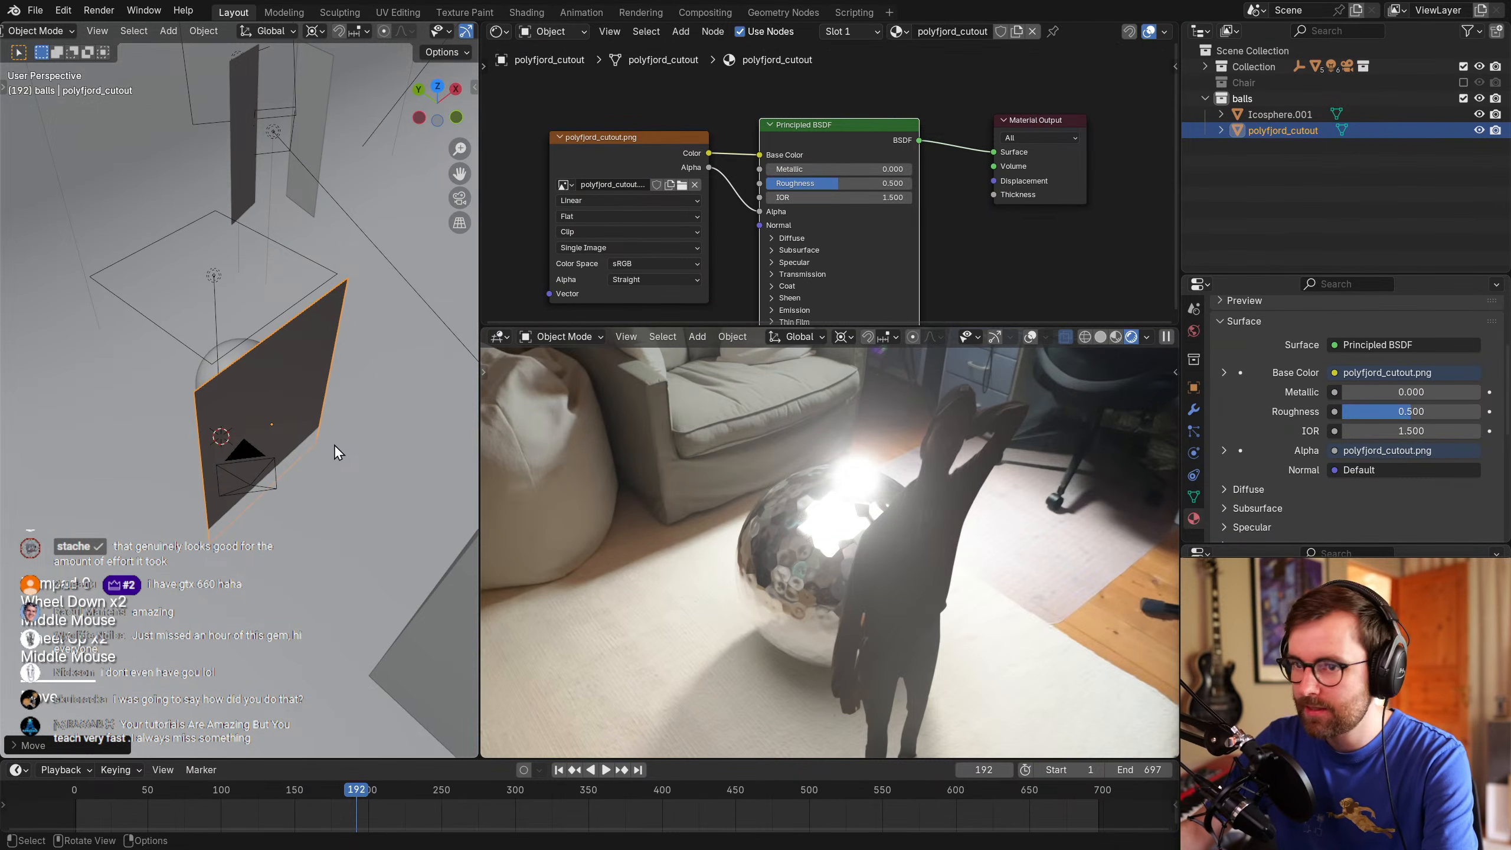
pyautogui.press('z')
pyautogui.moveTo(351, 517); pyautogui.dragTo(238, 399, button='middle')
pyautogui.click(298, 473)
pyautogui.press('h')
pyautogui.click(227, 336)
pyautogui.moveTo(232, 345); pyautogui.dragTo(338, 457, button='middle')
pyautogui.click(351, 437)
pyautogui.press('h')
# Rotate the cutout plane to about -35° around Z and reposition it near the chrome ball in top view.
pyautogui.click(359, 439)
pyautogui.press('r')
pyautogui.press('z')
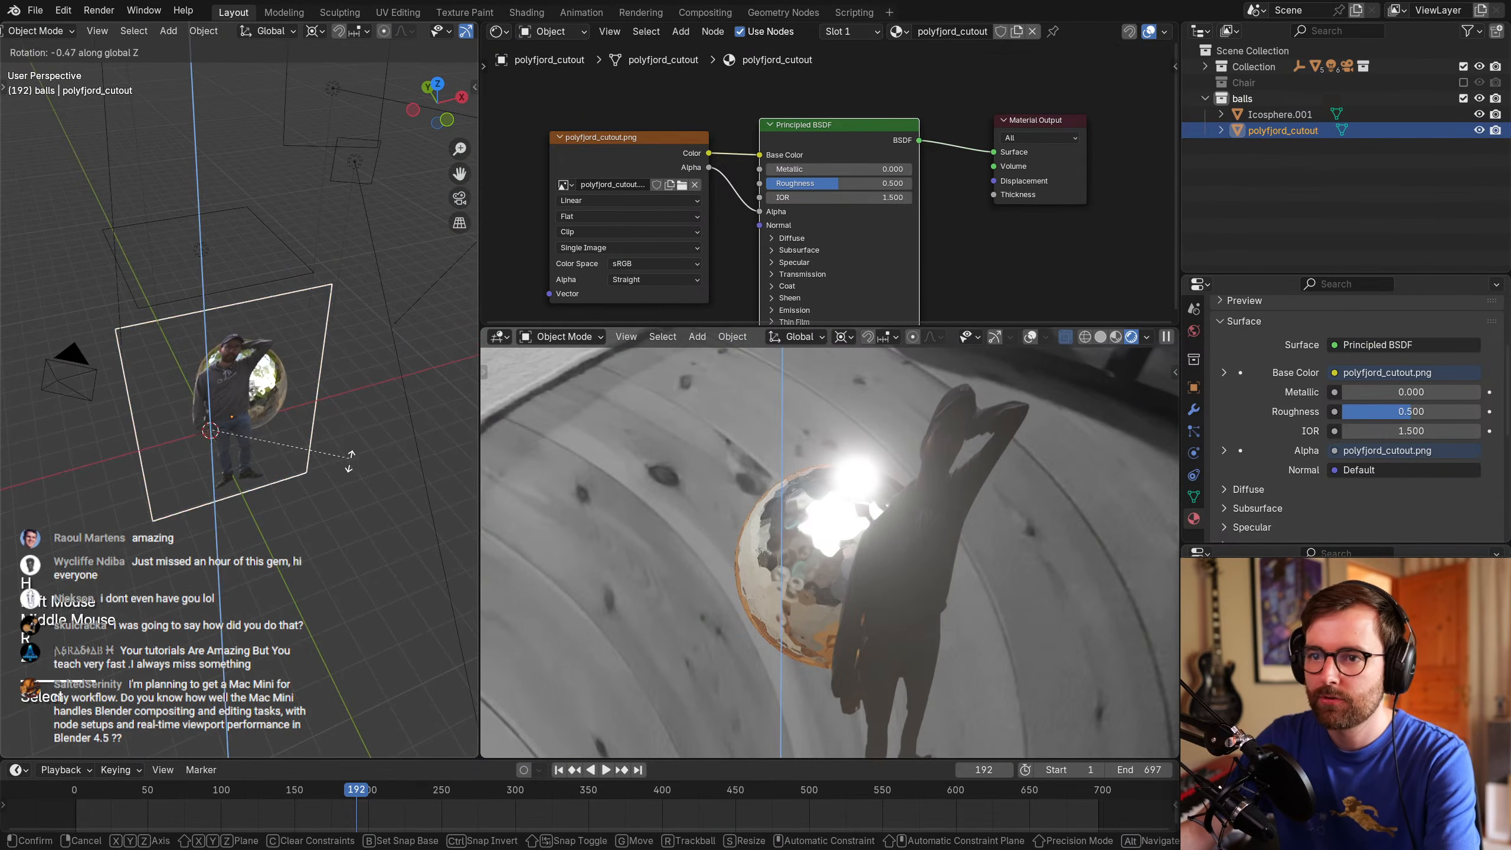
pyautogui.click(316, 539)
pyautogui.press('.')
pyautogui.press('g')
pyautogui.press('KP_7')
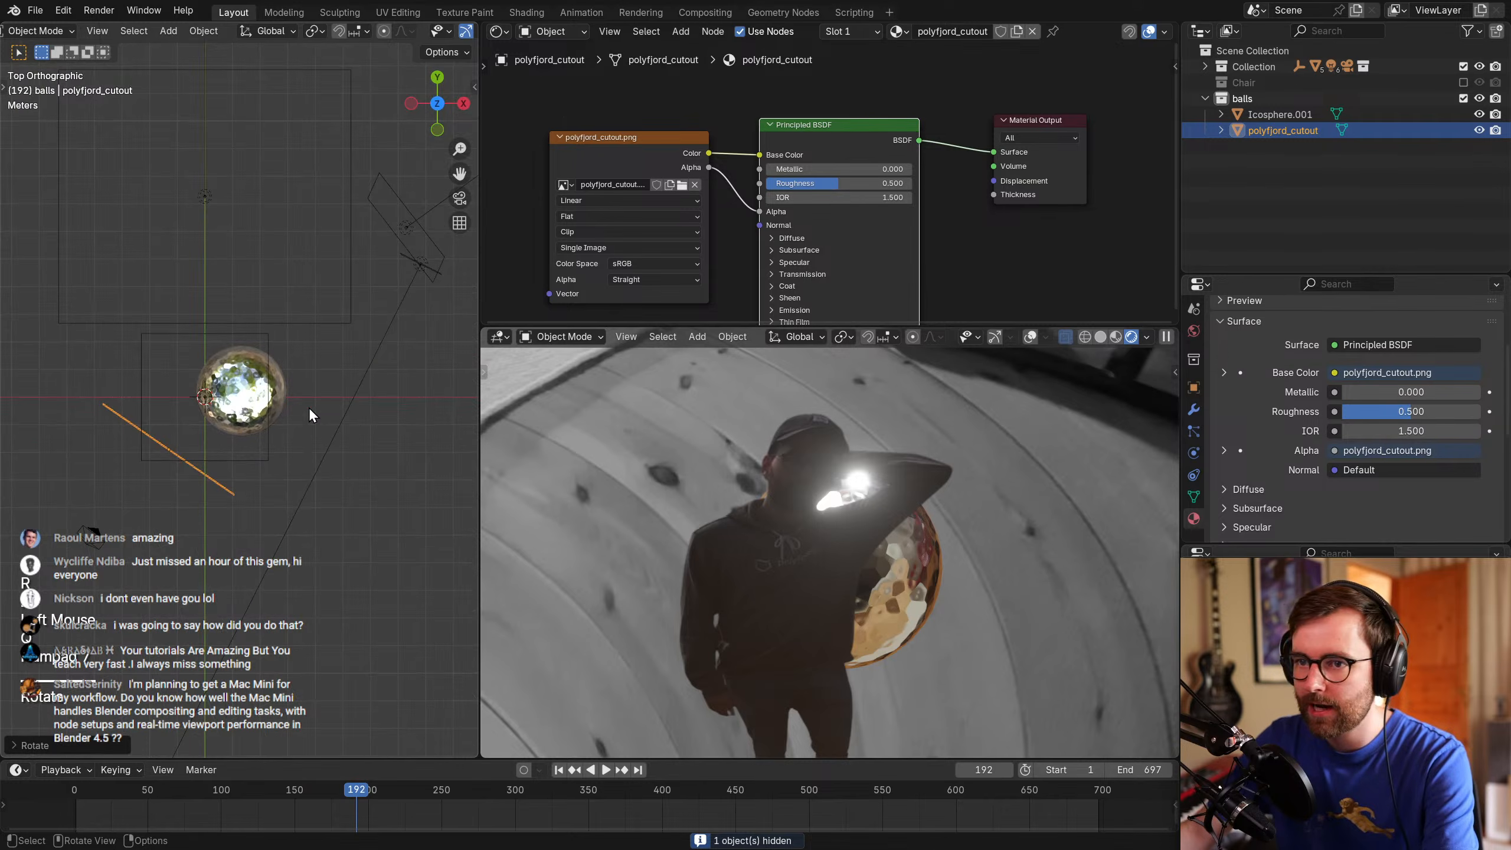
pyautogui.scroll(2, 316, 402)
pyautogui.keyDown('shift'); pyautogui.moveTo(261, 439); pyautogui.dragTo(294, 452, button='middle'); pyautogui.keyUp('shift')
pyautogui.click(294, 452)
# Adjust the cutout plane's height along the Z axis so the figure stands level with the floor grid.
pyautogui.moveTo(255, 509); pyautogui.dragTo(440, 476, button='middle')
pyautogui.scroll(-2, 325, 418)
pyautogui.press('g')
pyautogui.press('z')
pyautogui.click(331, 429)
# Disable Camera ray visibility for the cutout plane in its object properties.
pyautogui.click(1193, 387)
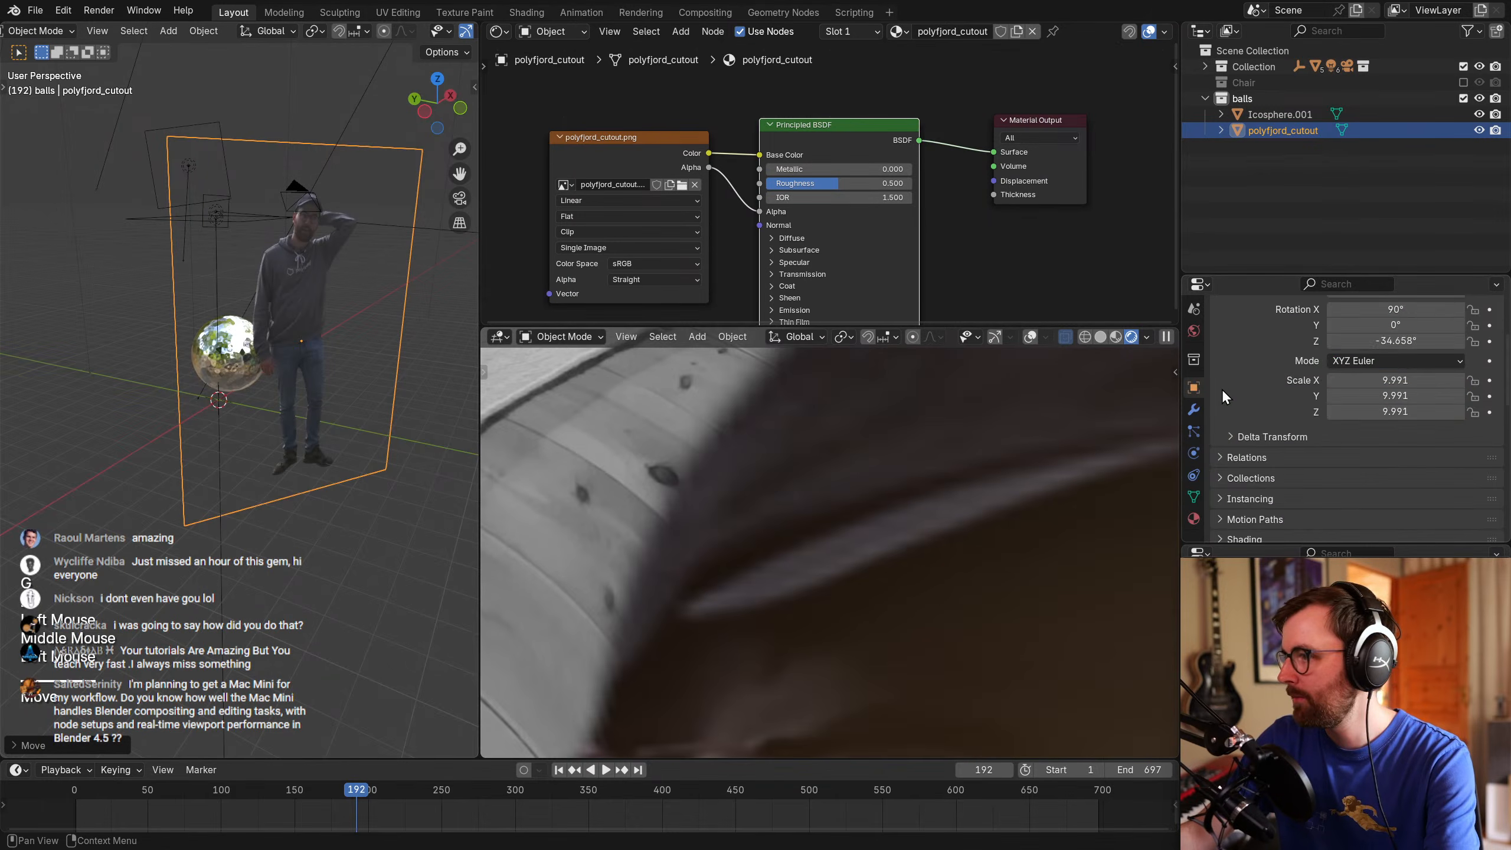
pyautogui.scroll(-4, 1287, 425)
pyautogui.scroll(1, 1274, 437)
pyautogui.scroll(1, 1271, 438)
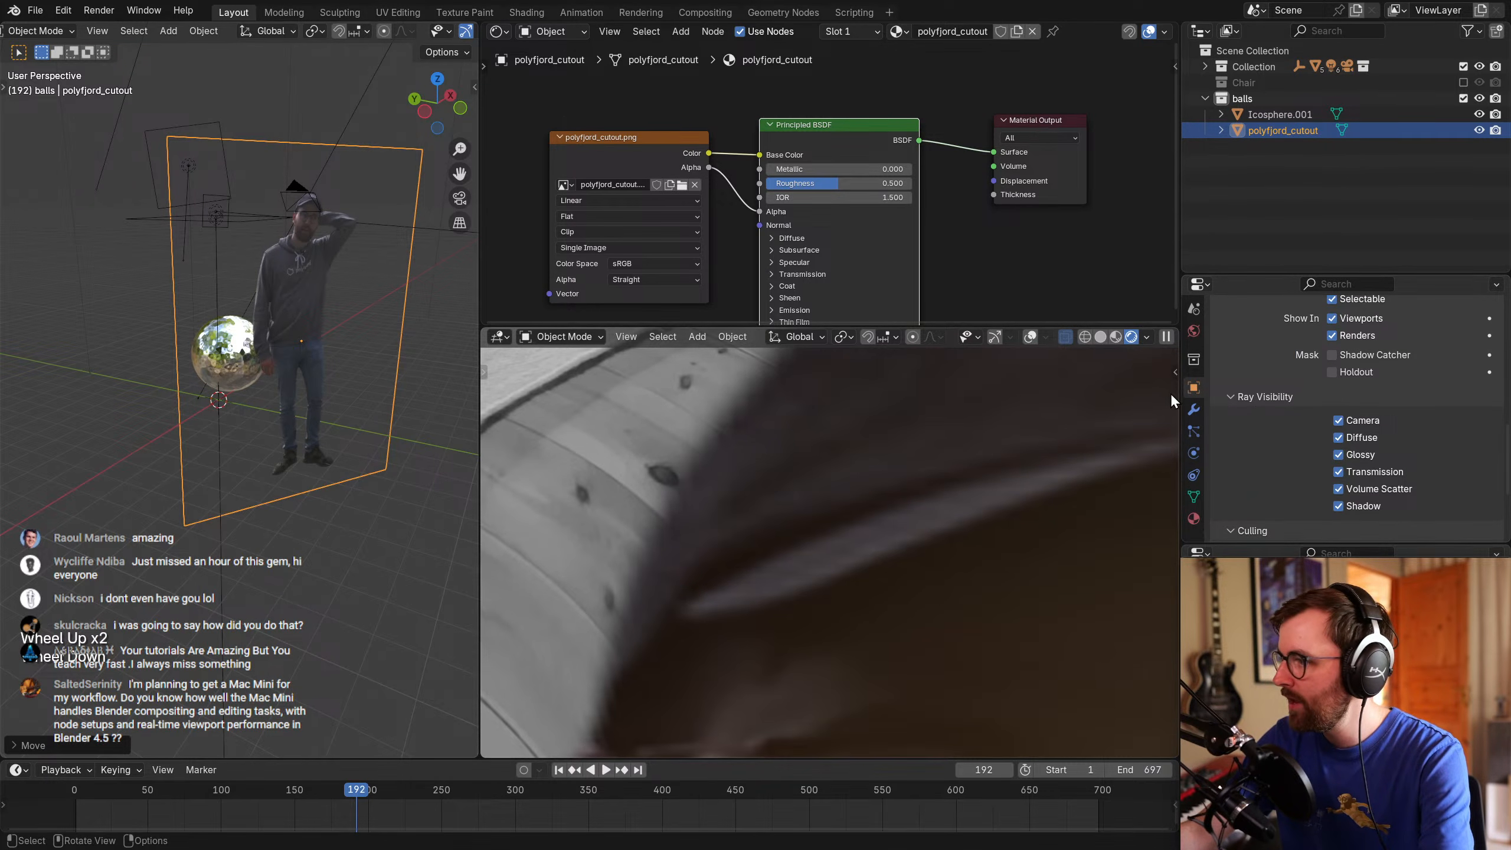
pyautogui.click(1338, 422)
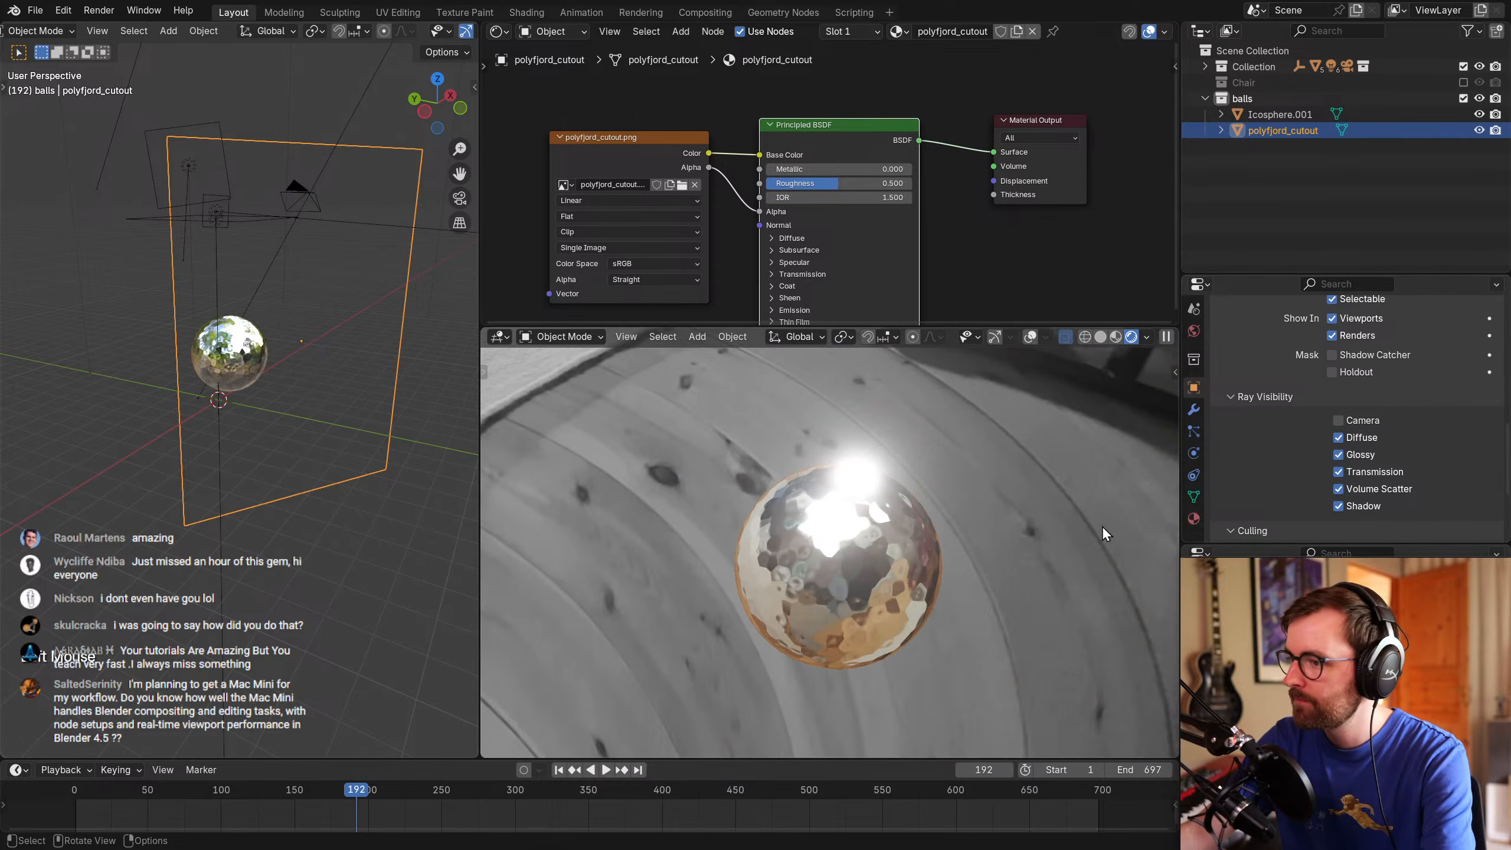
# Unhide all scene objects, and hide OpenGL Point Cloud and Mesh Point Cloud in the viewport.
pyautogui.scroll(1, 856, 529)
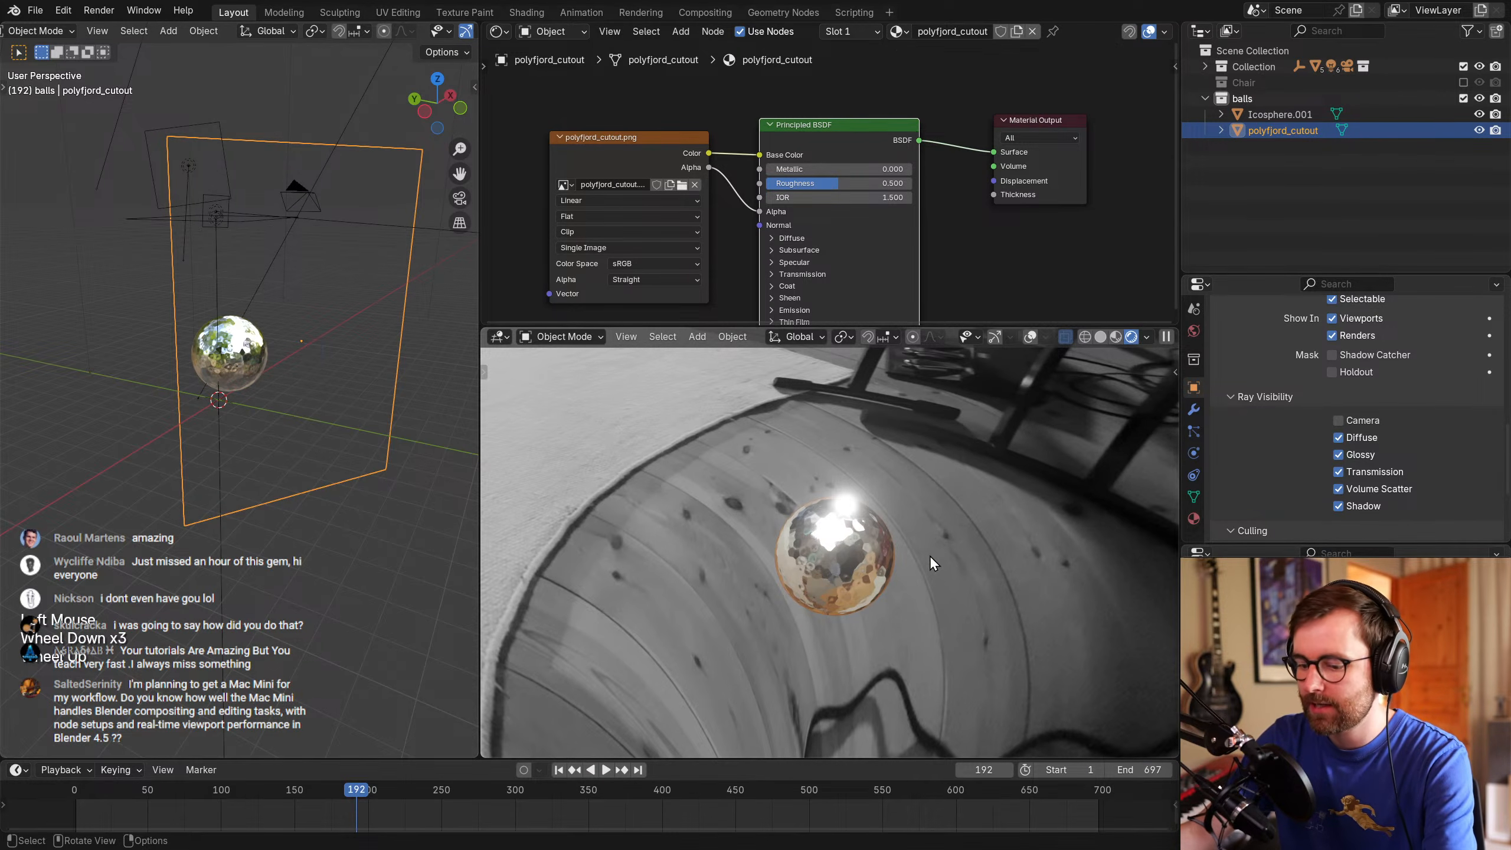
pyautogui.hotkey('alt', 'h')
pyautogui.hotkey('alt', 'a')
pyautogui.click(1204, 67)
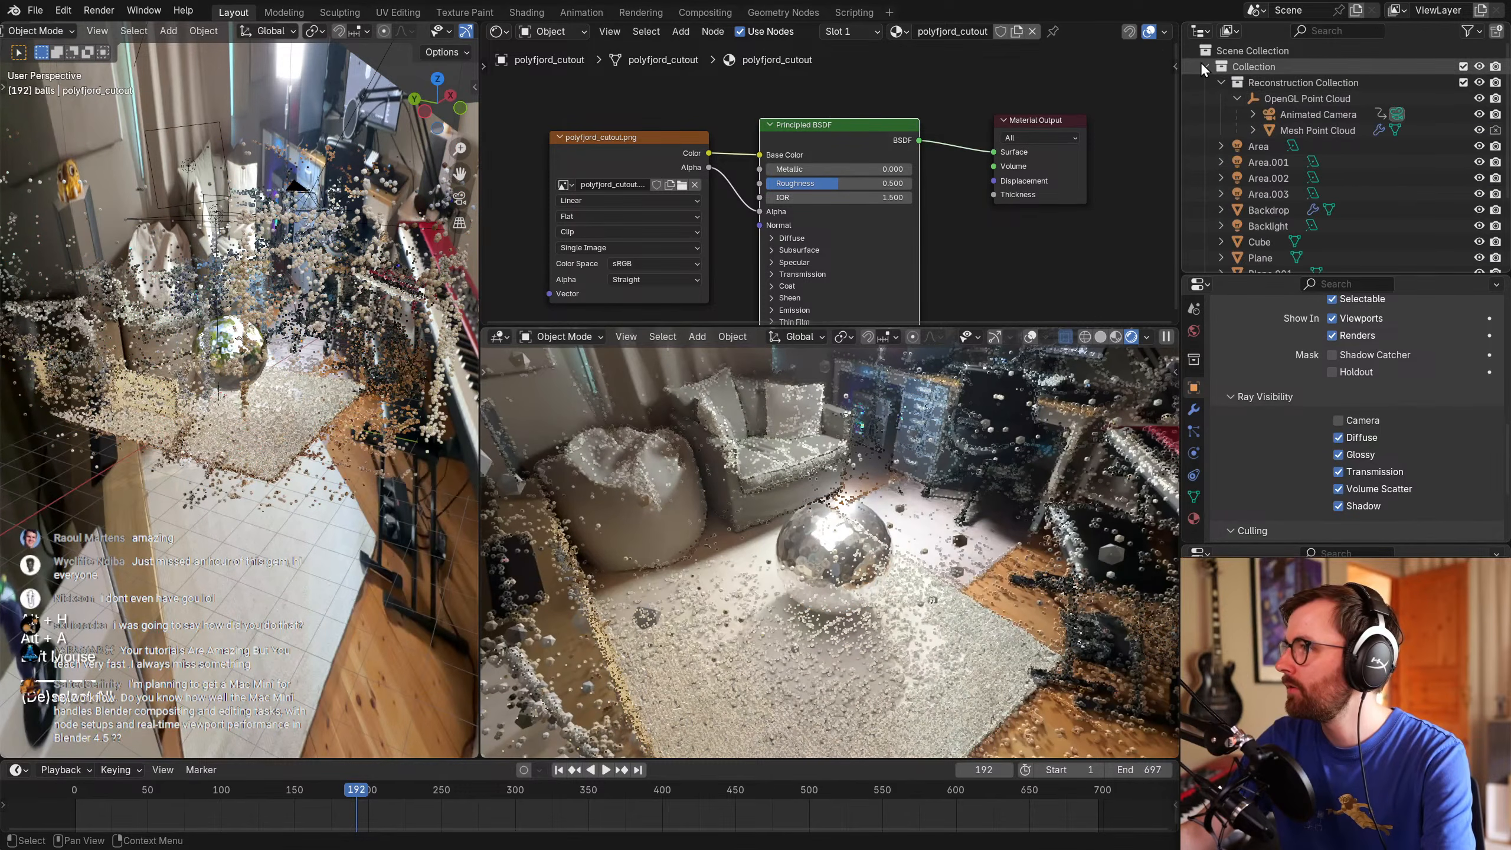
pyautogui.click(1480, 98)
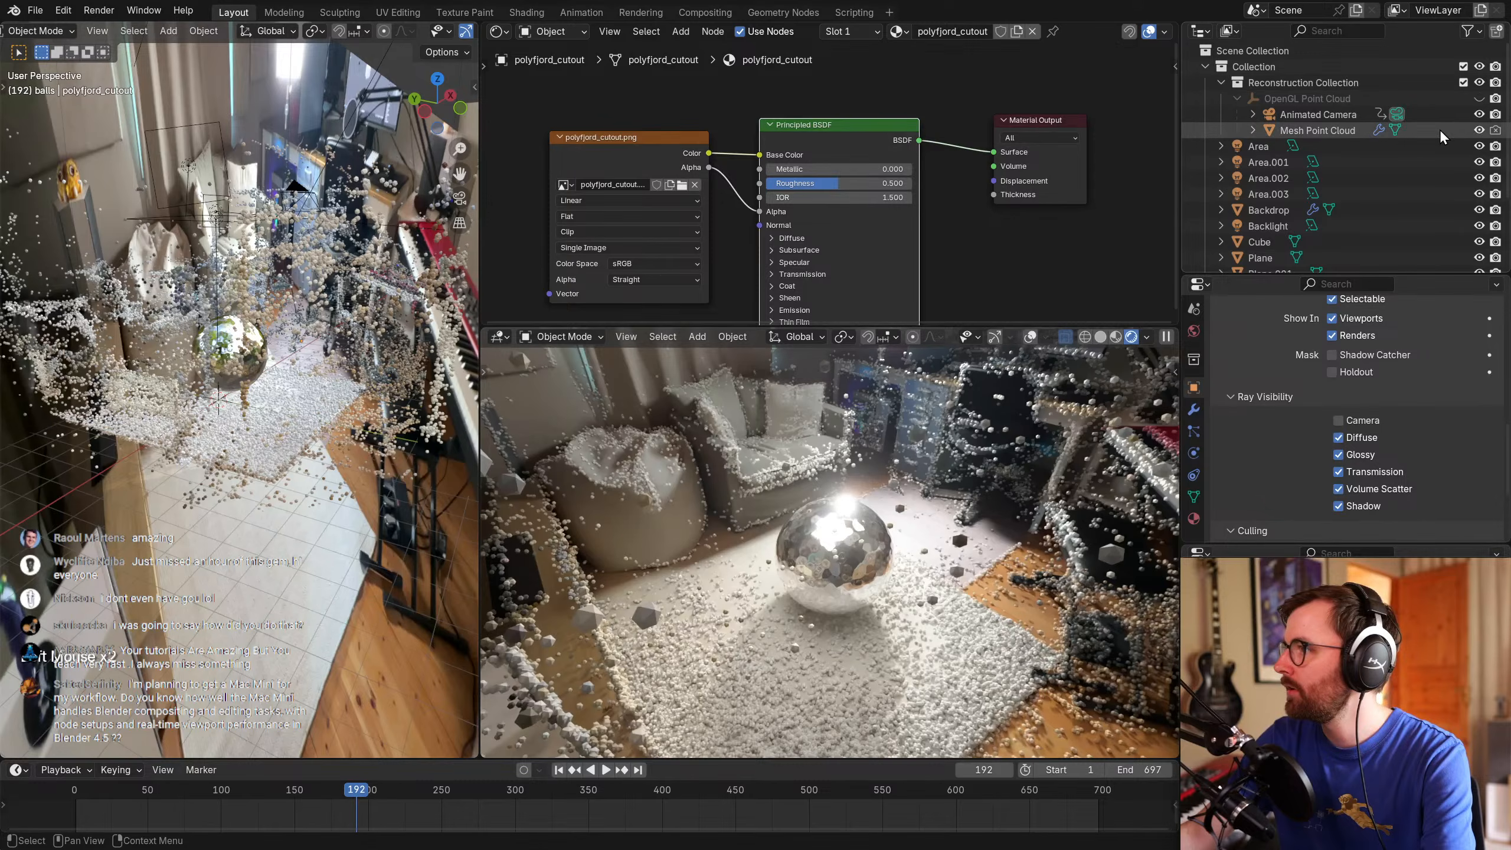
pyautogui.click(1480, 130)
pyautogui.hotkey('alt', 'a')
pyautogui.moveTo(292, 210); pyautogui.dragTo(532, 384, button='middle')
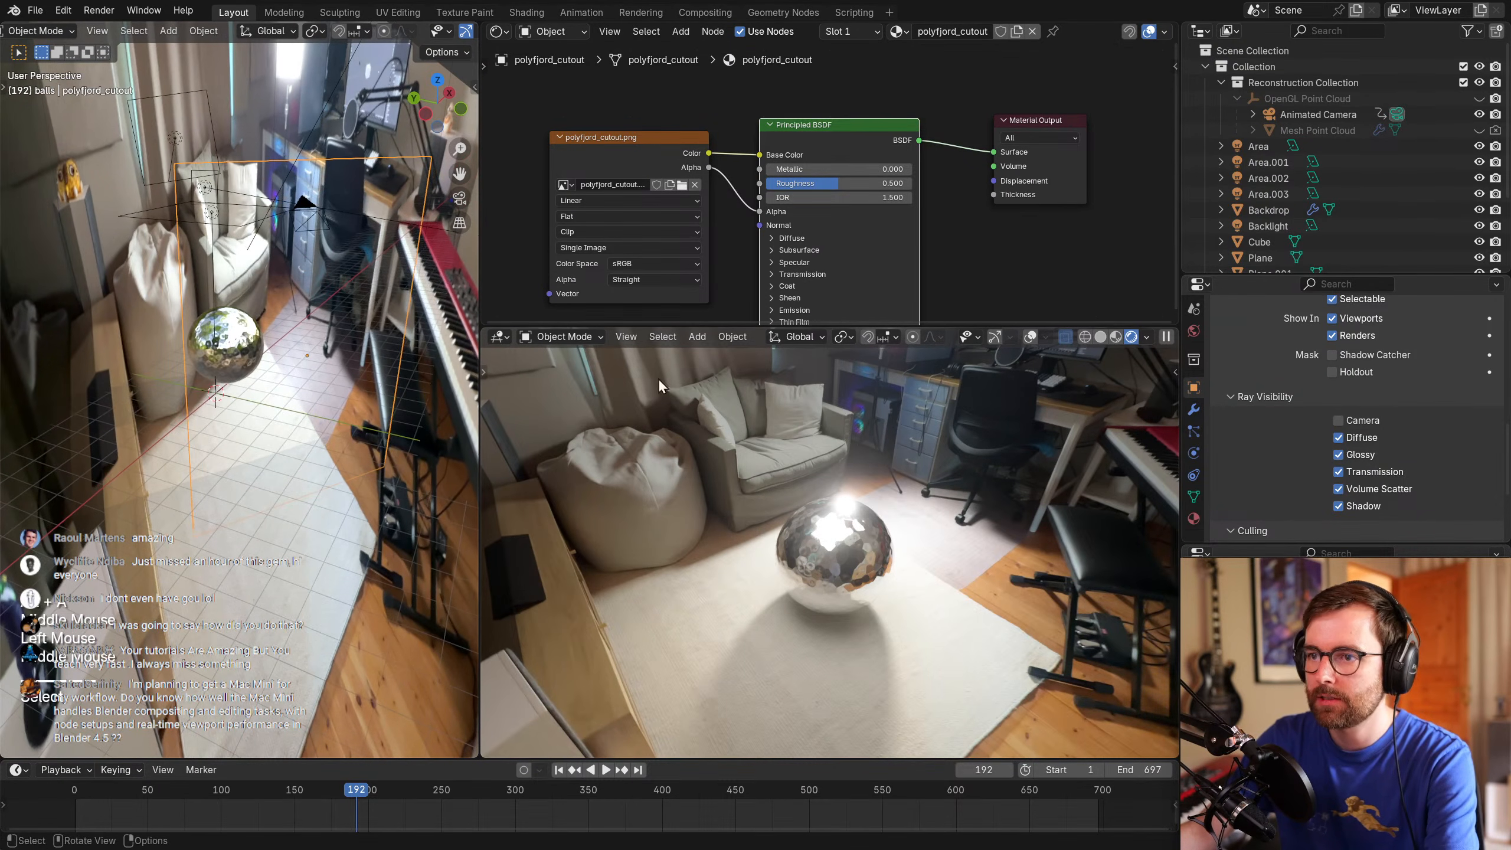
# Parent the cutout plane to the Animated Camera so it follows the camera's movement.
pyautogui.scroll(-4, 1275, 416)
pyautogui.moveTo(286, 380); pyautogui.dragTo(370, 441, button='middle')
pyautogui.click(371, 442)
pyautogui.scroll(2, 242, 370)
pyautogui.moveTo(385, 385); pyautogui.dragTo(341, 437, button='middle')
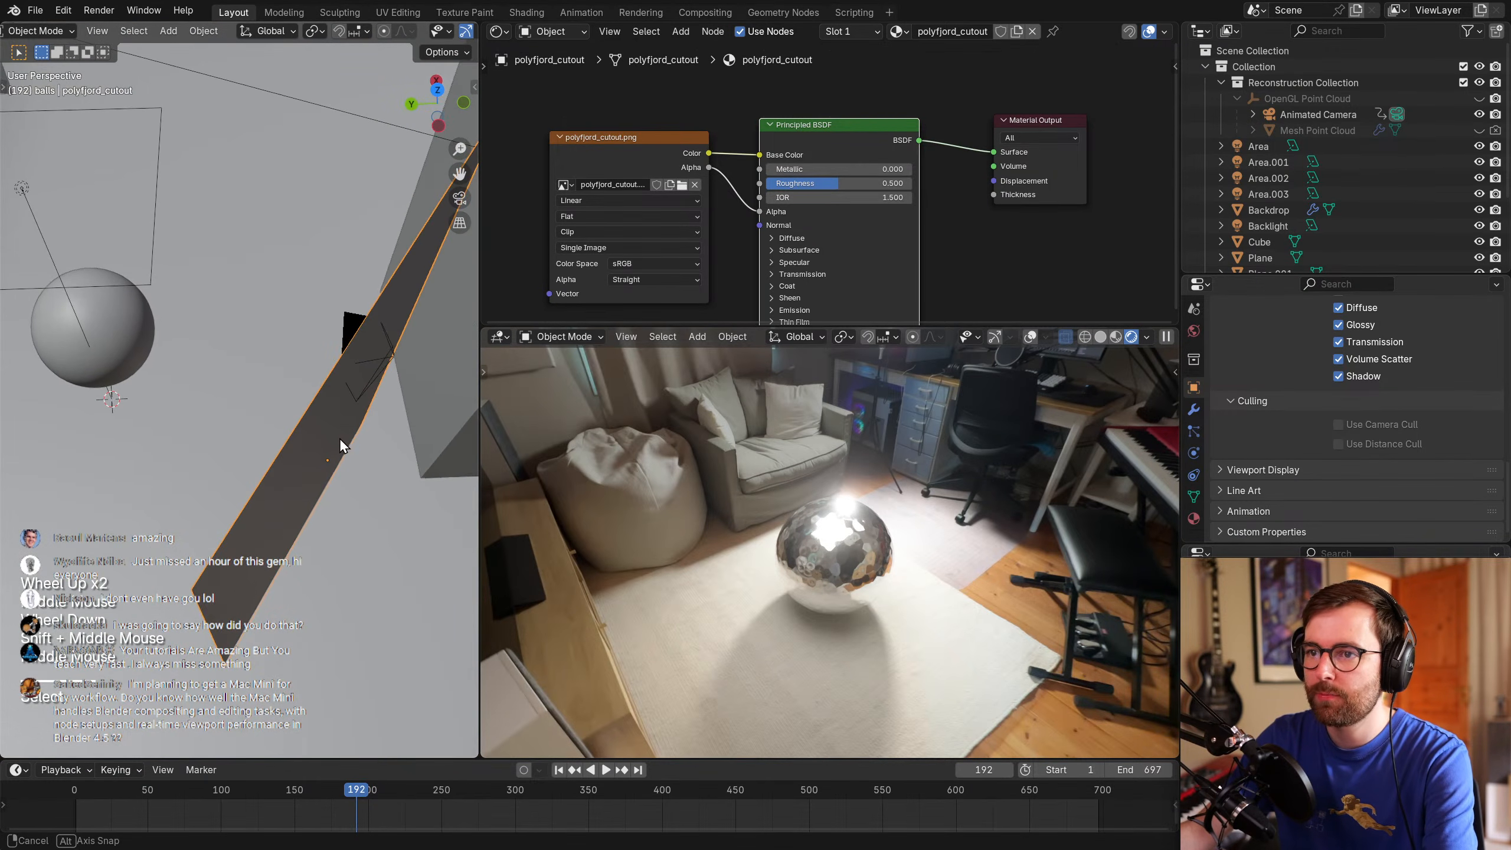
pyautogui.keyDown('shift'); pyautogui.click(353, 325); pyautogui.keyUp('shift')
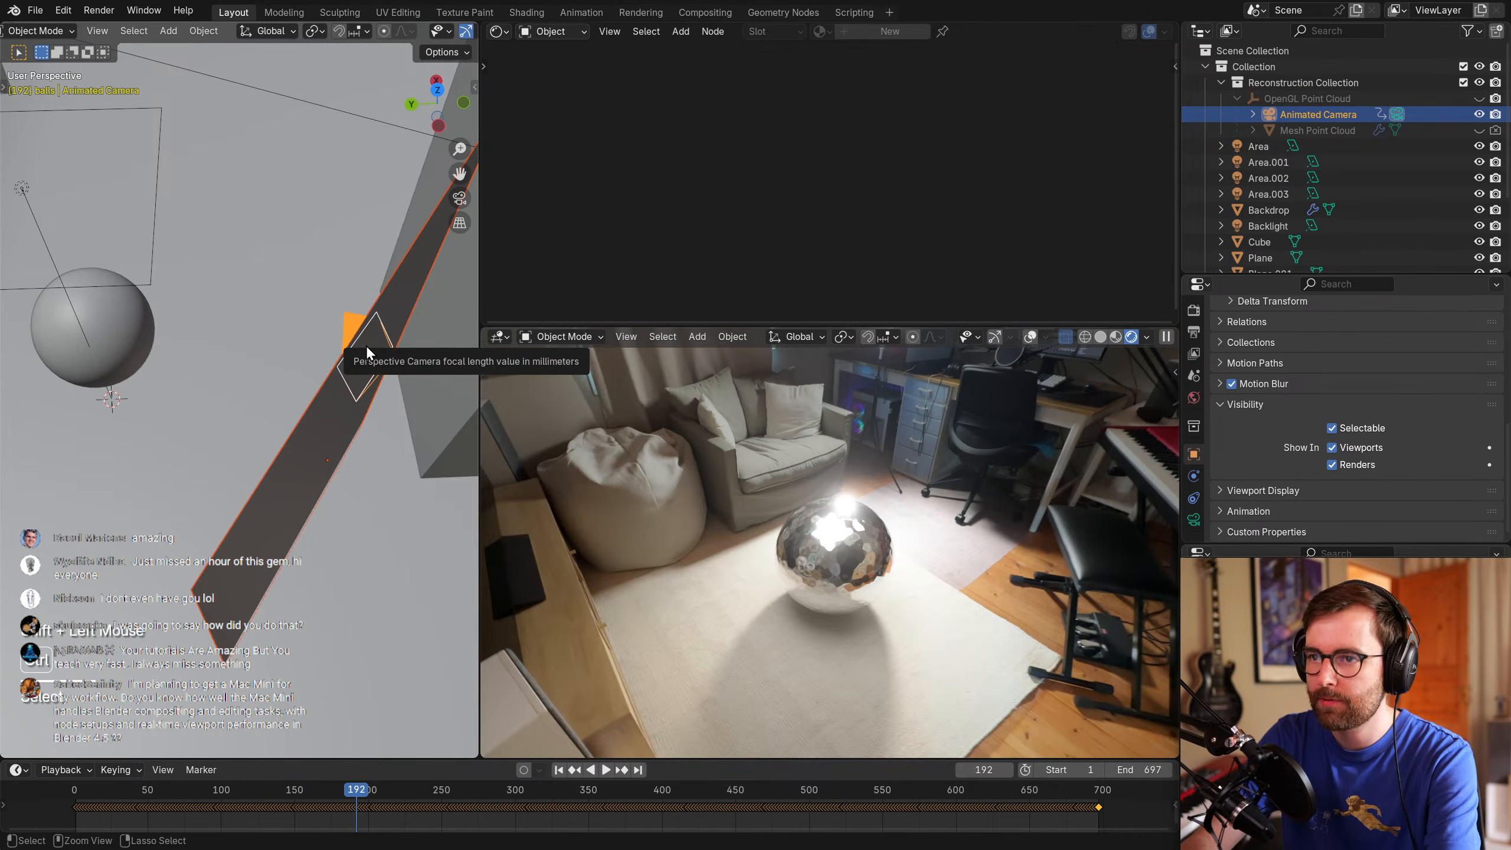
pyautogui.hotkey('ctrl', 'p')
pyautogui.click(366, 345)
# Select the cutout plane and set the solid viewport's object color to Texture.
pyautogui.scroll(-2, 330, 431)
pyautogui.moveTo(348, 434); pyautogui.dragTo(291, 522, button='middle')
pyautogui.click(330, 431)
pyautogui.moveTo(384, 429); pyautogui.dragTo(392, 158, button='middle')
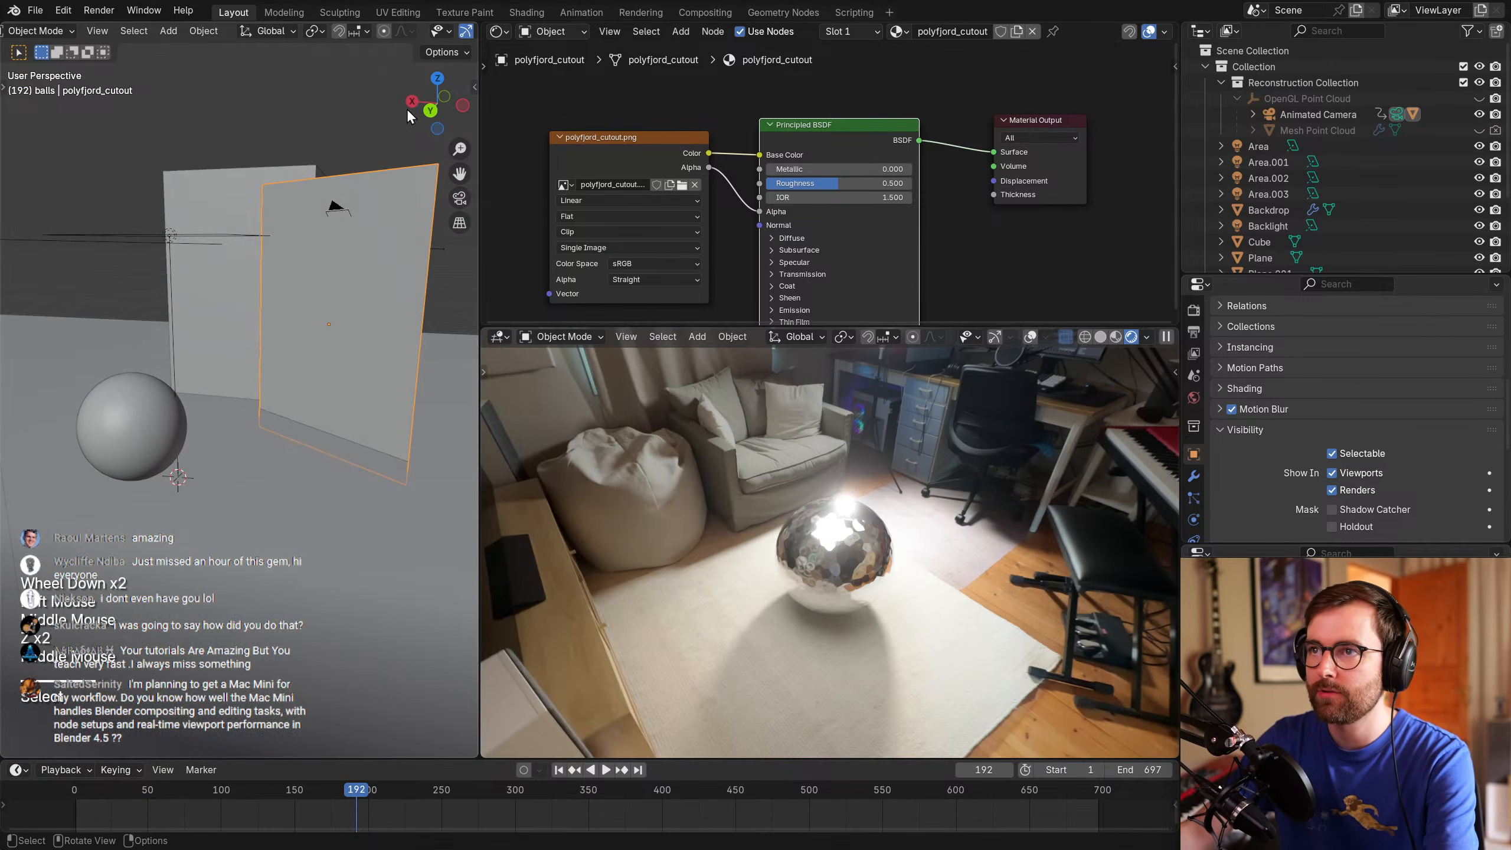
pyautogui.click(465, 30)
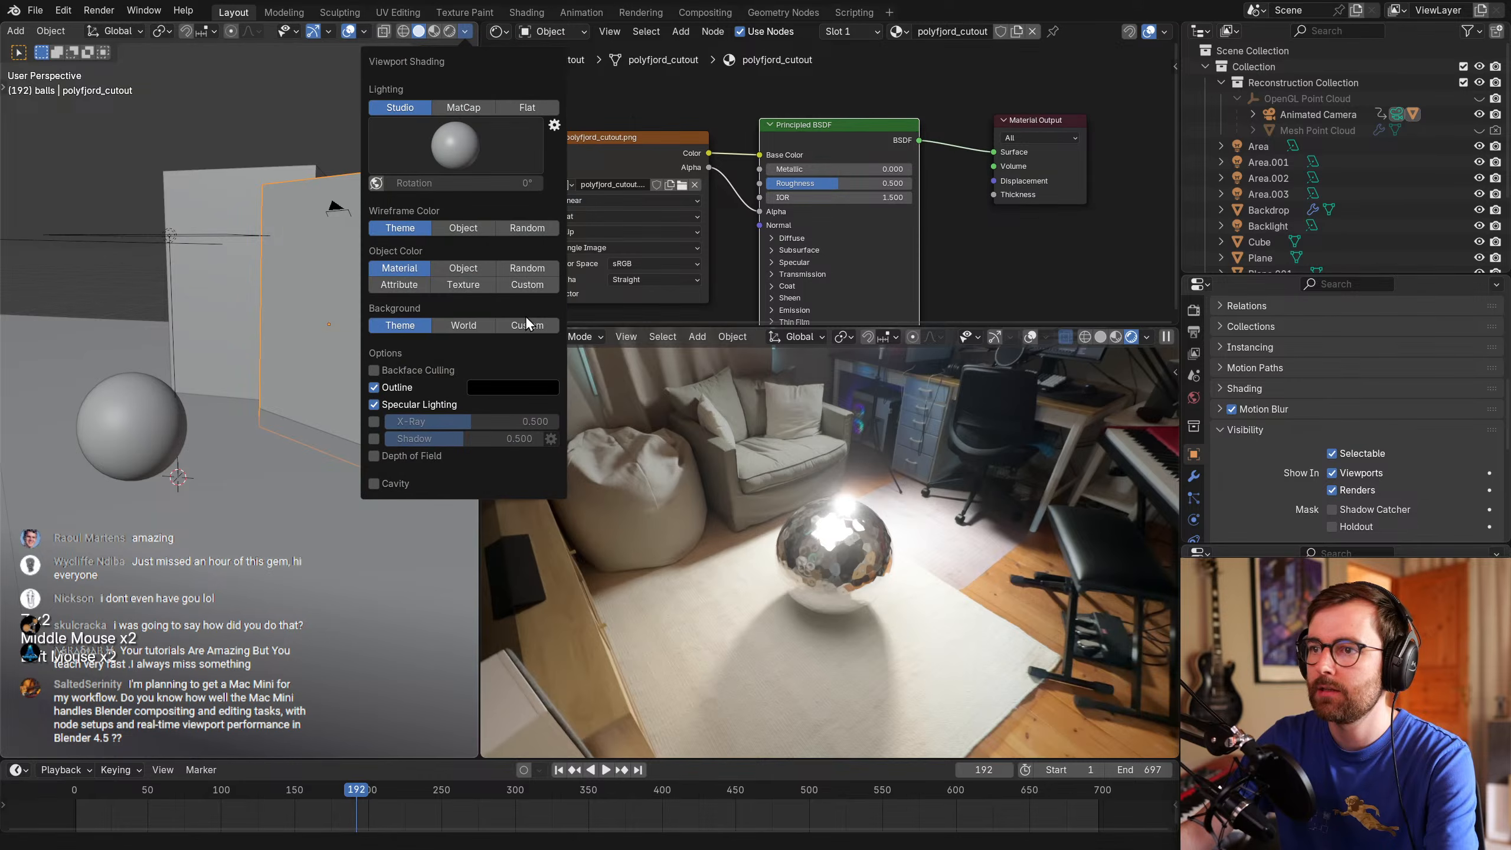
pyautogui.click(516, 290)
# Hide the Backdrop and play the animation from frame 456 to check how the cutout follows the camera.
pyautogui.moveTo(258, 795); pyautogui.dragTo(744, 793)
pyautogui.click(300, 529)
pyautogui.scroll(2, 300, 529)
pyautogui.keyDown('shift'); pyautogui.moveTo(300, 529); pyautogui.dragTo(212, 477, button='middle'); pyautogui.keyUp('shift')
pyautogui.scroll(-2, 211, 478)
pyautogui.press('h')
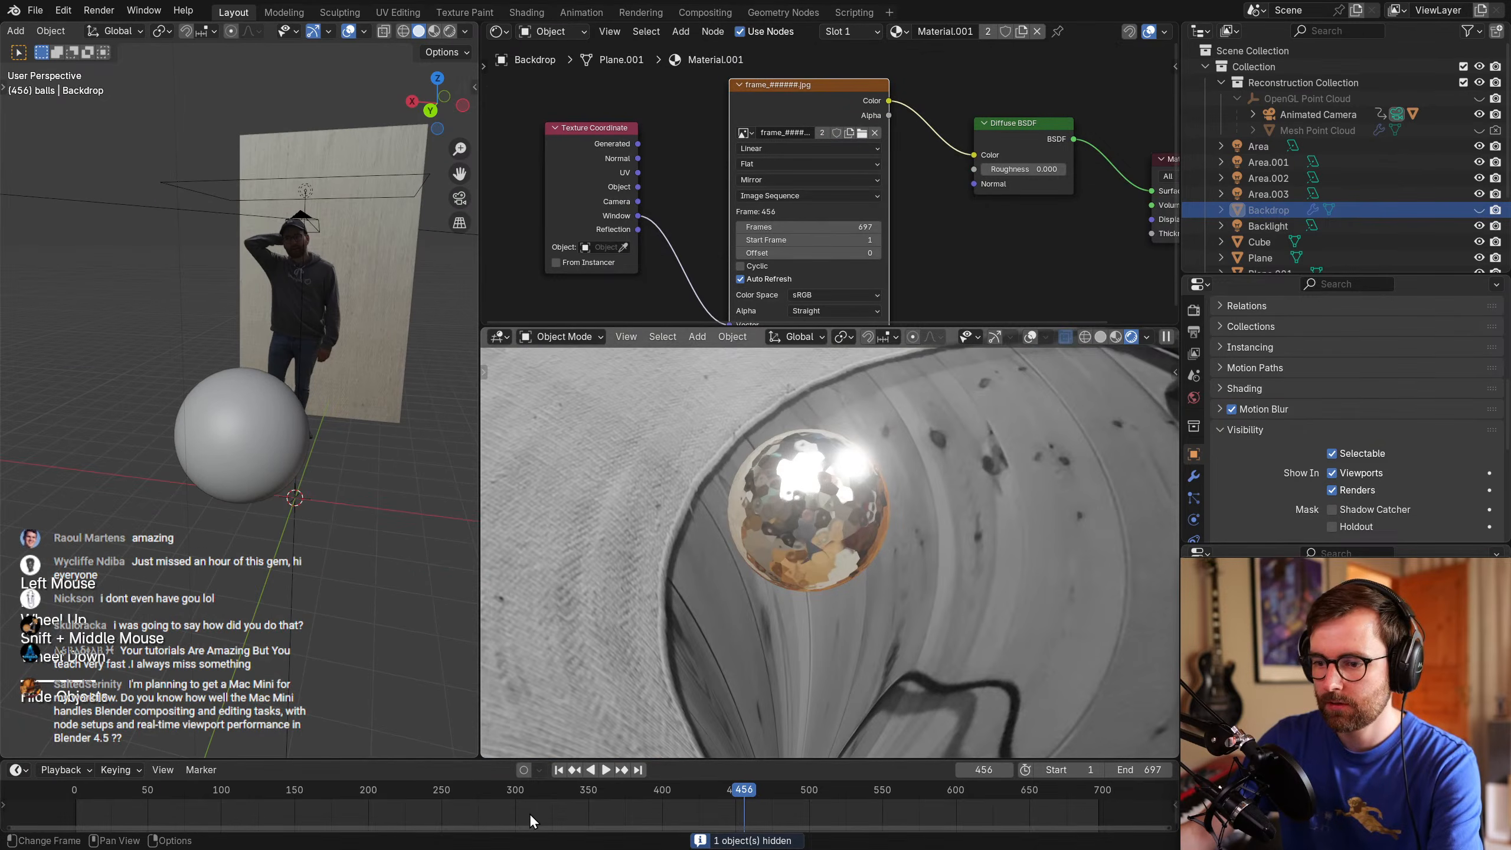
pyautogui.press('space')
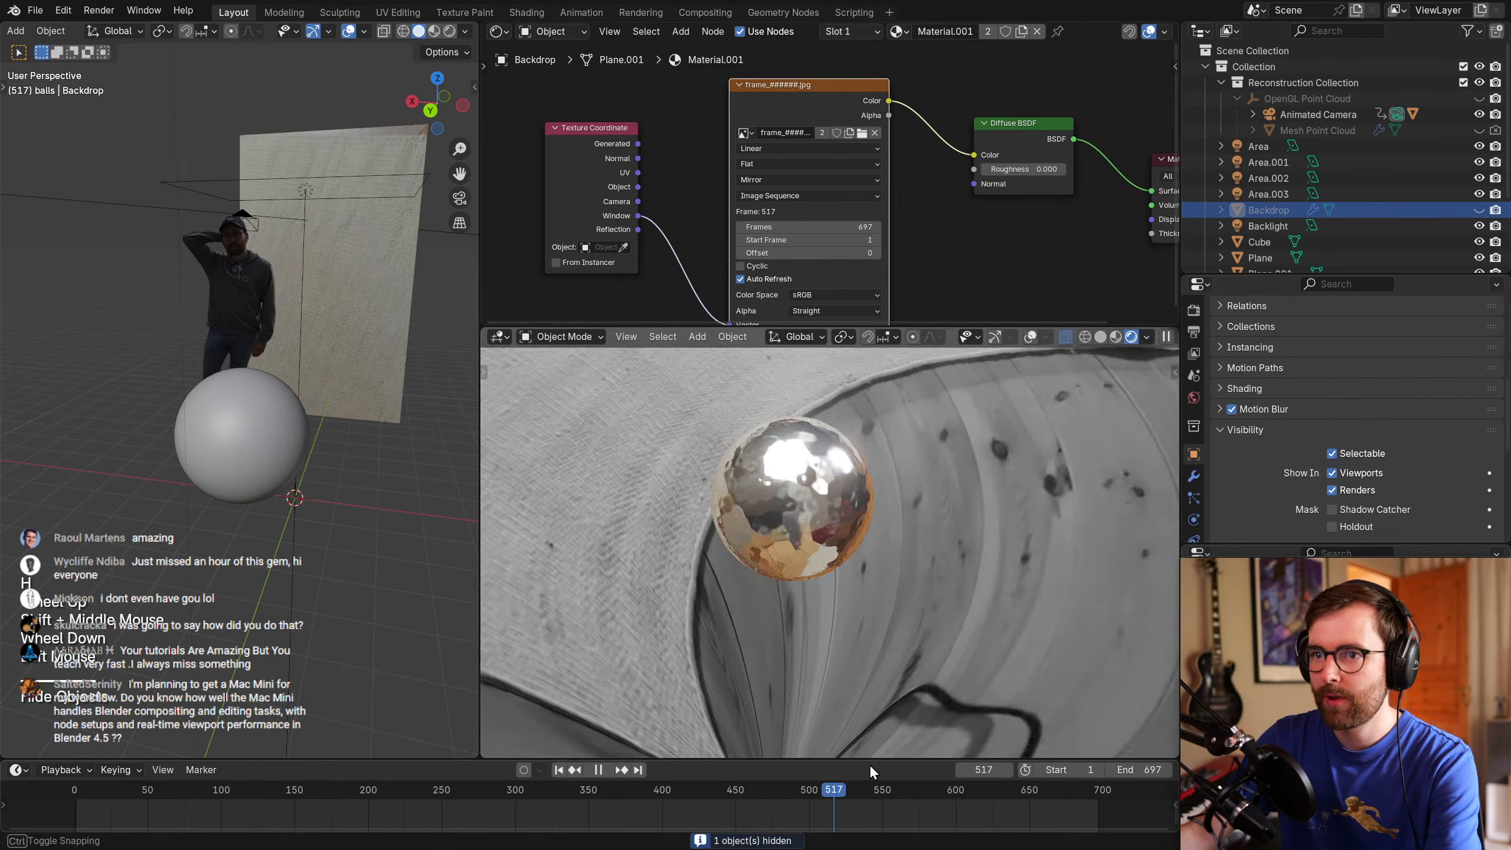
pyautogui.moveTo(1020, 782); pyautogui.dragTo(982, 781)
pyautogui.moveTo(923, 775); pyautogui.dragTo(823, 771)
pyautogui.press('space')
# Switch the perspective view to Rendered shading, unhide all hidden objects and clear the selection.
pyautogui.press('z')
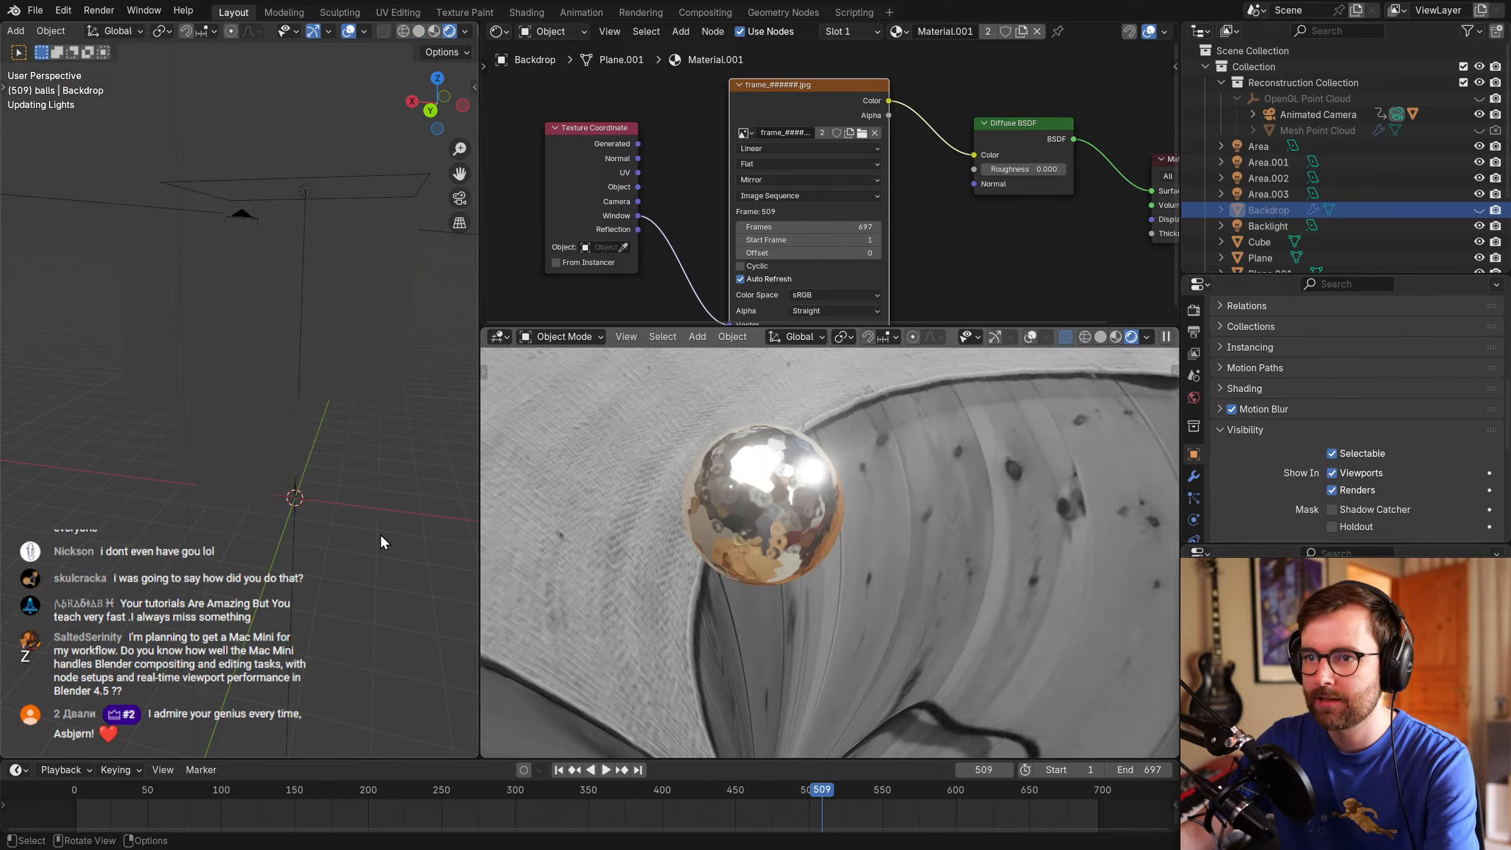
pyautogui.hotkey('alt', 'h')
pyautogui.hotkey('alt', 'a')
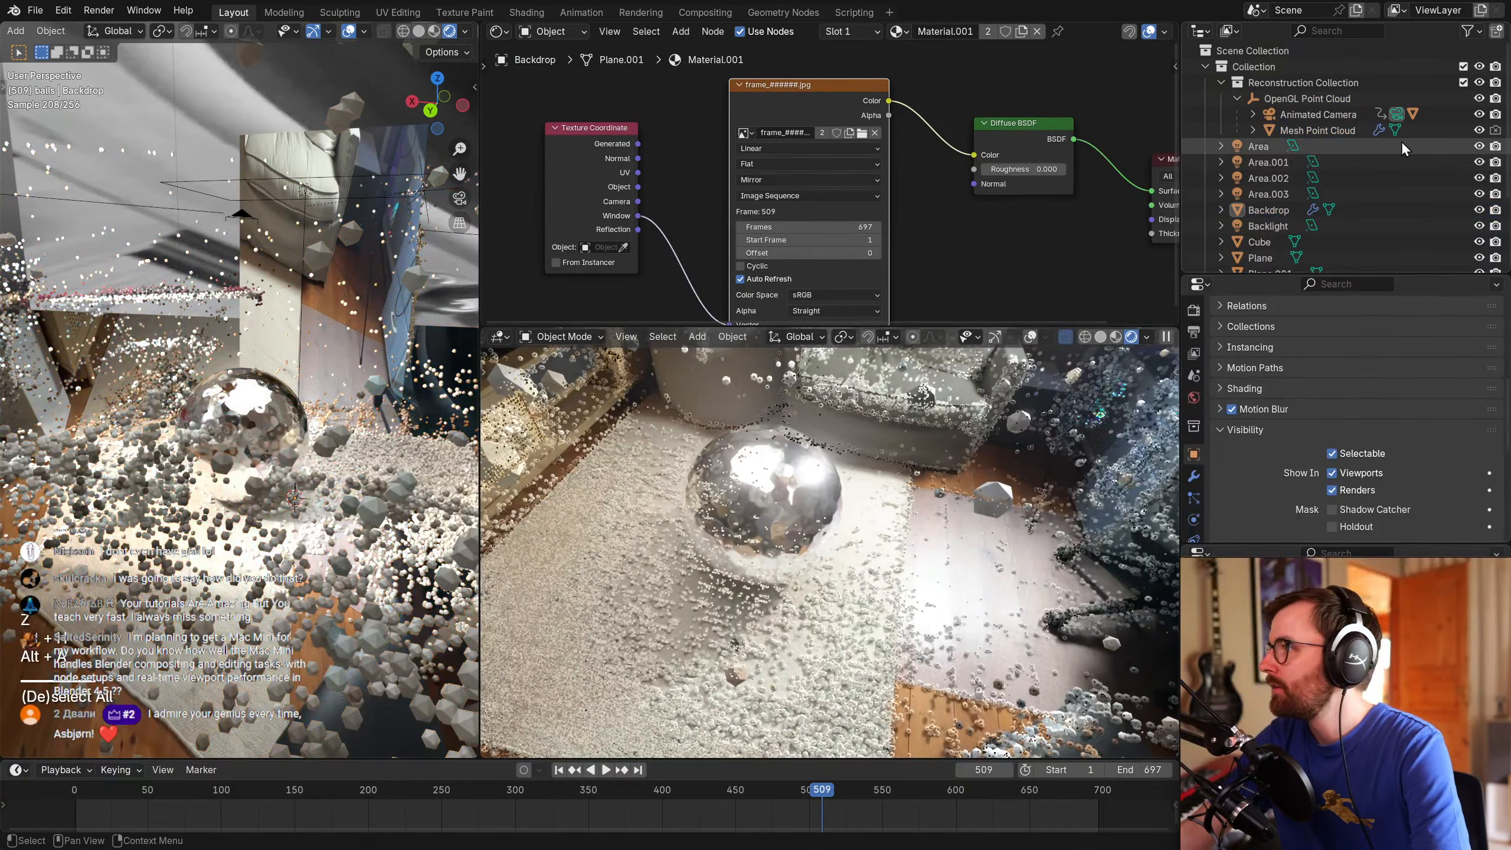
# Show the Disable in Viewports toggles in the outliner and disable Mesh Point Cloud and OpenGL Point Cloud in viewports.
pyautogui.click(1470, 31)
pyautogui.click(1390, 68)
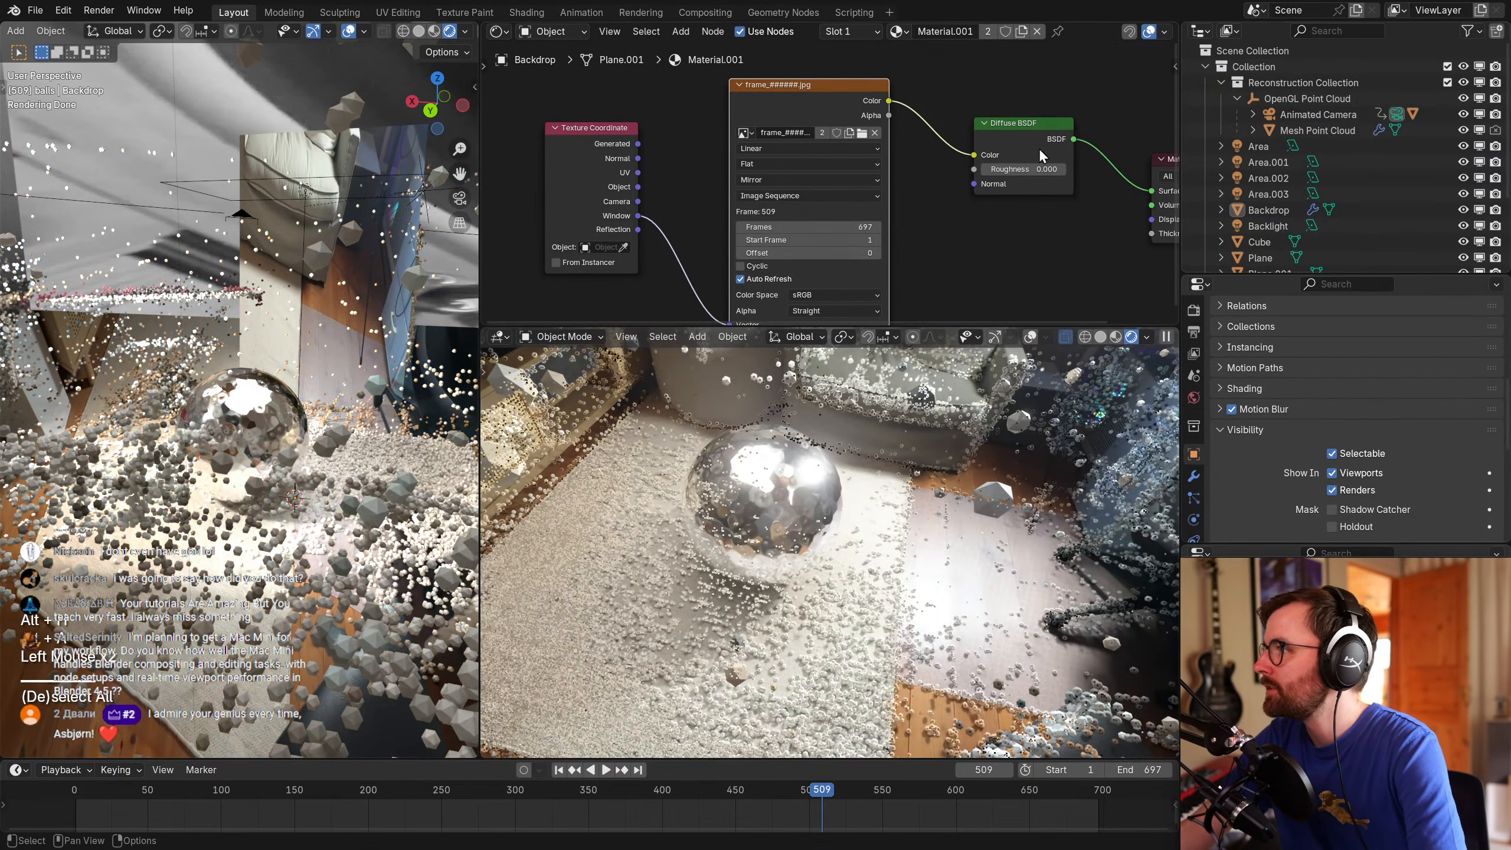
pyautogui.click(1480, 130)
pyautogui.click(1480, 98)
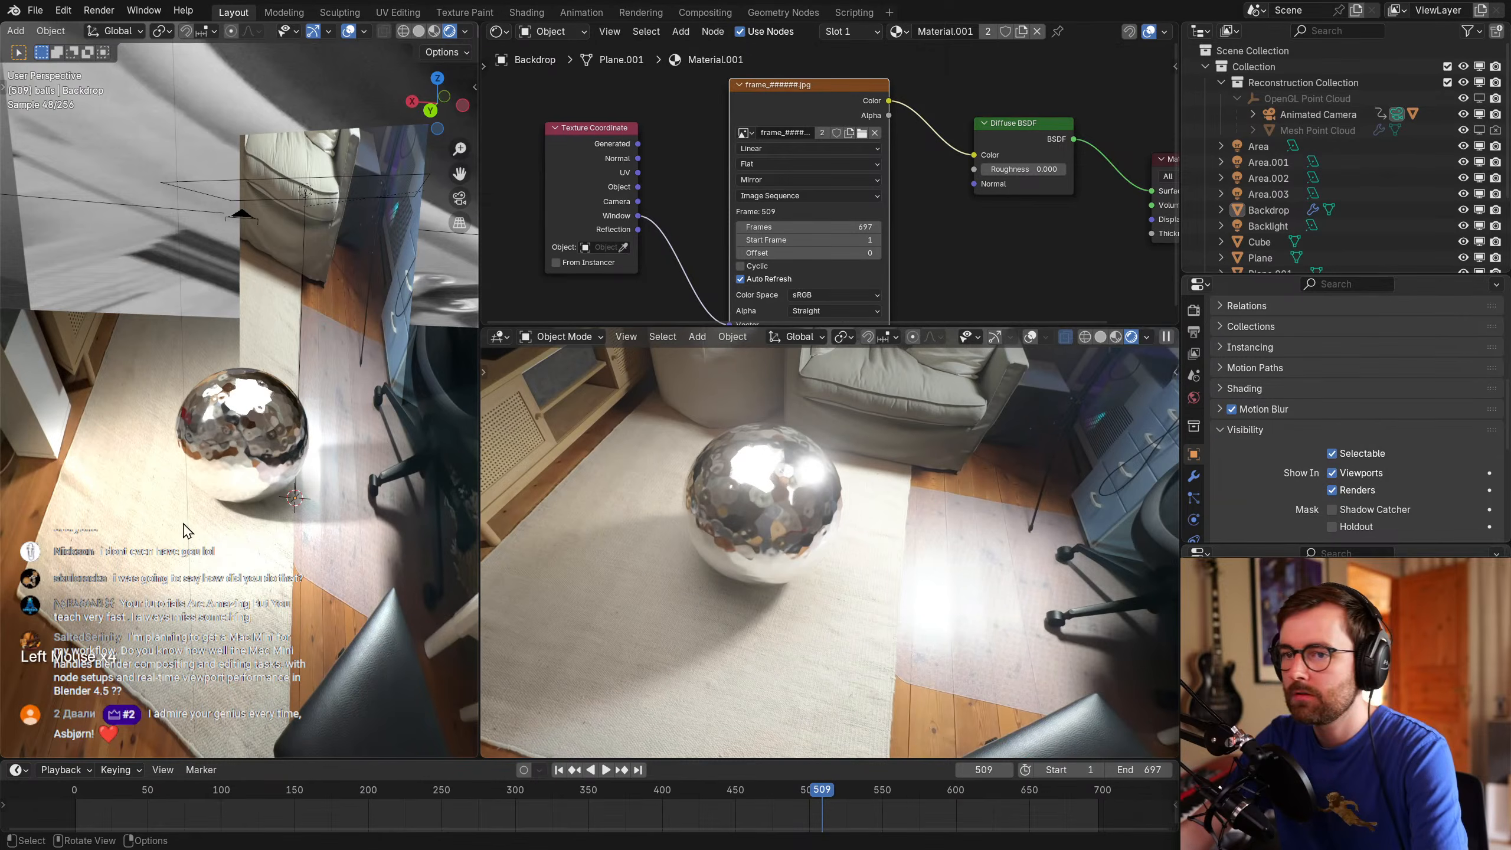
# Return the perspective view to Solid shading and examine the ball's reflections in the camera view at frame 409.
pyautogui.scroll(-2, 222, 496)
pyautogui.moveTo(229, 491); pyautogui.dragTo(222, 496, button='middle')
pyautogui.press('z')
pyautogui.click(341, 497)
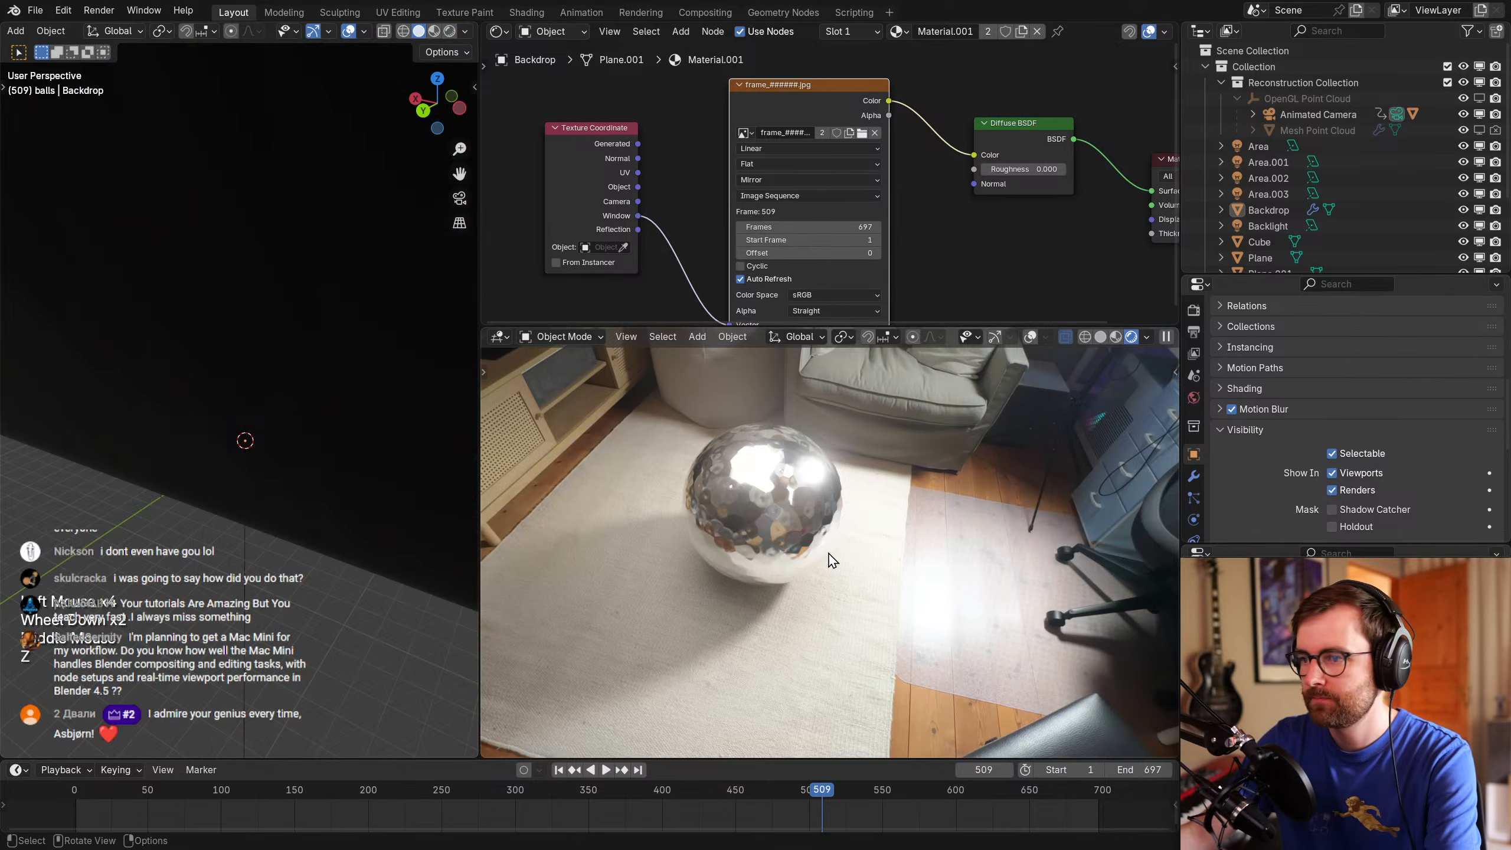
pyautogui.scroll(-2, 832, 562)
pyautogui.scroll(5, 809, 554)
pyautogui.keyDown('shift'); pyautogui.moveTo(894, 583); pyautogui.dragTo(1011, 613, button='middle'); pyautogui.keyUp('shift')
pyautogui.scroll(-1, 952, 655)
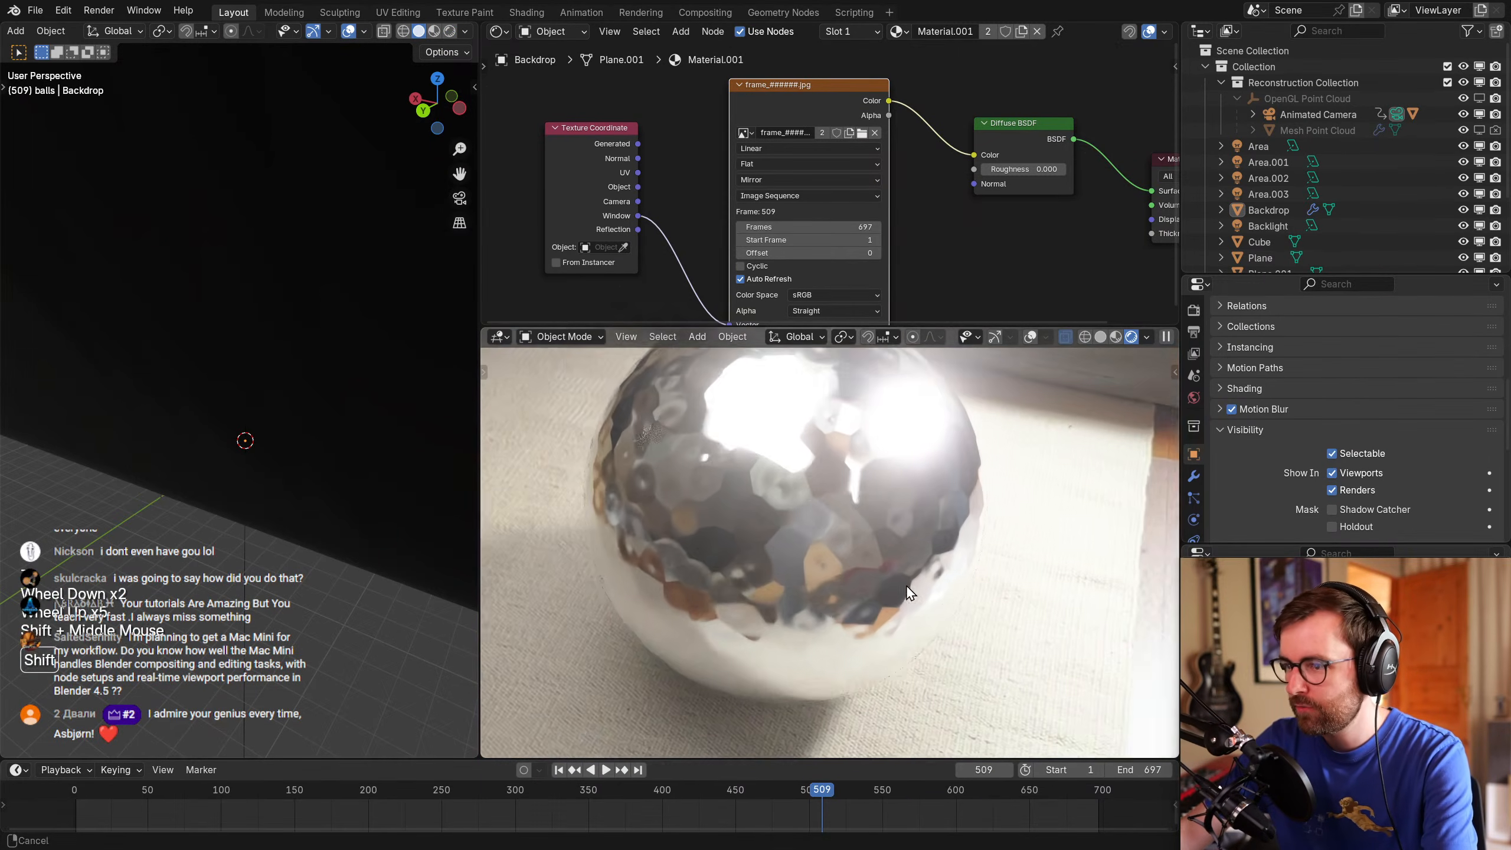
pyautogui.click(674, 800)
pyautogui.scroll(-2, 1016, 237)
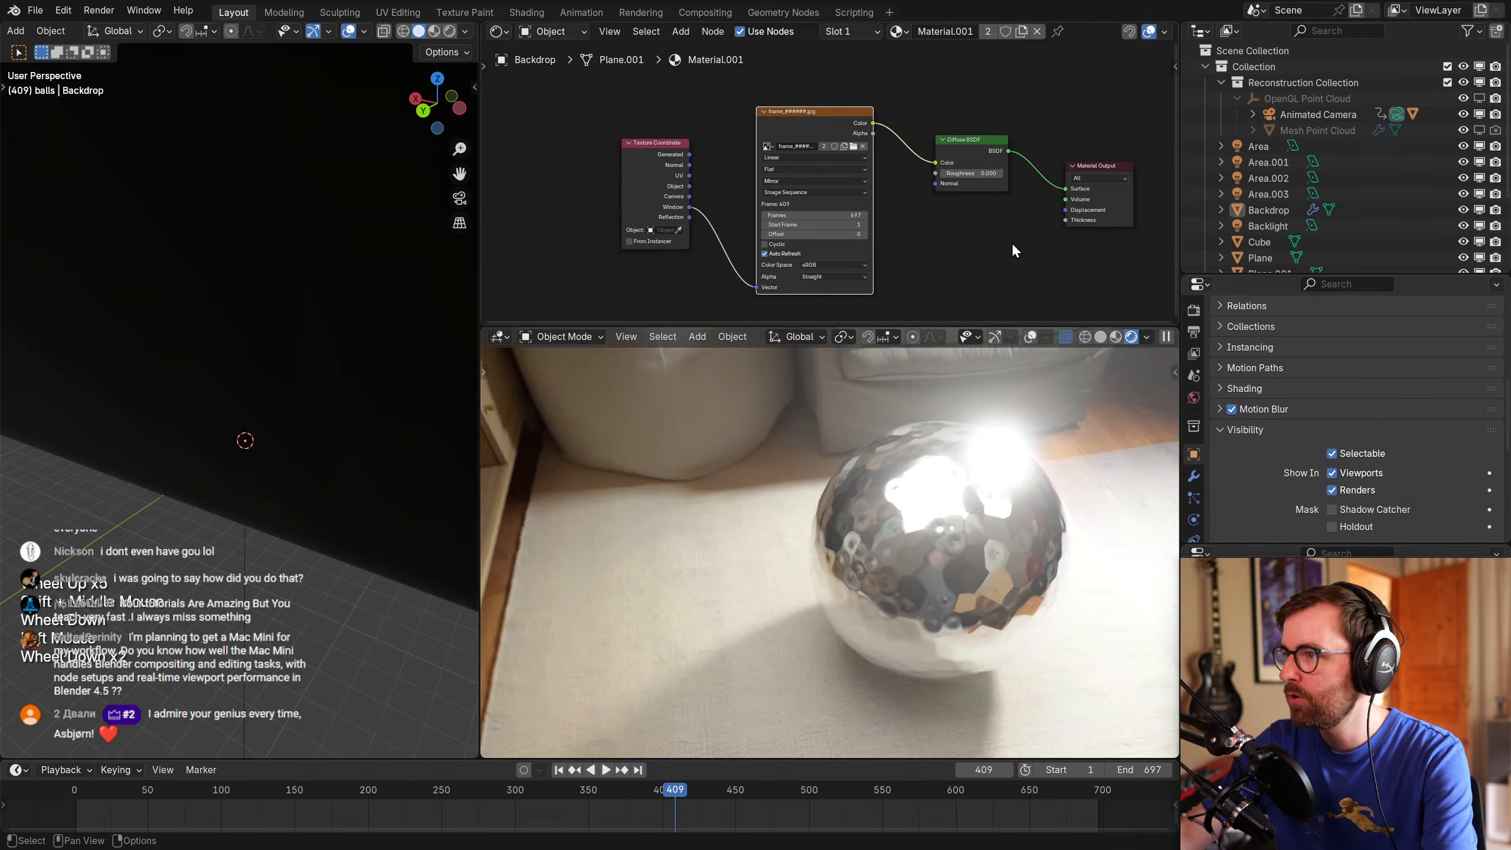
# Select the chrome ball and cut the Displacement link to the Material Output in its Chrome material.
pyautogui.moveTo(1015, 237); pyautogui.dragTo(897, 254, button='middle')
pyautogui.click(934, 471)
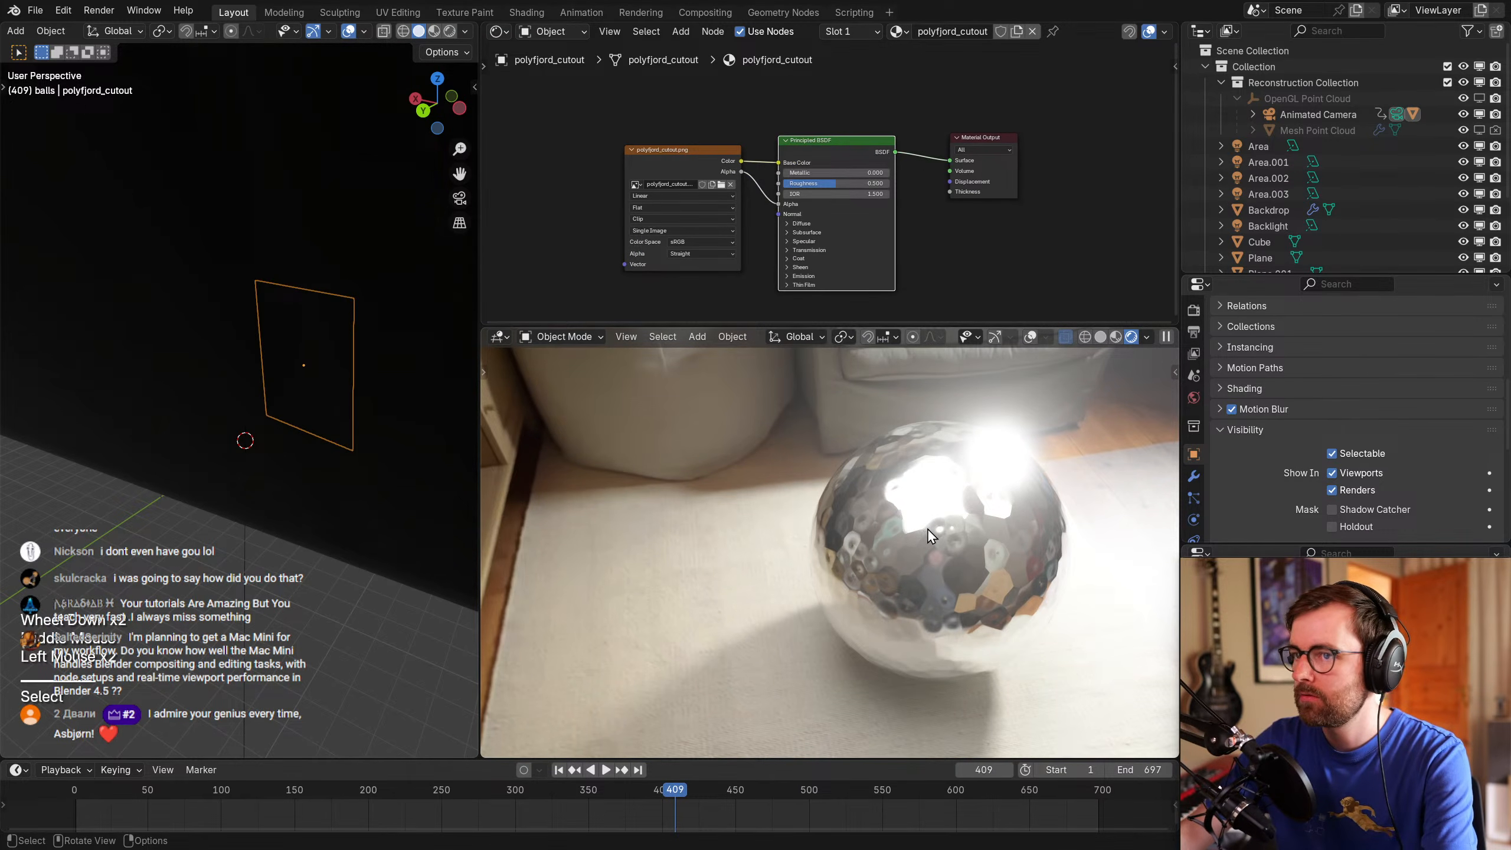
pyautogui.moveTo(321, 379); pyautogui.dragTo(189, 404, button='middle')
pyautogui.scroll(1, 190, 403)
pyautogui.click(200, 418)
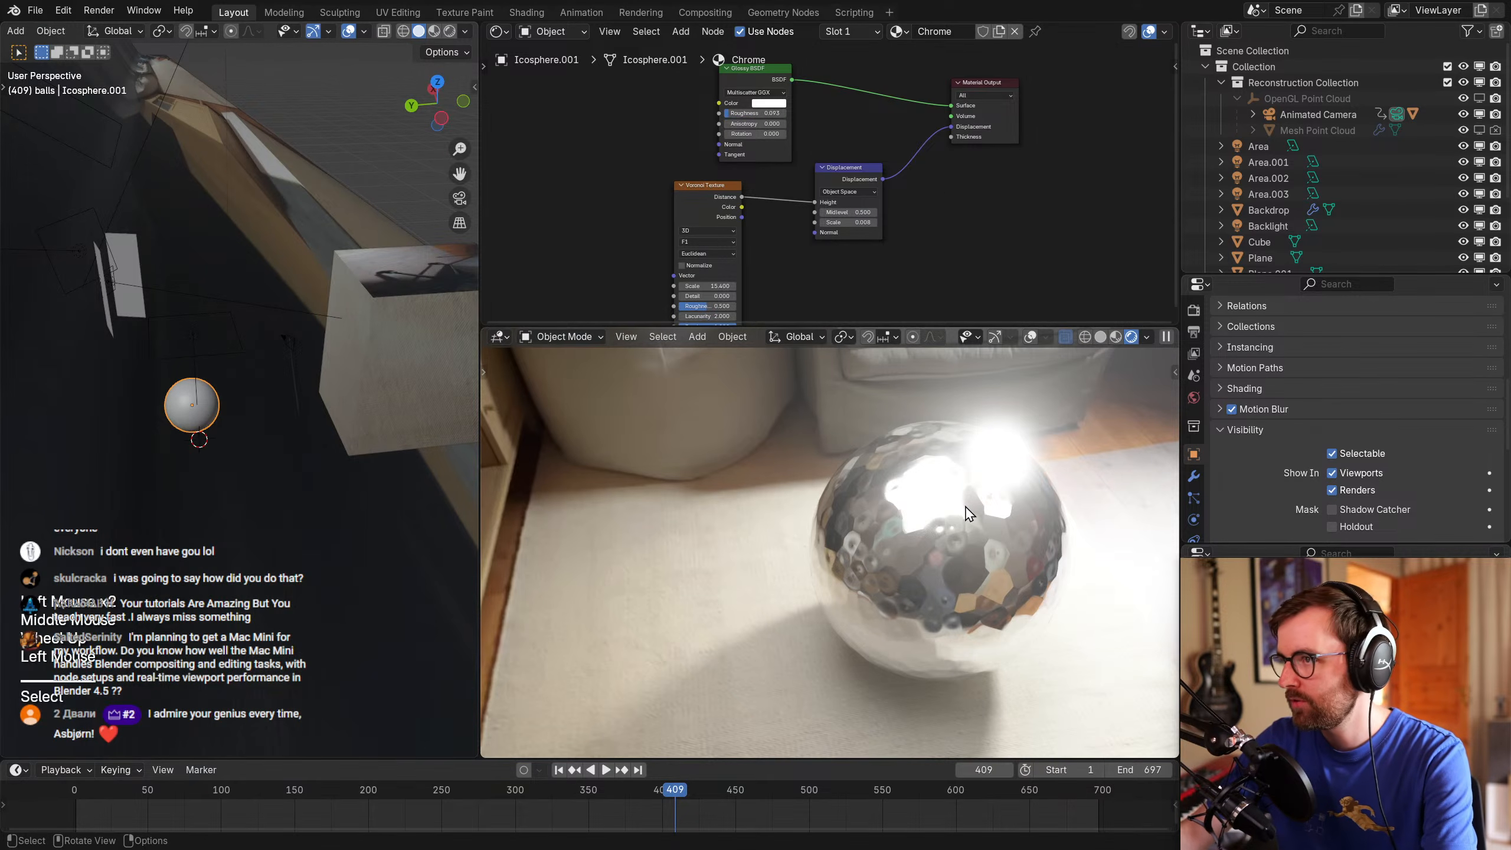
pyautogui.scroll(2, 937, 227)
pyautogui.keyDown('ctrl'); pyautogui.moveTo(961, 120); pyautogui.dragTo(1006, 166, button='right'); pyautogui.keyUp('ctrl')
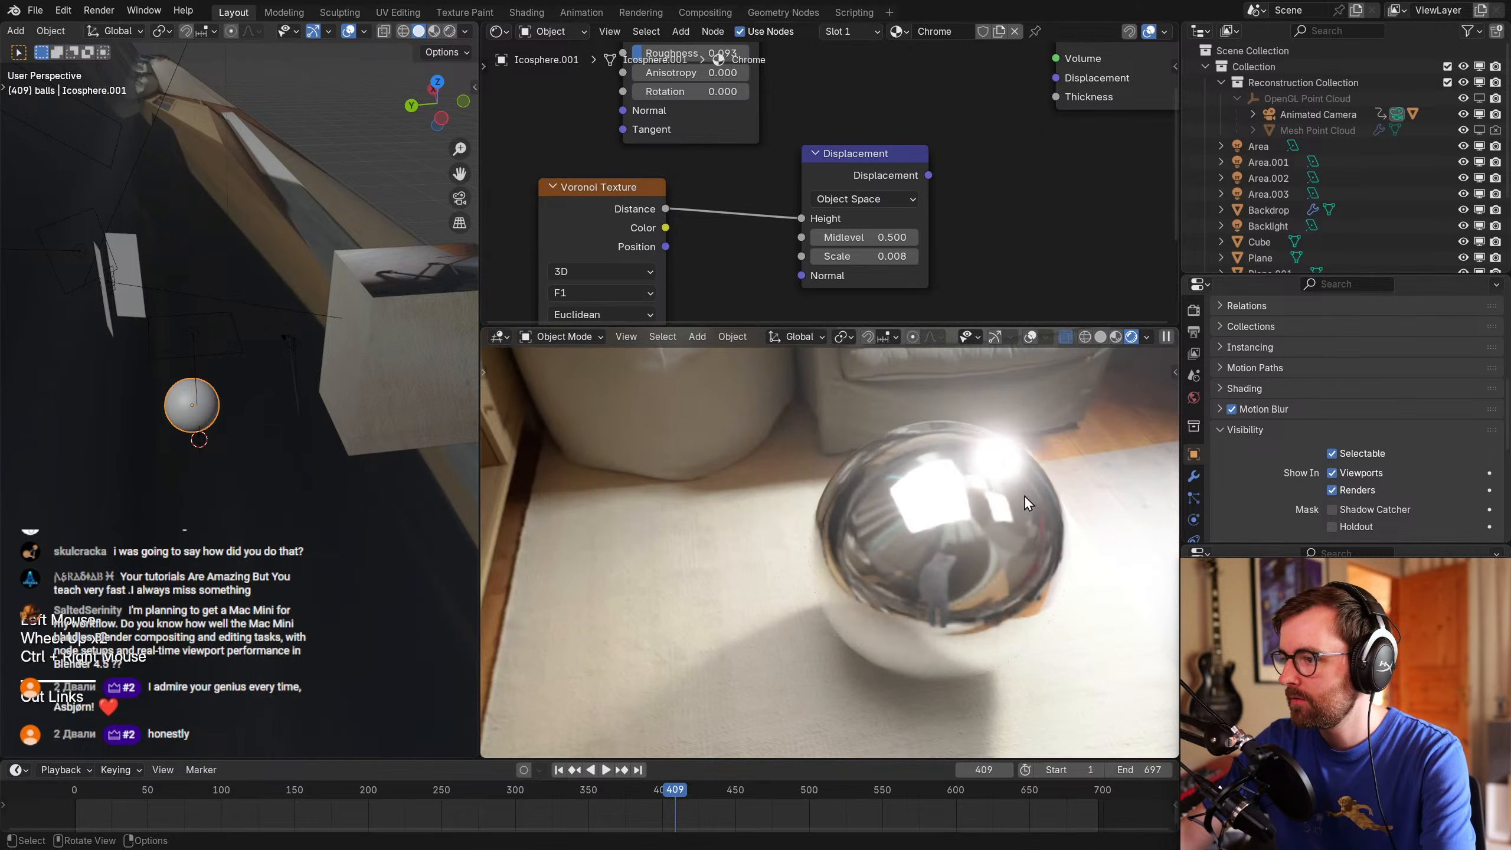
# Examine the person's reflection in the smooth chrome ball up close, including at frame 146.
pyautogui.scroll(3, 1021, 621)
pyautogui.keyDown('shift'); pyautogui.moveTo(671, 520); pyautogui.dragTo(774, 541, button='middle'); pyautogui.keyUp('shift')
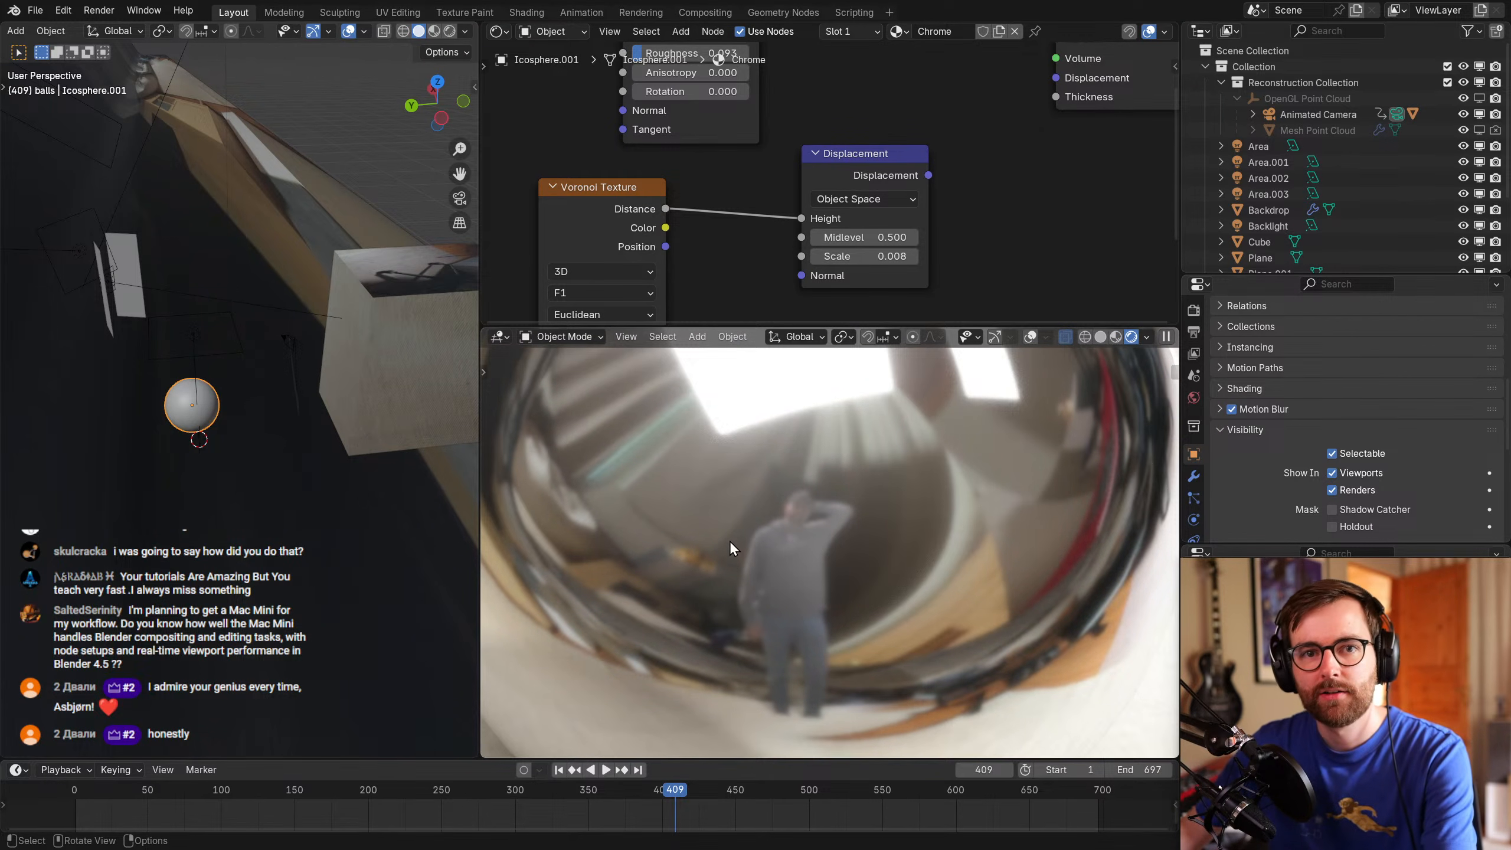
pyautogui.moveTo(465, 790); pyautogui.dragTo(290, 792)
pyautogui.scroll(-2, 816, 647)
pyautogui.scroll(3, 850, 546)
pyautogui.keyDown('shift'); pyautogui.moveTo(816, 647); pyautogui.dragTo(881, 572, button='middle'); pyautogui.keyUp('shift')
# Select the cutout plane and snap the 3D cursor to it.
pyautogui.hotkey('alt', 'a')
pyautogui.moveTo(199, 405); pyautogui.dragTo(281, 273, button='middle')
pyautogui.scroll(2, 276, 411)
pyautogui.doubleClick(250, 410)
pyautogui.click(281, 273)
pyautogui.hotkey('shift', 's')
pyautogui.click(304, 527)
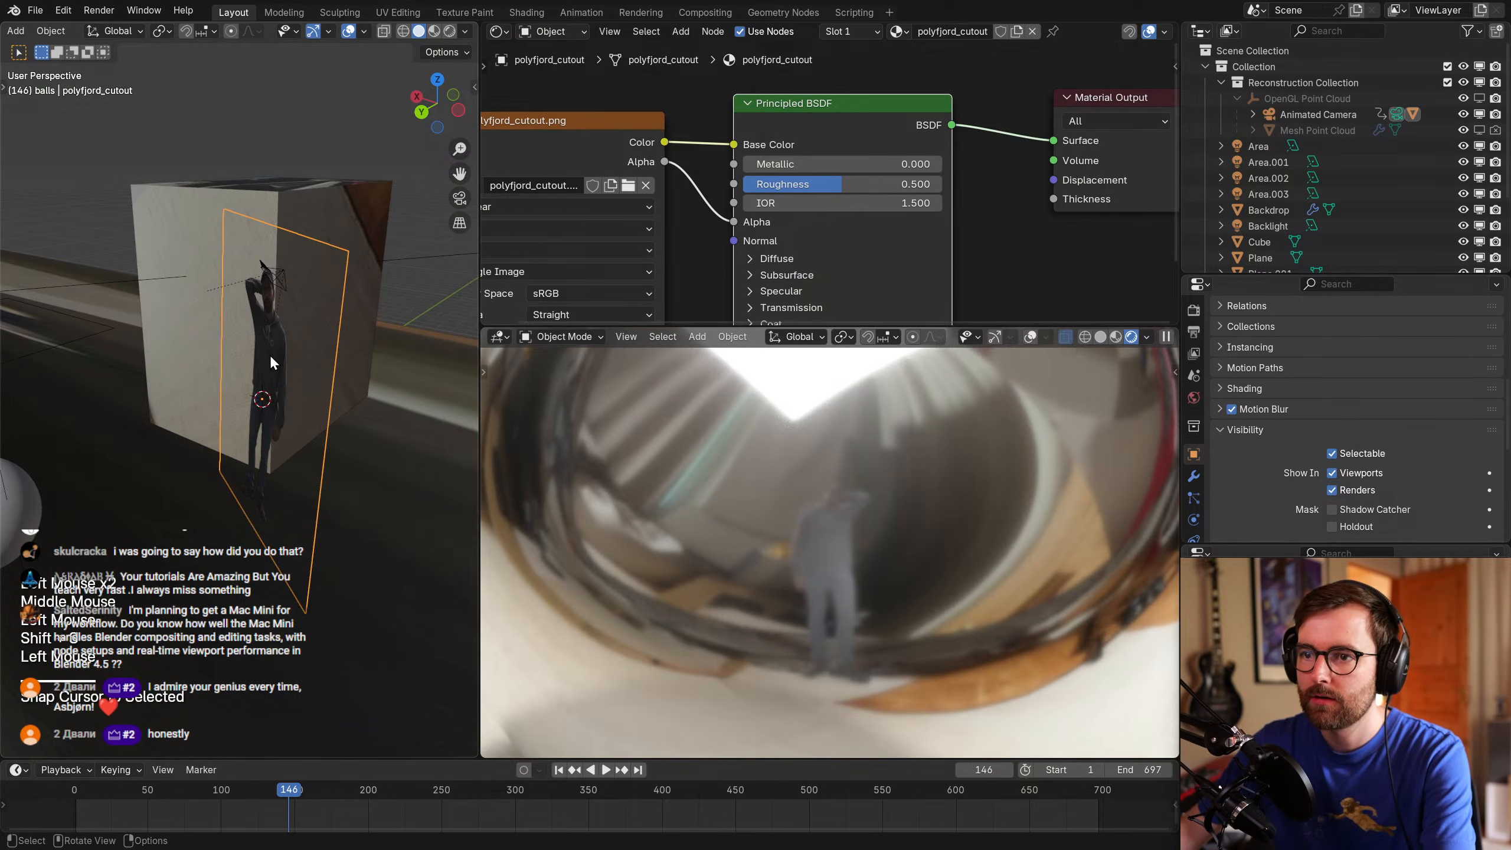
# Select the Animated Camera and snap the 3D cursor to its position.
pyautogui.click(282, 274)
pyautogui.click(276, 265)
pyautogui.hotkey('shift', 's')
pyautogui.moveTo(357, 323); pyautogui.dragTo(344, 435, button='middle')
pyautogui.click(288, 482)
# Scale the cutout plane around the 3D cursor and adjust its height along the Z axis.
pyautogui.click(230, 328)
pyautogui.press('s')
pyautogui.click(387, 483)
pyautogui.press('g')
pyautogui.press('z')
pyautogui.click(357, 387)
pyautogui.hotkey('alt', 'a')
# Set the cutout plane's viewport Display As option to Wire.
pyautogui.click(335, 321)
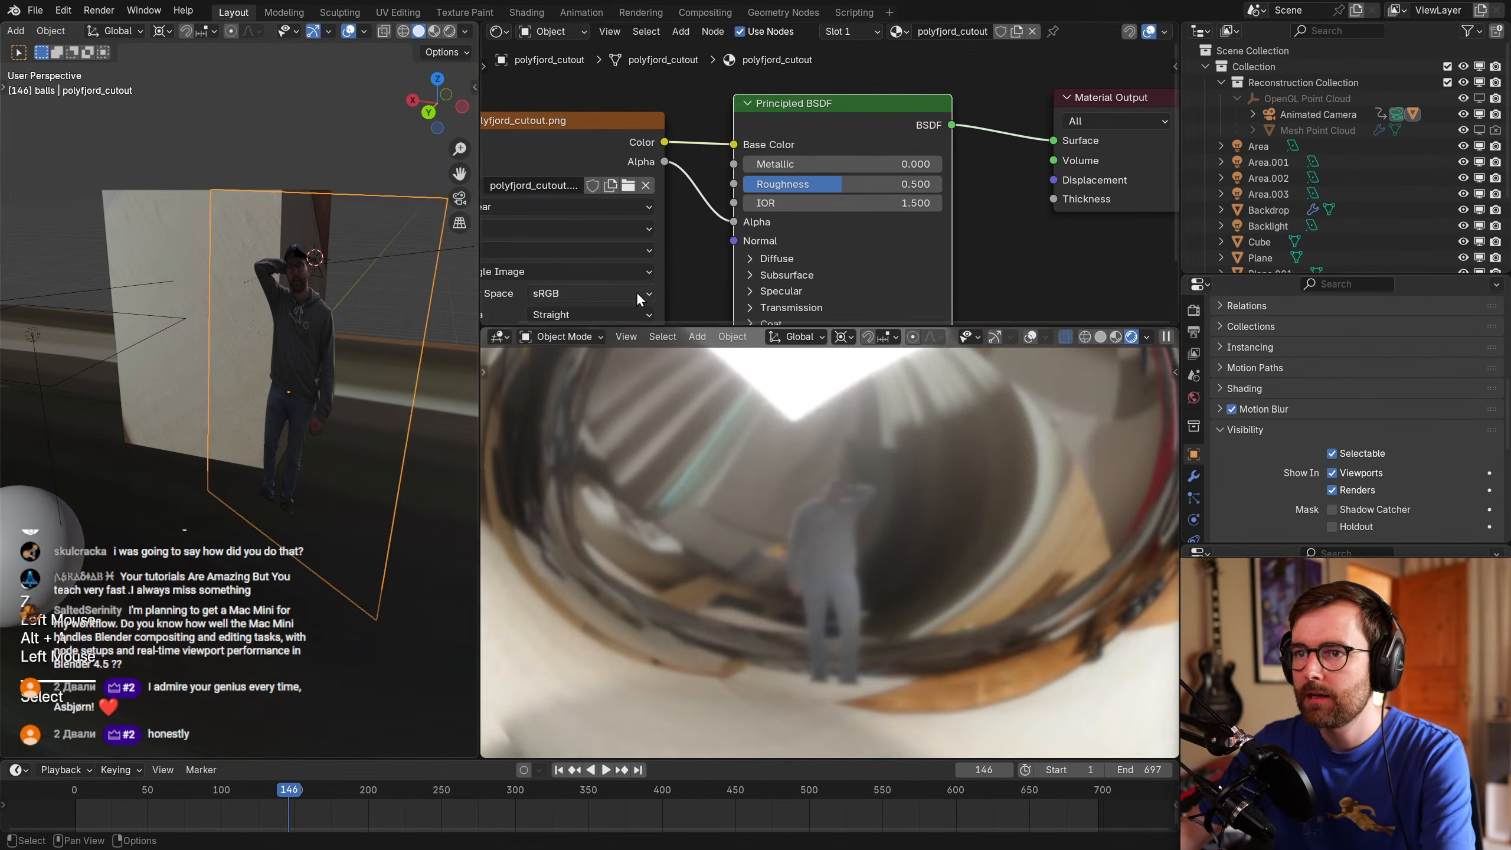
pyautogui.scroll(-4, 1306, 426)
pyautogui.click(1221, 471)
pyautogui.scroll(-5, 1274, 450)
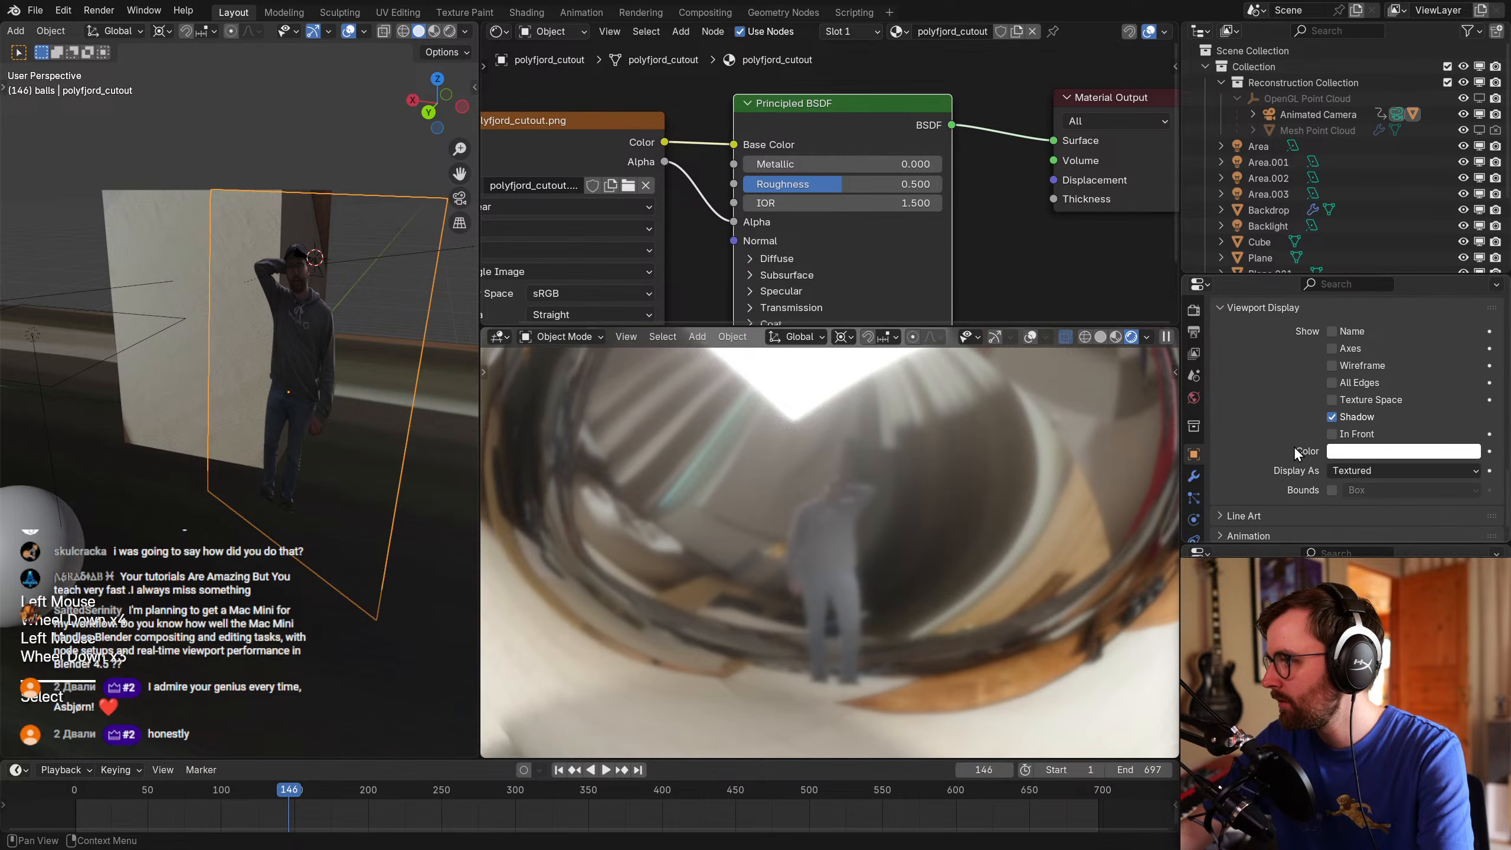
pyautogui.click(1346, 469)
pyautogui.scroll(-3, 1346, 476)
pyautogui.click(1373, 506)
pyautogui.hotkey('alt', 'a')
pyautogui.moveTo(153, 415); pyautogui.dragTo(348, 187, button='middle')
pyautogui.click(347, 187)
pyautogui.hotkey('alt', 'a')
pyautogui.moveTo(397, 370); pyautogui.dragTo(474, 464, button='middle')
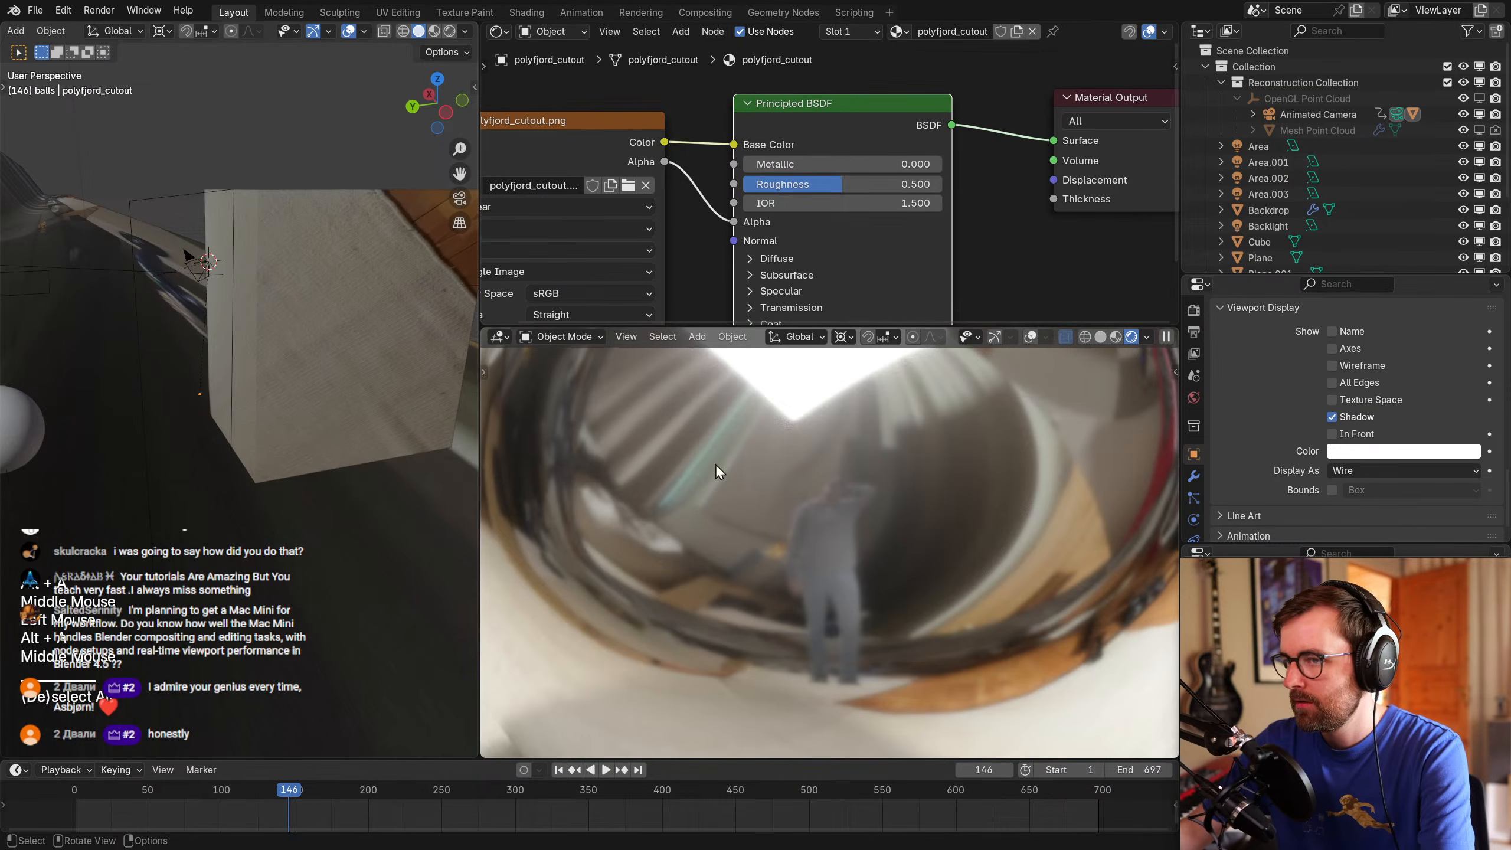
# Spread out the cutout material's nodes to make room between the image texture and the Principled BSDF.
pyautogui.doubleClick(165, 194)
pyautogui.scroll(-3, 1003, 161)
pyautogui.moveTo(670, 161); pyautogui.dragTo(547, 172)
pyautogui.moveTo(860, 139); pyautogui.dragTo(842, 140)
pyautogui.moveTo(990, 111); pyautogui.dragTo(756, 276)
pyautogui.press('g')
pyautogui.click(884, 286)
pyautogui.click(765, 256)
pyautogui.scroll(1, 738, 170)
pyautogui.moveTo(738, 171); pyautogui.dragTo(762, 197, button='middle')
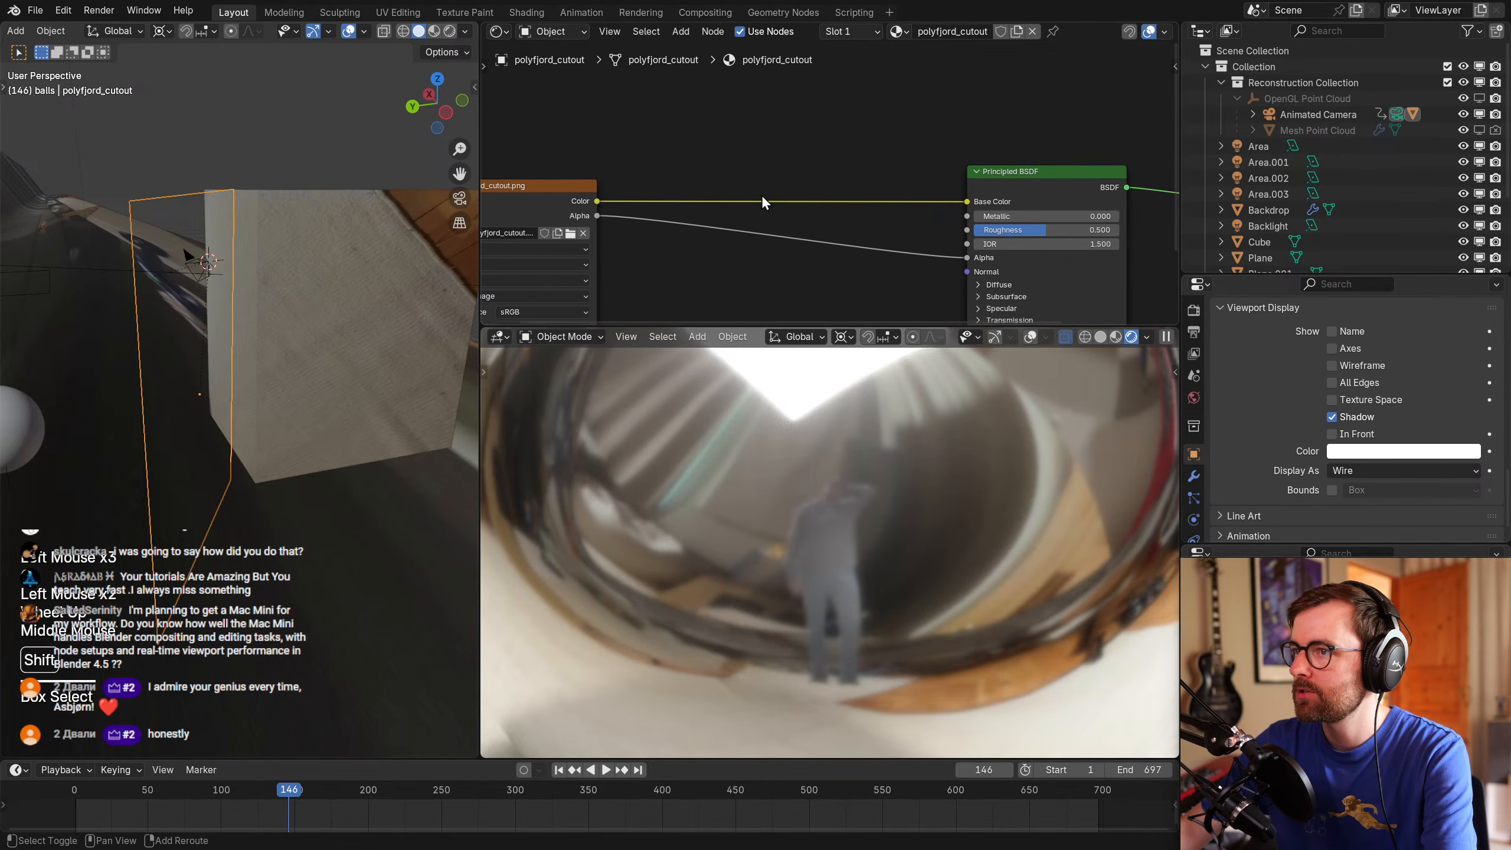
# Insert an RGB Curves node between the cutout image's Color output and the Base Color input.
pyautogui.hotkey('shift', 'a')
pyautogui.moveTo(699, 240)
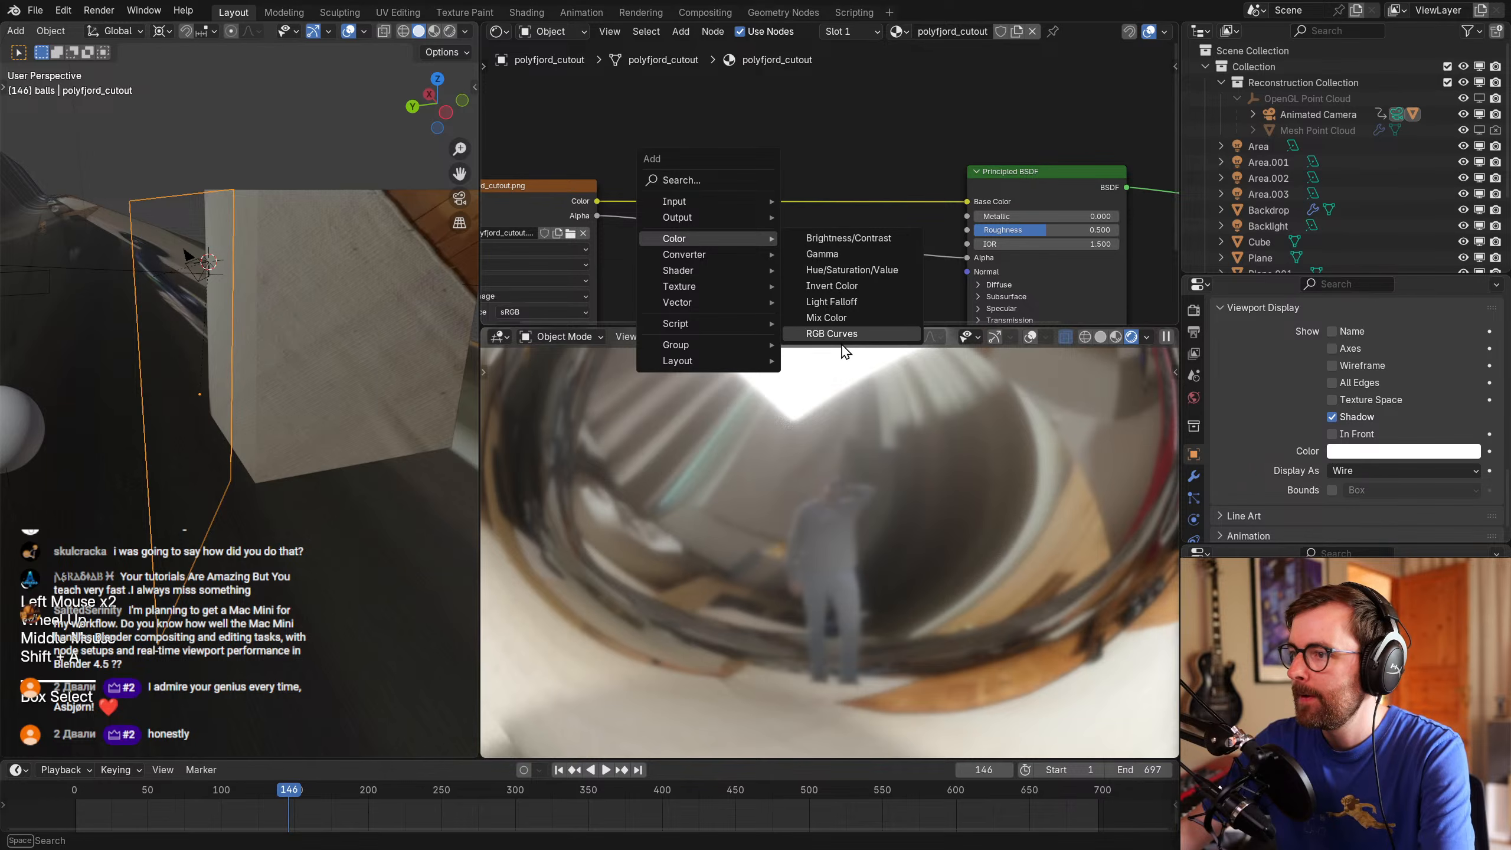
pyautogui.click(831, 333)
pyautogui.click(786, 124)
# Shape the RGB Curves into a contrast S-curve with points at about (0.24, 0.15) and (0.59, 0.91).
pyautogui.moveTo(754, 218); pyautogui.dragTo(754, 221)
pyautogui.moveTo(815, 169); pyautogui.dragTo(815, 162)
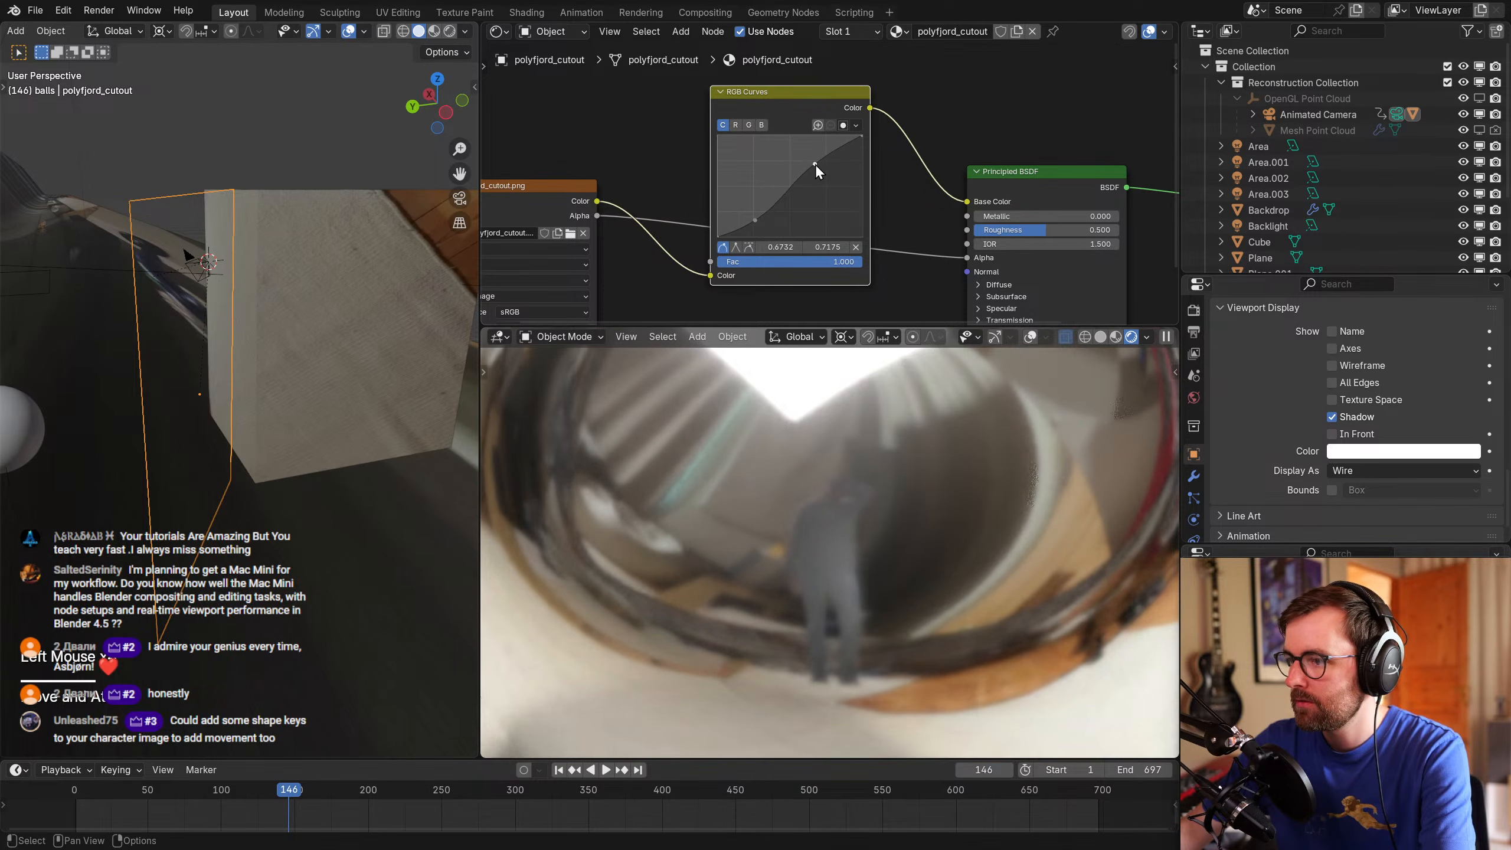
pyautogui.moveTo(756, 222)
pyautogui.mouseDown()
pyautogui.moveTo(744, 205)
pyautogui.moveTo(749, 222)
pyautogui.mouseUp()
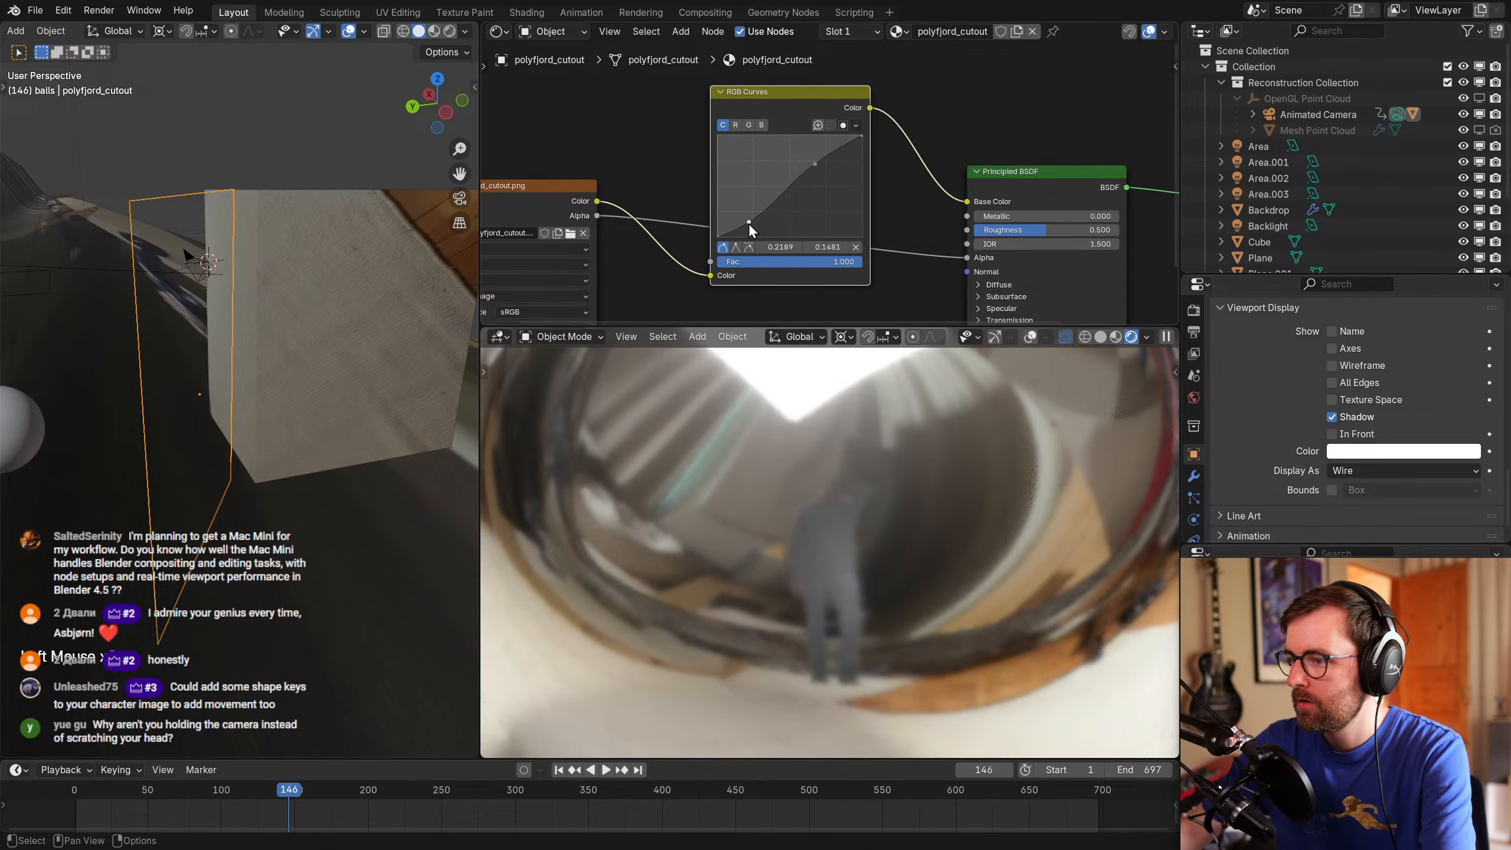
pyautogui.moveTo(811, 149); pyautogui.dragTo(803, 144)
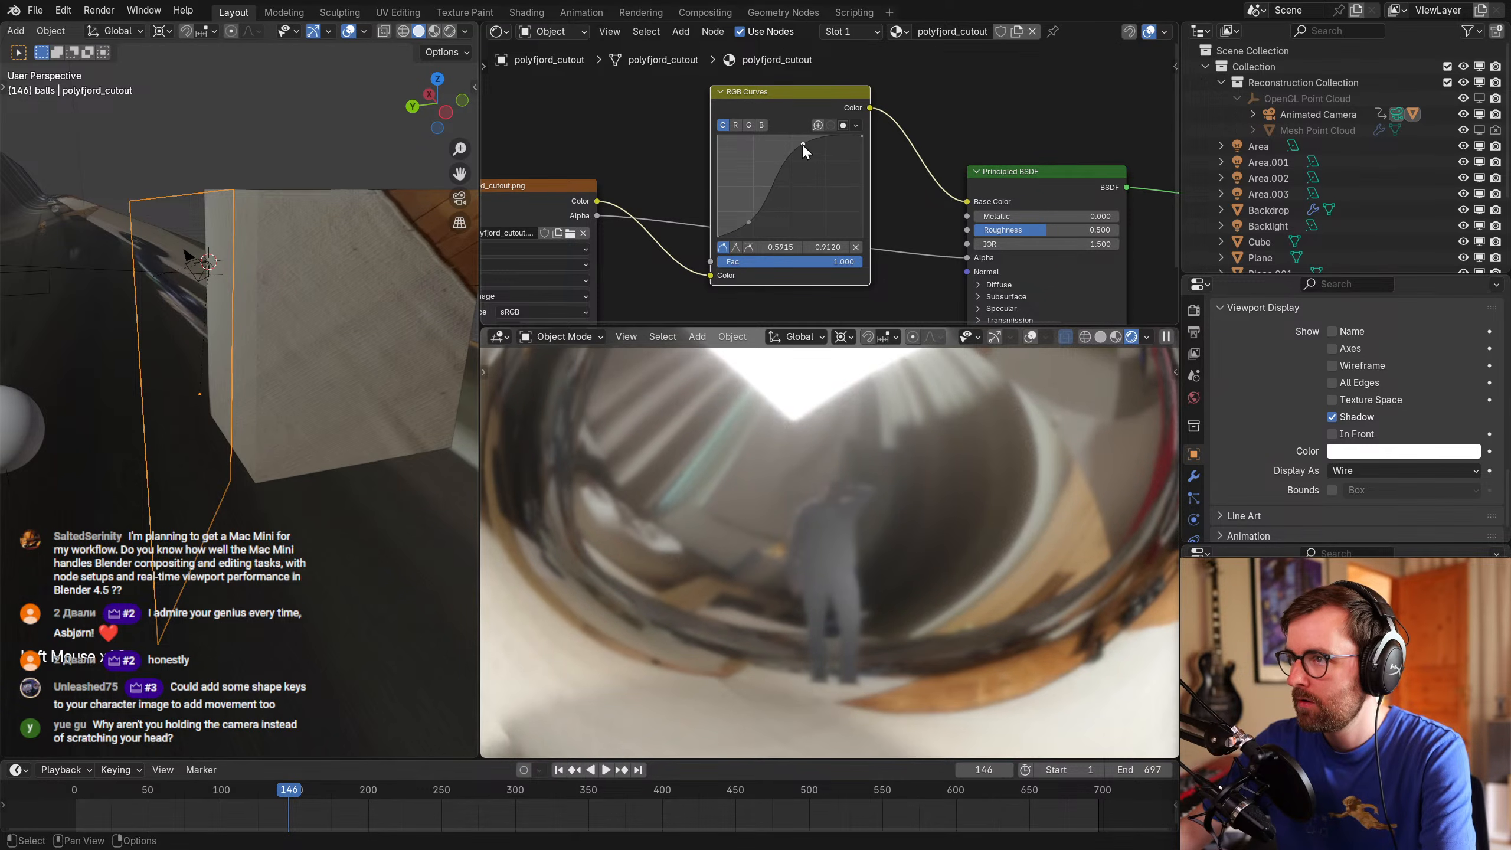
pyautogui.moveTo(721, 236); pyautogui.dragTo(755, 224)
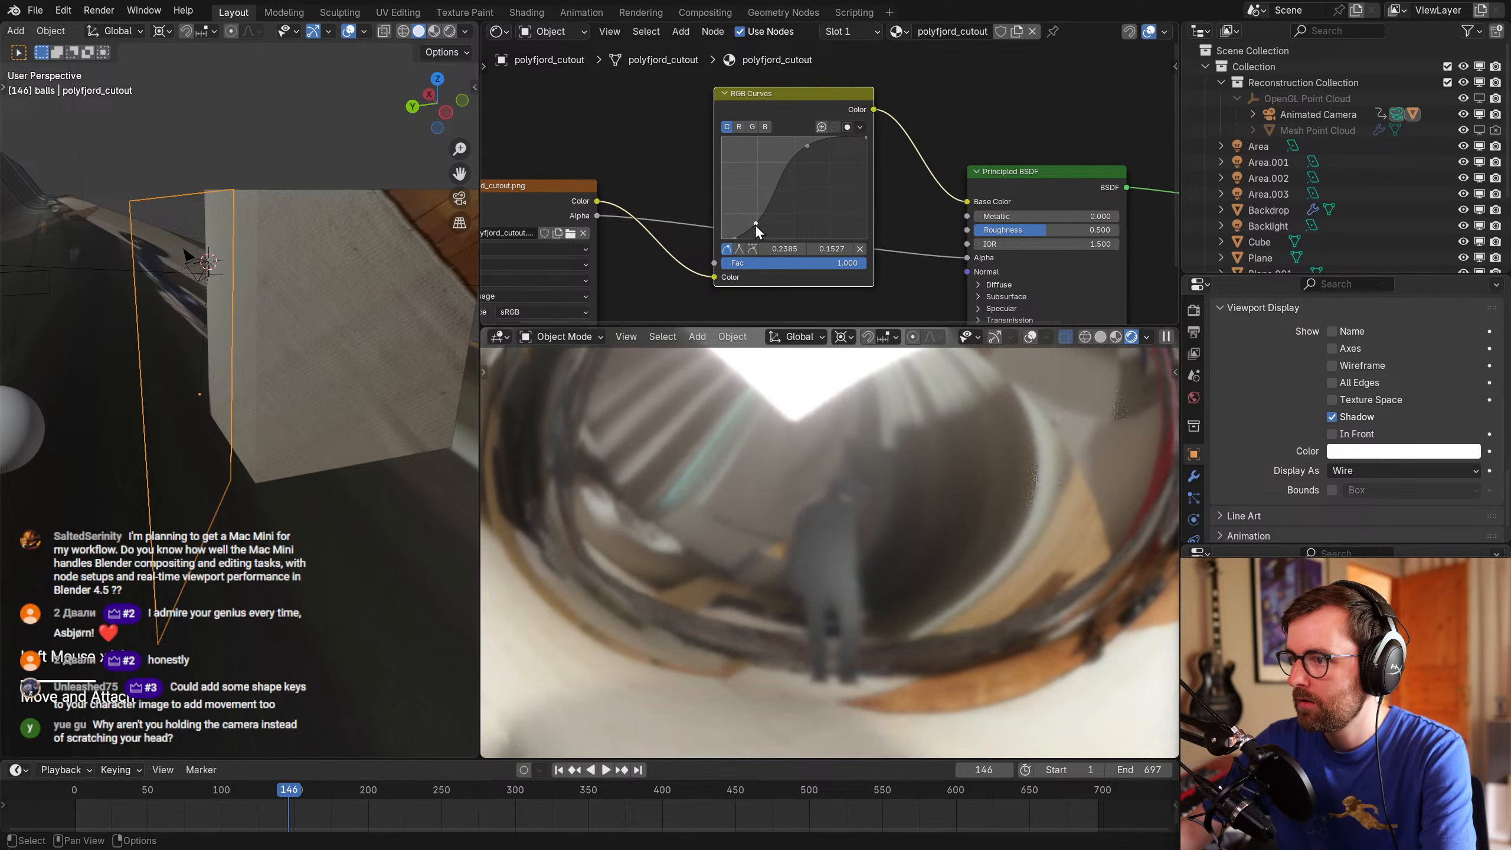
# At frame 291, bend the RGB curve downward through about (0.75, 0.33) to darken the reflected figure.
pyautogui.scroll(-5, 872, 507)
pyautogui.moveTo(381, 794); pyautogui.dragTo(503, 793)
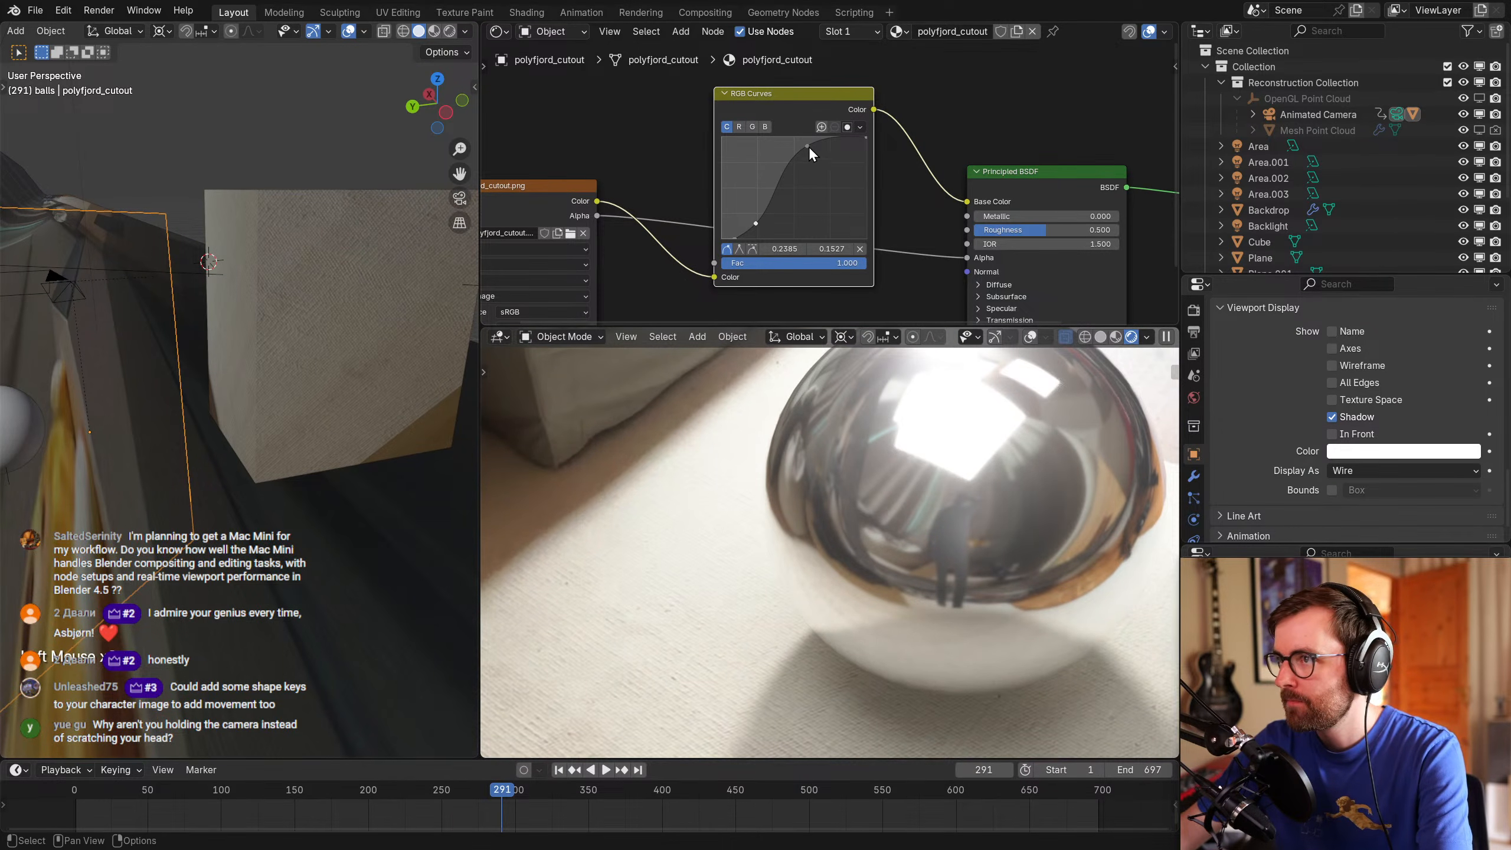
pyautogui.moveTo(756, 224); pyautogui.dragTo(831, 205)
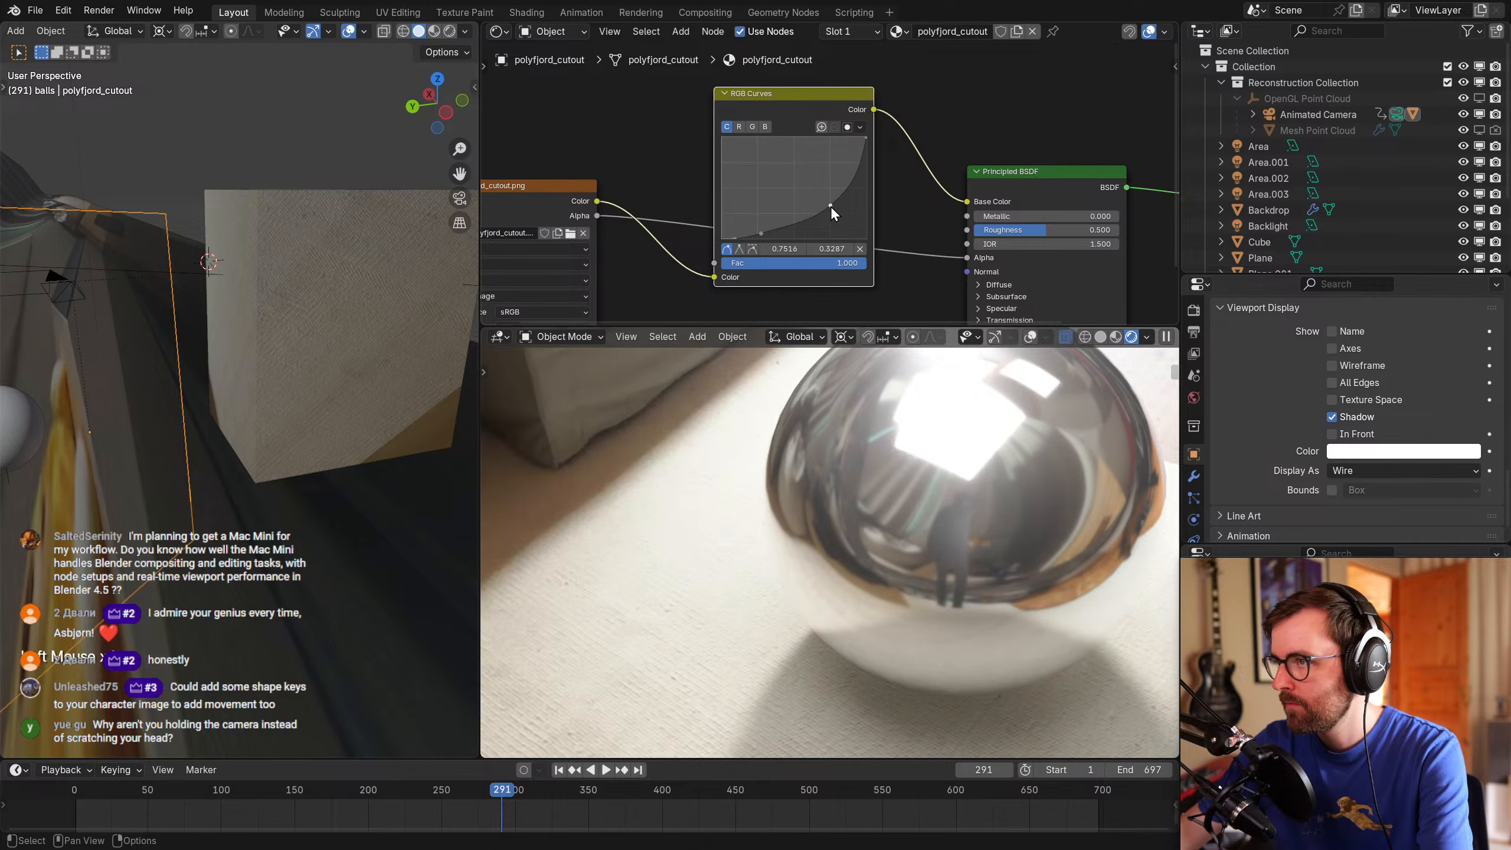
pyautogui.moveTo(865, 137); pyautogui.dragTo(870, 134)
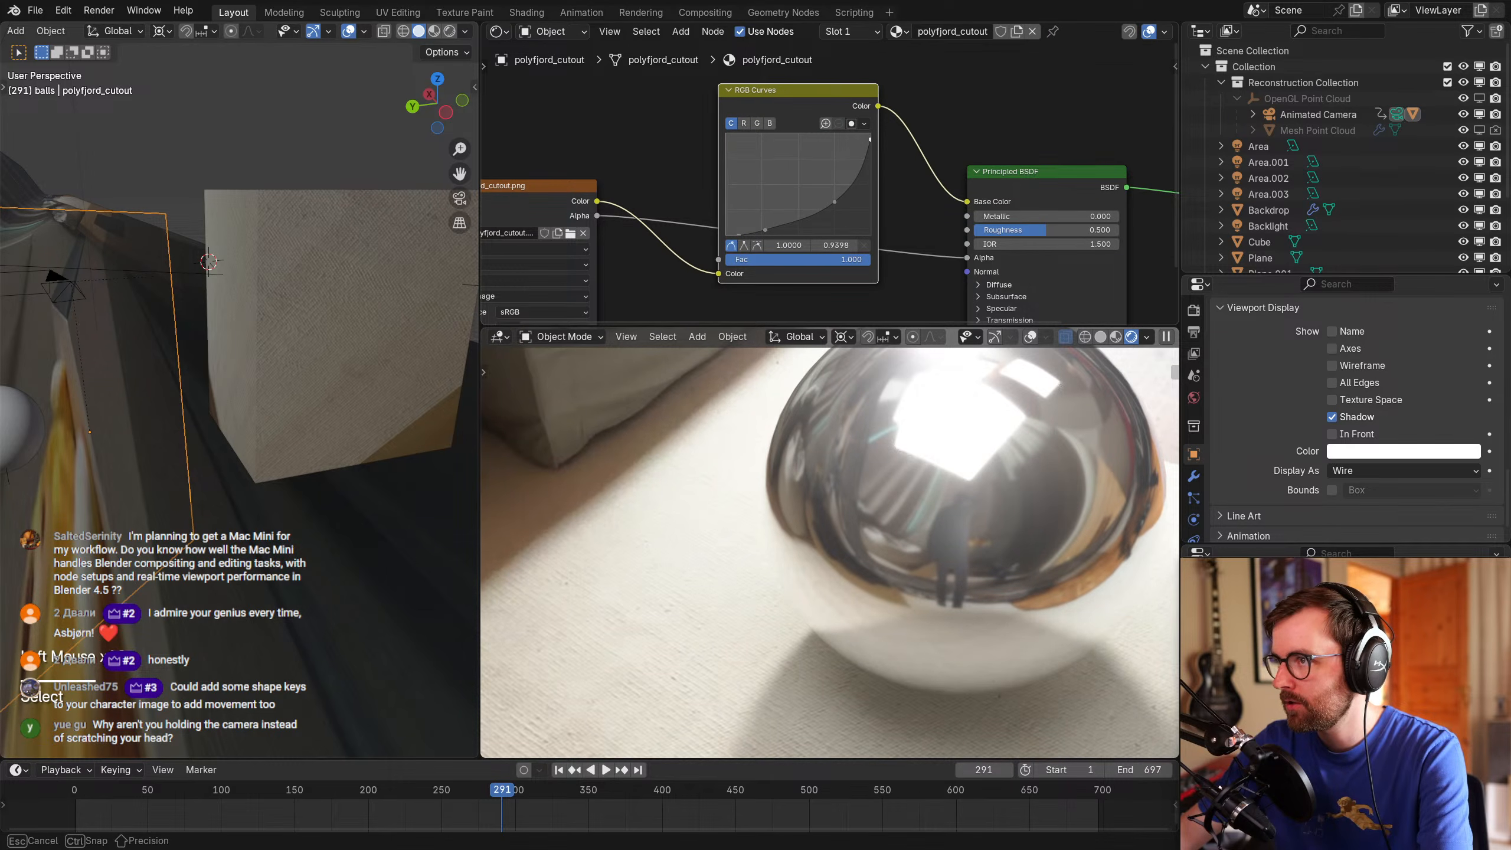
pyautogui.moveTo(830, 216); pyautogui.dragTo(830, 217)
# Cut the RGB Curves link to Base Color and delete the RGB Curves node.
pyautogui.keyDown('ctrl'); pyautogui.moveTo(939, 109); pyautogui.dragTo(913, 190, button='right'); pyautogui.keyUp('ctrl')
pyautogui.scroll(-1, 922, 191)
pyautogui.moveTo(922, 191); pyautogui.dragTo(929, 253, button='middle')
pyautogui.moveTo(823, 175); pyautogui.dragTo(716, 98)
pyautogui.press('x')
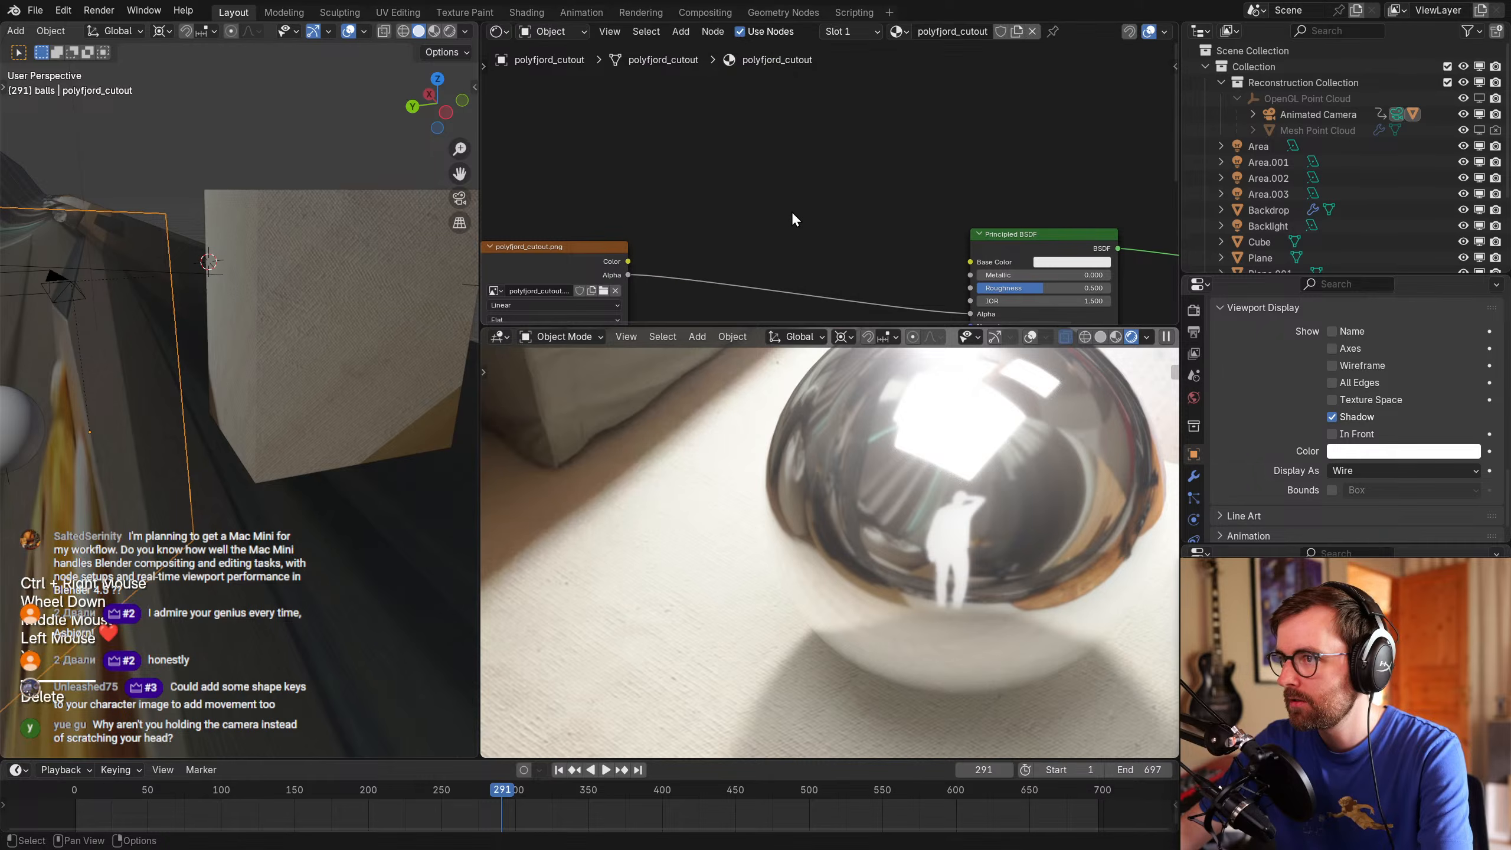
pyautogui.hotkey('shift', 'a')
pyautogui.moveTo(791, 226)
pyautogui.click(875, 226)
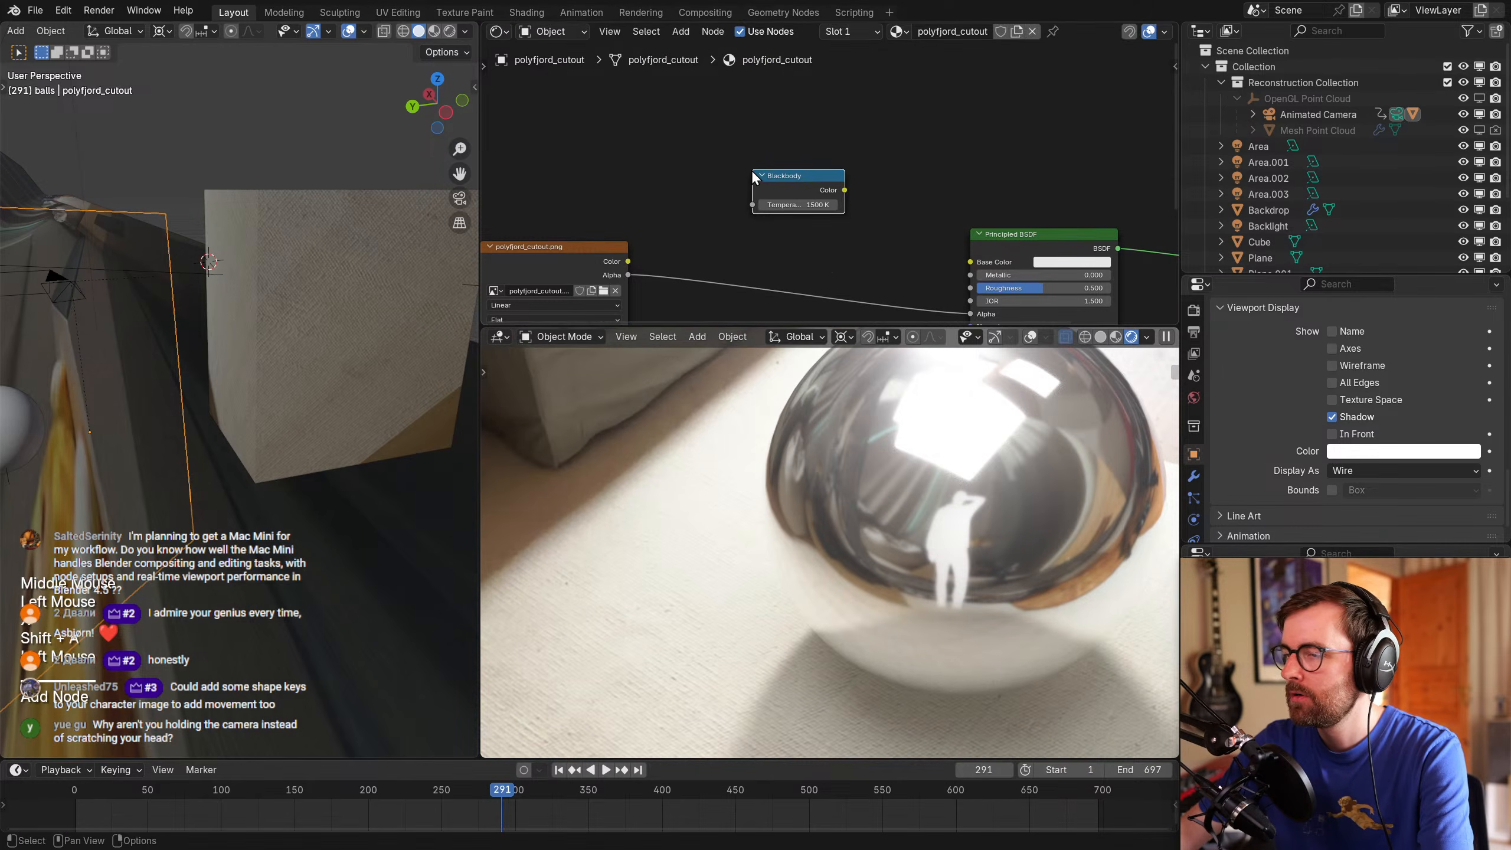
pyautogui.press('Escape')
# Add a Color Ramp node, feeding the image's Color into Fac and the ramp's Color into Base Color.
pyautogui.hotkey('shift', 'a')
pyautogui.moveTo(715, 172)
pyautogui.click(860, 187)
pyautogui.moveTo(625, 263); pyautogui.dragTo(701, 266)
pyautogui.press('Escape')
pyautogui.moveTo(848, 174); pyautogui.dragTo(984, 261)
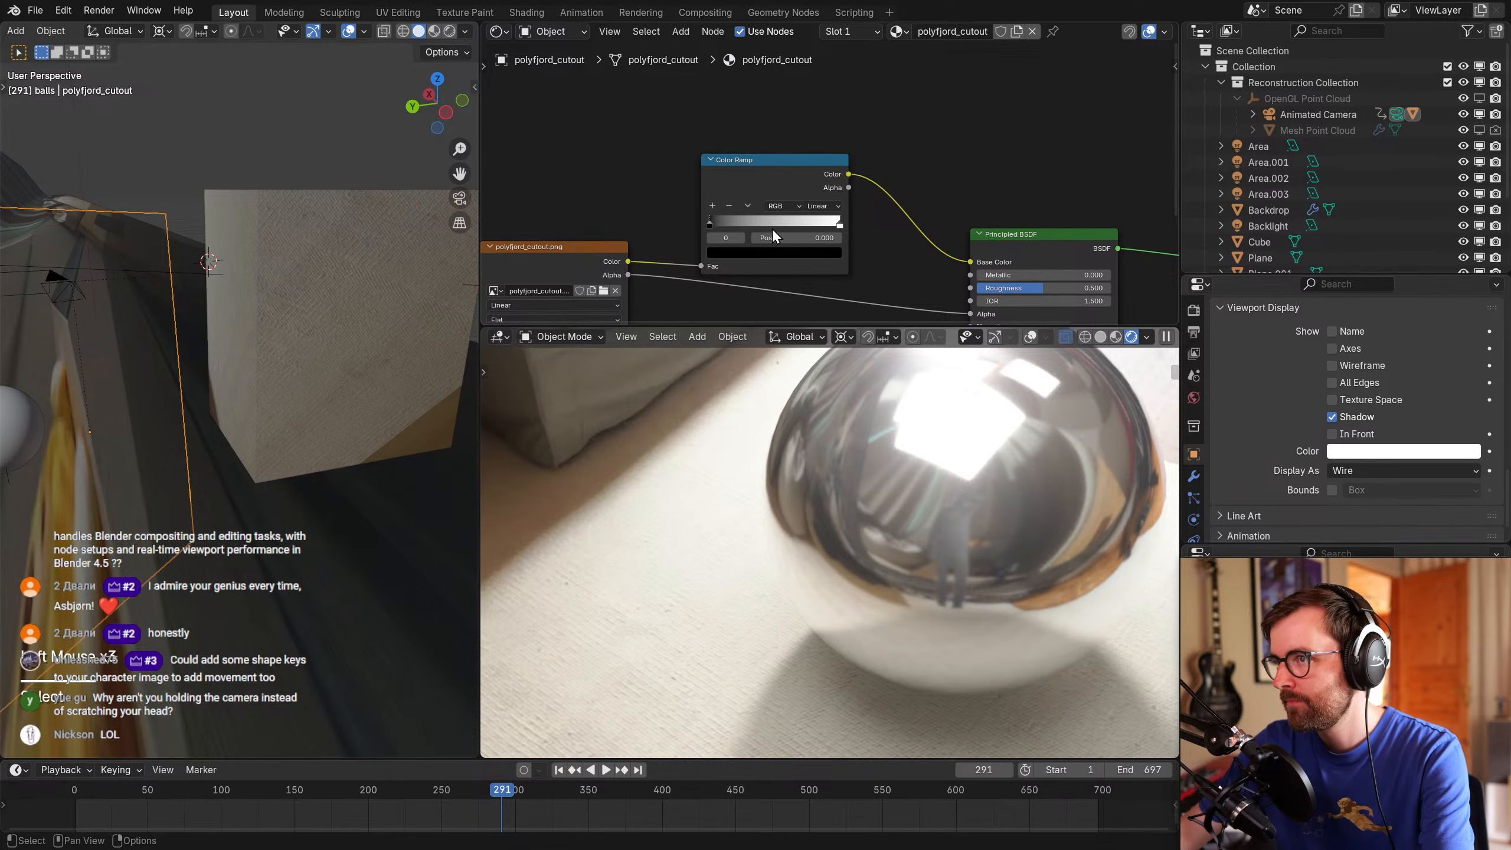
# Set the Color Ramp's stop 1 at position 1.000 to black.
pyautogui.click(741, 238)
pyautogui.click(752, 253)
pyautogui.moveTo(819, 85); pyautogui.dragTo(819, 150)
# Delete the Principled BSDF and add a Mix Shader feeding the Material Output's Surface.
pyautogui.scroll(-2, 1041, 153)
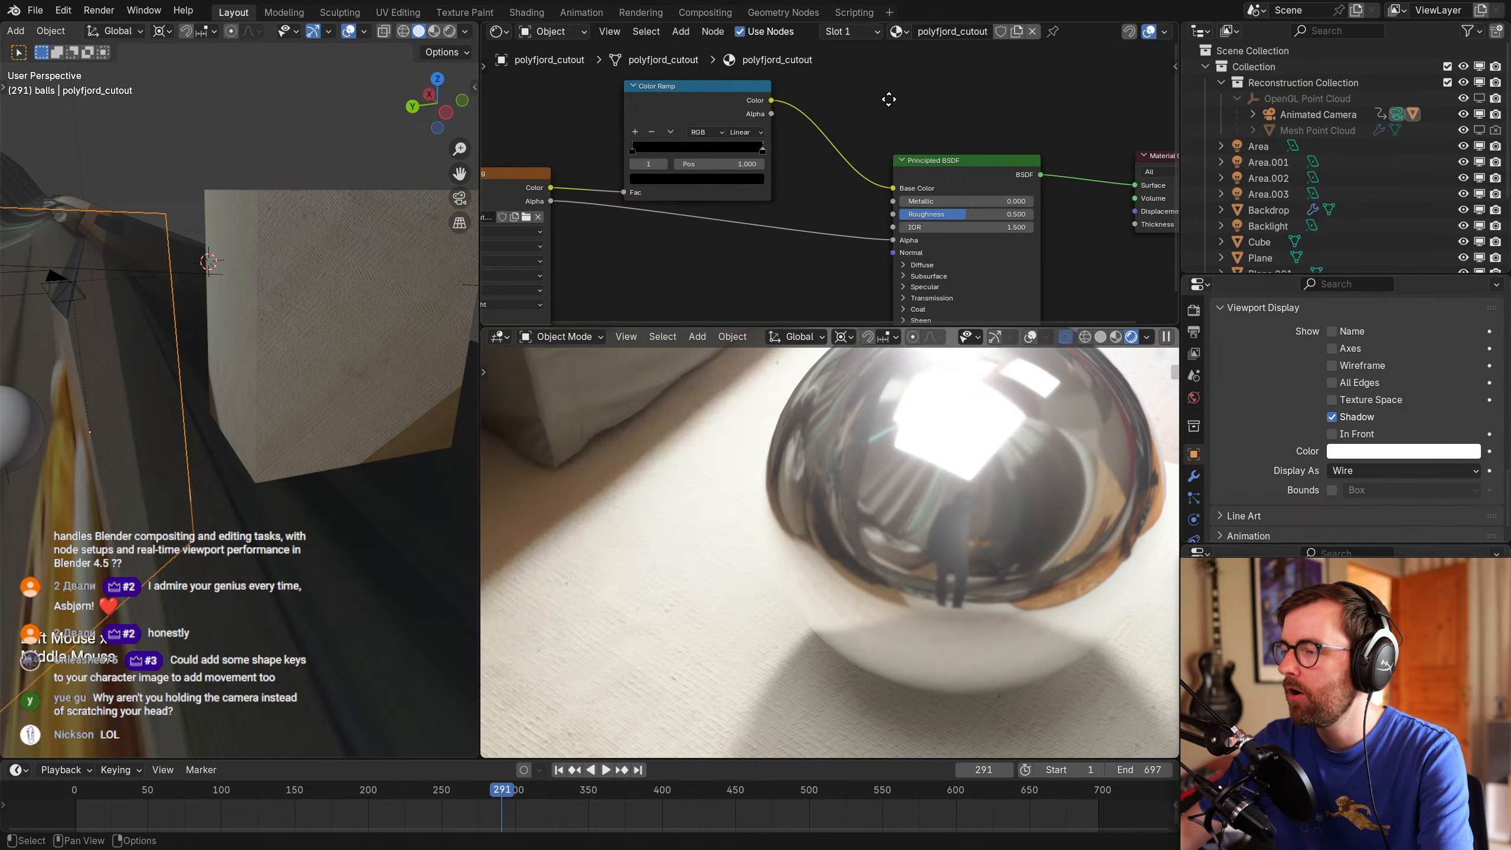
pyautogui.moveTo(879, 130); pyautogui.dragTo(914, 128, button='middle')
pyautogui.keyDown('alt'); pyautogui.click(868, 156); pyautogui.keyUp('alt')
pyautogui.press('Delete')
pyautogui.hotkey('shift', 'a')
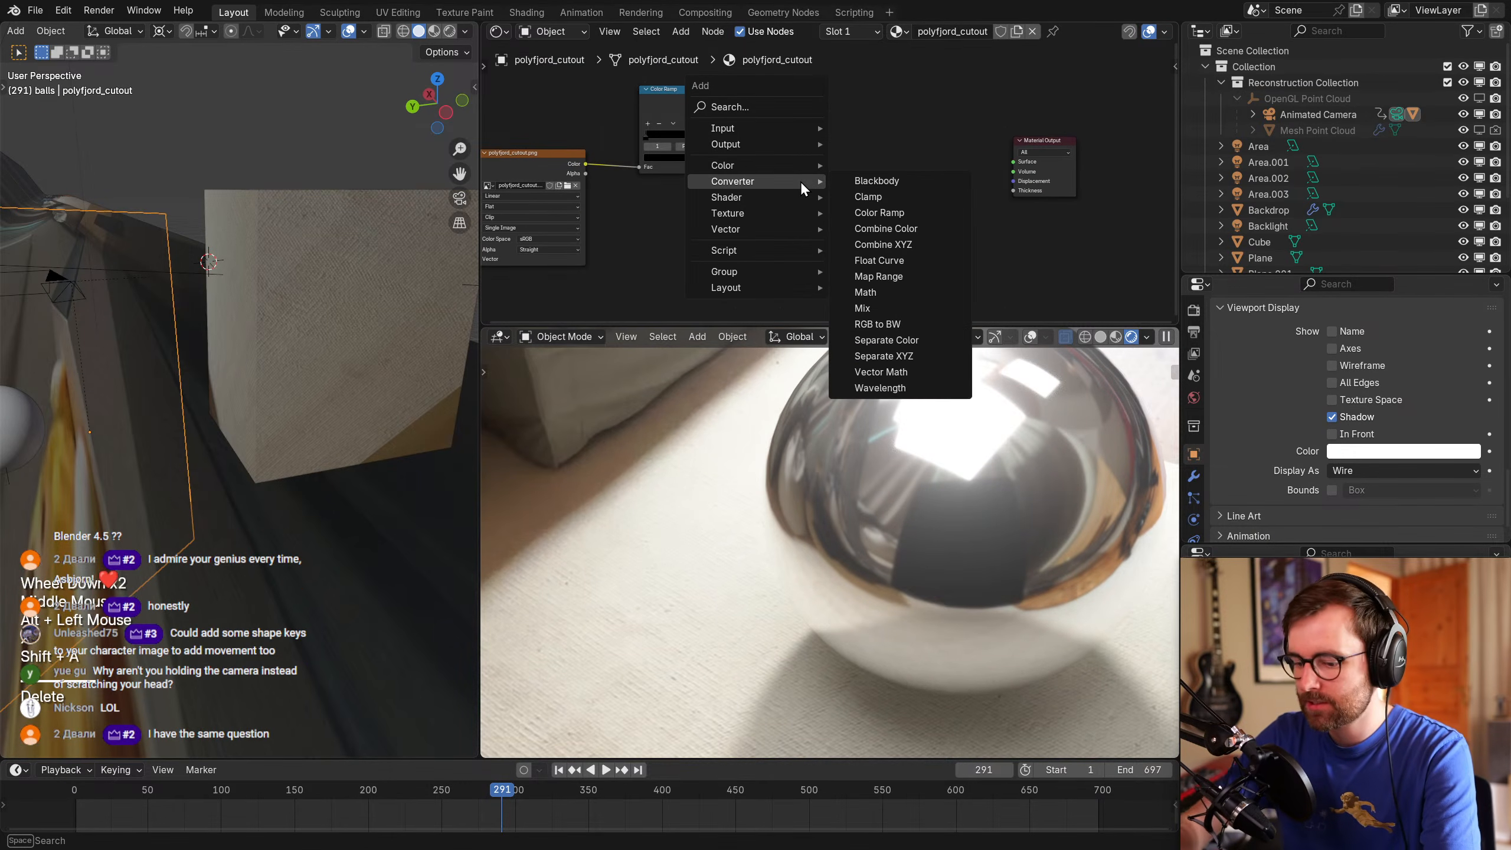
pyautogui.write('mix sha')
pyautogui.press('Return')
pyautogui.click(855, 155)
pyautogui.moveTo(914, 166); pyautogui.dragTo(1020, 168)
# Delete the Color Ramp and link the image's Color output directly to the Mix Shader.
pyautogui.moveTo(850, 186); pyautogui.dragTo(880, 172)
pyautogui.press('Escape')
pyautogui.click(716, 112)
pyautogui.press('x')
pyautogui.moveTo(717, 126); pyautogui.dragTo(720, 142, button='middle')
pyautogui.moveTo(588, 191); pyautogui.dragTo(854, 218)
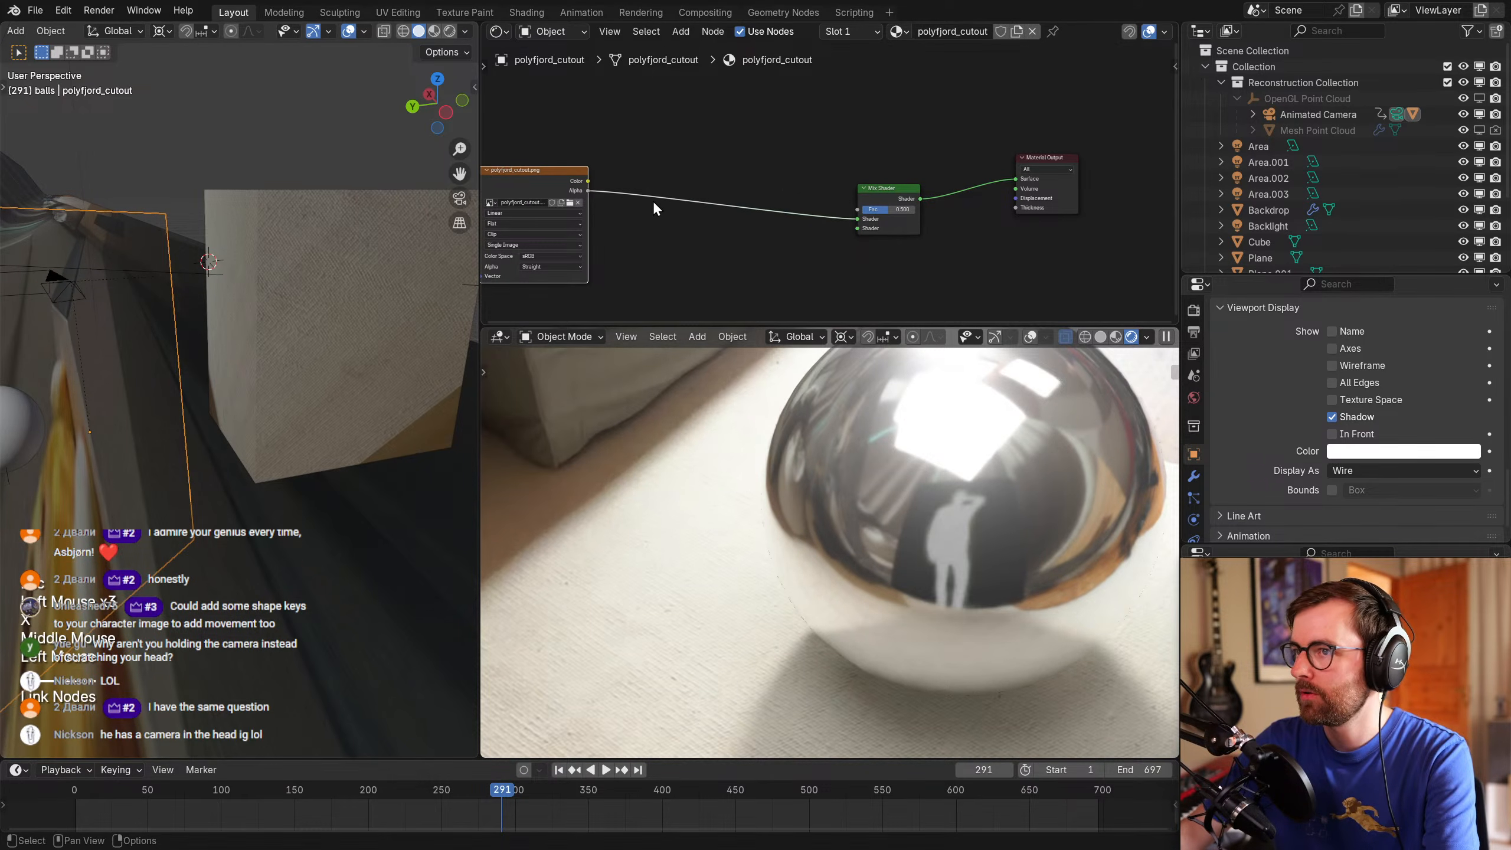
pyautogui.keyDown('ctrl'); pyautogui.moveTo(595, 190); pyautogui.dragTo(588, 181); pyautogui.keyUp('ctrl')
# Add a Diffuse BSDF feeding the Mix Shader's second Shader input, keeping the image link on Fac.
pyautogui.click(732, 158)
pyautogui.hotkey('shift', 'a')
pyautogui.write('diffuse')
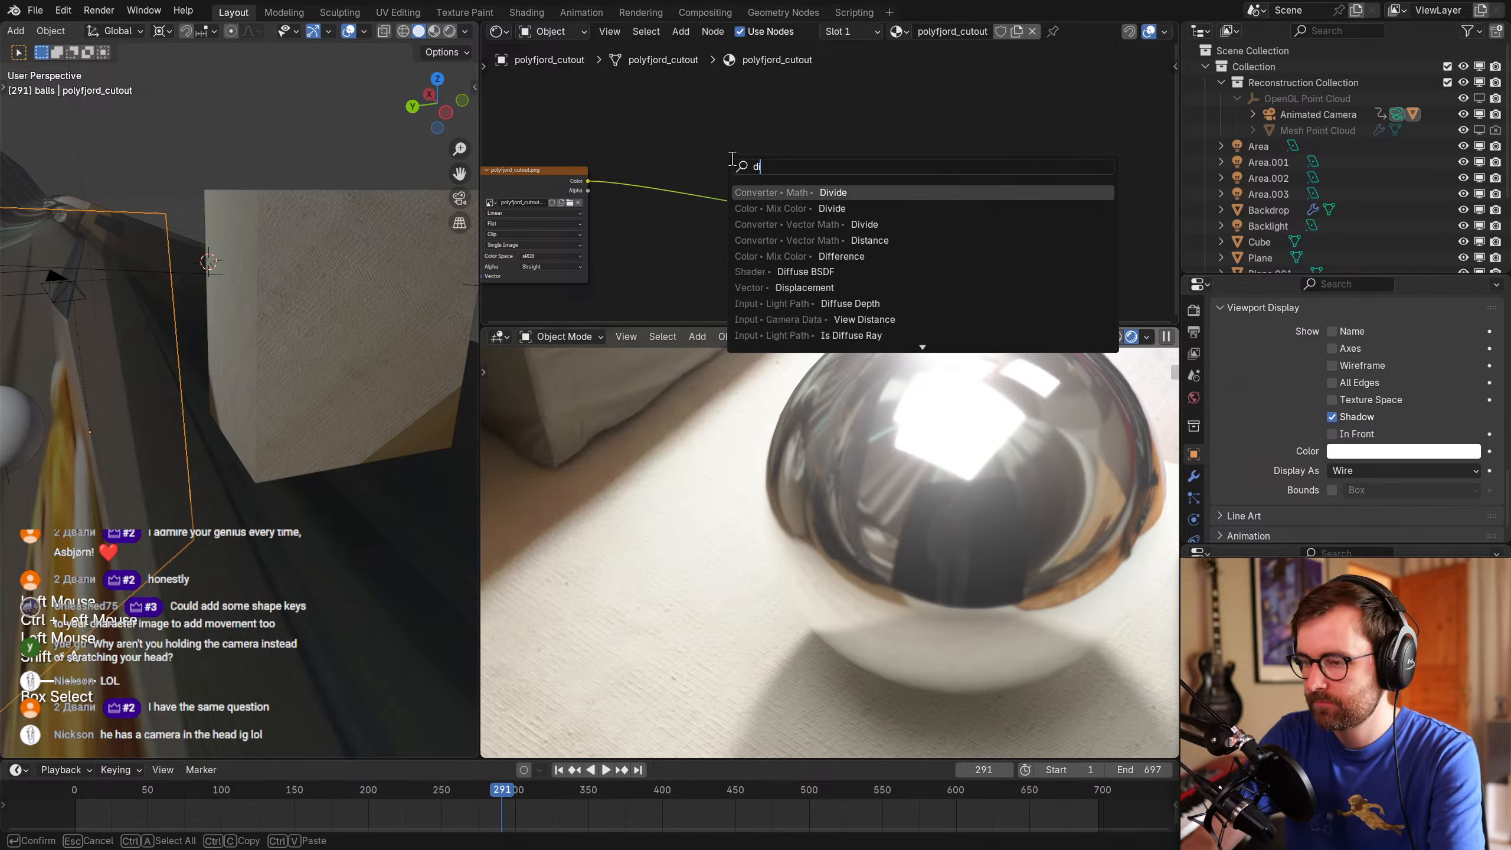
pyautogui.press('Return')
pyautogui.click(741, 259)
pyautogui.moveTo(857, 228)
pyautogui.mouseDown()
pyautogui.moveTo(743, 258)
pyautogui.moveTo(859, 209)
pyautogui.mouseUp()
pyautogui.moveTo(709, 246); pyautogui.dragTo(700, 206)
# Add a Transparent BSDF to the Mix Shader's first Shader input and drive Fac with the image's Alpha.
pyautogui.hotkey('shift', 'a')
pyautogui.write('transp')
pyautogui.click(779, 247)
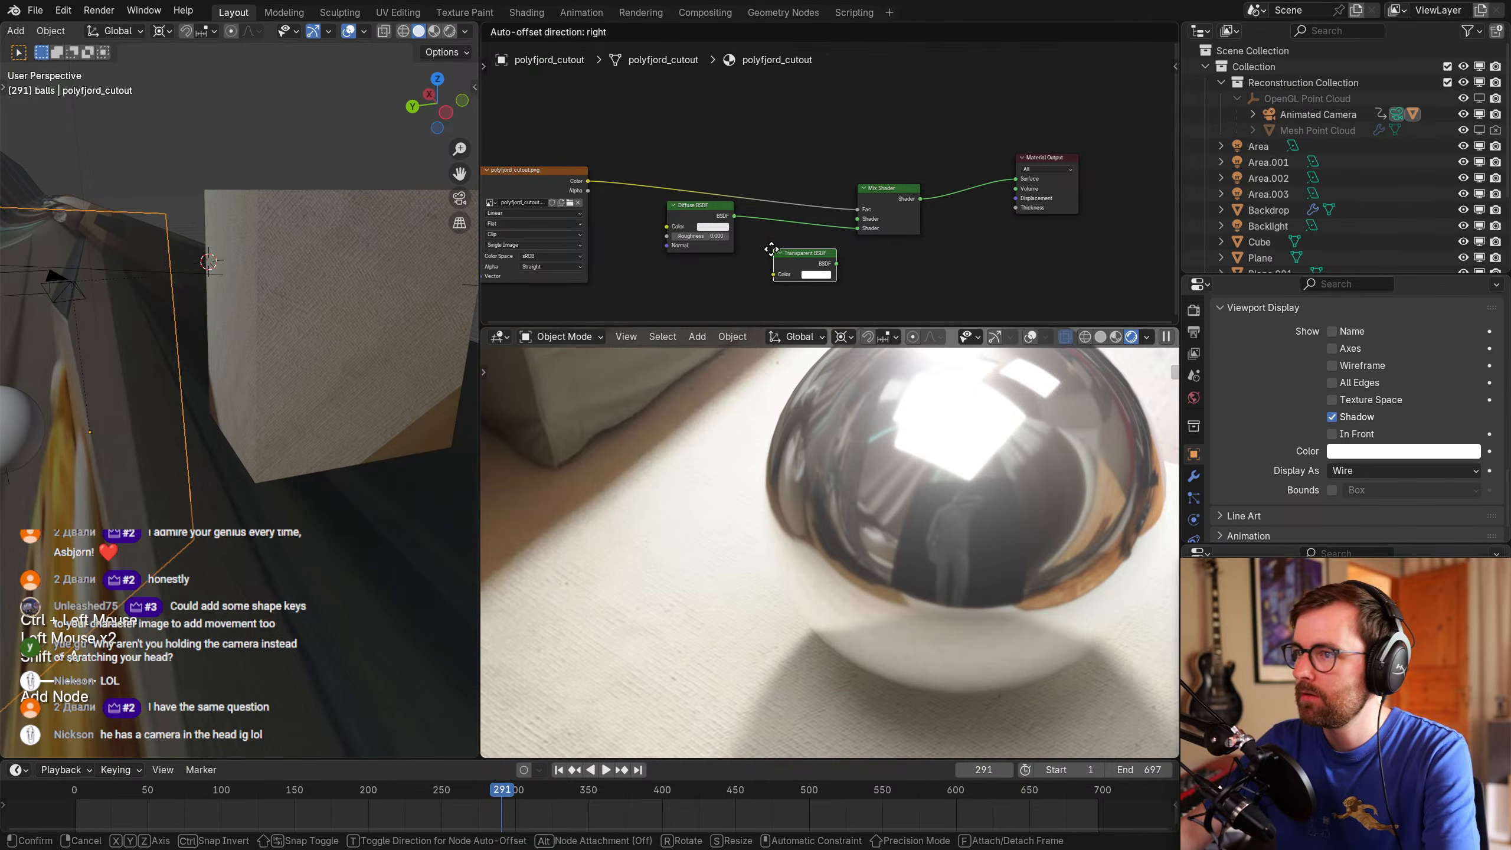
pyautogui.click(735, 290)
pyautogui.moveTo(865, 226); pyautogui.dragTo(867, 227)
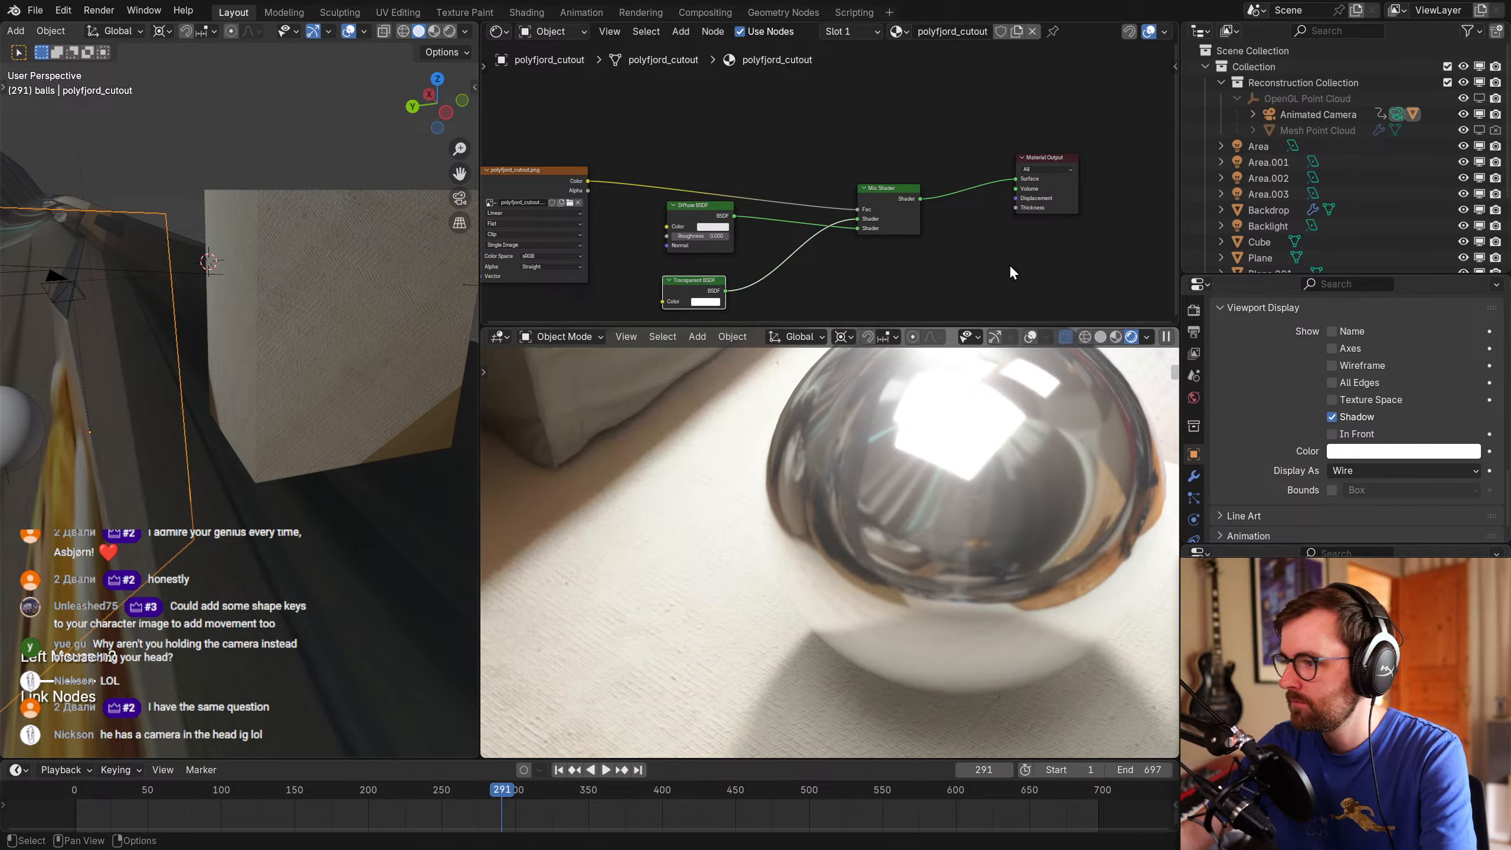
pyautogui.keyDown('ctrl'); pyautogui.moveTo(589, 182); pyautogui.dragTo(589, 190); pyautogui.keyUp('ctrl')
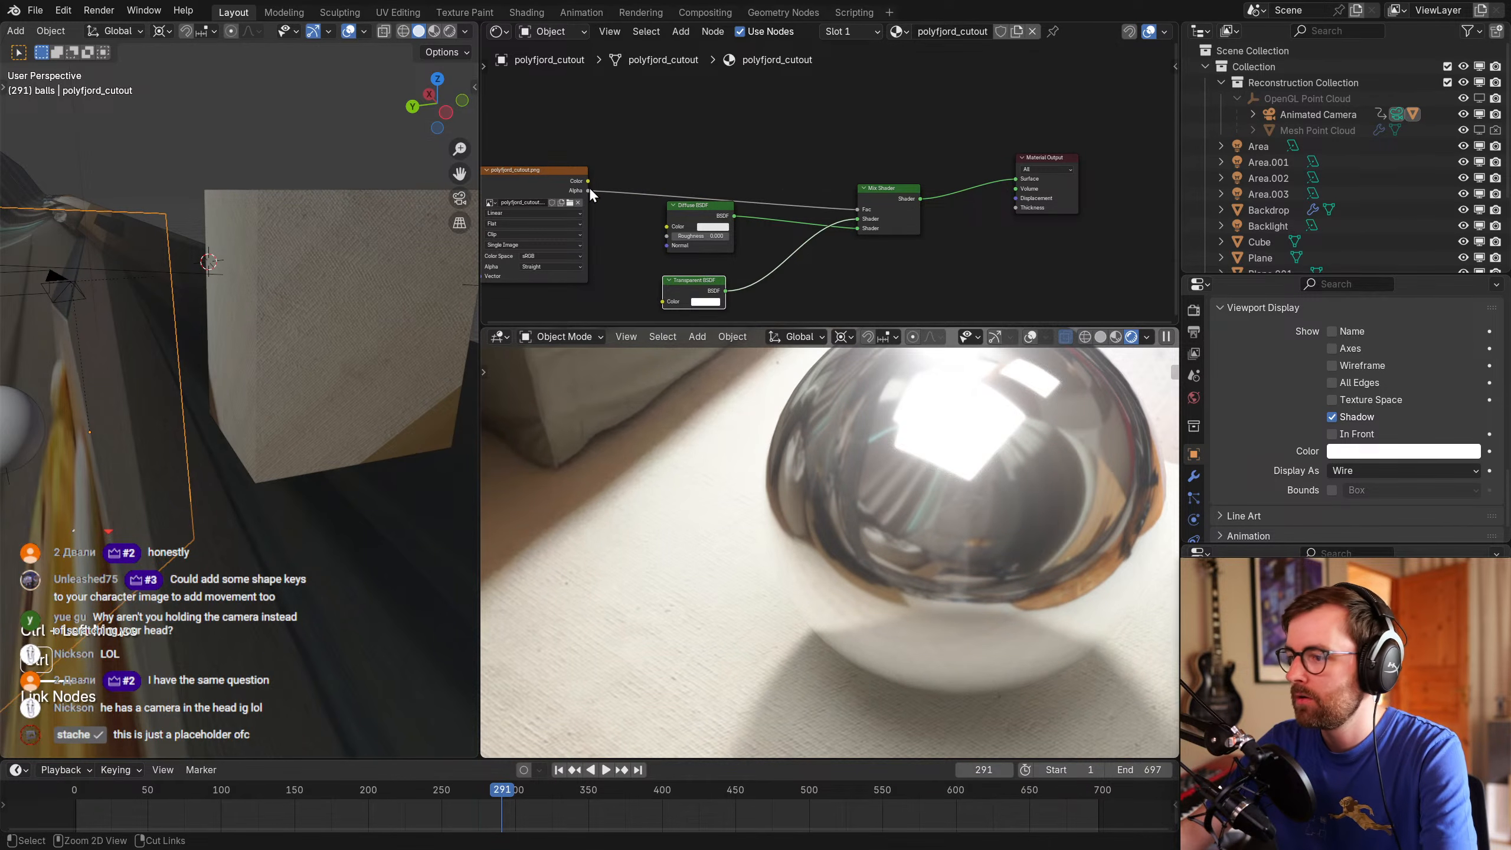
# Feed the image's Color into the Diffuse BSDF's Color and rearrange the shader nodes for a tidier layout.
pyautogui.moveTo(695, 219); pyautogui.dragTo(685, 232)
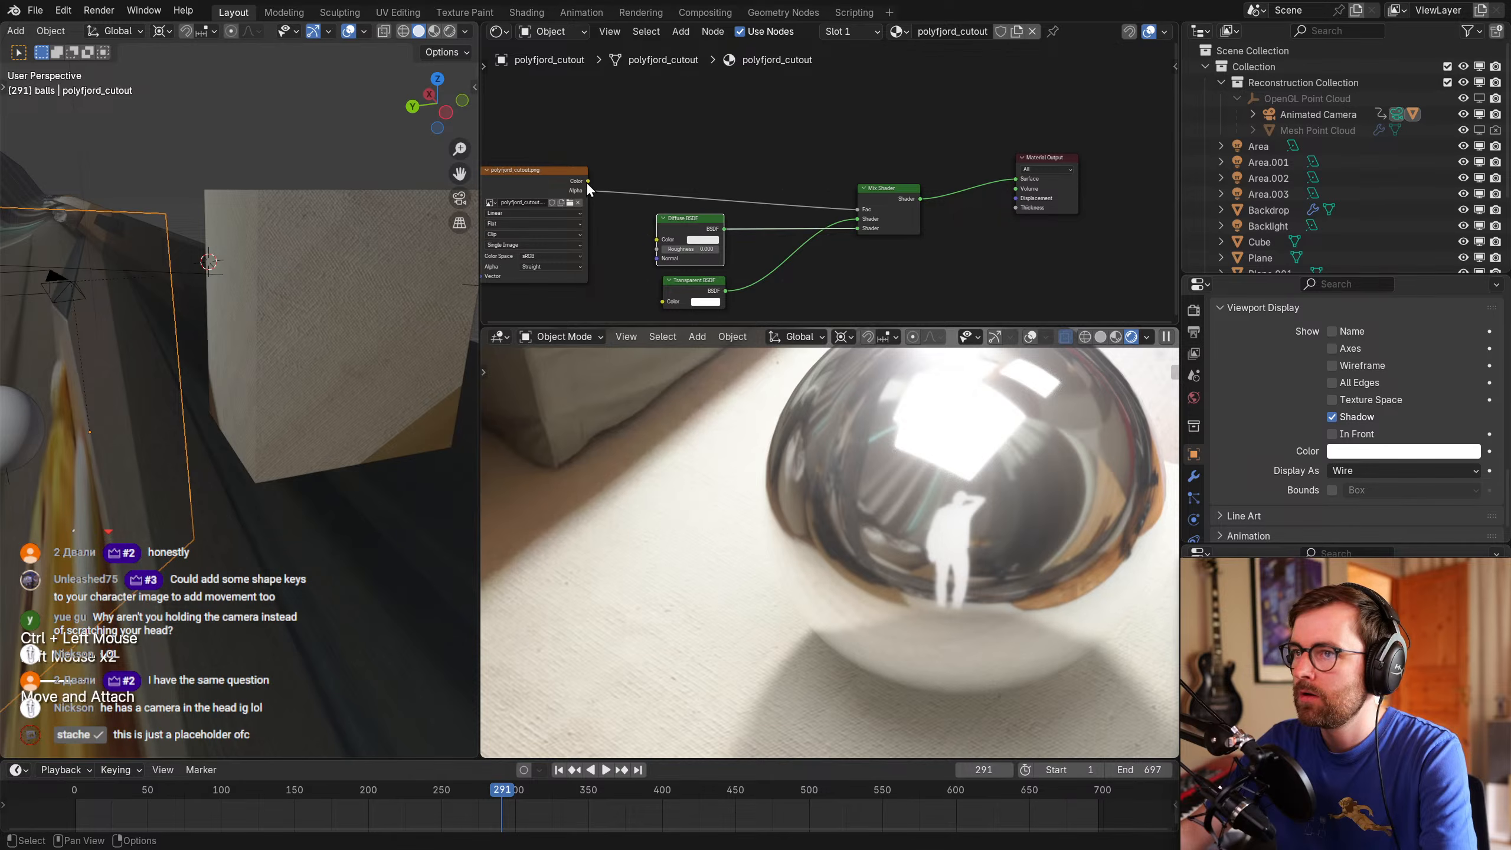
pyautogui.moveTo(588, 181); pyautogui.dragTo(657, 239)
pyautogui.moveTo(994, 110); pyautogui.dragTo(665, 315)
pyautogui.press('g')
pyautogui.click(734, 290)
pyautogui.moveTo(850, 142); pyautogui.dragTo(708, 298)
pyautogui.press('g')
pyautogui.click(781, 287)
pyautogui.click(730, 242)
pyautogui.scroll(1, 730, 242)
pyautogui.moveTo(797, 180); pyautogui.dragTo(805, 226, button='middle')
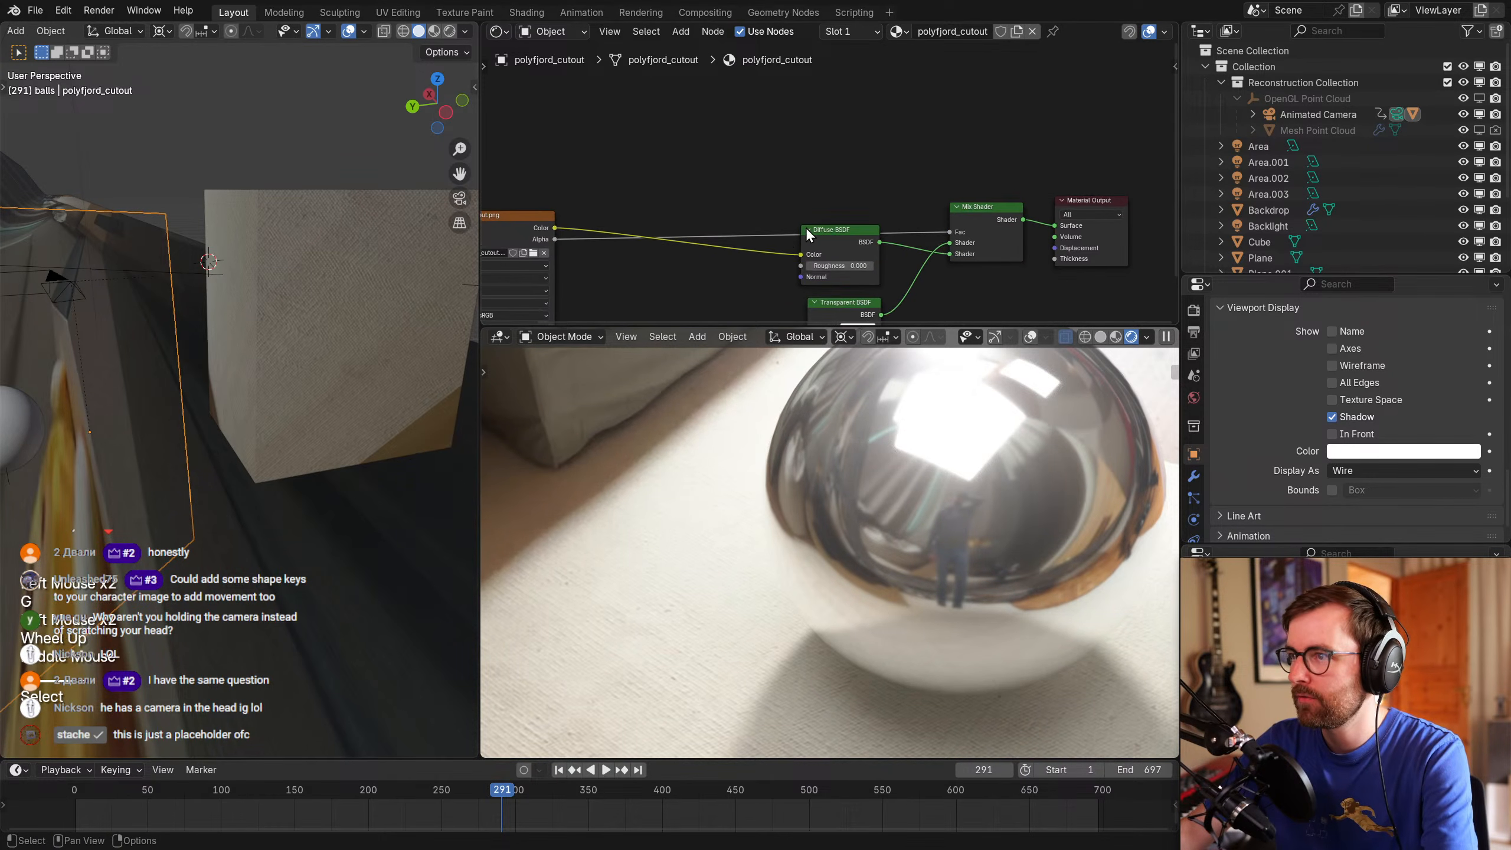
pyautogui.moveTo(805, 227); pyautogui.dragTo(803, 136)
# Insert a Color Ramp between the image's Color and the Diffuse BSDF, spread the nodes apart, and select the white stop.
pyautogui.scroll(-2, 215, 410)
pyautogui.moveTo(215, 411); pyautogui.dragTo(314, 405, button='middle')
pyautogui.scroll(1, 306, 394)
pyautogui.hotkey('shift', 'a')
pyautogui.moveTo(732, 136)
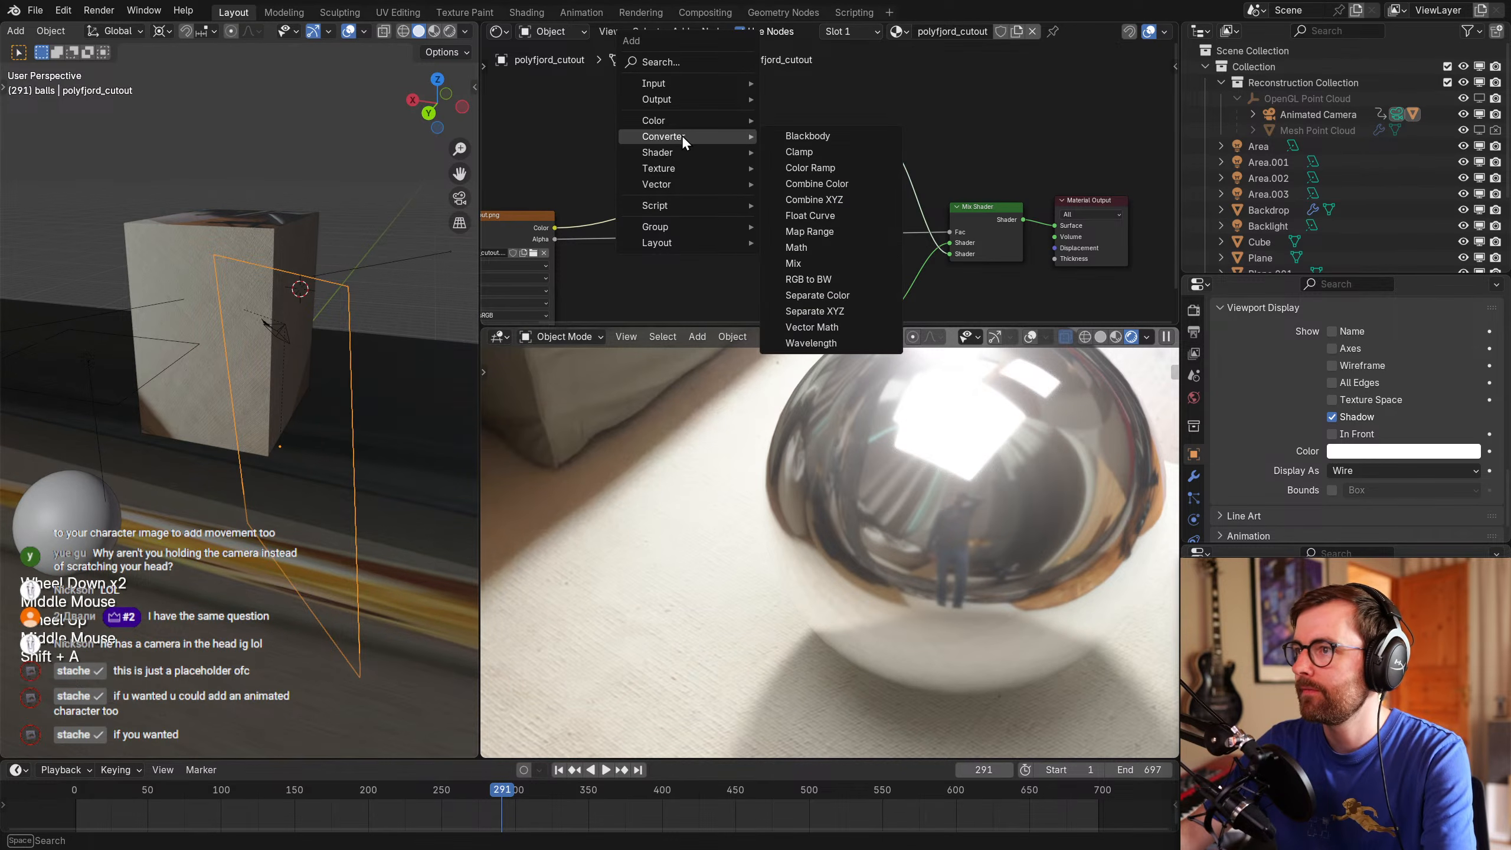
pyautogui.click(811, 167)
pyautogui.click(630, 108)
pyautogui.moveTo(707, 134); pyautogui.dragTo(694, 131)
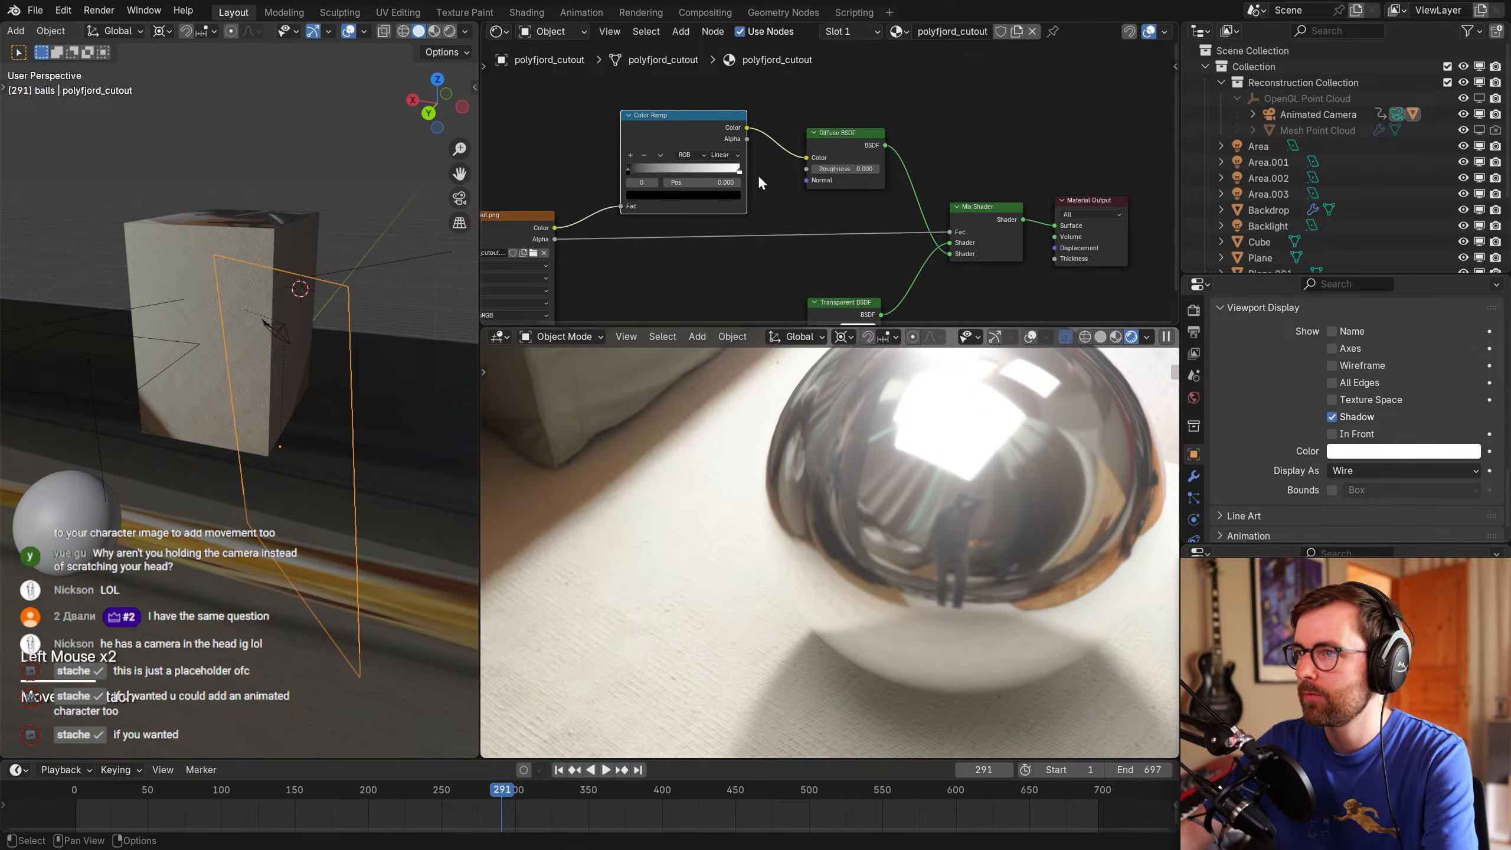
pyautogui.moveTo(678, 128); pyautogui.dragTo(685, 214, button='middle')
pyautogui.moveTo(685, 214); pyautogui.dragTo(655, 129)
pyautogui.moveTo(826, 222); pyautogui.dragTo(853, 203)
pyautogui.moveTo(672, 114); pyautogui.dragTo(663, 103)
pyautogui.click(705, 158)
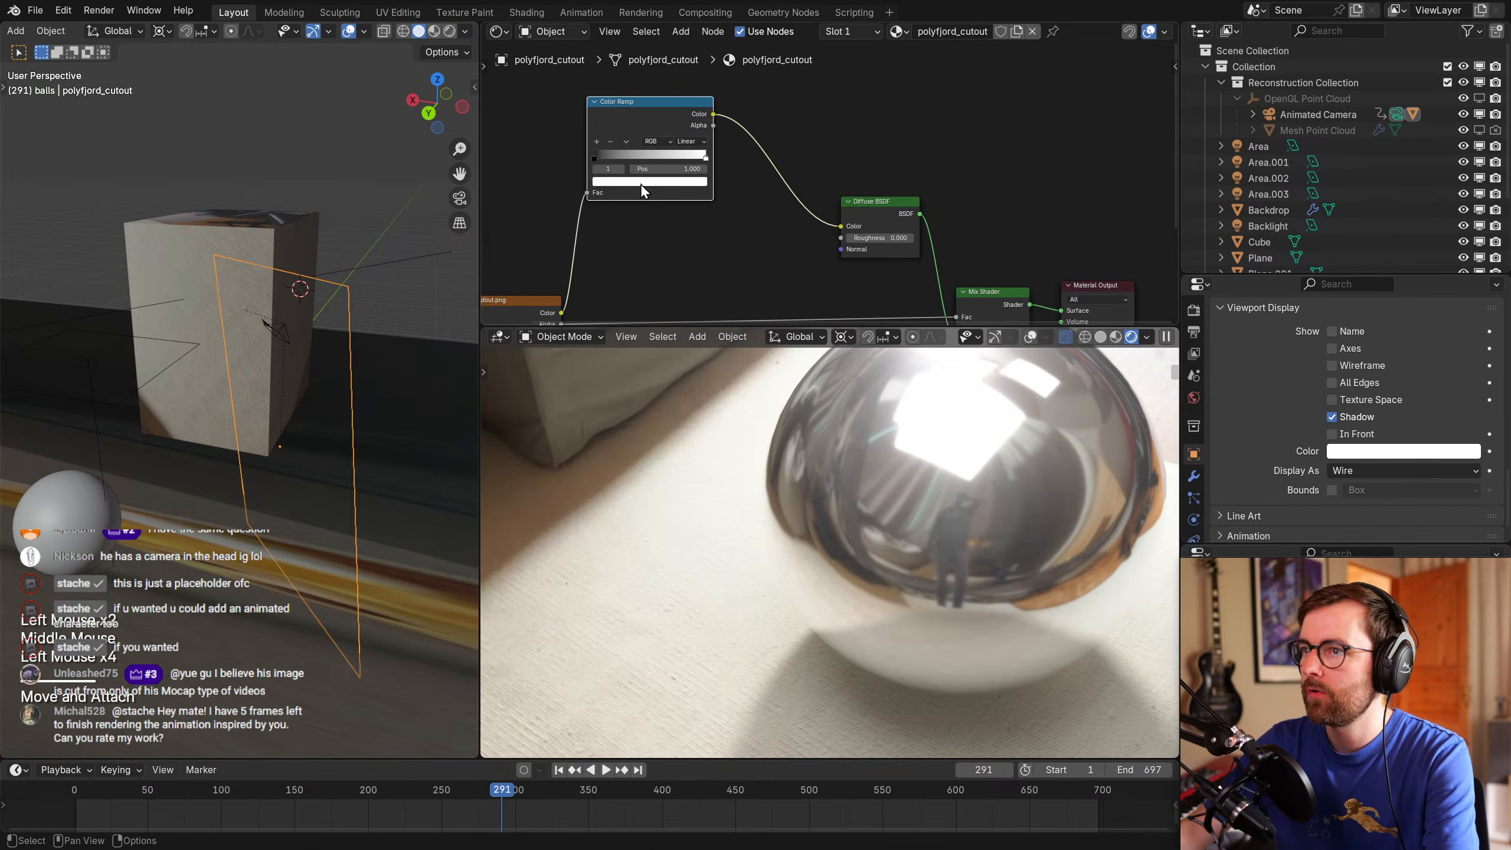
# Insert a Mix Color node before the Diffuse BSDF, using Color blending, factor 1.000 and the image's Color in B.
pyautogui.moveTo(756, 207); pyautogui.dragTo(746, 172, button='middle')
pyautogui.hotkey('shift', 'a')
pyautogui.moveTo(695, 162)
pyautogui.click(839, 238)
pyautogui.click(727, 151)
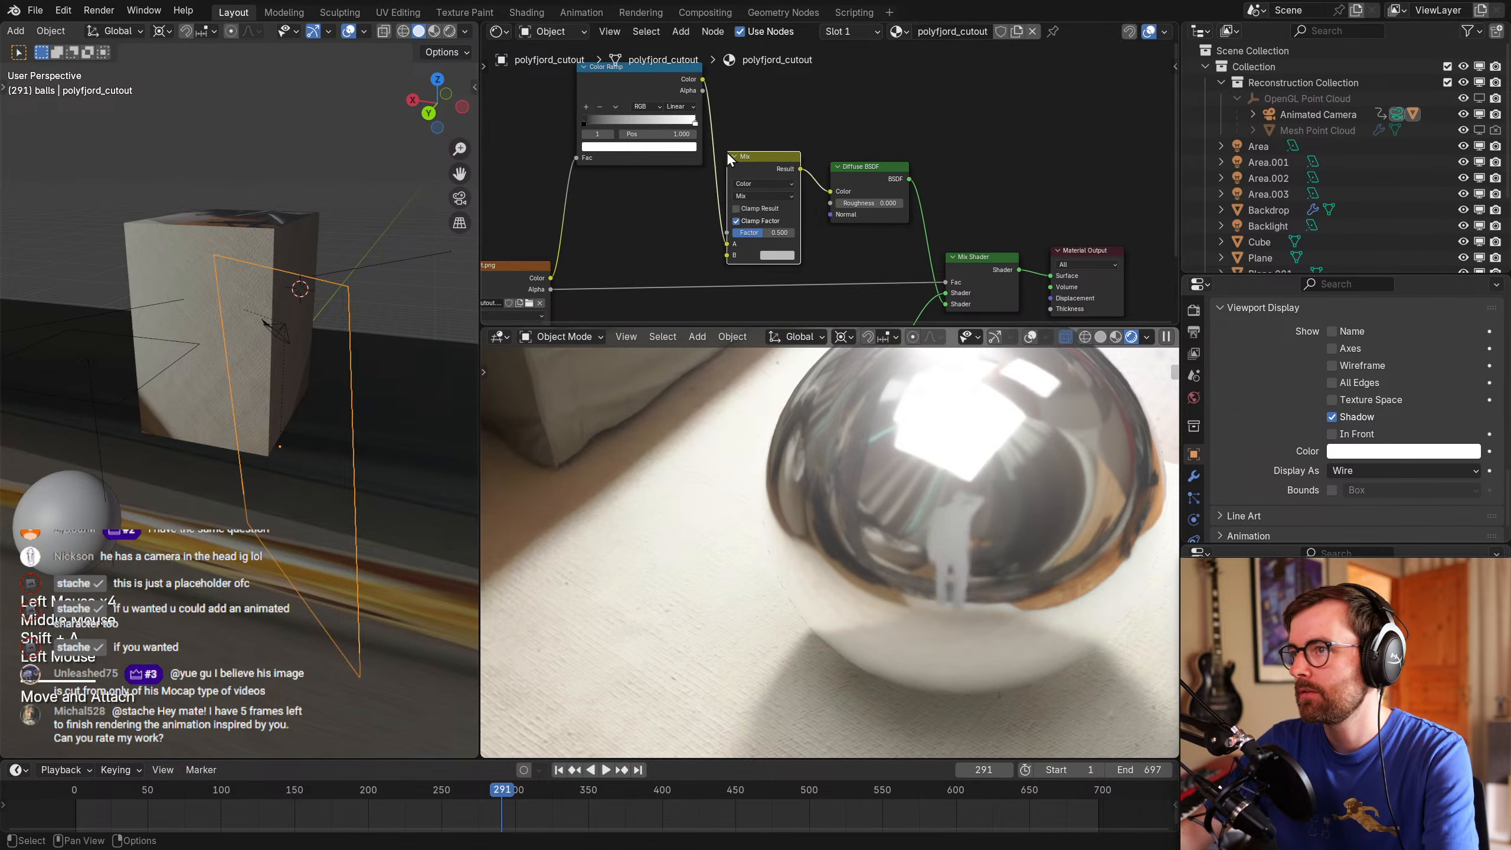
pyautogui.click(764, 194)
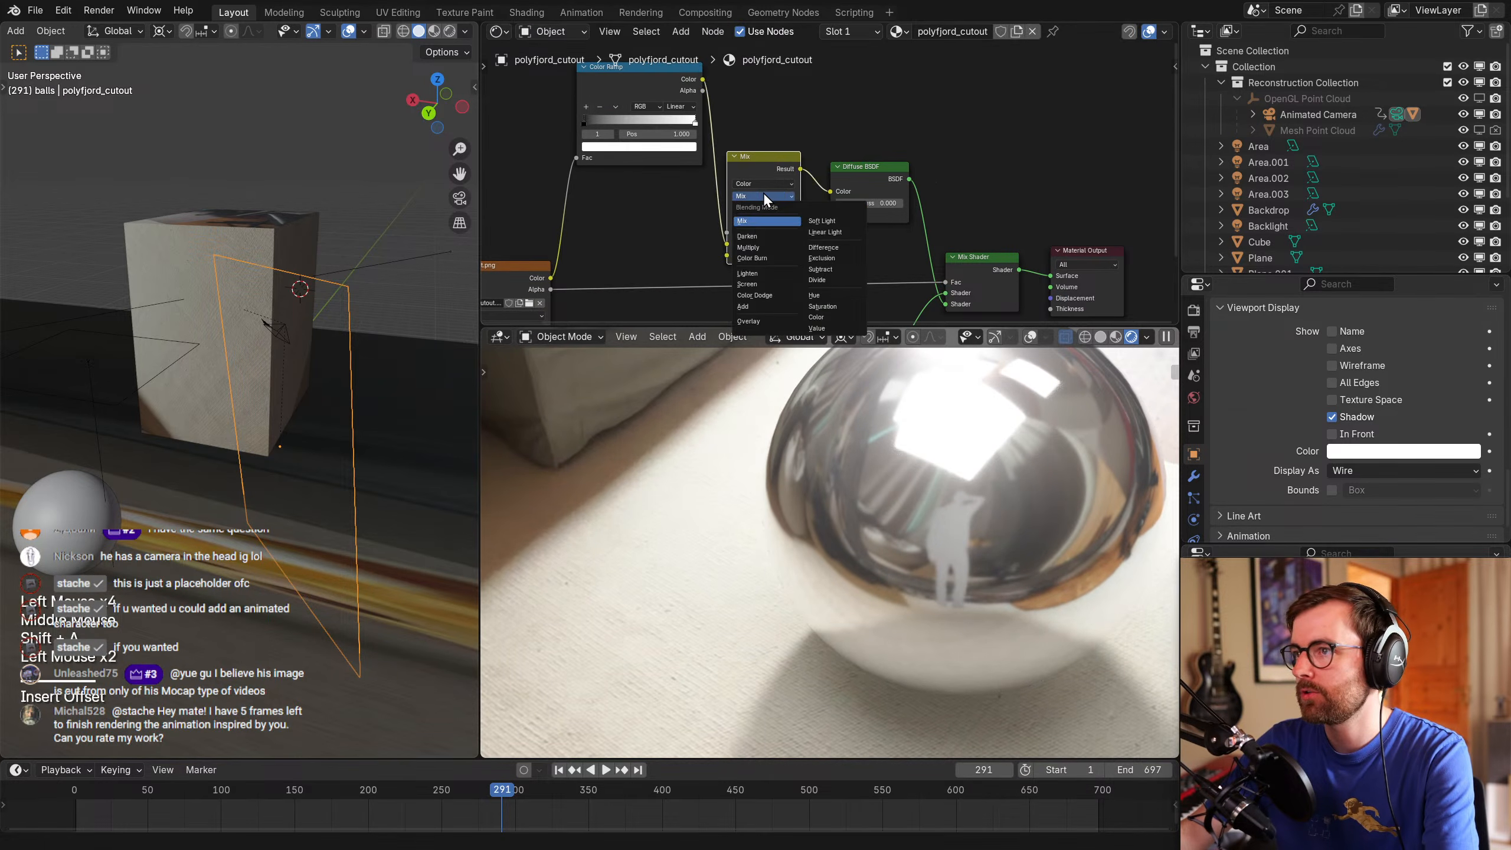
pyautogui.click(827, 317)
pyautogui.moveTo(550, 277); pyautogui.dragTo(798, 232)
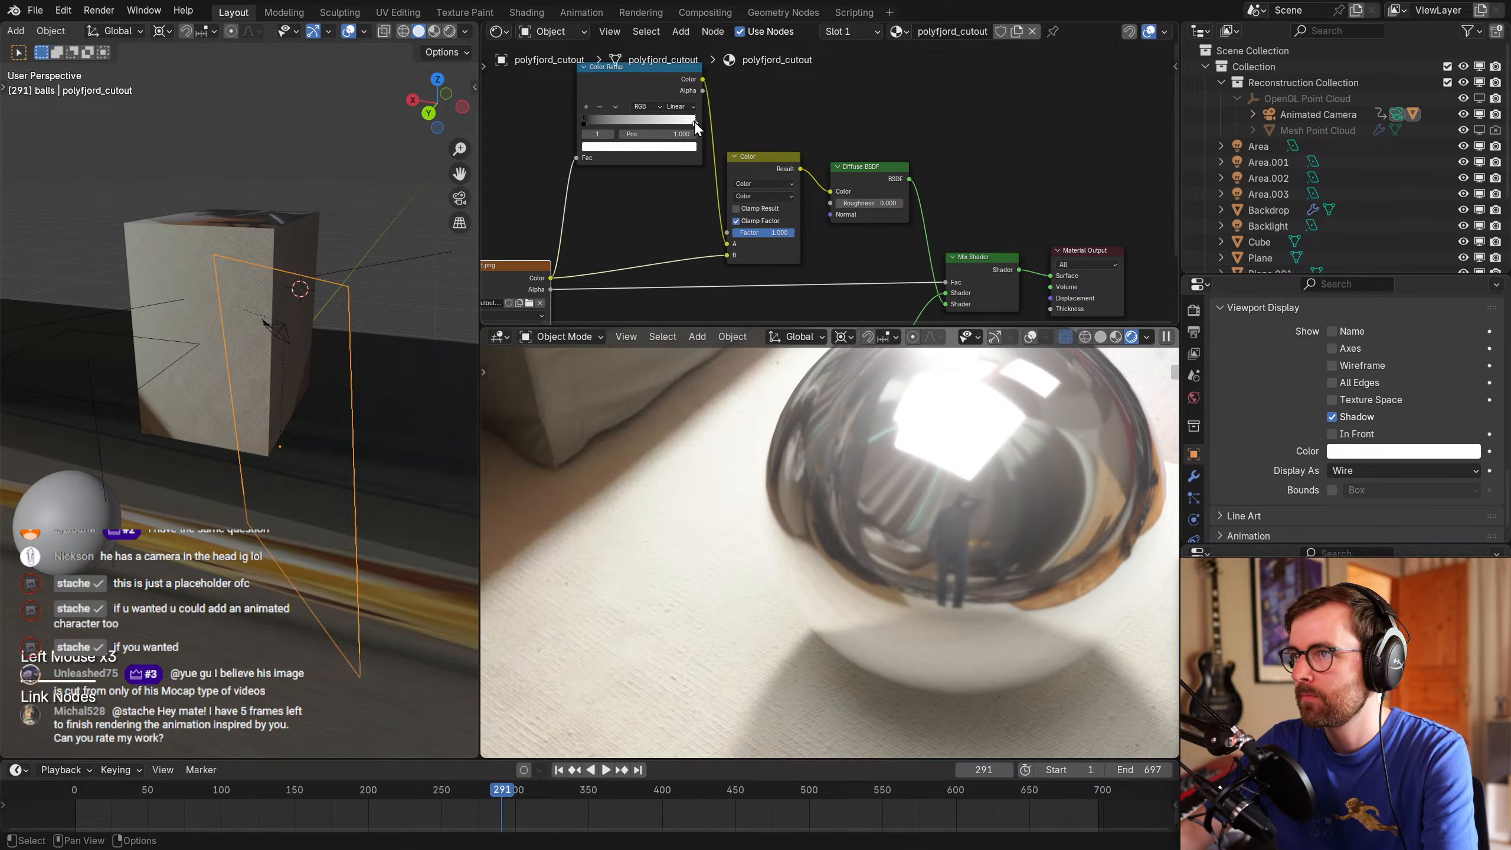
# Move the Color Ramp's white stop to position 0.510 and darken it to light grey.
pyautogui.click(584, 121)
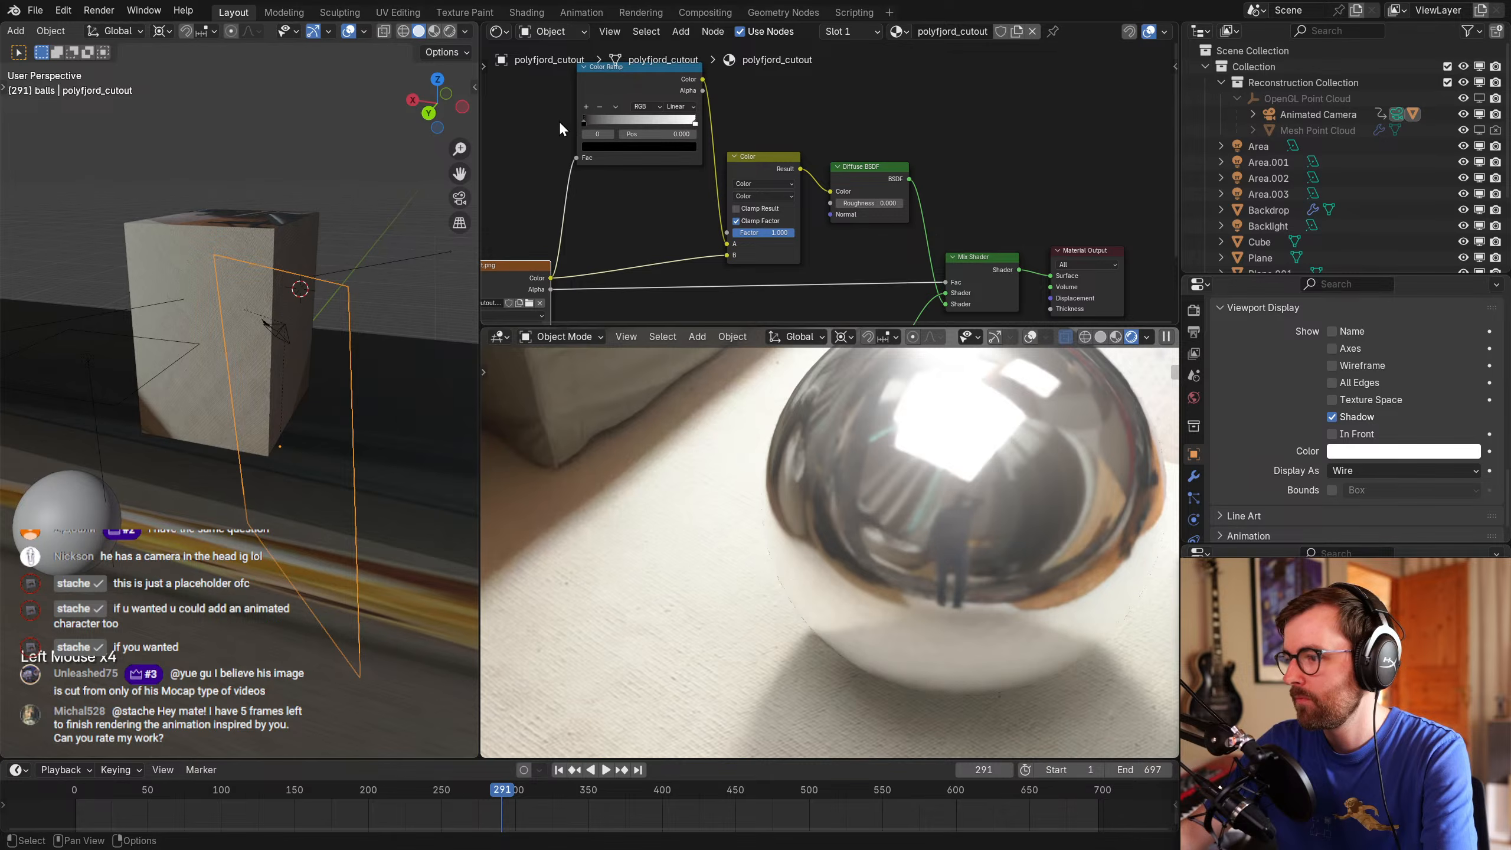
pyautogui.moveTo(693, 121); pyautogui.dragTo(677, 175)
pyautogui.click(671, 149)
# Go to frame 102 to check the reflected figure, save the file, and reselect the person cutout.
pyautogui.moveTo(429, 790); pyautogui.dragTo(224, 775)
pyautogui.click(328, 366)
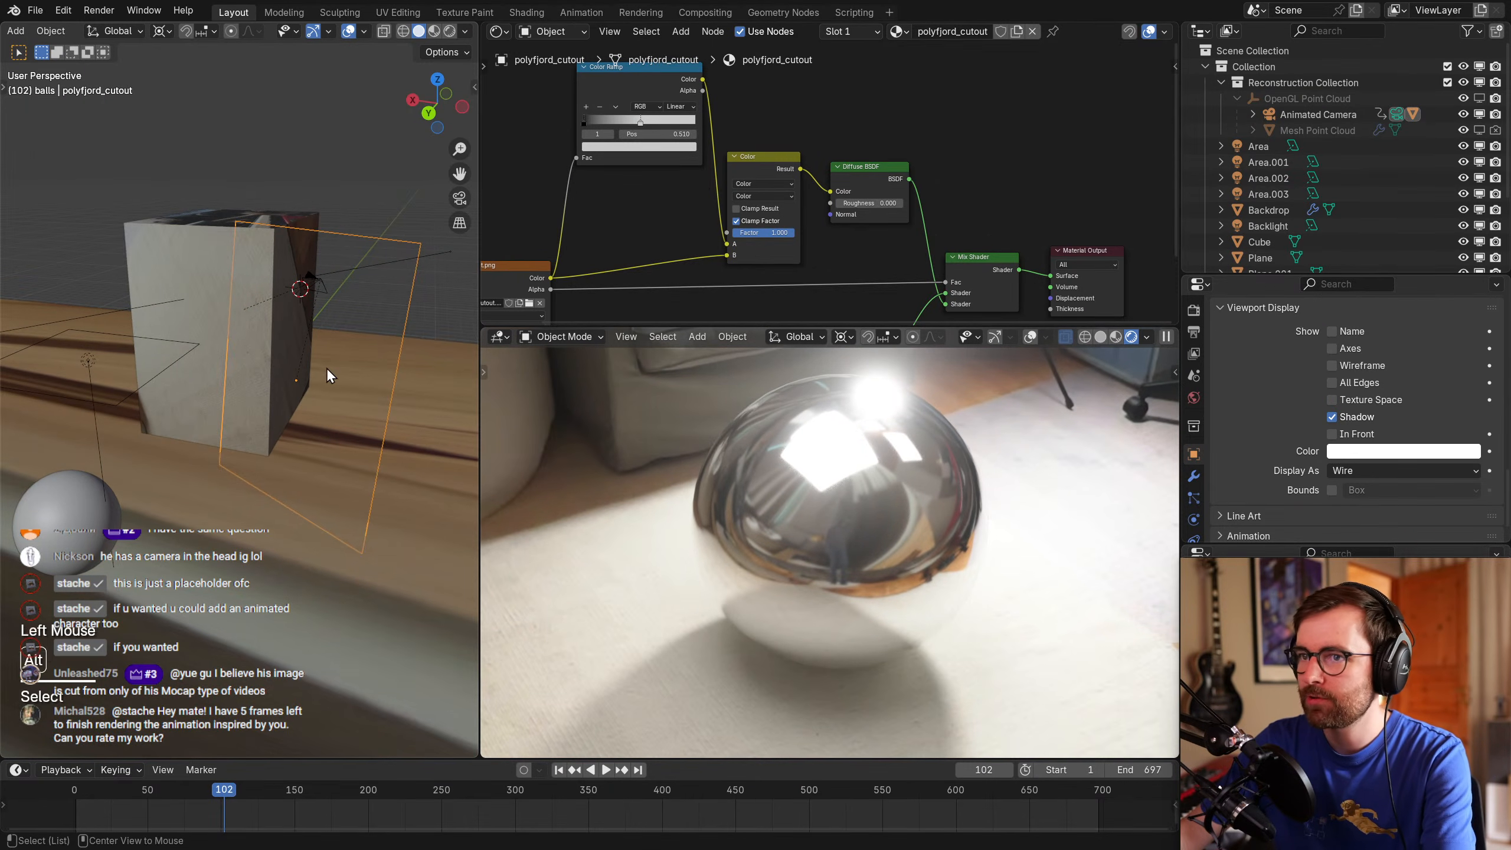
pyautogui.hotkey('alt', 'a')
pyautogui.moveTo(317, 333); pyautogui.dragTo(218, 357, button='middle')
pyautogui.hotkey('ctrl', 's')
pyautogui.click(231, 279)
pyautogui.scroll(-2, 773, 196)
pyautogui.moveTo(767, 214); pyautogui.dragTo(785, 189, button='middle')
pyautogui.scroll(2, 807, 221)
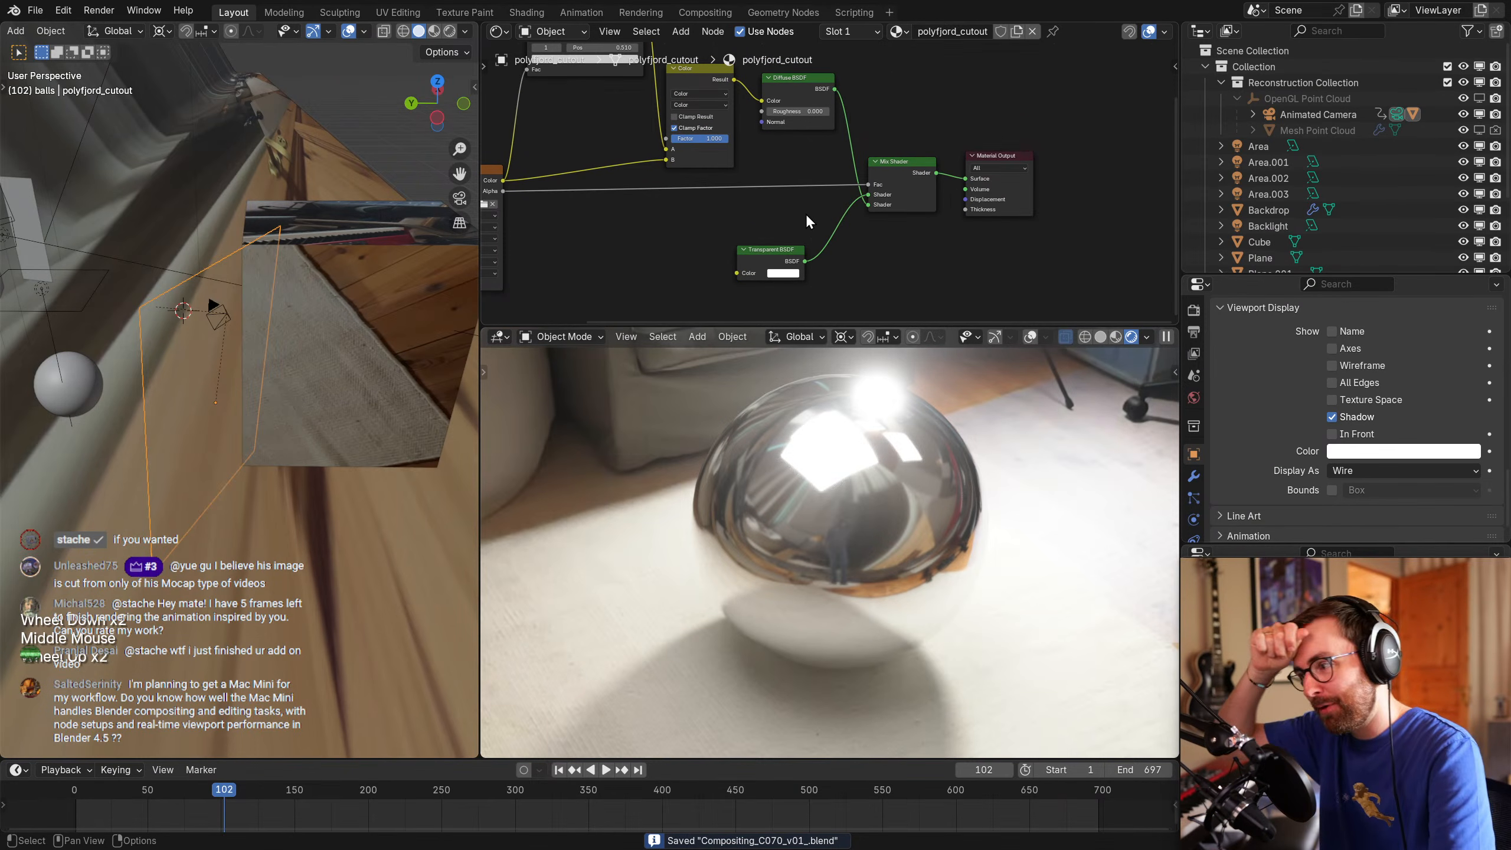
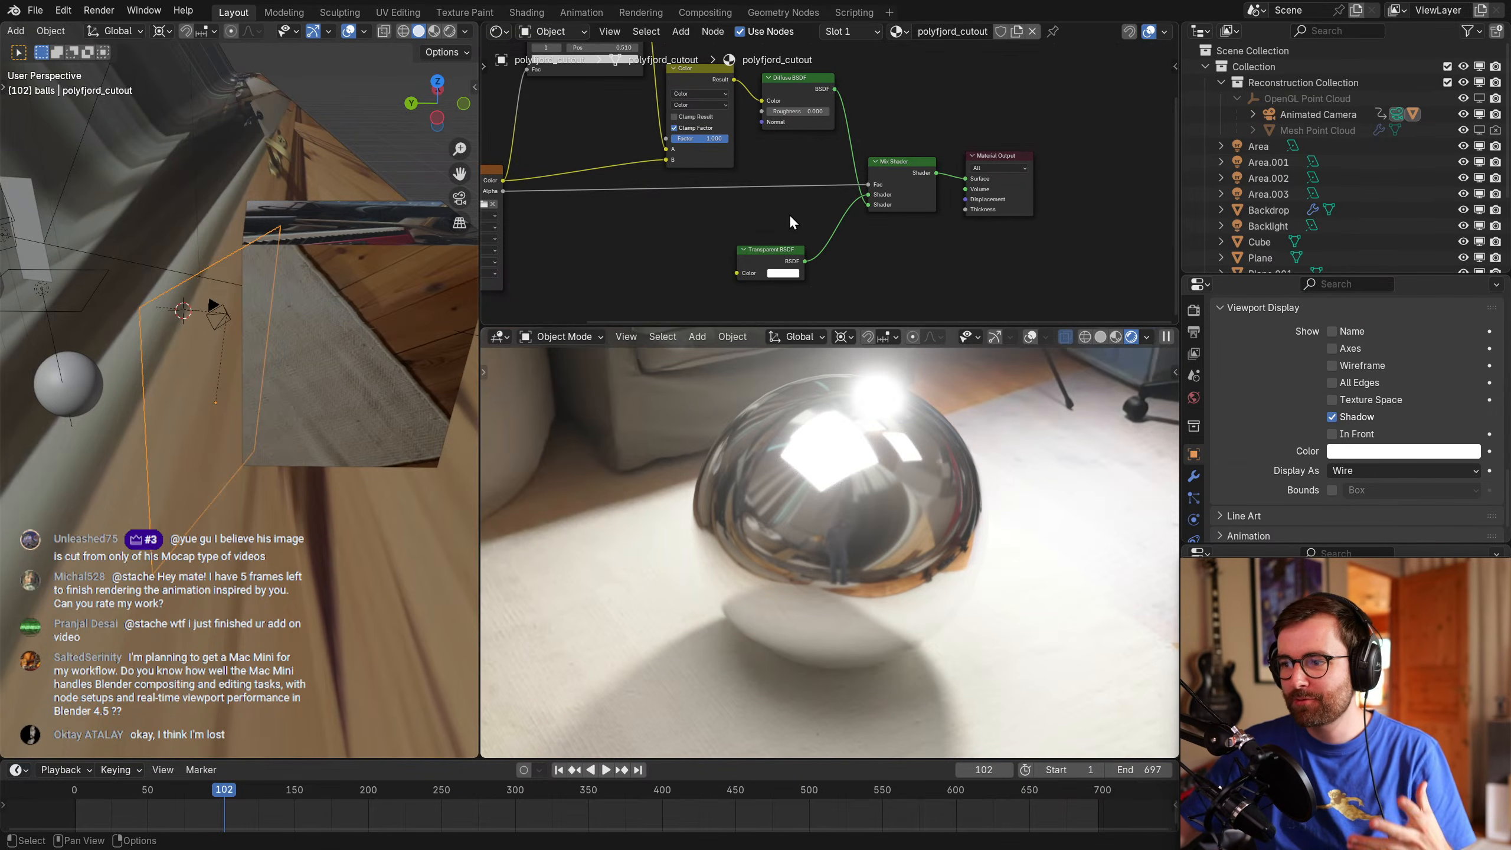
# At frame 178, move the cutout material's Transparent BSDF node closer to the Mix Shader.
pyautogui.click(336, 798)
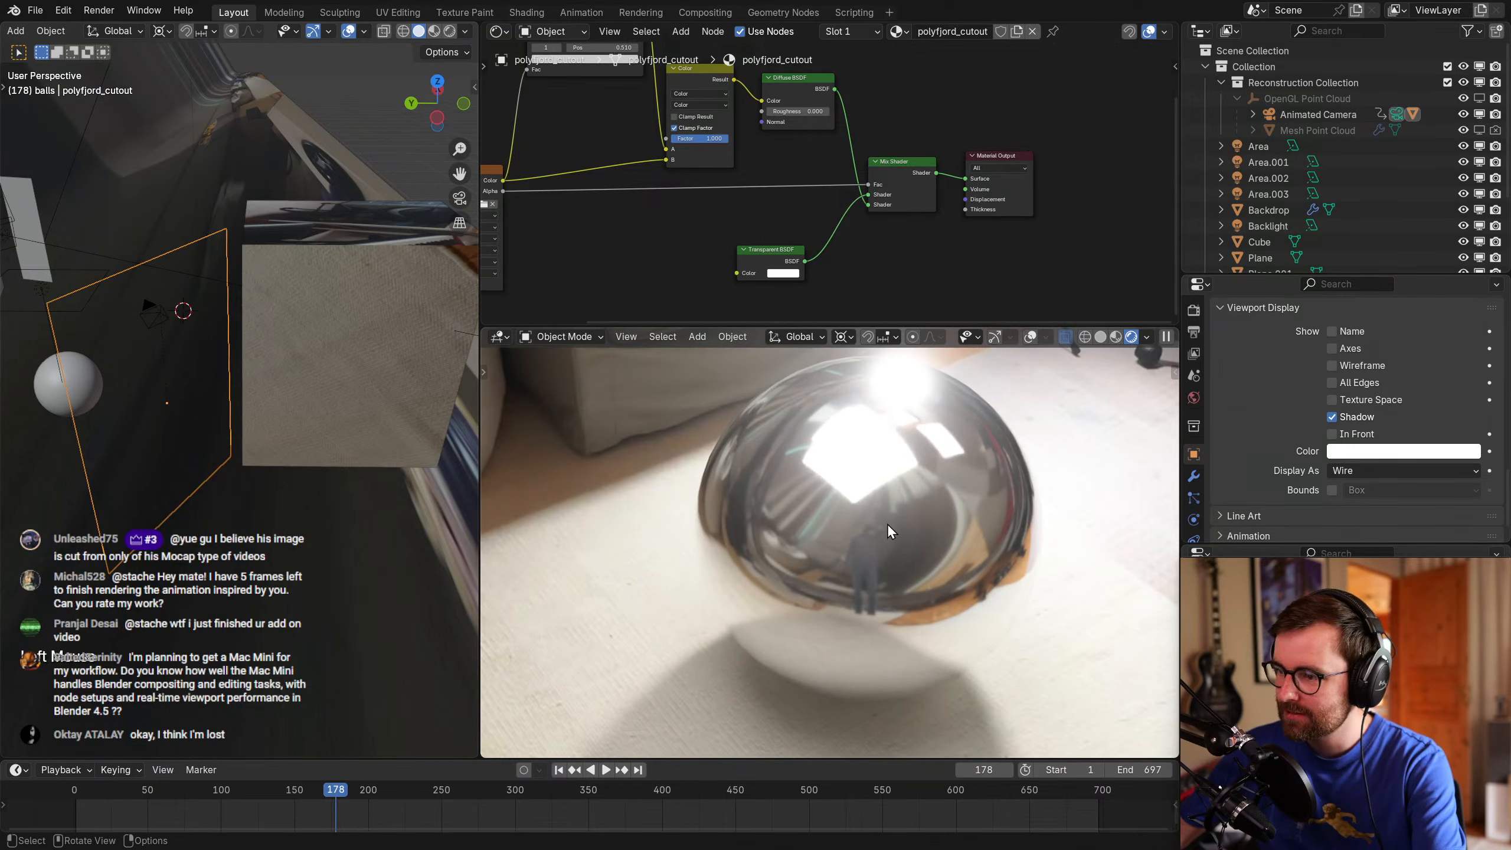
pyautogui.hotkey('alt', 'a')
pyautogui.click(179, 246)
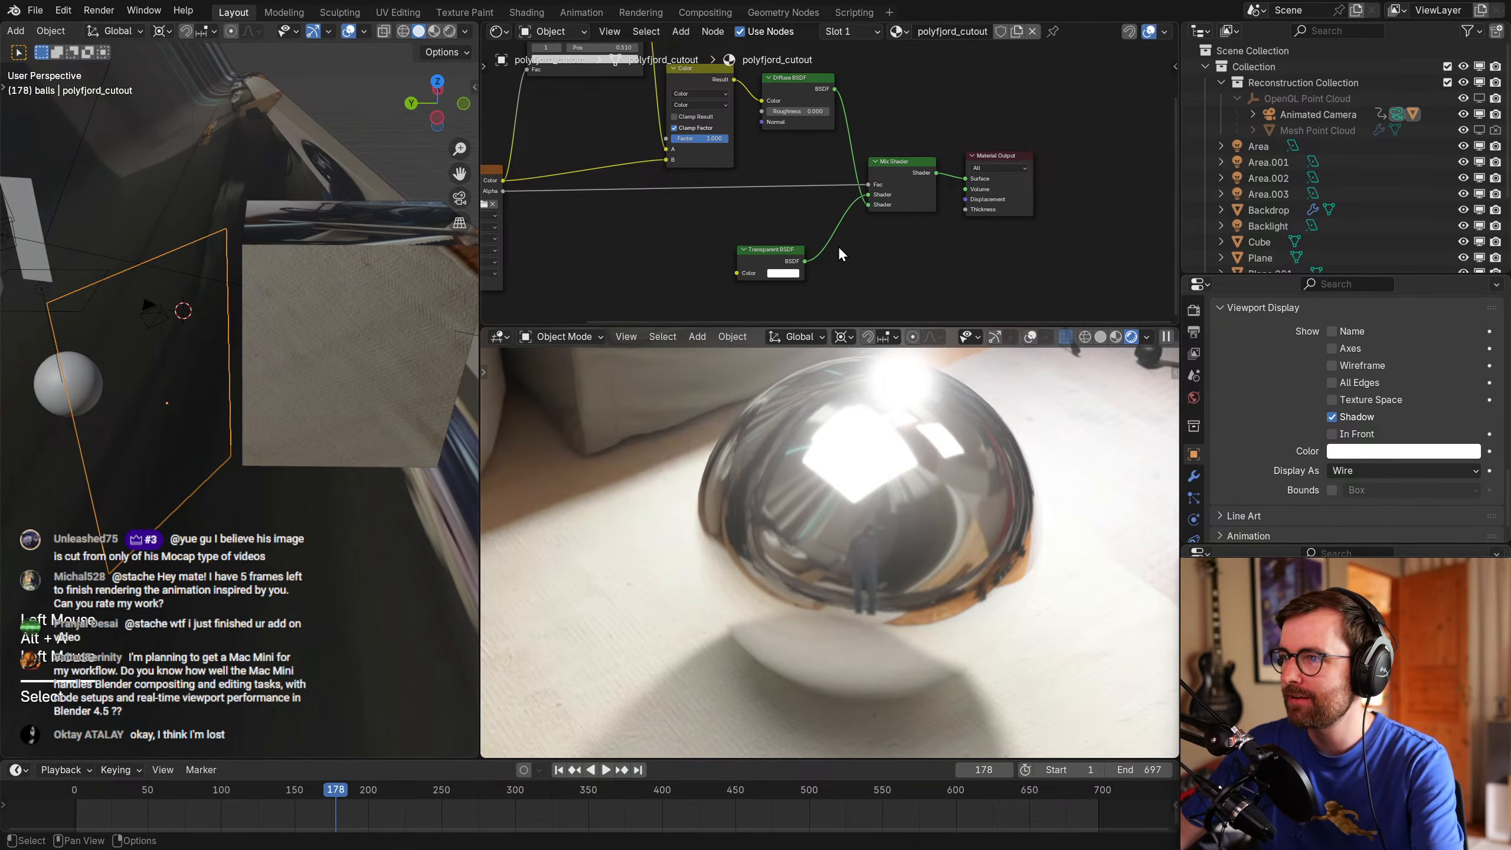
pyautogui.moveTo(775, 267); pyautogui.dragTo(816, 229)
pyautogui.moveTo(881, 227); pyautogui.dragTo(1098, 143, button='middle')
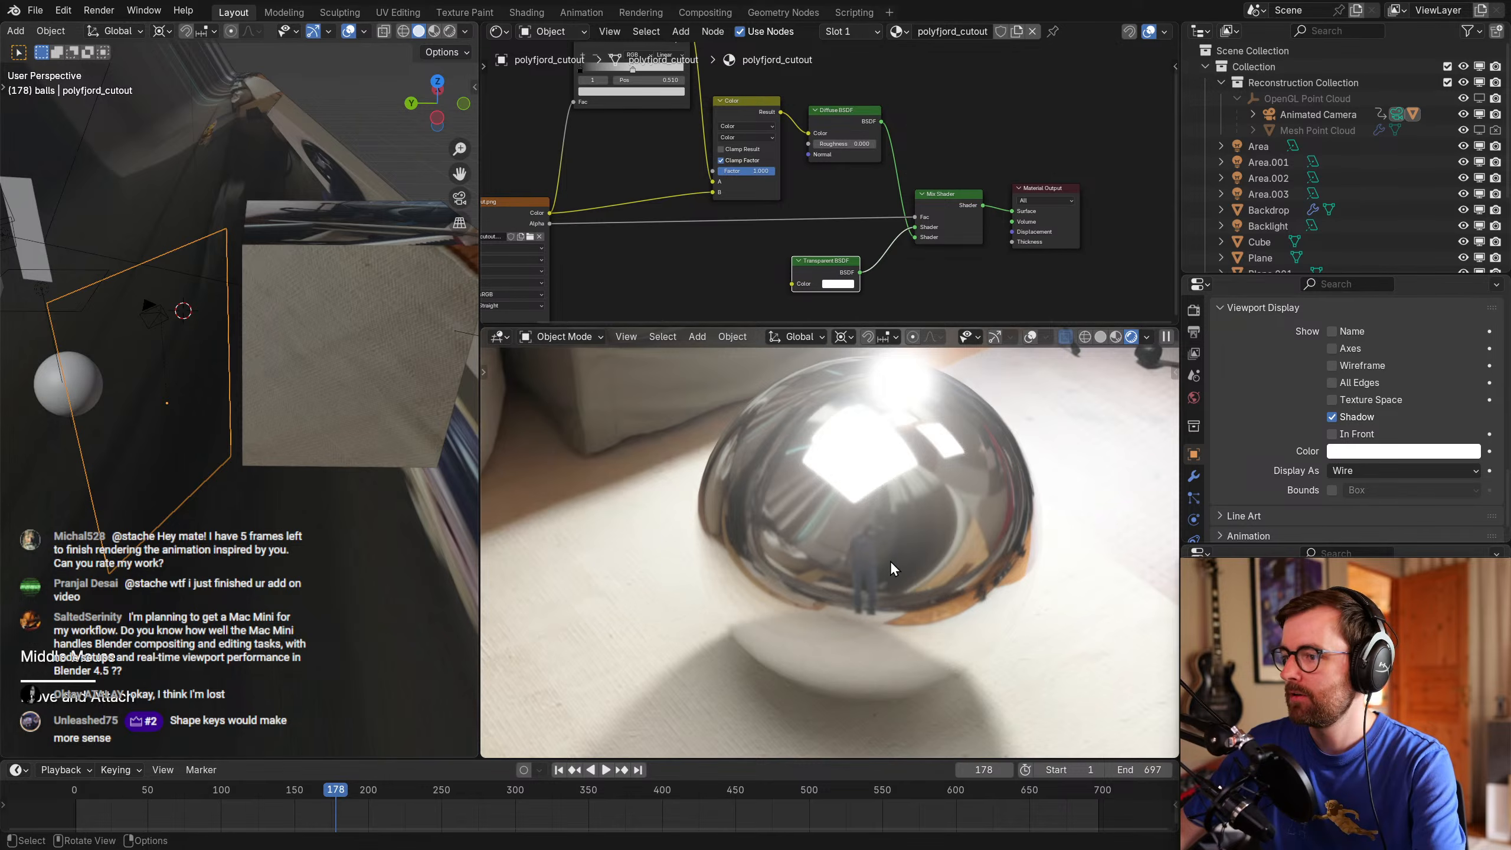
# Connect the chrome ball's Displacement node to the Material Output and set the Voronoi Texture Scale to 14.300.
pyautogui.click(857, 425)
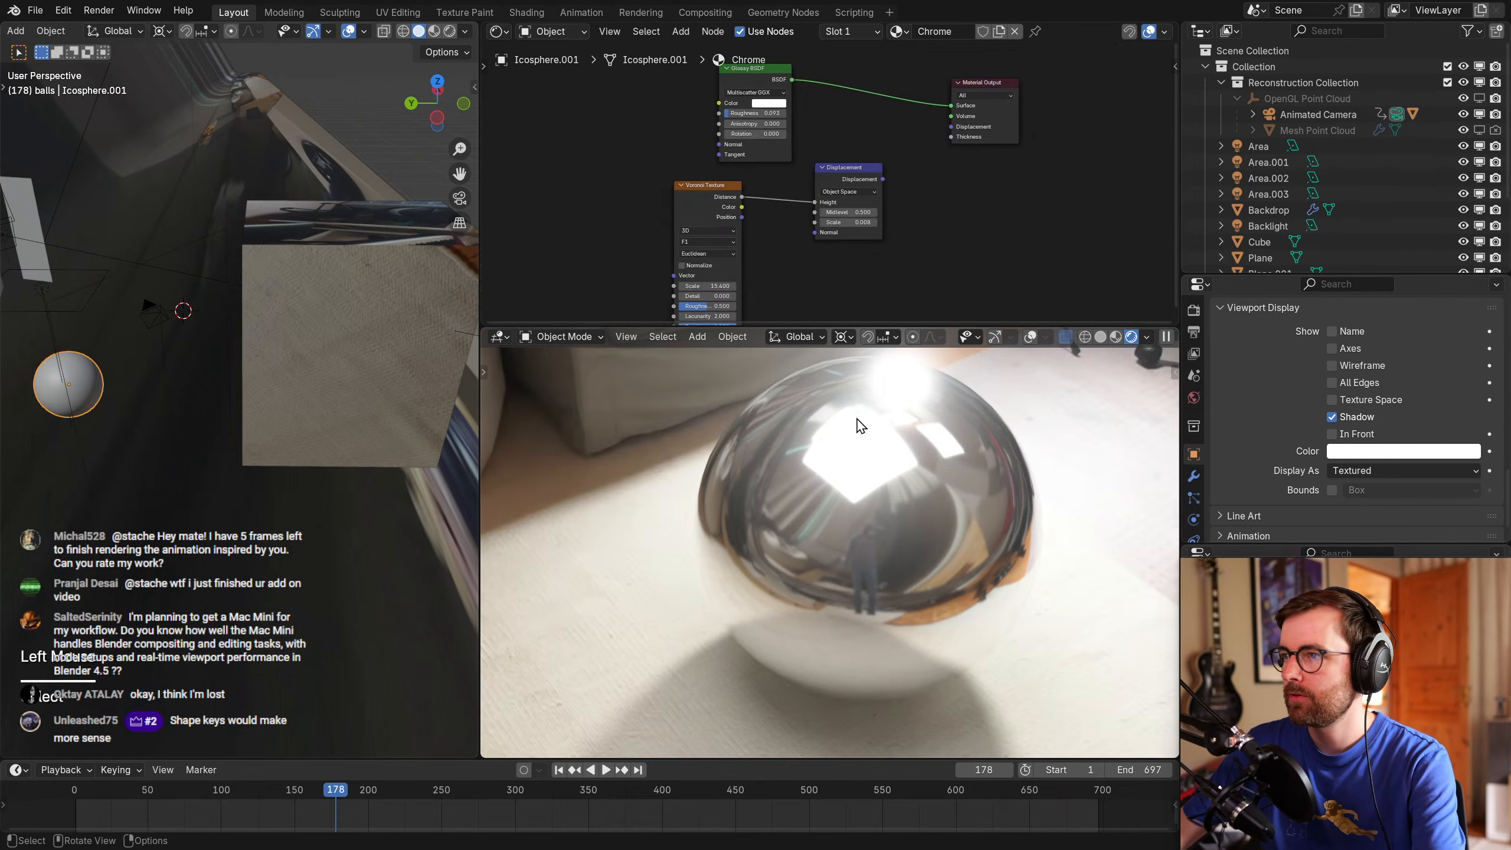
pyautogui.moveTo(883, 179); pyautogui.dragTo(951, 127)
pyautogui.scroll(2, 986, 219)
pyautogui.moveTo(985, 219); pyautogui.dragTo(1012, 185, button='middle')
pyautogui.scroll(1, 1011, 185)
pyautogui.scroll(-1, 1011, 185)
pyautogui.moveTo(727, 237); pyautogui.dragTo(702, 238)
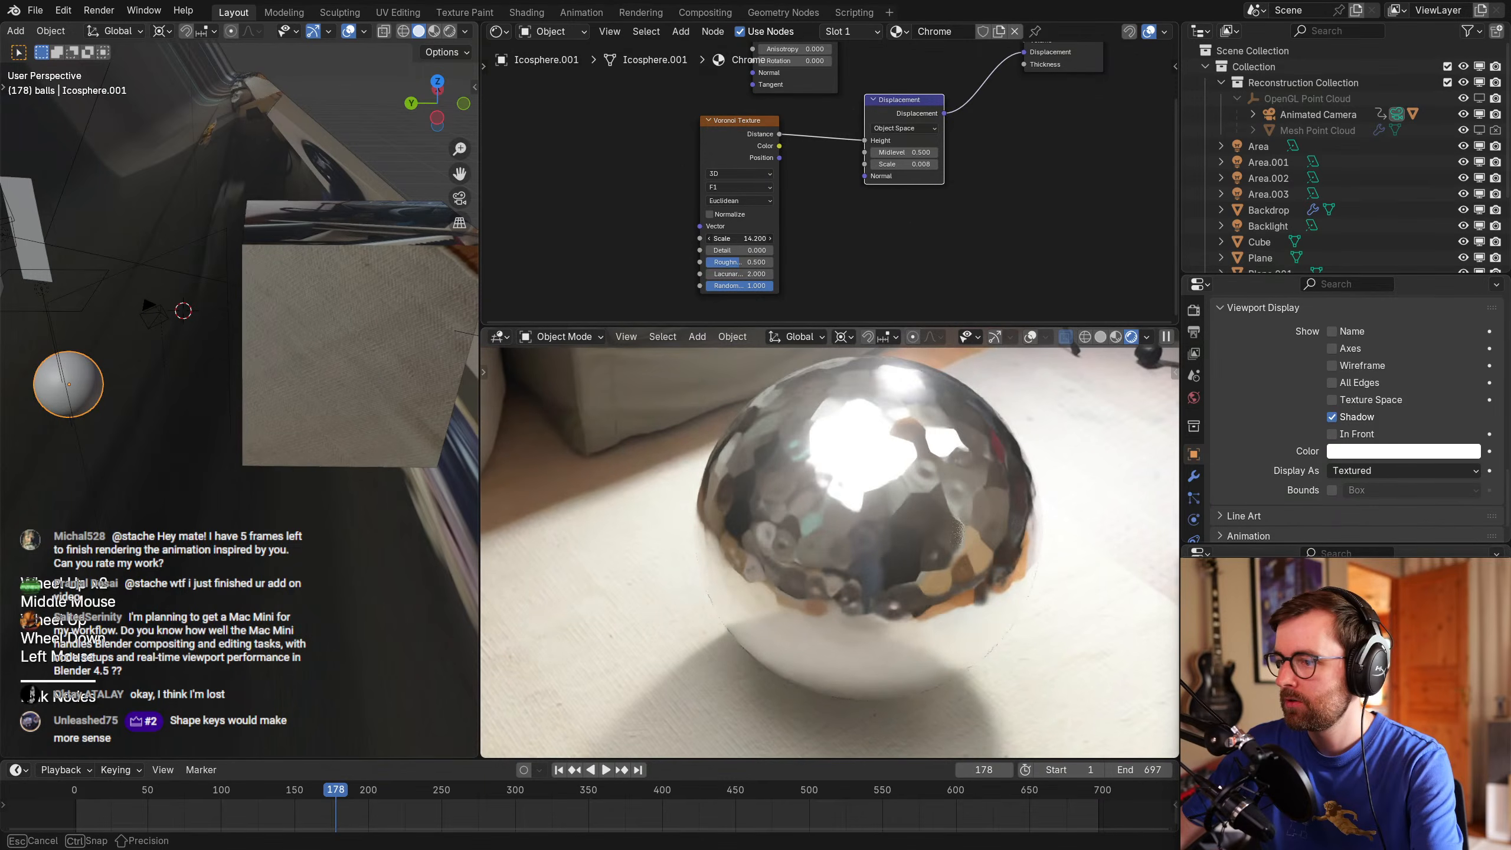
# Set the chrome ball's Displacement Scale to 0.007 and save the file.
pyautogui.keyDown('shift'); pyautogui.moveTo(910, 164); pyautogui.dragTo(940, 163); pyautogui.keyUp('shift')
pyautogui.press('BackSpace')
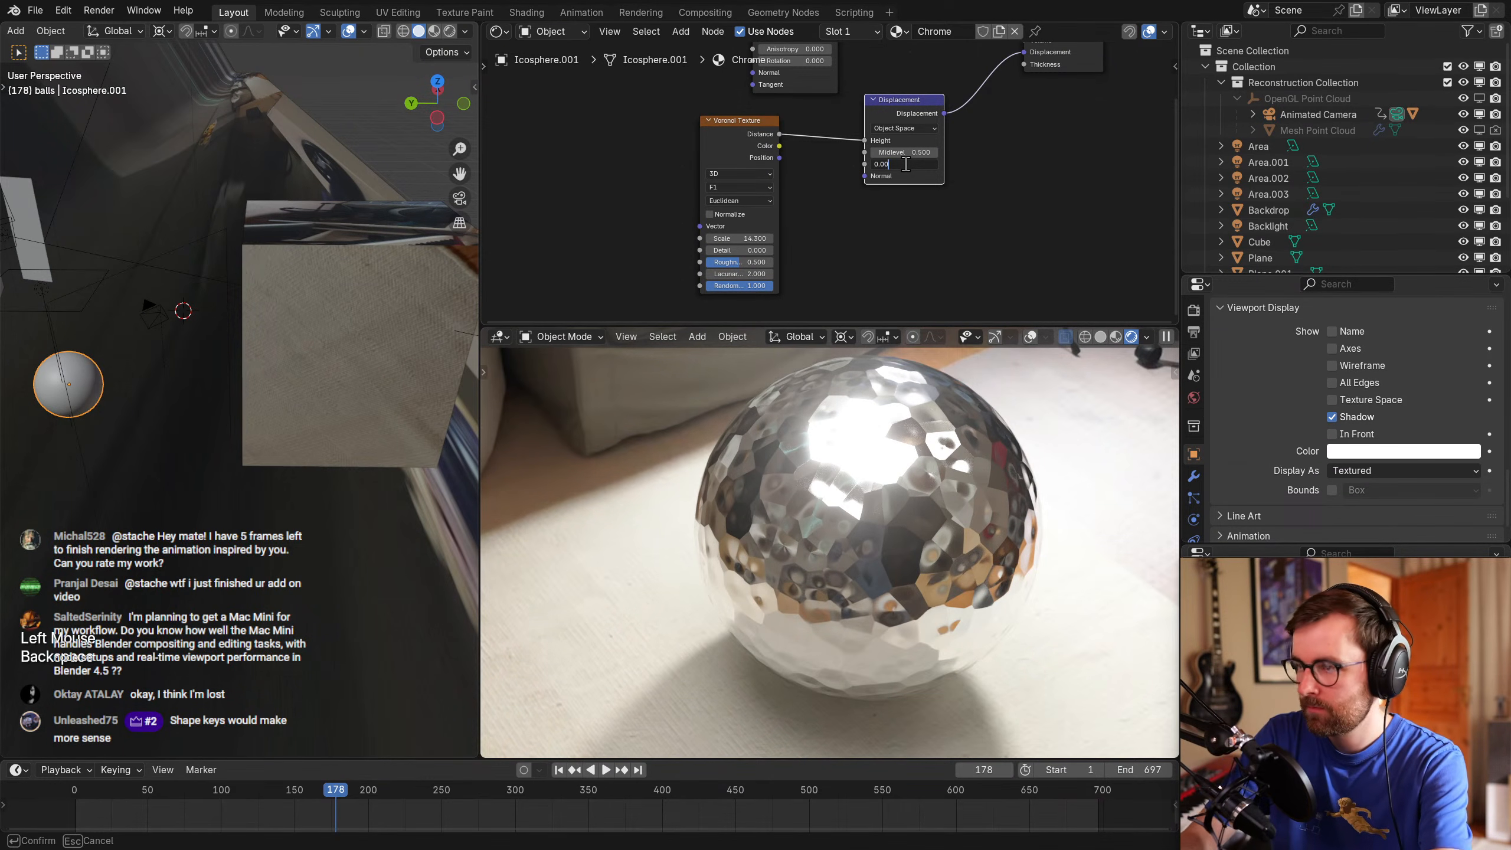
pyautogui.click(919, 229)
pyautogui.hotkey('alt', 'a')
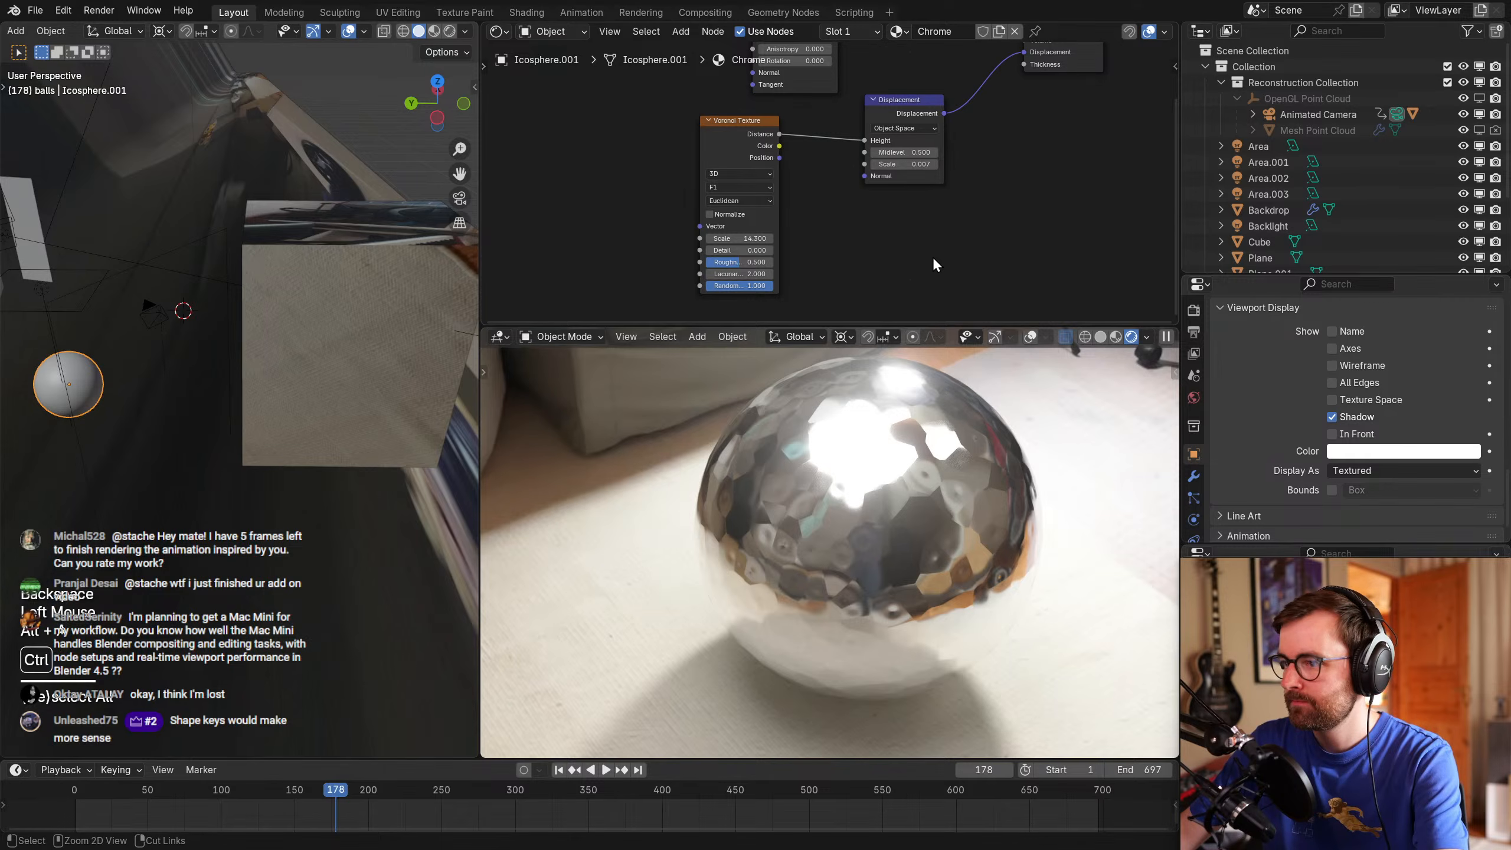
pyautogui.hotkey('ctrl', 's')
# Check the hammered chrome ball in the full camera view at frames 73, 267 and 161, saving the file again.
pyautogui.scroll(-2, 833, 597)
pyautogui.scroll(-2, 833, 598)
pyautogui.keyDown('shift'); pyautogui.moveTo(845, 592); pyautogui.dragTo(874, 574, button='middle'); pyautogui.keyUp('shift')
pyautogui.scroll(1, 874, 574)
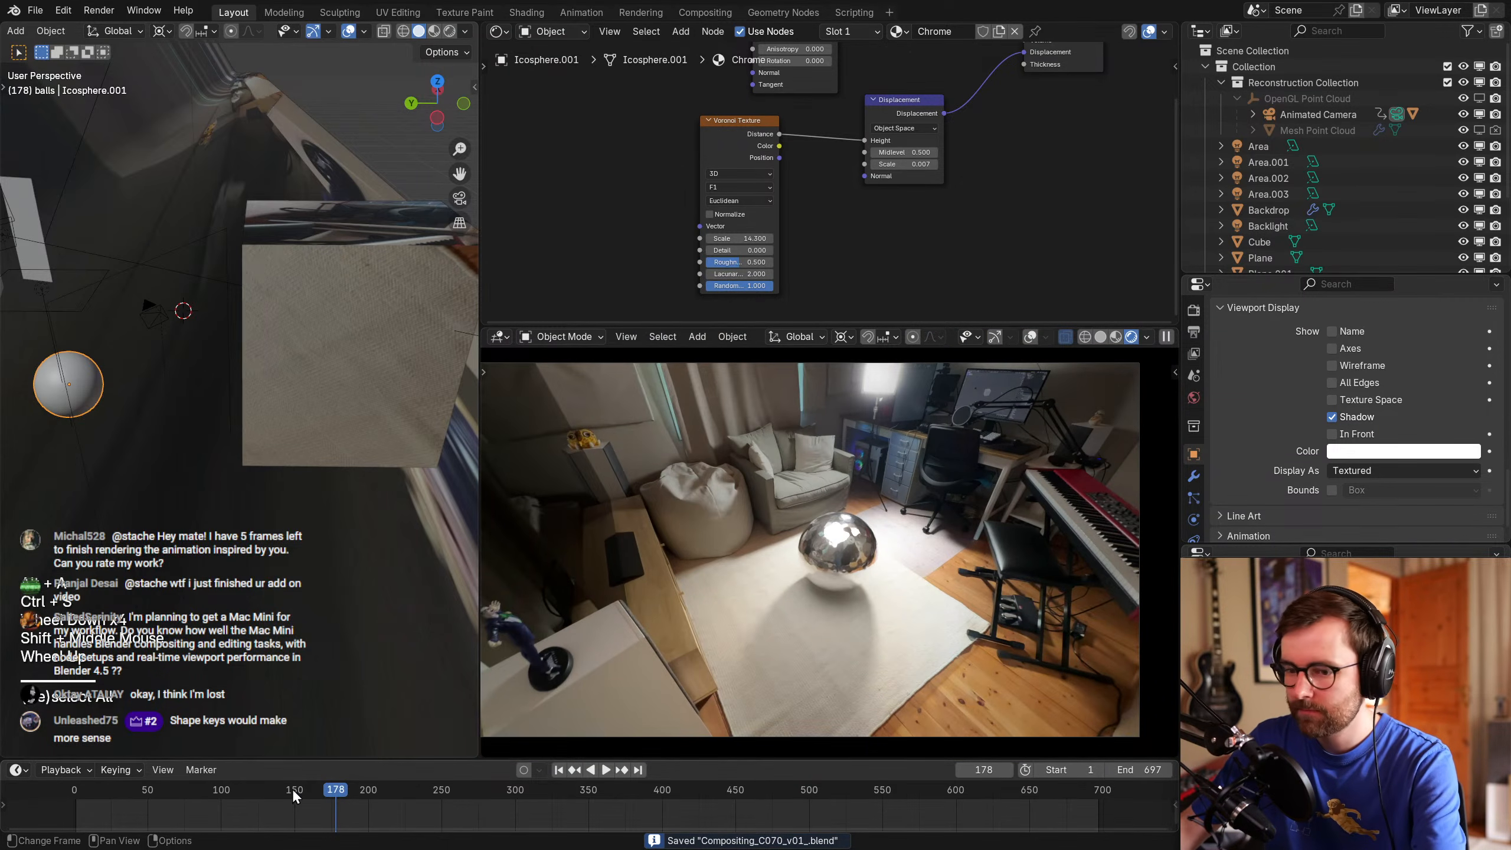
pyautogui.click(181, 794)
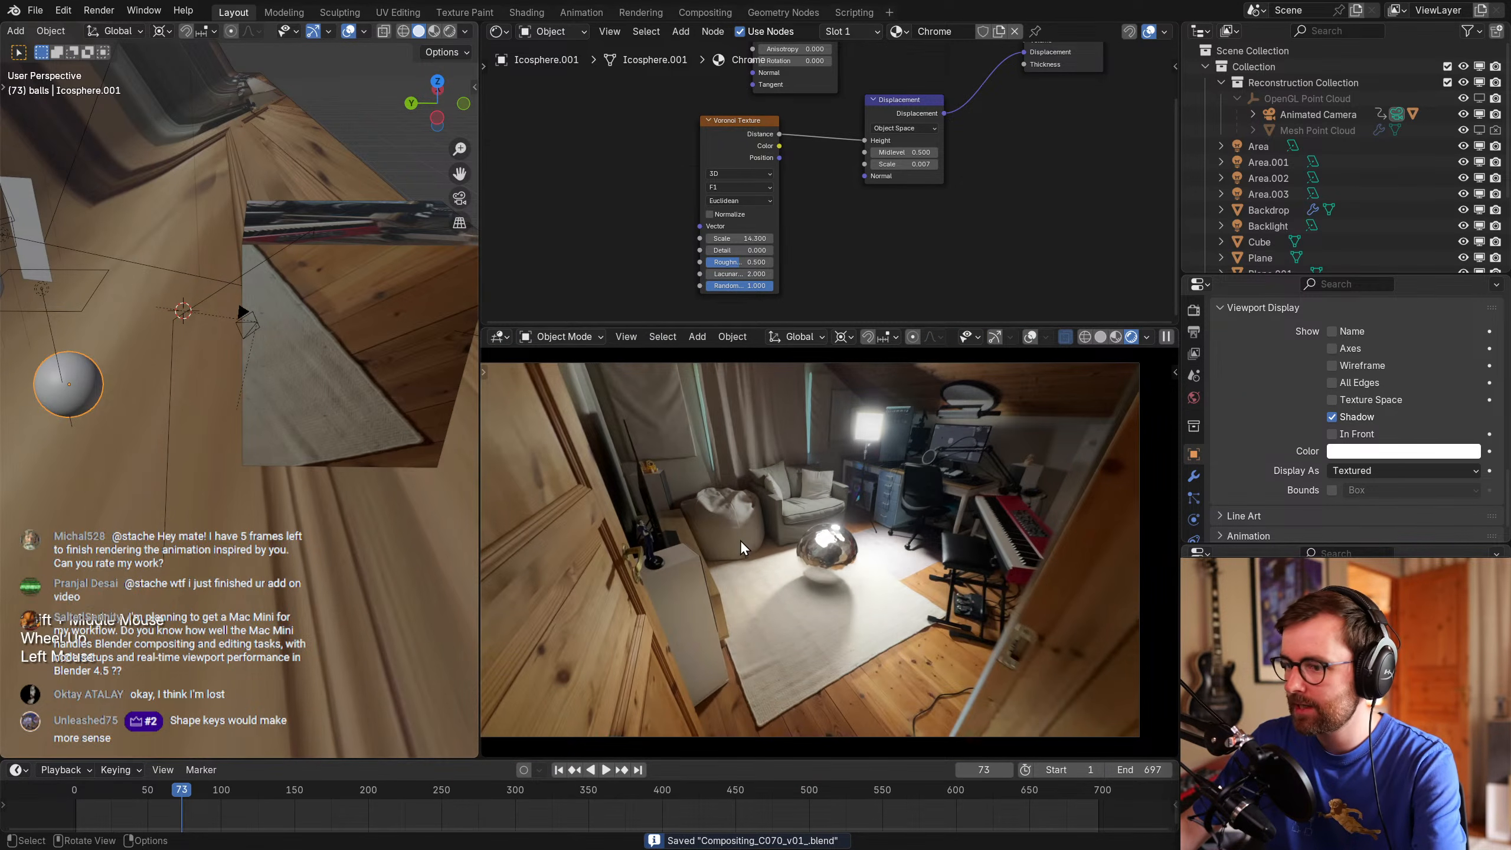
pyautogui.click(335, 792)
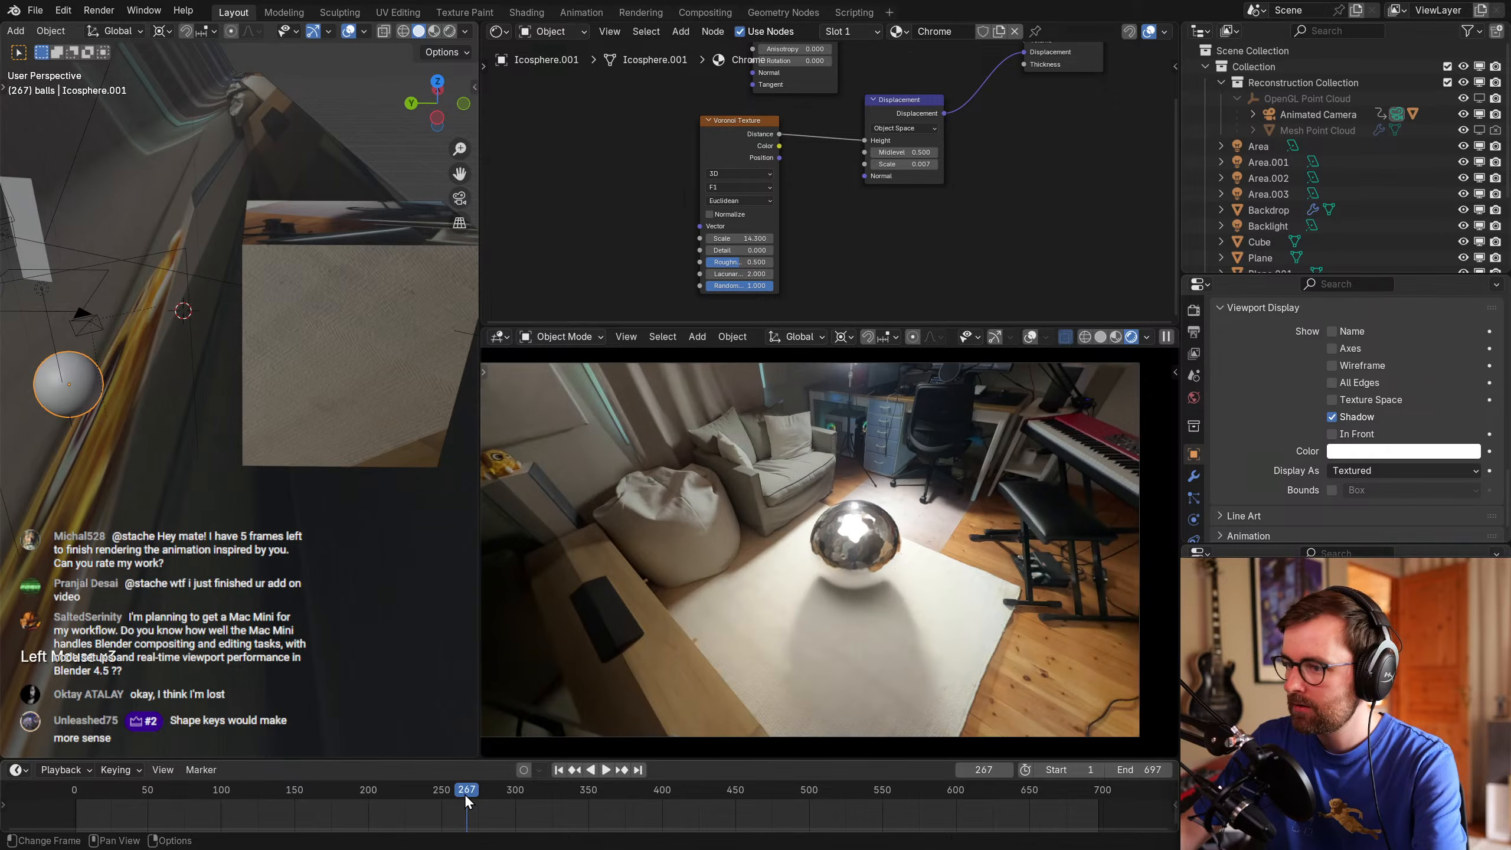
pyautogui.hotkey('ctrl', 's')
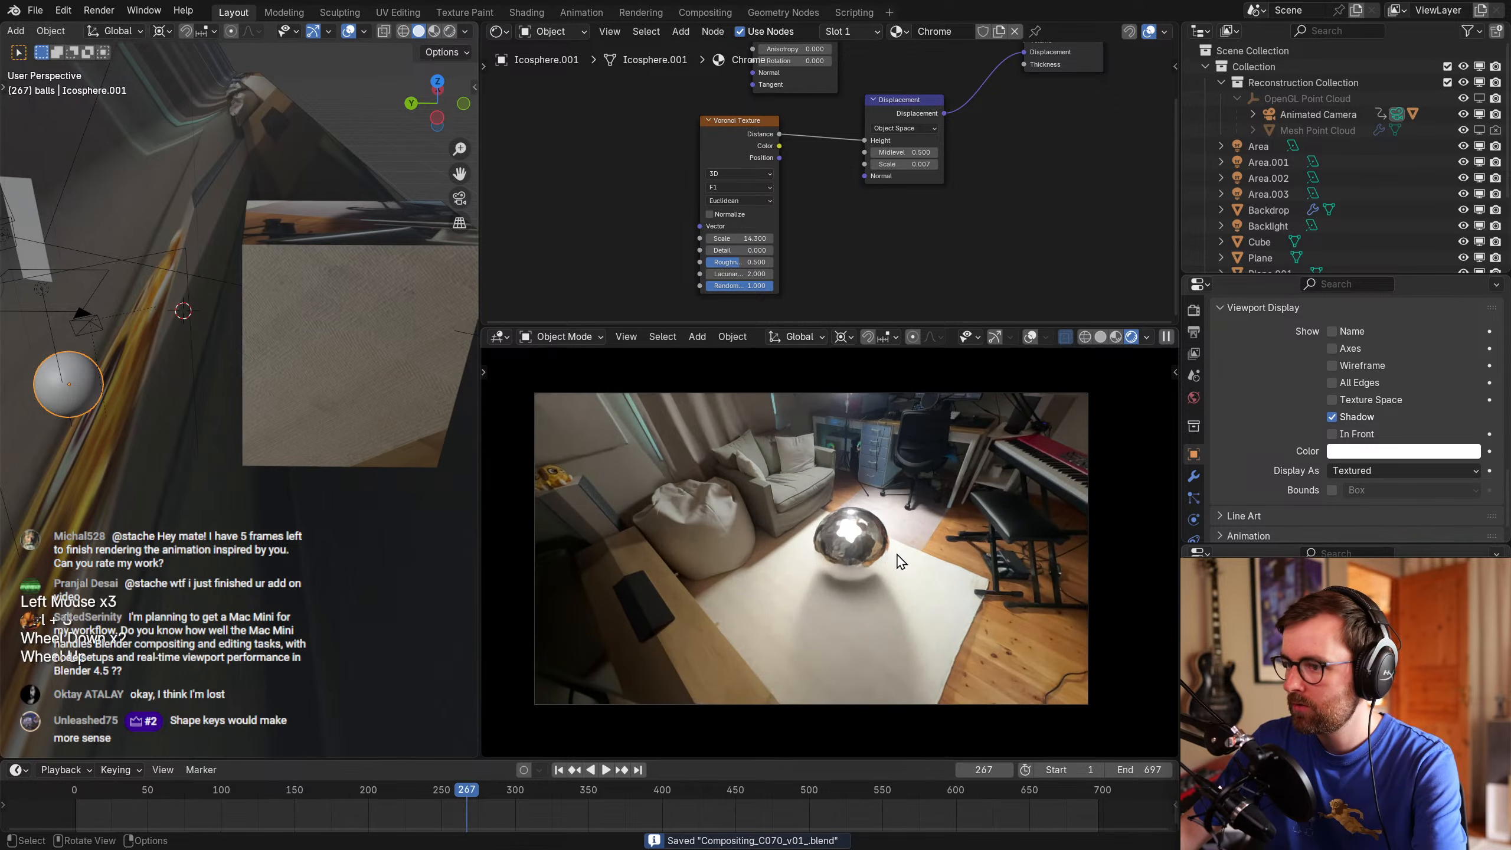
pyautogui.click(311, 792)
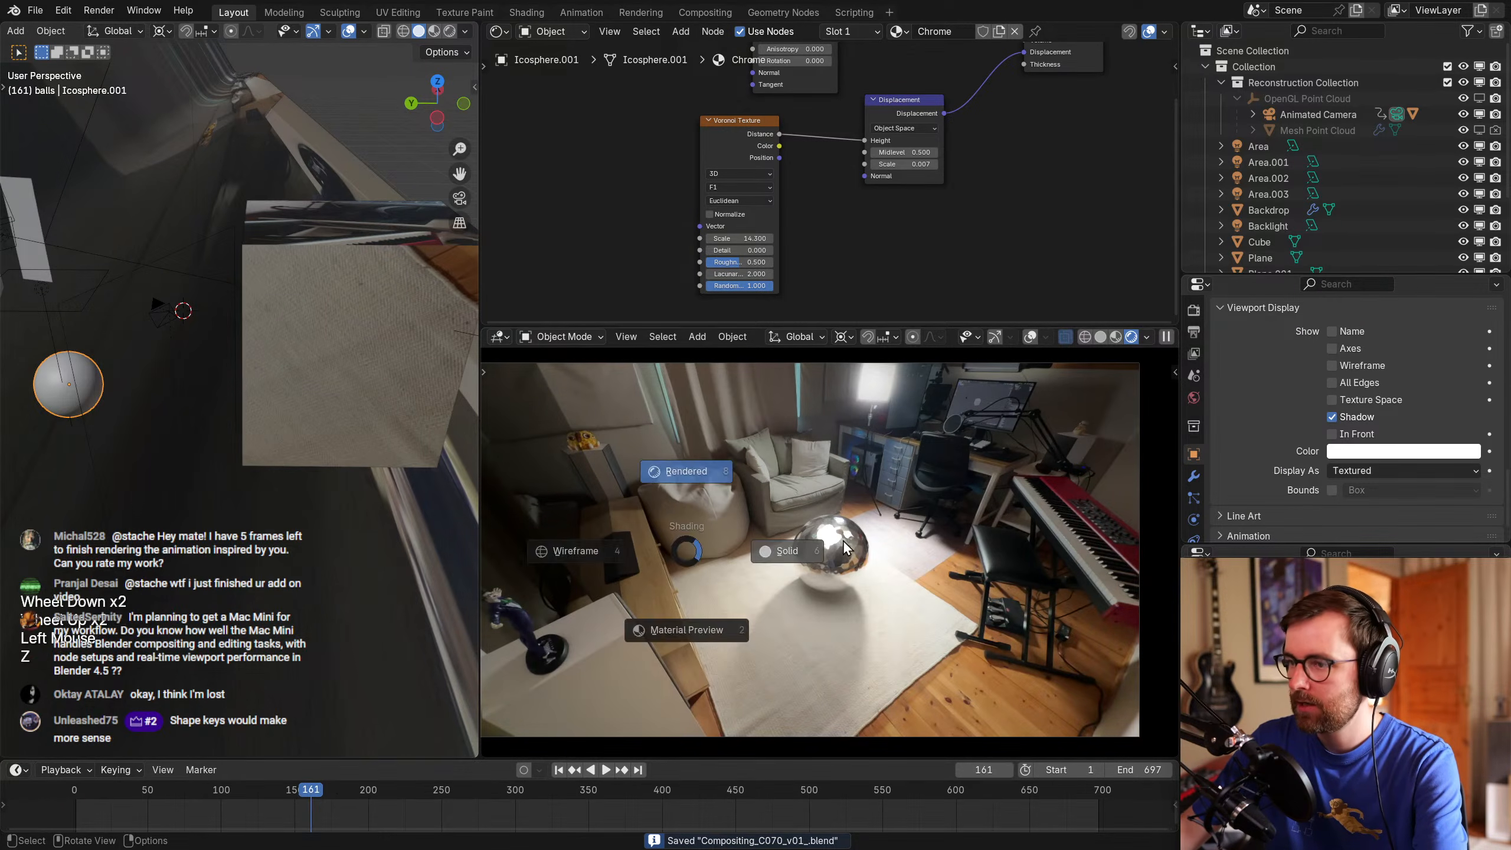
# Switch to the desktop, open the Renders folder, and play C044_Nature_Balls.mp4 full screen.
pyautogui.press('super+d')
pyautogui.doubleClick(24, 311)
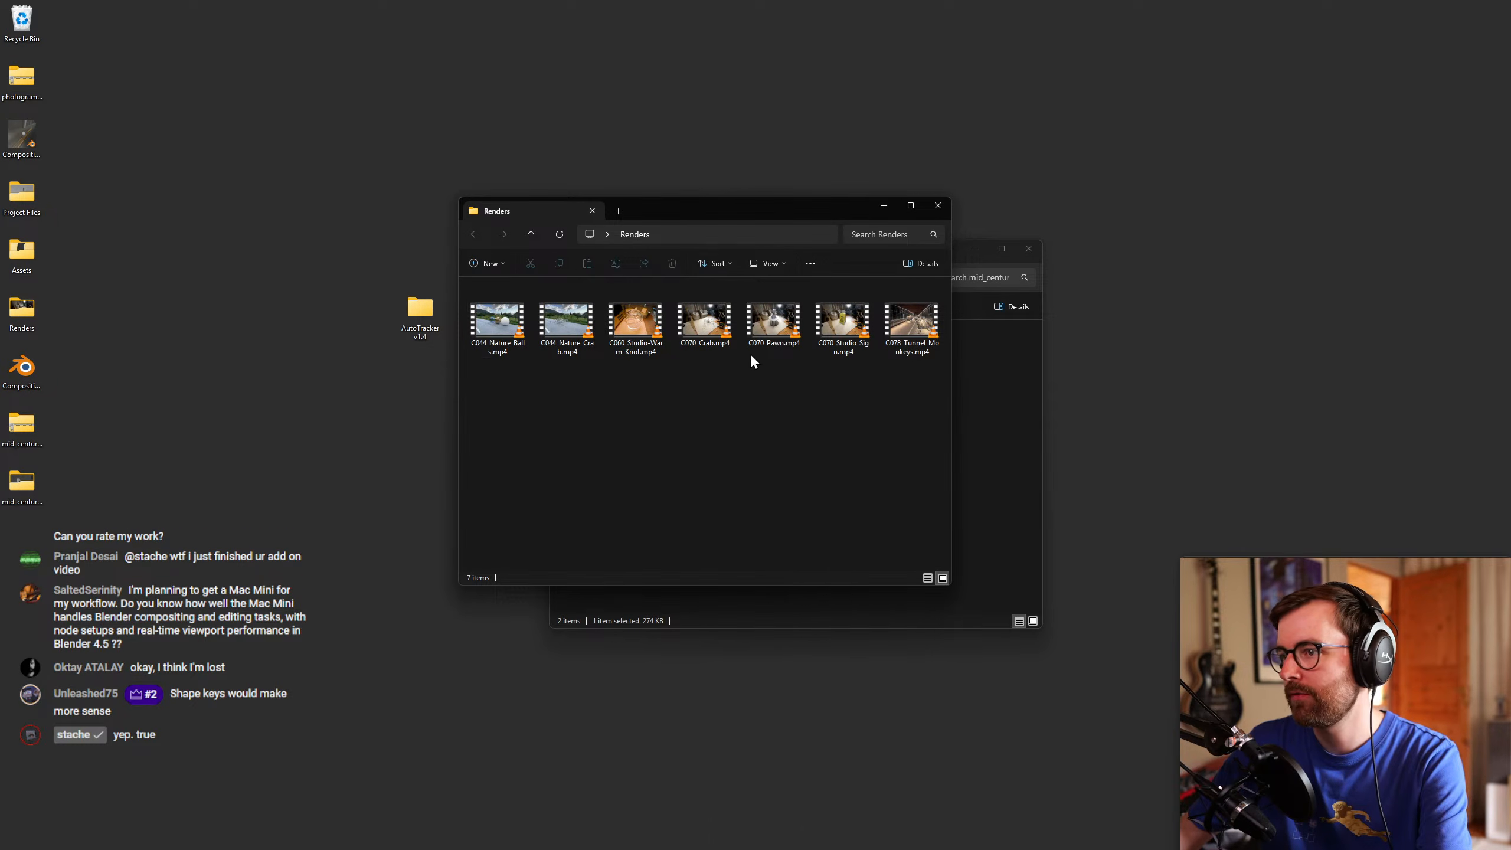
pyautogui.moveTo(760, 210); pyautogui.dragTo(715, 235)
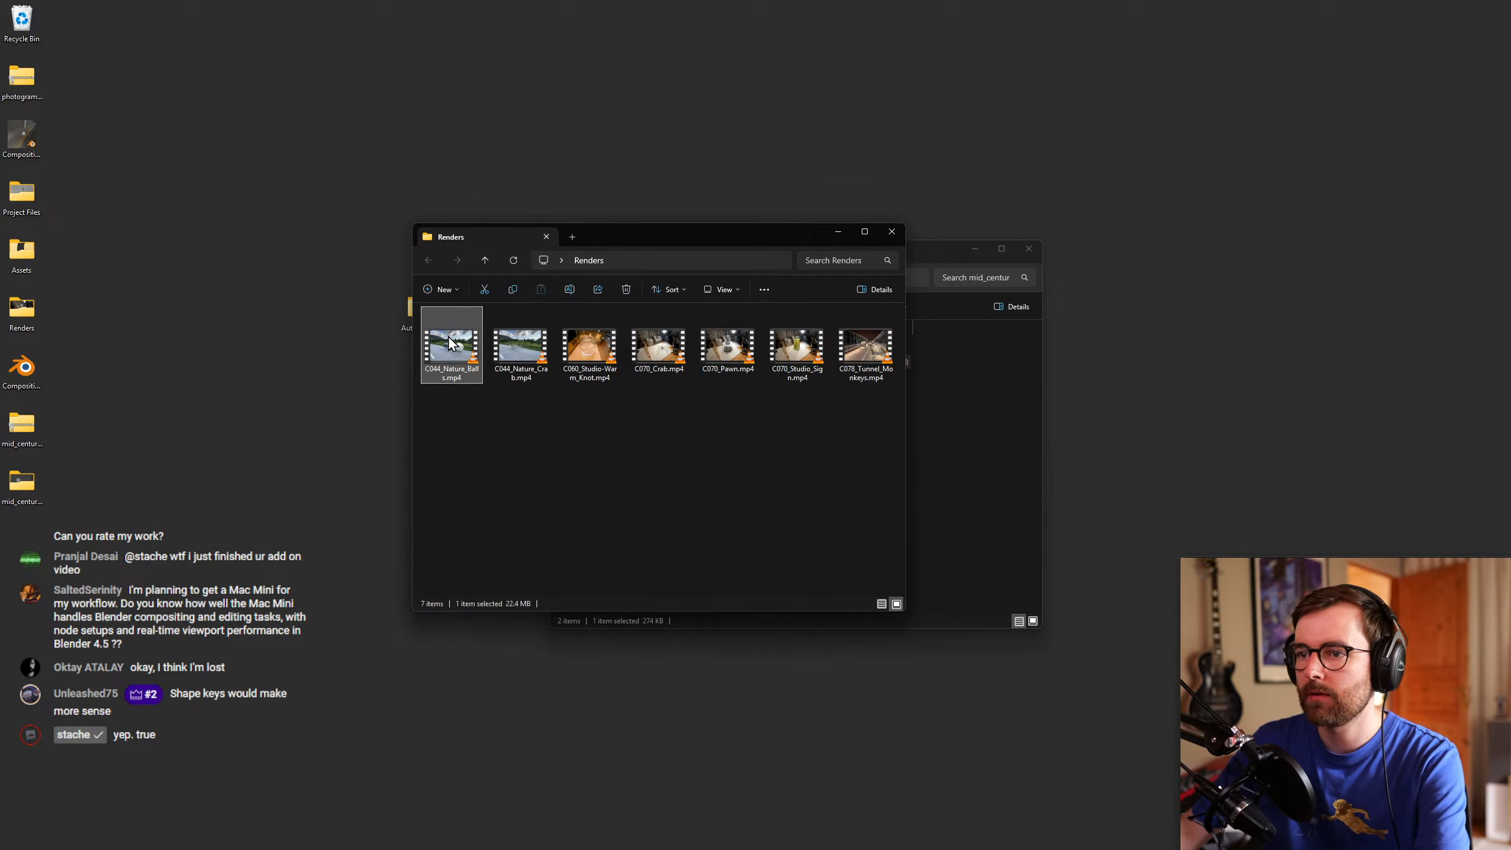
pyautogui.doubleClick(450, 343)
pyautogui.doubleClick(732, 419)
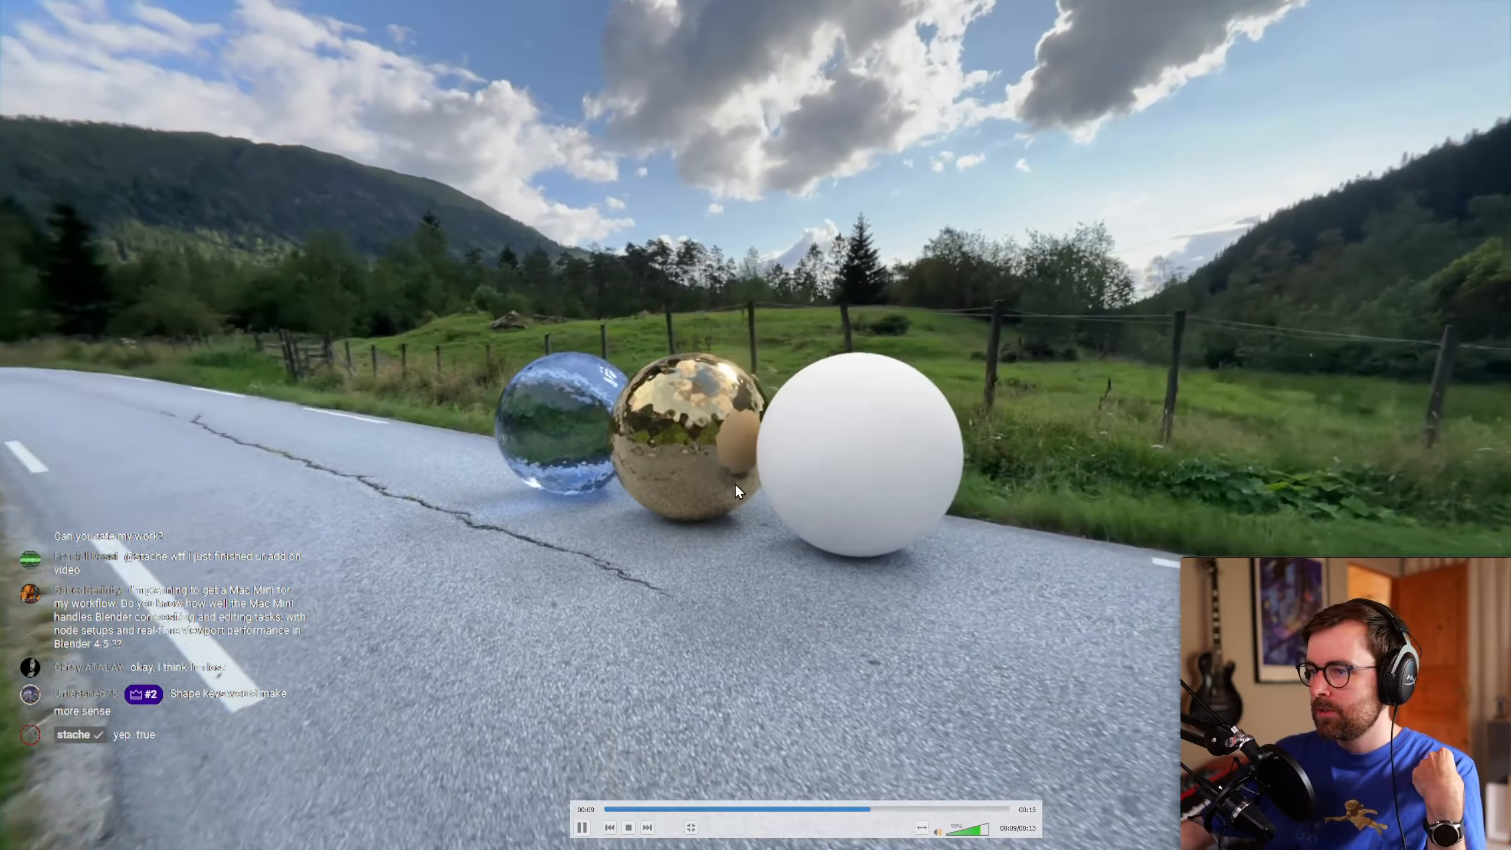
# Close the video player and bring the mid_century_lounge_chair_4k.blend folder window to the front.
pyautogui.press('Escape')
pyautogui.hotkey('ctrl', 'q')
pyautogui.click(682, 485)
pyautogui.moveTo(919, 254); pyautogui.dragTo(931, 255)
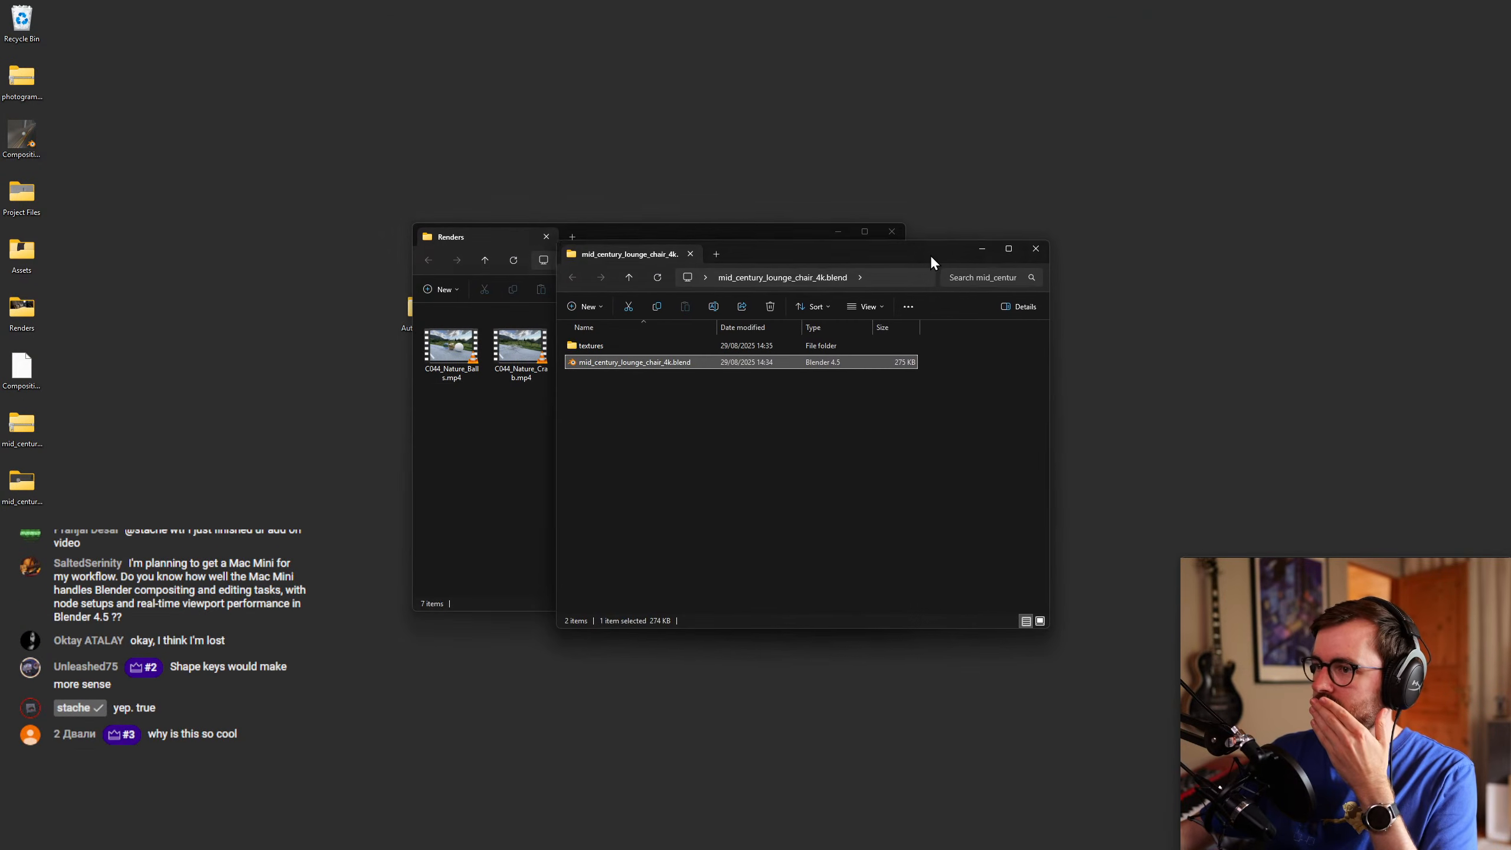
# Close the mid_century_lounge_chair_4k.blend folder window and switch back to the desktop with Blender.
pyautogui.click(653, 441)
pyautogui.middleClick(656, 257)
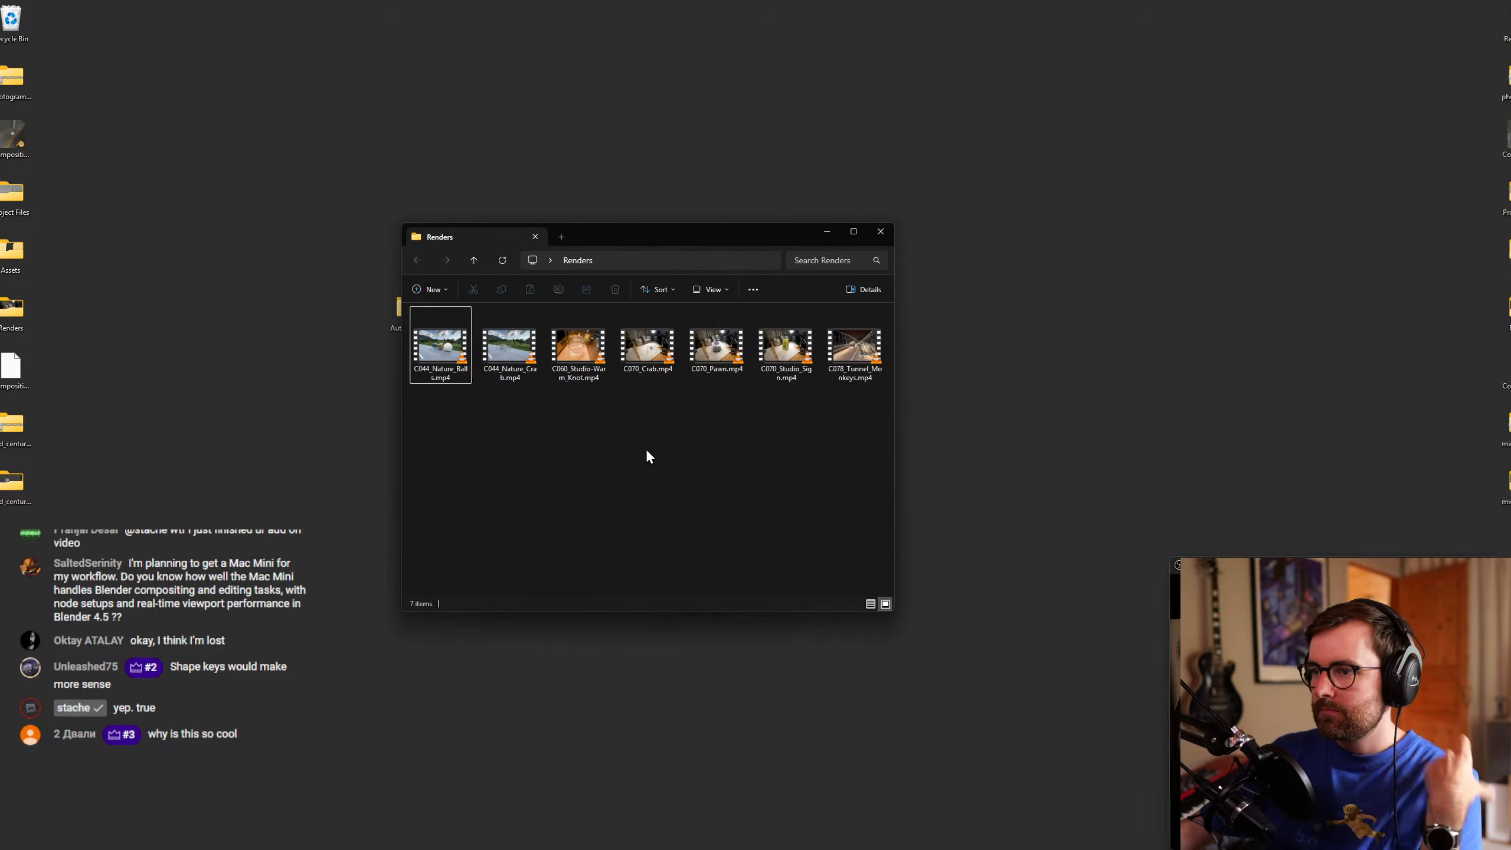
pyautogui.press('ctrl+super+Right')
pyautogui.press('ctrl+super+Left')
pyautogui.press('ctrl+super+Left')
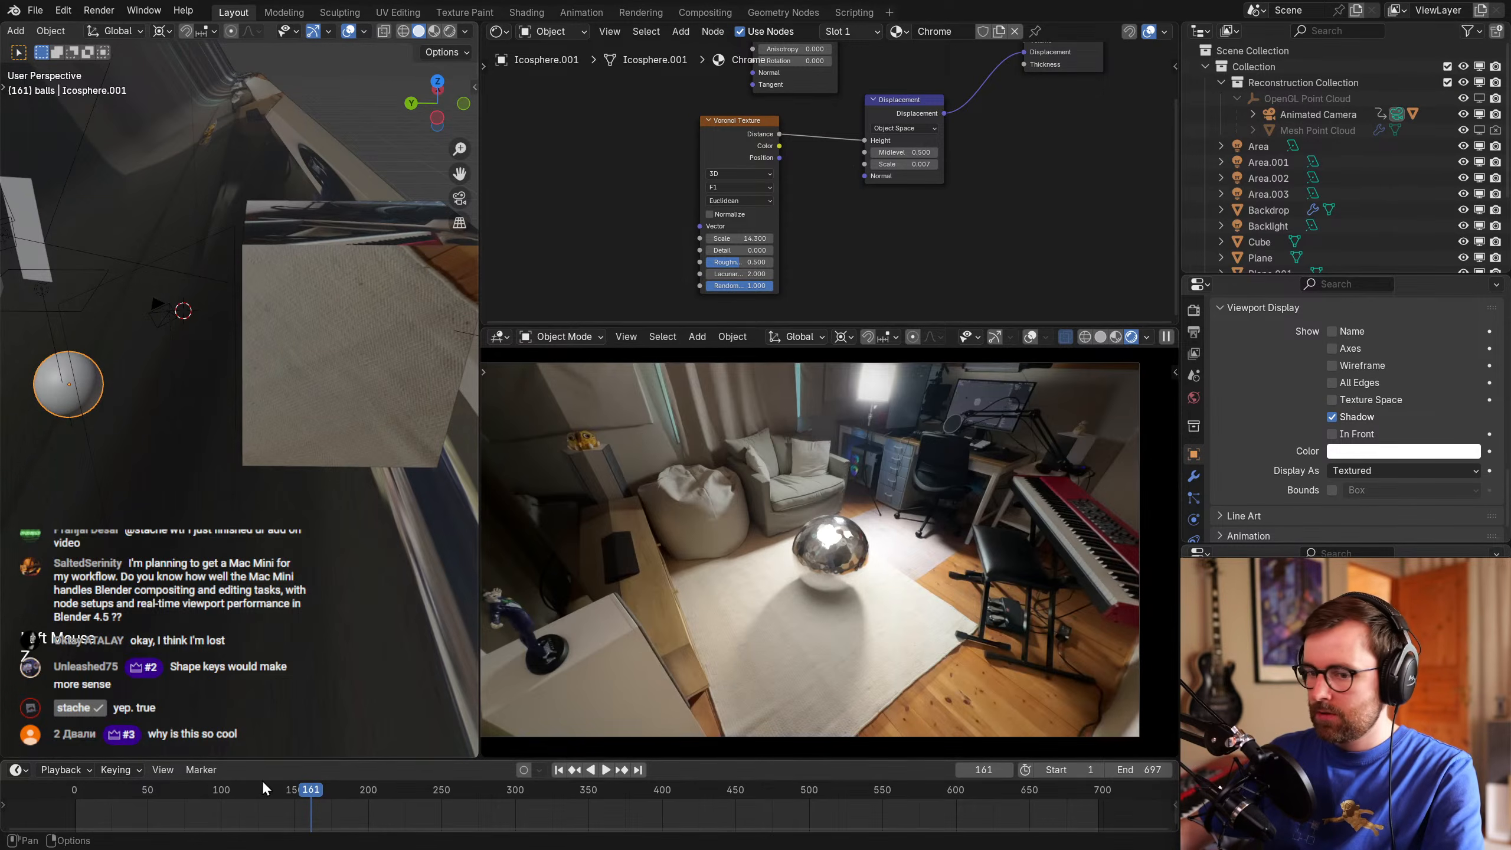
# Check the chrome ball in the full-size rendered camera view at frame 86.
pyautogui.click(201, 790)
pyautogui.press('z')
pyautogui.hotkey('ctrl', 'space')
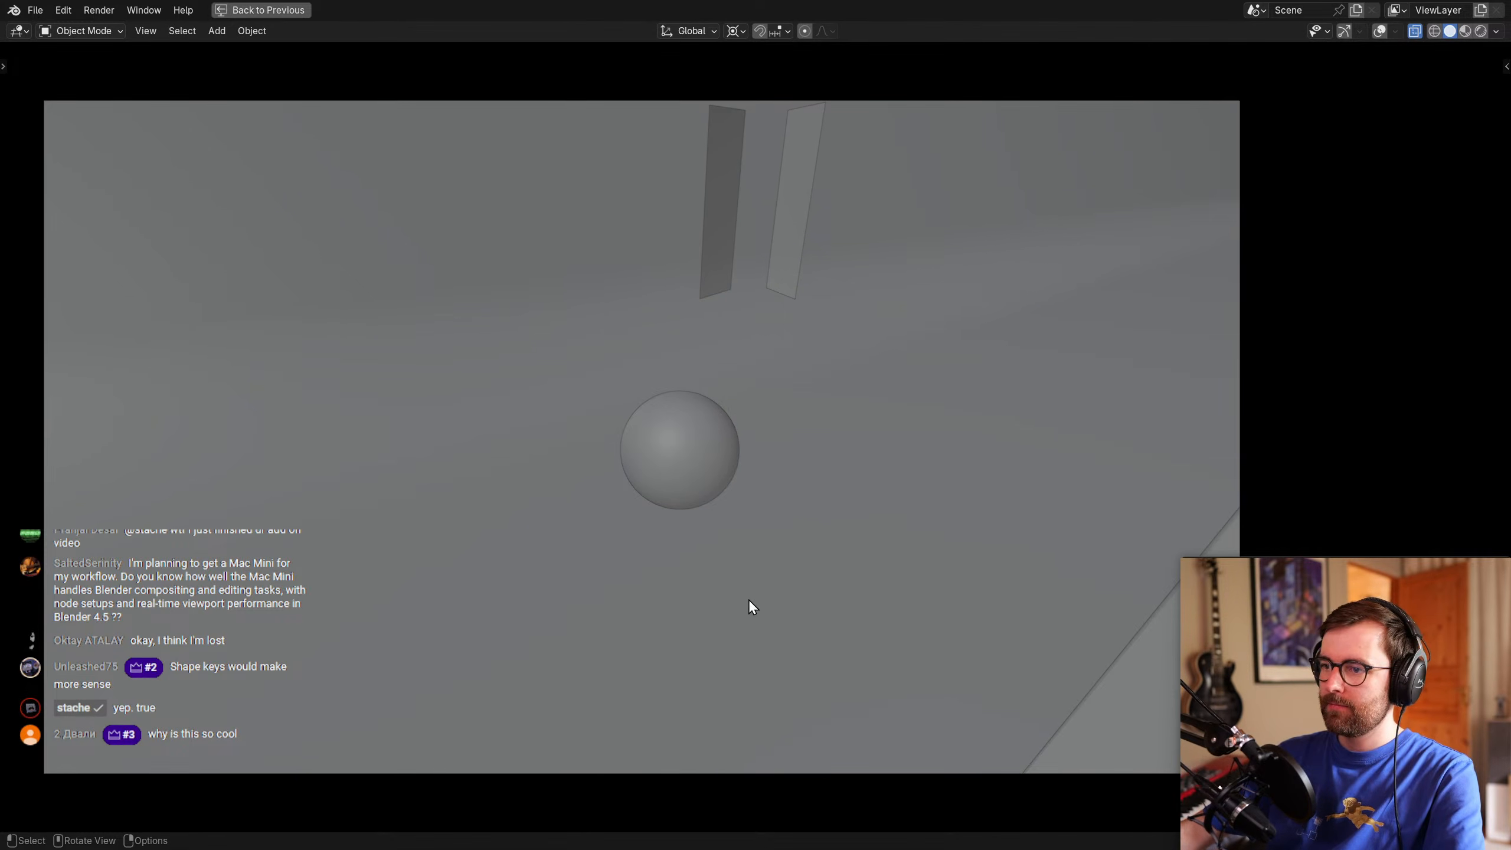
pyautogui.press('z')
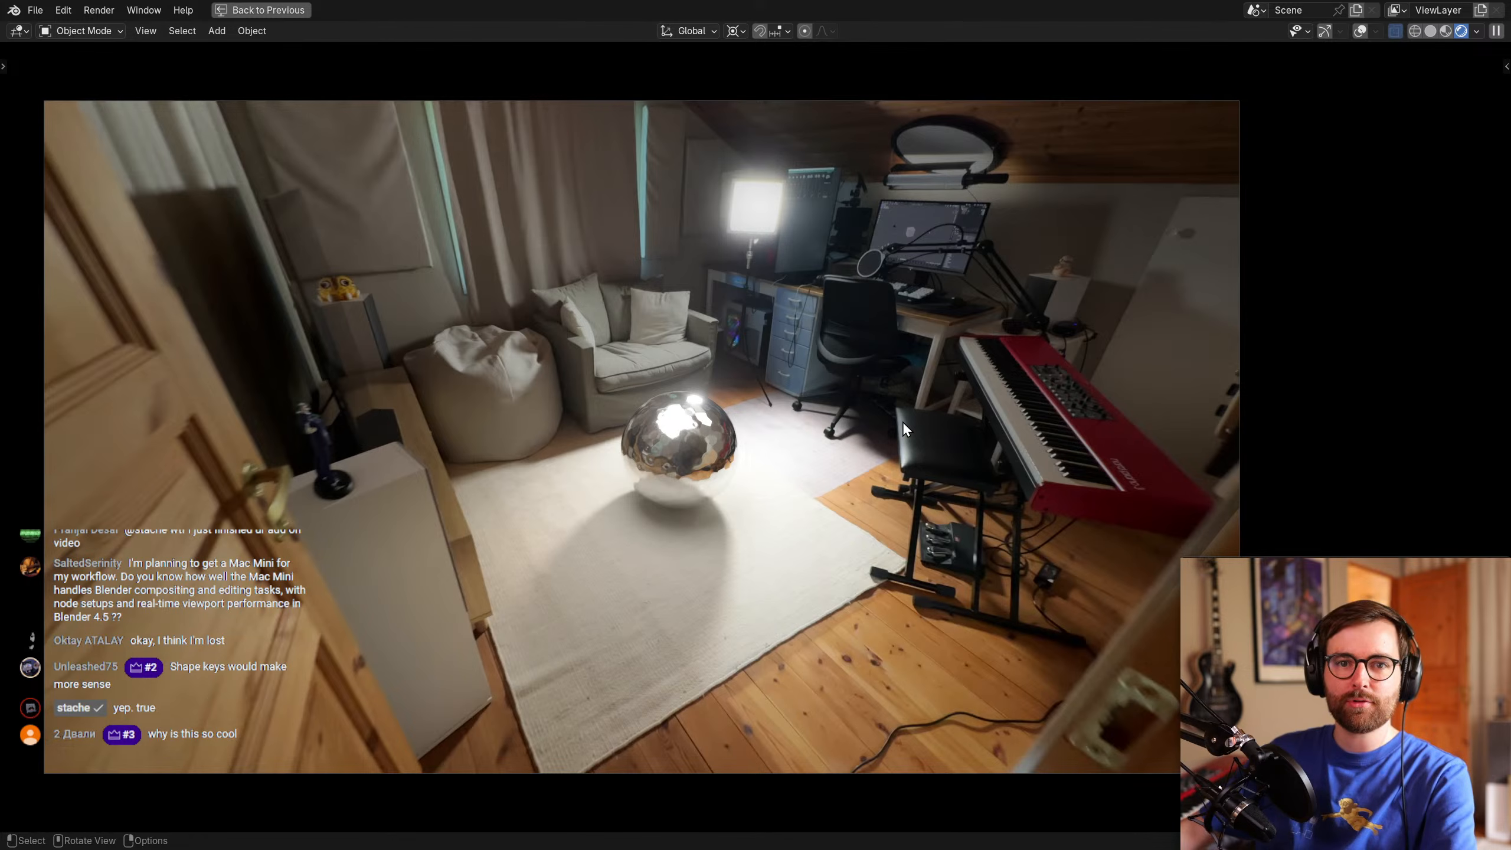
pyautogui.hotkey('ctrl', 'space')
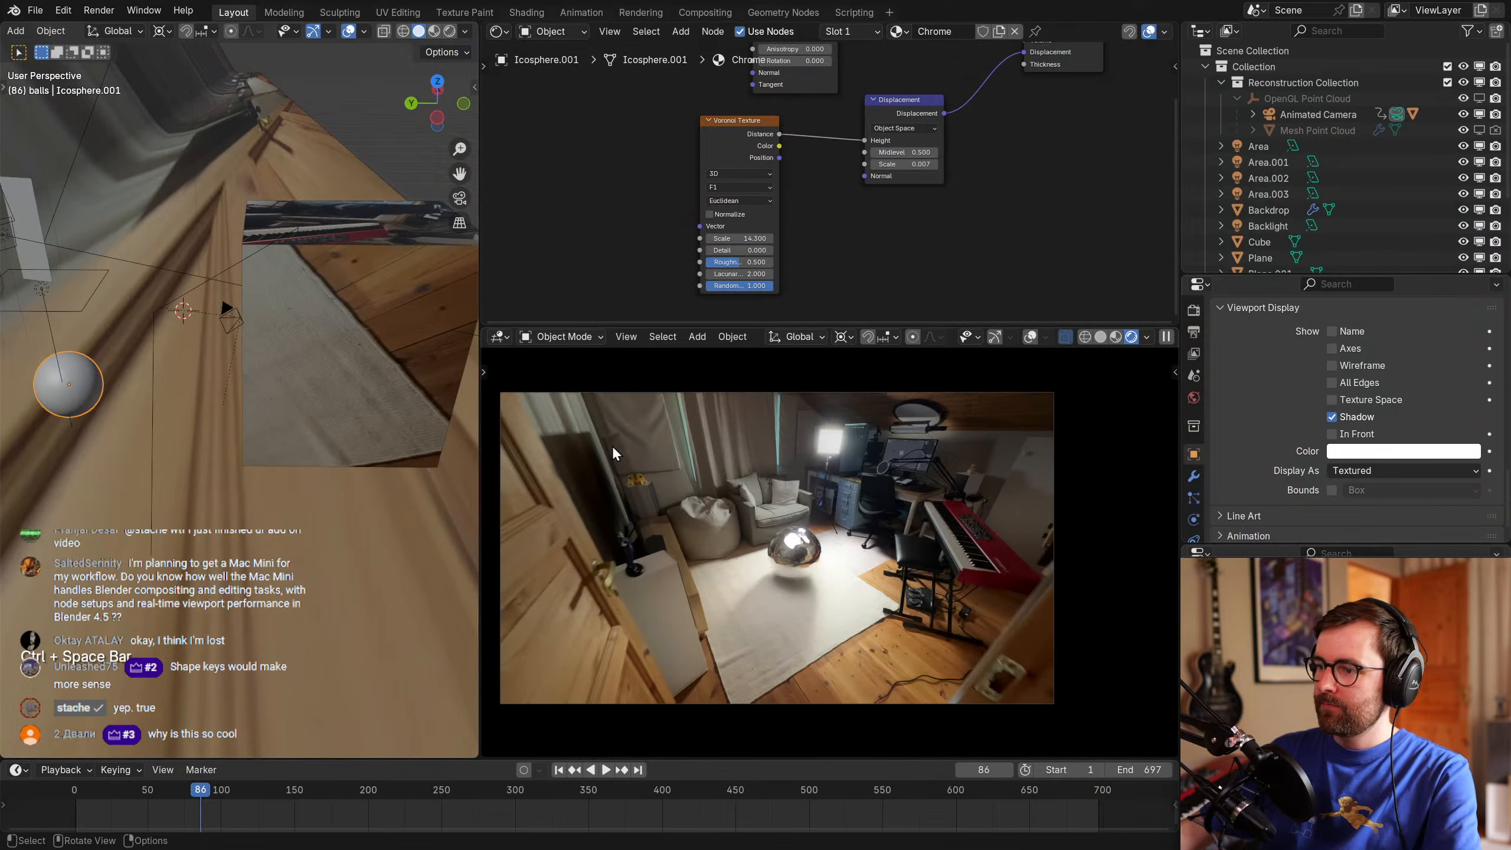
# Go through the early frames to frame 58 and examine the door edge in front of the desk up close.
pyautogui.click(121, 793)
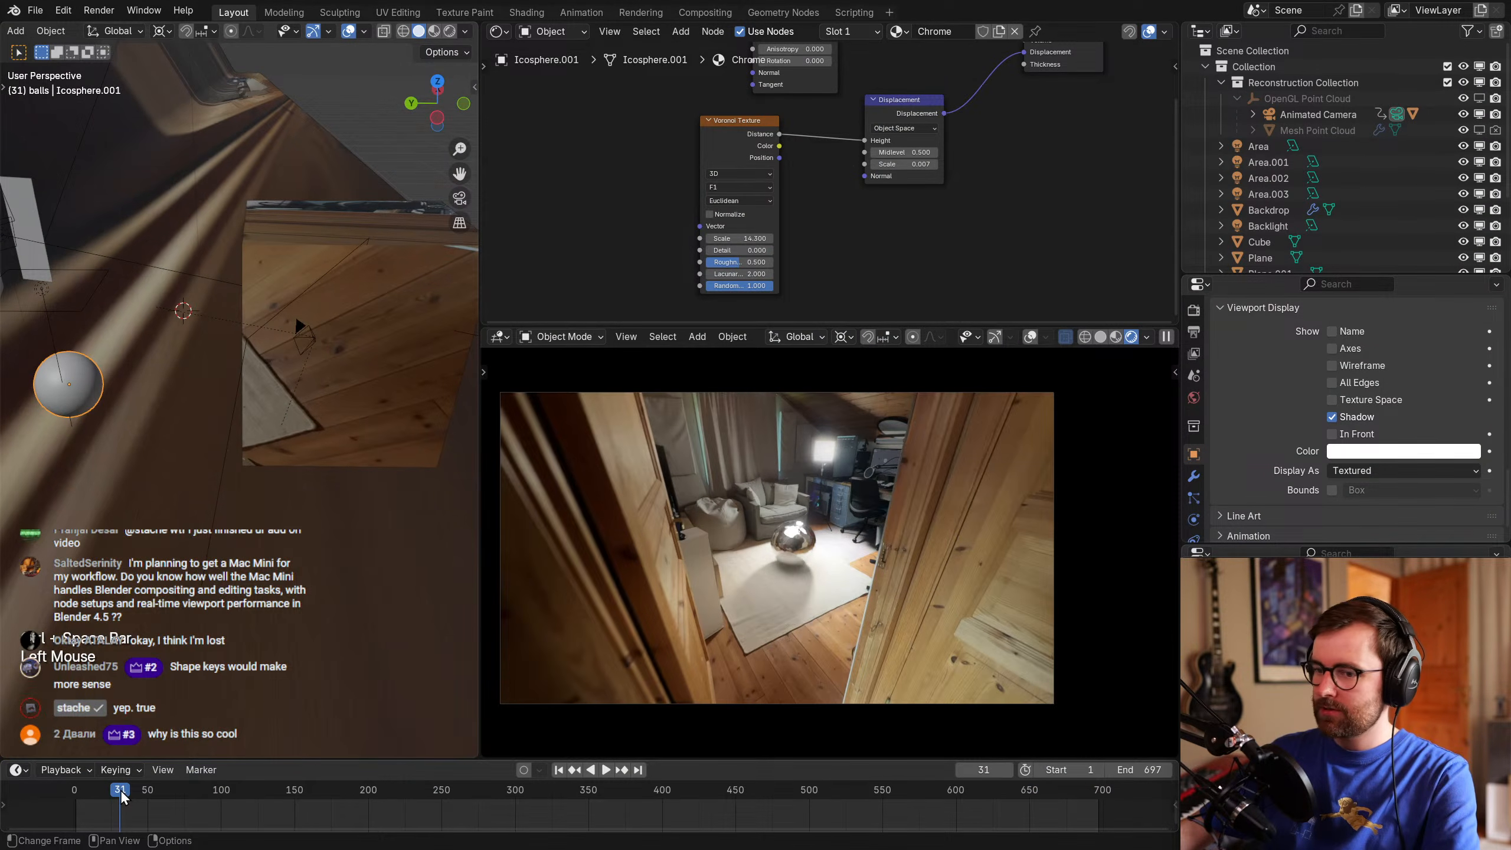
pyautogui.click(104, 793)
pyautogui.moveTo(119, 793); pyautogui.dragTo(159, 793)
pyautogui.scroll(1, 898, 473)
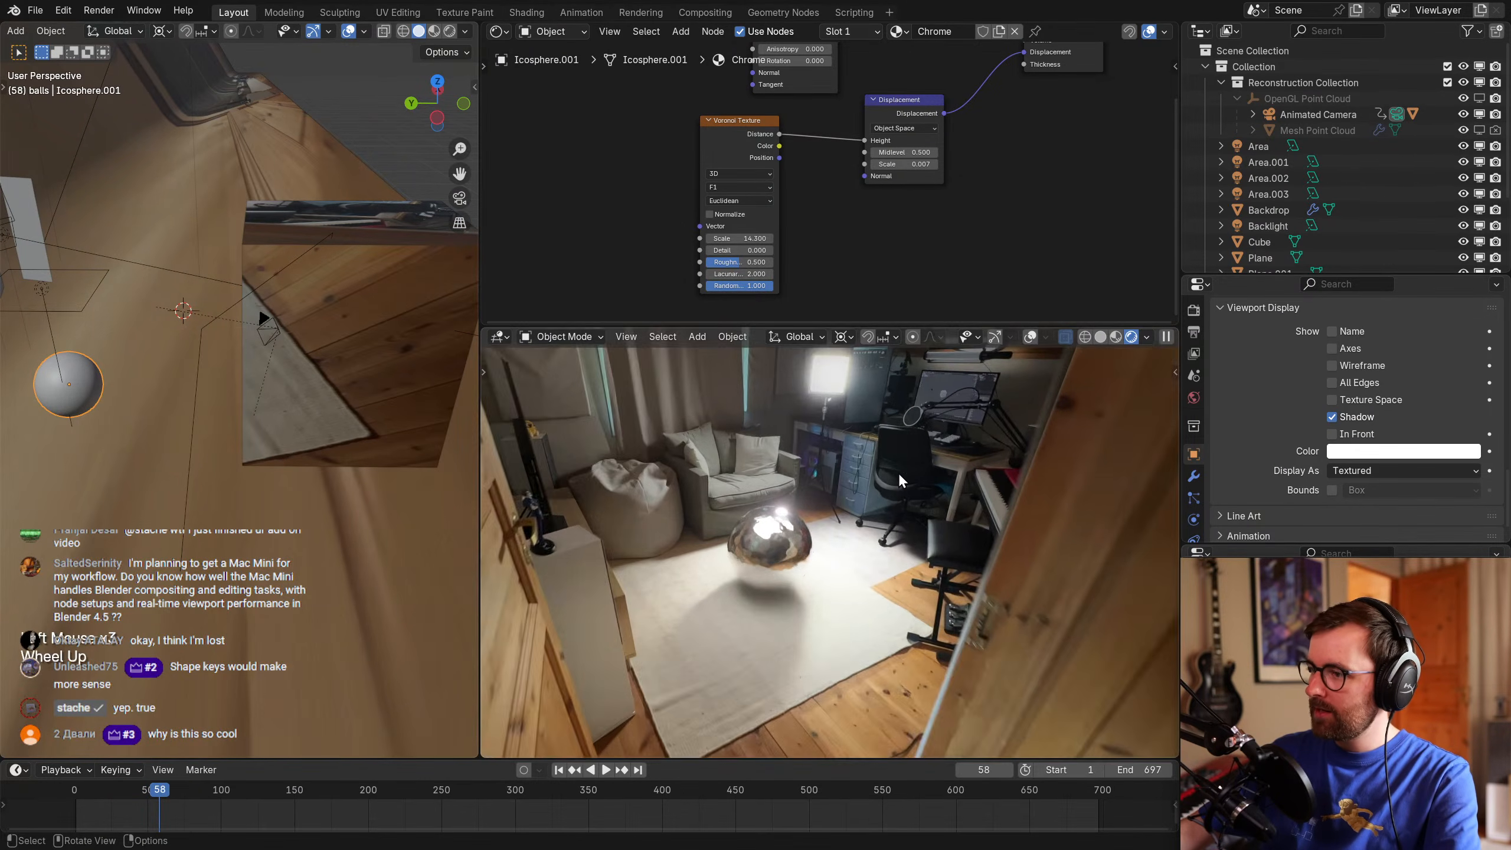
pyautogui.keyDown('shift'); pyautogui.moveTo(898, 473); pyautogui.dragTo(812, 614, button='middle'); pyautogui.keyUp('shift')
pyautogui.scroll(9, 816, 609)
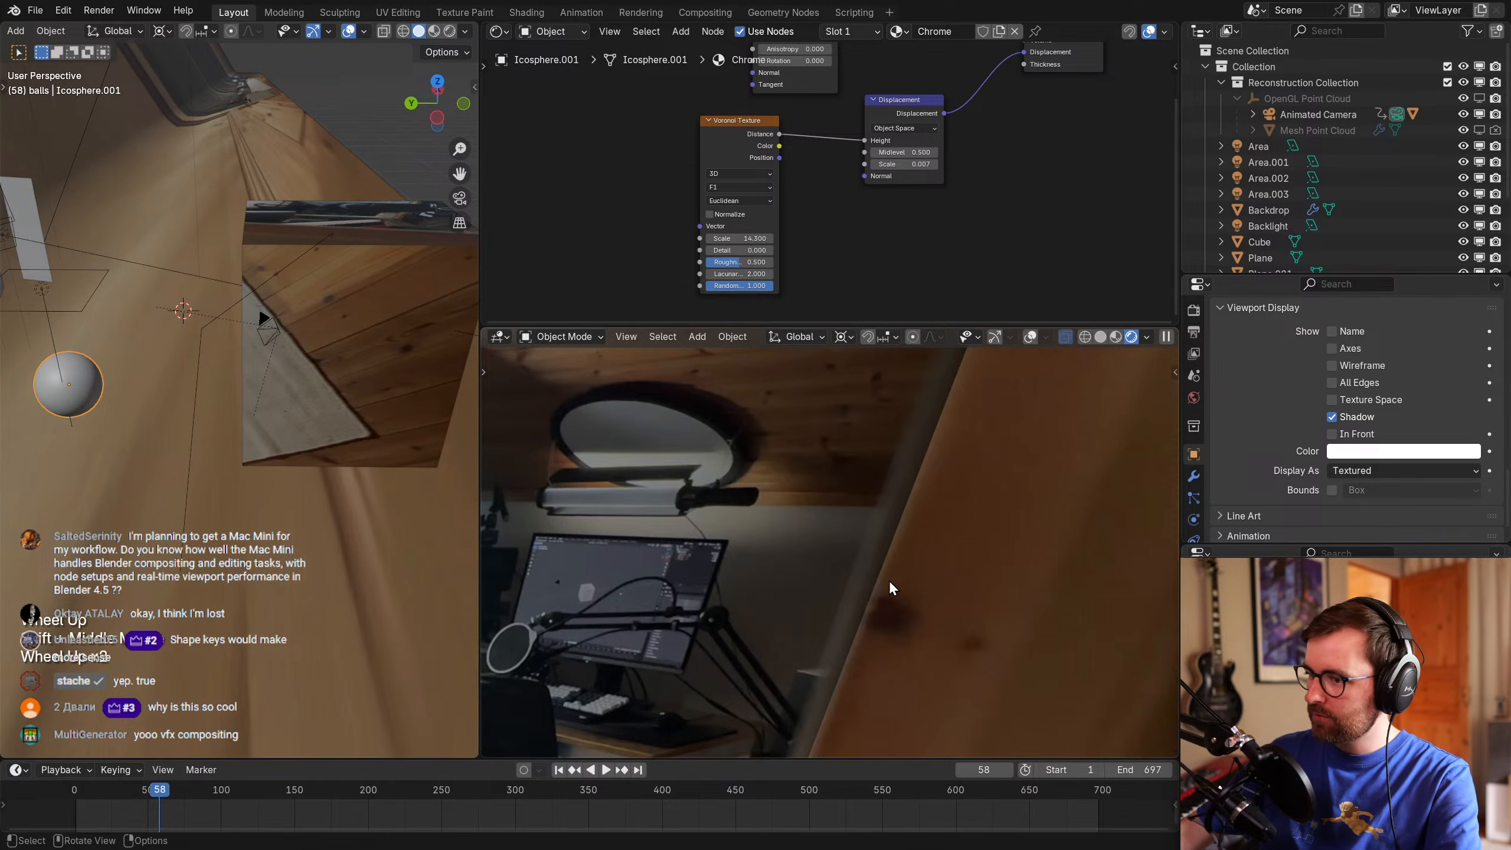
pyautogui.scroll(-2, 891, 550)
# Render frame 58 and show its Composite result in Slot 4.
pyautogui.press('F11')
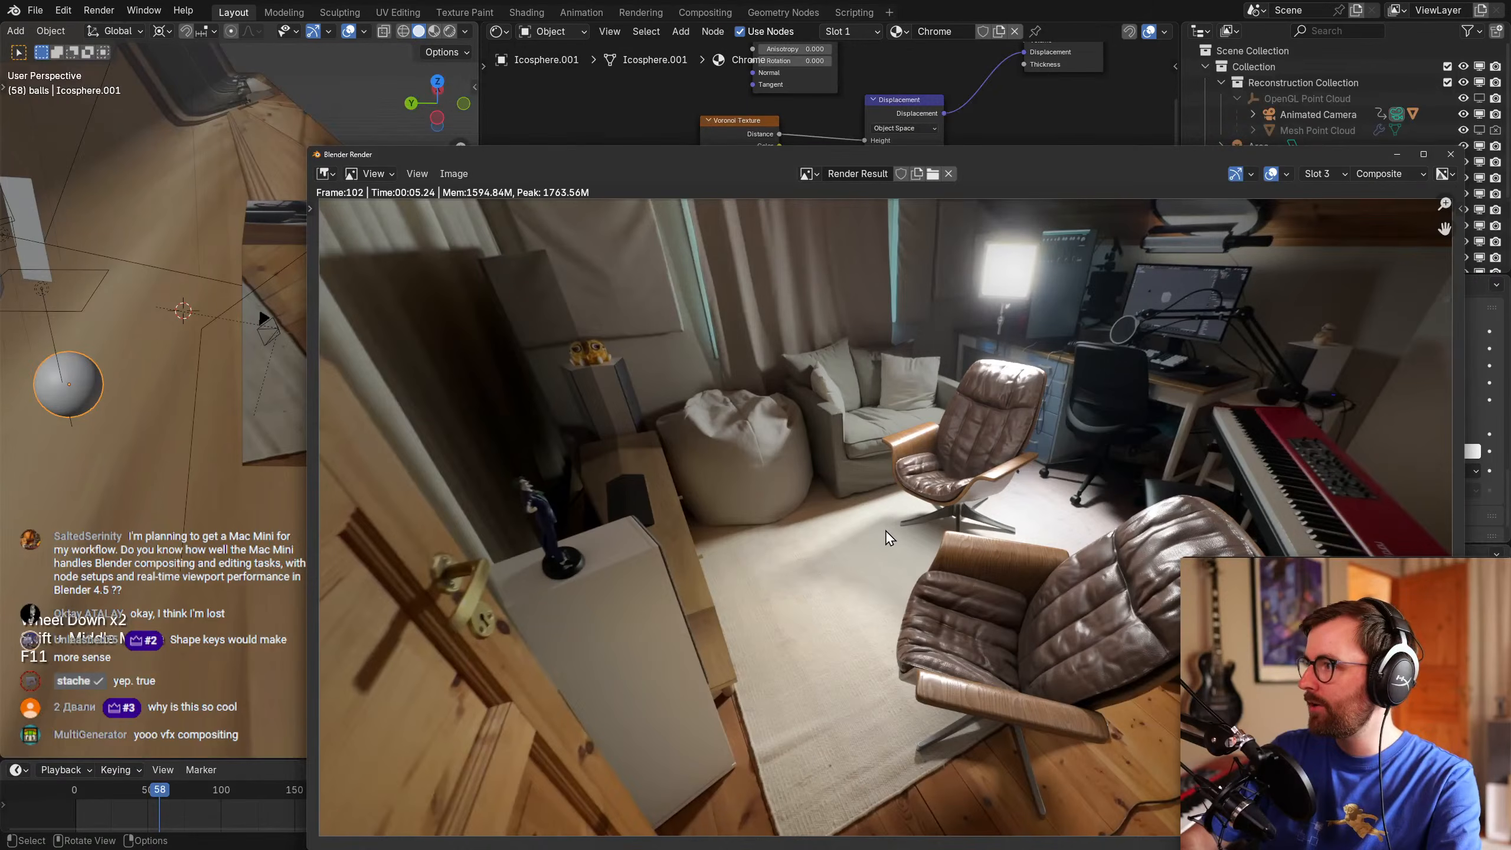
pyautogui.press('F12')
pyautogui.moveTo(600, 156); pyautogui.dragTo(392, 97)
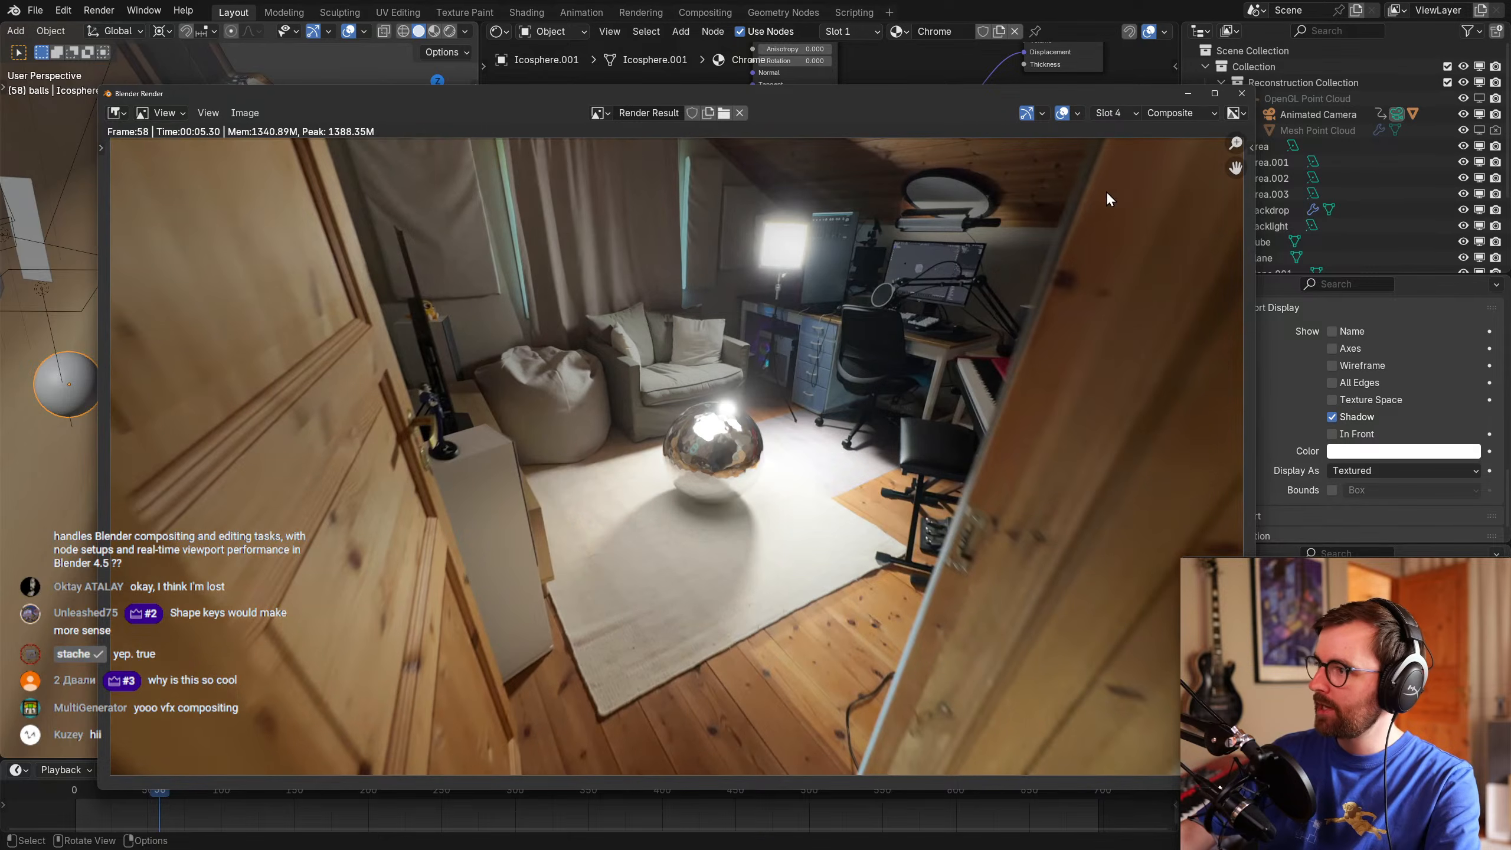
pyautogui.click(1166, 109)
pyautogui.click(1157, 151)
pyautogui.click(1136, 114)
pyautogui.click(1136, 132)
# Inspect the door edge and chrome ball in the frame 58 render, cycling through the render slots to compare.
pyautogui.moveTo(1066, 299); pyautogui.dragTo(624, 420, button='middle')
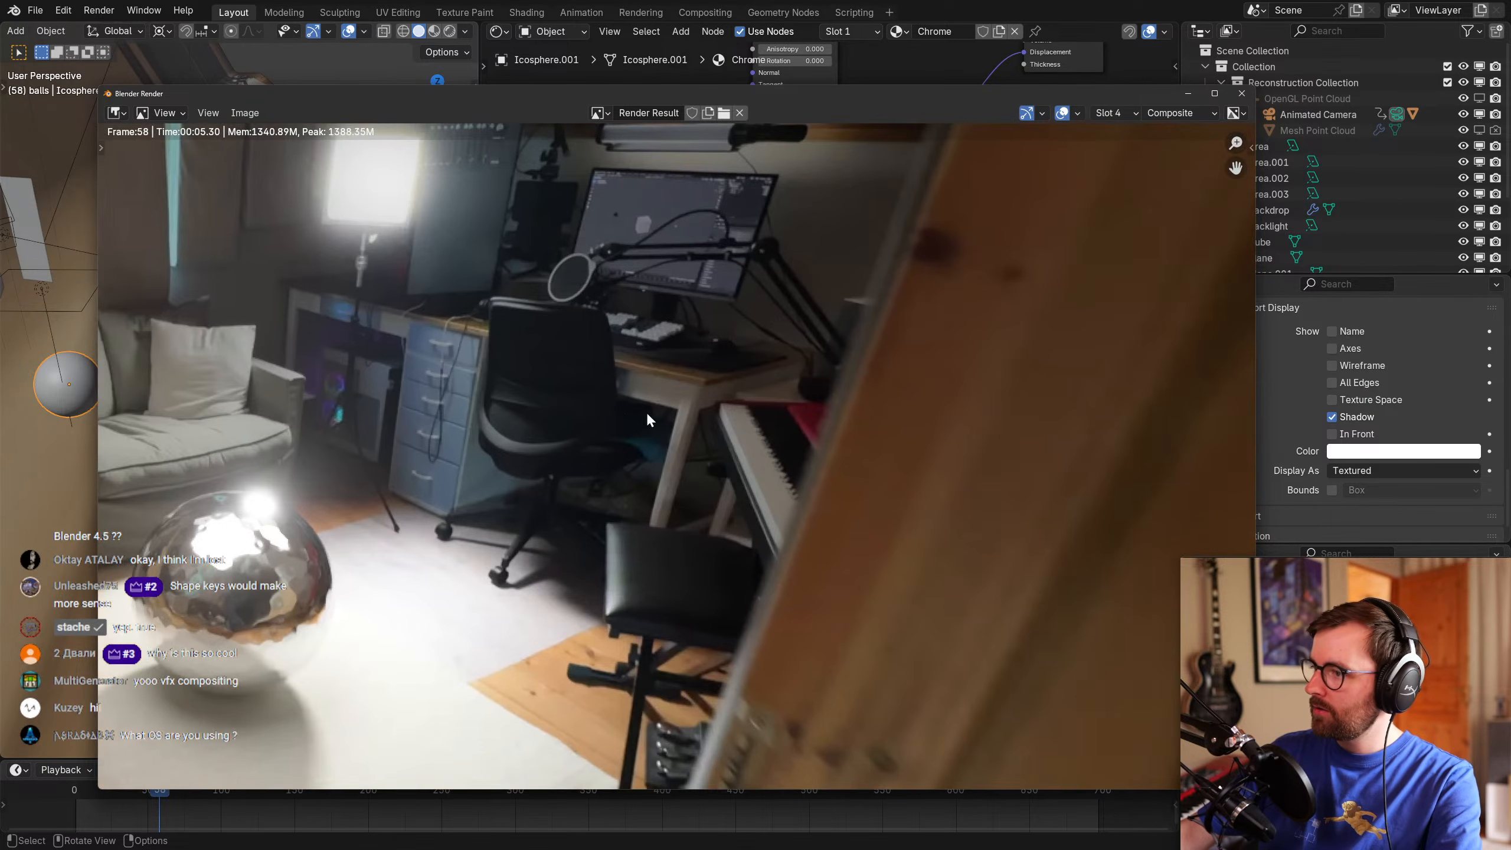
pyautogui.scroll(-4, 808, 513)
pyautogui.moveTo(779, 523); pyautogui.dragTo(920, 485, button='middle')
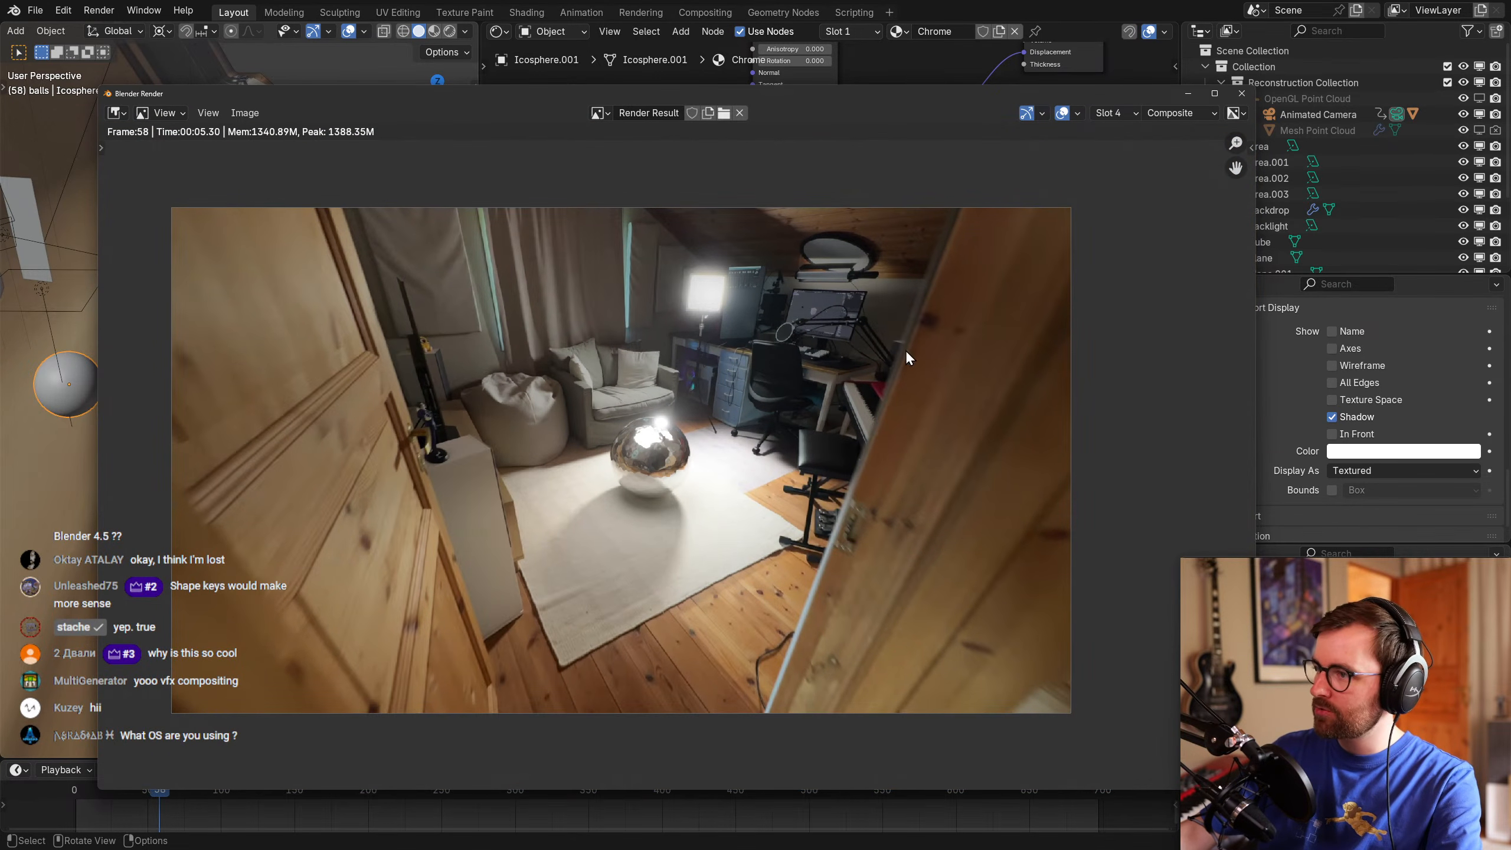
pyautogui.press('j')
pyautogui.press('j')
pyautogui.press('j')
pyautogui.press('j')
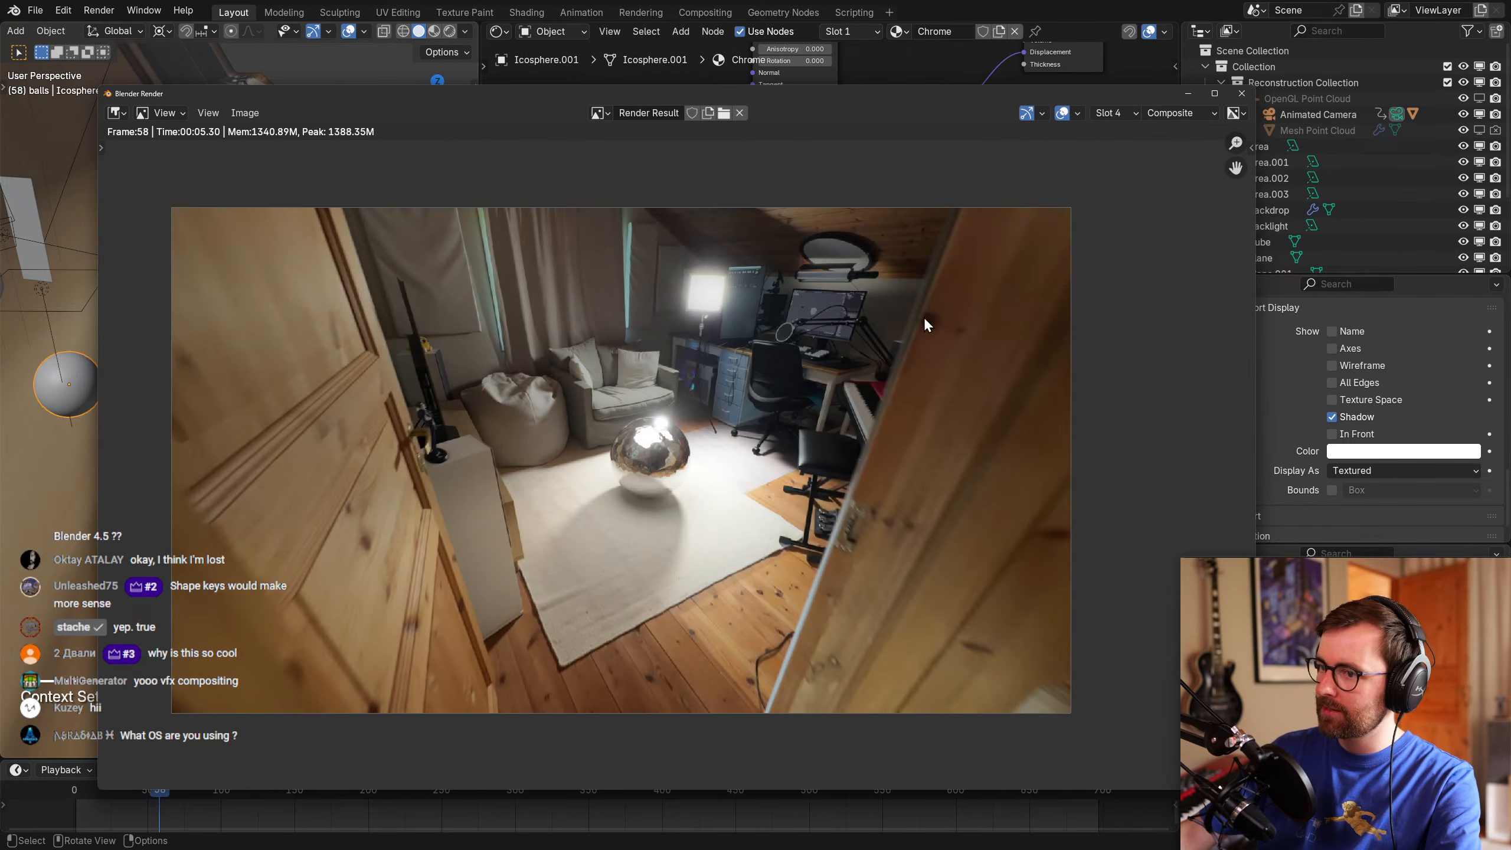
pyautogui.scroll(1, 855, 468)
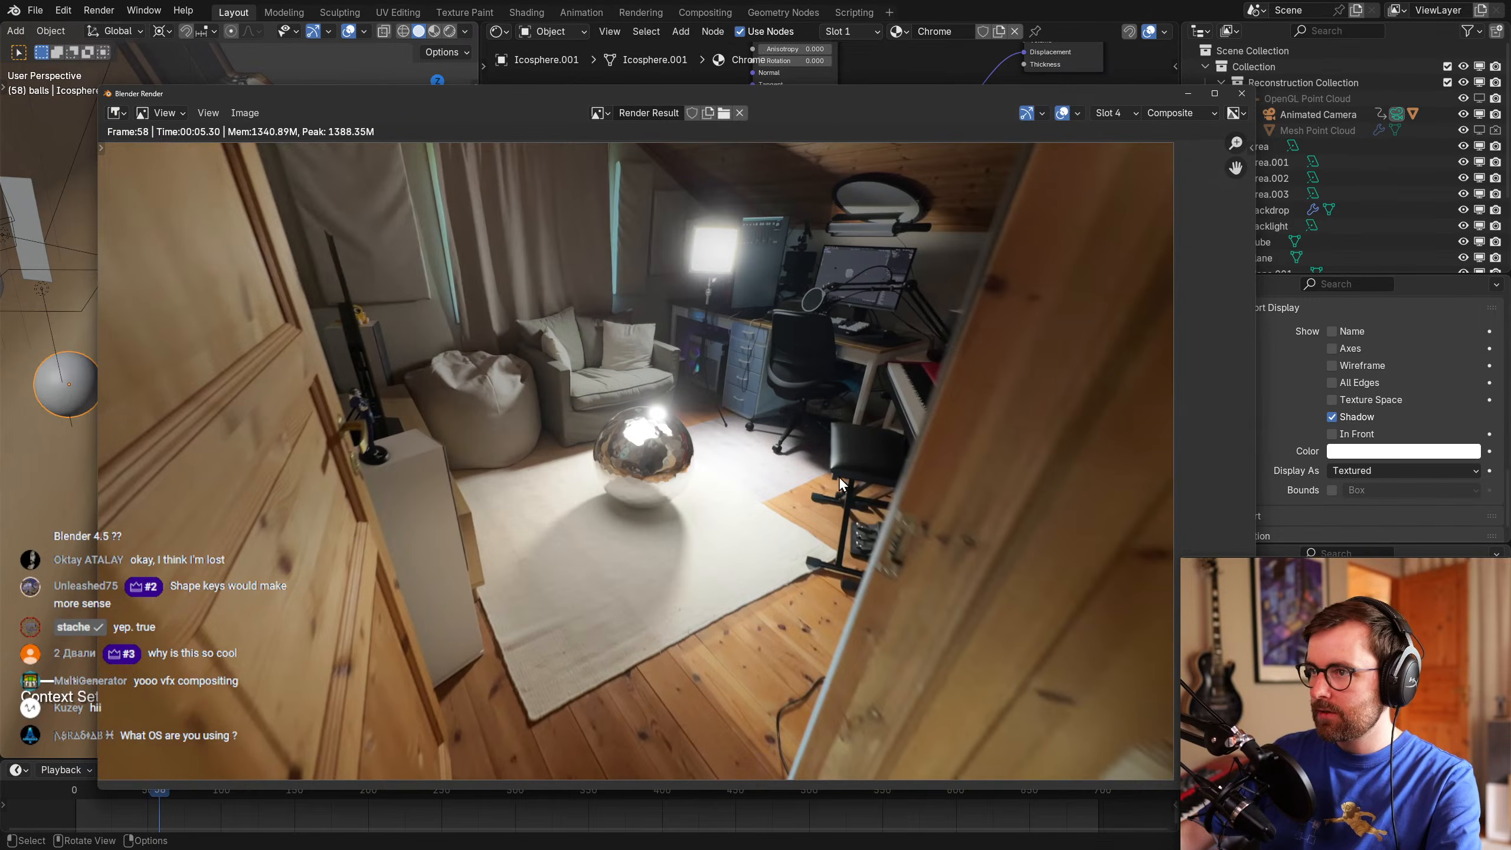
# Close the render window, restore the full camera view and move to frame 76.
pyautogui.click(1241, 94)
pyautogui.moveTo(774, 566); pyautogui.dragTo(952, 492, button='middle')
pyautogui.press('KP_0')
pyautogui.scroll(-1, 928, 496)
pyautogui.scroll(-1, 879, 539)
pyautogui.keyDown('shift'); pyautogui.moveTo(879, 539); pyautogui.dragTo(912, 519, button='middle'); pyautogui.keyUp('shift')
pyautogui.moveTo(117, 791); pyautogui.dragTo(186, 794)
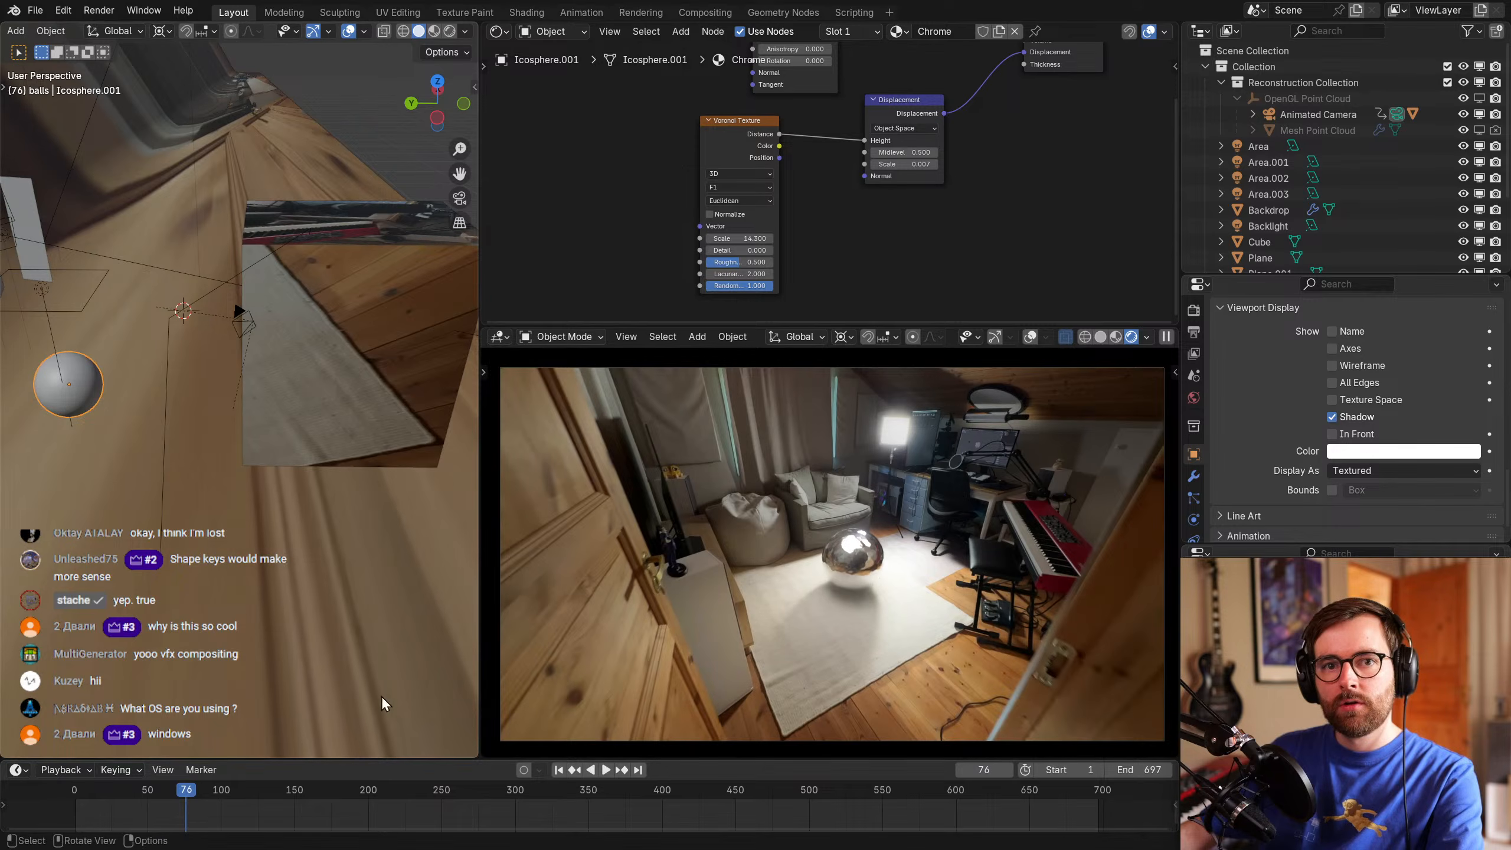
# Save the file and check the camera view of the chrome ball enlarged to full screen.
pyautogui.hotkey('ctrl', 's')
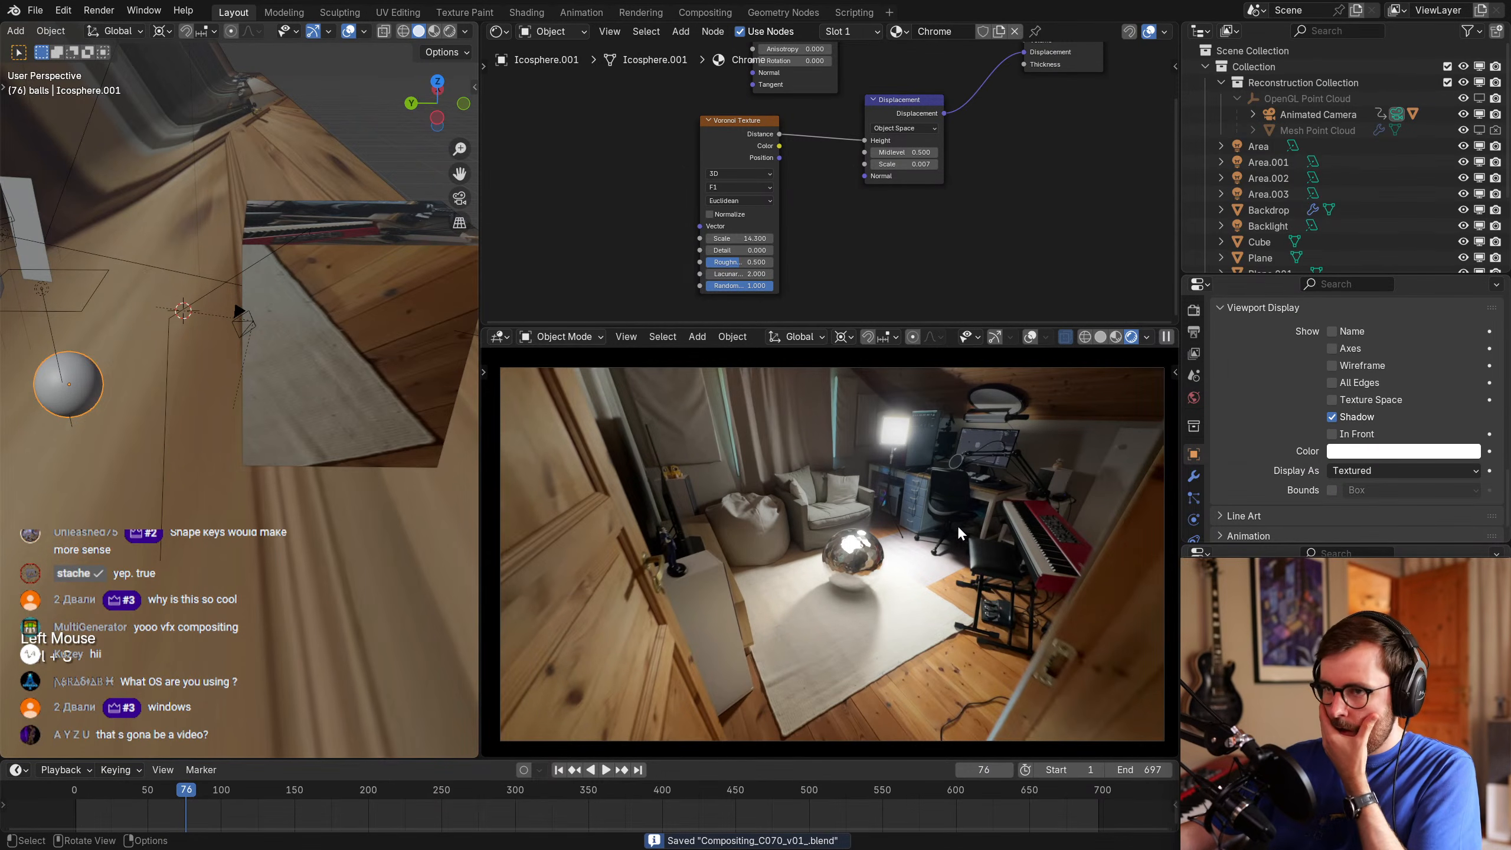
pyautogui.hotkey('ctrl', 'space')
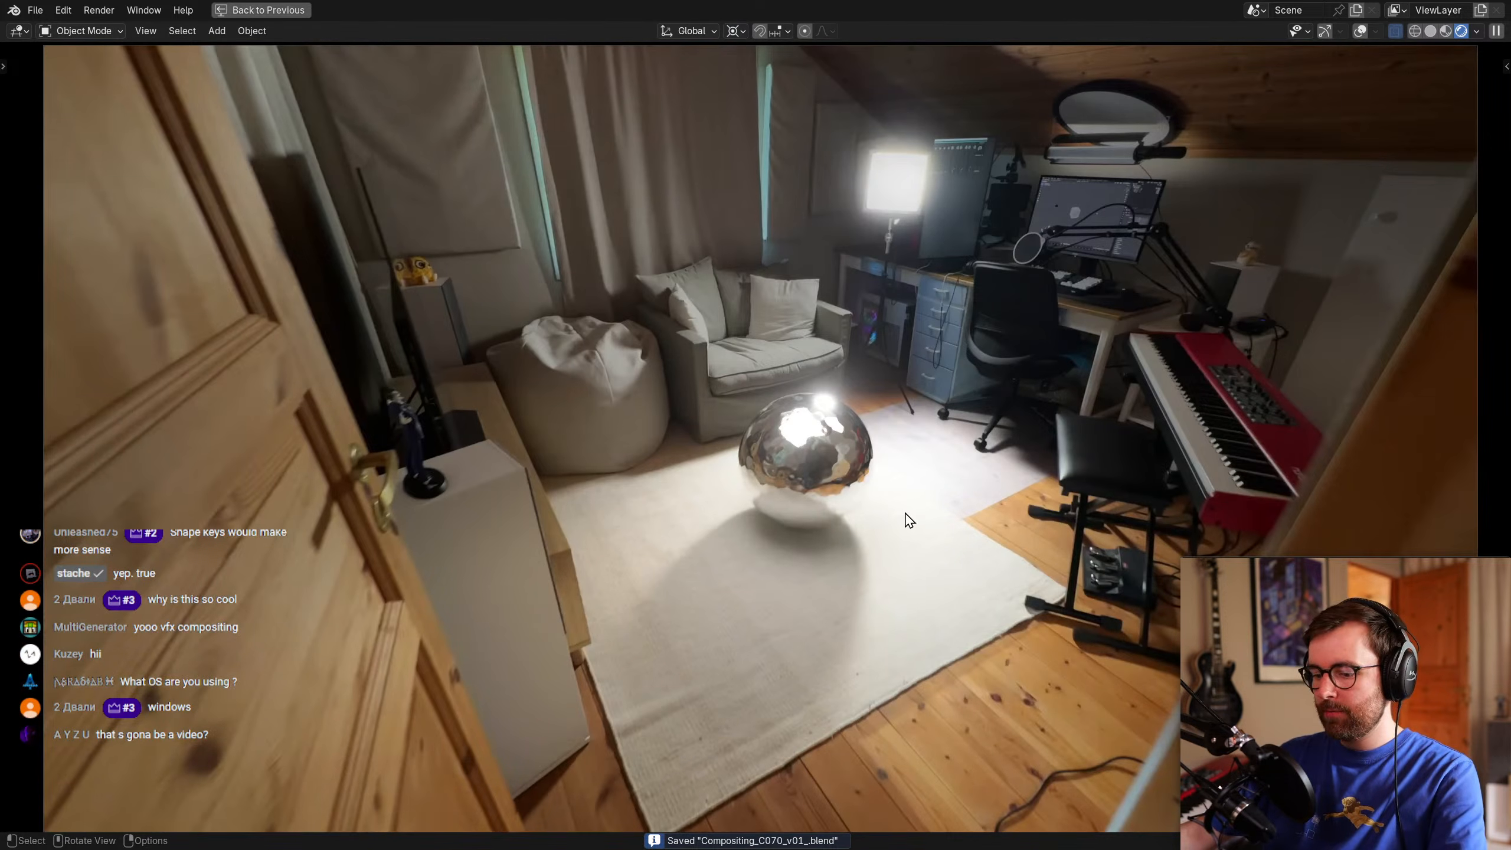
pyautogui.hotkey('ctrl', 'space')
# Change the solid shading color mode of the perspective viewport so objects display without their projected textures.
pyautogui.scroll(-3, 234, 364)
pyautogui.moveTo(238, 369); pyautogui.dragTo(357, 412, button='middle')
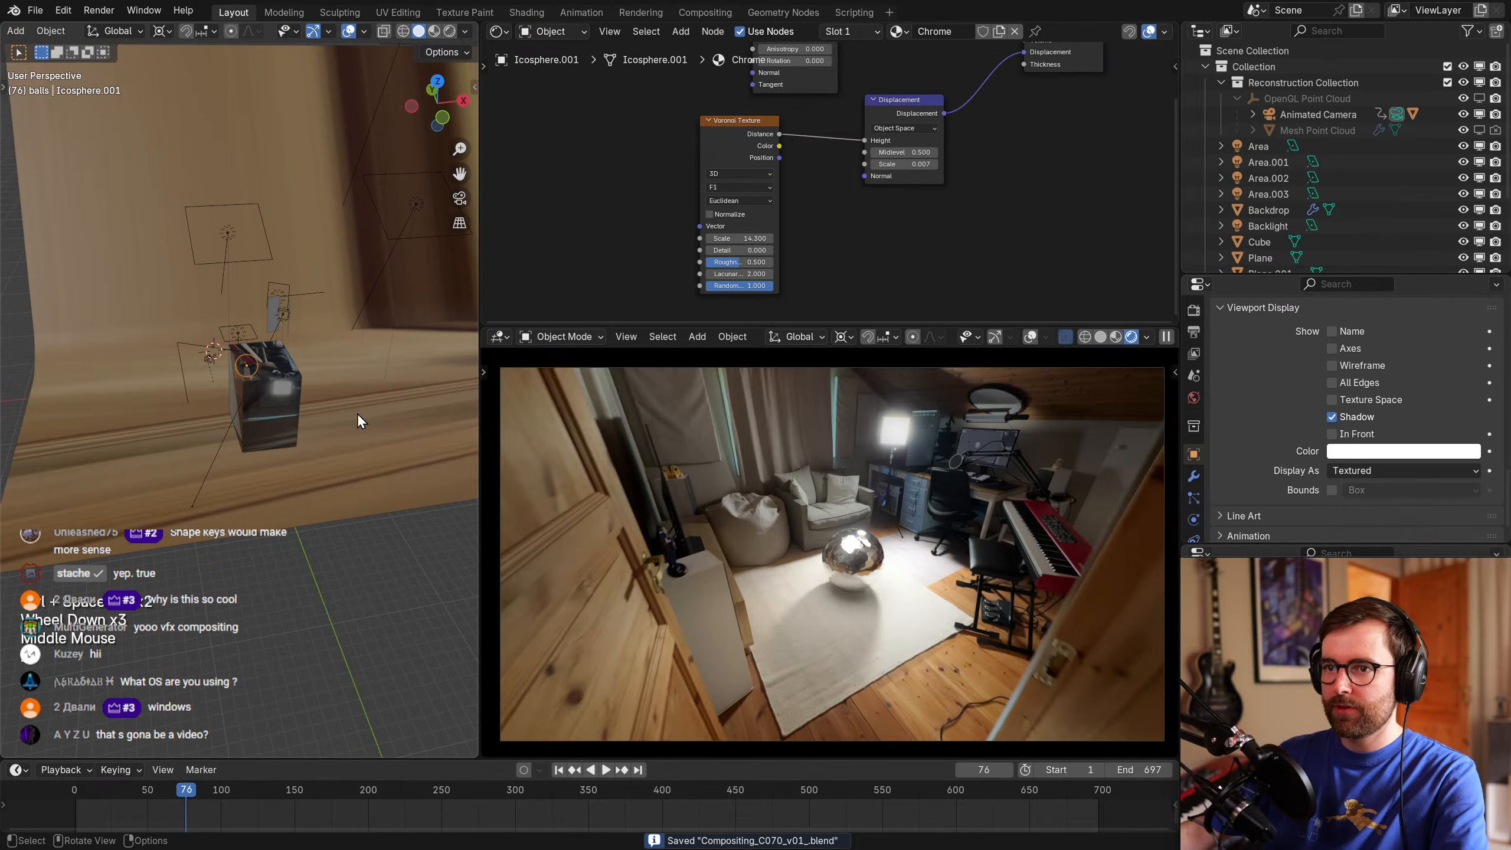
pyautogui.scroll(2, 357, 413)
pyautogui.click(465, 31)
pyautogui.click(401, 273)
pyautogui.scroll(2, 252, 390)
pyautogui.moveTo(241, 394); pyautogui.dragTo(310, 416, button='middle')
pyautogui.hotkey('alt', 'a')
pyautogui.click(90, 337)
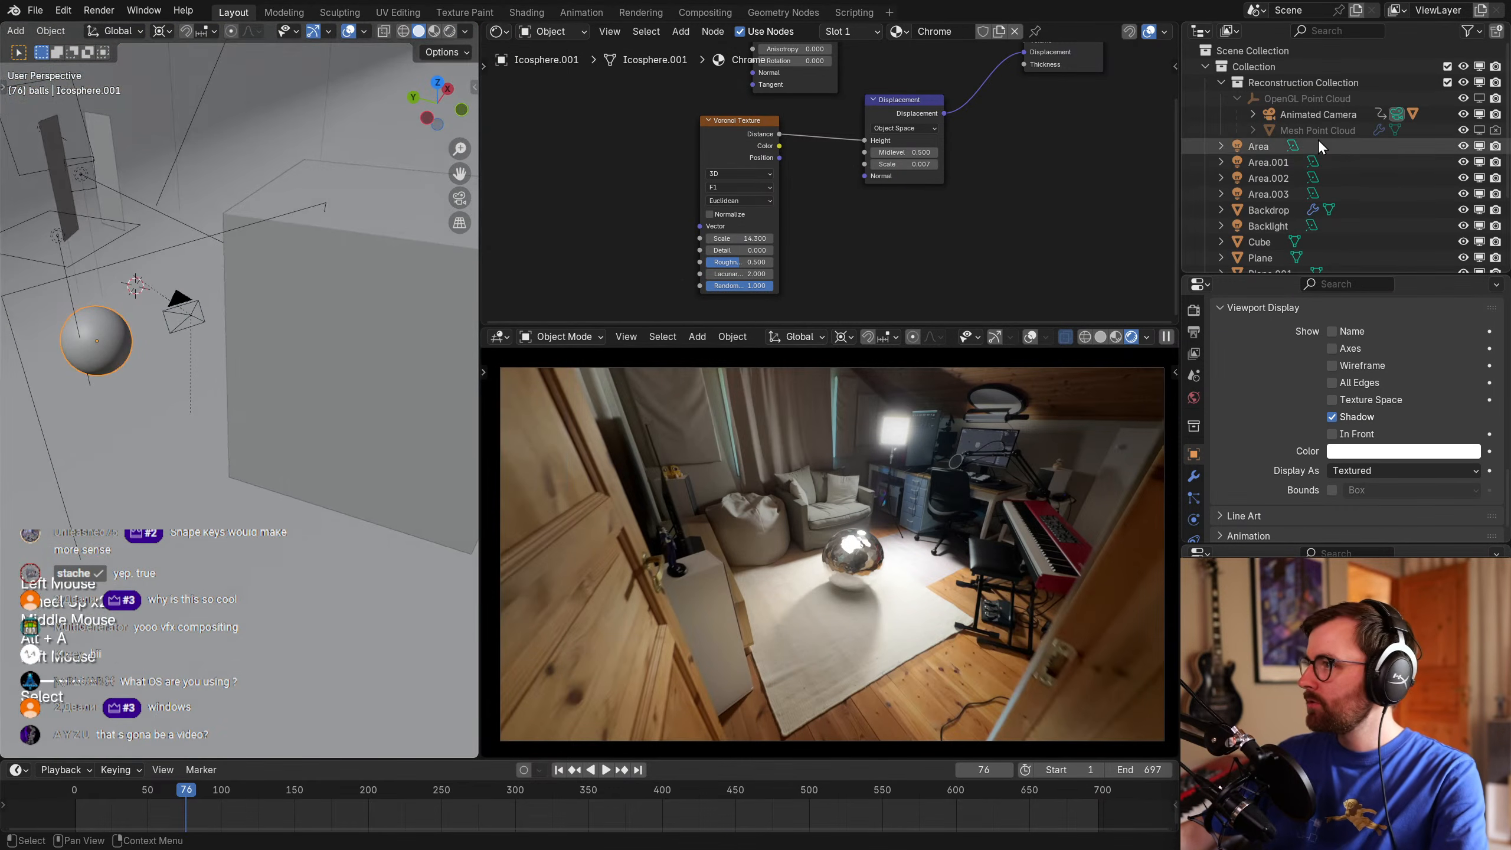
# Exclude the balls collection from the view layer and enable the Chair collection.
pyautogui.click(1220, 82)
pyautogui.click(1205, 66)
pyautogui.click(1452, 100)
pyautogui.click(1450, 98)
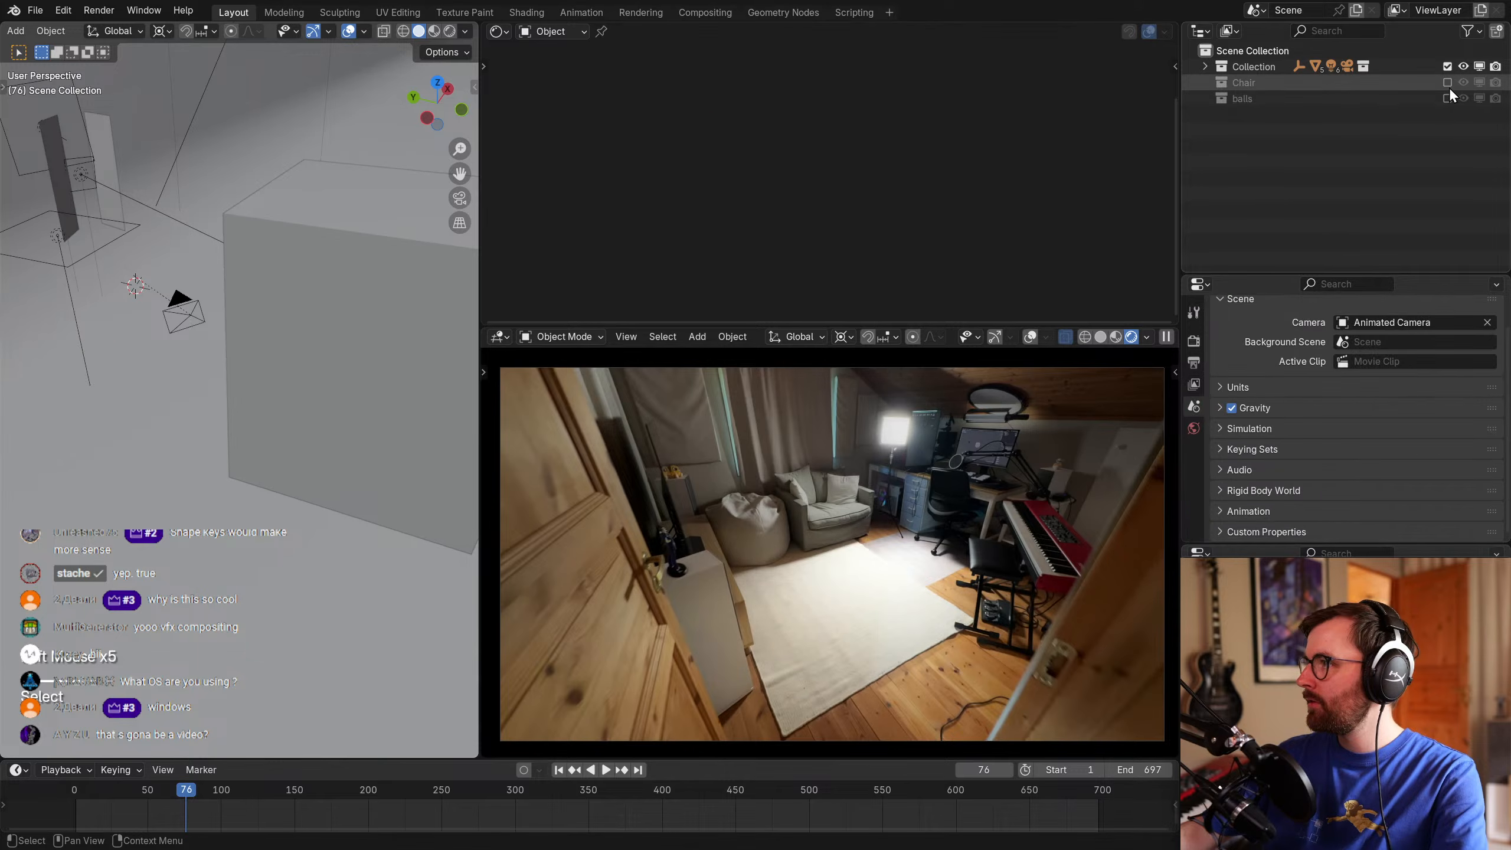
pyautogui.click(1448, 83)
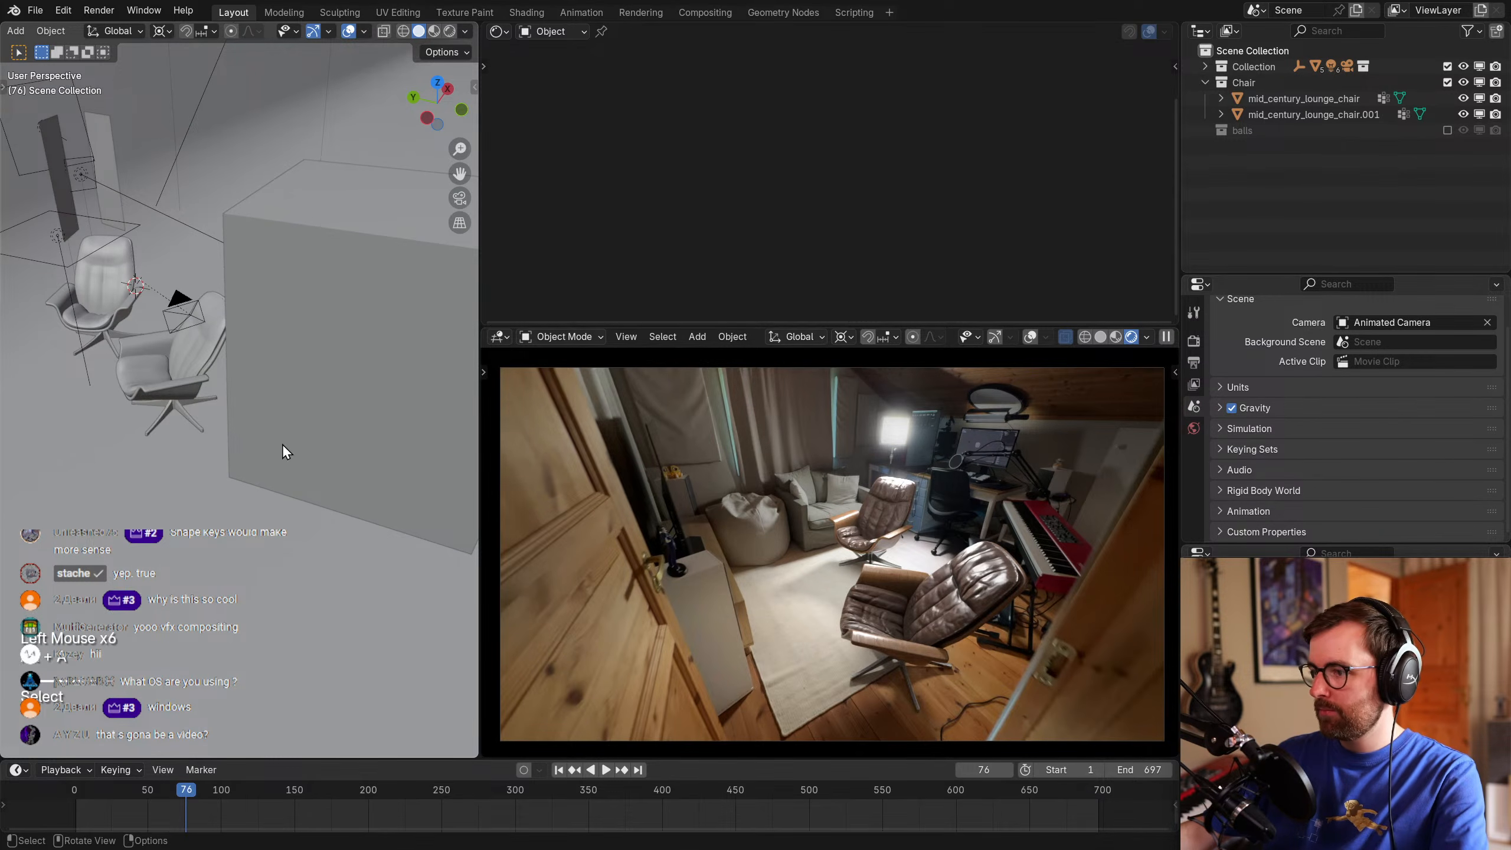
# Insert a Color Ramp between the Base Color texture and the Principled BSDF in the far lounge chair's material.
pyautogui.click(108, 271)
pyautogui.scroll(-2, 859, 189)
pyautogui.moveTo(883, 168); pyautogui.dragTo(838, 267, button='middle')
pyautogui.click(840, 264)
pyautogui.moveTo(1100, 210); pyautogui.dragTo(931, 297)
pyautogui.press('g')
pyautogui.click(1022, 193)
pyautogui.click(988, 188)
pyautogui.scroll(2, 952, 185)
pyautogui.moveTo(950, 189); pyautogui.dragTo(888, 229, button='middle')
pyautogui.hotkey('shift', 'a')
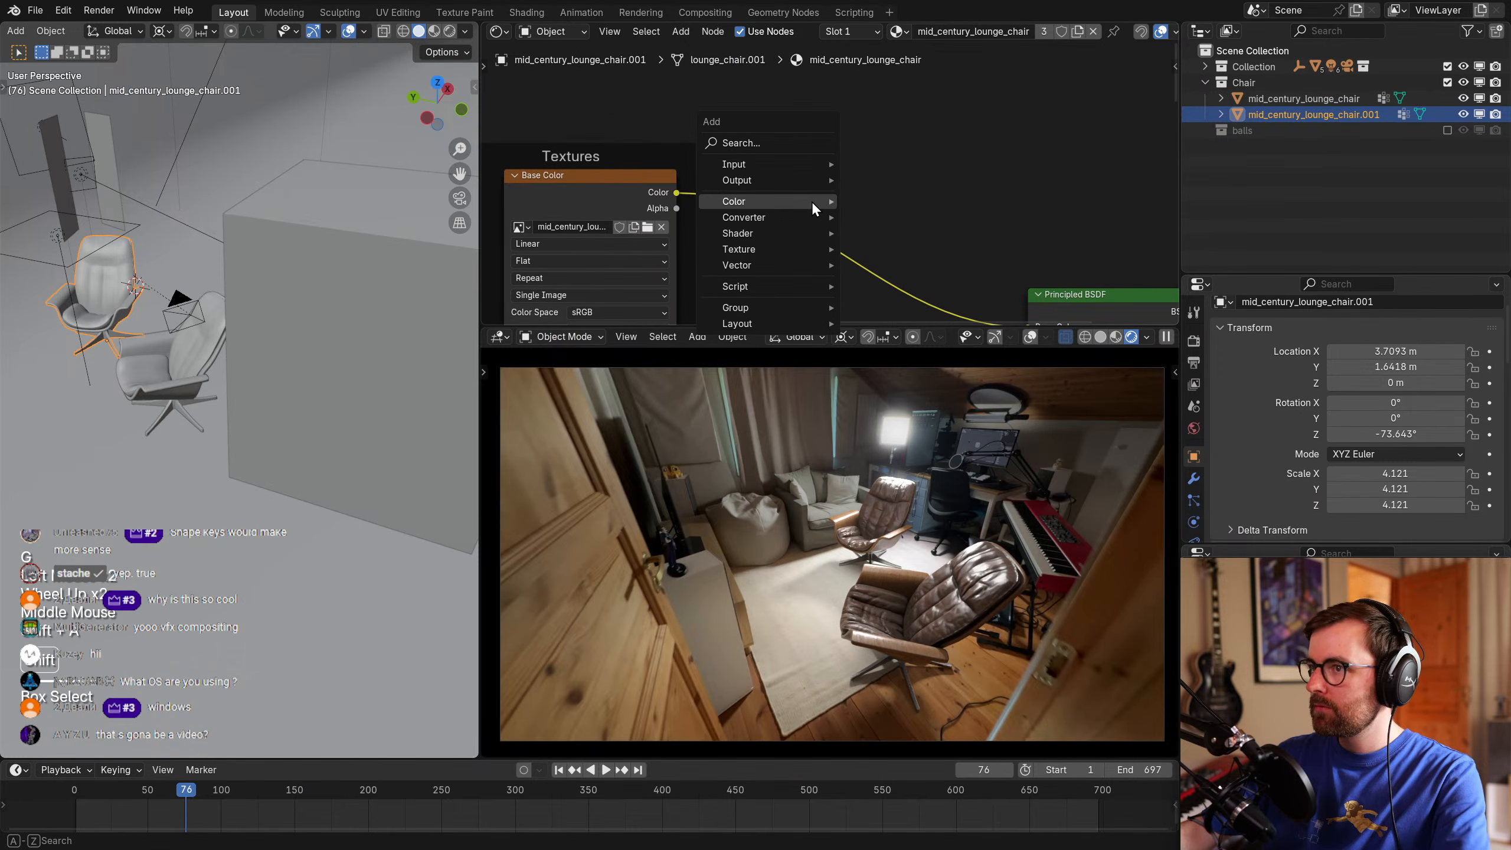
pyautogui.moveTo(807, 221)
pyautogui.click(892, 244)
pyautogui.click(760, 167)
# Try changing the Color Ramp's stop settings while viewing the leather of both chairs up close.
pyautogui.moveTo(942, 175); pyautogui.dragTo(908, 113, button='middle')
pyautogui.scroll(3, 883, 510)
pyautogui.keyDown('shift'); pyautogui.moveTo(883, 510); pyautogui.dragTo(777, 467, button='middle'); pyautogui.keyUp('shift')
pyautogui.moveTo(891, 234); pyautogui.dragTo(896, 194, button='middle')
pyautogui.click(786, 169)
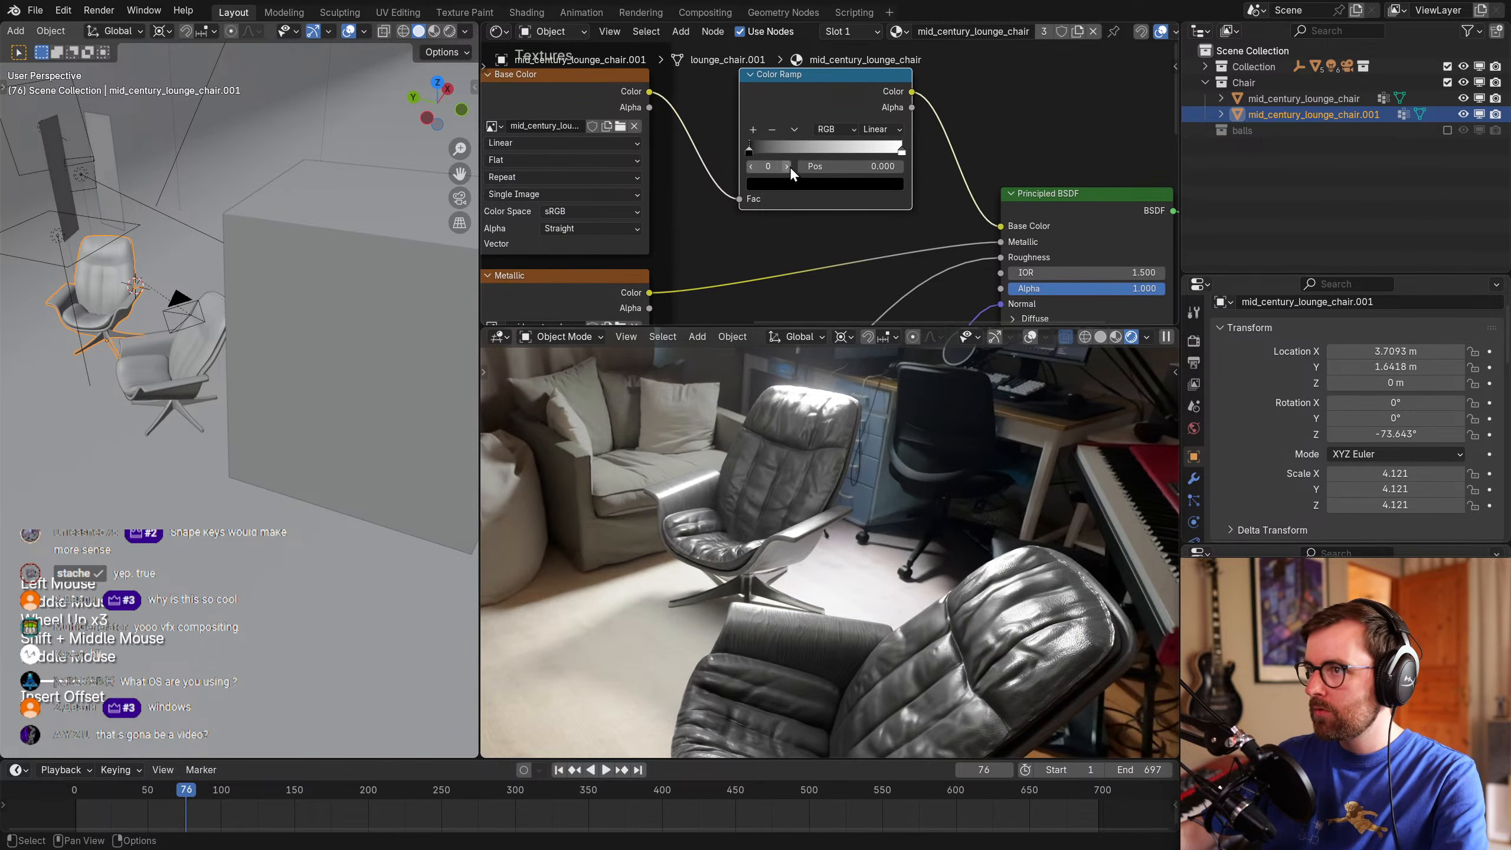
pyautogui.click(805, 188)
pyautogui.moveTo(812, 251)
pyautogui.mouseDown()
pyautogui.moveTo(830, 244)
pyautogui.moveTo(793, 243)
pyautogui.mouseUp()
# Remove the Color Ramp from the chair material, leaving the Base Color texture connected directly to the Principled BSDF.
pyautogui.scroll(-2, 959, 121)
pyautogui.moveTo(959, 119); pyautogui.dragTo(957, 191, button='middle')
pyautogui.keyDown('alt'); pyautogui.moveTo(830, 184); pyautogui.dragTo(857, 113); pyautogui.keyUp('alt')
pyautogui.press('x')
pyautogui.moveTo(887, 233); pyautogui.dragTo(933, 141, button='middle')
pyautogui.moveTo(807, 135); pyautogui.dragTo(802, 199, button='middle')
pyautogui.hotkey('shift', 'a')
pyautogui.scroll(-2, 882, 631)
pyautogui.hotkey('alt', 'a')
pyautogui.click(129, 302)
pyautogui.press('KP_7')
pyautogui.keyDown('shift'); pyautogui.moveTo(136, 302); pyautogui.dragTo(133, 324, button='middle'); pyautogui.keyUp('shift')
pyautogui.press('g')
pyautogui.press('Escape')
pyautogui.press('r')
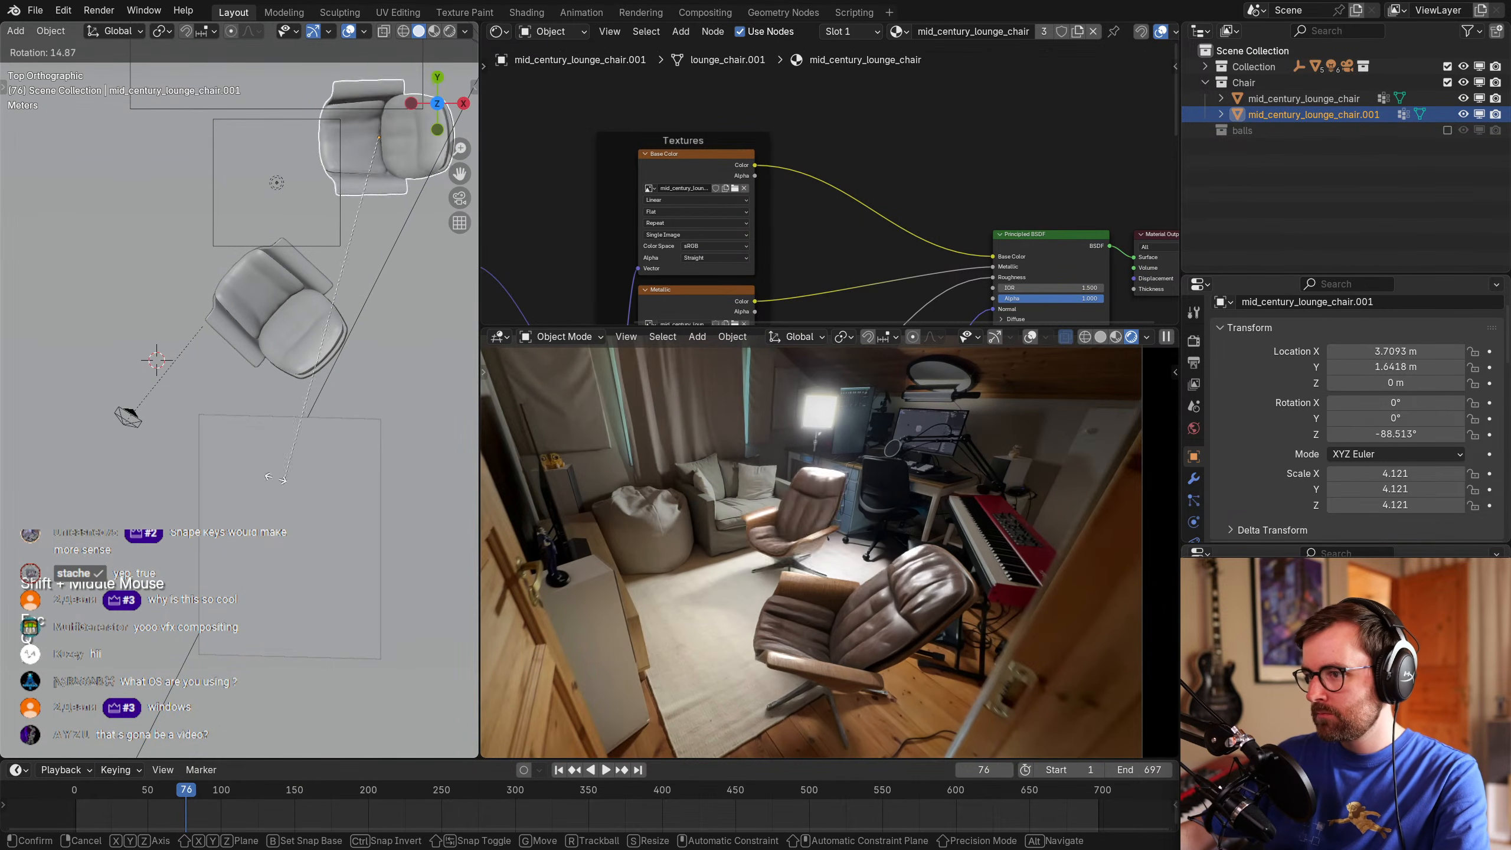
pyautogui.press('Escape')
# Hide the near lounge chair and select the far one in the top view.
pyautogui.click(294, 348)
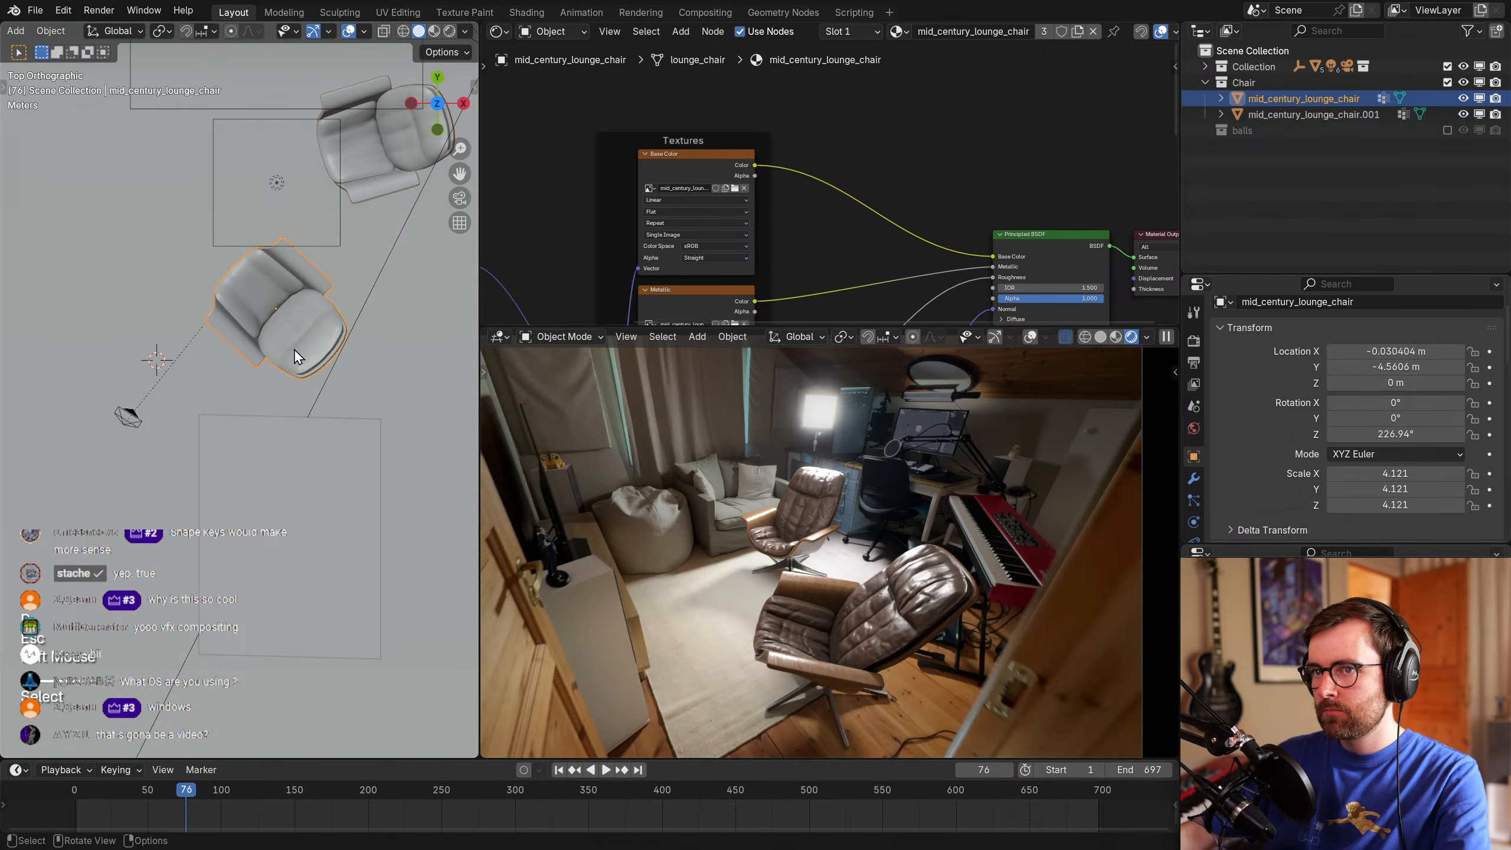
pyautogui.press('h')
pyautogui.click(405, 164)
pyautogui.keyDown('shift'); pyautogui.moveTo(420, 226); pyautogui.dragTo(399, 281, button='middle'); pyautogui.keyUp('shift')
pyautogui.hotkey('ctrl', 'space')
pyautogui.scroll(-3, 833, 471)
pyautogui.keyDown('shift'); pyautogui.moveTo(788, 469); pyautogui.dragTo(959, 487, button='middle'); pyautogui.keyUp('shift')
pyautogui.scroll(2, 892, 465)
pyautogui.press('g')
pyautogui.hotkey('shift', 'z')
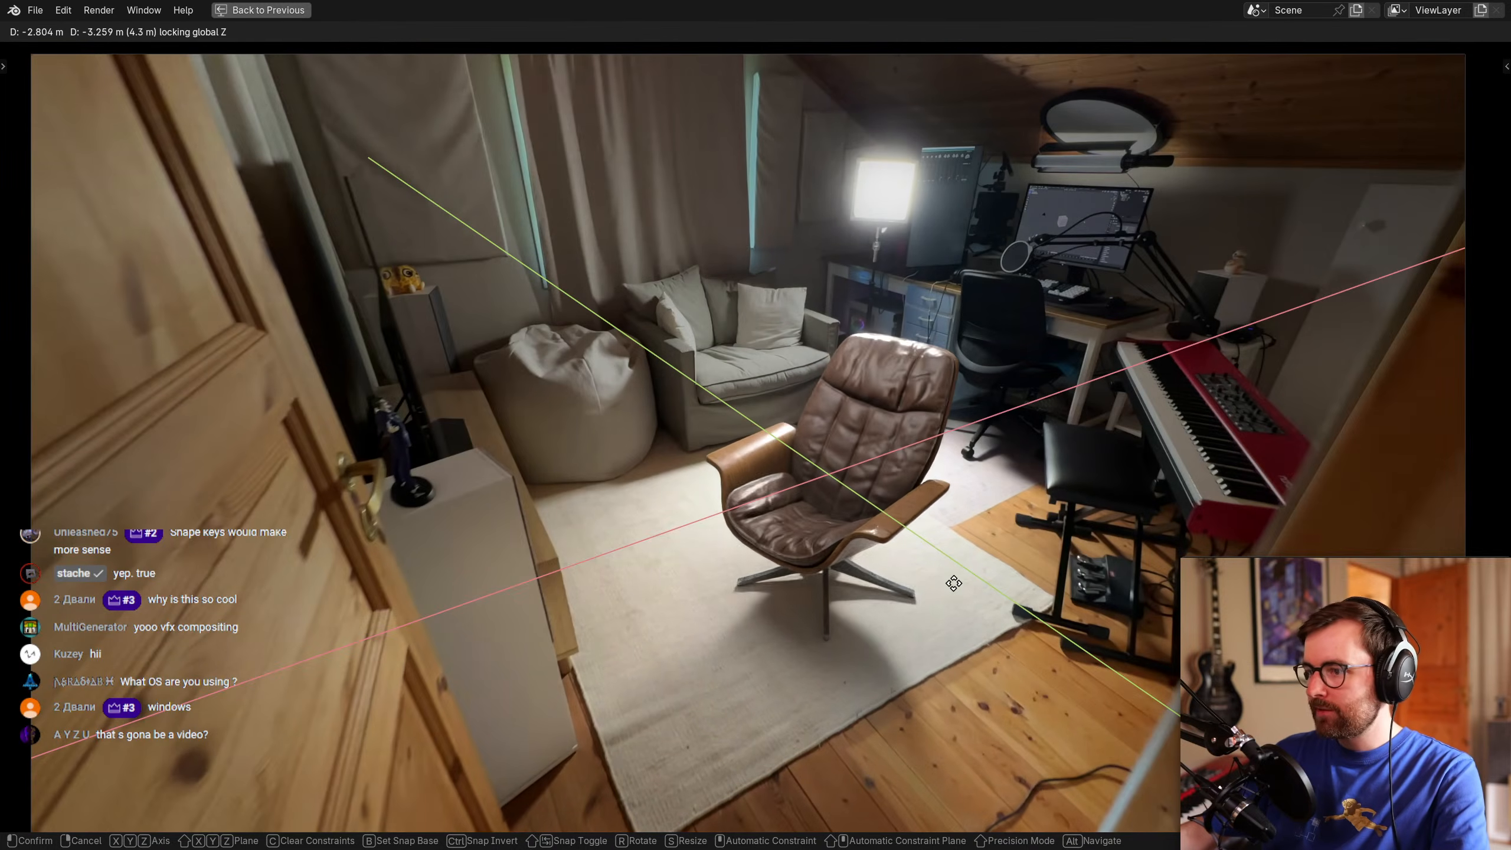
pyautogui.press('Escape')
pyautogui.hotkey('ctrl', 'space')
# Slide the remaining lounge chair across the floor onto the rug, to about X 1.83 m, Y -1.18 m, keeping its height.
pyautogui.click(1148, 337)
pyautogui.hotkey('ctrl', 'space')
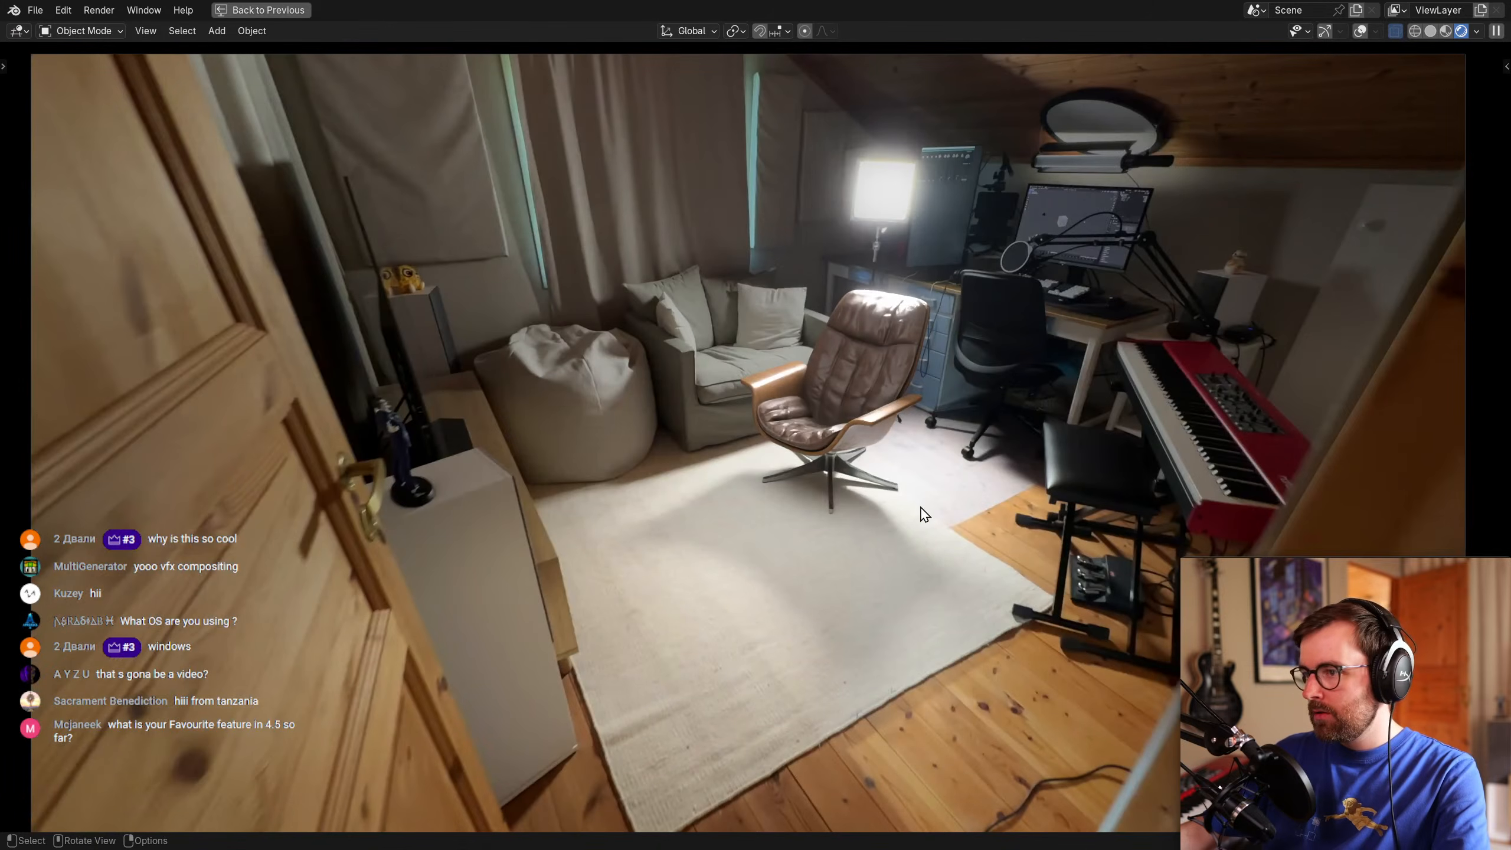
pyautogui.press('g')
pyautogui.hotkey('shift', 'z')
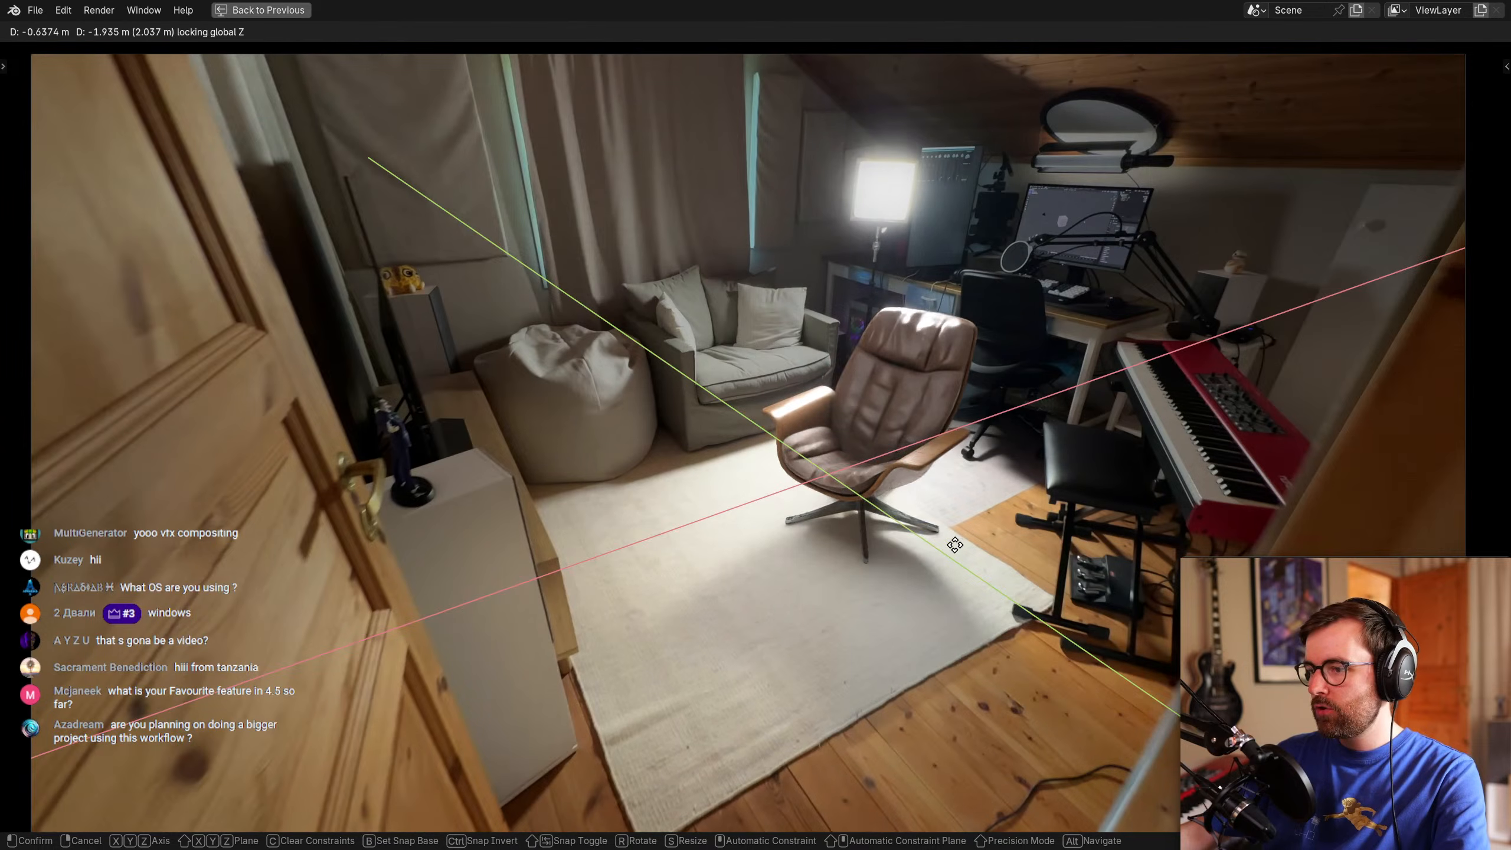
pyautogui.click(942, 579)
# Examine the chair's leather headrest up close, and how the whole chair sits in the room footage.
pyautogui.scroll(8, 1005, 363)
pyautogui.keyDown('shift'); pyautogui.moveTo(1016, 349); pyautogui.dragTo(663, 517, button='middle'); pyautogui.keyUp('shift')
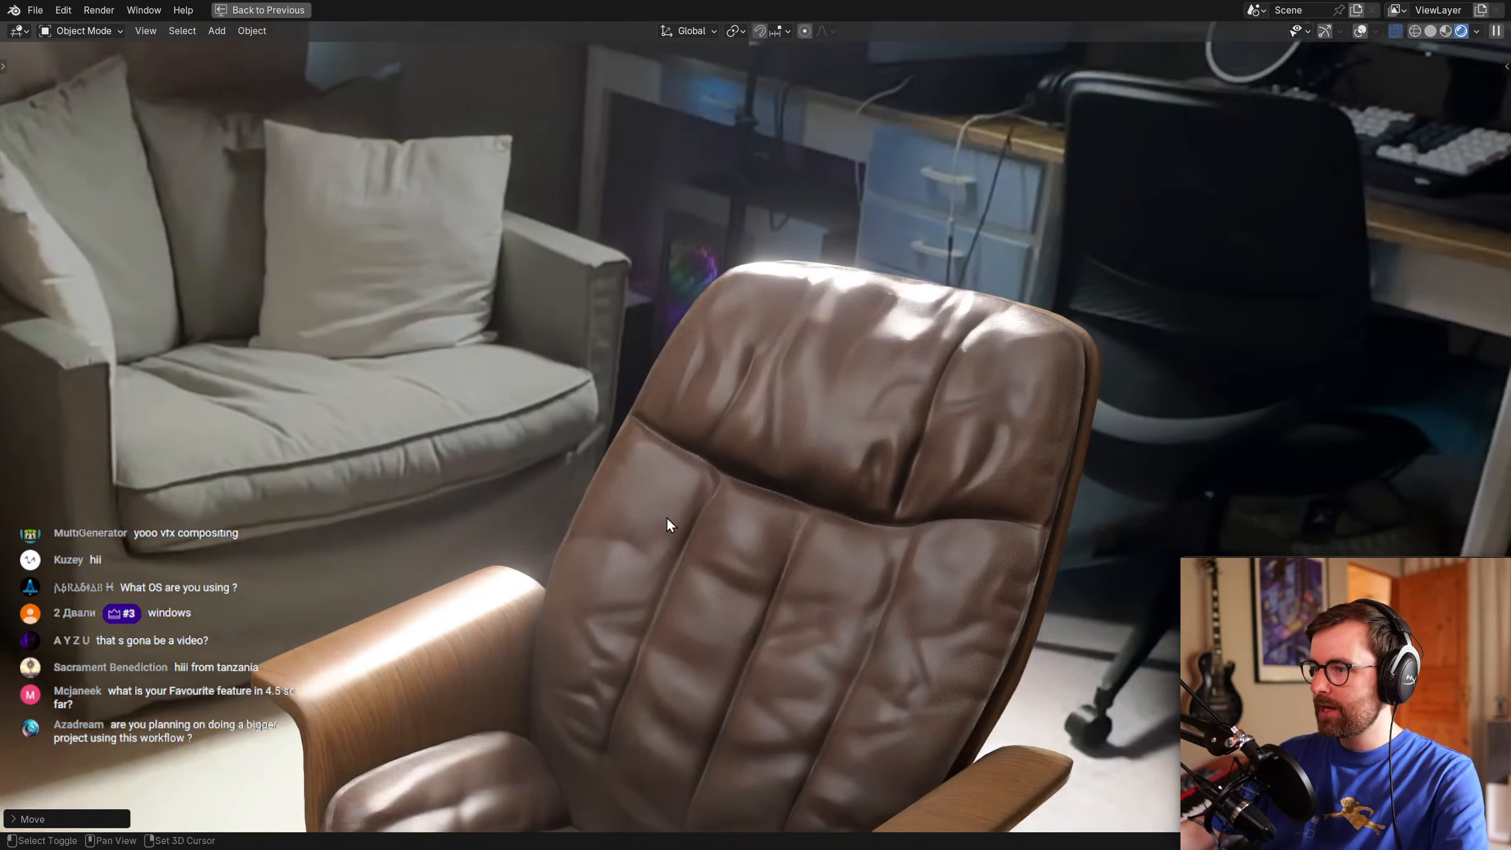
pyautogui.scroll(14, 875, 440)
pyautogui.keyDown('shift'); pyautogui.moveTo(879, 437); pyautogui.dragTo(666, 549, button='middle'); pyautogui.keyUp('shift')
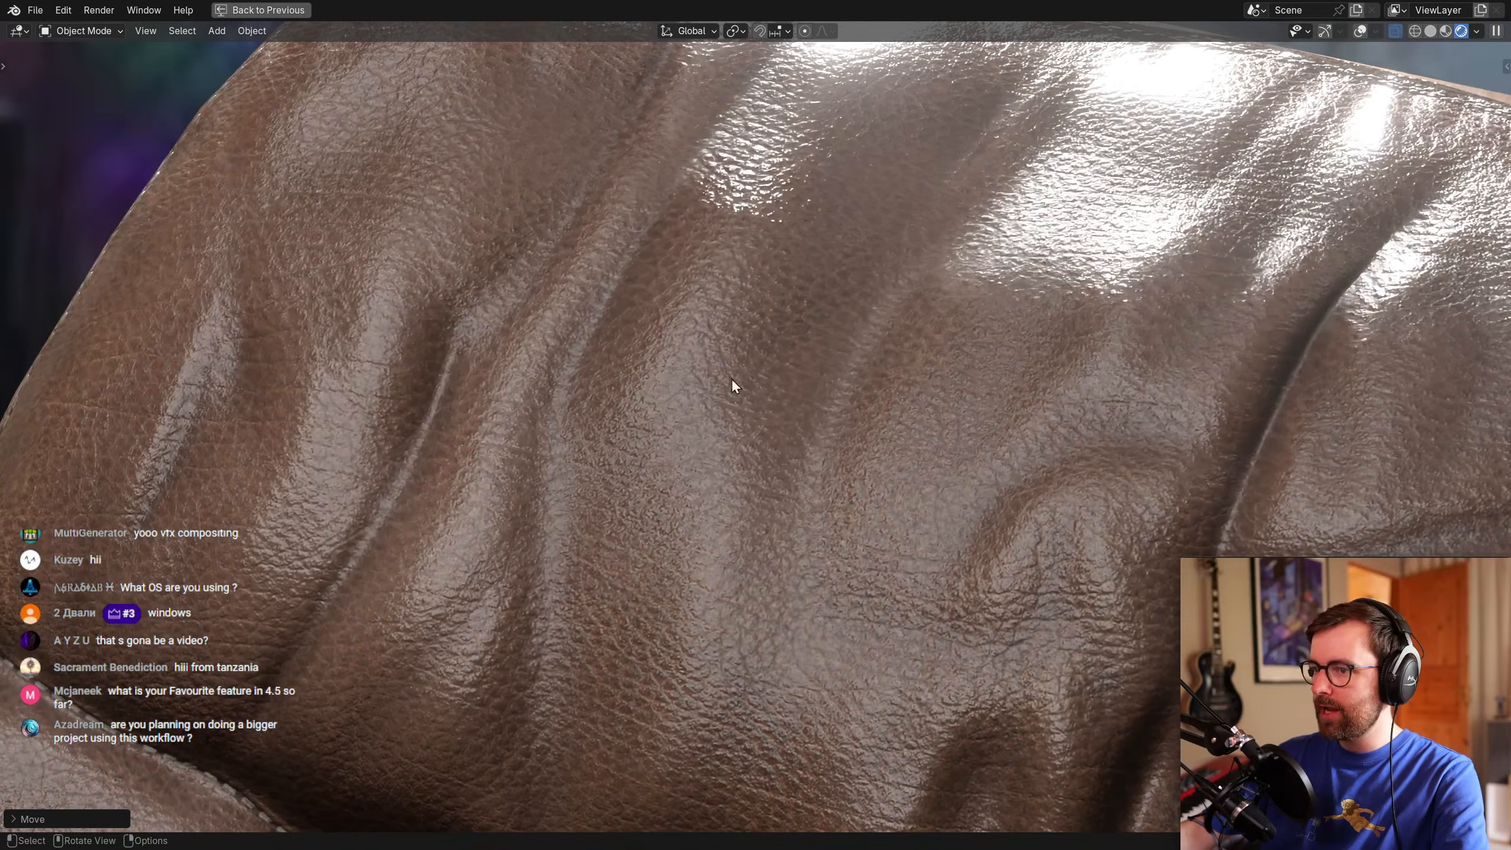
pyautogui.scroll(-8, 893, 334)
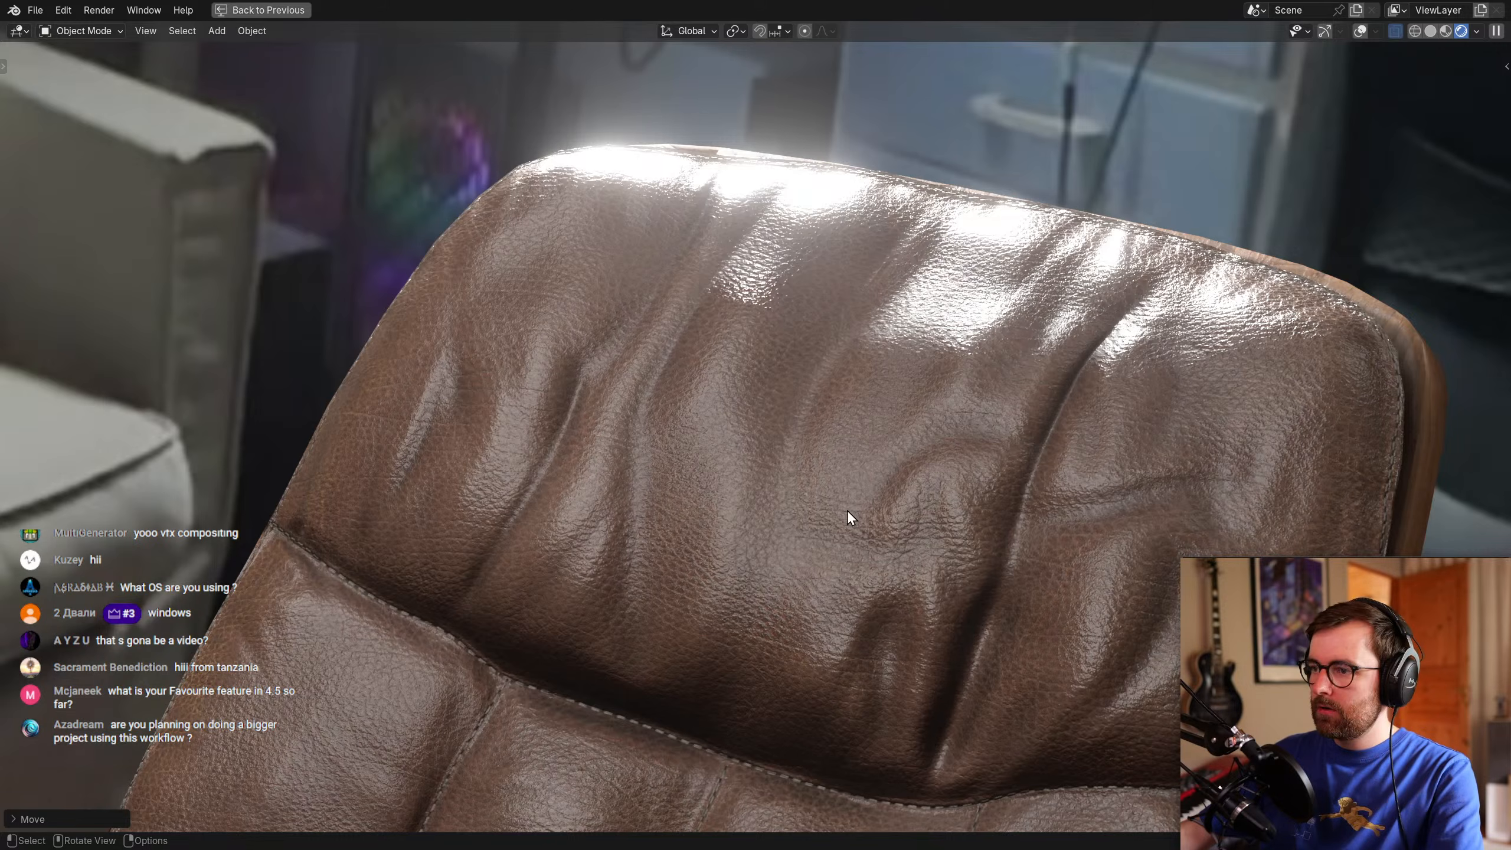
pyautogui.scroll(-7, 856, 420)
pyautogui.keyDown('shift'); pyautogui.moveTo(812, 467); pyautogui.dragTo(845, 442, button='middle'); pyautogui.keyUp('shift')
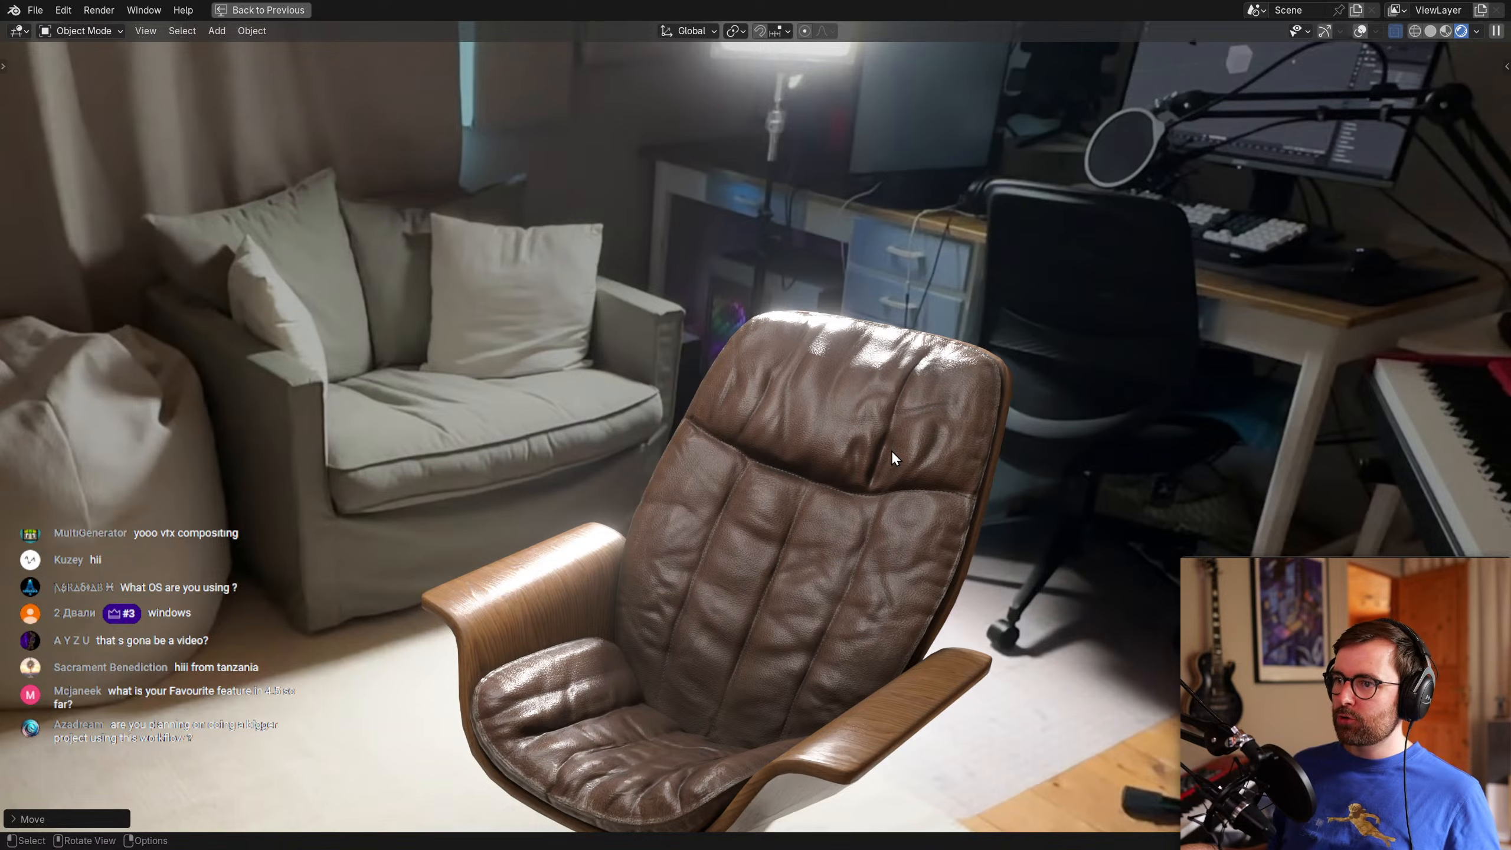
pyautogui.keyDown('ctrl'); pyautogui.moveTo(871, 480); pyautogui.dragTo(905, 427, button='middle'); pyautogui.keyUp('ctrl')
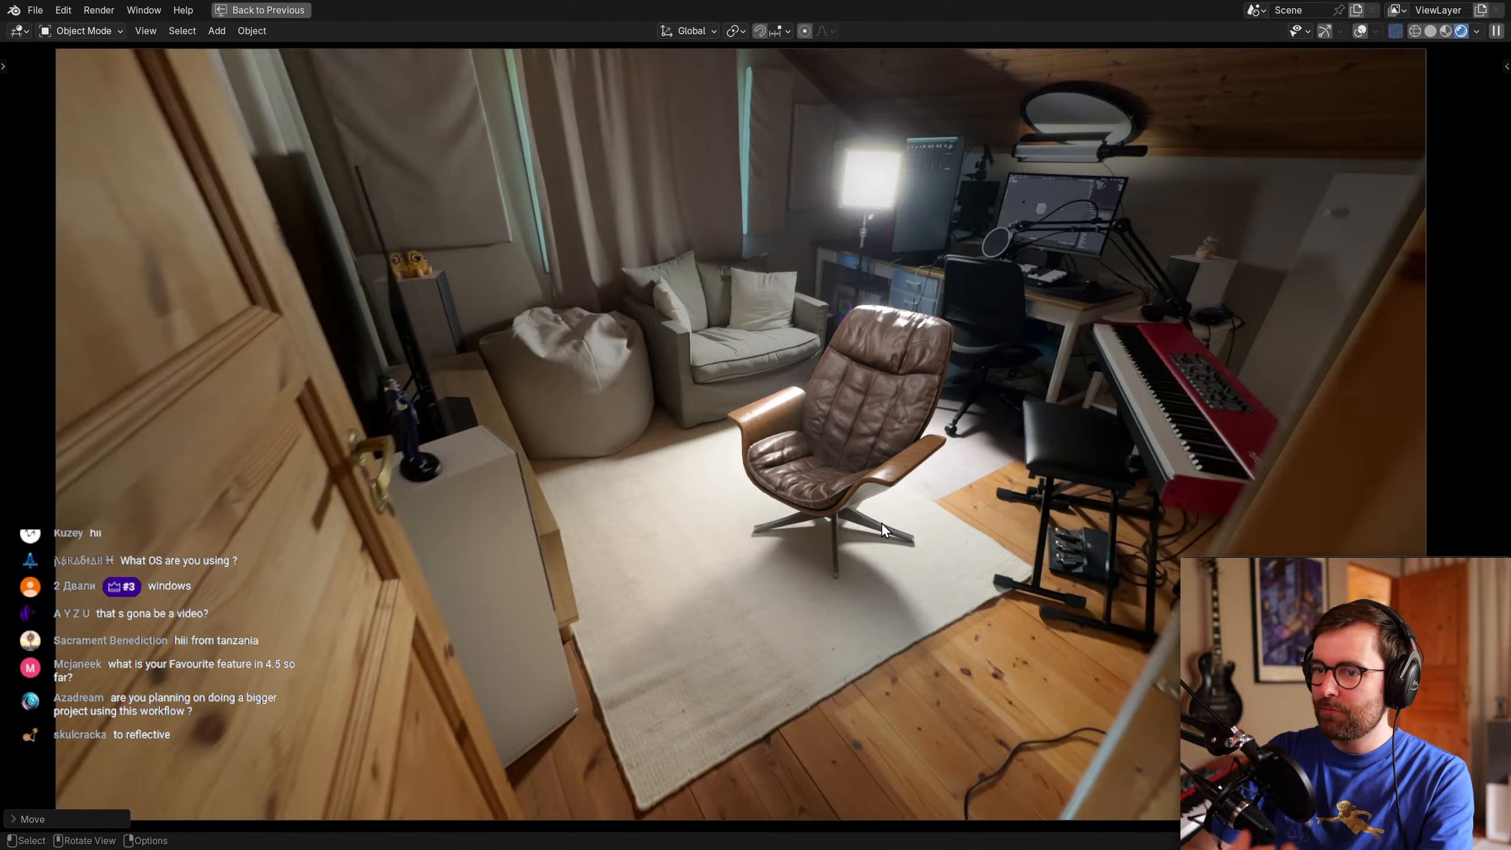
pyautogui.hotkey('ctrl', 'space')
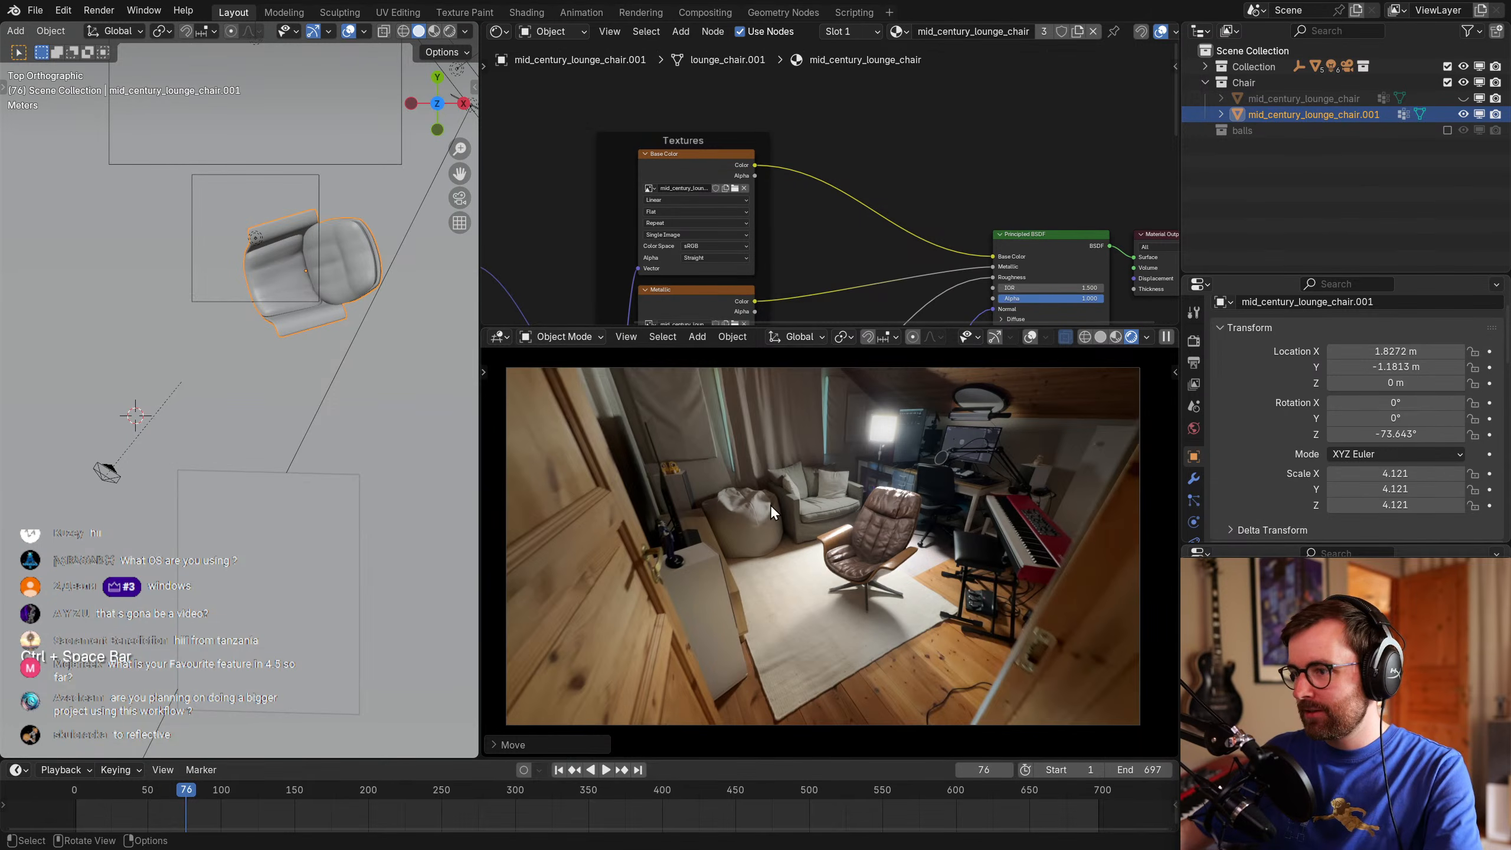
# Adjust the light power of the overhead area lights by eye, working on Area.001 and Area.002.
pyautogui.keyDown('shift'); pyautogui.moveTo(237, 439); pyautogui.dragTo(246, 361, button='middle'); pyautogui.keyUp('shift')
pyautogui.scroll(-3, 187, 252)
pyautogui.click(187, 252)
pyautogui.moveTo(187, 252); pyautogui.dragTo(281, 317, button='middle')
pyautogui.rightClick(281, 316)
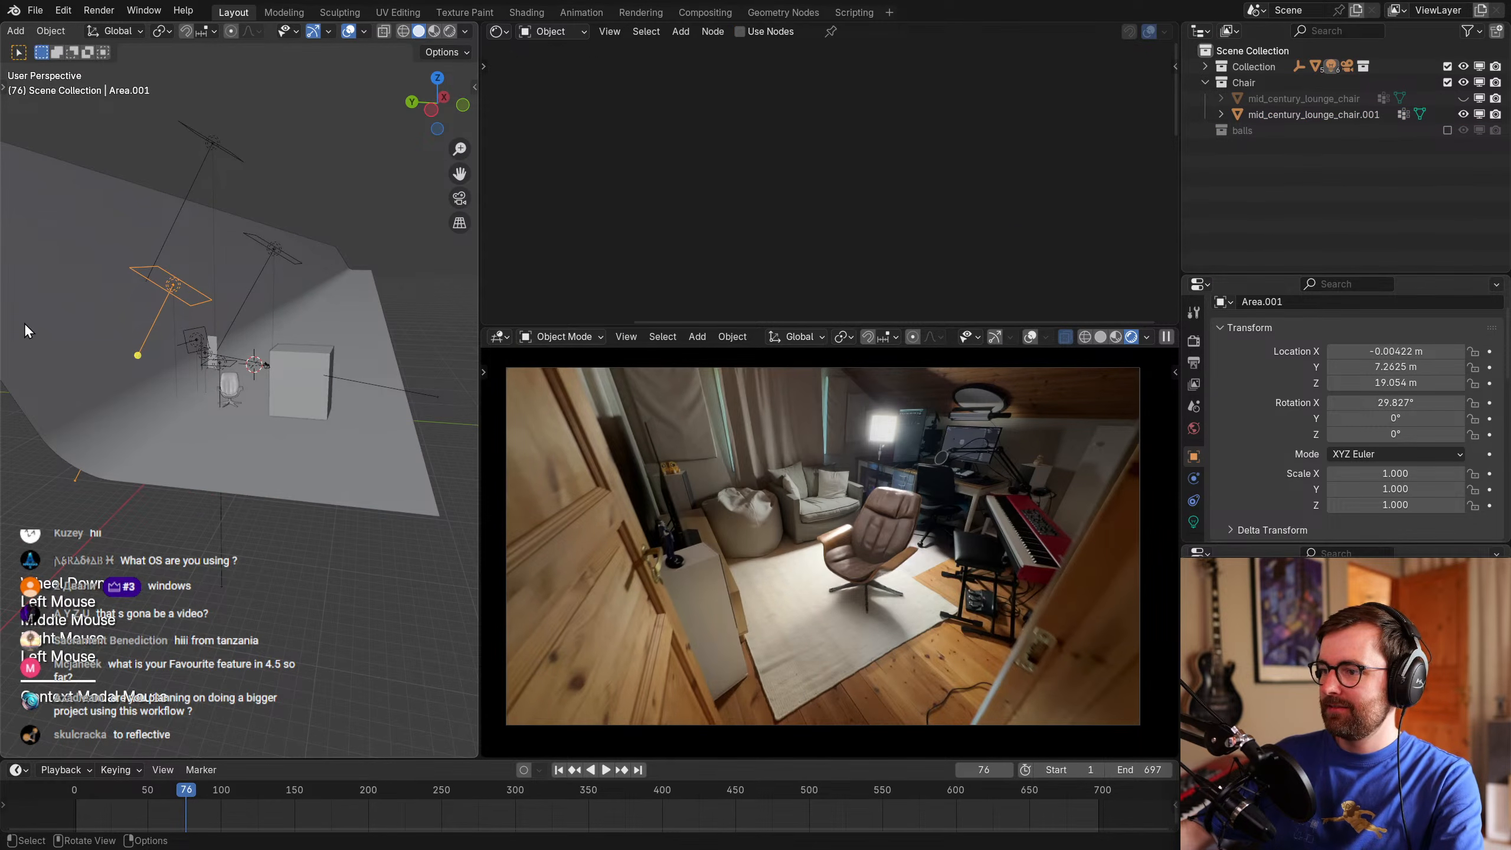
pyautogui.click(294, 290)
pyautogui.moveTo(291, 295); pyautogui.dragTo(333, 302, button='right')
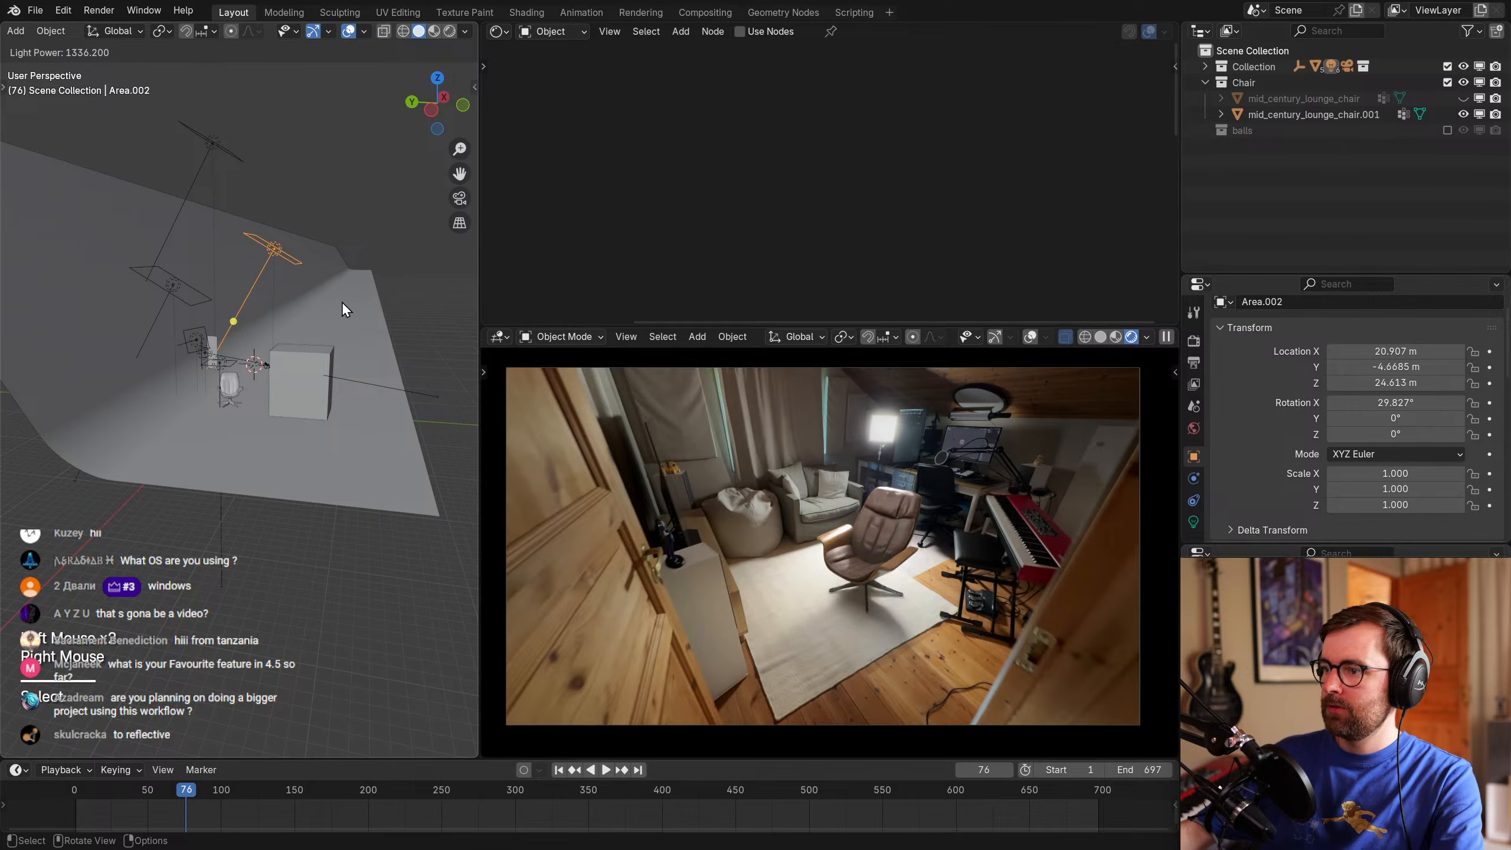
pyautogui.moveTo(227, 337); pyautogui.dragTo(164, 349, button='right')
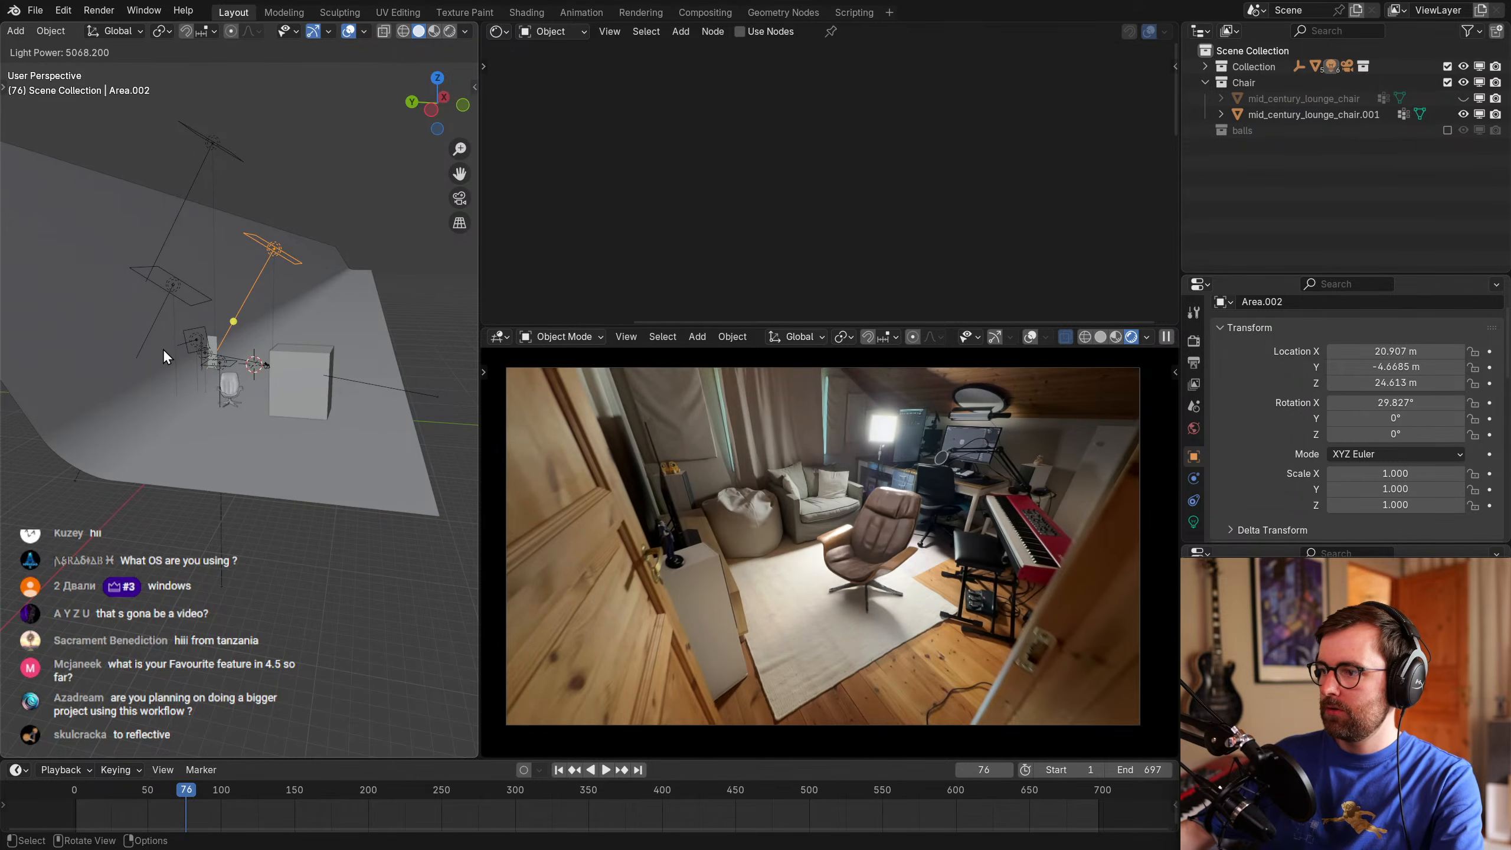
pyautogui.click(48, 357)
# Switch the camera view to solid shading, test-render frame 76, and close the render window.
pyautogui.scroll(3, 909, 542)
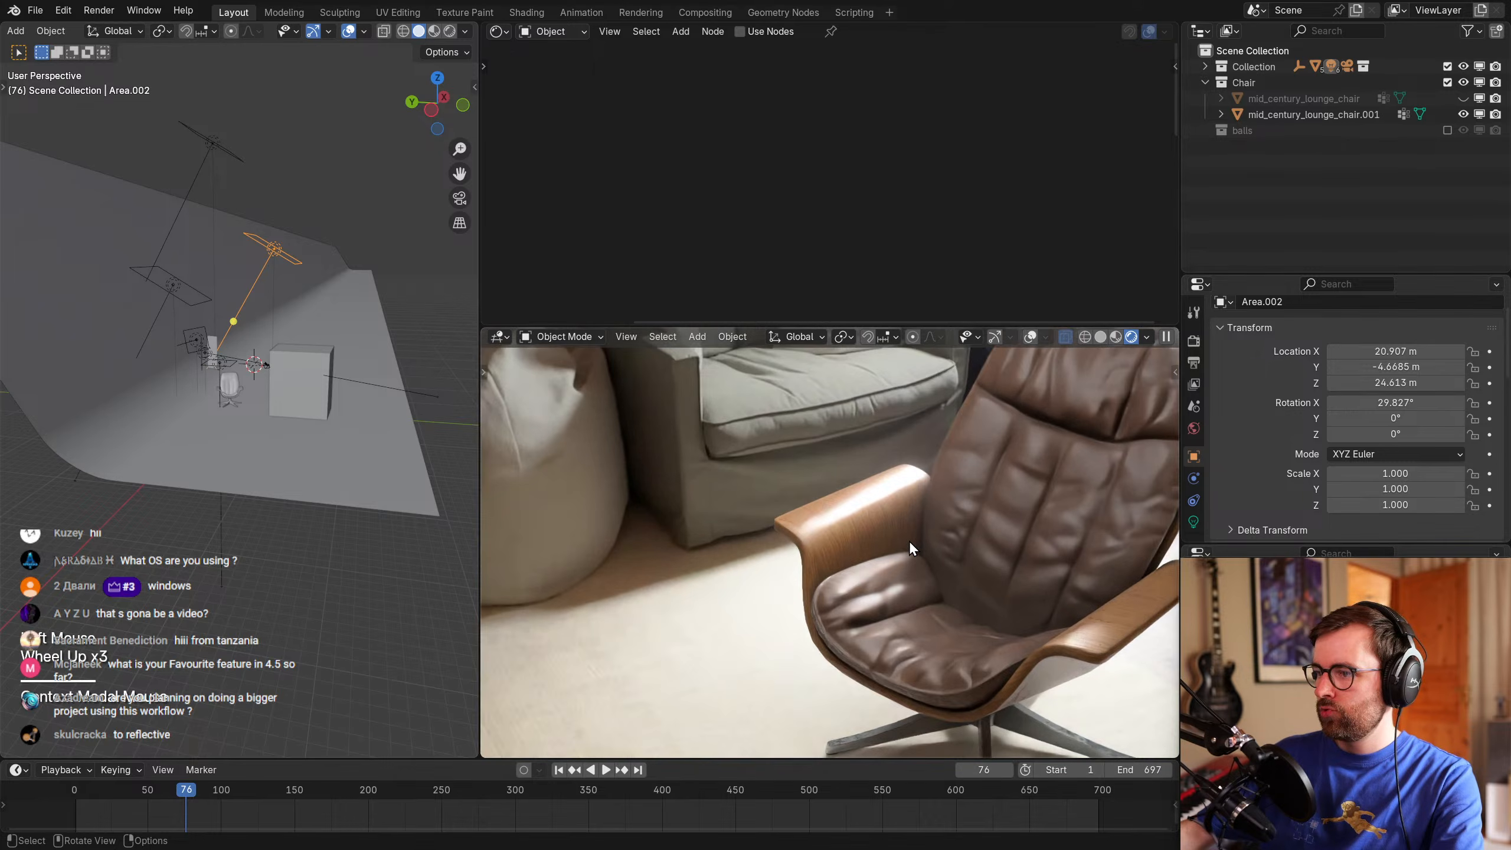
pyautogui.scroll(-3, 996, 542)
pyautogui.keyDown('shift'); pyautogui.moveTo(996, 542); pyautogui.dragTo(747, 541, button='middle'); pyautogui.keyUp('shift')
pyautogui.press('z')
pyautogui.press('F12')
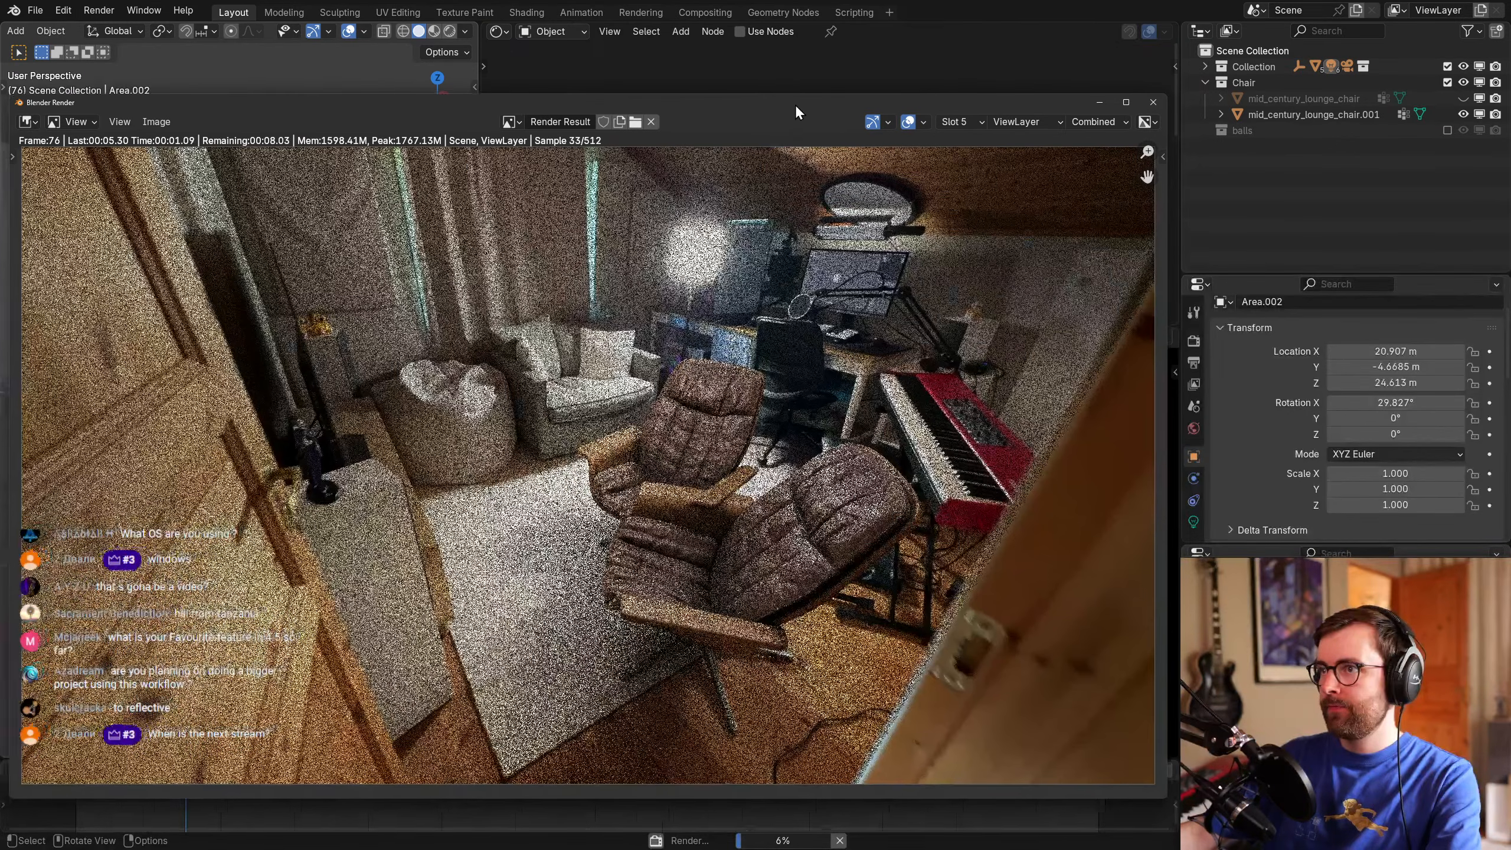
pyautogui.moveTo(784, 108); pyautogui.dragTo(910, 79)
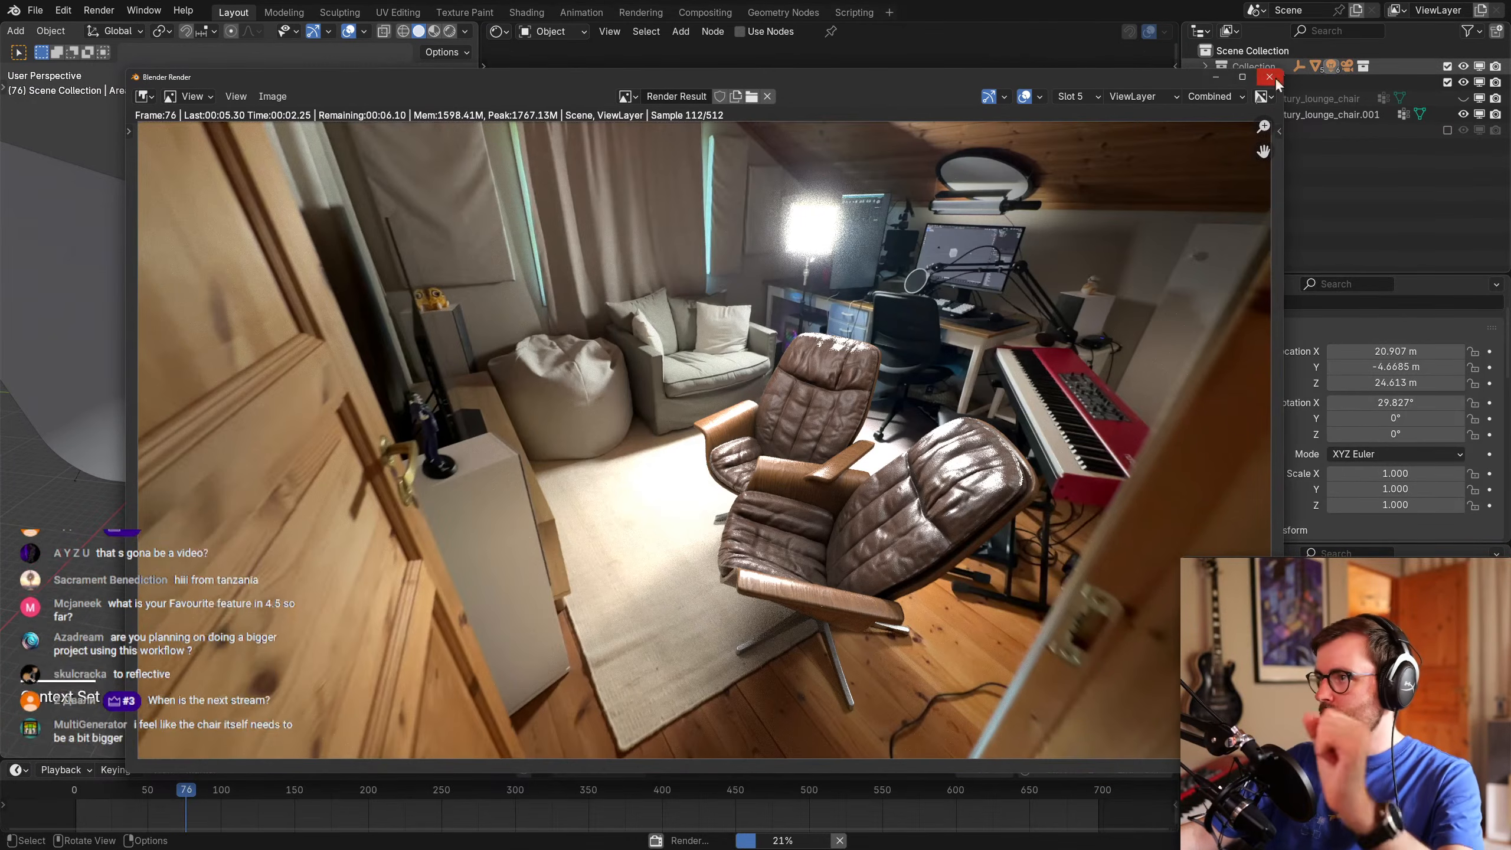
pyautogui.click(1270, 77)
# Unhide the near lounge chair and delete it from the scene.
pyautogui.moveTo(366, 470); pyautogui.dragTo(333, 446, button='middle')
pyautogui.scroll(3, 334, 470)
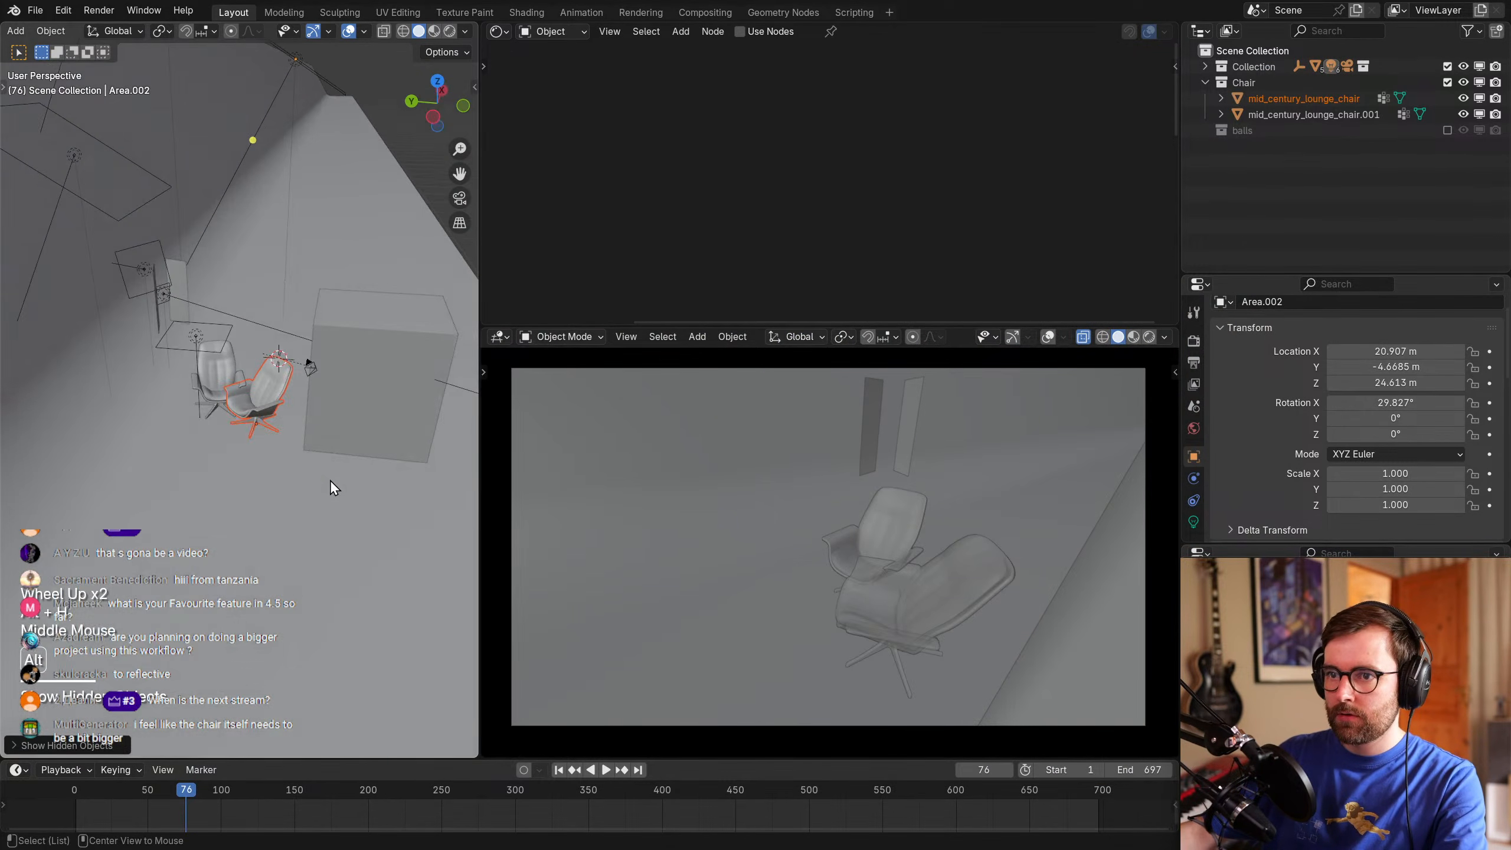
pyautogui.click(265, 388)
pyautogui.press('x')
pyautogui.click(348, 398)
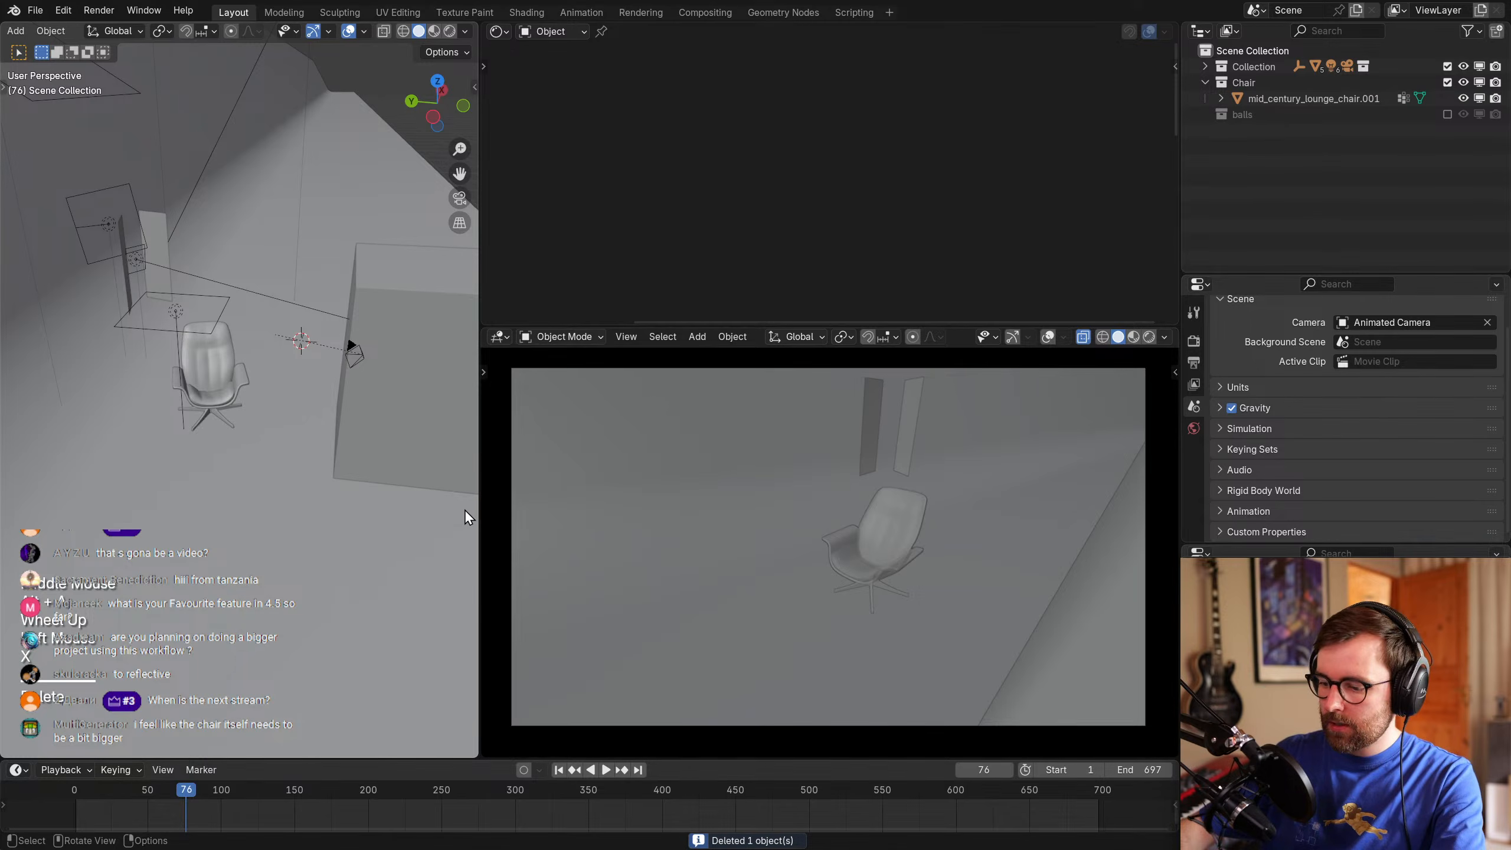
# Render frame 76 again to check the single chair, close the render, and return the camera view to rendered shading.
pyautogui.press('F12')
pyautogui.moveTo(710, 139); pyautogui.dragTo(835, 69)
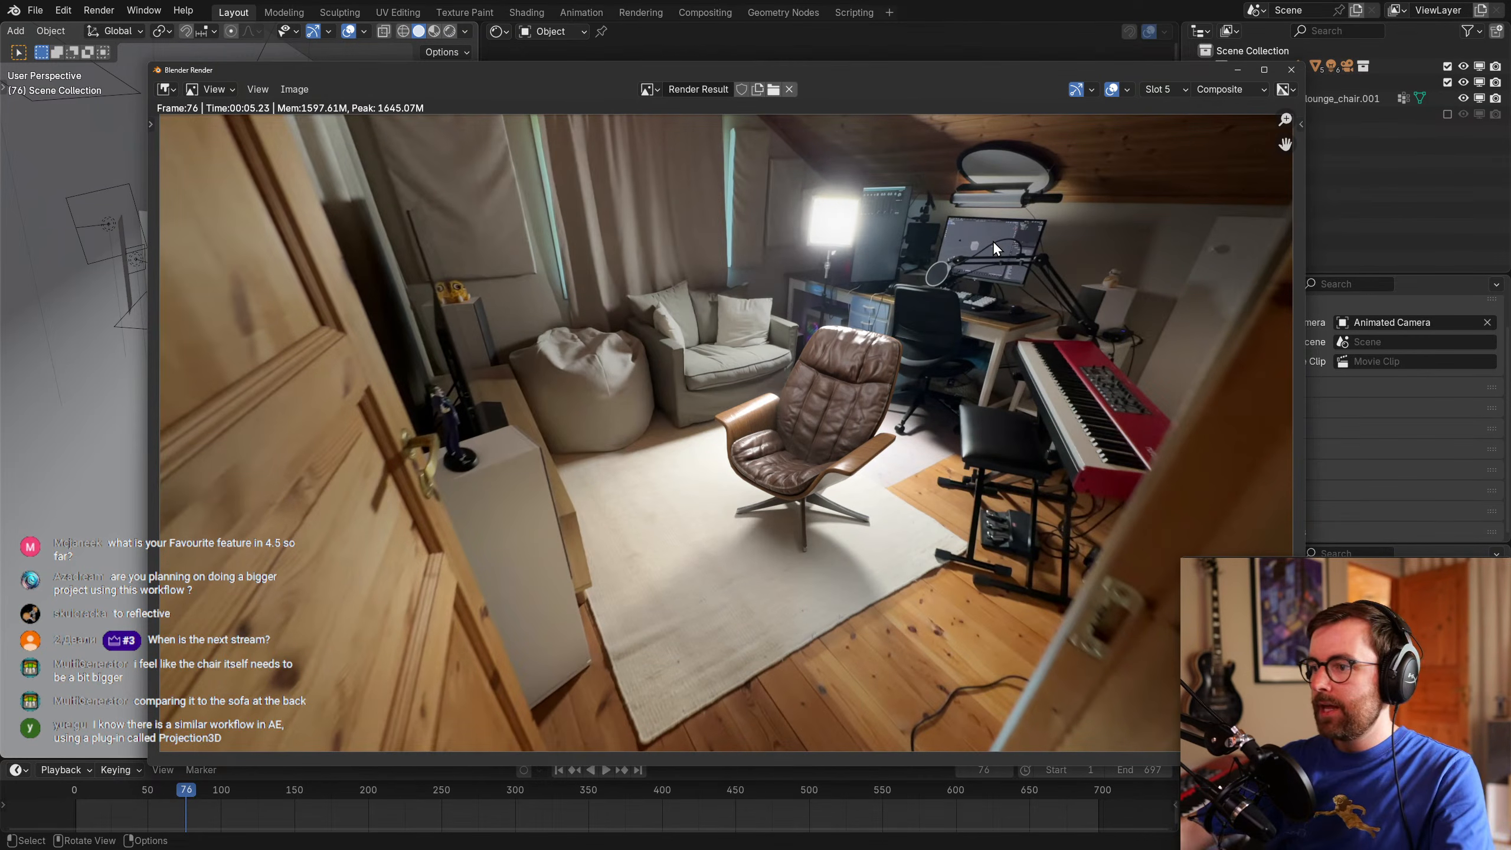
pyautogui.click(1299, 71)
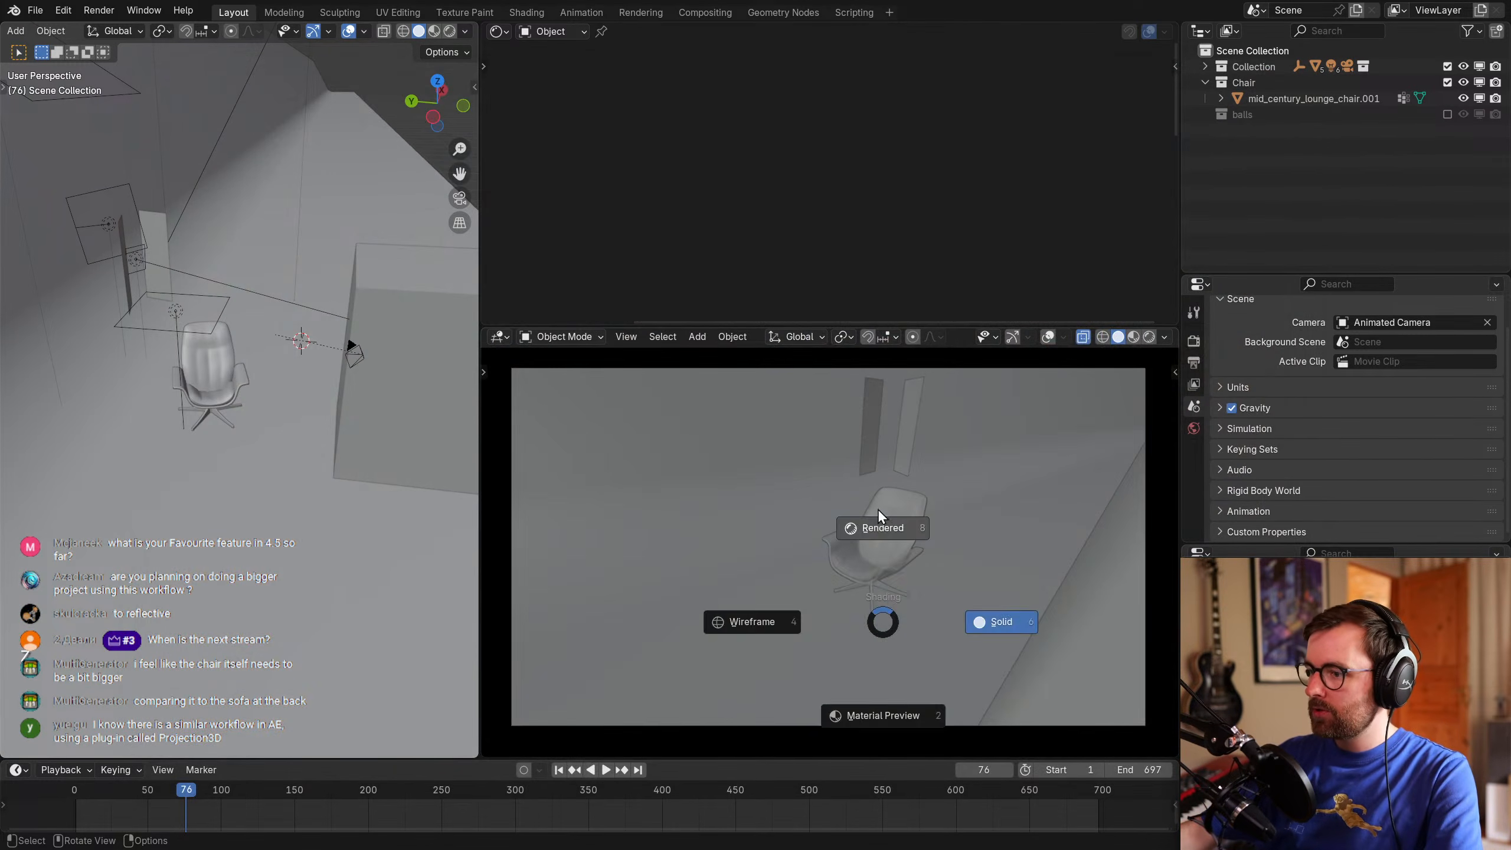
pyautogui.moveTo(307, 373); pyautogui.dragTo(435, 342, button='middle')
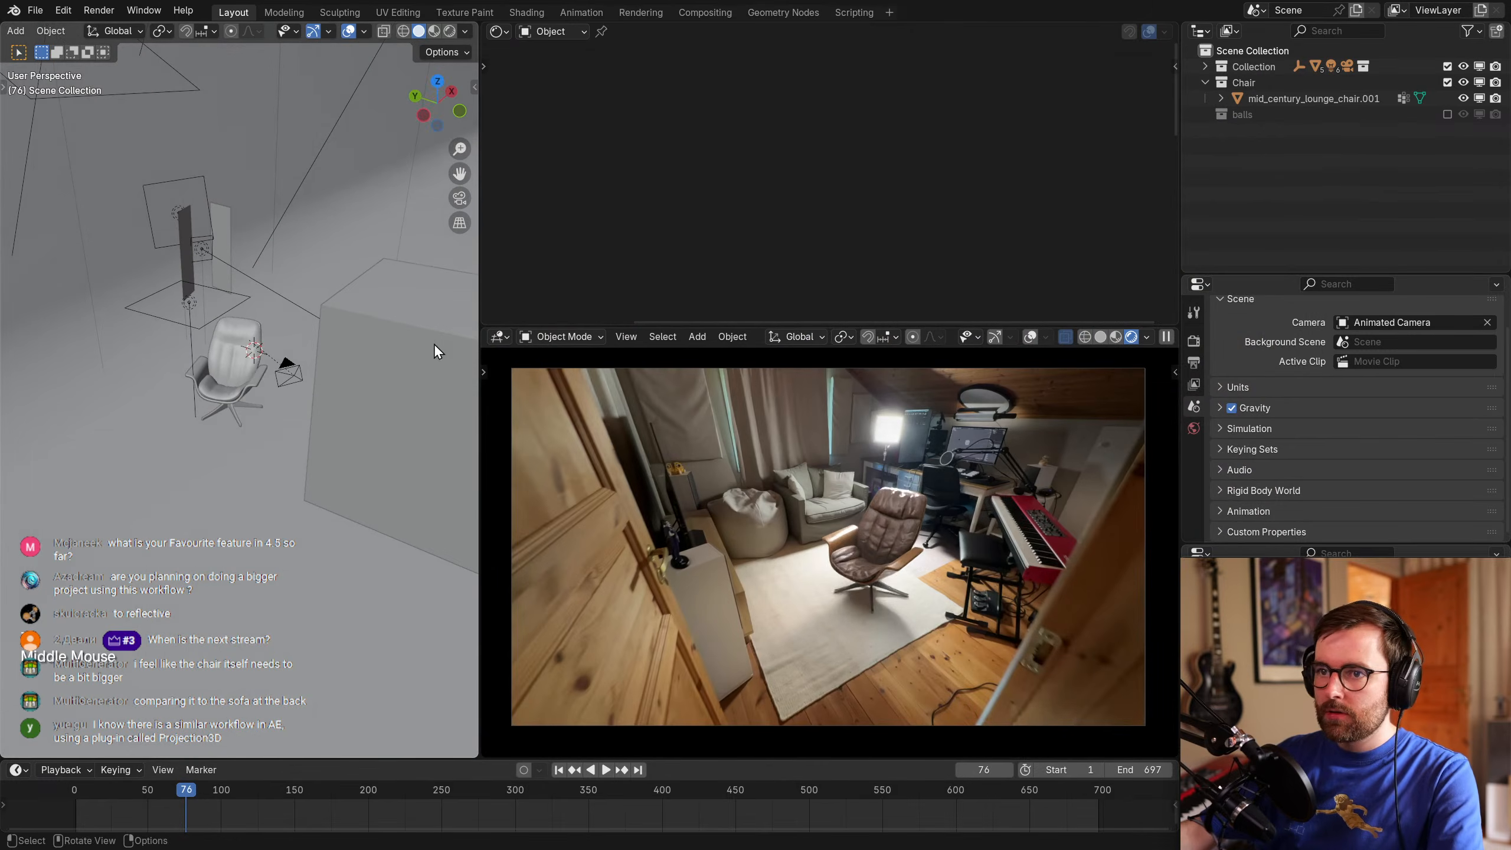
# Show the OpenGL Point Cloud in the viewports and select the lounge chair for comparison against it.
pyautogui.click(1205, 66)
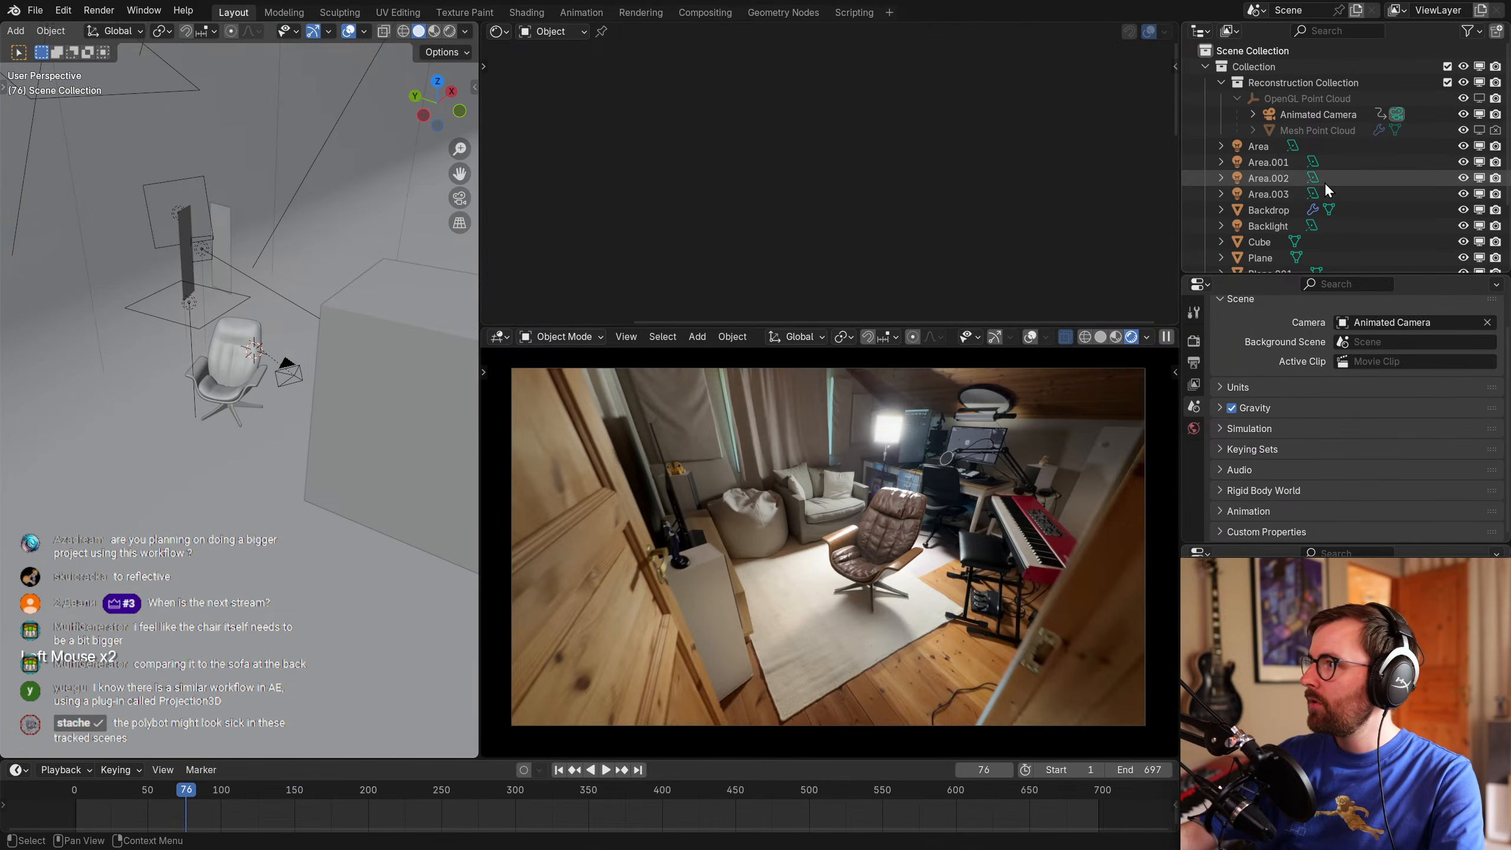
pyautogui.click(1480, 98)
pyautogui.scroll(3, 257, 363)
pyautogui.scroll(3, 258, 363)
pyautogui.moveTo(257, 360)
pyautogui.mouseDown(button='middle')
pyautogui.moveTo(295, 349)
pyautogui.moveTo(381, 396)
pyautogui.moveTo(392, 354)
pyautogui.moveTo(243, 385)
pyautogui.mouseUp(button='middle')
pyautogui.scroll(-2, 393, 354)
pyautogui.click(290, 522)
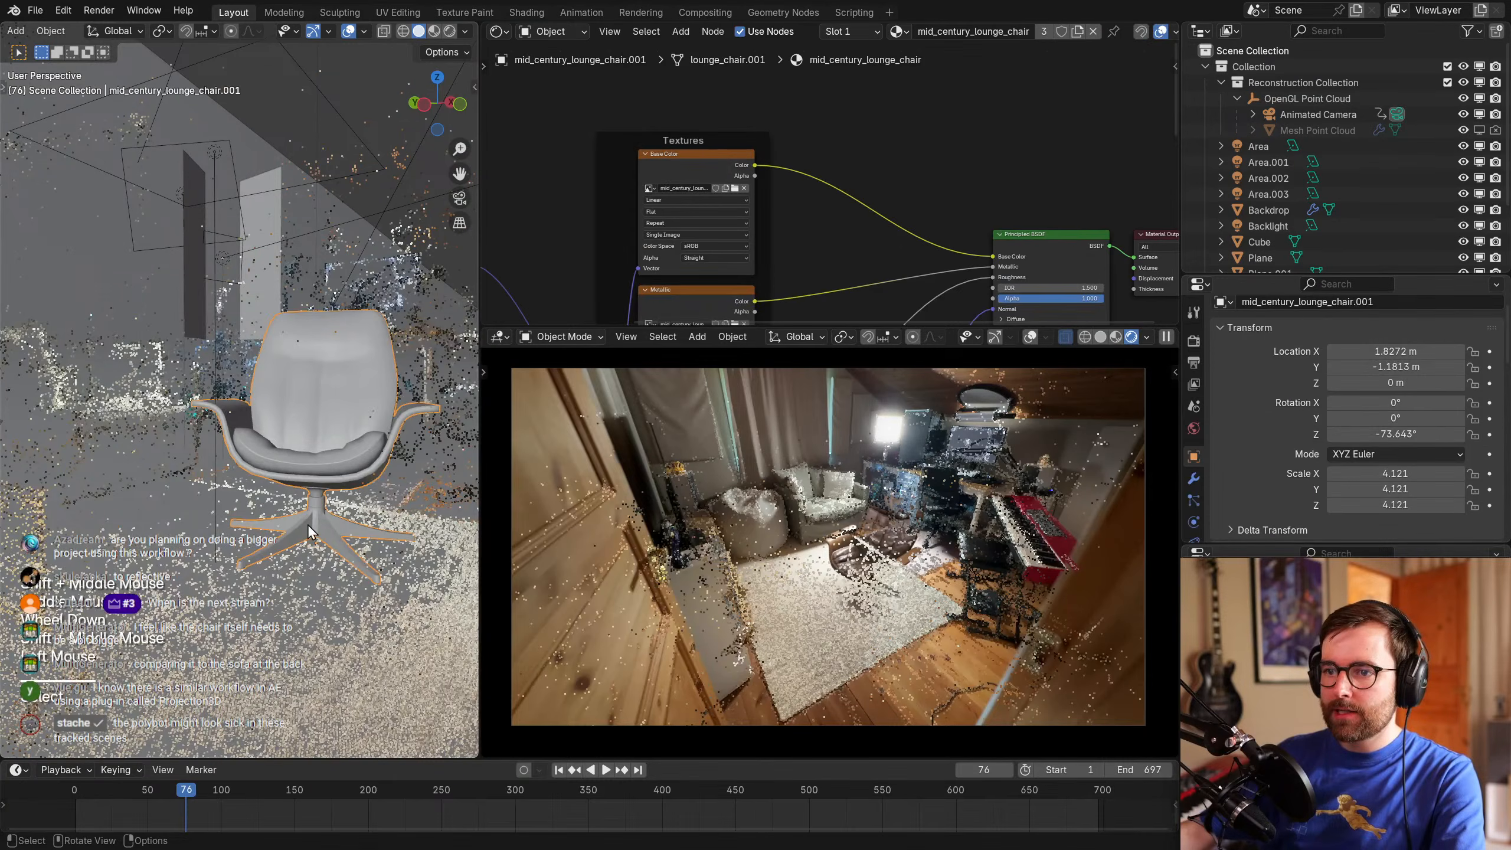
# Inspect the chair's base against the rug's tracked points and hide the OpenGL Point Cloud again.
pyautogui.keyDown('shift'); pyautogui.moveTo(383, 526); pyautogui.dragTo(359, 478, button='middle'); pyautogui.keyUp('shift')
pyautogui.hotkey('shift', 'c')
pyautogui.press('KP_Decimal')
pyautogui.moveTo(256, 462); pyautogui.dragTo(387, 521, button='middle')
pyautogui.press('Escape')
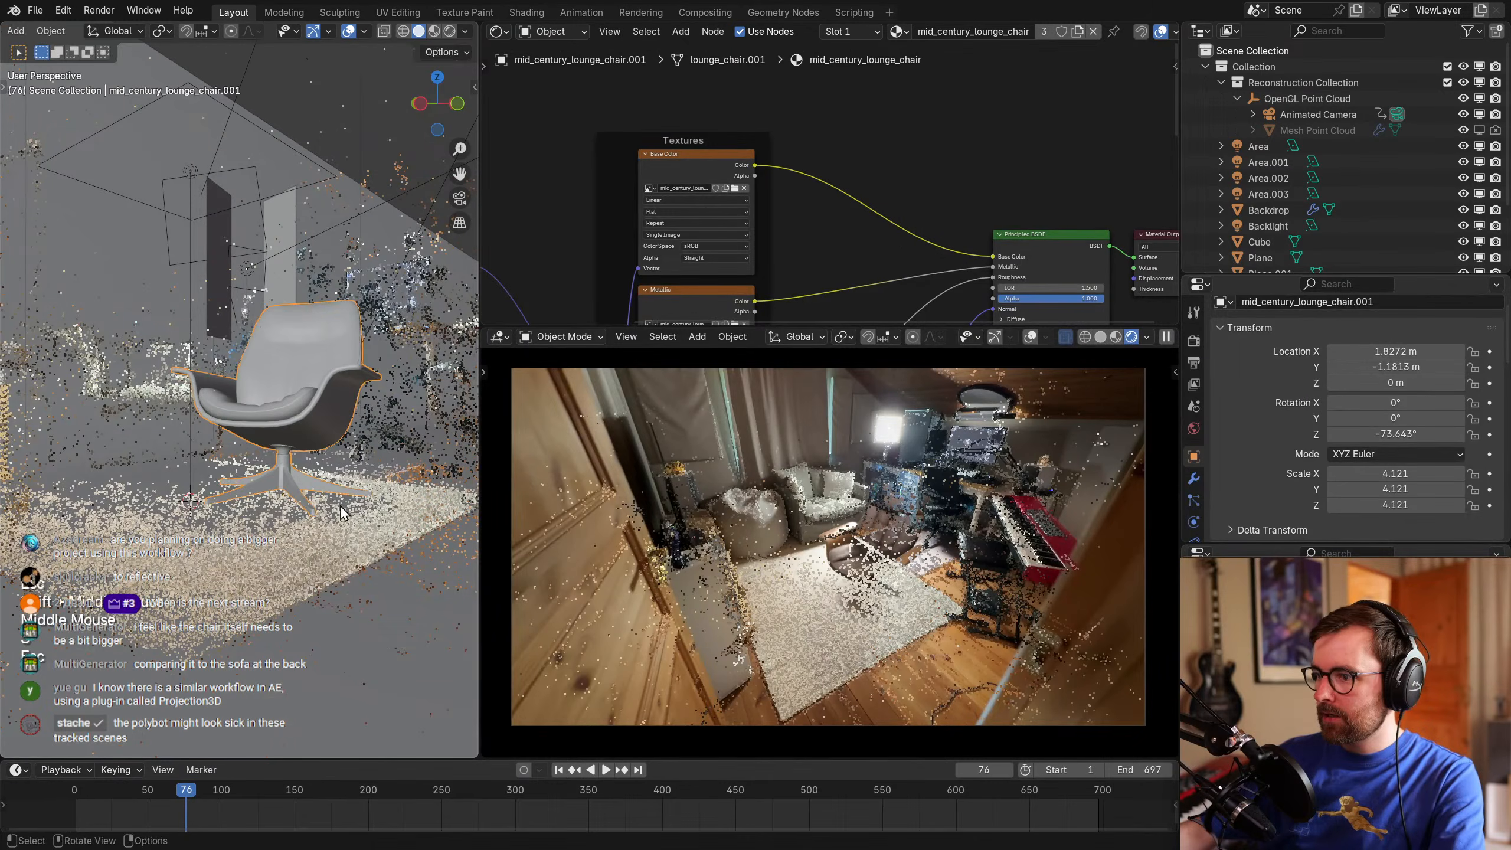
pyautogui.click(1480, 98)
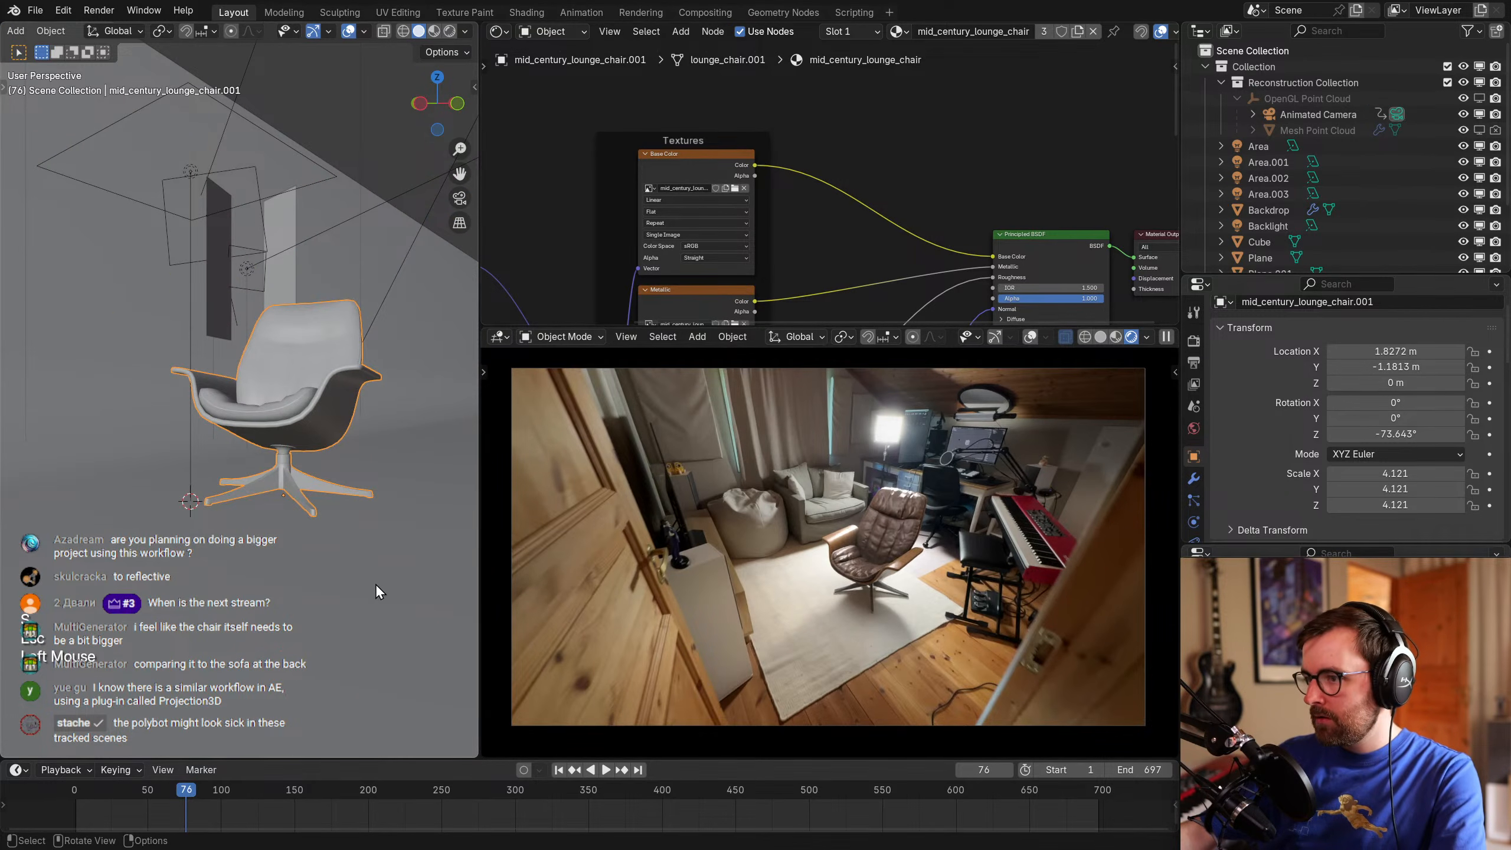
# Scale the lounge chair up uniformly to about 4.413 and enlarge the camera view to judge it against the room.
pyautogui.press('s')
pyautogui.click(392, 582)
pyautogui.press('s')
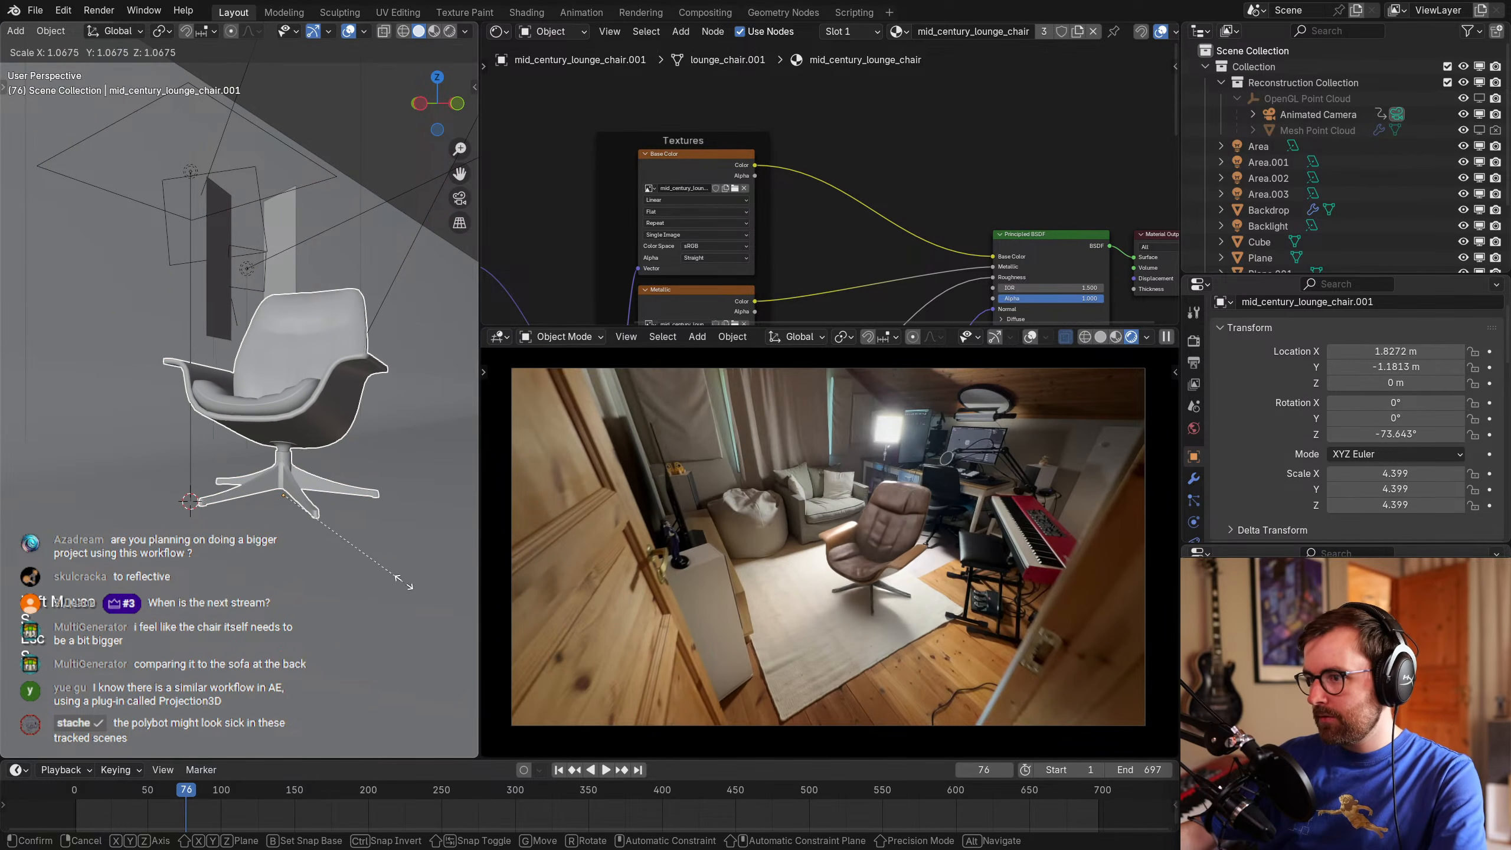
pyautogui.click(404, 584)
pyautogui.scroll(4, 921, 599)
pyautogui.scroll(-4, 921, 599)
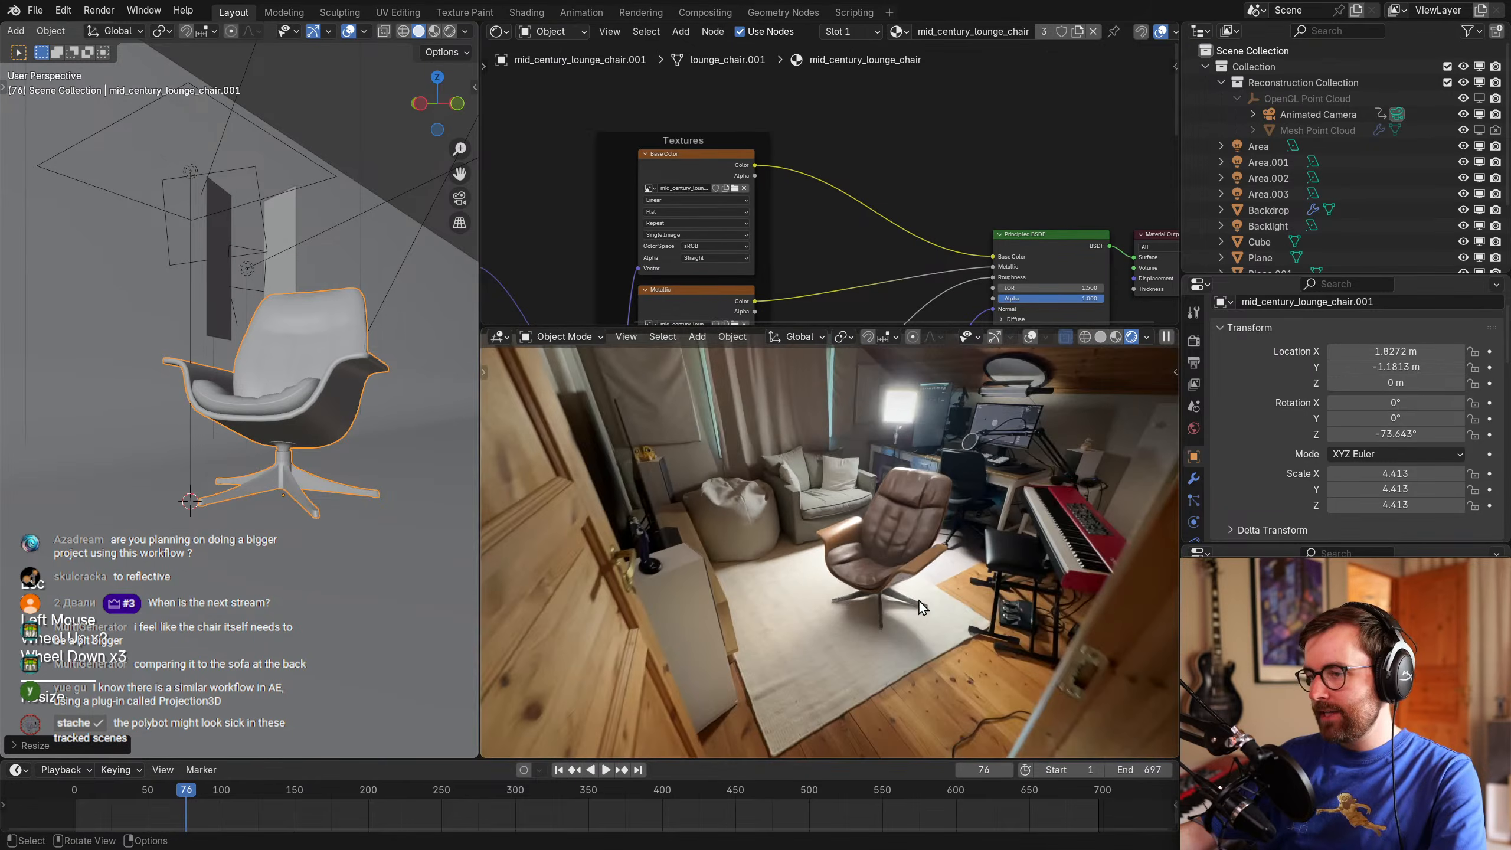
pyautogui.hotkey('ctrl', 'space')
pyautogui.scroll(-2, 915, 577)
pyautogui.keyDown('shift'); pyautogui.moveTo(934, 550); pyautogui.dragTo(923, 550); pyautogui.keyUp('shift')
pyautogui.scroll(1, 964, 542)
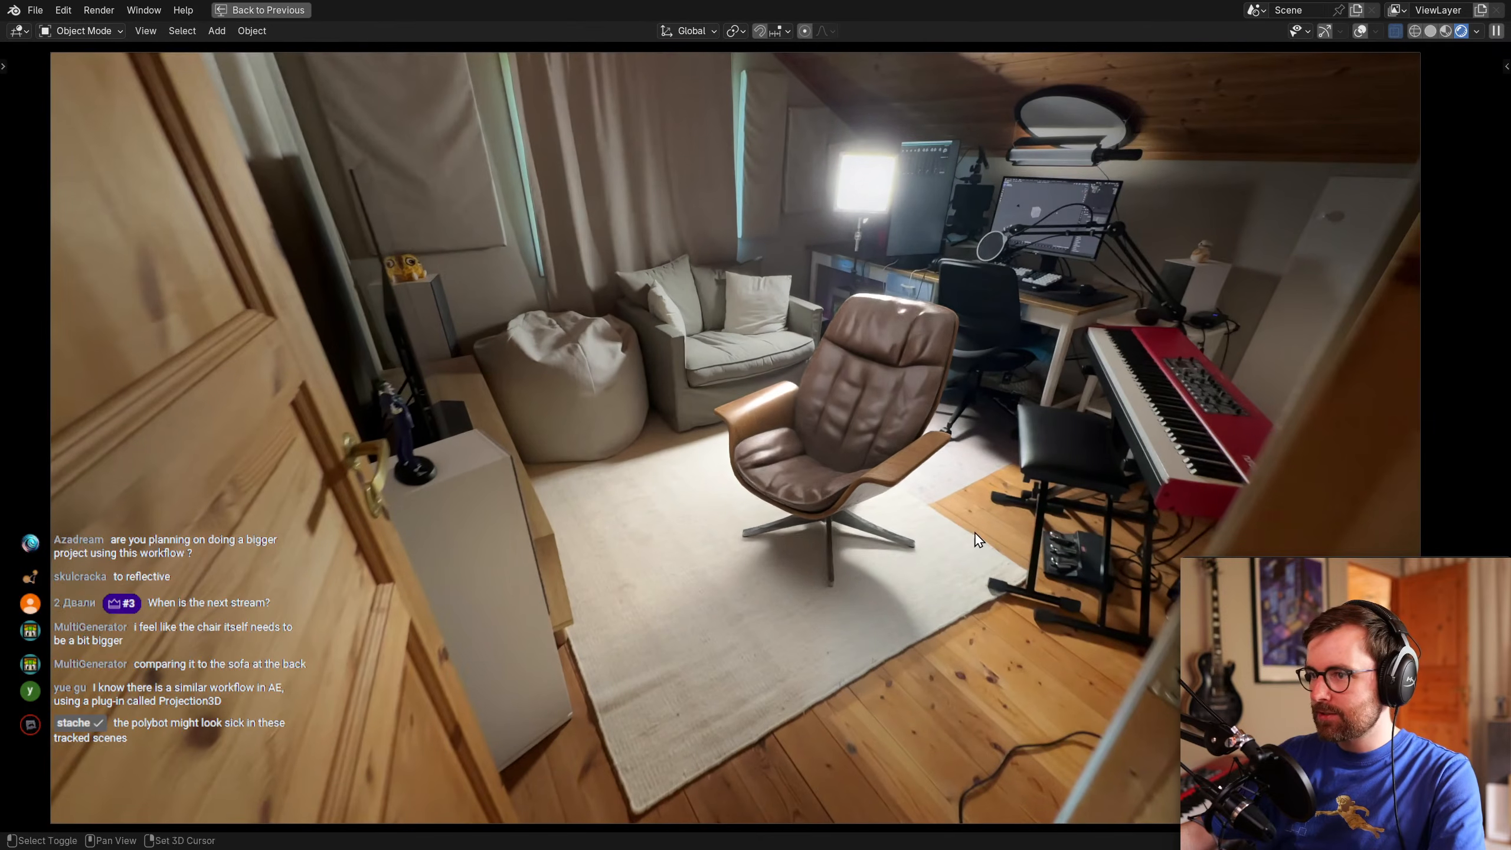
# Try turning the lounge chair about the global Z axis and sliding it across the rug at floor height.
pyautogui.press('r')
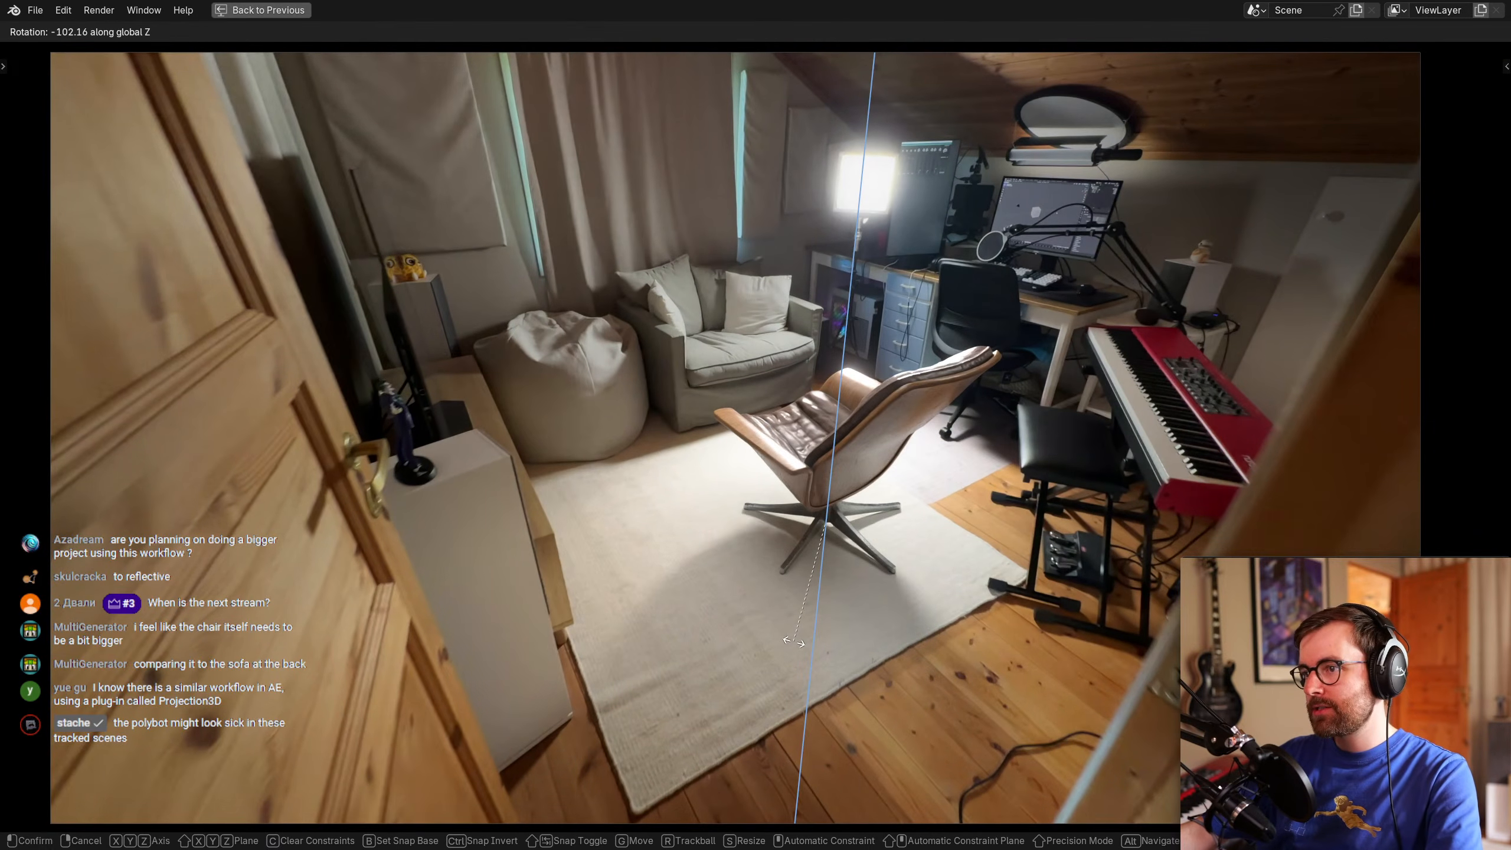
pyautogui.press('Escape')
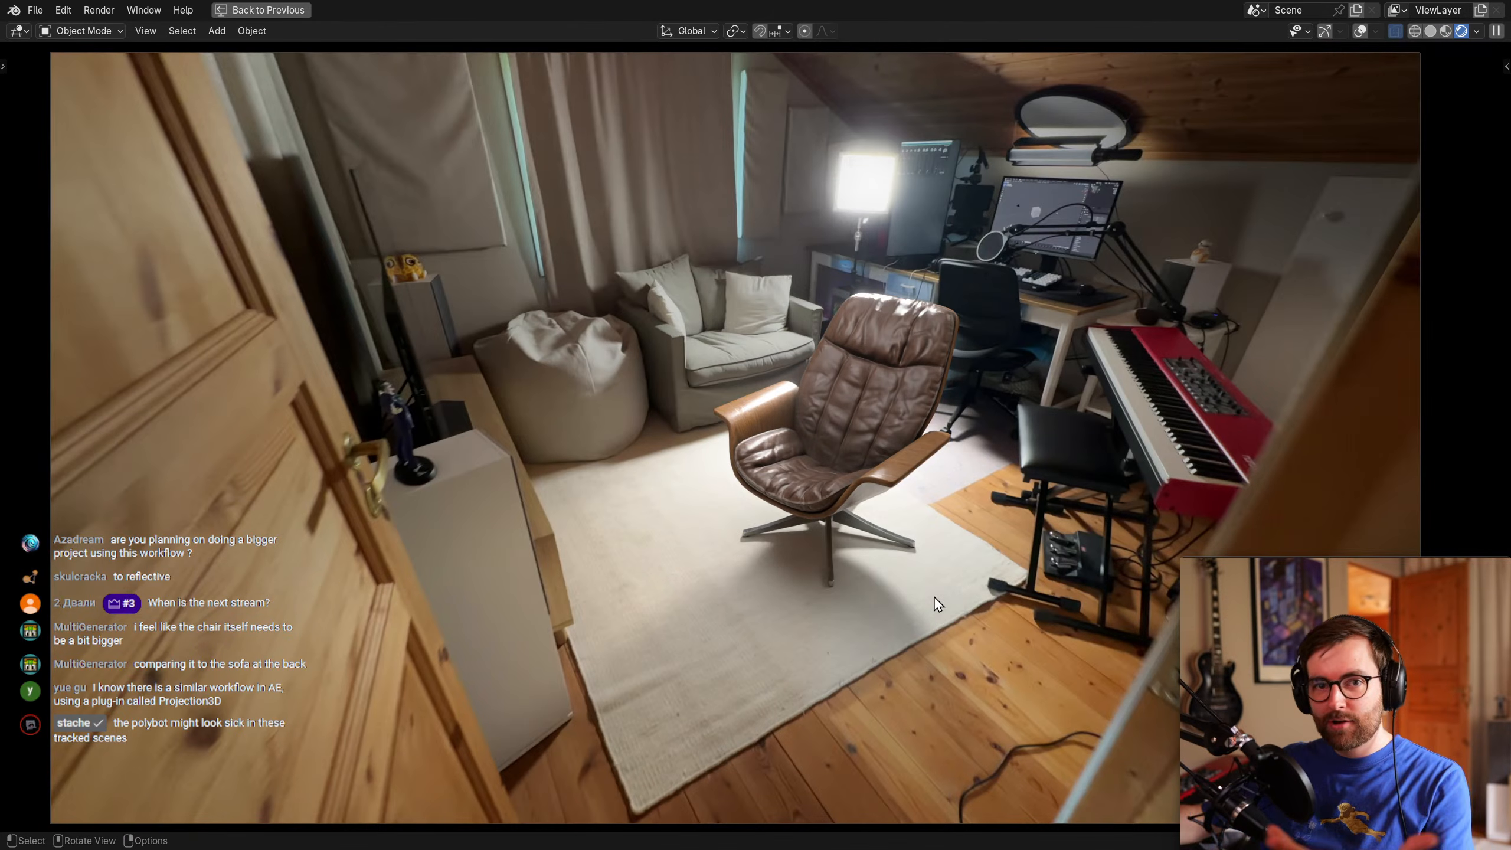
pyautogui.press('r')
pyautogui.press('z')
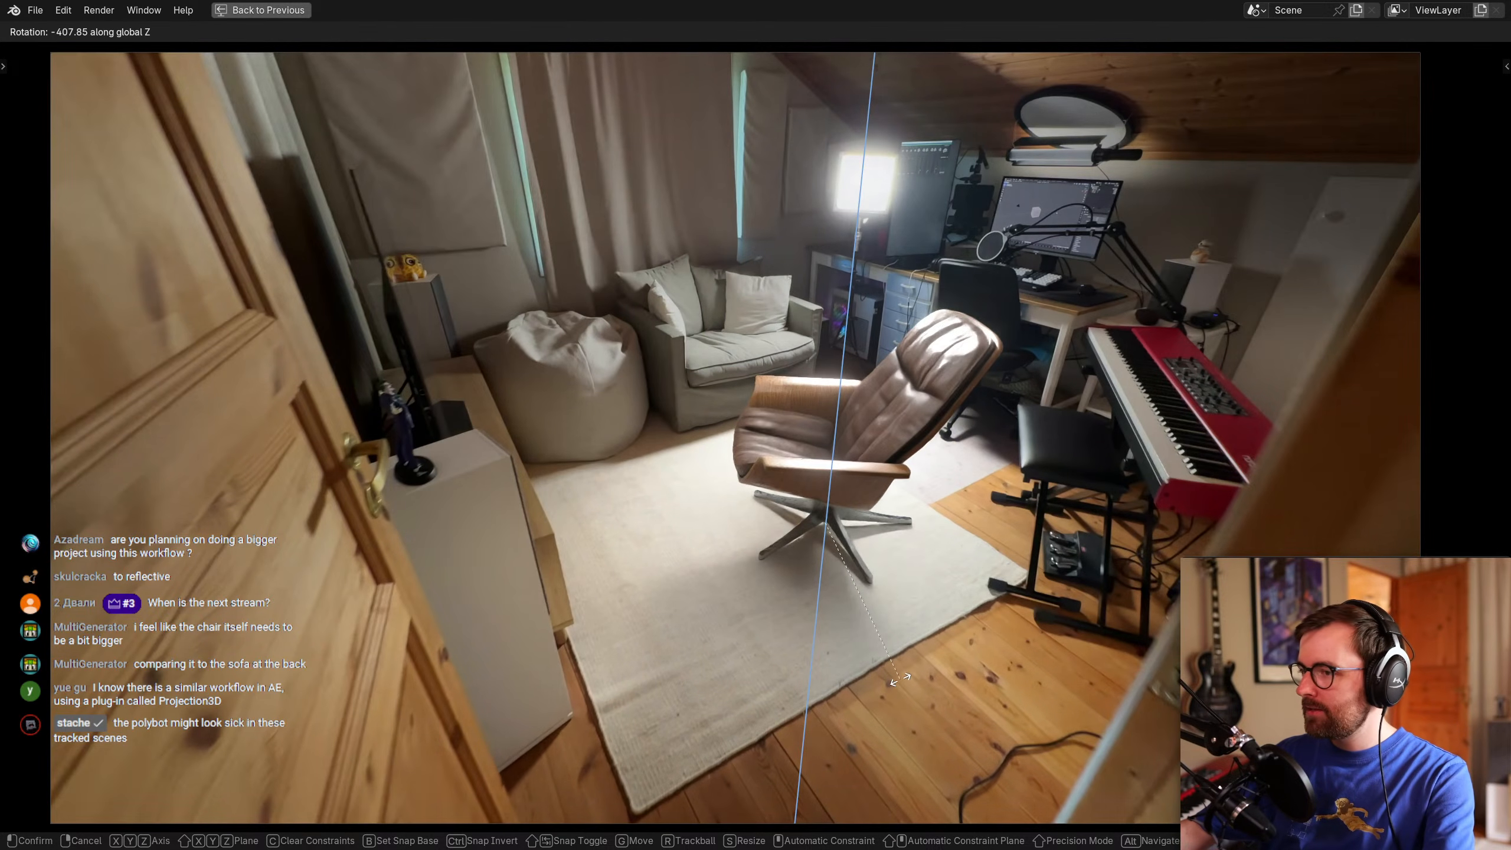
pyautogui.click(923, 629)
pyautogui.press('g')
pyautogui.hotkey('shift', 'z')
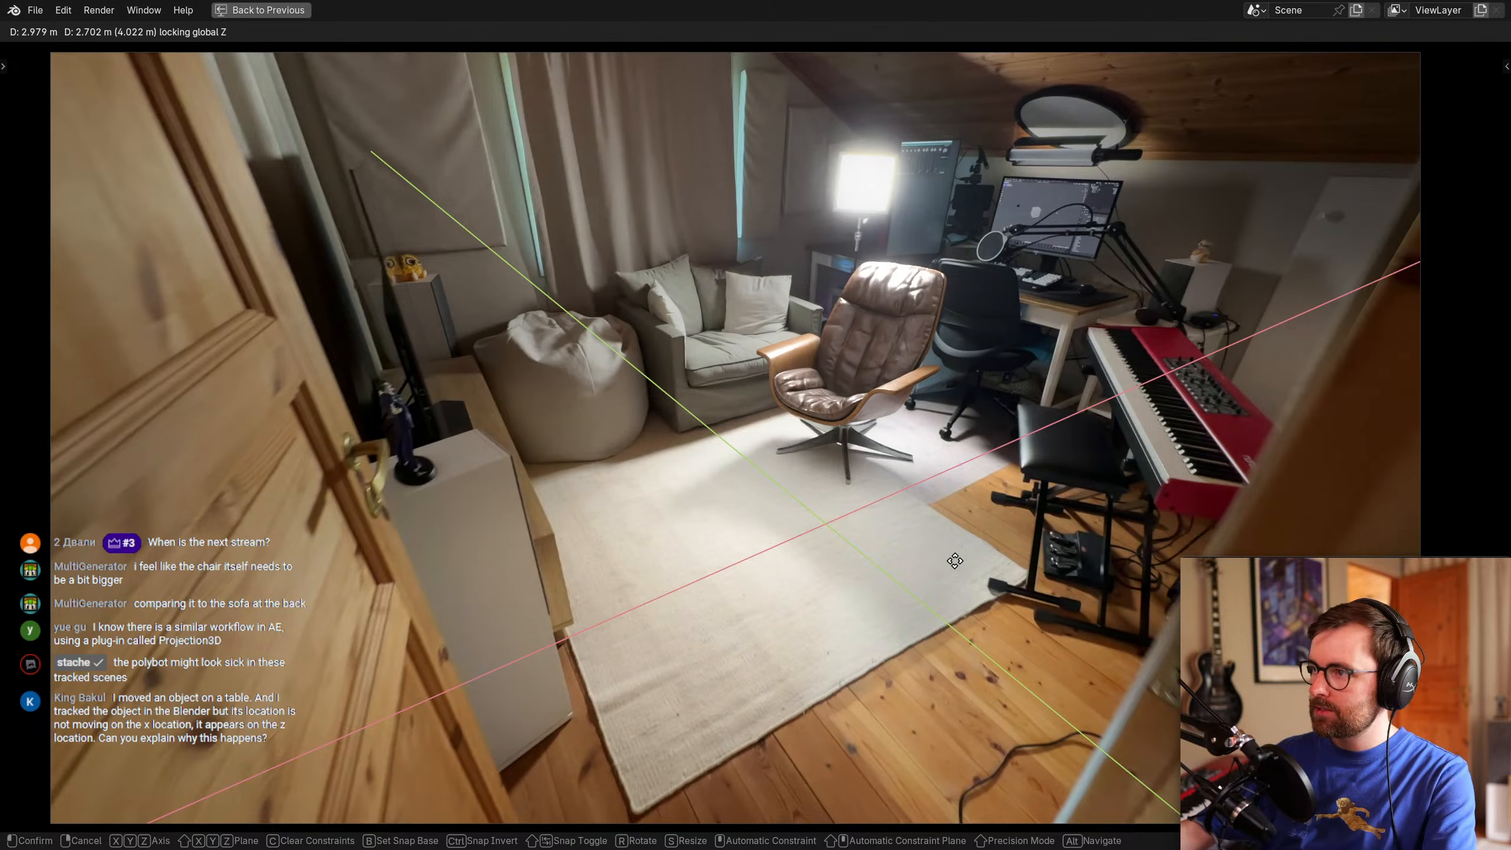
pyautogui.click(970, 575)
# Scale the lounge chair up slightly more to suit the sofa behind it, keeping its place on the rug.
pyautogui.press('s')
pyautogui.click(978, 583)
pyautogui.press('g')
pyautogui.hotkey('shift', 'z')
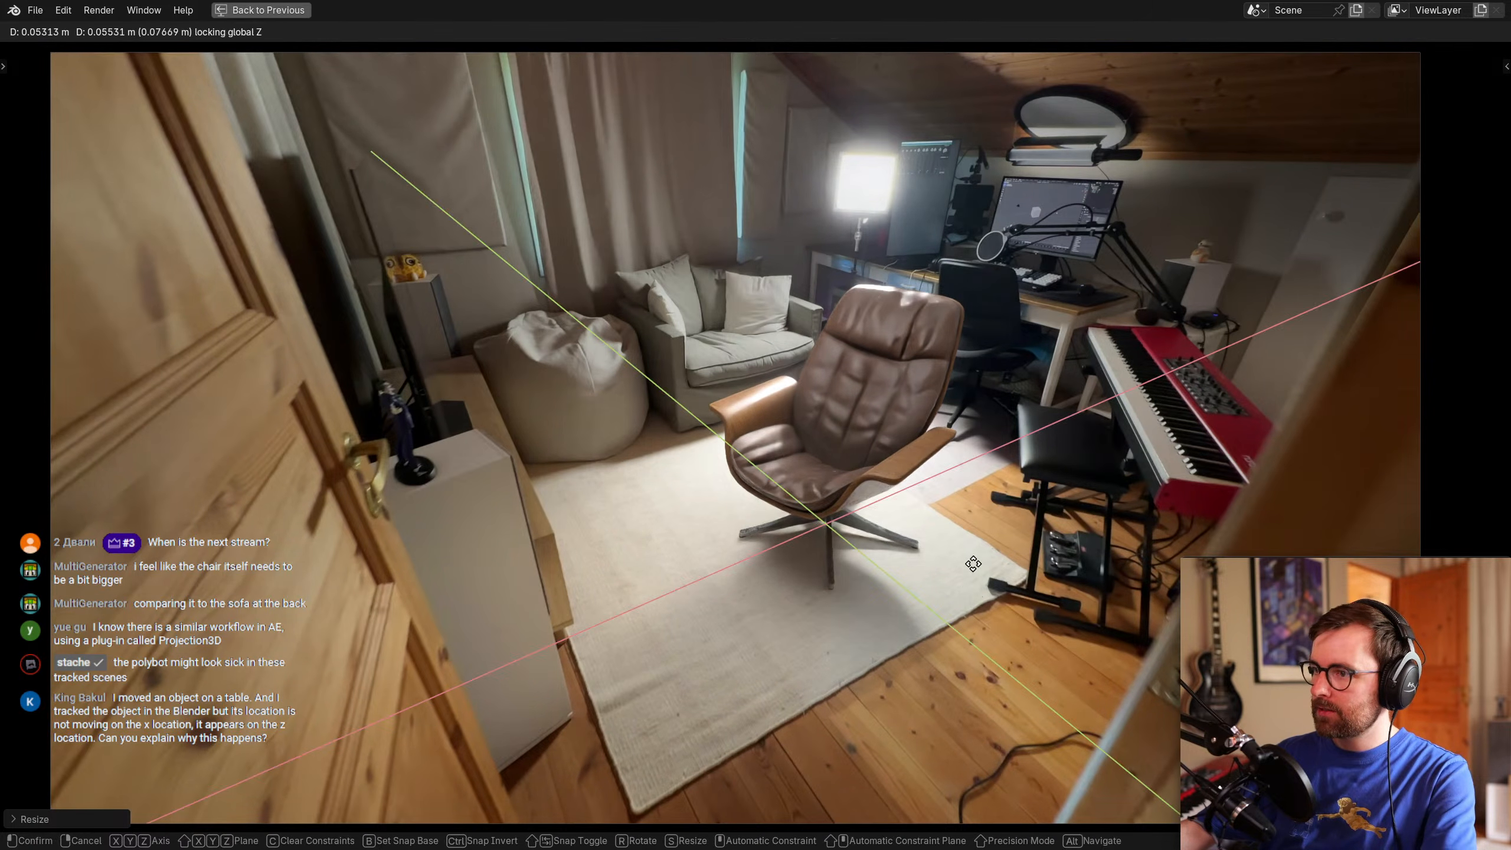
pyautogui.rightClick(973, 526)
pyautogui.press('s')
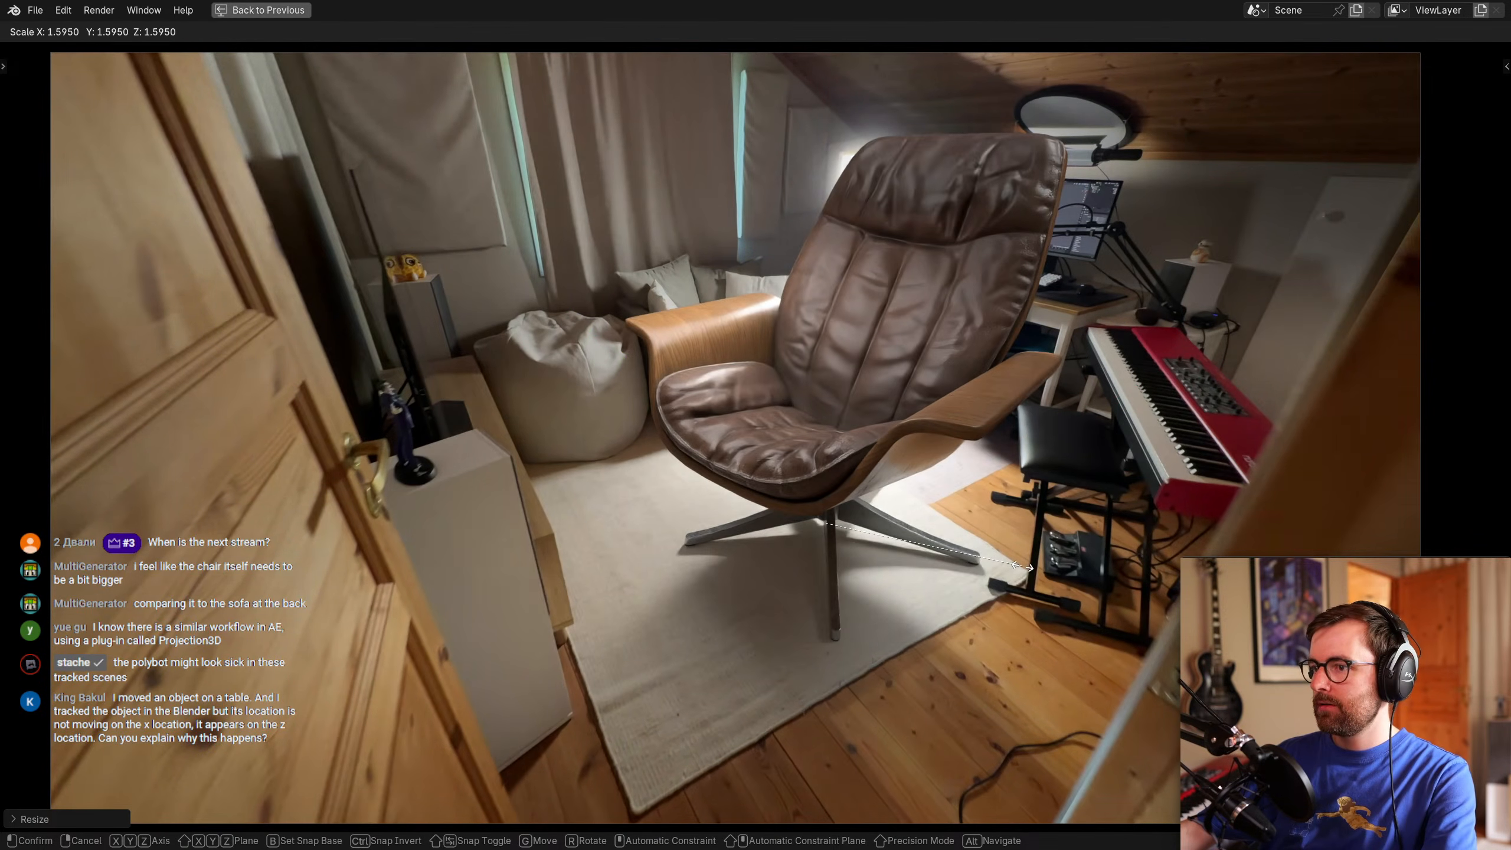
pyautogui.rightClick(962, 574)
pyautogui.press('s')
pyautogui.click(994, 606)
pyautogui.press('g')
pyautogui.hotkey('shift', 'z')
pyautogui.rightClick(926, 615)
# Examine the chair's metal base legs and their contact shadows on the rug up close.
pyautogui.keyDown('ctrl'); pyautogui.moveTo(926, 616); pyautogui.dragTo(645, 175, button='middle'); pyautogui.keyUp('ctrl')
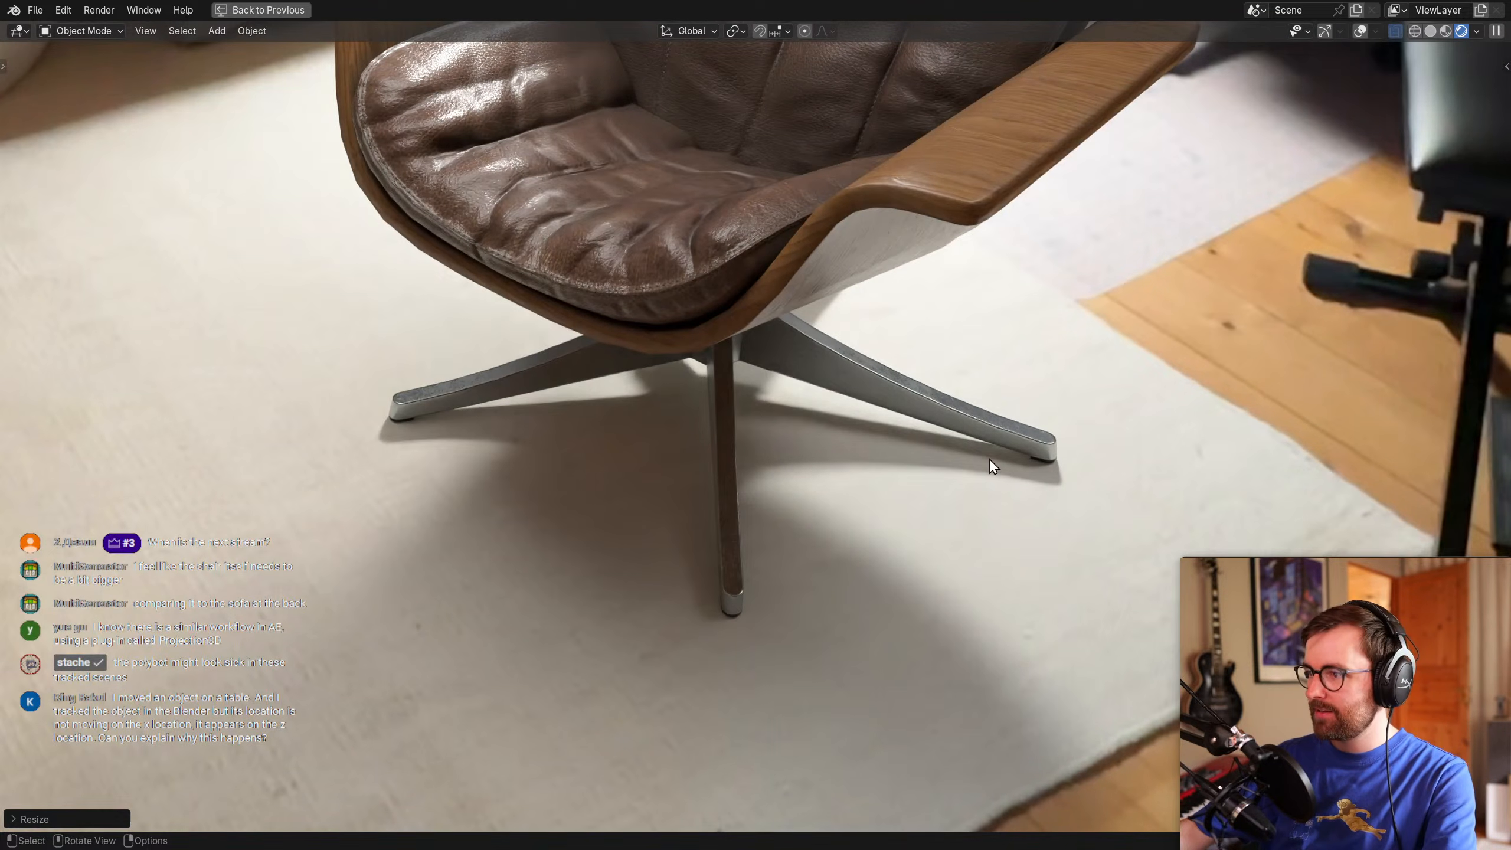
pyautogui.scroll(7, 996, 458)
pyautogui.keyDown('shift'); pyautogui.moveTo(976, 431); pyautogui.dragTo(663, 470, button='middle'); pyautogui.keyUp('shift')
pyautogui.scroll(-1, 599, 491)
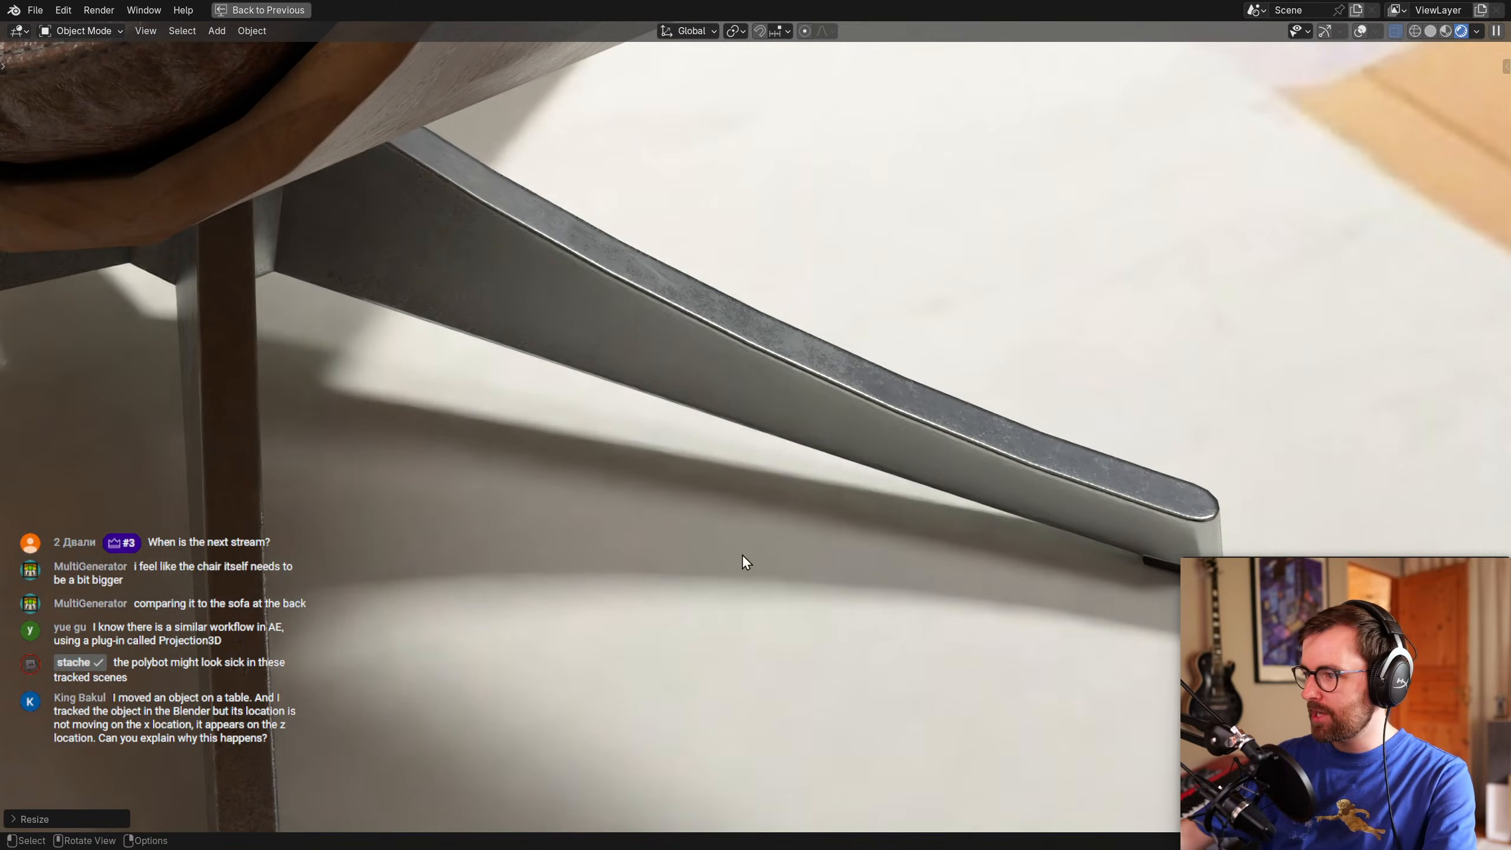
pyautogui.scroll(-4, 798, 557)
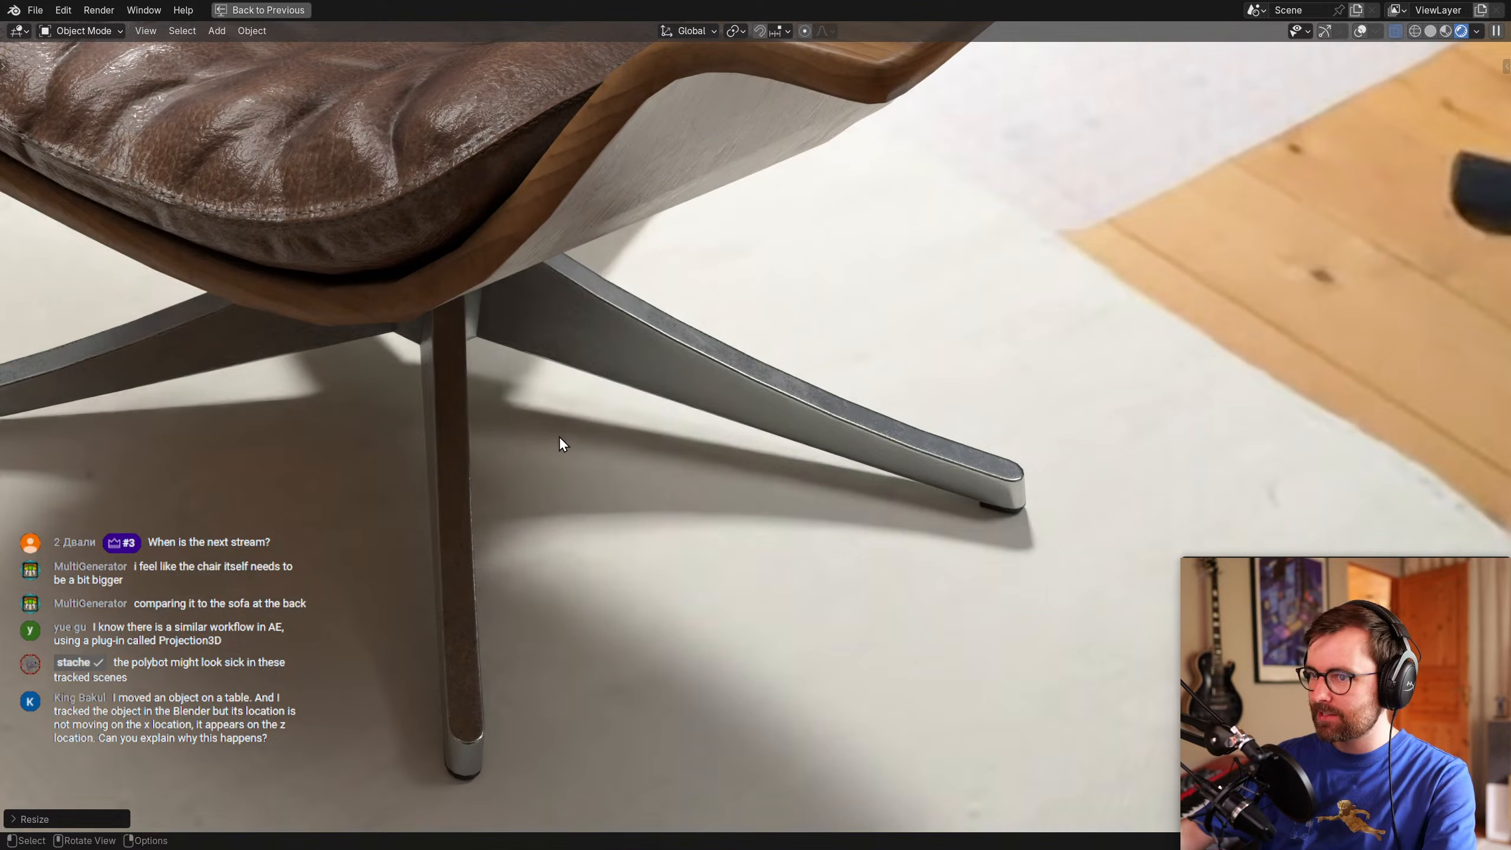
pyautogui.keyDown('shift'); pyautogui.moveTo(592, 470); pyautogui.dragTo(1179, 463, button='middle'); pyautogui.keyUp('shift')
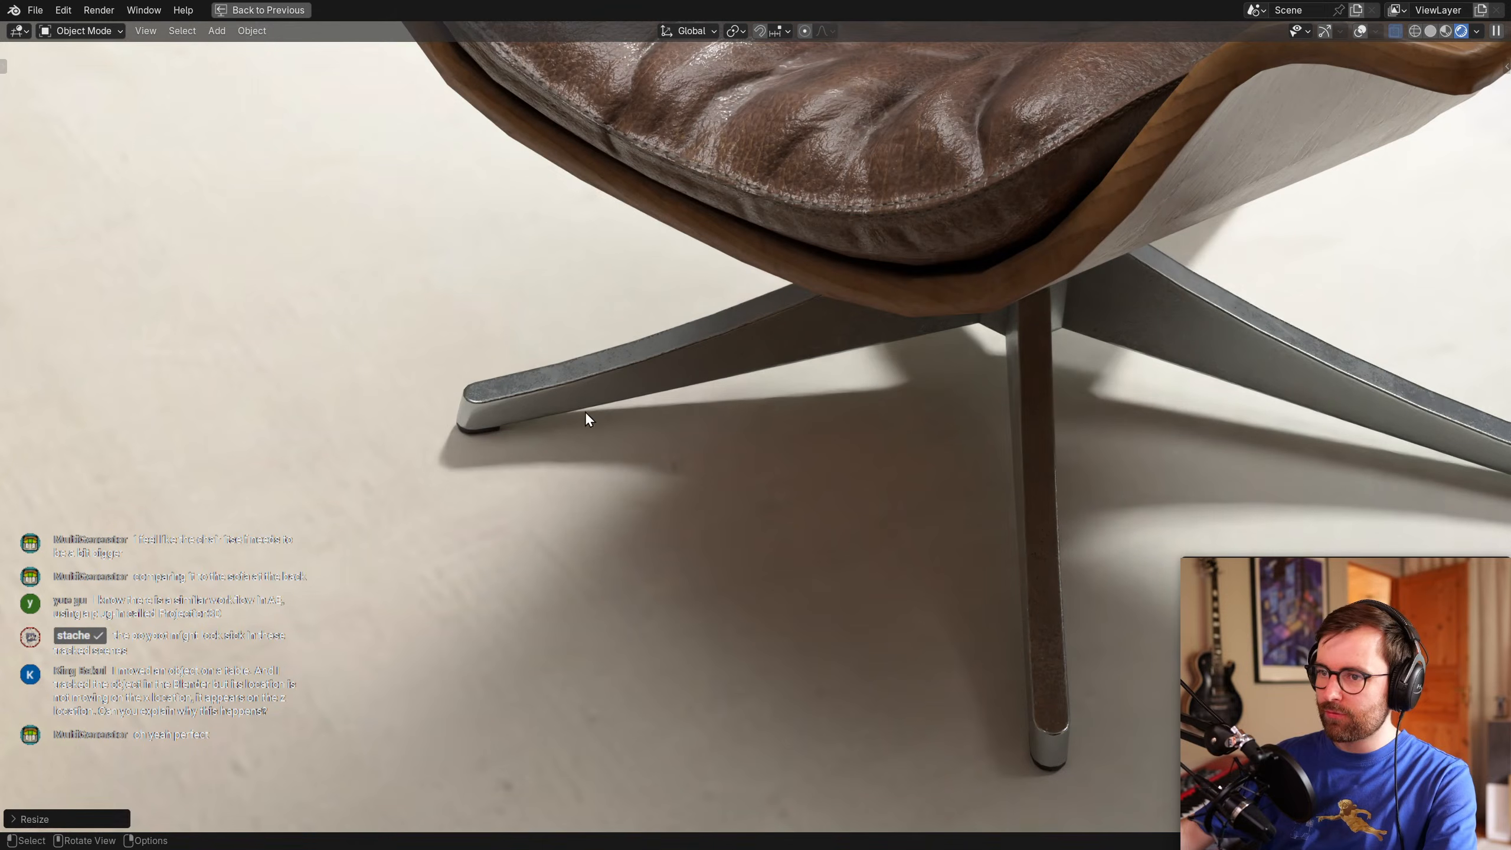
pyautogui.press('KP_0')
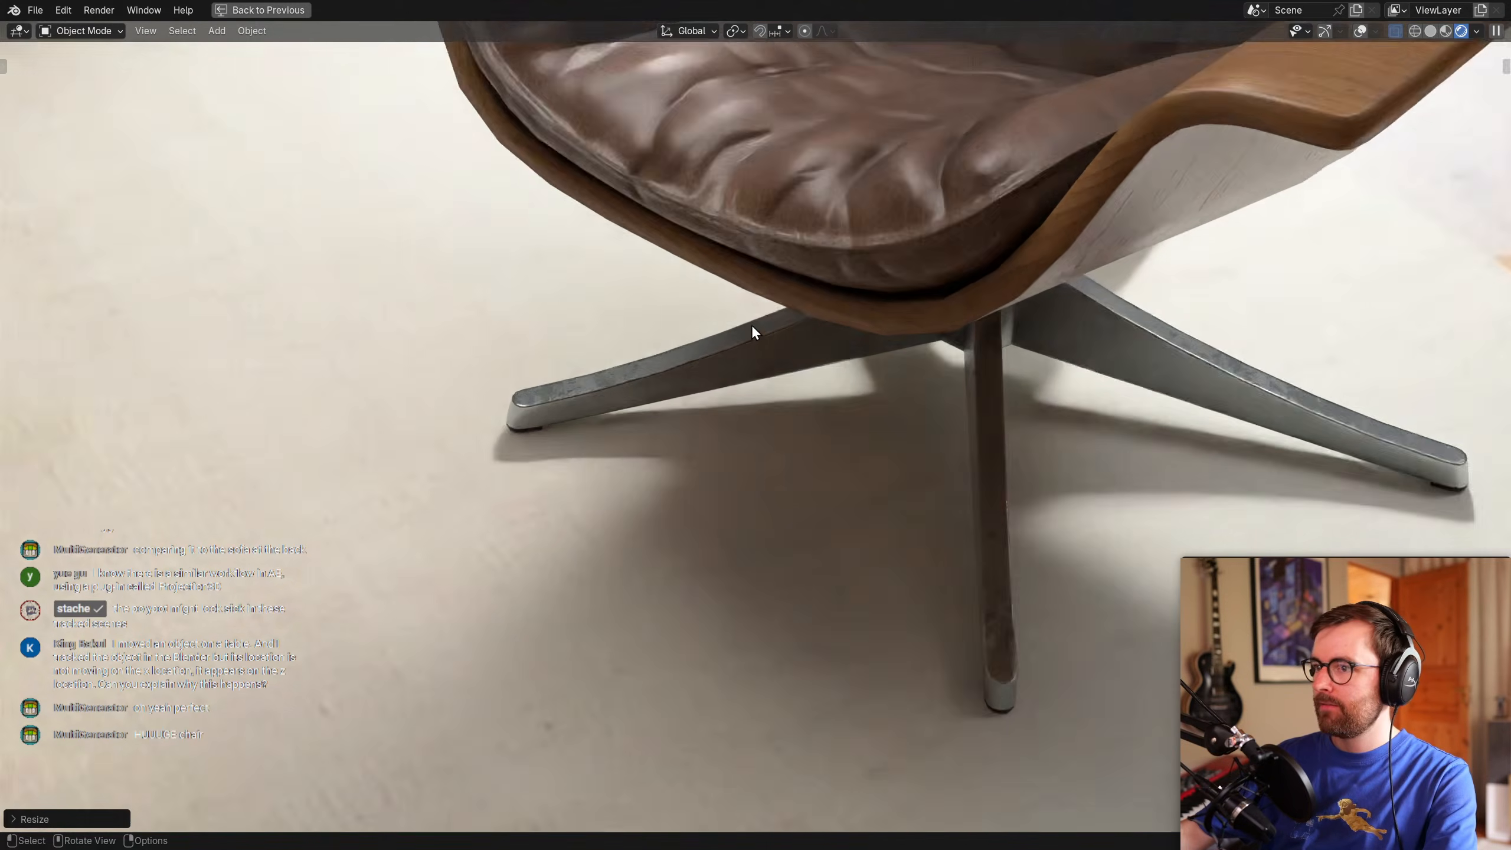
# Examine the whole chair in the room and its leather seat grain up close.
pyautogui.scroll(-3, 758, 334)
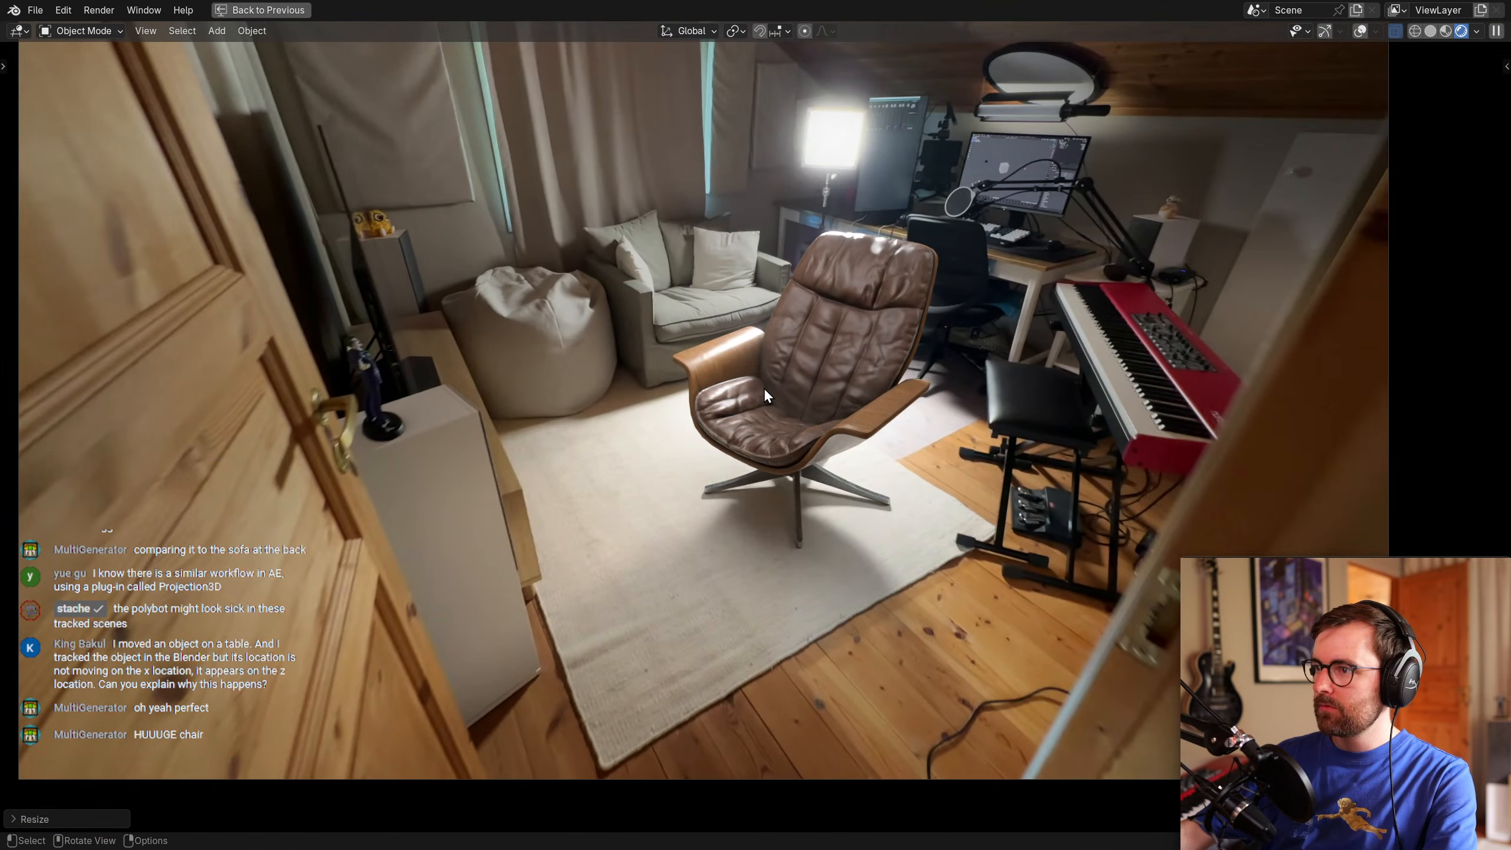
pyautogui.scroll(-2, 745, 387)
pyautogui.keyDown('ctrl'); pyautogui.moveTo(772, 475); pyautogui.dragTo(775, 455, button='middle'); pyautogui.keyUp('ctrl')
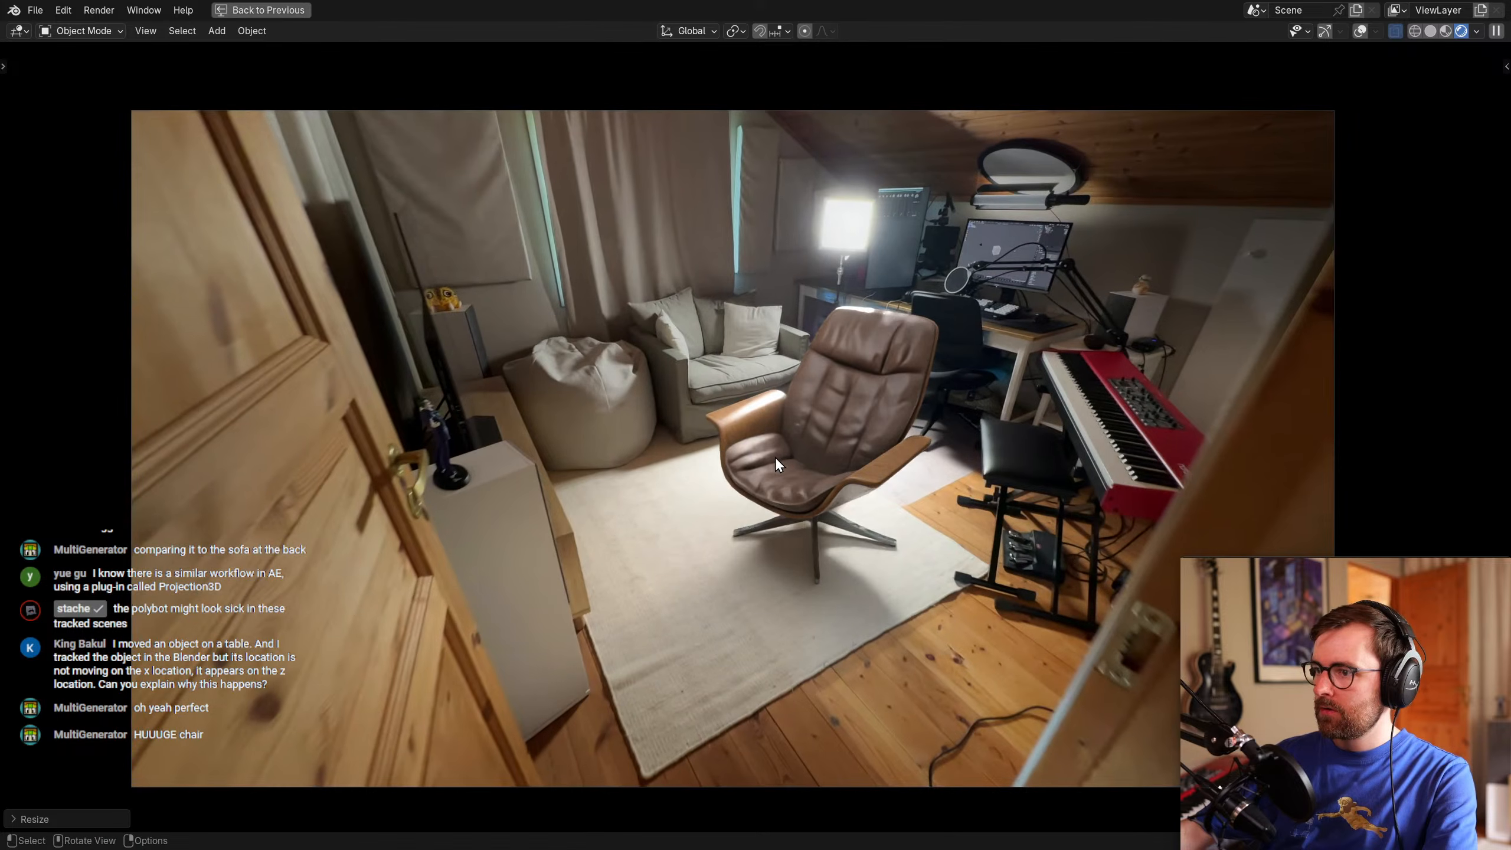
pyautogui.keyDown('ctrl'); pyautogui.moveTo(846, 512); pyautogui.dragTo(730, 431, button='middle'); pyautogui.keyUp('ctrl')
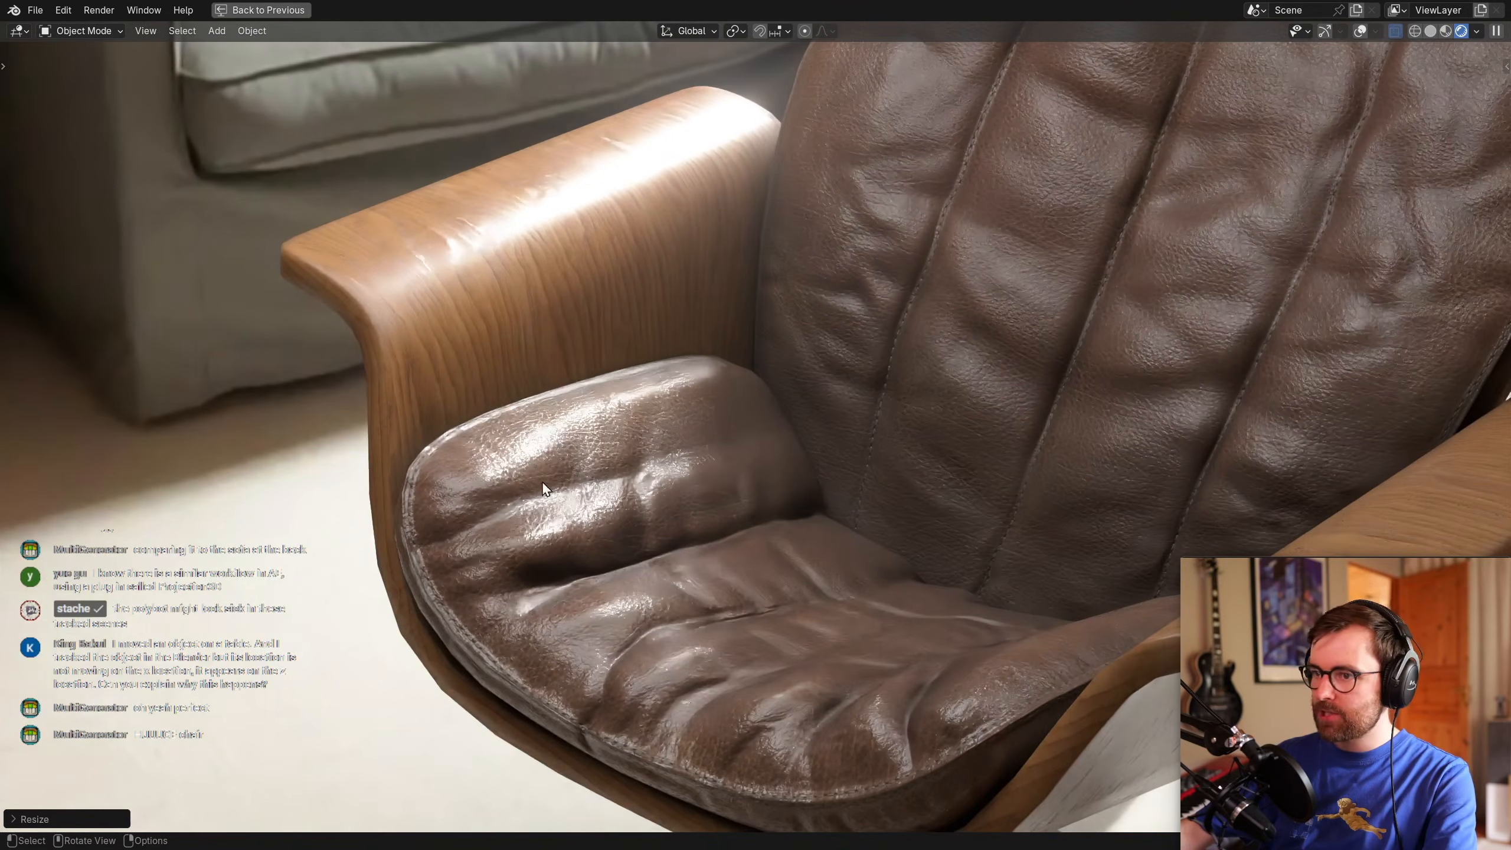
pyautogui.keyDown('ctrl'); pyautogui.moveTo(649, 539); pyautogui.dragTo(647, 468, button='middle'); pyautogui.keyUp('ctrl')
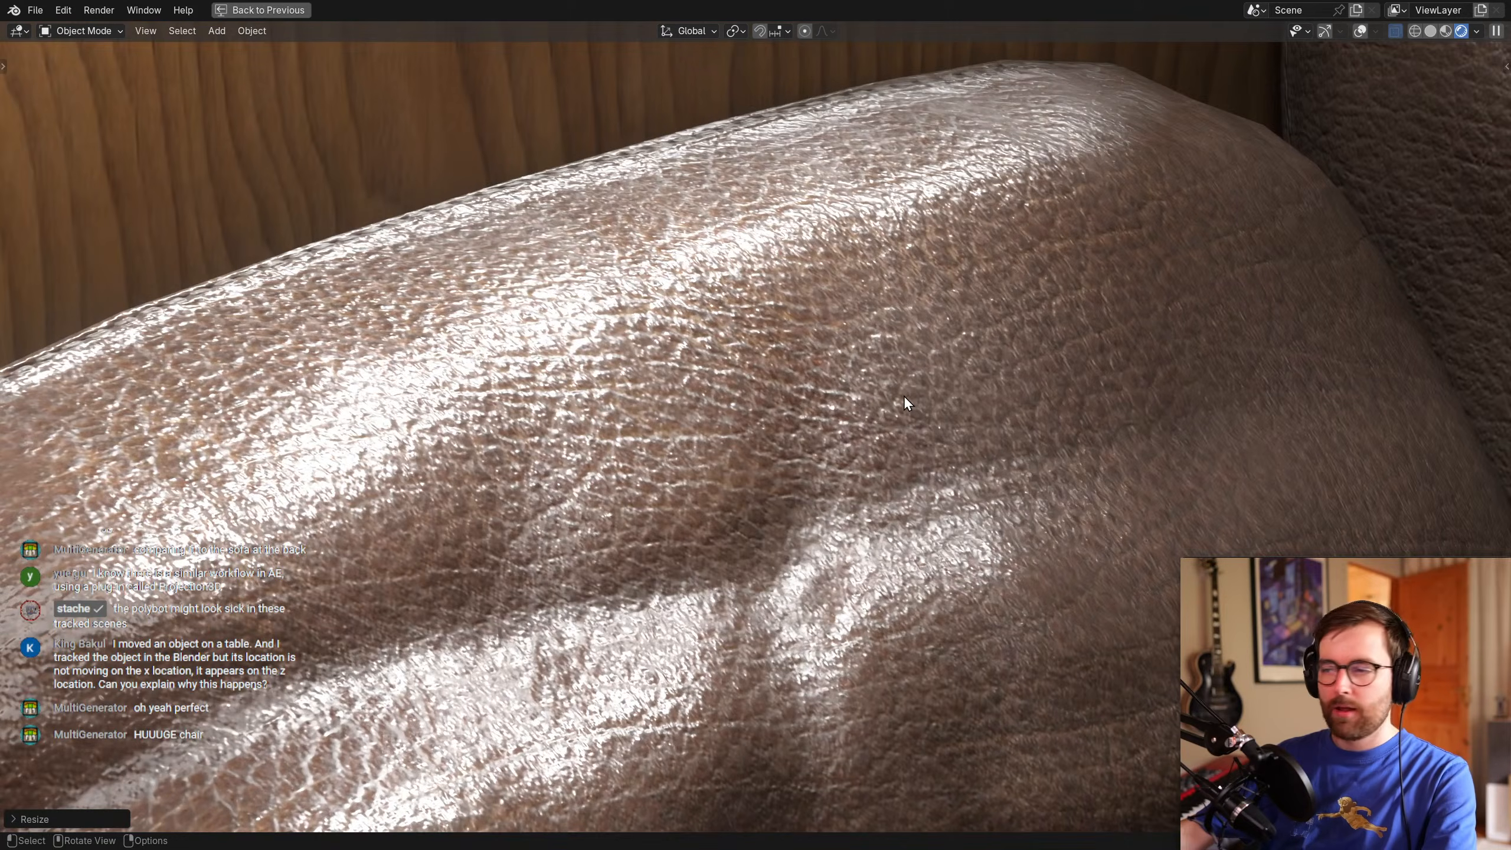
pyautogui.scroll(-15, 904, 395)
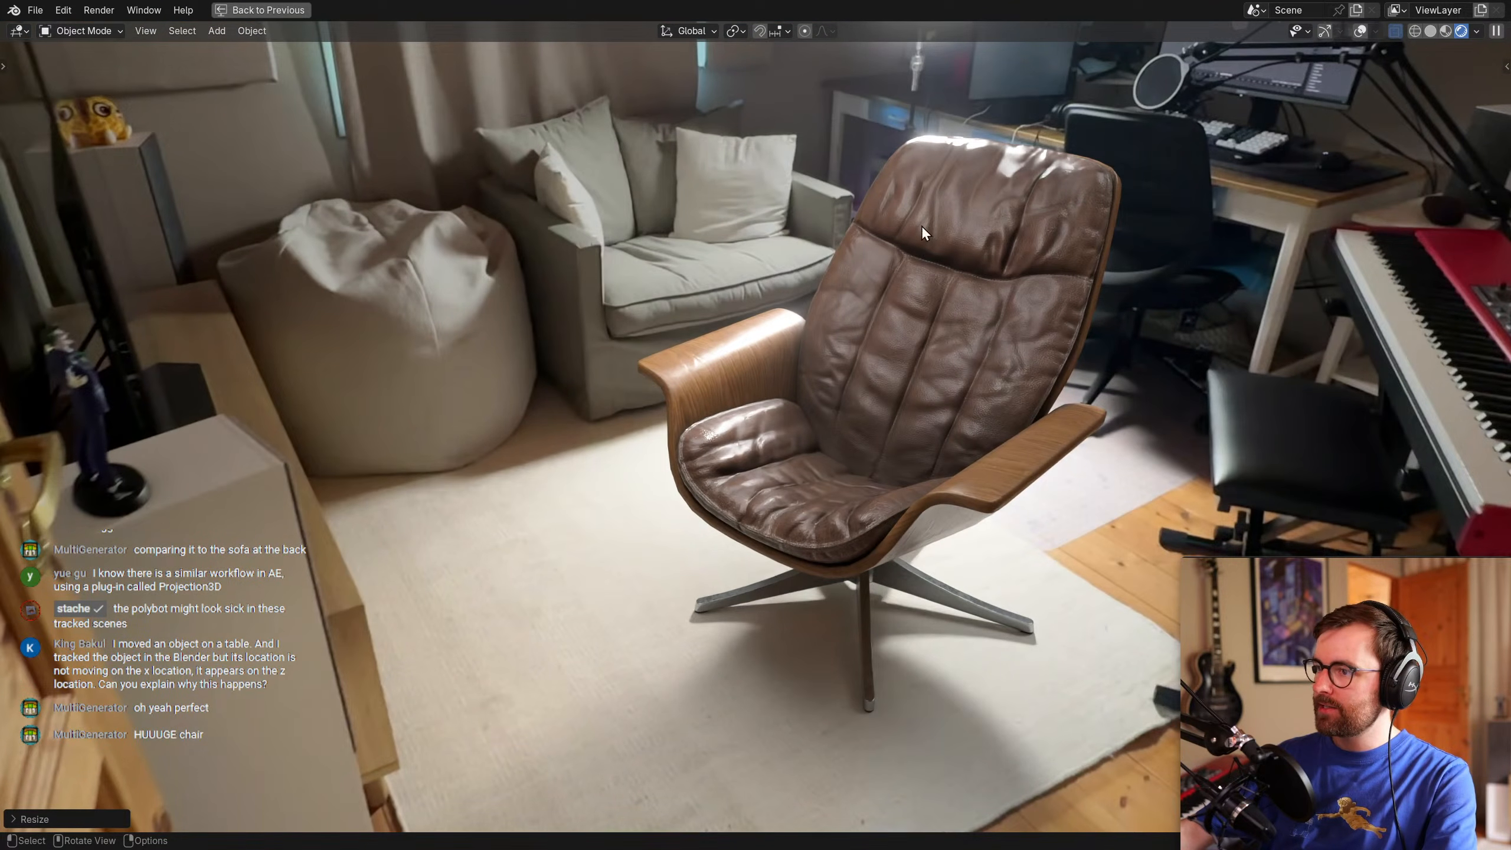
pyautogui.scroll(-5, 932, 340)
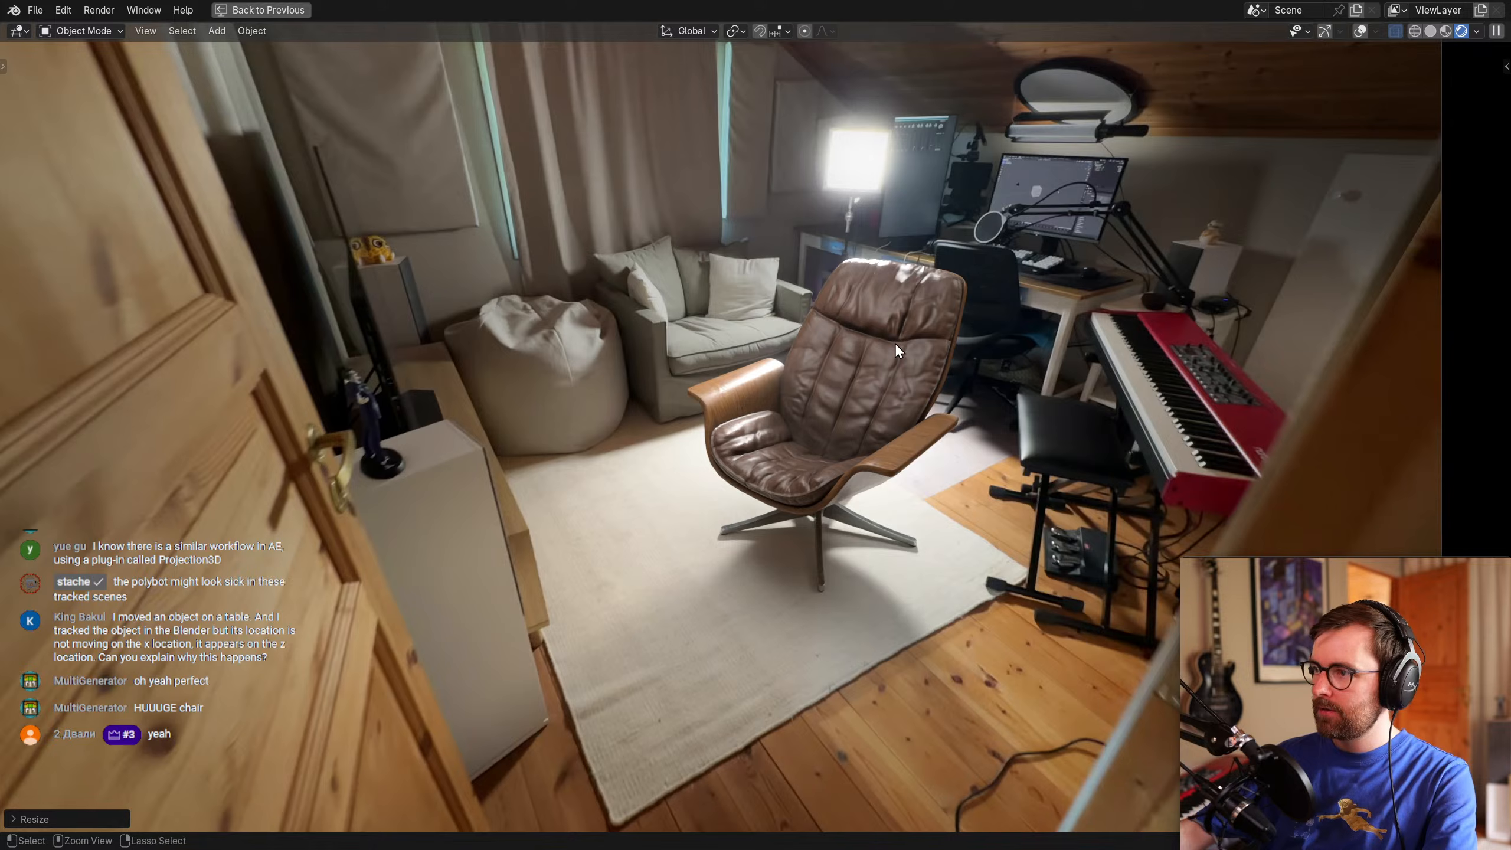
# Restore the full workspace layout and set the final render's noise threshold to 0.005.
pyautogui.hotkey('ctrl', 'space')
pyautogui.scroll(-2, 1269, 409)
pyautogui.click(1420, 371)
pyautogui.write('0.005')
pyautogui.press('Return')
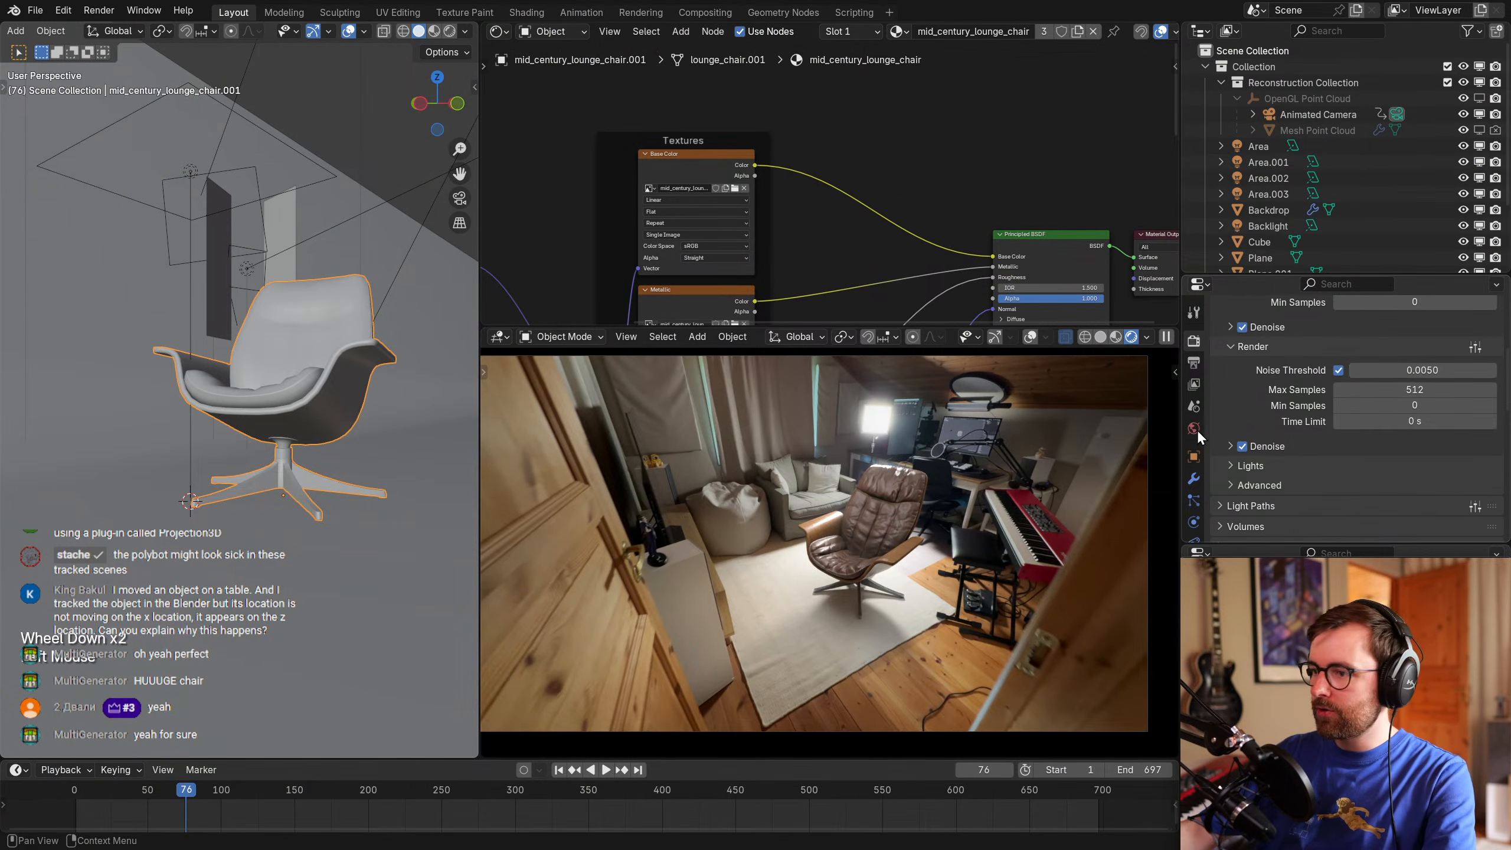
pyautogui.hotkey('ctrl', 'space')
pyautogui.hotkey('ctrl', 'space')
# Set the viewport noise threshold to 0.01 and check the chair in the enlarged camera view.
pyautogui.scroll(2, 1394, 376)
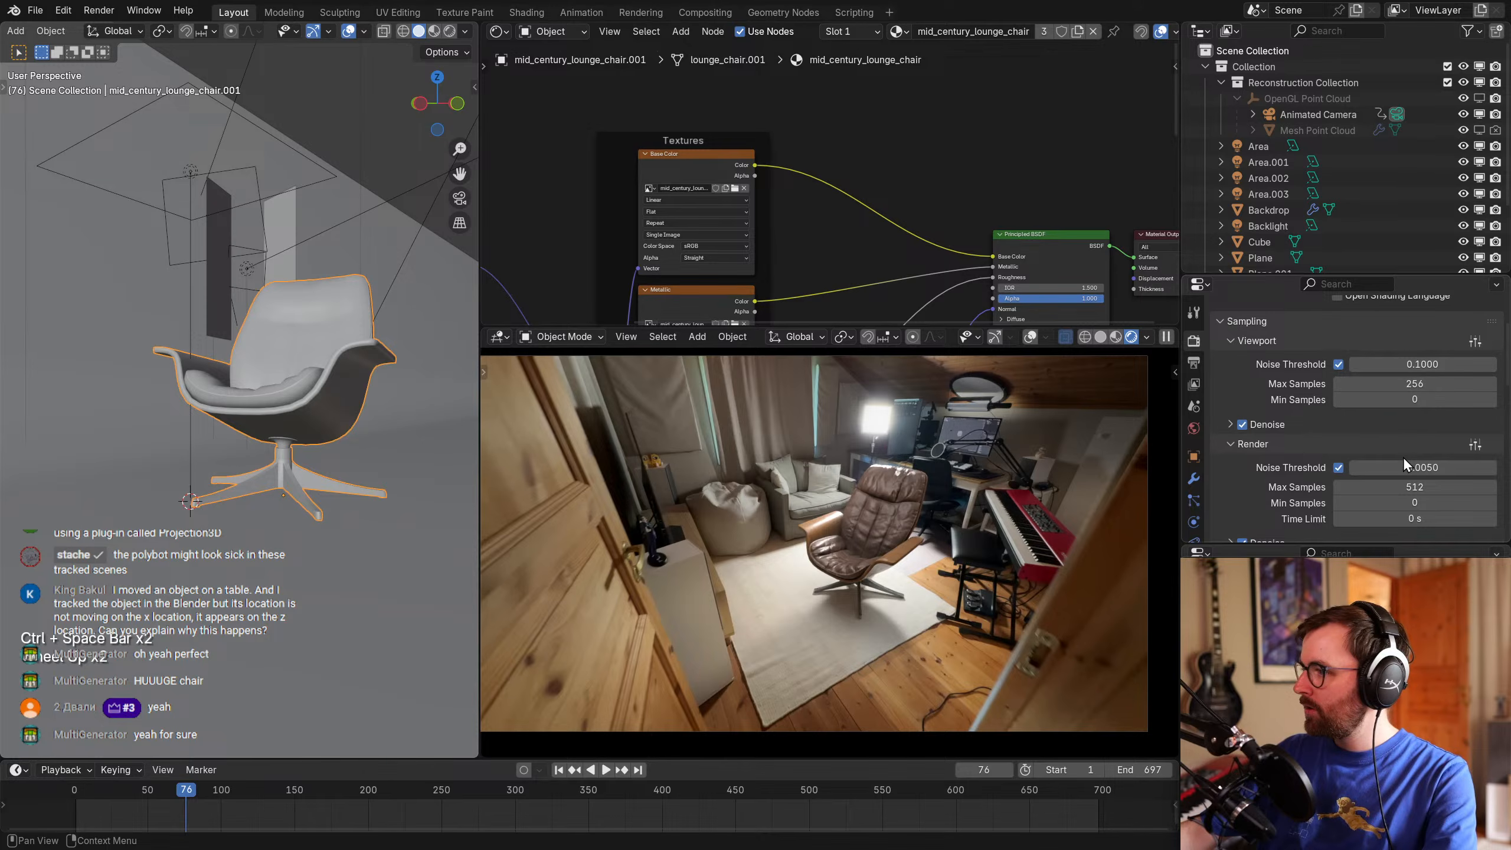
pyautogui.doubleClick(1410, 363)
pyautogui.write('0.1')
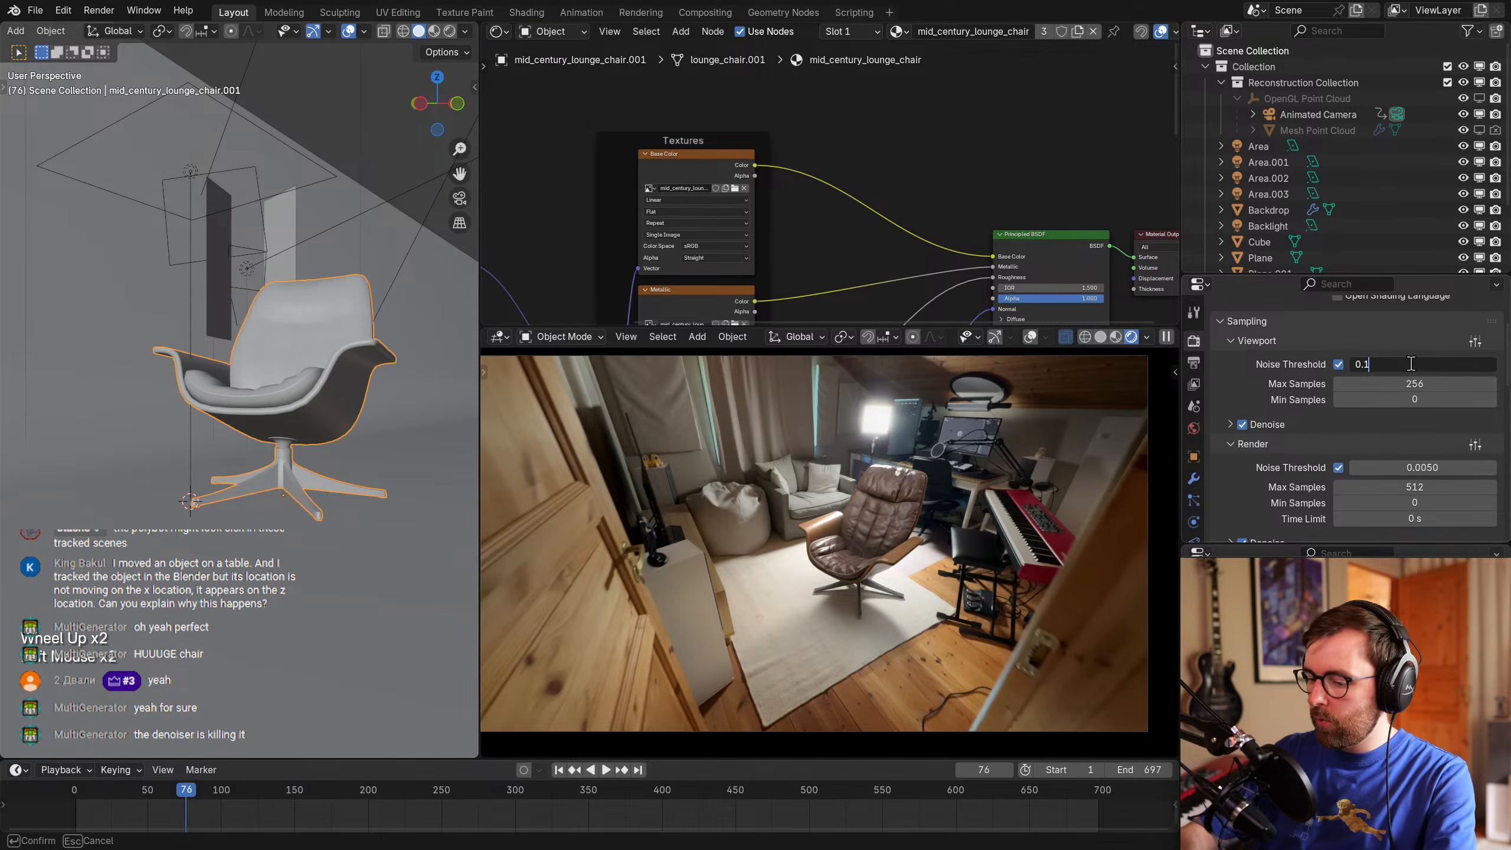
pyautogui.write('1')
pyautogui.press('Return')
pyautogui.click(1412, 363)
pyautogui.press('BackSpace')
pyautogui.scroll(2, 851, 521)
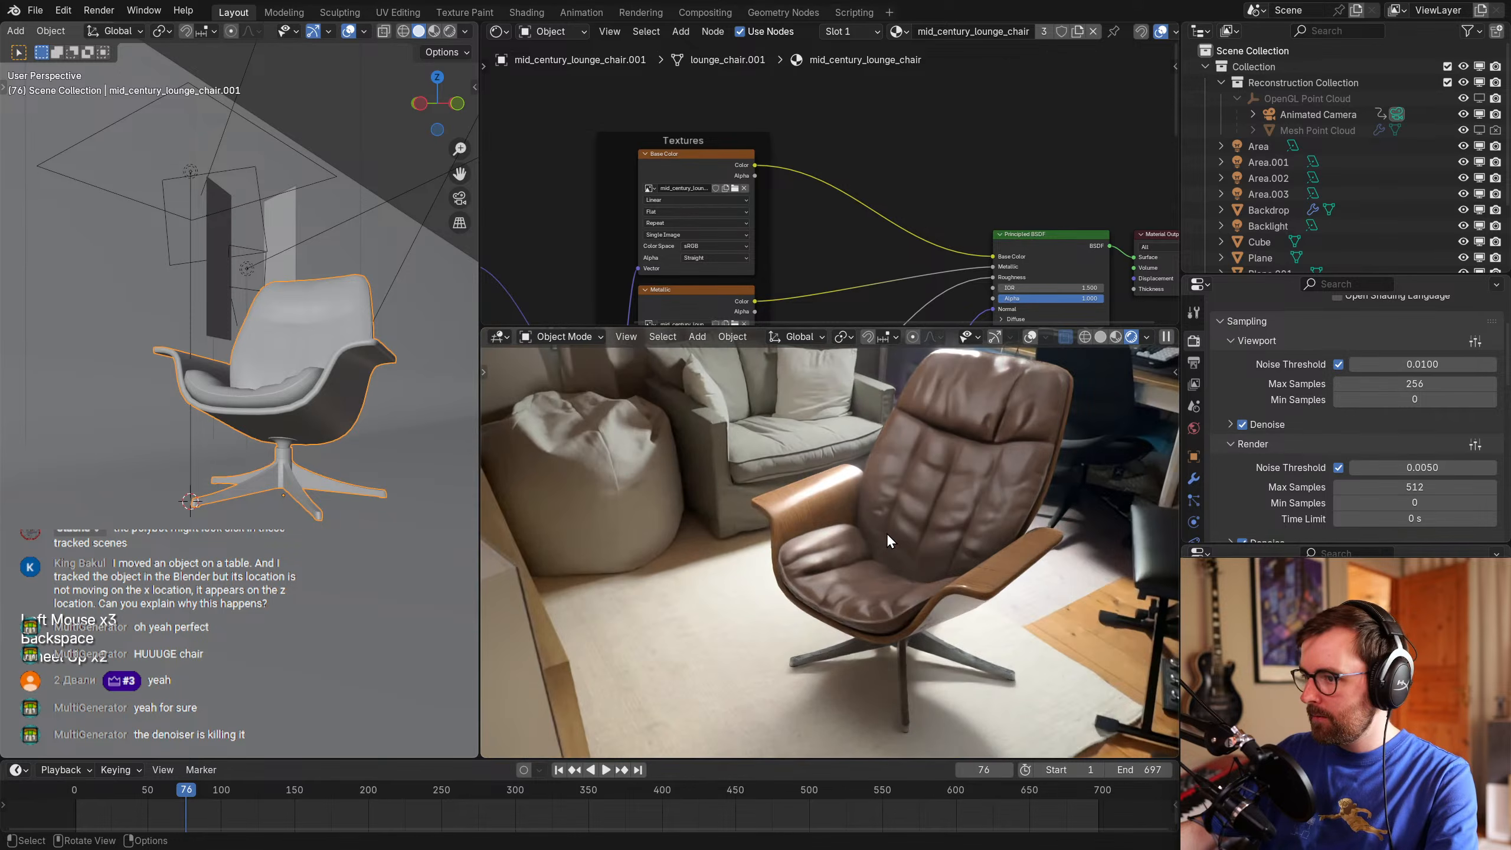
pyautogui.scroll(-2, 887, 533)
pyautogui.hotkey('ctrl', 'space')
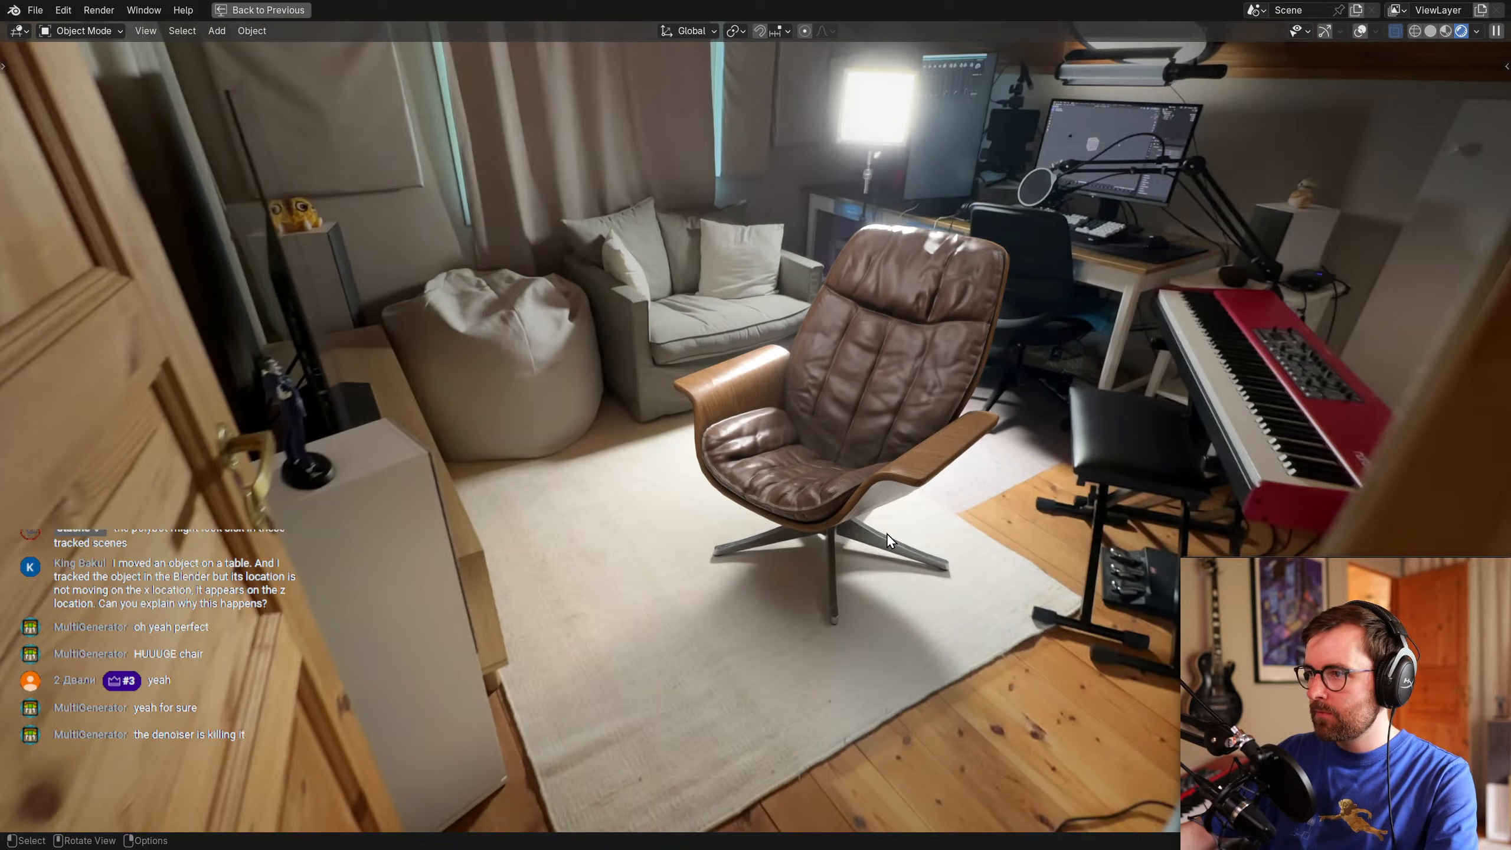
# Switch the camera view to solid shading, render frame 76, and close the render to return to the full layout.
pyautogui.press('z')
pyautogui.press('F11')
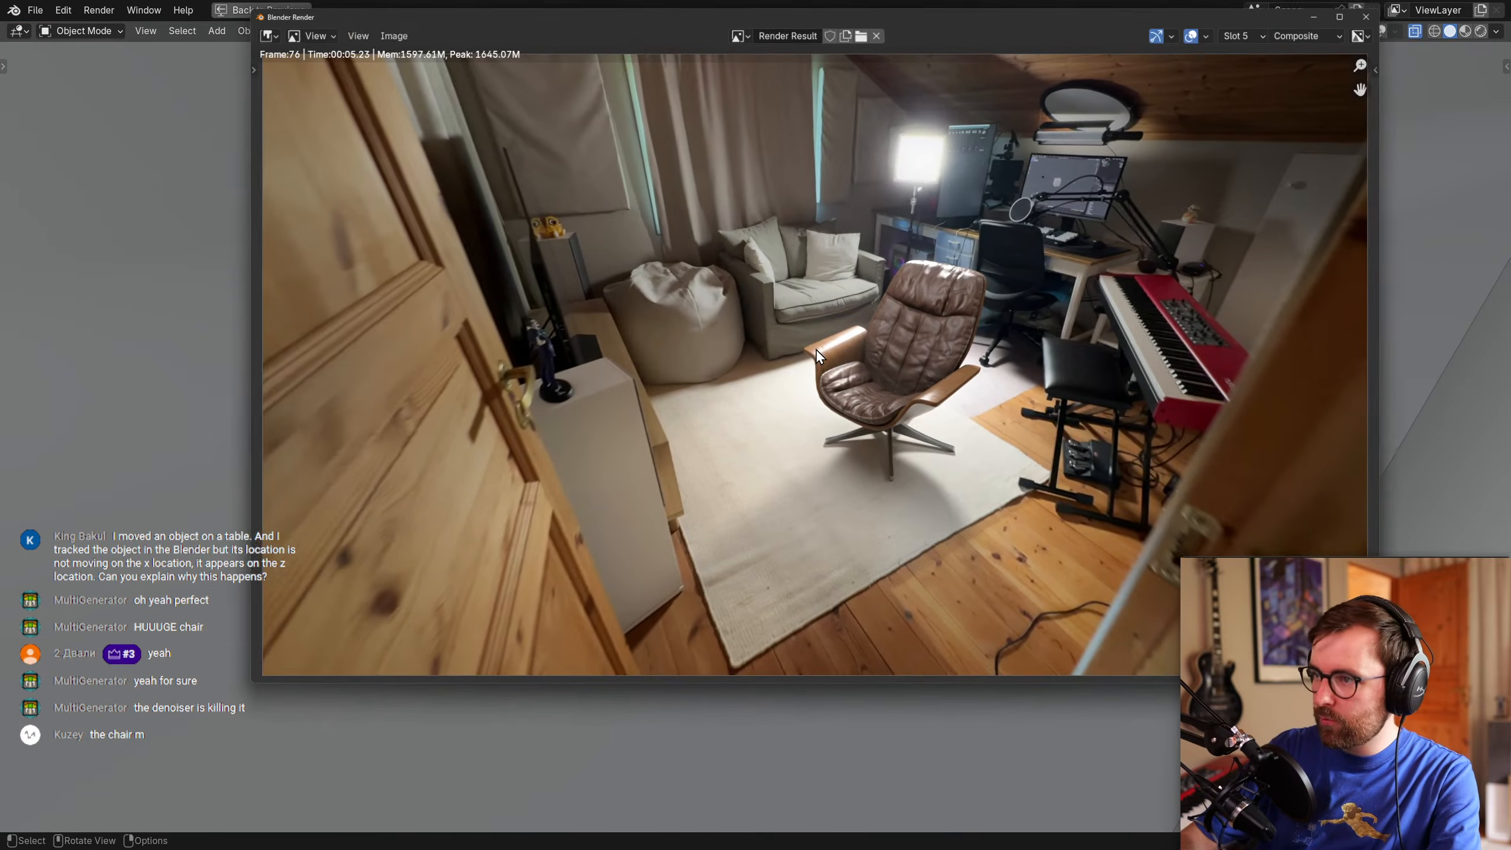
pyautogui.press('F12')
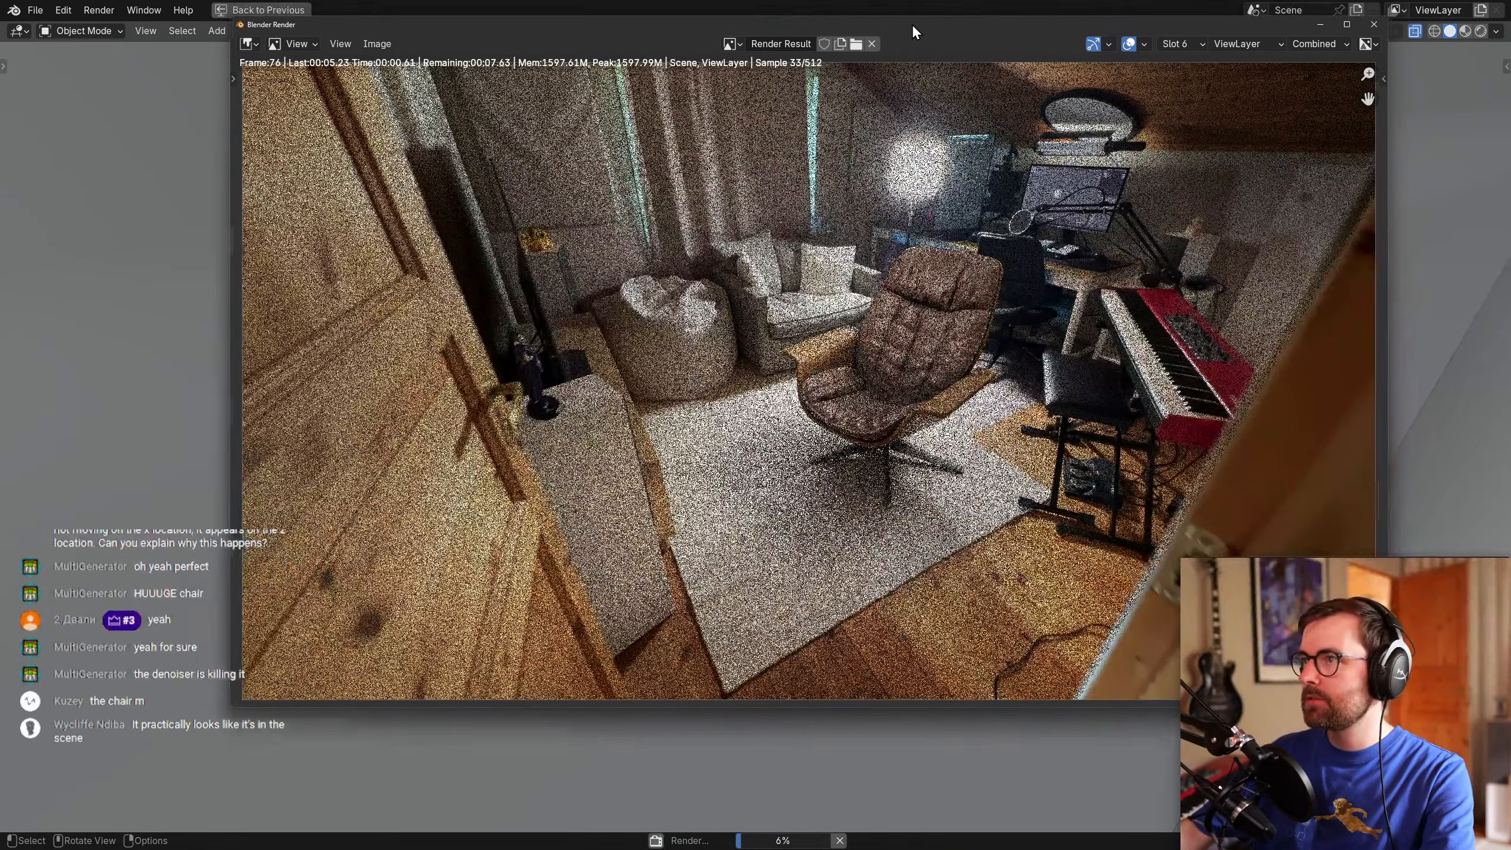
pyautogui.moveTo(911, 24); pyautogui.dragTo(834, 71)
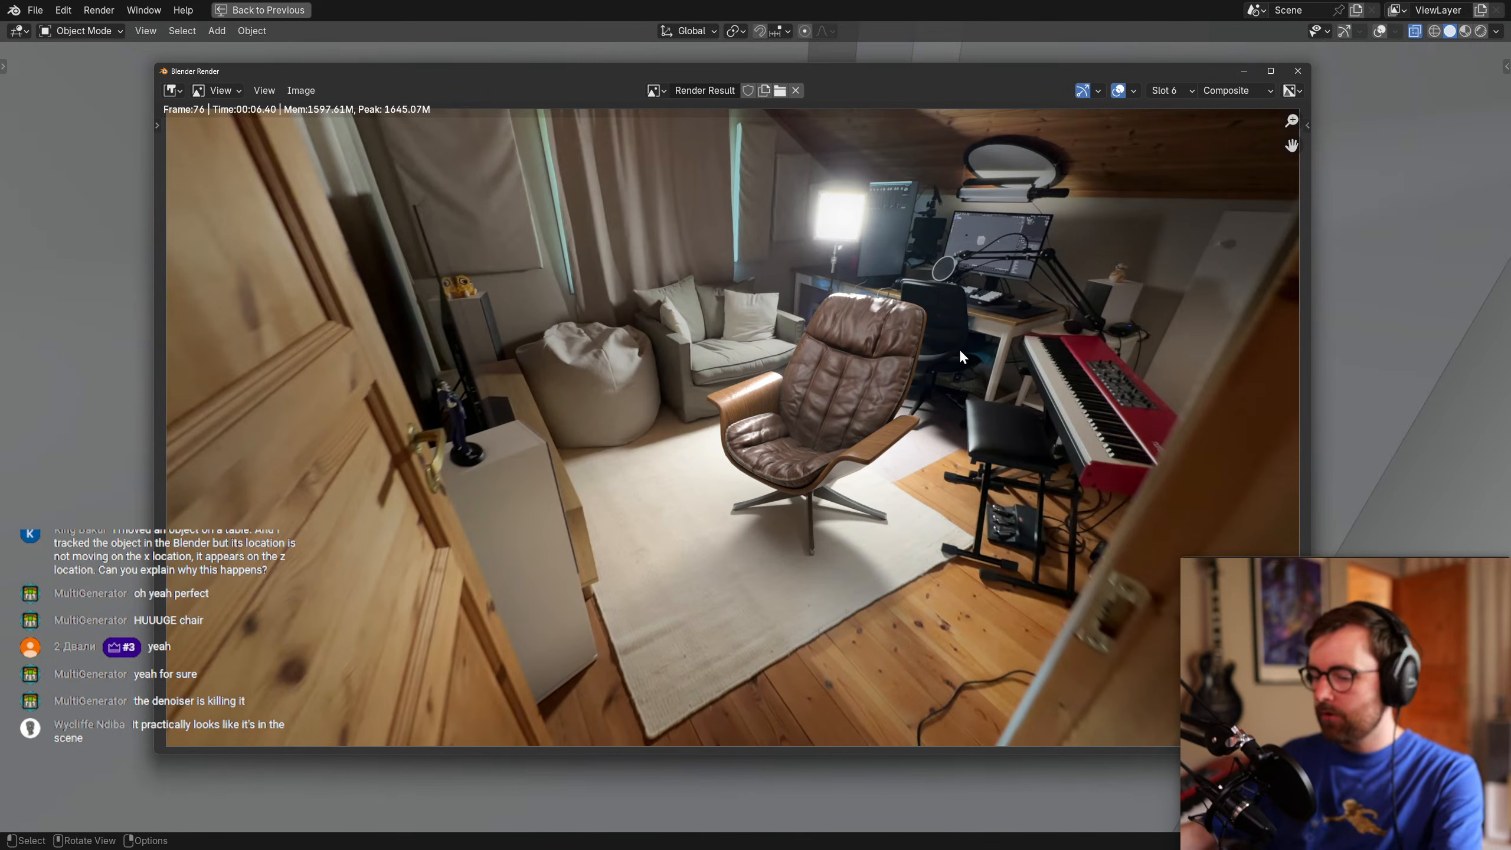
pyautogui.press('Escape')
pyautogui.hotkey('ctrl', 'space')
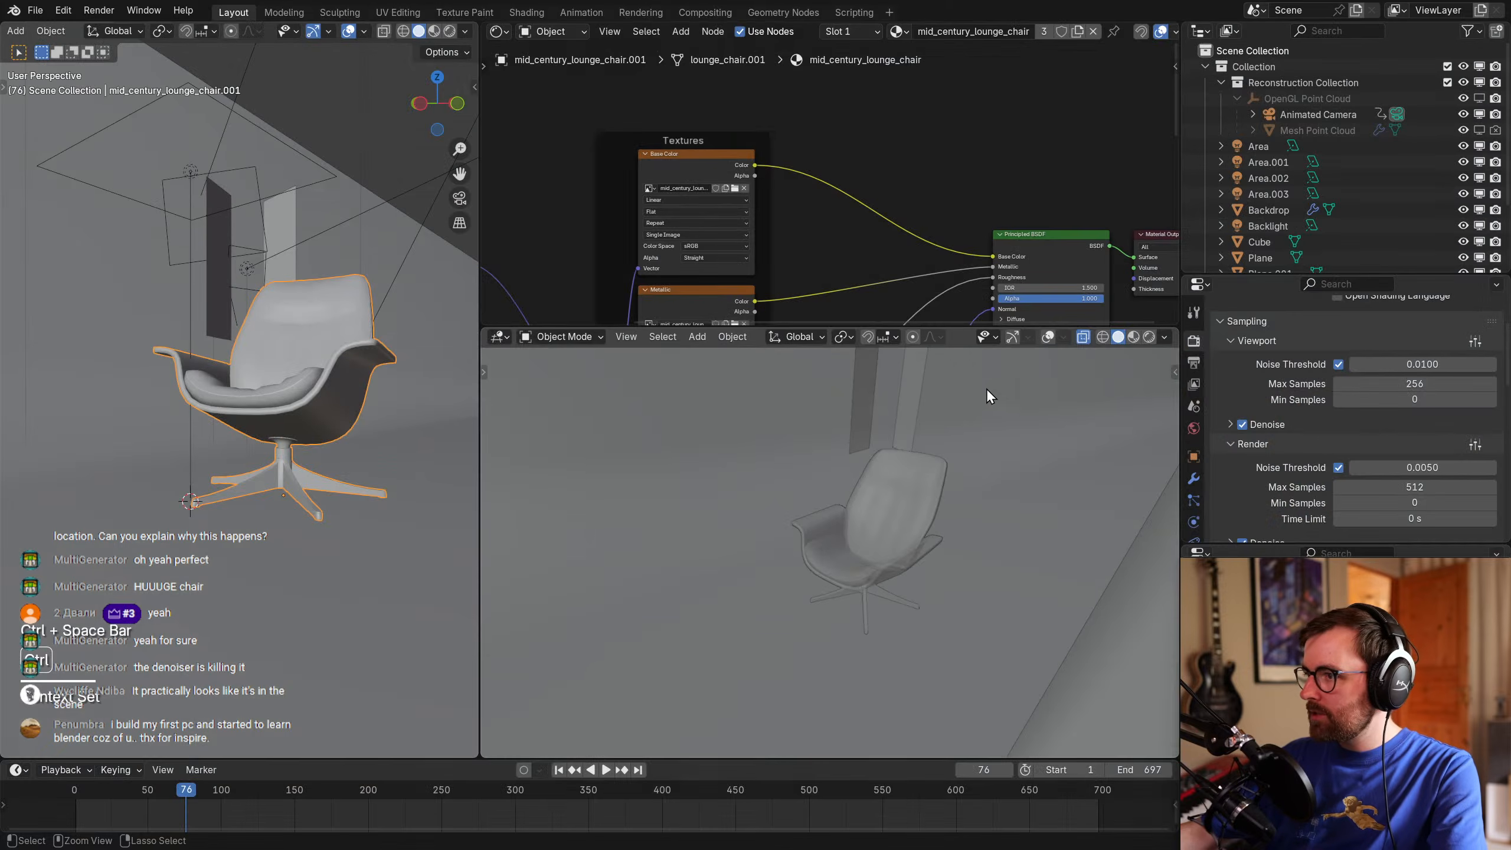
# Turn off the render noise threshold, keeping 512 samples and denoising, and render frame 76 again.
pyautogui.scroll(-3, 1258, 453)
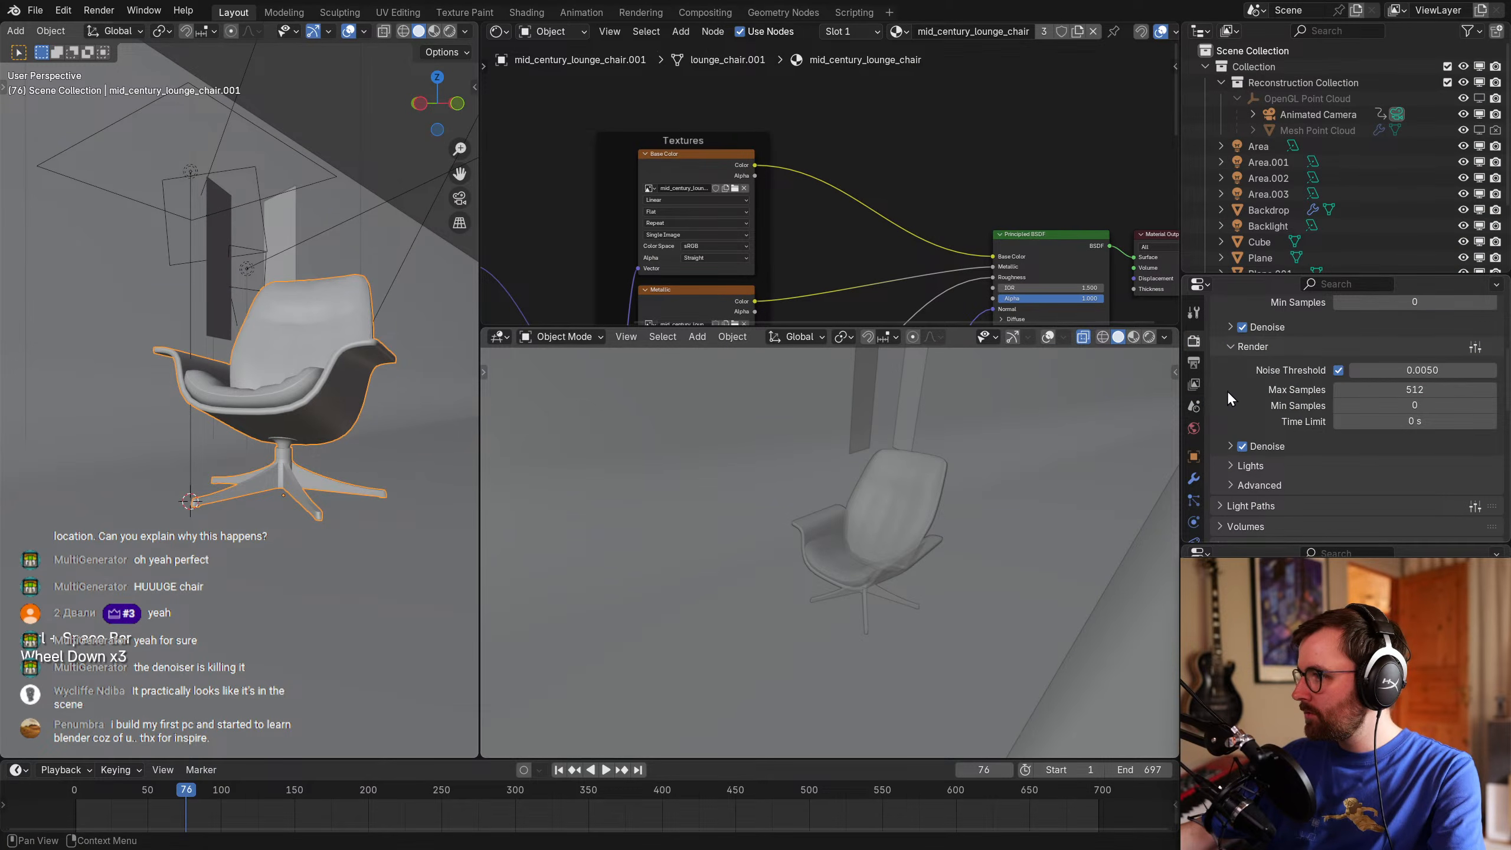
pyautogui.click(1339, 370)
pyautogui.click(1229, 430)
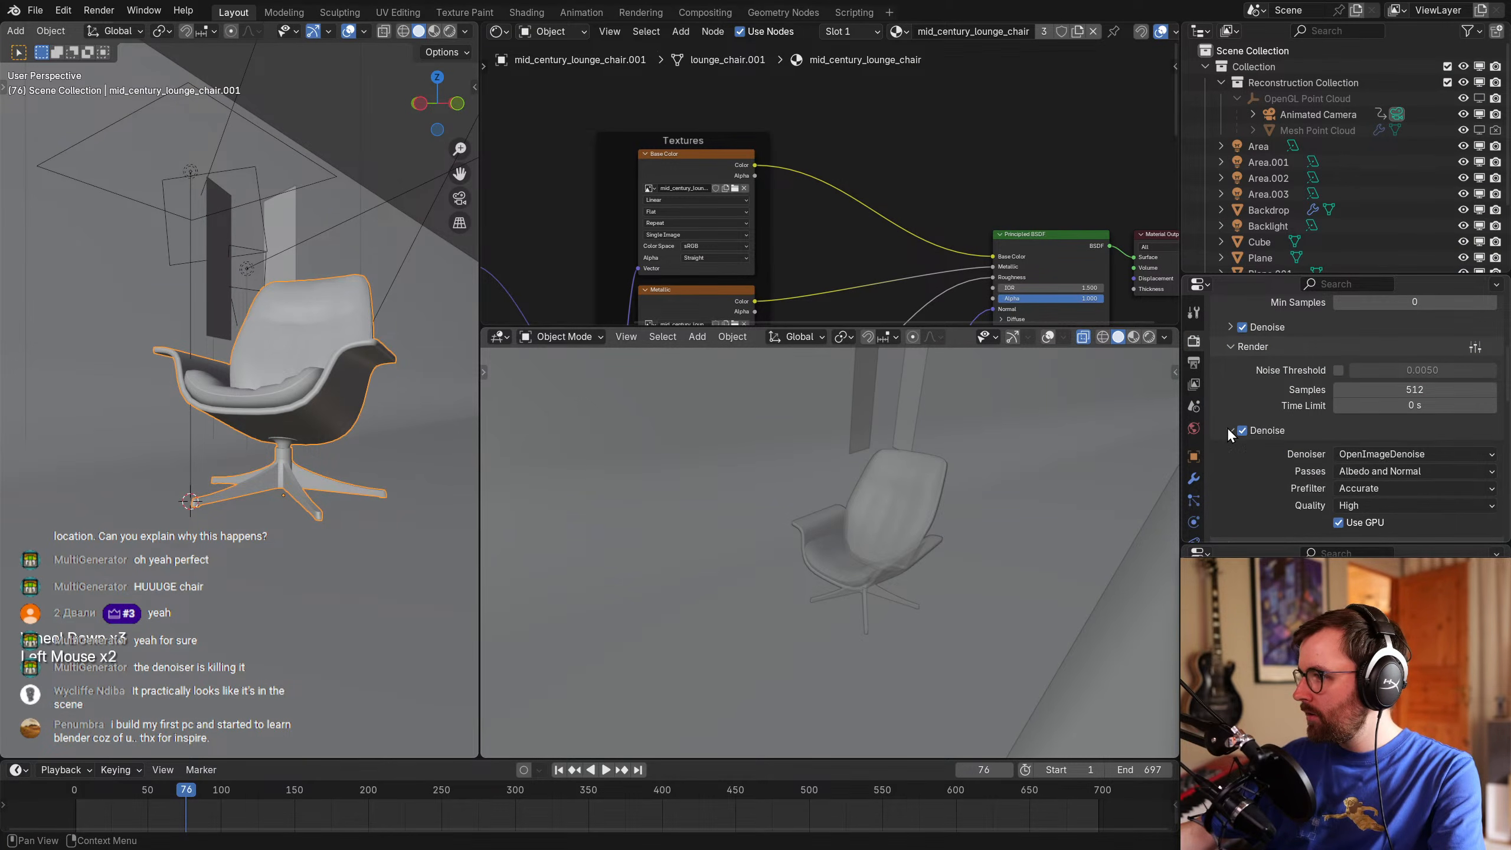
pyautogui.press('F12')
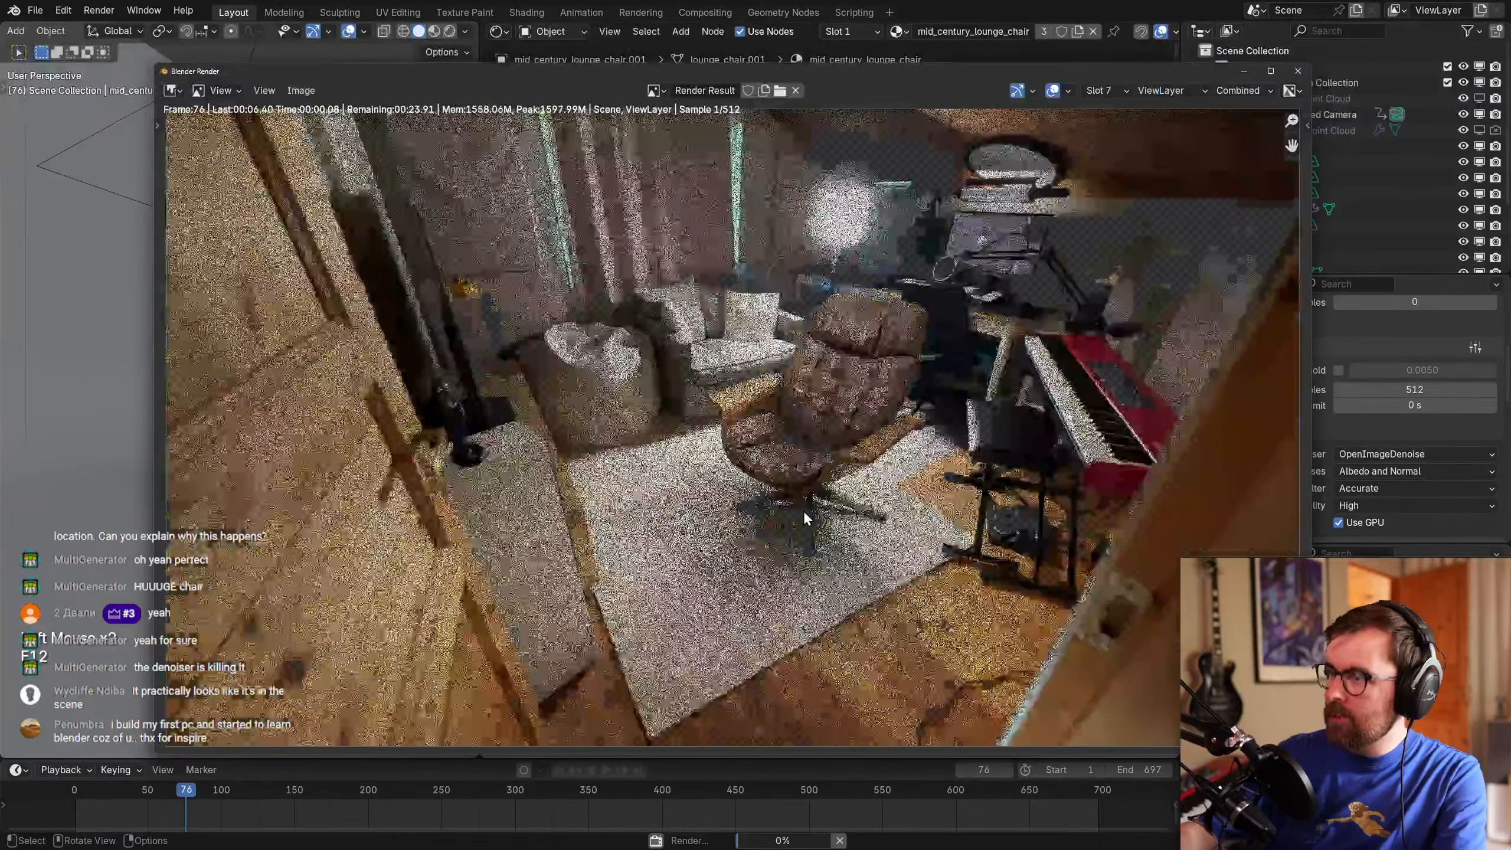
# Inspect the chair's leather in the finished frame 76 render up close, check another render slot, and close the render.
pyautogui.moveTo(889, 73); pyautogui.dragTo(875, 75)
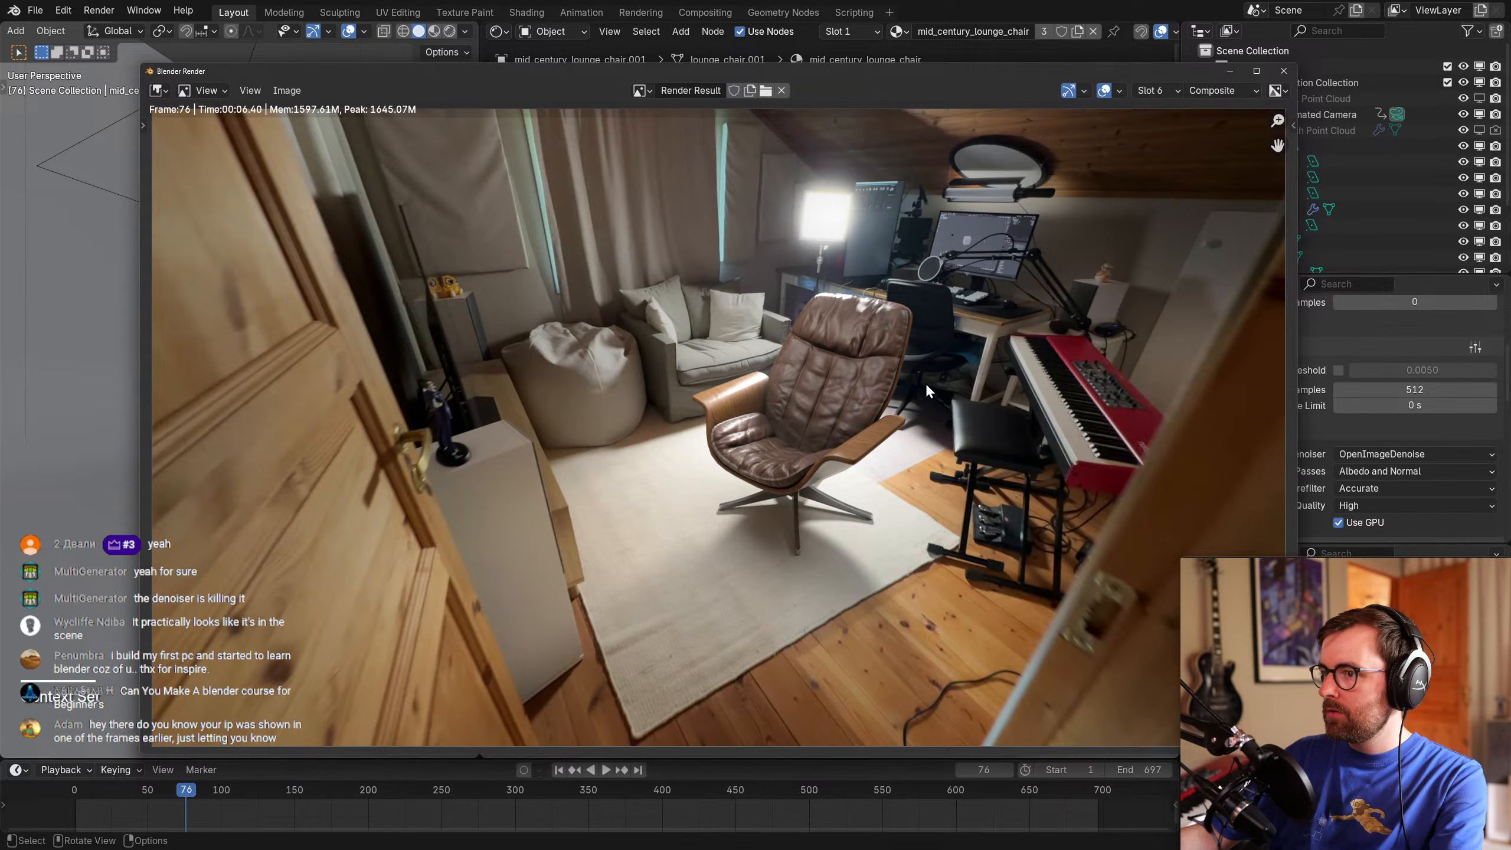
pyautogui.scroll(5, 897, 394)
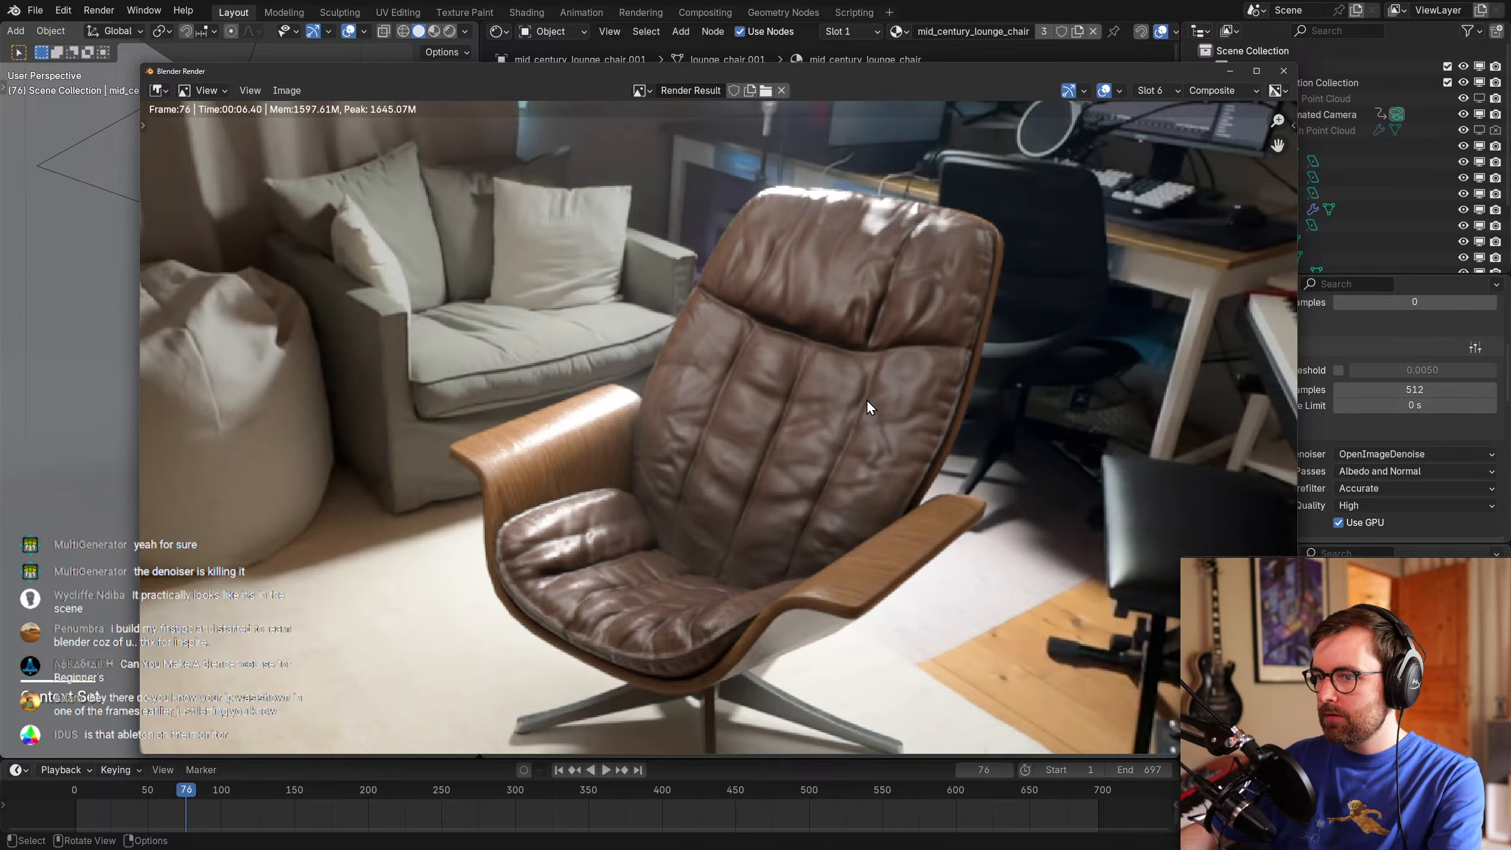
pyautogui.press('j')
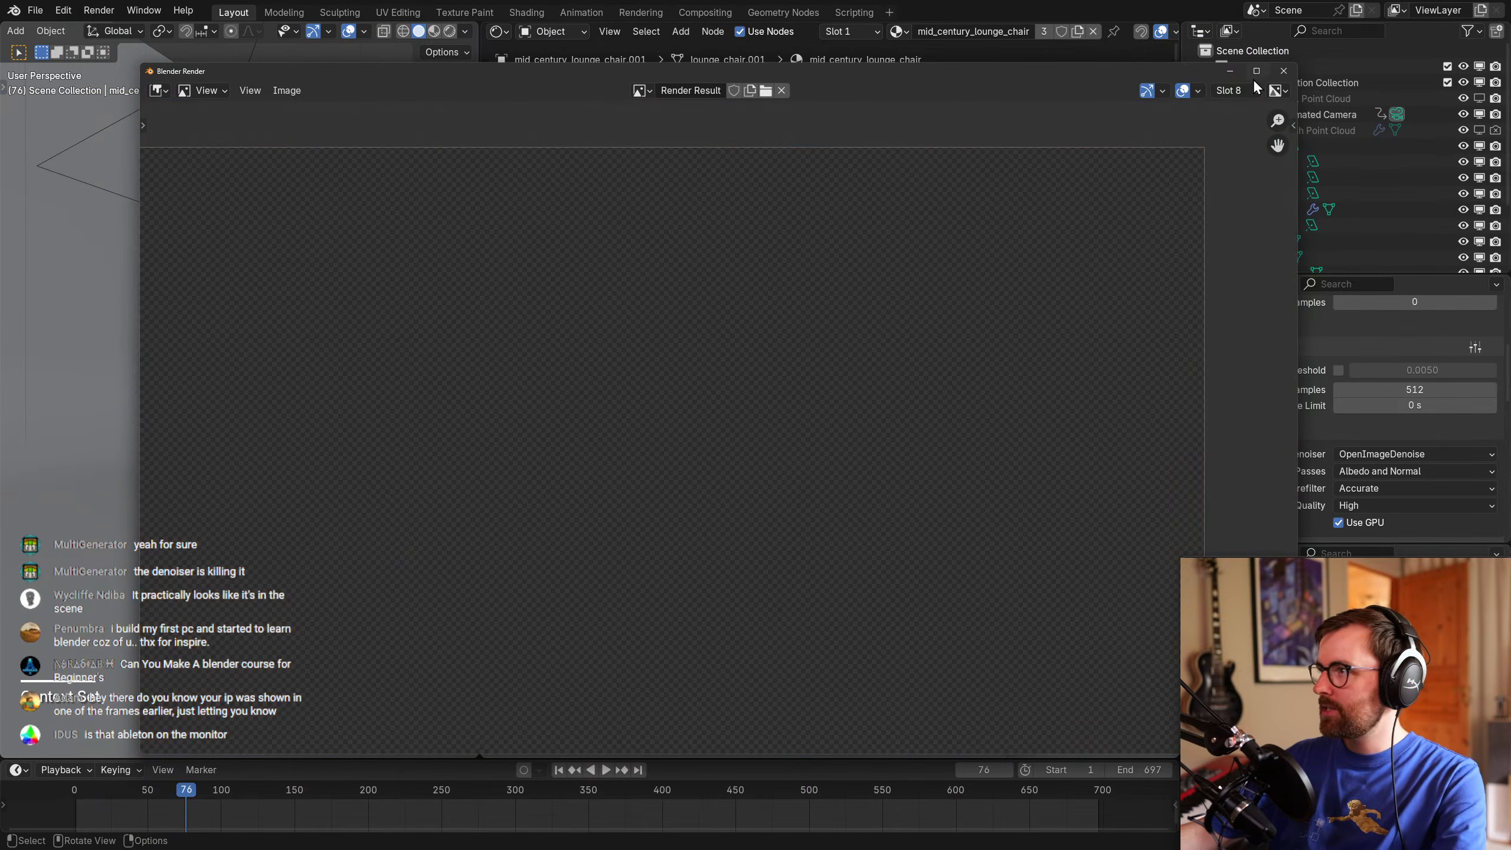
pyautogui.click(1284, 71)
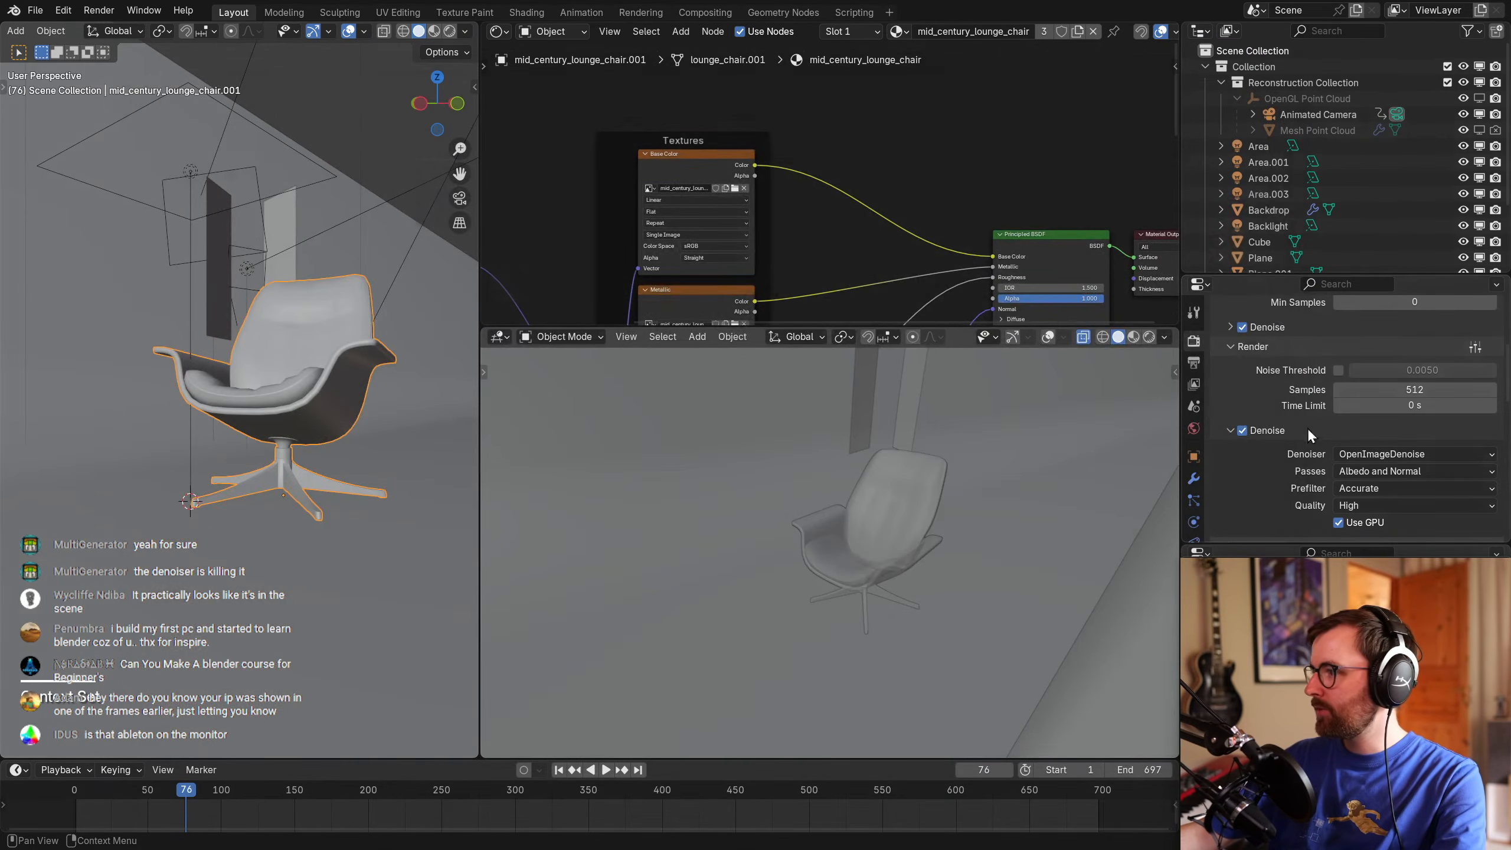
# Turn off denoising for the final render.
pyautogui.click(1338, 369)
pyautogui.click(1242, 445)
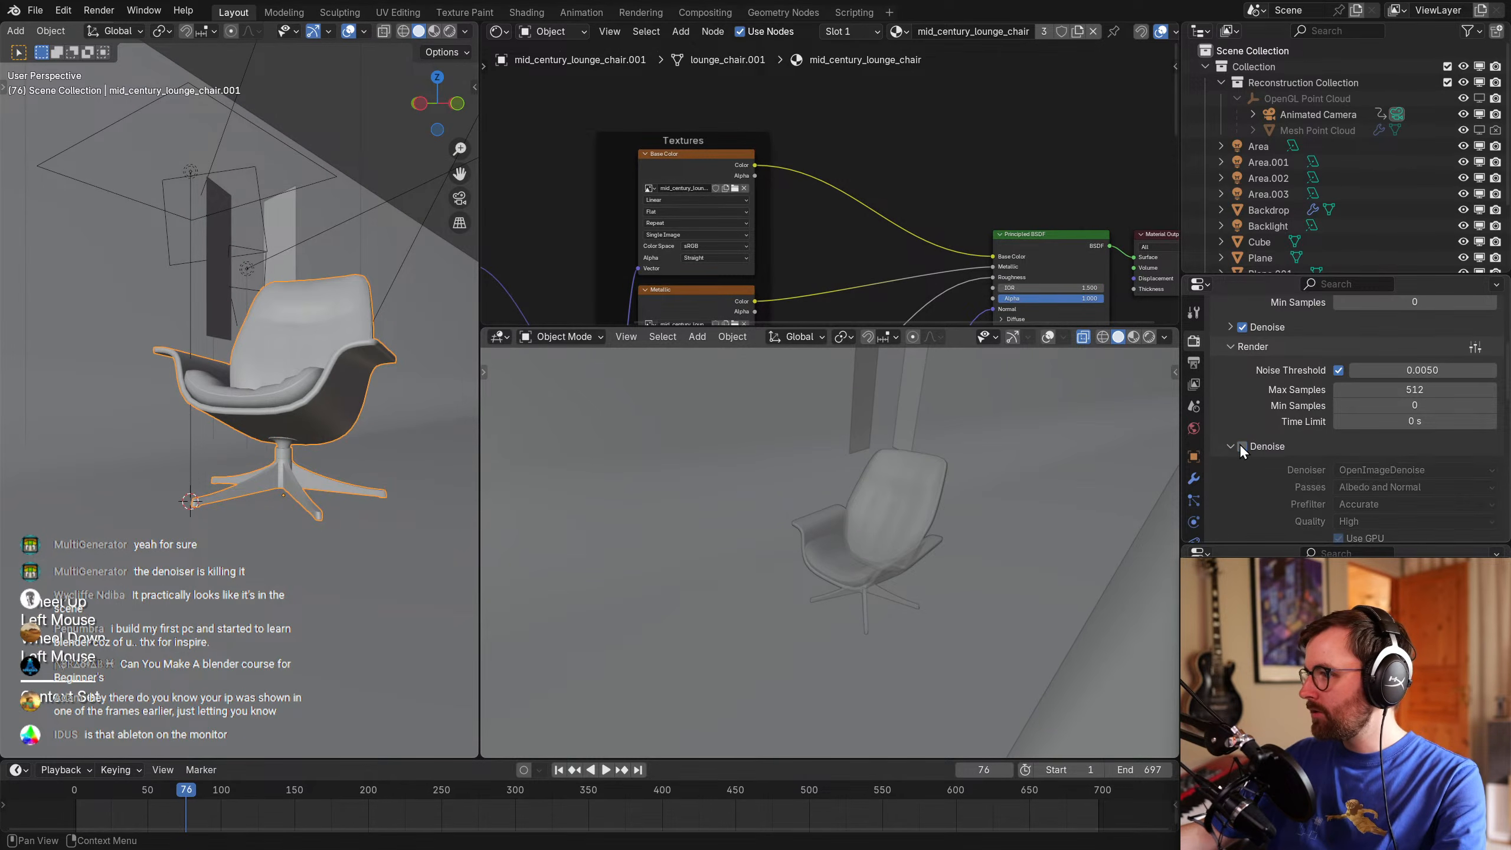
pyautogui.click(1338, 369)
# Set the final render's samples to 2048 and render frame 76.
pyautogui.scroll(4, 1285, 412)
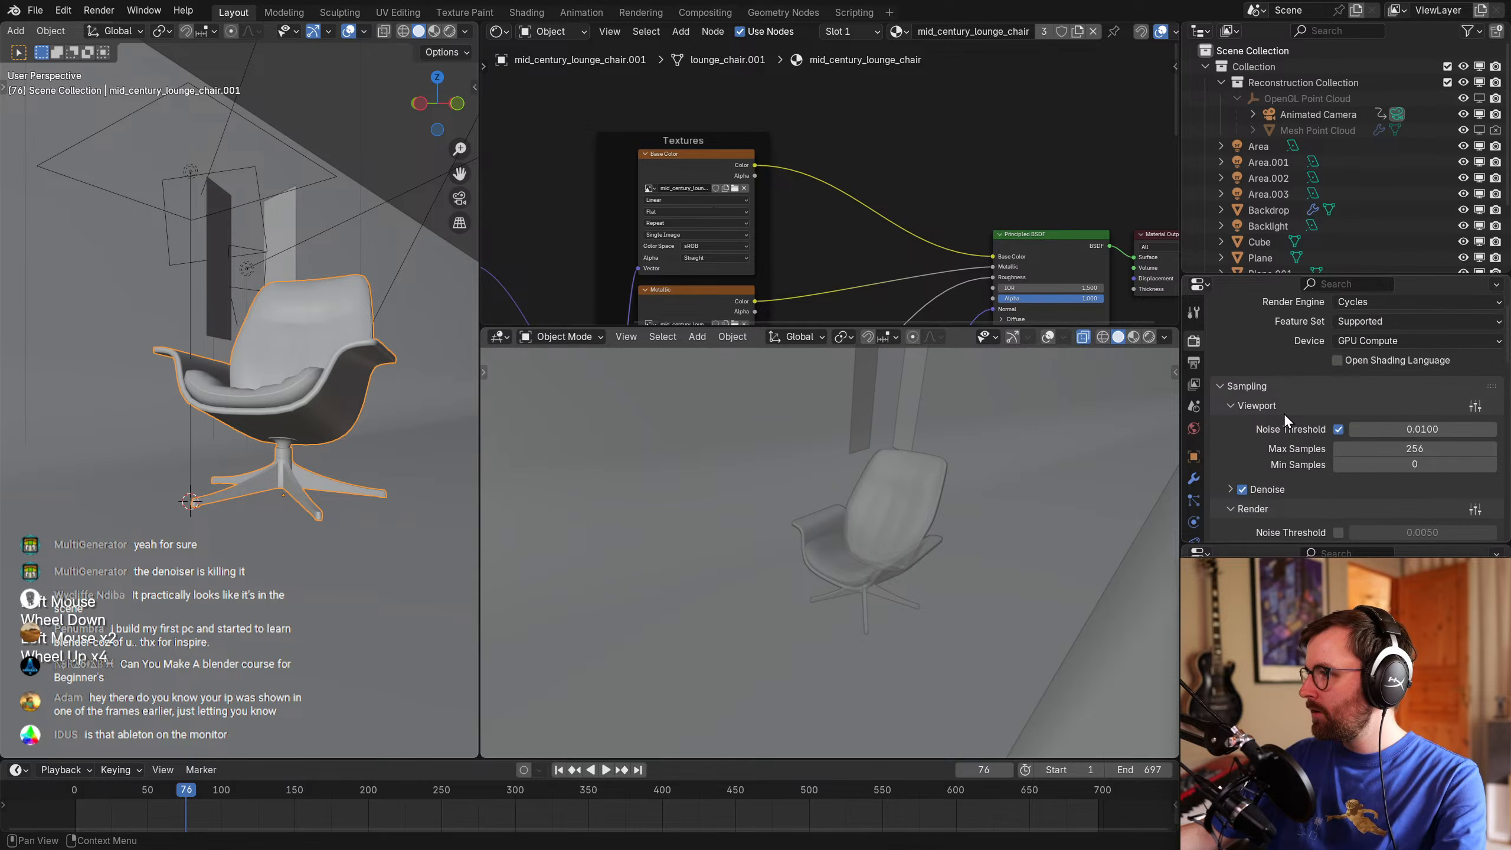
pyautogui.scroll(-3, 1283, 417)
pyautogui.scroll(3, 1282, 414)
pyautogui.click(1388, 423)
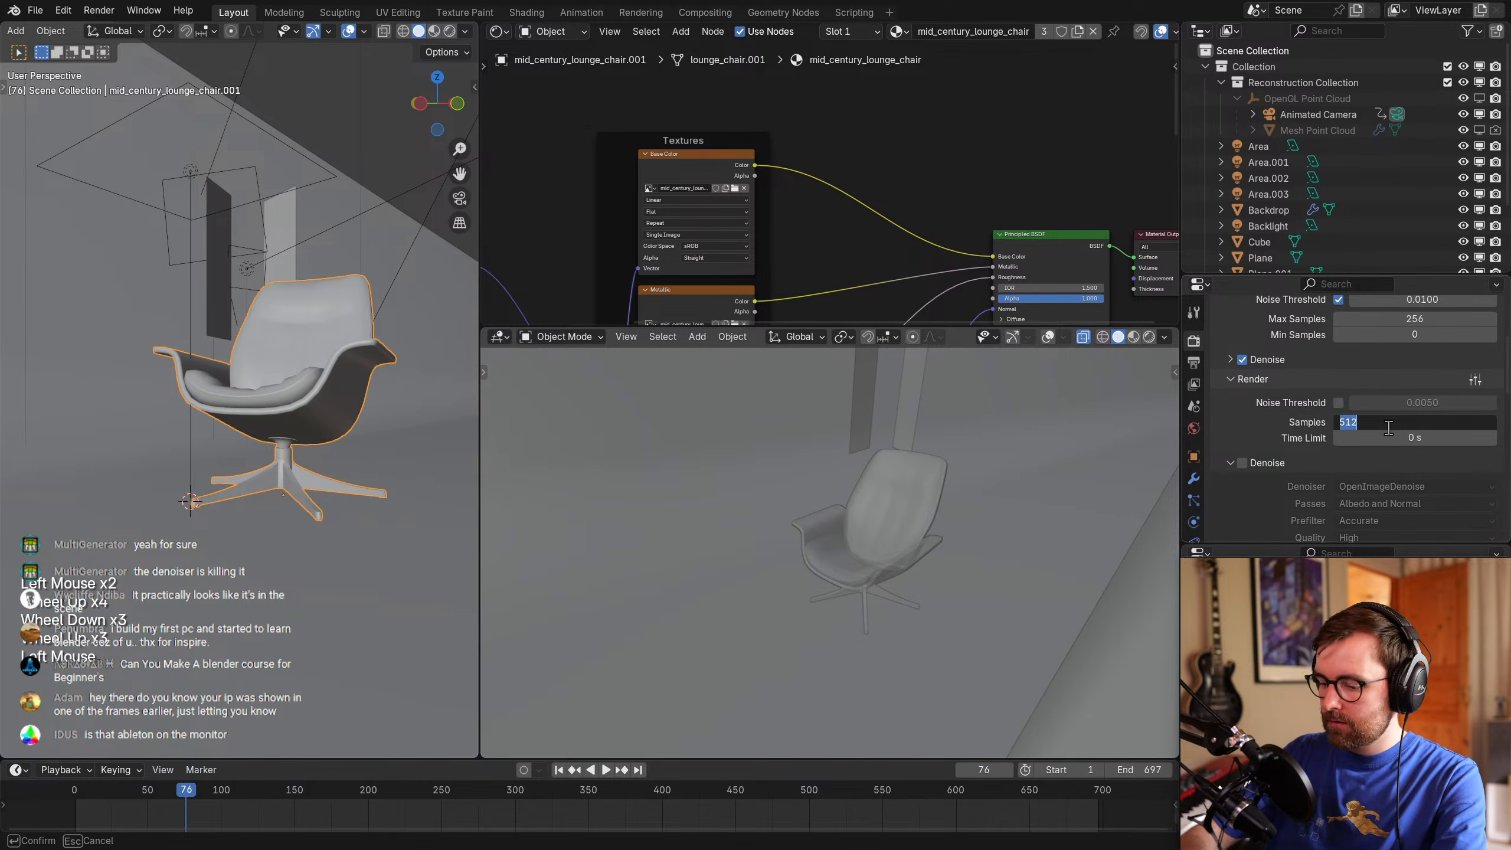
pyautogui.write('2048')
pyautogui.press('Return')
pyautogui.press('F12')
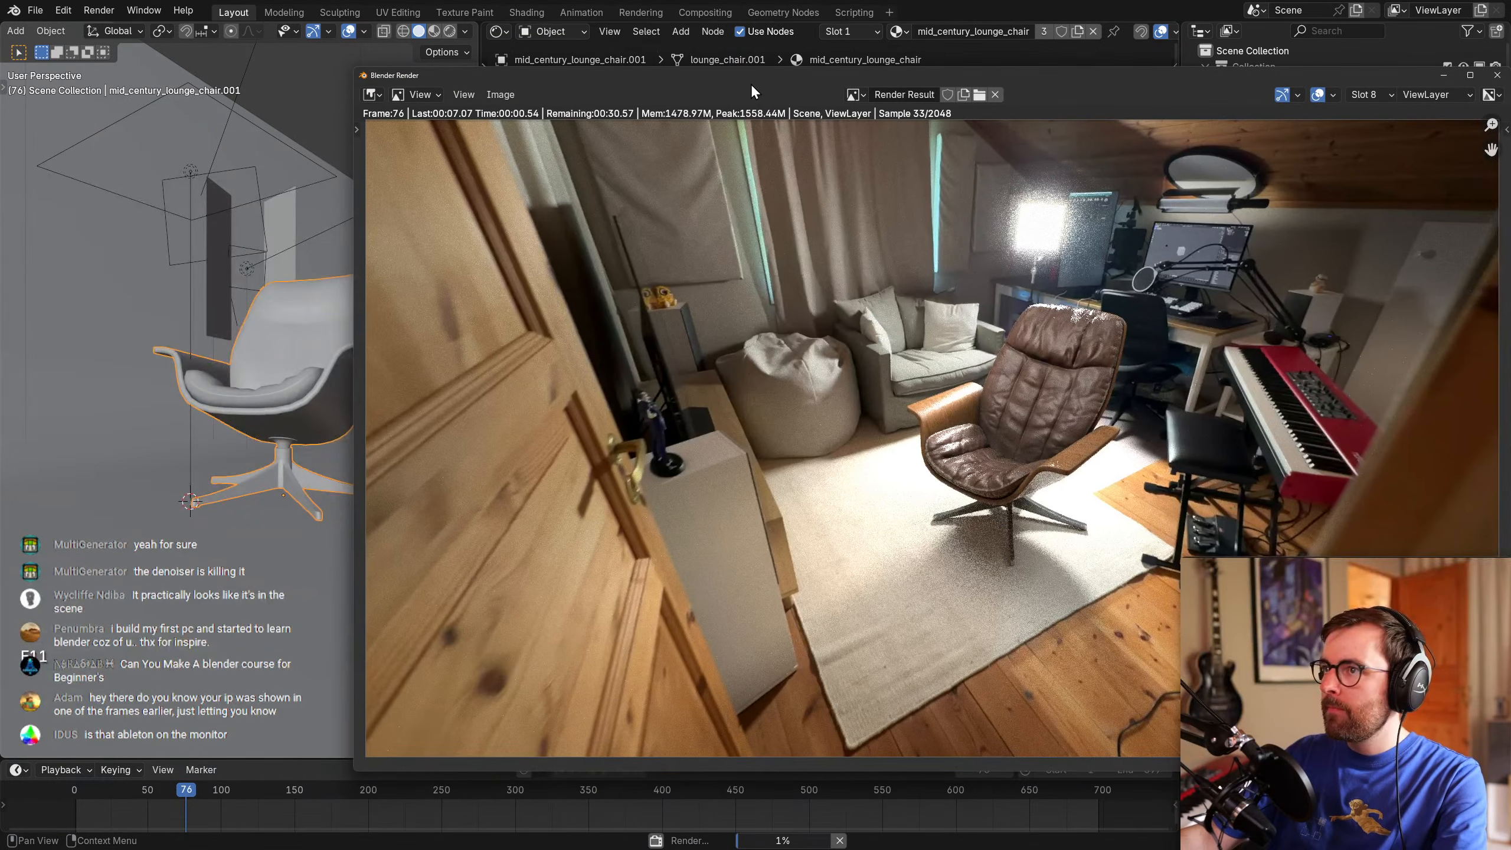
pyautogui.moveTo(750, 77); pyautogui.dragTo(535, 65)
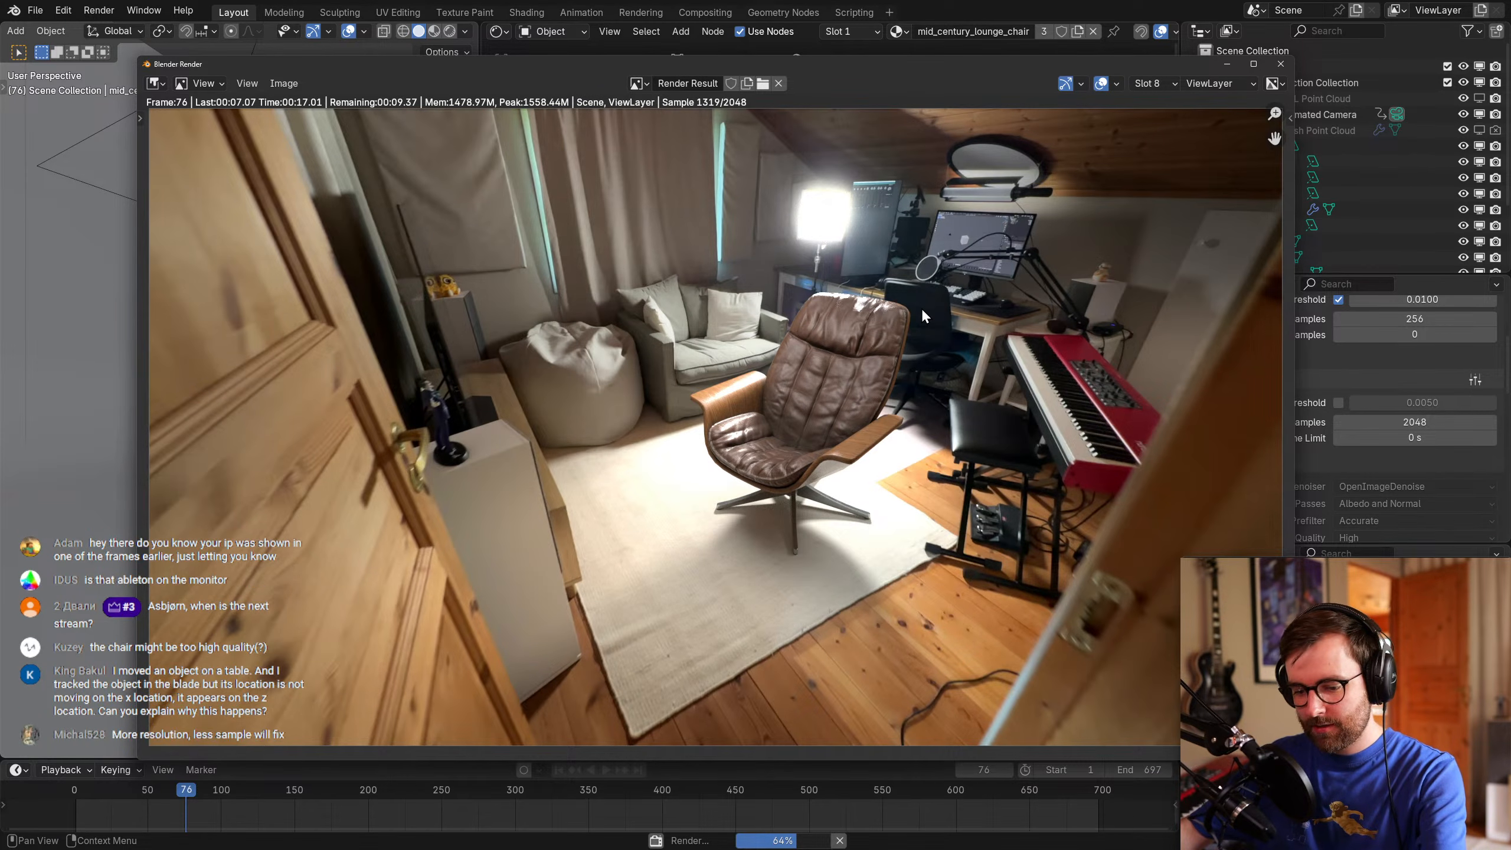
# Switch to the web browser and open the Twitch channel twitch.tv/nerdelandslaget in a new tab.
pyautogui.hotkey('alt', 'Tab')
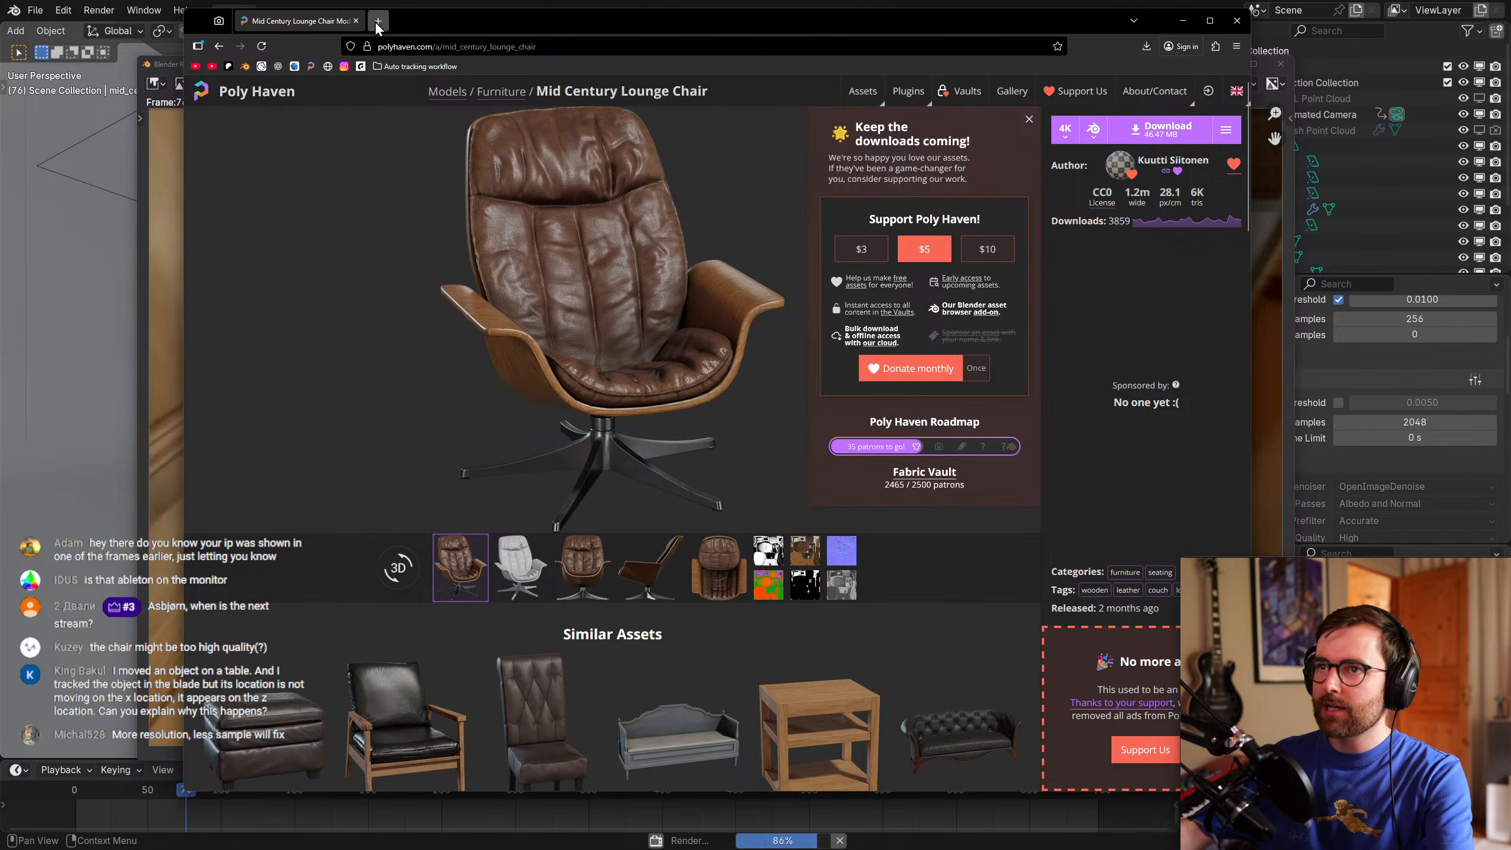
pyautogui.click(377, 21)
pyautogui.write('twitch')
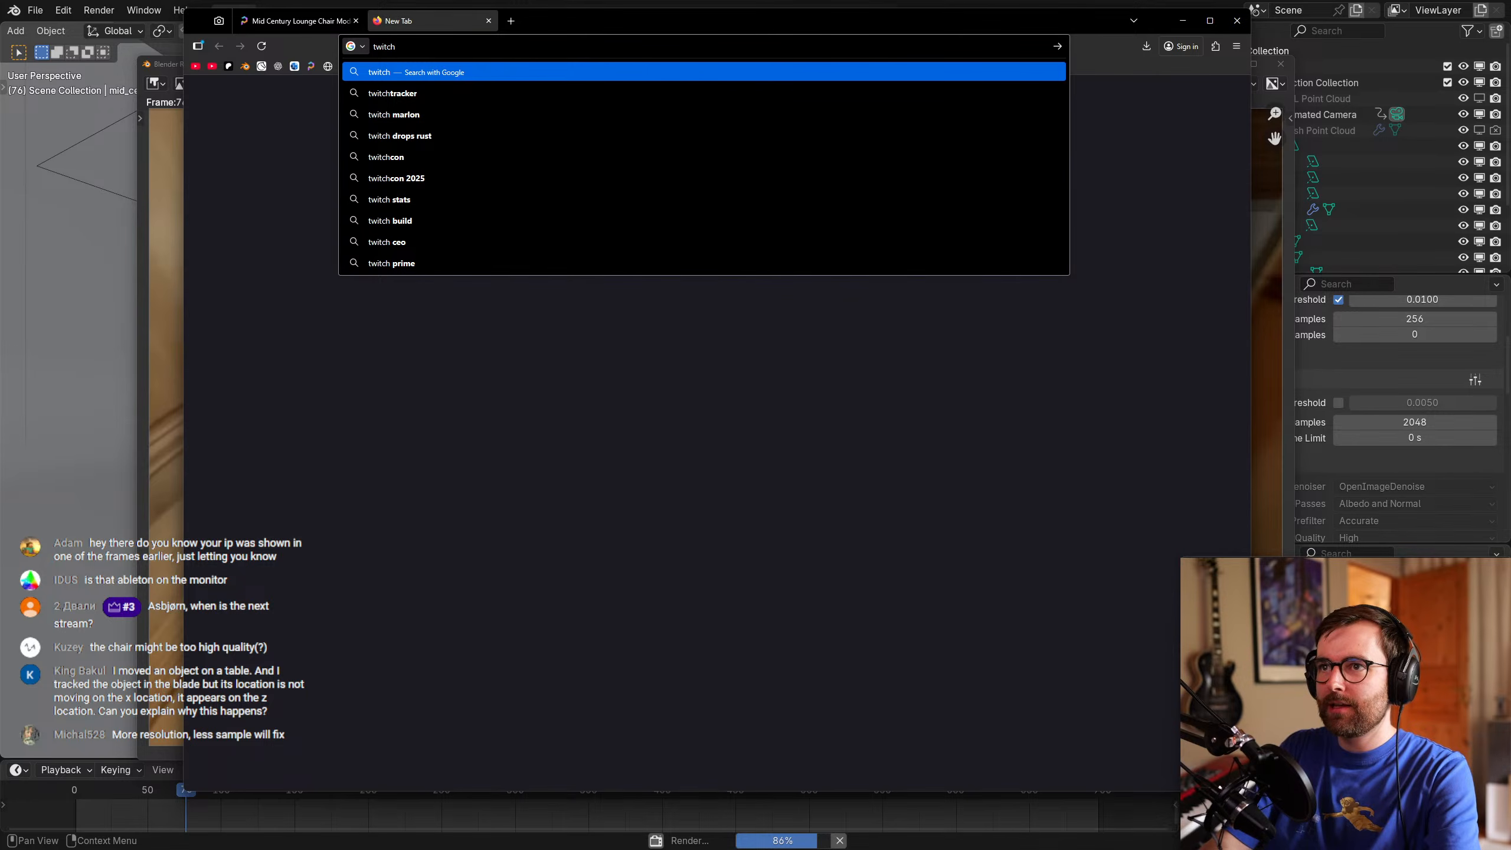
pyautogui.write('.tc')
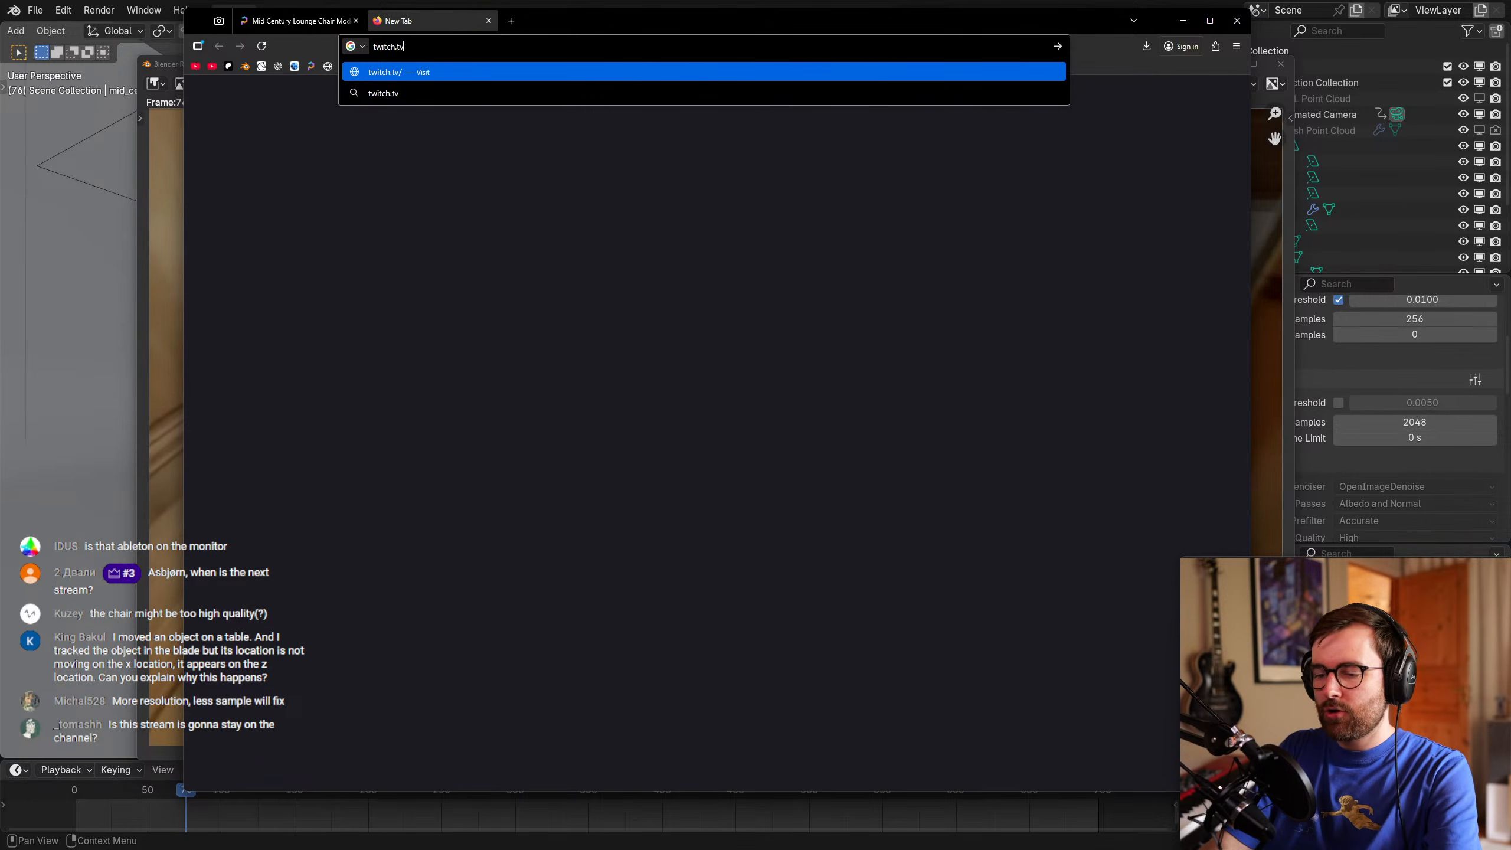
pyautogui.write('ner')
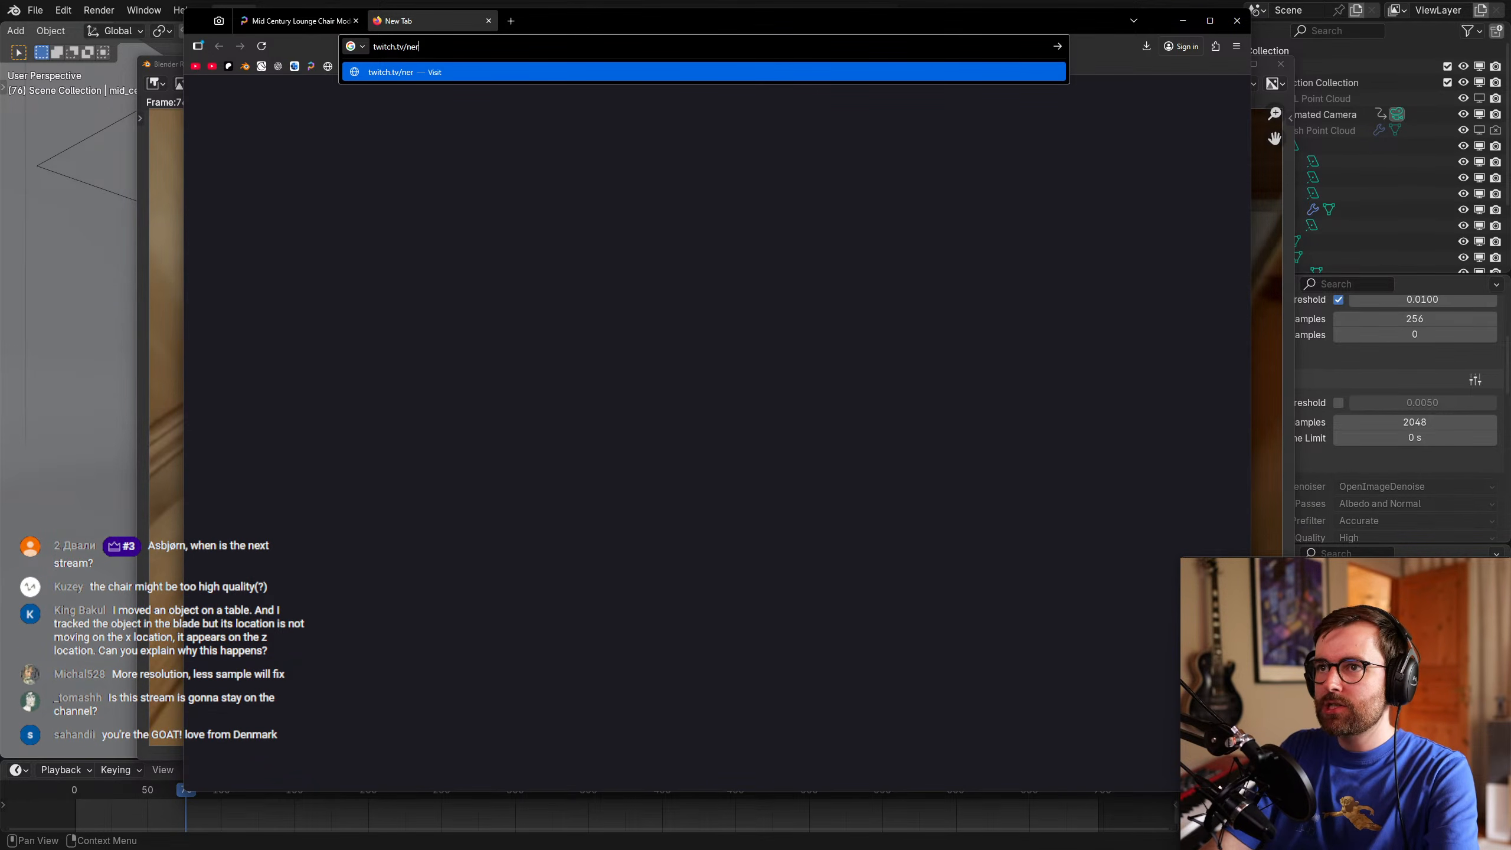
pyautogui.write('delandslaget')
pyautogui.press('Return')
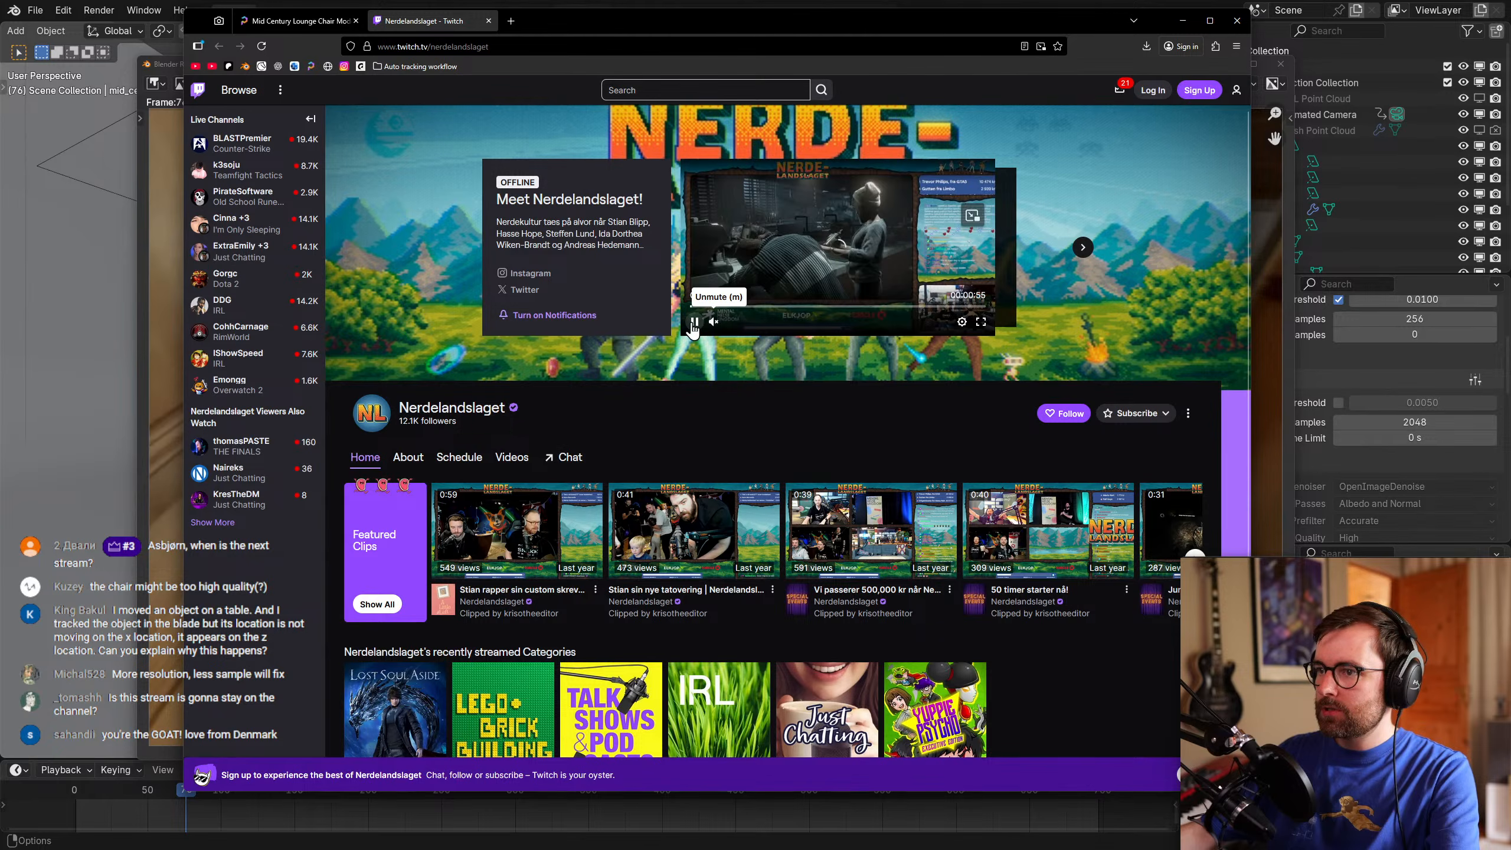
# Open broadcast #285 from the channel's videos, skip to about 00:16:49, and pause it.
pyautogui.click(511, 457)
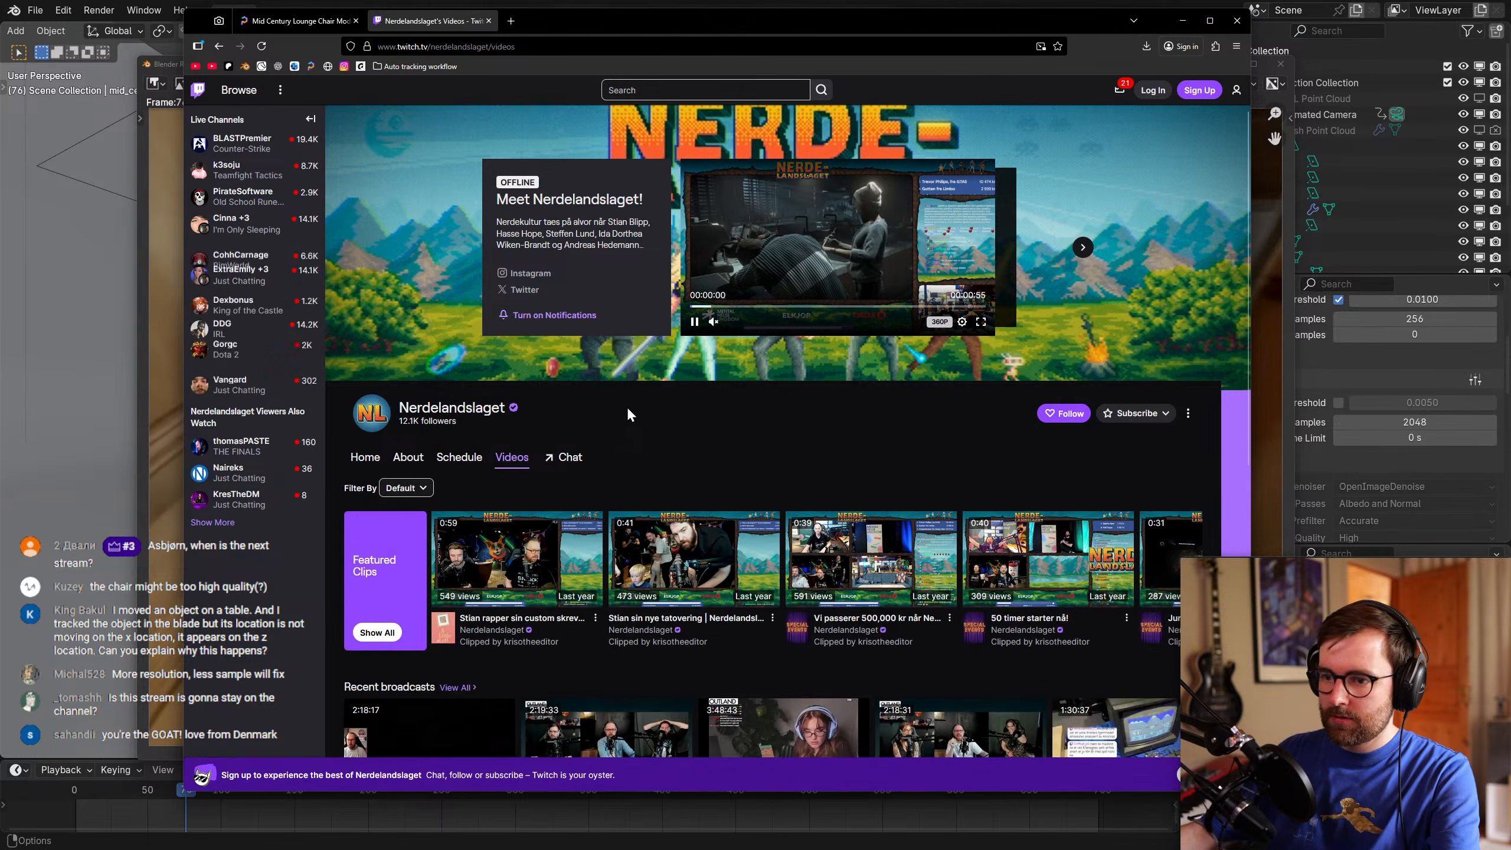
pyautogui.scroll(-4, 703, 415)
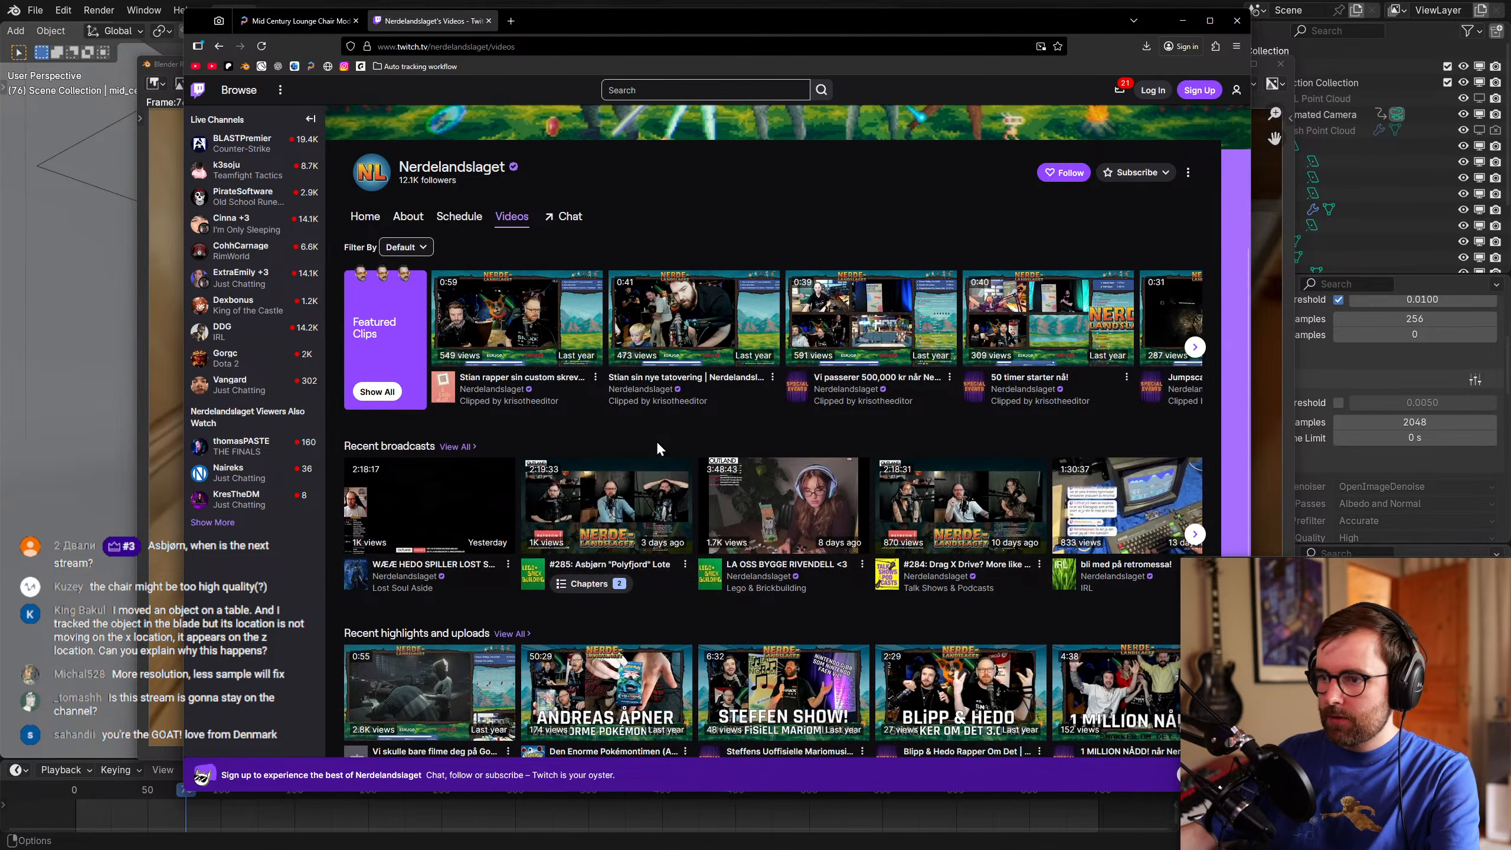
pyautogui.click(623, 508)
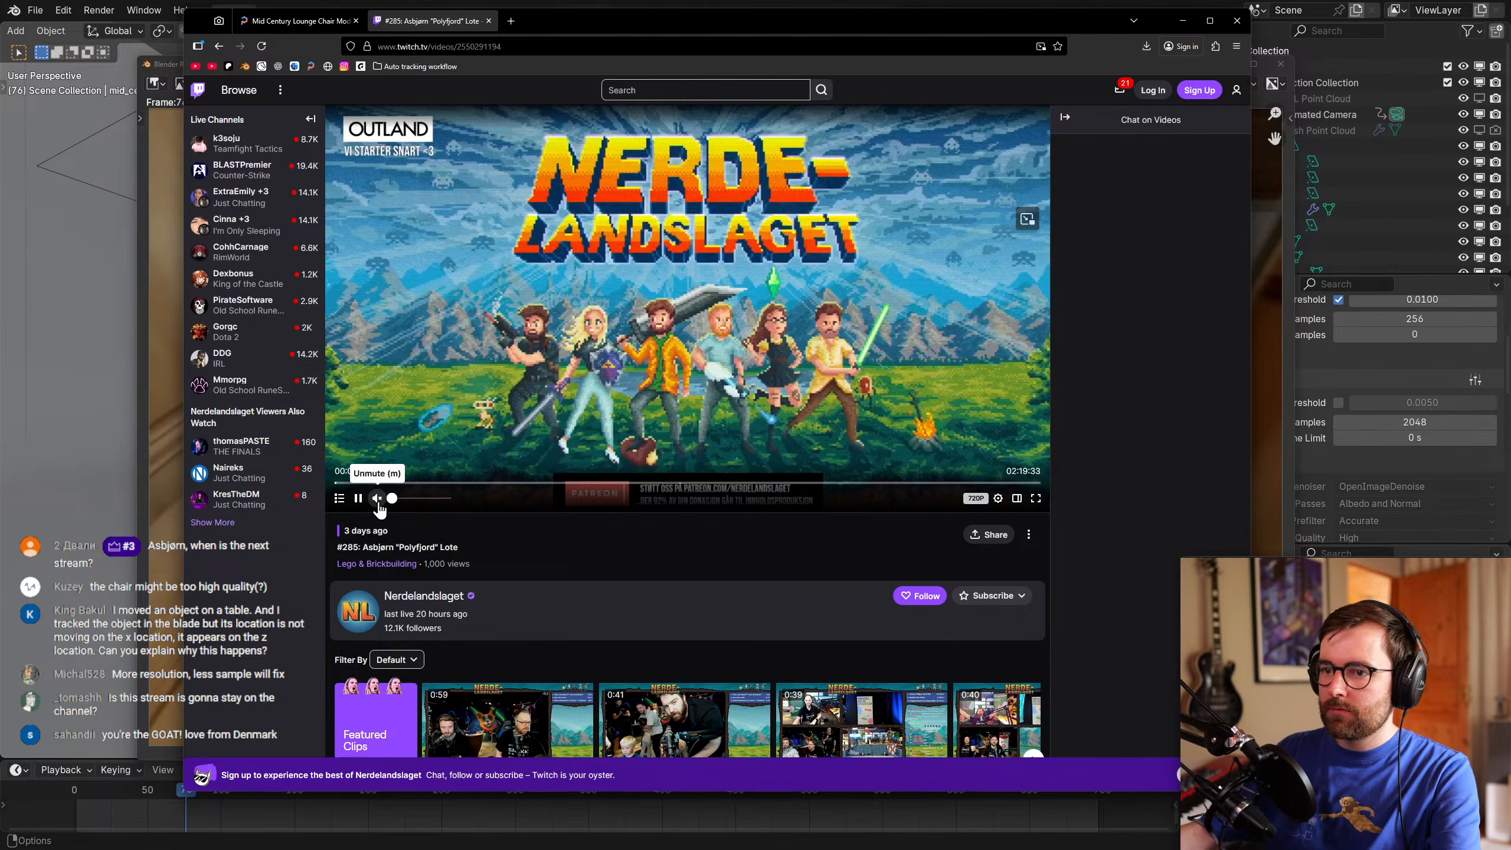
pyautogui.click(420, 482)
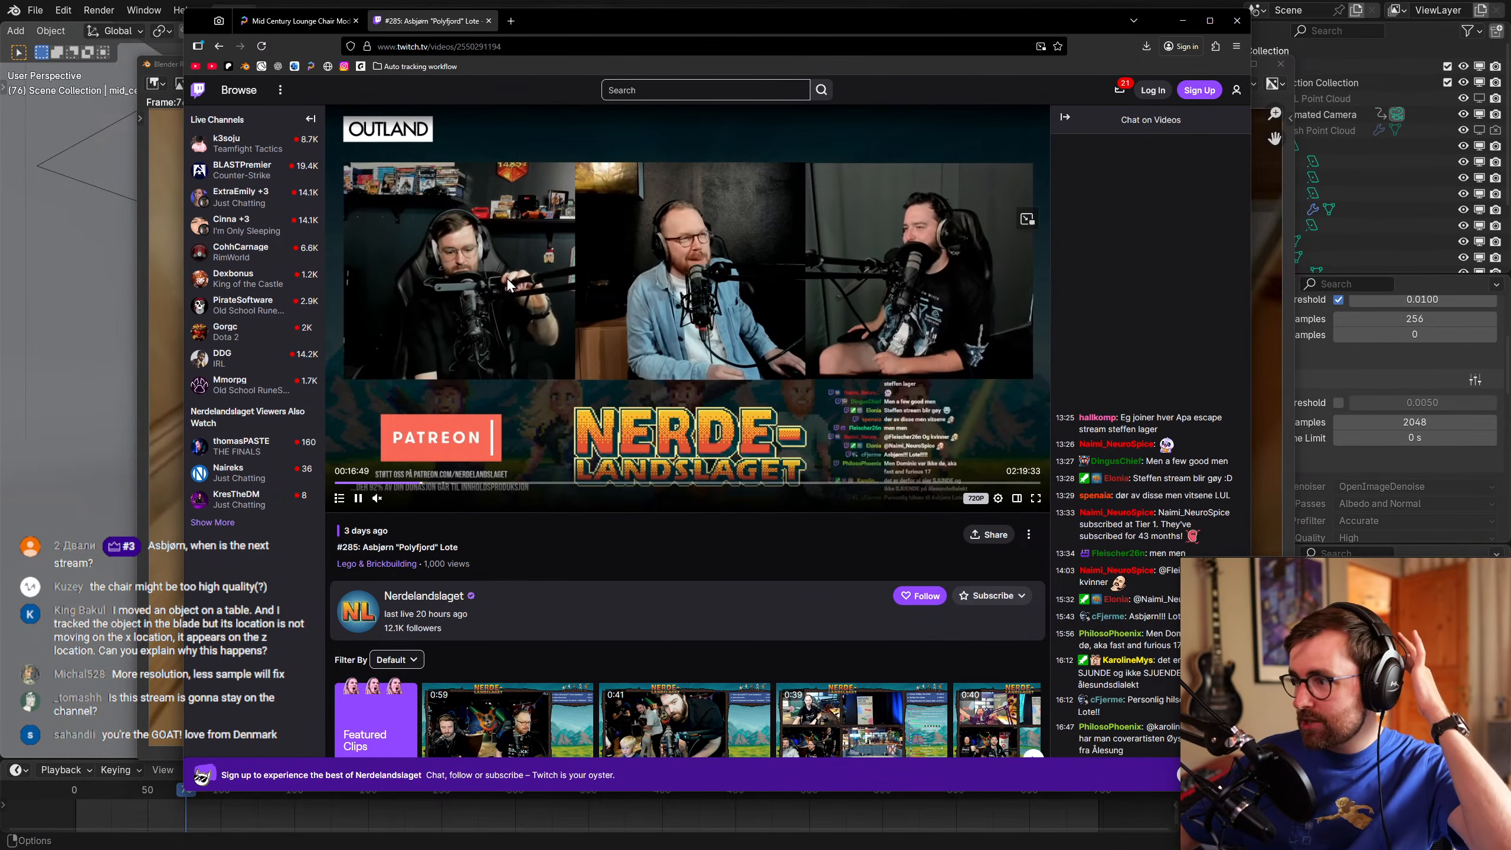
pyautogui.click(597, 311)
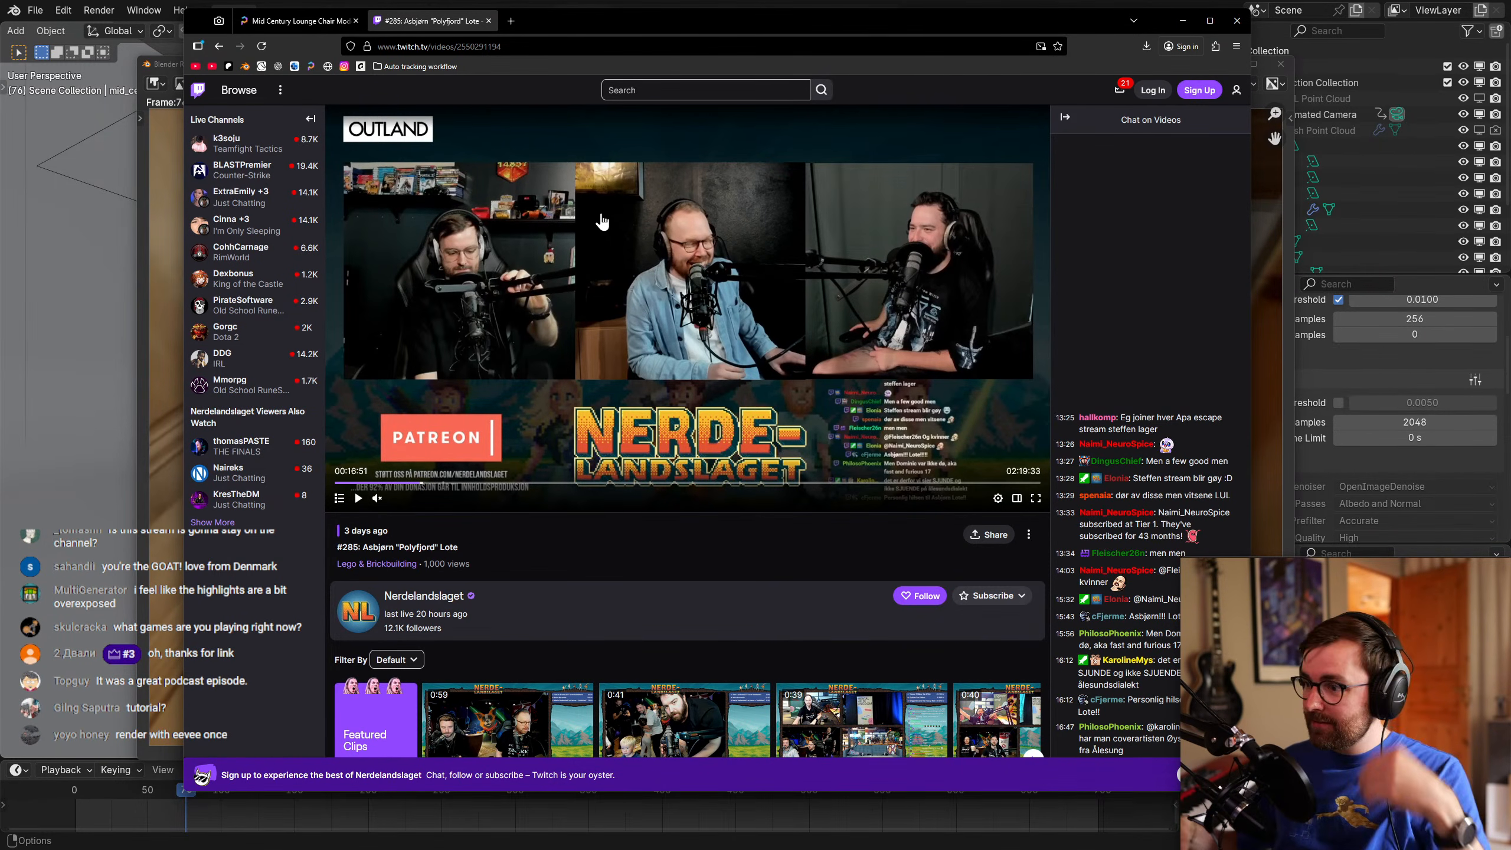
pyautogui.moveTo(543, 24); pyautogui.dragTo(545, 24)
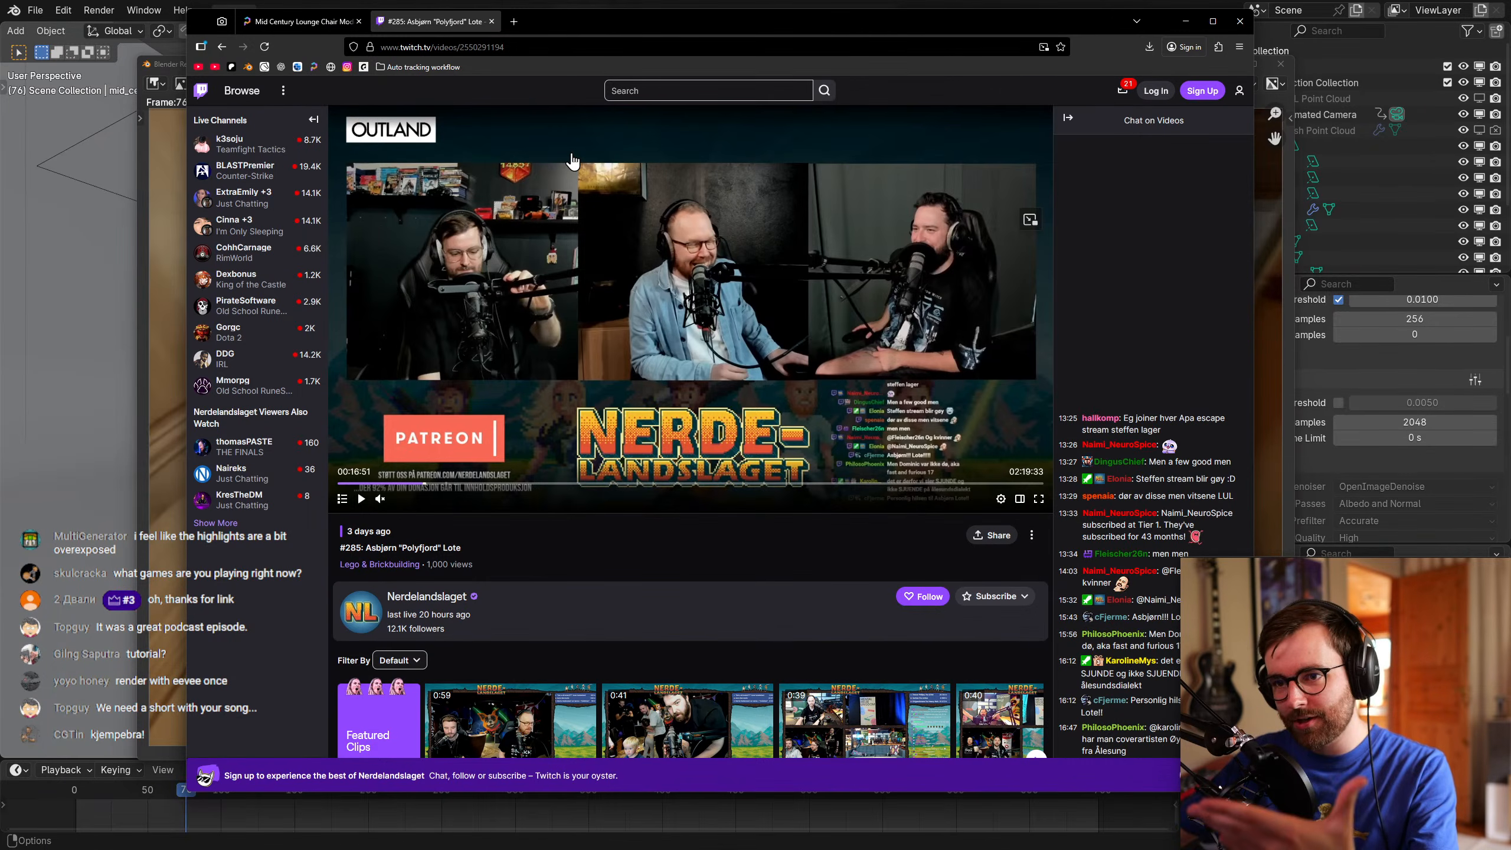
# Search the web for "beyond all reason info" in a new tab, view the Beyond All Reason website, and close it.
pyautogui.click(175, 196)
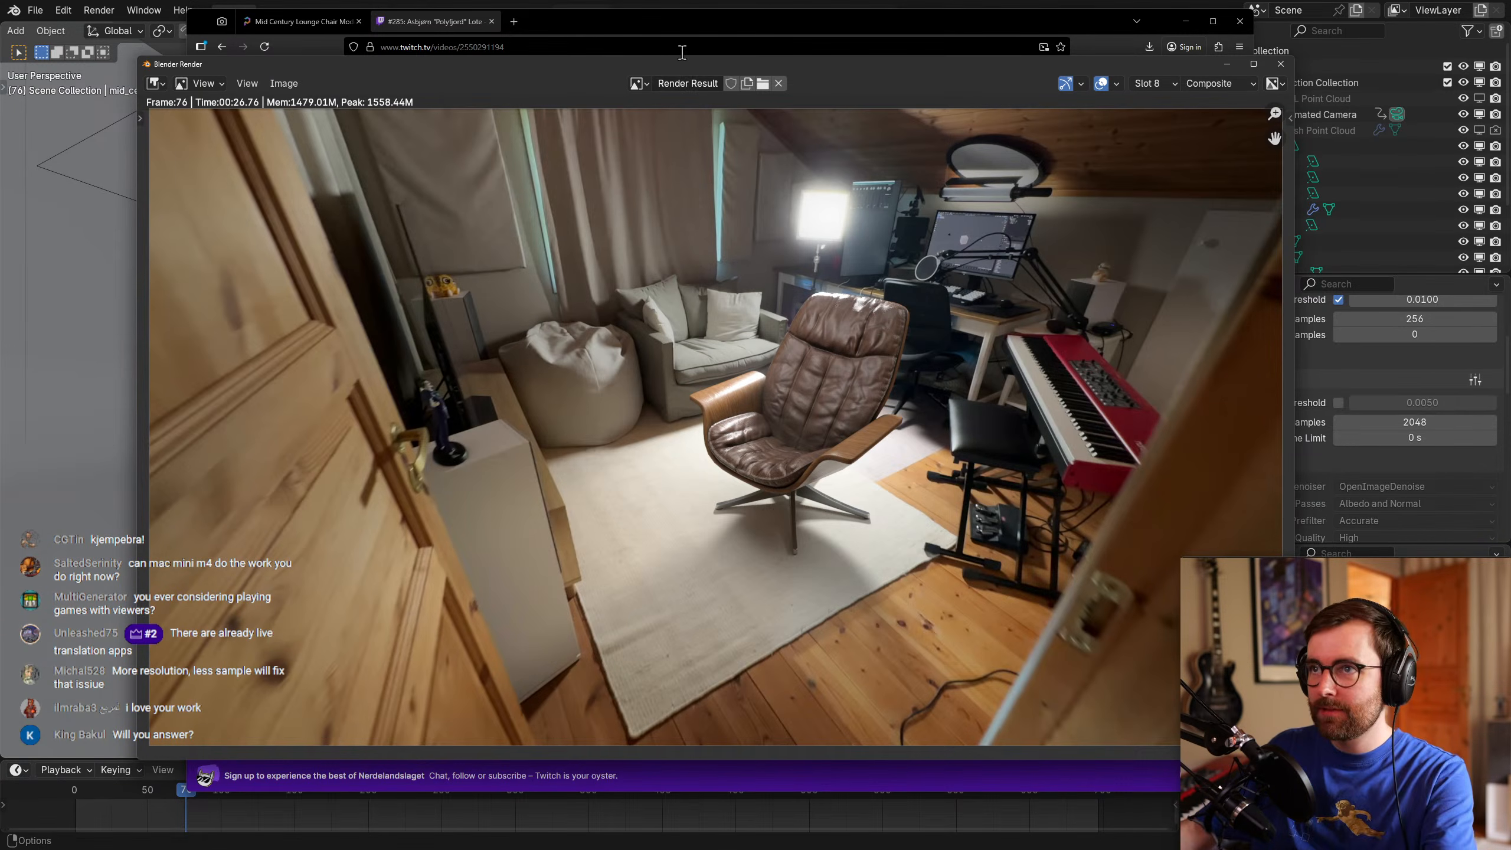
pyautogui.click(647, 22)
pyautogui.write('beyond al')
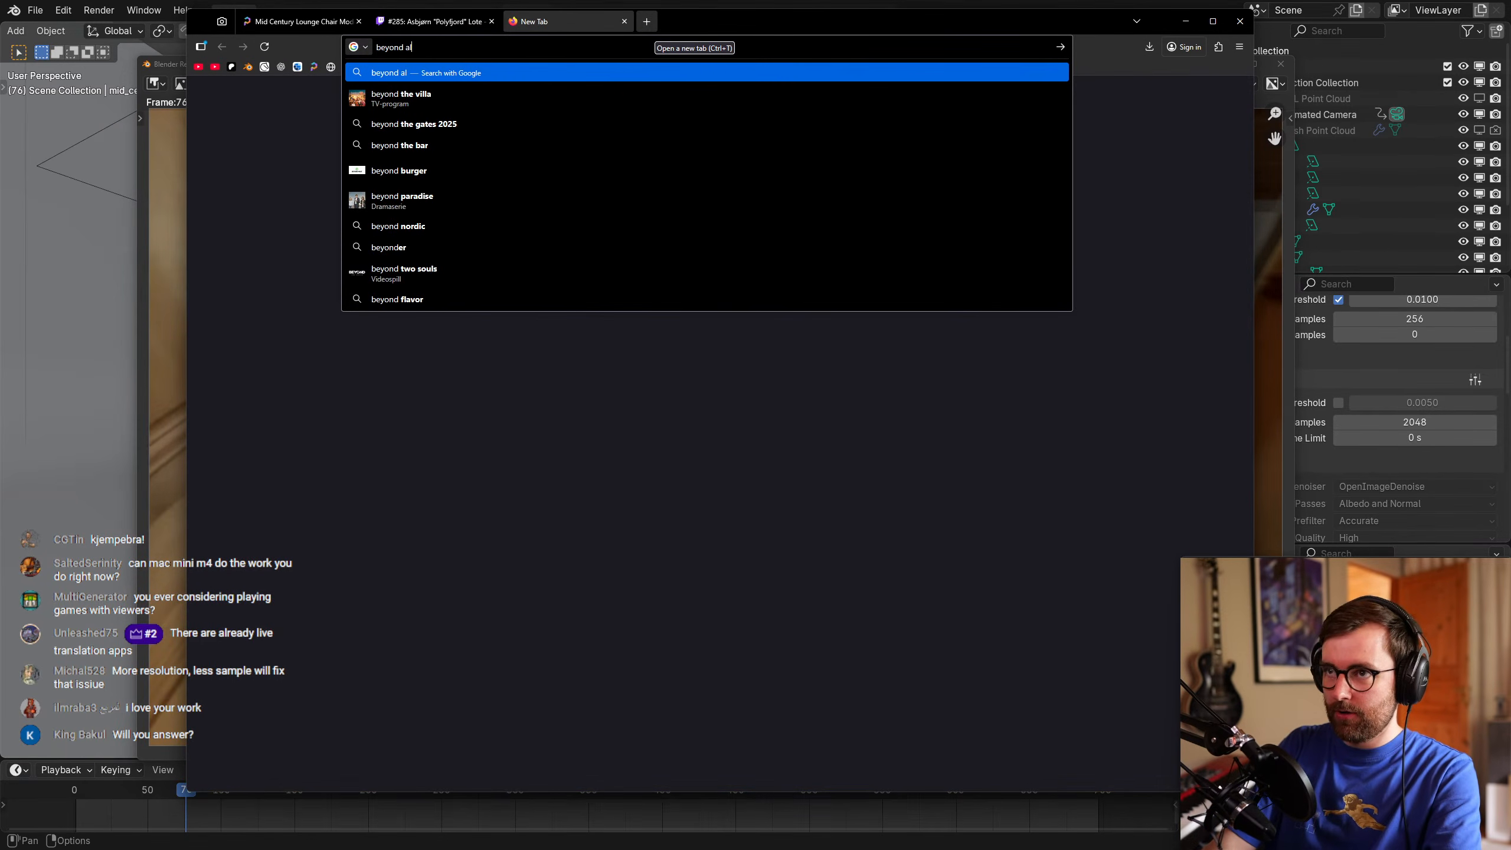
pyautogui.write('l reason info')
pyautogui.press('Return')
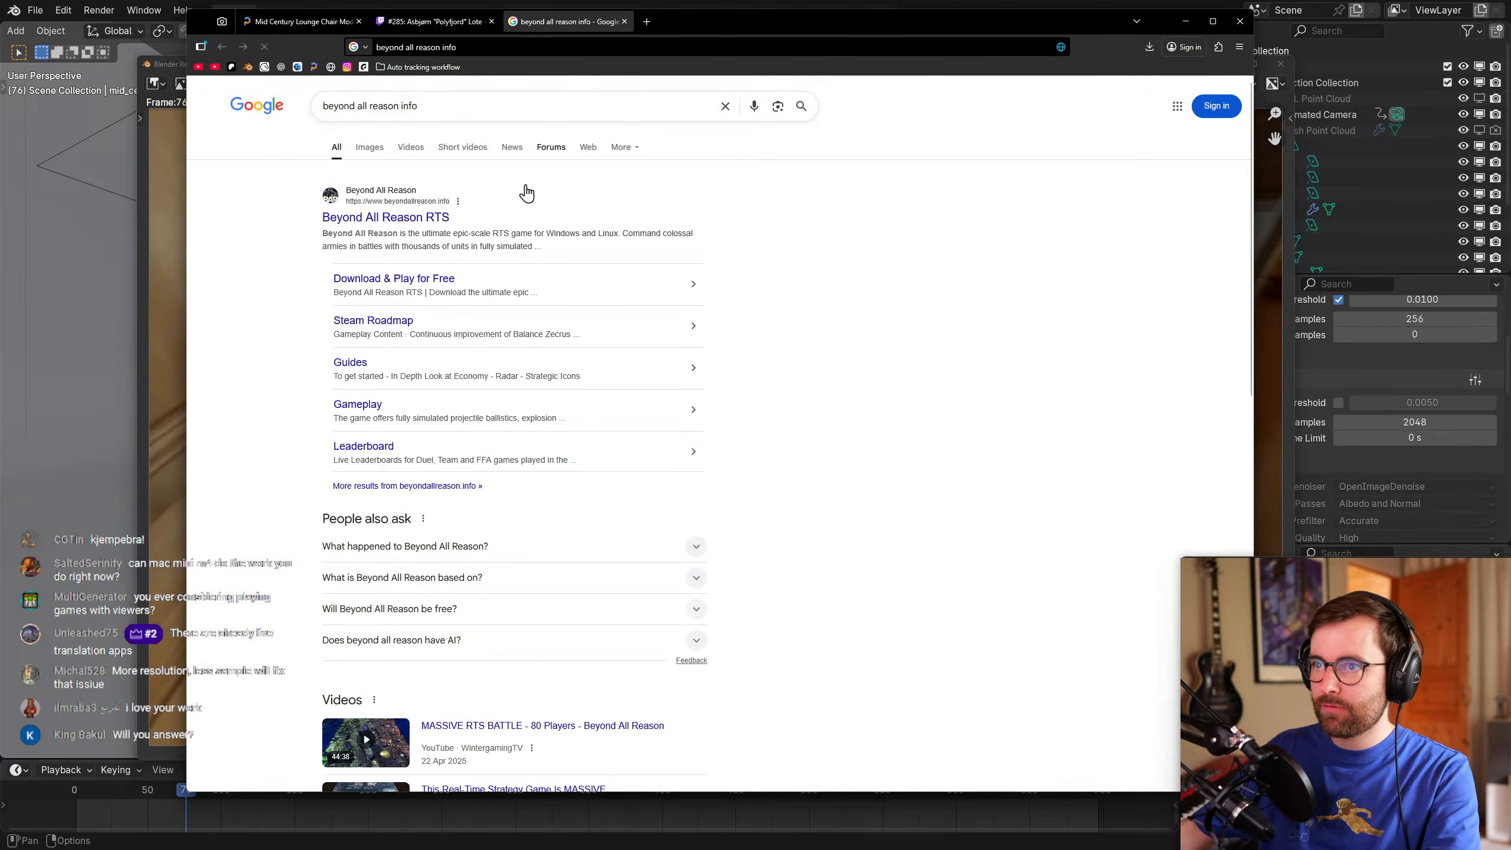
pyautogui.click(381, 217)
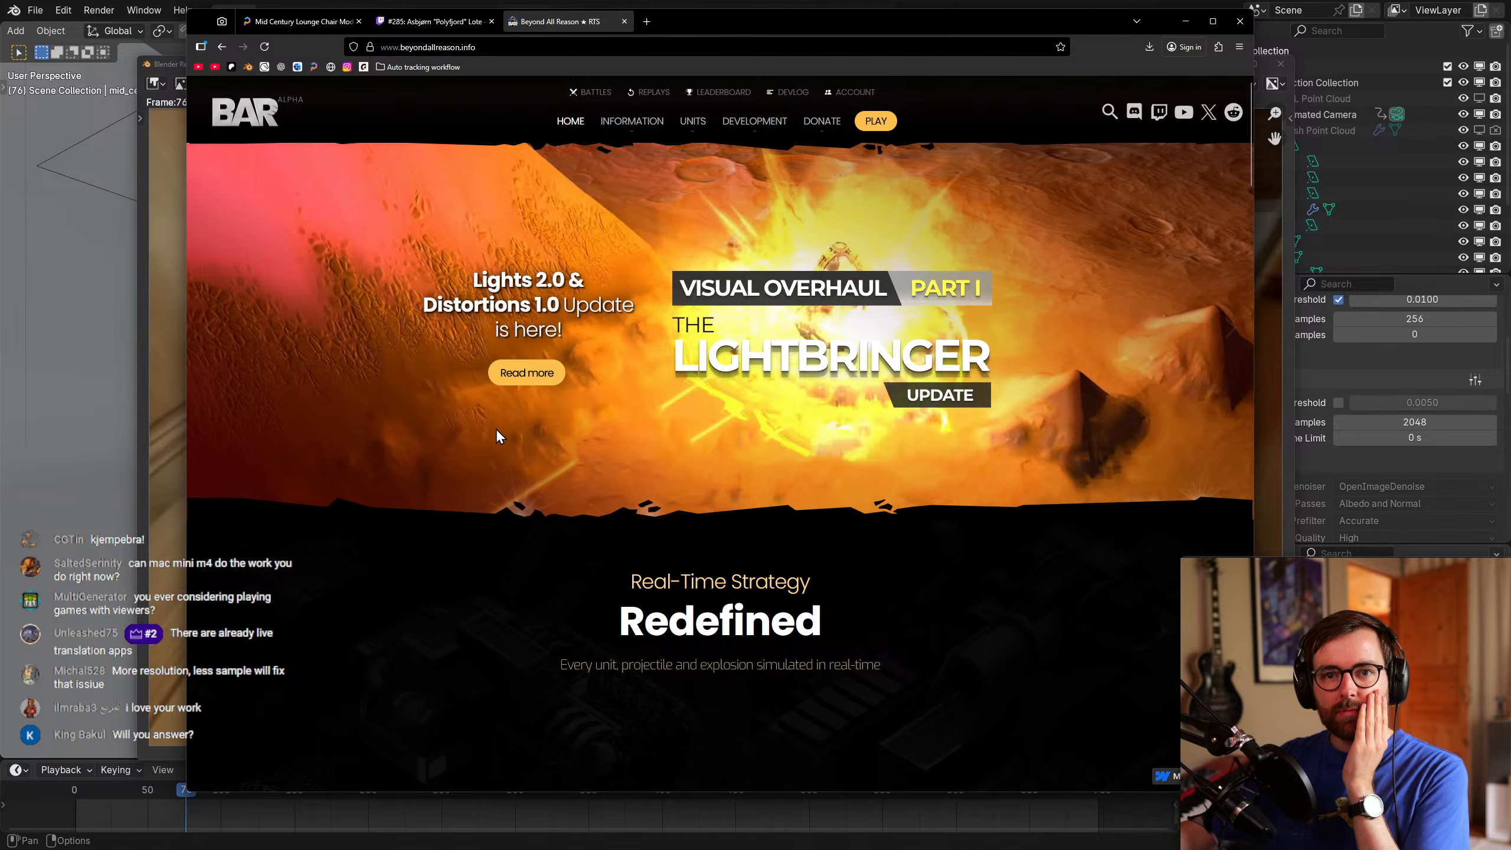
pyautogui.middleClick(570, 23)
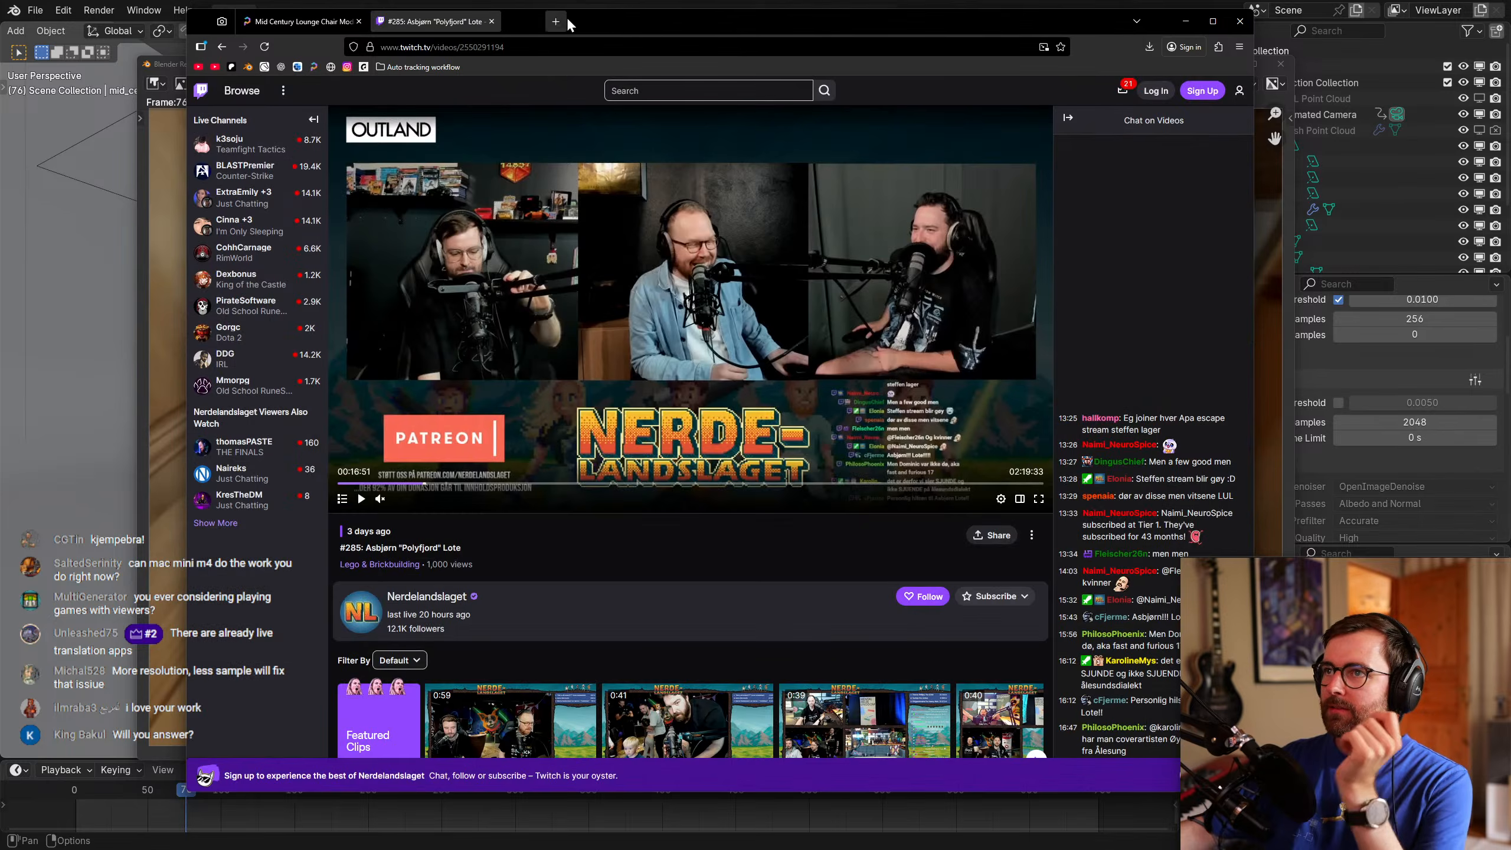
# Close the Twitch broadcast and switch from the browser back to Blender.
pyautogui.click(575, 4)
pyautogui.hotkey('alt', 'Tab')
pyautogui.hotkey('alt', 'Tab')
pyautogui.hotkey('alt', 'Tab')
pyautogui.click(300, 21)
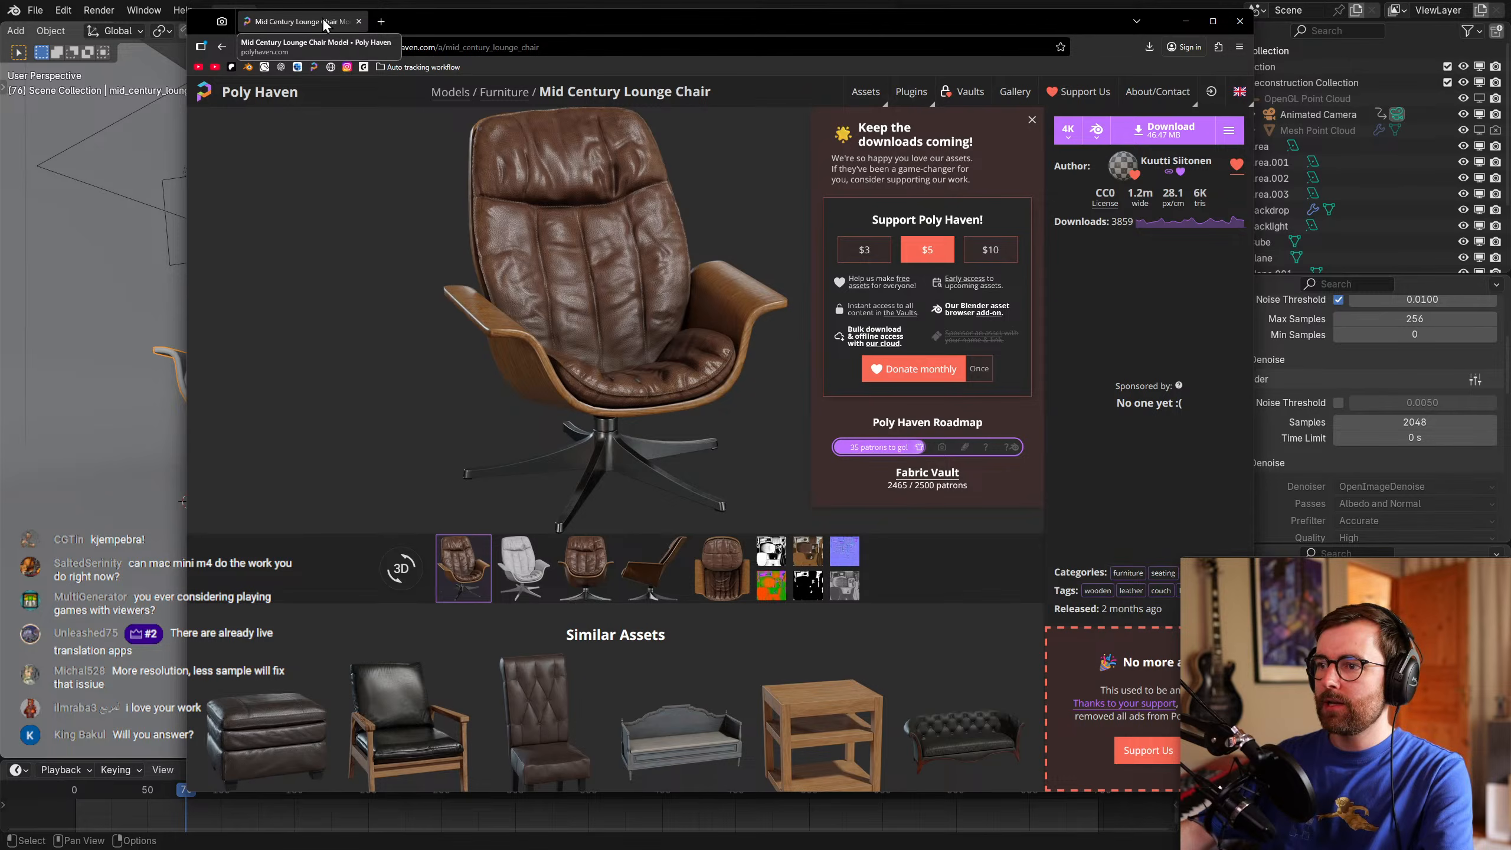
pyautogui.hotkey('alt', 'Tab')
pyautogui.click(917, 8)
# Compare the chair's noise and detail between the frame 76 renders stored in slots 7 and 8.
pyautogui.hotkey('alt', 'Tab')
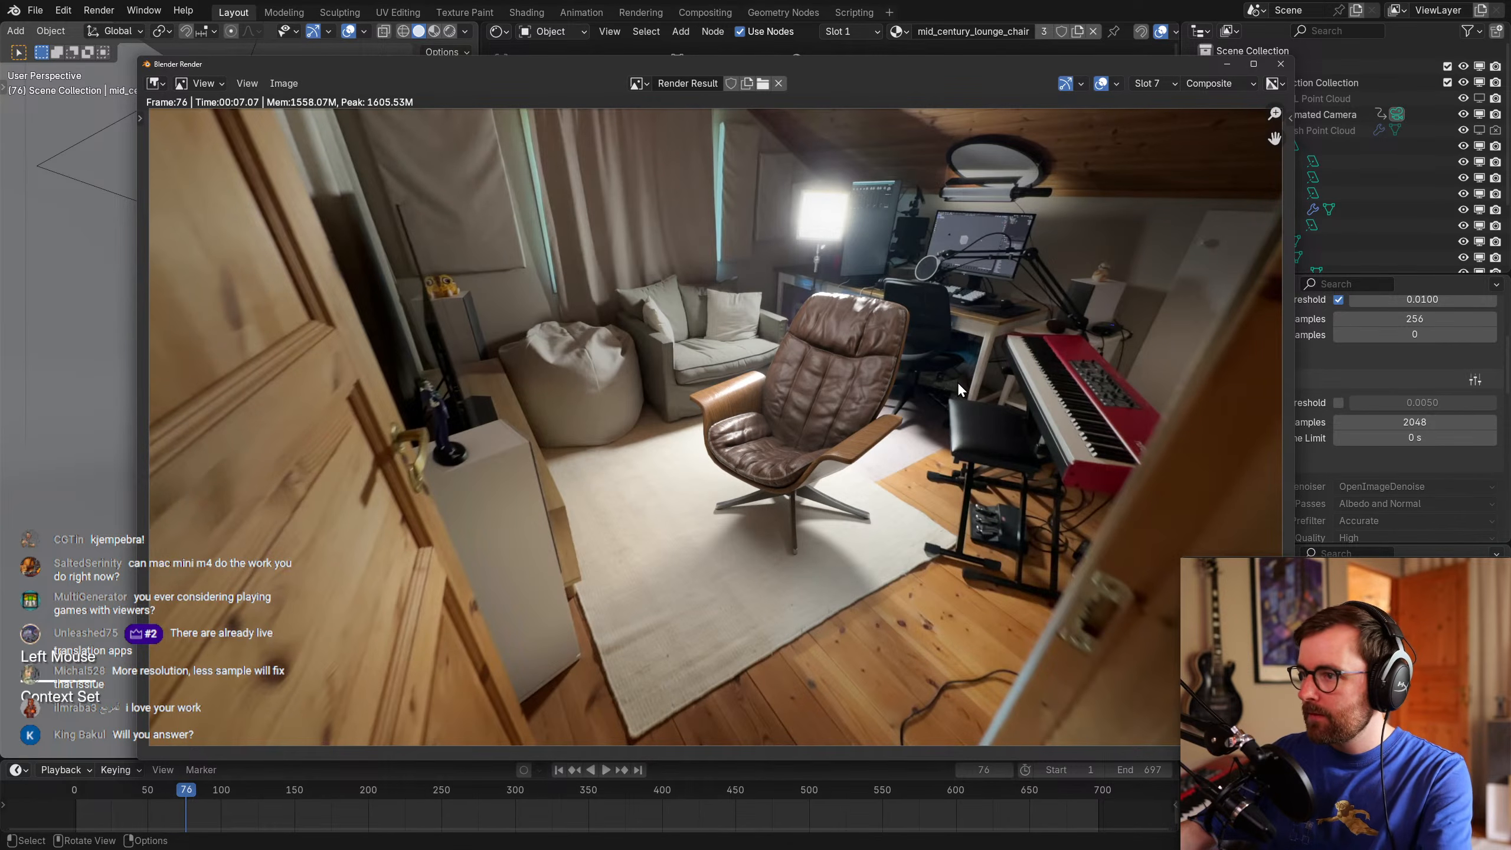
pyautogui.press('1')
pyautogui.press('8')
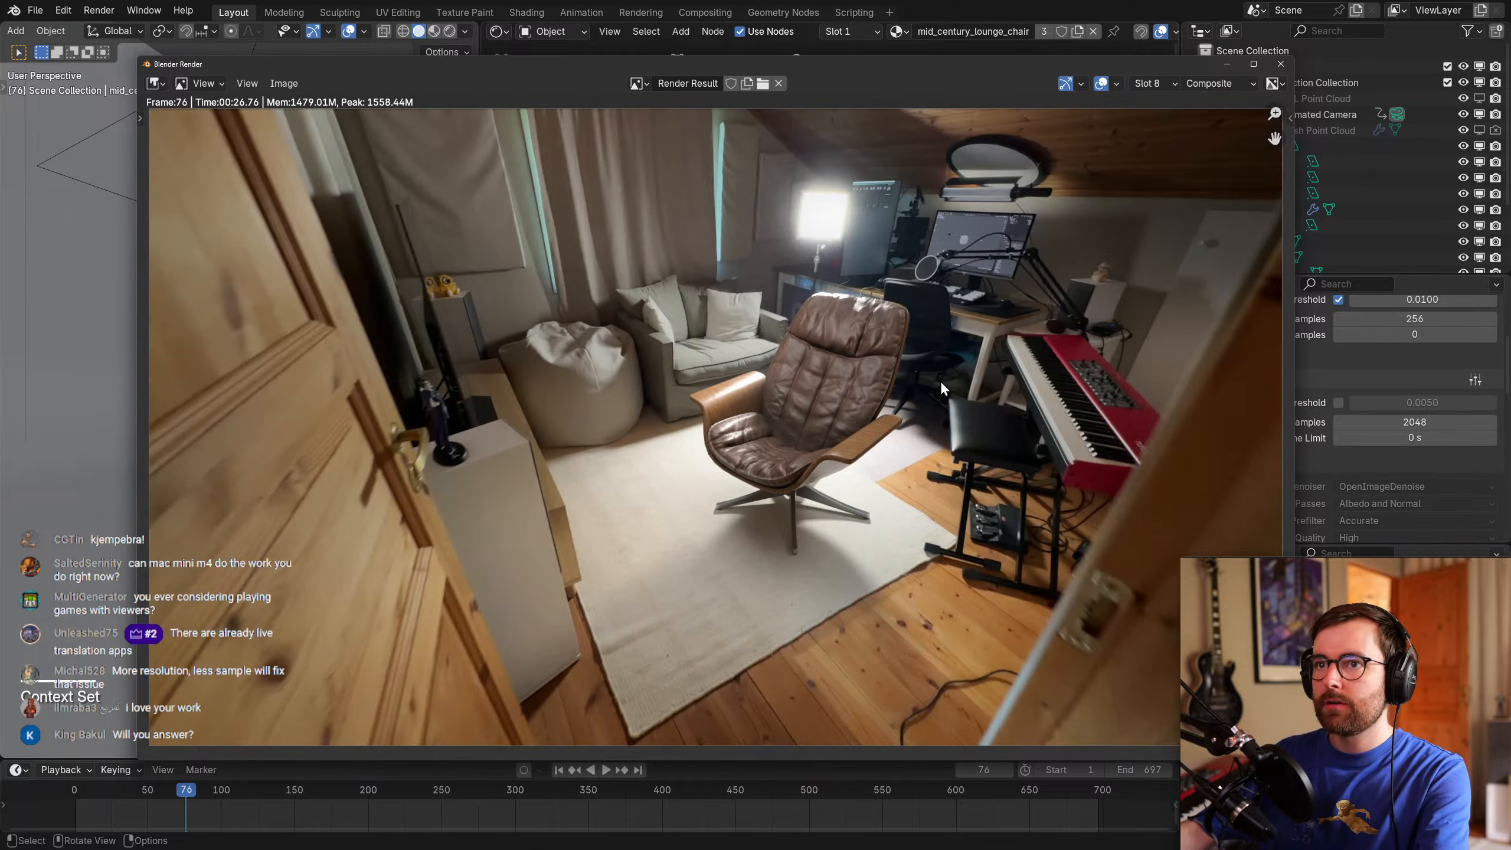
pyautogui.press('1')
# Set the output resolution scale to 100% and render frame 76 into slot 2.
pyautogui.click(1428, 382)
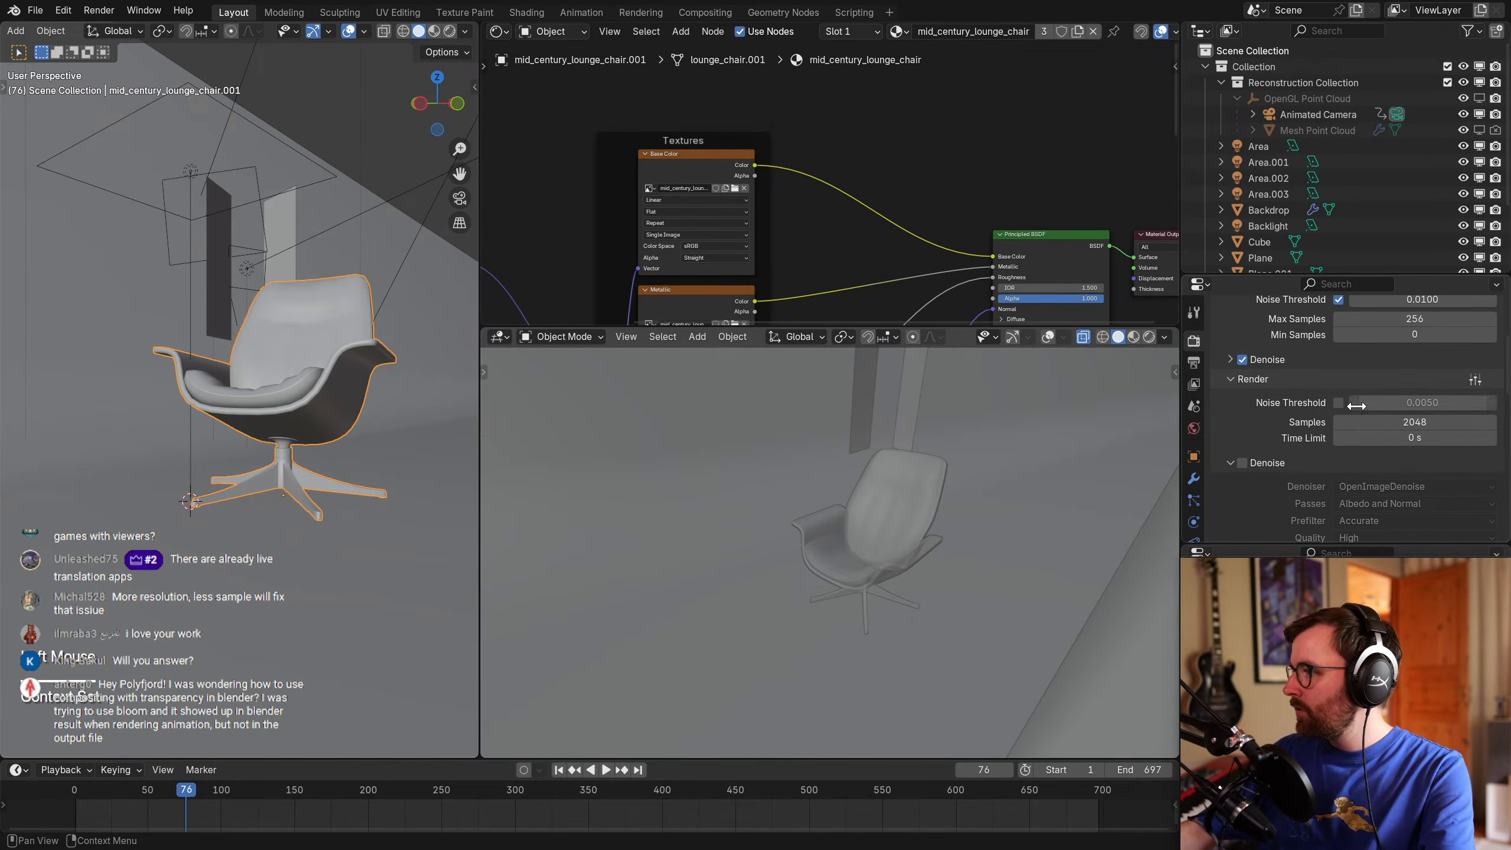
pyautogui.scroll(2, 1303, 411)
pyautogui.click(1194, 362)
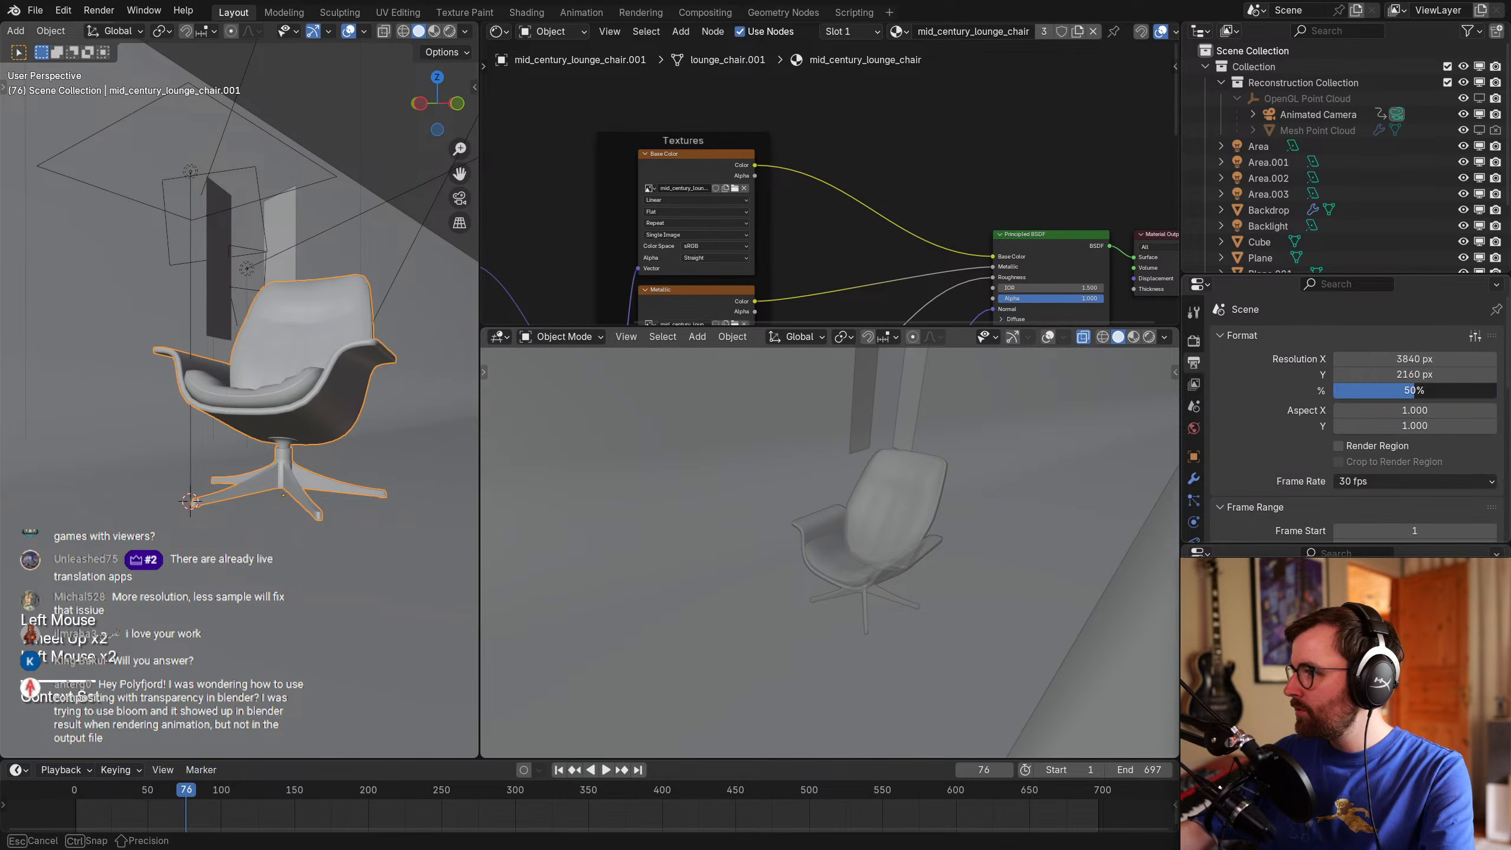
pyautogui.press('F11')
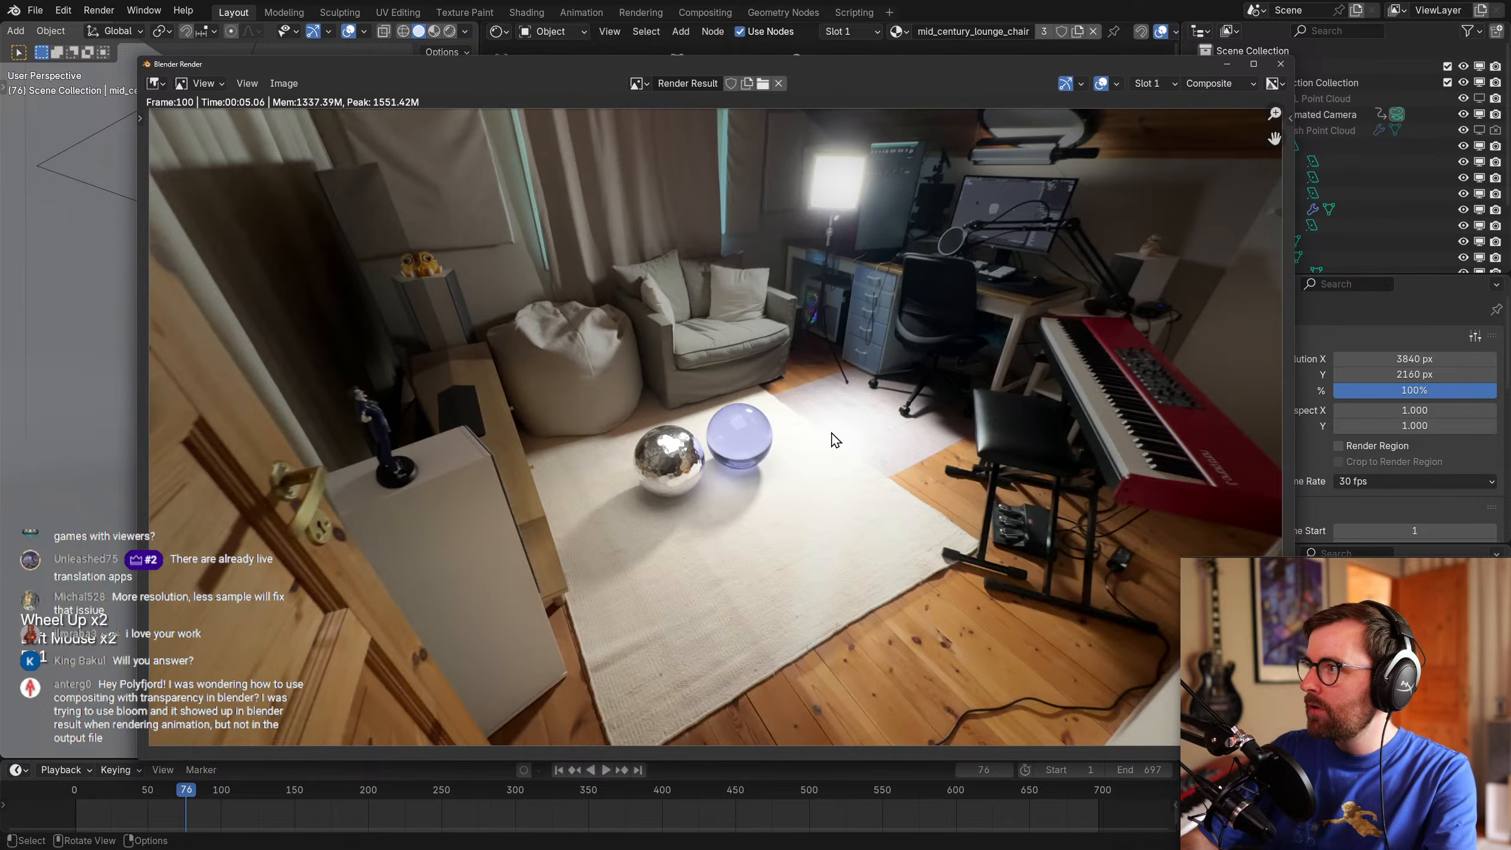
pyautogui.press('2')
pyautogui.press('F12')
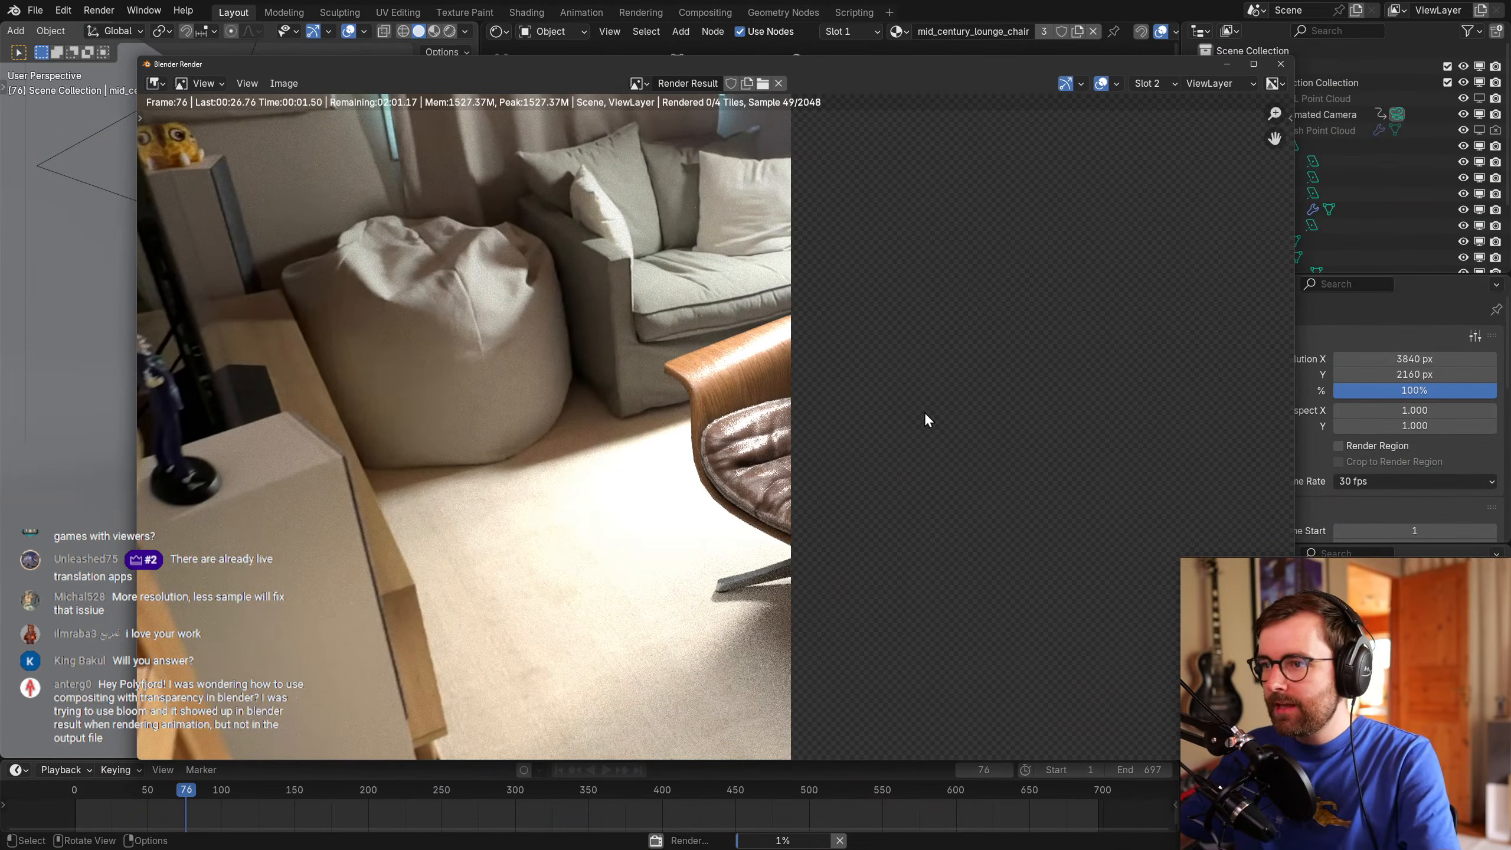
# Inspect the sofa footage and the chair's wooden armrest up close in the full-resolution render in progress.
pyautogui.moveTo(819, 71); pyautogui.dragTo(817, 70)
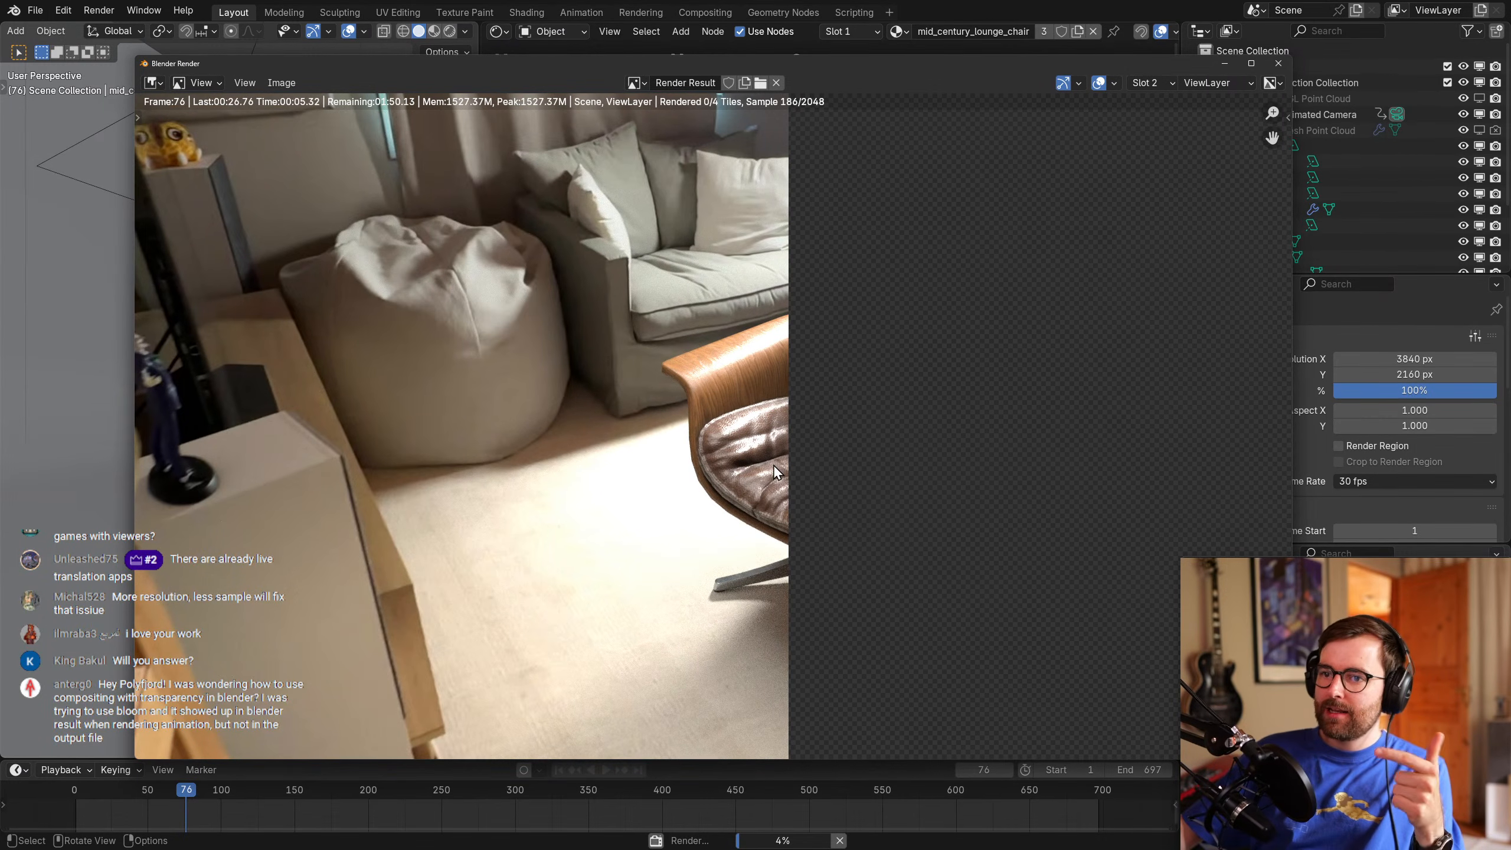
pyautogui.scroll(6, 708, 417)
pyautogui.moveTo(637, 147); pyautogui.dragTo(765, 489, button='middle')
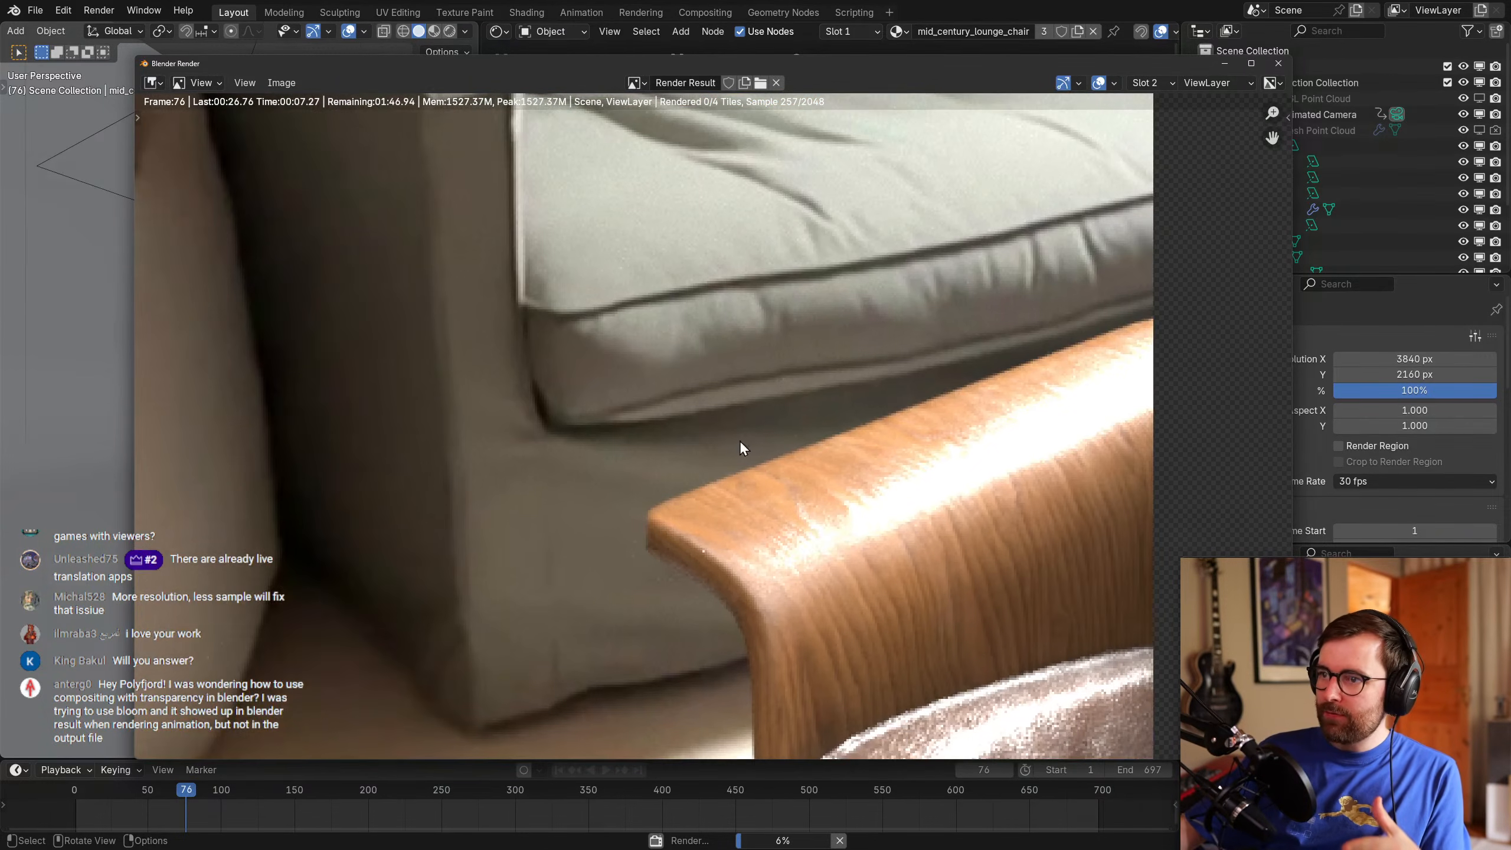
pyautogui.moveTo(626, 261); pyautogui.dragTo(739, 520, button='middle')
pyautogui.scroll(-1, 640, 398)
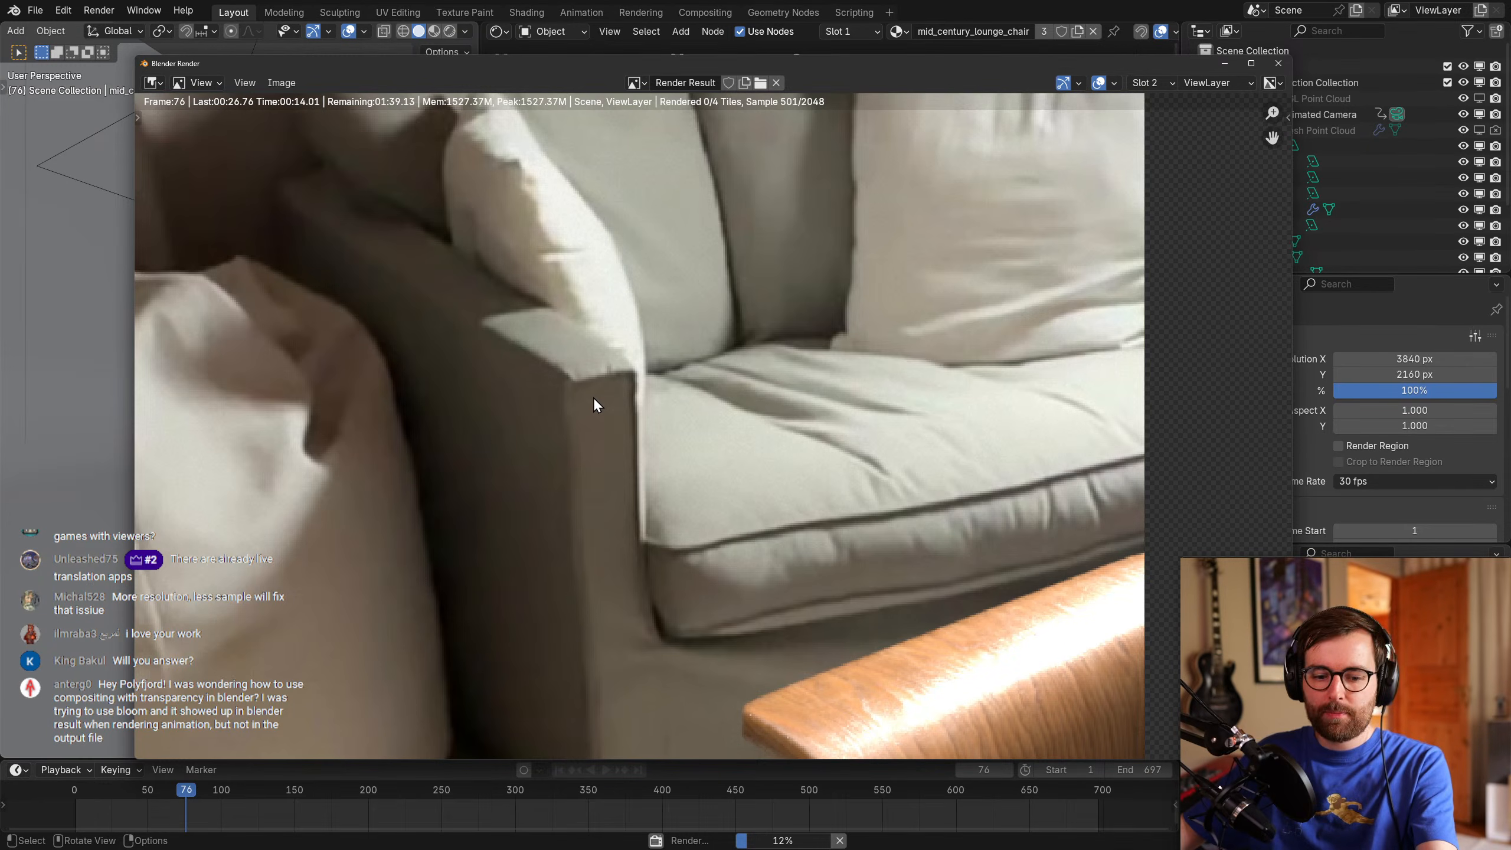
# Examine the chair's wooden armrest and leather seat up close, and review the whole room in the render in progress.
pyautogui.moveTo(892, 532); pyautogui.dragTo(841, 464, button='middle')
pyautogui.scroll(2, 677, 327)
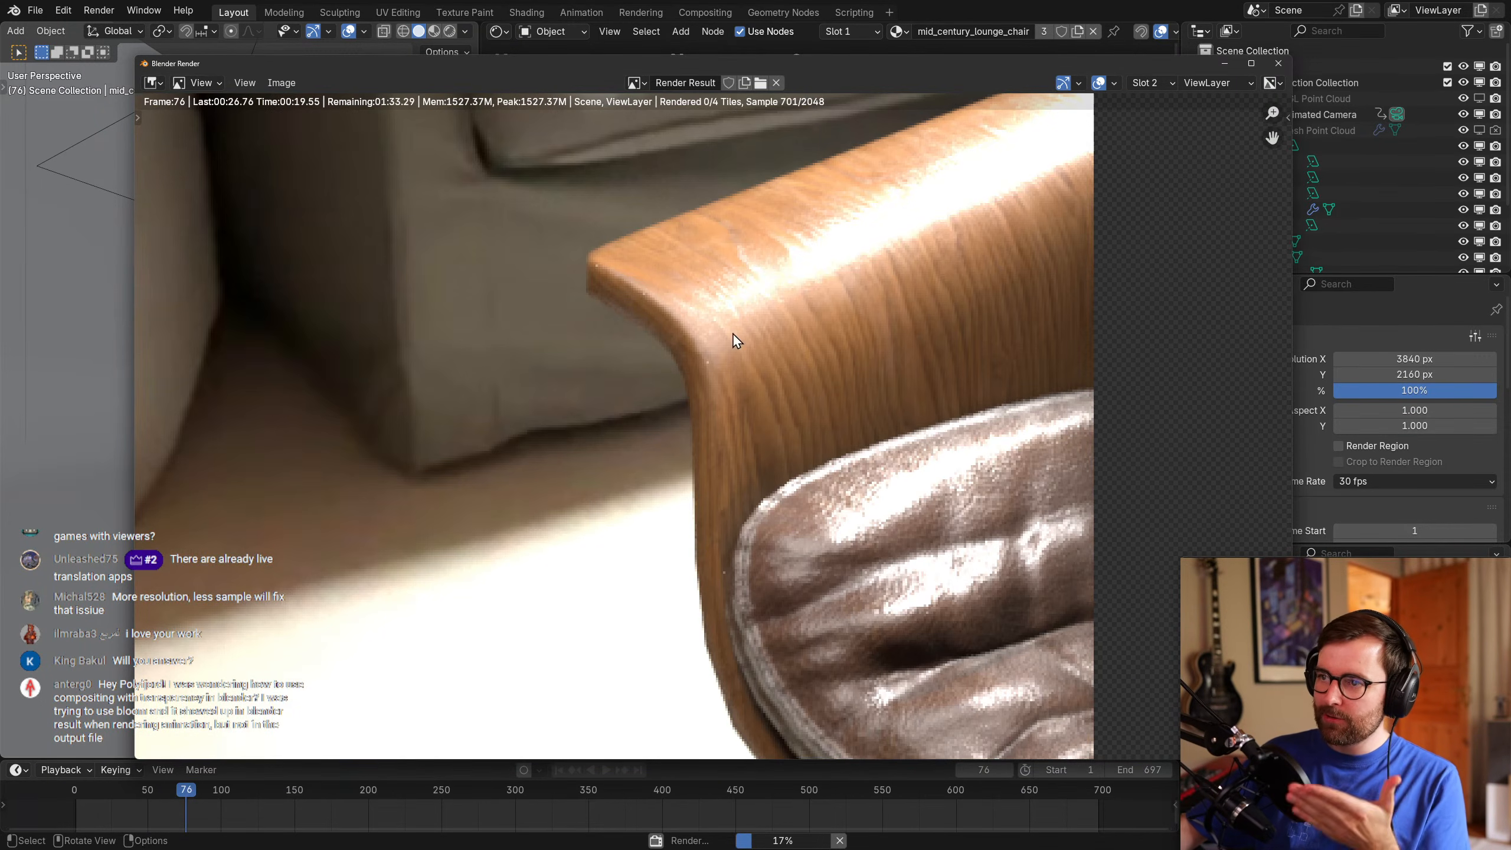
pyautogui.scroll(-1, 849, 407)
pyautogui.scroll(-4, 847, 406)
pyautogui.scroll(-1, 848, 406)
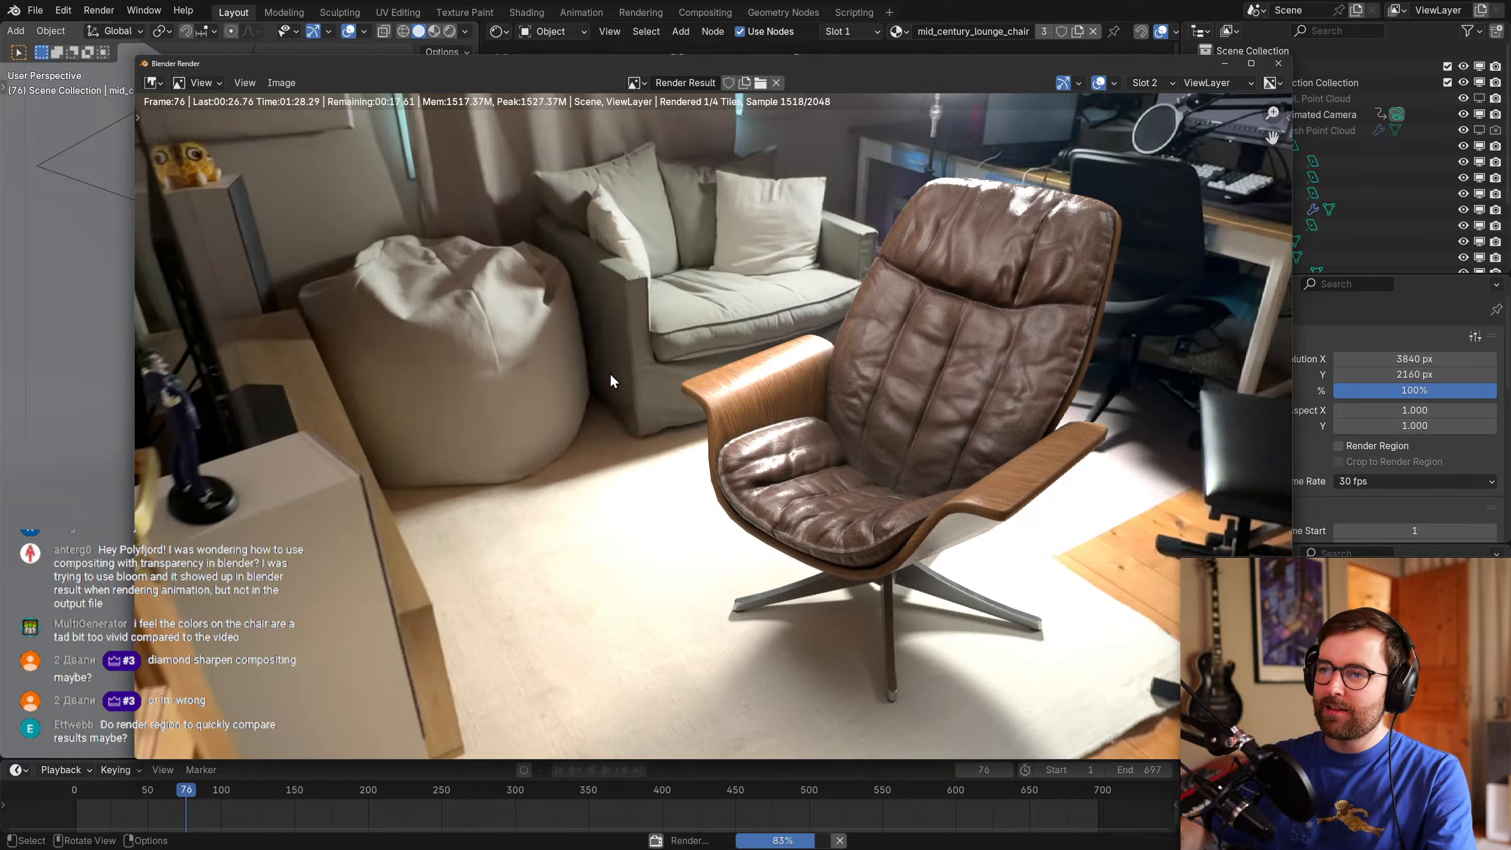
# Switch to the browser, search YouTube for "captain disillusion alpha" and open the video "CD / The Horrors of the Alpha Channel".
pyautogui.press('super+5')
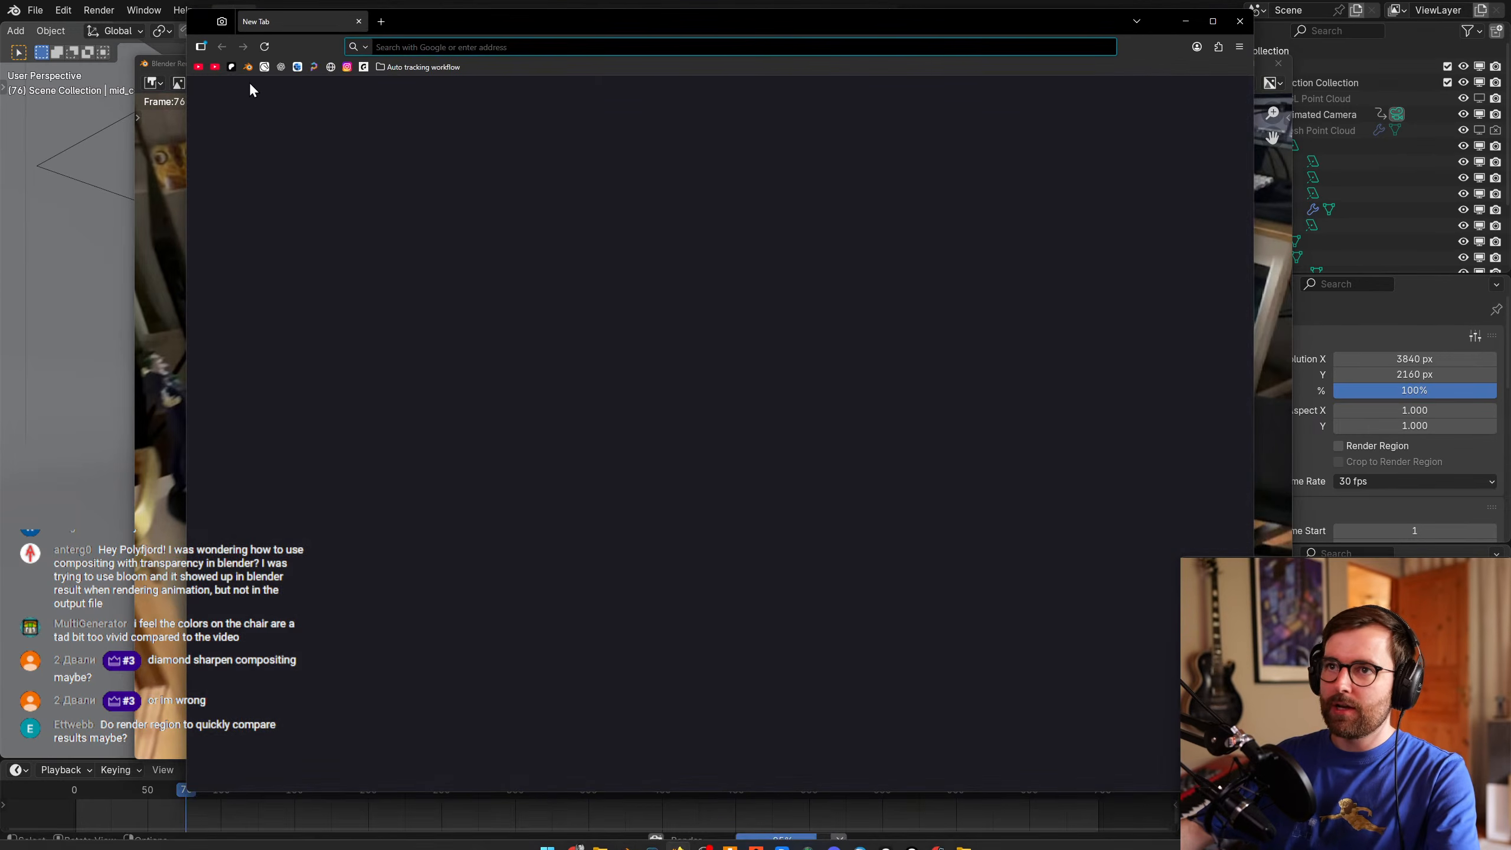
pyautogui.click(215, 67)
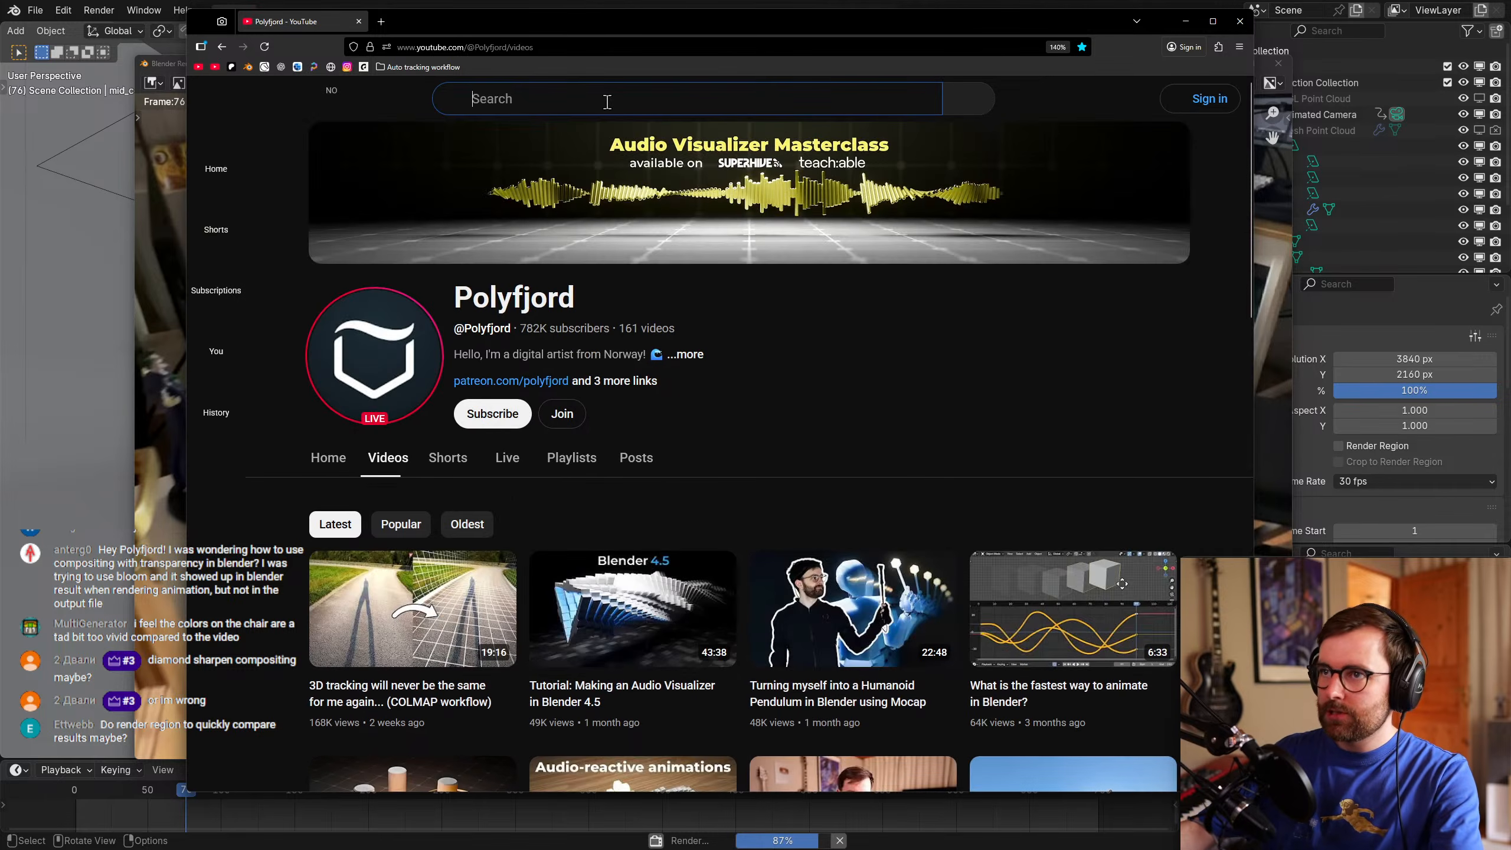
pyautogui.write('ca')
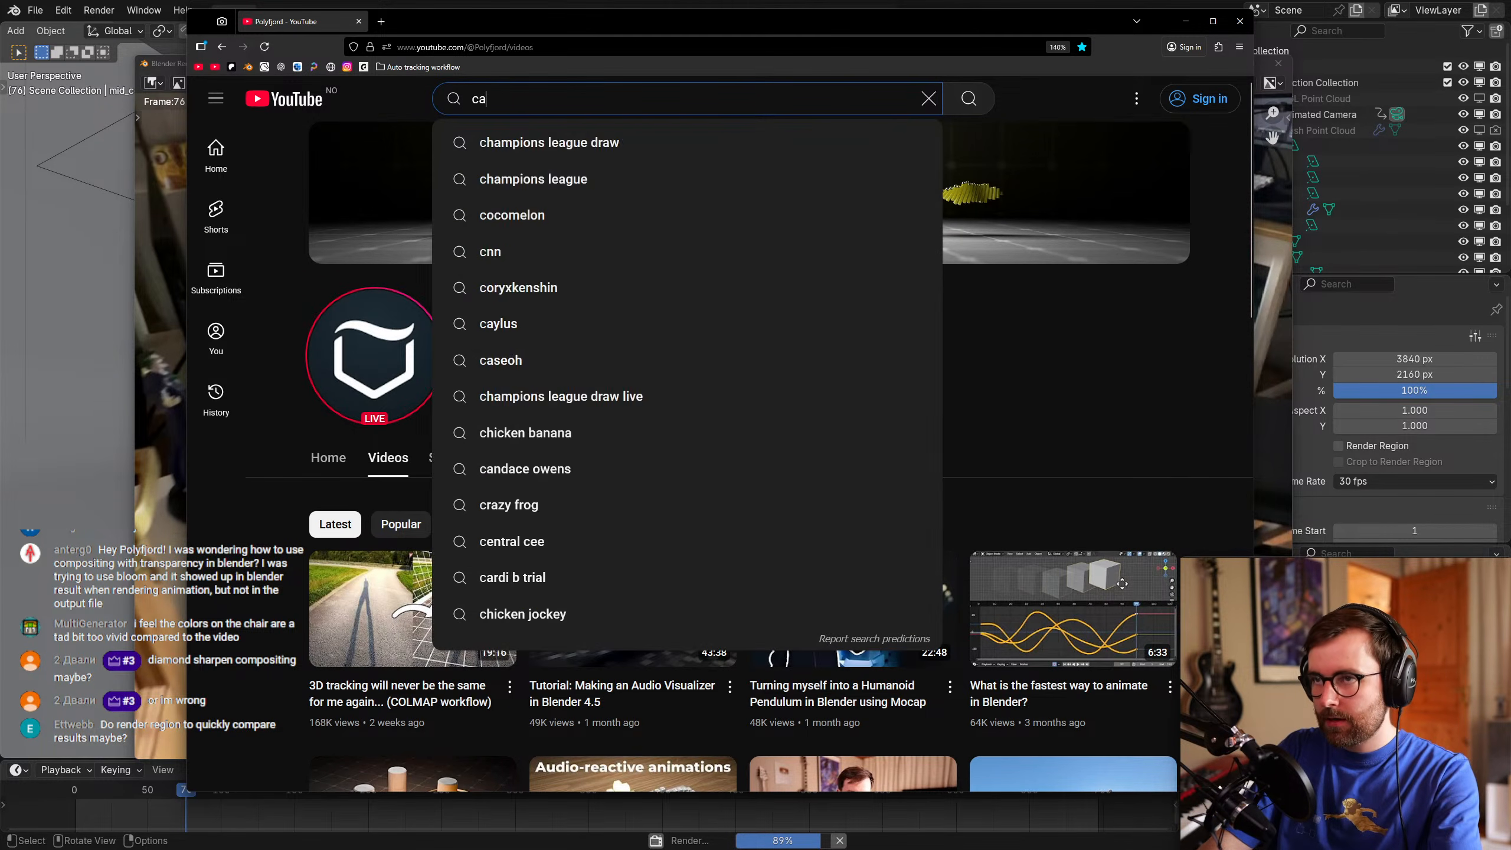
pyautogui.write('ptain disillusion ')
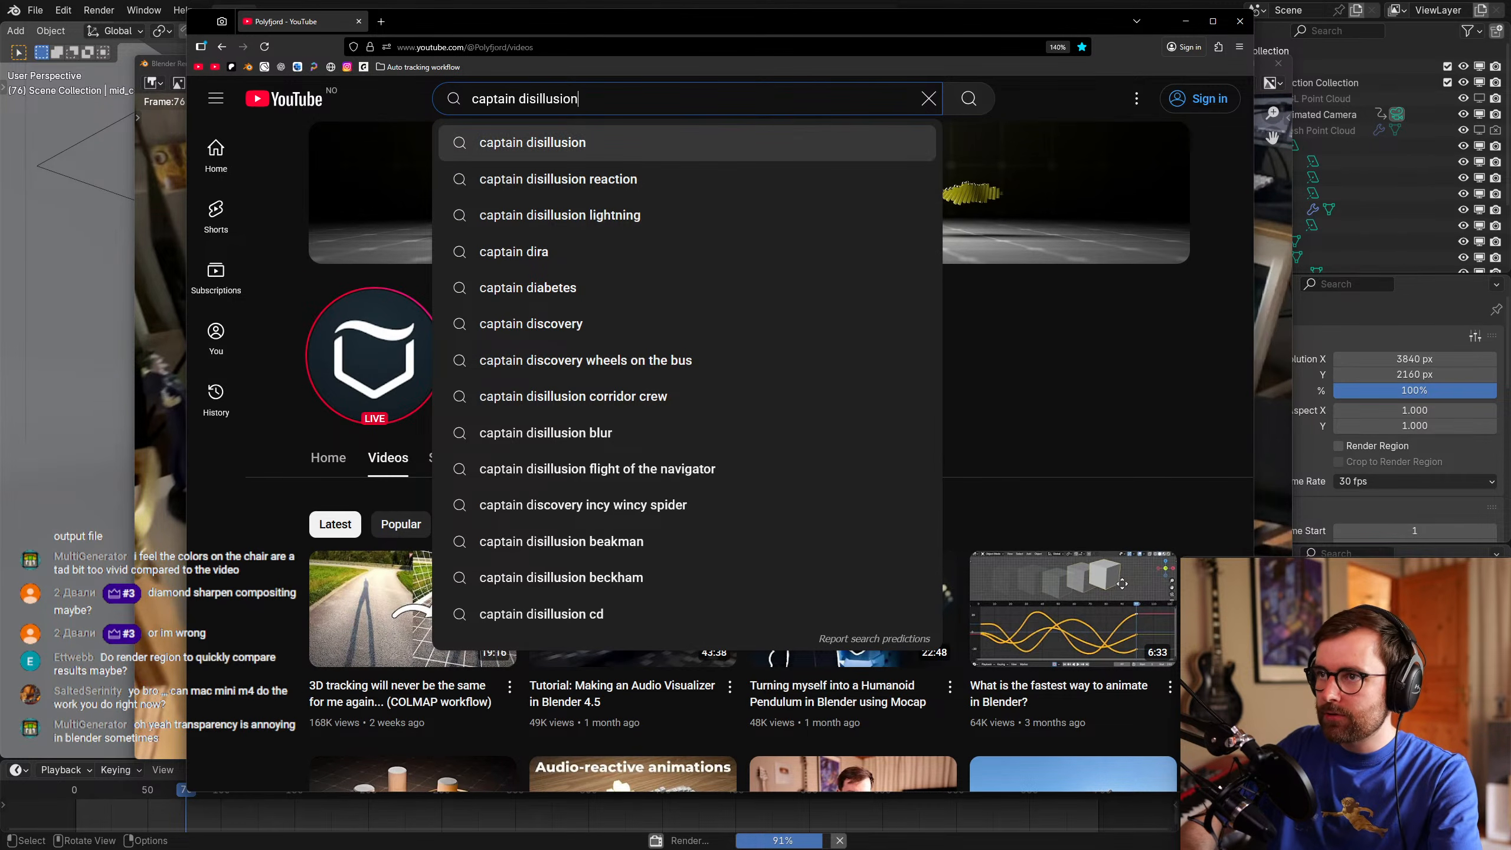
pyautogui.write('alpha')
pyautogui.press('Return')
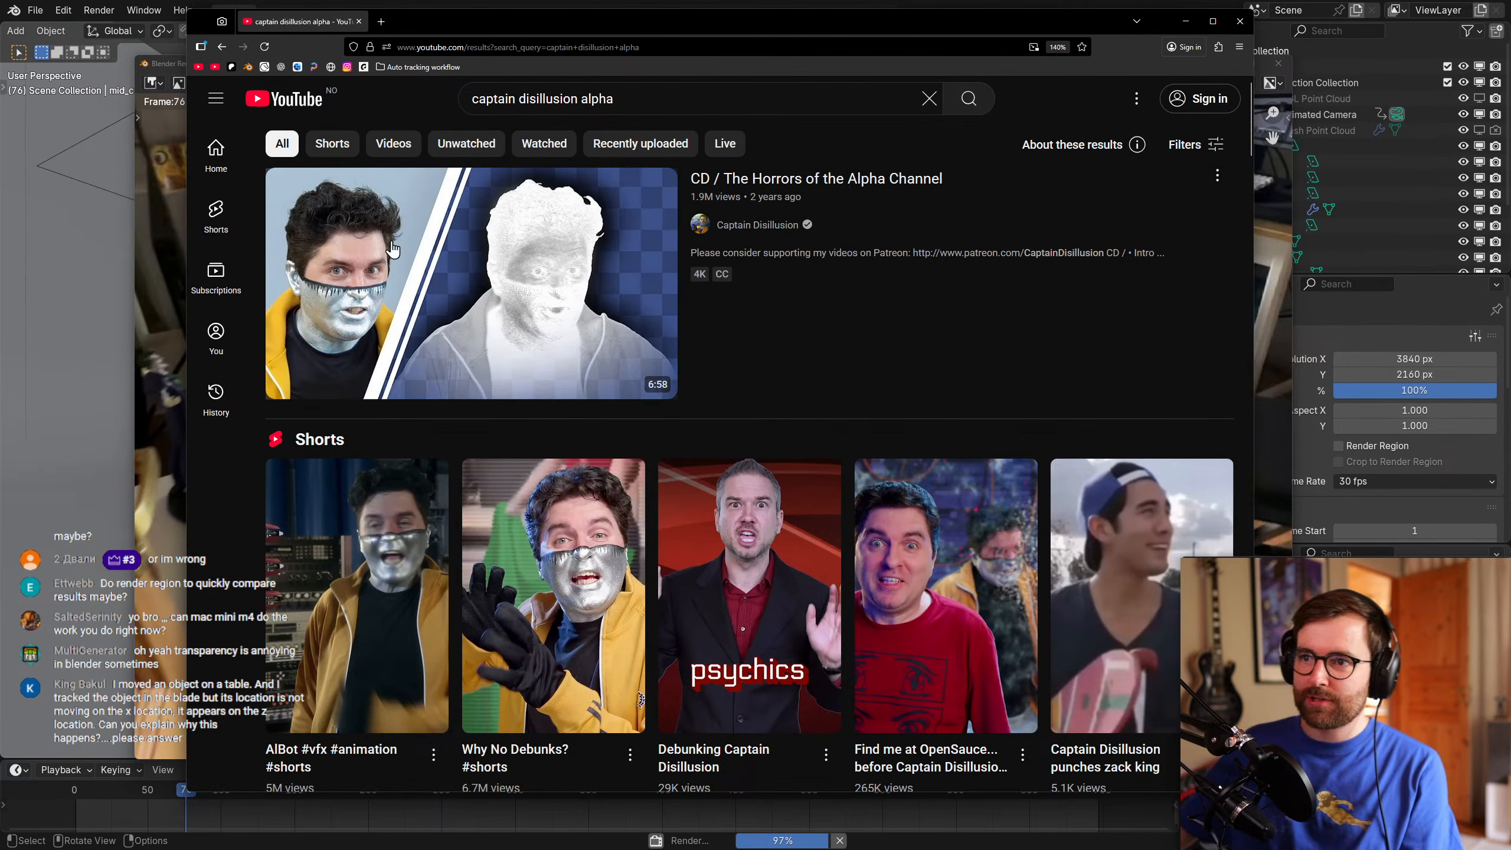
pyautogui.click(880, 190)
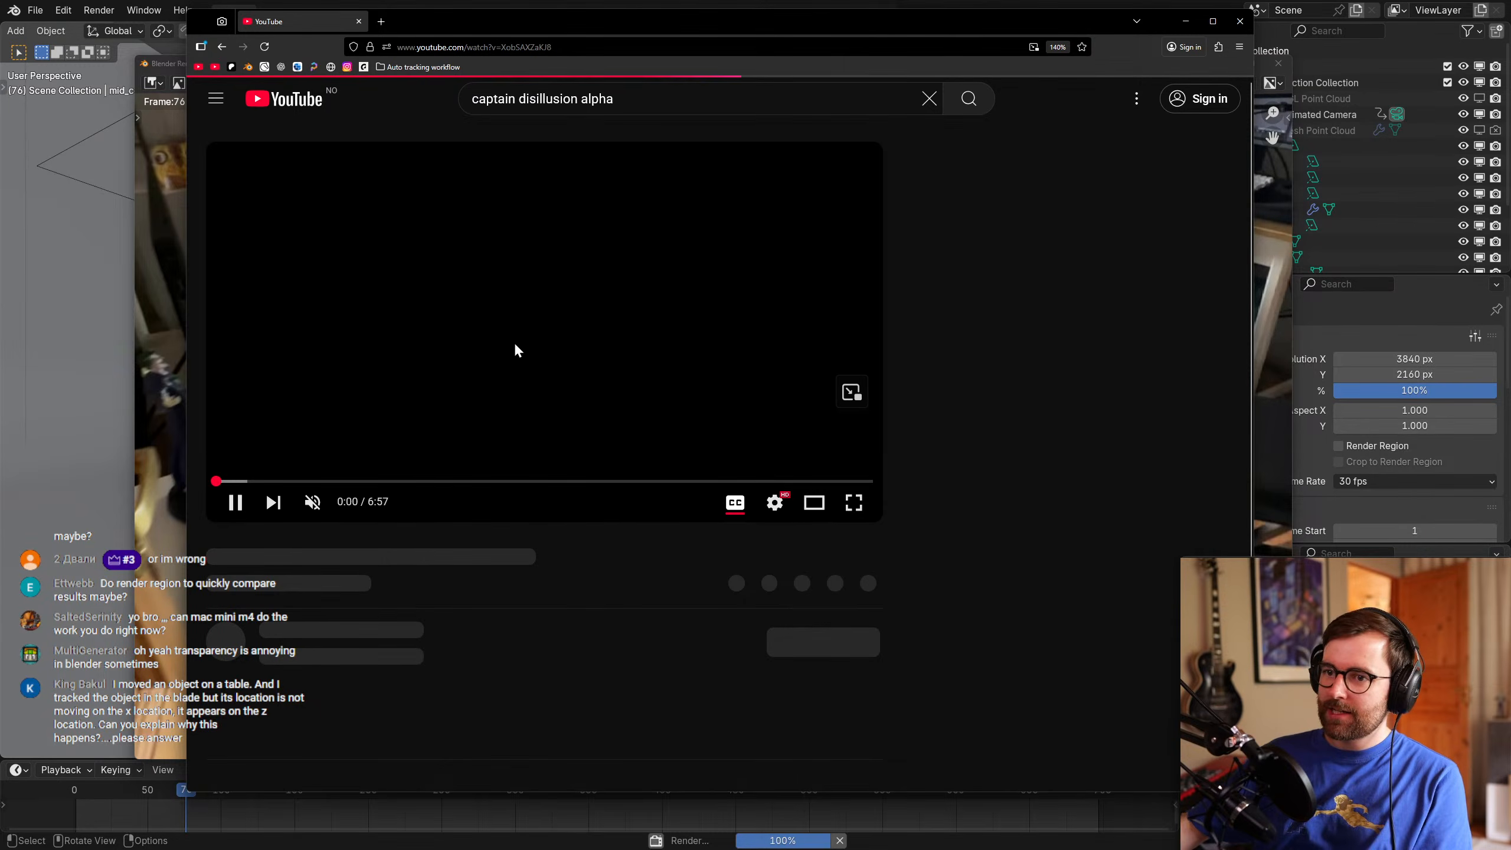
# Highlight the words "Alpha Channel" in the video's title, and close the page to return to Blender.
pyautogui.moveTo(382, 543); pyautogui.dragTo(529, 544)
pyautogui.click(535, 548)
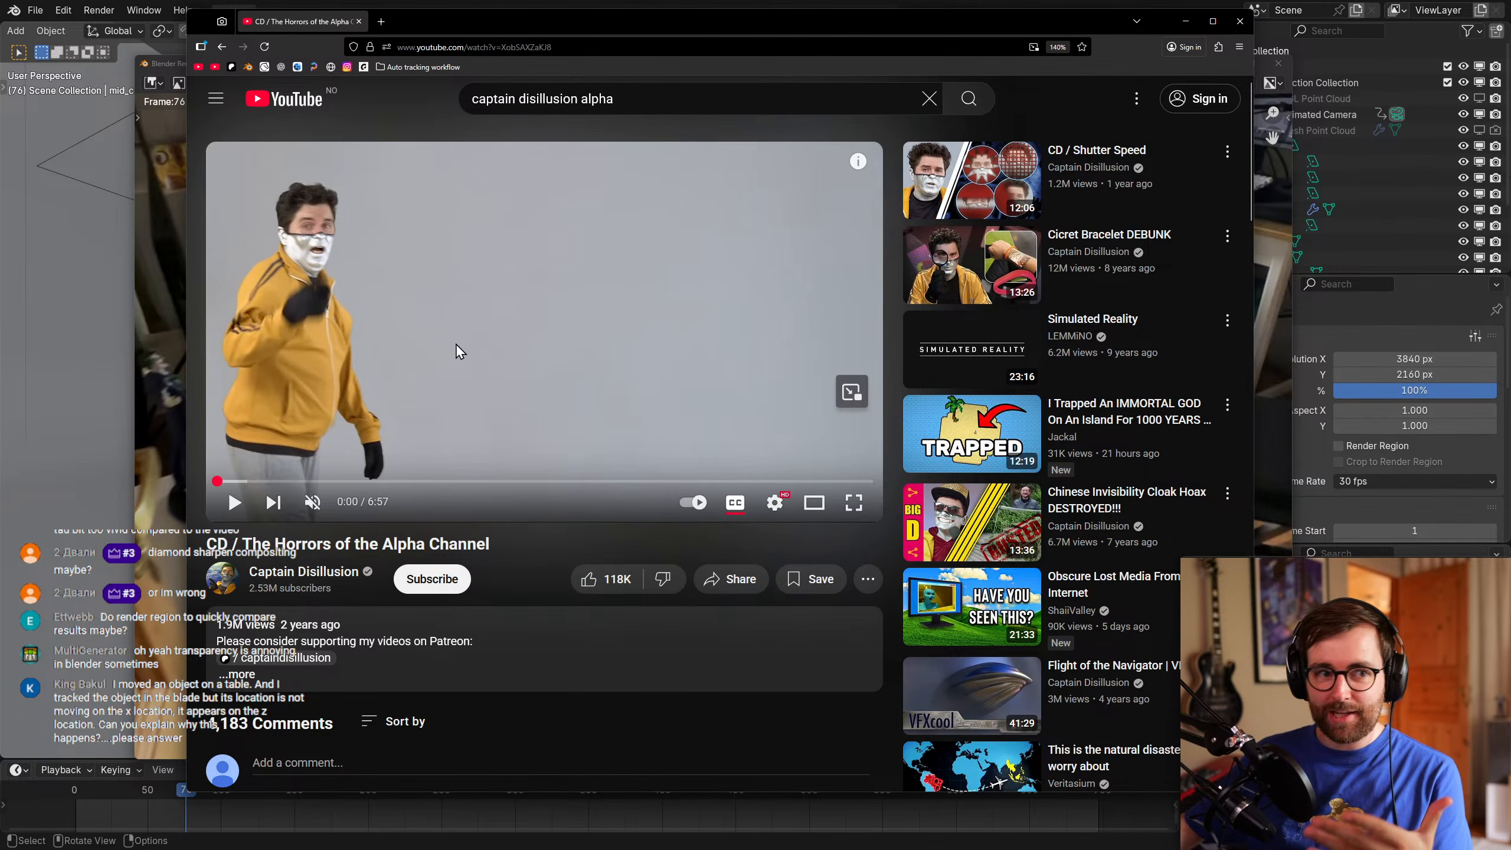
pyautogui.moveTo(379, 543); pyautogui.dragTo(517, 541)
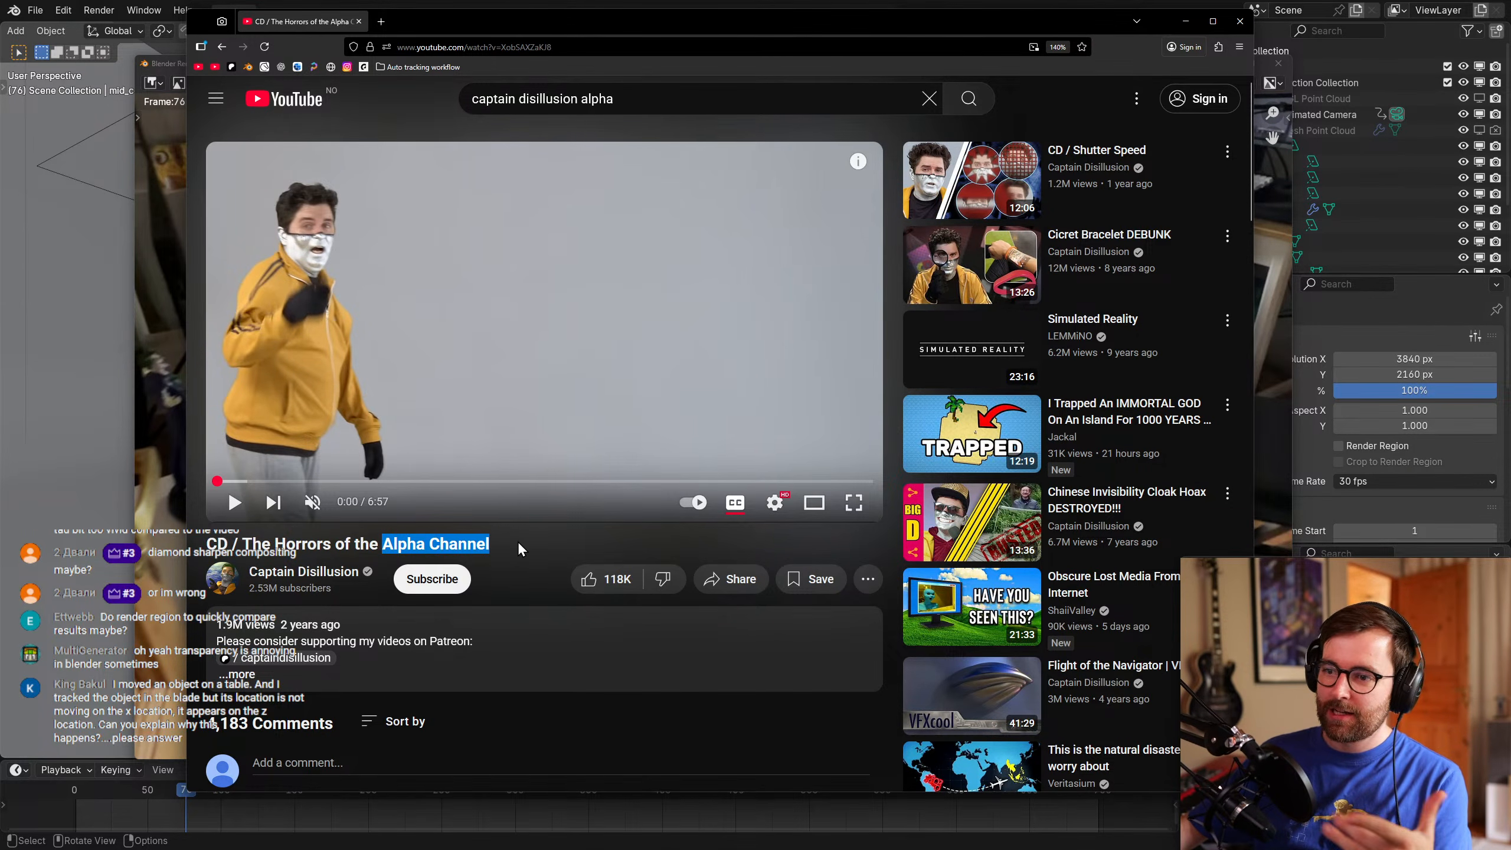
pyautogui.click(517, 542)
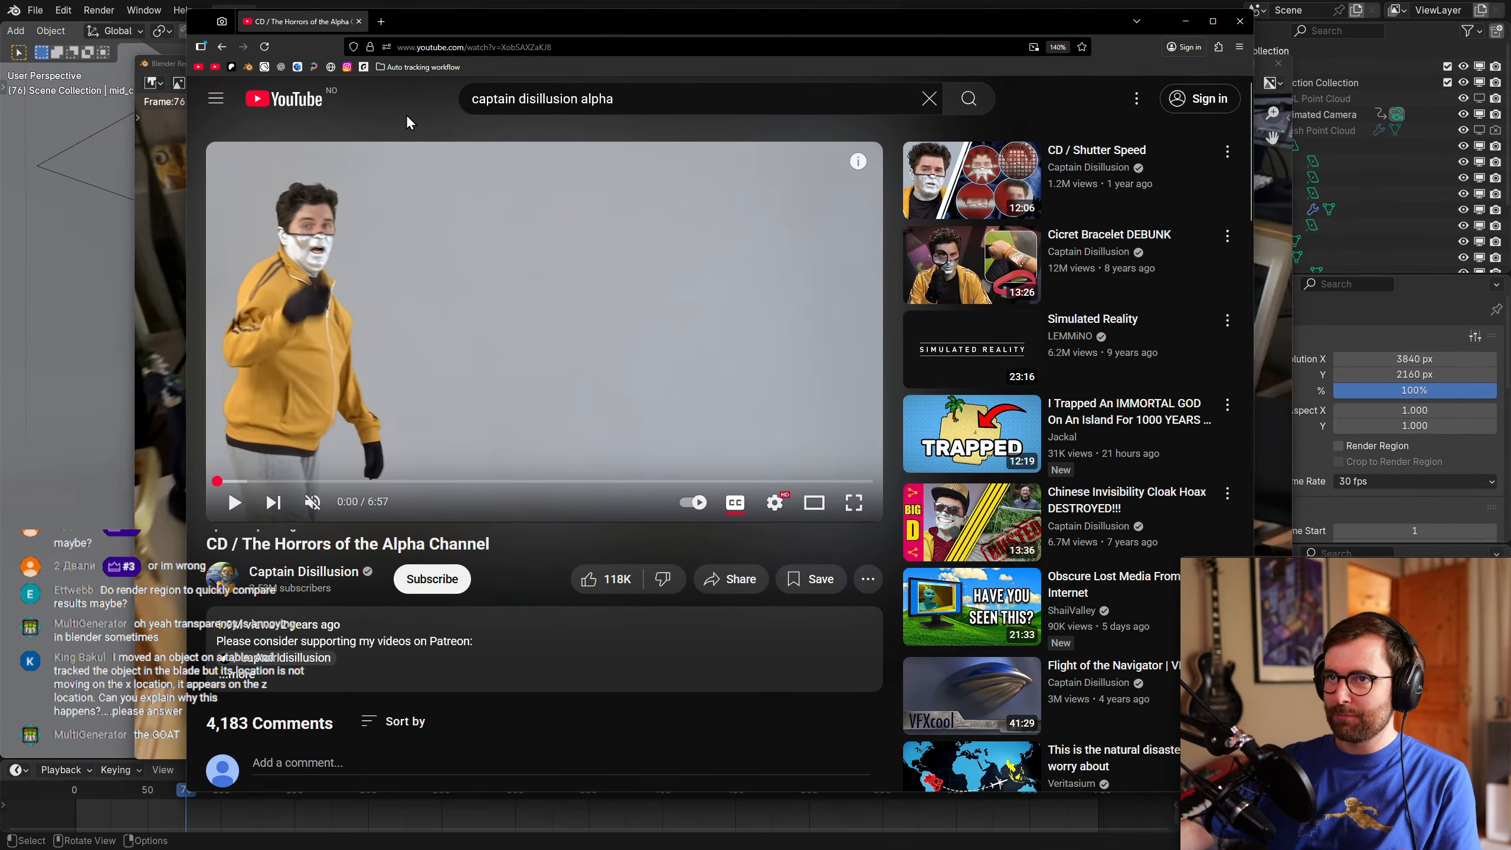
pyautogui.middleClick(311, 23)
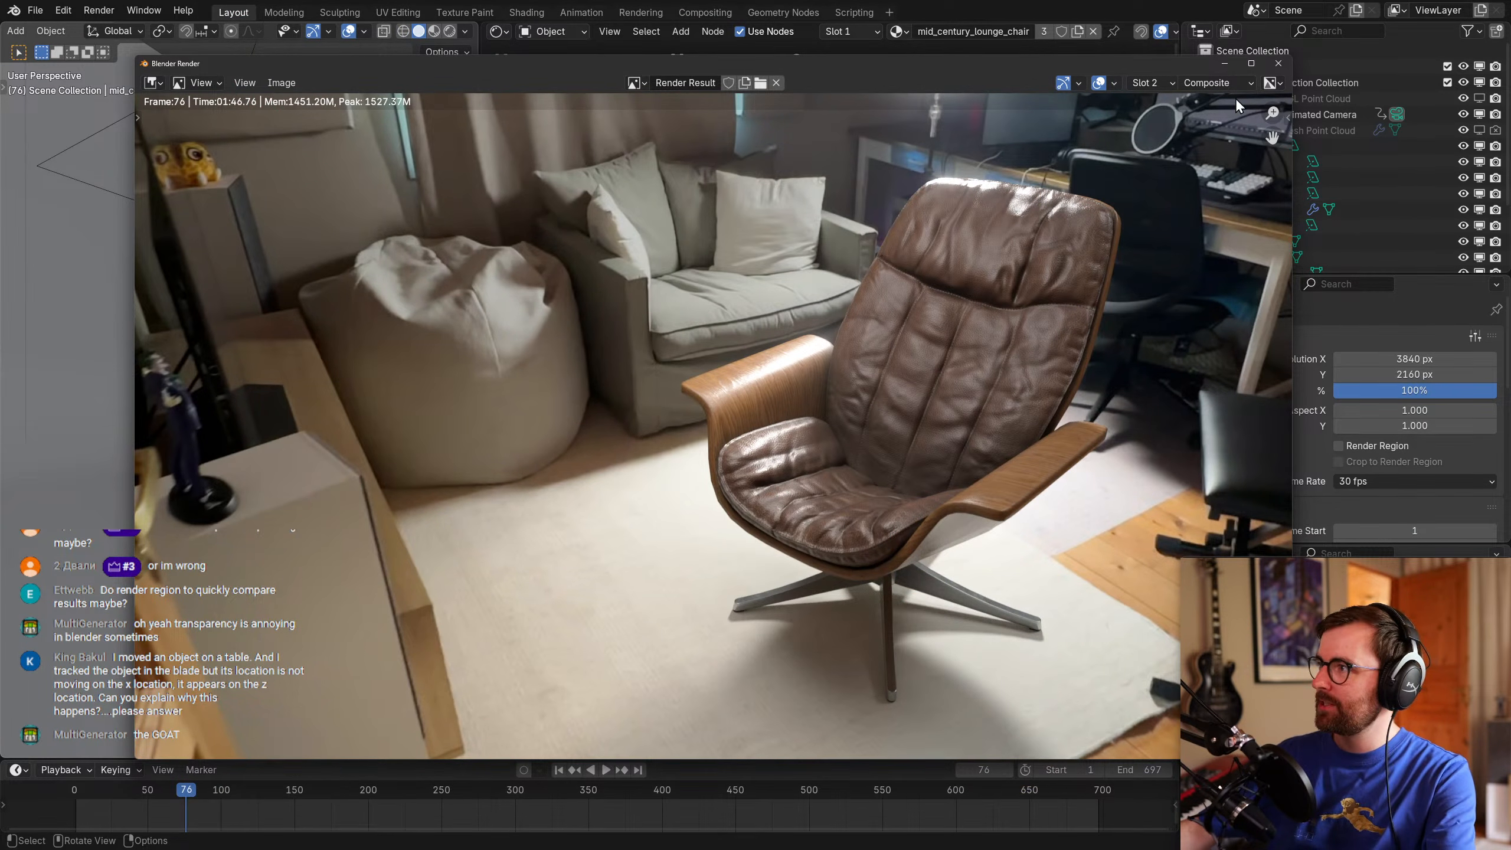
# Maximize the render window and examine the highlights along the upper edge of the chair's leather backrest up close.
pyautogui.moveTo(944, 67); pyautogui.dragTo(934, 2)
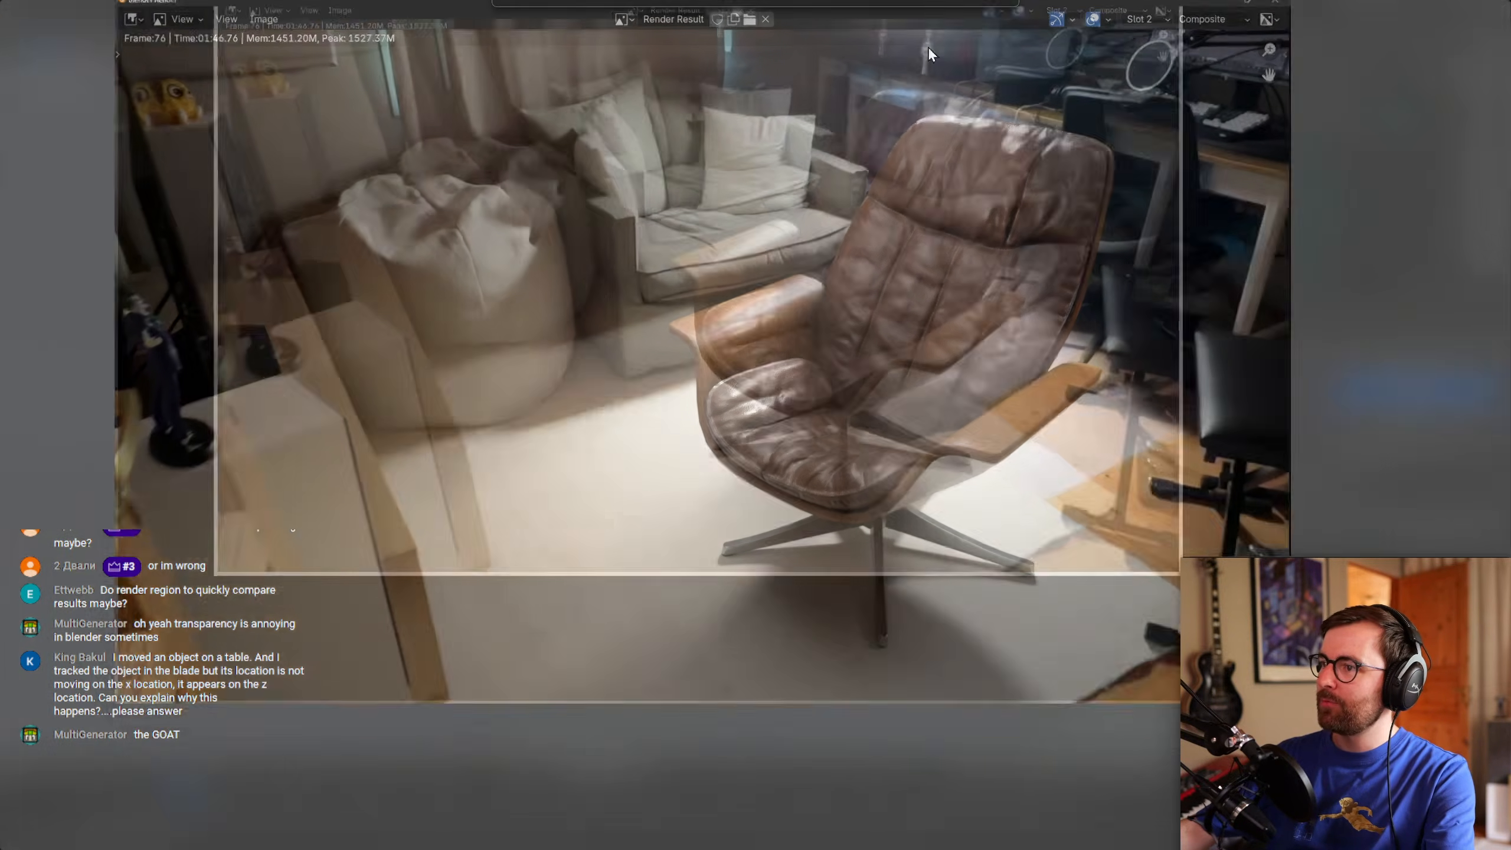
pyautogui.moveTo(815, 397); pyautogui.dragTo(551, 435, button='middle')
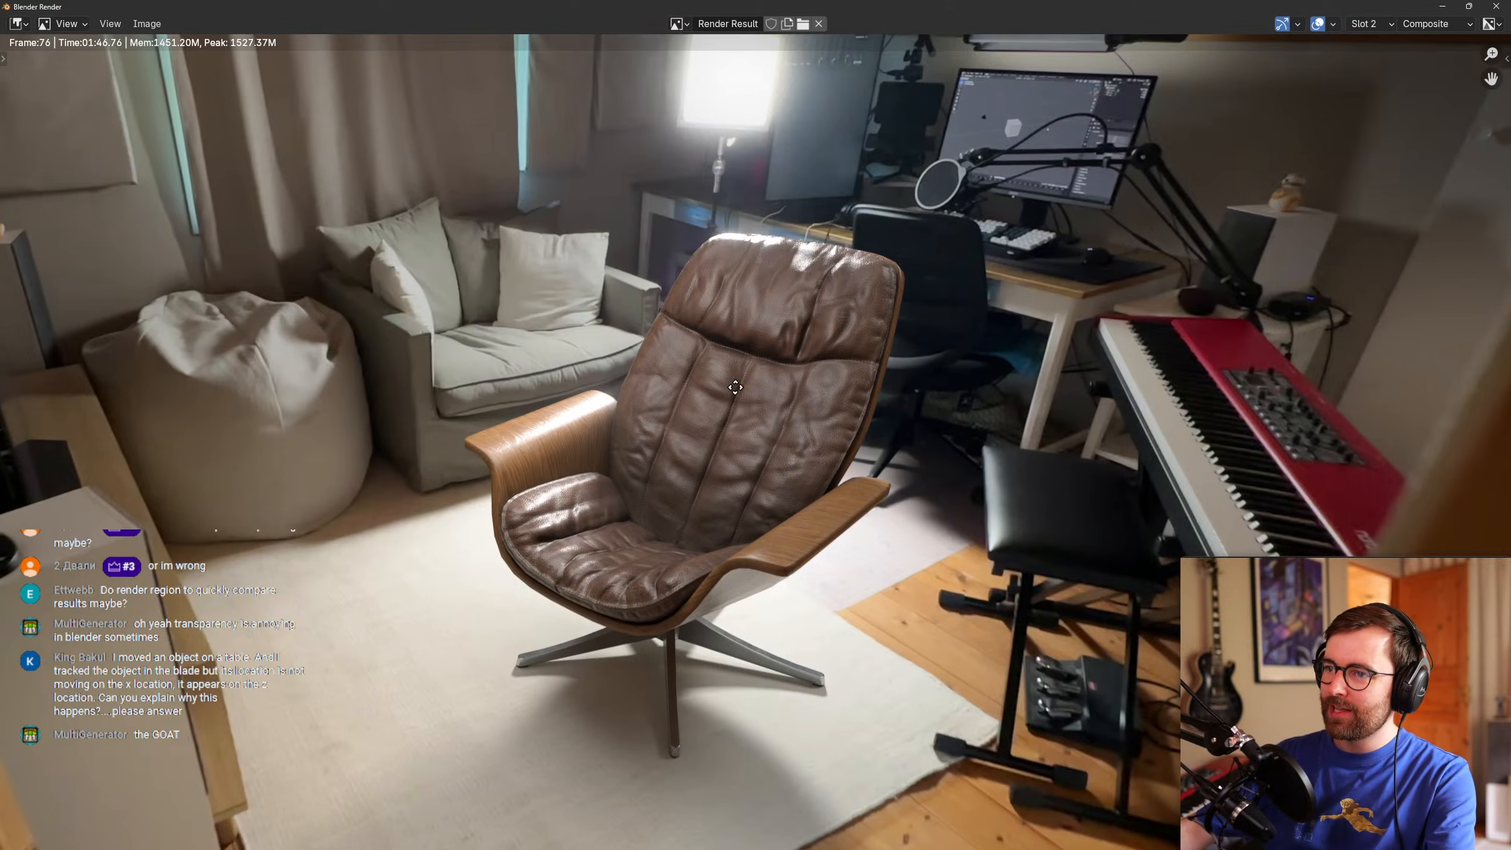
pyautogui.moveTo(724, 226); pyautogui.dragTo(798, 320, button='middle')
pyautogui.scroll(5, 804, 319)
pyautogui.moveTo(858, 232); pyautogui.dragTo(789, 458, button='middle')
pyautogui.scroll(2, 790, 457)
pyautogui.scroll(1, 792, 227)
pyautogui.moveTo(791, 226); pyautogui.dragTo(779, 247, button='middle')
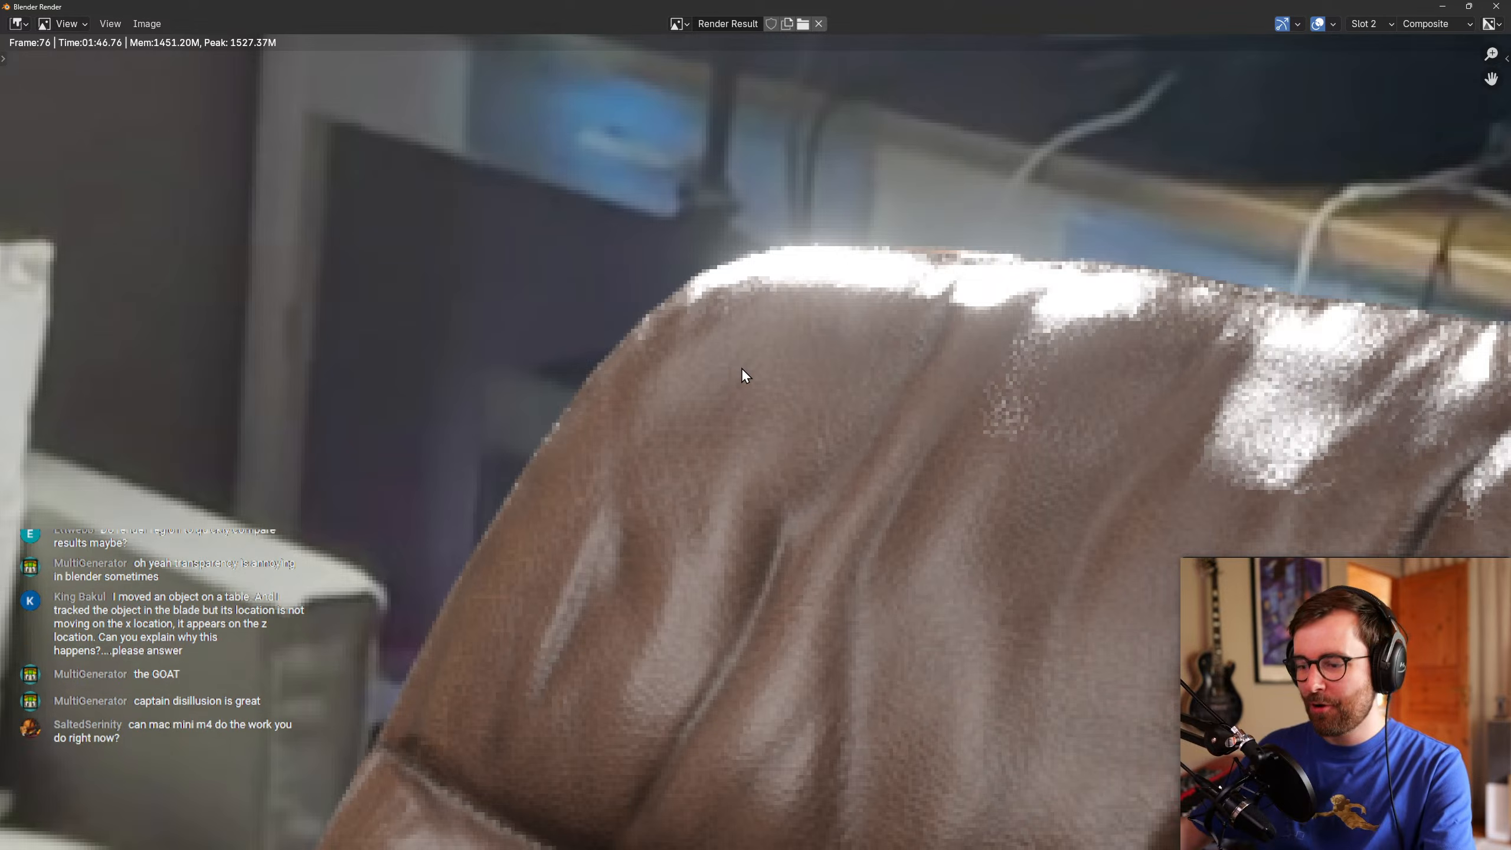
# Compare the chair's leather and wooden armrest with the sofa behind it, both close up and in the wider room view.
pyautogui.press('Home')
pyautogui.moveTo(674, 494); pyautogui.dragTo(745, 297, button='middle')
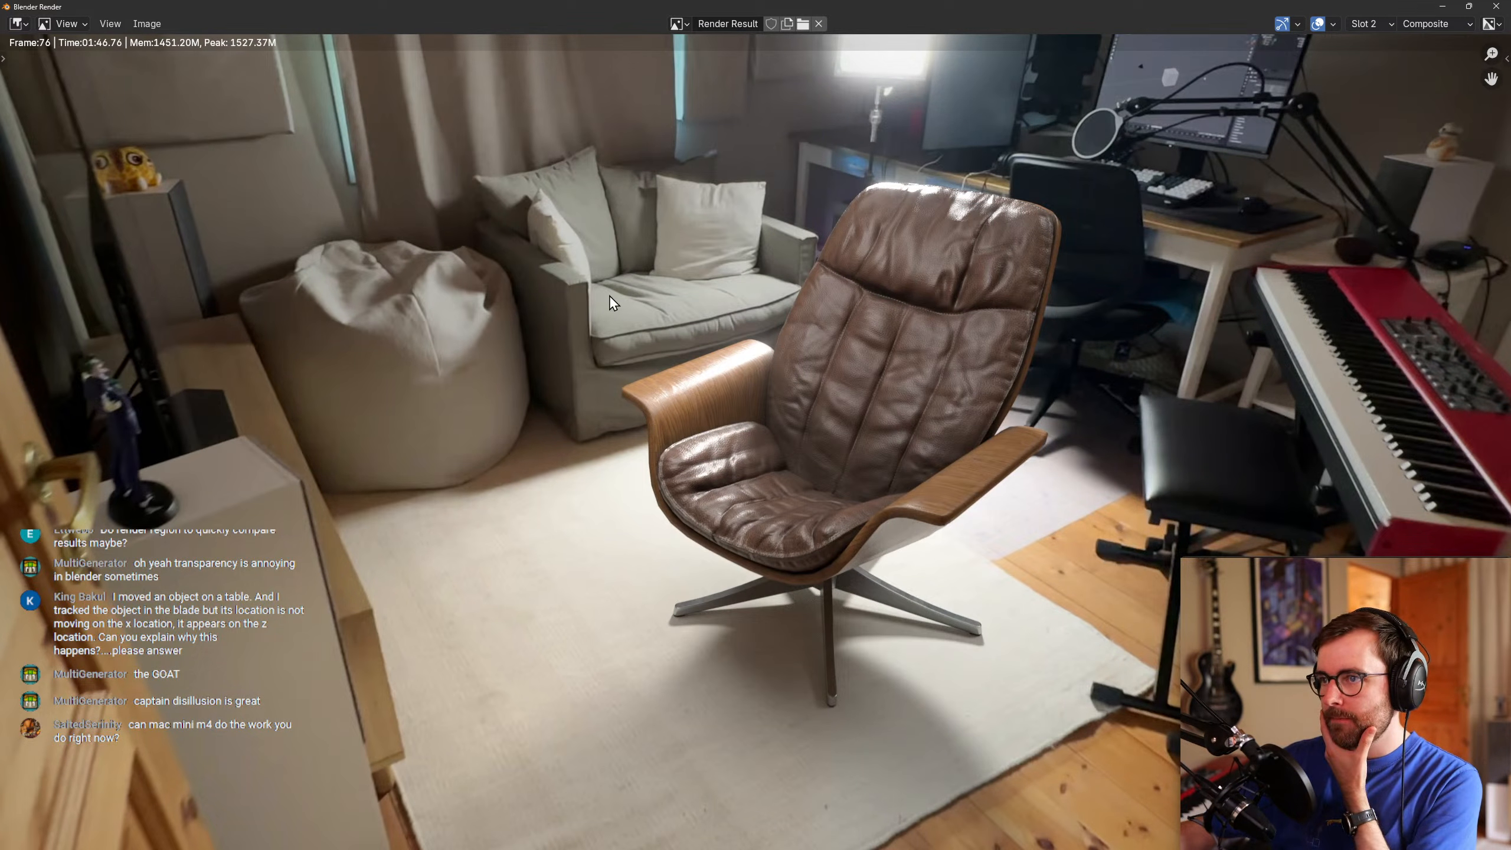
pyautogui.scroll(5, 774, 370)
pyautogui.scroll(-2, 792, 357)
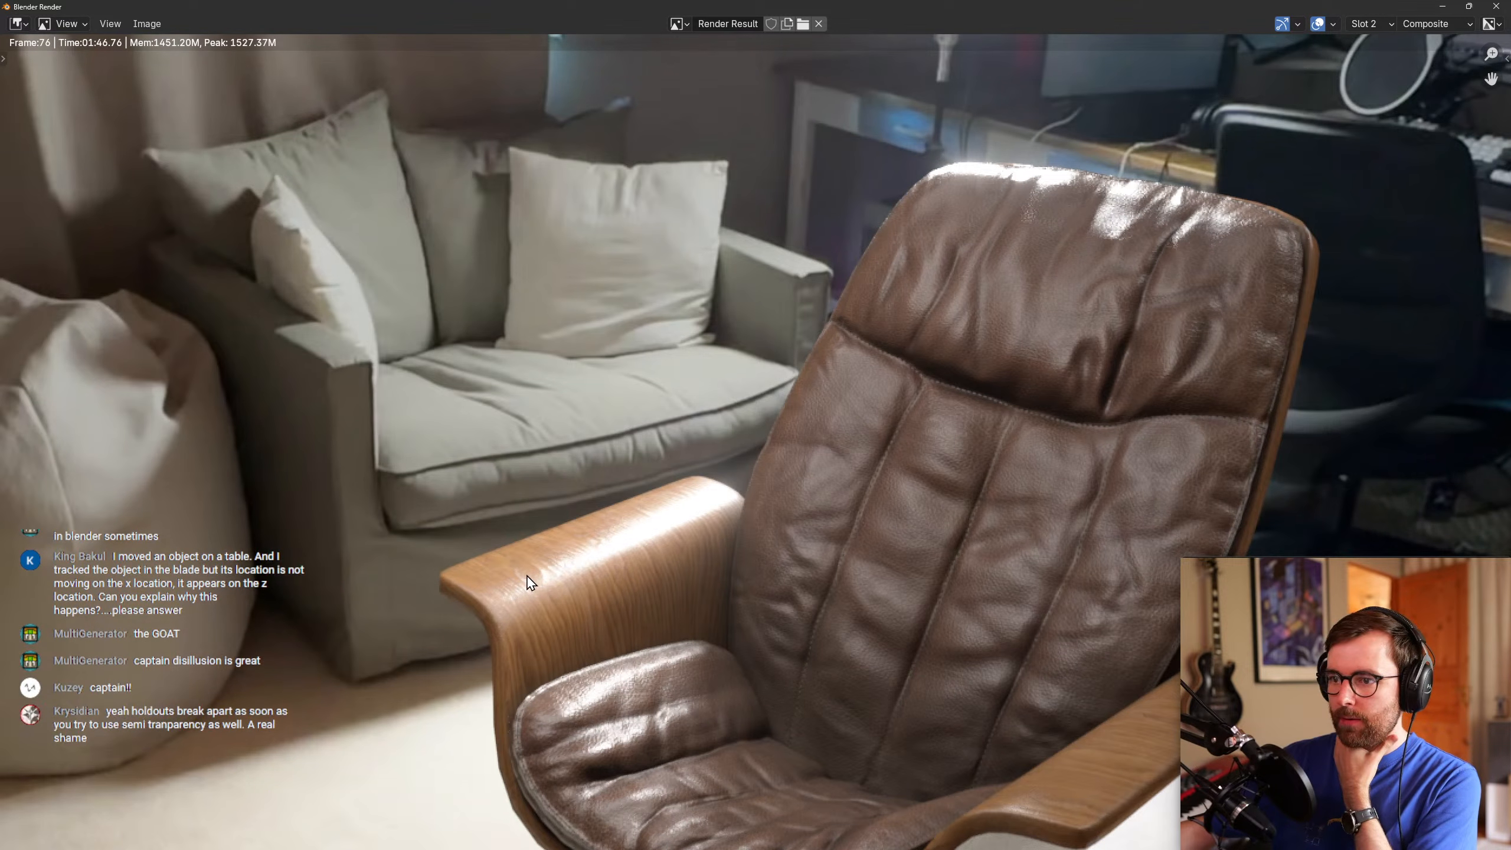
pyautogui.scroll(-4, 594, 568)
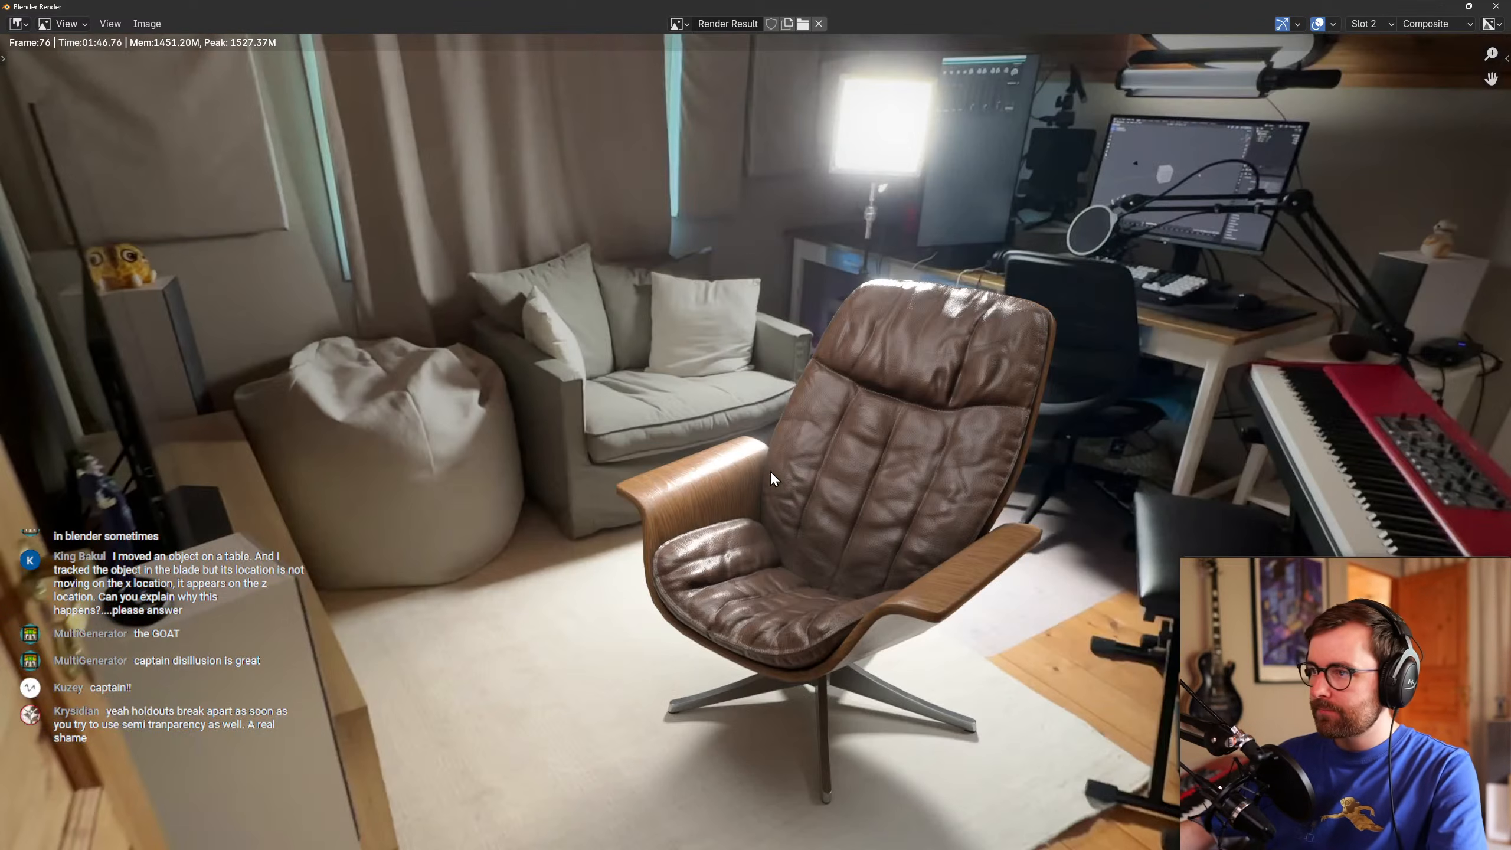
pyautogui.moveTo(770, 471); pyautogui.dragTo(842, 387, button='middle')
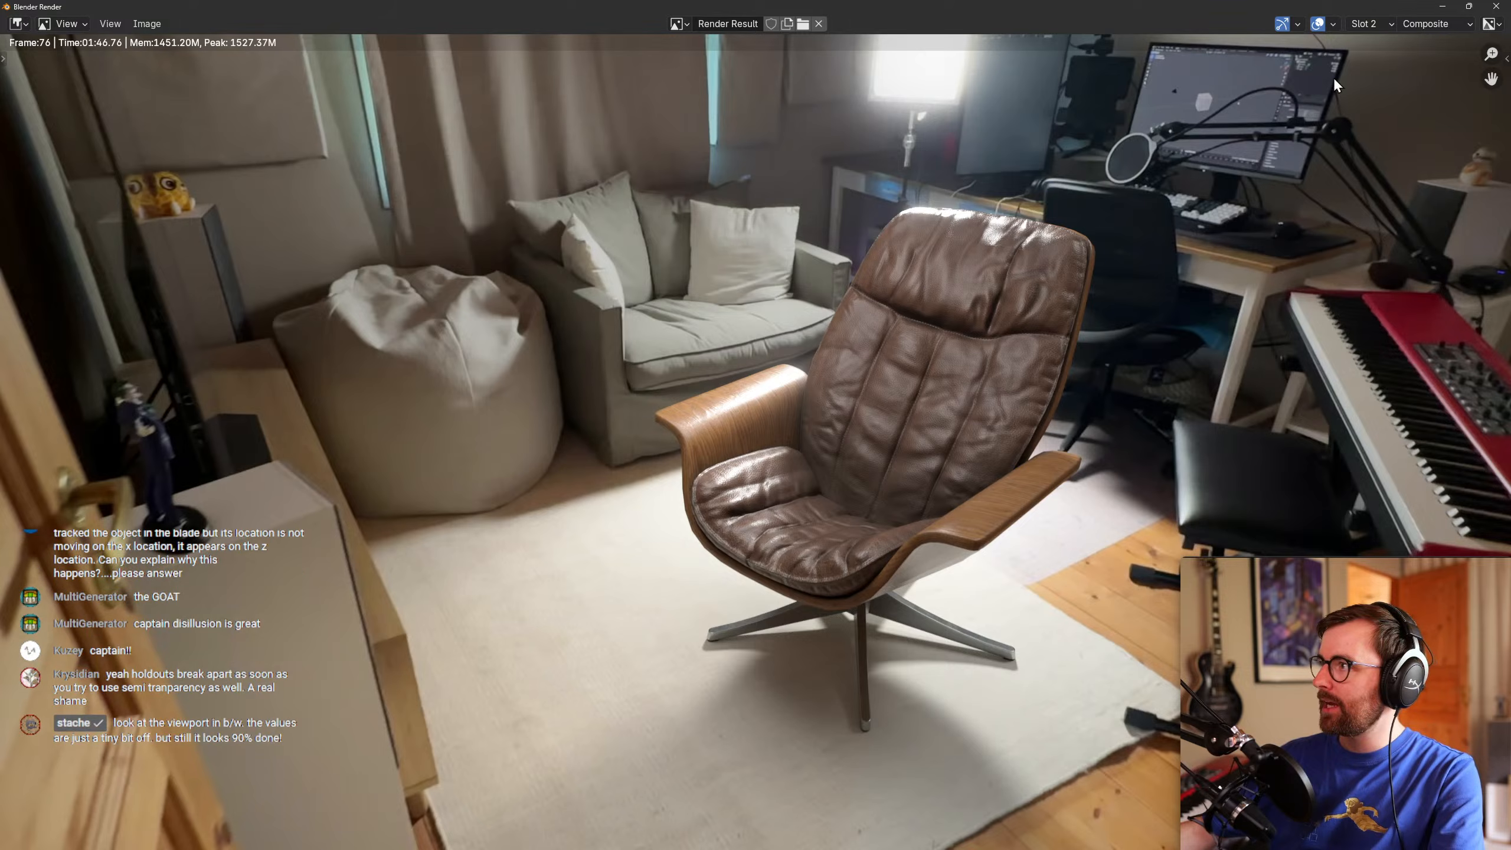
# Restore the render window's size and compare the renders stored in slots 1, 2 and 3.
pyautogui.doubleClick(1328, 6)
pyautogui.press('1')
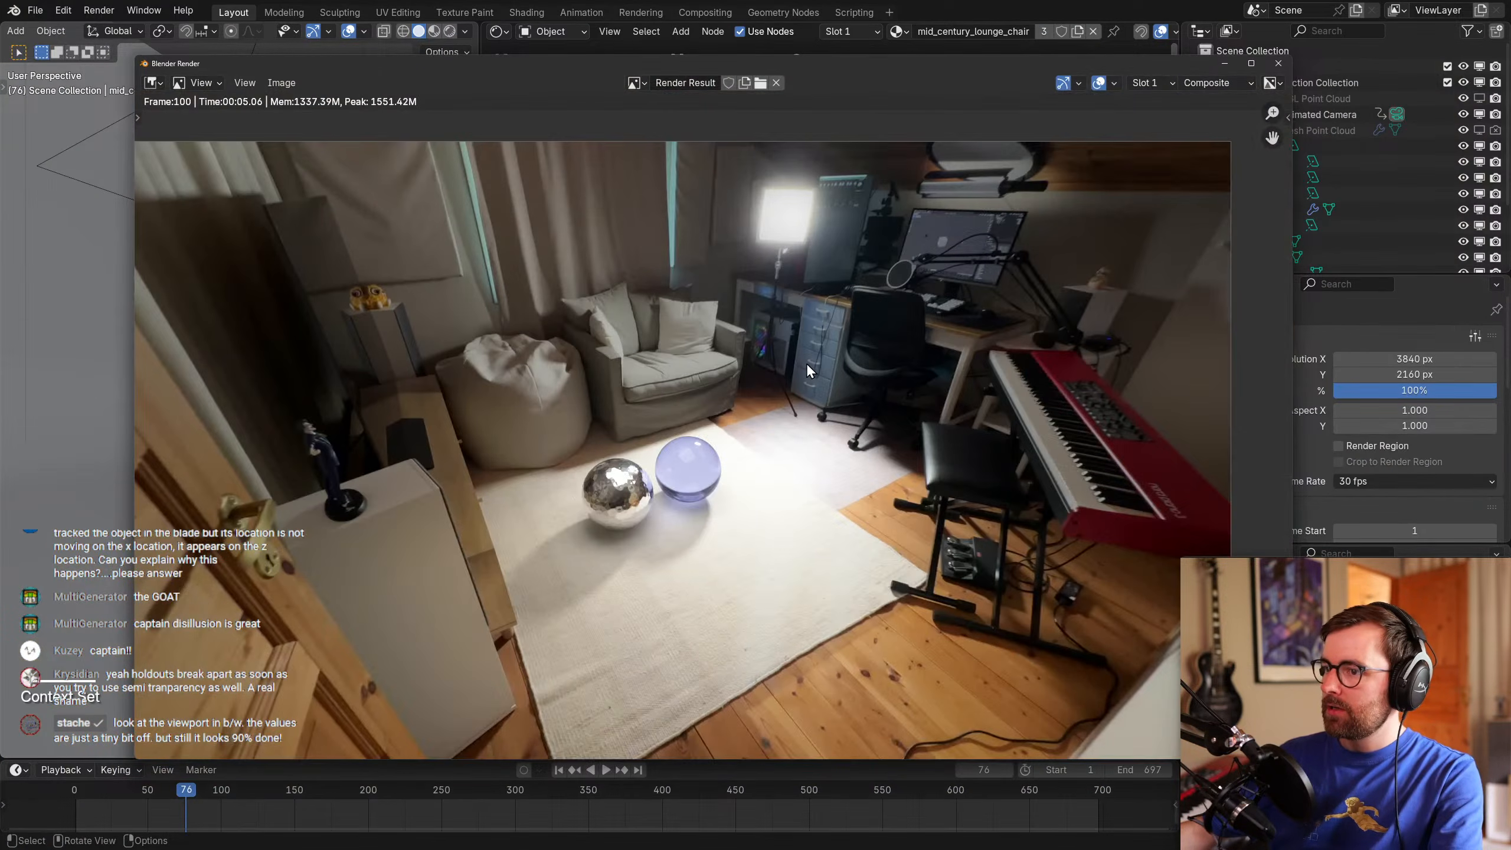
pyautogui.press('2')
pyautogui.press('3')
pyautogui.scroll(5, 808, 363)
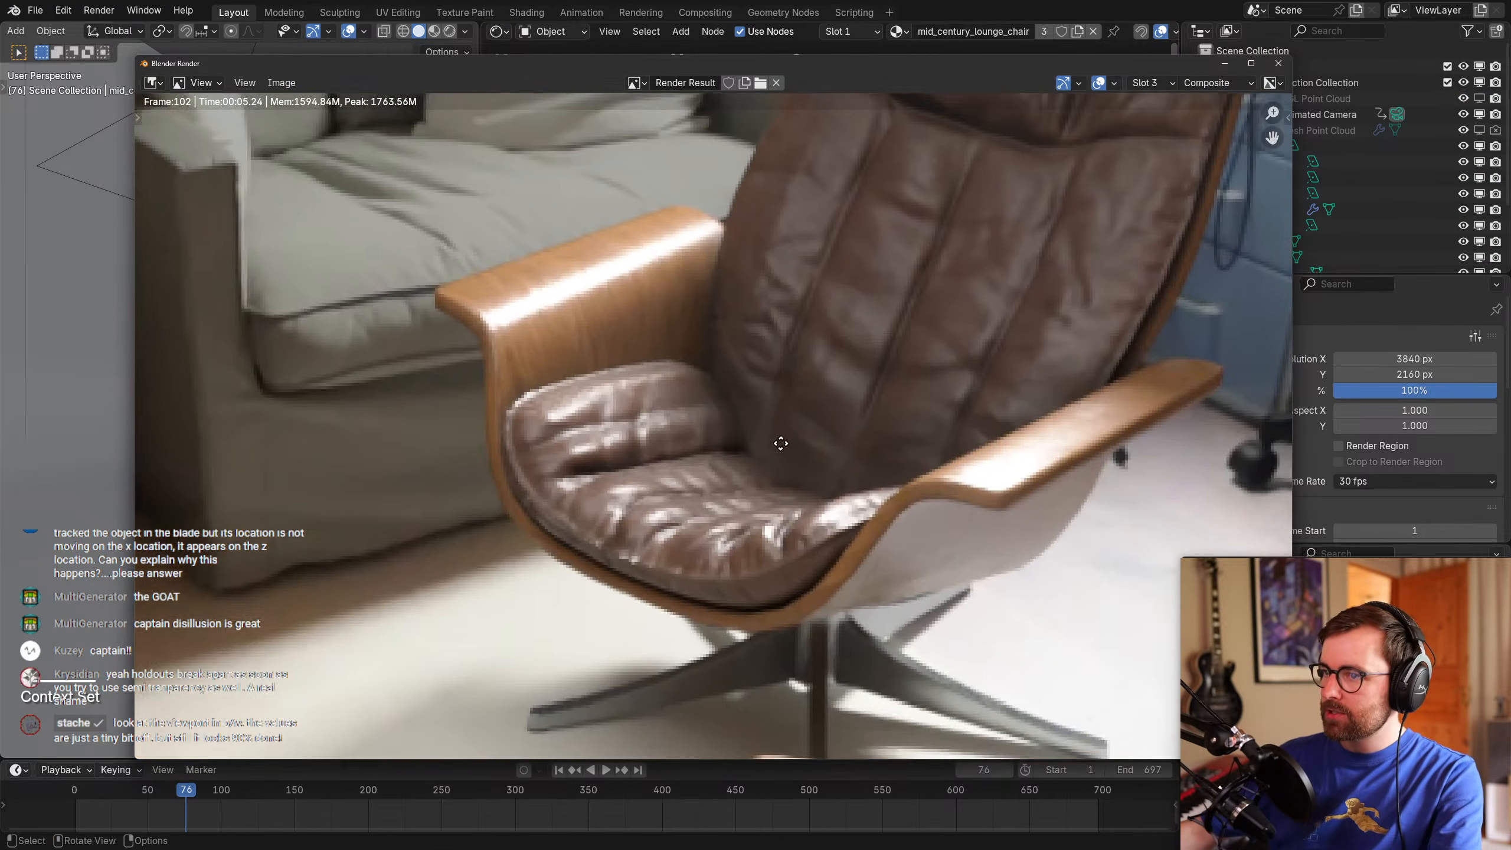
pyautogui.scroll(2, 770, 508)
pyautogui.scroll(-8, 895, 368)
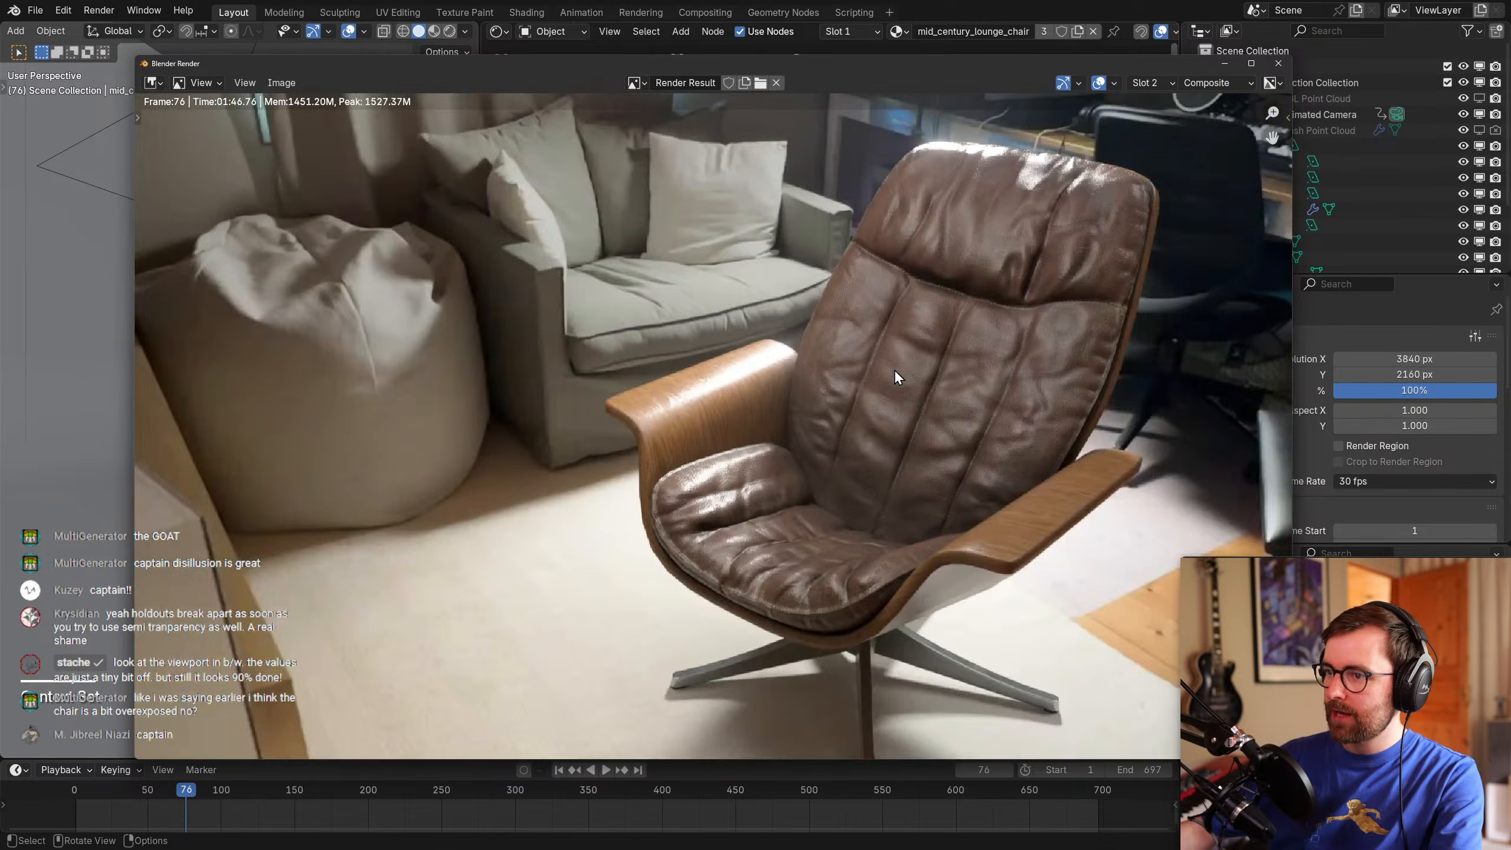
pyautogui.press('2')
pyautogui.press('3')
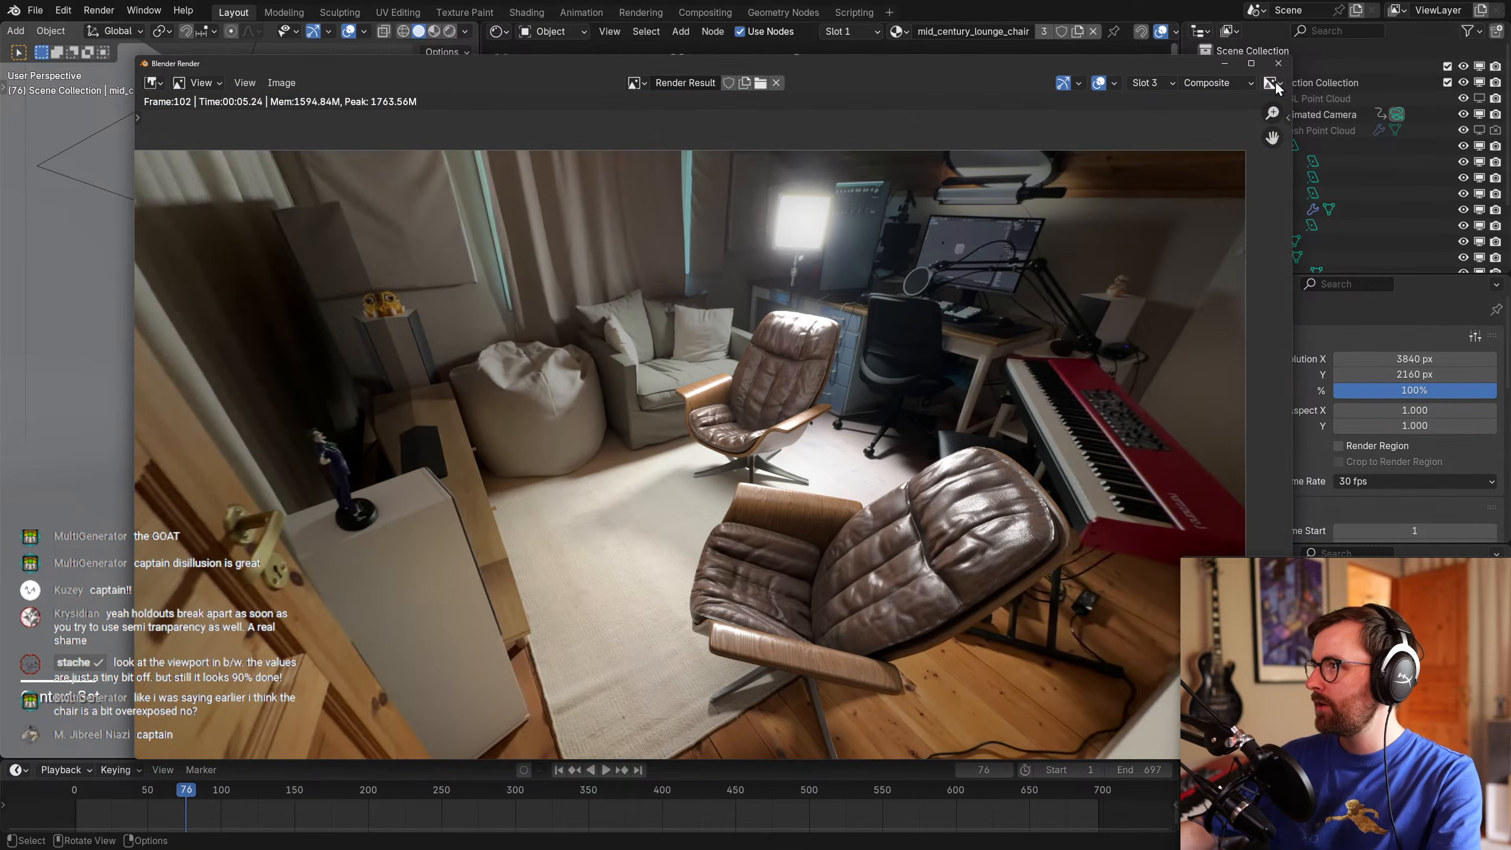
# Close the render window and set the output resolution scale to 50%.
pyautogui.click(1278, 63)
pyautogui.click(1402, 386)
pyautogui.click(1393, 383)
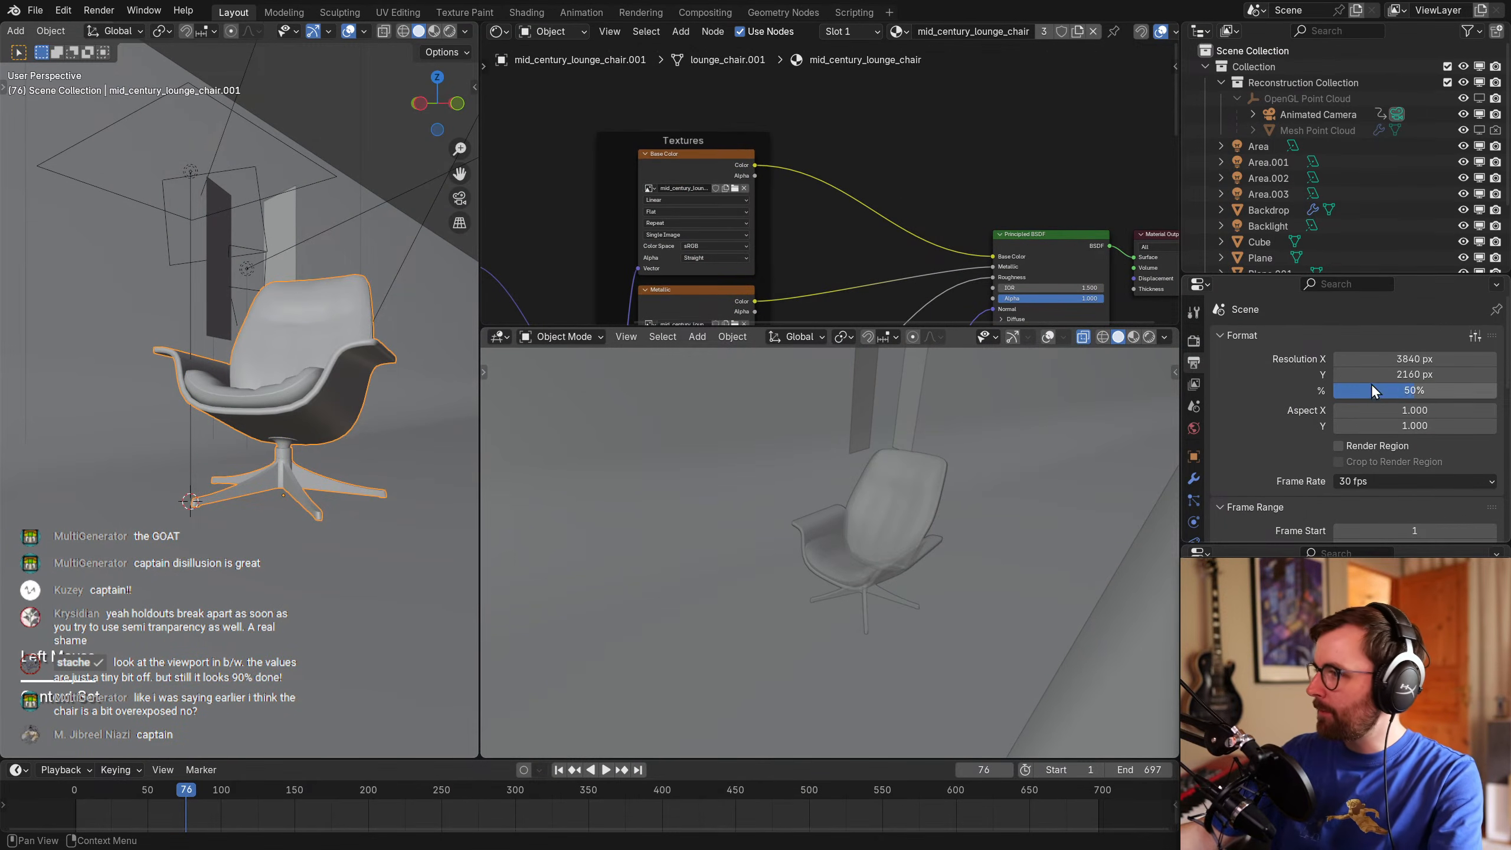
# Set the maximum render samples to 512 in the render sampling settings.
pyautogui.scroll(-3, 1214, 366)
pyautogui.scroll(-1, 1265, 422)
pyautogui.click(1250, 434)
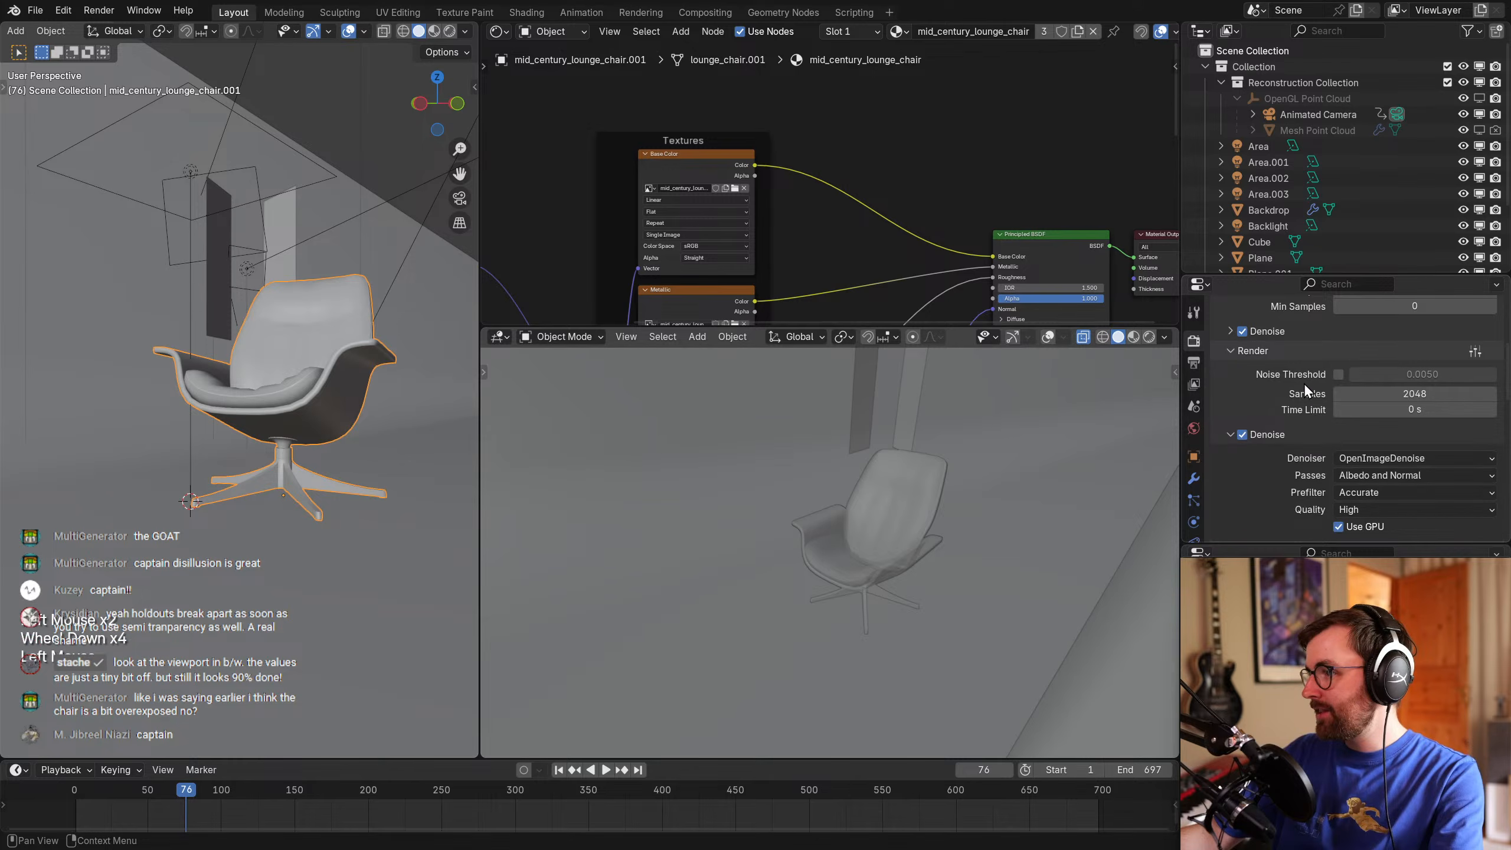
pyautogui.click(1368, 393)
pyautogui.write('162')
pyautogui.press('Return')
pyautogui.click(1363, 394)
pyautogui.write('512')
pyautogui.press('Return')
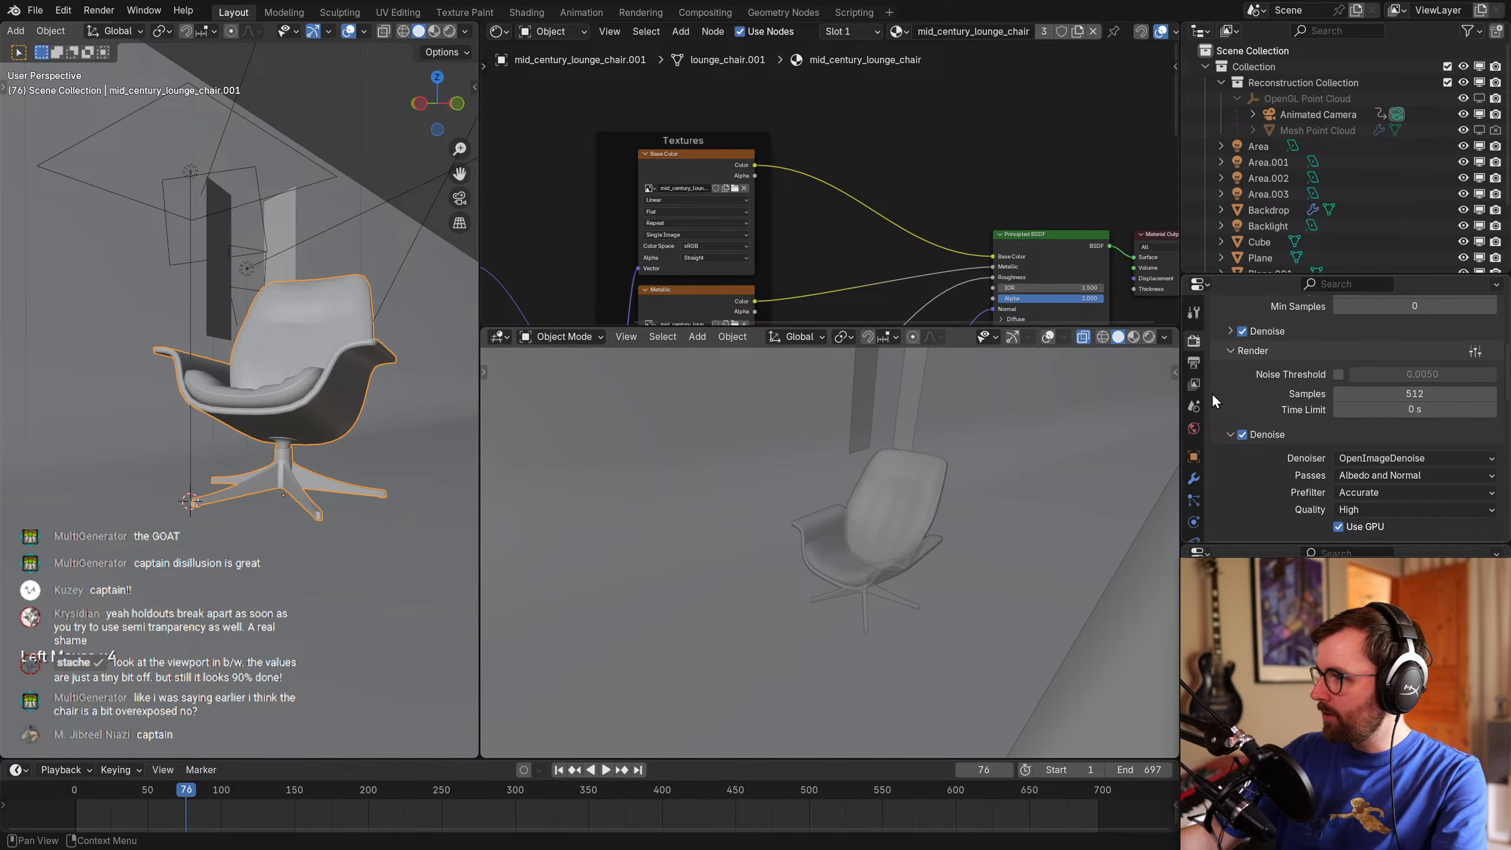
# Render frame 76 into slot 4, review the image and close the render window.
pyautogui.press('F12')
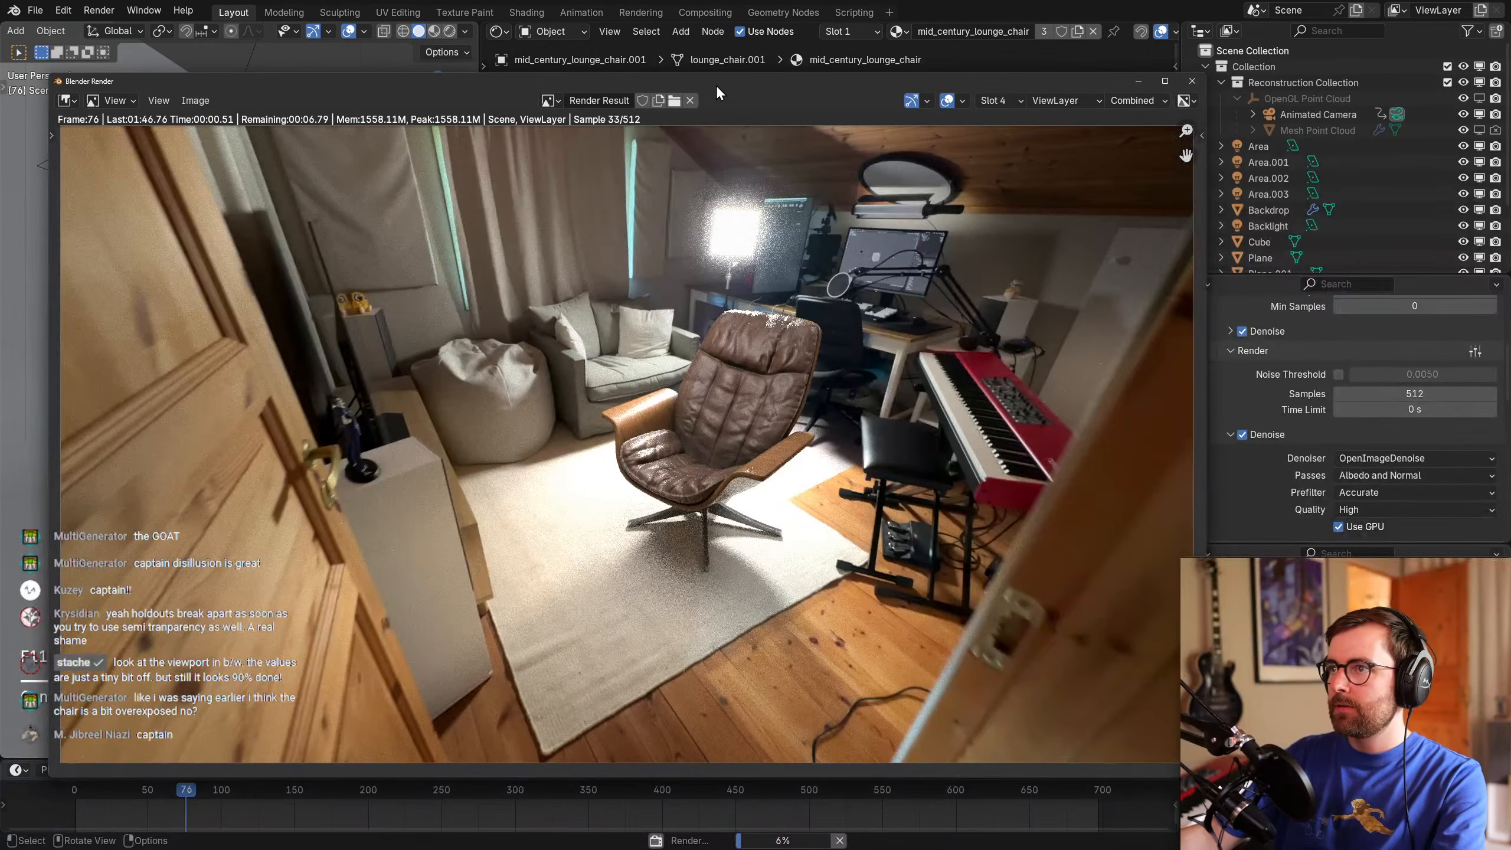
pyautogui.moveTo(715, 85); pyautogui.dragTo(758, 81)
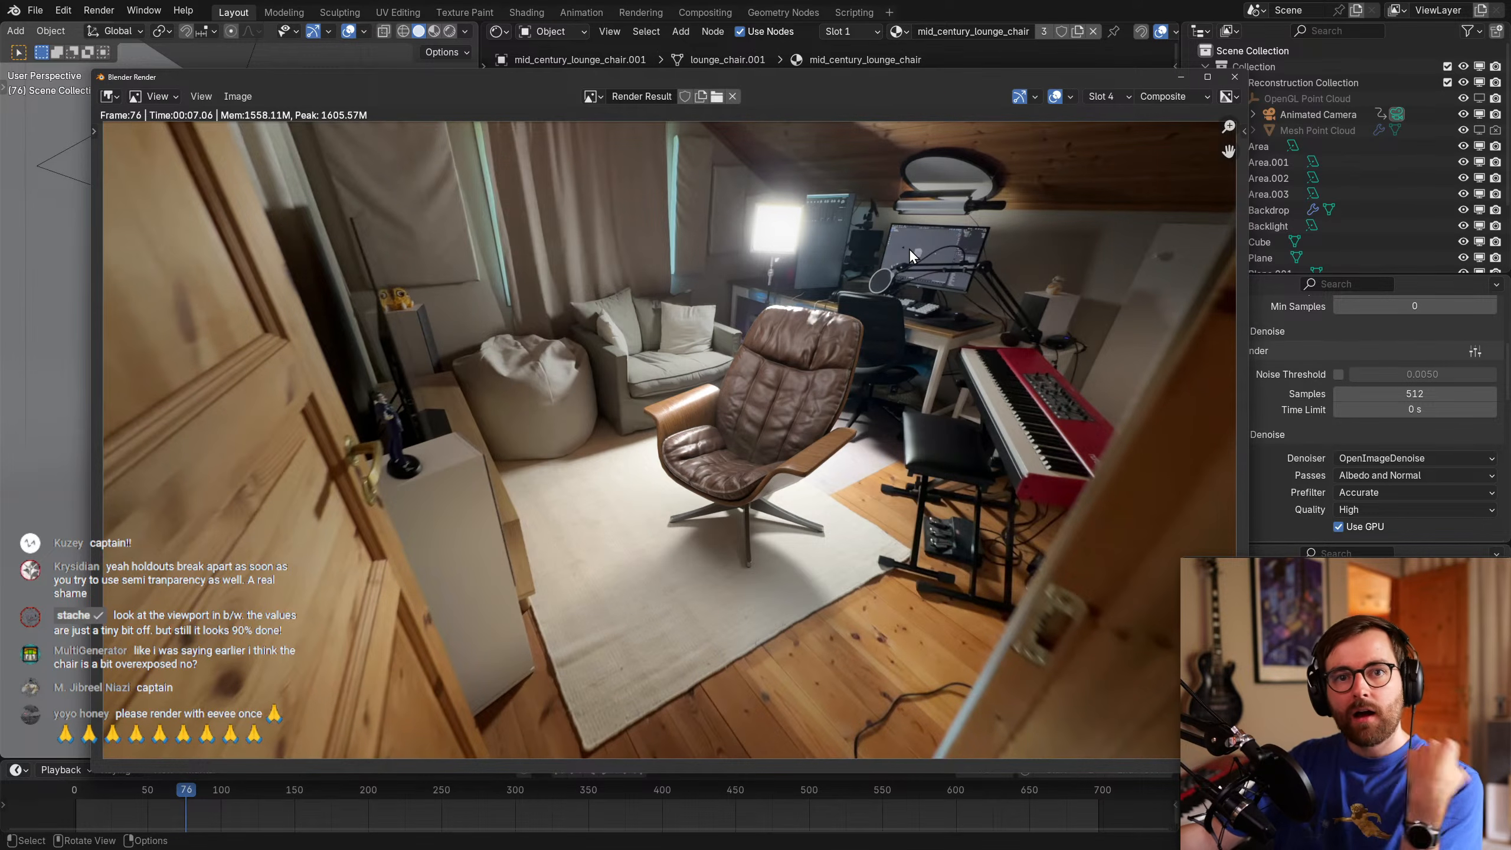
pyautogui.click(1234, 80)
# Switch the node editor to the compositor and turn on the backdrop behind the compositing nodes.
pyautogui.hotkey('shift', 'F3')
pyautogui.hotkey('shift', 'F3')
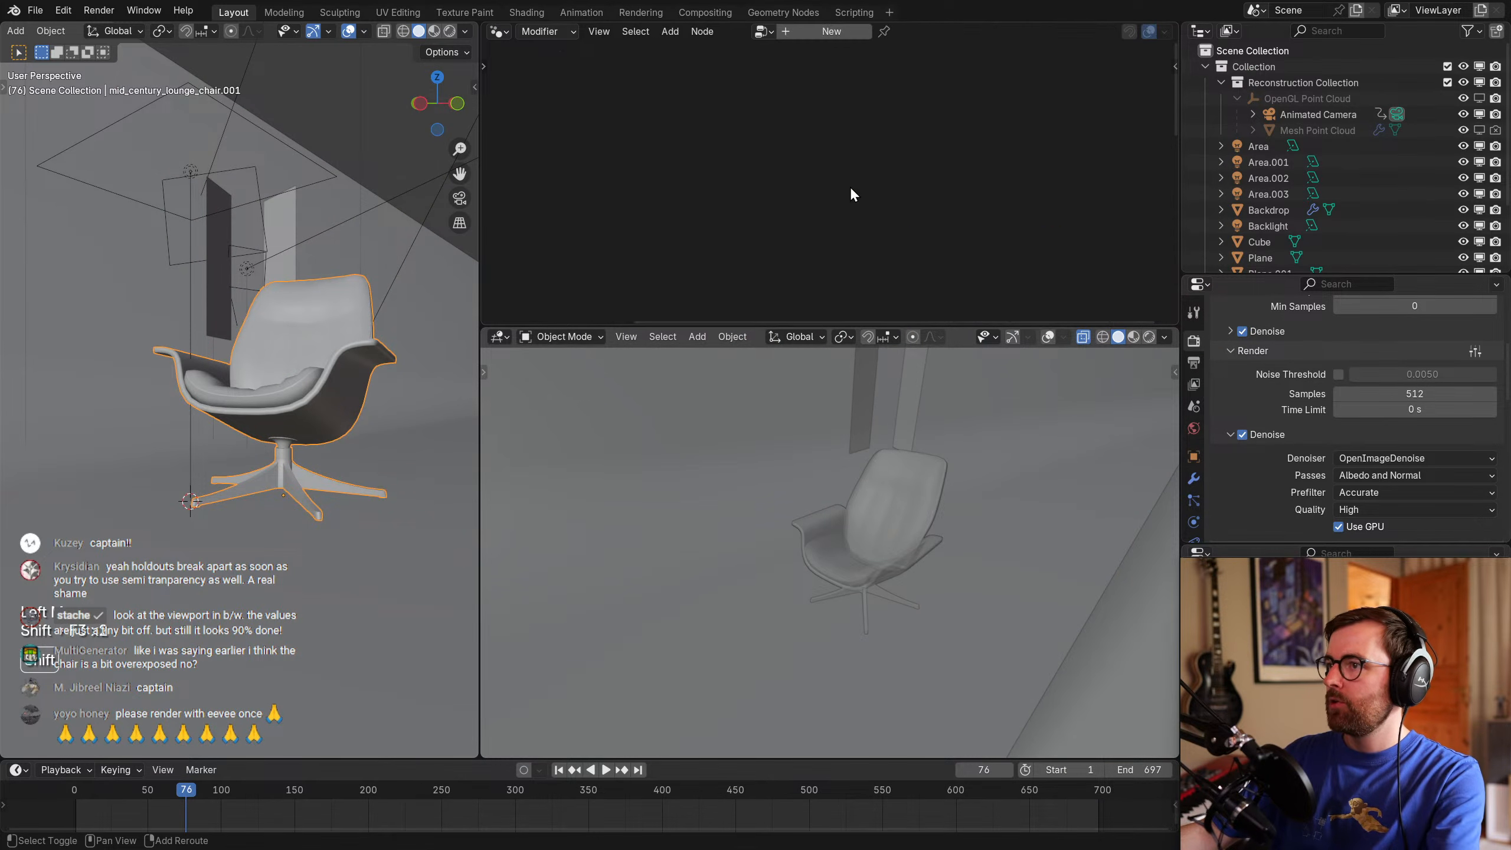
pyautogui.hotkey('shift', 'F3')
pyautogui.moveTo(868, 108); pyautogui.dragTo(878, 66, button='middle')
pyautogui.click(1018, 32)
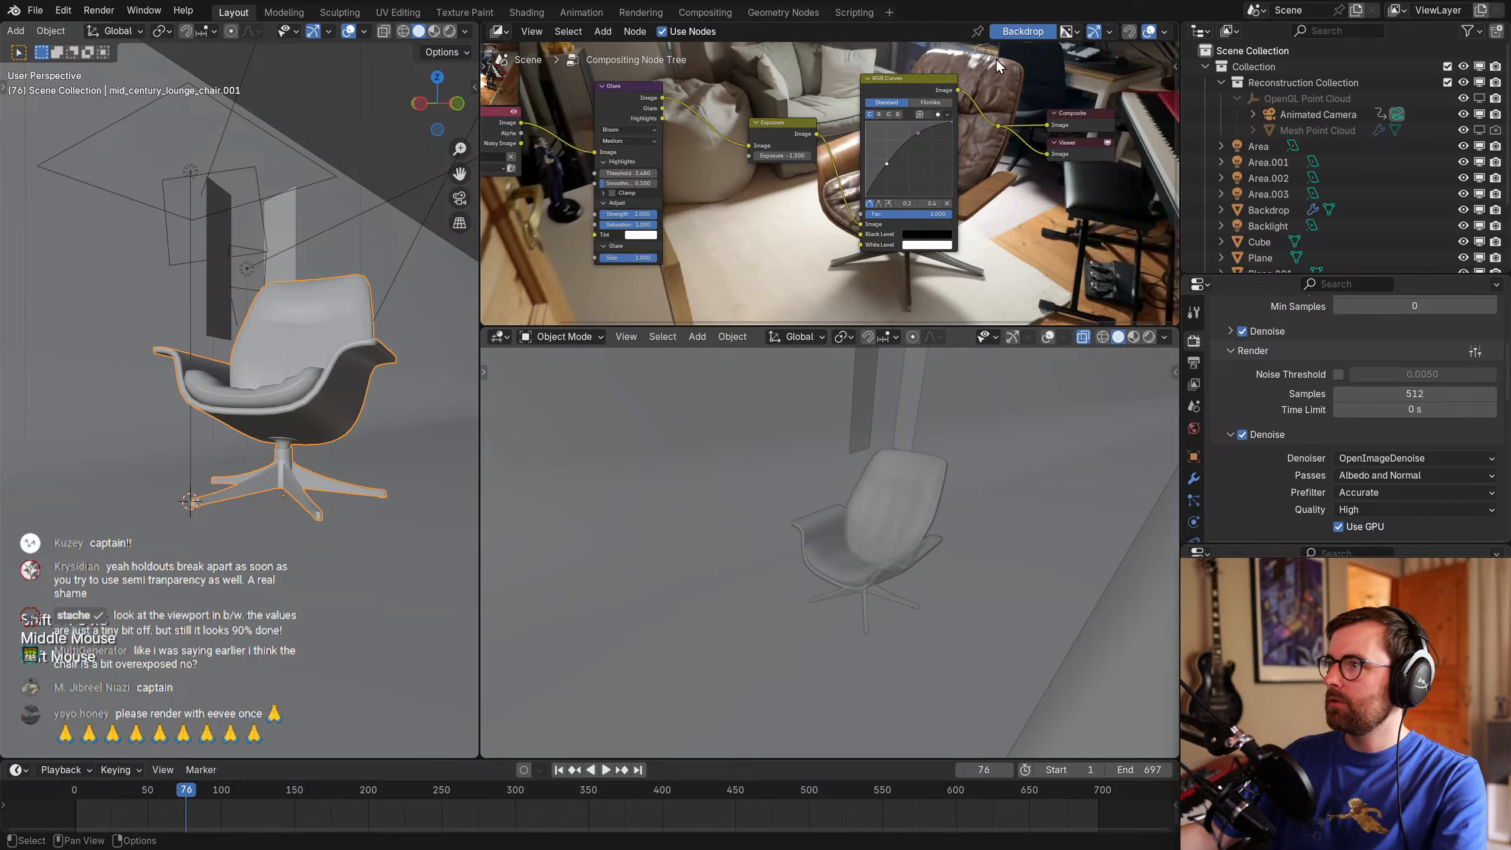
# Maximize the compositor and arrange the backdrop image and node tree so the full render is unobstructed above the nodes.
pyautogui.hotkey('ctrl', 'space')
pyautogui.scroll(-4, 749, 149)
pyautogui.keyDown('alt'); pyautogui.moveTo(713, 230); pyautogui.dragTo(500, 539, button='middle'); pyautogui.keyUp('alt')
pyautogui.keyDown('alt'); pyautogui.moveTo(681, 334); pyautogui.dragTo(827, 39, button='middle'); pyautogui.keyUp('alt')
pyautogui.moveTo(779, 154); pyautogui.dragTo(624, 566, button='middle')
pyautogui.moveTo(1105, 422); pyautogui.dragTo(1163, 414, button='middle')
# Compare the chair's values with the room by viewing the backdrop's red, green and blue channels individually, ending on blue.
pyautogui.click(1446, 35)
pyautogui.click(1495, 33)
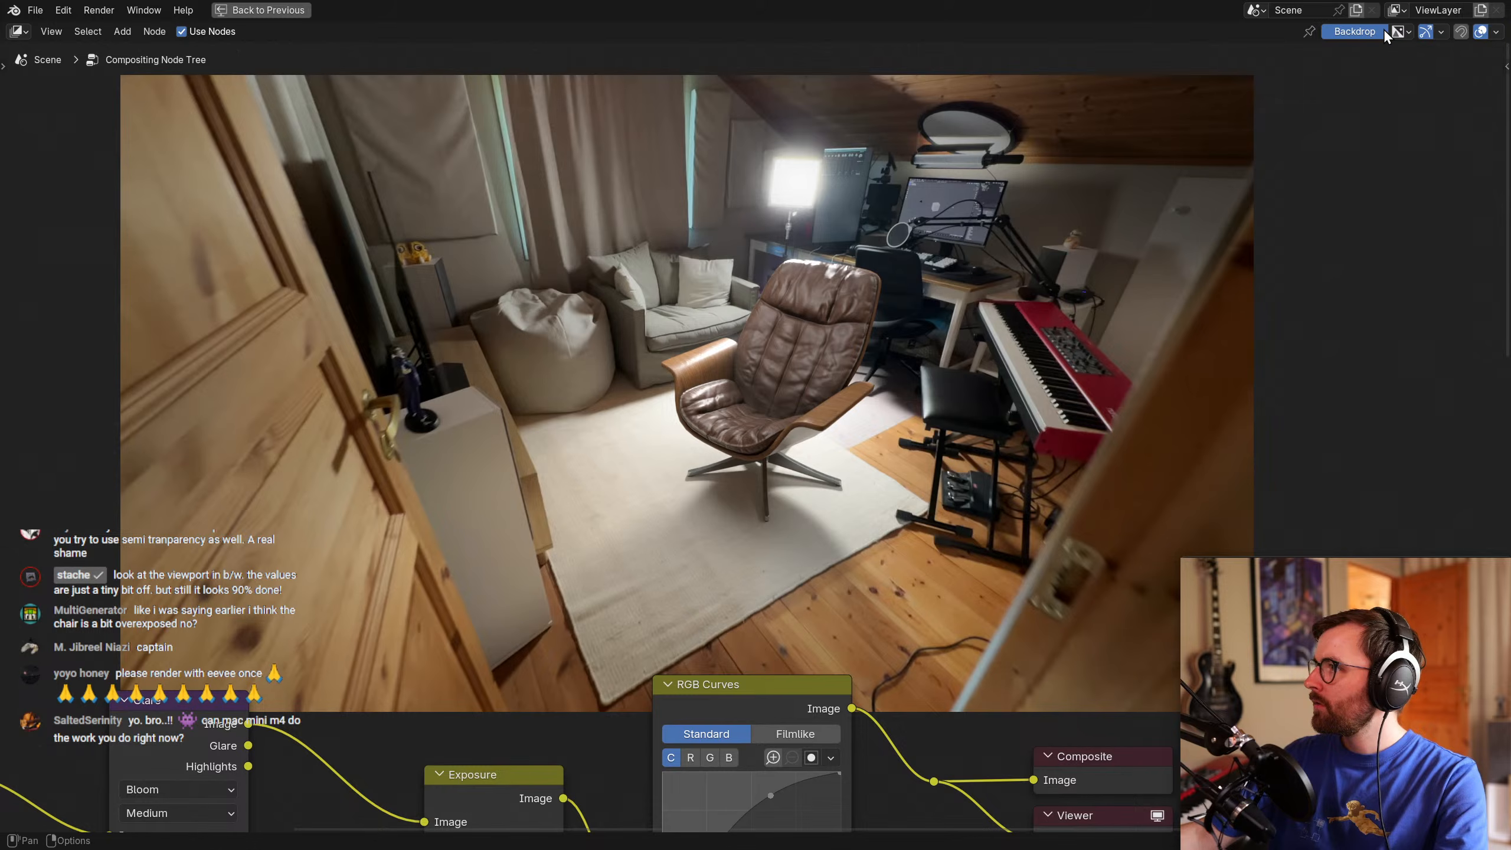
pyautogui.click(1404, 30)
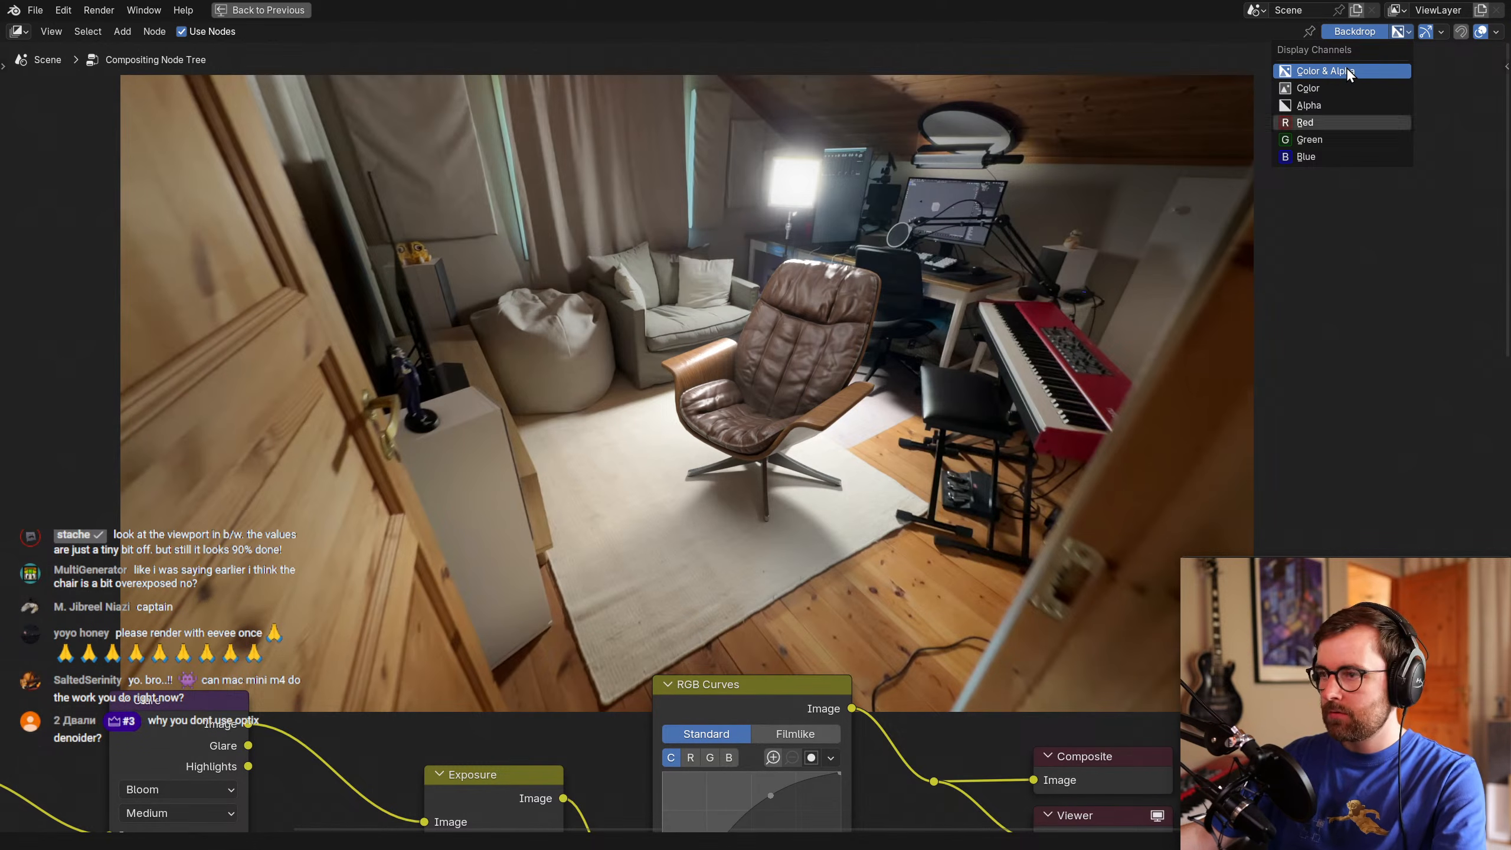
pyautogui.click(1333, 122)
pyautogui.click(1401, 29)
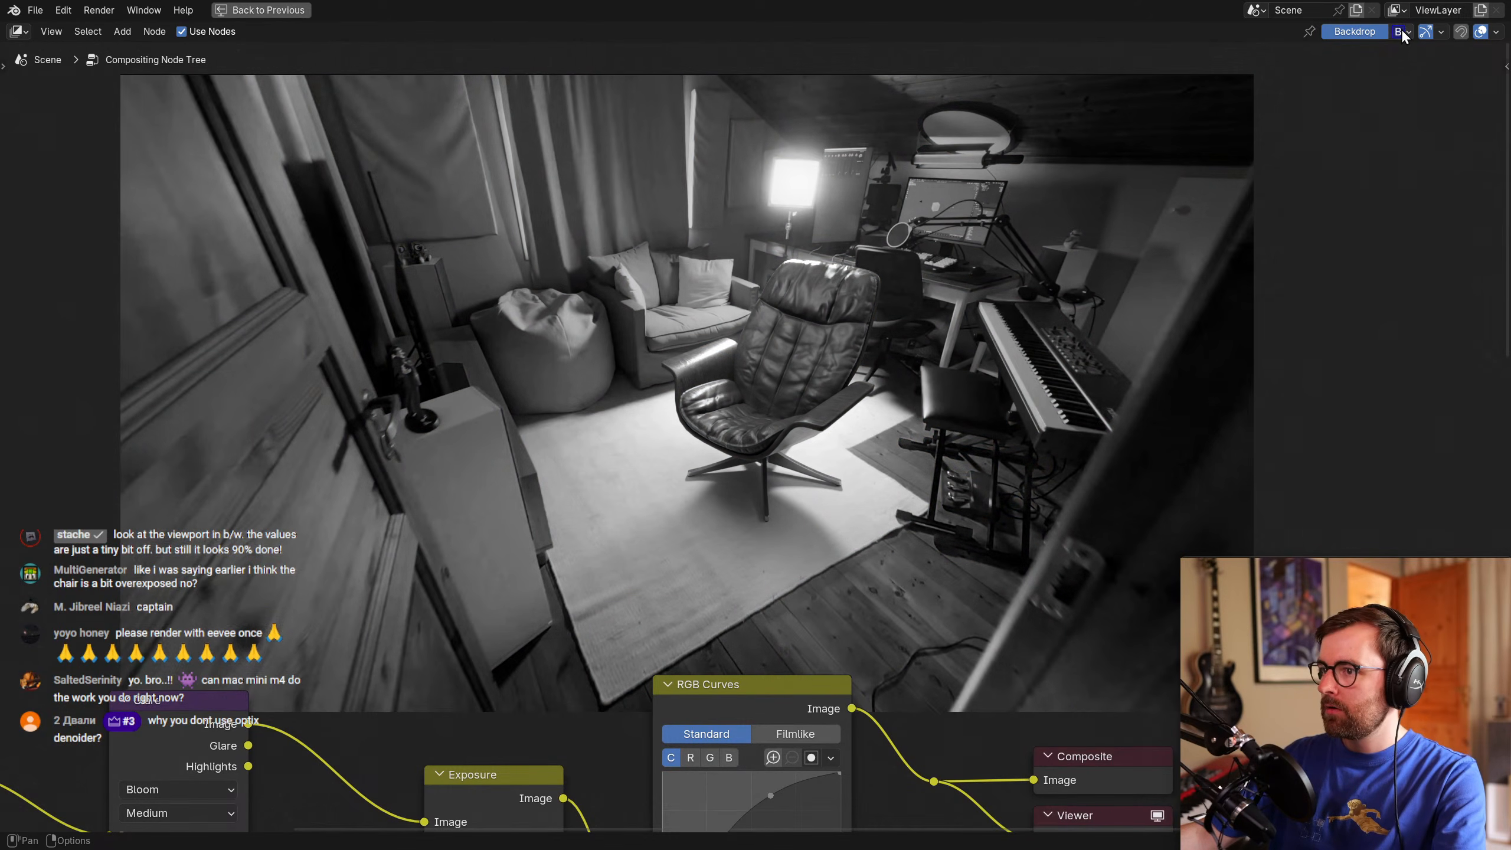
pyautogui.press('b')
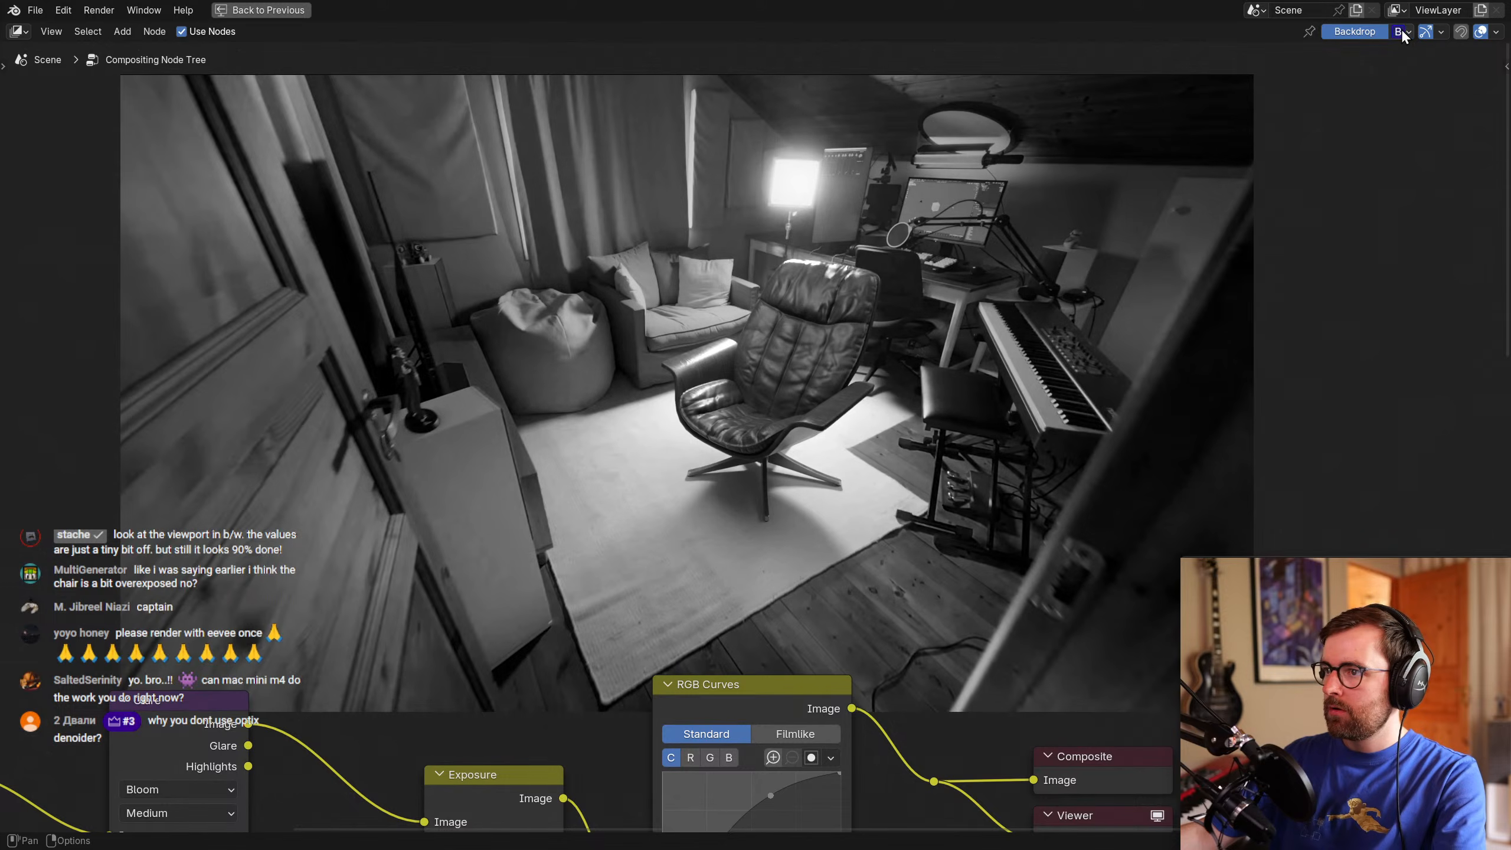
pyautogui.click(1401, 28)
pyautogui.press('g')
pyautogui.click(1402, 28)
pyautogui.press('r')
pyautogui.click(1402, 29)
pyautogui.press('b')
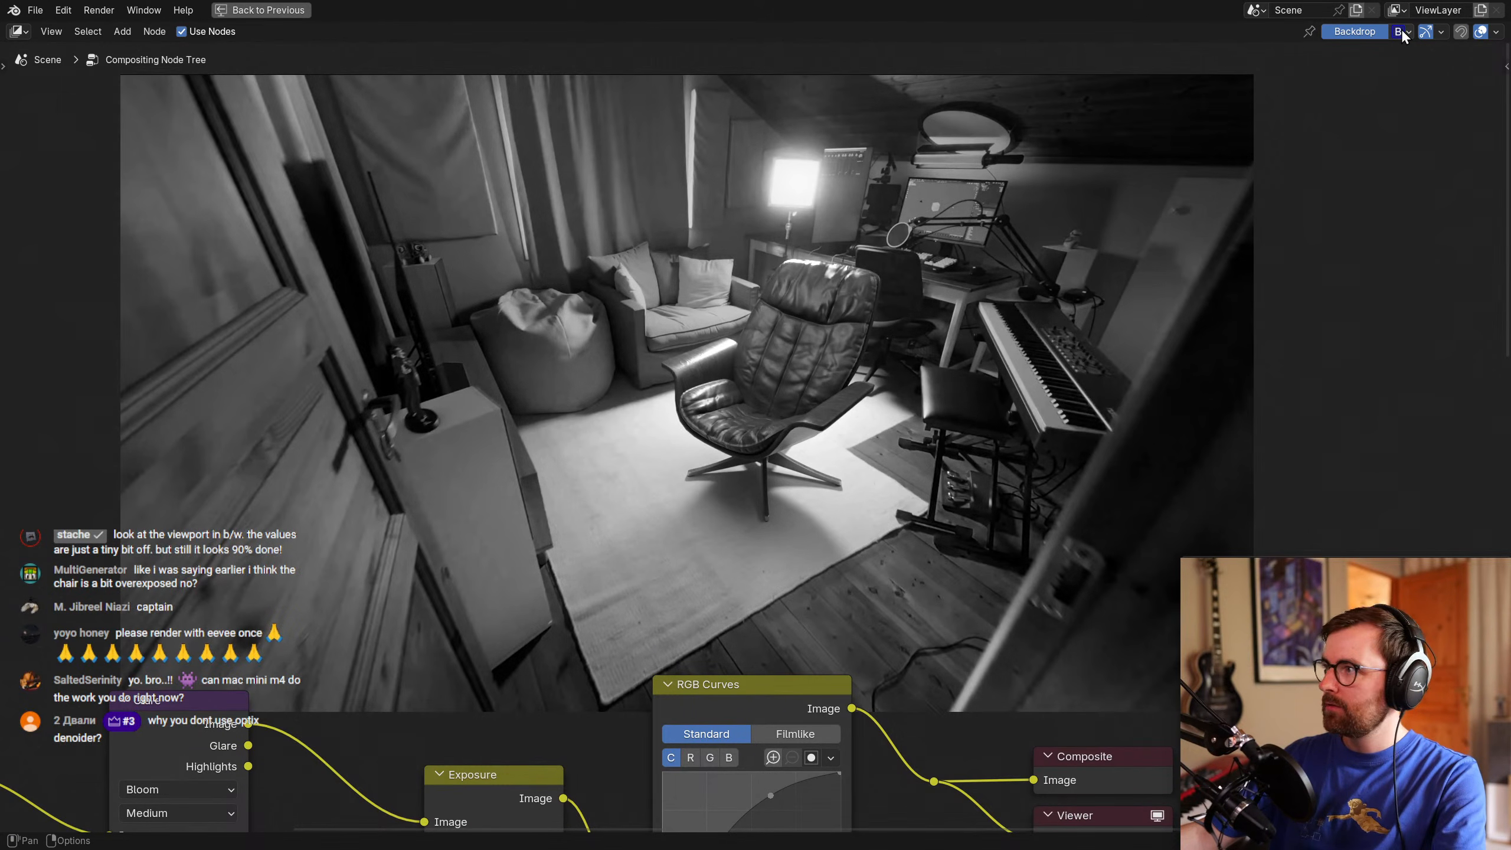
# Compare the chair with the room by cycling the backdrop repeatedly through its red, green and blue channels, ending on blue.
pyautogui.click(1402, 29)
pyautogui.press('r')
pyautogui.click(1402, 28)
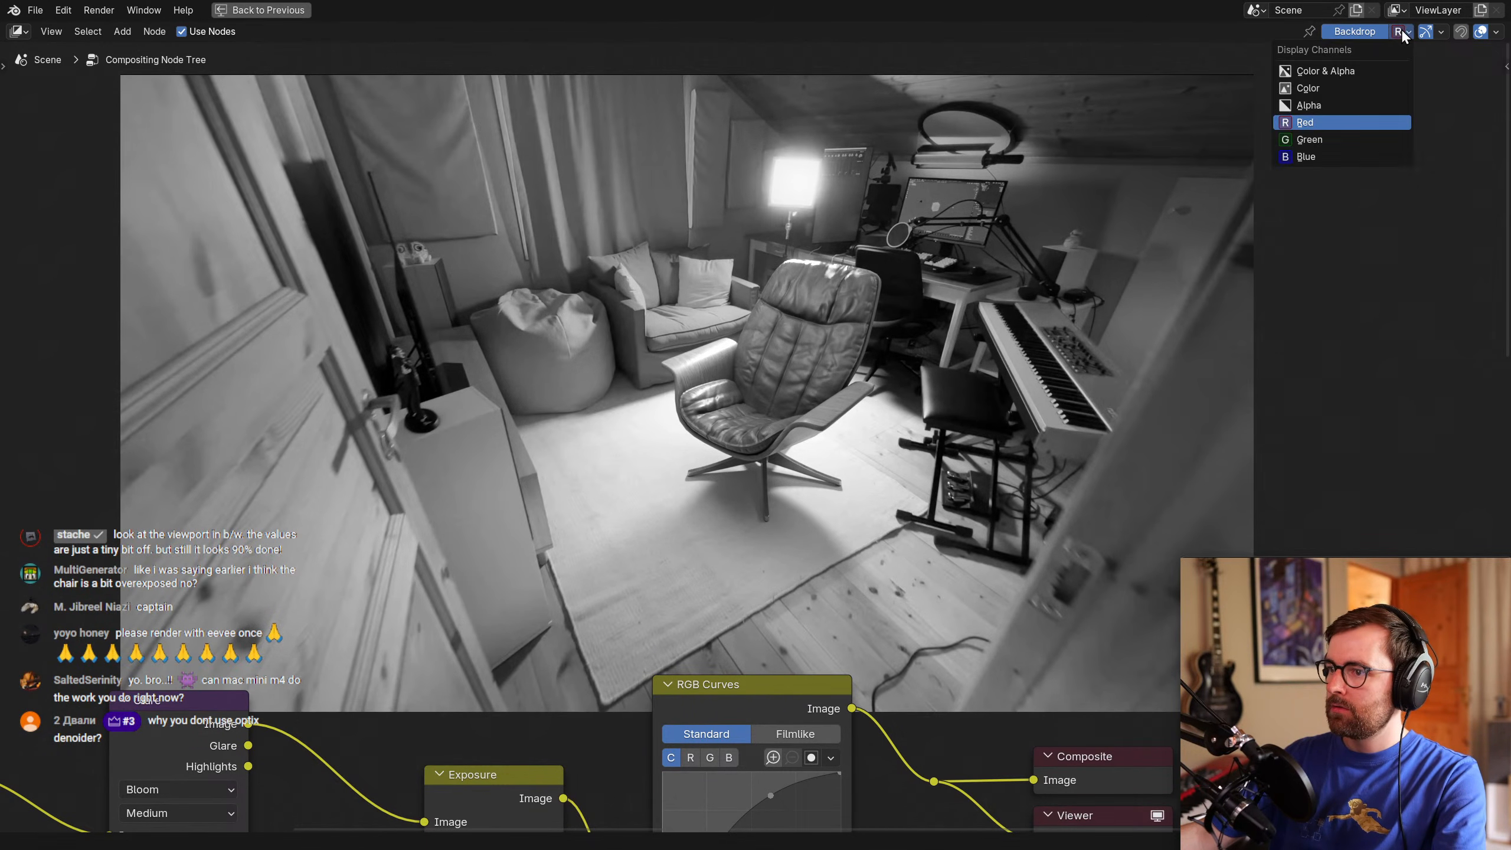
pyautogui.press('g')
pyautogui.click(1401, 29)
pyautogui.press('b')
pyautogui.click(1402, 29)
pyautogui.press('r')
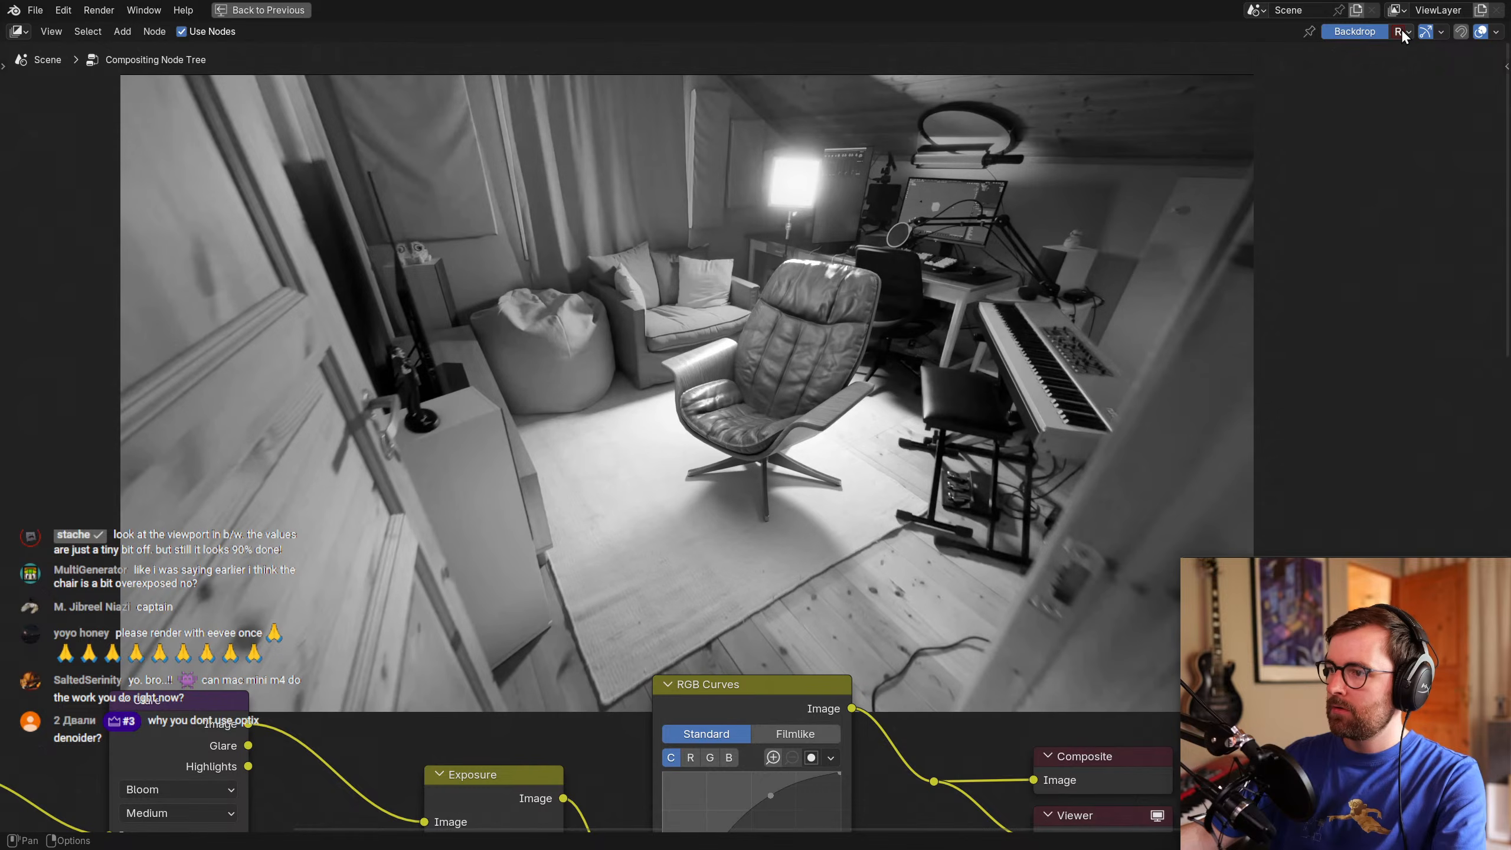
pyautogui.click(1402, 29)
pyautogui.press('g')
pyautogui.click(1402, 28)
pyautogui.press('b')
pyautogui.click(1401, 28)
pyautogui.press('r')
pyautogui.click(1402, 28)
pyautogui.press('b')
pyautogui.click(1402, 29)
pyautogui.press('r')
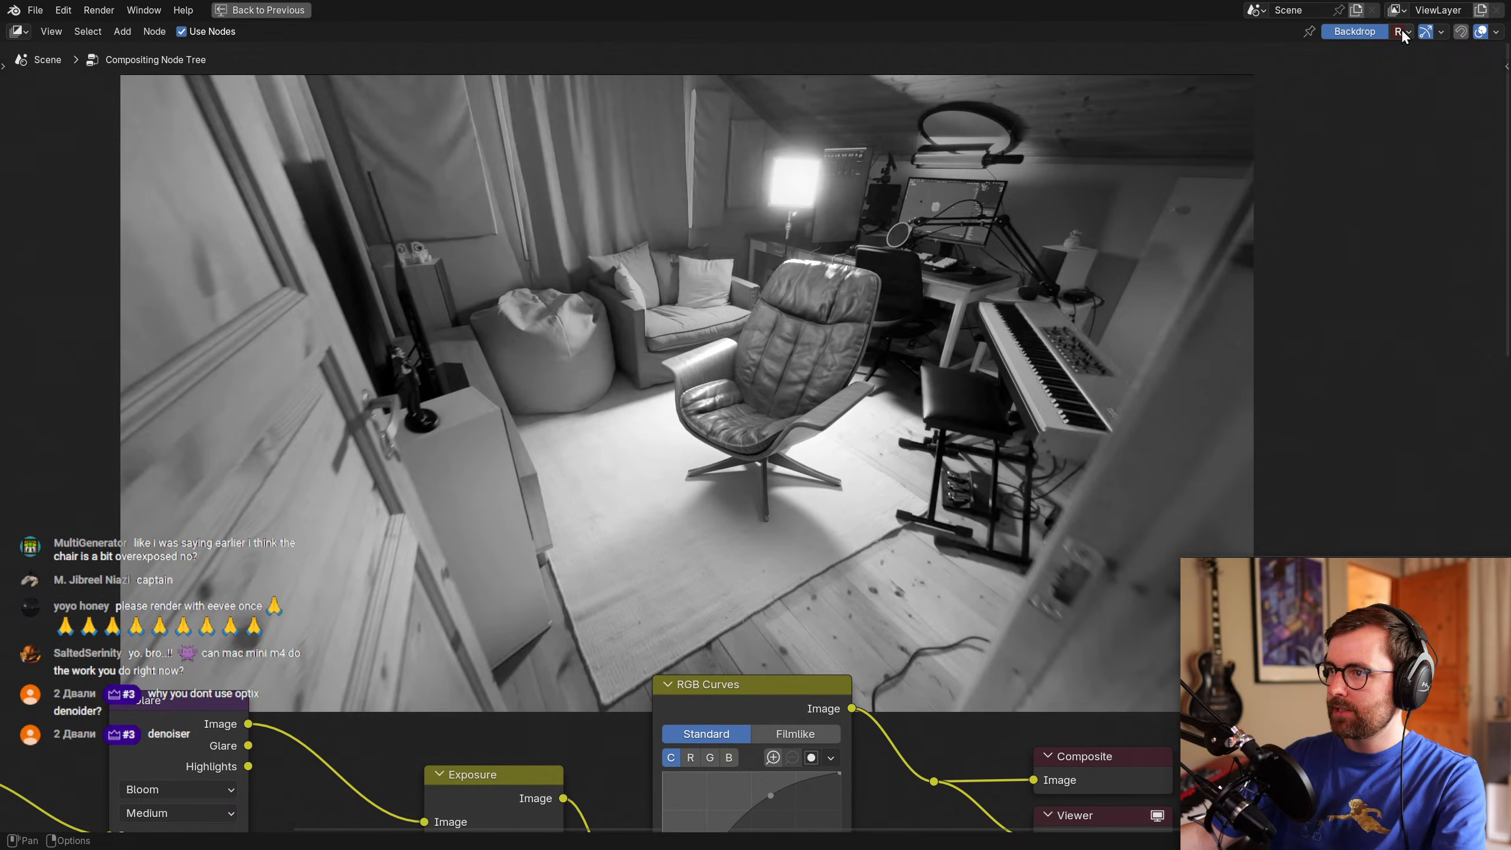
pyautogui.click(1401, 28)
pyautogui.press('b')
pyautogui.click(1401, 28)
pyautogui.press('g')
pyautogui.click(1401, 29)
pyautogui.press('r')
pyautogui.click(1401, 29)
pyautogui.press('b')
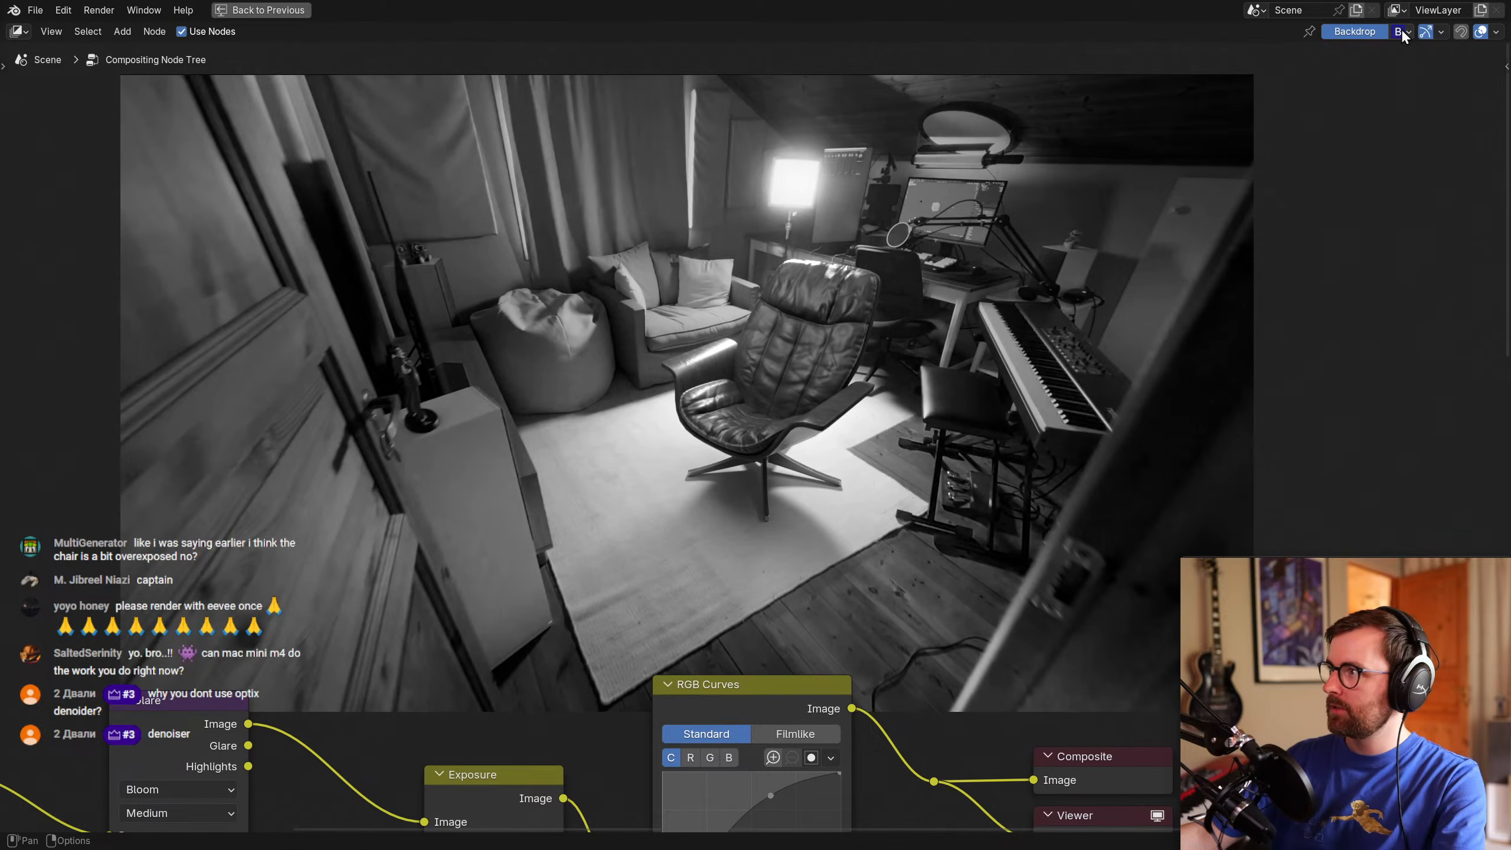
# Try inserting a duplicate of the RGB Curves node before the outputs, reset it to defaults and edit its red channel.
pyautogui.moveTo(767, 362); pyautogui.dragTo(985, 192, button='middle')
pyautogui.scroll(-4, 985, 193)
pyautogui.moveTo(824, 284); pyautogui.dragTo(548, 249, button='middle')
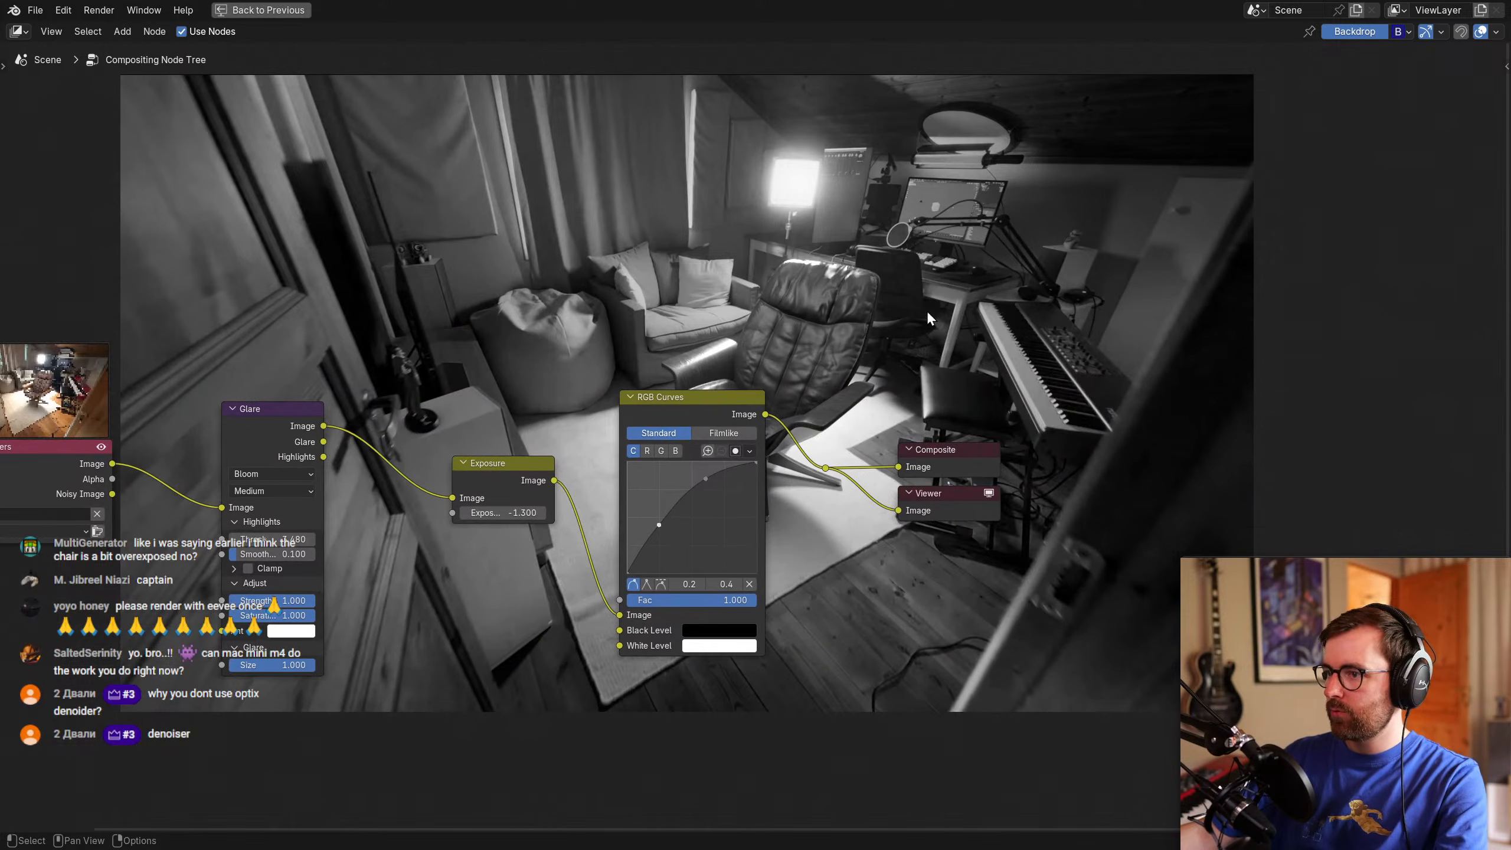
pyautogui.moveTo(816, 336); pyautogui.dragTo(667, 306, button='middle')
pyautogui.moveTo(779, 419); pyautogui.dragTo(1058, 413)
pyautogui.hotkey('shift', 'd')
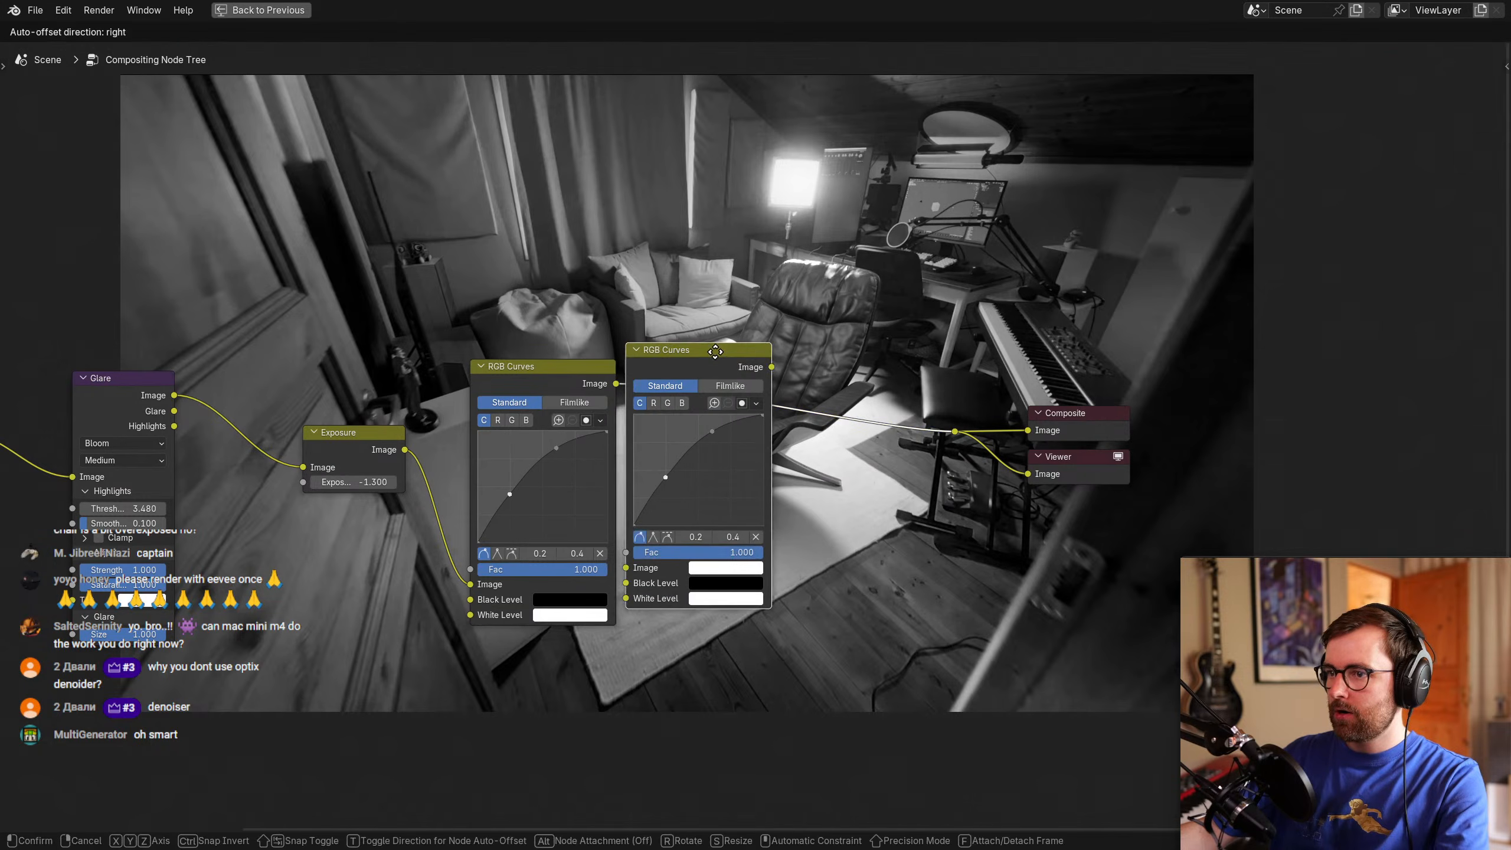
pyautogui.click(758, 345)
pyautogui.press('BackSpace')
pyautogui.scroll(2, 876, 292)
pyautogui.moveTo(876, 293); pyautogui.dragTo(768, 405, button='middle')
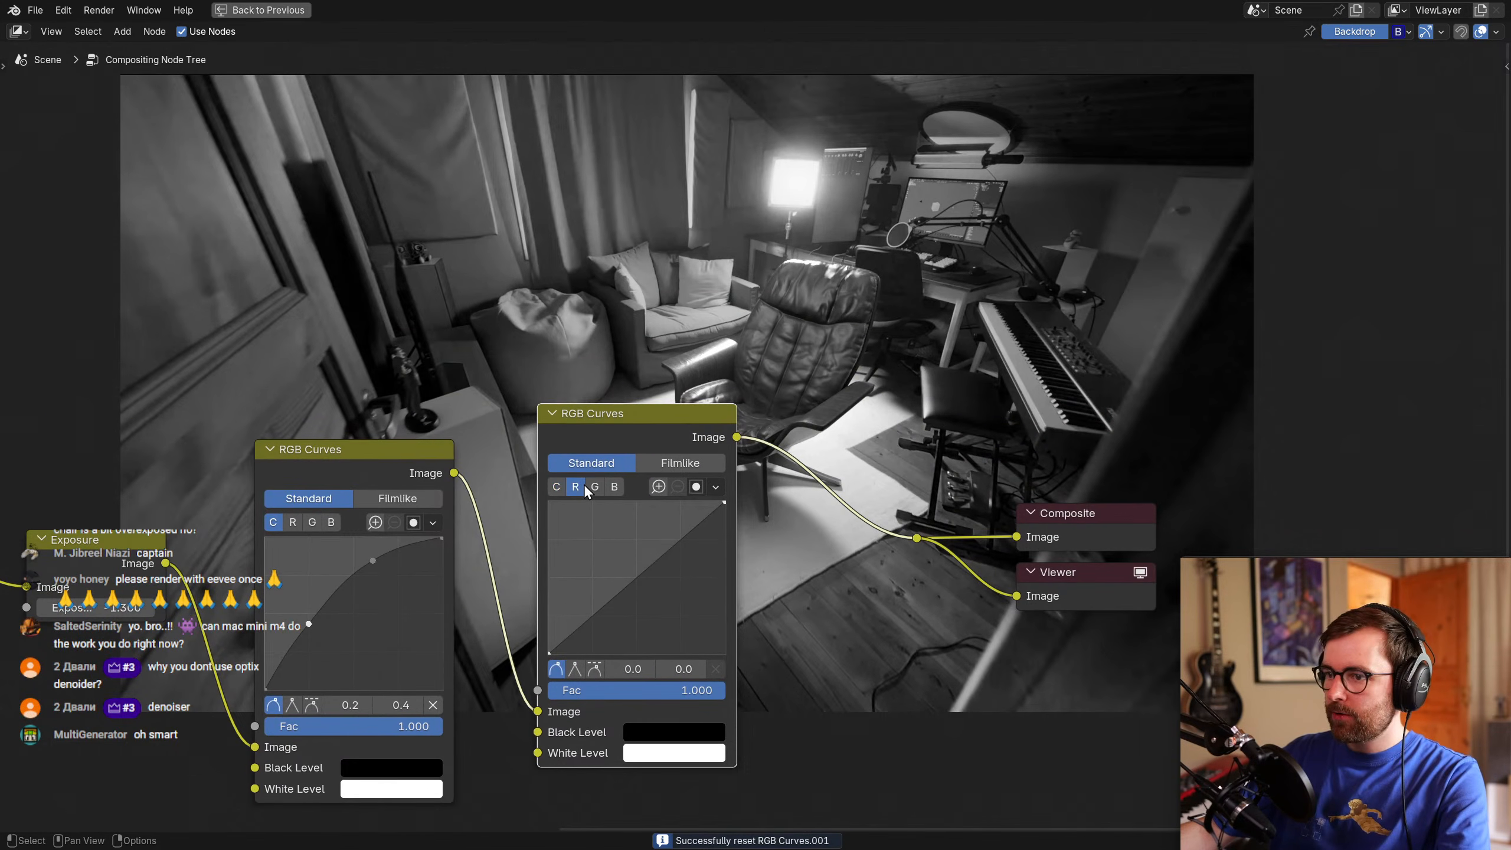
pyautogui.moveTo(586, 489); pyautogui.dragTo(574, 534, button='middle')
# Show the backdrop's red channel and lower the second node's red curve with a point at about 0.4, 0.3.
pyautogui.click(1403, 31)
pyautogui.click(1328, 135)
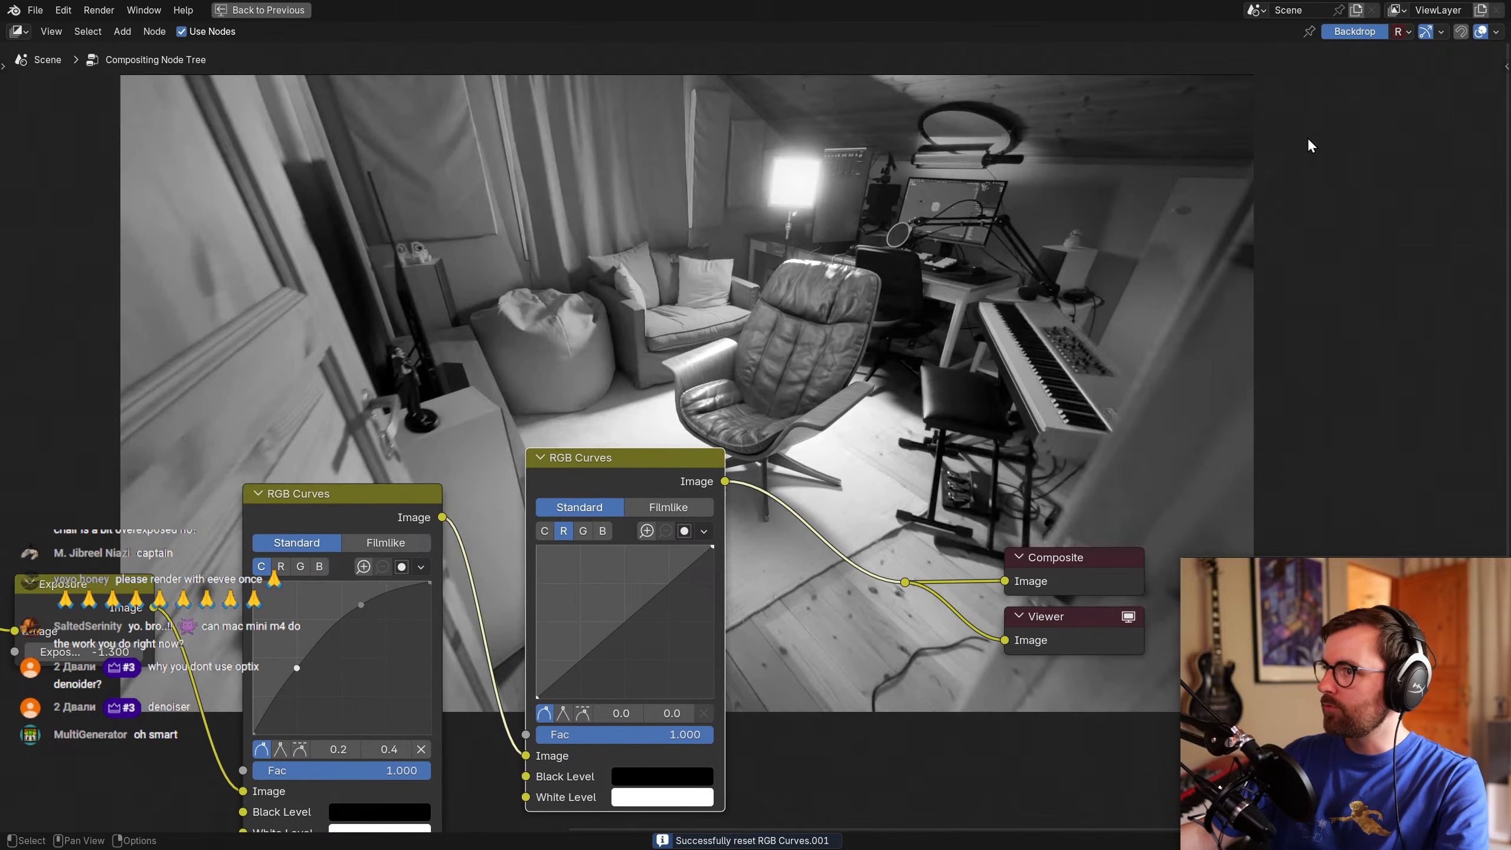
pyautogui.moveTo(879, 298); pyautogui.dragTo(838, 341, button='middle')
pyautogui.scroll(-1, 676, 487)
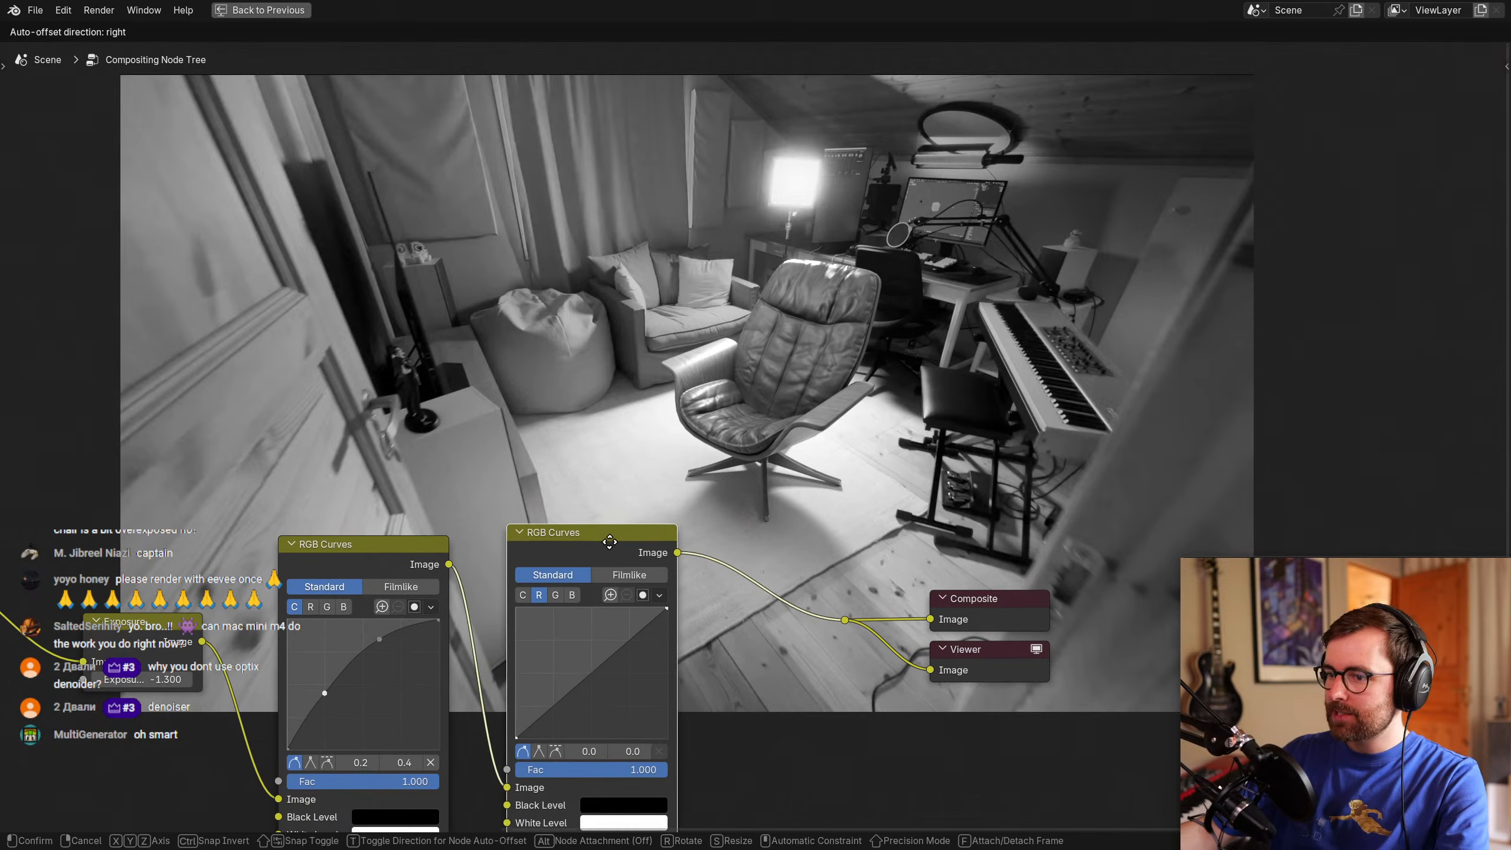
pyautogui.moveTo(581, 684); pyautogui.dragTo(585, 693)
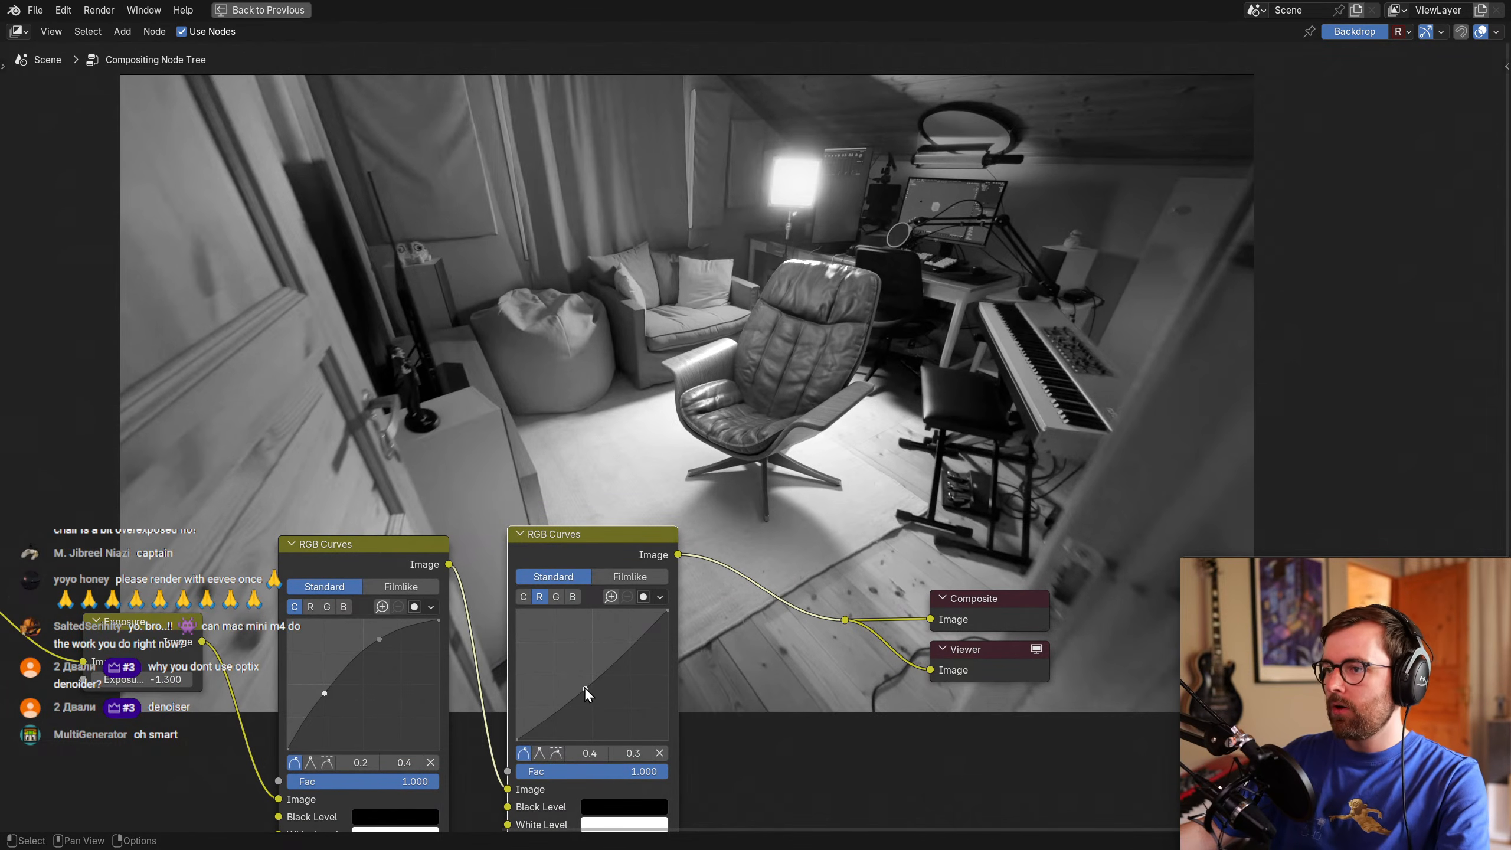
pyautogui.rightClick(585, 688)
pyautogui.press('Escape')
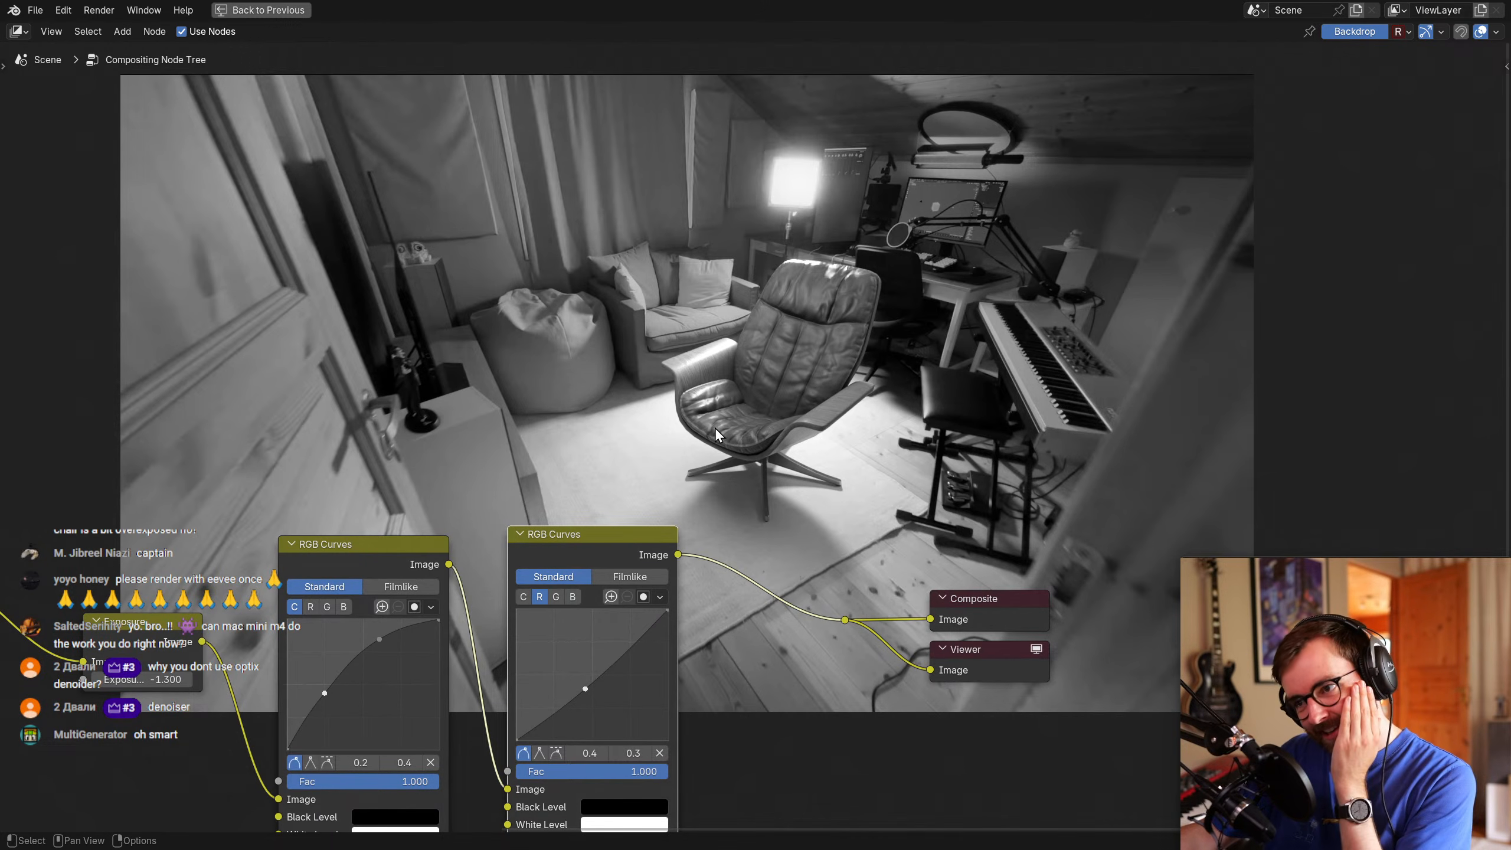
# Take the second RGB Curves node out of the compositing chain and display the backdrop in Color & Alpha.
pyautogui.keyDown('alt'); pyautogui.moveTo(602, 543); pyautogui.dragTo(654, 833); pyautogui.keyUp('alt')
pyautogui.click(1401, 30)
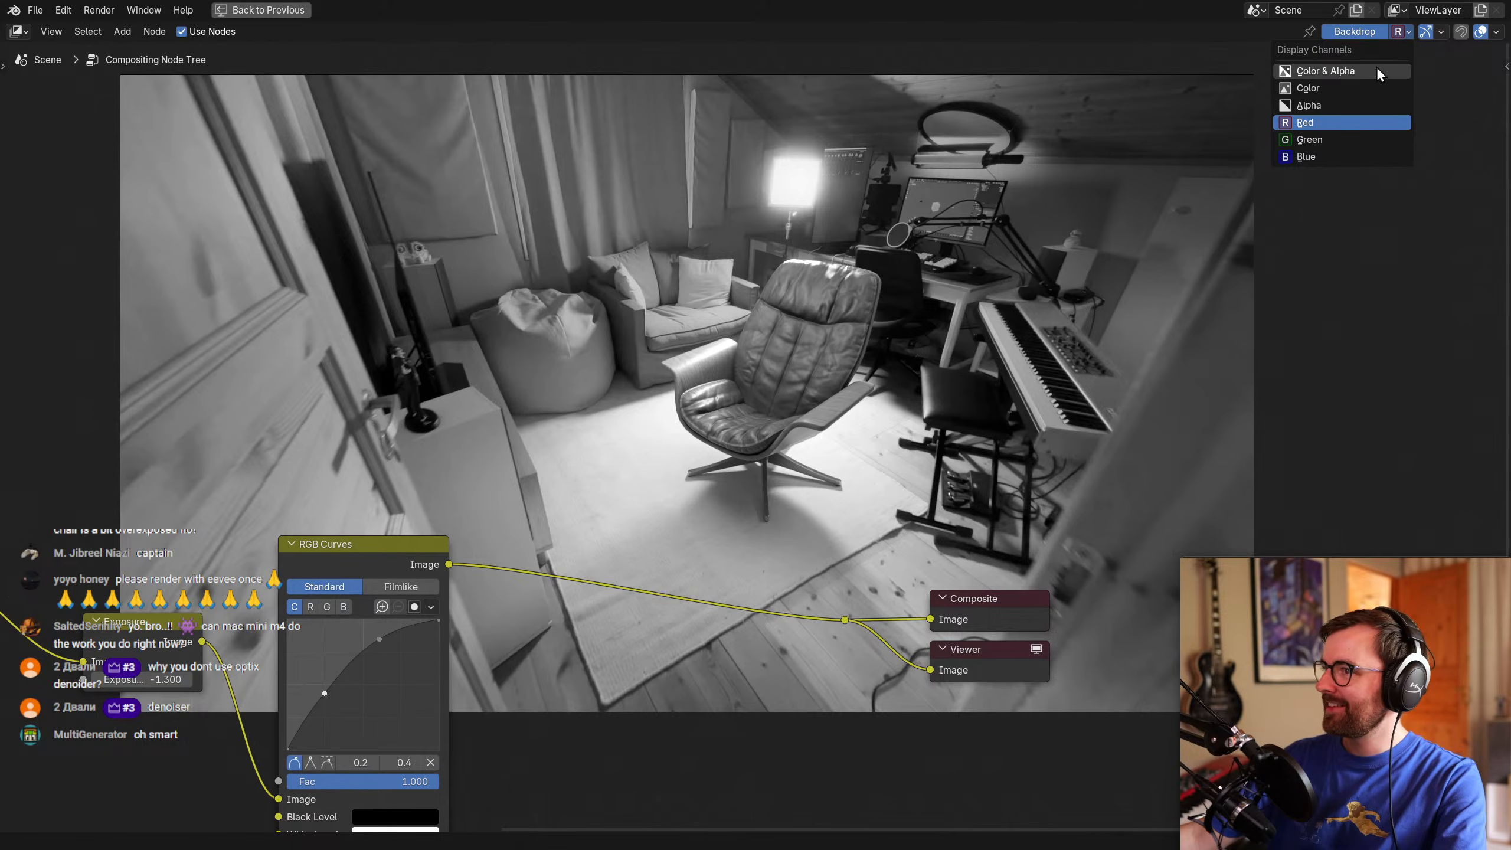
pyautogui.click(1383, 73)
pyautogui.moveTo(634, 363); pyautogui.dragTo(967, 300, button='middle')
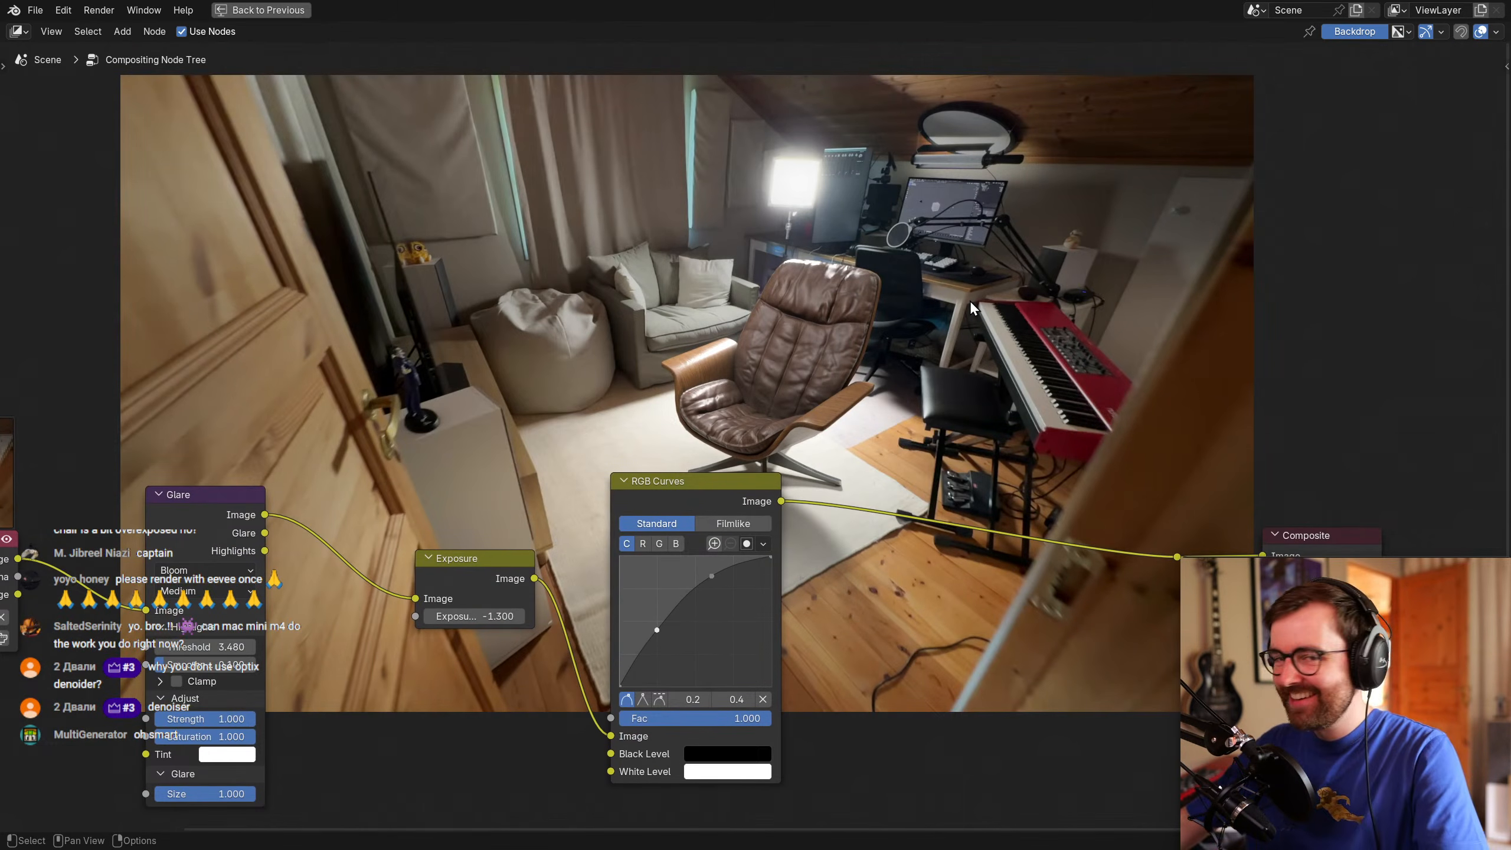
# Restore the multi-editor layout and move the Composite and Viewer nodes closer to the RGB Curves node.
pyautogui.hotkey('ctrl', 'space')
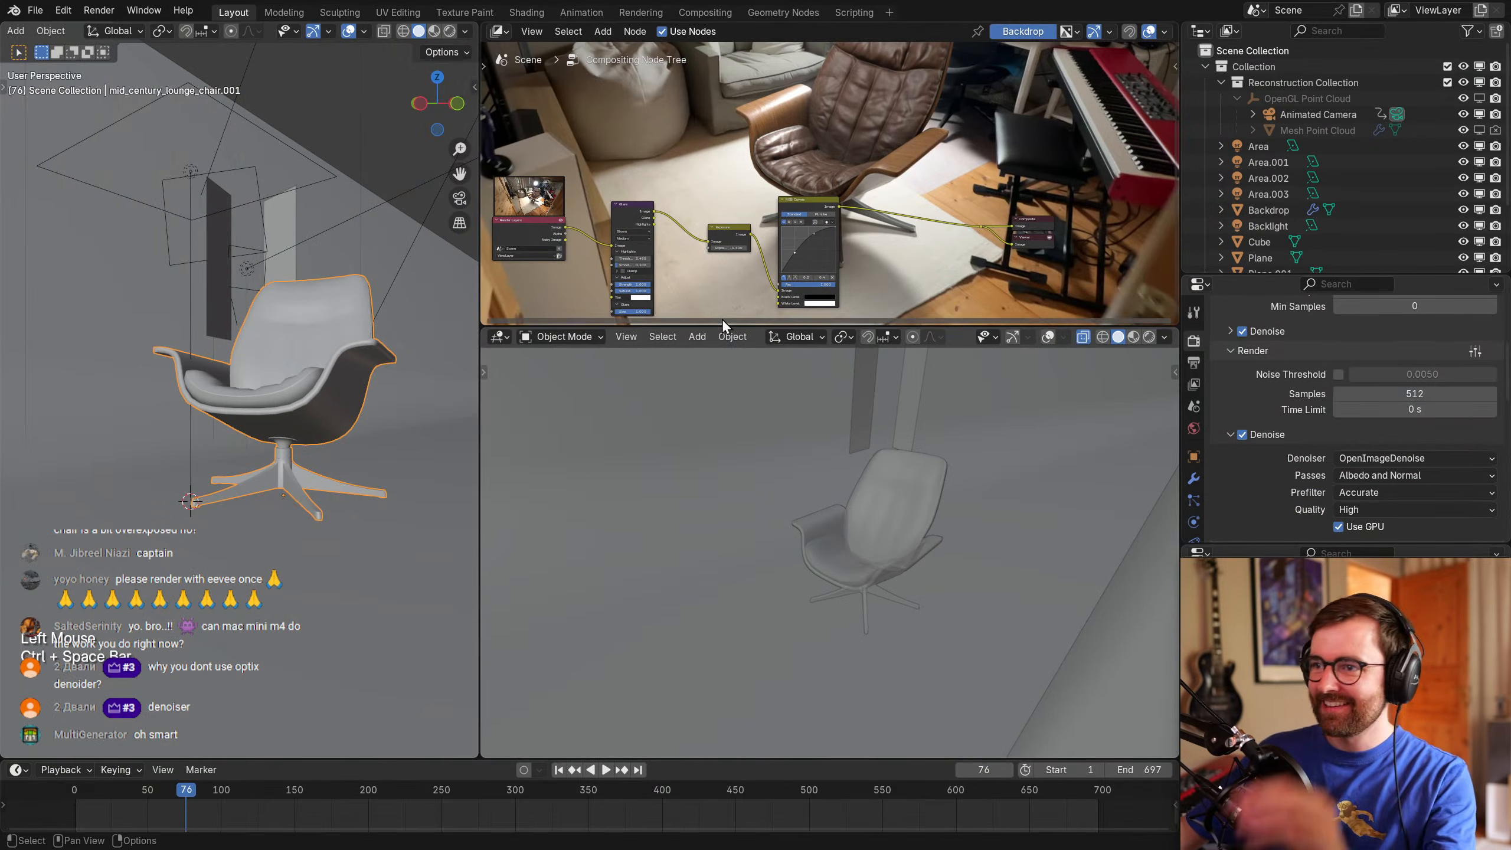
pyautogui.click(810, 127)
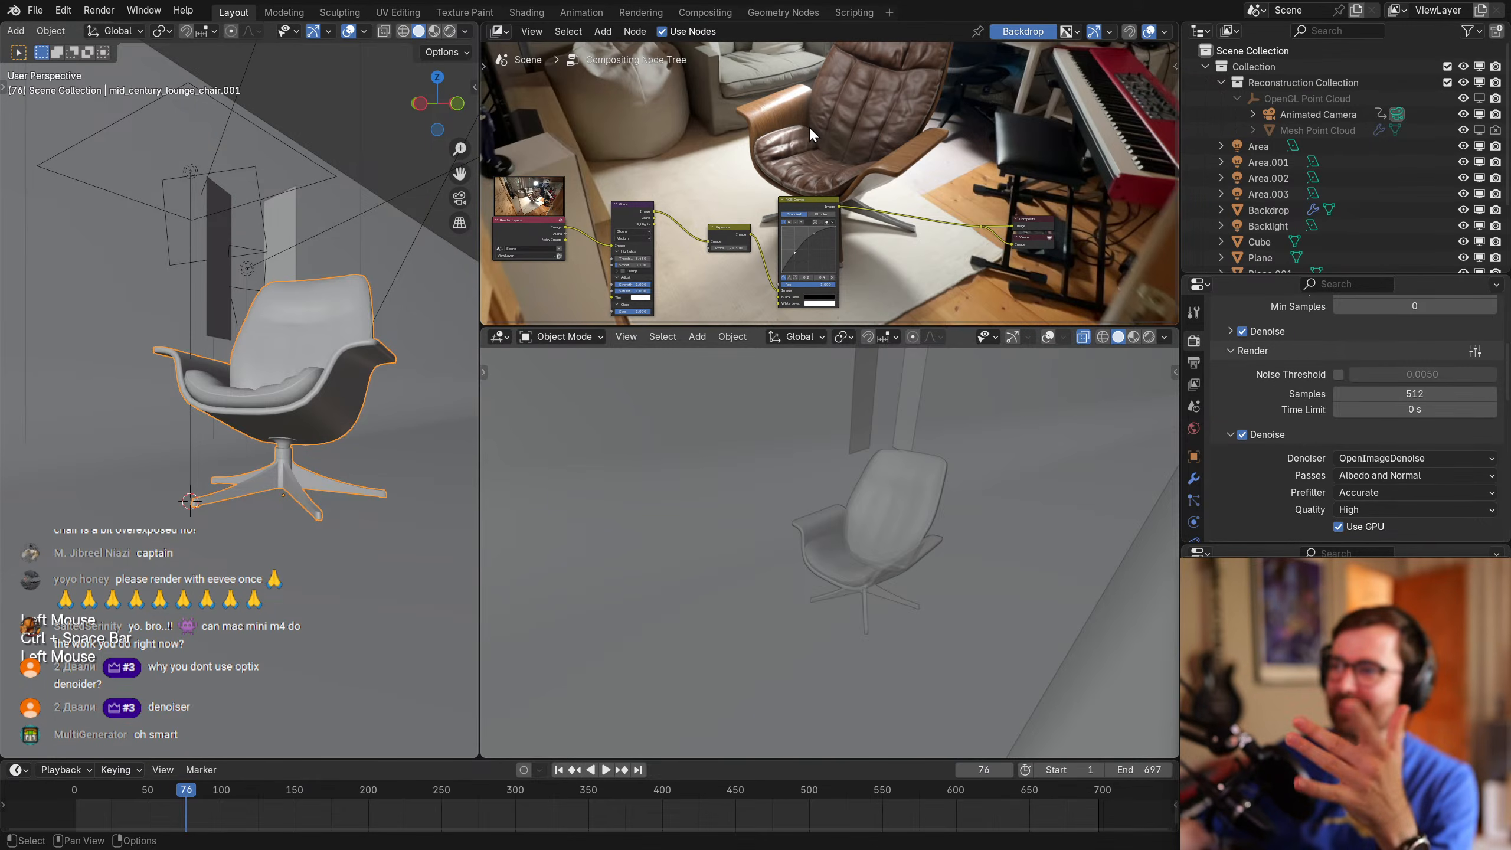
pyautogui.moveTo(1090, 159); pyautogui.dragTo(950, 276)
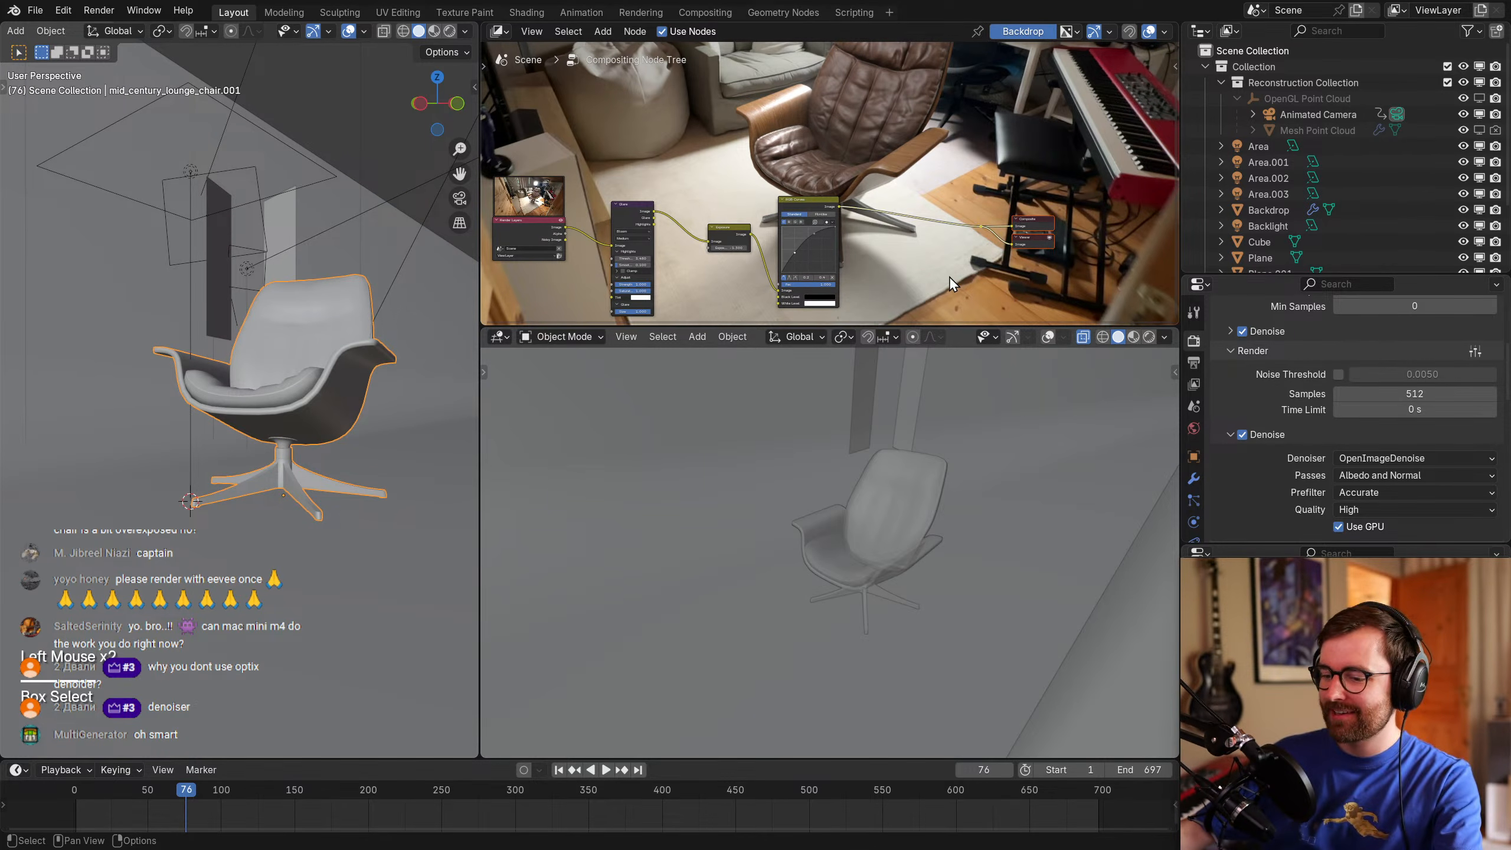
pyautogui.press('g')
pyautogui.click(885, 281)
pyautogui.moveTo(938, 148); pyautogui.dragTo(940, 230, button='middle')
# Collapse the main Collection, exclude the Chair collection and include the balls collection in the view layer.
pyautogui.click(366, 427)
pyautogui.hotkey('alt', 'a')
pyautogui.click(276, 366)
pyautogui.moveTo(276, 366); pyautogui.dragTo(381, 440, button='middle')
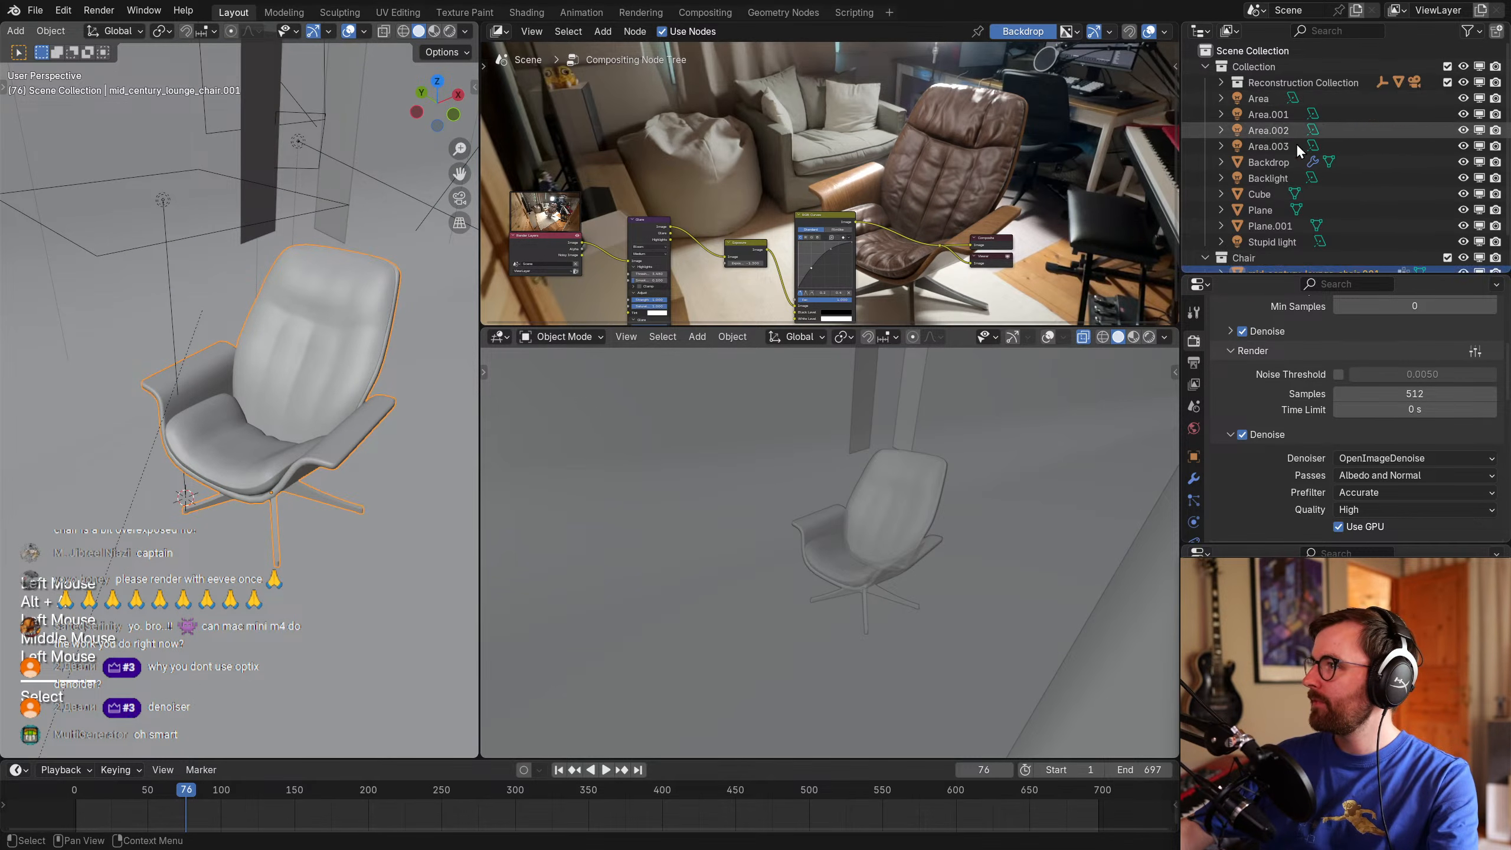
pyautogui.click(1206, 66)
pyautogui.click(1367, 189)
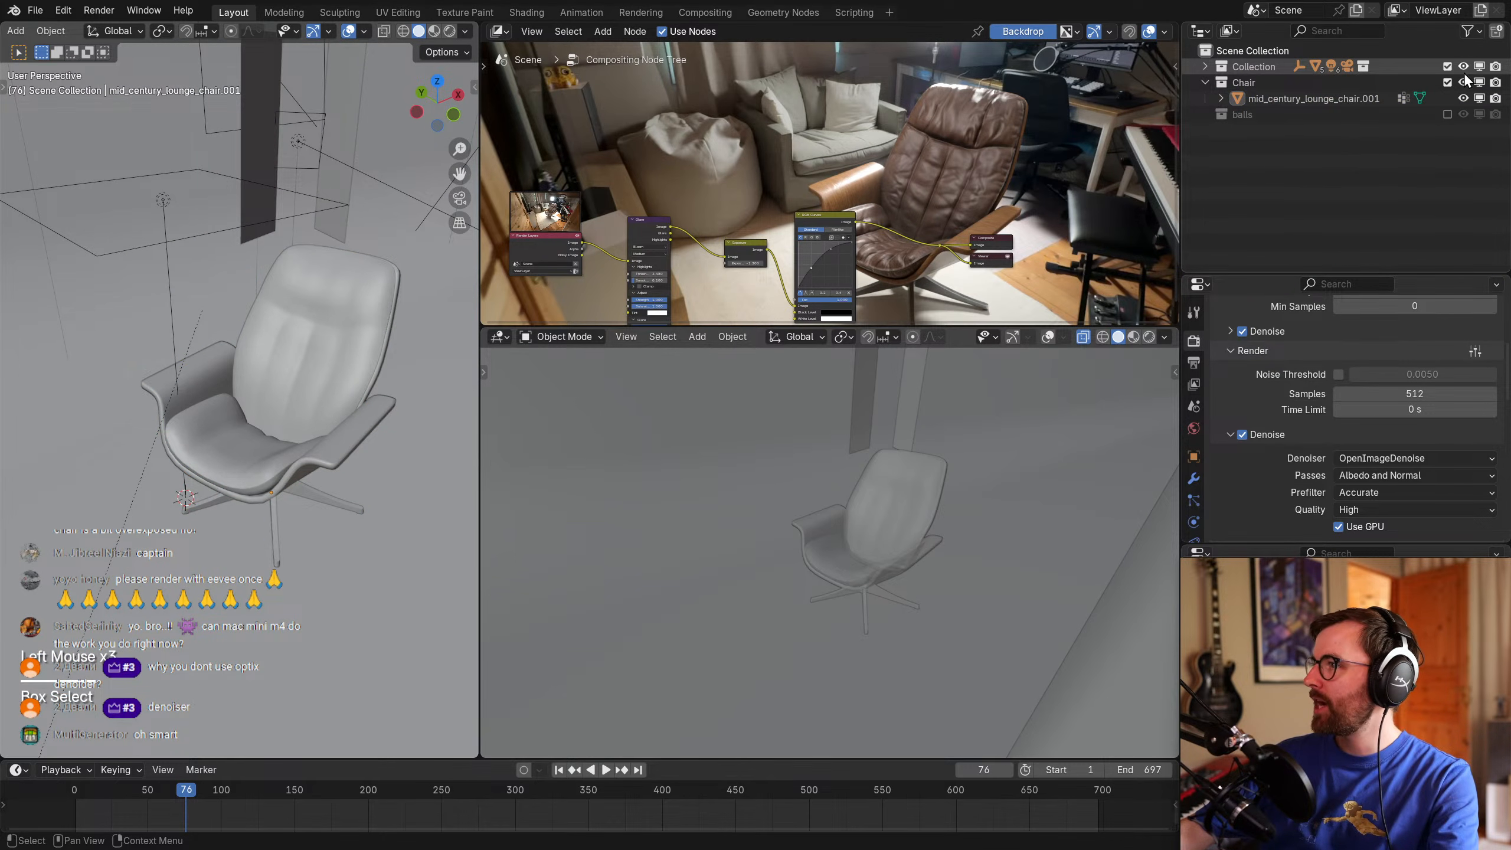
pyautogui.click(1448, 82)
pyautogui.click(1447, 99)
pyautogui.hotkey('alt', 'a')
# Switch the camera viewport to rendered shading and frame the chrome ball in the room.
pyautogui.press('z')
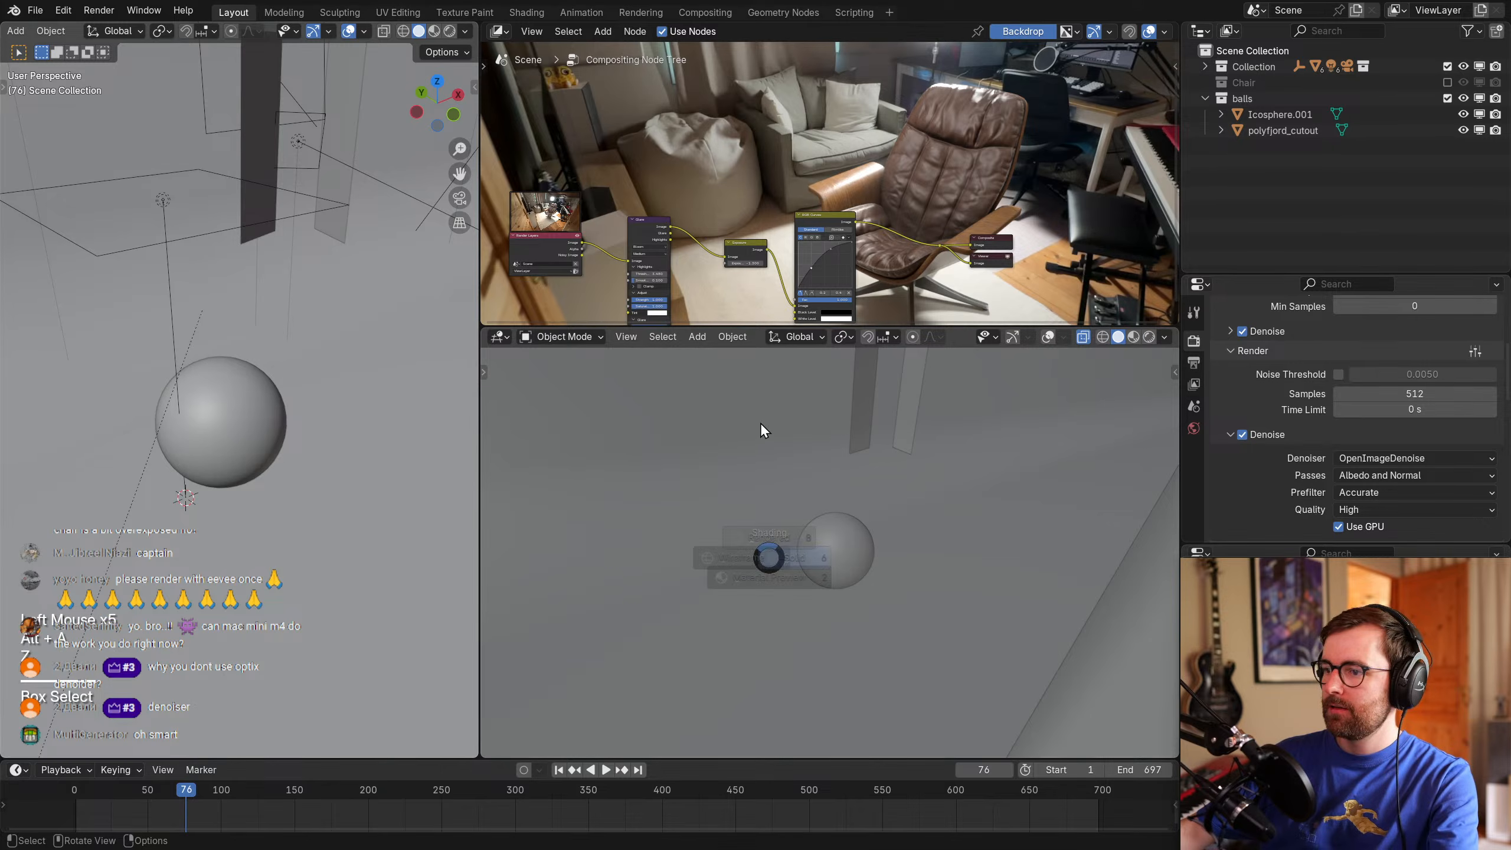
pyautogui.click(756, 426)
pyautogui.scroll(3, 909, 584)
pyautogui.scroll(-2, 912, 586)
pyautogui.scroll(-1, 863, 543)
pyautogui.scroll(3, 916, 541)
pyautogui.scroll(-2, 916, 541)
# Select the sphere, show its material properties and switch the compositor area to the shader editor with the Chrome material.
pyautogui.click(278, 413)
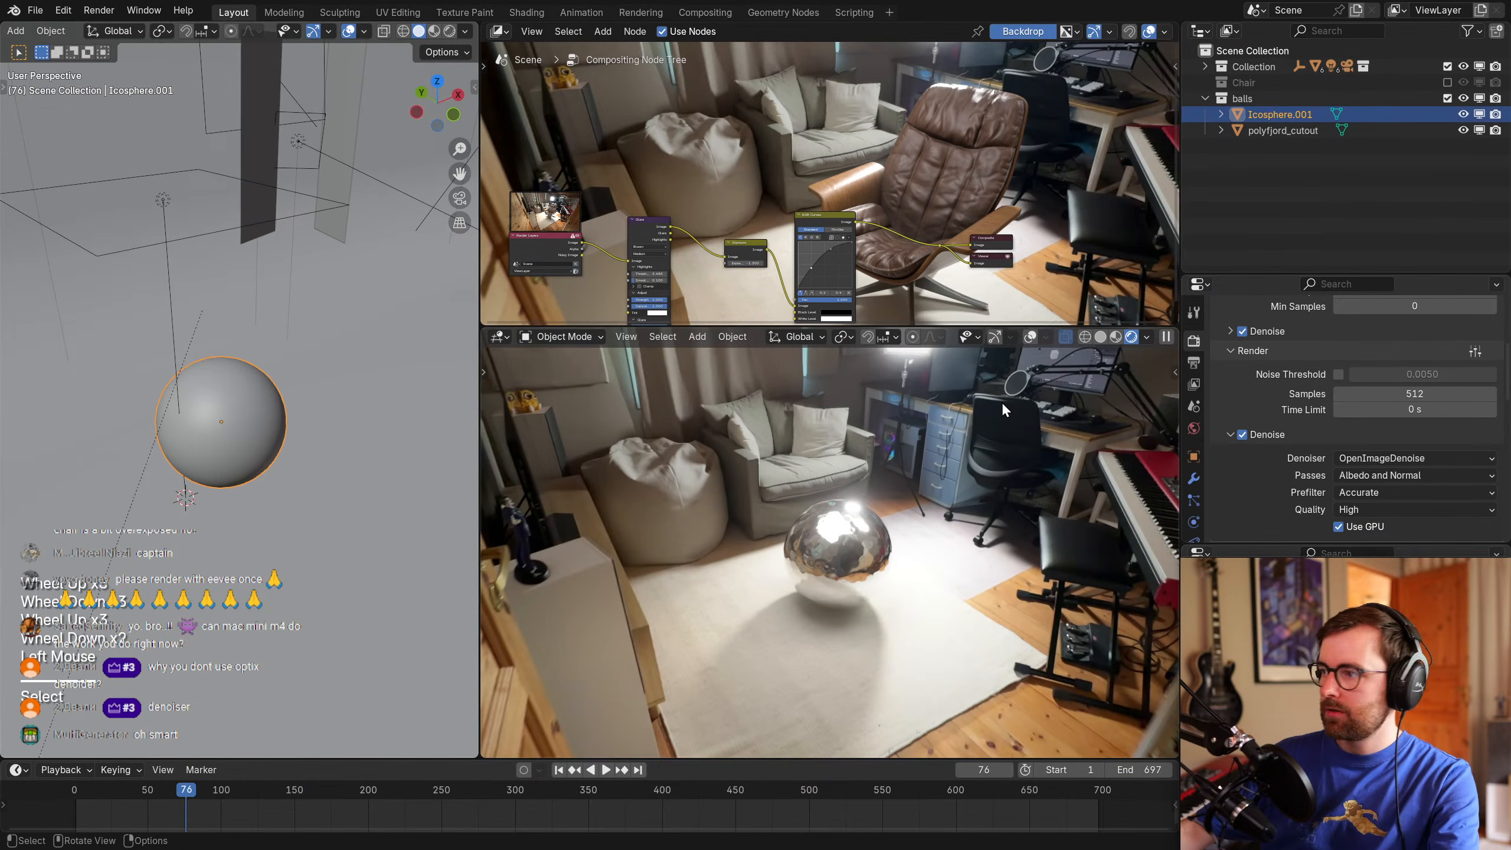
pyautogui.scroll(-5, 1226, 446)
pyautogui.scroll(-3, 1200, 472)
pyautogui.click(1194, 518)
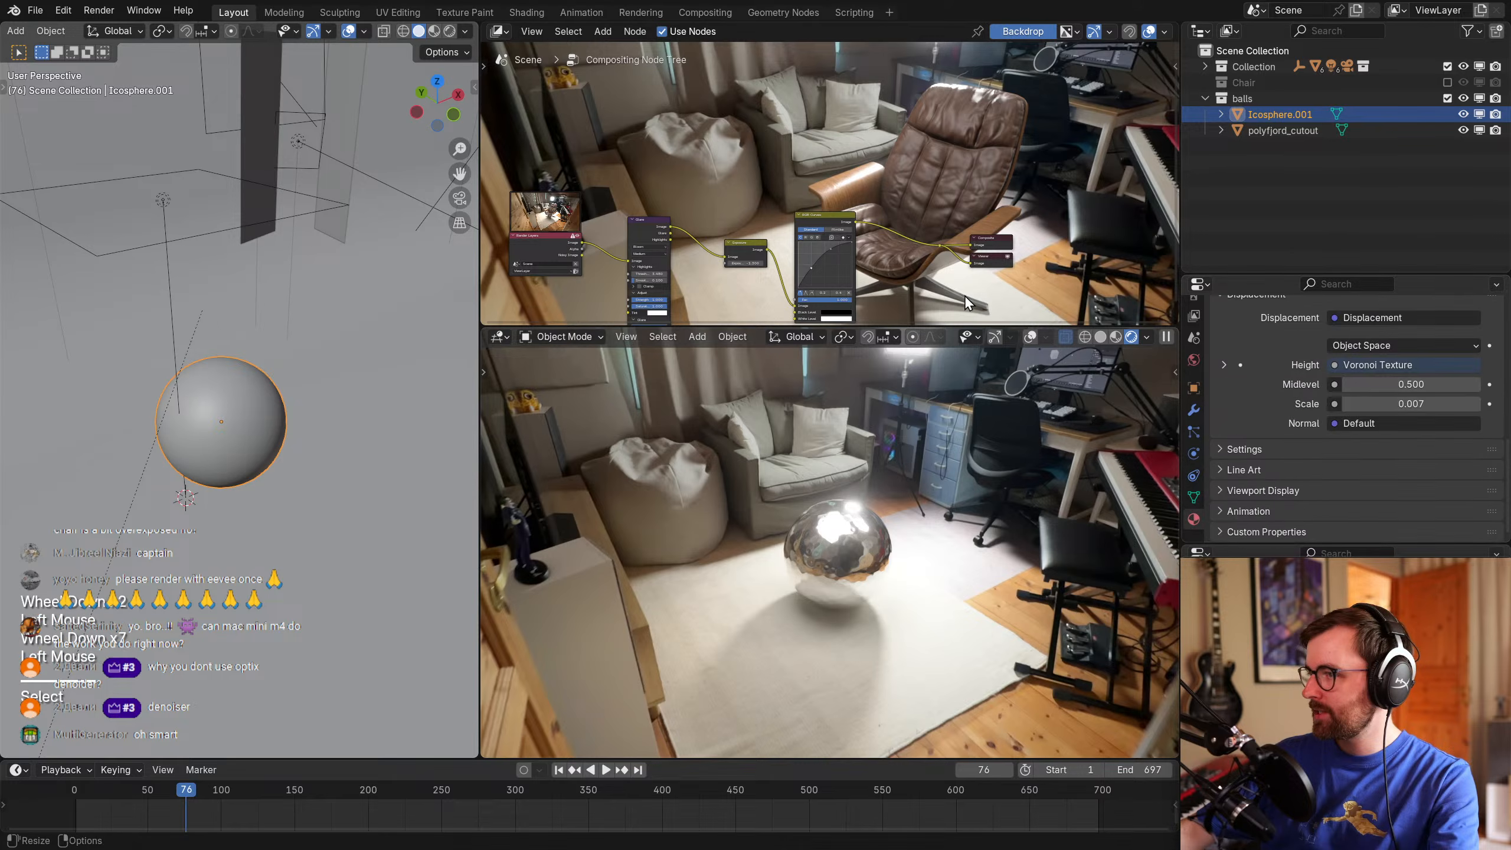
pyautogui.hotkey('shift', 'F3')
pyautogui.hotkey('shift', 'F3')
pyautogui.hotkey('shift', 'F3')
pyautogui.hotkey('shift', 'F3')
pyautogui.hotkey('shift', 'F3')
pyautogui.moveTo(958, 160); pyautogui.dragTo(854, 272, button='middle')
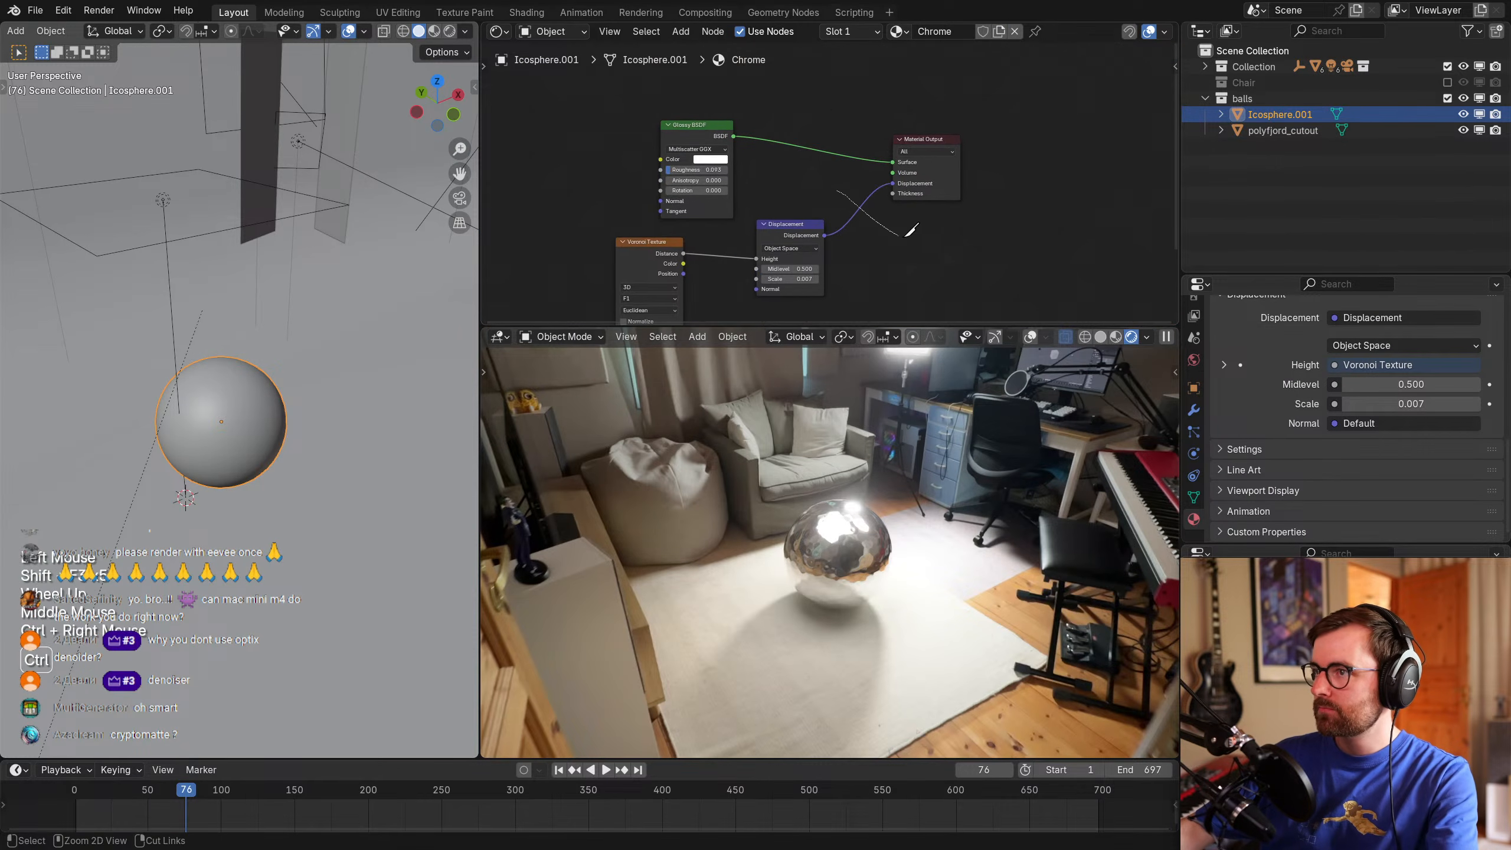
# Cut the Displacement link to the Material Output and change the Chrome material's surface shader to Glass BSDF.
pyautogui.keyDown('ctrl'); pyautogui.moveTo(845, 190); pyautogui.dragTo(872, 229, button='right'); pyautogui.keyUp('ctrl')
pyautogui.click(696, 128)
pyautogui.scroll(2, 1267, 424)
pyautogui.click(1383, 367)
pyautogui.click(1389, 381)
# Inspect the smooth glass sphere up close and reconnect the Displacement node to the Material Output.
pyautogui.scroll(3, 877, 600)
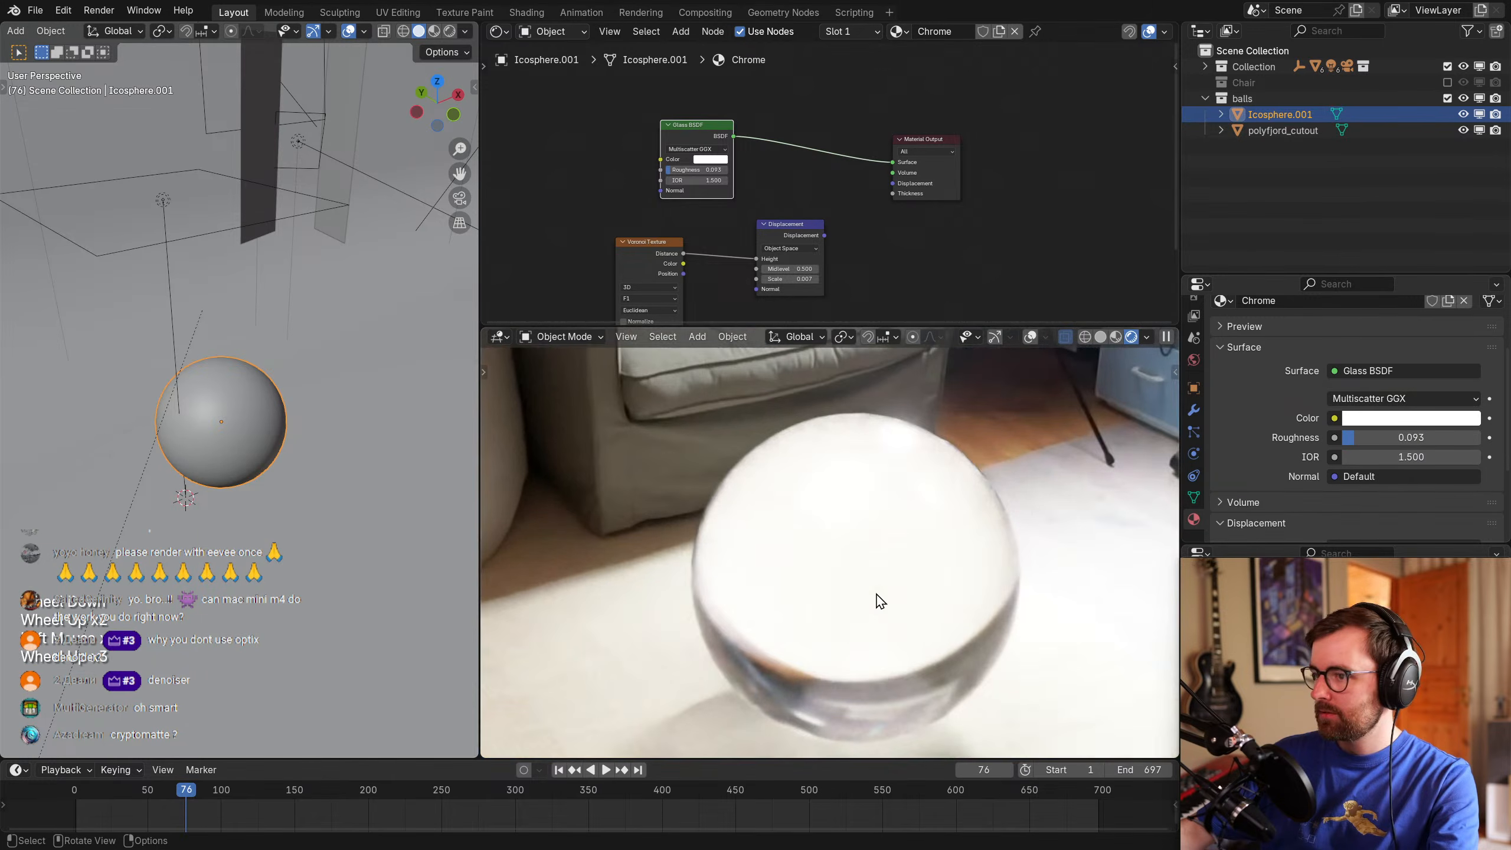
pyautogui.moveTo(796, 181); pyautogui.dragTo(800, 158, button='middle')
pyautogui.moveTo(827, 250); pyautogui.dragTo(895, 160)
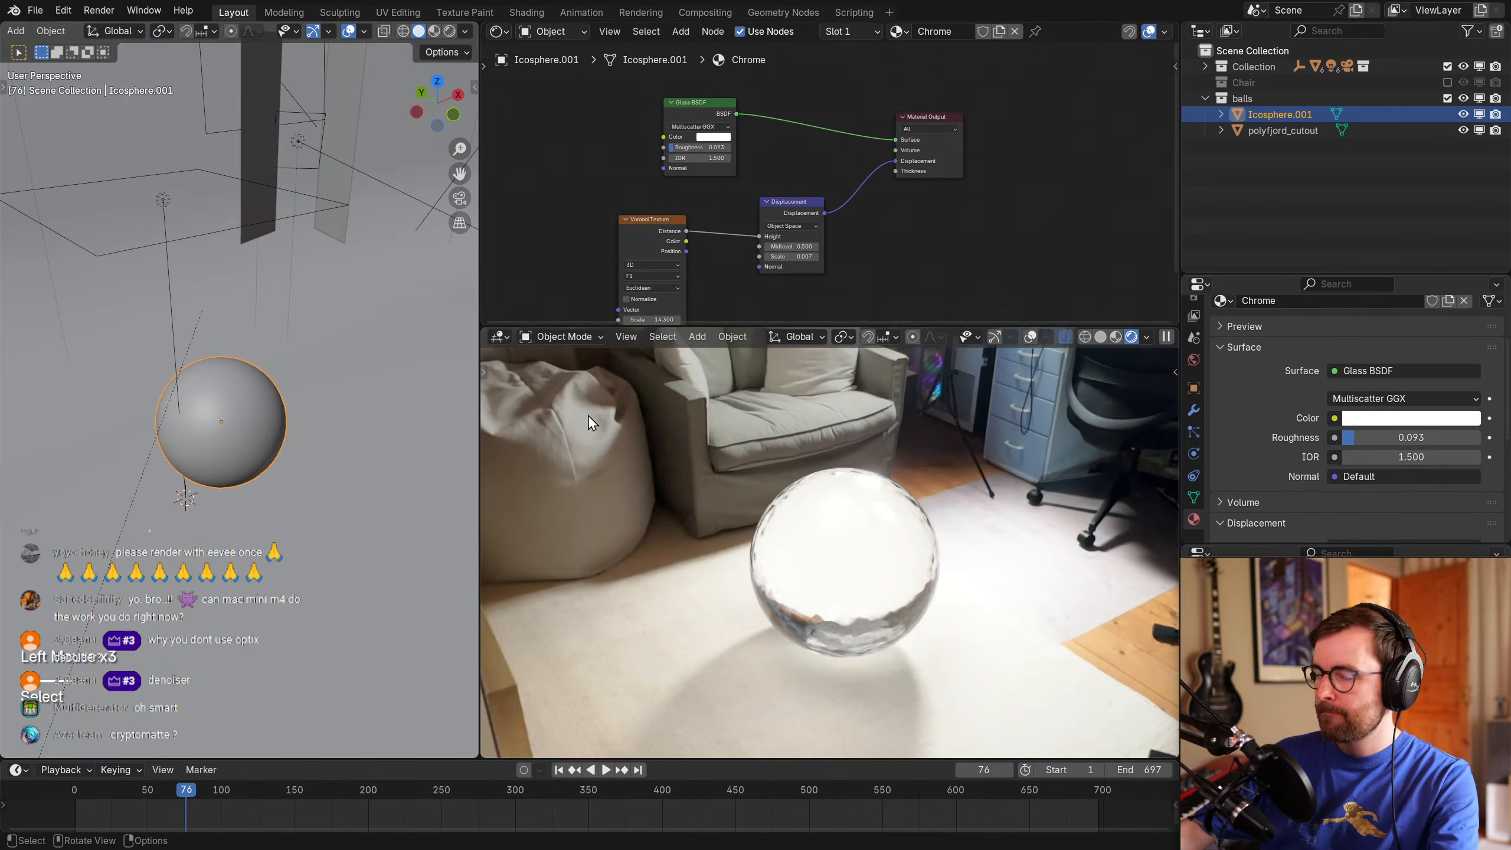
# Make the glass sphere the active object again, clear the selection and save the file.
pyautogui.click(374, 363)
pyautogui.click(373, 363)
pyautogui.click(373, 363)
pyautogui.click(254, 398)
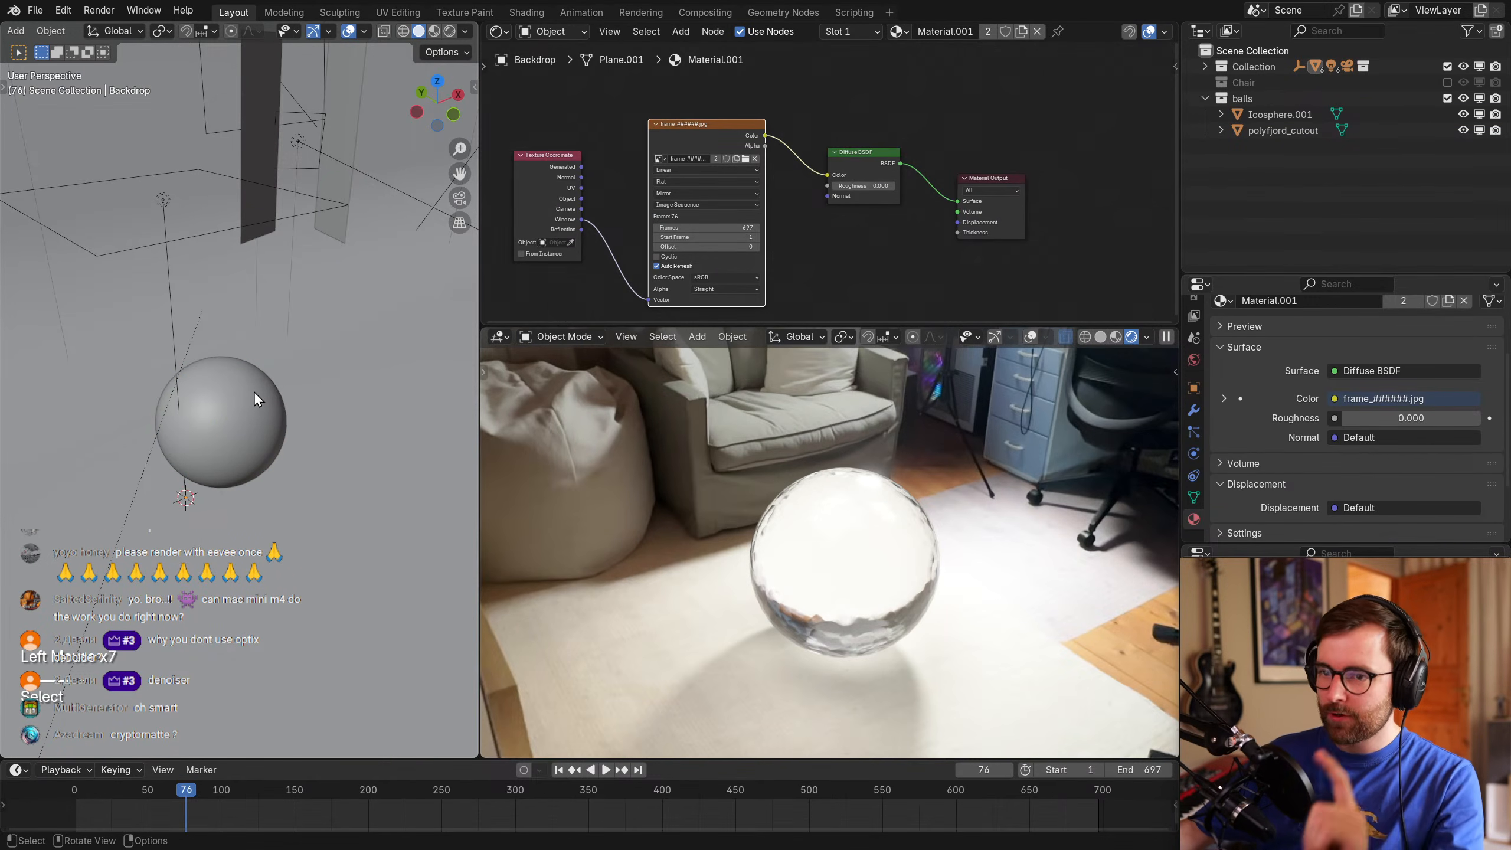
pyautogui.click(255, 393)
pyautogui.hotkey('alt', 'a')
pyautogui.hotkey('ctrl', 's')
# Frame the whole room in the rendered camera view to check the glass sphere and save the file again.
pyautogui.scroll(-4, 302, 408)
pyautogui.moveTo(335, 411); pyautogui.dragTo(311, 413, button='middle')
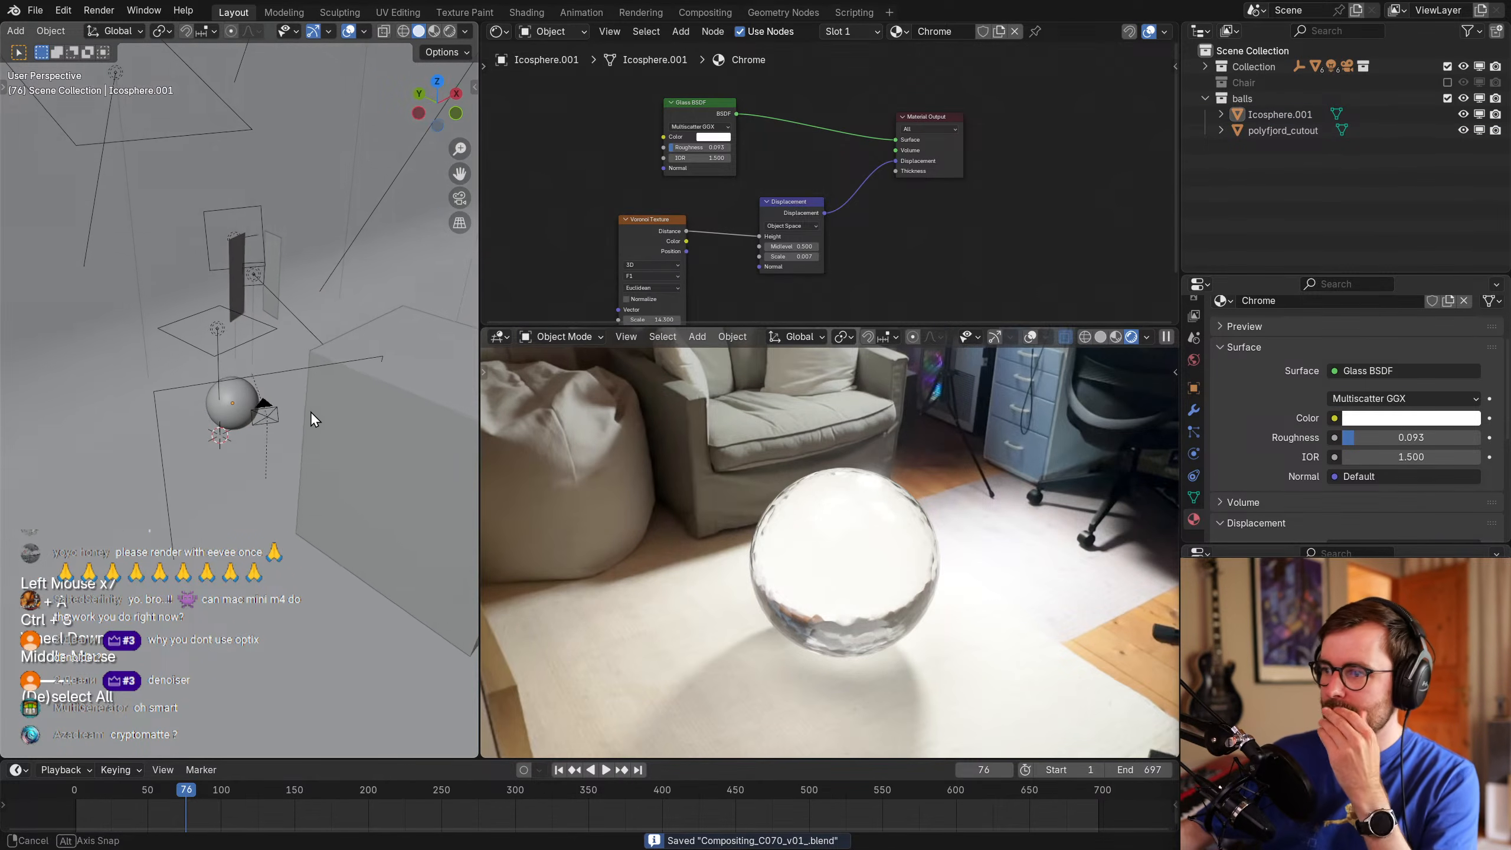
pyautogui.scroll(-5, 833, 572)
pyautogui.keyDown('shift'); pyautogui.moveTo(824, 535); pyautogui.dragTo(854, 516, button='middle'); pyautogui.keyUp('shift')
pyautogui.click(894, 256)
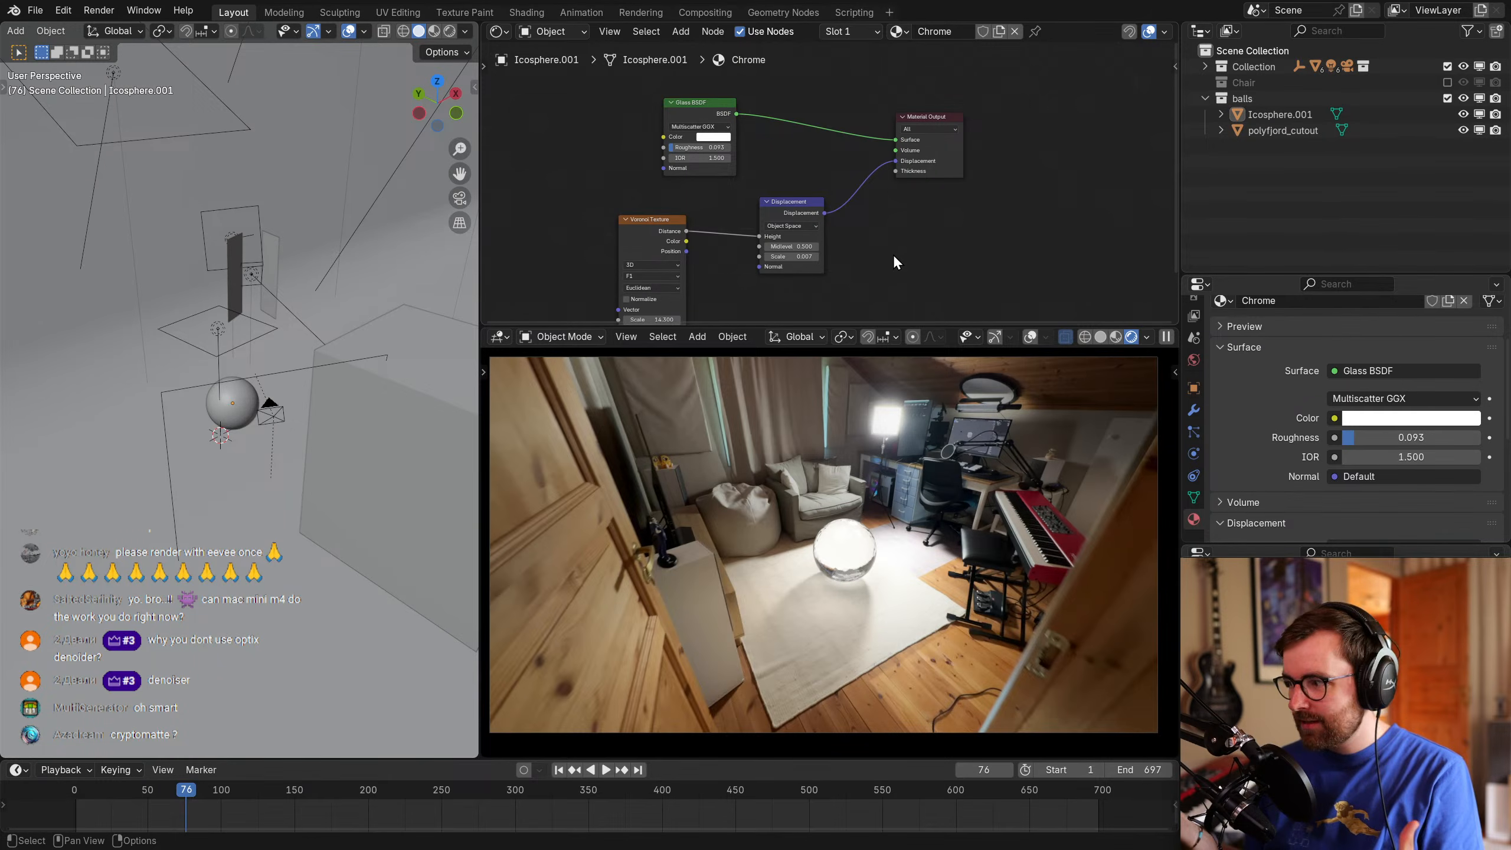
pyautogui.click(895, 258)
pyautogui.hotkey('ctrl', 's')
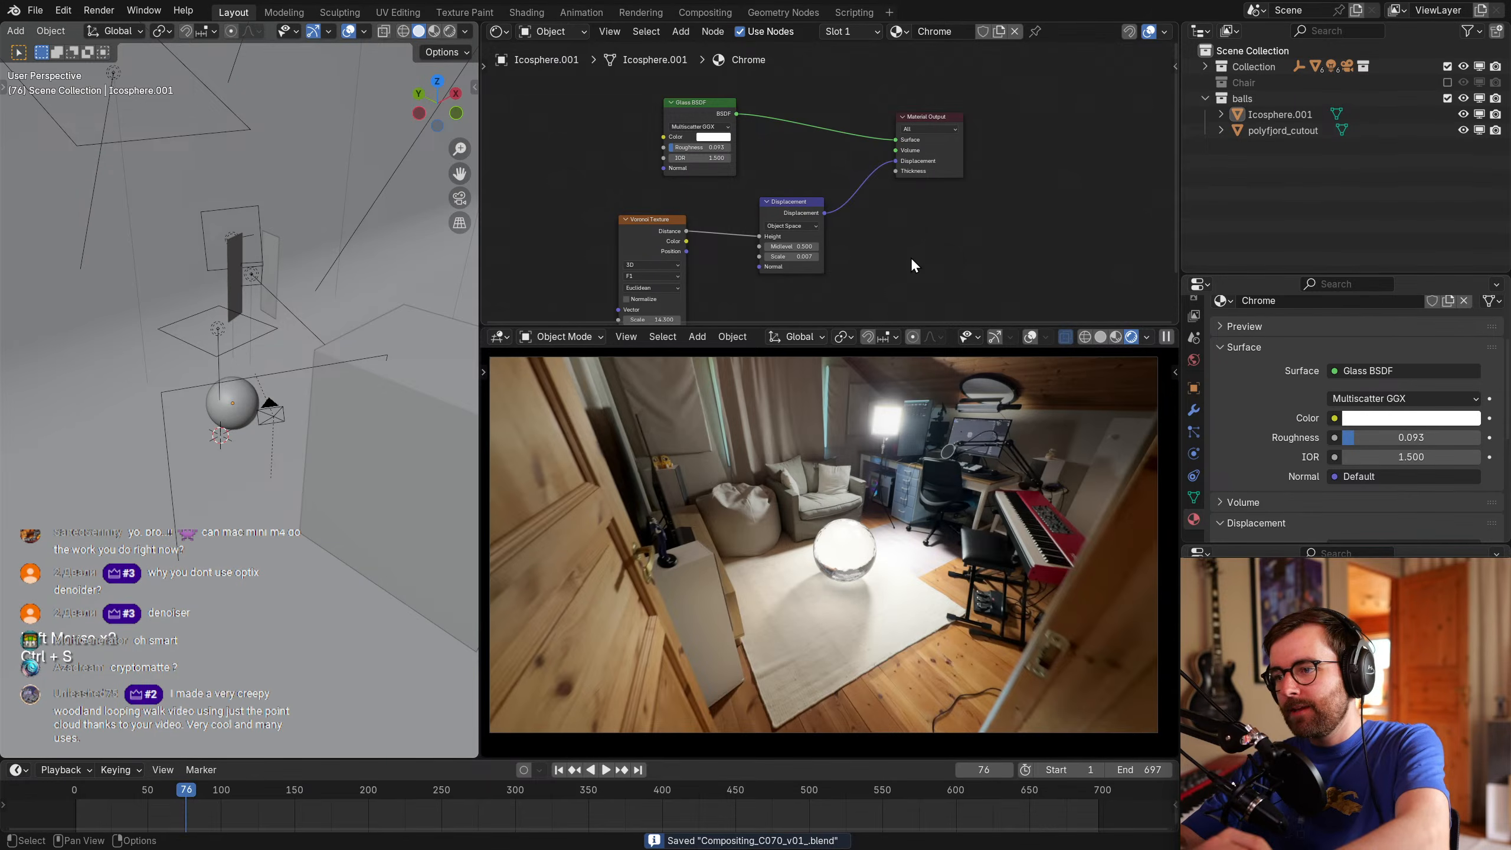
# Switch to the browser to view the Polyfjord YouTube channel's videos and return to Blender.
pyautogui.press('super+5')
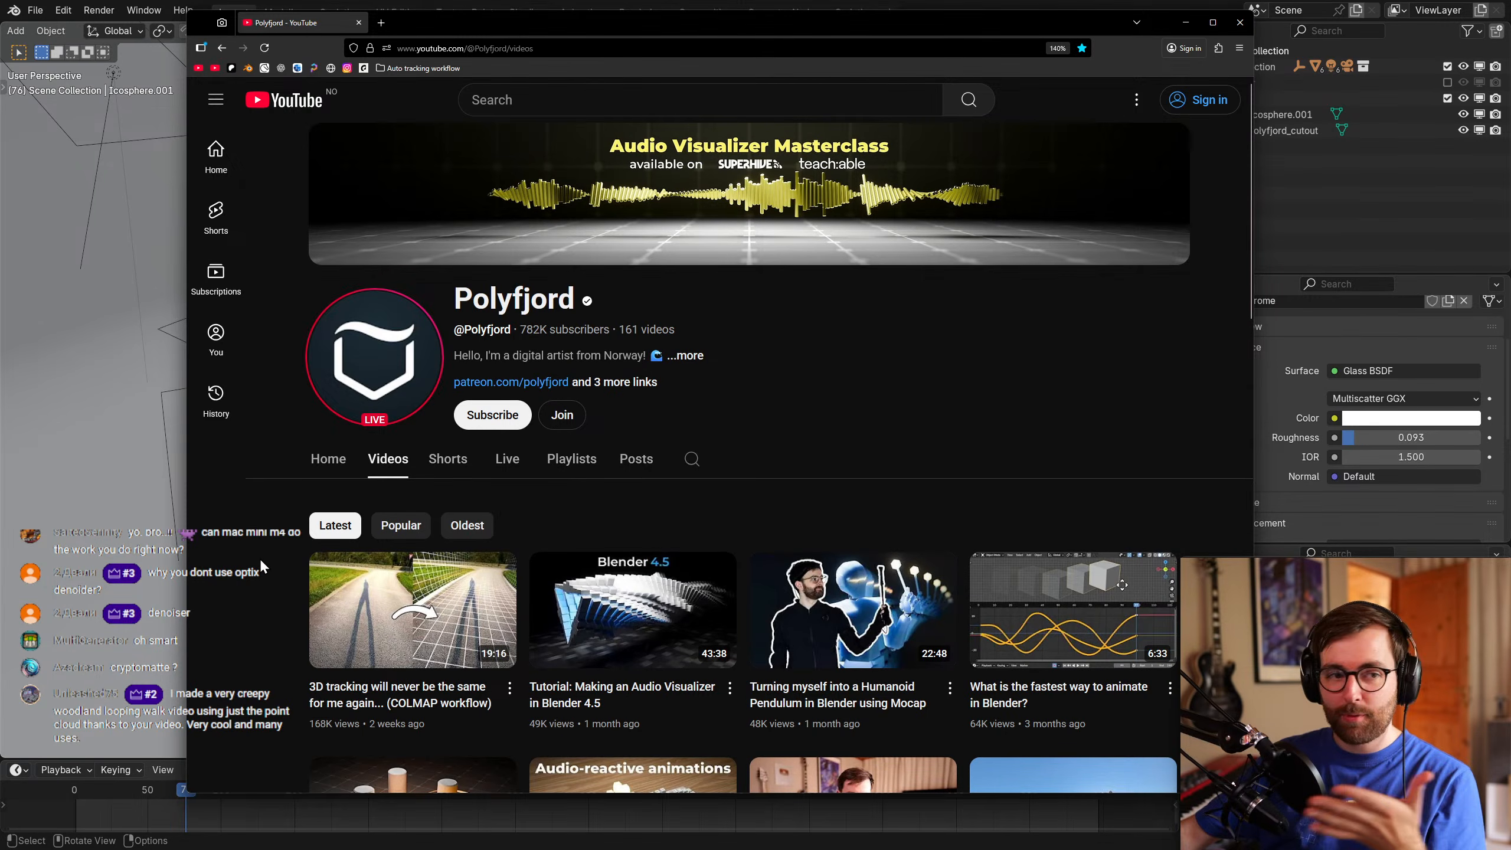
pyautogui.click(1089, 5)
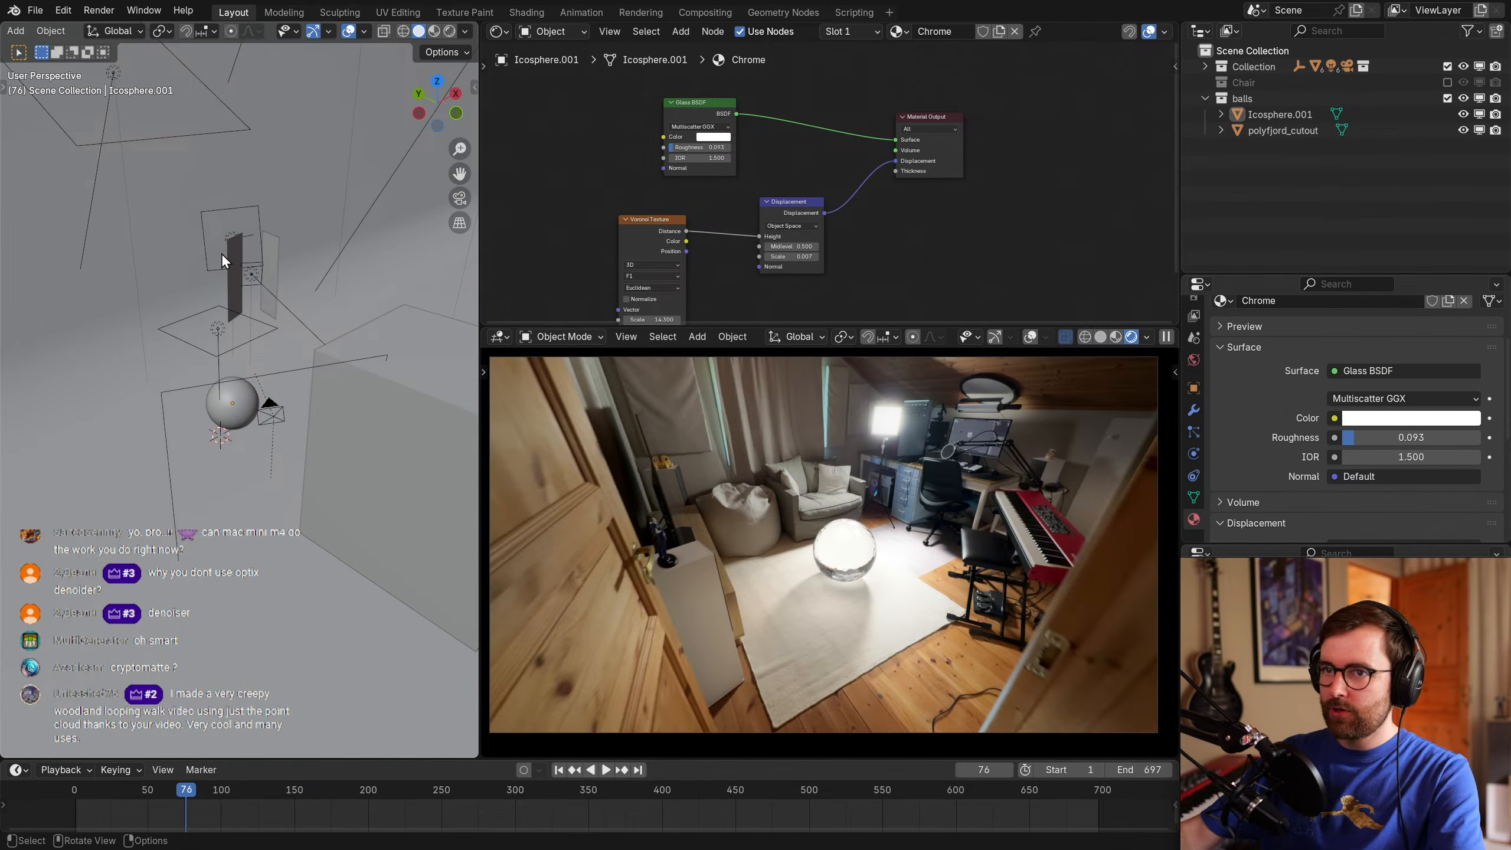
# Select the two upright planes above the sphere, examine their holdout material and cancel a test move.
pyautogui.click(243, 281)
pyautogui.keyDown('shift'); pyautogui.click(281, 266); pyautogui.keyUp('shift')
pyautogui.scroll(2, 306, 253)
pyautogui.keyDown('shift'); pyautogui.moveTo(327, 241); pyautogui.dragTo(330, 339, button='middle'); pyautogui.keyUp('shift')
pyautogui.press('g')
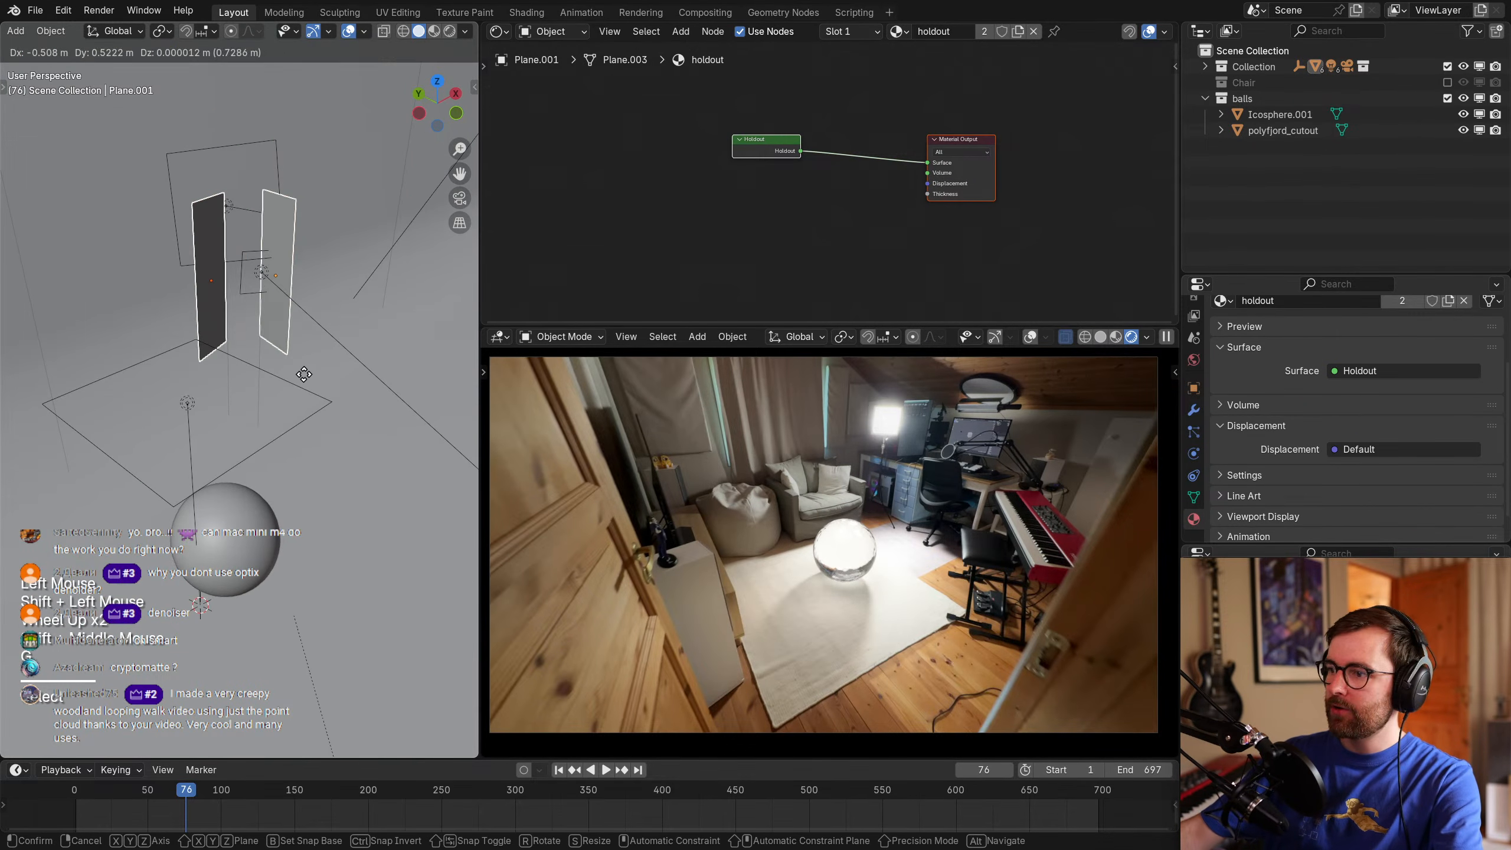
pyautogui.press('Escape')
pyautogui.press('\\')
# Examine the cube with the Backdrop Shadeless material from several angles and cancel a test move.
pyautogui.scroll(-5, 356, 405)
pyautogui.keyDown('shift'); pyautogui.moveTo(360, 441); pyautogui.dragTo(347, 429, button='middle'); pyautogui.keyUp('shift')
pyautogui.click(347, 429)
pyautogui.press('g')
pyautogui.press('Escape')
pyautogui.hotkey('alt', 'a')
pyautogui.keyDown('shift'); pyautogui.moveTo(271, 475); pyautogui.dragTo(338, 450, button='middle'); pyautogui.keyUp('shift')
pyautogui.moveTo(206, 470); pyautogui.dragTo(268, 443, button='middle')
pyautogui.keyDown('shift'); pyautogui.moveTo(331, 466); pyautogui.dragTo(286, 501, button='middle'); pyautogui.keyUp('shift')
pyautogui.moveTo(243, 506); pyautogui.dragTo(153, 507, button='middle')
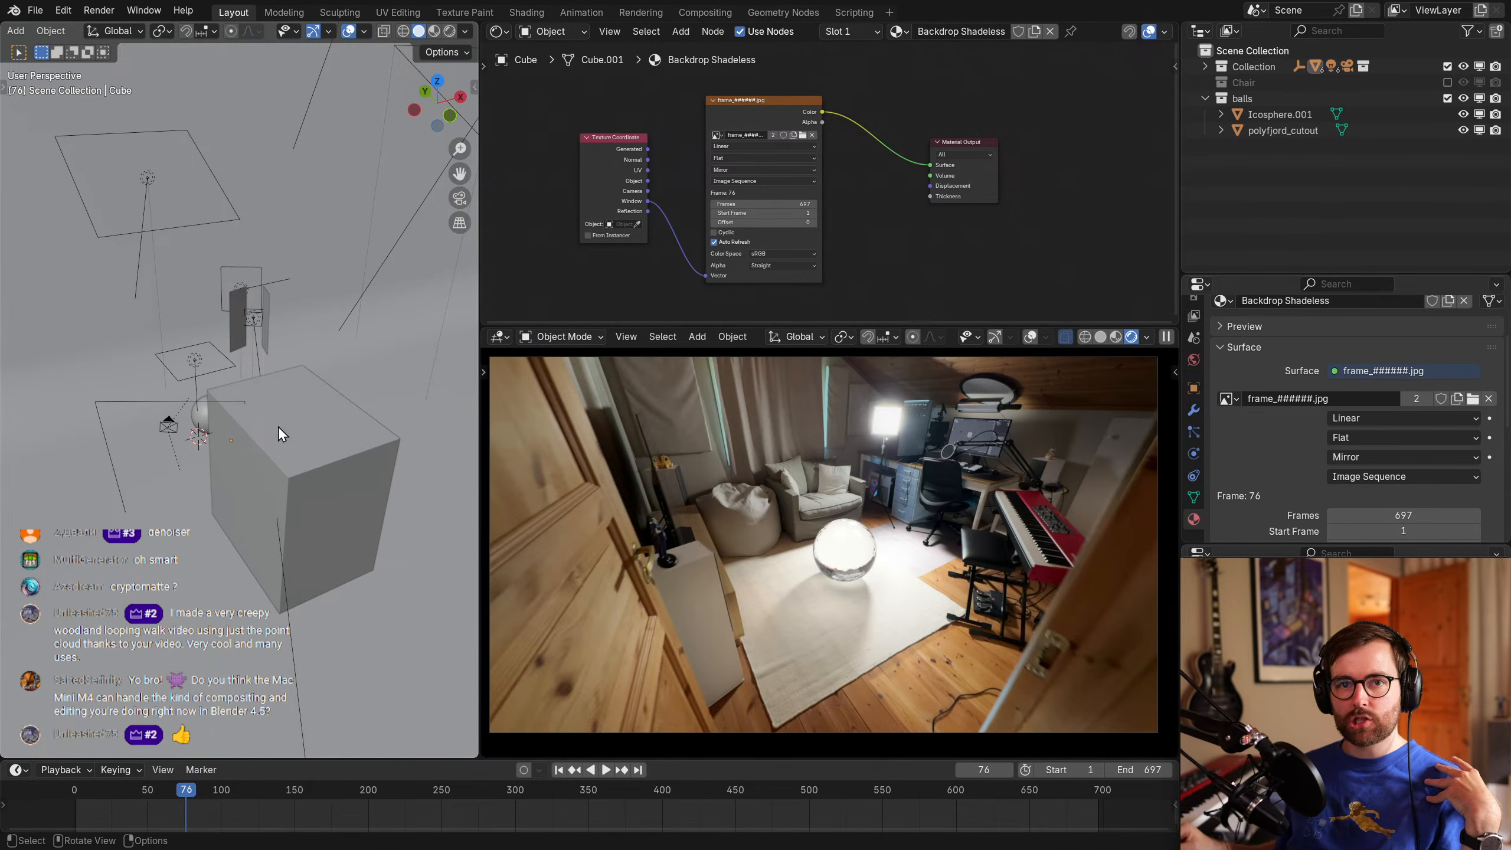
# Check the Cycles render devices in the System section of the Preferences and close the window.
pyautogui.click(849, 352)
pyautogui.press('F4')
pyautogui.click(354, 302)
pyautogui.moveTo(393, 76); pyautogui.dragTo(522, 113)
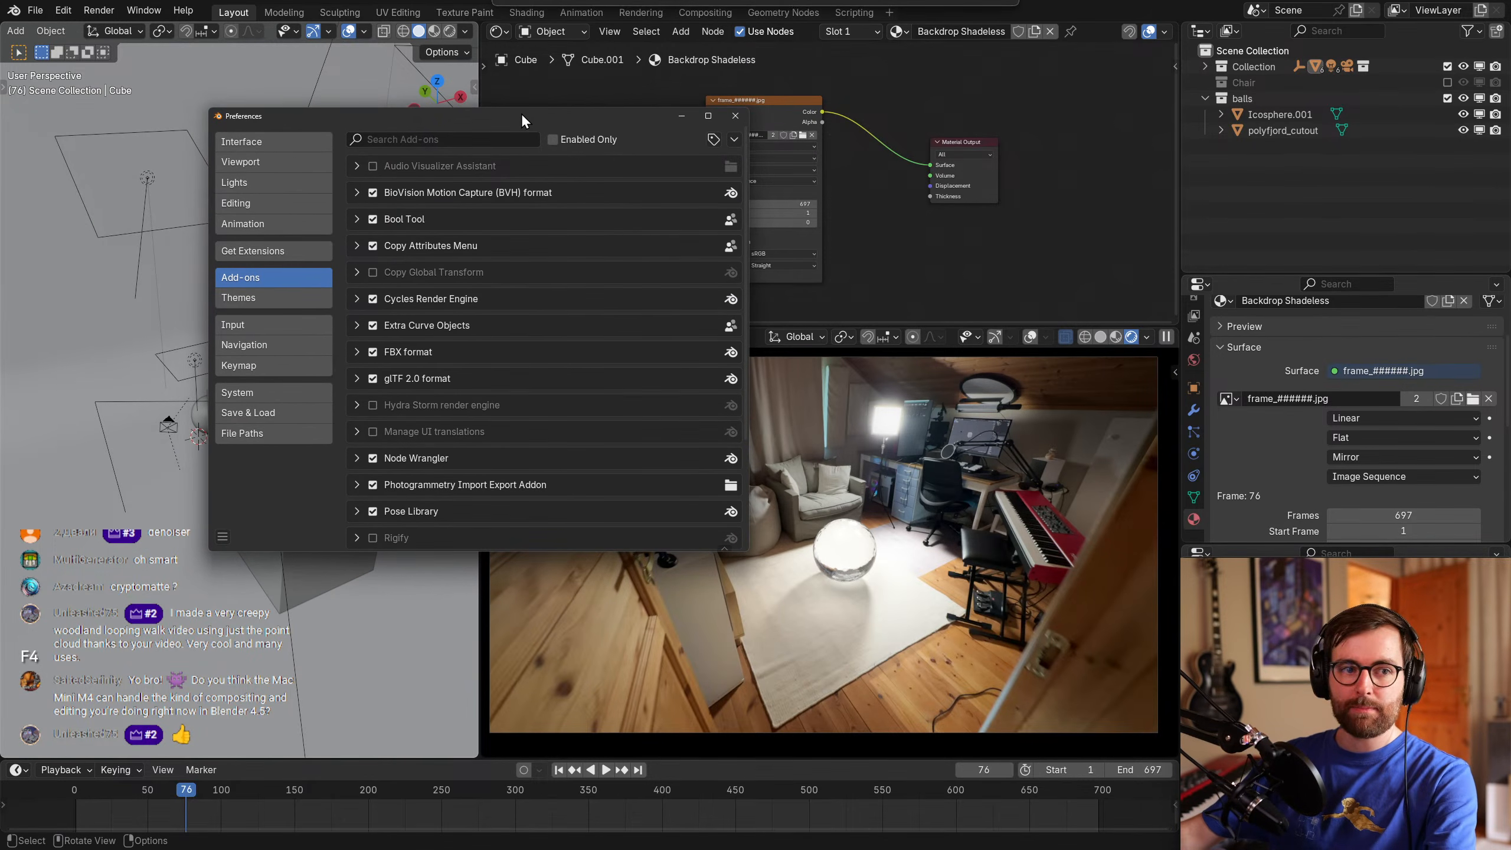
pyautogui.click(277, 395)
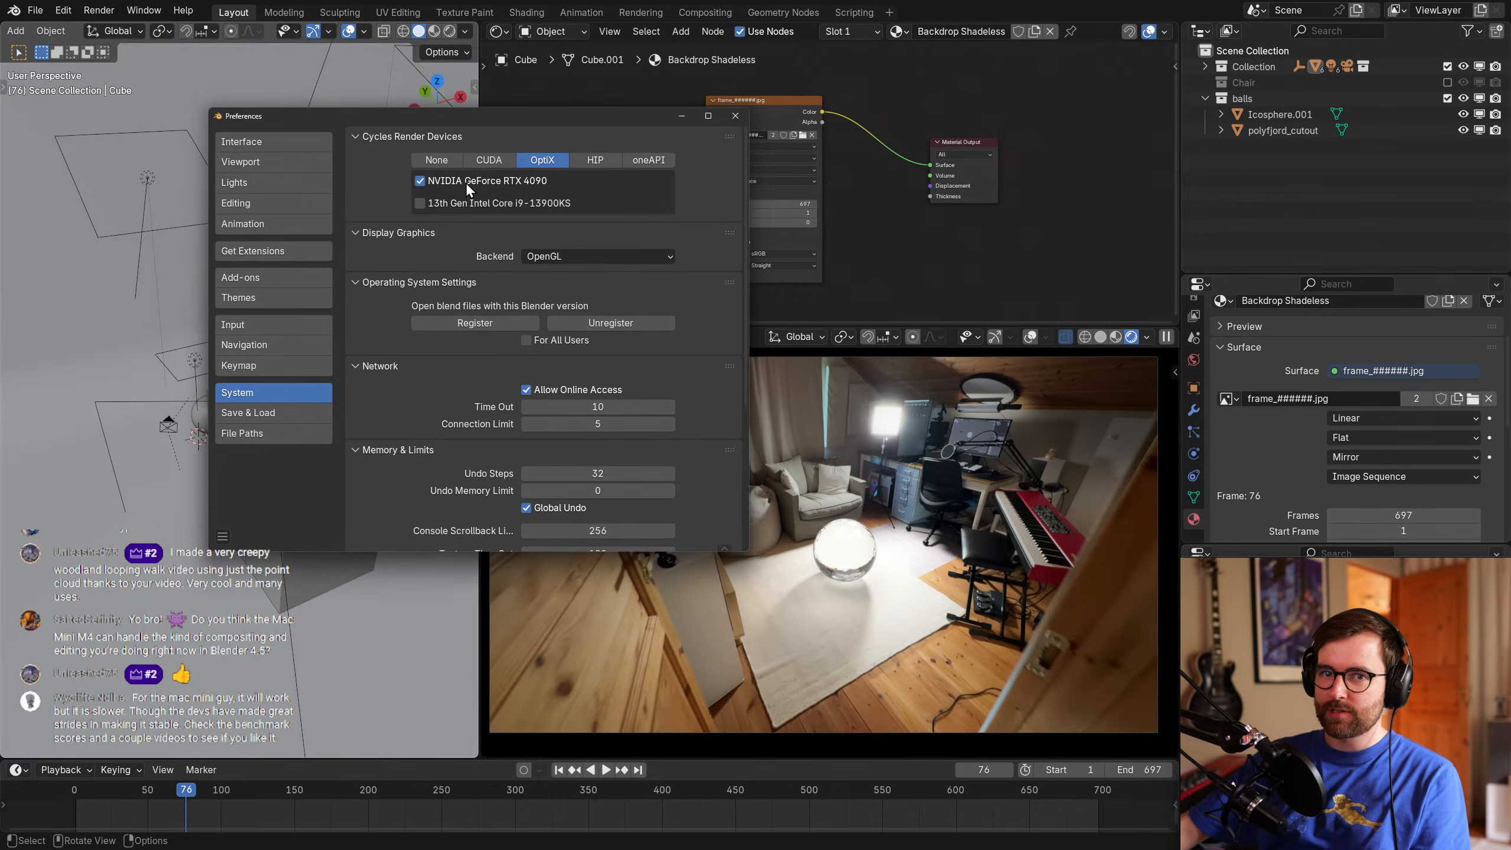
pyautogui.click(736, 117)
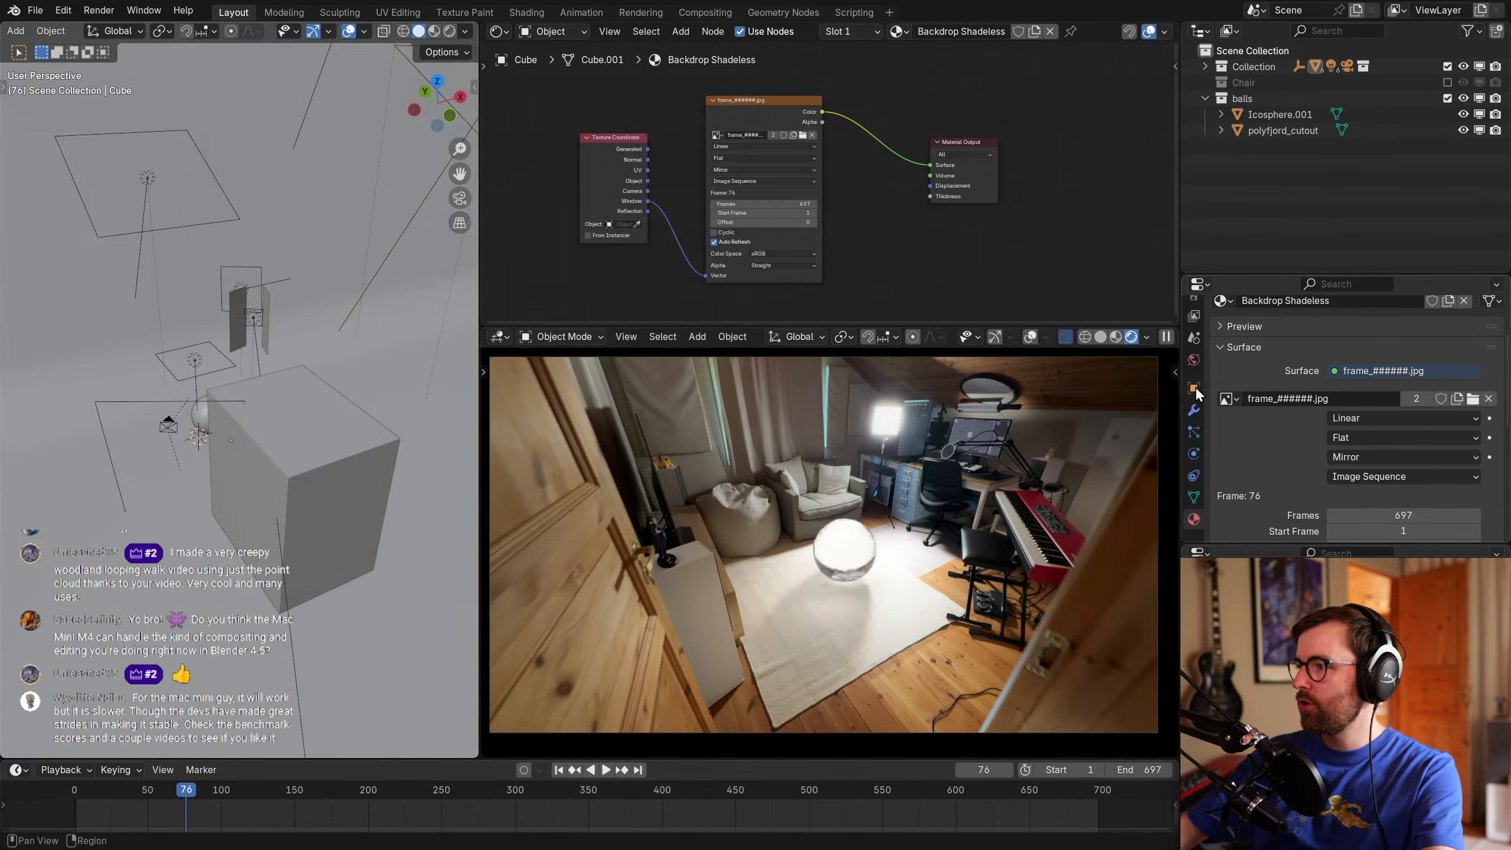
# Review the Cycles sampling, denoising and motion blur render settings, and check which render denoisers are available.
pyautogui.scroll(1, 1192, 342)
pyautogui.click(1192, 341)
pyautogui.scroll(-5, 1230, 387)
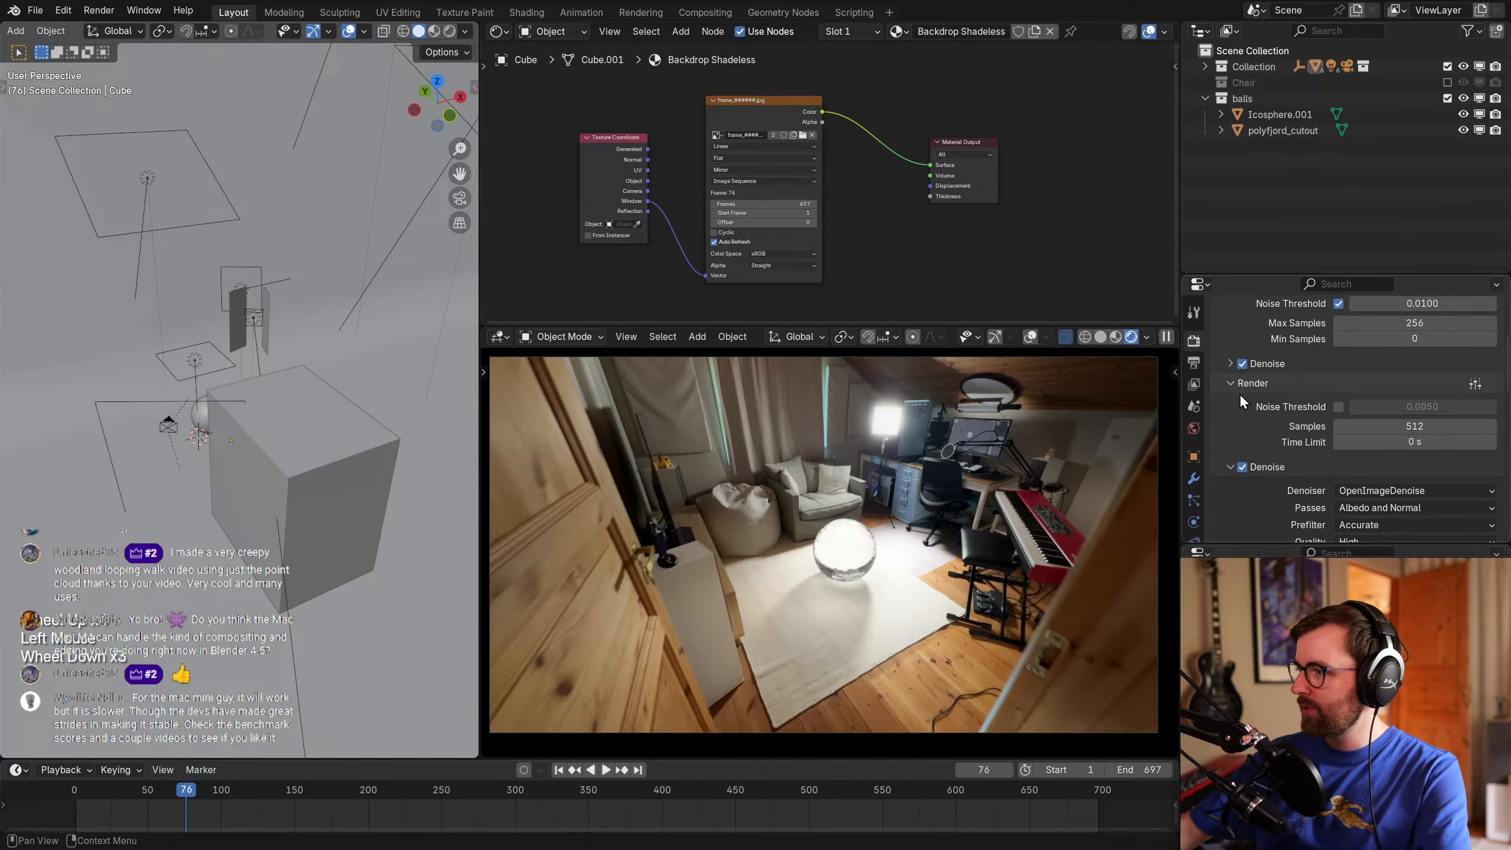
pyautogui.scroll(-3, 1231, 380)
pyautogui.scroll(3, 1249, 380)
pyautogui.scroll(-4, 1260, 384)
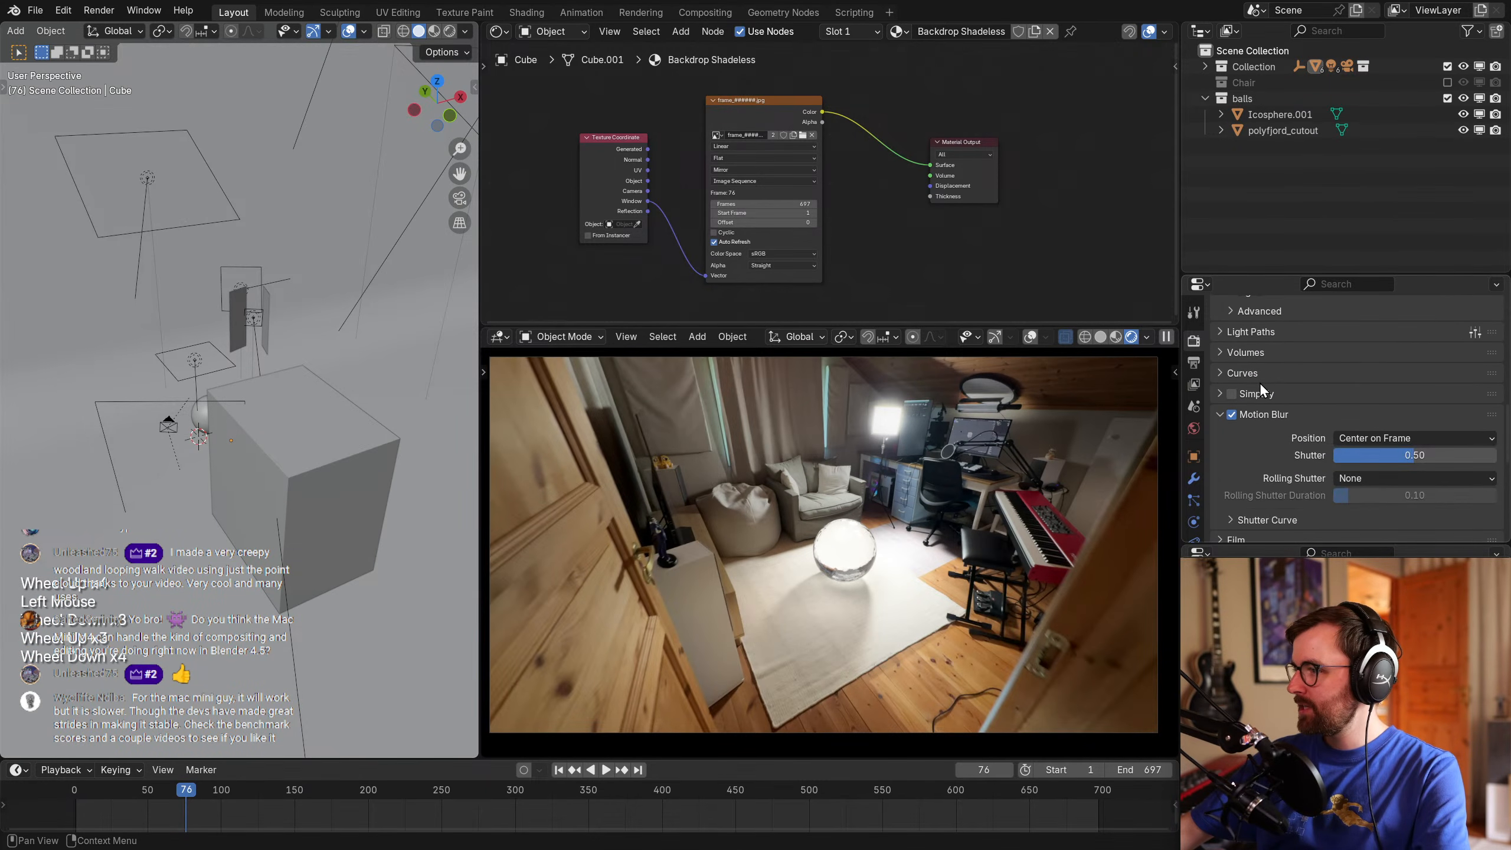
pyautogui.scroll(2, 1269, 390)
pyautogui.scroll(3, 1256, 411)
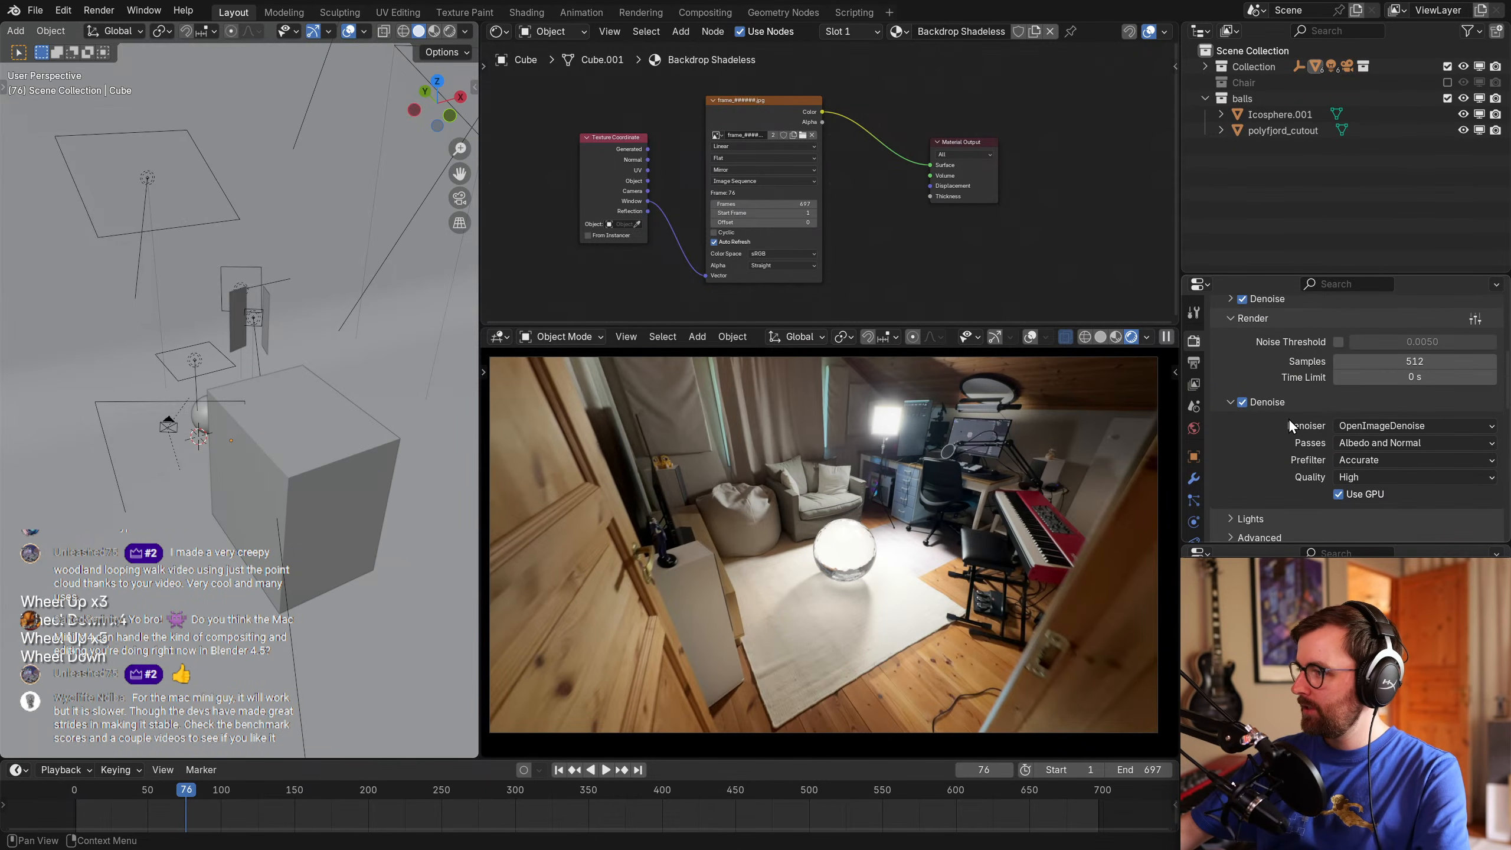
pyautogui.scroll(-3, 1266, 411)
pyautogui.click(1377, 360)
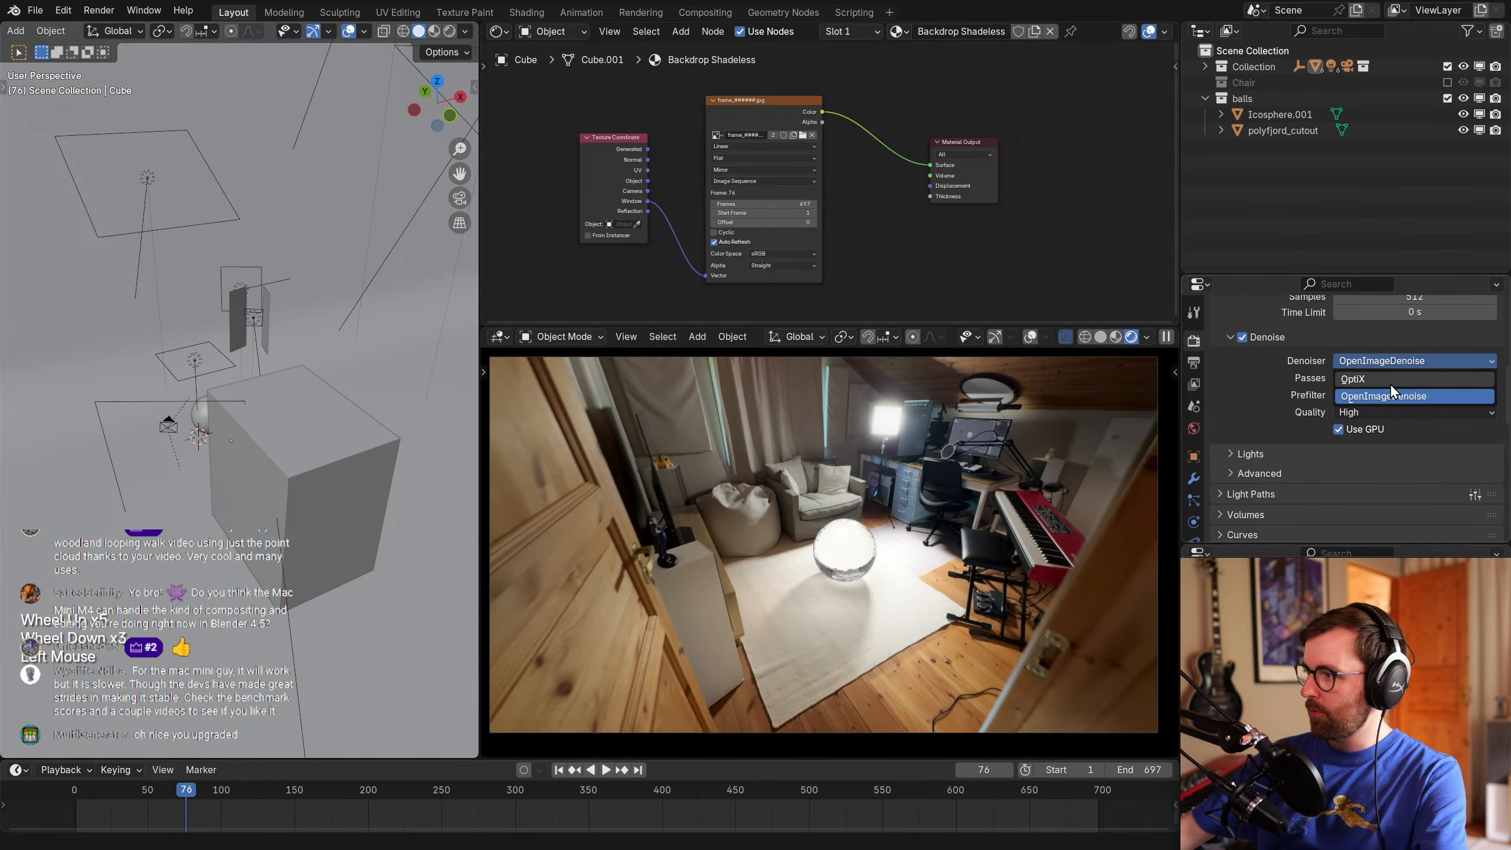
pyautogui.scroll(5, 1275, 399)
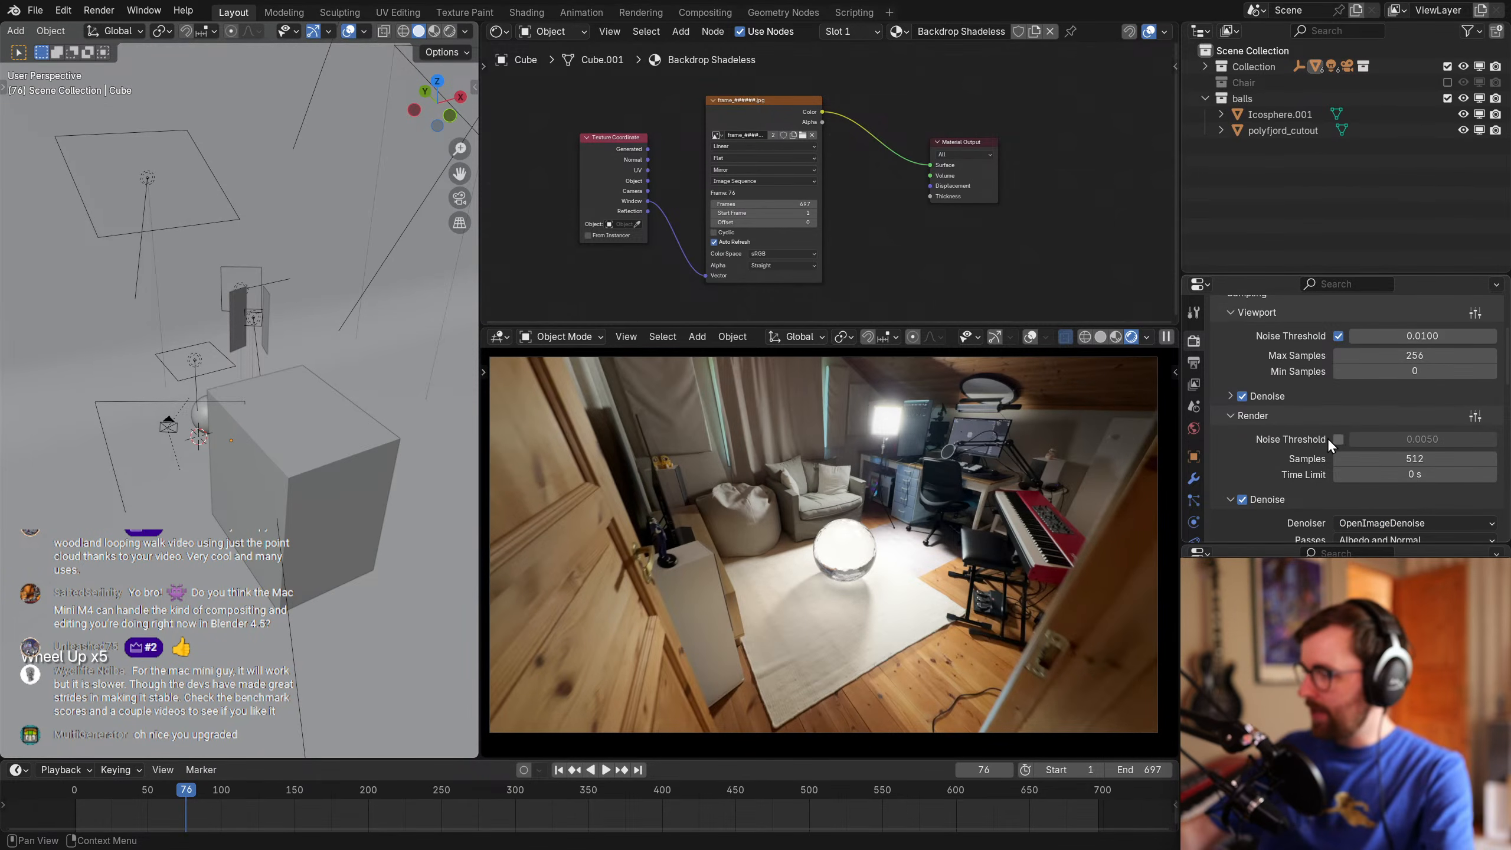
pyautogui.scroll(-2, 1306, 430)
pyautogui.scroll(2, 1232, 429)
pyautogui.scroll(4, 1324, 458)
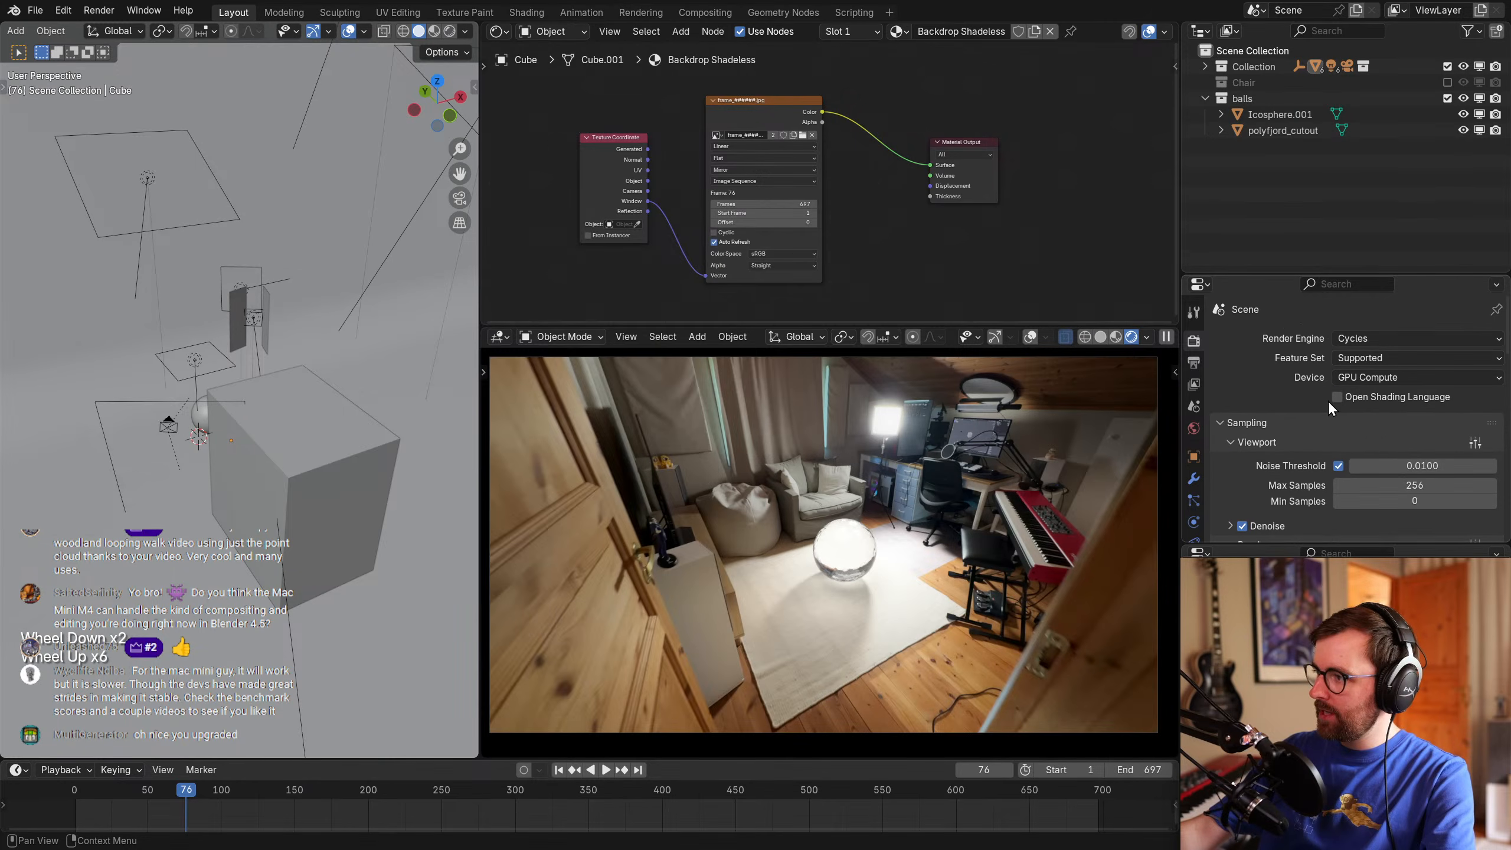
pyautogui.click(955, 265)
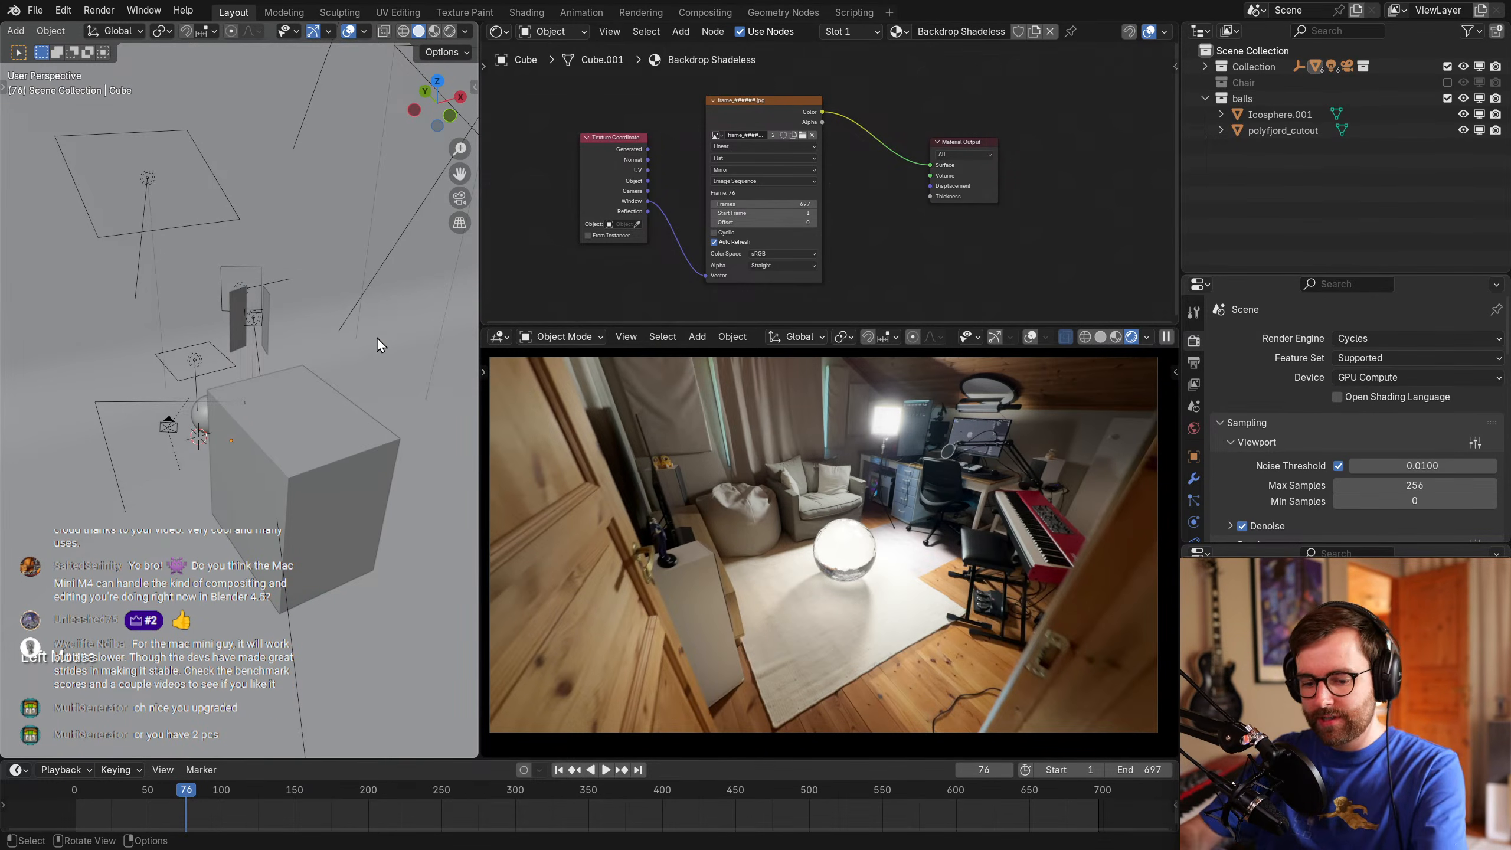
pyautogui.hotkey('alt', 'Tab')
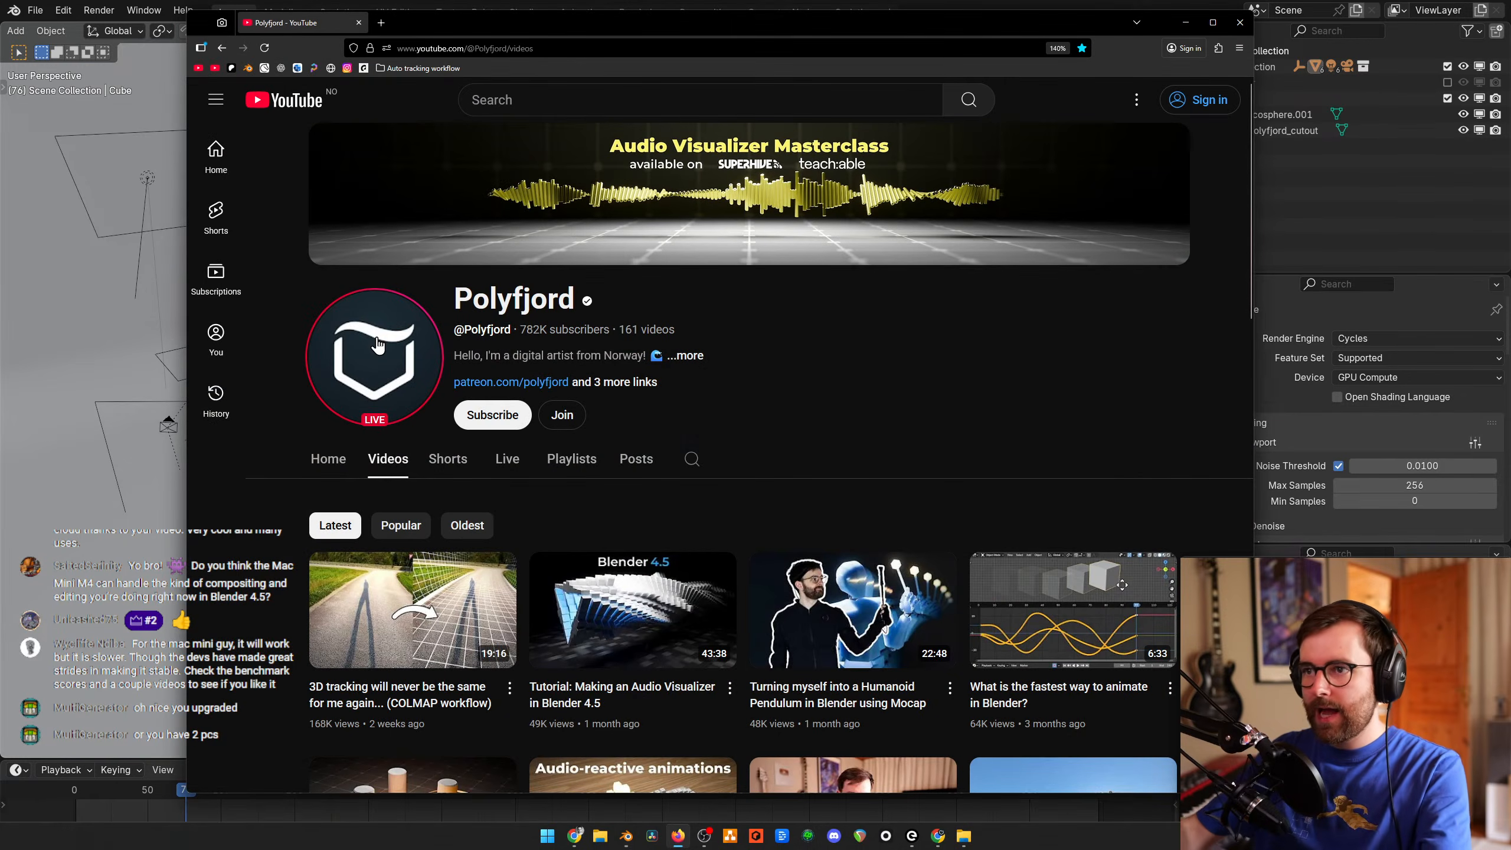
pyautogui.moveTo(423, 22); pyautogui.dragTo(419, 22)
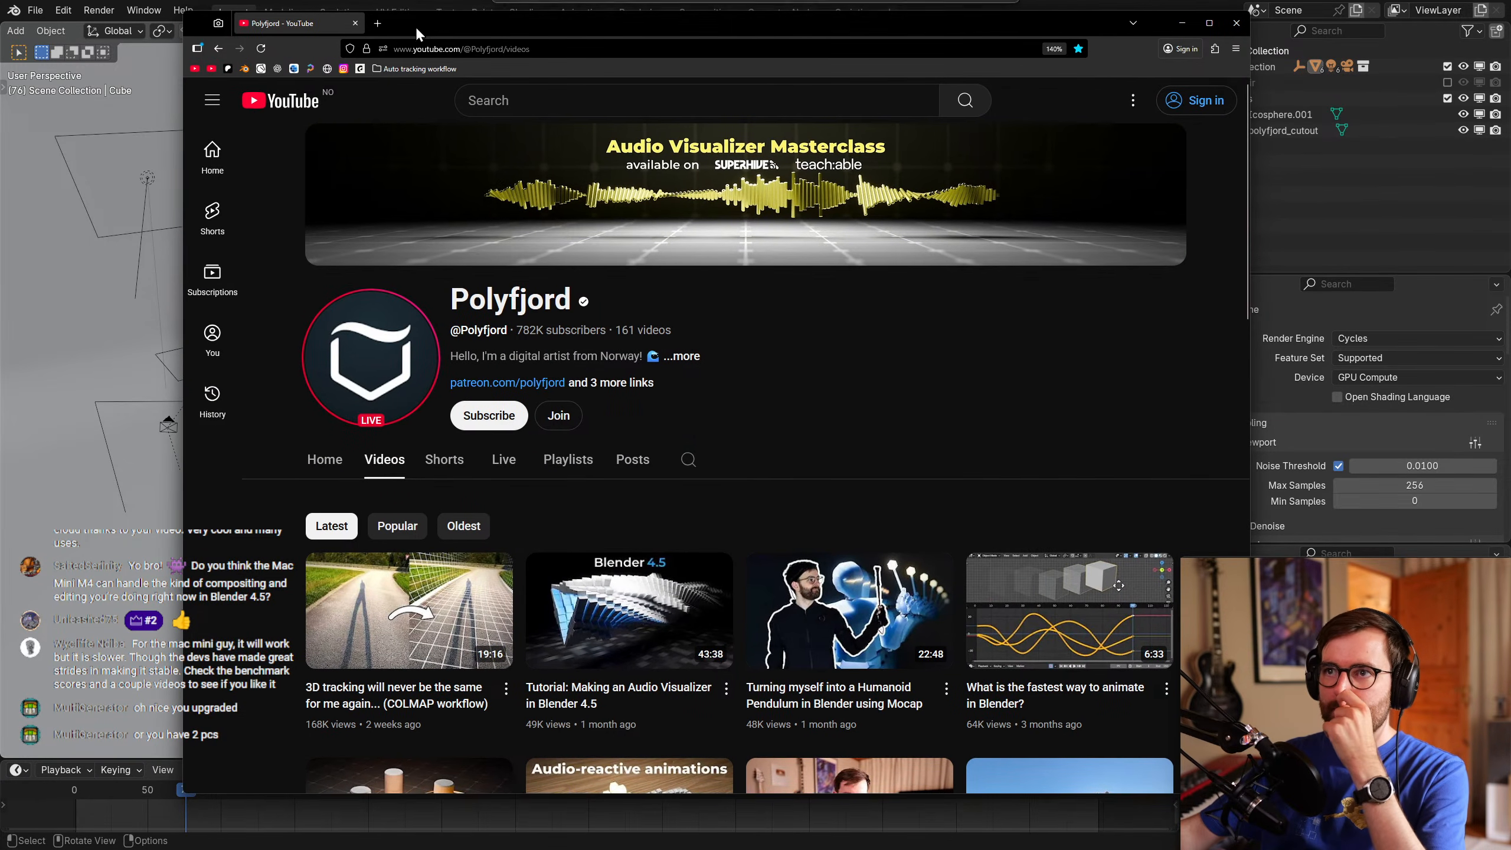
pyautogui.click(953, 7)
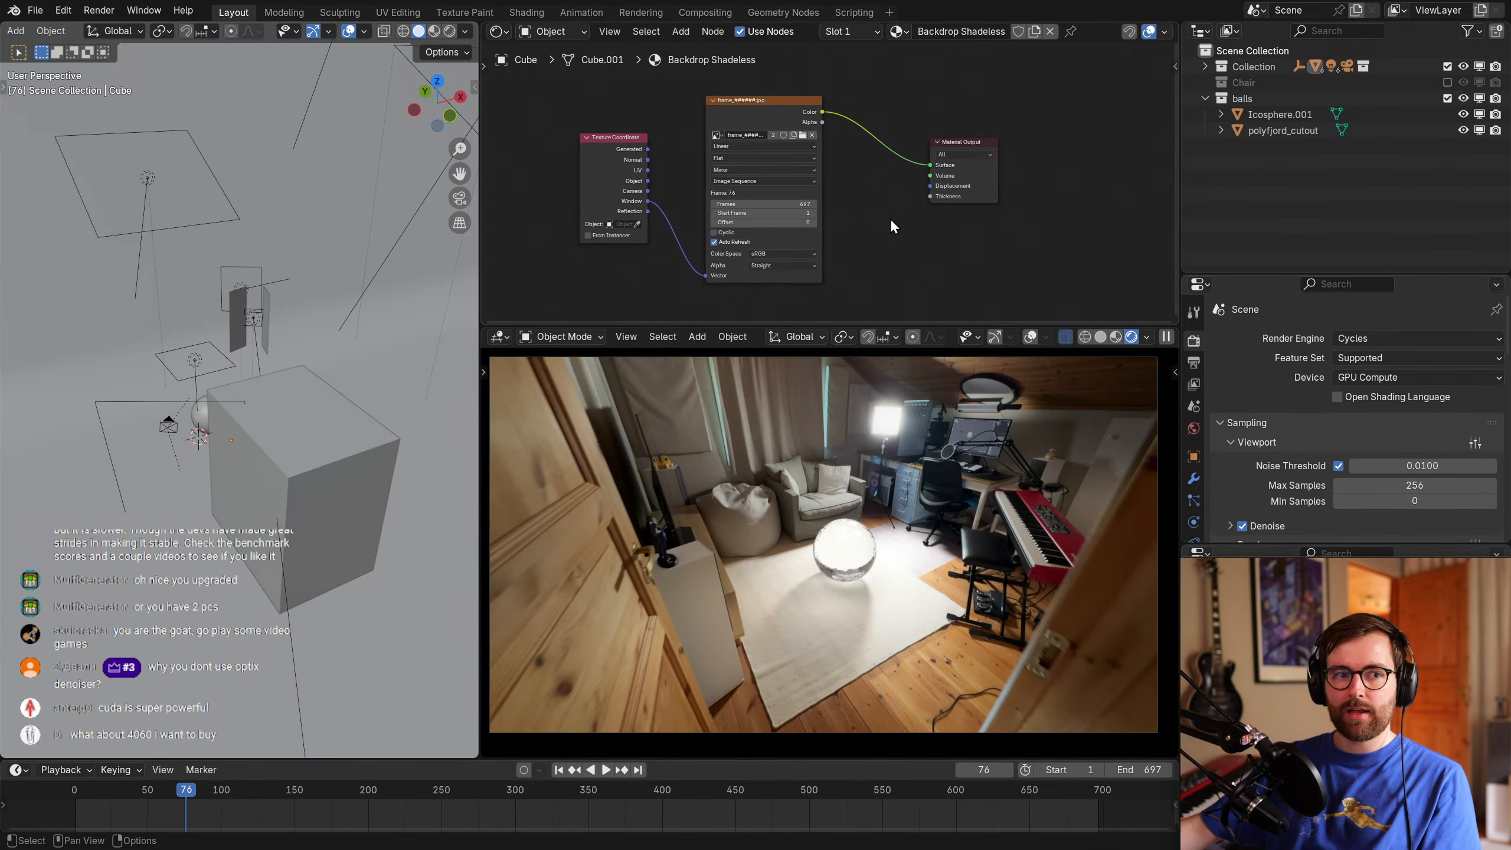
pyautogui.click(865, 226)
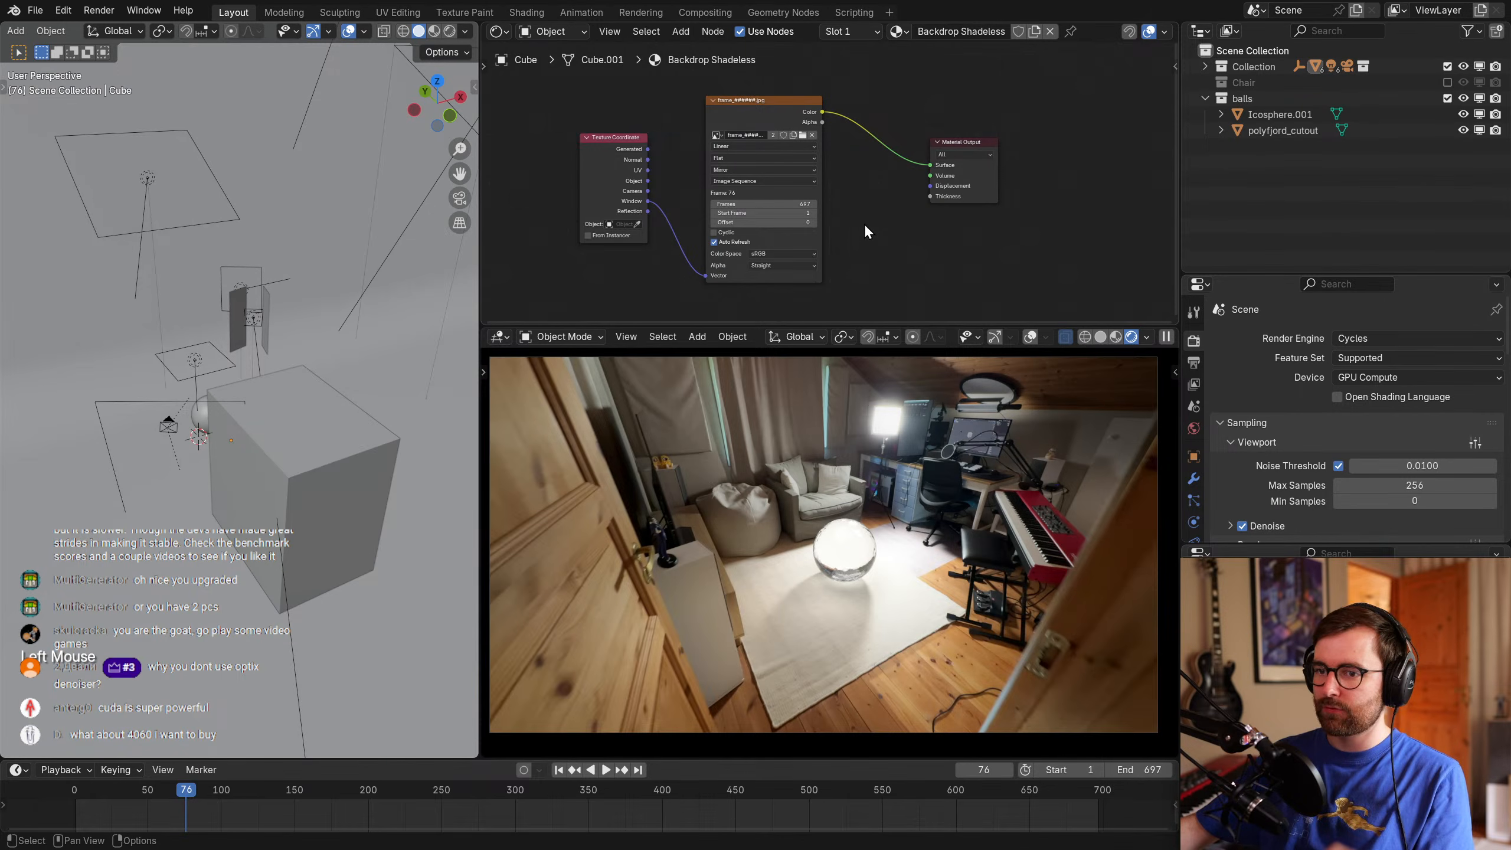
# Switch to the browser, search for "blender benchmark" in a new tab and open the Blender Open Data site.
pyautogui.hotkey('alt', 'Tab')
pyautogui.hotkey('ctrl', 't')
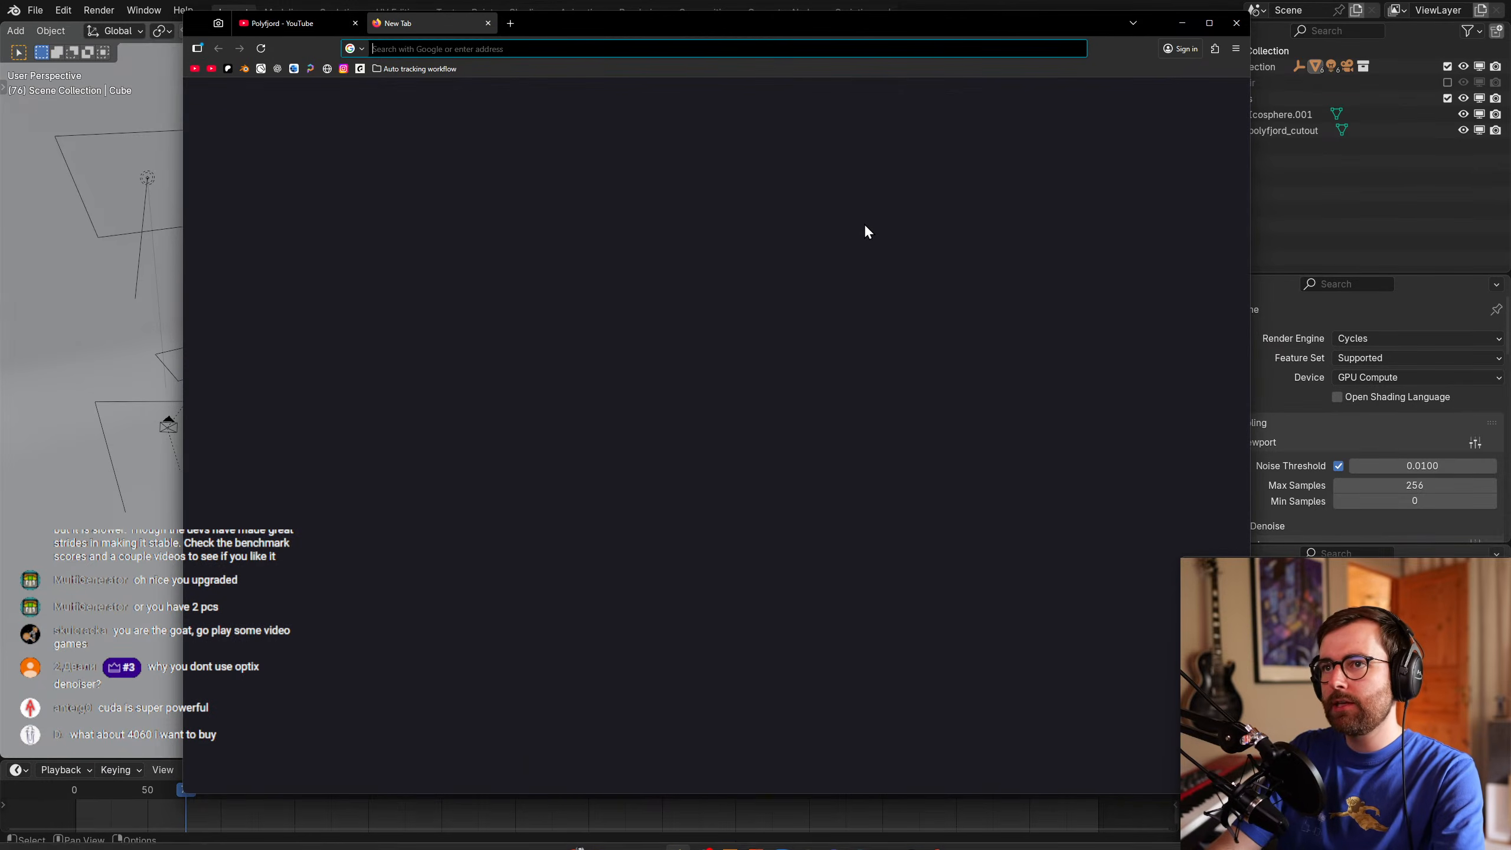
pyautogui.write('blender benchmark')
pyautogui.press('Return')
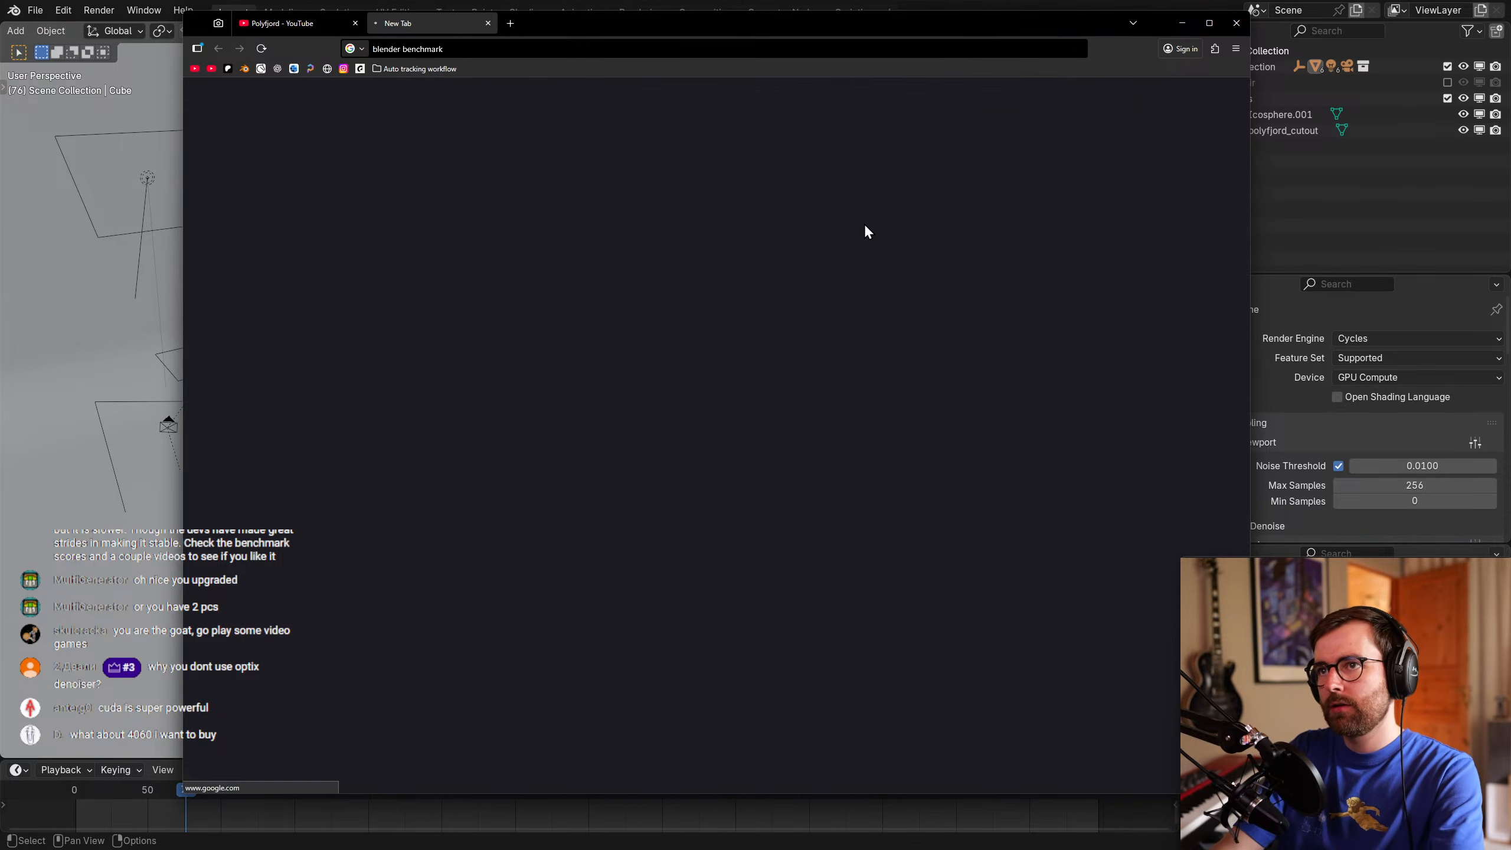
pyautogui.click(381, 224)
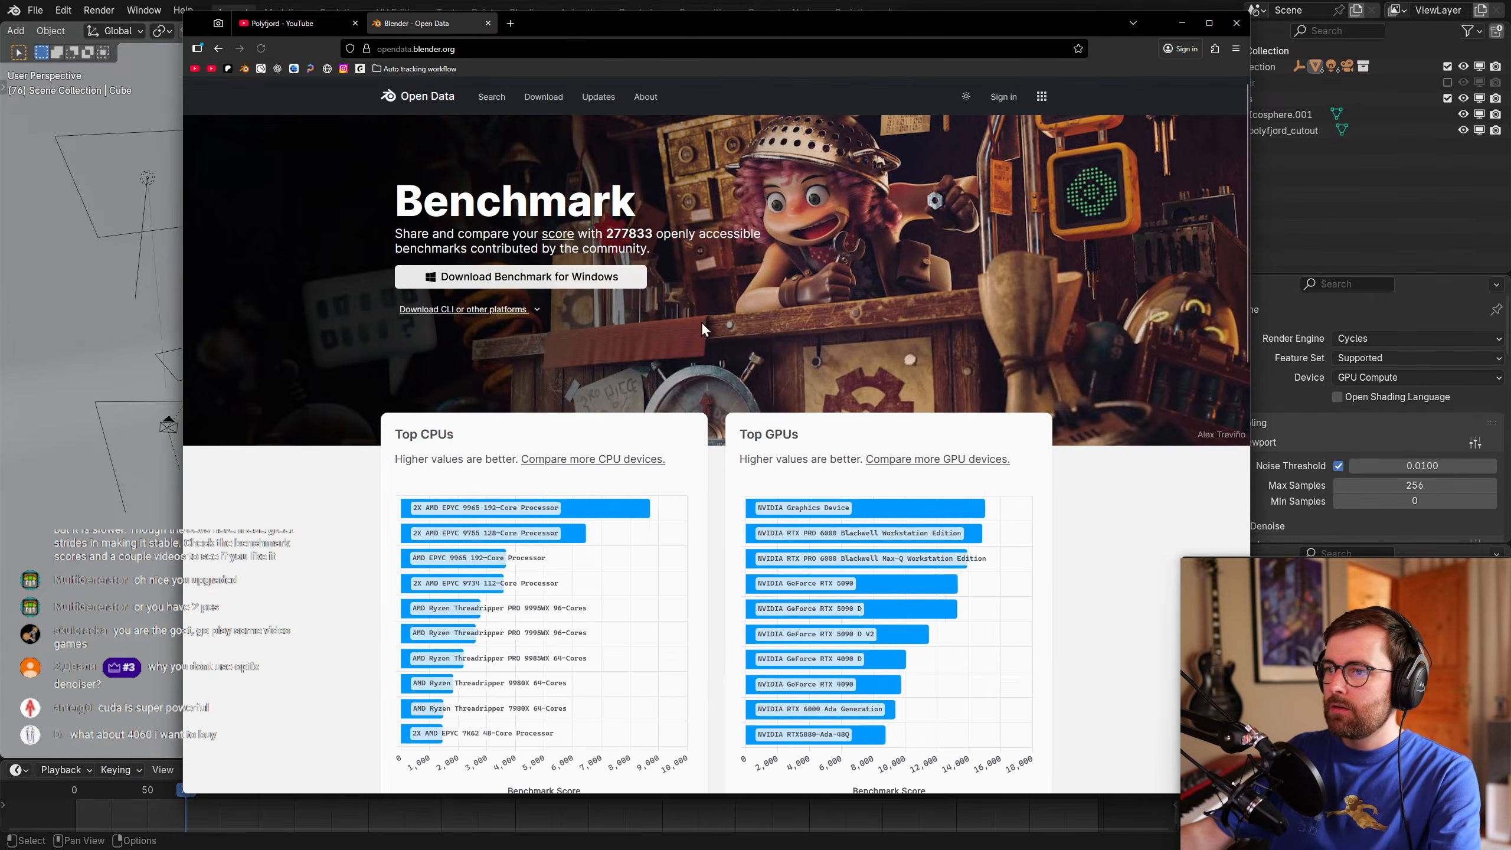
# Examine the Top CPUs and Top GPUs charts and open the full comparison of GPU devices.
pyautogui.scroll(-3, 841, 282)
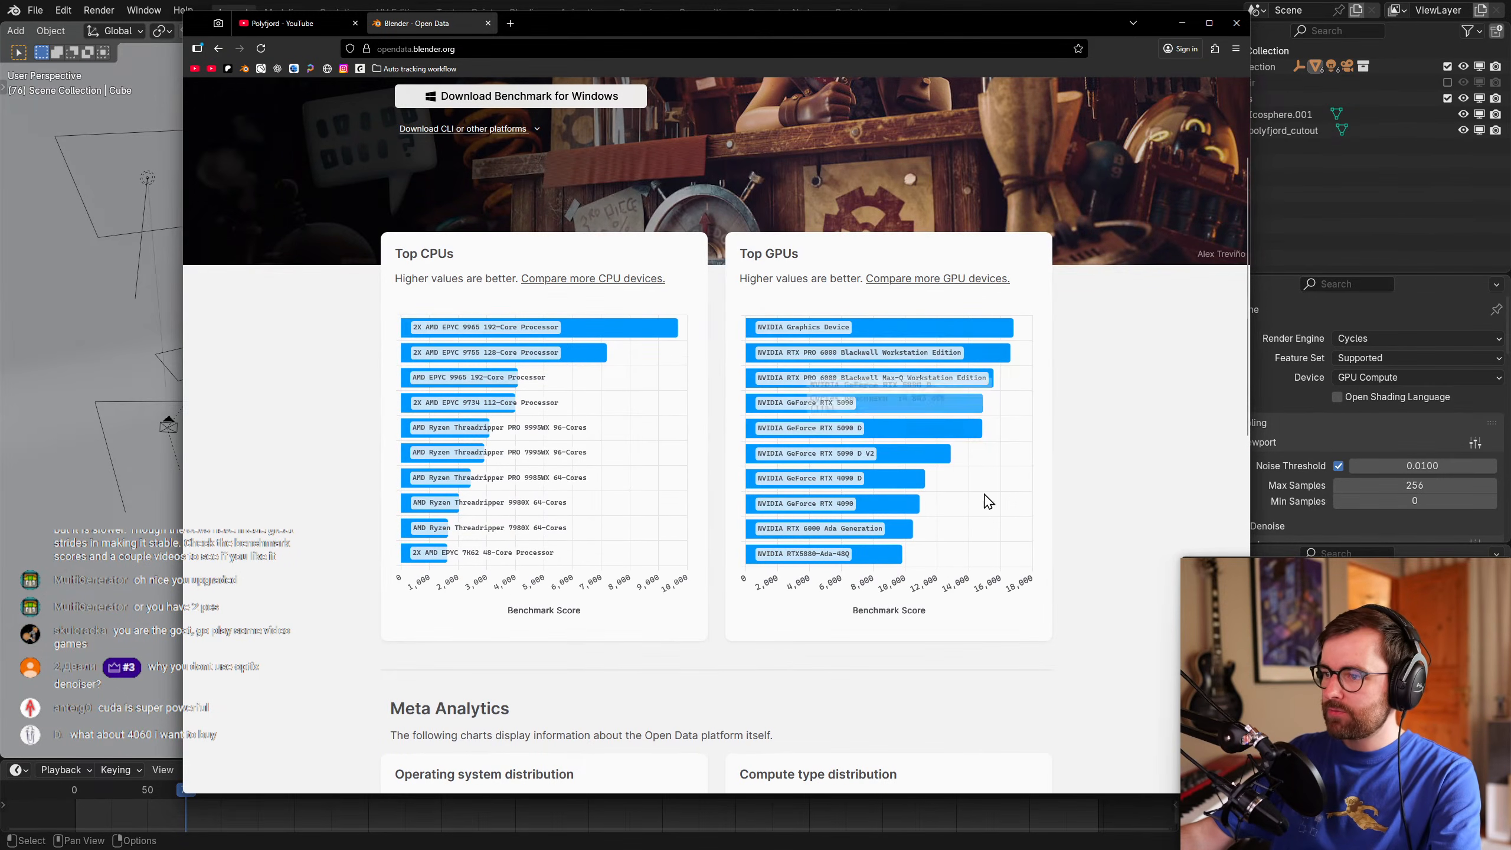
pyautogui.moveTo(797, 342)
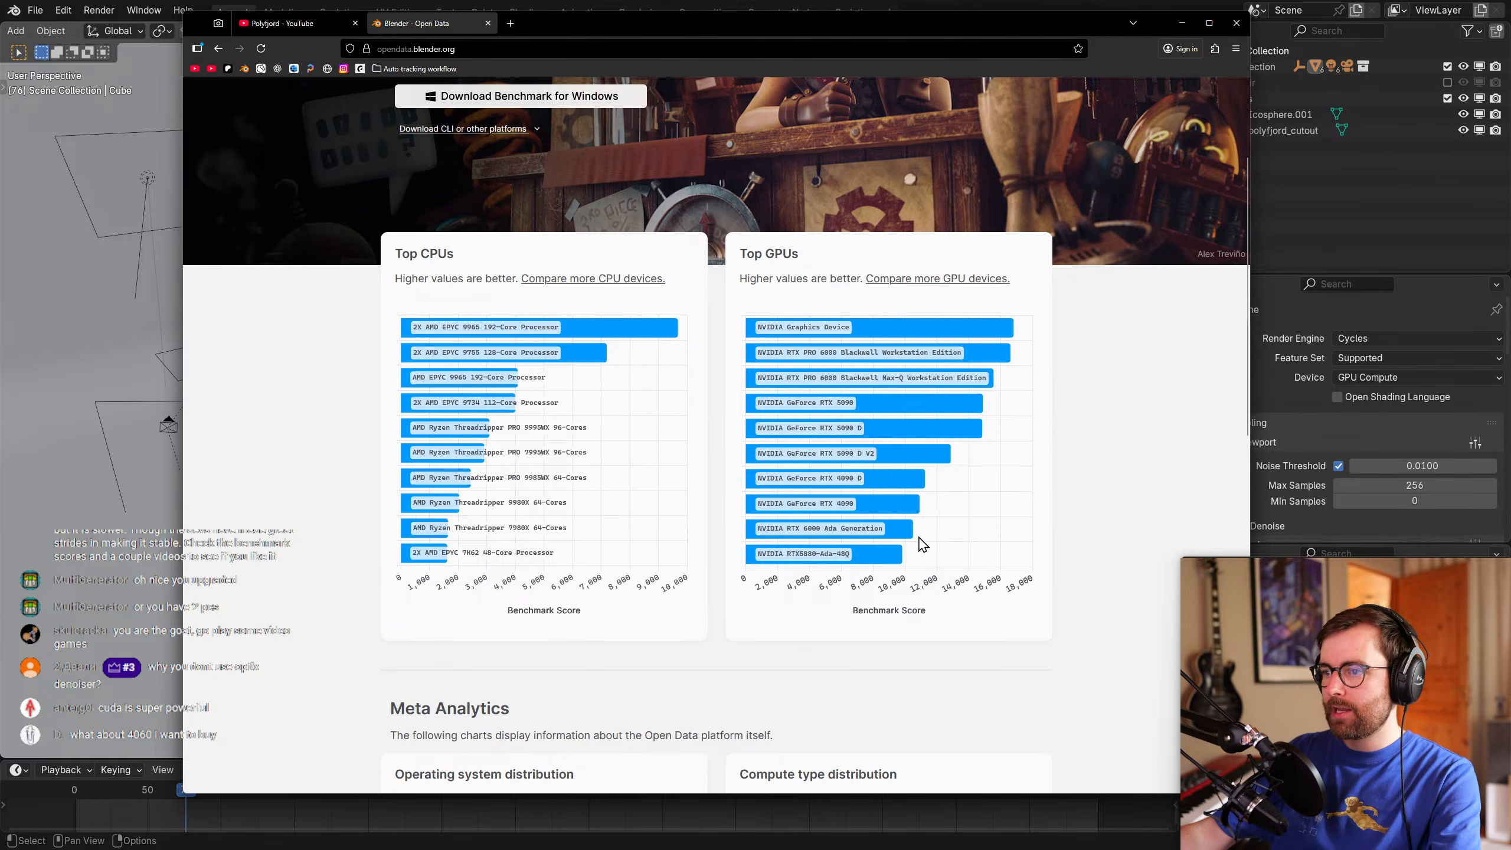
pyautogui.click(921, 281)
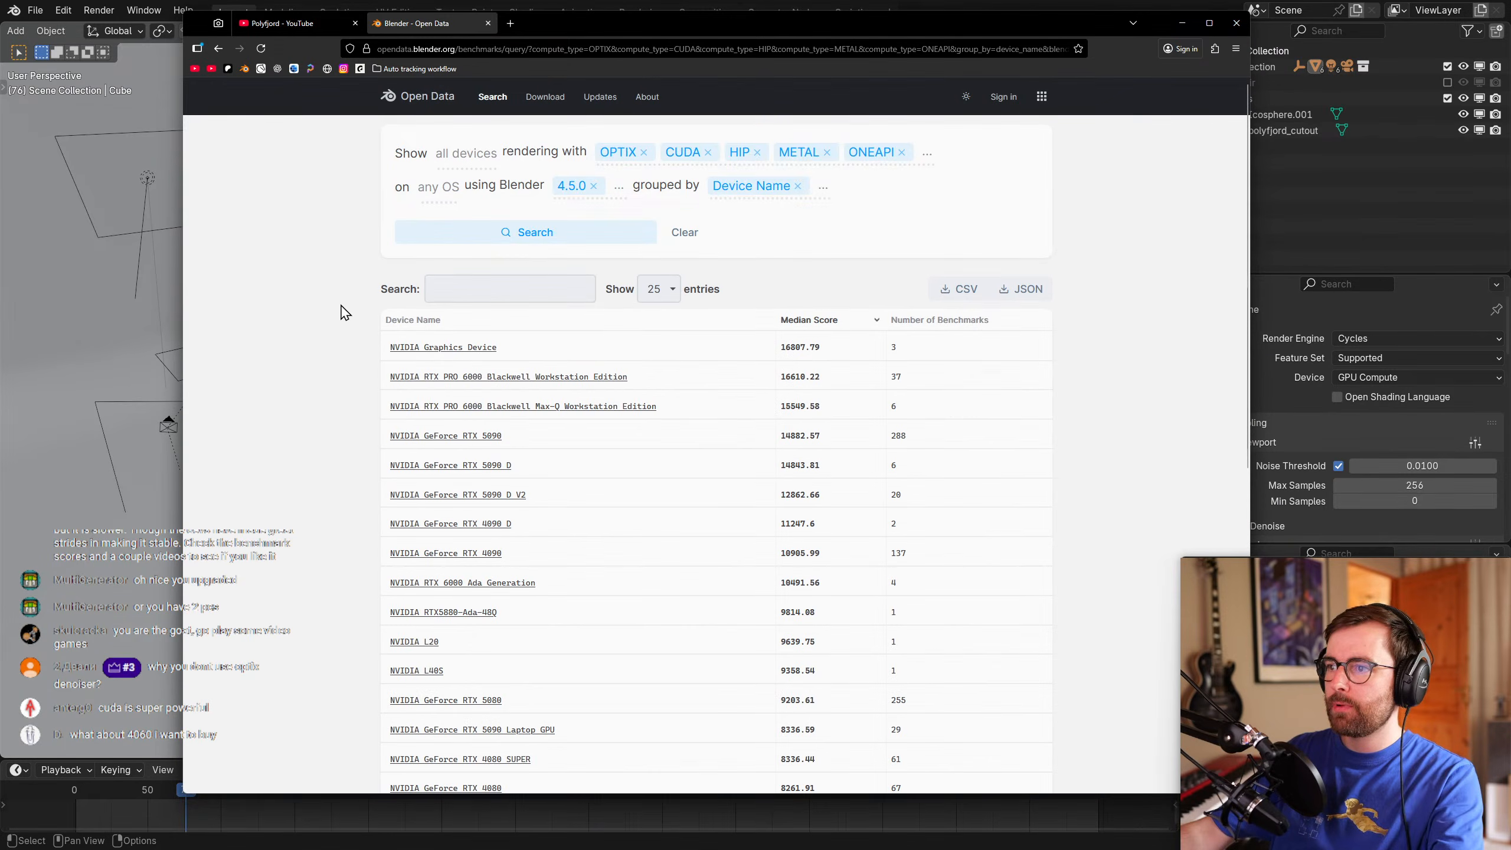
# Compare the median scores of the NVIDIA GeForce RTX 4090 and the 80-core Apple M3 Ultra in the device list.
pyautogui.scroll(-3, 328, 358)
pyautogui.scroll(-3, 329, 358)
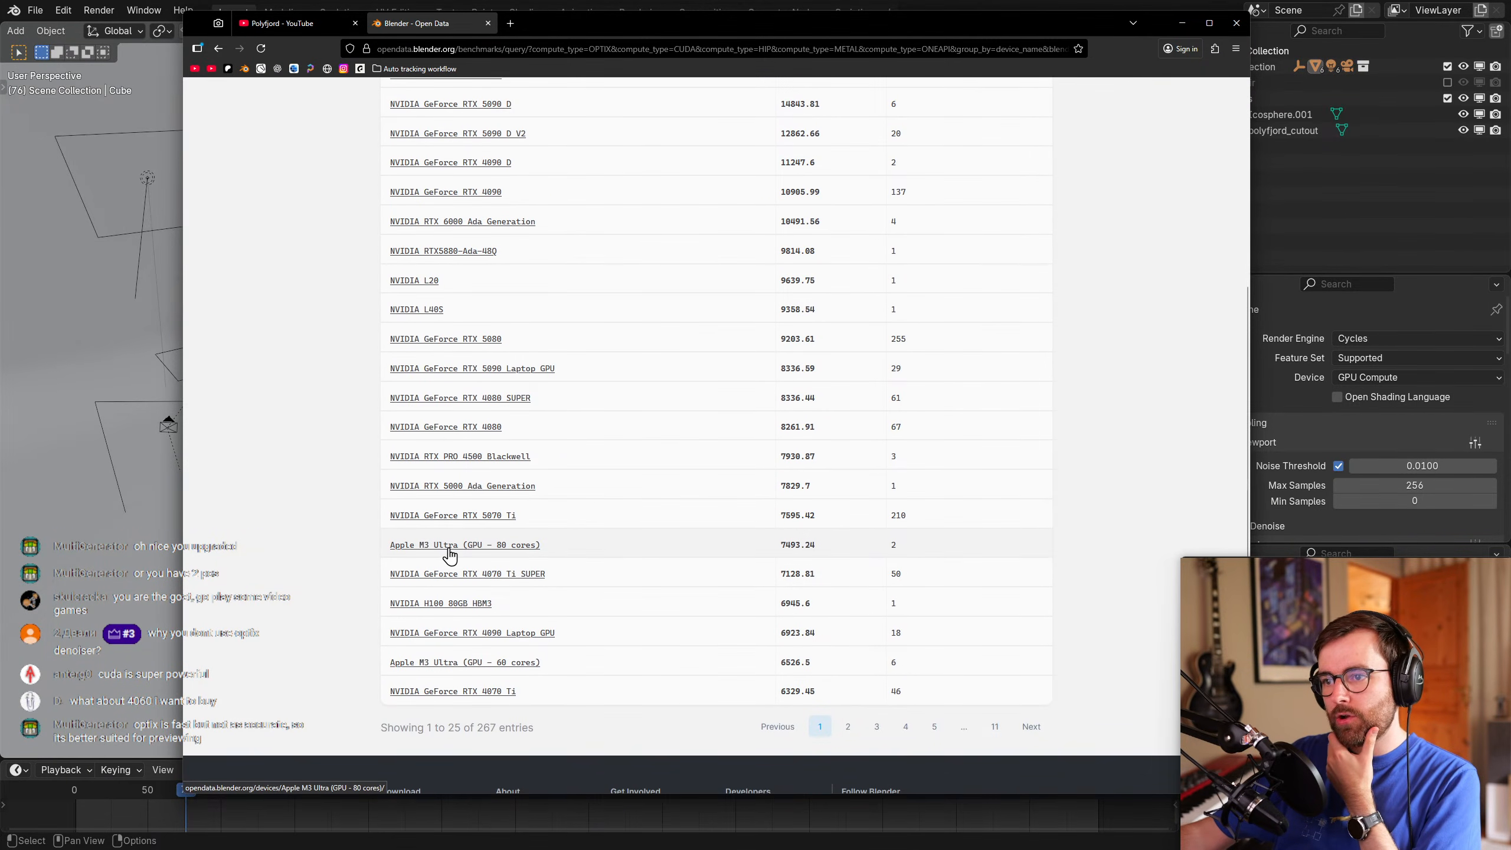
pyautogui.scroll(3, 432, 556)
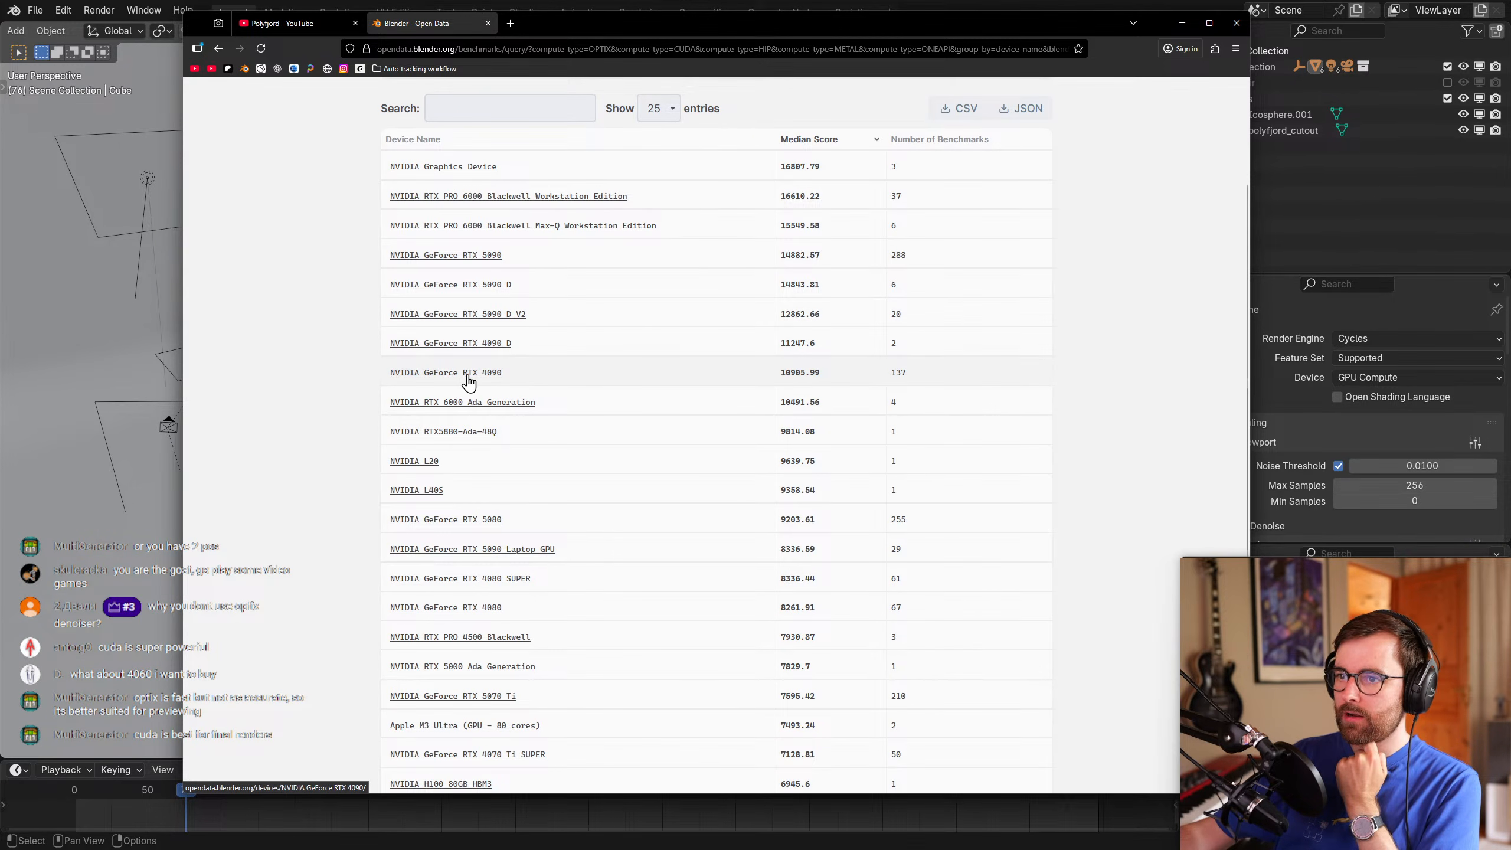
pyautogui.moveTo(783, 371); pyautogui.dragTo(817, 373)
pyautogui.click(801, 369)
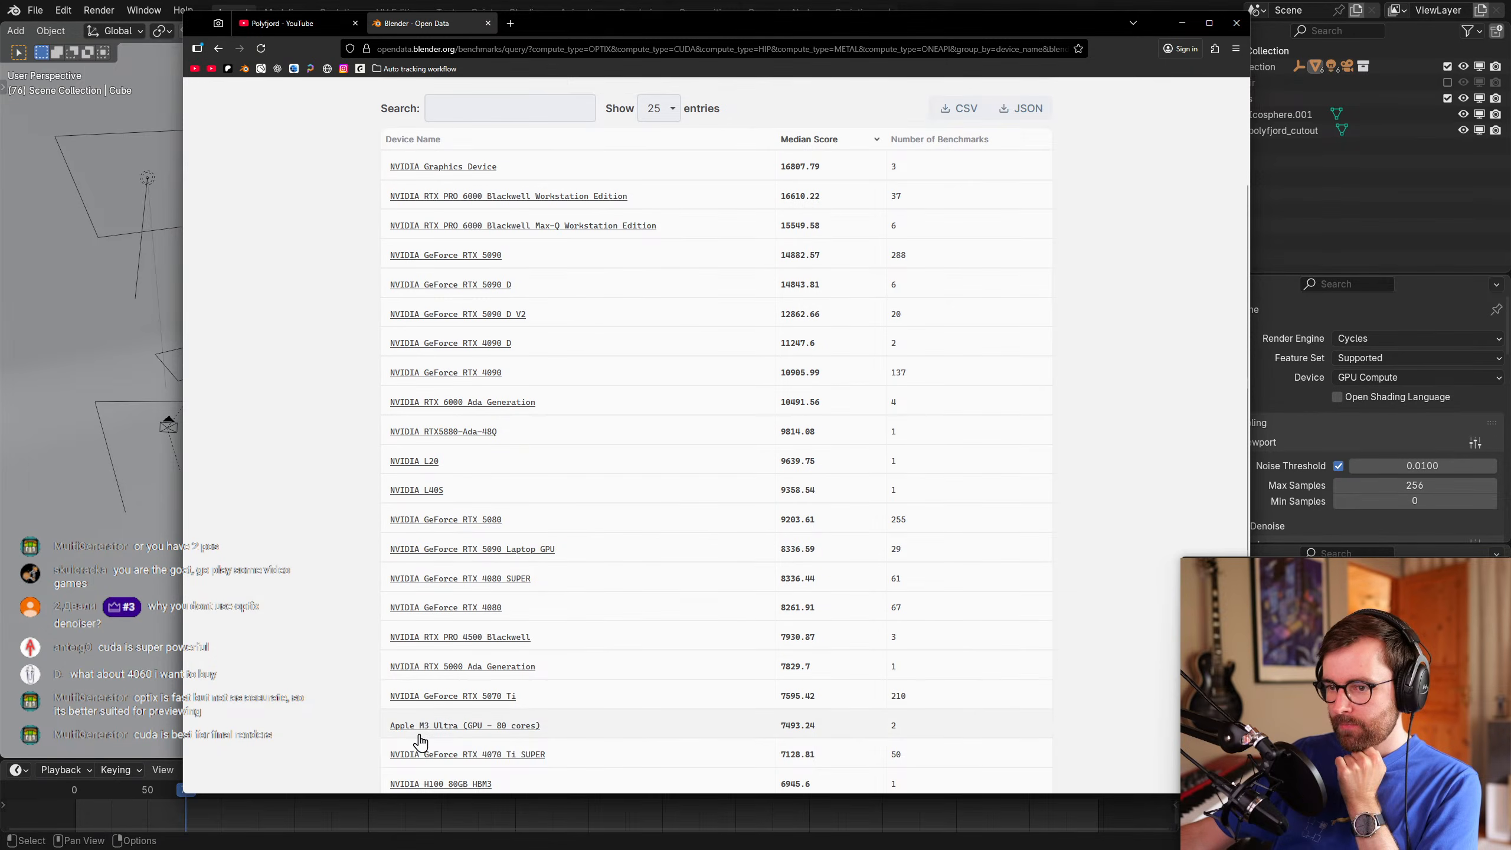
pyautogui.moveTo(781, 724); pyautogui.dragTo(801, 724)
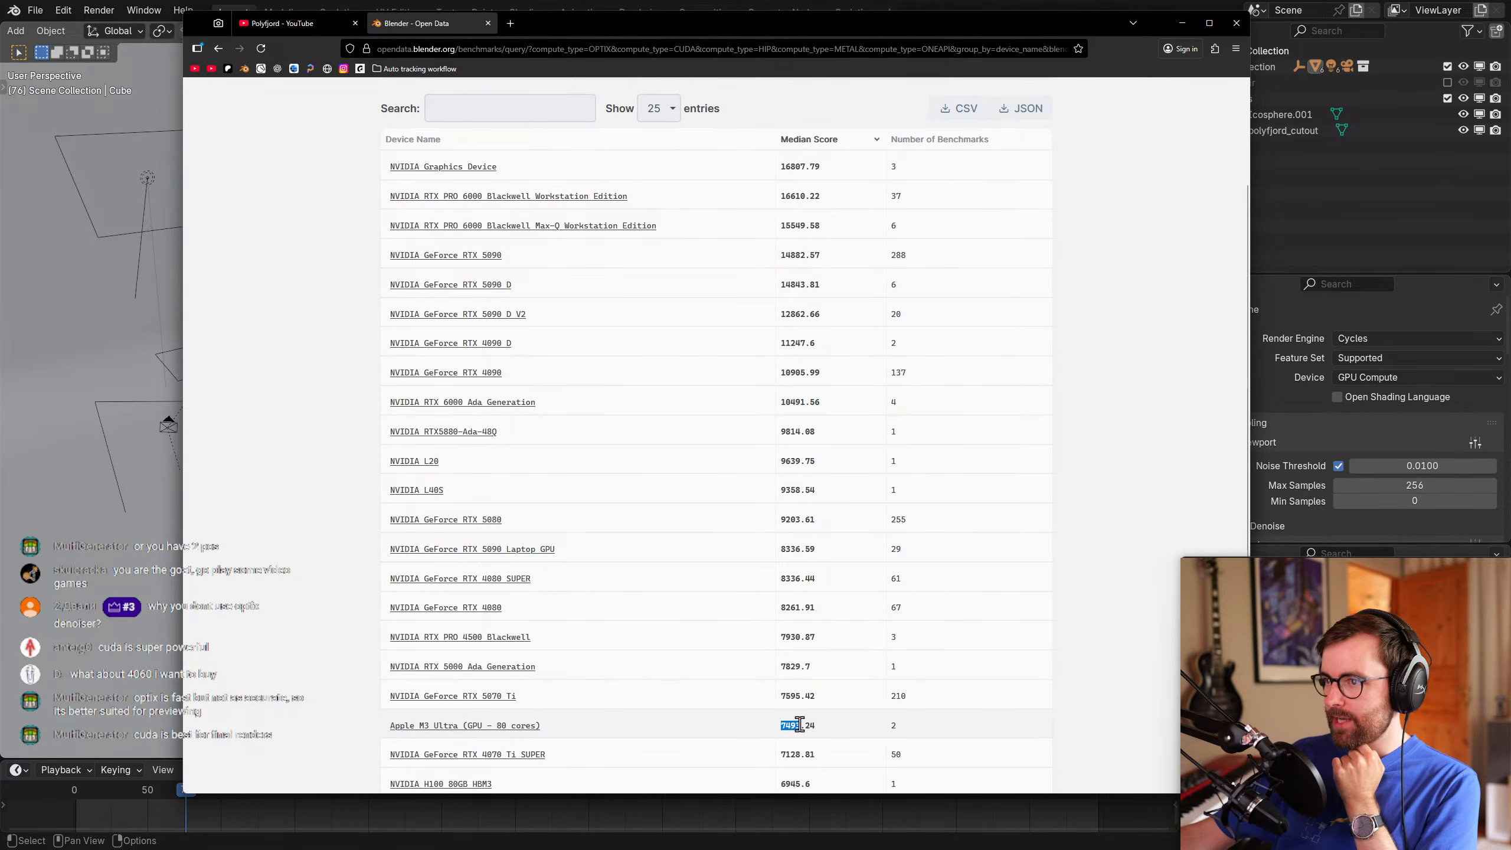
pyautogui.click(820, 728)
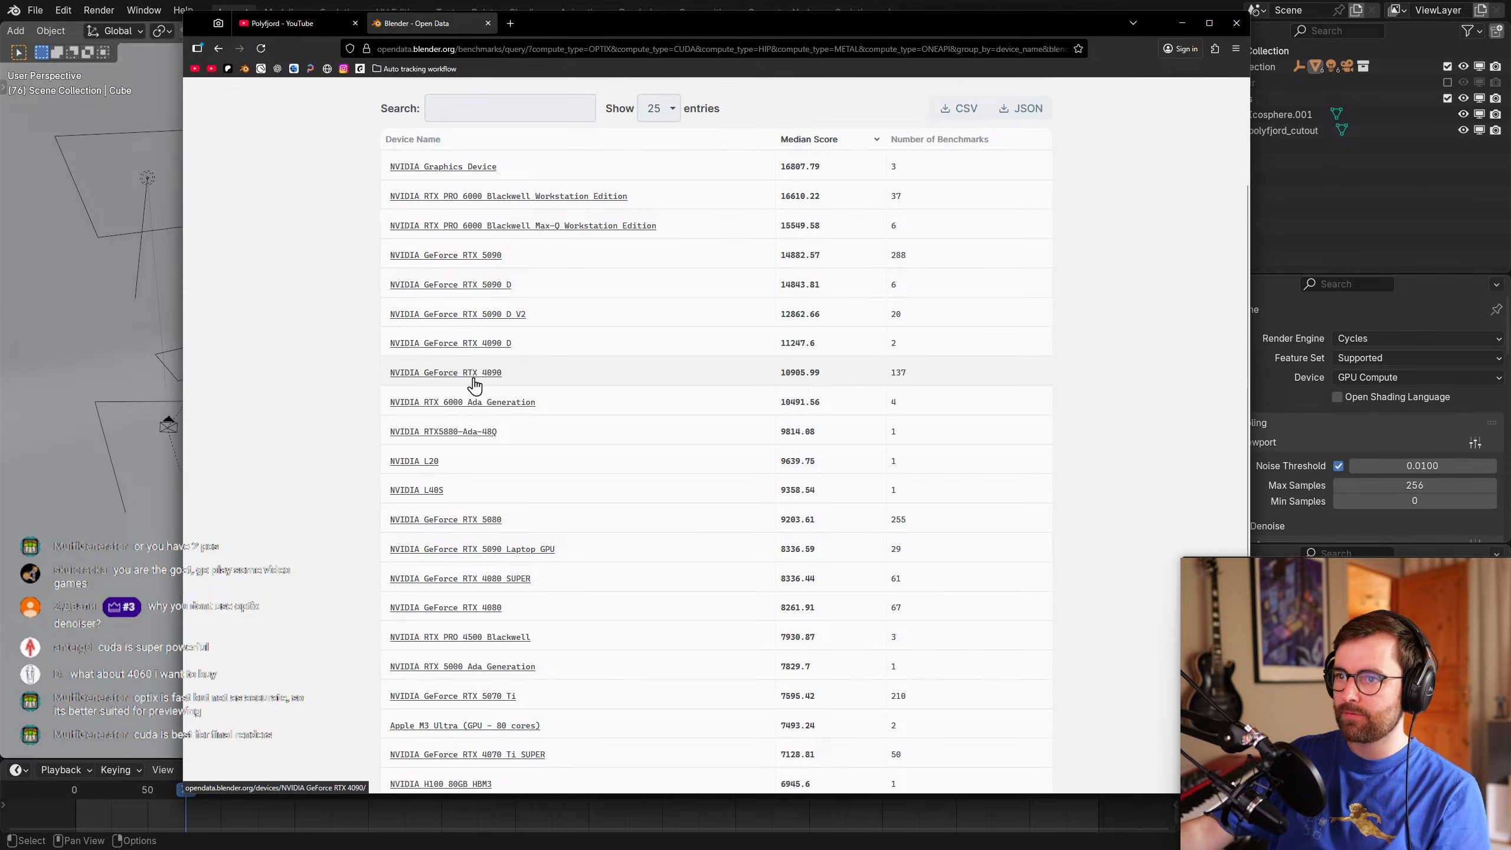
# Switch back to Blender, open the render result window and reposition it to show the whole image.
pyautogui.click(1036, 3)
pyautogui.hotkey('alt', 'Tab')
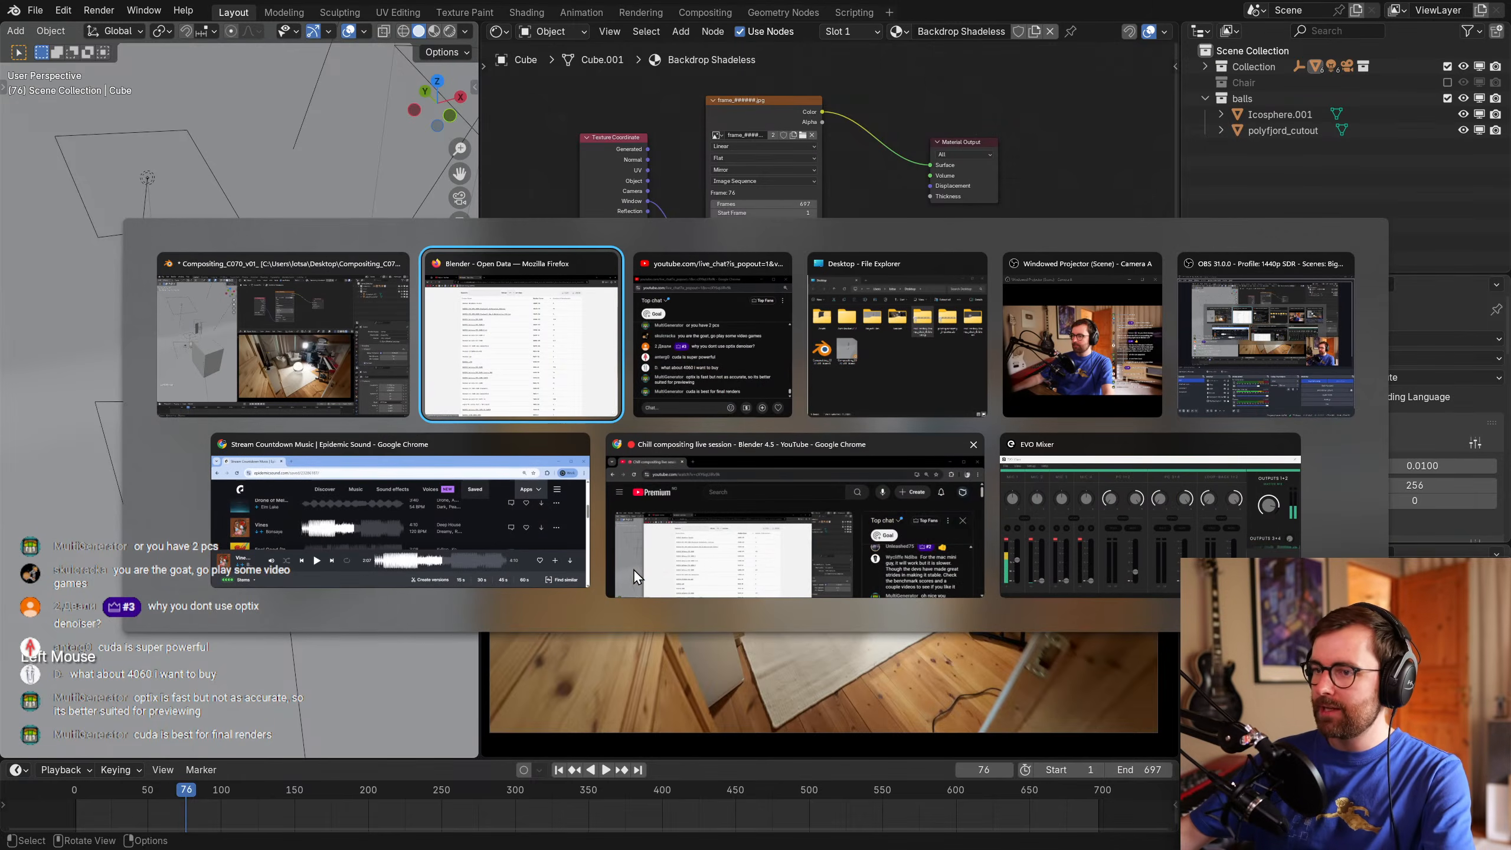
pyautogui.click(963, 113)
pyautogui.press('F11')
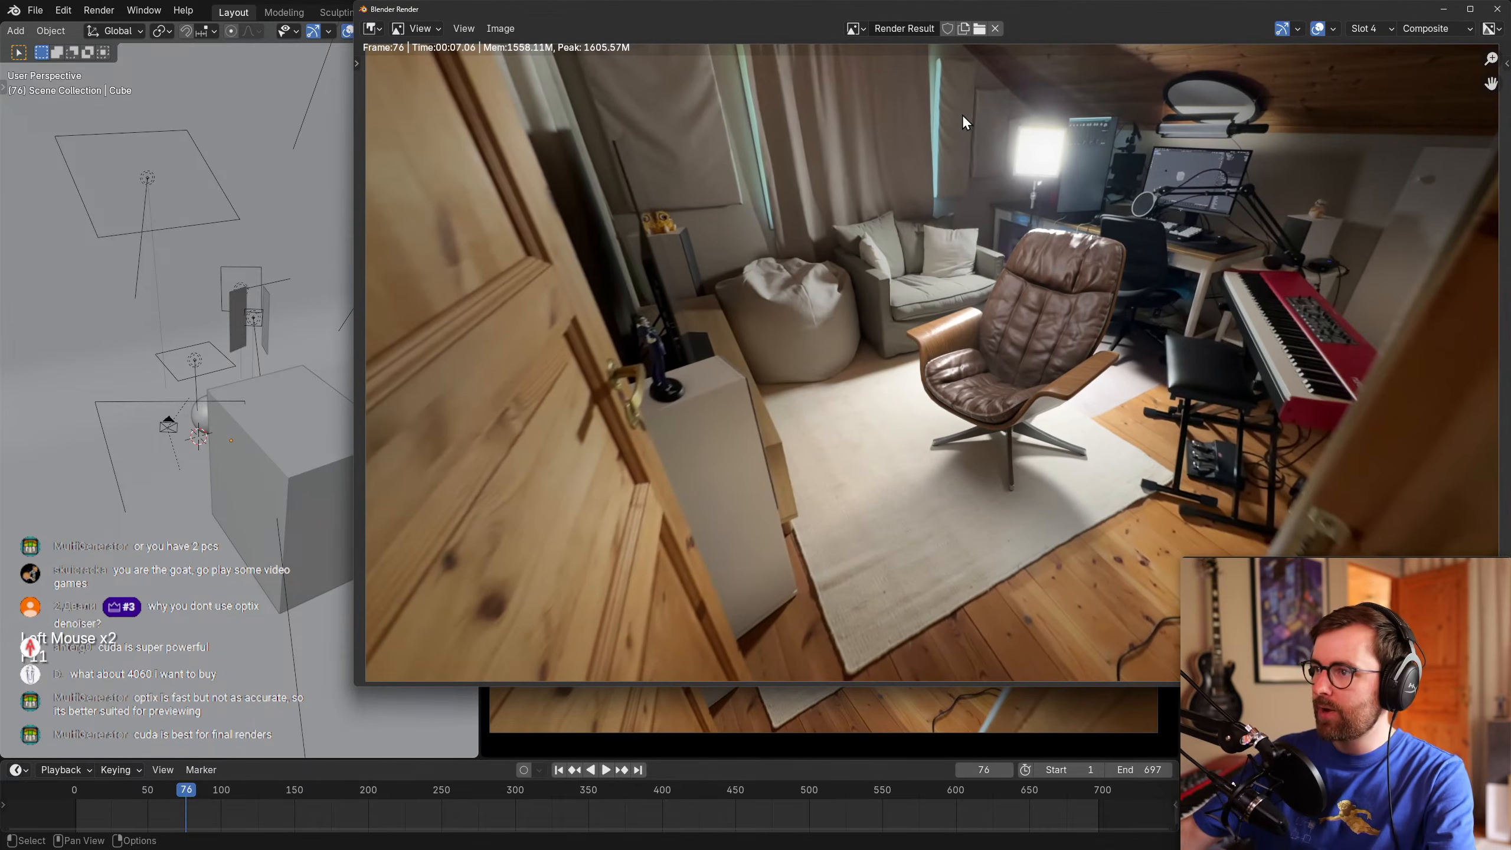
pyautogui.moveTo(756, 20); pyautogui.dragTo(526, 100)
# Compare the lounge chair renders in slots 7, 8, 1 and 2, inspect the chair up close and close the render window.
pyautogui.press('7')
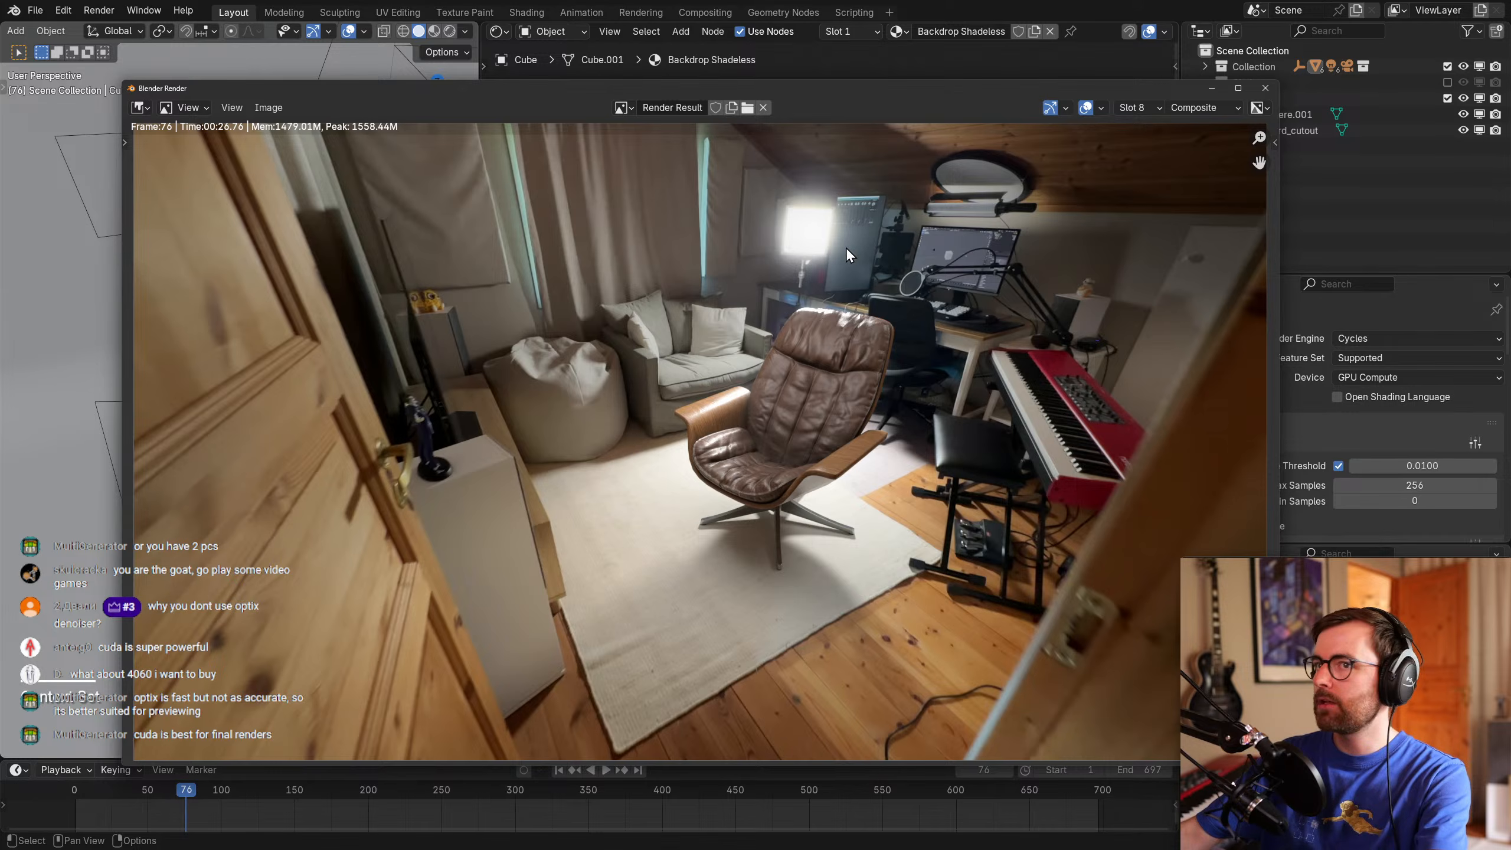
pyautogui.press('7')
pyautogui.press('8')
pyautogui.press('7')
pyautogui.press('1')
pyautogui.press('2')
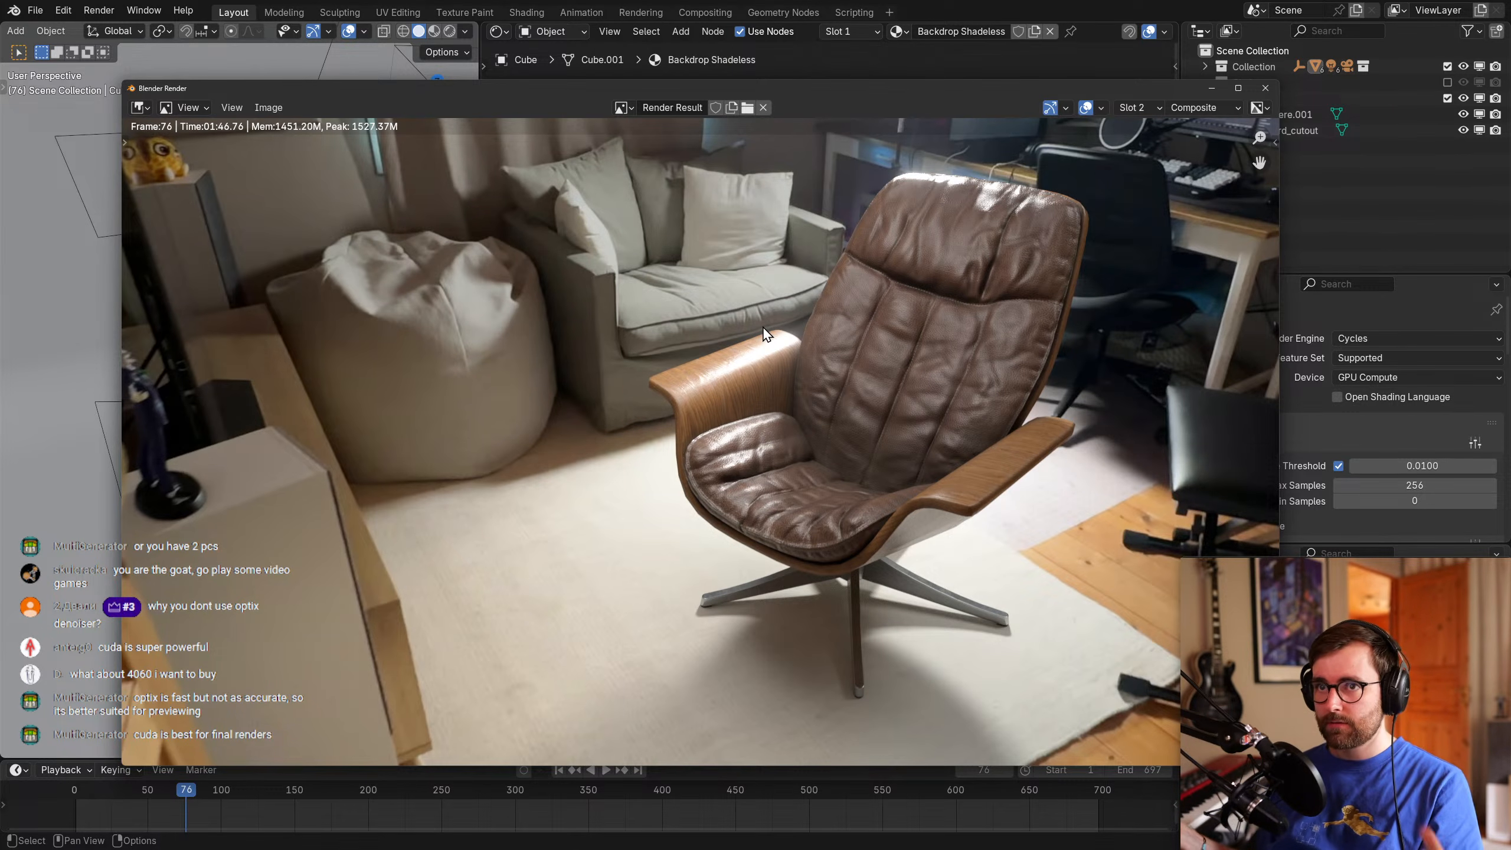
pyautogui.scroll(-2, 705, 446)
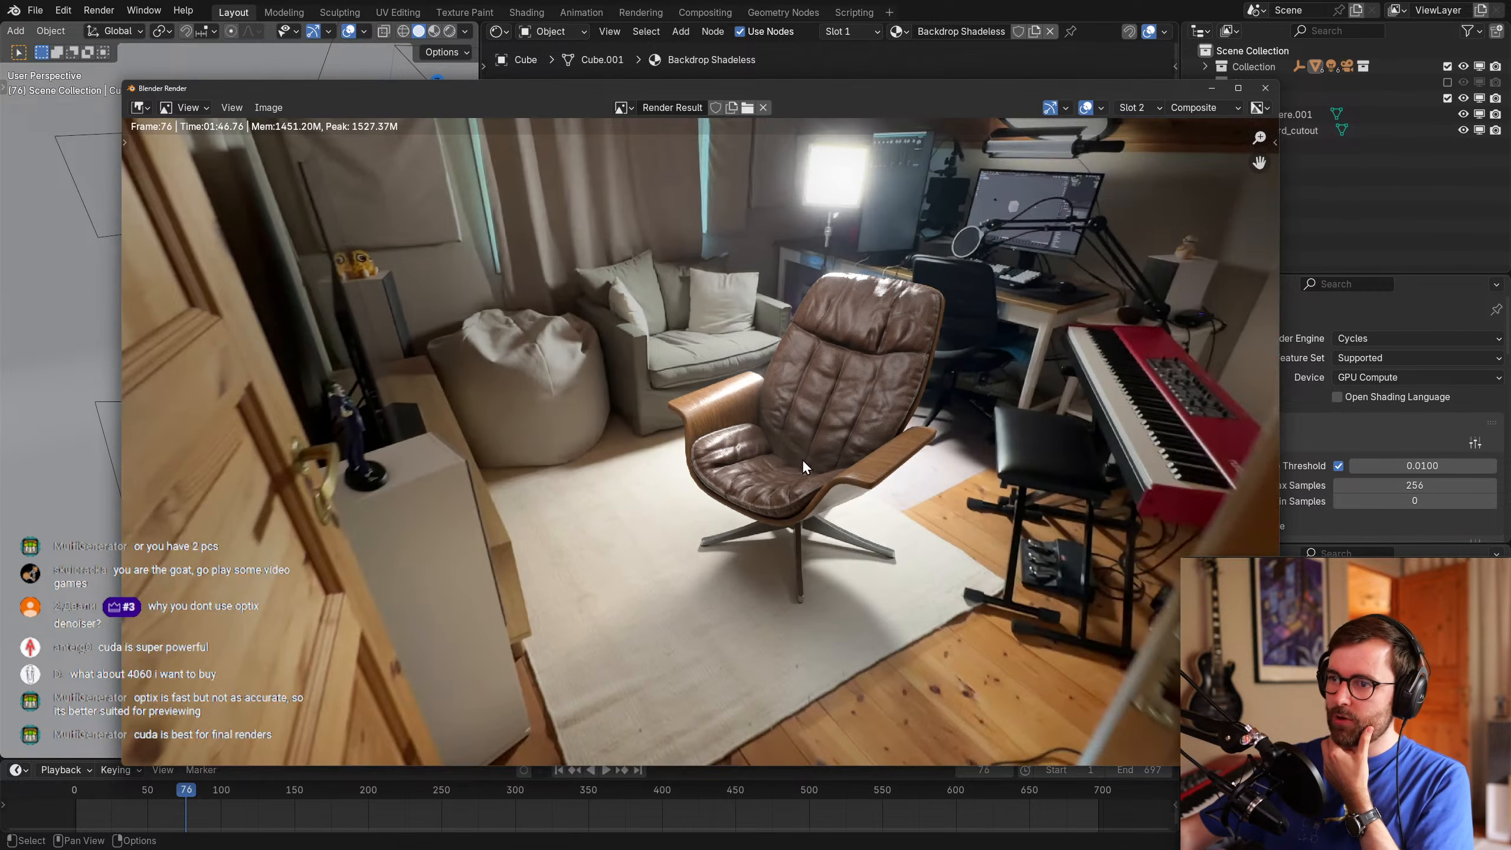
pyautogui.scroll(2, 762, 451)
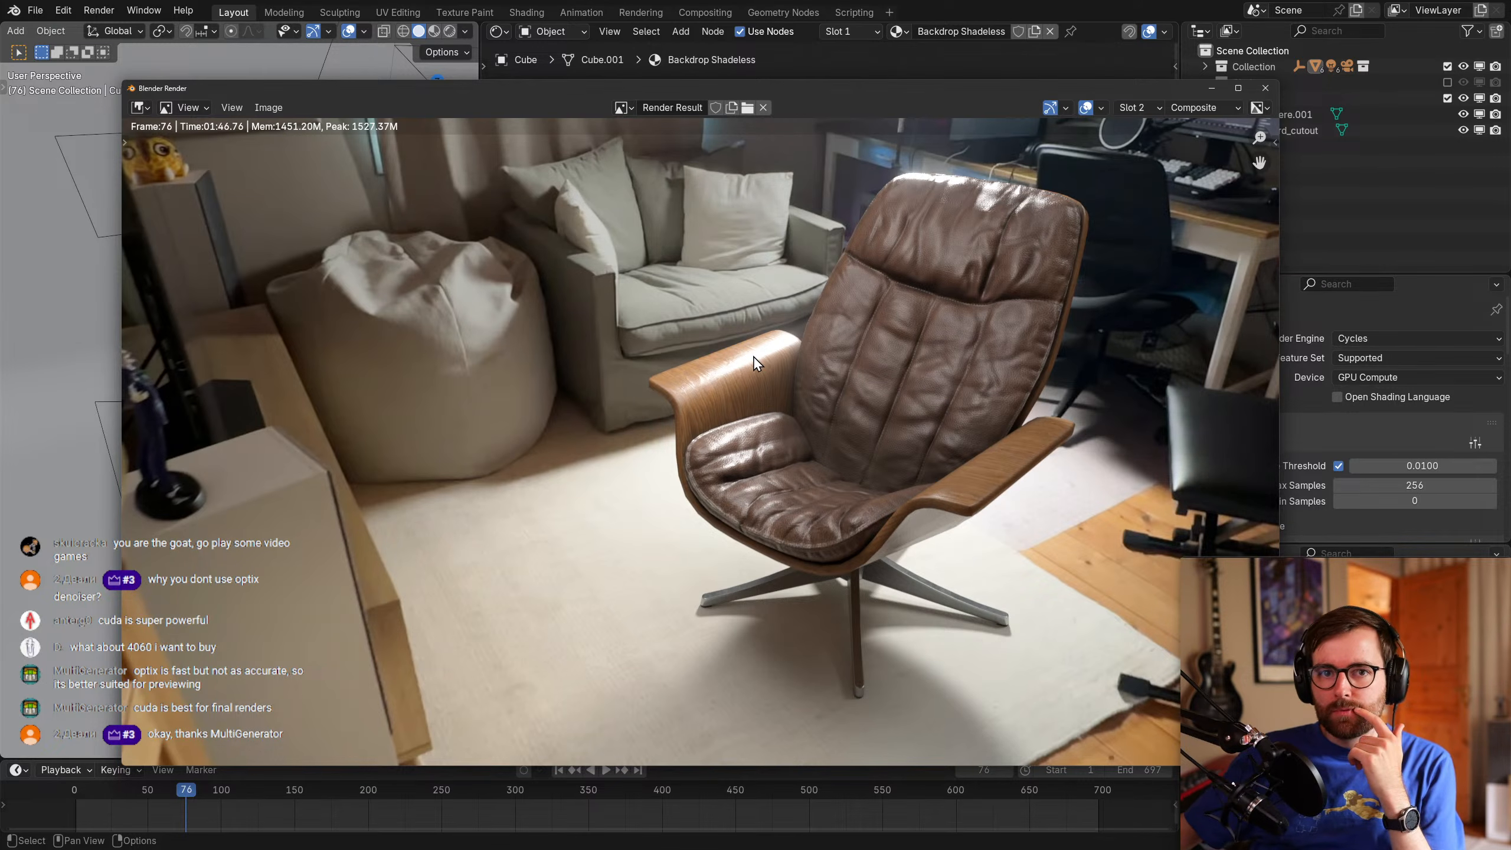
pyautogui.click(1265, 90)
# Examine the render denoiser choices, OptiX and OpenImageDenoise, and keep OpenImageDenoise selected.
pyautogui.scroll(-6, 1245, 407)
pyautogui.scroll(-2, 1242, 406)
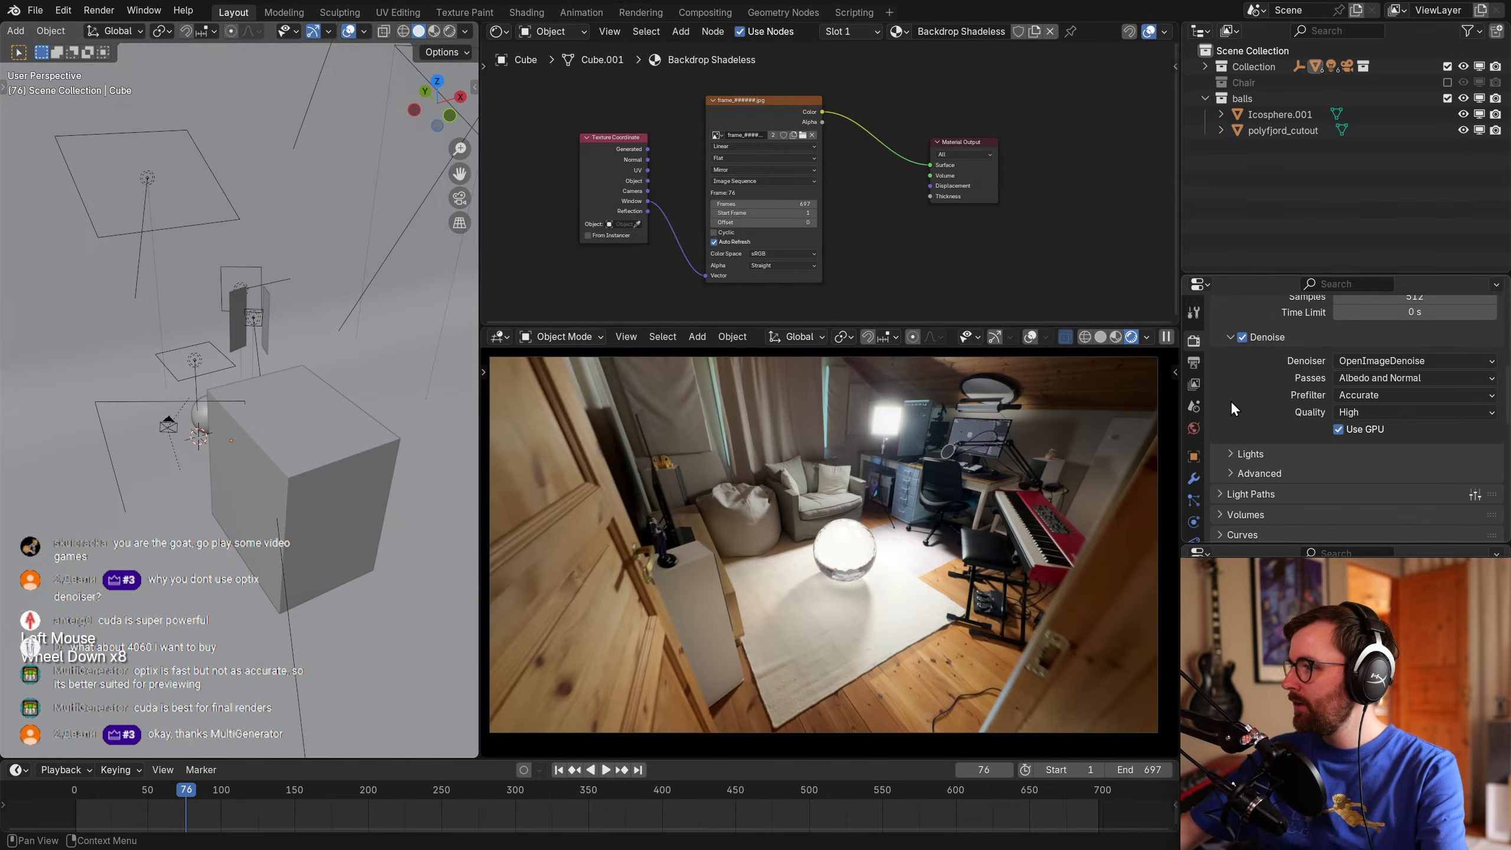
pyautogui.scroll(1, 1230, 401)
pyautogui.click(1396, 391)
pyautogui.click(1363, 425)
pyautogui.click(1370, 390)
pyautogui.click(1369, 388)
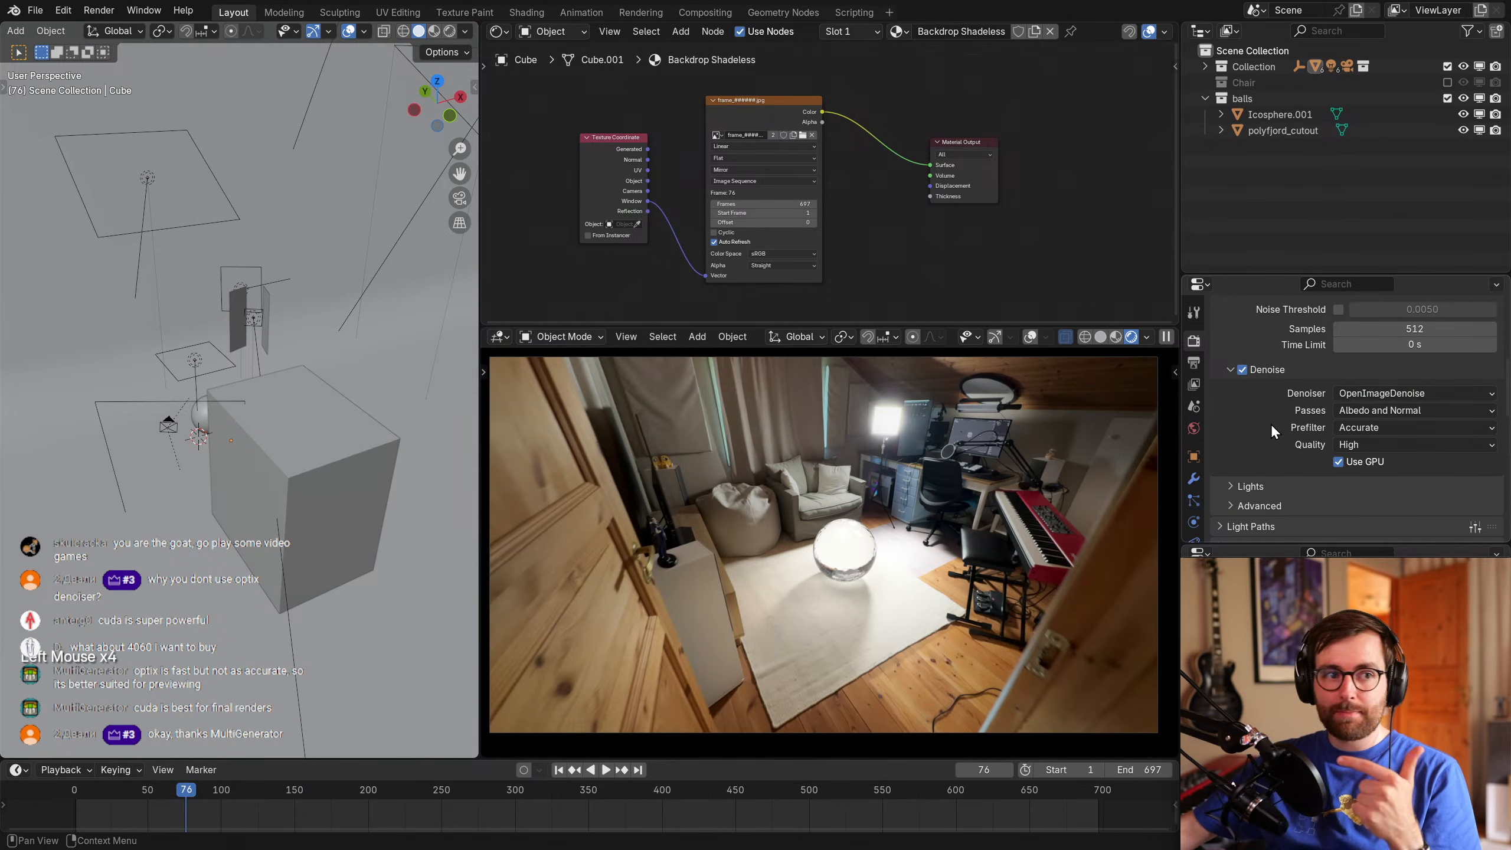
pyautogui.click(1360, 390)
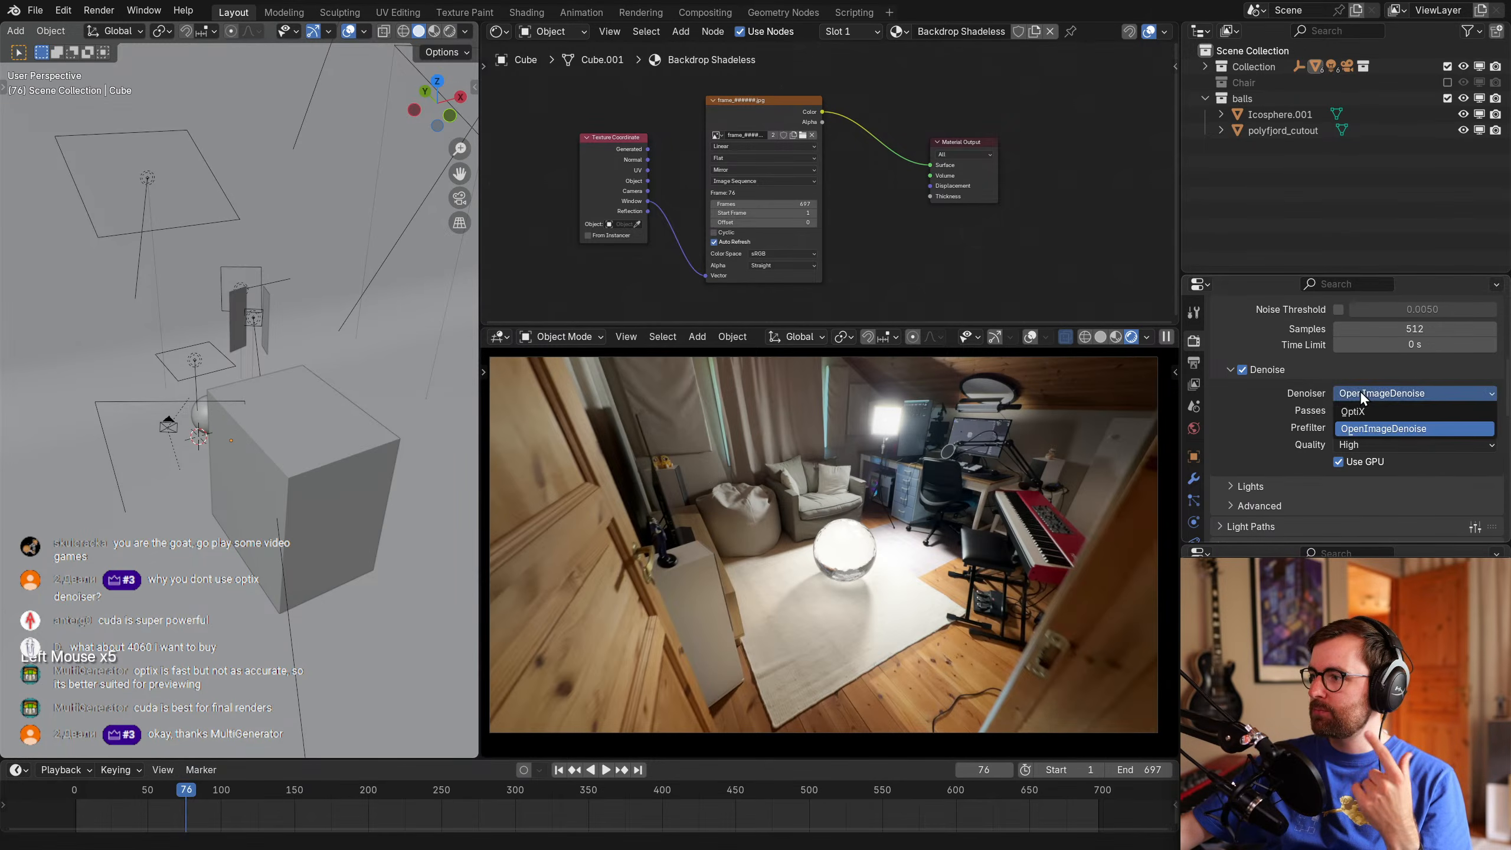
pyautogui.click(1257, 415)
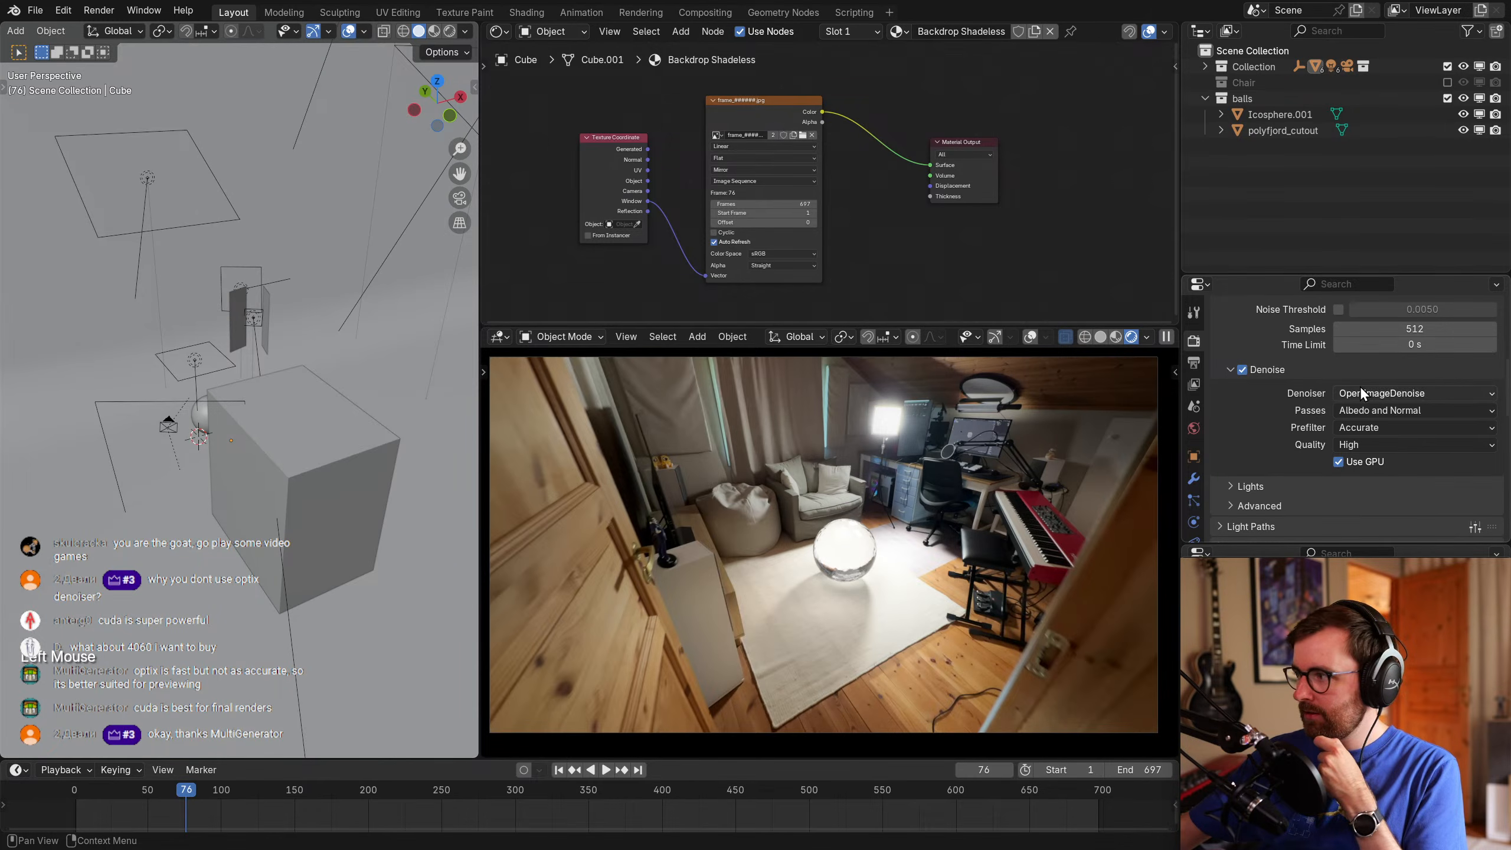
pyautogui.click(1360, 390)
pyautogui.click(1254, 400)
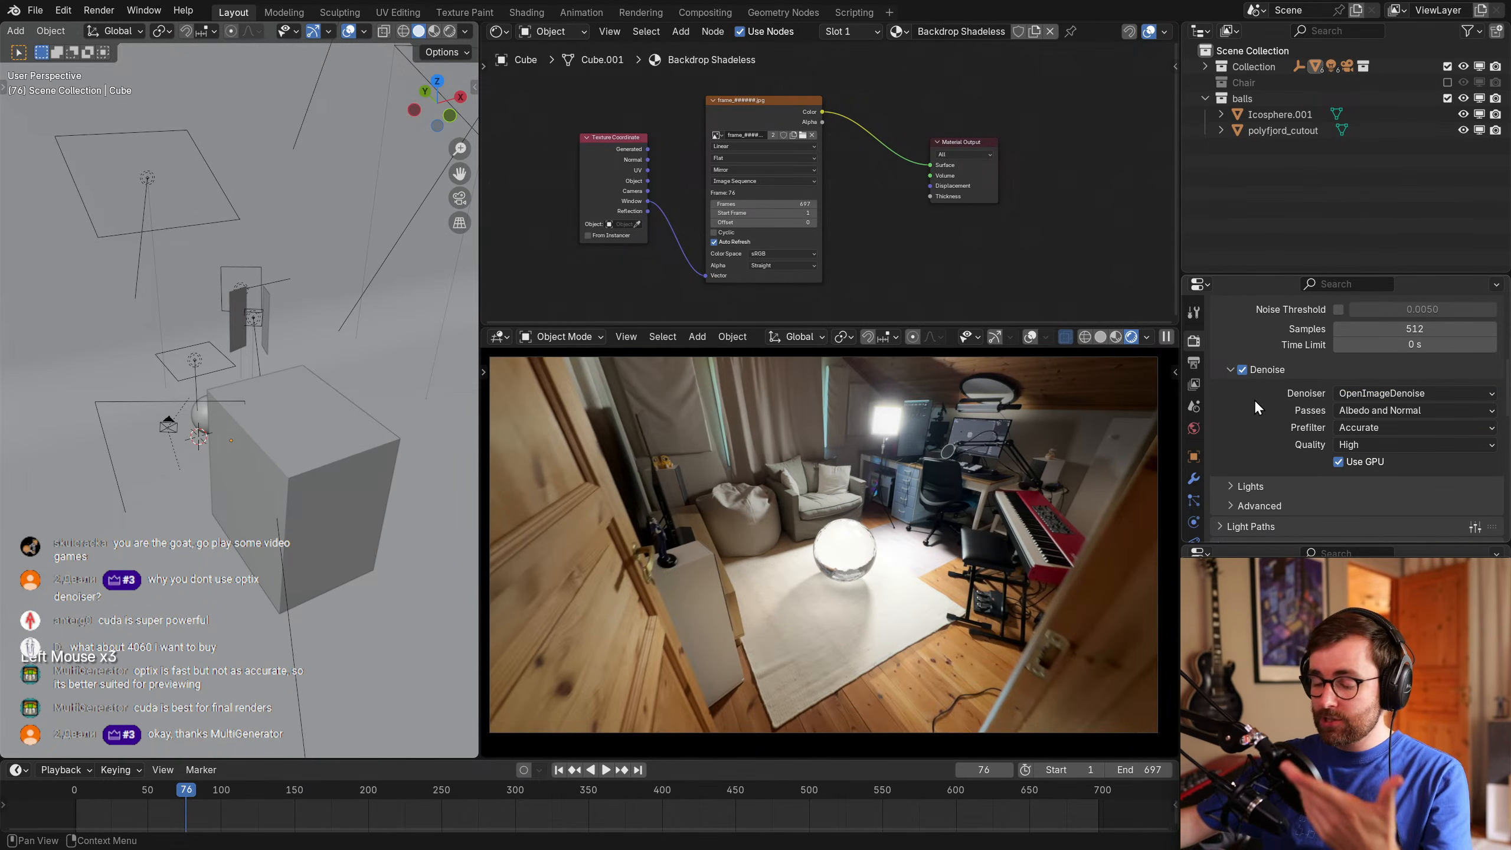
pyautogui.click(1348, 393)
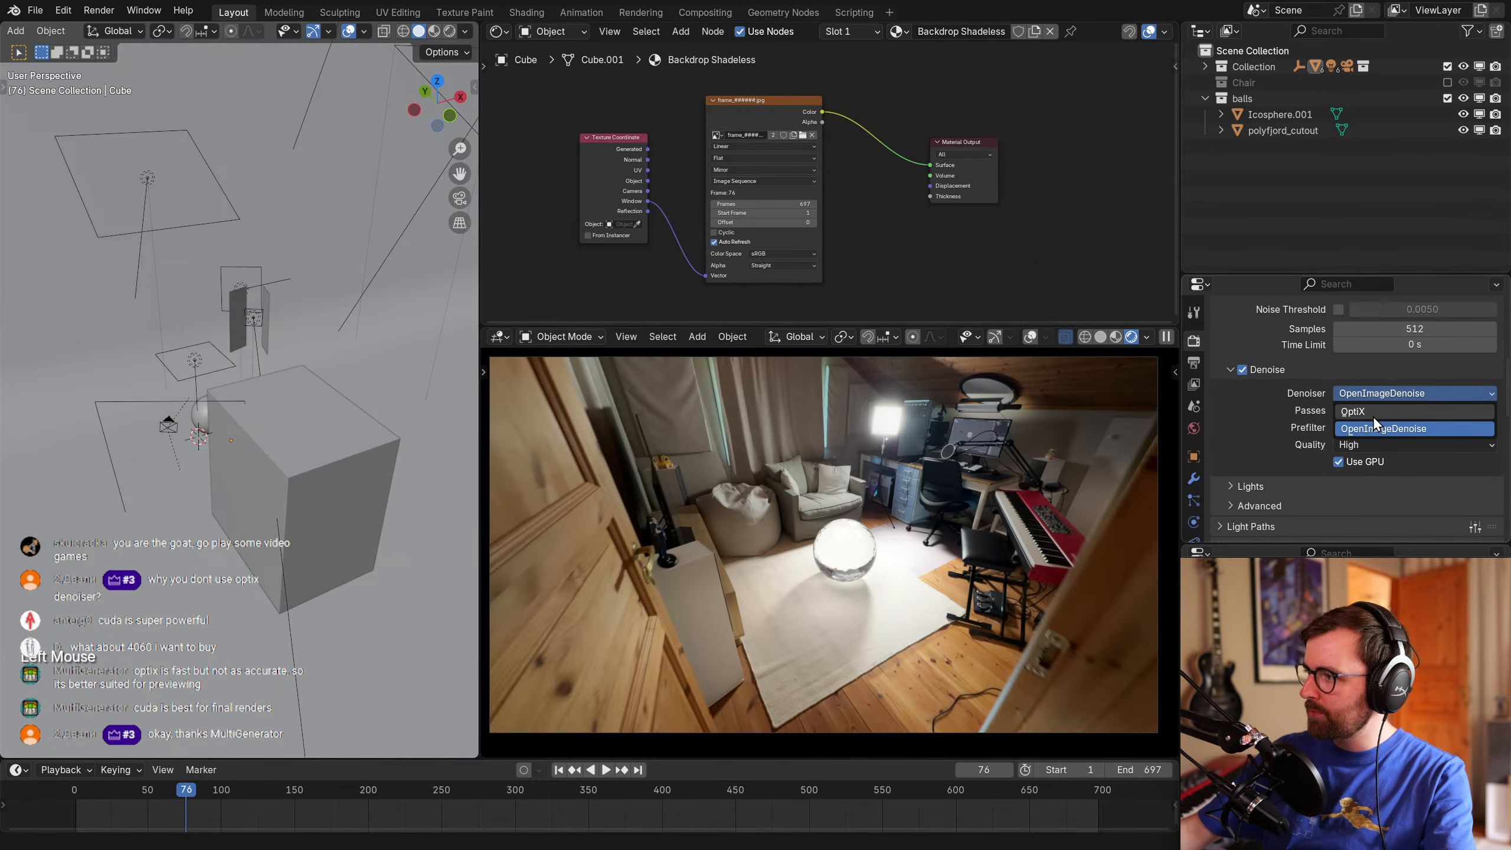
pyautogui.click(1247, 414)
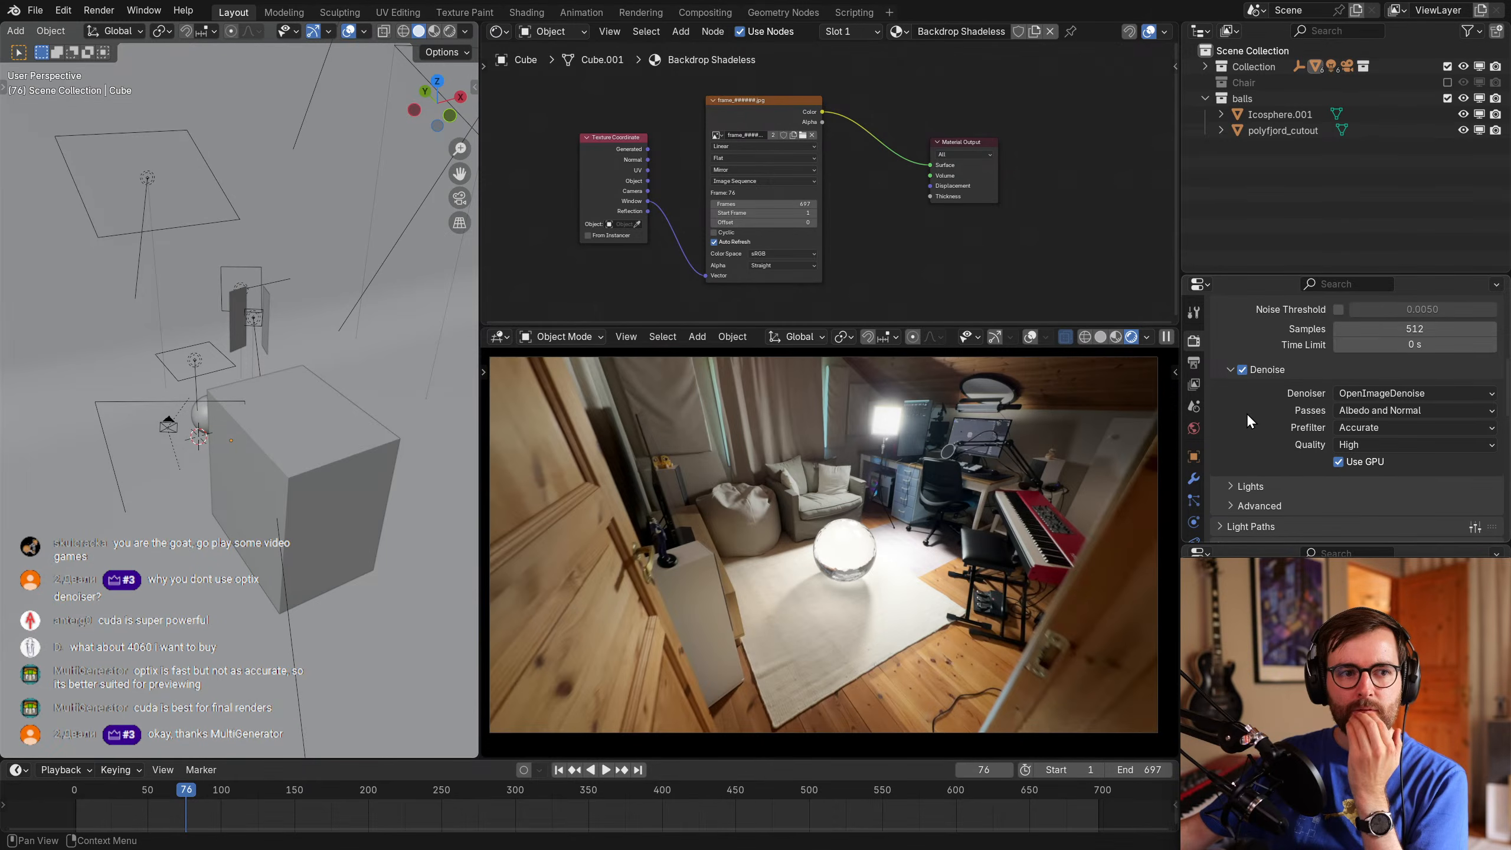
# Check the available render denoisers once more and leave OpenImageDenoise as the choice.
pyautogui.click(1363, 392)
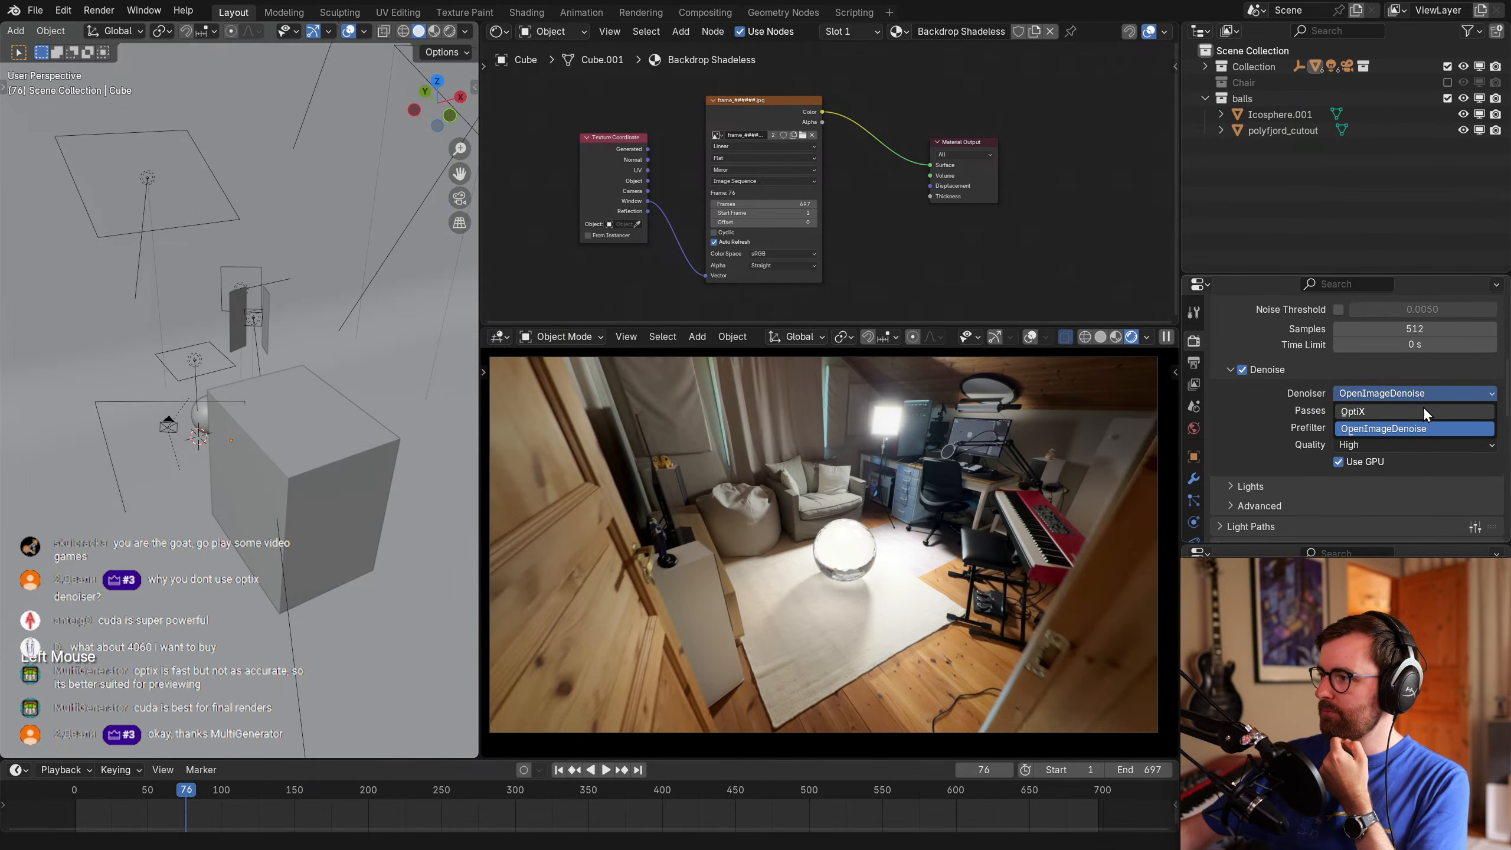
pyautogui.click(1360, 391)
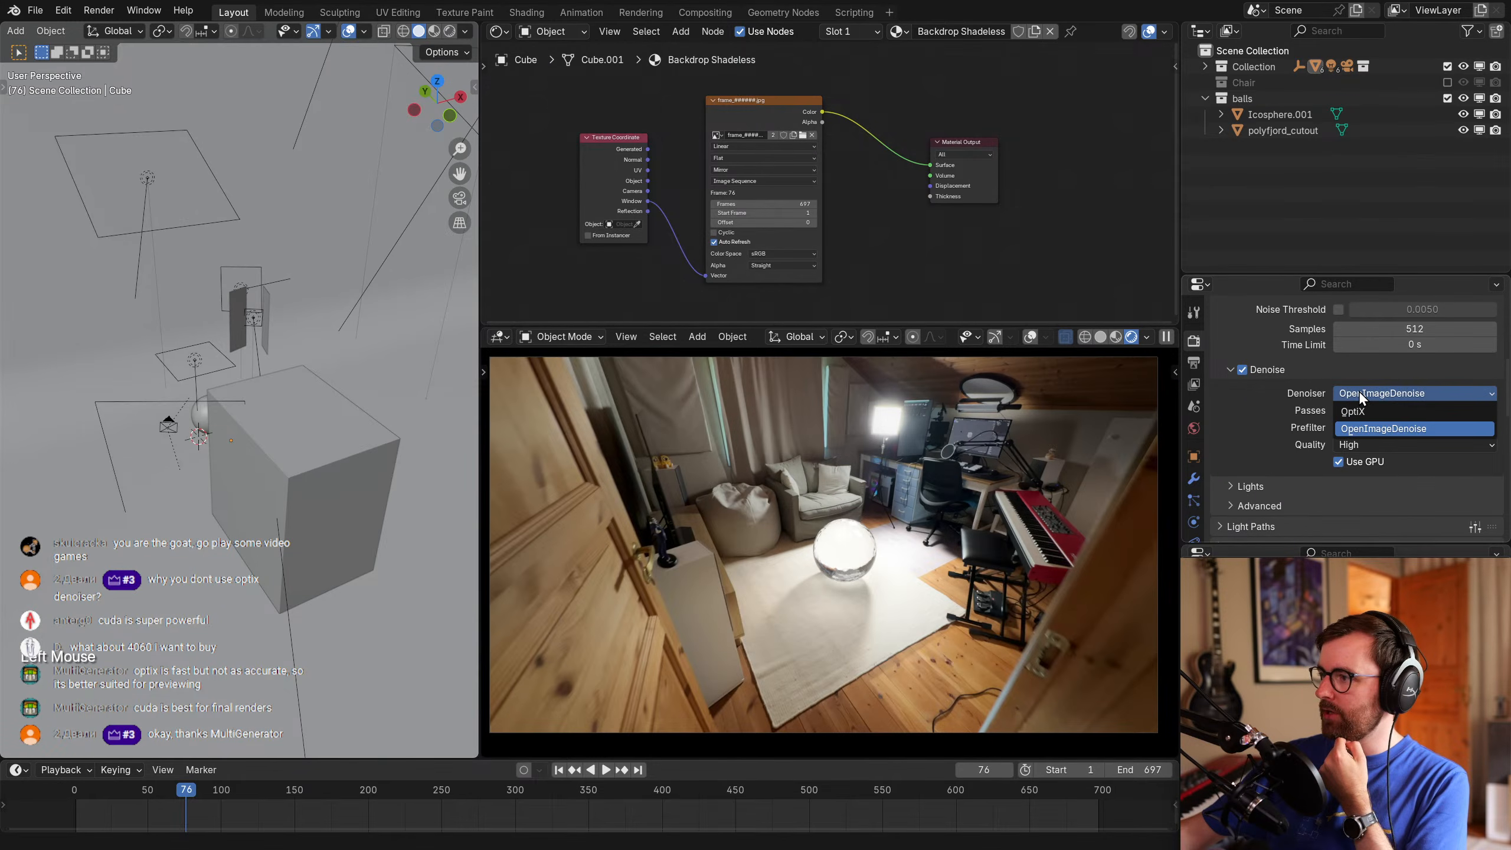
pyautogui.click(1390, 418)
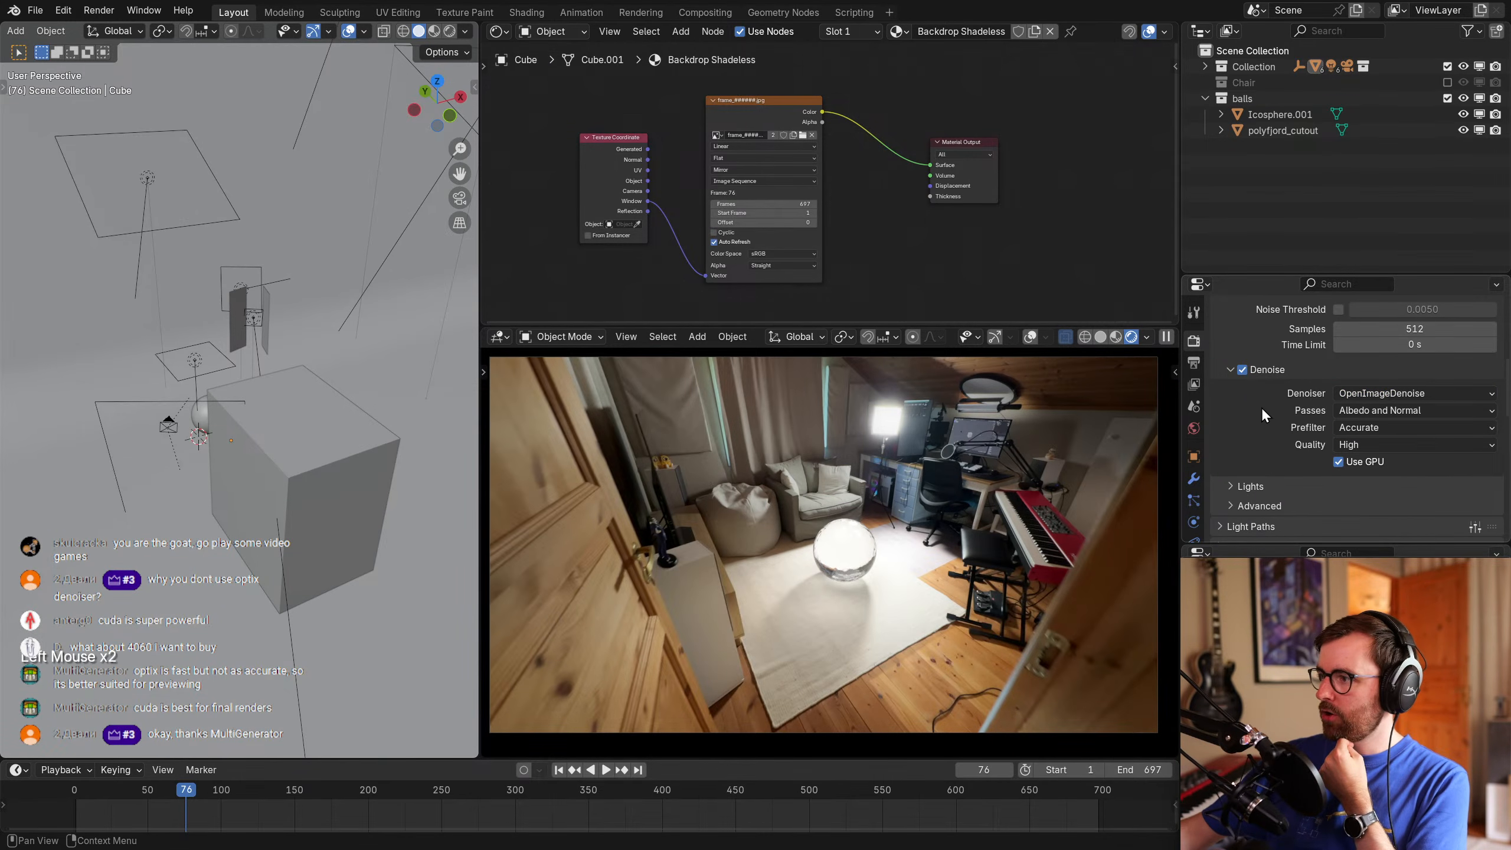
pyautogui.click(969, 255)
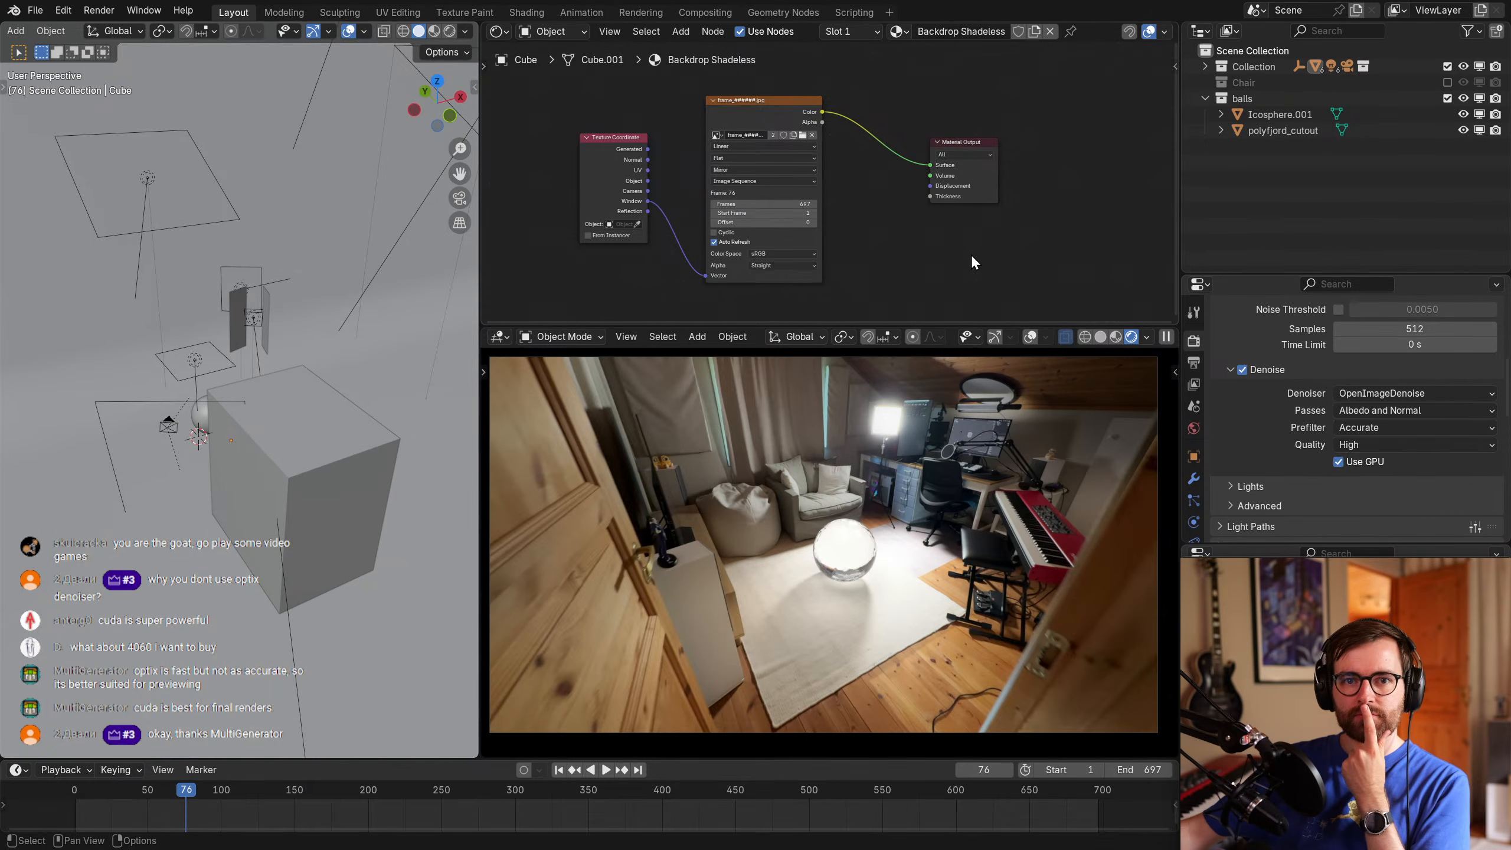
pyautogui.click(955, 257)
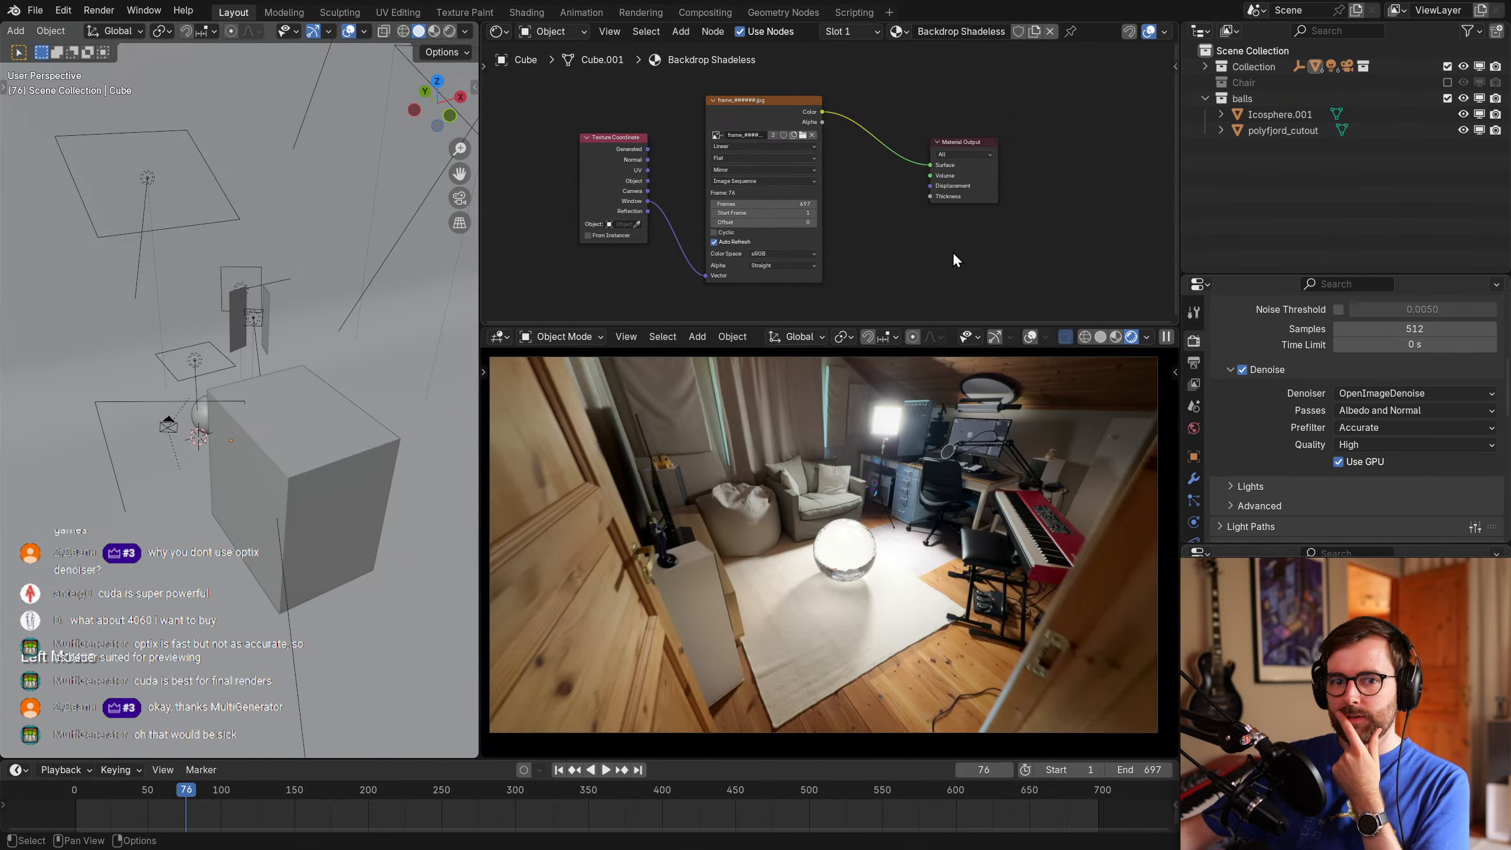
pyautogui.click(960, 254)
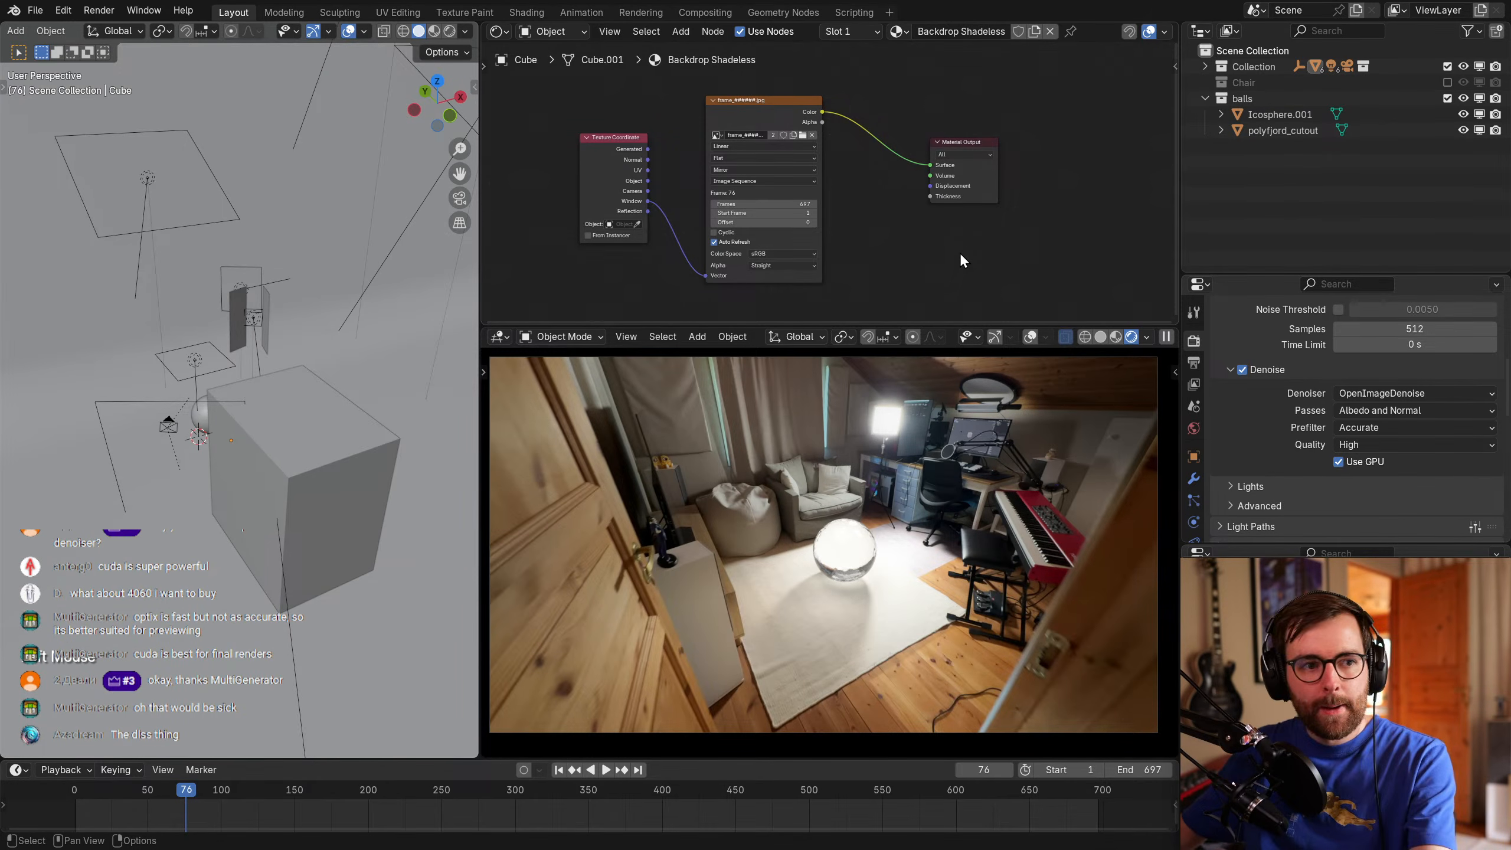
pyautogui.click(961, 255)
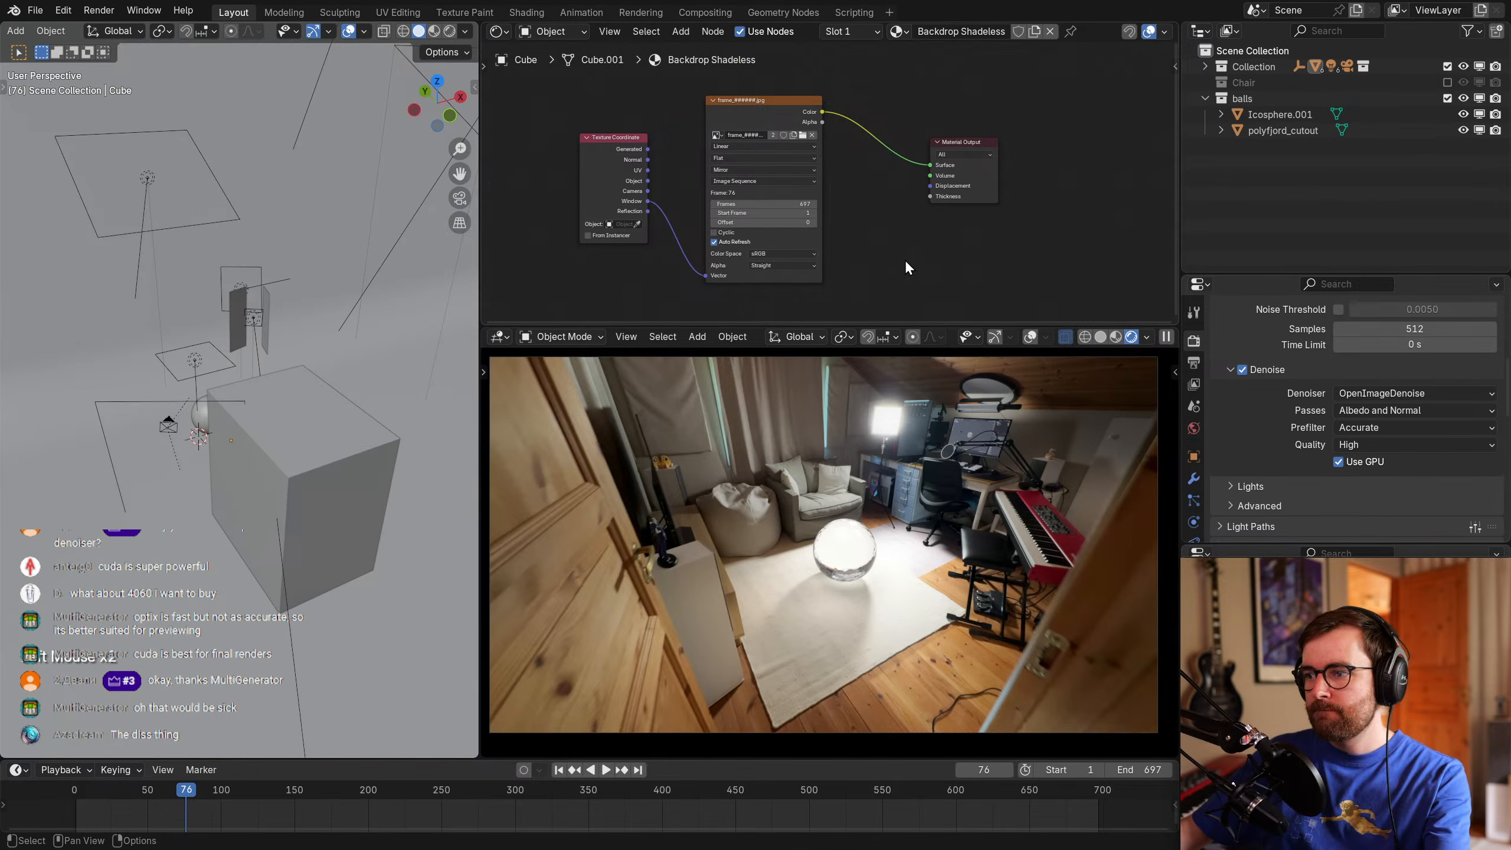
# Go to frame 183 of the footage, and switch to the browser to show the Polyfjord channel's live streams.
pyautogui.click(343, 809)
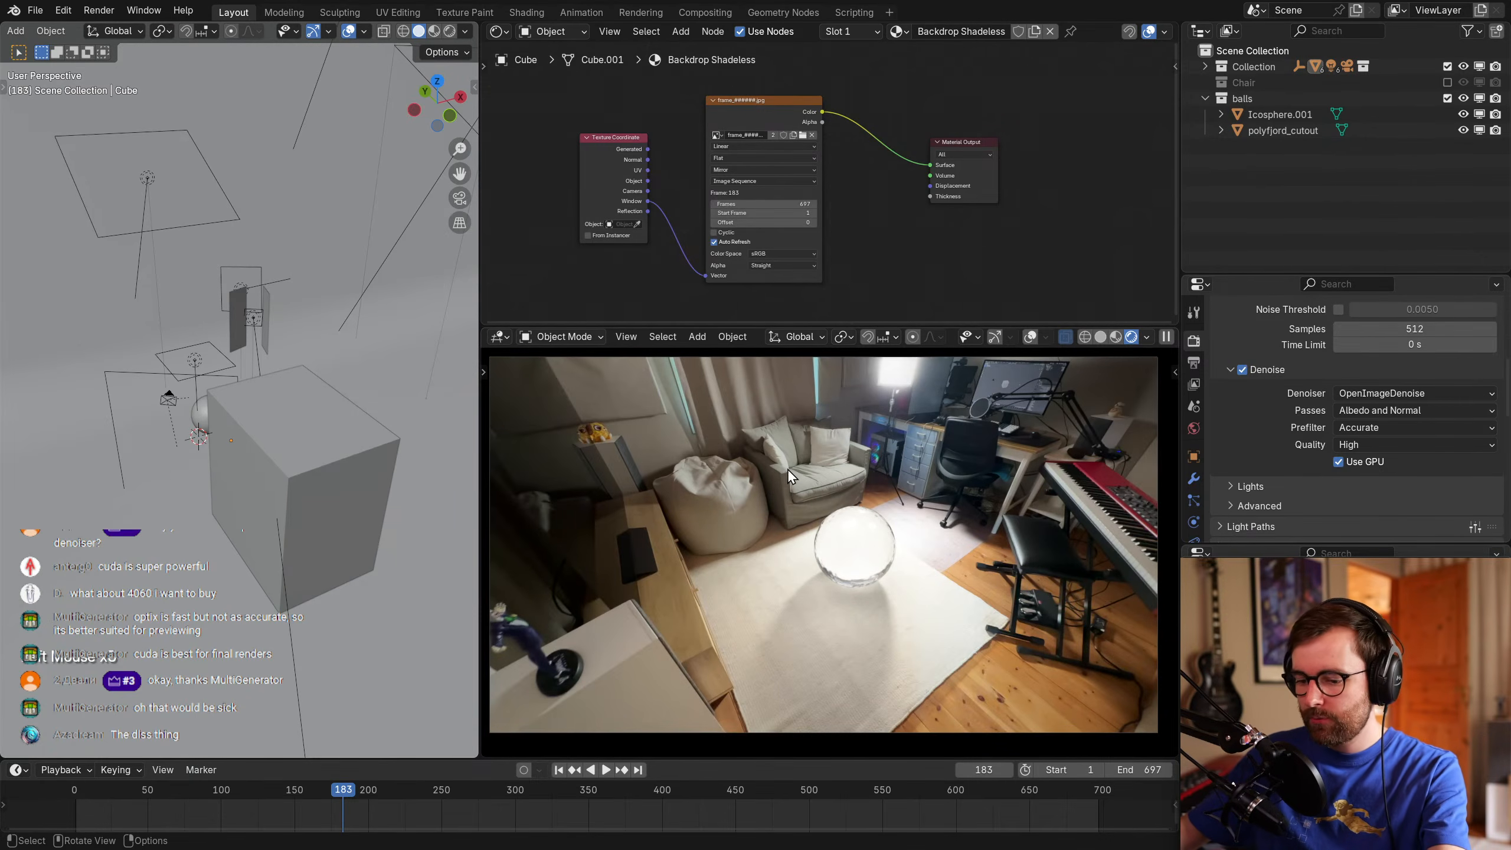
pyautogui.hotkey('alt', 'Tab')
pyautogui.click(280, 23)
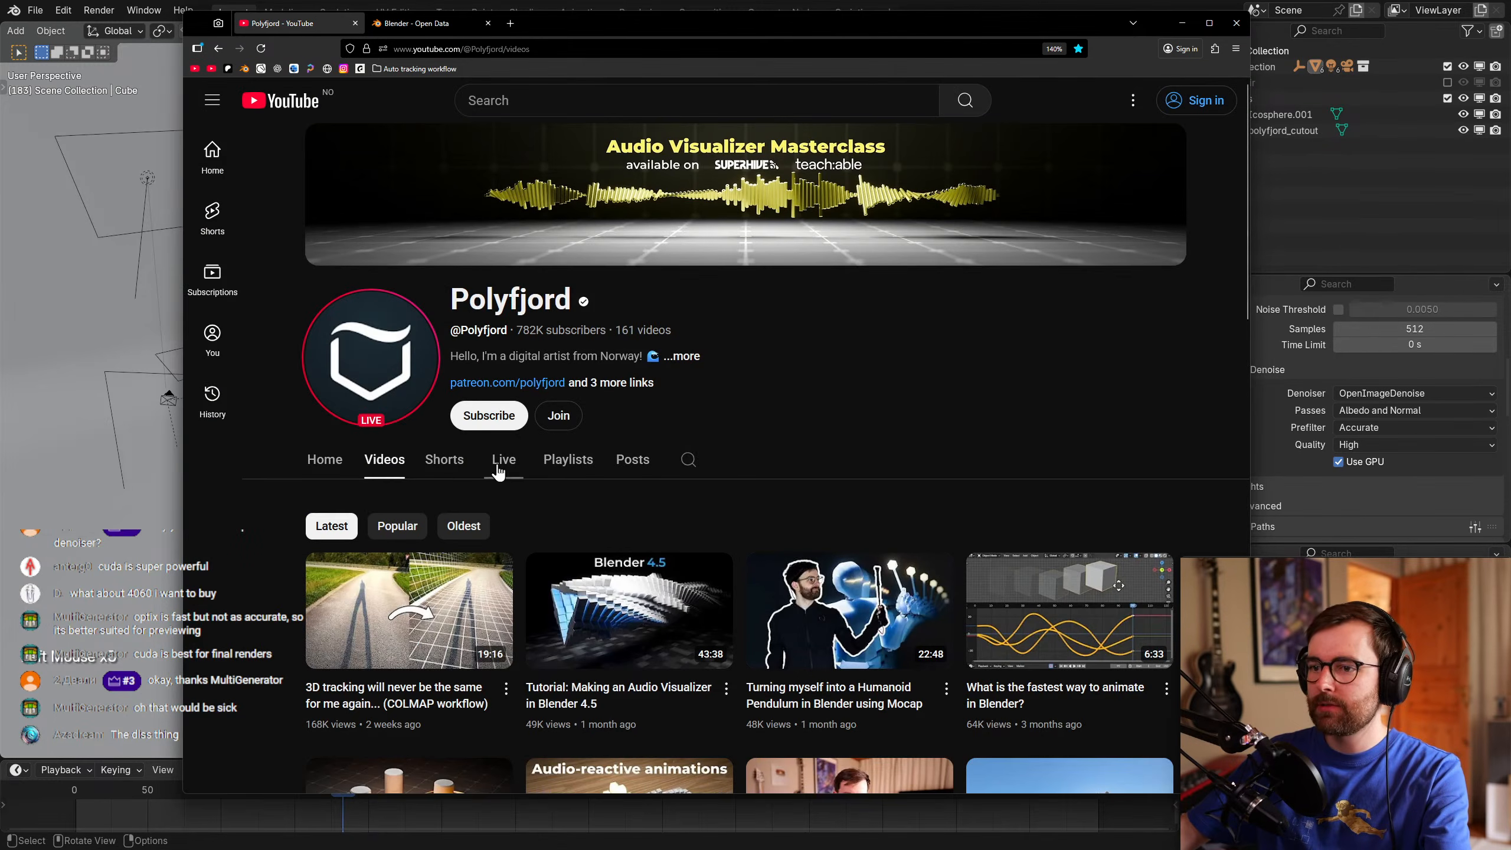
pyautogui.click(500, 470)
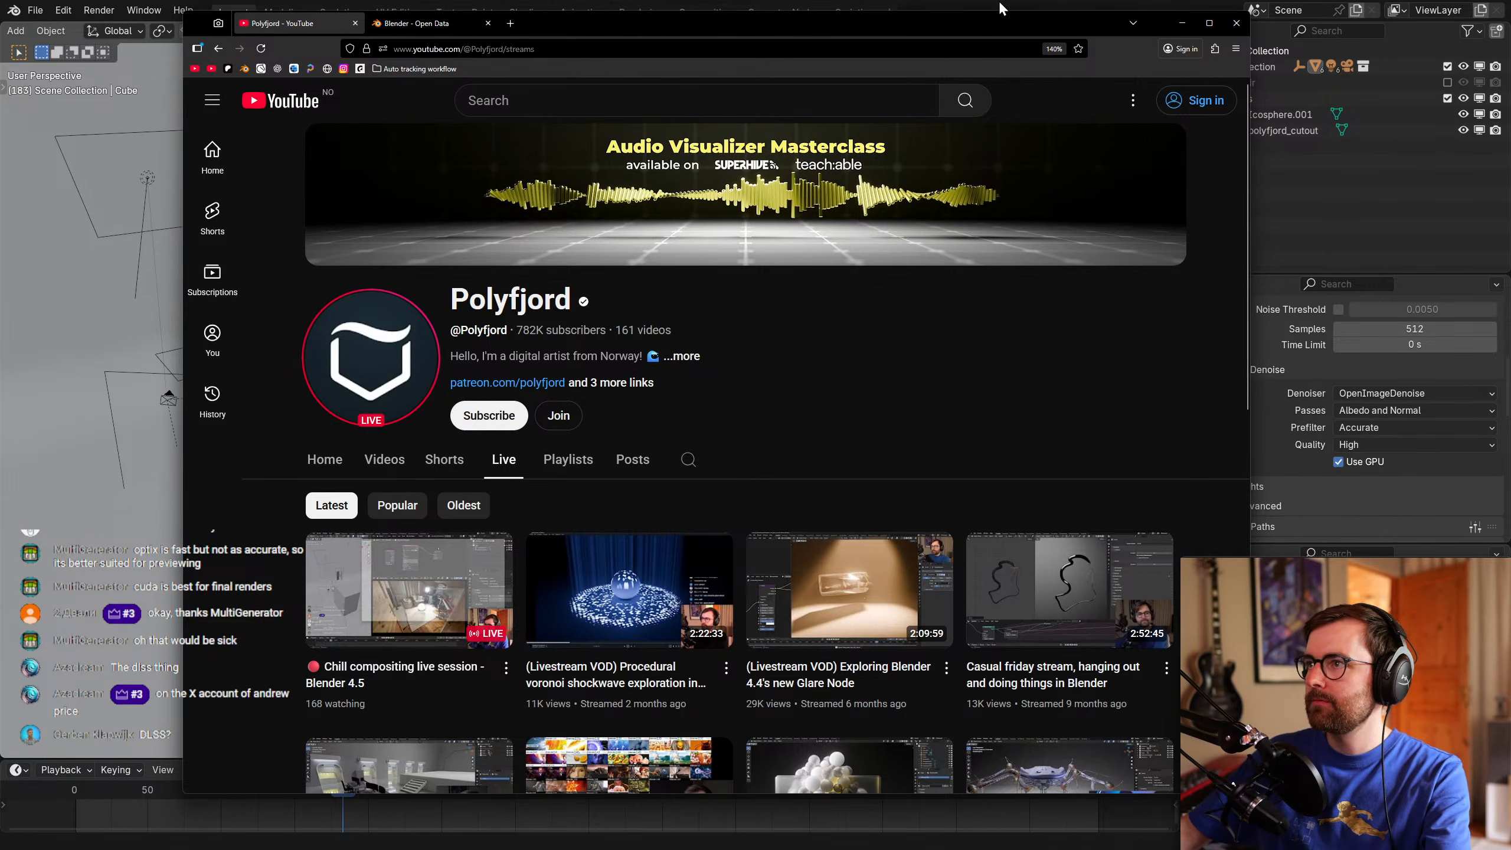
# Return to Blender, view the rendered camera viewport at full size and restore the multi-editor layout.
pyautogui.click(976, 8)
pyautogui.hotkey('ctrl', 'space')
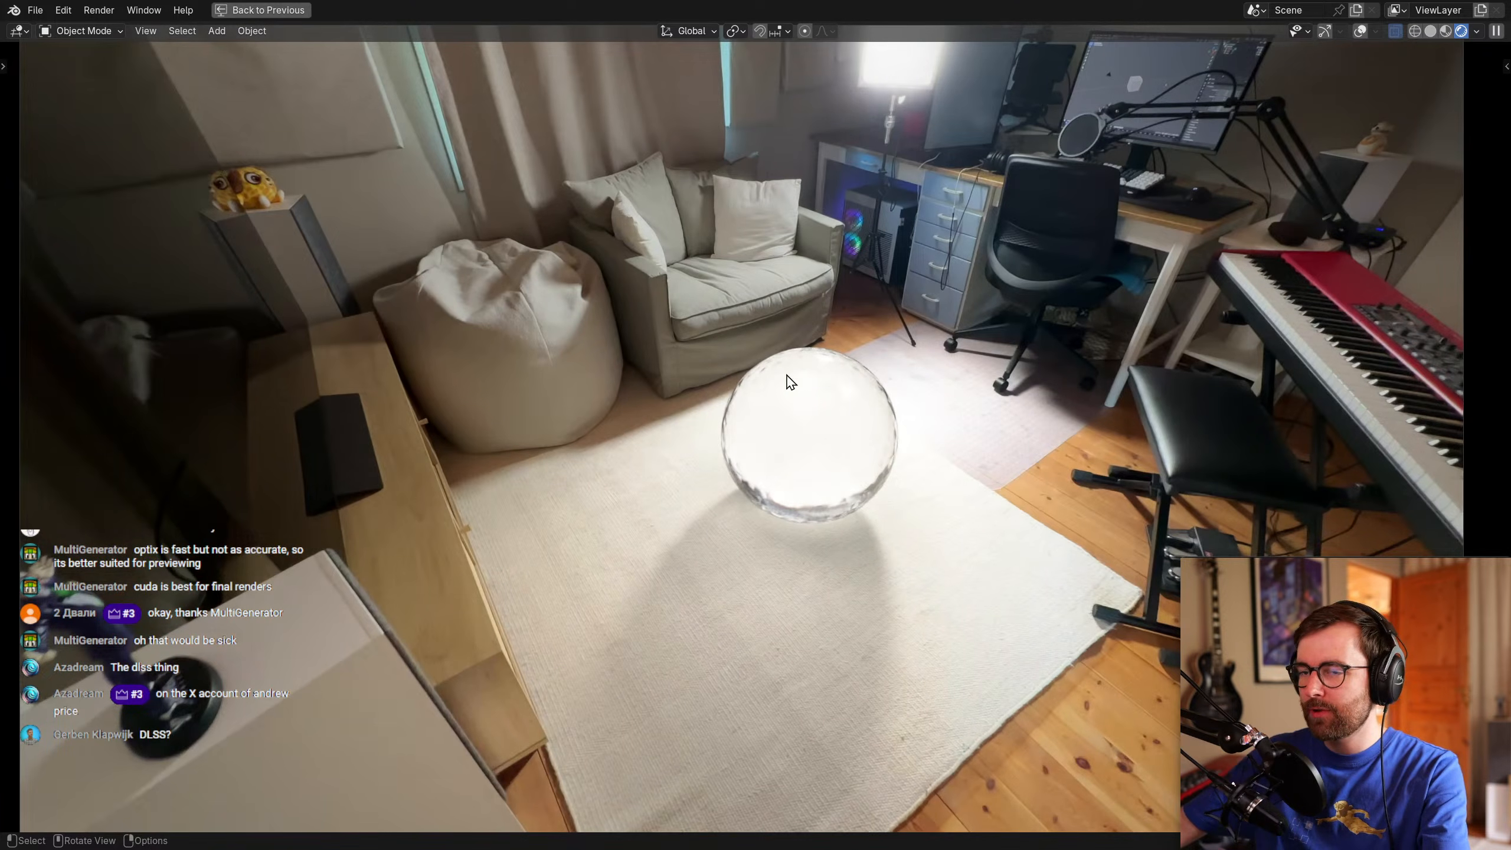
pyautogui.hotkey('ctrl', 'space')
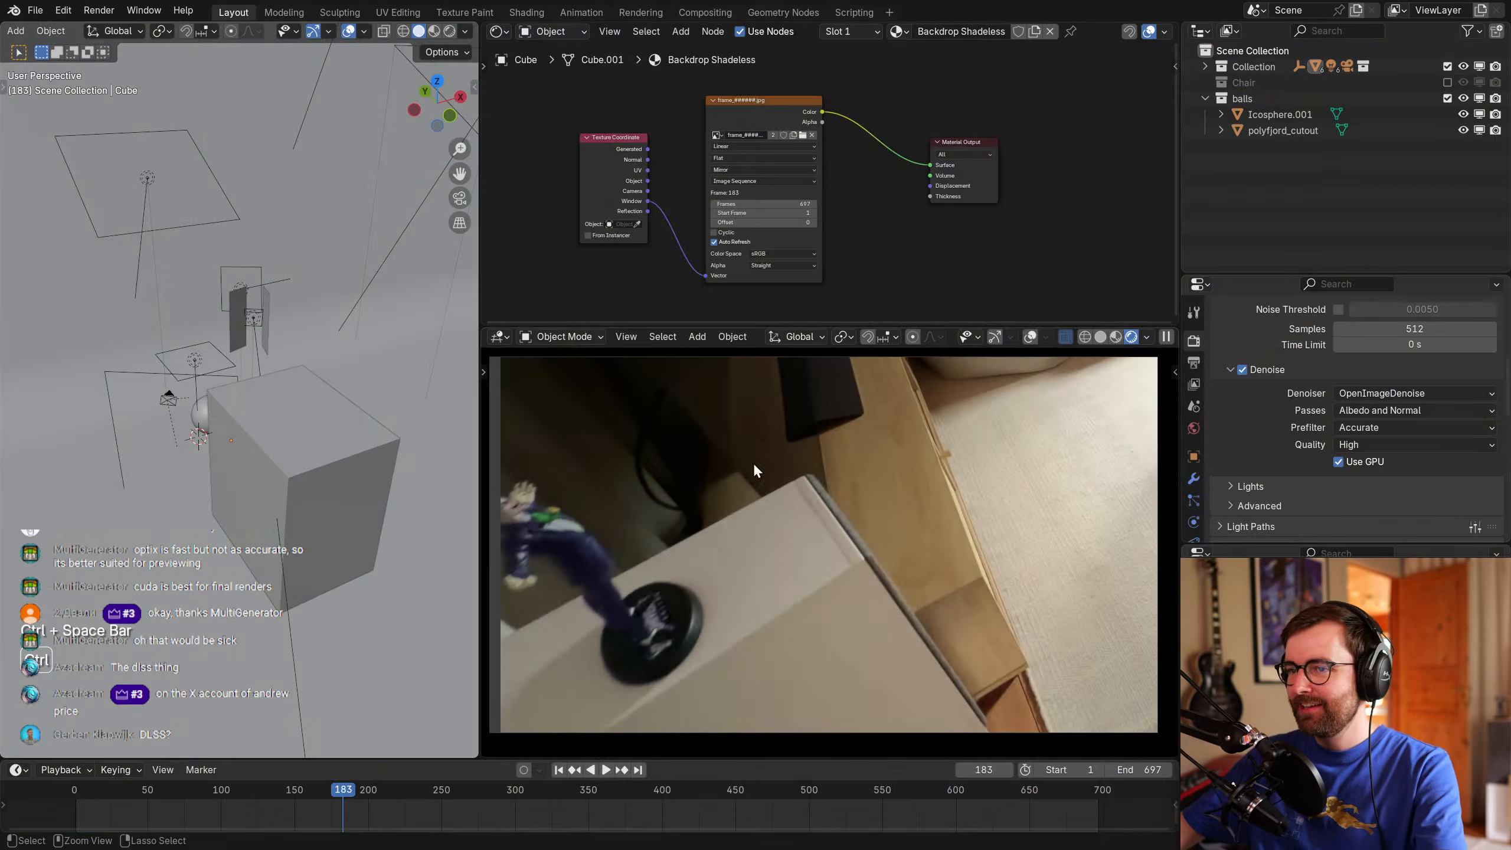
# Select the glass sphere beside the camera and make free space above its Glass BSDF node in the material graph.
pyautogui.click(199, 425)
pyautogui.scroll(2, 203, 423)
pyautogui.moveTo(202, 423); pyautogui.dragTo(232, 446, button='middle')
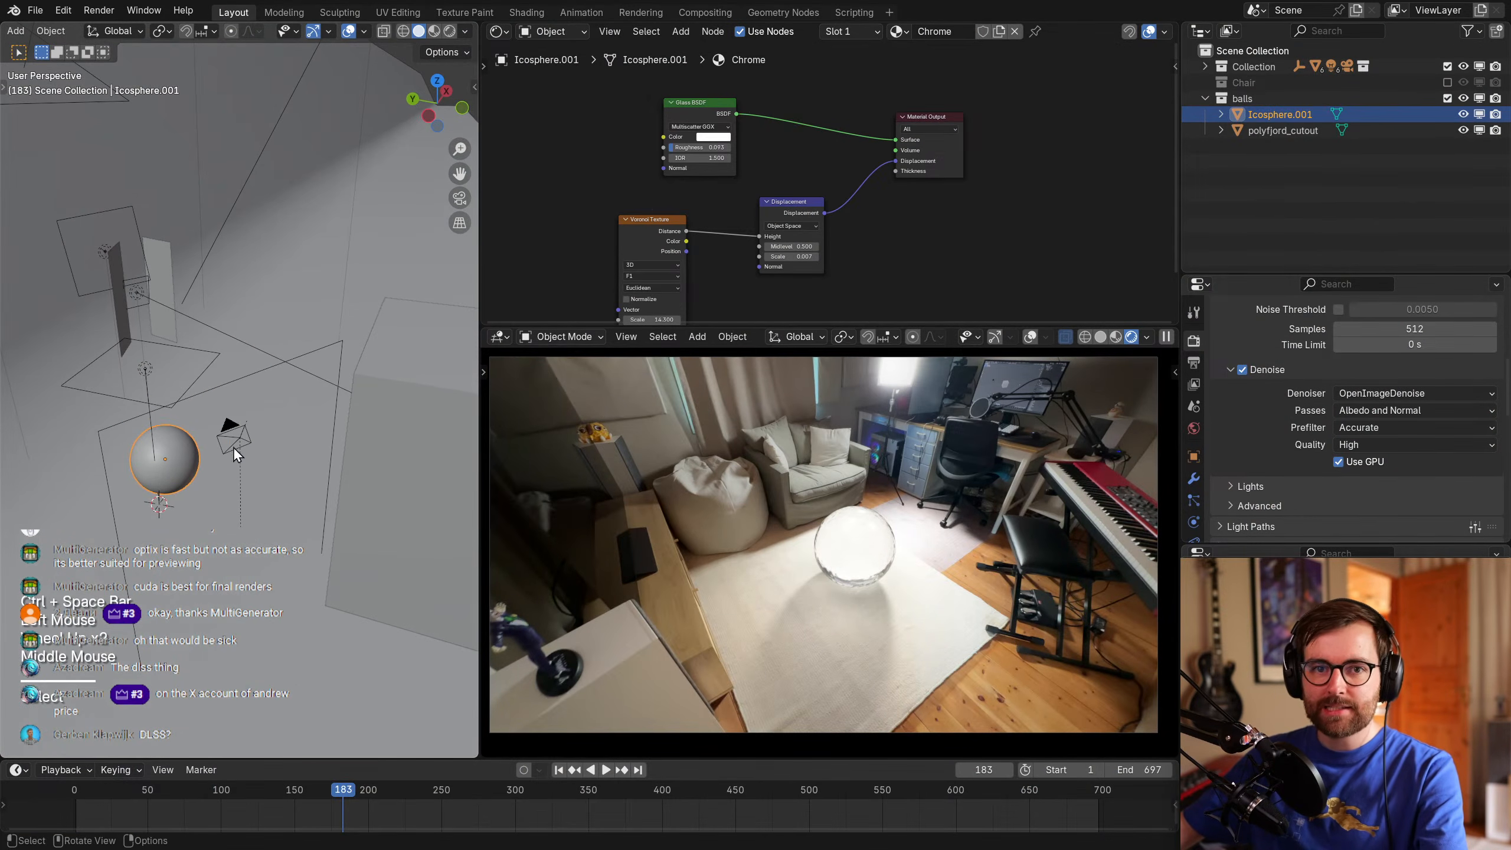
pyautogui.moveTo(815, 152); pyautogui.dragTo(871, 220, button='middle')
pyautogui.click(747, 167)
pyautogui.click(799, 131)
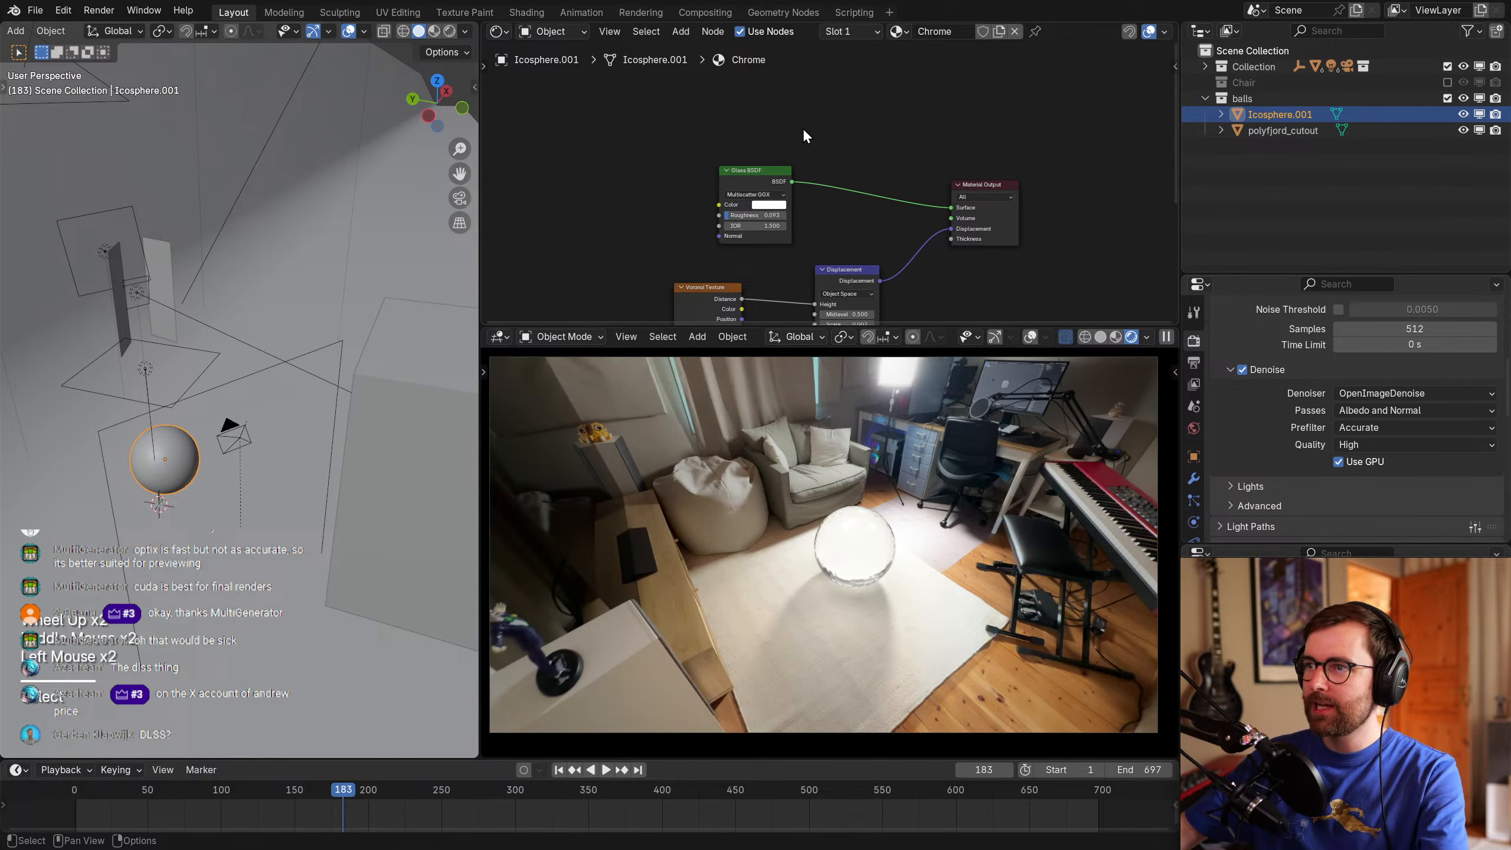
pyautogui.moveTo(772, 123); pyautogui.dragTo(786, 204, button='middle')
pyautogui.click(784, 203)
pyautogui.hotkey('shift', 'a')
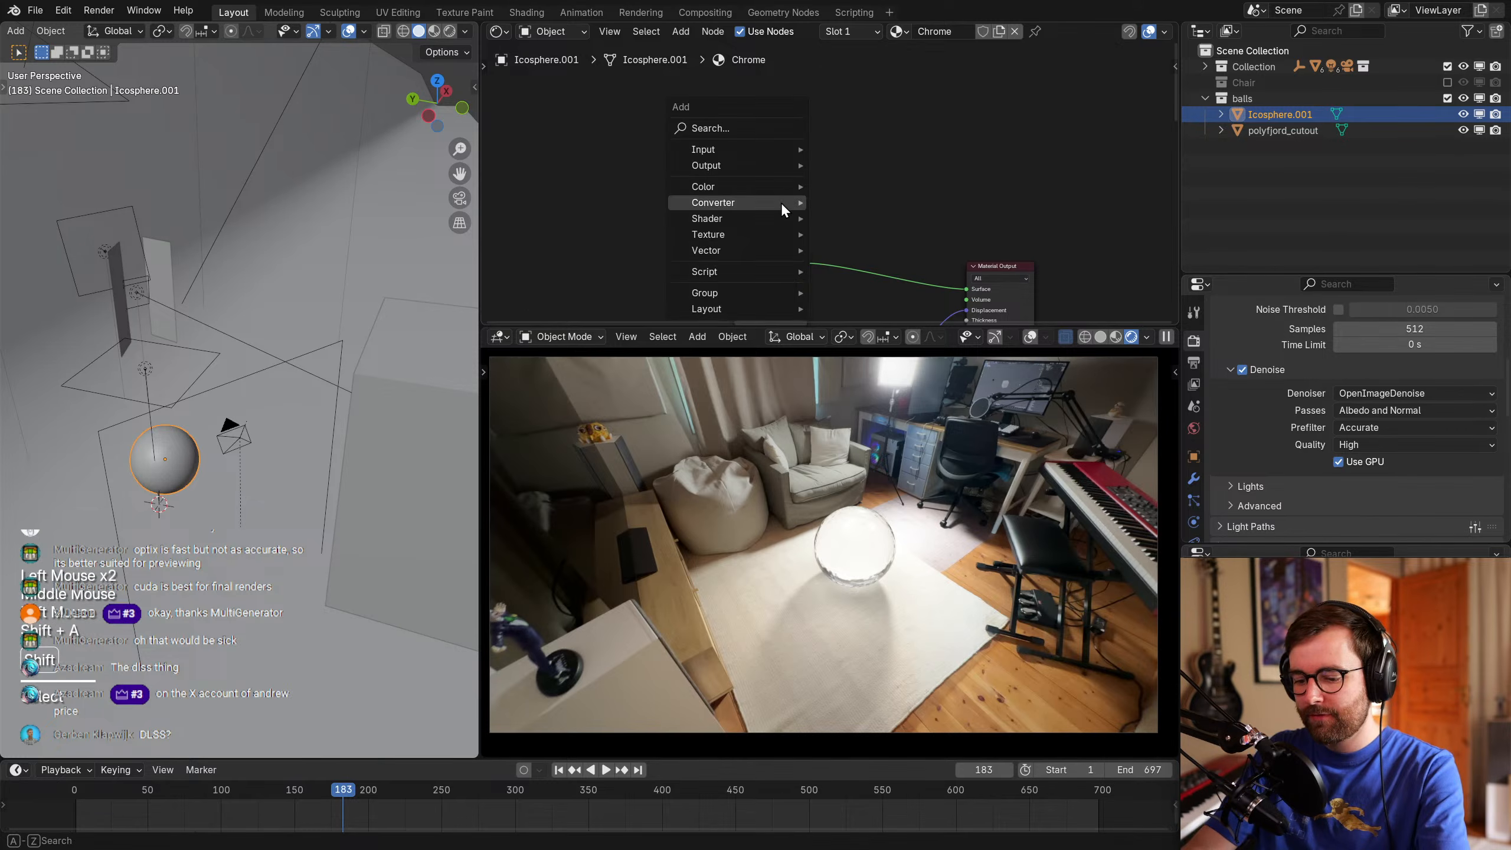
pyautogui.write('glass')
pyautogui.press('Return')
pyautogui.click(780, 201)
pyautogui.press('Delete')
# Add a Glossy BSDF above the Glass BSDF, connect it to the material's Surface and lower its roughness to about 0.1.
pyautogui.hotkey('shift', 'a')
pyautogui.write('gla')
pyautogui.press('BackSpace')
pyautogui.write('oss')
pyautogui.press('Return')
pyautogui.click(730, 143)
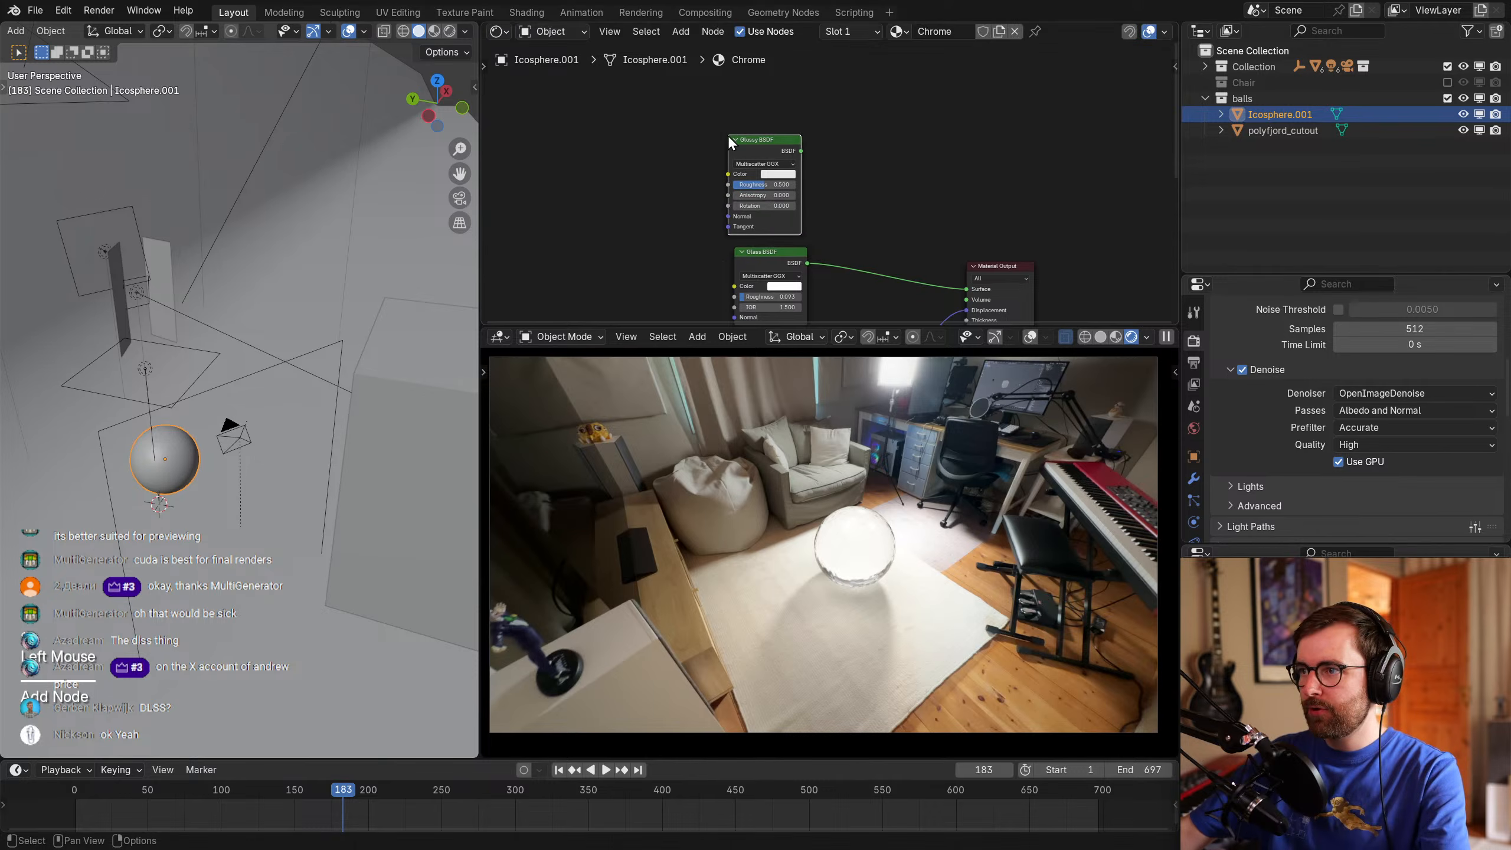
pyautogui.keyDown('ctrl'); pyautogui.moveTo(808, 262); pyautogui.dragTo(743, 182); pyautogui.keyUp('ctrl')
pyautogui.click(896, 155)
# Inspect the glossy sphere in the rendered room view, deselect it and save the file.
pyautogui.scroll(2, 895, 596)
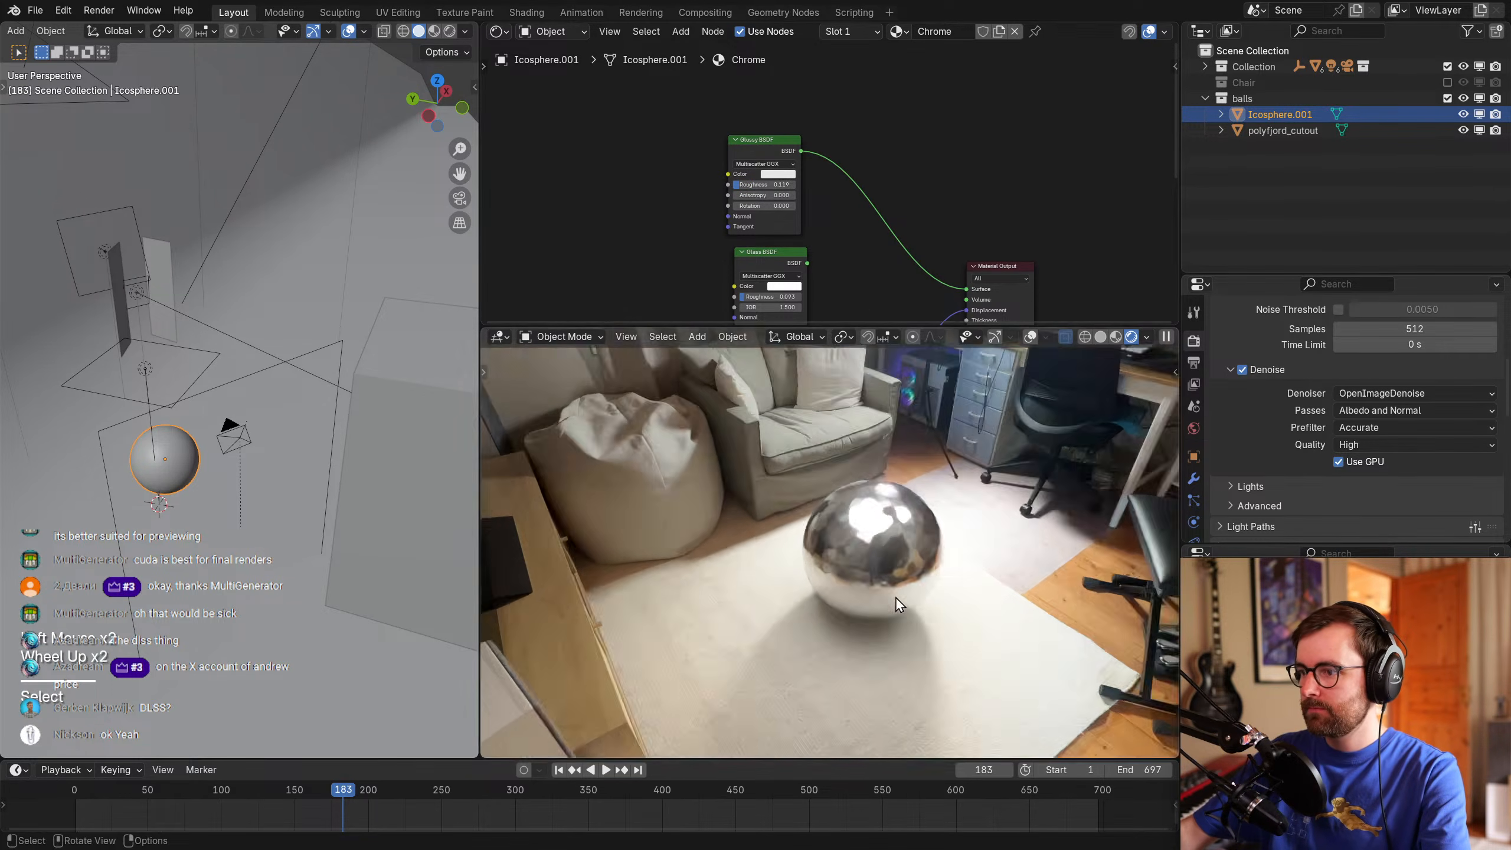
pyautogui.scroll(1, 909, 615)
pyautogui.scroll(-3, 909, 615)
pyautogui.scroll(1, 968, 573)
pyautogui.keyDown('shift'); pyautogui.moveTo(968, 572); pyautogui.dragTo(940, 568, button='middle'); pyautogui.keyUp('shift')
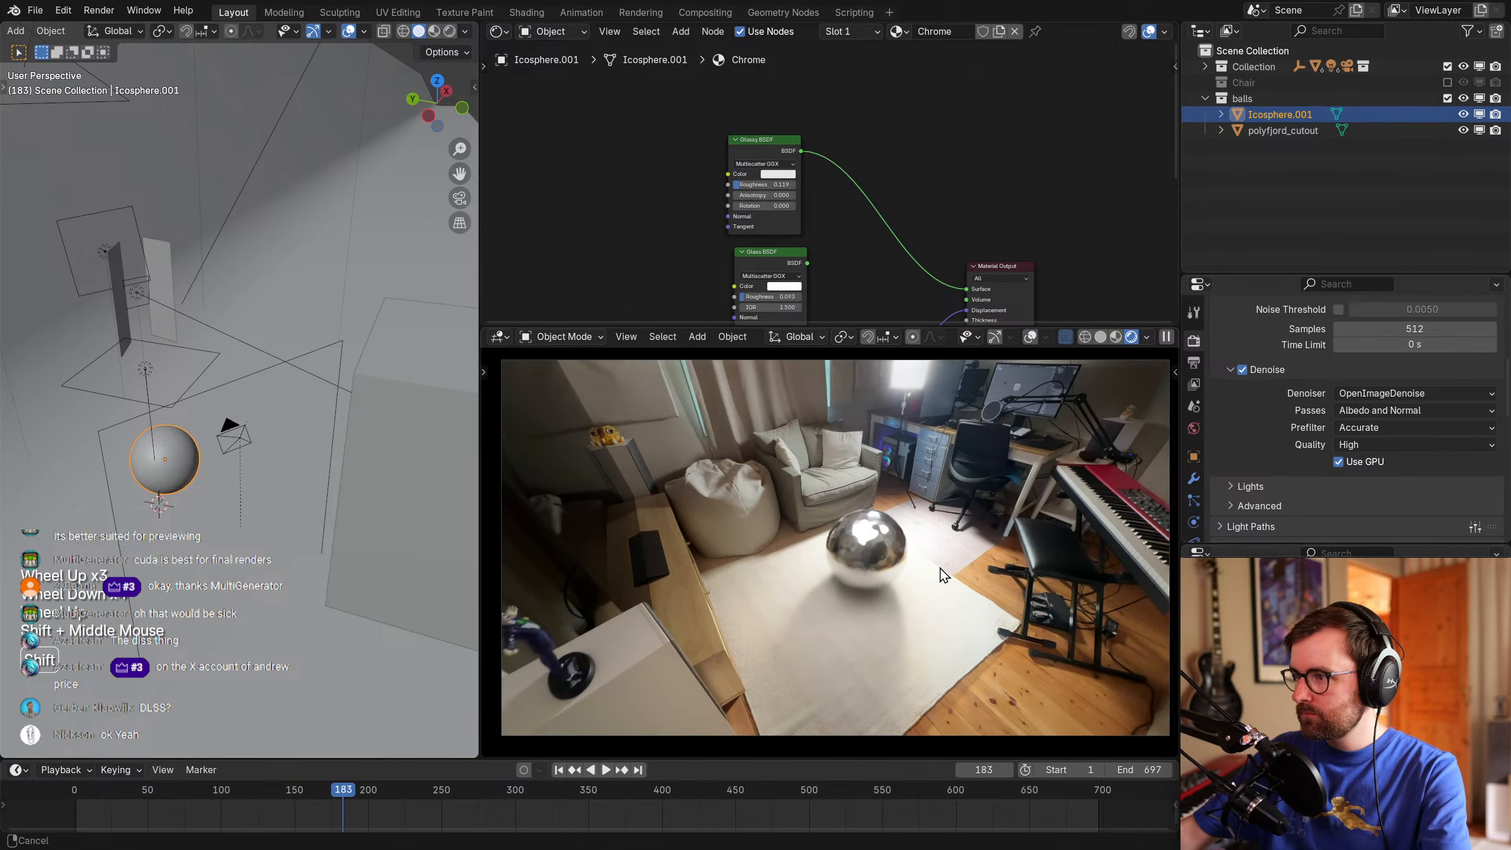
pyautogui.click(307, 441)
pyautogui.hotkey('ctrl', 's')
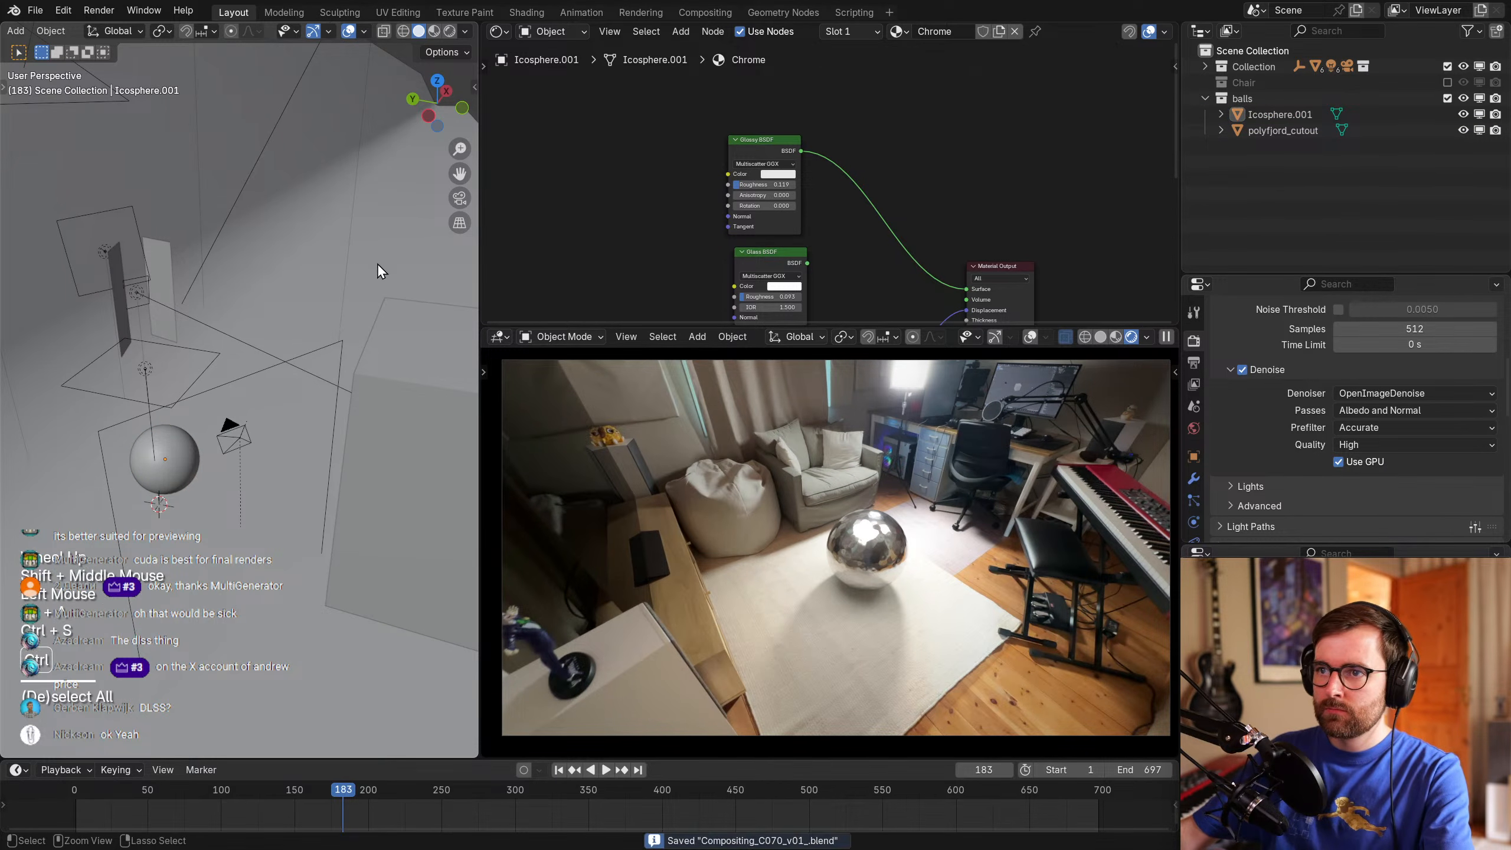
# Close the browser and the Desktop folder window, and launch a new Blender session.
pyautogui.hotkey('alt', 'Tab')
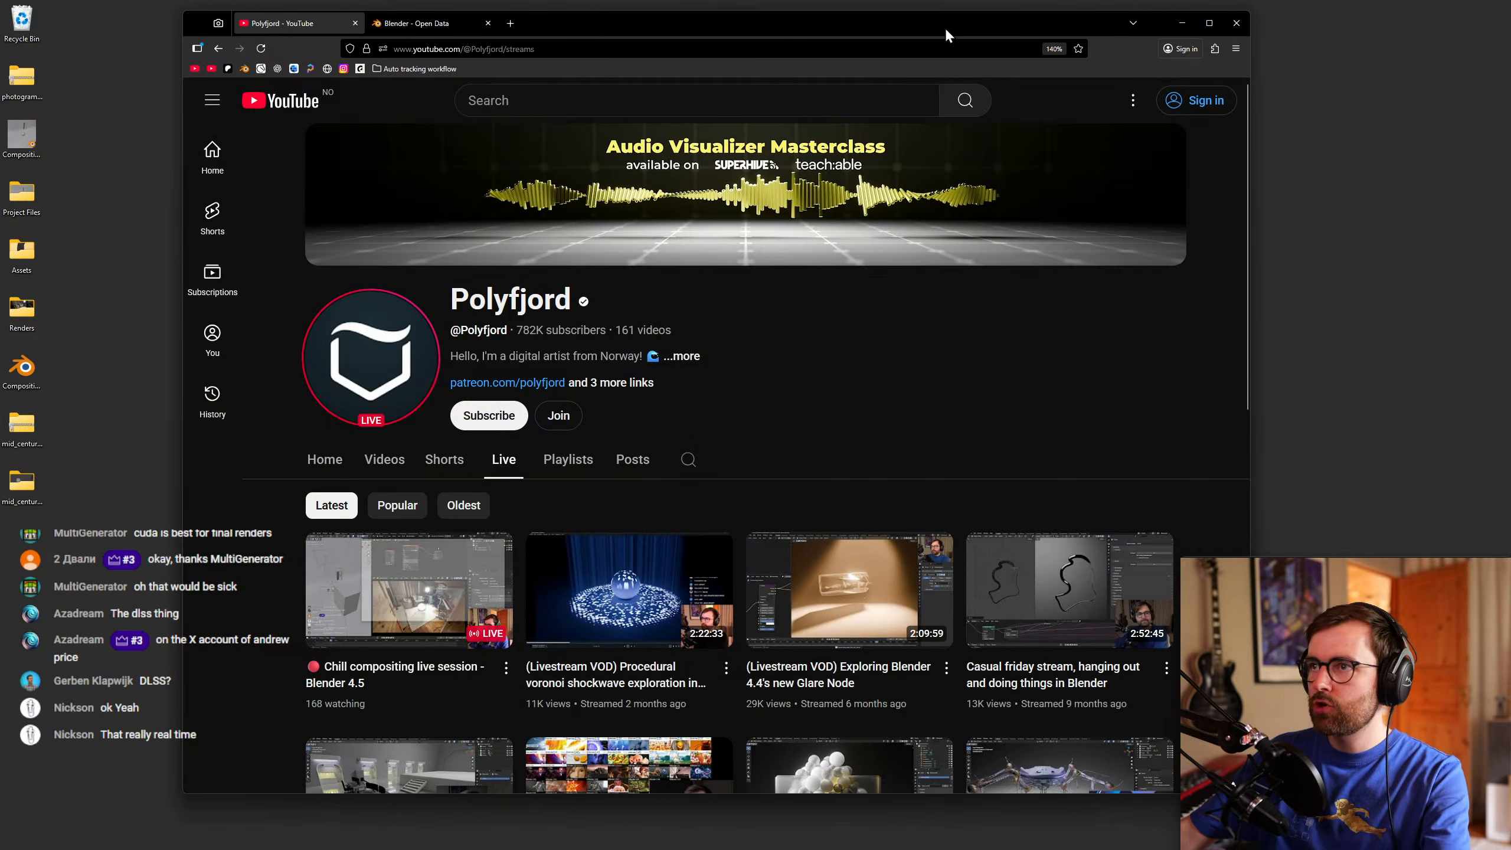
pyautogui.click(1237, 24)
pyautogui.moveTo(756, 240); pyautogui.dragTo(817, 238)
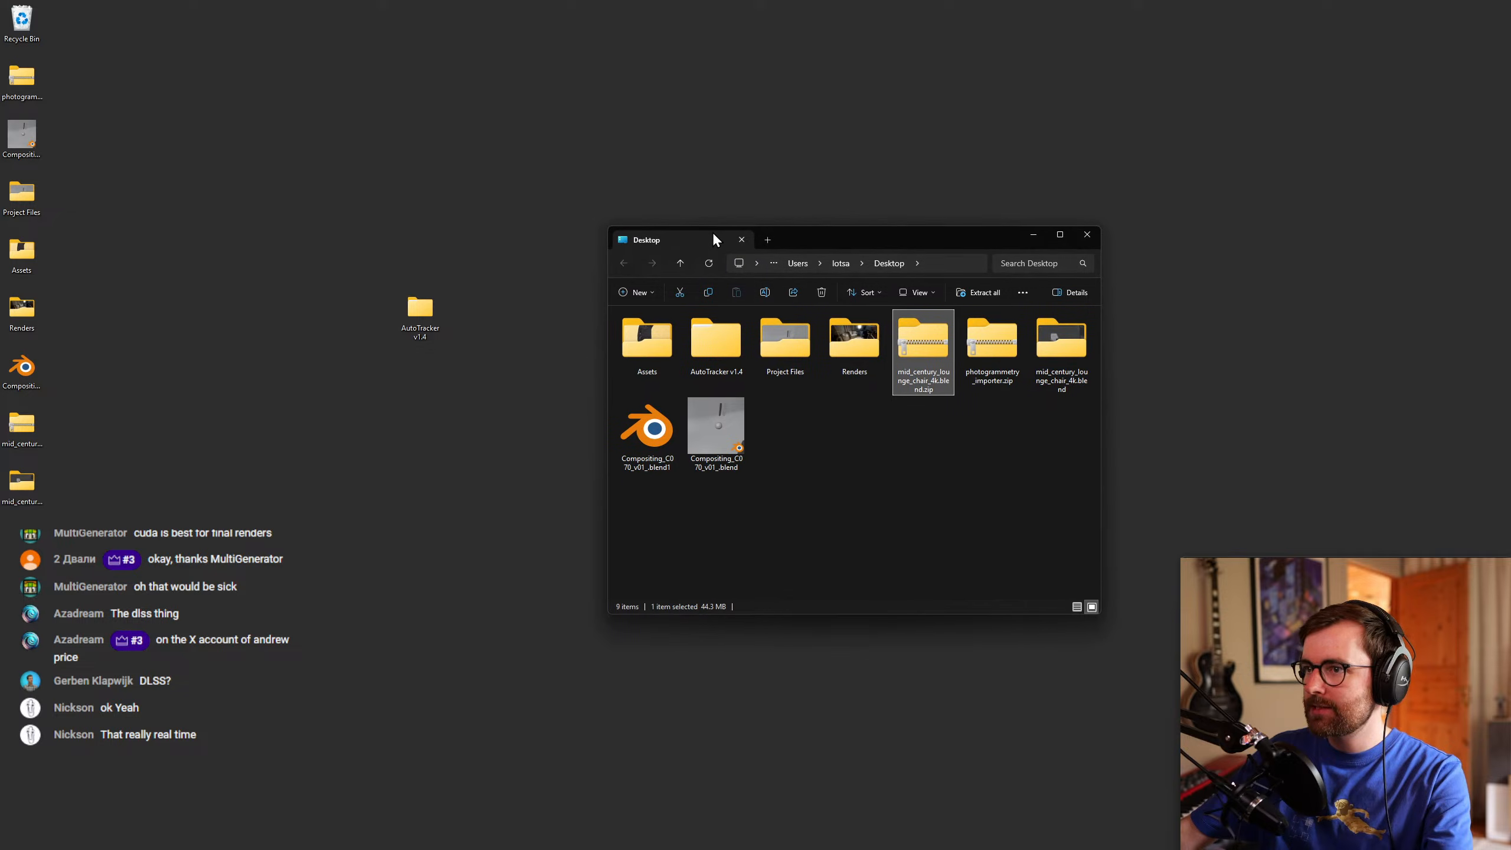
pyautogui.middleClick(711, 234)
pyautogui.press('super')
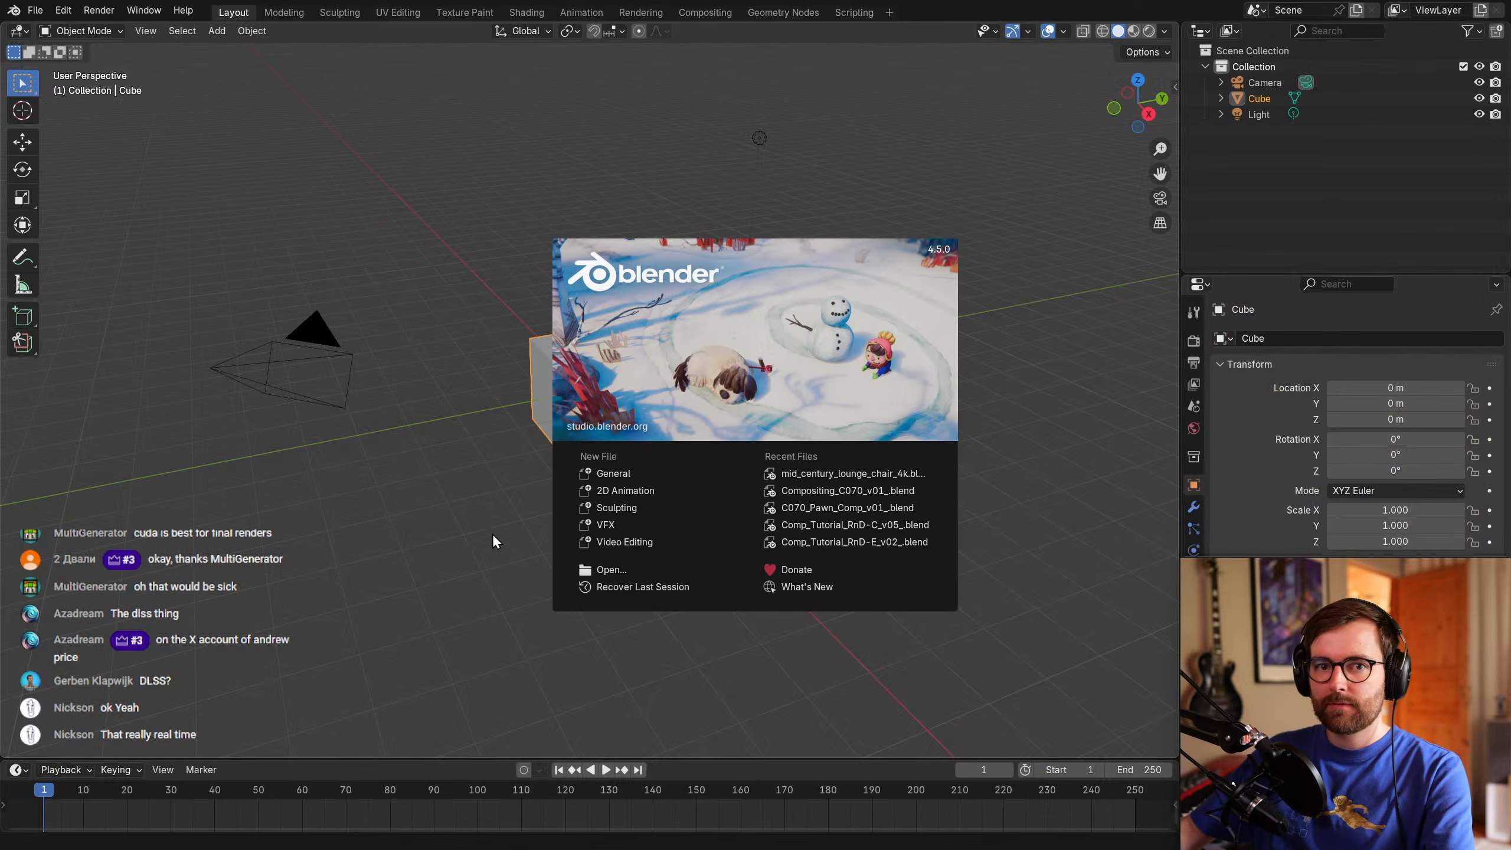
# Dismiss the splash screen and delete the default camera, cube and light.
pyautogui.click(492, 534)
pyautogui.press('a')
pyautogui.press('x')
pyautogui.click(536, 224)
# Start a Colmap model import and browse from the Desktop to the C044 dataset folder.
pyautogui.press('F4')
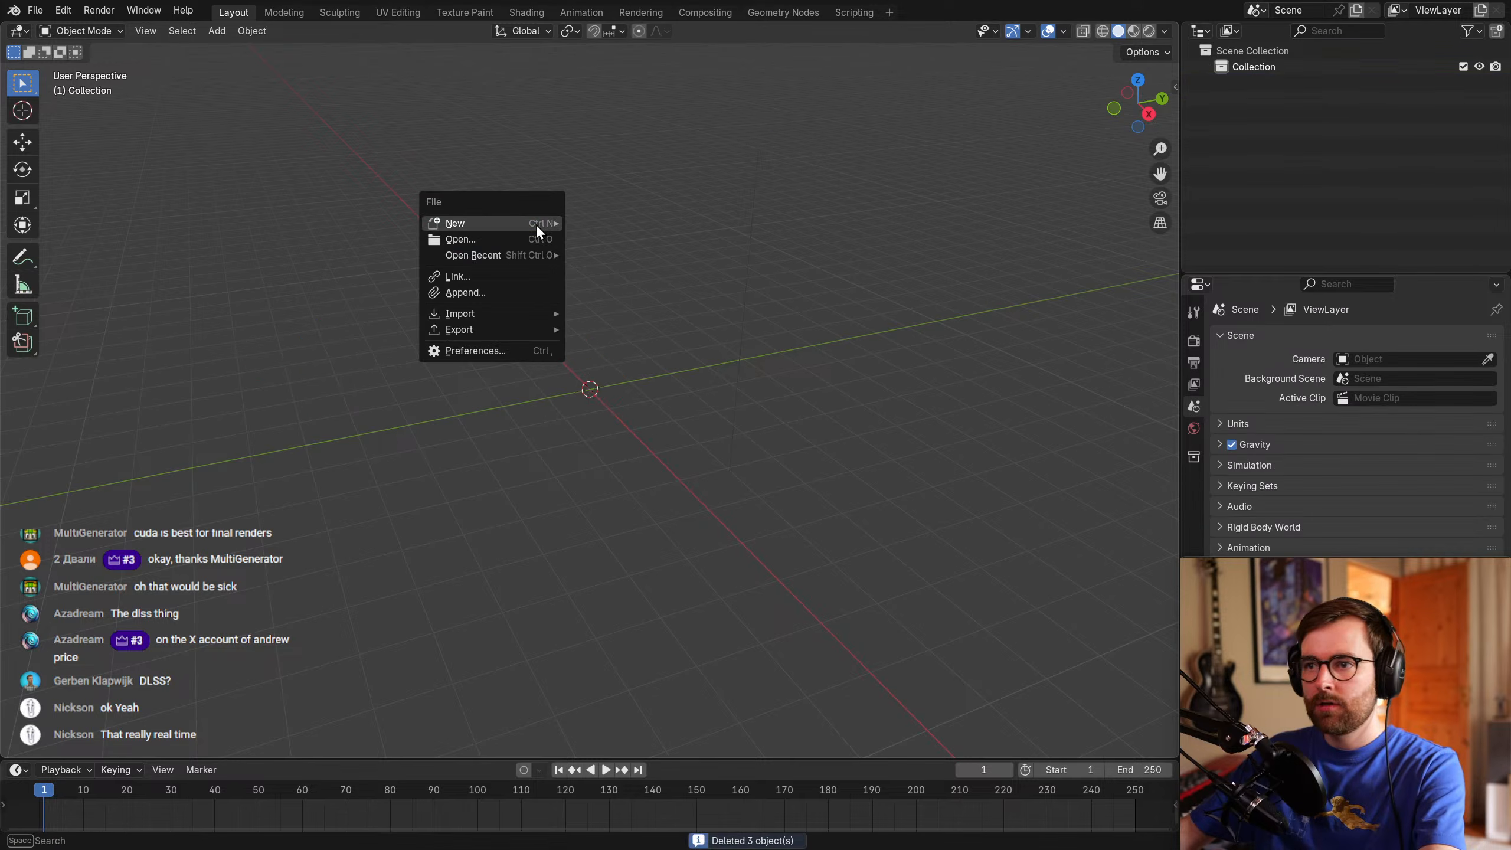
pyautogui.moveTo(492, 316)
pyautogui.click(684, 510)
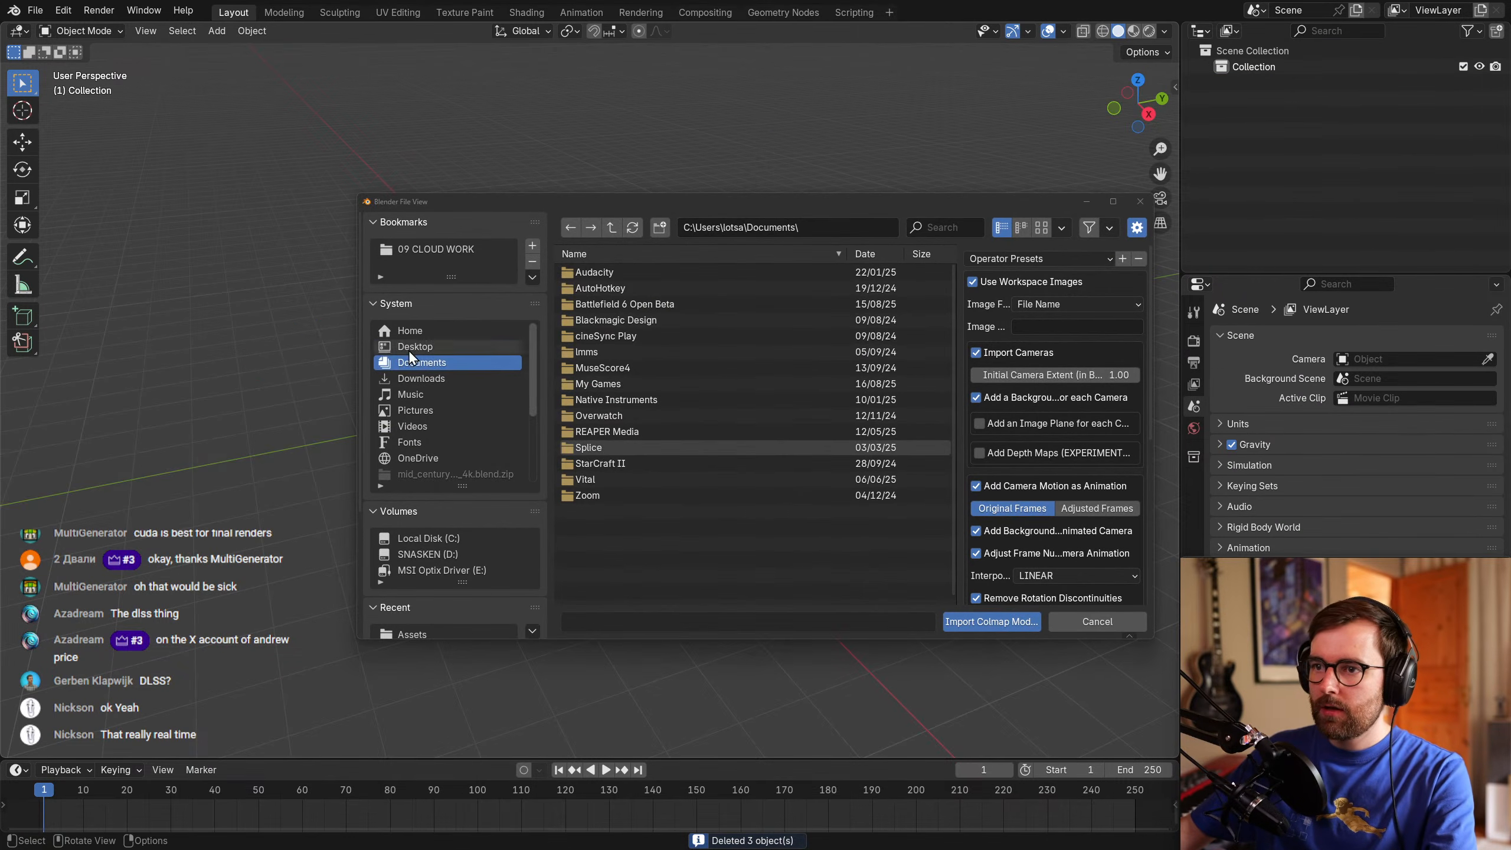
pyautogui.doubleClick(598, 298)
pyautogui.doubleClick(569, 329)
pyautogui.doubleClick(614, 281)
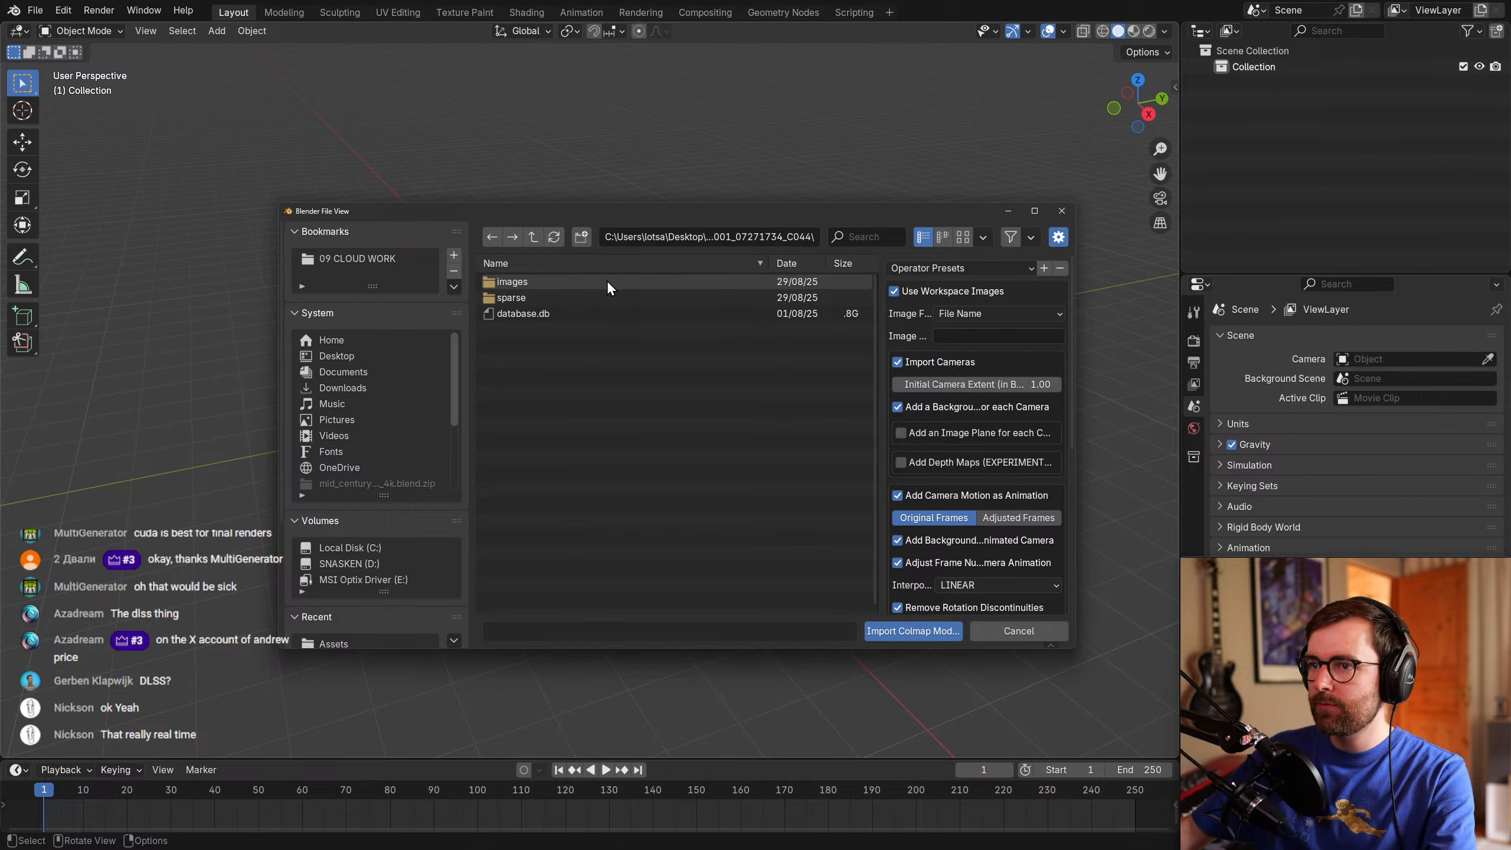
# Set the image path to the dataset's images folder and choose the sparse\0 folder as the model location.
pyautogui.doubleClick(554, 283)
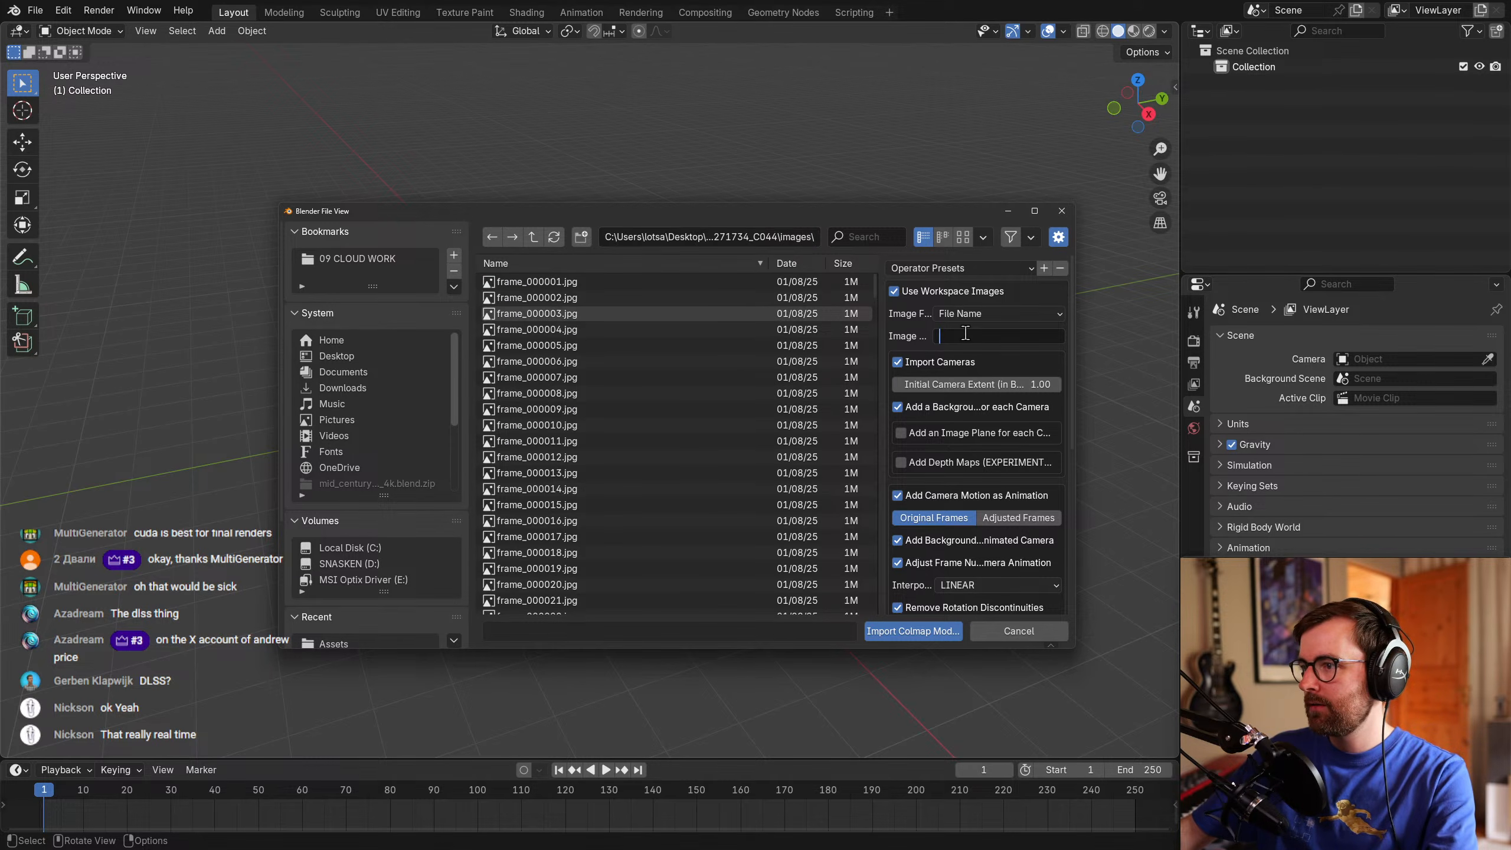
pyautogui.click(533, 237)
pyautogui.doubleClick(549, 298)
pyautogui.doubleClick(551, 282)
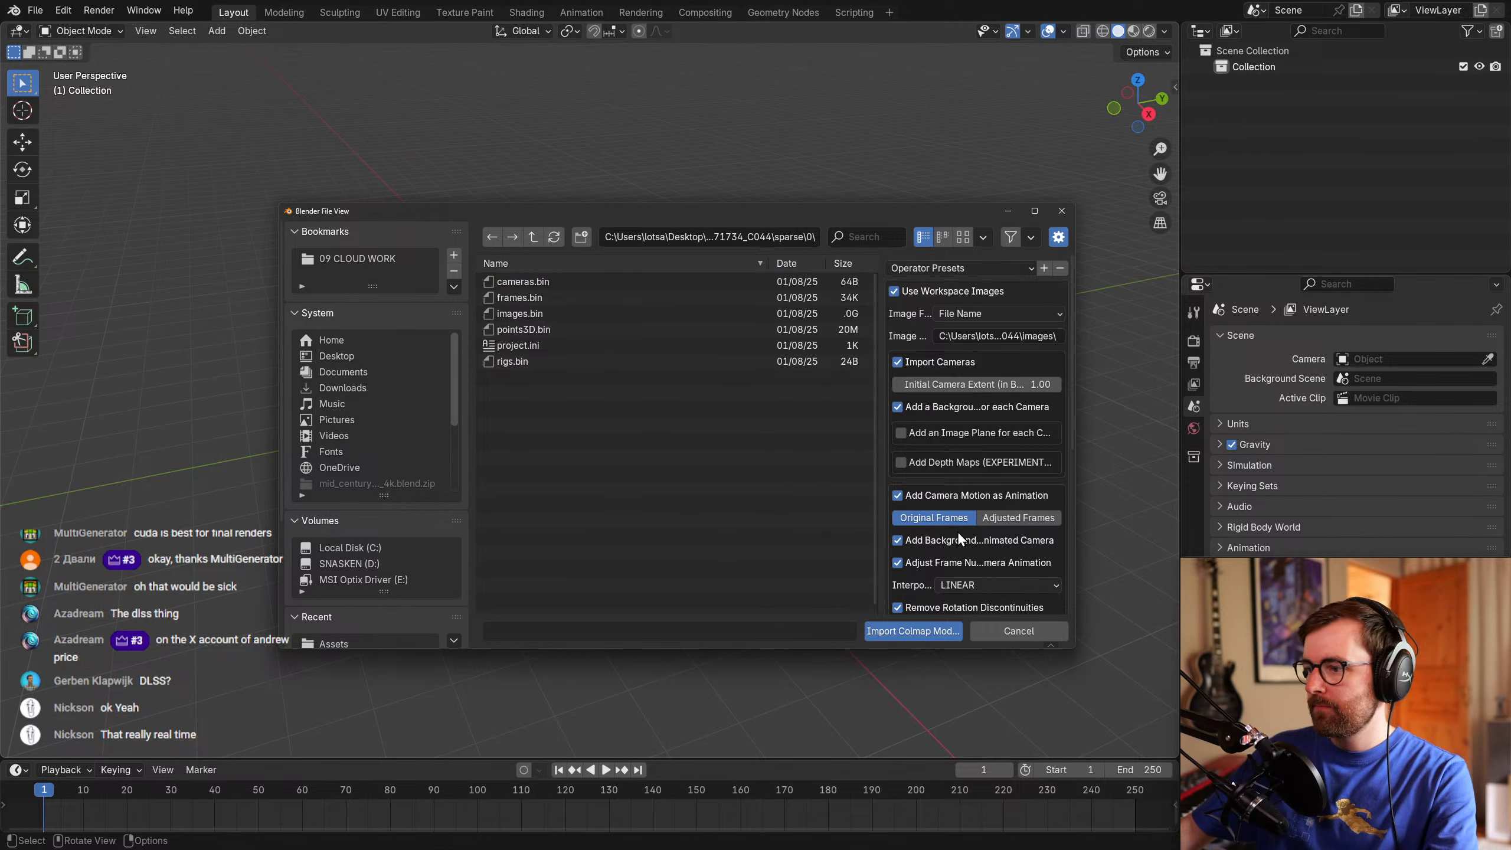
# Enable Add Points as Mesh Object in the import options and import the Colmap model.
pyautogui.scroll(-6, 957, 529)
pyautogui.click(940, 439)
pyautogui.scroll(-4, 946, 529)
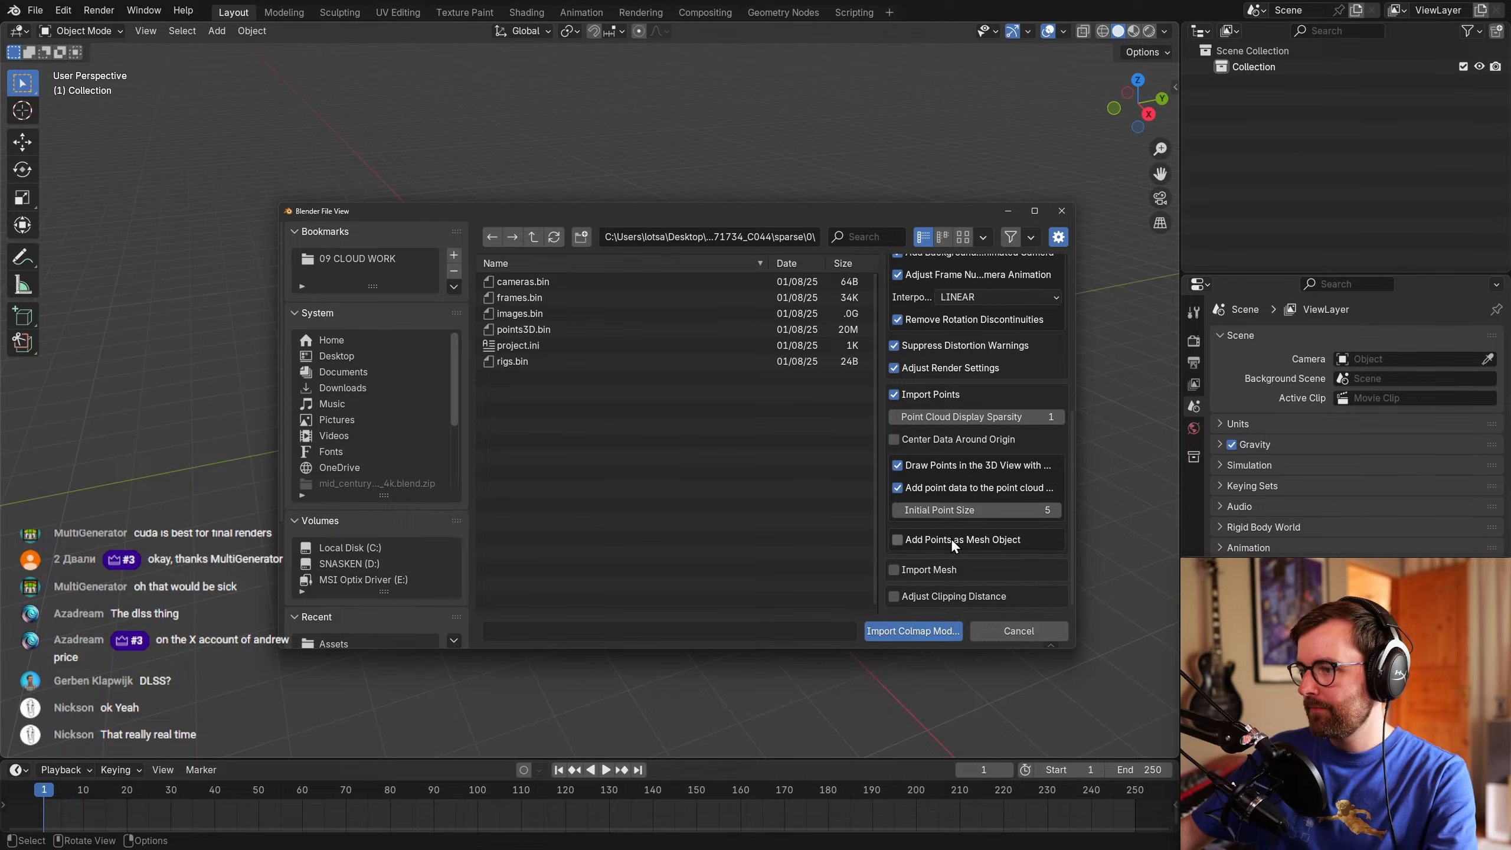
pyautogui.click(870, 630)
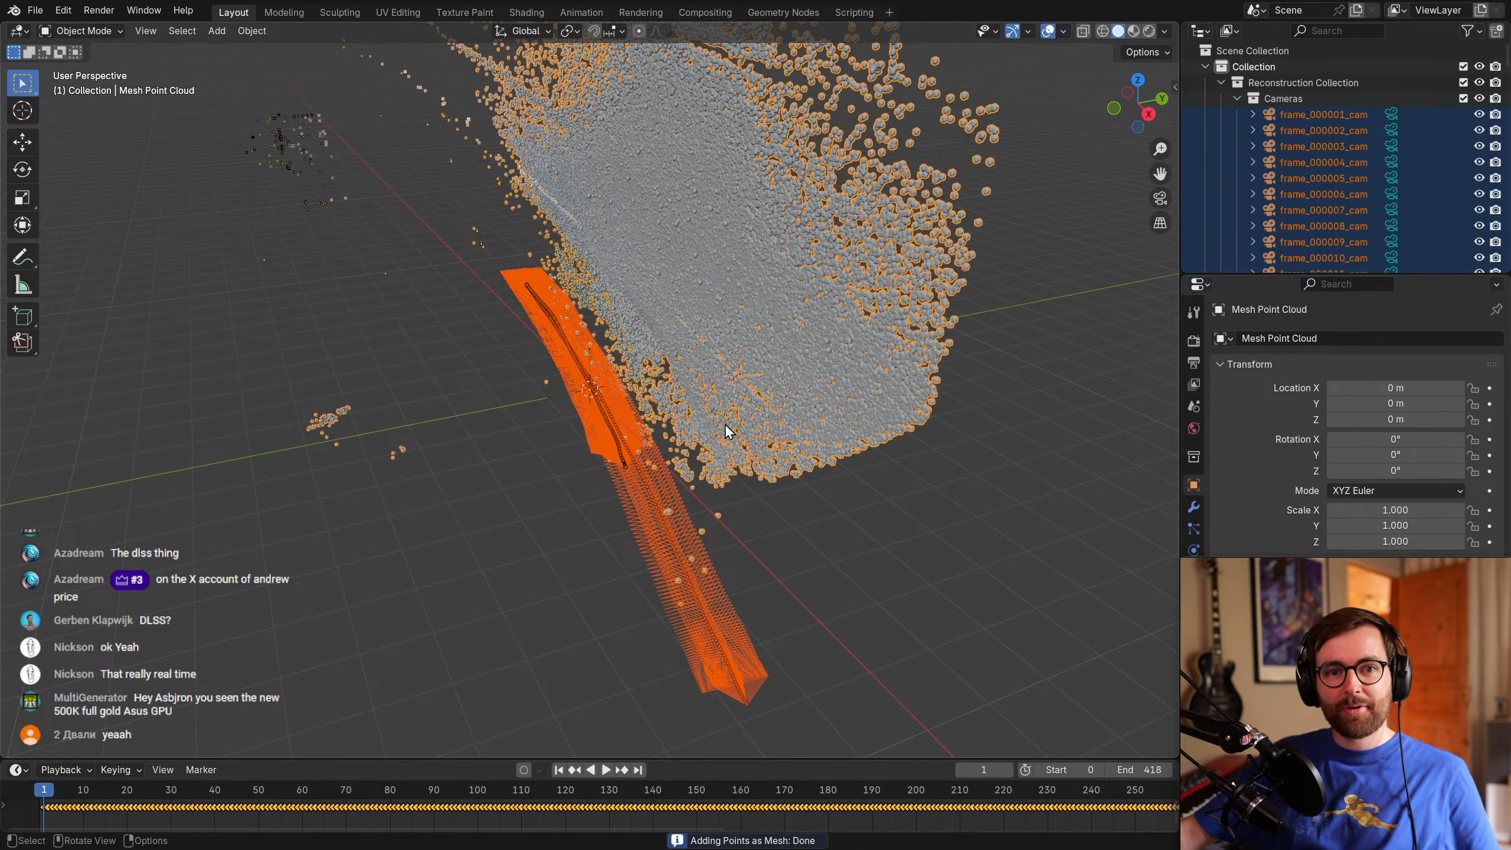
# Parent all imported cameras and the mesh point cloud to the OpenGL Point Cloud object, using the Object option.
pyautogui.moveTo(595, 471); pyautogui.dragTo(728, 433, button='middle')
pyautogui.scroll(3, 686, 482)
pyautogui.click(711, 438)
pyautogui.click(690, 400)
pyautogui.press('a')
pyautogui.click(694, 399)
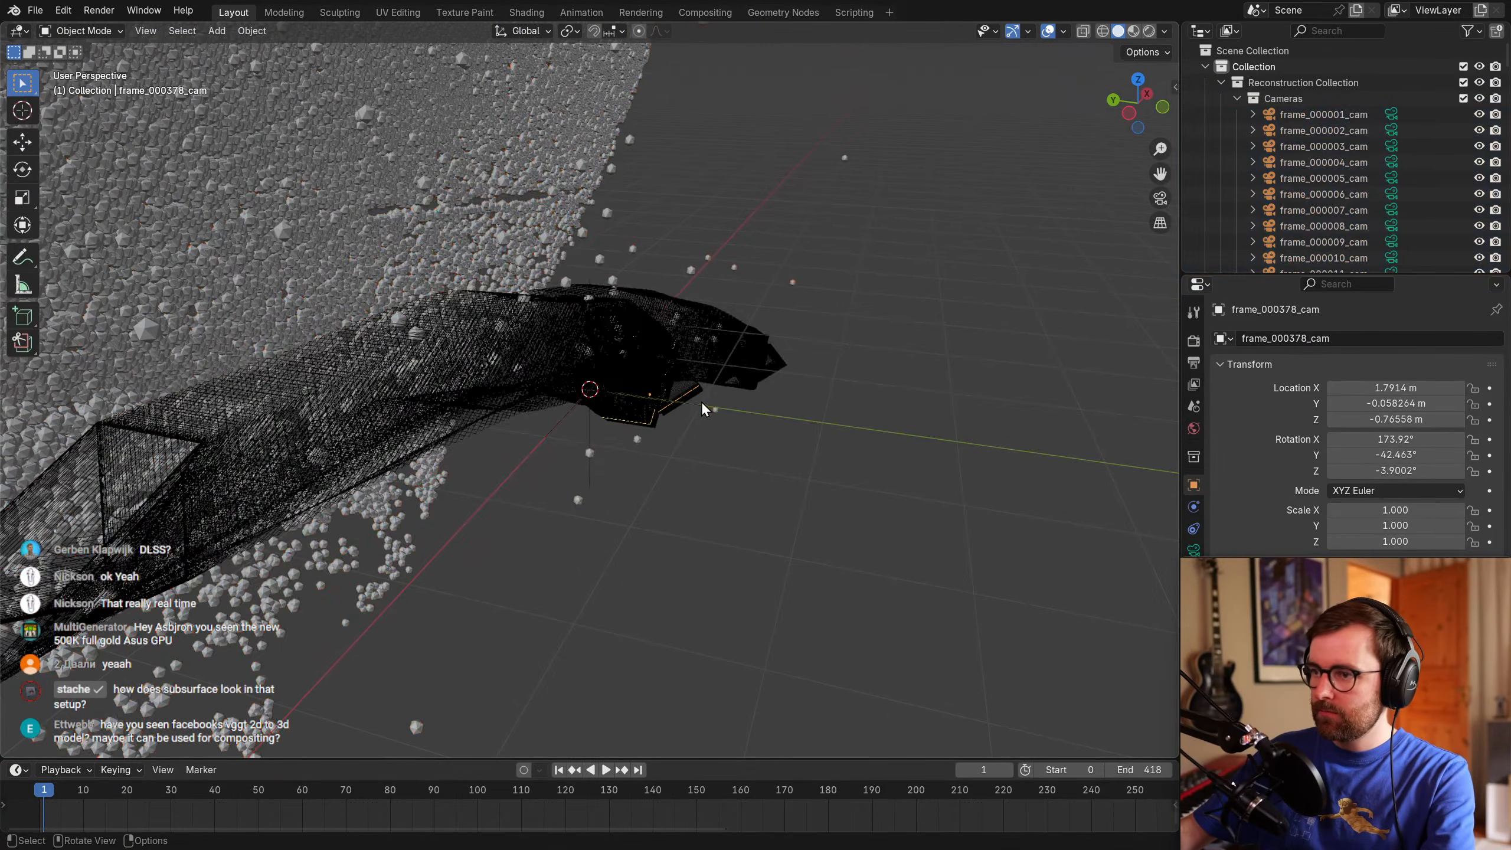
pyautogui.scroll(-3, 699, 403)
pyautogui.click(704, 408)
pyautogui.press('a')
pyautogui.hotkey('ctrl', 'p')
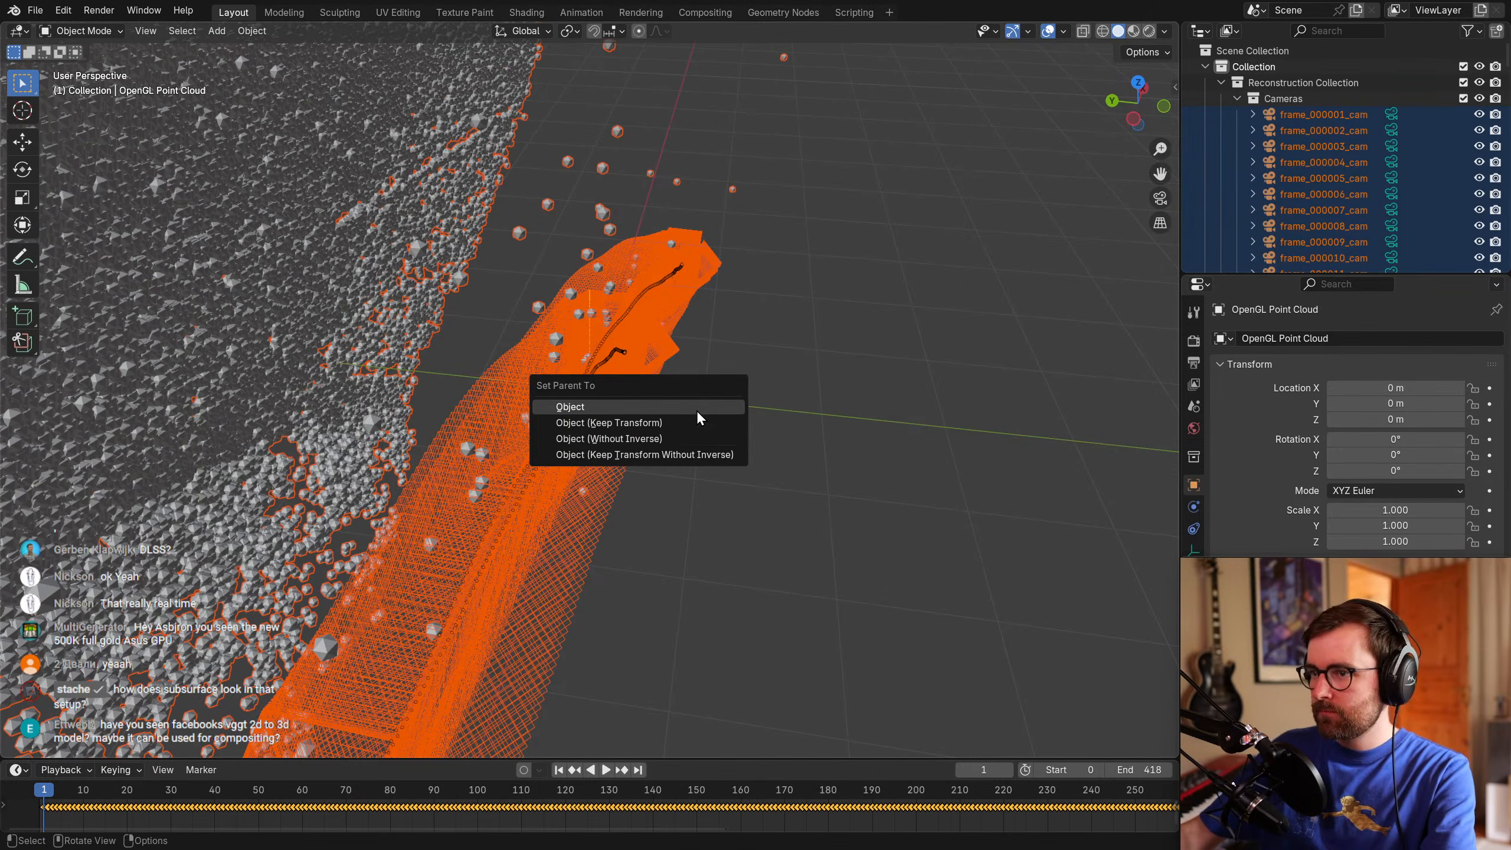
pyautogui.click(699, 410)
pyautogui.click(675, 403)
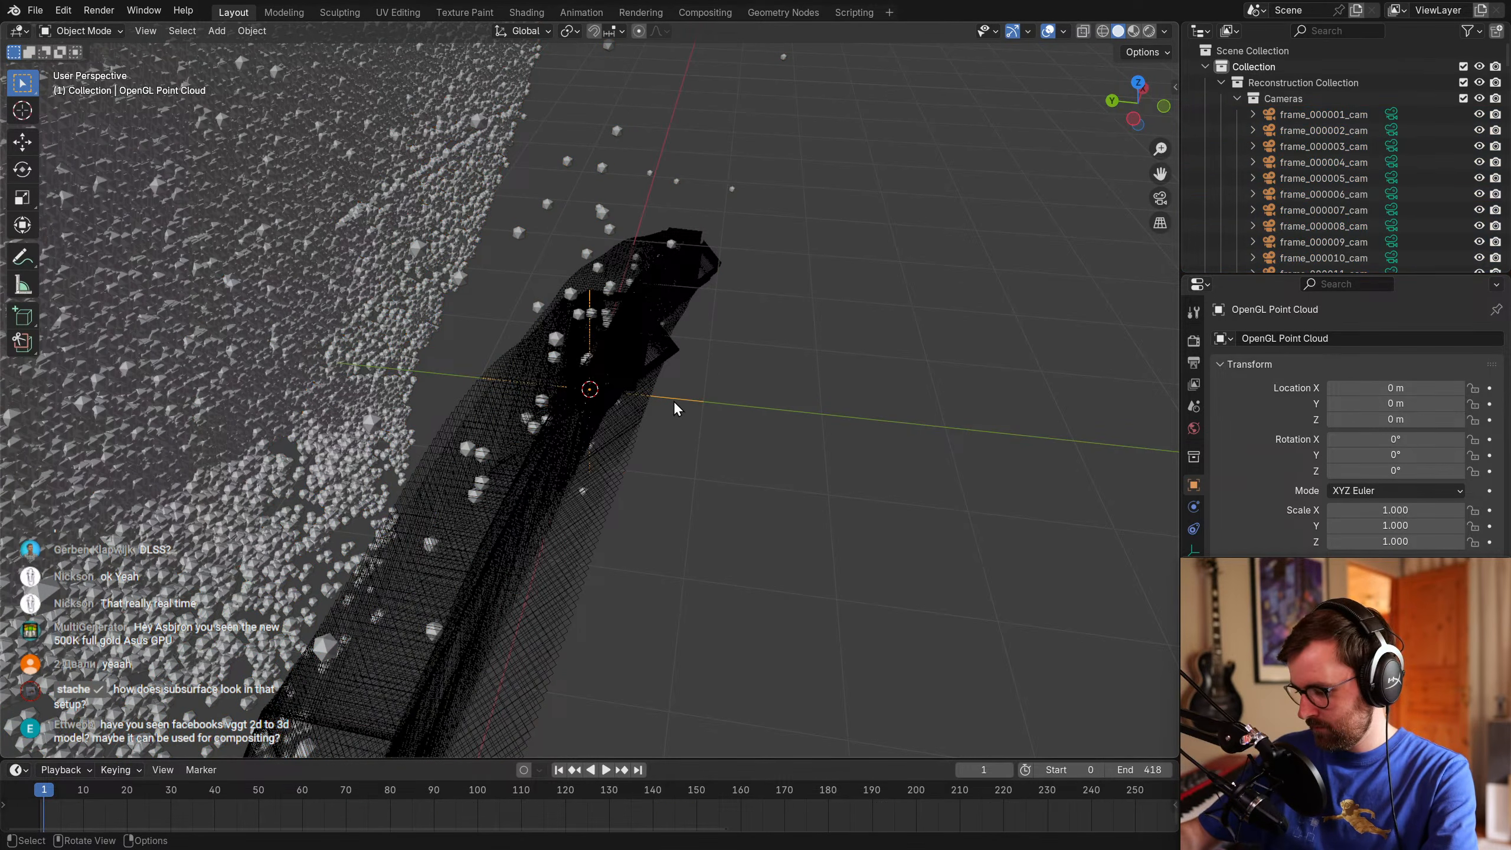
# Switch to the right orthographic view and hide the mesh point cloud.
pyautogui.press('KP_3')
pyautogui.scroll(-3, 674, 405)
pyautogui.click(677, 157)
pyautogui.press('n')
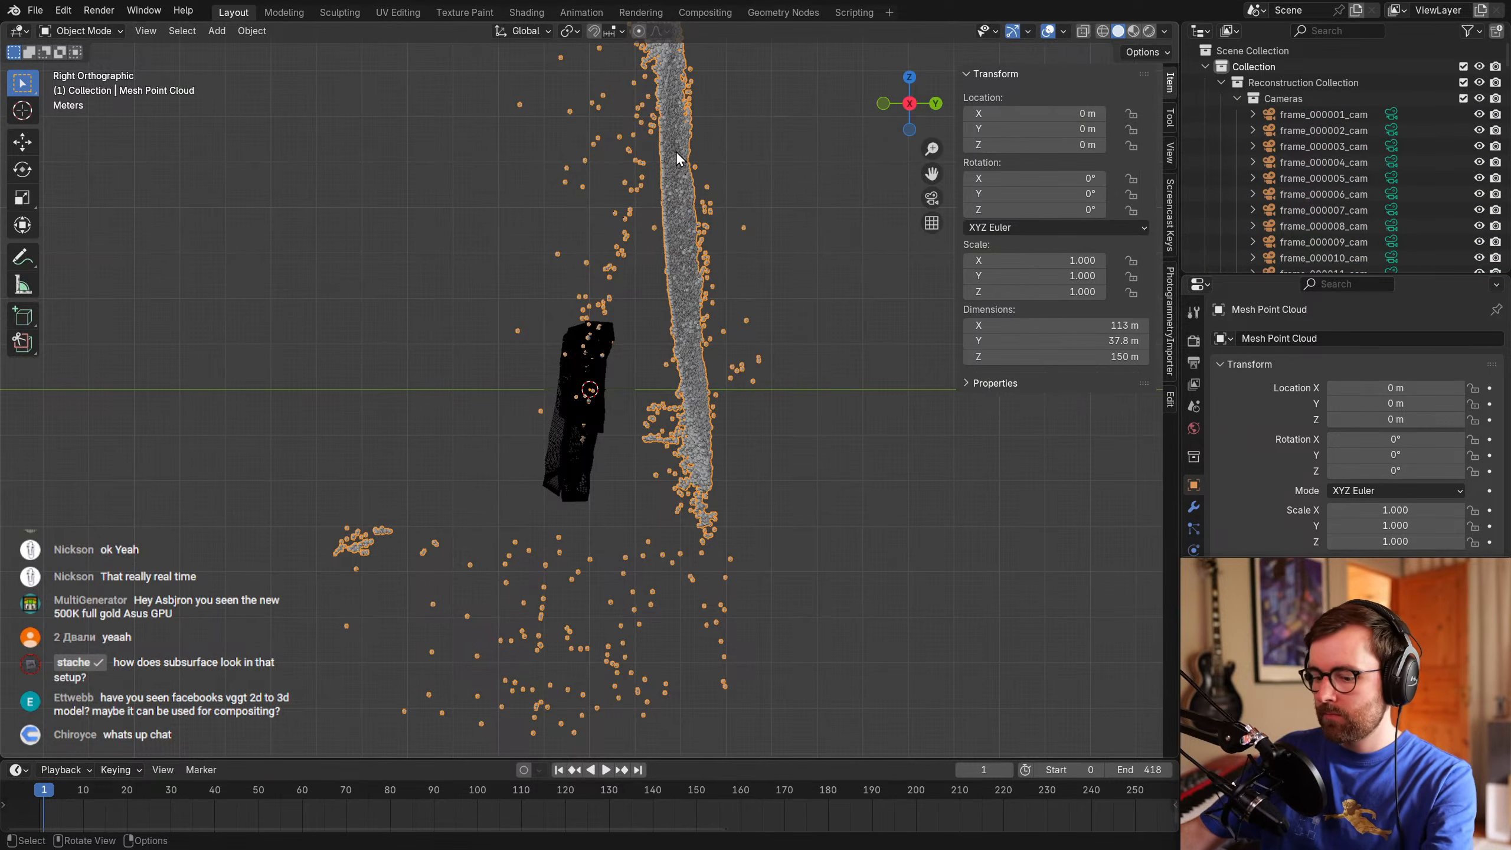
pyautogui.press('h')
# Select the OpenGL Point Cloud and set its OpenGL visualization point size to 1.
pyautogui.press('n')
pyautogui.press('n')
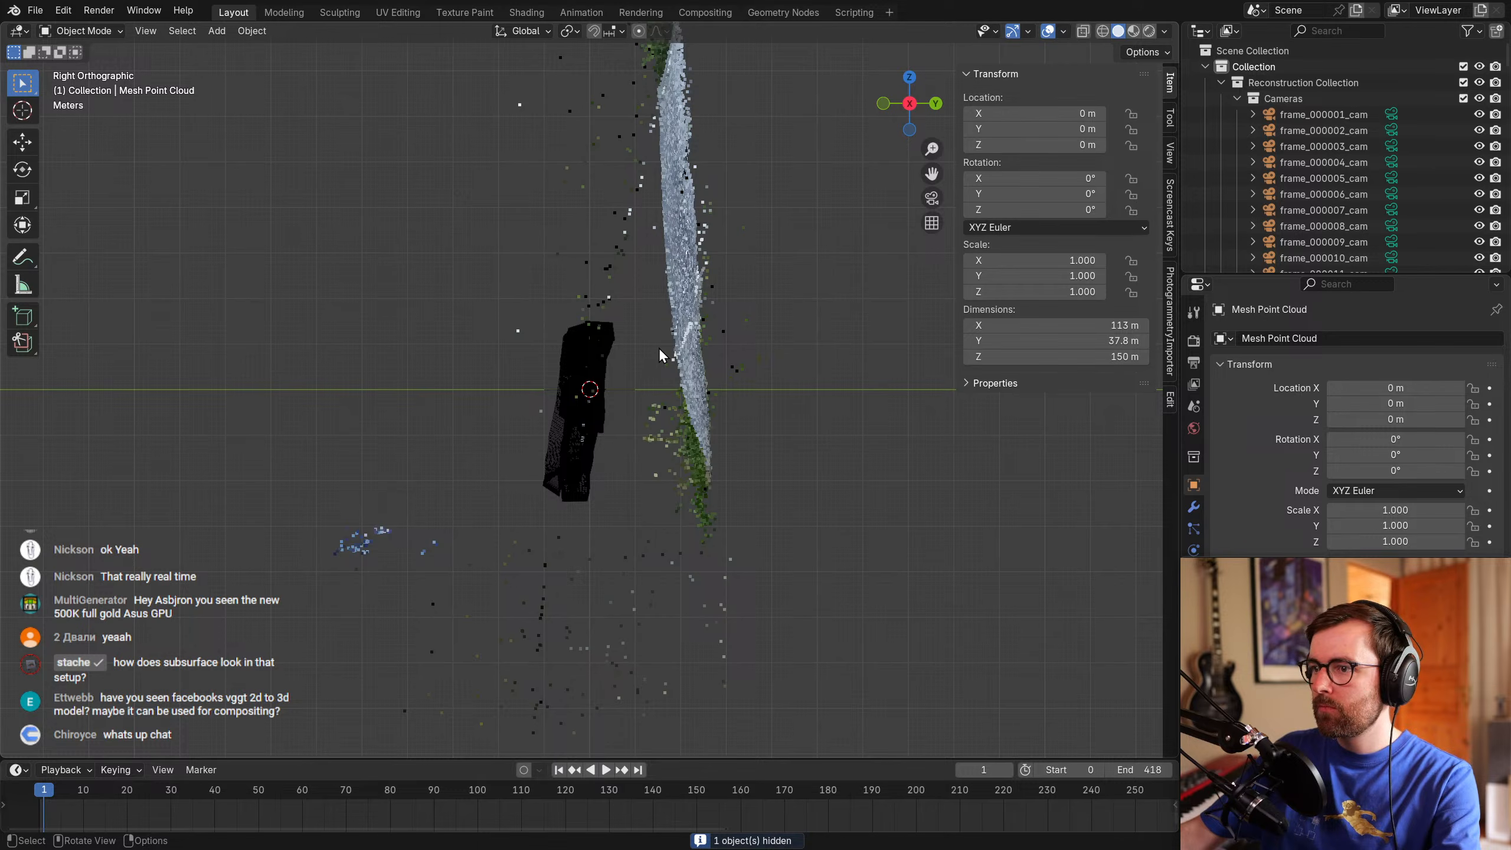
pyautogui.click(624, 386)
pyautogui.click(1168, 315)
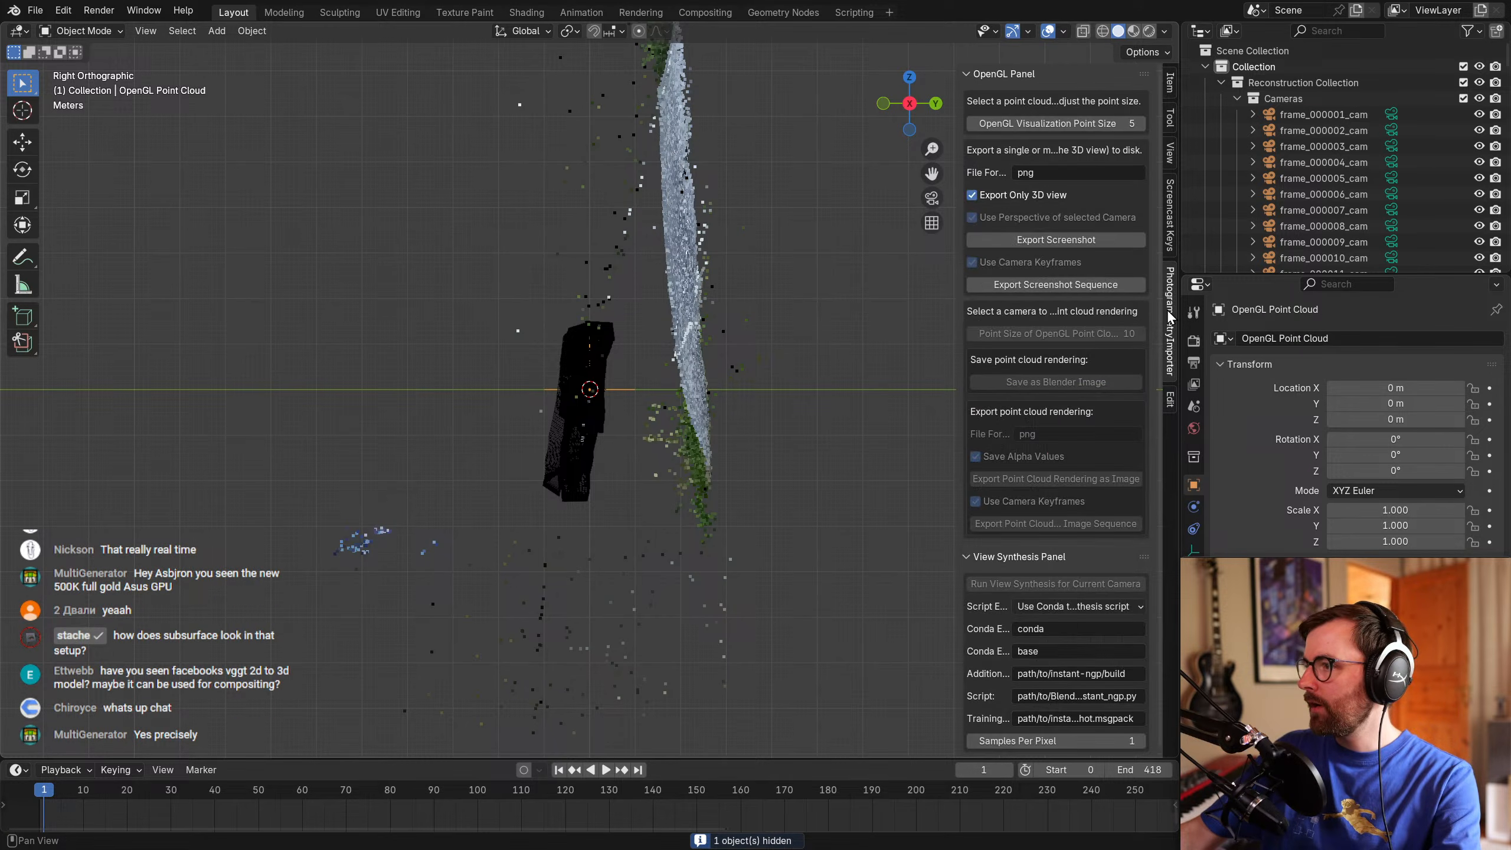
pyautogui.moveTo(1070, 123); pyautogui.dragTo(1048, 124)
pyautogui.press('n')
# Rotate the OpenGL Point Cloud in the right view to about -93.8° on X so the road lies flat, and move it onto the grid line.
pyautogui.moveTo(631, 390)
pyautogui.mouseDown(button='middle')
pyautogui.moveTo(654, 424)
pyautogui.moveTo(643, 388)
pyautogui.mouseUp(button='middle')
pyautogui.press('KP_1')
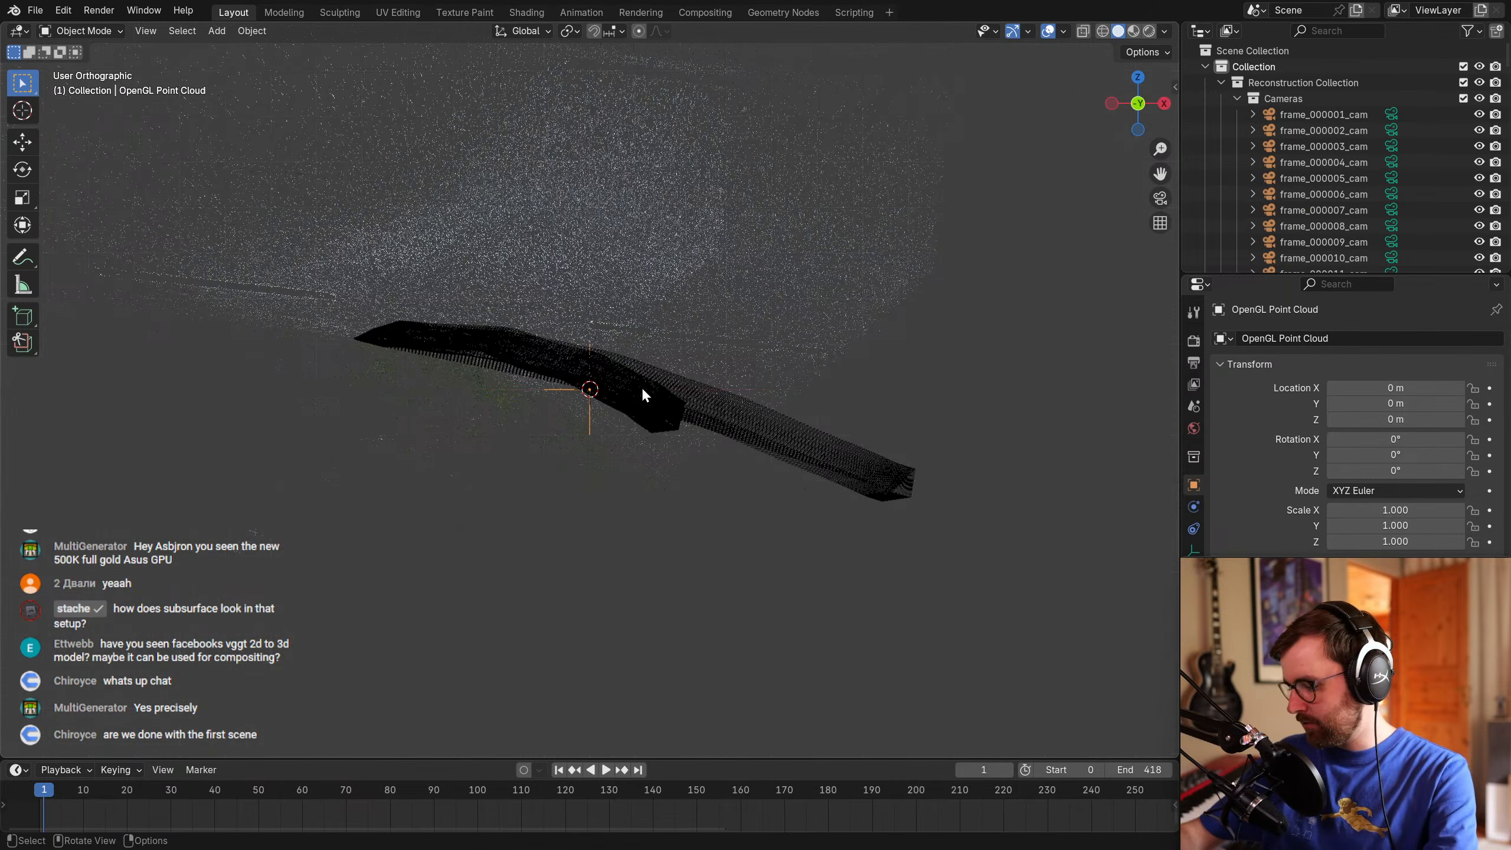
pyautogui.press('KP_3')
pyautogui.press('r')
pyautogui.click(432, 580)
pyautogui.press('g')
pyautogui.click(439, 488)
pyautogui.moveTo(439, 487); pyautogui.dragTo(655, 554, button='middle')
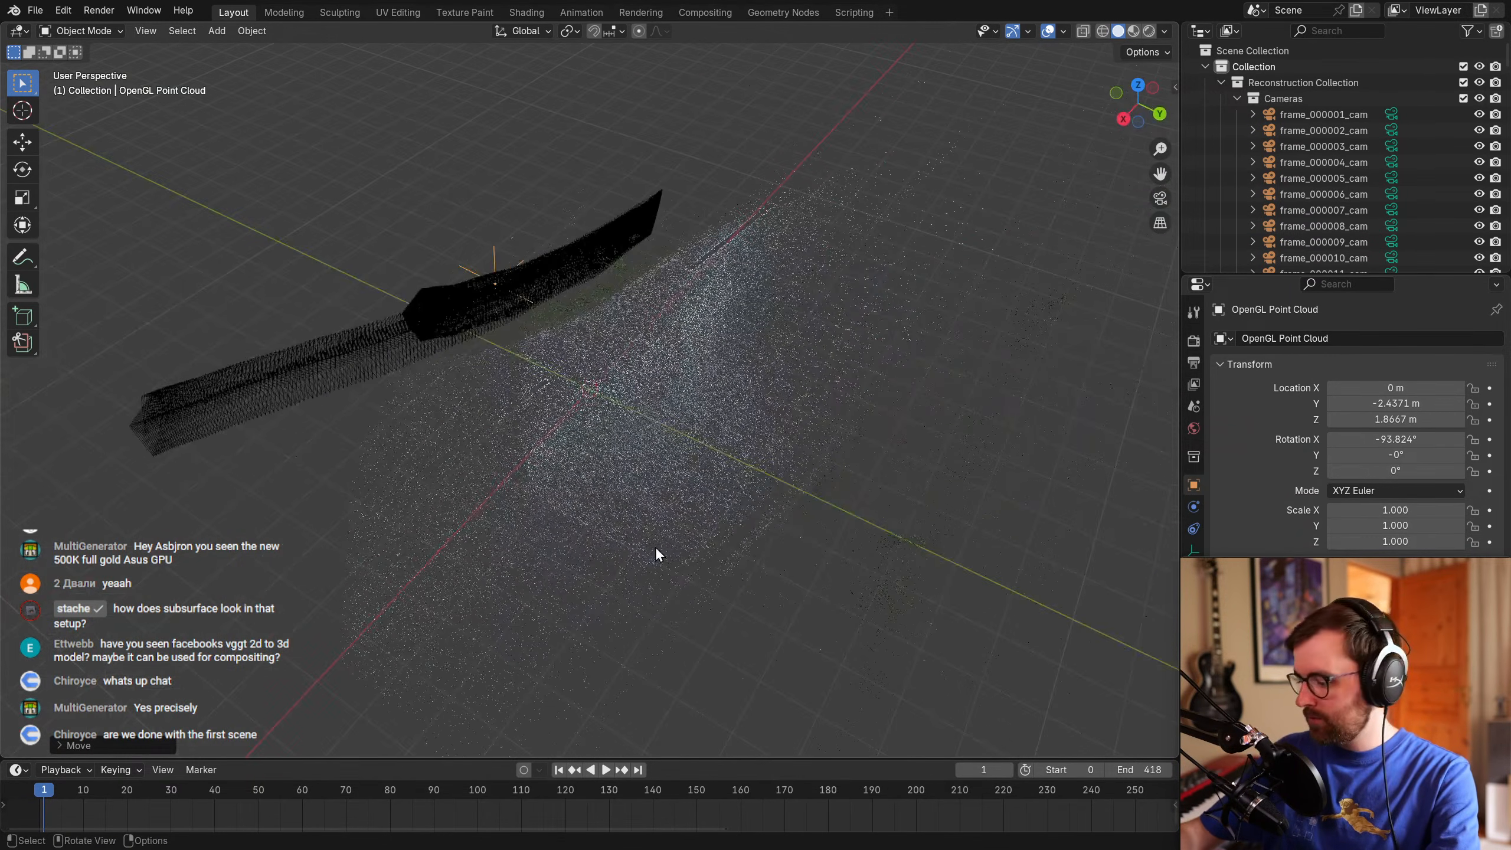
# Refine the OpenGL Point Cloud's tilt with a trackball rotation in the right view and move the road surface level with the ground.
pyautogui.press('KP_3')
pyautogui.scroll(3, 808, 550)
pyautogui.press('r')
pyautogui.press('r')
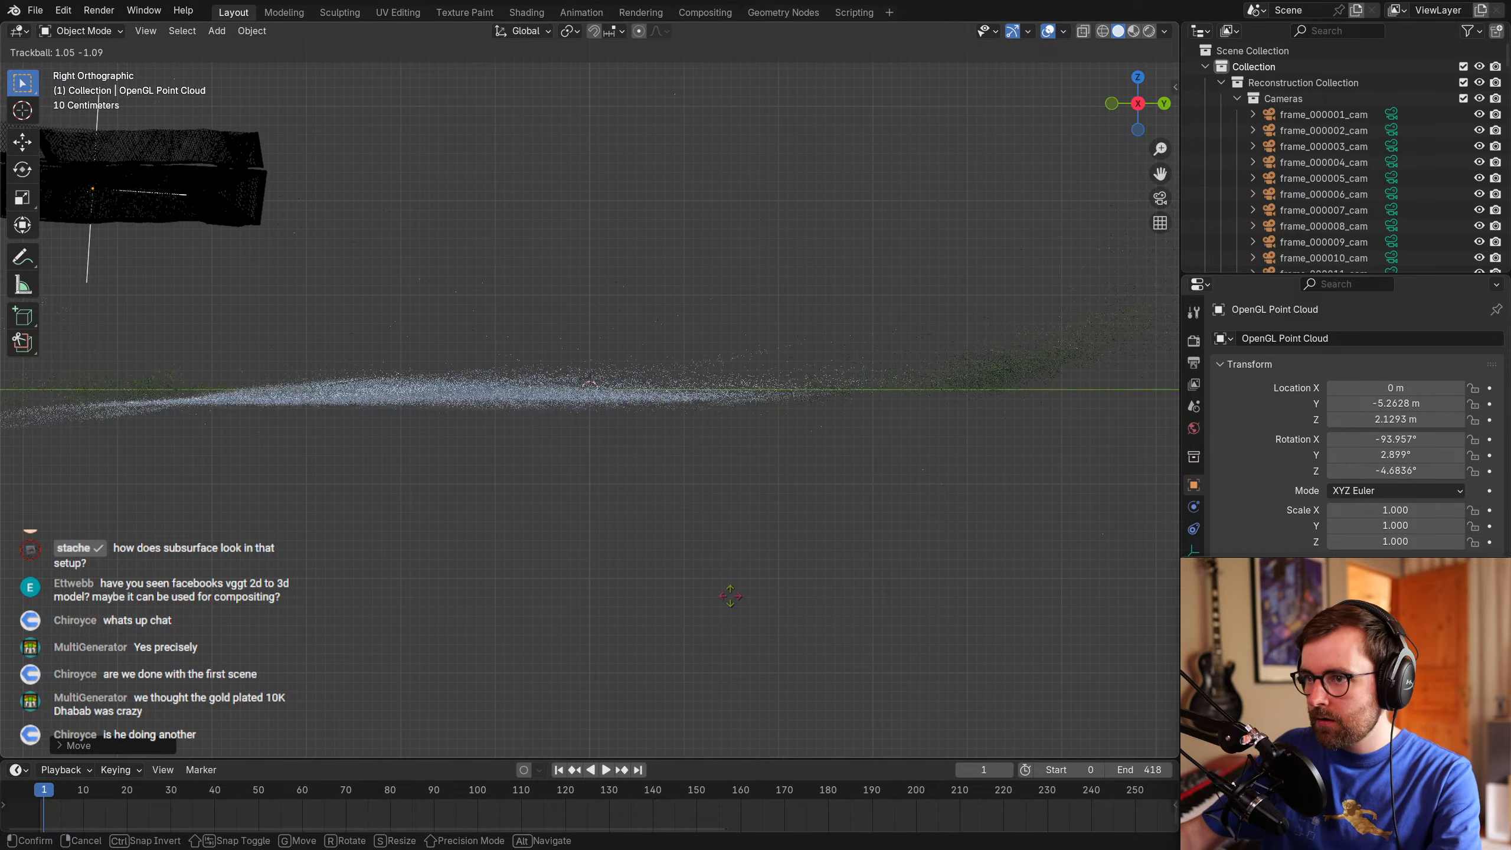
pyautogui.click(724, 557)
pyautogui.press('g')
pyautogui.click(706, 539)
pyautogui.press('r')
pyautogui.press('r')
pyautogui.press('Escape')
# Rotate the OpenGL Point Cloud in the top view to about 6.1° on Z and move it to about 4.98 m X, -5.68 m Y.
pyautogui.press('KP_7')
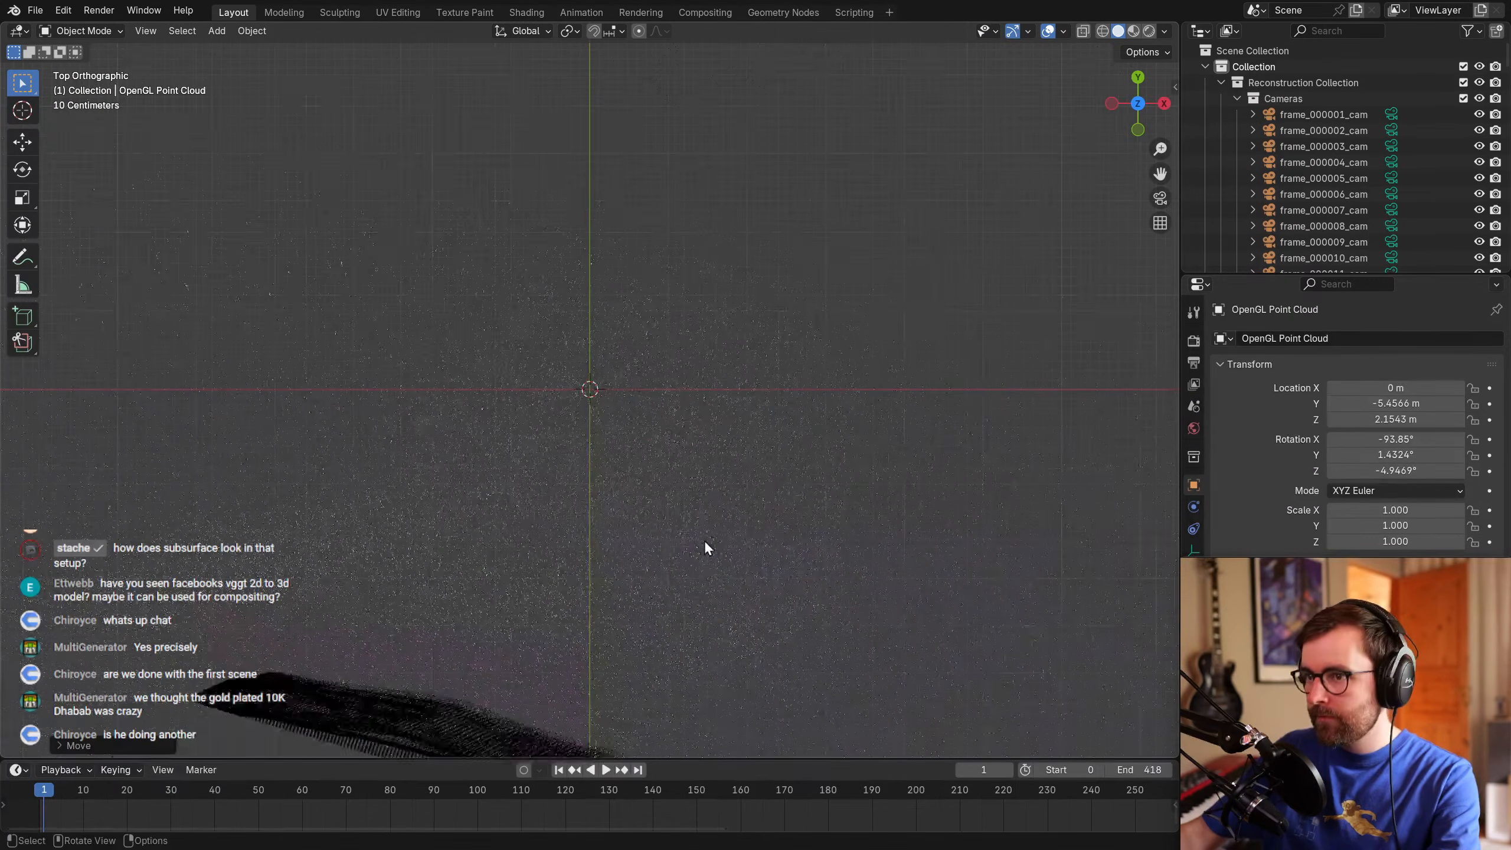
pyautogui.scroll(-5, 696, 548)
pyautogui.press('r')
pyautogui.click(833, 450)
pyautogui.press('g')
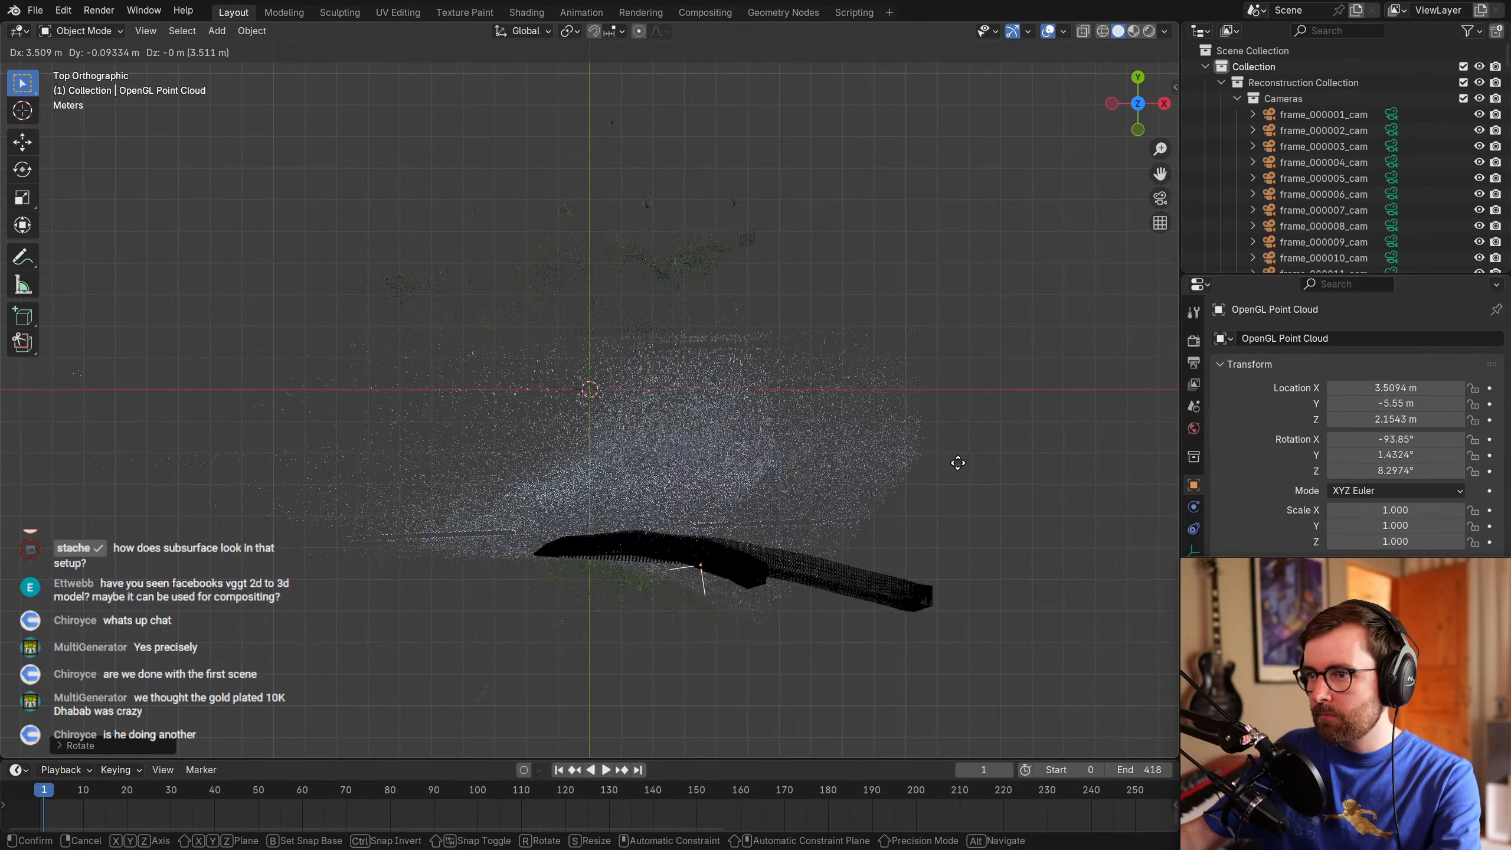
pyautogui.click(1014, 484)
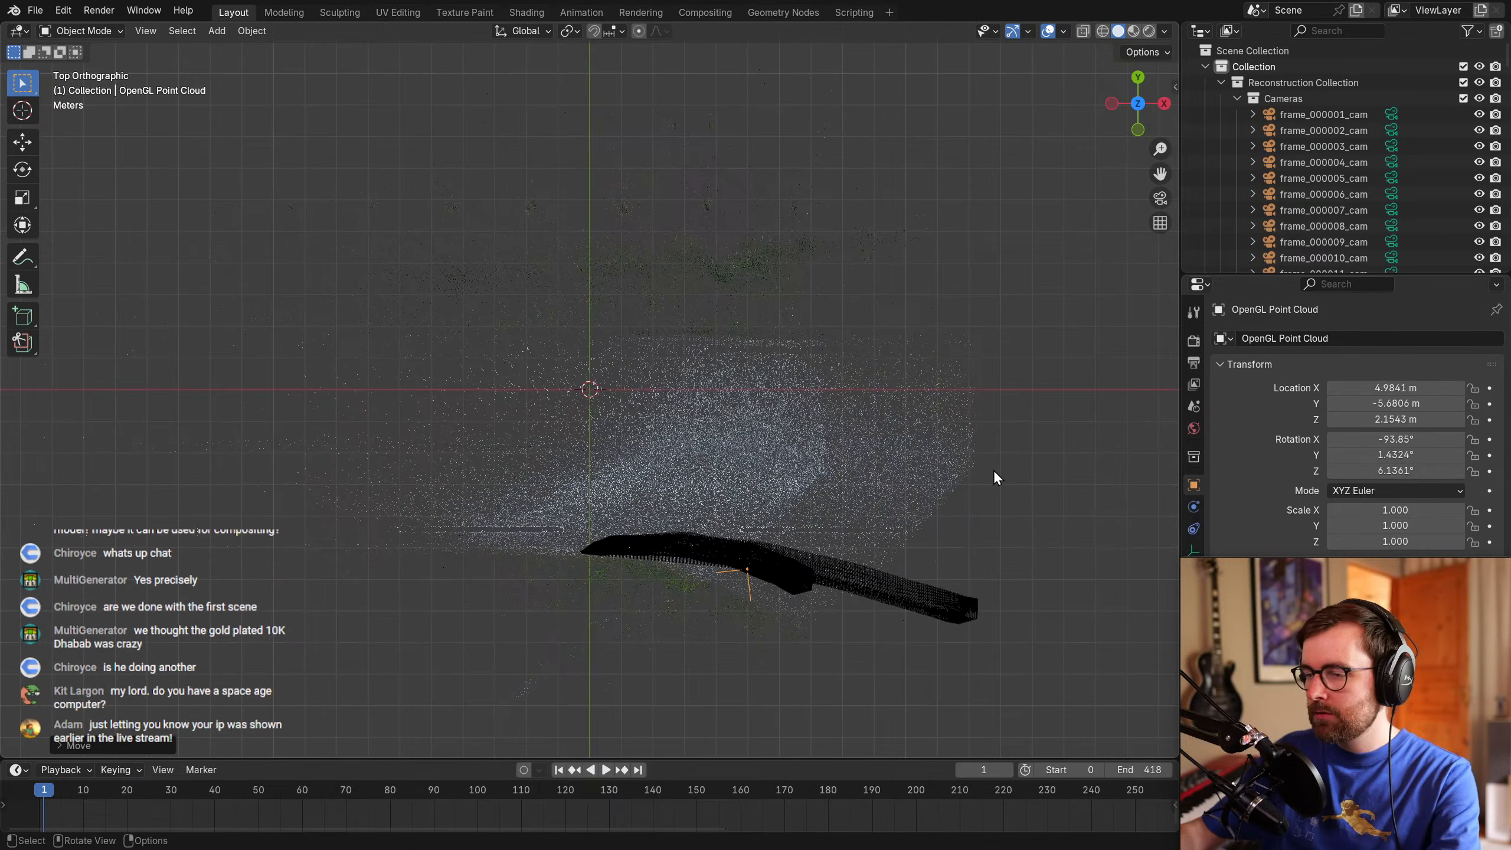
# Hide the Cameras collection and make the Animated Camera under the OpenGL Point Cloud the active scene camera.
pyautogui.press('KP_0')
pyautogui.click(1237, 99)
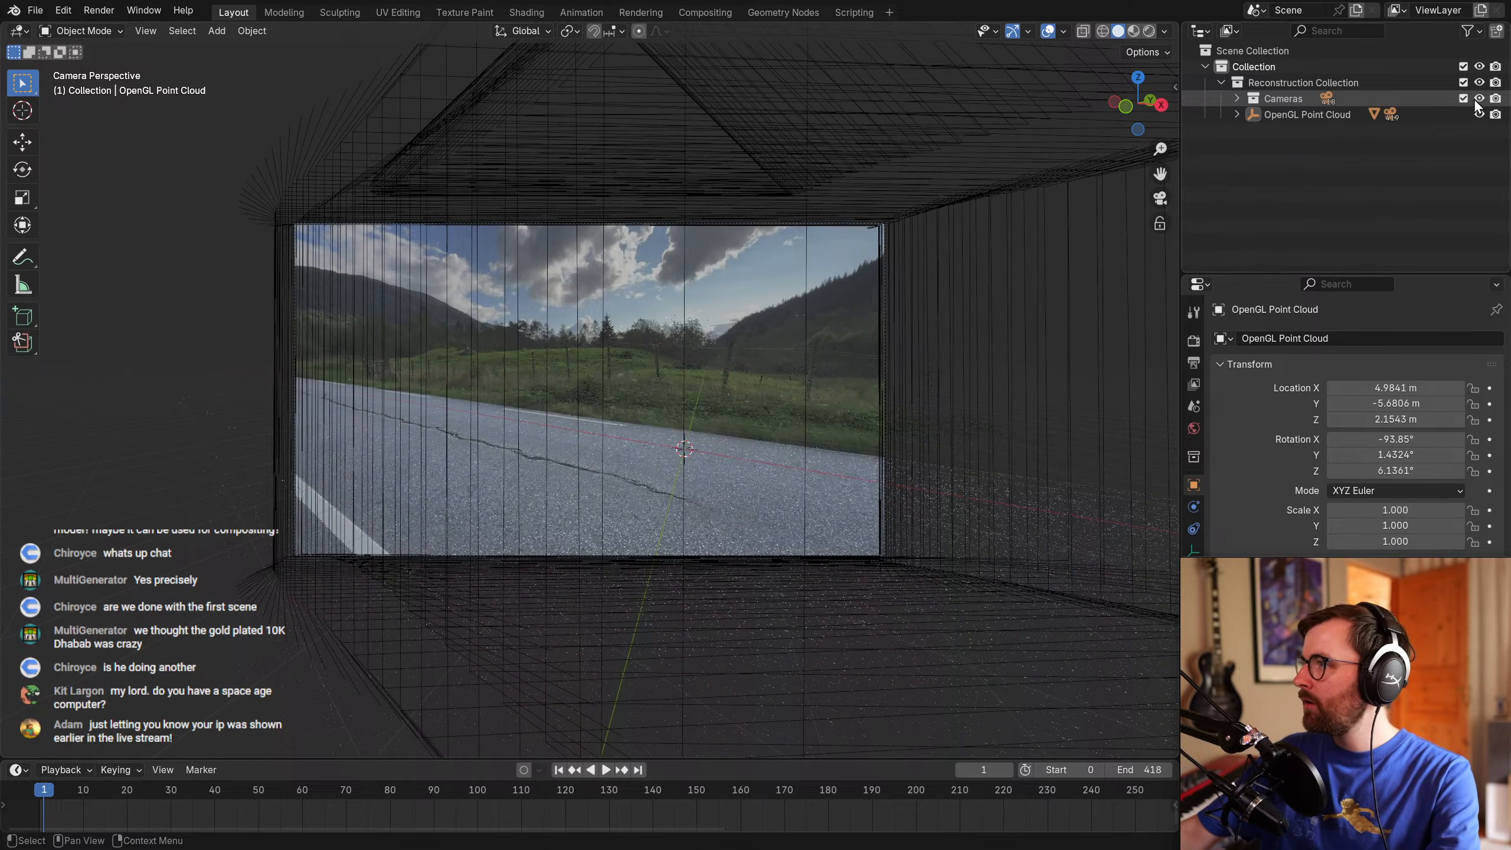
pyautogui.click(1479, 98)
pyautogui.click(1238, 115)
pyautogui.click(1309, 130)
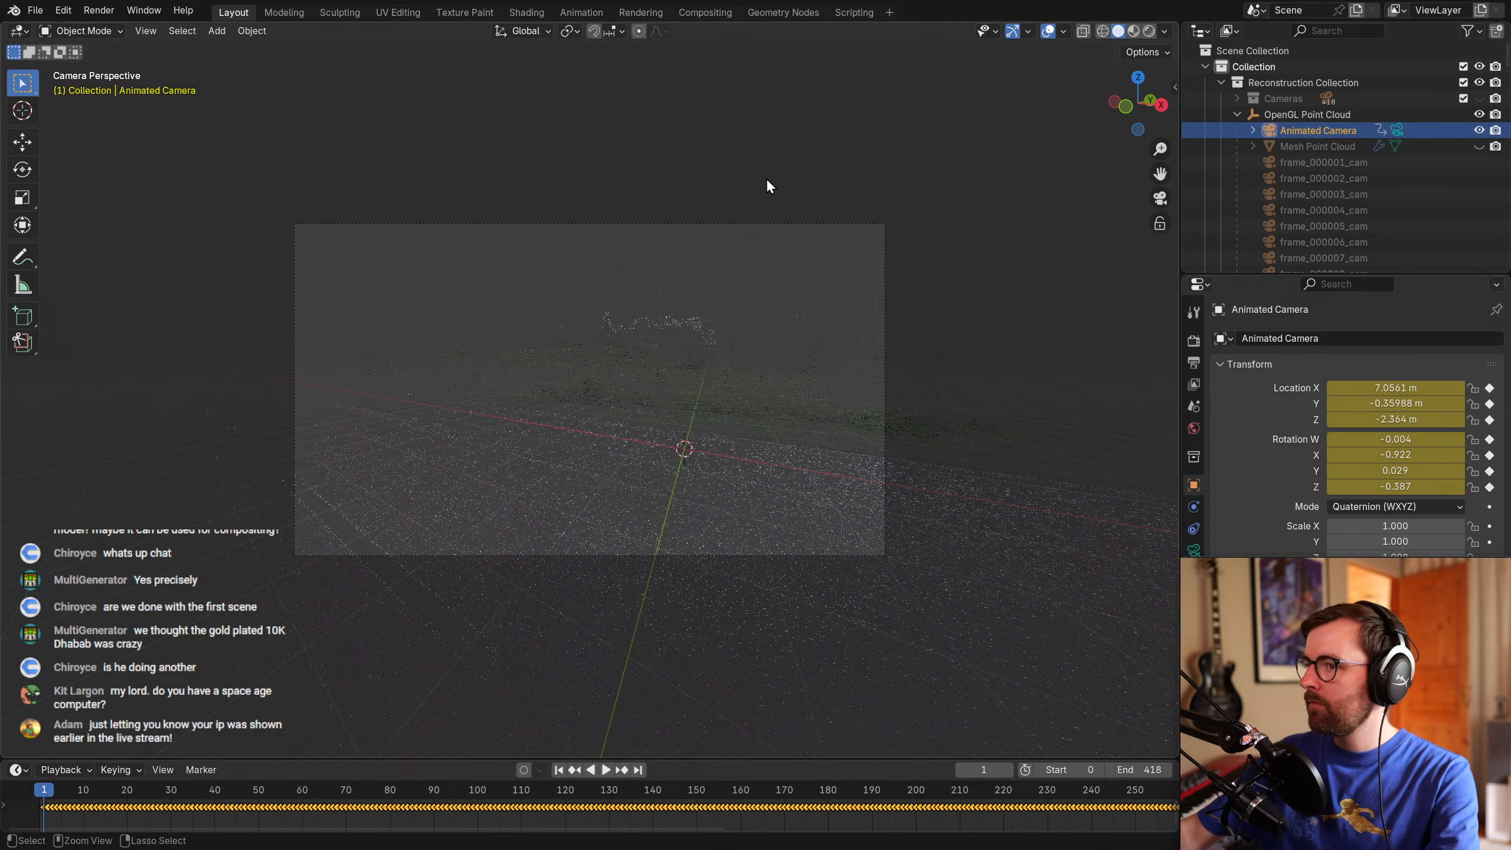
pyautogui.press('ctrl+KP_0')
# Set the scene's start frame to 1 and fit the camera frame and timeline range in their views.
pyautogui.click(1100, 770)
pyautogui.press('Home')
pyautogui.press('Home')
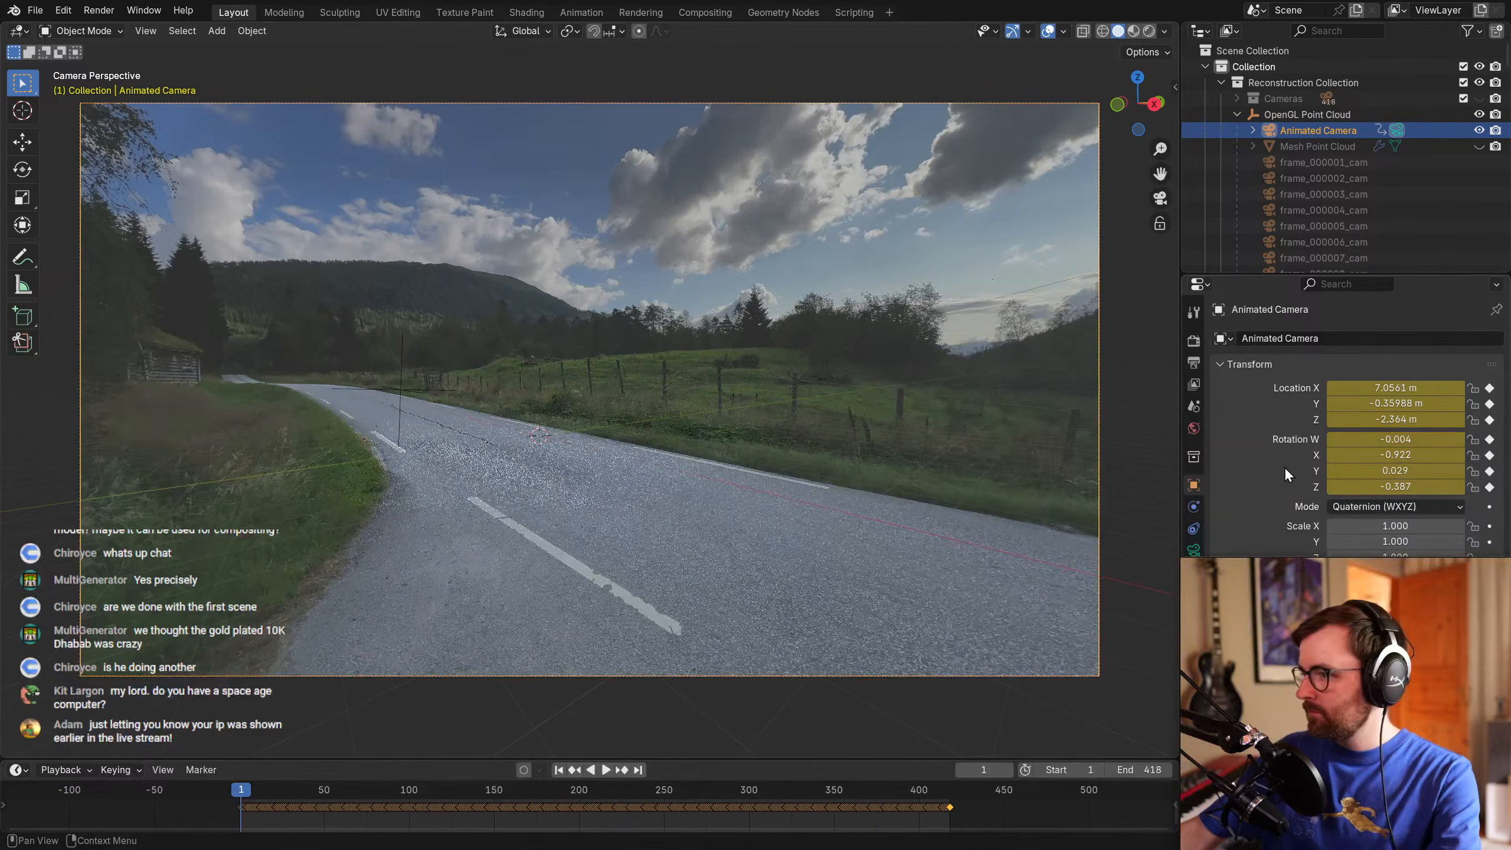
# Set the opacity of the Animated Camera's background image to 1.000.
pyautogui.click(1194, 549)
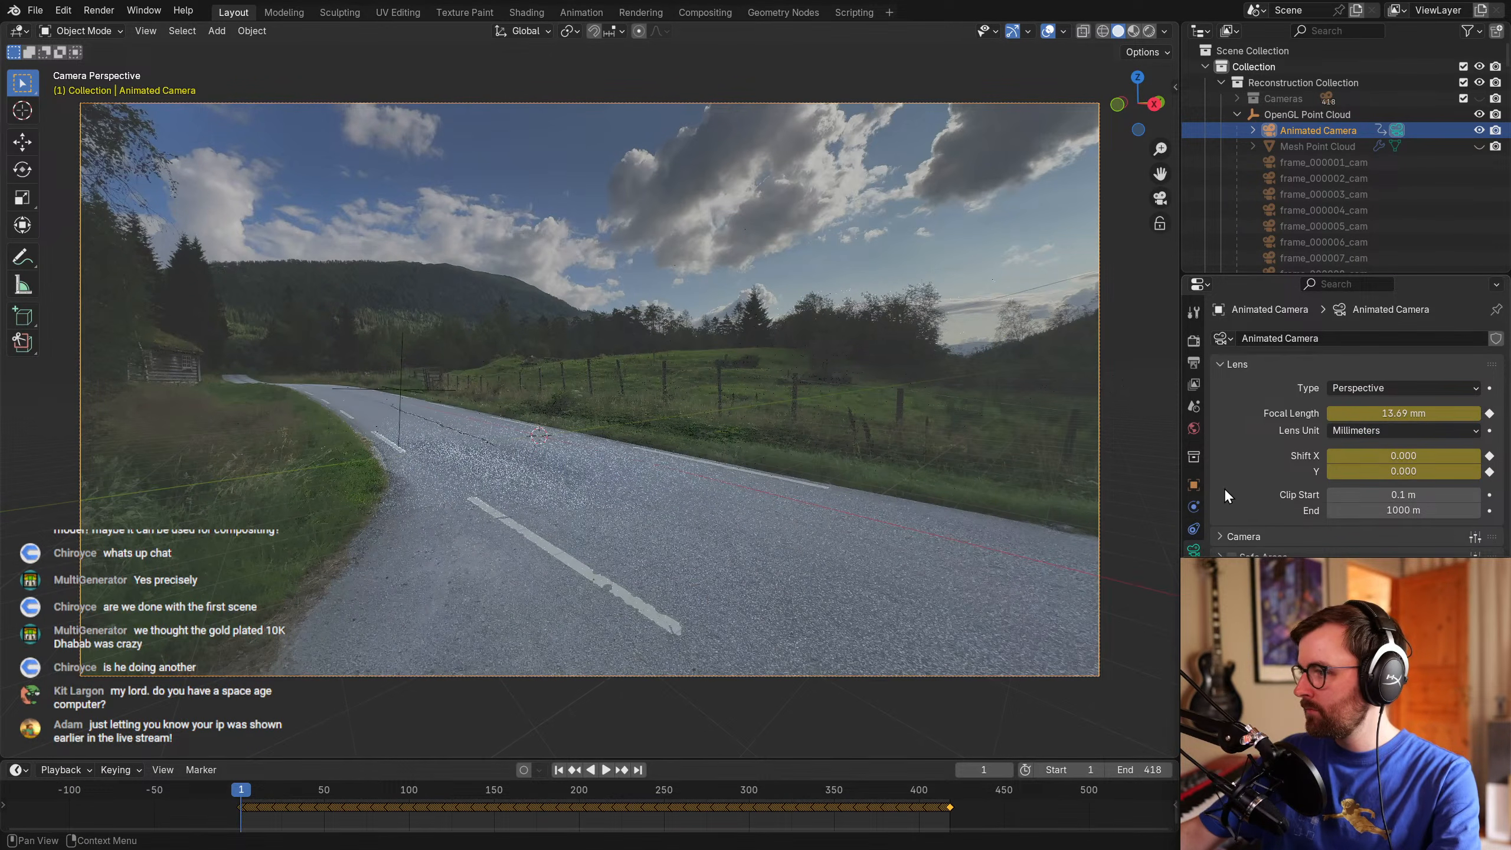
pyautogui.scroll(-8, 1239, 489)
pyautogui.scroll(-2, 1201, 500)
pyautogui.click(1257, 353)
pyautogui.moveTo(1374, 411); pyautogui.dragTo(1490, 410)
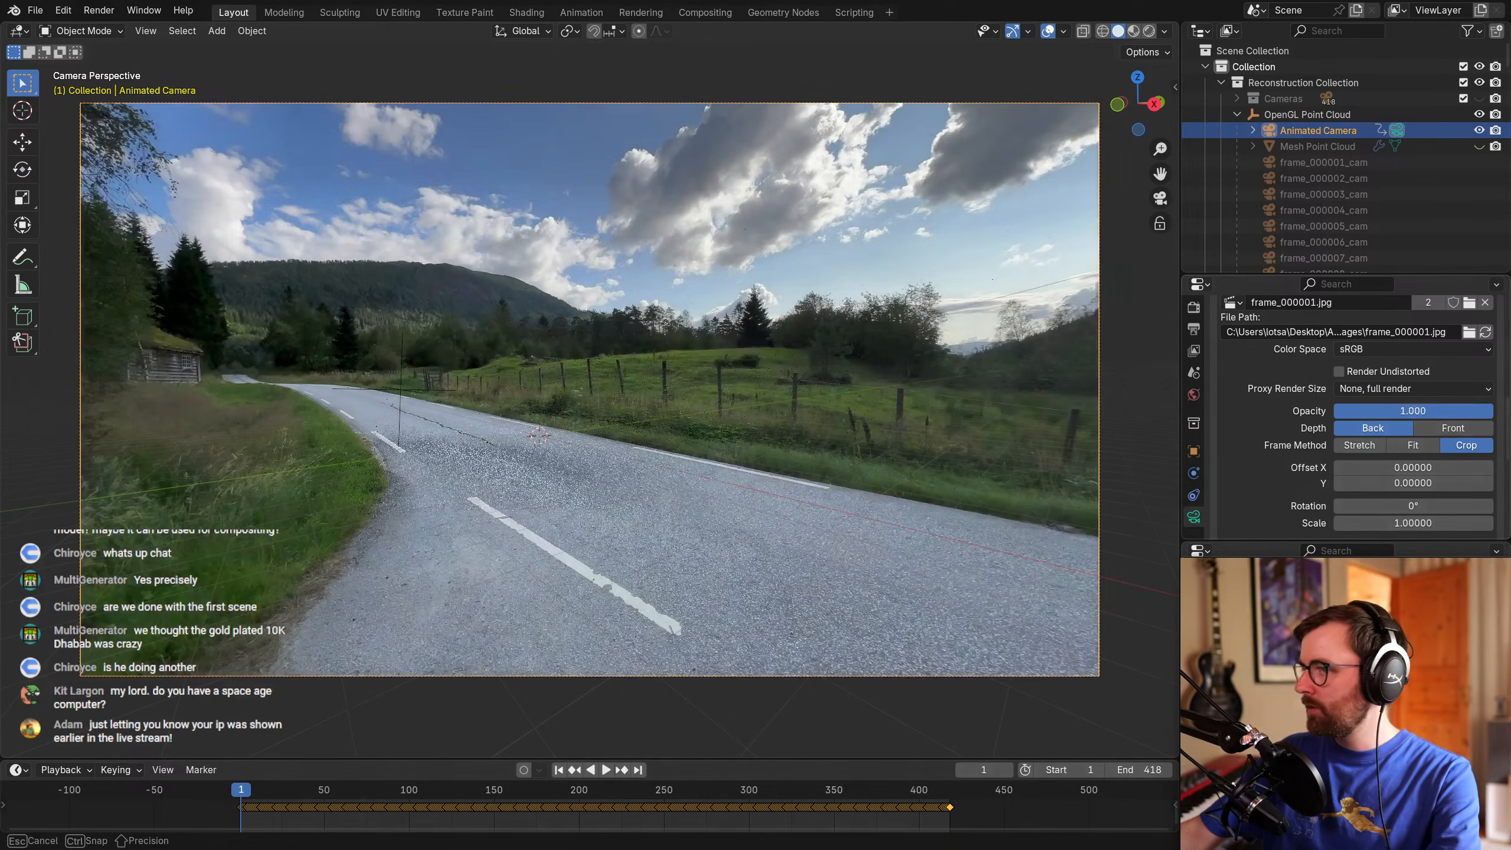
# Go to frame 81 and set the OpenGL Point Cloud's visualization point size to 3.
pyautogui.moveTo(267, 794); pyautogui.dragTo(376, 794)
pyautogui.click(513, 532)
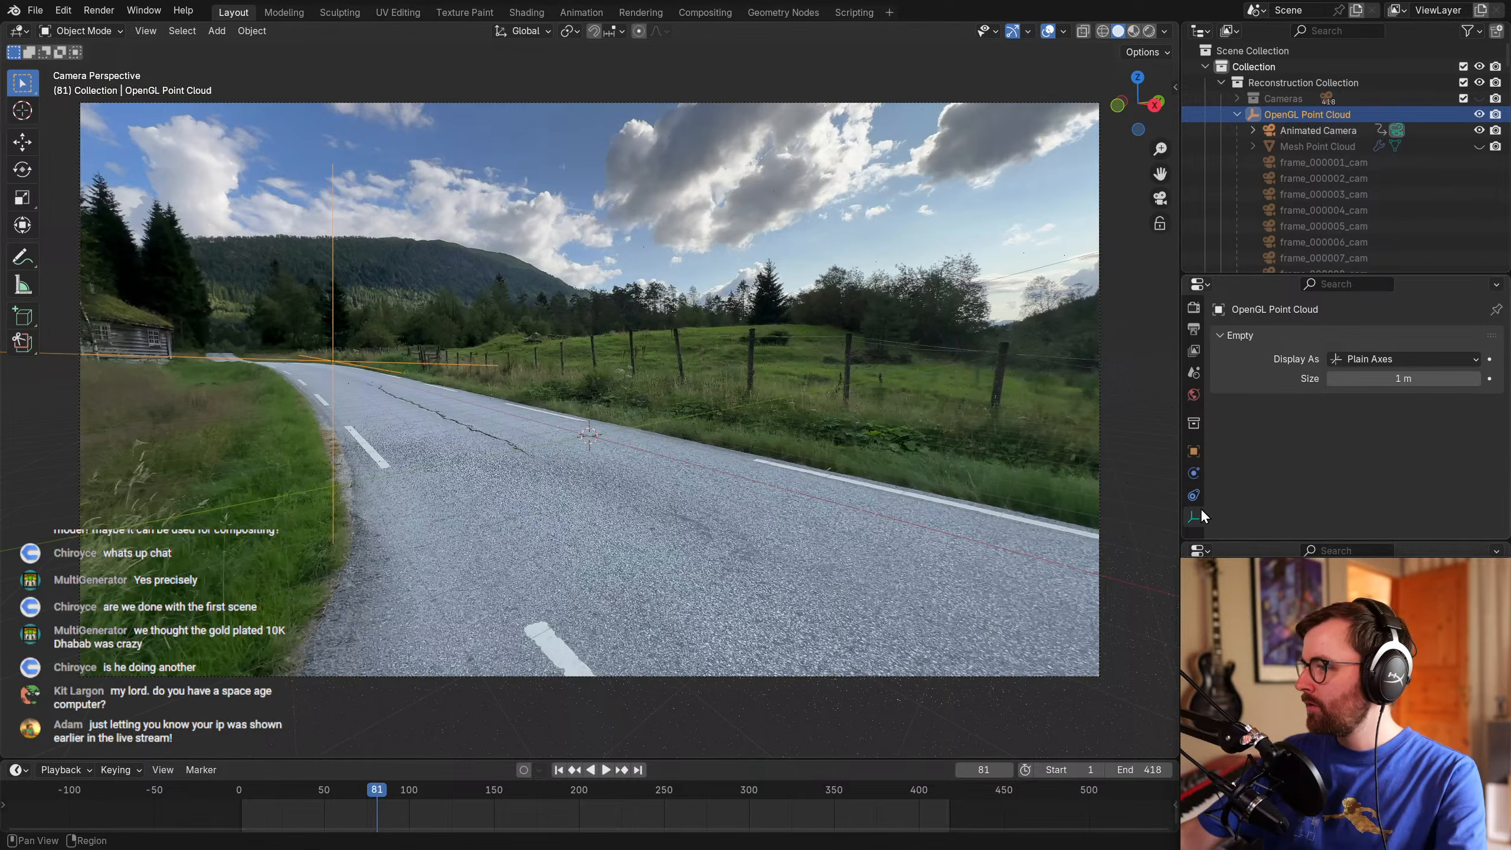
pyautogui.press('n')
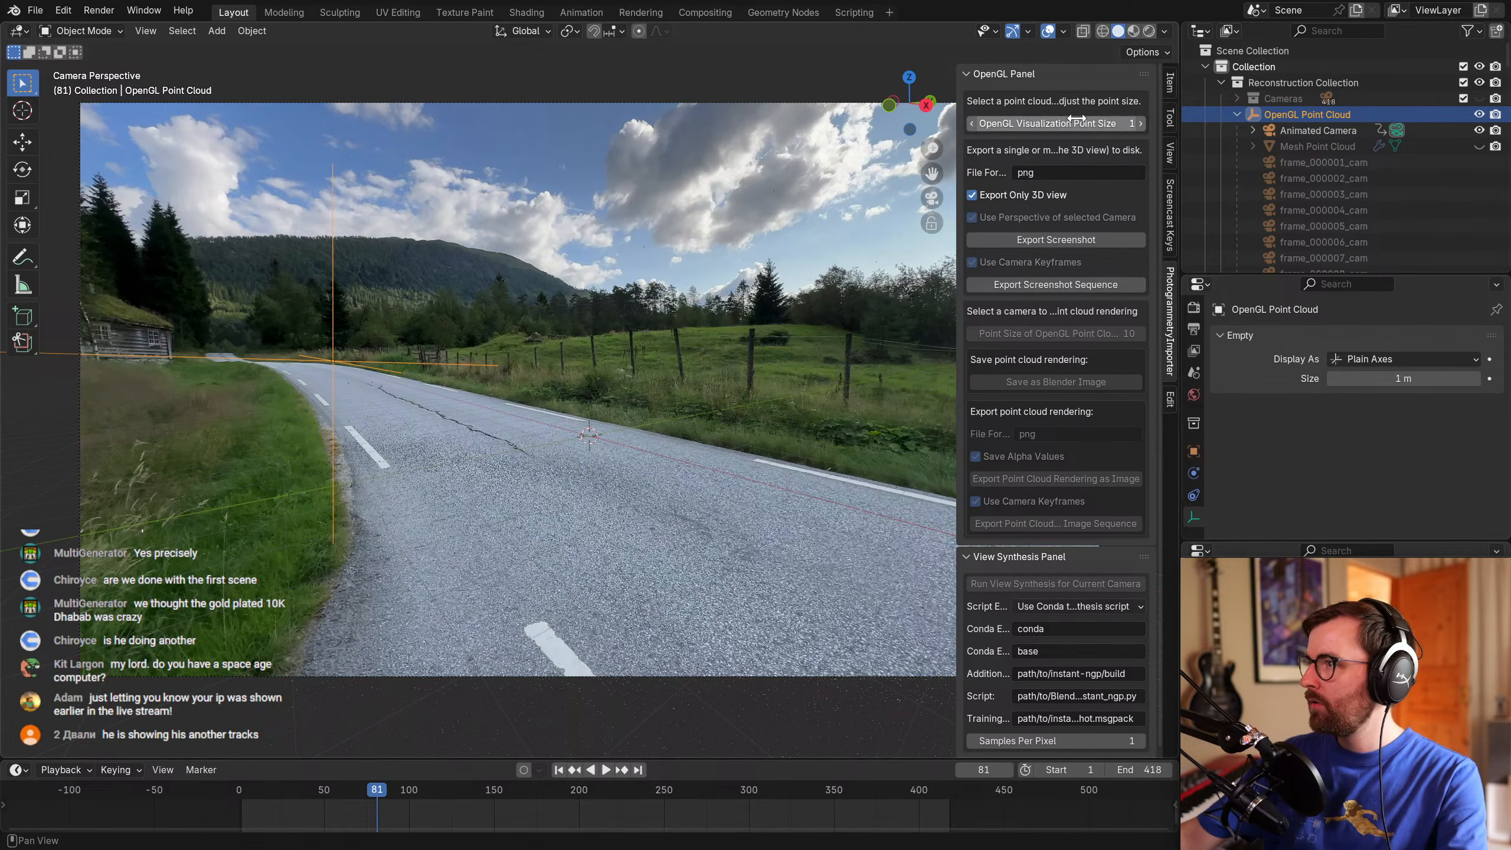
pyautogui.moveTo(1056, 123); pyautogui.dragTo(1036, 124)
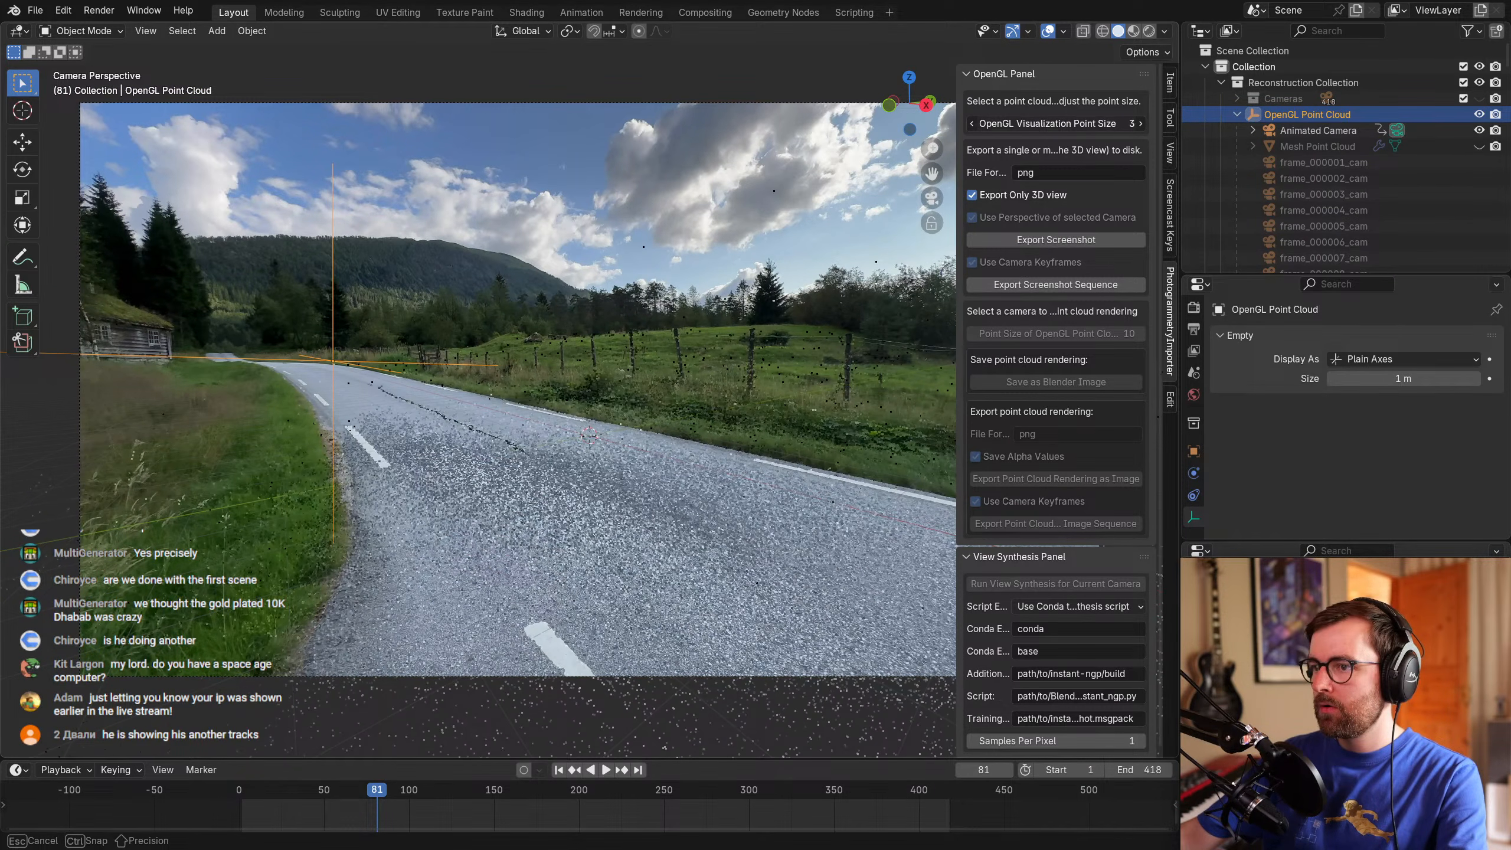
pyautogui.press('n')
# Scrub through the shot to check the track against the footage, temporarily showing the Mesh Point Cloud, and end at frame 26.
pyautogui.moveTo(379, 797); pyautogui.dragTo(873, 801)
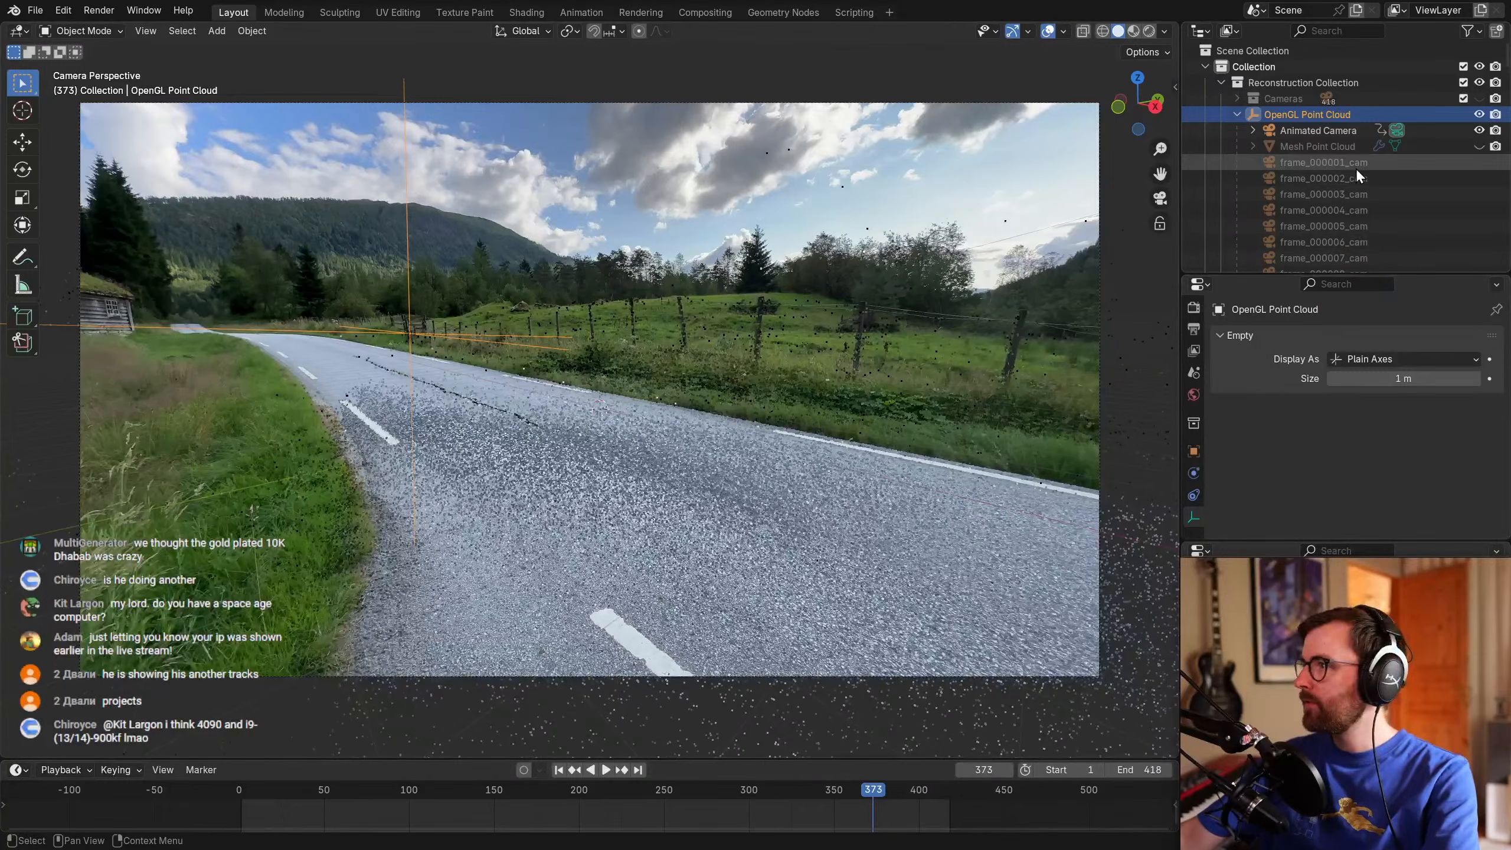
pyautogui.click(1479, 146)
pyautogui.press('space')
pyautogui.moveTo(387, 794); pyautogui.dragTo(759, 798)
pyautogui.press('space')
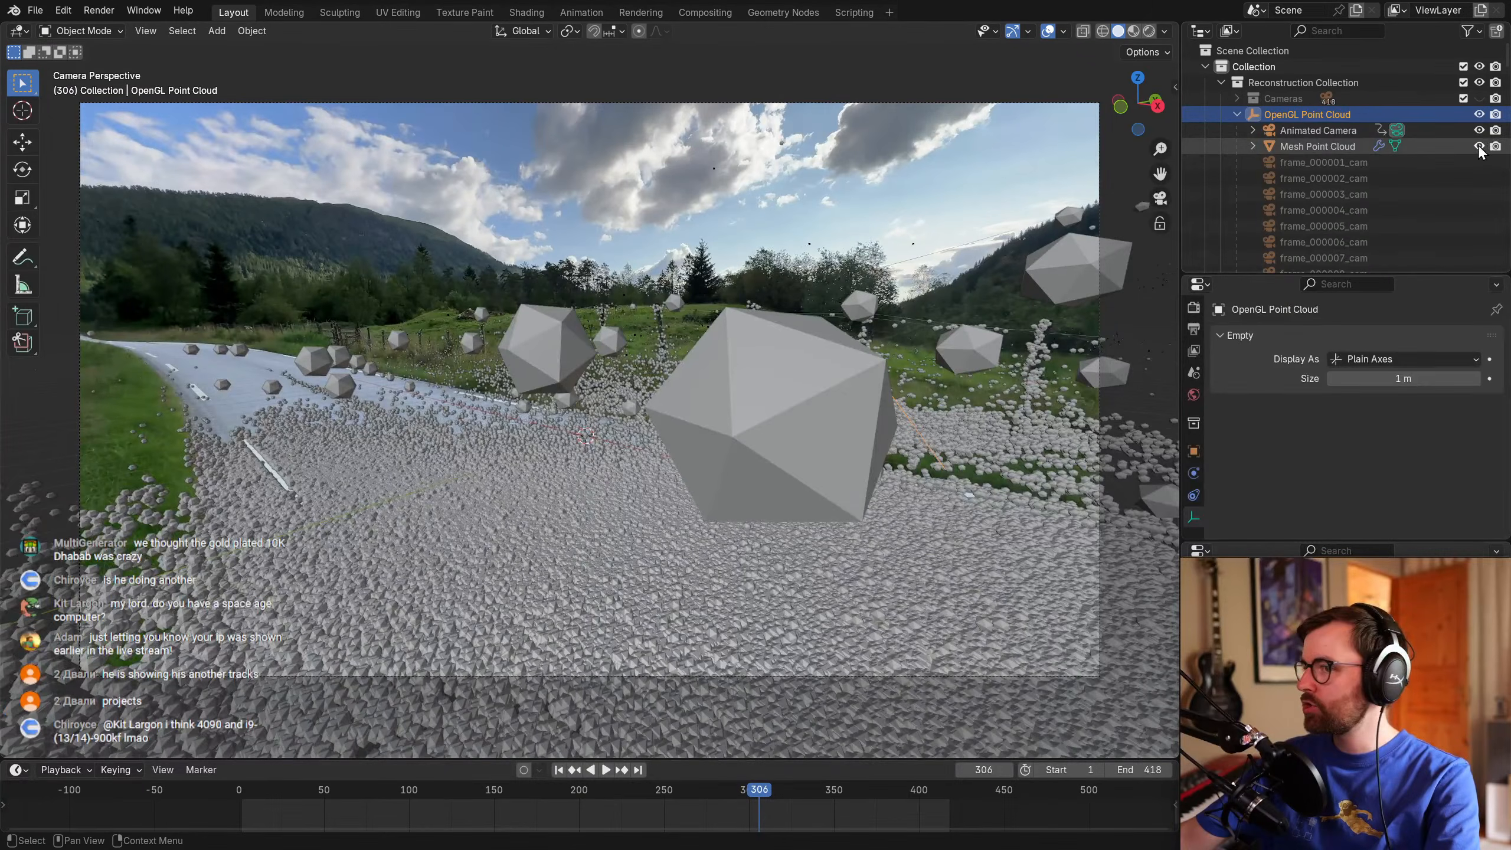
pyautogui.click(1479, 146)
pyautogui.moveTo(442, 792); pyautogui.dragTo(284, 798)
# Switch to the desktop, play C044_Nature_Balls.mp4 from the Renders folder in VLC to review the composite, and close it.
pyautogui.press('ctrl+super+Left')
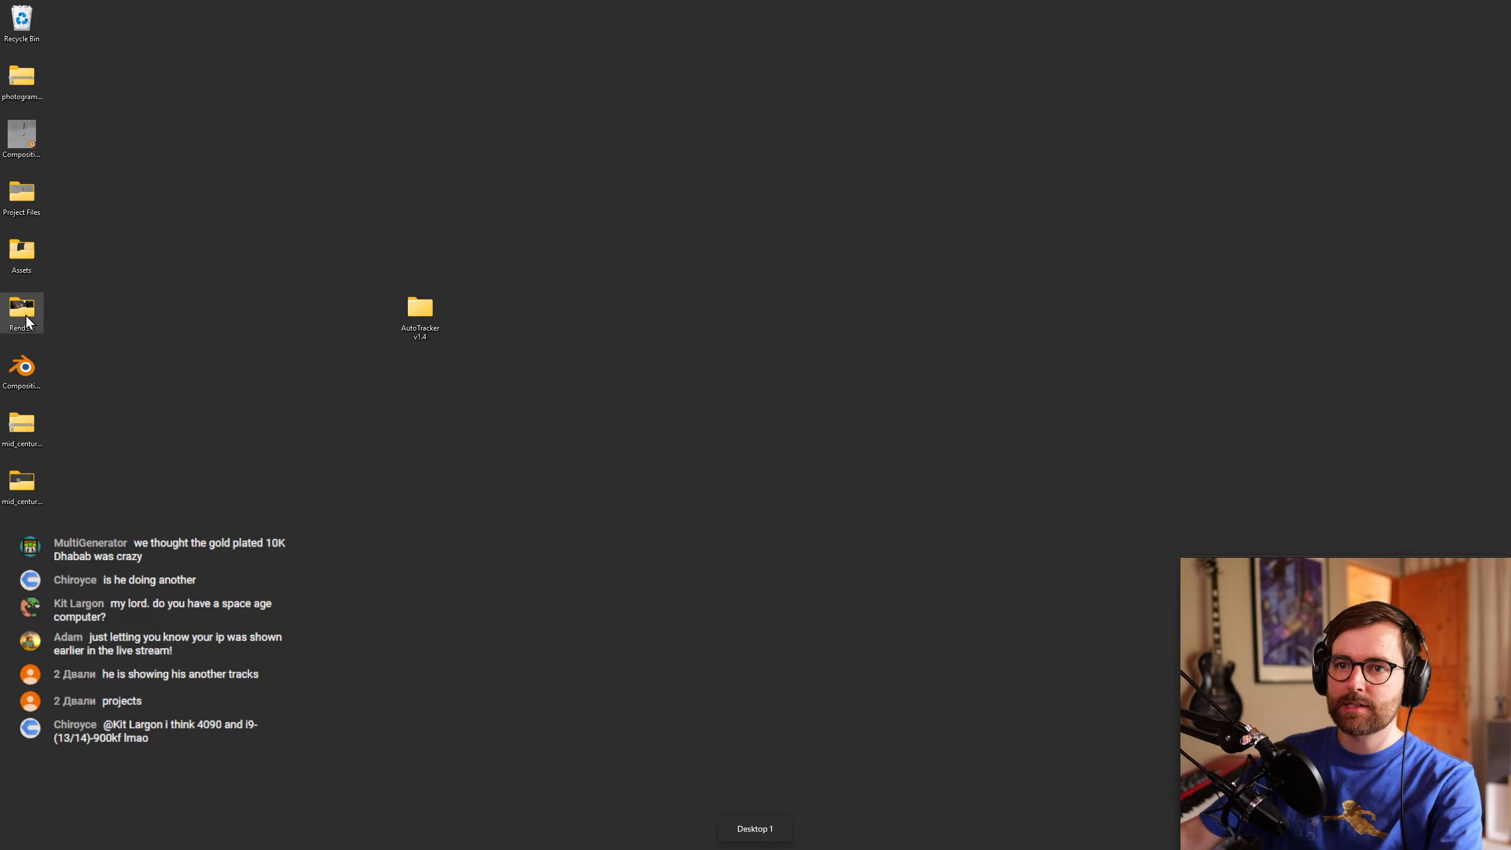
pyautogui.doubleClick(24, 315)
pyautogui.press('Return')
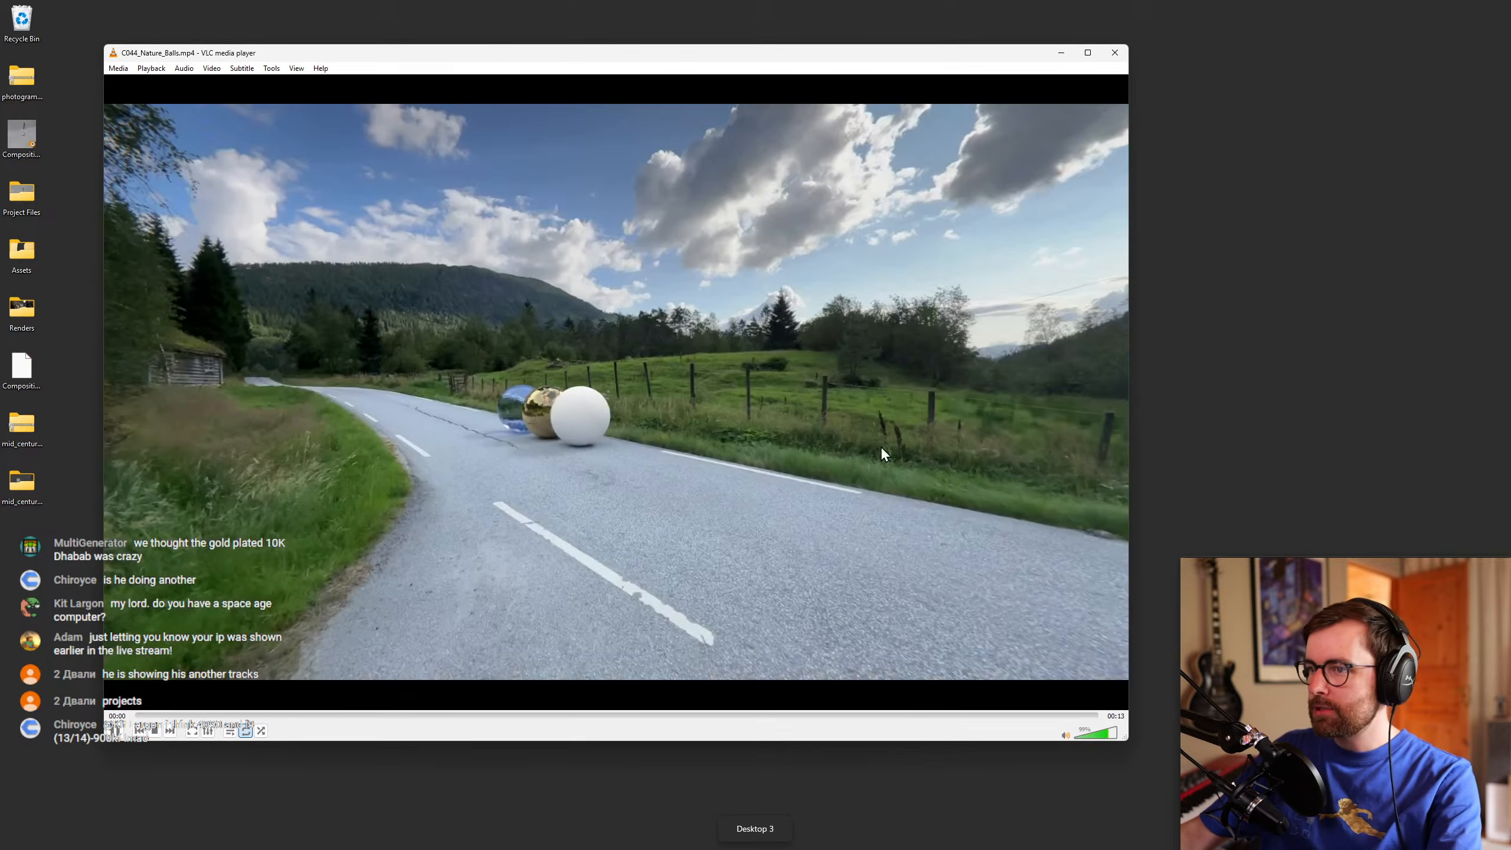
pyautogui.doubleClick(890, 470)
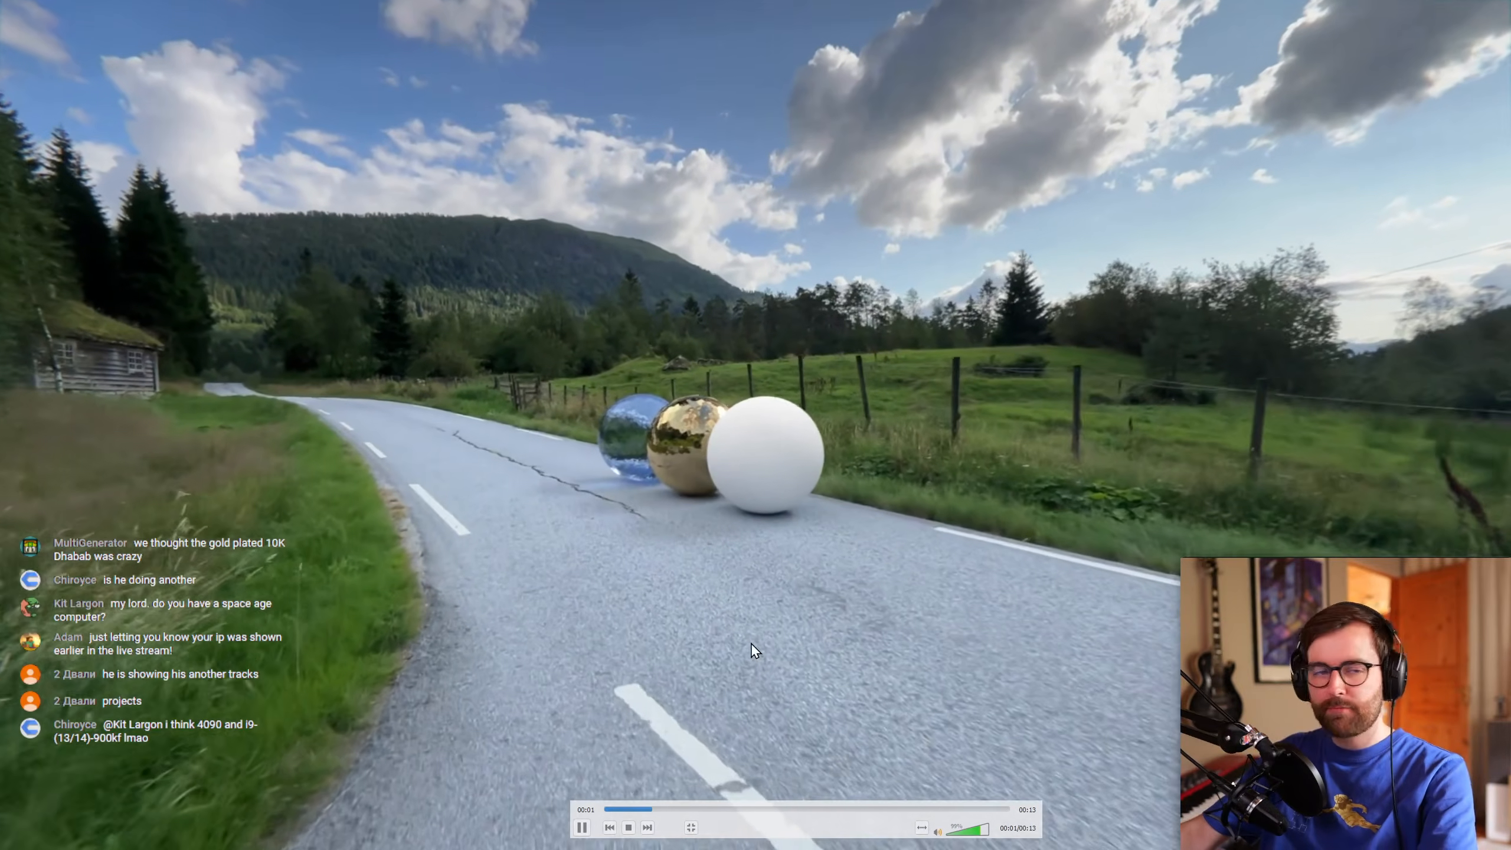
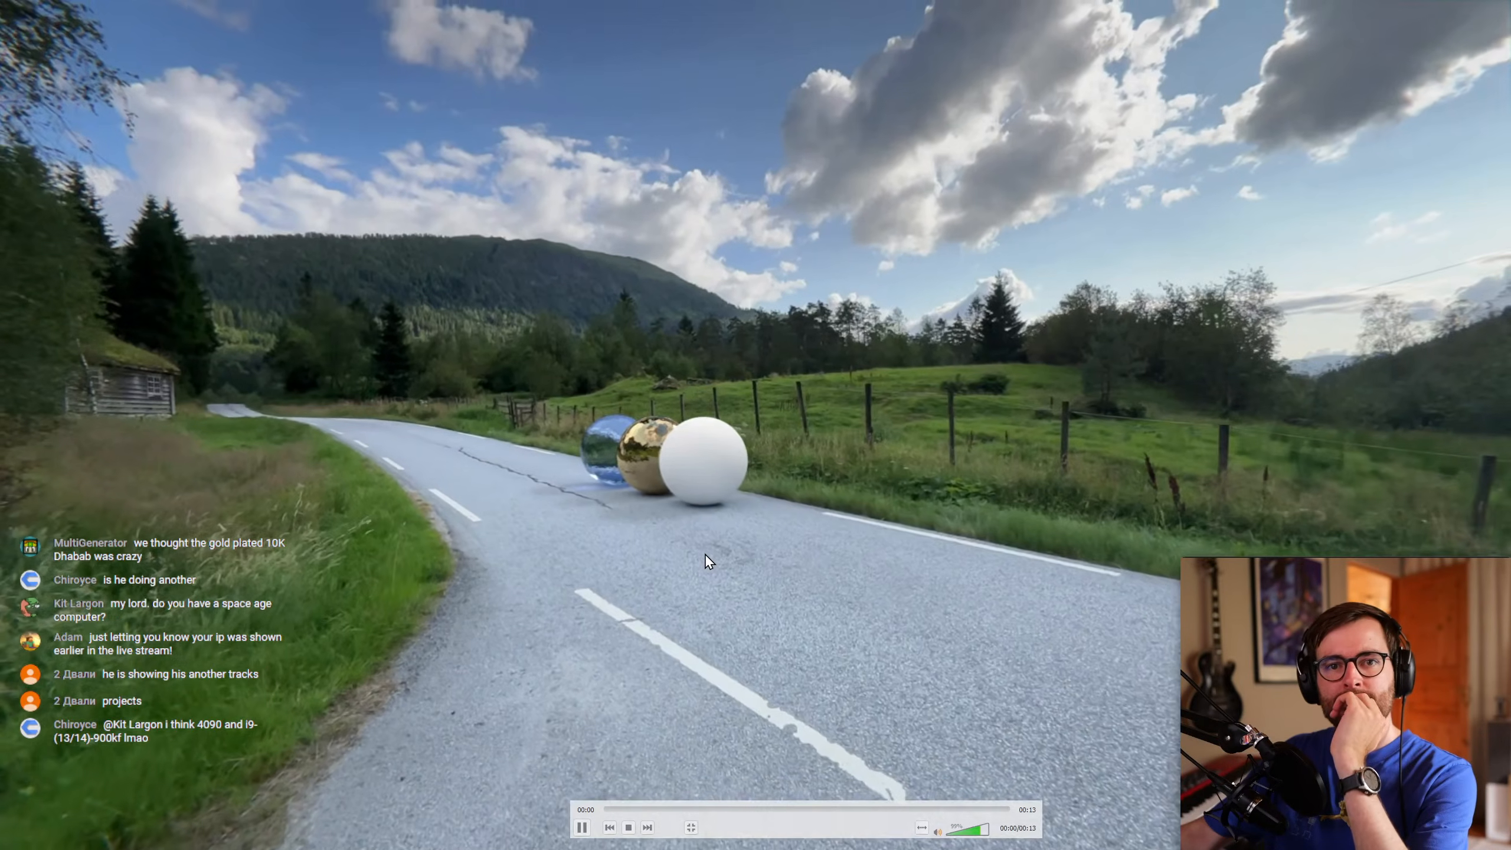
pyautogui.press('Escape')
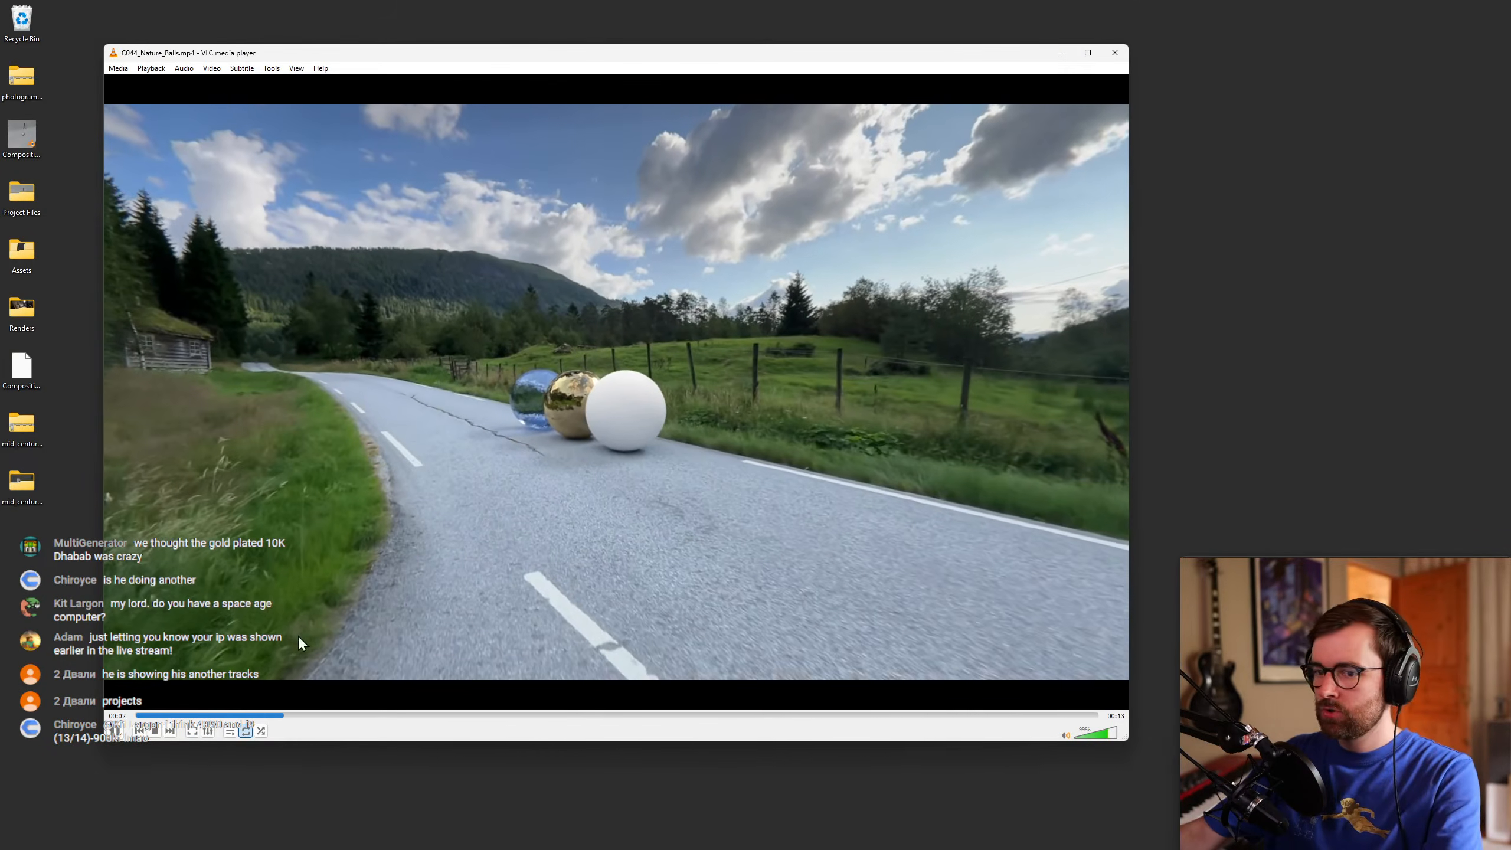
pyautogui.click(523, 715)
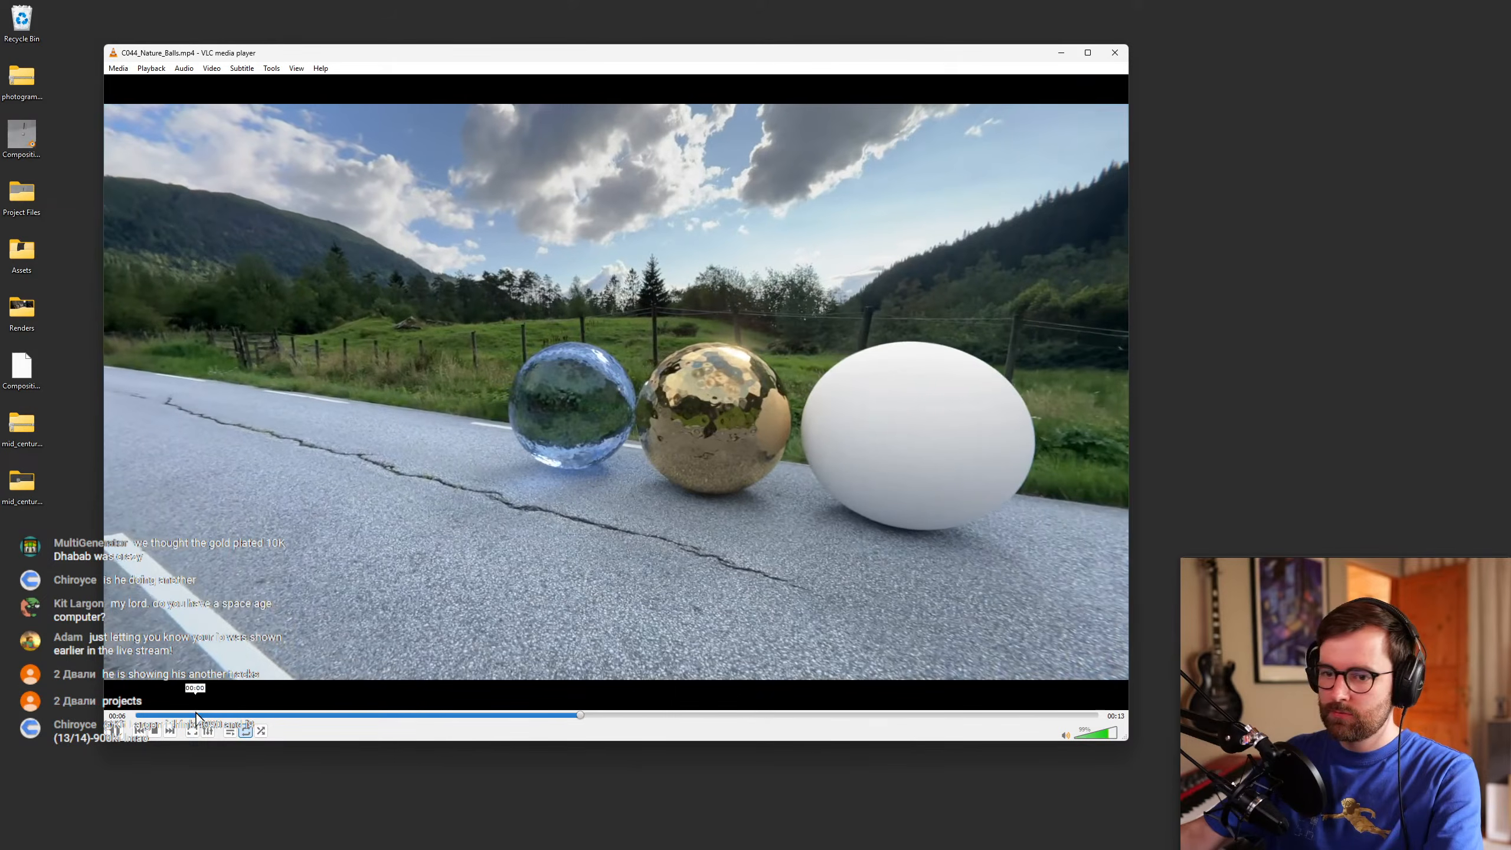
pyautogui.click(196, 715)
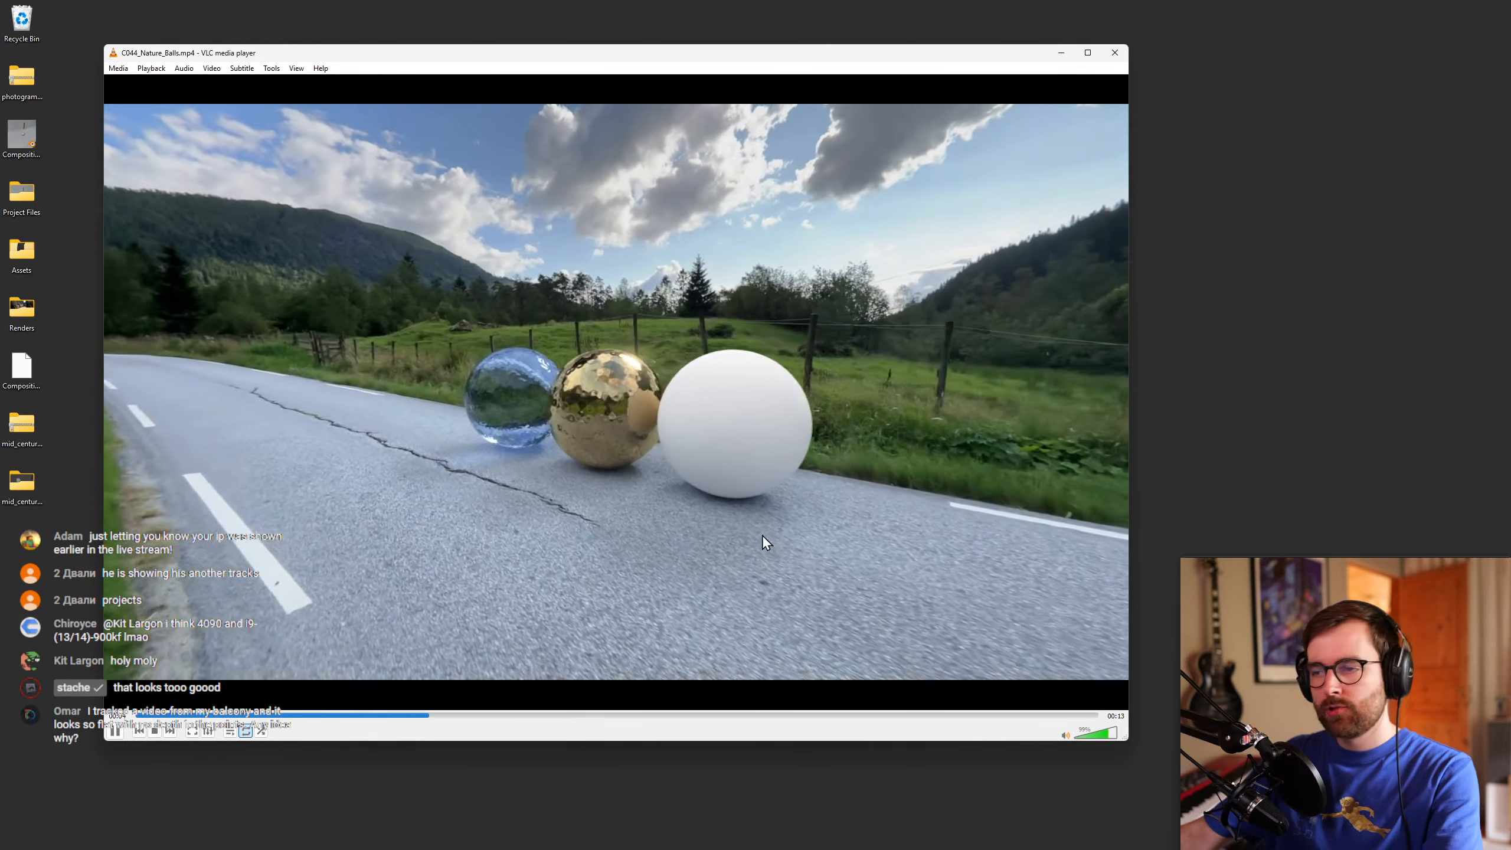
pyautogui.click(1115, 52)
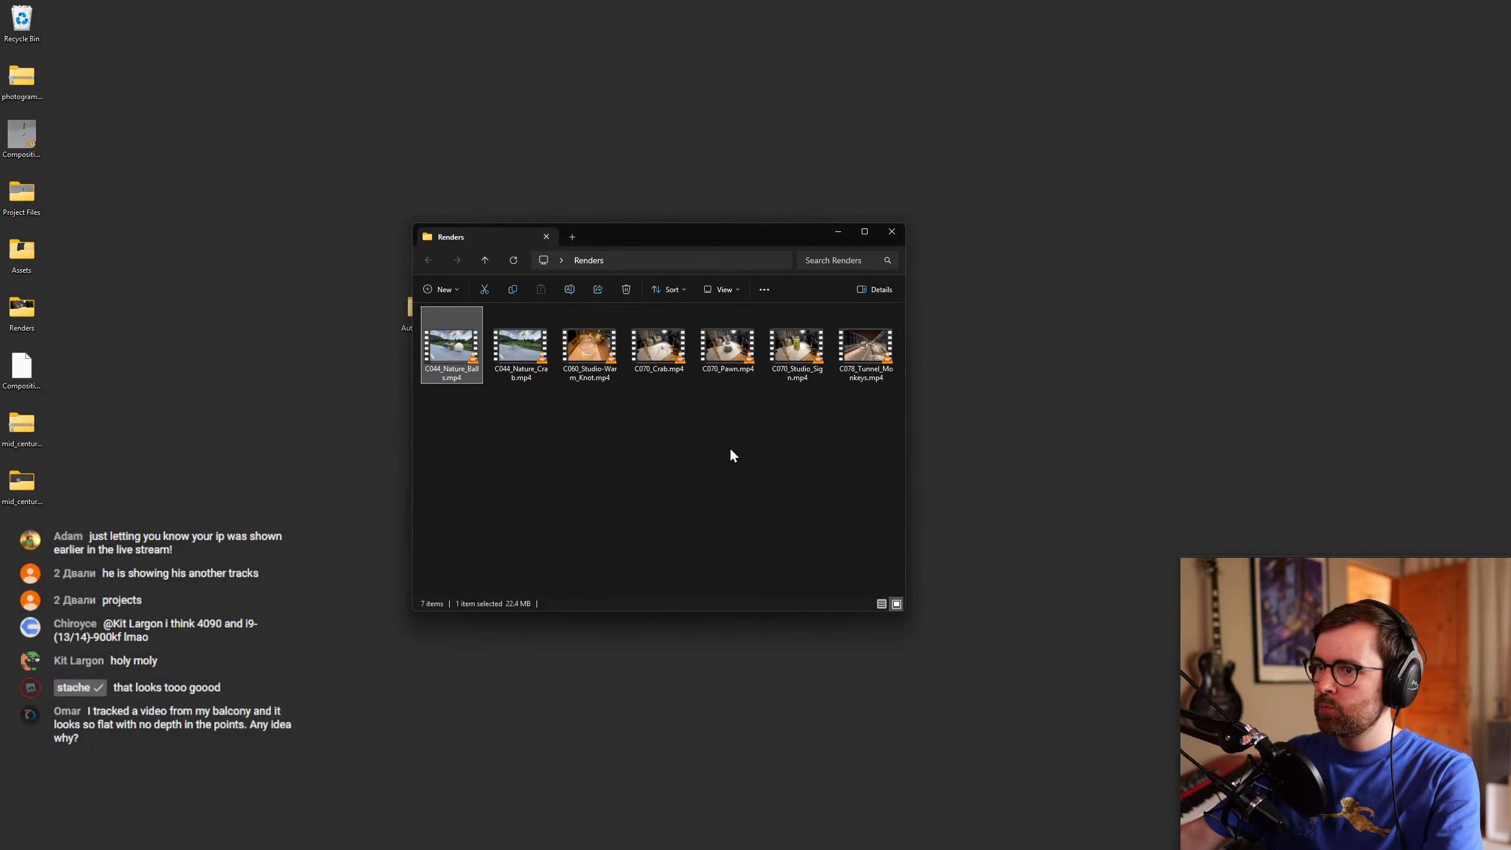
# Play C044_Nature_Crab.mp4 from the Renders folder full screen to review the creature composite, and close the player.
pyautogui.doubleClick(508, 345)
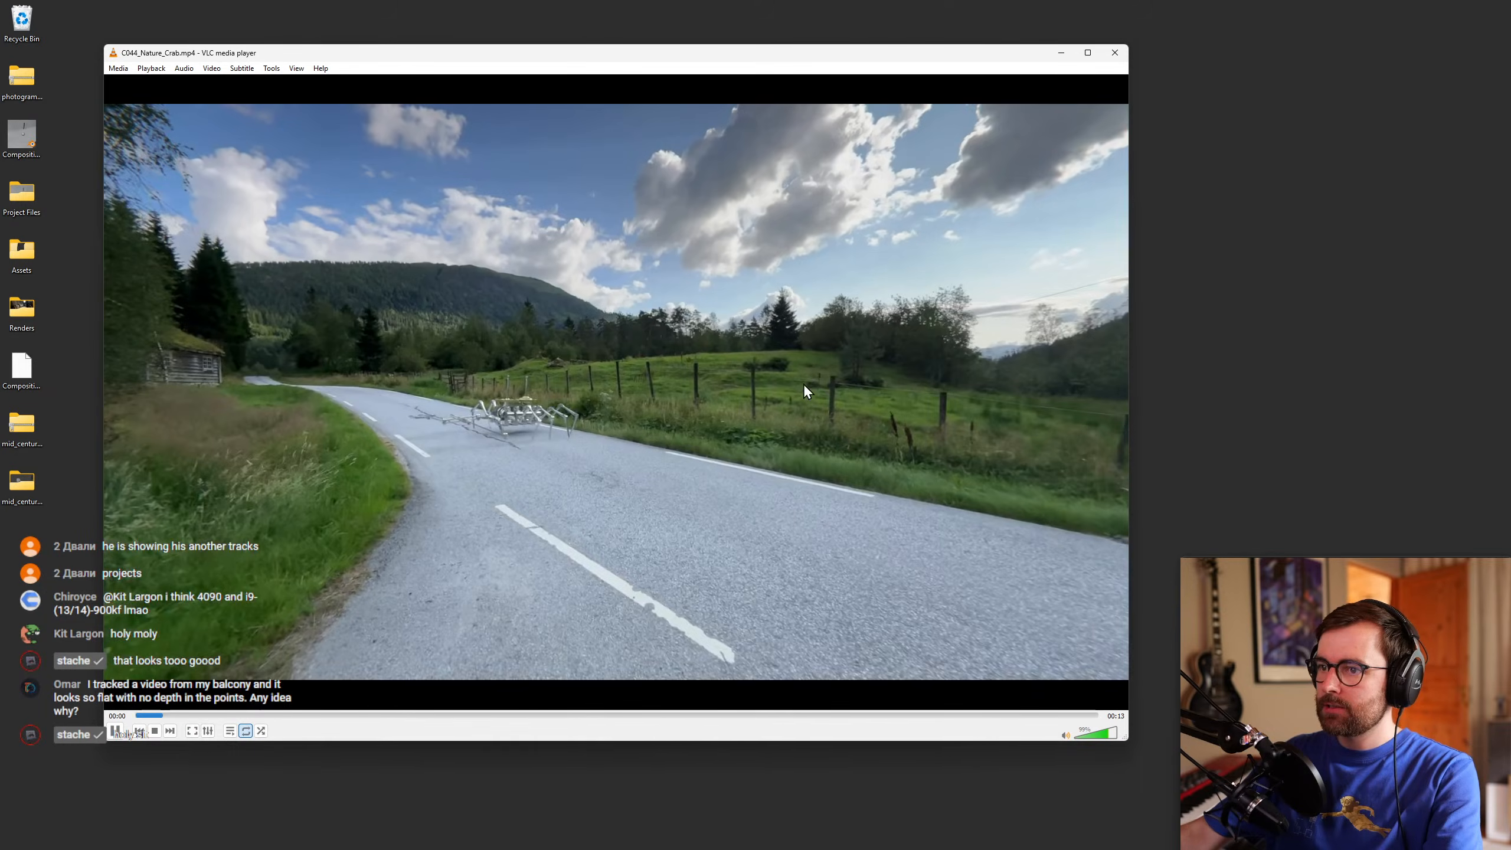
pyautogui.doubleClick(803, 382)
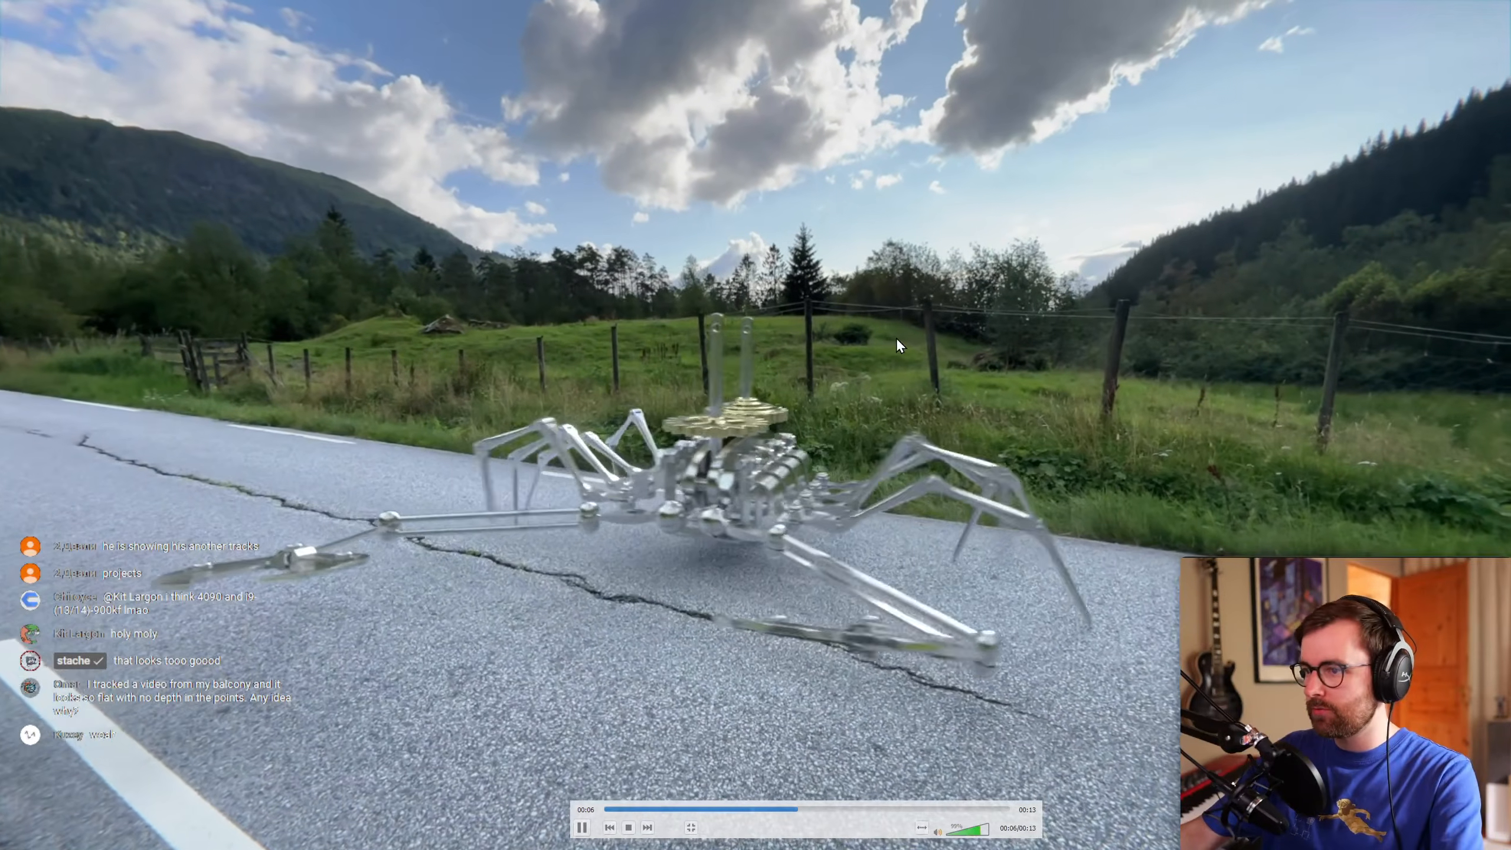
pyautogui.doubleClick(897, 341)
pyautogui.hotkey('ctrl', 'q')
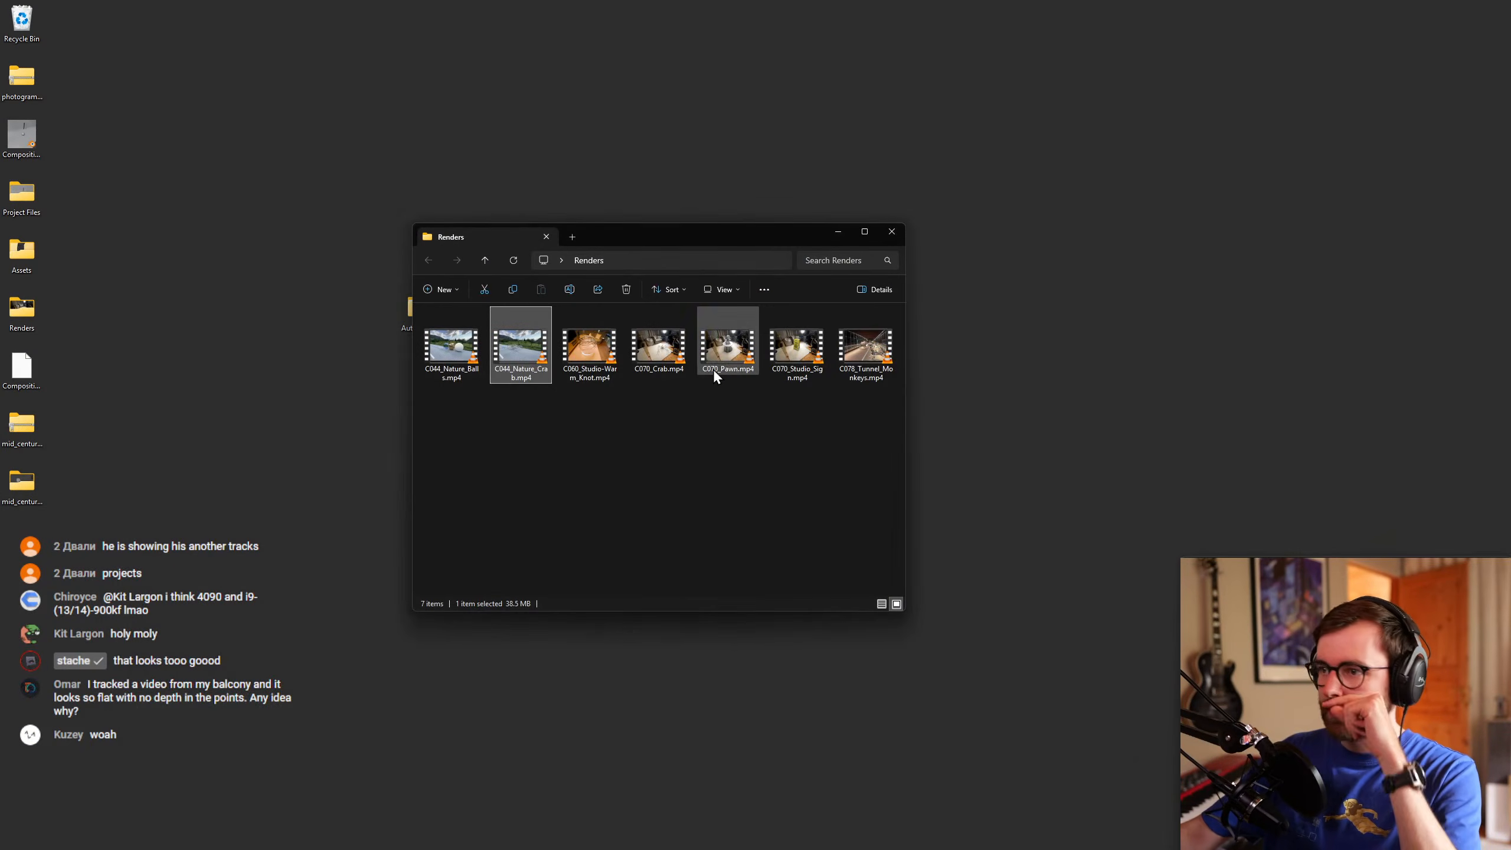
# Switch back to Blender, split the 3D viewport vertically, and turn the new area into an Asset Browser.
pyautogui.press('super+Tab')
pyautogui.click(634, 720)
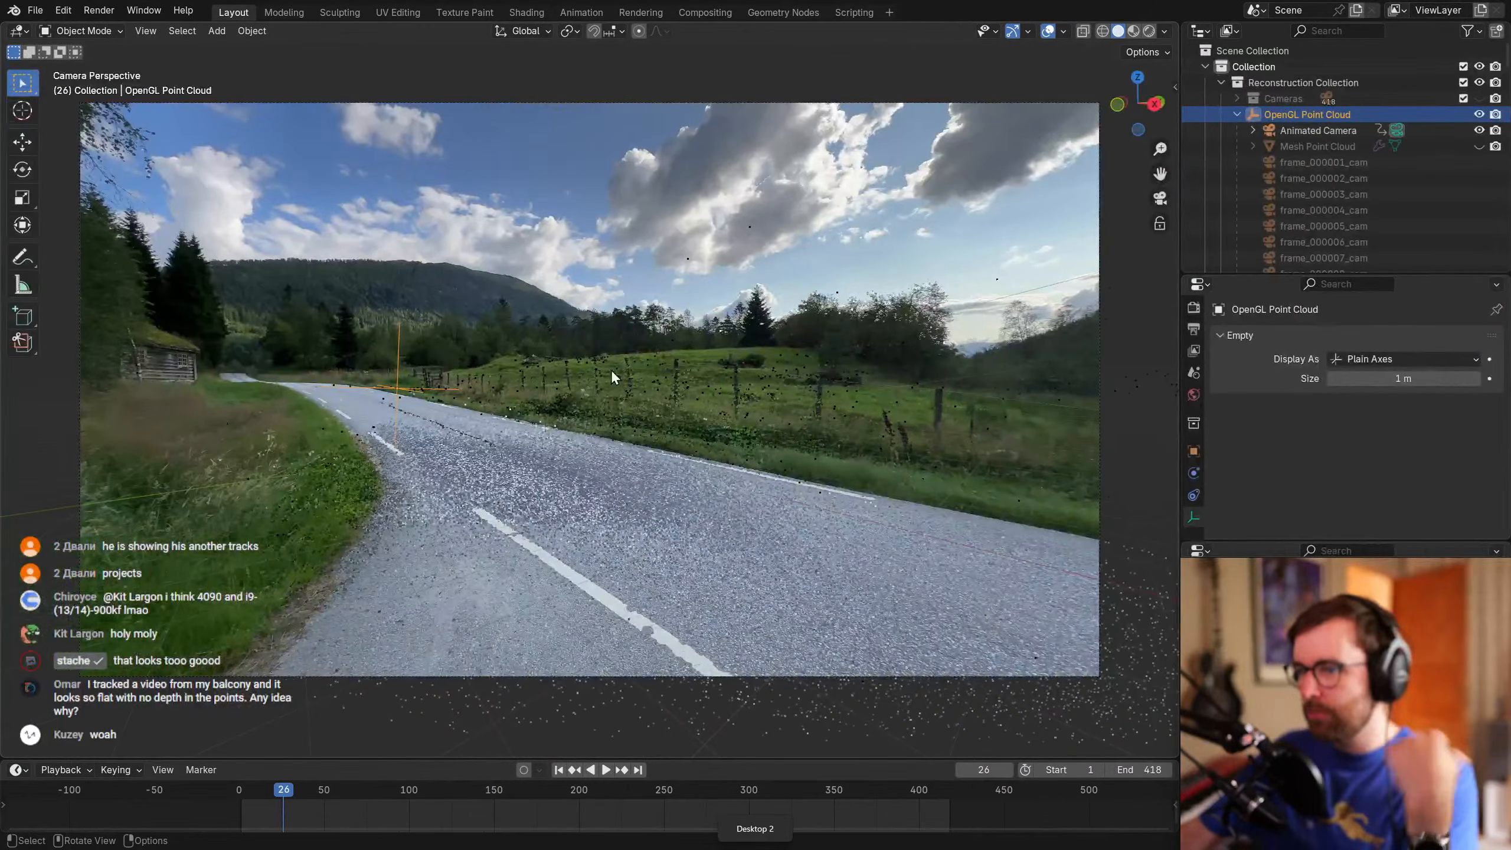
pyautogui.click(854, 324)
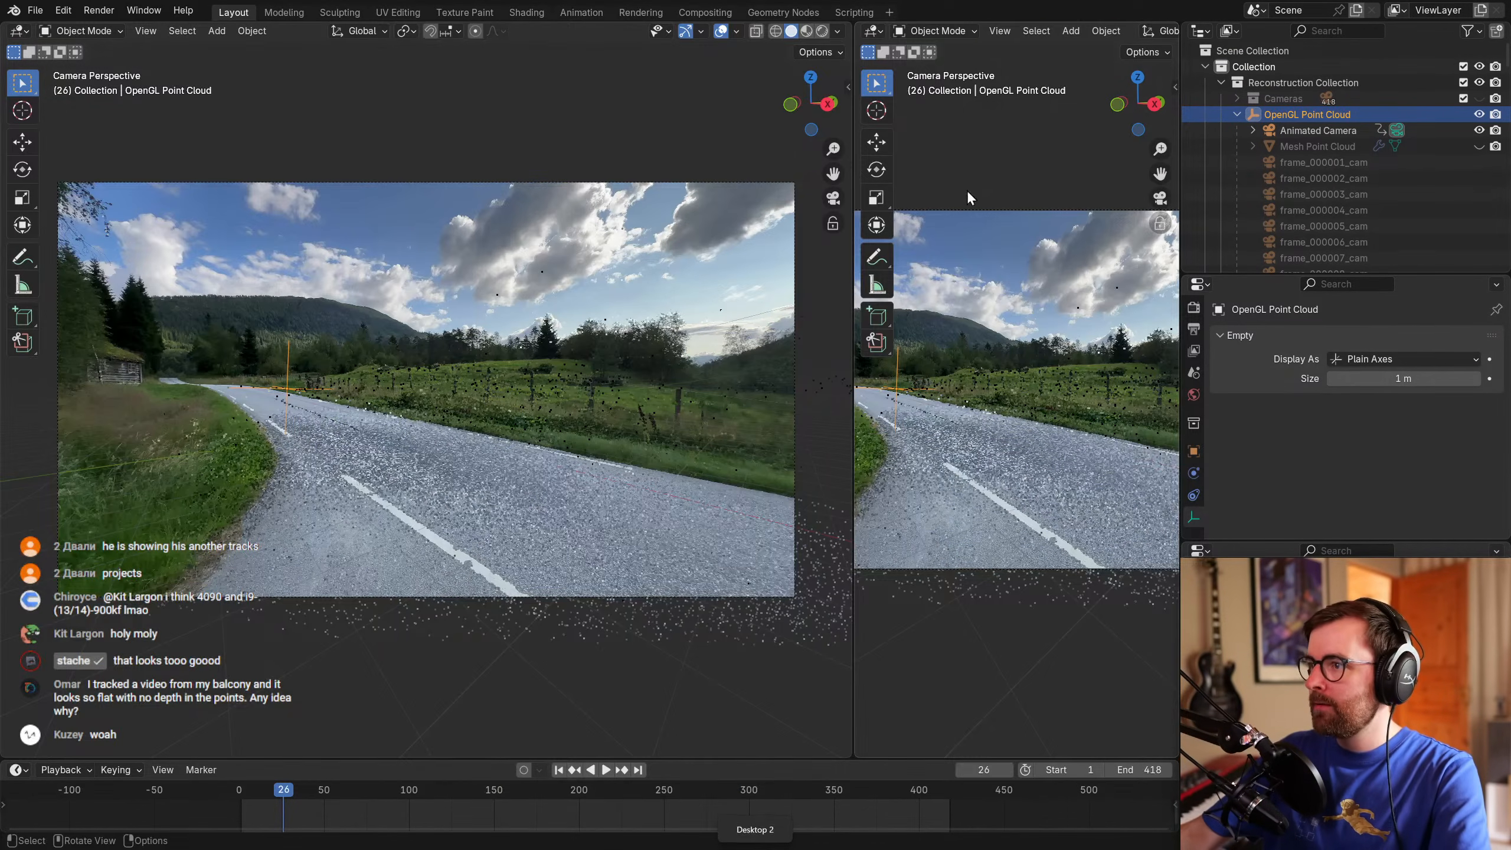
pyautogui.click(878, 34)
pyautogui.hotkey('shift', 'F1')
pyautogui.hotkey('shift', 'F1')
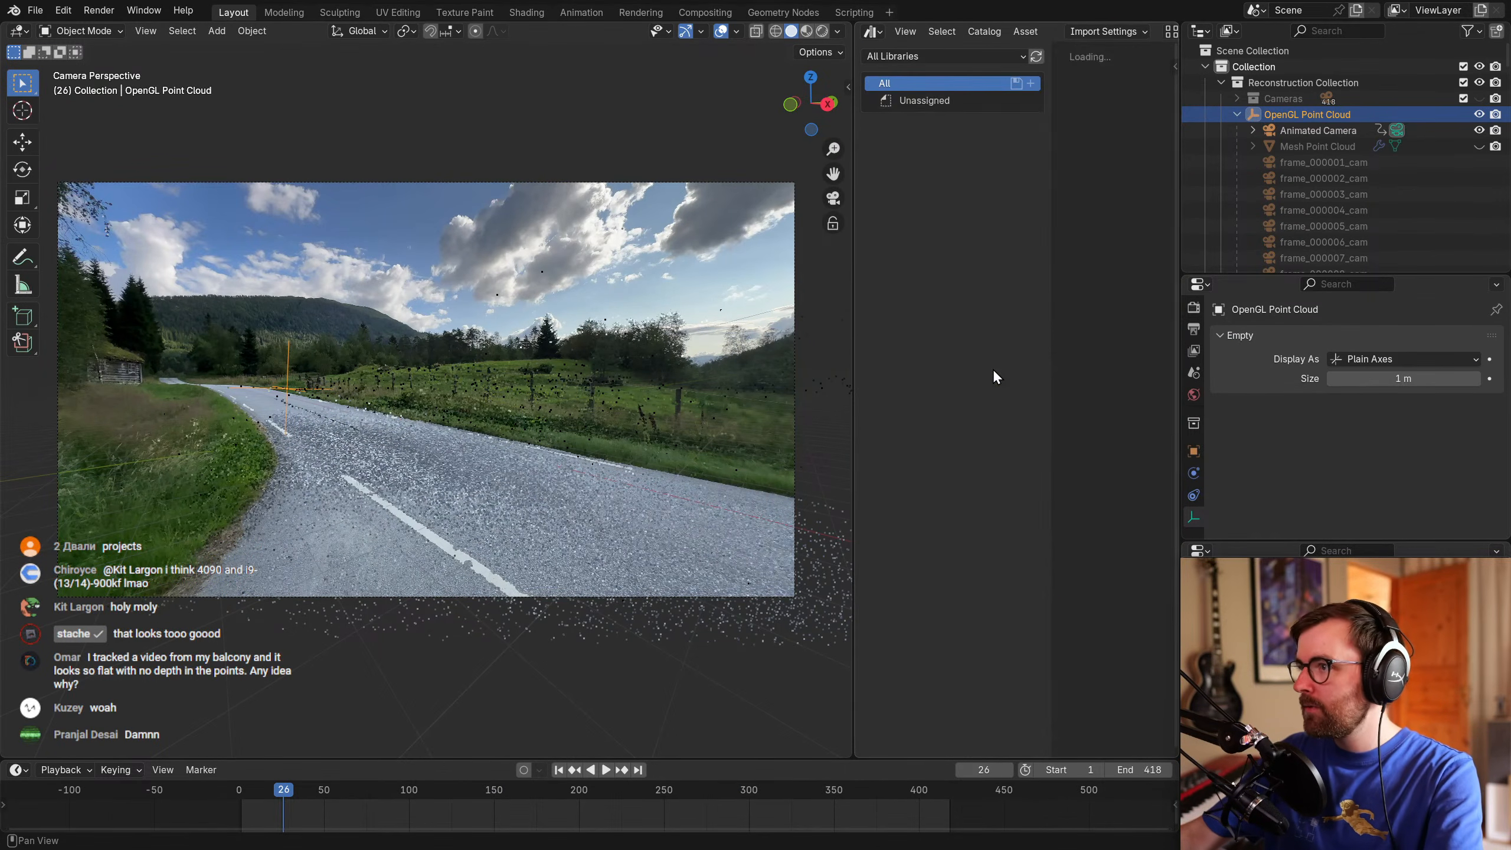
# Show the Example Creatures catalog of the Mechanical Creature Kit Pro v1.1 library in a wider Asset Browser with larger previews.
pyautogui.click(940, 56)
pyautogui.click(922, 179)
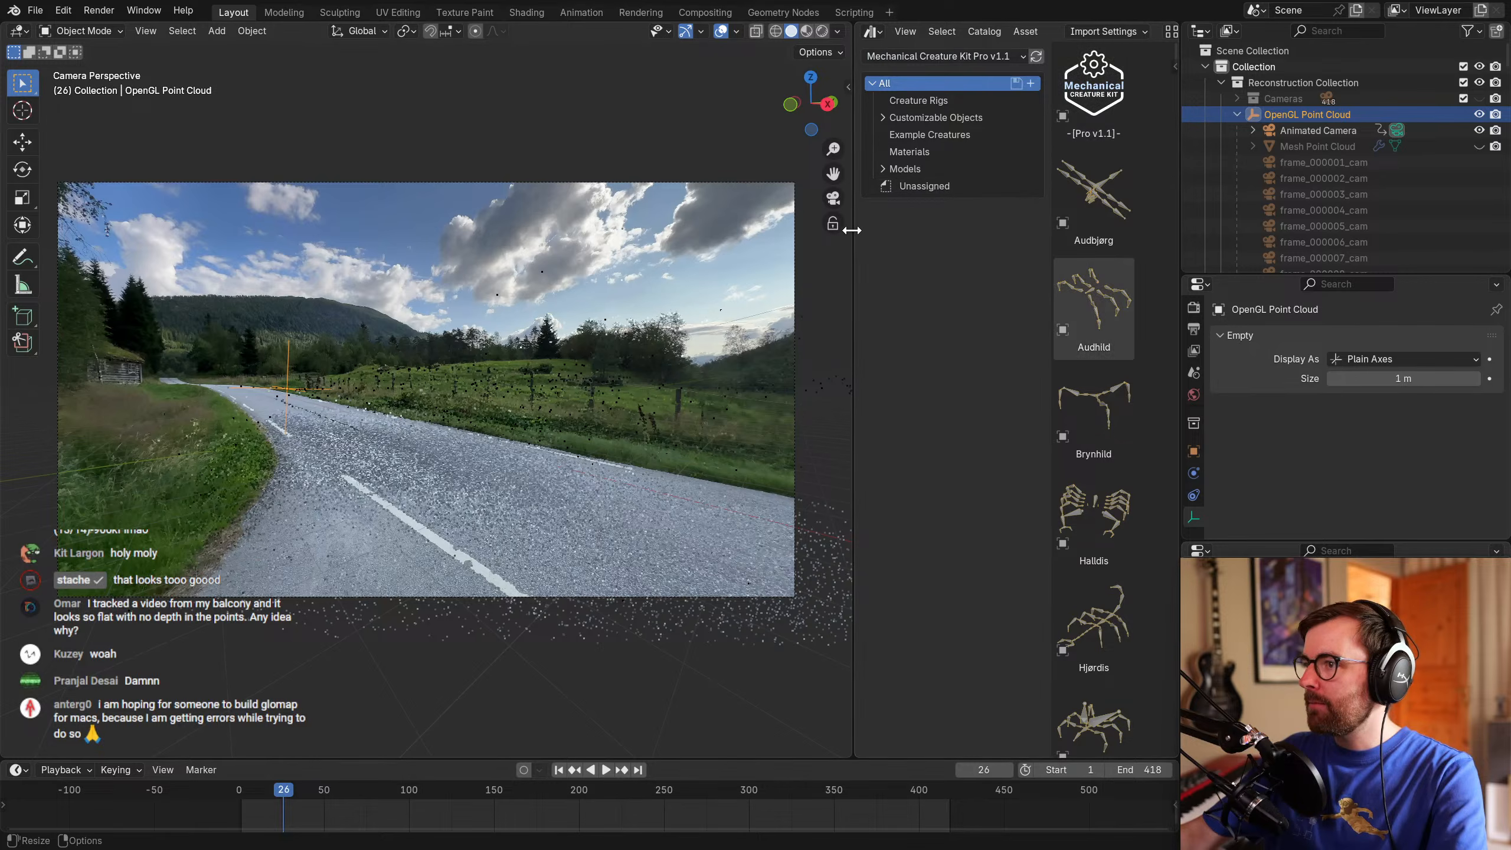
pyautogui.moveTo(853, 232); pyautogui.dragTo(730, 229)
pyautogui.click(817, 136)
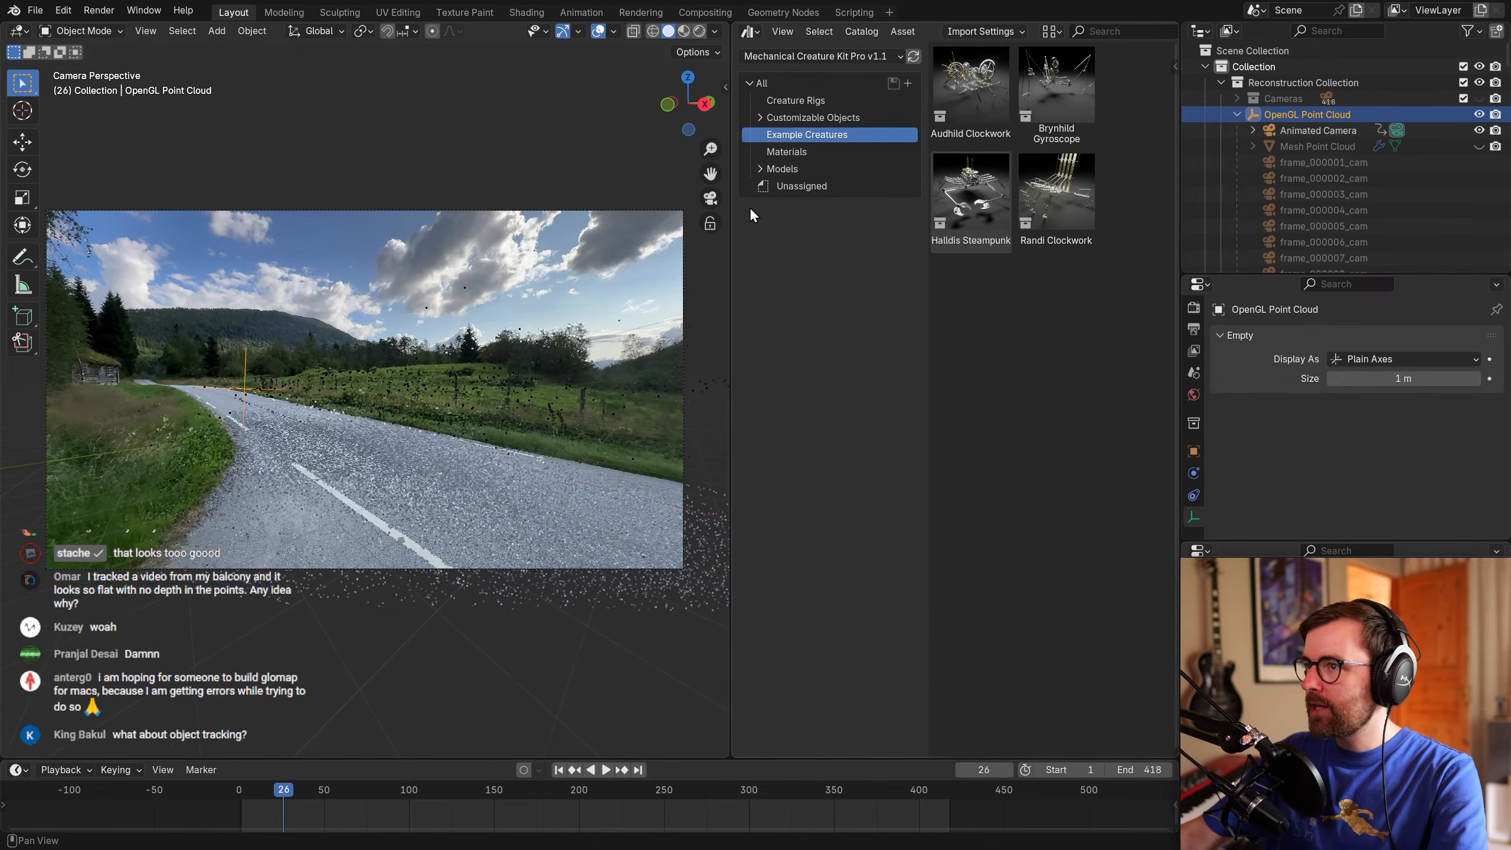
pyautogui.click(1048, 30)
pyautogui.moveTo(1080, 96); pyautogui.dragTo(1166, 96)
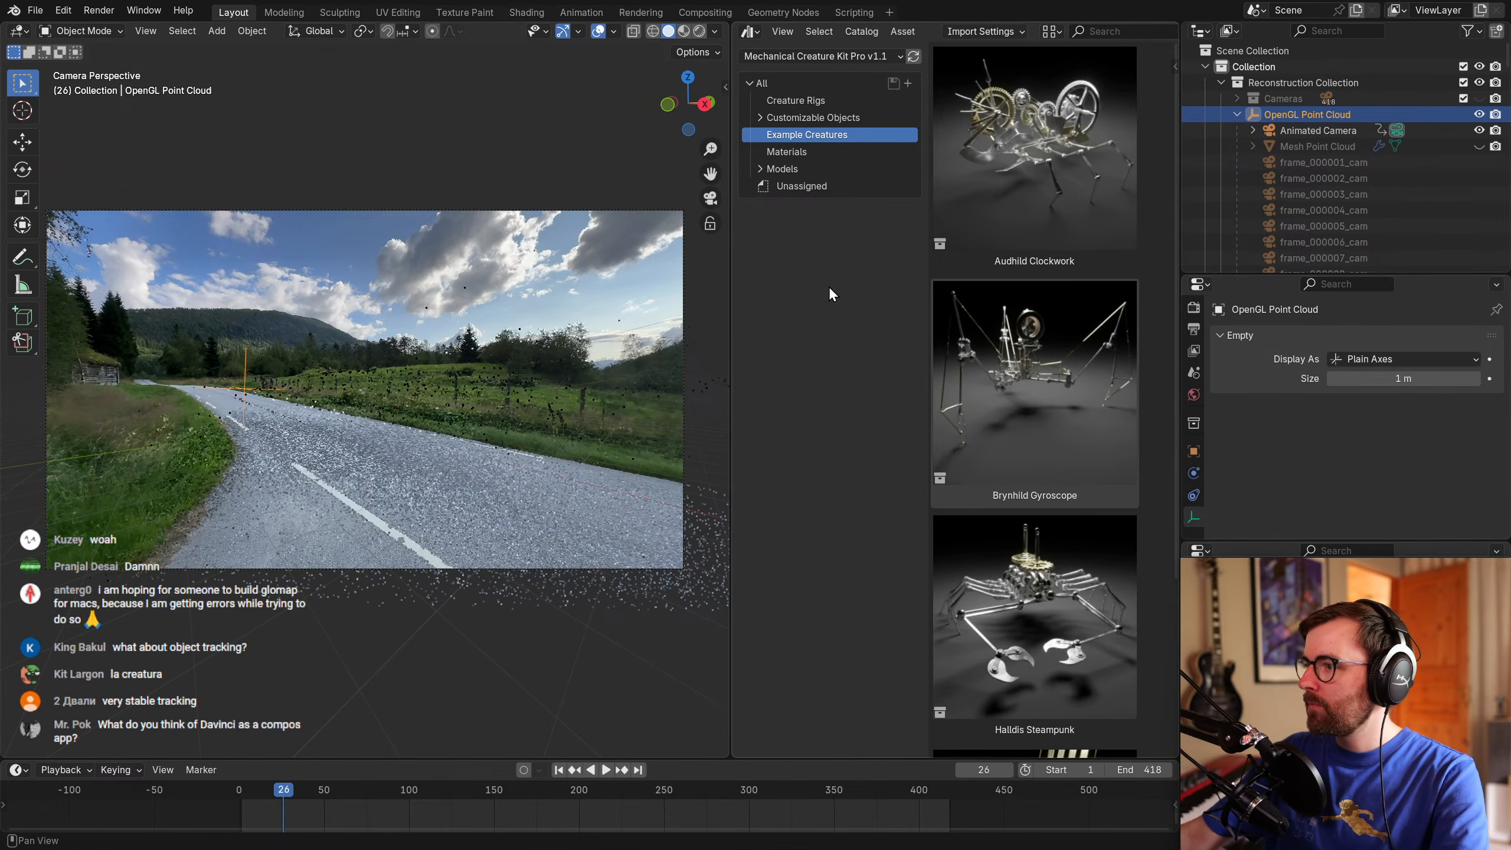
# Widen the Asset Browser and reduce its thumbnail size so the example creatures fit in two columns.
pyautogui.moveTo(731, 271); pyautogui.dragTo(607, 250)
pyautogui.click(981, 32)
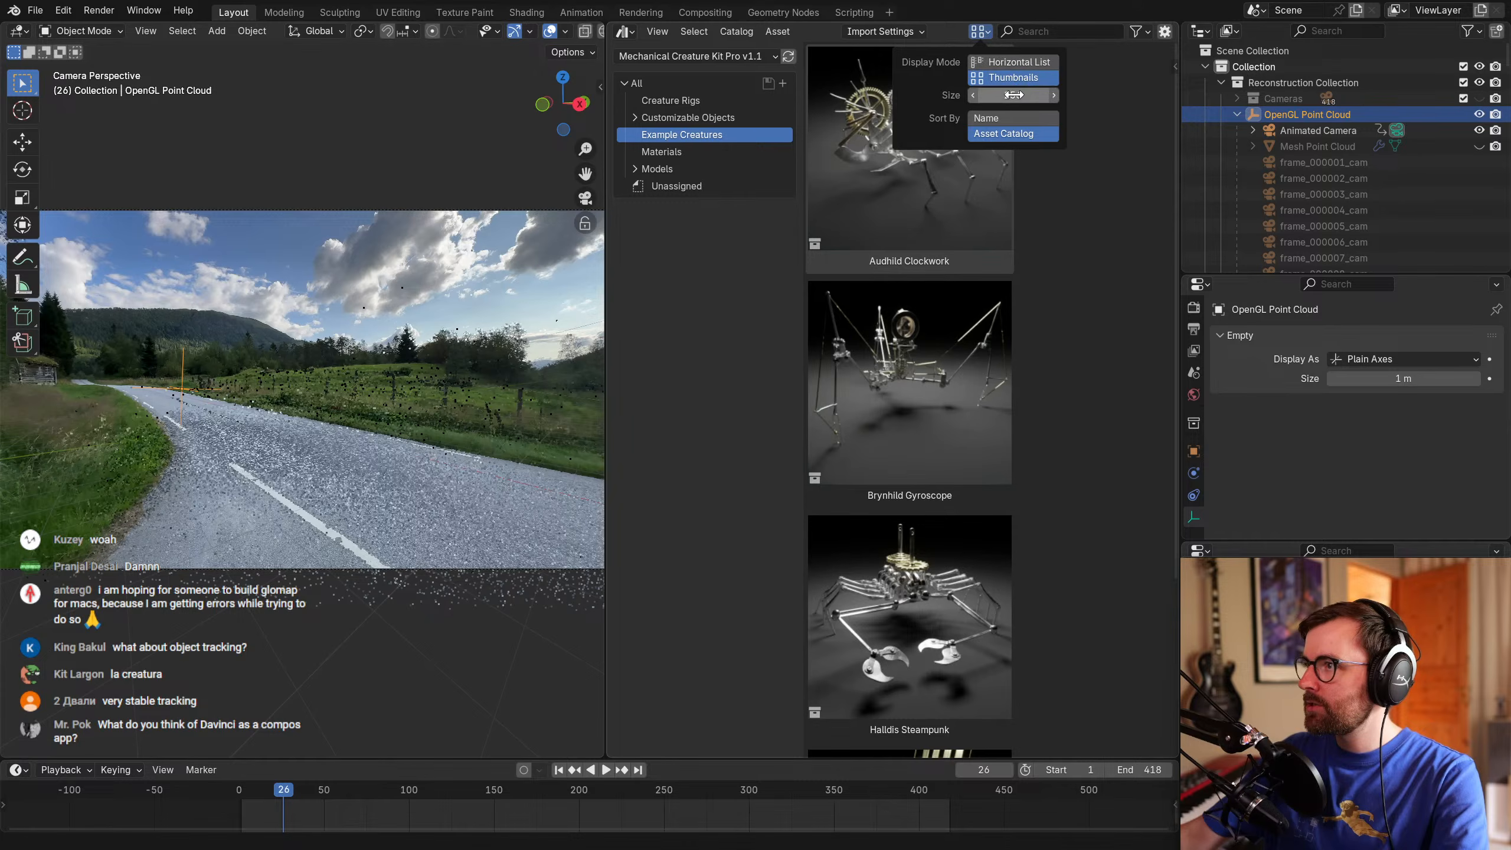
pyautogui.moveTo(1014, 95); pyautogui.dragTo(985, 95)
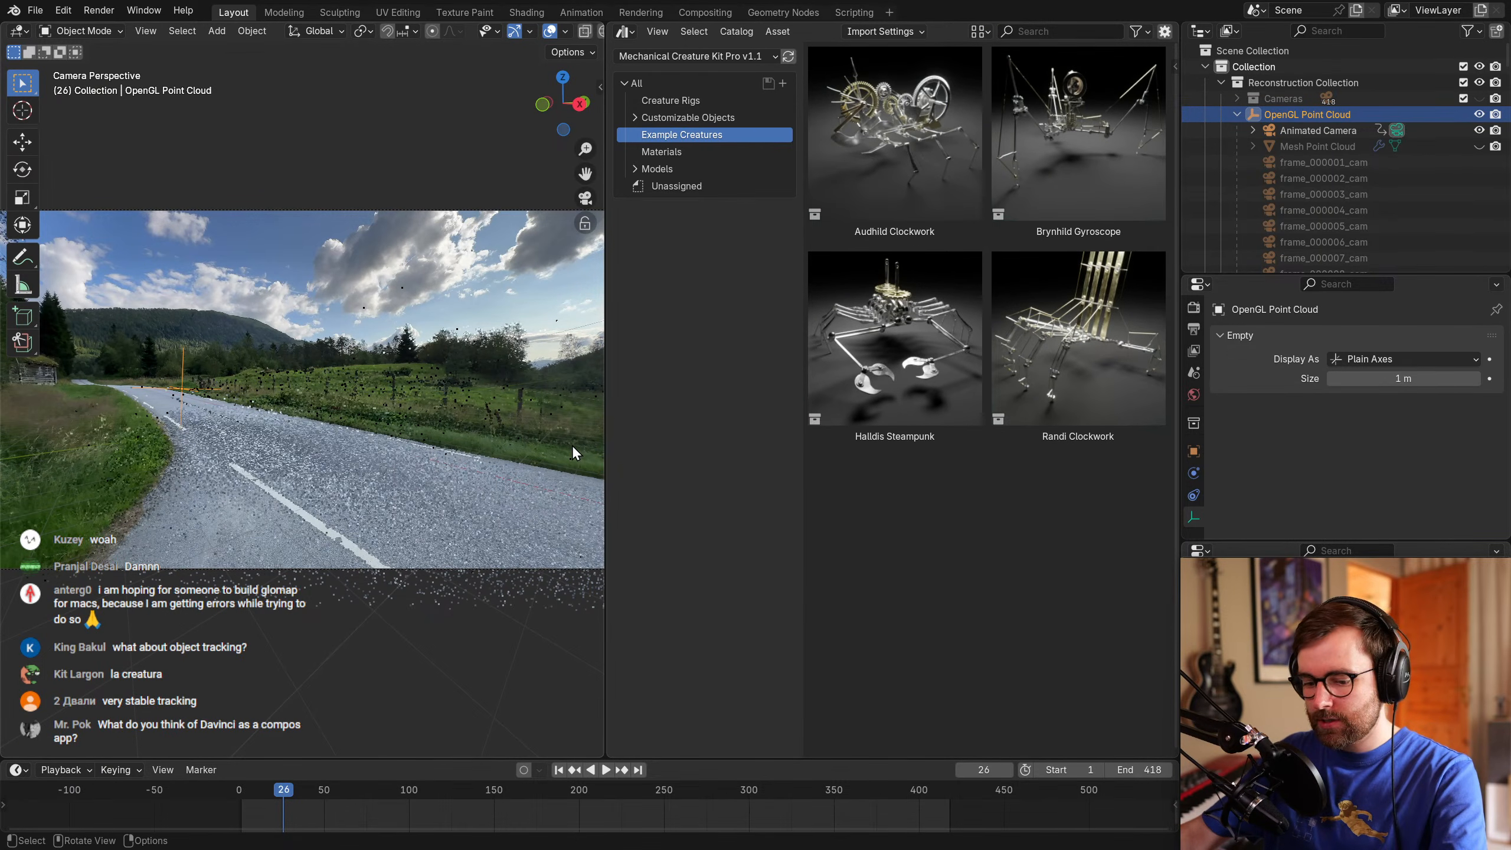
# Switch to Firefox, search for the Superhive Mechanical Creature Kit, view its product page, and close the tab.
pyautogui.press('super+1')
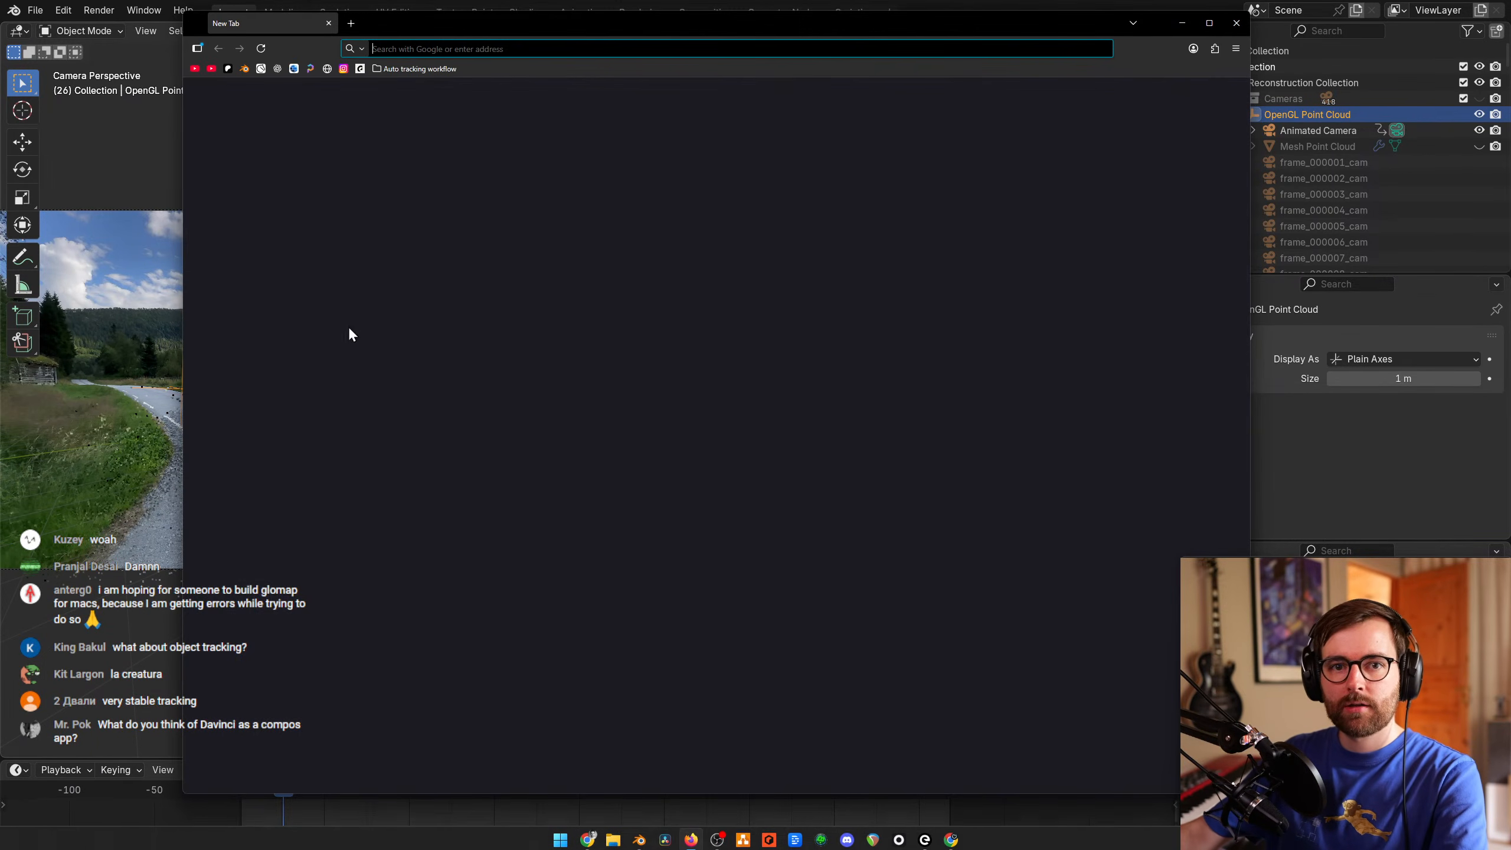
pyautogui.click(437, 49)
pyautogui.write('superhive me')
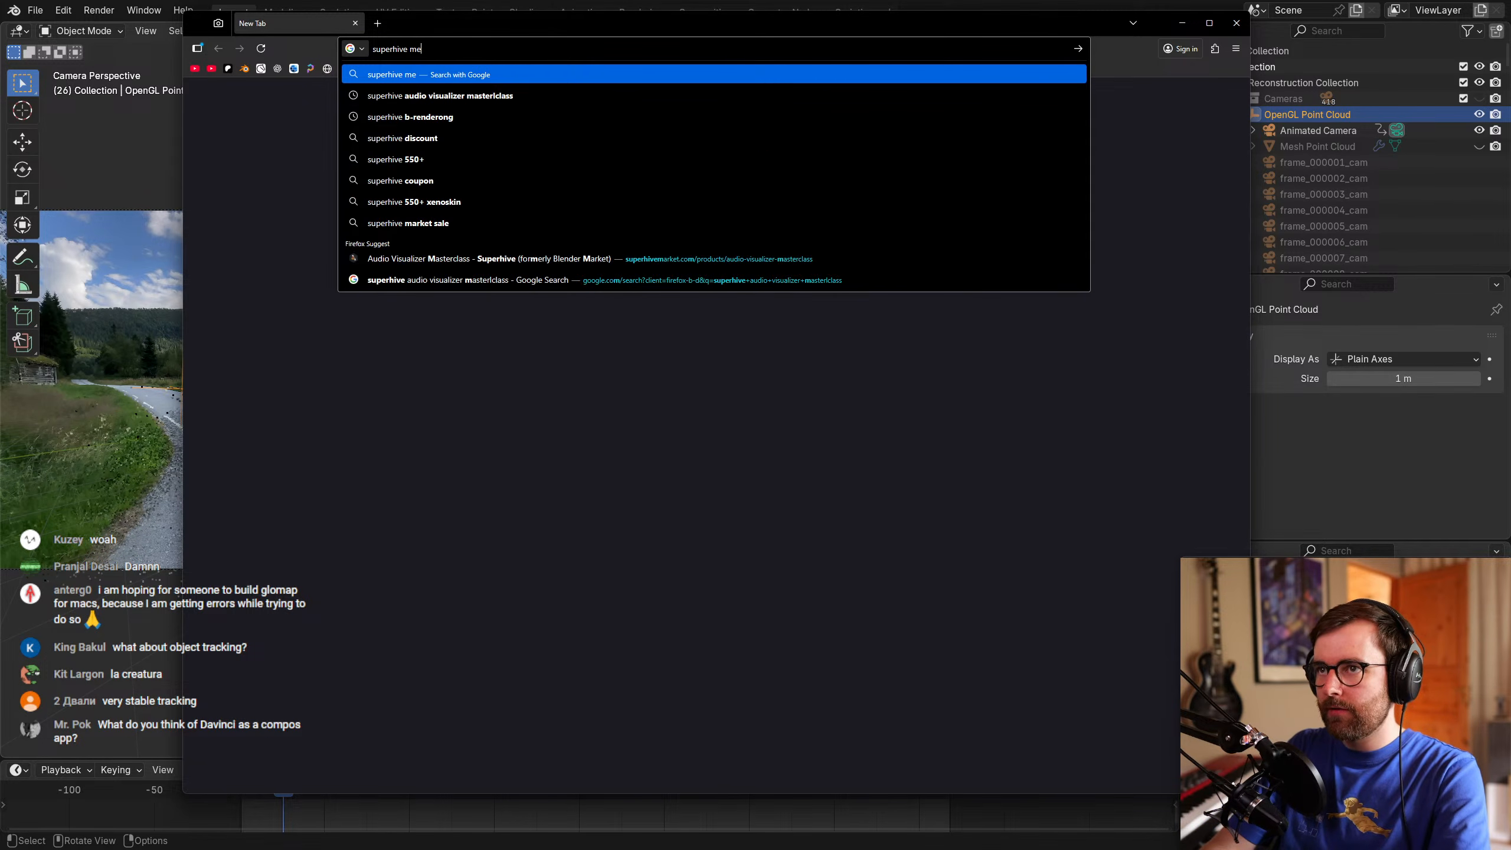
pyautogui.write('chanical creature kti')
pyautogui.press('Return')
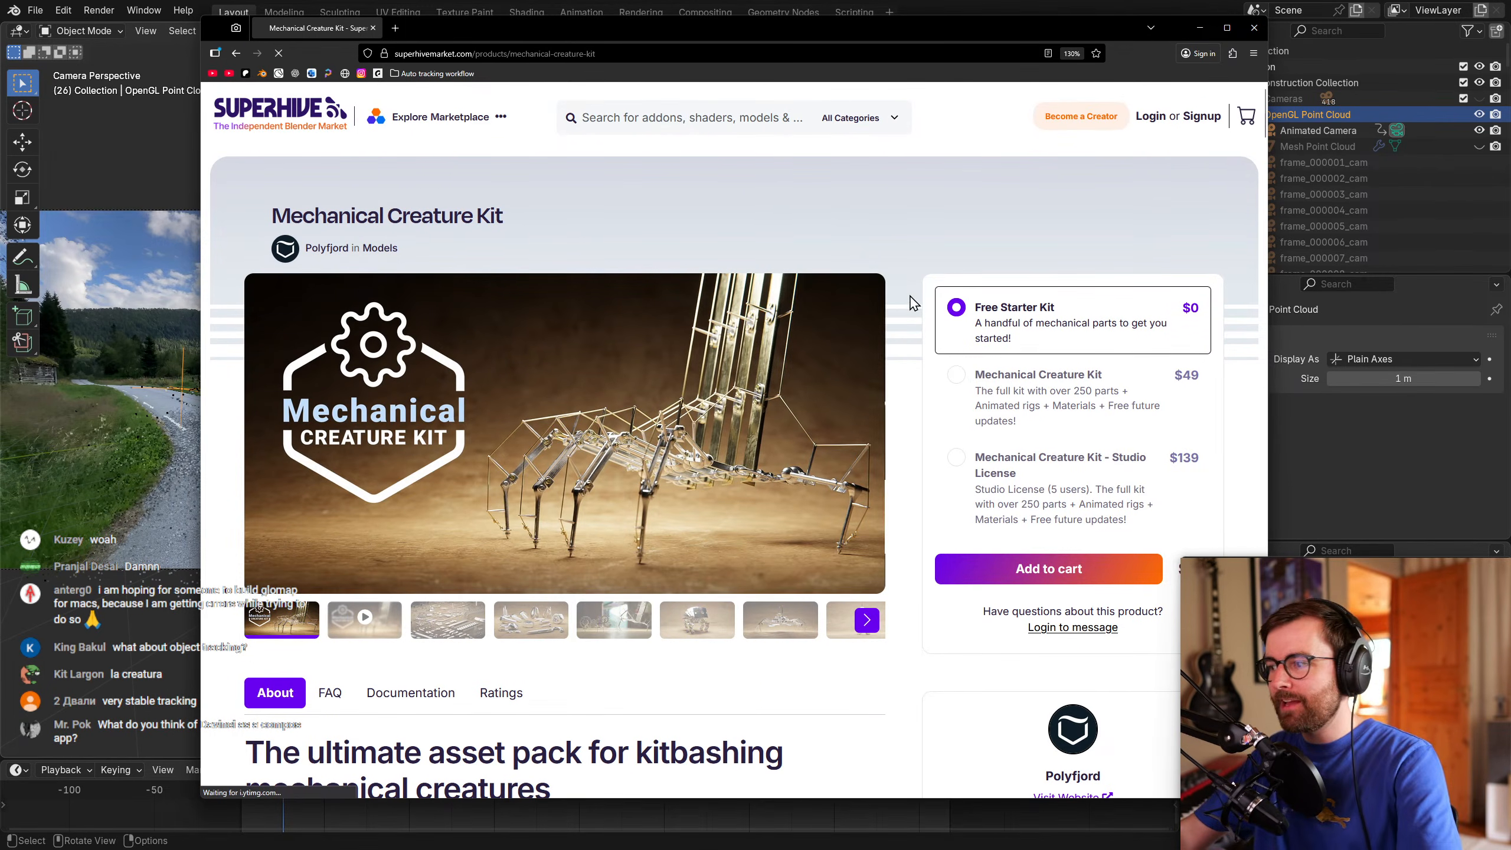
pyautogui.scroll(-1, 1004, 296)
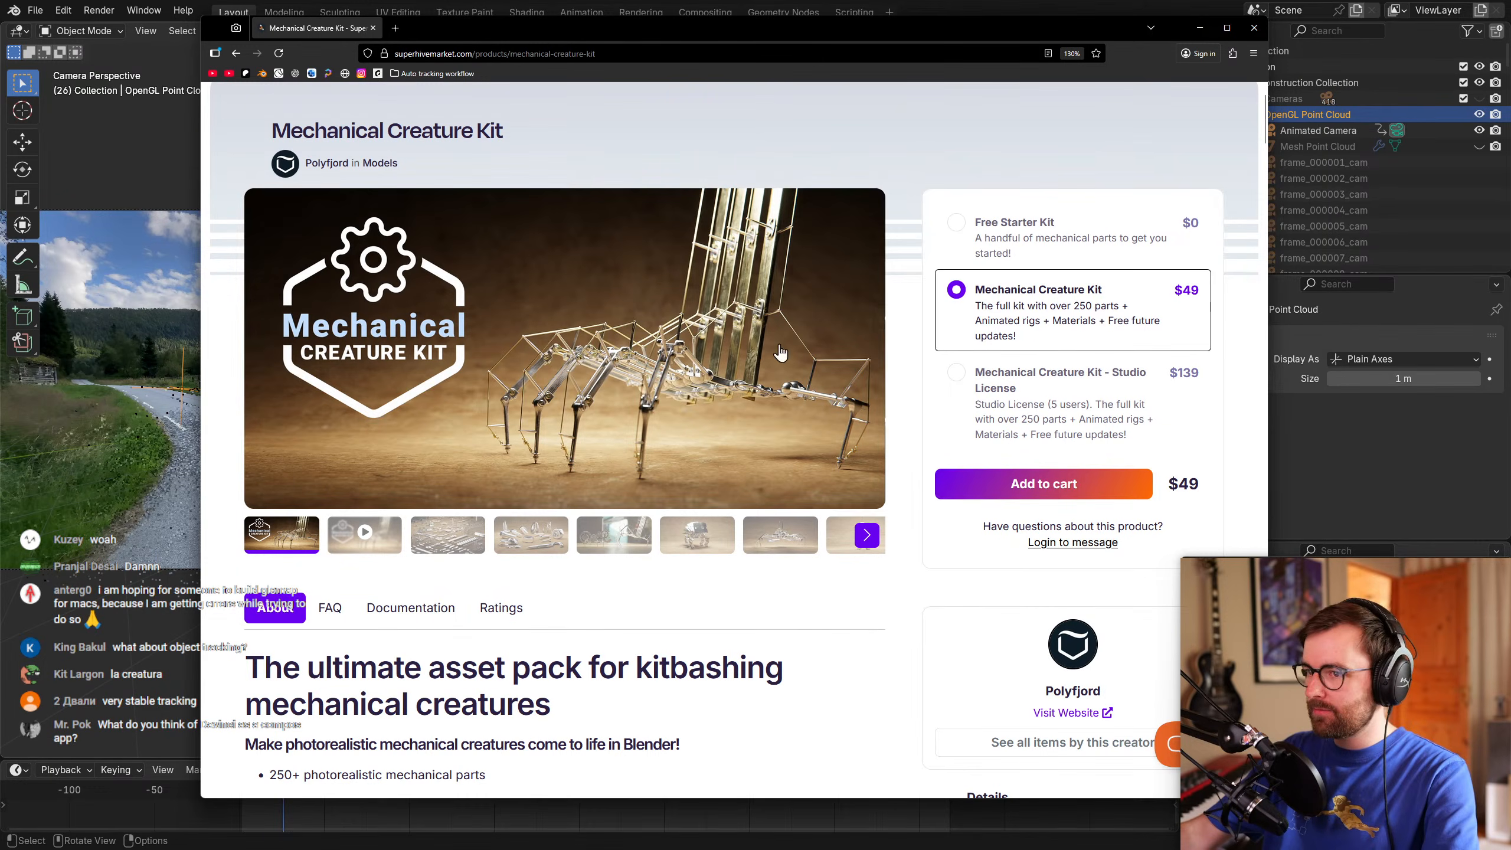
pyautogui.middleClick(316, 28)
# Add the Halldis Steampunk creature from the Asset Browser to the scene and hide the OpenGL Point Cloud.
pyautogui.moveTo(297, 409); pyautogui.dragTo(506, 440, button='middle')
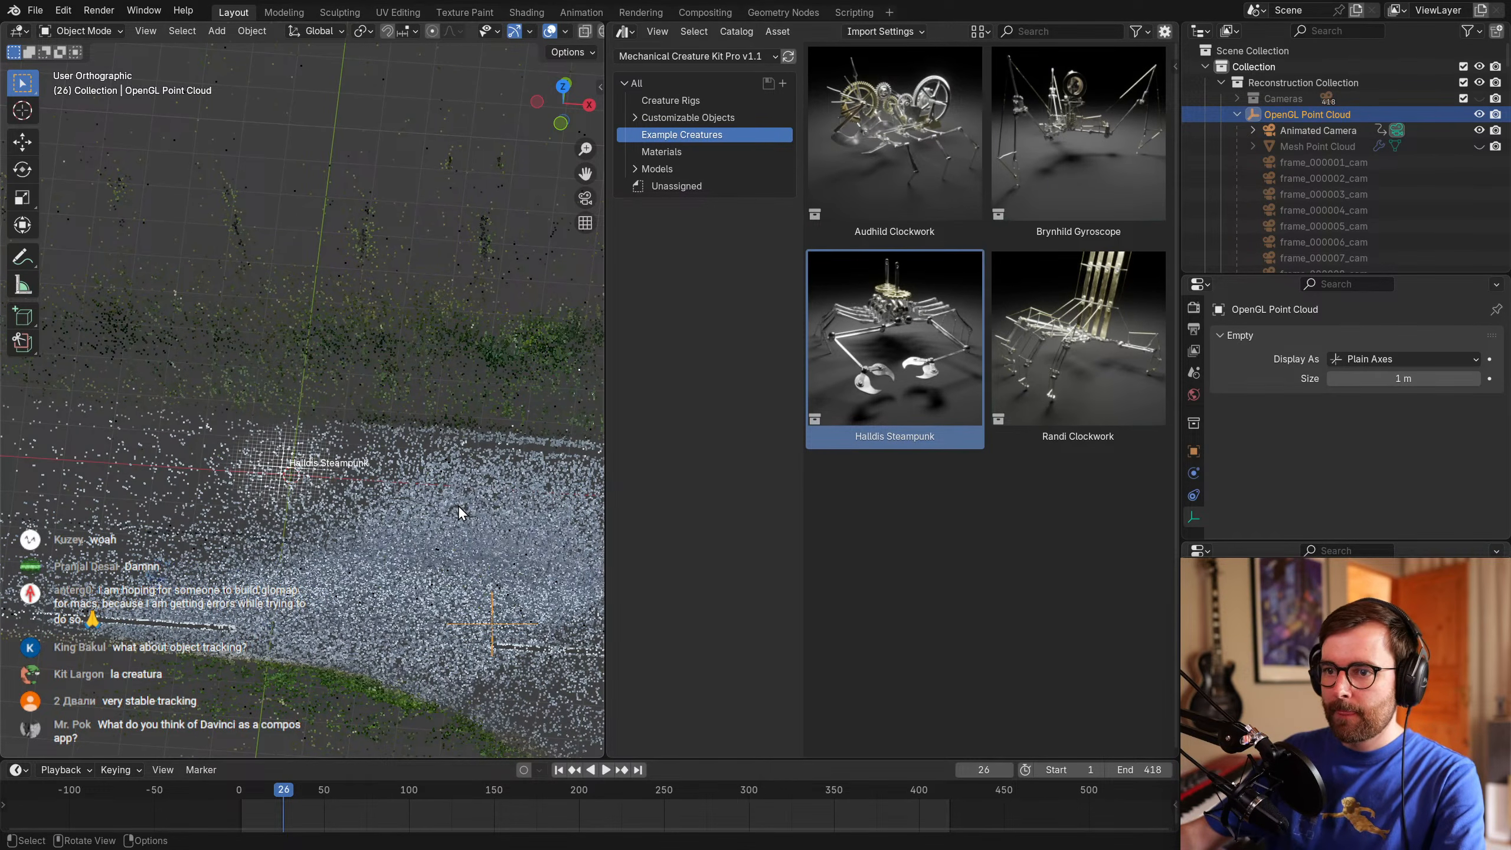
pyautogui.moveTo(452, 496); pyautogui.dragTo(451, 496)
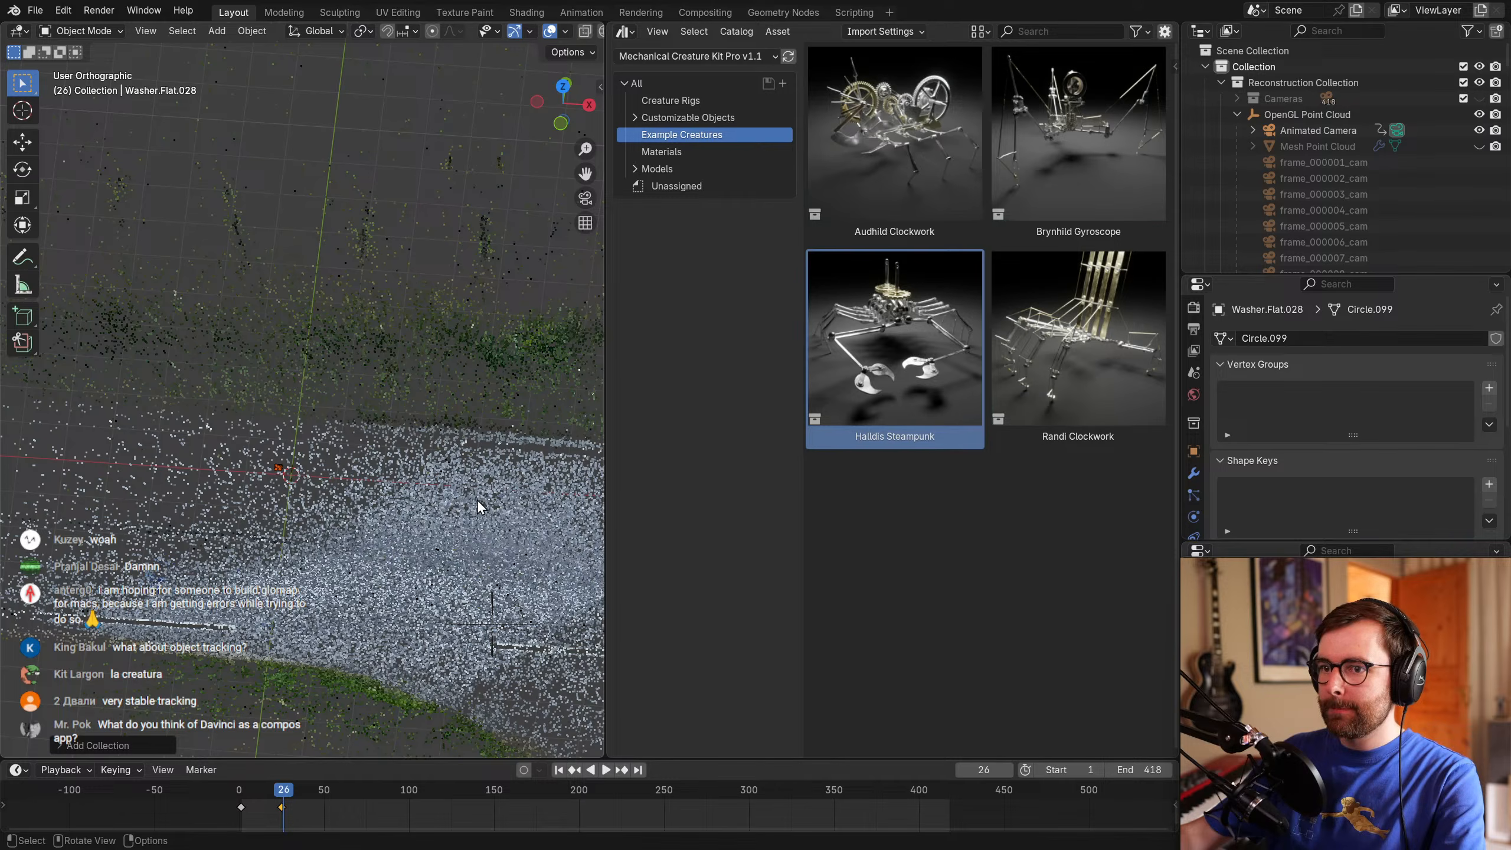
pyautogui.click(1480, 116)
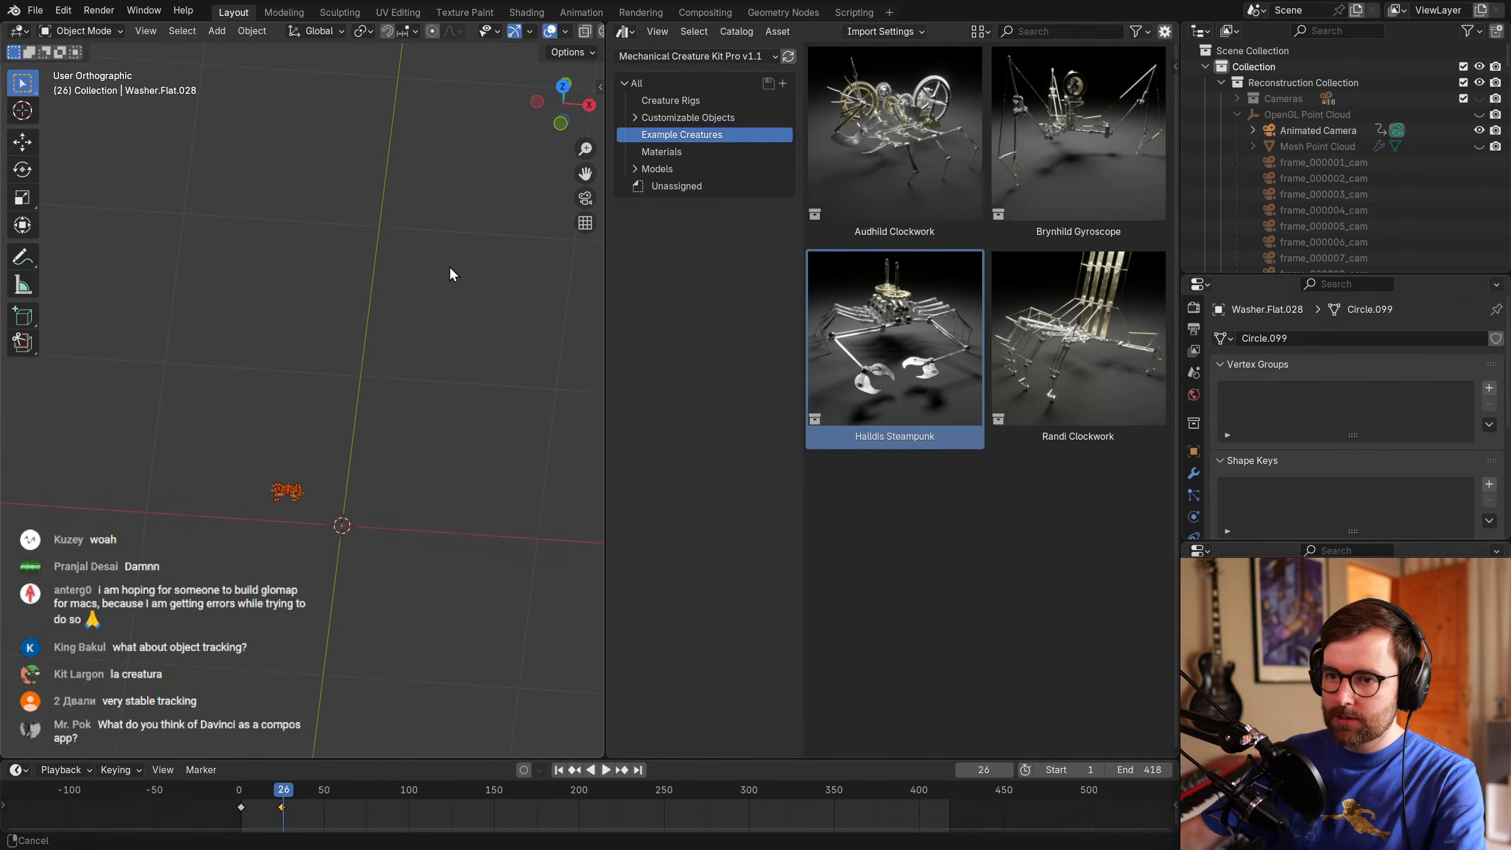
# Scale up the Halldis creature's armature to several times its size.
pyautogui.click(298, 414)
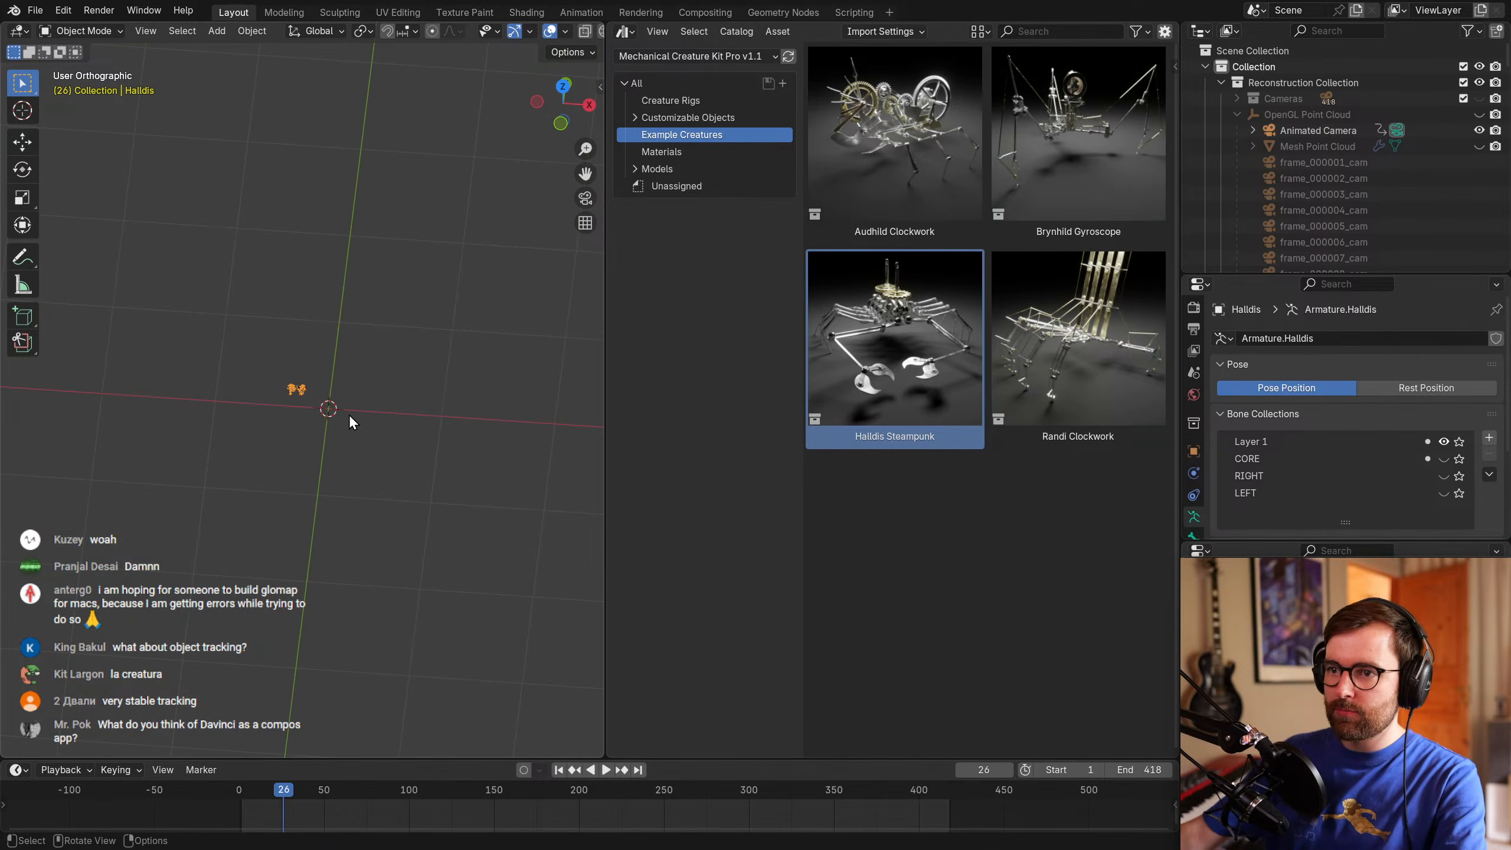
pyautogui.press('s')
pyautogui.click(450, 405)
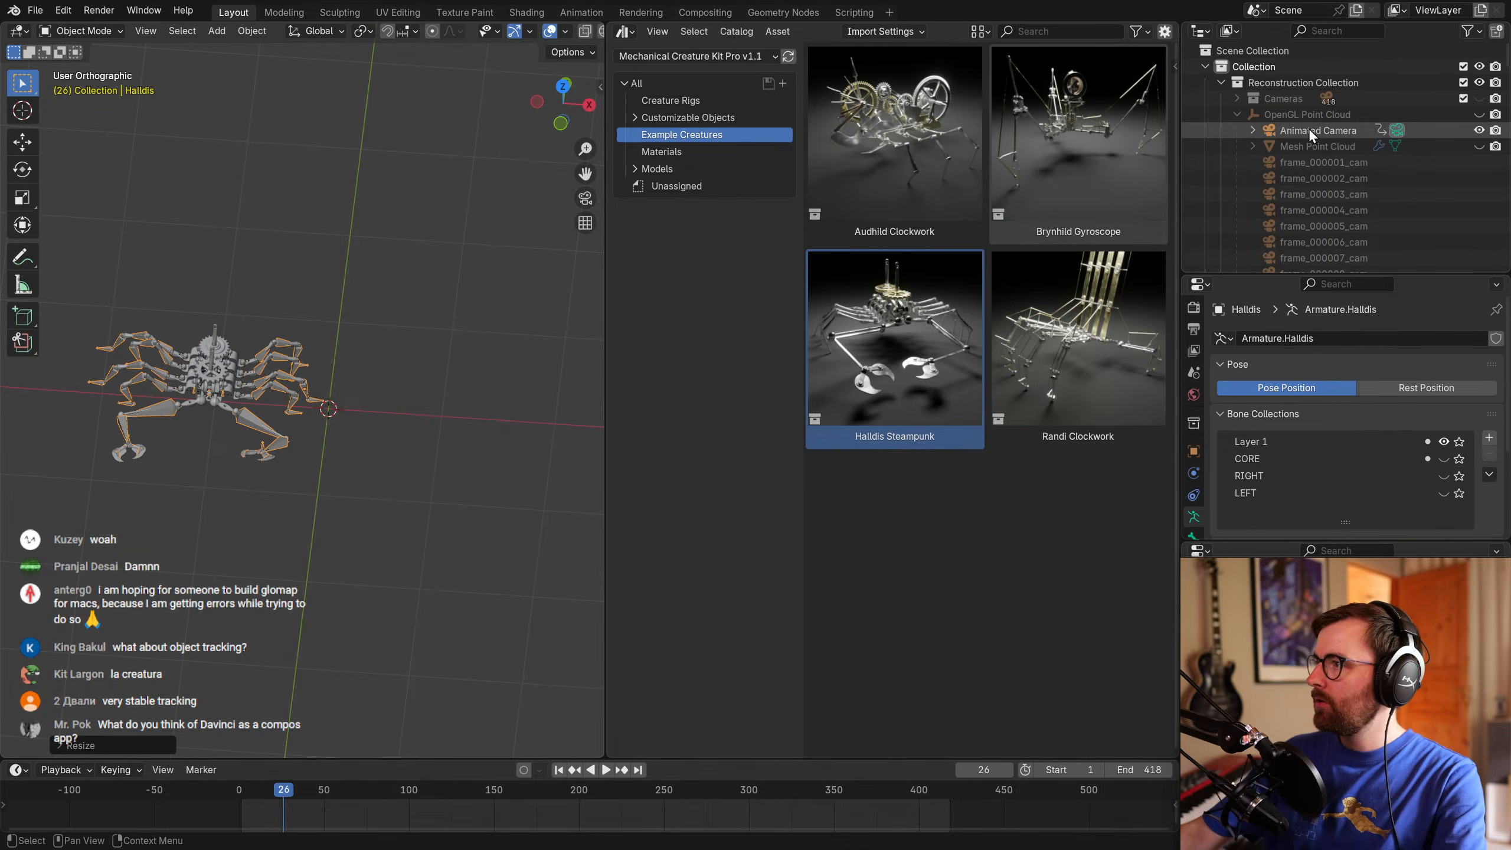
# Unhide the OpenGL Point Cloud and split off a second 3D viewport below the Asset Browser, showing the camera view without its toolbar.
pyautogui.click(1480, 116)
pyautogui.scroll(-5, 303, 476)
pyautogui.moveTo(609, 754); pyautogui.dragTo(735, 396)
pyautogui.hotkey('shift', 'F6')
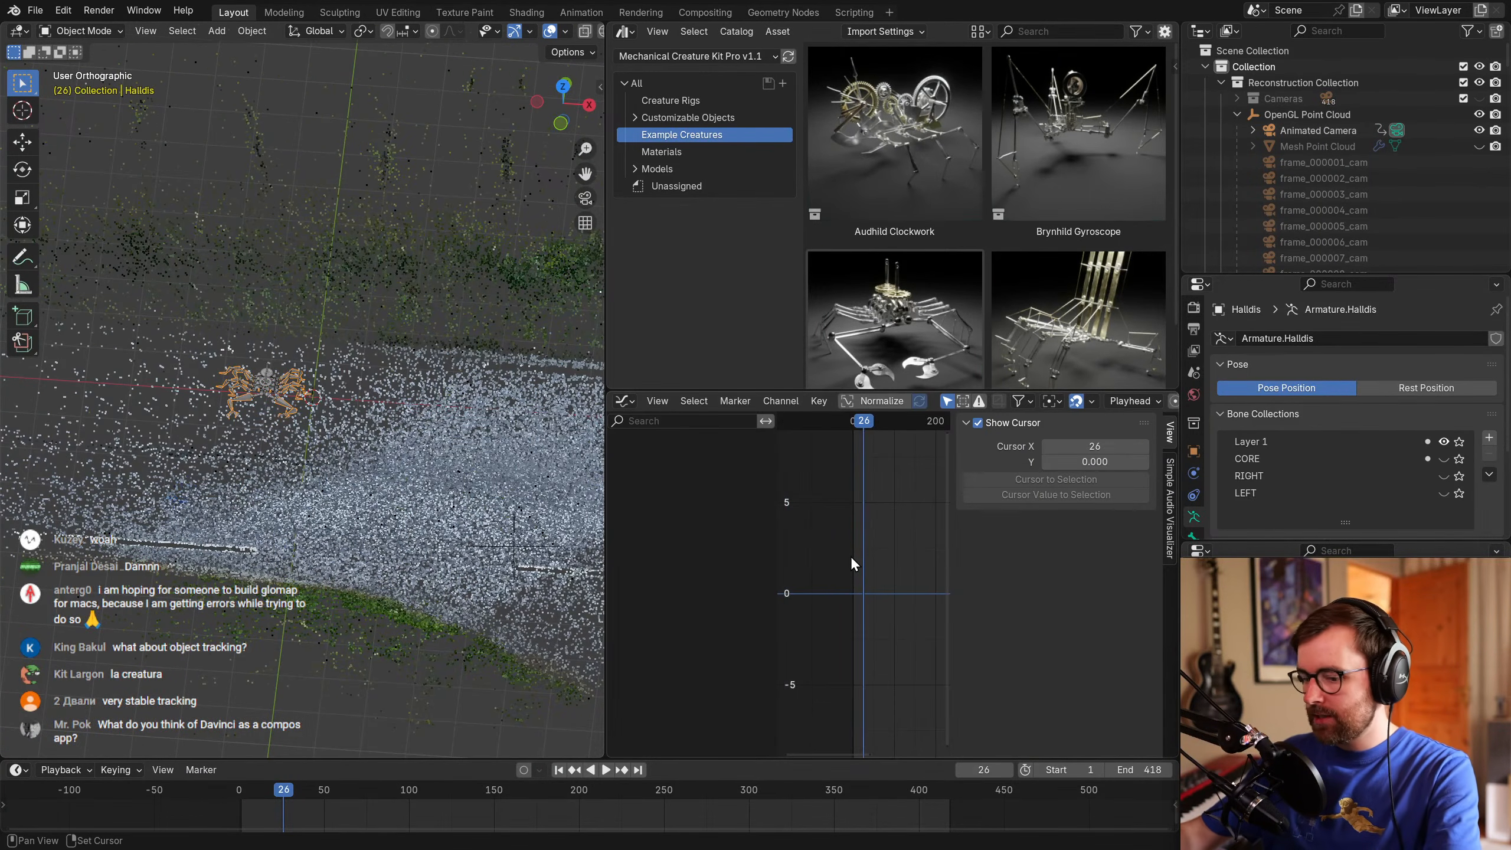
pyautogui.hotkey('shift', 'F5')
pyautogui.press('t')
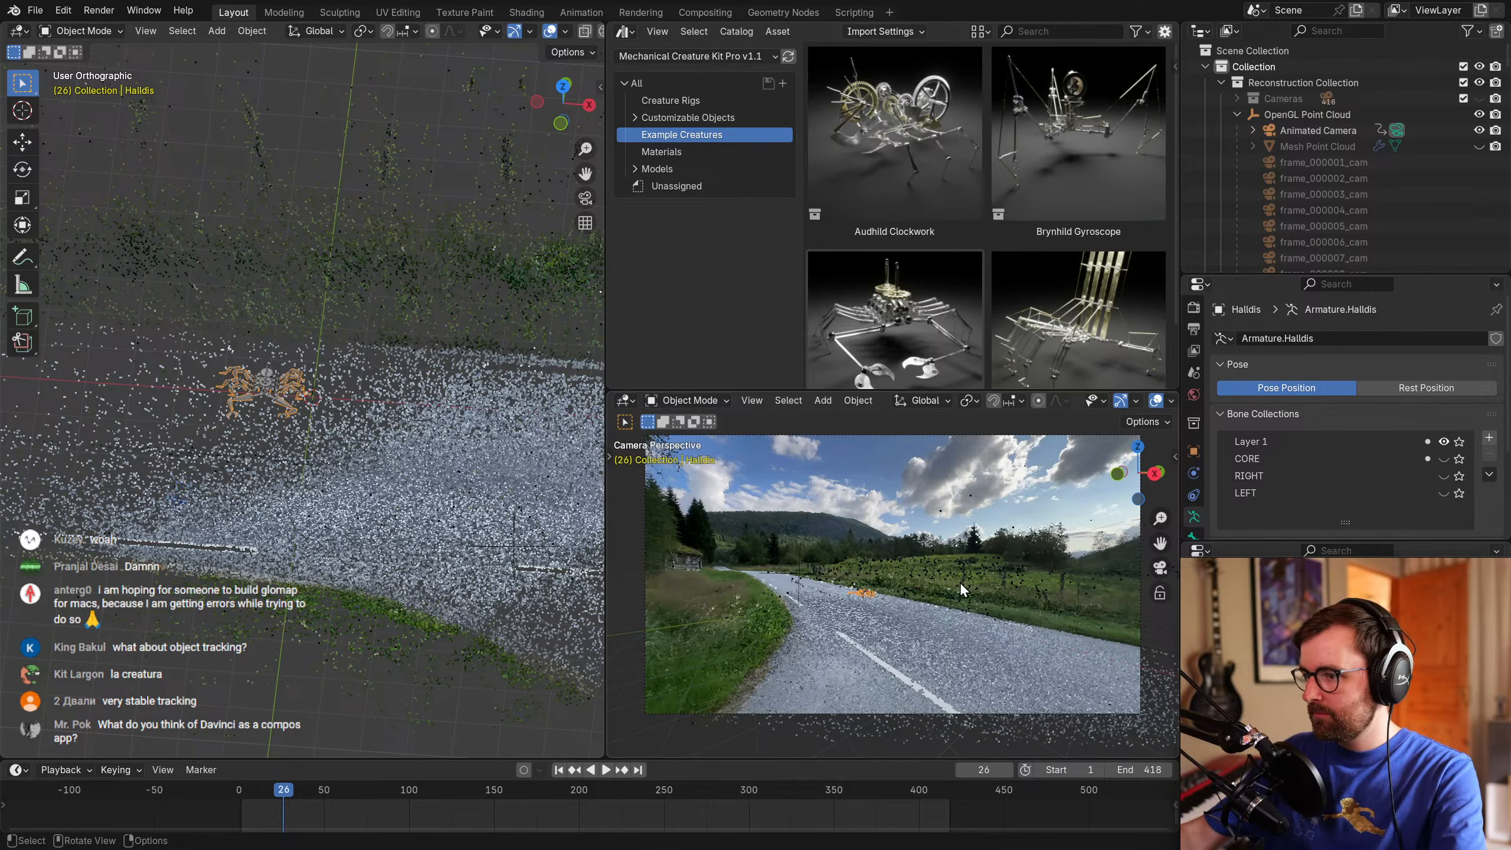
# Enlarge the Halldis creature further in top view and move it onto the road.
pyautogui.scroll(2, 359, 473)
pyautogui.press('KP_7')
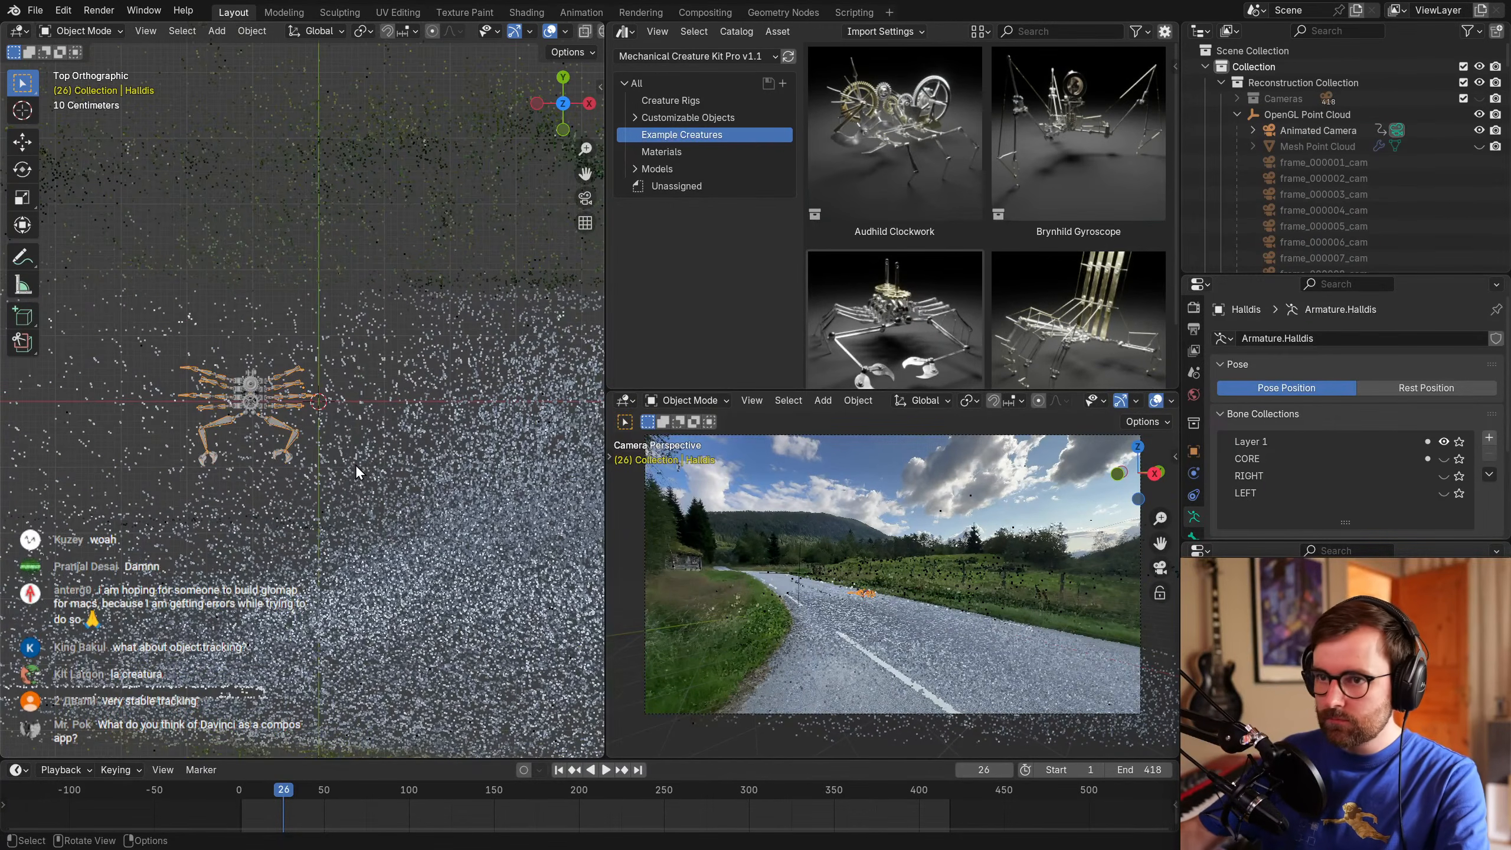
pyautogui.press('g')
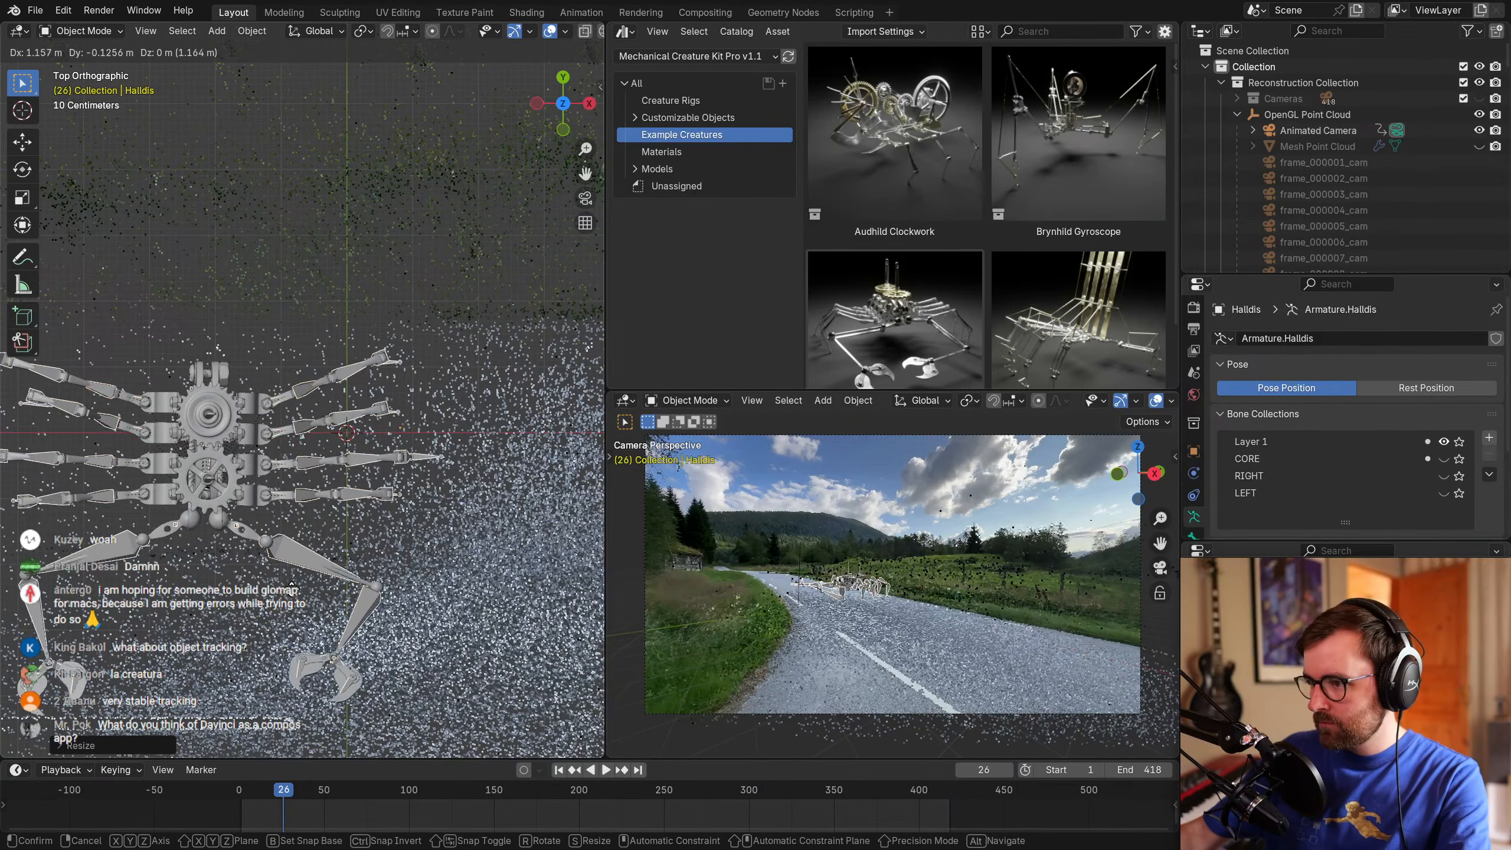
pyautogui.click(455, 660)
# Check the creature's placement at frames 77 and 21, then play the animation in the maximized camera view and stop it.
pyautogui.moveTo(282, 794); pyautogui.dragTo(370, 798)
pyautogui.moveTo(916, 583); pyautogui.dragTo(932, 588, button='middle')
pyautogui.press('KP_0')
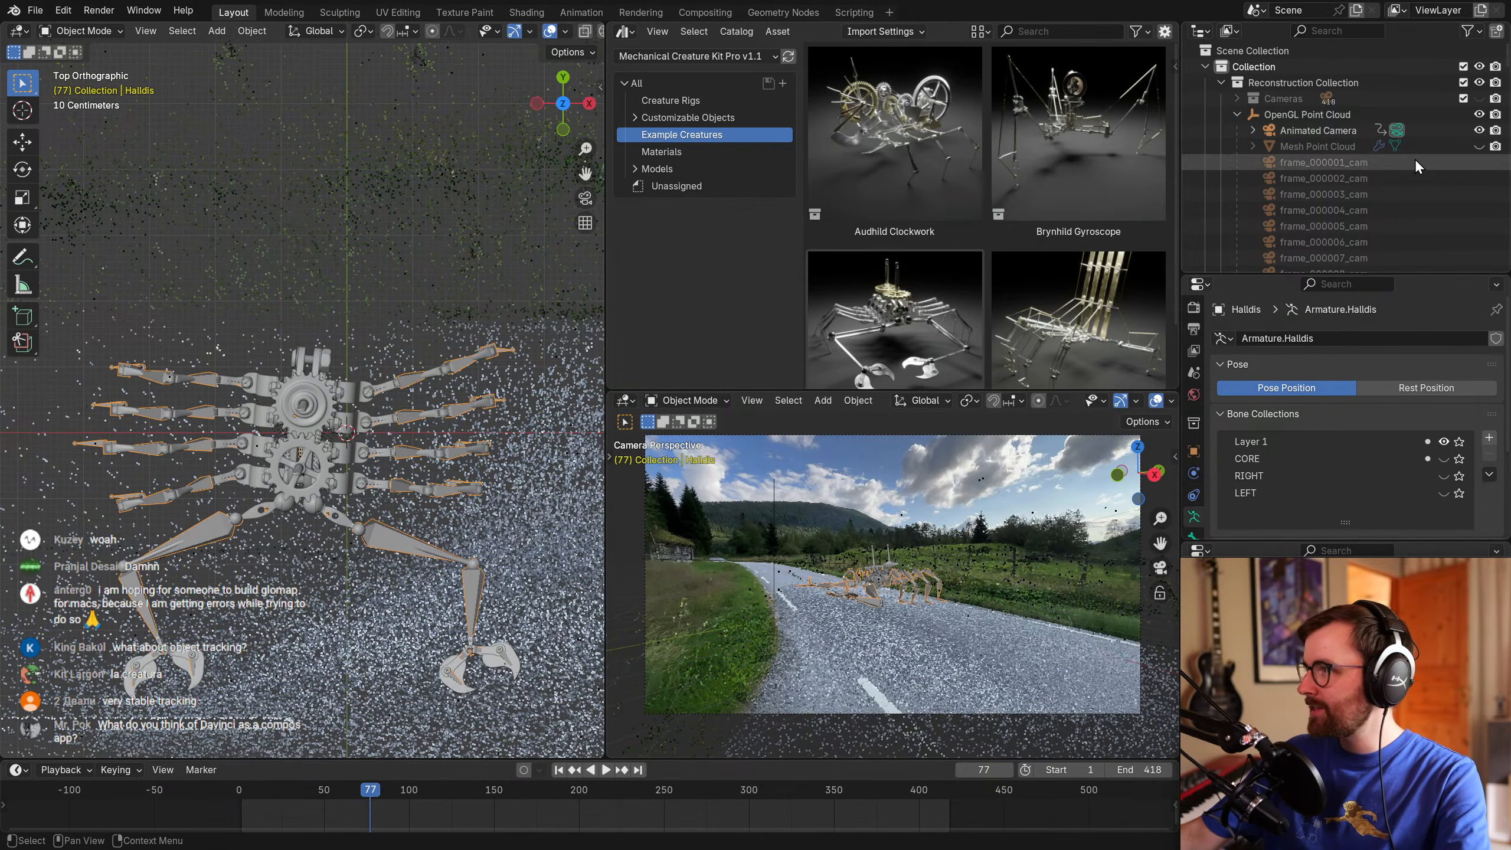
pyautogui.moveTo(370, 798); pyautogui.dragTo(276, 798)
pyautogui.hotkey('ctrl', 'space')
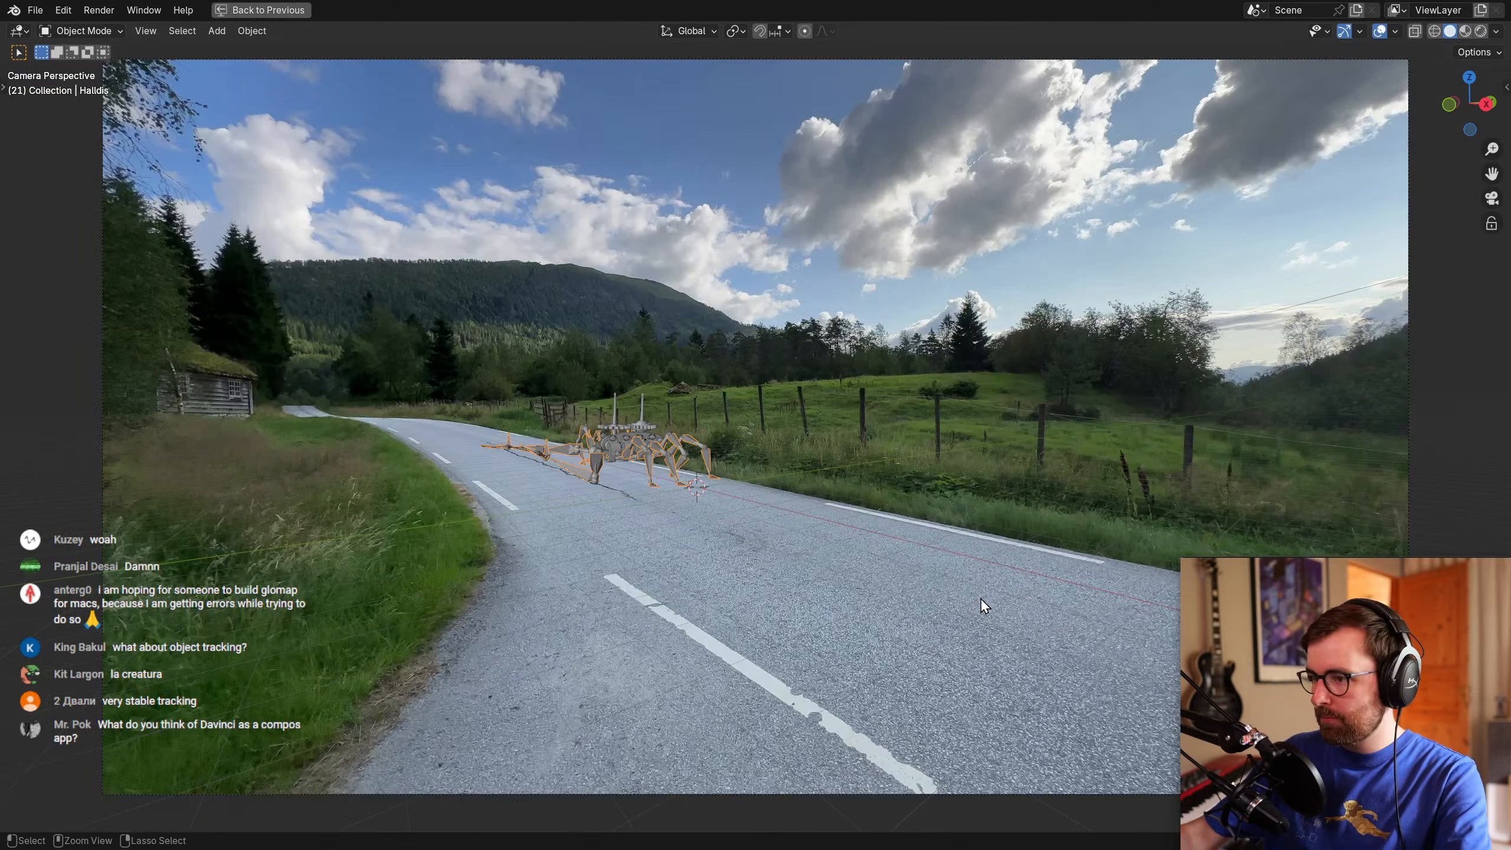
pyautogui.press('space')
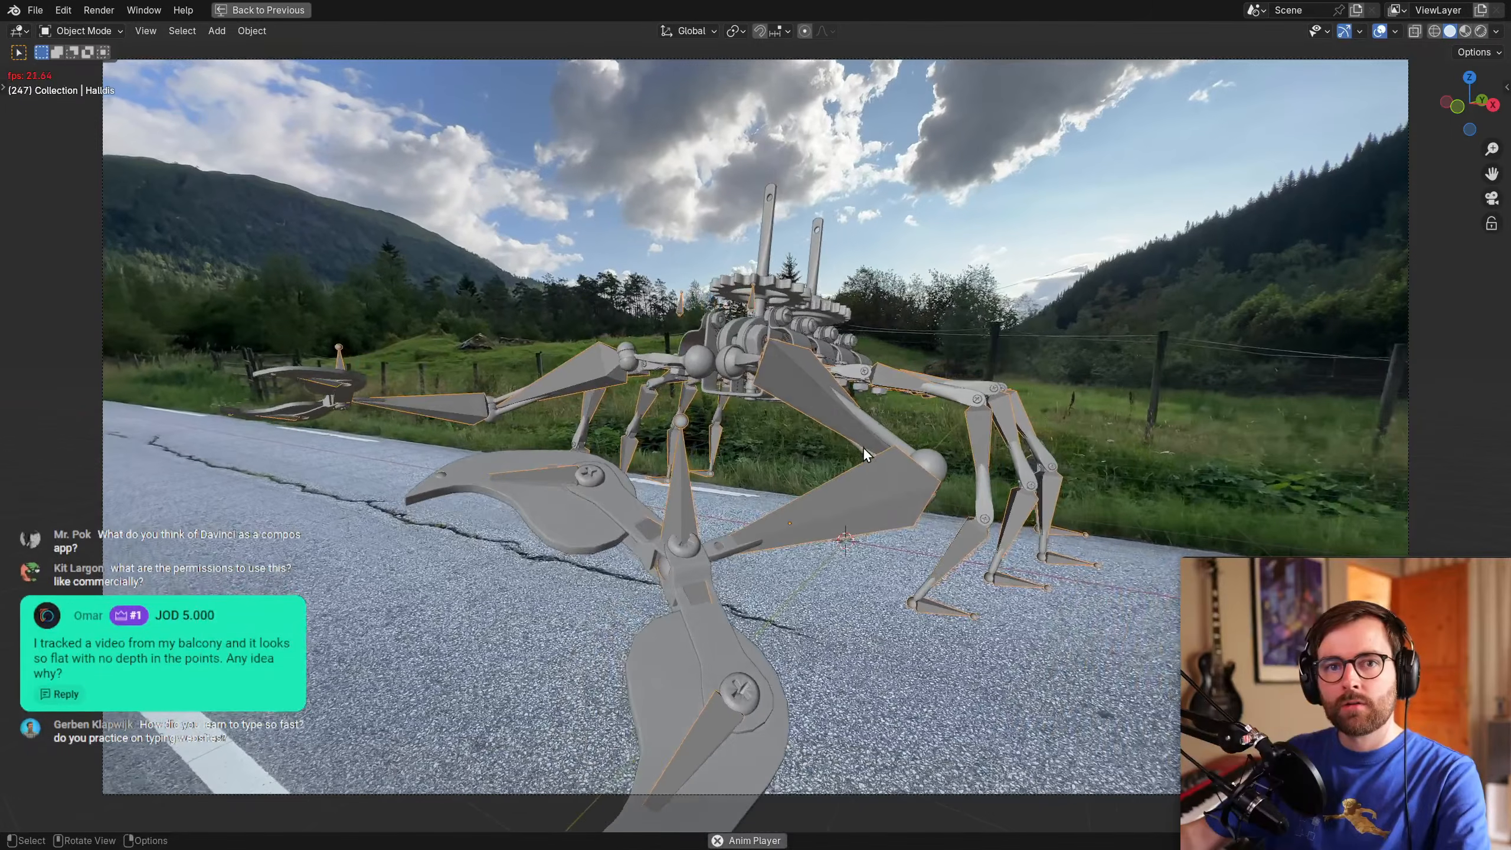
pyautogui.press('space')
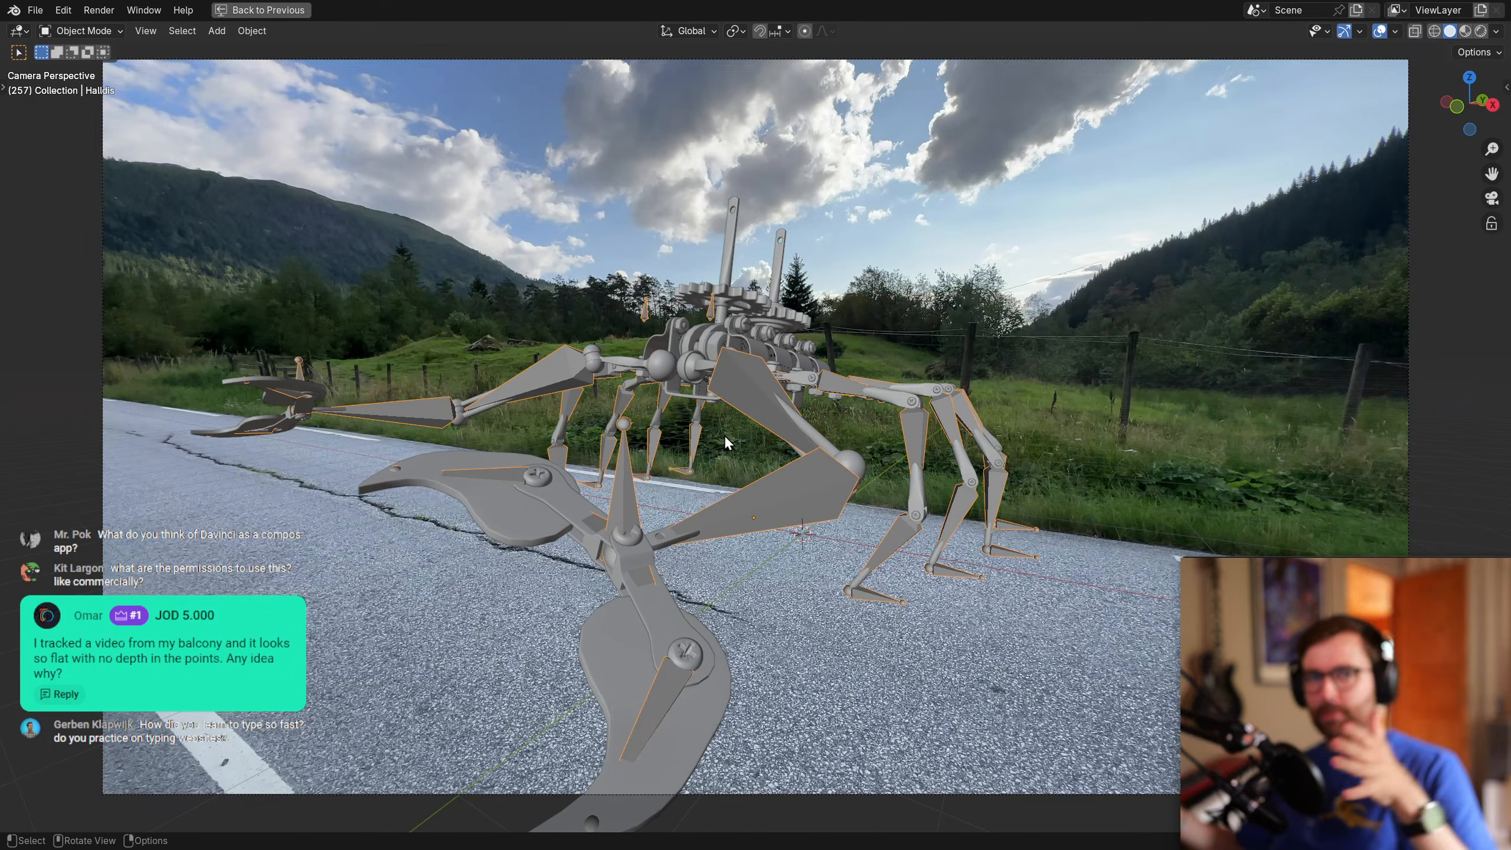
# Switch to the desktop, play C044_Nature_Crab.mp4 from the Renders folder for comparison, and close the player.
pyautogui.press('ctrl+super+Left')
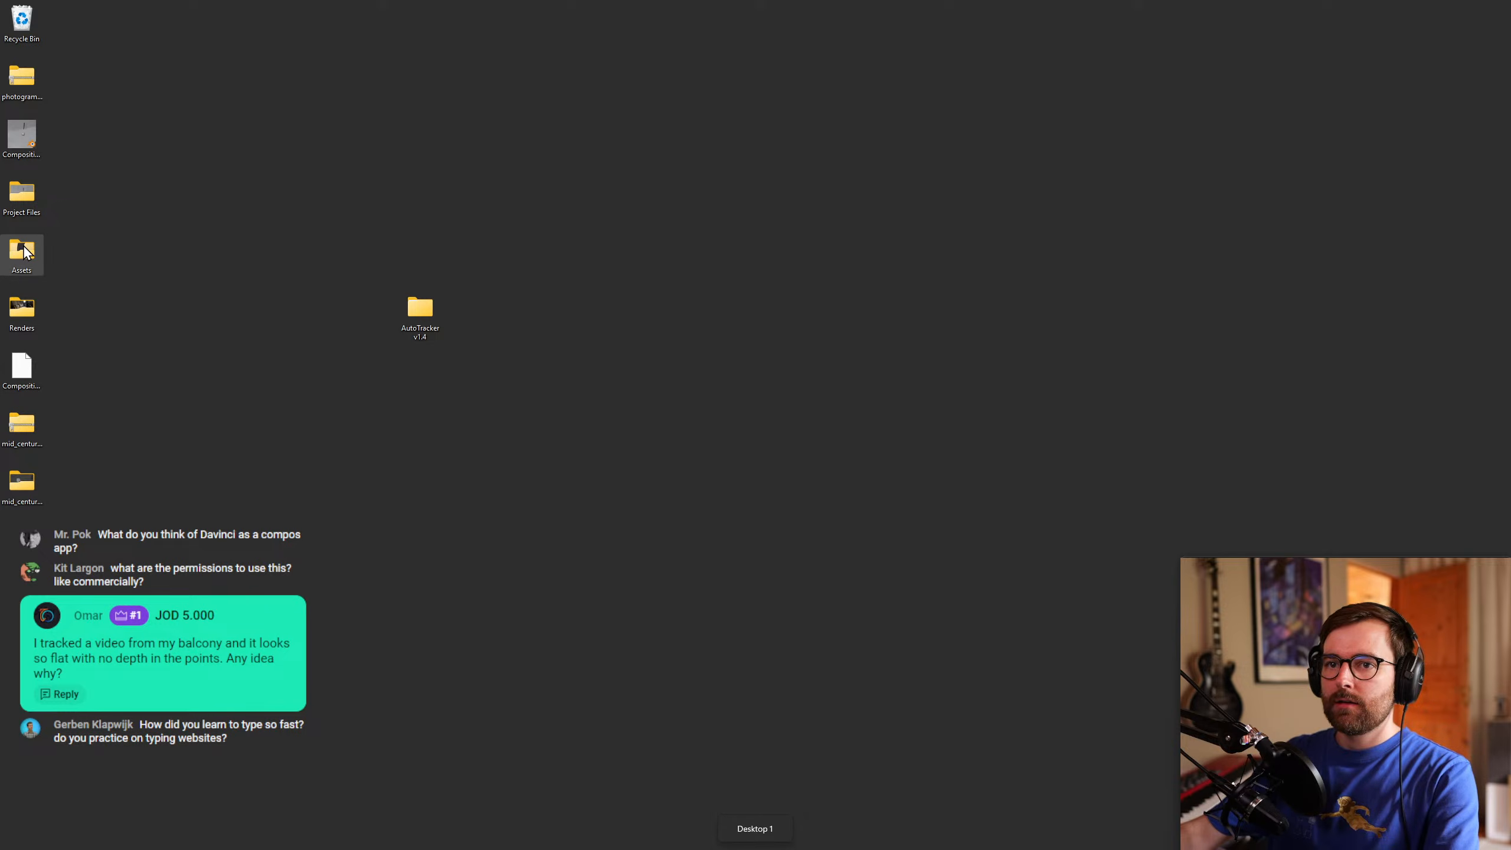
pyautogui.doubleClick(26, 253)
pyautogui.click(739, 236)
pyautogui.doubleClick(22, 307)
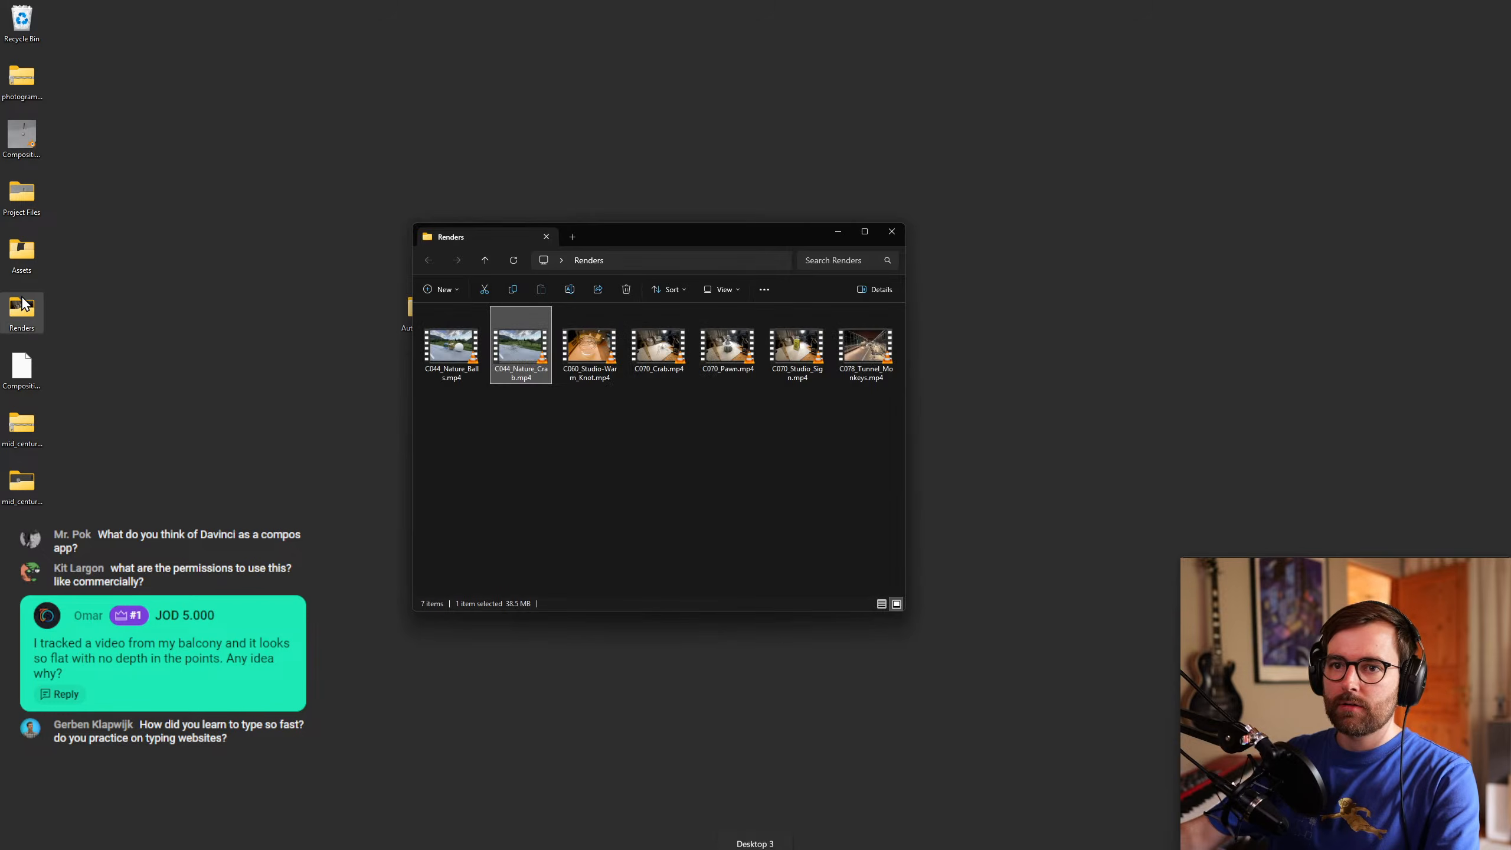
pyautogui.moveTo(673, 232); pyautogui.dragTo(708, 222)
pyautogui.doubleClick(564, 309)
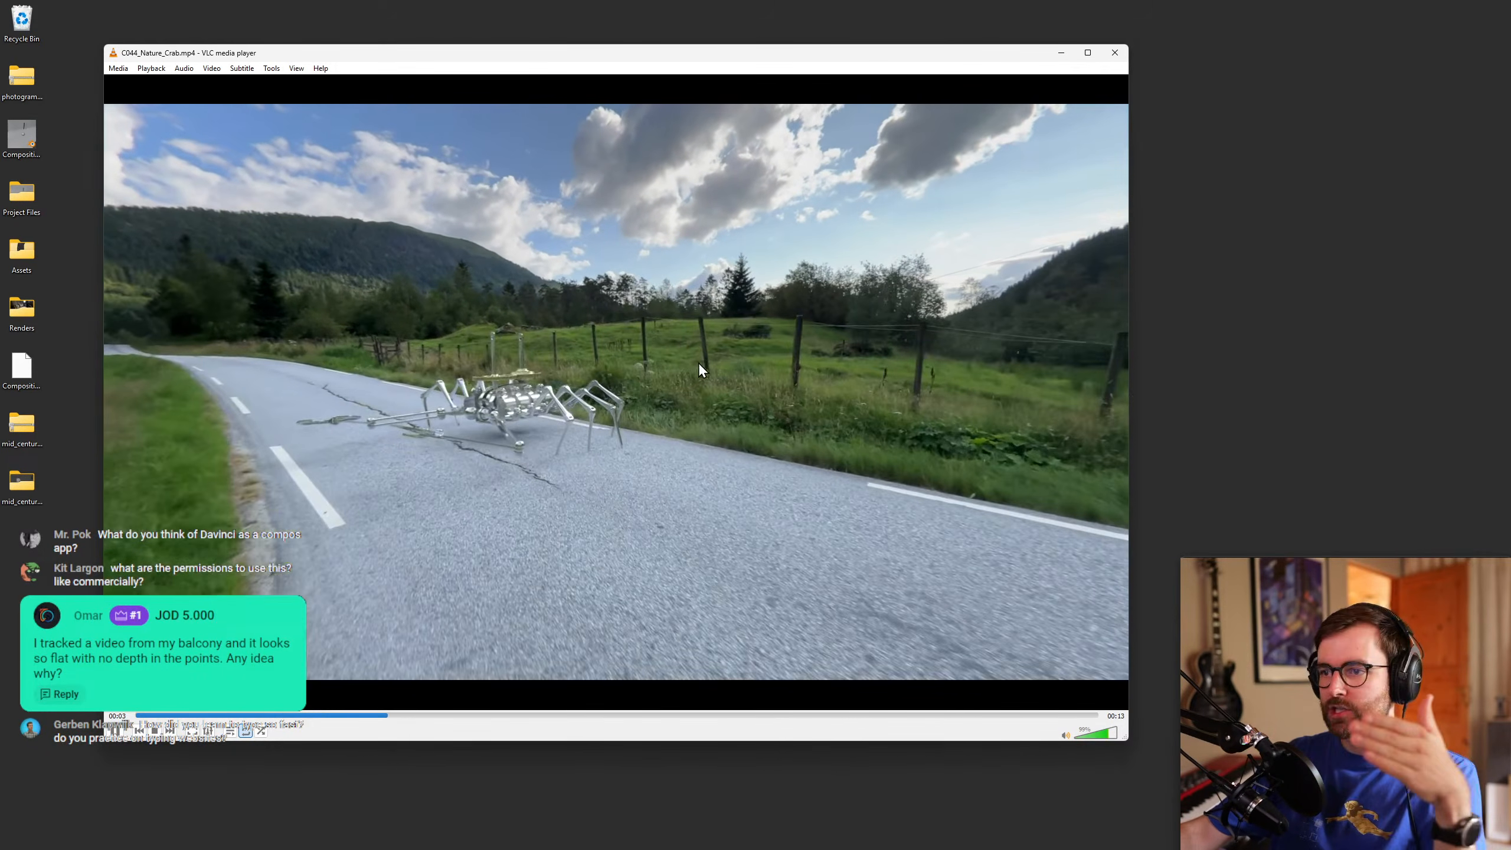
pyautogui.hotkey('ctrl', 'q')
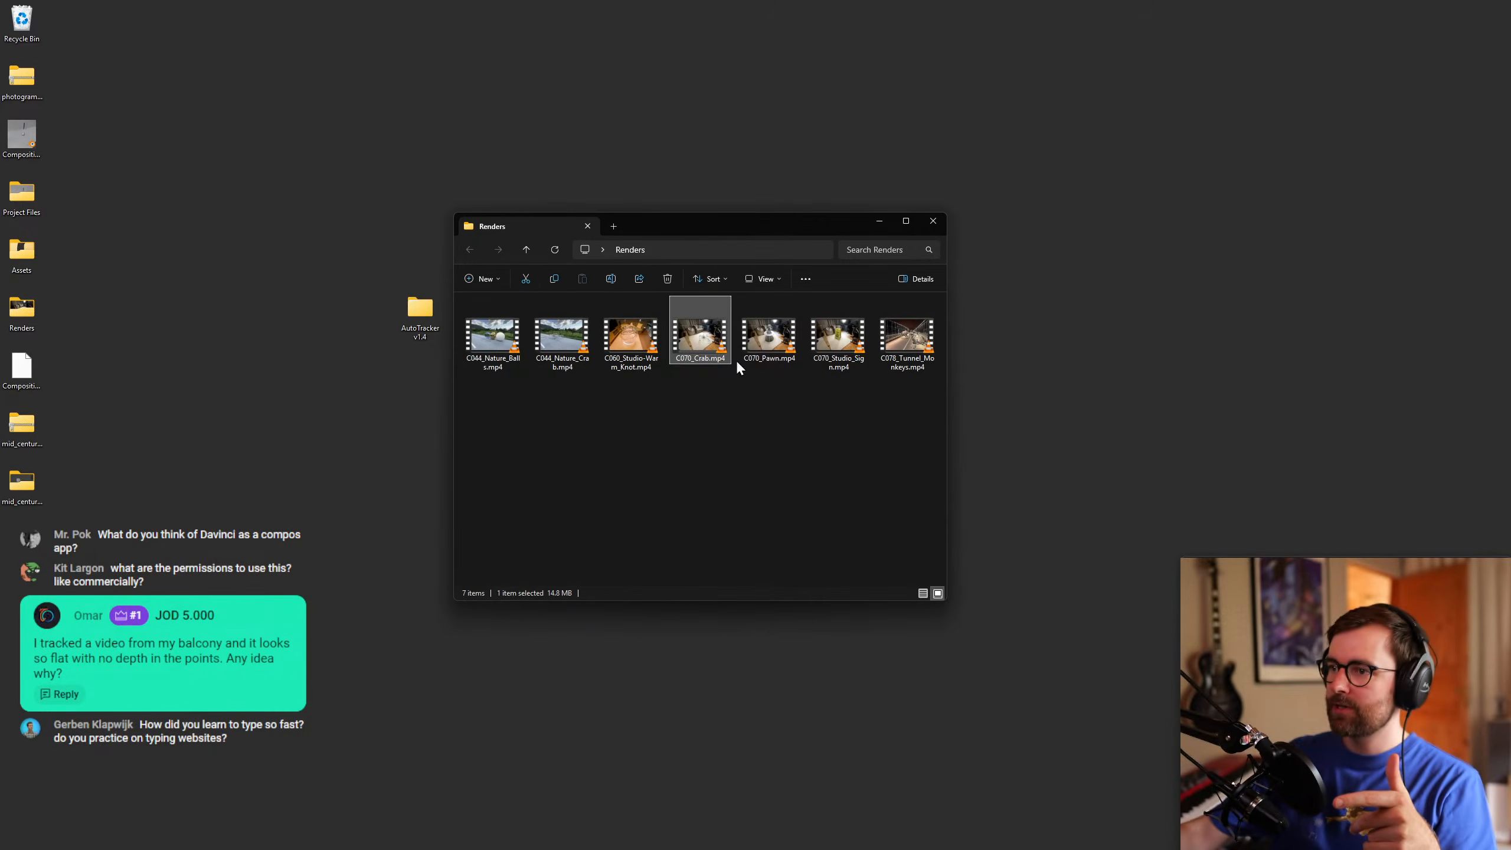
# Play C070_Crab.mp4 from the Renders folder to review the indoor creature composite, and close the player.
pyautogui.doubleClick(719, 356)
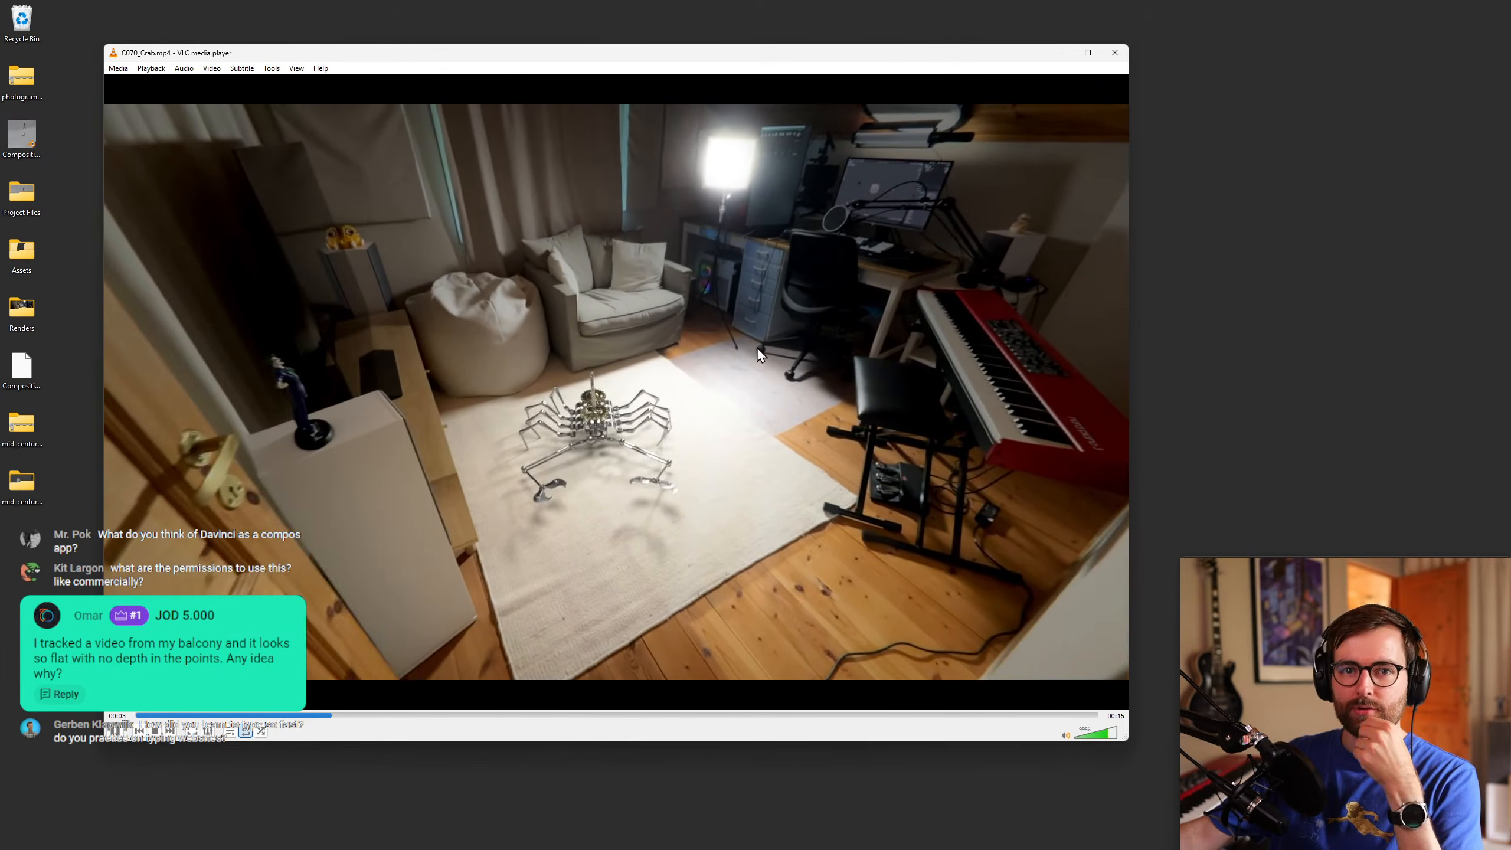
pyautogui.hotkey('ctrl', 'q')
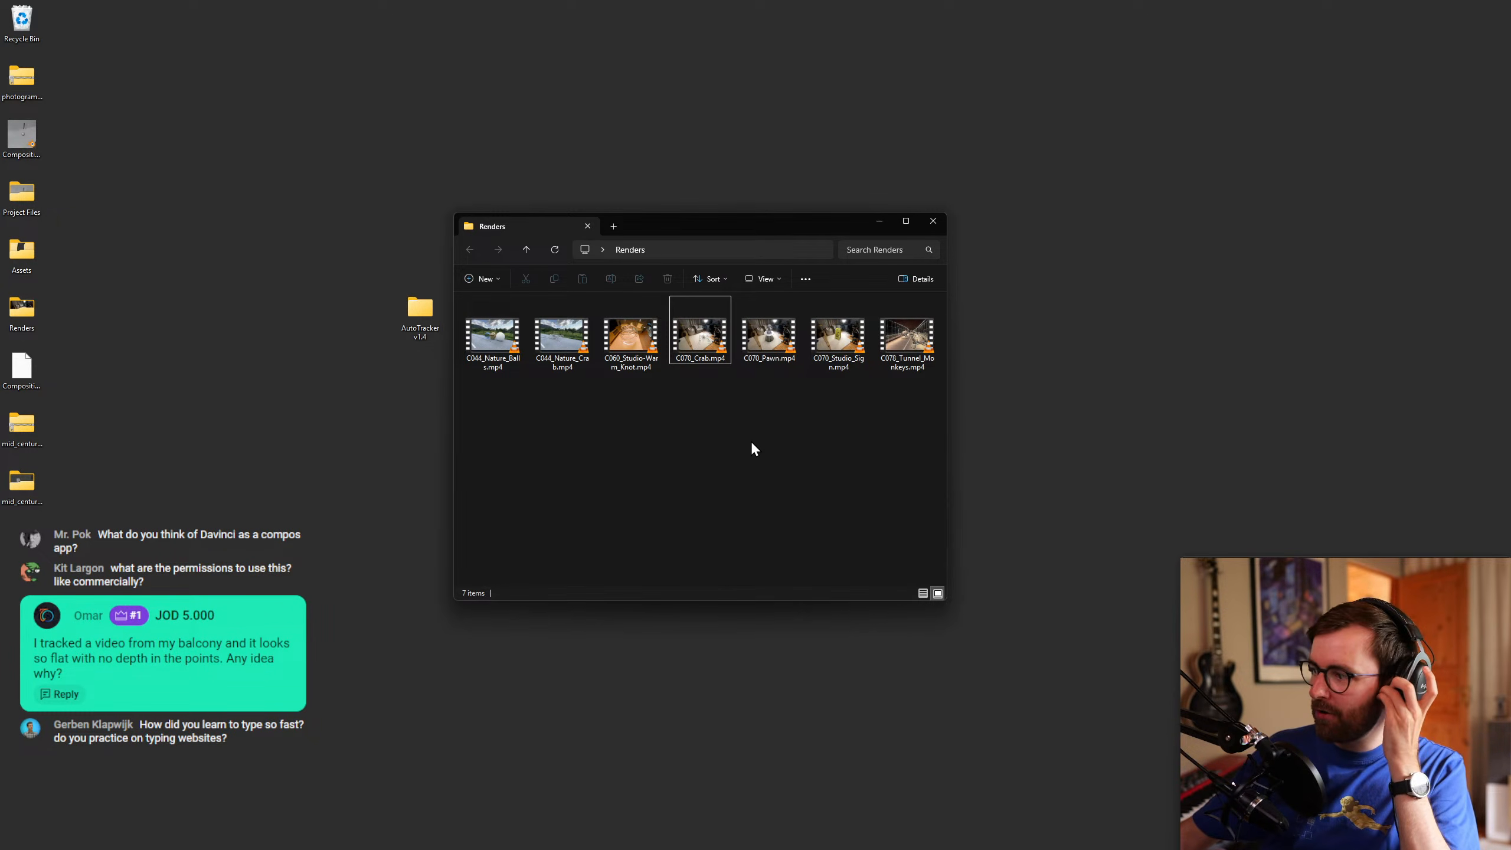
pyautogui.moveTo(687, 227); pyautogui.dragTo(695, 228)
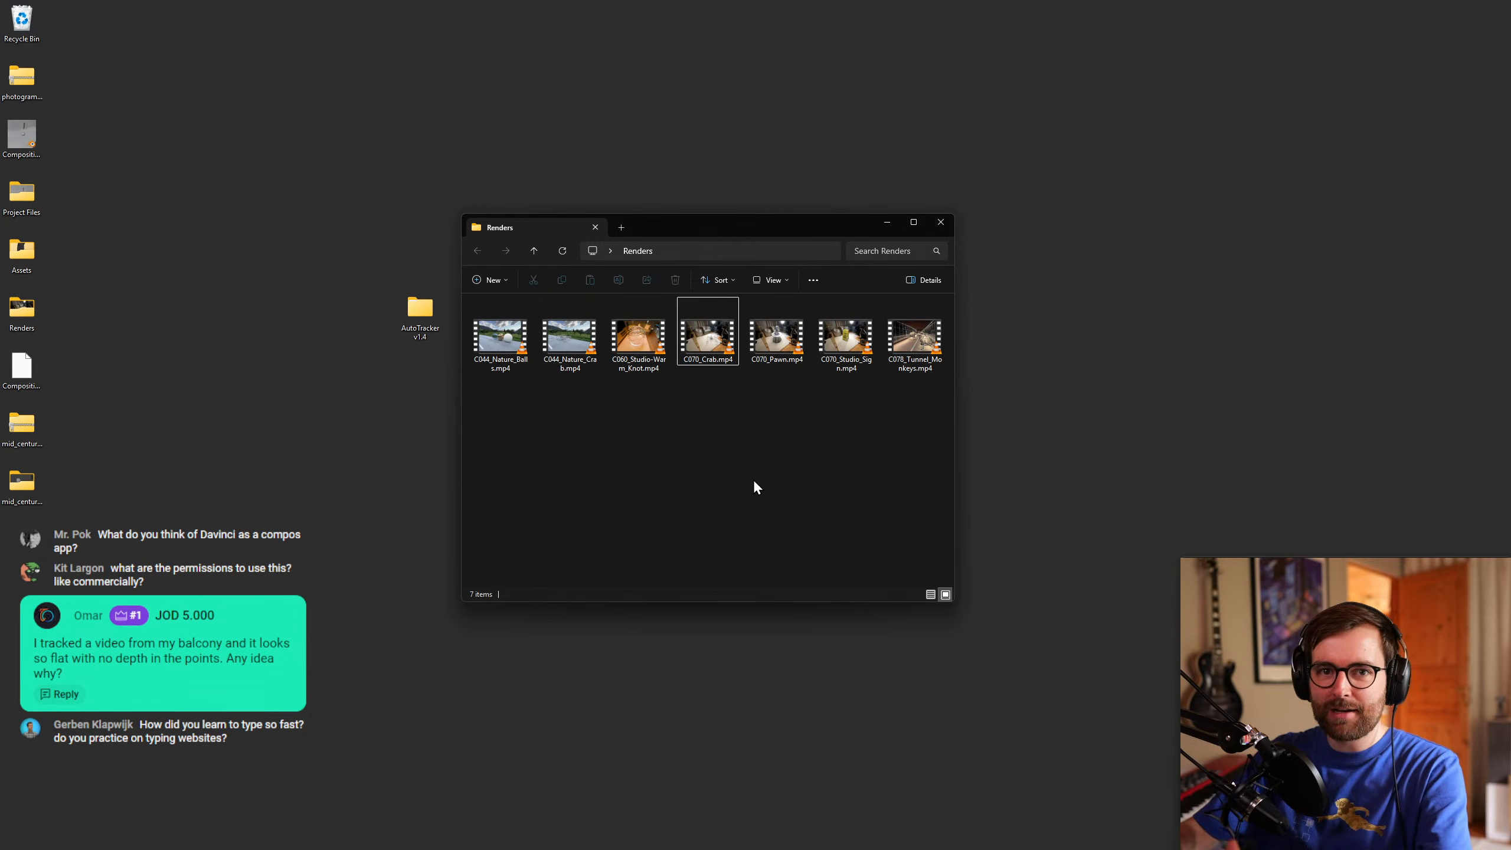
# Play C070_Pawn.mp4 to review the chess pawn composite, then close the player and the Renders folder.
pyautogui.doubleClick(777, 335)
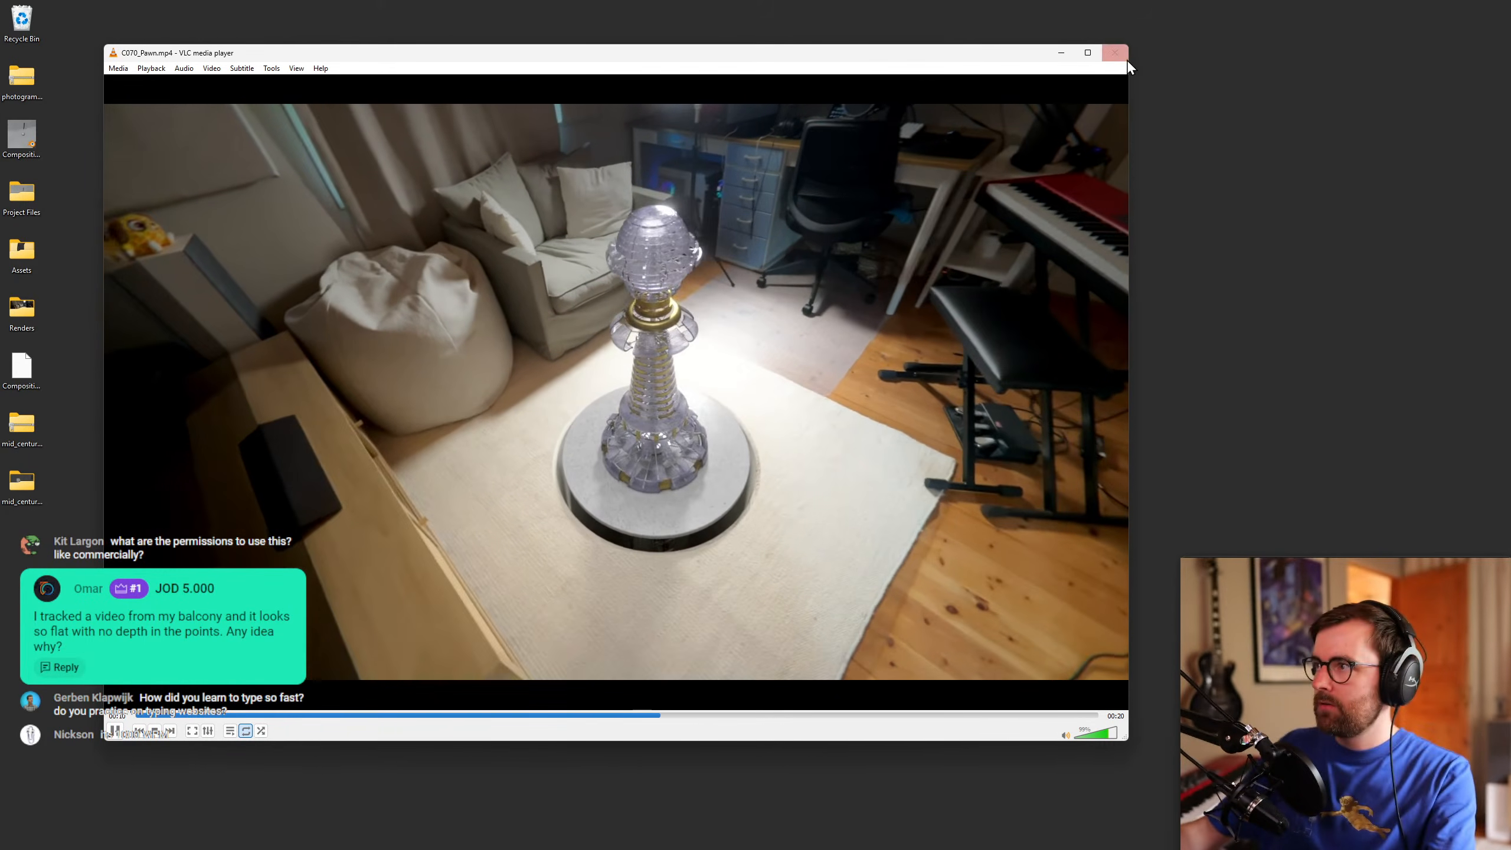
pyautogui.hotkey('ctrl', 'q')
pyautogui.click(767, 466)
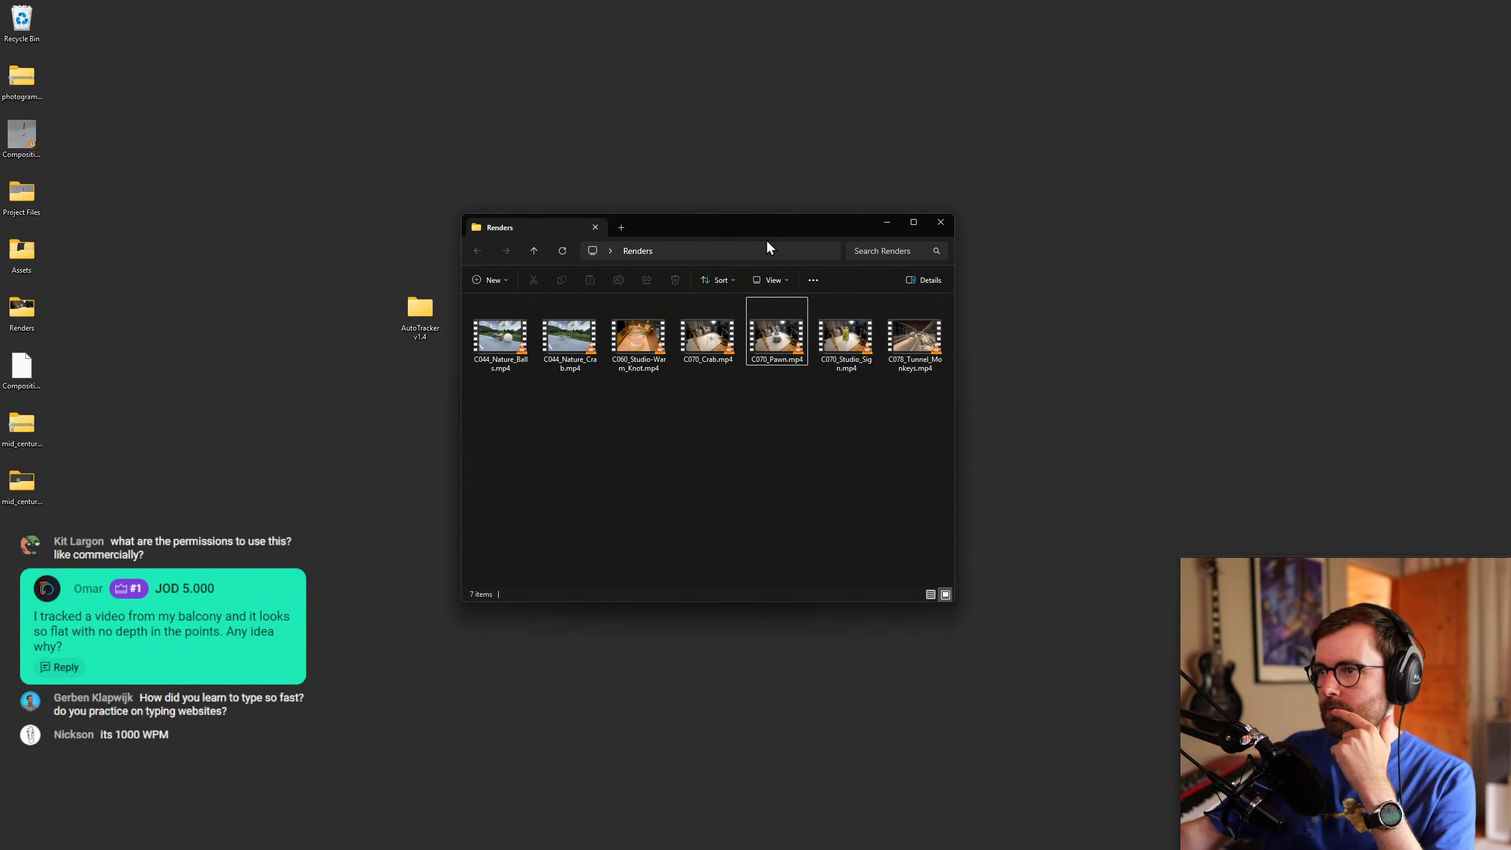
pyautogui.moveTo(782, 237); pyautogui.dragTo(772, 241)
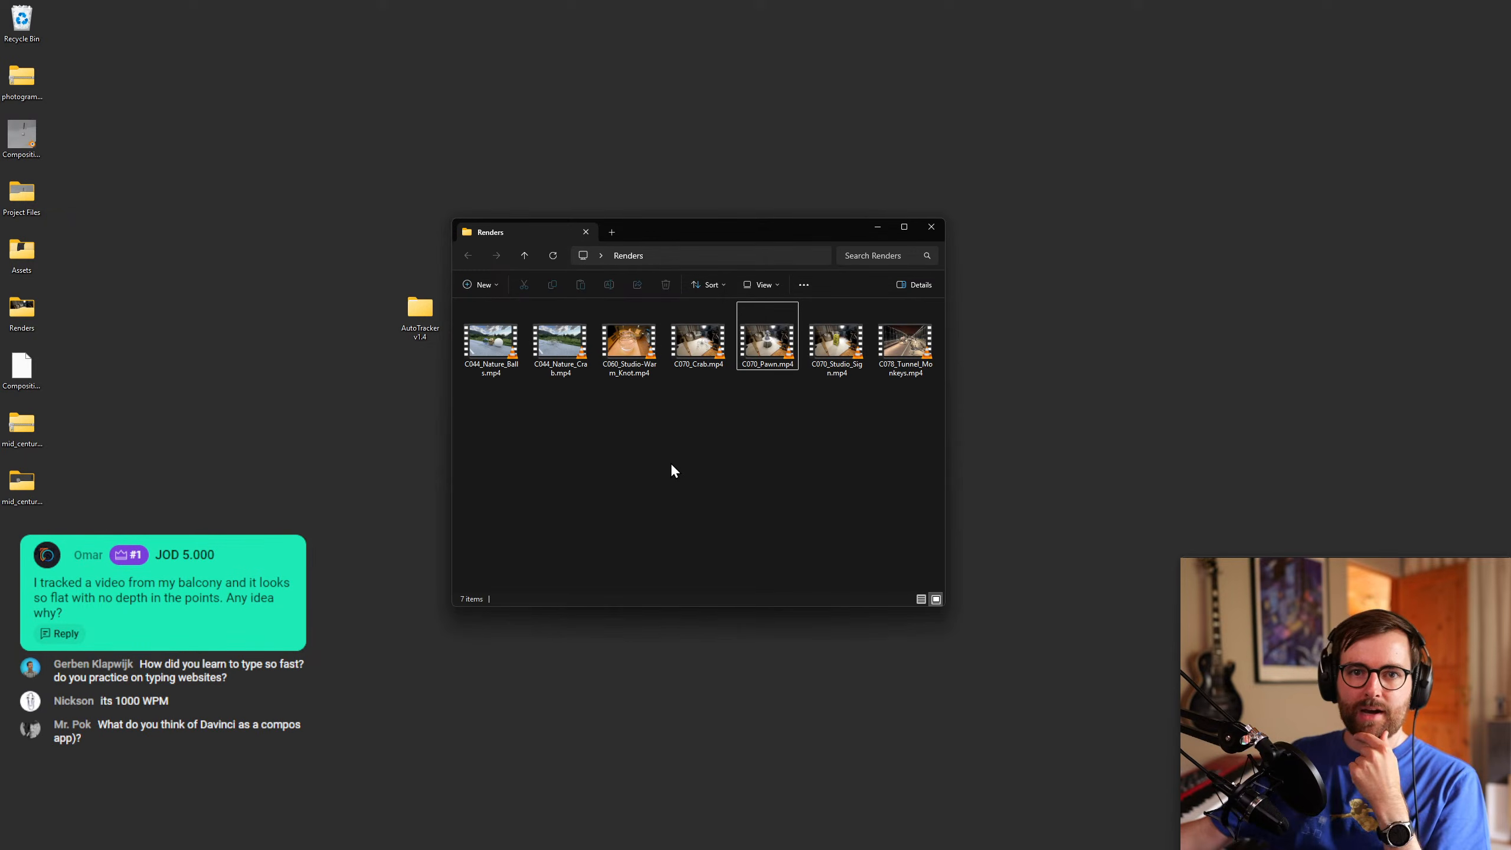
pyautogui.middleClick(522, 232)
pyautogui.moveTo(499, 410); pyautogui.dragTo(555, 463)
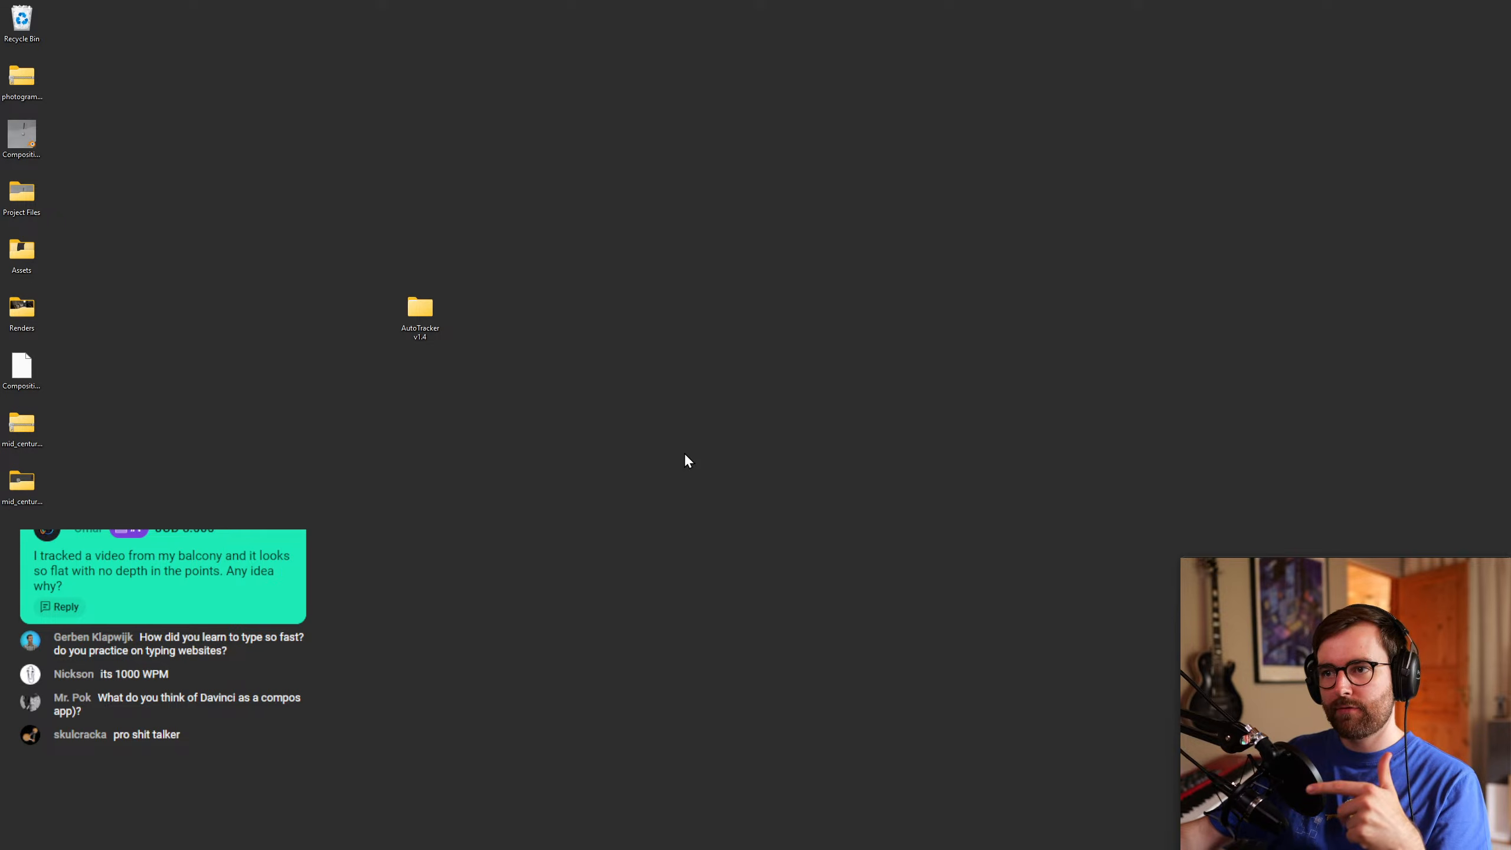
# Switch back to Blender and move the Halldis creature closer to the camera in the camera view.
pyautogui.press('ctrl+super+Right')
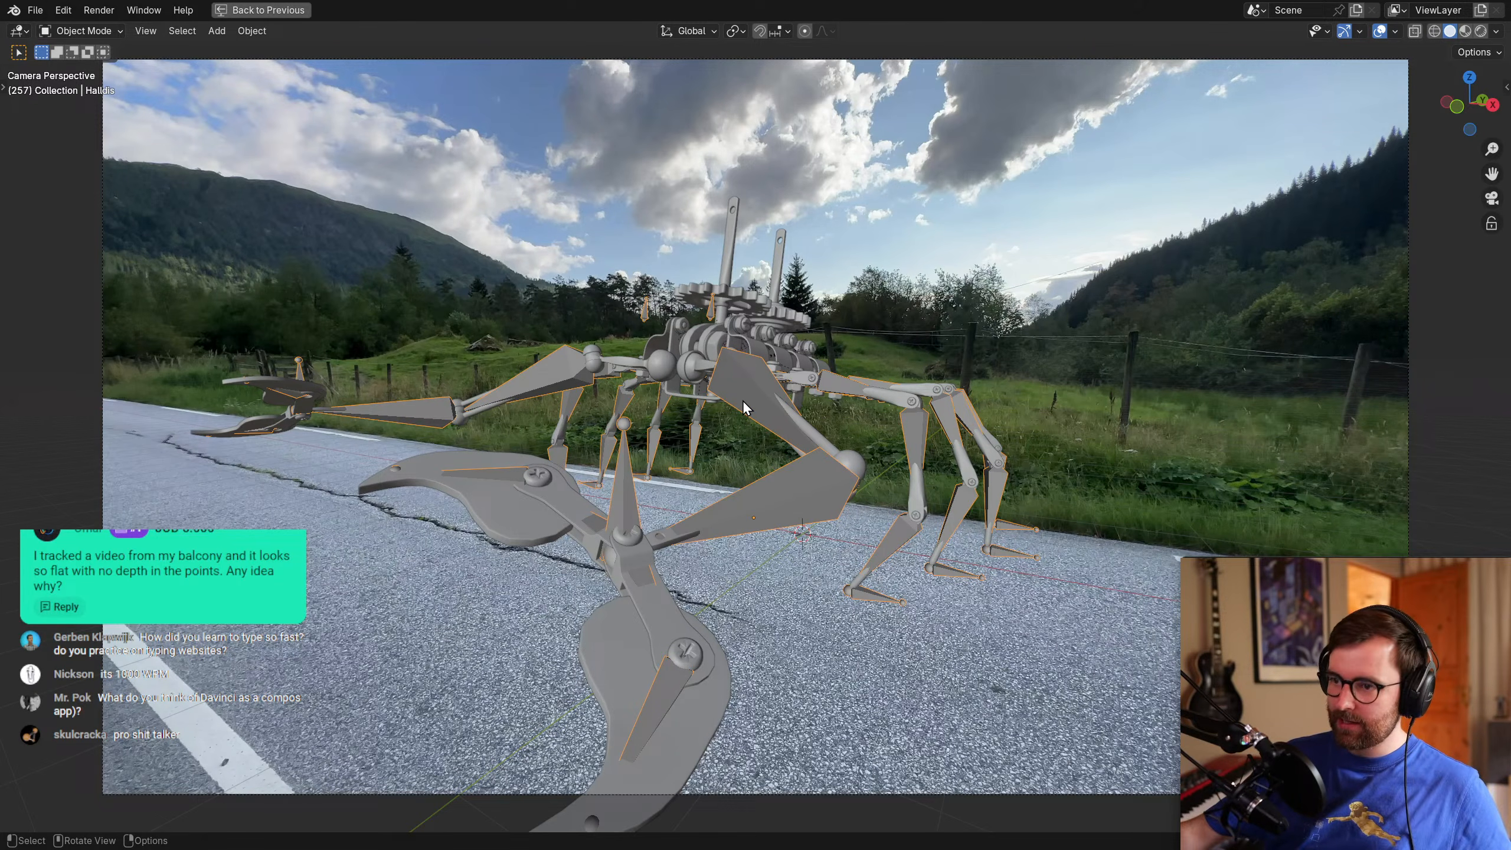
pyautogui.press('super+Tab')
pyautogui.press('super+Tab')
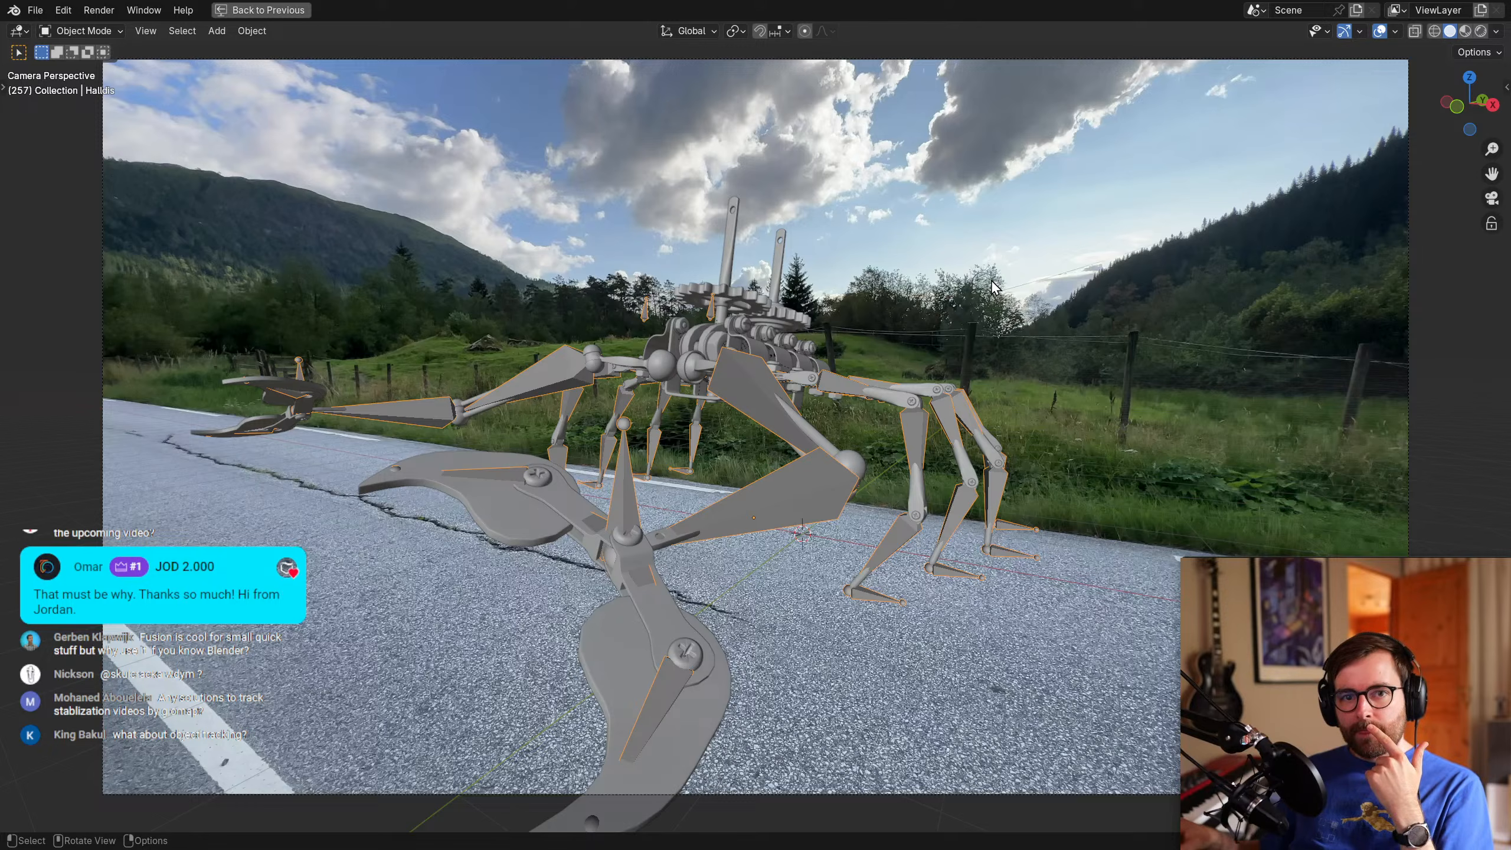
pyautogui.press('r')
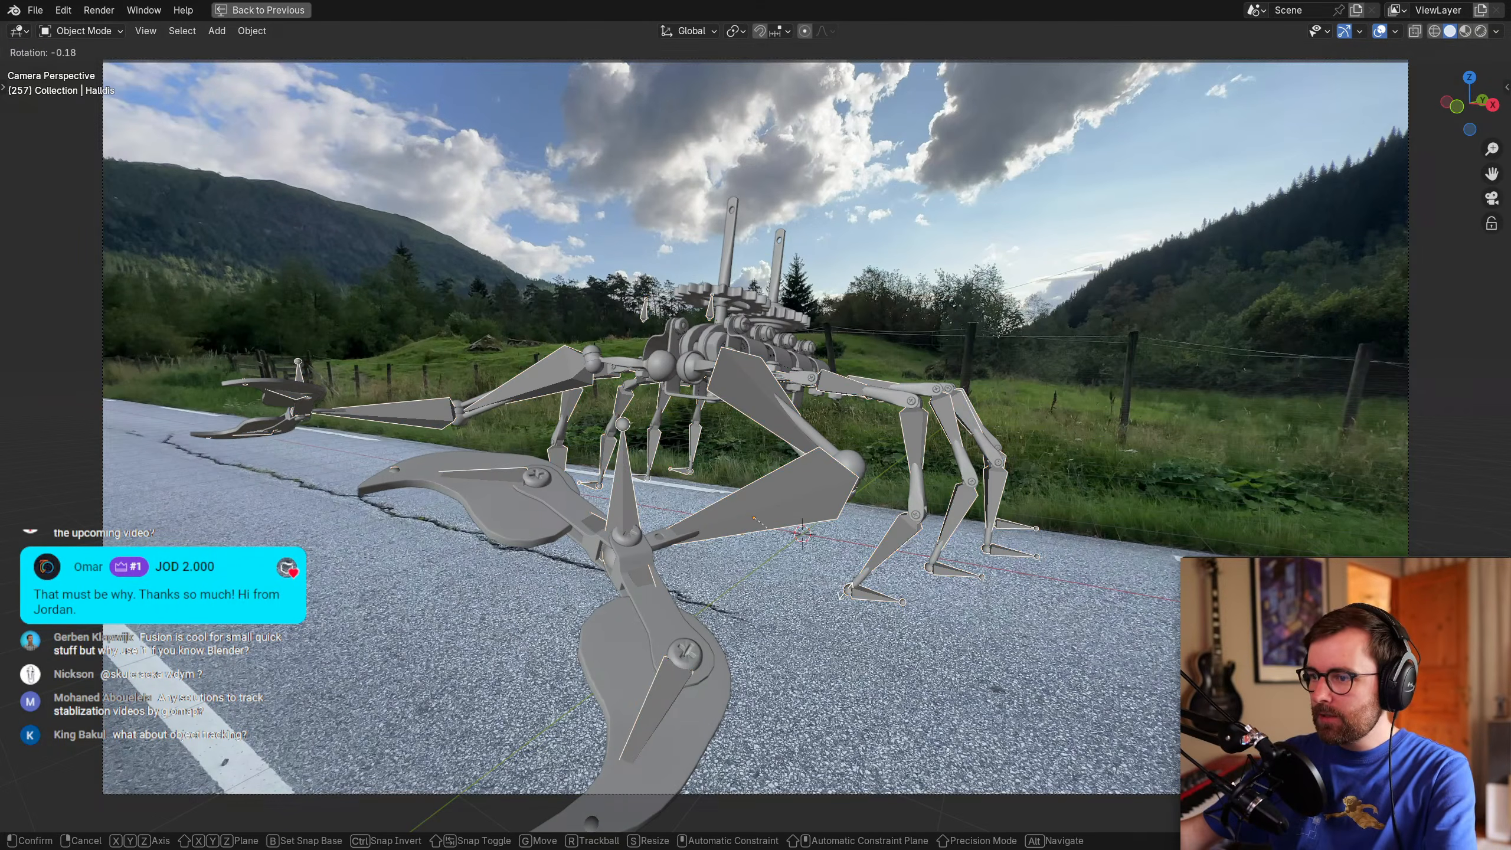
pyautogui.press('g')
pyautogui.click(717, 657)
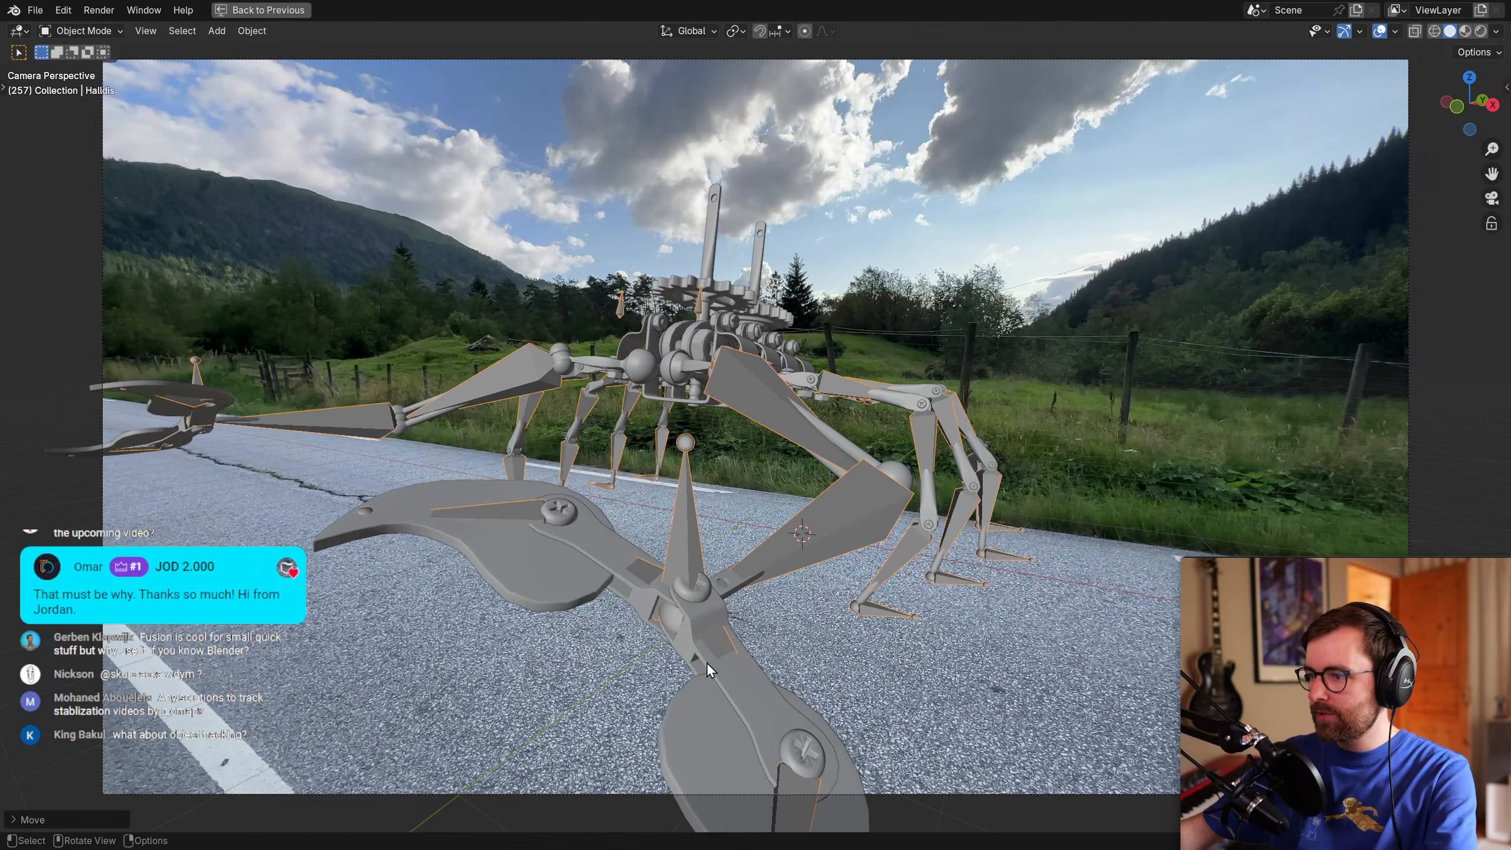
# Return to an earlier frame on the timeline and play the animation in the maximized camera view.
pyautogui.hotkey('ctrl', 'space')
pyautogui.moveTo(346, 789); pyautogui.dragTo(283, 788)
pyautogui.hotkey('ctrl', 'space')
pyautogui.press('space')
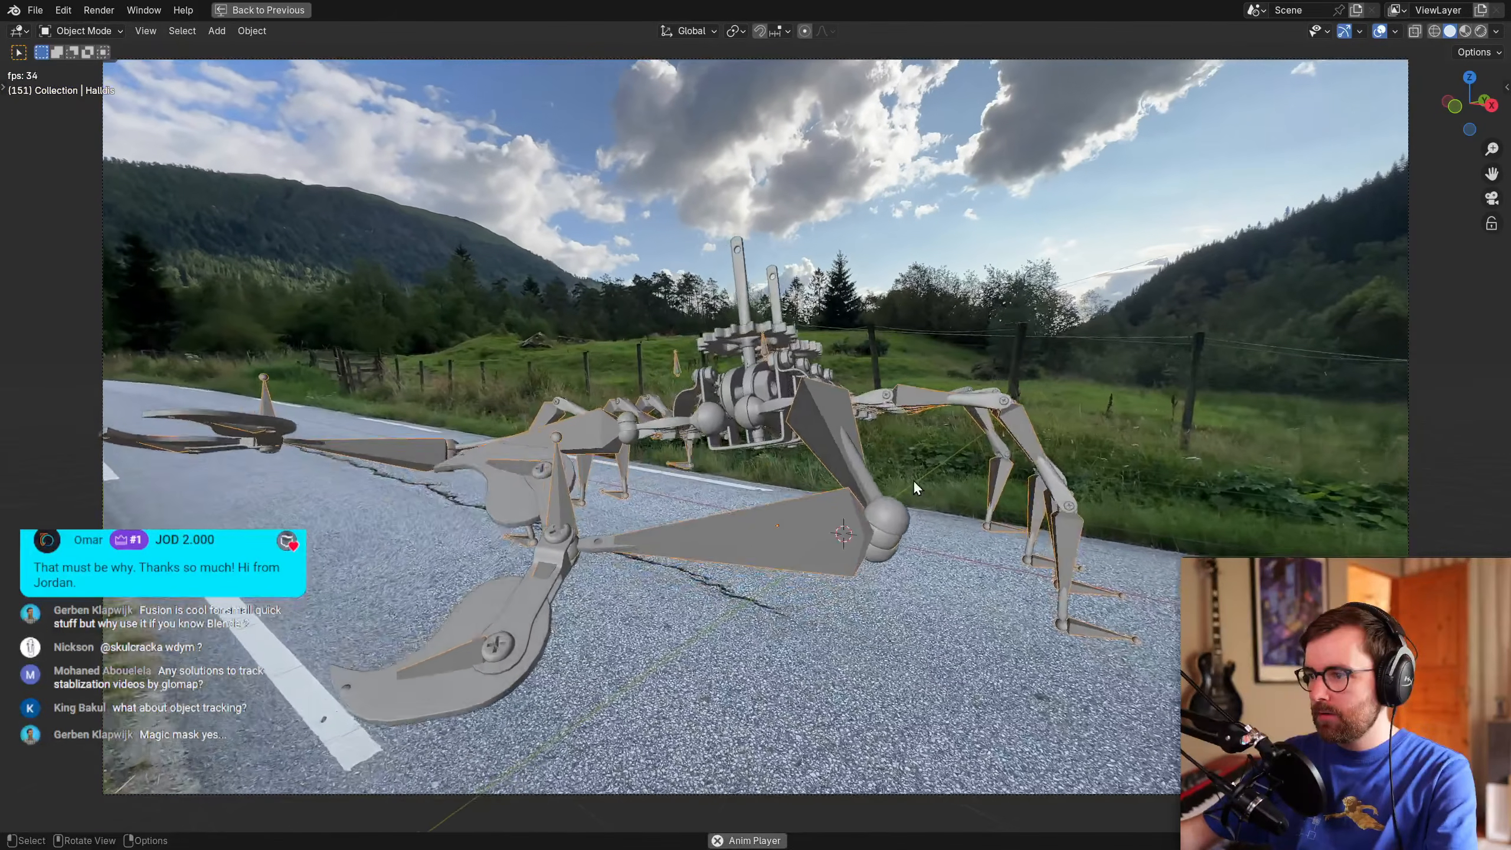
# Hide the gizmos and the Text Info overlay in the camera viewport and show the animation full screen from near its start.
pyautogui.hotkey('ctrl', 'space')
pyautogui.moveTo(496, 792); pyautogui.dragTo(358, 796)
pyautogui.moveTo(901, 599)
pyautogui.keyDown('shift'); pyautogui.mouseDown(button='middle')
pyautogui.moveTo(906, 618)
pyautogui.moveTo(908, 600)
pyautogui.mouseUp(button='middle'); pyautogui.keyUp('shift')
pyautogui.click(1122, 401)
pyautogui.click(1121, 401)
pyautogui.click(1169, 401)
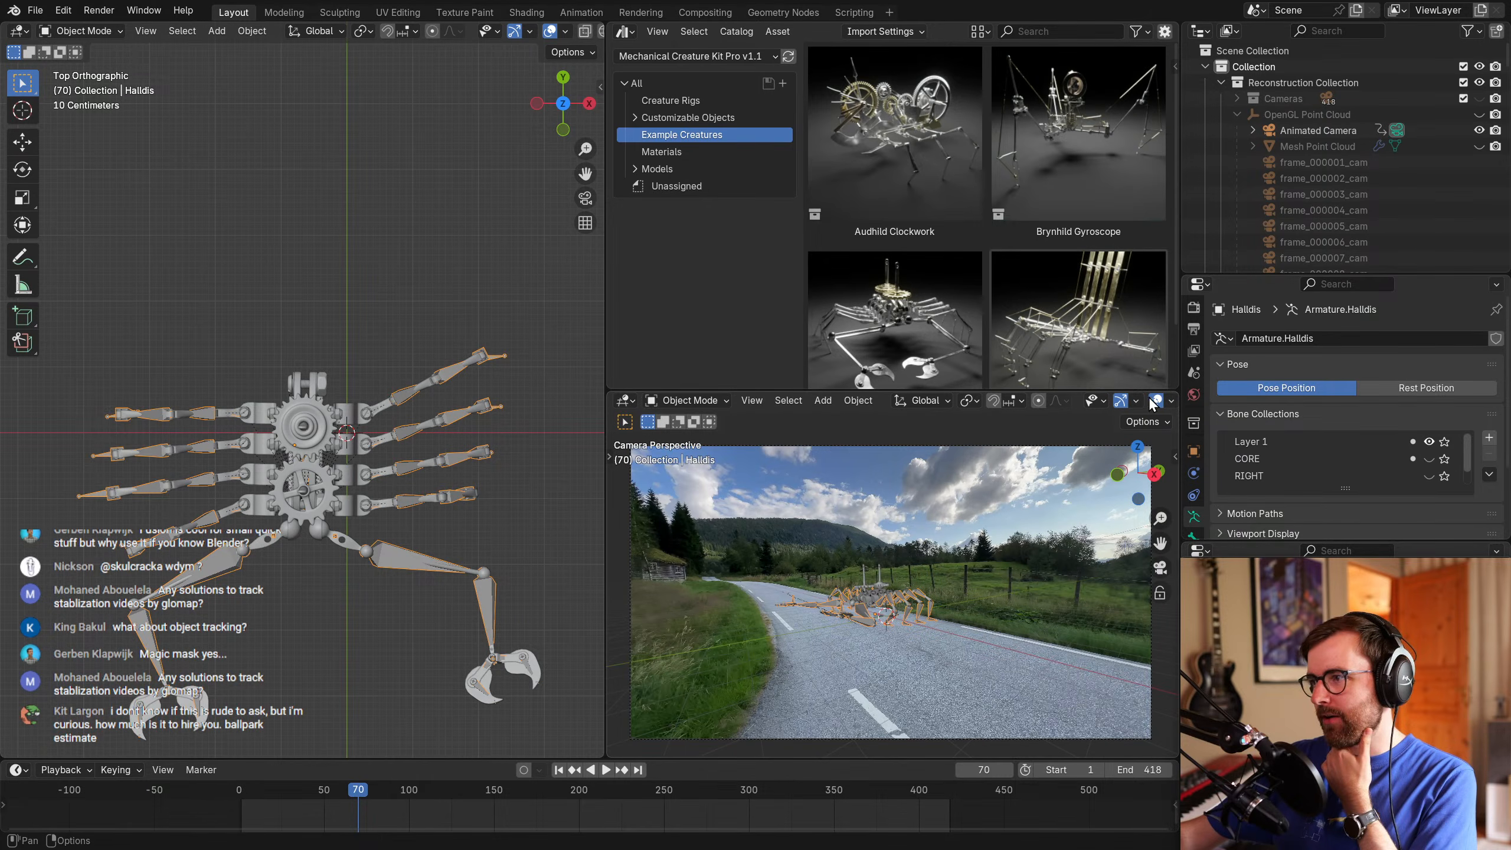
pyautogui.click(1121, 401)
pyautogui.click(1170, 401)
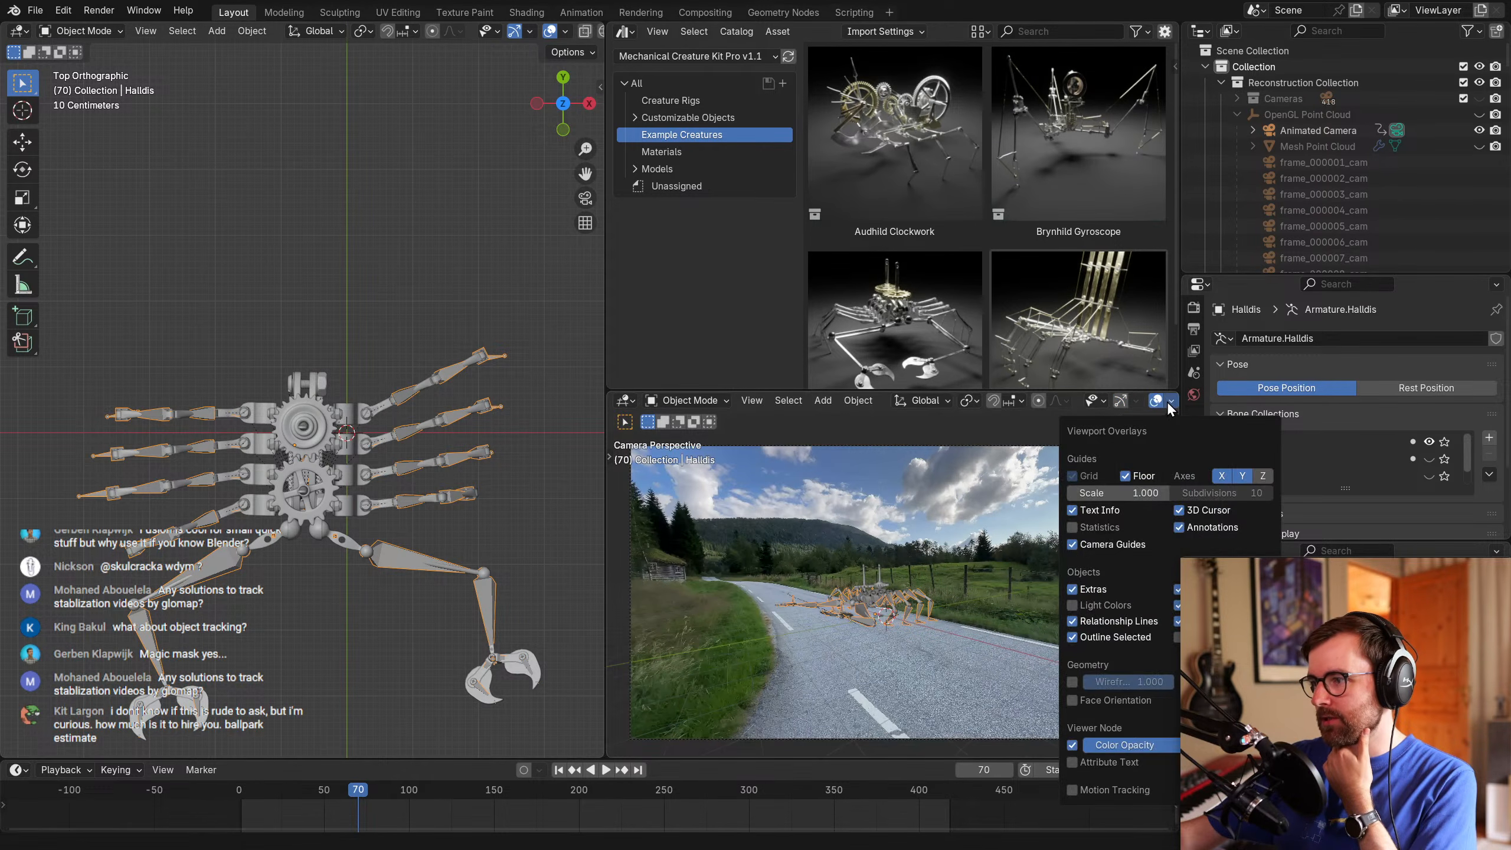
pyautogui.click(1083, 512)
pyautogui.moveTo(358, 797); pyautogui.dragTo(290, 802)
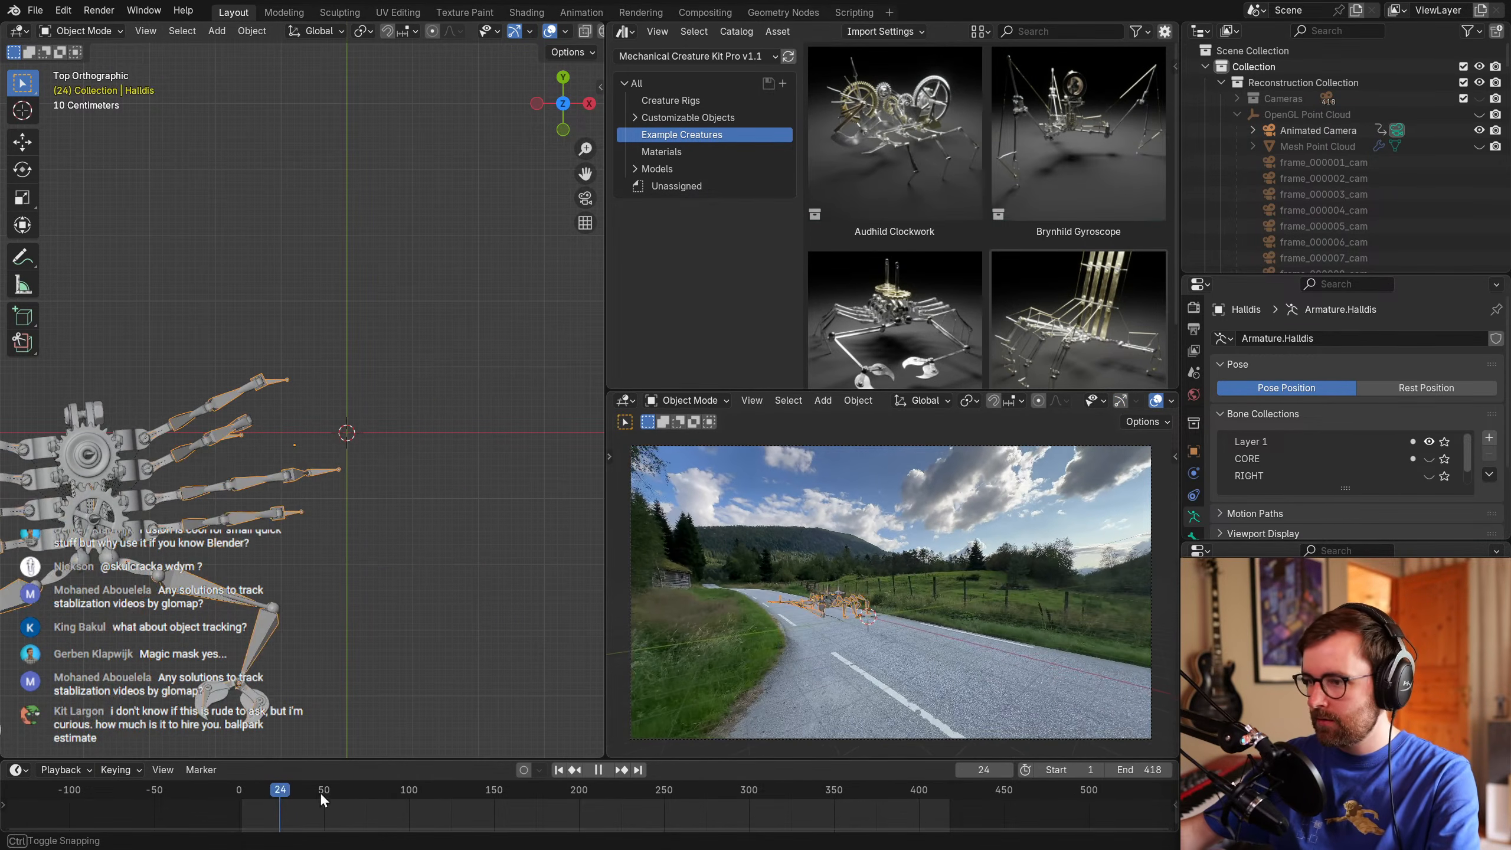
pyautogui.hotkey('ctrl', 'alt', 'space')
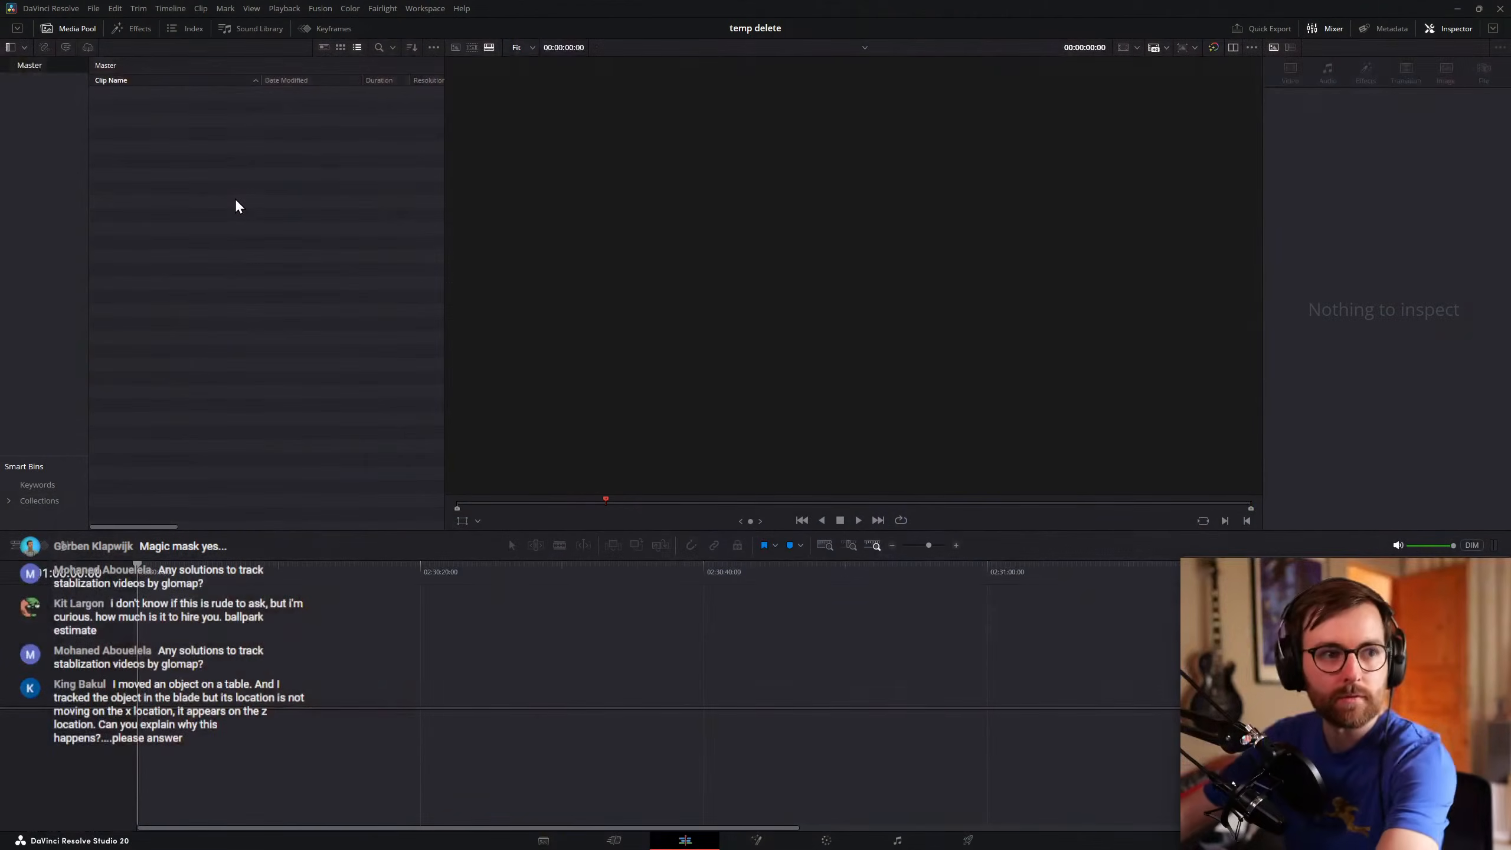
# Switch to DaVinci Resolve and import C044_Nature_Balls.mp4 from the Renders folder, changing the project frame rate to match the clip.
pyautogui.rightClick(199, 154)
pyautogui.click(249, 279)
pyautogui.moveTo(584, 4); pyautogui.dragTo(766, 46)
pyautogui.doubleClick(33, 317)
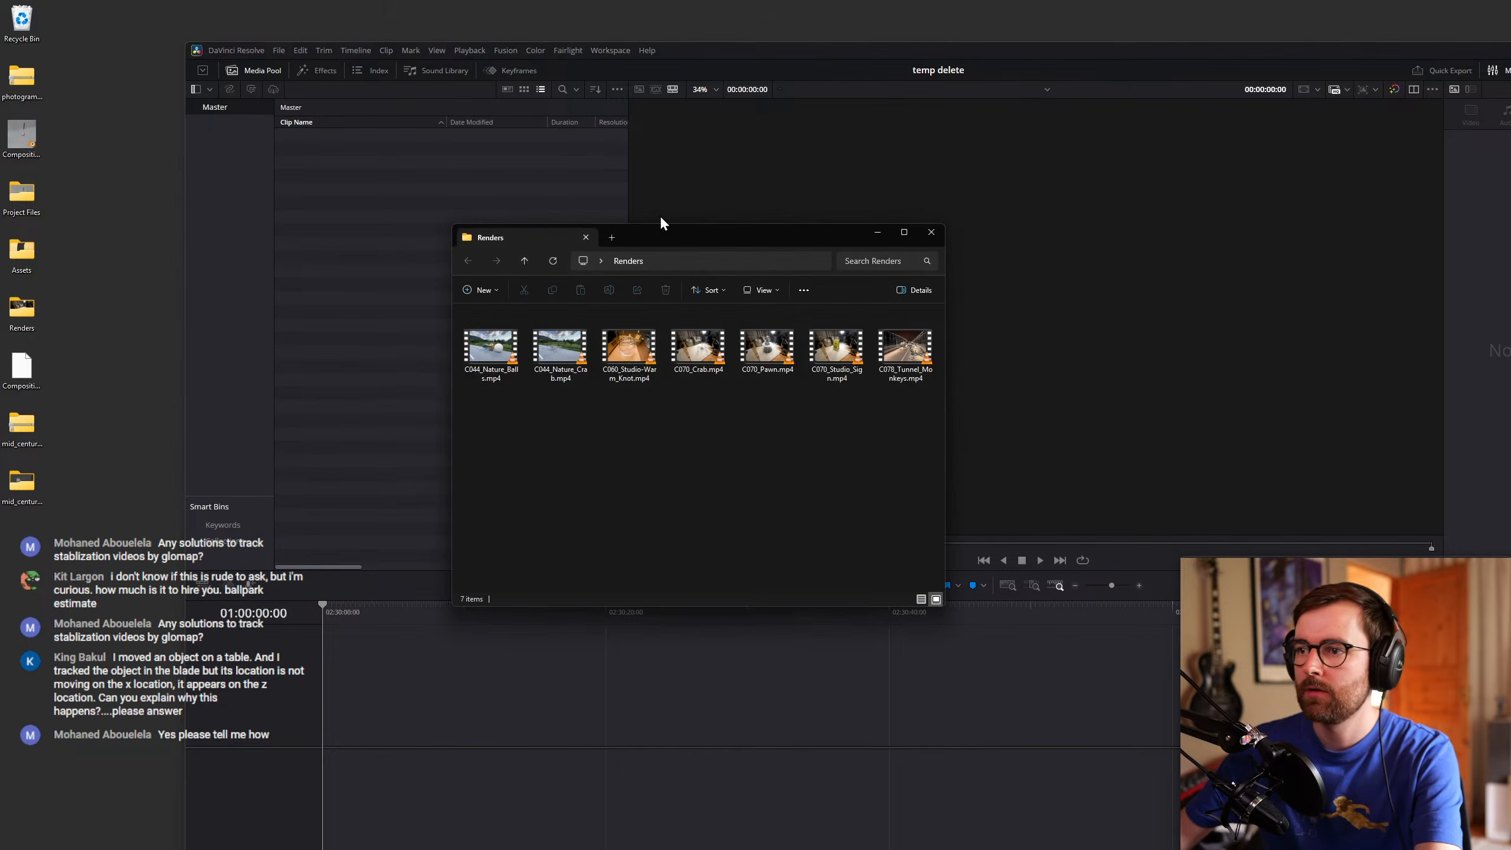
pyautogui.moveTo(354, 268); pyautogui.dragTo(356, 269)
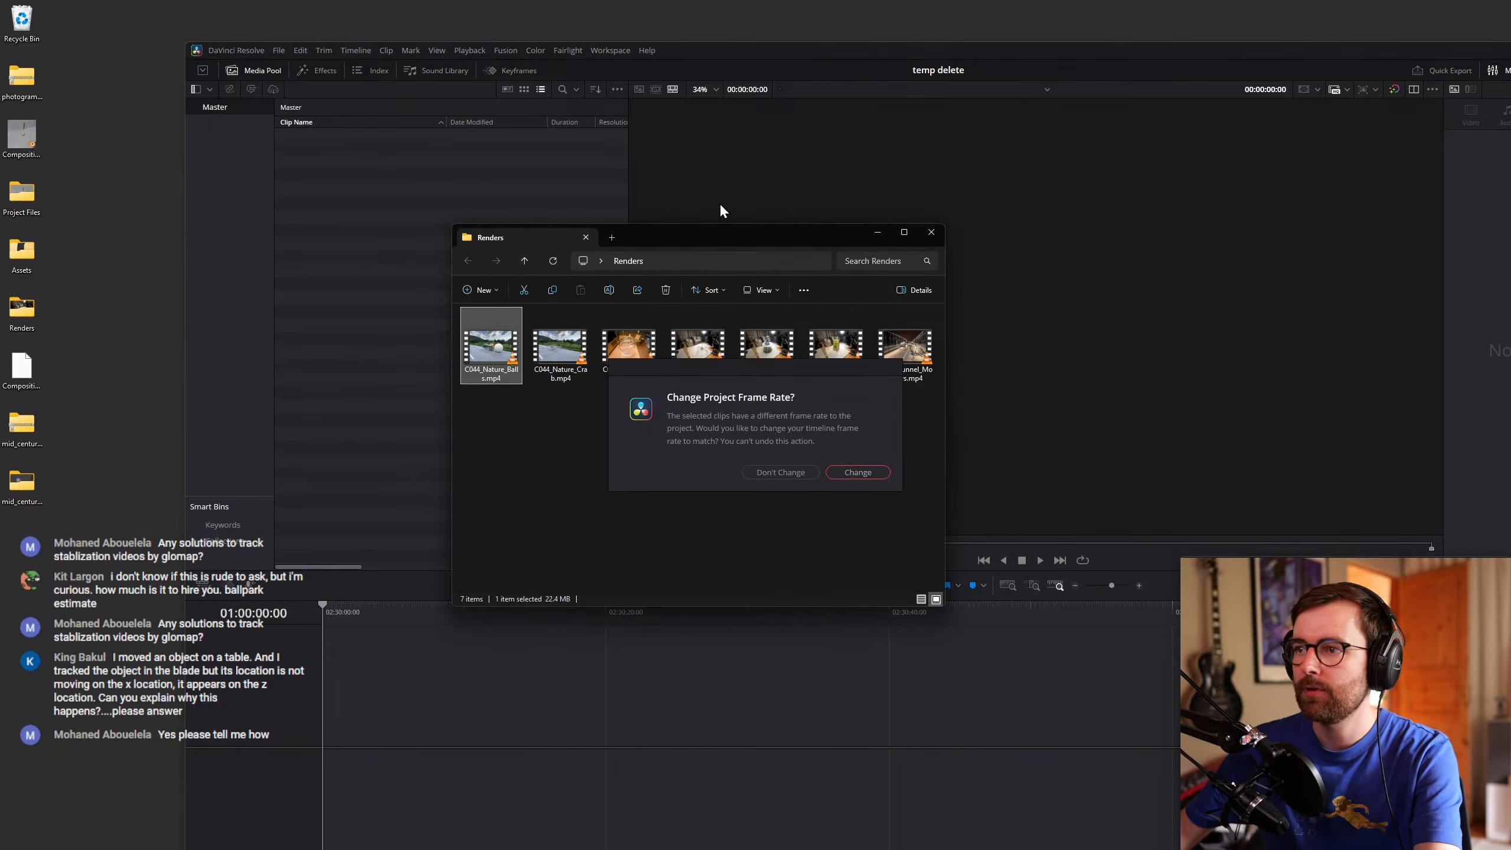
pyautogui.click(818, 479)
pyautogui.moveTo(749, 41); pyautogui.dragTo(679, 23)
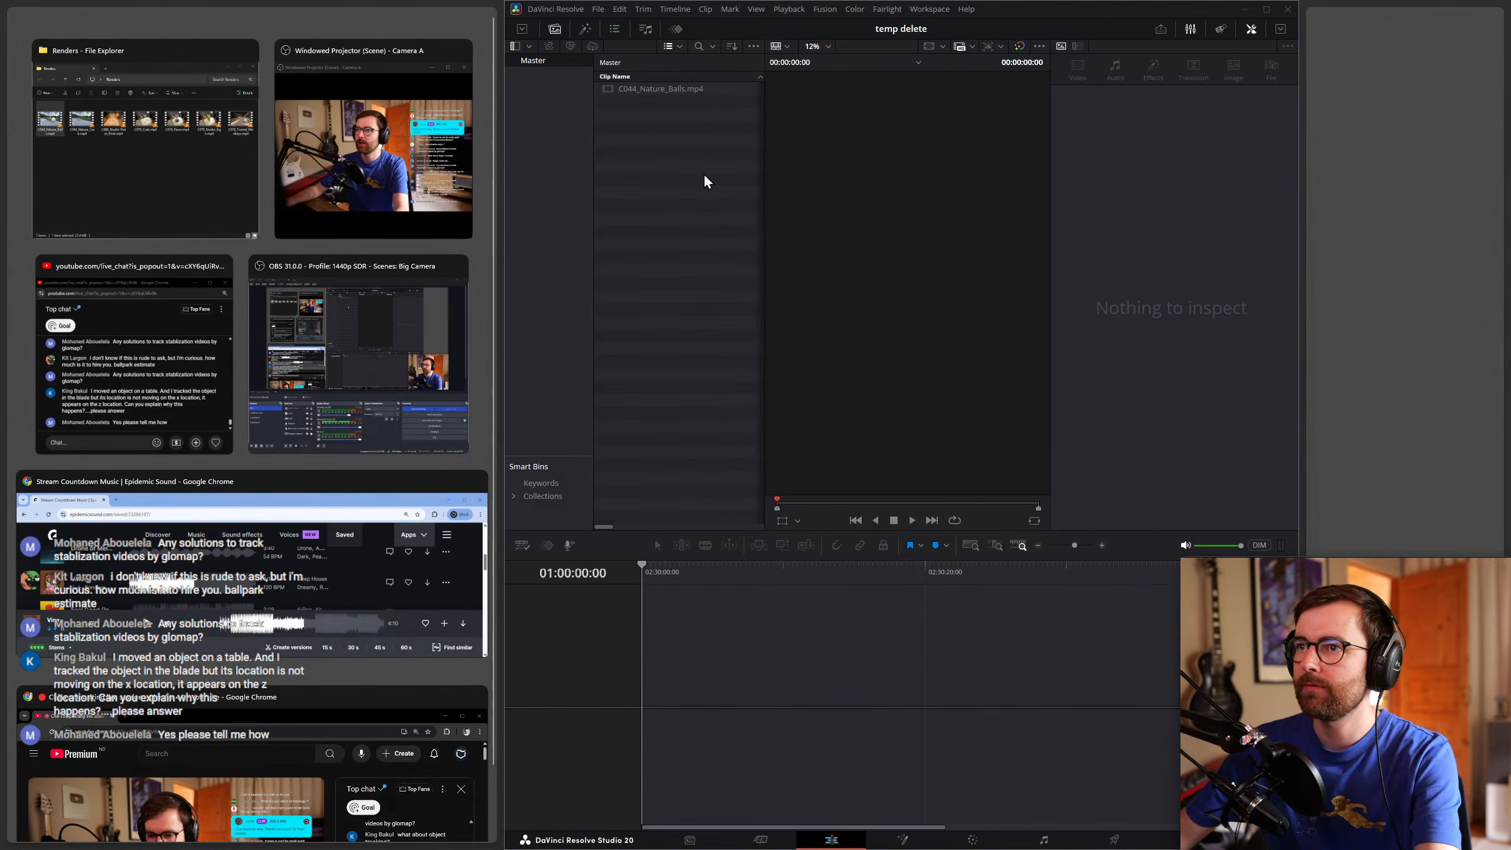
pyautogui.click(704, 174)
pyautogui.doubleClick(995, 9)
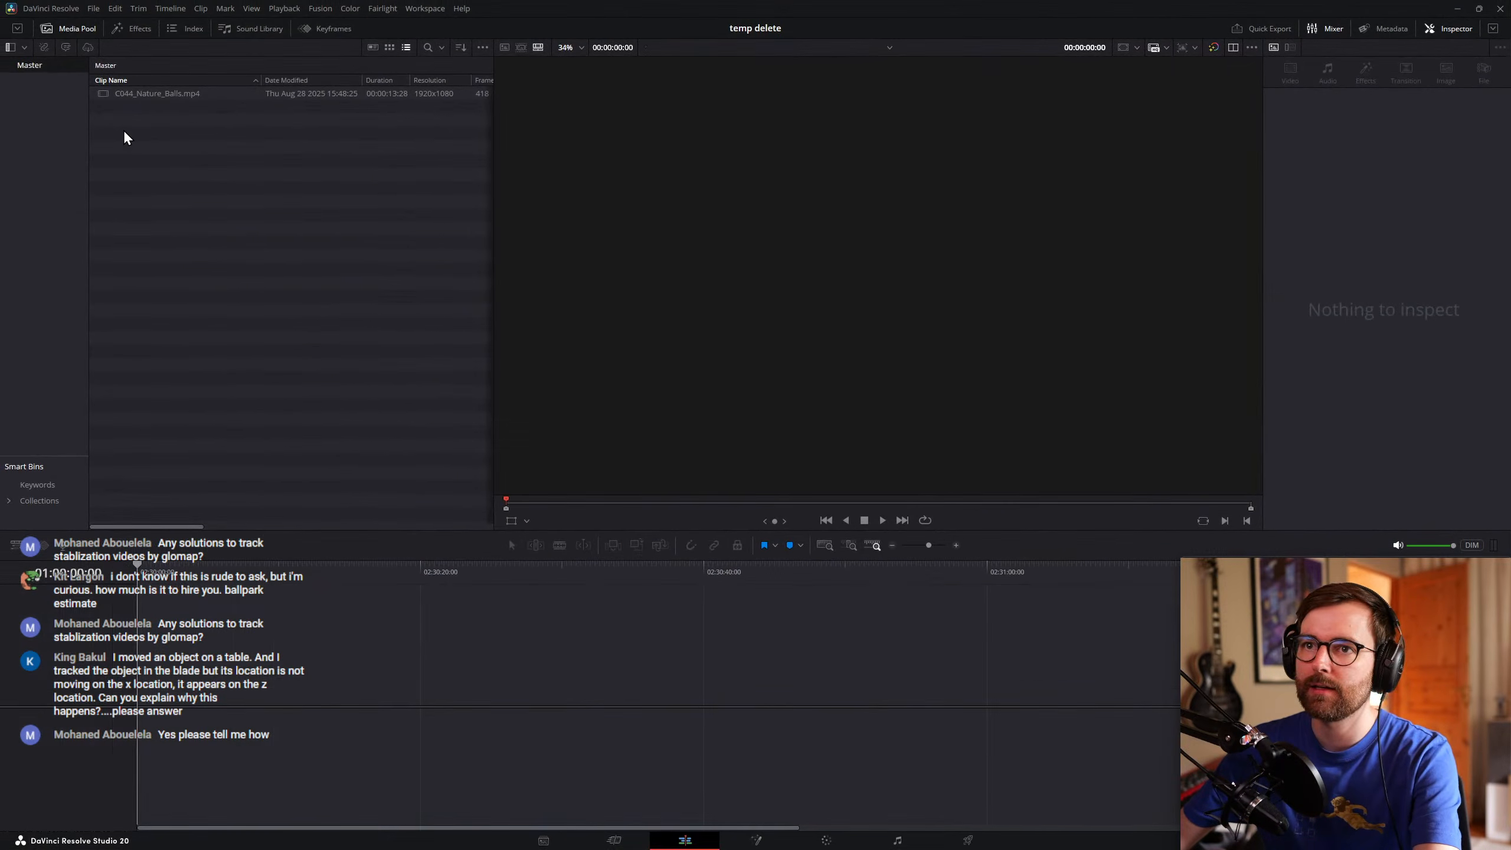
# Create a timeline from C044_Nature_Balls.mp4 and select the clip on it.
pyautogui.moveTo(117, 98); pyautogui.dragTo(297, 702)
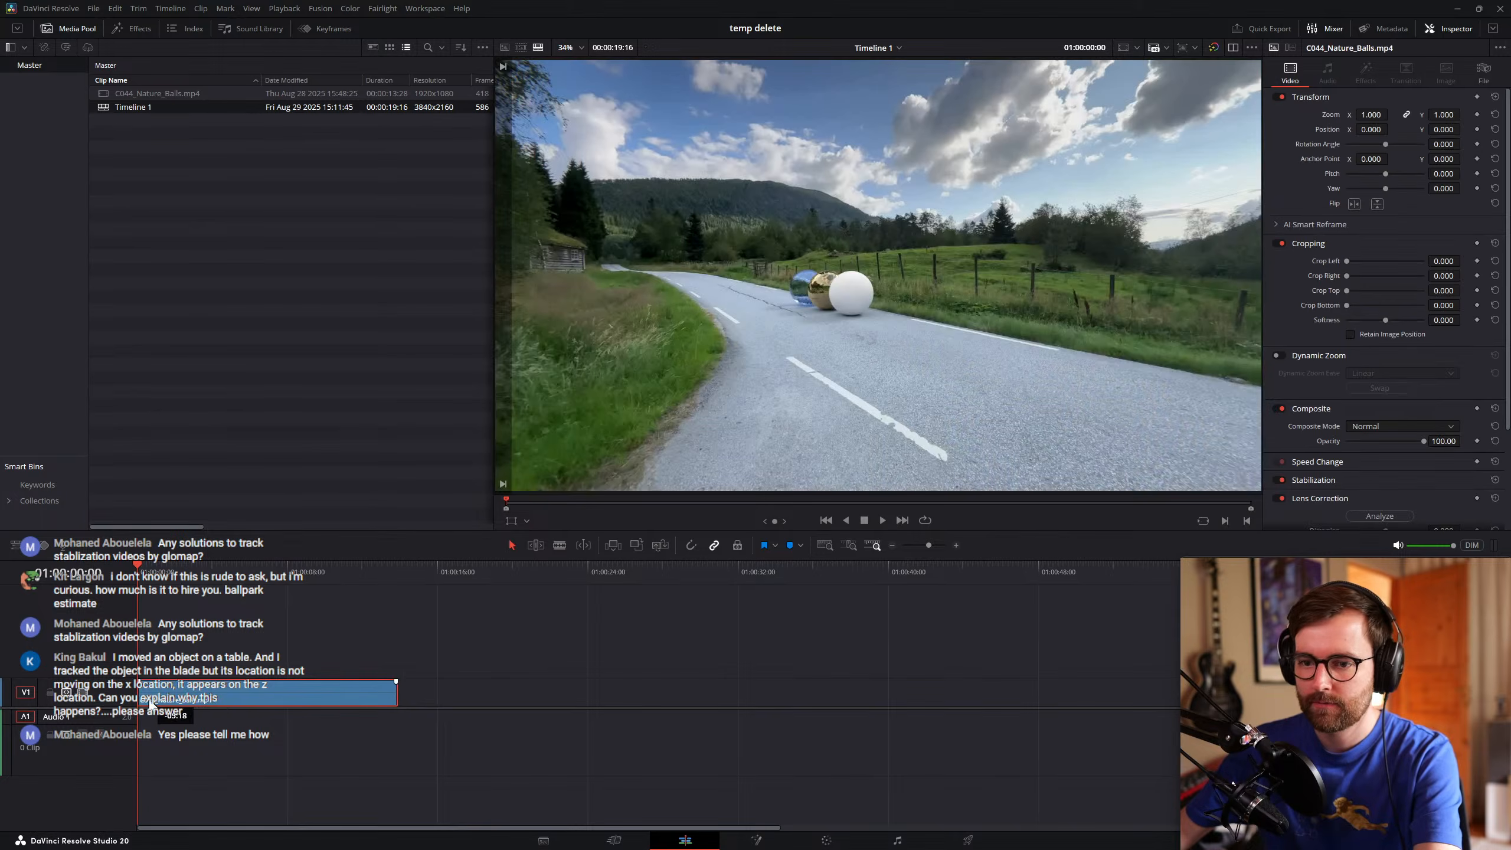
pyautogui.moveTo(166, 581); pyautogui.dragTo(106, 591)
pyautogui.click(254, 698)
pyautogui.click(255, 698)
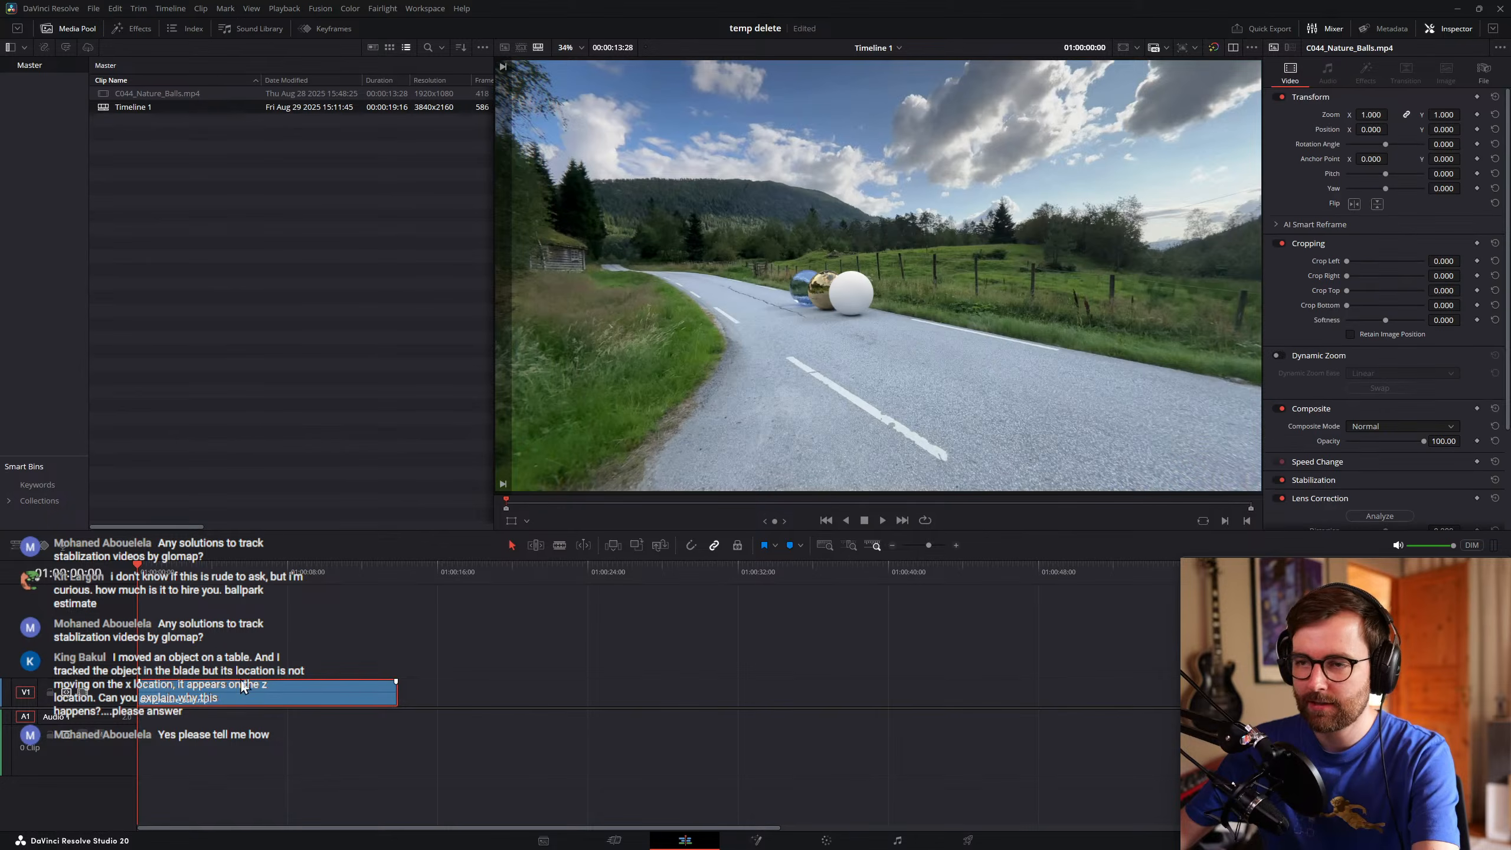
# Stabilize the C044_Nature_Balls clip in Perspective mode with Zoom enabled.
pyautogui.scroll(-1, 1333, 381)
pyautogui.click(1320, 446)
pyautogui.scroll(-4, 1308, 374)
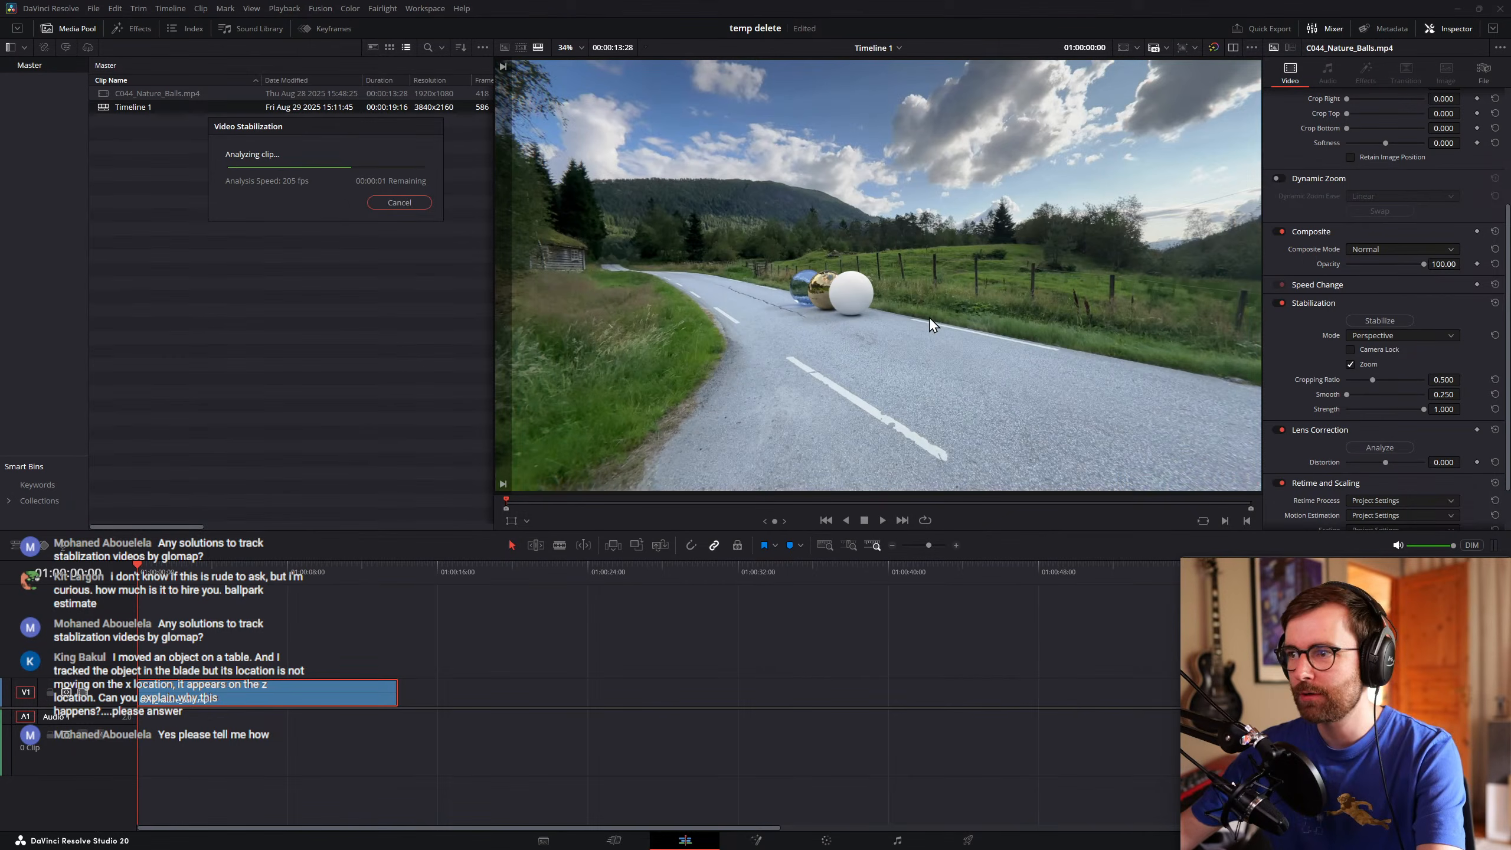
# Play the stabilized clip full screen from the start to judge the smoothing, and return to the edit view.
pyautogui.moveTo(141, 574)
pyautogui.mouseDown()
pyautogui.moveTo(186, 572)
pyautogui.moveTo(158, 570)
pyautogui.mouseUp()
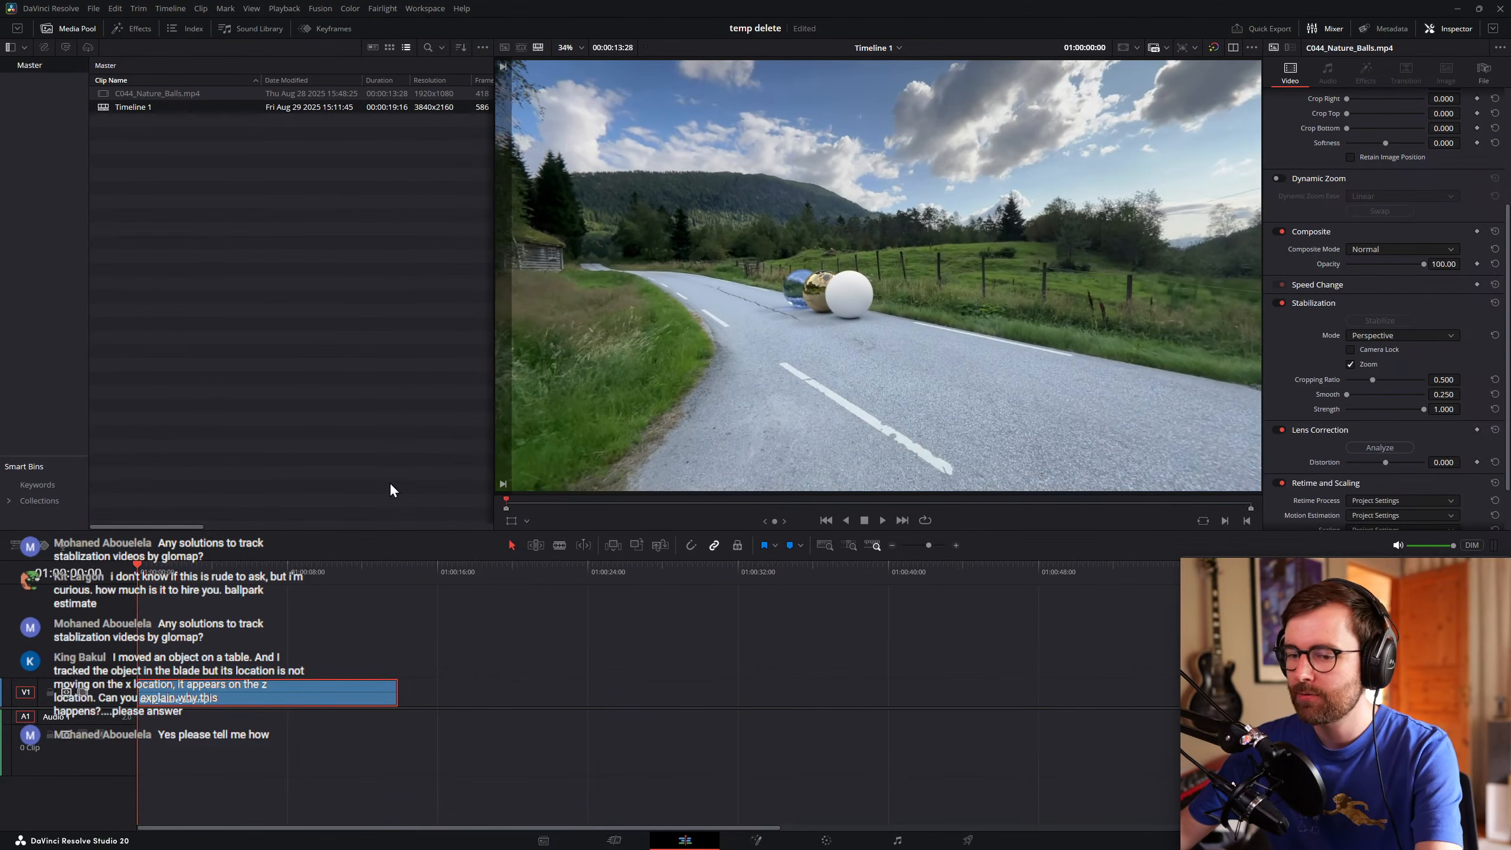
pyautogui.press('p')
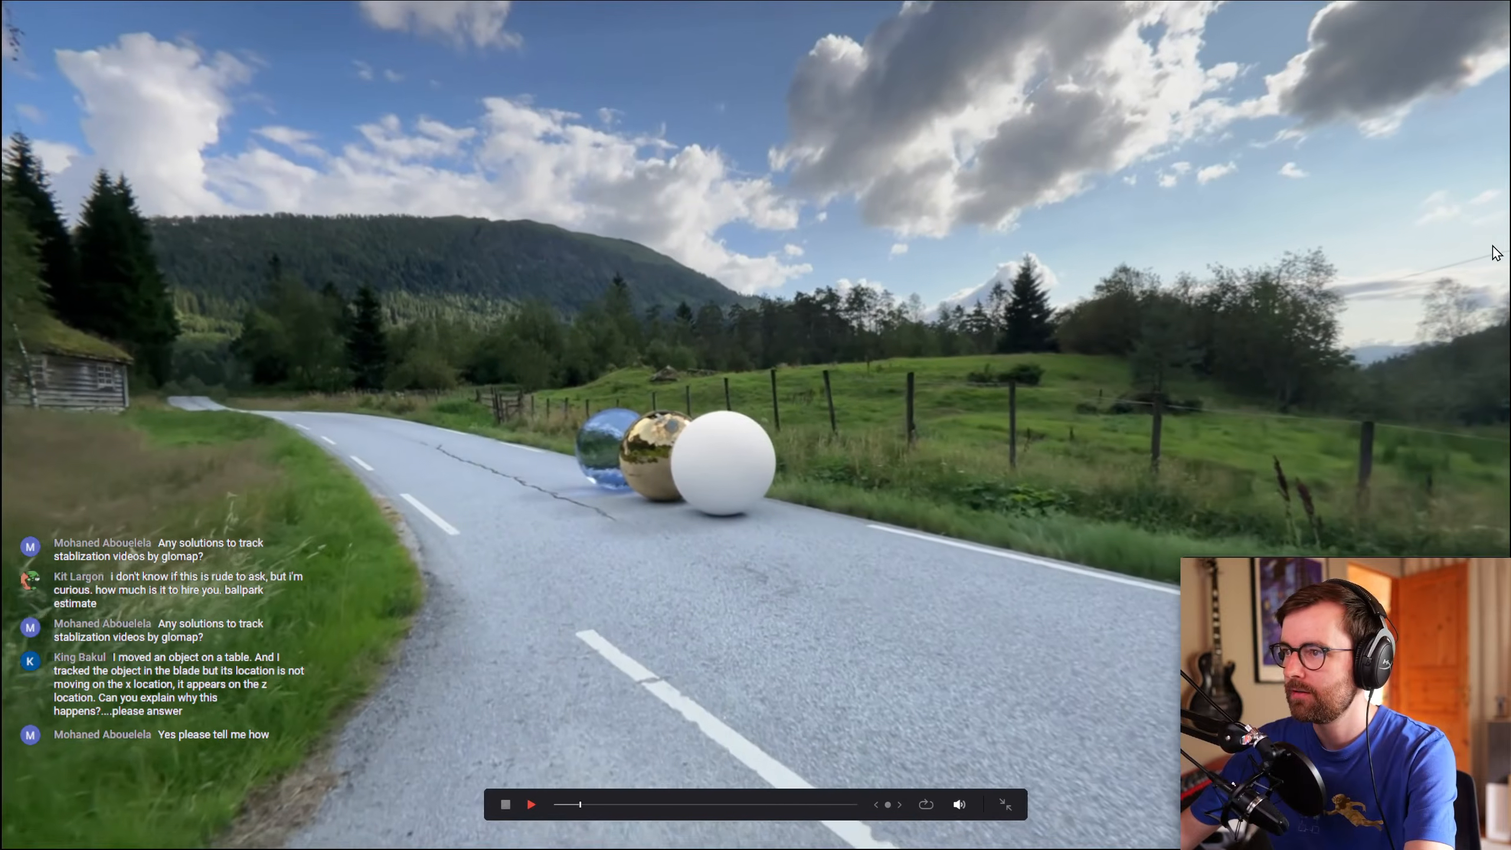
pyautogui.press('Escape')
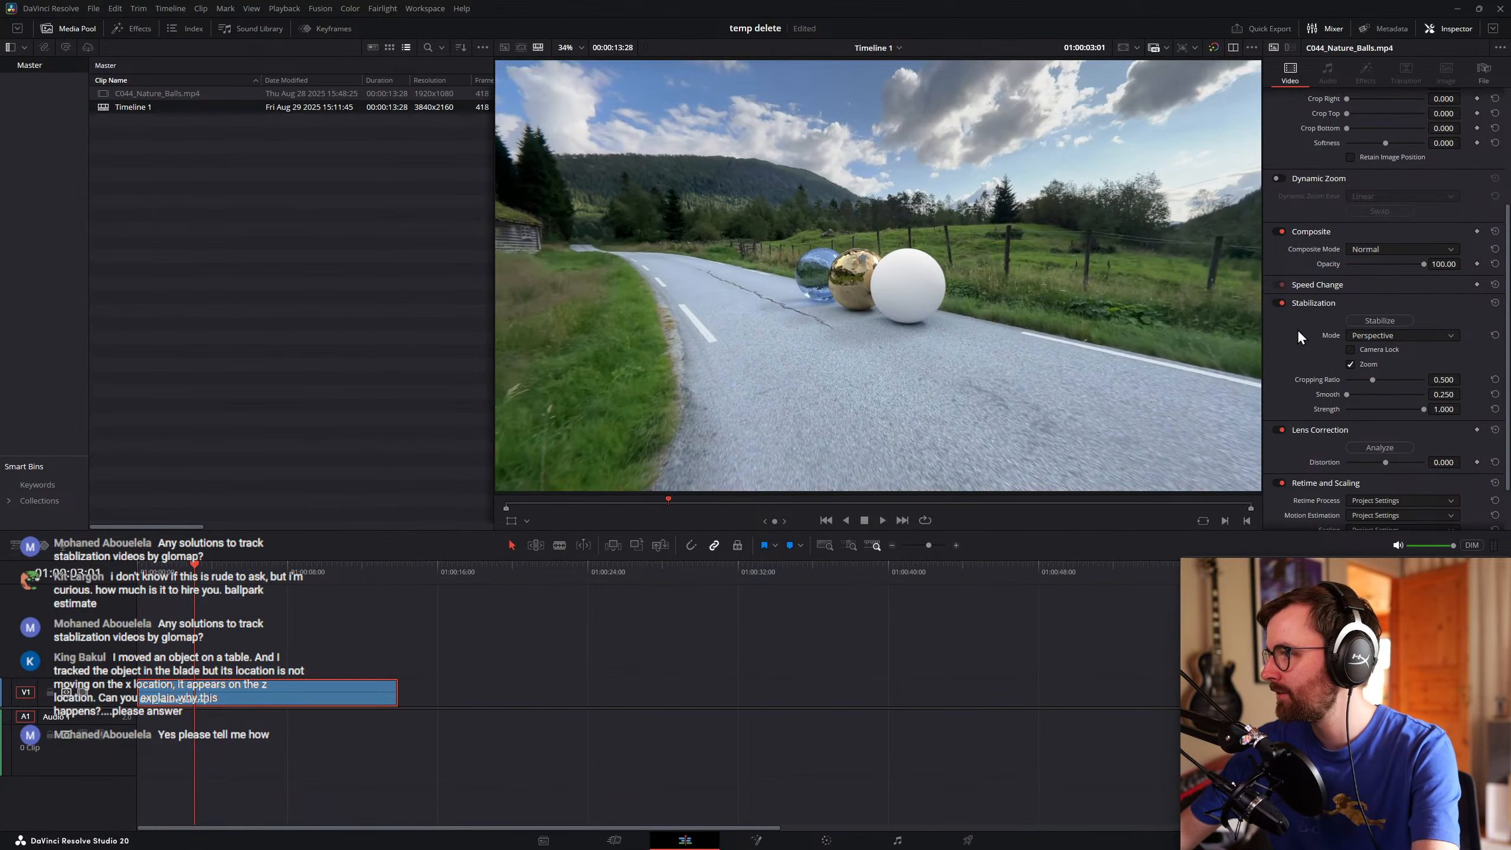
# Set the stabilization Cropping Ratio to 0.302 and Strength to 0.725, and play the result full screen from the start.
pyautogui.moveTo(1427, 409)
pyautogui.mouseDown()
pyautogui.moveTo(1368, 377)
pyautogui.moveTo(1413, 409)
pyautogui.mouseUp()
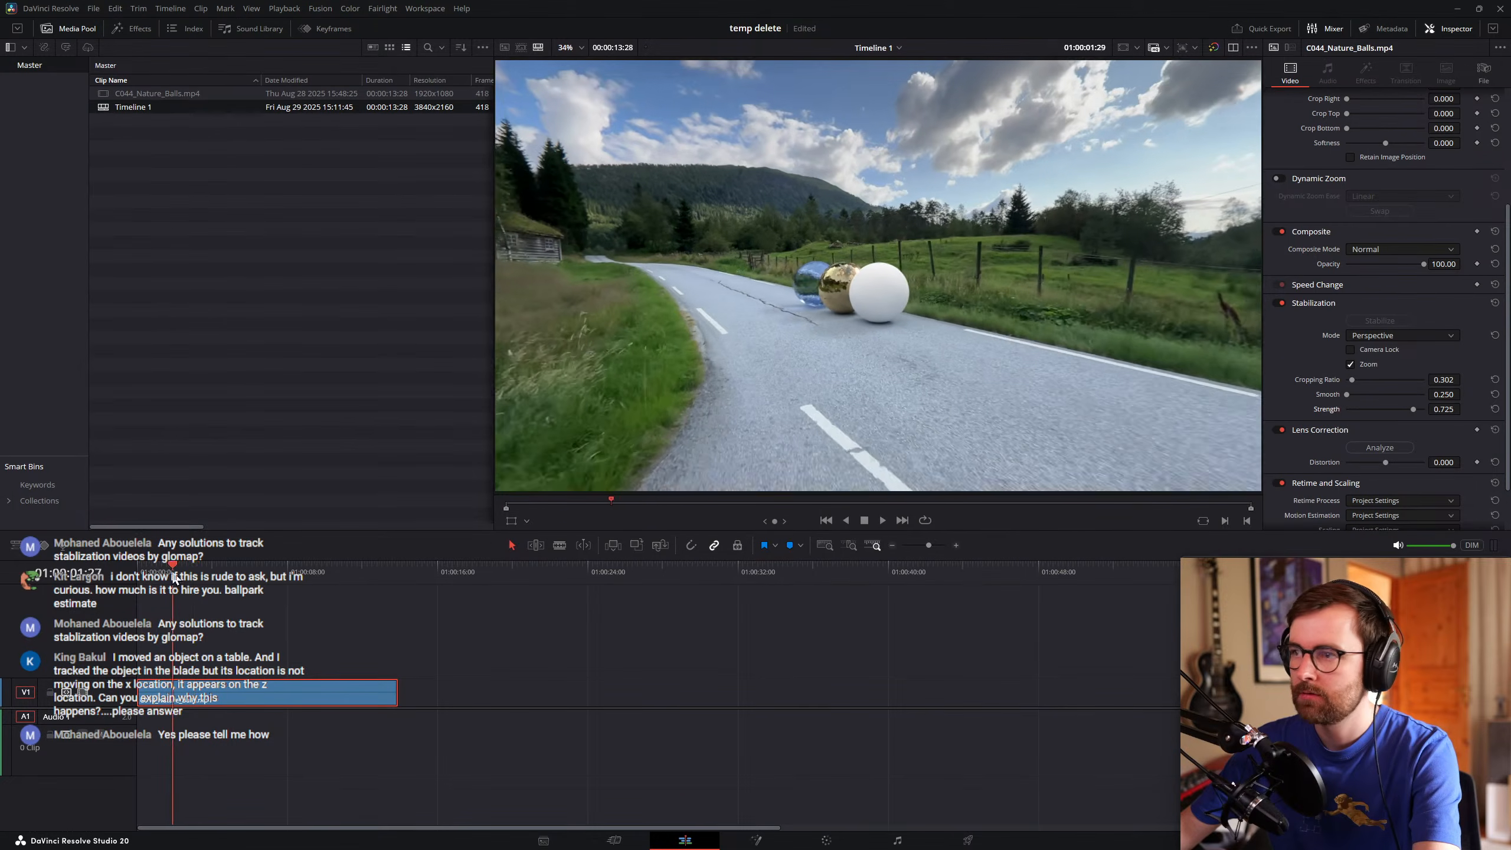
pyautogui.click(229, 581)
pyautogui.press('space')
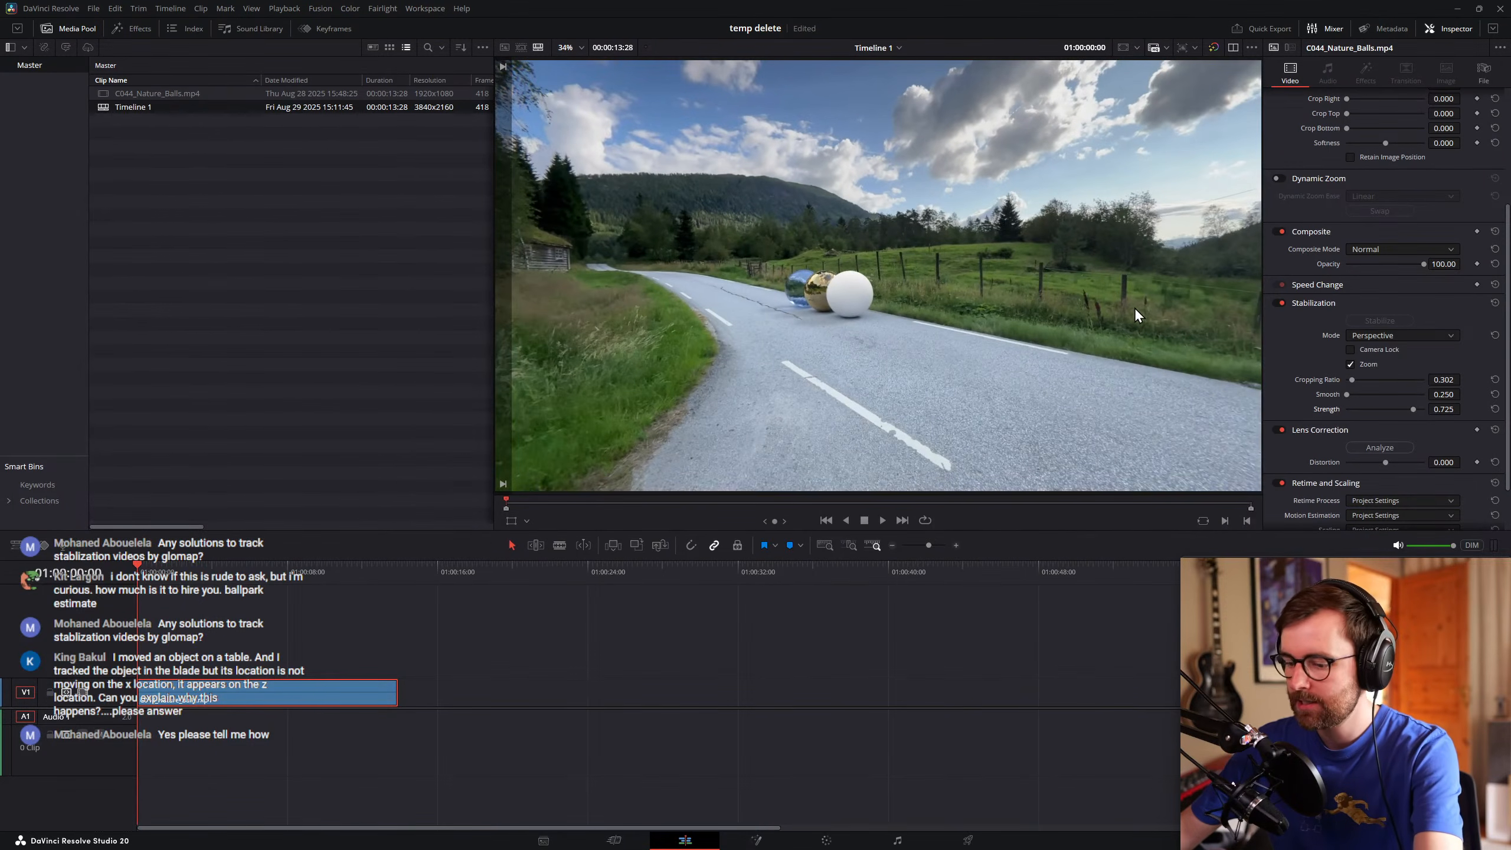
pyautogui.hotkey('ctrl', 'f')
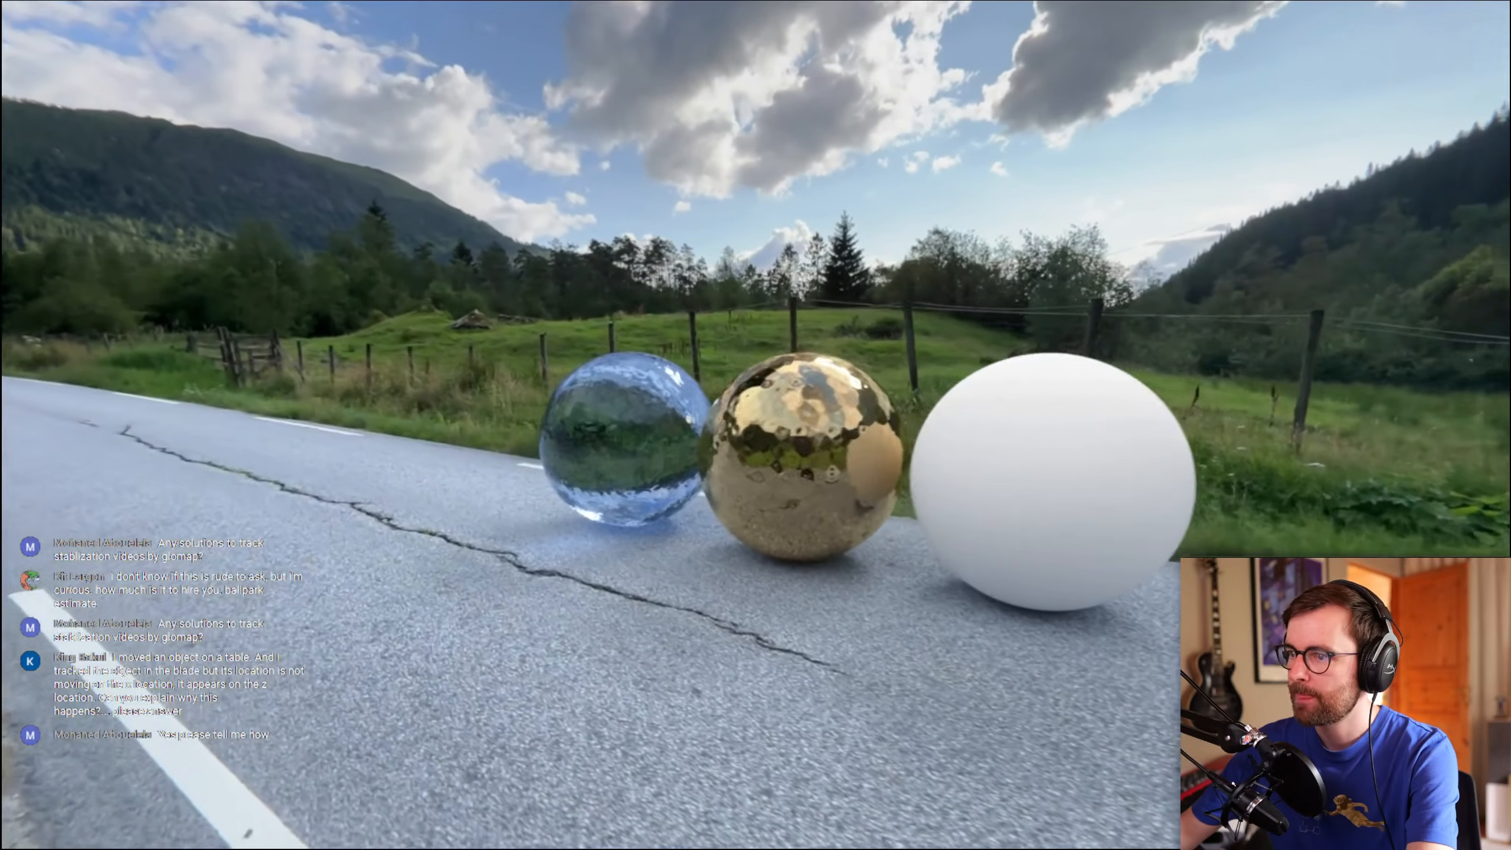
pyautogui.press('Escape')
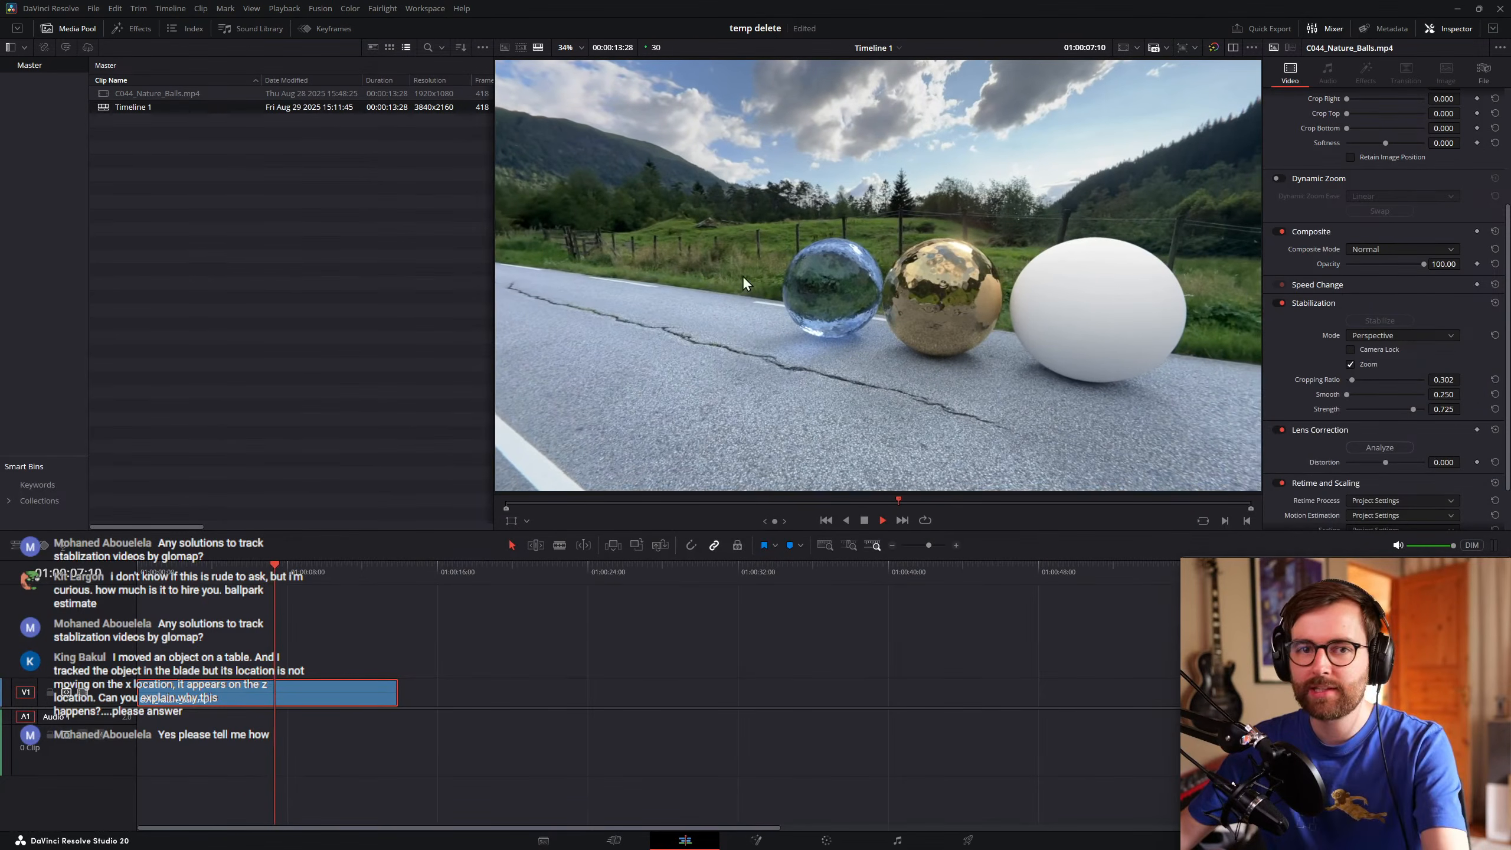
pyautogui.press('space')
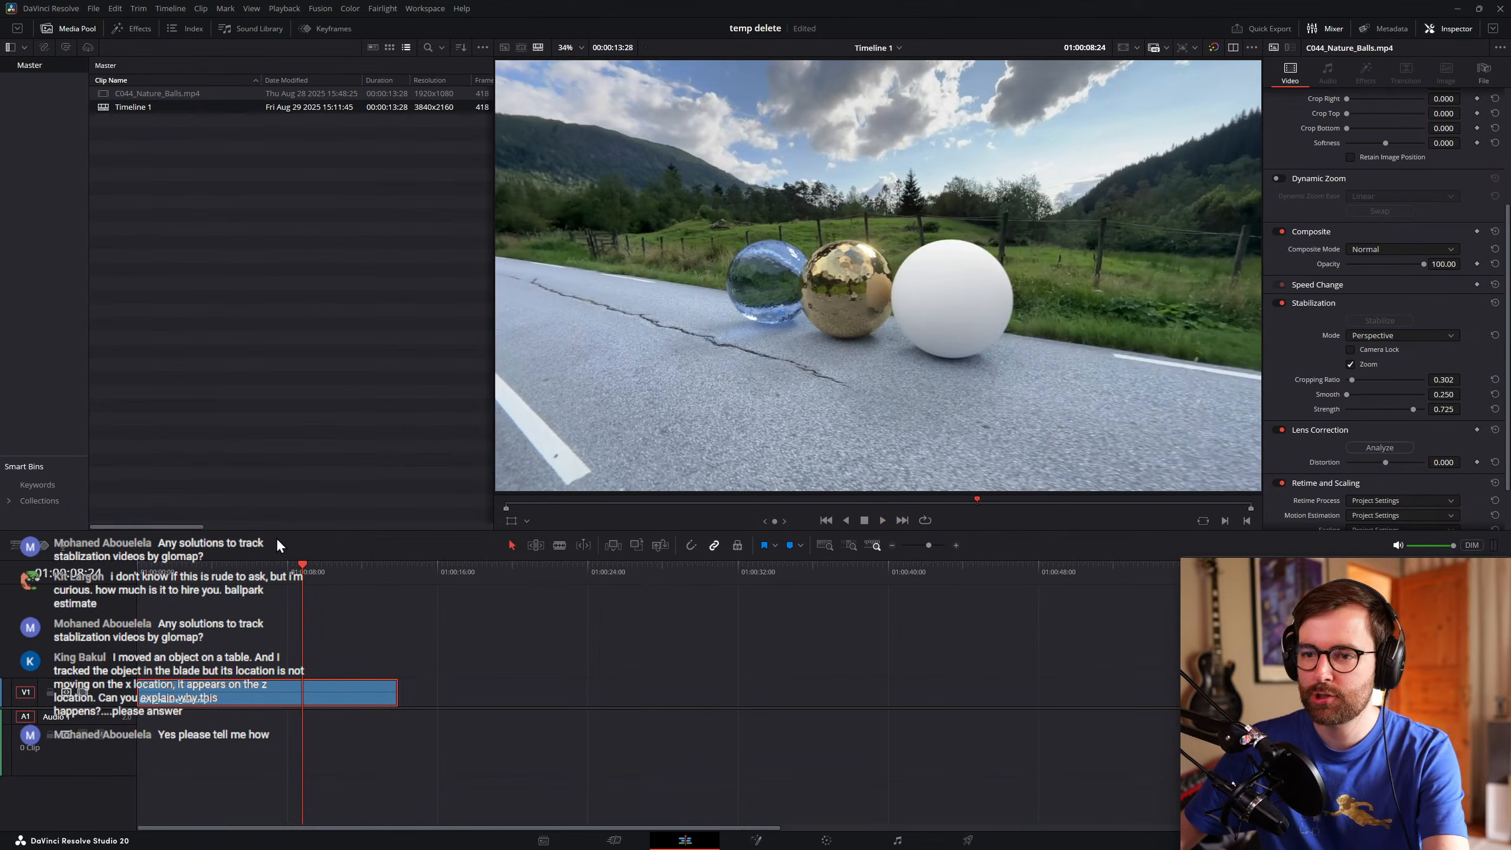
# Enlarge the timeline viewer by shrinking the timeline and the media pool.
pyautogui.moveTo(278, 544); pyautogui.dragTo(278, 640)
pyautogui.moveTo(499, 332); pyautogui.dragTo(317, 352)
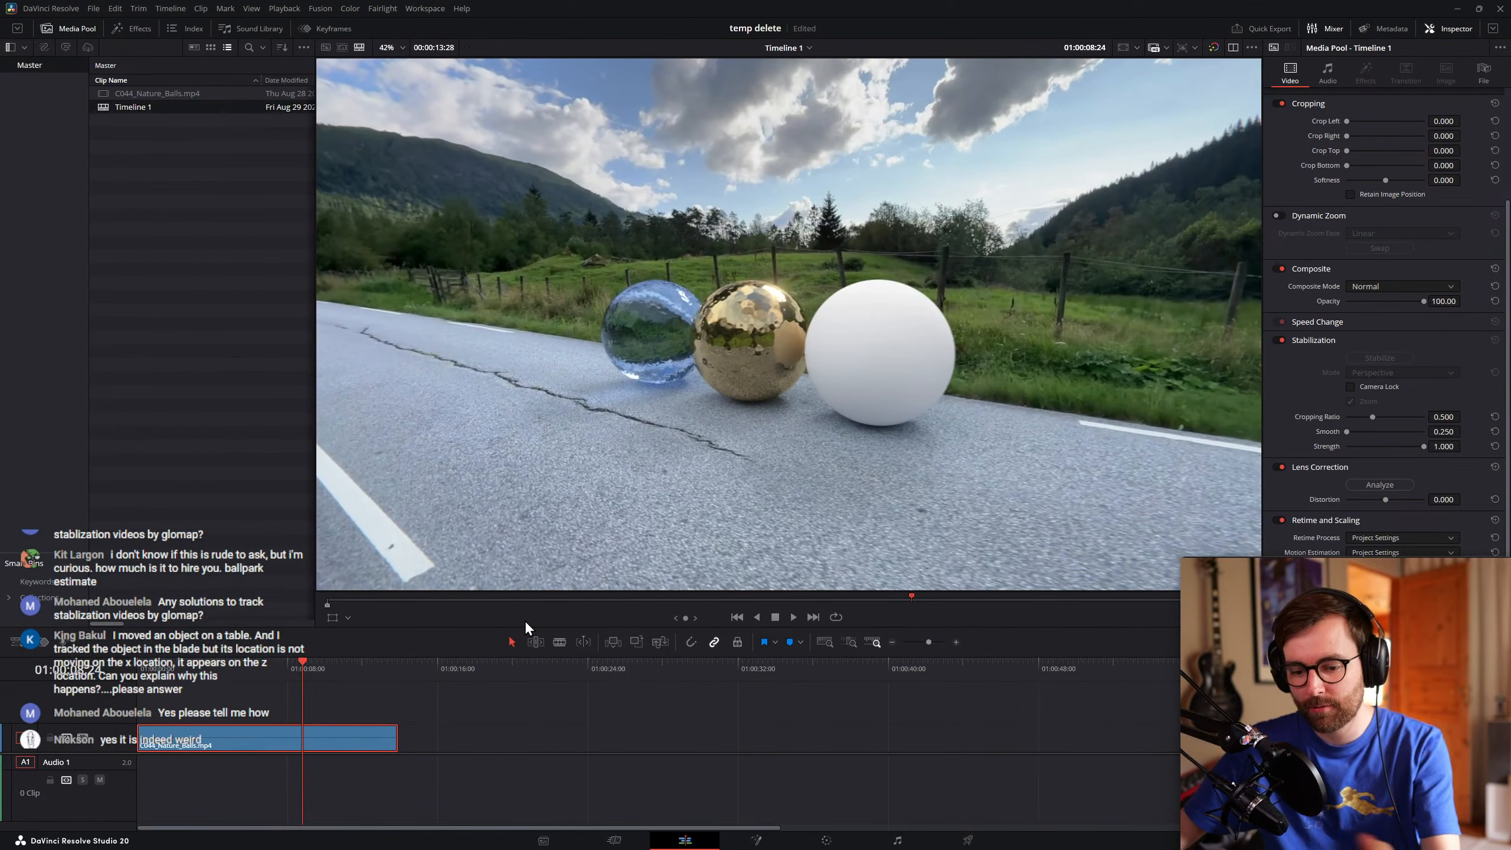
# Open Firefox and go to the Gyroflow website to look at its gyro-based stabilization tool.
pyautogui.press('super+5')
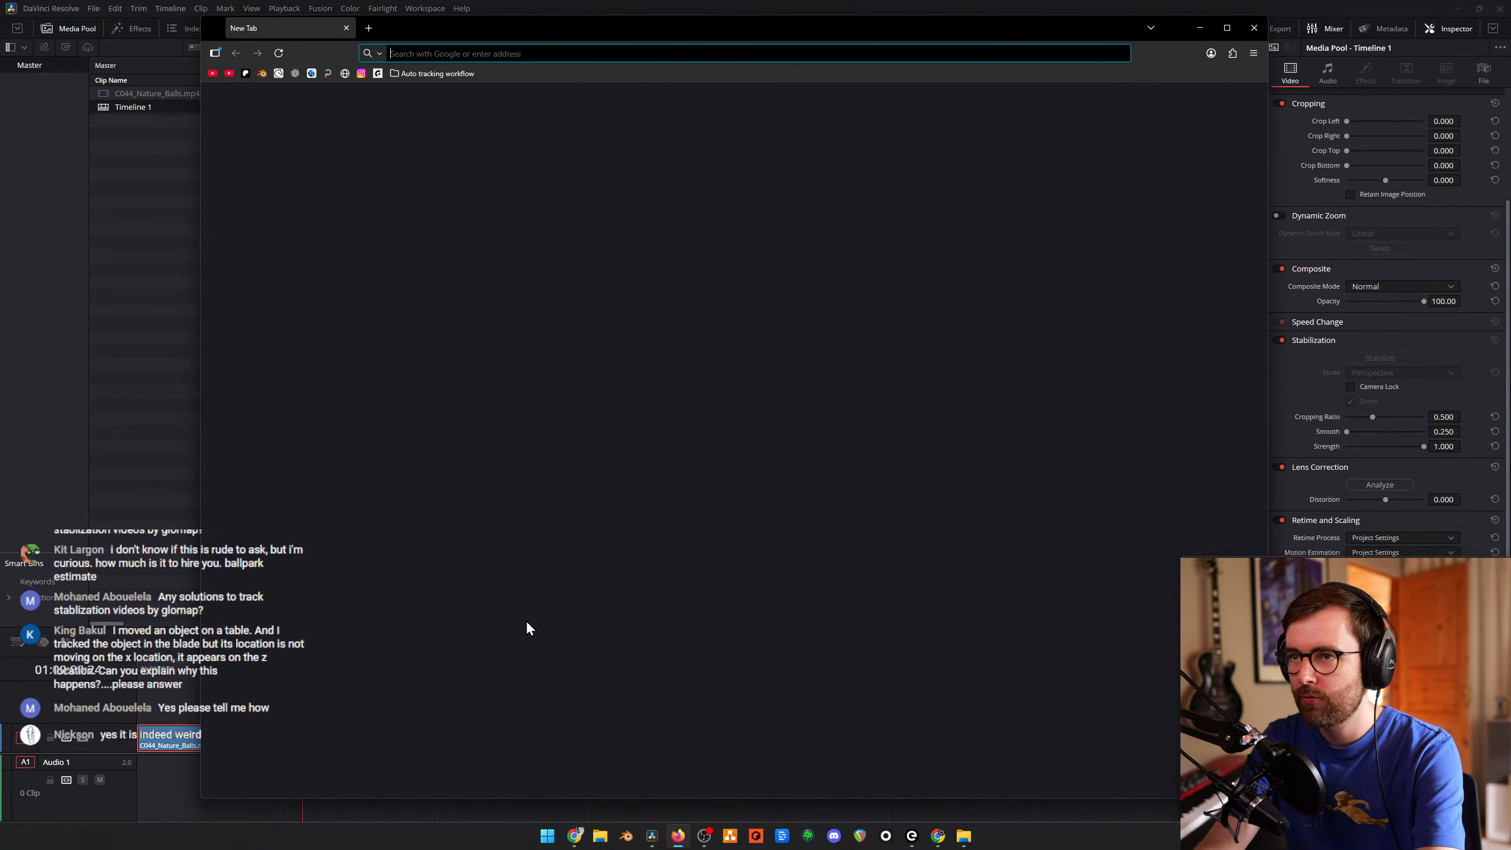
pyautogui.write('gyroflow')
pyautogui.press('Return')
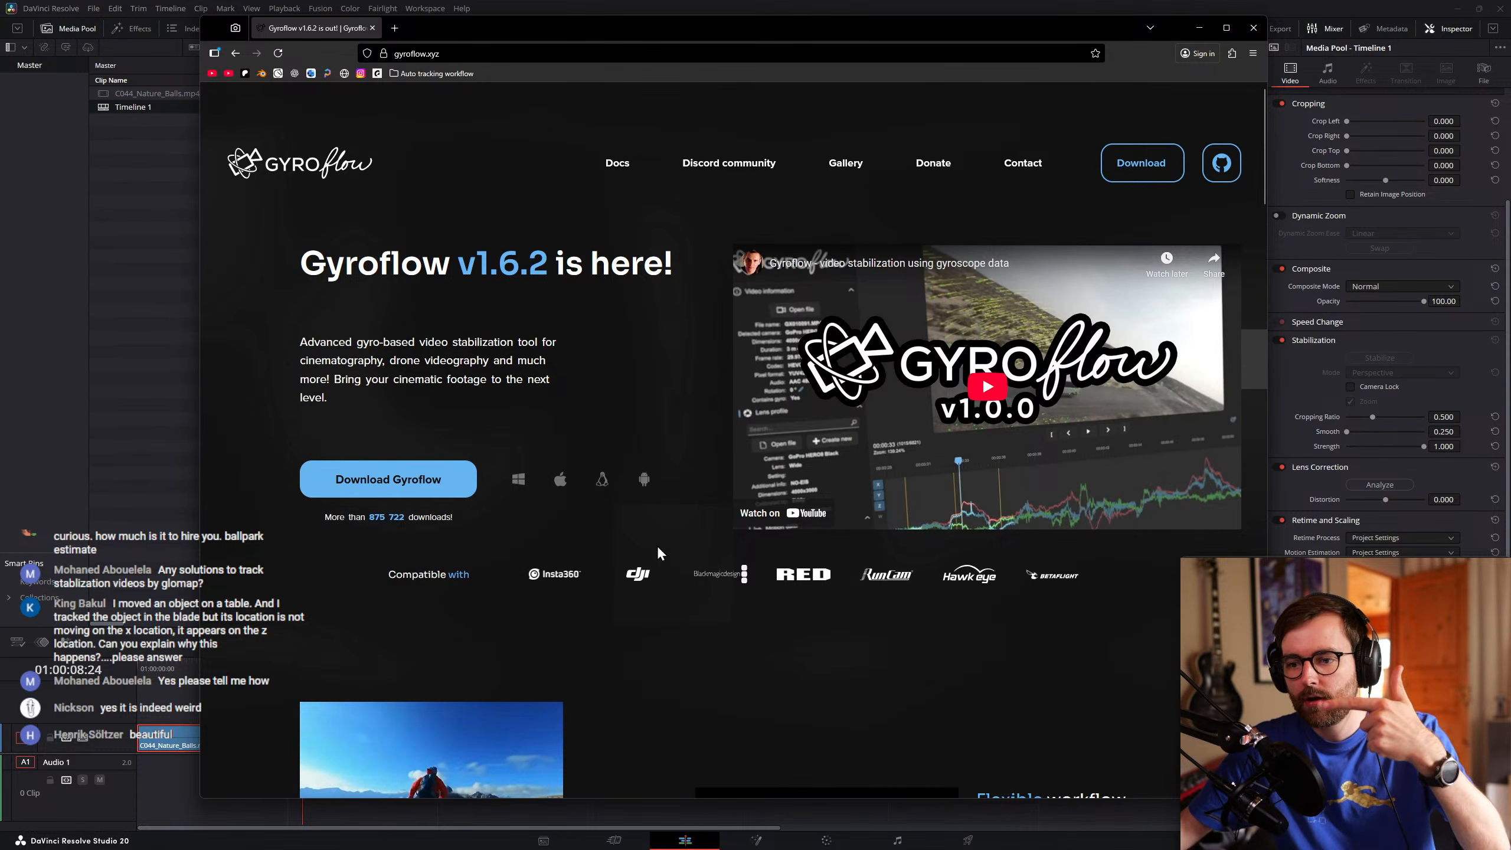
# Switch back to Blender, select the Animated Camera, and replace the asset browser with the Graph Editor.
pyautogui.click(142, 261)
pyautogui.press('super+Tab')
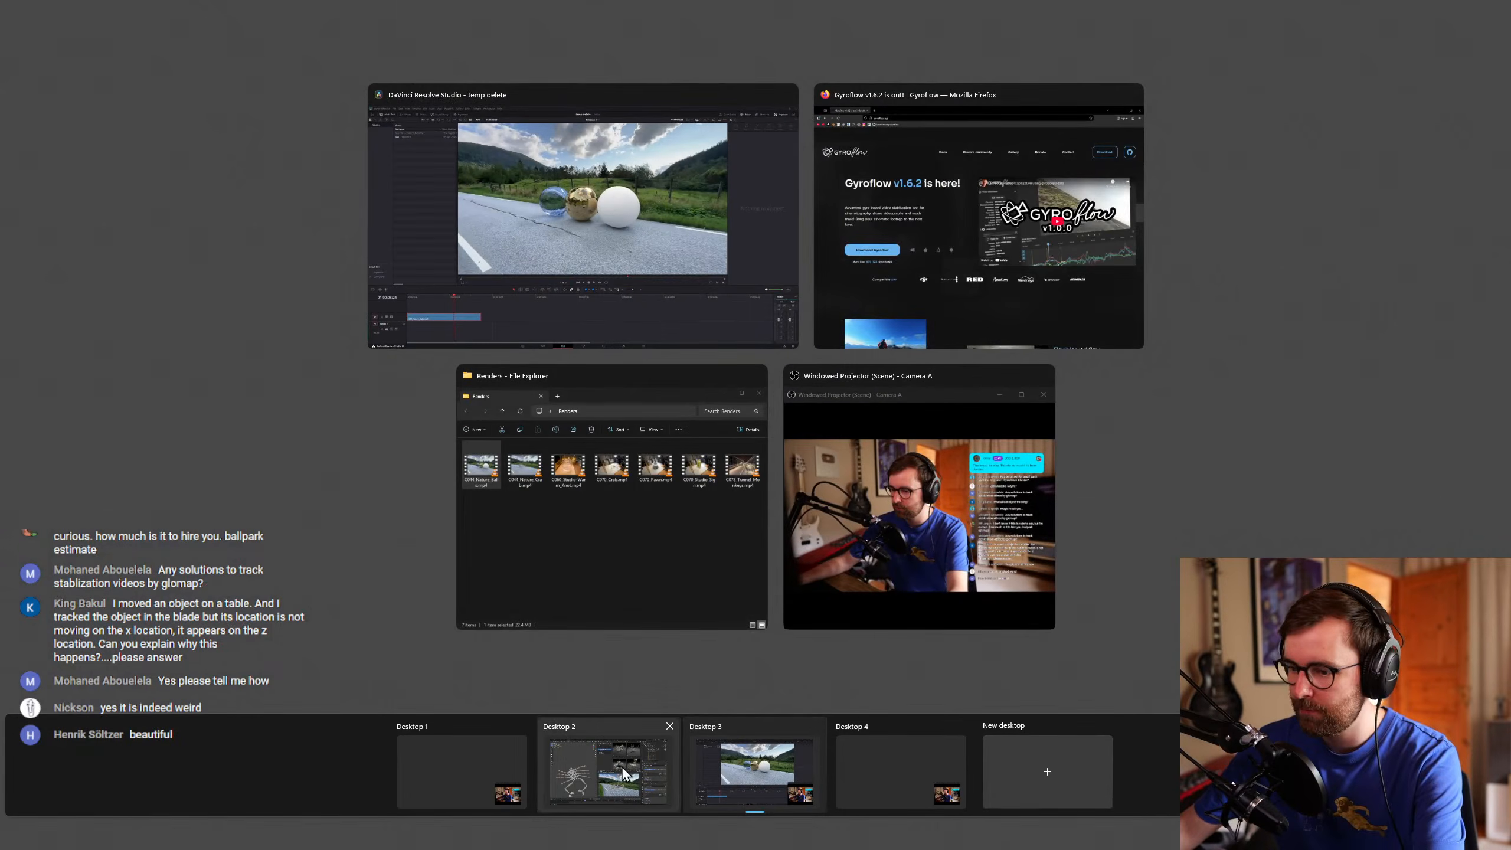
pyautogui.click(621, 766)
pyautogui.scroll(-3, 380, 449)
pyautogui.moveTo(380, 448); pyautogui.dragTo(429, 349, button='middle')
pyautogui.click(460, 440)
pyautogui.press('KP_Decimal')
pyautogui.keyDown('shift'); pyautogui.moveTo(514, 349); pyautogui.dragTo(591, 338, button='middle'); pyautogui.keyUp('shift')
pyautogui.hotkey('shift', 'F6')
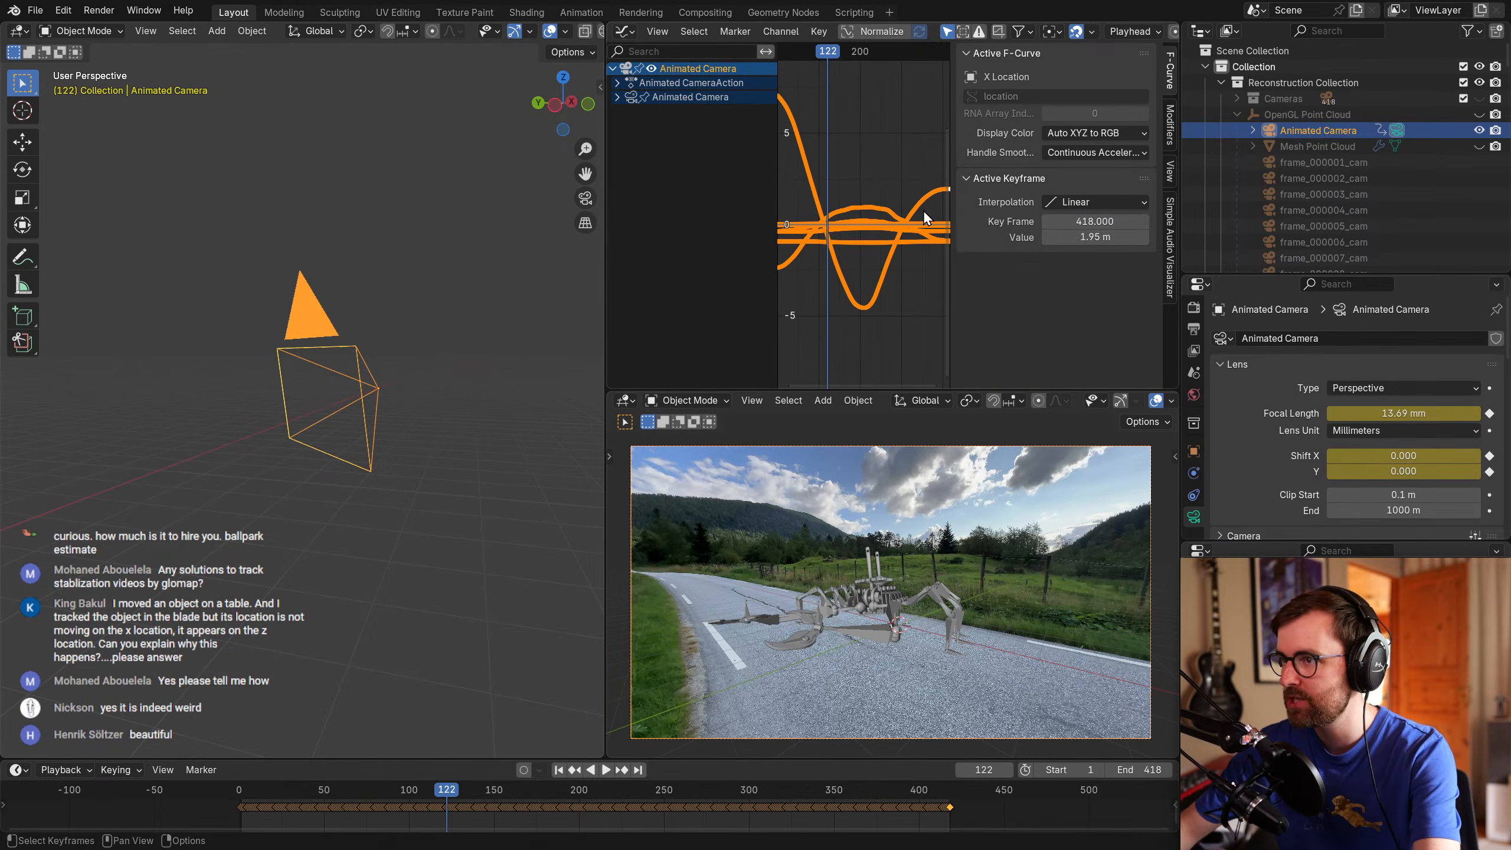
# Hide the Graph Editor sidebar and examine the Animated Camera's curves around frame 86.
pyautogui.press('n')
pyautogui.hotkey('ctrl', 'space')
pyautogui.keyDown('ctrl'); pyautogui.moveTo(978, 257); pyautogui.dragTo(720, 384, button='middle'); pyautogui.keyUp('ctrl')
pyautogui.moveTo(720, 384); pyautogui.dragTo(992, 319, button='middle')
pyautogui.hotkey('ctrl', 'space')
pyautogui.moveTo(903, 53)
pyautogui.mouseDown()
pyautogui.moveTo(862, 57)
pyautogui.moveTo(899, 58)
pyautogui.mouseUp()
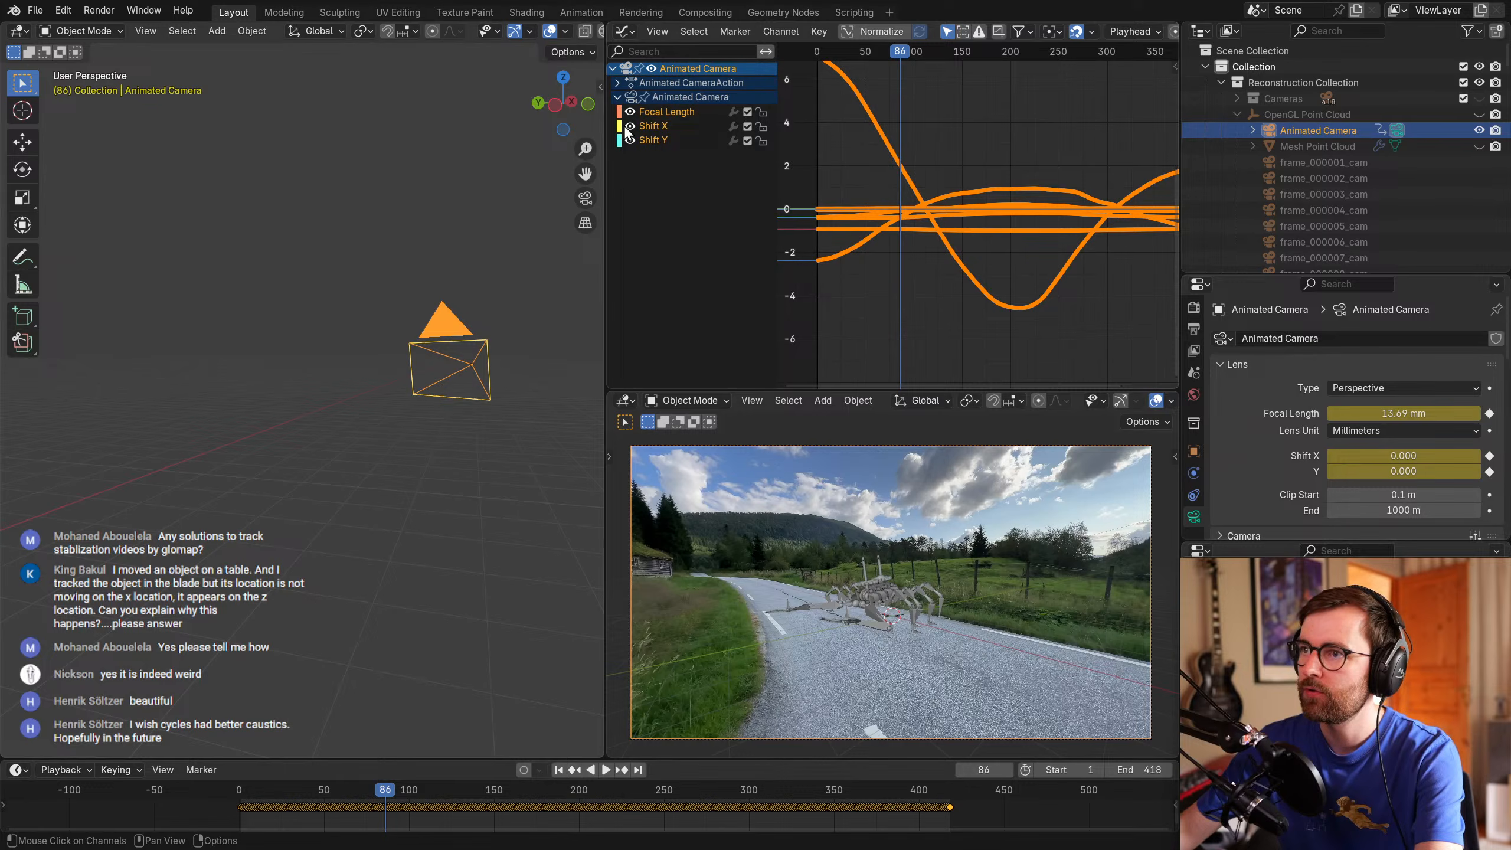
# Hide the camera's X, Y and Z Location curves, inspect the jitter in the quaternion rotation curves, and move to frame 104.
pyautogui.click(618, 83)
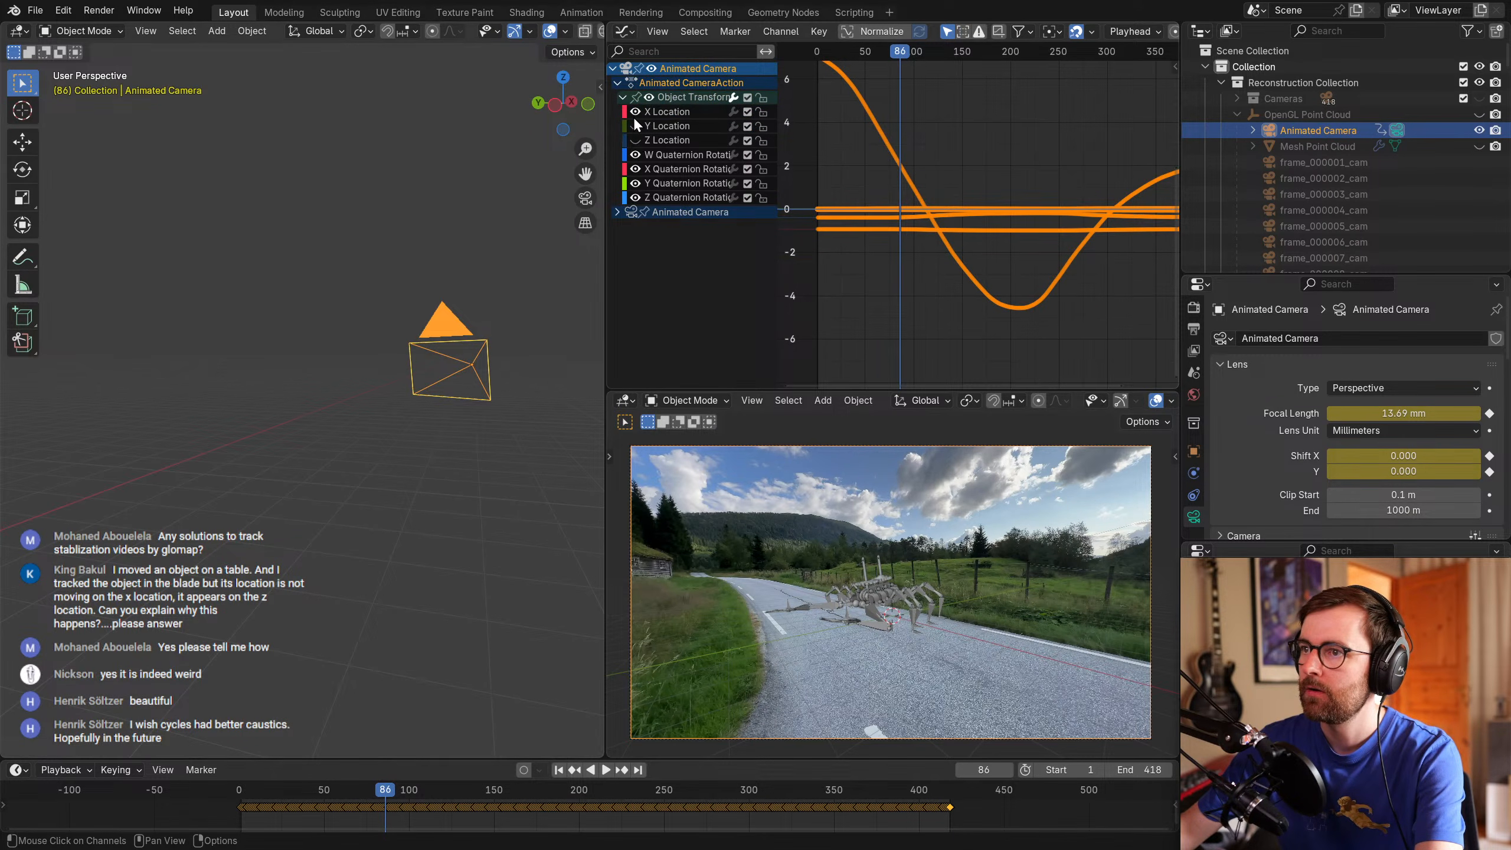
pyautogui.press('a')
pyautogui.press('KP_Decimal')
pyautogui.hotkey('ctrl', 'space')
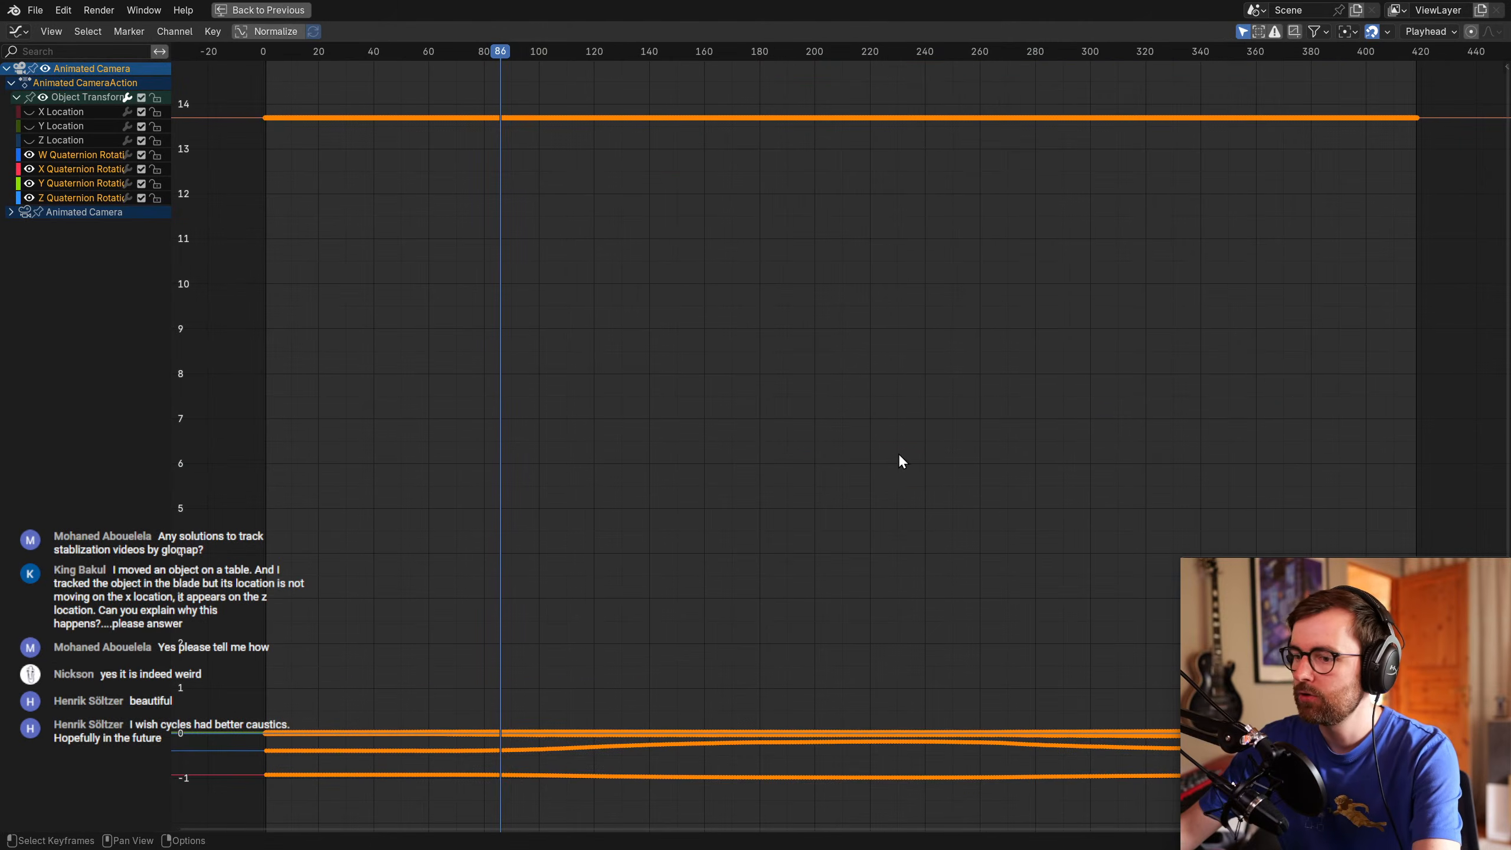
pyautogui.moveTo(902, 454); pyautogui.dragTo(886, 173, button='middle')
pyautogui.keyDown('ctrl'); pyautogui.moveTo(1056, 339); pyautogui.dragTo(892, 362, button='middle'); pyautogui.keyUp('ctrl')
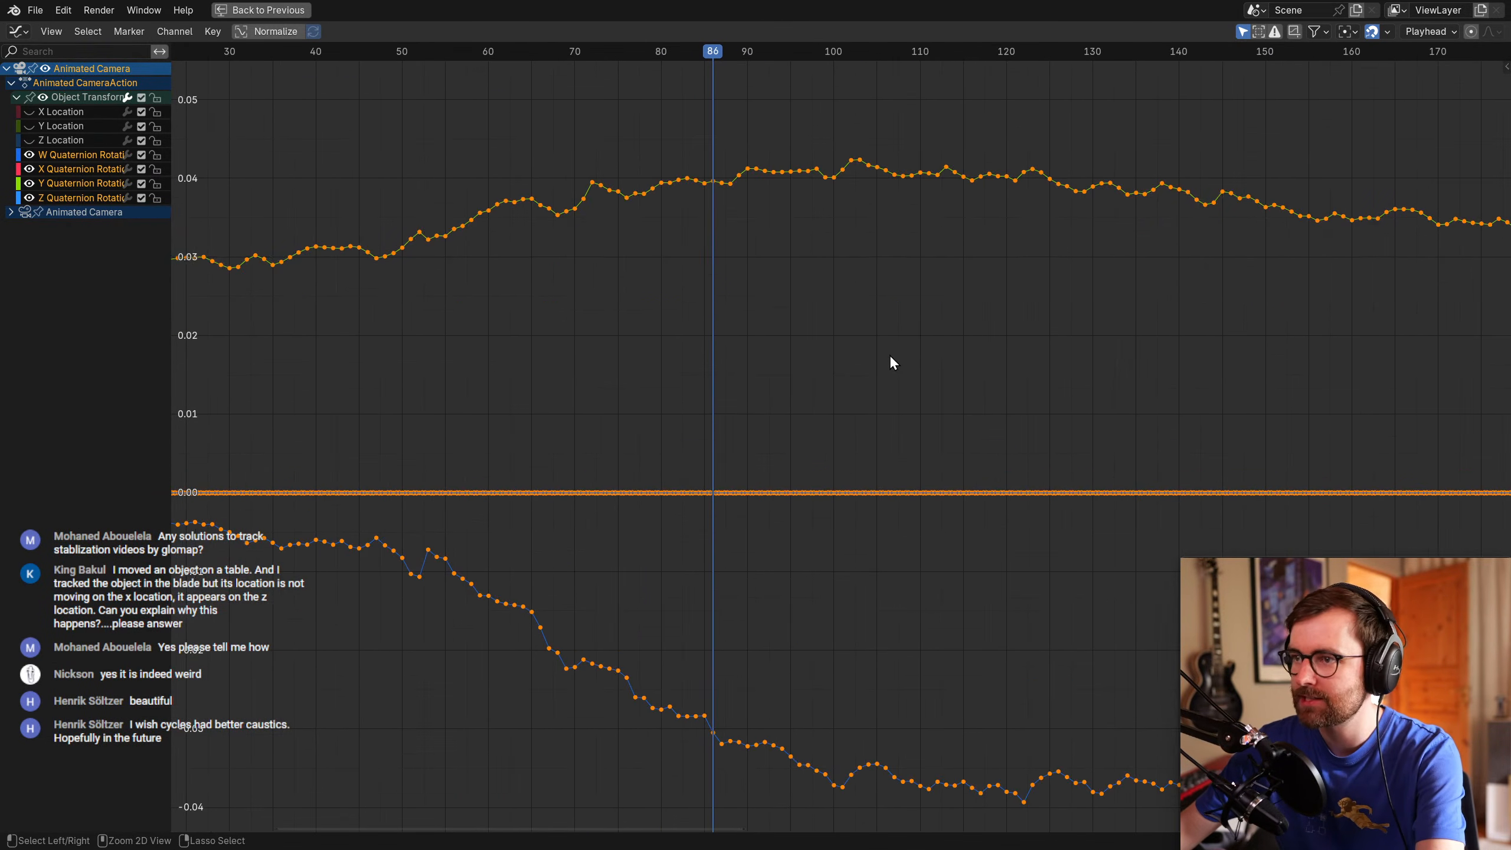
pyautogui.hotkey('ctrl', 'space')
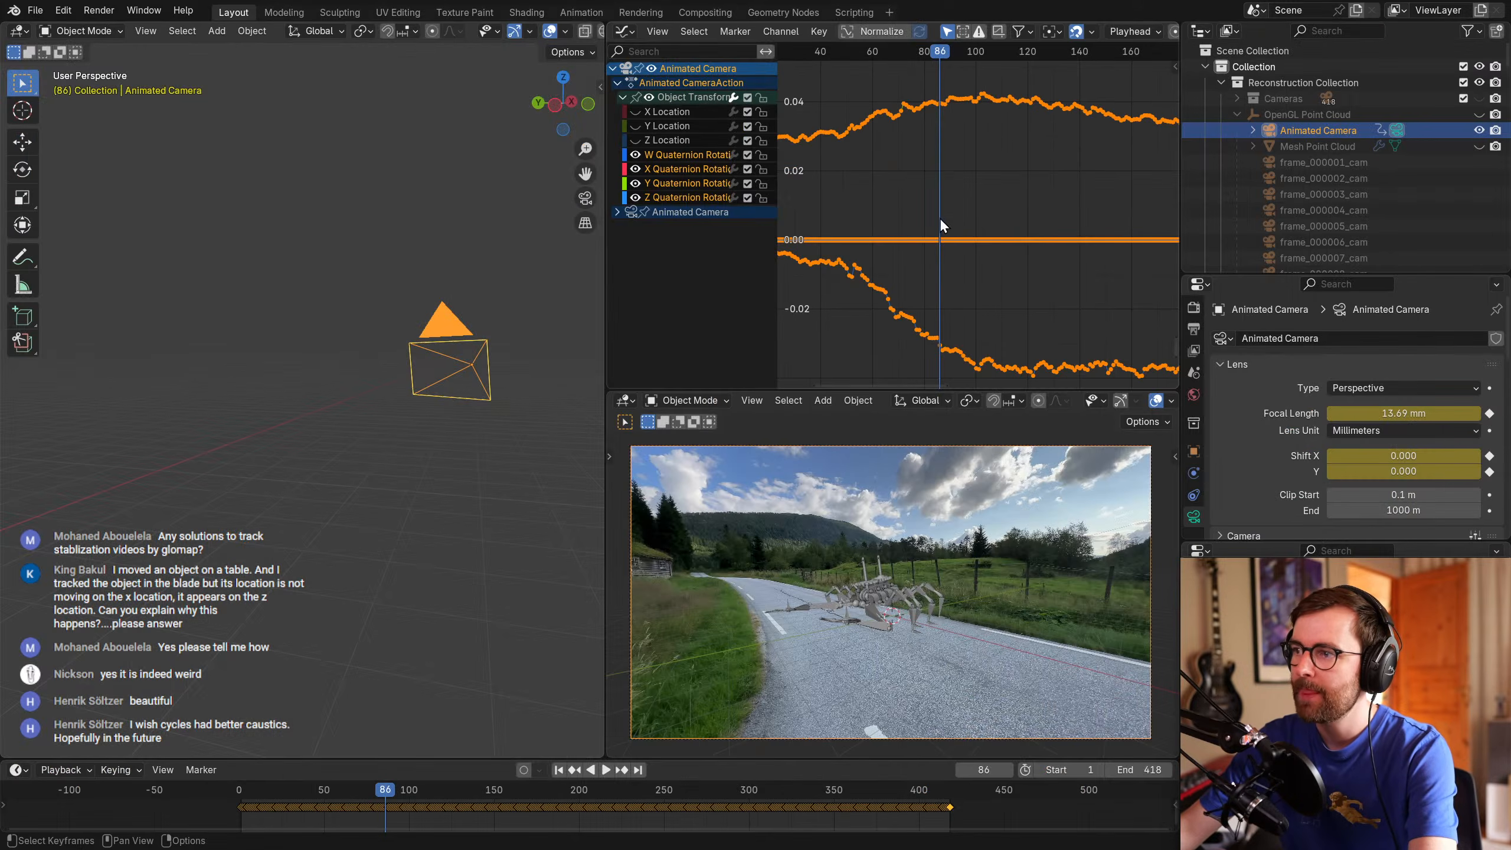
pyautogui.moveTo(386, 782)
pyautogui.mouseDown()
pyautogui.moveTo(361, 784)
pyautogui.moveTo(414, 784)
pyautogui.mouseUp()
# Switch to the desktop with DaVinci Resolve and bring the Gyroflow website to the front.
pyautogui.hotkey('alt', 'Tab')
pyautogui.press('super+Tab')
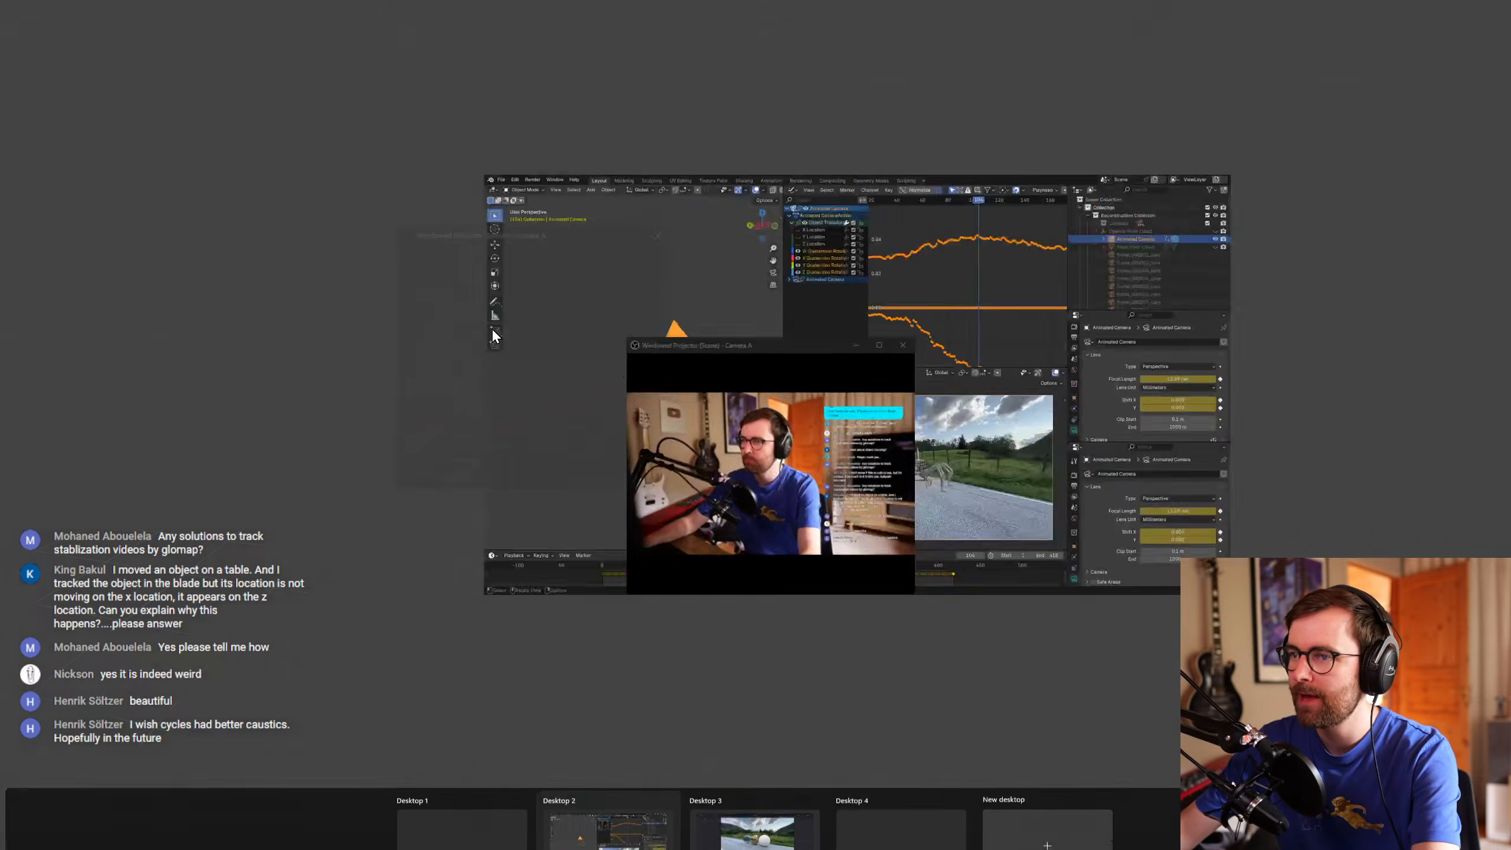
pyautogui.click(751, 773)
pyautogui.press('super+Tab')
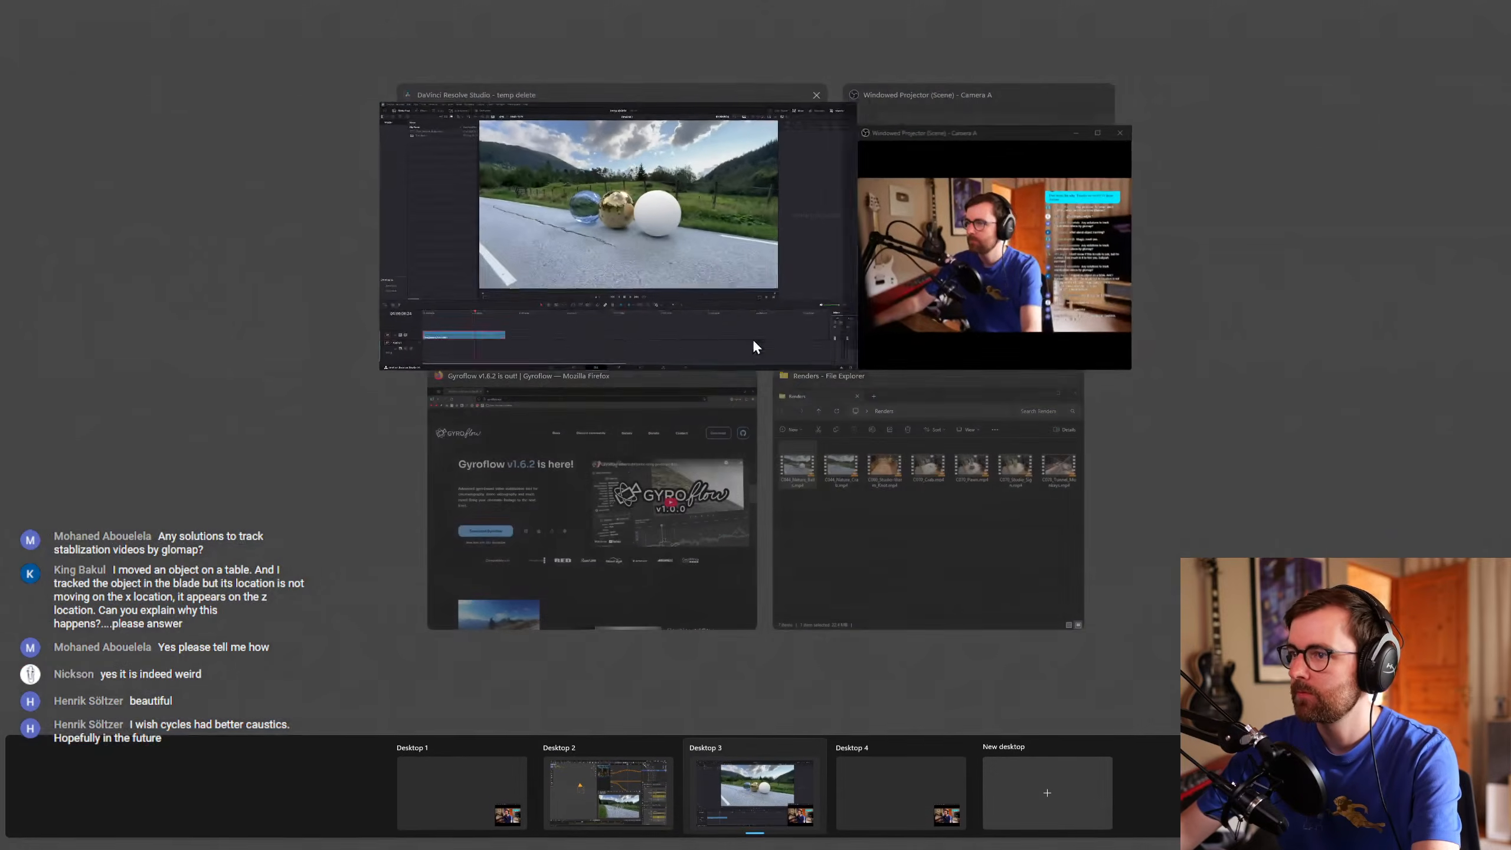
pyautogui.click(672, 534)
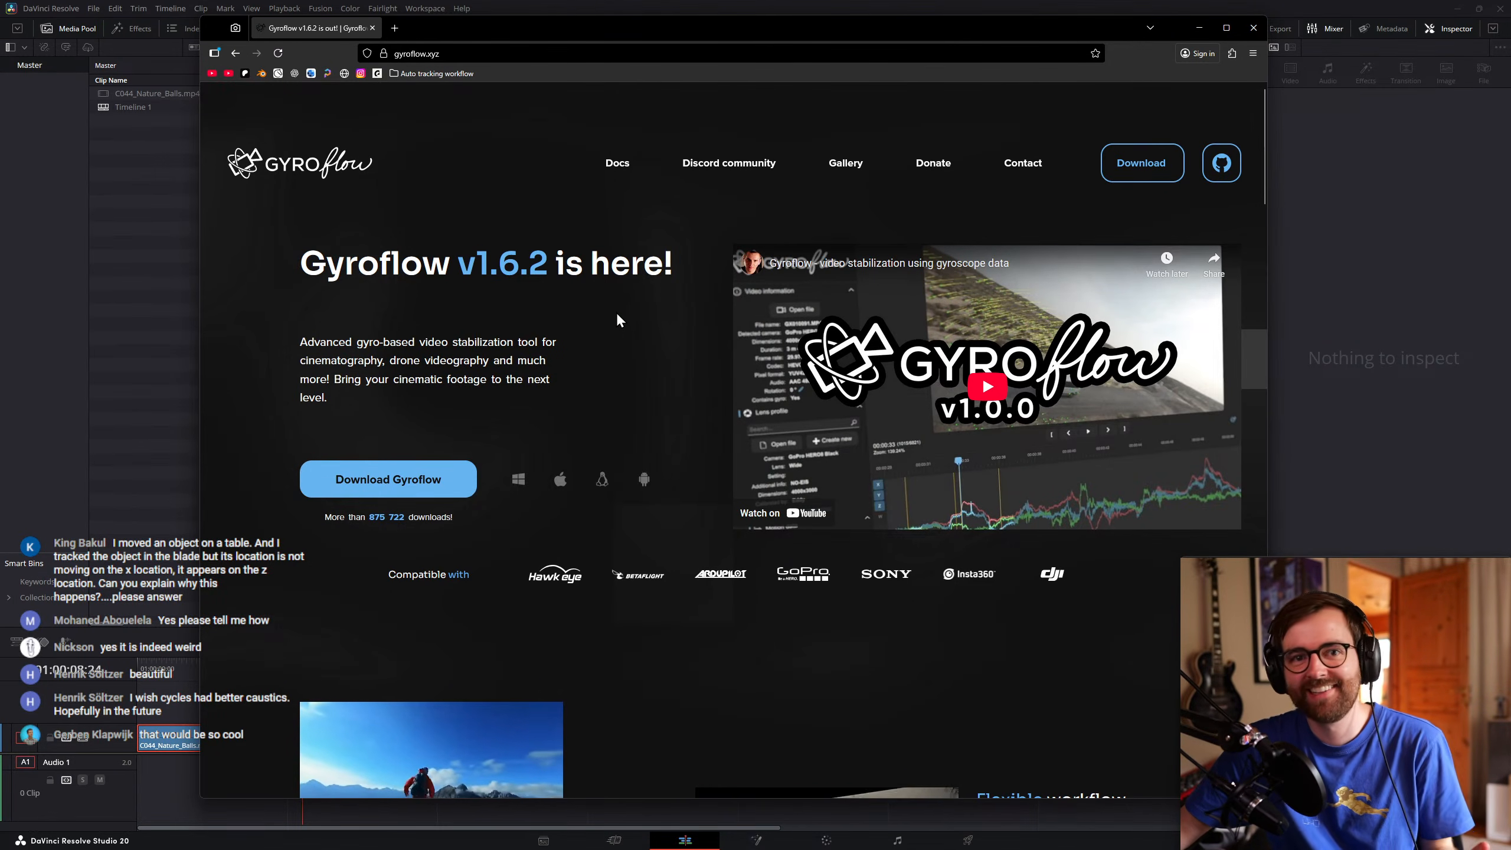
# Return to Blender, scrub the tracked camera to frame 111, and switch back to the Gyroflow website.
pyautogui.press('ctrl+super+Right')
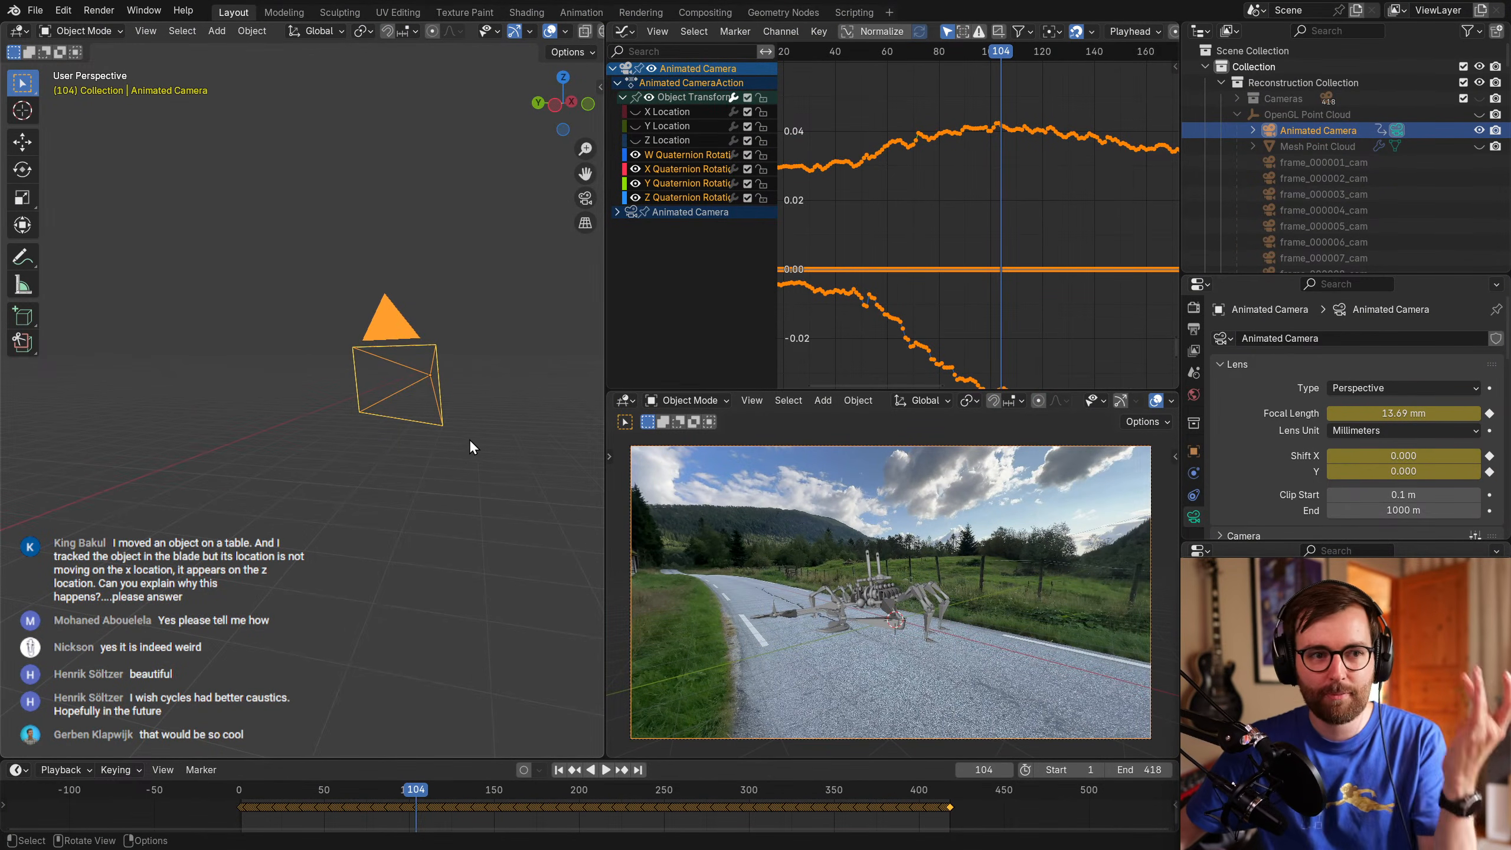
pyautogui.moveTo(394, 801); pyautogui.dragTo(427, 751)
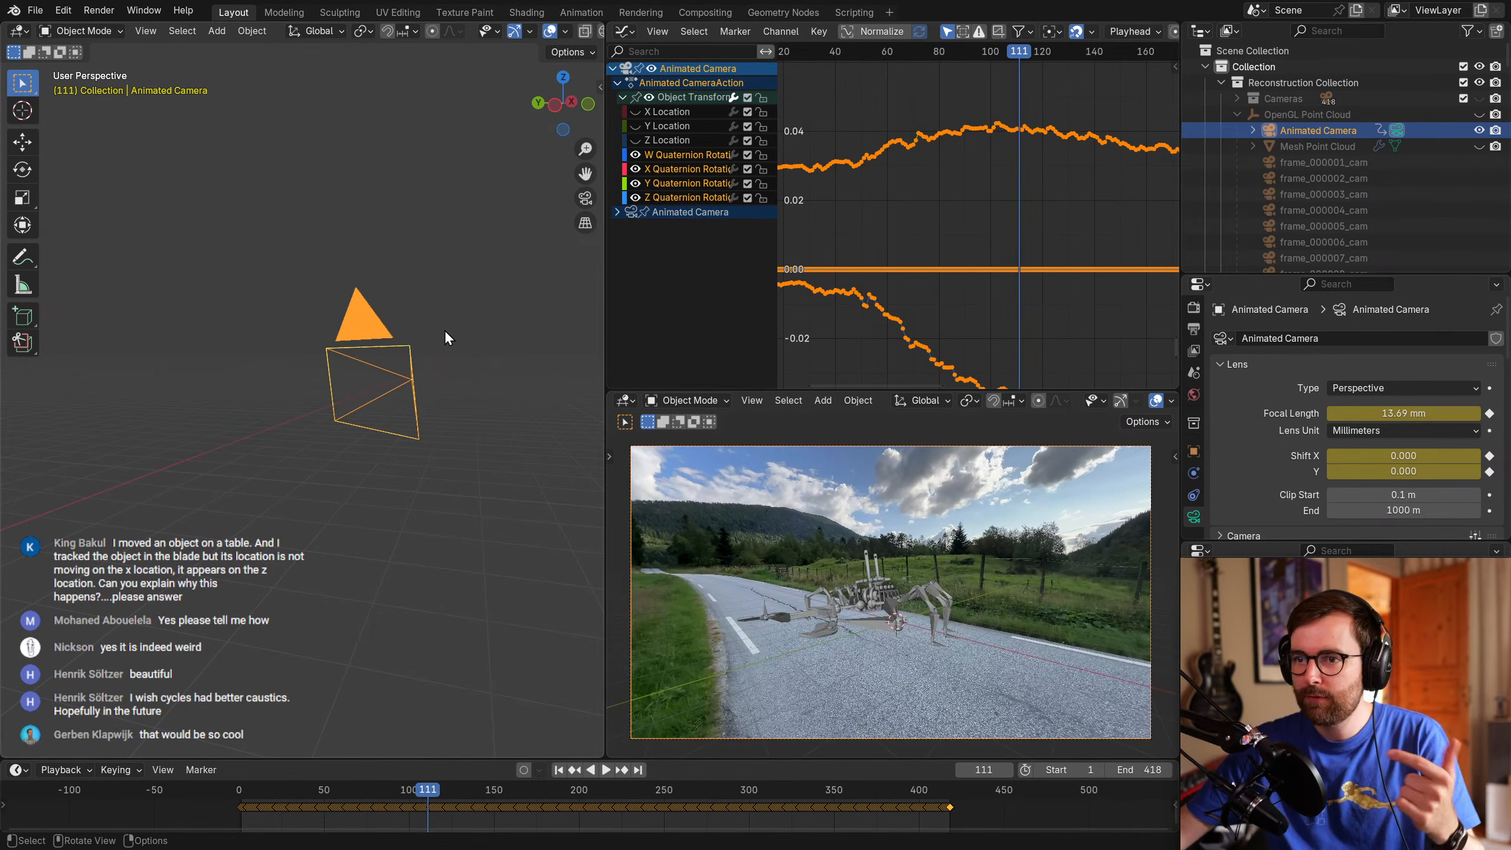
pyautogui.press('ctrl+super+Right')
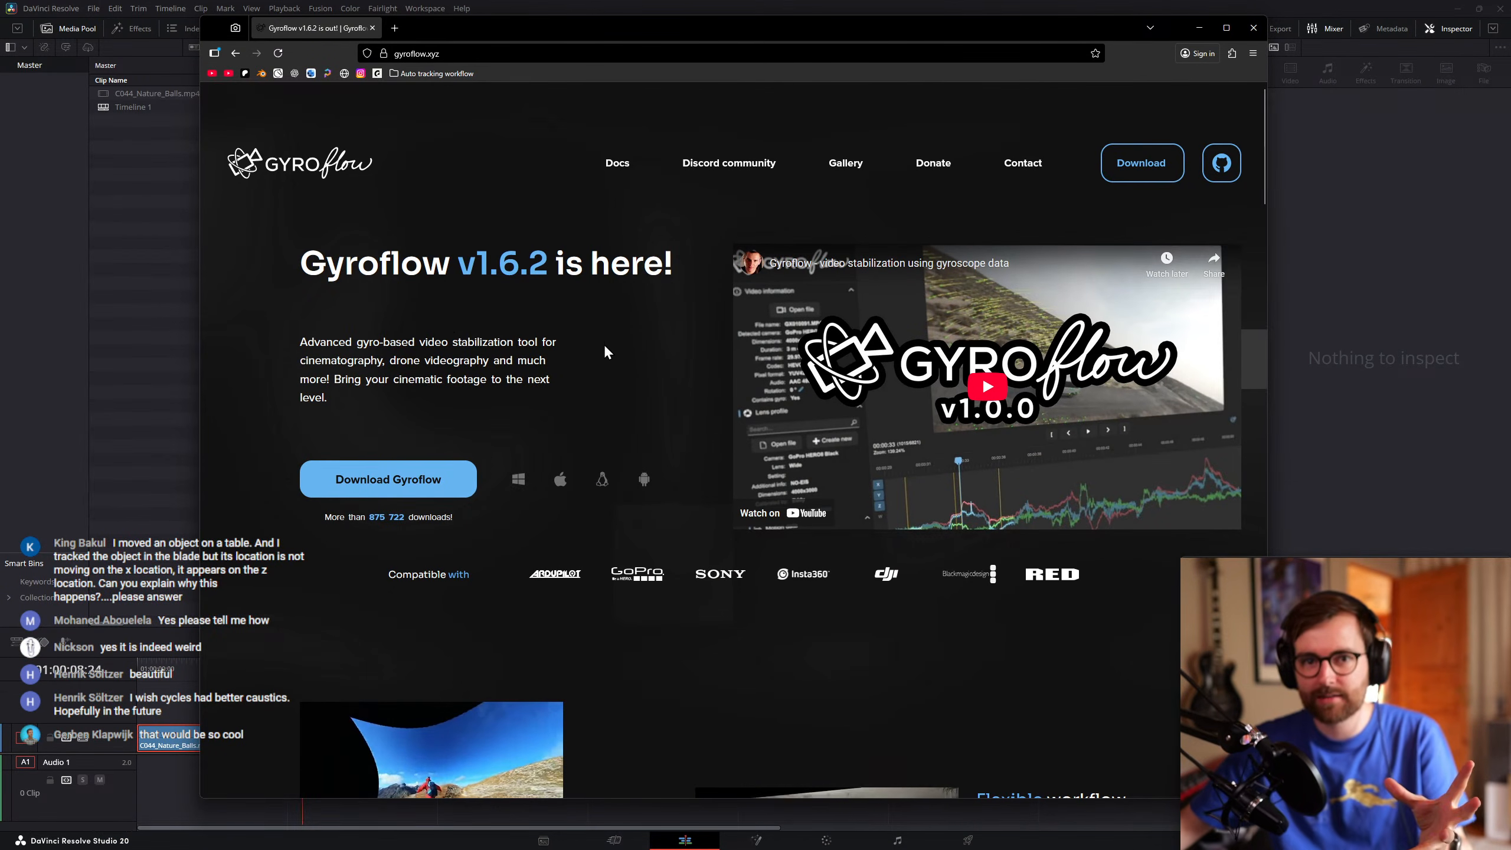
# Switch to Blender, move to frame 107, select all the Animated Camera's rotation keyframes, and examine their jitter up close in the Graph Editor.
pyautogui.press('ctrl+super+Left')
pyautogui.moveTo(420, 786)
pyautogui.mouseDown()
pyautogui.moveTo(368, 785)
pyautogui.moveTo(421, 786)
pyautogui.mouseUp()
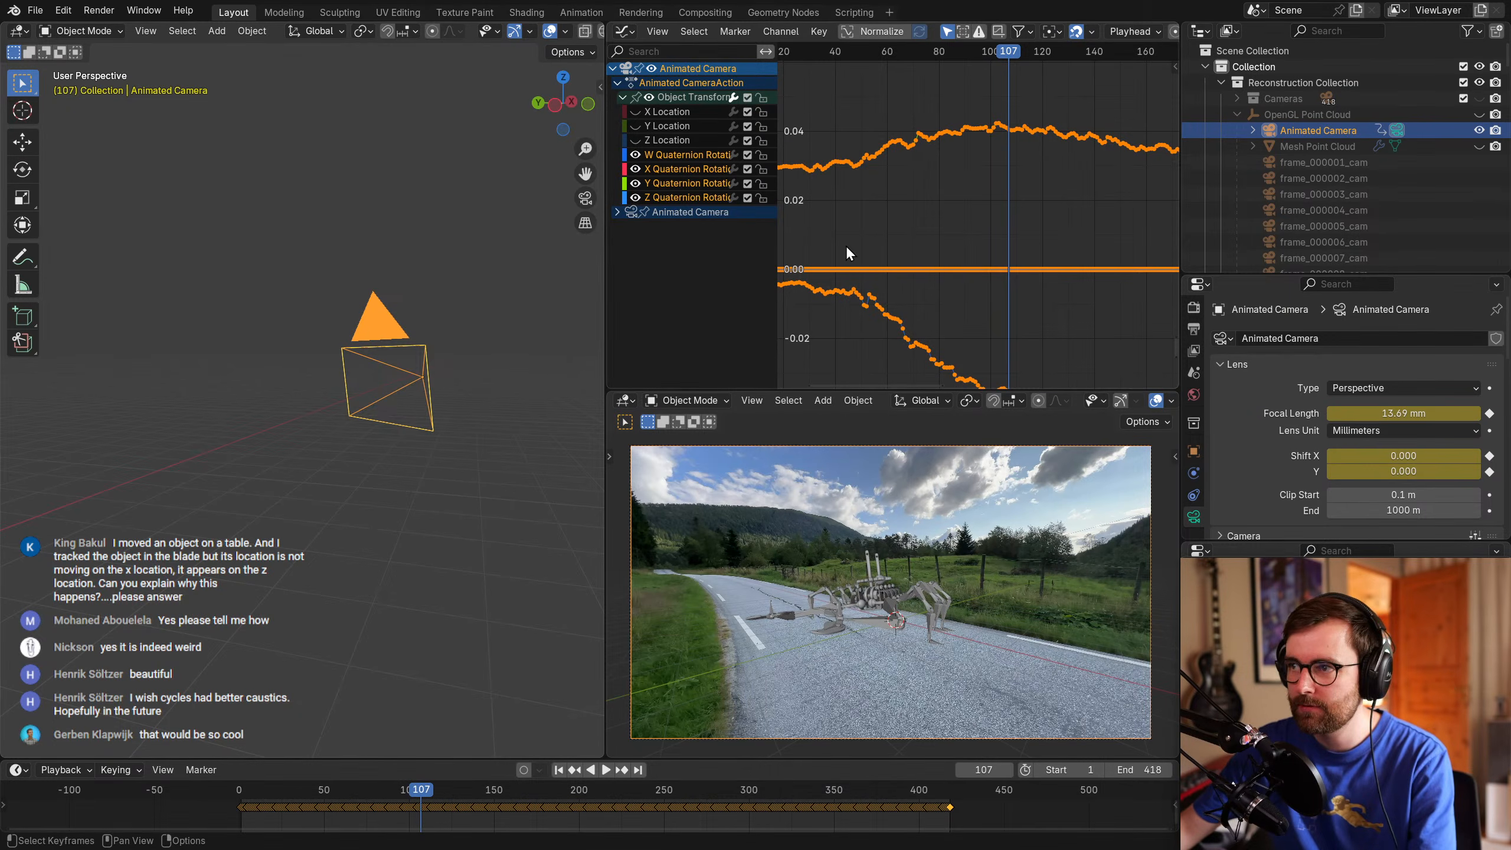
pyautogui.click(882, 207)
pyautogui.press('a')
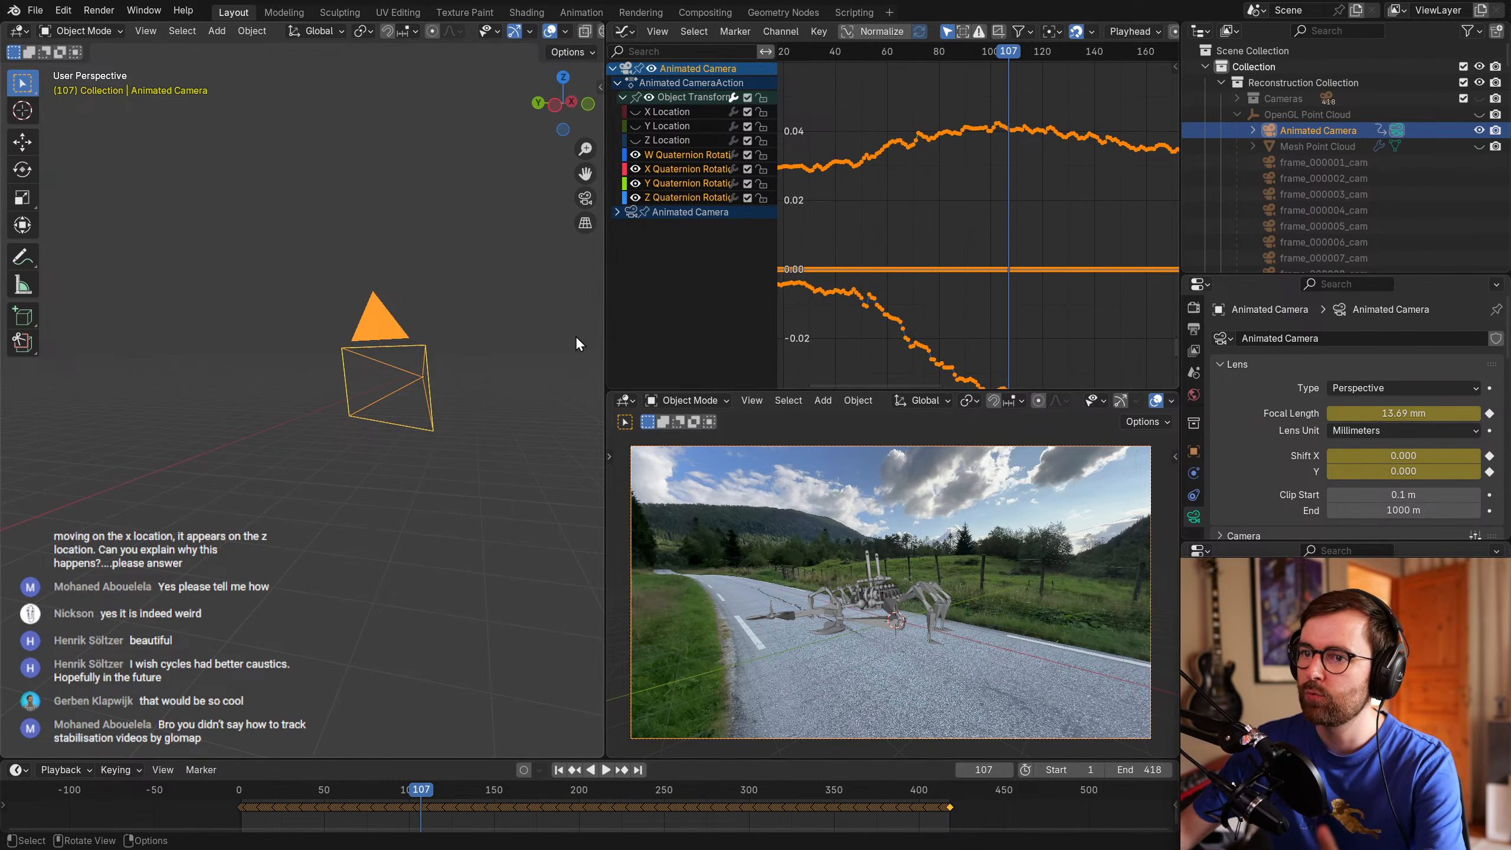
pyautogui.scroll(10, 995, 183)
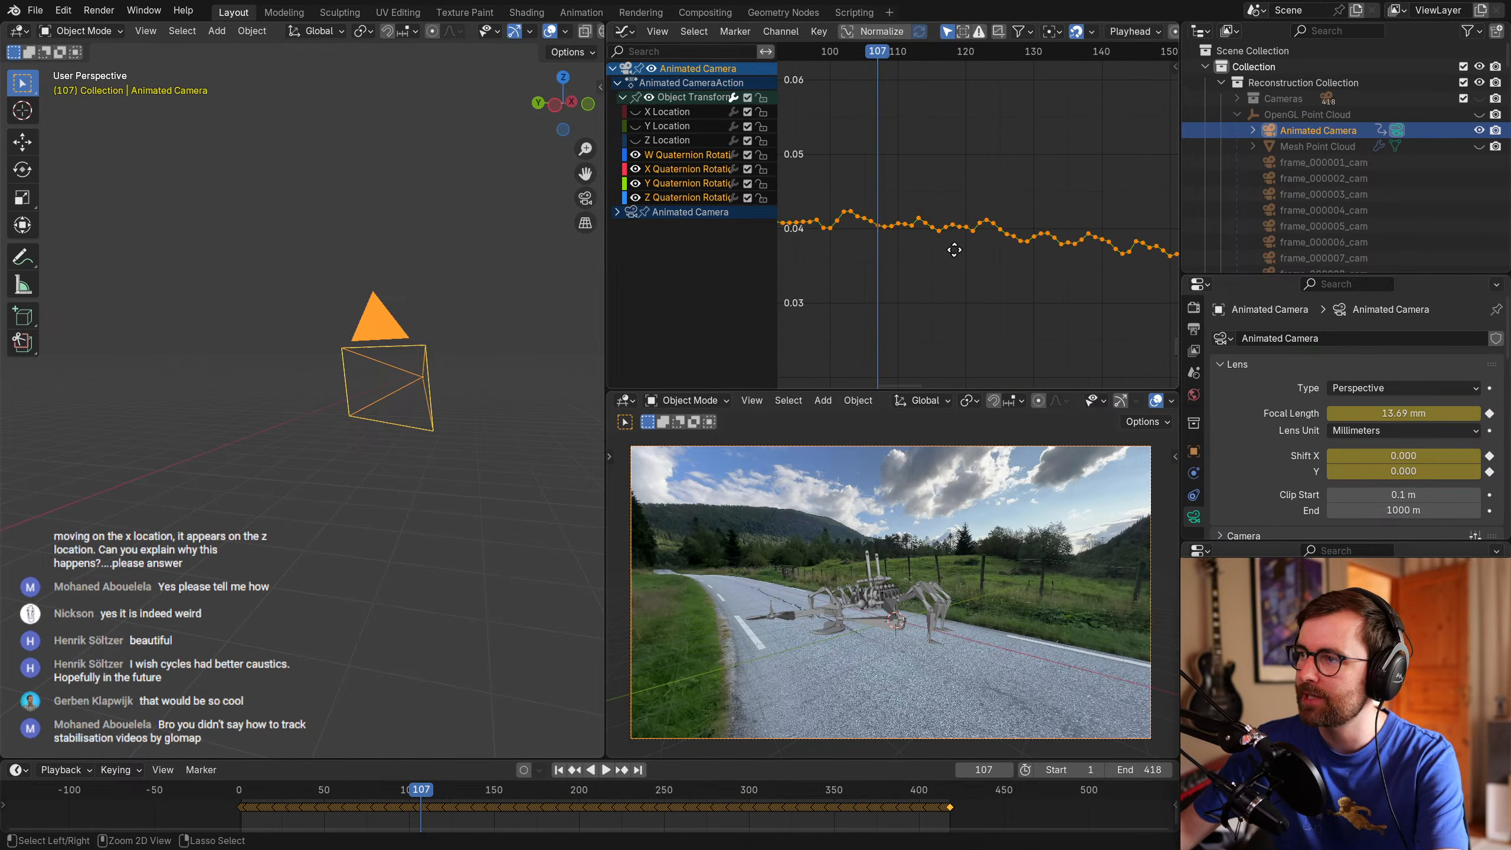
pyautogui.press('Left')
pyautogui.press('Left')
pyautogui.press('Left')
pyautogui.press('Left')
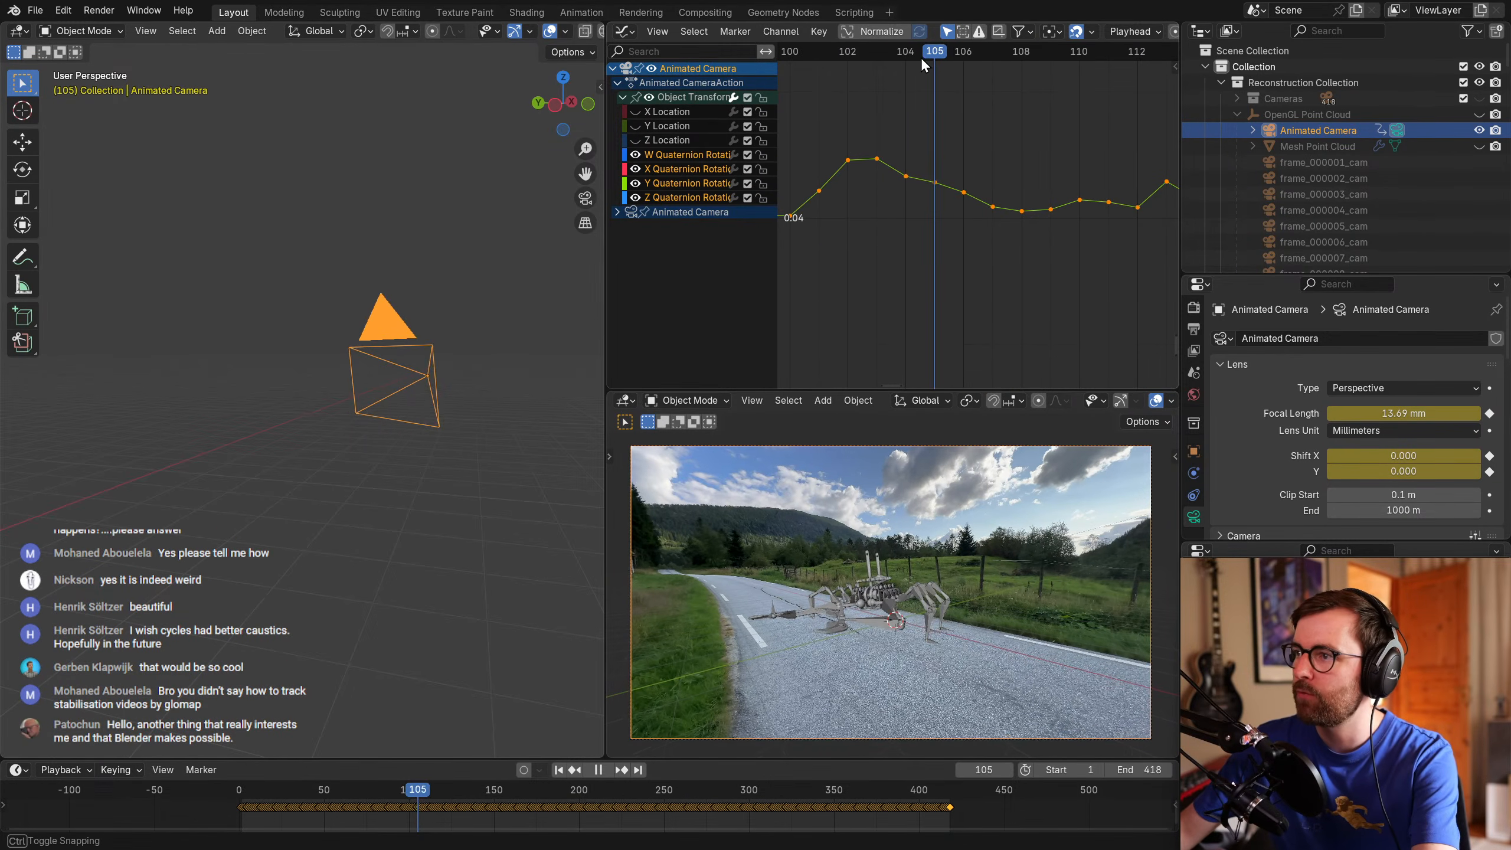
# Change the interpolation of the selected quaternion rotation keyframes to Bezier, move to frame 103, and inspect the smoothed curve around it.
pyautogui.press('t')
pyautogui.press('Escape')
pyautogui.press('t')
pyautogui.click(634, 259)
pyautogui.scroll(4, 963, 329)
pyautogui.moveTo(818, 59); pyautogui.dragTo(916, 60)
pyautogui.scroll(-5, 1017, 326)
pyautogui.moveTo(832, 235); pyautogui.dragTo(835, 165, button='middle')
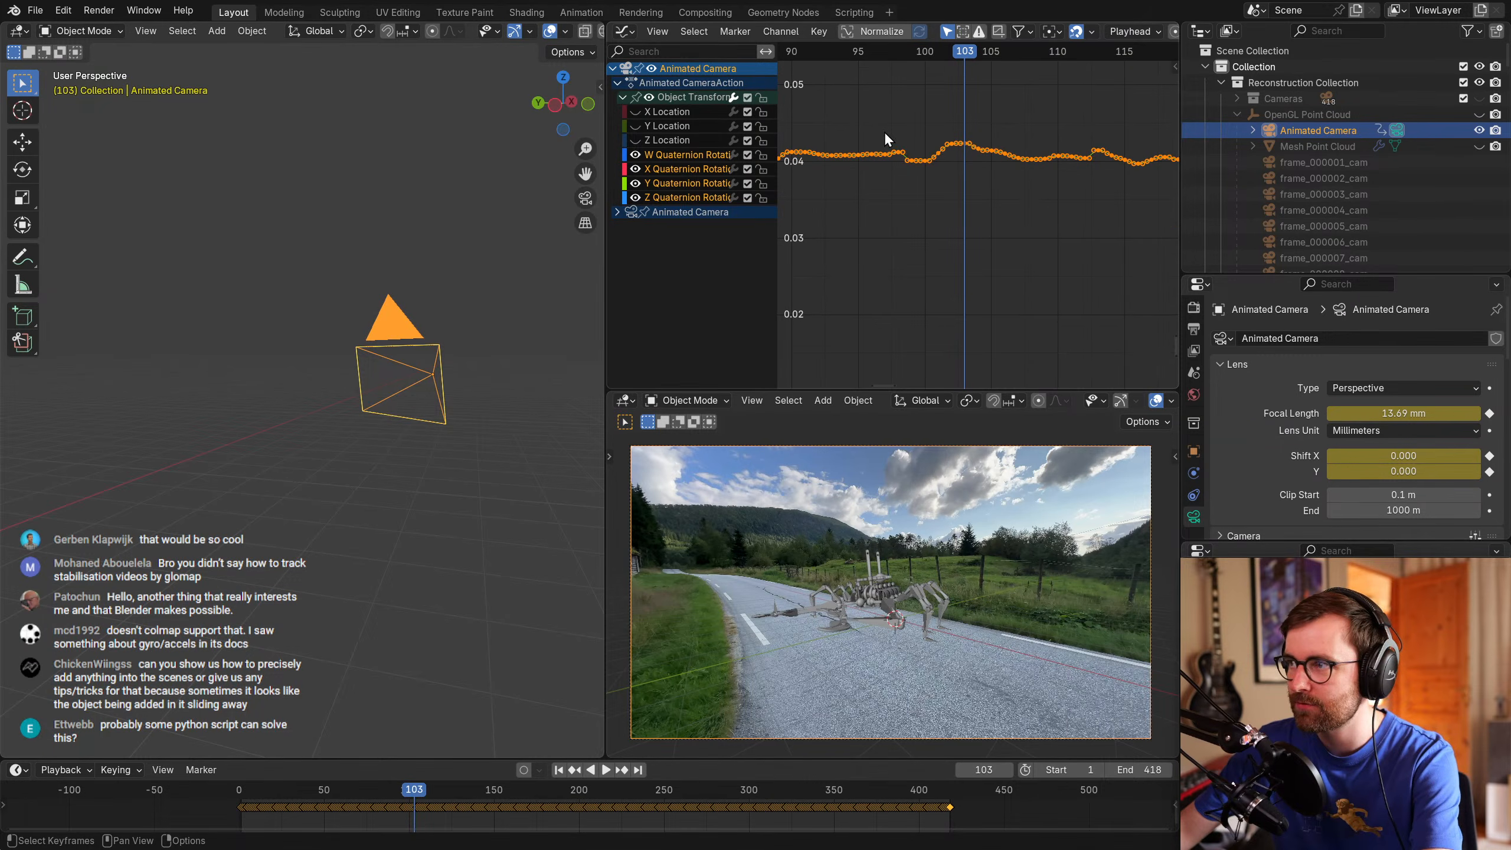
pyautogui.keyDown('ctrl'); pyautogui.moveTo(1019, 217); pyautogui.dragTo(1033, 250, button='middle'); pyautogui.keyUp('ctrl')
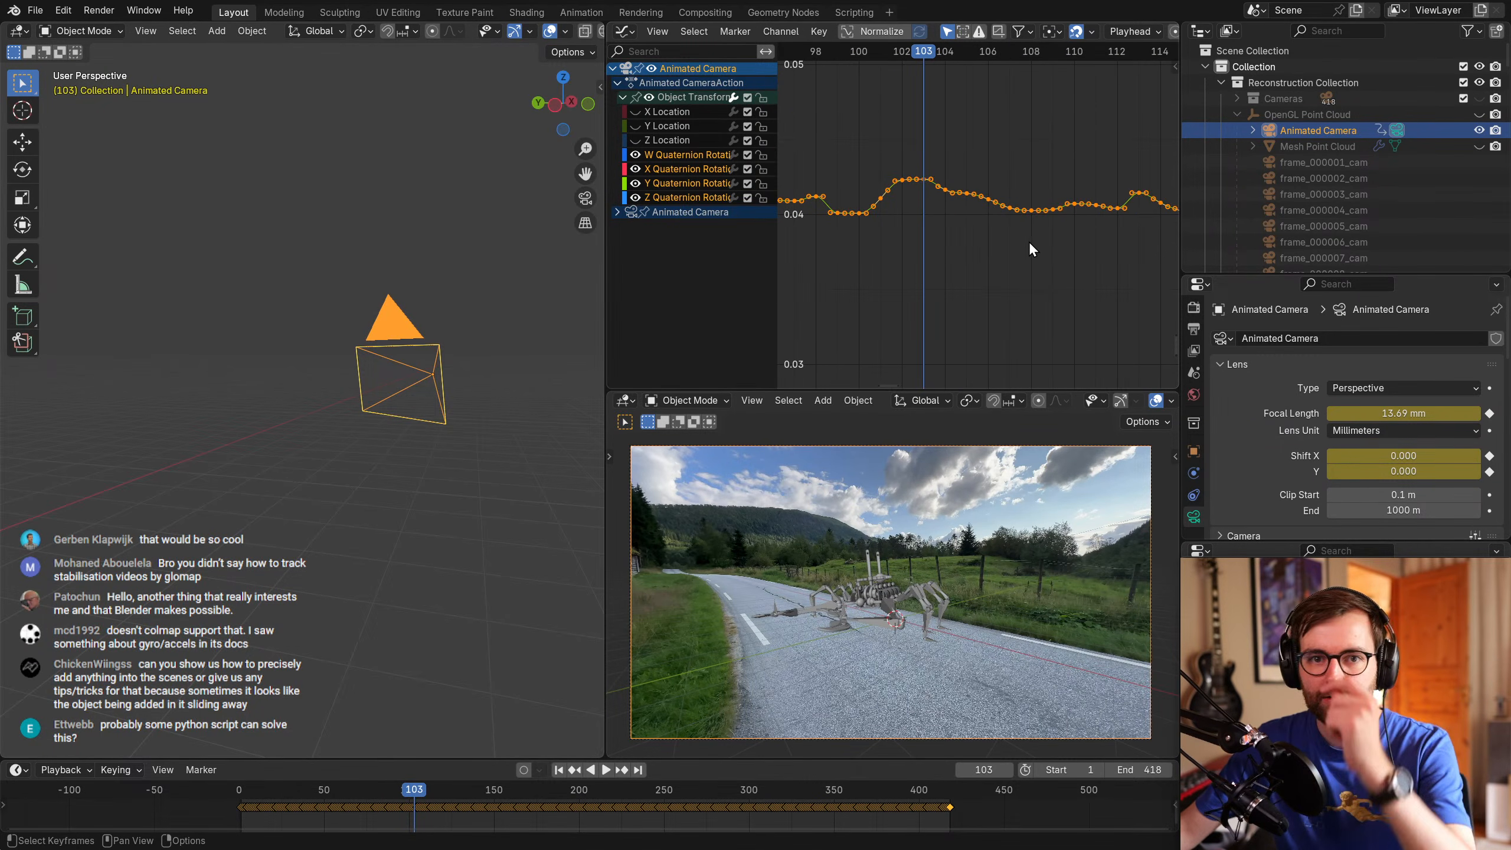
# Alternate between the Gyroflow website and the tracked camera in Blender, then highlight the Gyroflow v1.6.2 heading and clear the selection.
pyautogui.press('ctrl+super+Right')
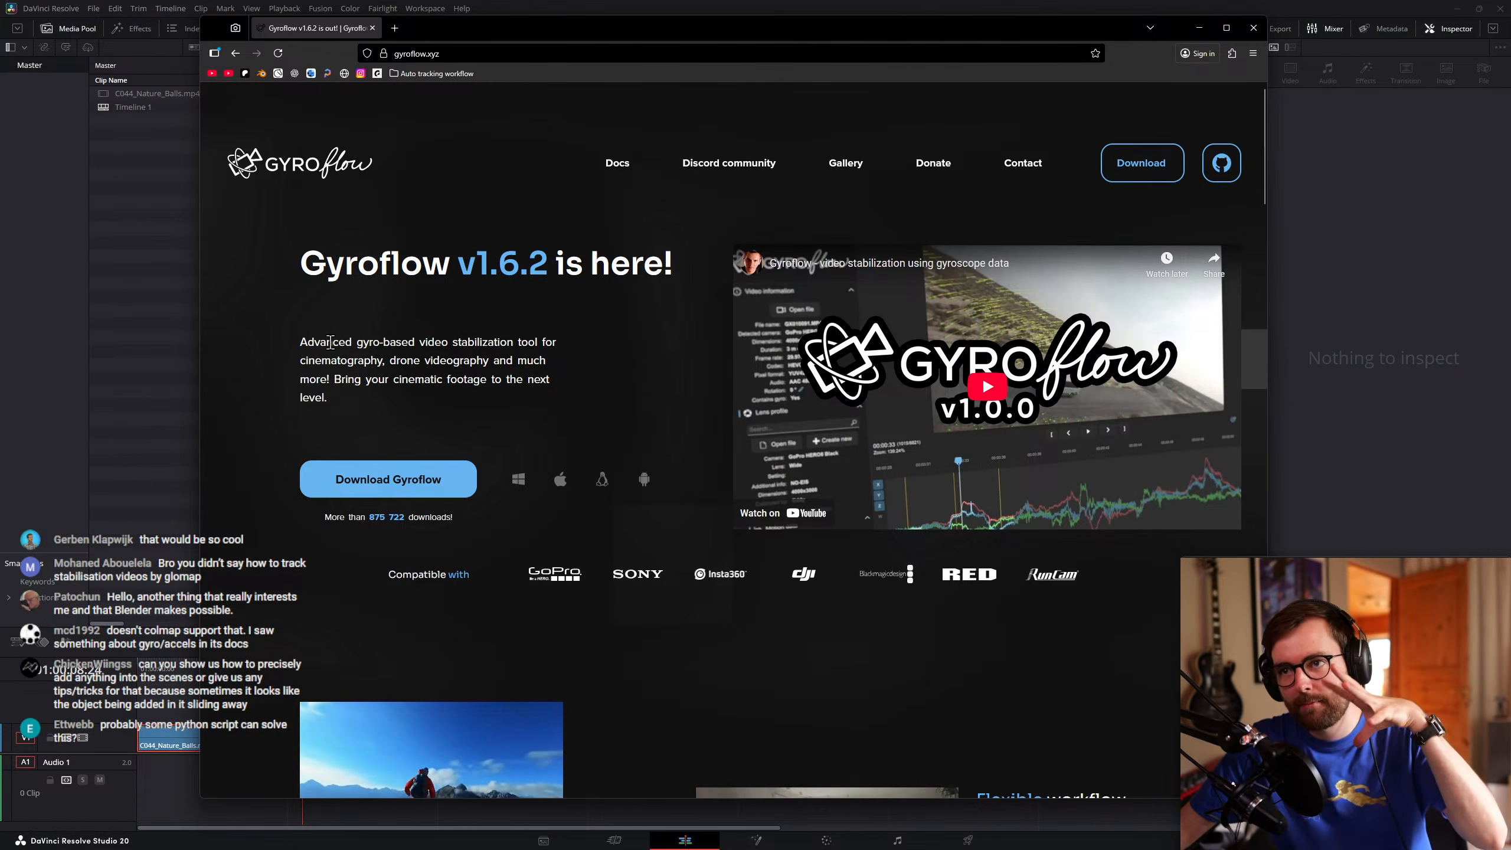
pyautogui.press('ctrl+super+Left')
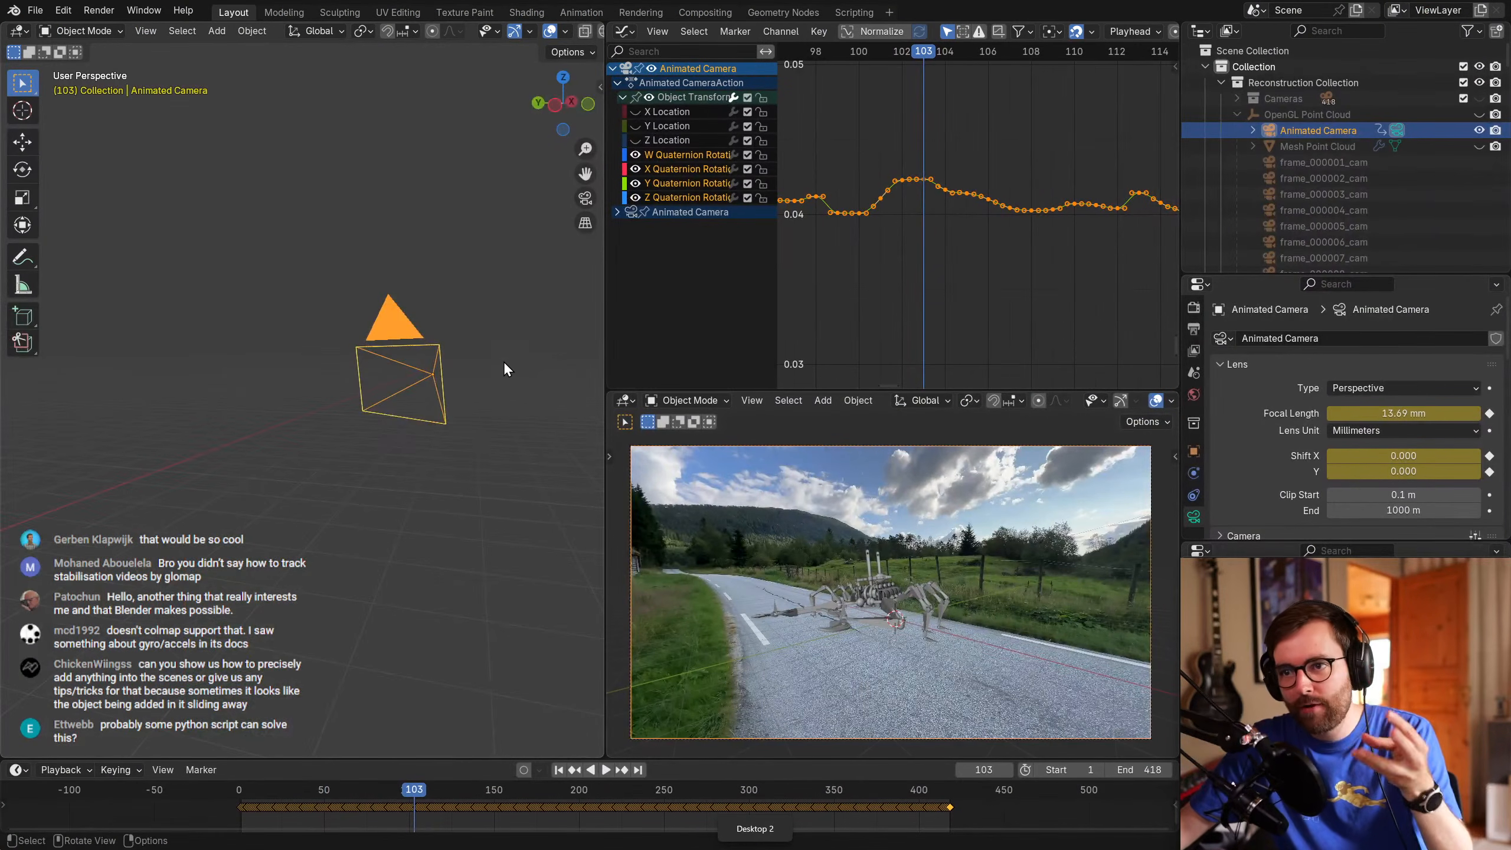
pyautogui.moveTo(499, 357); pyautogui.dragTo(424, 371, button='middle')
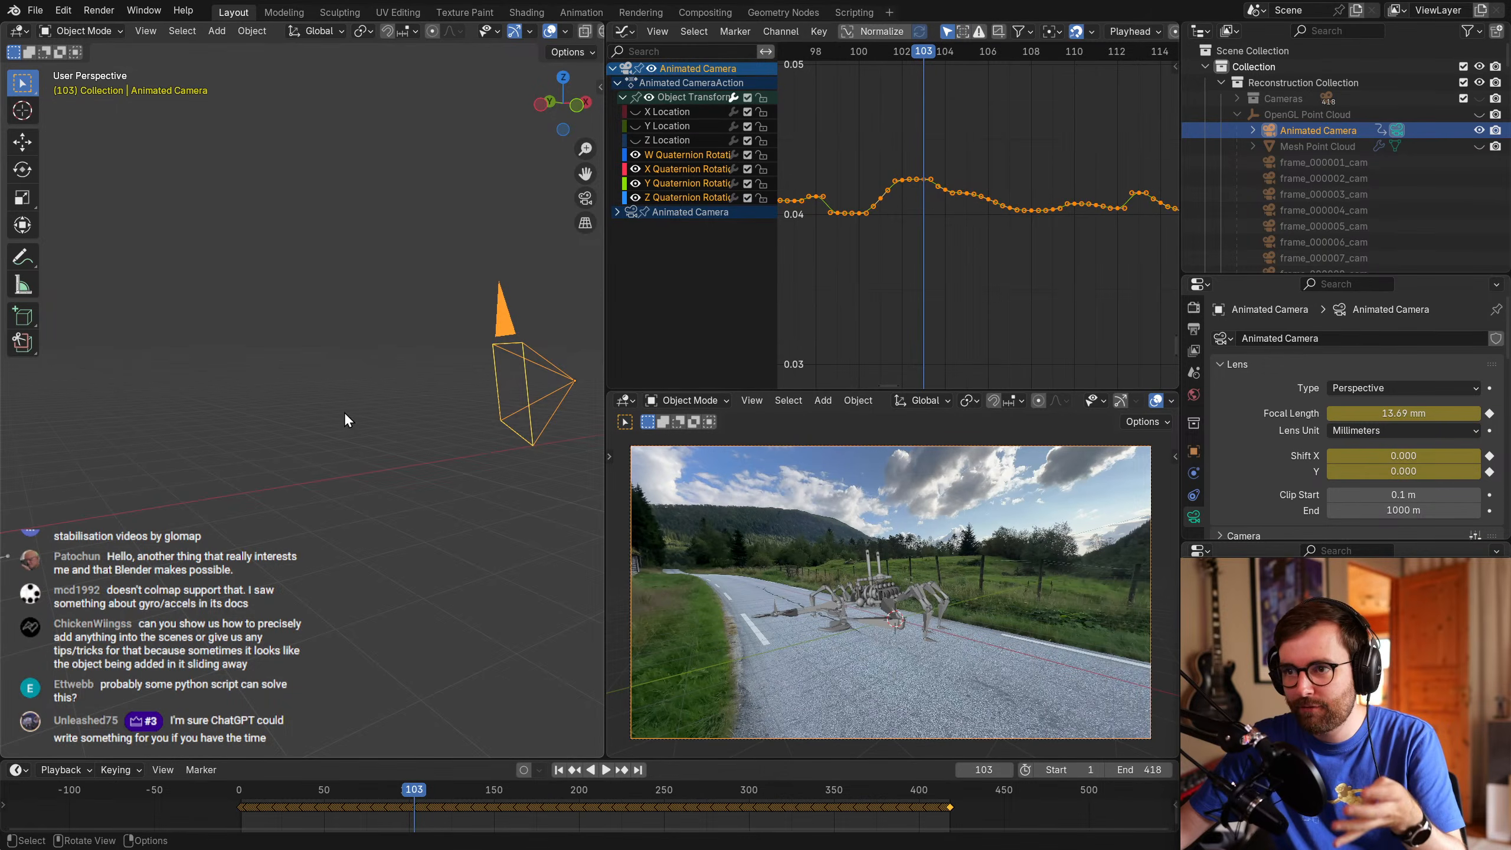
pyautogui.press('ctrl+super+Right')
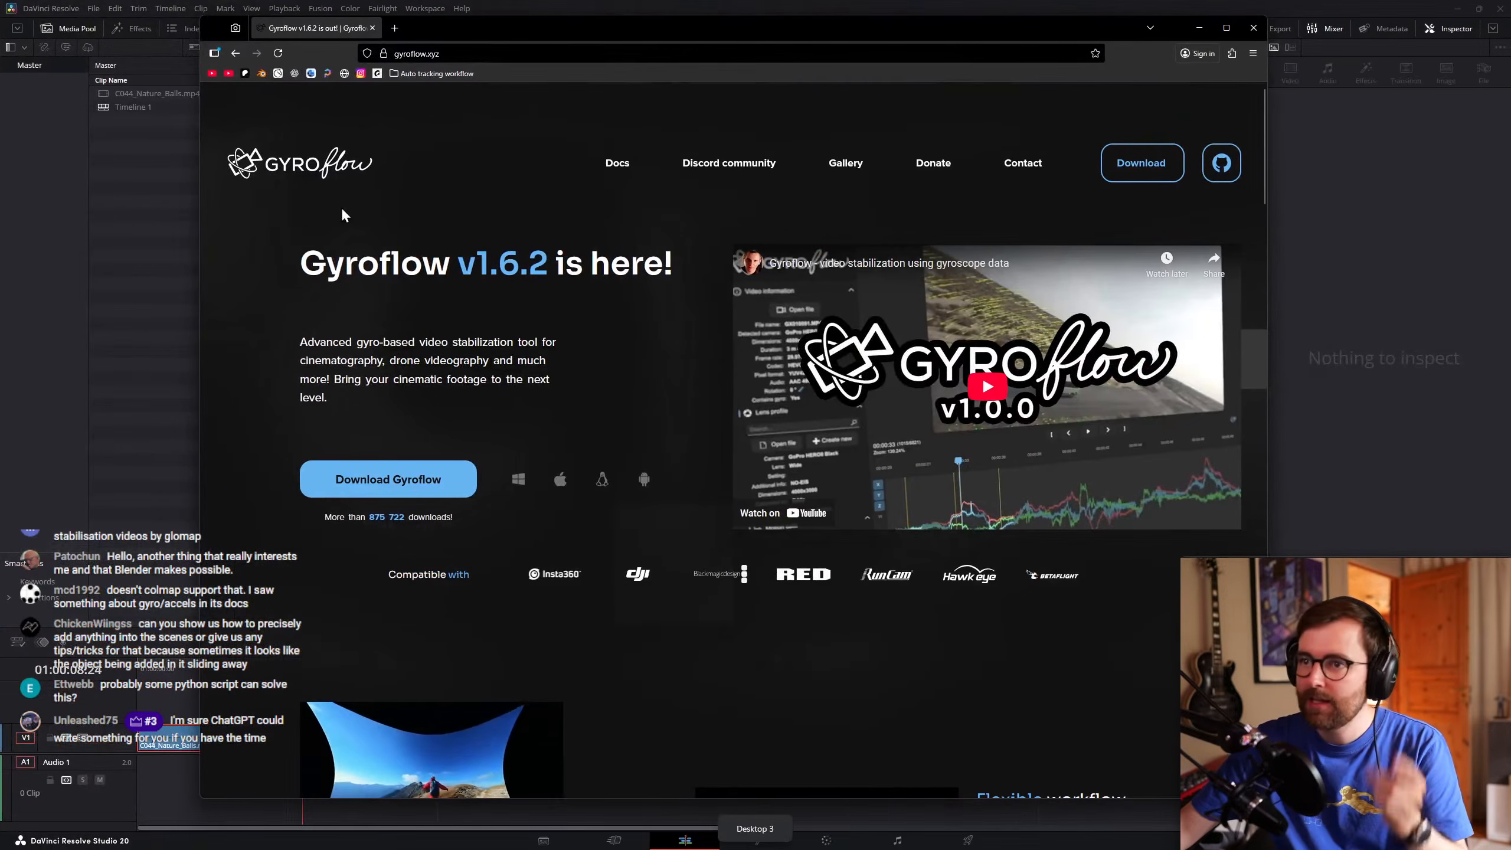
pyautogui.moveTo(304, 268); pyautogui.dragTo(574, 266)
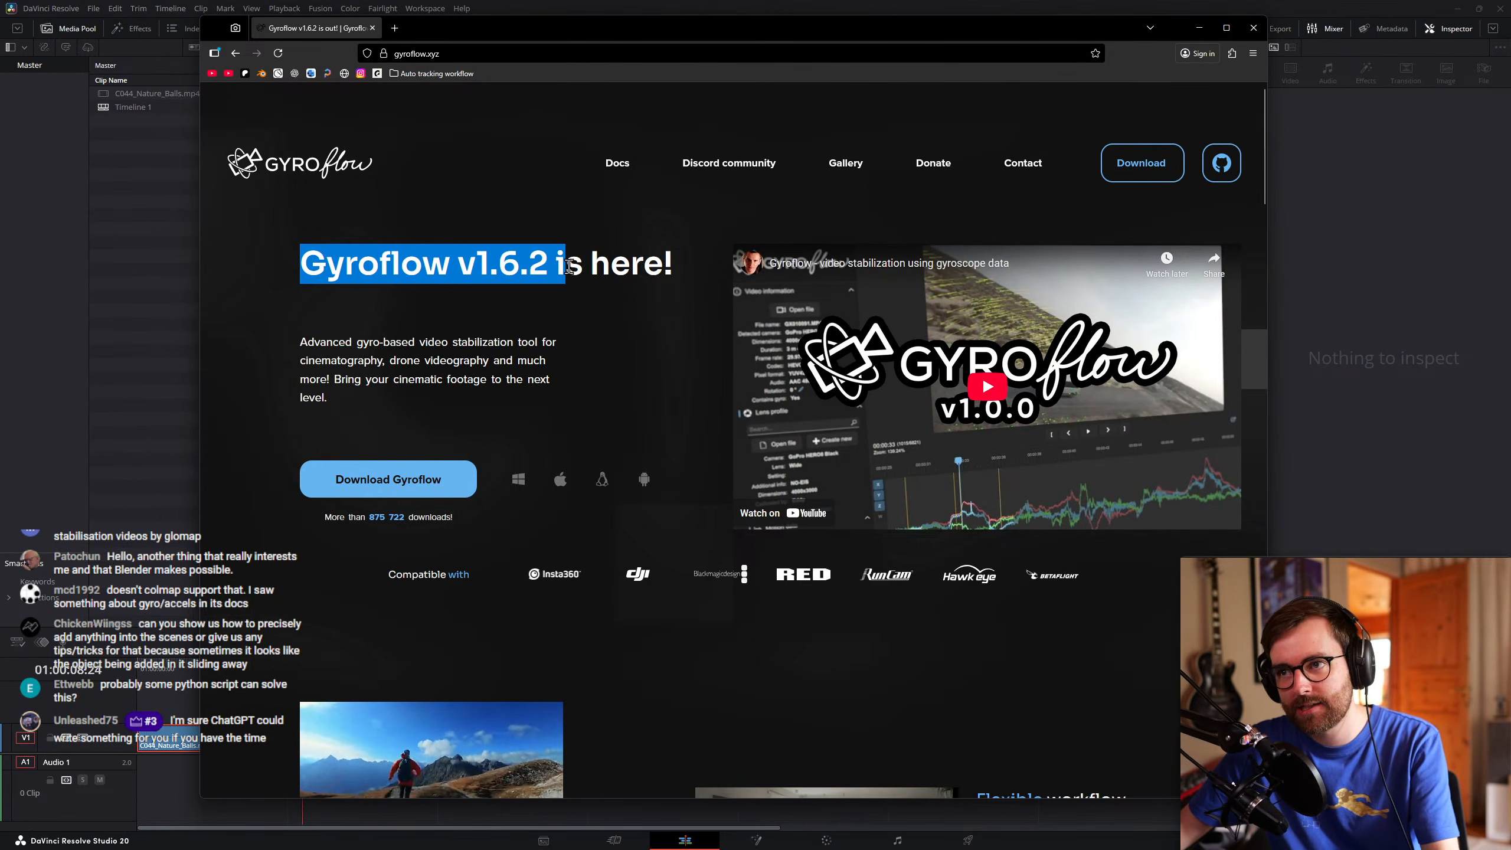
pyautogui.doubleClick(572, 266)
pyautogui.click(358, 322)
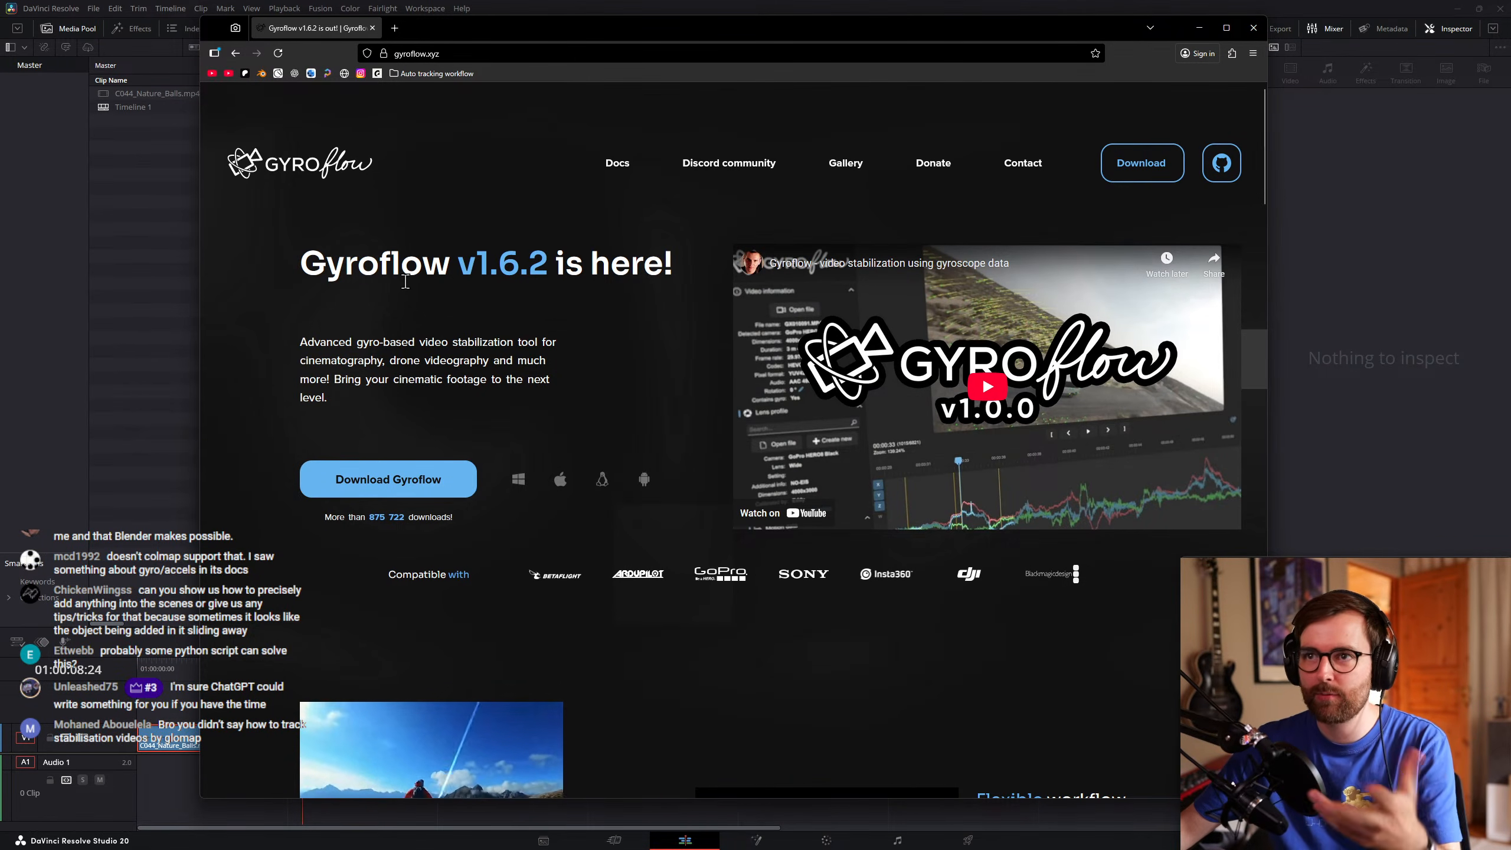
# Bring DaVinci Resolve to the front, scrub through the stabilized C044_Nature_Balls.mp4 clip, and return to the timeline start.
pyautogui.press('ctrl+super+Left')
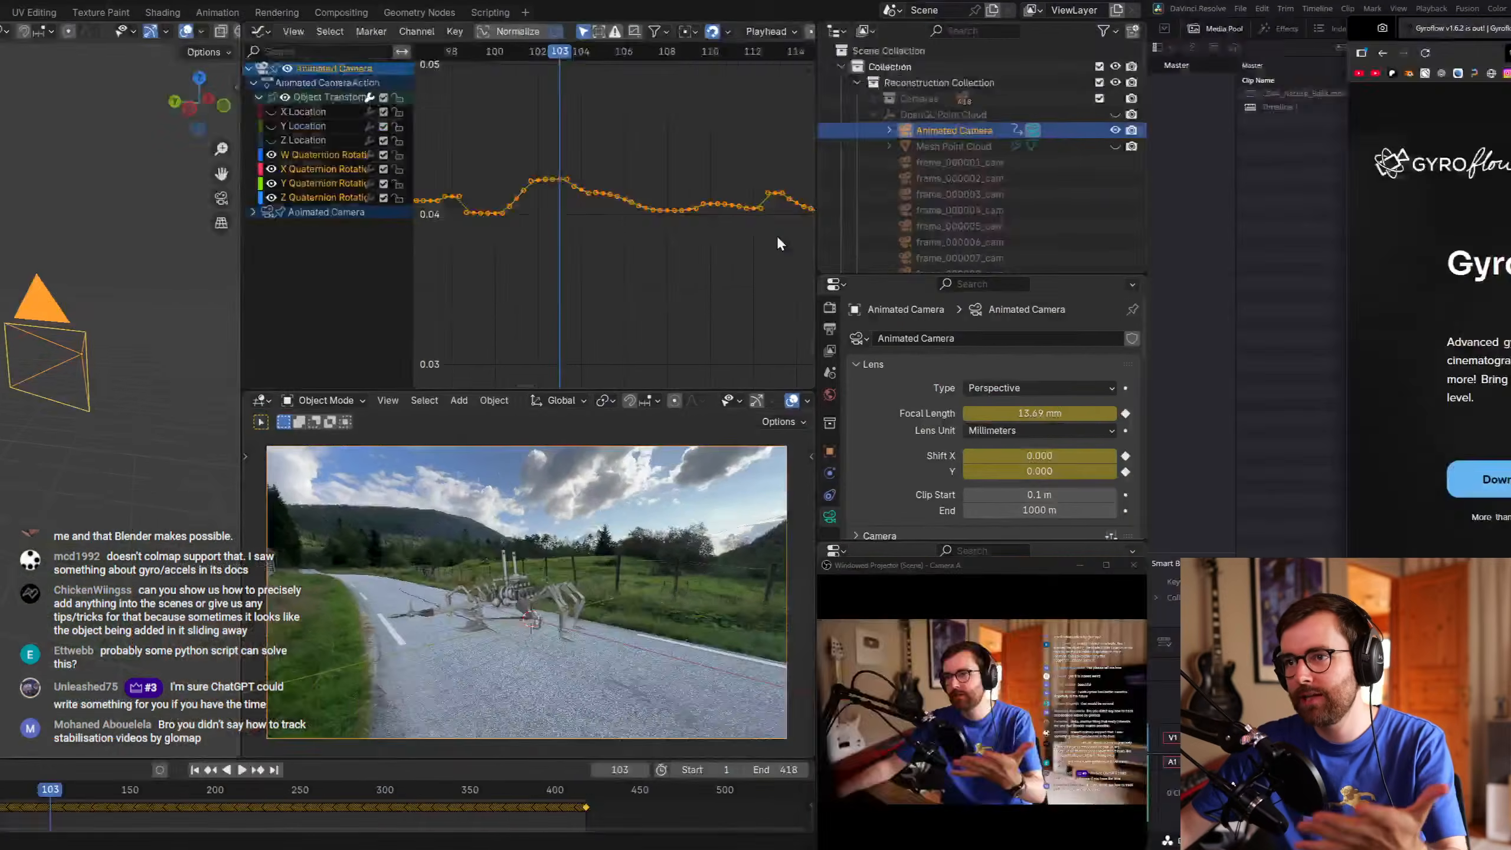
pyautogui.press('ctrl+super+Right')
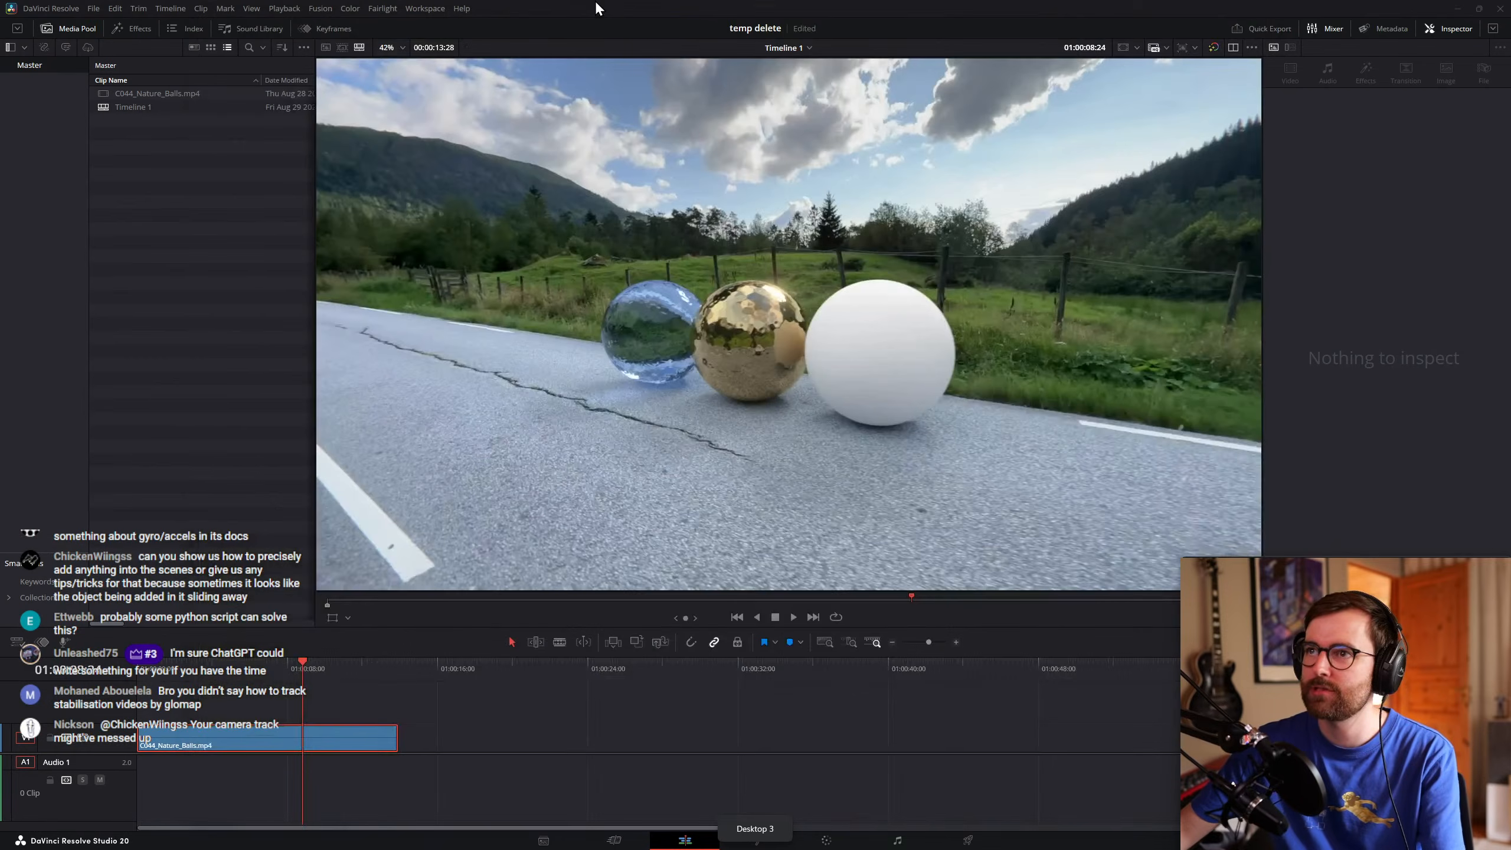
pyautogui.moveTo(264, 665)
pyautogui.mouseDown()
pyautogui.moveTo(136, 672)
pyautogui.moveTo(391, 682)
pyautogui.moveTo(248, 681)
pyautogui.moveTo(394, 702)
pyautogui.moveTo(283, 669)
pyautogui.mouseUp()
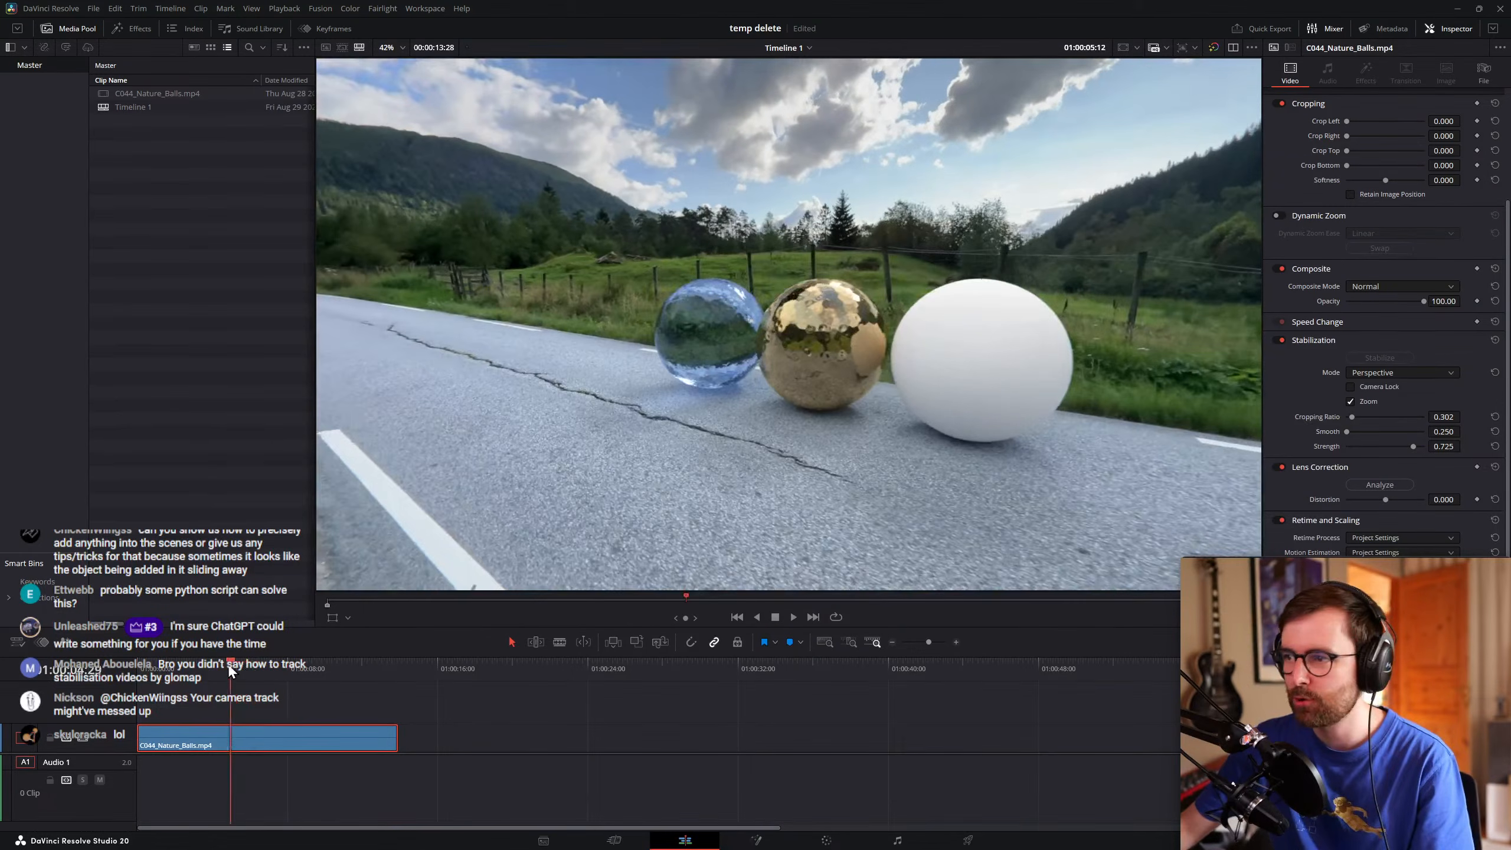
pyautogui.press('Home')
pyautogui.click(178, 702)
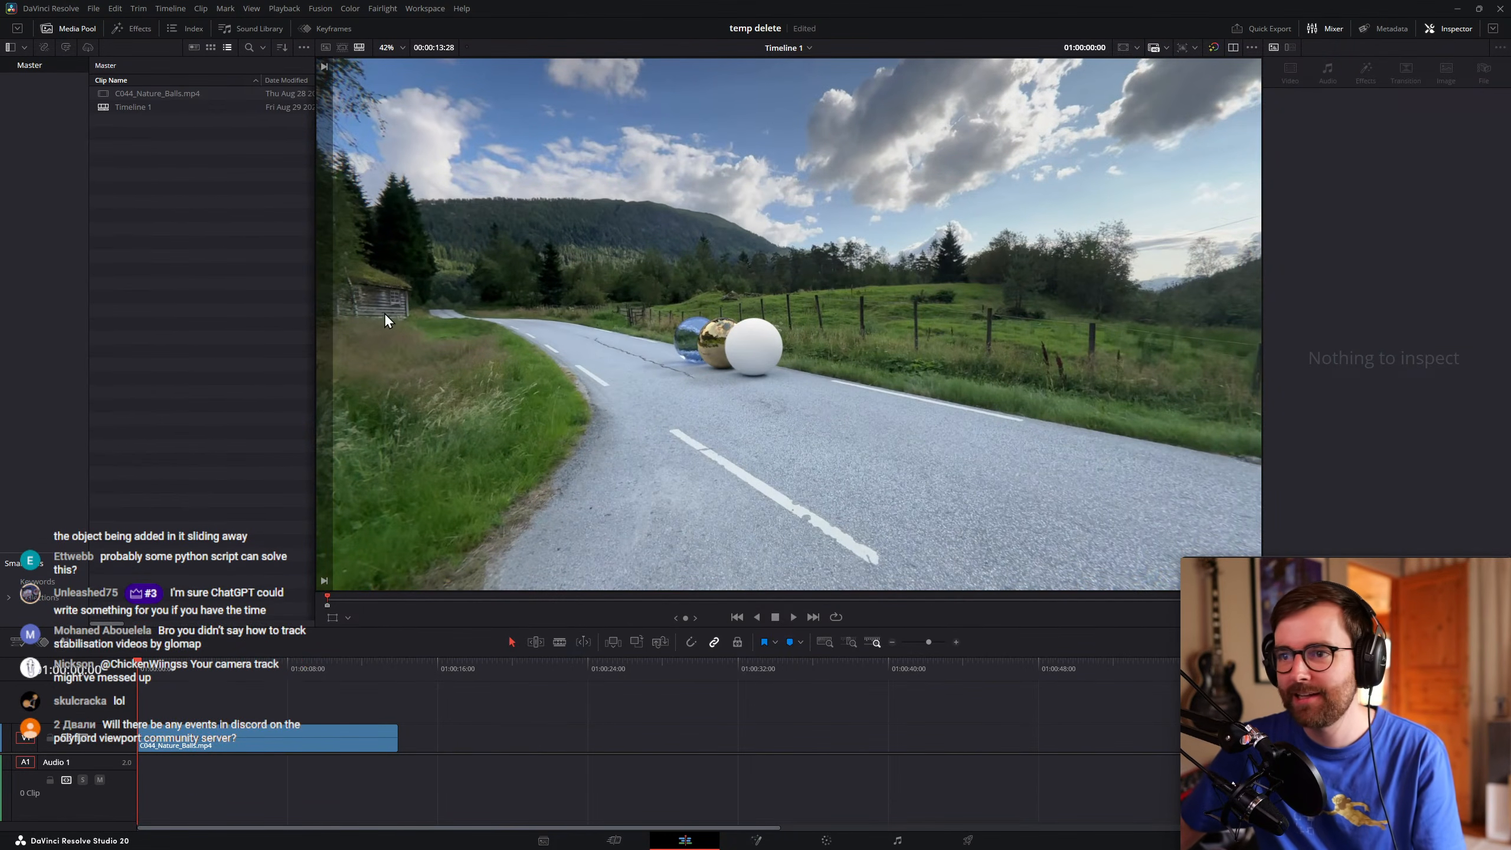
# Check the stabilized spheres at 01:00:09:00, return to the timeline start, and show the clip in full screen.
pyautogui.click(304, 679)
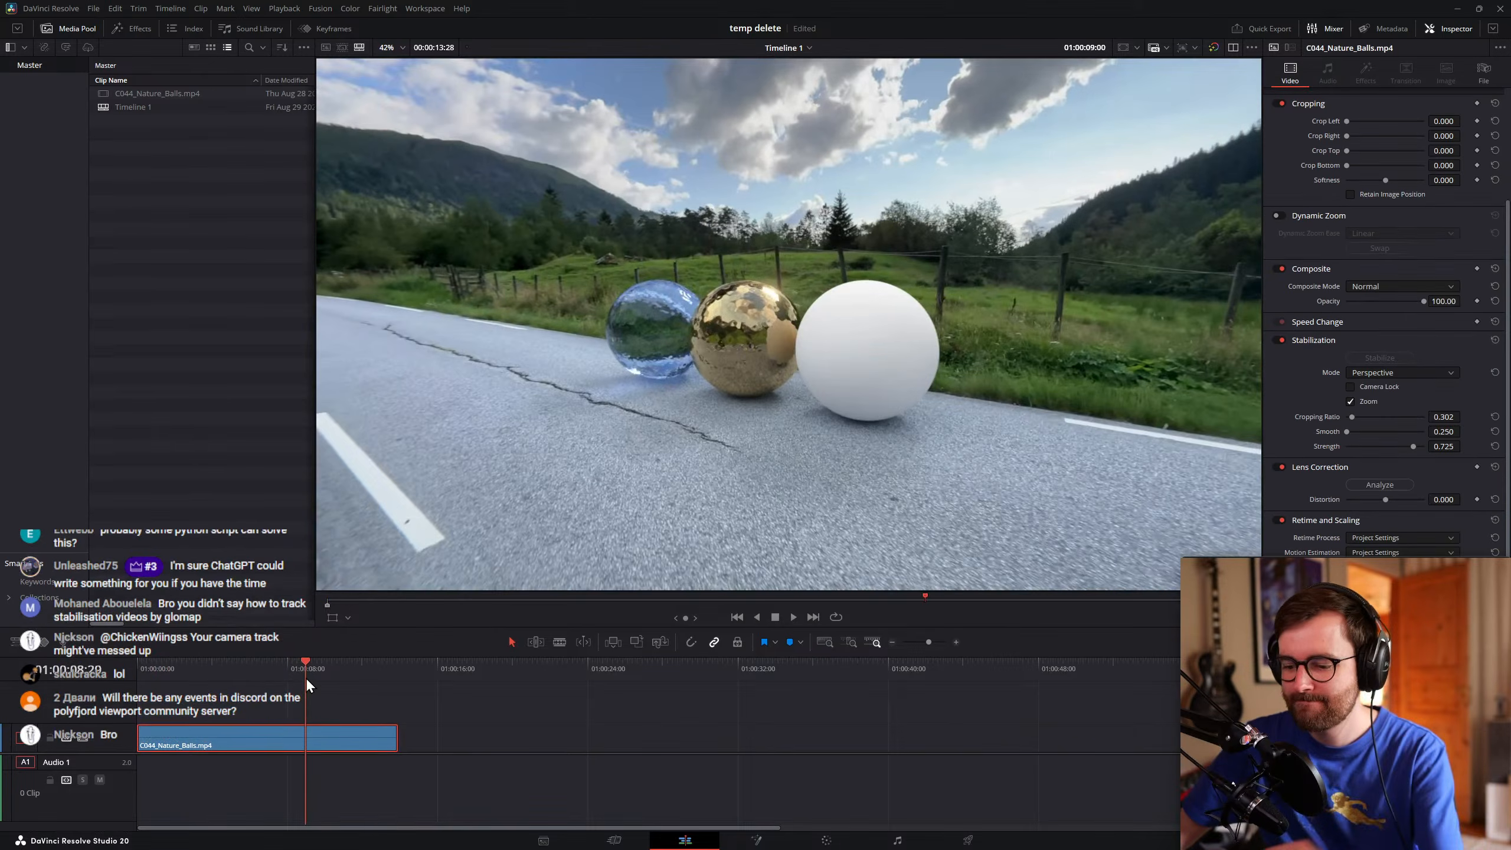
pyautogui.press('Home')
pyautogui.press('p')
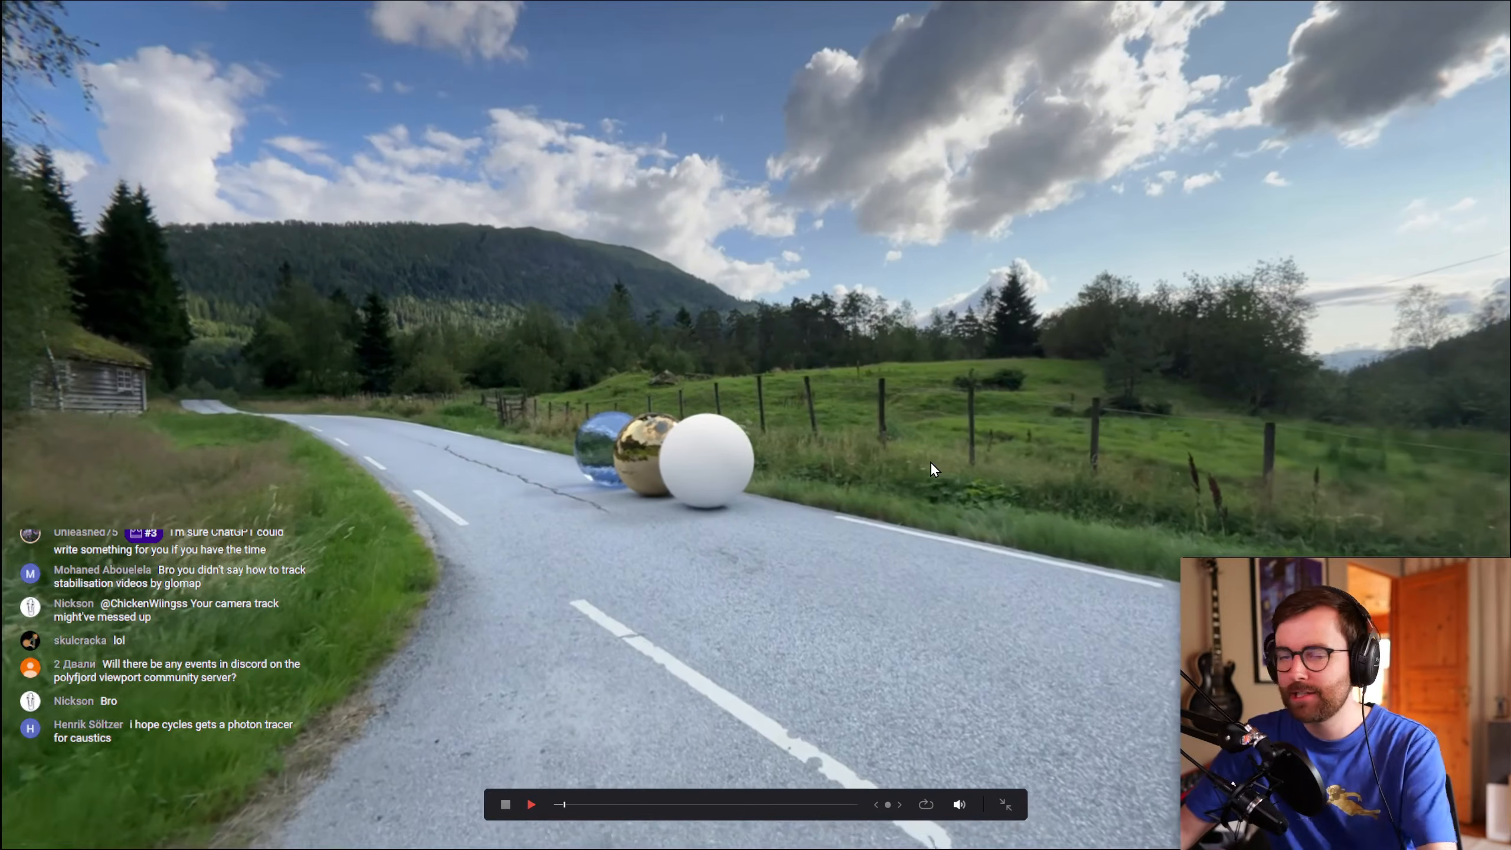